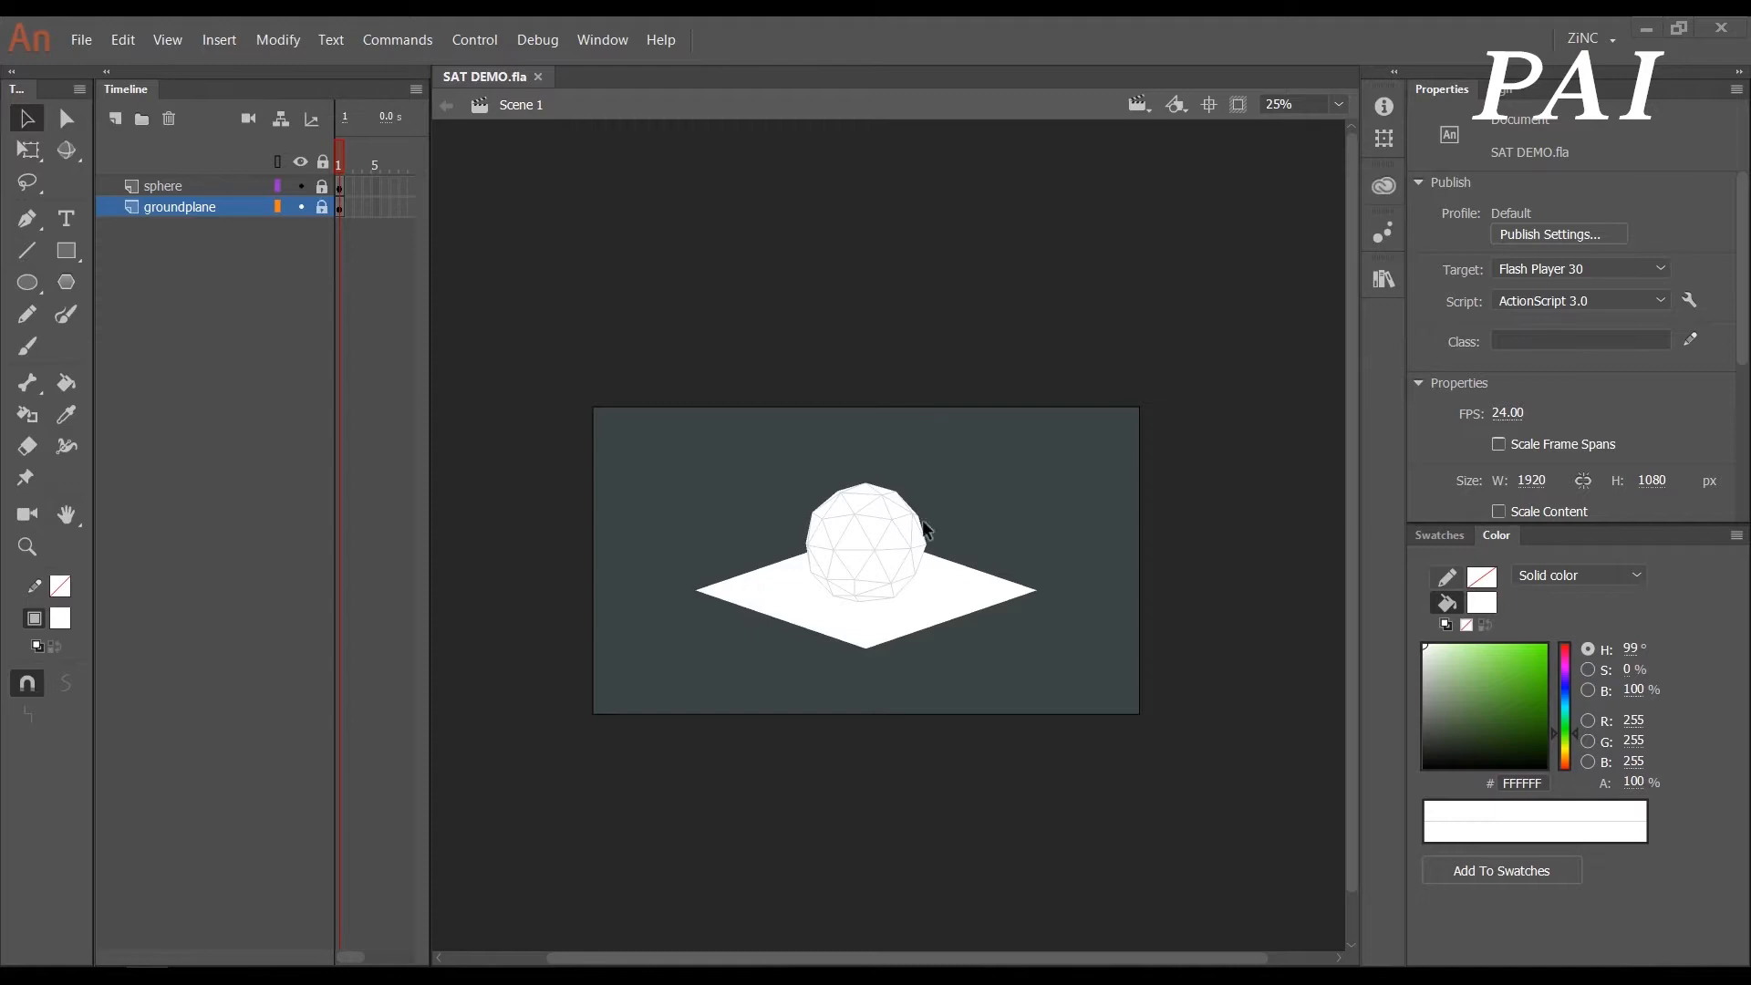
- Hide and show the groundplane and sphere layers in turn to check what each layer contains
{"action": "key", "text": "z"}
{"action": "left_click", "coordinate": [871, 573], "text": "alt"}
{"action": "left_click", "coordinate": [871, 573], "text": "alt"}
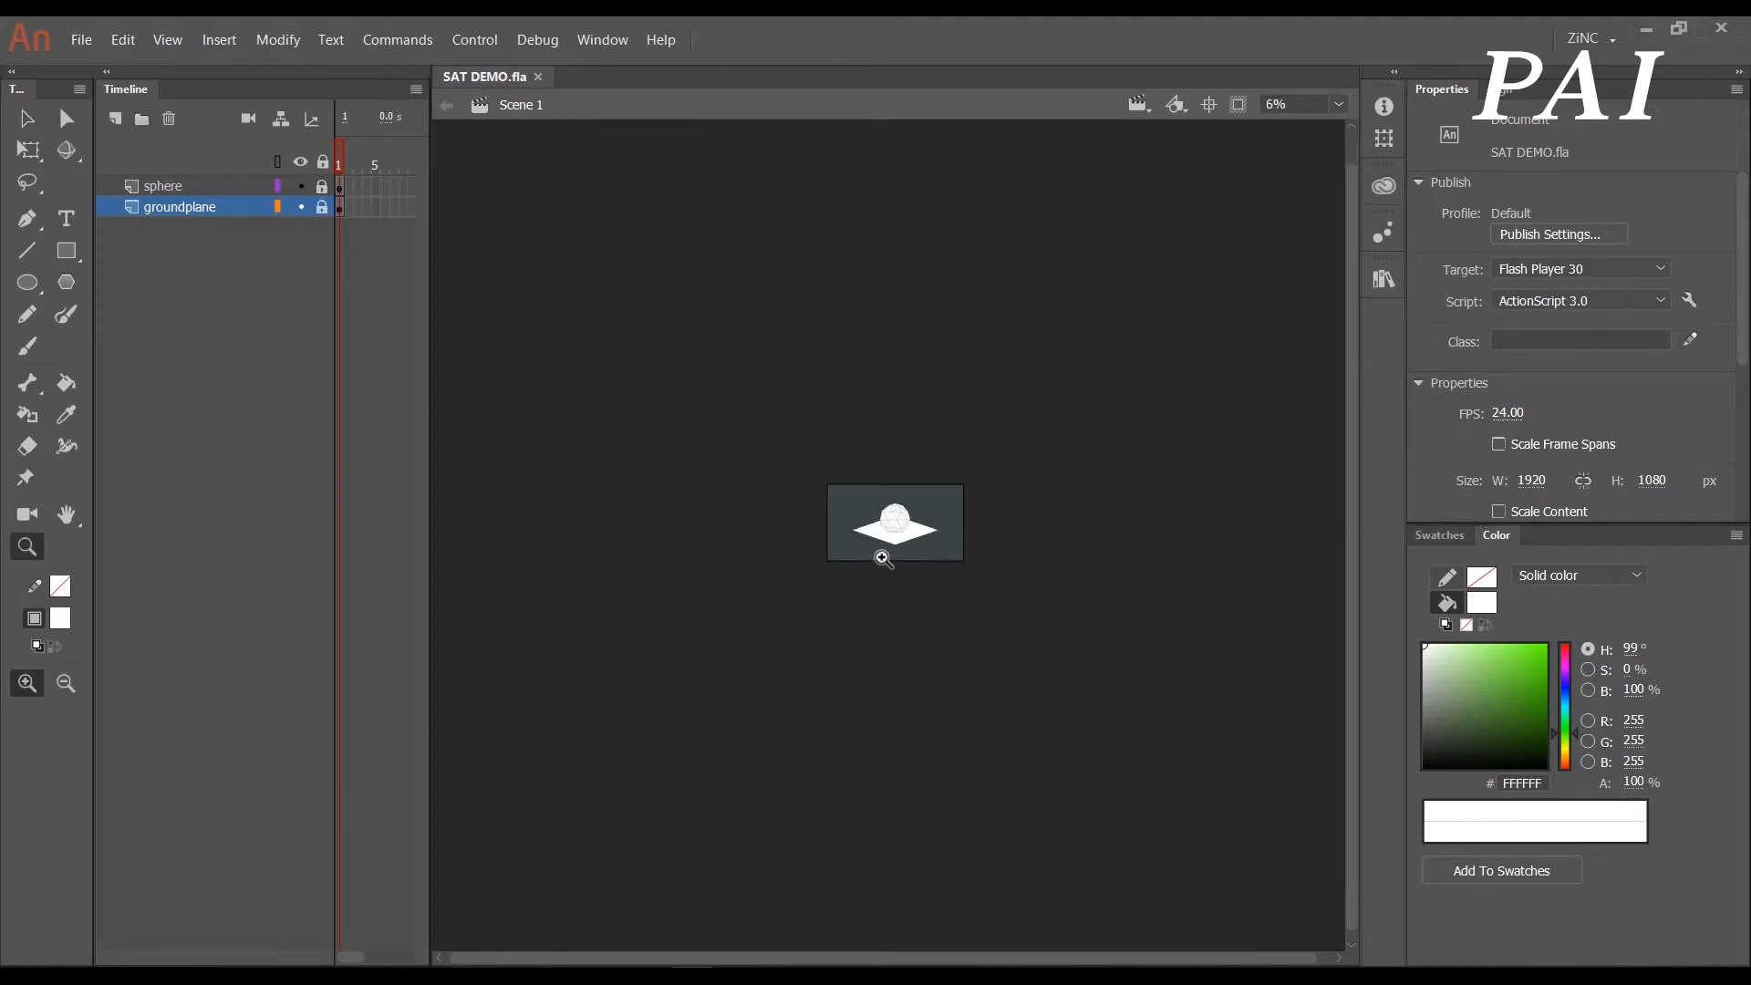
{"action": "left_click", "coordinate": [889, 552]}
{"action": "left_click", "coordinate": [896, 538]}
{"action": "left_click", "coordinate": [903, 530]}
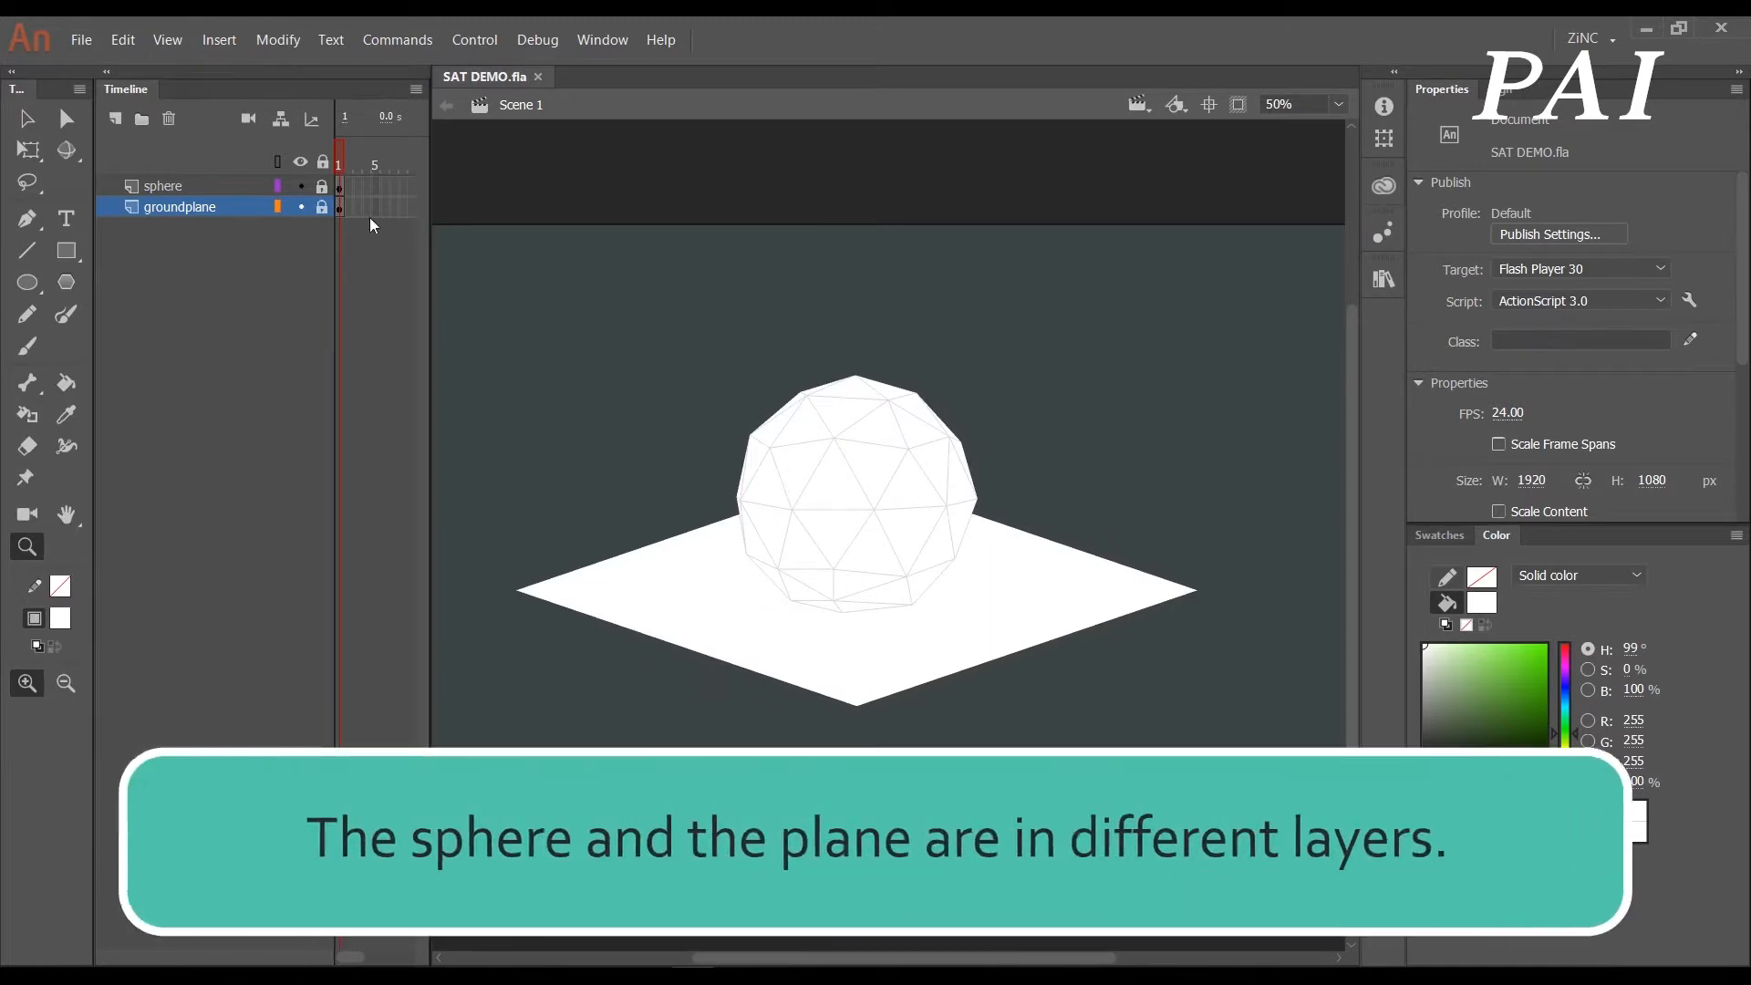
{"action": "left_click", "coordinate": [302, 206]}
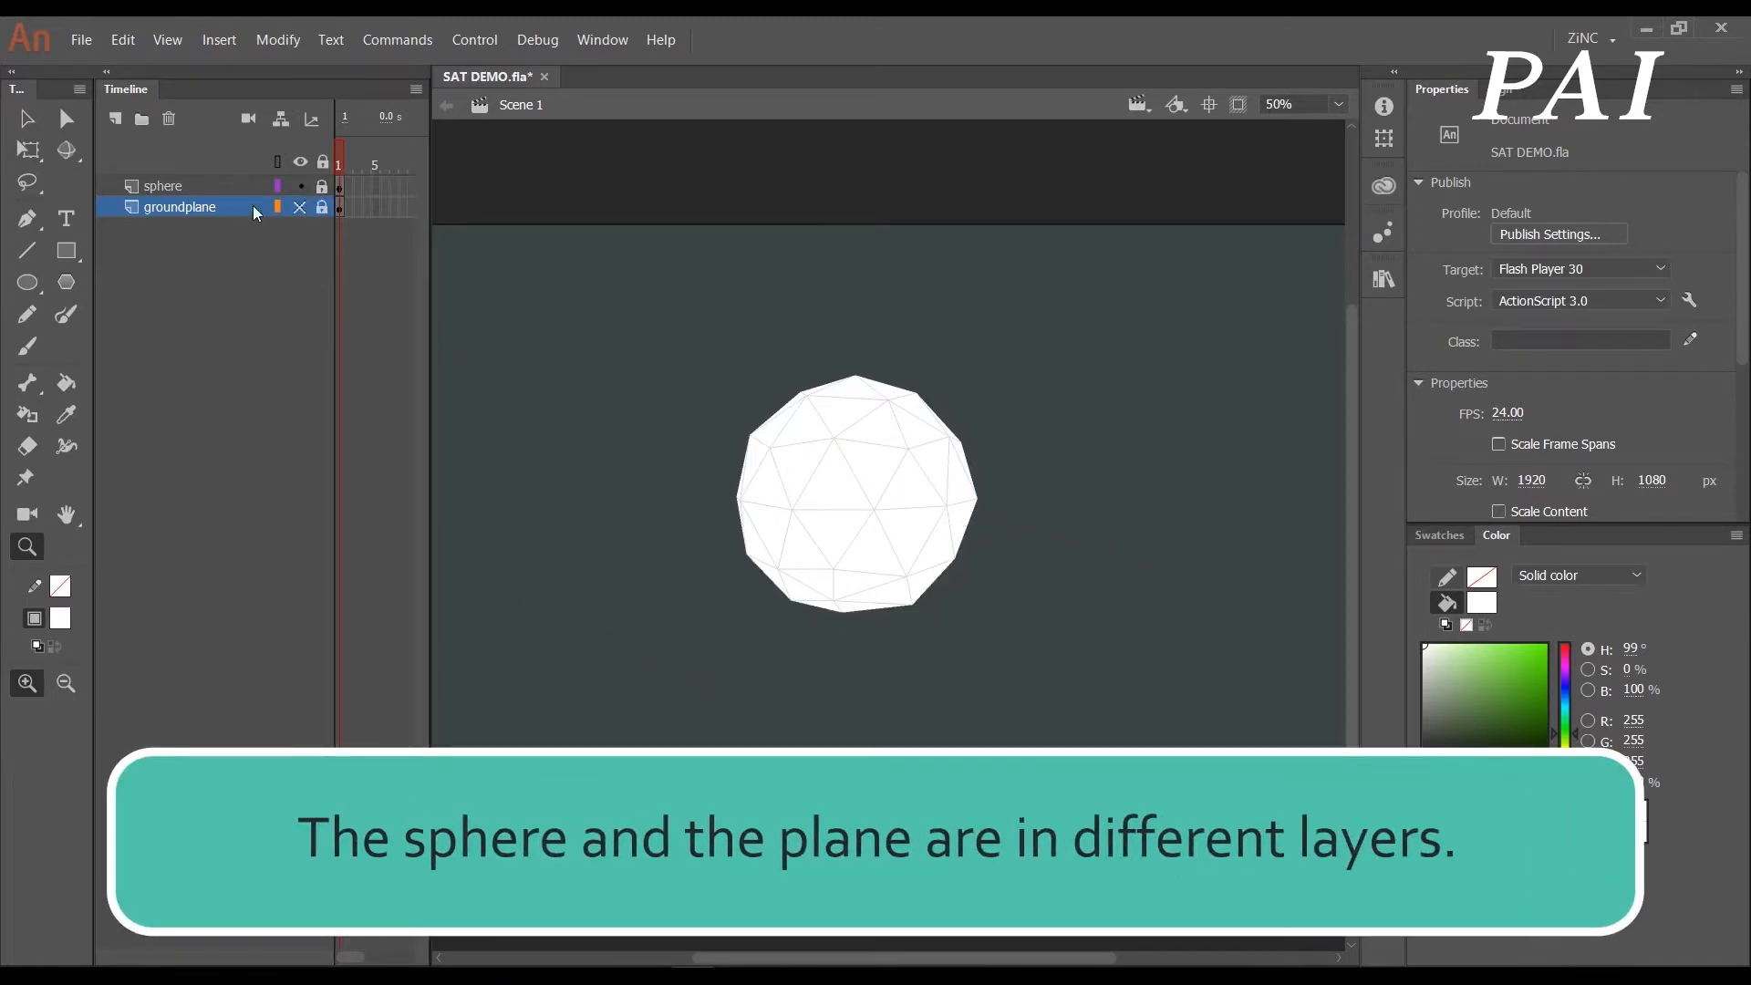
{"action": "left_click", "coordinate": [299, 186]}
{"action": "left_click", "coordinate": [301, 207]}
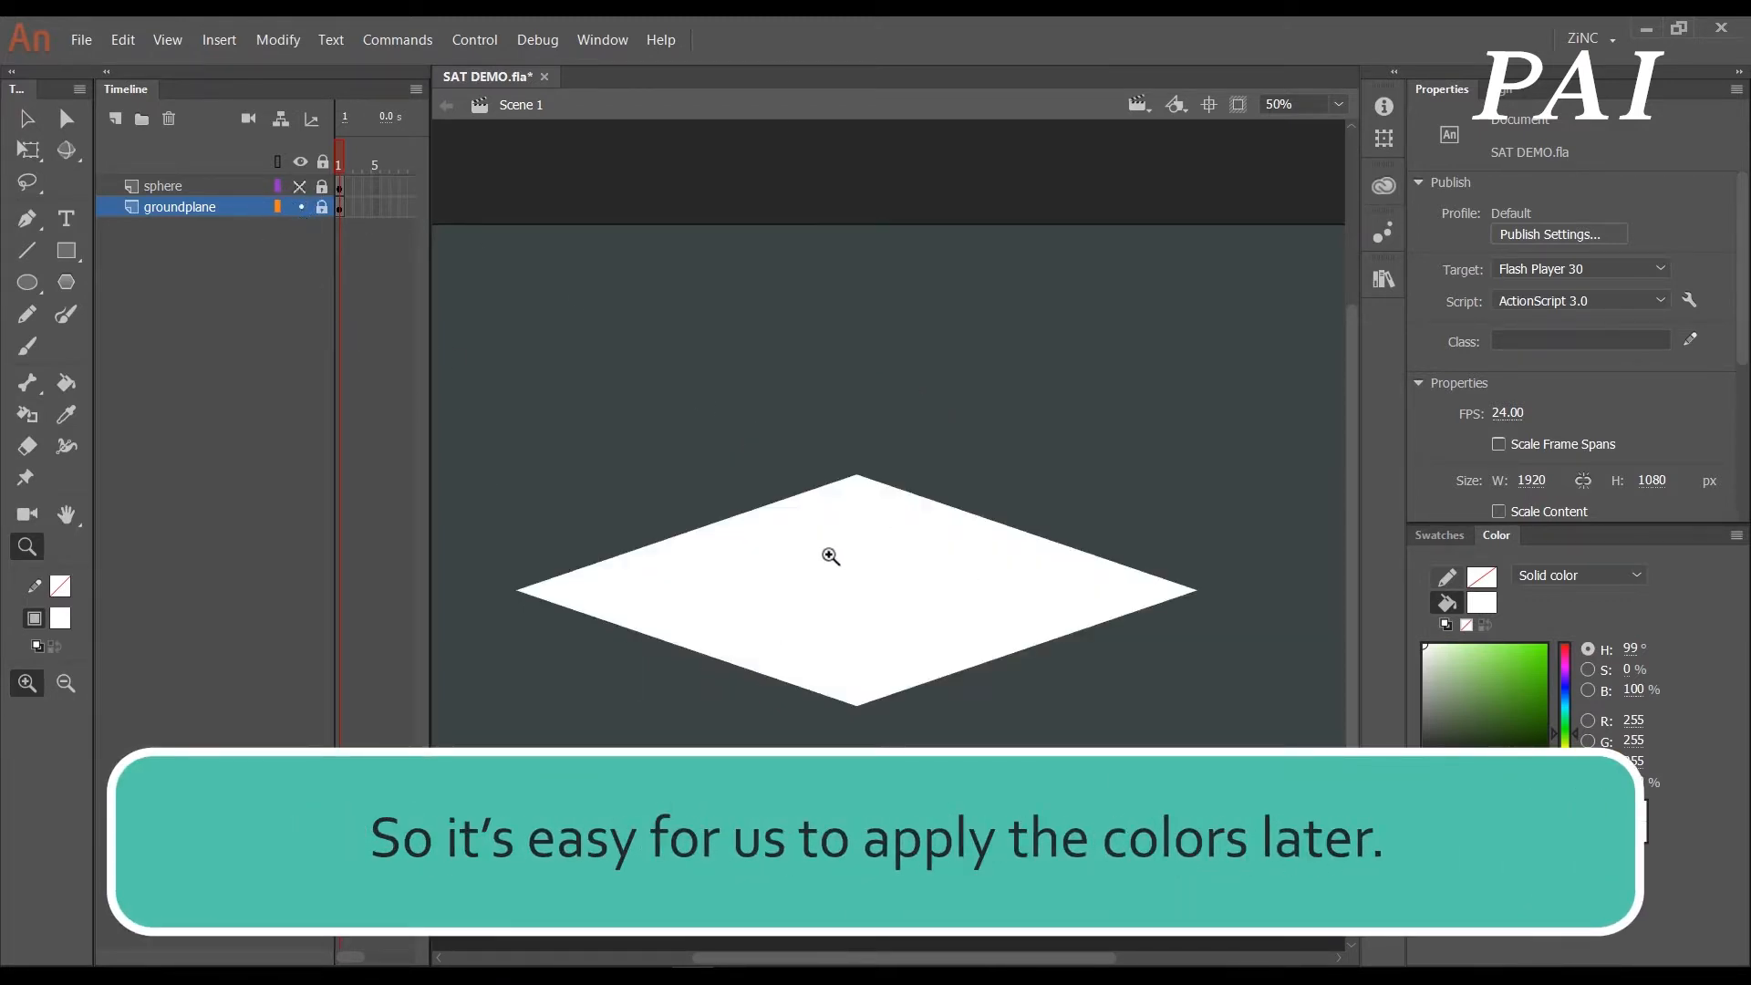
{"action": "left_click", "coordinate": [299, 186]}
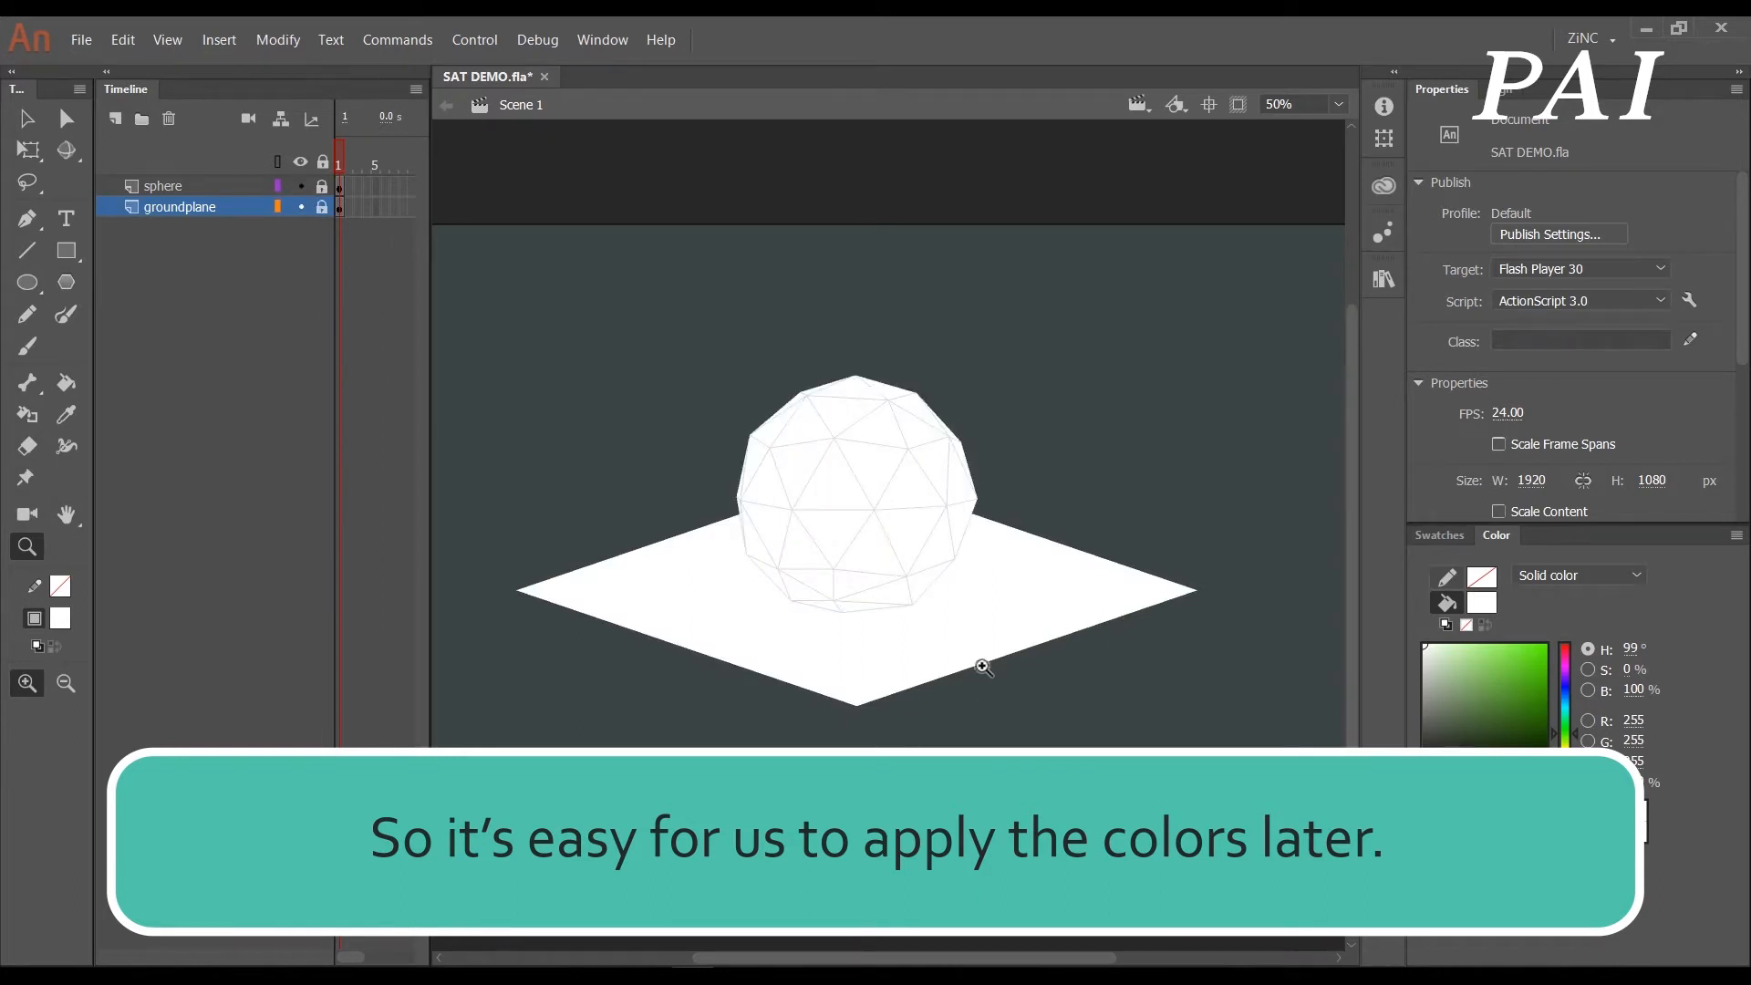
- Open the PAI Hud extension and dock it beneath the Timeline
{"action": "left_click", "coordinate": [856, 634], "text": "alt"}
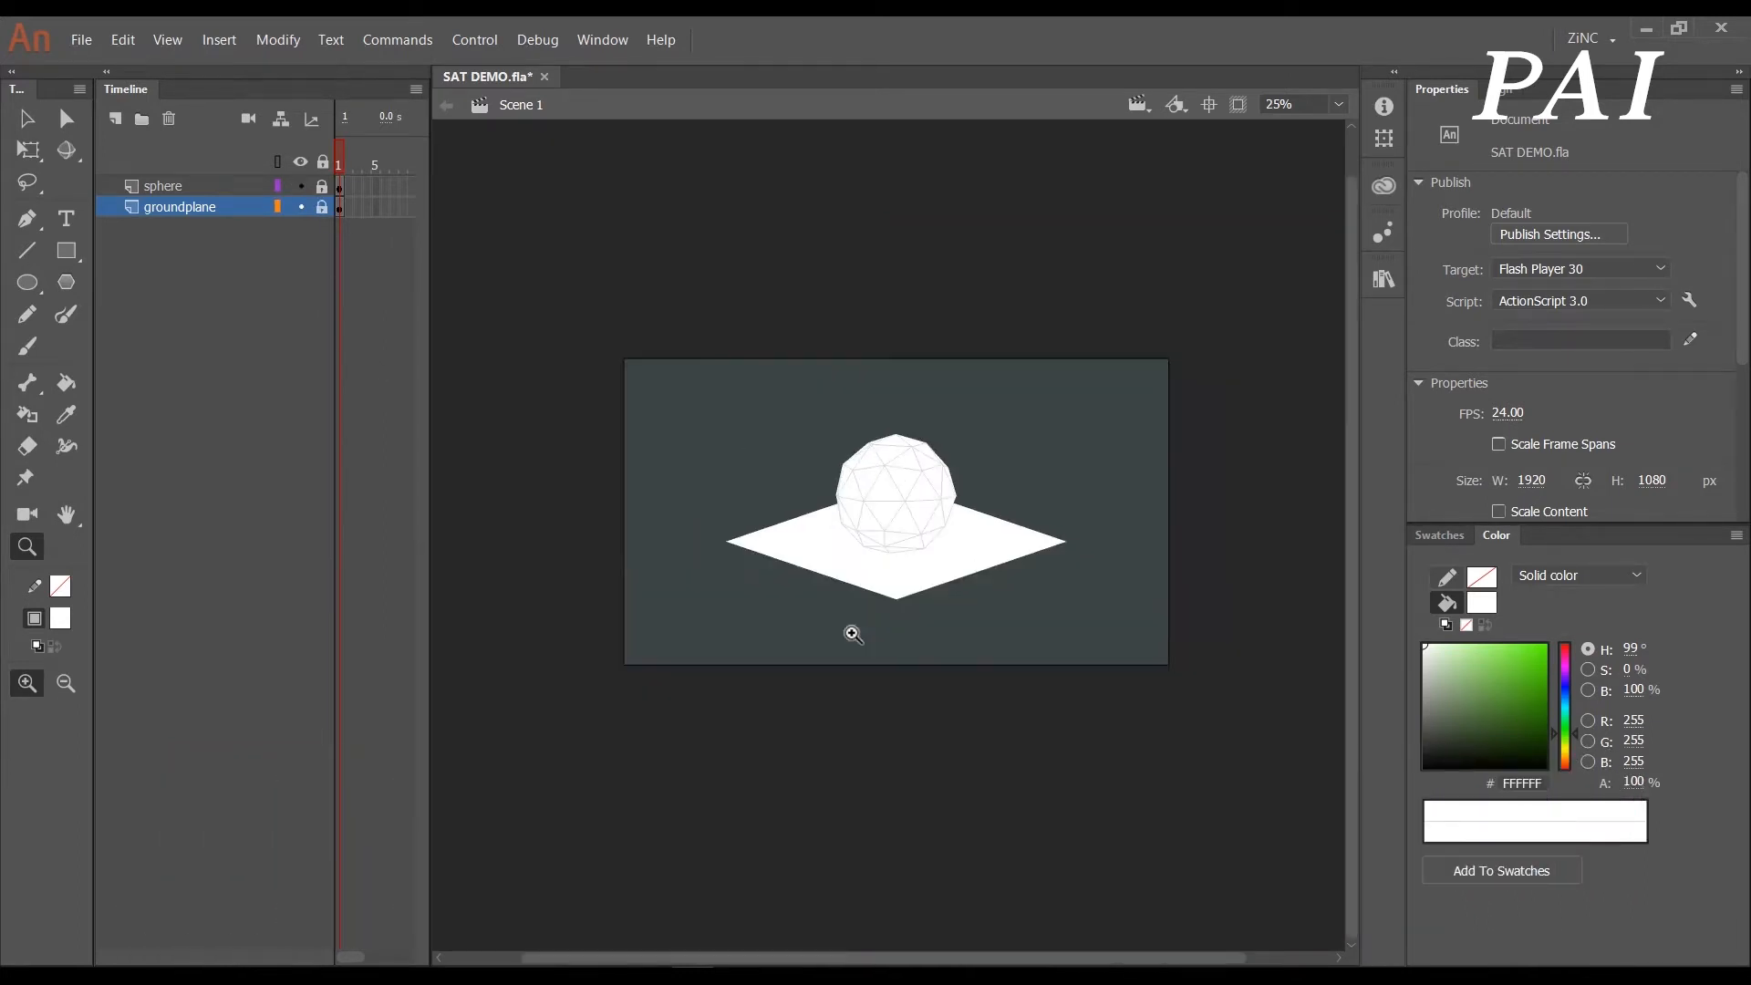
{"action": "left_click_drag", "start_coordinate": [928, 578], "coordinate": [918, 596]}
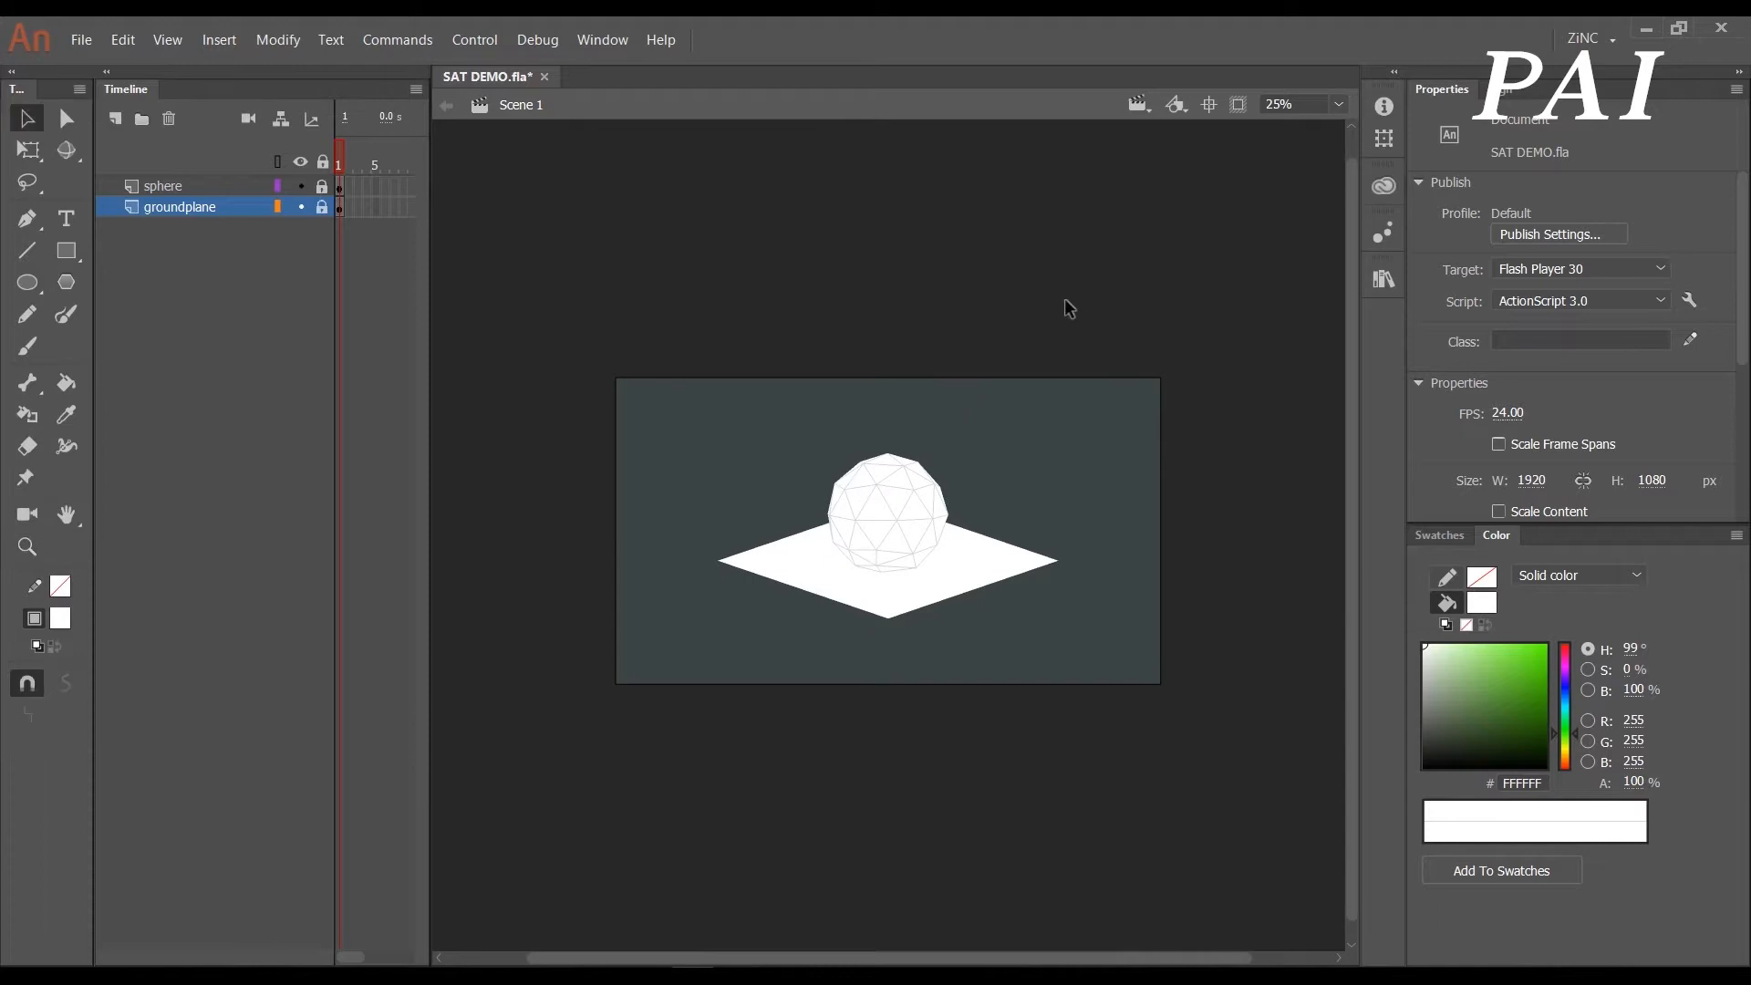
{"action": "key", "text": "v"}
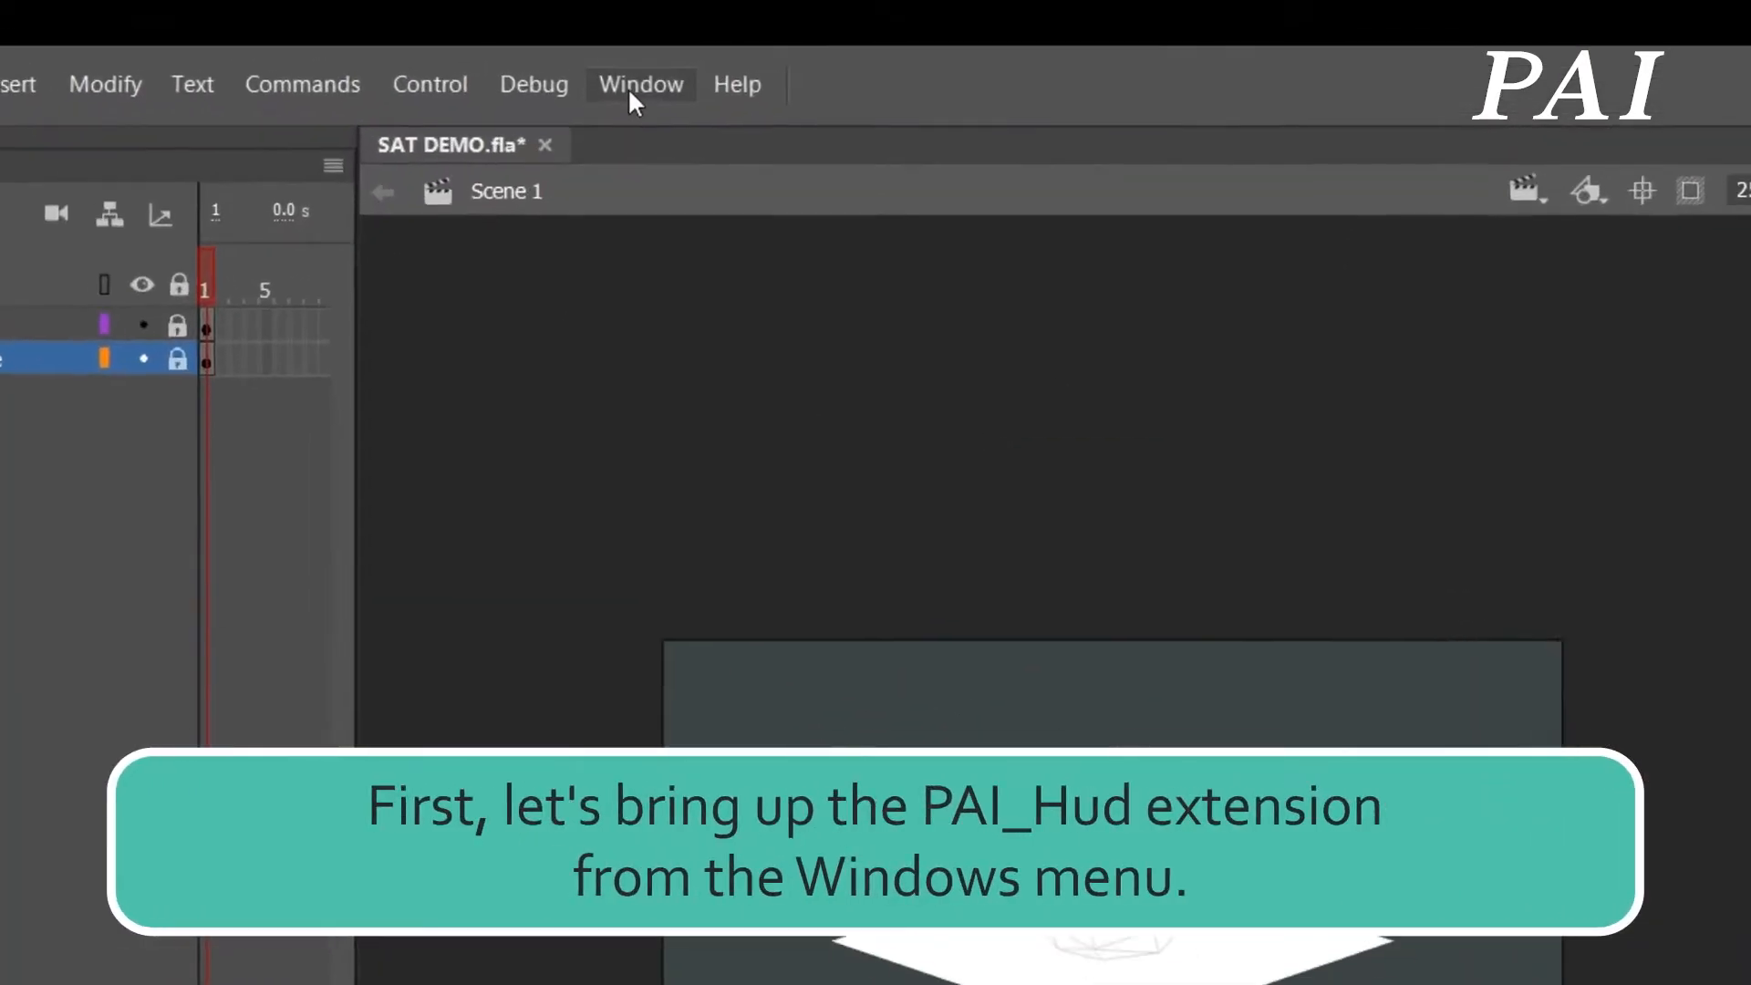
{"action": "left_click", "coordinate": [608, 39]}
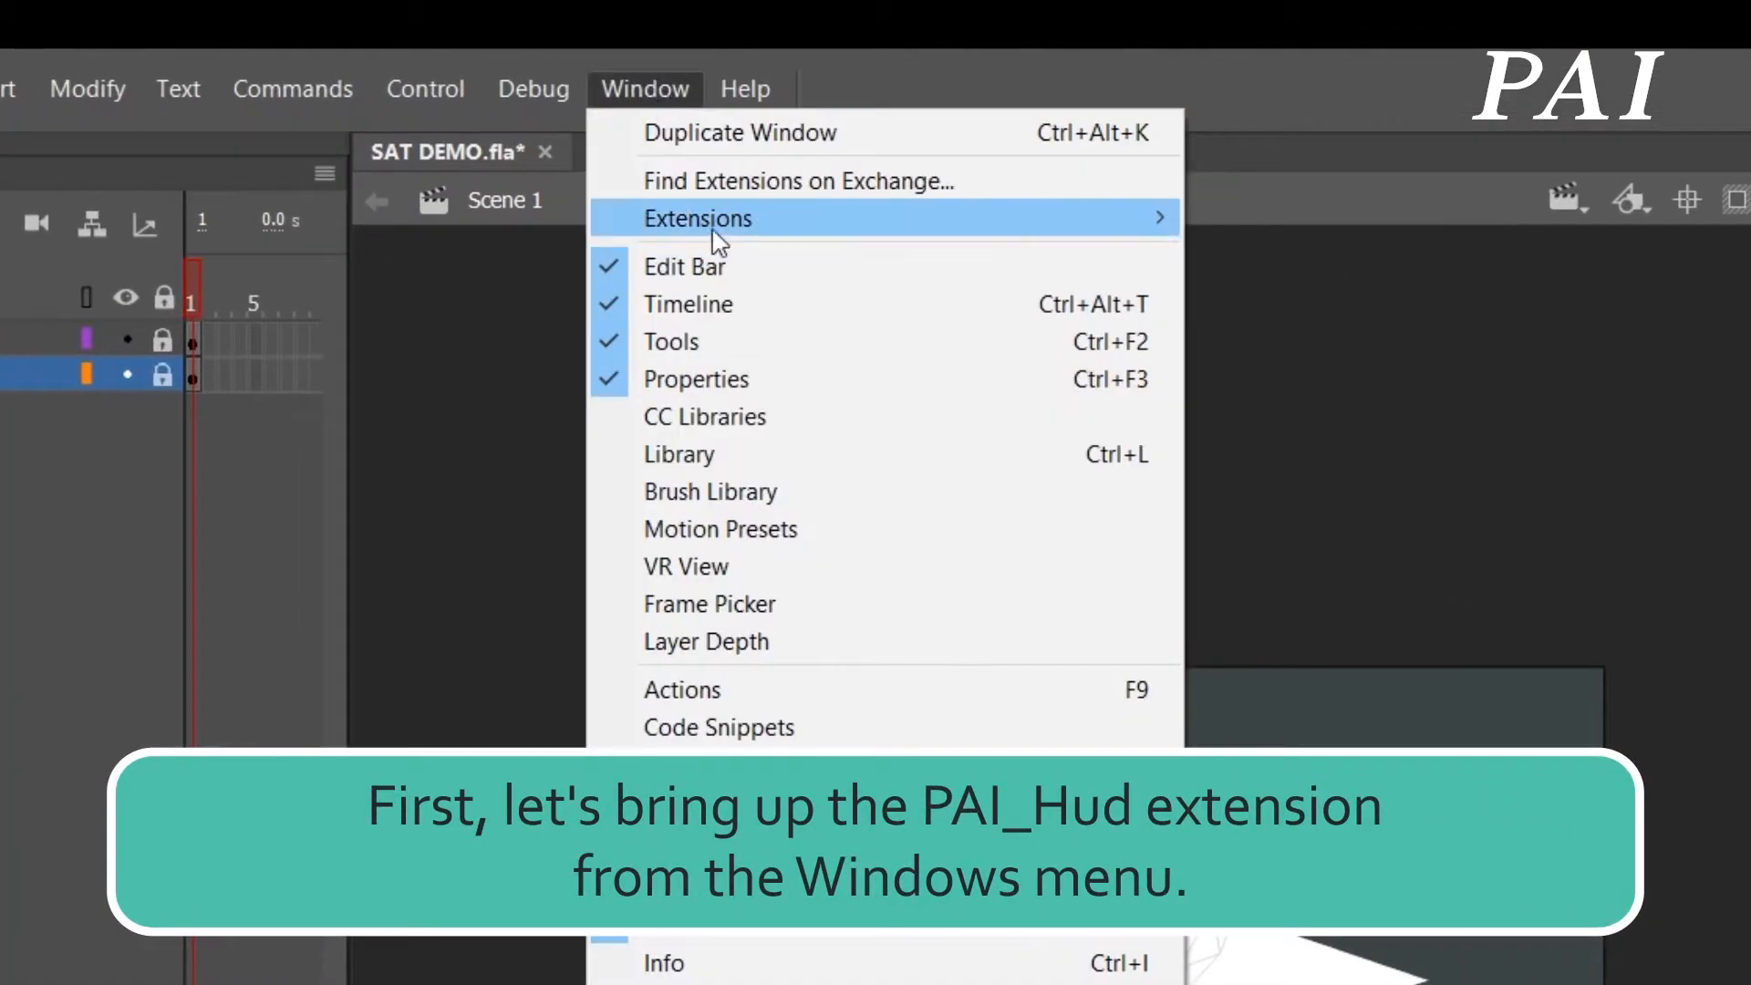
{"action": "mouse_move", "coordinate": [721, 226]}
{"action": "left_click", "coordinate": [1357, 303]}
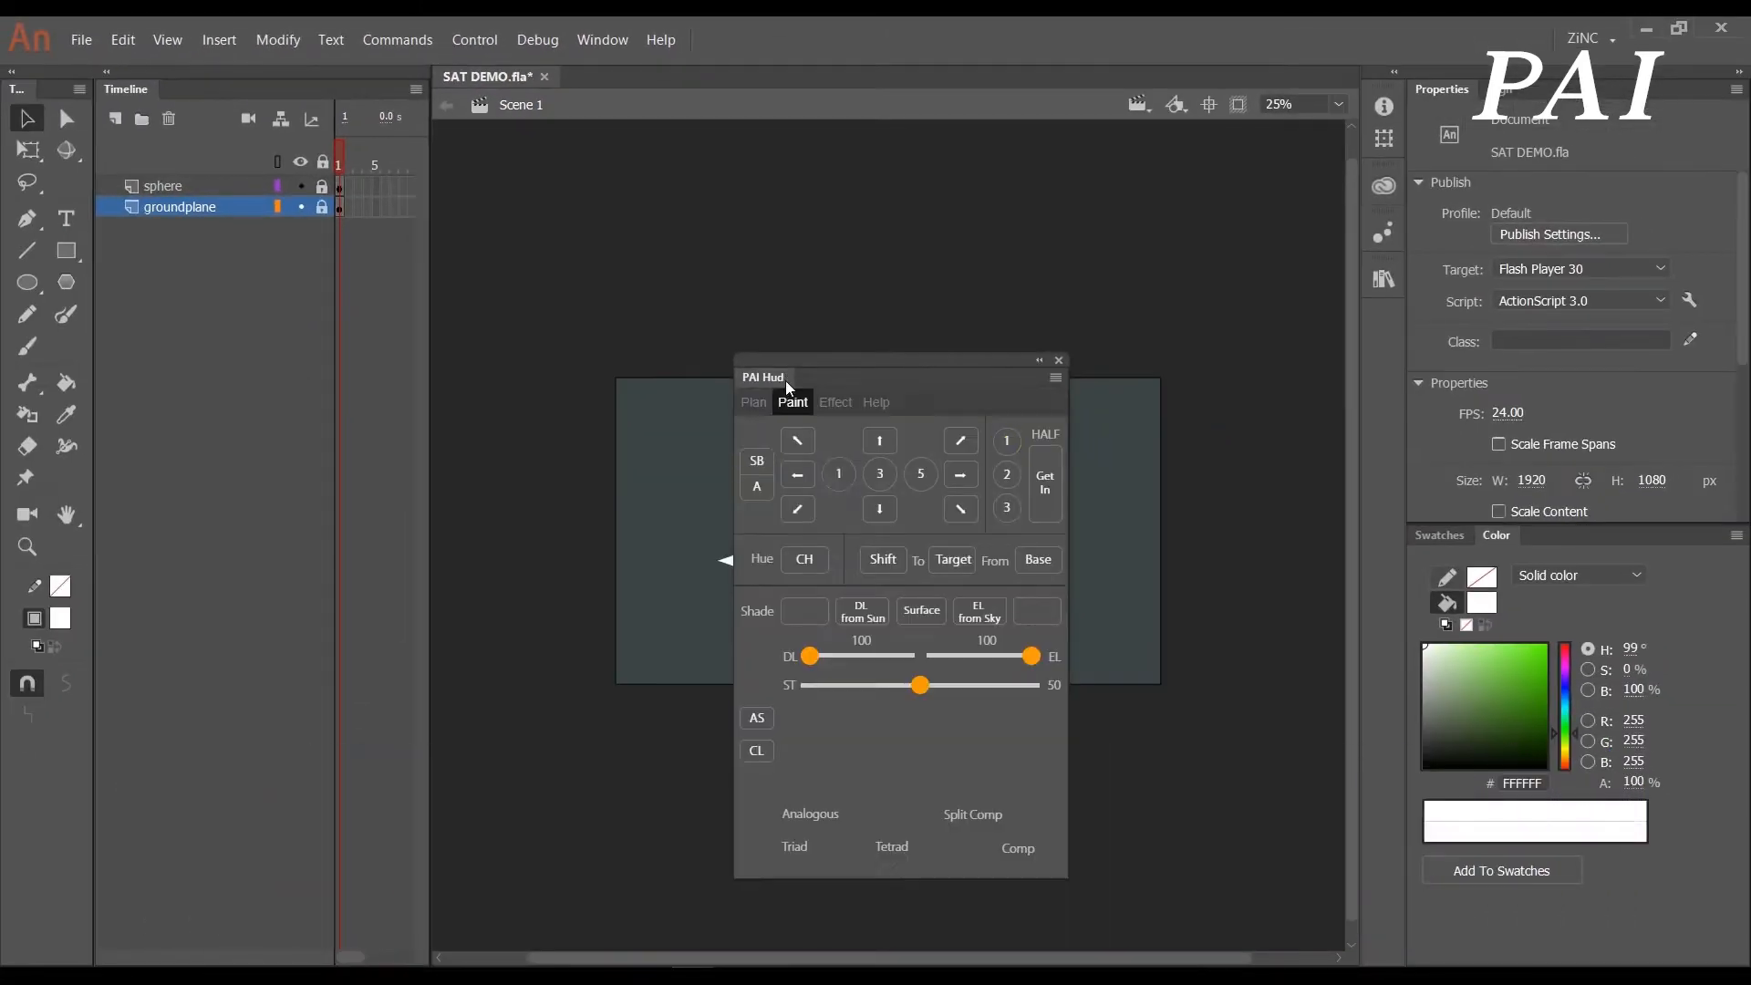
{"action": "left_click_drag", "start_coordinate": [785, 380], "coordinate": [216, 867]}
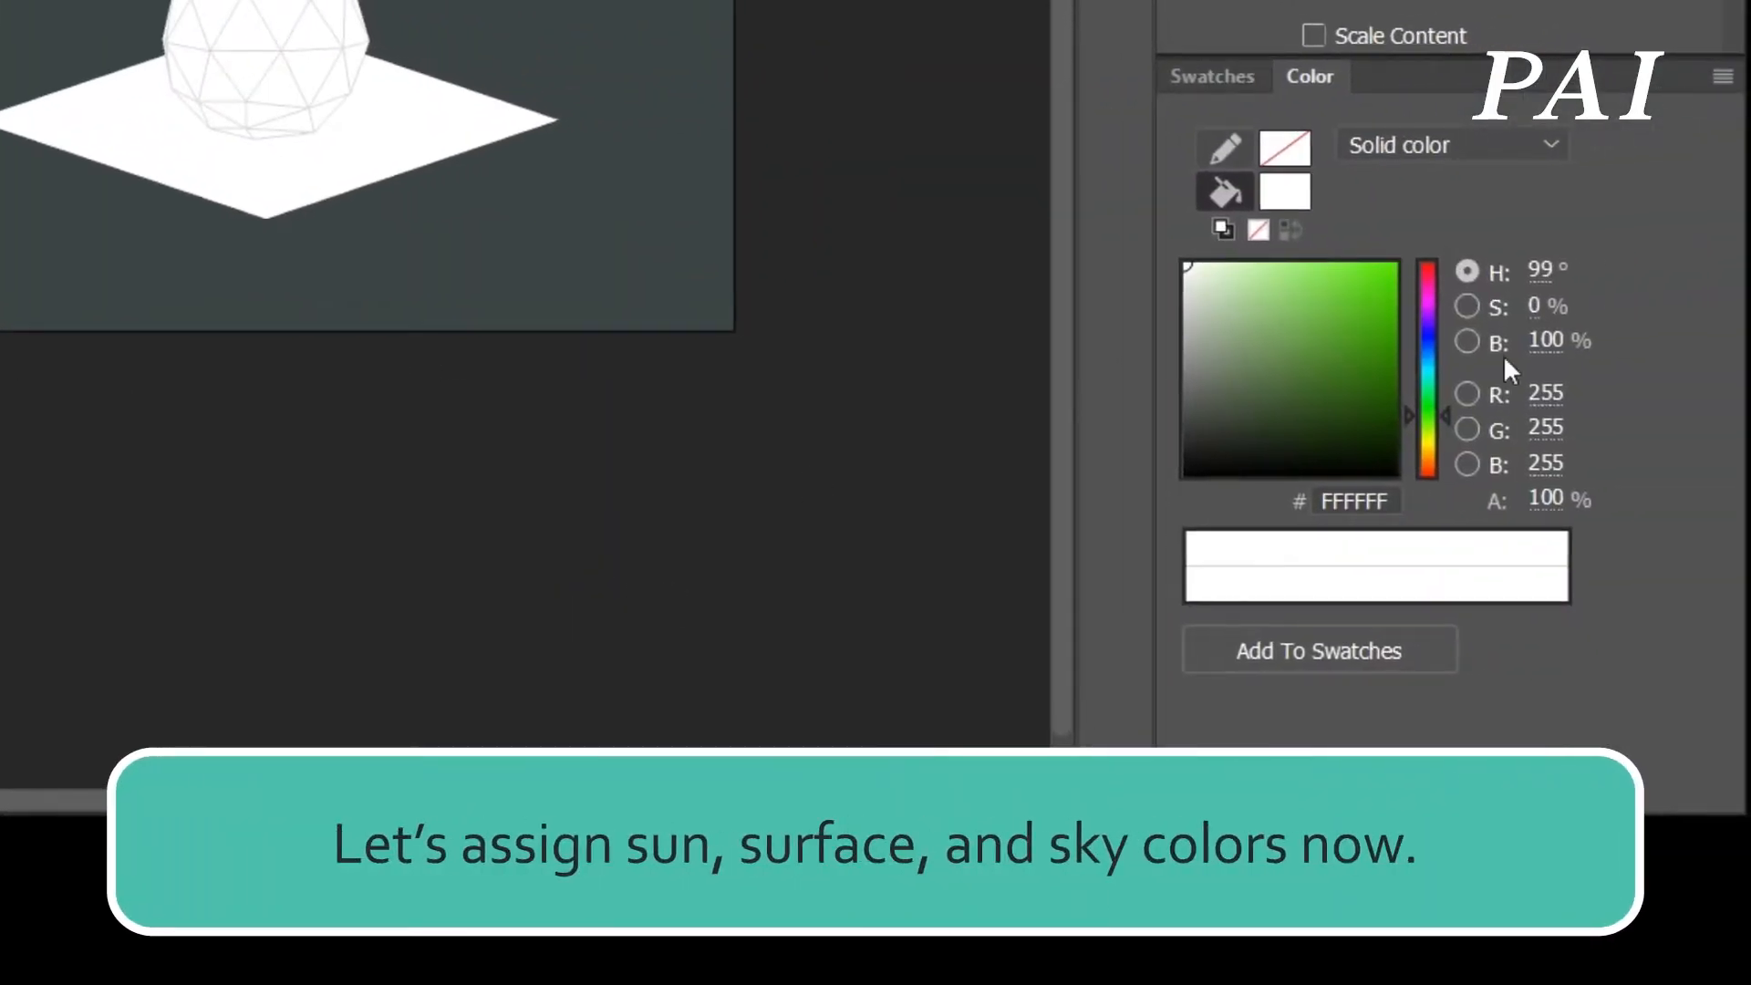
- Mix a saturated orange fill color, FFA500 (H 39, S 100, B 100), for the sun light
{"action": "left_click_drag", "start_coordinate": [1431, 450], "coordinate": [1436, 447]}
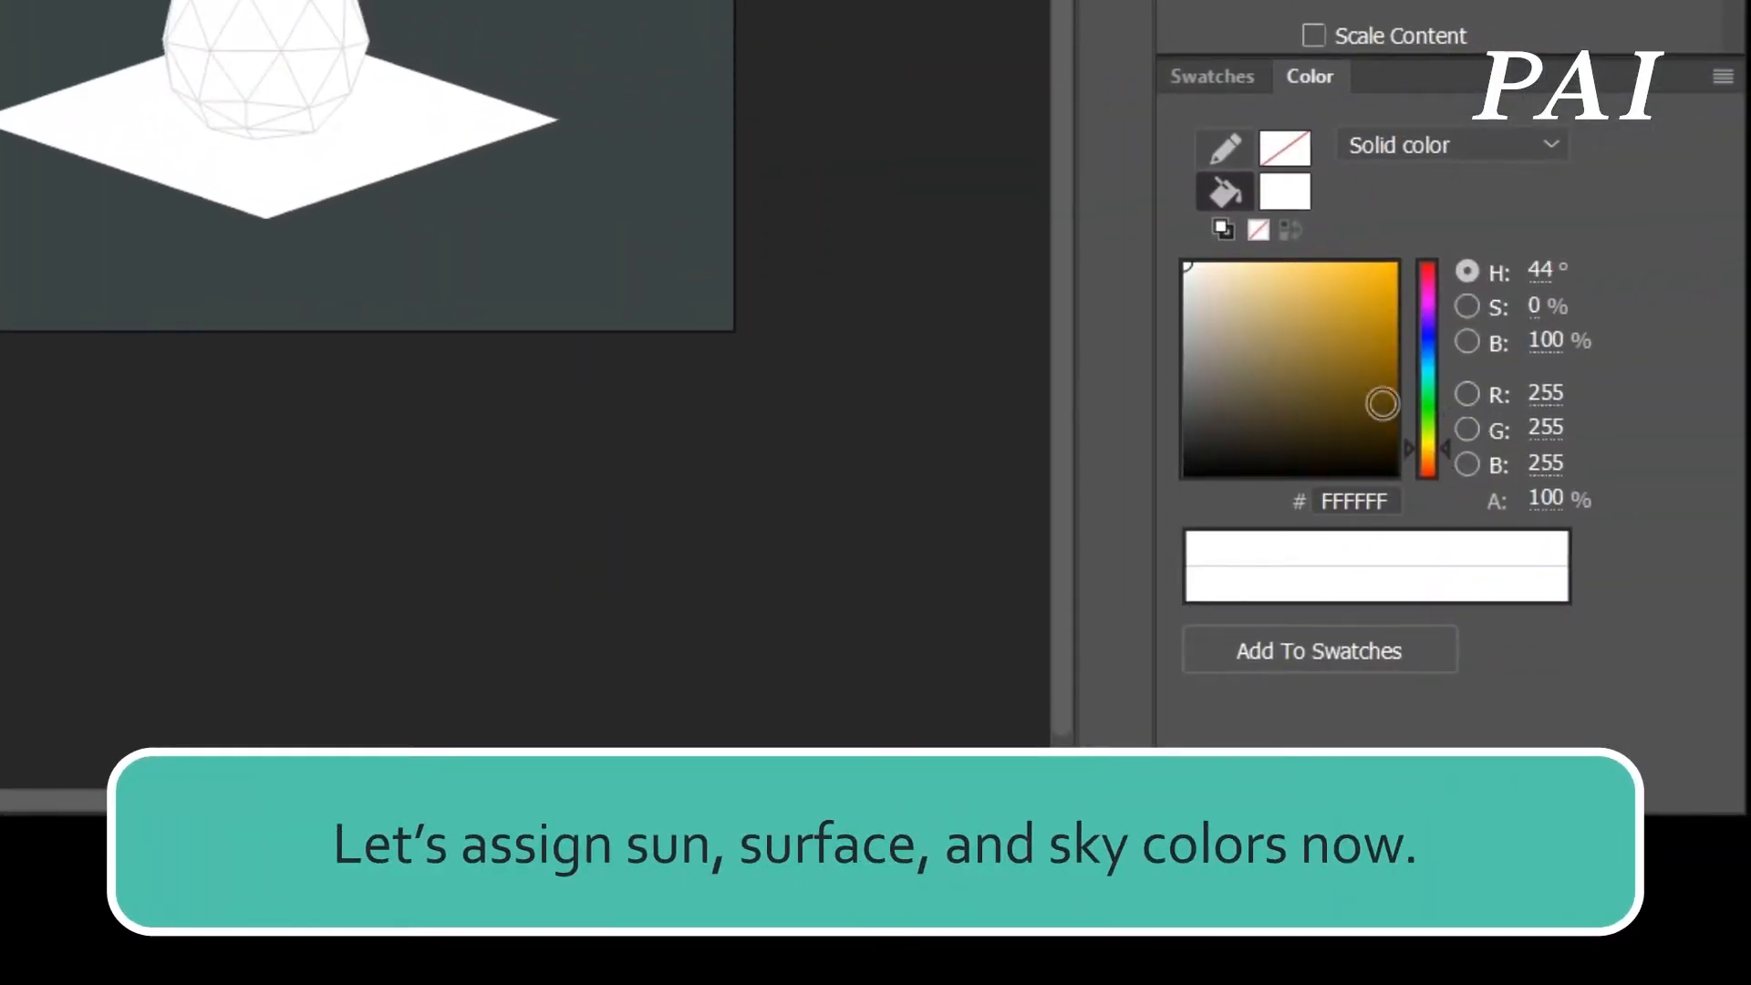
{"action": "left_click_drag", "start_coordinate": [1361, 366], "coordinate": [1409, 235]}
{"action": "left_click", "coordinate": [1393, 262]}
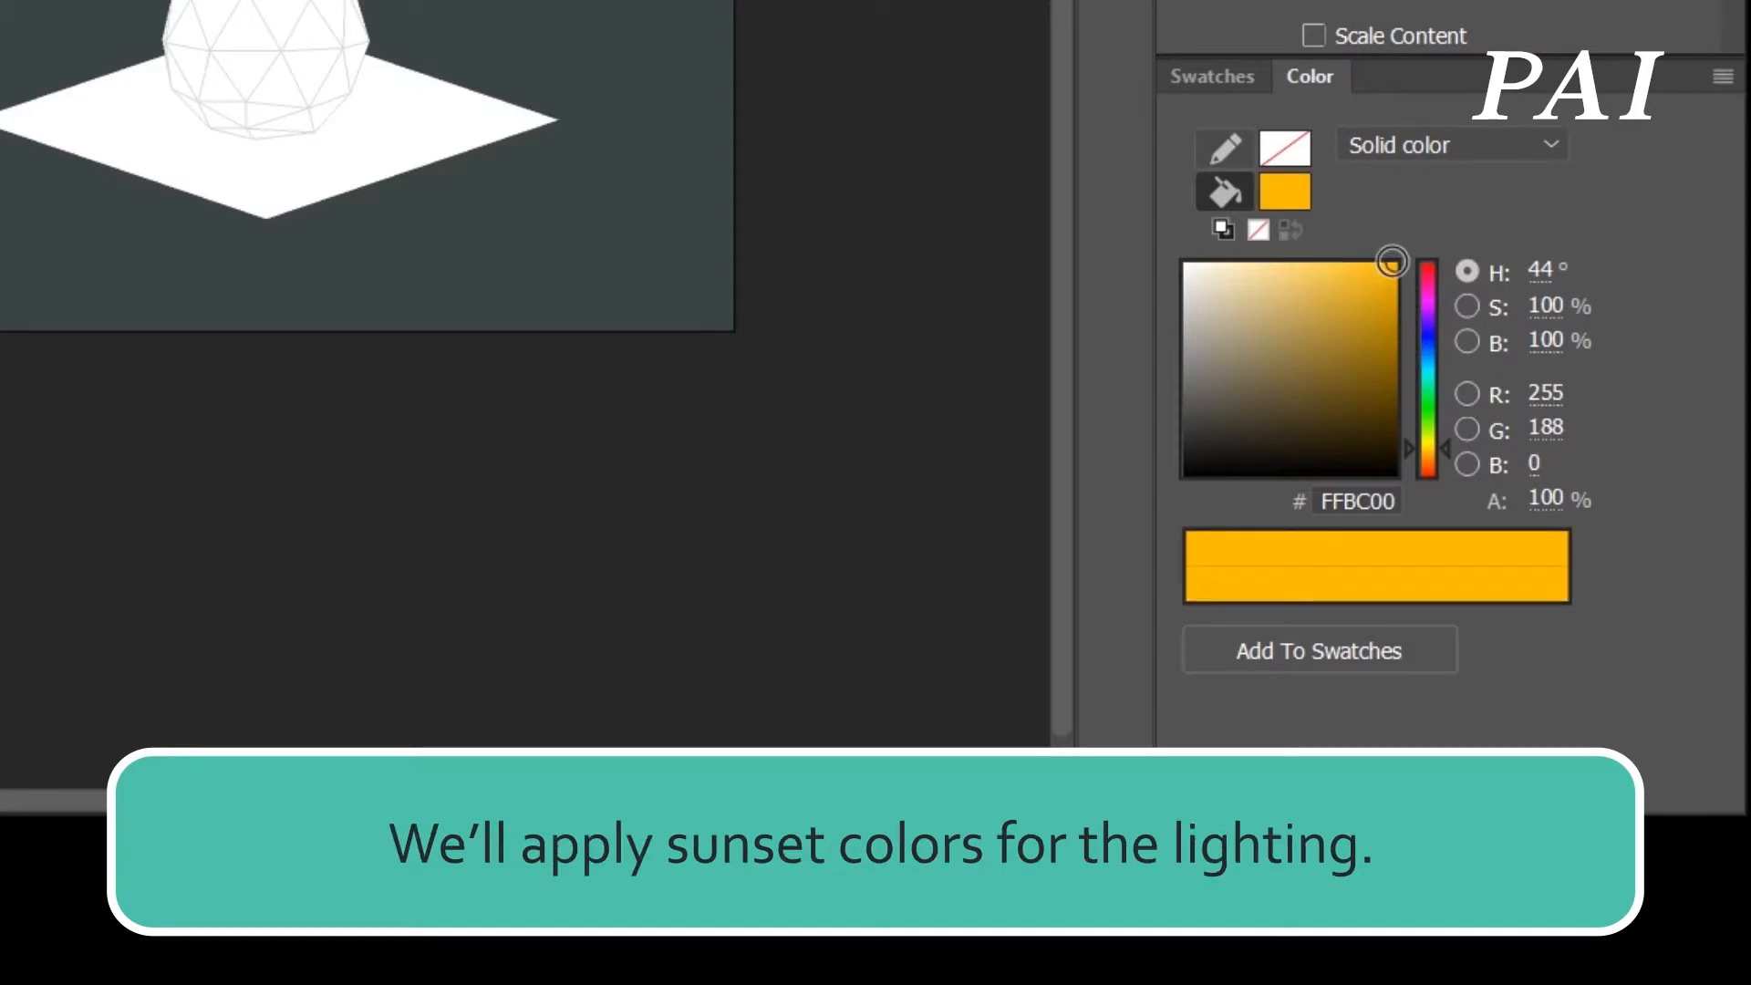
{"action": "left_click_drag", "start_coordinate": [1446, 445], "coordinate": [1448, 452]}
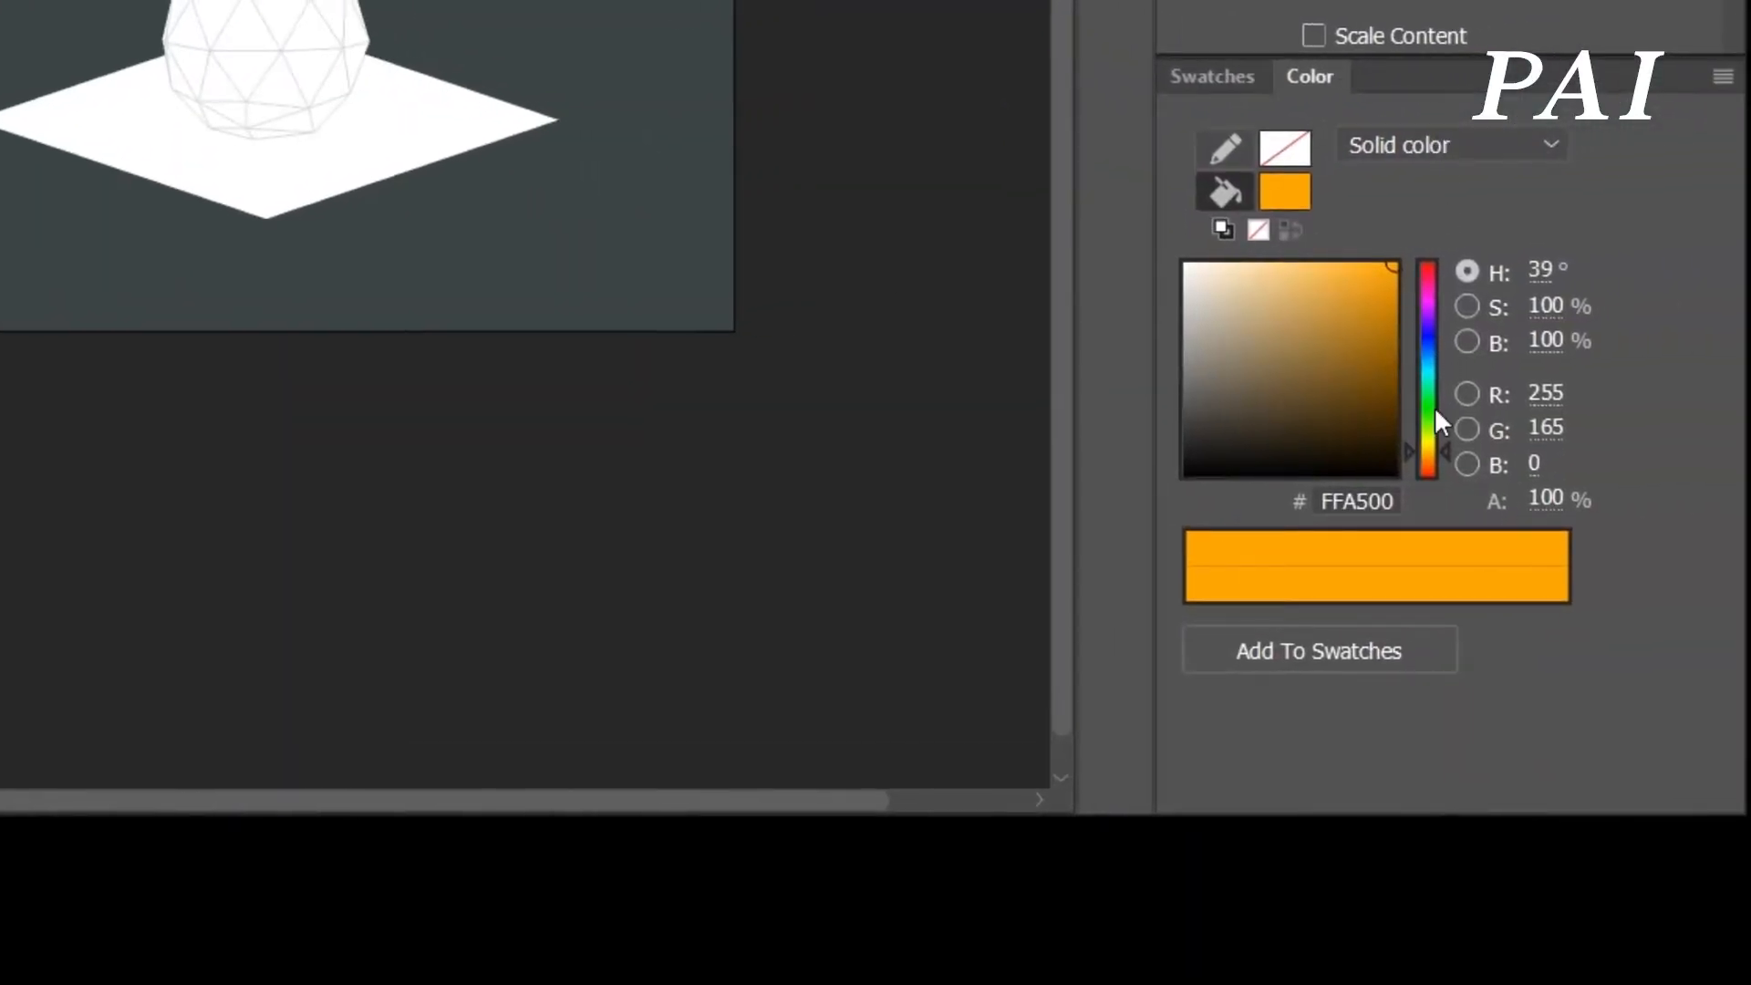
- Mix a medium blue fill color, 3468C7 (H 219, S 74, B 78), for the sky light
{"action": "left_click_drag", "start_coordinate": [1436, 407], "coordinate": [1447, 344]}
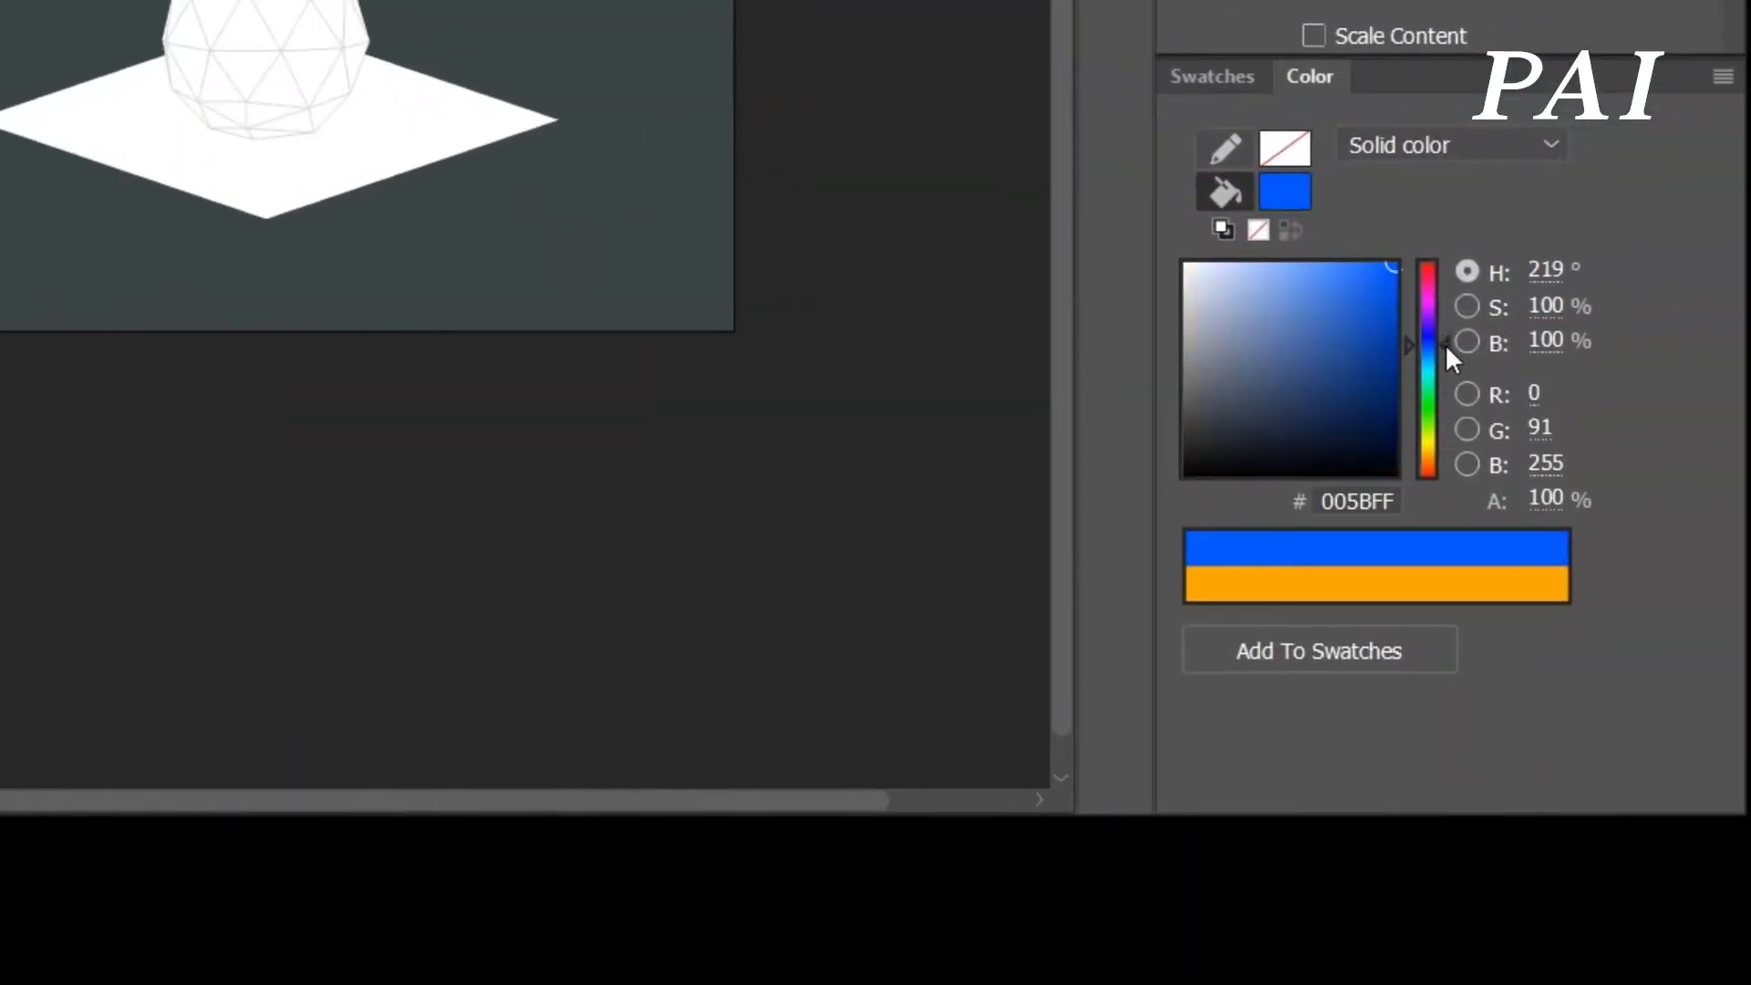
{"action": "mouse_move", "coordinate": [1327, 331]}
{"action": "left_mouse_down"}
{"action": "mouse_move", "coordinate": [1360, 304]}
{"action": "mouse_move", "coordinate": [1345, 306]}
{"action": "left_mouse_up"}
{"action": "left_click", "coordinate": [1339, 307]}
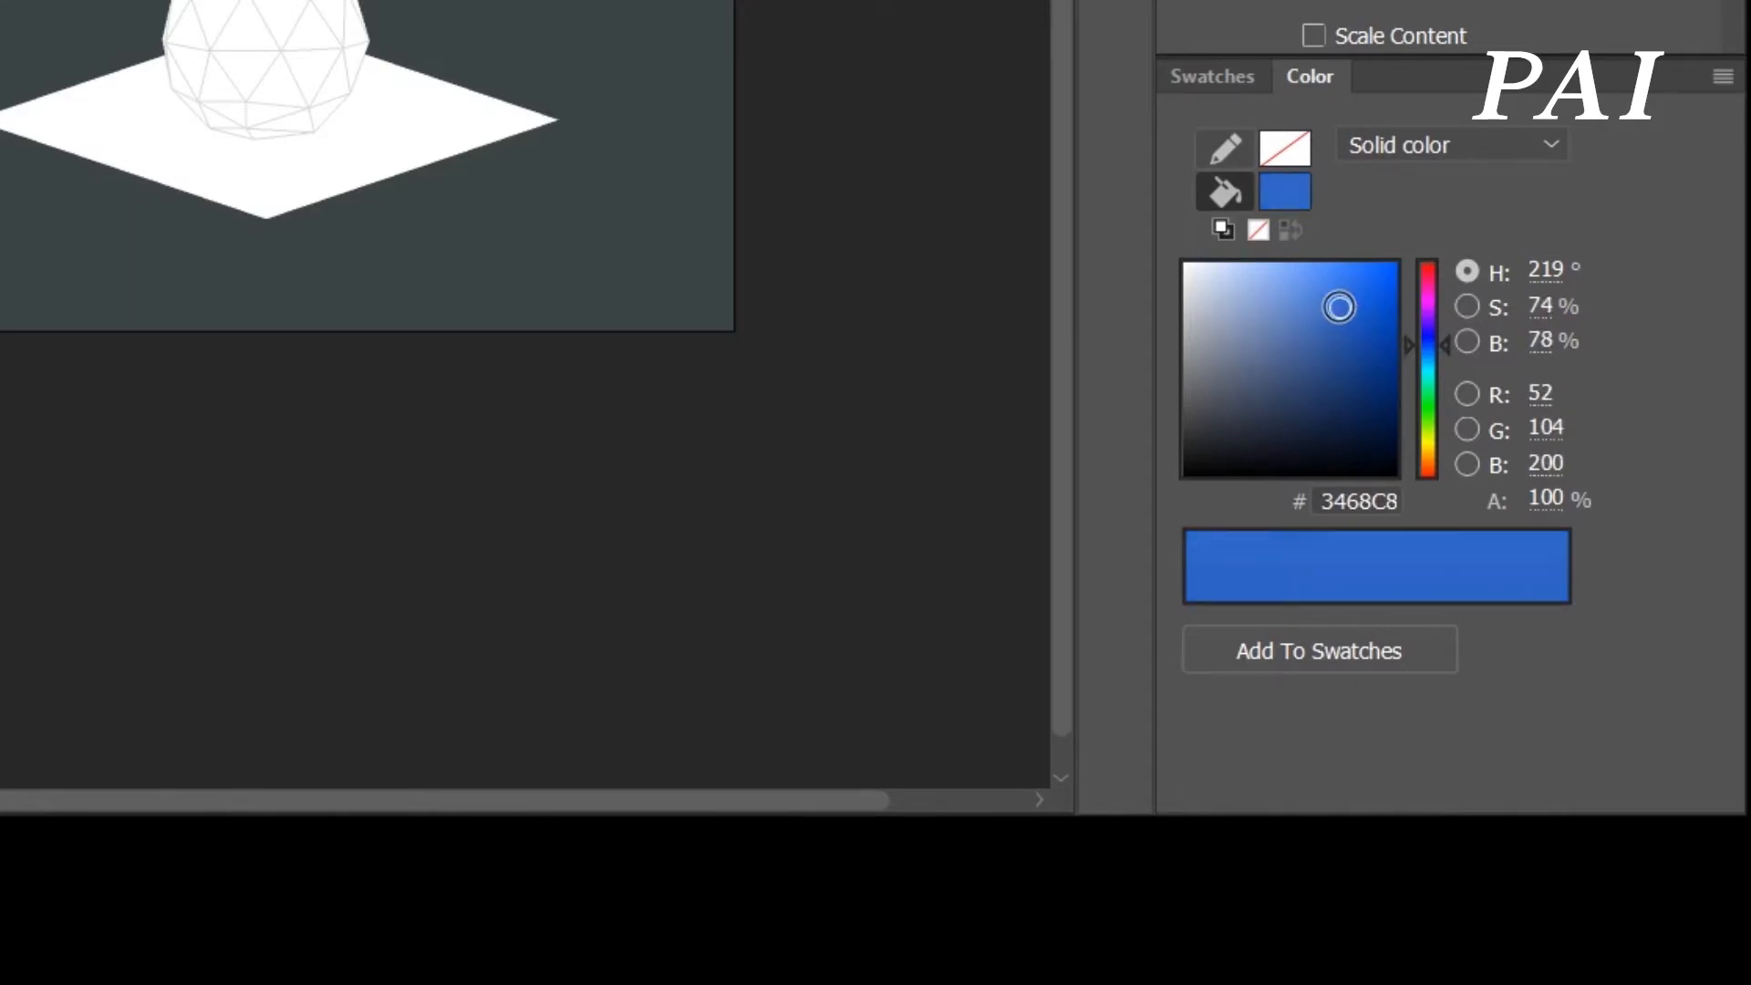
{"action": "left_click", "coordinate": [1339, 308]}
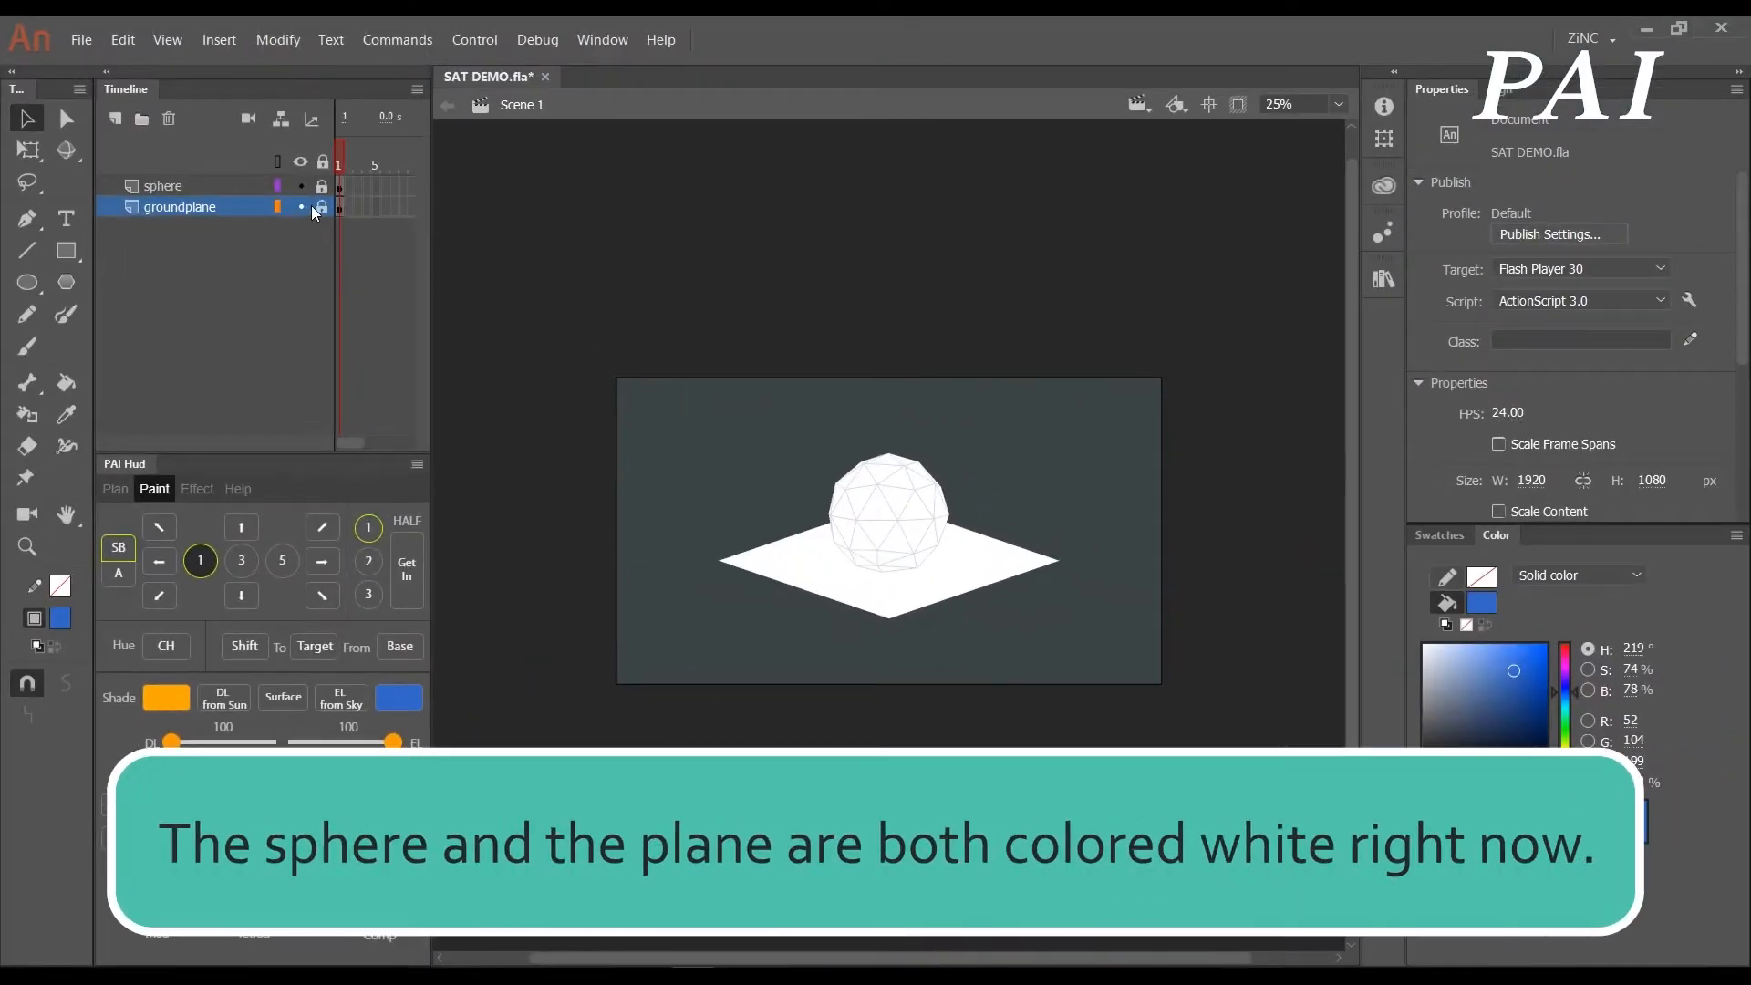
- Hide the groundplane layer and set the fill color to white, FFFFFF, for the sphere's surface
{"action": "left_click", "coordinate": [300, 207]}
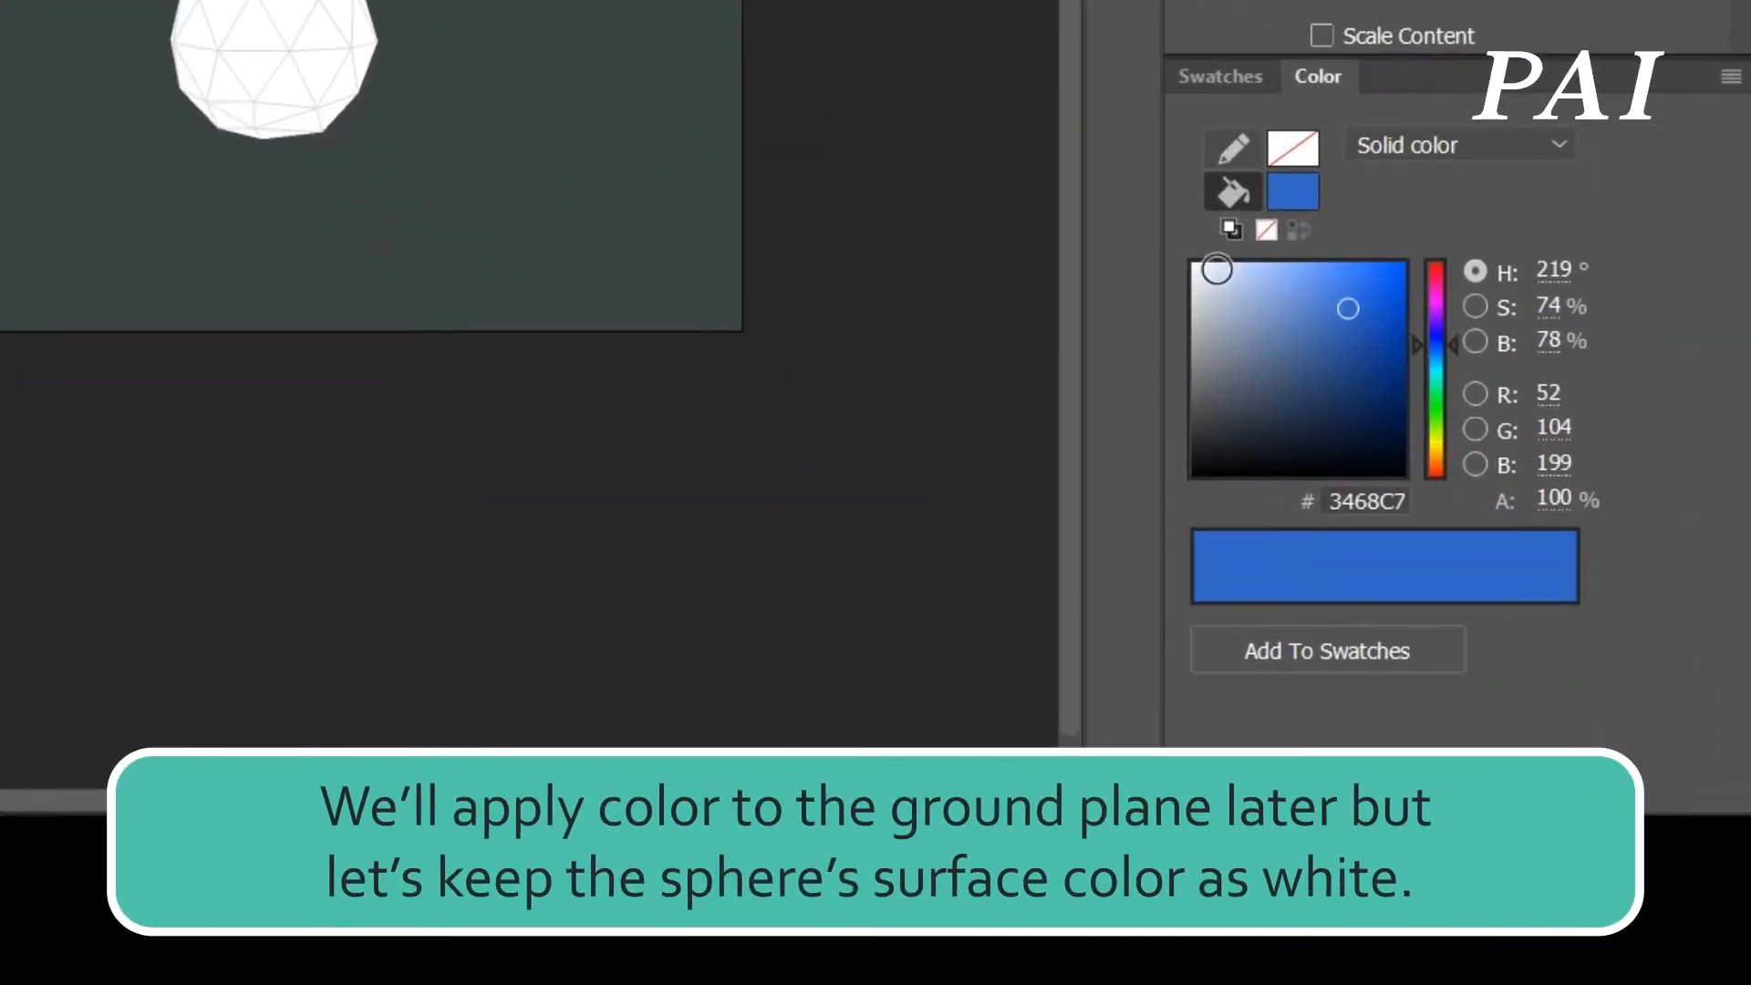
{"action": "left_click", "coordinate": [1425, 646]}
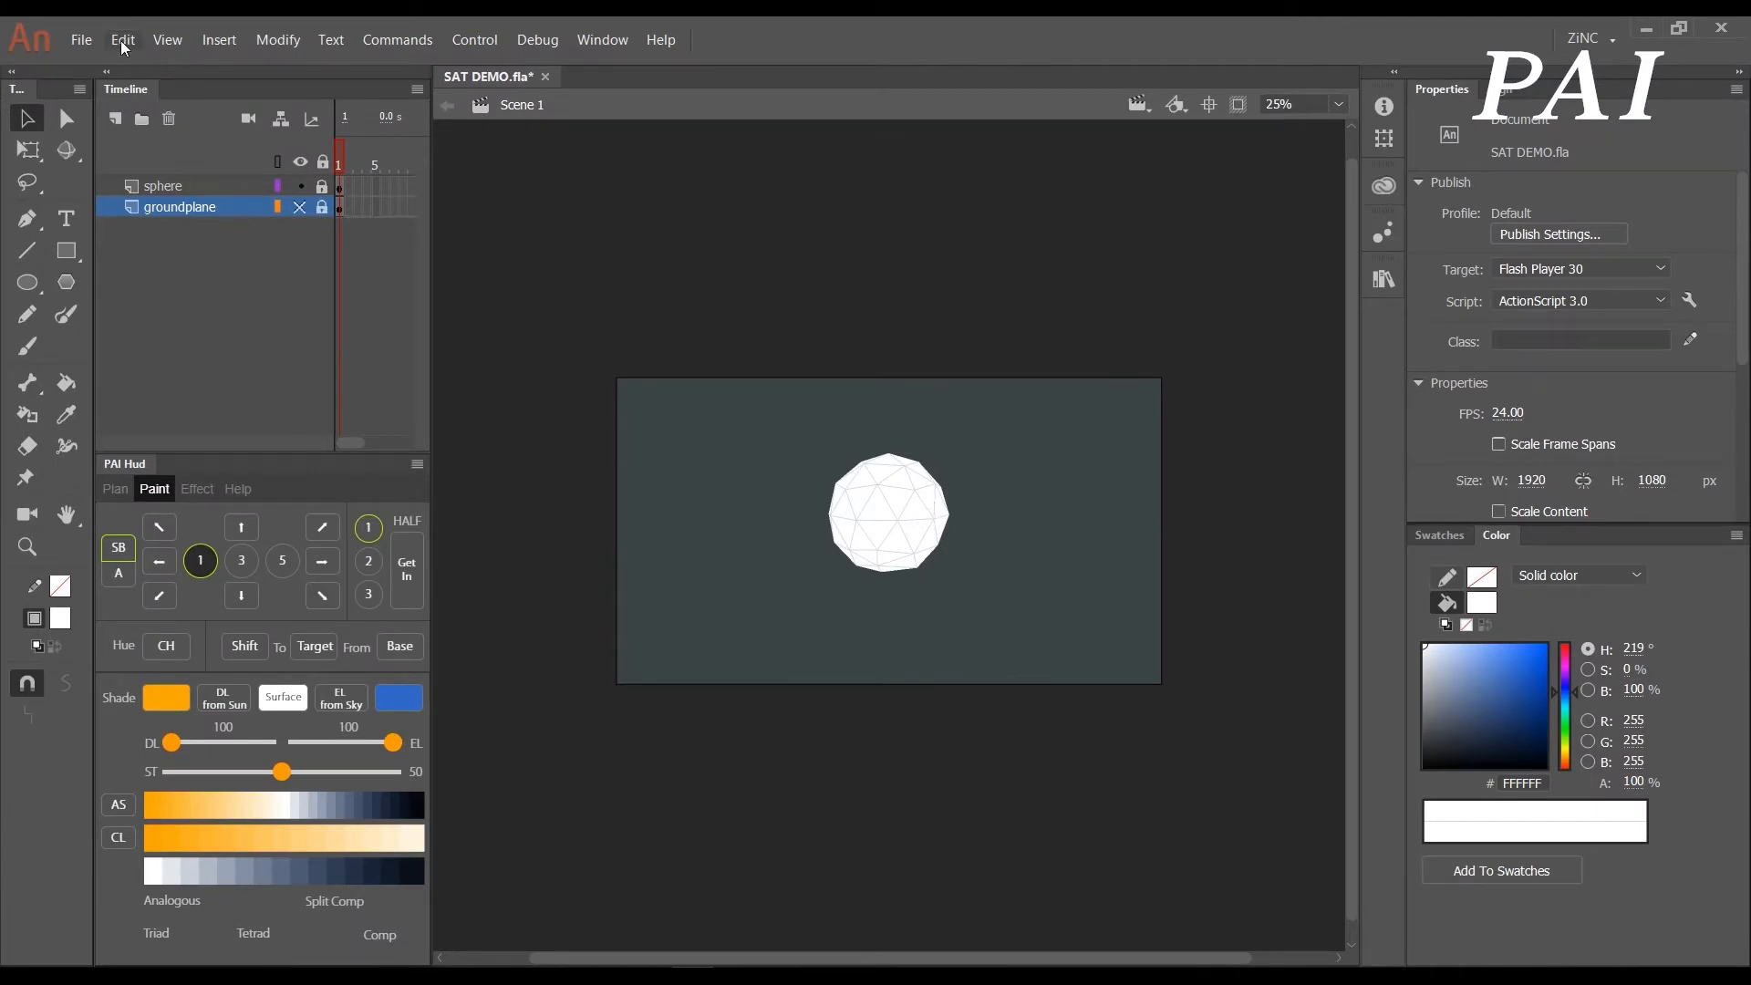
- Add a layer beneath groundplane and draw a background rectangle about 1506 by 835 px behind the sphere
{"action": "left_click", "coordinate": [113, 118]}
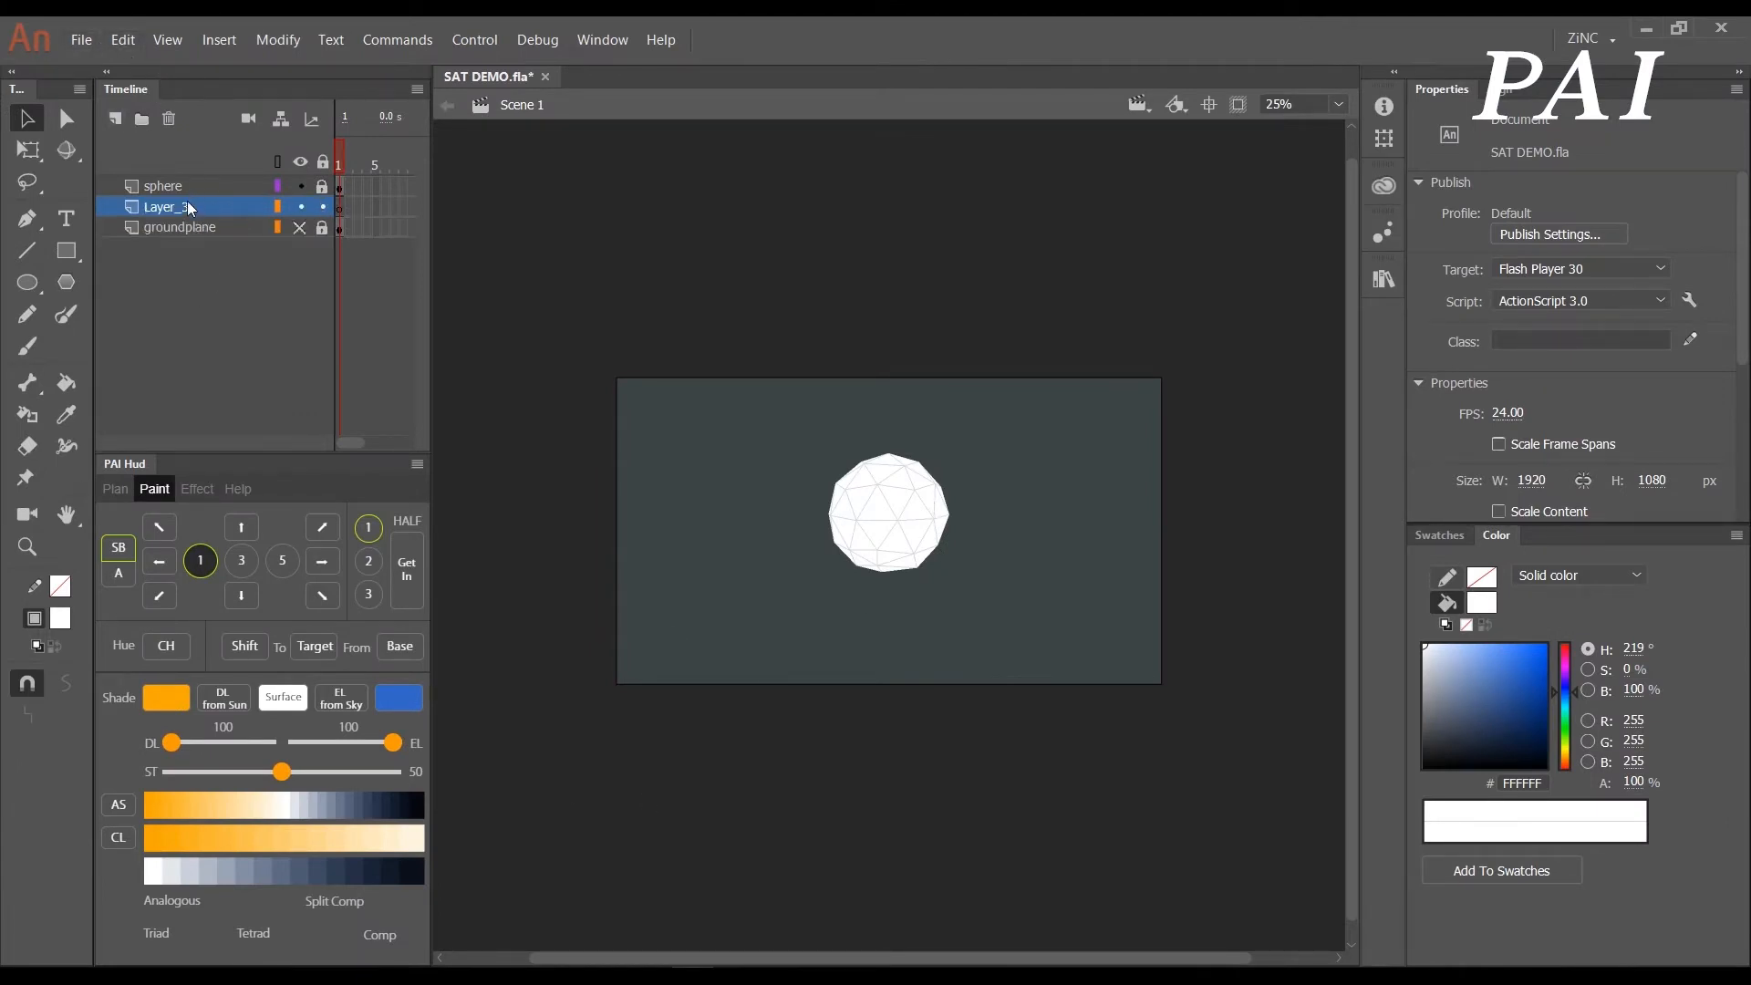
{"action": "left_click_drag", "start_coordinate": [188, 201], "coordinate": [192, 255]}
{"action": "left_click", "coordinate": [65, 249]}
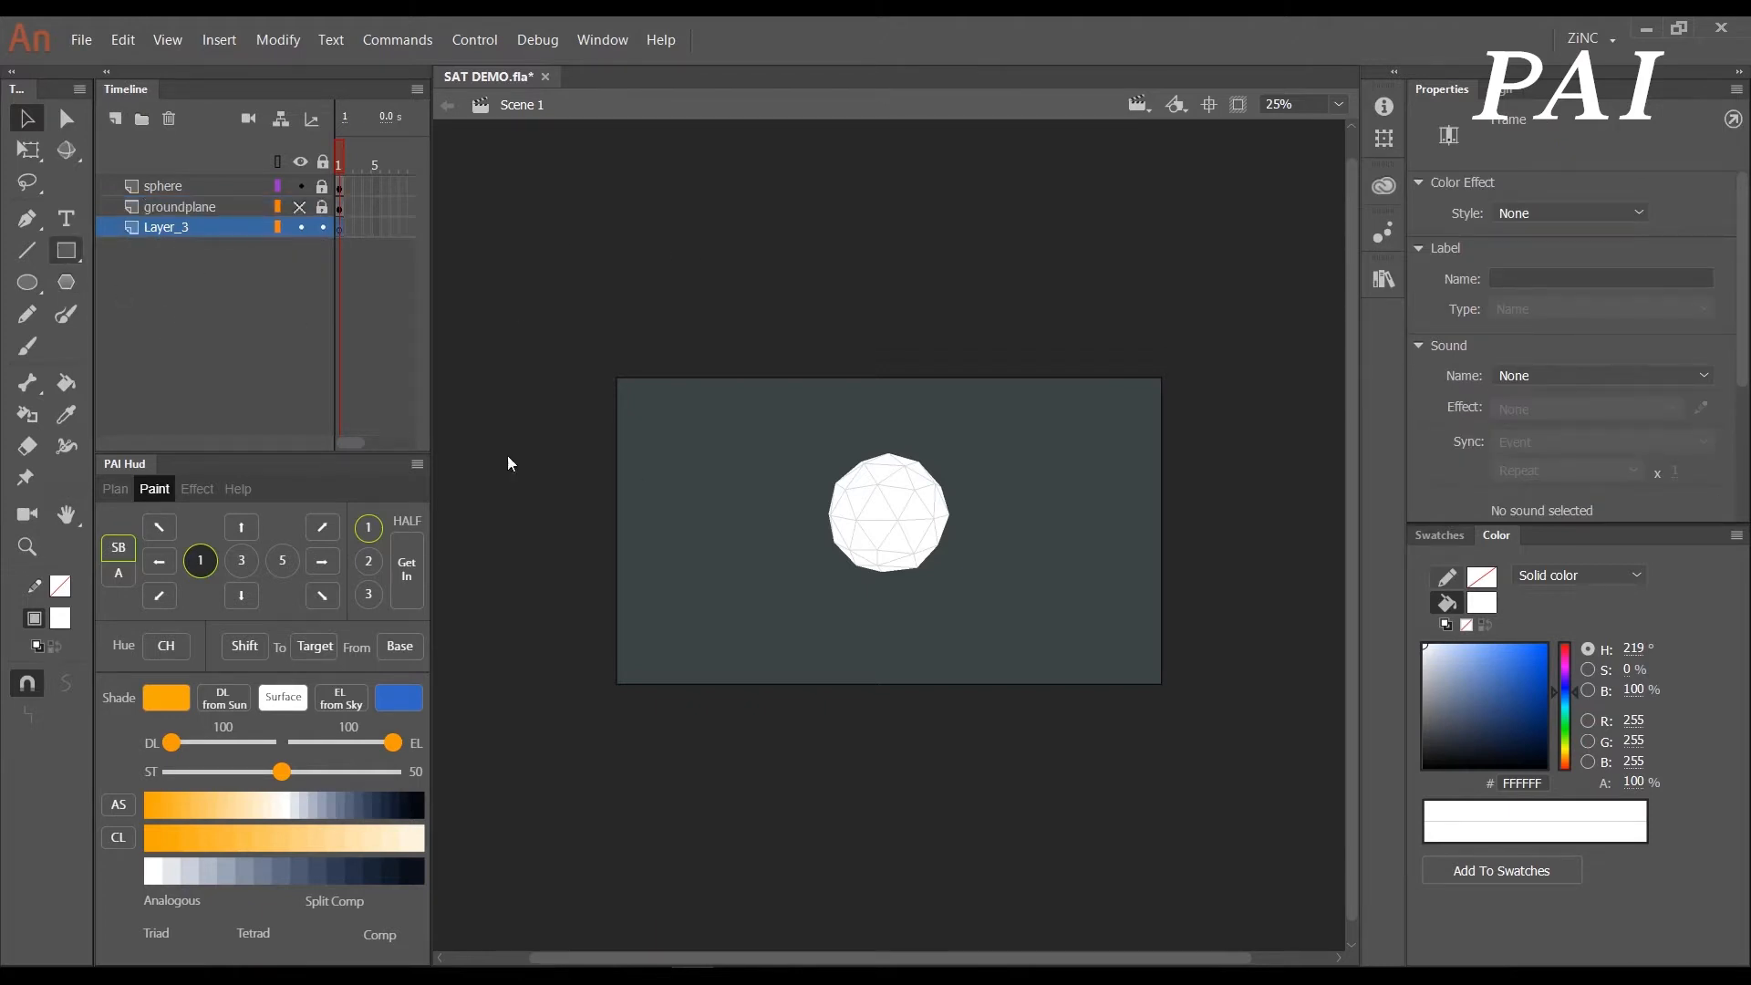
{"action": "mouse_move", "coordinate": [688, 418]}
{"action": "left_mouse_down"}
{"action": "mouse_move", "coordinate": [737, 468]}
{"action": "mouse_move", "coordinate": [1115, 654]}
{"action": "left_mouse_up"}
- Show the groundplane layer again and fill the background rectangle with the blue sky color 3468C7
{"action": "left_click", "coordinate": [301, 208]}
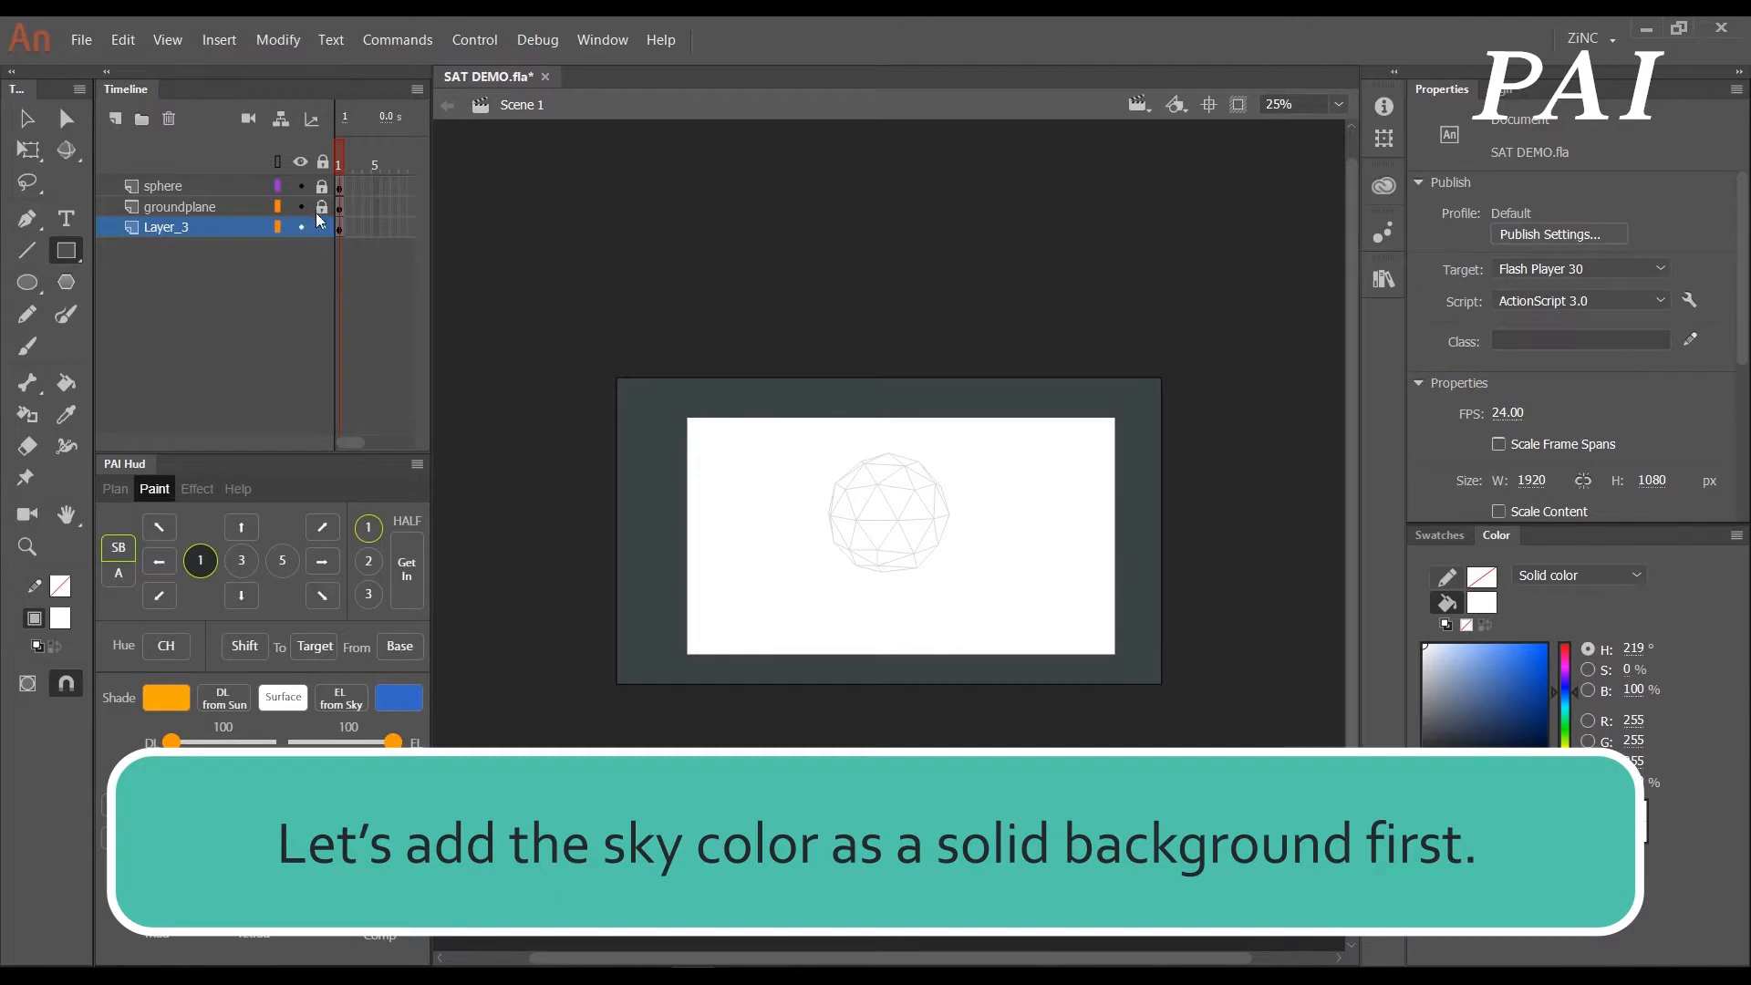
{"action": "left_click", "coordinate": [301, 226]}
{"action": "left_click", "coordinate": [301, 227]}
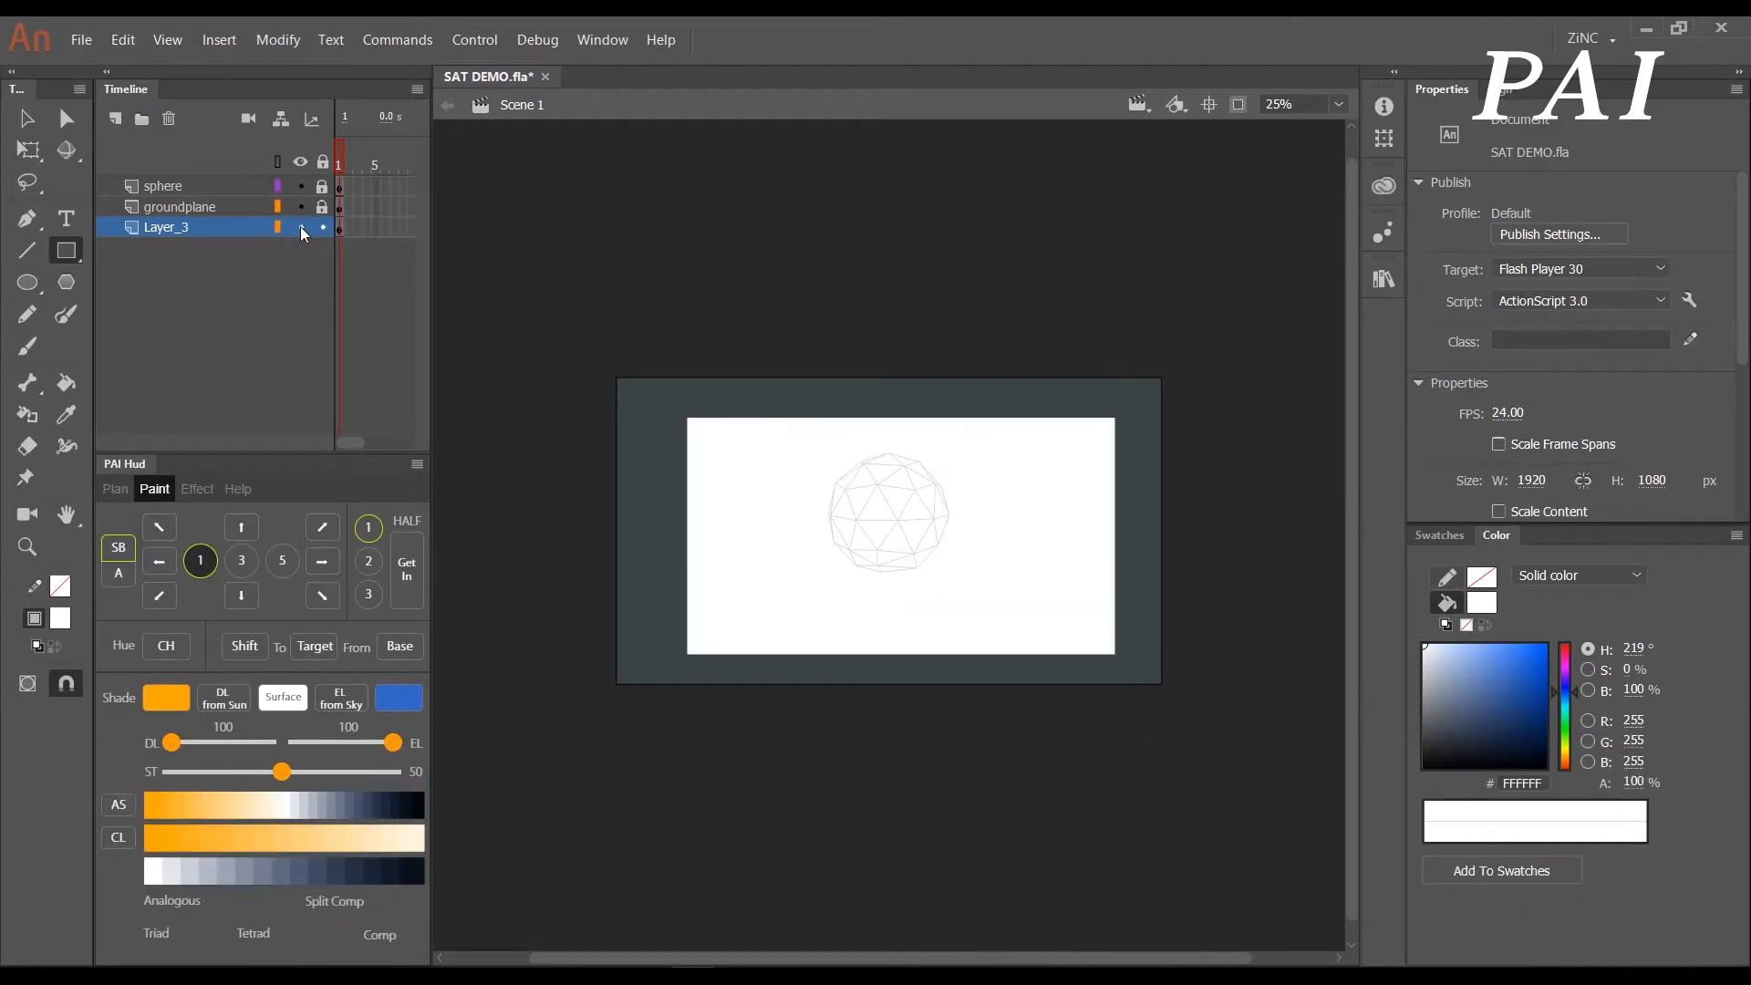
{"action": "key", "text": "v"}
{"action": "left_click", "coordinate": [1049, 474]}
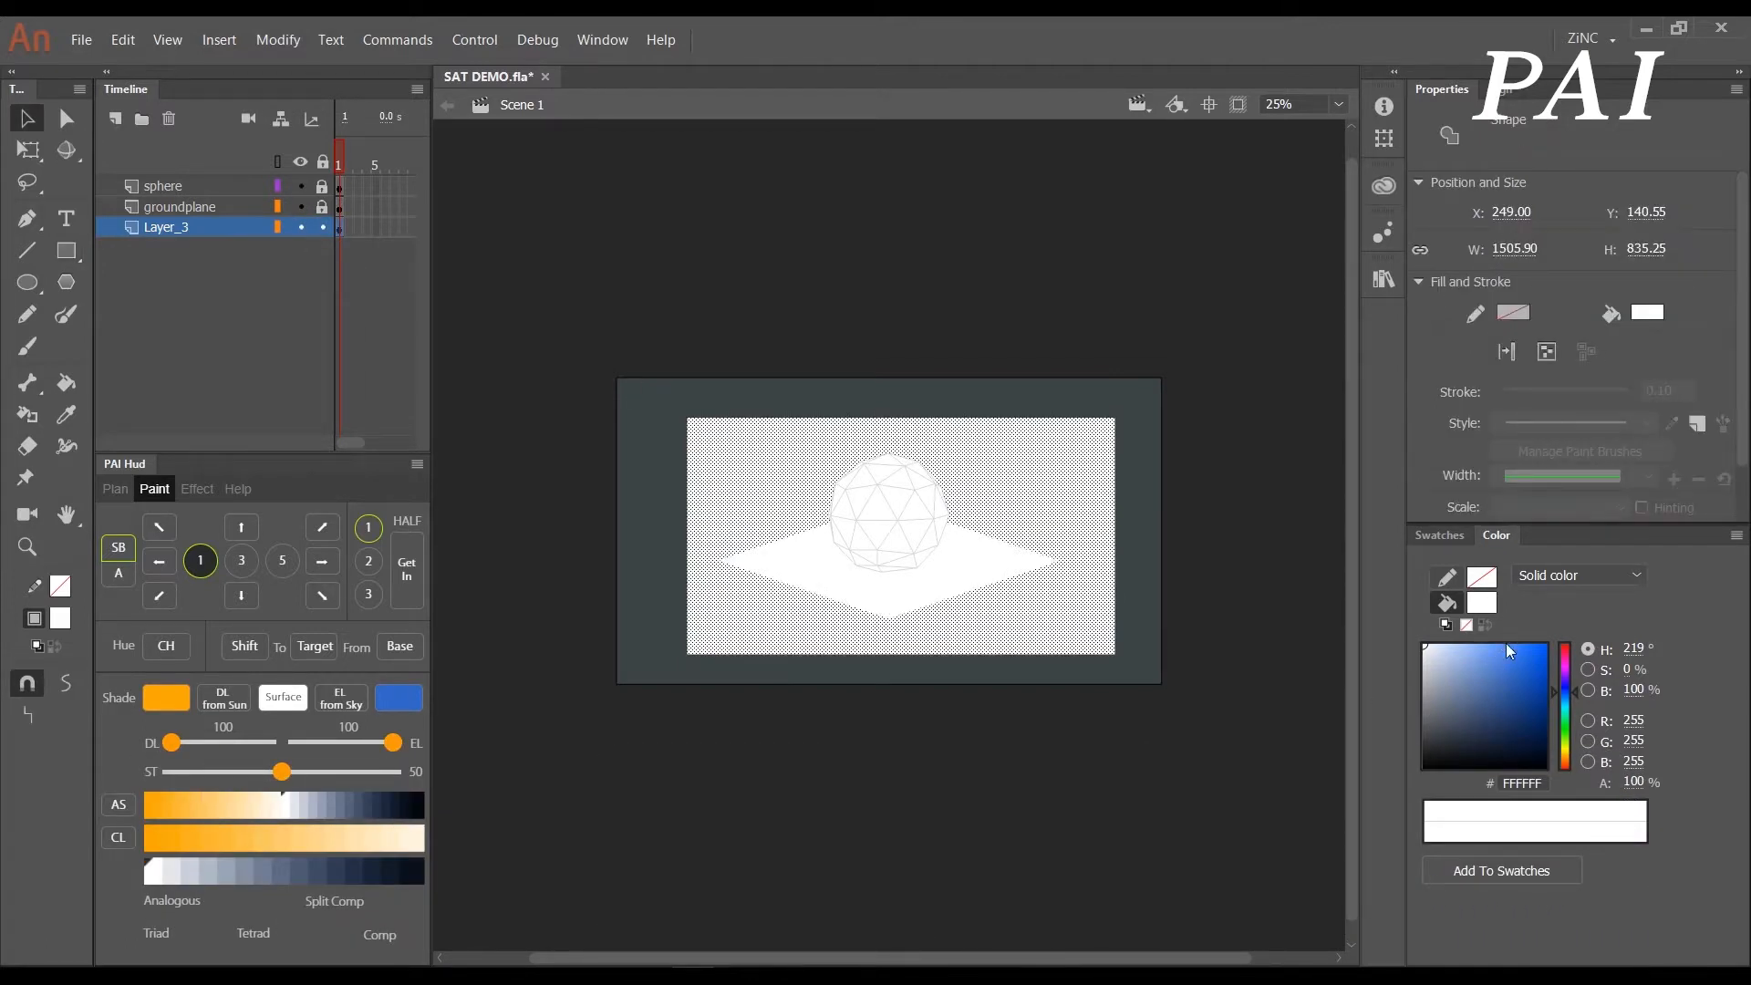
{"action": "left_click", "coordinate": [1484, 604]}
{"action": "left_click", "coordinate": [399, 698]}
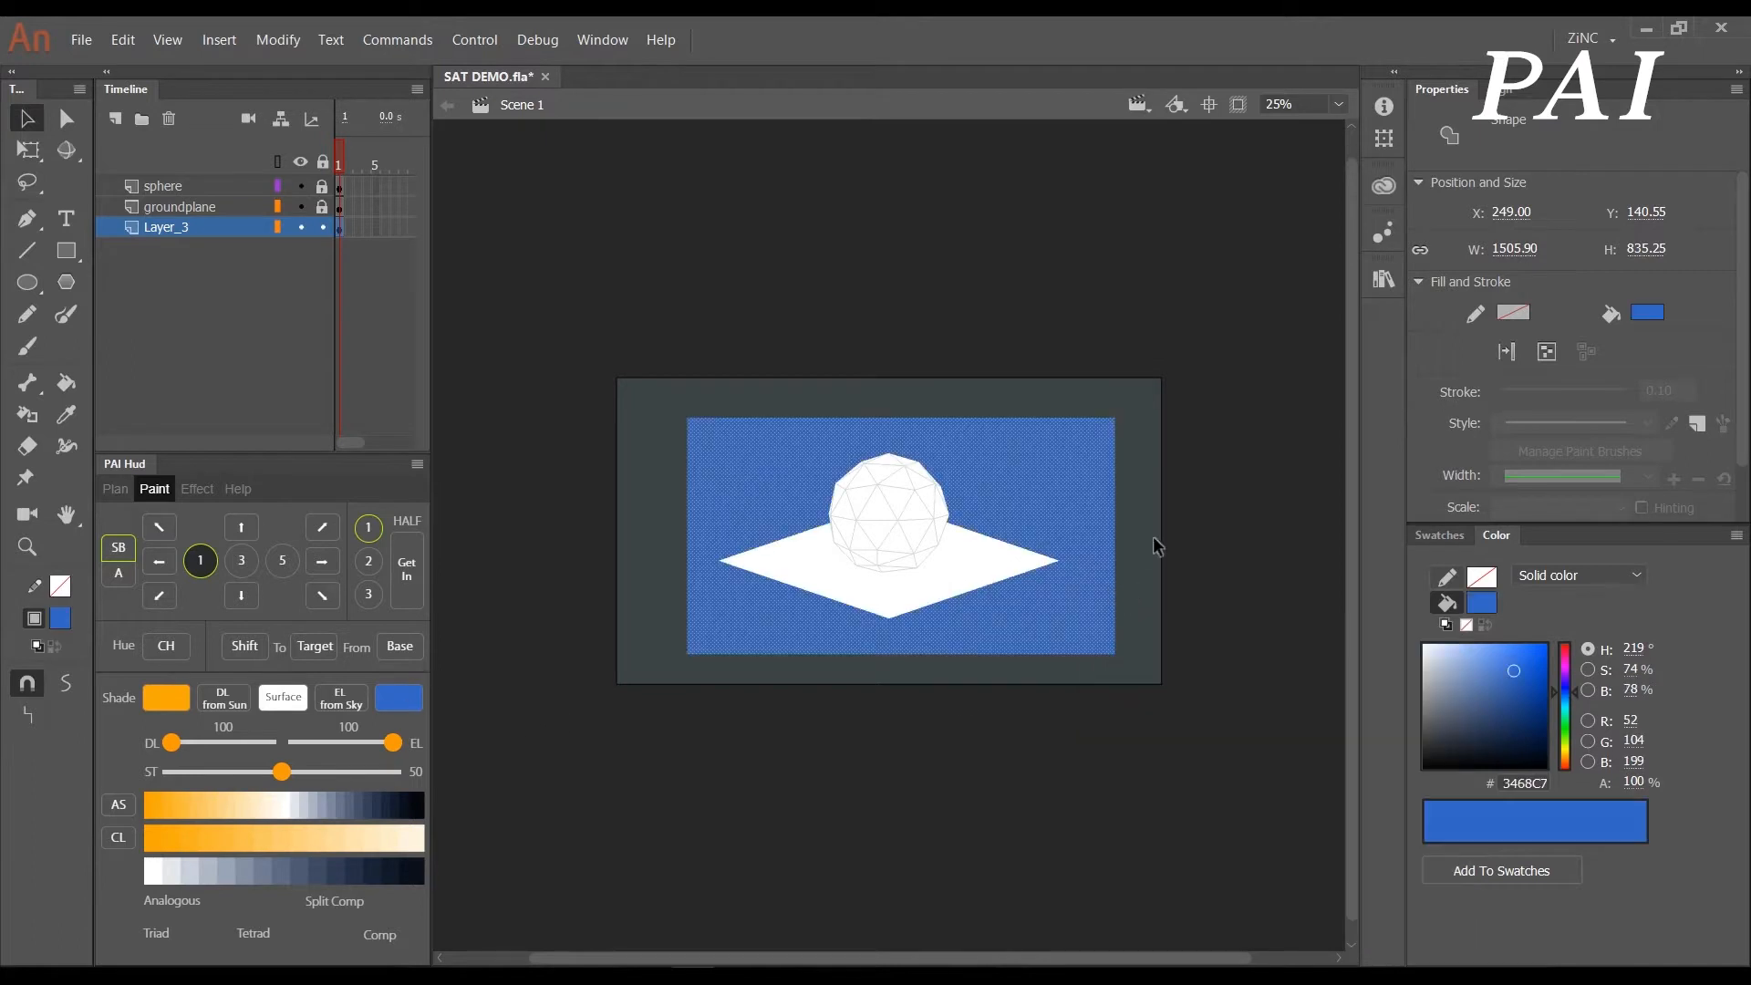
- Center the blue background rectangle horizontally on the stage
{"action": "left_click", "coordinate": [1186, 533]}
{"action": "left_click_drag", "start_coordinate": [1056, 474], "coordinate": [1046, 473]}
{"action": "left_click", "coordinate": [1514, 89]}
{"action": "left_click", "coordinate": [1469, 144]}
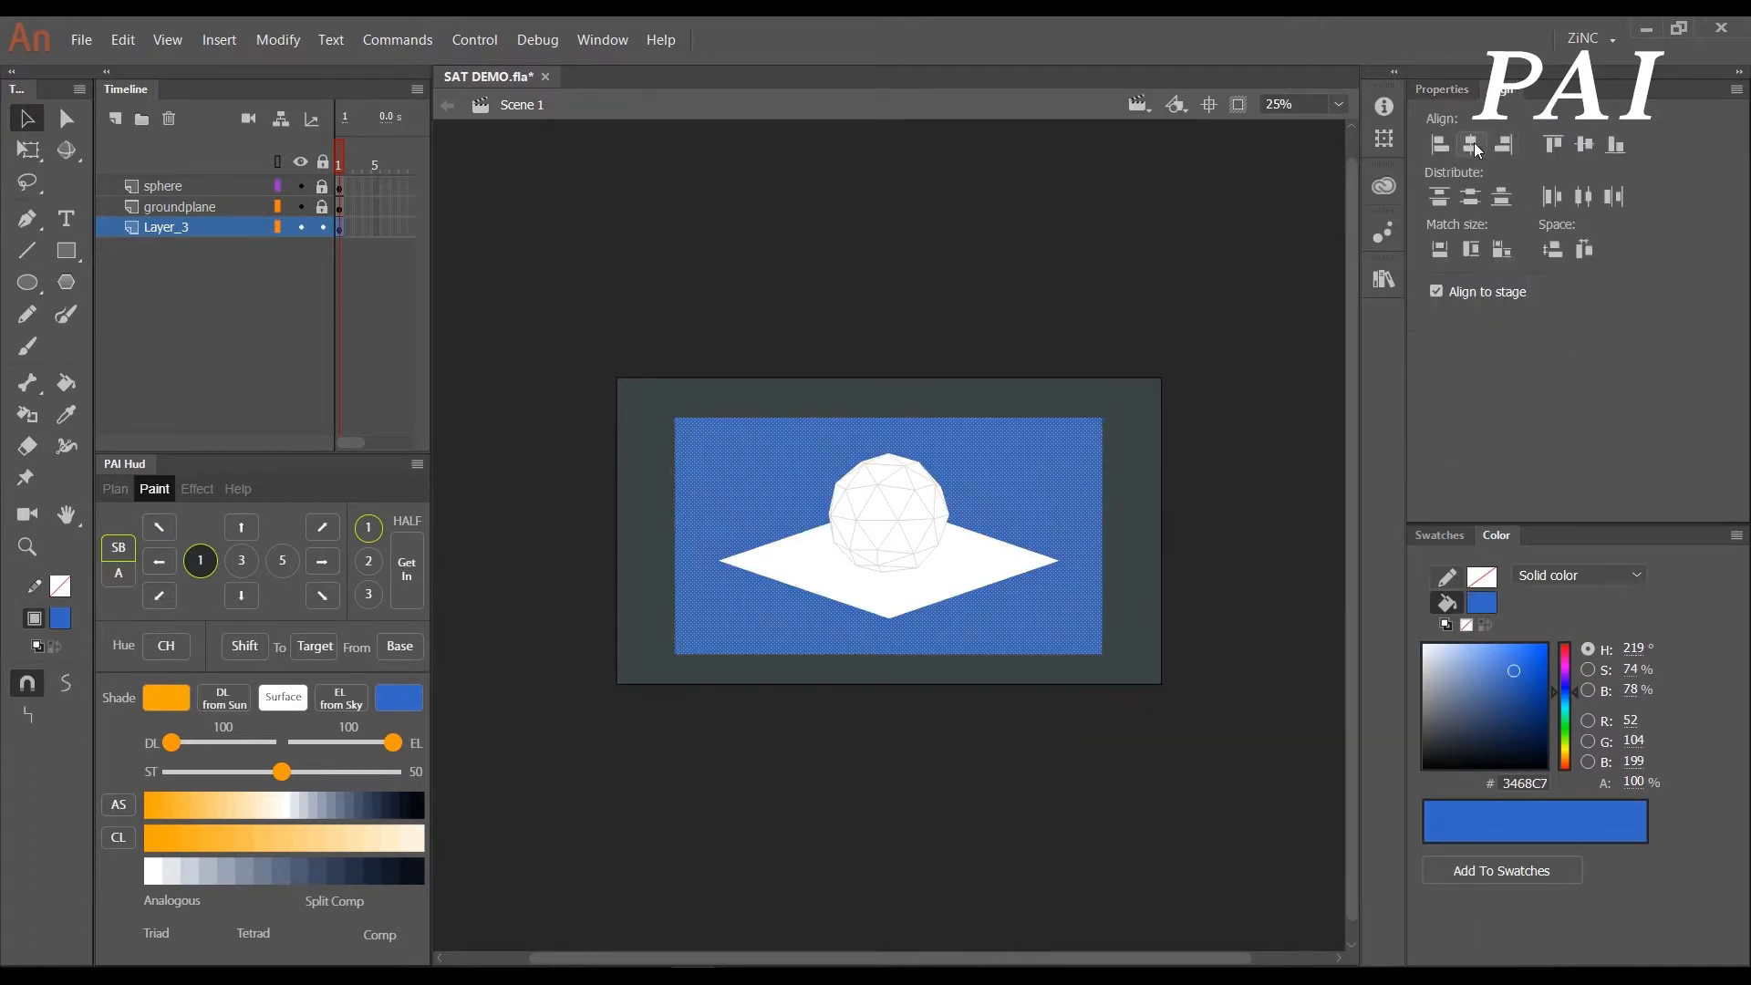
{"action": "left_click", "coordinate": [1080, 233]}
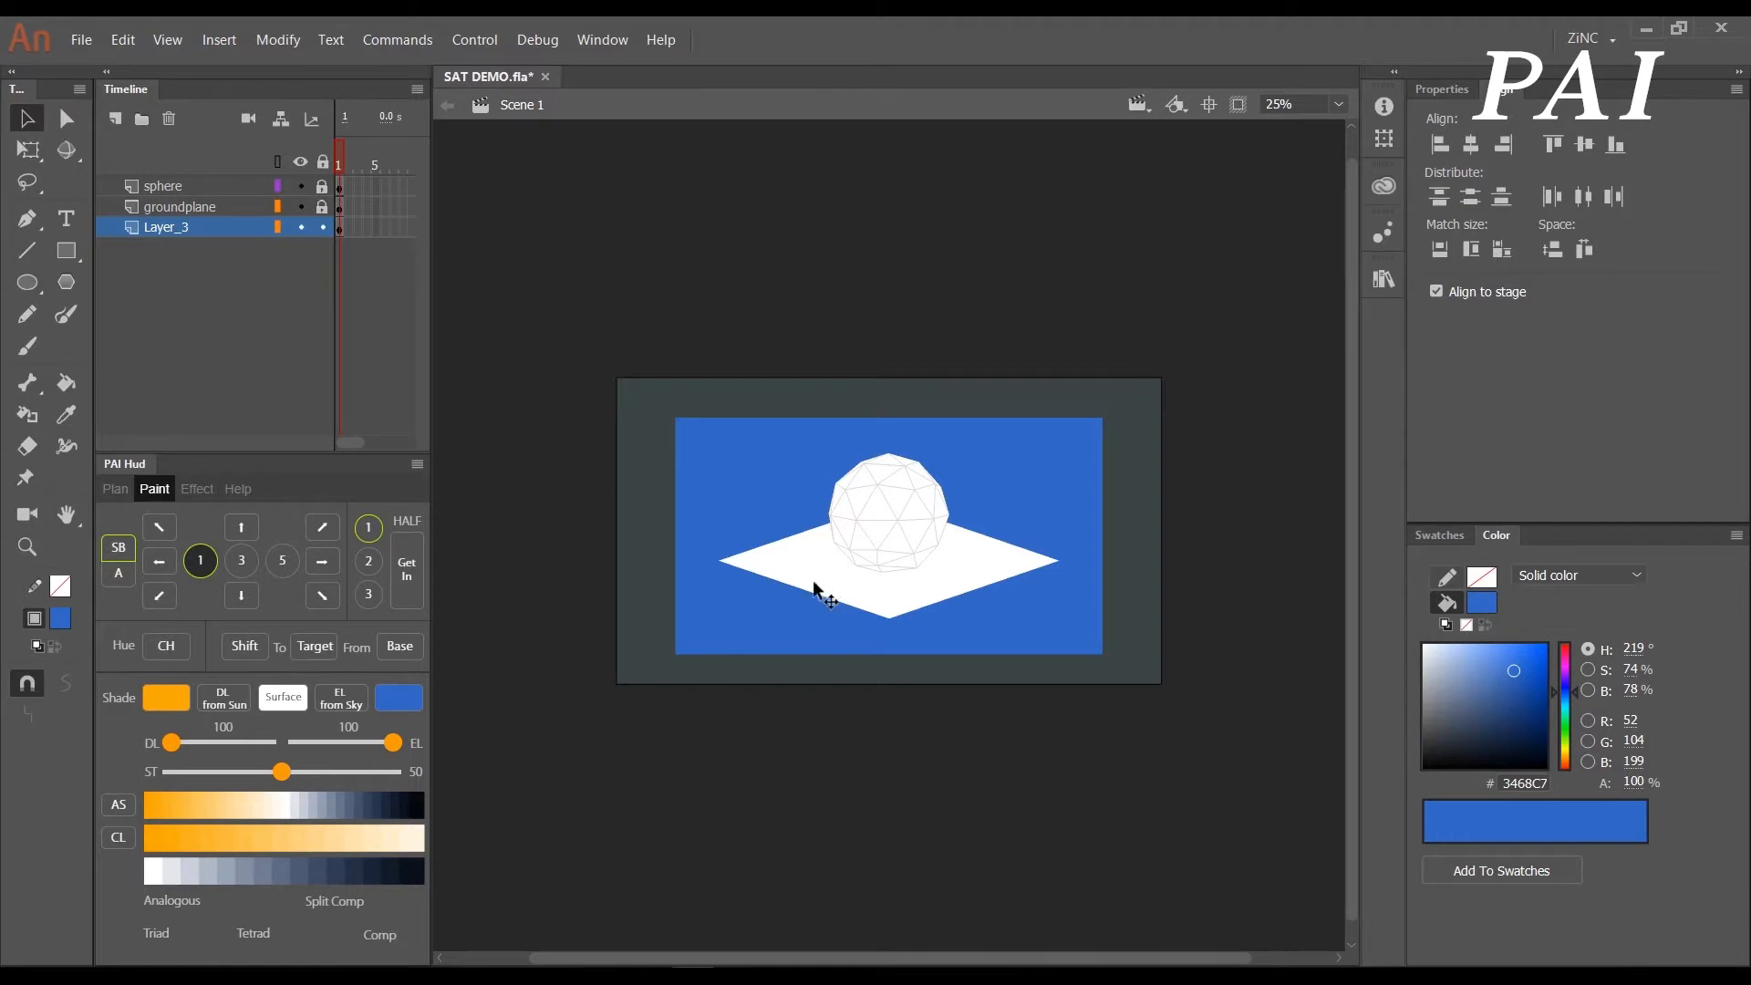
- Hide the groundplane layer so only the sphere shows against the blue background
{"action": "left_click", "coordinate": [301, 207]}
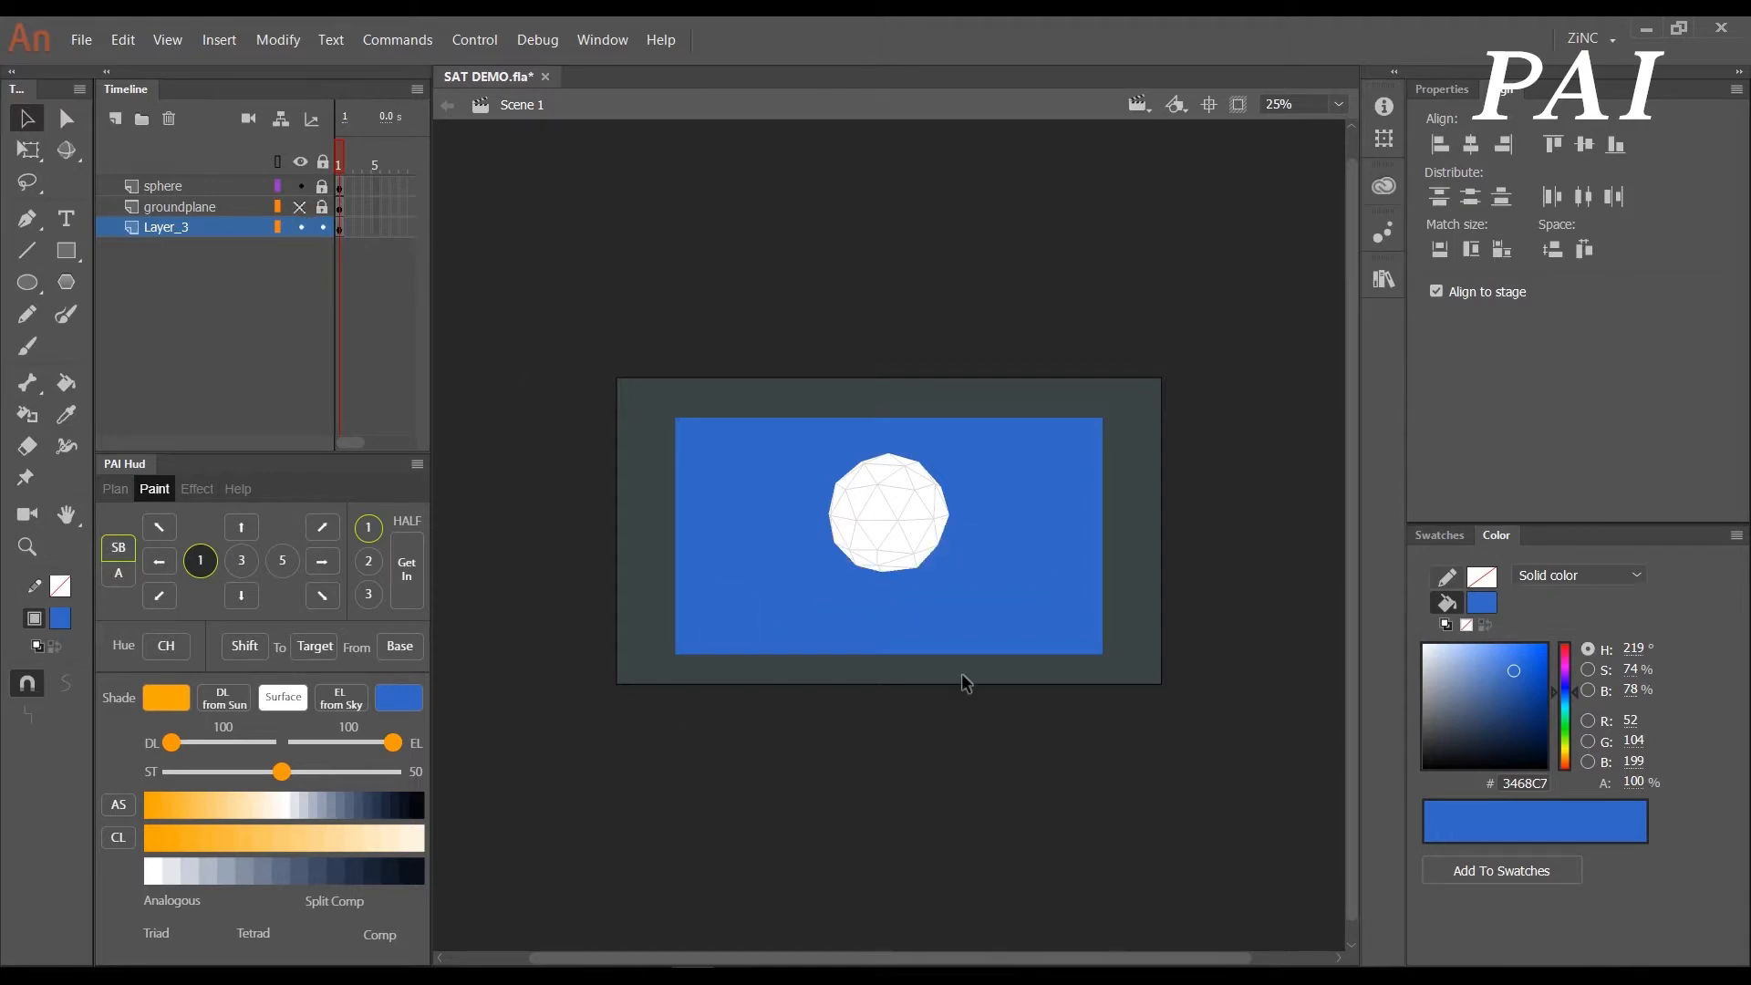
{"action": "key", "text": "z"}
{"action": "left_click", "coordinate": [880, 541]}
{"action": "key", "text": "v"}
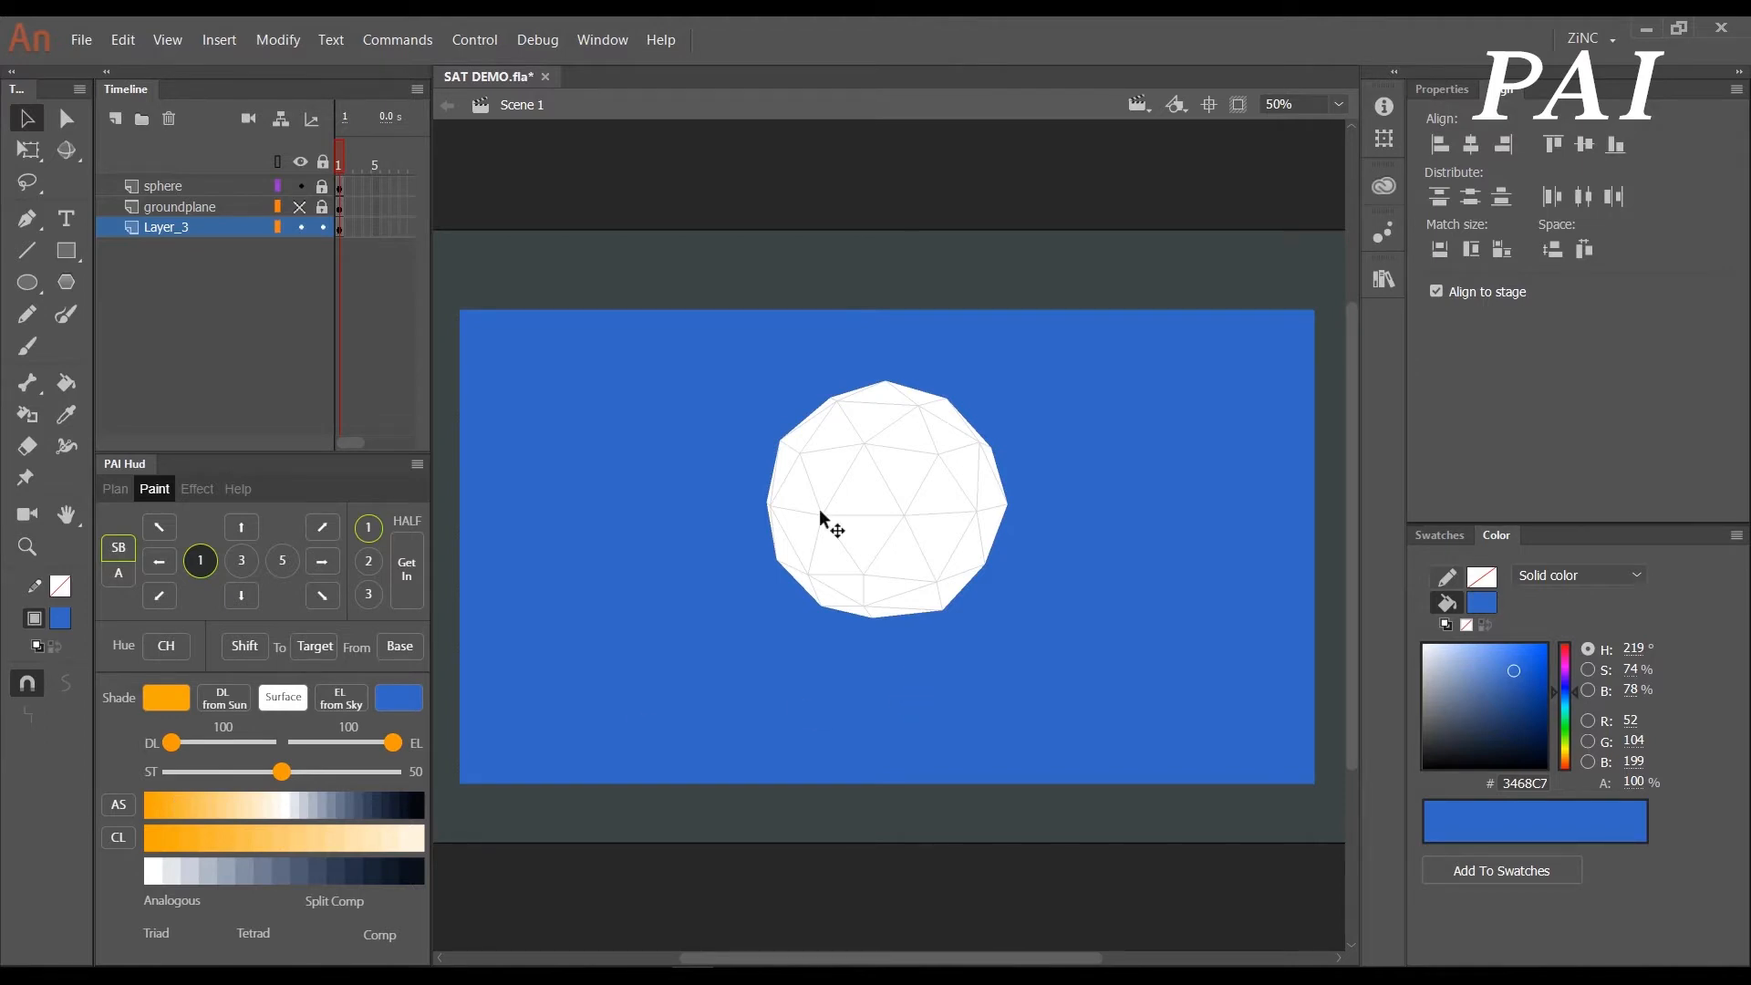
- Rename the background rectangle's layer to Sky and lock it
{"action": "left_click", "coordinate": [157, 229]}
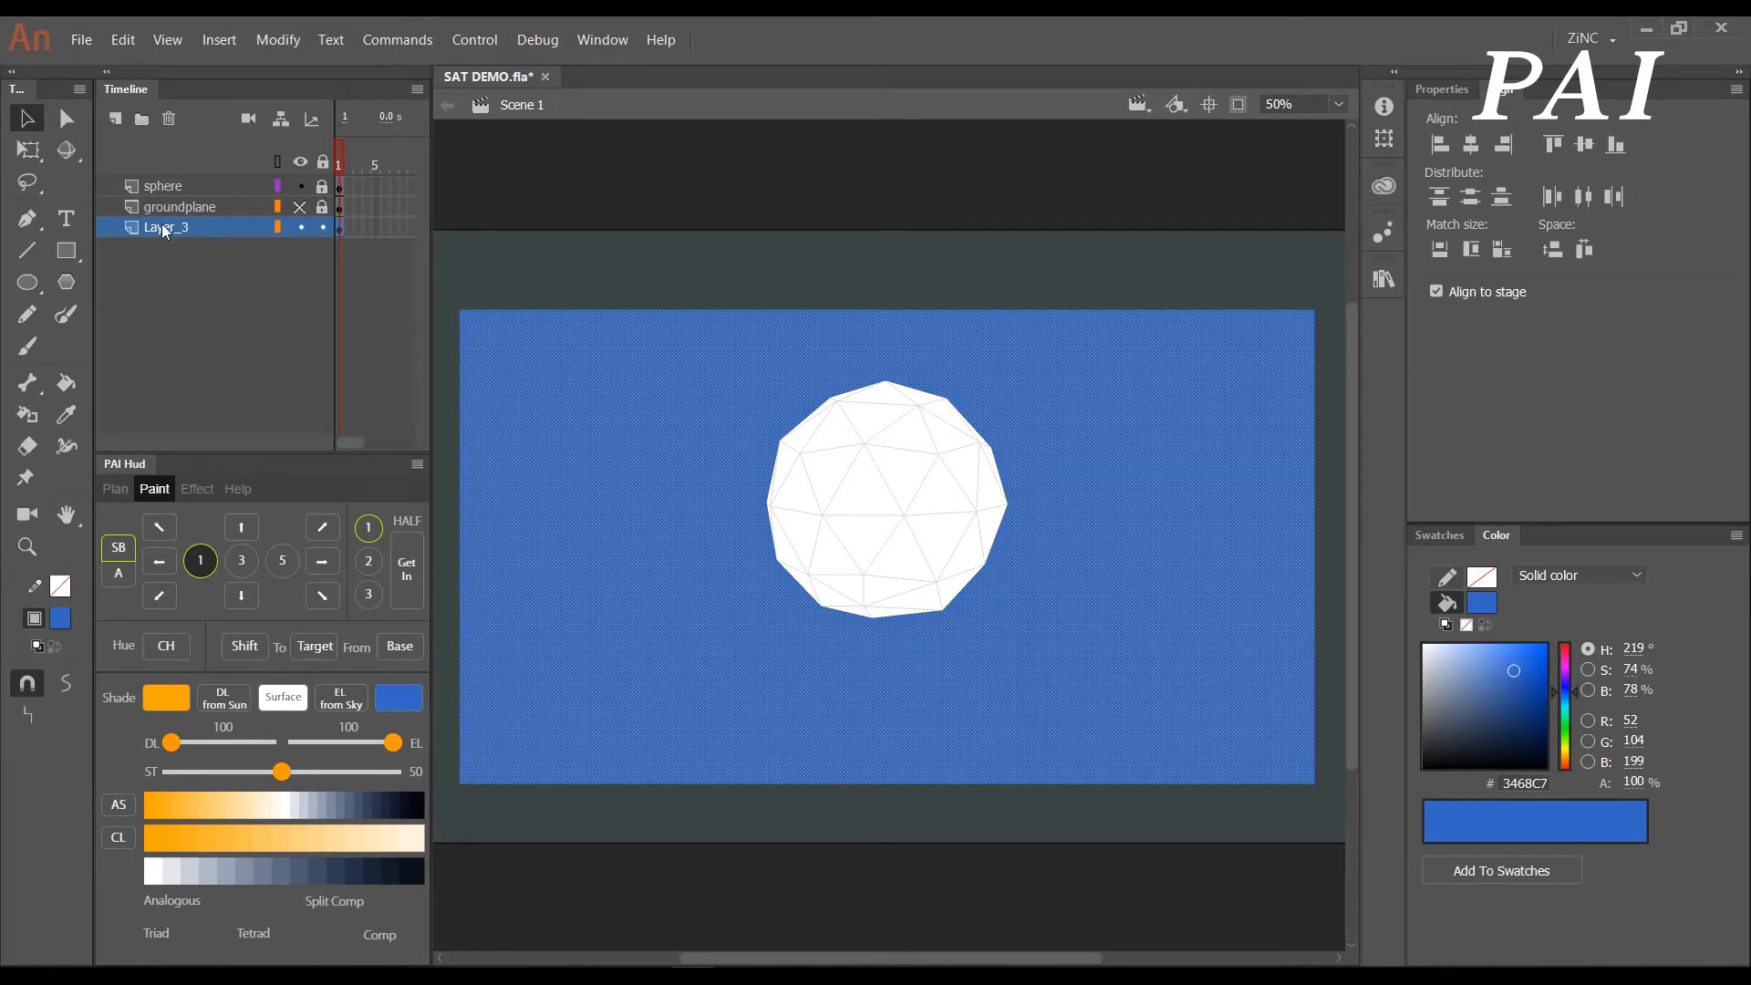
{"action": "double_click", "coordinate": [160, 227]}
{"action": "type", "text": "Sky"}
{"action": "key", "text": "Return"}
{"action": "left_click", "coordinate": [323, 227]}
- Add a layer above sphere and set up a pressure-sensitive Brush with pale yellow fill F0EECA
{"action": "left_click", "coordinate": [115, 119]}
{"action": "left_click_drag", "start_coordinate": [194, 230], "coordinate": [209, 193]}
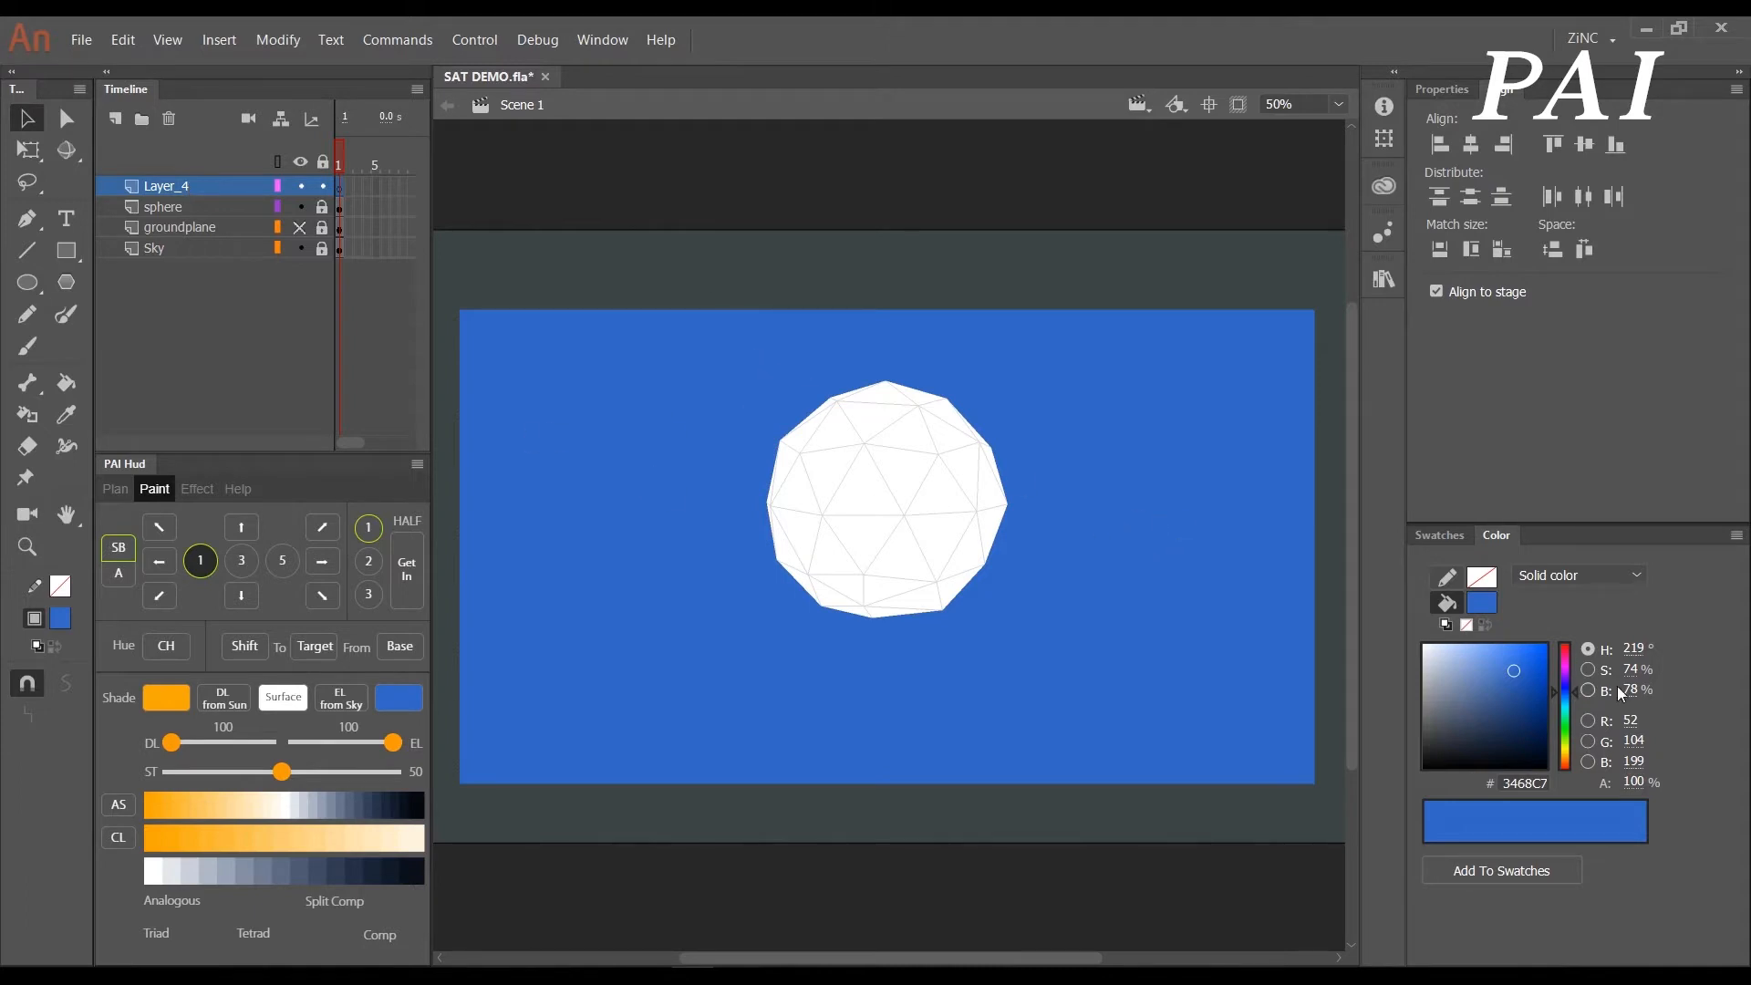
{"action": "left_click_drag", "start_coordinate": [1575, 693], "coordinate": [1442, 650]}
{"action": "key", "text": "b"}
{"action": "left_click", "coordinate": [1574, 748]}
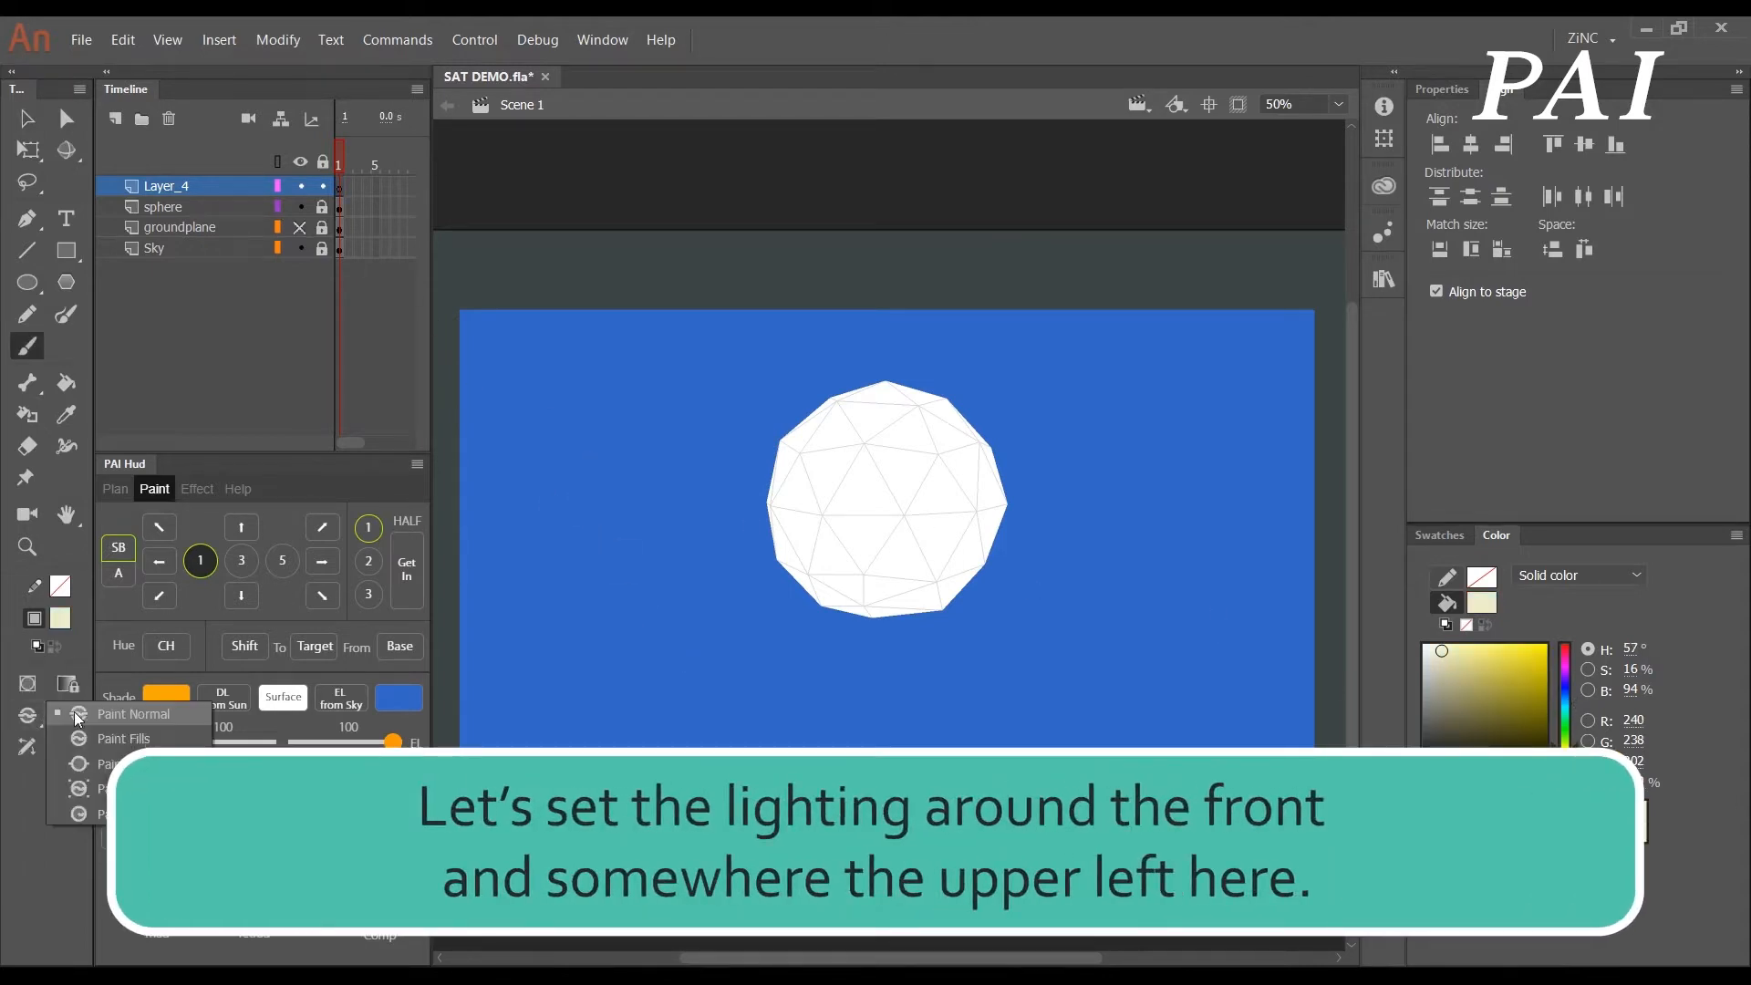
{"action": "left_click", "coordinate": [63, 716]}
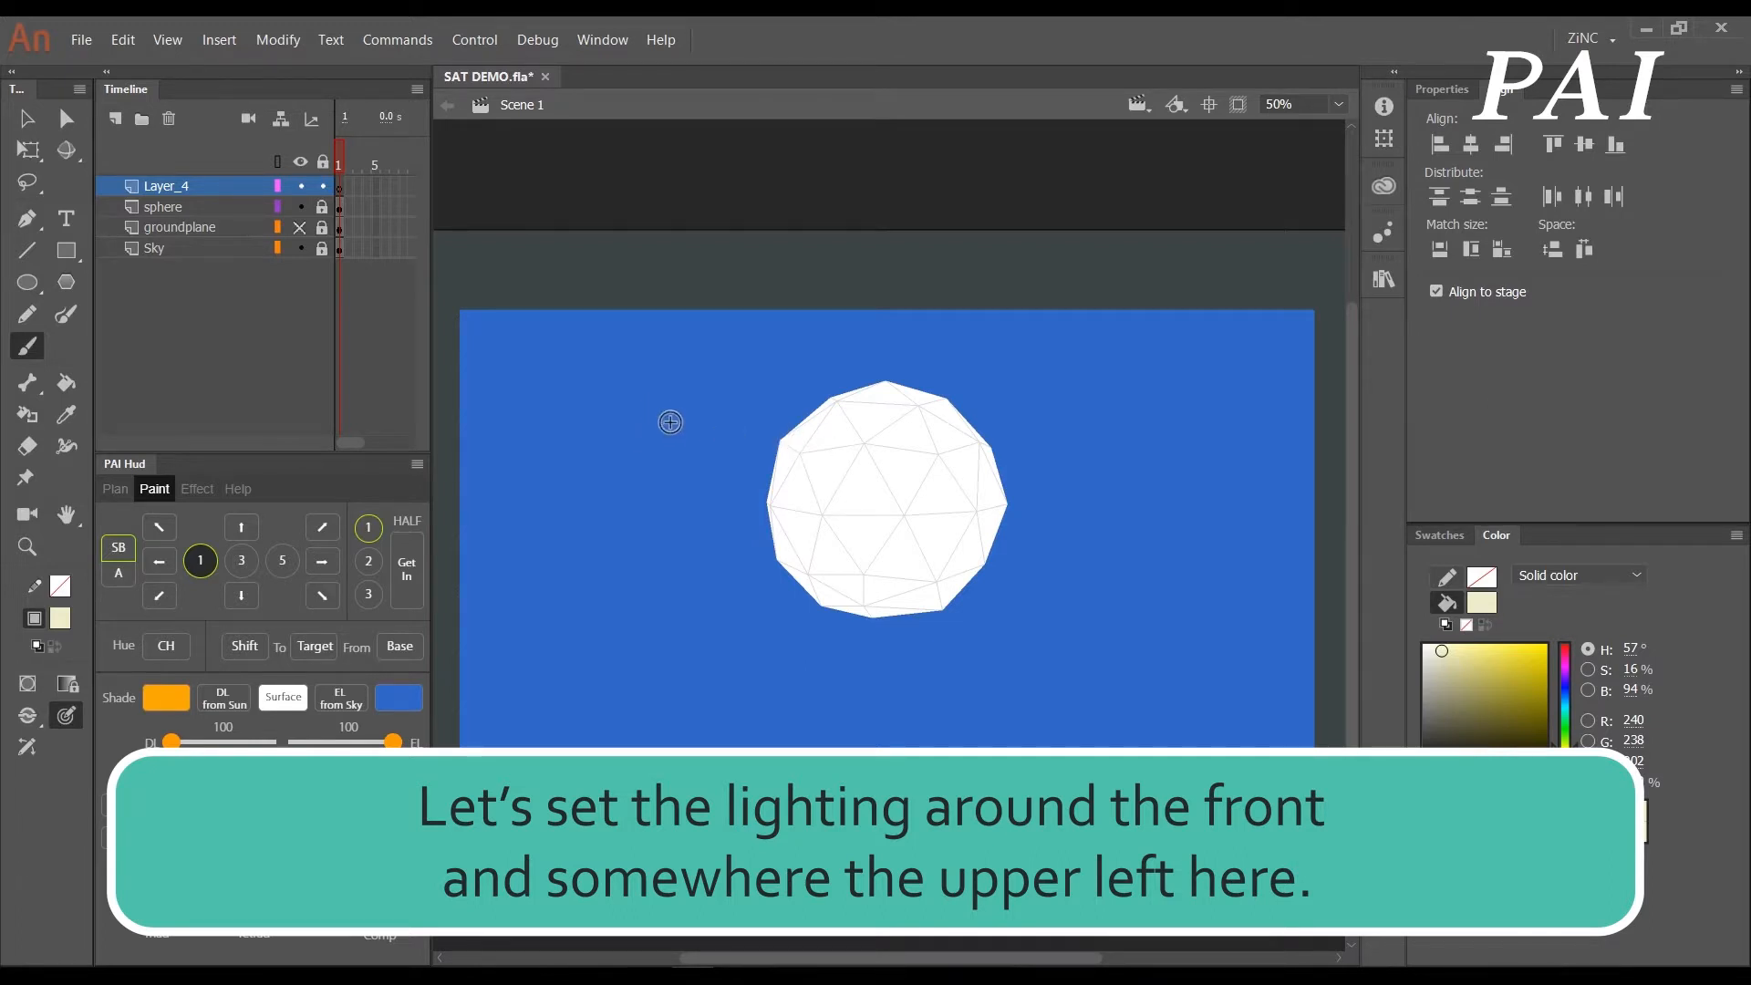
- Sketch two light rays pointing at the sphere's upper left and a small sun with short beams at their source
{"action": "left_click_drag", "start_coordinate": [595, 384], "coordinate": [756, 469]}
{"action": "left_click_drag", "start_coordinate": [597, 366], "coordinate": [788, 406]}
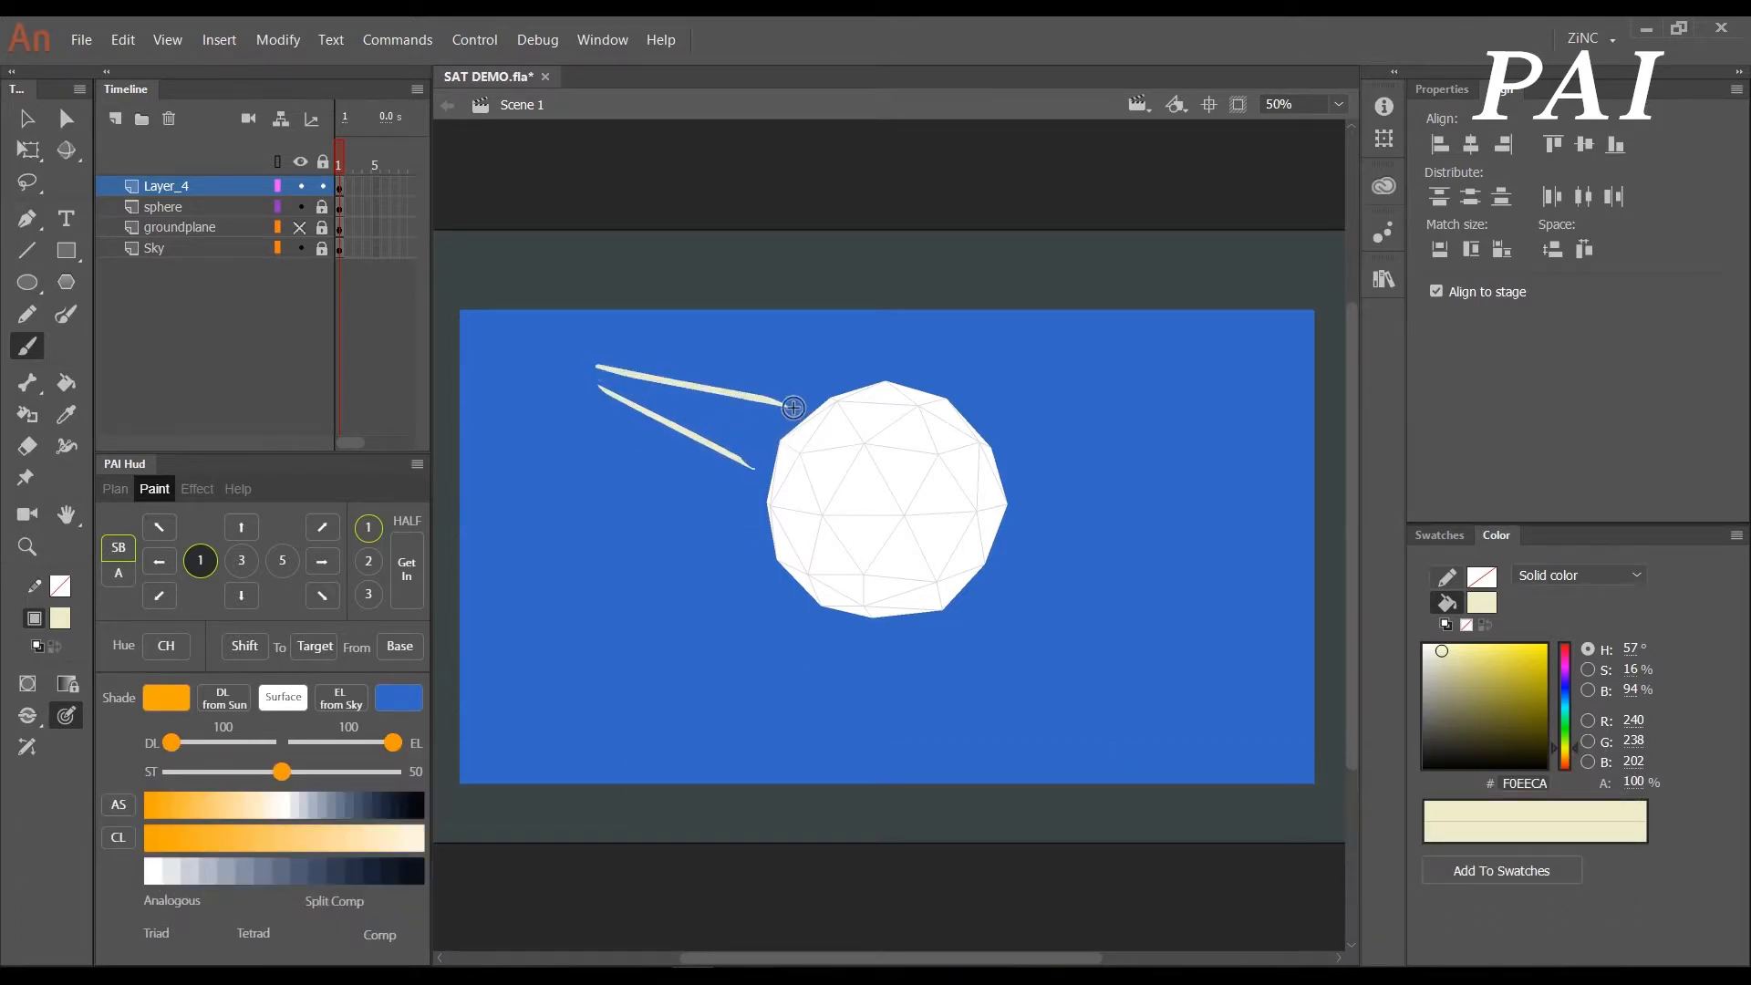
{"action": "mouse_move", "coordinate": [524, 345]}
{"action": "left_mouse_down"}
{"action": "mouse_move", "coordinate": [507, 331]}
{"action": "mouse_move", "coordinate": [484, 382]}
{"action": "mouse_move", "coordinate": [554, 397]}
{"action": "left_mouse_up"}
{"action": "mouse_move", "coordinate": [563, 371]}
{"action": "left_mouse_down"}
{"action": "mouse_move", "coordinate": [580, 372]}
{"action": "mouse_move", "coordinate": [582, 346]}
{"action": "mouse_move", "coordinate": [531, 327]}
{"action": "left_mouse_up"}
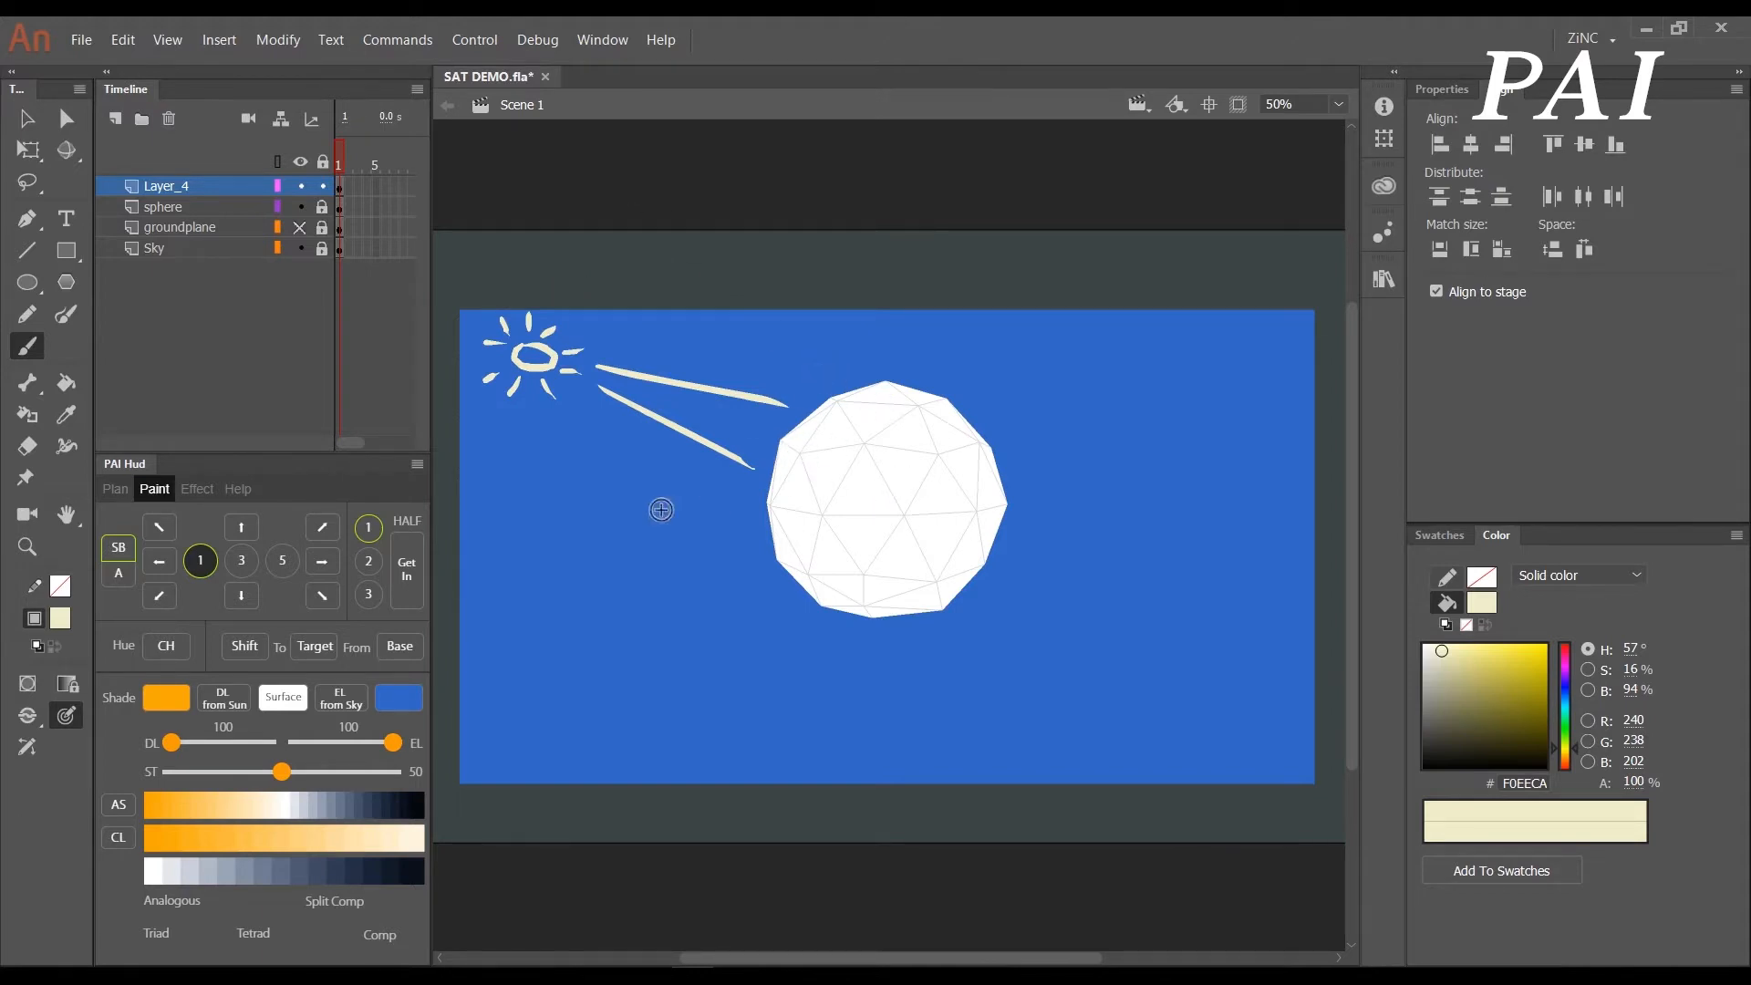
- Lock and hide the light-ray sketch layer and switch to the Selection tool
{"action": "left_click", "coordinate": [323, 186]}
{"action": "left_click", "coordinate": [300, 186]}
{"action": "key", "text": "v"}
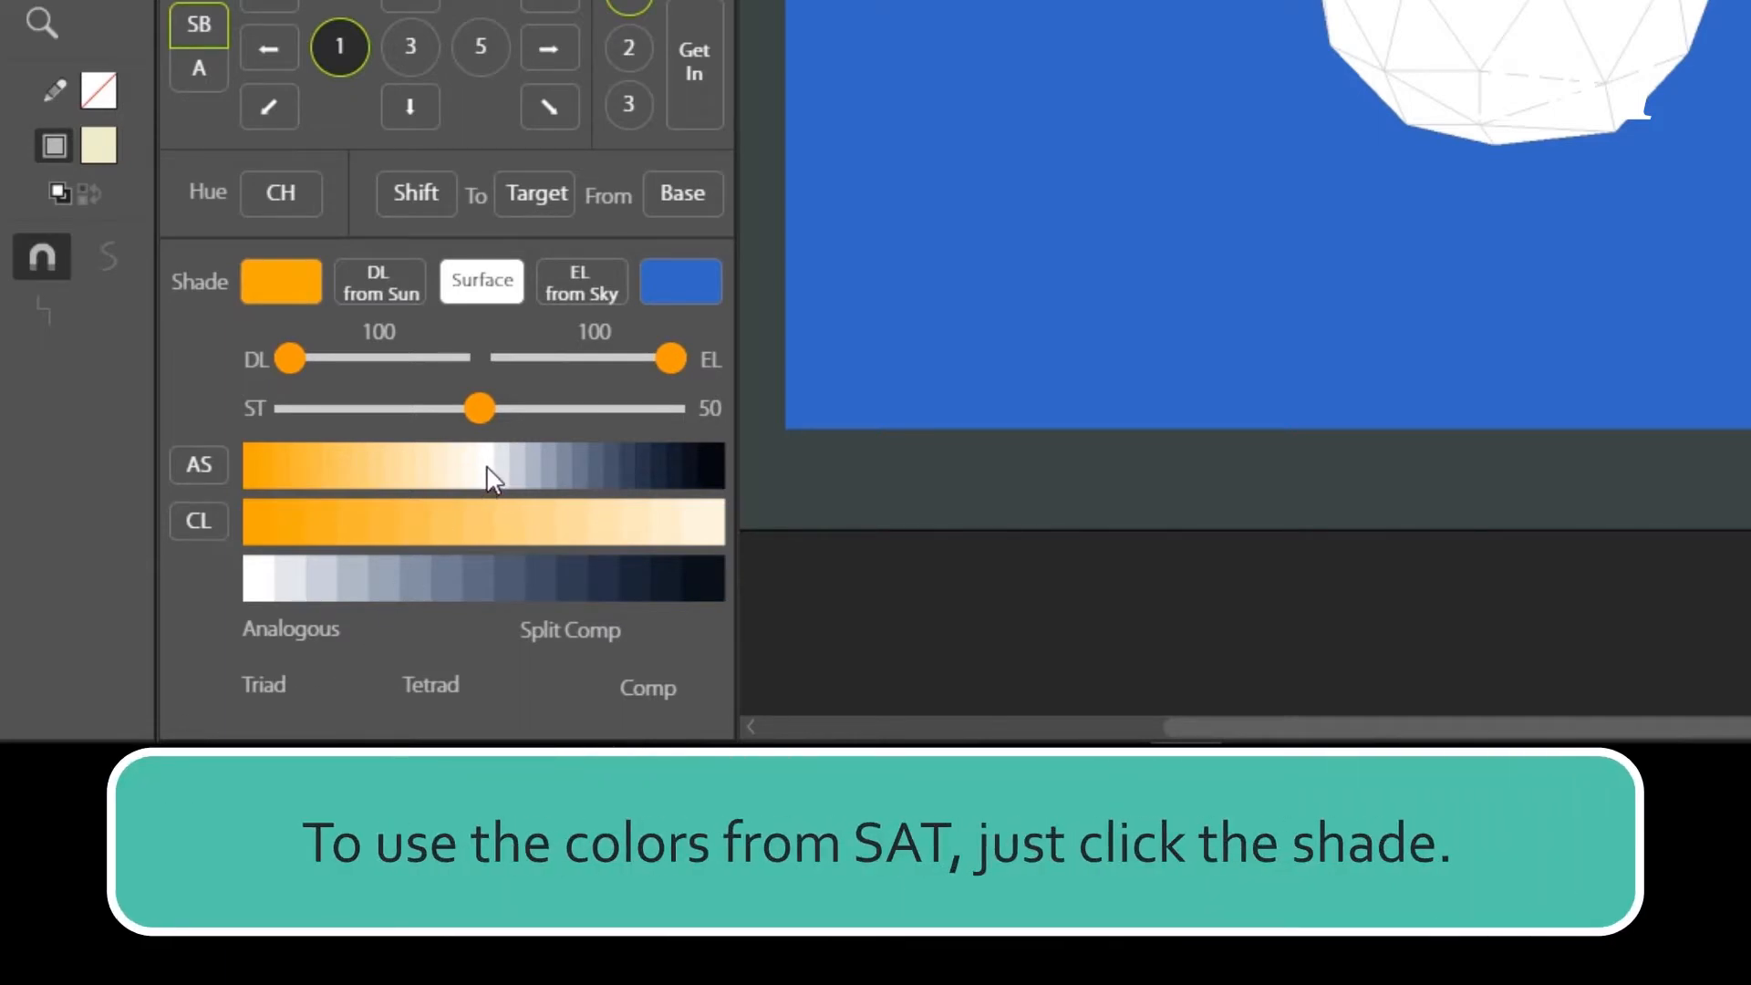
- Pick grey-blue fill shades from the gradations, and mark several light orange and dark blue shades as guides
{"action": "left_click", "coordinate": [557, 474]}
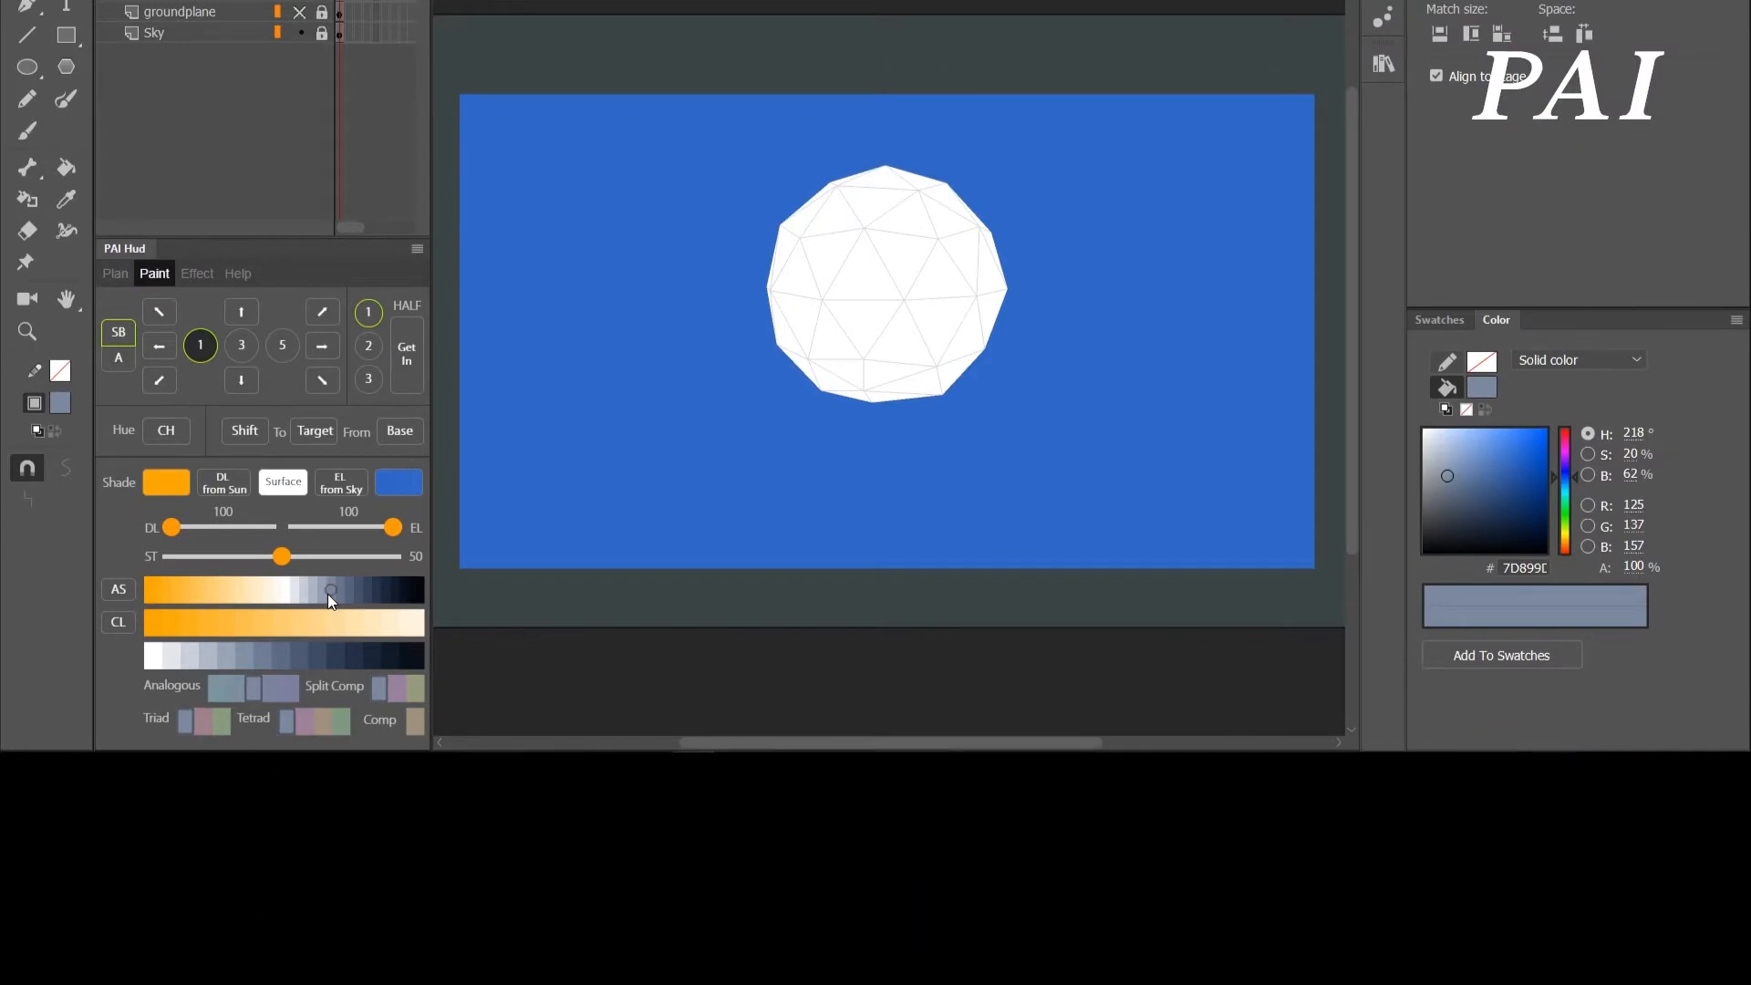
{"action": "left_click", "coordinate": [226, 656]}
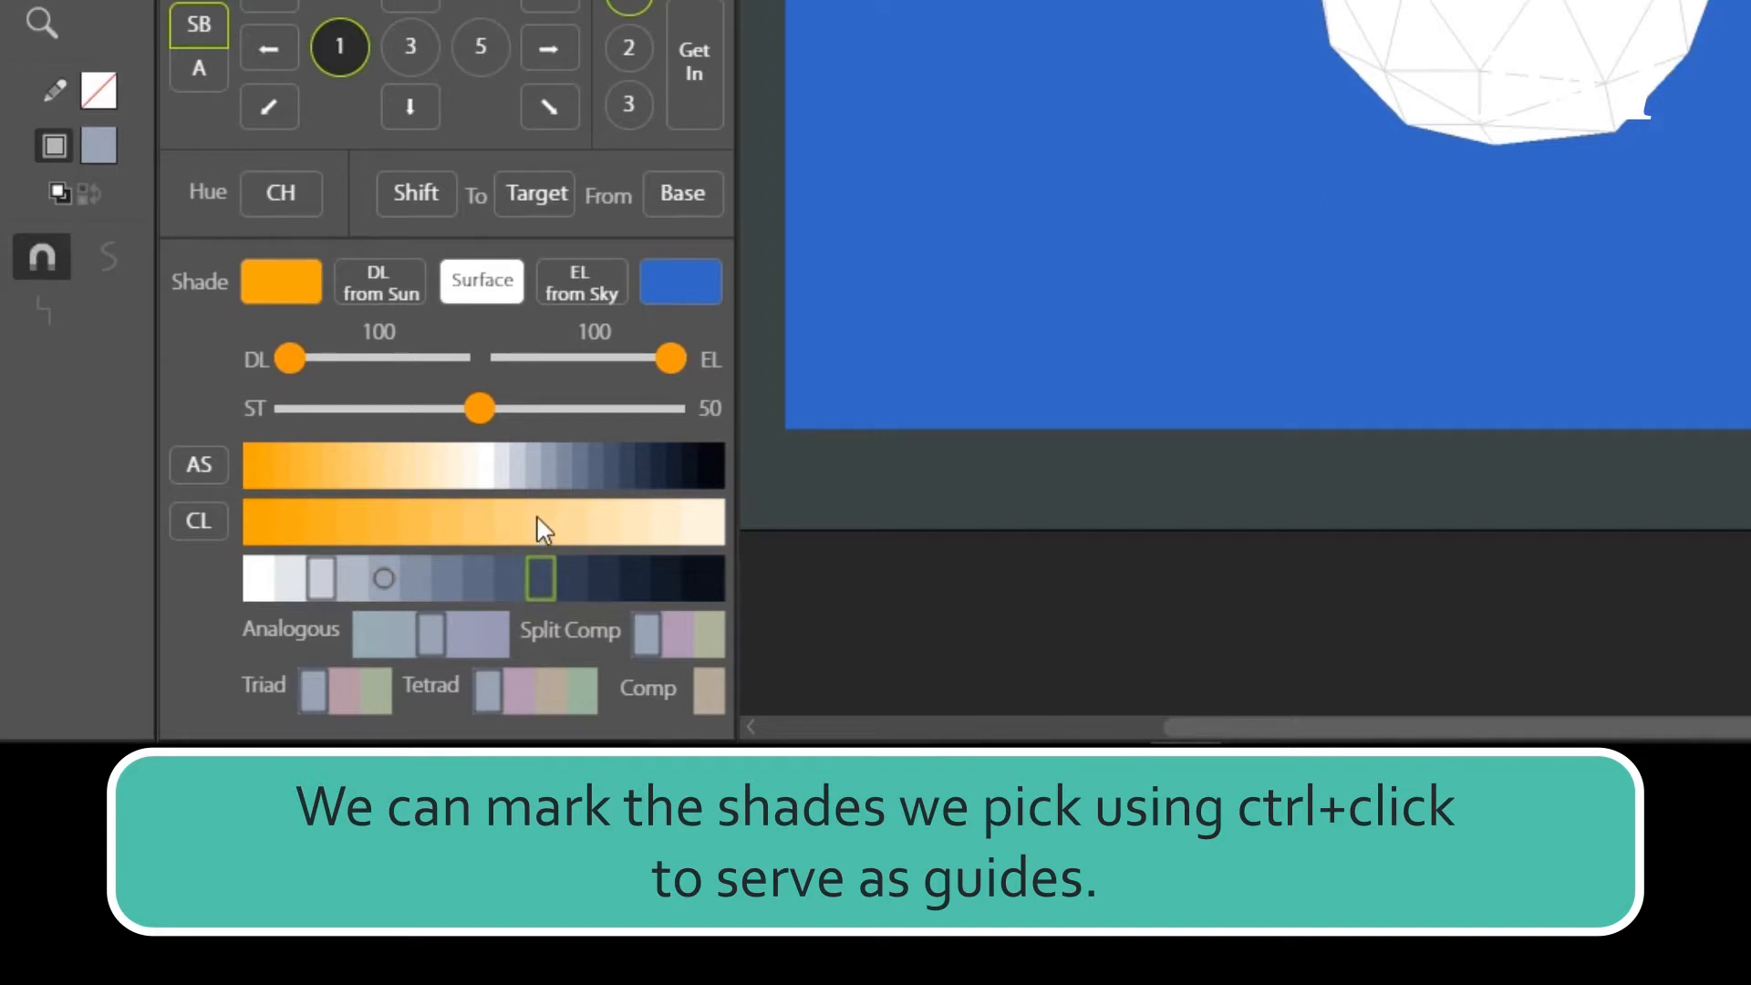
{"action": "left_click", "coordinate": [322, 517]}
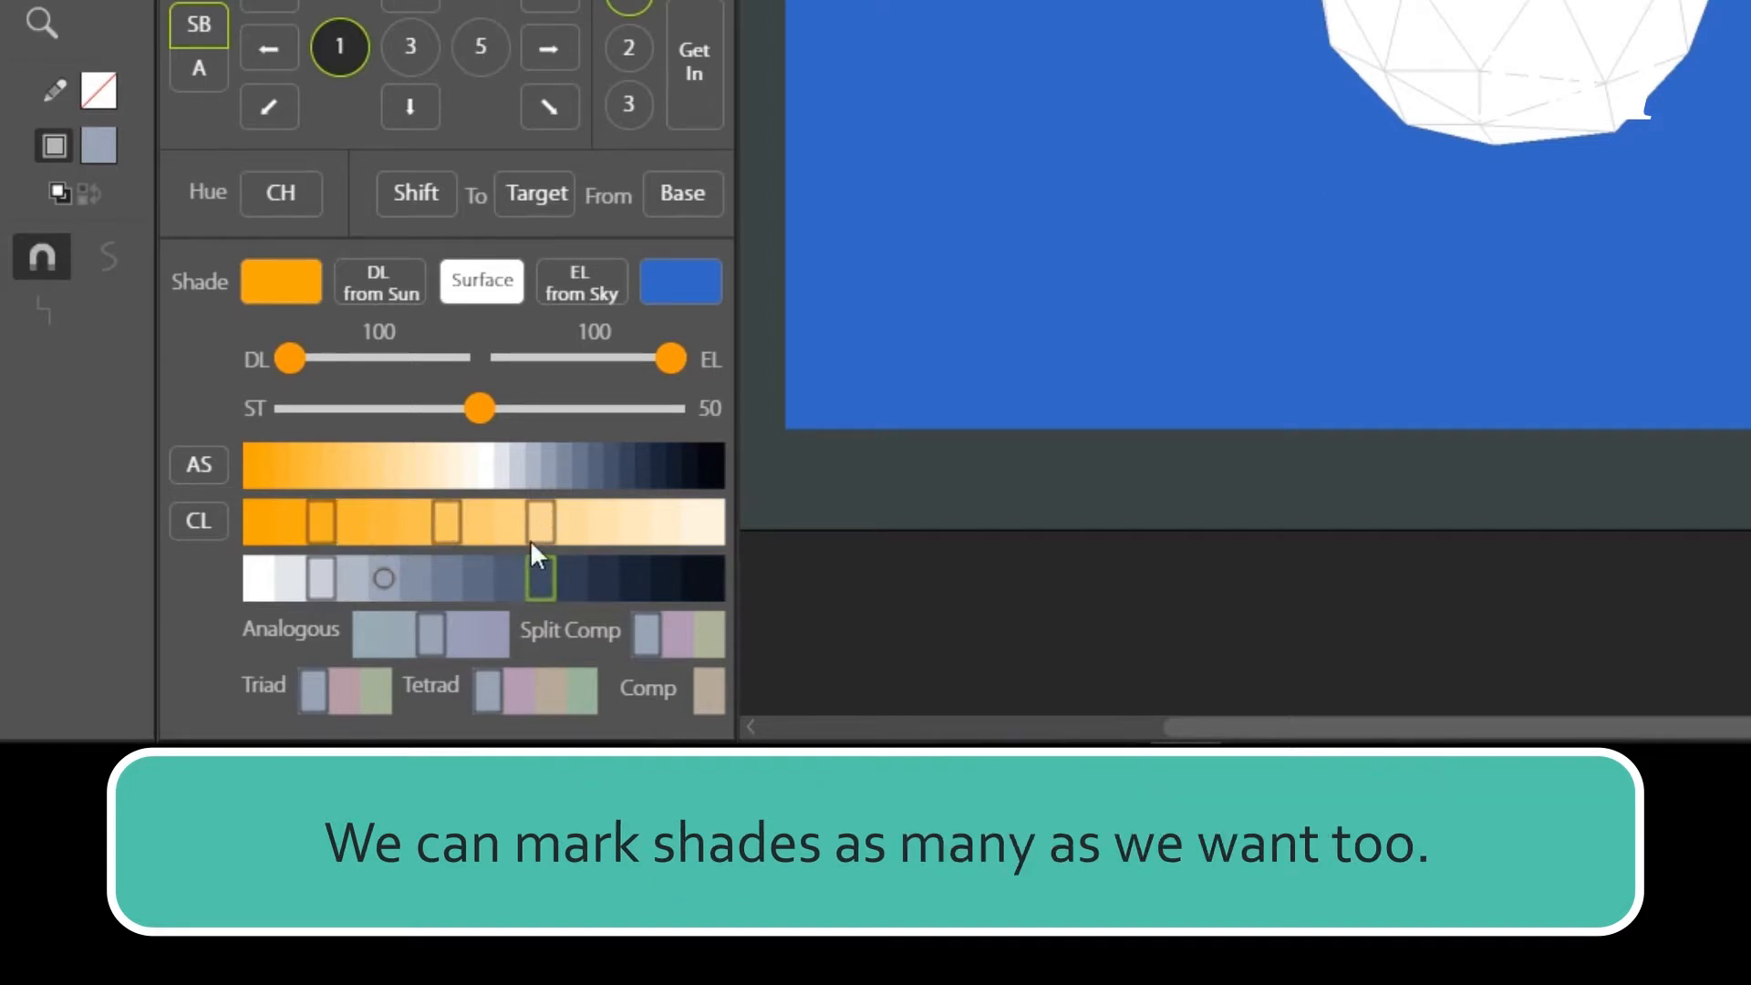
{"action": "left_click", "coordinate": [605, 525]}
{"action": "left_click", "coordinate": [666, 576]}
{"action": "left_click", "coordinate": [659, 538]}
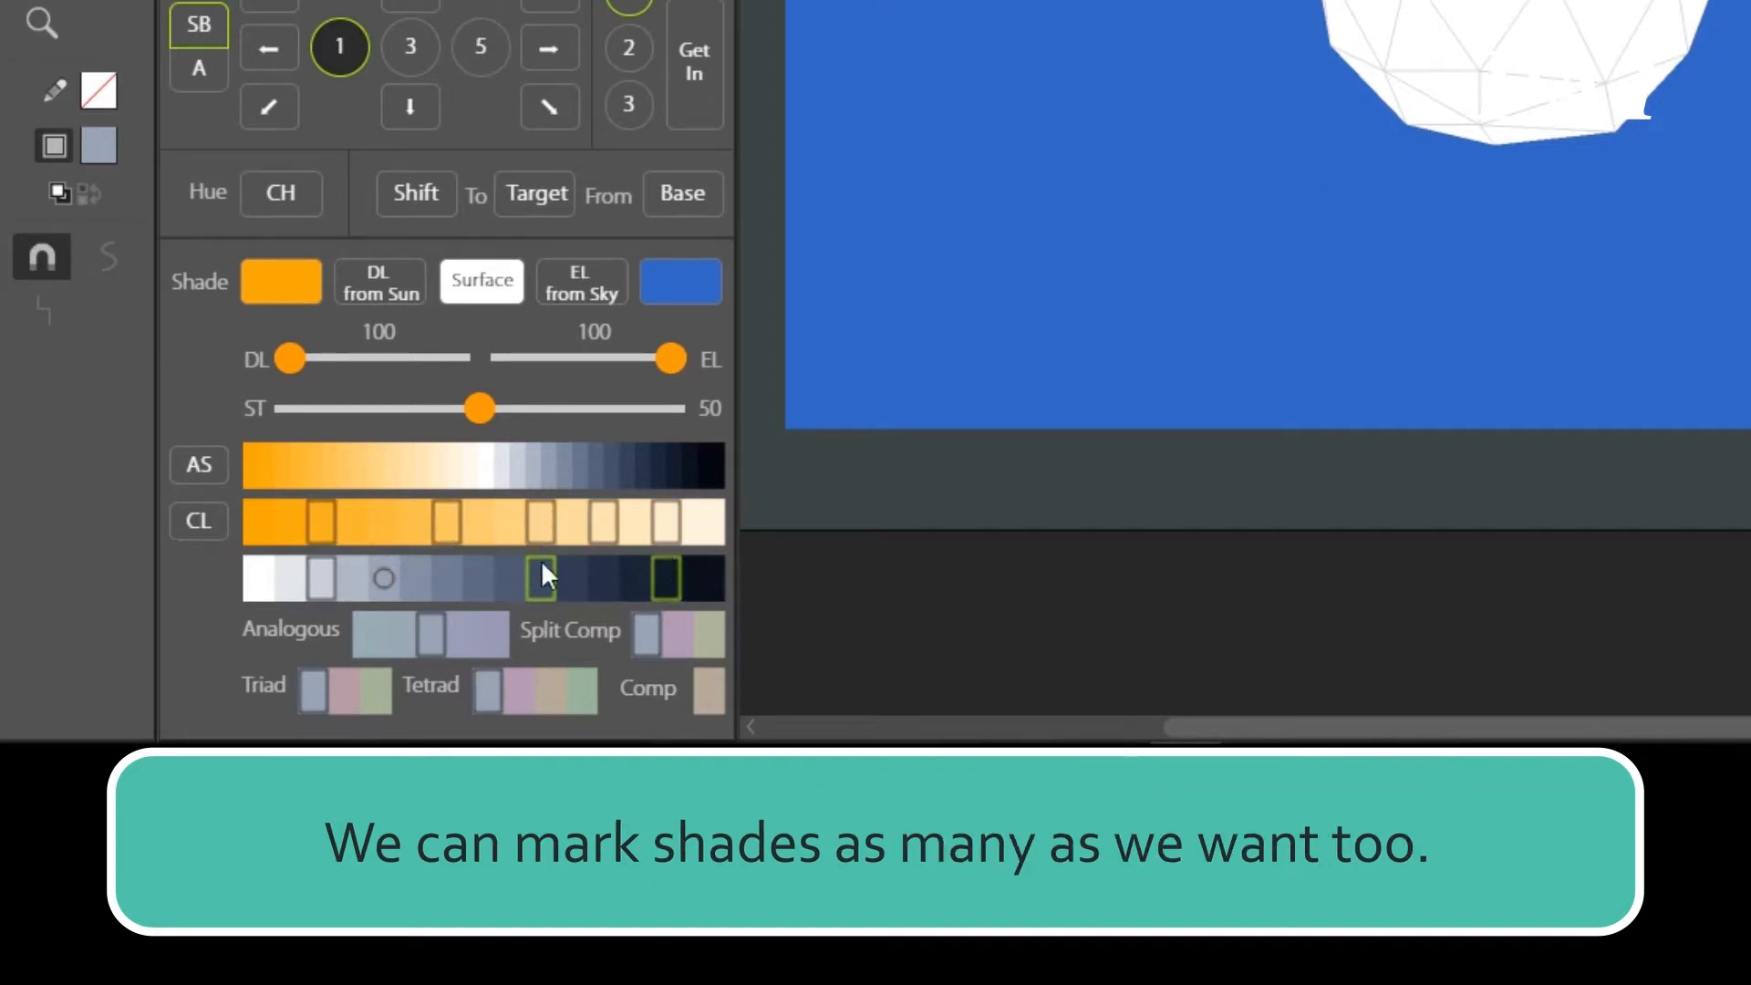
{"action": "left_click", "coordinate": [416, 577]}
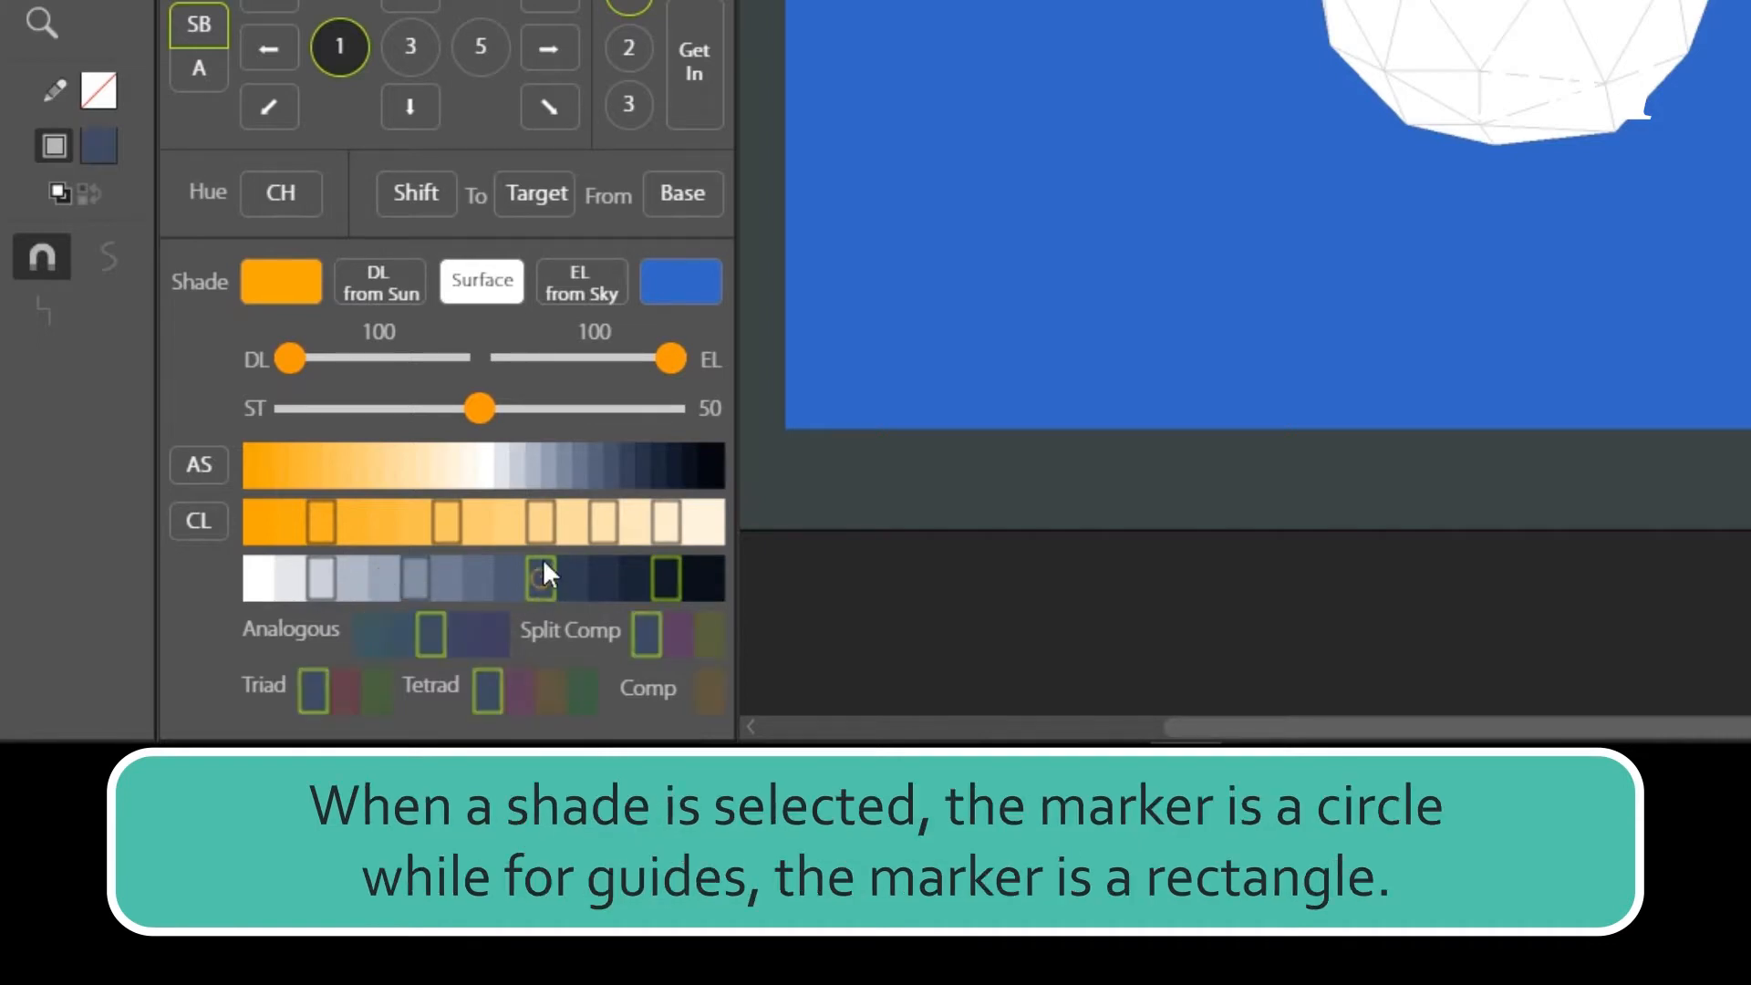
- Select marked orange and grey-blue shades as the fill color, ending on the mid grey-blue guide in the dark gradation
{"action": "left_click", "coordinate": [544, 523]}
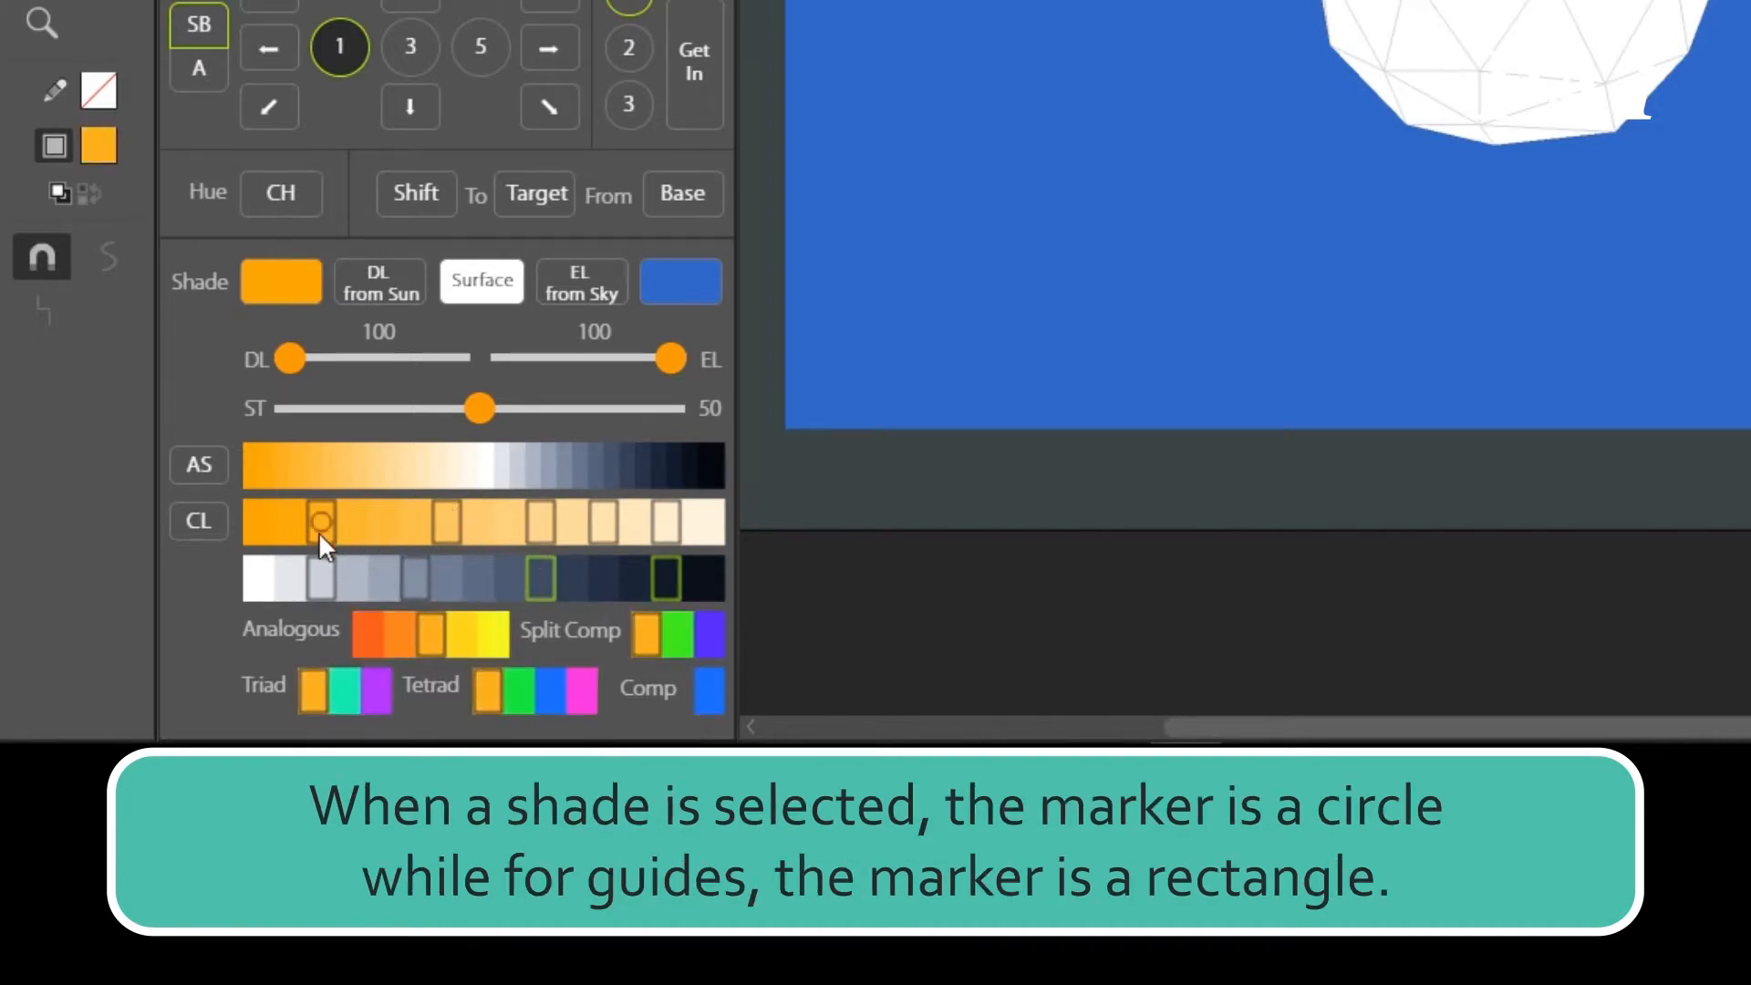
{"action": "left_click", "coordinate": [325, 576]}
{"action": "left_click", "coordinate": [414, 579]}
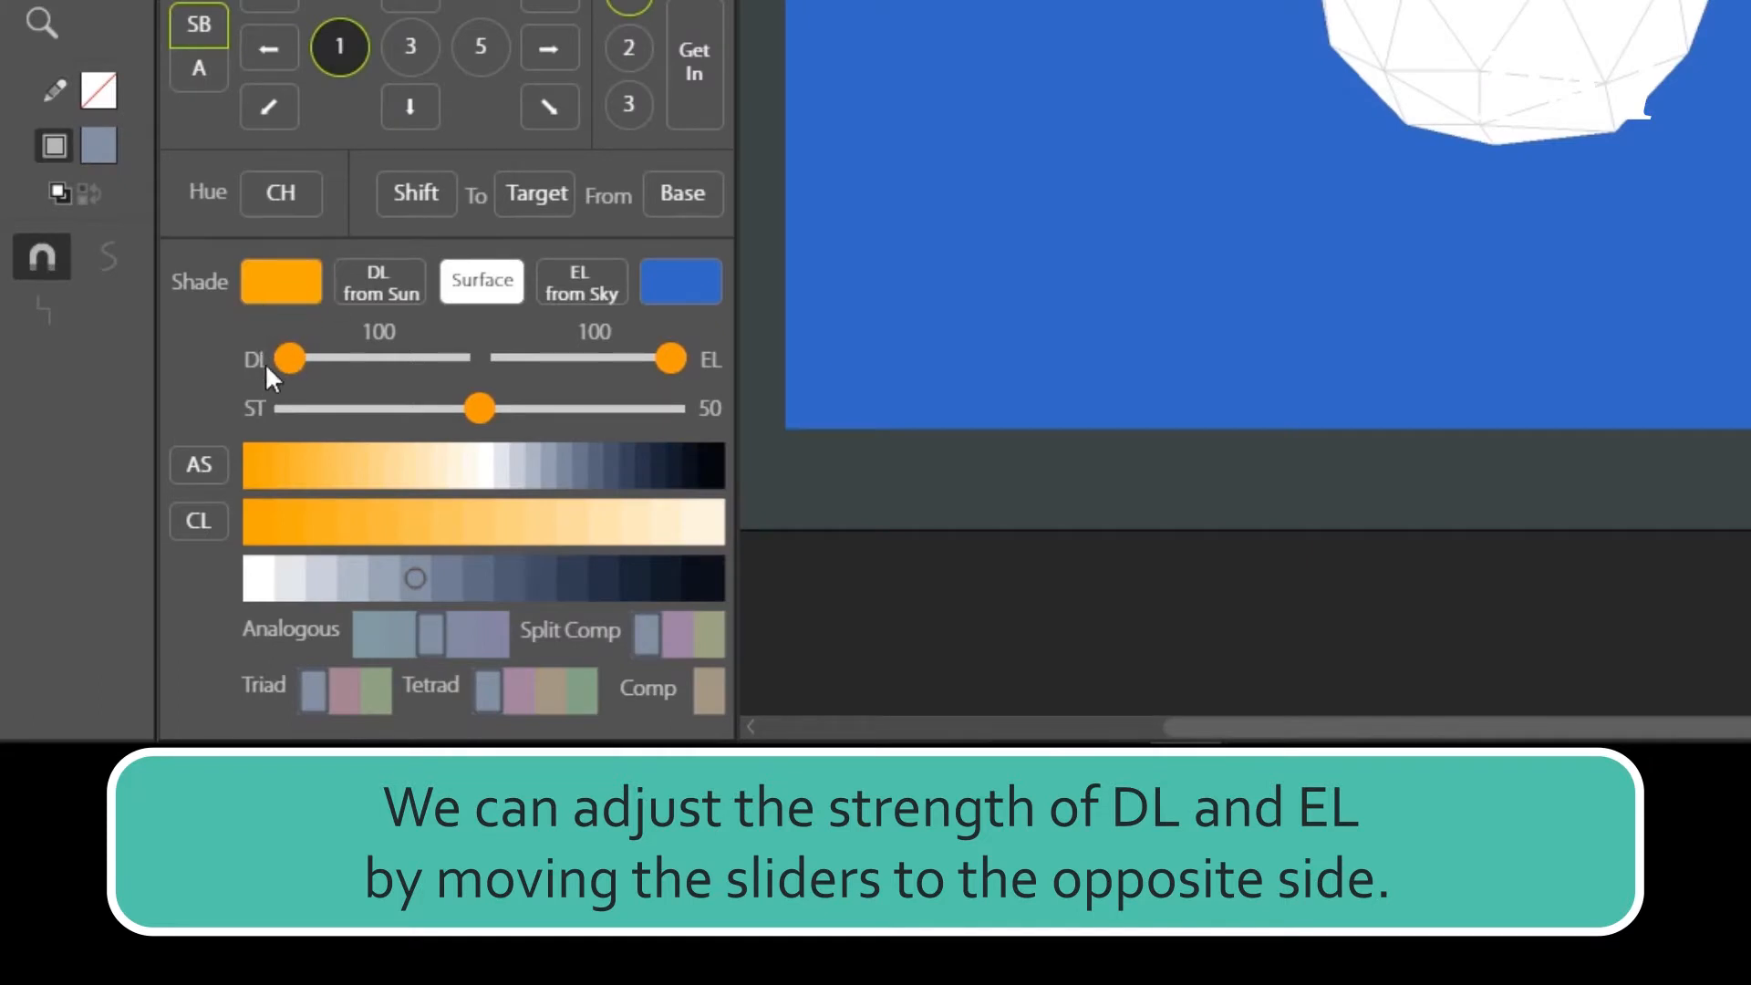
- Test the light strengths by lowering DL to 0 and restoring it to 100, and doing the same with EL
{"action": "left_click_drag", "start_coordinate": [455, 354], "coordinate": [473, 350]}
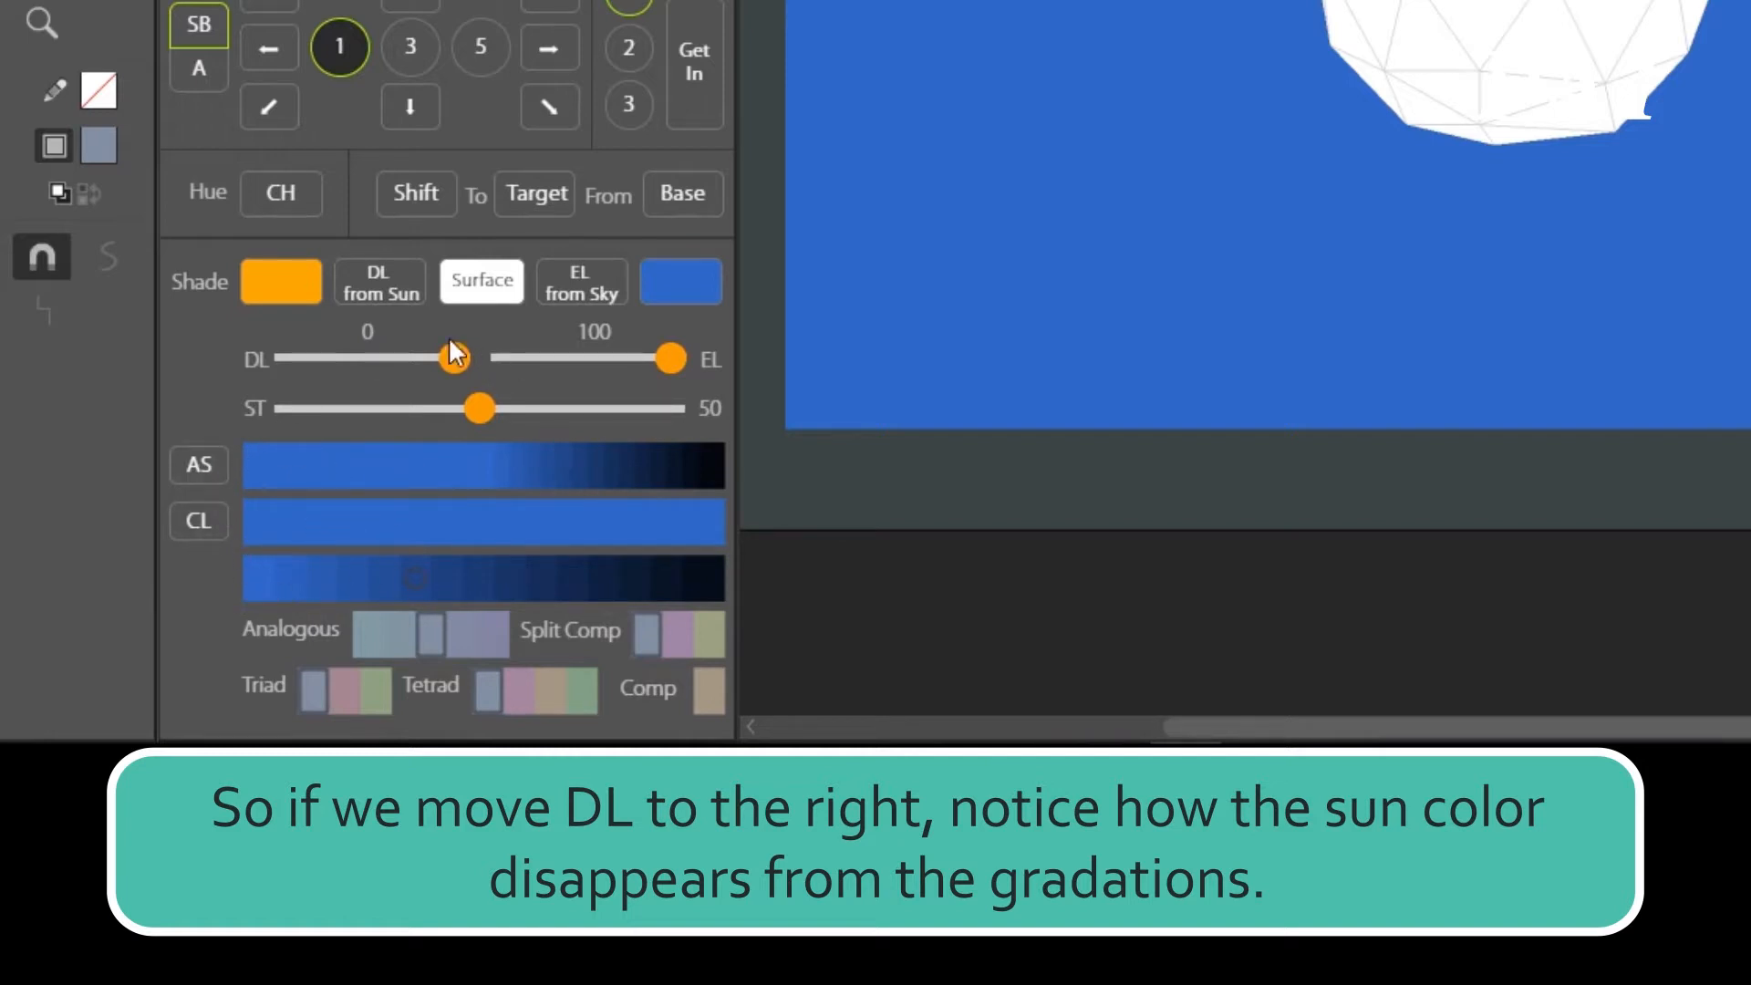
{"action": "left_click_drag", "start_coordinate": [257, 351], "coordinate": [257, 351]}
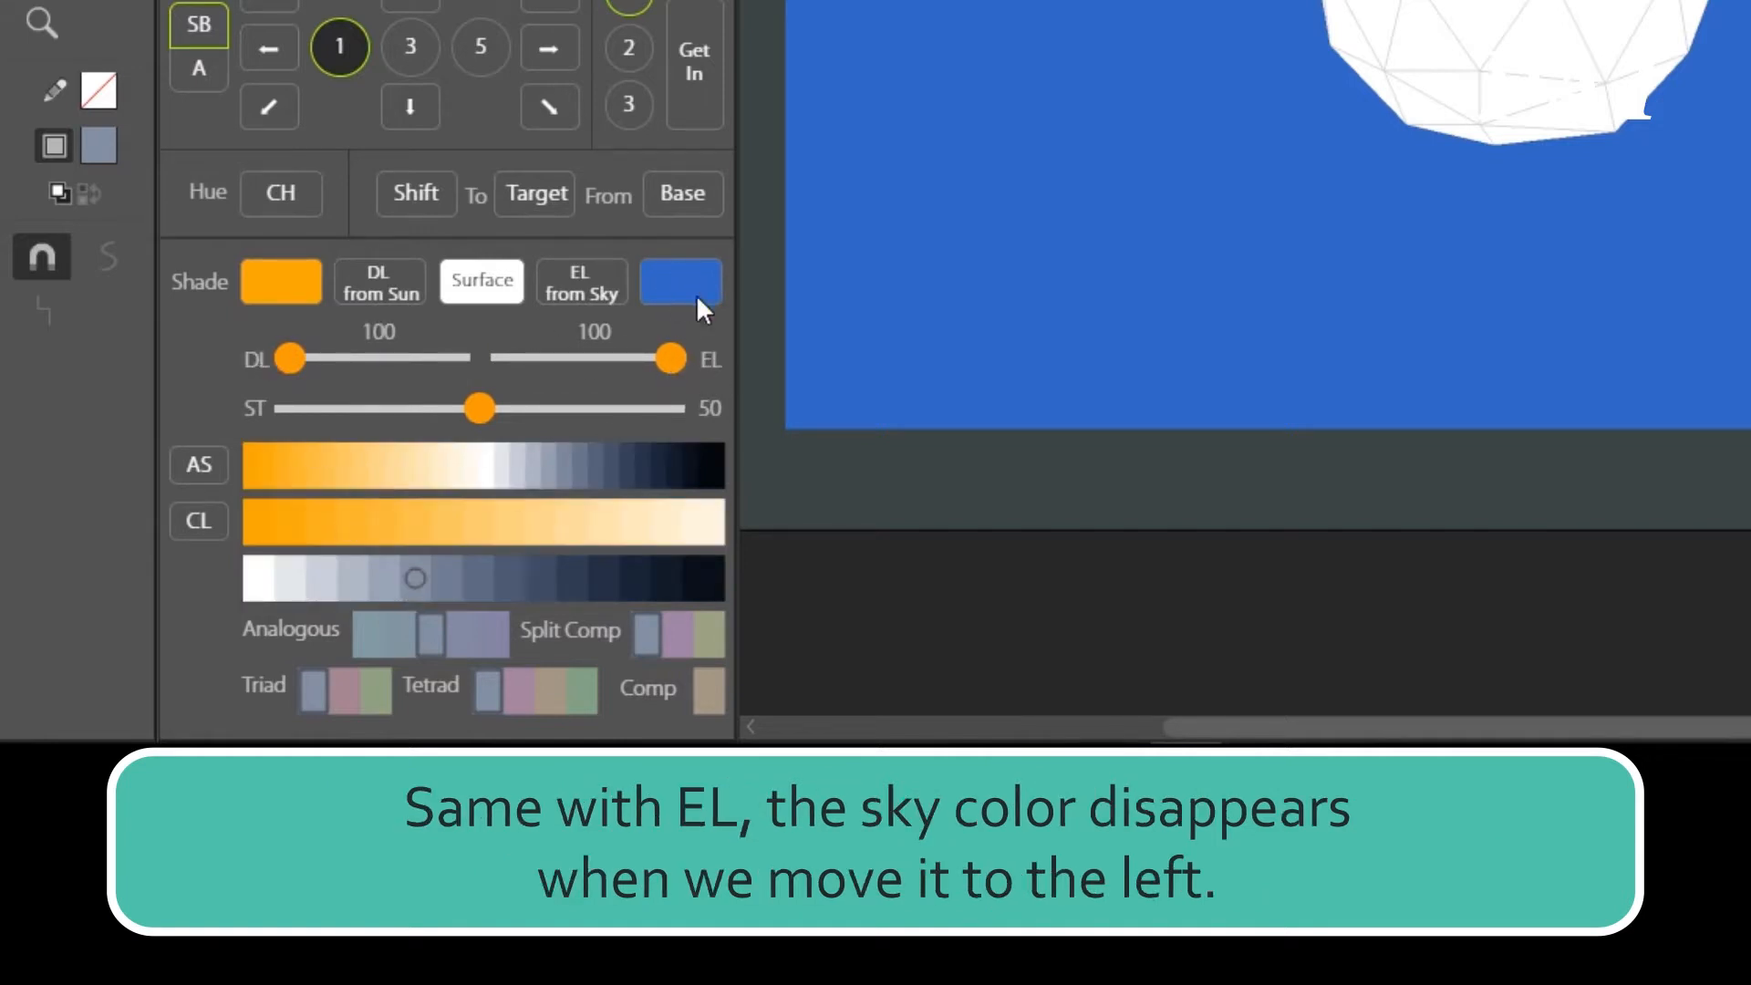
{"action": "left_click_drag", "start_coordinate": [676, 359], "coordinate": [456, 354]}
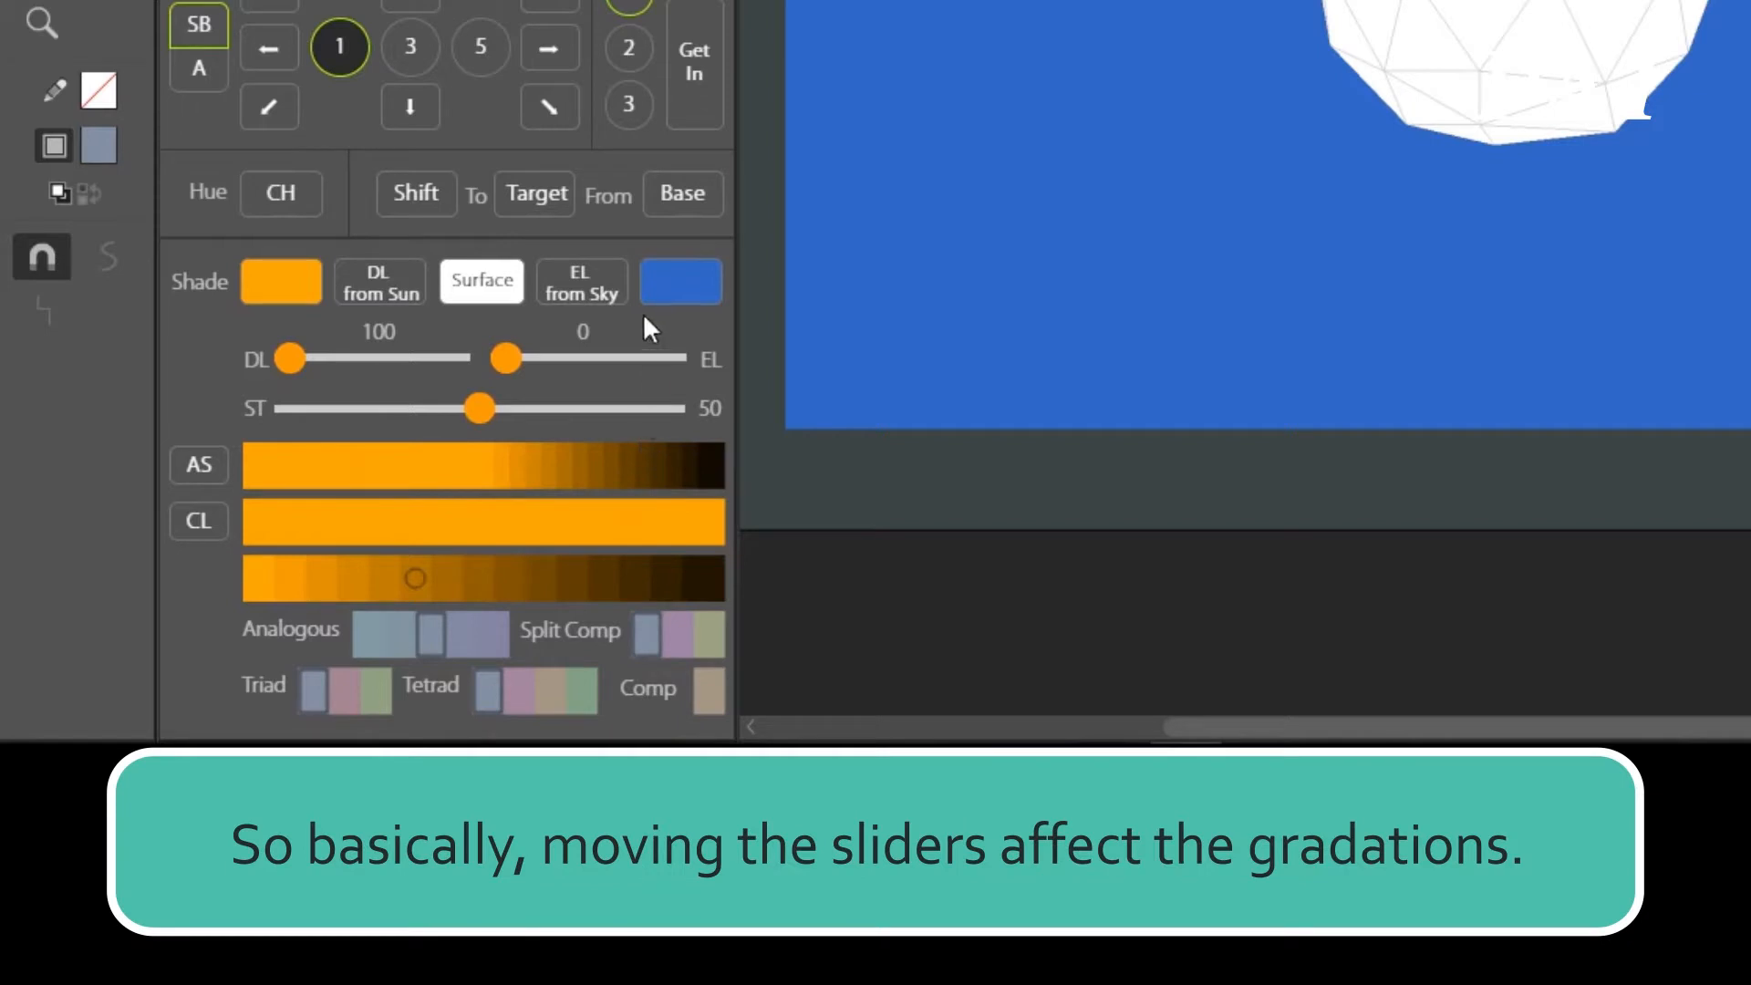
{"action": "left_click_drag", "start_coordinate": [559, 360], "coordinate": [704, 359]}
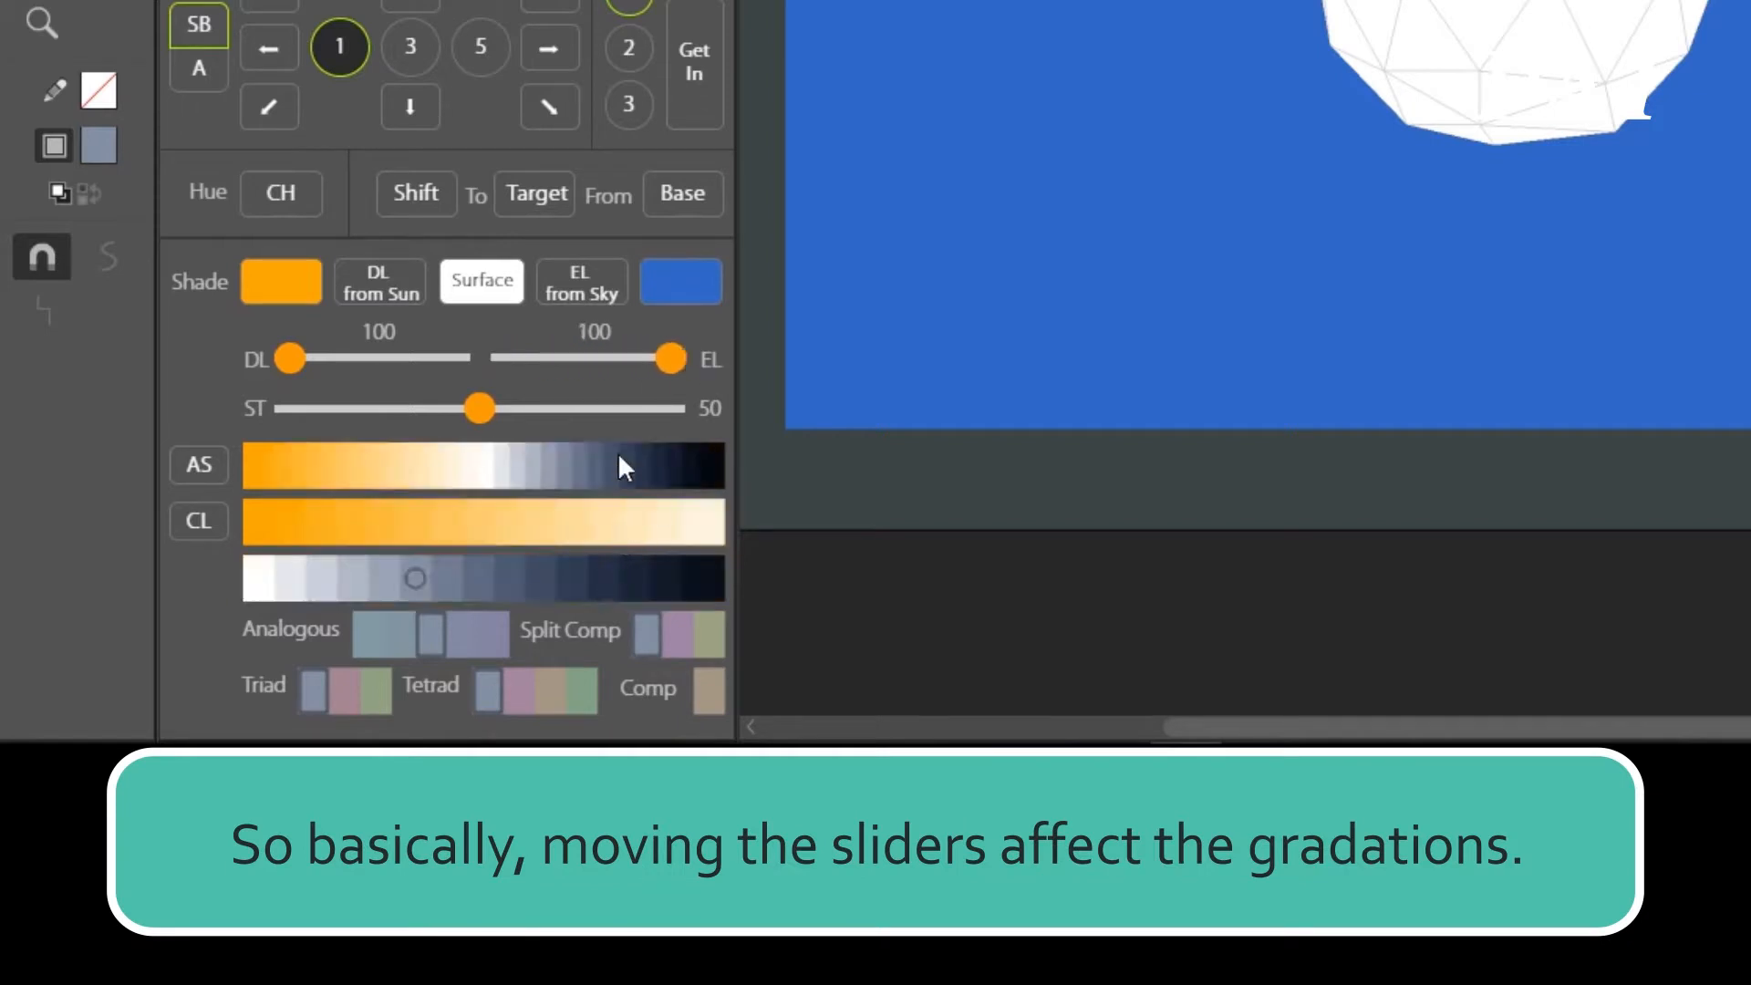
- Try intermediate DL strengths of 43 and 55 with EL at 57 and 52, and return both to 100
{"action": "left_click", "coordinate": [387, 358]}
{"action": "left_click", "coordinate": [602, 359]}
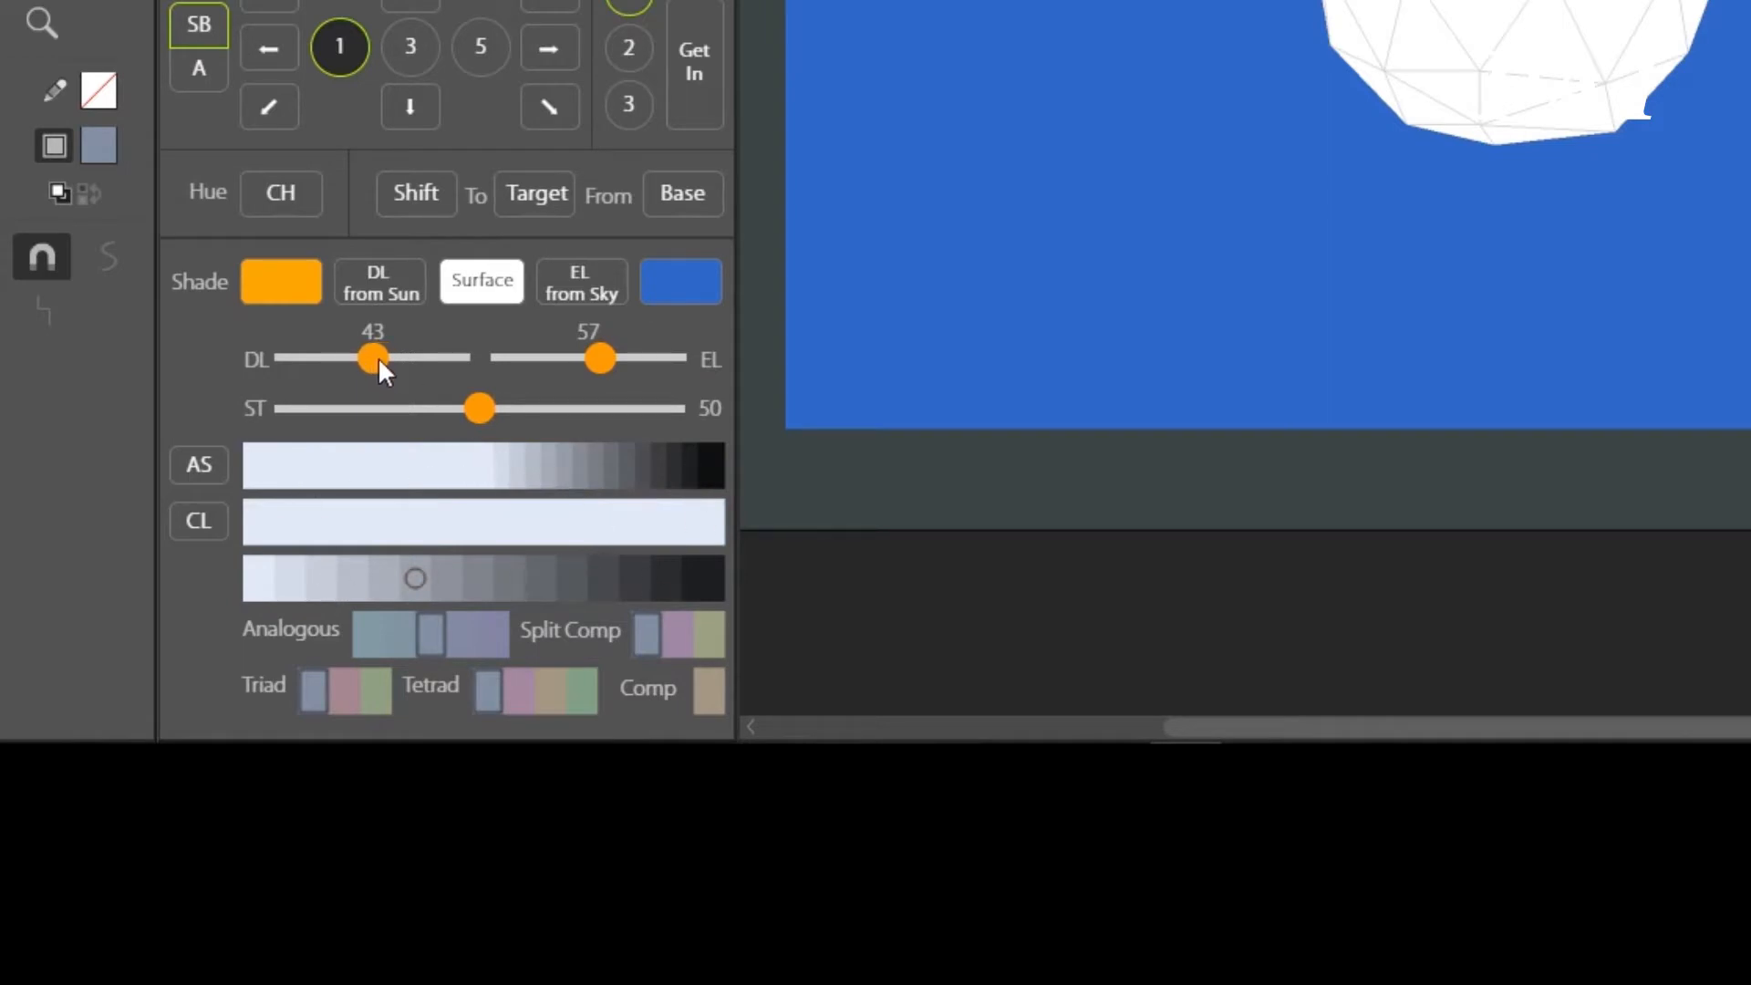
{"action": "mouse_move", "coordinate": [377, 358]}
{"action": "left_mouse_down"}
{"action": "mouse_move", "coordinate": [393, 353]}
{"action": "mouse_move", "coordinate": [366, 350]}
{"action": "left_mouse_up"}
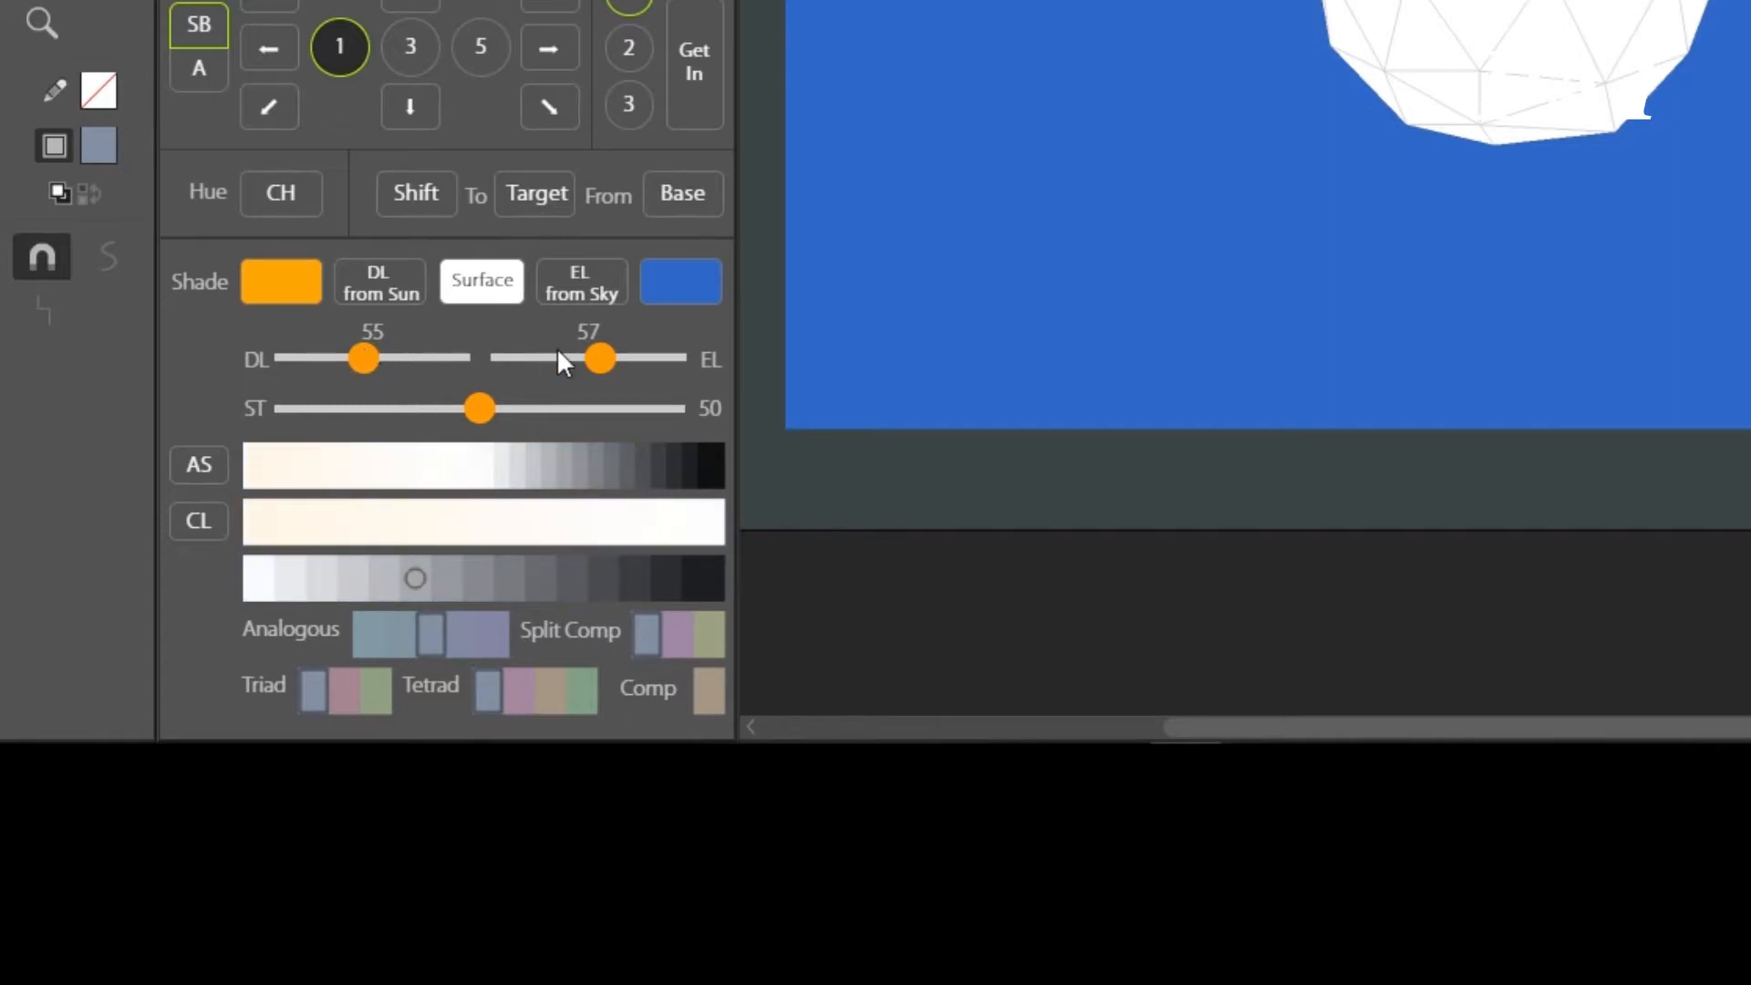
{"action": "left_click_drag", "start_coordinate": [602, 358], "coordinate": [594, 355]}
{"action": "left_click_drag", "start_coordinate": [329, 360], "coordinate": [290, 359]}
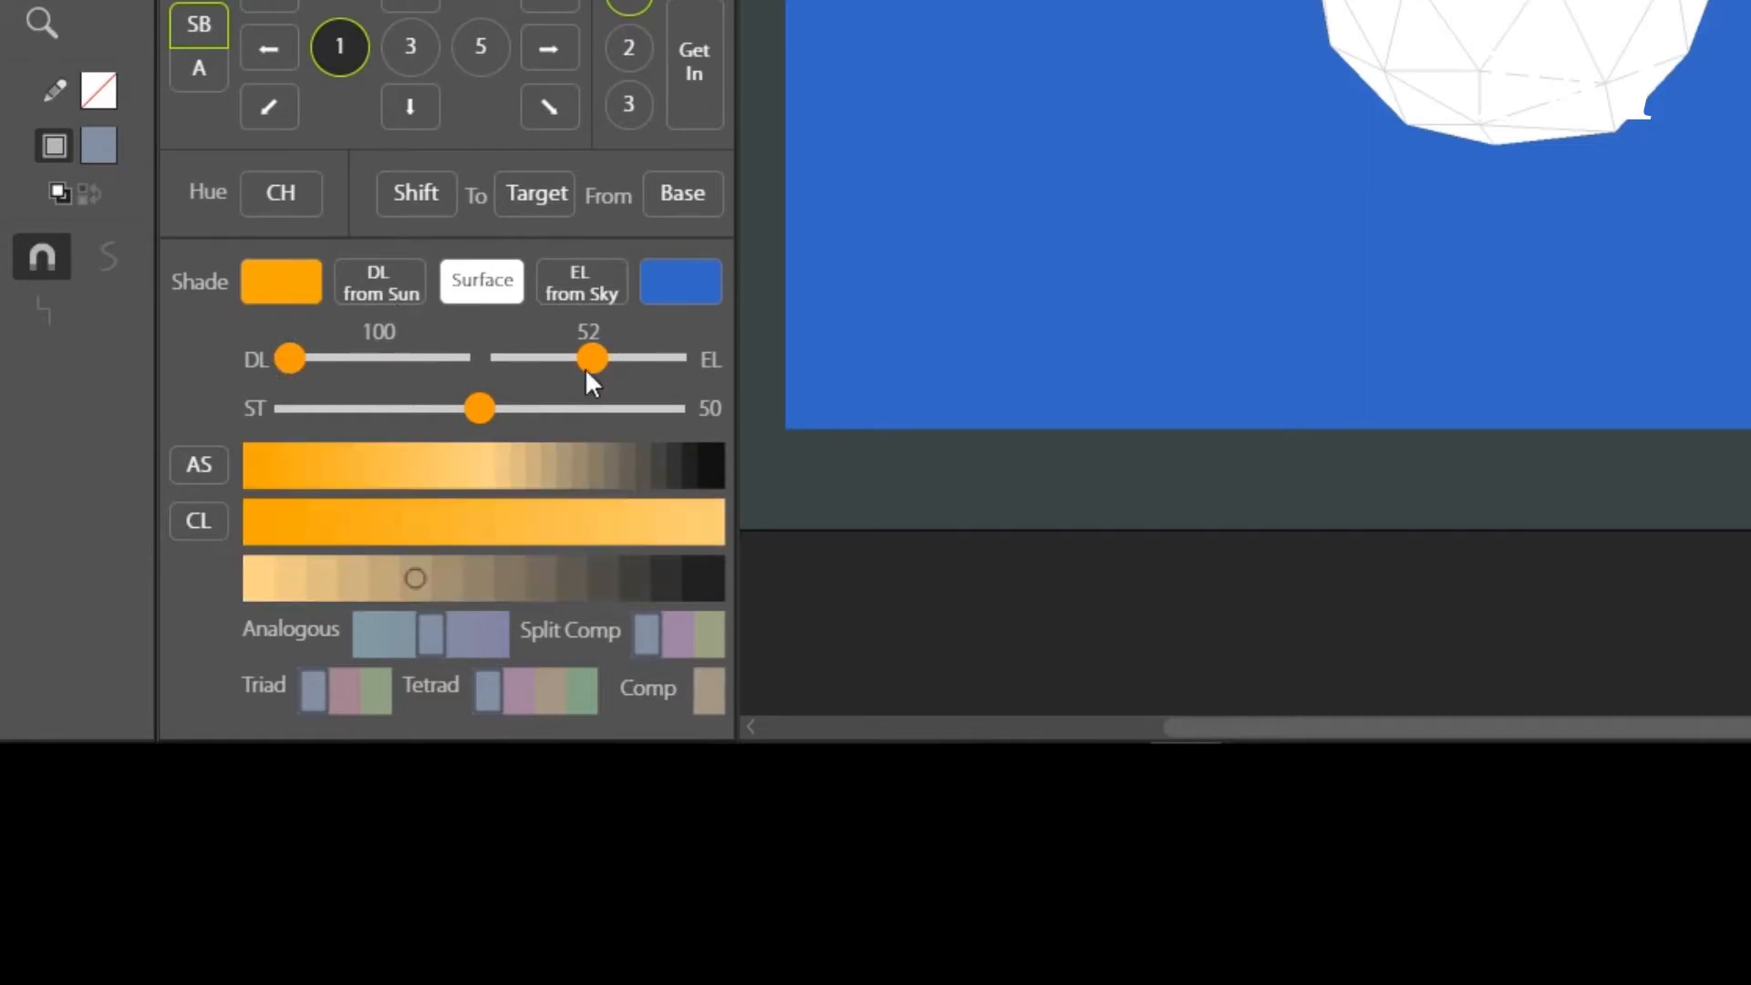
{"action": "left_click_drag", "start_coordinate": [709, 354], "coordinate": [711, 355]}
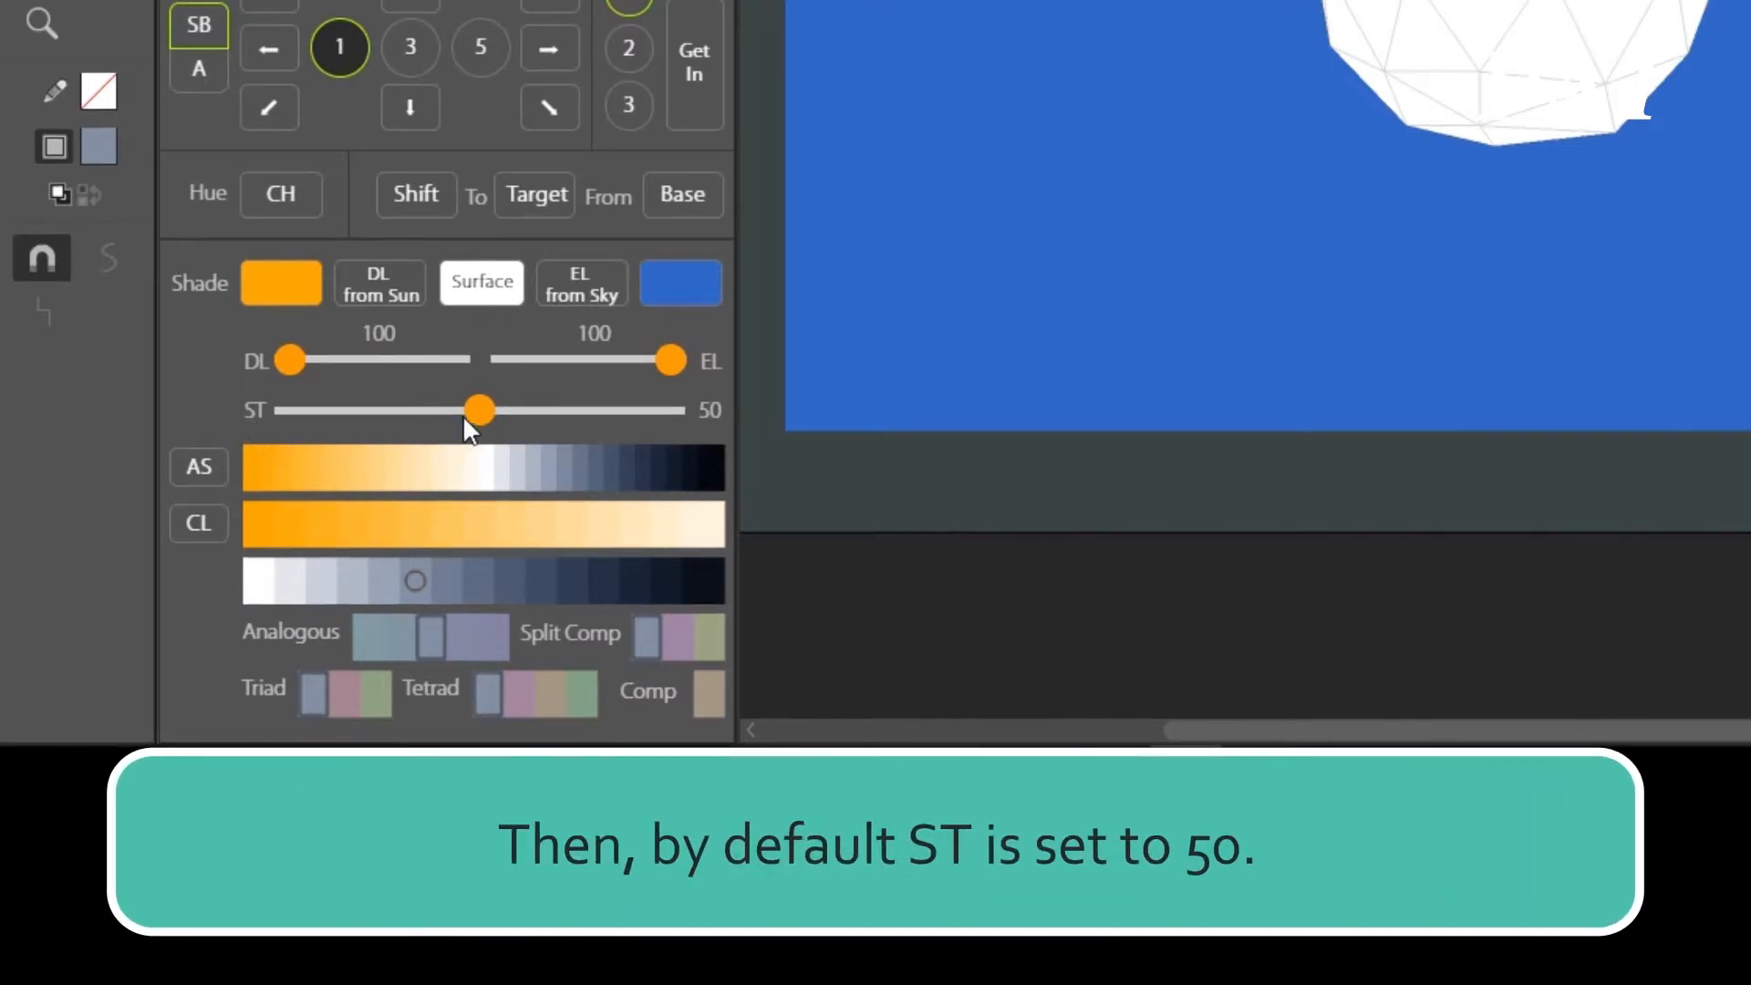
- Test how ST changes the gradations at 0, 10, 30, 71, 100 and 94, and return it to 50
{"action": "left_click", "coordinate": [278, 419]}
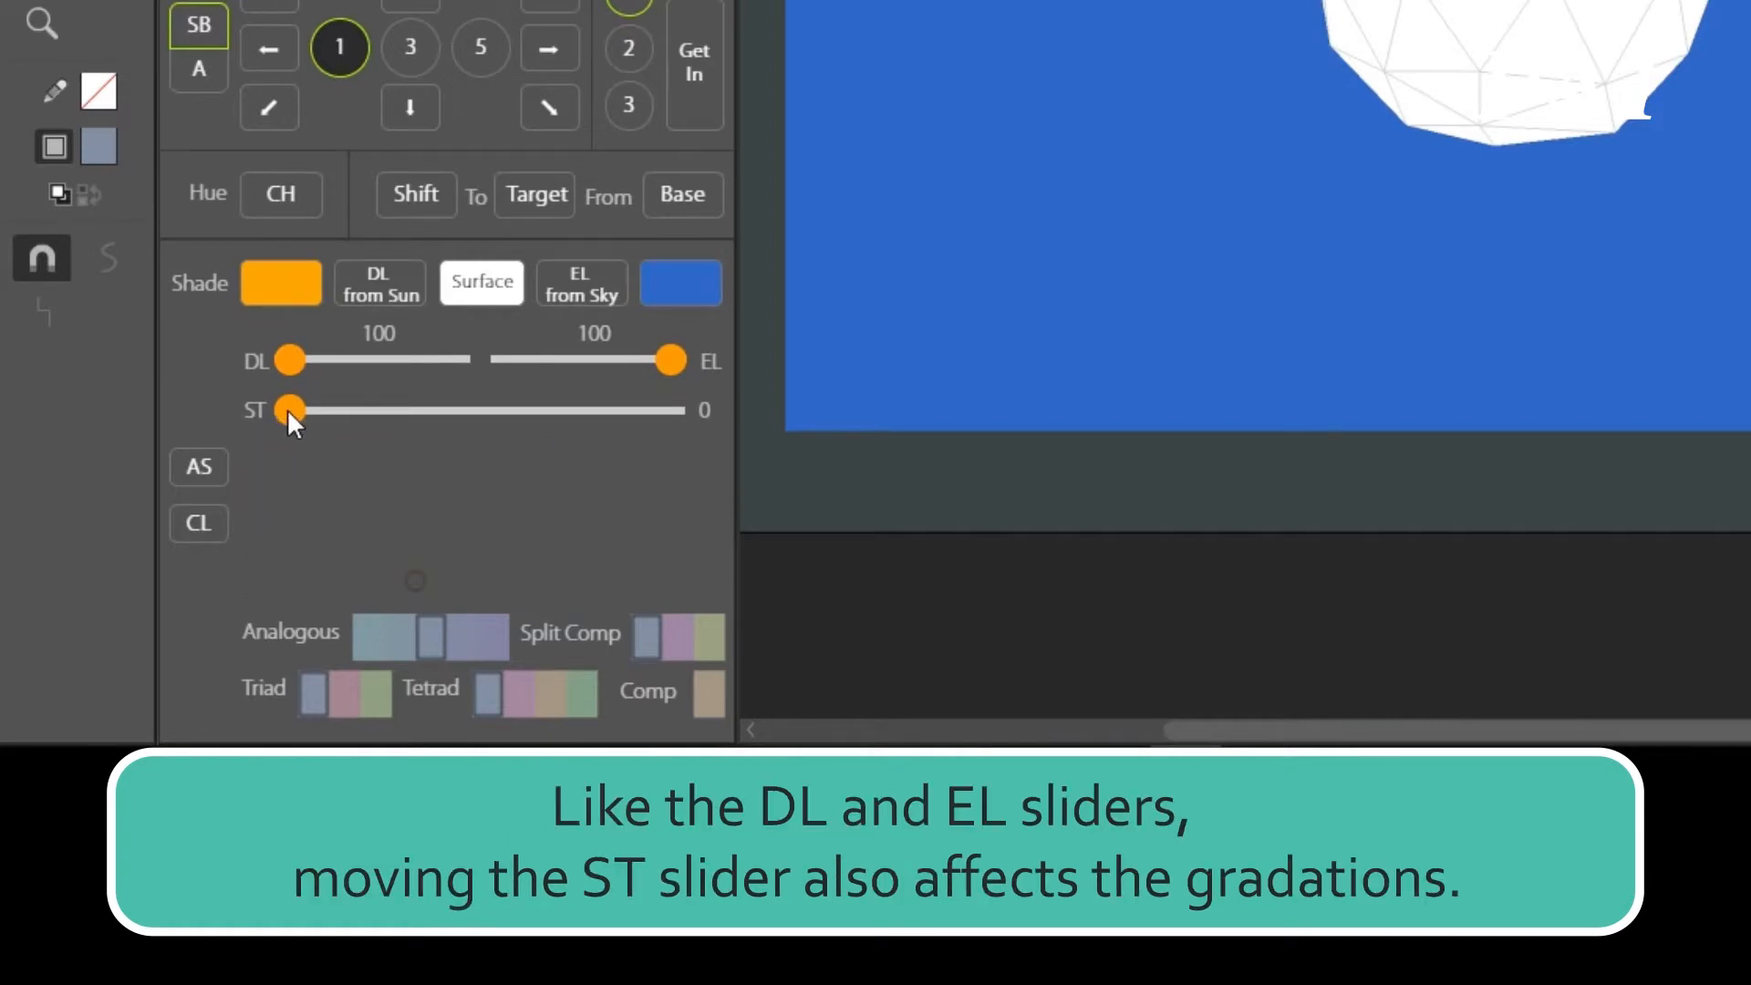
{"action": "left_click_drag", "start_coordinate": [298, 409], "coordinate": [329, 410]}
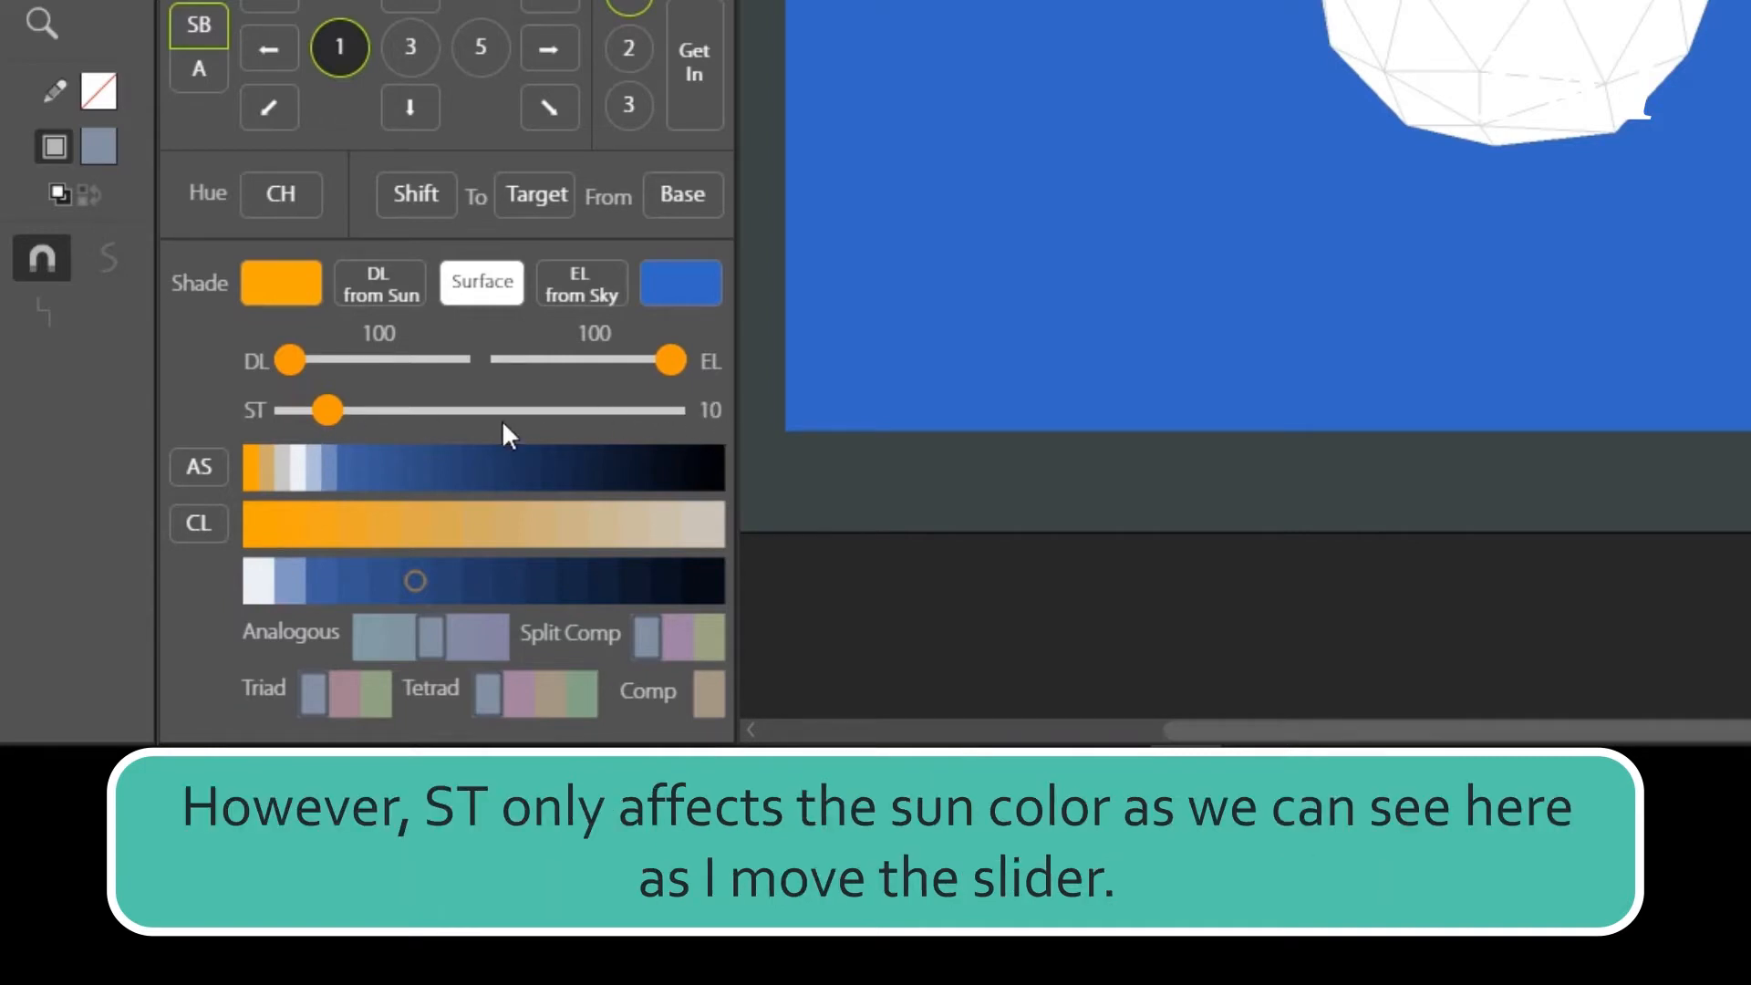
{"action": "left_click_drag", "start_coordinate": [326, 409], "coordinate": [402, 413]}
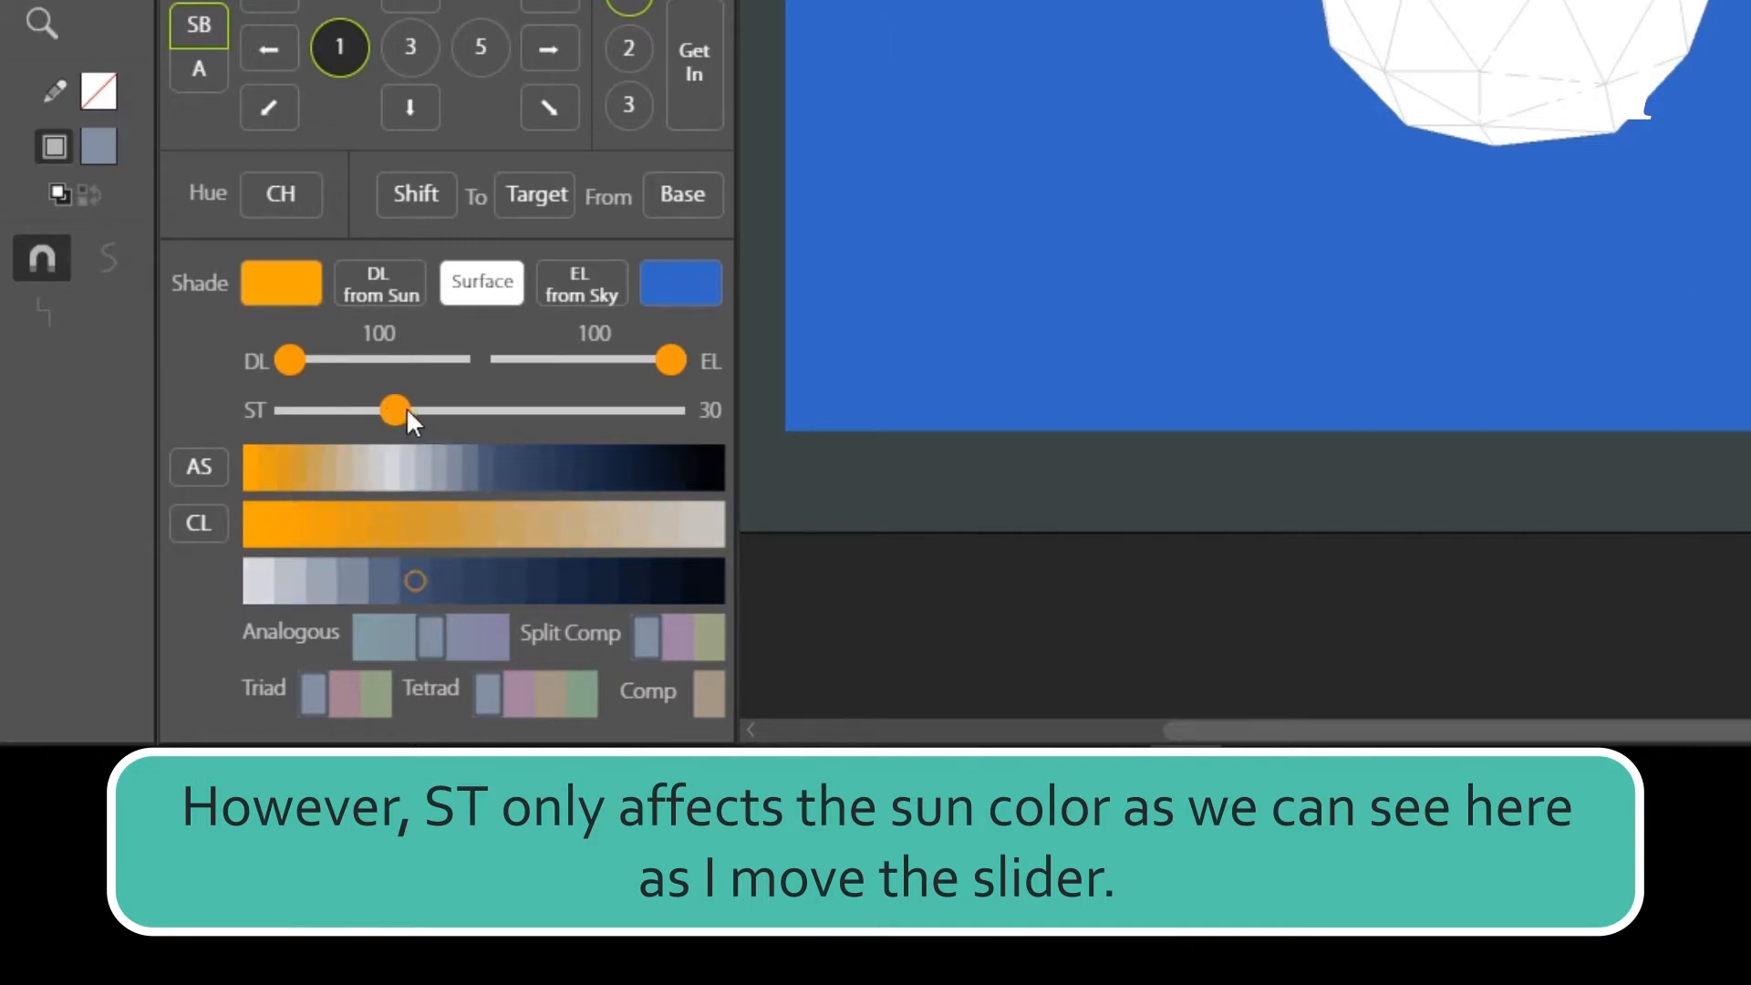
{"action": "left_click_drag", "start_coordinate": [407, 407], "coordinate": [559, 410]}
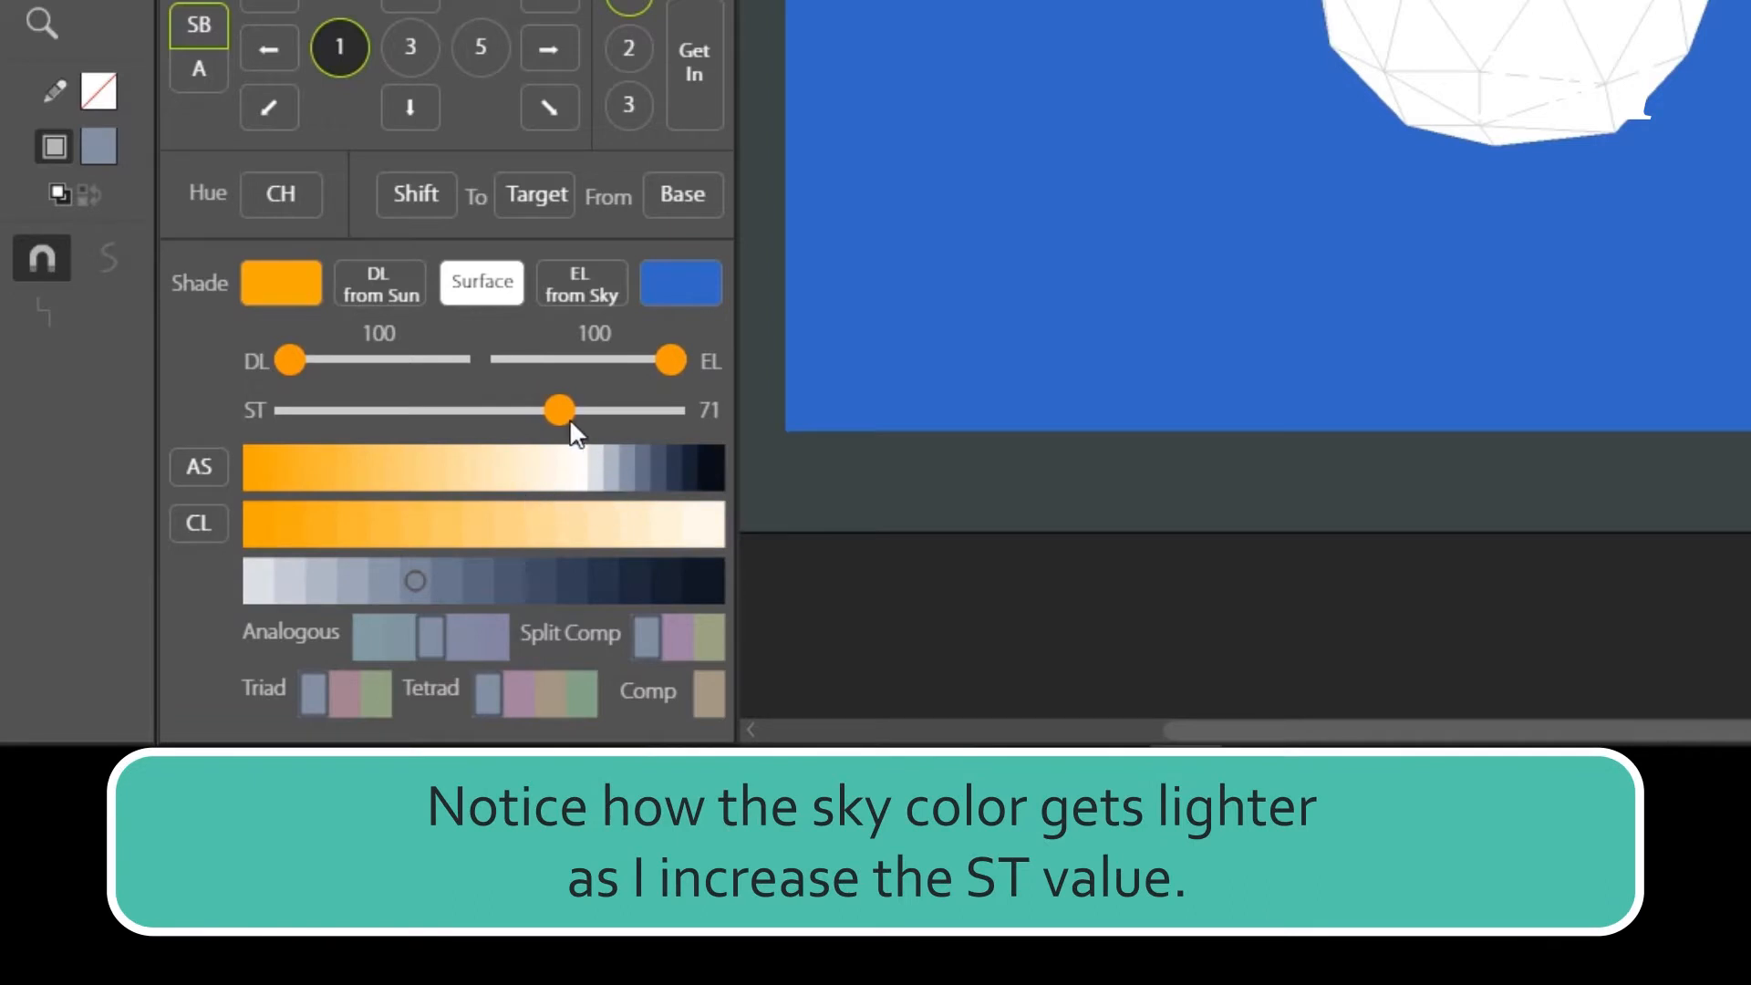
{"action": "left_click_drag", "start_coordinate": [569, 418], "coordinate": [697, 438]}
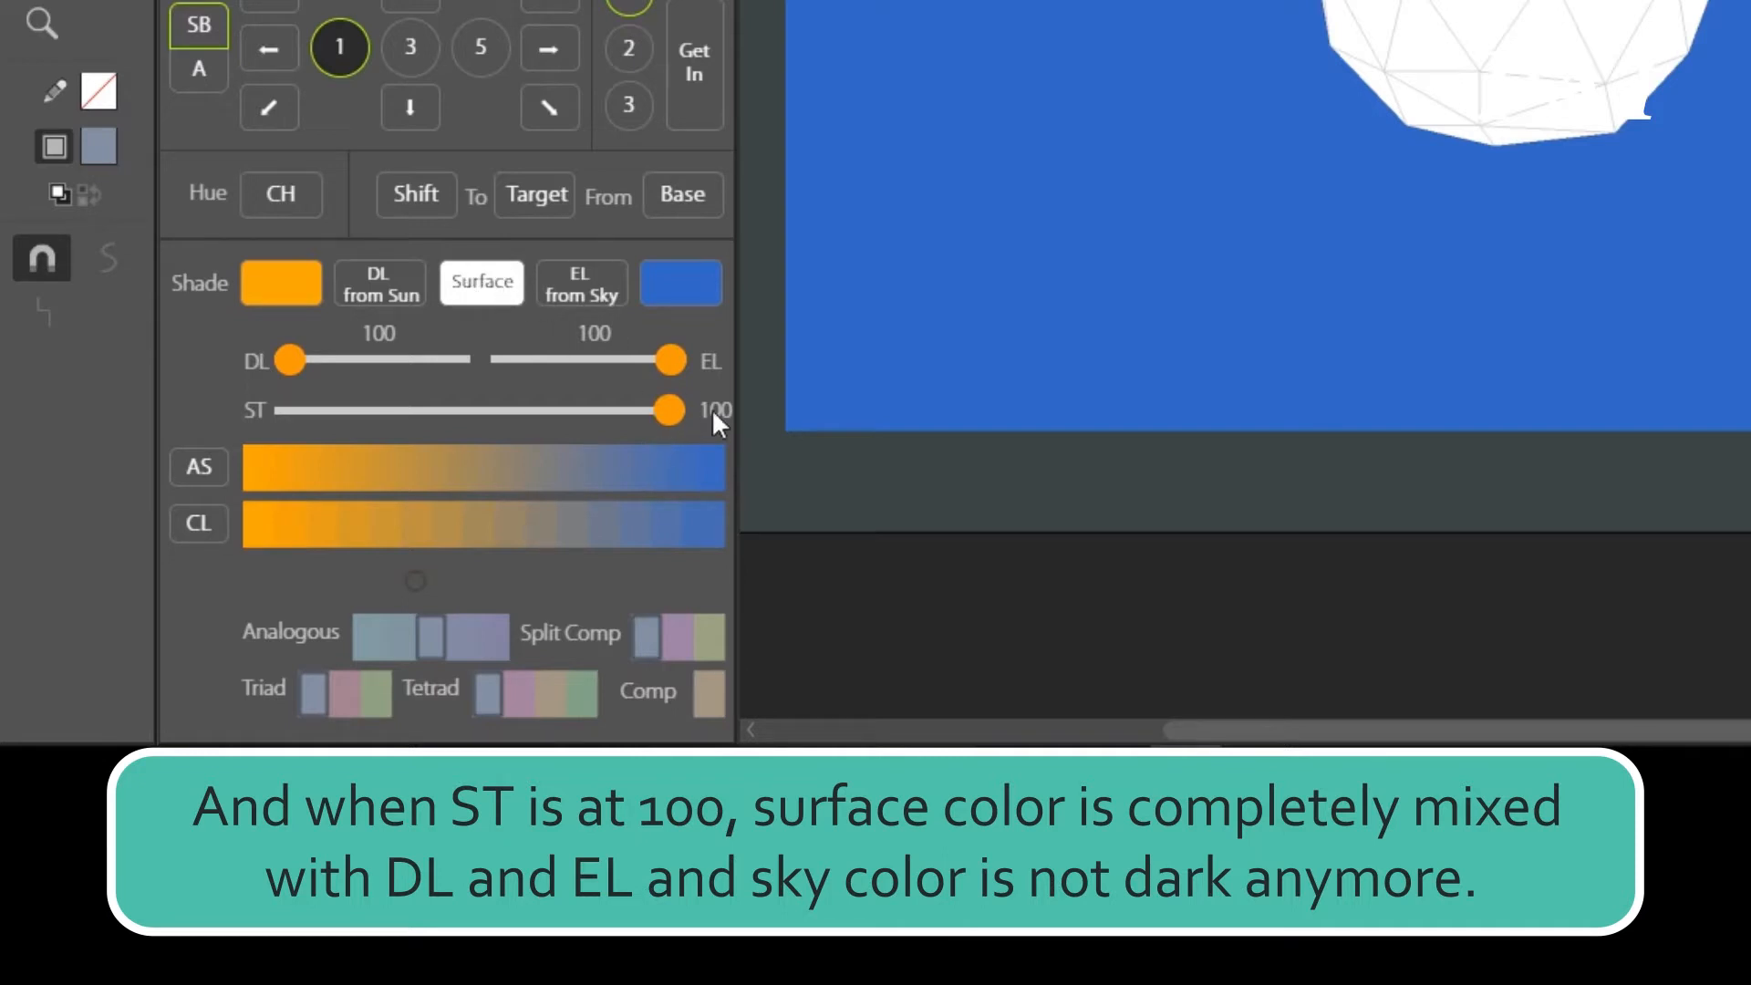
{"action": "left_click_drag", "start_coordinate": [673, 408], "coordinate": [651, 410]}
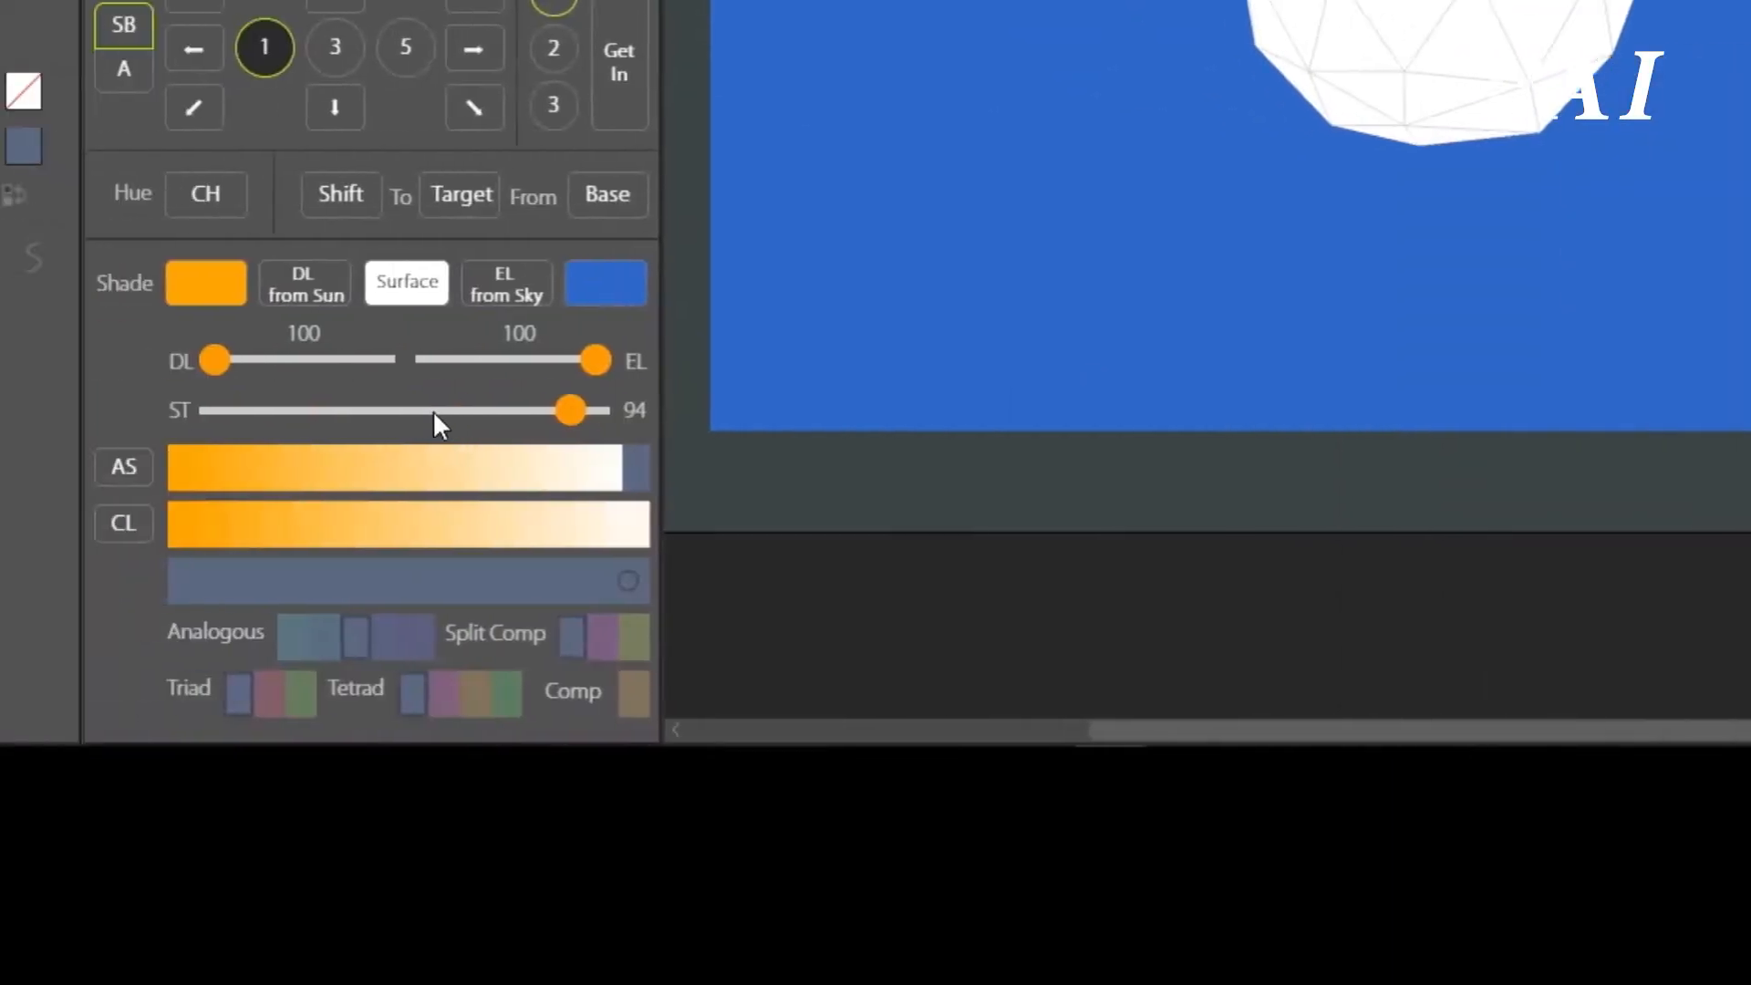
{"action": "left_click", "coordinate": [480, 411]}
- Sample light and dark shades across the gradations with ST at 50, 35 and 27 to compare the color mixes
{"action": "left_click", "coordinate": [702, 584]}
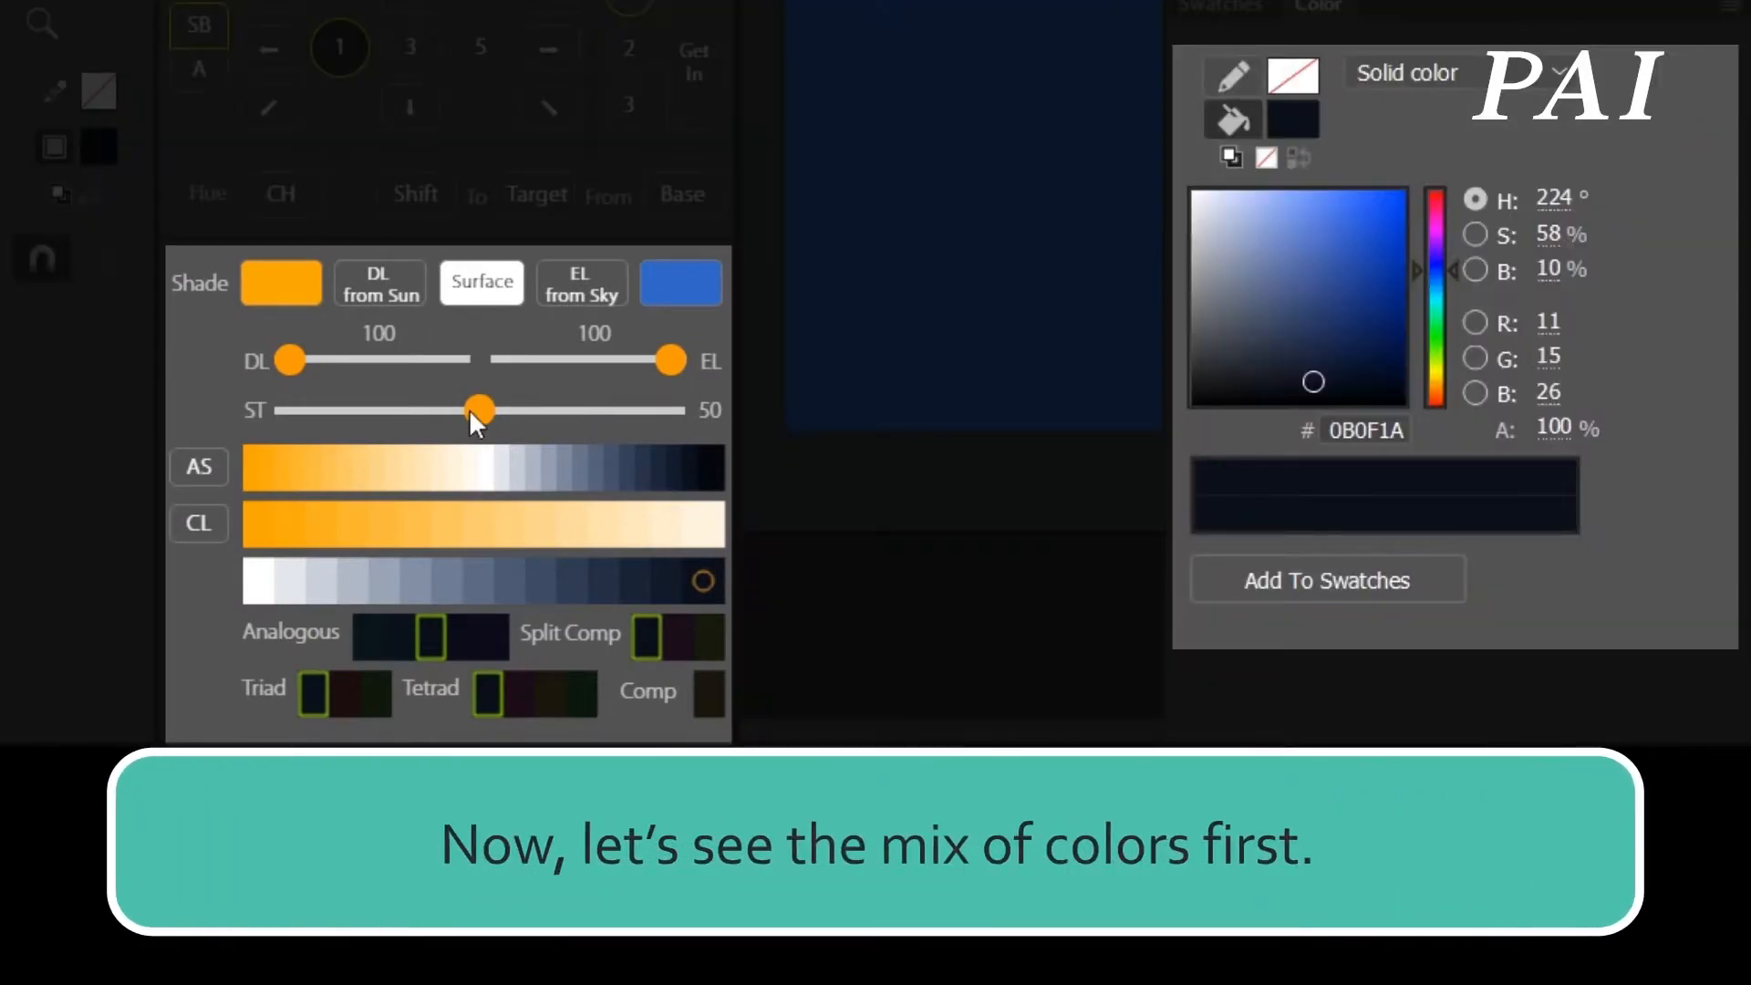
{"action": "left_click", "coordinate": [454, 468]}
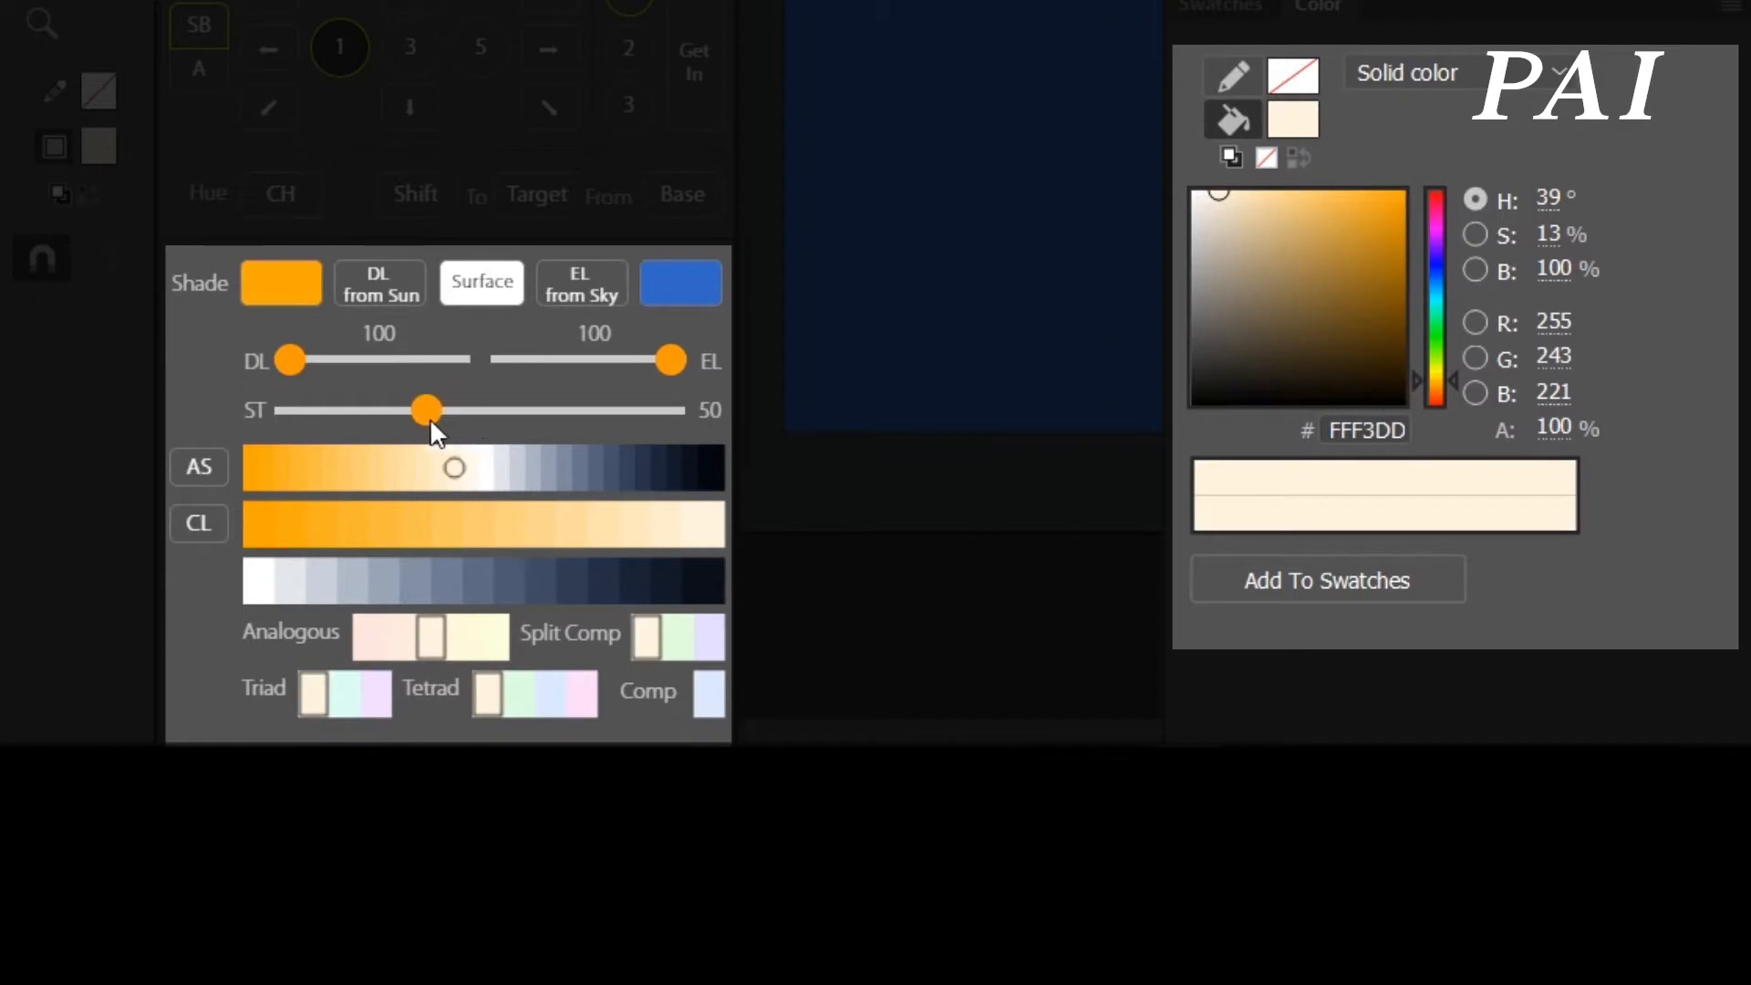
{"action": "left_click_drag", "start_coordinate": [430, 418], "coordinate": [580, 411]}
{"action": "left_click", "coordinate": [377, 468]}
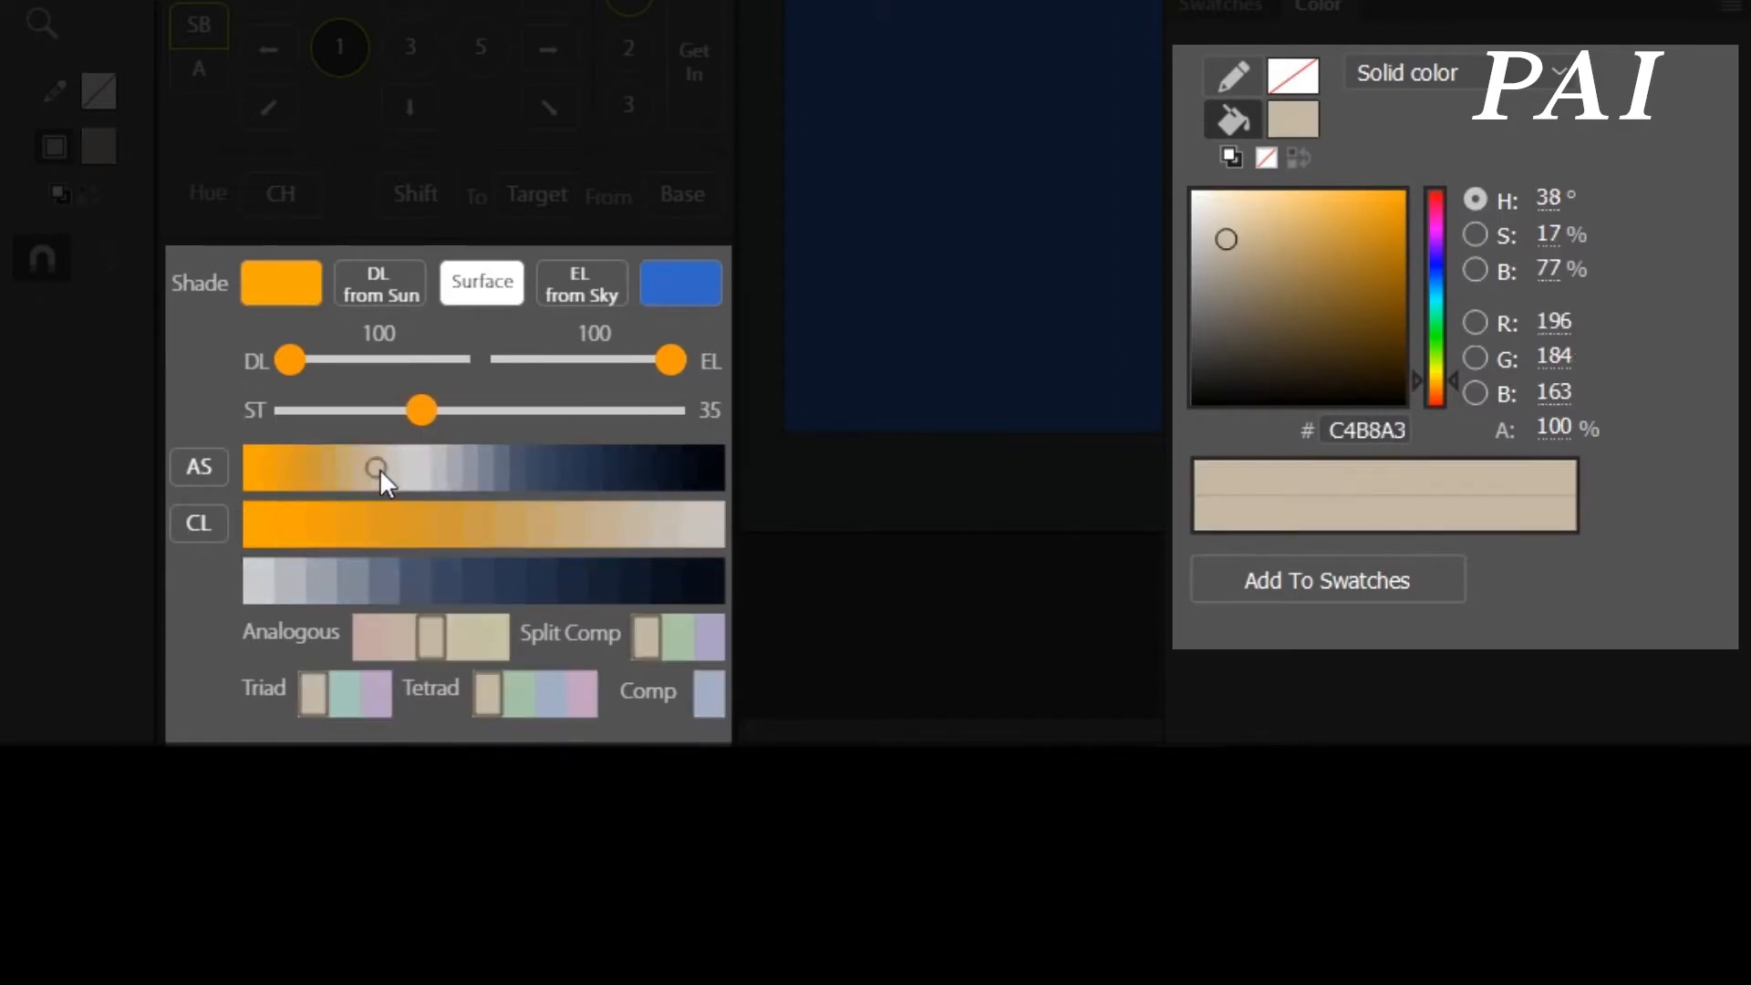
{"action": "left_click", "coordinate": [390, 469]}
{"action": "left_click_drag", "start_coordinate": [421, 411], "coordinate": [394, 411]}
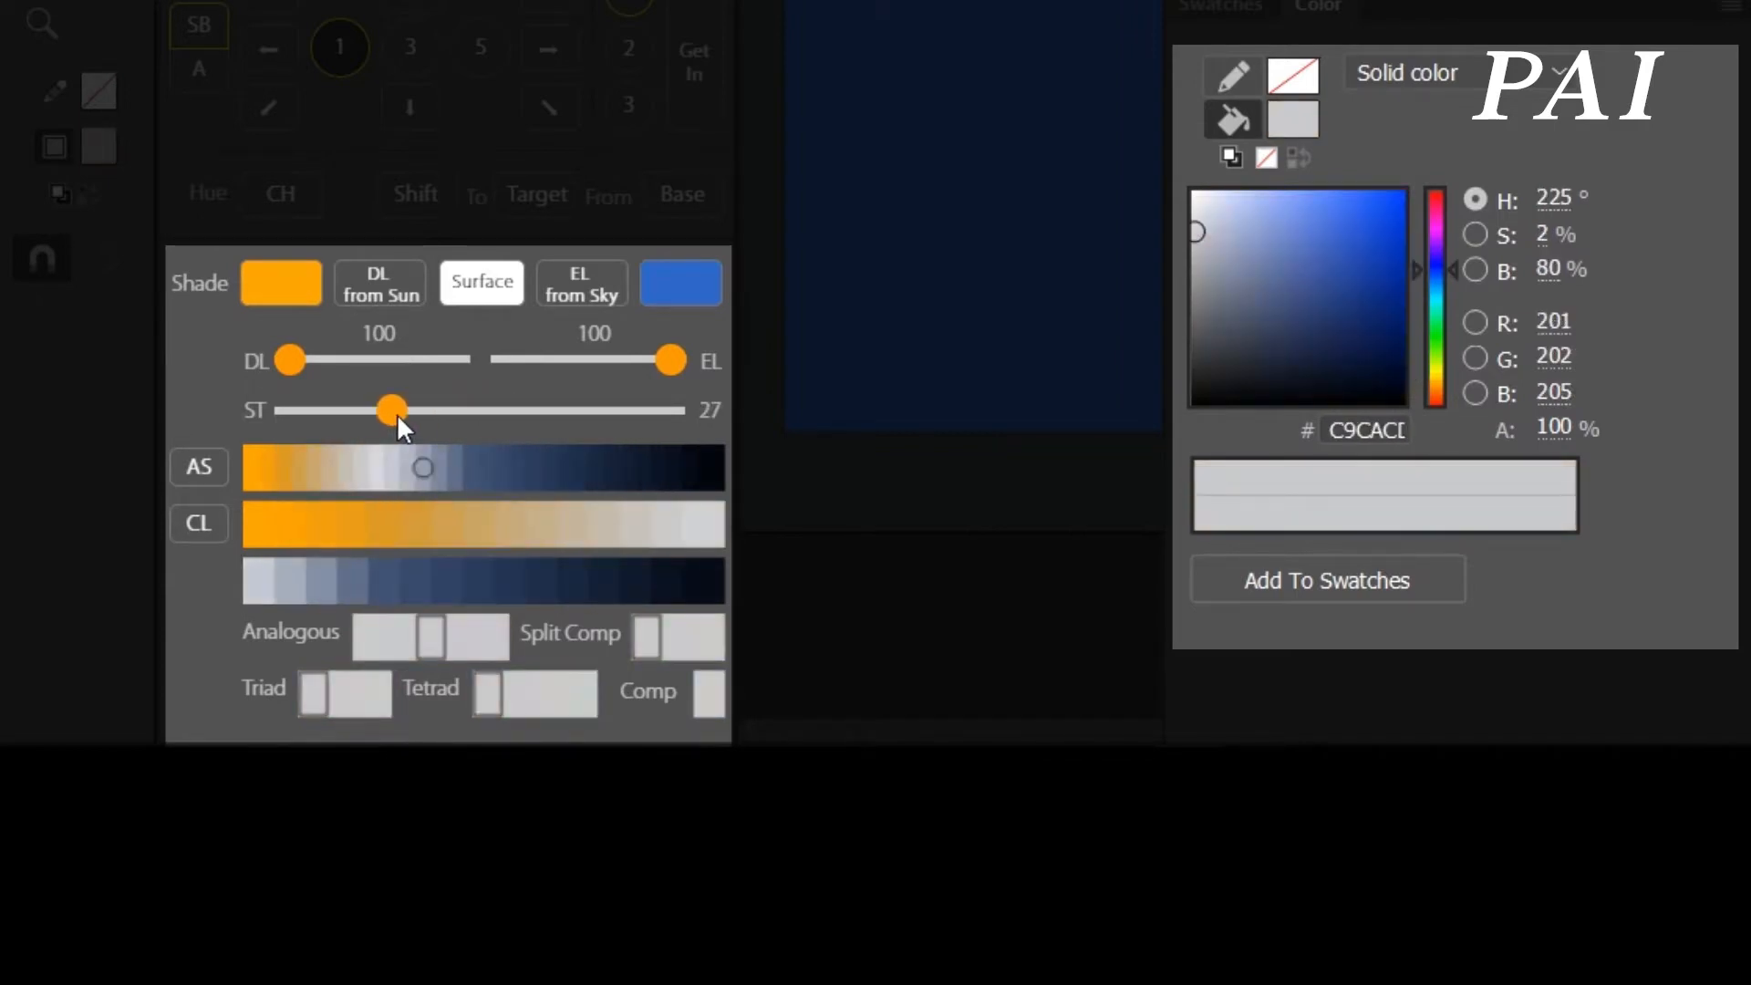
{"action": "left_click_drag", "start_coordinate": [343, 468], "coordinate": [719, 469]}
{"action": "left_click", "coordinate": [290, 581]}
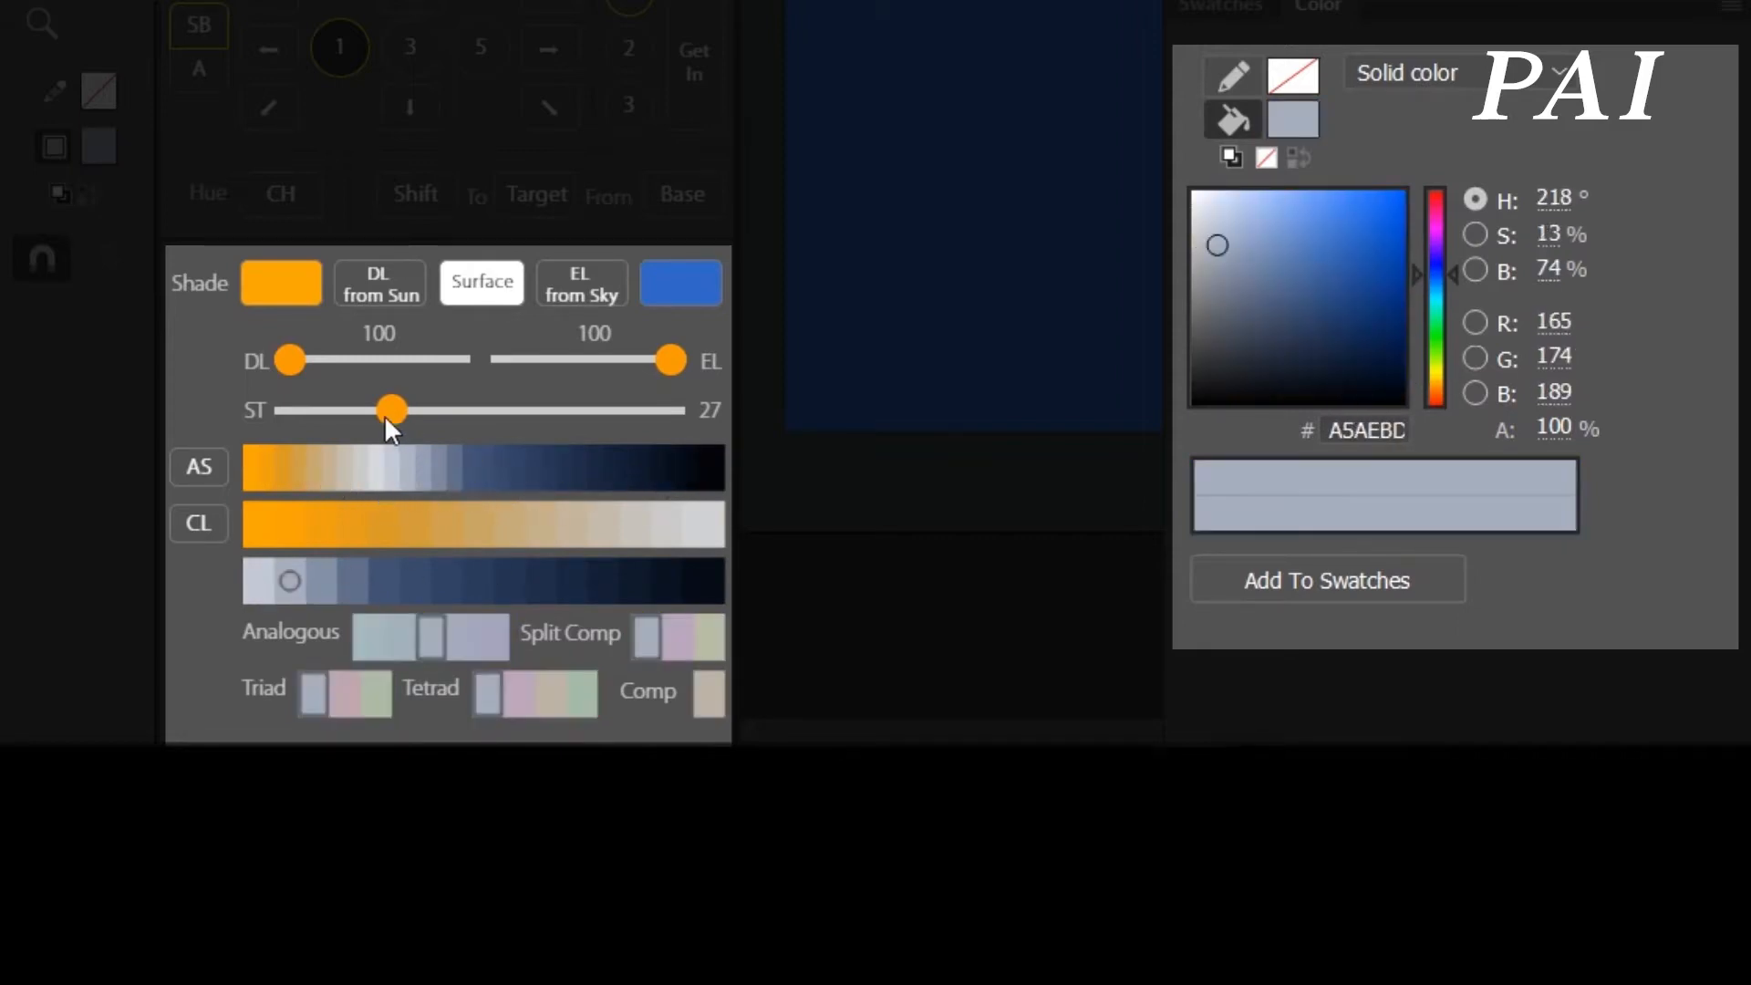
- Try ST 31, DL 87 and EL 46, sampling shades along the gradations to check the resulting mix
{"action": "left_click_drag", "start_coordinate": [402, 425], "coordinate": [409, 421]}
{"action": "mouse_move", "coordinate": [304, 359]}
{"action": "left_mouse_down"}
{"action": "mouse_move", "coordinate": [333, 360]}
{"action": "mouse_move", "coordinate": [313, 364]}
{"action": "left_mouse_up"}
{"action": "left_click", "coordinate": [414, 523]}
{"action": "left_click_drag", "start_coordinate": [393, 470], "coordinate": [345, 468]}
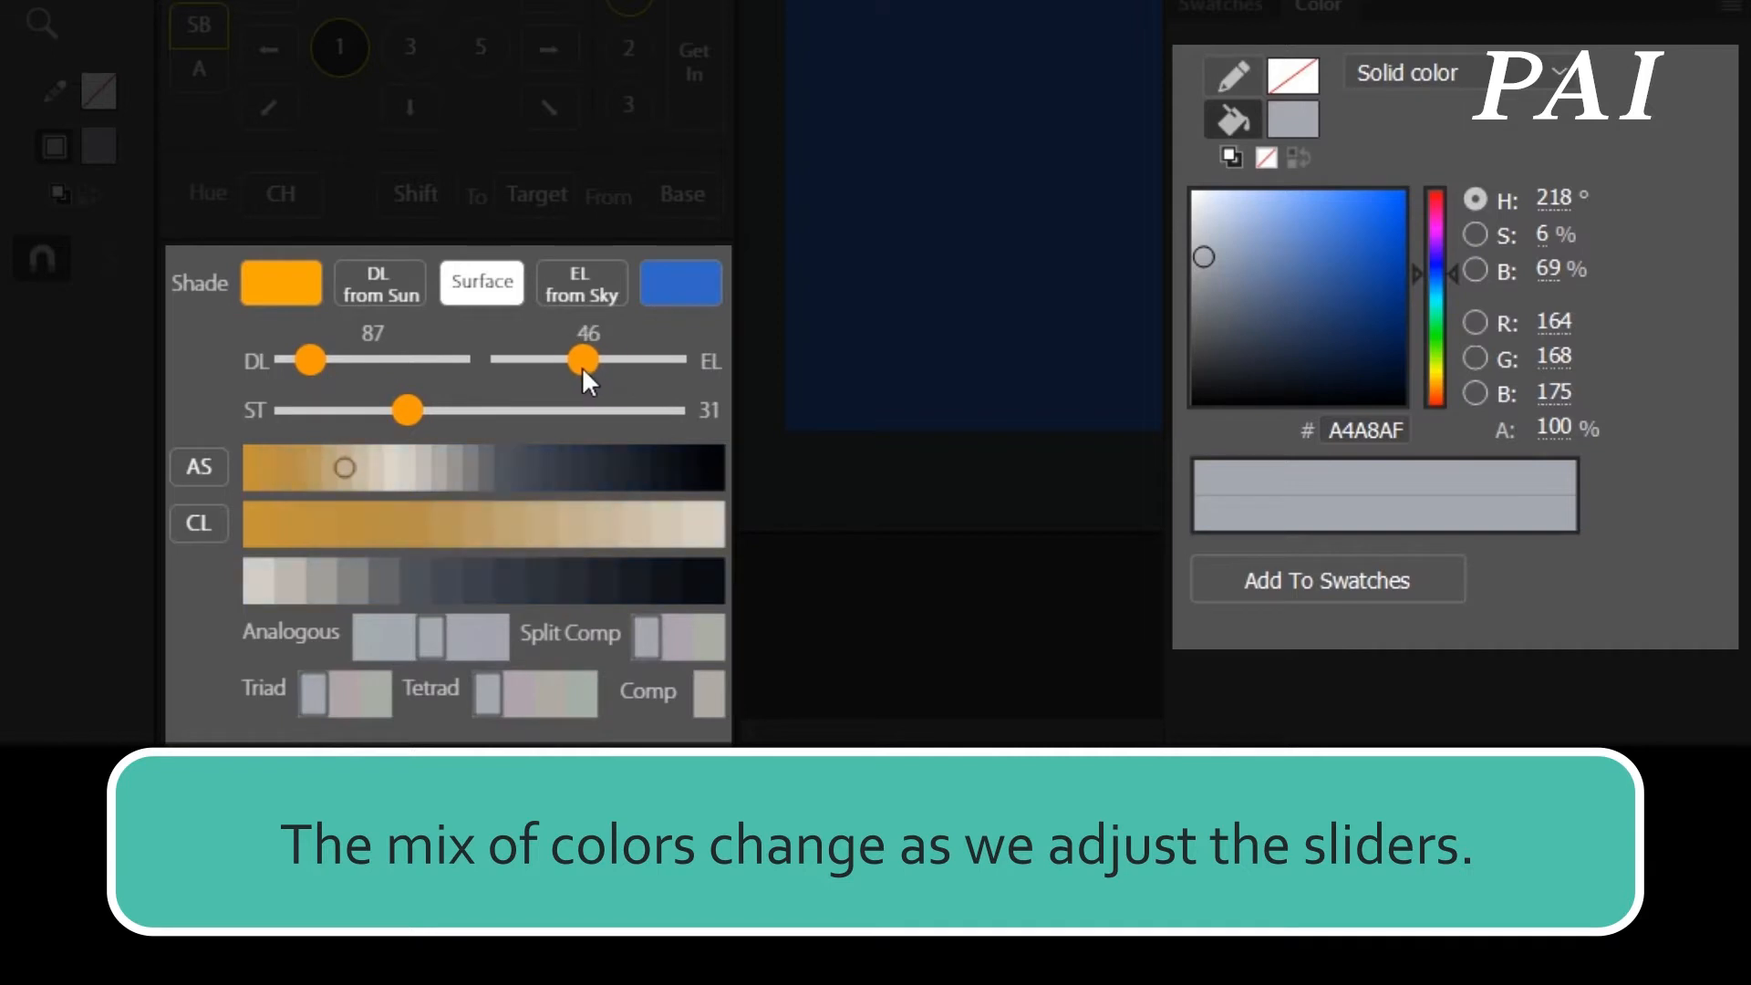
{"action": "left_click_drag", "start_coordinate": [364, 483], "coordinate": [593, 468]}
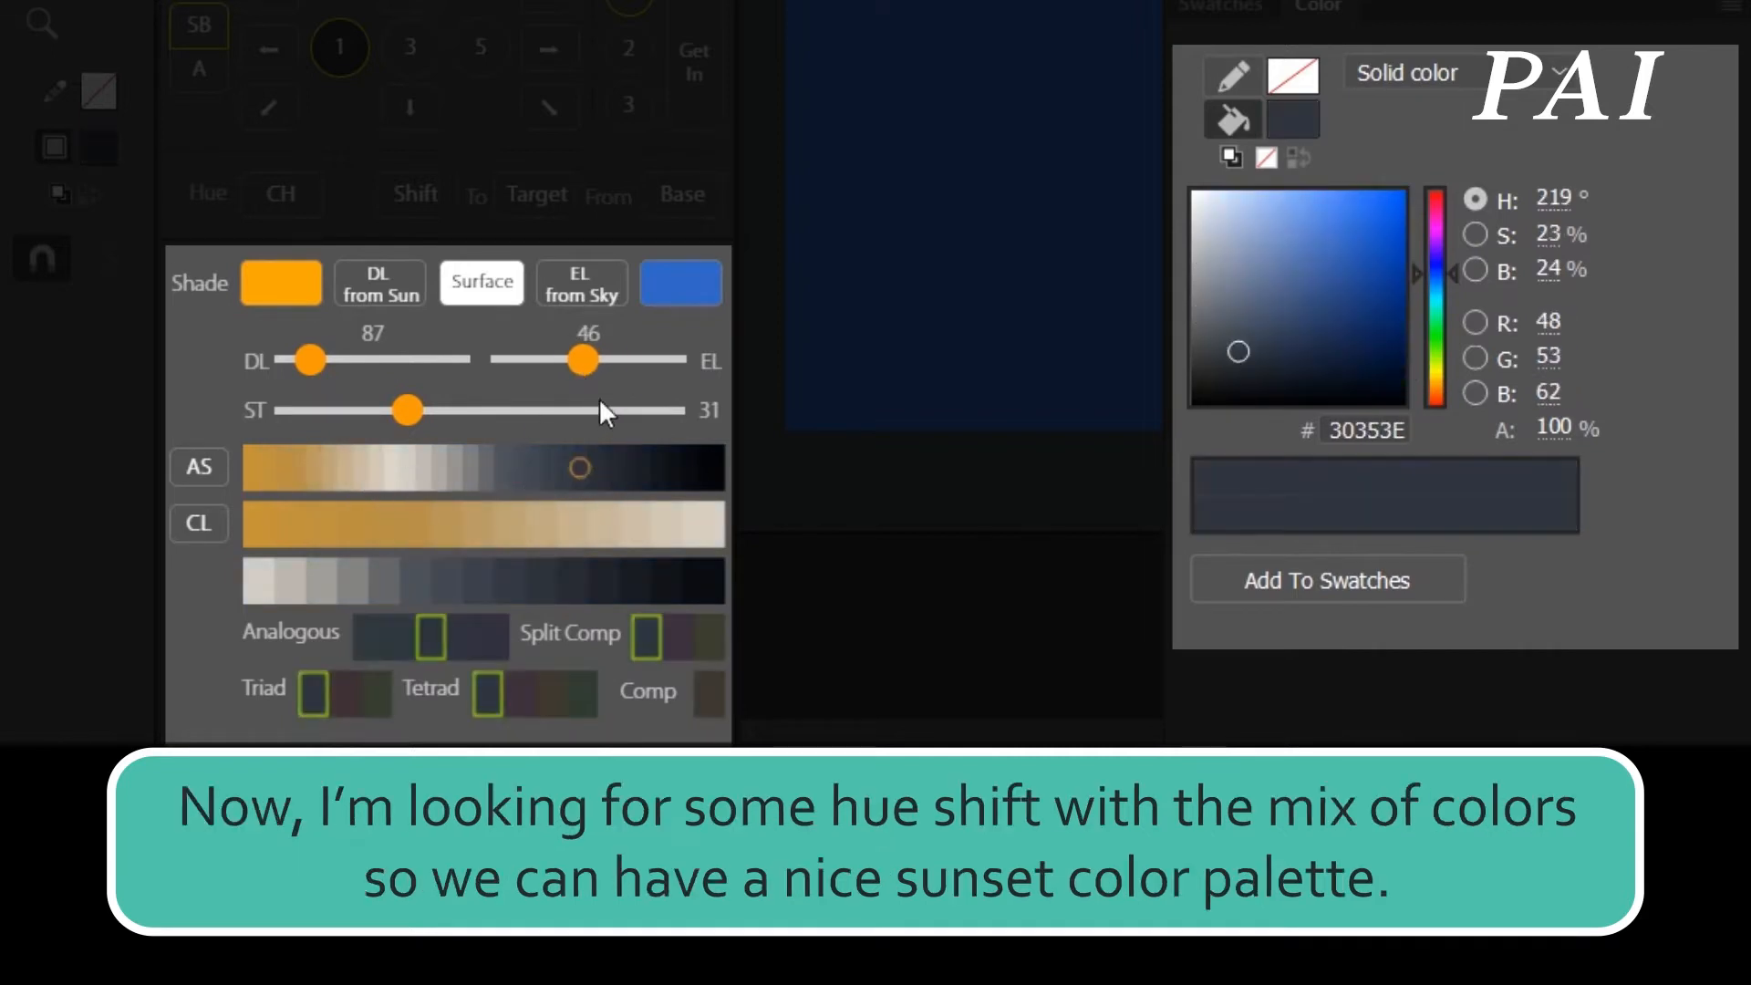
- Set EL to 100, DL to 95 and ST to 41 for more hue shift, sampling shades up to light grey CAC8C4
{"action": "left_click_drag", "start_coordinate": [583, 360], "coordinate": [680, 364]}
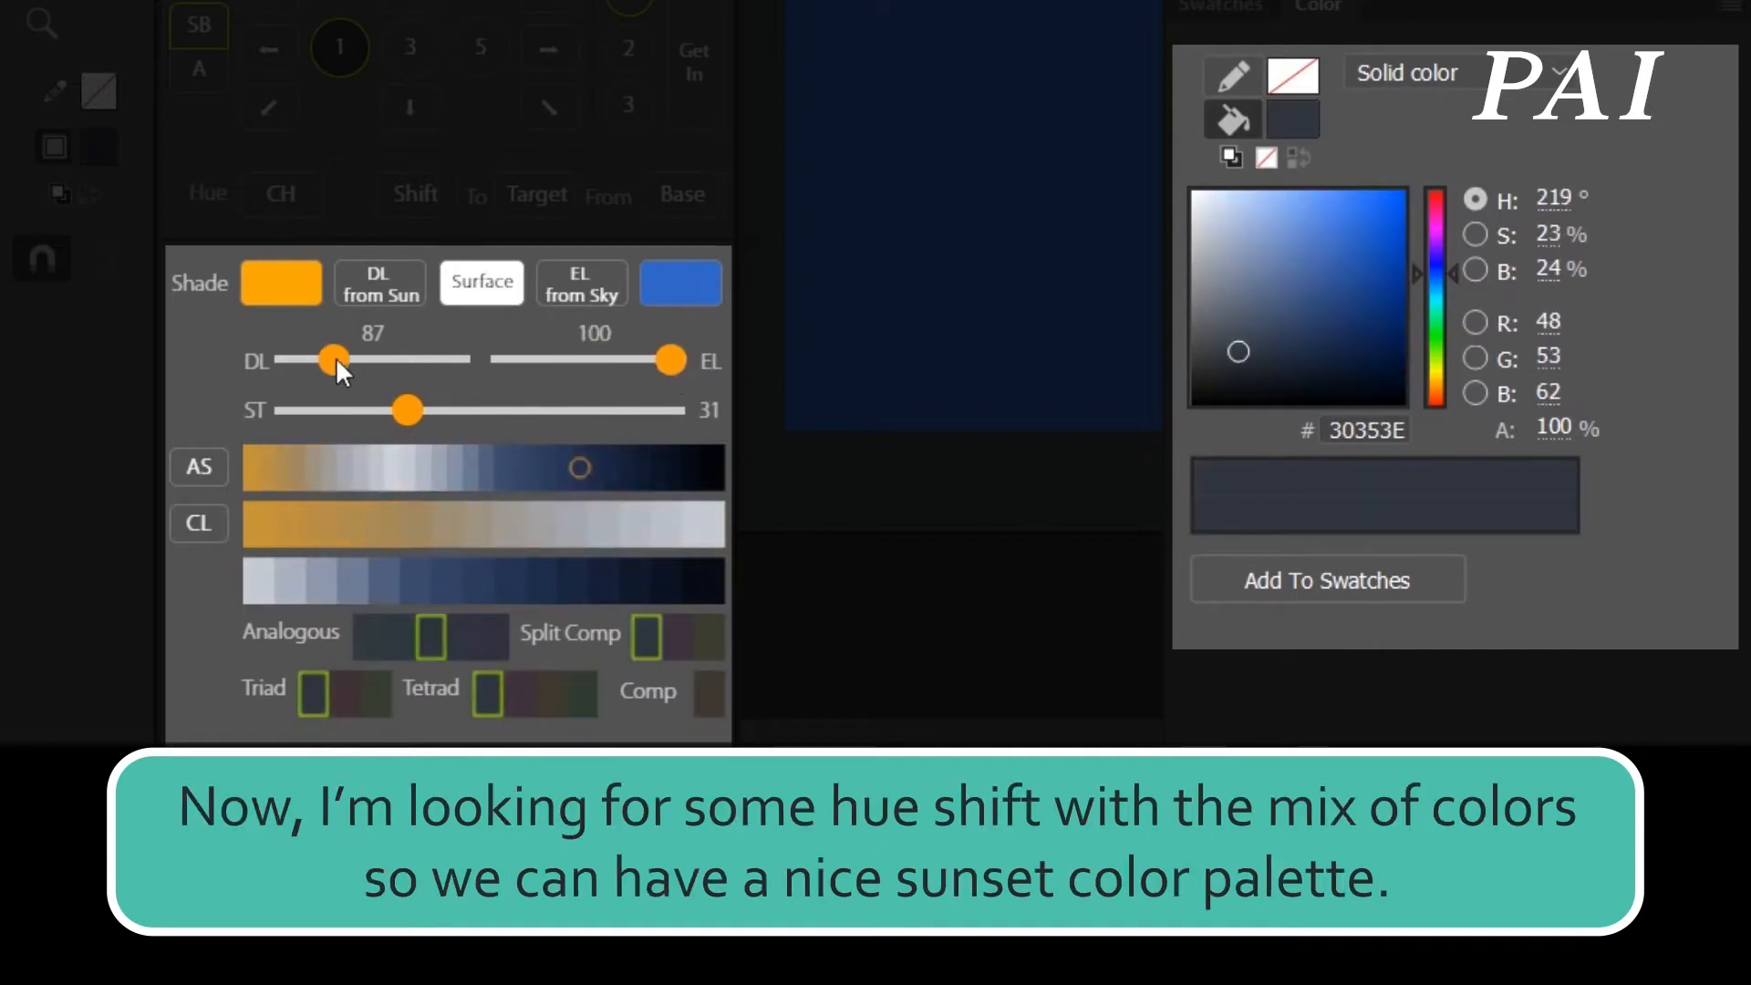
{"action": "left_click_drag", "start_coordinate": [336, 357], "coordinate": [299, 357]}
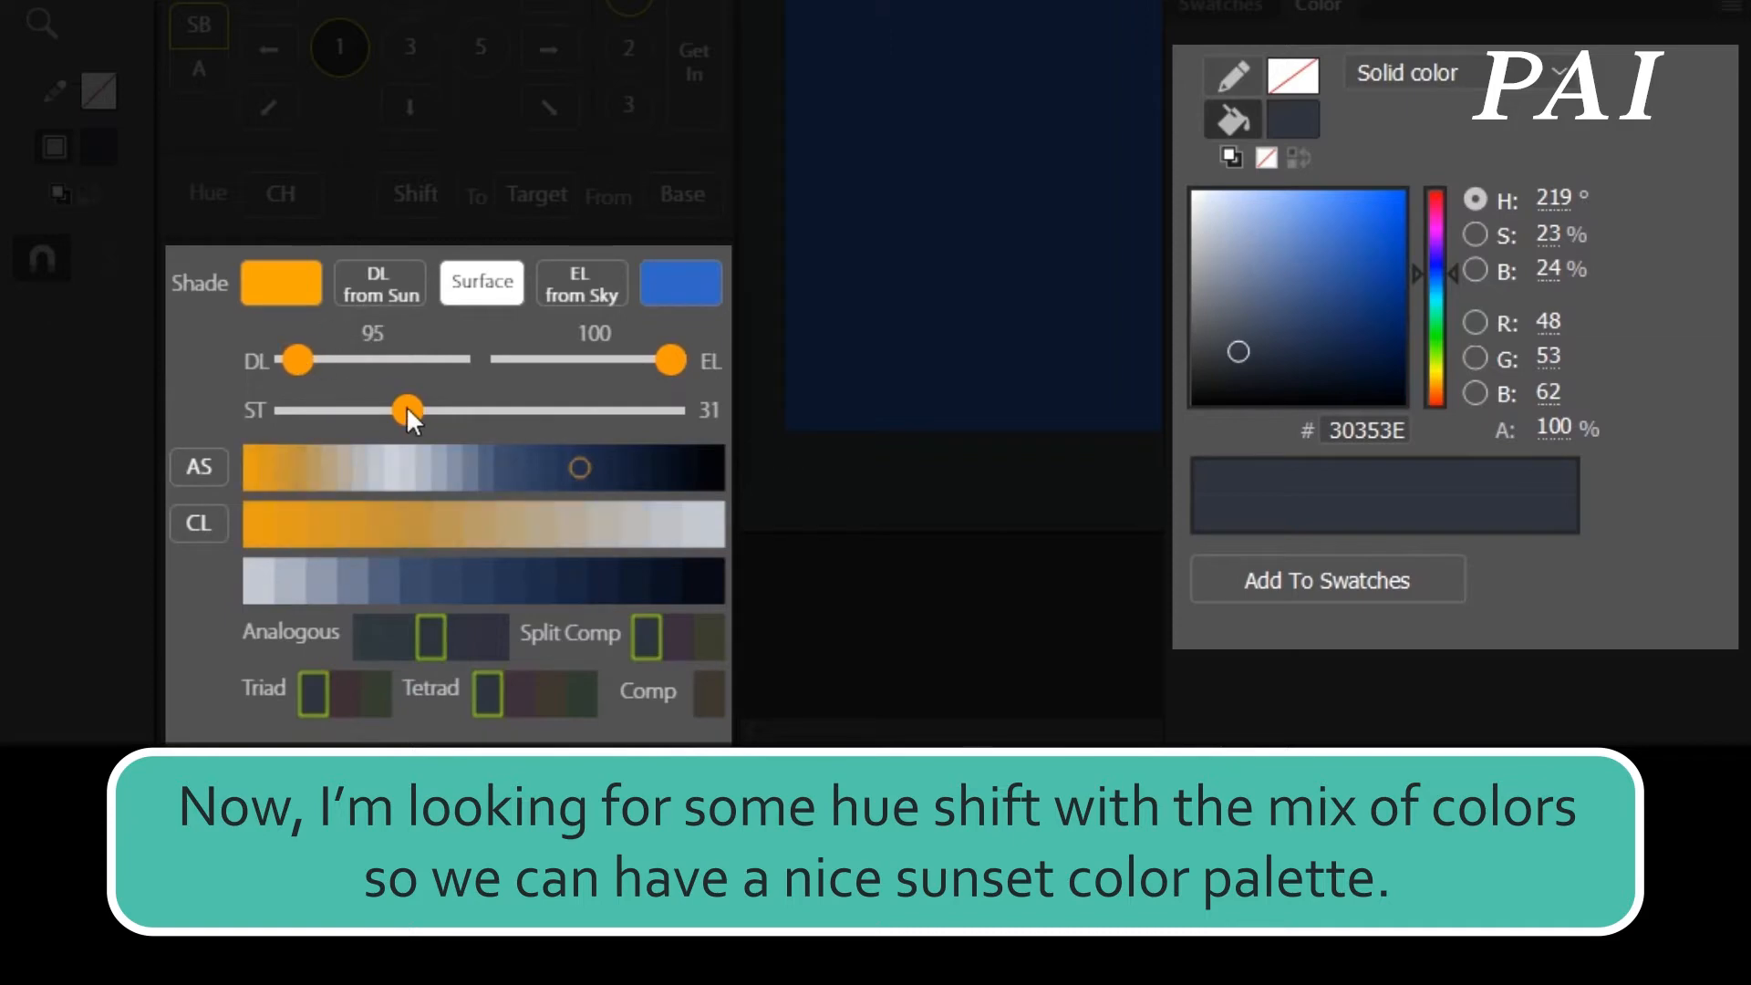
{"action": "left_click_drag", "start_coordinate": [407, 405], "coordinate": [440, 409]}
{"action": "left_click", "coordinate": [386, 482]}
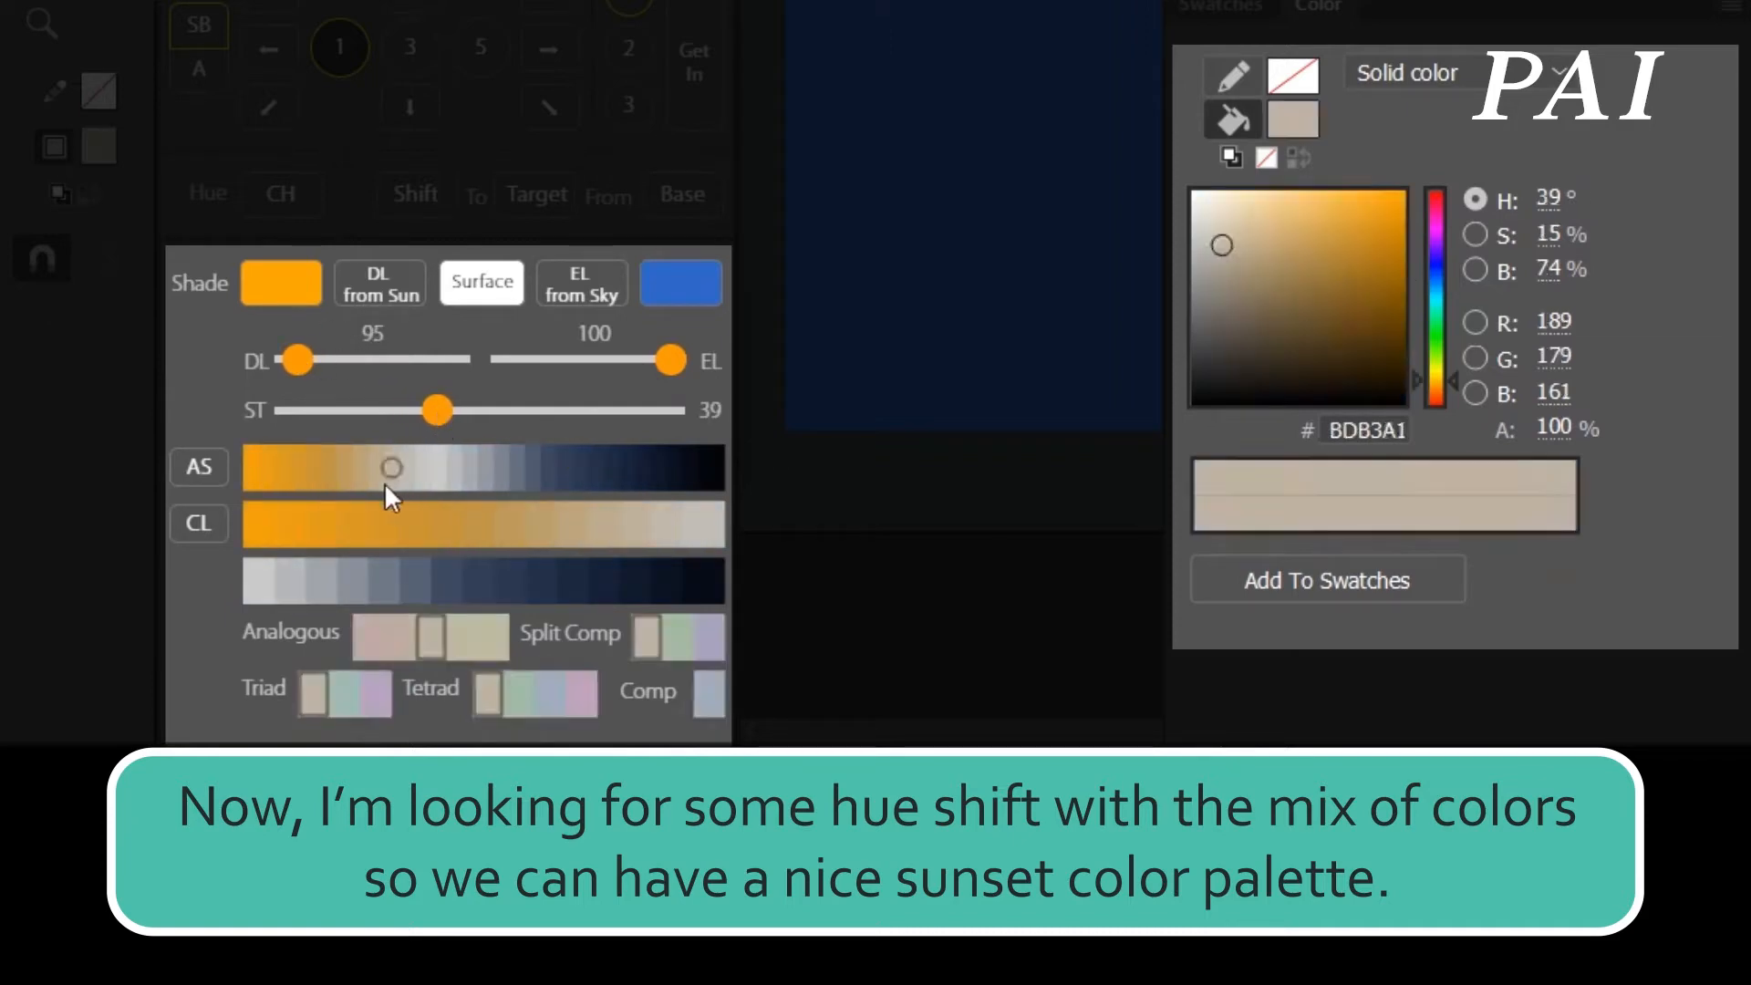
{"action": "mouse_move", "coordinate": [385, 483]}
{"action": "left_mouse_down"}
{"action": "mouse_move", "coordinate": [445, 470]}
{"action": "mouse_move", "coordinate": [375, 470]}
{"action": "left_mouse_up"}
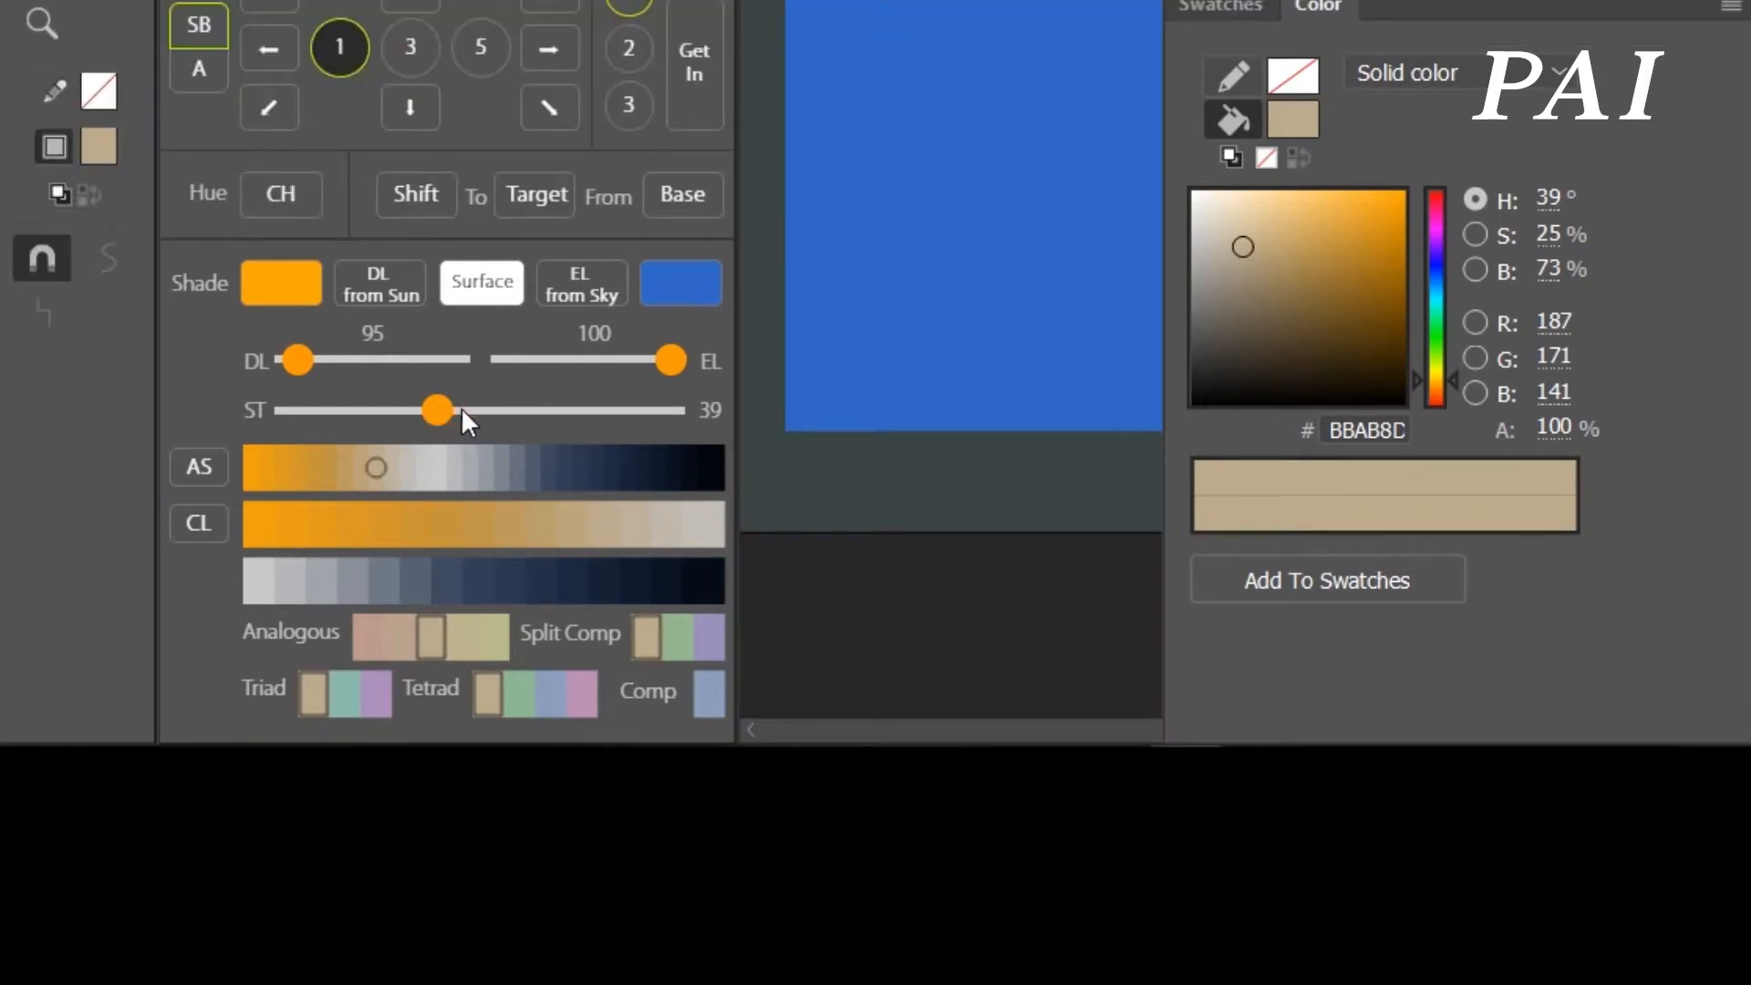
{"action": "mouse_move", "coordinate": [461, 407]}
{"action": "left_mouse_down"}
{"action": "mouse_move", "coordinate": [490, 413]}
{"action": "mouse_move", "coordinate": [449, 413]}
{"action": "left_mouse_up"}
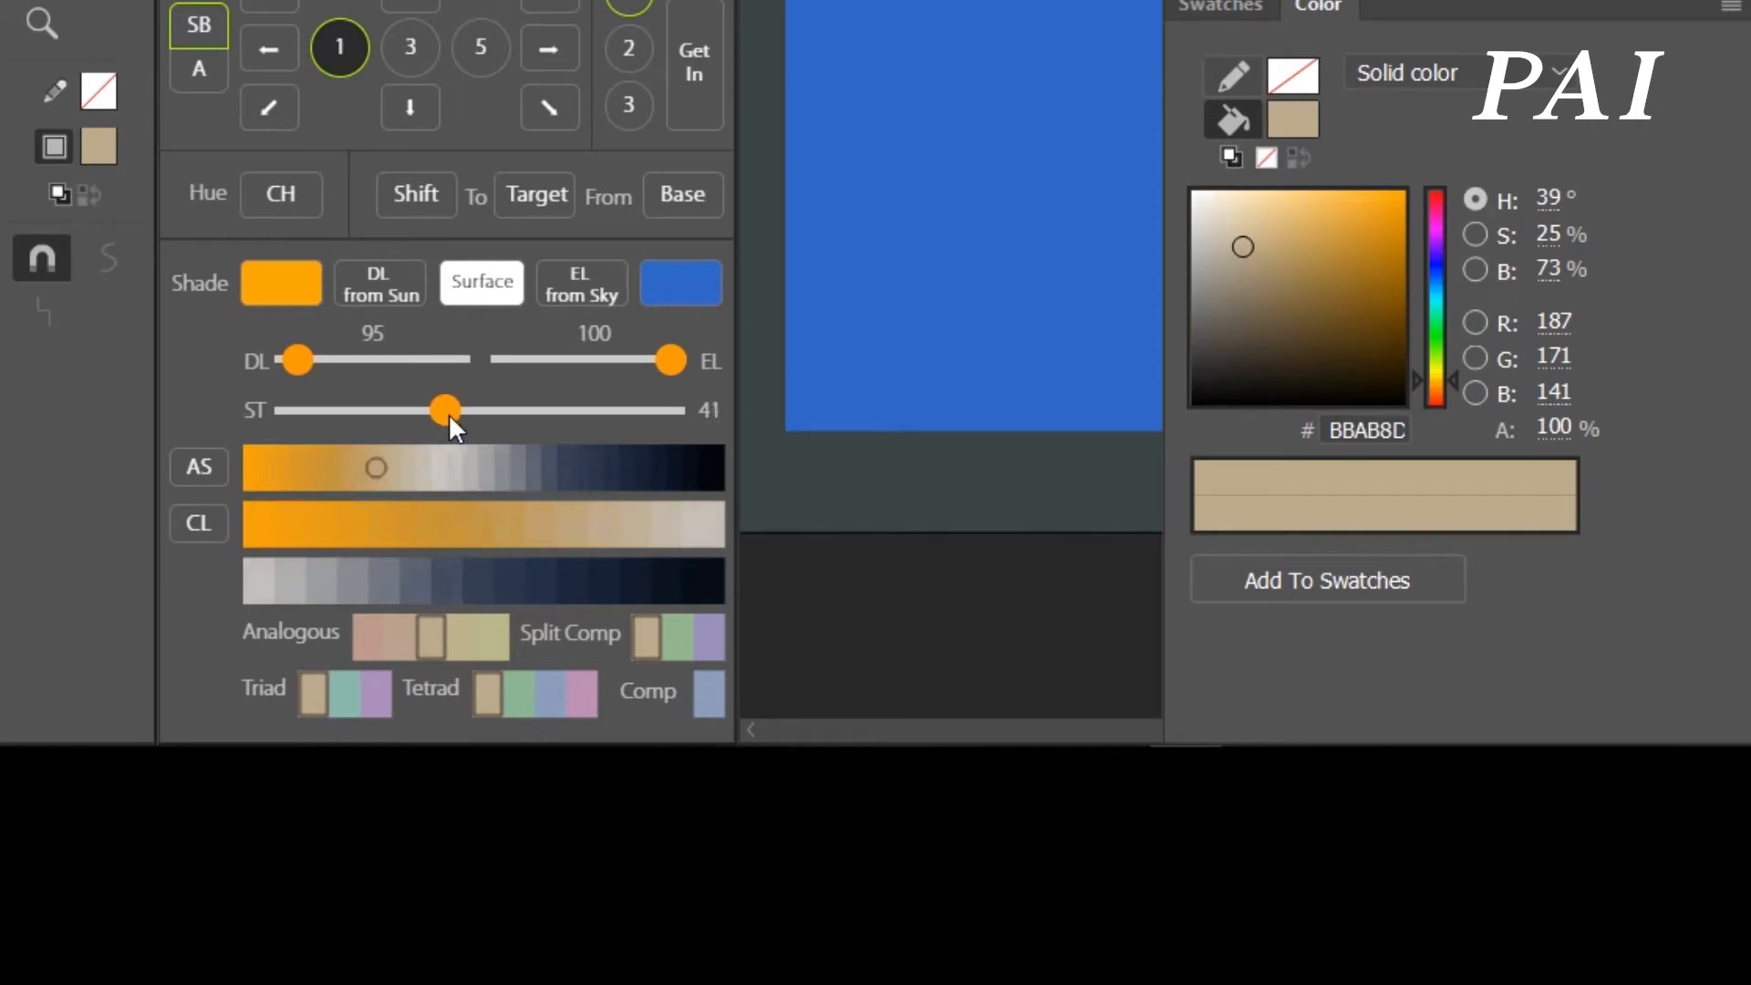
{"action": "left_click_drag", "start_coordinate": [414, 472], "coordinate": [440, 475]}
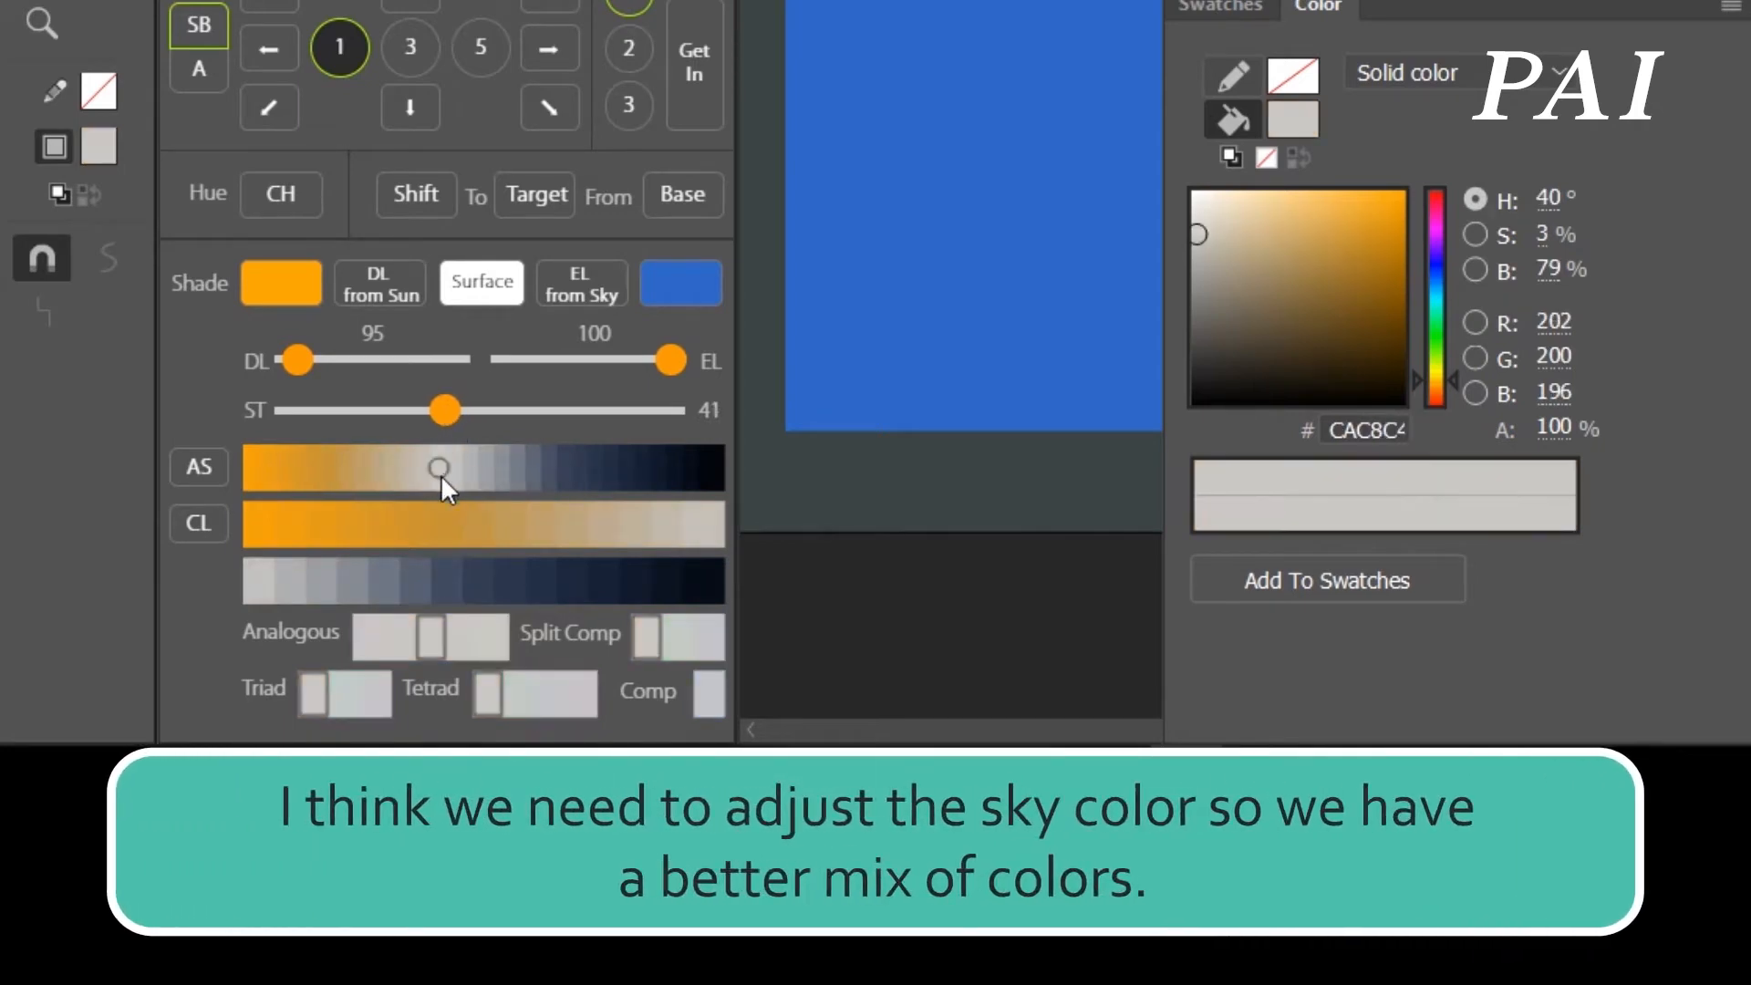
- Shift the sky color of the shade mix to hue 227°, giving blue 3E5BC0
{"action": "left_click", "coordinate": [706, 292]}
{"action": "left_click", "coordinate": [853, 297]}
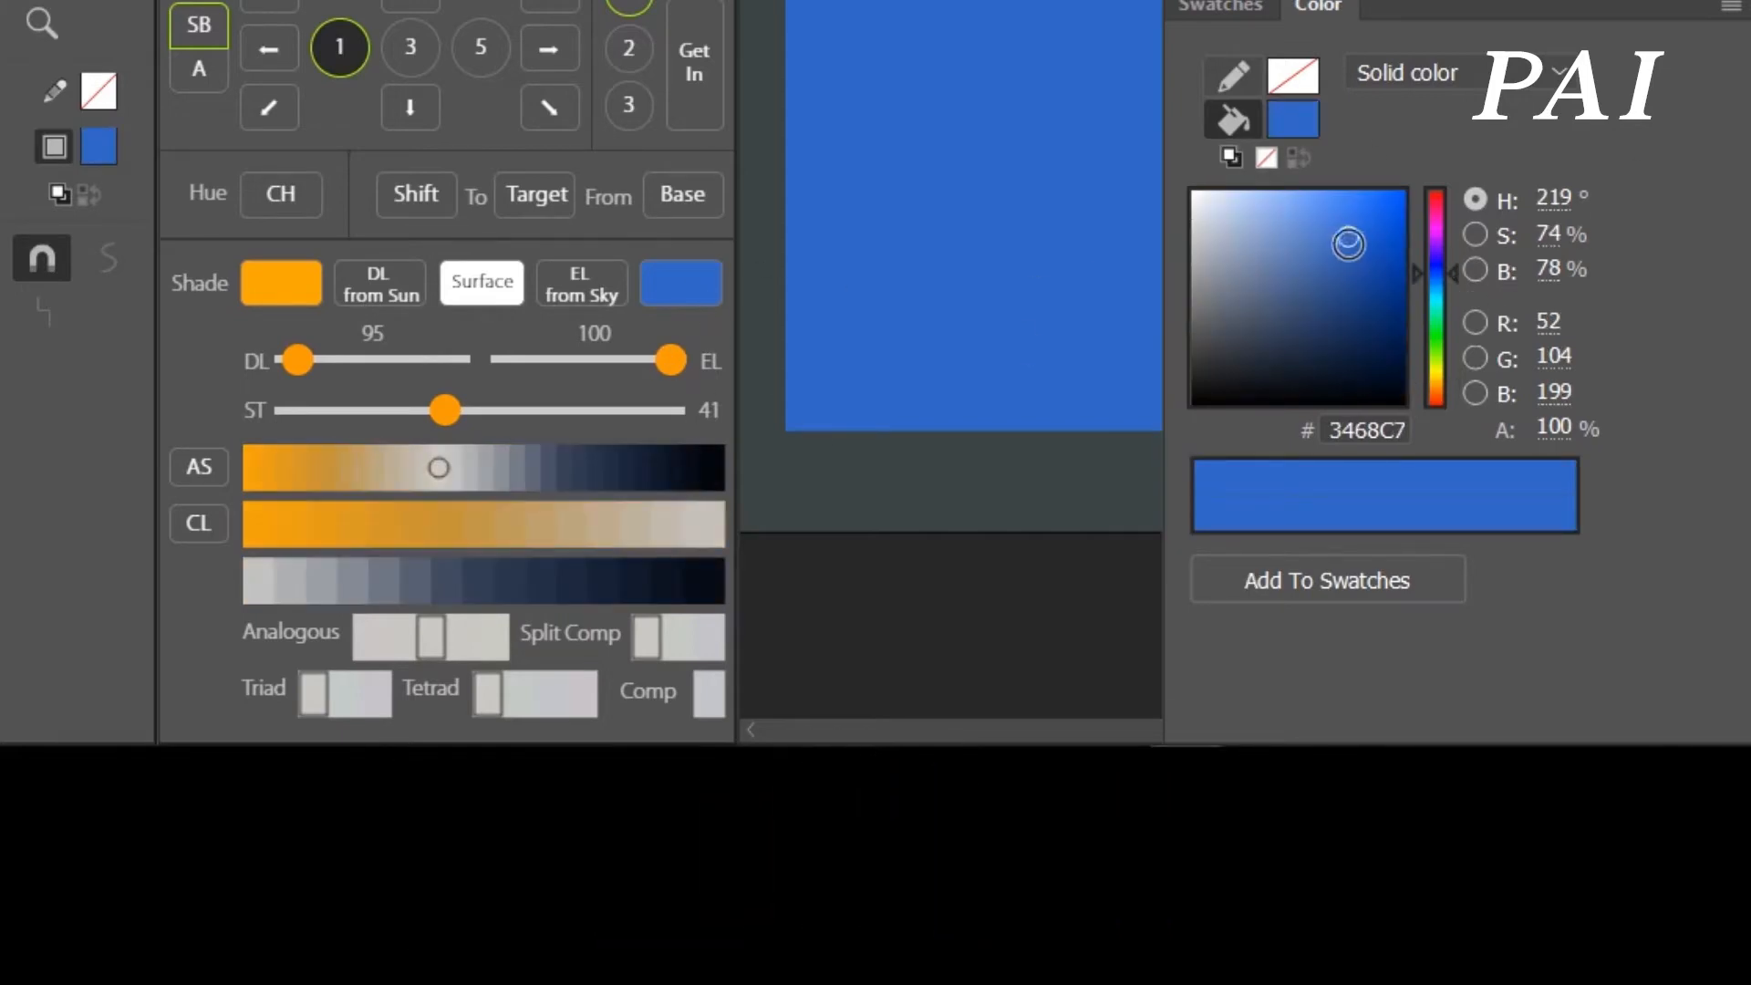
{"action": "left_click_drag", "start_coordinate": [1451, 270], "coordinate": [1454, 266]}
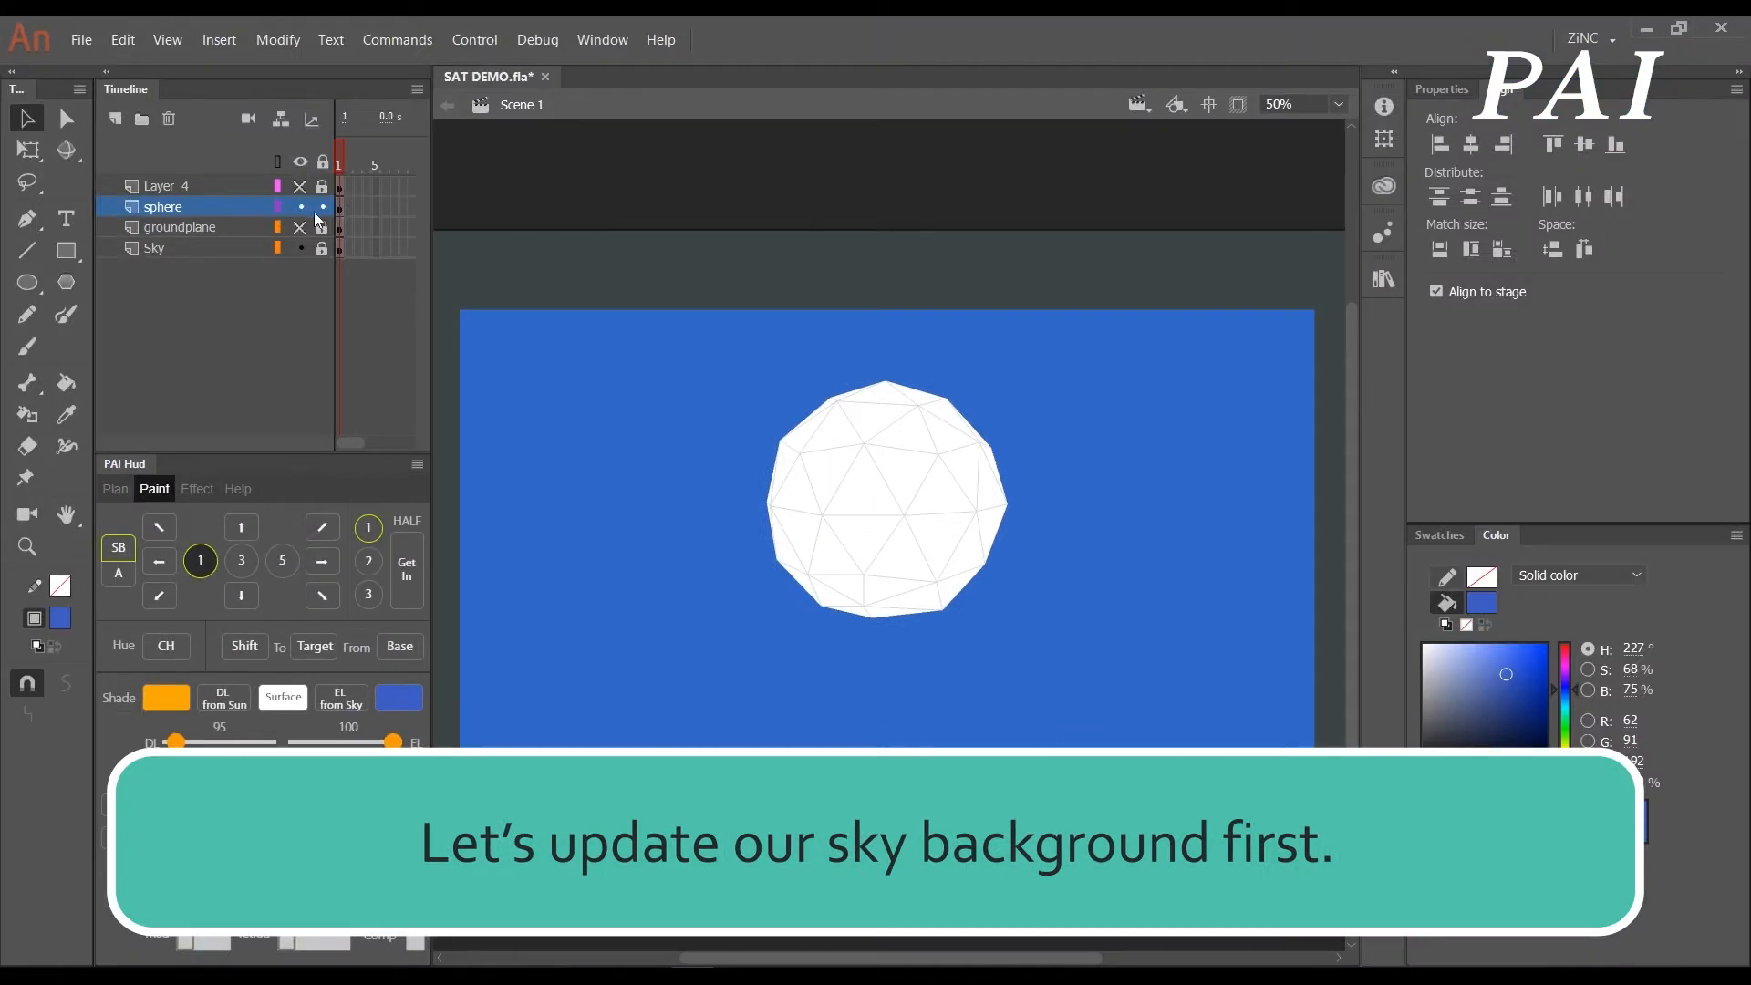
- Unlock the Sky layer and fill the sky background with the new blue 3E5BC0 using the Paint Bucket
{"action": "left_click", "coordinate": [323, 249]}
{"action": "key", "text": "k"}
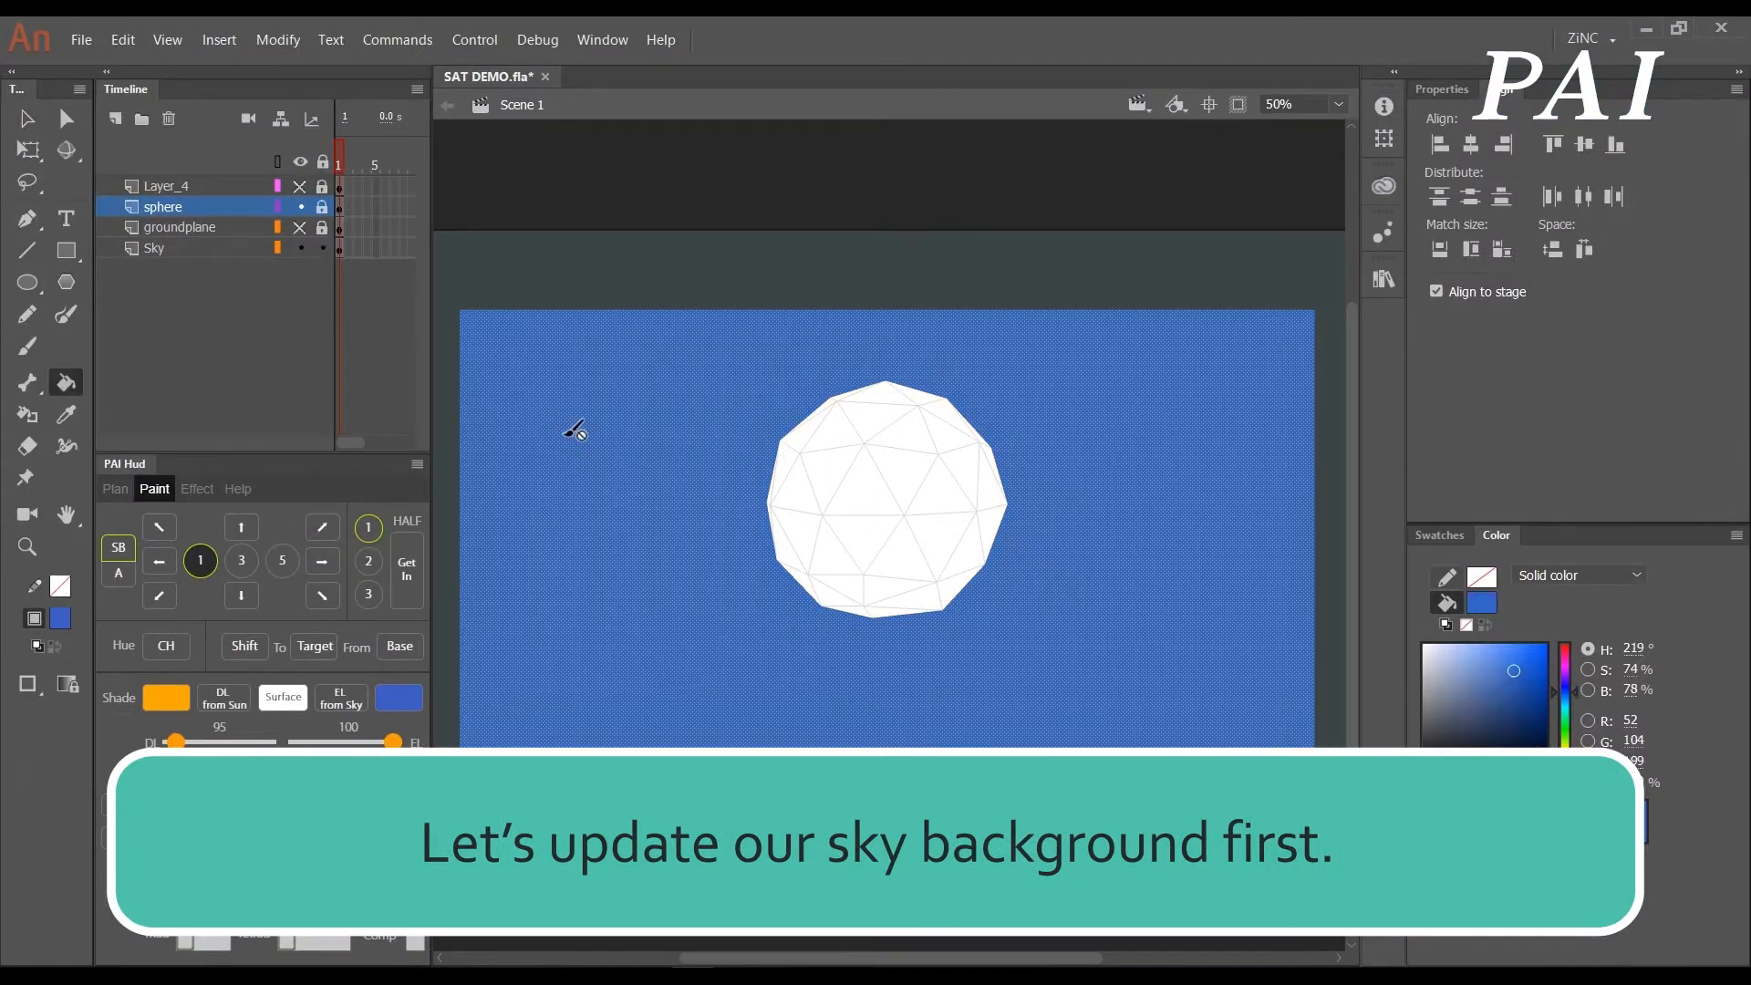
{"action": "left_click", "coordinate": [579, 434]}
{"action": "left_click", "coordinate": [1085, 538]}
{"action": "key", "text": "v"}
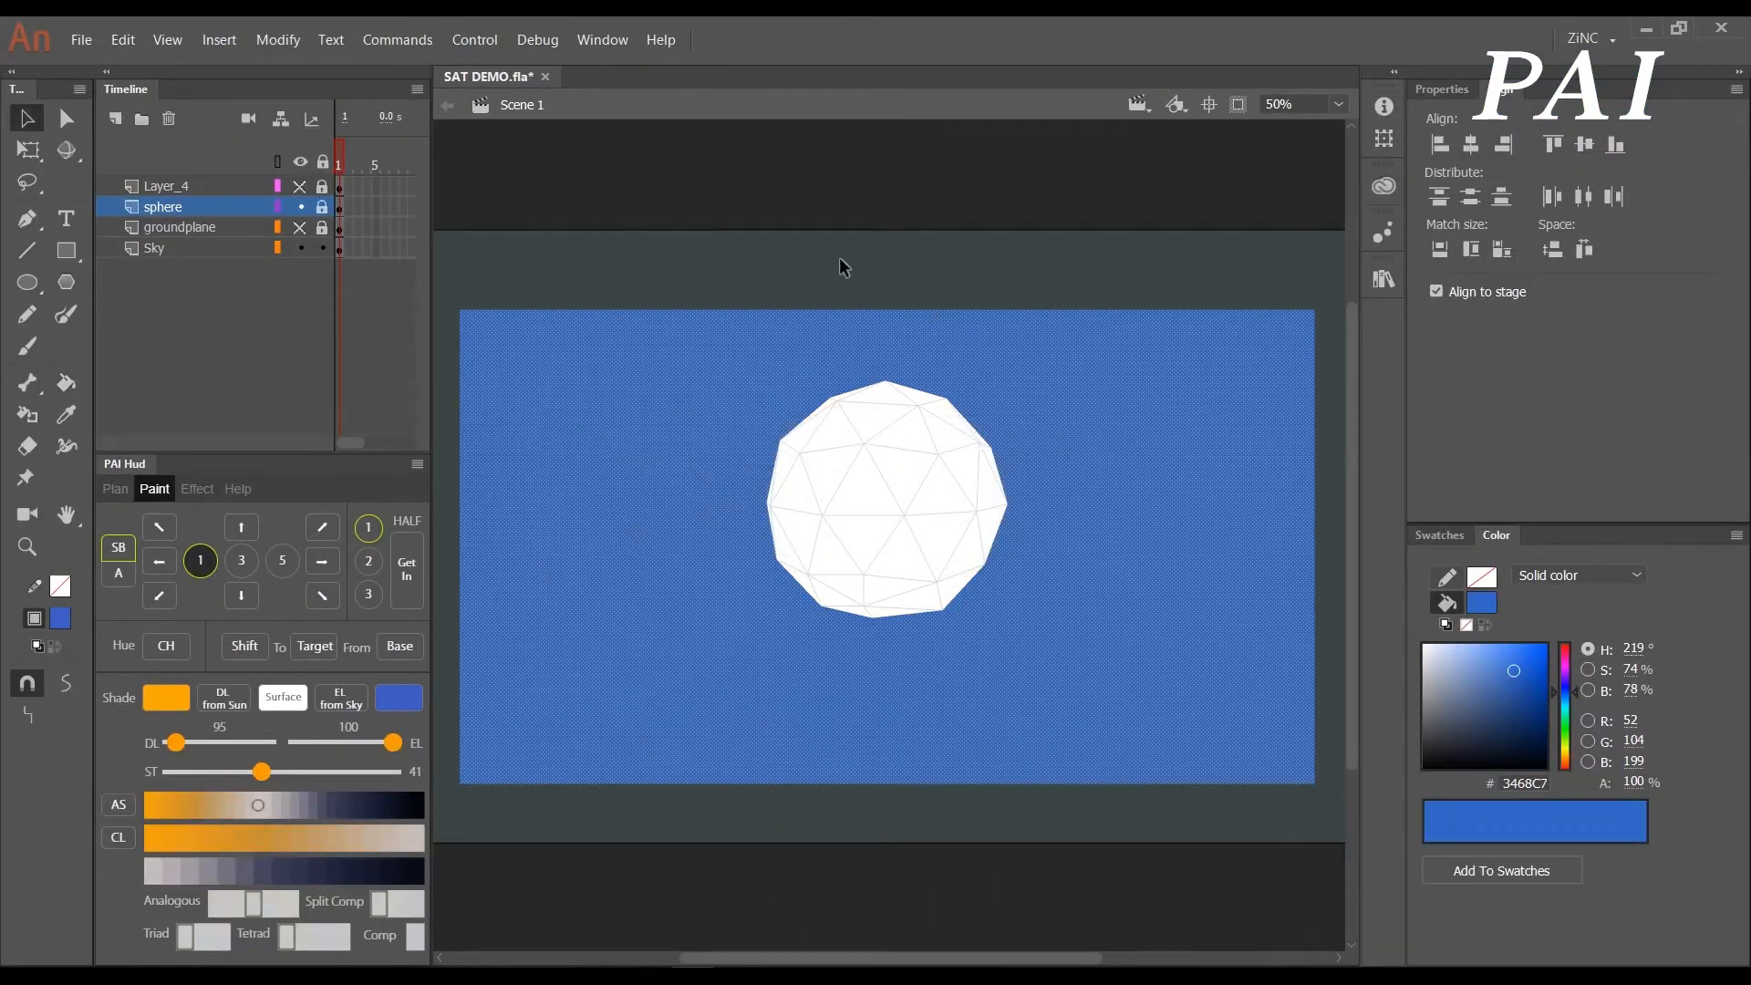
{"action": "key", "text": "k"}
{"action": "left_click", "coordinate": [615, 470]}
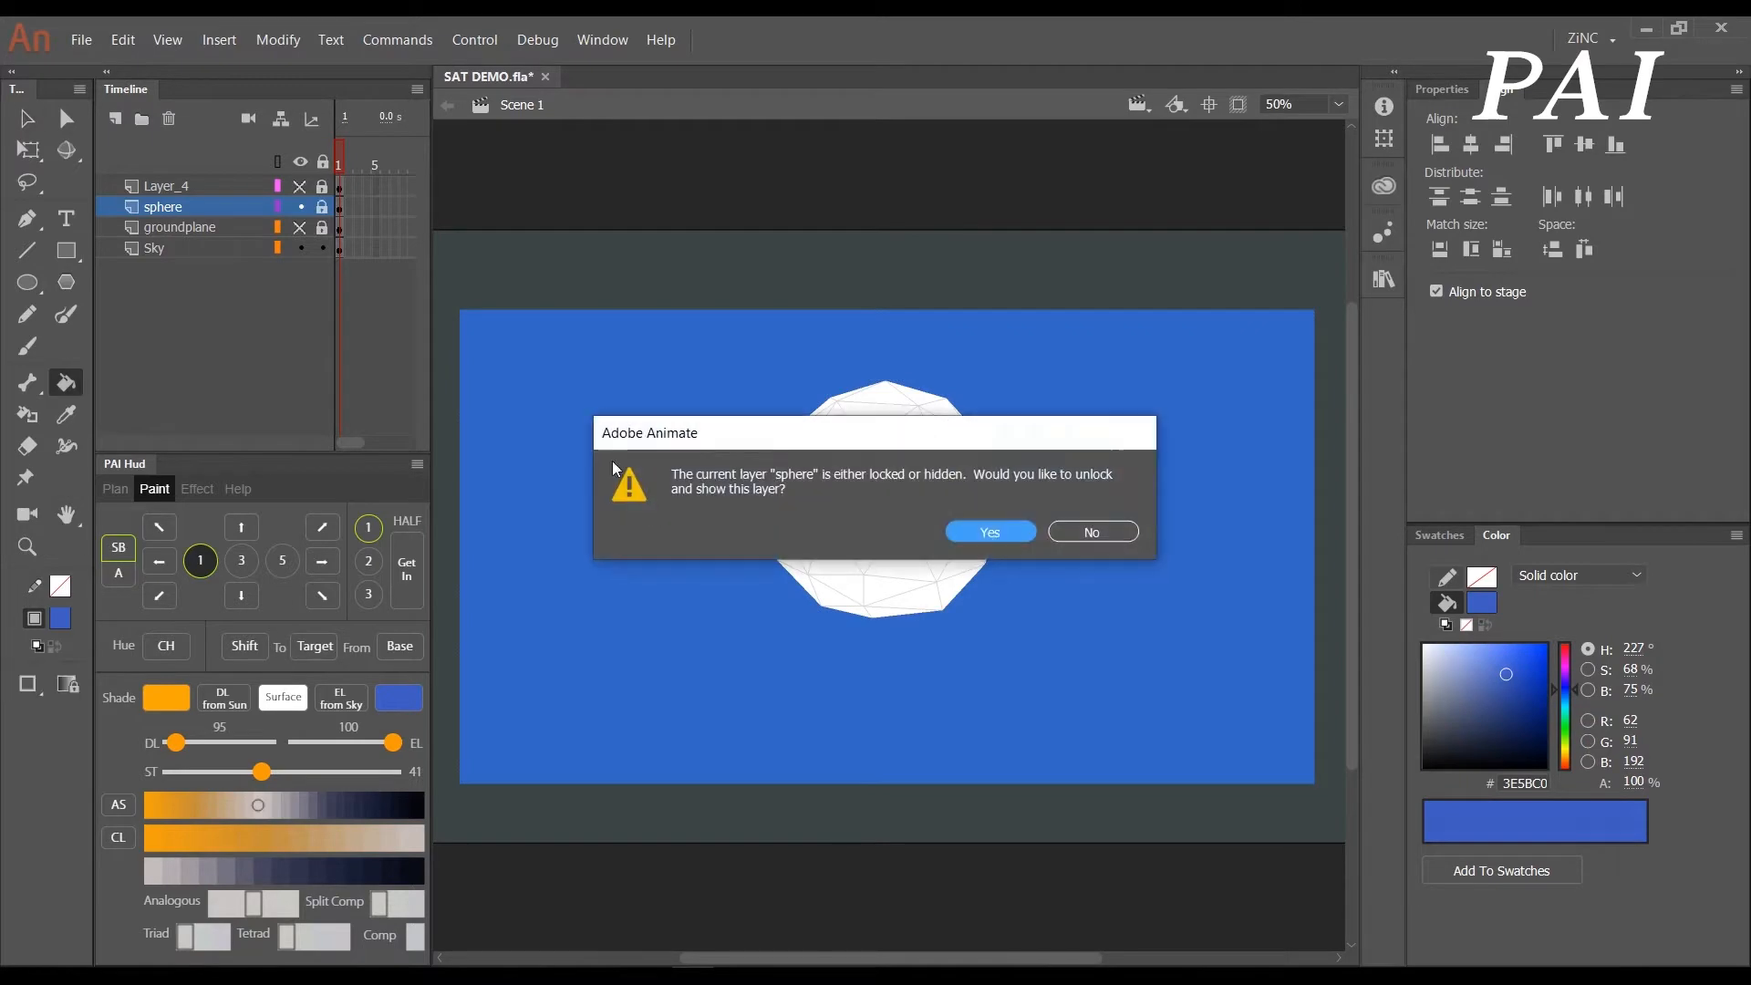
{"action": "left_click", "coordinate": [1056, 529]}
{"action": "left_click", "coordinate": [175, 255]}
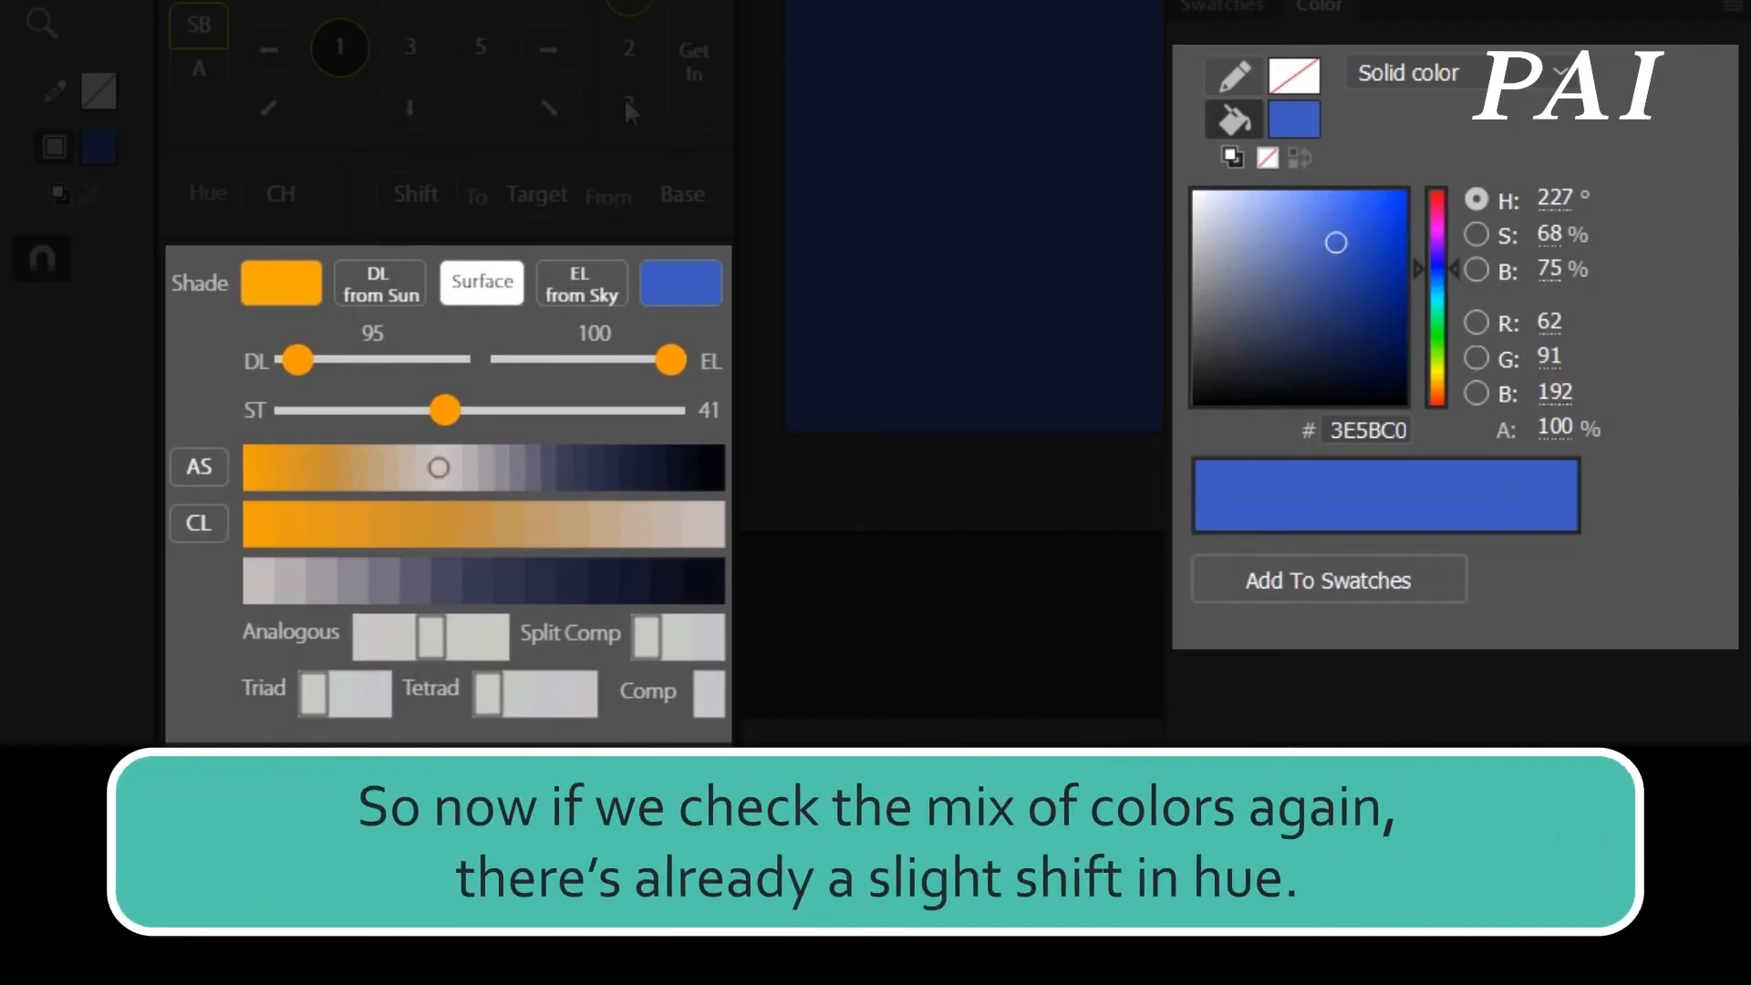
- Set ST to 40, try DL at 76 with the sample 797685, and settle DL at 88
{"action": "mouse_move", "coordinate": [429, 471]}
{"action": "left_mouse_down"}
{"action": "mouse_move", "coordinate": [561, 461]}
{"action": "mouse_move", "coordinate": [642, 500]}
{"action": "mouse_move", "coordinate": [441, 410]}
{"action": "left_mouse_up"}
{"action": "left_click_drag", "start_coordinate": [297, 360], "coordinate": [334, 356]}
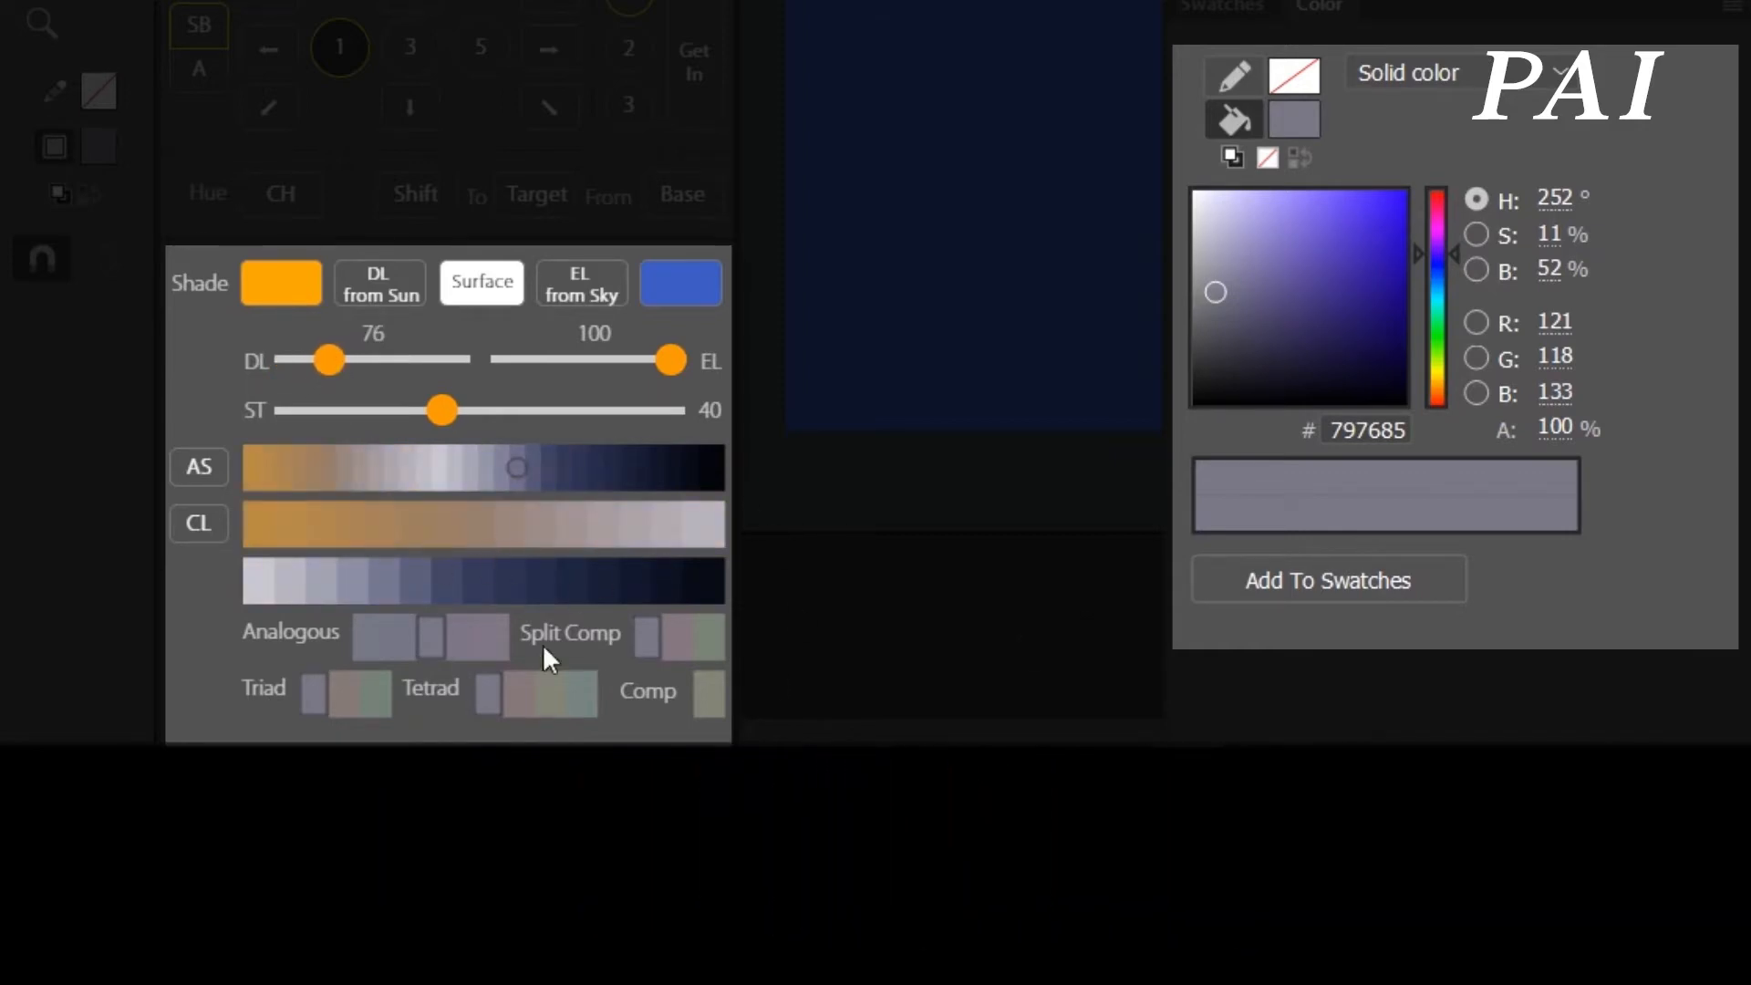
{"action": "left_click_drag", "start_coordinate": [323, 371], "coordinate": [308, 361]}
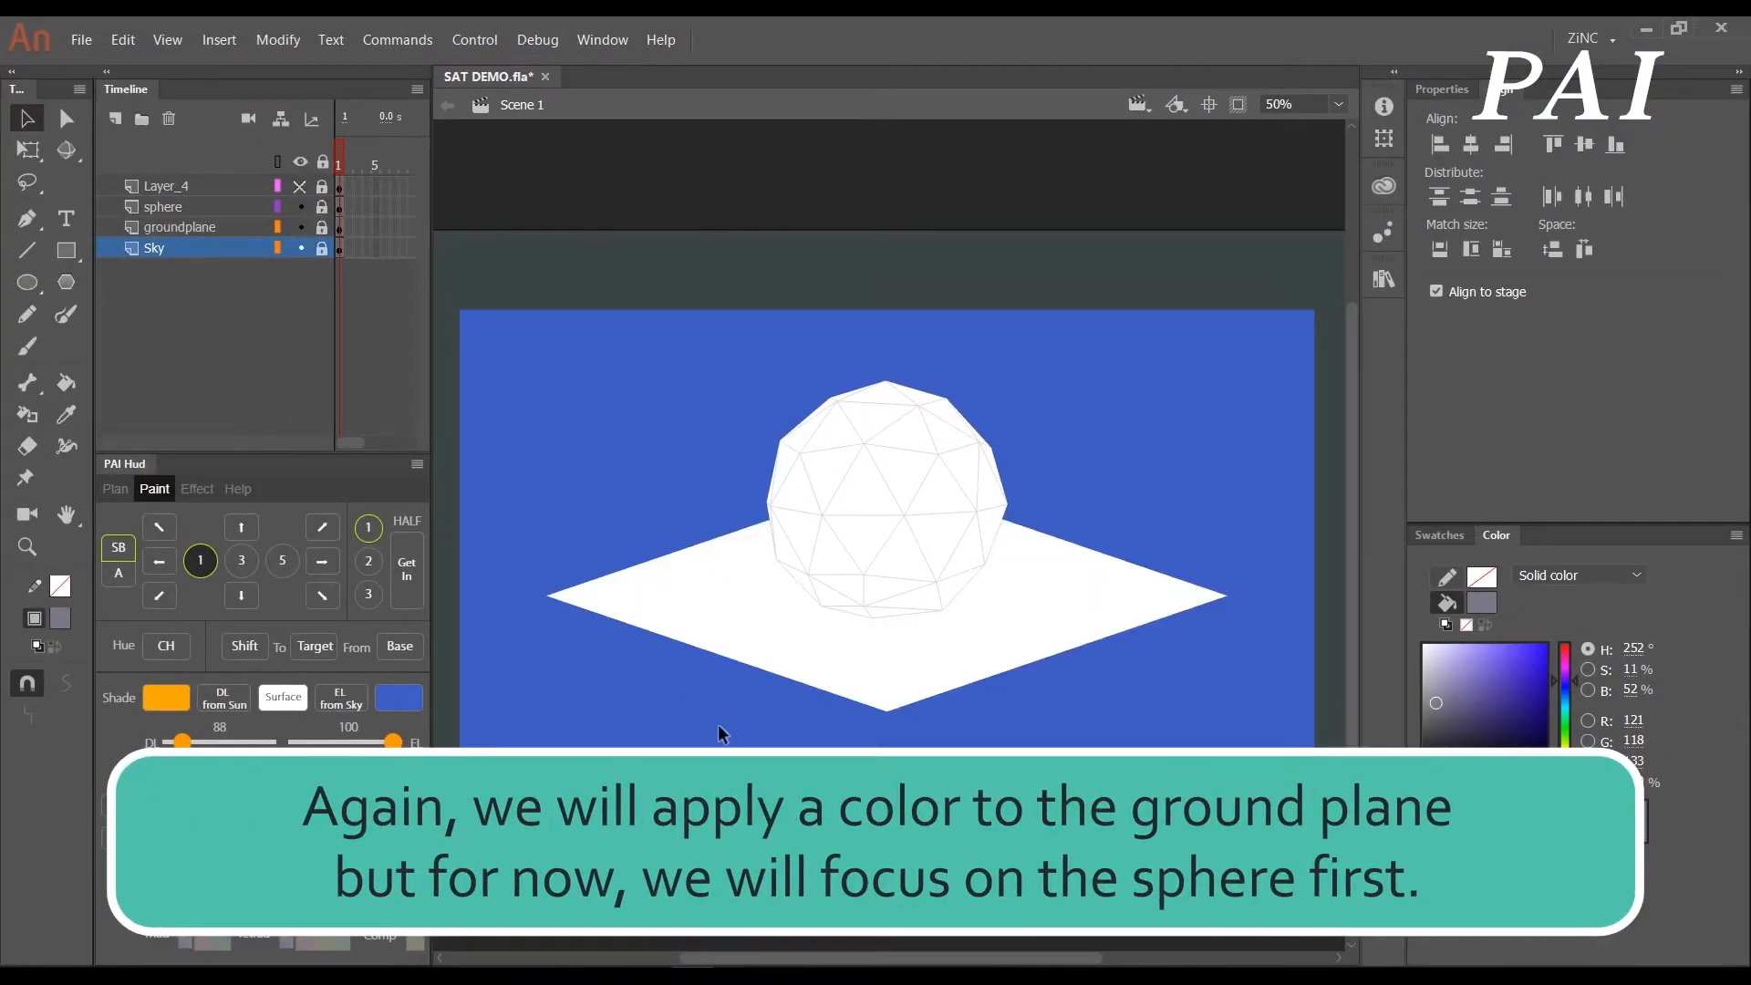
- Hide the groundplane layer, unlock the sphere layer, sample a tan and navy 13182B, and show the sun sketch on Layer_4
{"action": "left_click", "coordinate": [301, 228]}
{"action": "left_click", "coordinate": [322, 207]}
{"action": "left_click", "coordinate": [931, 565]}
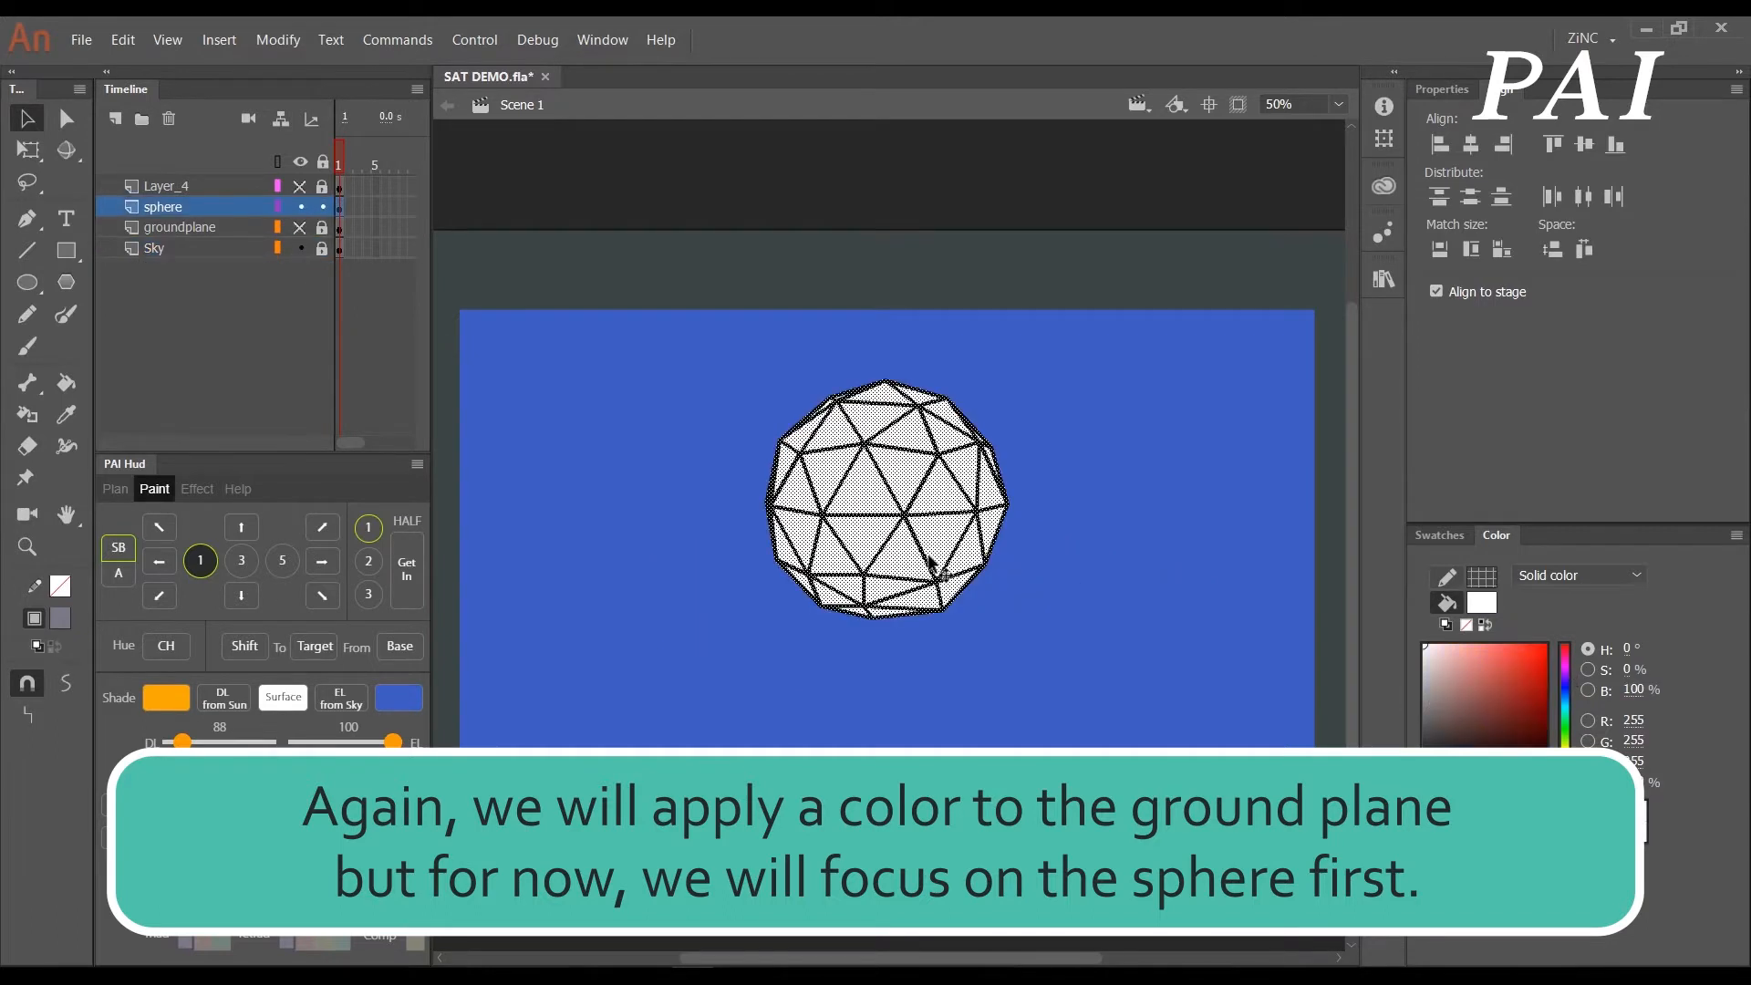
{"action": "left_click", "coordinate": [1107, 583]}
{"action": "left_click", "coordinate": [128, 837]}
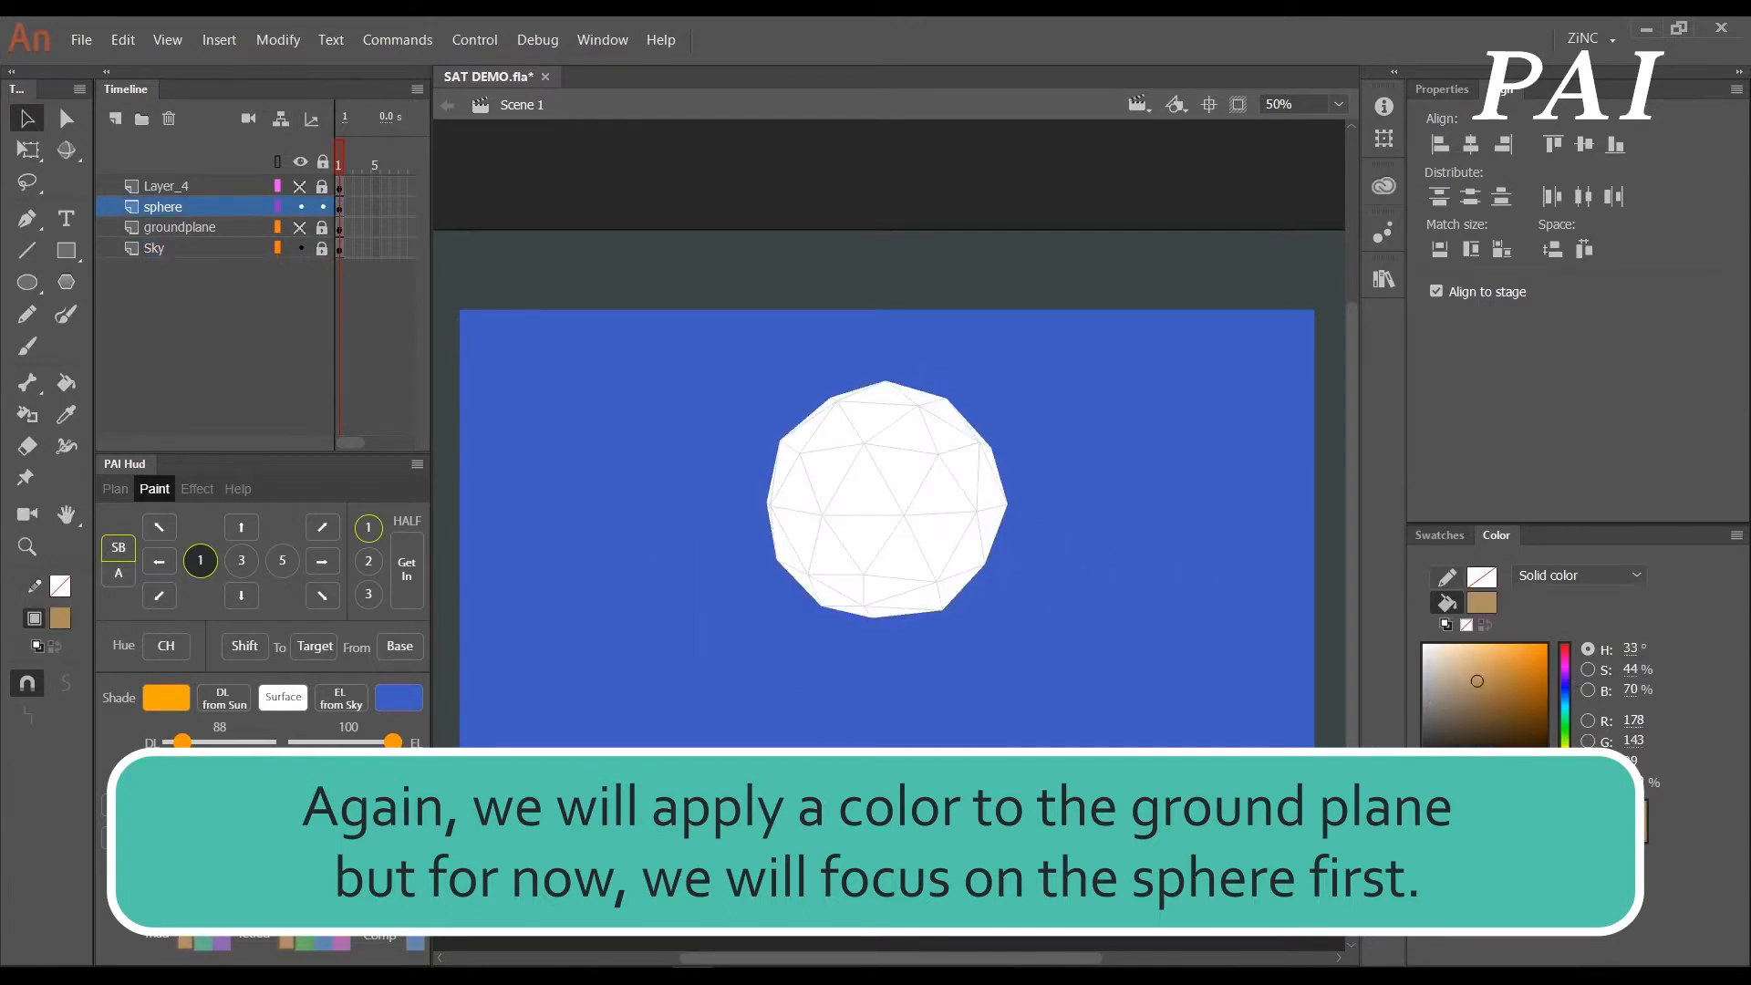
{"action": "left_click", "coordinate": [371, 871]}
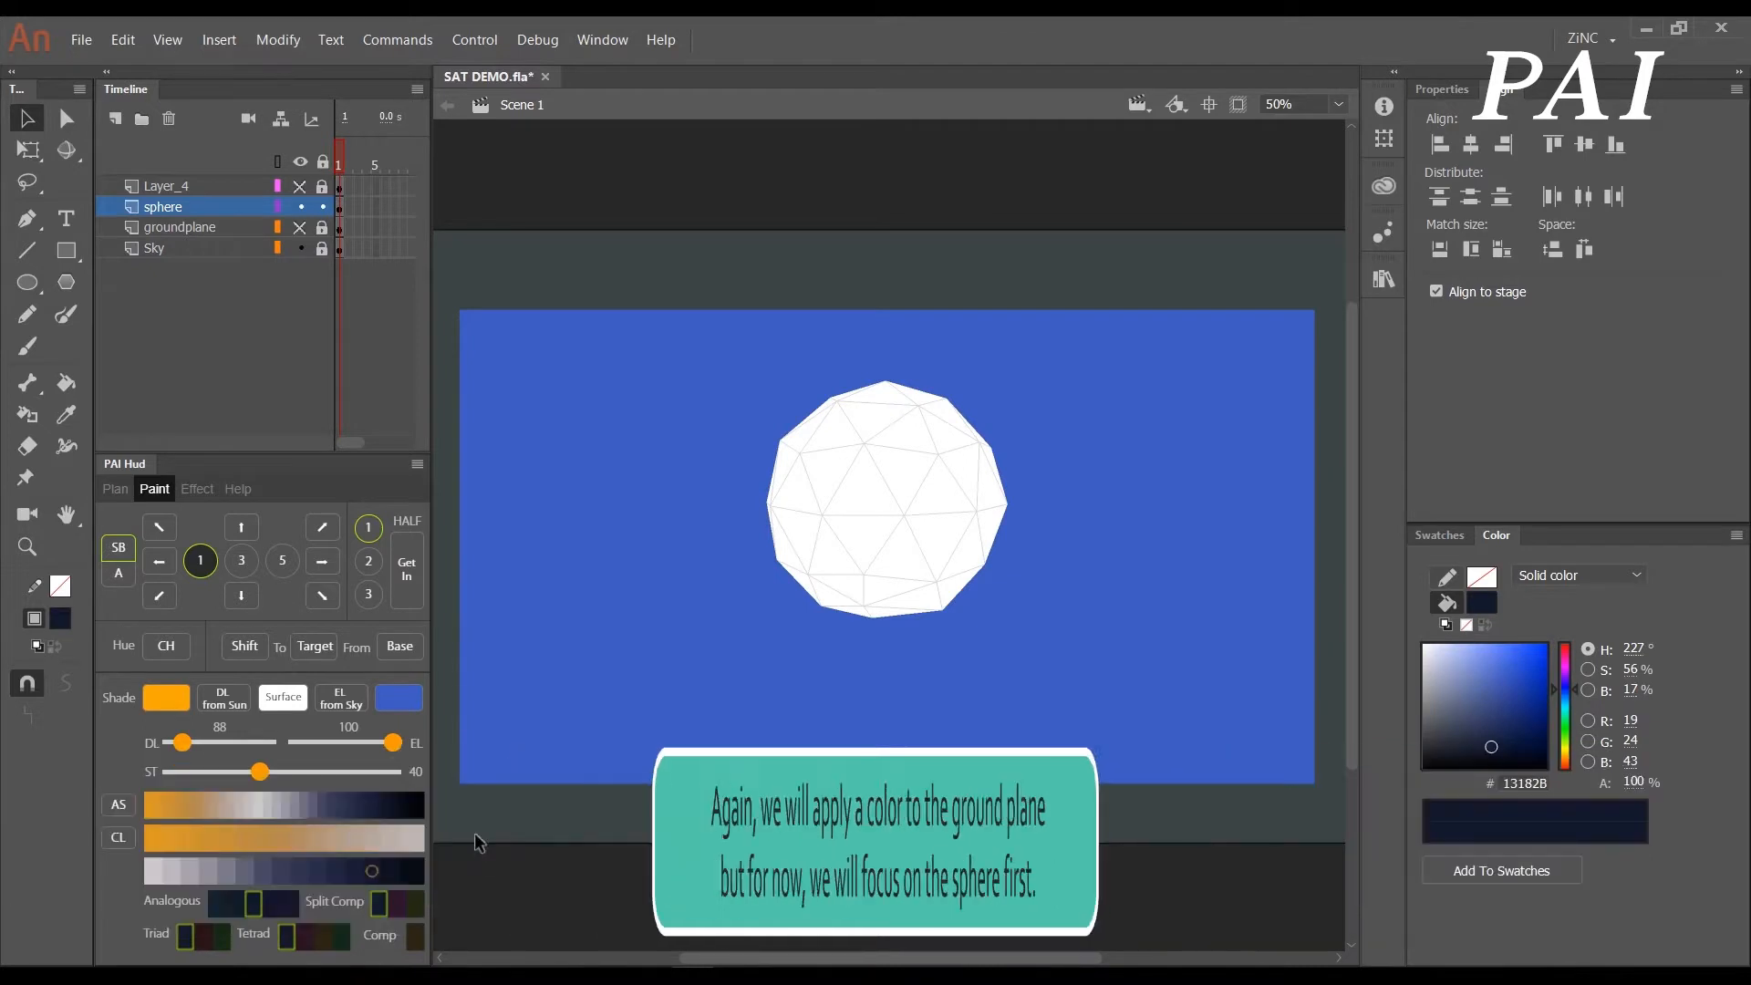
{"action": "left_click", "coordinate": [299, 186]}
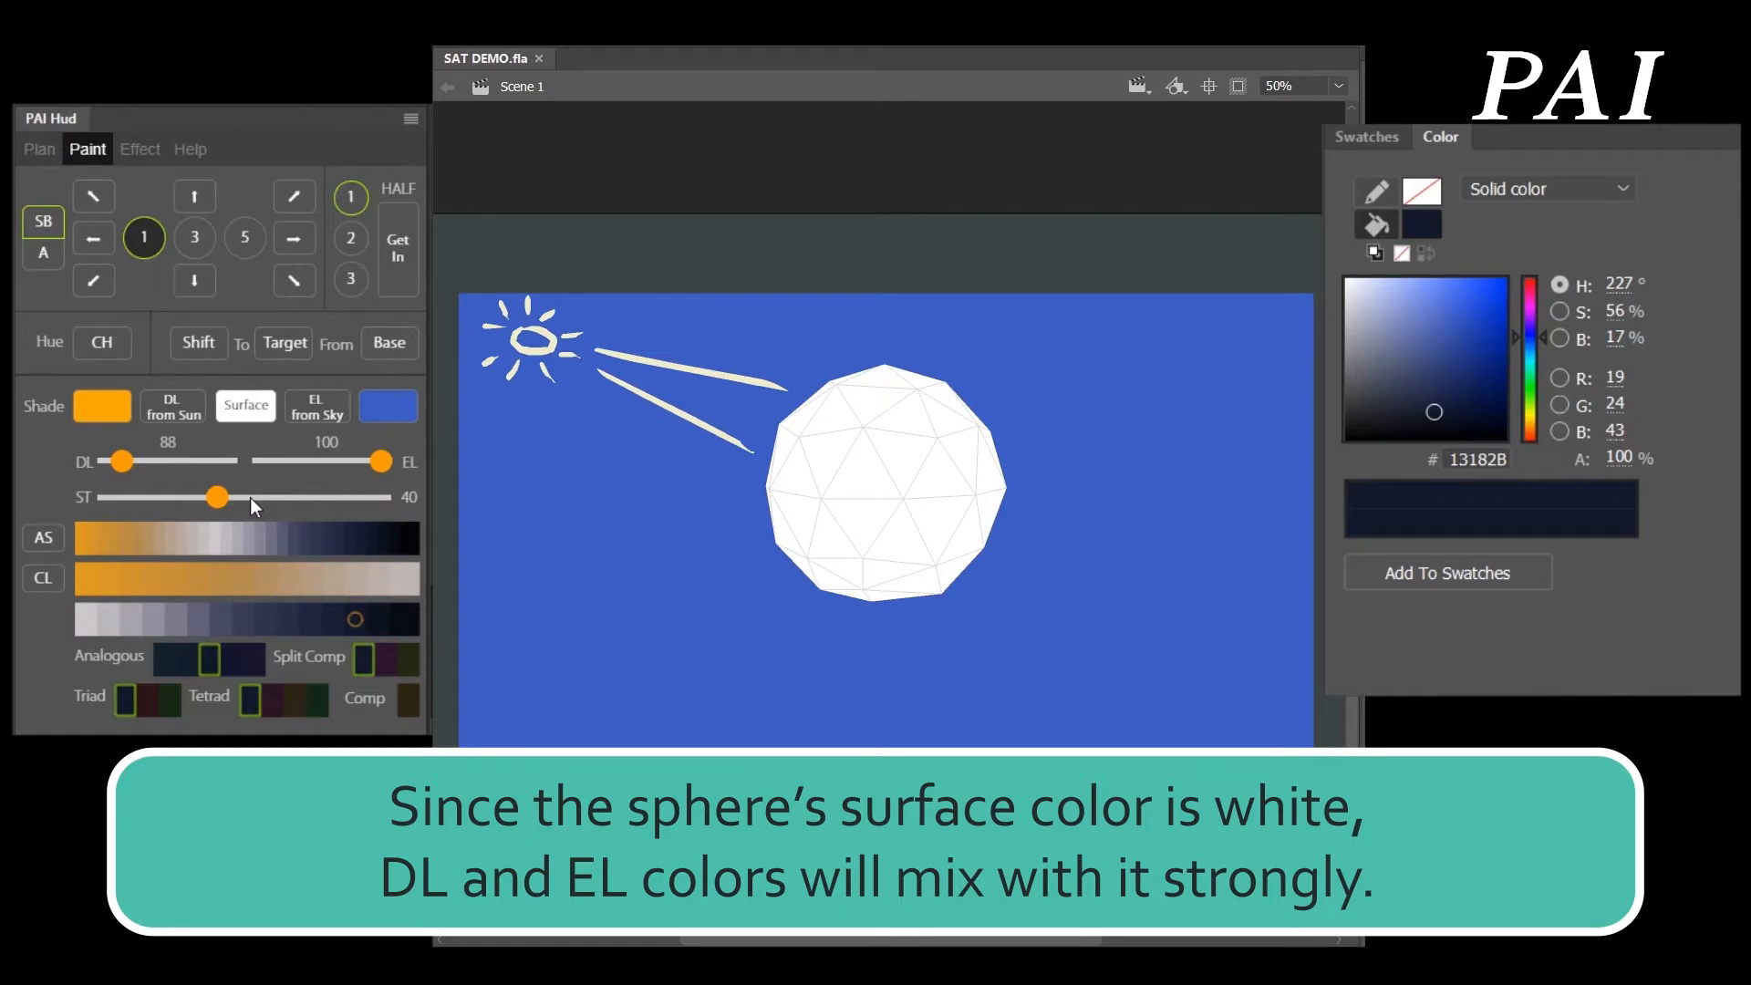
- Try ST at 39 and sample the light greys C9C4C9 and C7C1C4 from the all-shades gradation
{"action": "mouse_move", "coordinate": [188, 498]}
{"action": "left_mouse_down"}
{"action": "mouse_move", "coordinate": [106, 506]}
{"action": "mouse_move", "coordinate": [381, 507]}
{"action": "mouse_move", "coordinate": [186, 505]}
{"action": "left_mouse_up"}
{"action": "left_click", "coordinate": [214, 539]}
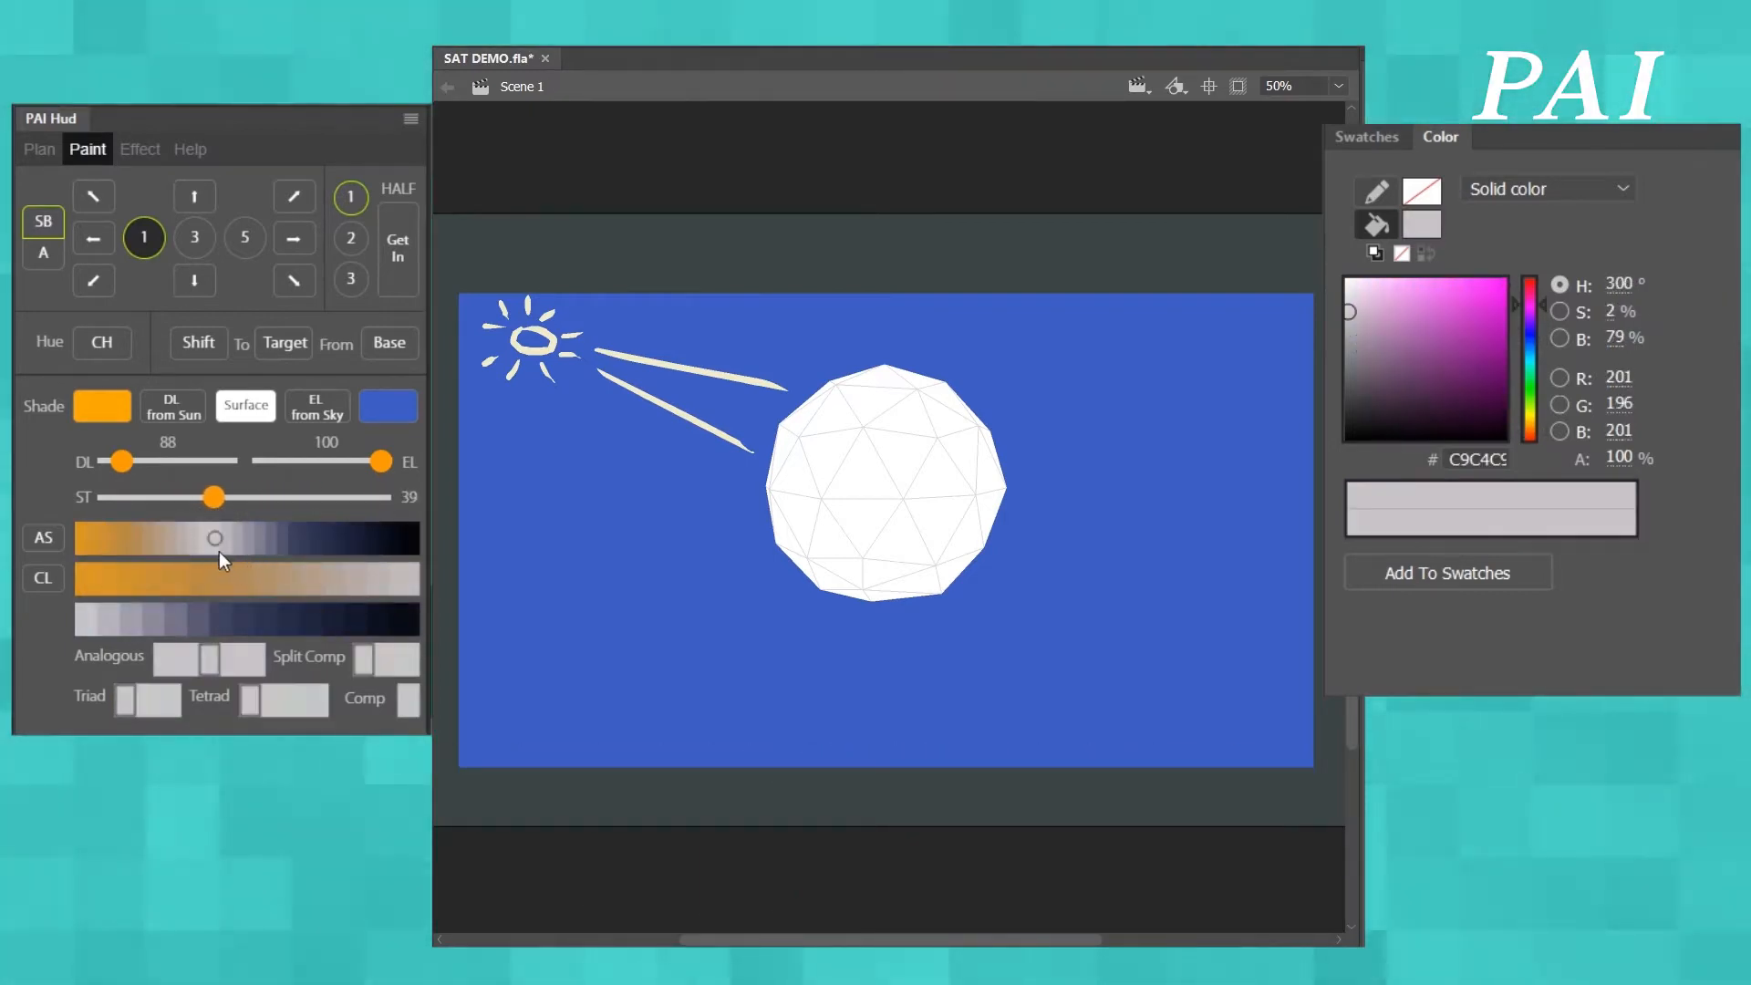
{"action": "left_click", "coordinate": [205, 543]}
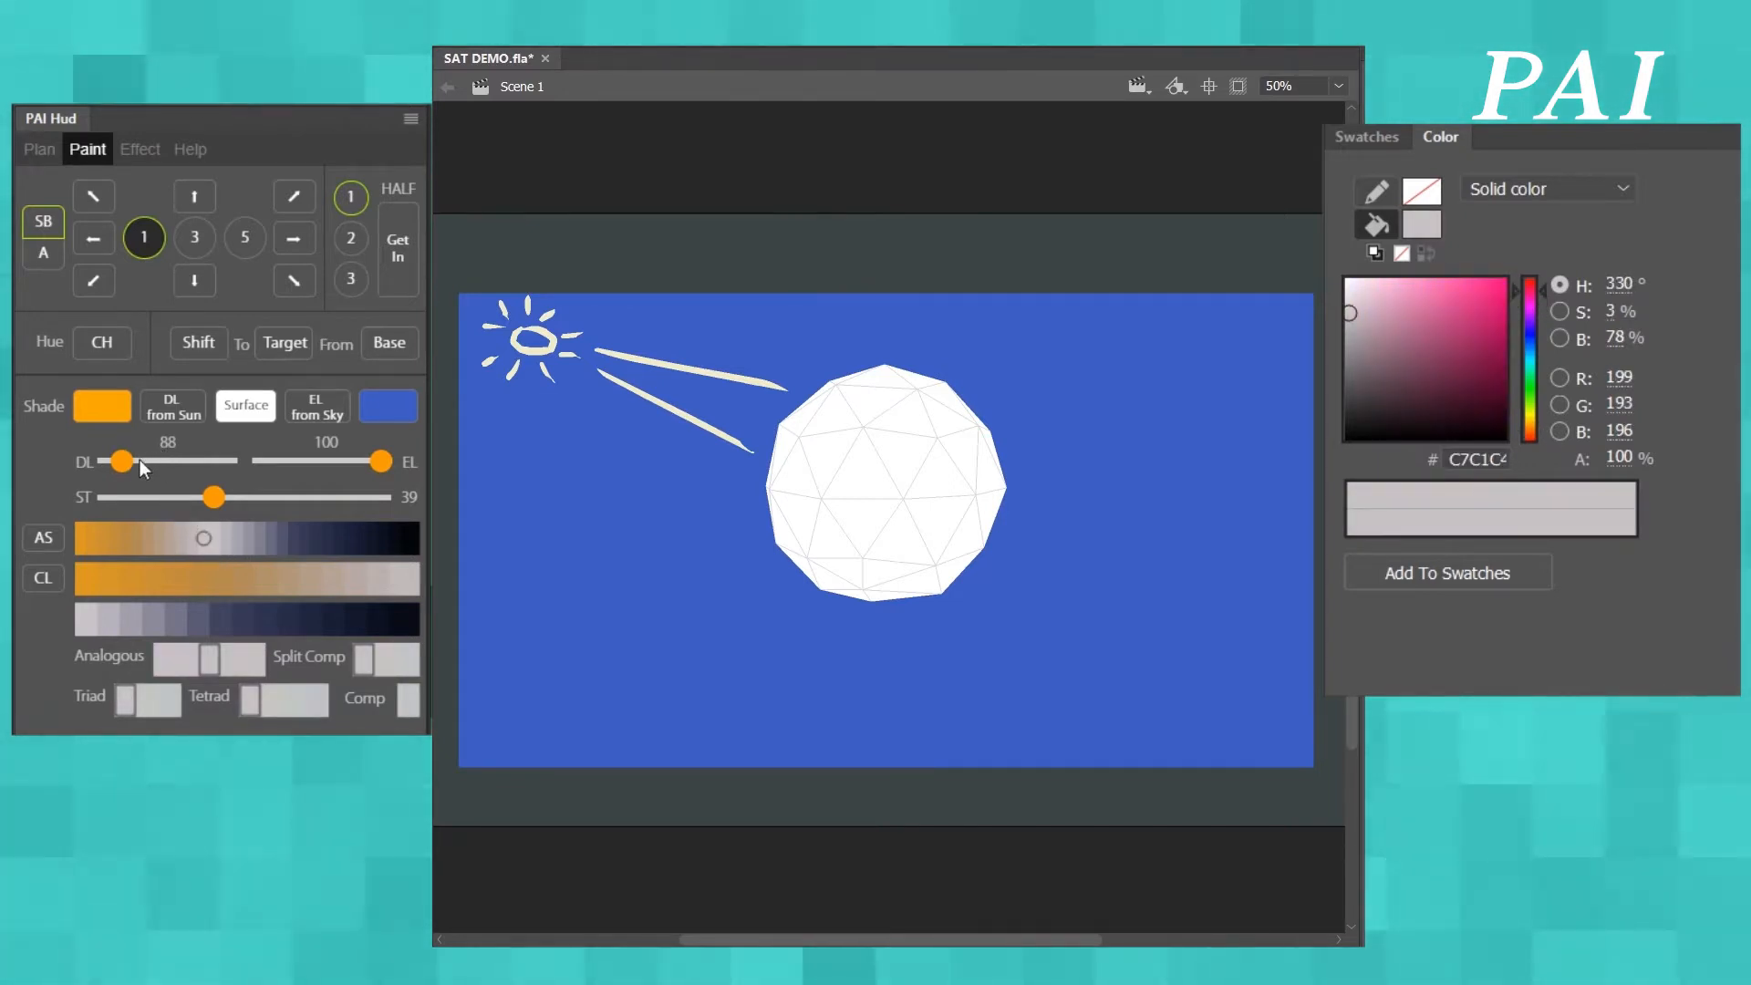
- Set ST to 100 and DL to 74, and sample 7A7284 and brown 967D69 from the CL gradation
{"action": "left_click_drag", "start_coordinate": [213, 497], "coordinate": [381, 497]}
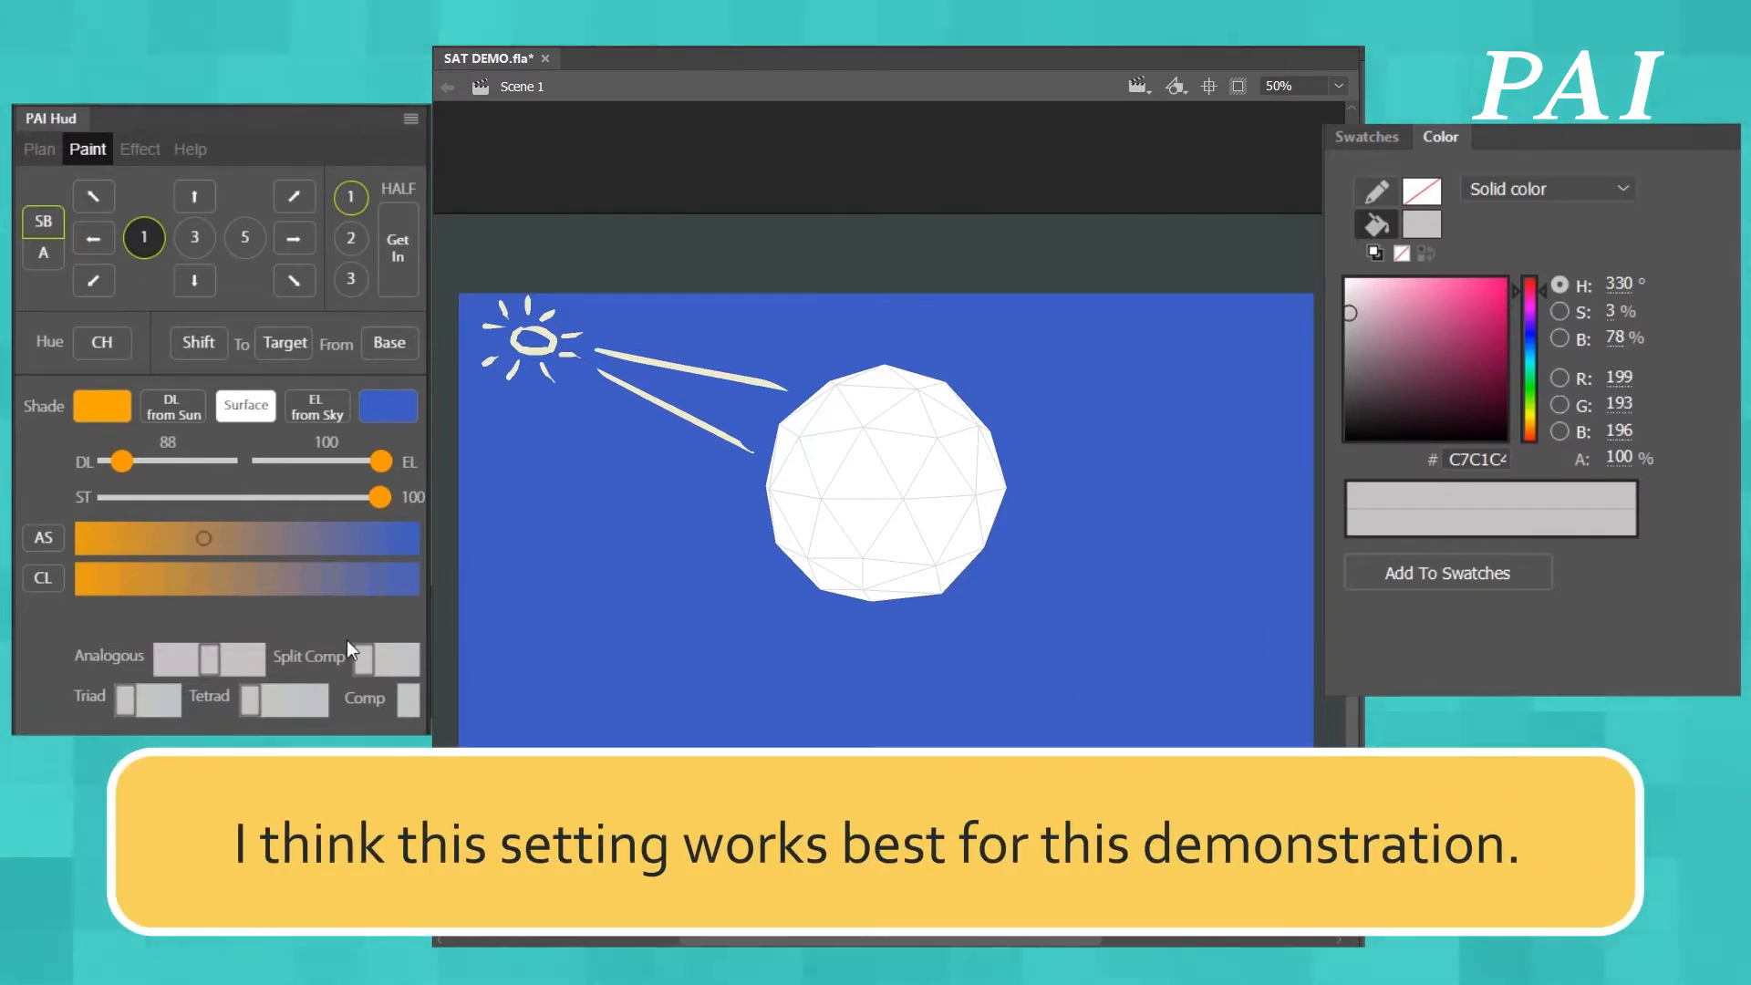
{"action": "left_click", "coordinate": [310, 578]}
{"action": "mouse_move", "coordinate": [297, 591]}
{"action": "left_mouse_down"}
{"action": "mouse_move", "coordinate": [184, 584]}
{"action": "mouse_move", "coordinate": [407, 587]}
{"action": "mouse_move", "coordinate": [166, 584]}
{"action": "mouse_move", "coordinate": [311, 579]}
{"action": "left_mouse_up"}
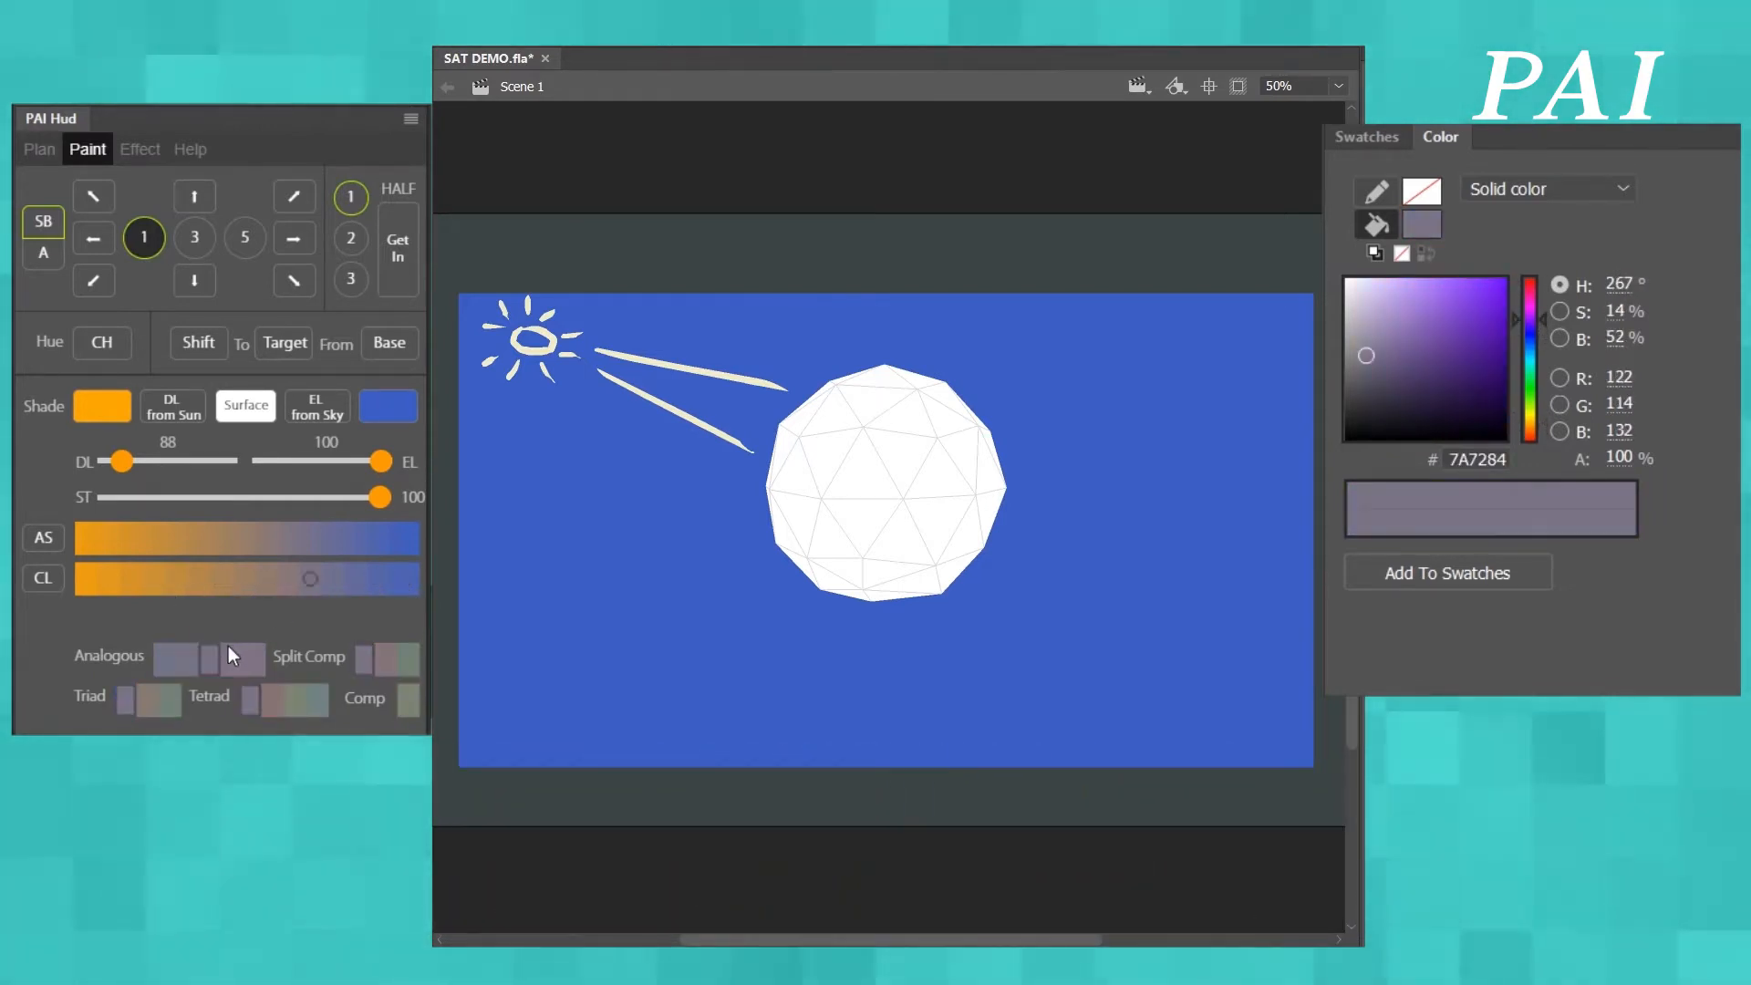
{"action": "left_click_drag", "start_coordinate": [122, 462], "coordinate": [141, 469]}
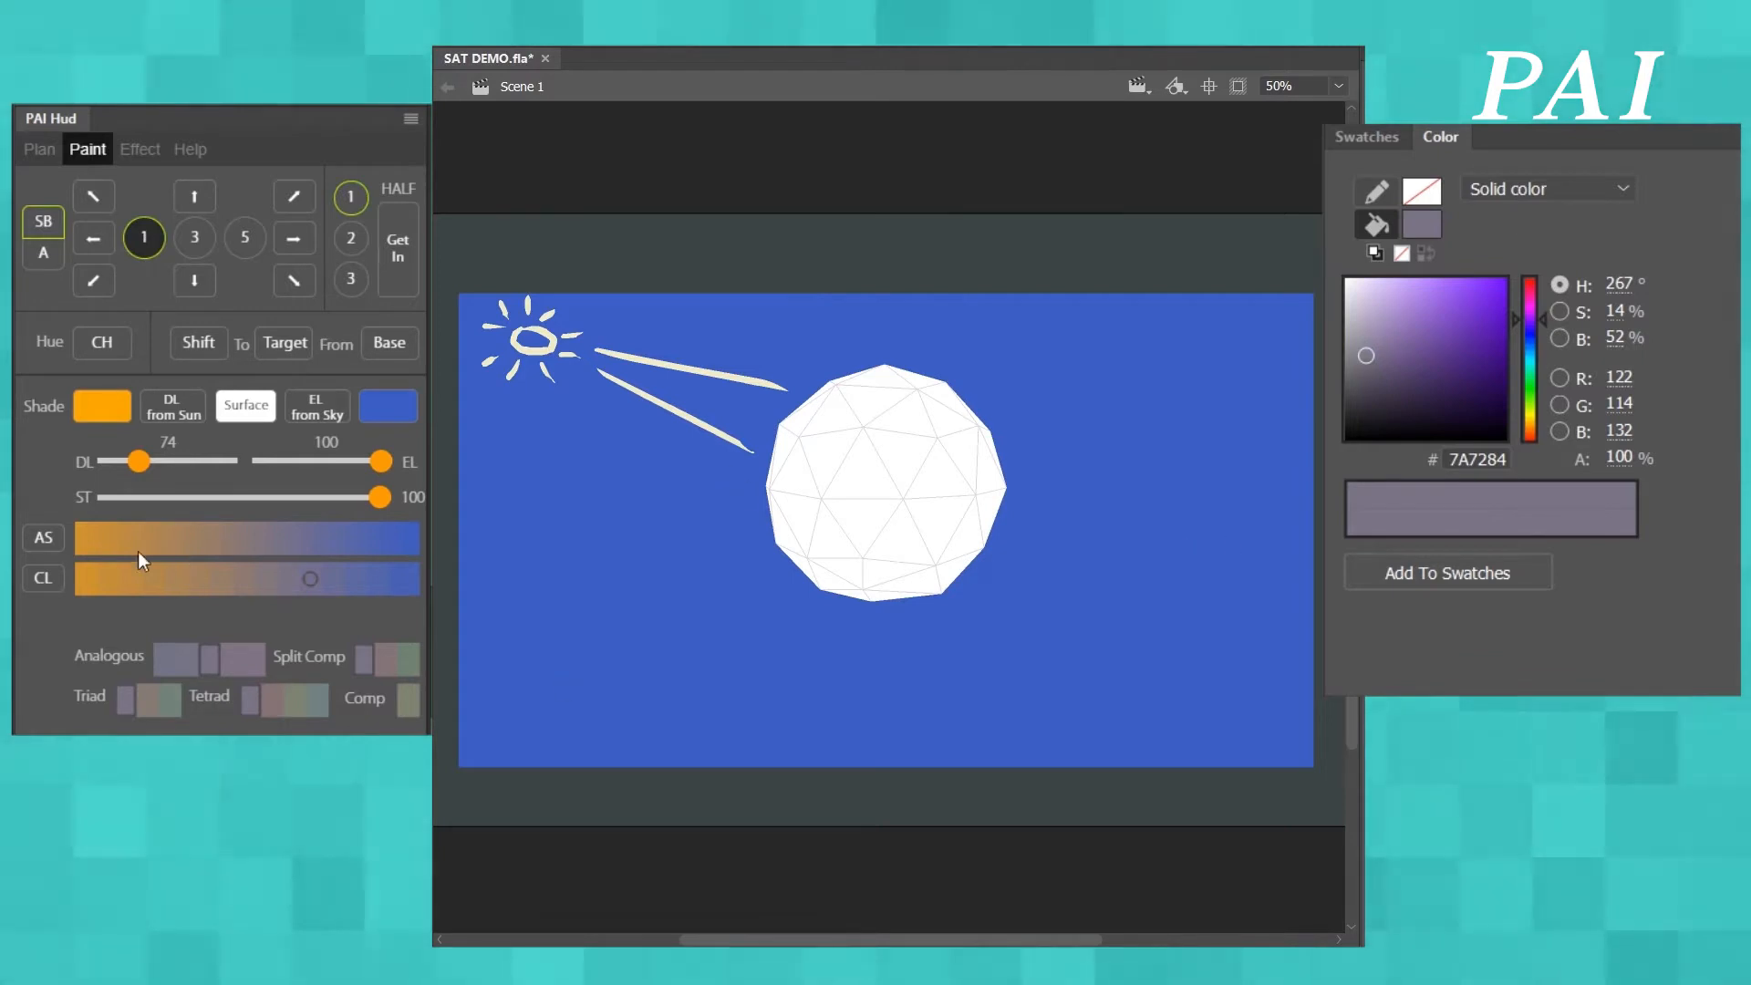
{"action": "left_click", "coordinate": [221, 579]}
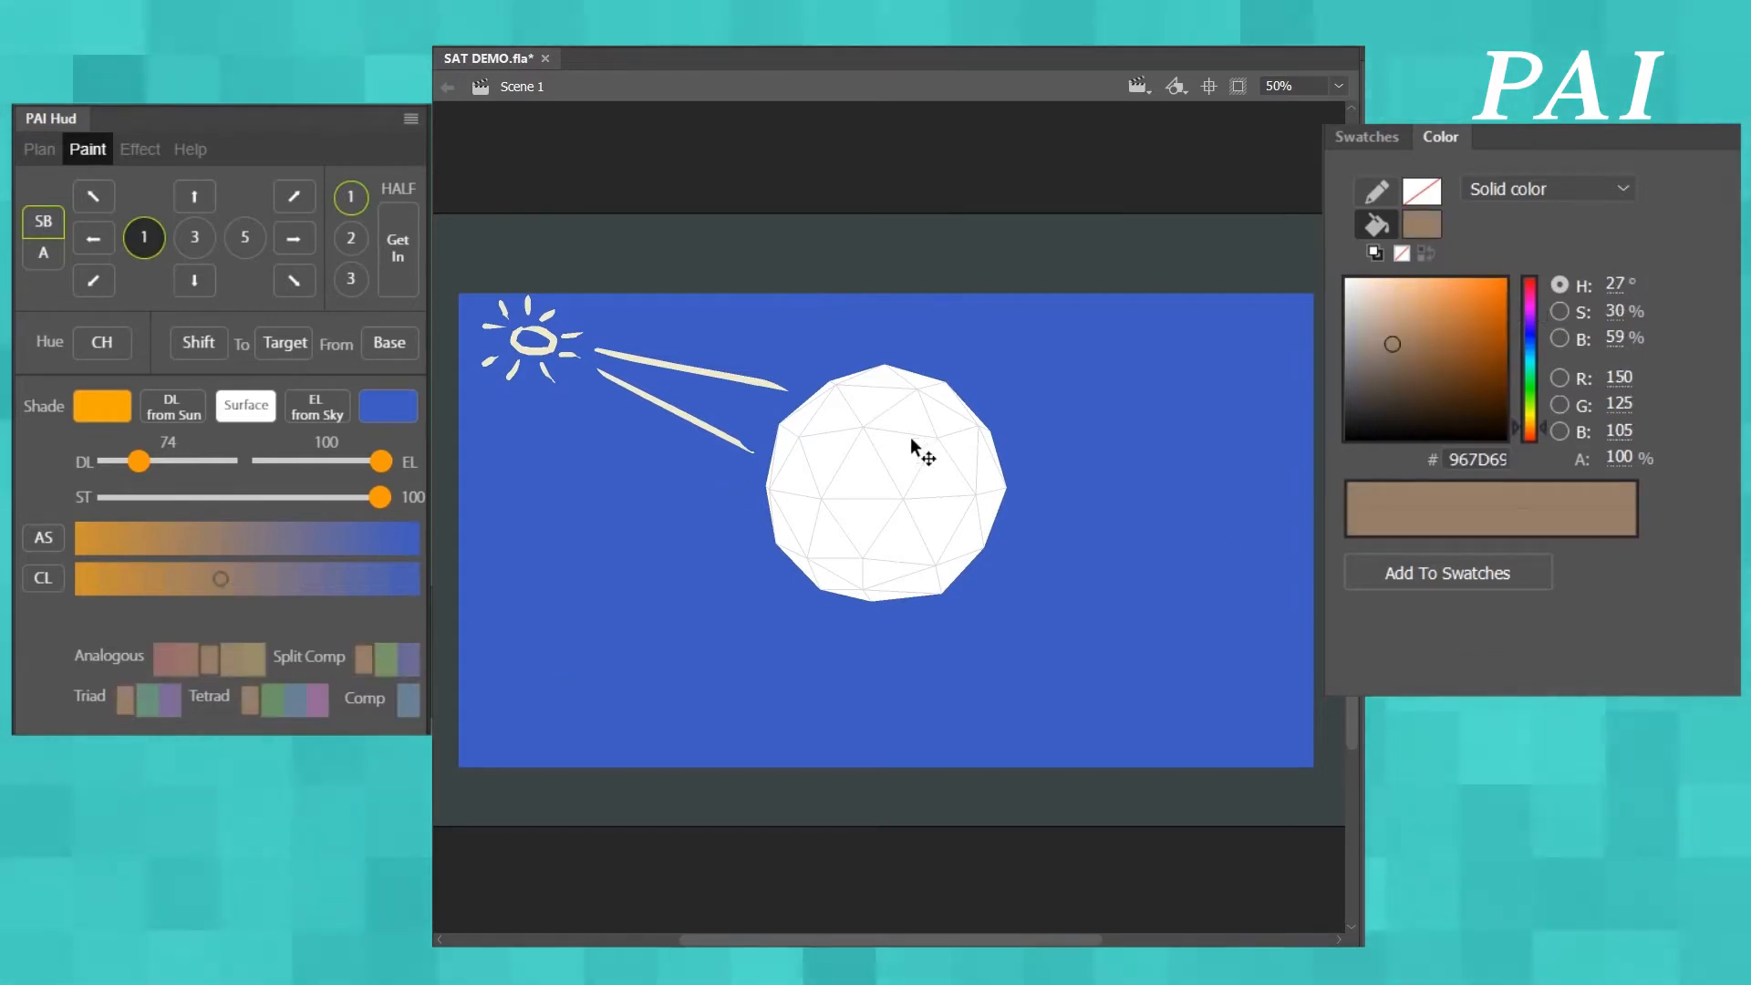
- Fill the sphere's upper-left facets with 967D69 and vary their brightness with SB amount 3, using A68A73 and AE9078
{"action": "left_click", "coordinate": [819, 408]}
{"action": "left_click", "coordinate": [790, 449]}
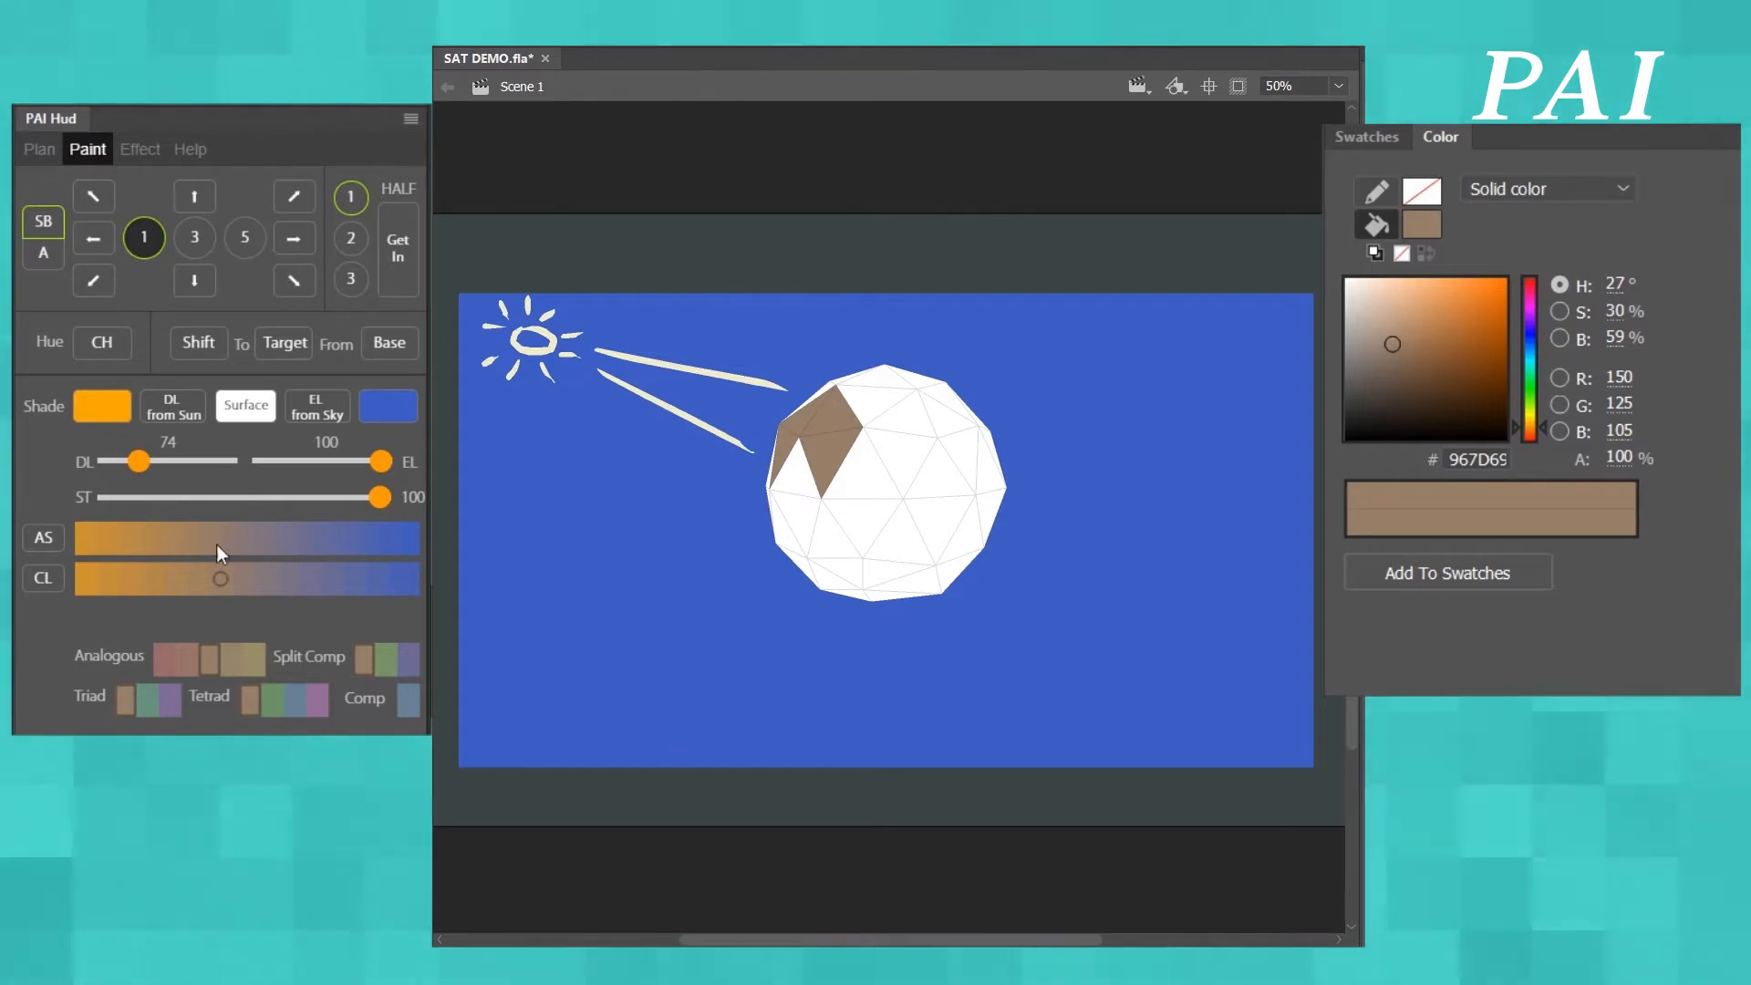
{"action": "left_click", "coordinate": [194, 237]}
{"action": "left_click", "coordinate": [194, 196]}
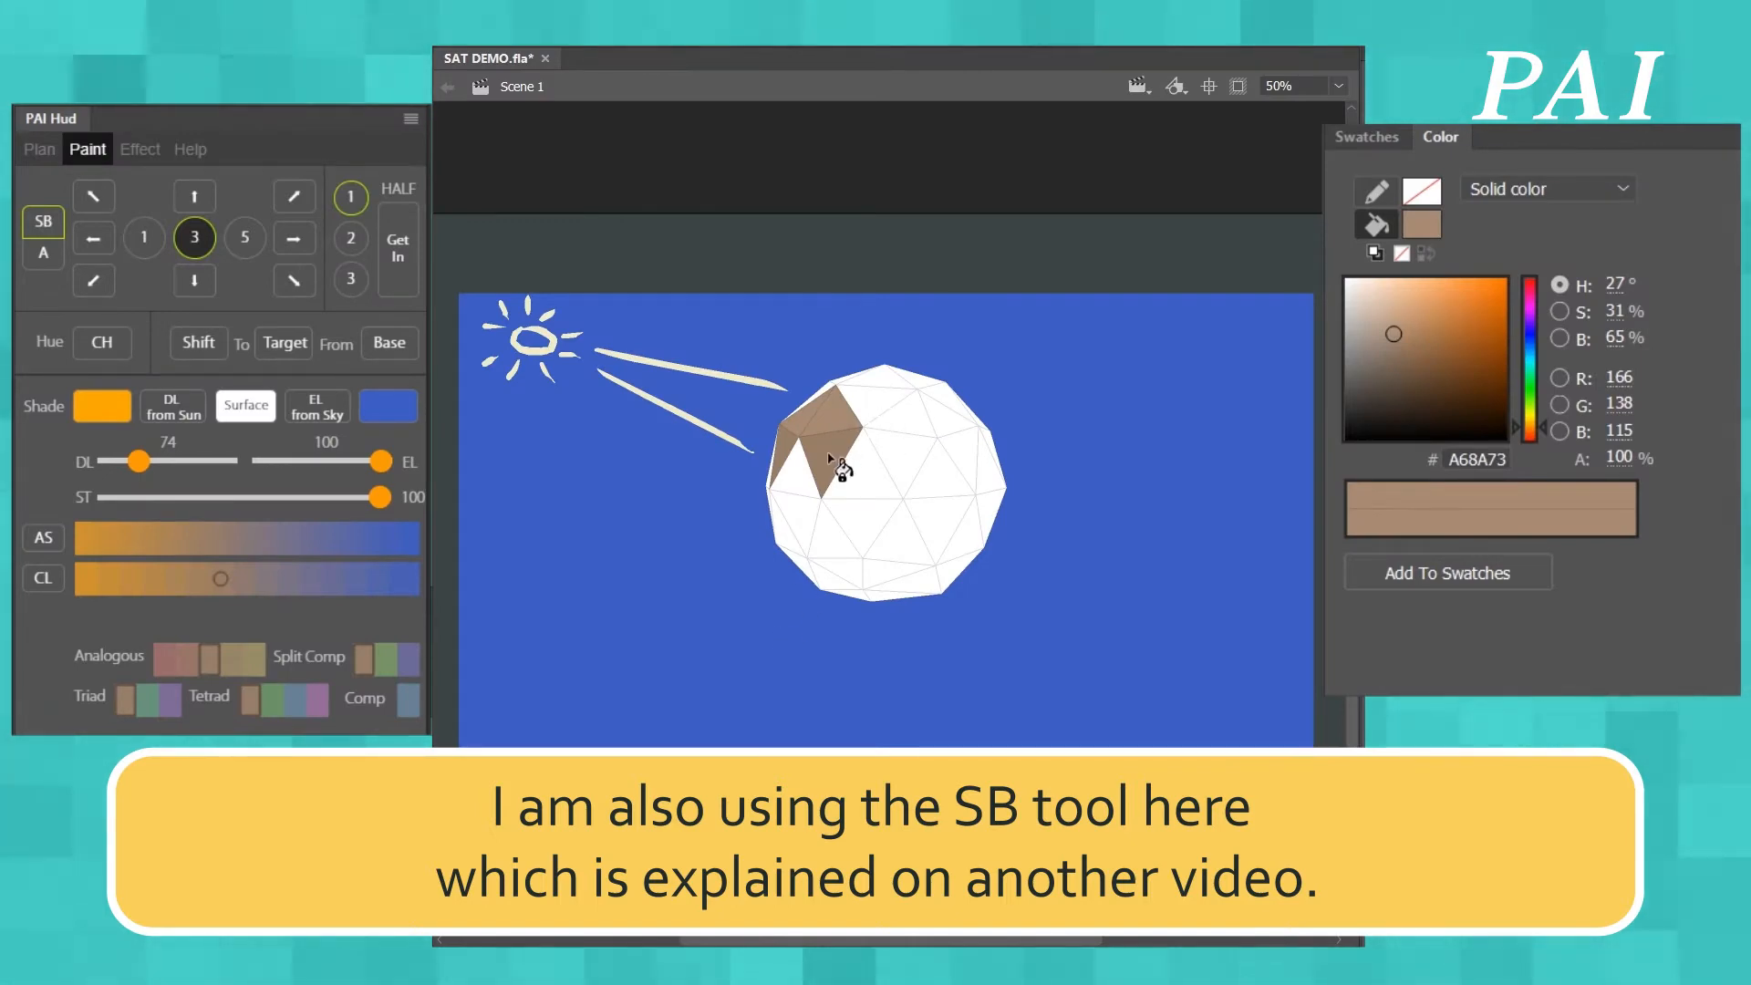
{"action": "left_click", "coordinate": [195, 275]}
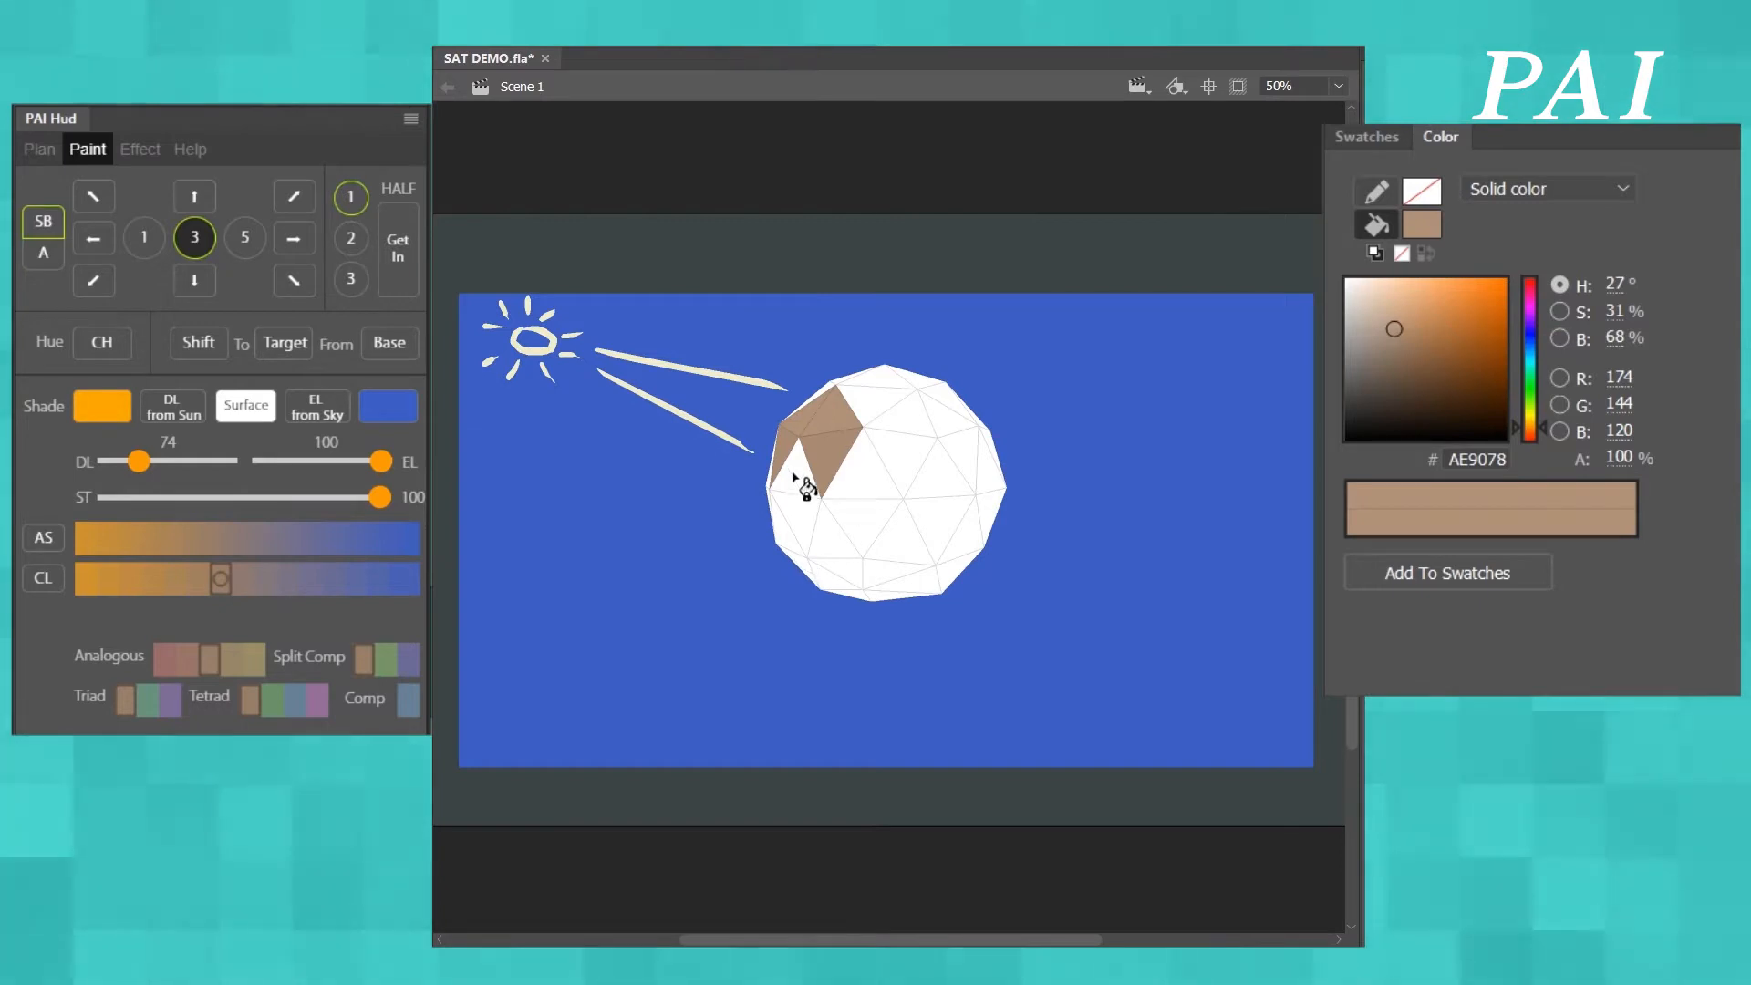
- Try 8C7972 on the sphere's left facets, then repaint them and the facet below with brown 967D69
{"action": "left_click", "coordinate": [301, 575]}
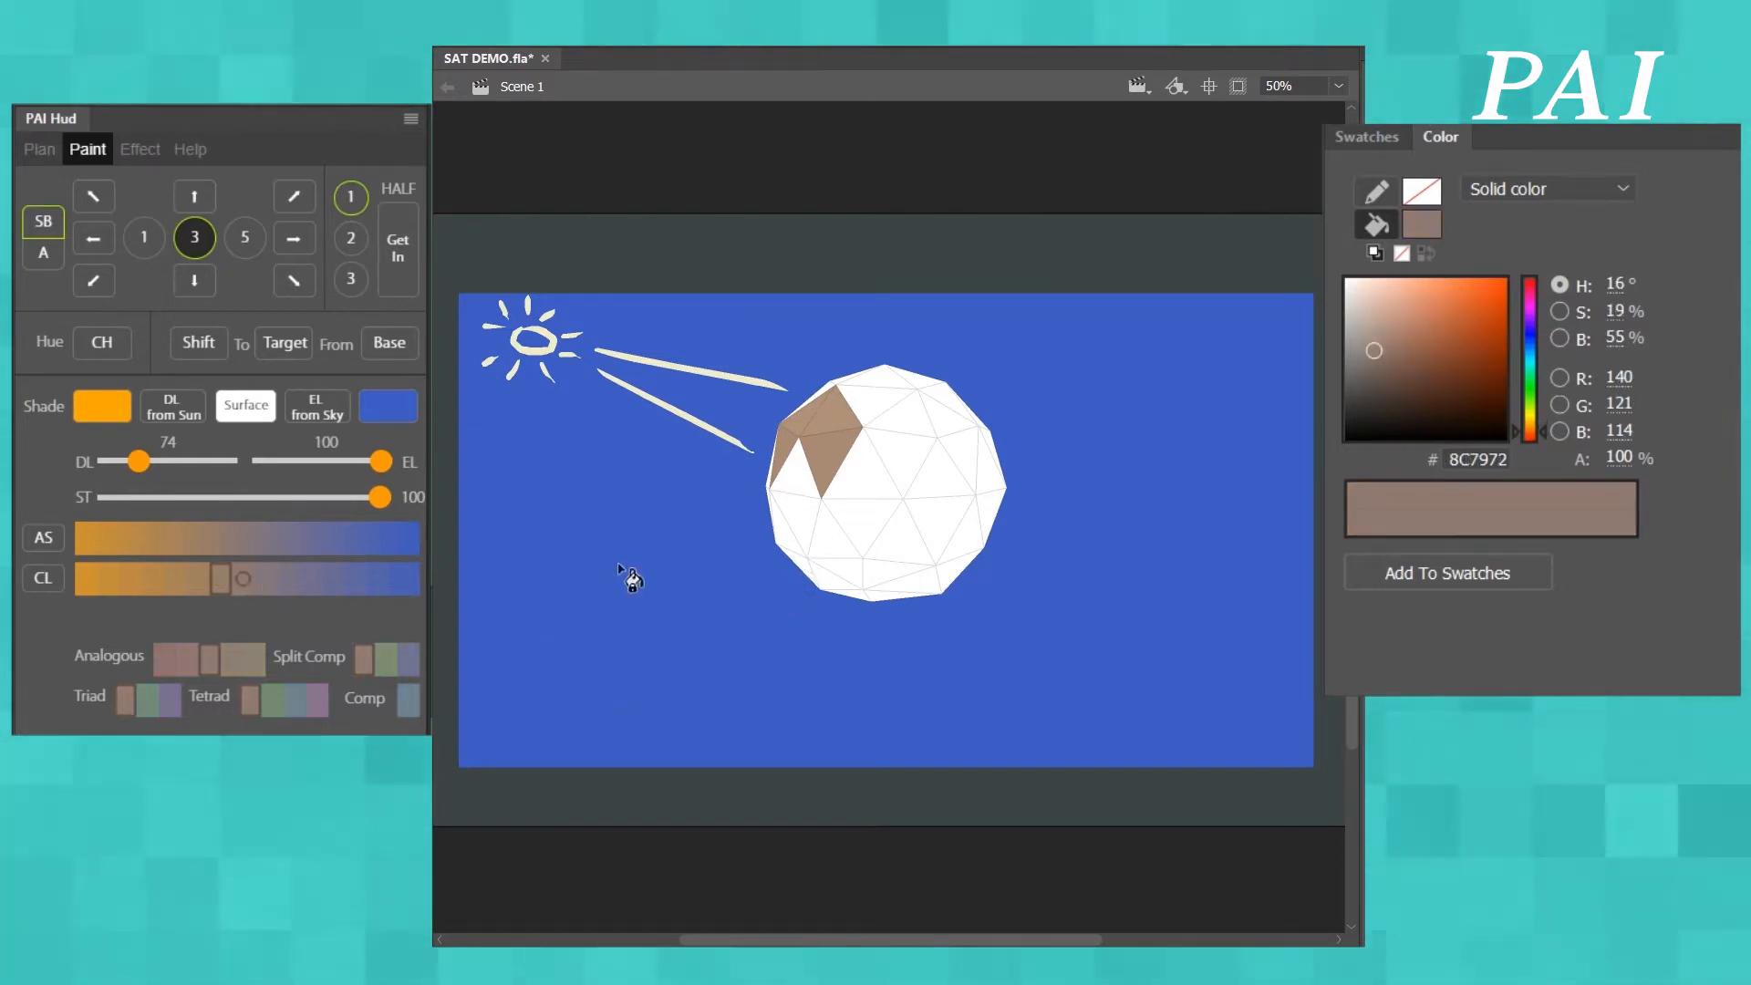
{"action": "left_click", "coordinate": [813, 500]}
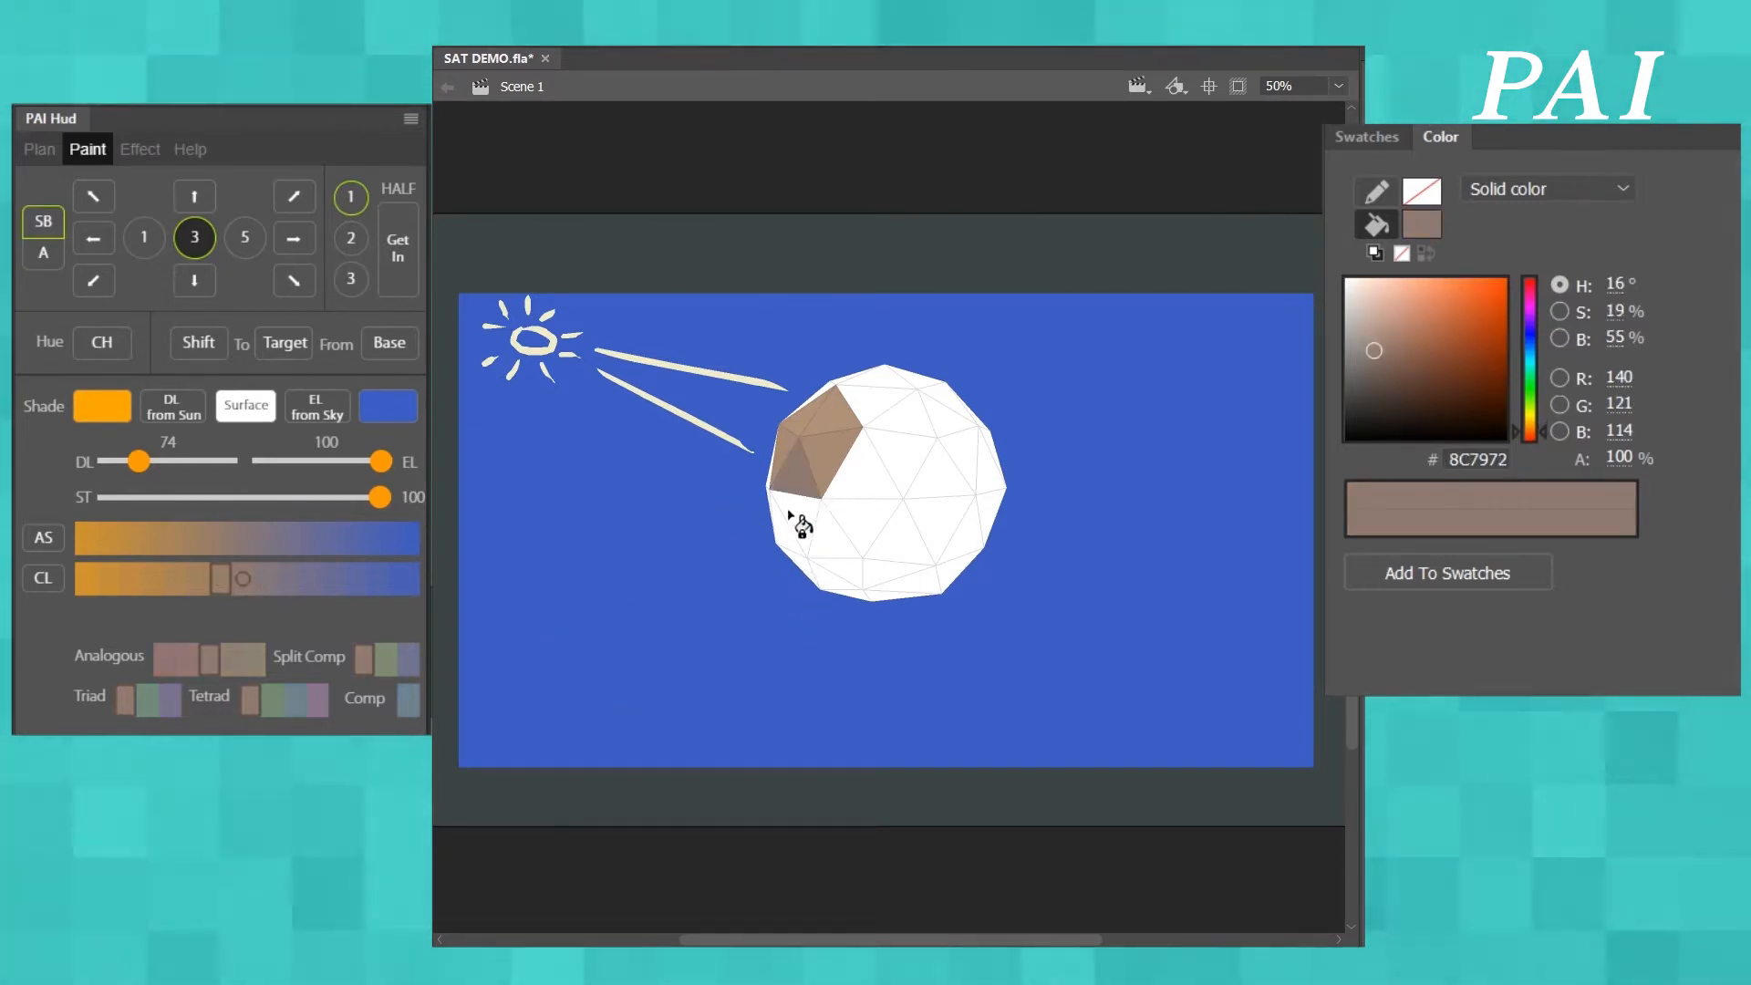
{"action": "left_click", "coordinate": [220, 577]}
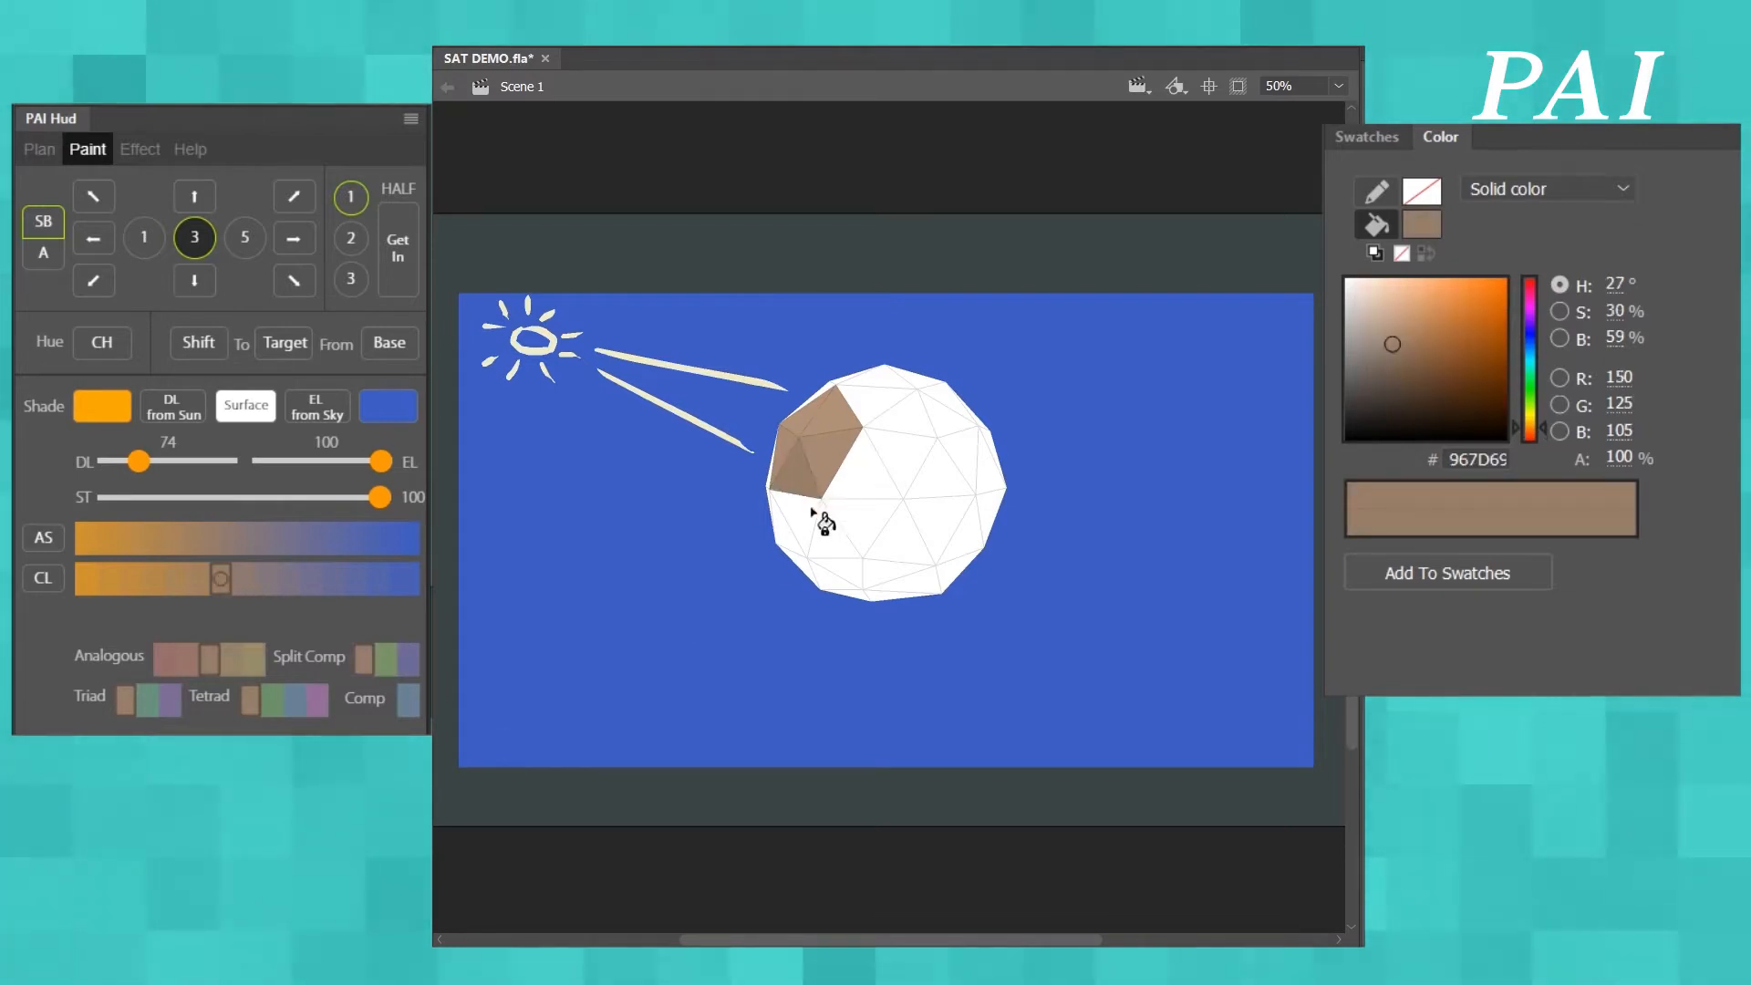
{"action": "left_click", "coordinate": [816, 533]}
- Paint the sphere's lower-left facets with the SB-brightened brown 9E846E and the base brown 967D69
{"action": "left_click", "coordinate": [207, 200]}
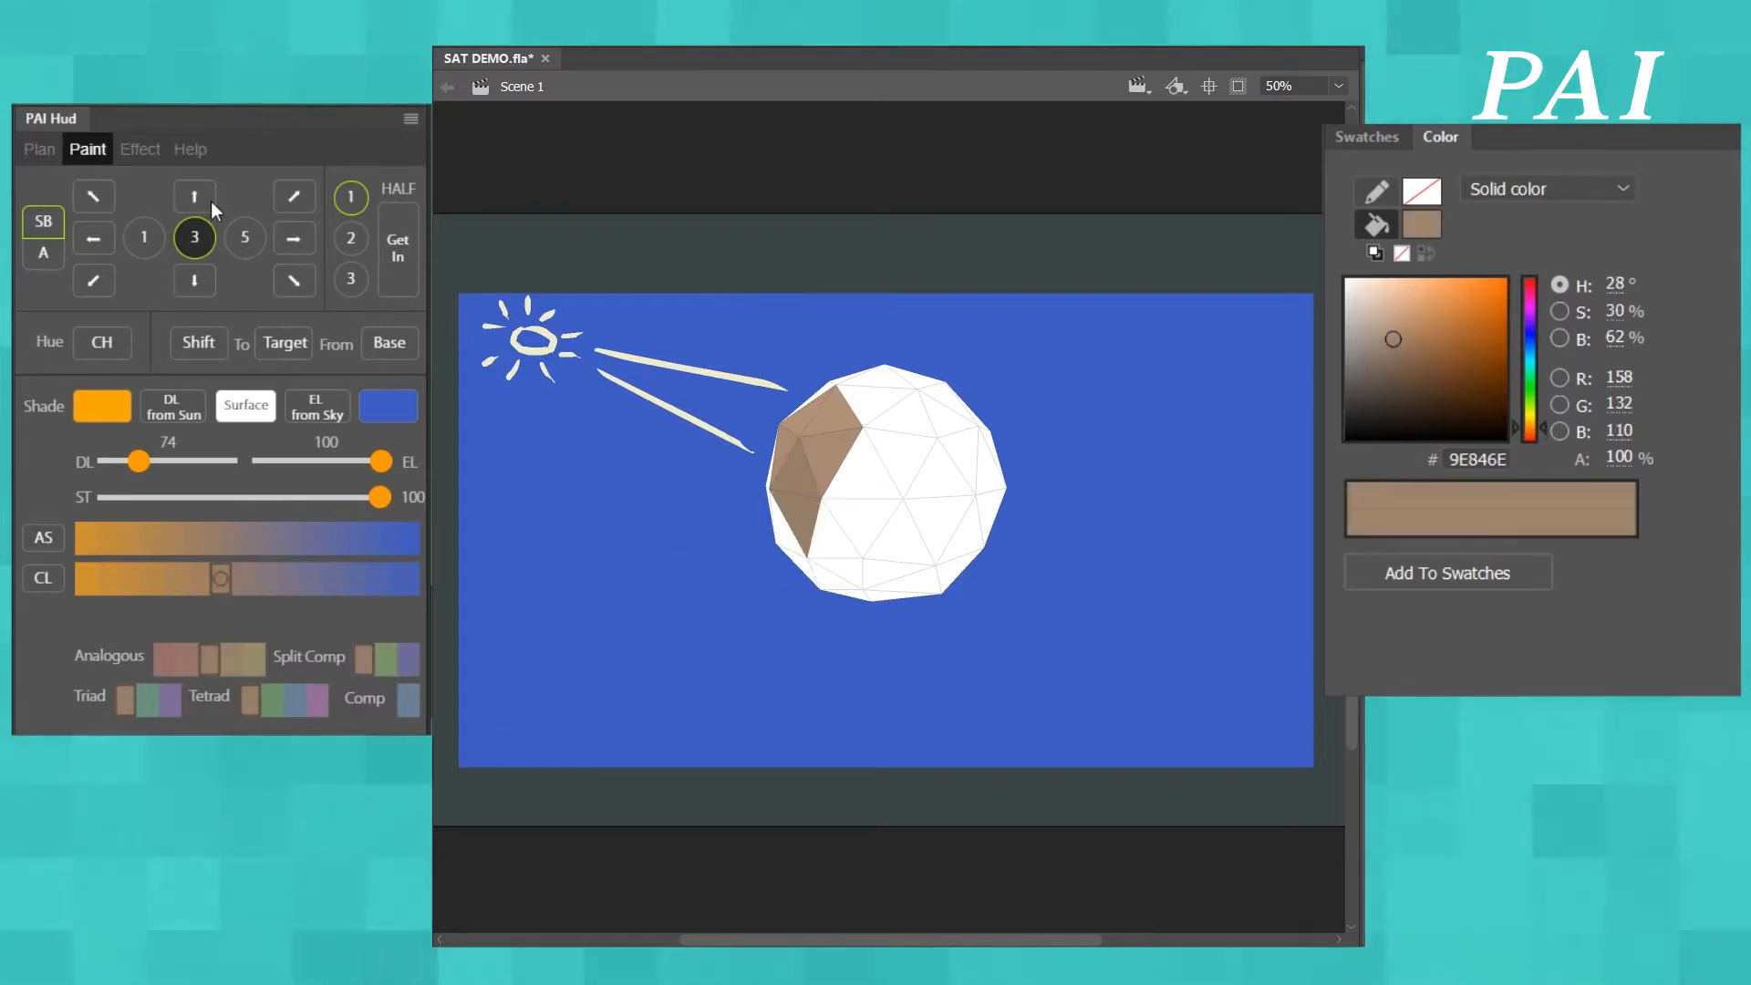
{"action": "left_click", "coordinate": [809, 527]}
{"action": "left_click", "coordinate": [820, 545]}
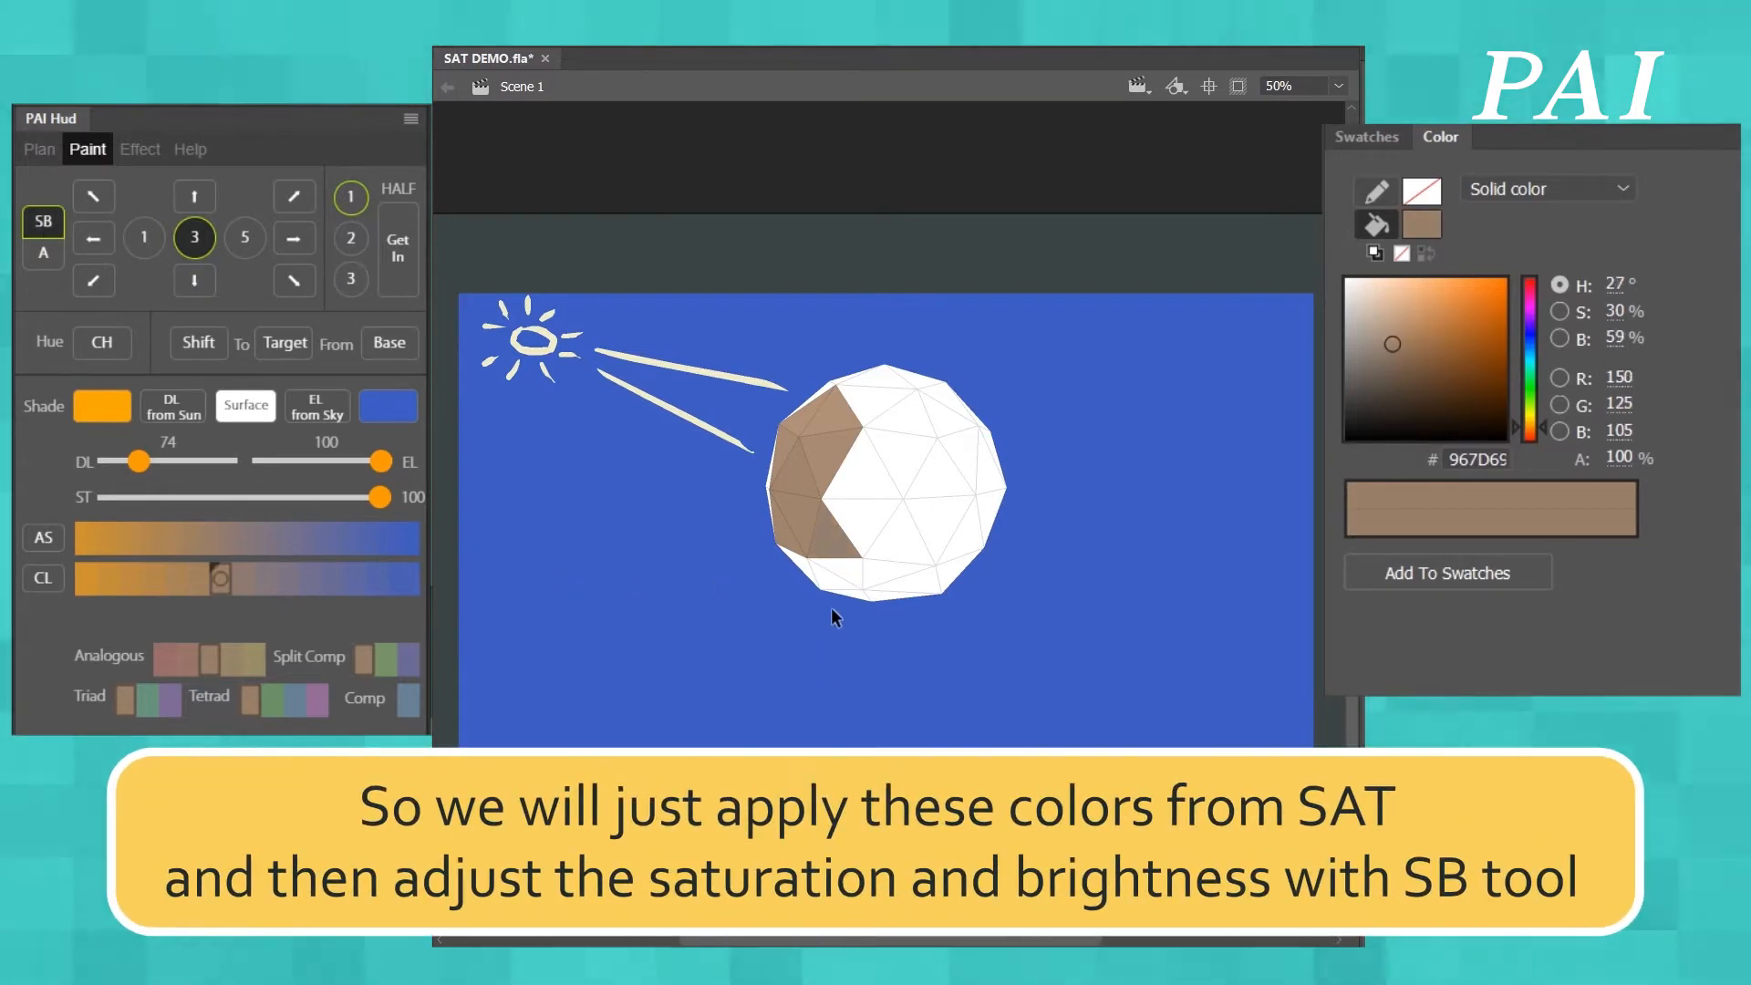
{"action": "left_click", "coordinate": [828, 552]}
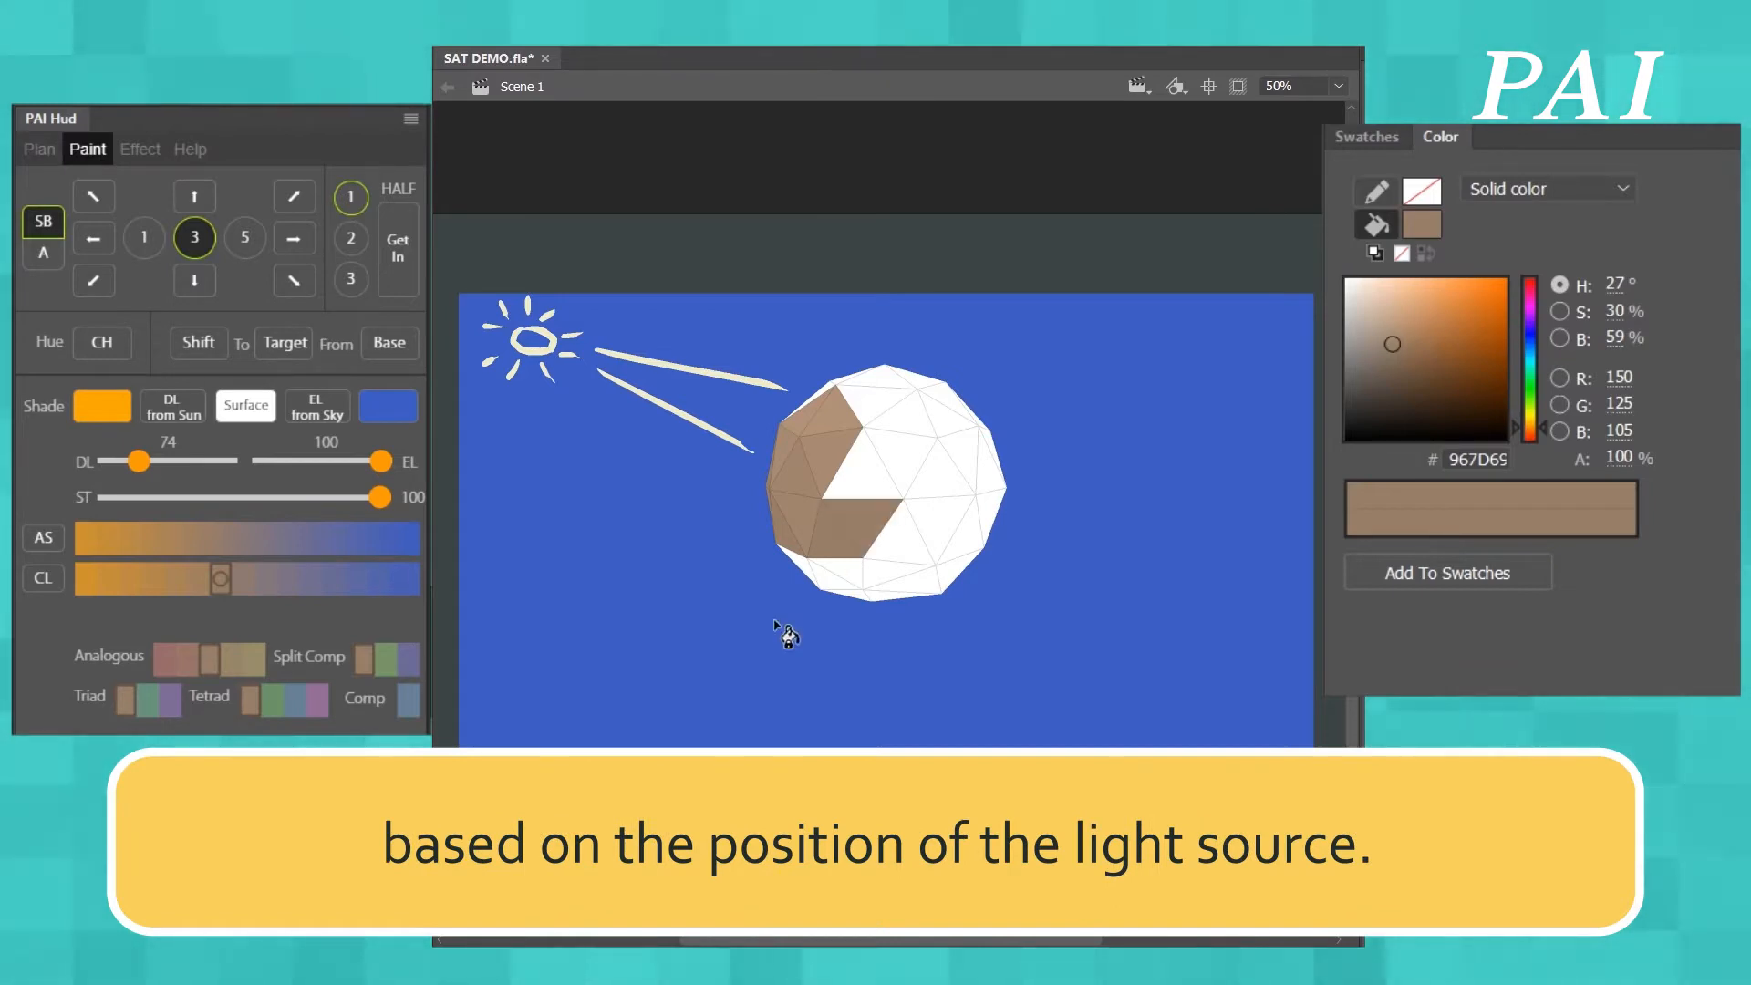
{"action": "left_click", "coordinate": [858, 543]}
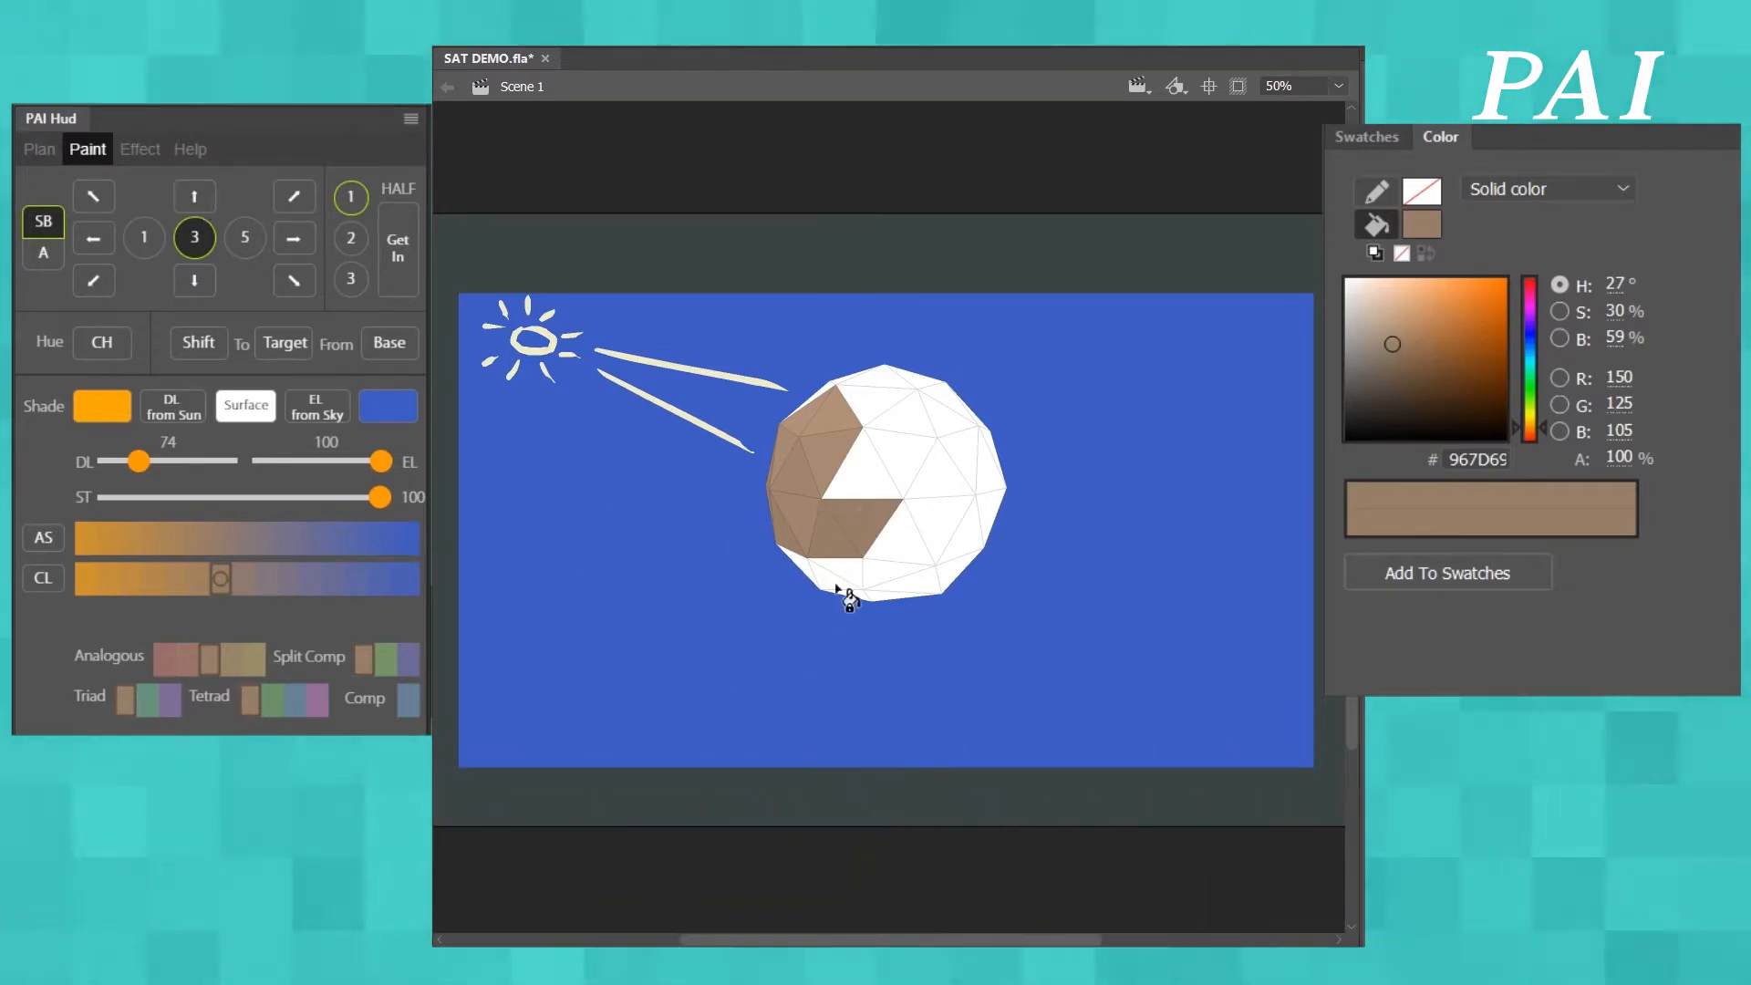
- Brighten the brown with SB amount 3 through 9E846E and A68A73 to refine the lit left facets
{"action": "left_click", "coordinate": [195, 197]}
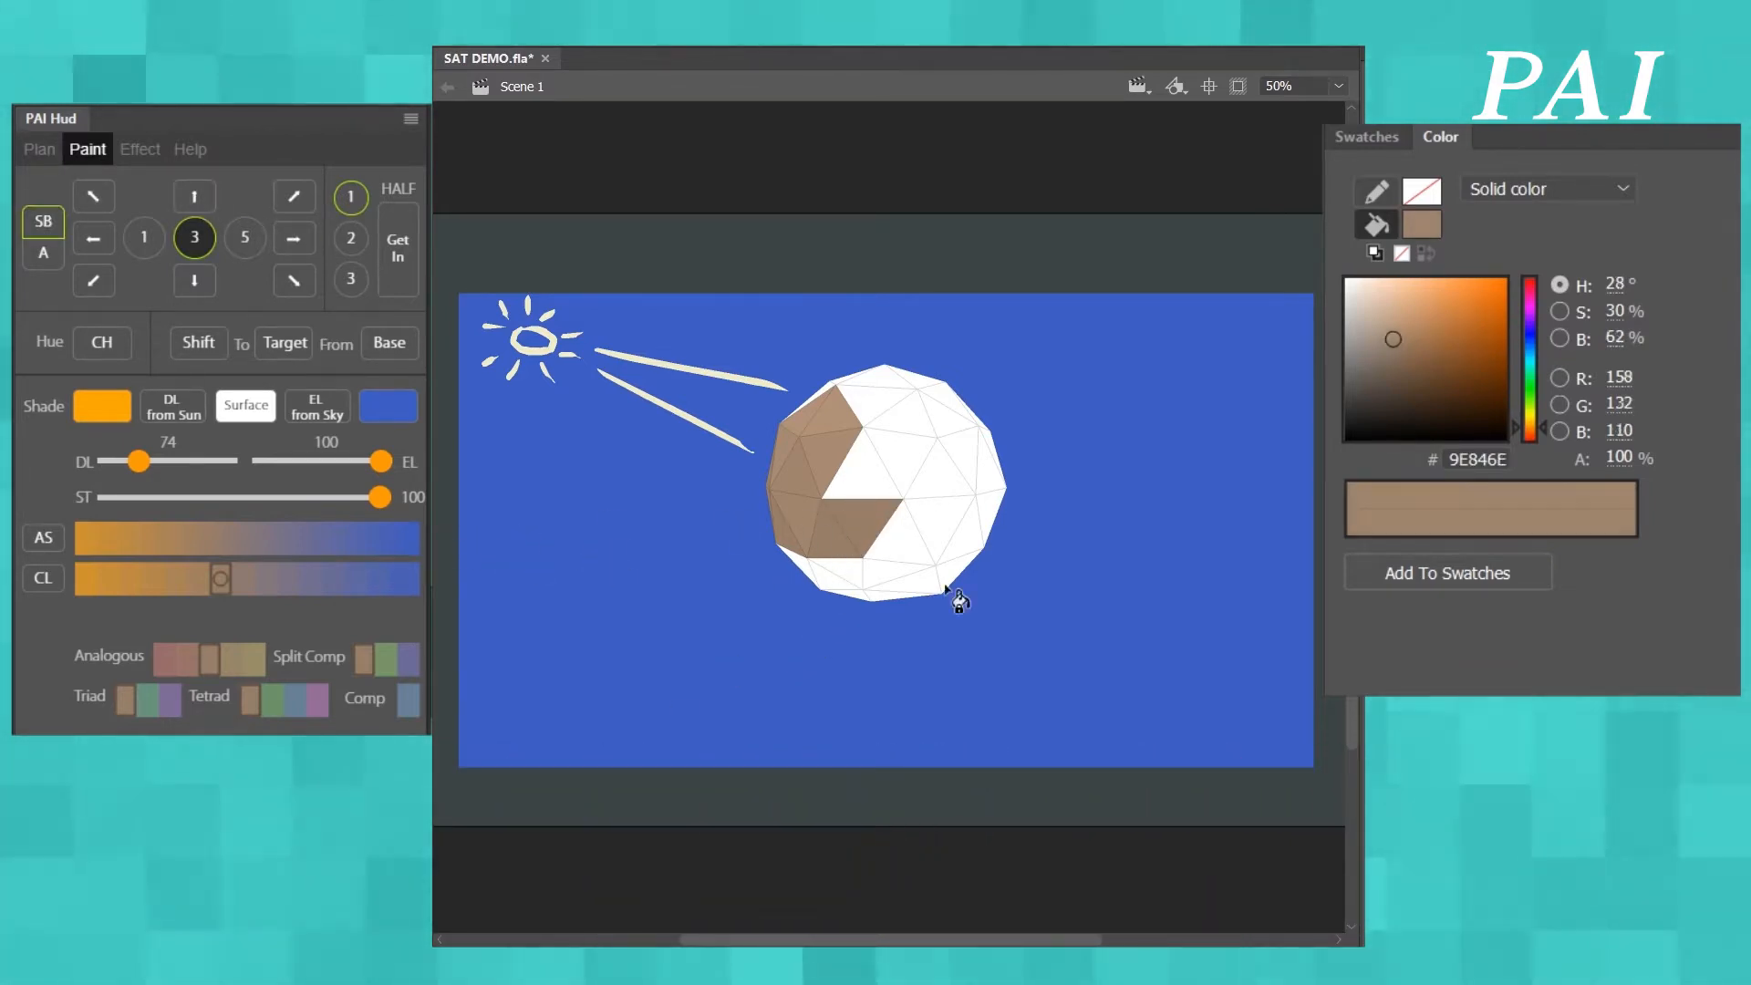
{"action": "left_click", "coordinate": [194, 198]}
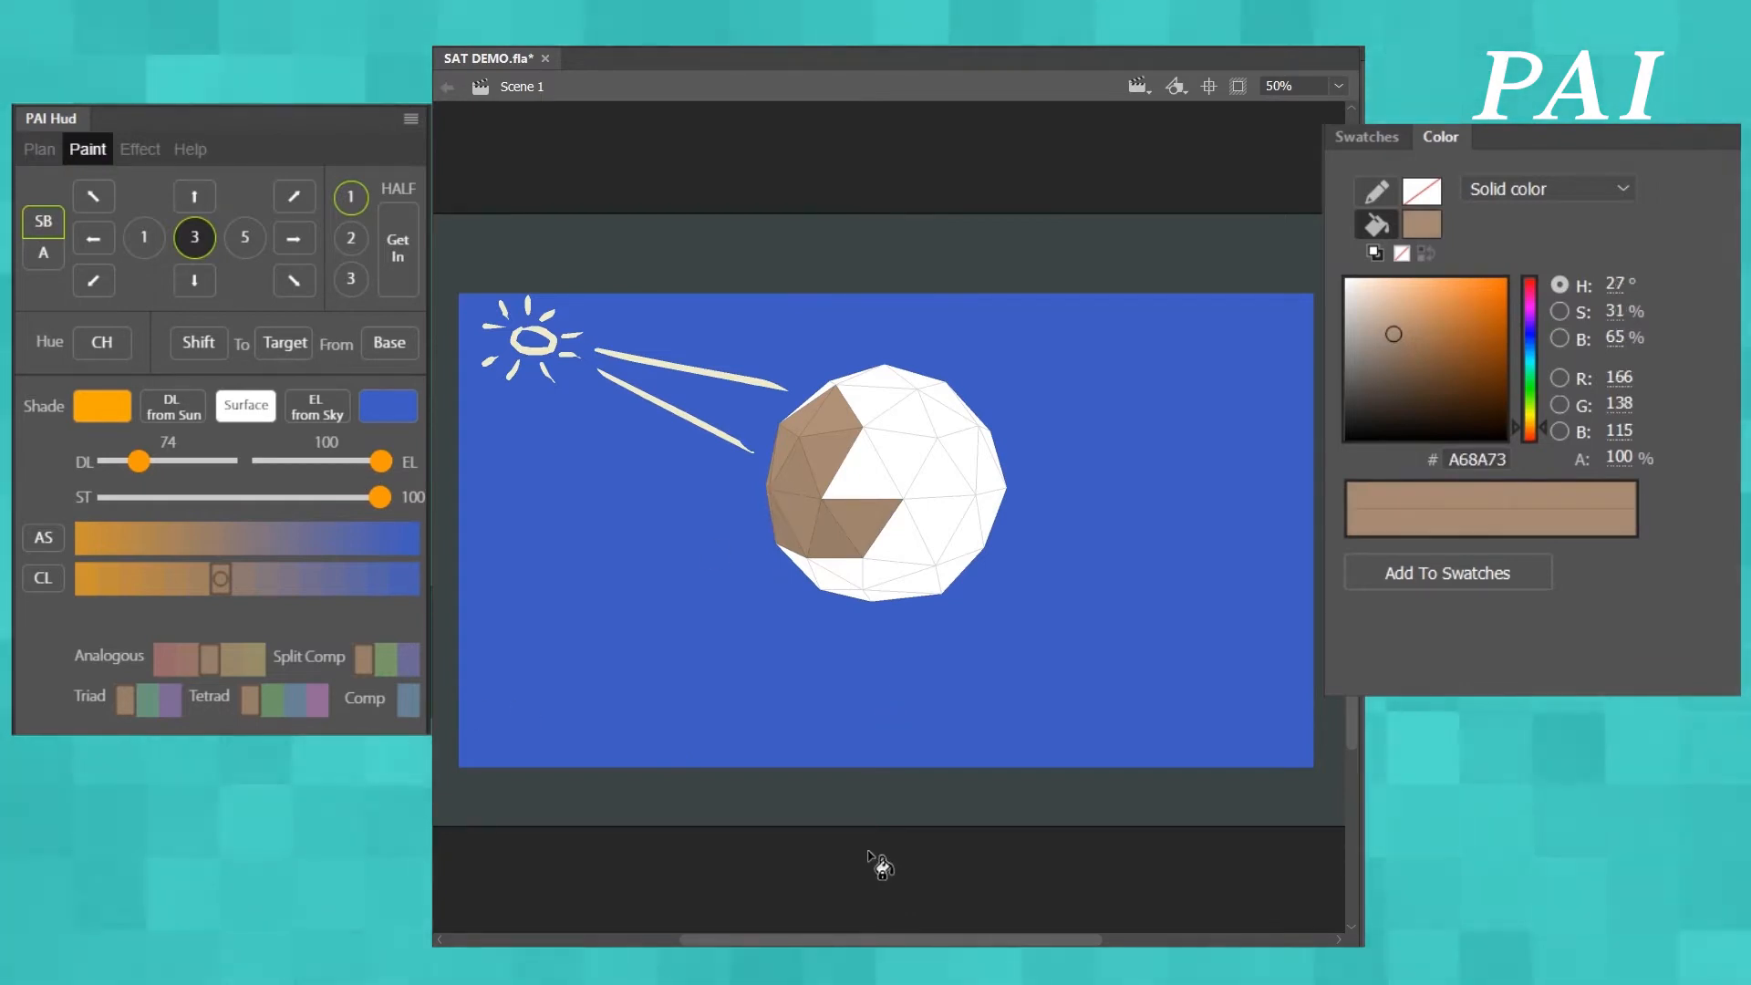
{"action": "left_click", "coordinate": [194, 197]}
- Pick 8C7972 from the CL gradation, fill the central facet with its brighter 9C877E, and paint the facets beside it
{"action": "left_click", "coordinate": [238, 583]}
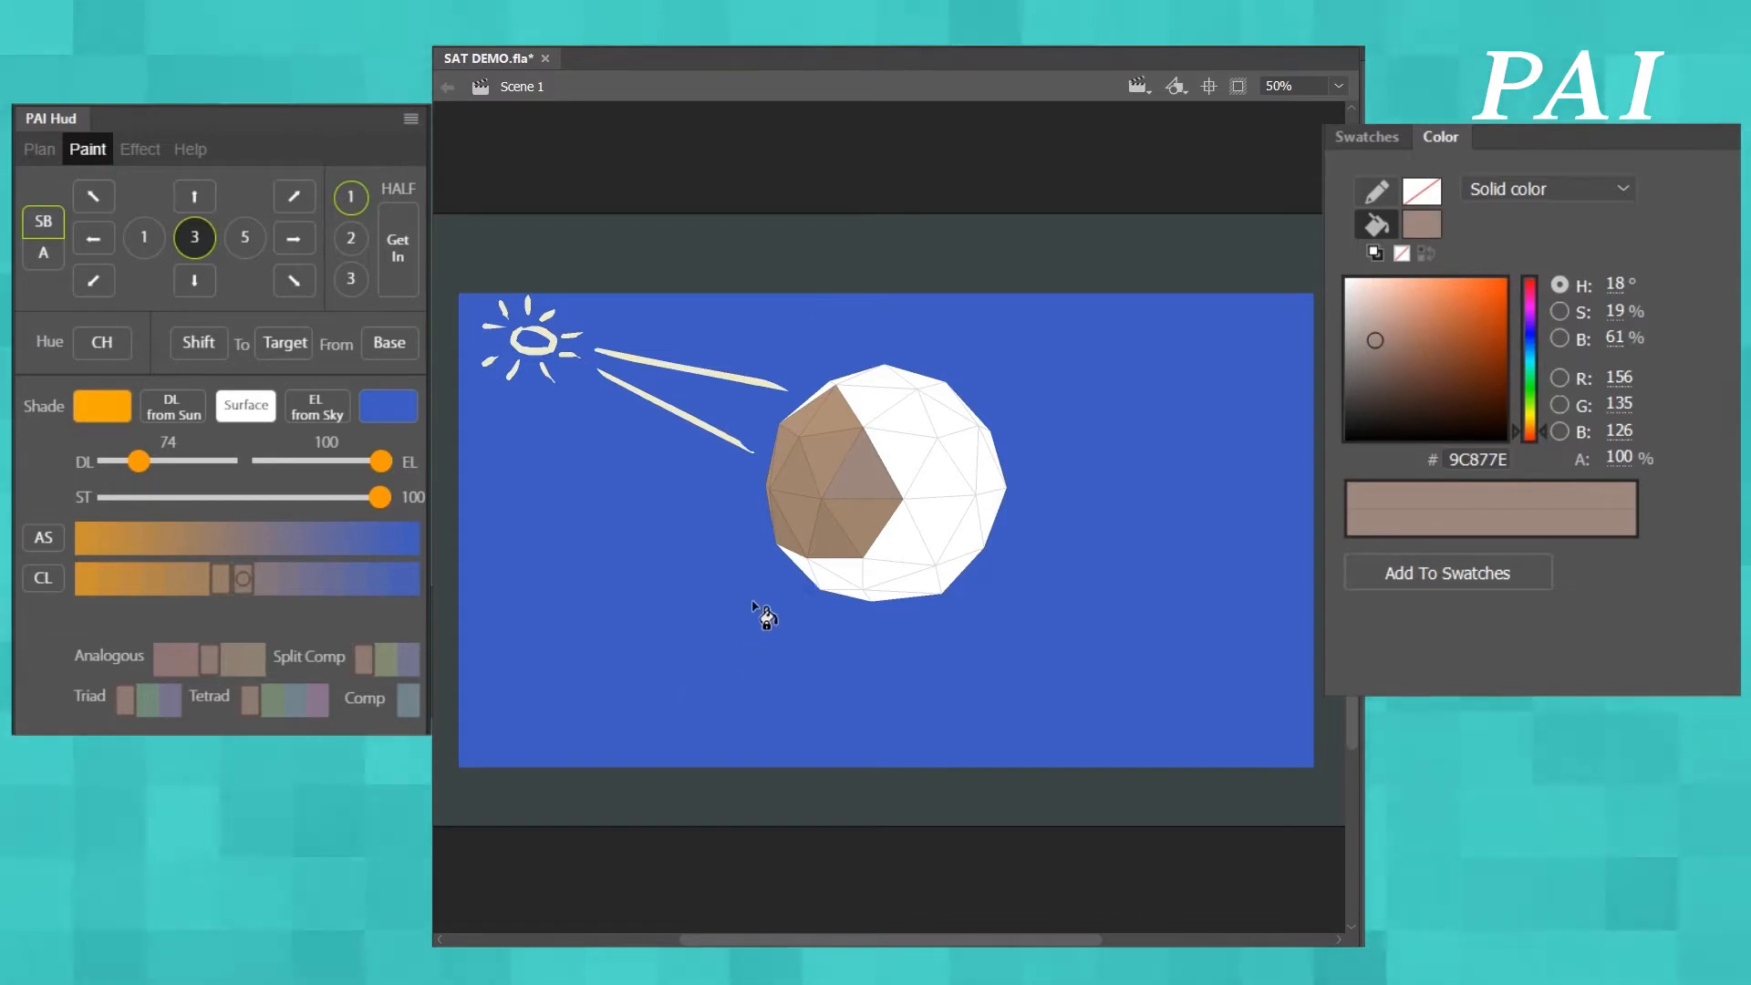
{"action": "left_click", "coordinate": [899, 457]}
{"action": "left_click", "coordinate": [923, 486]}
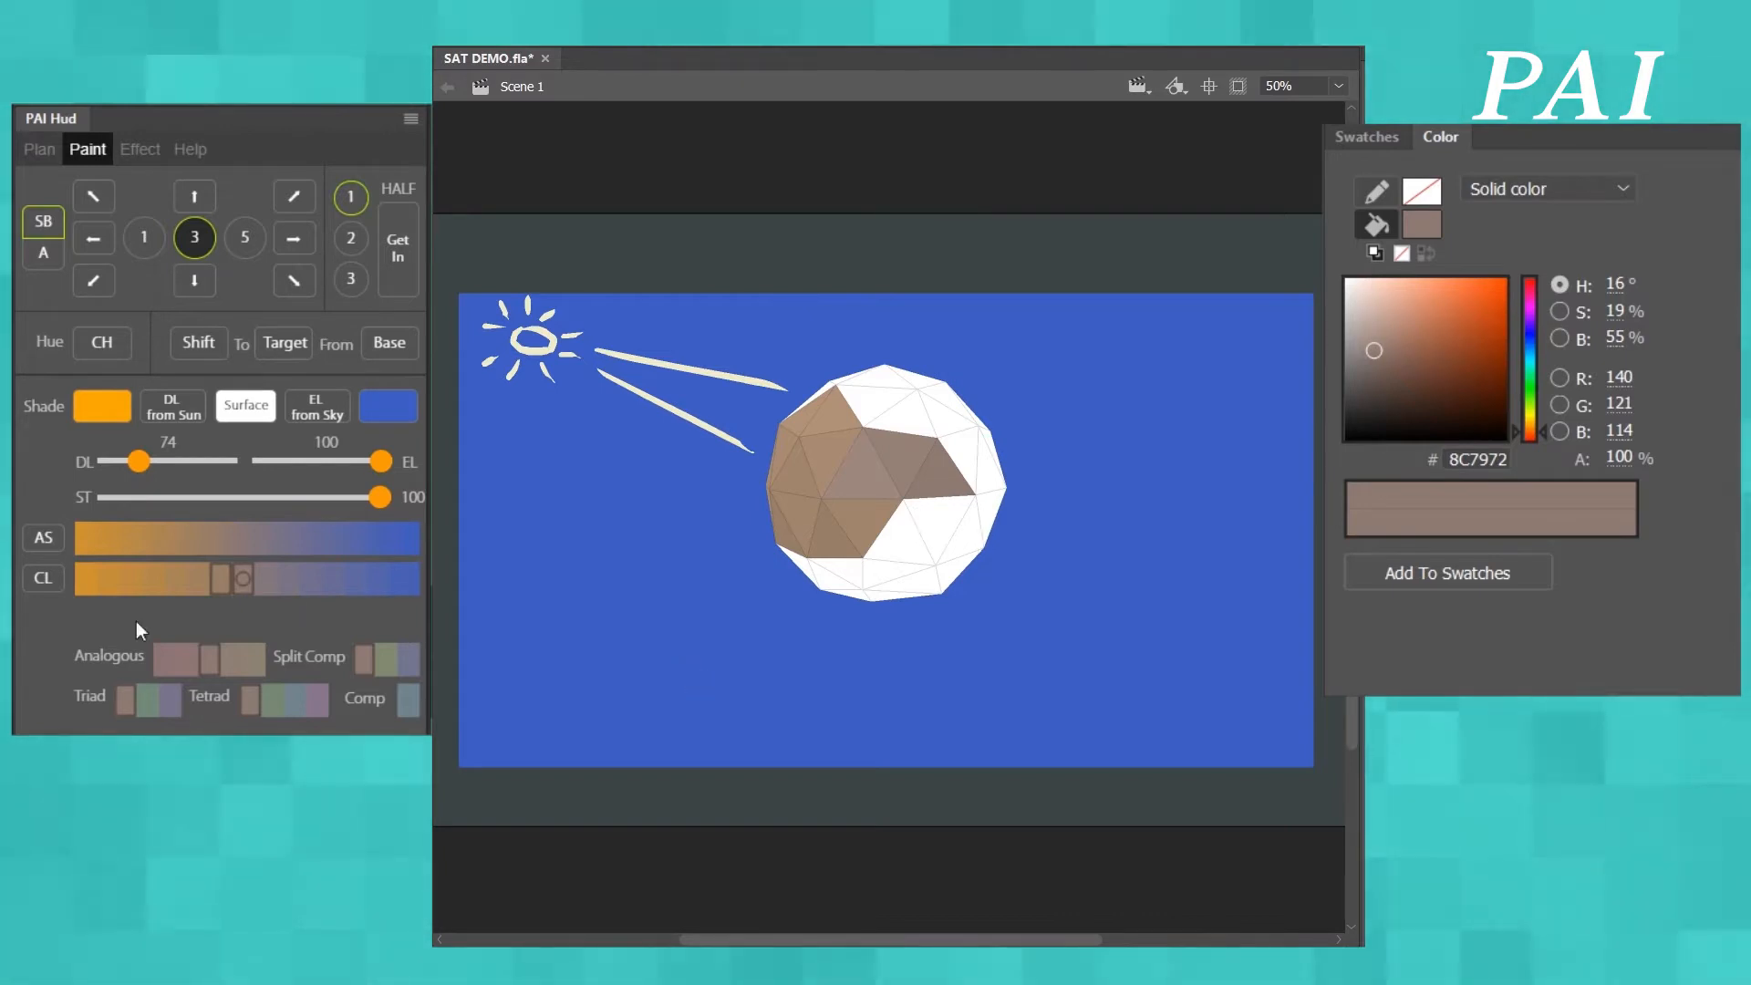
- Fill the lower-right inner facets with 83767B and its brighter 8B7D82, and the upper facets with A68A73
{"action": "left_click", "coordinate": [277, 583]}
{"action": "left_click", "coordinate": [932, 533]}
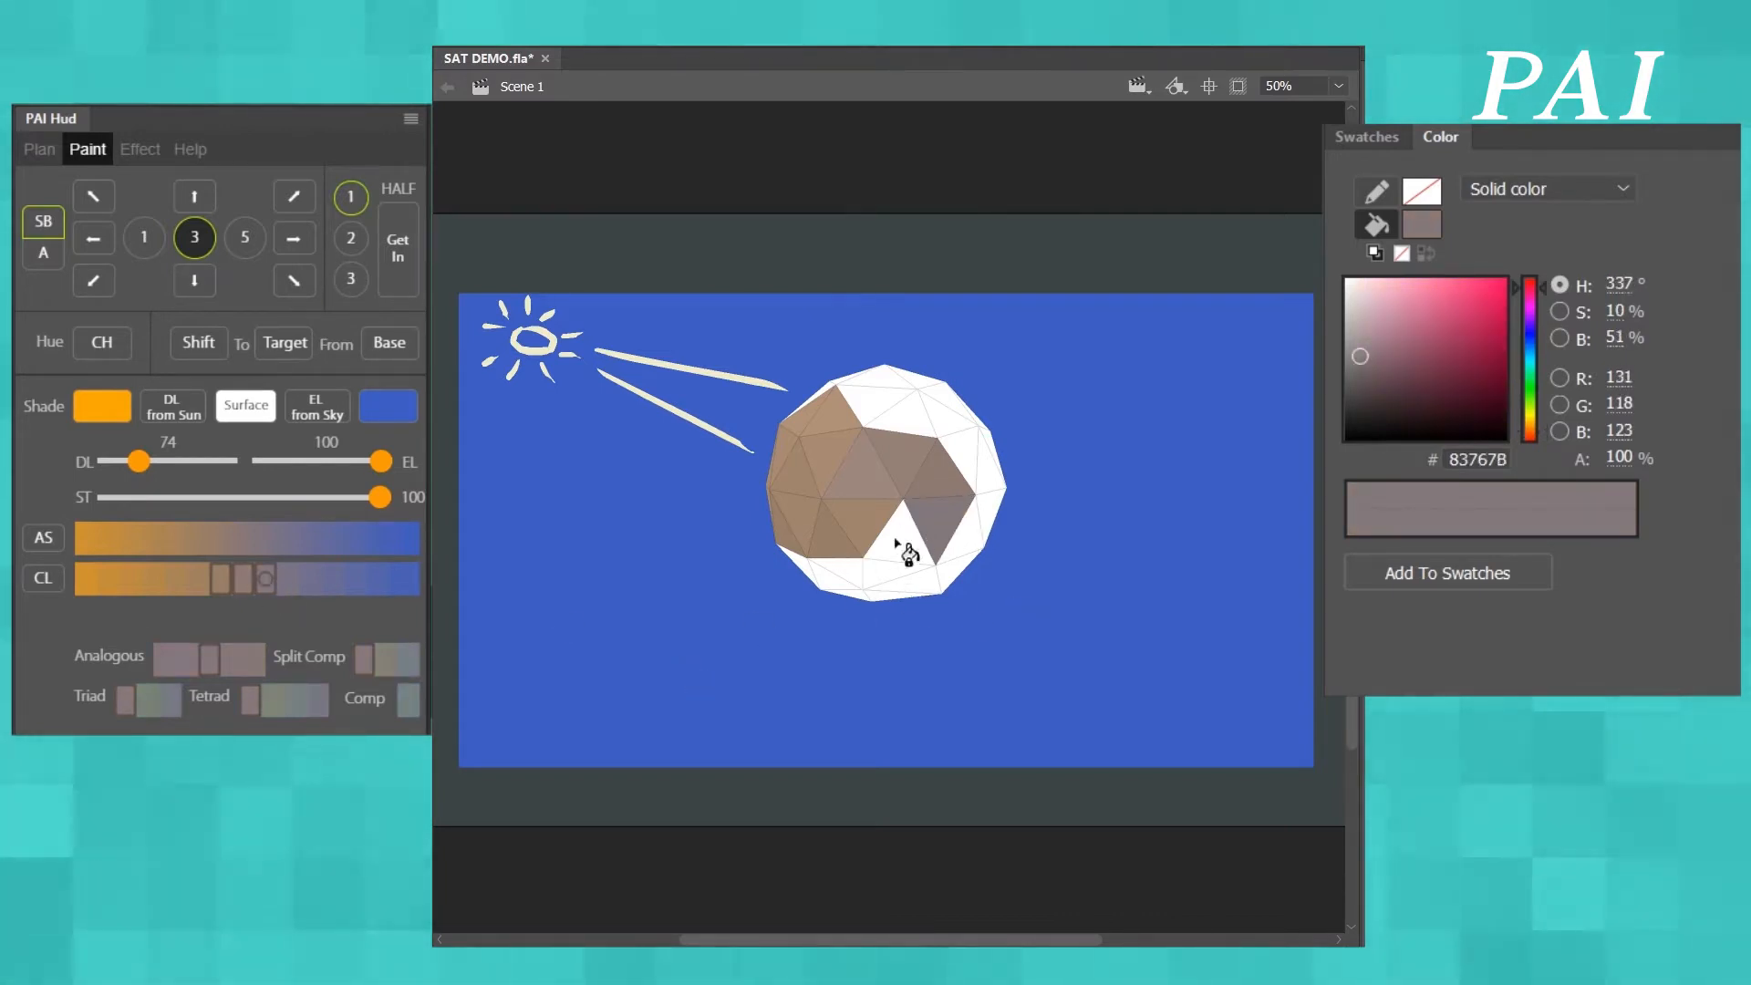
{"action": "left_click", "coordinate": [194, 197]}
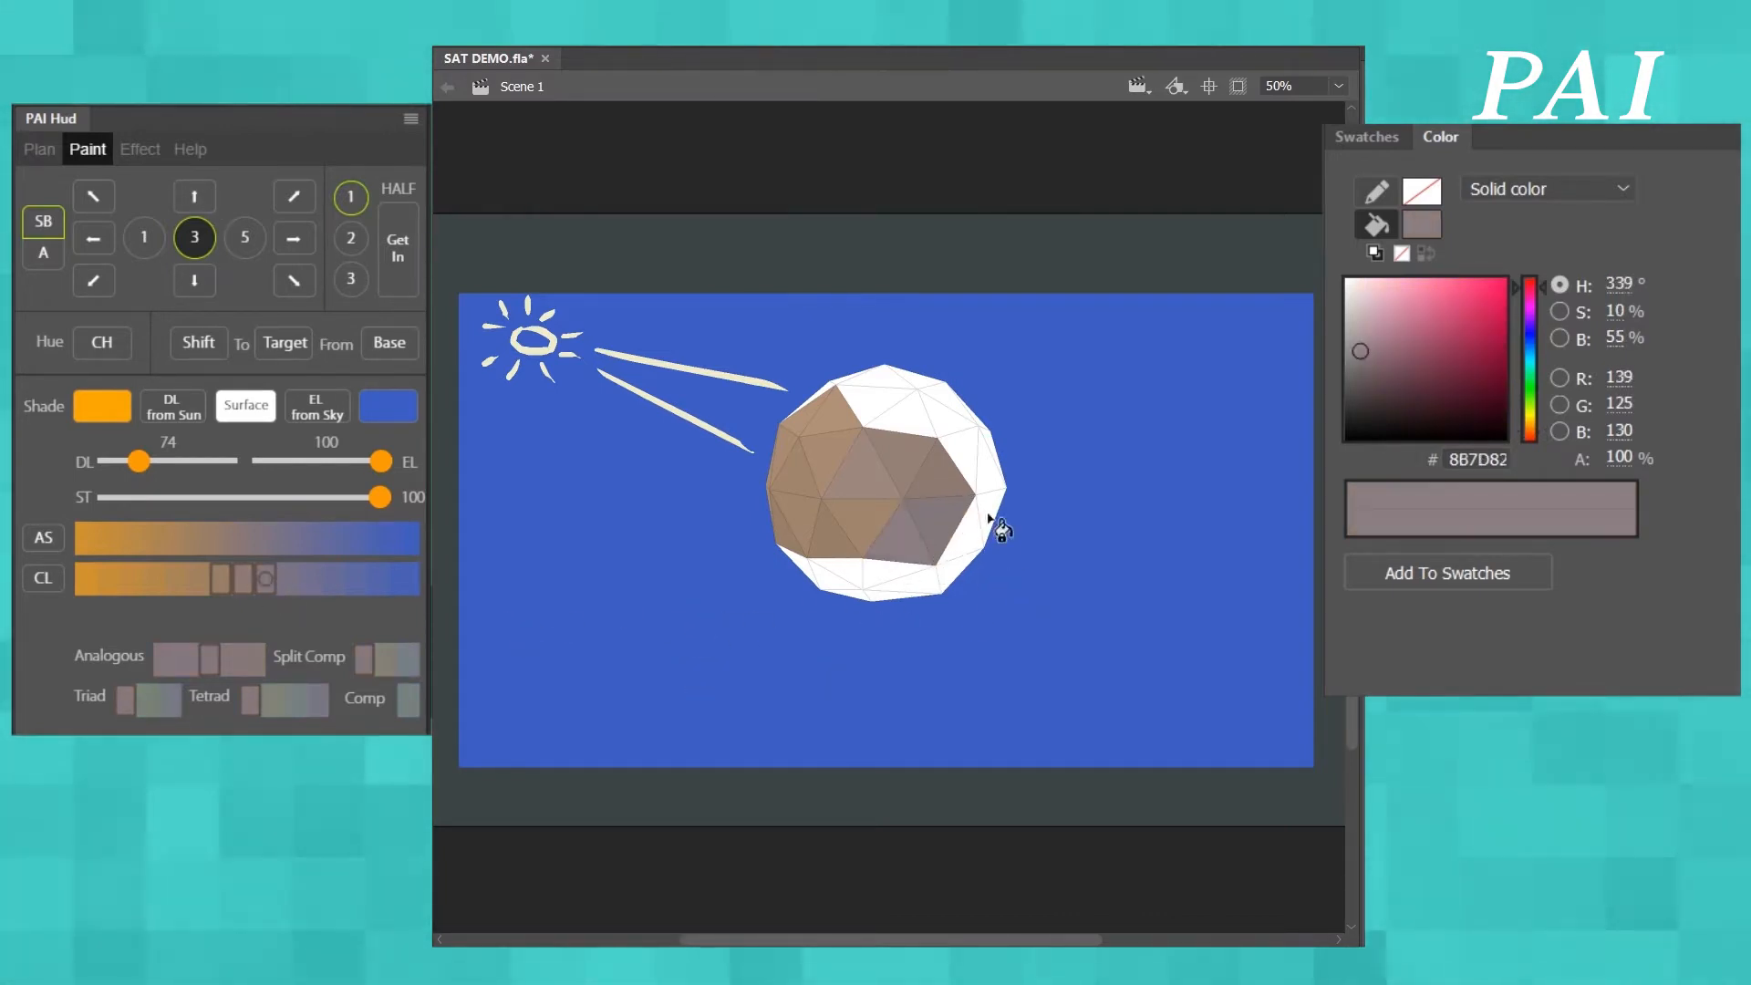
{"action": "left_click", "coordinate": [871, 406]}
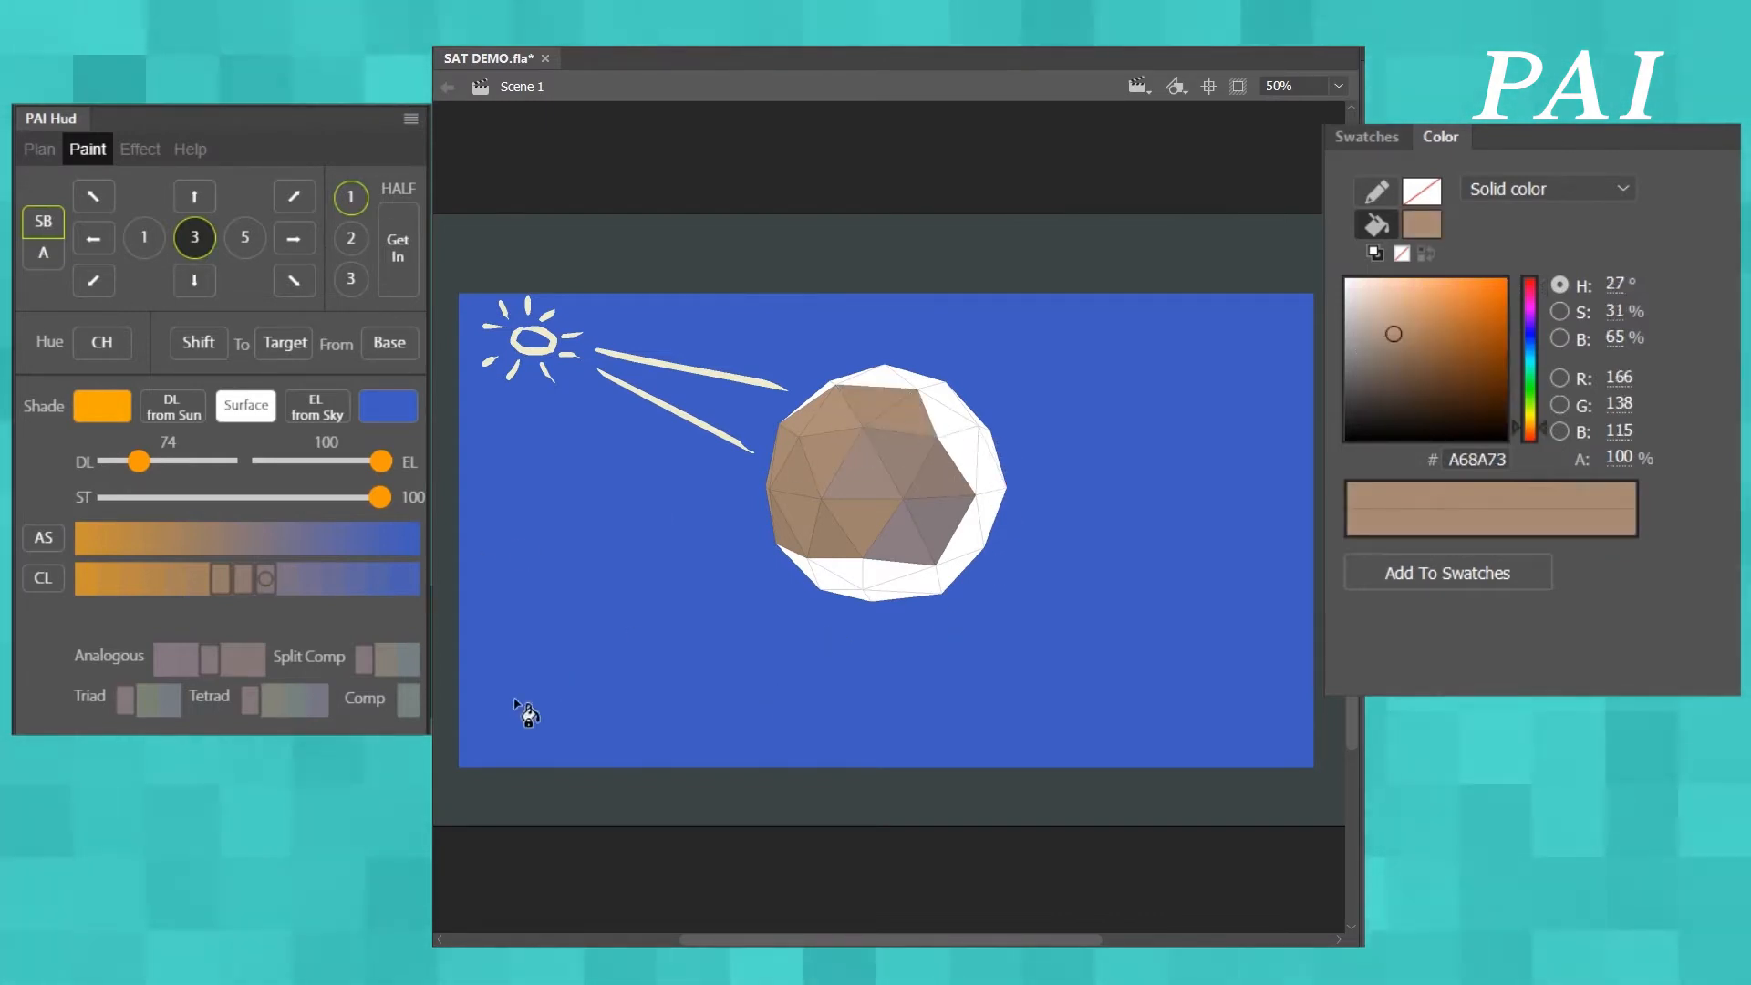
- Fill the upper-right inner facets with 9C877E and its darker shade 8C7972, using SB amount 3
{"action": "left_click", "coordinate": [914, 424]}
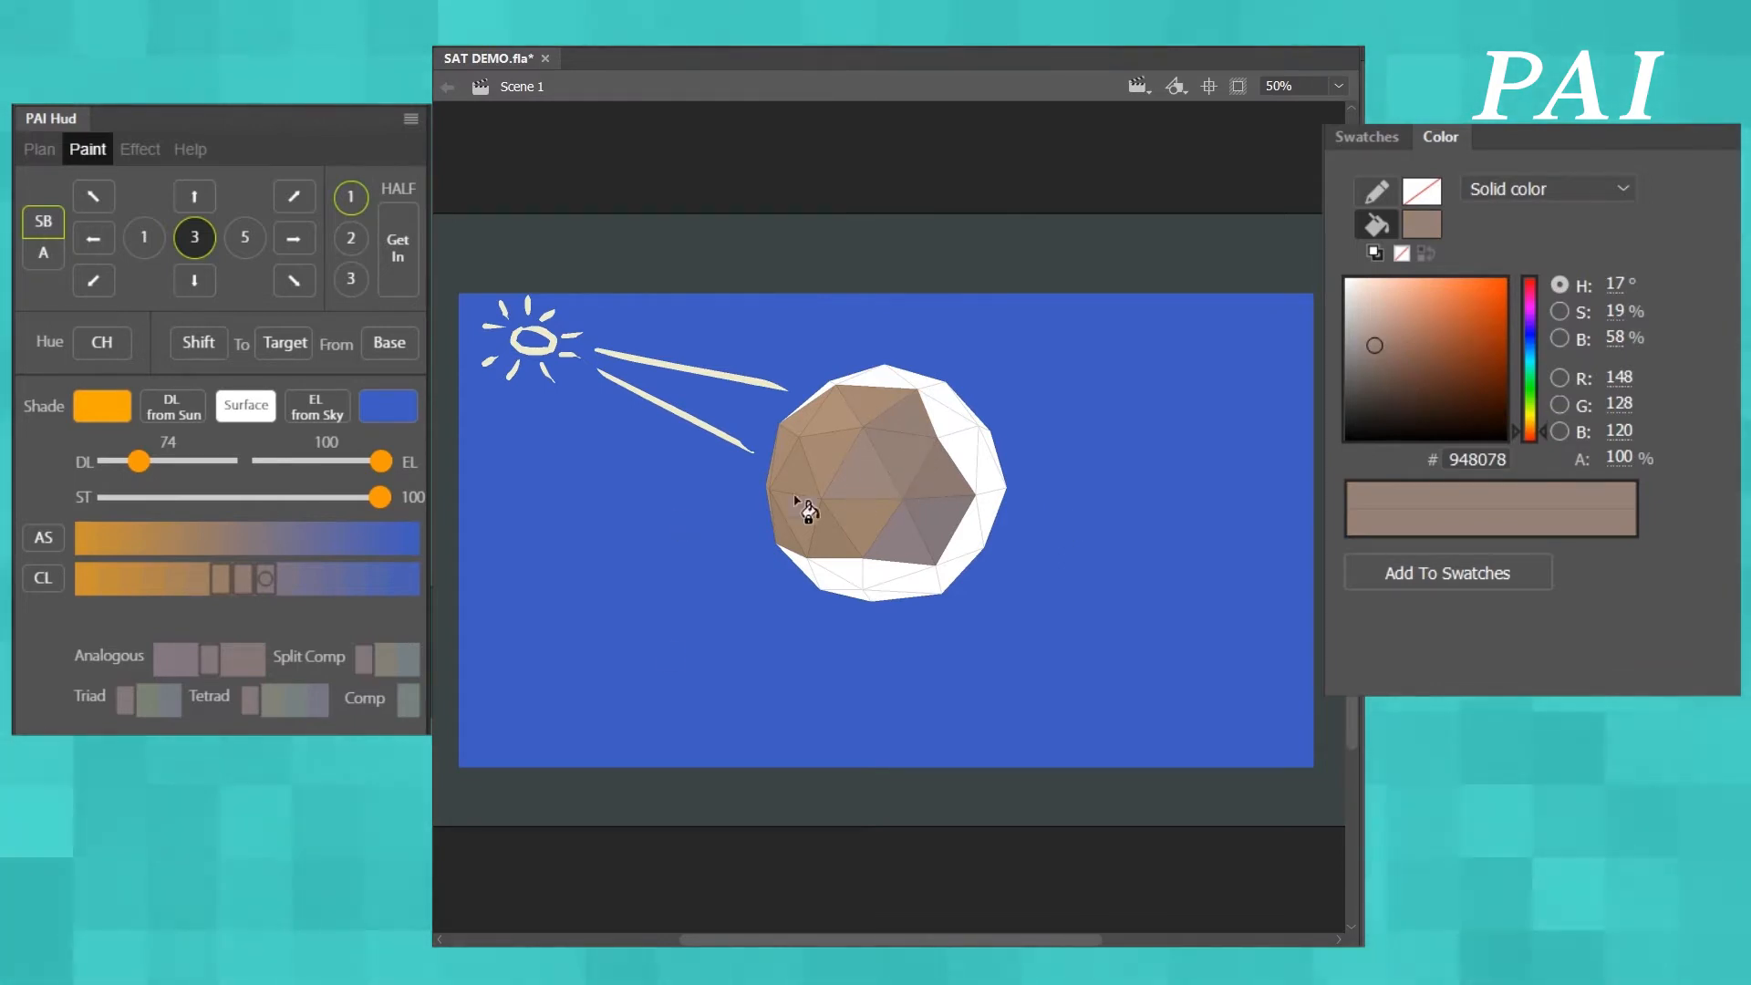
{"action": "key", "text": "Up"}
{"action": "left_click", "coordinate": [902, 424]}
{"action": "left_click", "coordinate": [949, 444]}
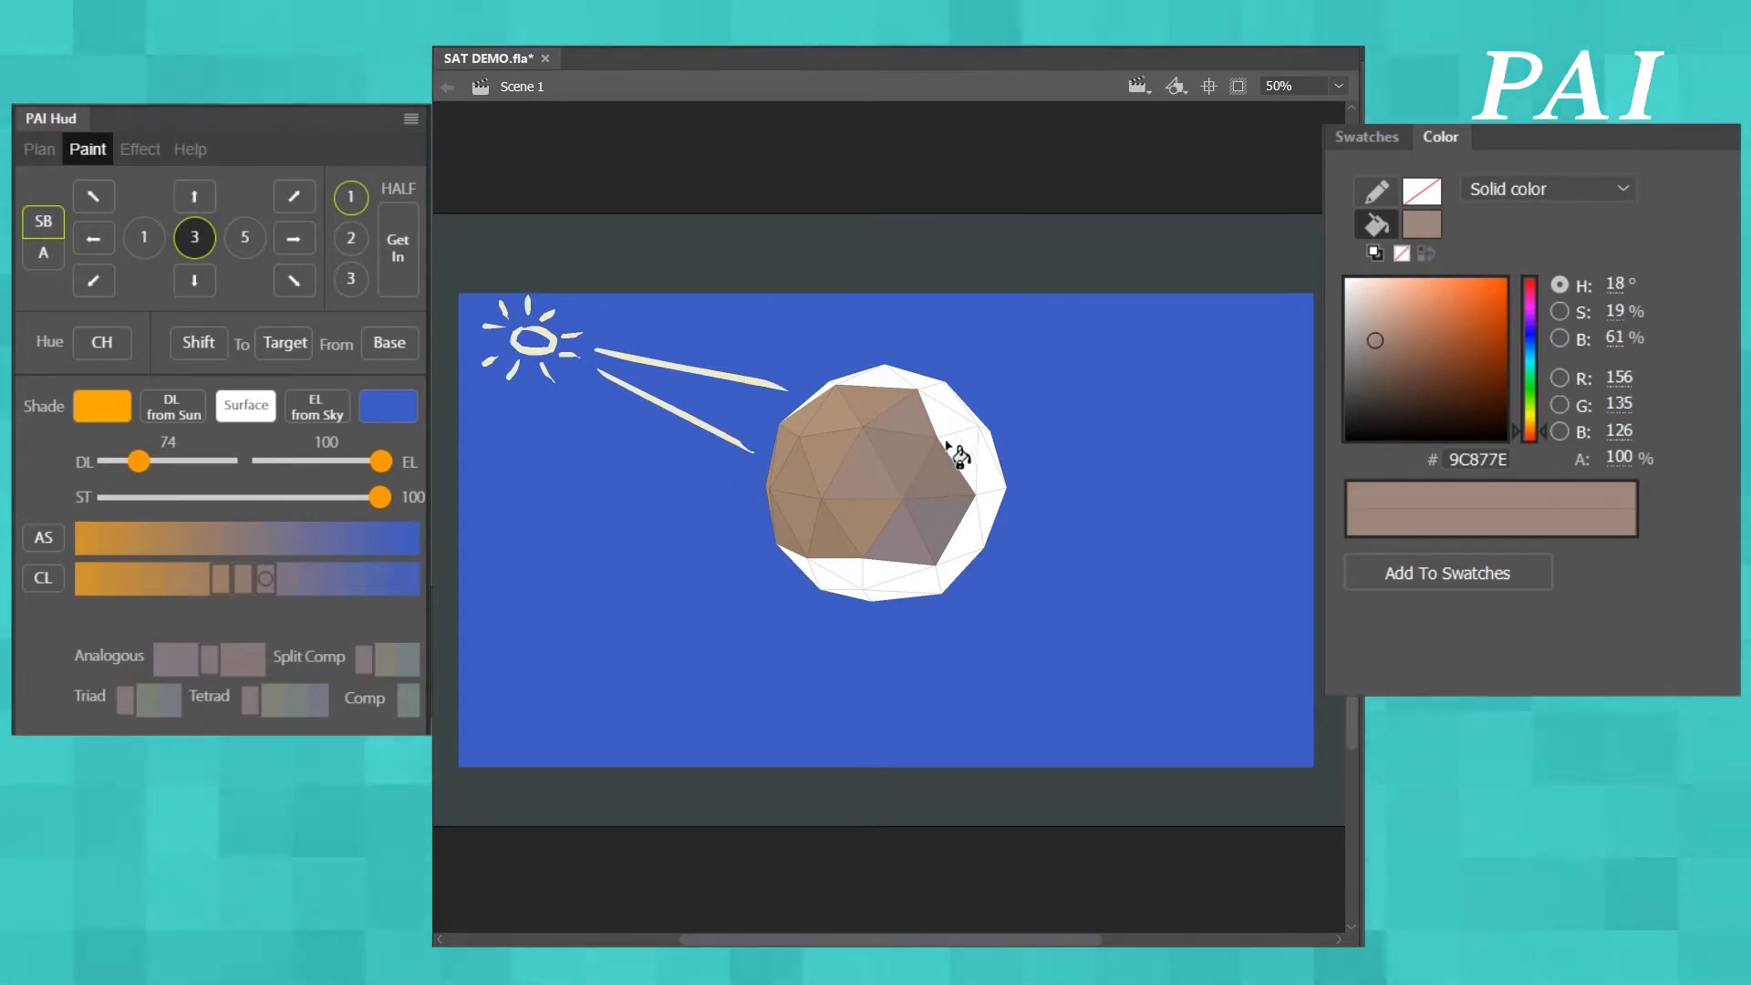
{"action": "double_click", "coordinate": [195, 280]}
{"action": "left_click", "coordinate": [939, 417]}
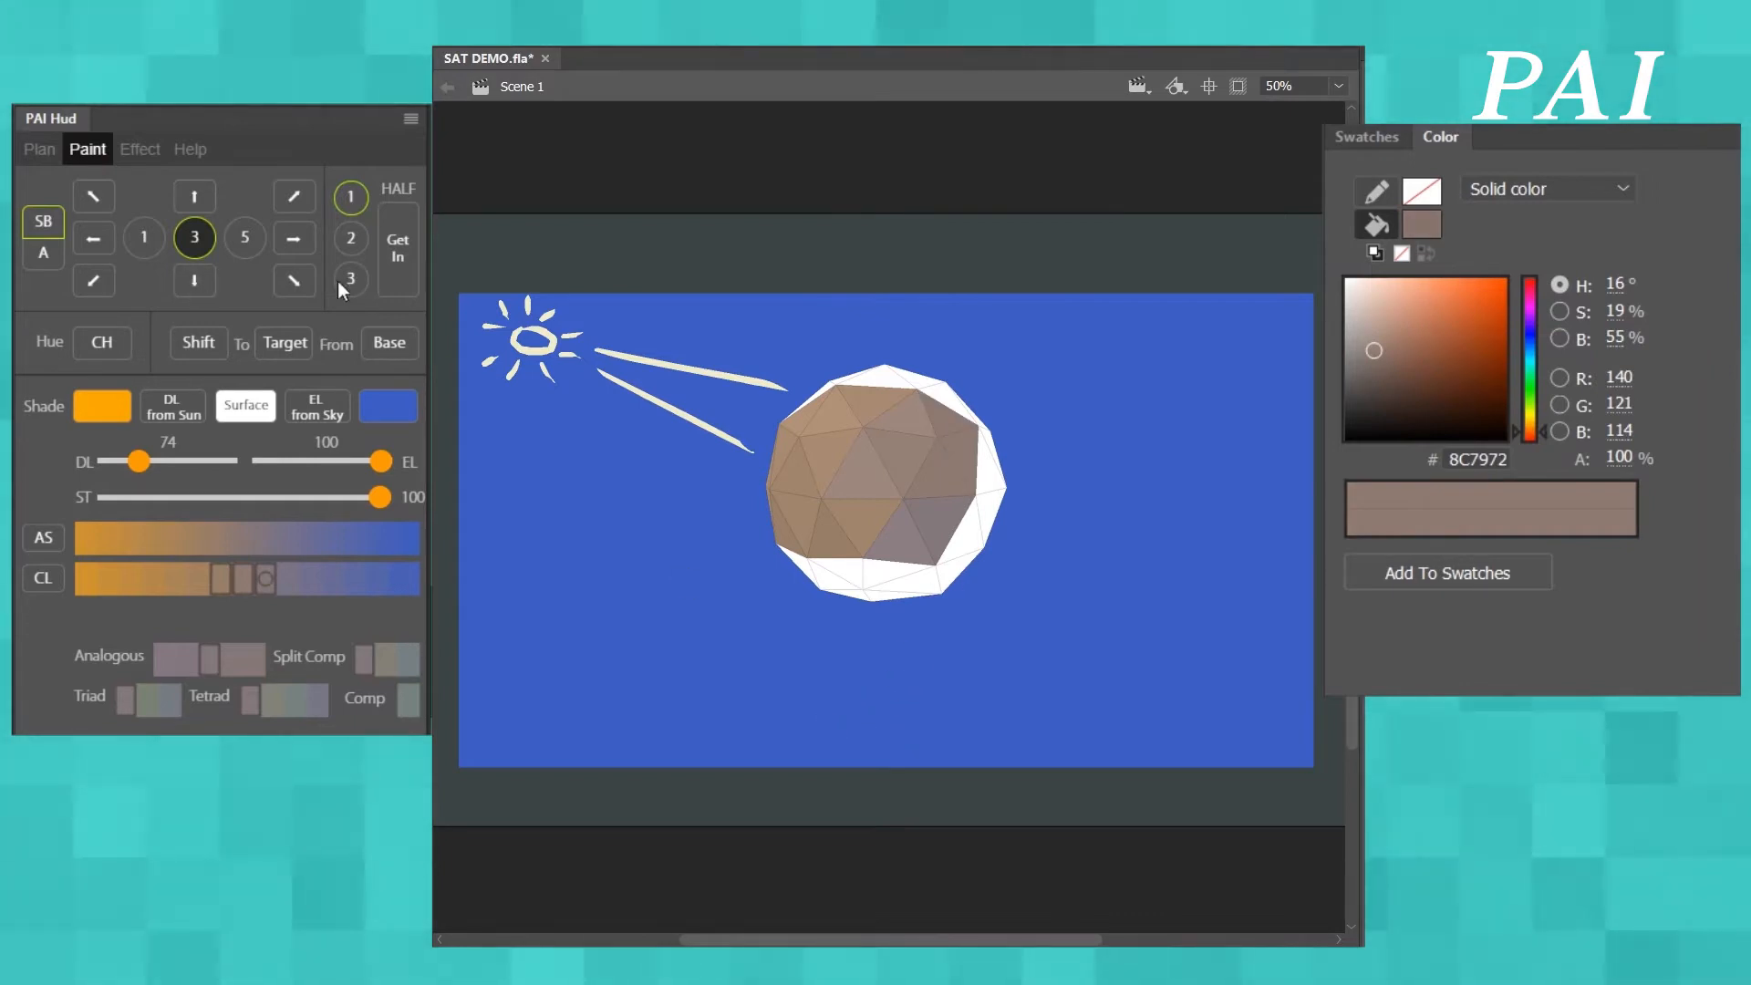
- Pick 7A7284 and a bluer tone, 716E8E, from the CL gradation and fill the facets along the sphere's right edge
{"action": "left_click", "coordinate": [194, 280]}
{"action": "key", "text": "i"}
{"action": "left_click", "coordinate": [932, 549]}
{"action": "left_click", "coordinate": [963, 452]}
{"action": "left_click", "coordinate": [289, 589]}
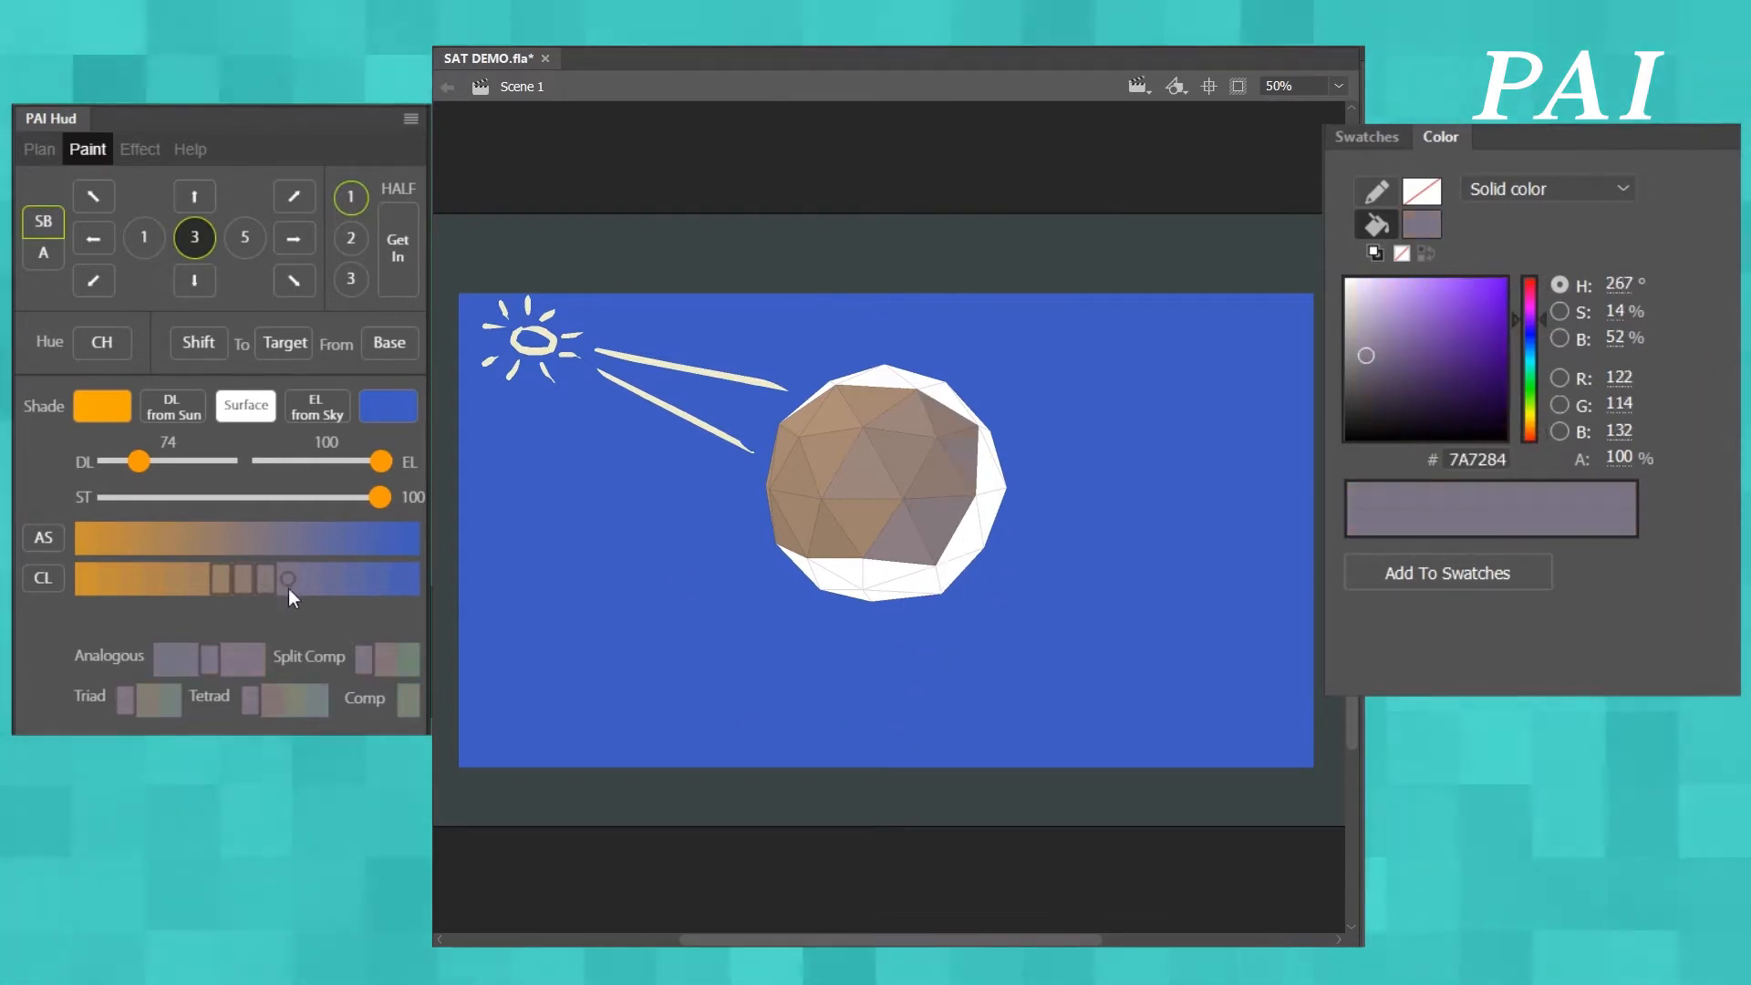
{"action": "left_click", "coordinate": [993, 446]}
{"action": "left_click", "coordinate": [310, 584]}
{"action": "left_click", "coordinate": [991, 476]}
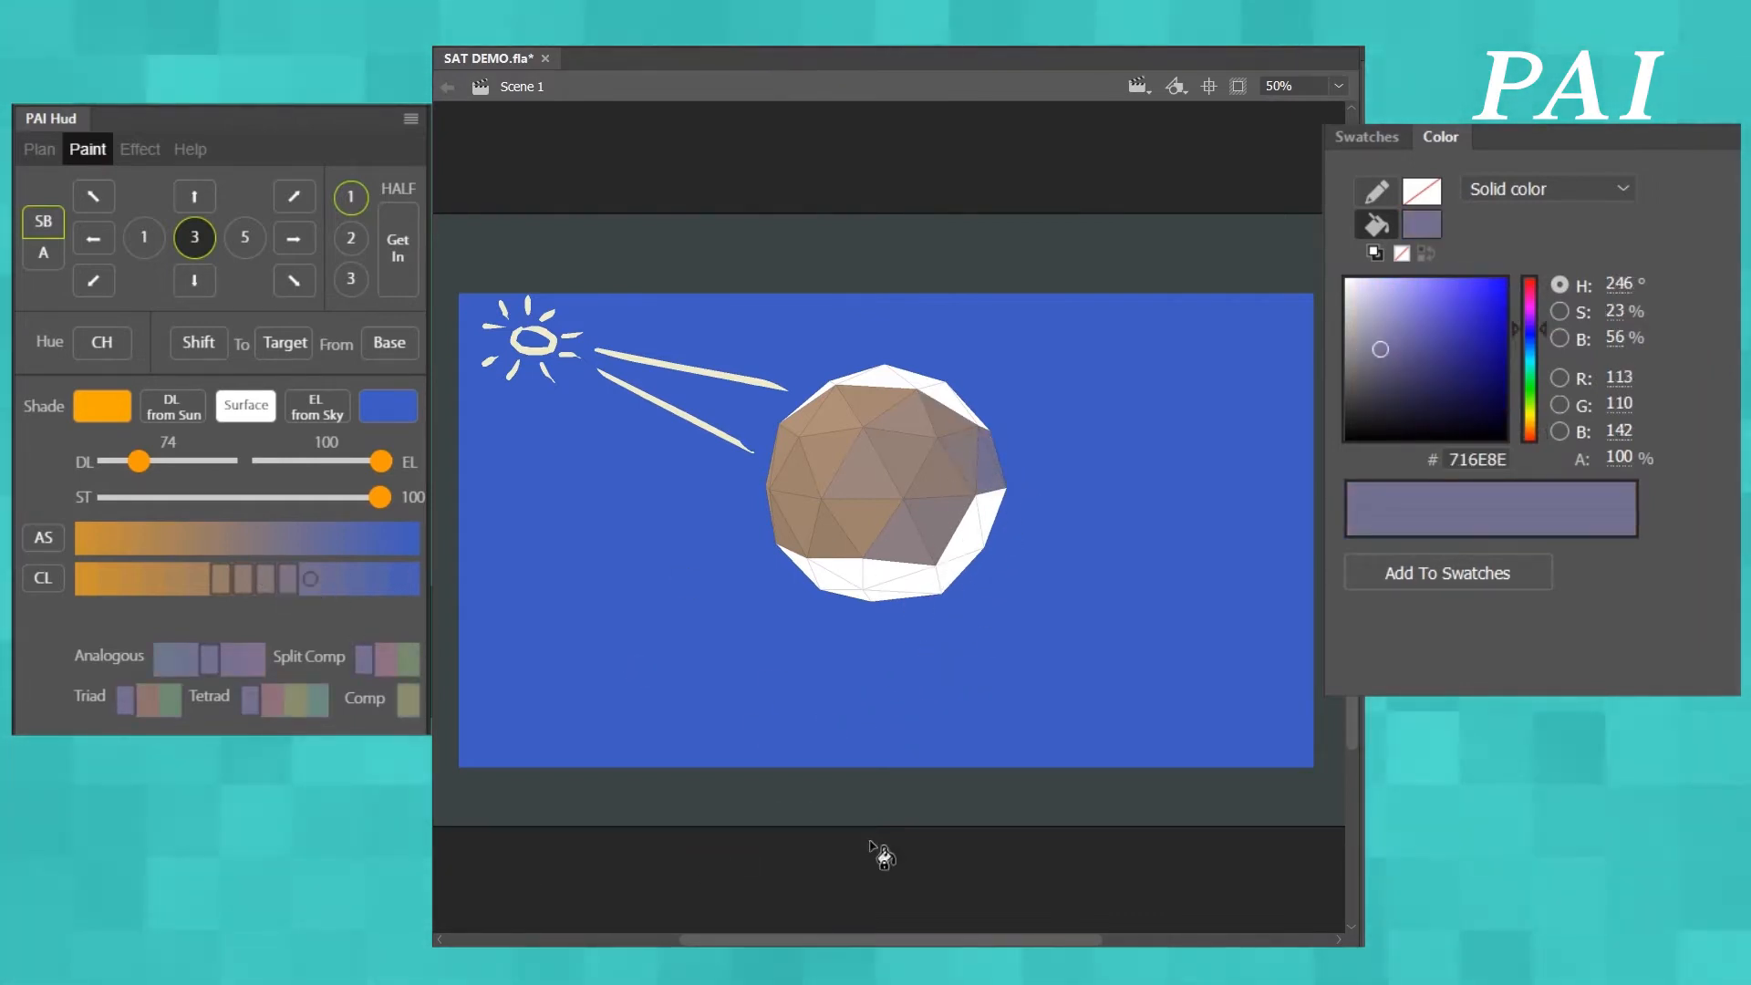
- Fill the lower-right and bottom facets with 81798C, the brightened CL violet
{"action": "left_click", "coordinate": [288, 578]}
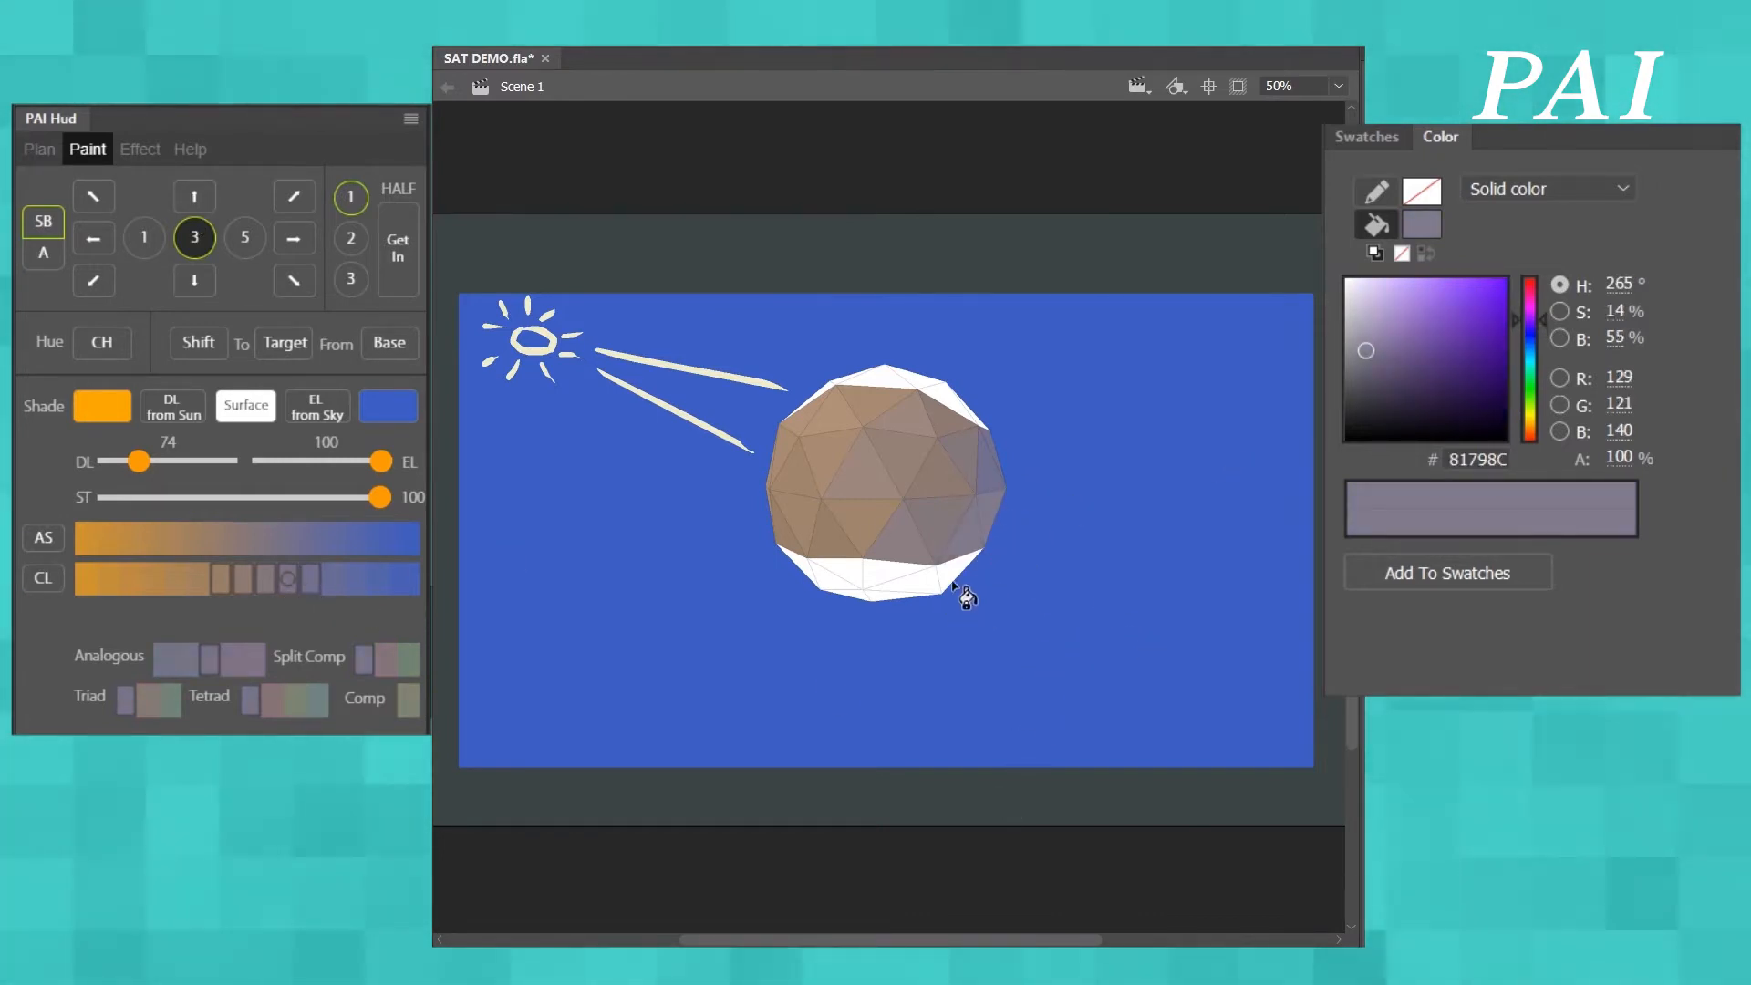
{"action": "left_click", "coordinate": [889, 589]}
{"action": "left_click", "coordinate": [807, 584]}
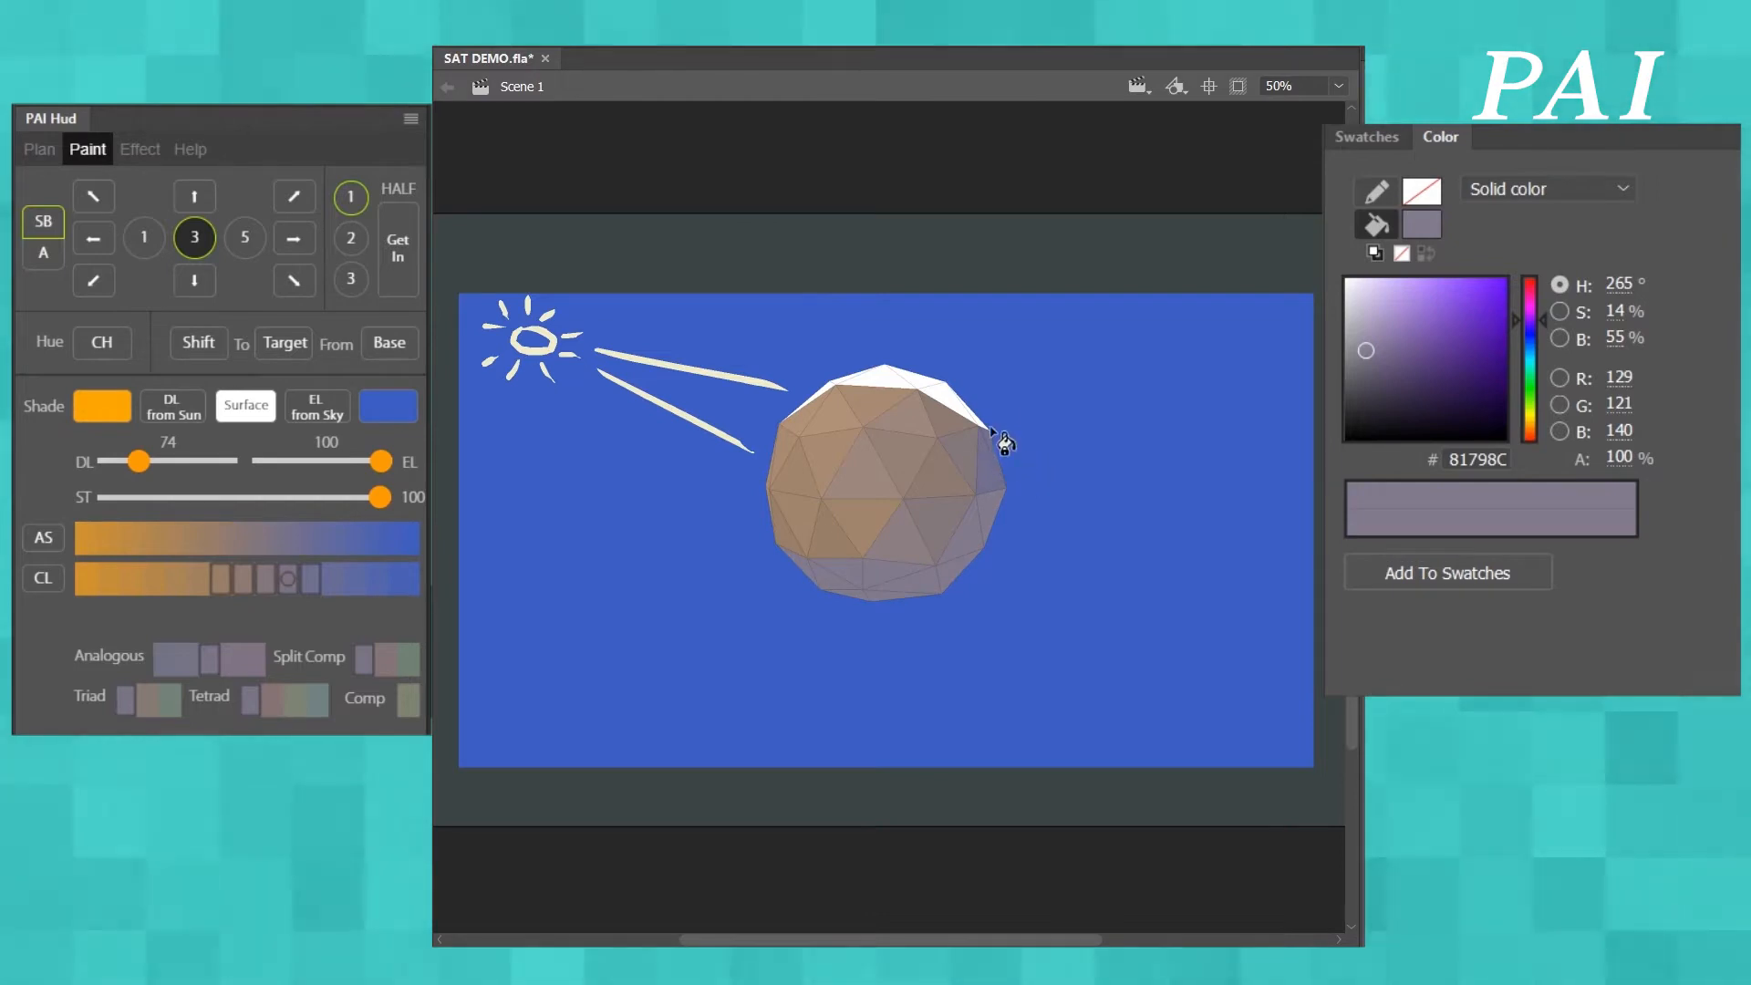
- Fill the upper-right rim facets with the CL tones 7A7284 and 83767B
{"action": "left_click", "coordinate": [266, 578]}
{"action": "left_click", "coordinate": [287, 578]}
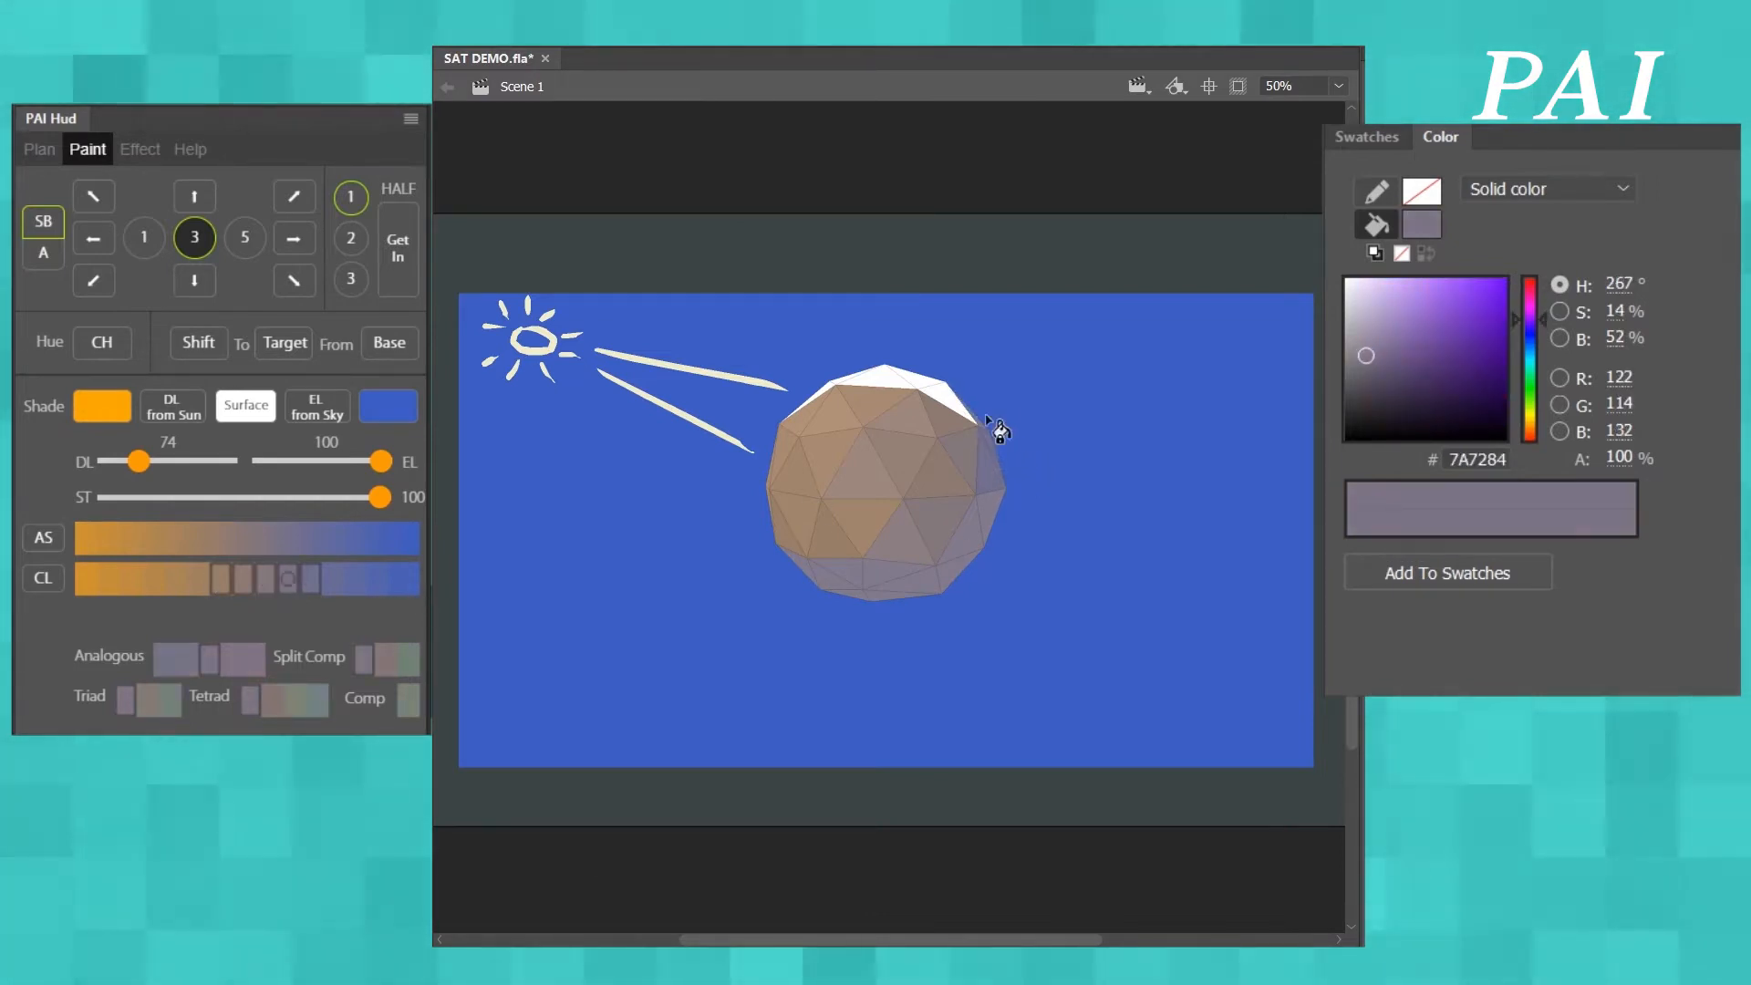
{"action": "left_click", "coordinate": [266, 579]}
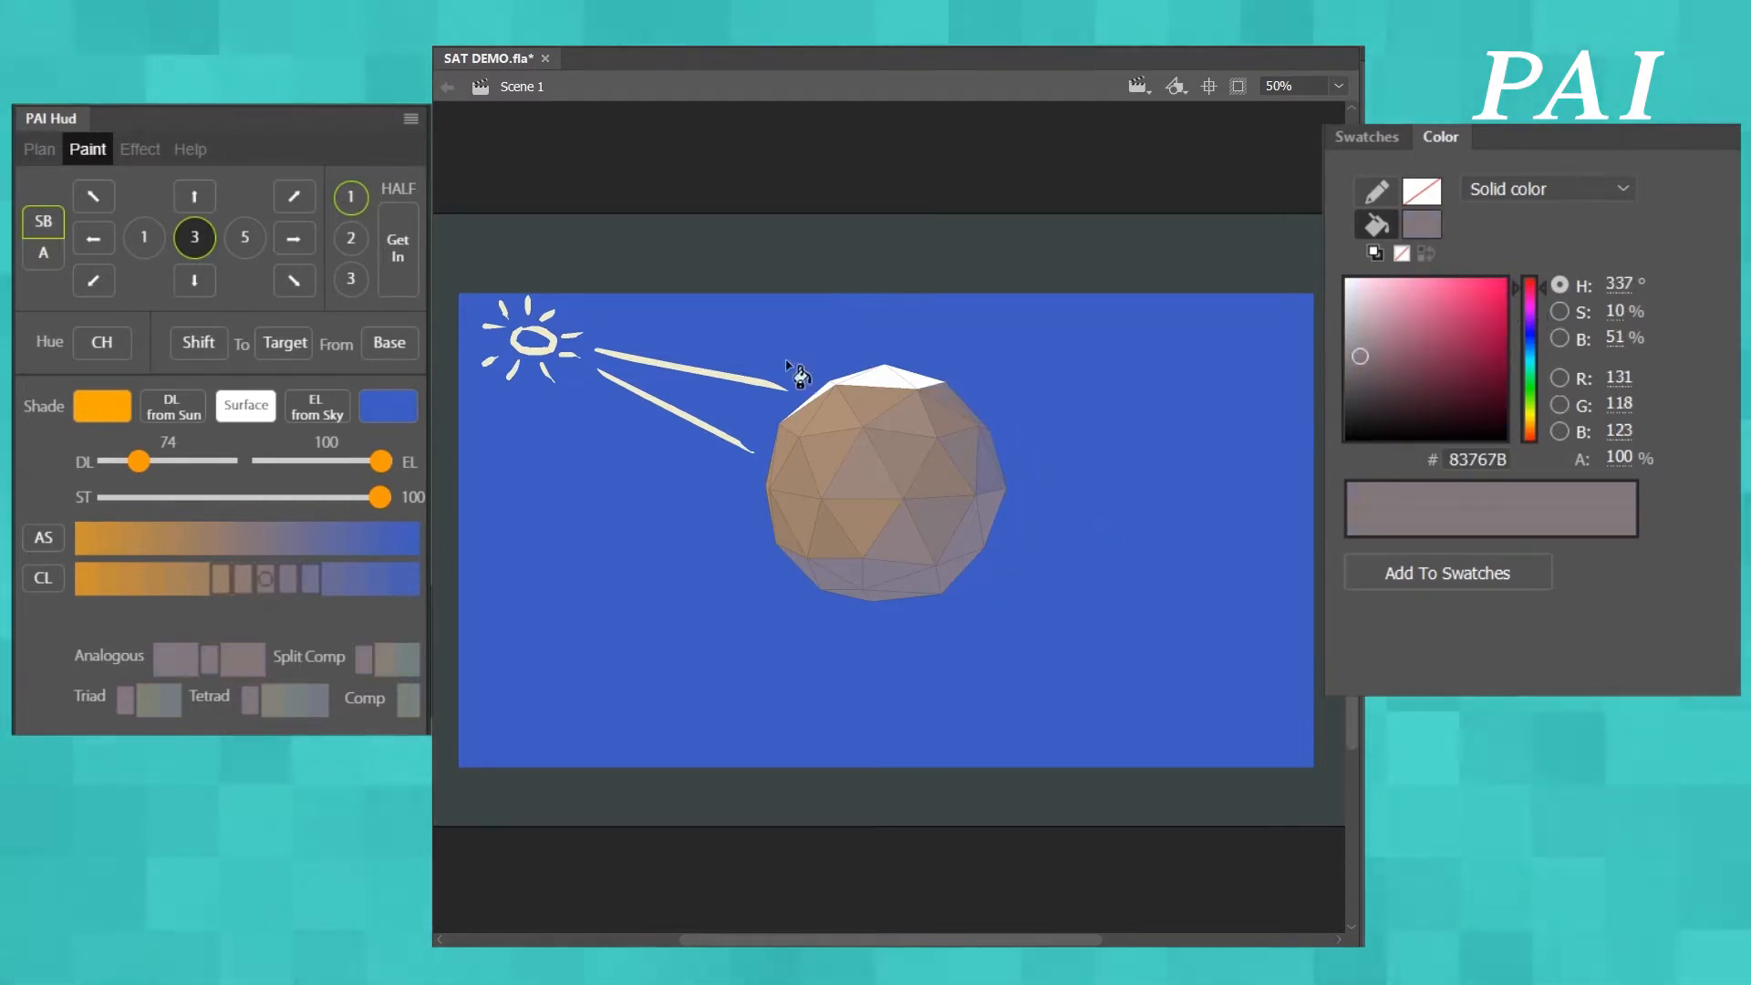
{"action": "left_click", "coordinate": [949, 433]}
- Pick 8C7972 from the CL gradation and fill the remaining top rim facets with its brighter shades 9C877E and AC958A
{"action": "left_click", "coordinate": [243, 579]}
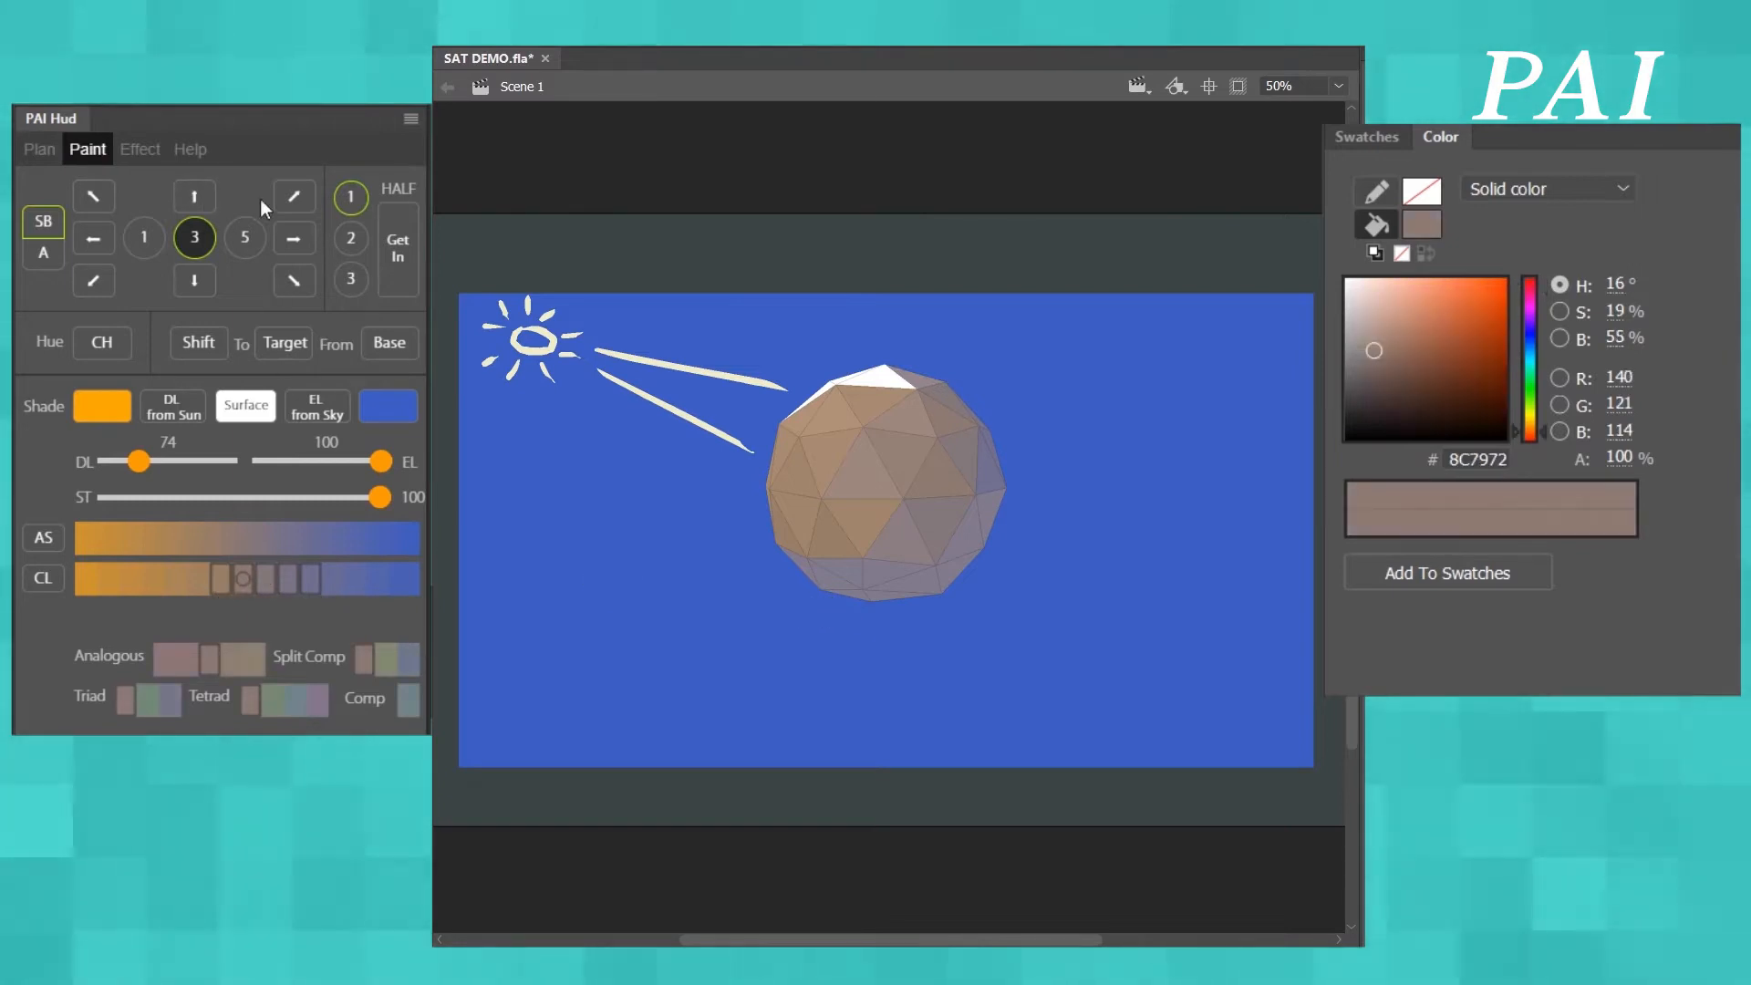
{"action": "left_click", "coordinate": [402, 246]}
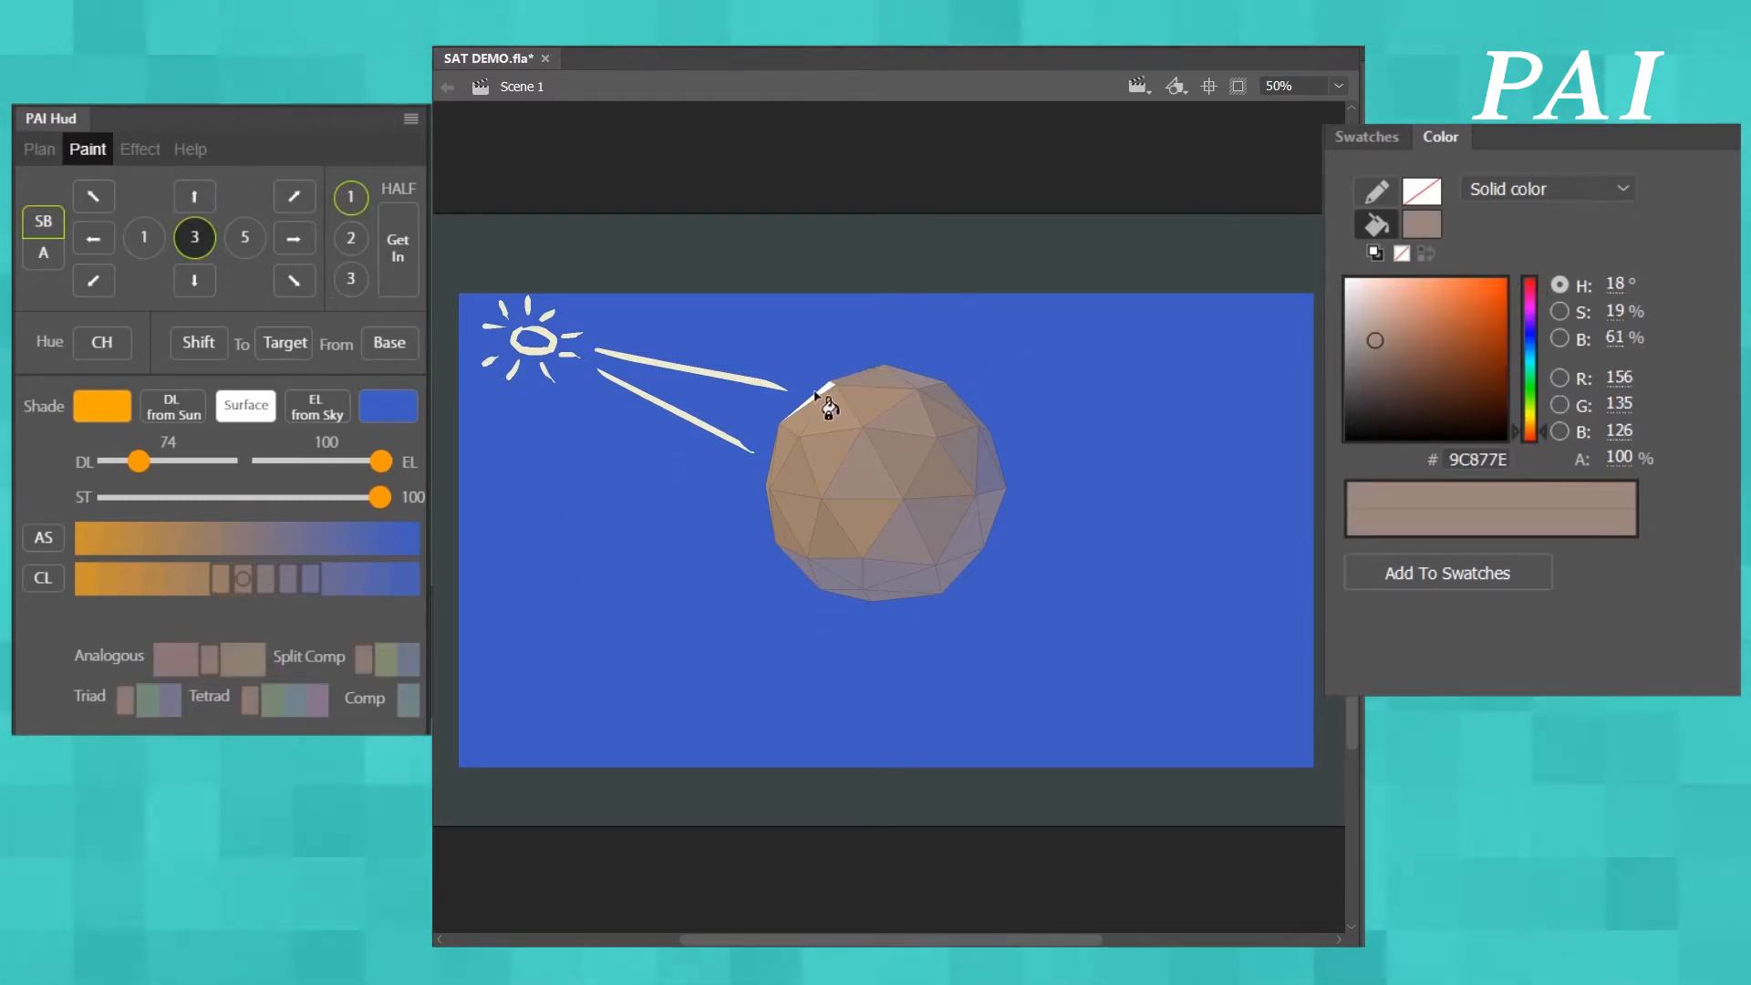
{"action": "left_click", "coordinate": [815, 394]}
{"action": "left_click", "coordinate": [212, 198]}
{"action": "left_click", "coordinate": [838, 381]}
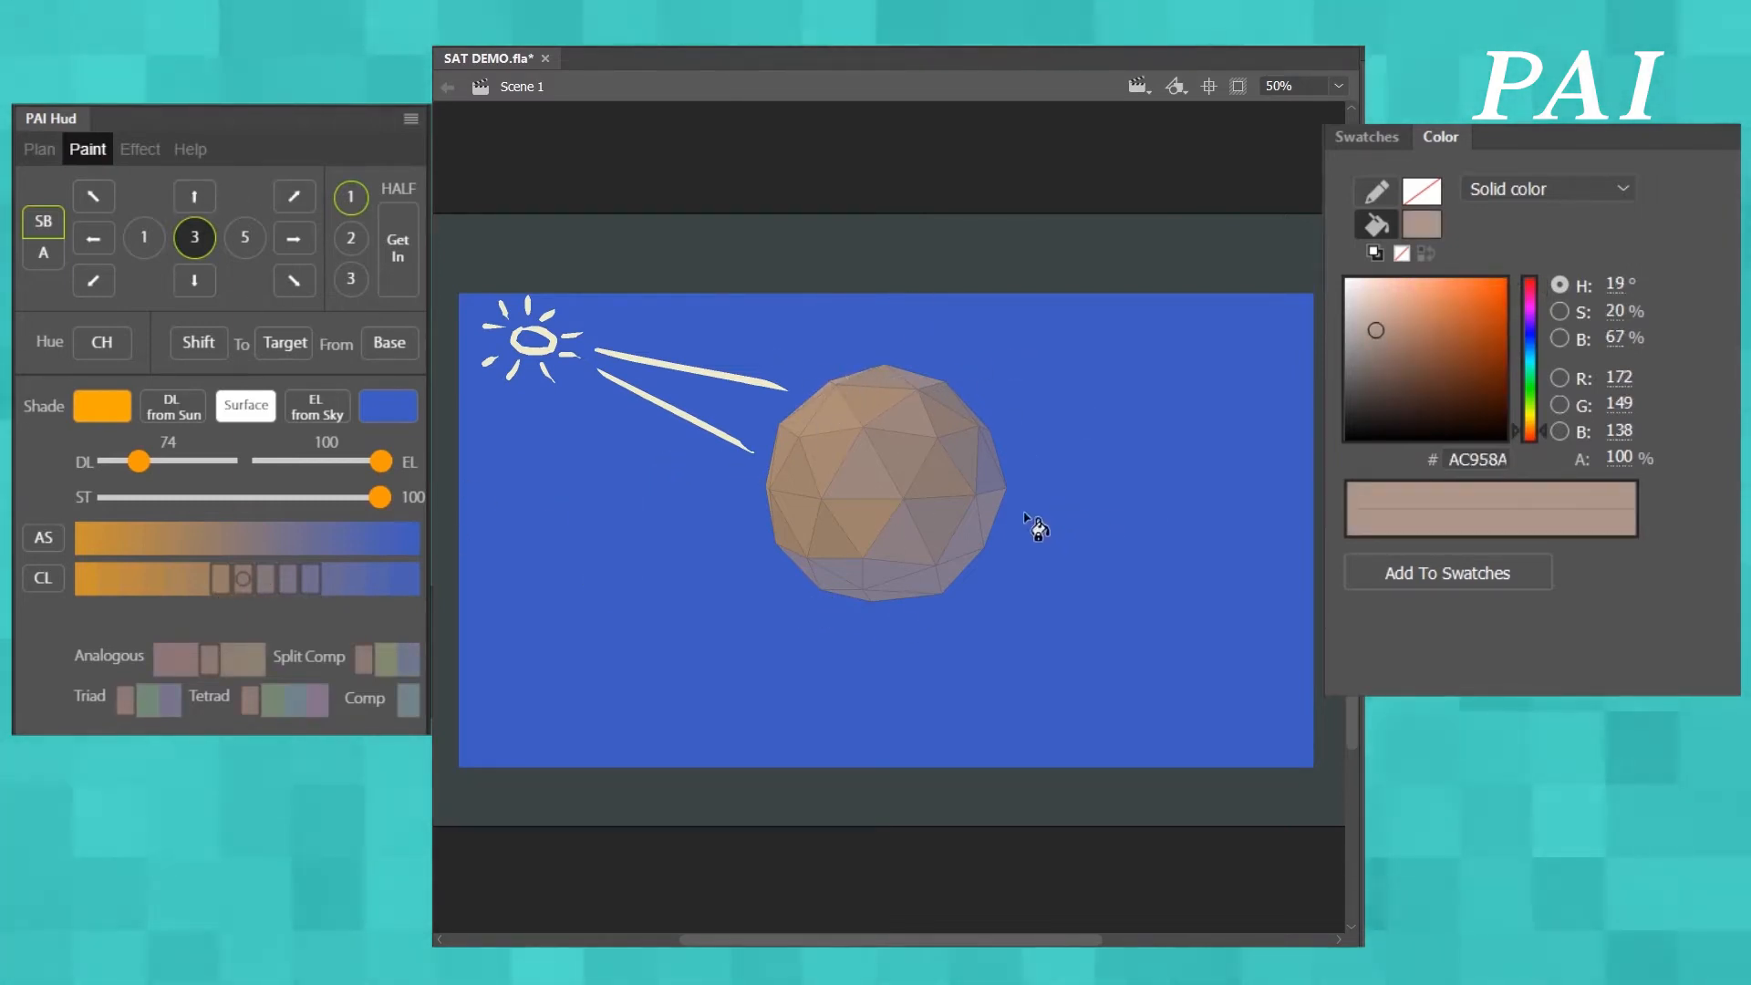
- Darken the color to A48E84 for the upper-left rim and to 948078 for the lower central facets
{"action": "left_click", "coordinate": [194, 281]}
{"action": "left_click", "coordinate": [854, 419]}
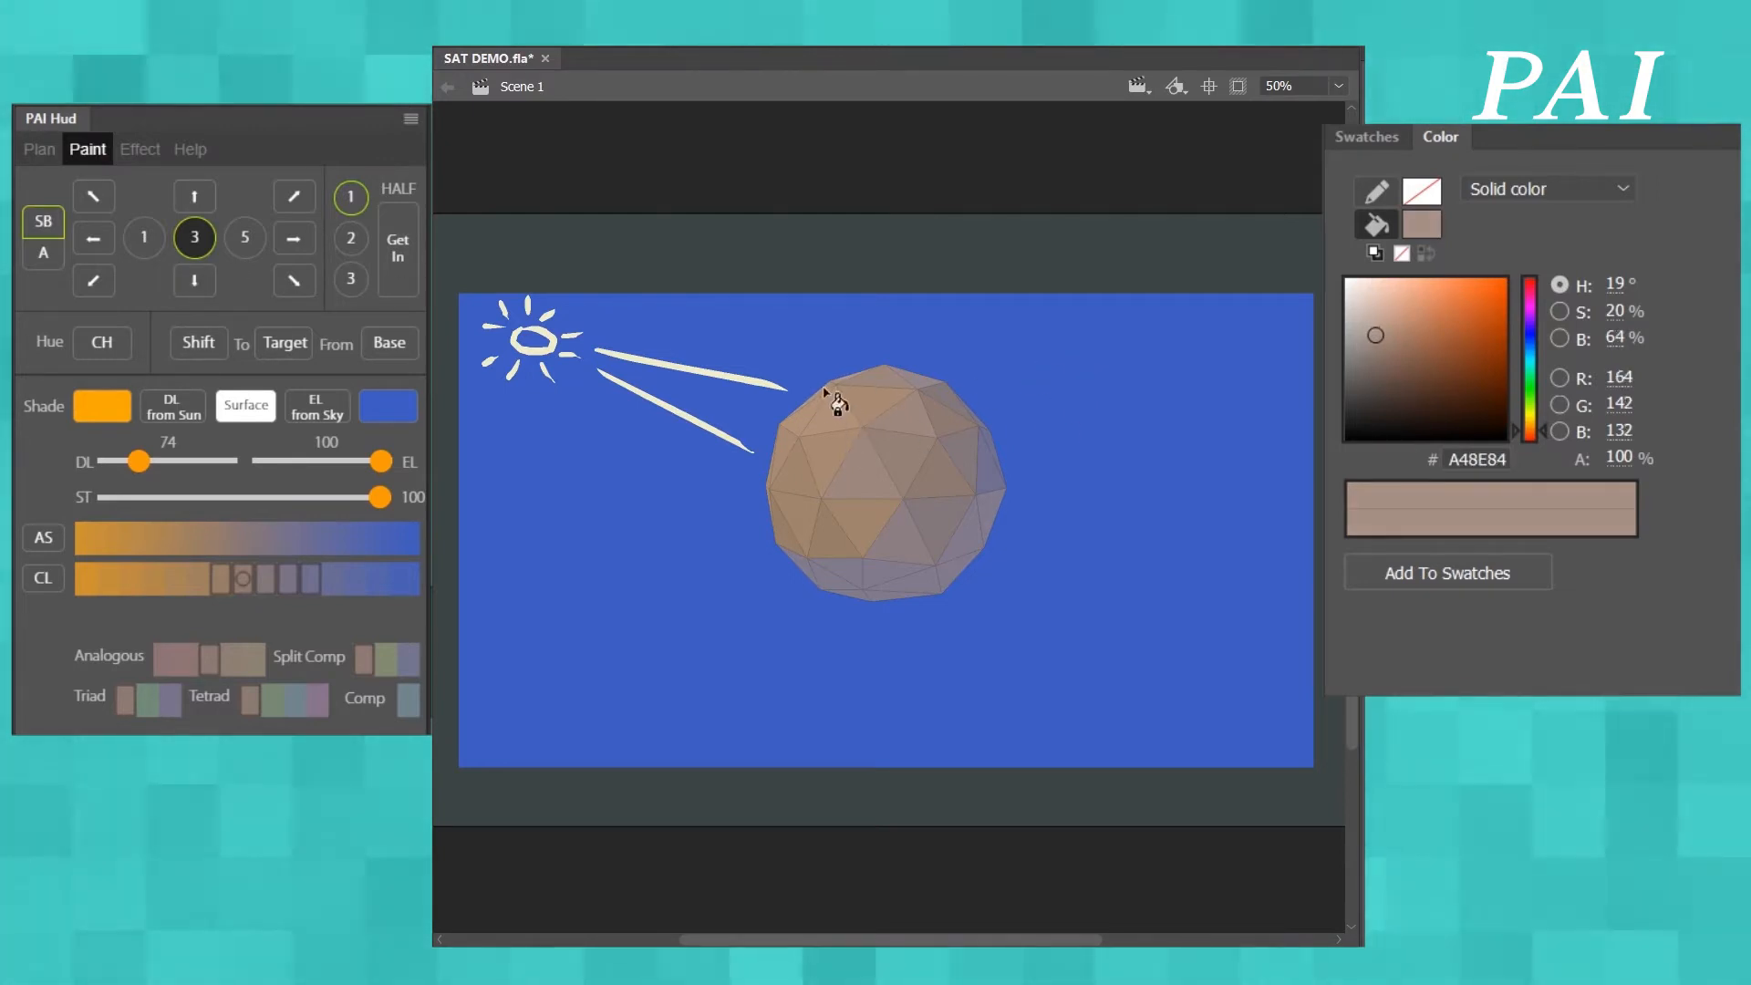
{"action": "left_click", "coordinate": [195, 281]}
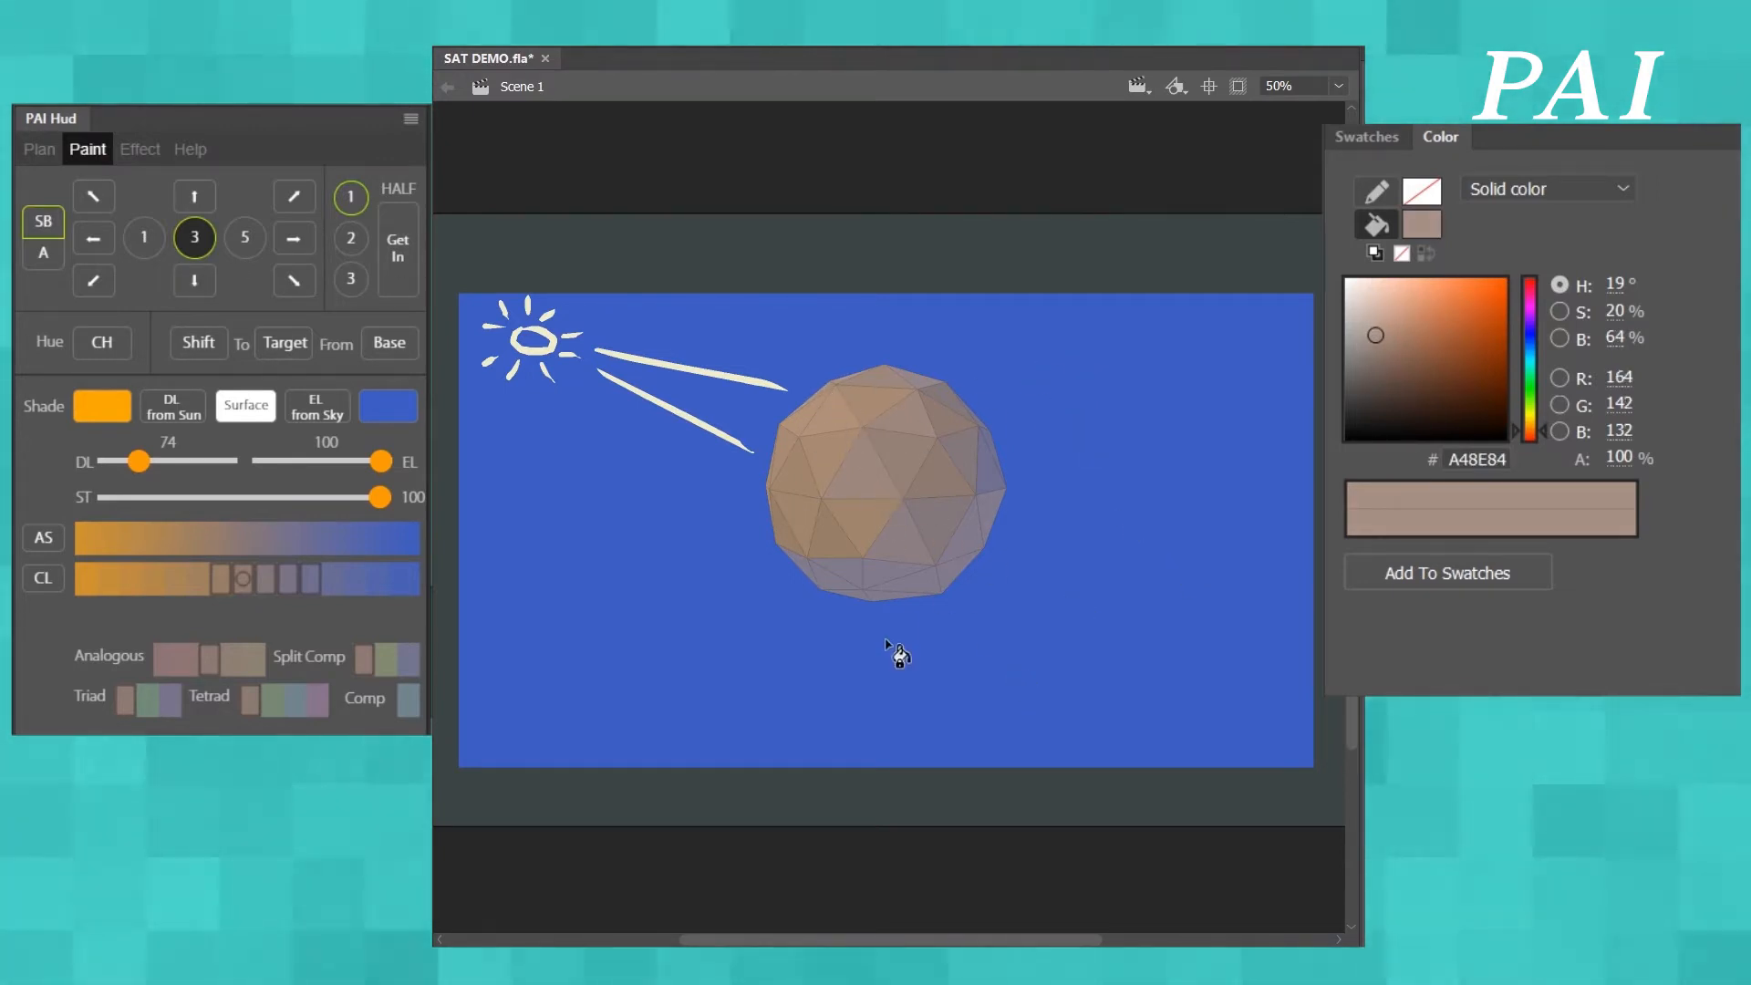
{"action": "left_click", "coordinate": [871, 544]}
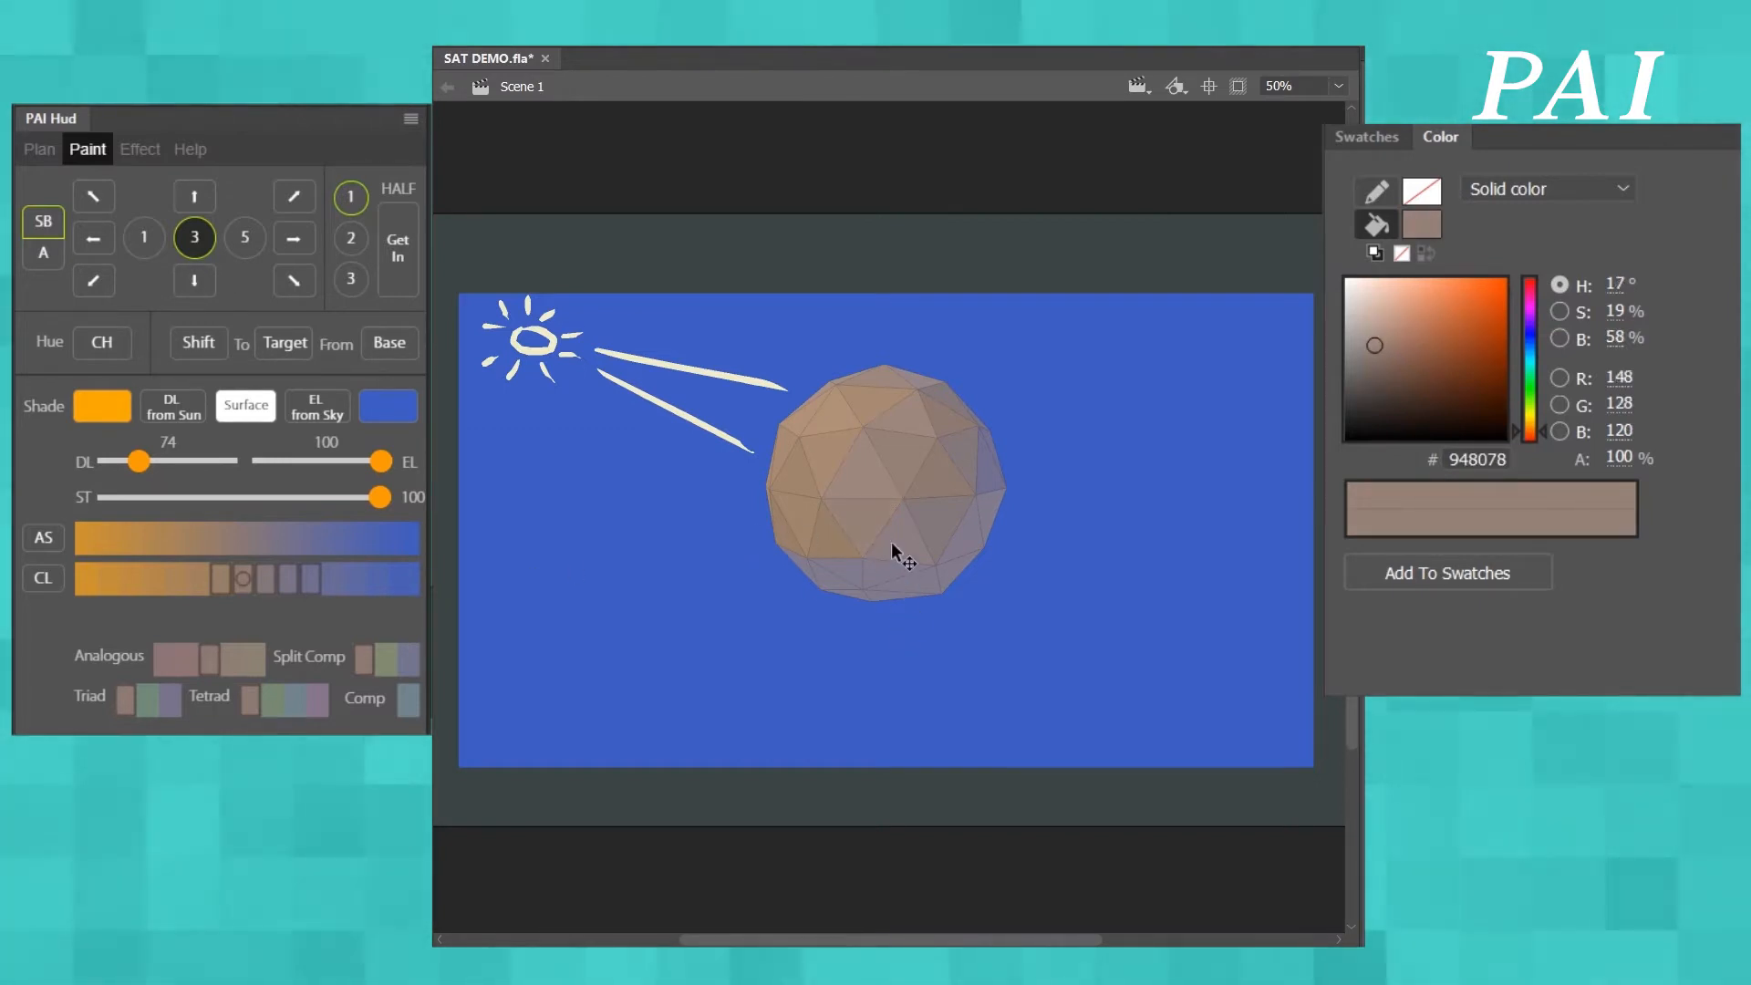
{"action": "left_click", "coordinate": [890, 540]}
- Pick 83767B from the CL gradation, darken it to 7B6F74, and fill the lower-right inner facet
{"action": "left_click", "coordinate": [259, 582]}
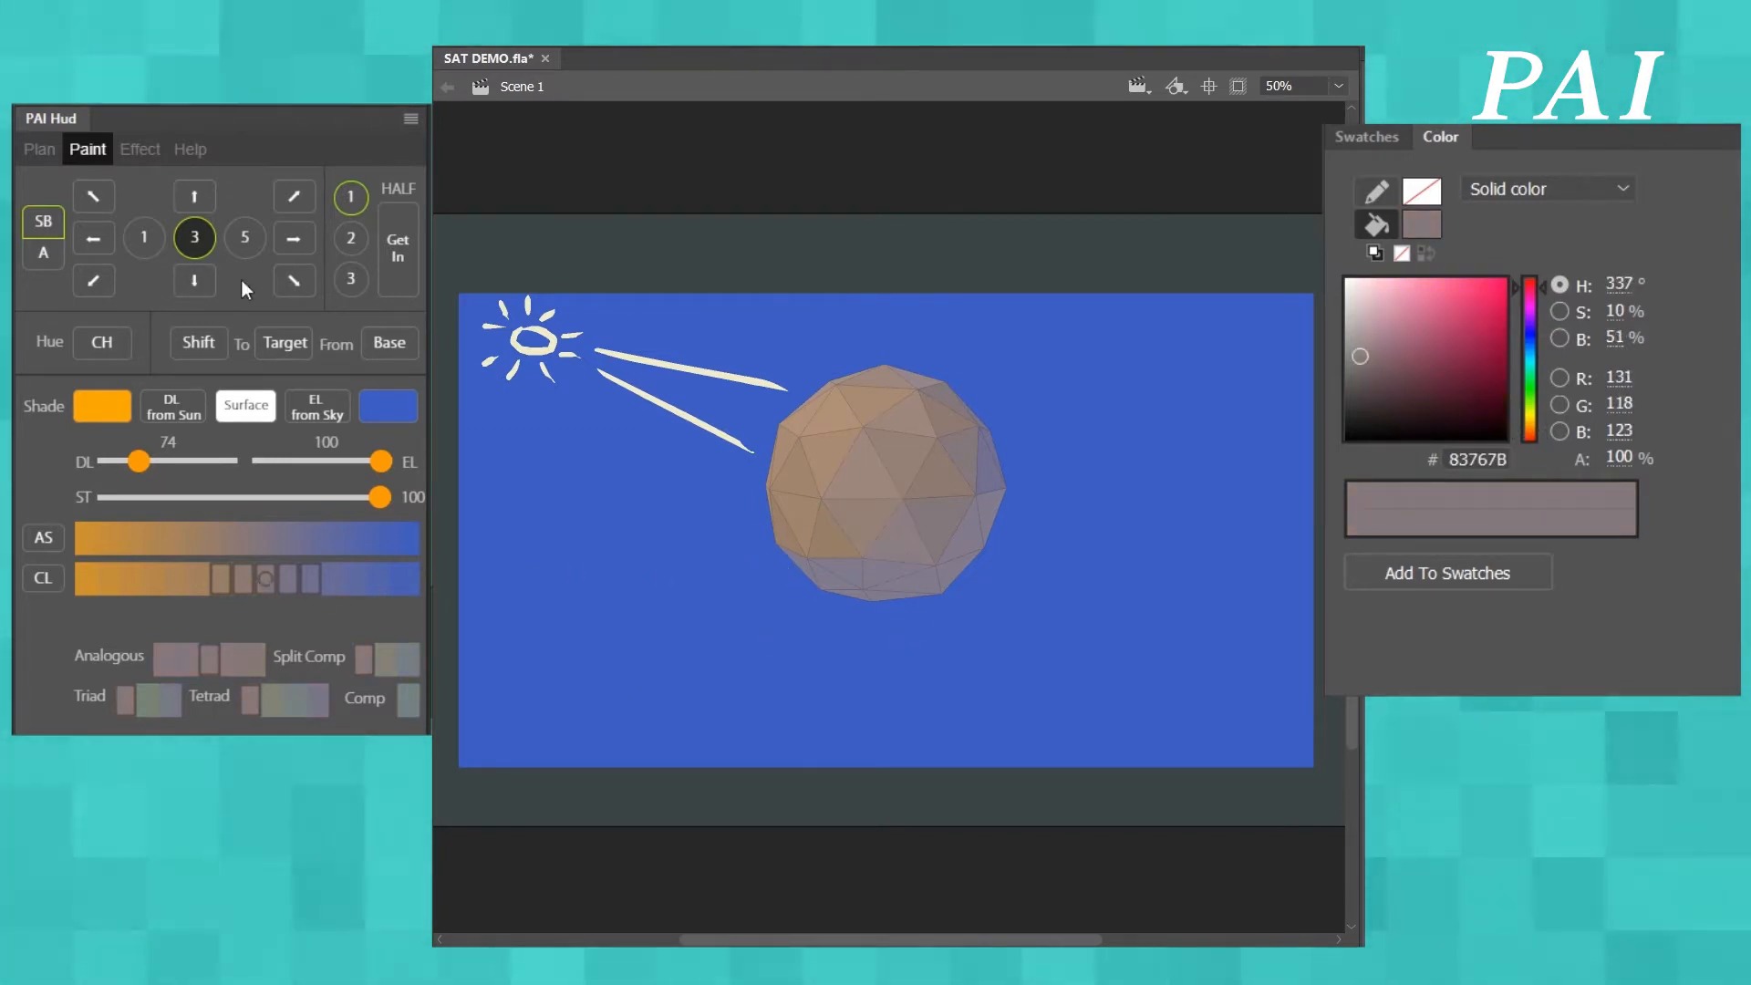
{"action": "left_click", "coordinate": [195, 281]}
{"action": "left_click", "coordinate": [910, 551]}
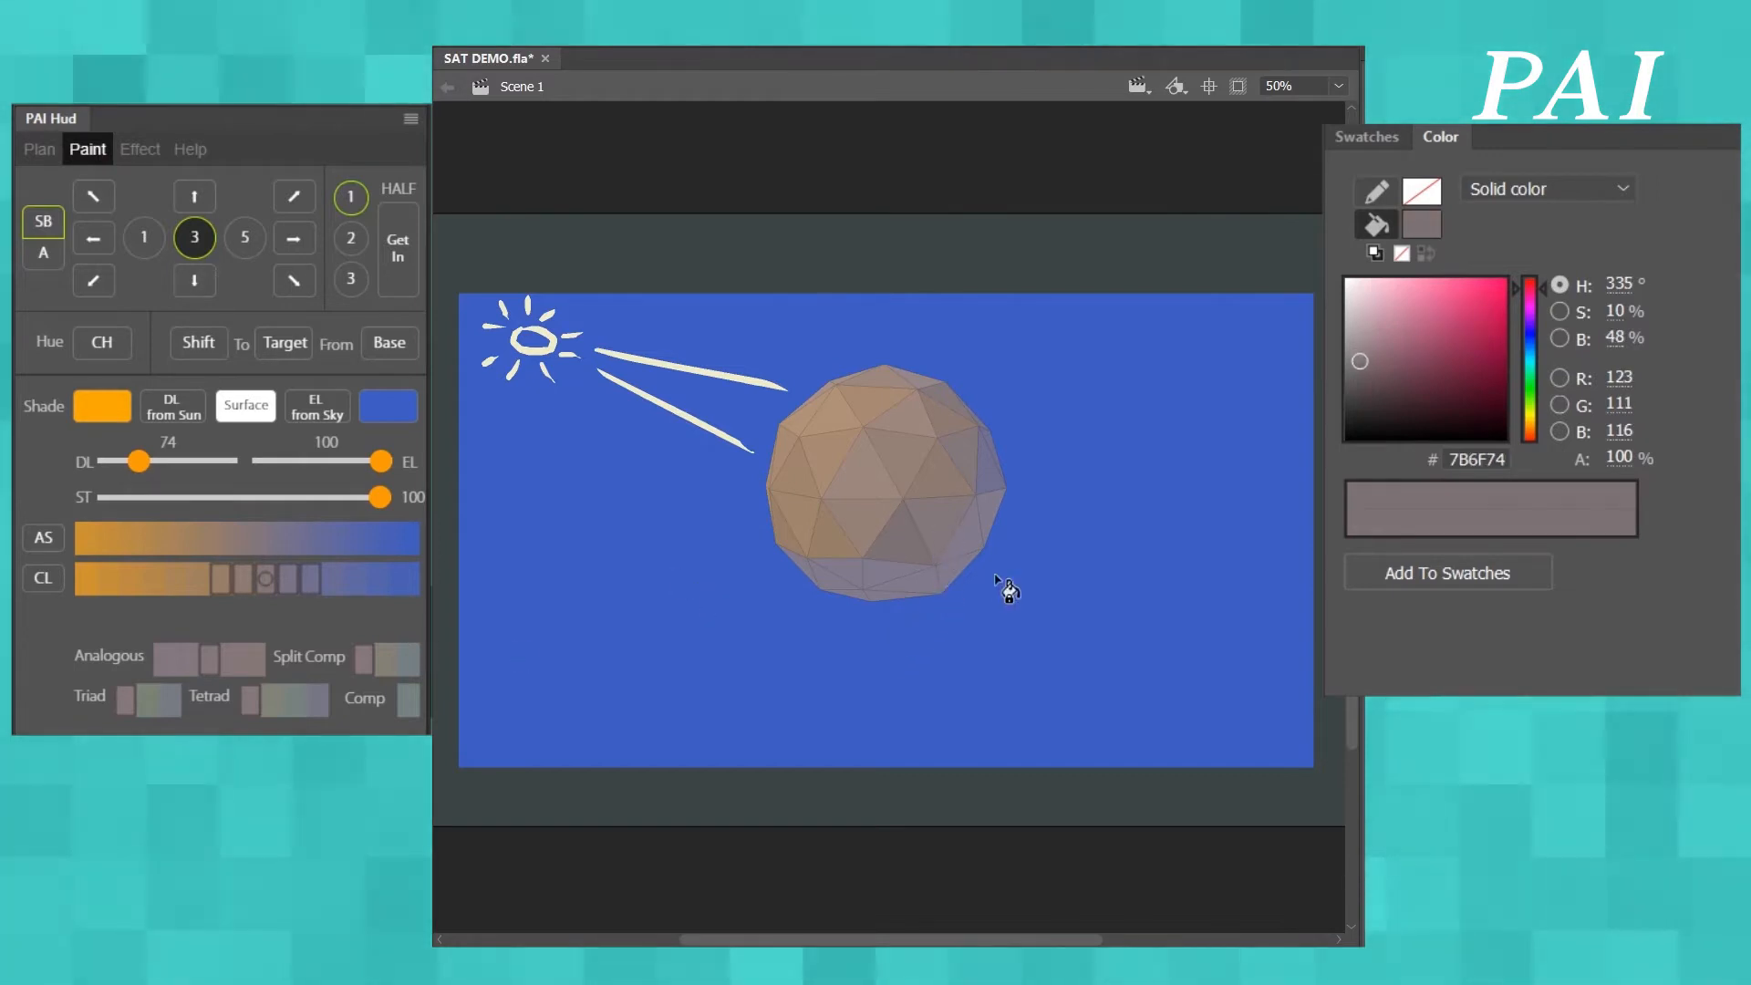
- Darken the bottom facets from a sampled 81798C to 7A7284, and tint the lower-right rim with the bluer 777496
{"action": "left_click", "coordinate": [964, 551]}
{"action": "left_click", "coordinate": [210, 282]}
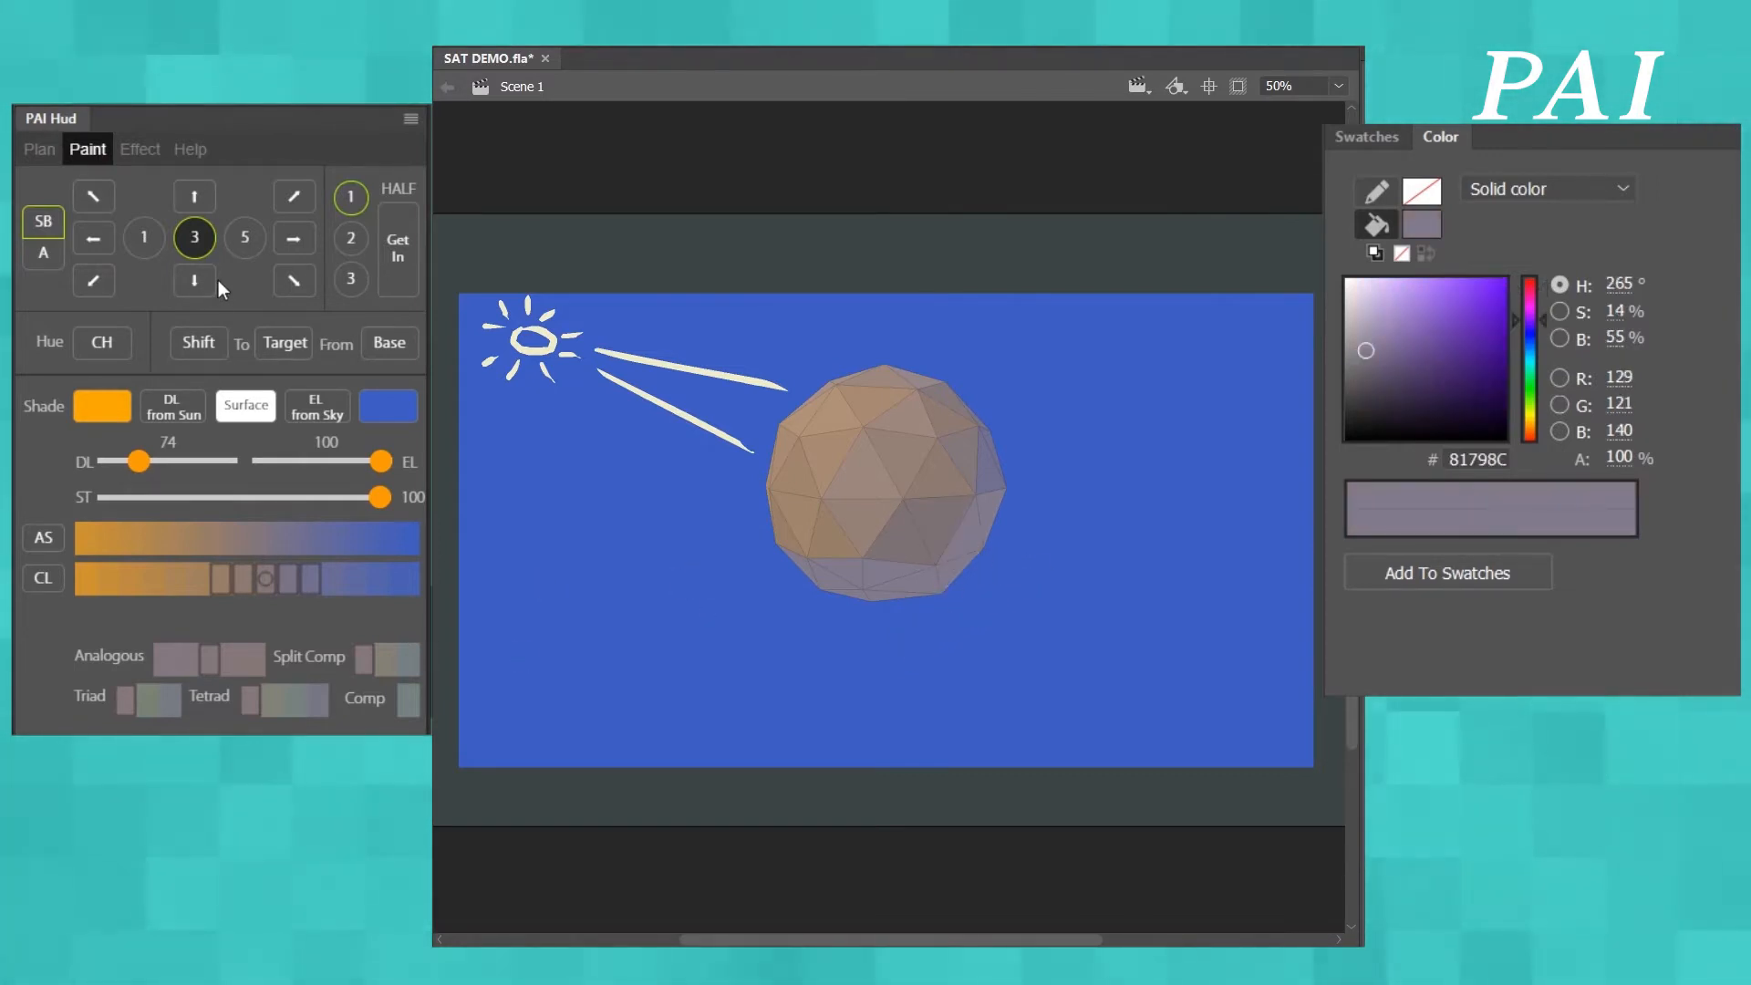
{"action": "left_click", "coordinate": [959, 548]}
{"action": "left_click", "coordinate": [901, 579]}
{"action": "left_click", "coordinate": [830, 578]}
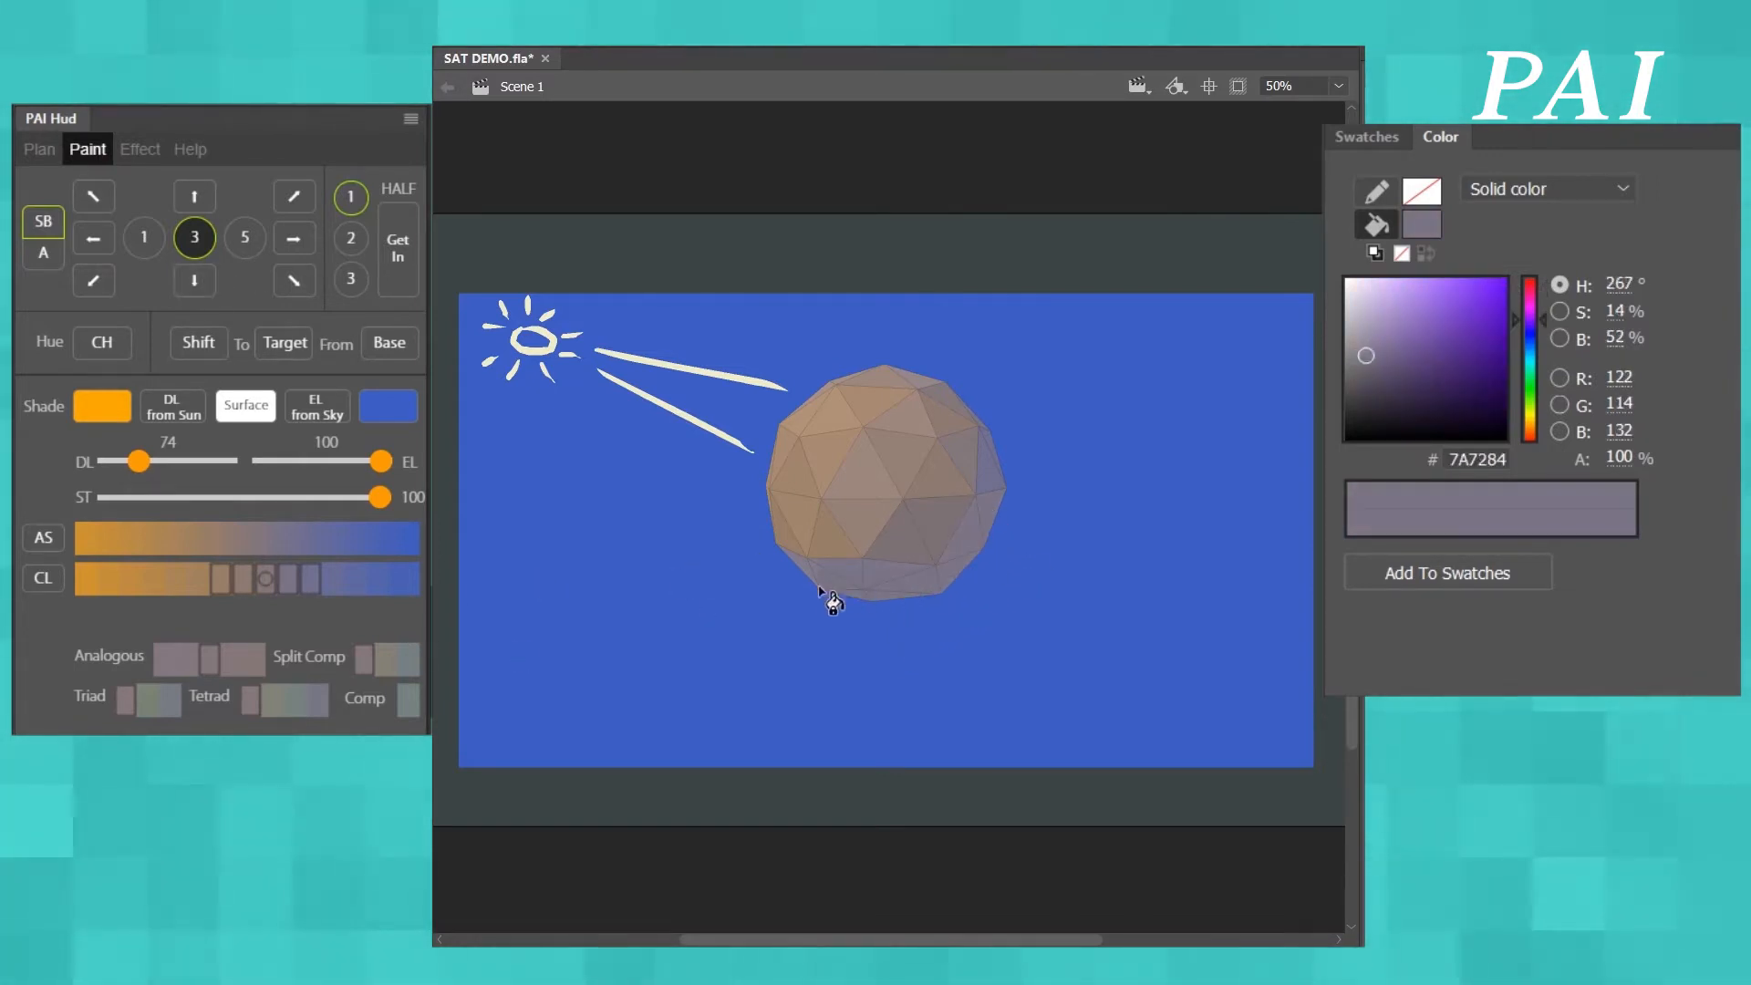
{"action": "left_click", "coordinate": [313, 581]}
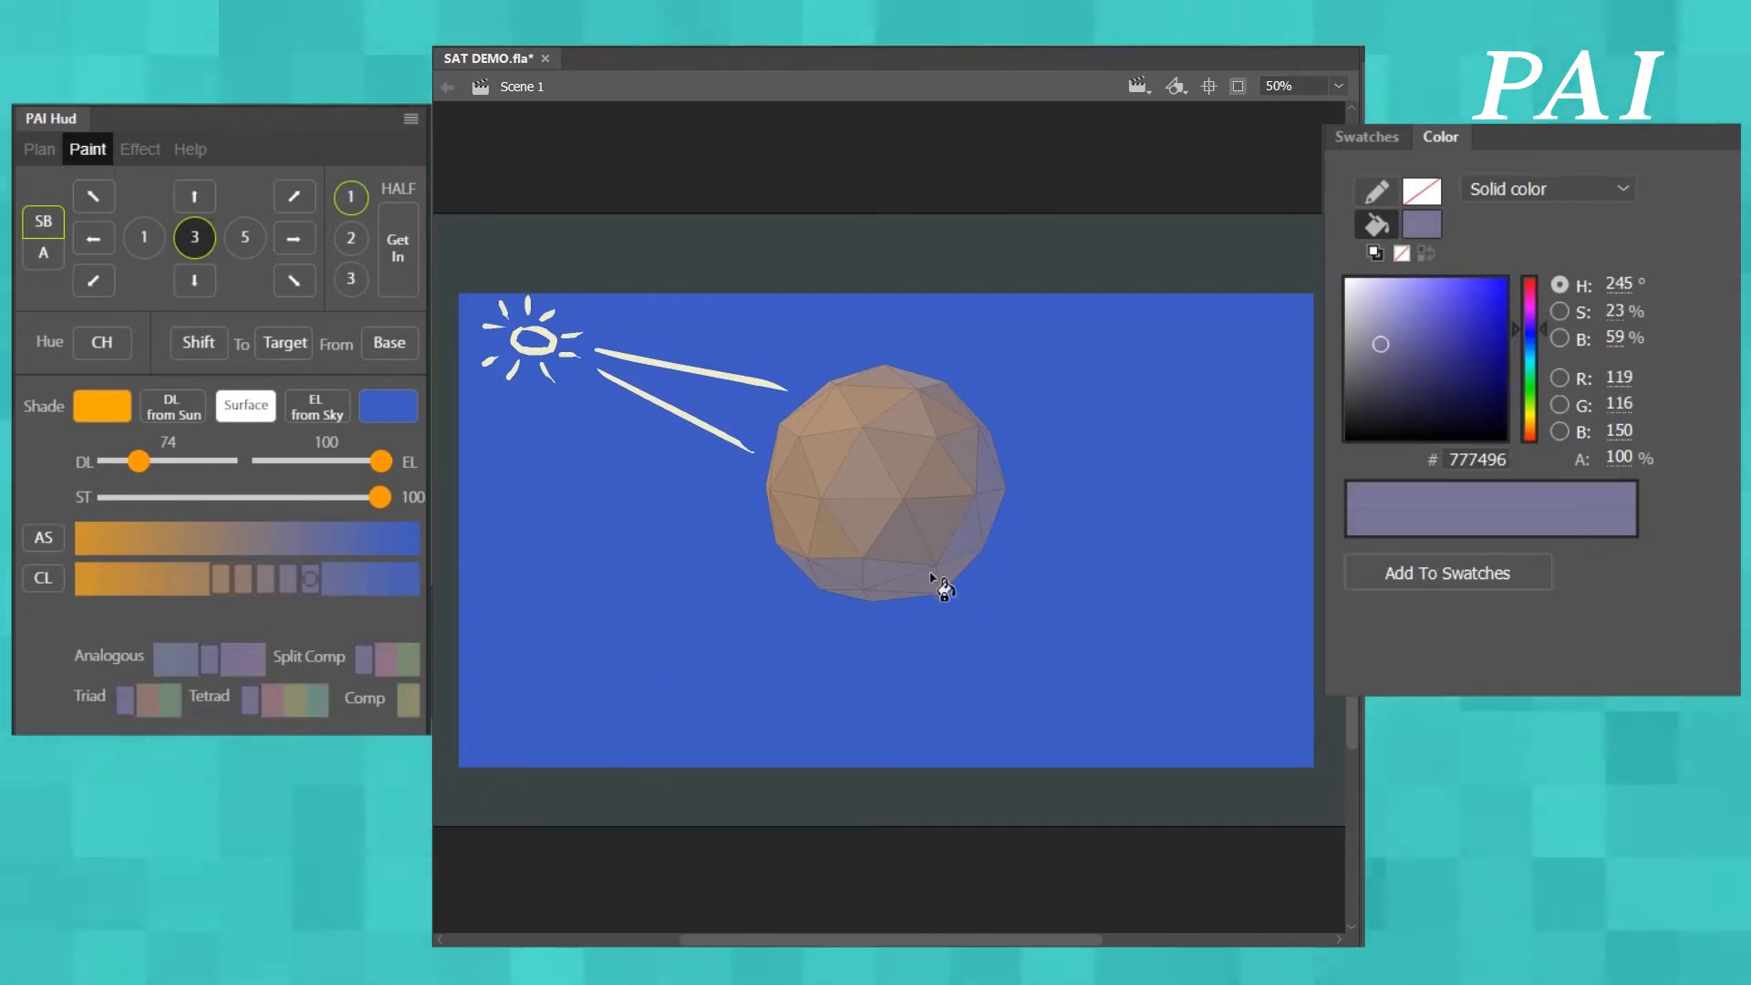
{"action": "left_click", "coordinate": [889, 593], "text": "alt"}
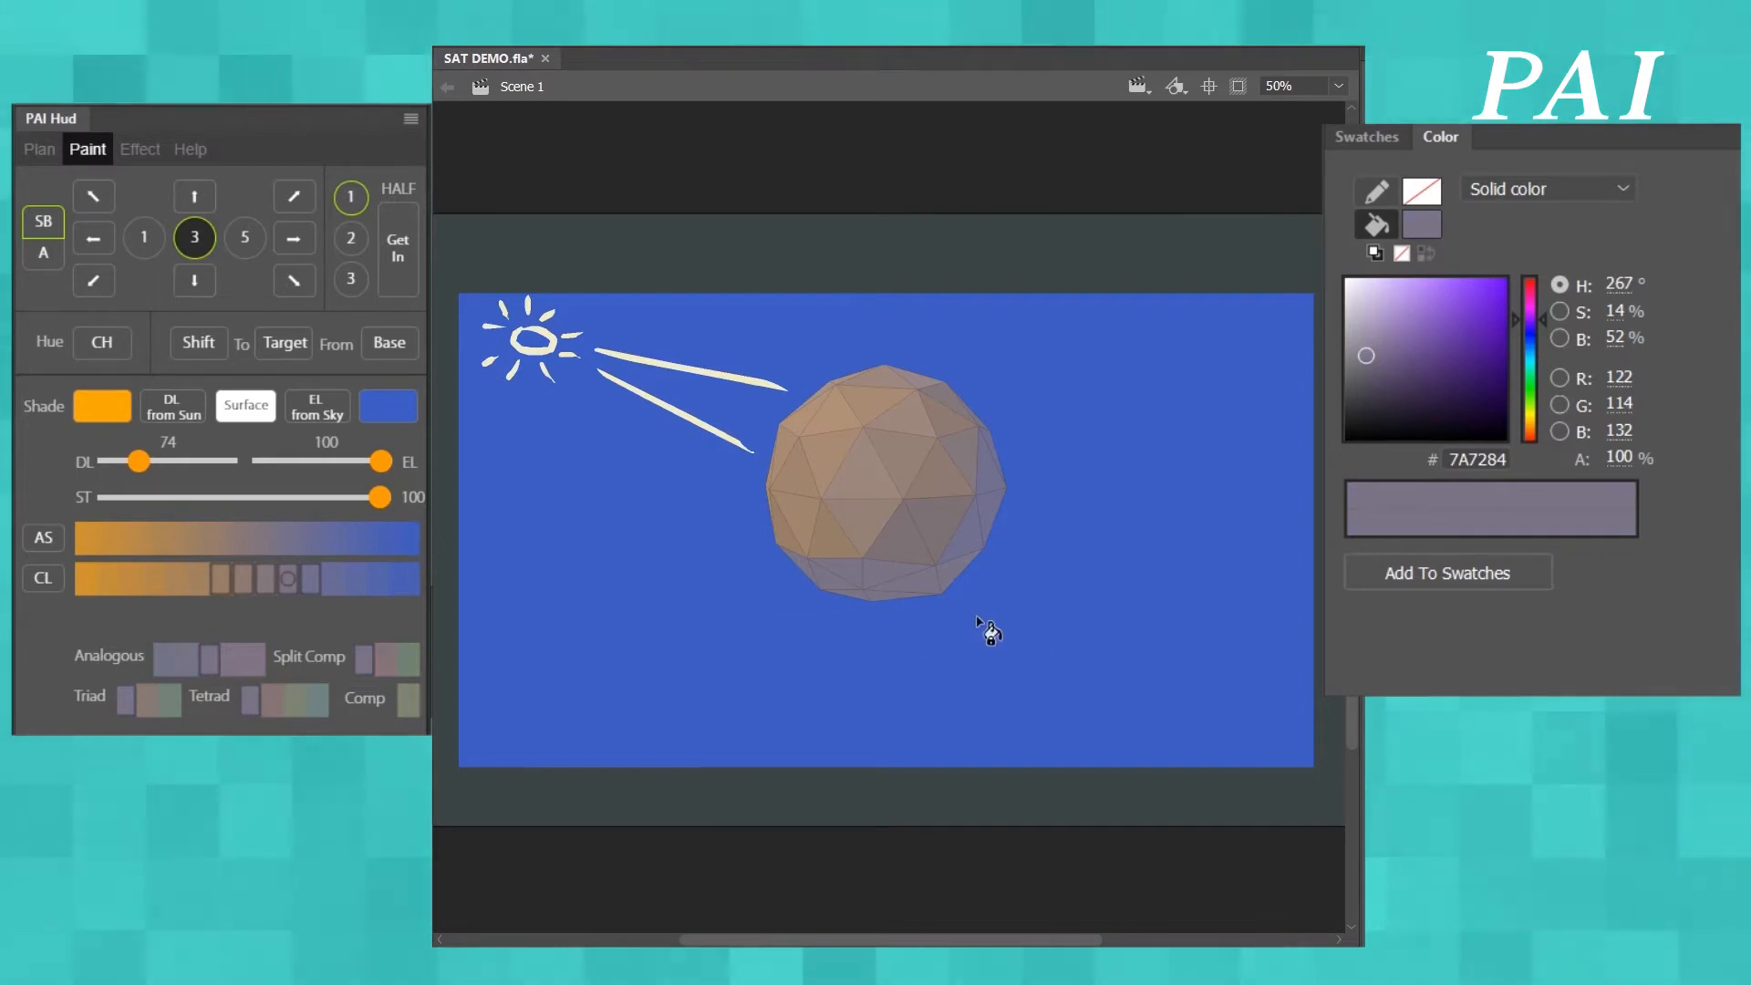
- Pick A78665 from the CL gradation and warm the upper-left facets with its brighter shade AF8C6A
{"action": "left_click", "coordinate": [205, 581]}
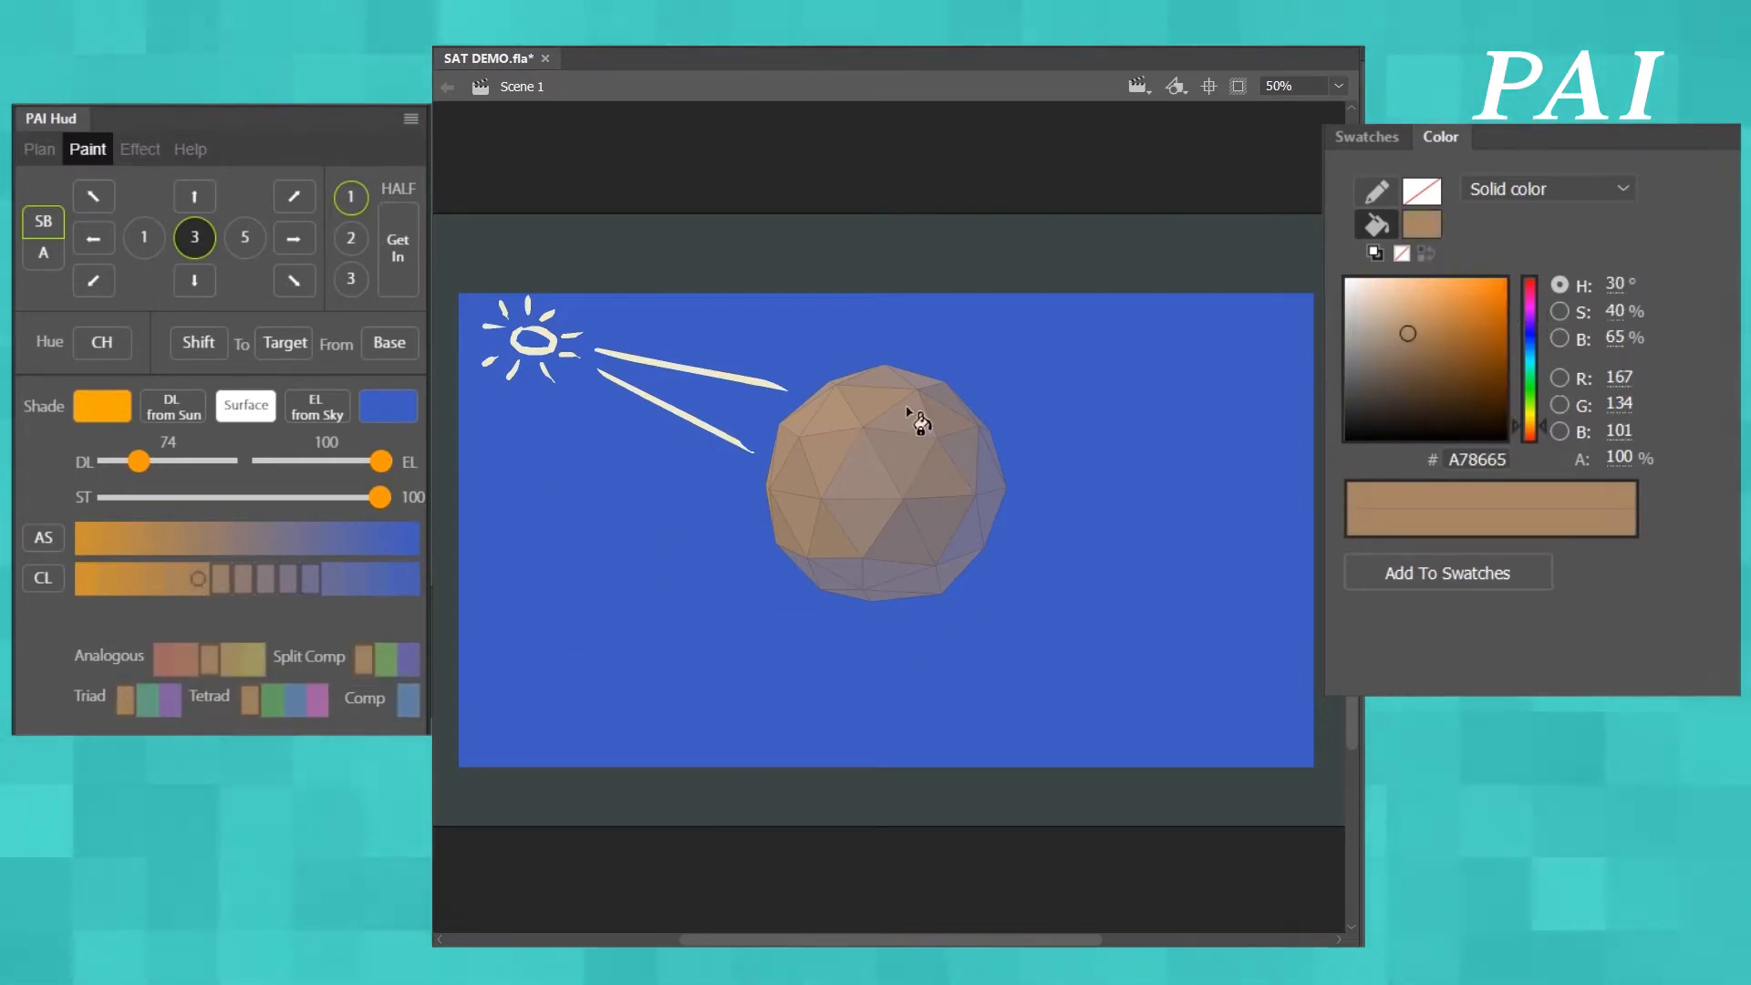
{"action": "left_click", "coordinate": [843, 442], "text": "alt"}
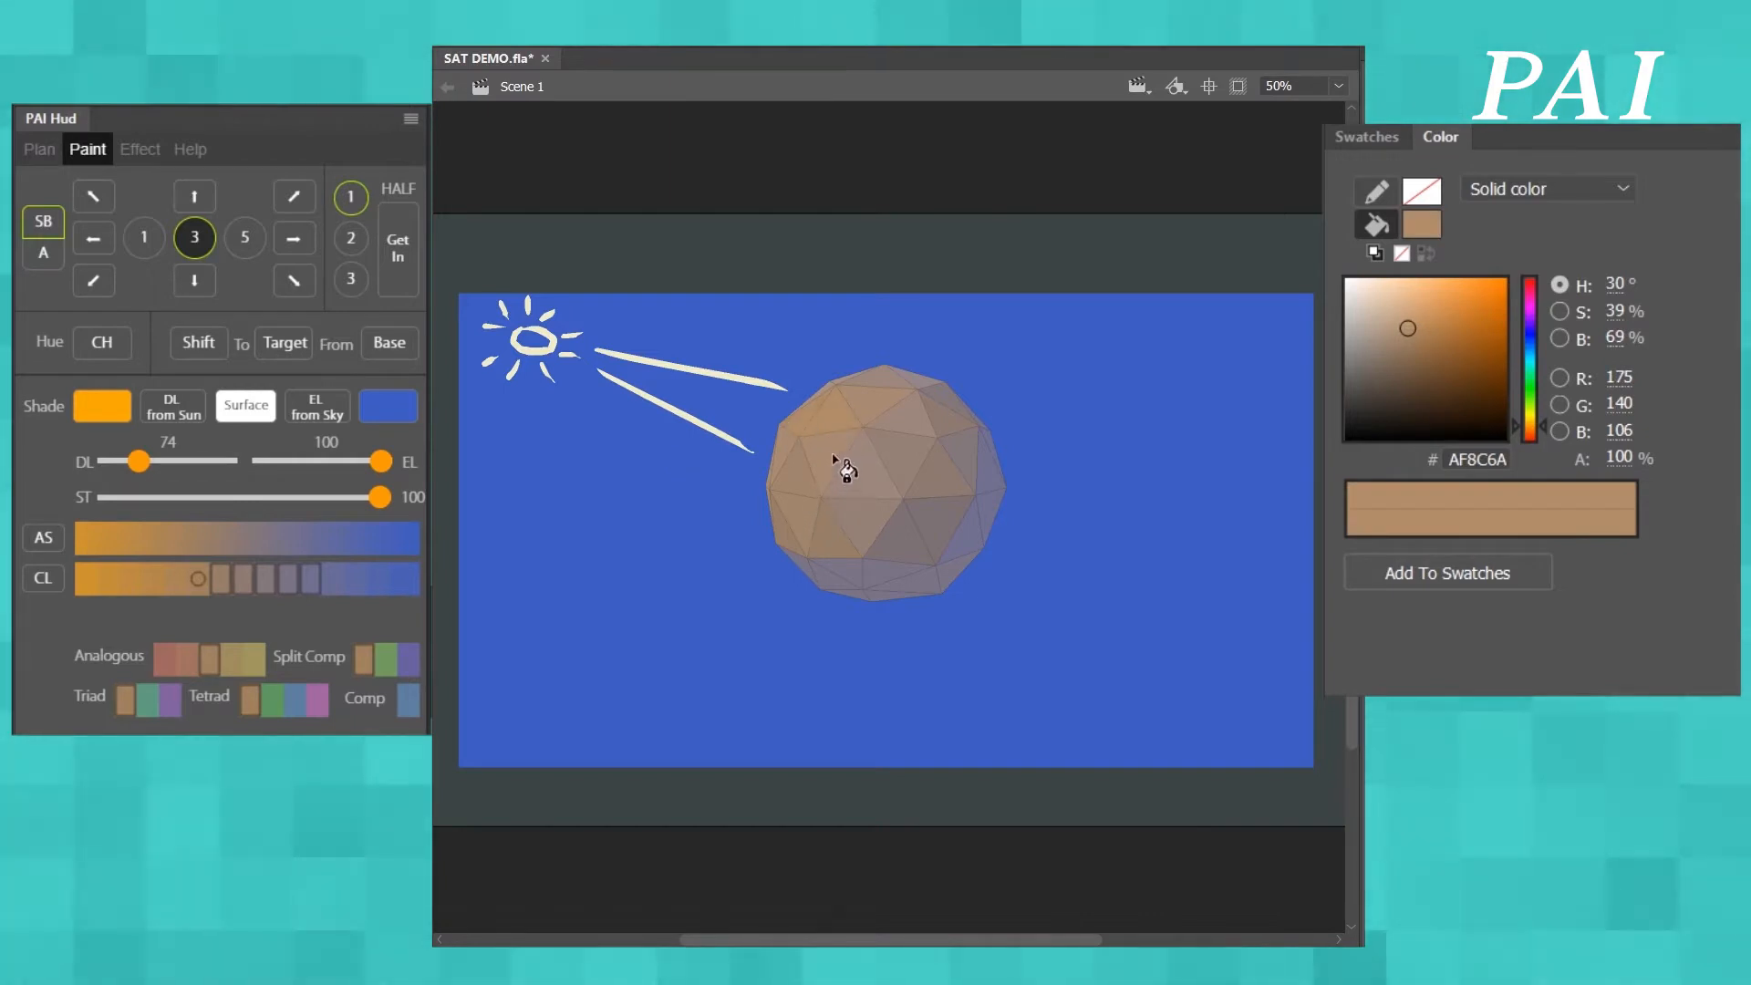
{"action": "left_click", "coordinate": [810, 429], "text": "alt"}
- Repaint the sun-facing left facets with the warmer shades B8905F, B08A5B, B89264 and A8865C
{"action": "left_click", "coordinate": [195, 196]}
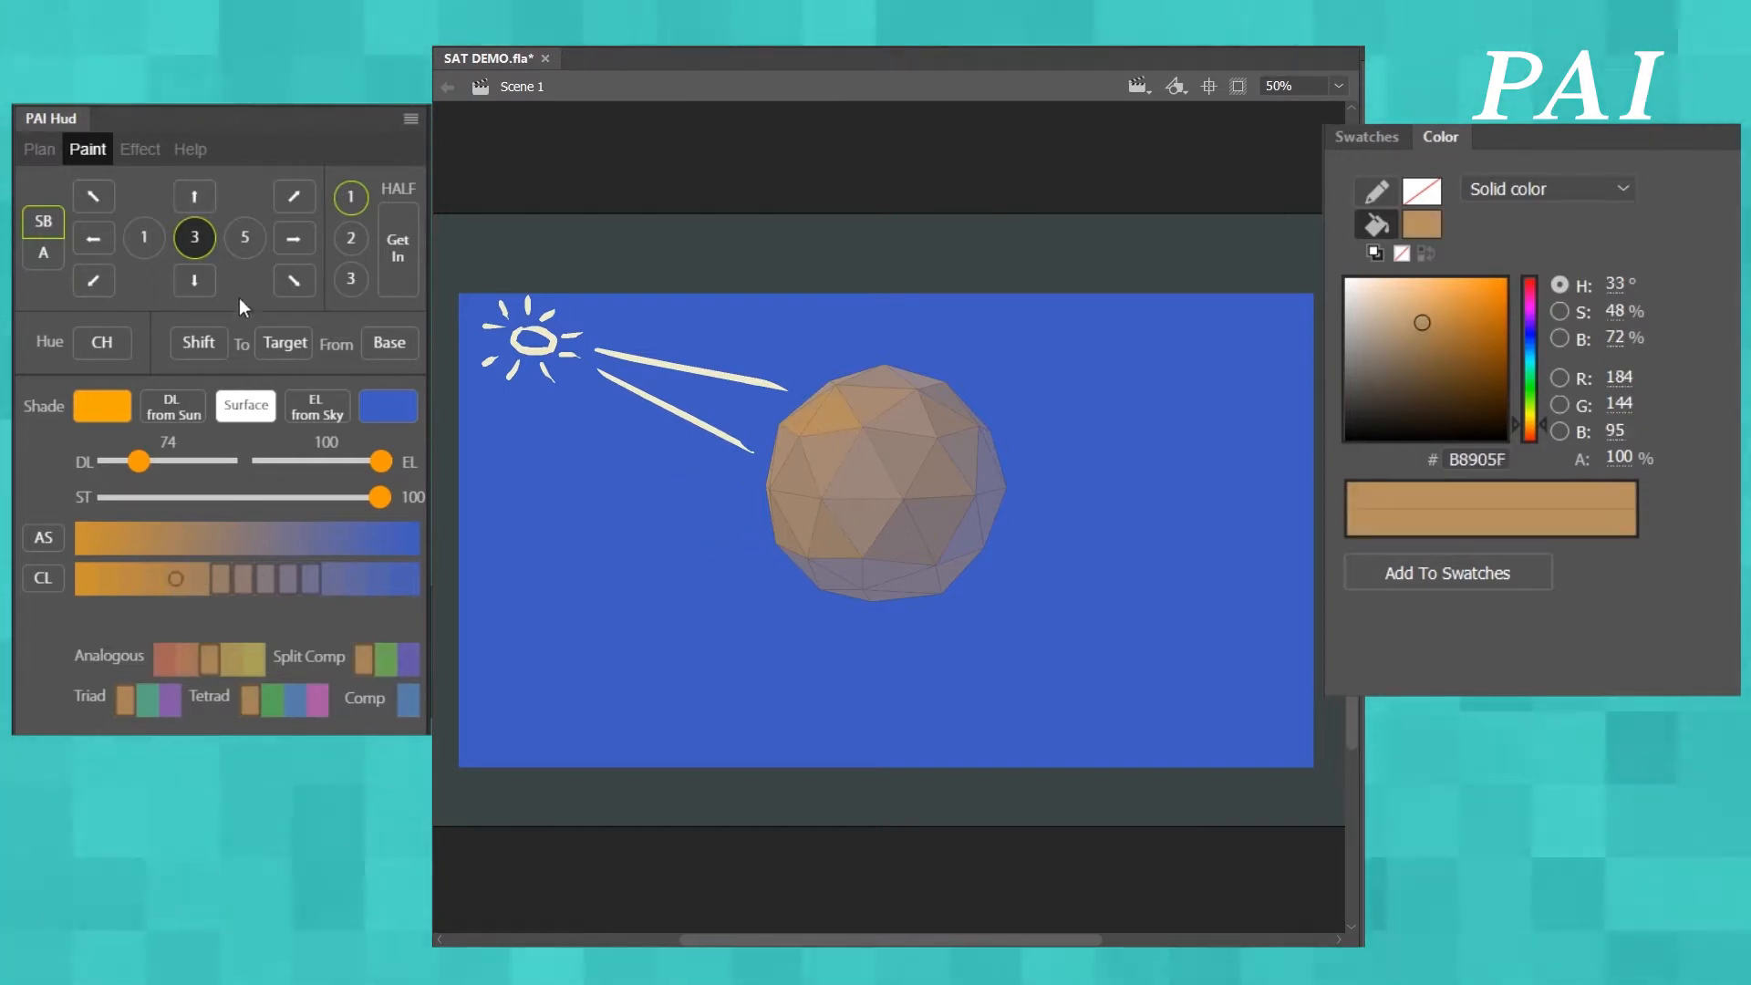
{"action": "left_click", "coordinate": [195, 280]}
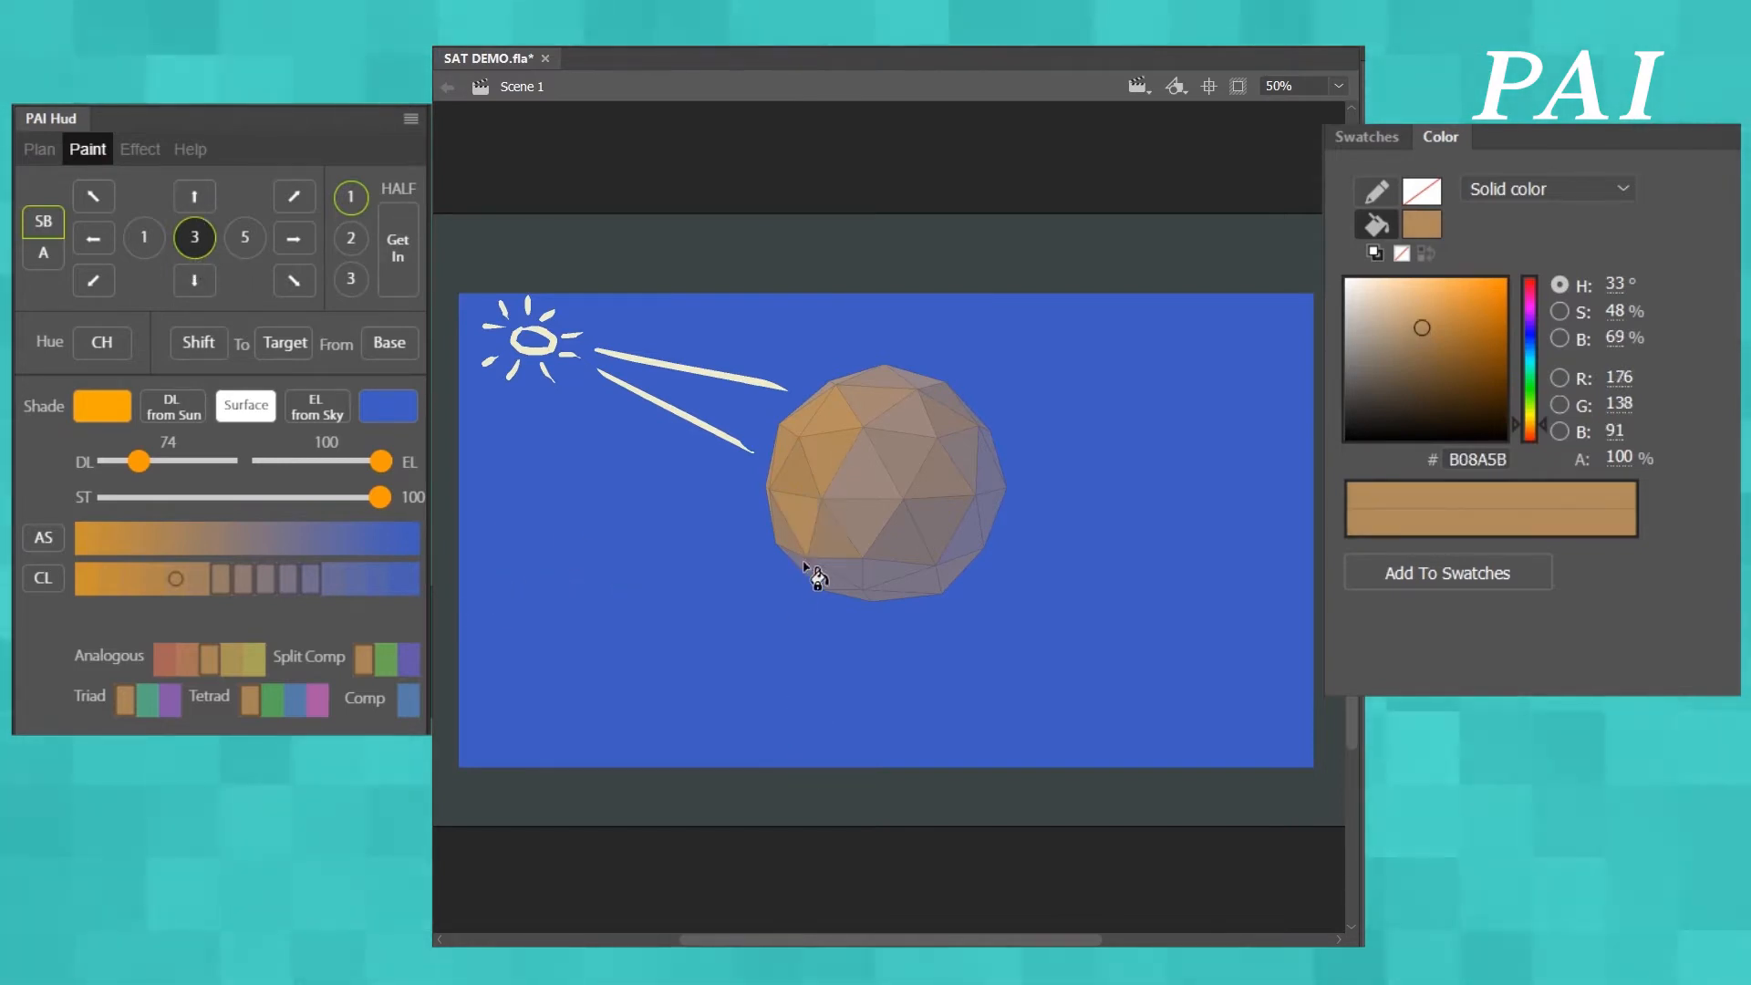
{"action": "left_click", "coordinate": [801, 520], "text": "alt"}
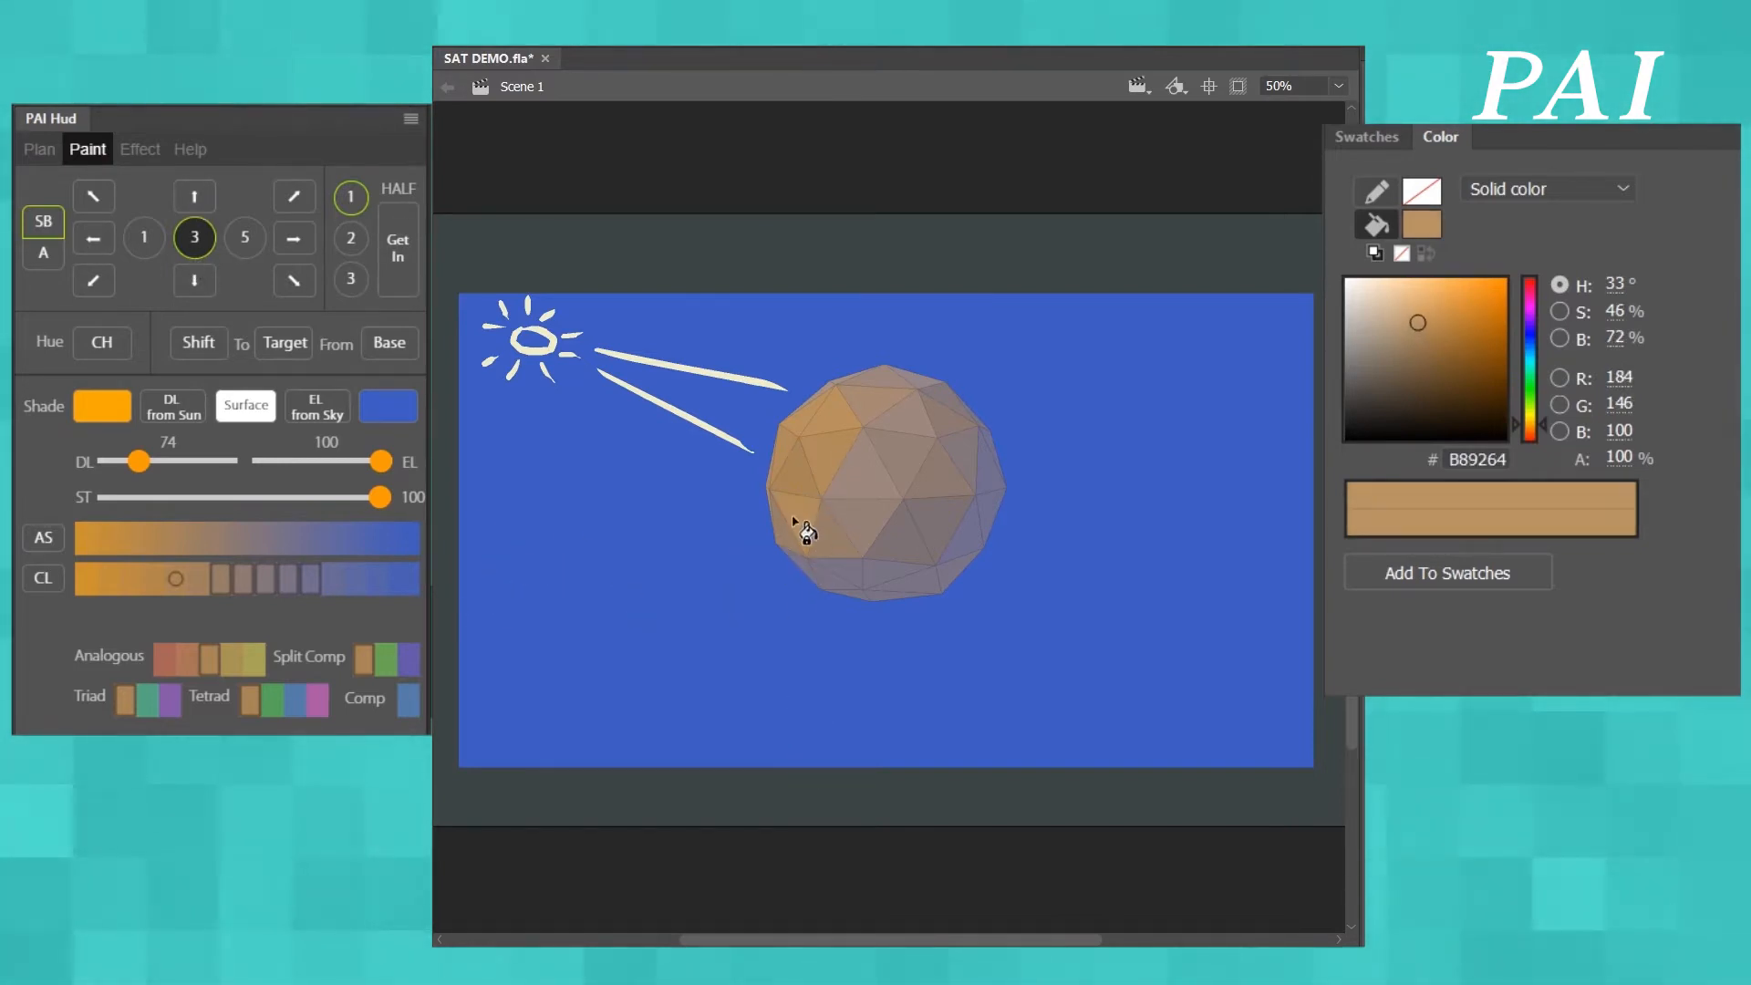
{"action": "left_click", "coordinate": [194, 280]}
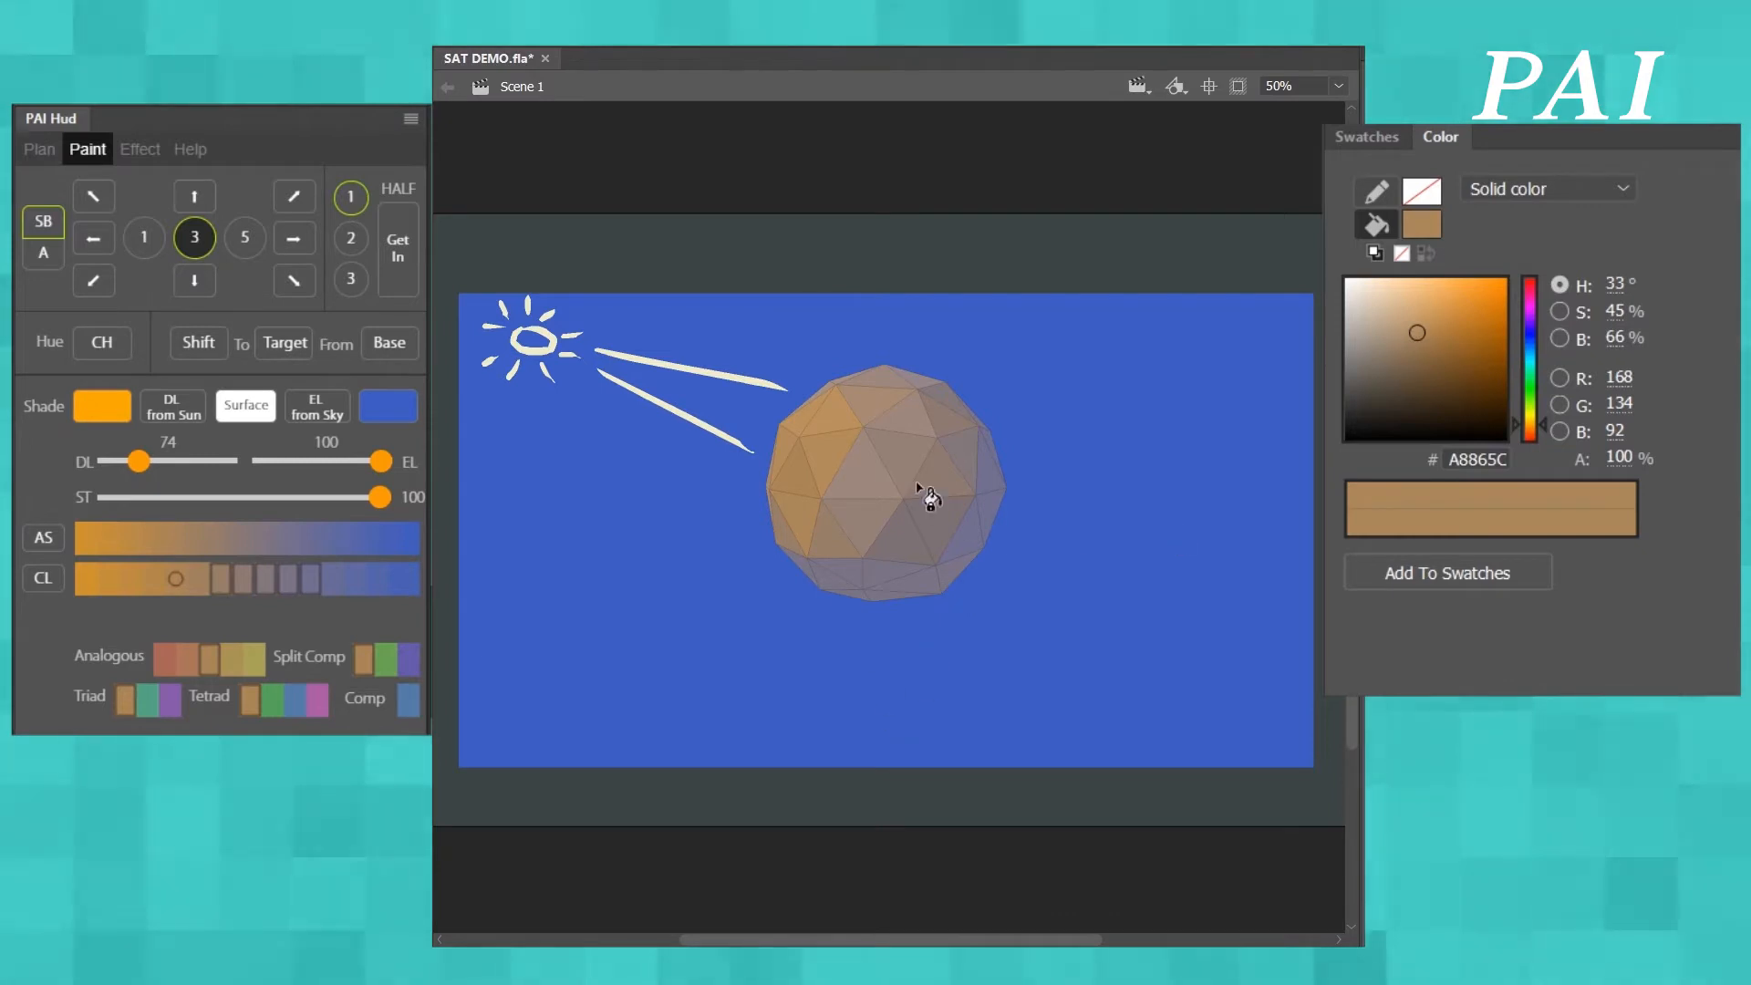
- Recolor the central and upper inner facets with A78665 and its darker 97795B, plus B08A5B darkened to A88457
{"action": "left_click", "coordinate": [195, 578]}
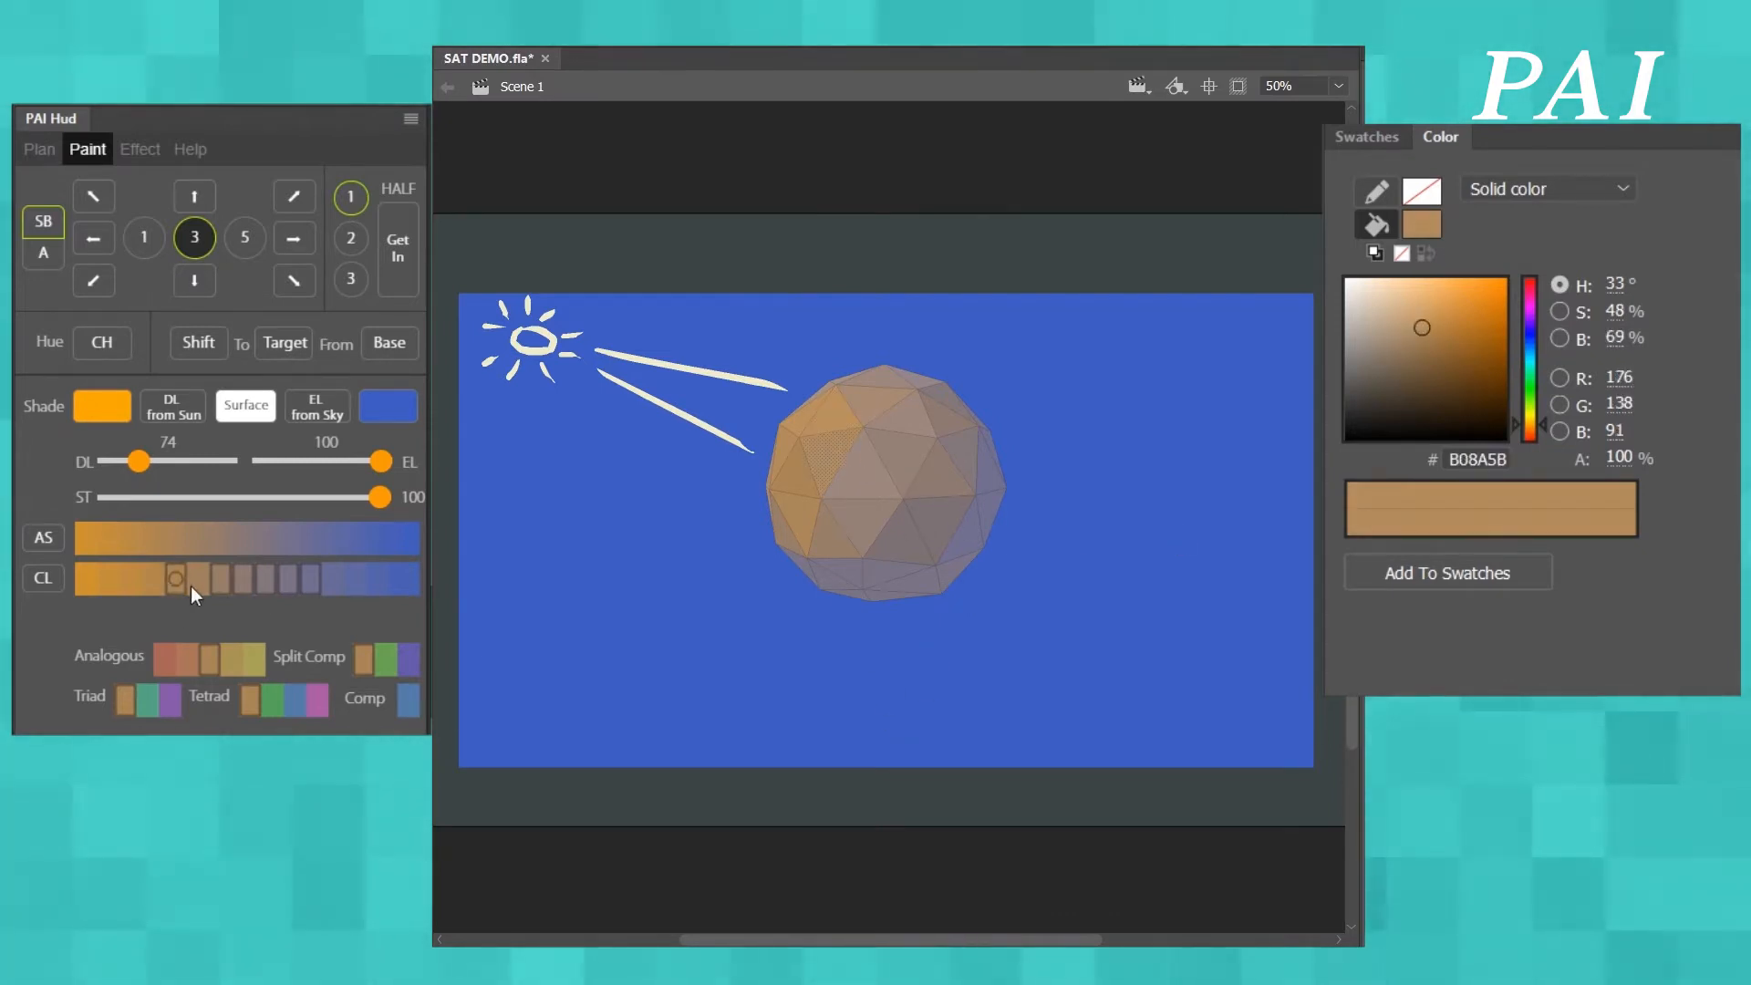
{"action": "left_click", "coordinate": [194, 280]}
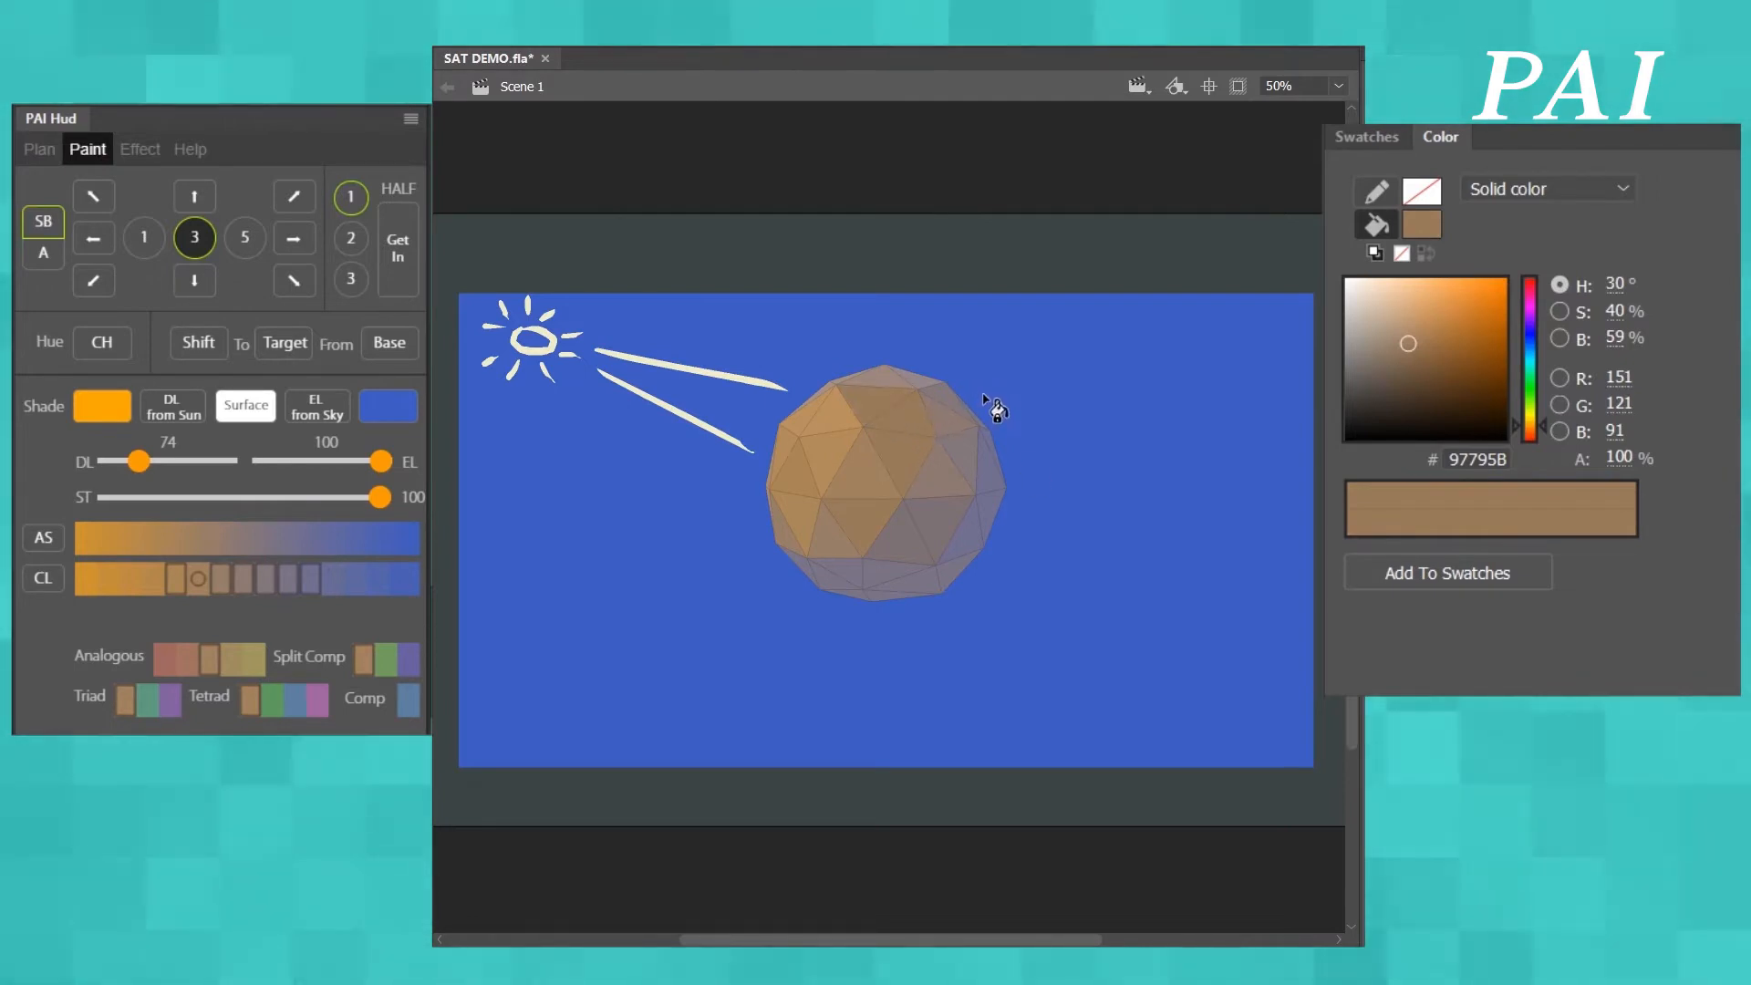
{"action": "key", "text": "i"}
{"action": "left_click", "coordinate": [833, 459]}
{"action": "left_click", "coordinate": [873, 404]}
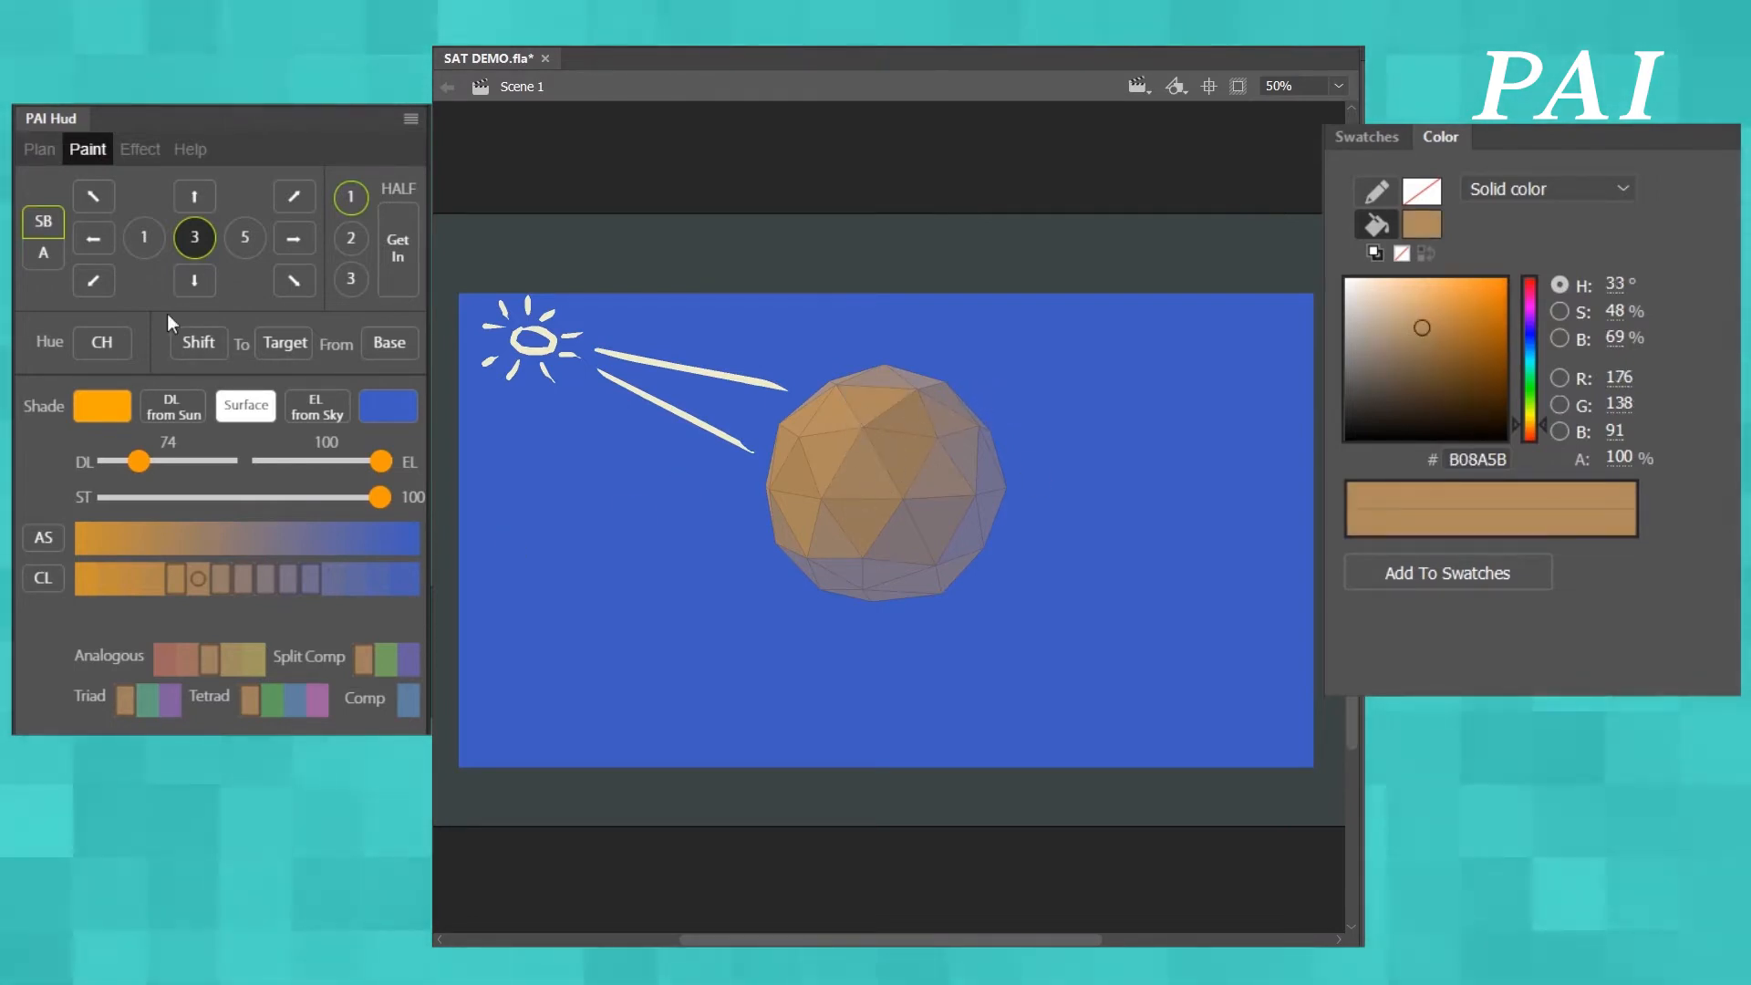
{"action": "left_click", "coordinate": [194, 280]}
{"action": "key", "text": "v"}
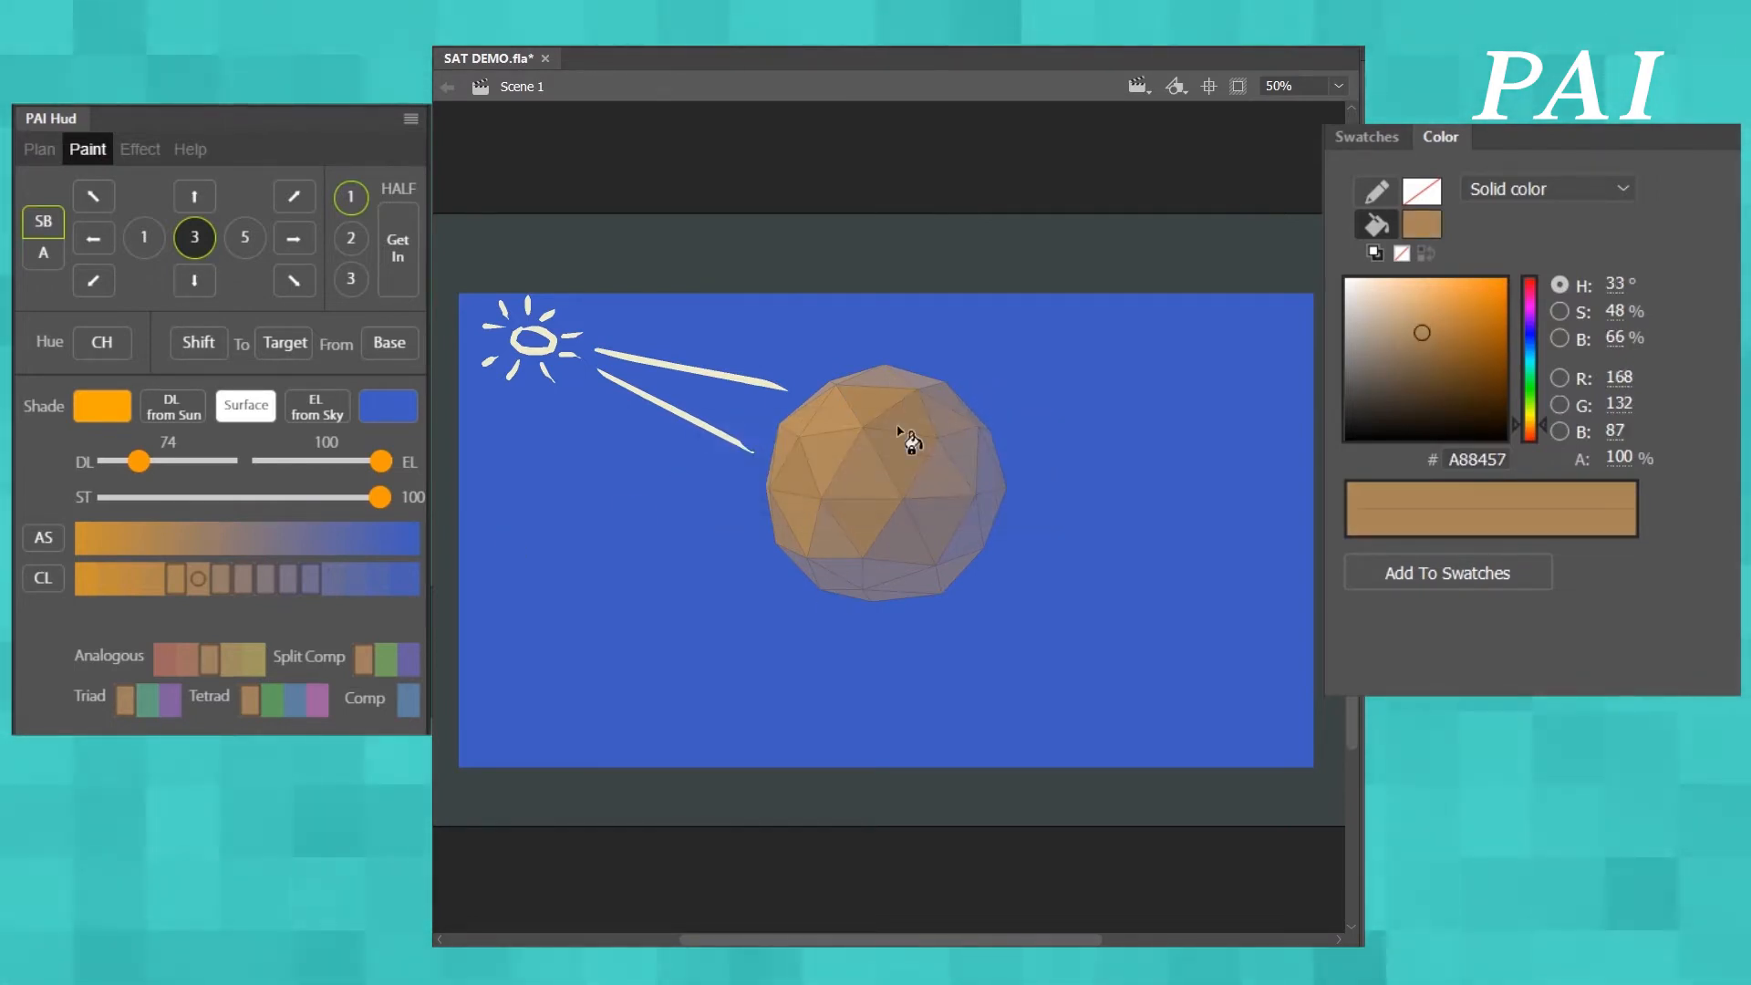
- Recolor the top rim facets with 967D69 and 9E846E, and pick 8C7972 and the bluer 686B96 for the shaded side
{"action": "left_click", "coordinate": [221, 580]}
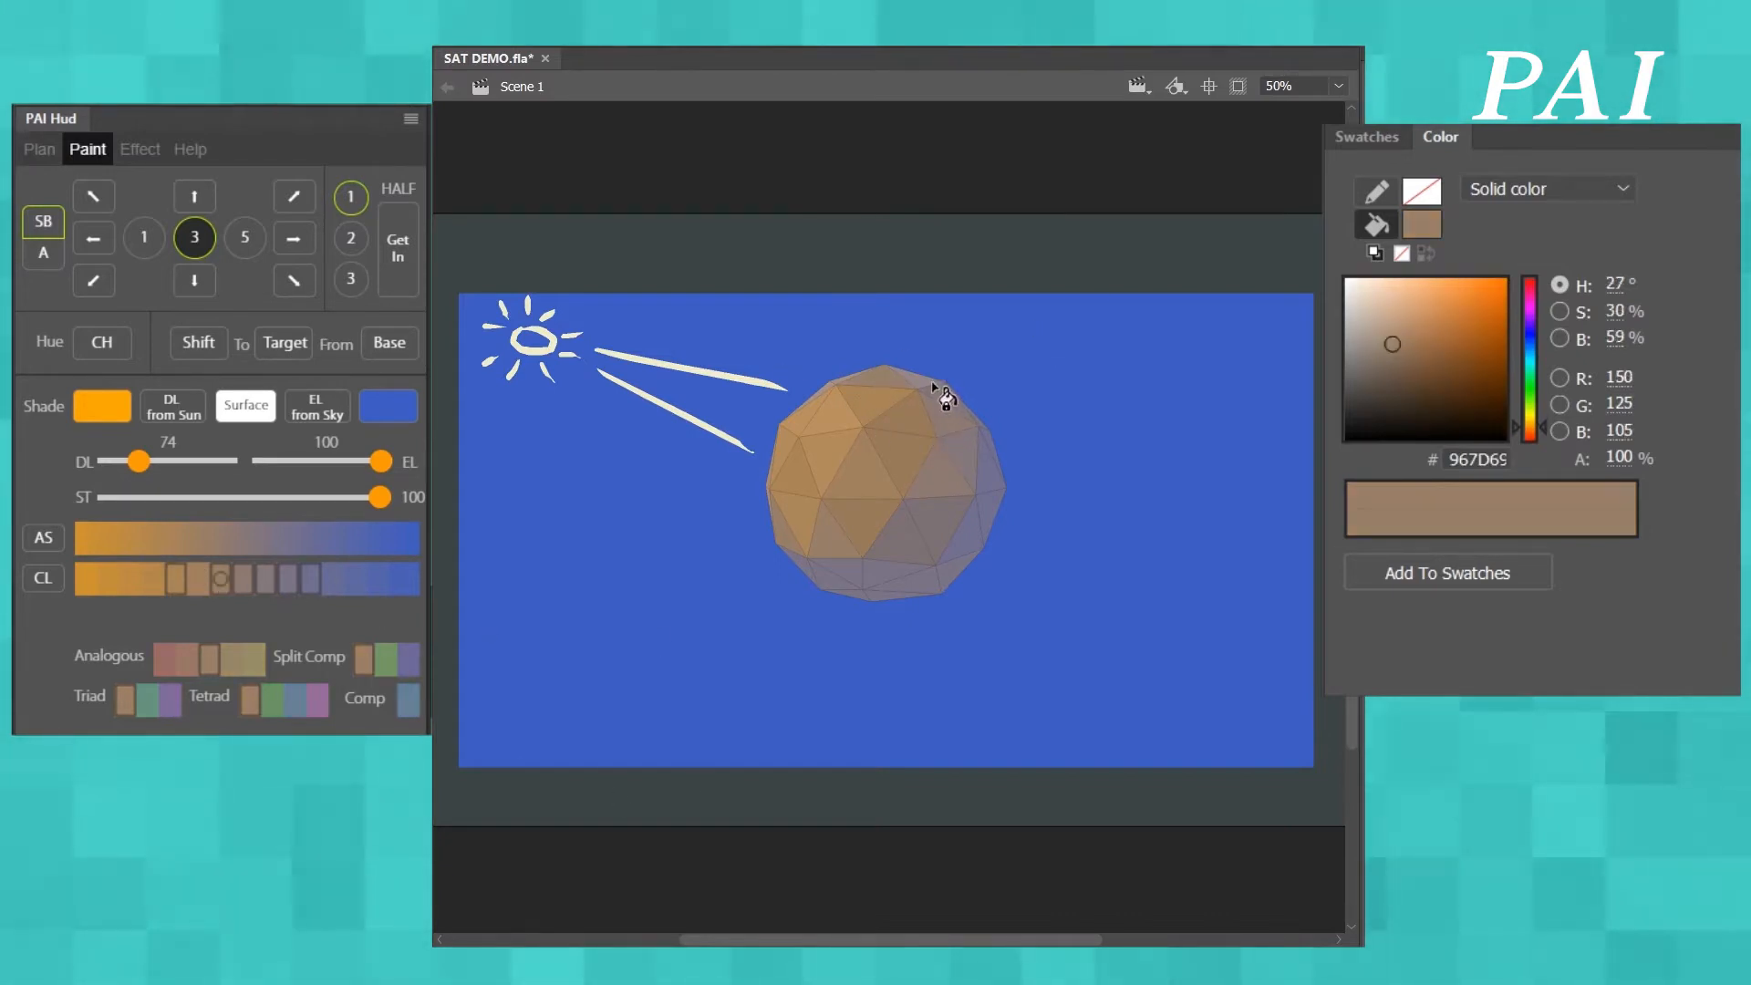
{"action": "left_click", "coordinate": [848, 382]}
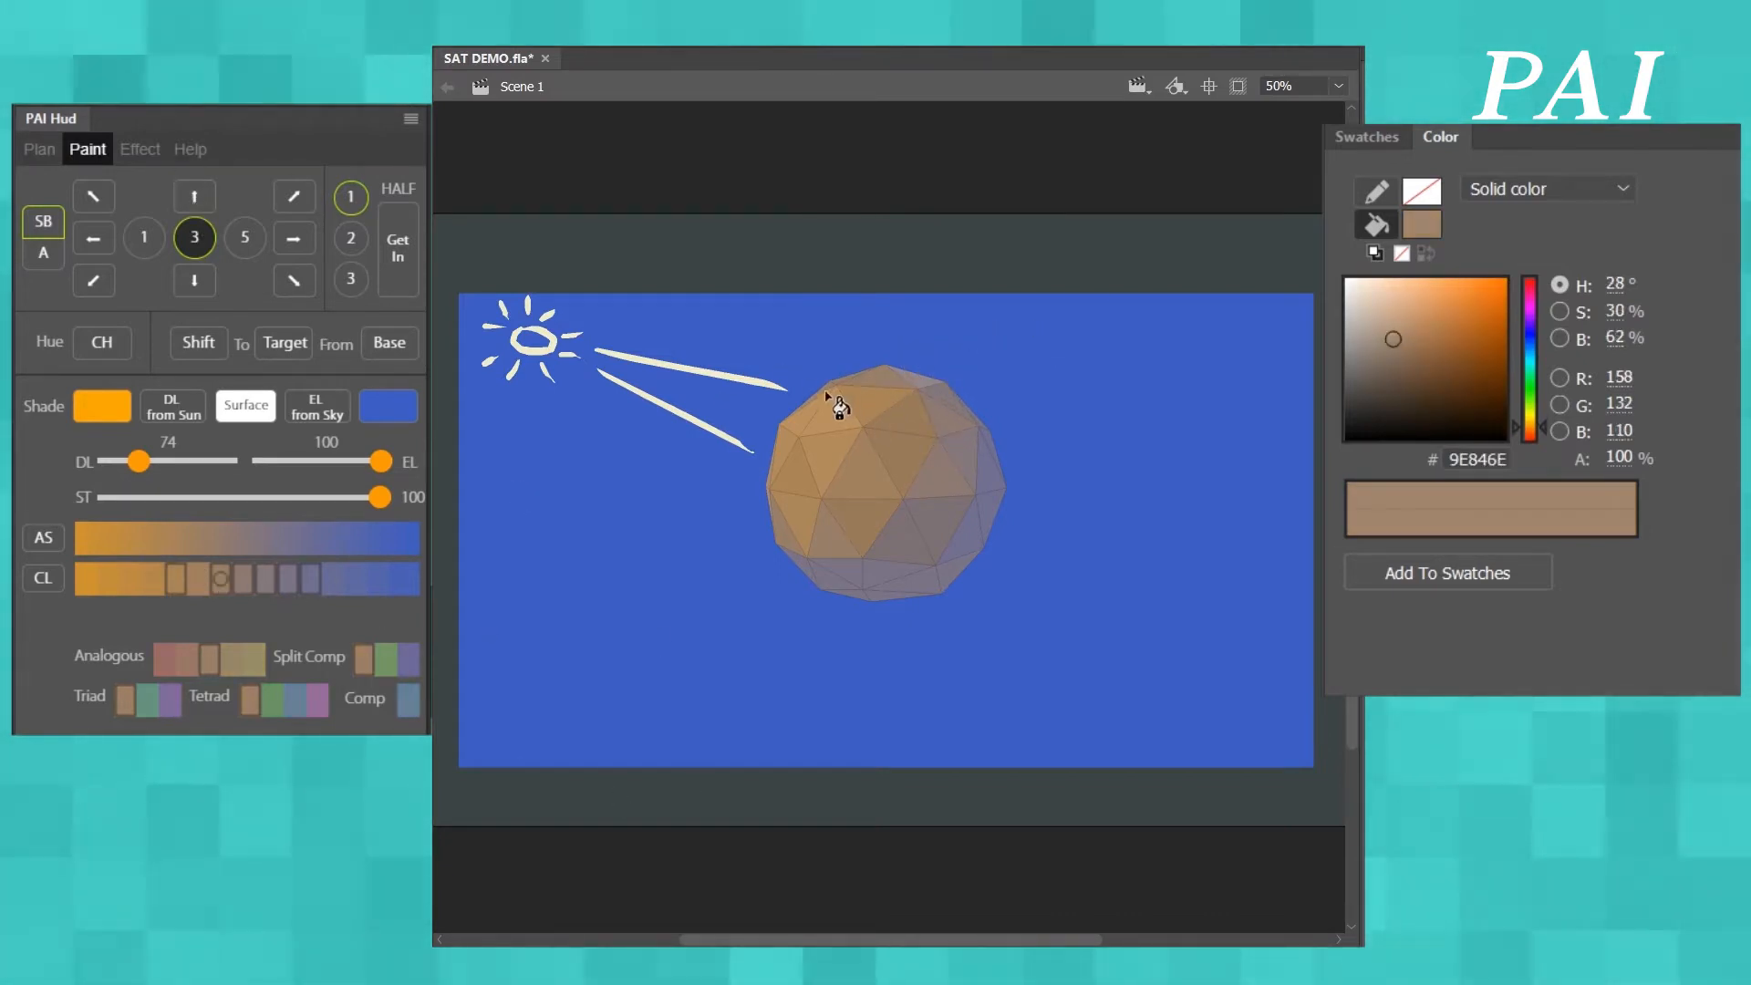
{"action": "left_click", "coordinate": [243, 579]}
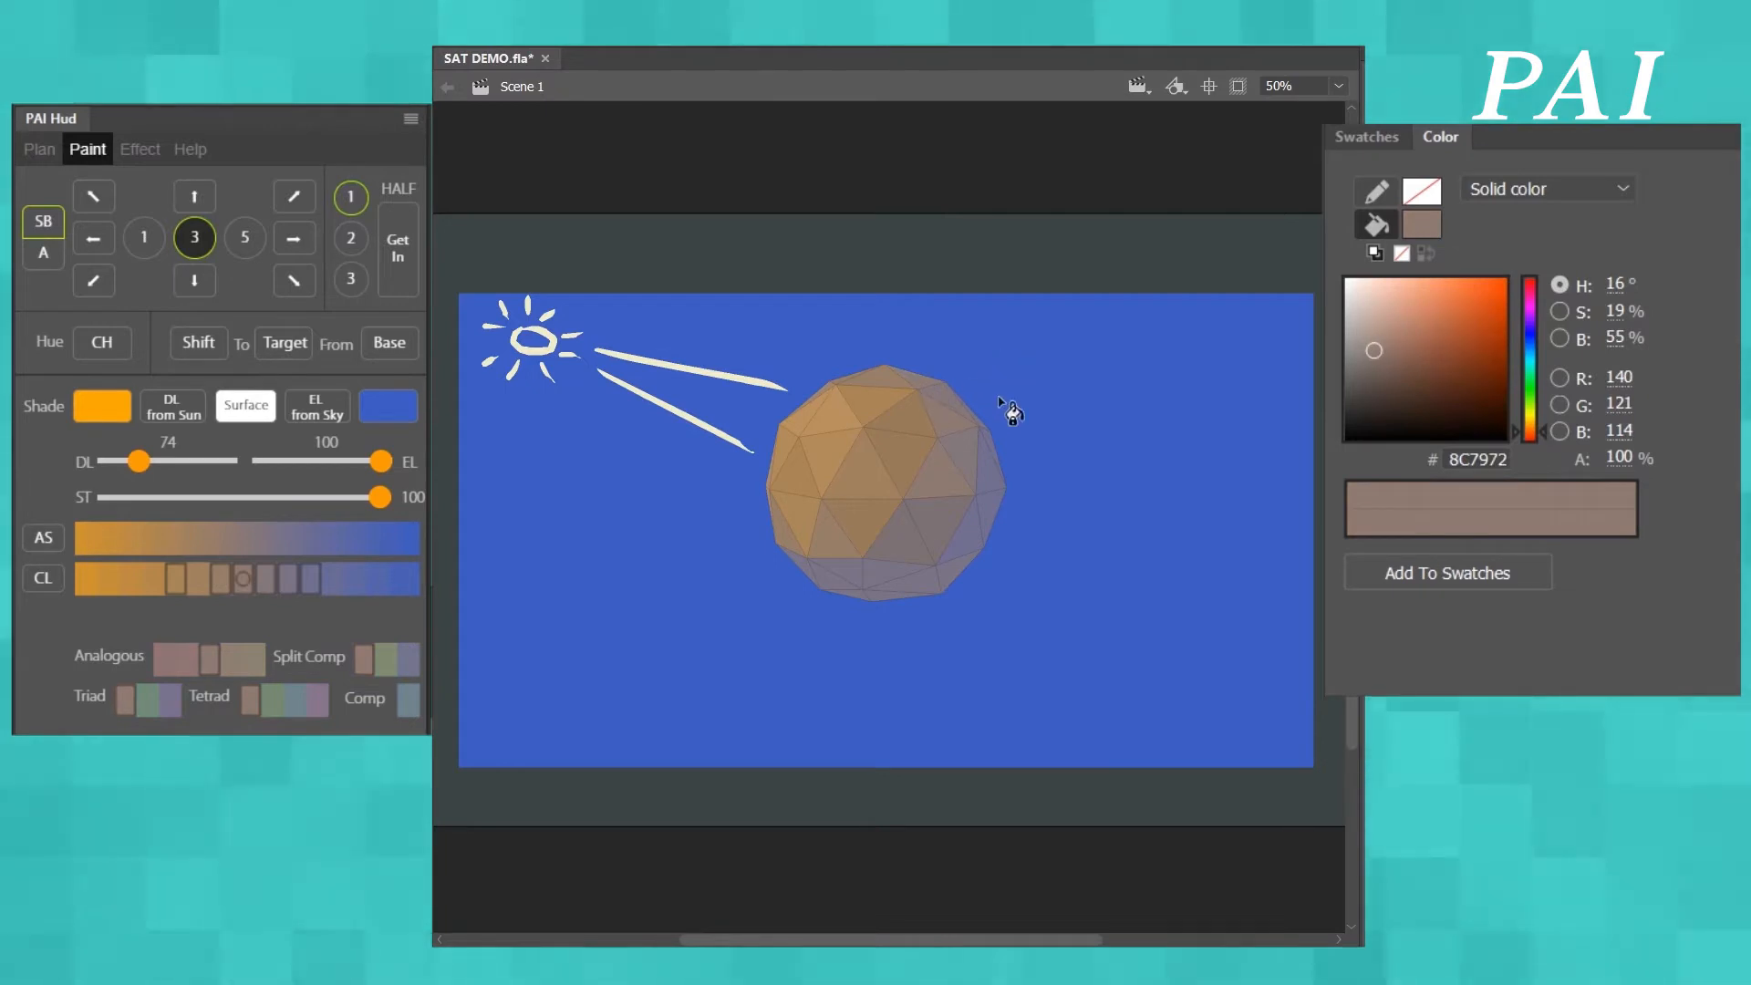
{"action": "left_click", "coordinate": [380, 591]}
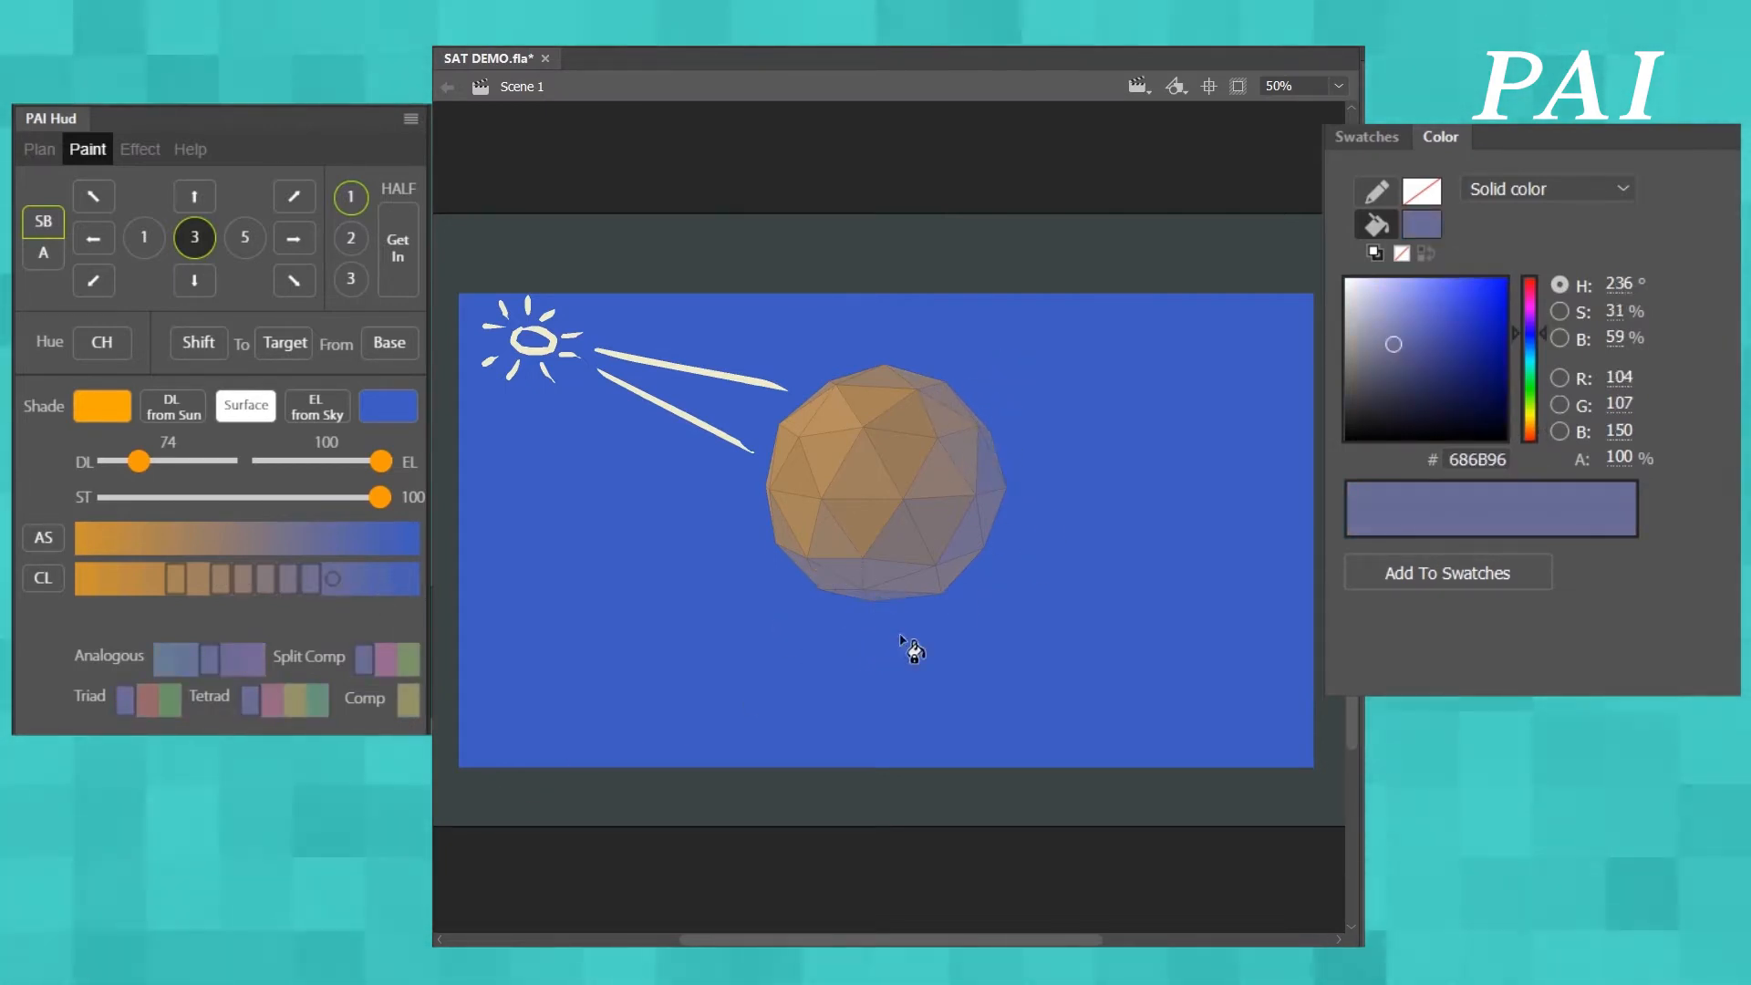
- Check the shaded sphere at a reduced zoom and save the document
{"action": "left_click", "coordinate": [852, 552]}
{"action": "left_click", "coordinate": [955, 542]}
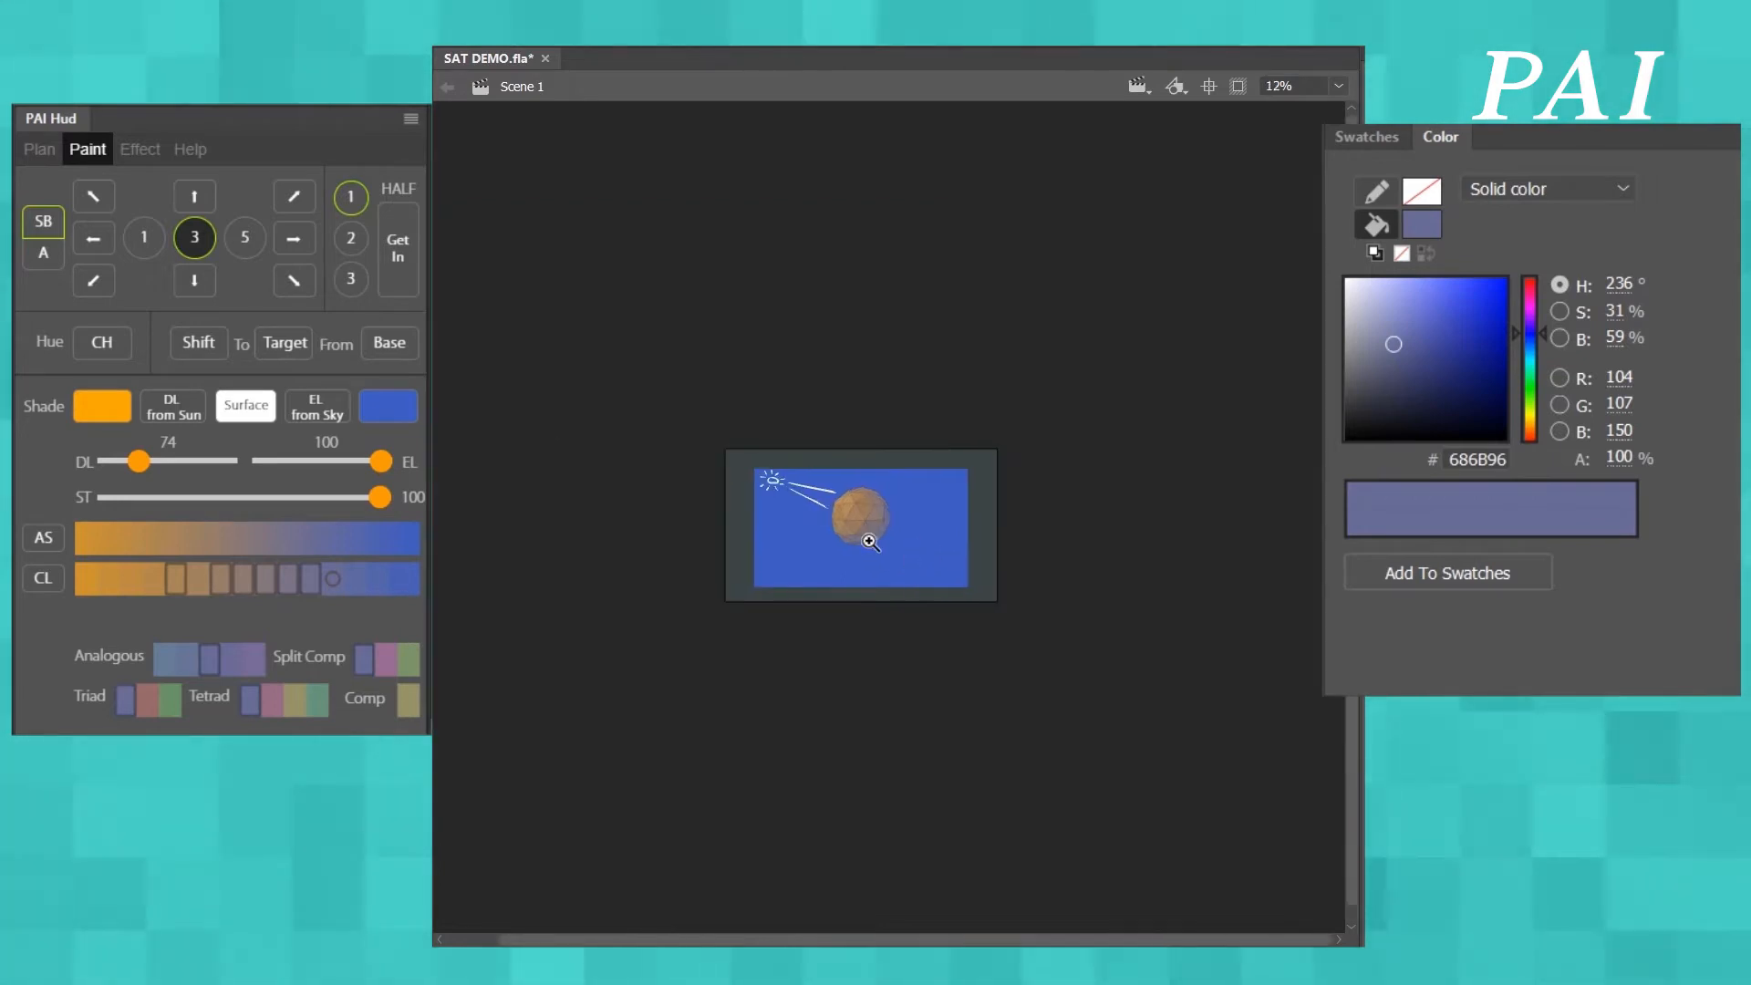
{"action": "left_click", "coordinate": [868, 537]}
{"action": "key", "text": "ctrl+s"}
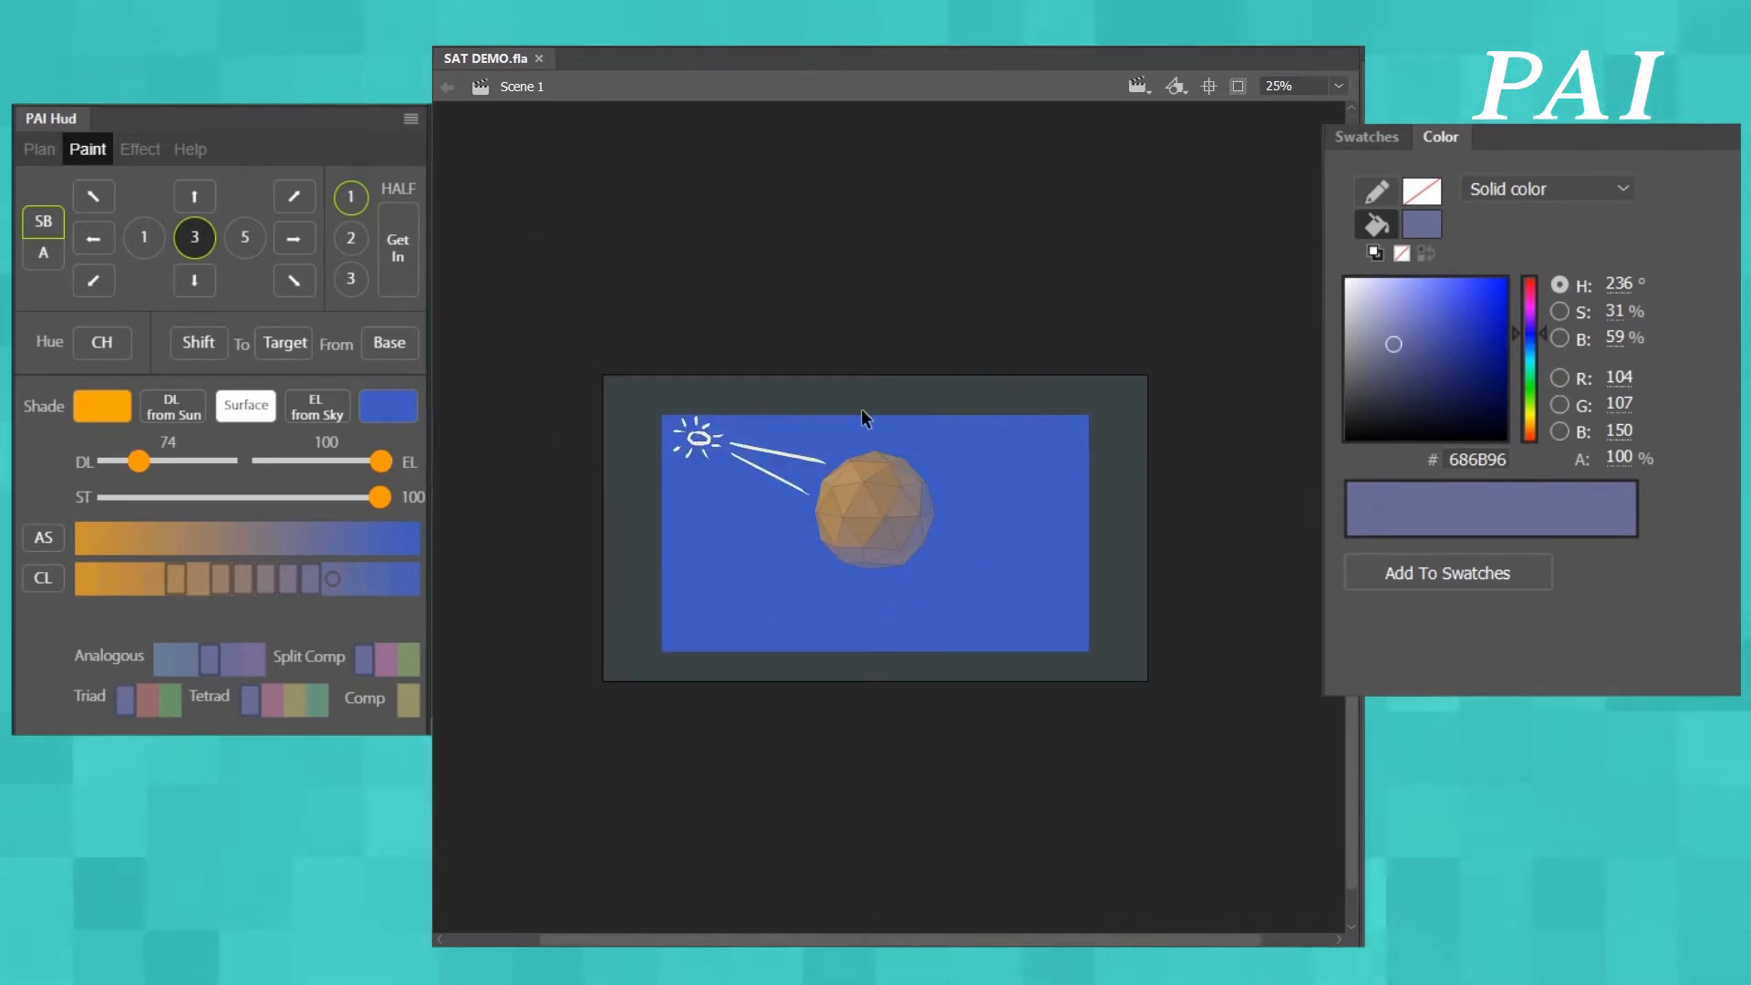
- Brighten the sphere's 97795B facet color to 9F7F60
{"action": "left_click", "coordinate": [852, 484]}
{"action": "left_click", "coordinate": [900, 340]}
{"action": "key", "text": "ctrl+="}
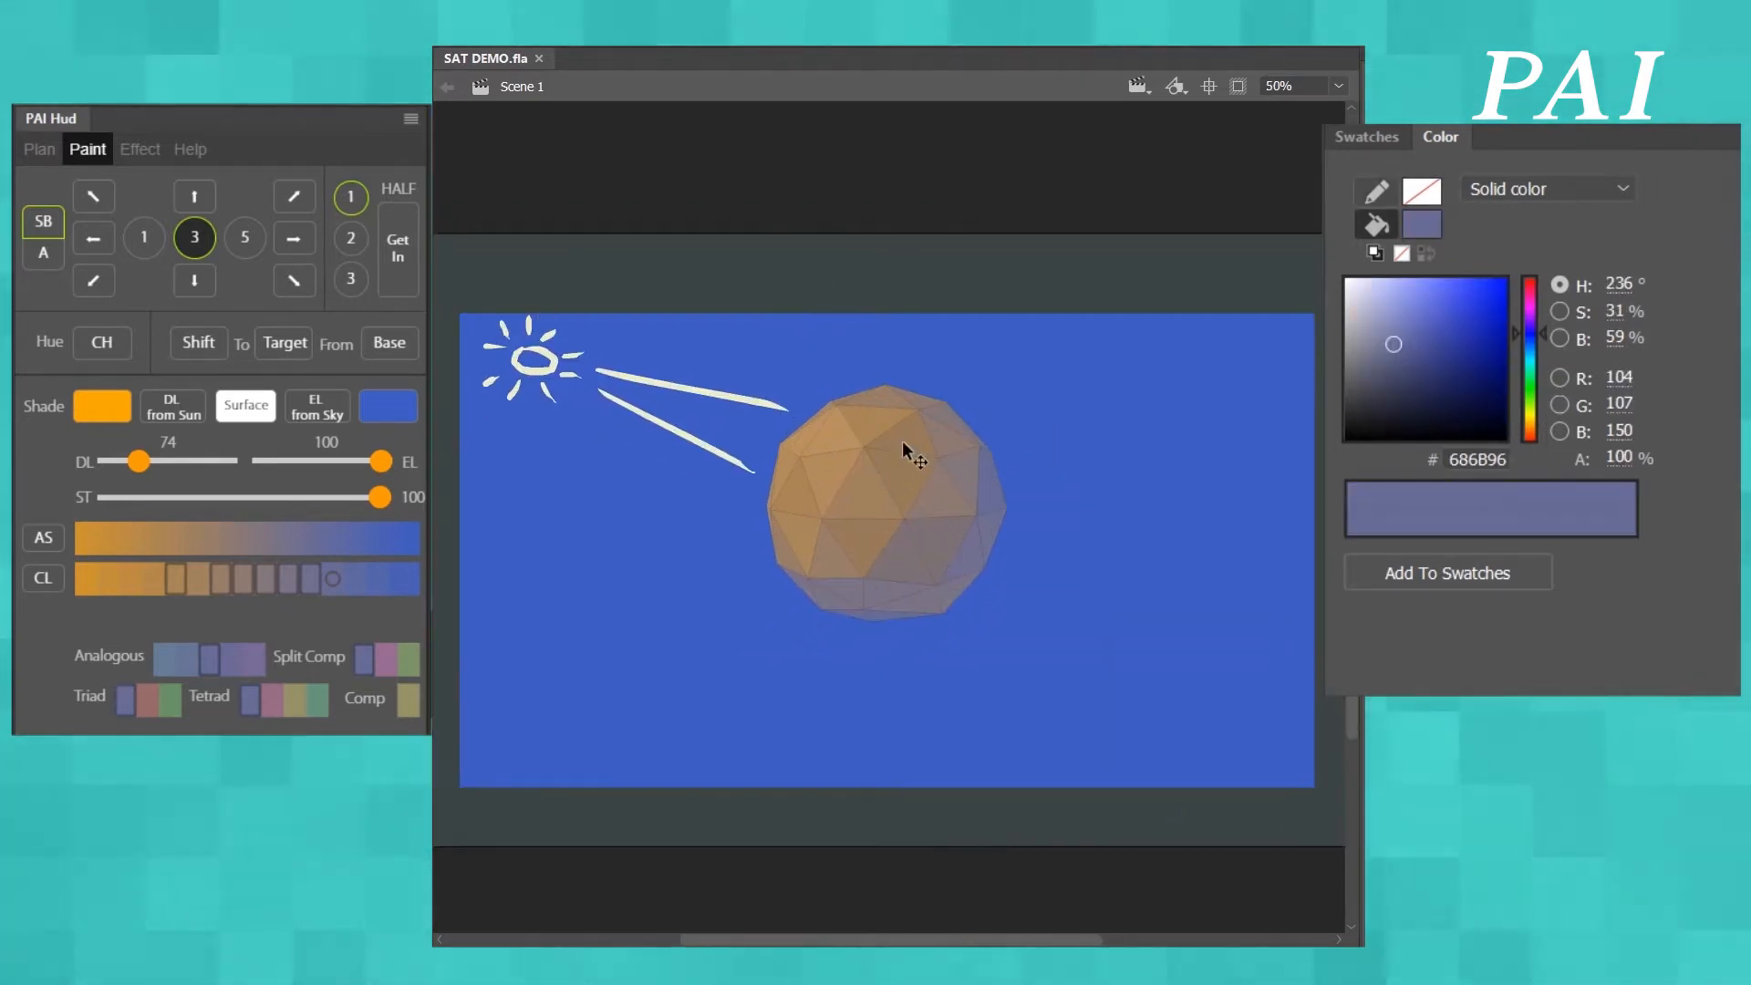
{"action": "left_click", "coordinate": [890, 569]}
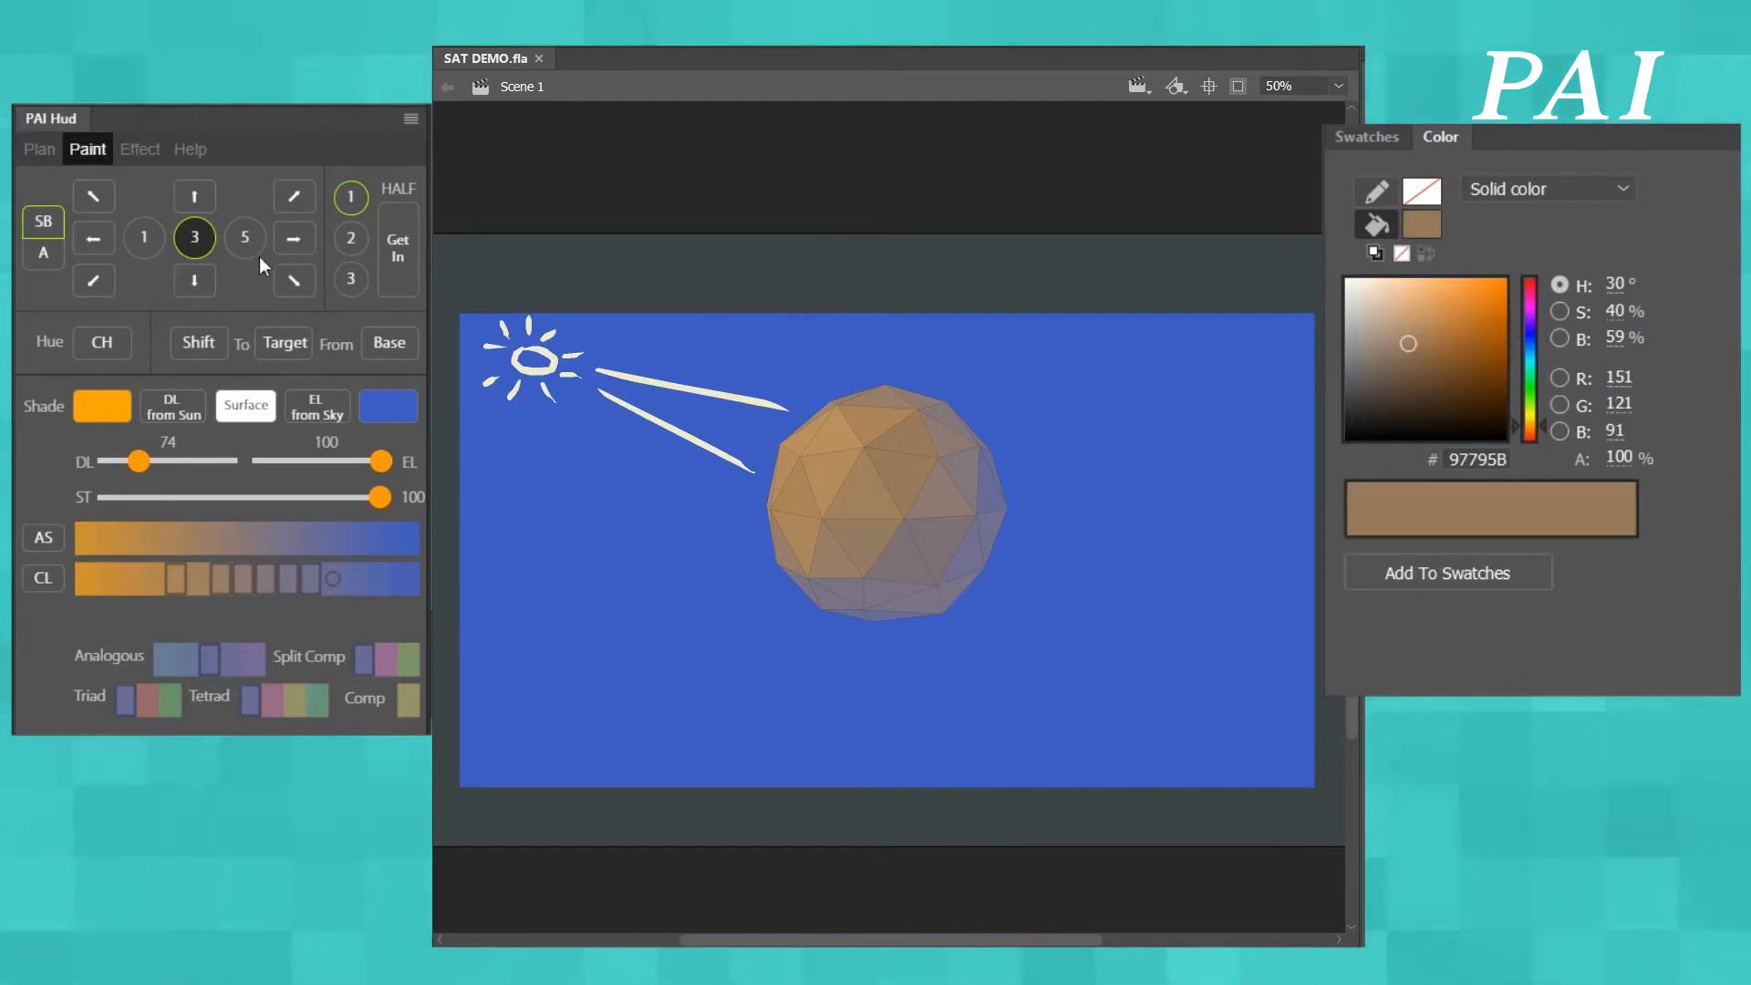
{"action": "left_click", "coordinate": [874, 542]}
{"action": "key", "text": "v"}
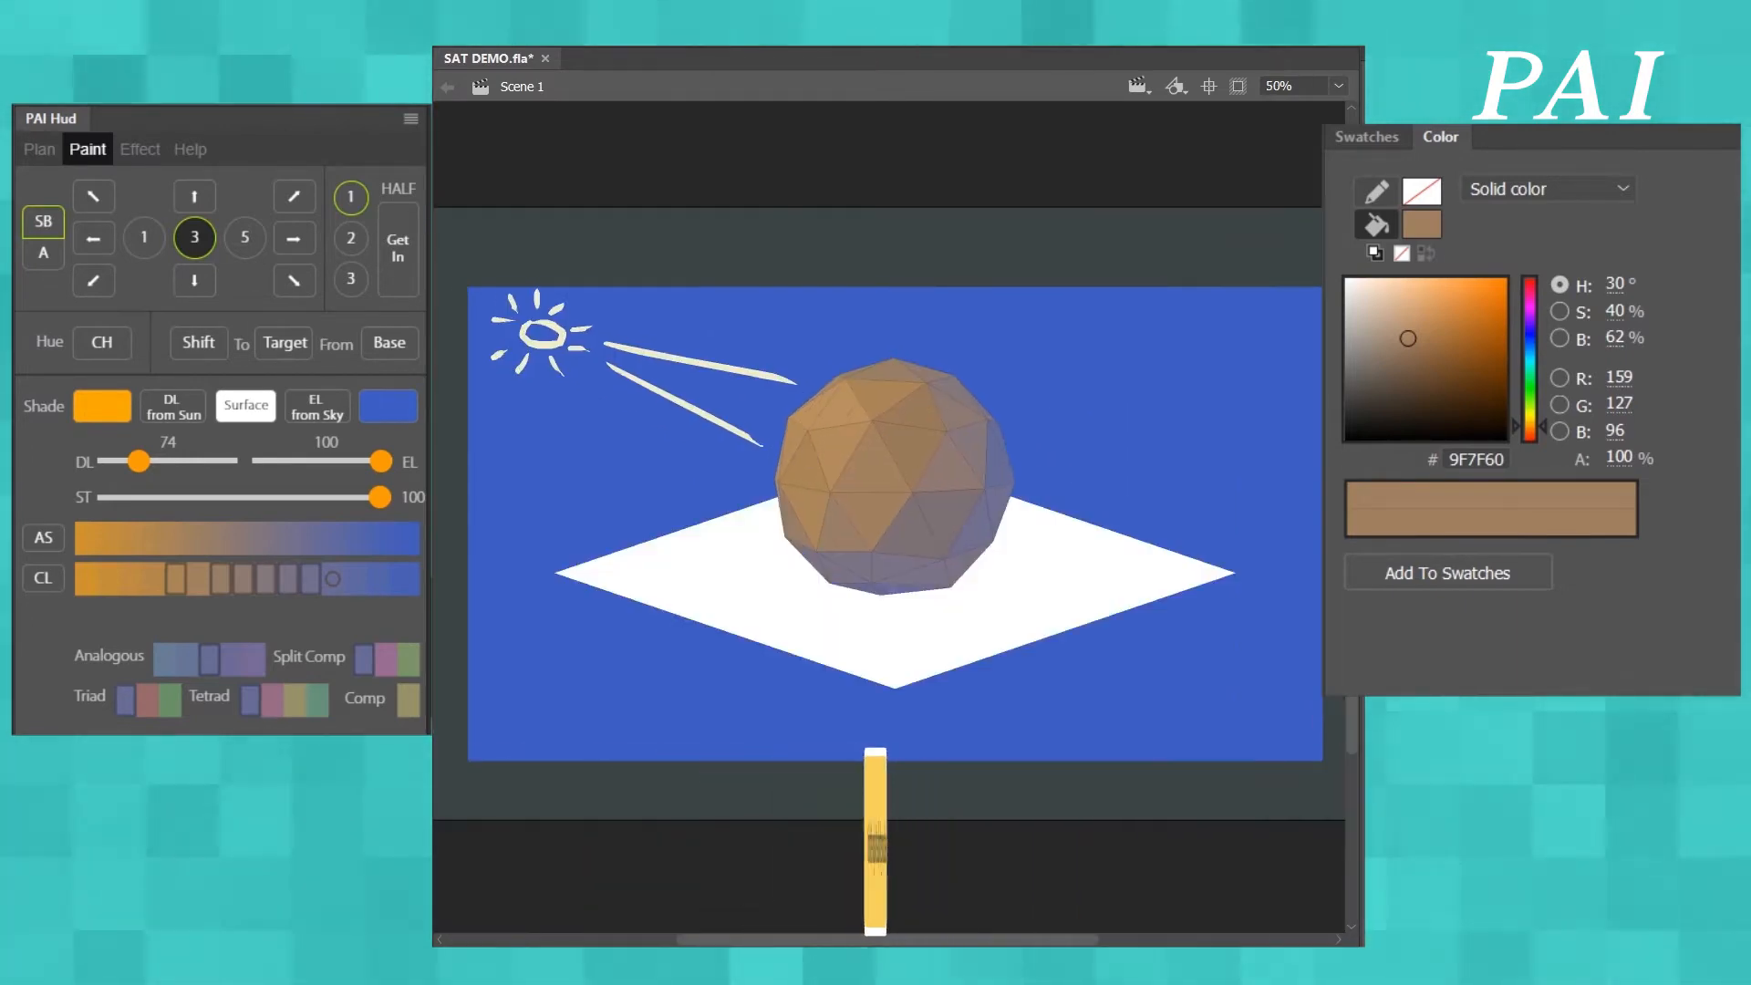
- Mix a saturated green 589E46 and fill the white ground plane with it
{"action": "left_click", "coordinate": [630, 552]}
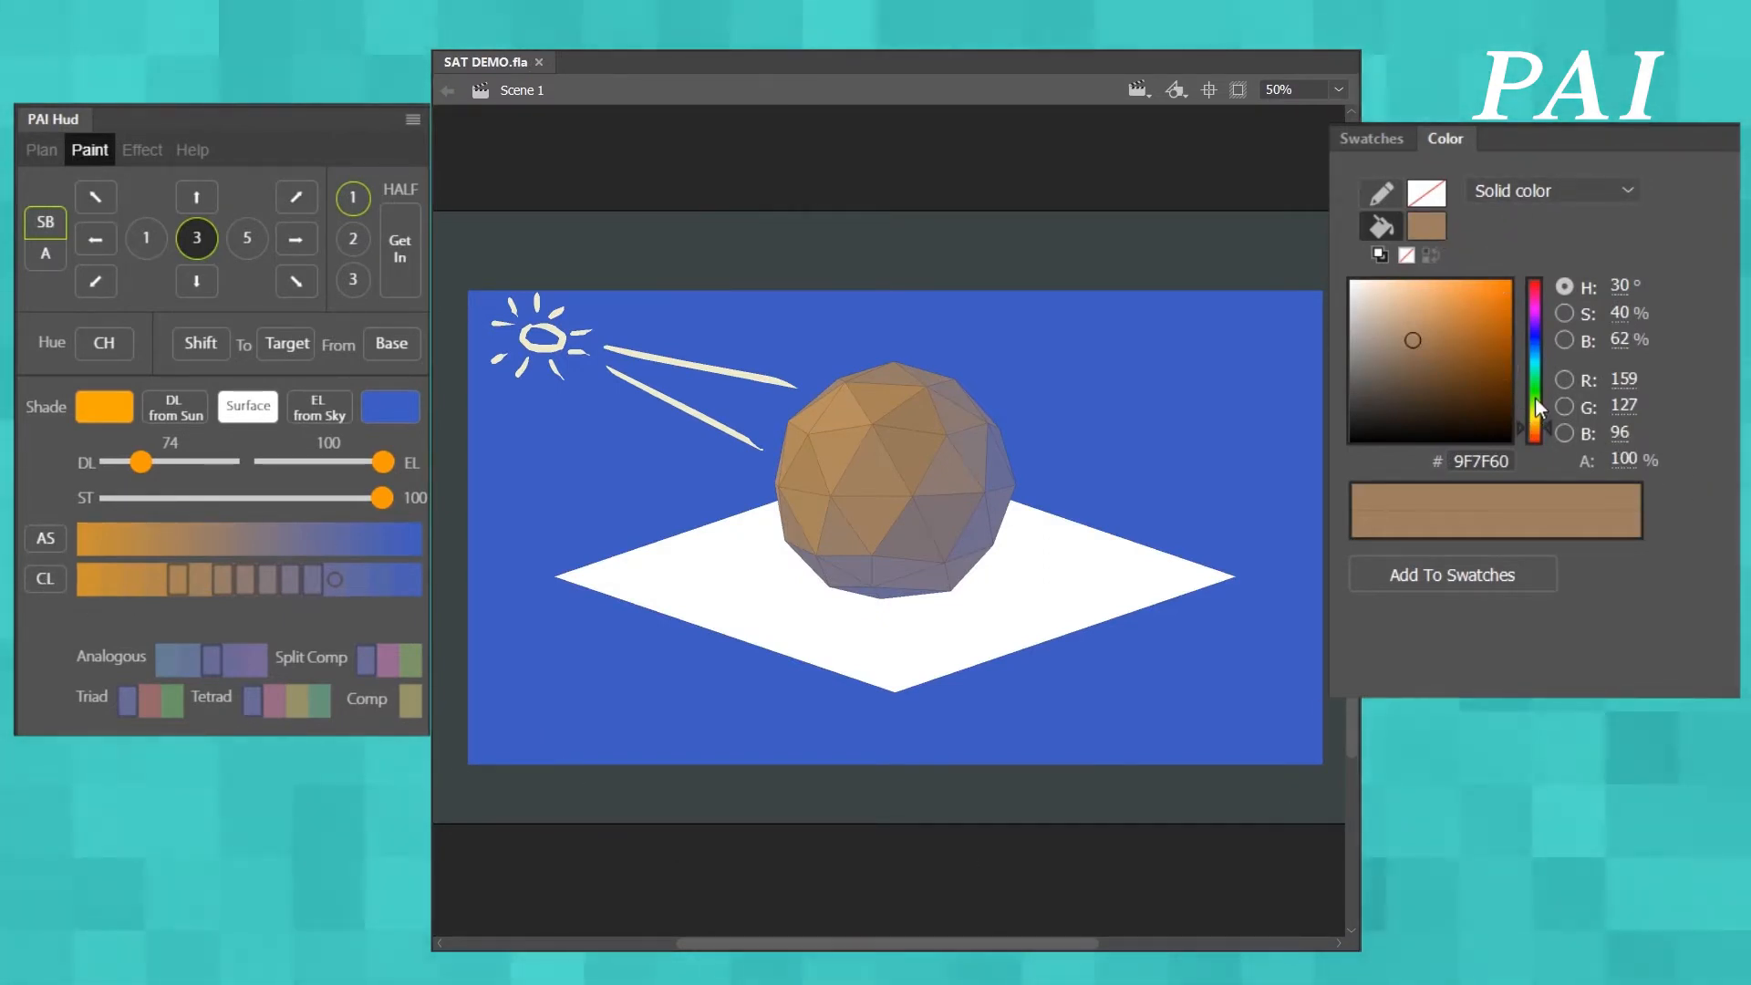
{"action": "left_click_drag", "start_coordinate": [1540, 410], "coordinate": [1541, 392]}
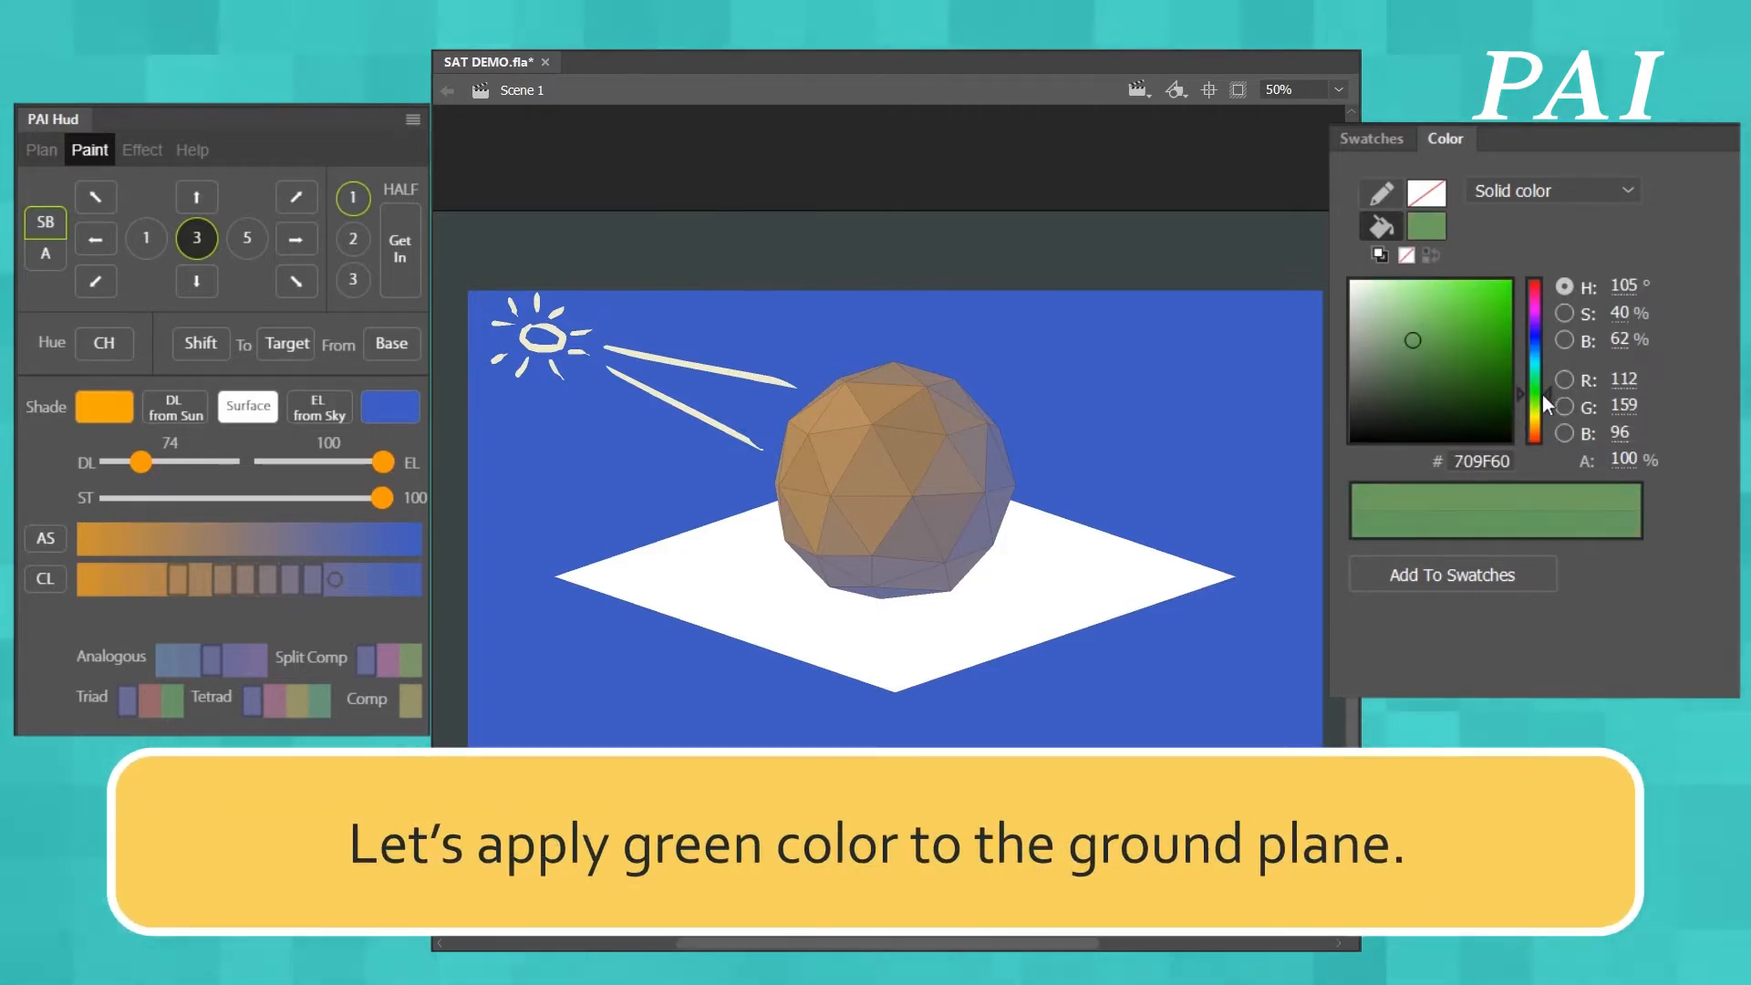
{"action": "left_click_drag", "start_coordinate": [1423, 339], "coordinate": [1439, 340]}
{"action": "left_click", "coordinate": [1137, 604]}
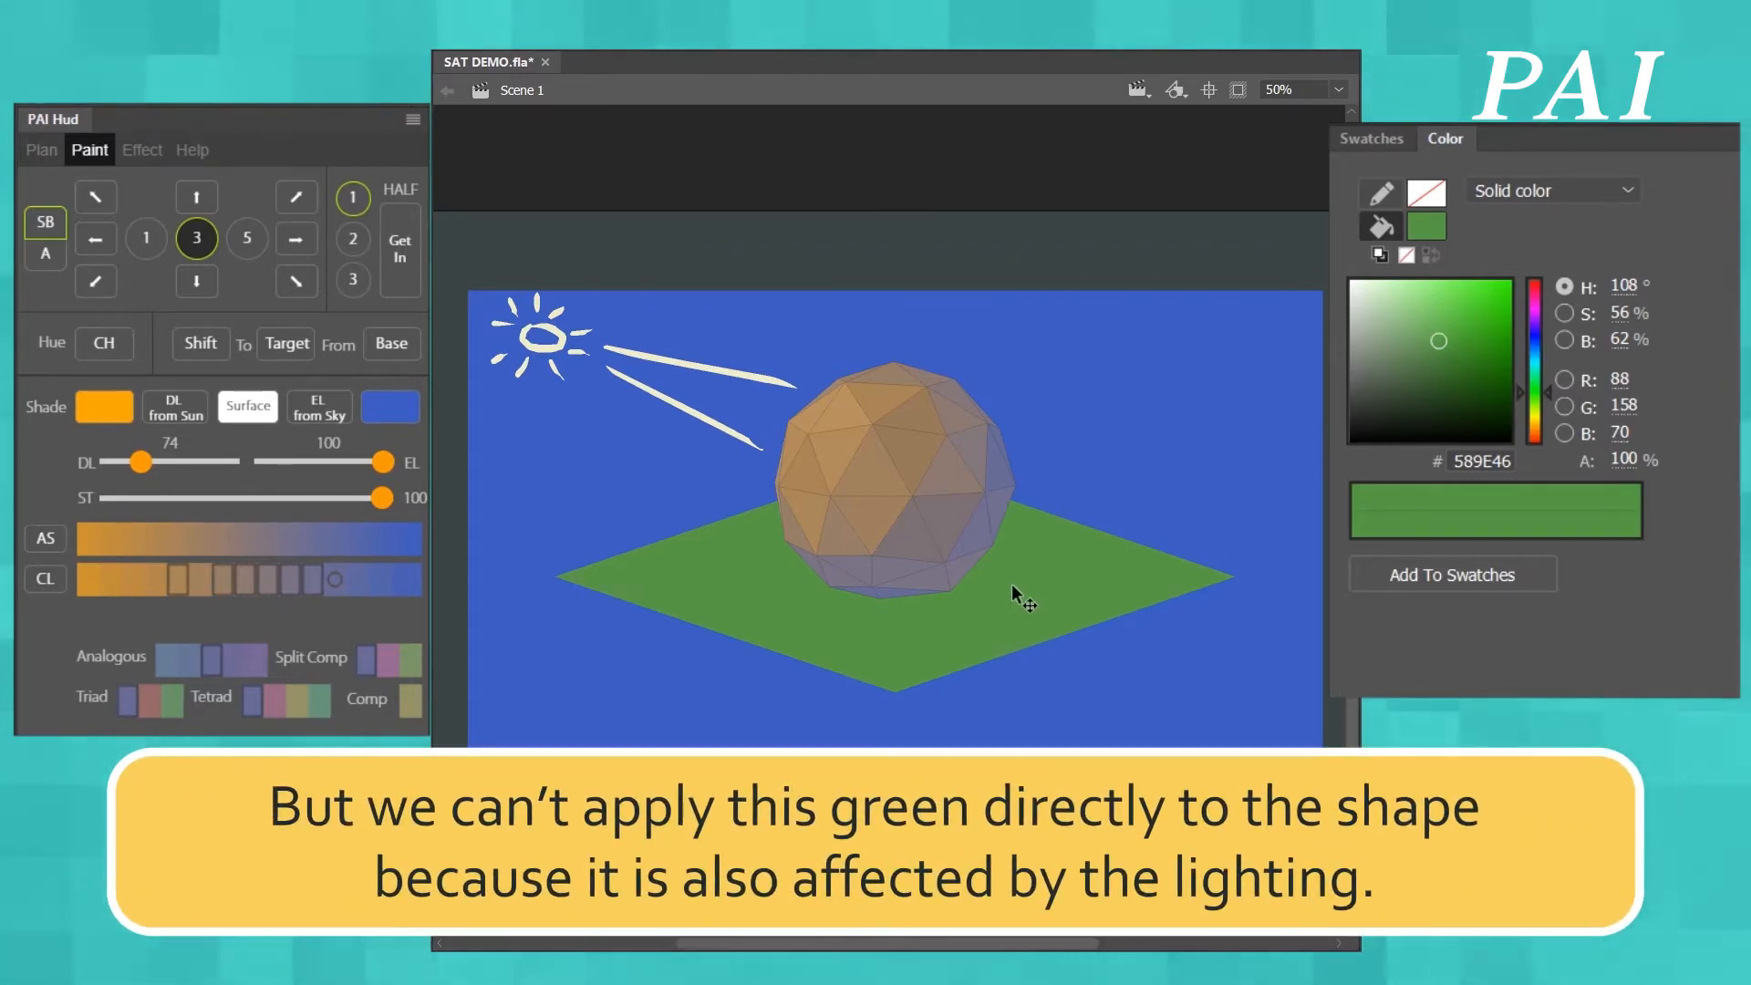
- Assign the ground plane's green 589E46 as the SAT surface color and set ST to 48
{"action": "left_click", "coordinate": [1010, 586]}
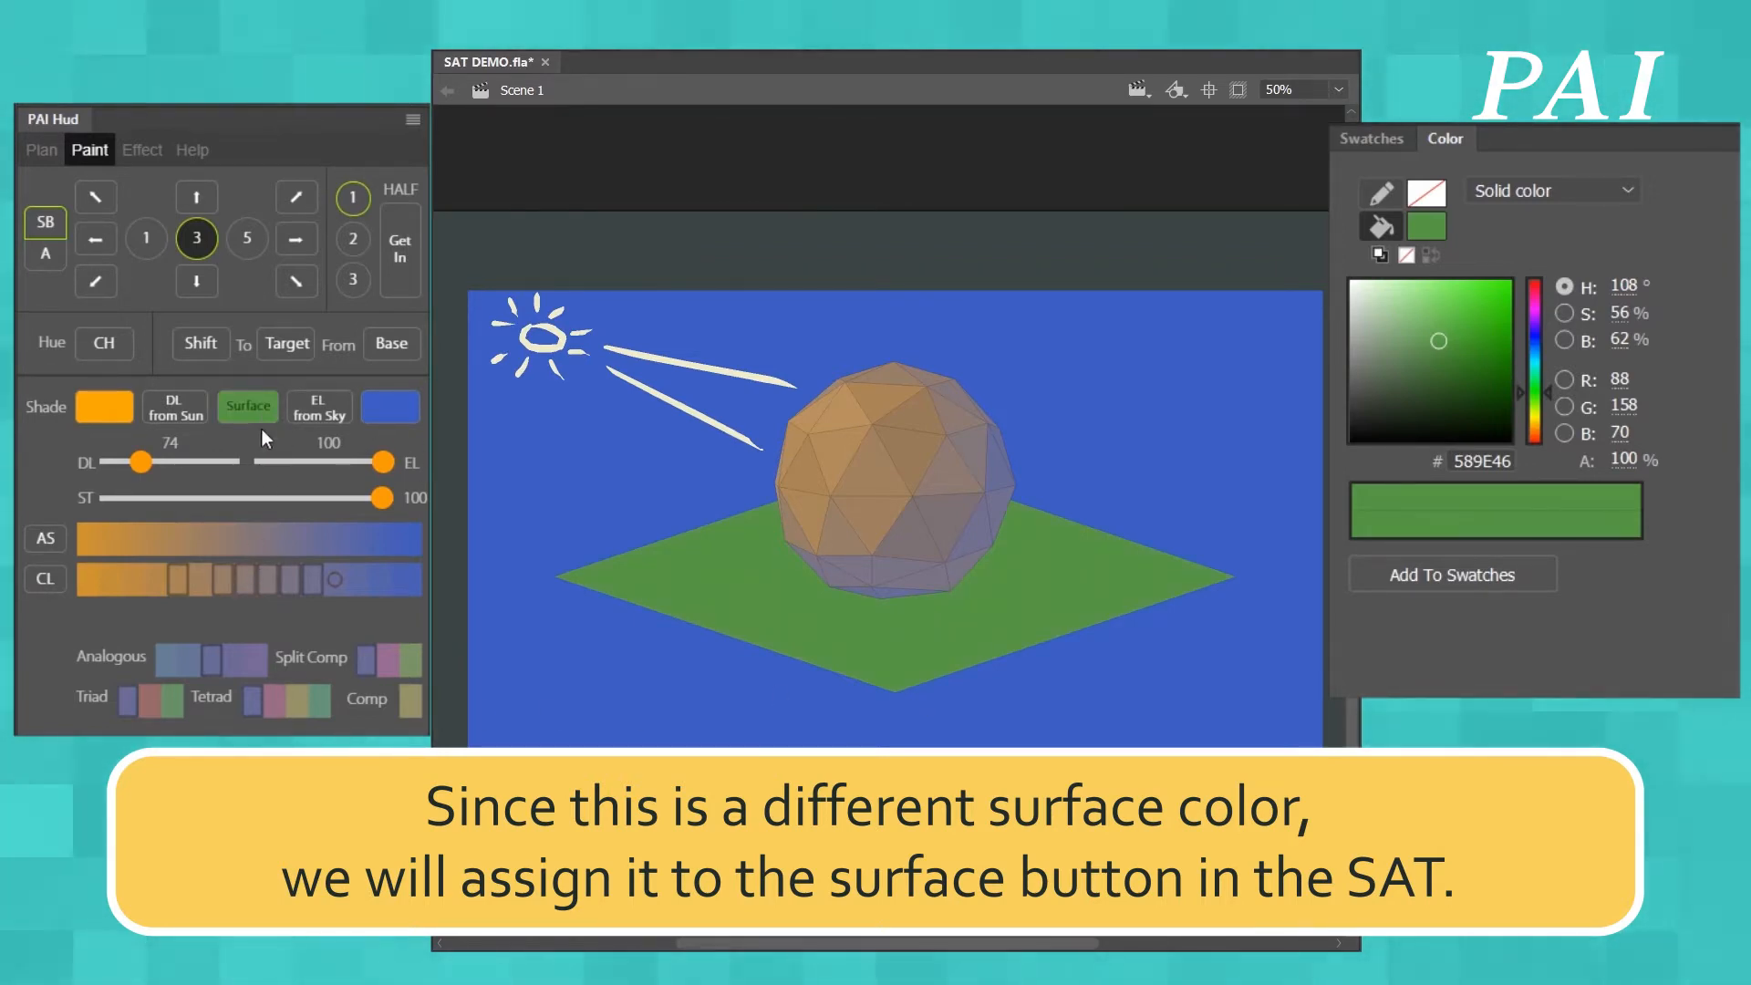
{"action": "left_click_drag", "start_coordinate": [210, 493], "coordinate": [185, 494]}
{"action": "left_click", "coordinate": [228, 494]}
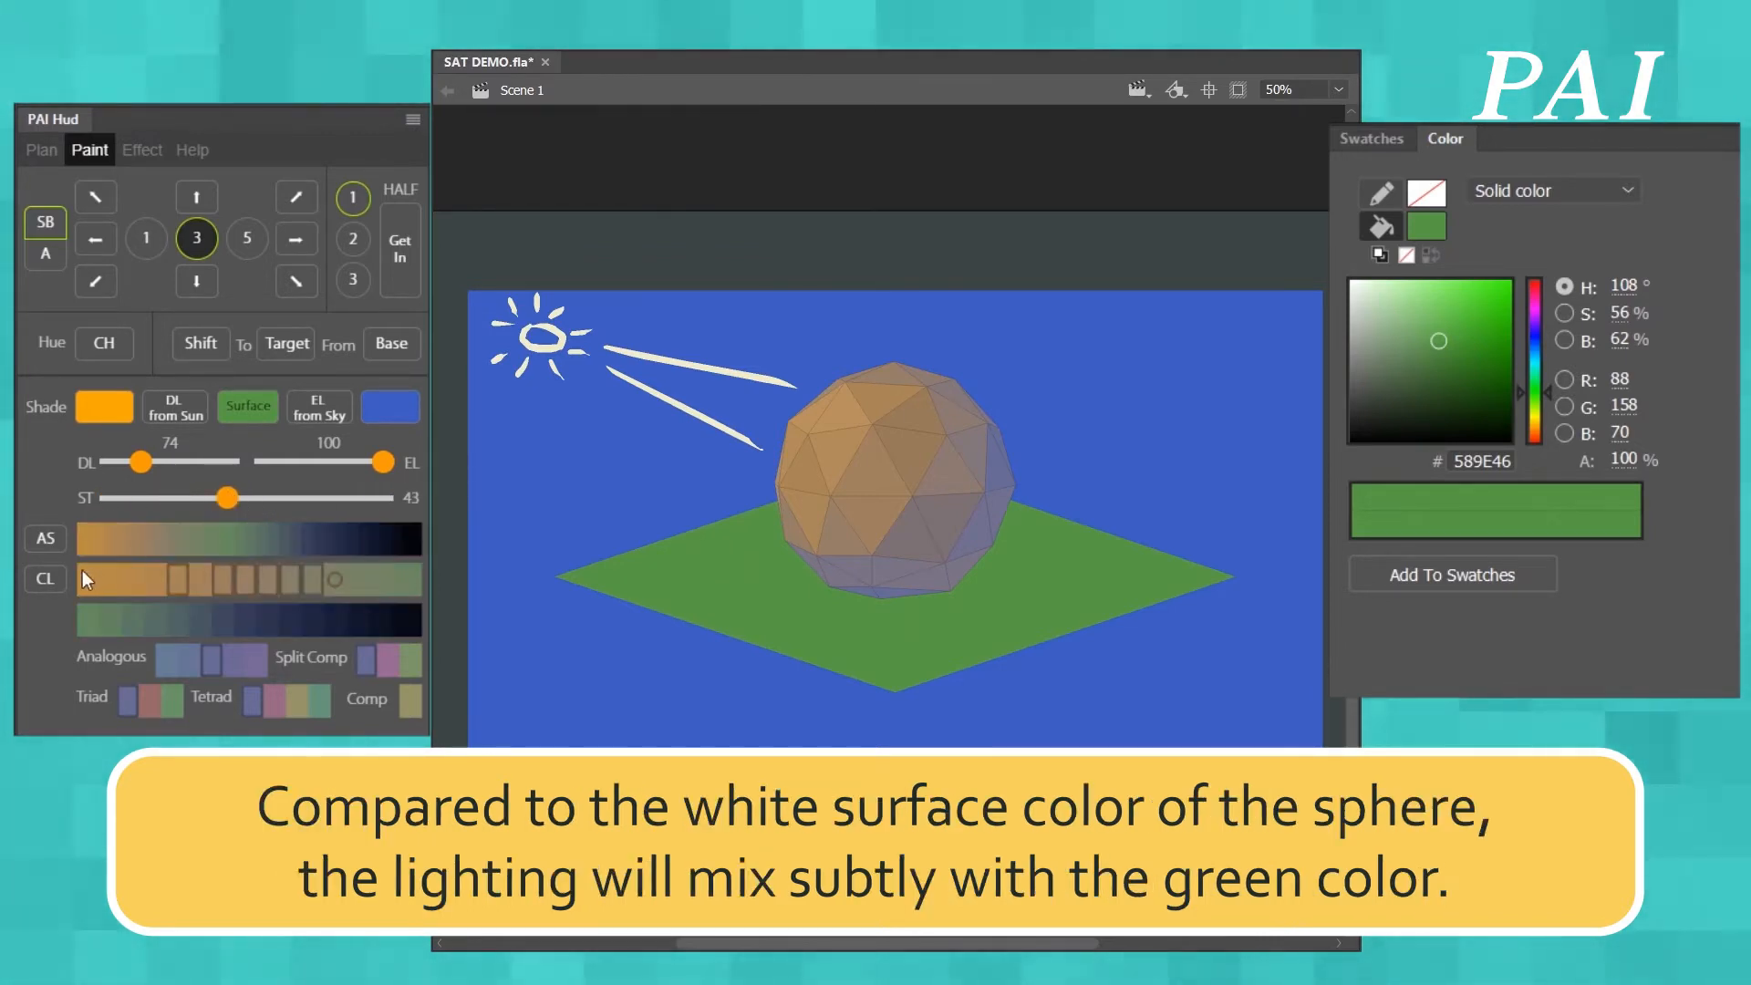
{"action": "left_click", "coordinate": [242, 496]}
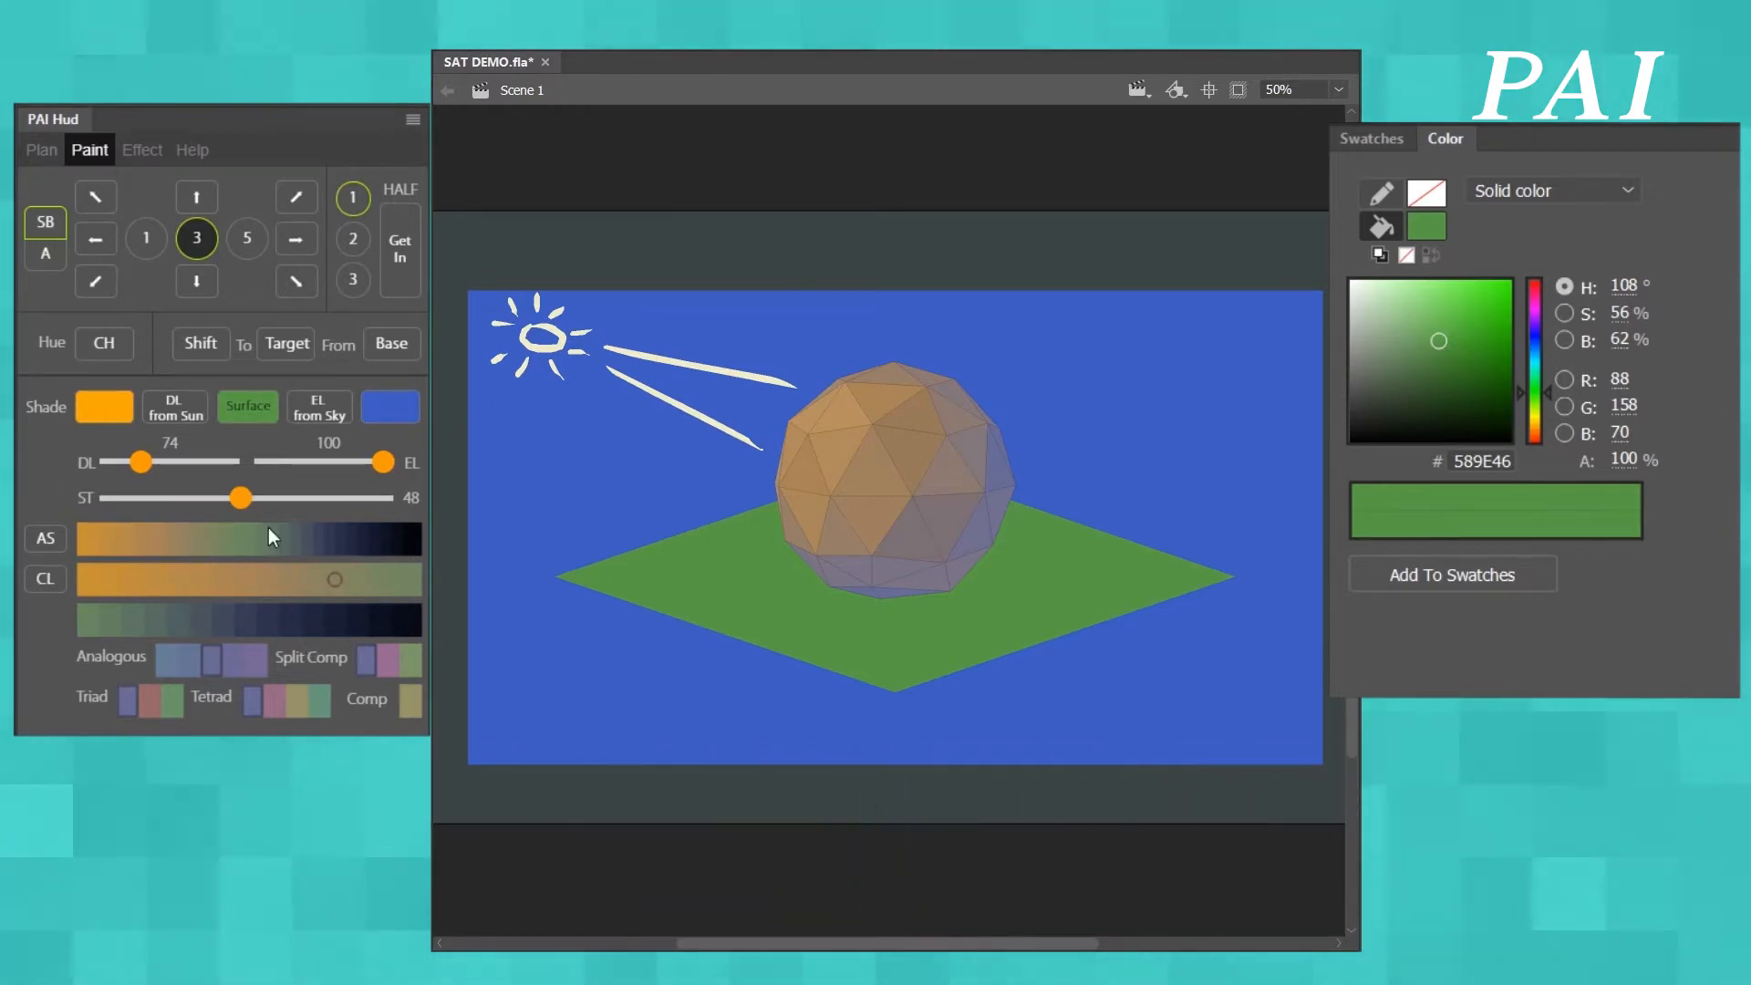
- Recolor the ground plane with 6A8761 from the CL gradation and saturate it to 648759
{"action": "left_click", "coordinate": [356, 579]}
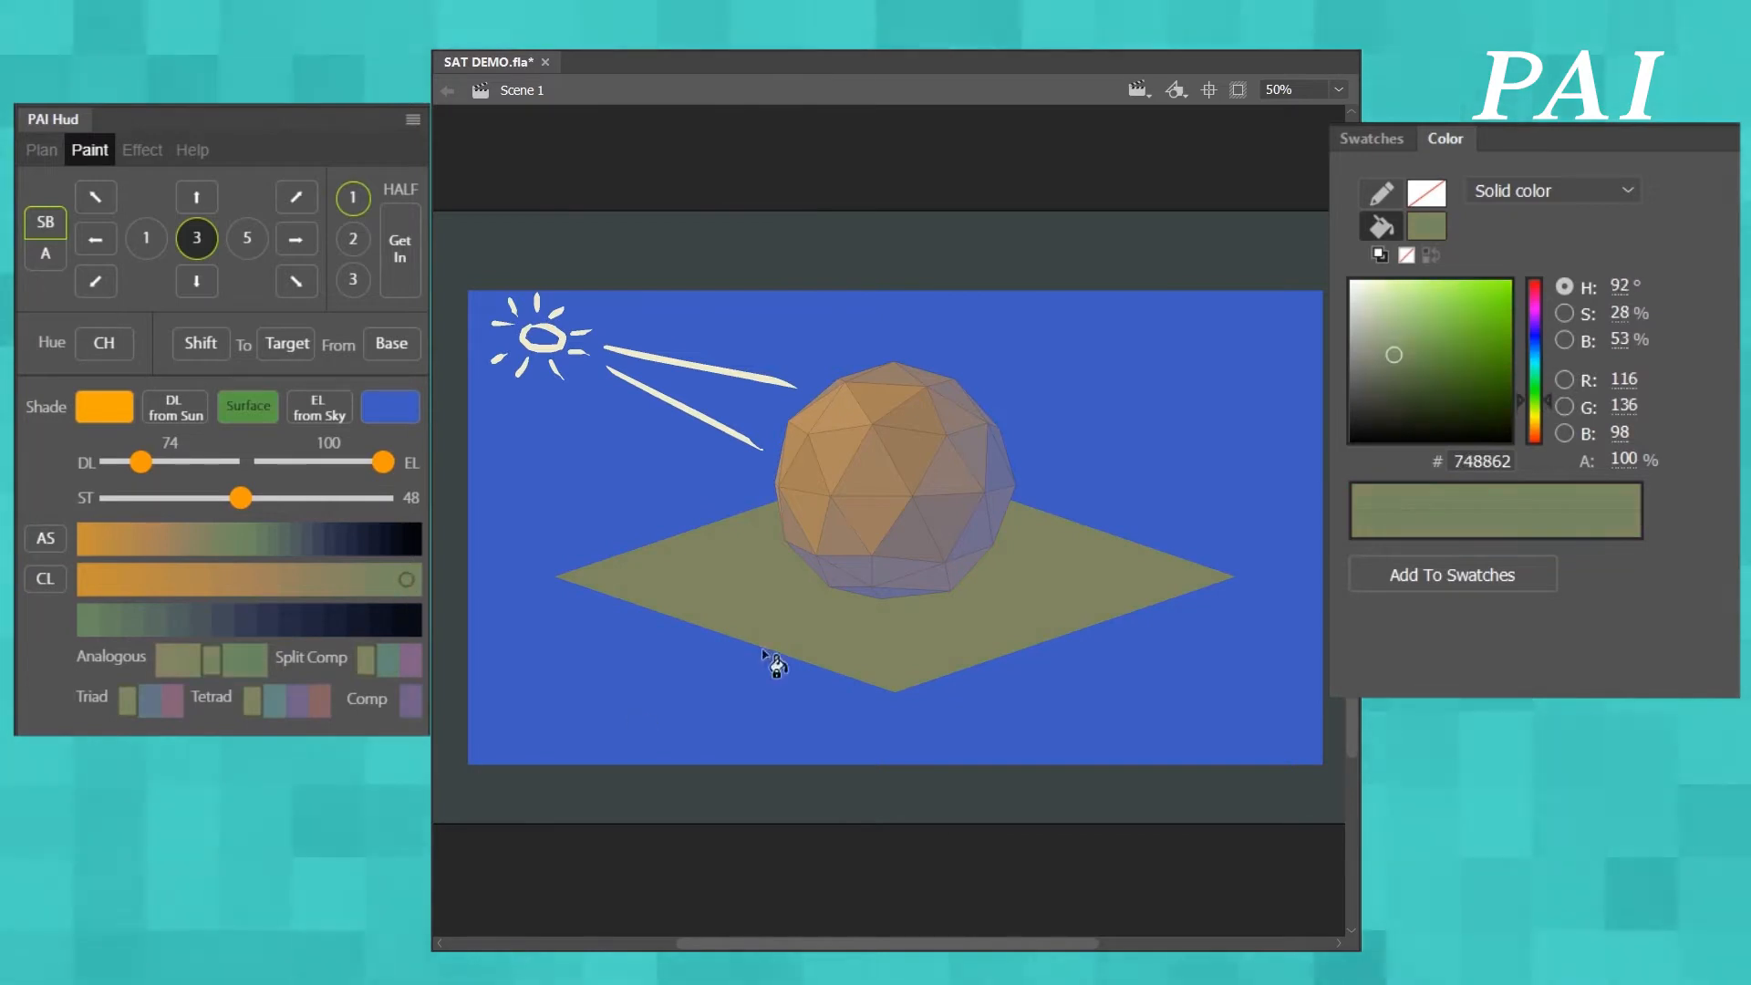
{"action": "left_click", "coordinate": [110, 620]}
{"action": "left_click", "coordinate": [87, 620]}
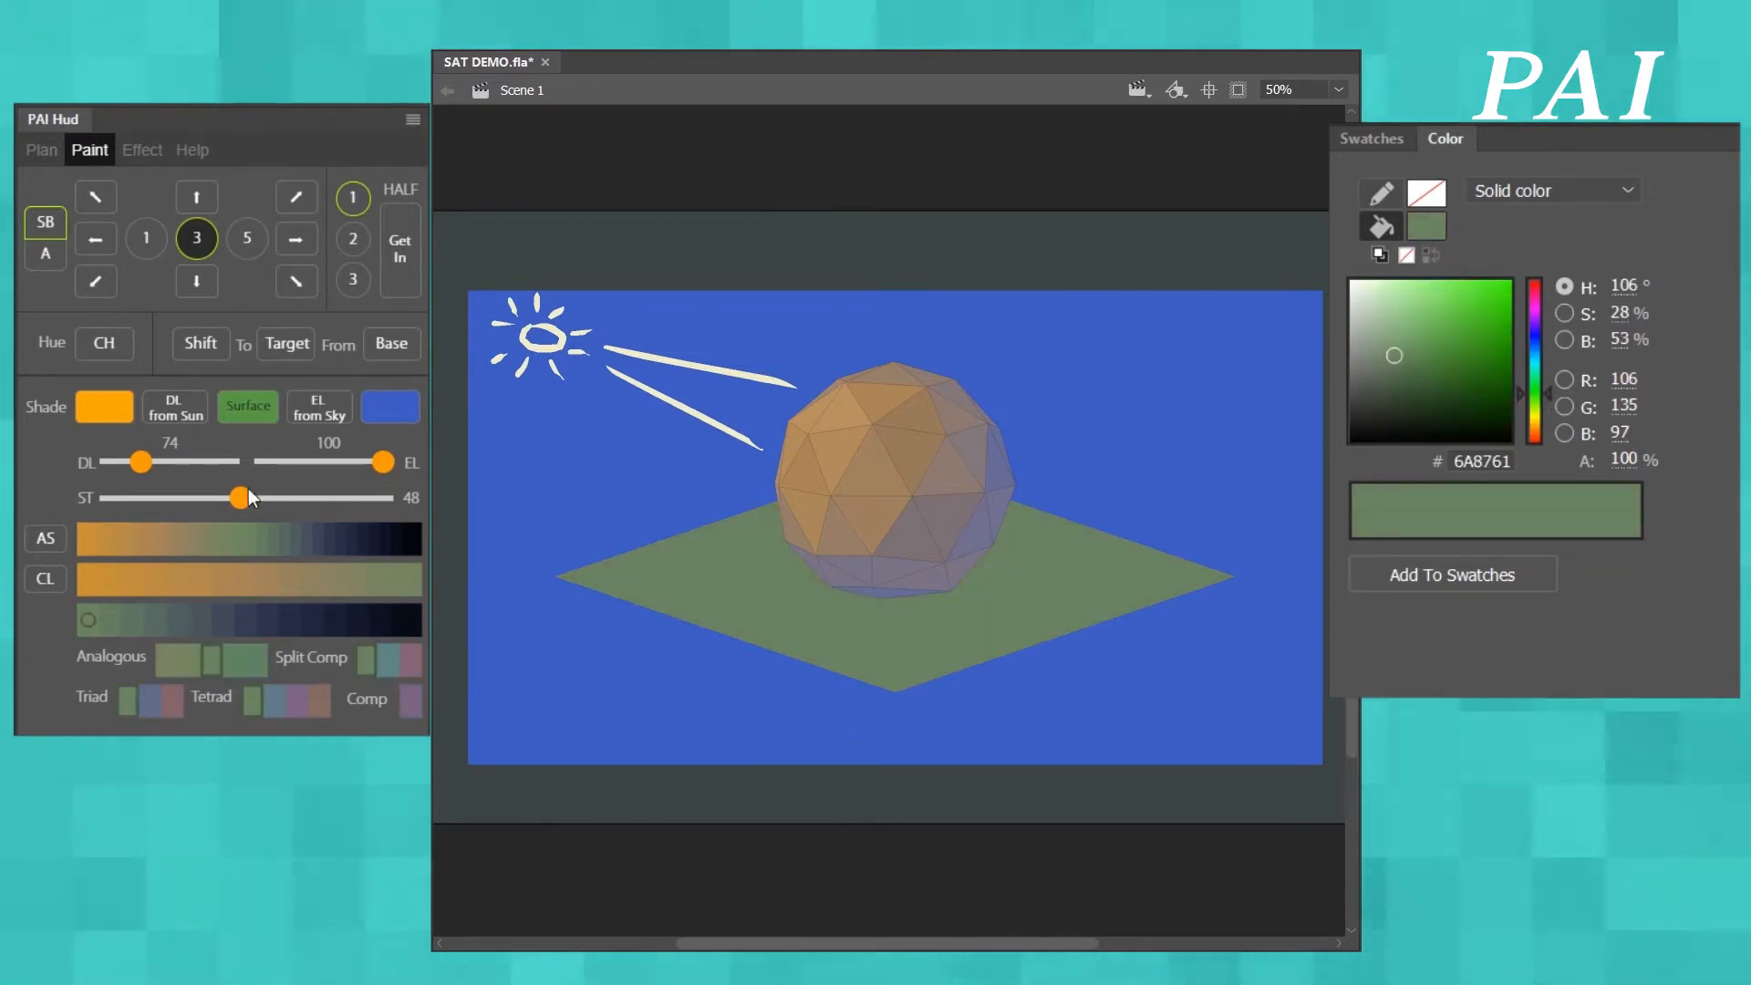
{"action": "left_click", "coordinate": [293, 241]}
{"action": "left_click", "coordinate": [942, 630]}
{"action": "left_click", "coordinate": [296, 240]}
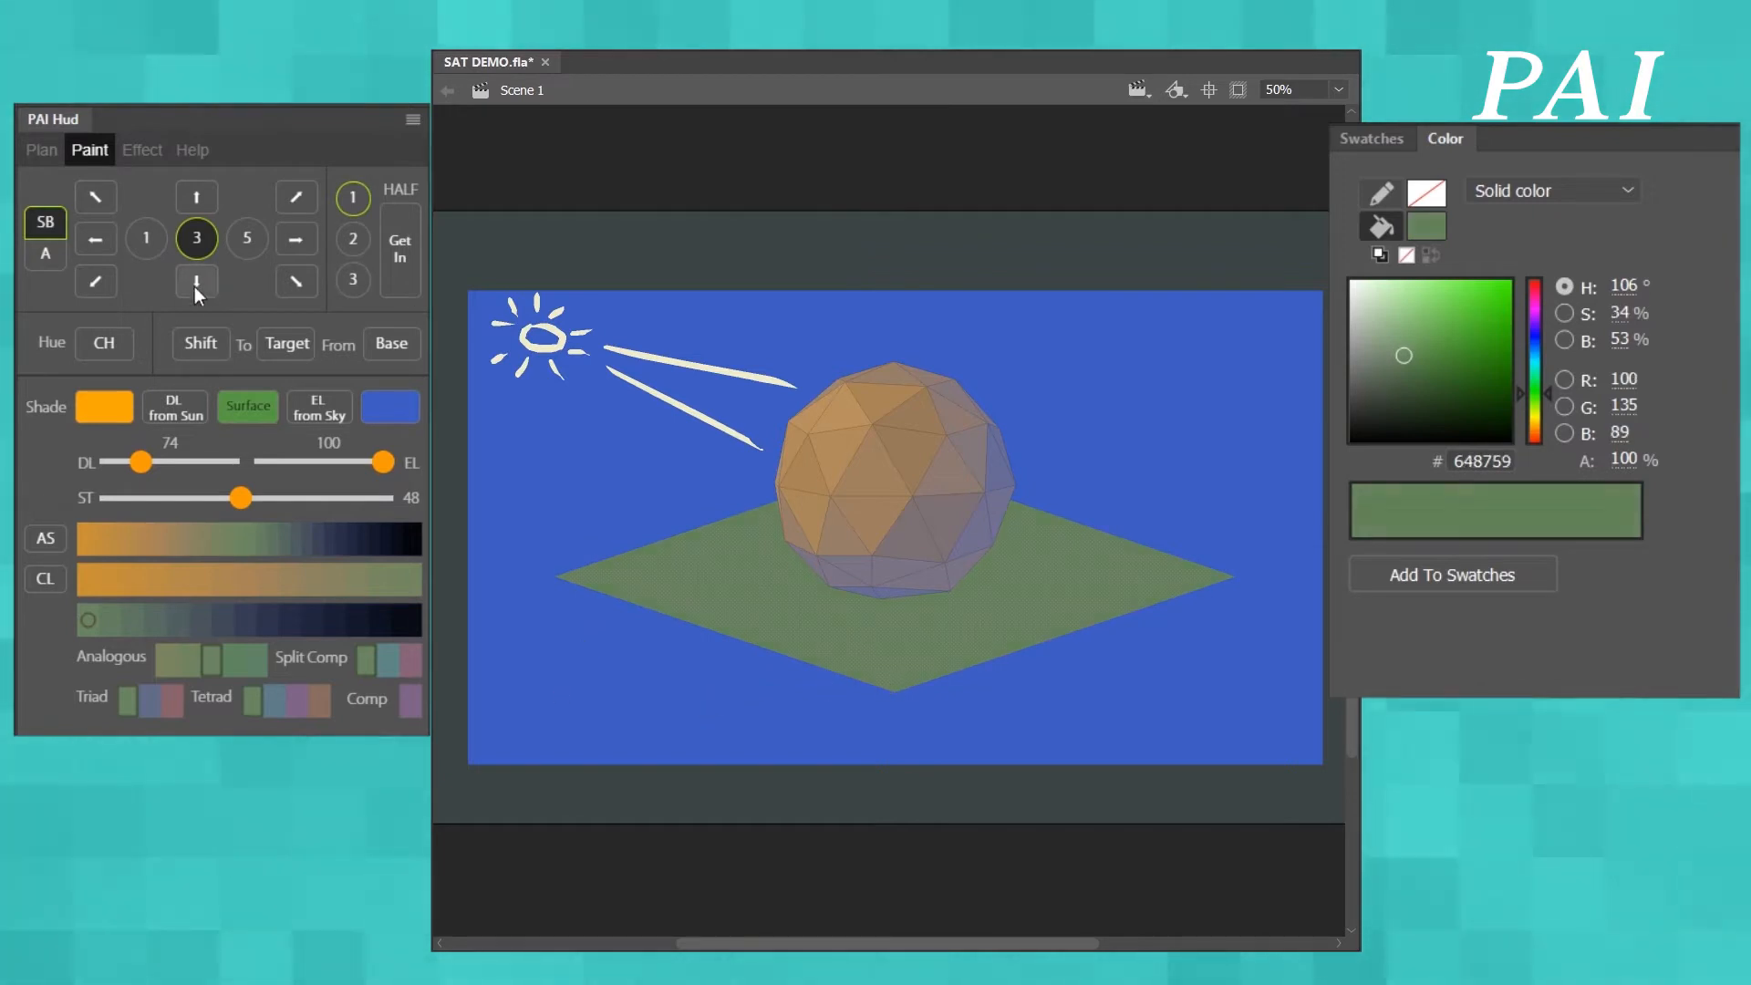
- Try darkening the ground plane's green by one step of 3
{"action": "left_click", "coordinate": [198, 285]}
{"action": "left_click", "coordinate": [782, 739]}
{"action": "left_click", "coordinate": [776, 629]}
{"action": "left_click", "coordinate": [203, 203]}
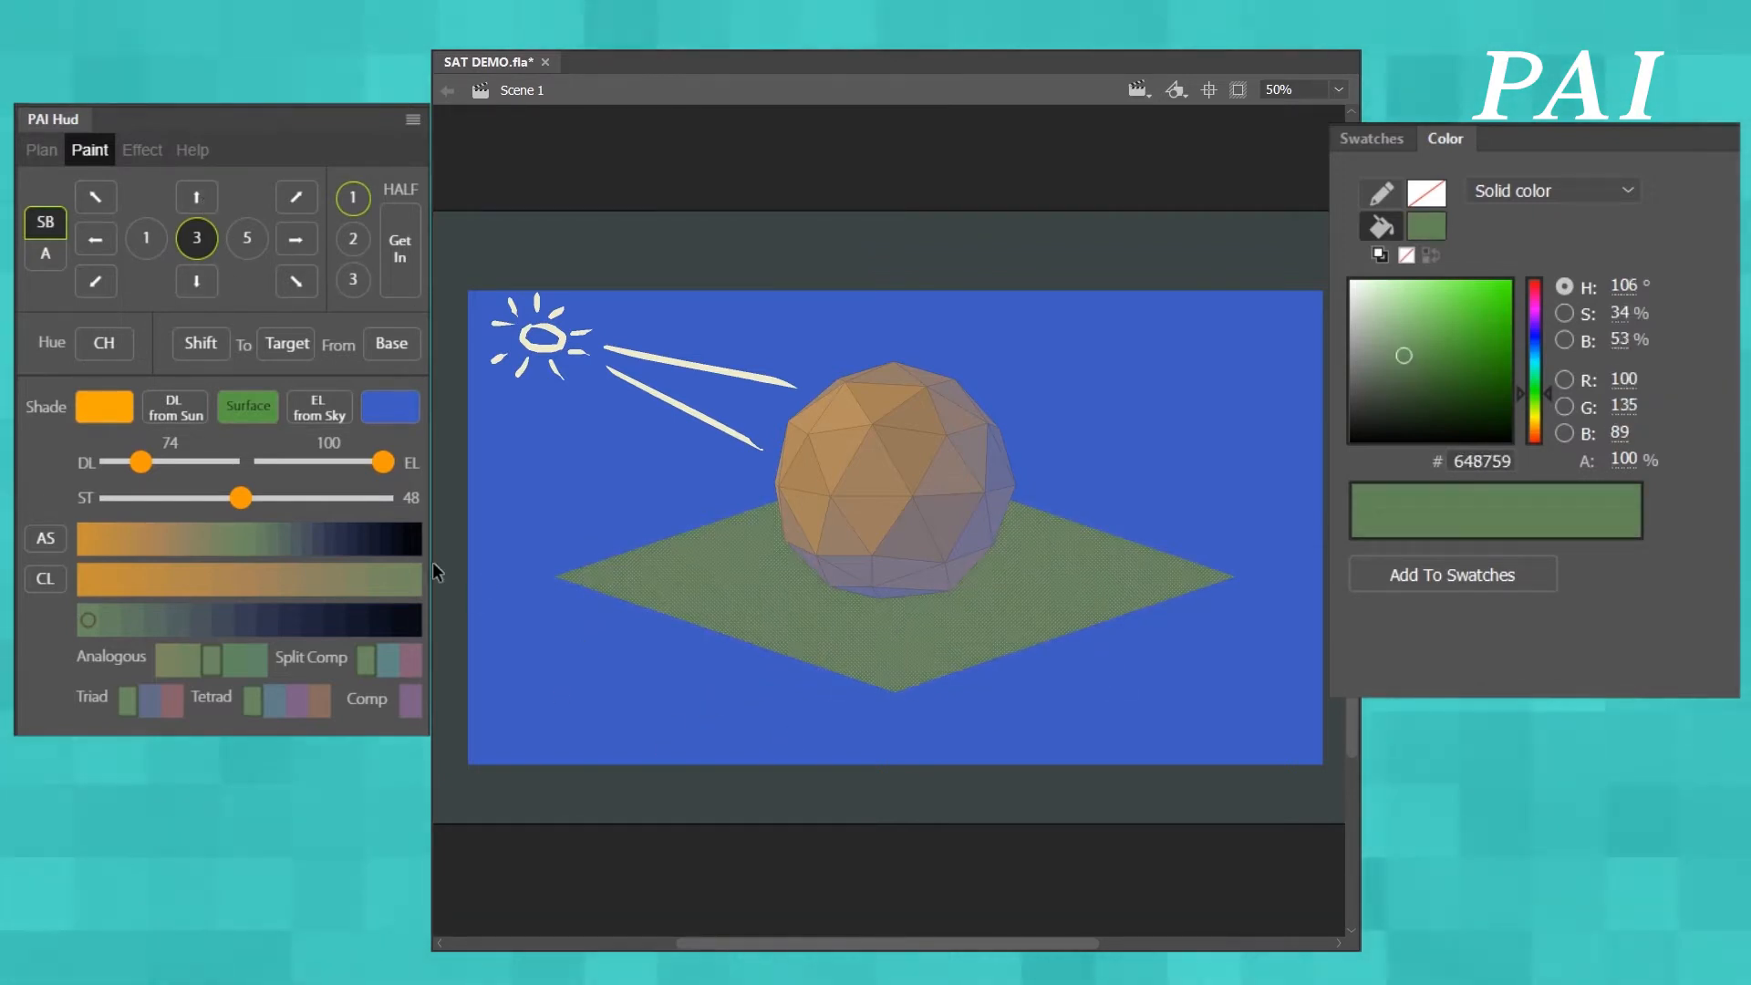
- Saturate the ground plane's green in steps of 5 to reach 5A874B
{"action": "left_click", "coordinate": [248, 239]}
{"action": "left_click", "coordinate": [295, 241]}
{"action": "left_click", "coordinate": [295, 241]}
{"action": "left_click", "coordinate": [922, 735]}
{"action": "left_click", "coordinate": [927, 642]}
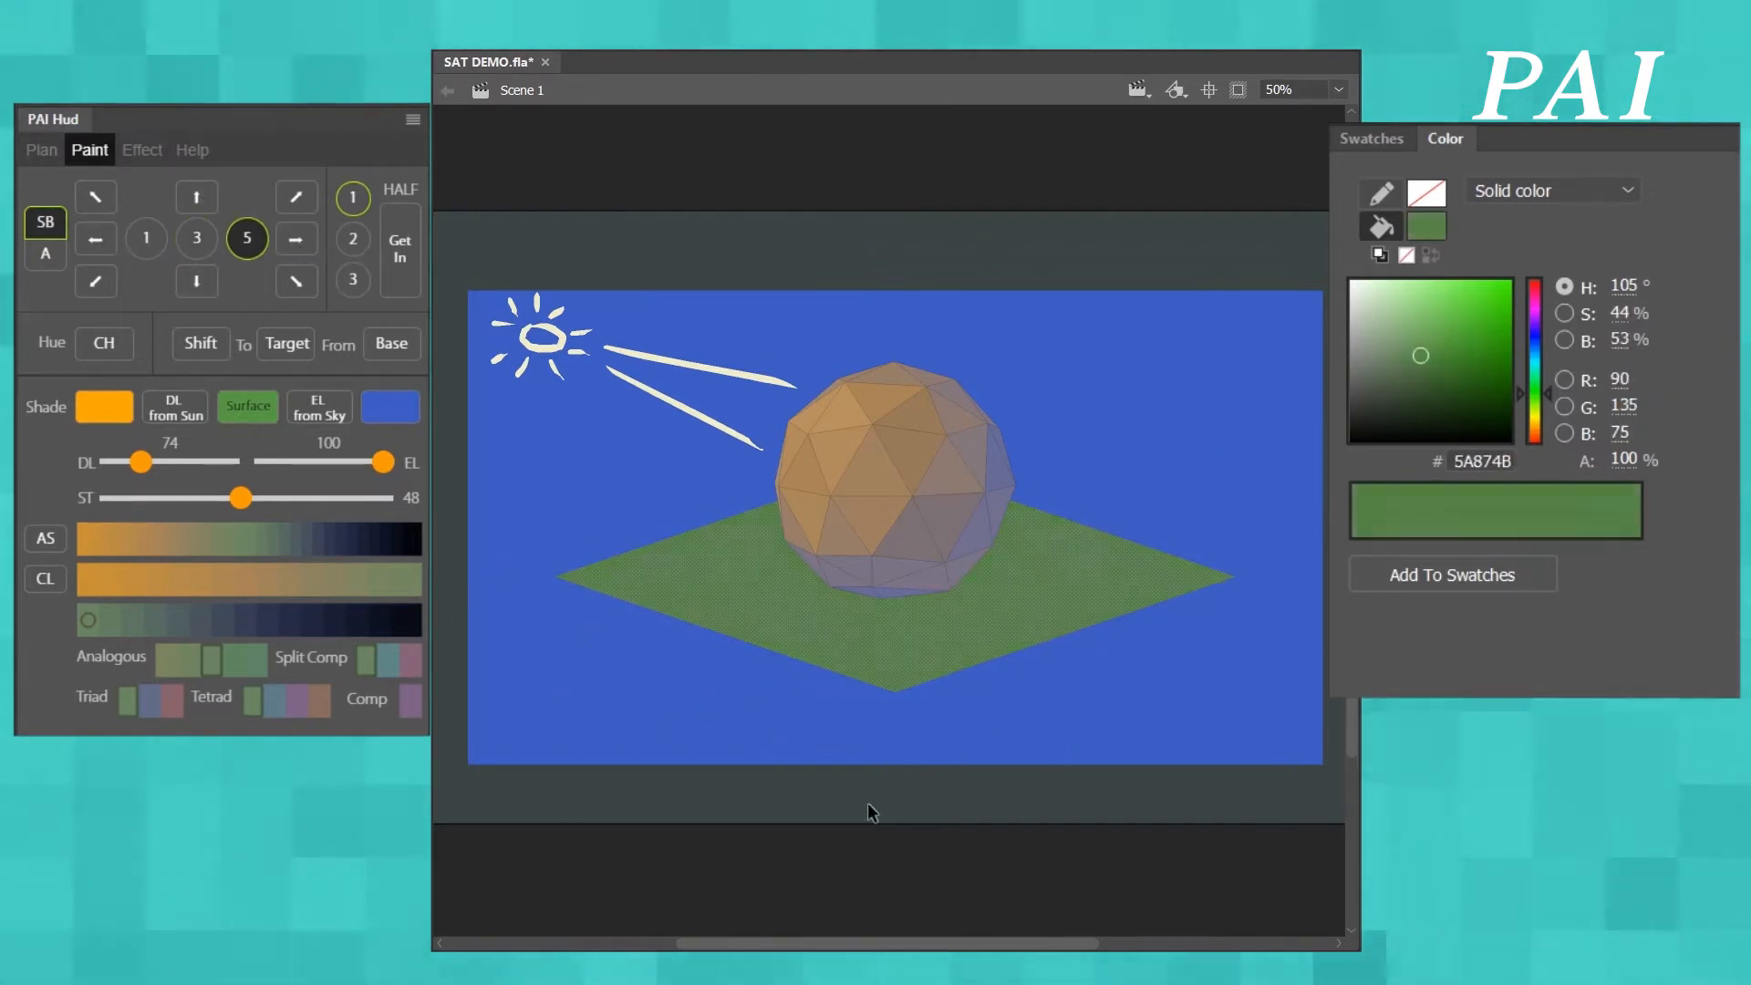
{"action": "left_click", "coordinate": [869, 805]}
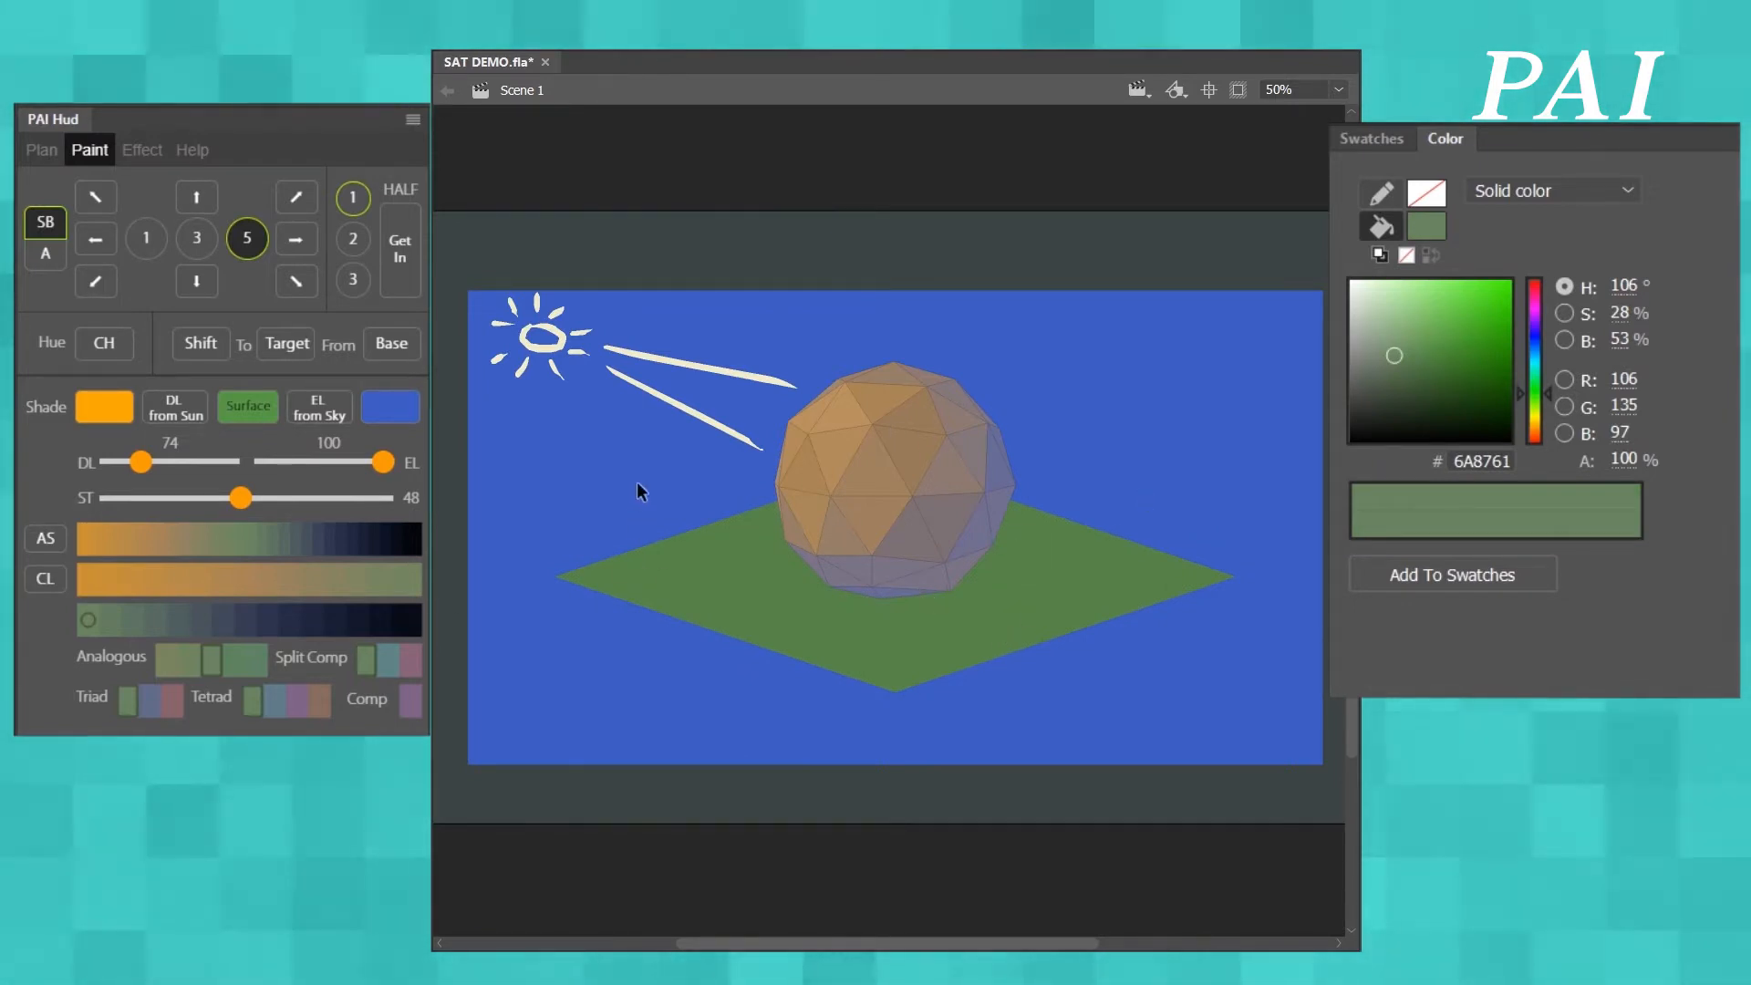
- Brighten the ground plane's green to 618F52
{"action": "left_click", "coordinate": [890, 587]}
{"action": "left_click", "coordinate": [1109, 446]}
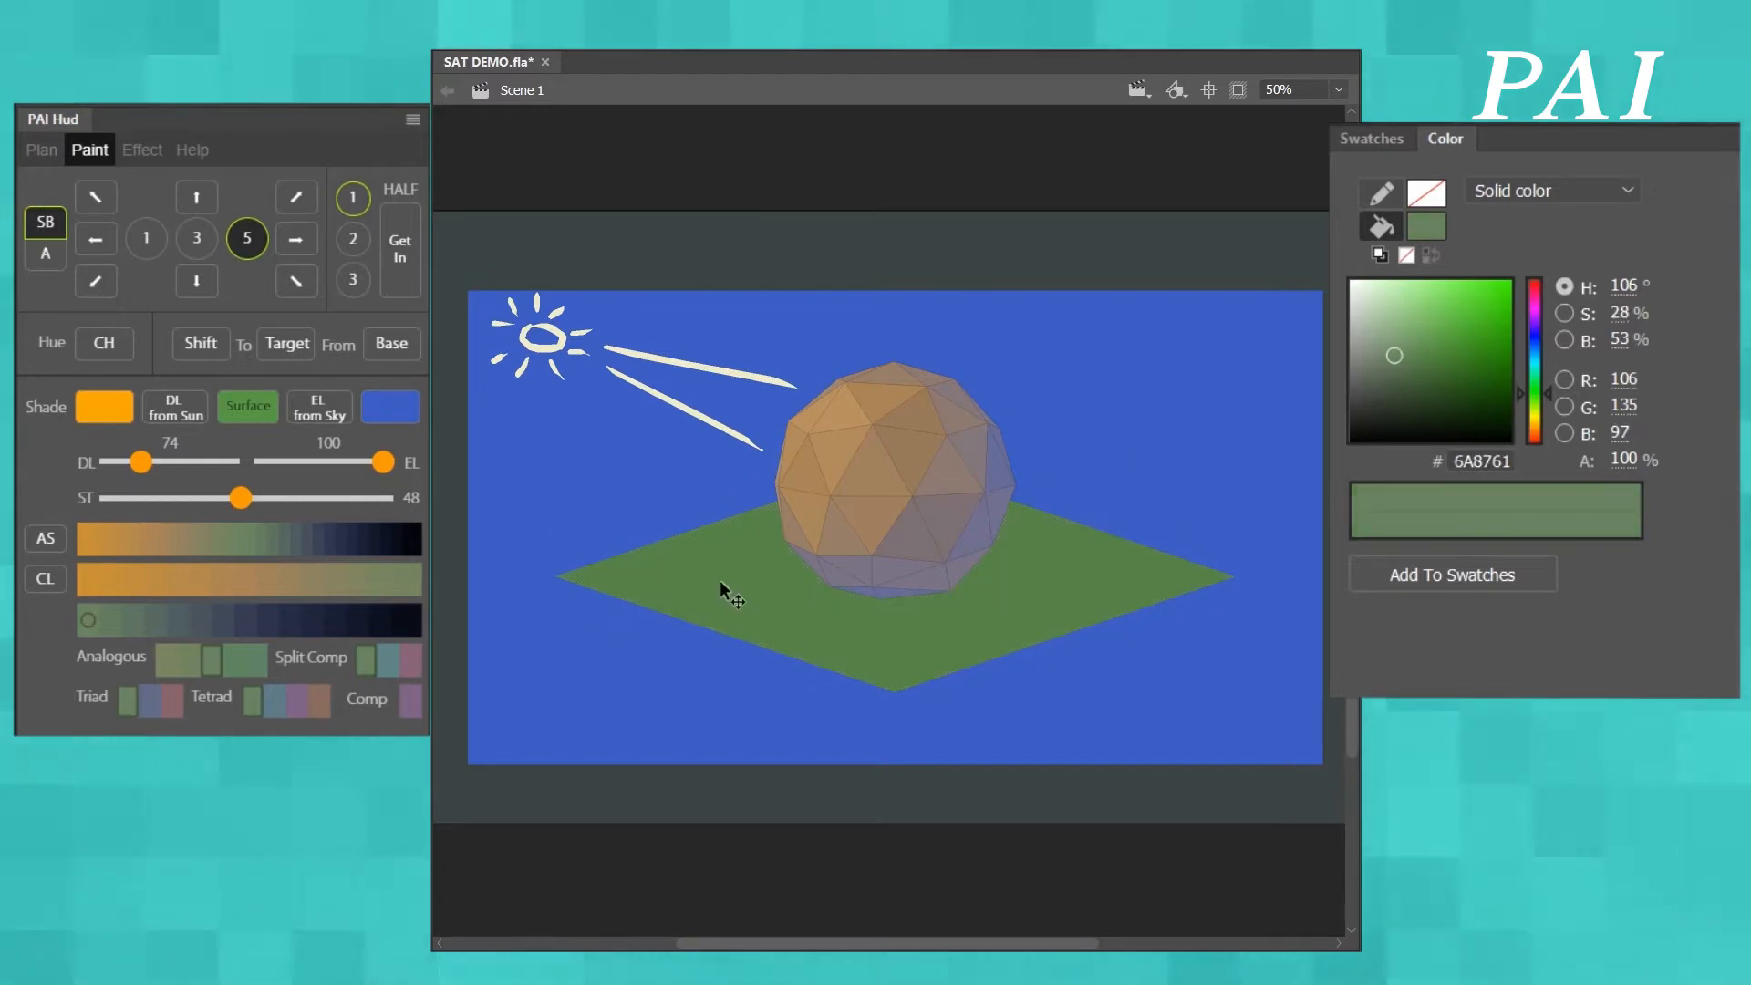
{"action": "left_click", "coordinate": [719, 580]}
{"action": "key", "text": "Up"}
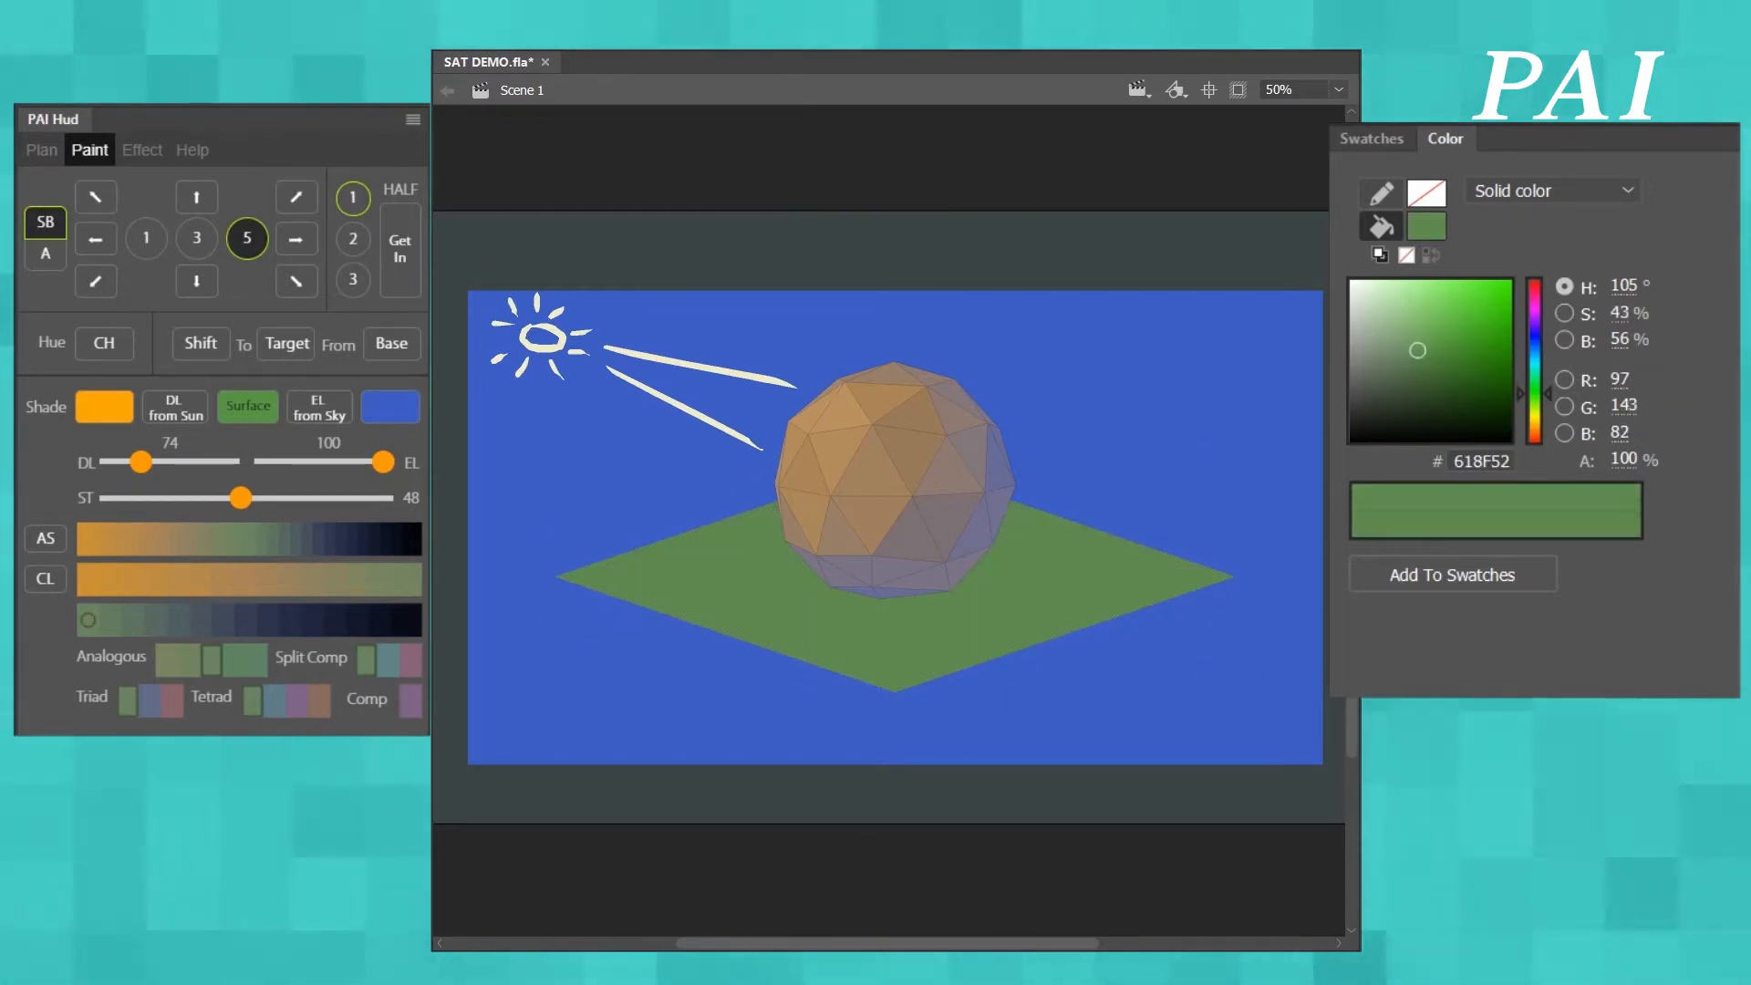
- Raise the saturation of the whole sphere by one step of 5
{"action": "left_click", "coordinate": [899, 479]}
{"action": "left_click", "coordinate": [300, 240]}
{"action": "left_click", "coordinate": [1091, 470]}
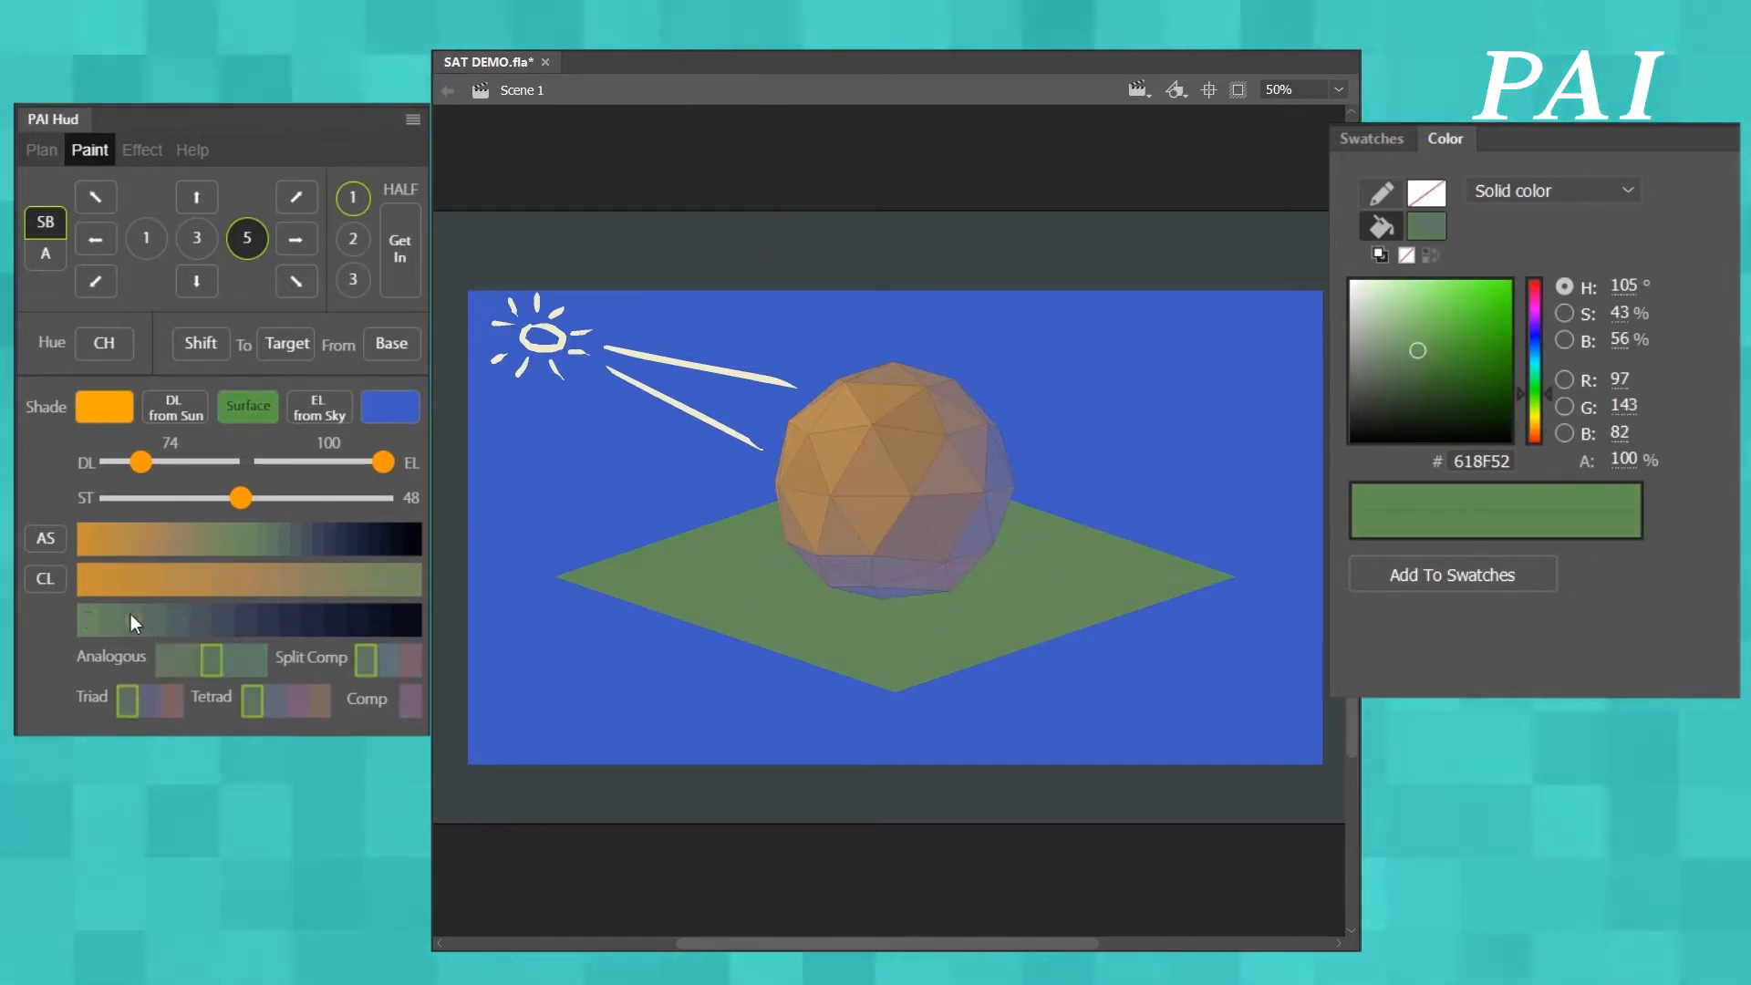
- Pick the green-gray 596B62 from the lower CL gradation and paint it on the sphere's bottom facets as ground reflection
{"action": "left_click", "coordinate": [155, 620]}
{"action": "left_click", "coordinate": [878, 606]}
{"action": "key", "text": "ctrl+z"}
{"action": "key", "text": "ctrl+z"}
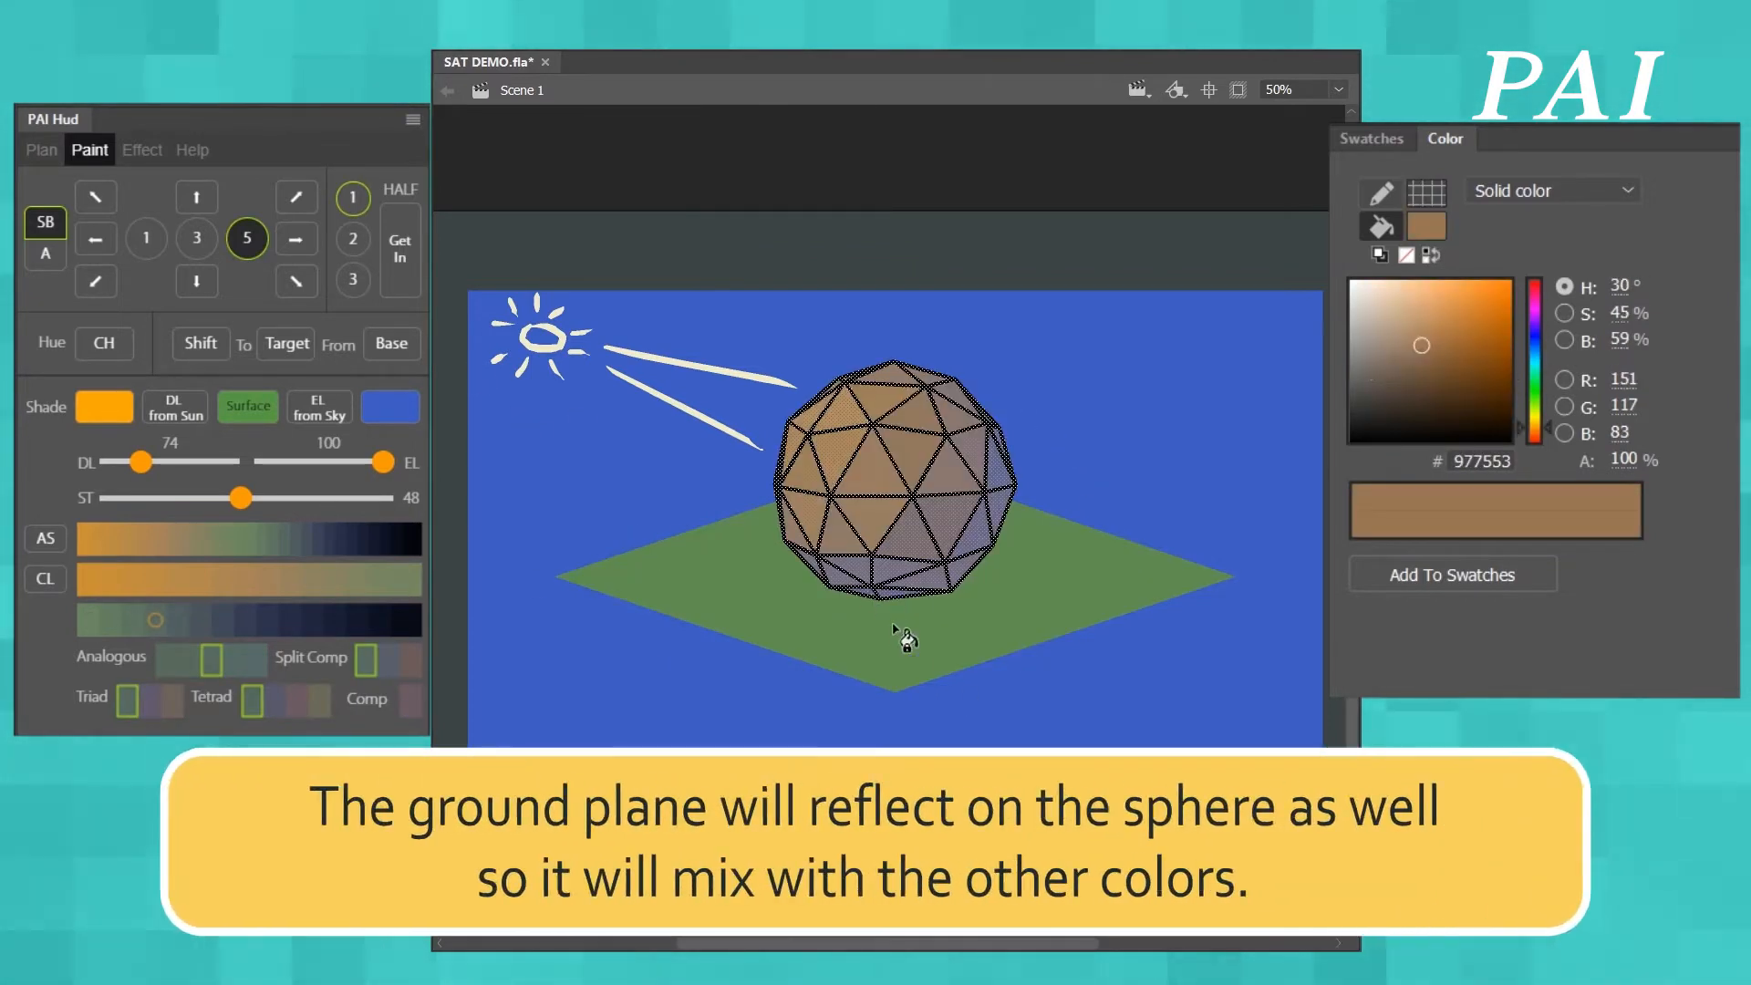
{"action": "key", "text": "ctrl+y"}
{"action": "left_click", "coordinate": [894, 596]}
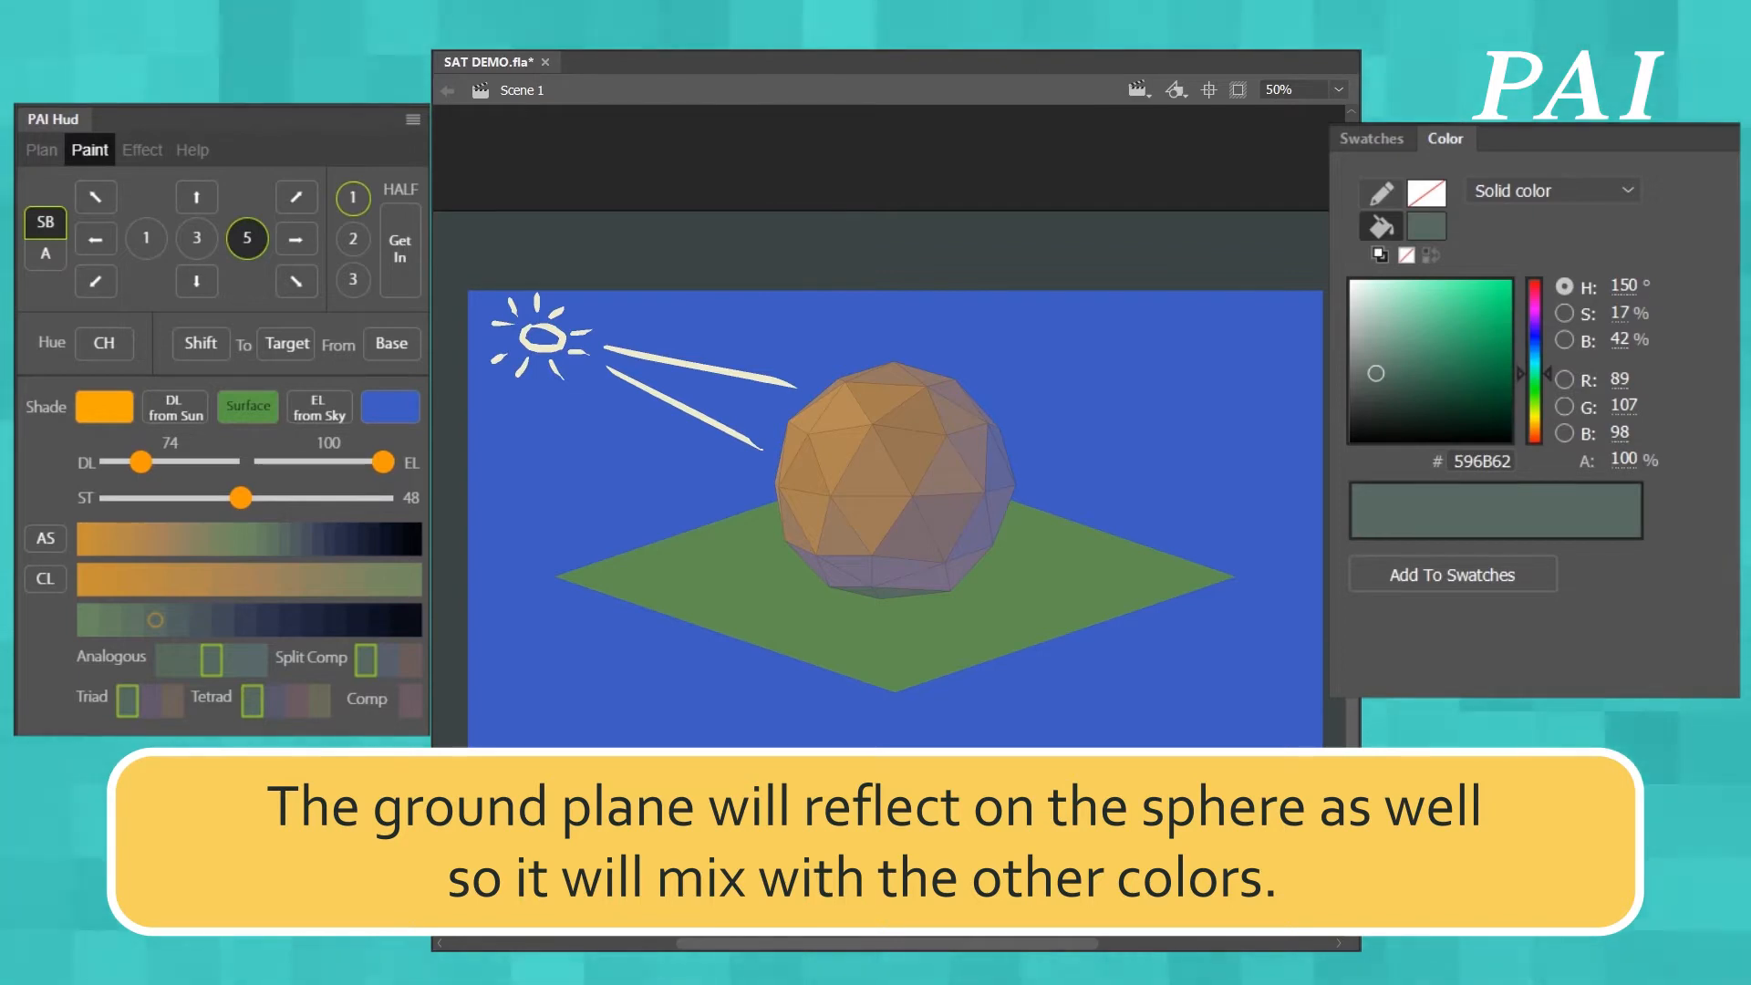
{"action": "left_click", "coordinate": [940, 582]}
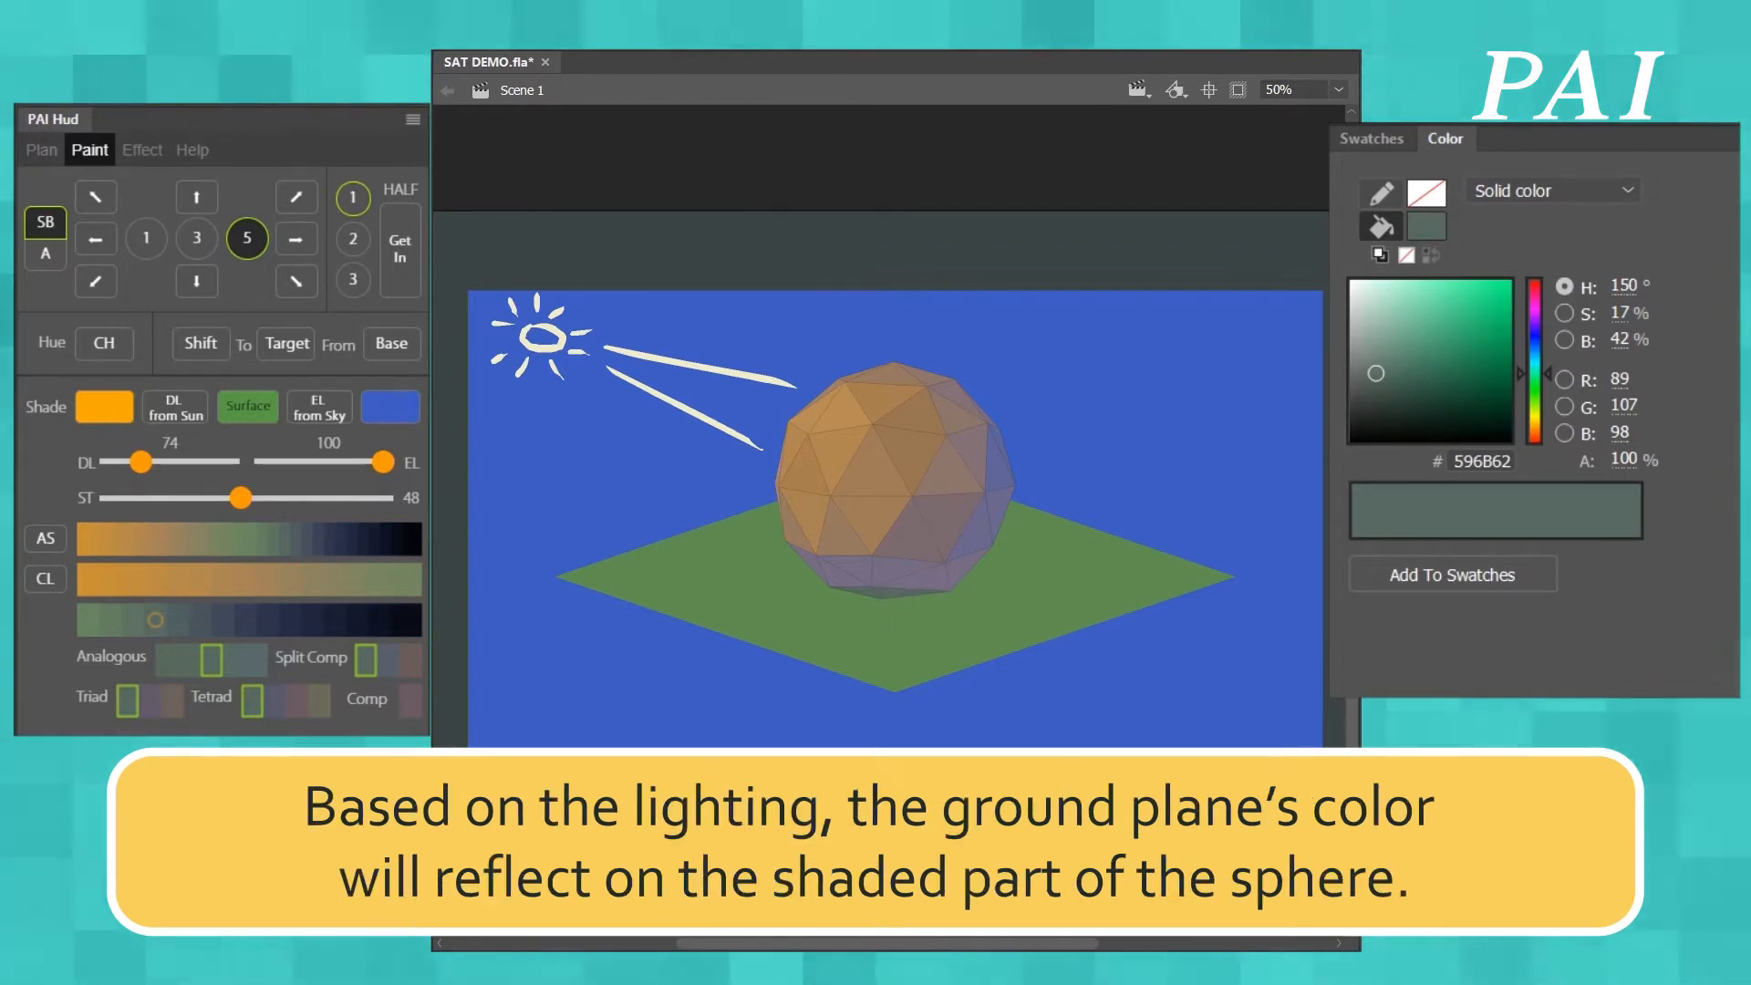
- Set ST to 44 and repaint the sphere's shaded lower facets with the reflected colors 607562, 576964, 5A6965 and 646D63
{"action": "left_click", "coordinate": [133, 620]}
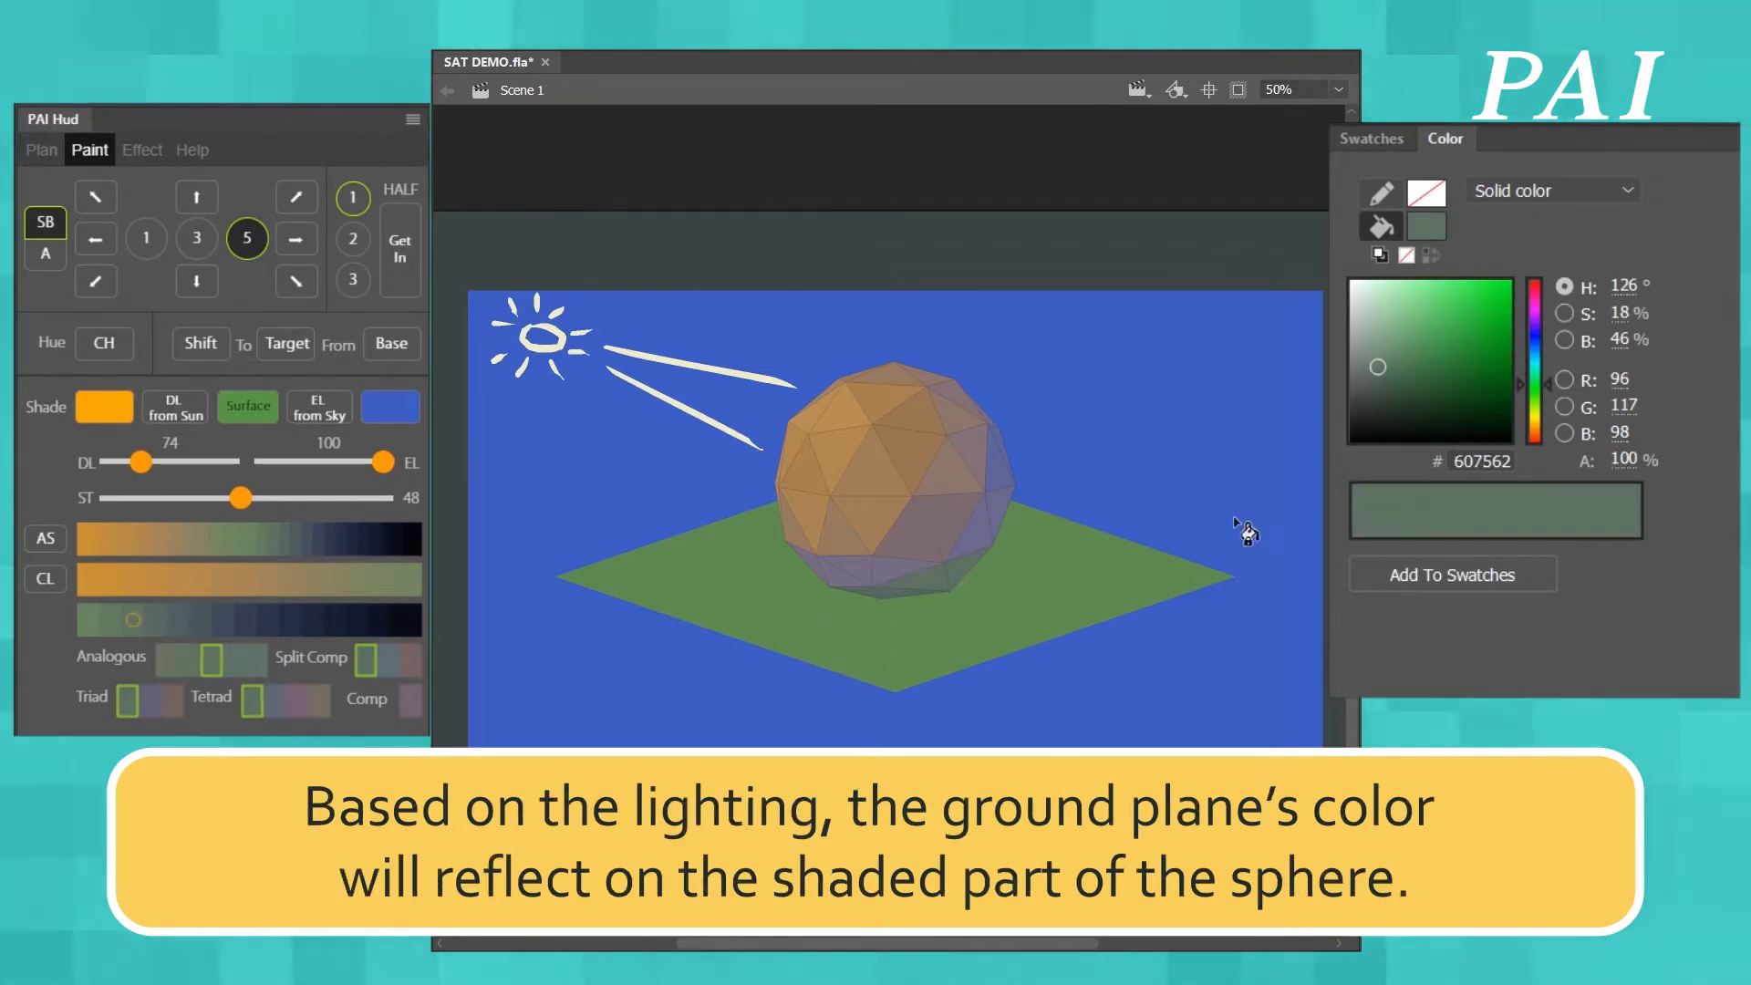
{"action": "left_click_drag", "start_coordinate": [240, 498], "coordinate": [229, 498]}
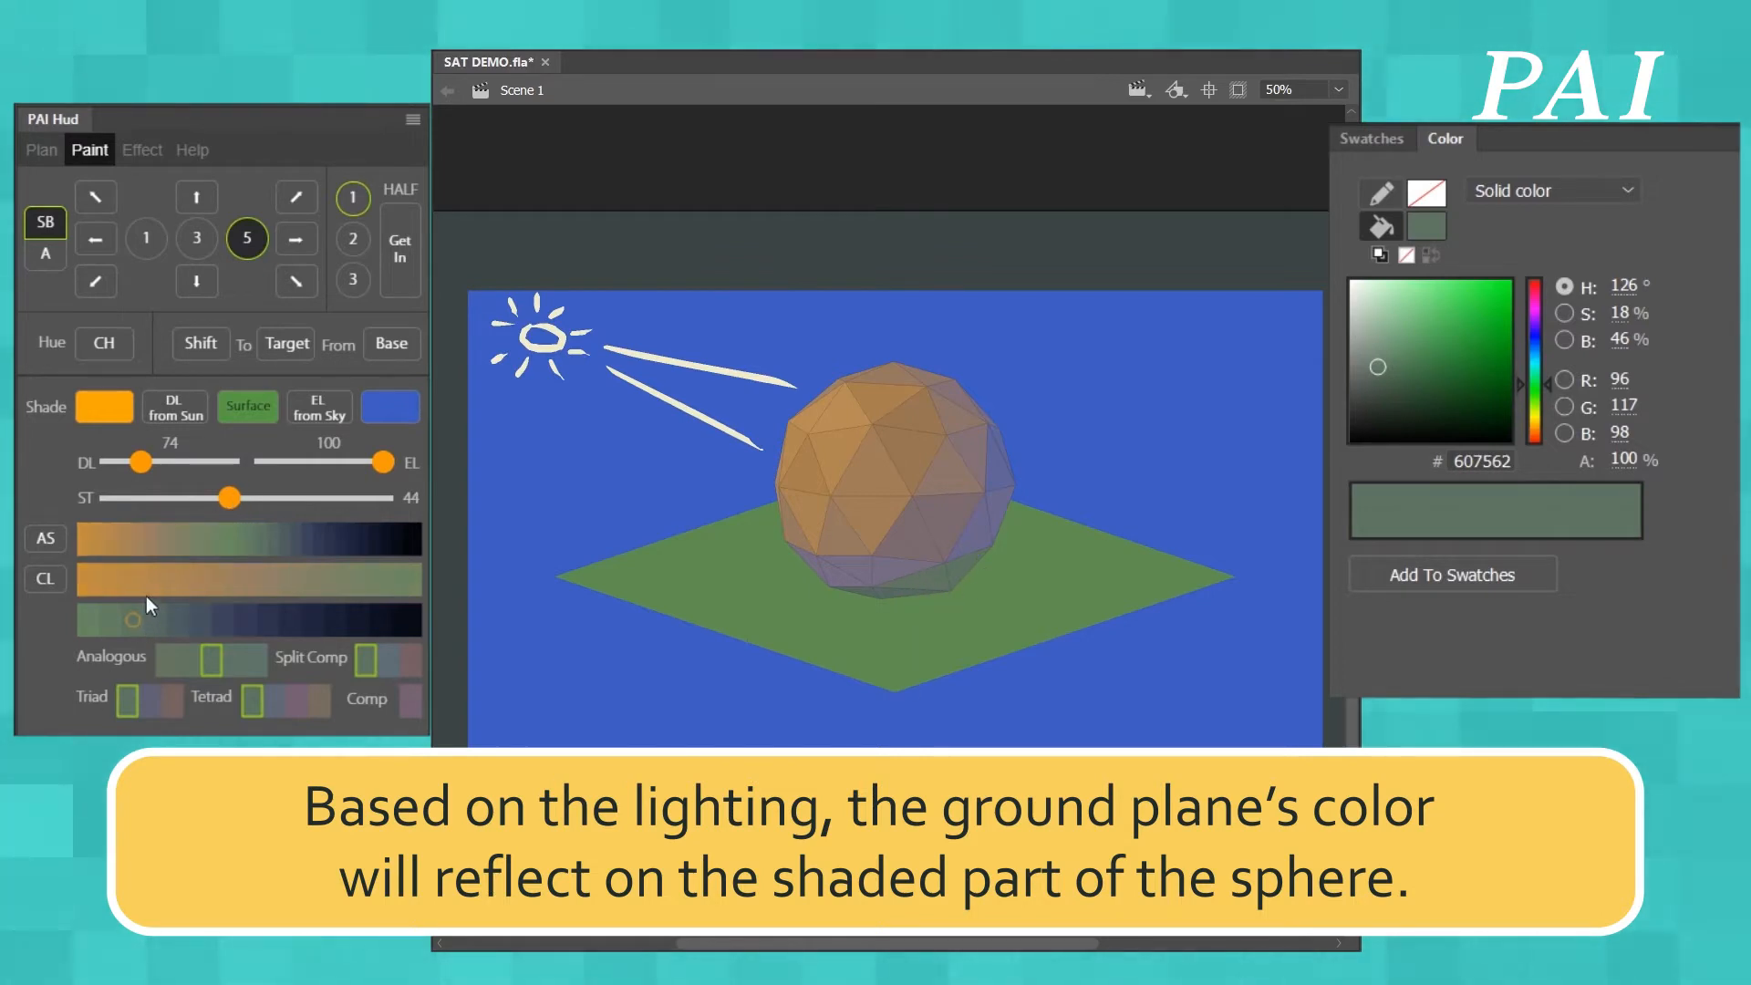
{"action": "left_click", "coordinate": [155, 621]}
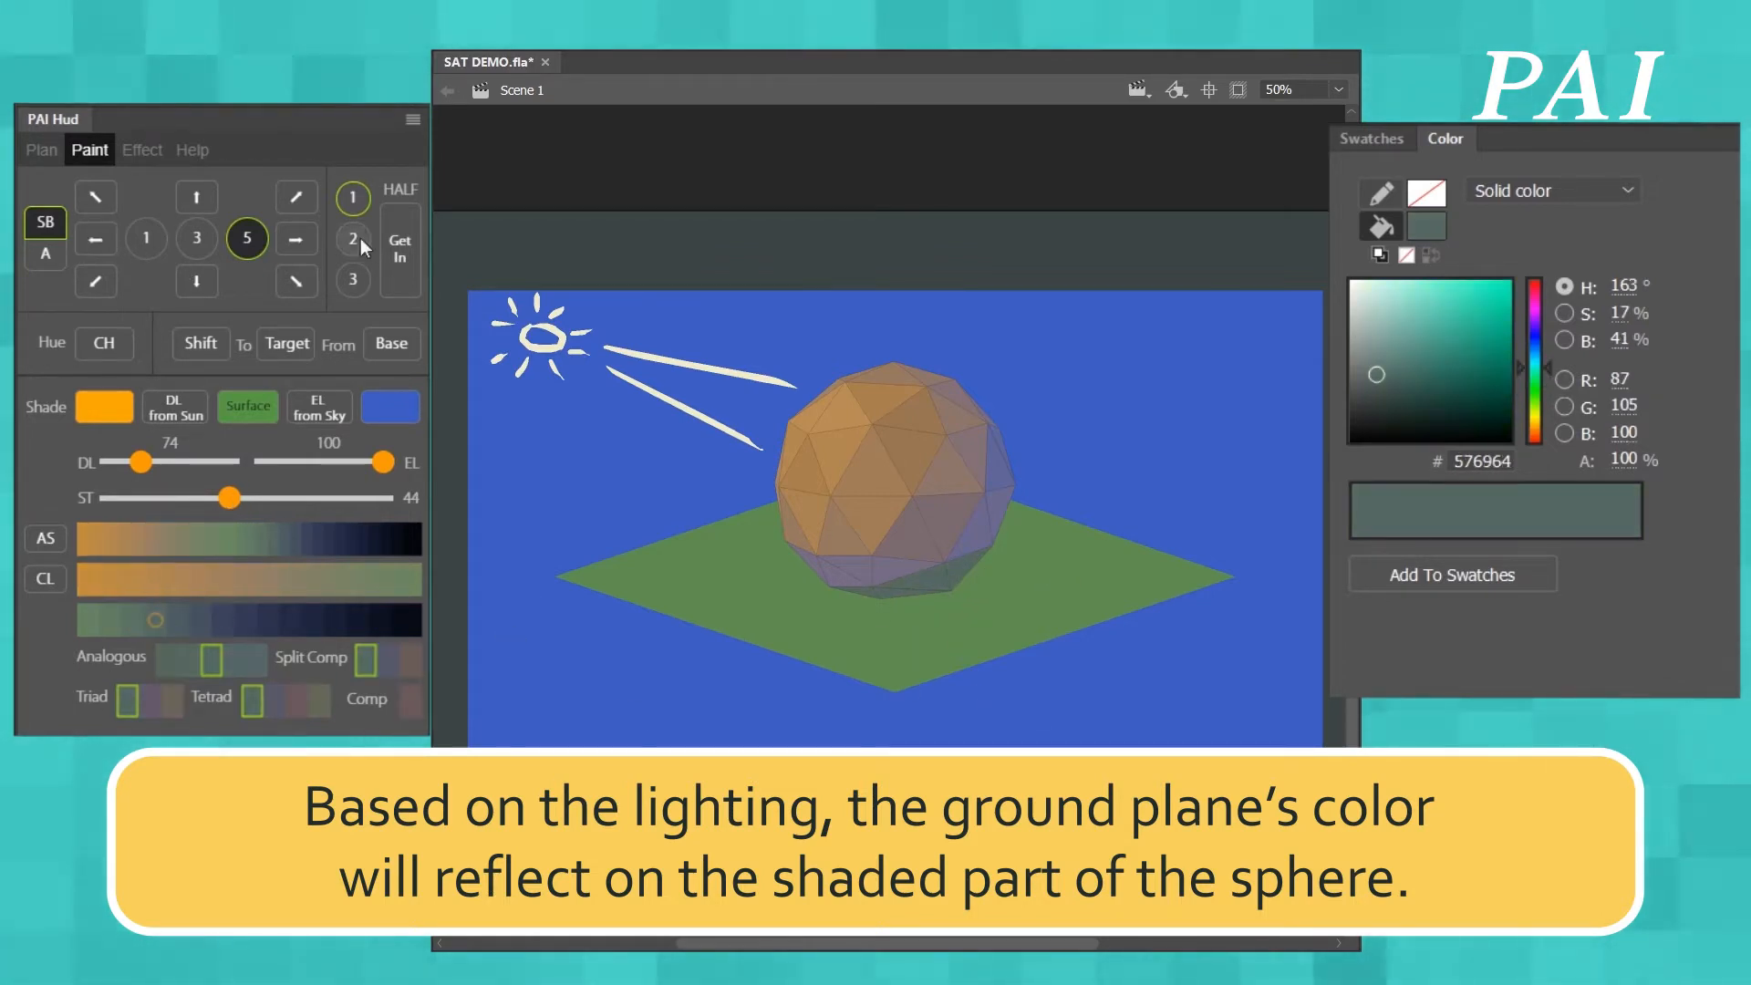
{"action": "left_click", "coordinate": [196, 239]}
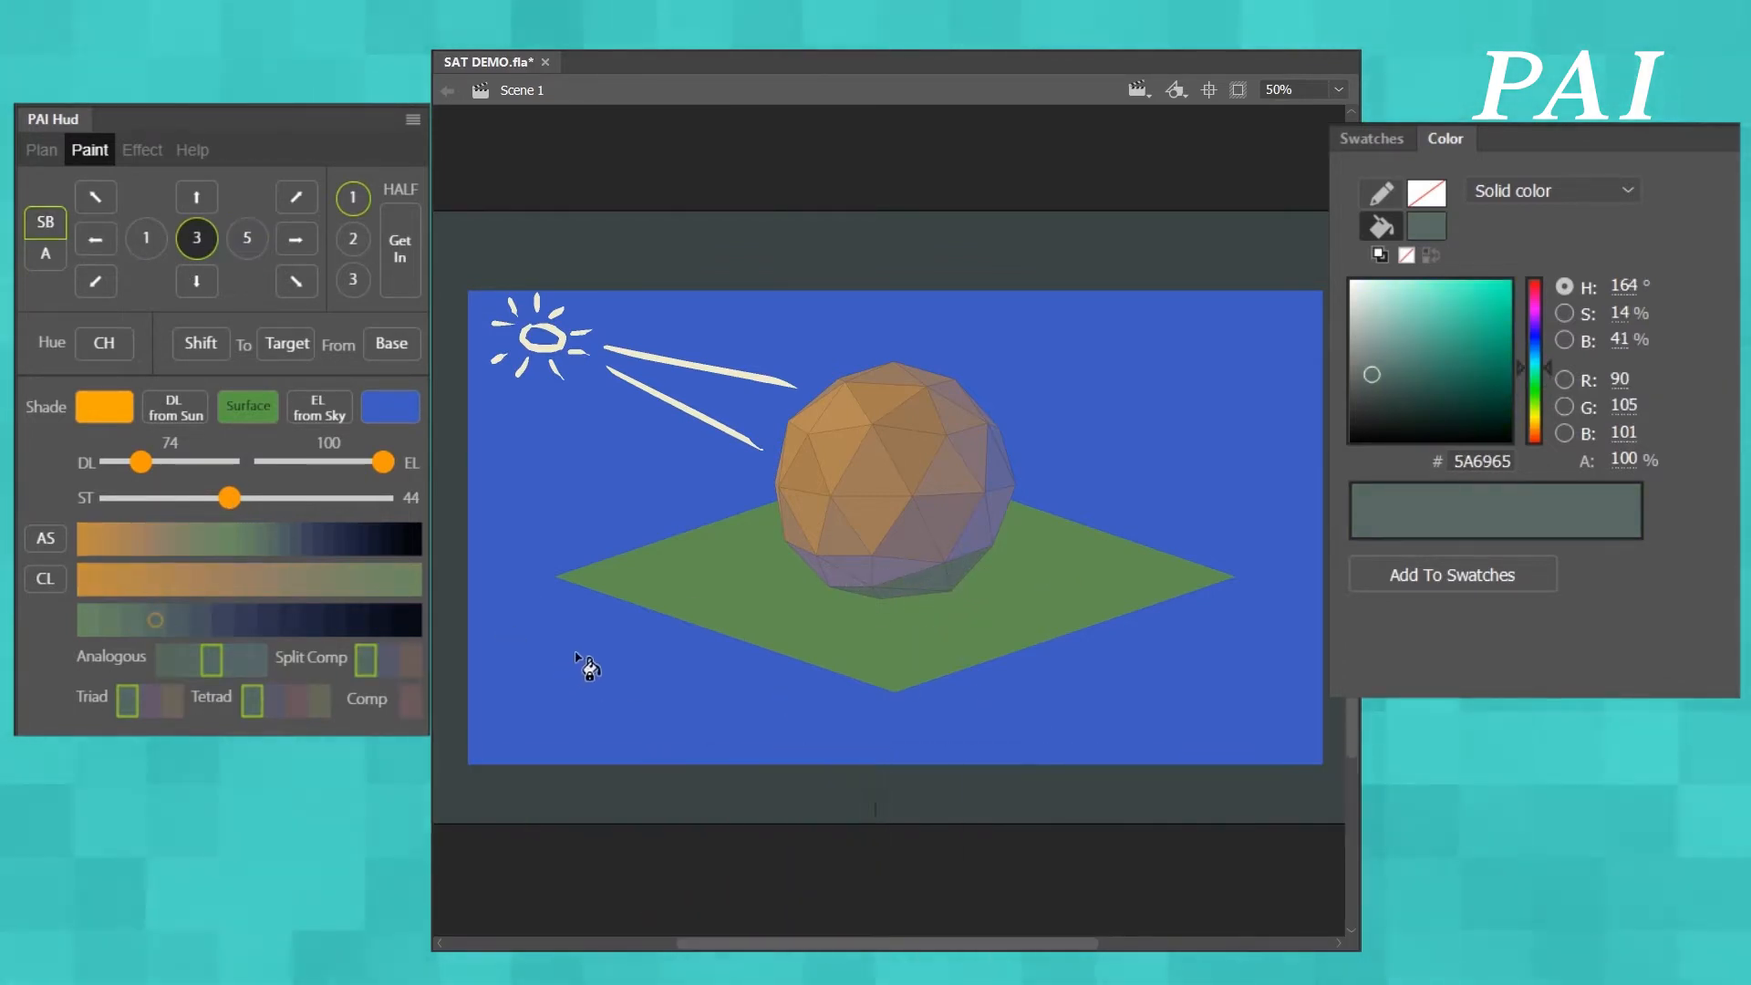
{"action": "left_click", "coordinate": [197, 197]}
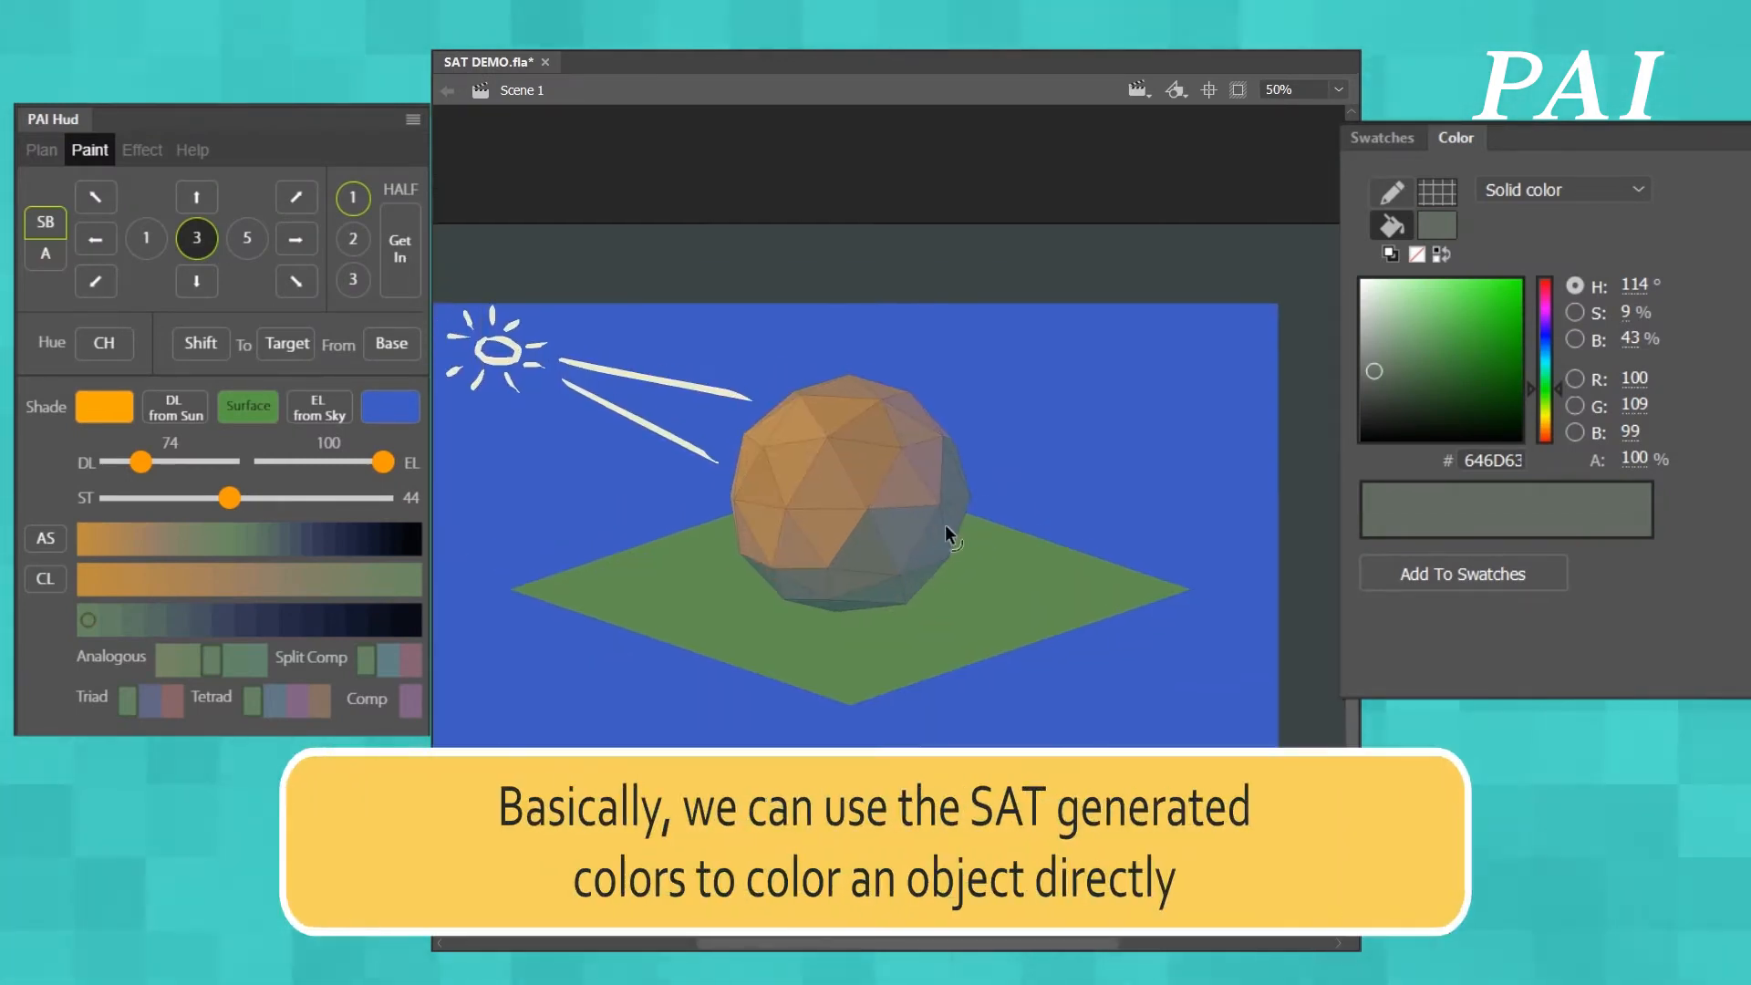
- Select all of the sphere's facets and saturate their colors with a step size of 5
{"action": "left_click_drag", "start_coordinate": [969, 509], "coordinate": [949, 526]}
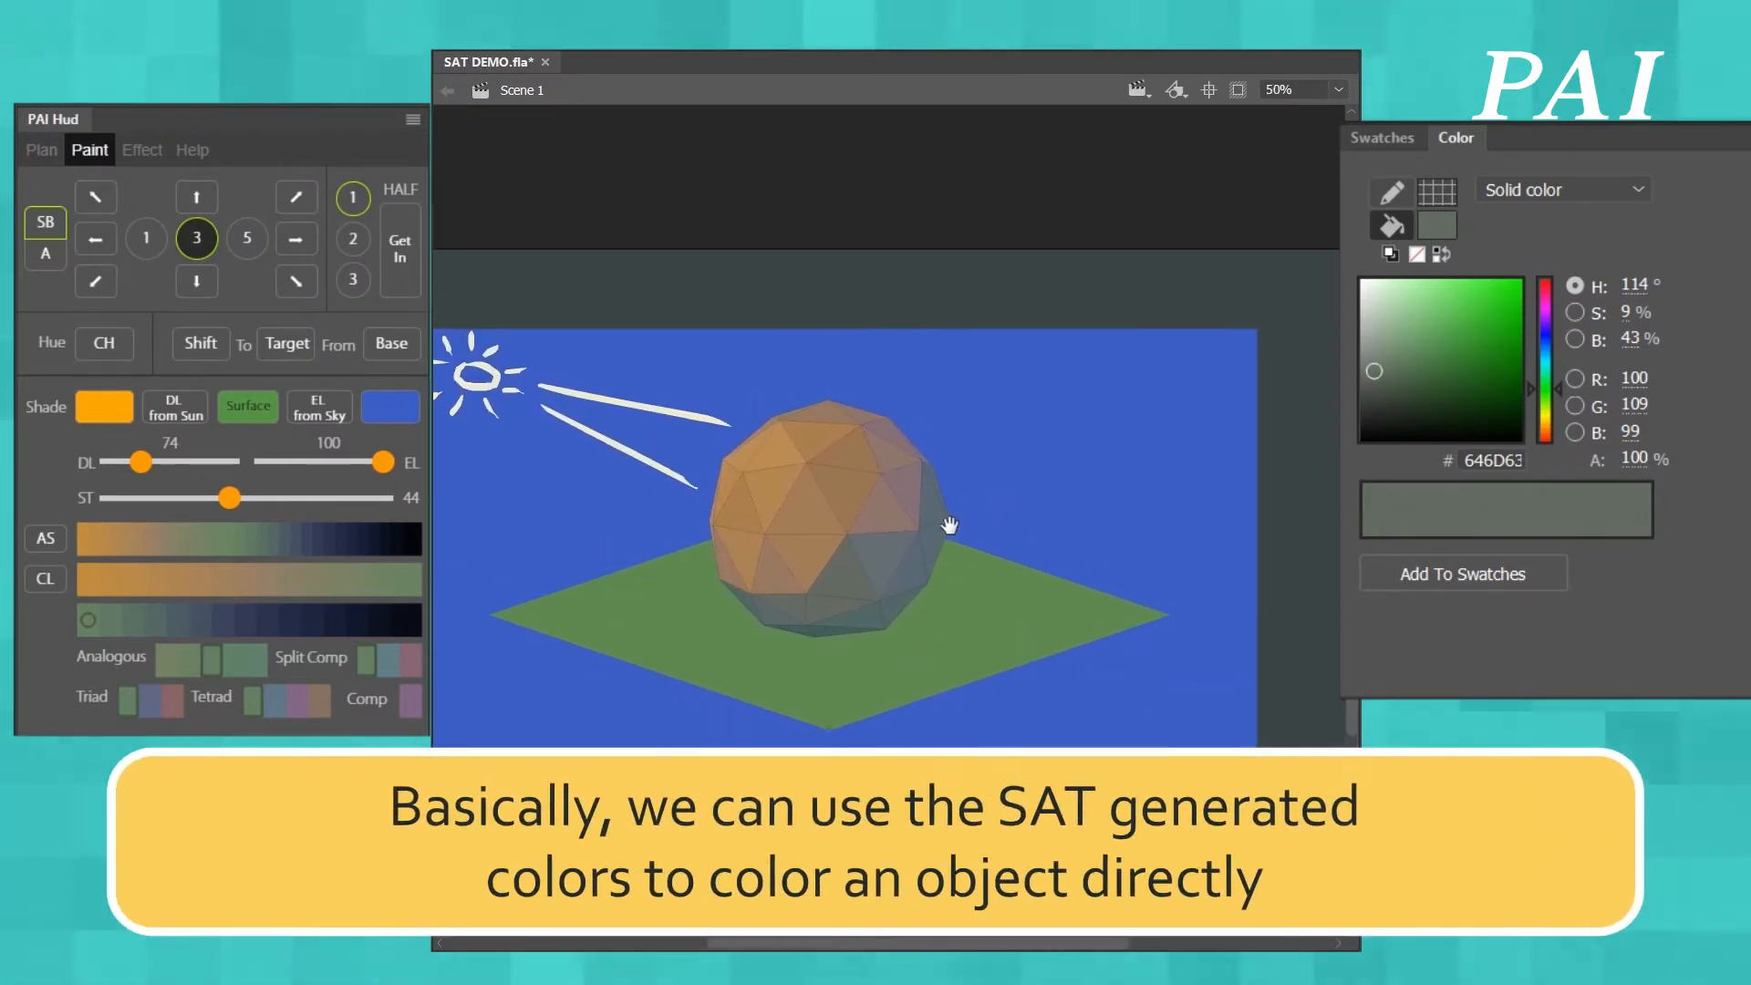
{"action": "left_click", "coordinate": [985, 537], "text": "alt"}
{"action": "left_click", "coordinate": [956, 549], "text": "alt"}
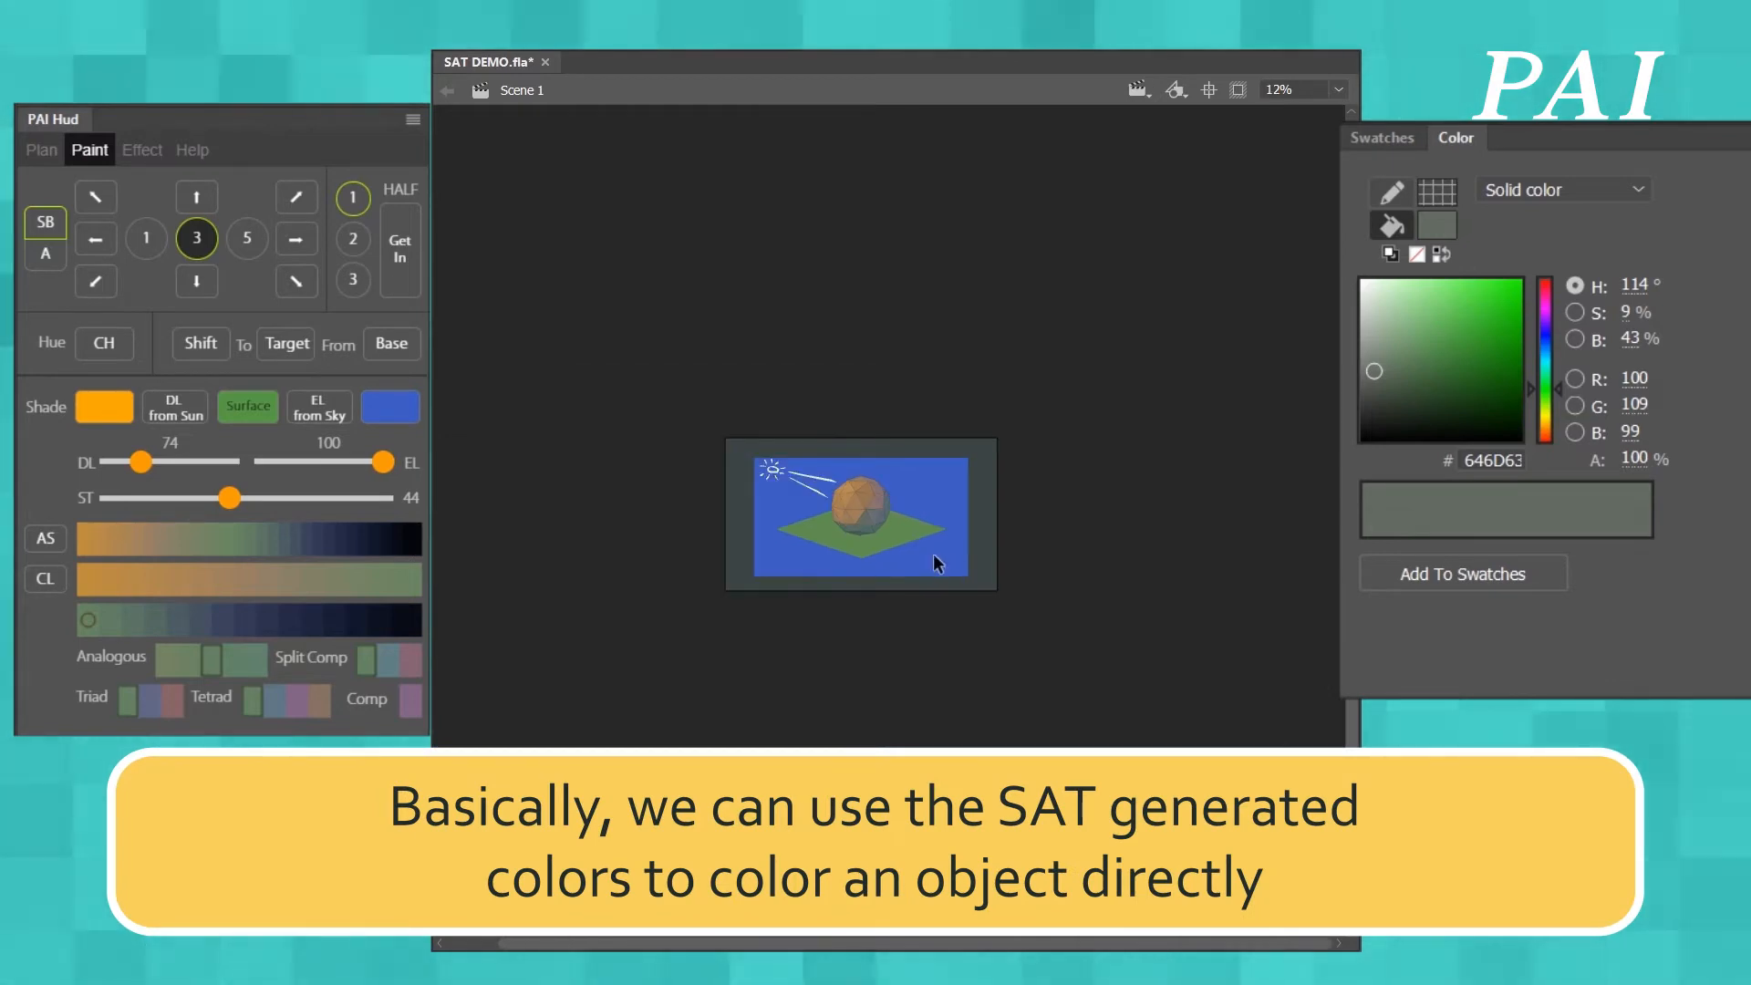
{"action": "left_click", "coordinate": [873, 517]}
{"action": "left_click", "coordinate": [882, 517]}
{"action": "left_click_drag", "start_coordinate": [925, 560], "coordinate": [946, 523]}
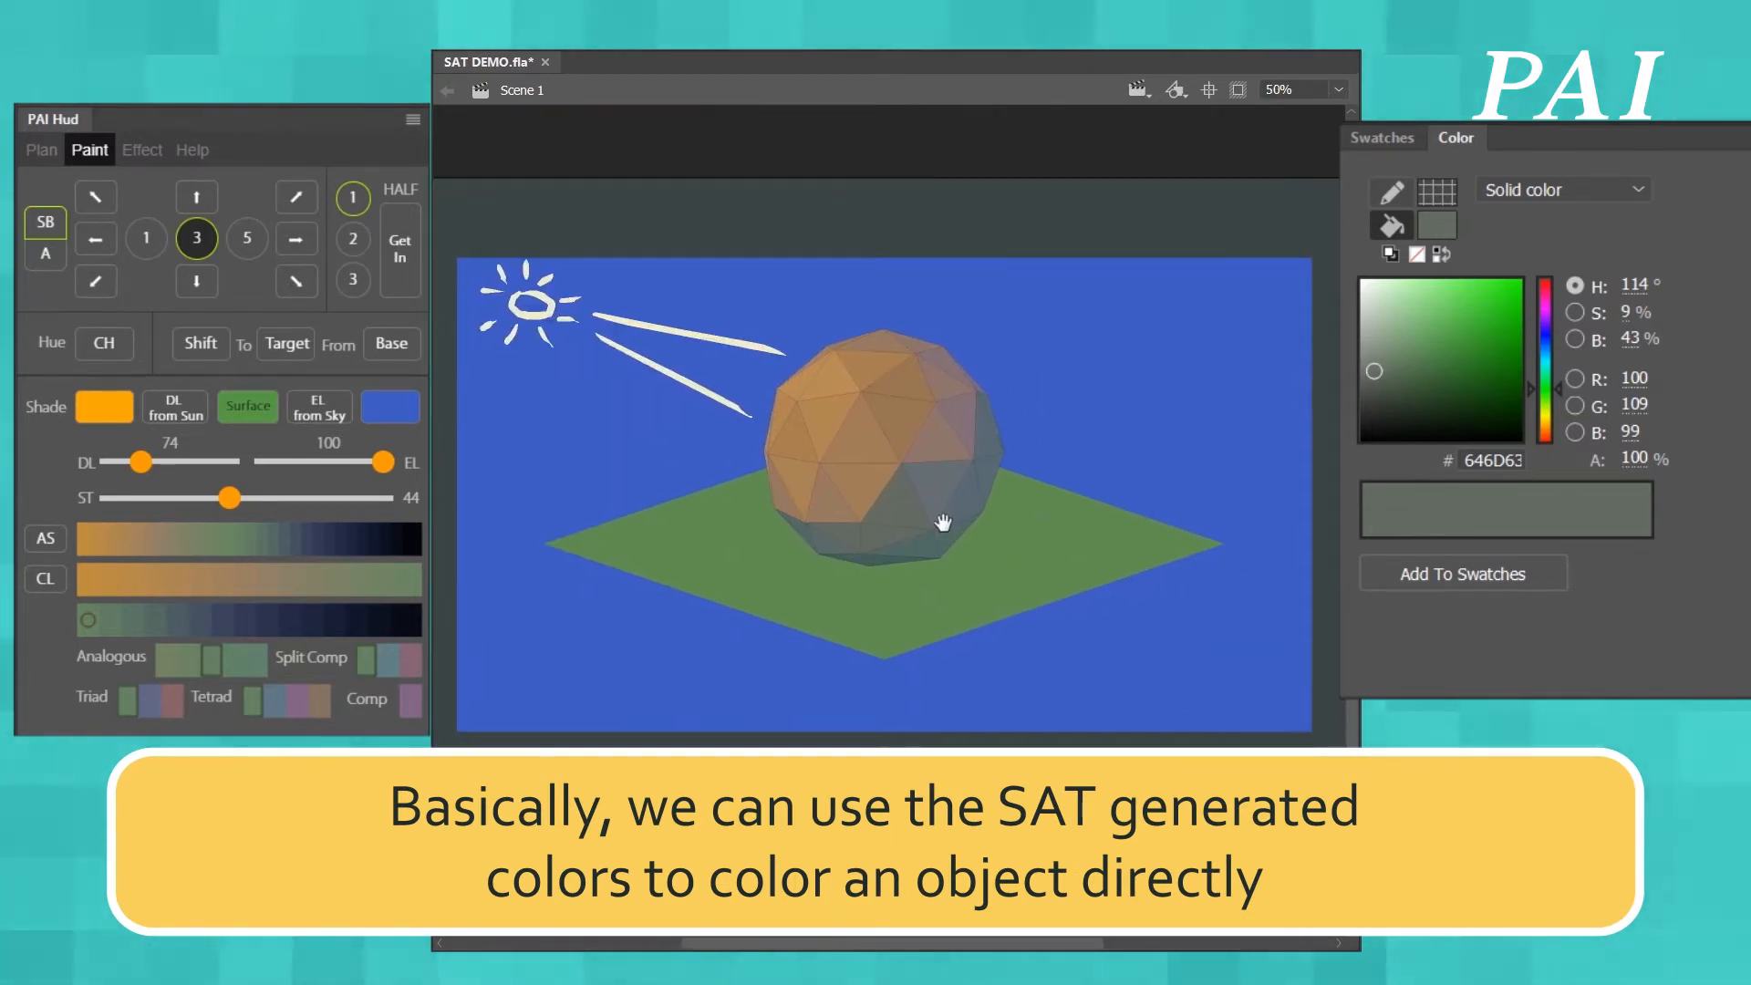
{"action": "left_click", "coordinate": [244, 239]}
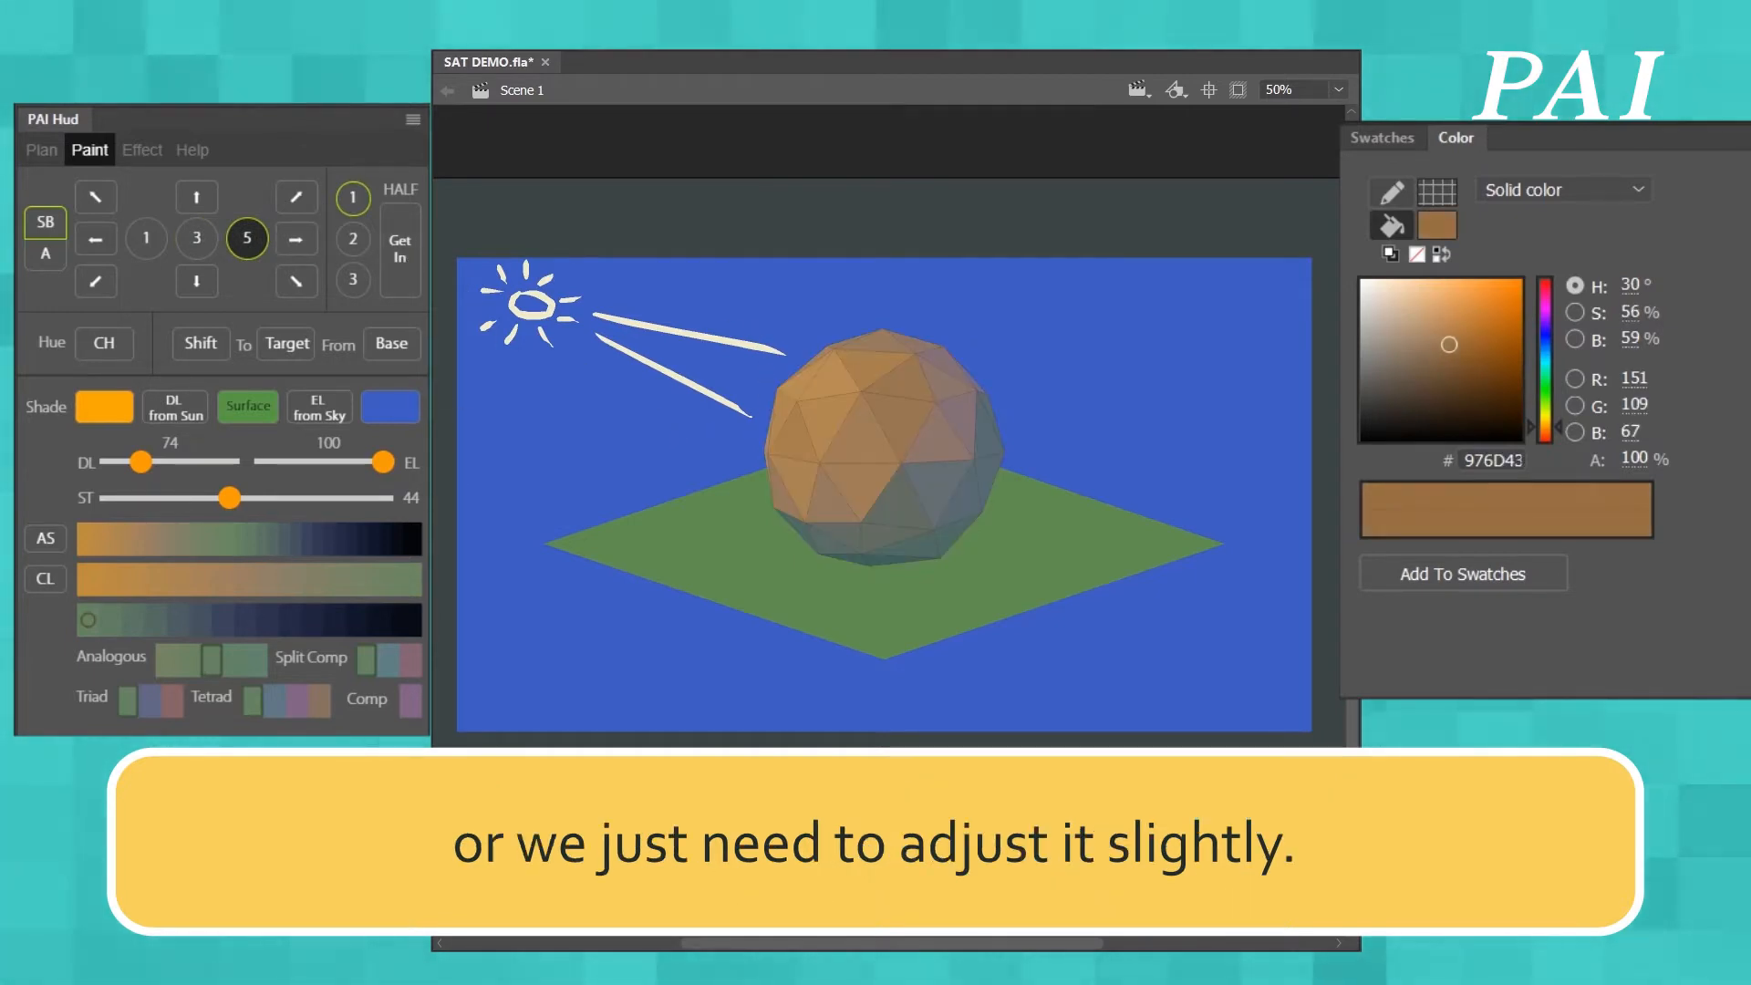
{"action": "key", "text": "ctrl+a"}
{"action": "left_click", "coordinate": [37, 222]}
{"action": "left_click", "coordinate": [290, 239]}
{"action": "left_click", "coordinate": [655, 299]}
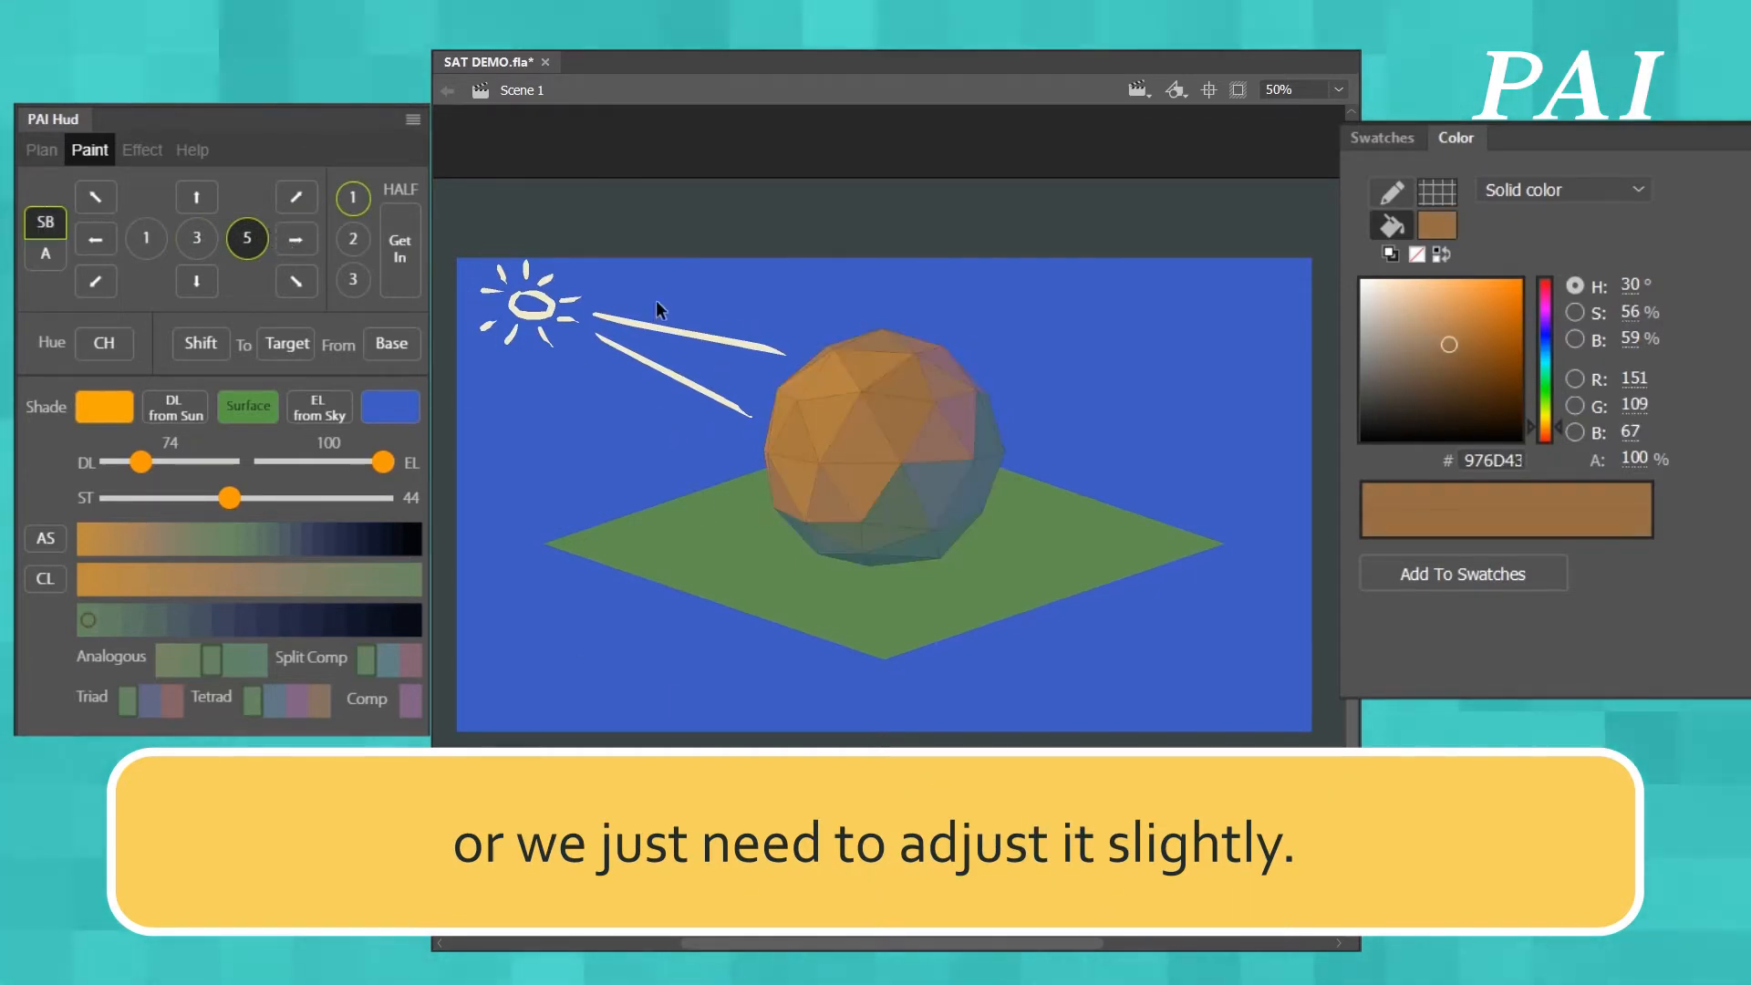
- Lower the saturation of all the sphere's facets by two steps of 5
{"action": "key", "text": "z"}
{"action": "left_click", "coordinate": [993, 509], "text": "alt"}
{"action": "left_click", "coordinate": [904, 529], "text": "alt"}
{"action": "left_click", "coordinate": [878, 528]}
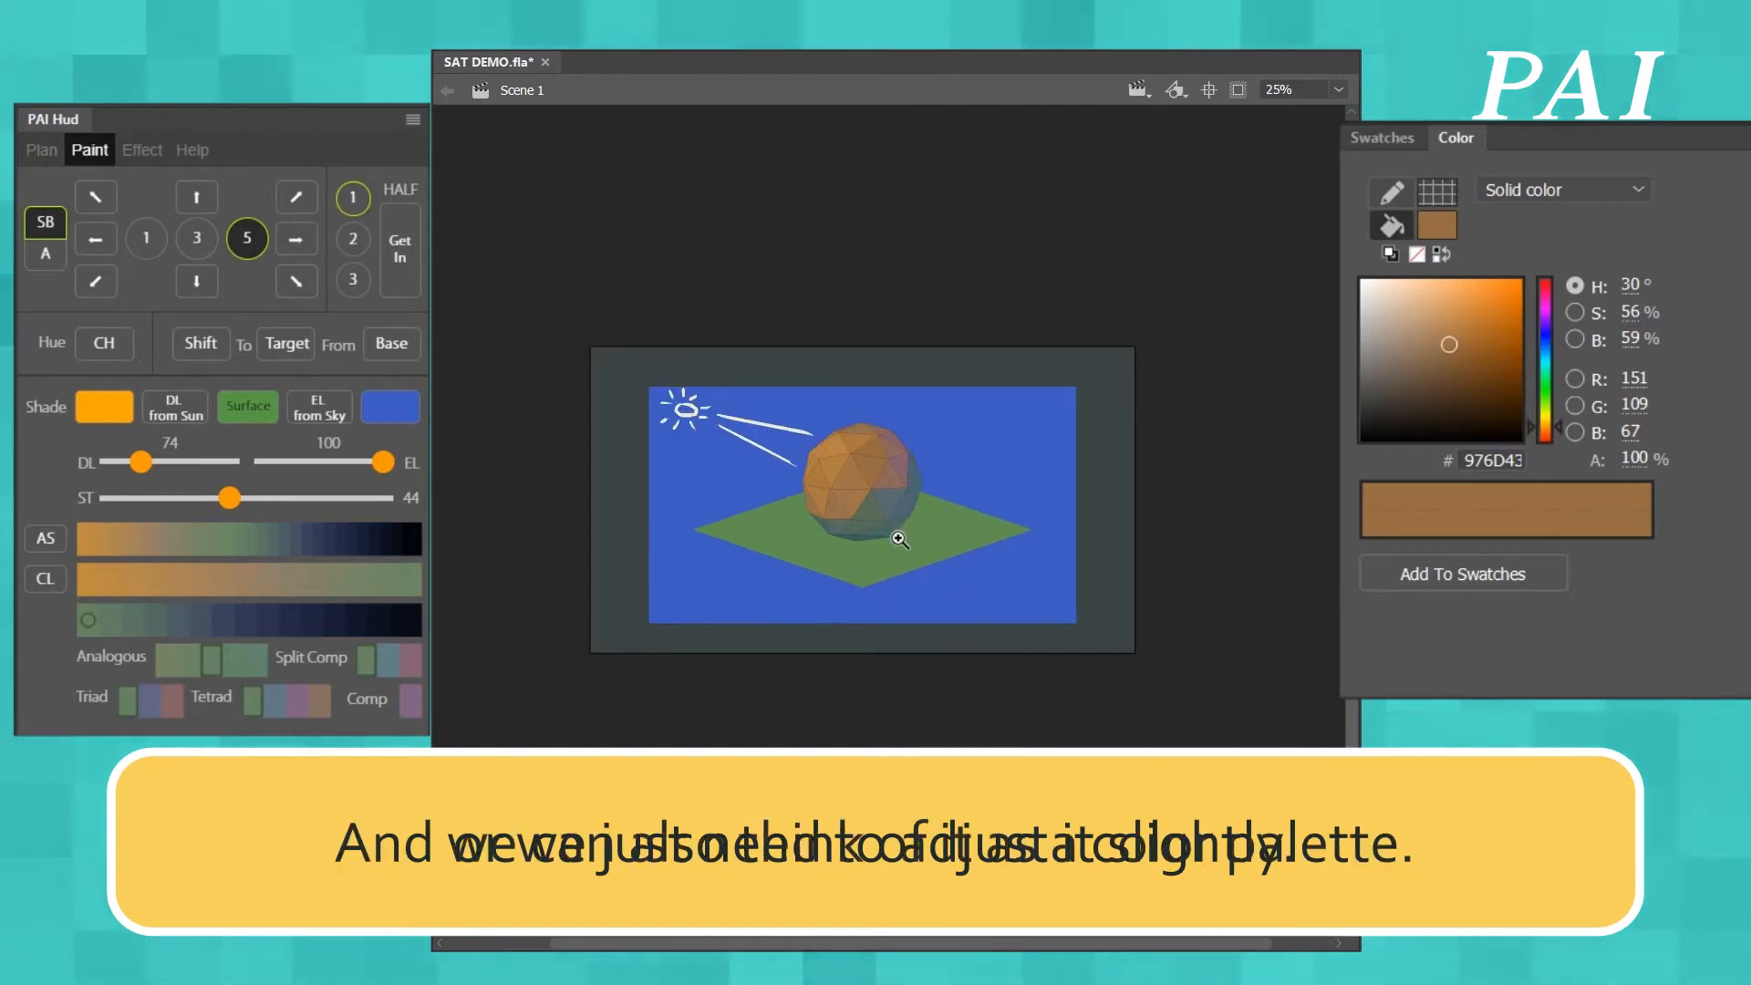
{"action": "left_click", "coordinate": [894, 534]}
{"action": "key", "text": "v"}
{"action": "key", "text": "ctrl+a"}
{"action": "key", "text": "space"}
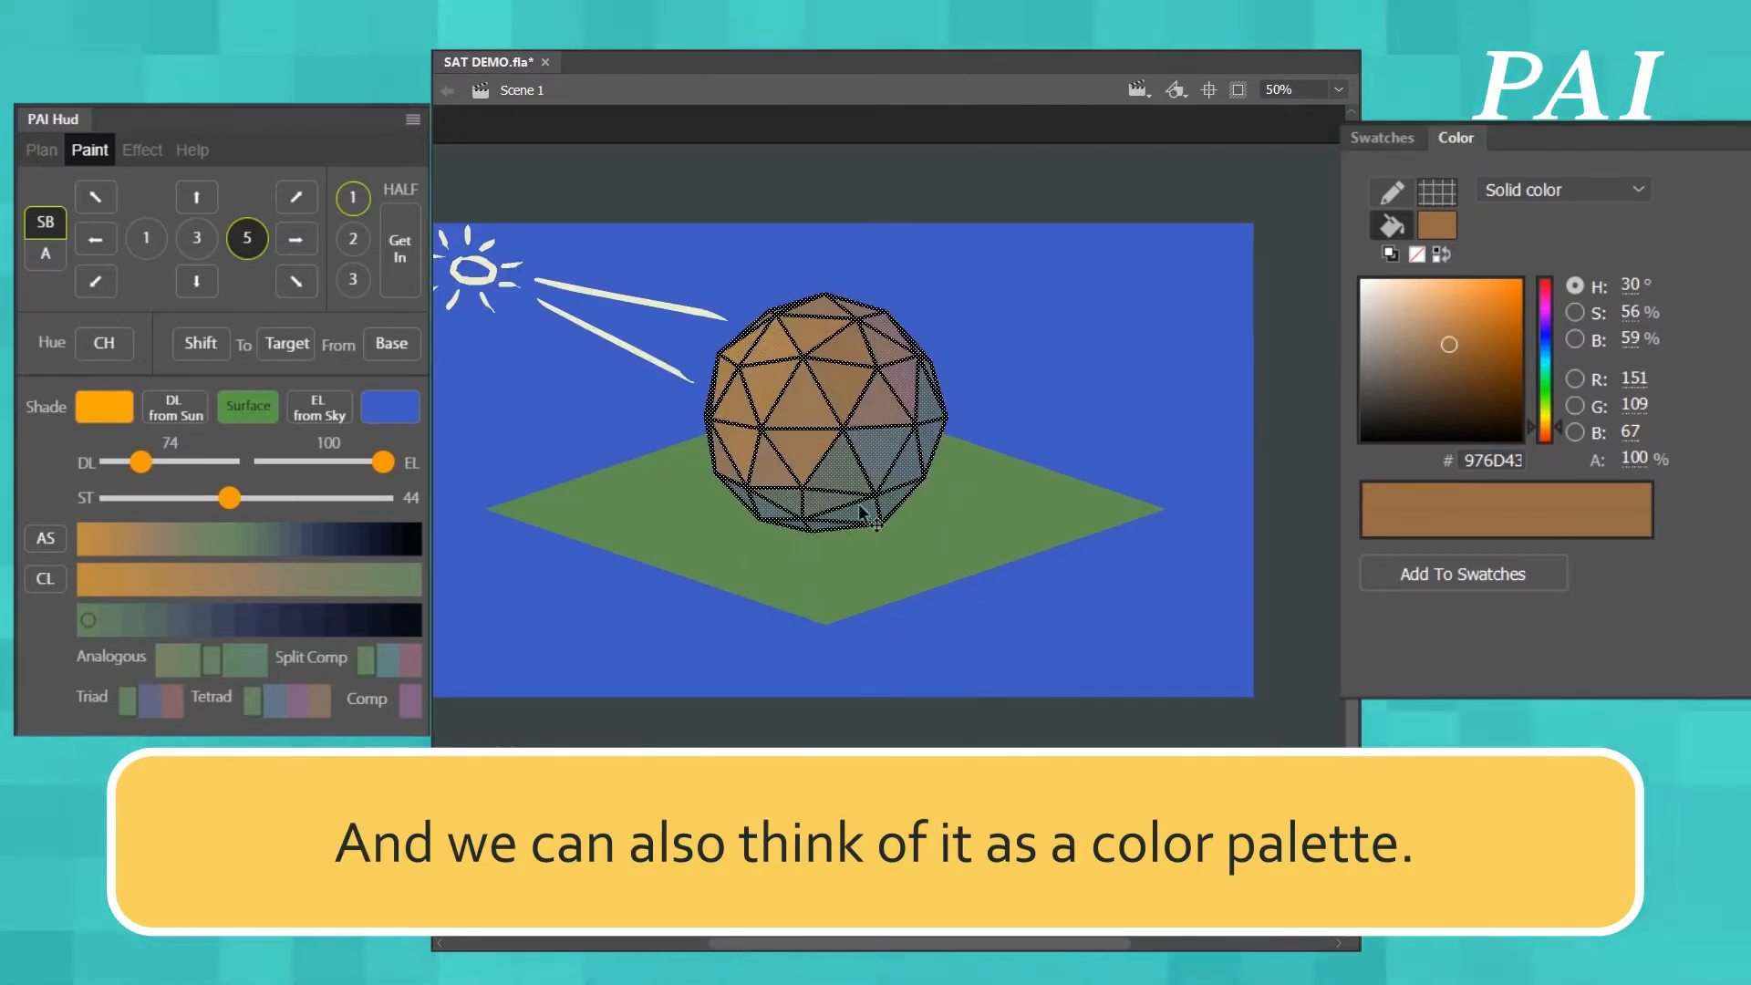
{"action": "left_click_drag", "start_coordinate": [808, 462], "coordinate": [867, 481]}
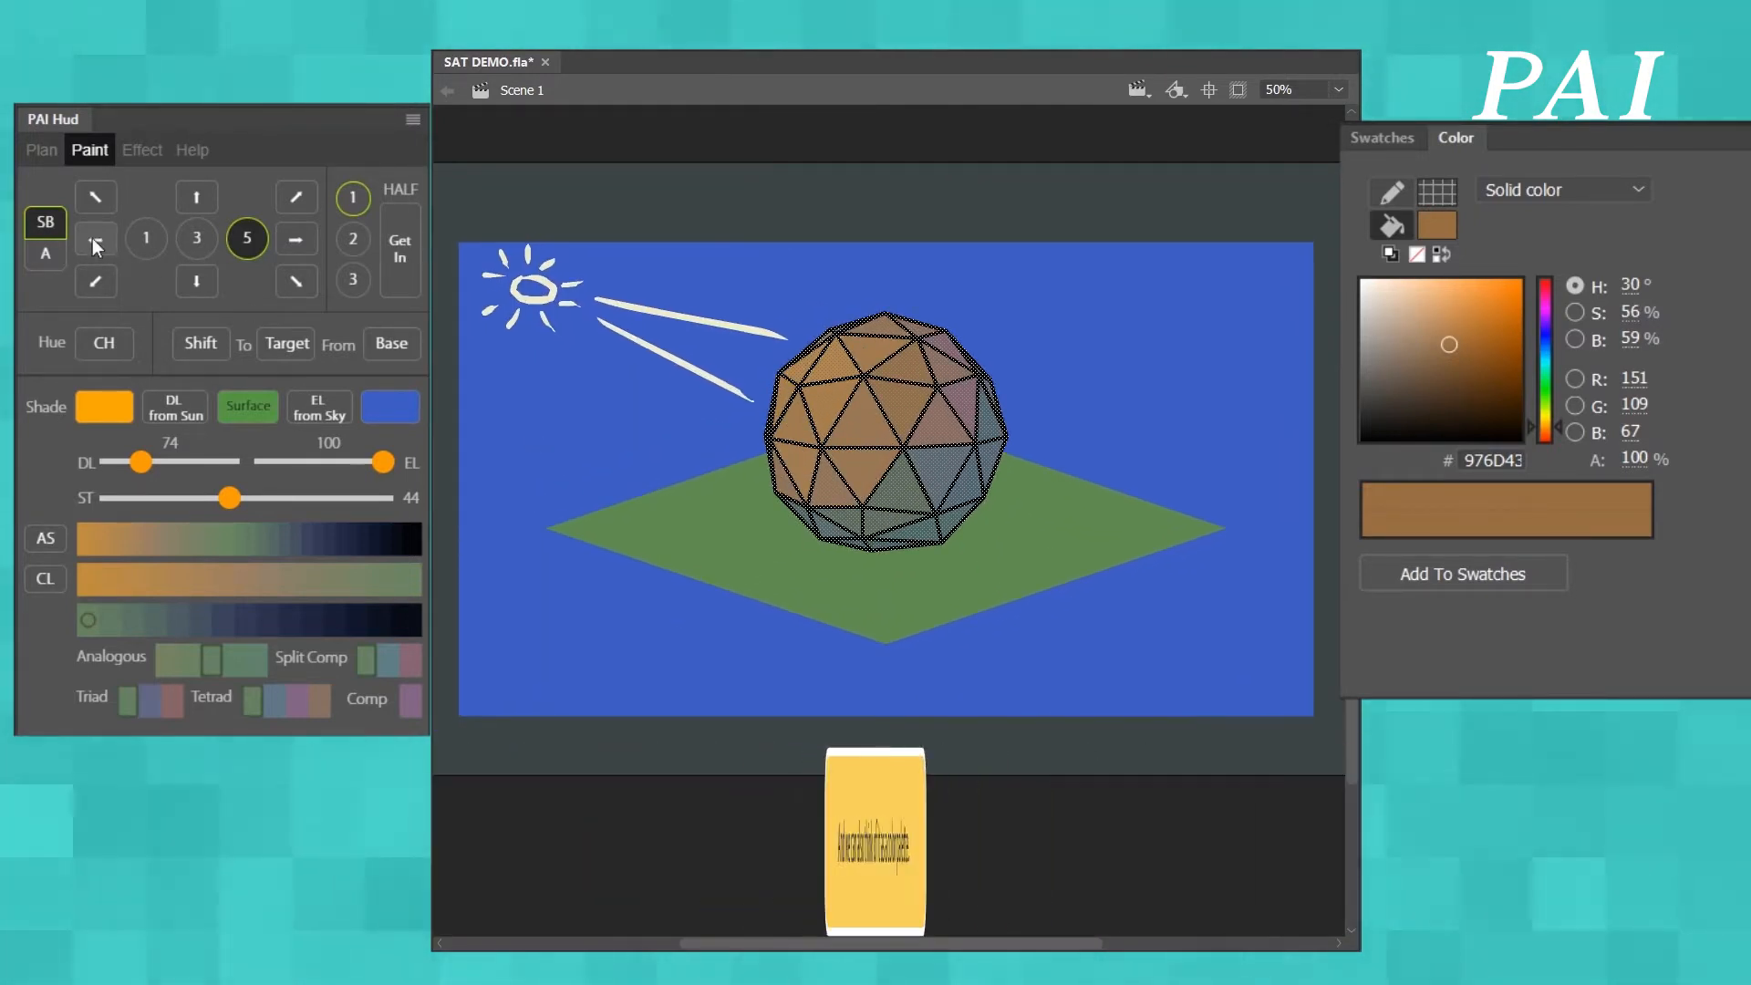
{"action": "left_click", "coordinate": [94, 240]}
{"action": "left_click", "coordinate": [94, 240]}
{"action": "left_click", "coordinate": [725, 691]}
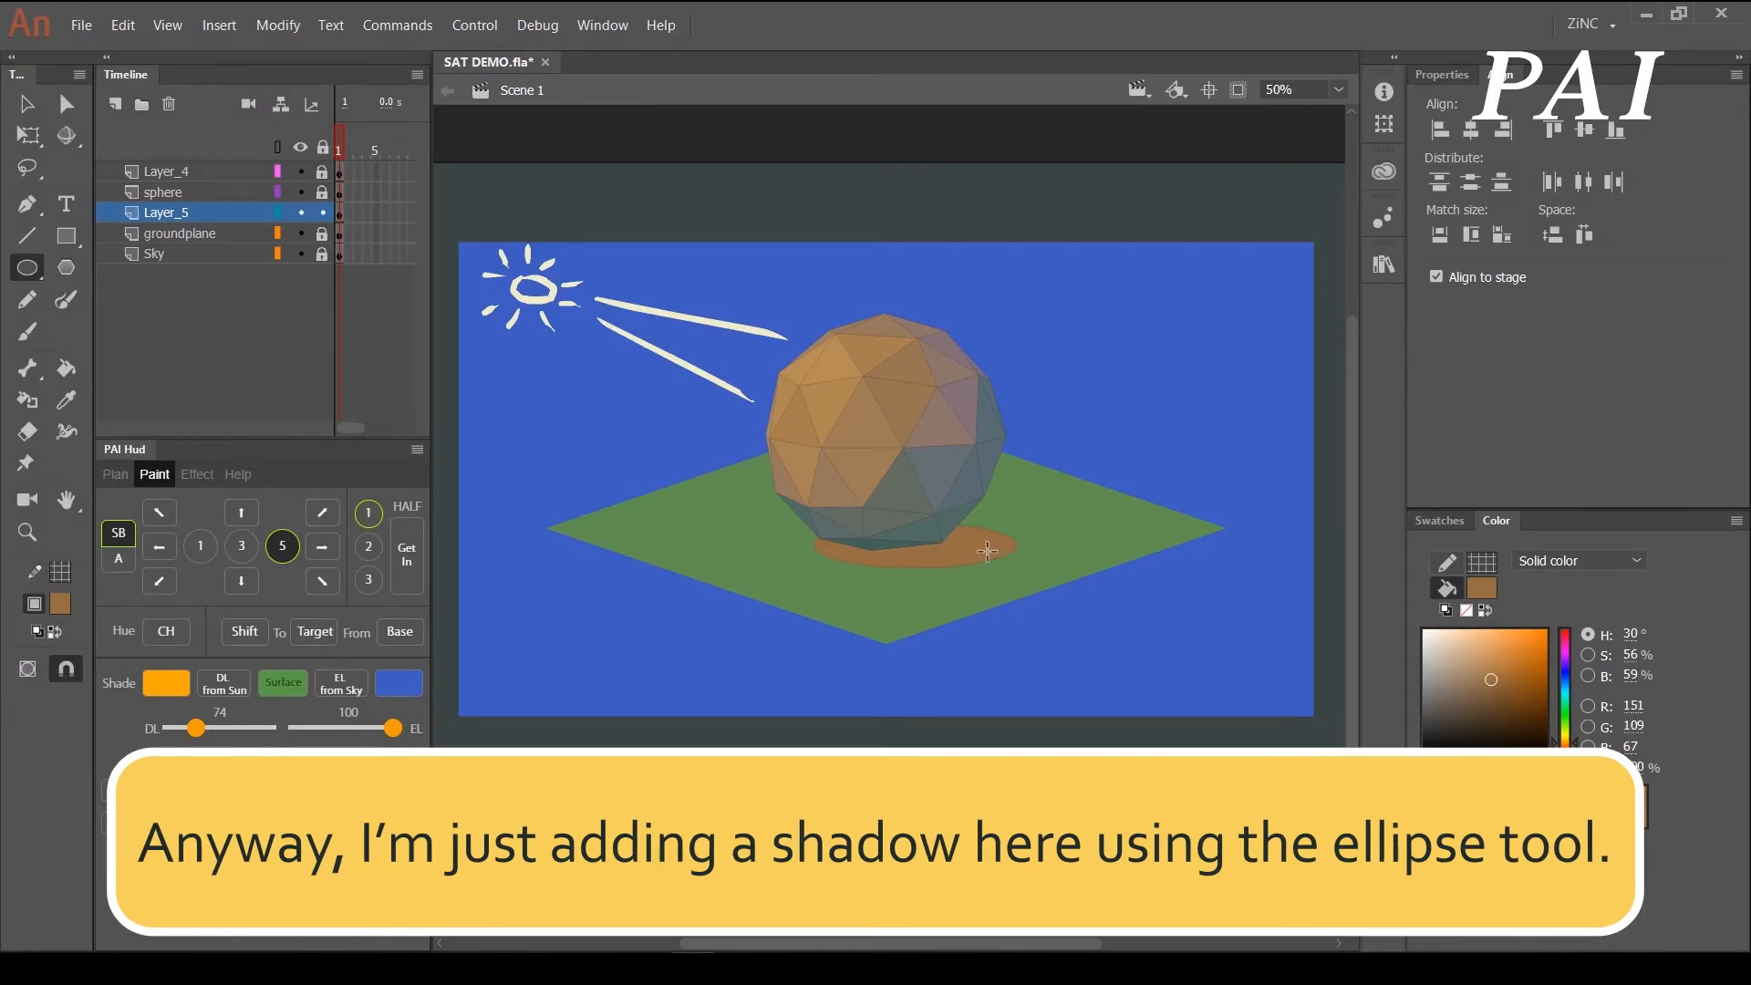
- Set ST to 51 and fill the shadow ellipse under the sphere with 3C645E from the lower CL gradation
{"action": "key", "text": "v"}
{"action": "left_click", "coordinate": [991, 553]}
{"action": "key", "text": "Escape"}
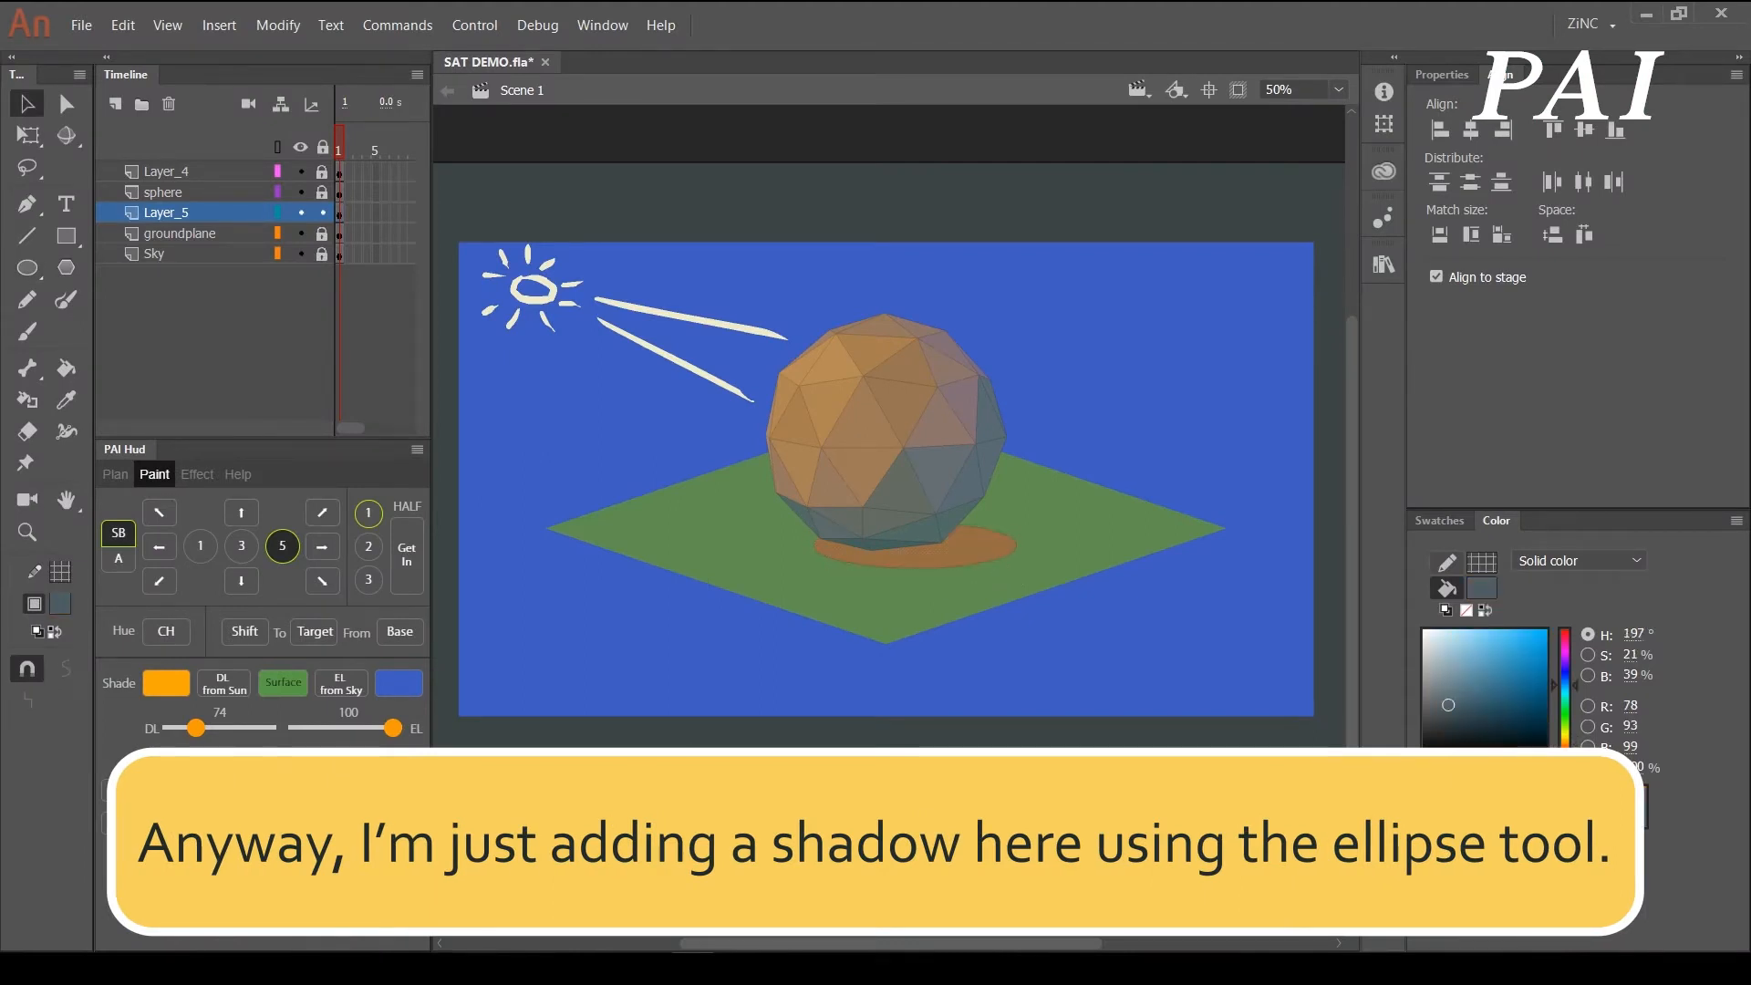
{"action": "left_click_drag", "start_coordinate": [270, 761], "coordinate": [287, 764]}
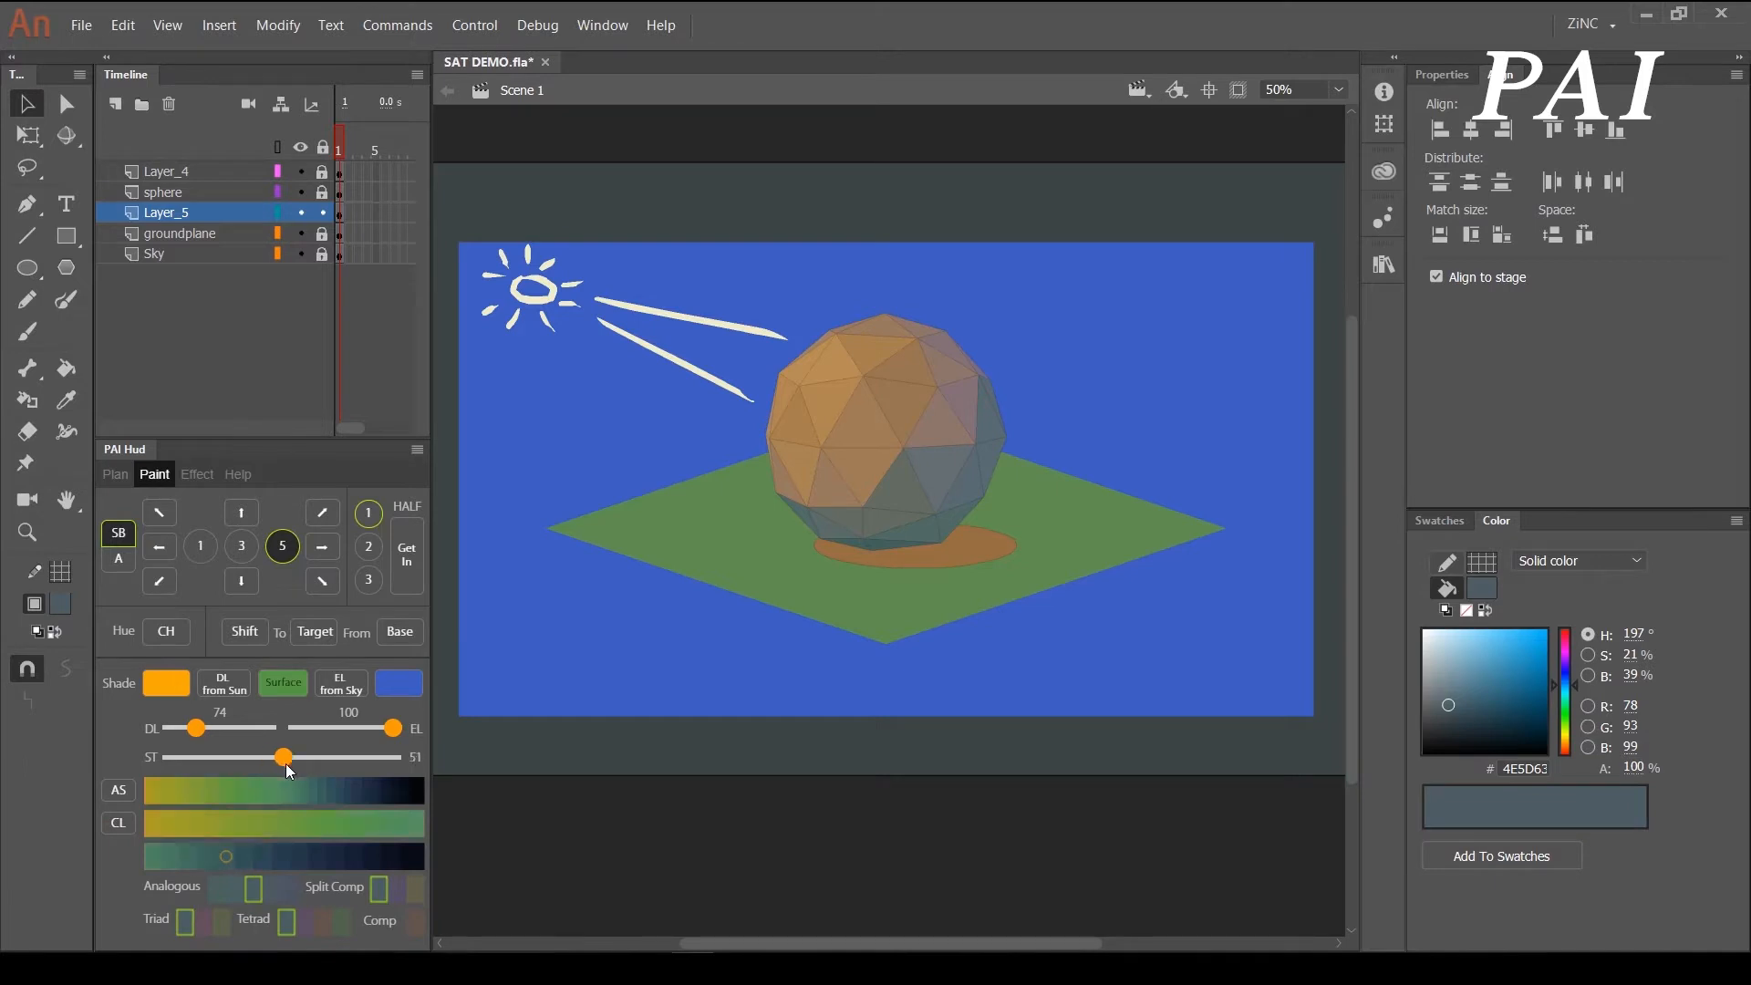
{"action": "left_click", "coordinate": [209, 856]}
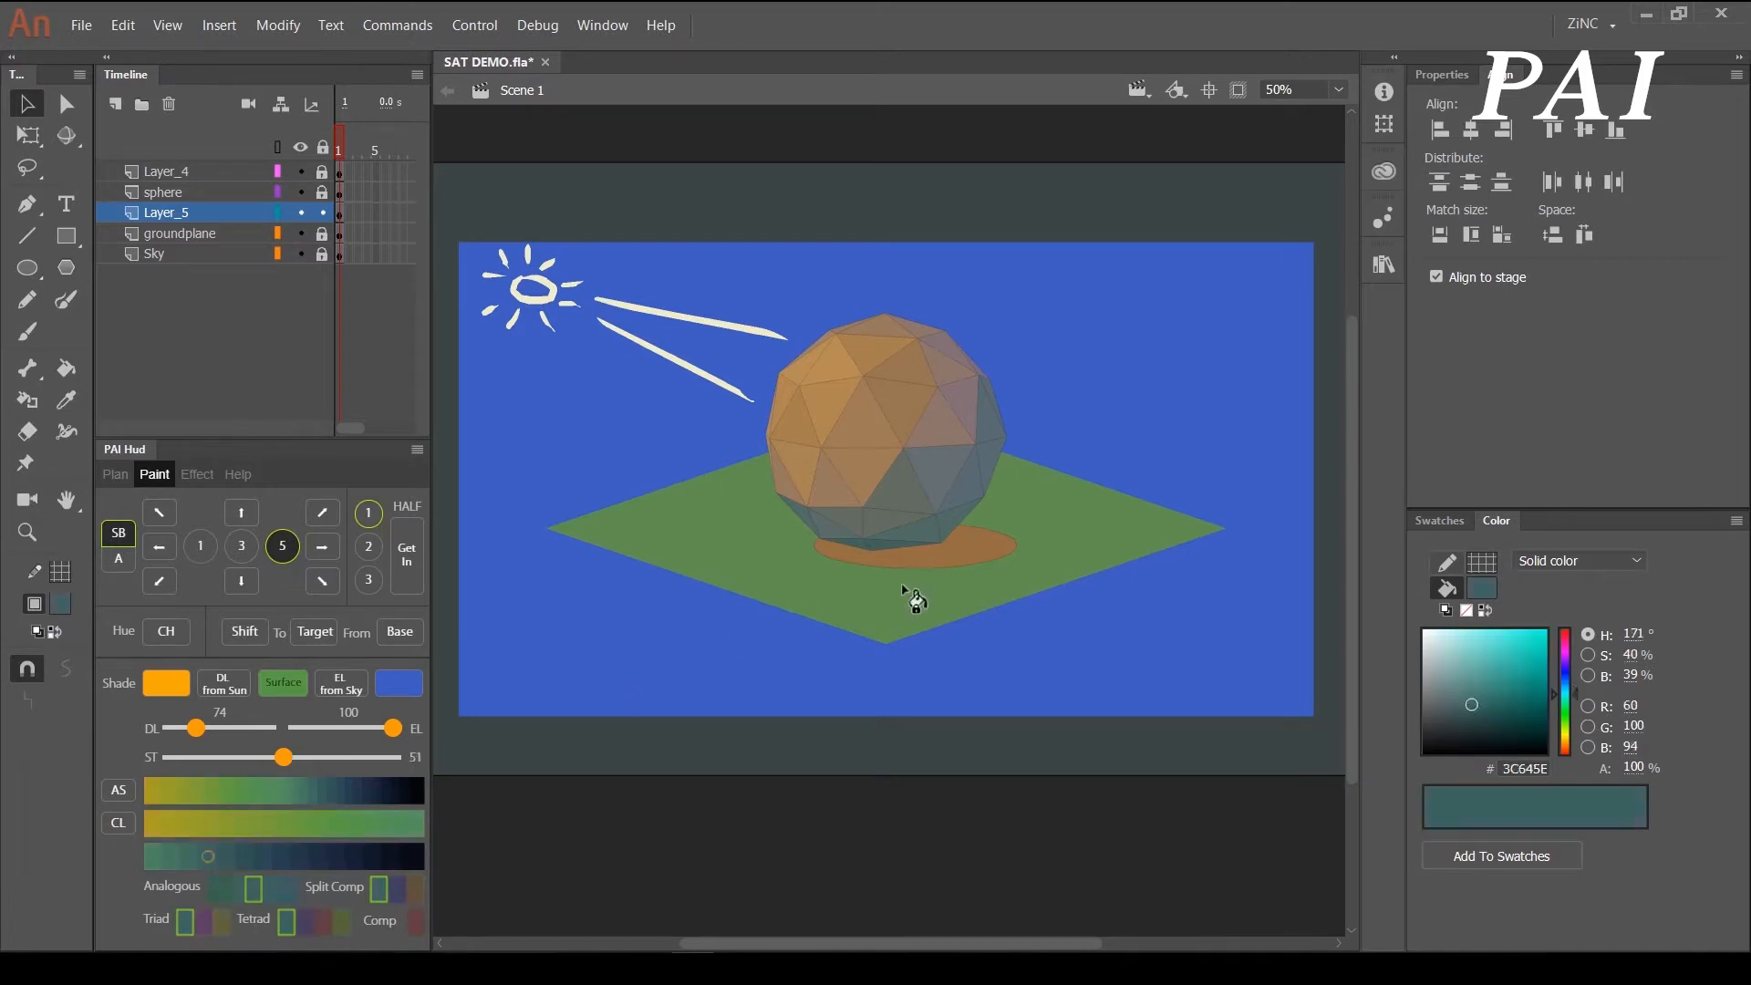
{"action": "key", "text": "k"}
{"action": "left_click", "coordinate": [981, 565]}
- Recolor the shadow ellipse with the darker 365B5B from the lower CL gradation
{"action": "key", "text": "v"}
{"action": "left_click", "coordinate": [896, 569]}
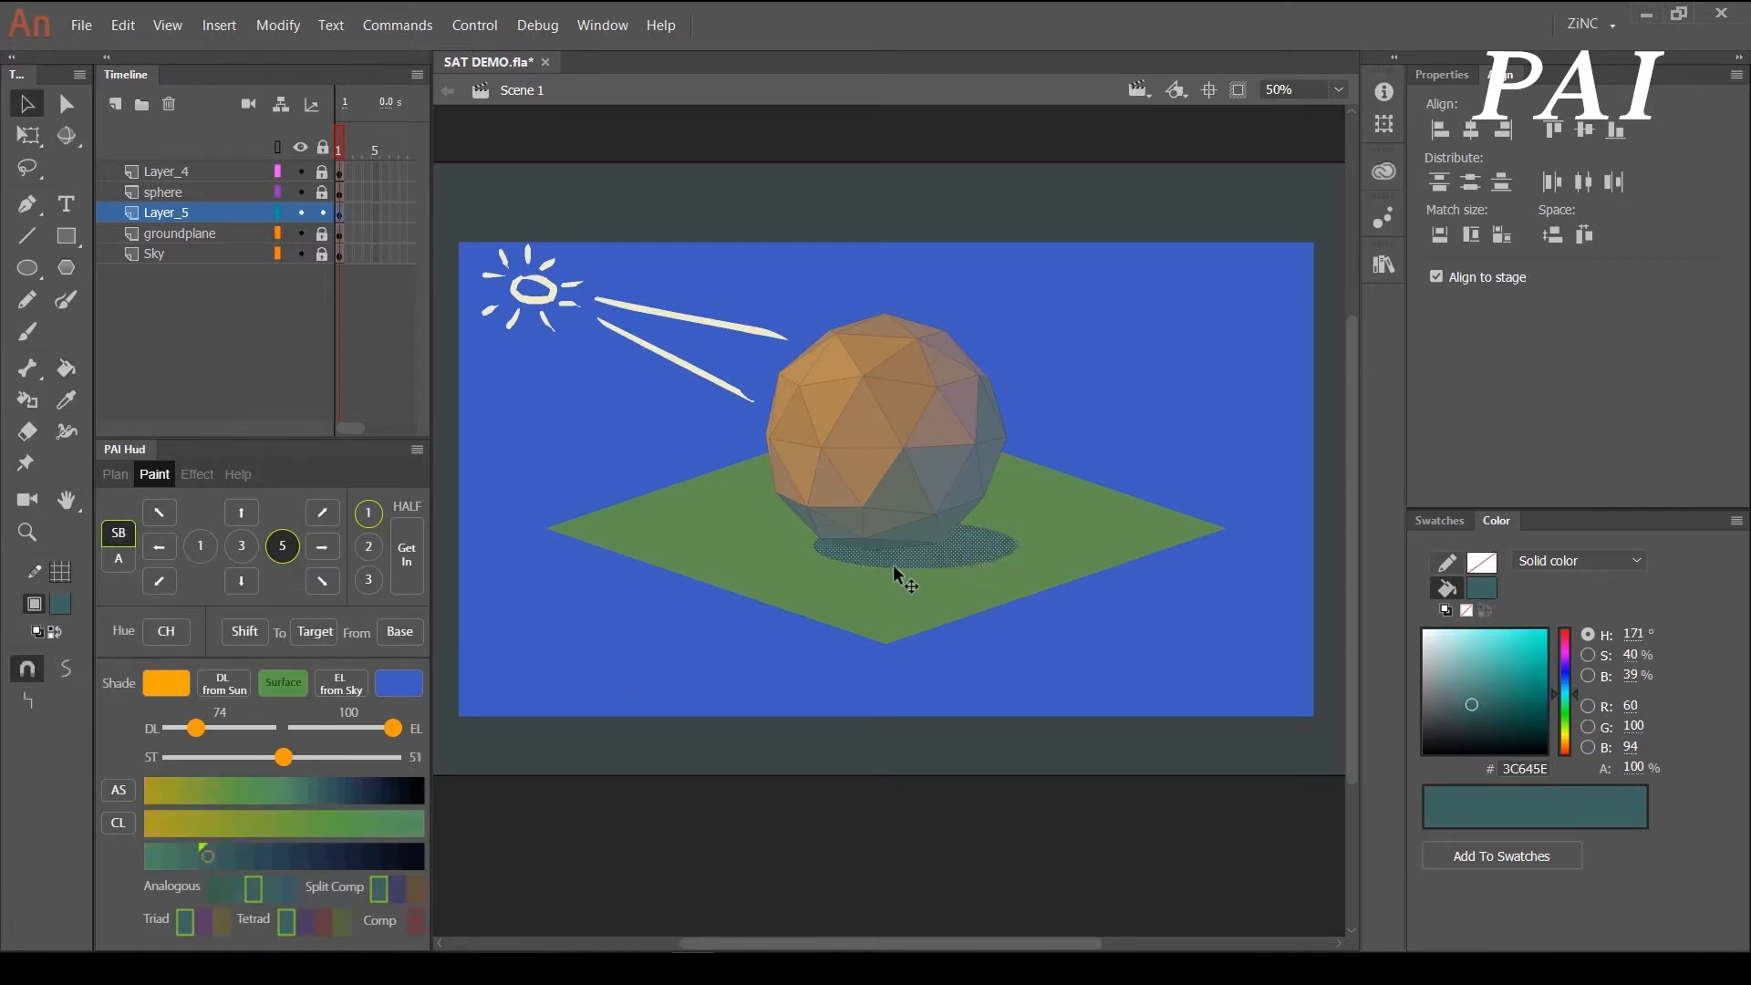
{"action": "left_click", "coordinate": [228, 858]}
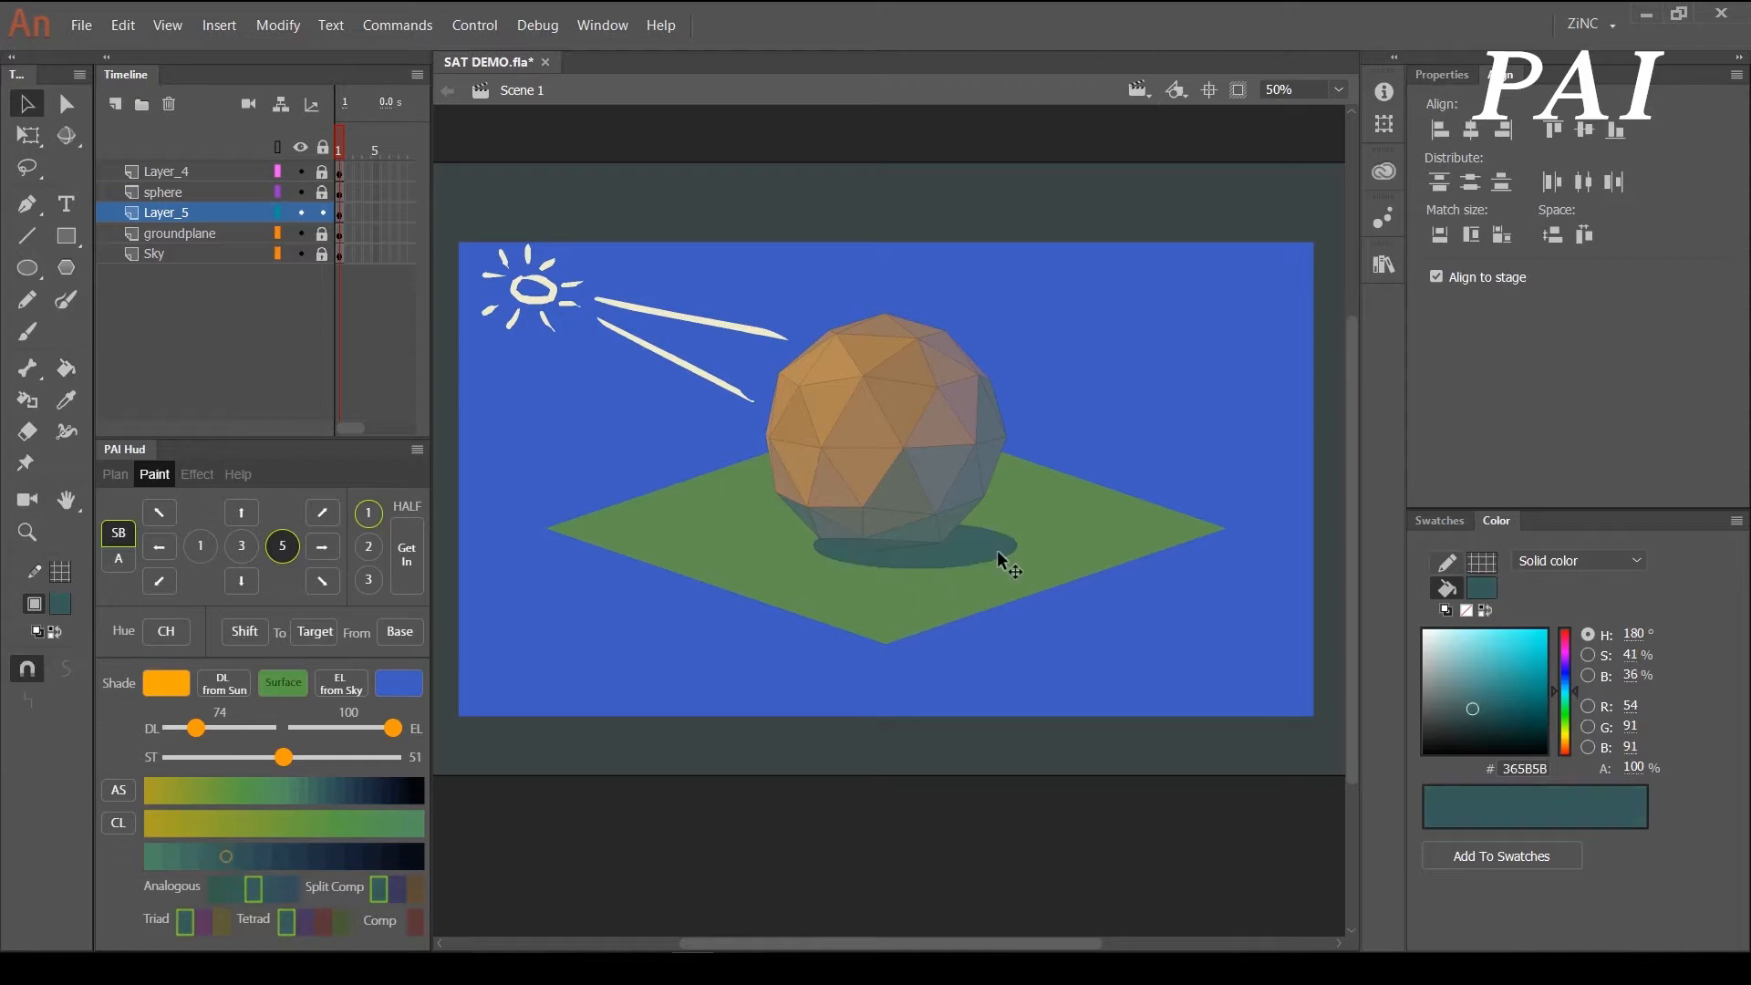
- Turn off snapping, then skew and widen the shadow ellipse so it tilts up slightly and extends past the sphere's right side
{"action": "key", "text": "q"}
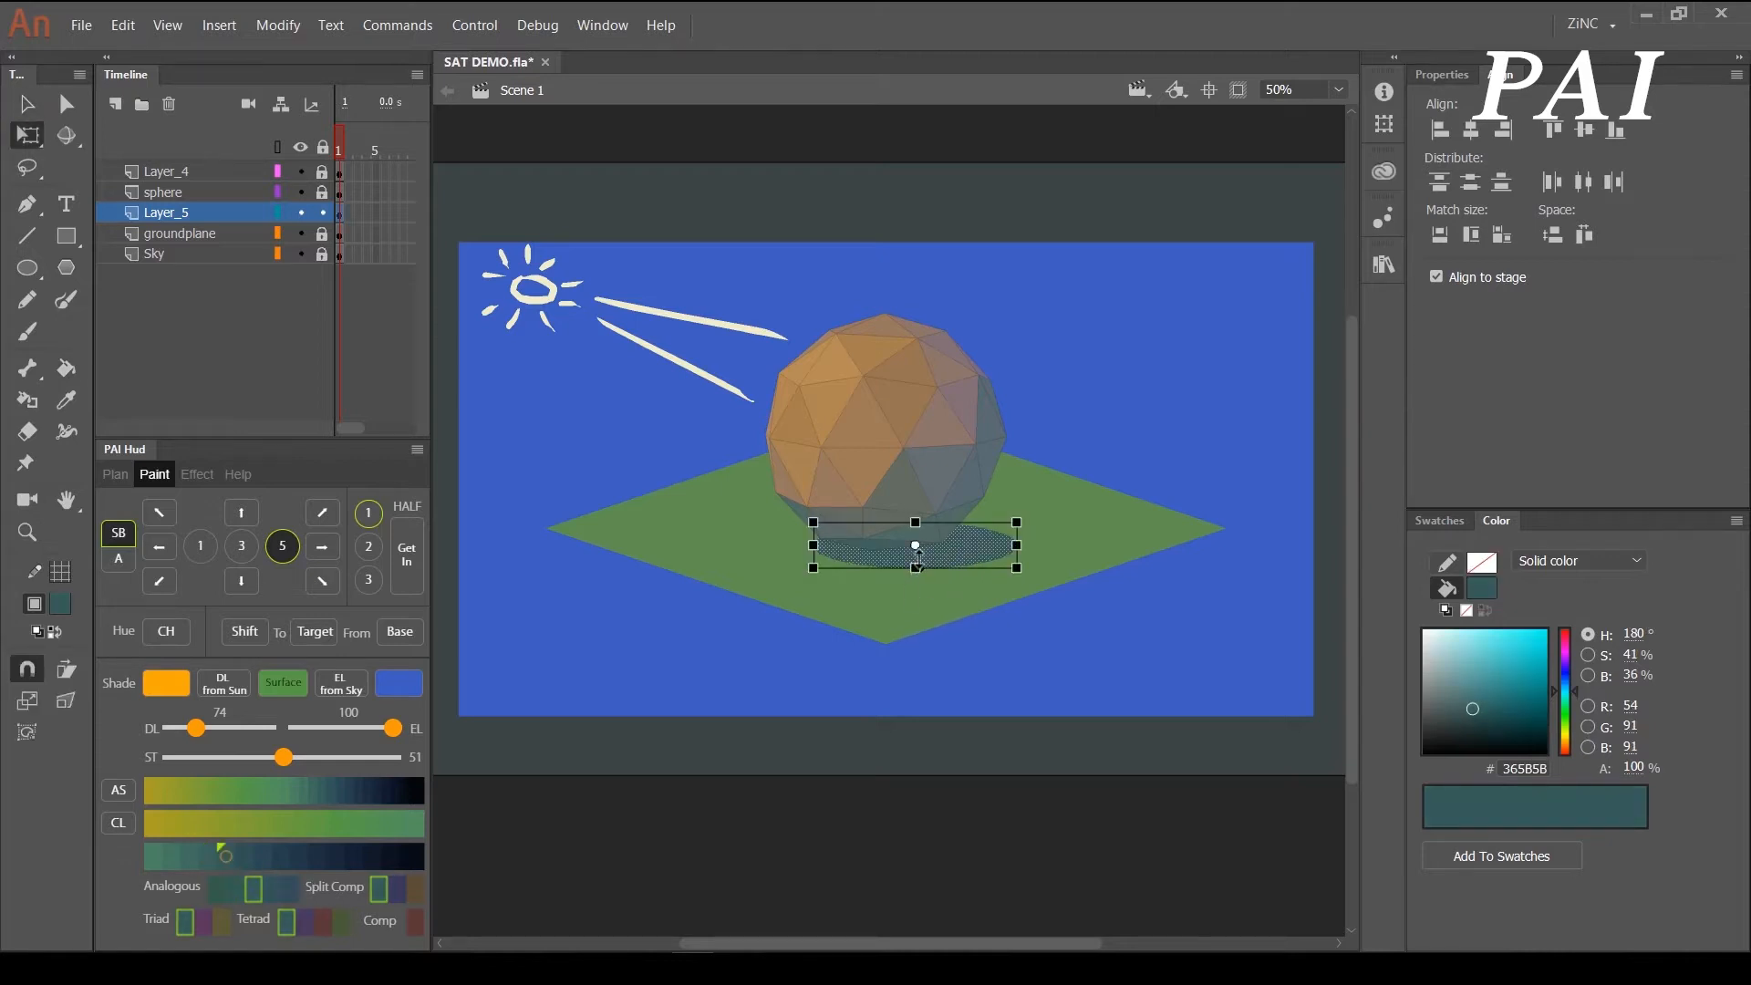
{"action": "left_click", "coordinate": [478, 399]}
{"action": "left_click", "coordinate": [980, 562]}
{"action": "left_click", "coordinate": [1481, 563]}
{"action": "left_click", "coordinate": [1426, 591]}
{"action": "left_click", "coordinate": [976, 552]}
{"action": "left_click", "coordinate": [27, 669]}
{"action": "left_click_drag", "start_coordinate": [912, 567], "coordinate": [806, 508]}
{"action": "key", "text": "ctrl+="}
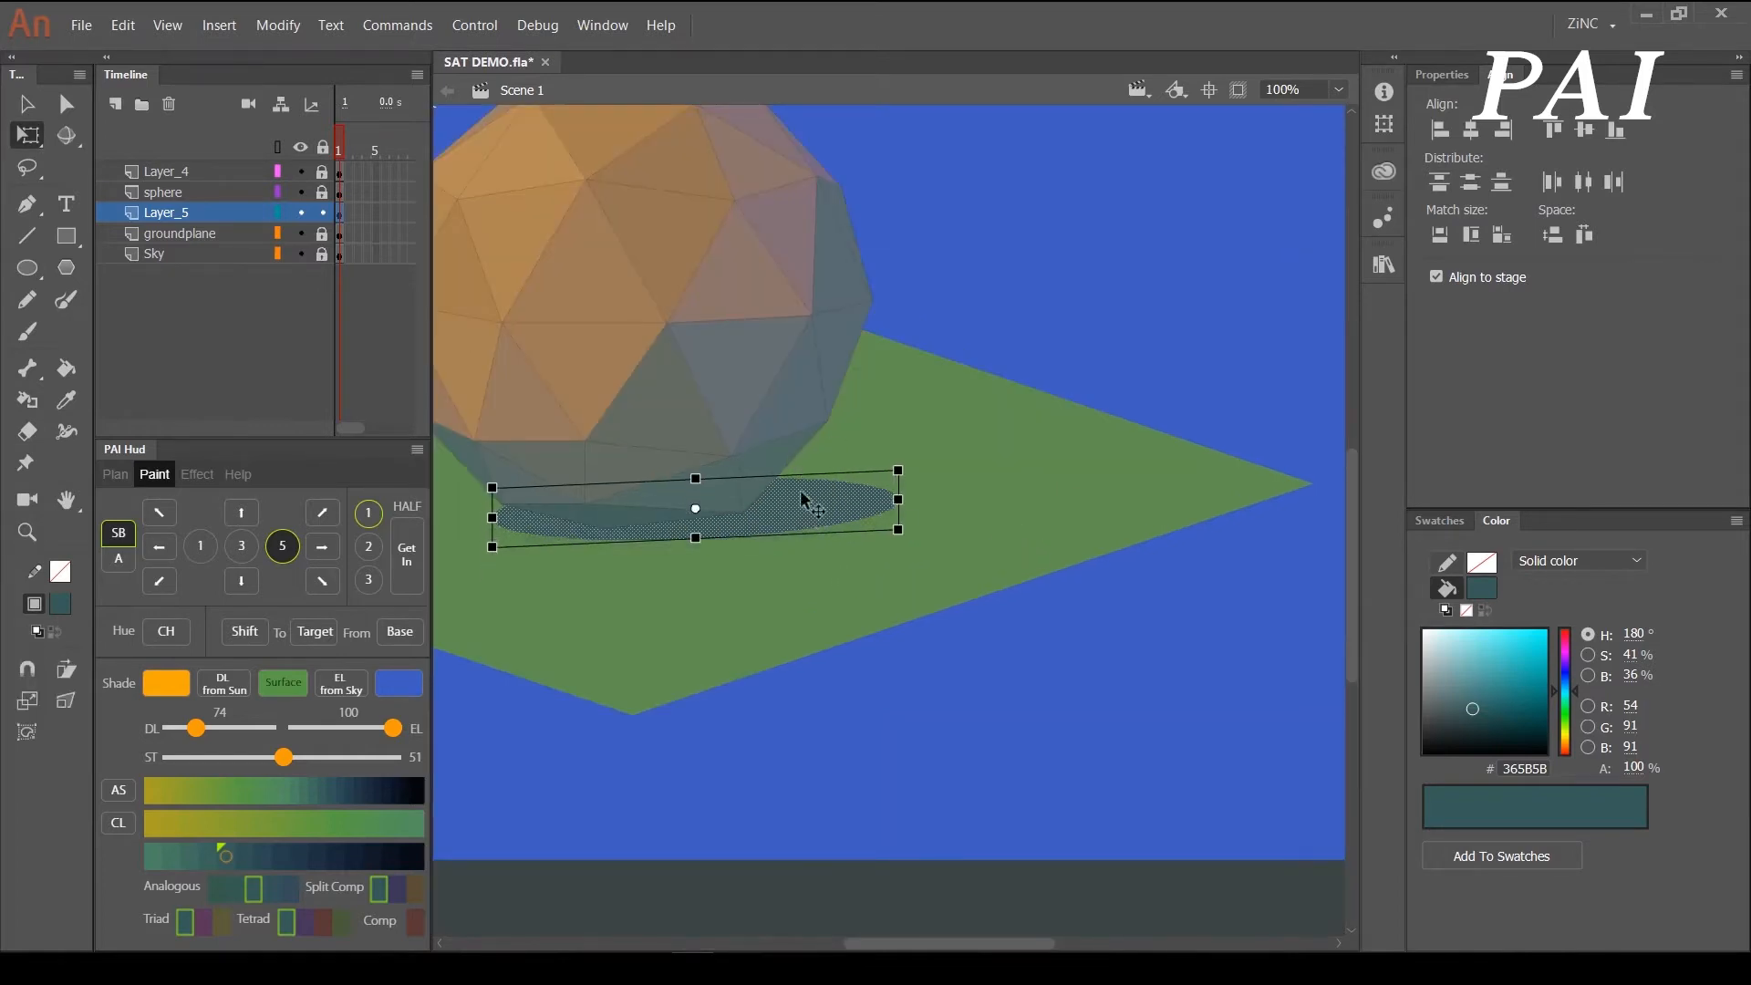
{"action": "left_click_drag", "start_coordinate": [692, 473], "coordinate": [939, 520]}
{"action": "left_click_drag", "start_coordinate": [1147, 547], "coordinate": [1108, 558]}
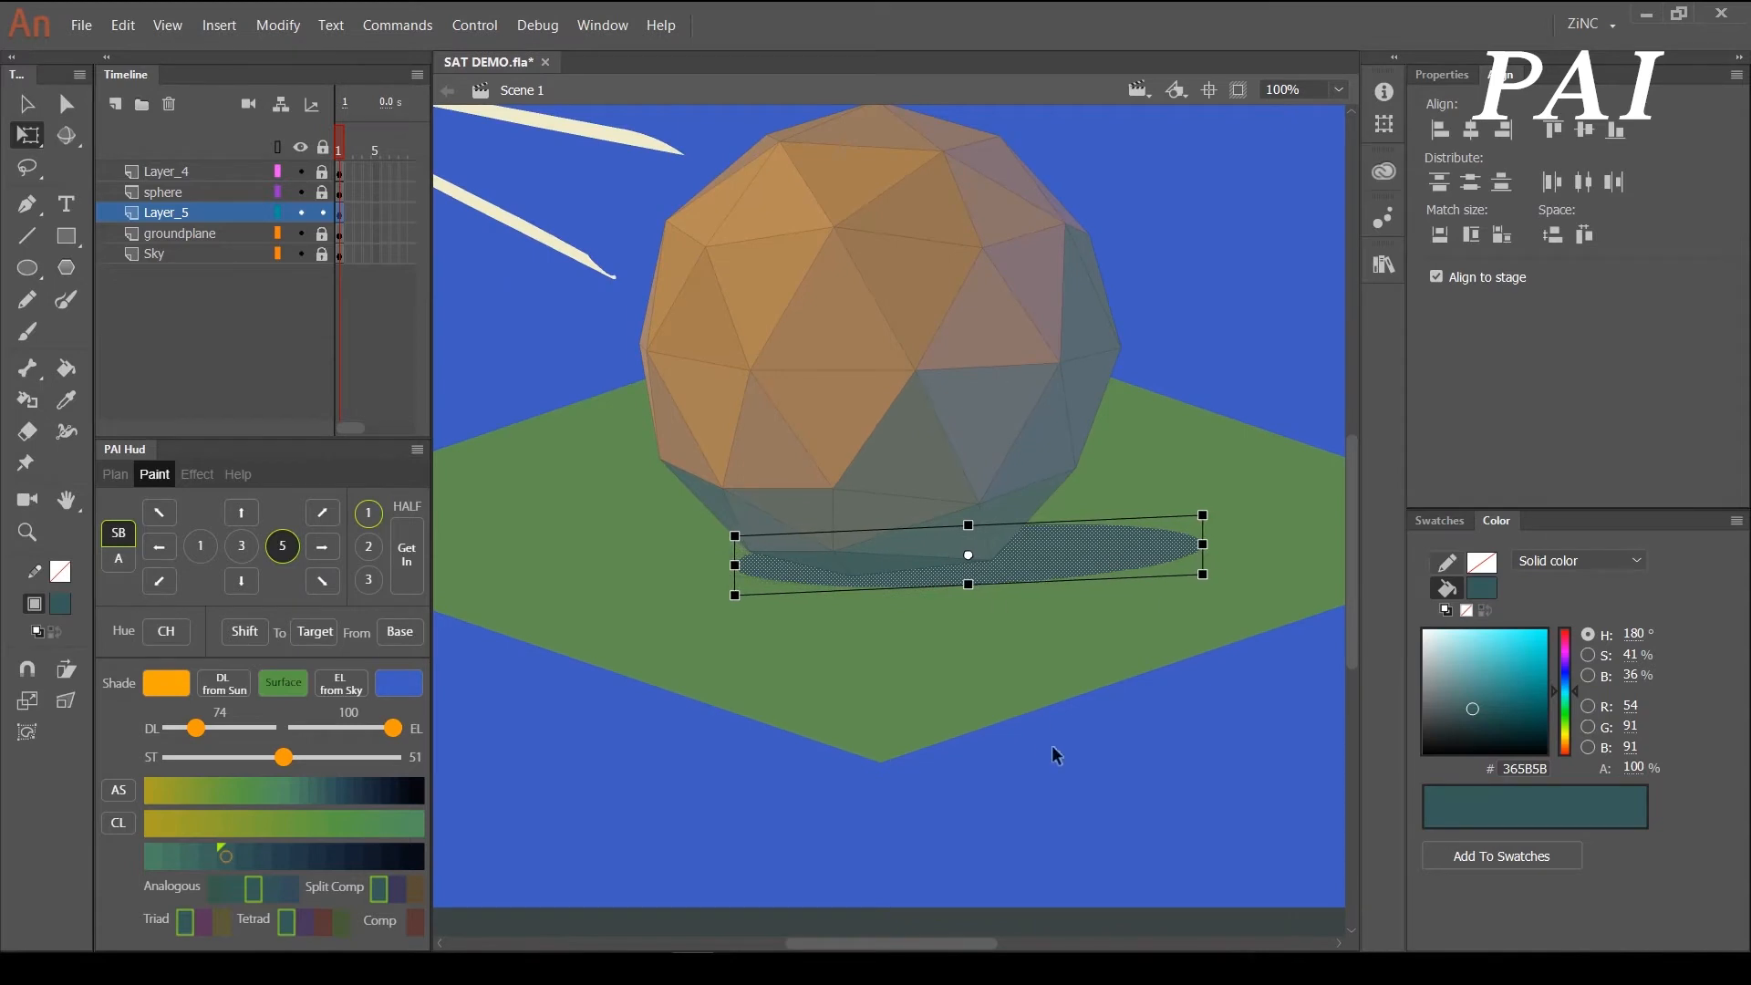
- Scale a copy of the shadow ellipse down to about a third of its width as a contact shadow beneath the sphere's lowest point
{"action": "left_click", "coordinate": [1054, 752]}
{"action": "left_click", "coordinate": [1106, 553]}
{"action": "left_click_drag", "start_coordinate": [1199, 522], "coordinate": [1023, 544]}
{"action": "key", "text": "z"}
{"action": "left_click", "coordinate": [926, 583]}
{"action": "key", "text": "v"}
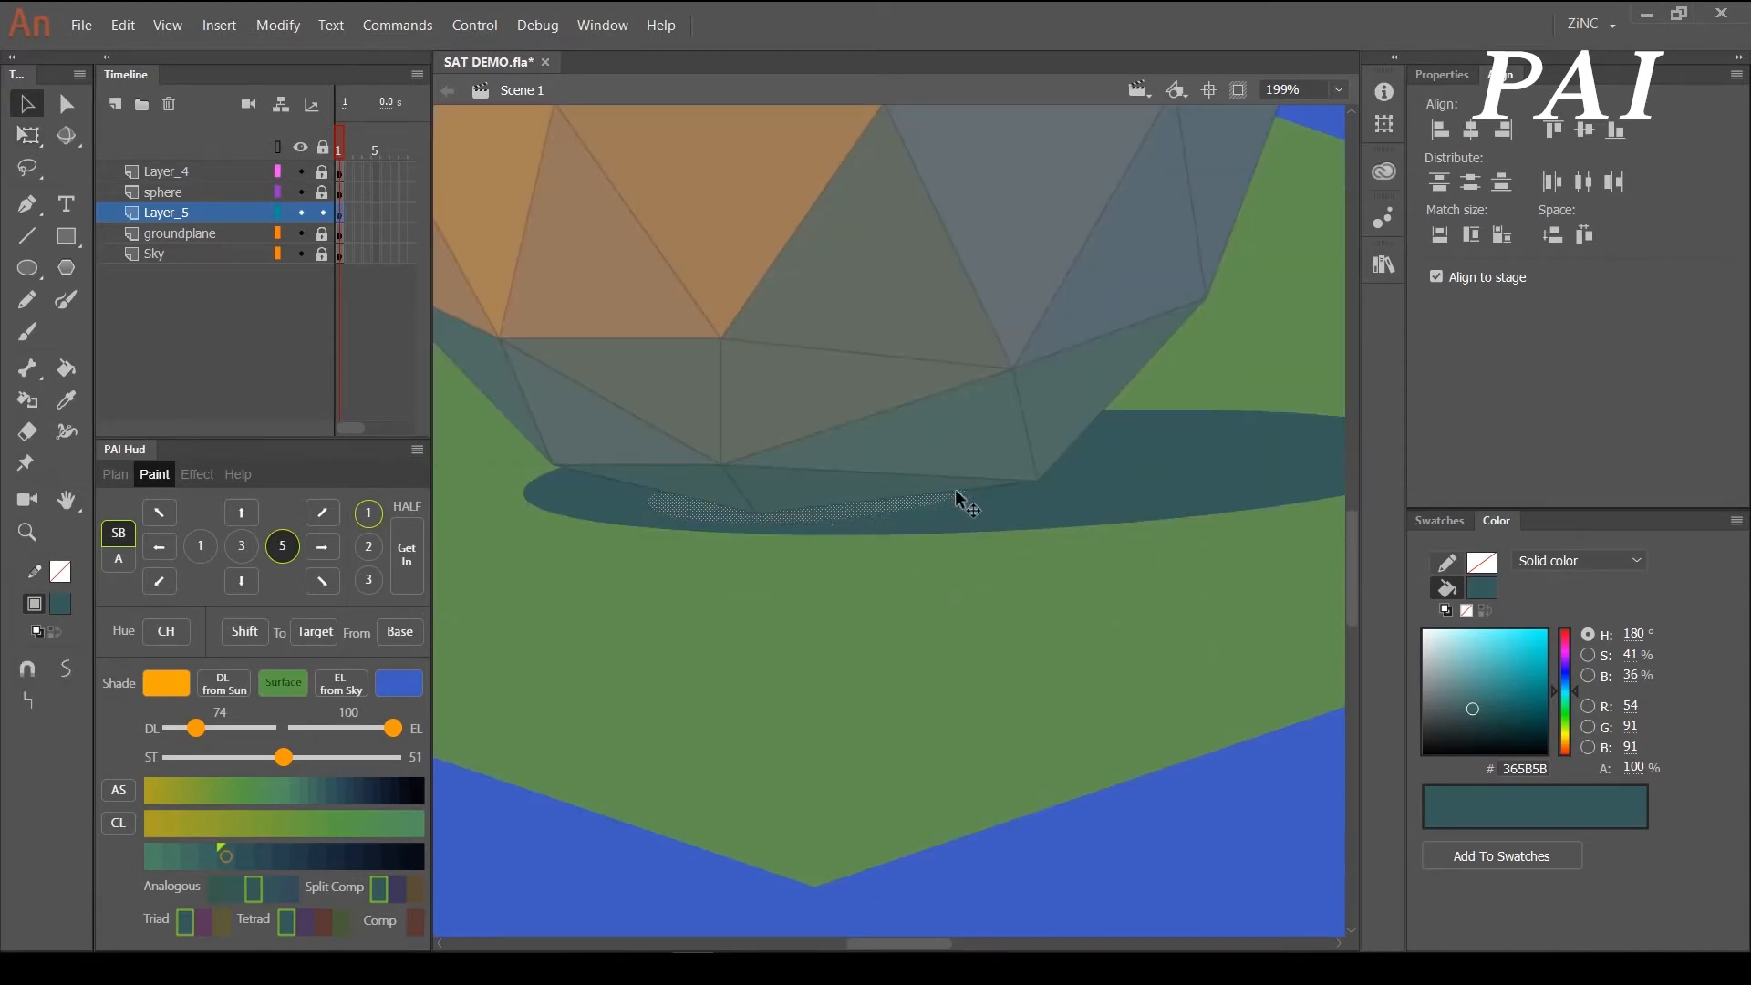
- Fill the small contact shadow ellipse with the darker blue 2C4853 from the lower CL gradation
{"action": "key", "text": "q"}
{"action": "left_click", "coordinate": [899, 512]}
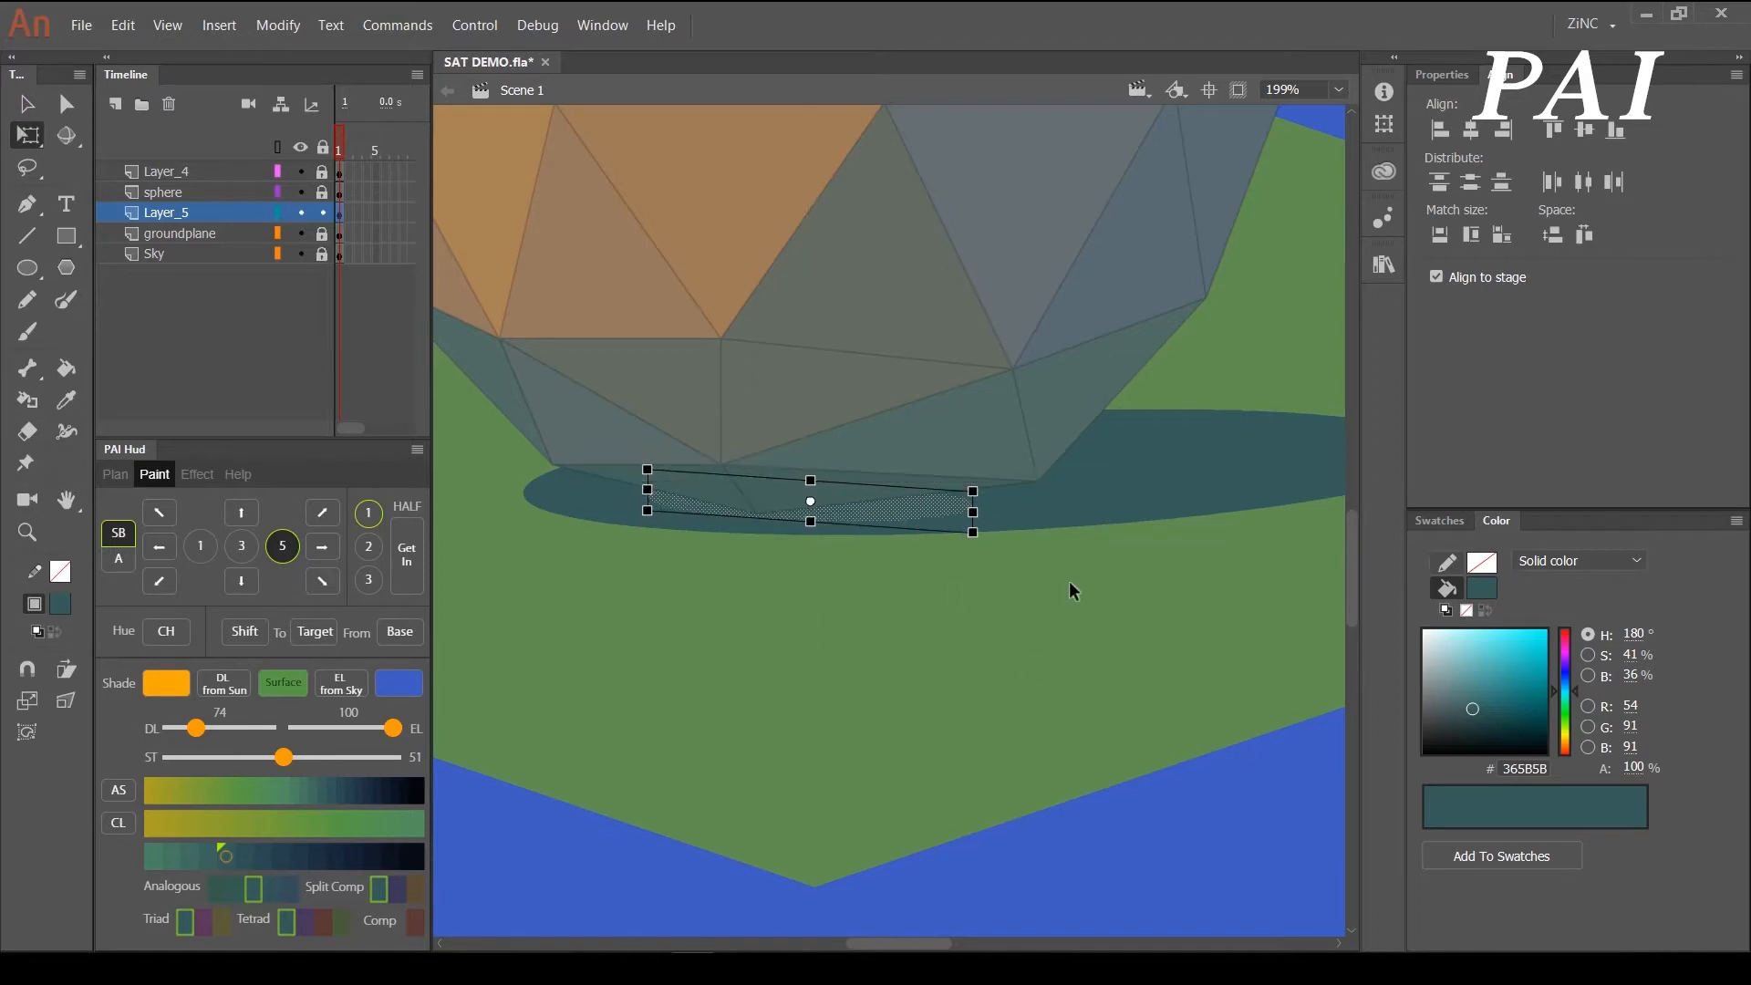
{"action": "left_click", "coordinate": [1076, 594]}
{"action": "left_click", "coordinate": [867, 520]}
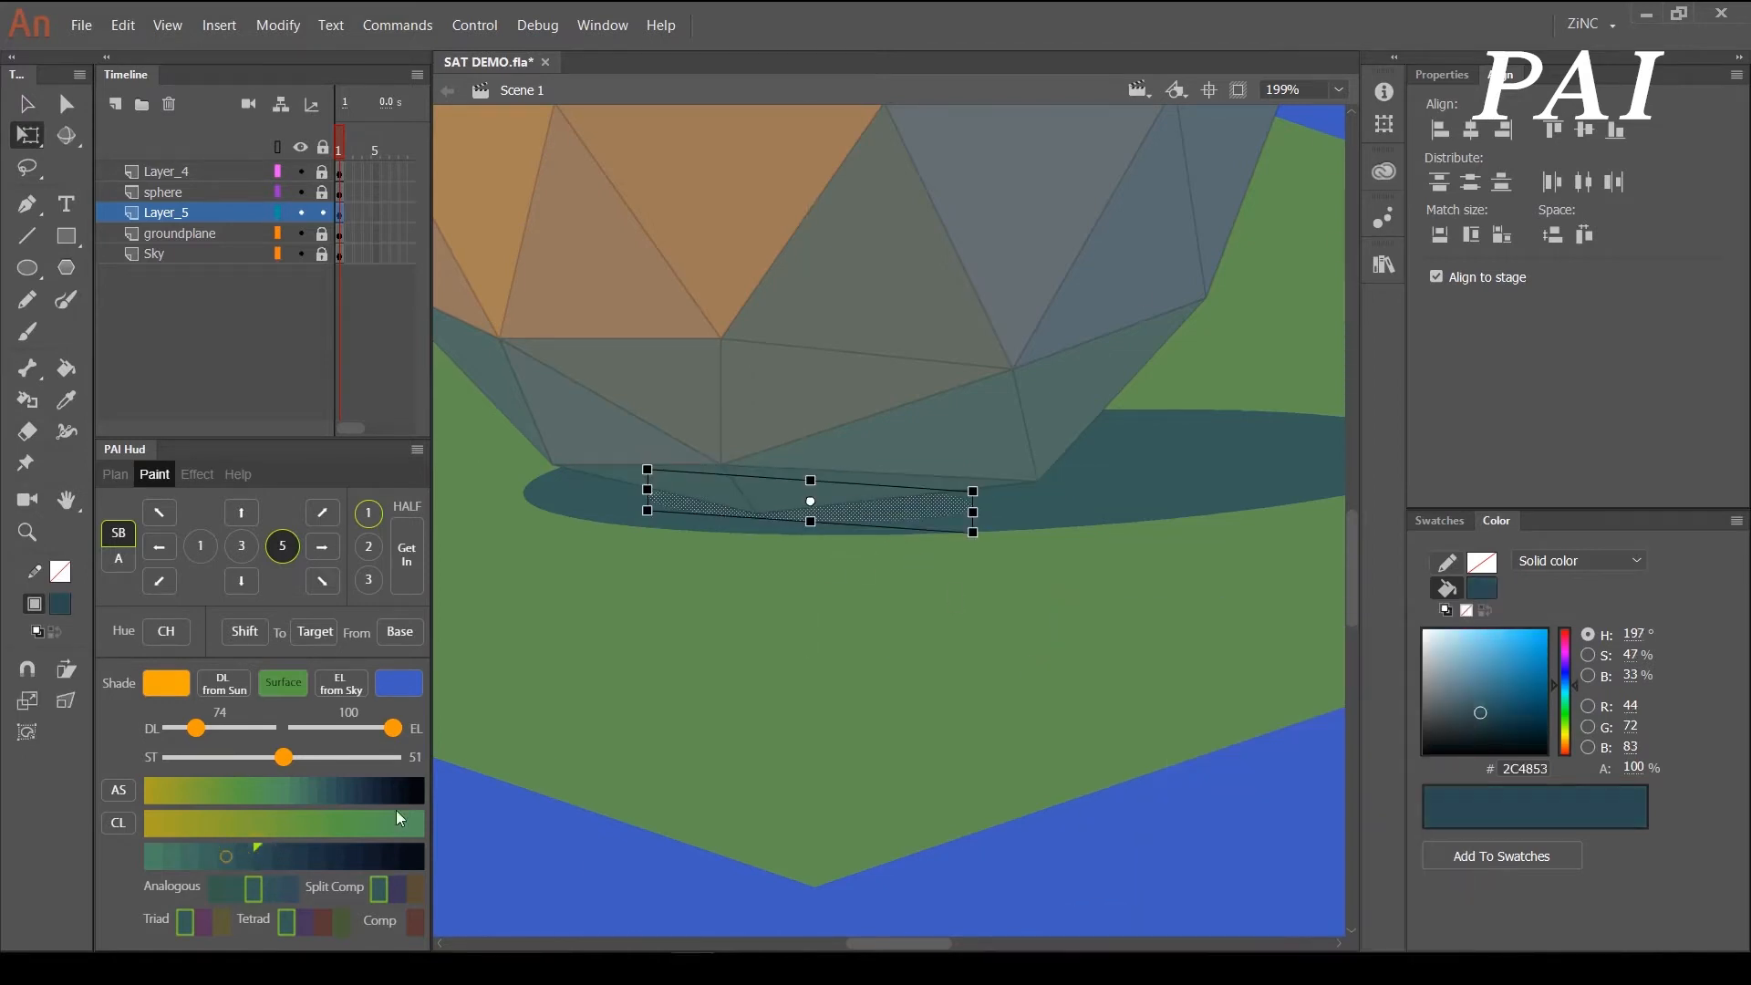
{"action": "left_click", "coordinate": [892, 527]}
- Rotate the small contact shadow slightly counterclockwise and fill the gaps left around it with 365B5B
{"action": "left_click", "coordinate": [876, 522]}
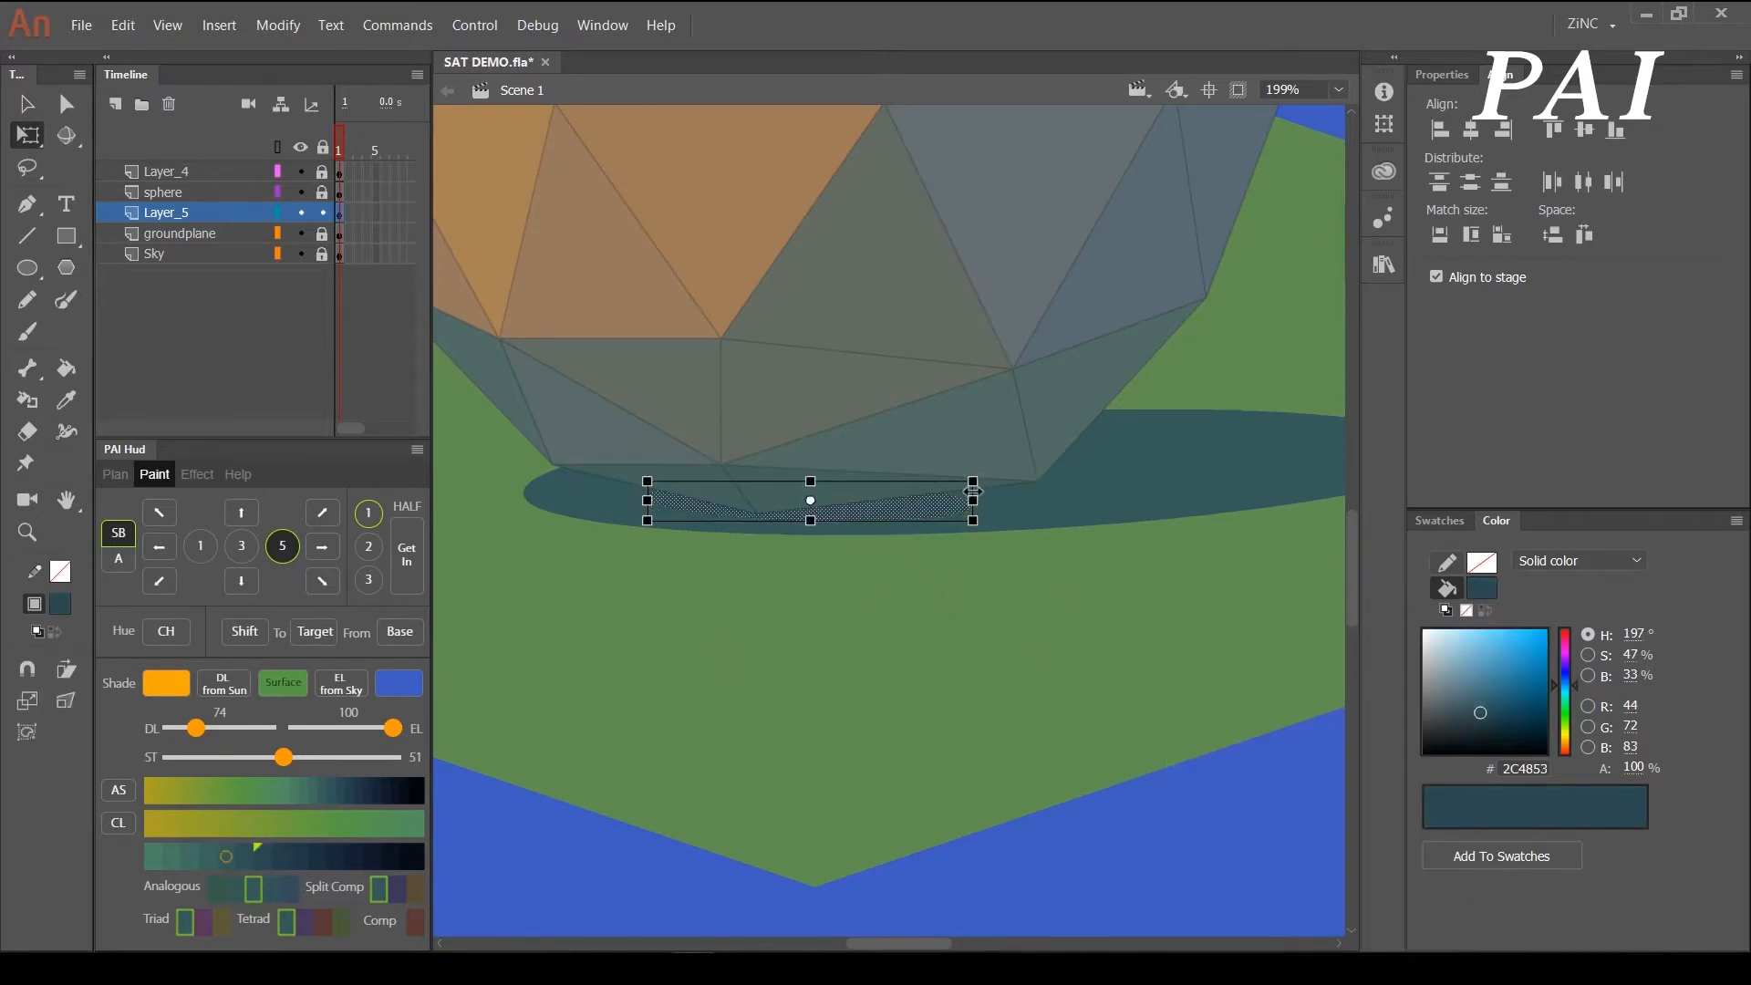
{"action": "left_click", "coordinate": [1008, 508]}
{"action": "key", "text": "k"}
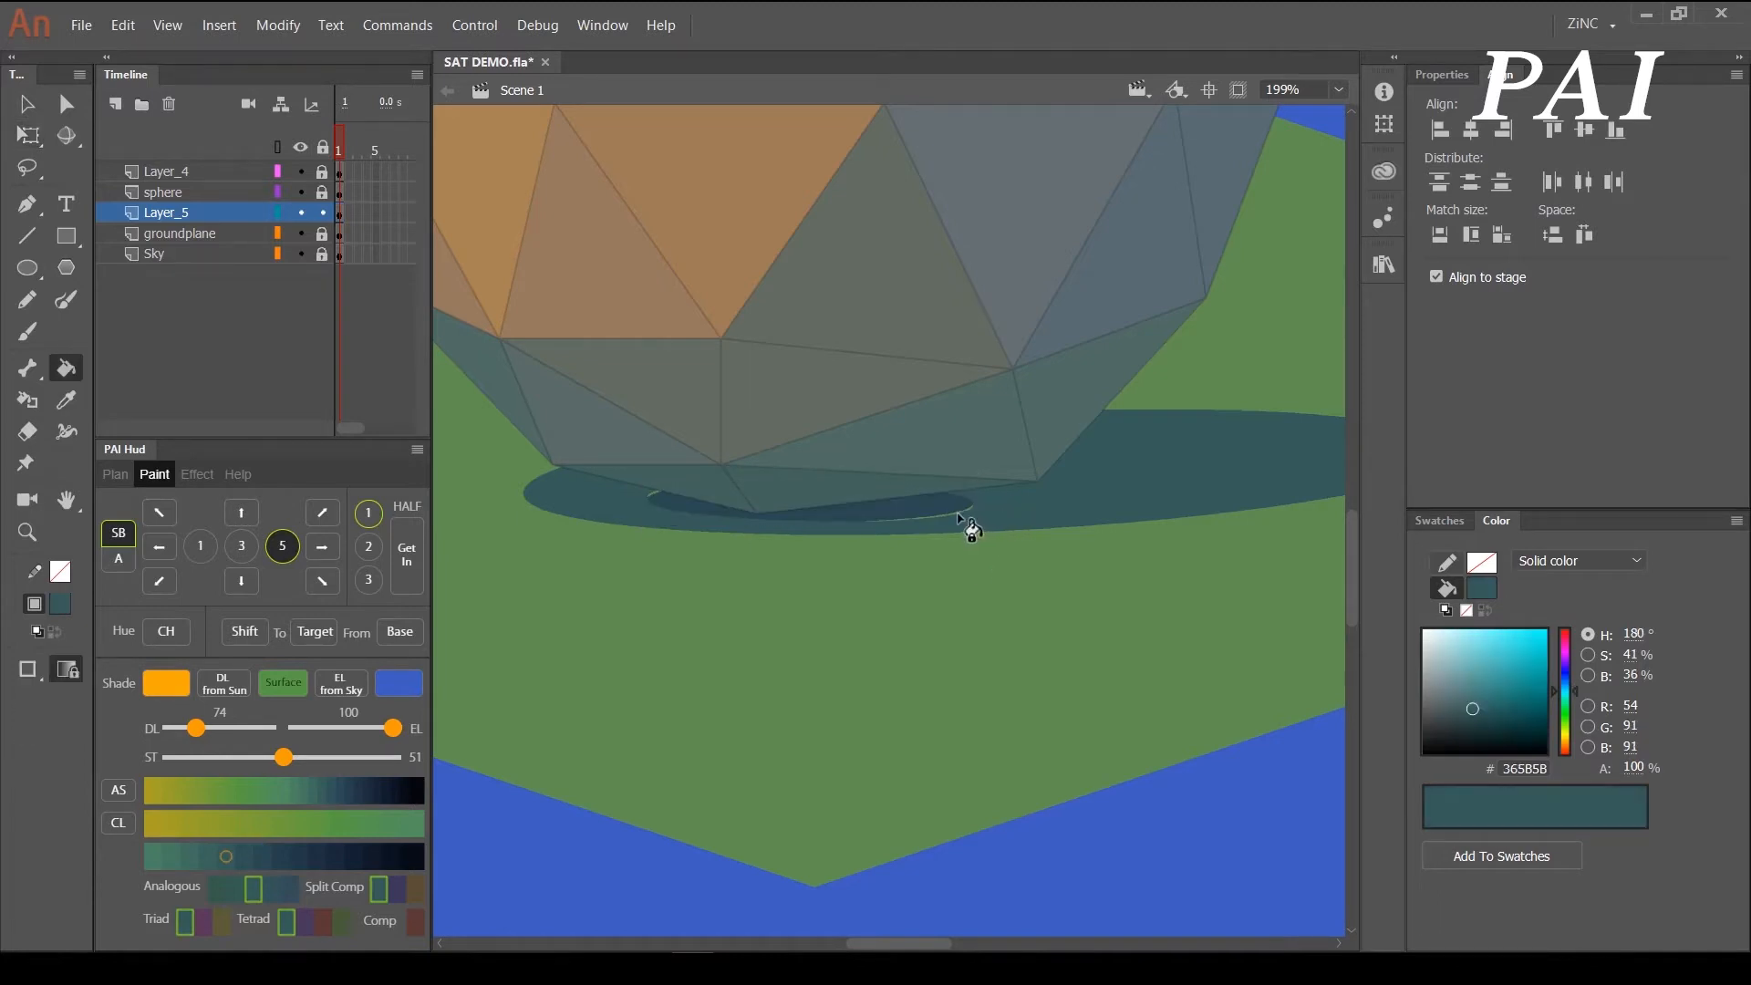
- Select the whole shadow and convert it to a movie clip symbol named shadow
{"action": "key", "text": "z"}
{"action": "left_click", "coordinate": [877, 540], "text": "alt"}
{"action": "left_click", "coordinate": [958, 542], "text": "alt"}
{"action": "key", "text": "v"}
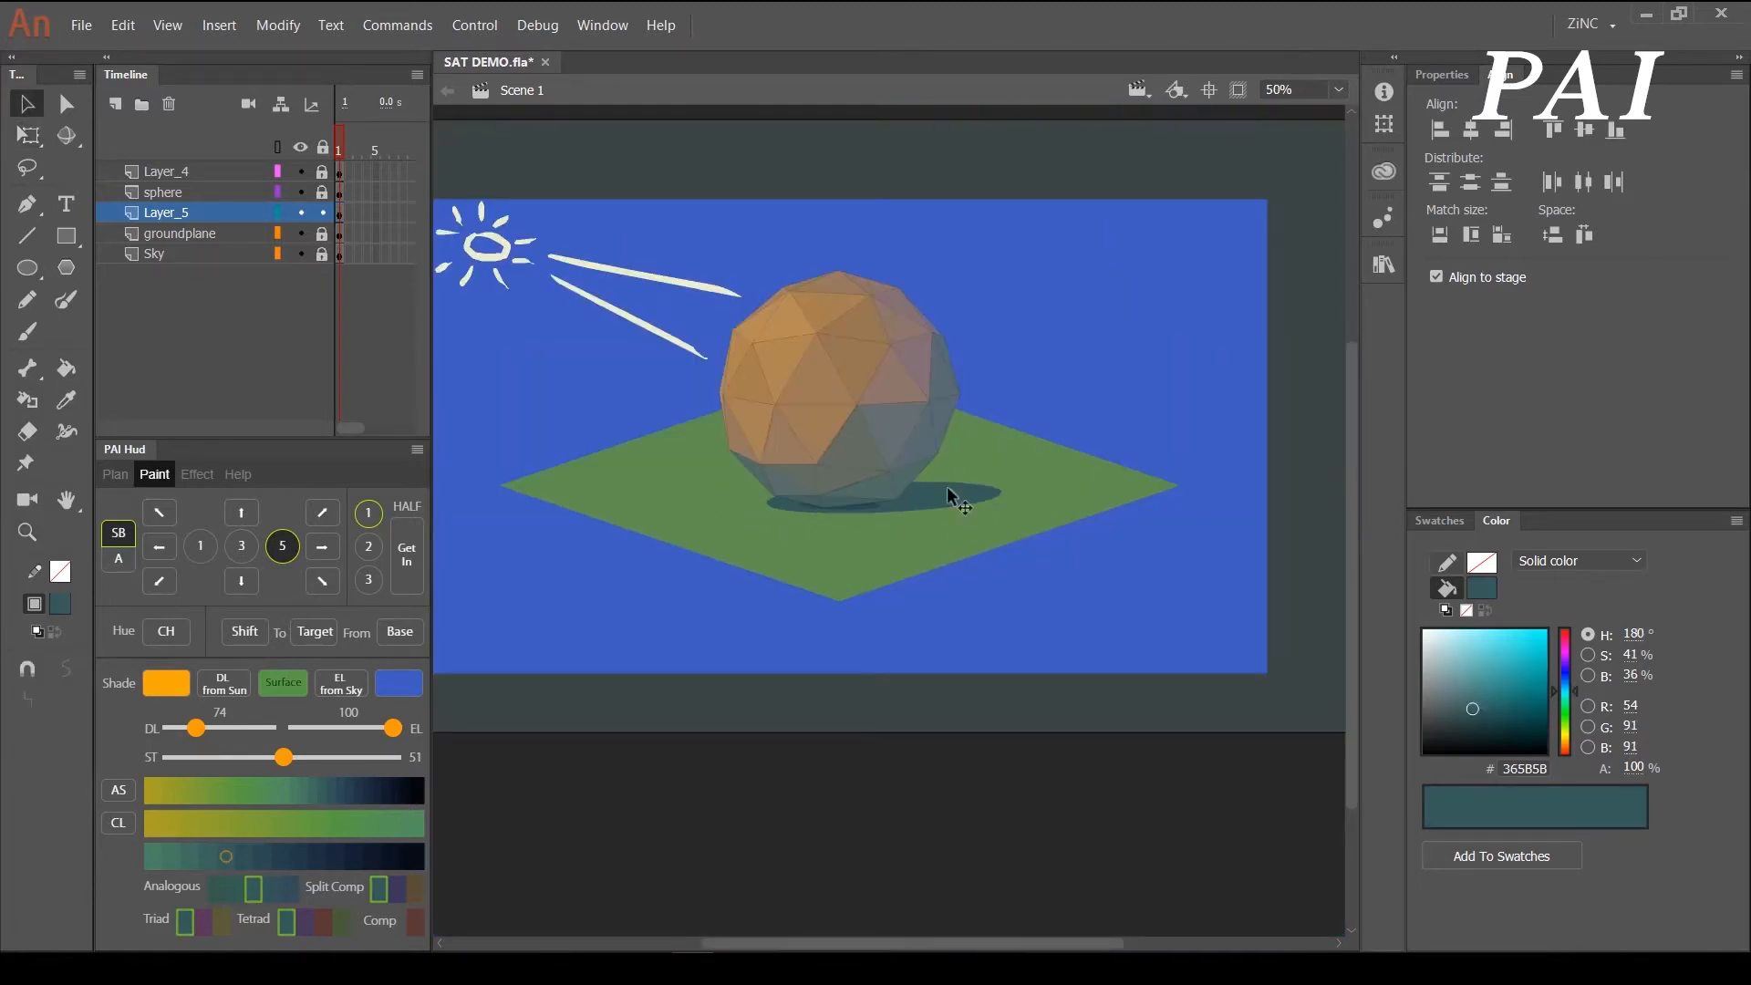
{"action": "left_click", "coordinate": [953, 496]}
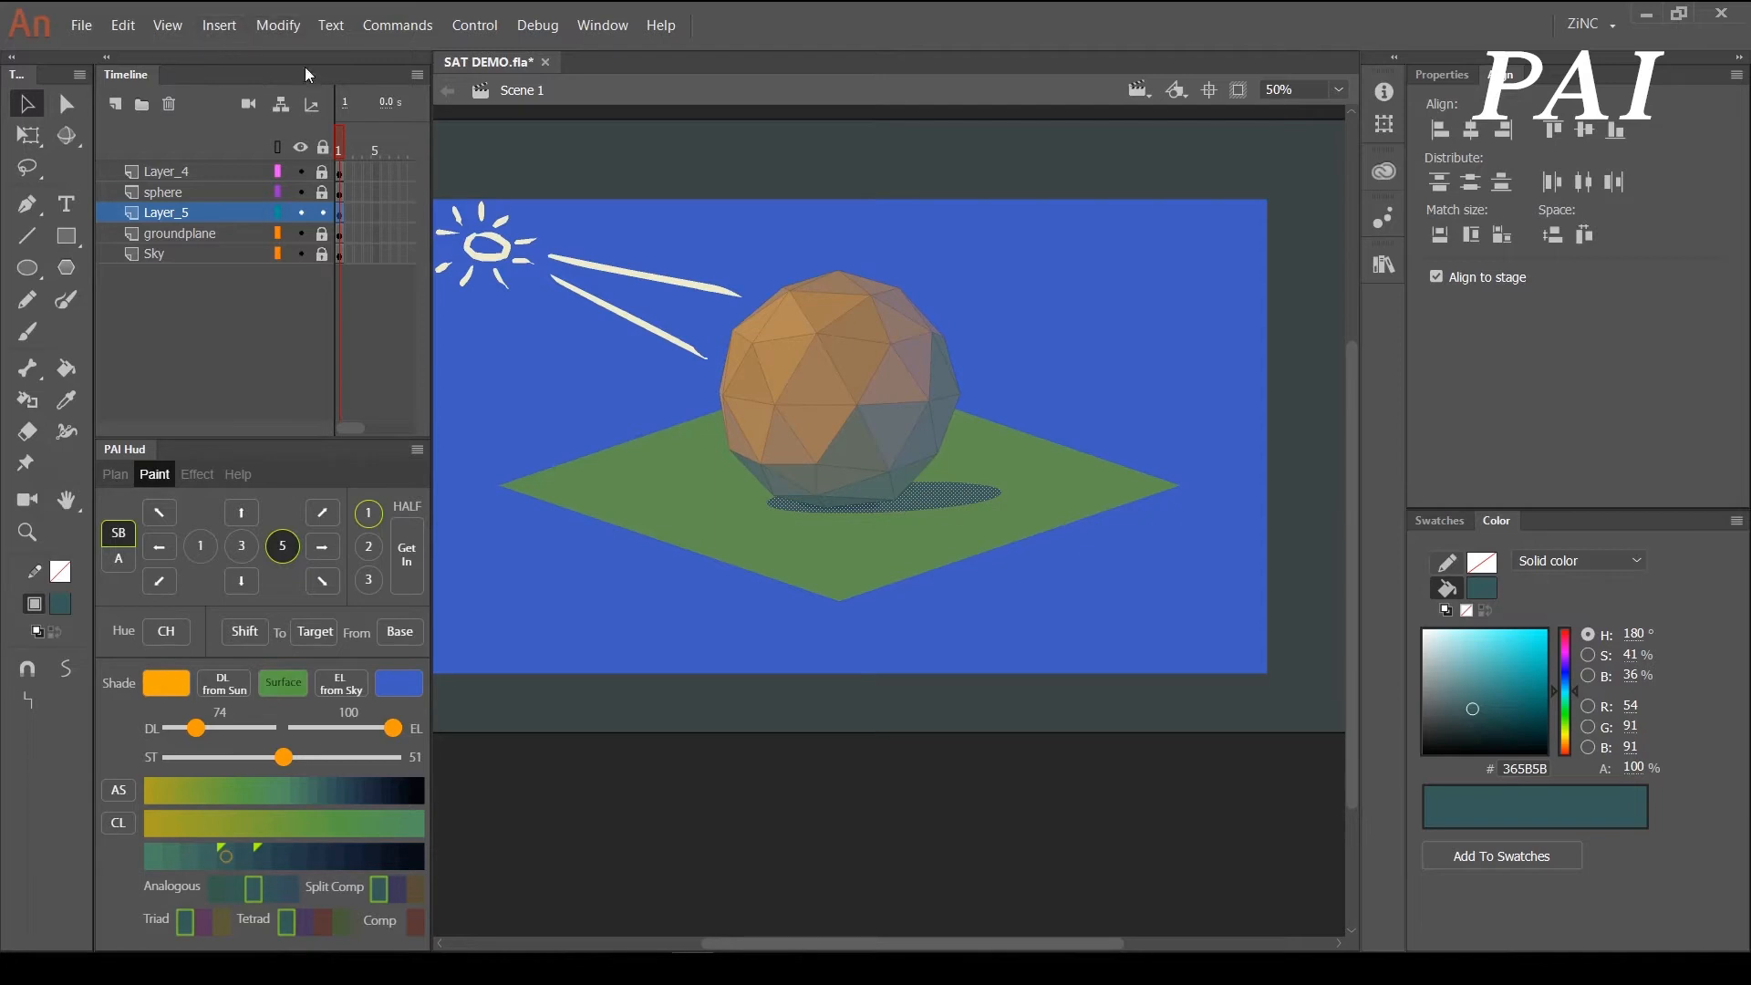
{"action": "right_click", "coordinate": [908, 511]}
{"action": "left_click", "coordinate": [966, 921]}
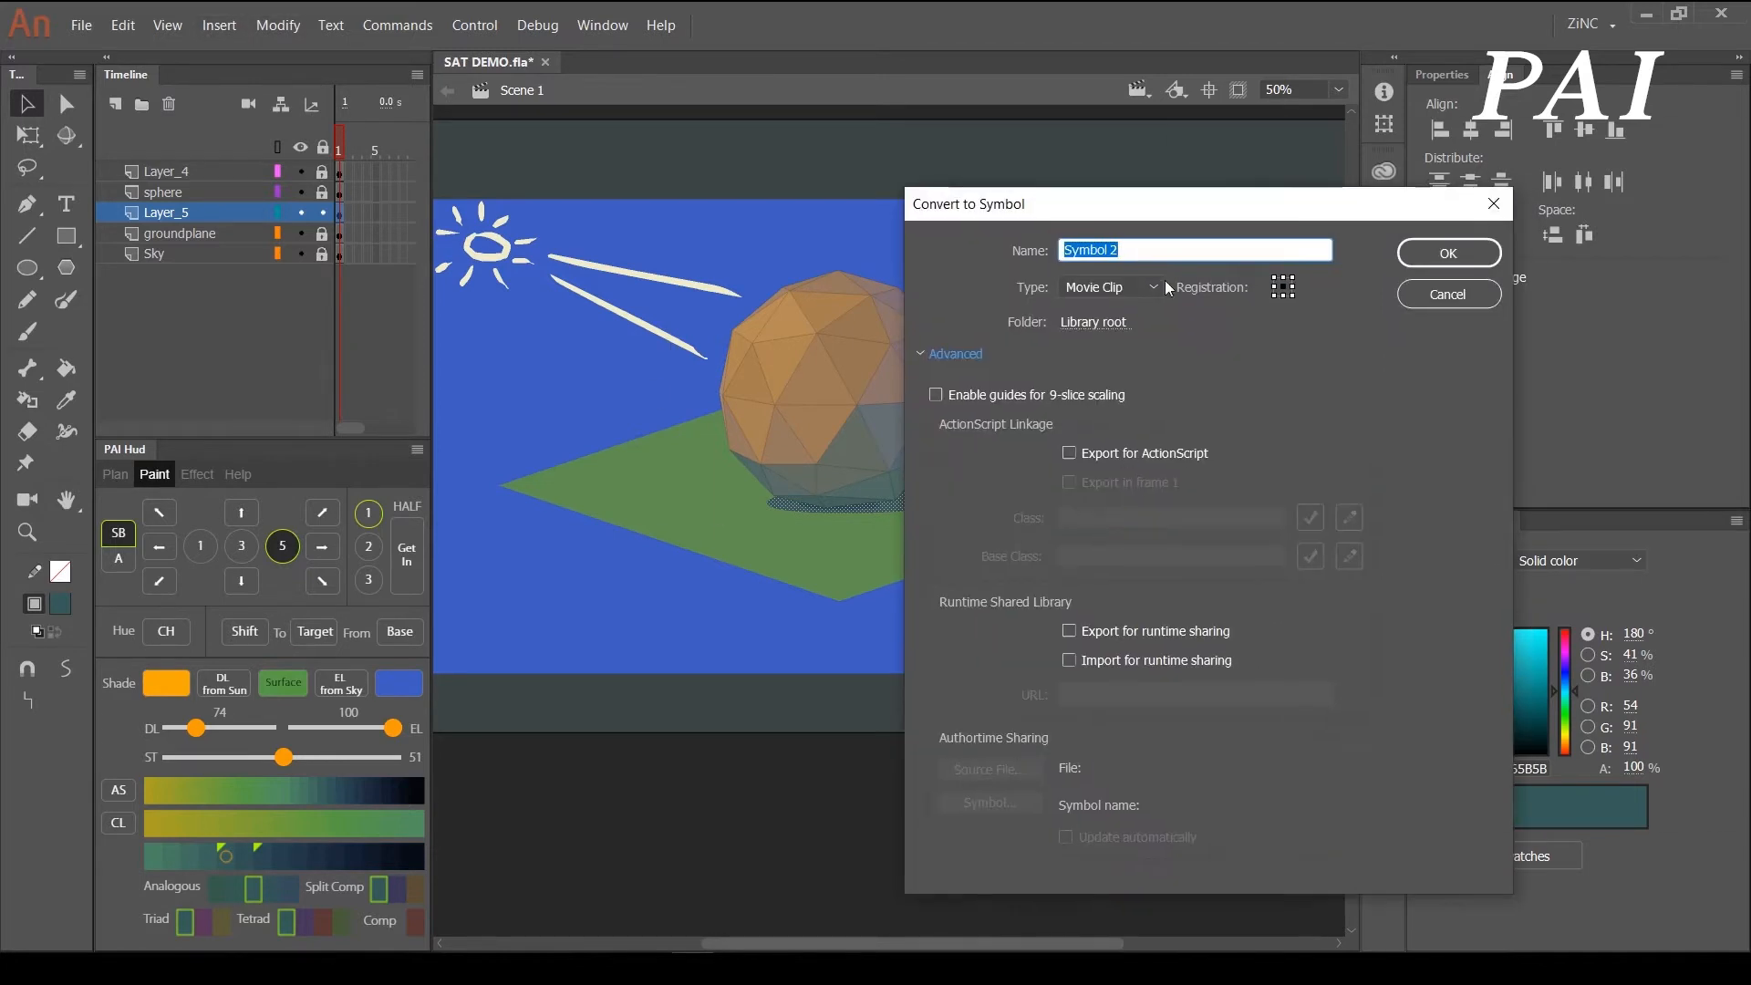
{"action": "type", "text": "shadow"}
{"action": "key", "text": "Return"}
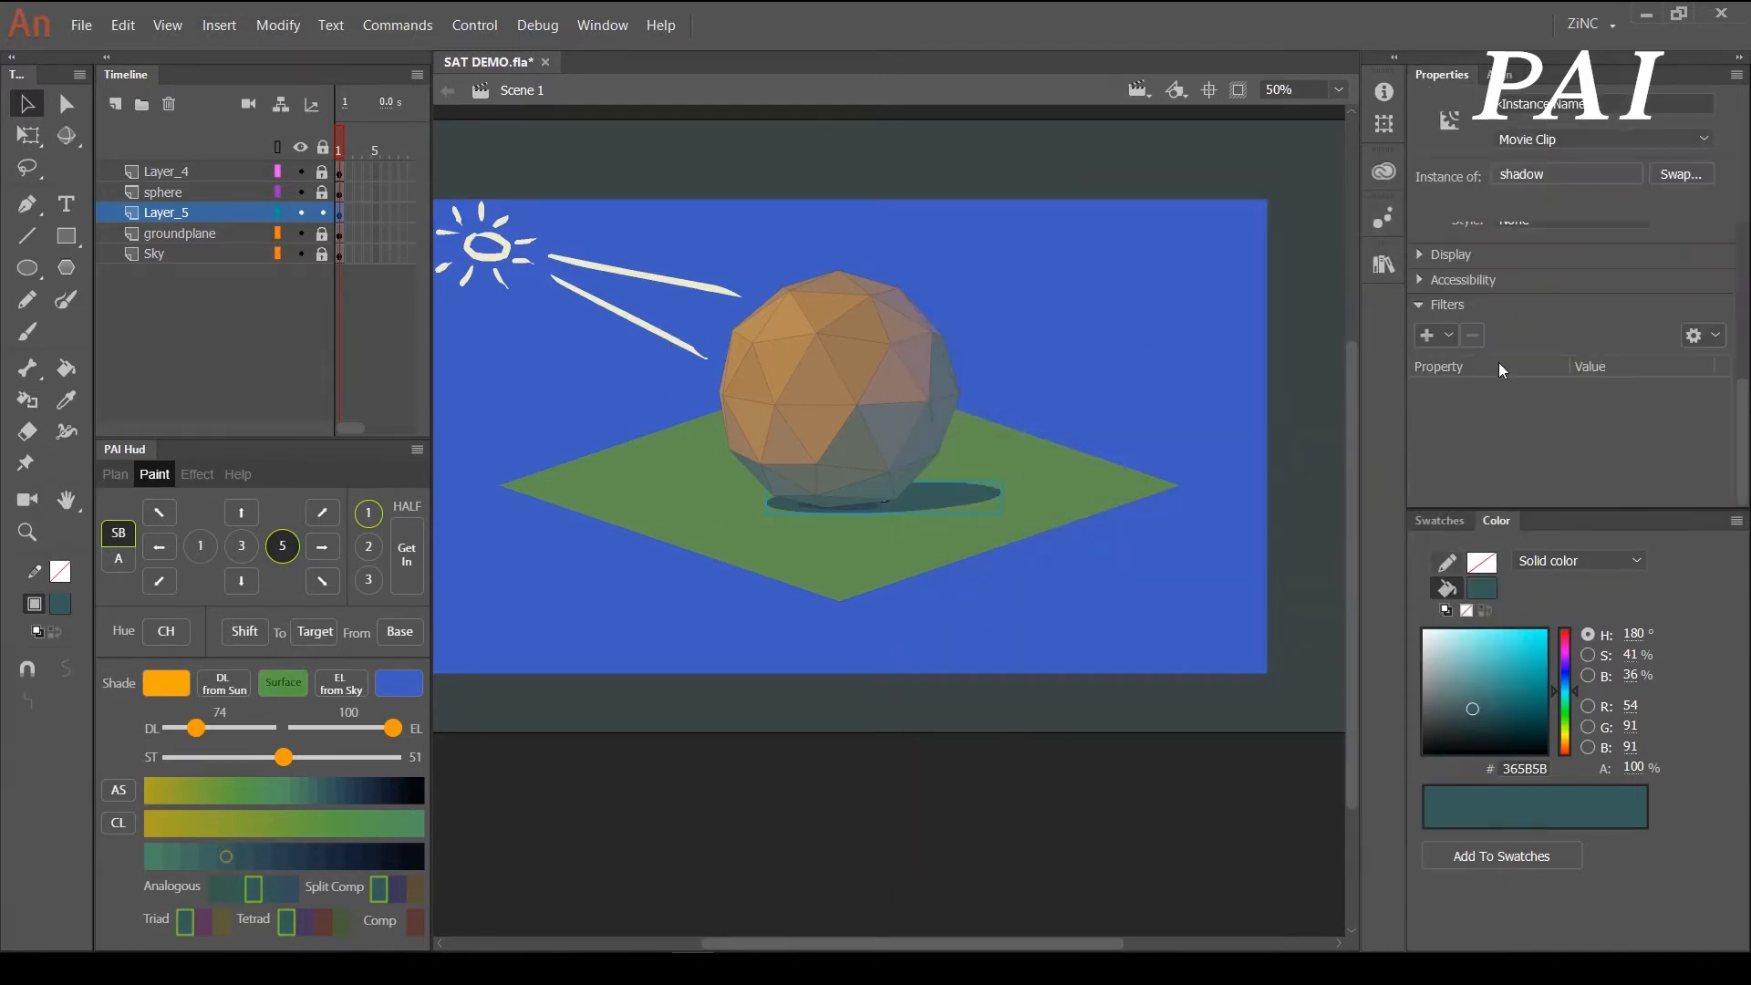
- Add a Blur filter to the shadow movie clip and adjust its blur amount to soften the edges
{"action": "left_click", "coordinate": [1428, 336]}
{"action": "left_click", "coordinate": [1469, 401]}
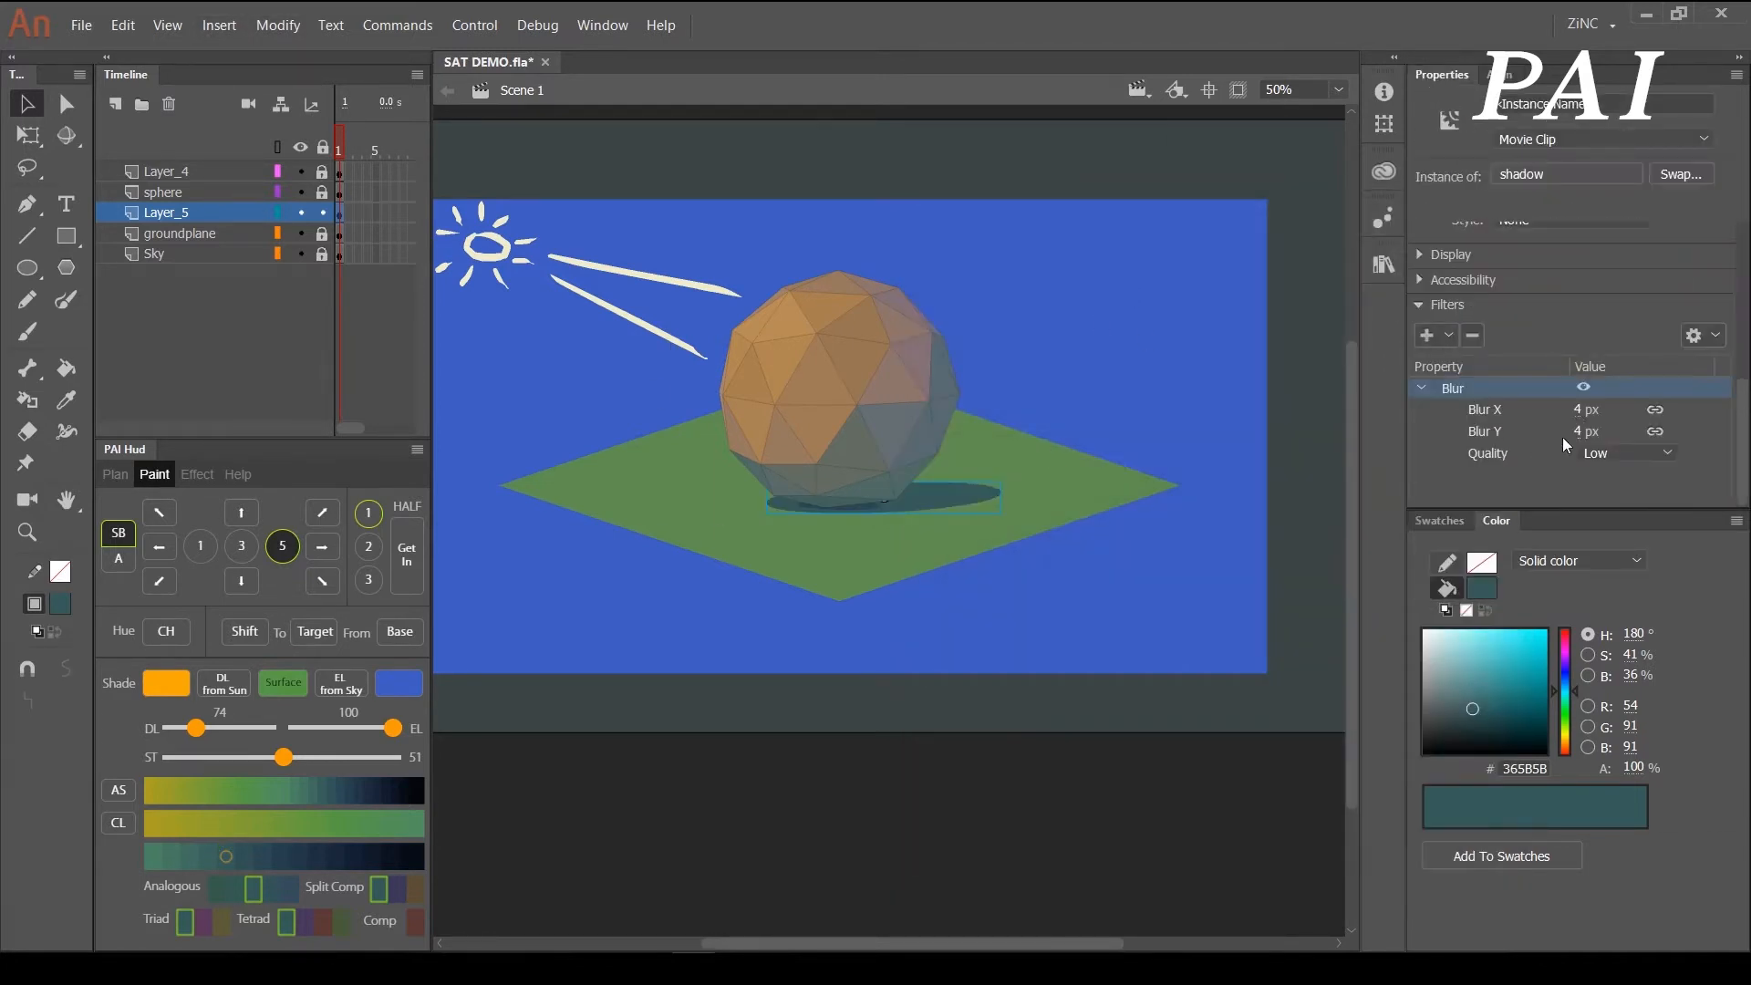
{"action": "left_click", "coordinate": [917, 511], "text": "ctrl"}
{"action": "left_click_drag", "start_coordinate": [1583, 433], "coordinate": [1596, 413]}
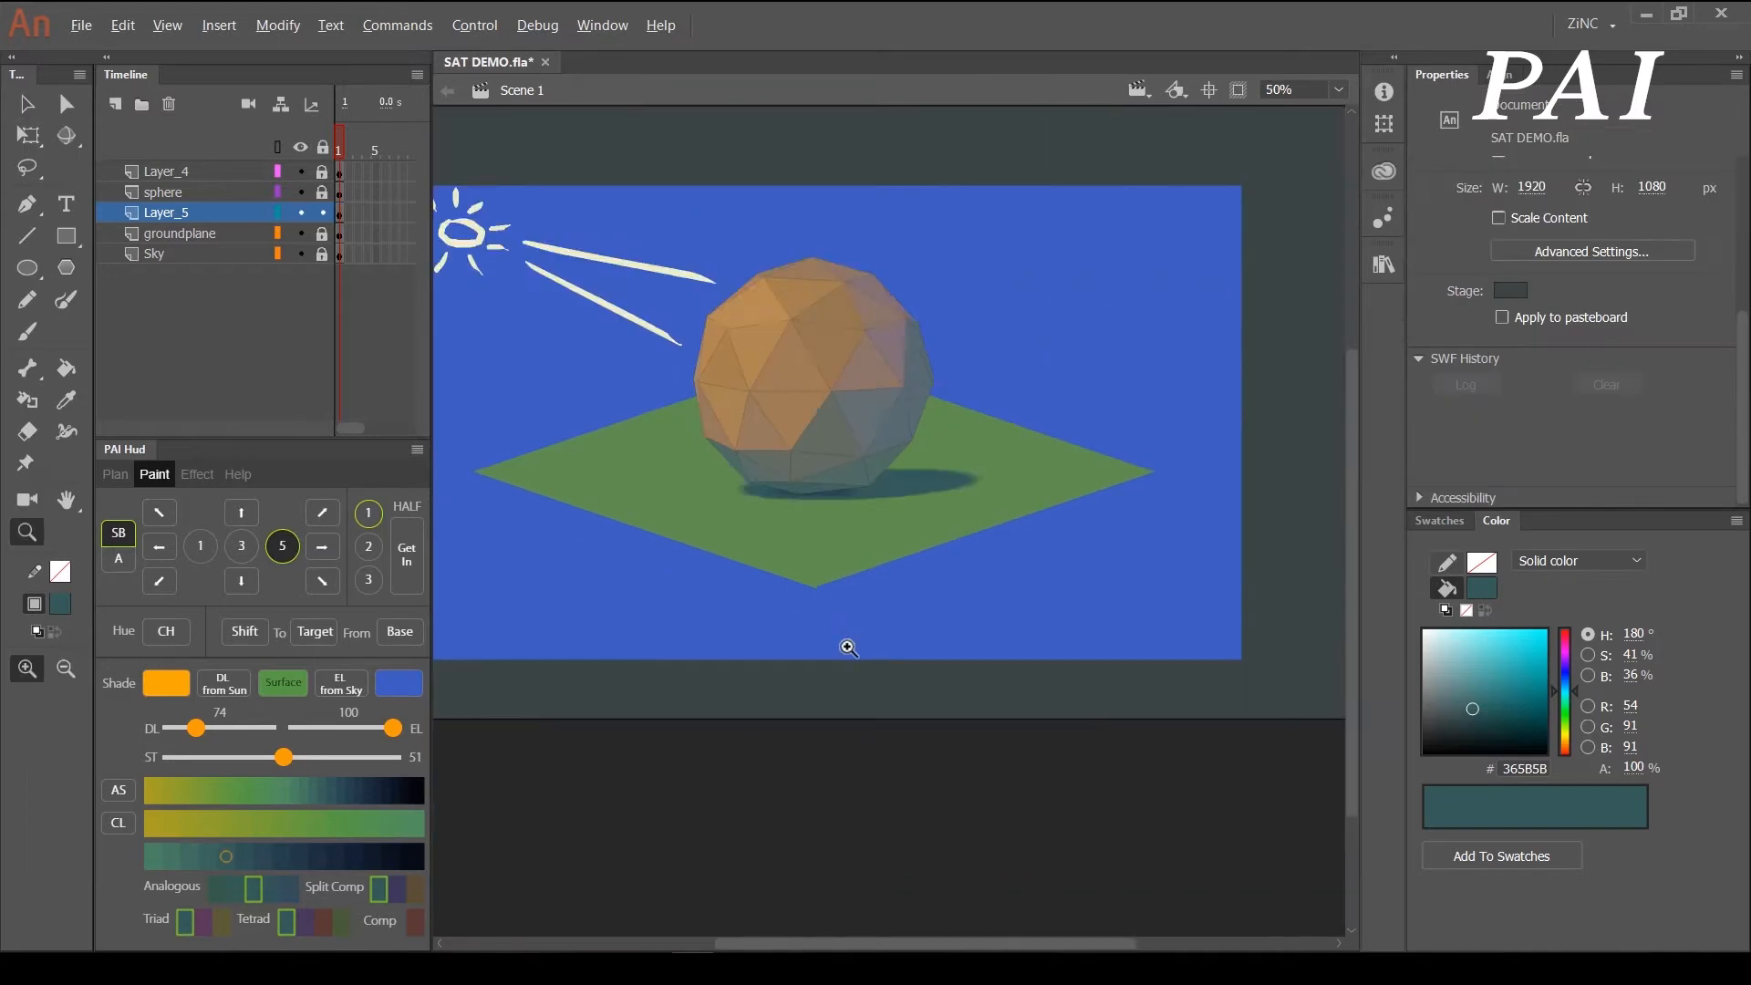
{"action": "left_click", "coordinate": [941, 651], "text": "ctrl+alt"}
{"action": "left_click", "coordinate": [1068, 647], "text": "ctrl"}
{"action": "left_click_drag", "start_coordinate": [862, 592], "coordinate": [1069, 617]}
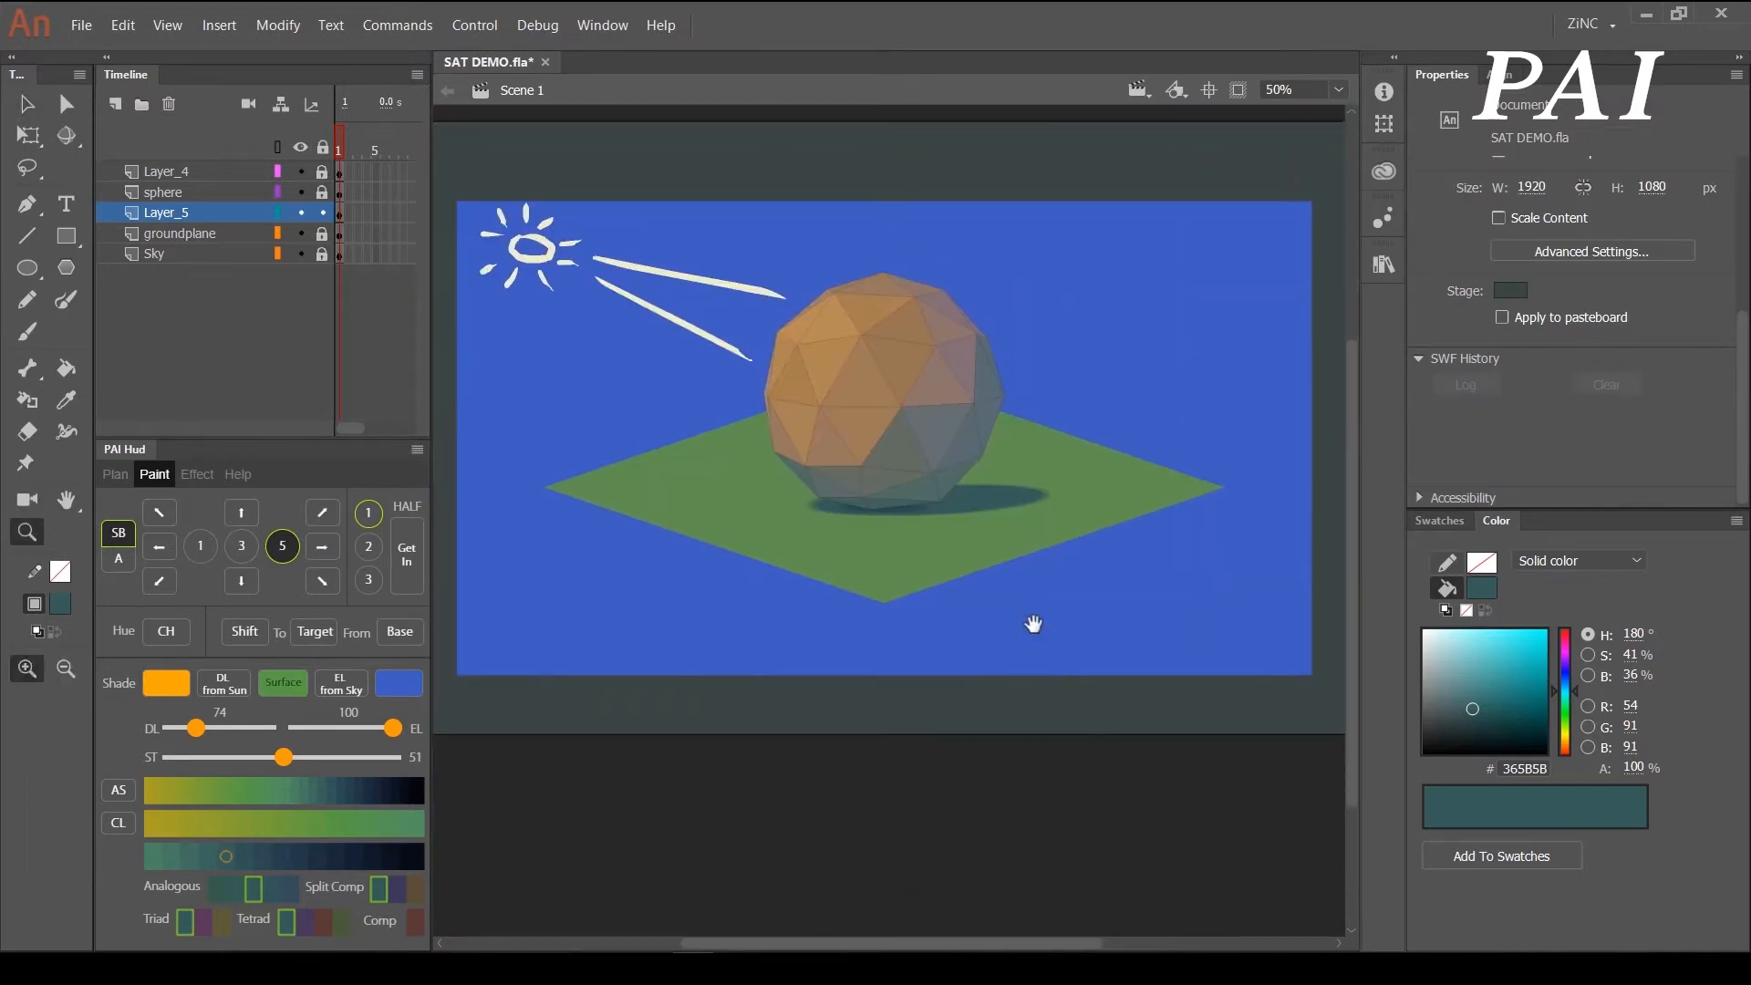
- Hide Layer_4, lock the shadow's Layer_5, and unlock and activate the sphere layer
{"action": "key", "text": "v"}
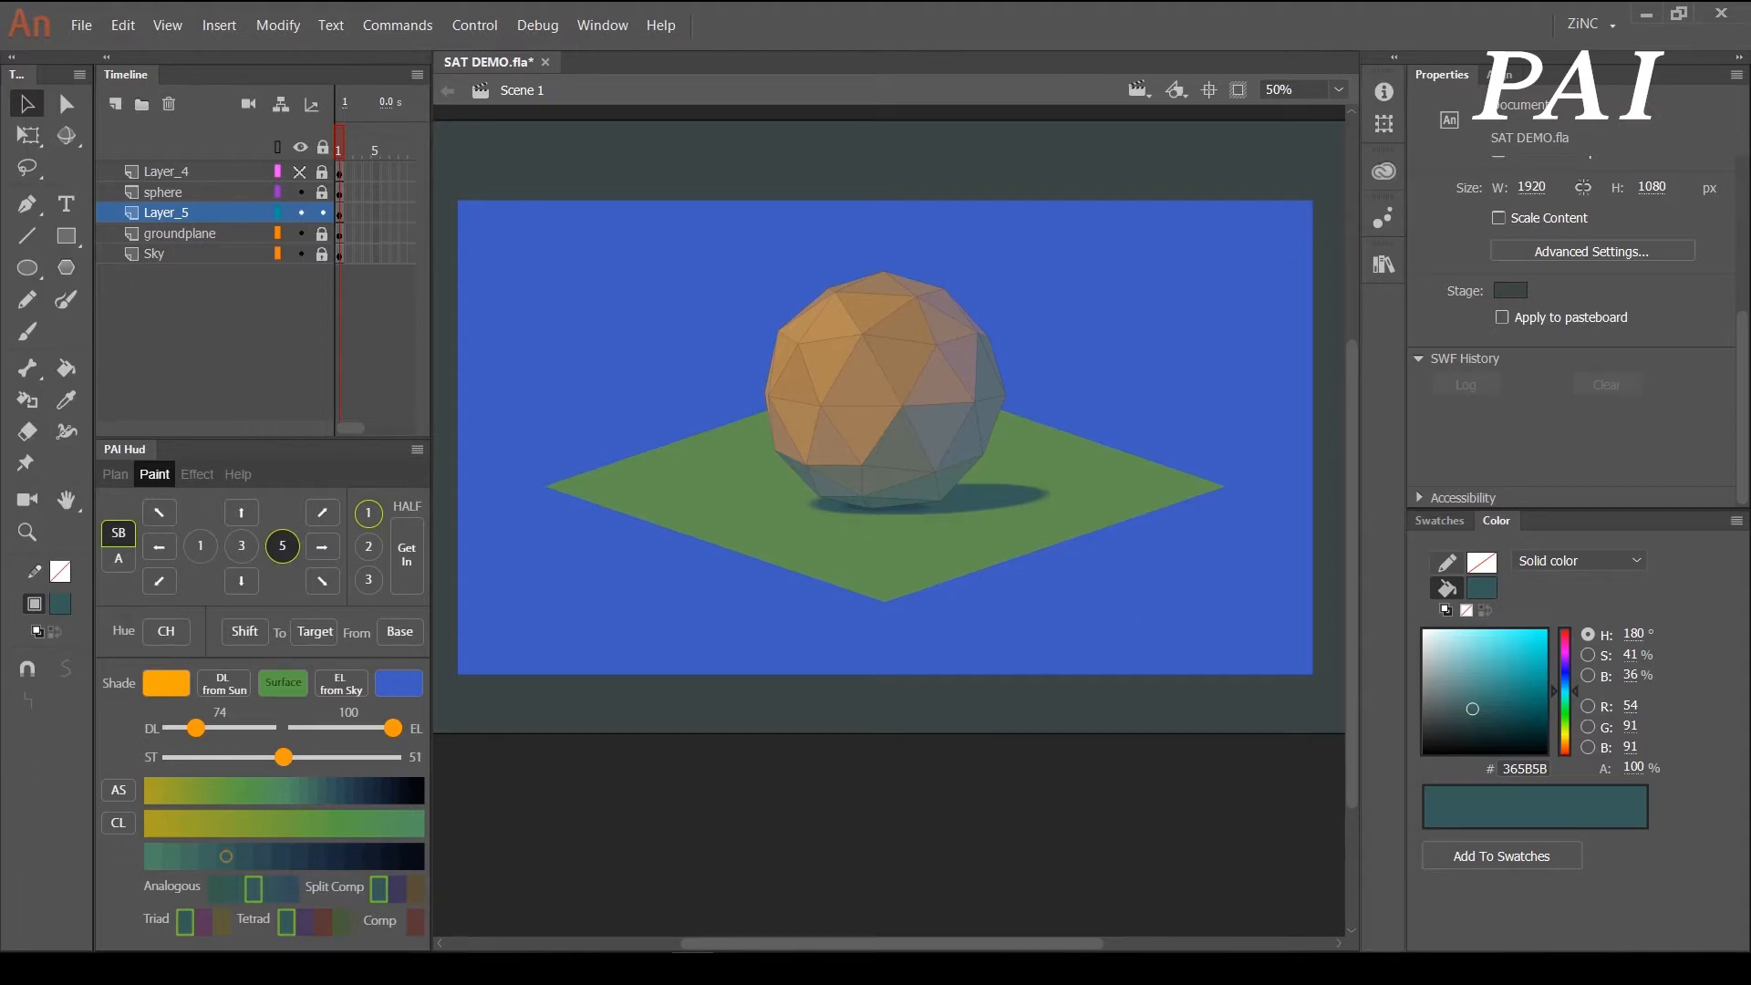
{"action": "left_click", "coordinate": [322, 212]}
{"action": "left_click", "coordinate": [181, 226]}
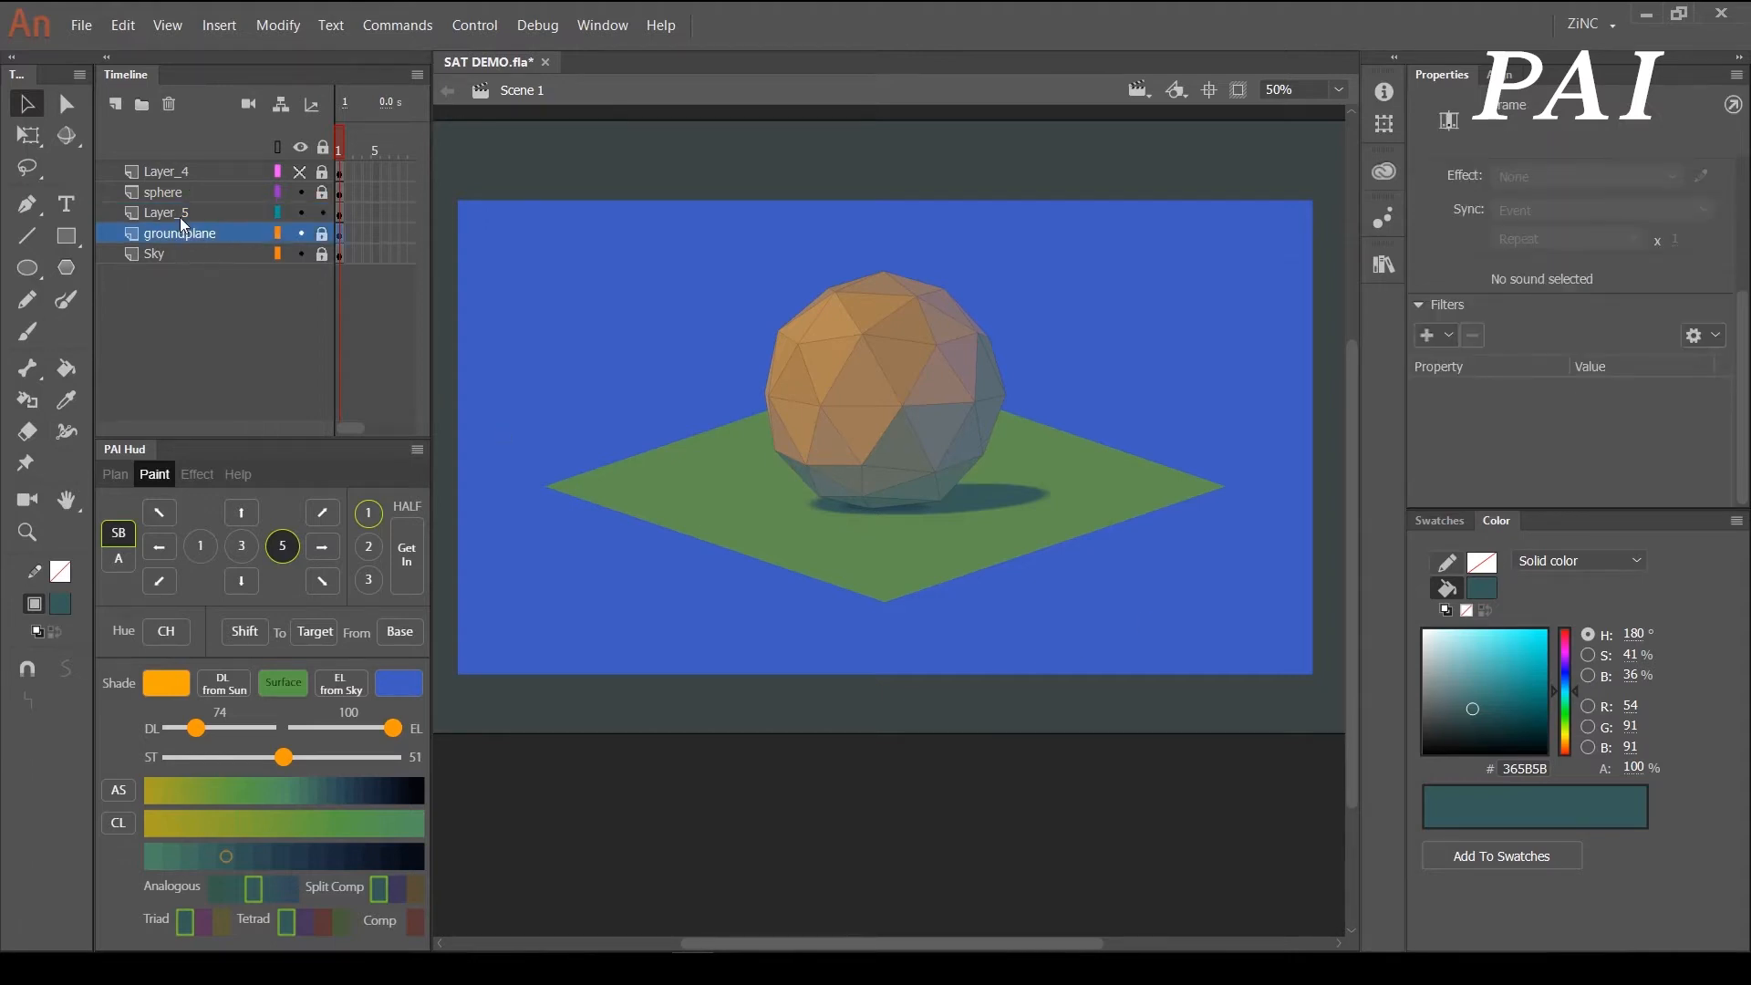
{"action": "left_click", "coordinate": [182, 215]}
{"action": "left_click", "coordinate": [322, 193]}
{"action": "left_click", "coordinate": [200, 194]}
- Raise the saturation of two grayish facets on the sphere's upper right side by one step of 3 each
{"action": "left_click", "coordinate": [1111, 375]}
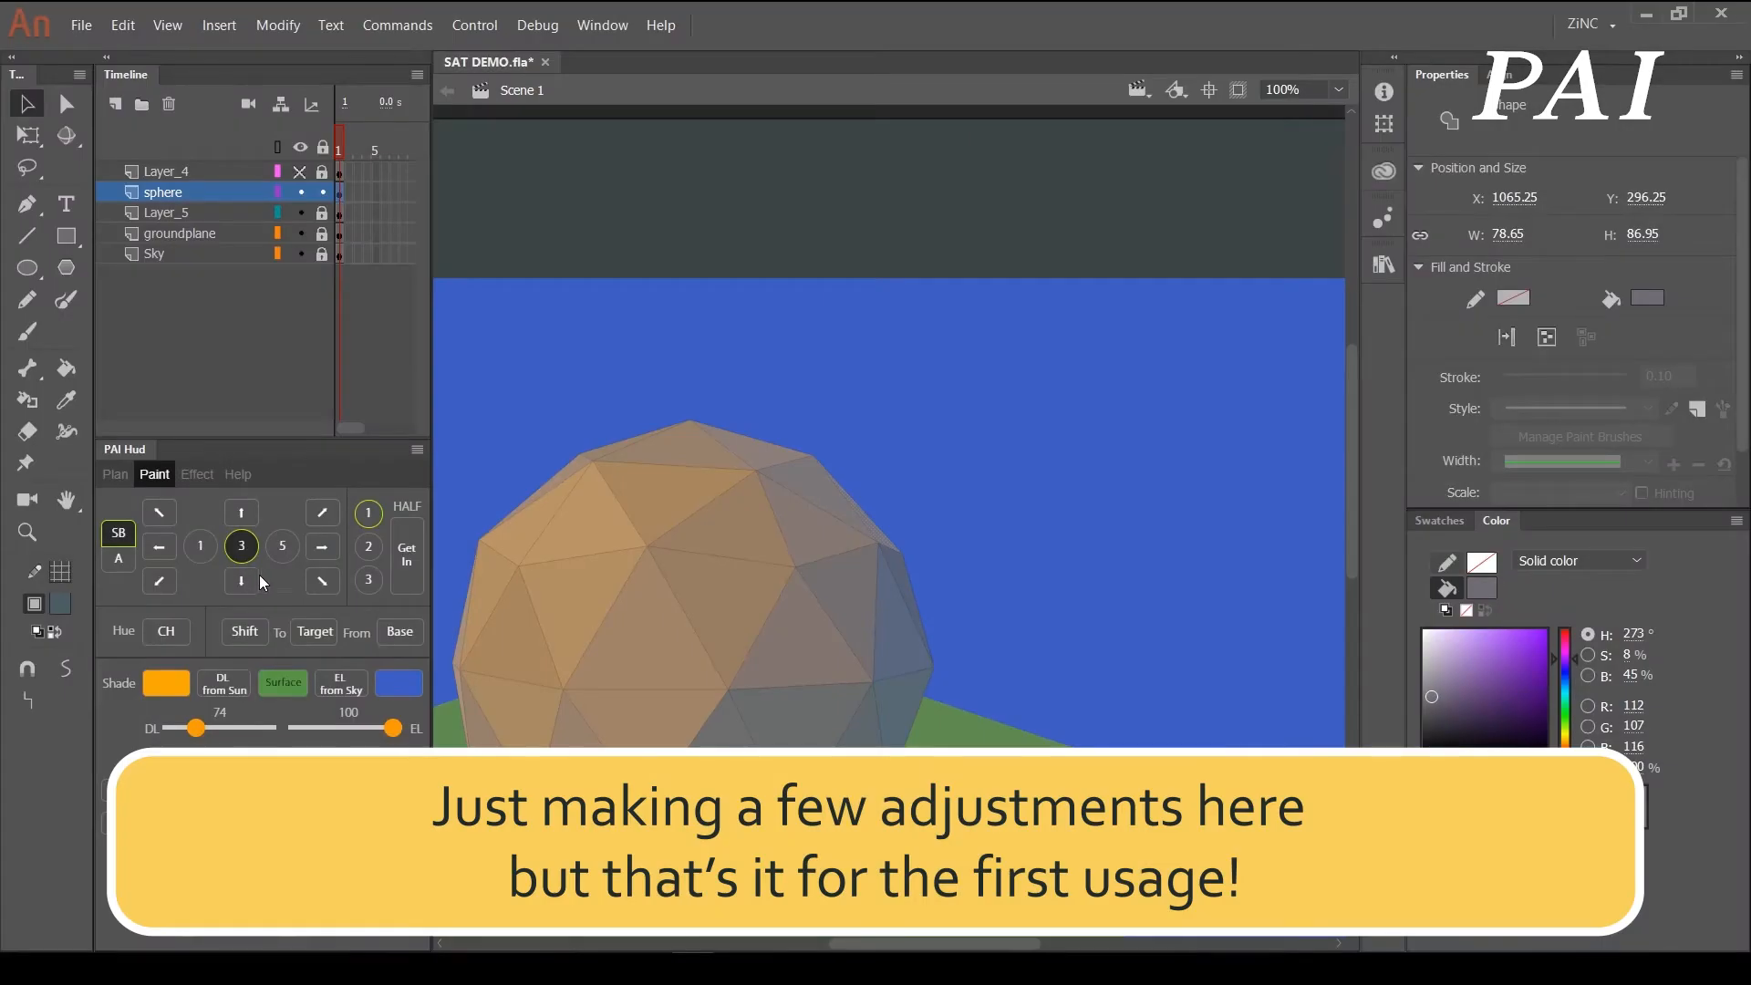
{"action": "left_click", "coordinate": [322, 547]}
{"action": "left_click", "coordinate": [1153, 474]}
{"action": "left_click", "coordinate": [950, 596], "text": "ctrl+alt"}
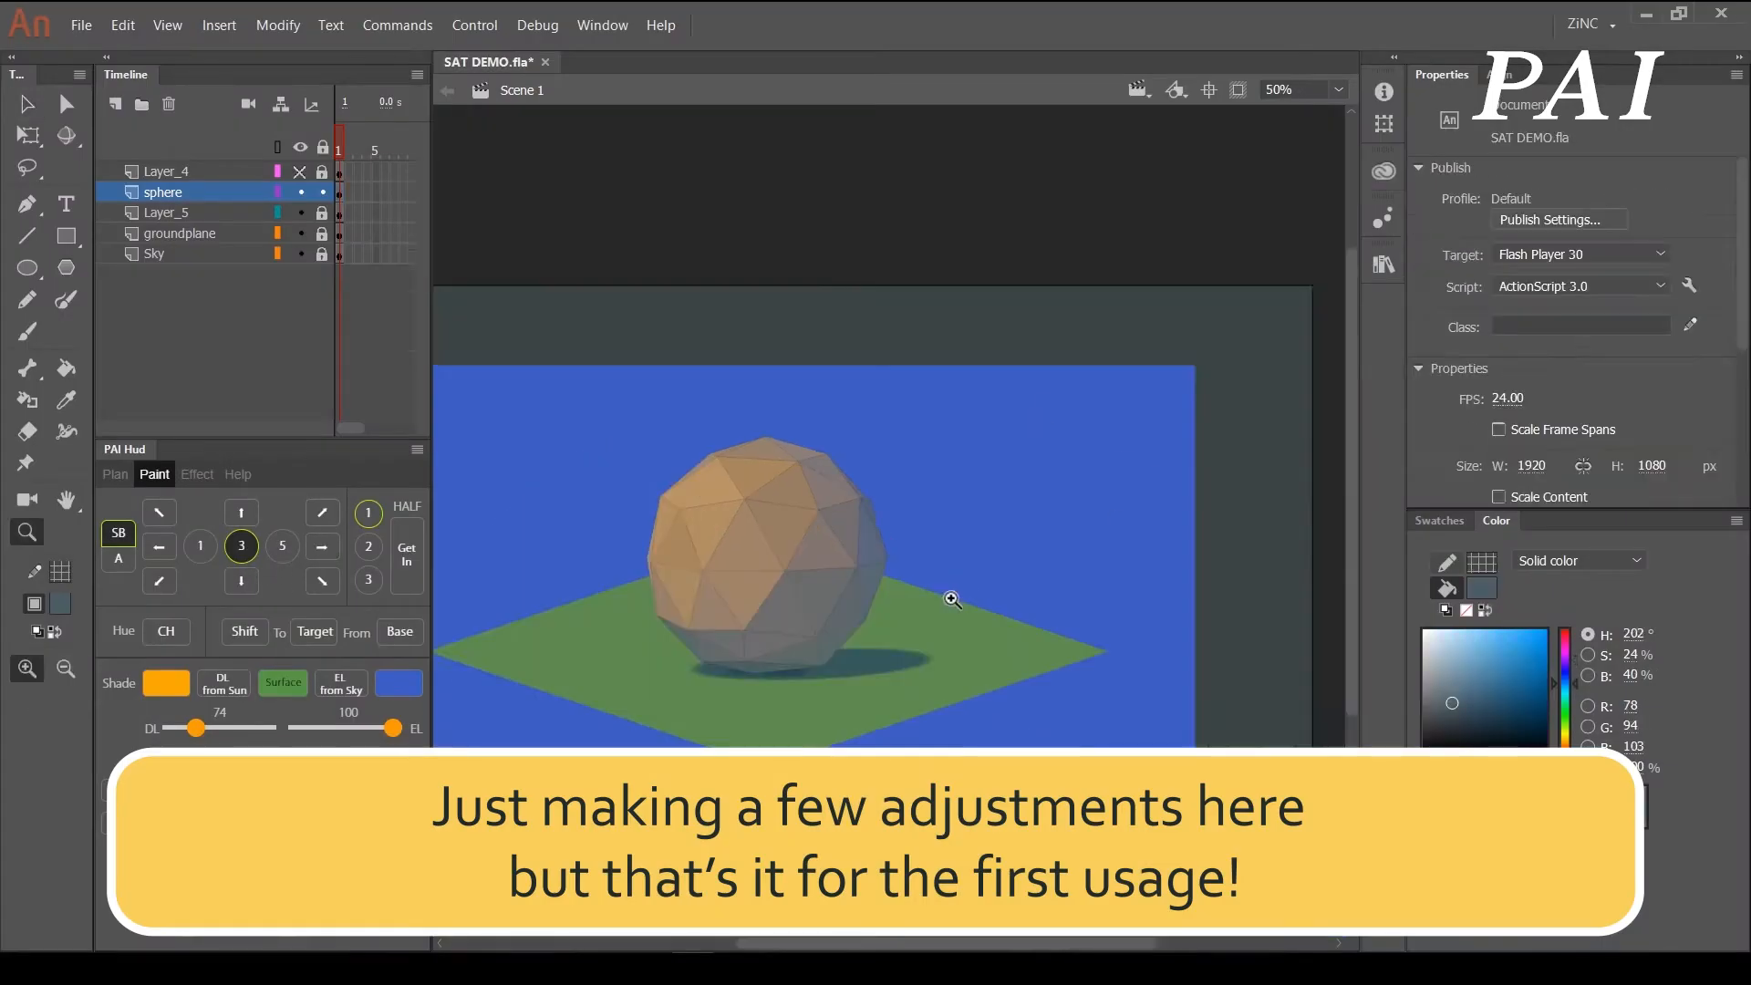
{"action": "left_click_drag", "start_coordinate": [950, 598], "coordinate": [1118, 511]}
{"action": "left_click", "coordinate": [995, 383]}
{"action": "left_click", "coordinate": [322, 547]}
{"action": "left_click", "coordinate": [1243, 407]}
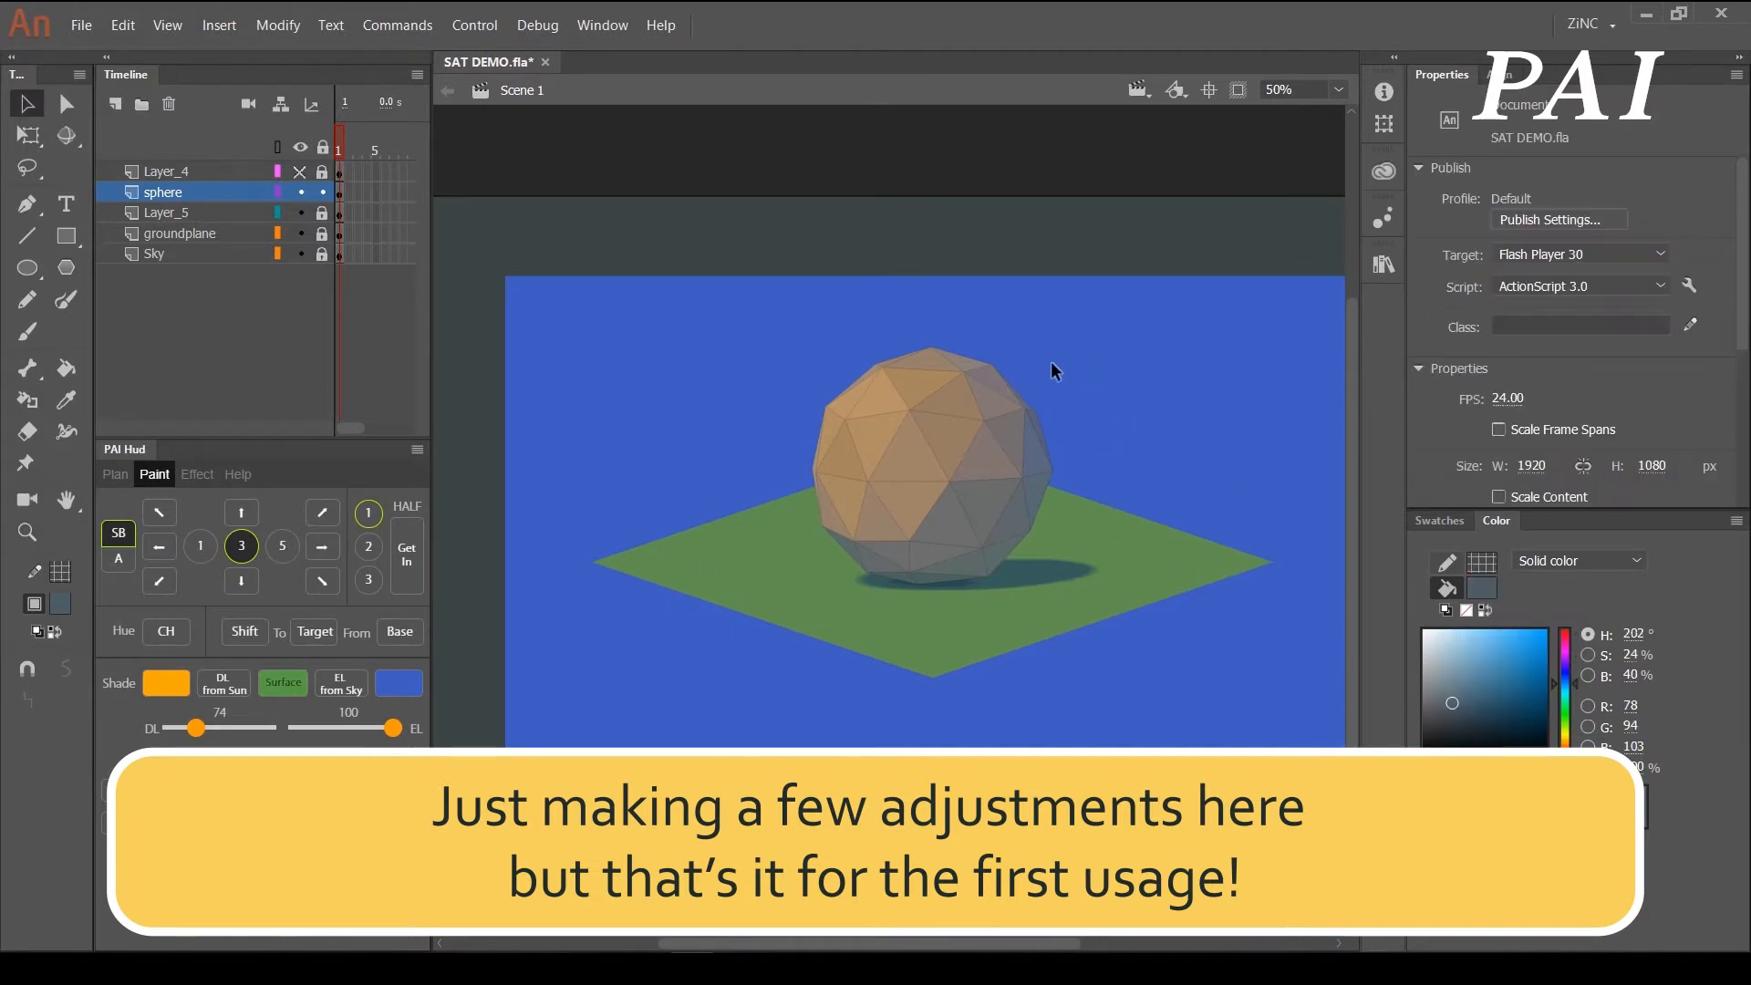
- Saturate the upper-right edge facet and a facet near the sphere's top by one step of 3 each
{"action": "left_click", "coordinate": [1008, 385]}
{"action": "left_click", "coordinate": [327, 547]}
{"action": "left_click", "coordinate": [949, 356]}
{"action": "left_click", "coordinate": [322, 548]}
{"action": "left_click", "coordinate": [1129, 400]}
{"action": "left_click", "coordinate": [1062, 490], "text": "ctrl+alt"}
{"action": "left_click_drag", "start_coordinate": [990, 517], "coordinate": [1207, 445]}
{"action": "left_click", "coordinate": [983, 490], "text": "ctrl"}
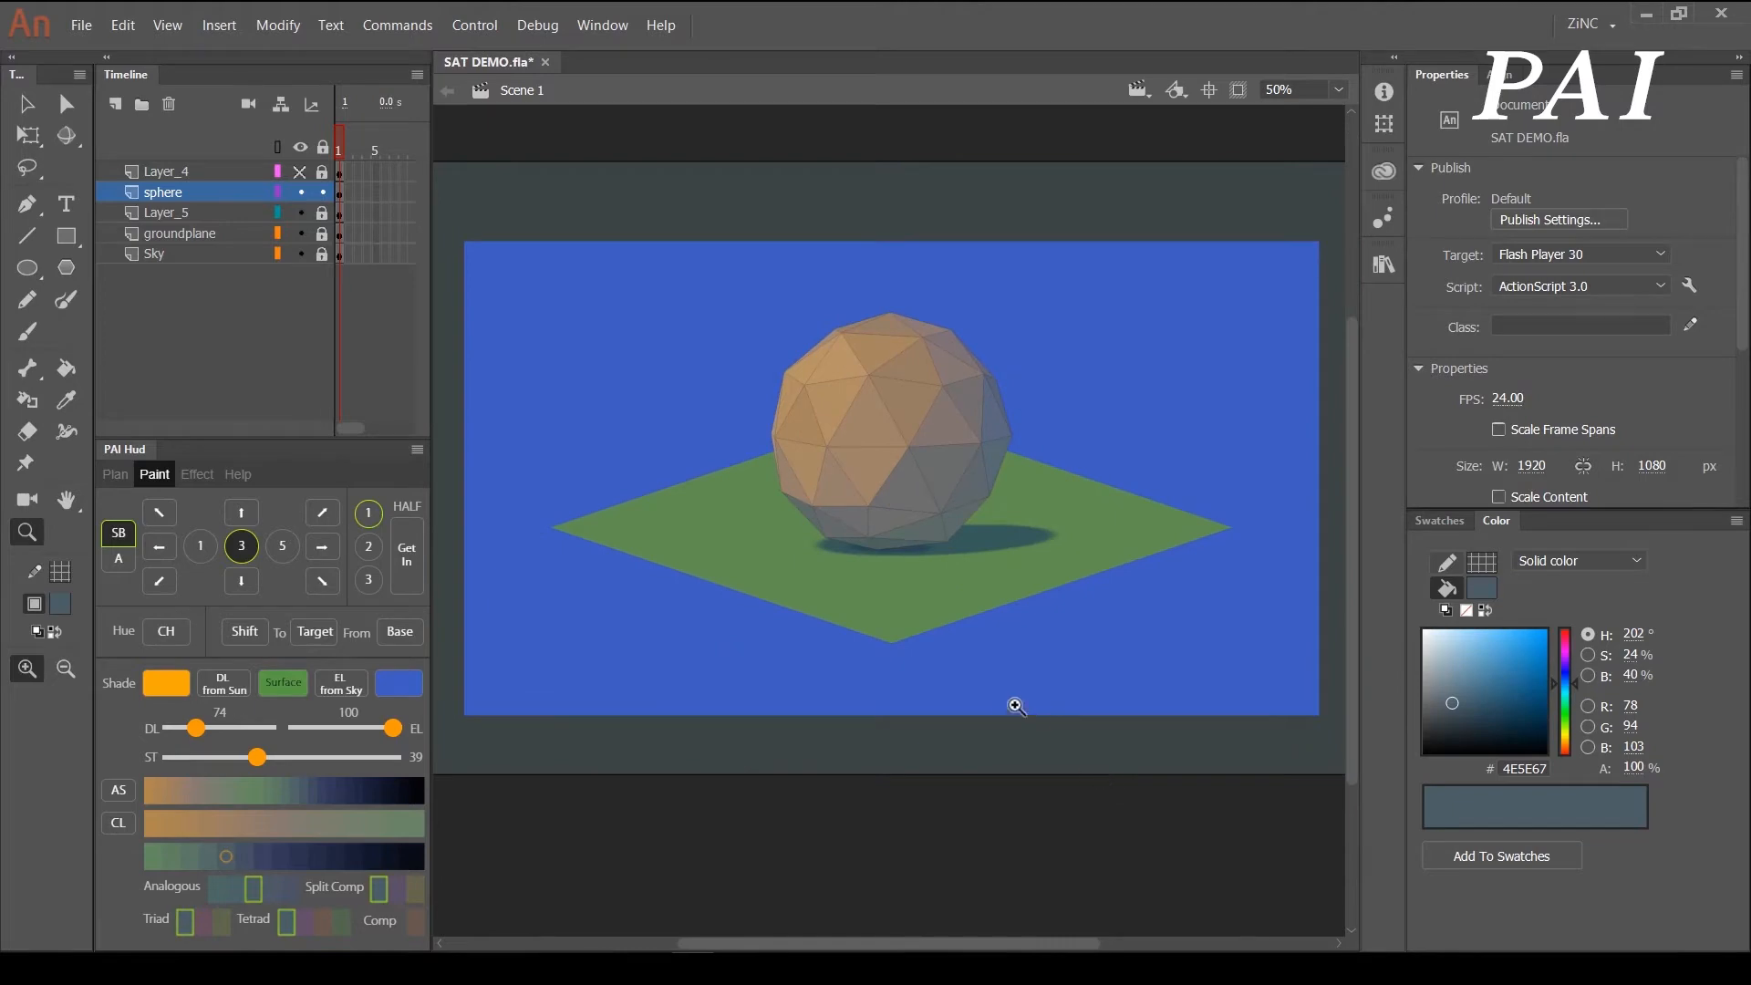
{"action": "key", "text": "v"}
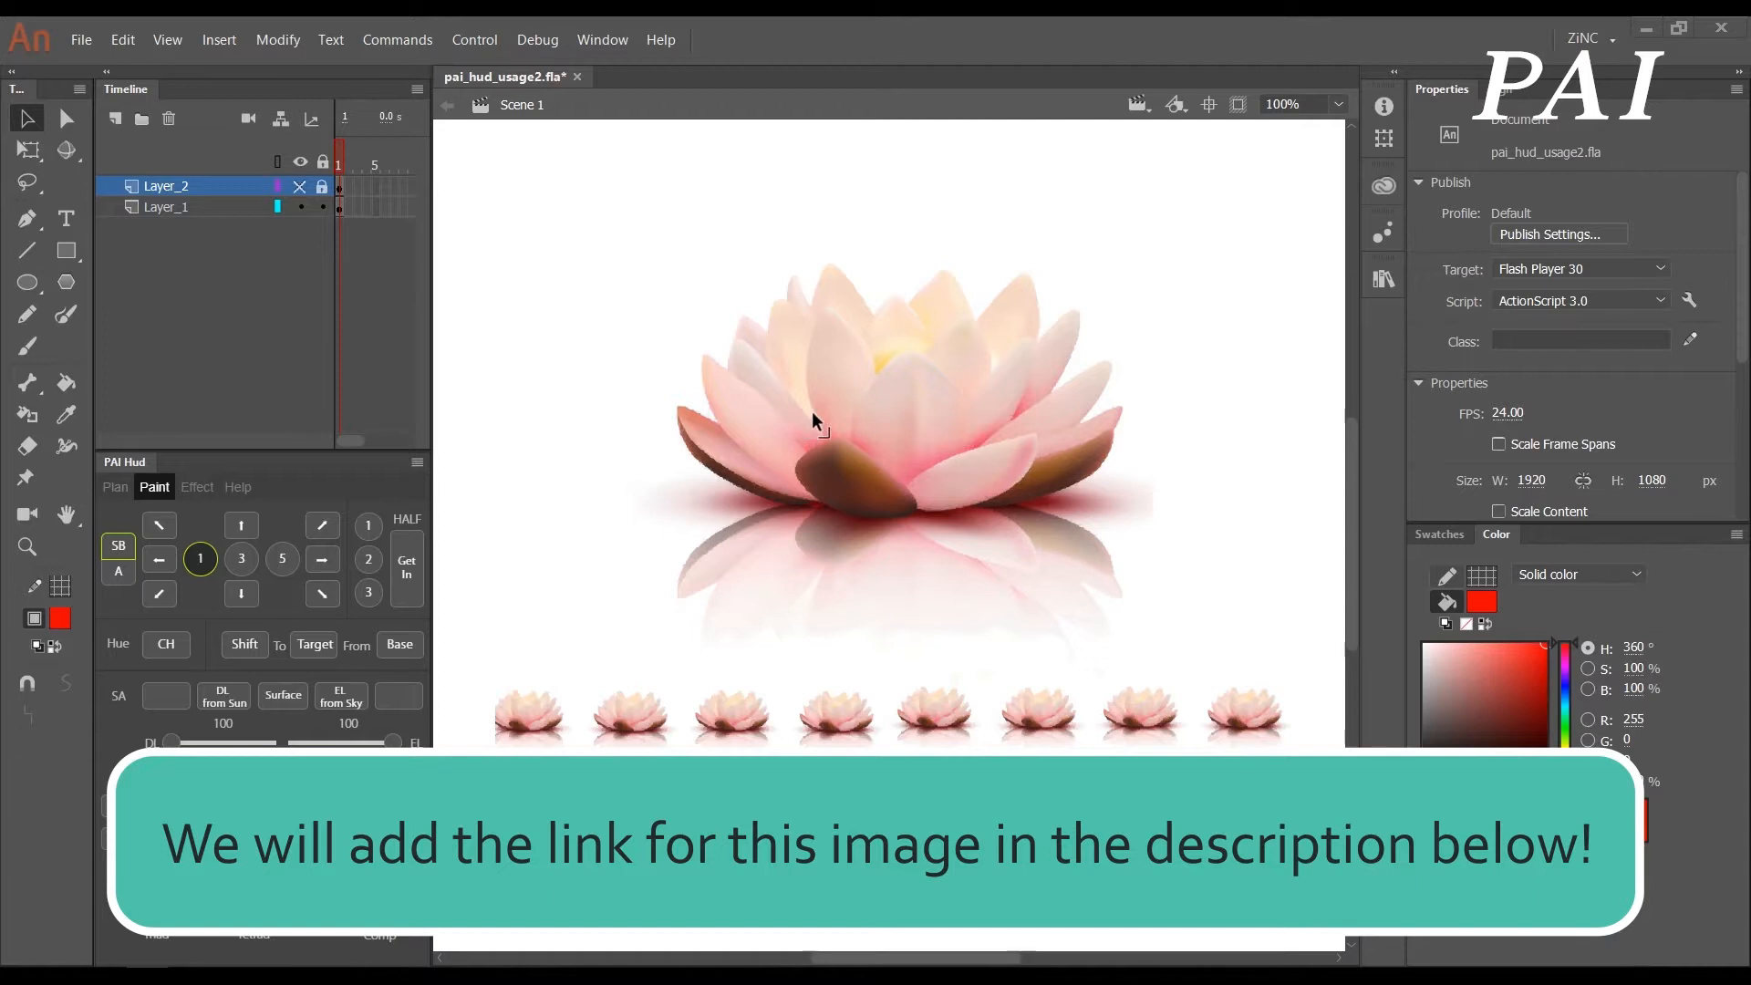
- Lock and hide Layer_1, then show and unlock Layer_2 in pai_hud_usage2.fla
{"action": "left_click", "coordinate": [322, 207]}
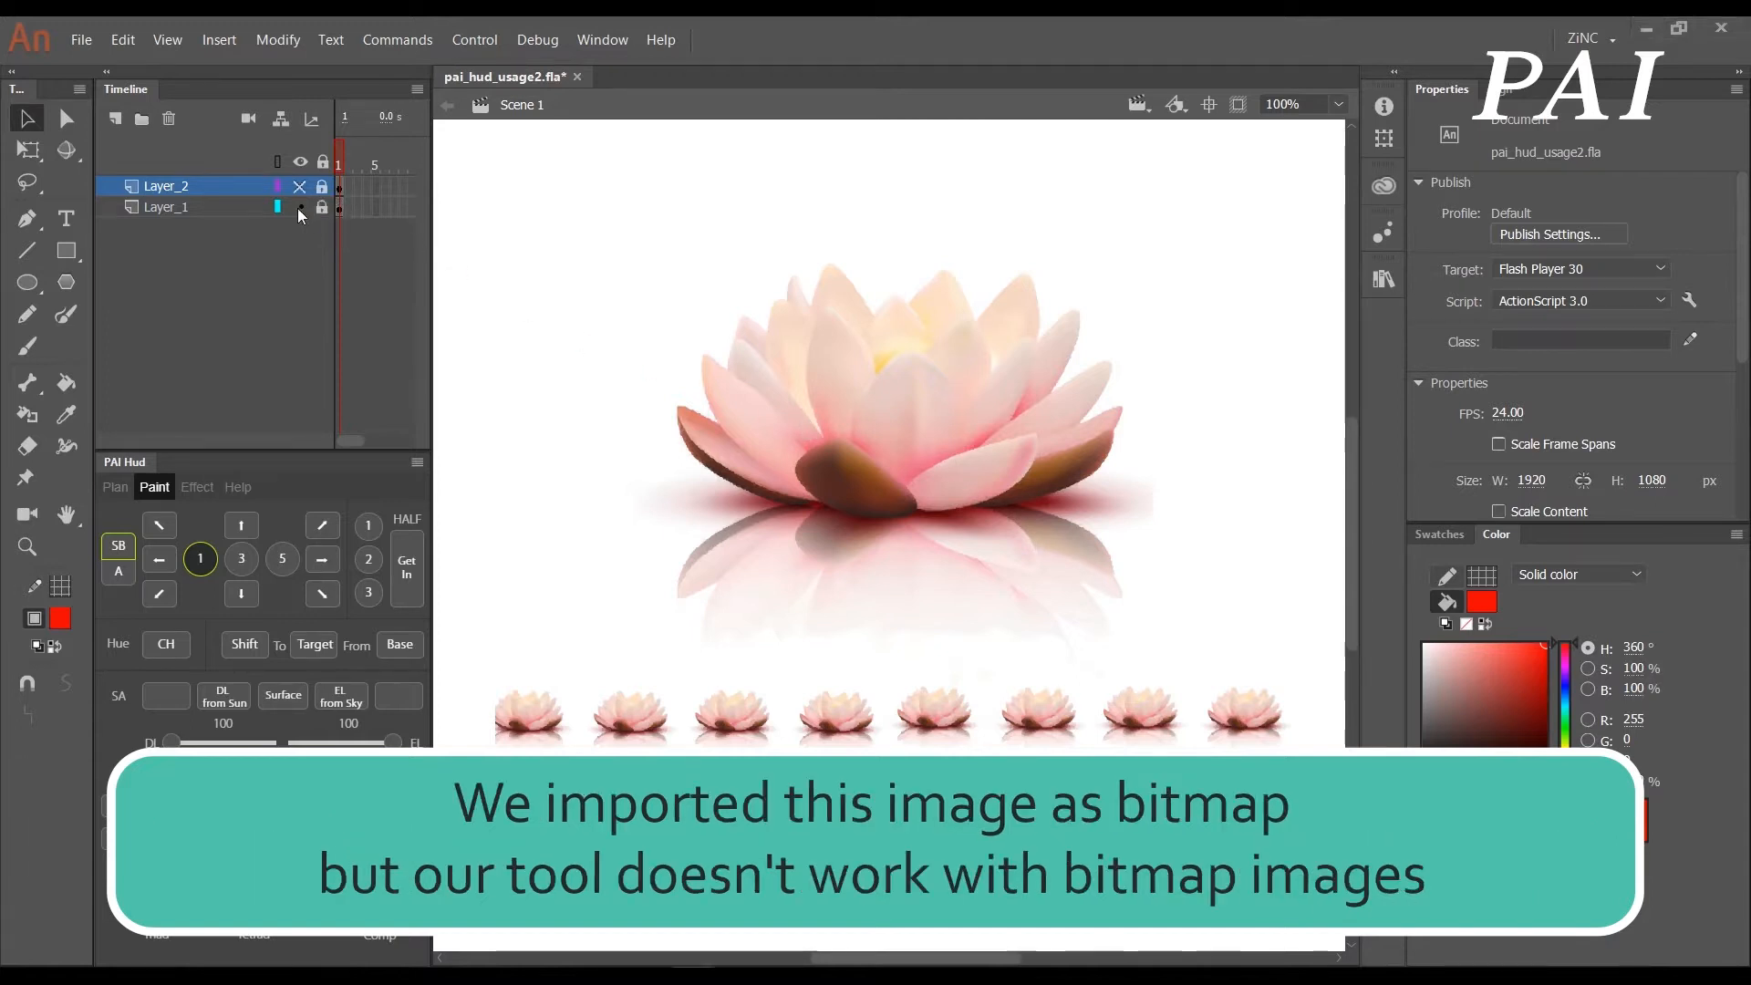
{"action": "left_click", "coordinate": [301, 207]}
{"action": "left_click", "coordinate": [301, 186]}
{"action": "left_click", "coordinate": [322, 186]}
- Trace the large lotus bitmap with a color threshold of 10 and minimum area of 8 pixels, and undo the trace
{"action": "left_click", "coordinate": [958, 365]}
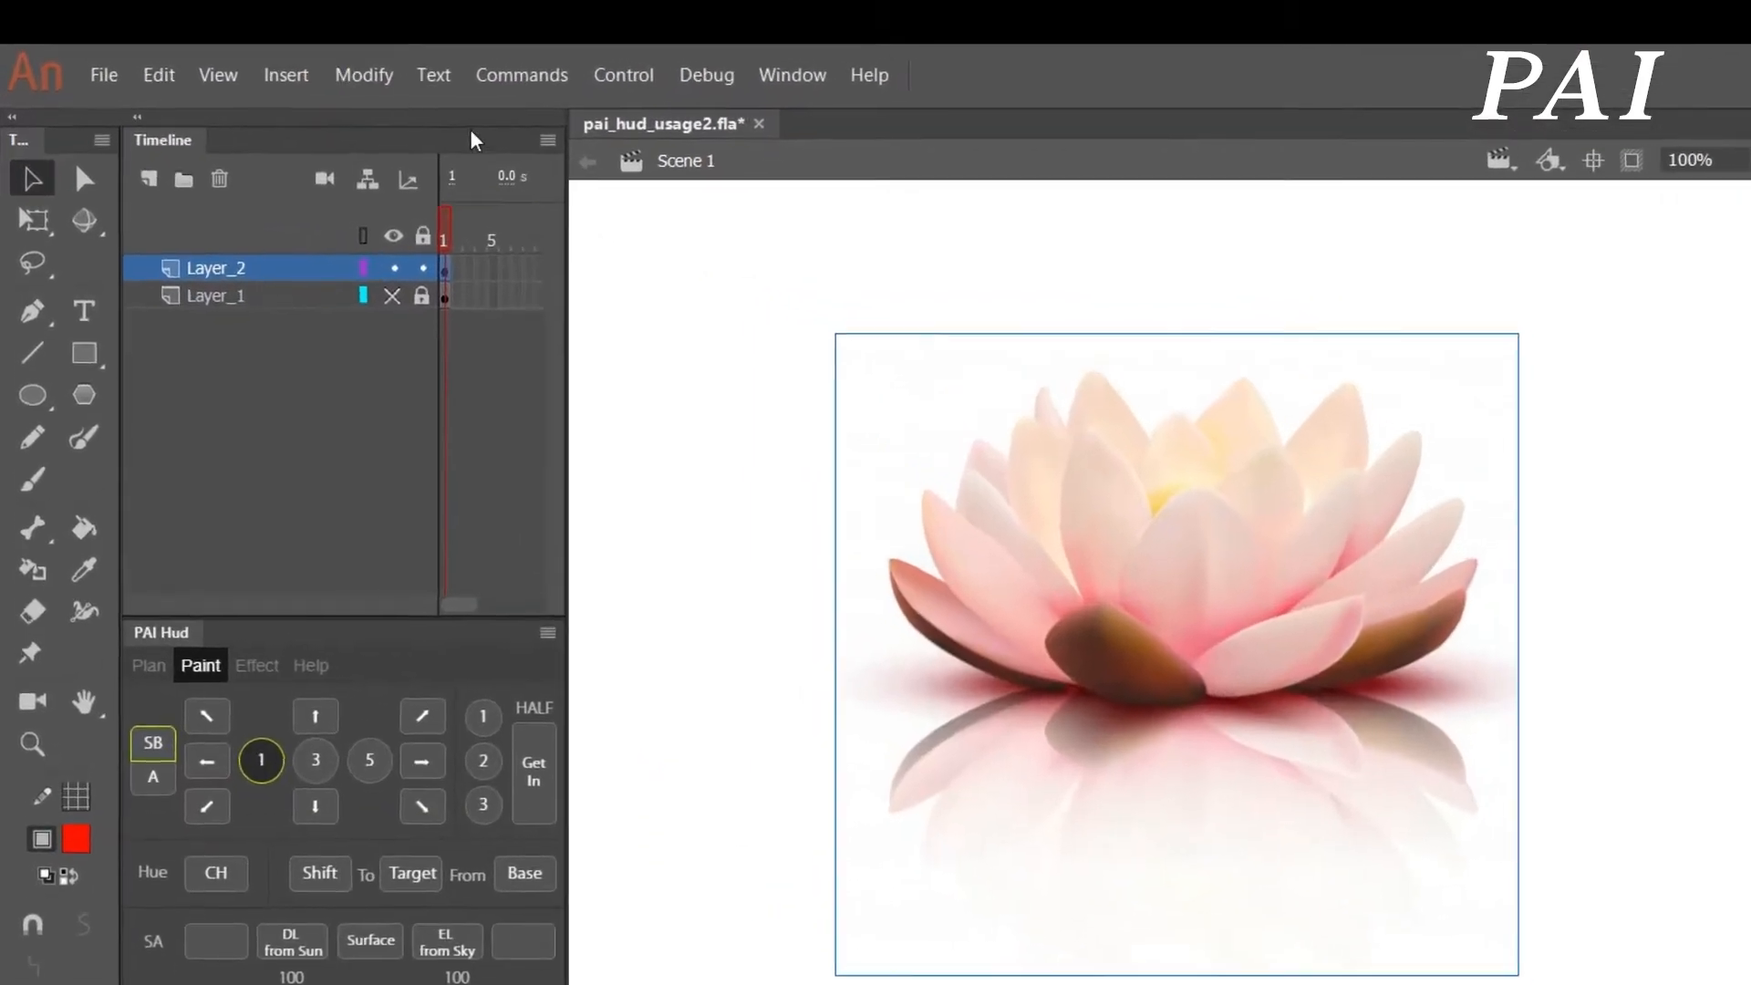
{"action": "left_click", "coordinate": [290, 44]}
{"action": "mouse_move", "coordinate": [442, 256]}
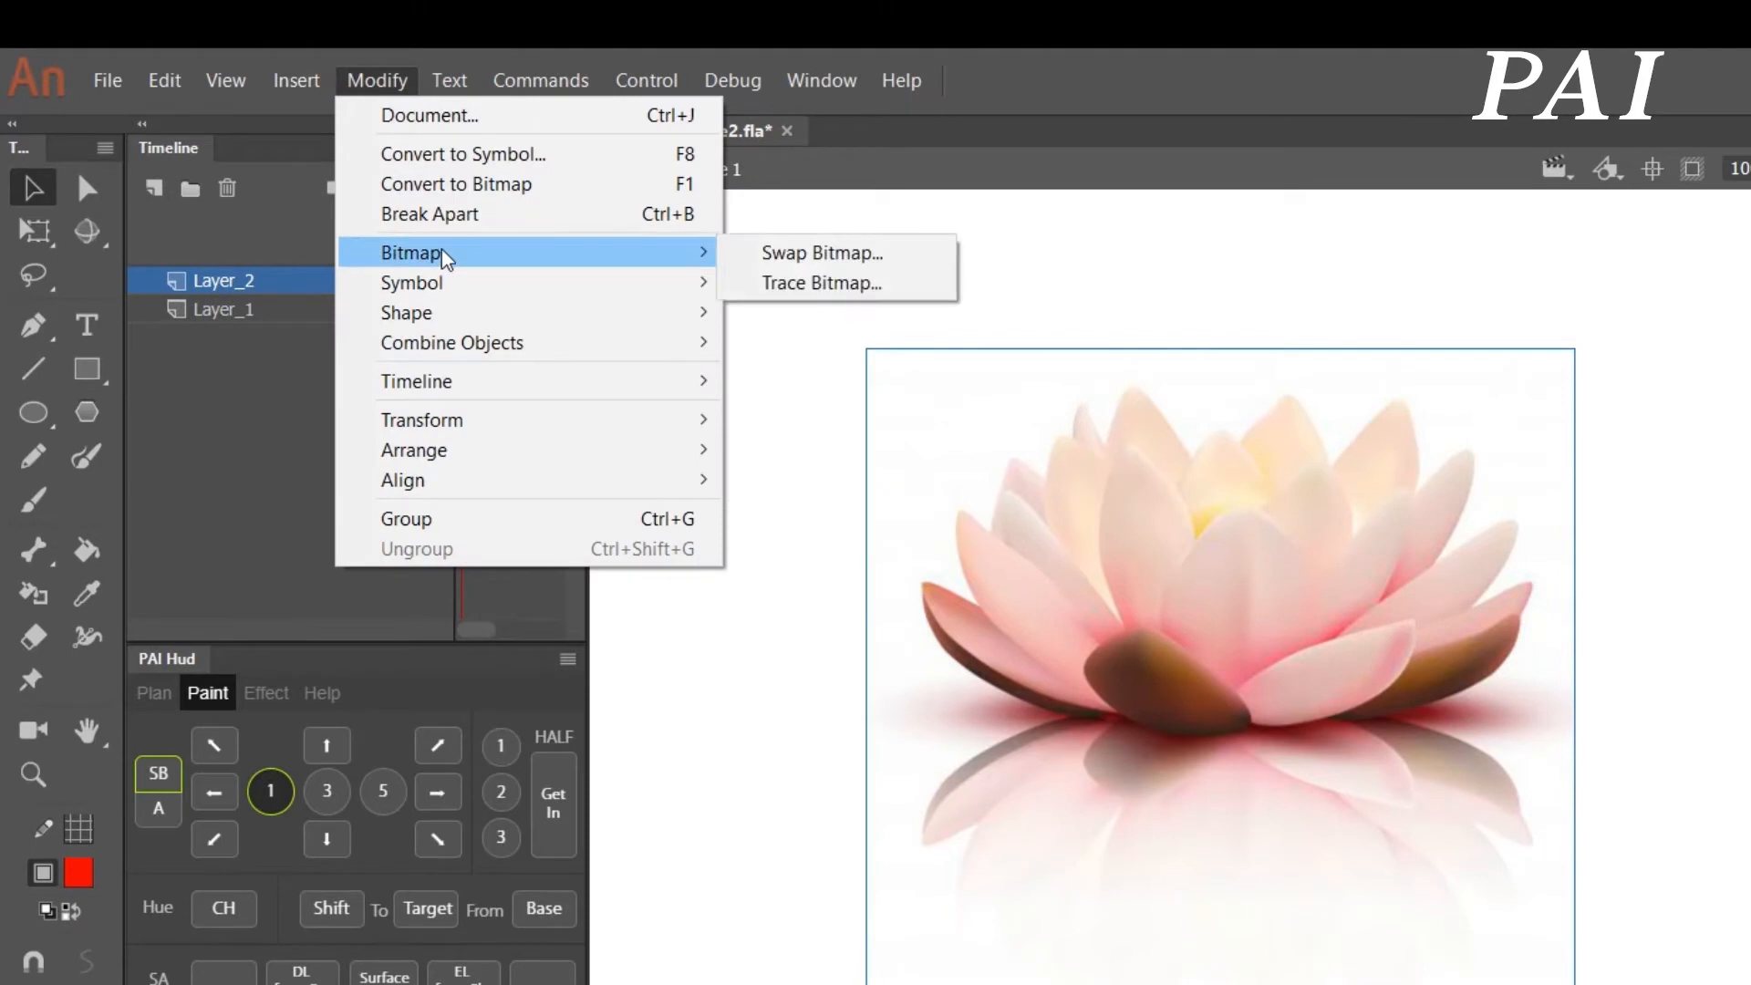
{"action": "left_click", "coordinate": [847, 286]}
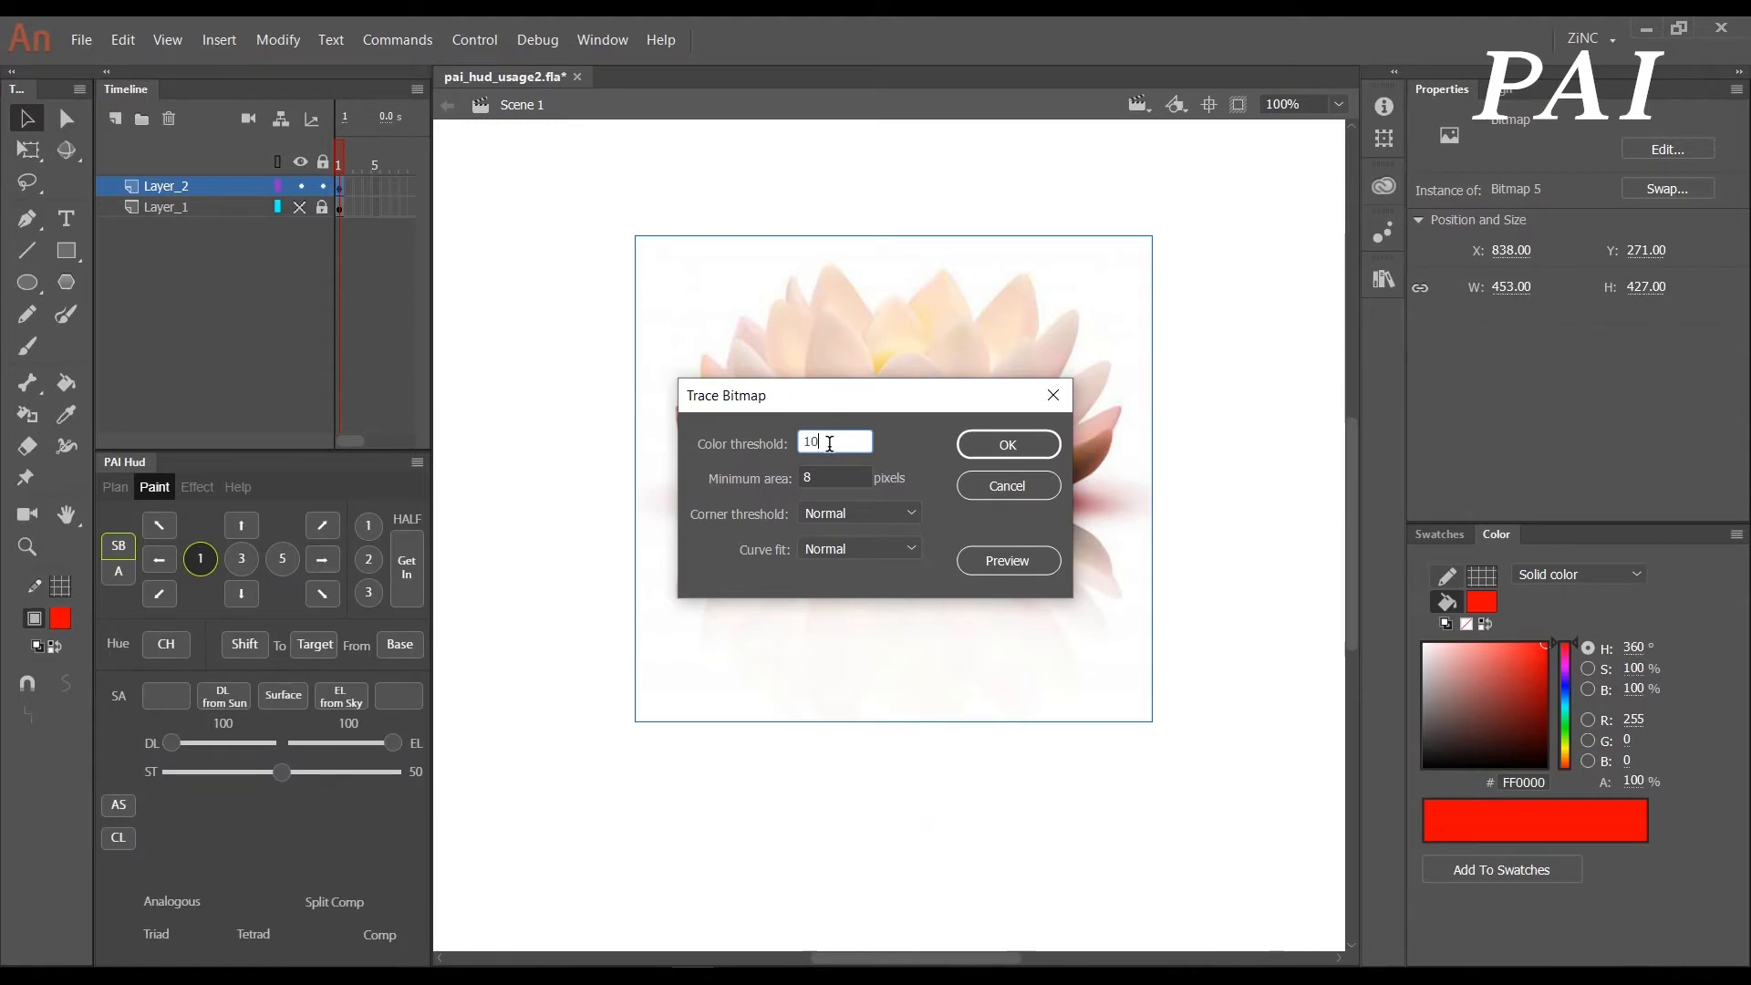
{"action": "left_click", "coordinate": [1008, 444]}
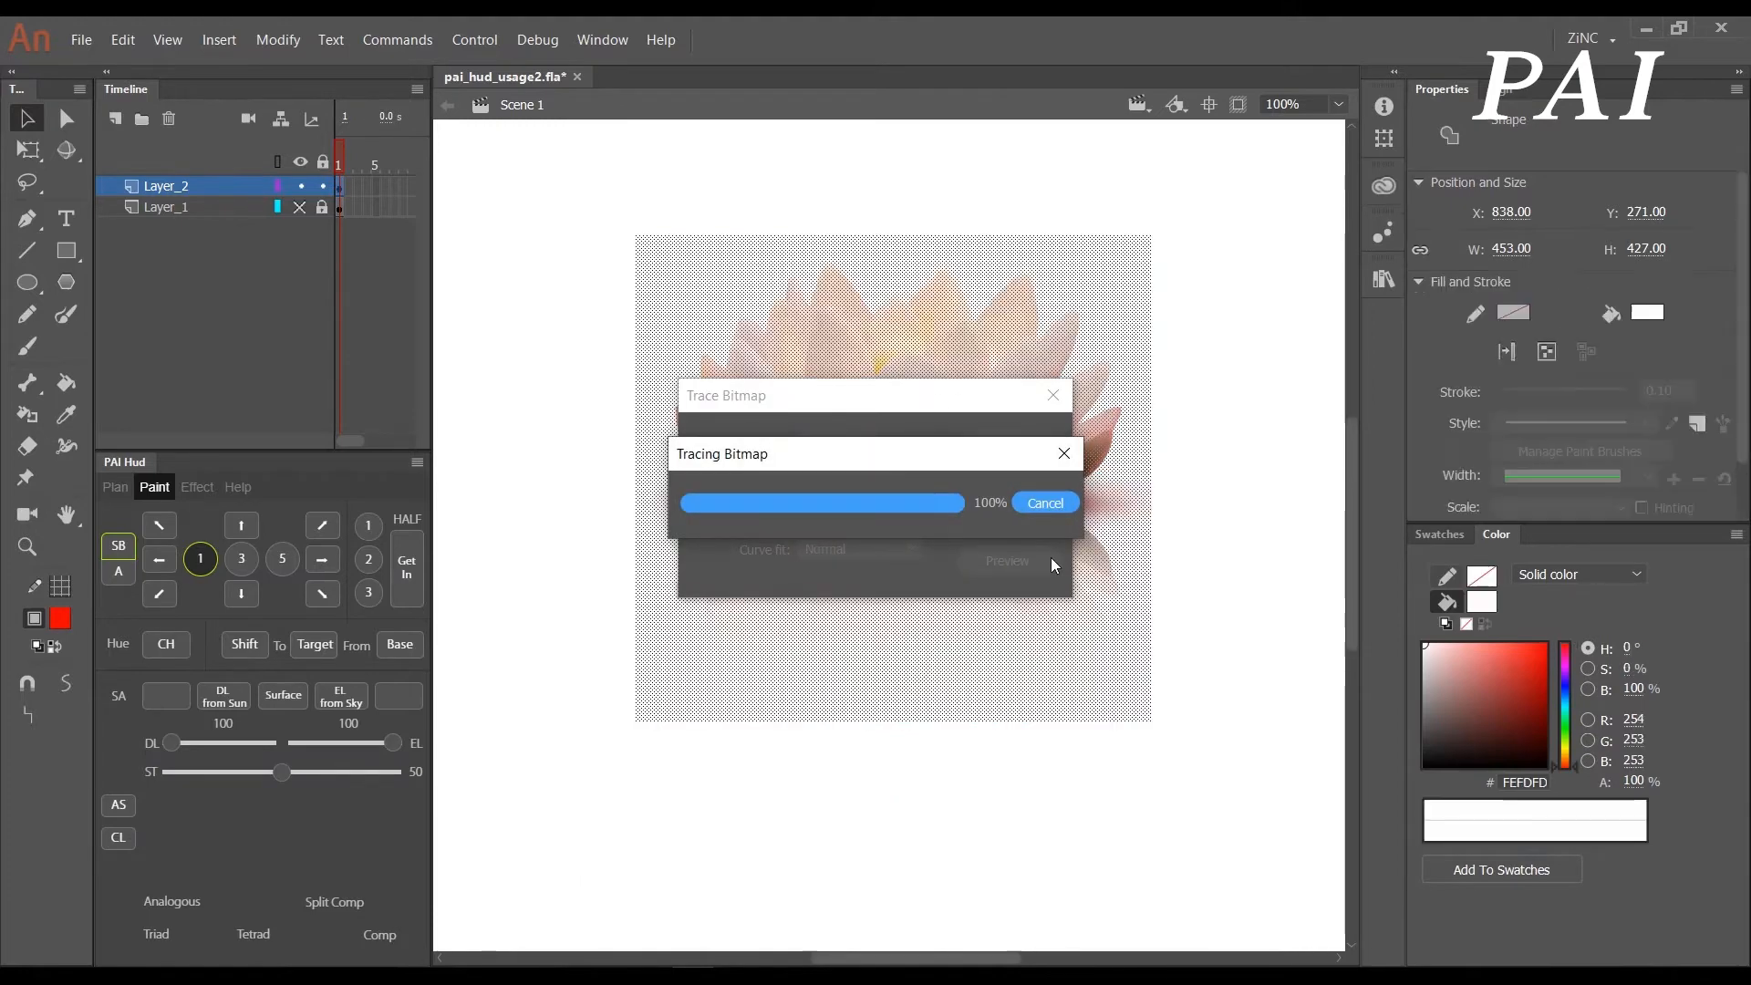
{"action": "left_click", "coordinate": [1156, 550]}
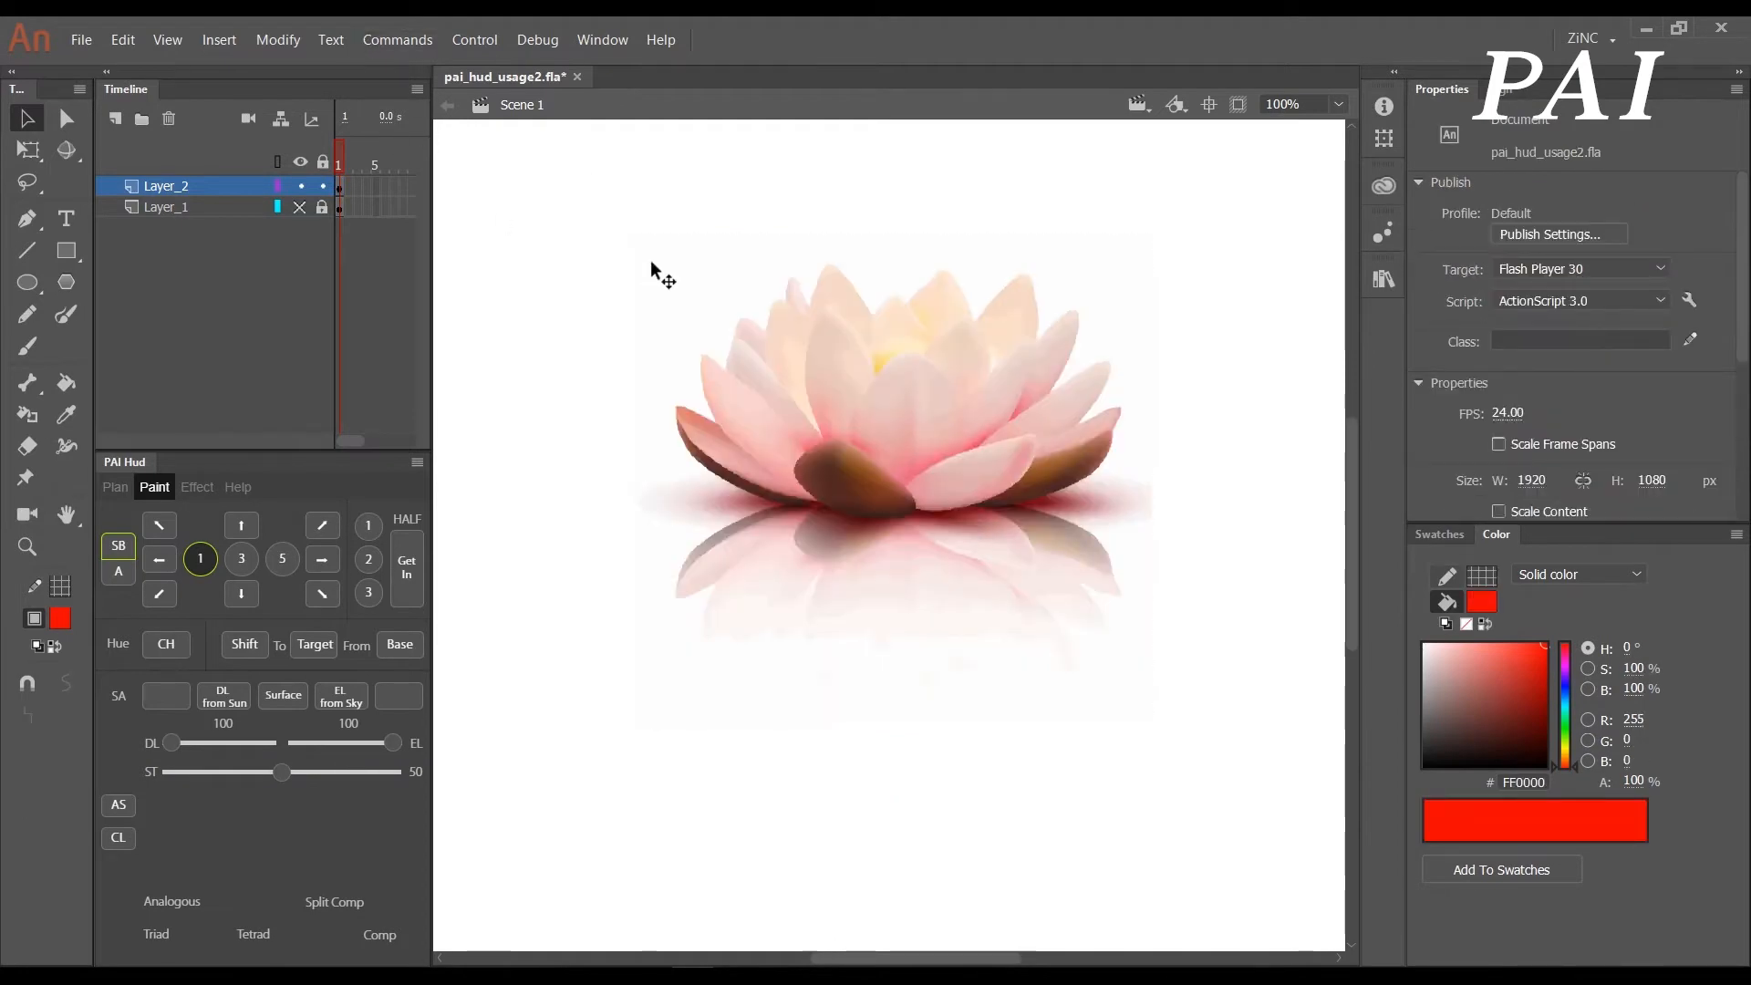
{"action": "left_click", "coordinate": [1119, 269]}
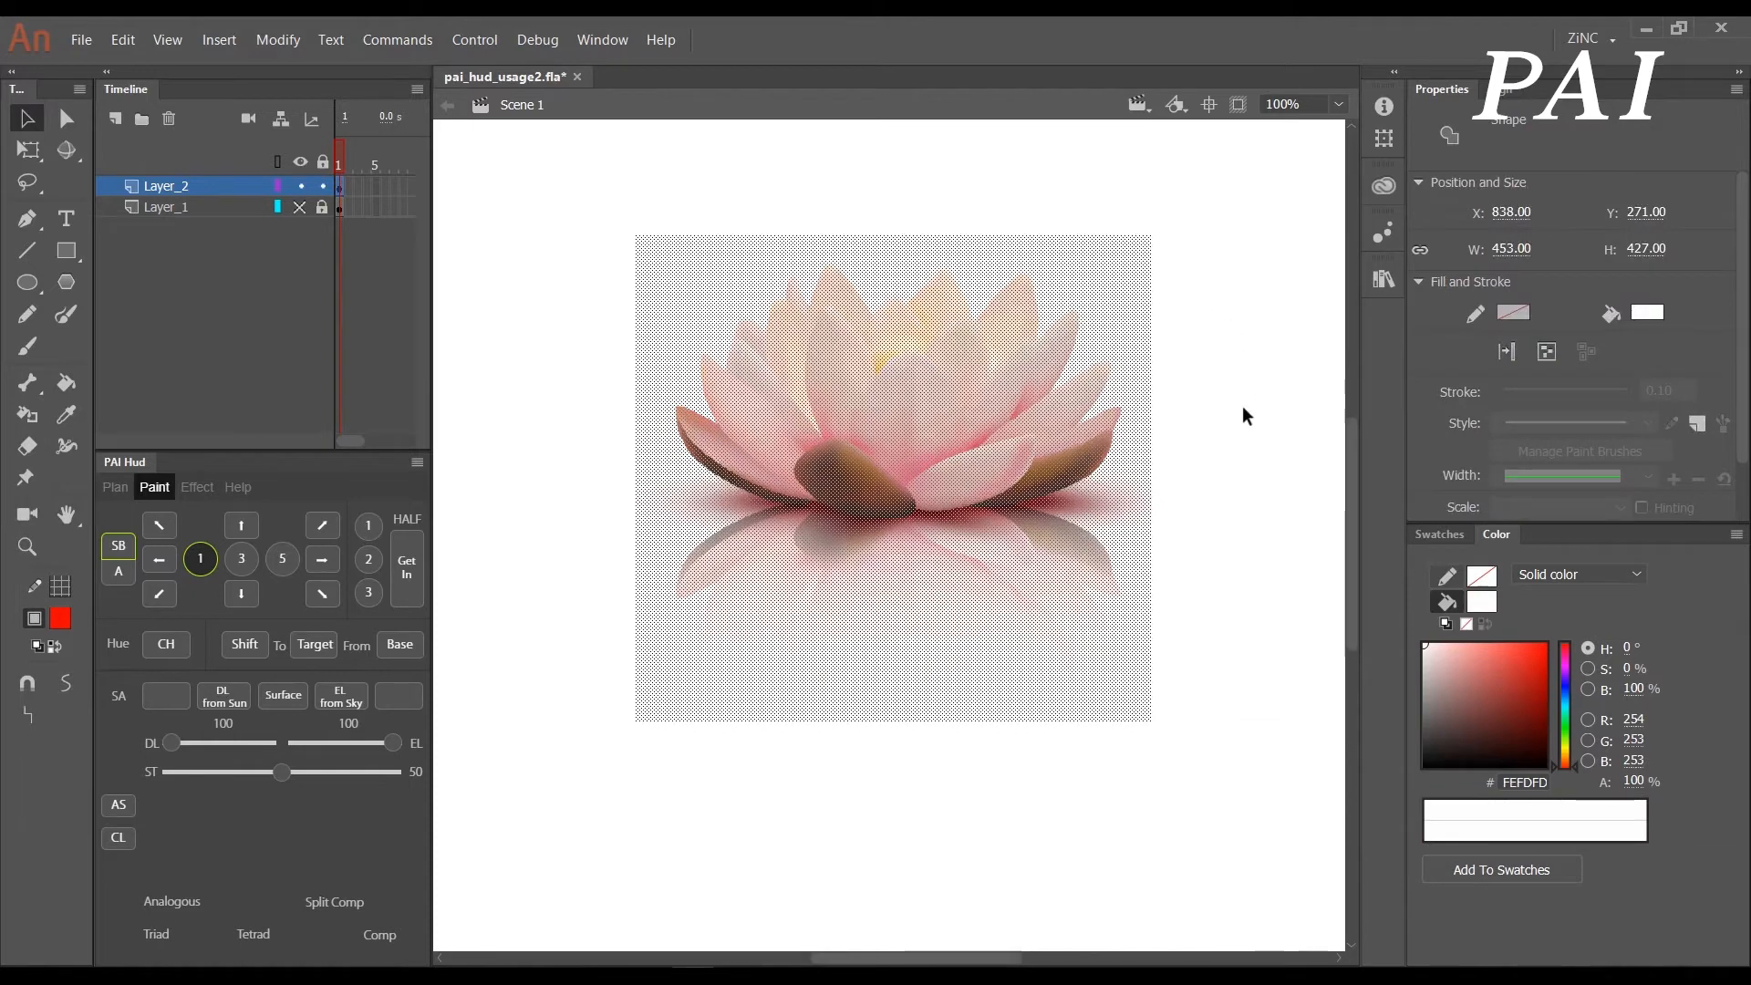
{"action": "key", "text": "ctrl+z"}
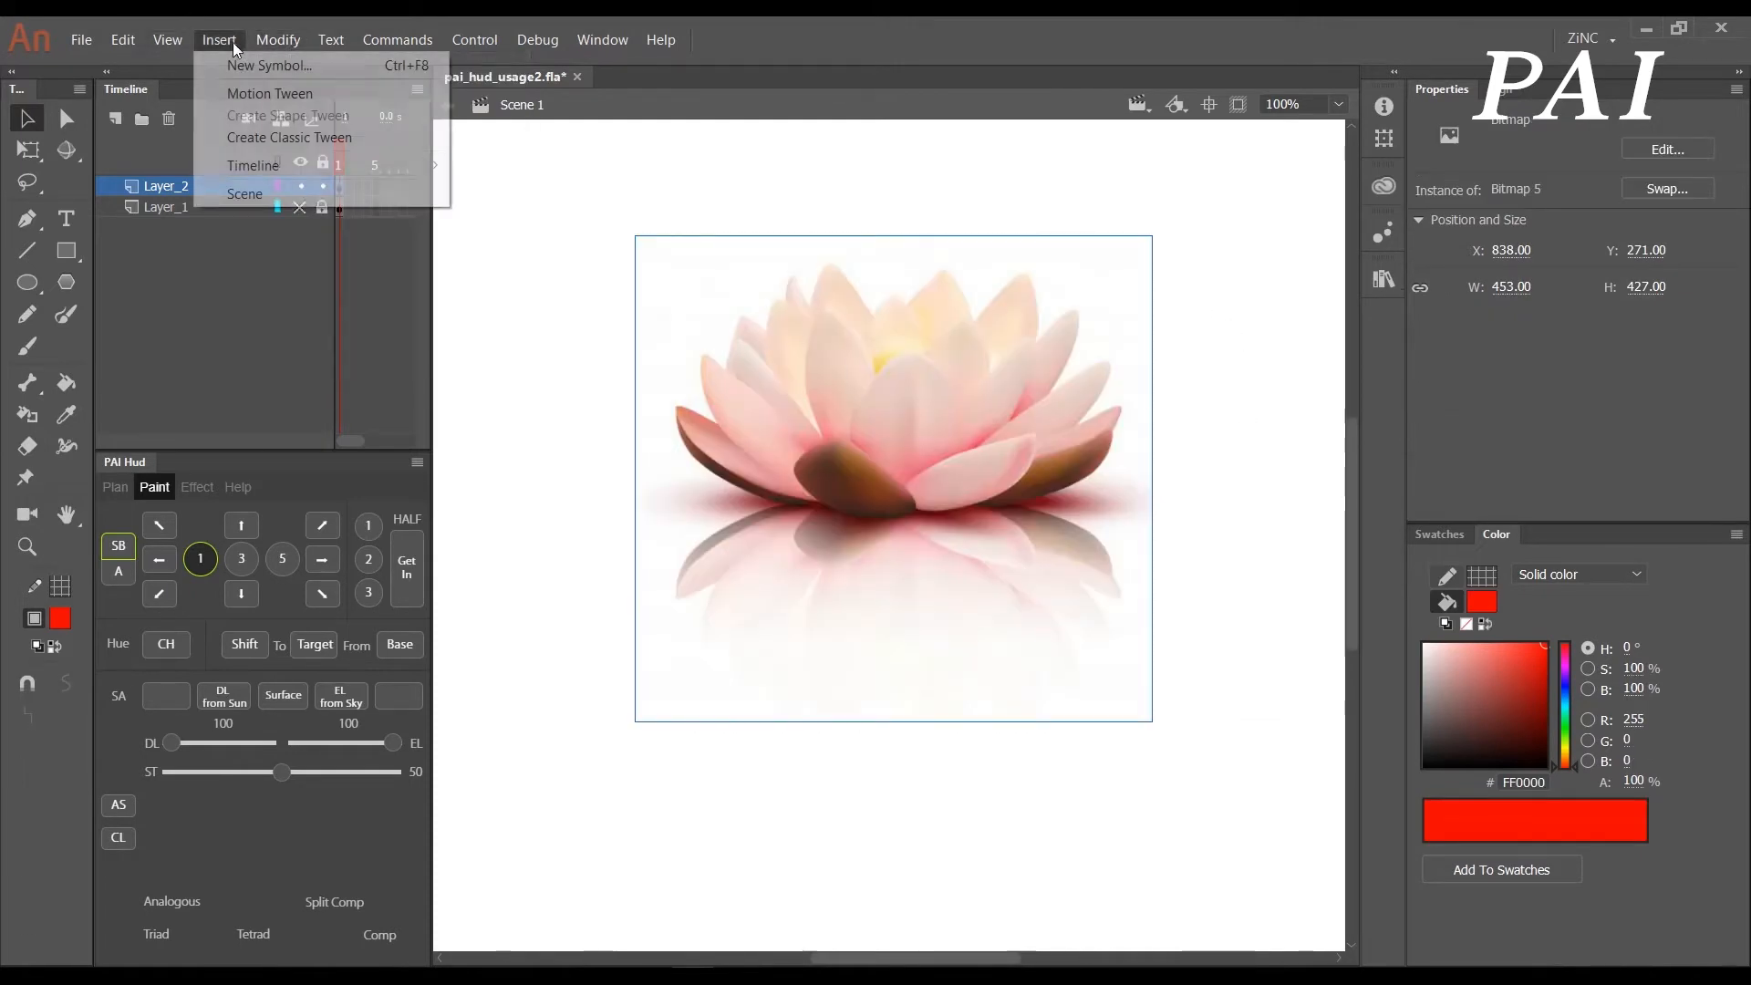
- Try tracing the lotus bitmap again with a coarser color threshold, and revert it to the original bitmap
{"action": "left_click", "coordinate": [294, 41]}
{"action": "left_click", "coordinate": [690, 187]}
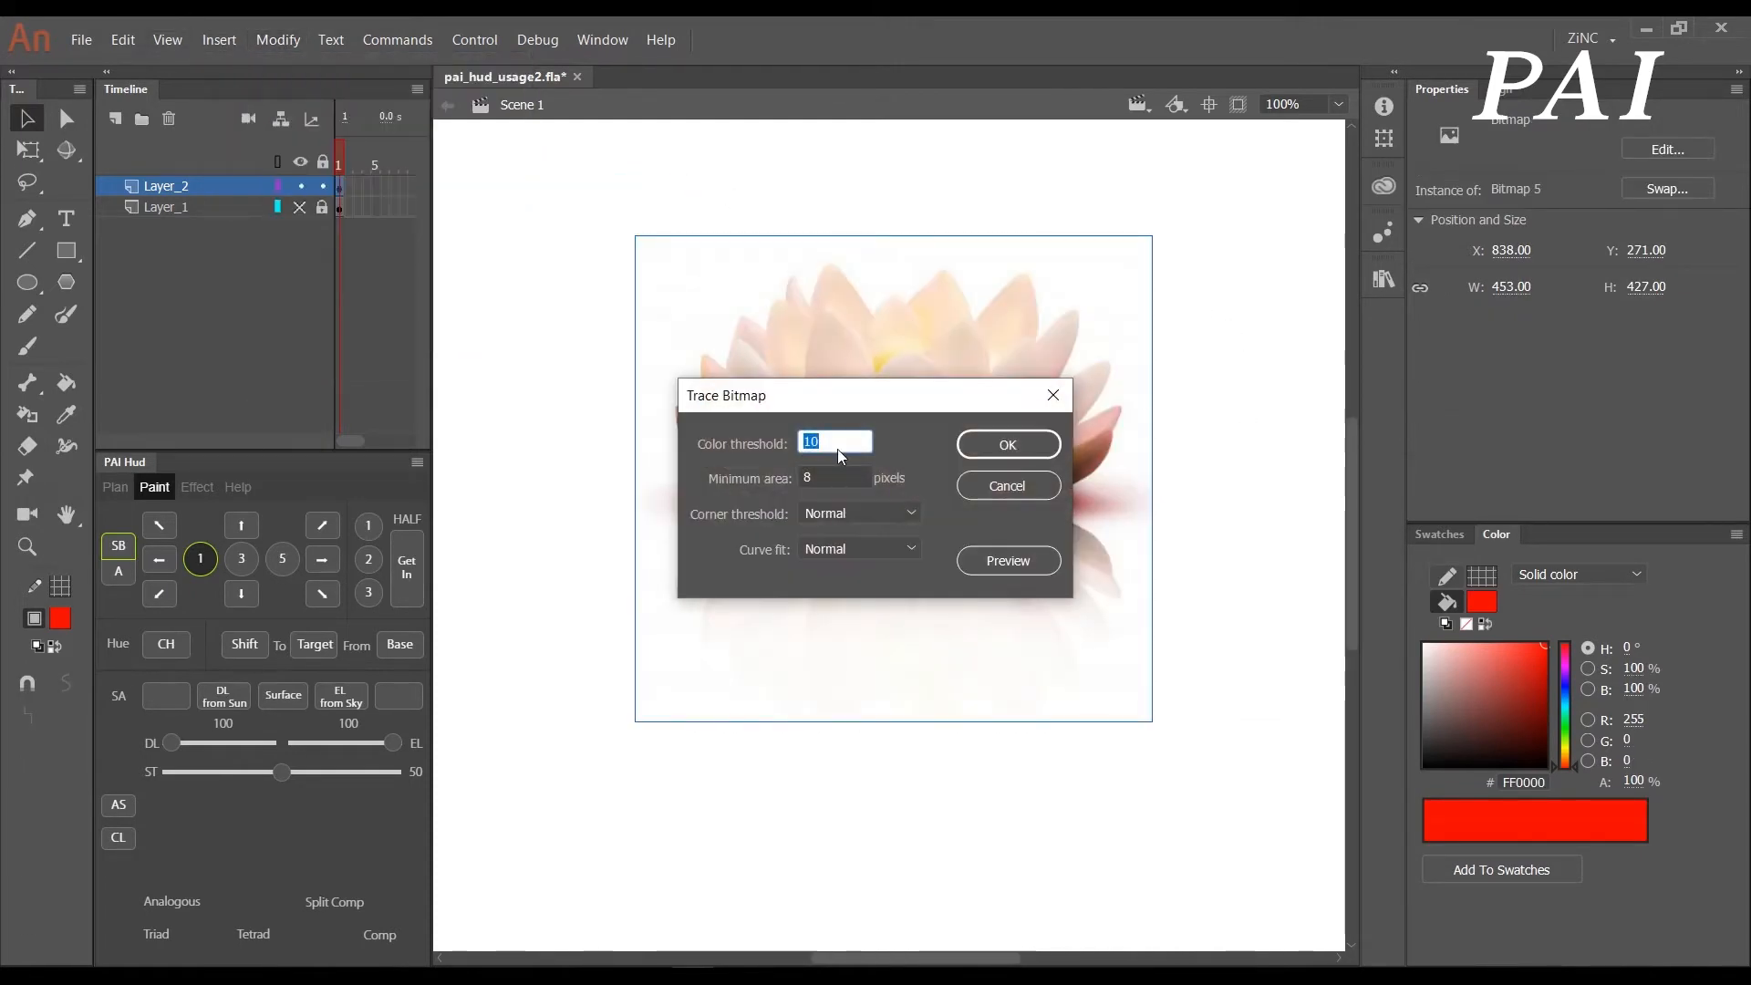
{"action": "type", "text": "10"}
{"action": "left_click", "coordinate": [1009, 443]}
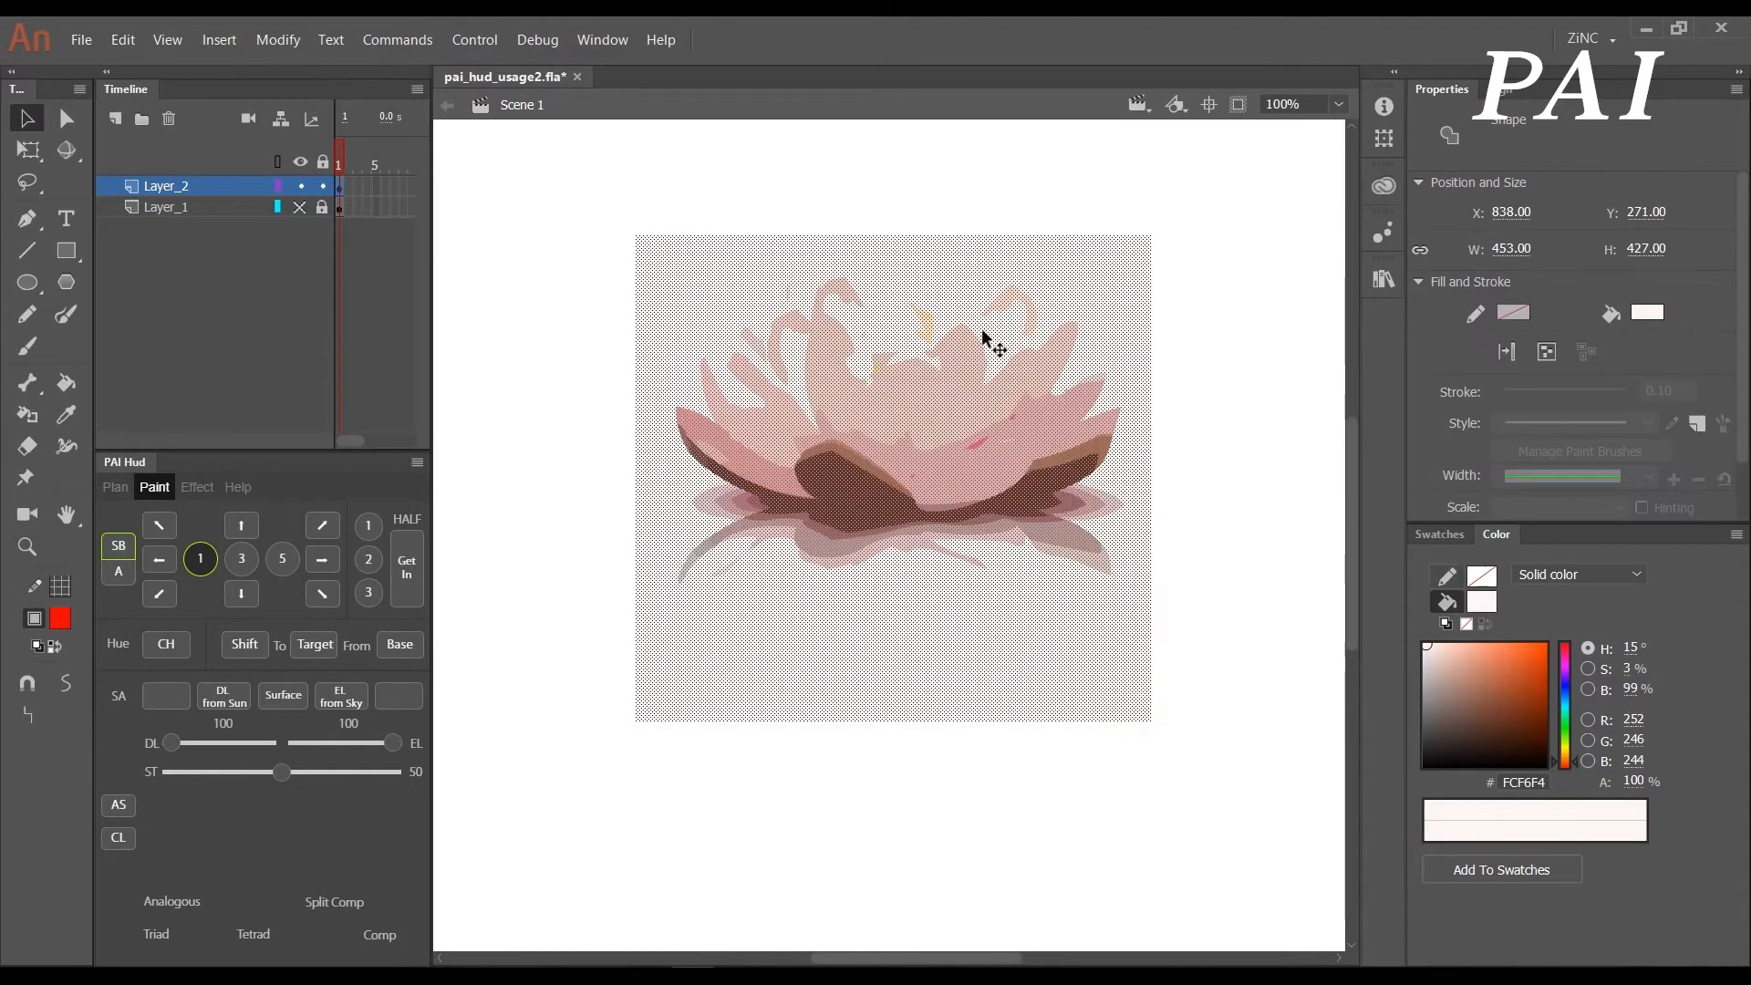
{"action": "left_click", "coordinate": [1231, 380]}
{"action": "key", "text": "ctrl+z"}
{"action": "key", "text": "ctrl+z"}
- Lock and hide Layer_2, and show and unlock Layer_1 with nothing selected
{"action": "left_click", "coordinate": [323, 186]}
{"action": "left_click", "coordinate": [302, 186]}
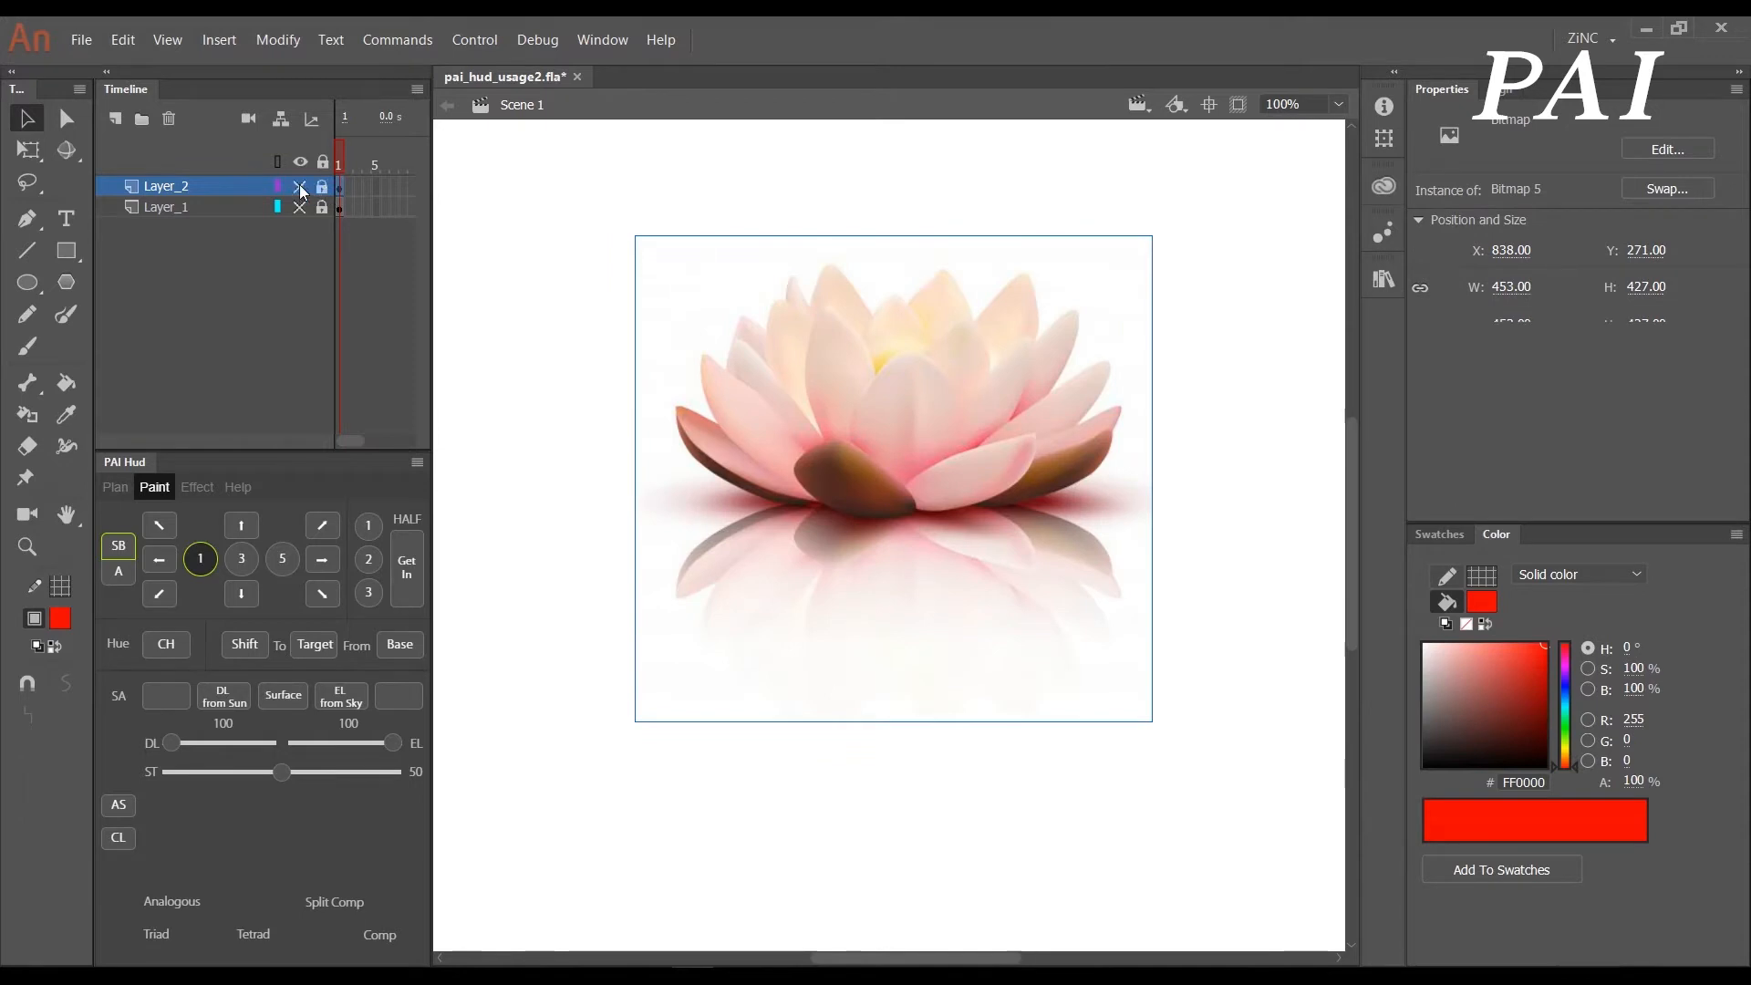
{"action": "left_click", "coordinate": [301, 207]}
{"action": "left_click", "coordinate": [323, 207]}
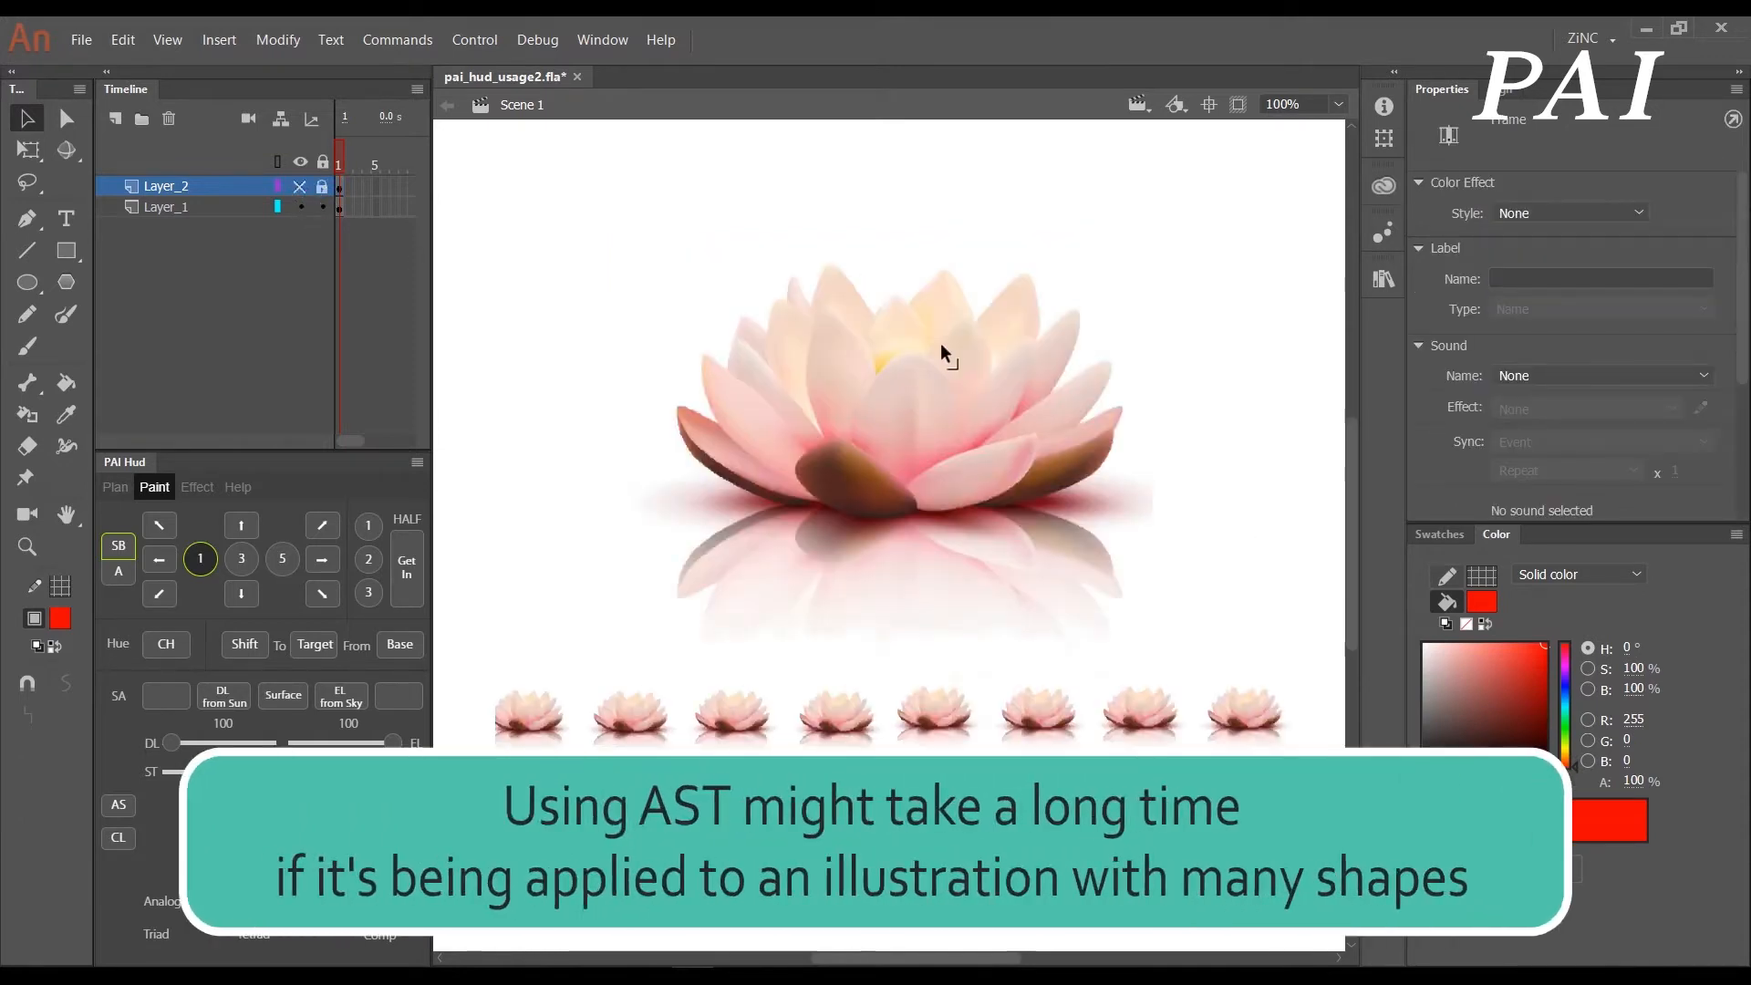
{"action": "left_click", "coordinate": [950, 603]}
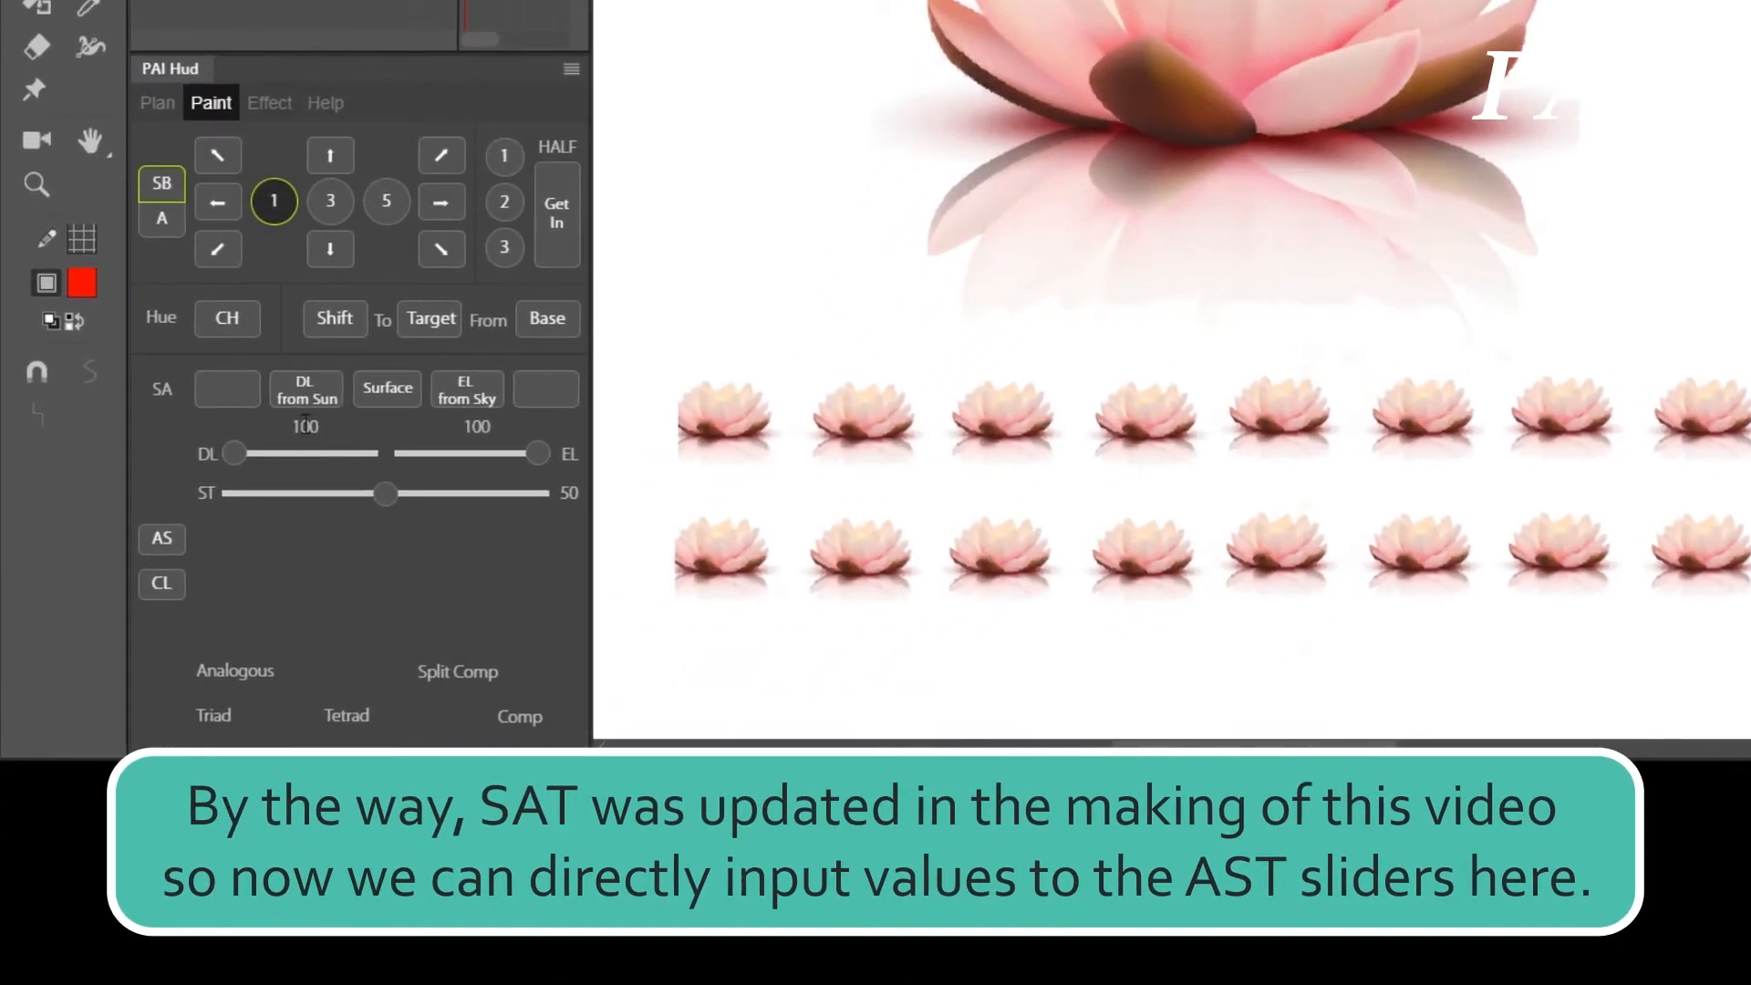
- Set the PAI Hud values to DL 35, EL 84 and ST 27
{"action": "left_click", "coordinate": [297, 426]}
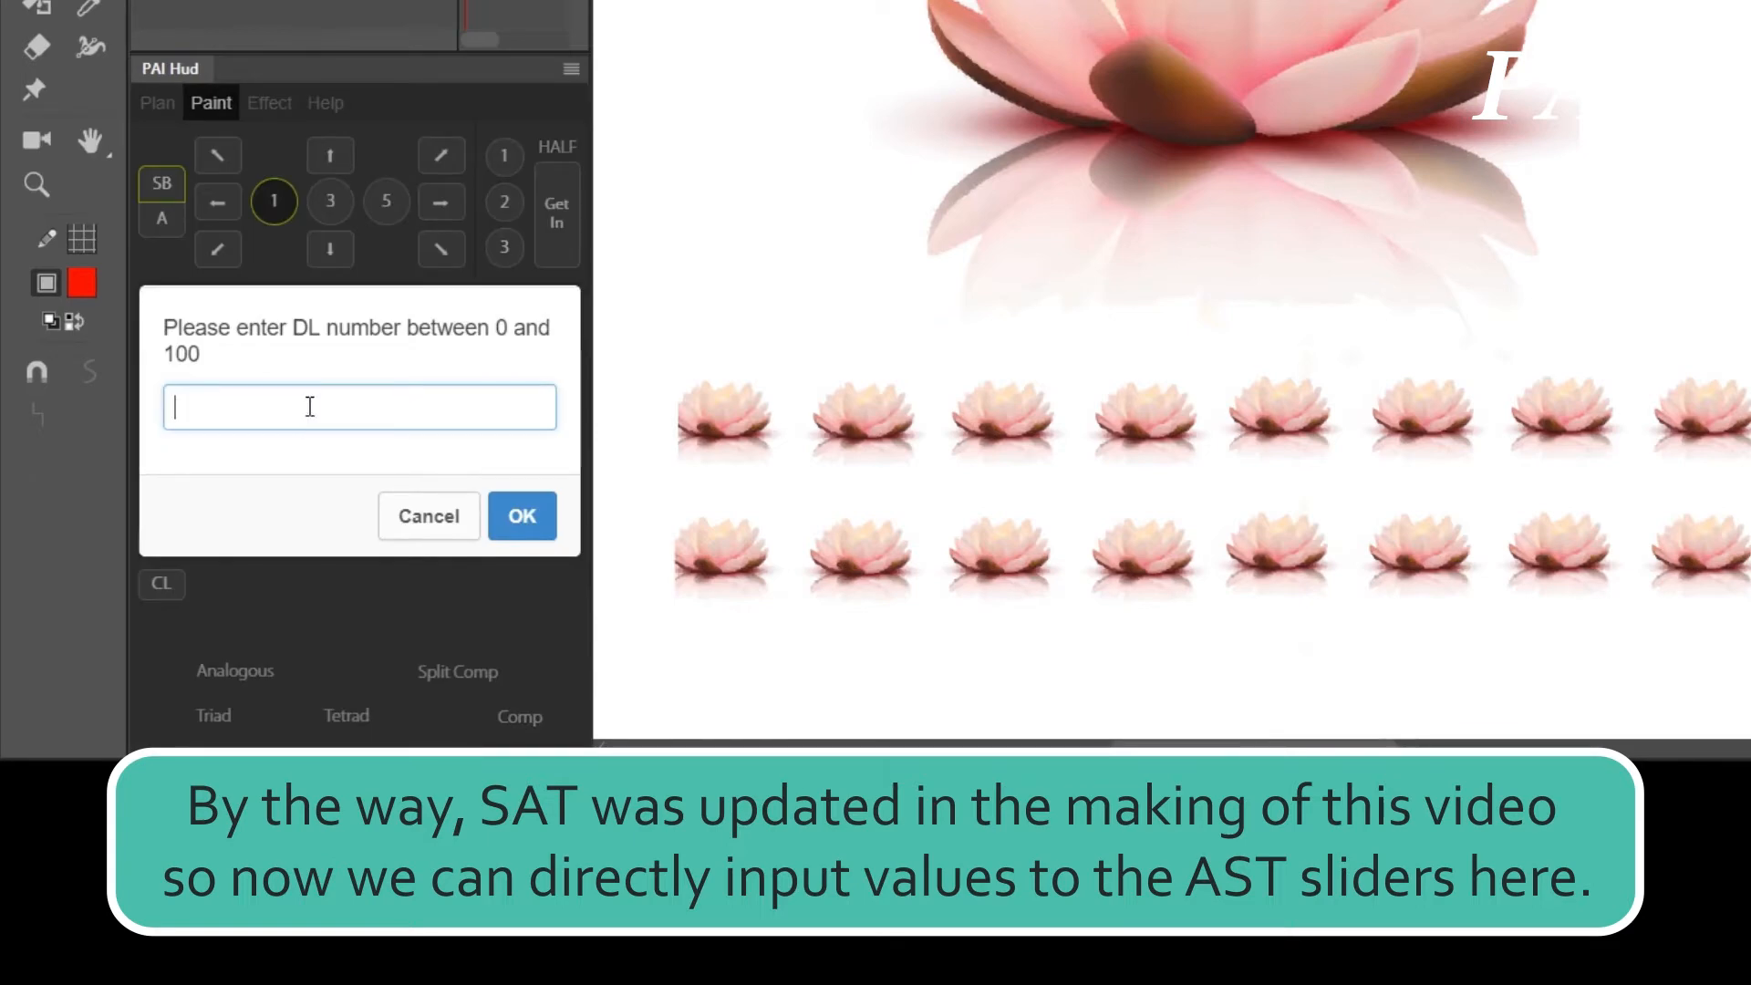
{"action": "type", "text": "35"}
{"action": "key", "text": "Return"}
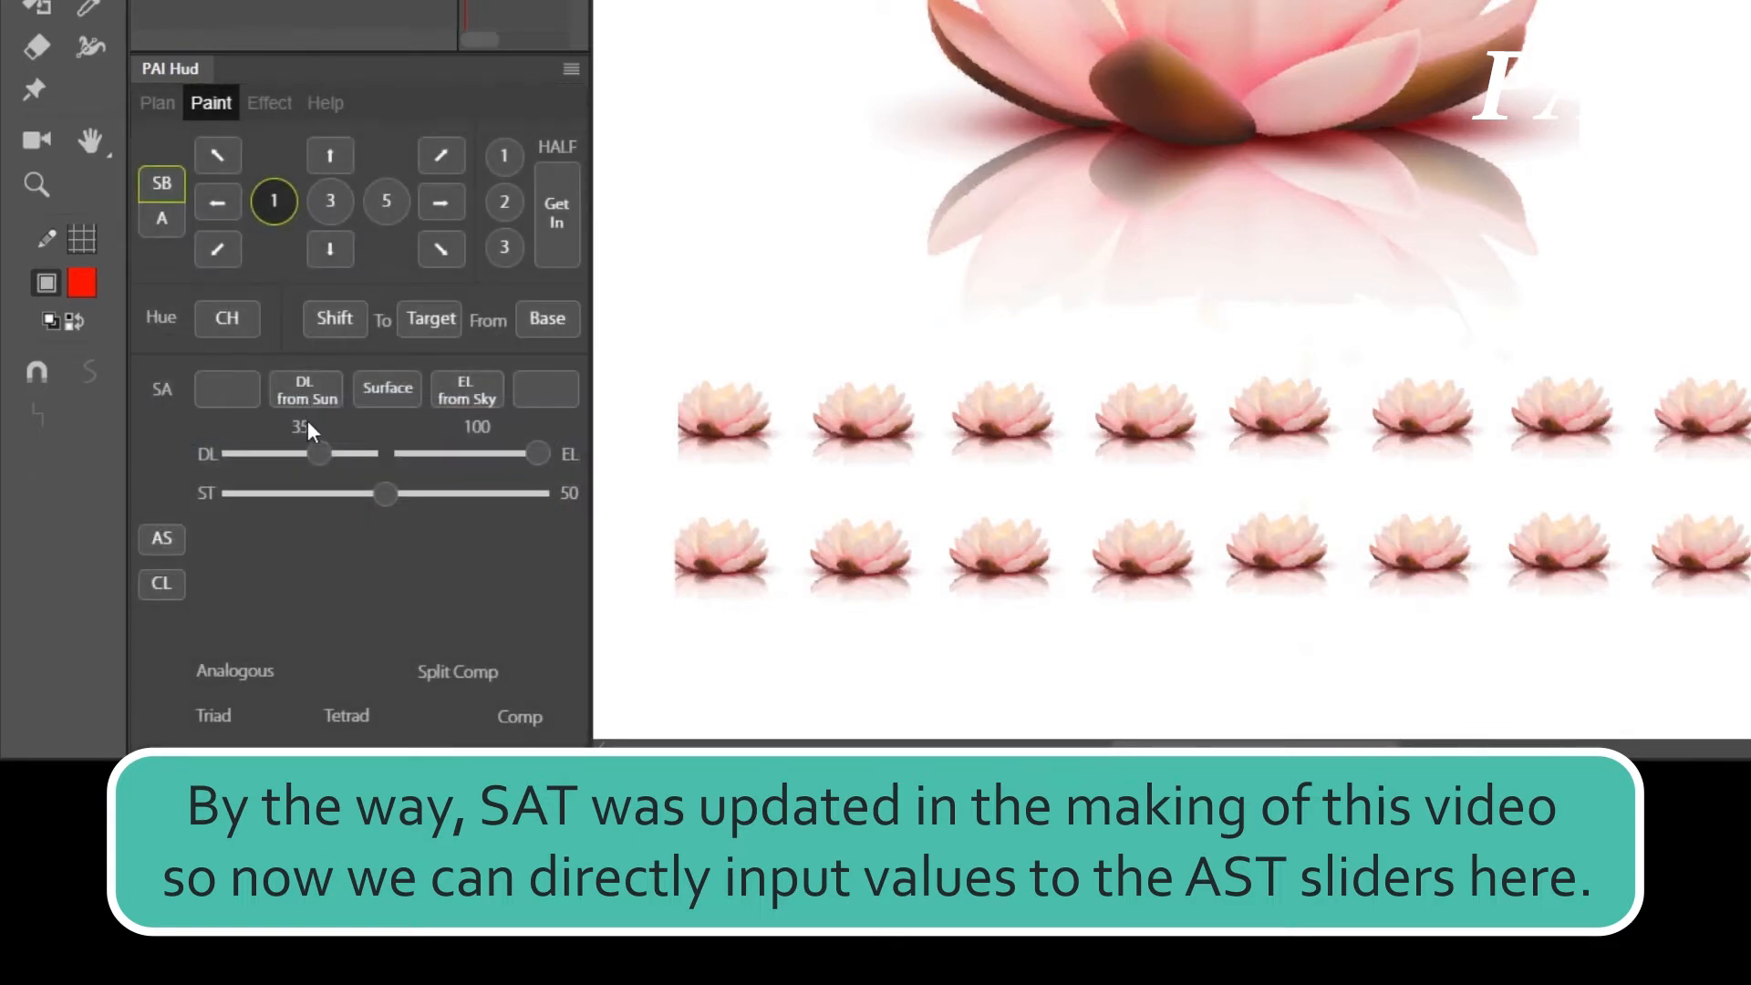
{"action": "left_click", "coordinate": [480, 425]}
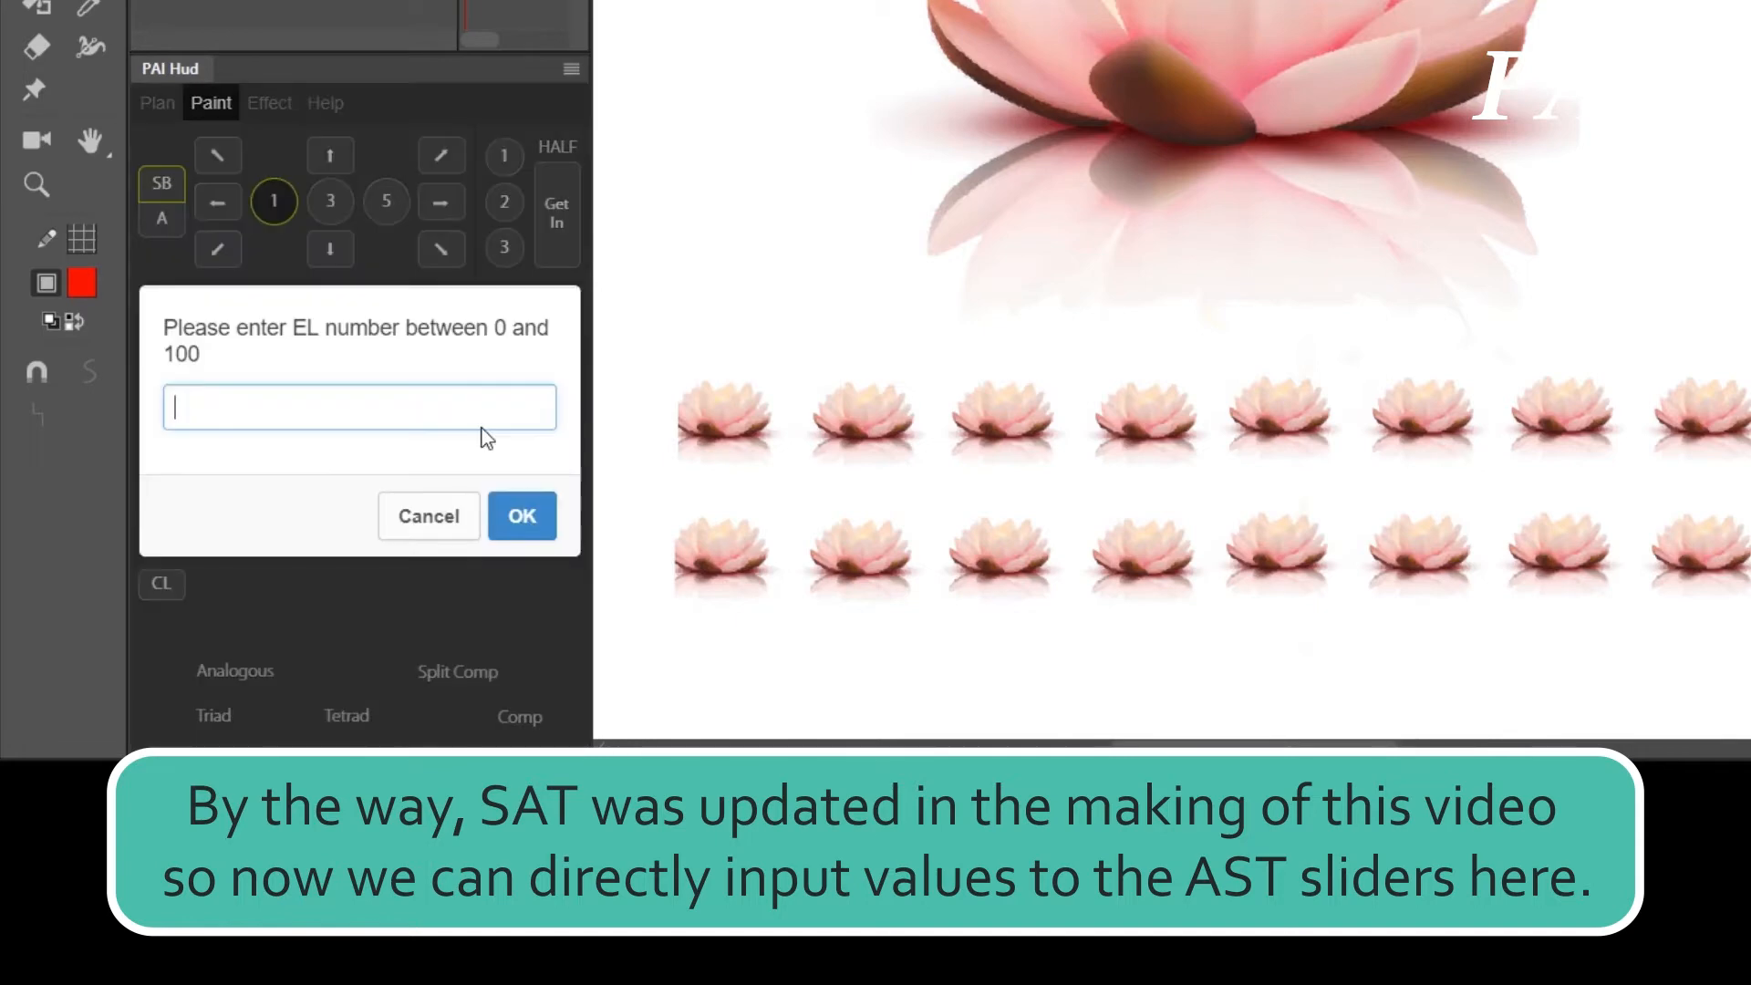
{"action": "type", "text": "84"}
{"action": "key", "text": "Return"}
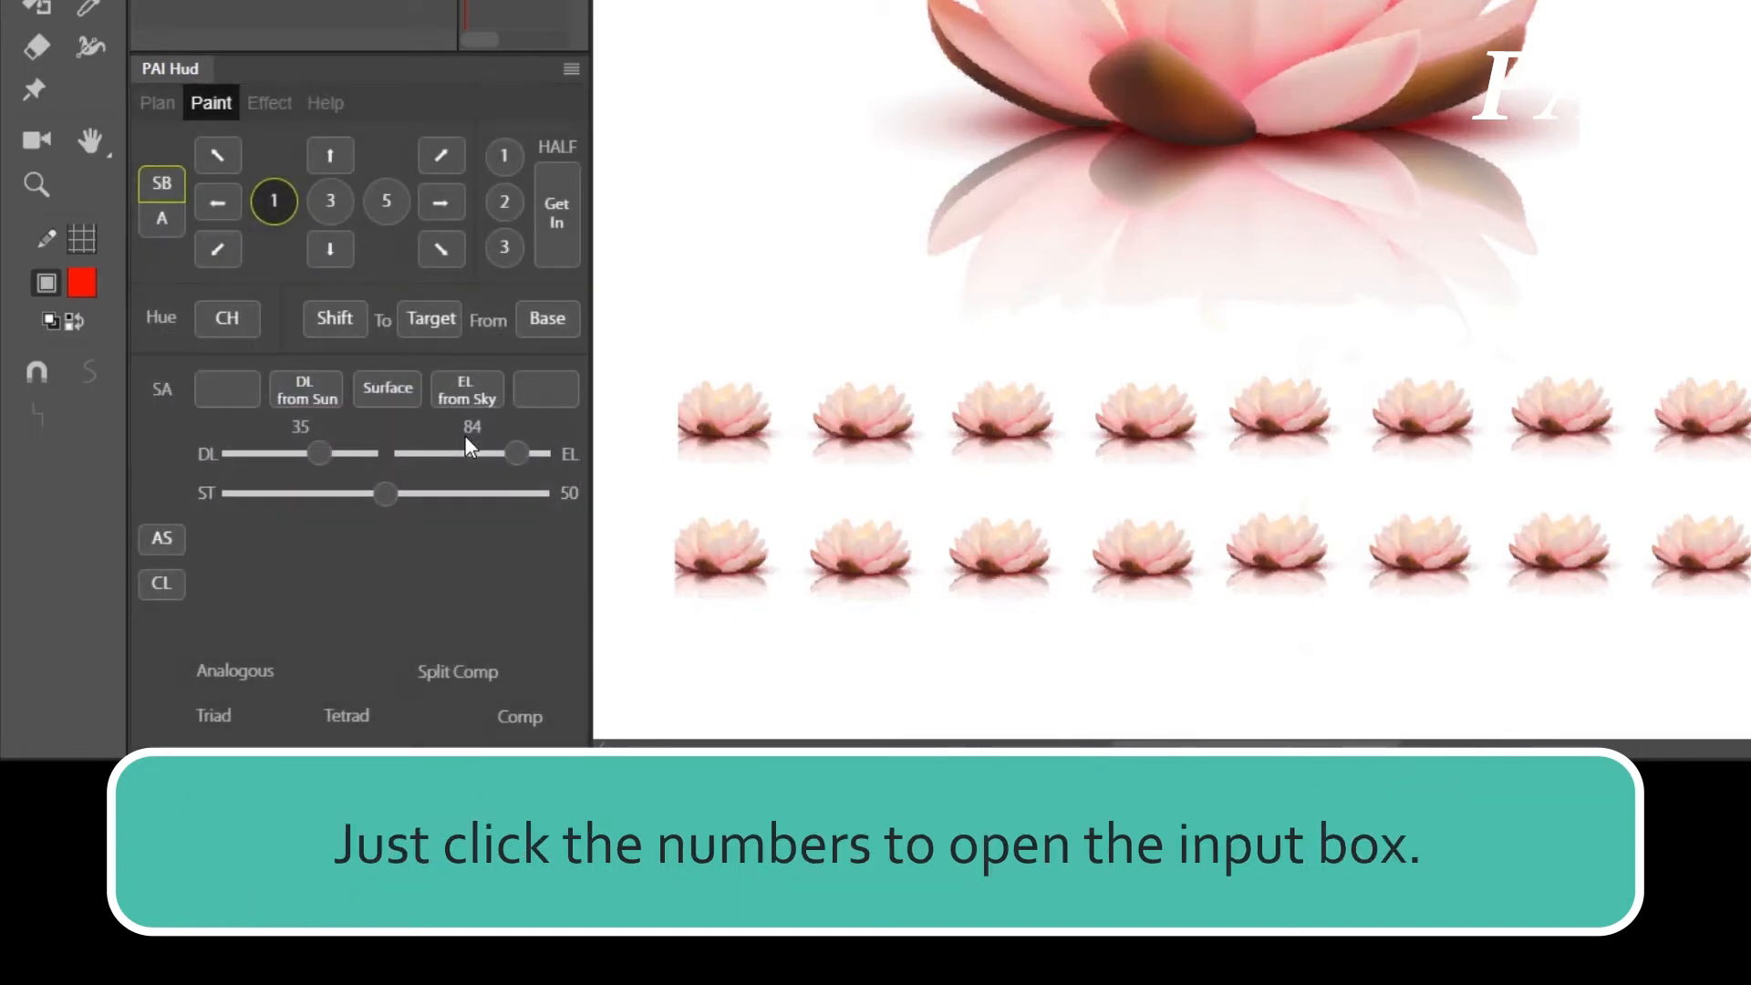
{"action": "left_click", "coordinate": [569, 493]}
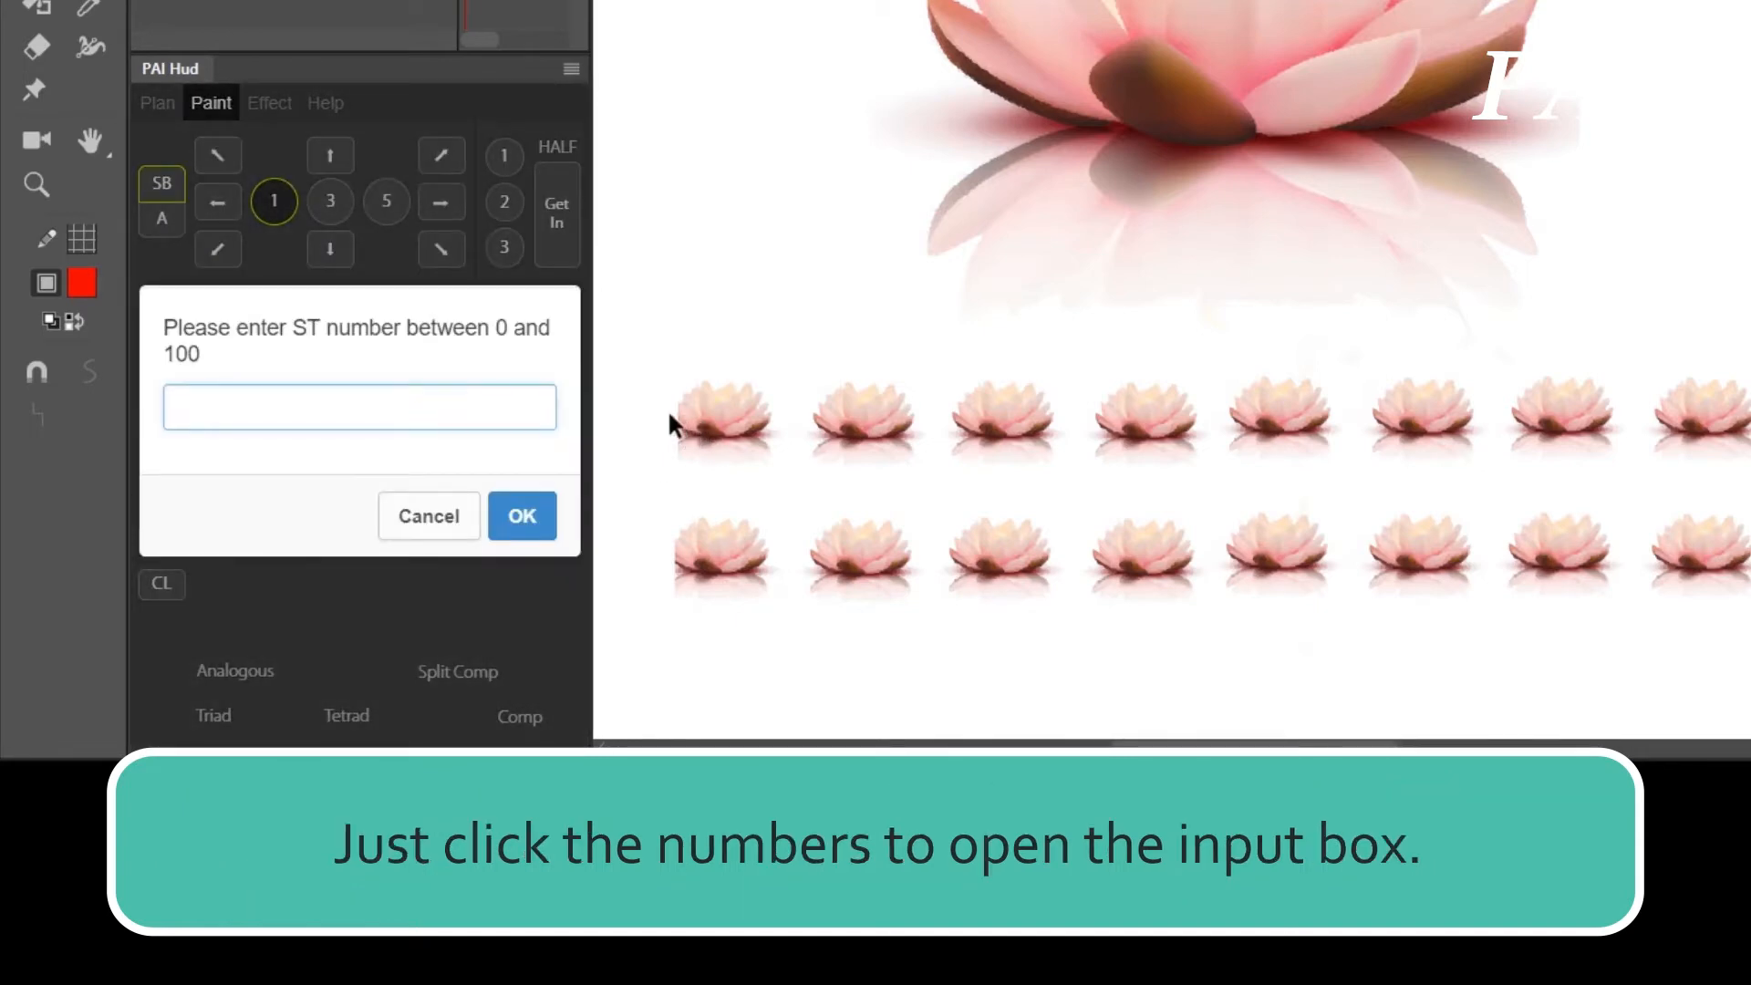
{"action": "type", "text": "27"}
{"action": "key", "text": "Return"}
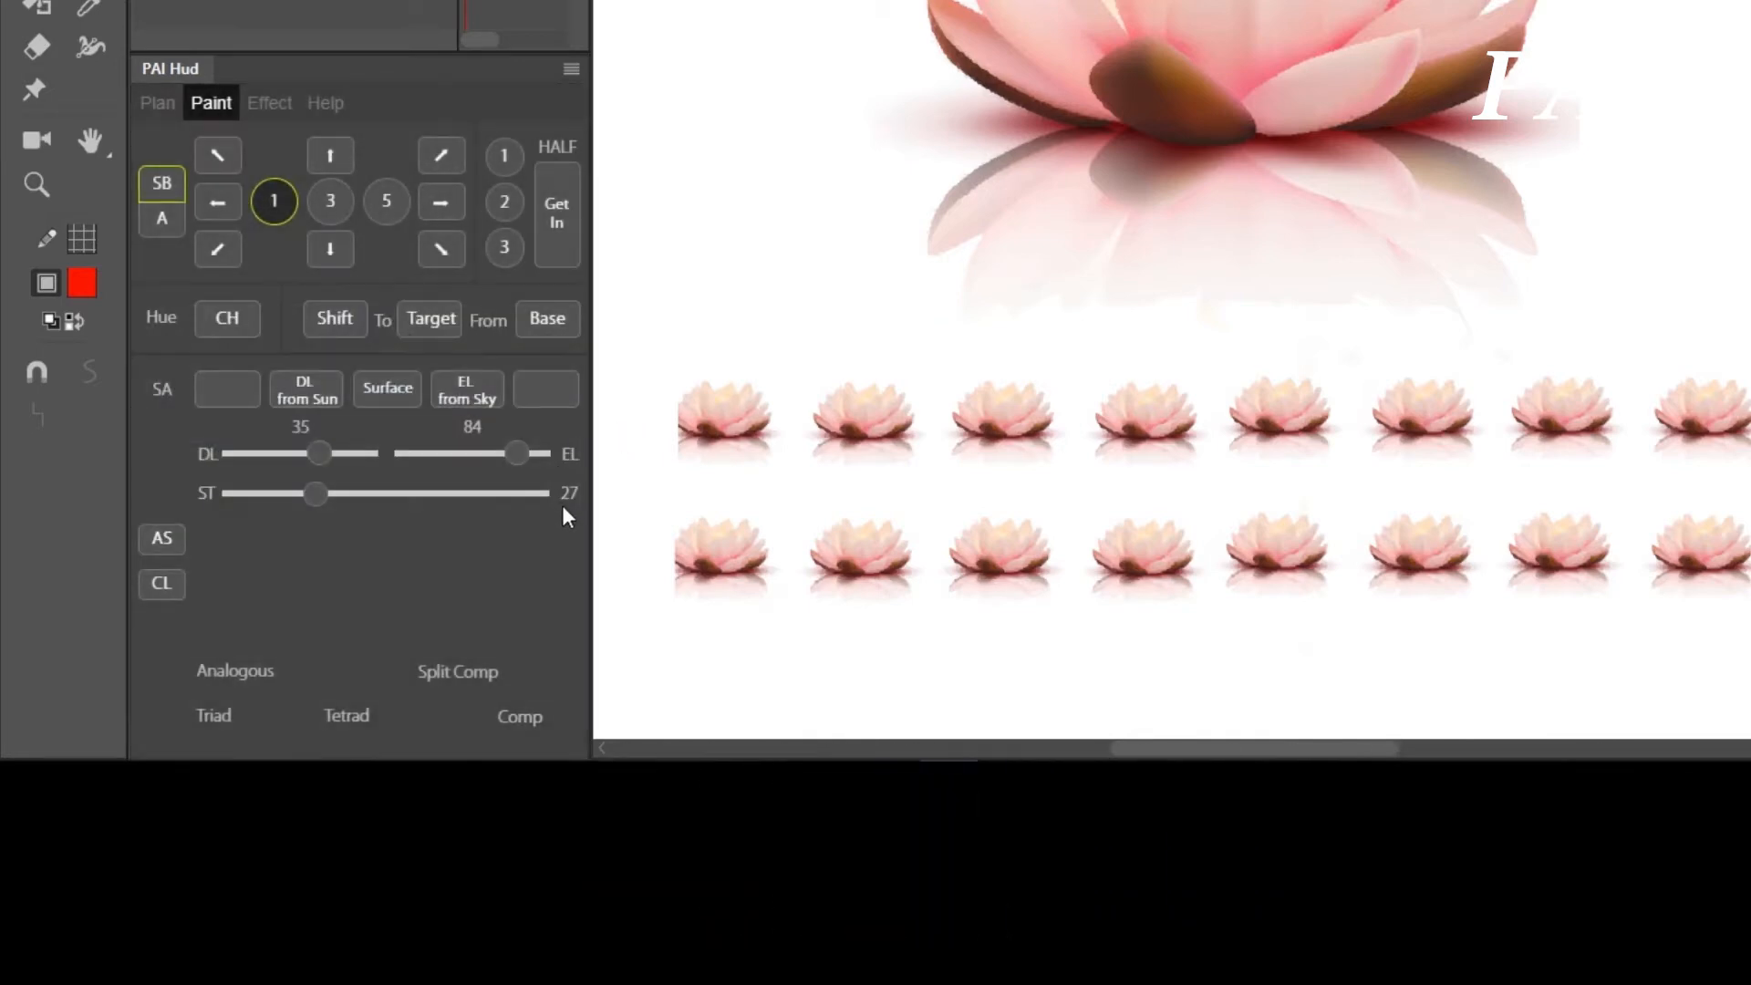
- Reset the PAI Hud sliders to their defaults: DL 100, EL 100 and ST 50
{"action": "double_click", "coordinate": [315, 452]}
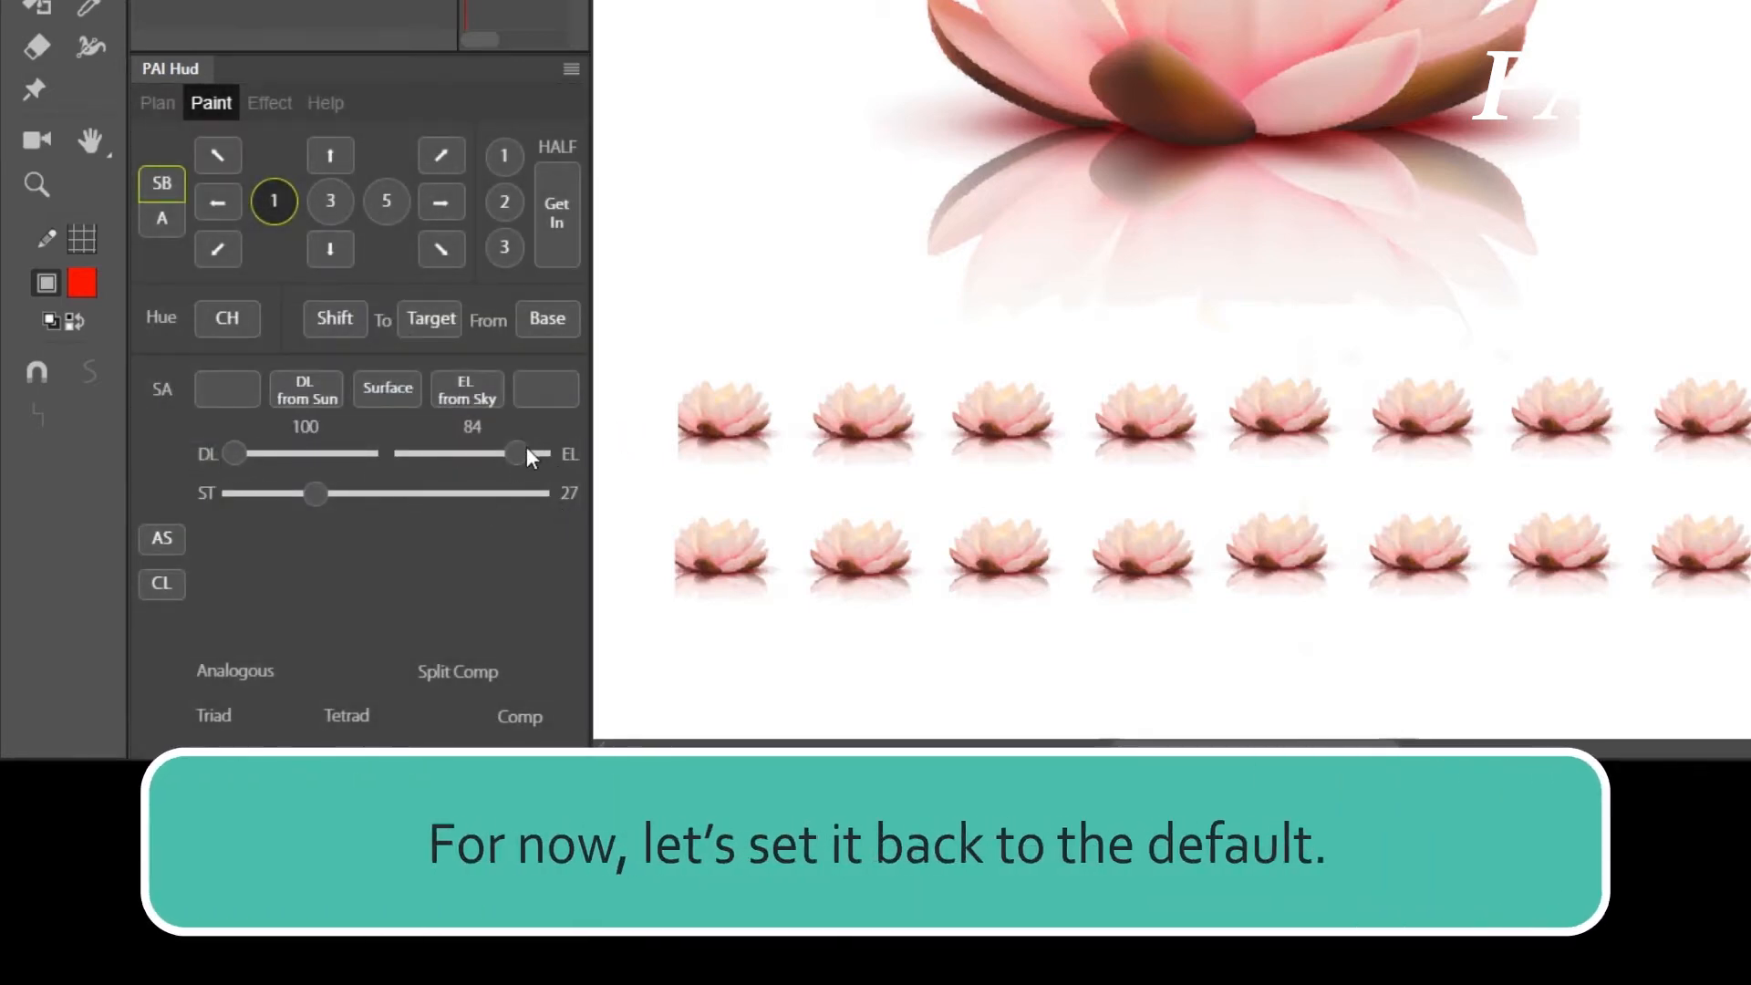
{"action": "double_click", "coordinate": [527, 453]}
{"action": "left_click", "coordinate": [547, 494]}
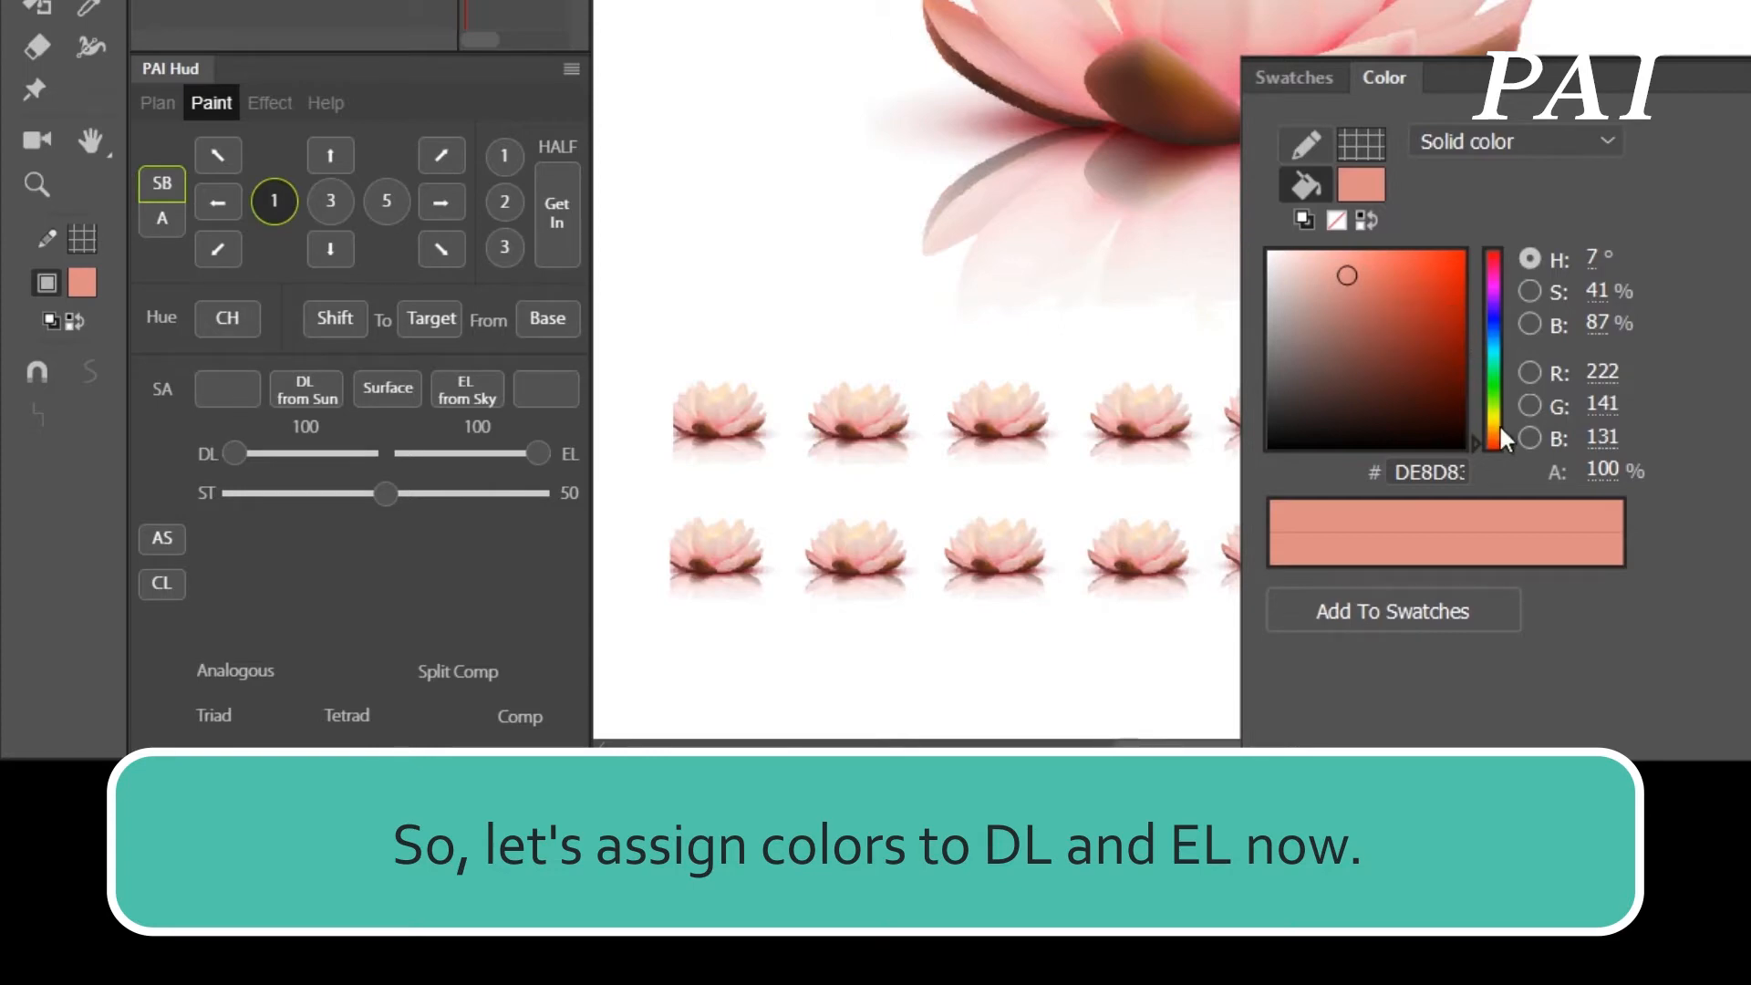
- Sample a pink petal of the large lotus, deepen the color to #E08582 and assign it as the DL color
{"action": "mouse_move", "coordinate": [1510, 436]}
{"action": "left_mouse_down"}
{"action": "mouse_move", "coordinate": [1505, 352]}
{"action": "mouse_move", "coordinate": [1511, 437]}
{"action": "left_mouse_up"}
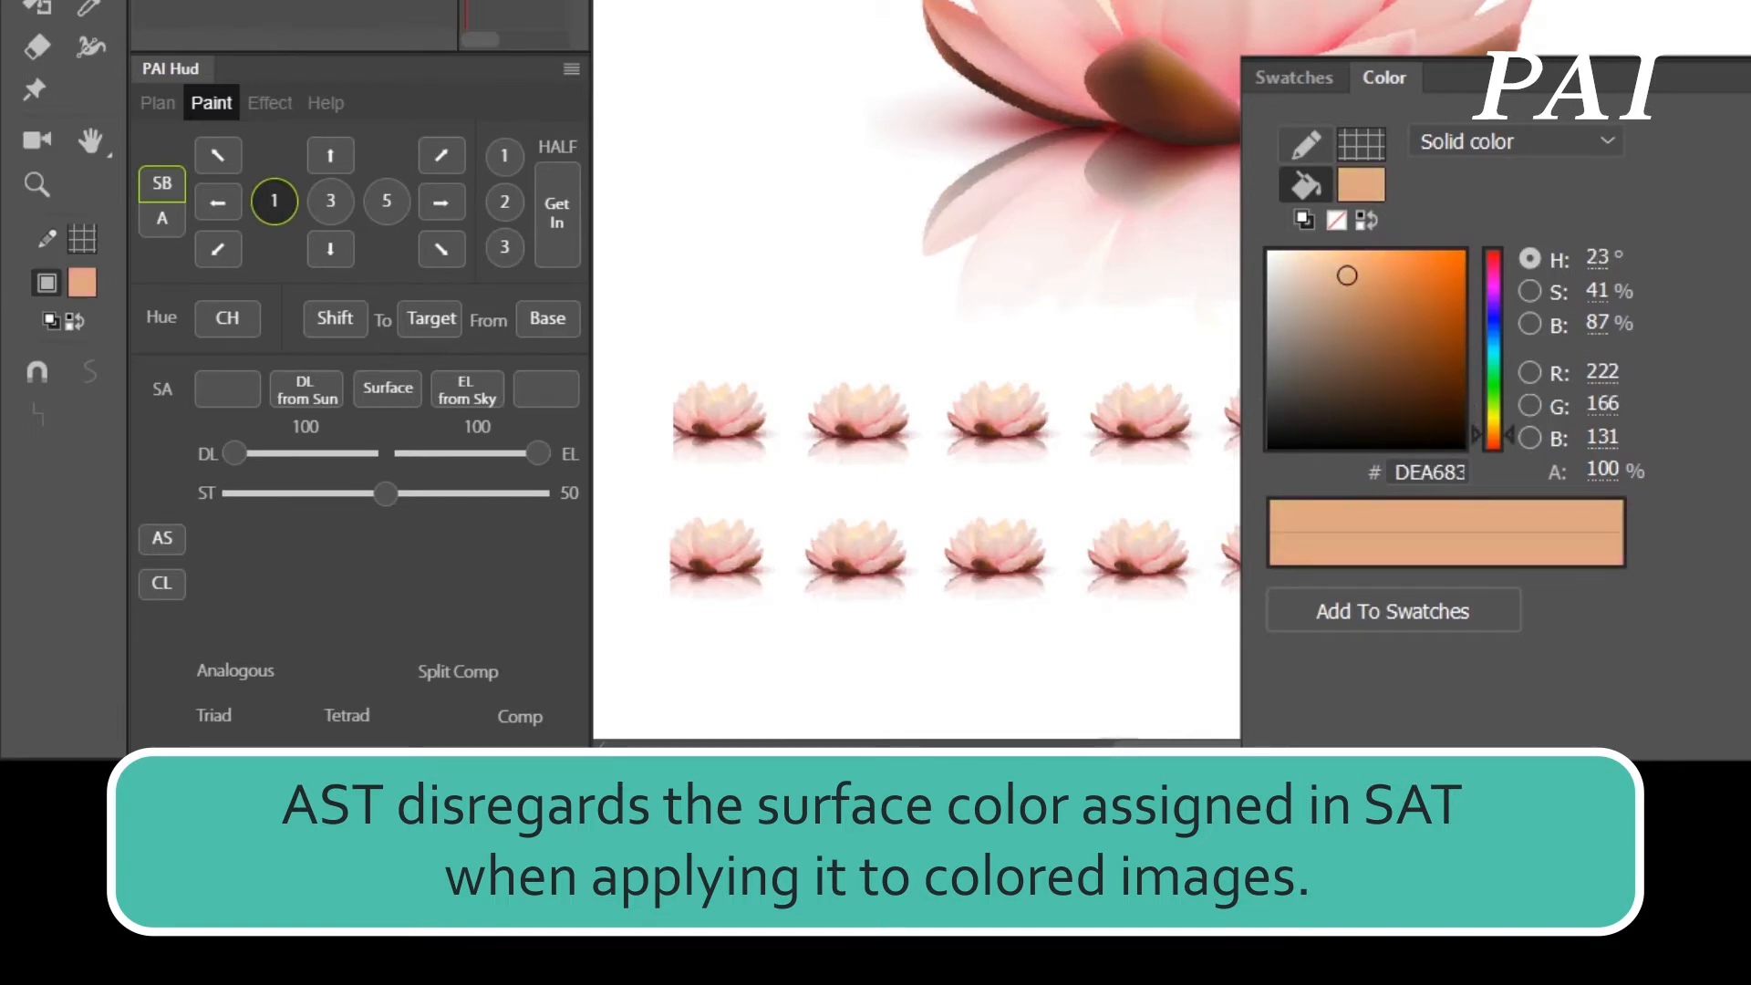
{"action": "key", "text": "i"}
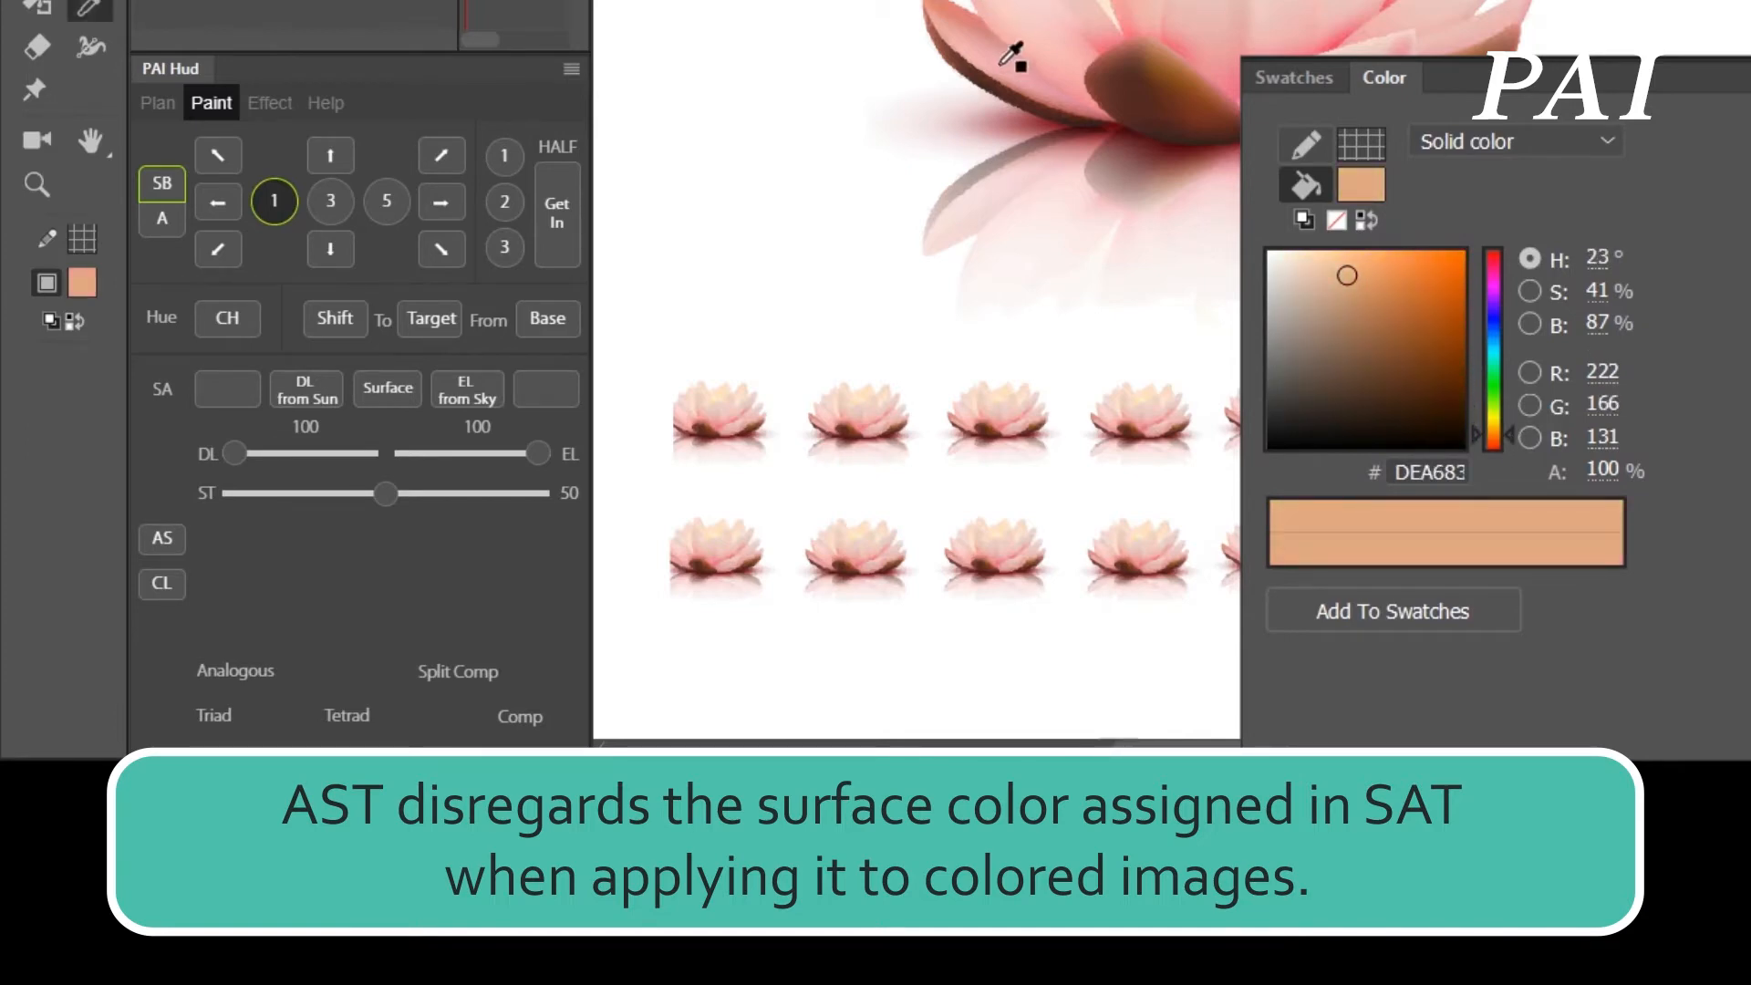
{"action": "left_click", "coordinate": [1049, 110]}
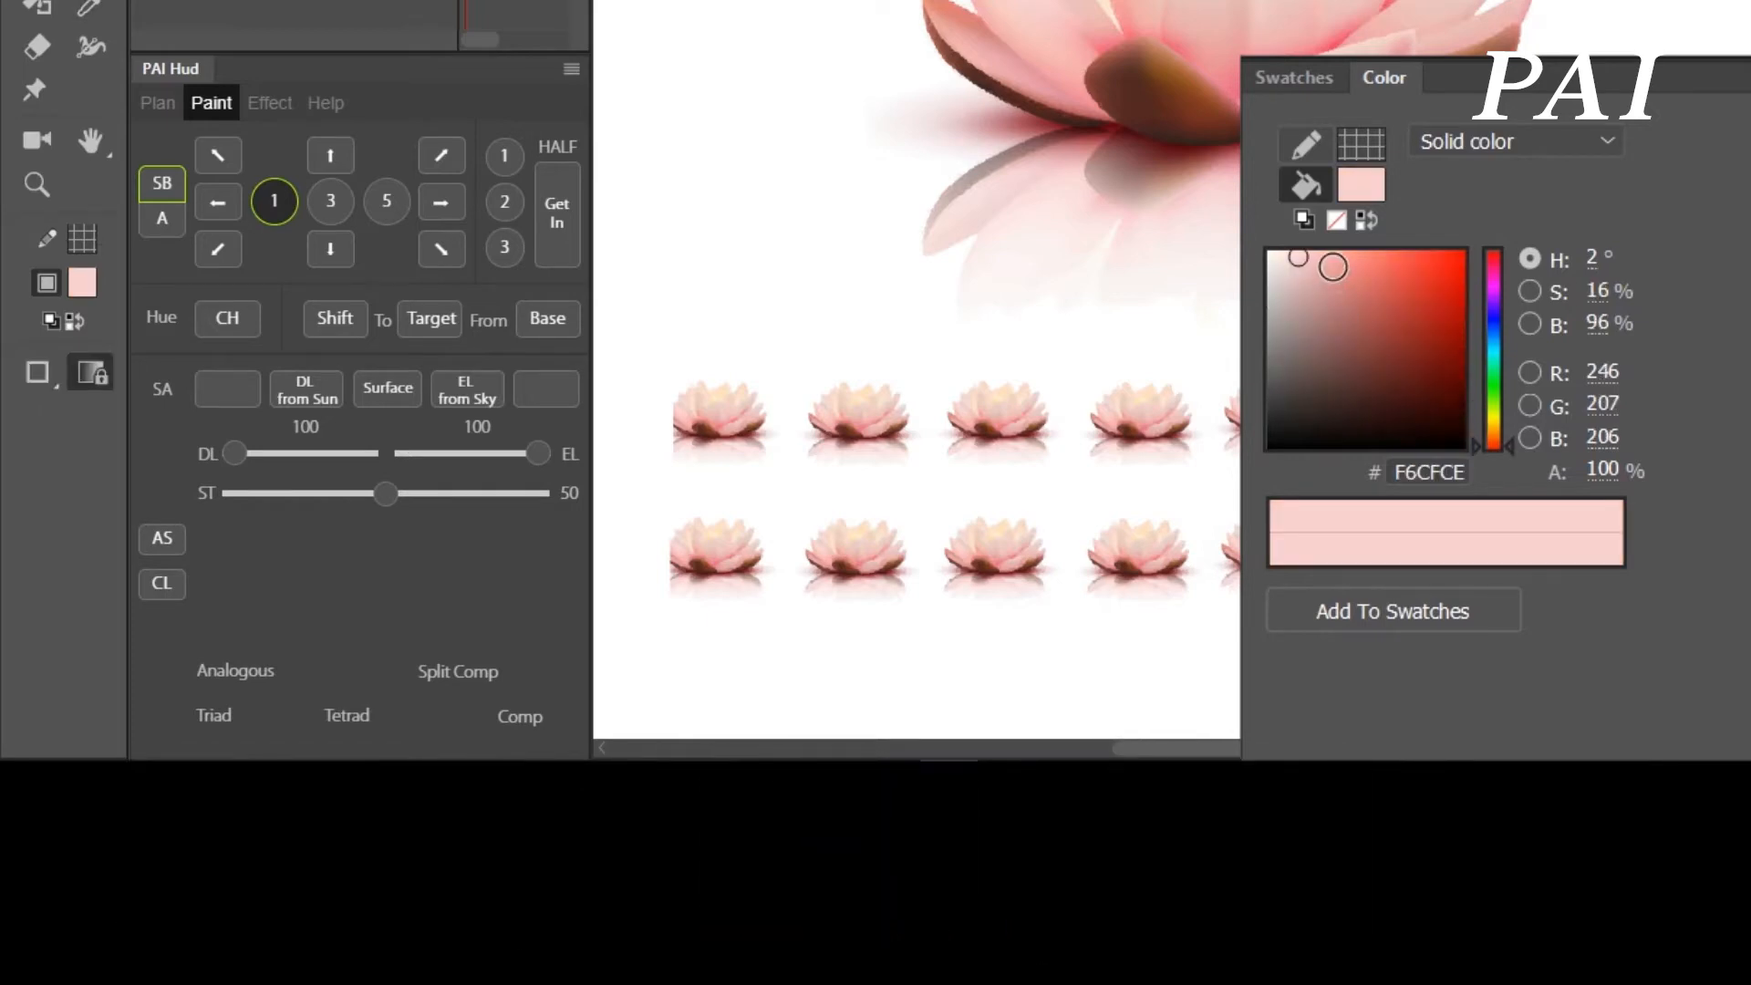
{"action": "left_click", "coordinate": [1338, 279]}
{"action": "left_click_drag", "start_coordinate": [1338, 278], "coordinate": [1349, 274]}
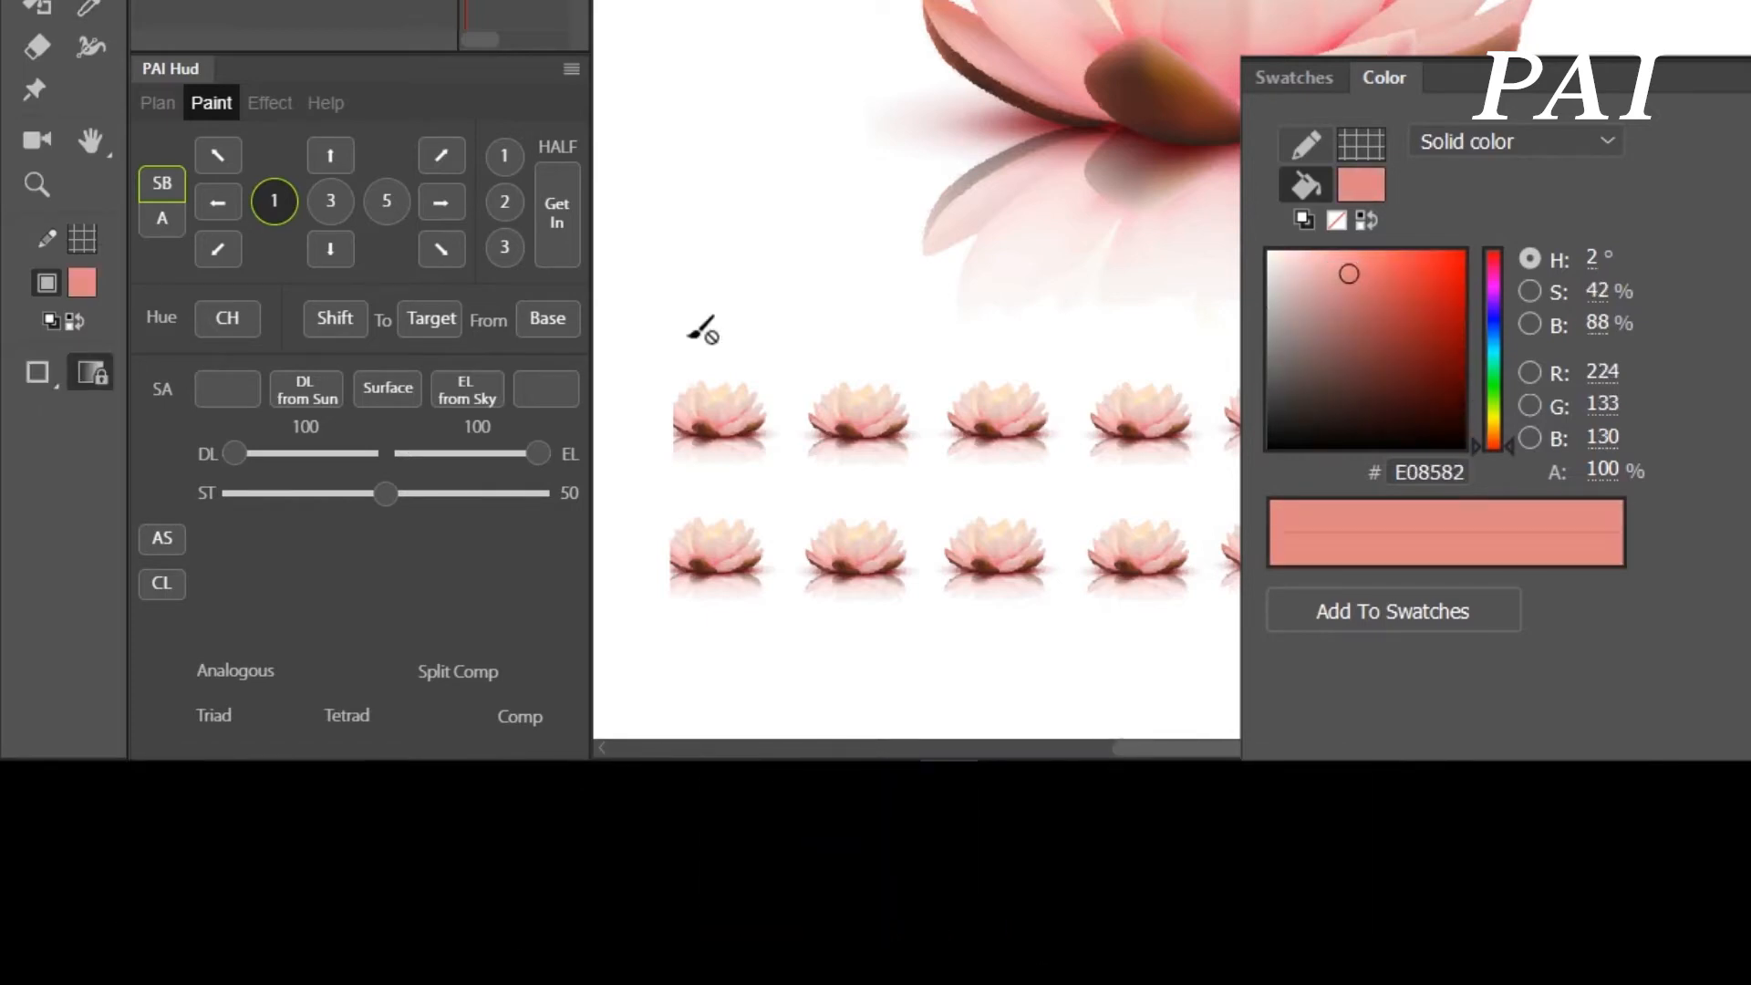
{"action": "left_click", "coordinate": [223, 390]}
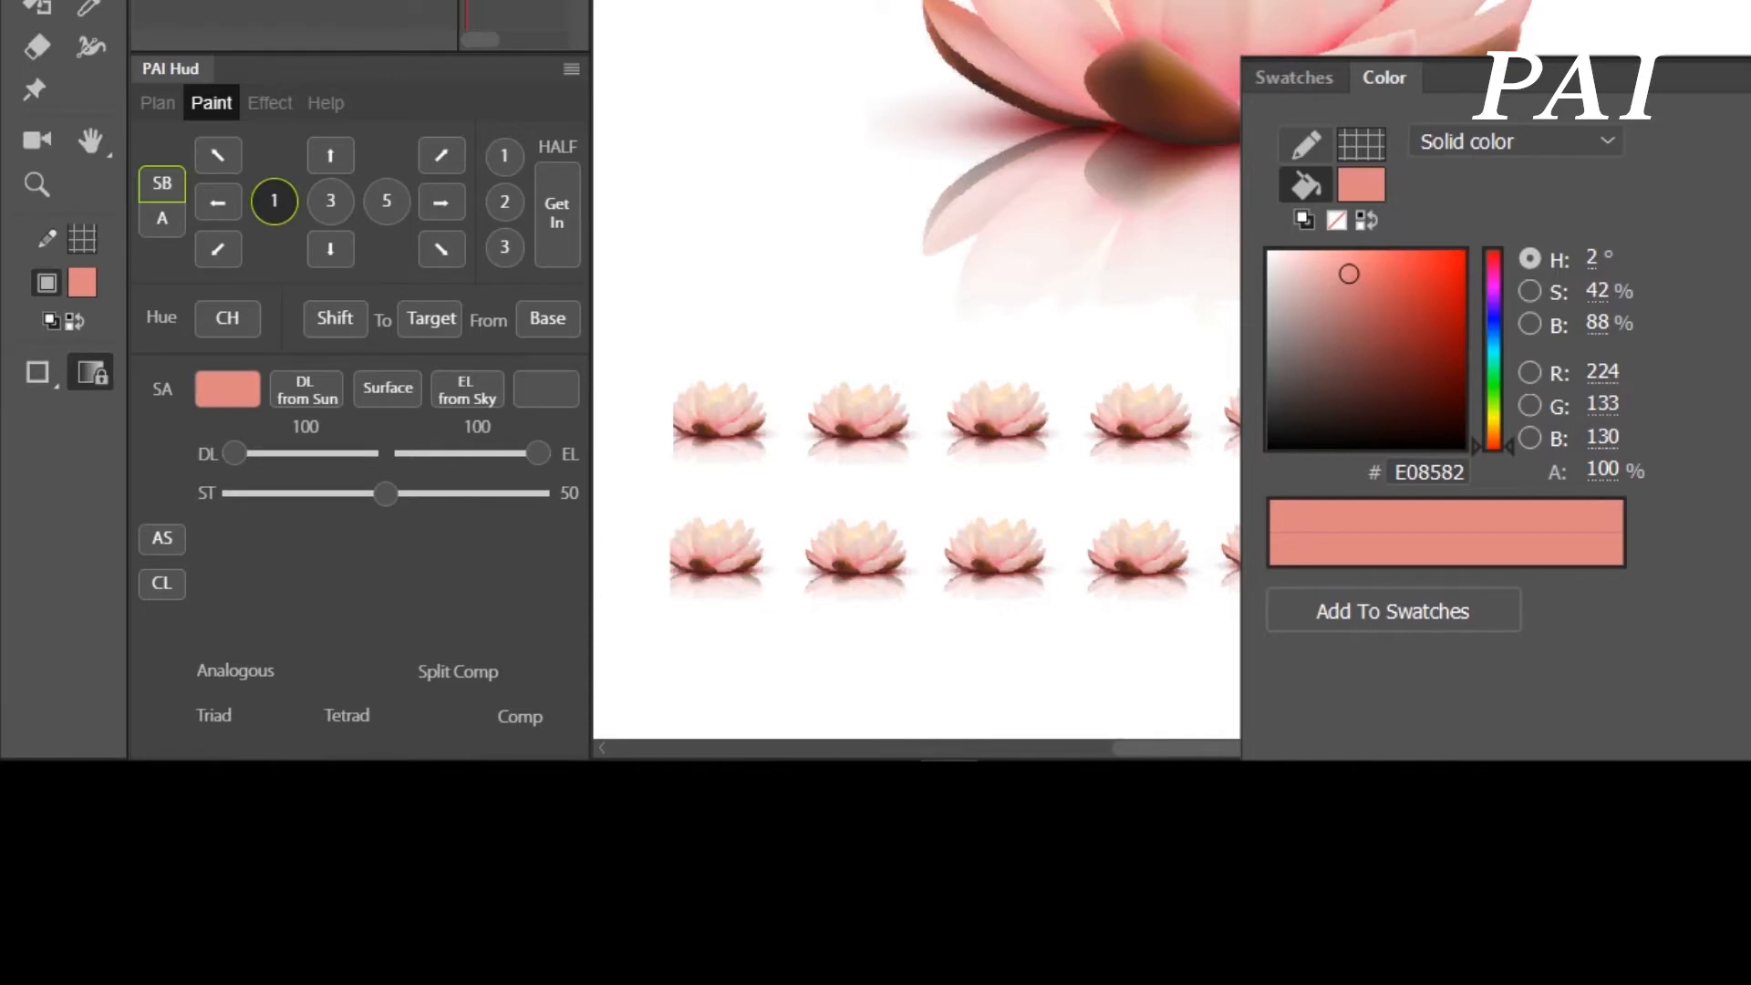
- Shift the fill color to the blue #256CC5 and assign it as the EL color
{"action": "left_click", "coordinate": [1499, 321]}
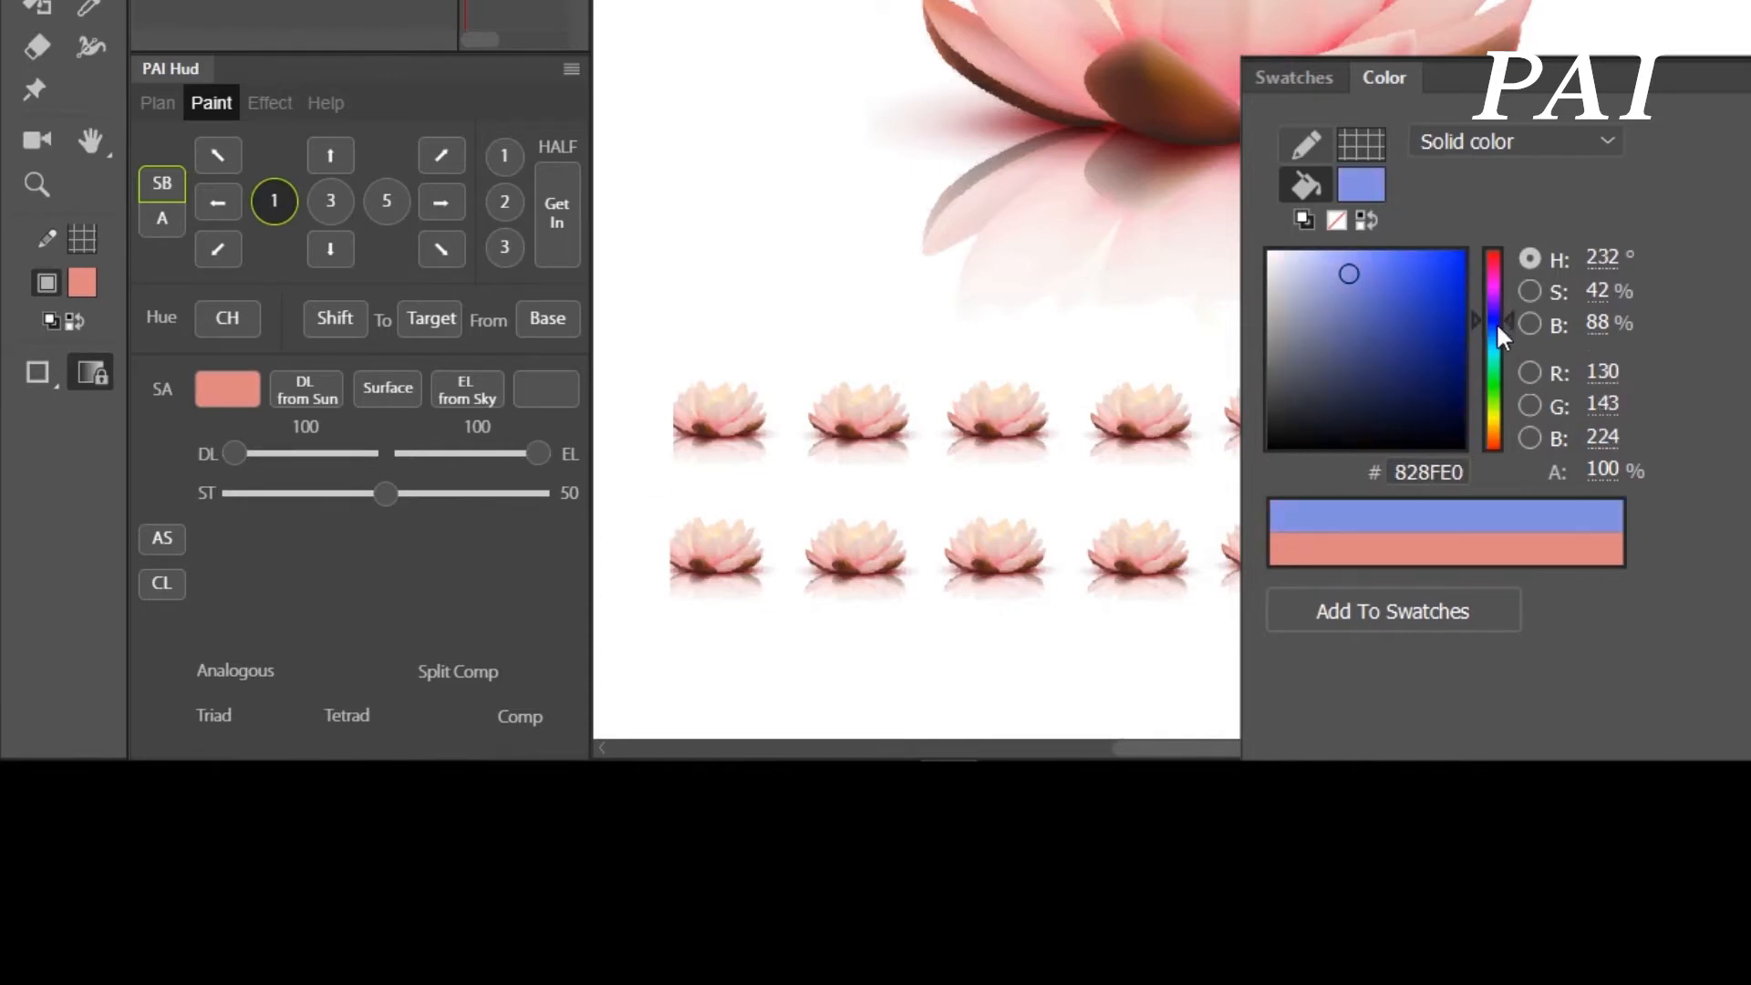
{"action": "left_click_drag", "start_coordinate": [1499, 321], "coordinate": [1428, 301]}
{"action": "left_click", "coordinate": [568, 383]}
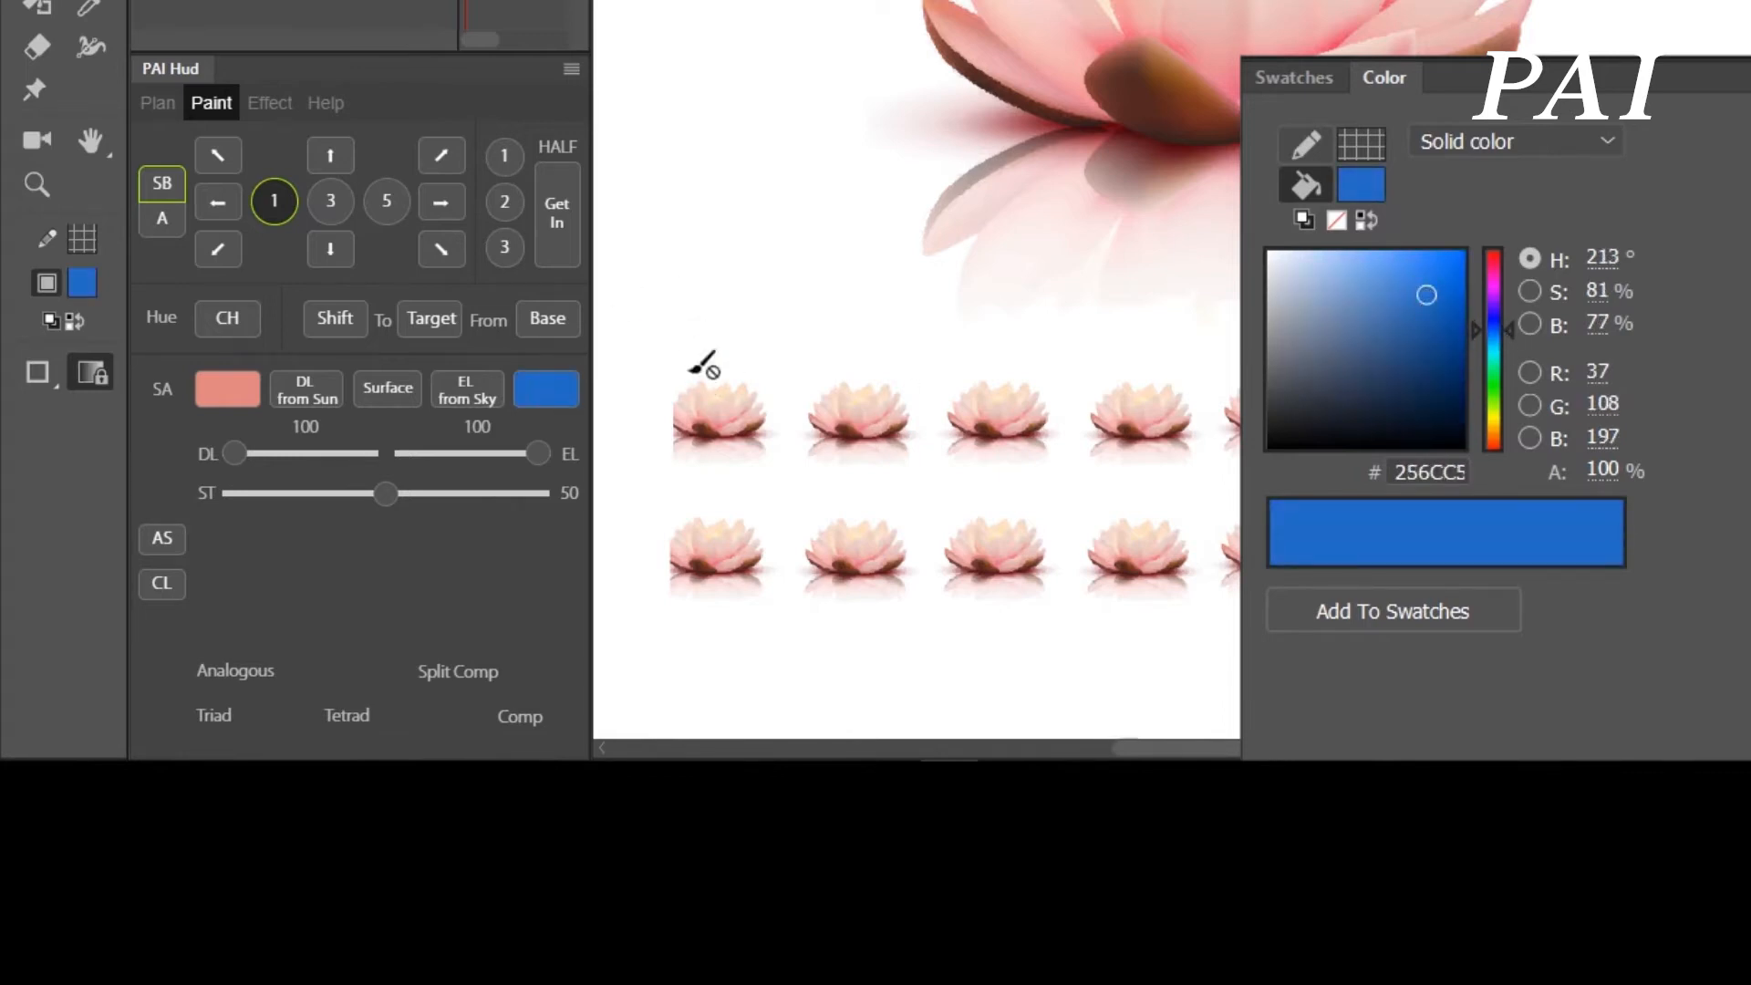
{"action": "key", "text": "v"}
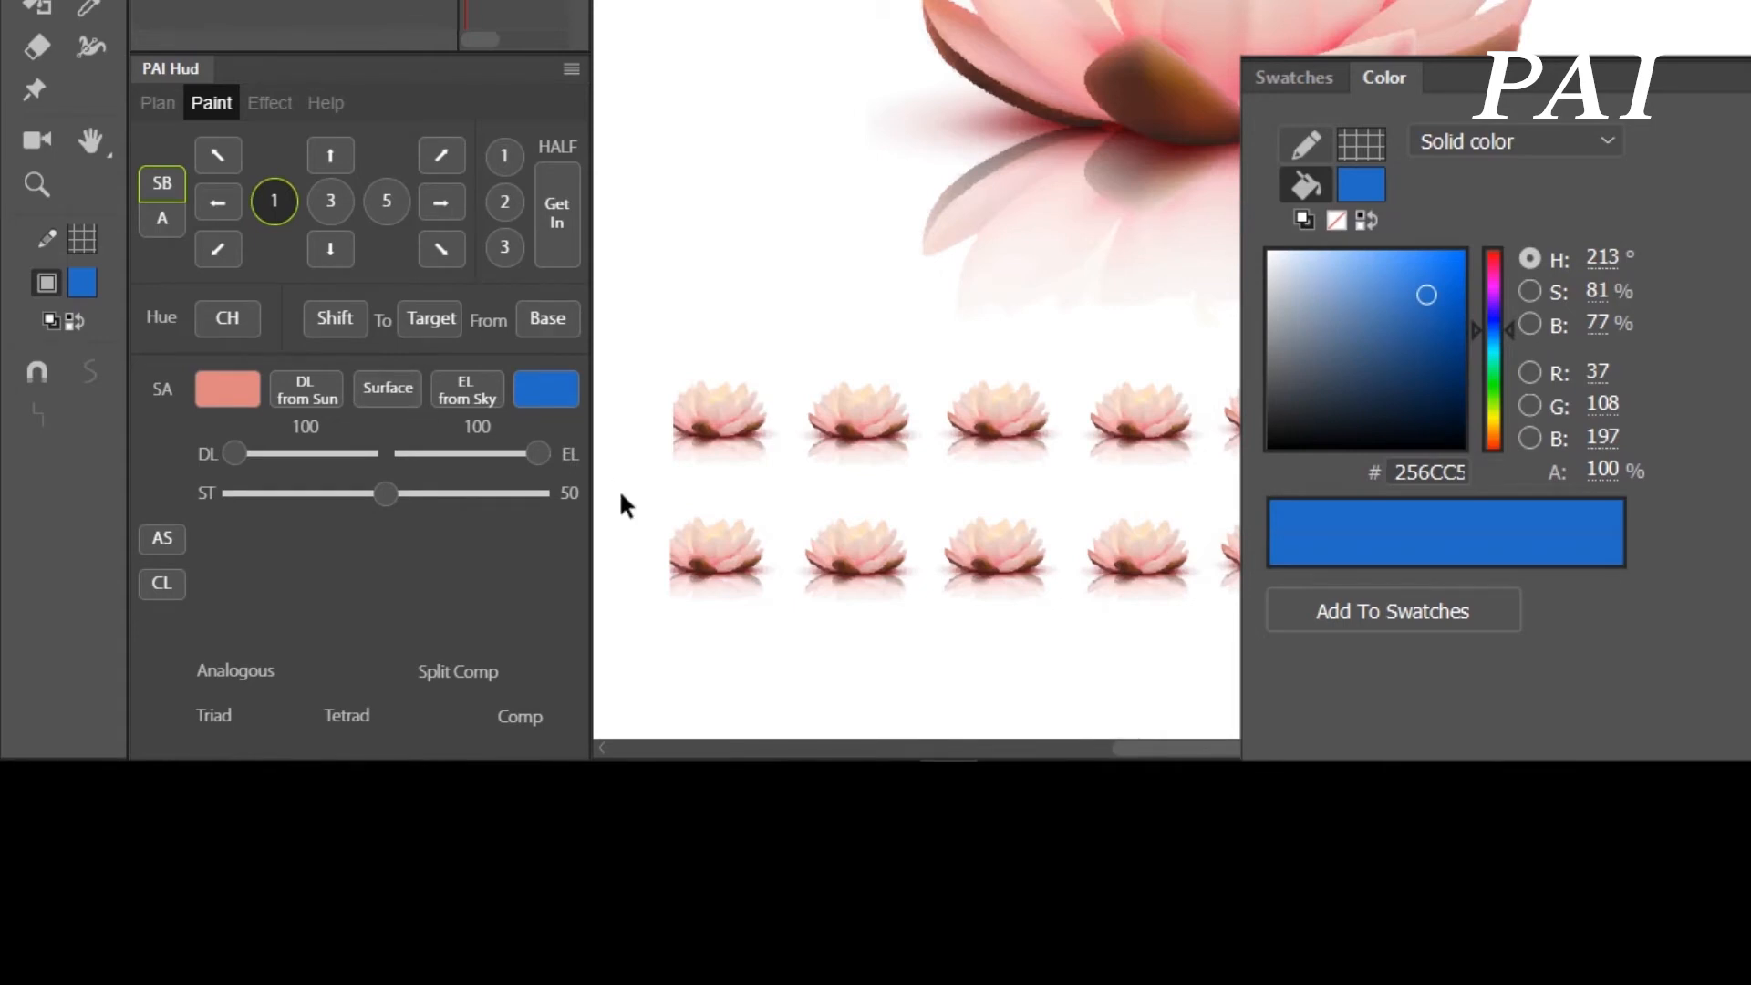
- Sample a pale petal of the large lotus, lighten the color to #F4E1DC and assign it as the Surface color
{"action": "key", "text": "i"}
{"action": "left_click", "coordinate": [1186, 27]}
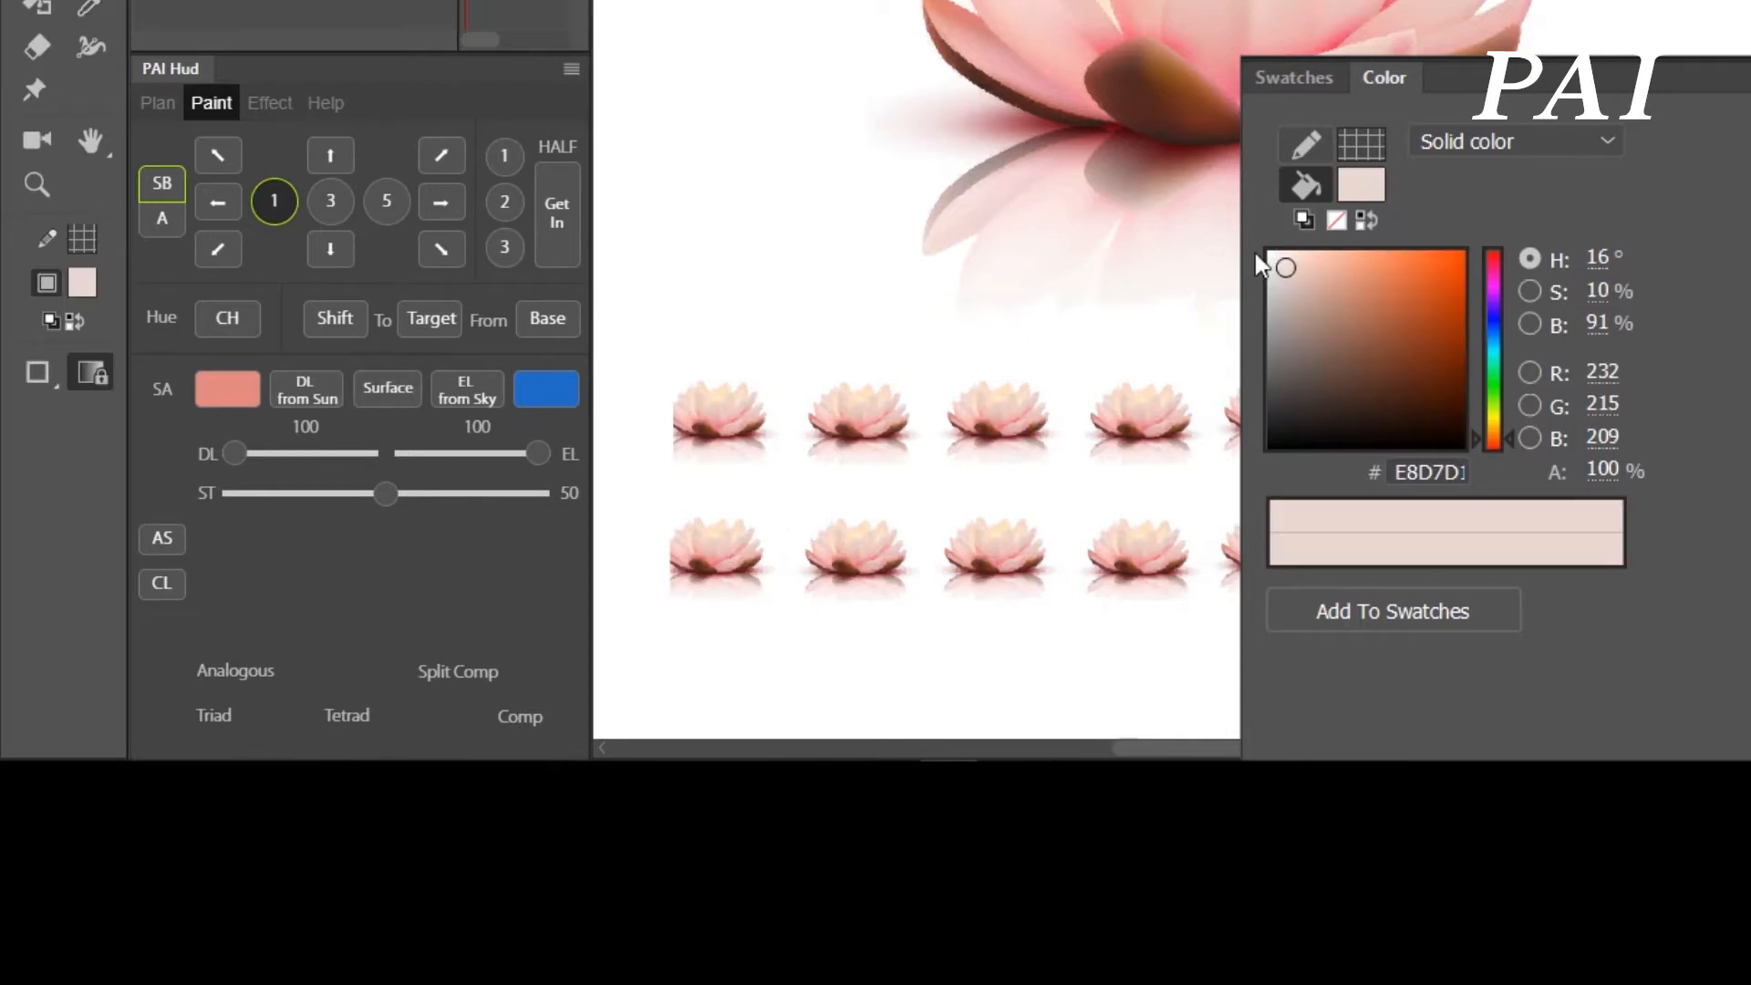
{"action": "left_click_drag", "start_coordinate": [1283, 265], "coordinate": [1286, 259]}
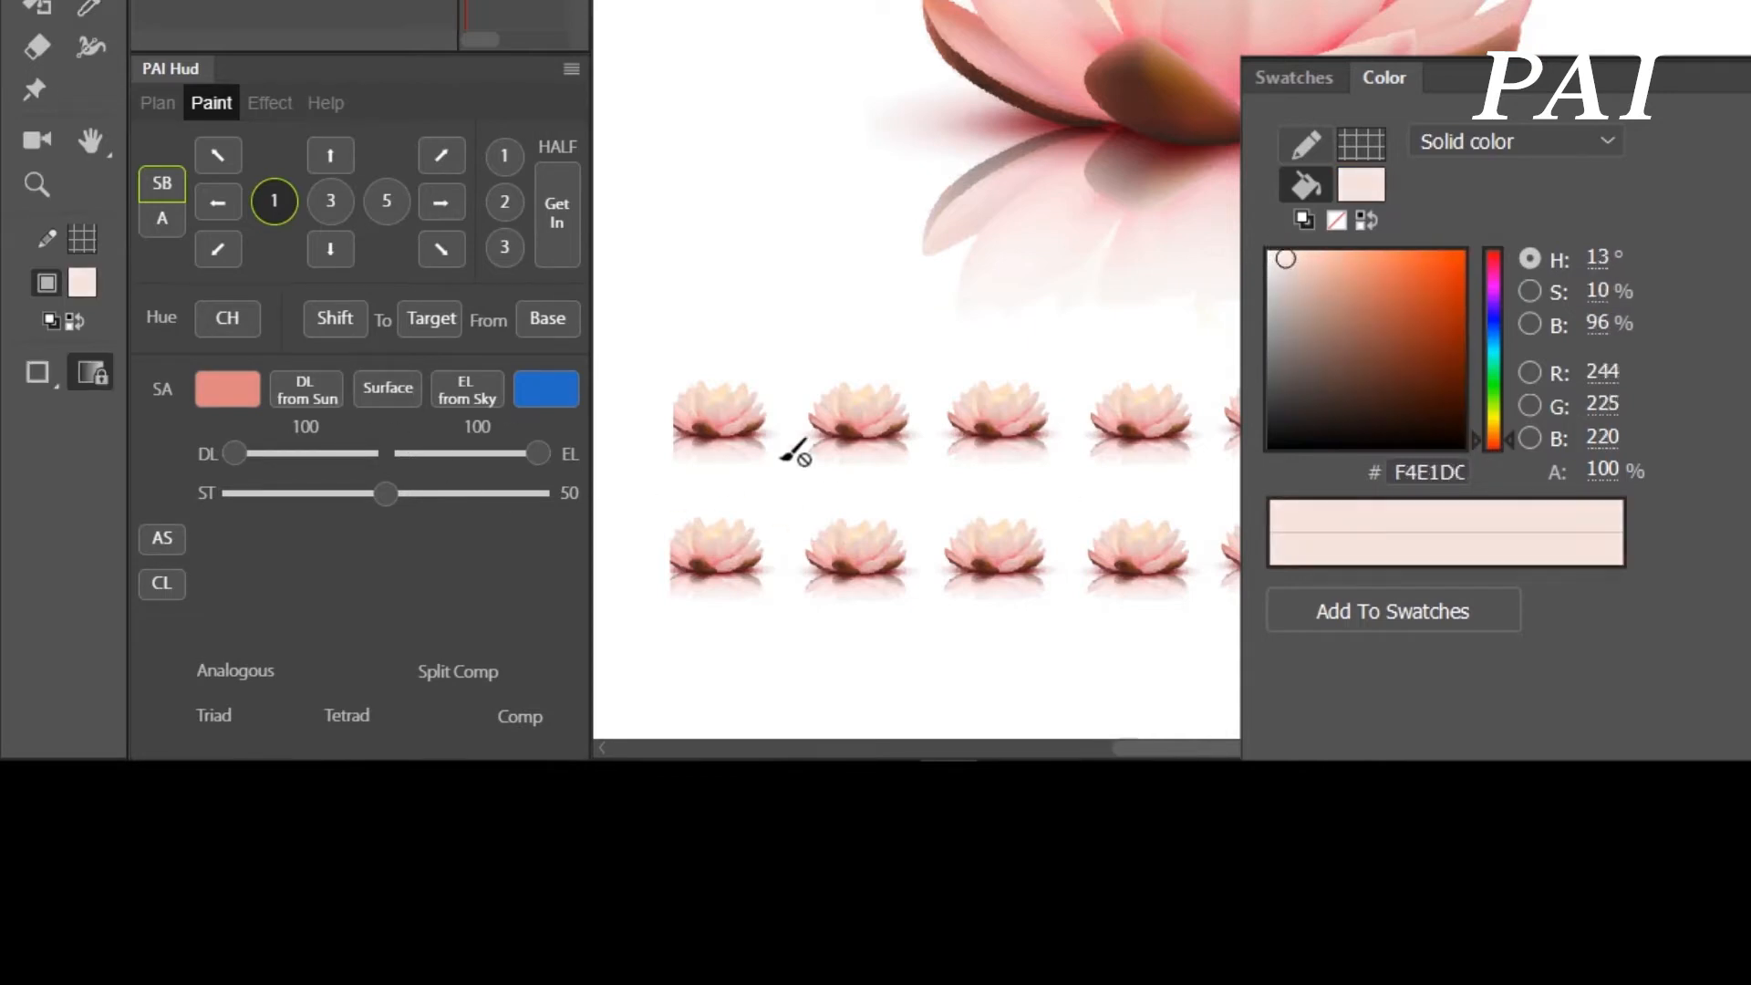
{"action": "left_click", "coordinate": [387, 388]}
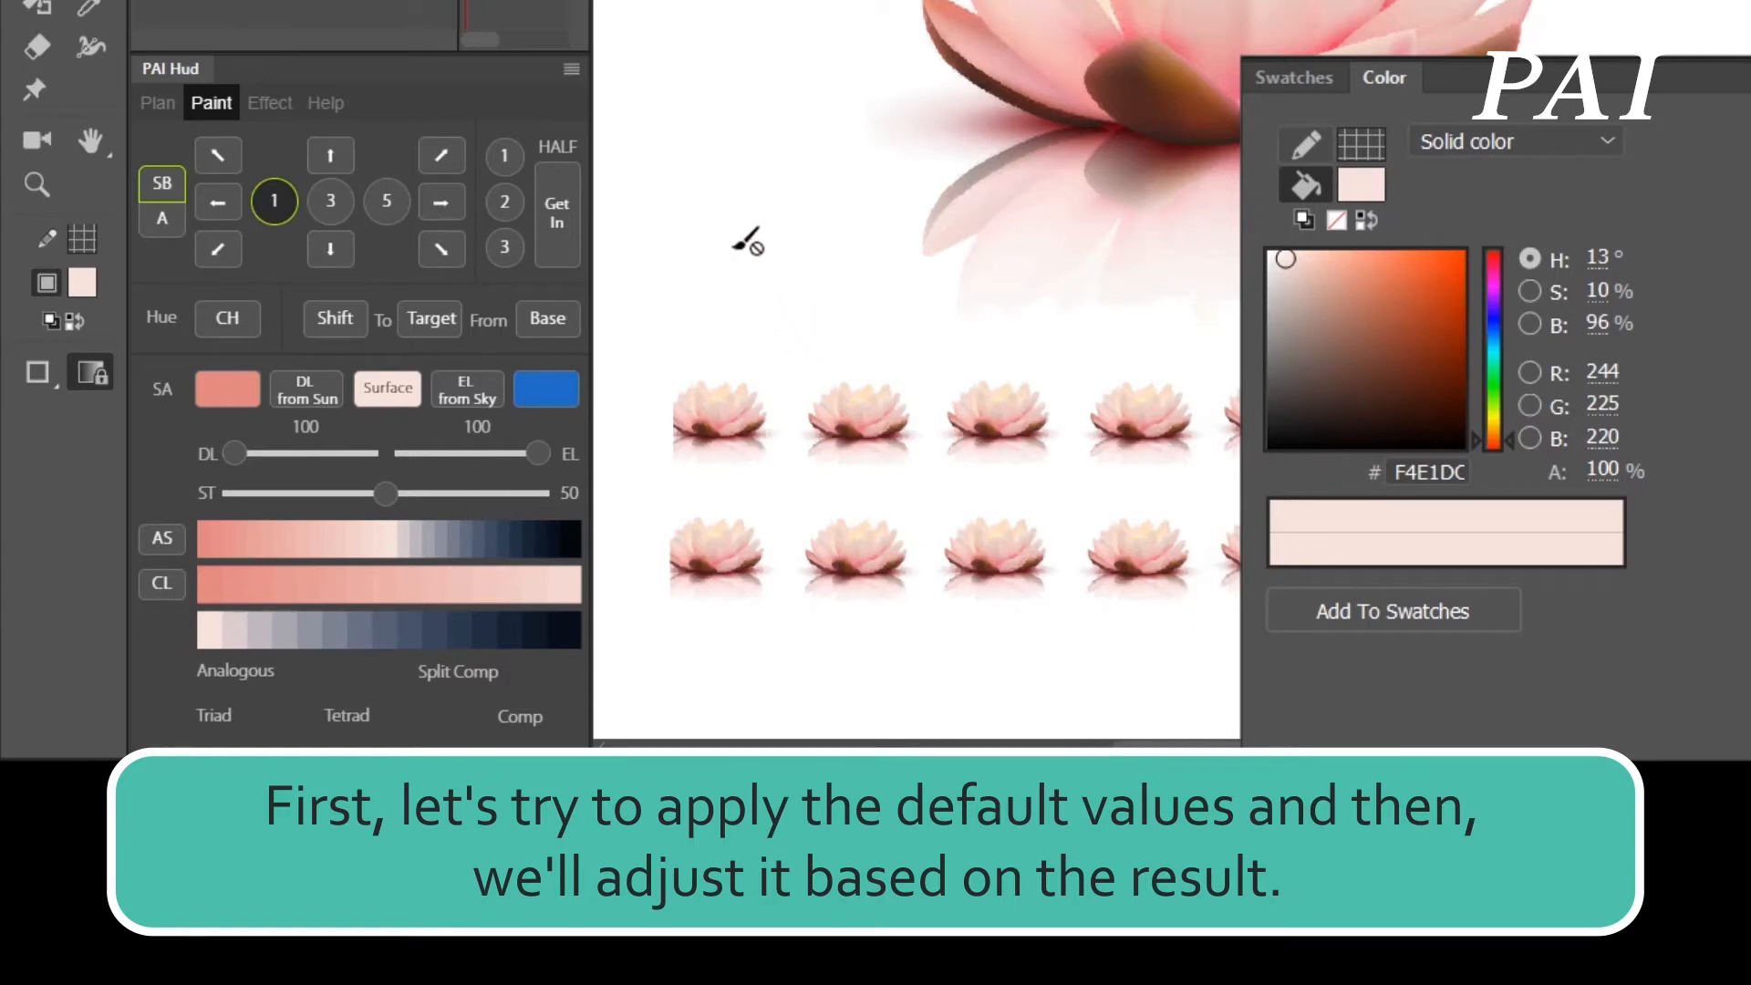
{"action": "key", "text": "v"}
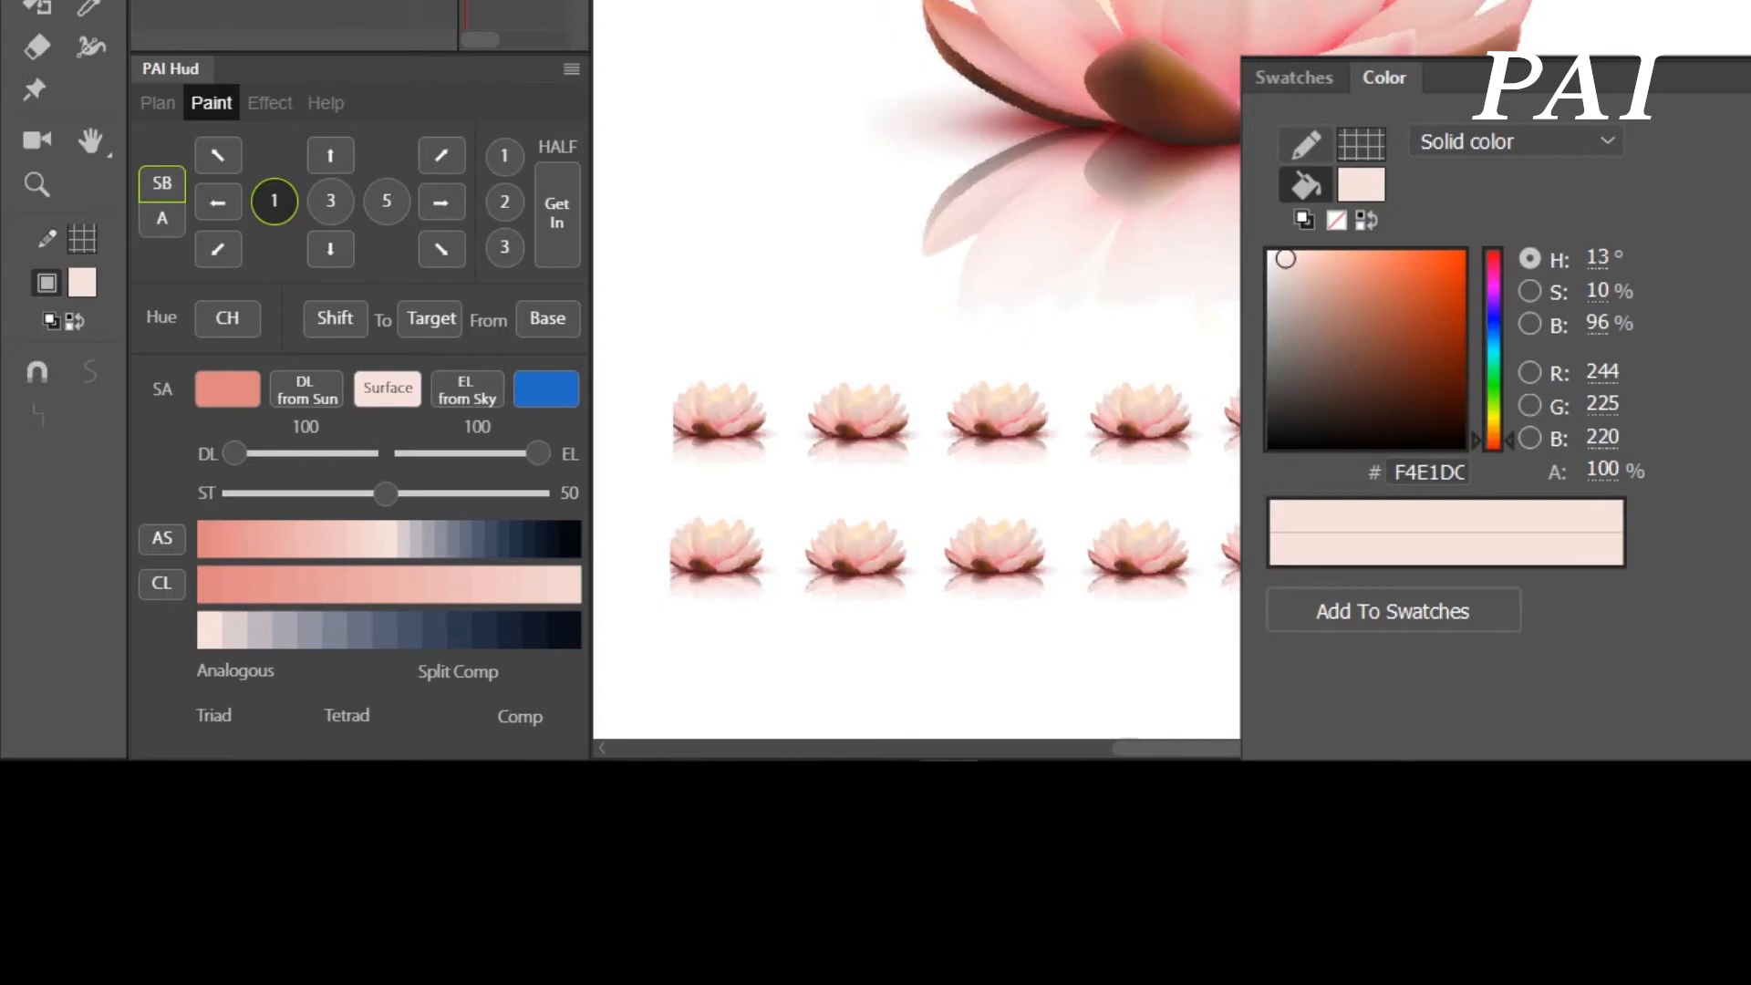
- Select all shapes of the first small lotus in the upper row and apply AST with the default values
{"action": "key", "text": "z"}
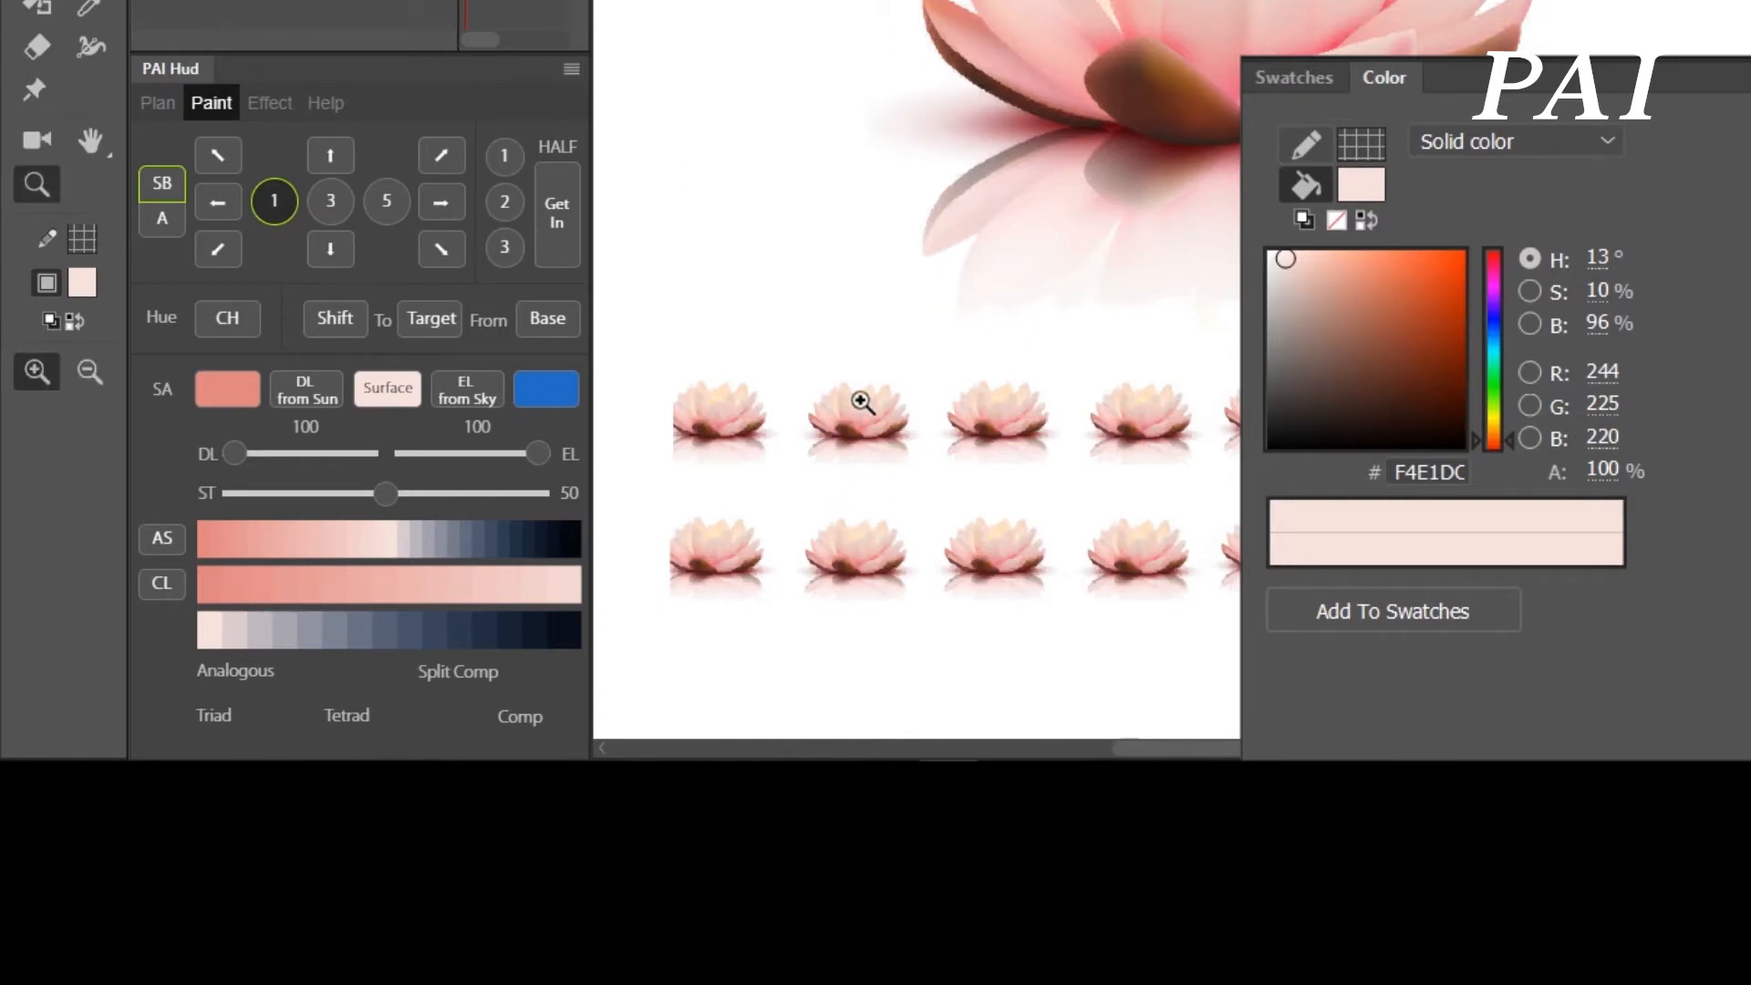
{"action": "left_click", "coordinate": [860, 403]}
{"action": "left_click_drag", "start_coordinate": [1122, 219], "coordinate": [910, 379]}
{"action": "key", "text": "v"}
{"action": "left_click_drag", "start_coordinate": [598, 131], "coordinate": [924, 417]}
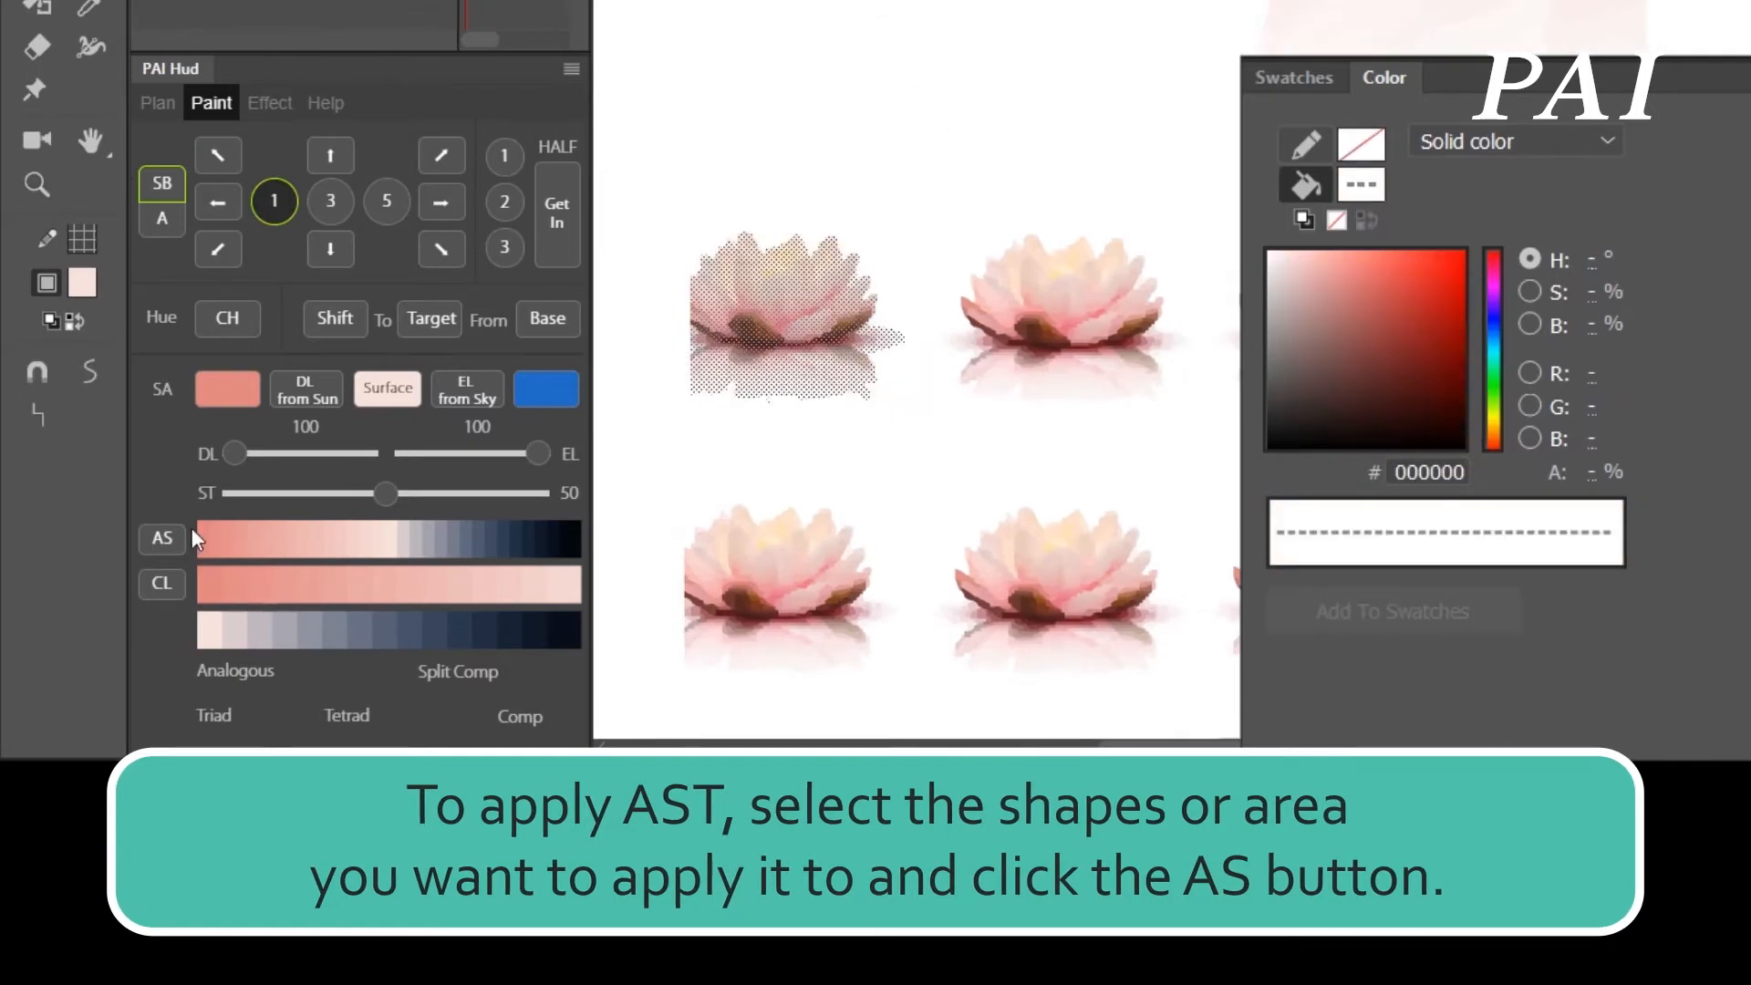
{"action": "left_click", "coordinate": [164, 541]}
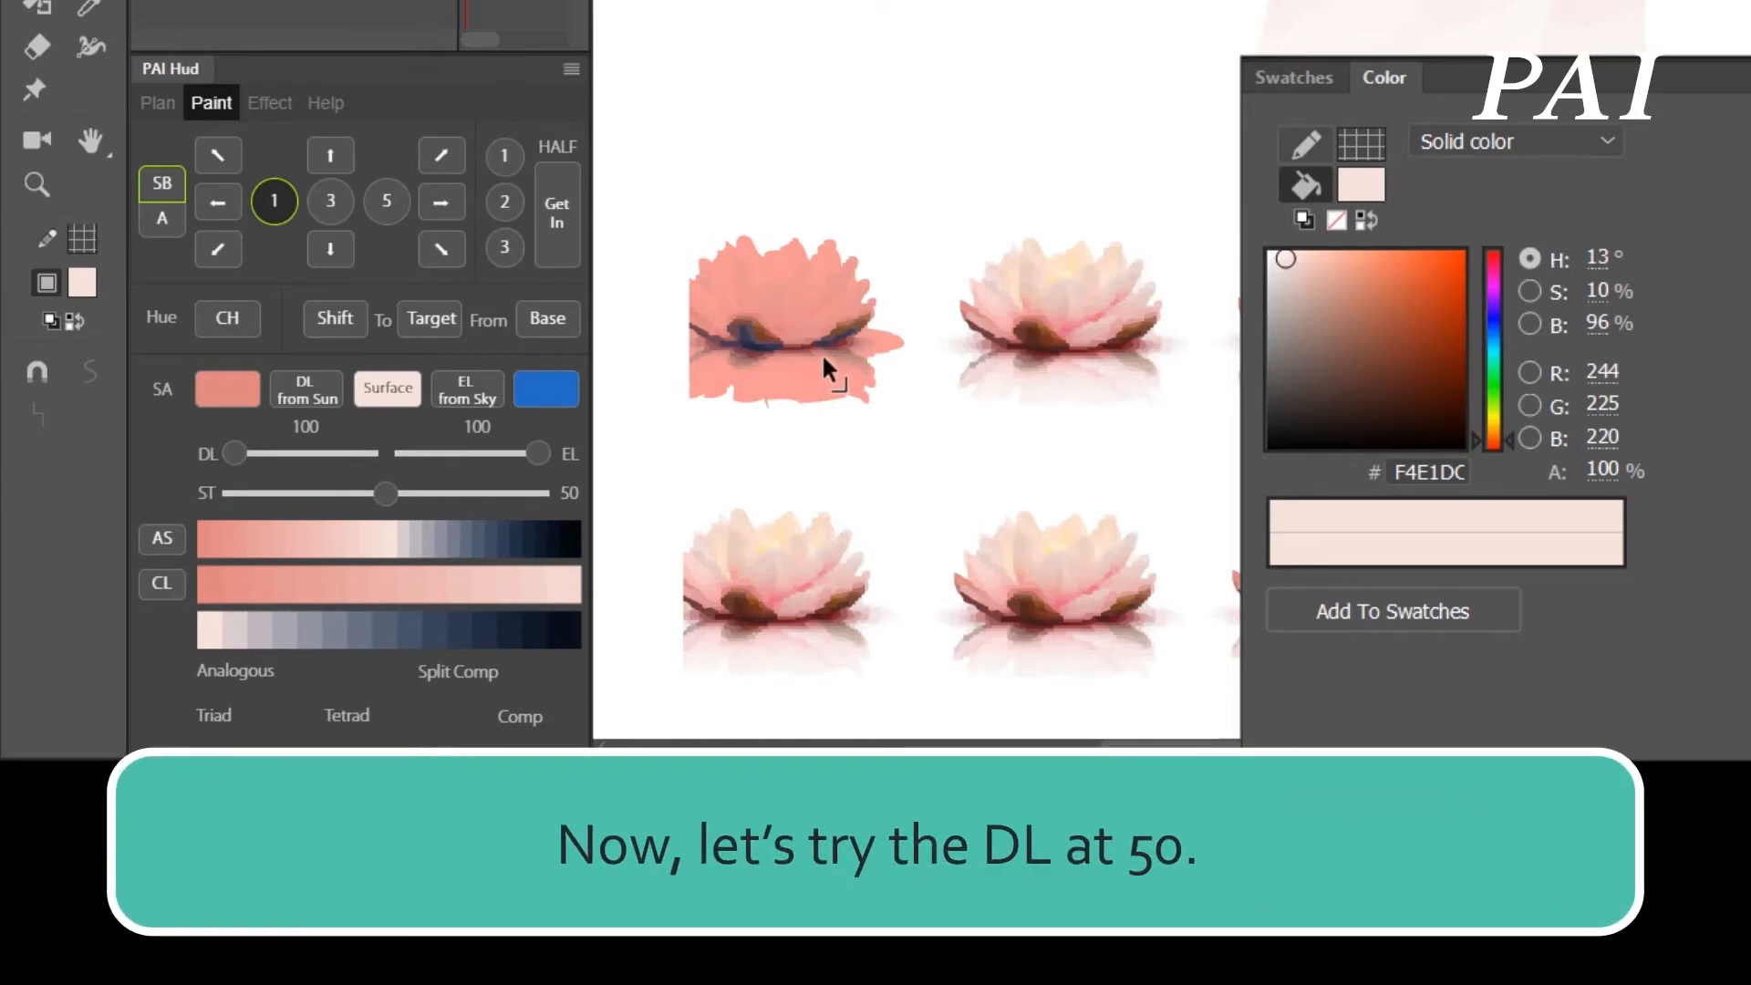
- Set DL to 50 and apply AST to all shapes of the second small lotus in the upper row
{"action": "left_click", "coordinate": [312, 430]}
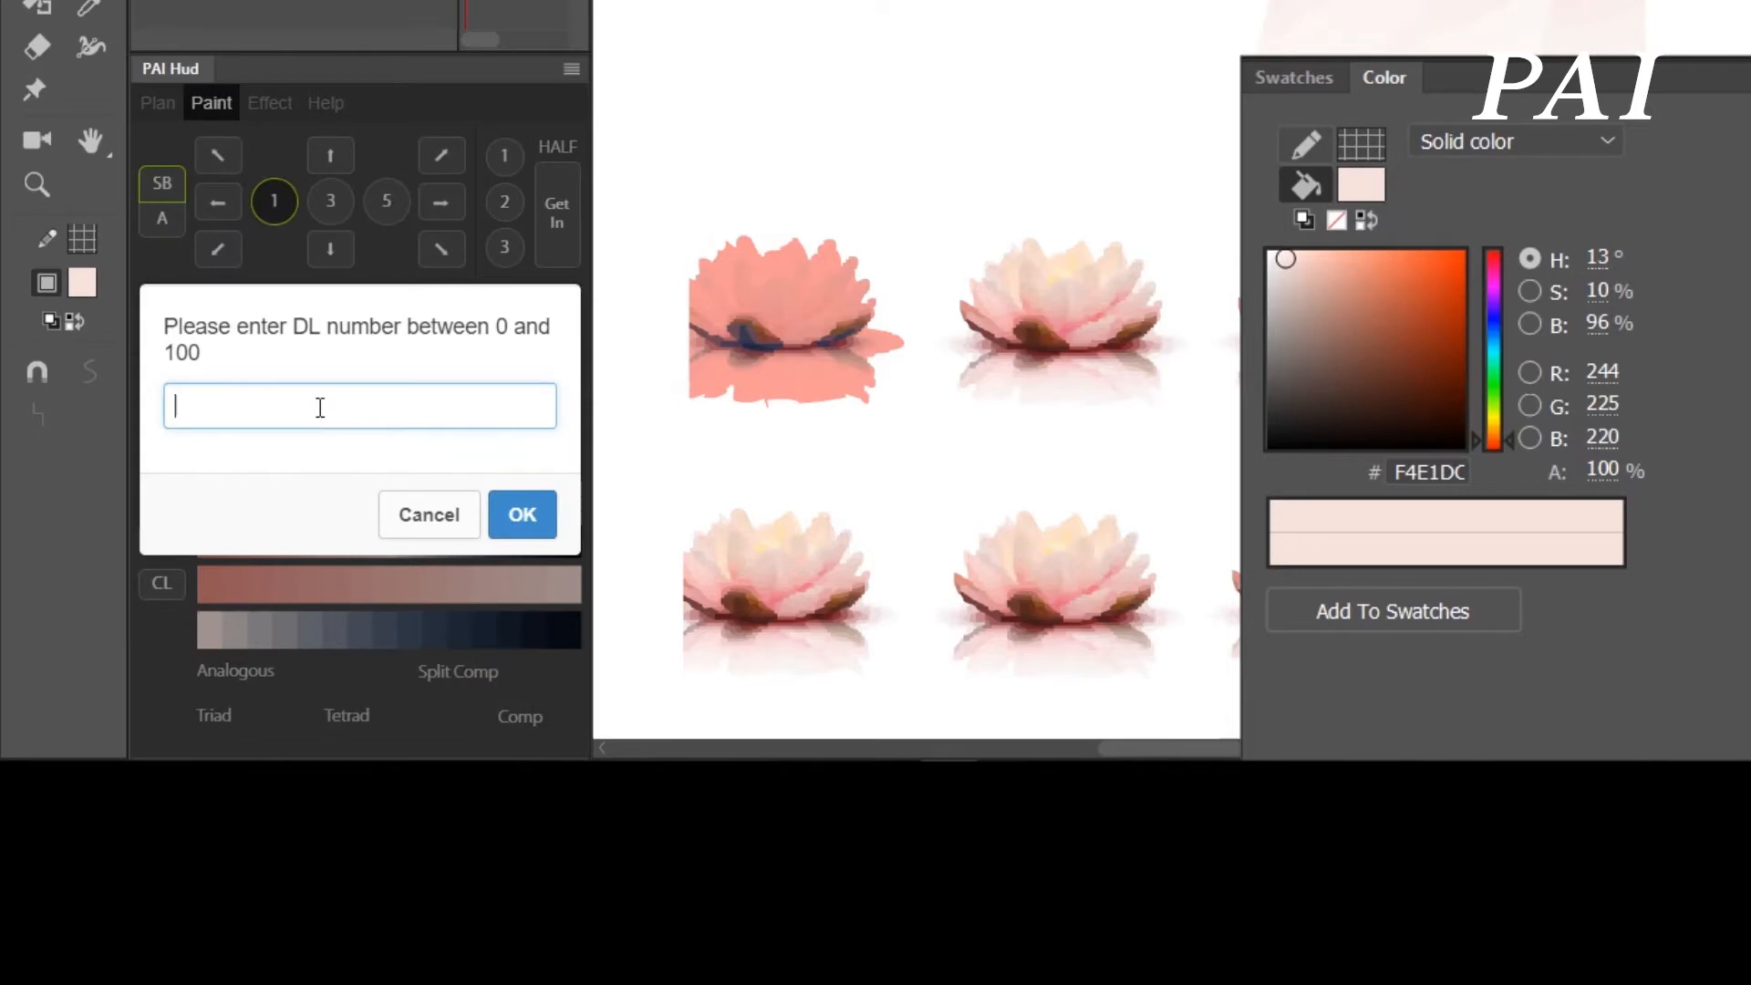
{"action": "type", "text": "50"}
{"action": "key", "text": "Return"}
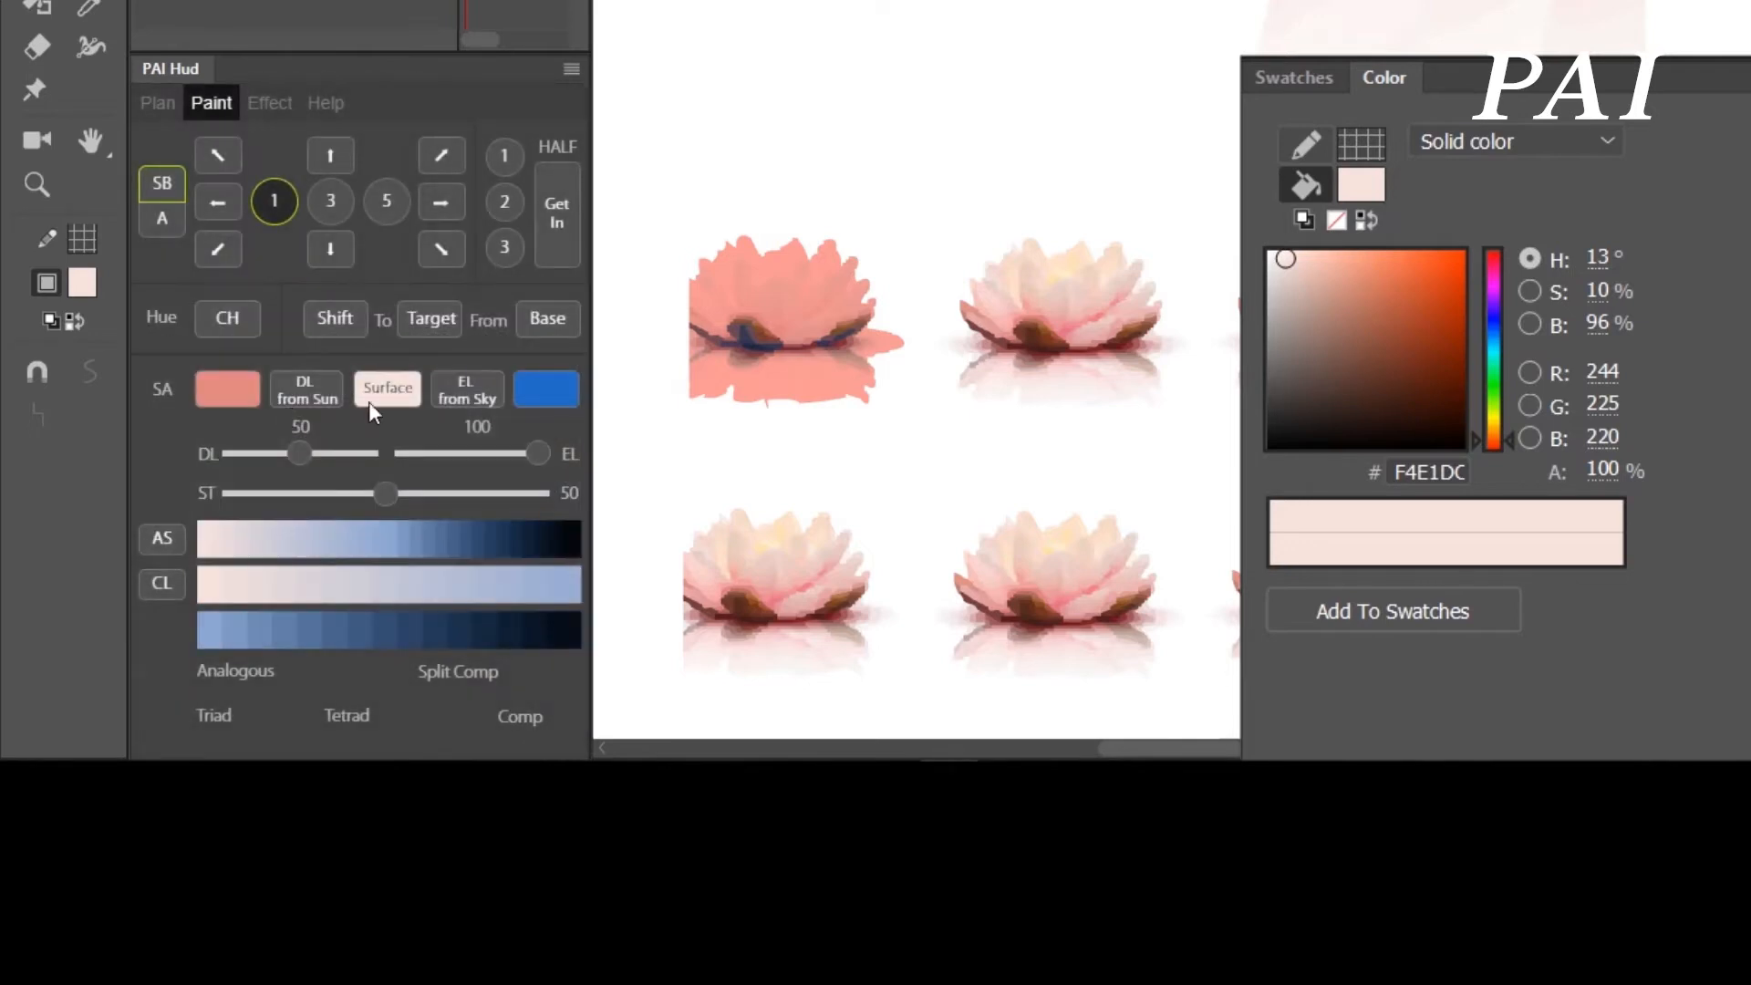
{"action": "left_click_drag", "start_coordinate": [923, 180], "coordinate": [1210, 454]}
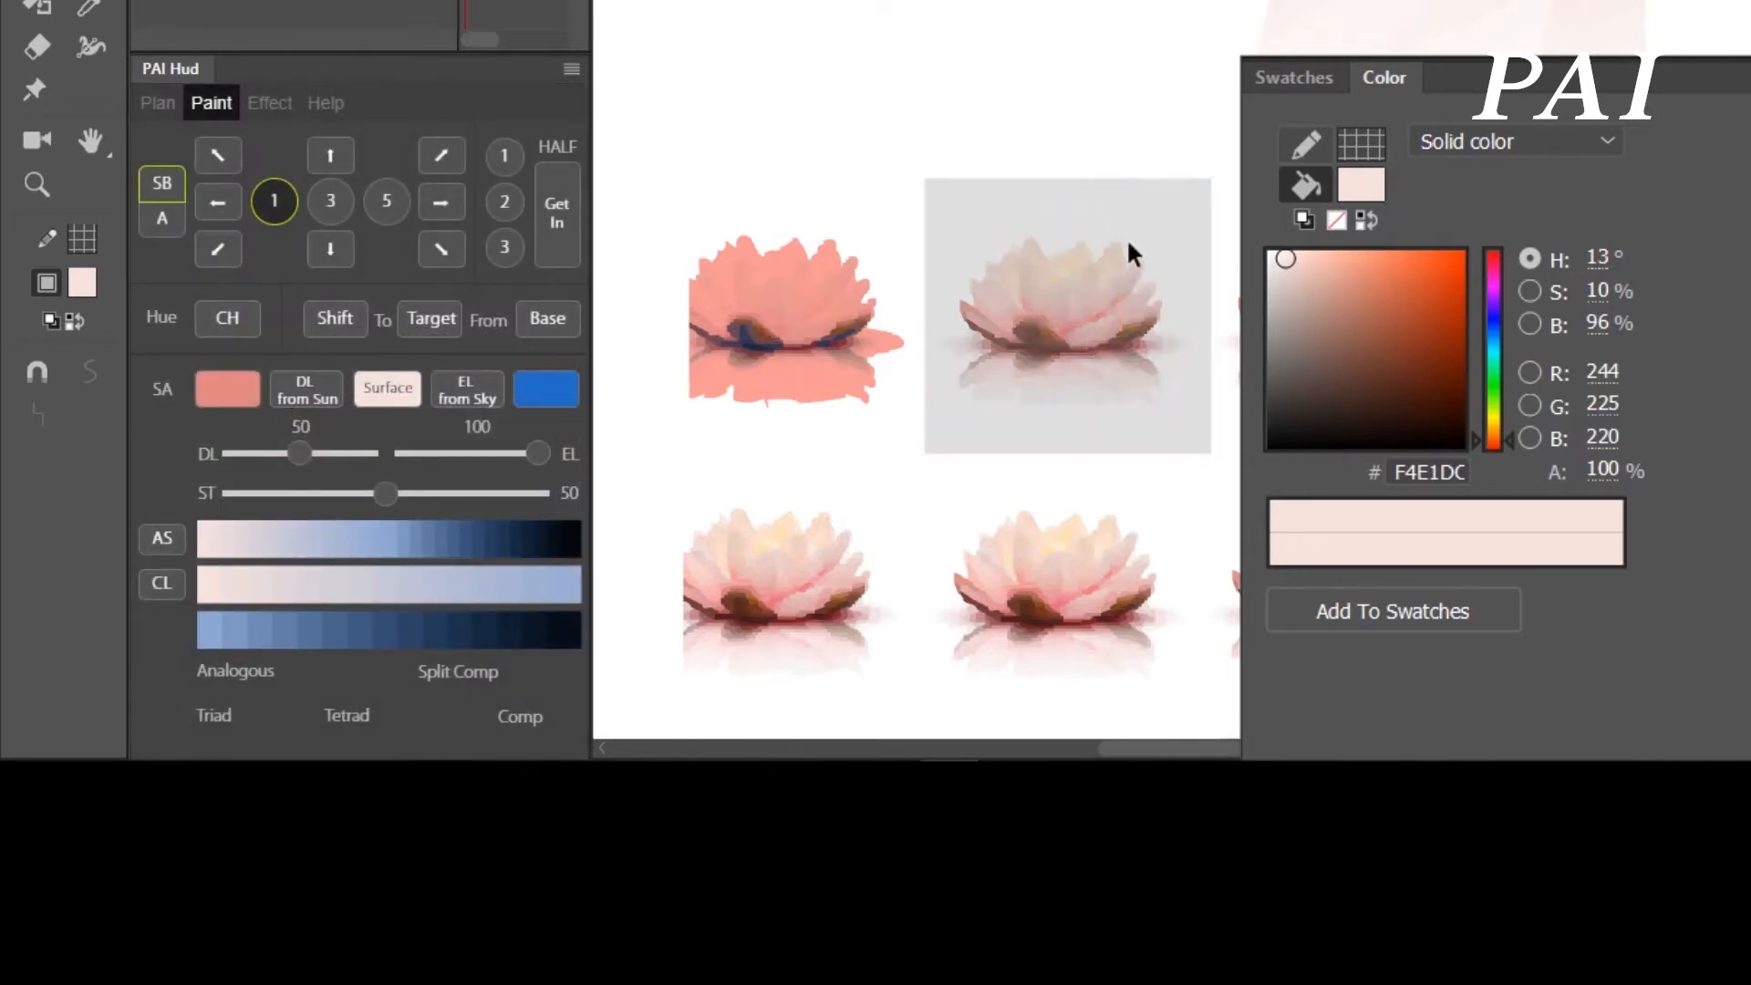
{"action": "left_click", "coordinate": [173, 539]}
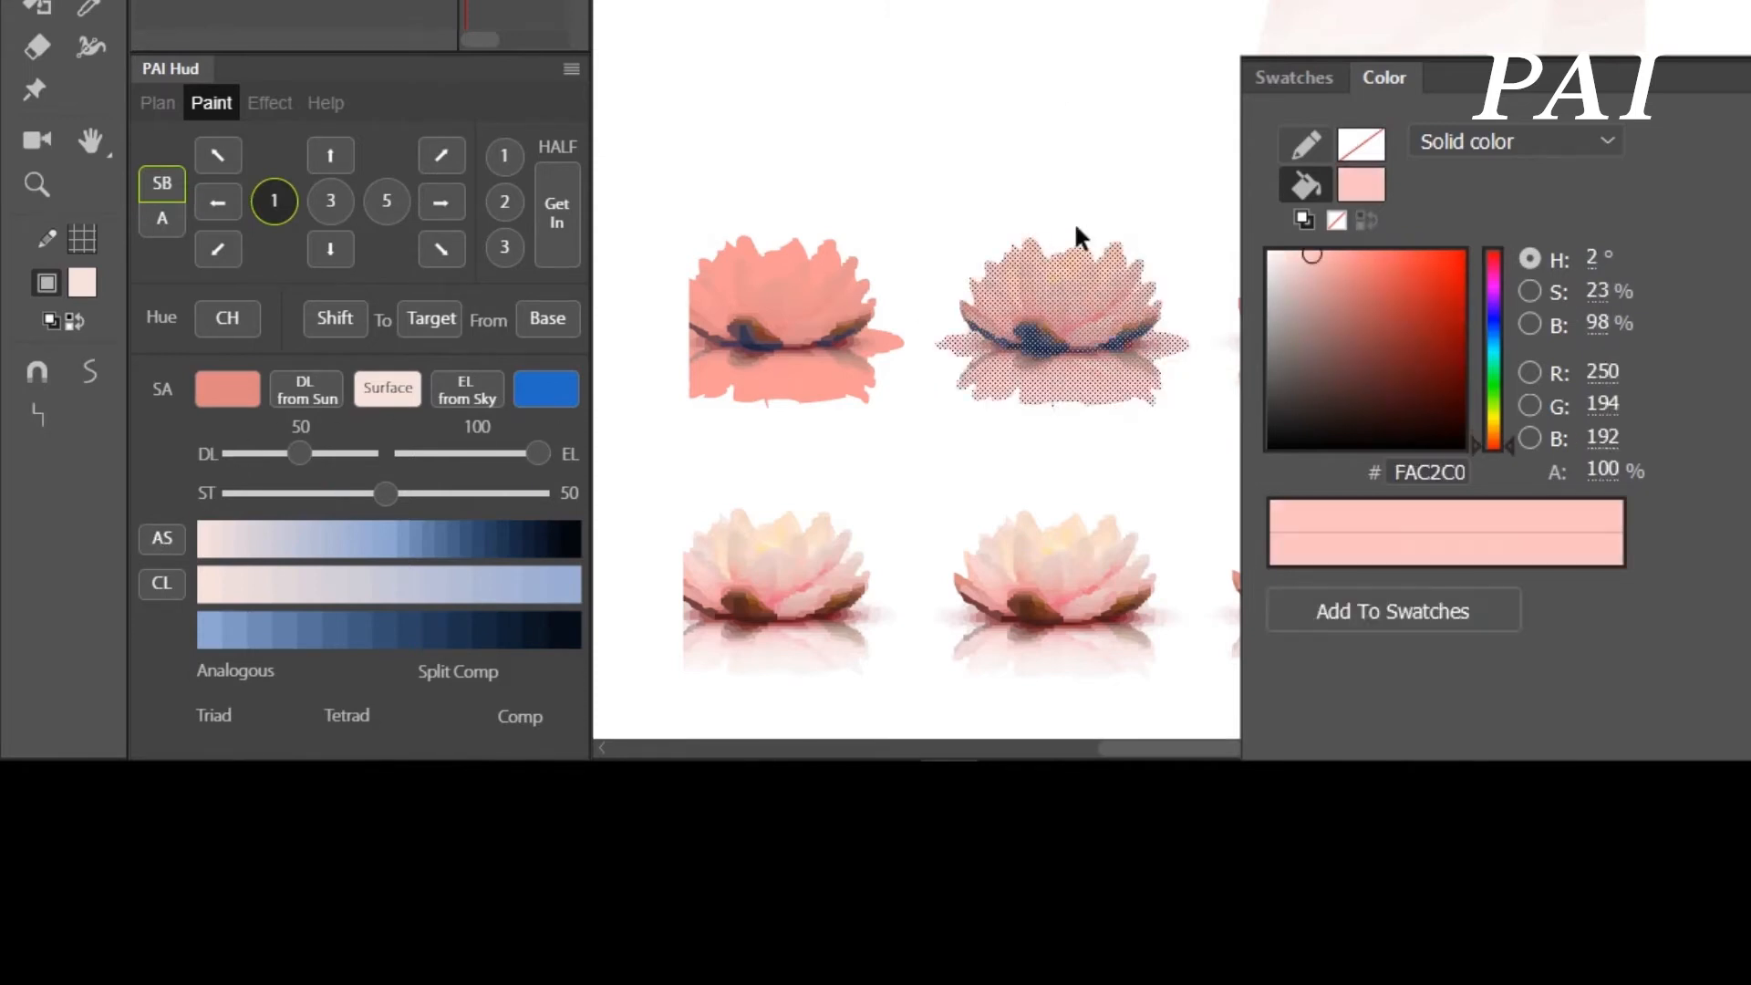
{"action": "left_click", "coordinate": [1126, 427]}
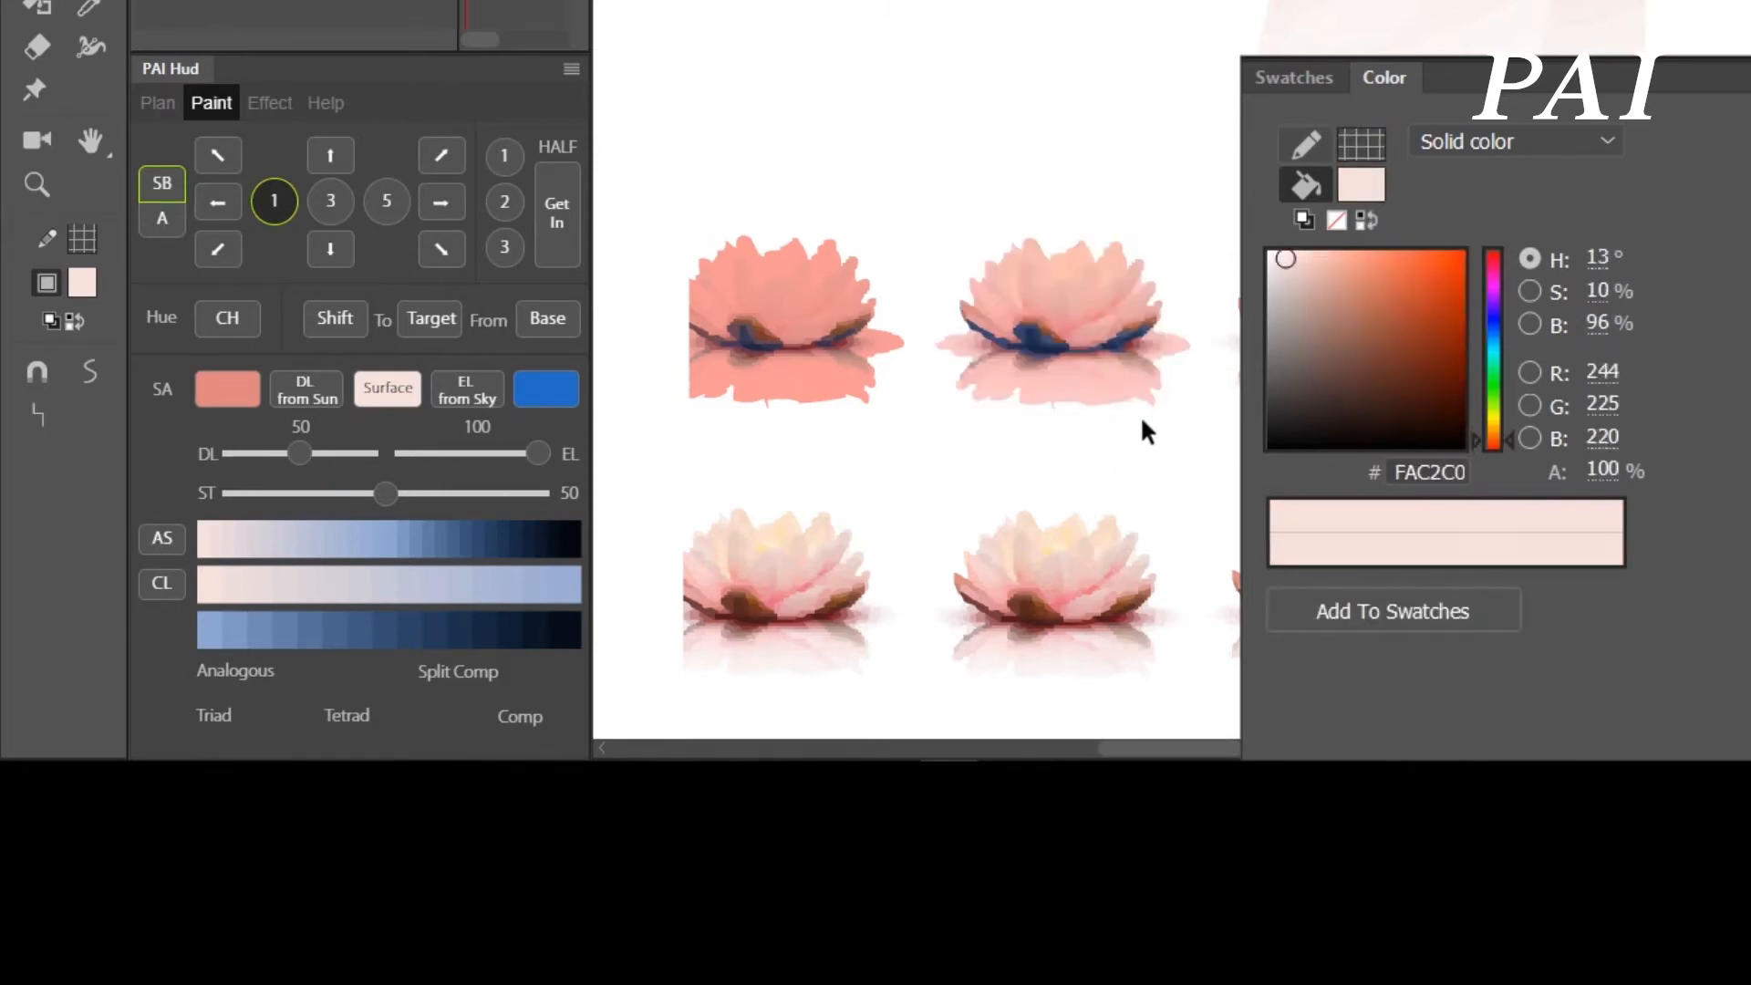
- Set DL to 0 and apply AST to all shapes of the third small lotus in the upper row
{"action": "left_click_drag", "start_coordinate": [1162, 402], "coordinate": [1067, 457]}
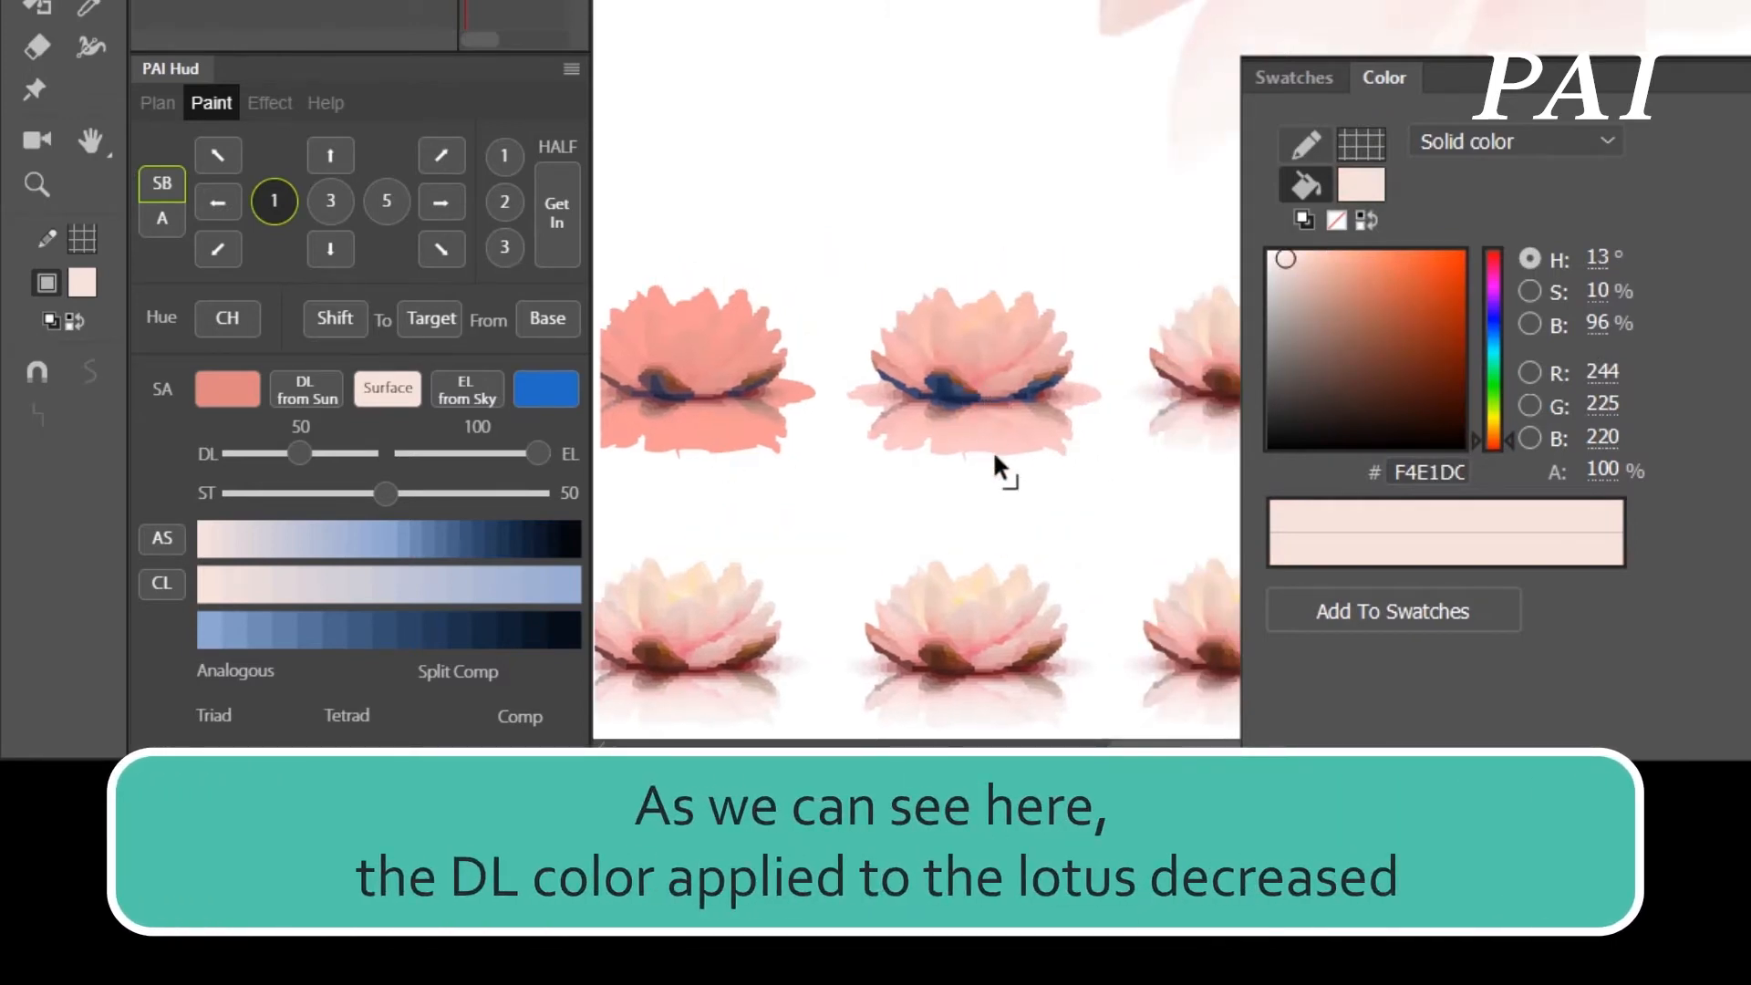
{"action": "mouse_move", "coordinate": [1095, 477]}
{"action": "left_mouse_down"}
{"action": "mouse_move", "coordinate": [1075, 469]}
{"action": "mouse_move", "coordinate": [1089, 485]}
{"action": "left_mouse_up"}
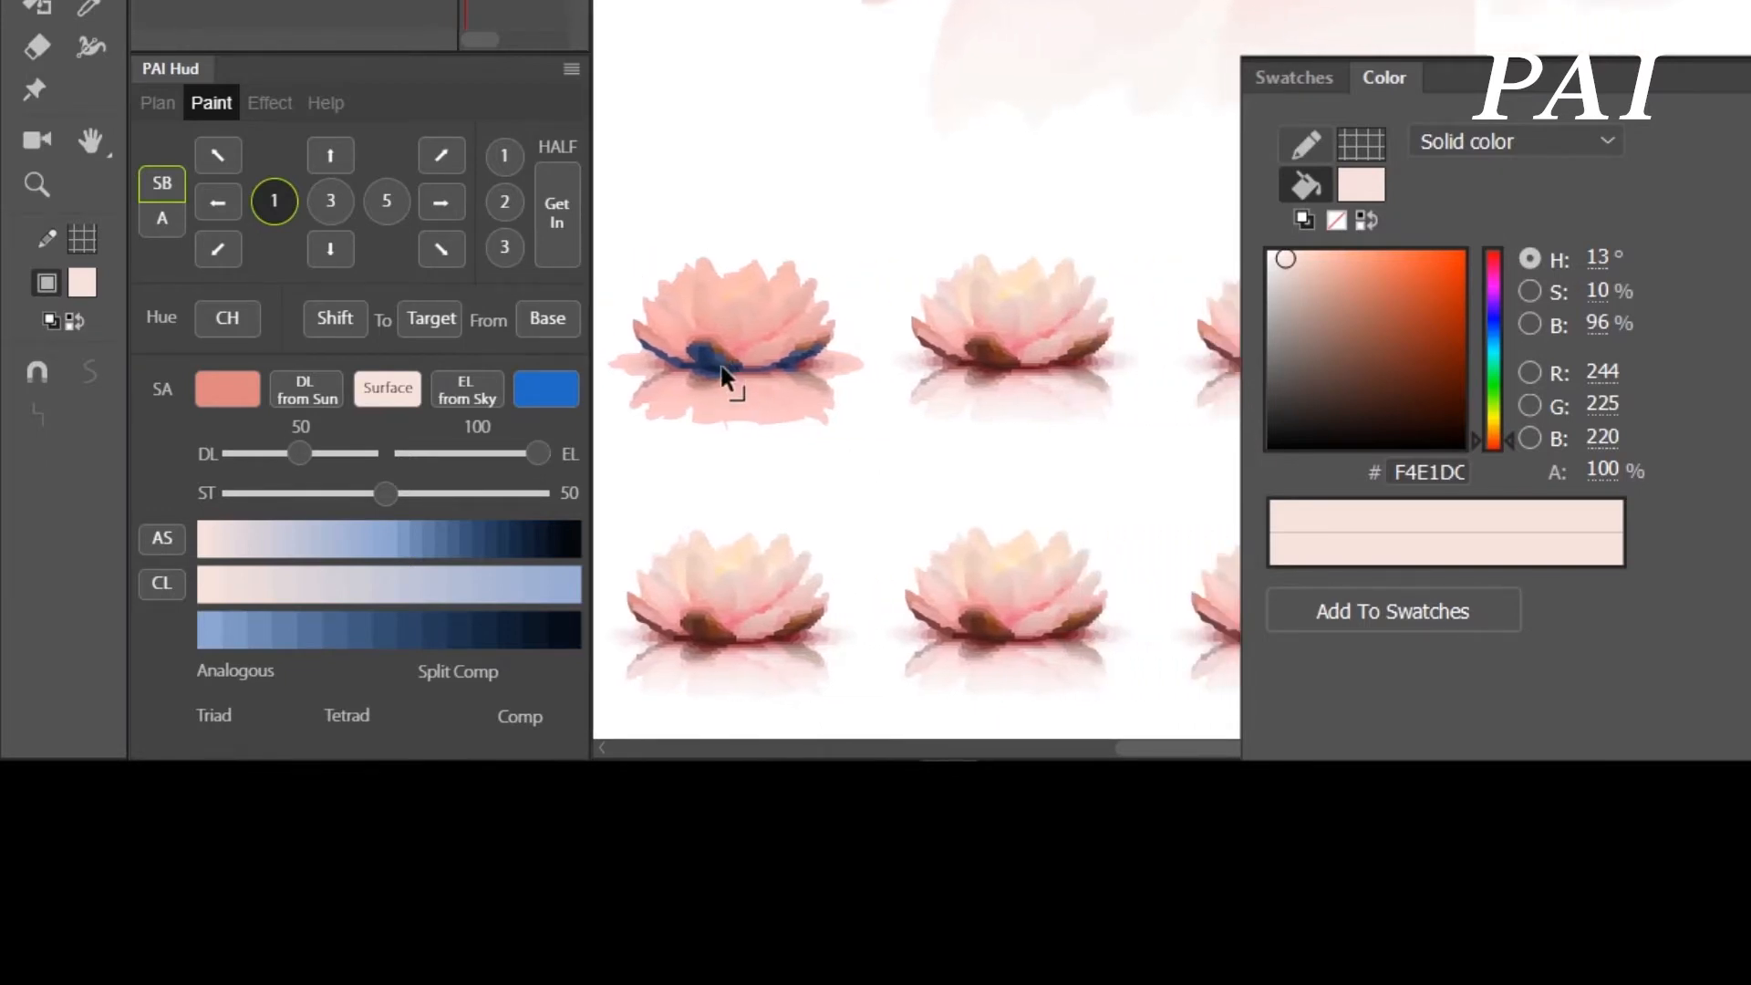
{"action": "left_click_drag", "start_coordinate": [882, 208], "coordinate": [1168, 471]}
{"action": "left_click", "coordinate": [1058, 440], "text": "shift"}
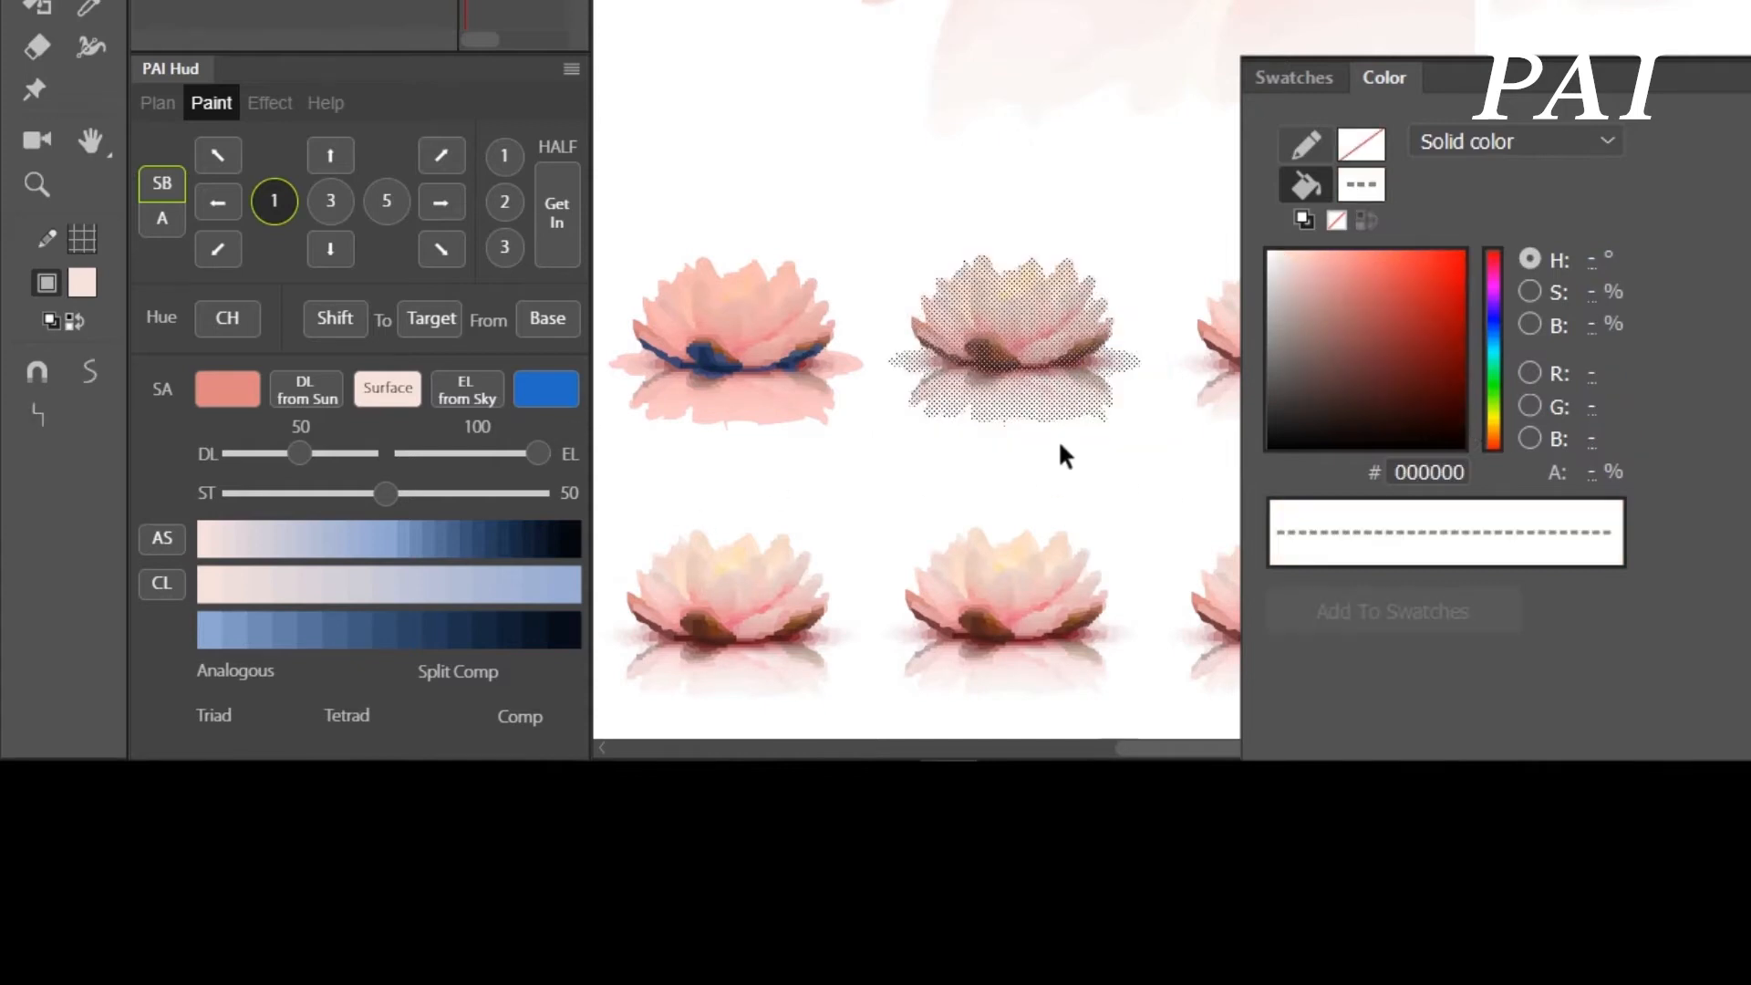
{"action": "key", "text": "space"}
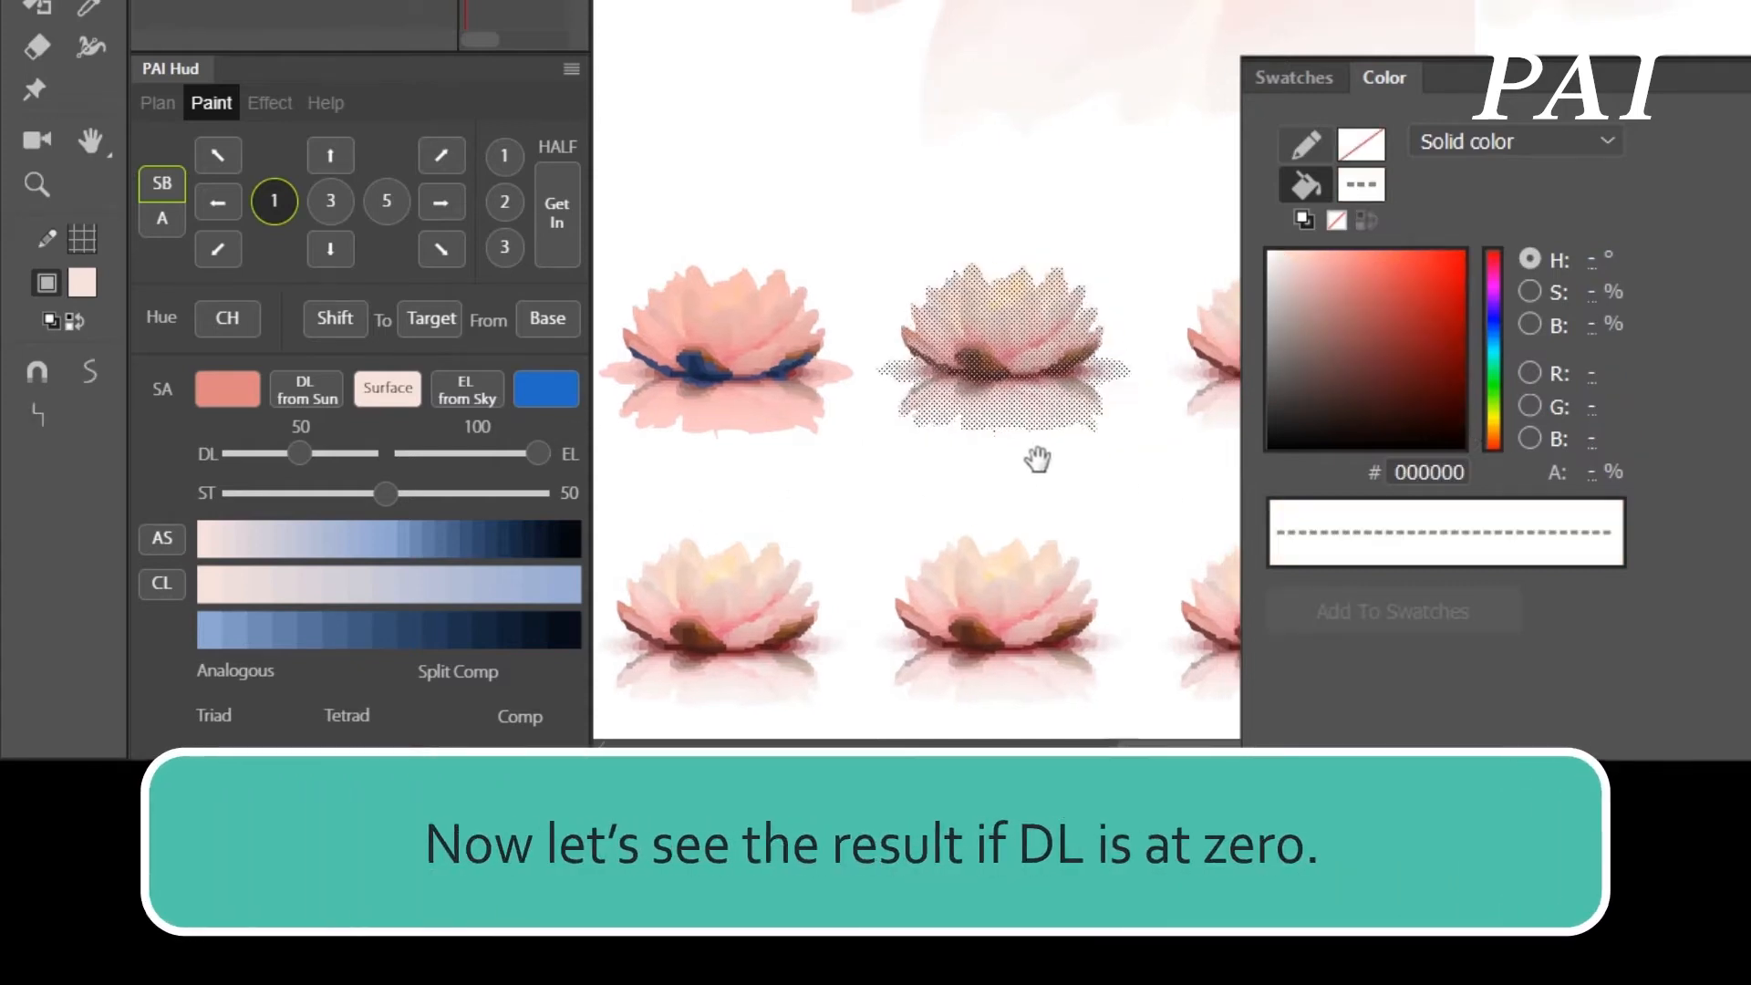
{"action": "left_click_drag", "start_coordinate": [1036, 462], "coordinate": [929, 513]}
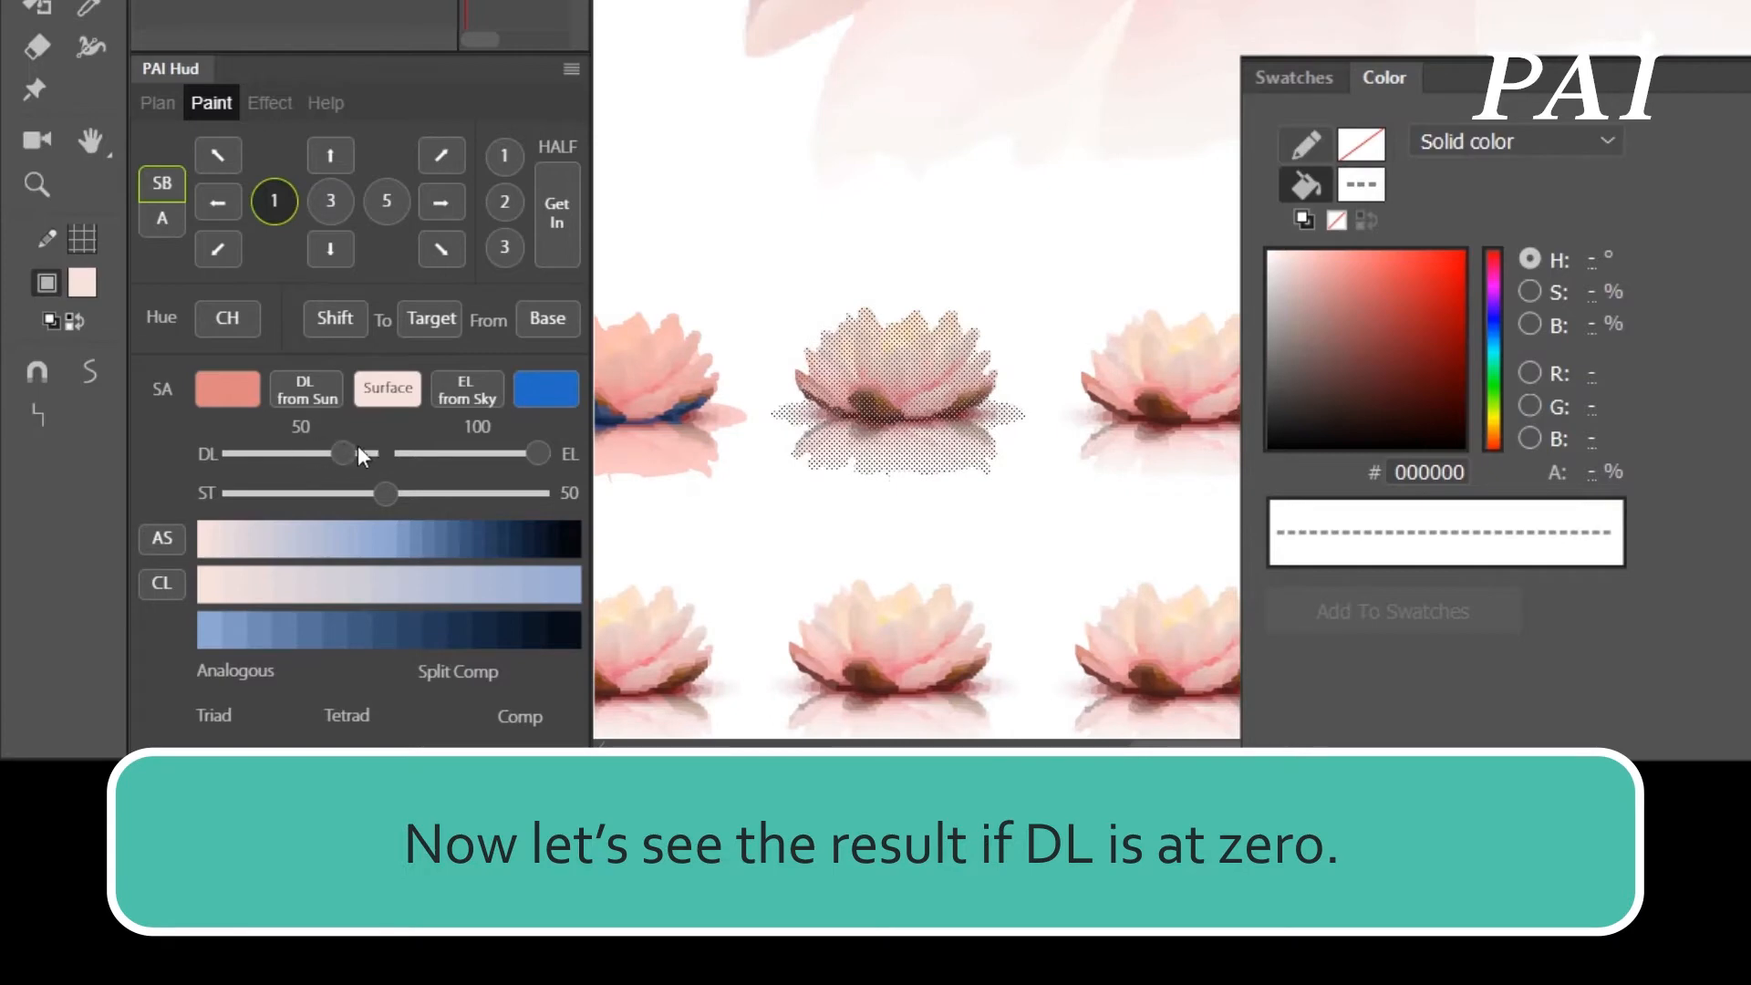
{"action": "left_click_drag", "start_coordinate": [358, 450], "coordinate": [366, 454]}
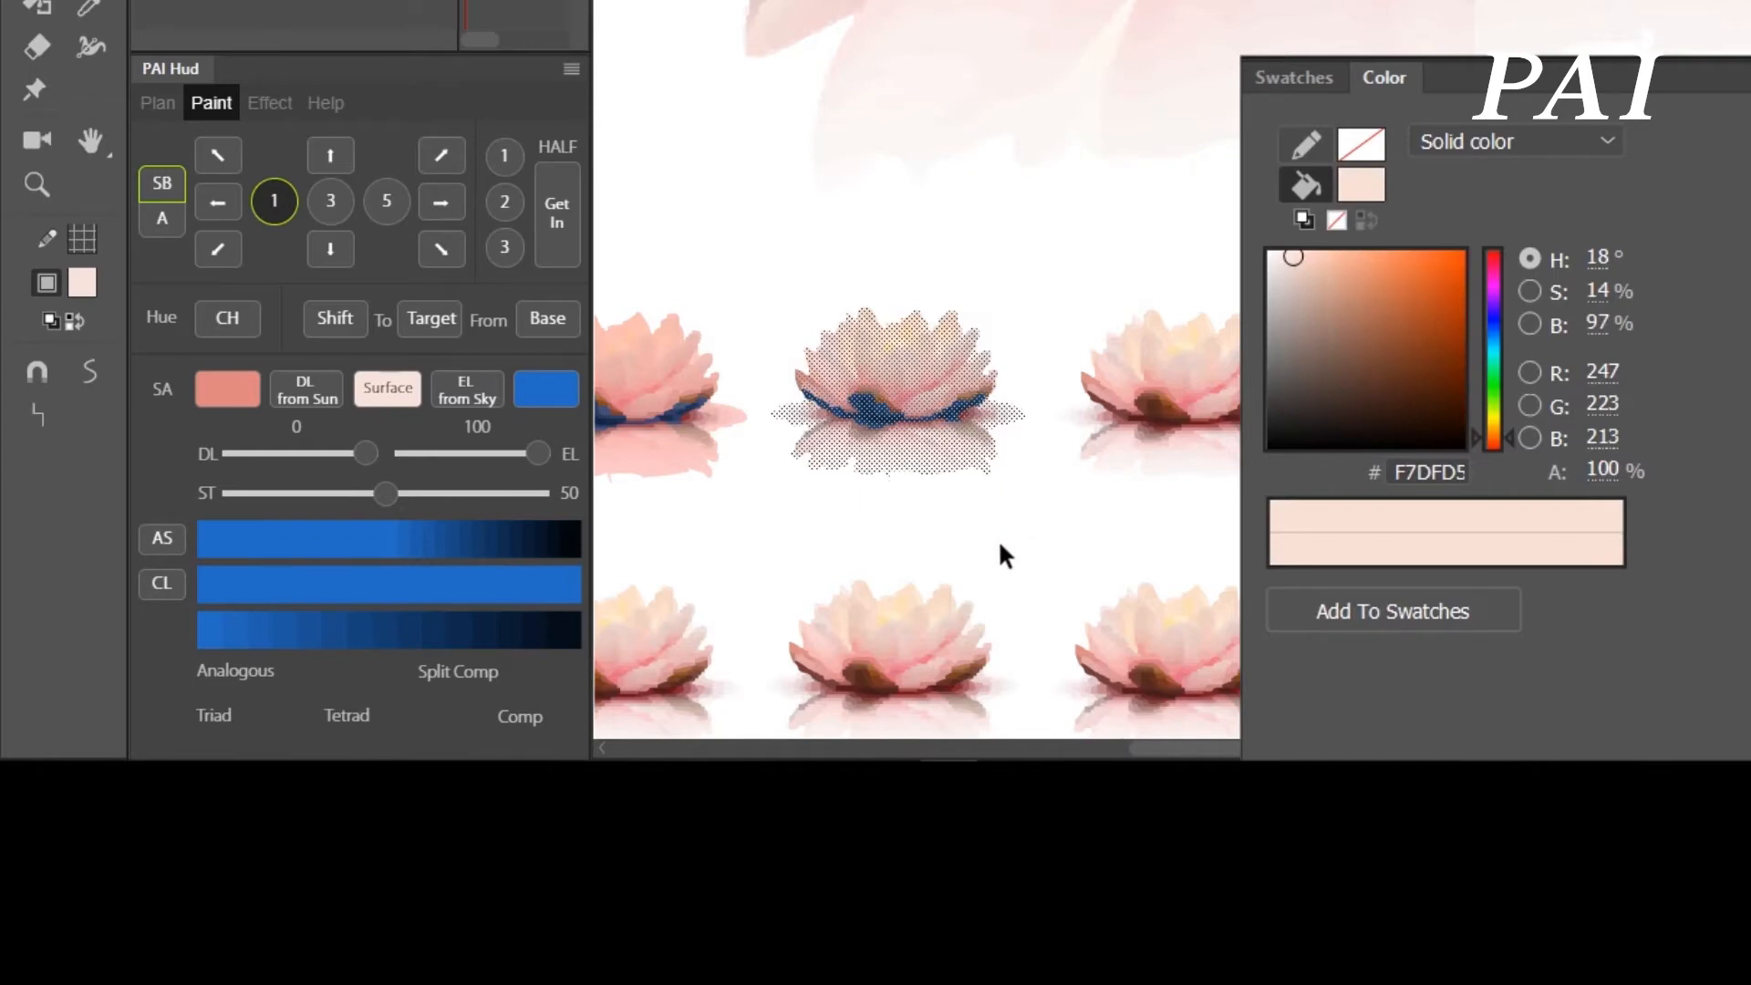
{"action": "left_click_drag", "start_coordinate": [1138, 523], "coordinate": [1073, 489]}
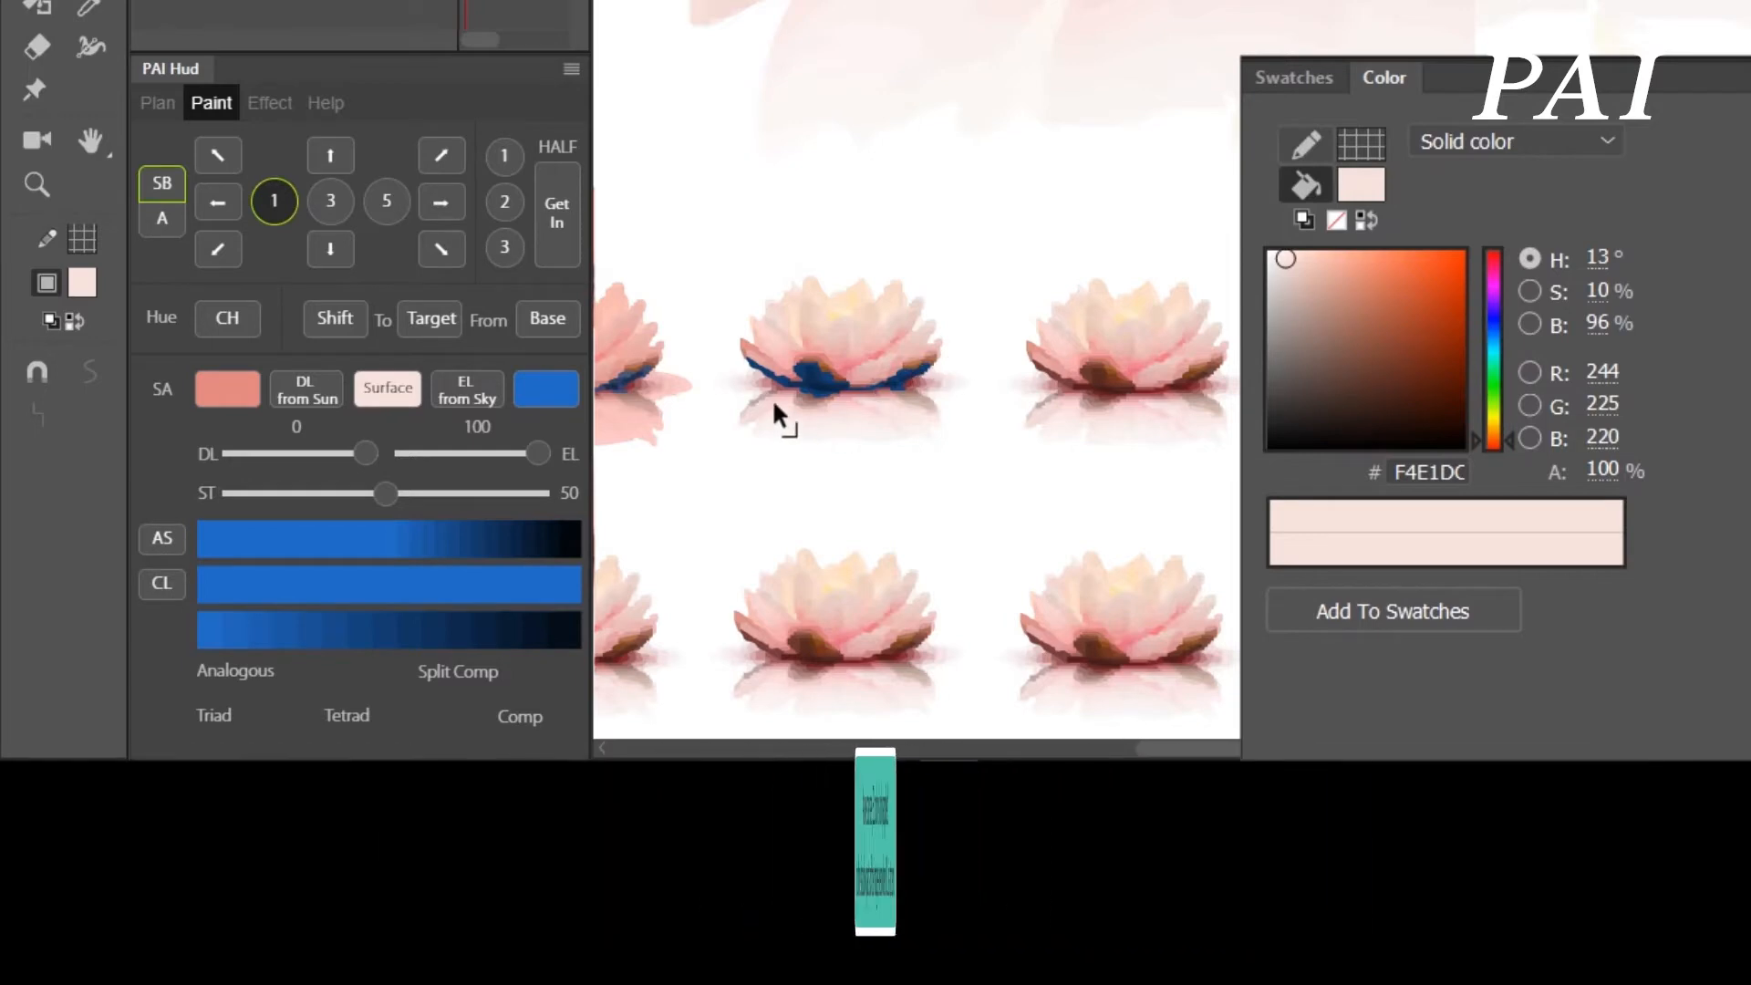
{"action": "left_click_drag", "start_coordinate": [1114, 501], "coordinate": [817, 506]}
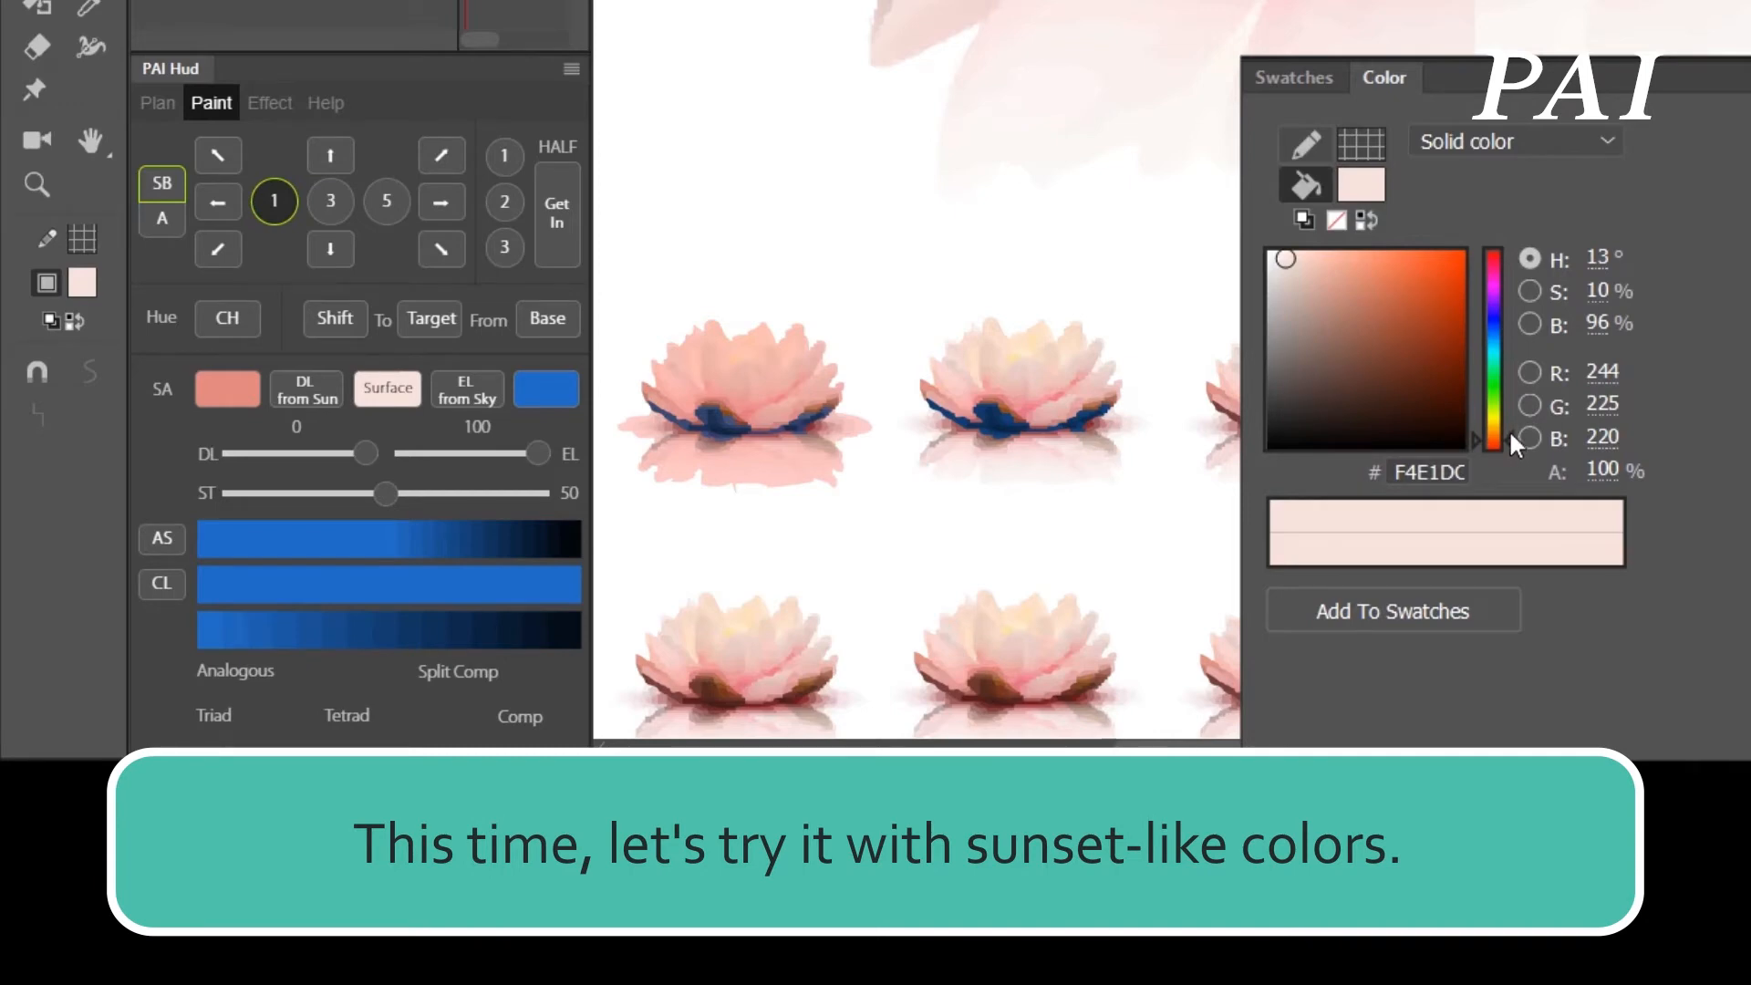
- Change the fill color to the sunset-like pink #DA4590 and assign it as the DL color
{"action": "left_click_drag", "start_coordinate": [1506, 437], "coordinate": [1508, 447]}
{"action": "left_click", "coordinate": [1391, 280]}
{"action": "left_click", "coordinate": [1401, 279]}
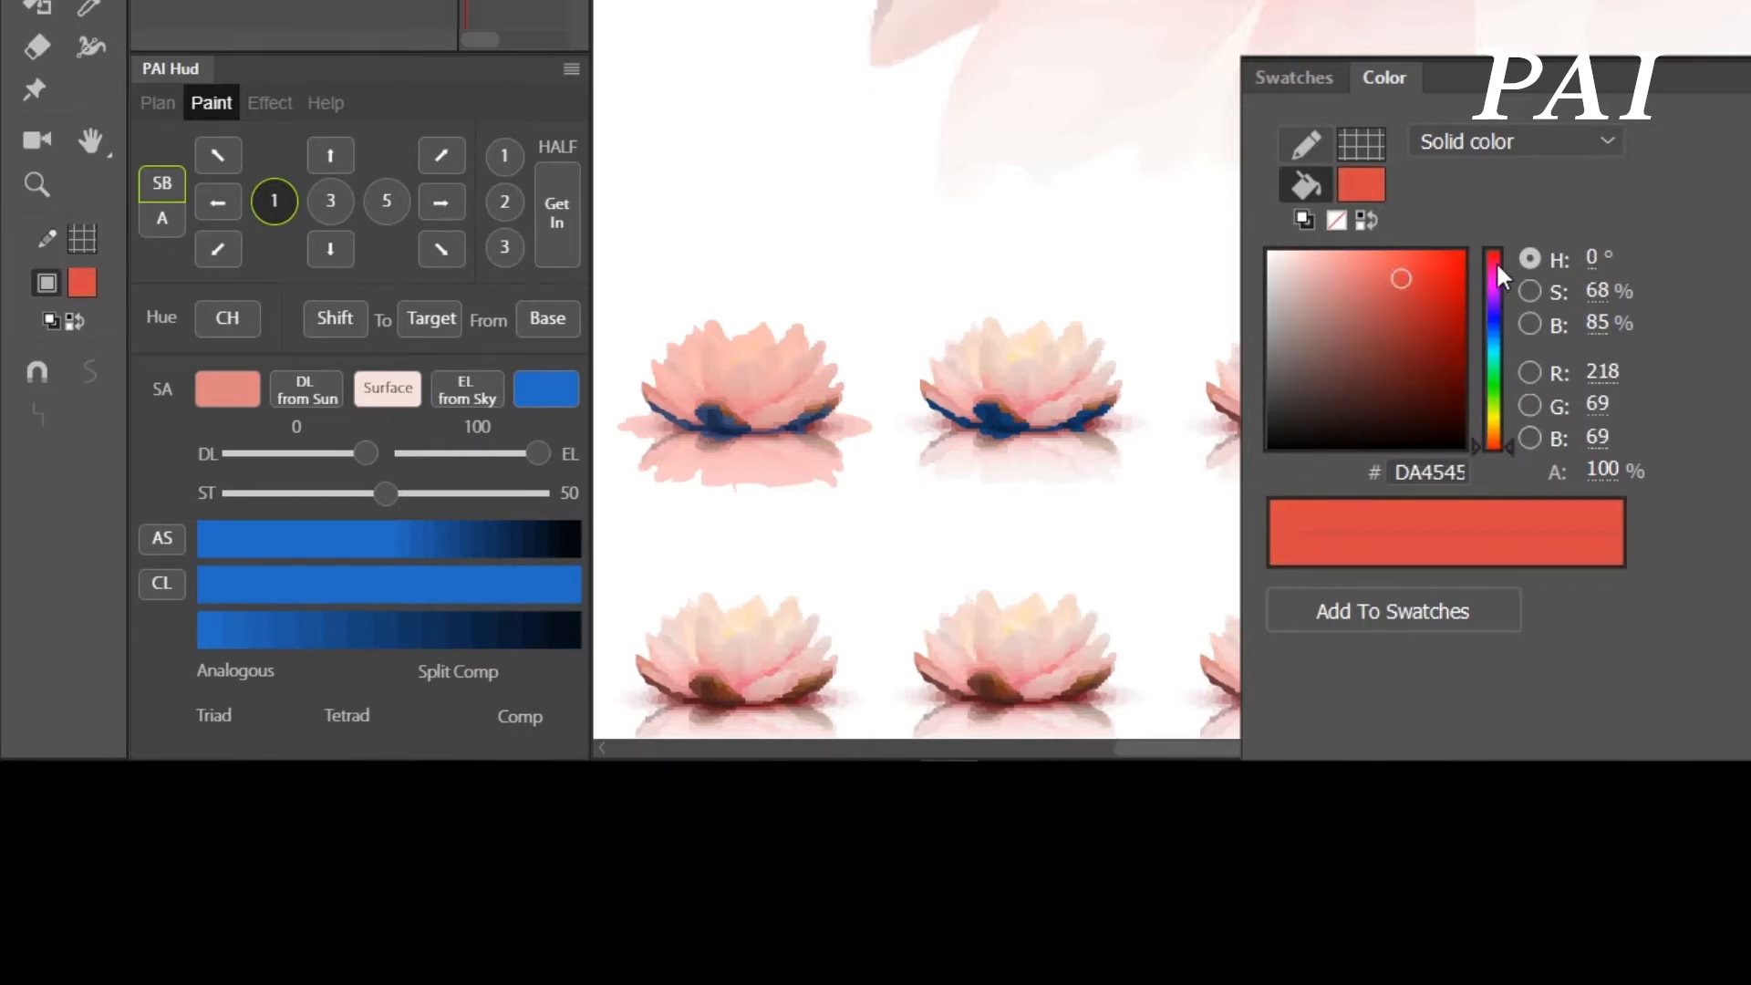
{"action": "left_click_drag", "start_coordinate": [1498, 263], "coordinate": [1502, 264]}
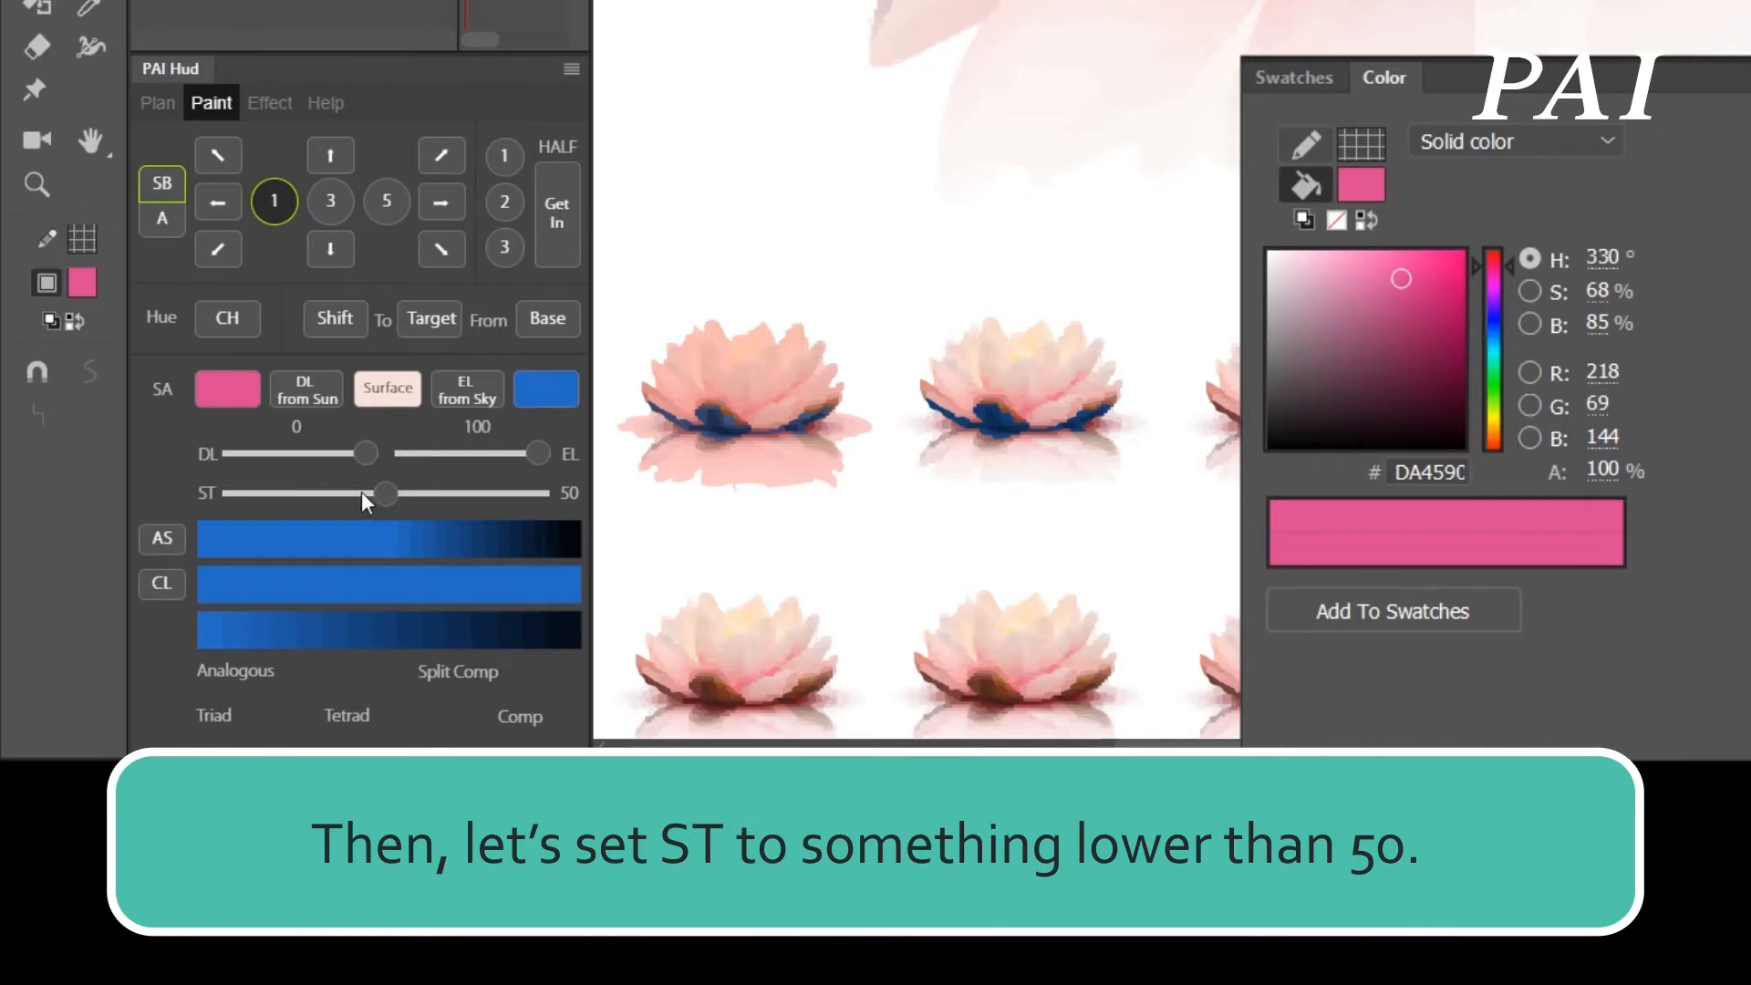
- Apply AST to all shapes of the fourth small lotus in the upper row with ST at 39 and DL at 100
{"action": "left_click", "coordinate": [351, 496]}
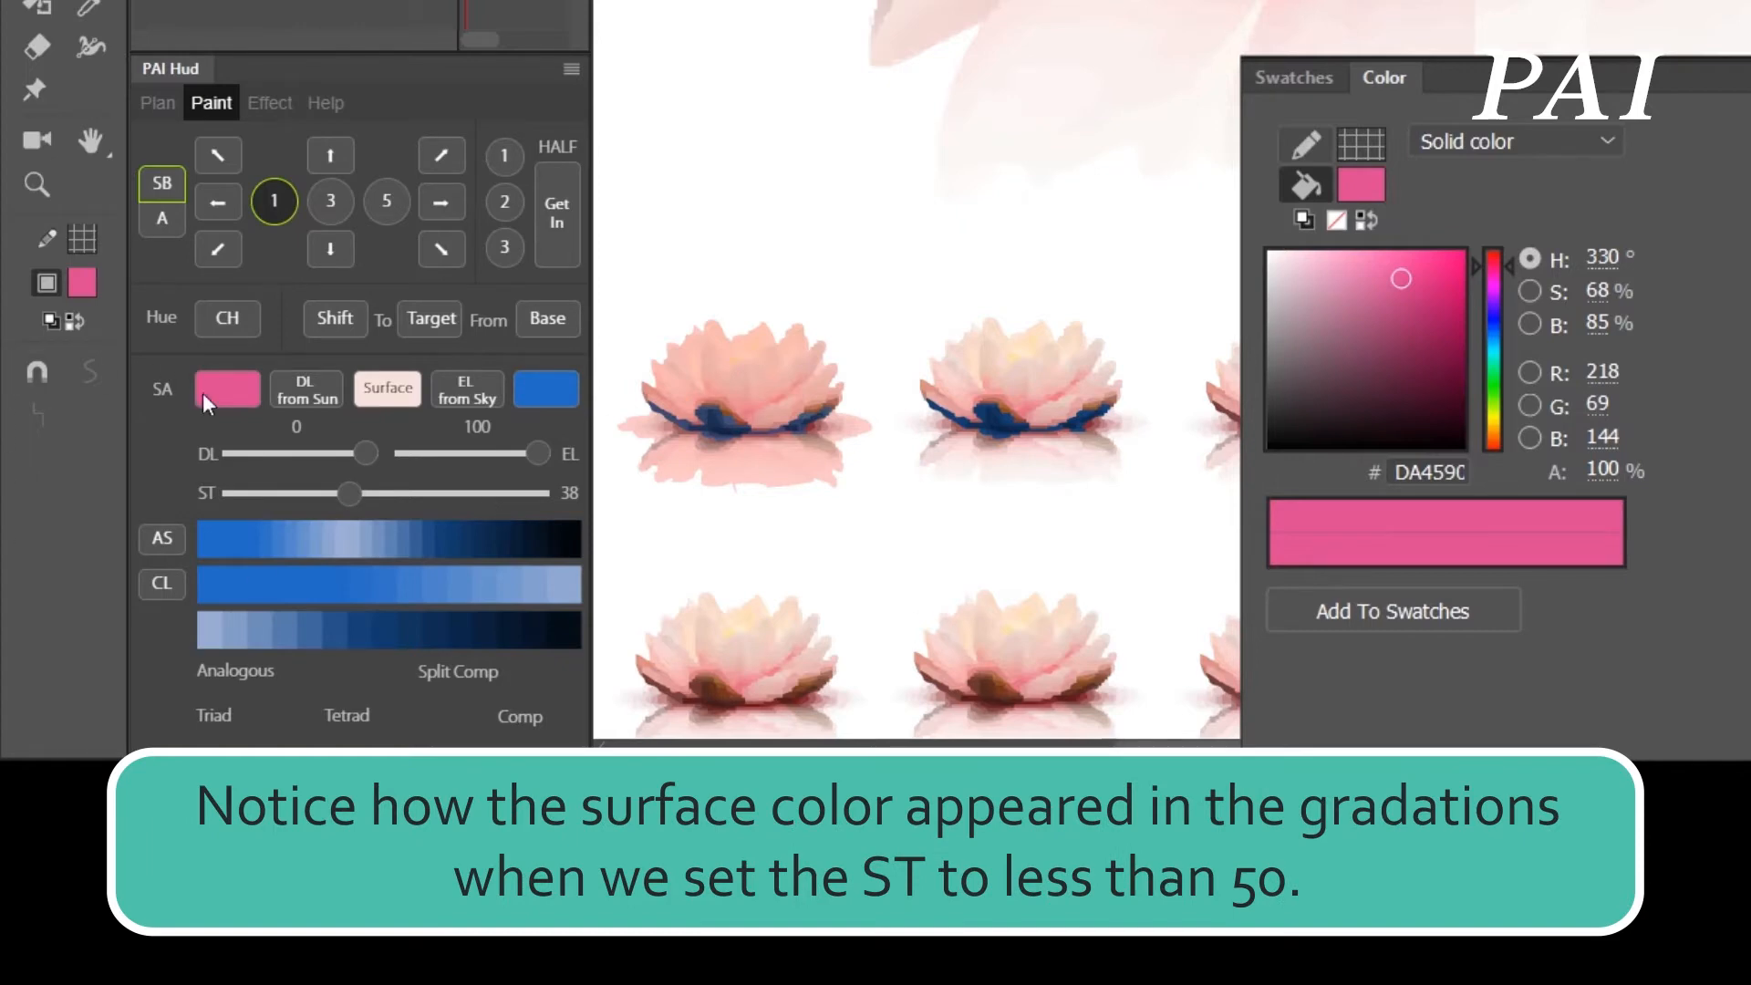
{"action": "left_click", "coordinate": [235, 453]}
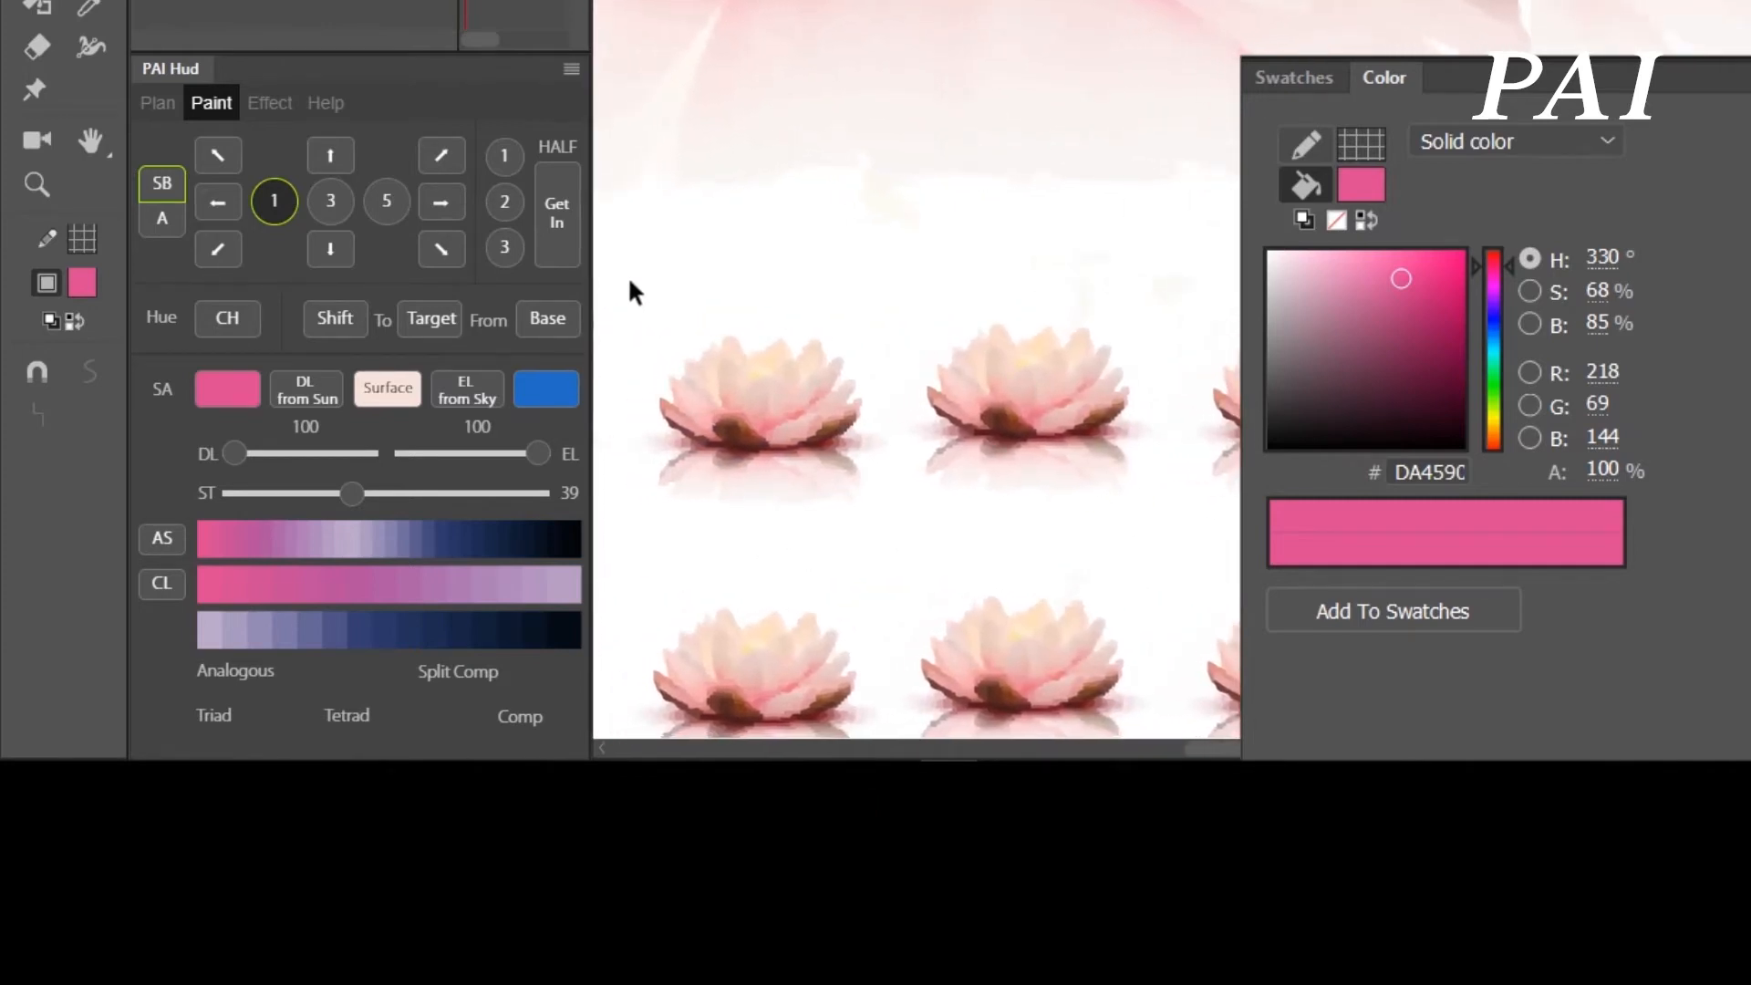
{"action": "left_click_drag", "start_coordinate": [630, 284], "coordinate": [894, 552]}
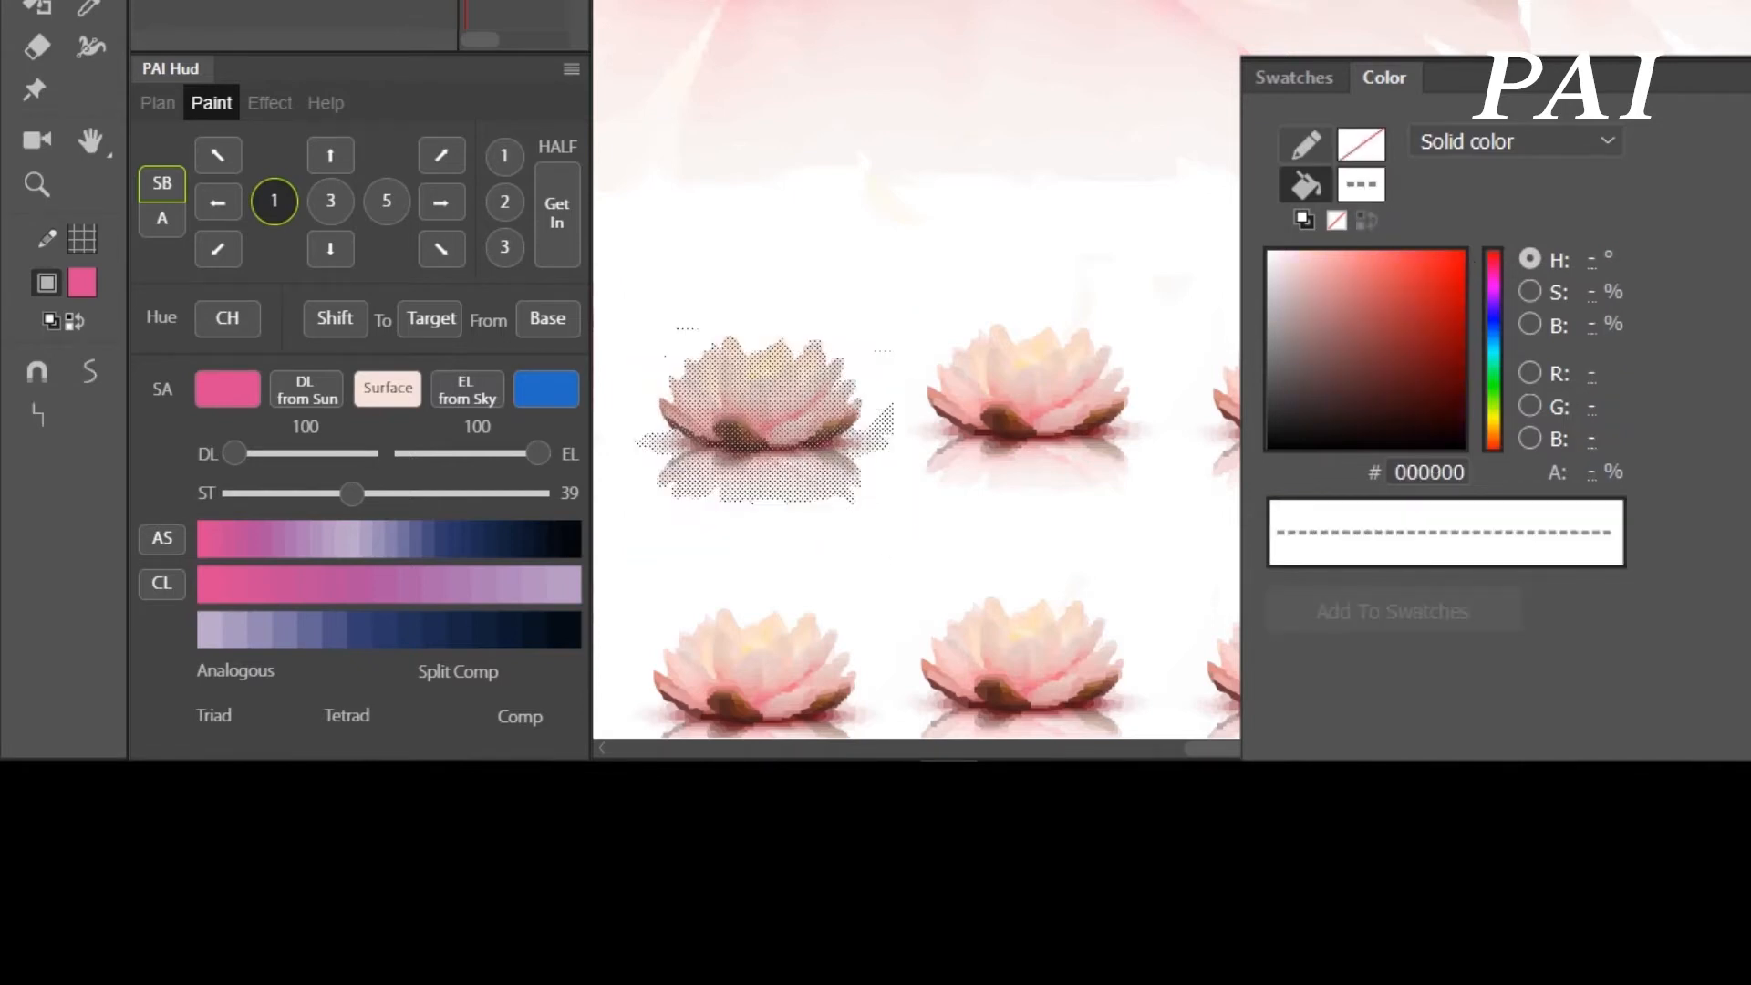
{"action": "left_click", "coordinate": [163, 538]}
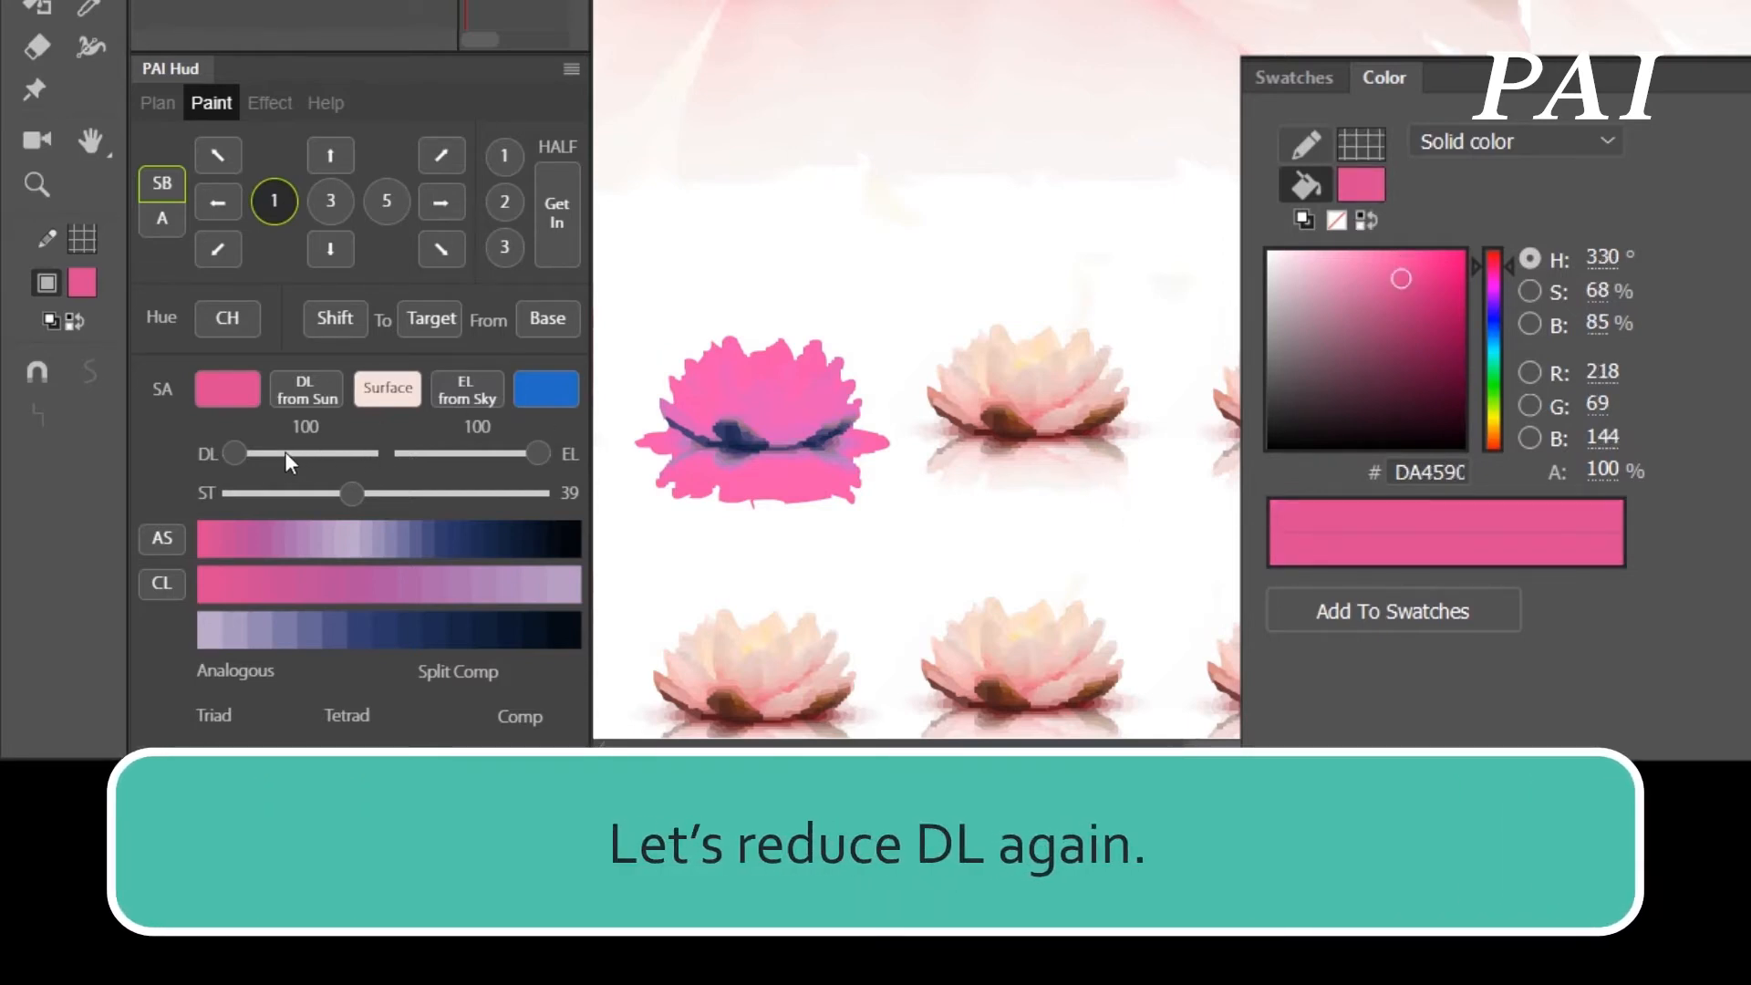
- Delete the stray pale background shapes around the fifth small lotus in the upper row and apply AST to it with DL at 71
{"action": "left_click", "coordinate": [282, 453]}
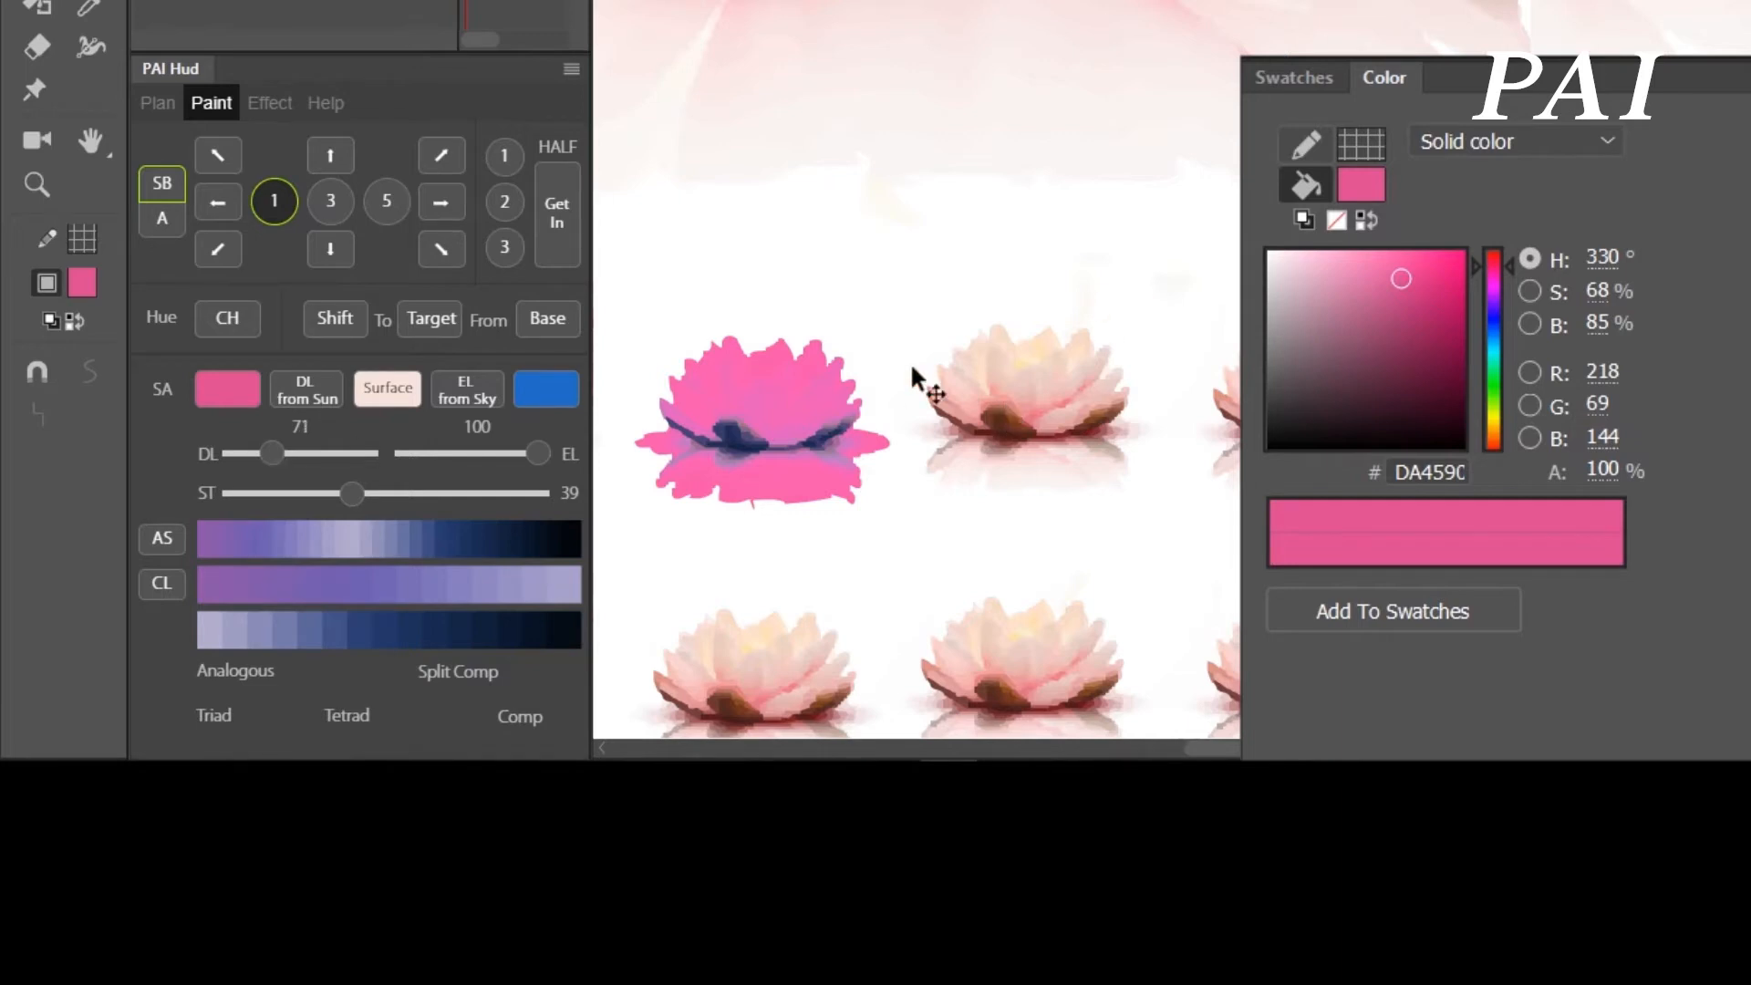
{"action": "left_click_drag", "start_coordinate": [1177, 505], "coordinate": [1008, 475]}
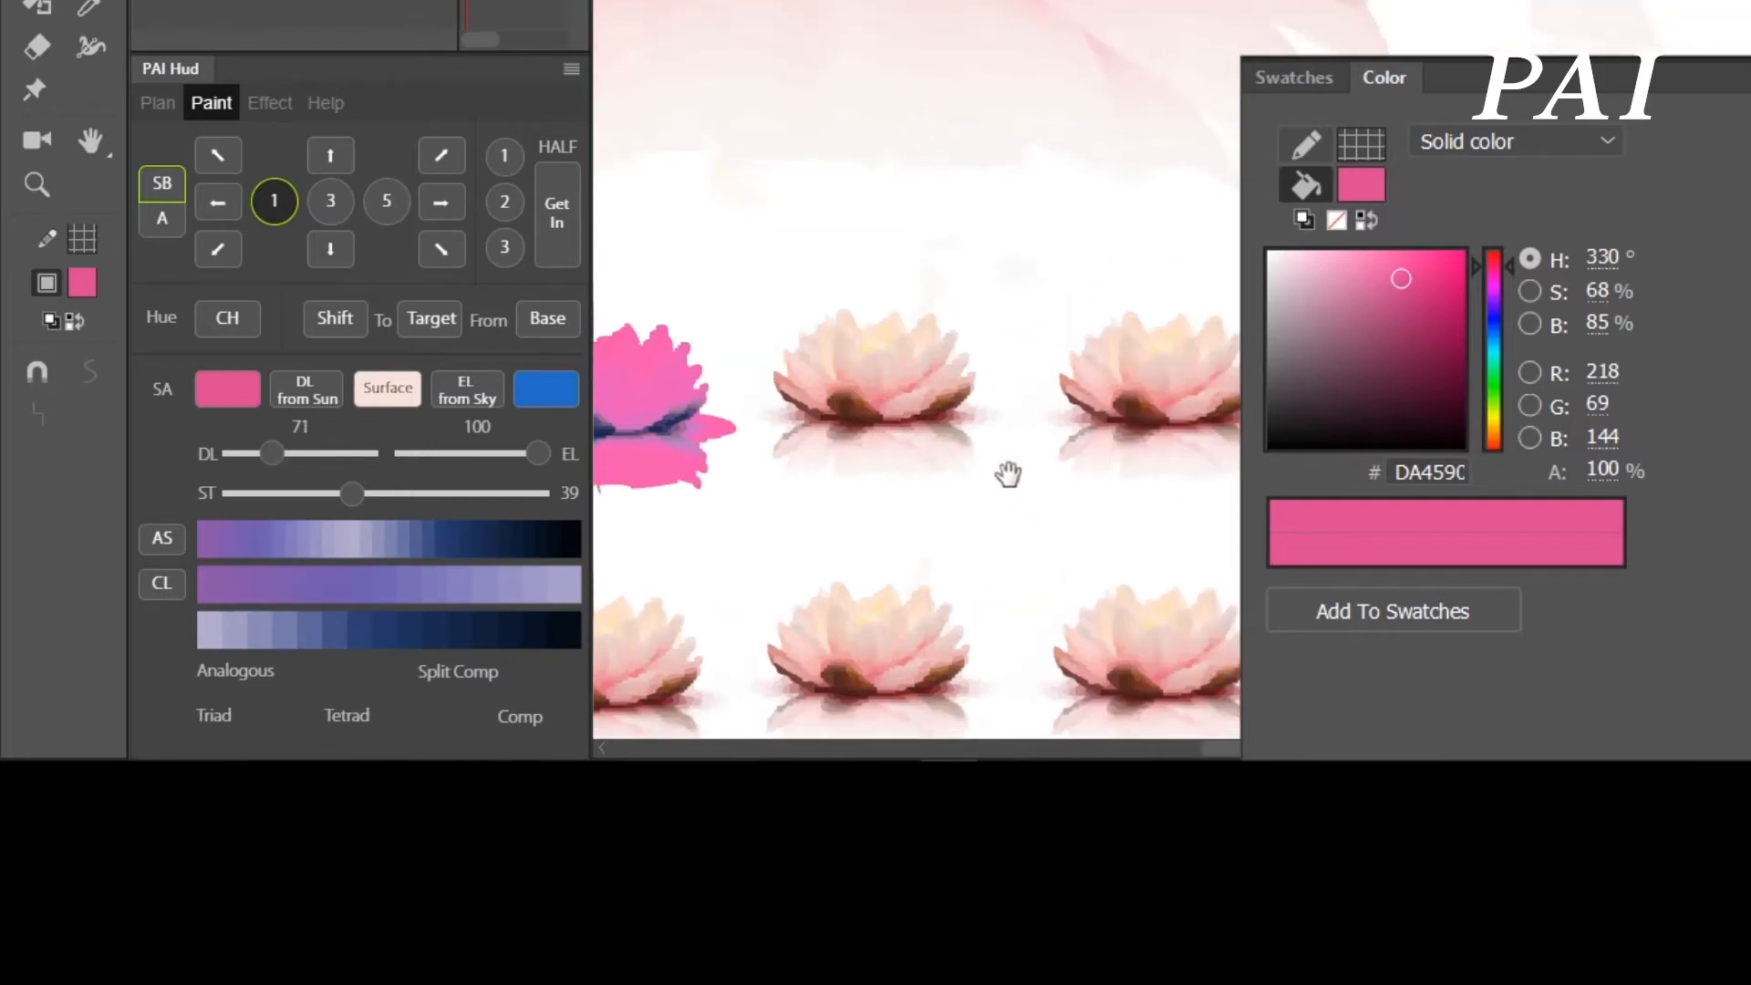
{"action": "left_click_drag", "start_coordinate": [755, 279], "coordinate": [1022, 502]}
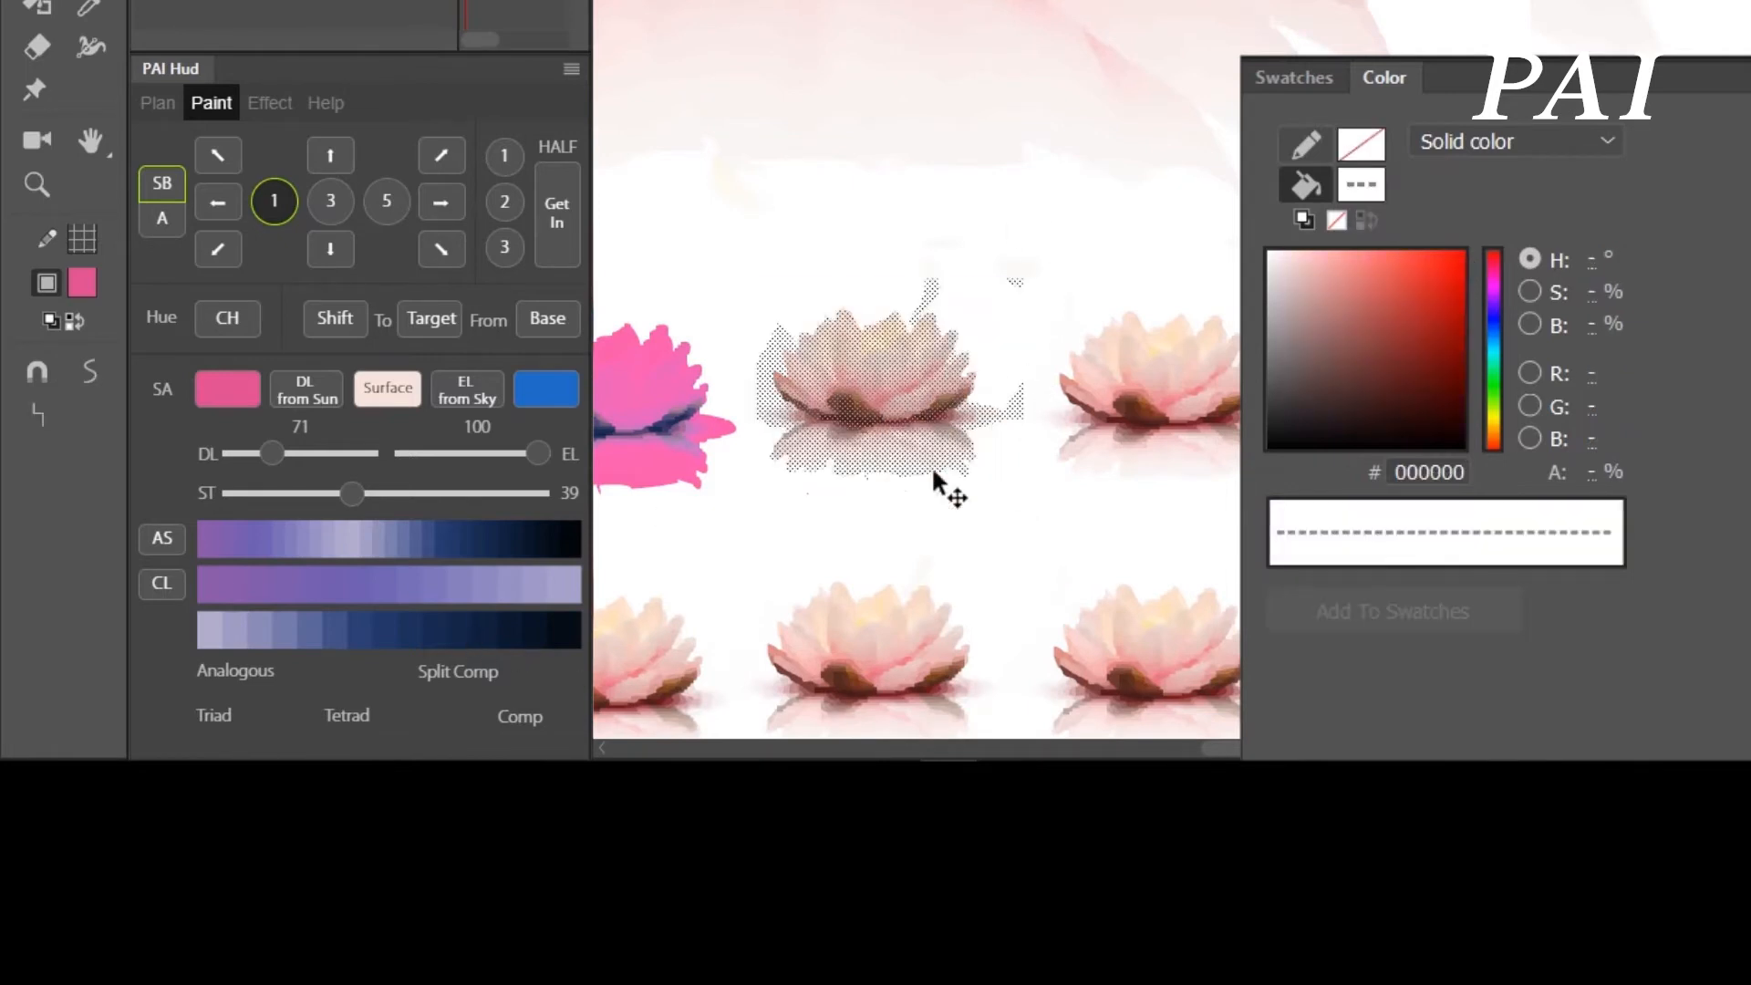
{"action": "left_click", "coordinate": [749, 331]}
{"action": "left_click", "coordinate": [767, 345]}
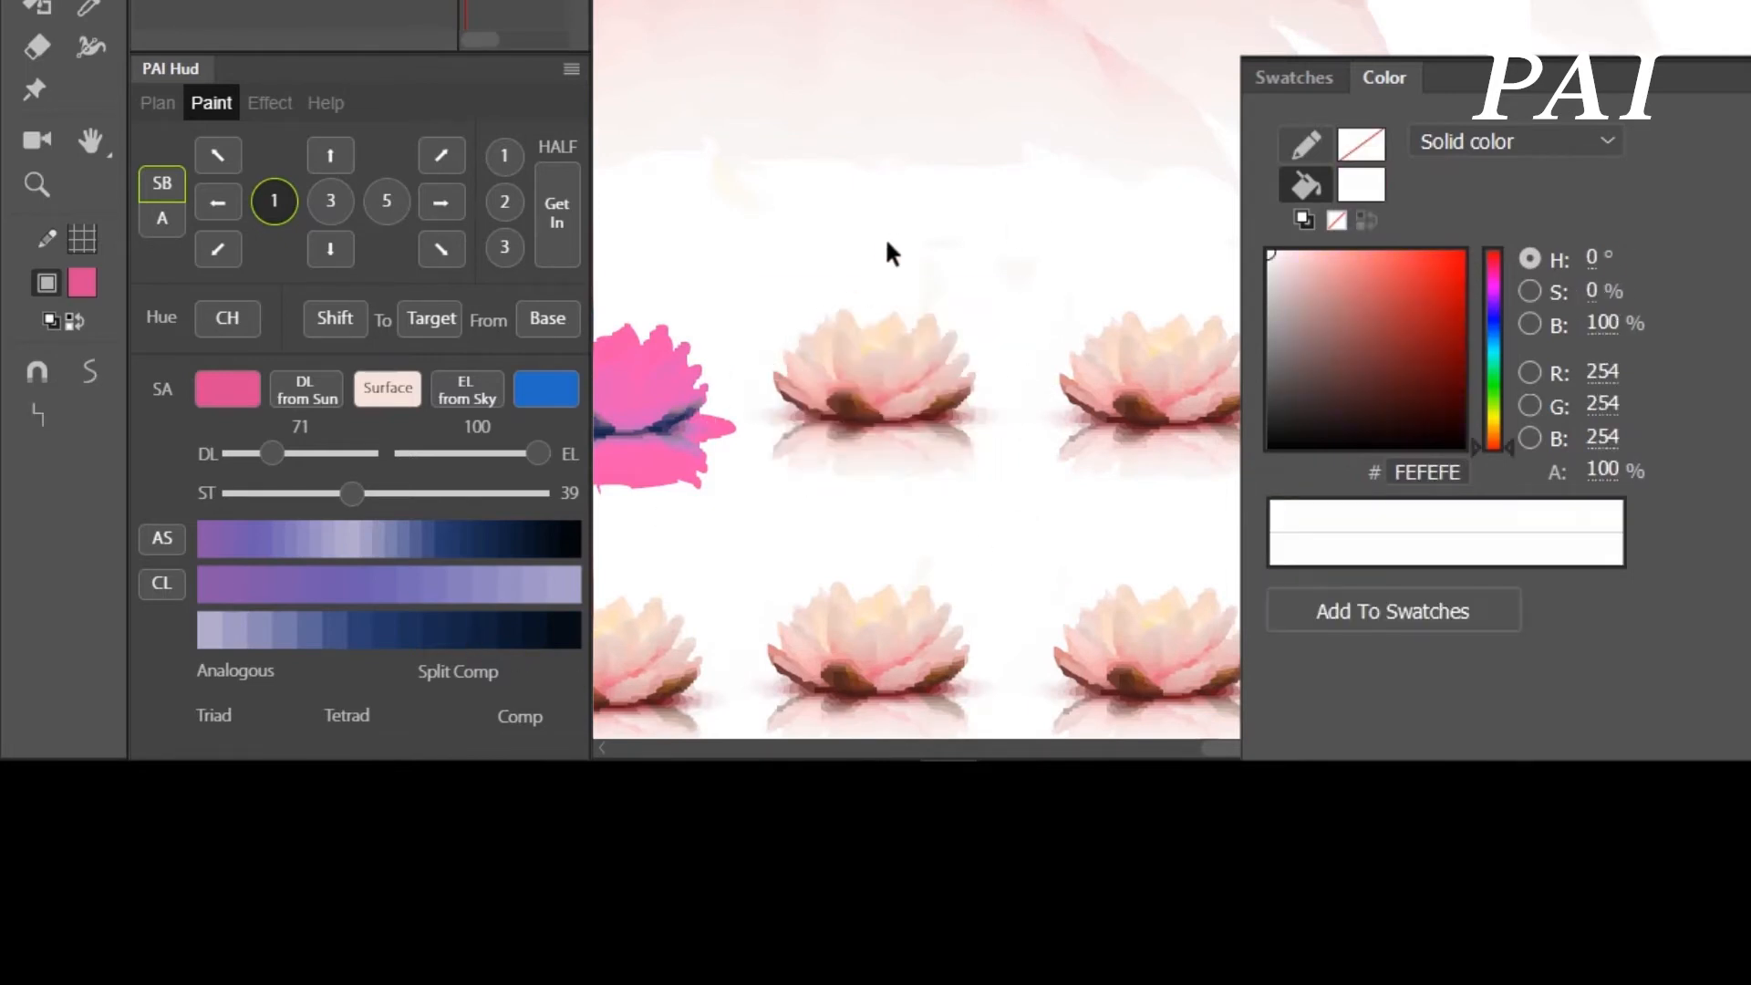
{"action": "left_click", "coordinate": [868, 293]}
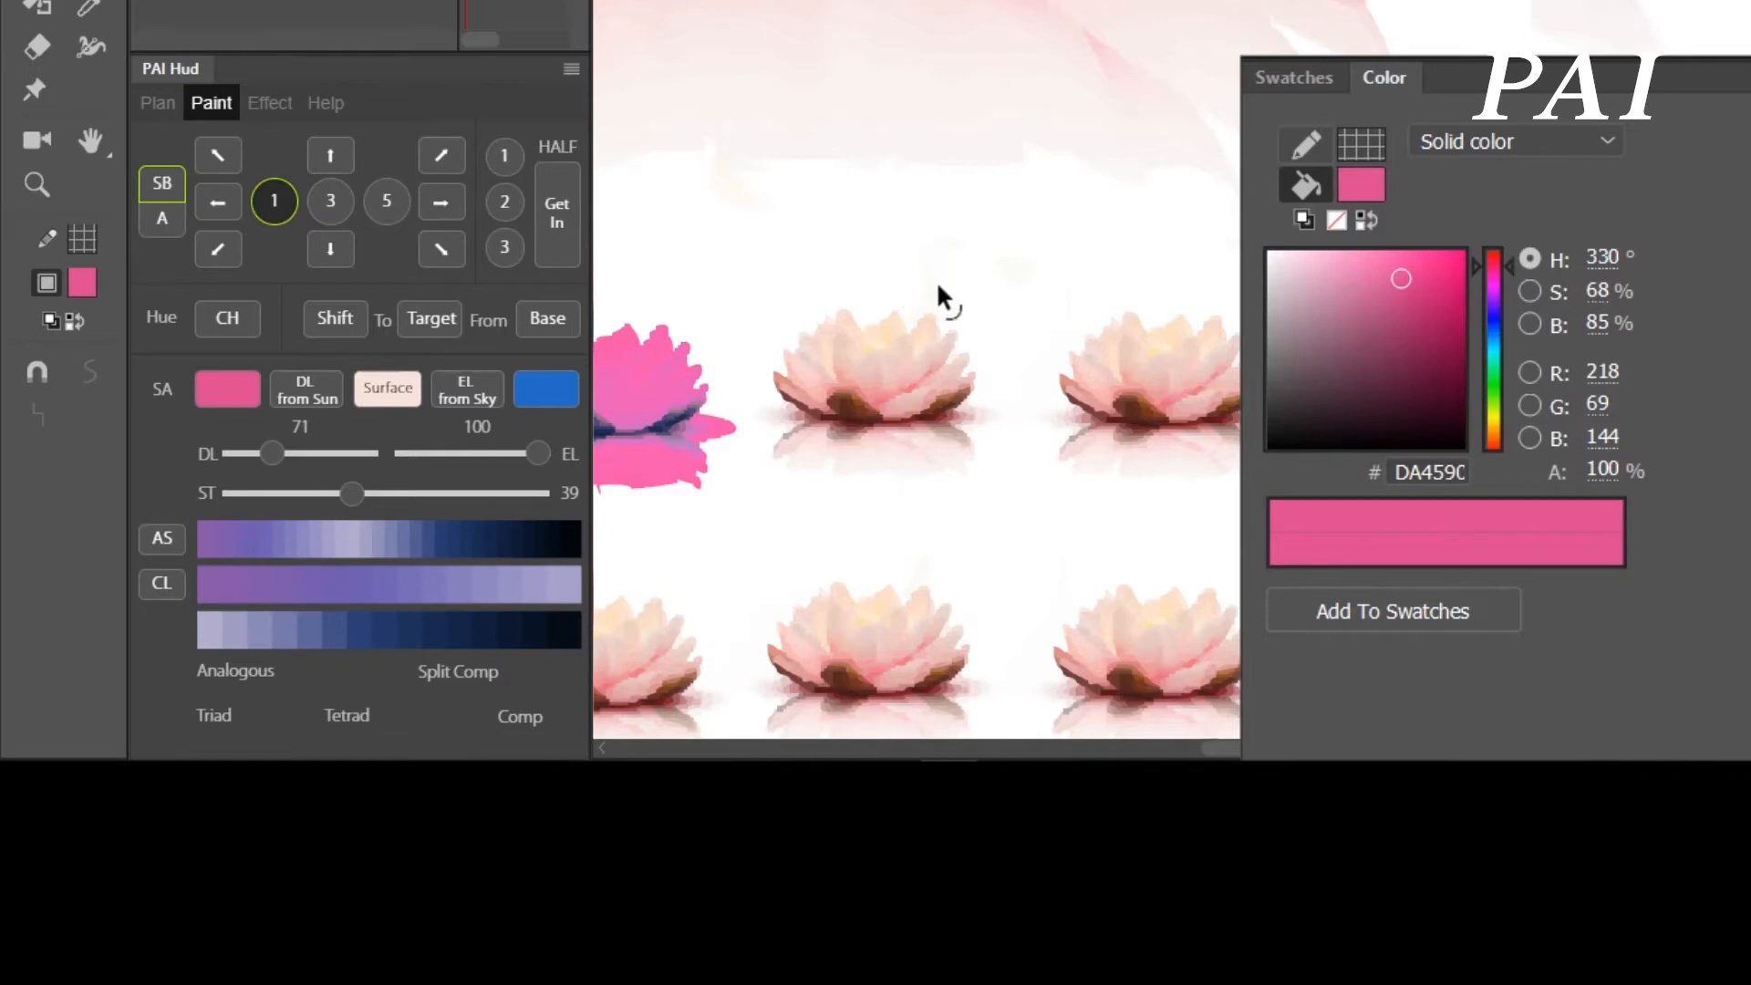
{"action": "left_click", "coordinate": [961, 248]}
{"action": "left_click", "coordinate": [947, 255]}
{"action": "left_click", "coordinate": [954, 244]}
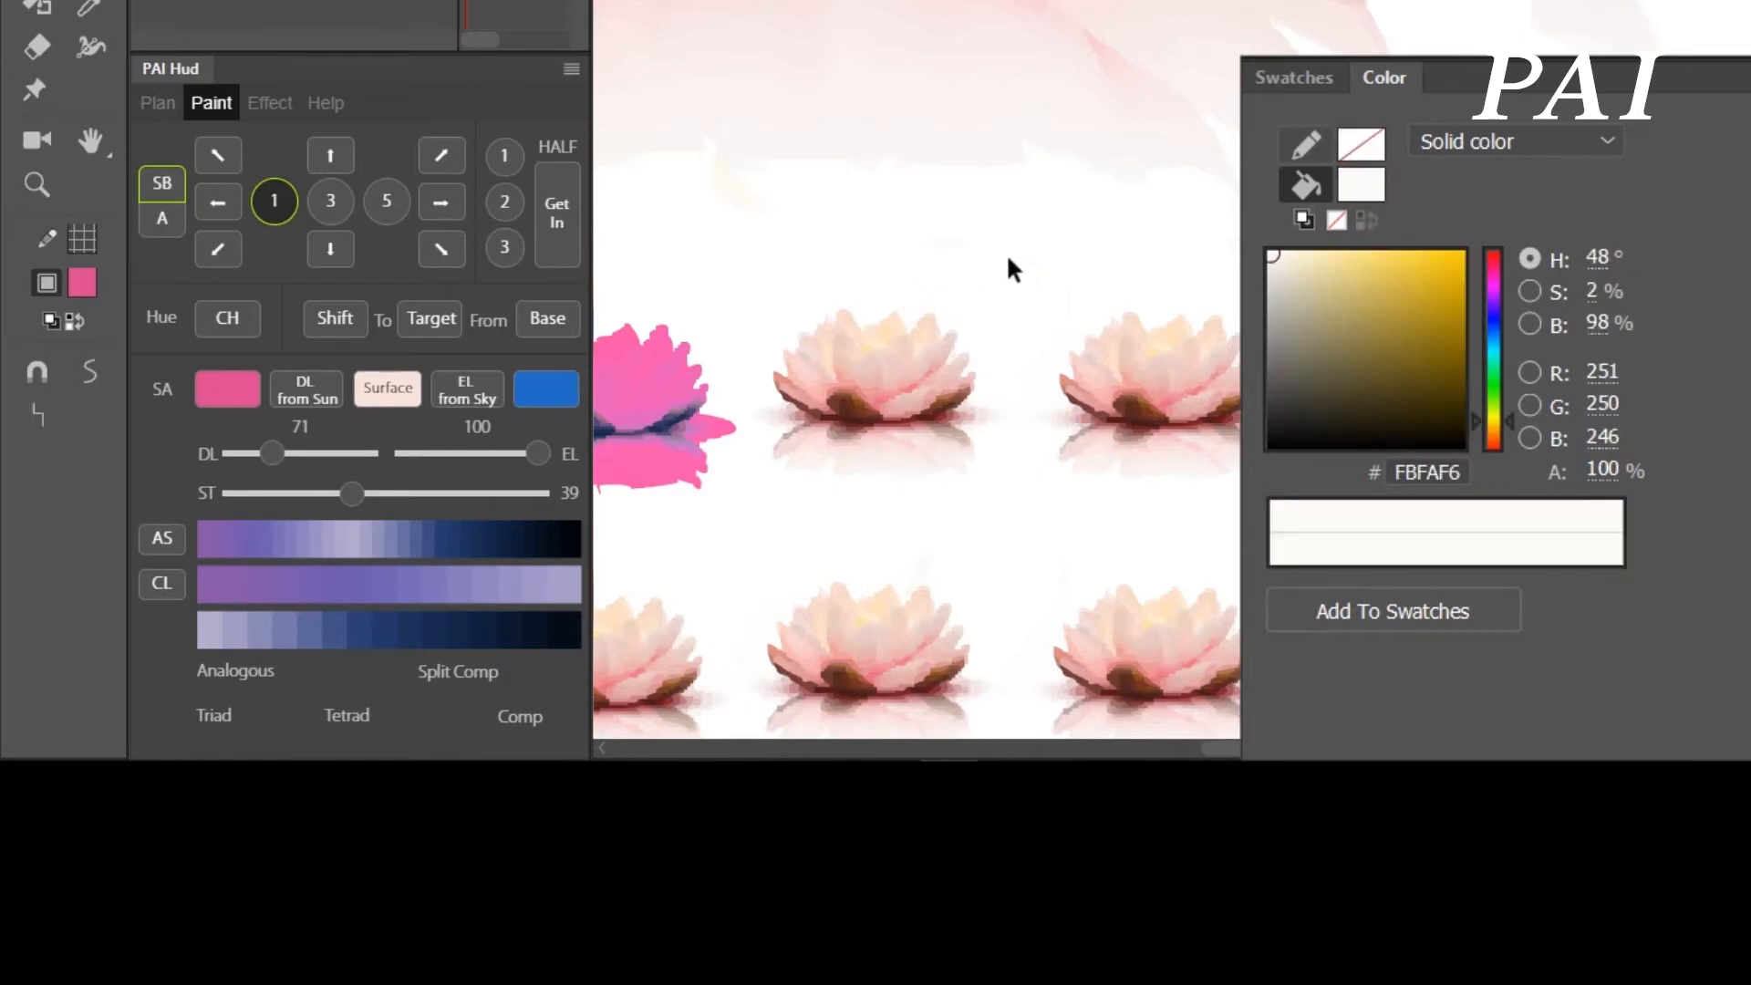
{"action": "left_click_drag", "start_coordinate": [755, 274], "coordinate": [1005, 526]}
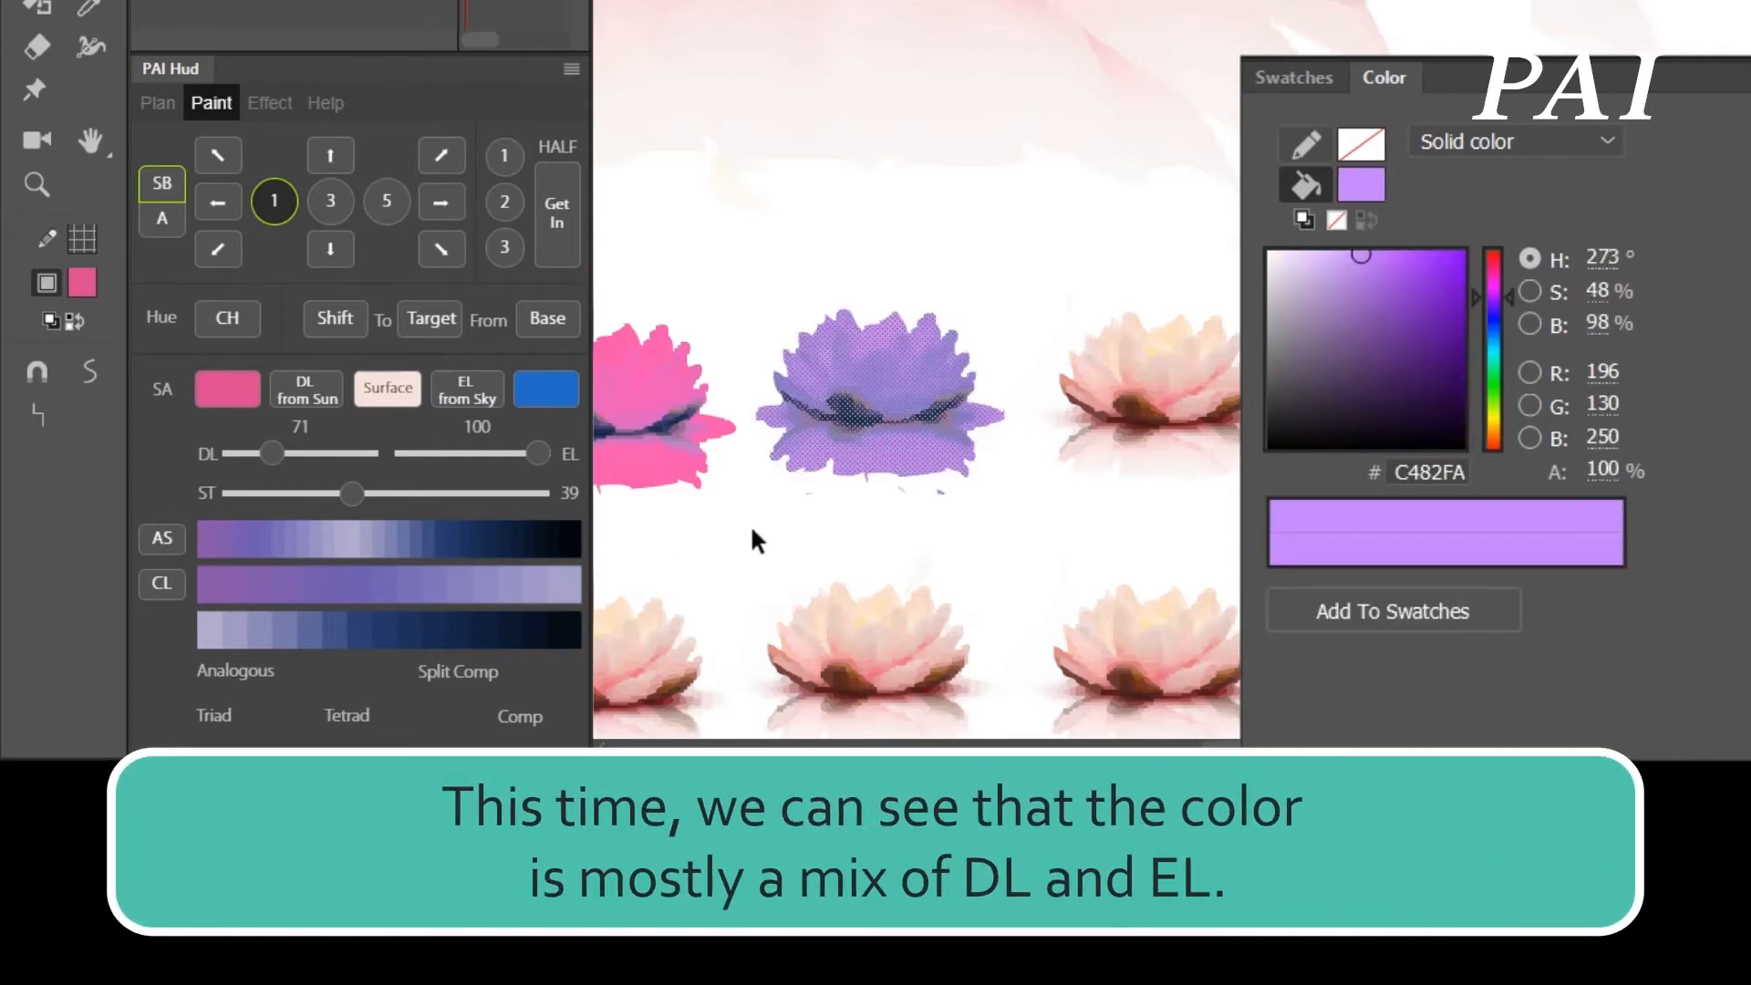
{"action": "left_click", "coordinate": [950, 511]}
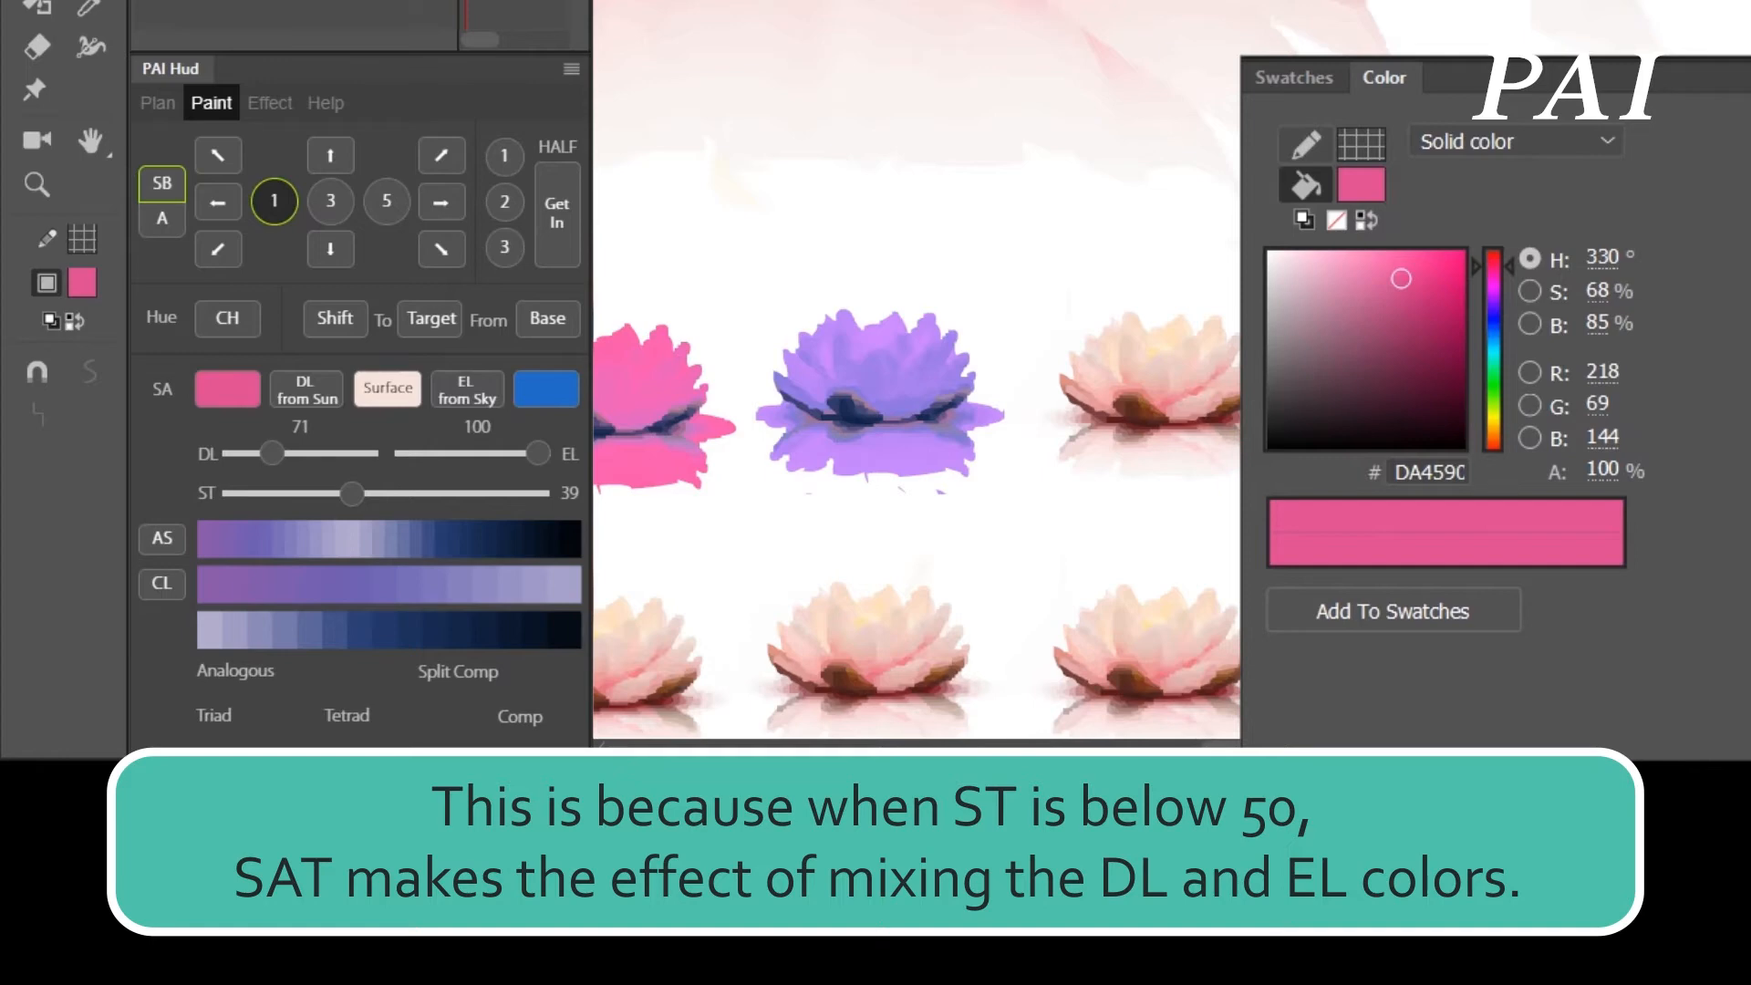
- Clear the stray pale shapes around the sixth small lotus in the upper row and apply AST to it with ST at 15 and DL at 100
{"action": "left_click", "coordinate": [290, 495]}
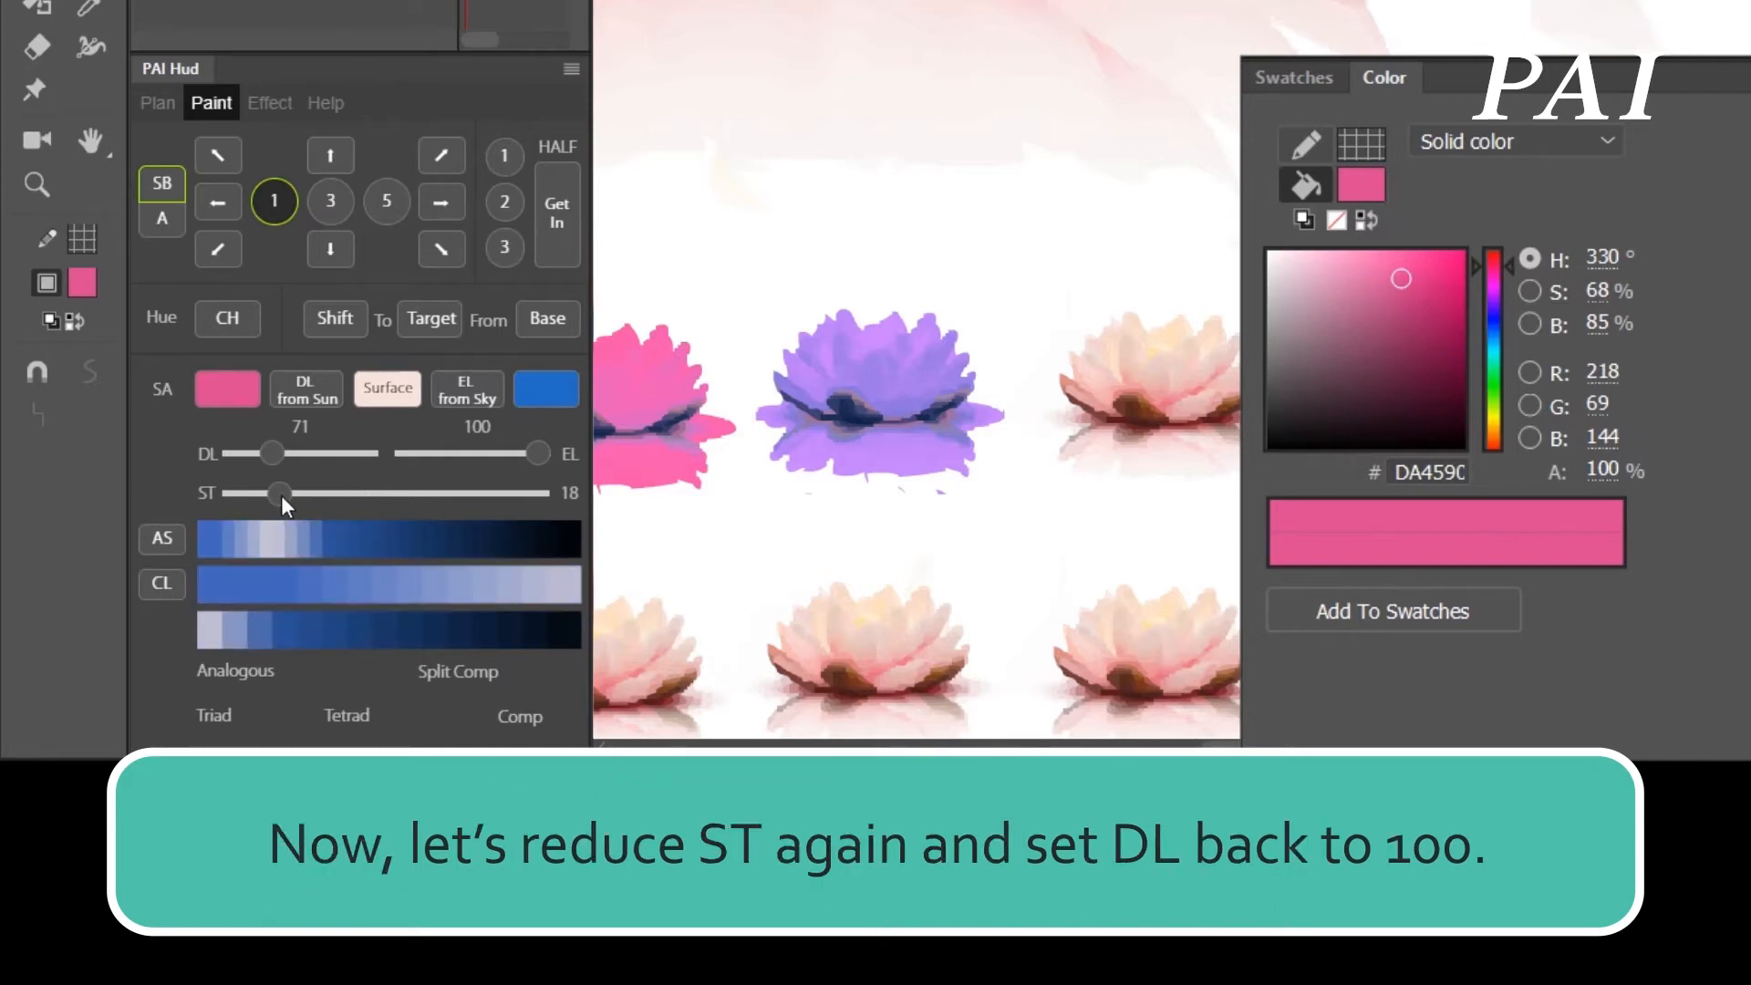
{"action": "left_click", "coordinate": [281, 495]}
{"action": "left_click_drag", "start_coordinate": [274, 454], "coordinate": [239, 454]}
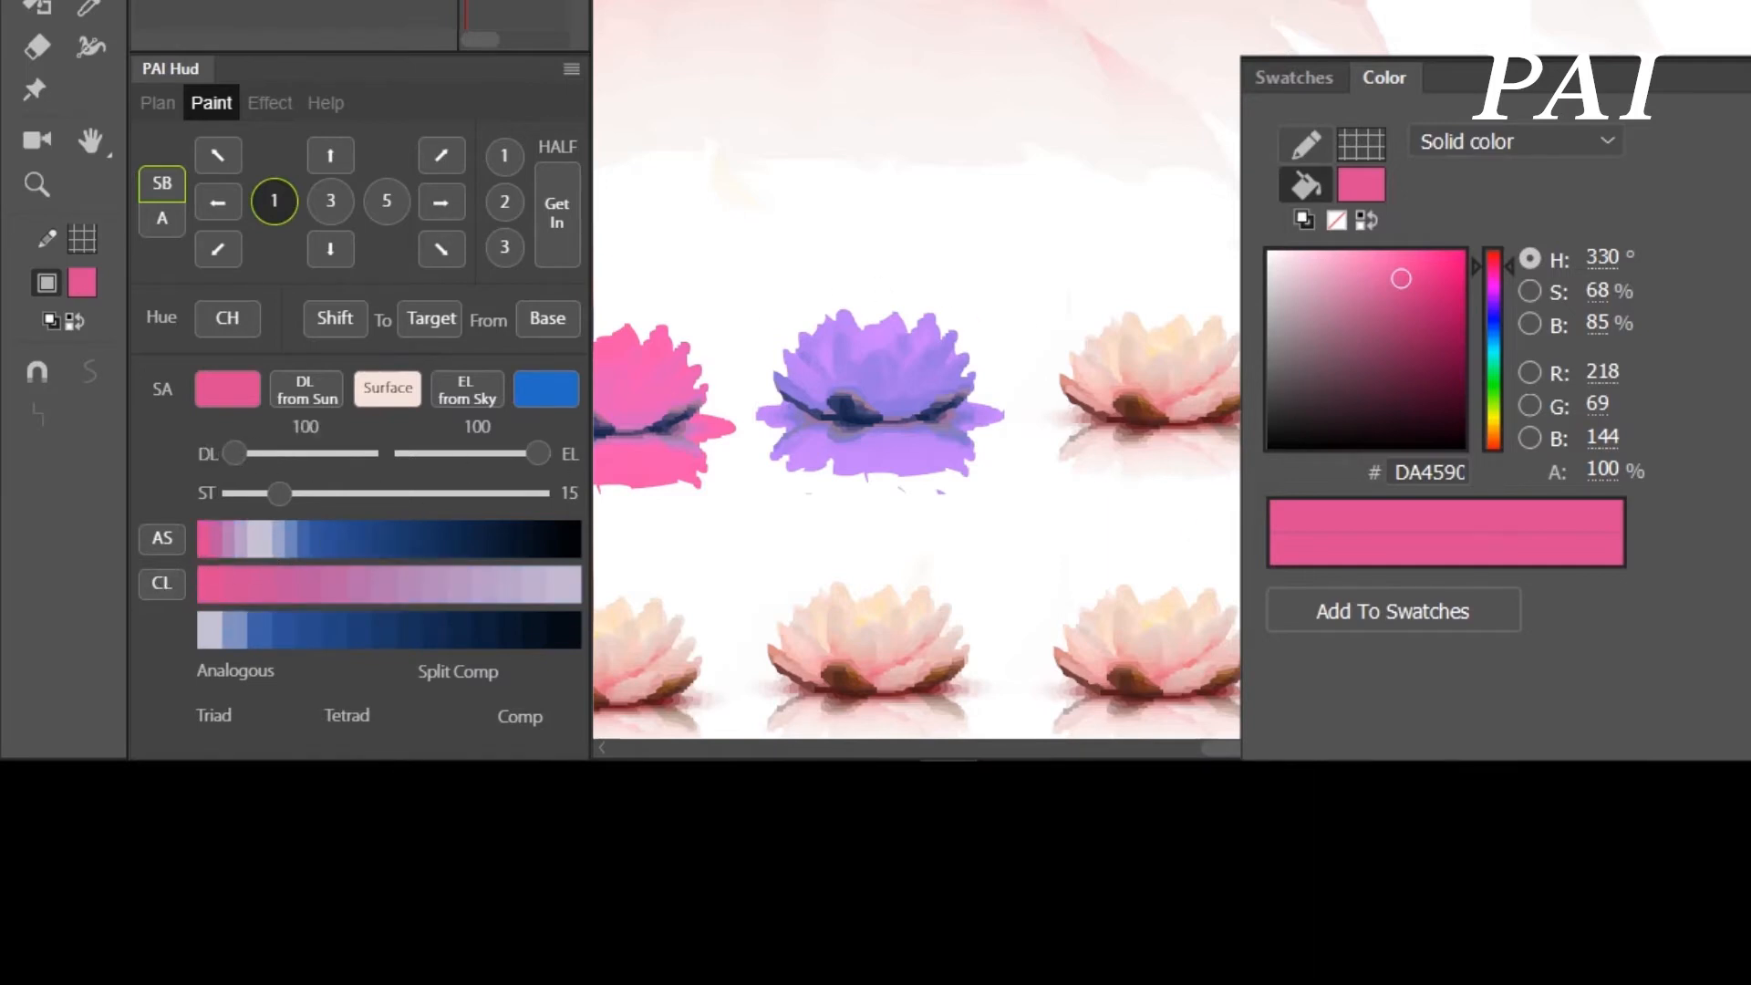
{"action": "left_click_drag", "start_coordinate": [1313, 523], "coordinate": [1002, 517]}
{"action": "left_click_drag", "start_coordinate": [725, 266], "coordinate": [984, 496]}
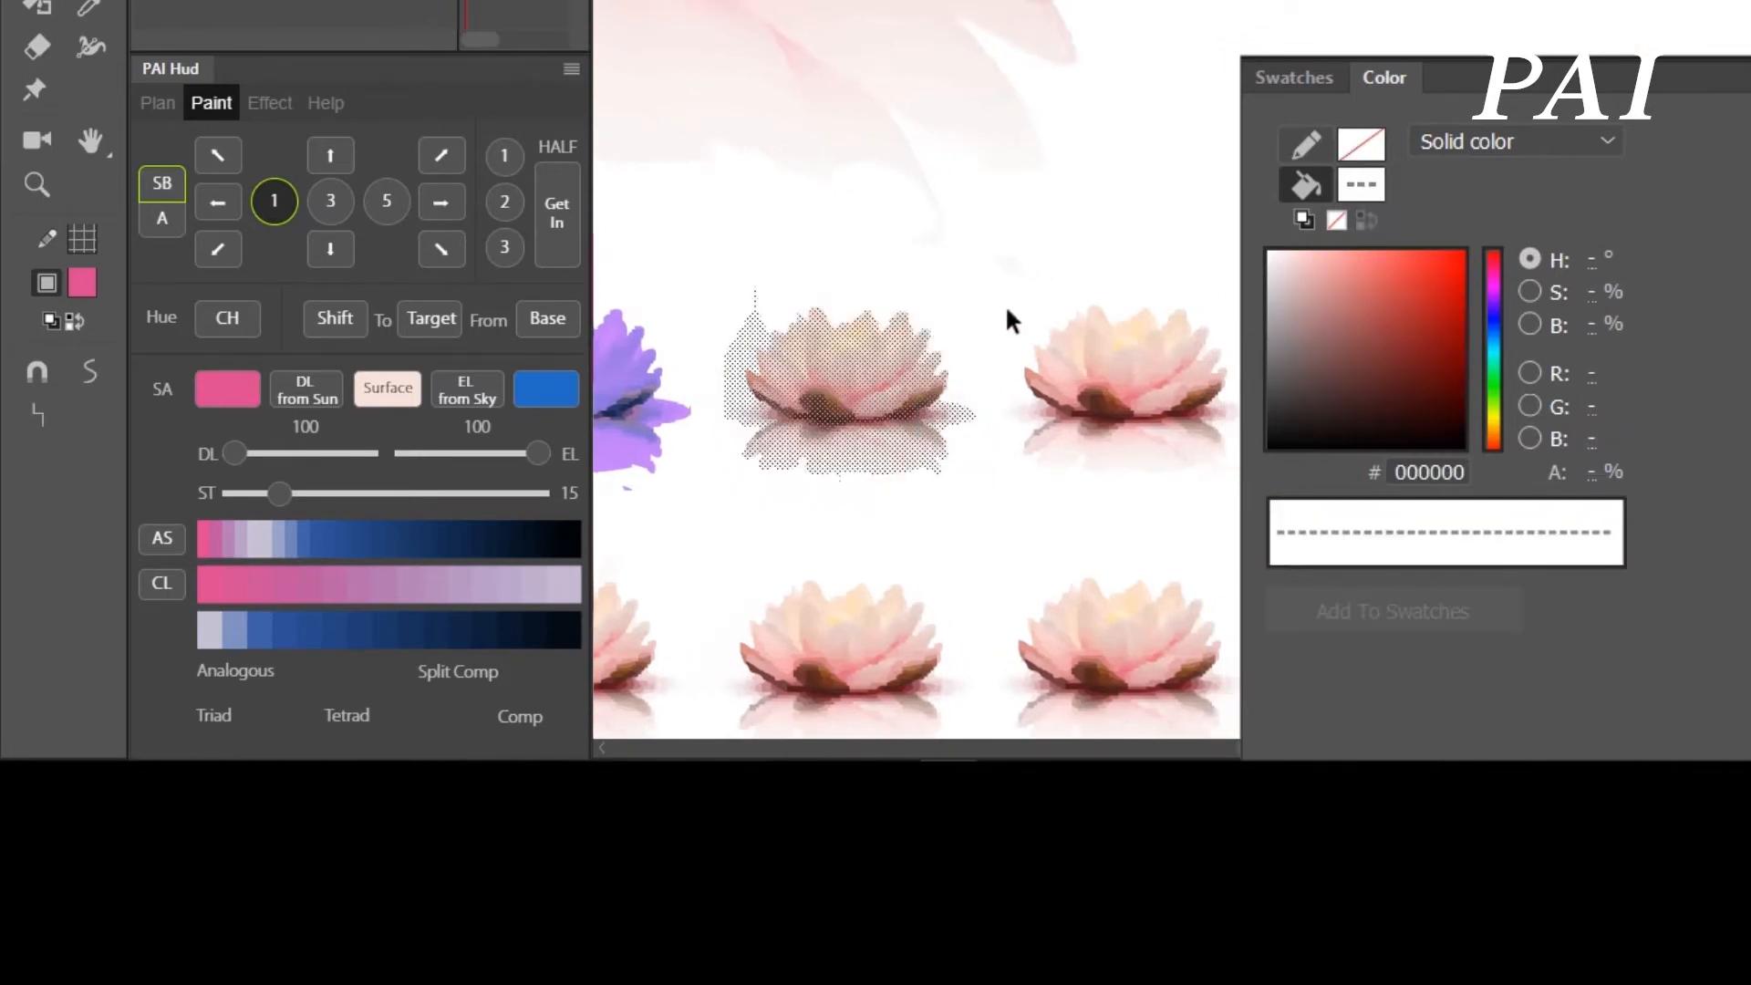
{"action": "left_click", "coordinate": [757, 306]}
{"action": "left_click", "coordinate": [748, 321]}
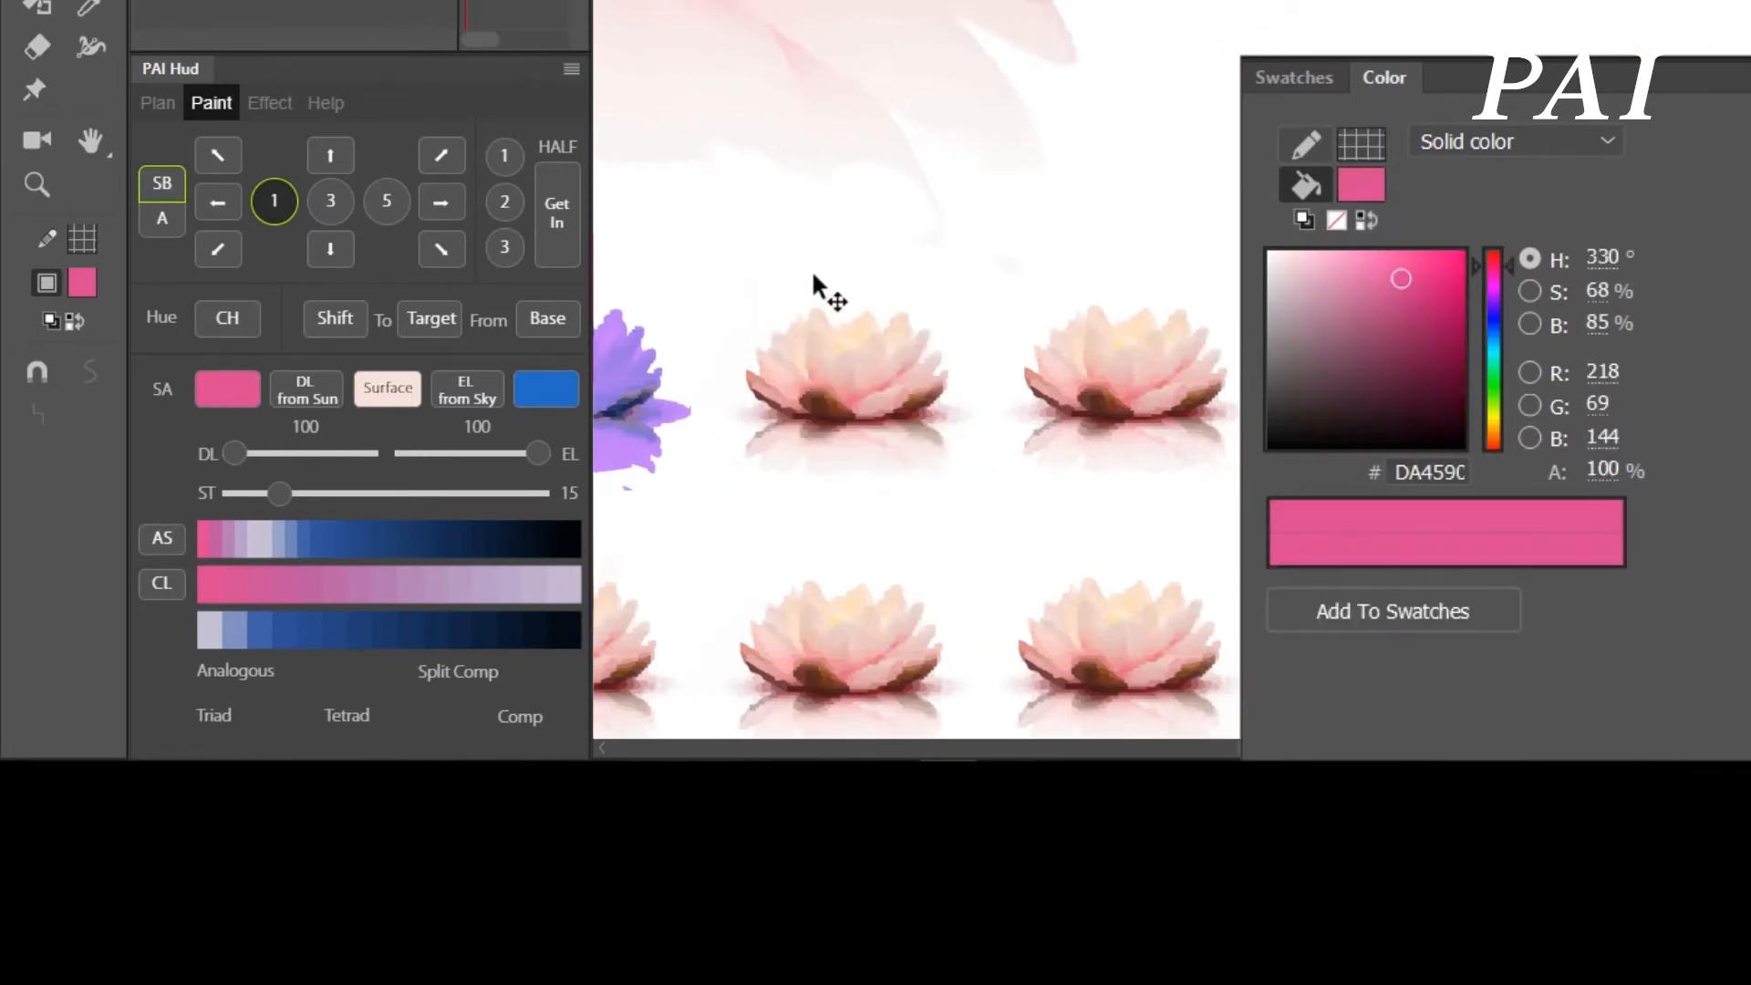
{"action": "left_click", "coordinate": [783, 293]}
{"action": "left_click_drag", "start_coordinate": [769, 327], "coordinate": [985, 503]}
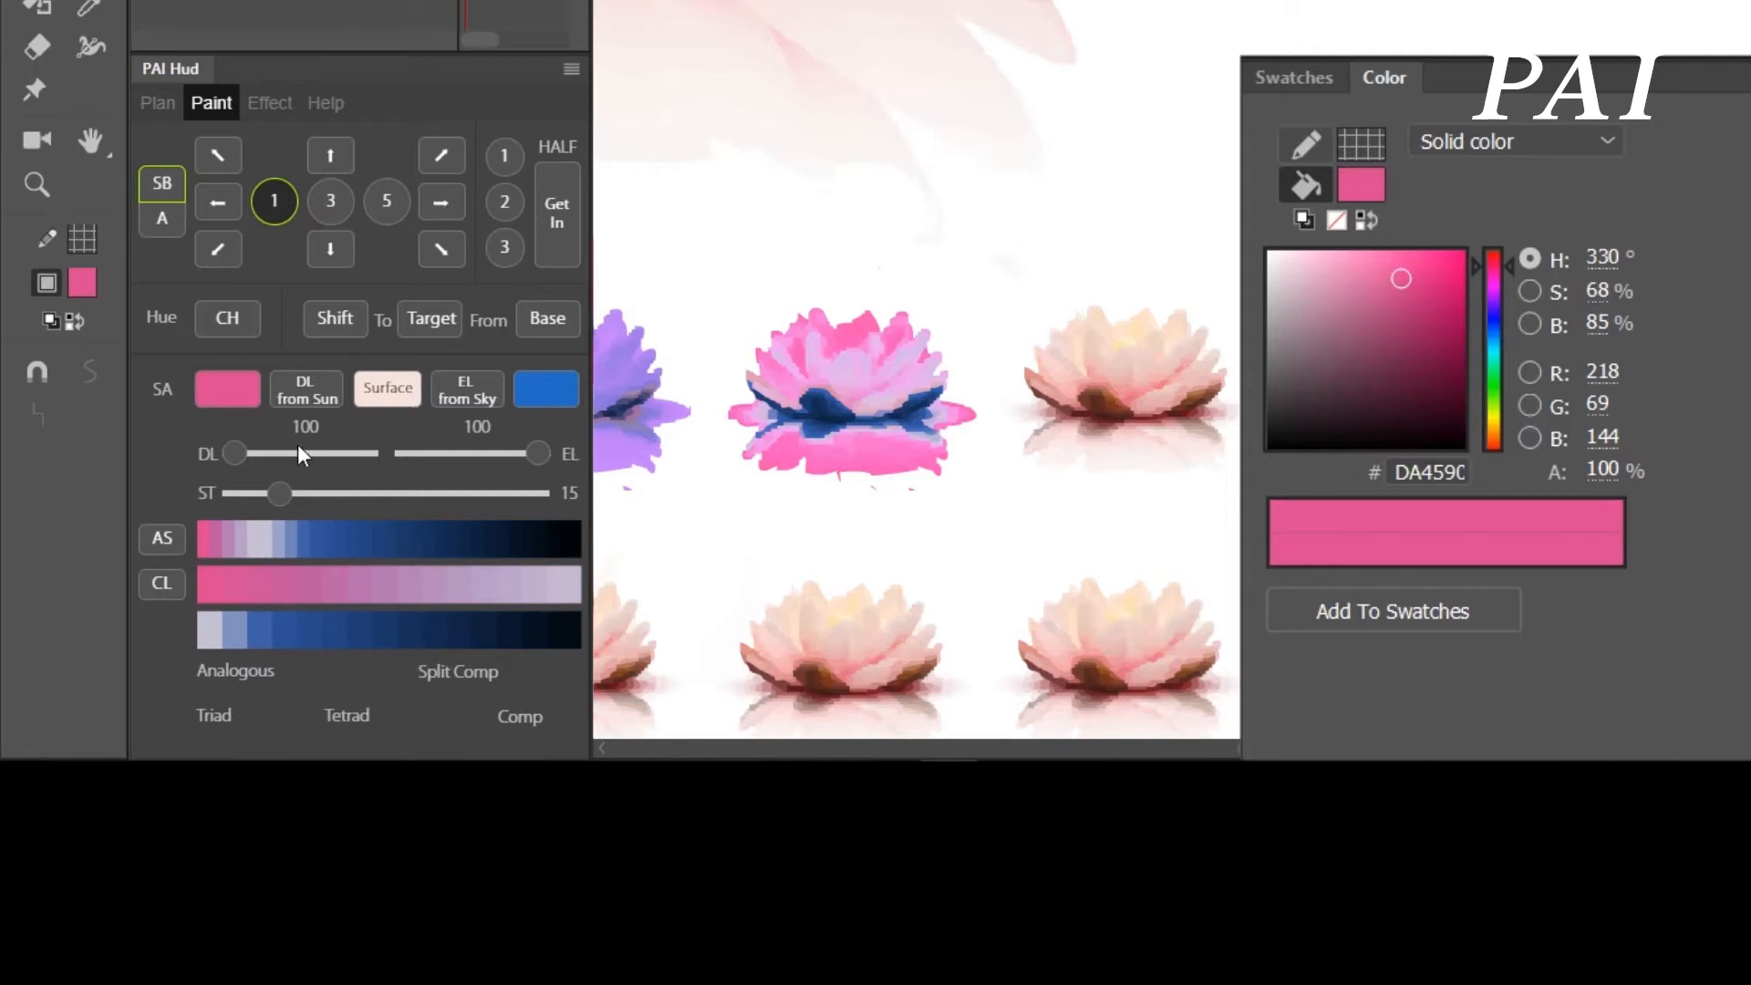
- Apply AST to all shapes of the seventh small lotus in the upper row with DL at 82 and ST at 15
{"action": "left_click_drag", "start_coordinate": [303, 453], "coordinate": [282, 458]}
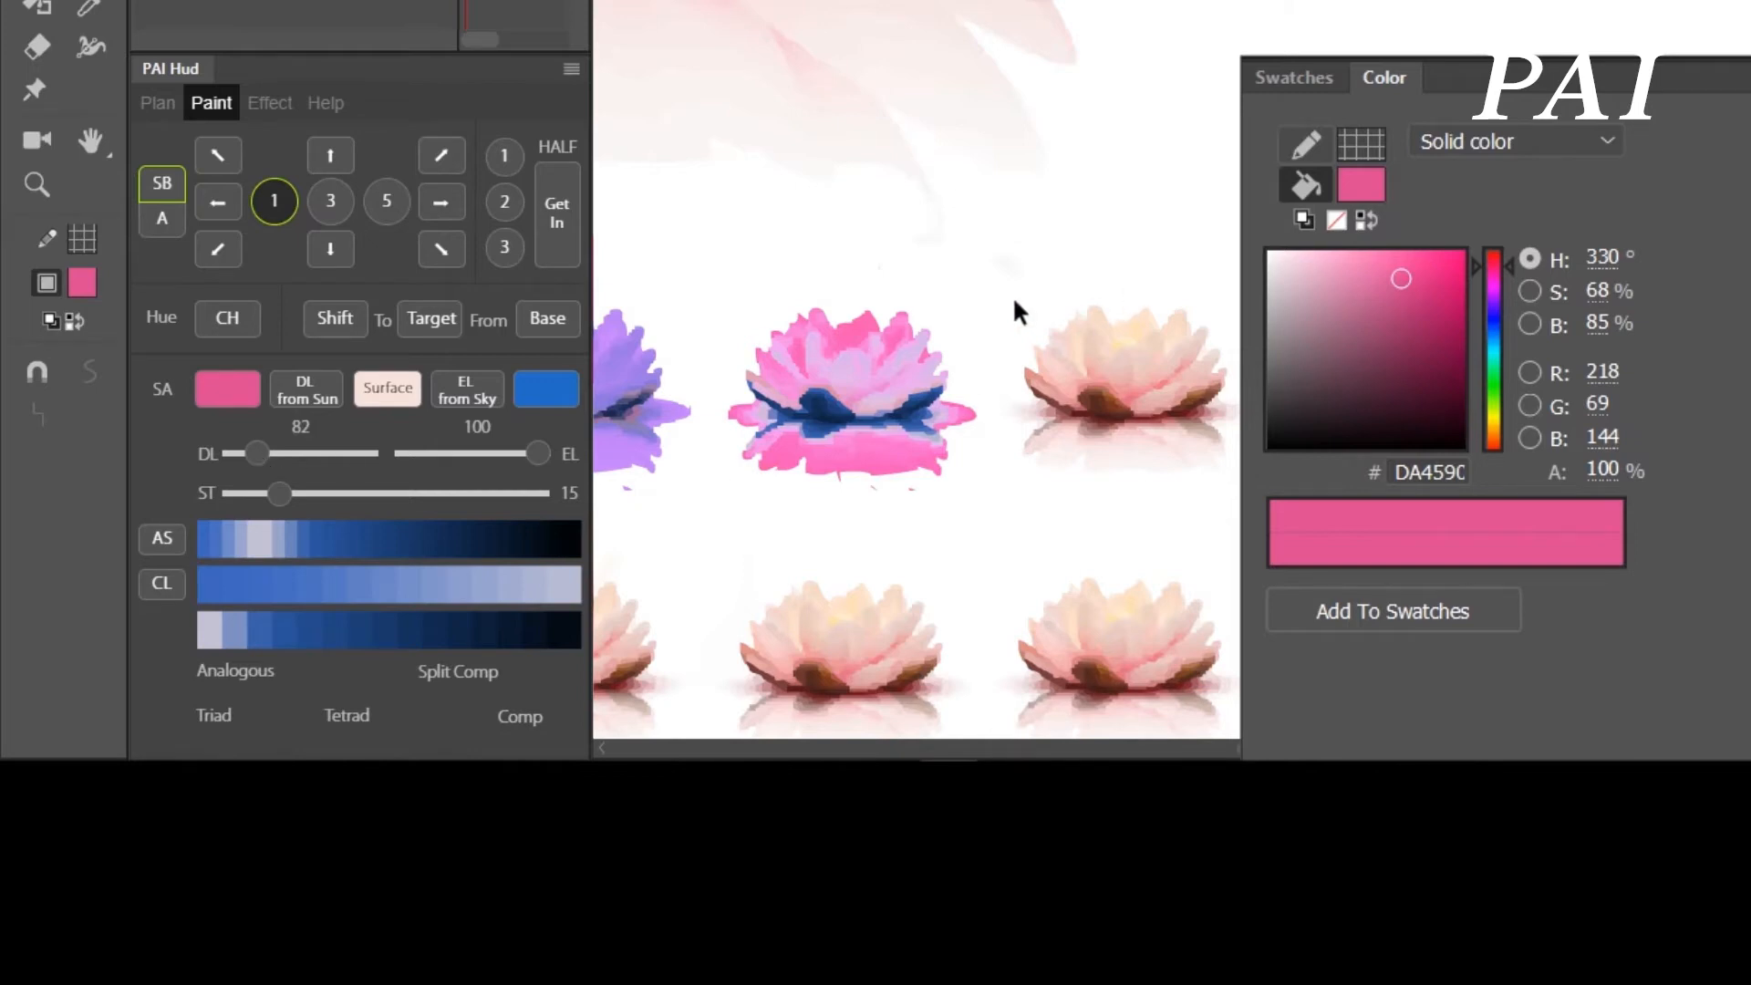
{"action": "left_click_drag", "start_coordinate": [1170, 532], "coordinate": [1040, 528]}
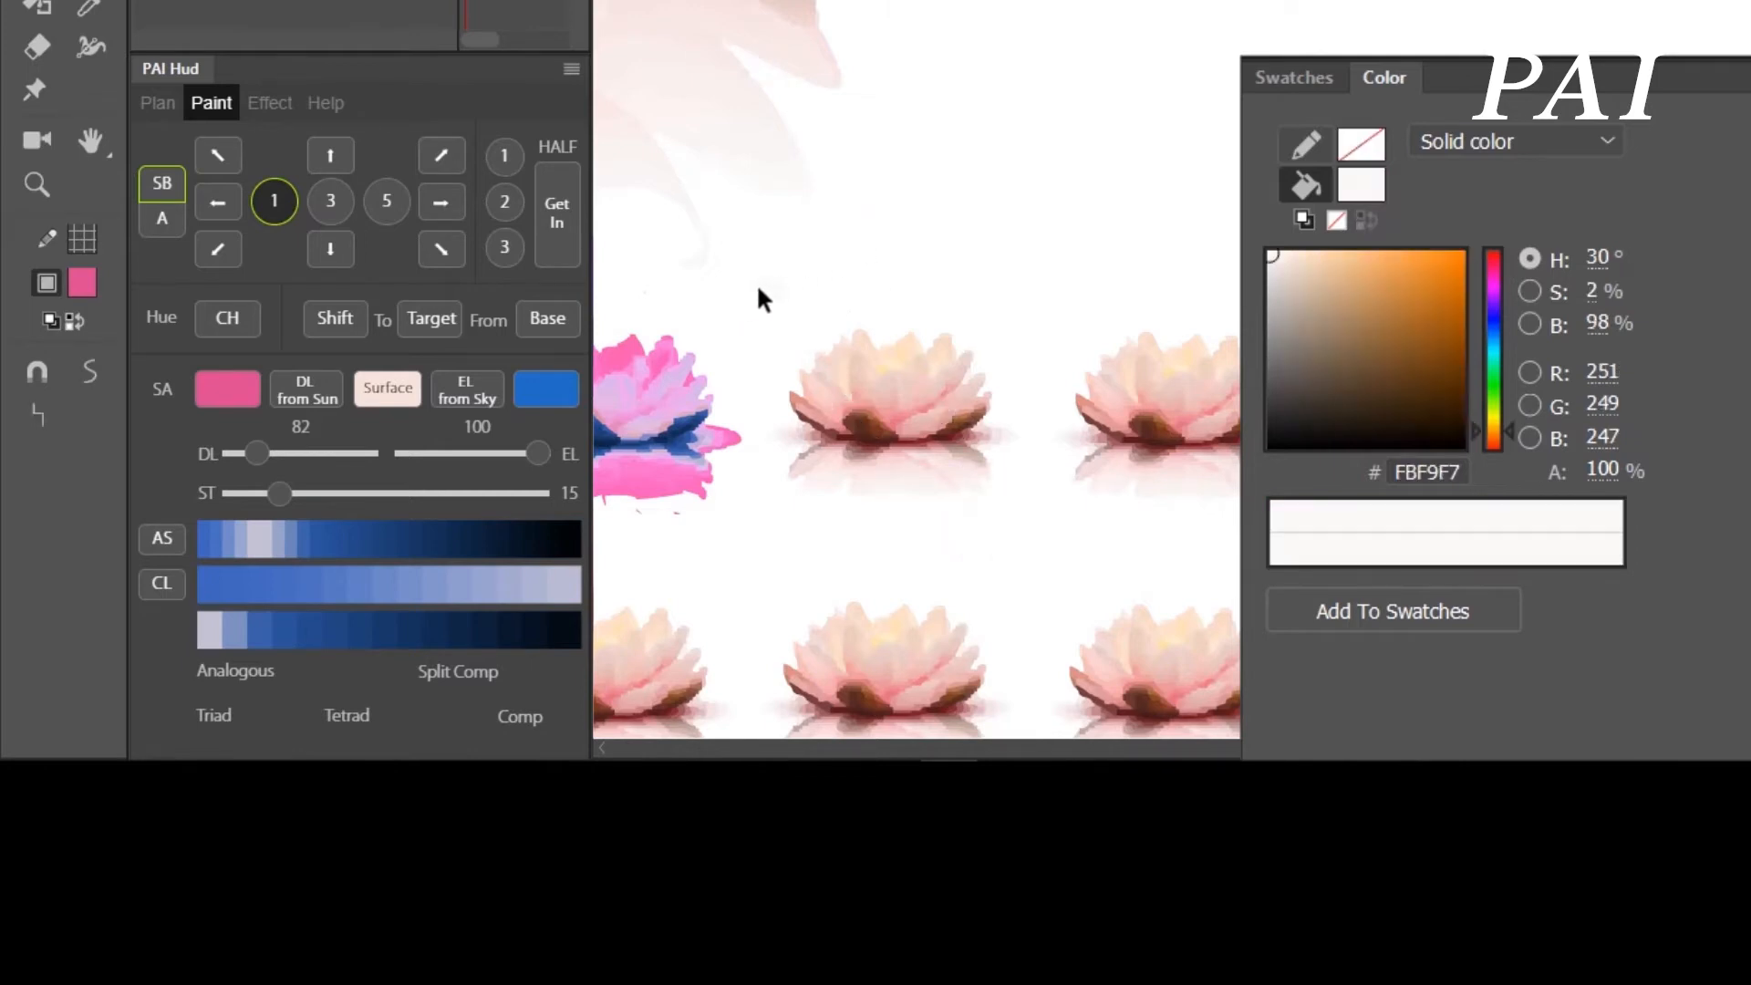
{"action": "left_click_drag", "start_coordinate": [762, 285], "coordinate": [1034, 536]}
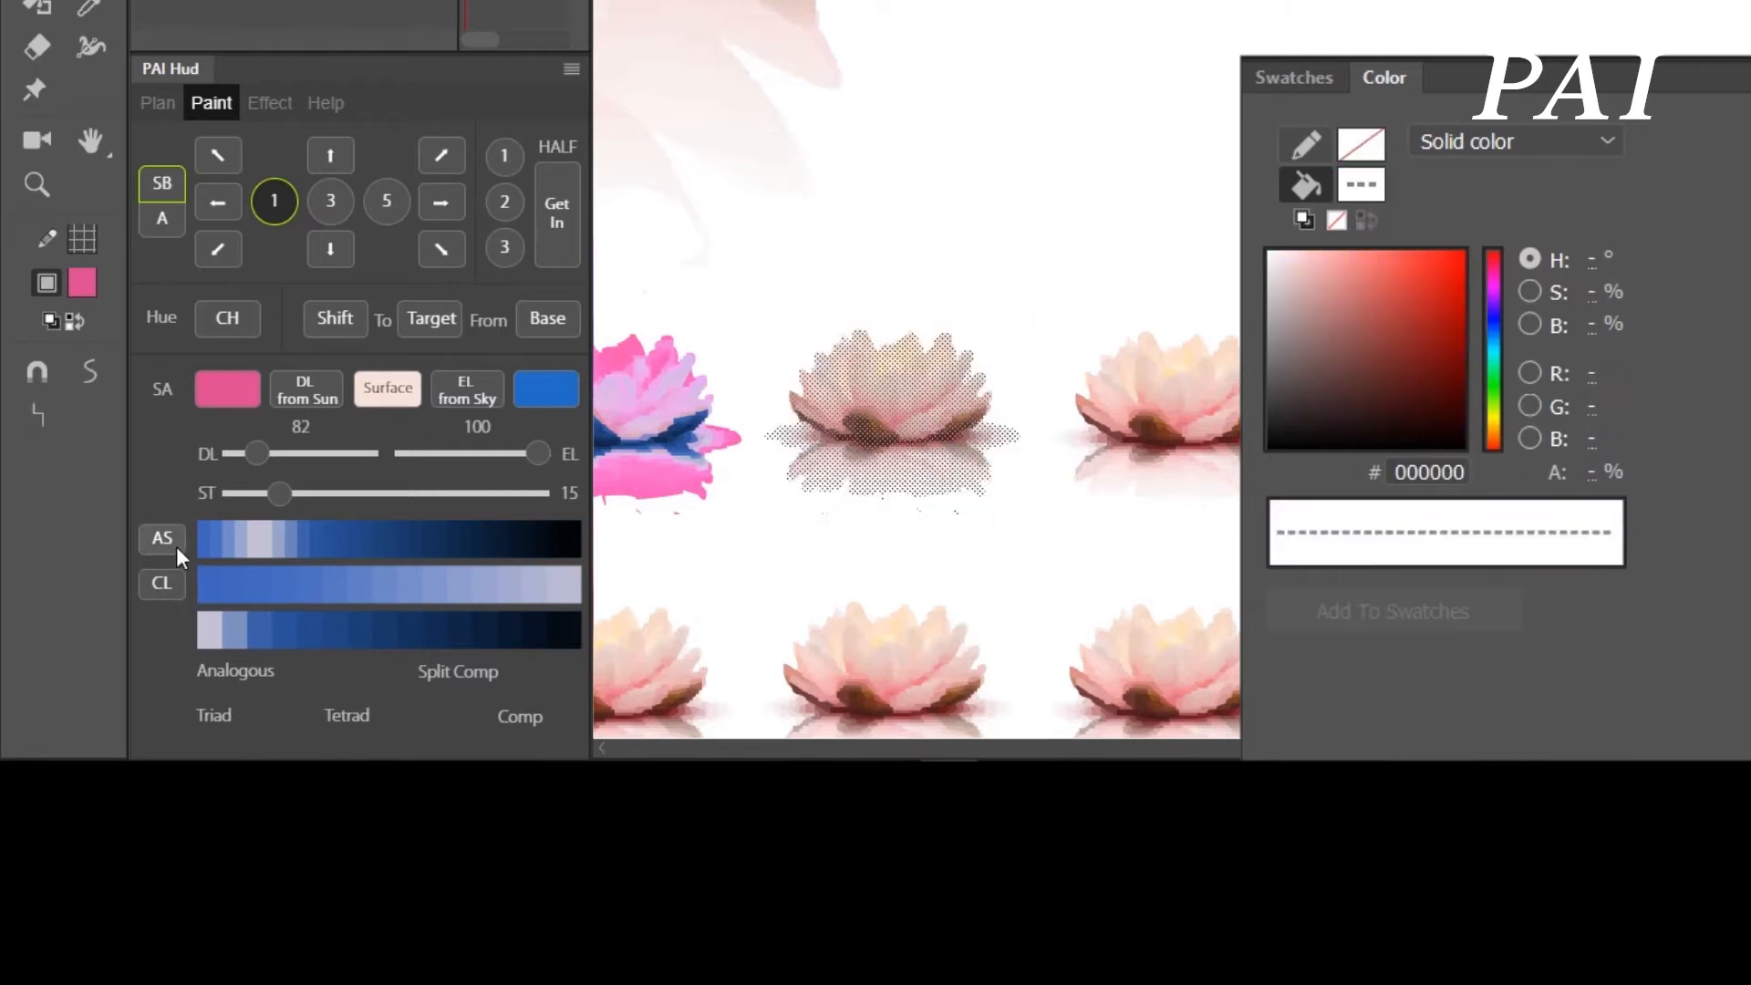
{"action": "left_click", "coordinate": [1038, 254]}
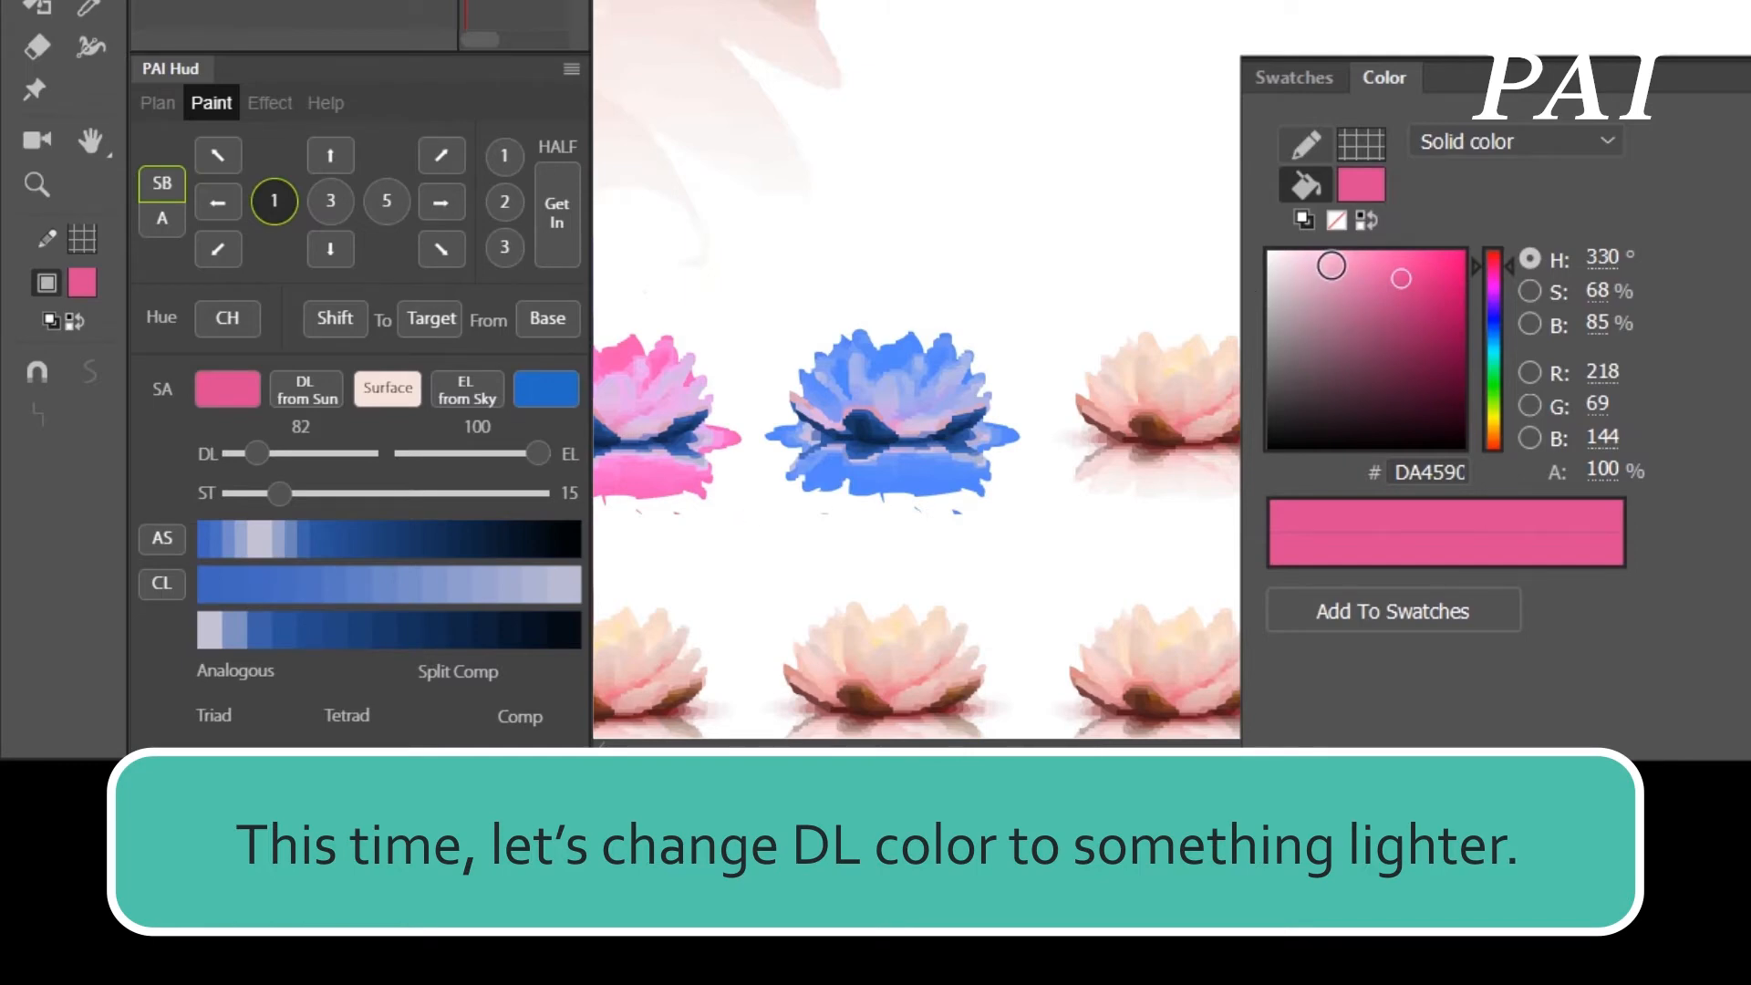
- Change the fill color to the lighter pink #E99BC2, assign it as the DL color, and set ST to 10
{"action": "left_click", "coordinate": [1333, 266]}
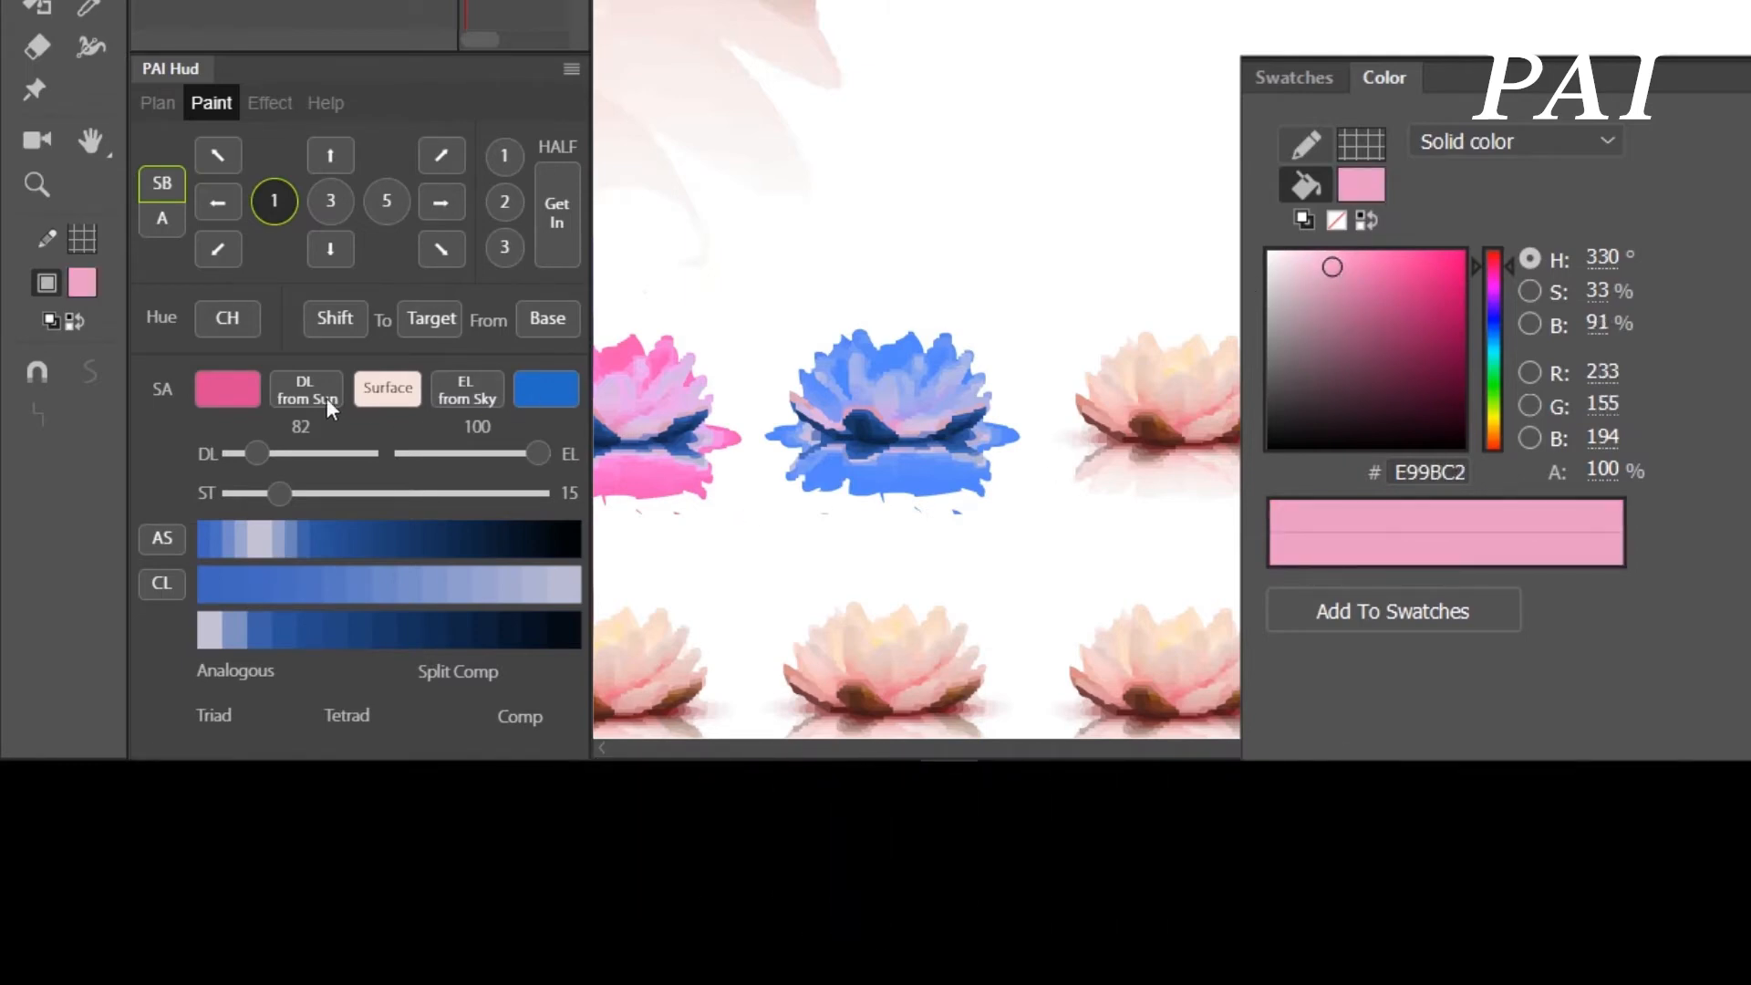
{"action": "left_click", "coordinate": [234, 394]}
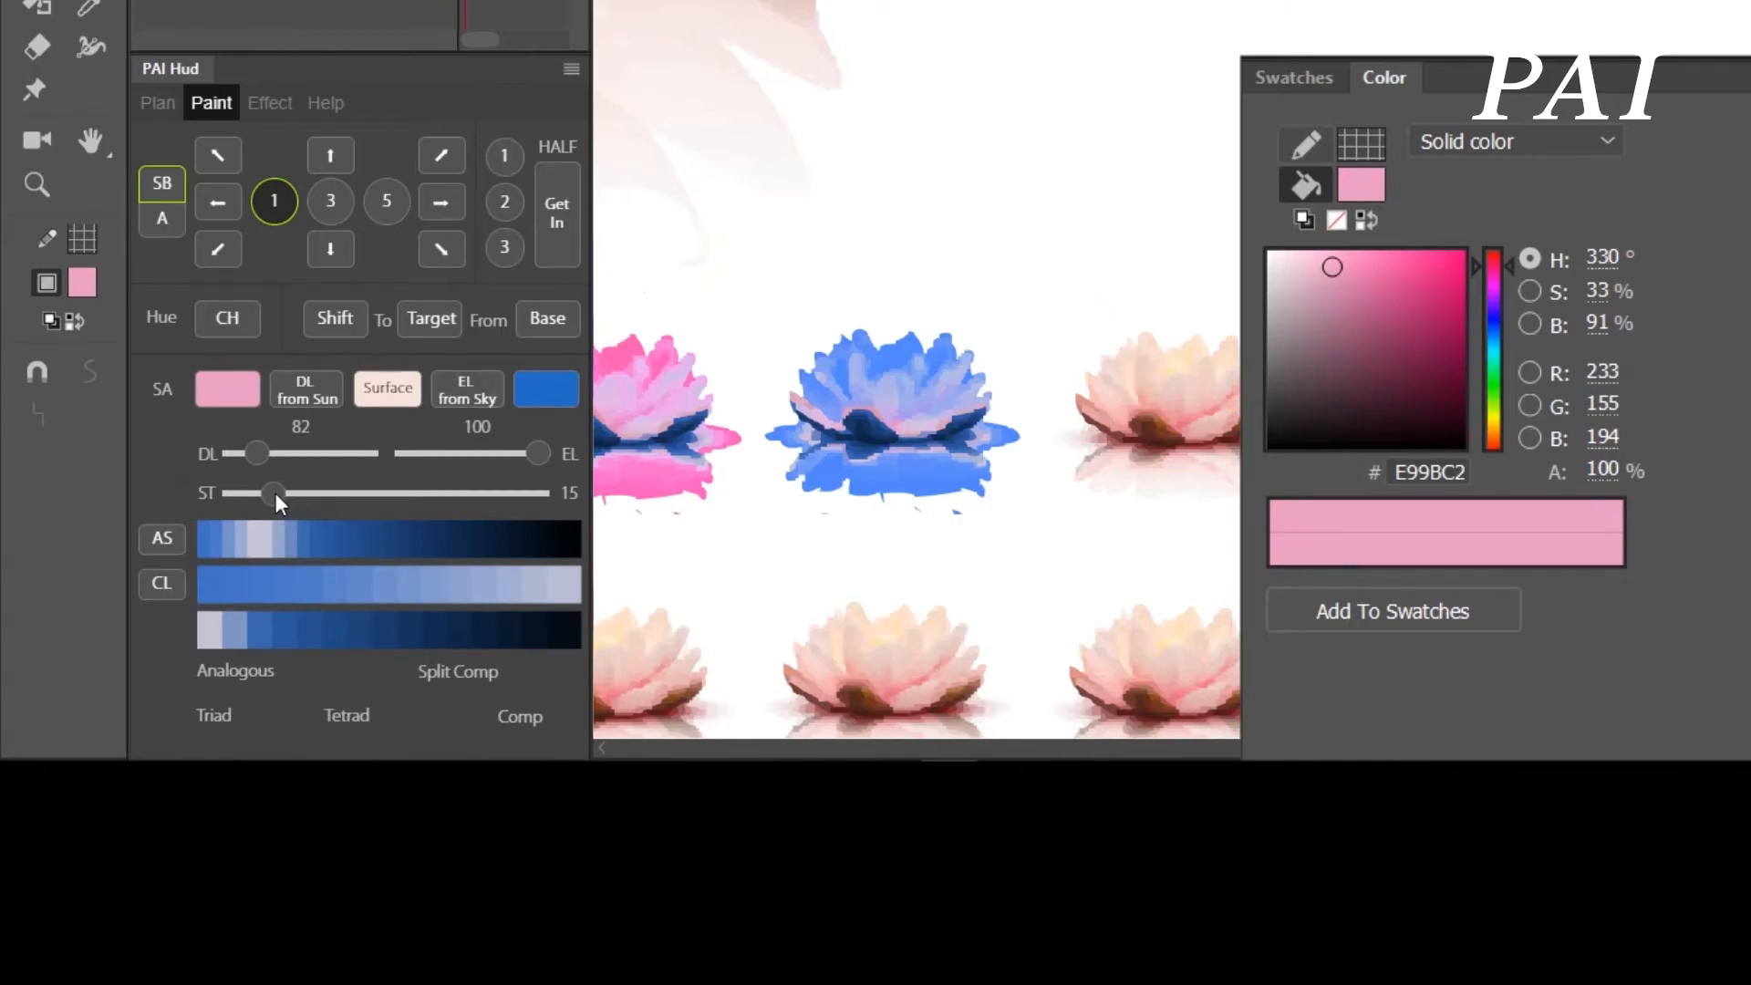
{"action": "left_click_drag", "start_coordinate": [275, 493], "coordinate": [263, 493]}
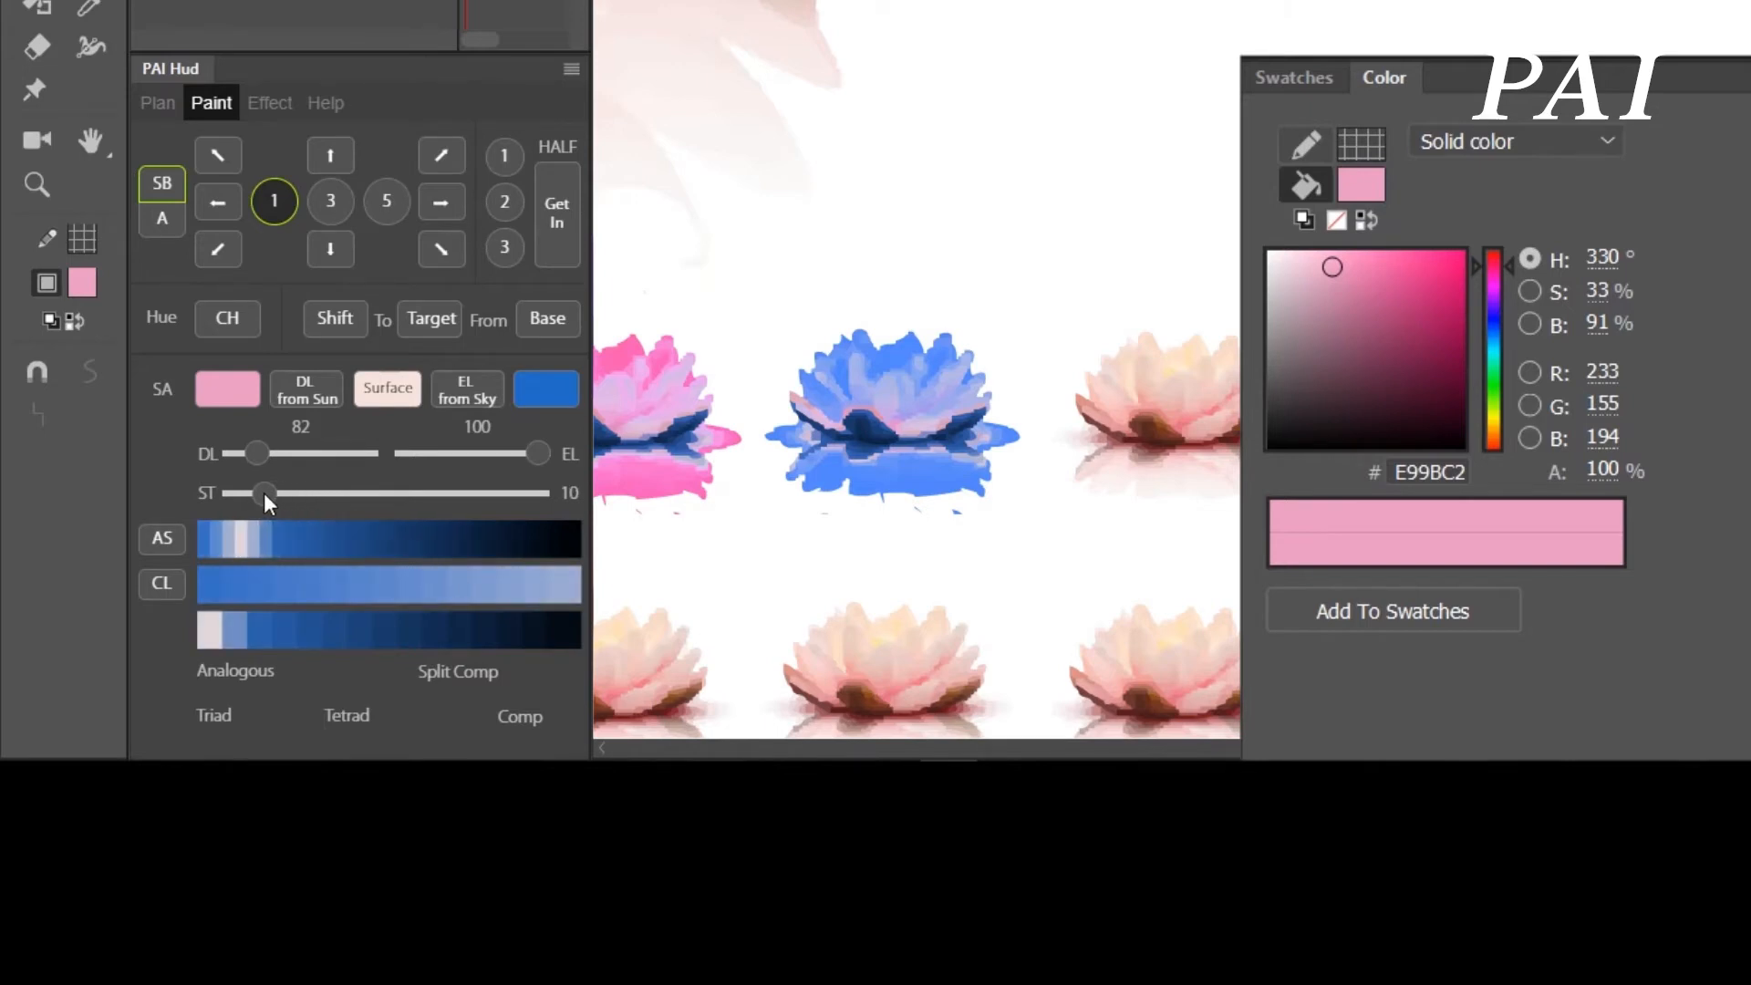
- Set EL to 86 and apply AST to all shapes of the eighth small lotus in the upper row
{"action": "scroll", "coordinate": [916, 411], "scroll_direction": "right", "scroll_amount": 3}
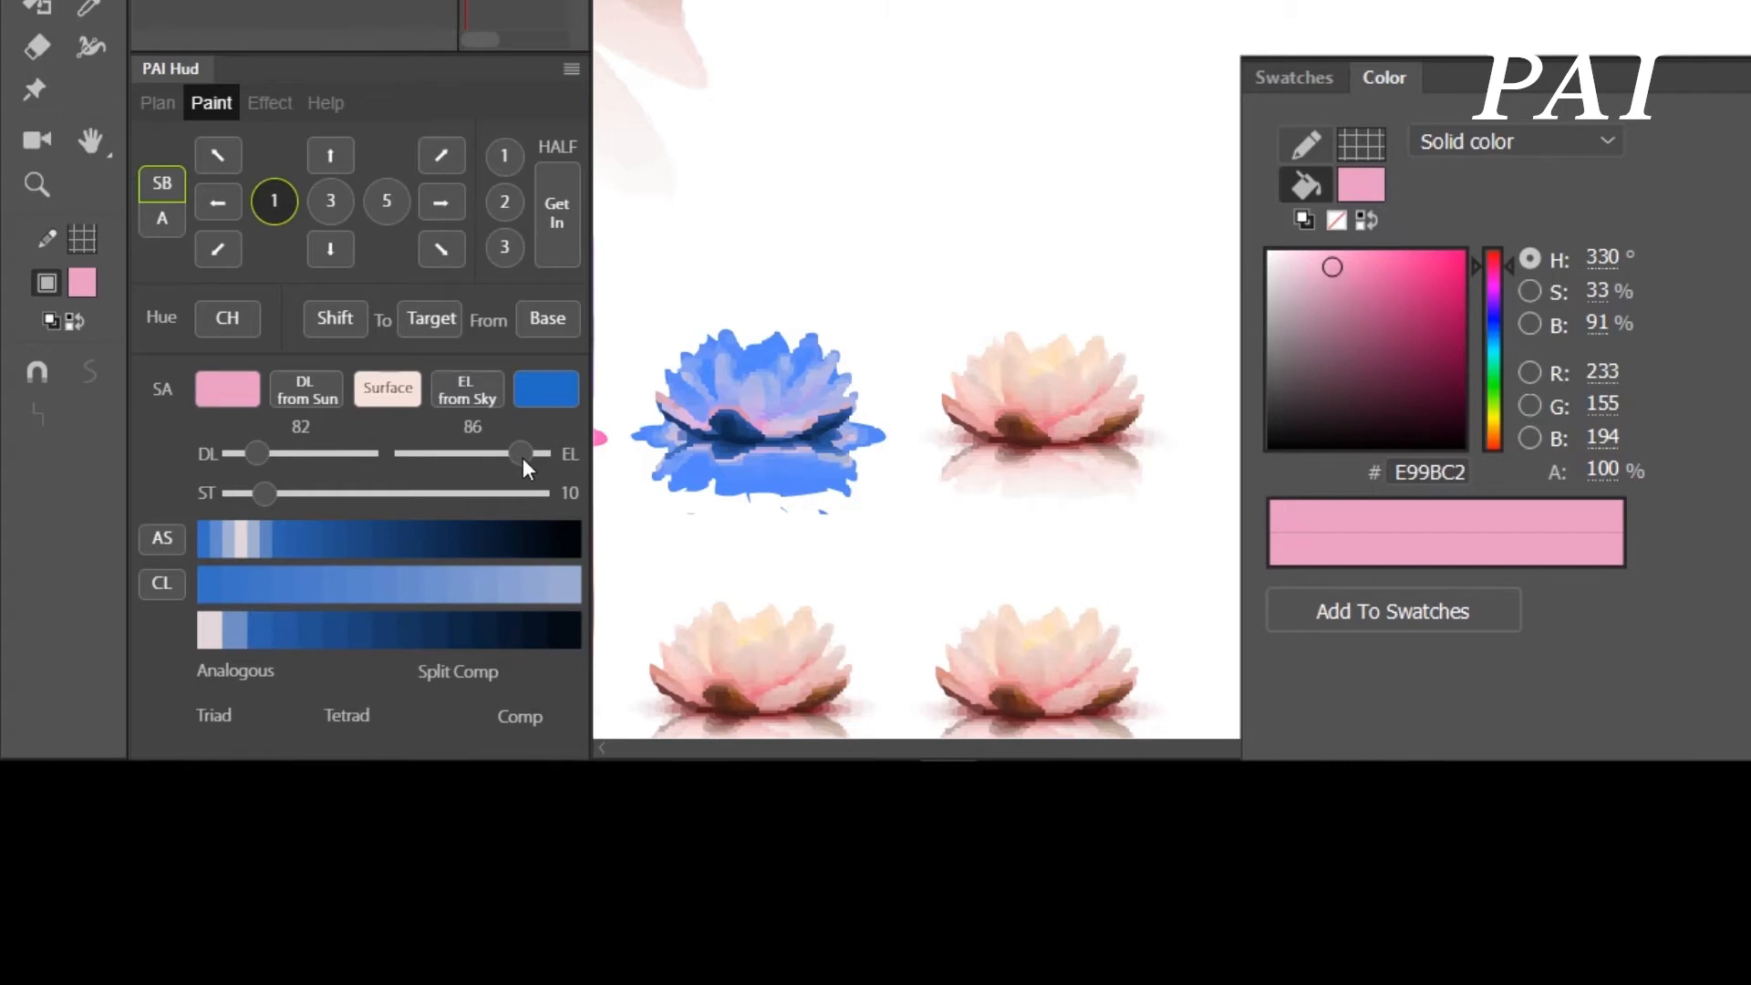
{"action": "left_click_drag", "start_coordinate": [926, 290], "coordinate": [1180, 533]}
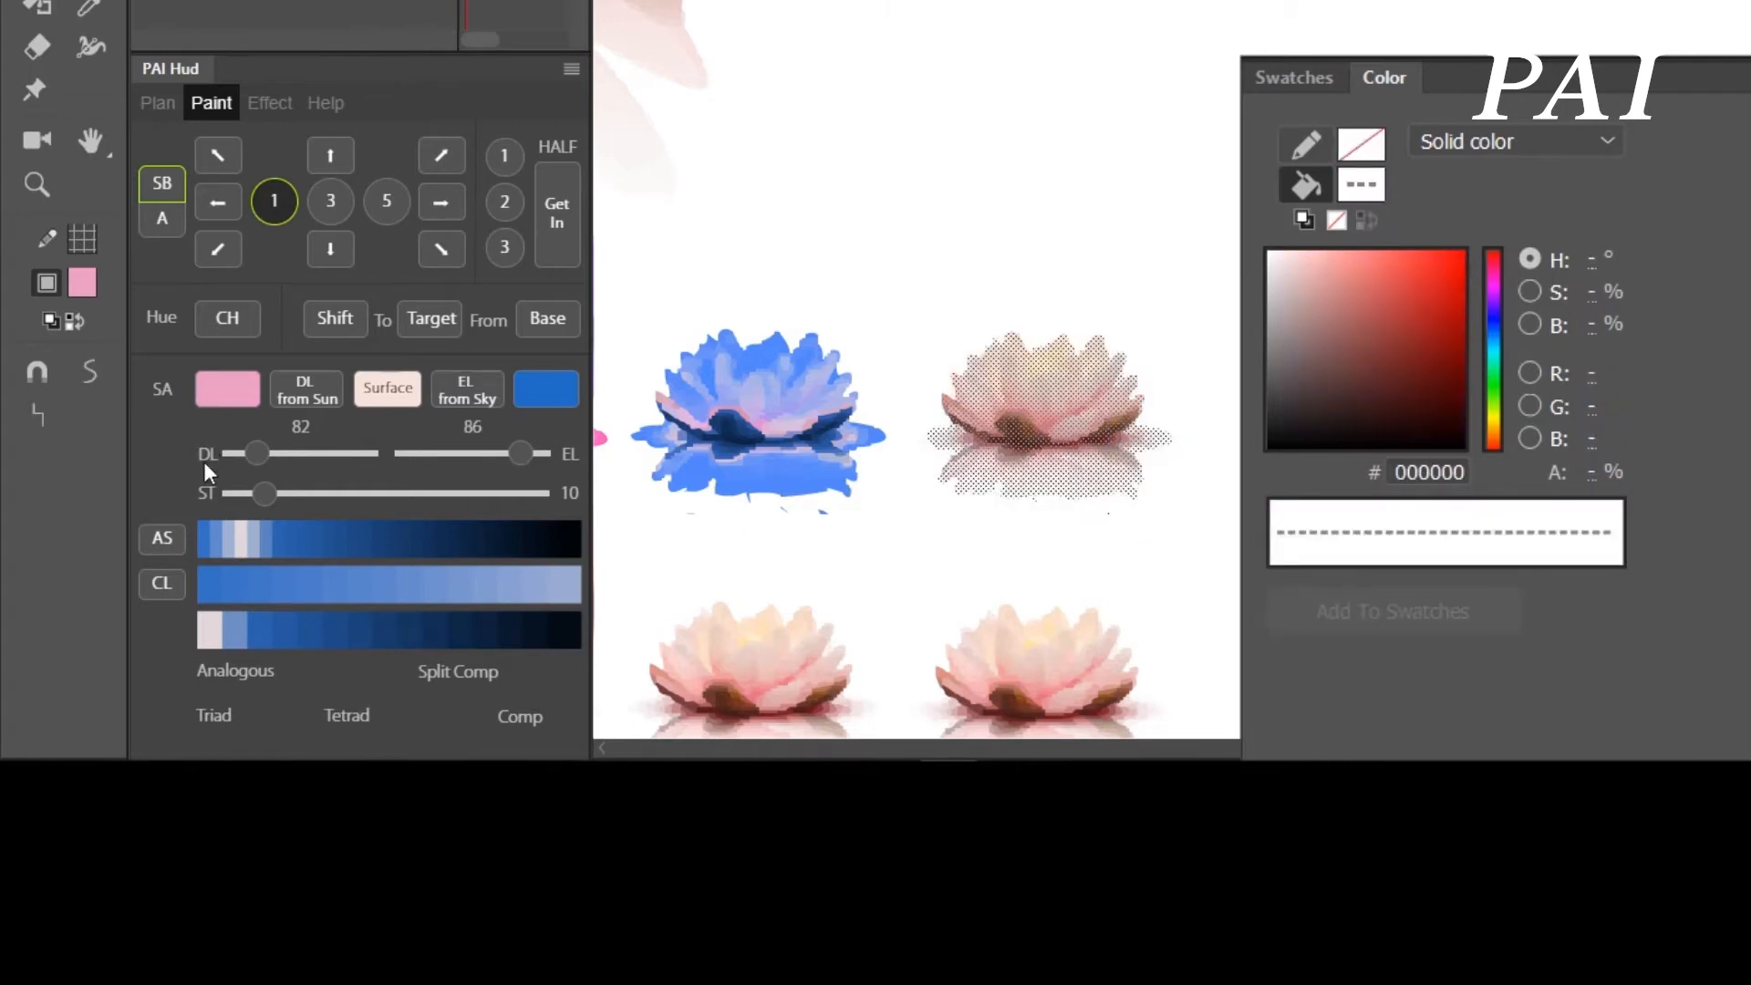
{"action": "left_click", "coordinate": [239, 539]}
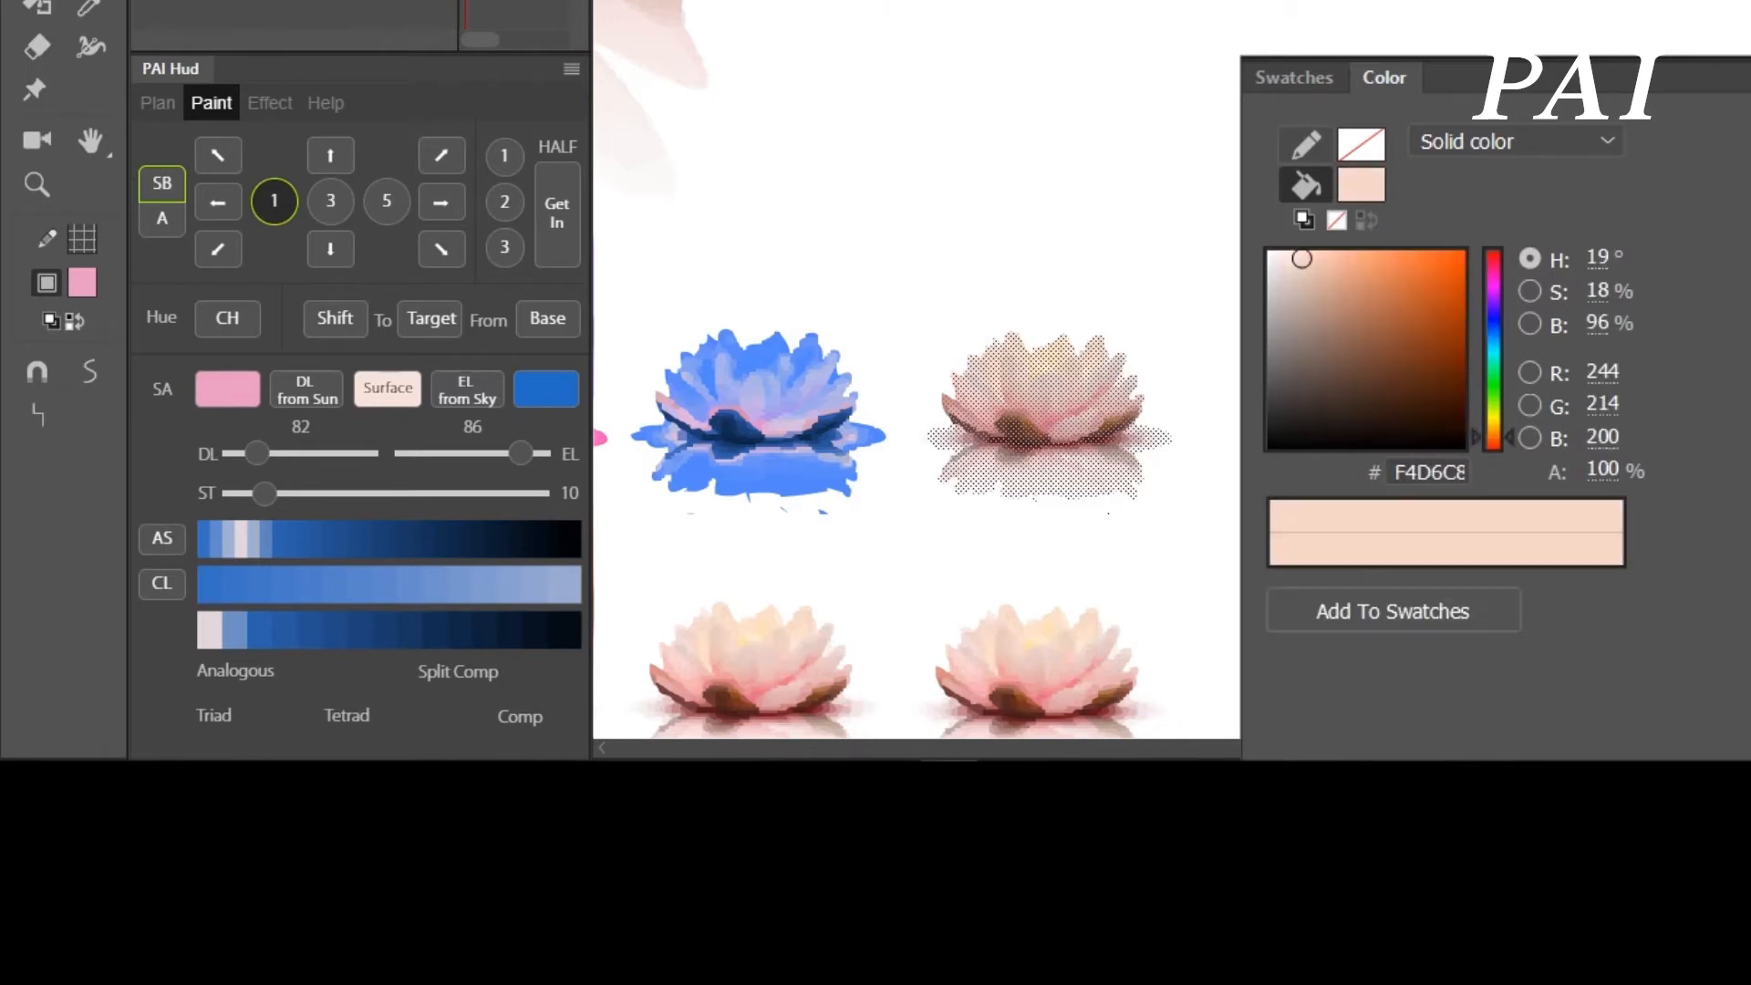
{"action": "left_click", "coordinate": [1224, 497]}
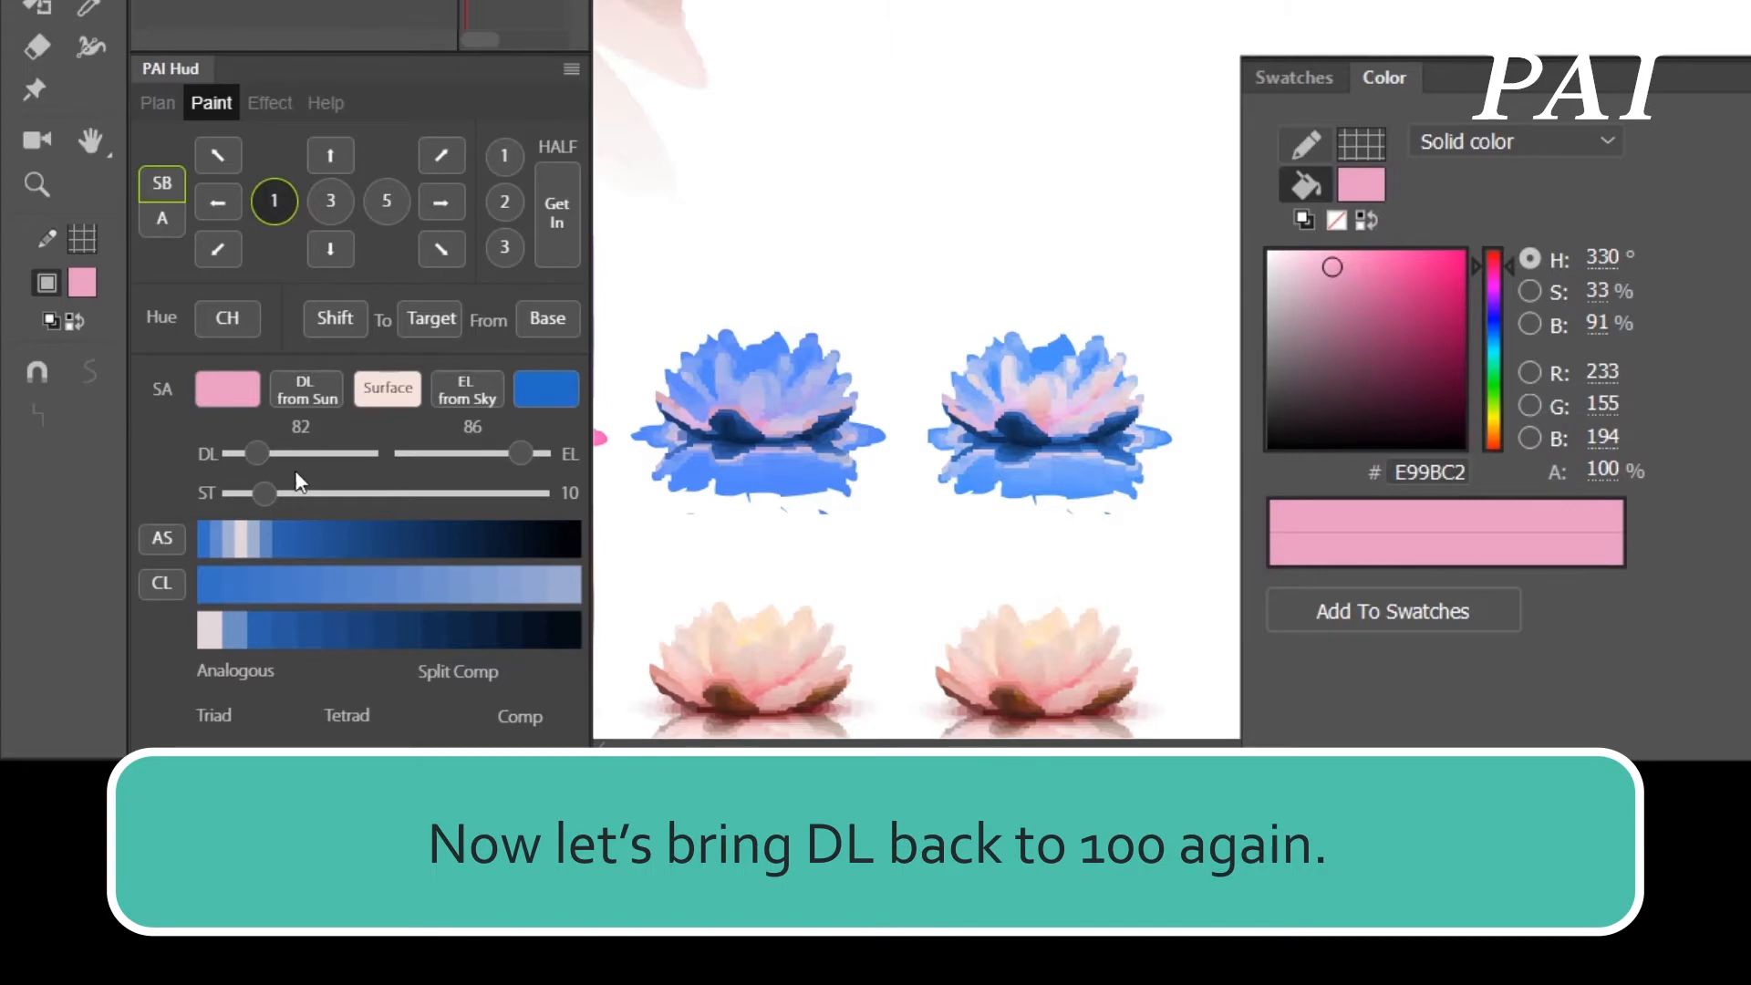
- Set DL to 100 and apply AST to the last small lotus in the lower row
{"action": "left_click", "coordinate": [236, 455]}
{"action": "scroll", "coordinate": [958, 606], "scroll_direction": "down", "scroll_amount": 3}
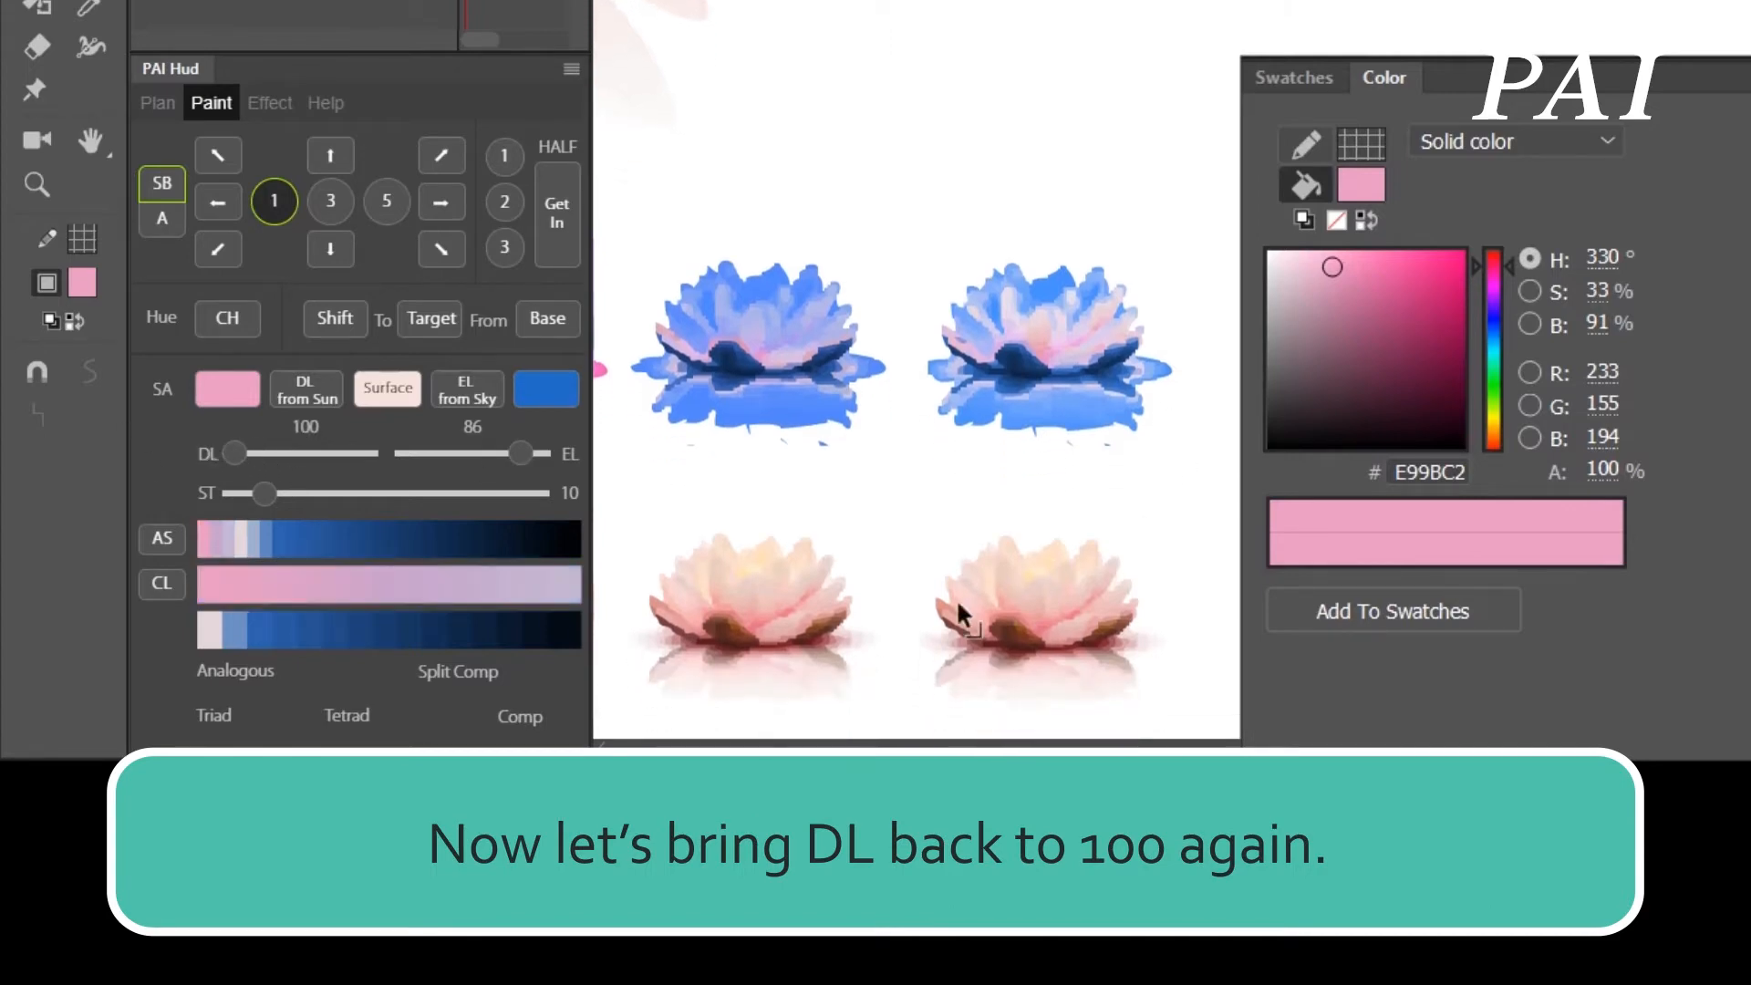
{"action": "left_click_drag", "start_coordinate": [903, 447], "coordinate": [1192, 704]}
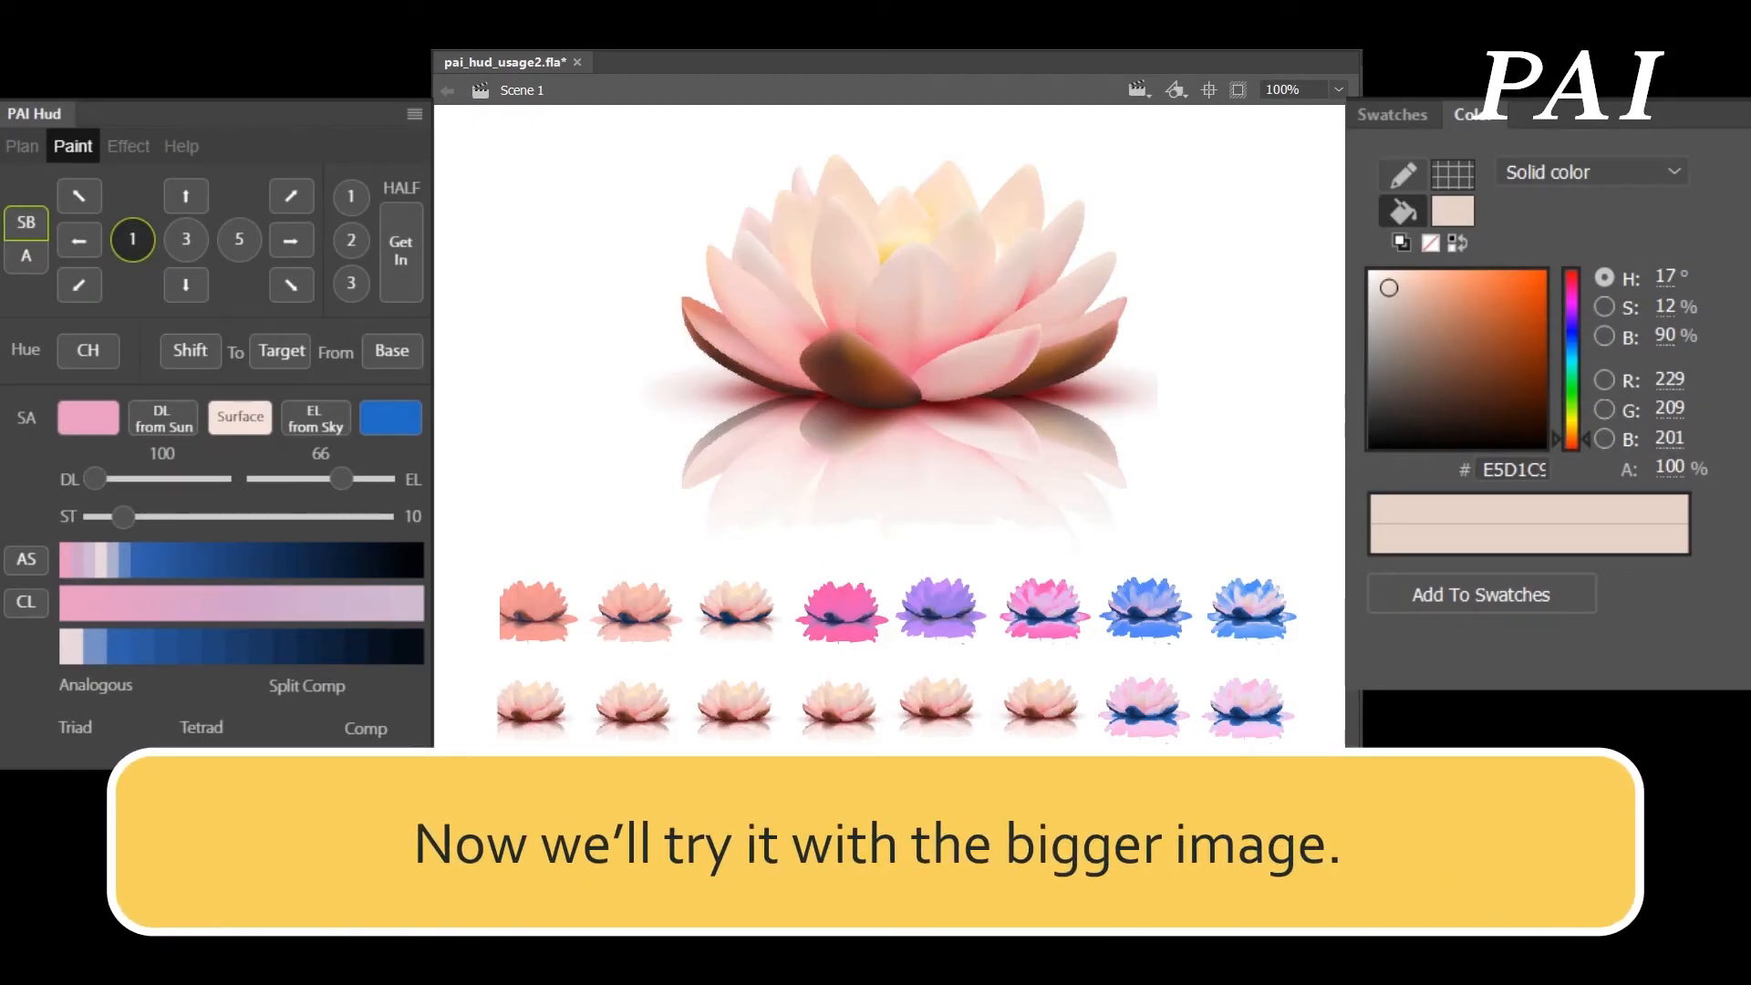
- Try to apply AST to the entire large lotus with ST at 5, letting the long-running script continue
{"action": "left_click_drag", "start_coordinate": [135, 513], "coordinate": [109, 514]}
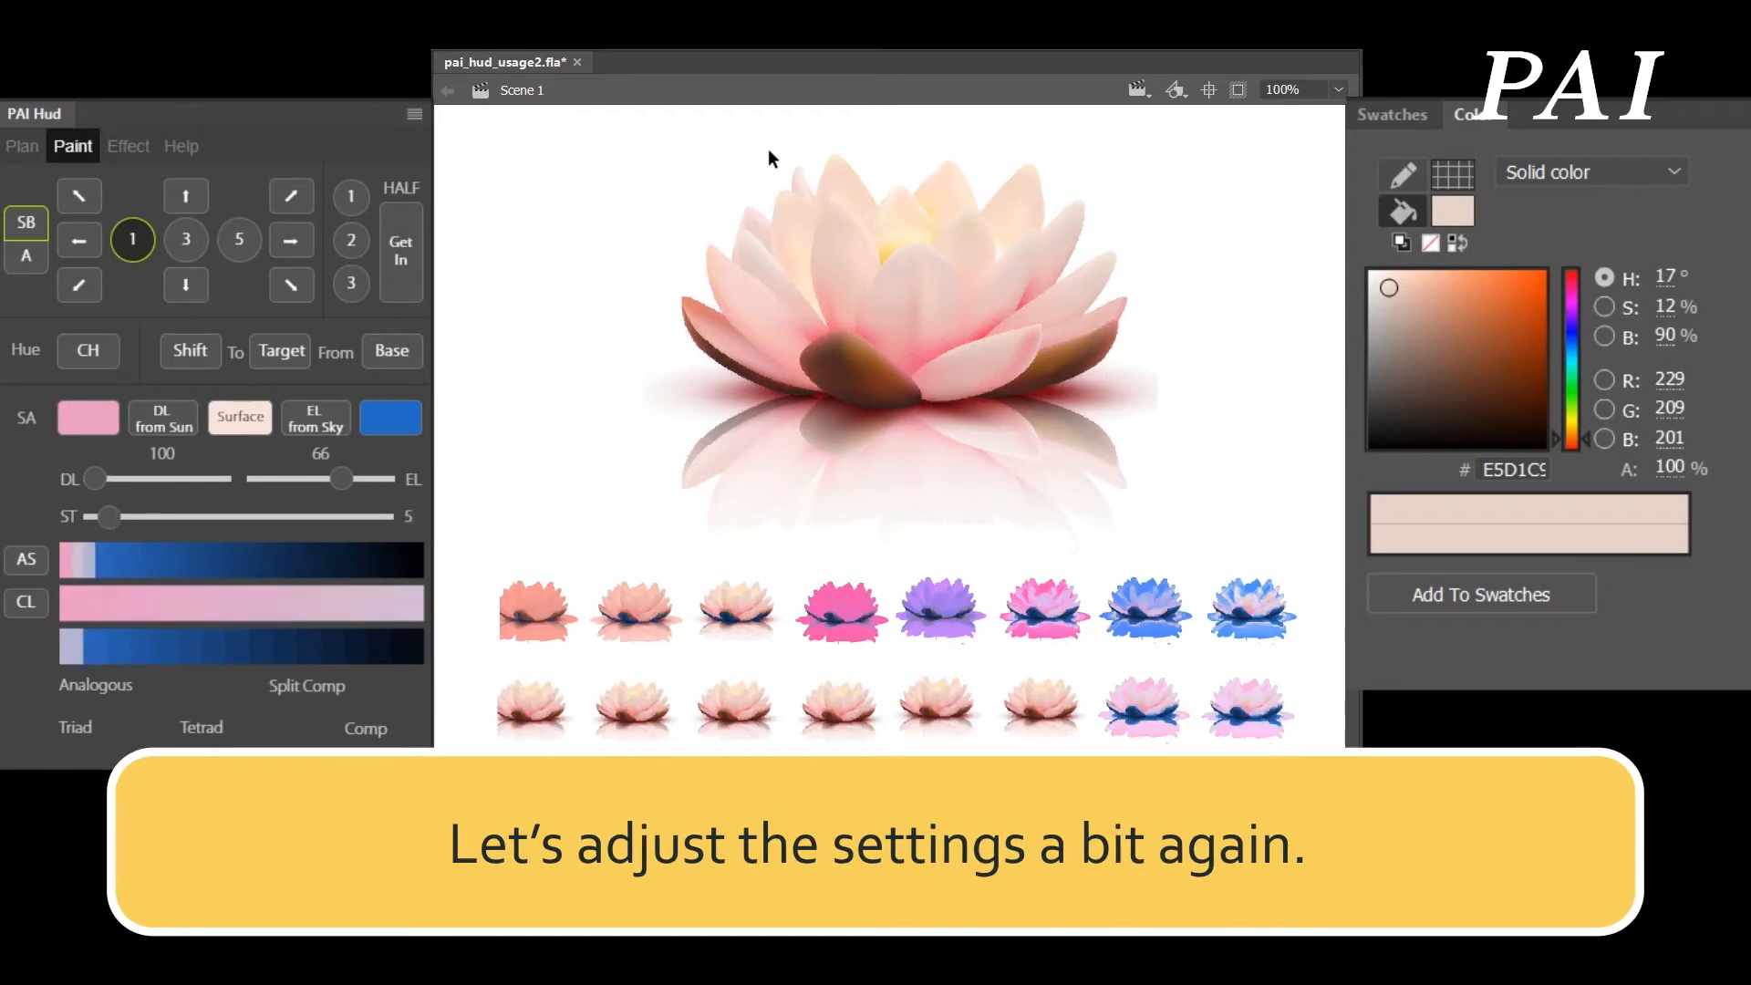
{"action": "left_click_drag", "start_coordinate": [497, 108], "coordinate": [1288, 554]}
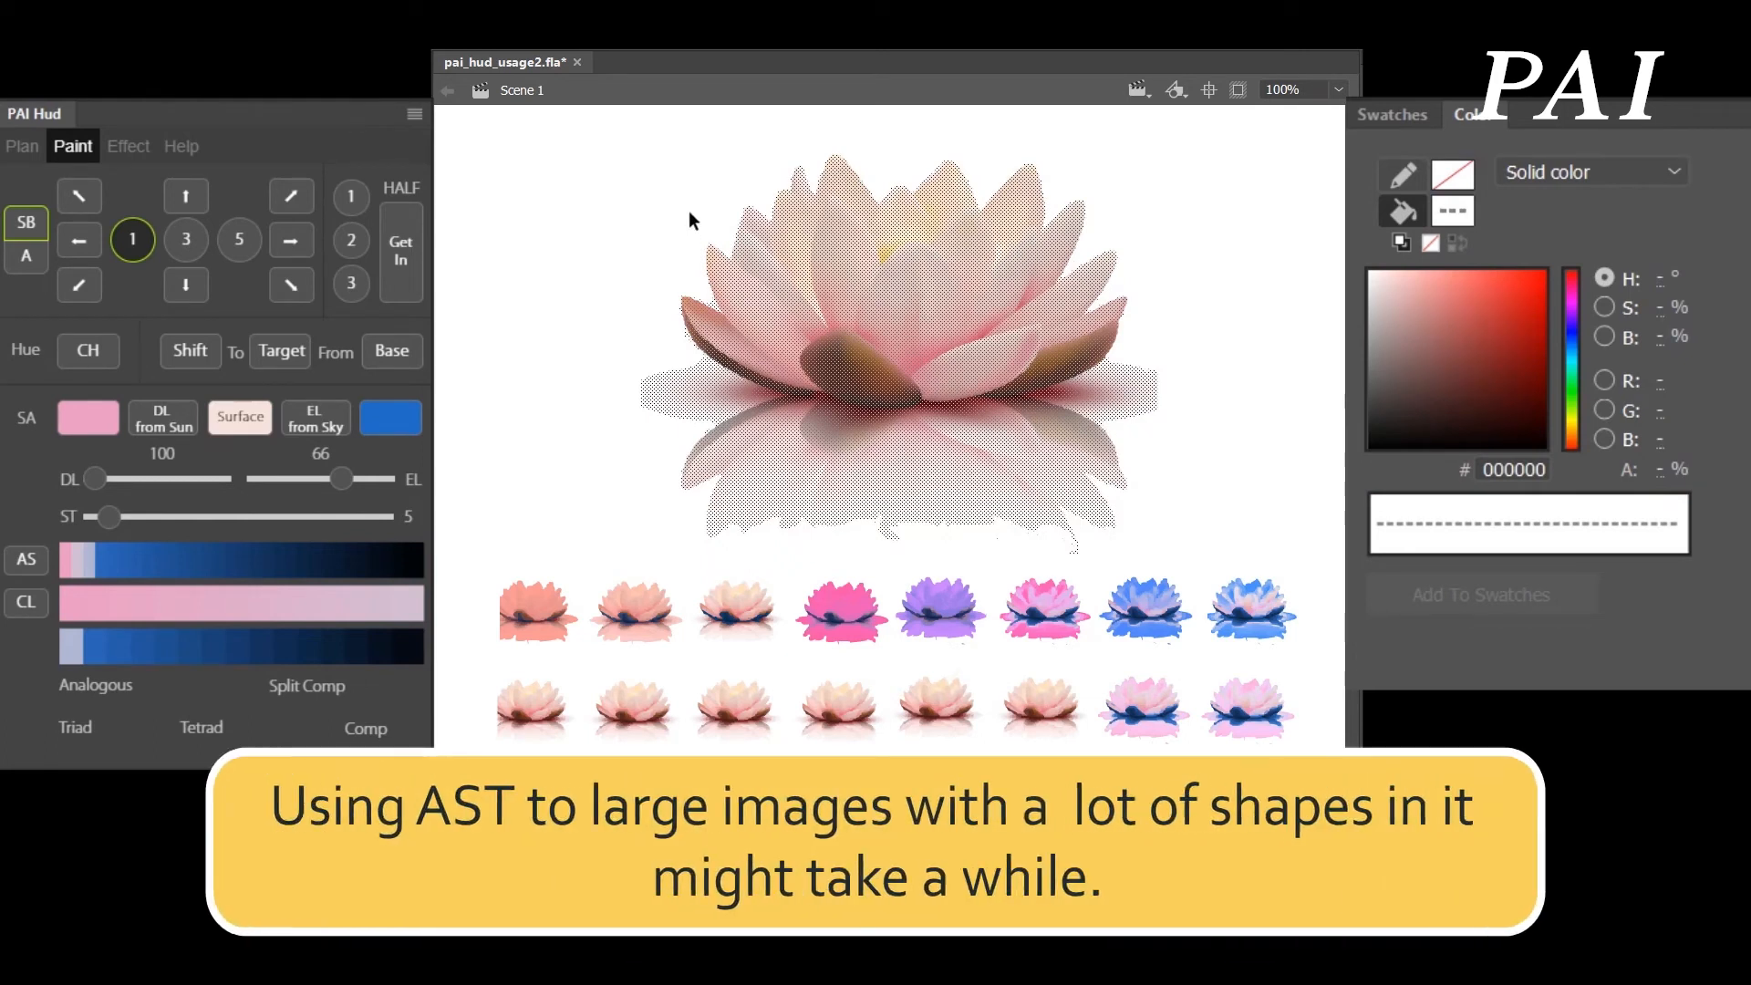
{"action": "left_click", "coordinate": [20, 563]}
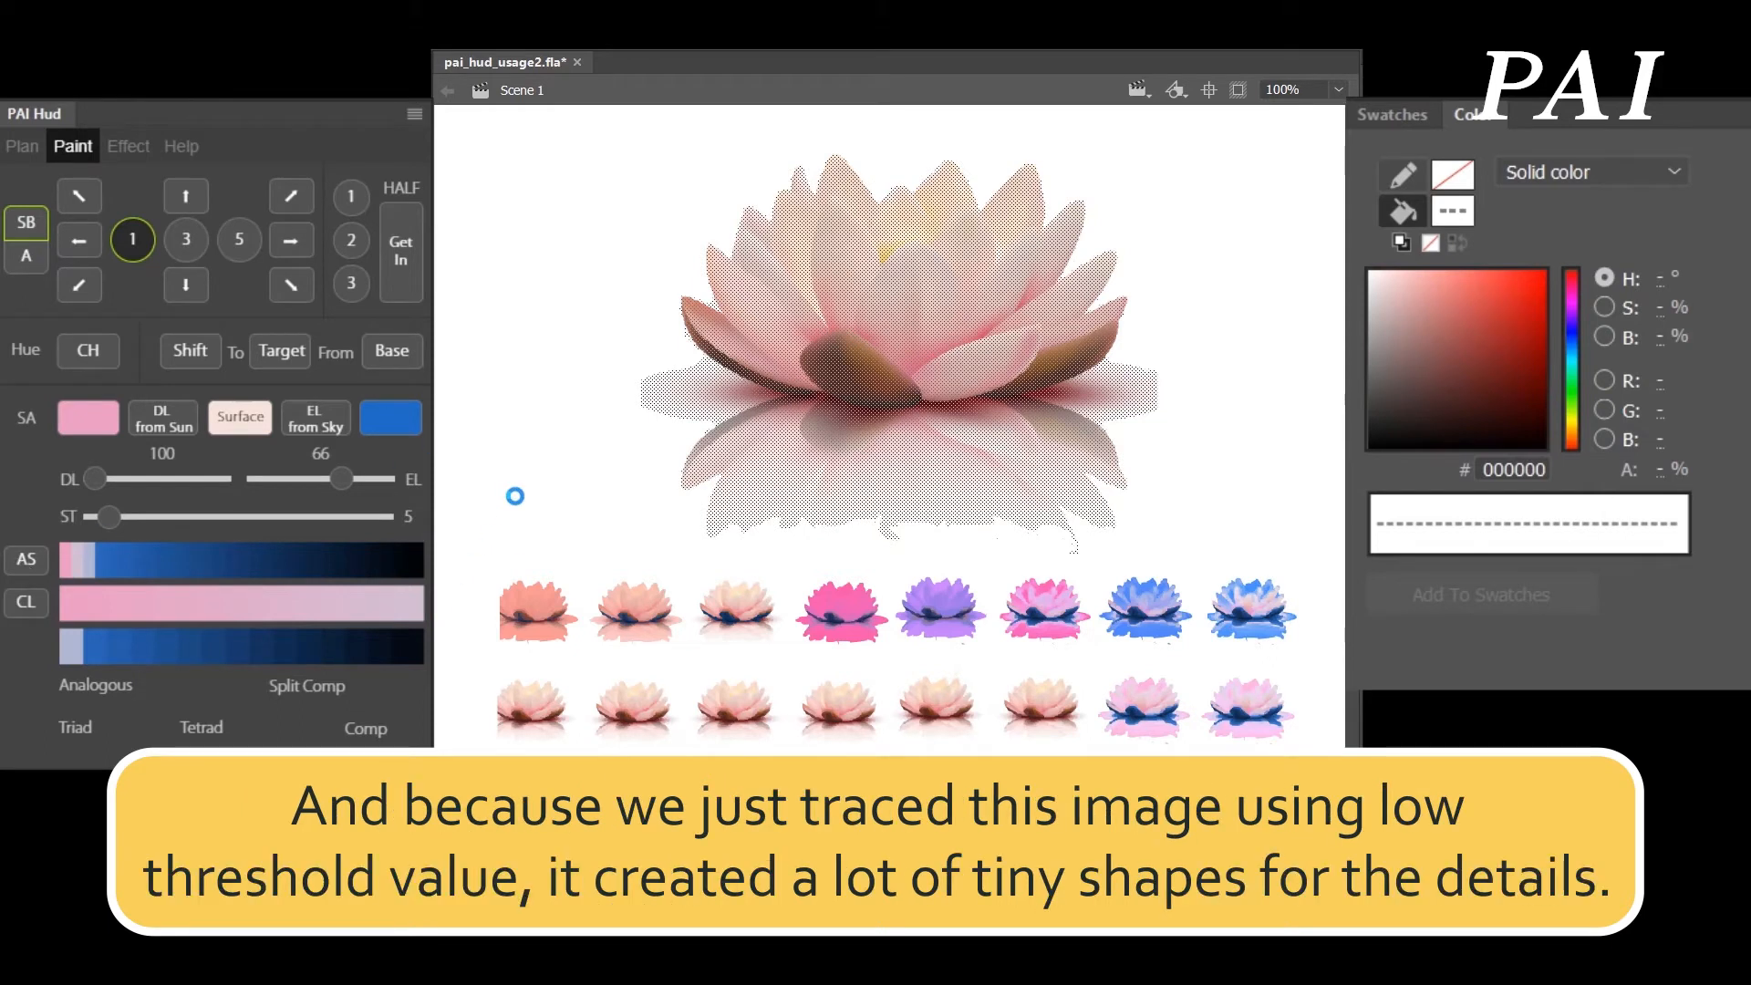
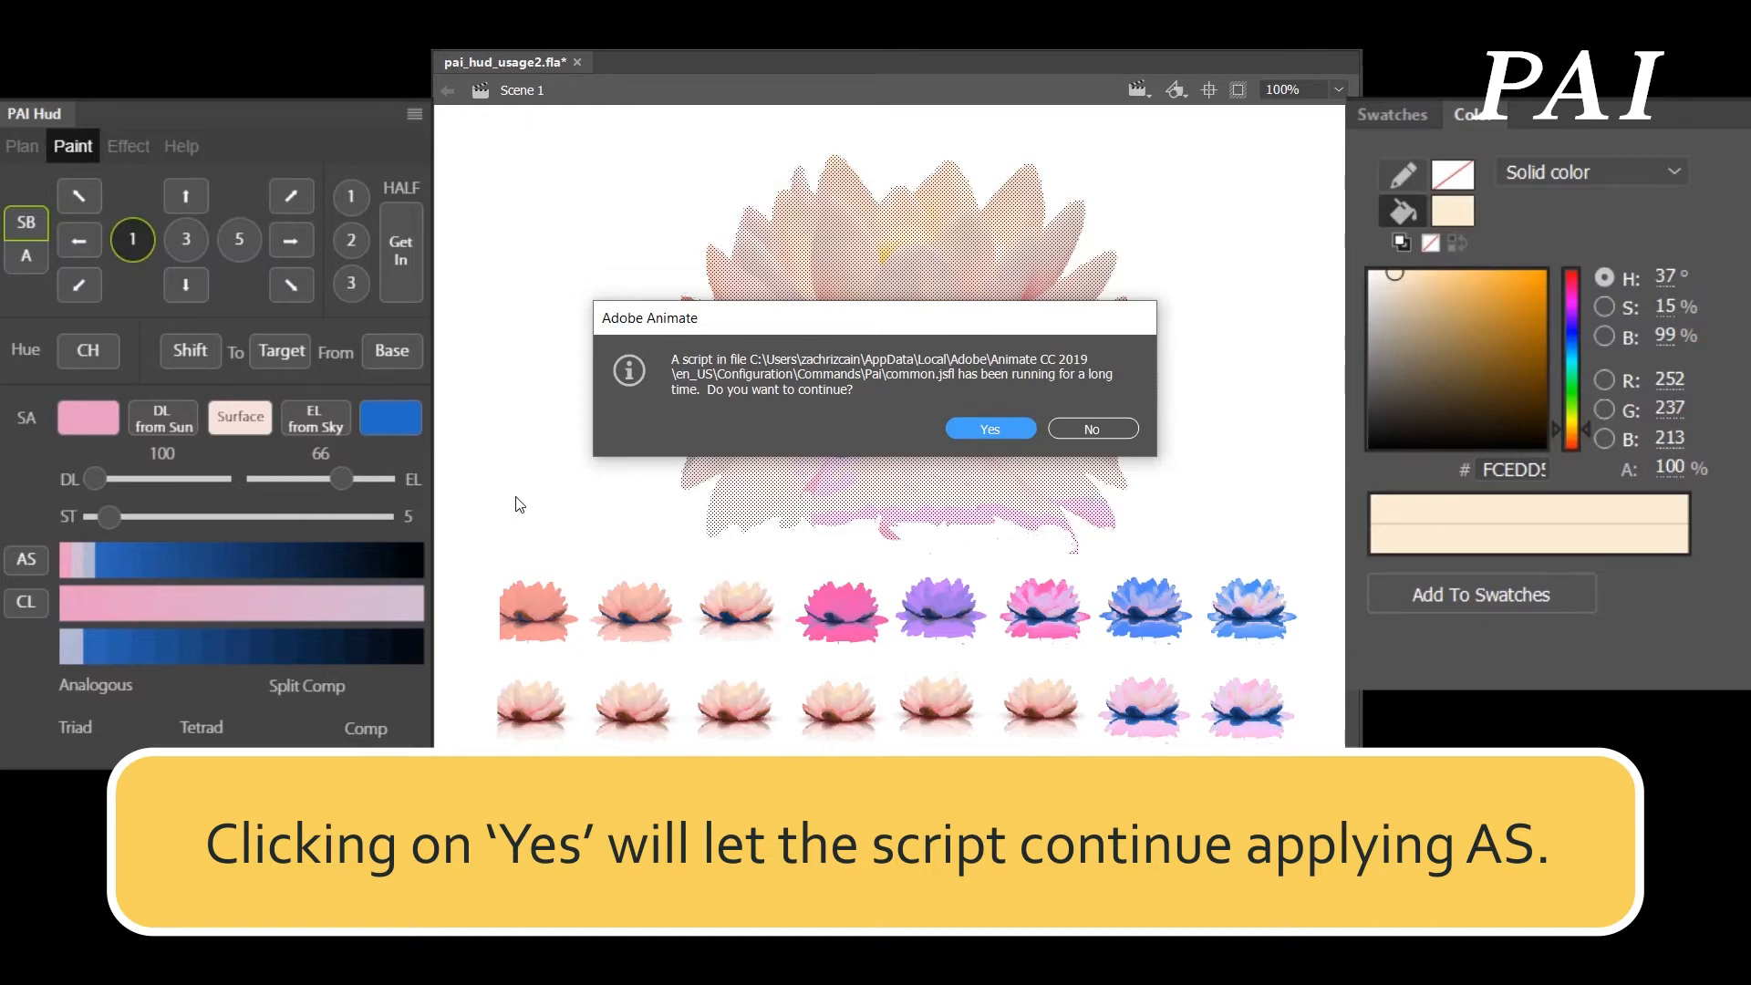
{"action": "key", "text": "Return"}
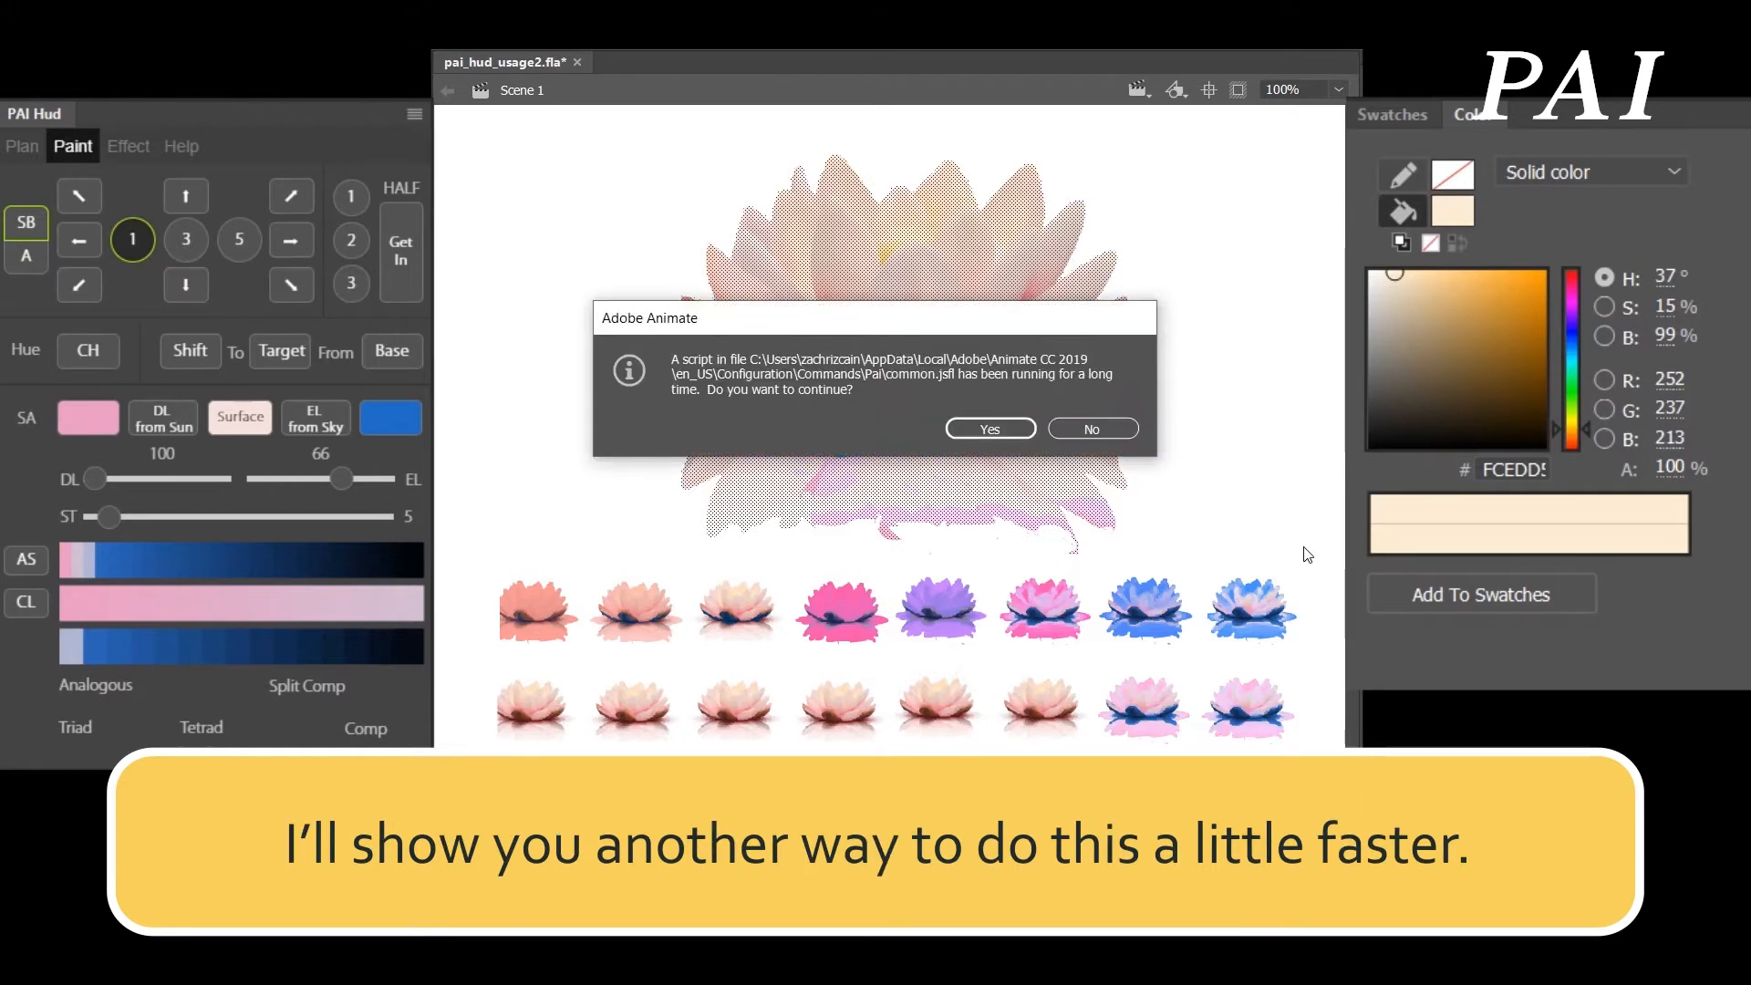
{"action": "left_click", "coordinate": [1003, 438]}
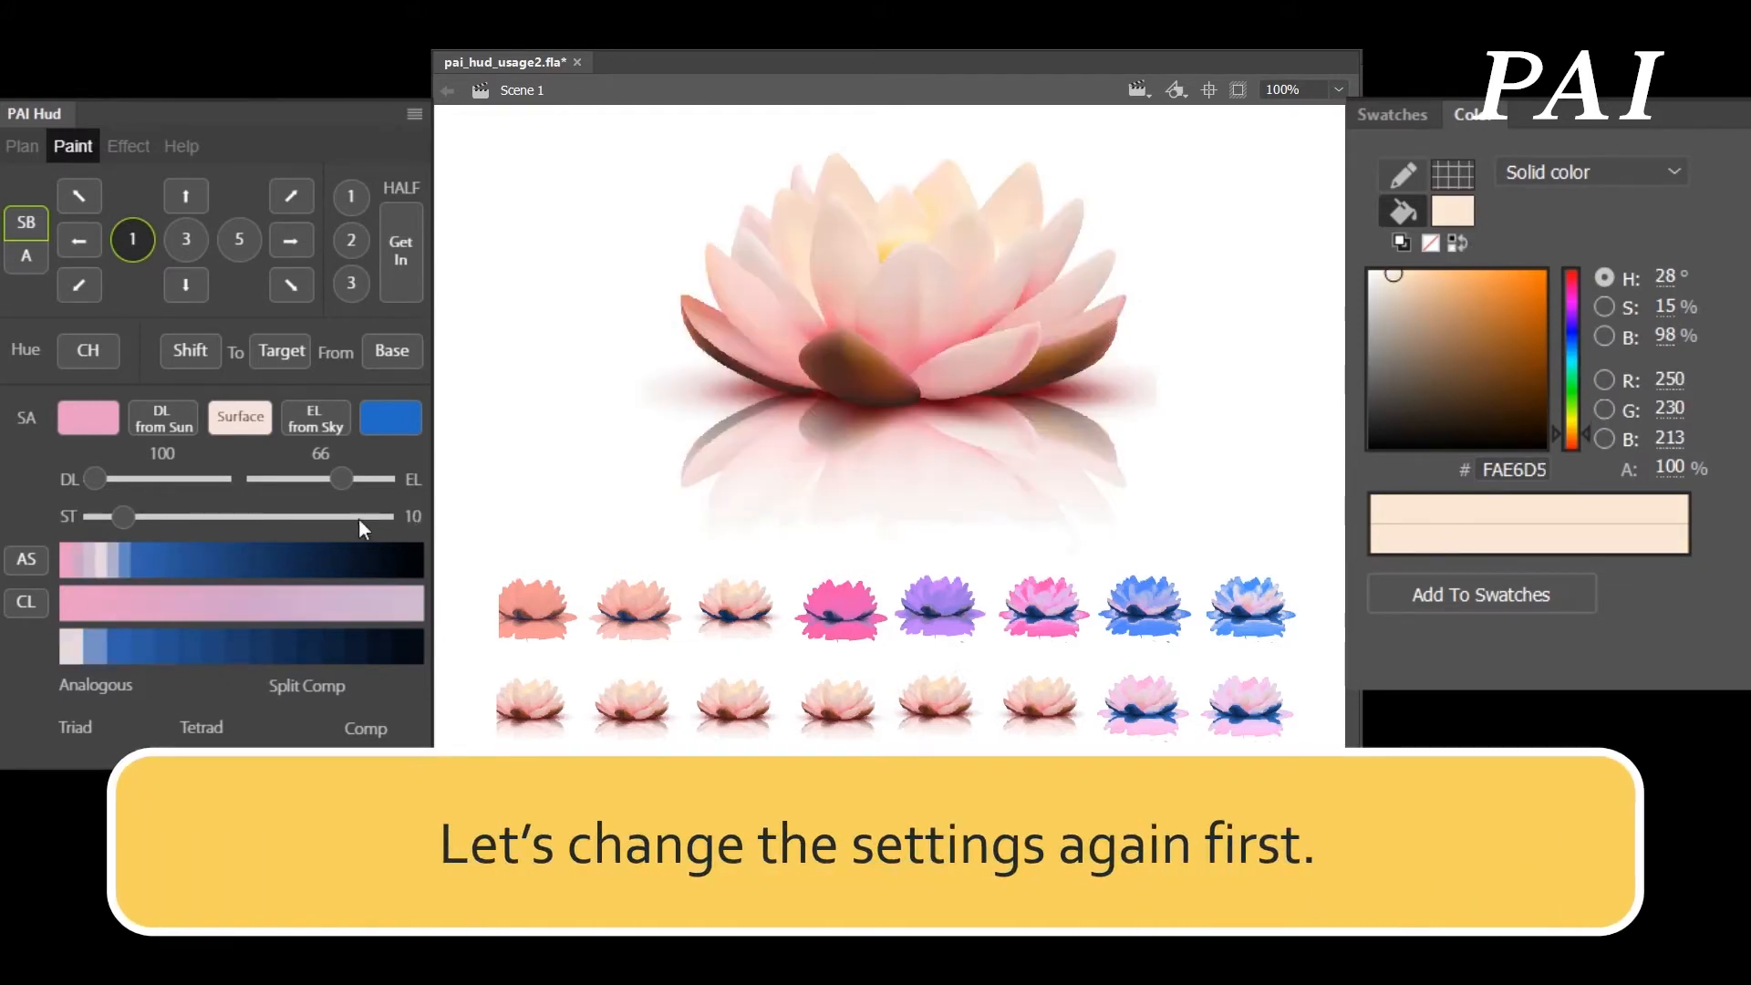
- Set the ST value to exactly 5
{"action": "left_click", "coordinate": [411, 516]}
{"action": "type", "text": "5"}
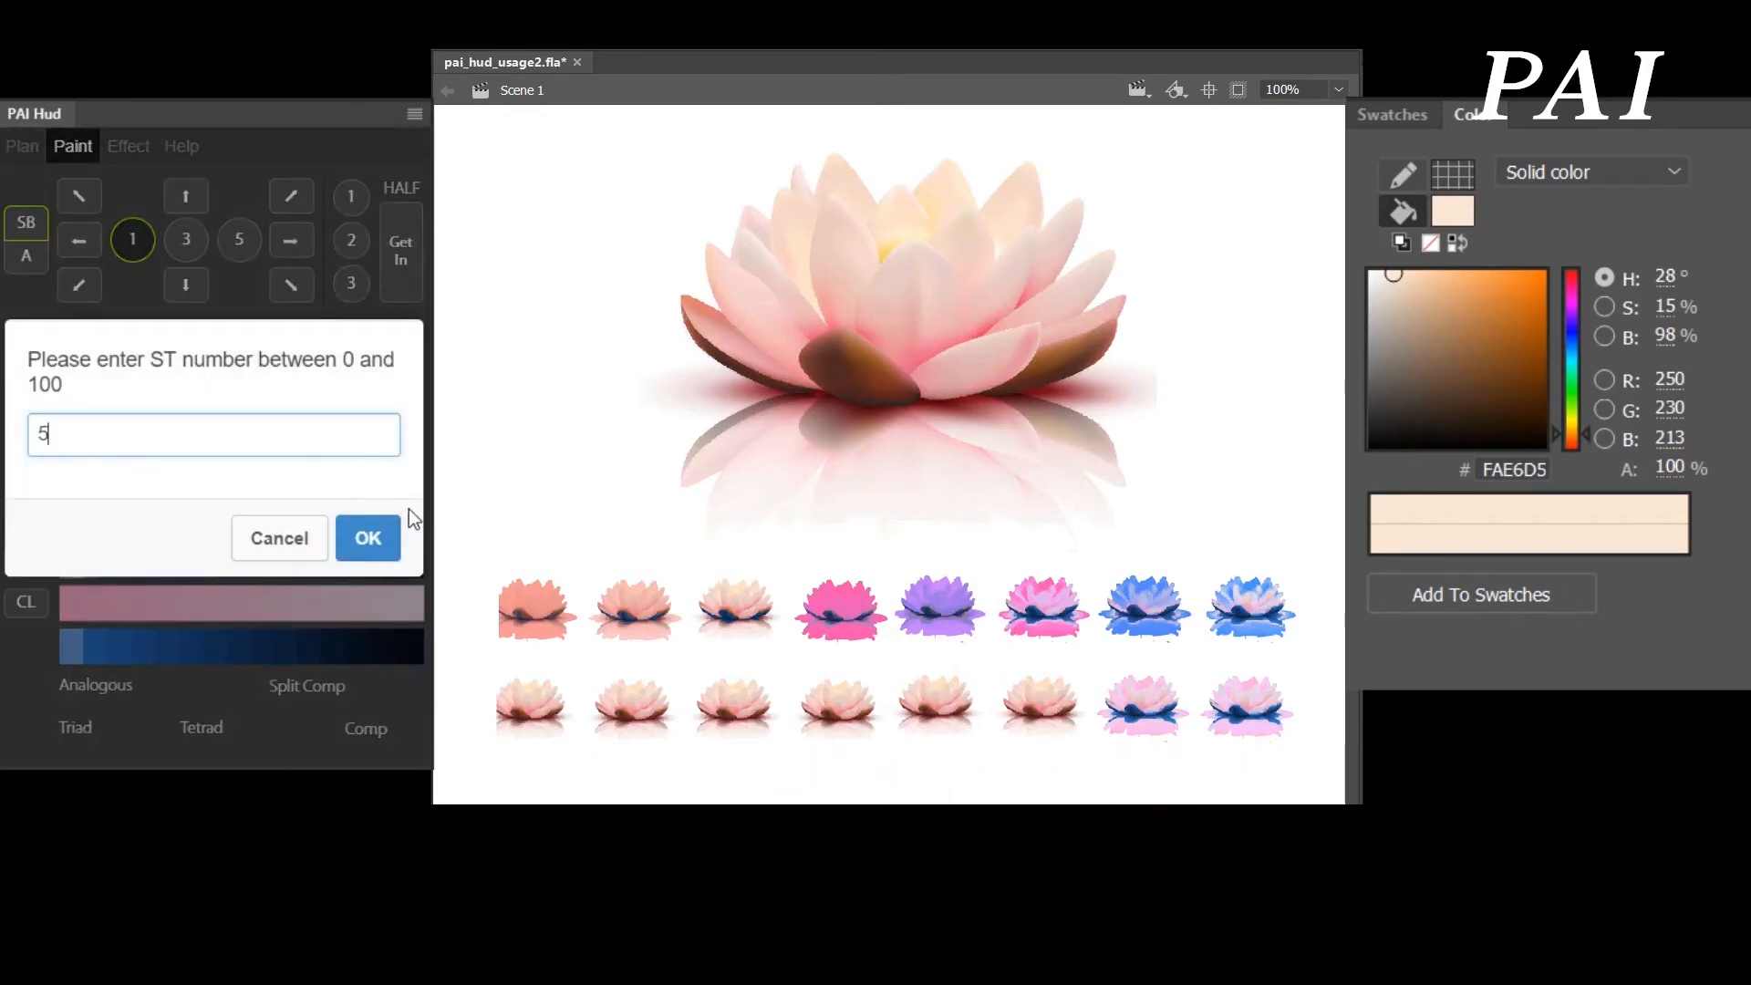
{"action": "key", "text": "Return"}
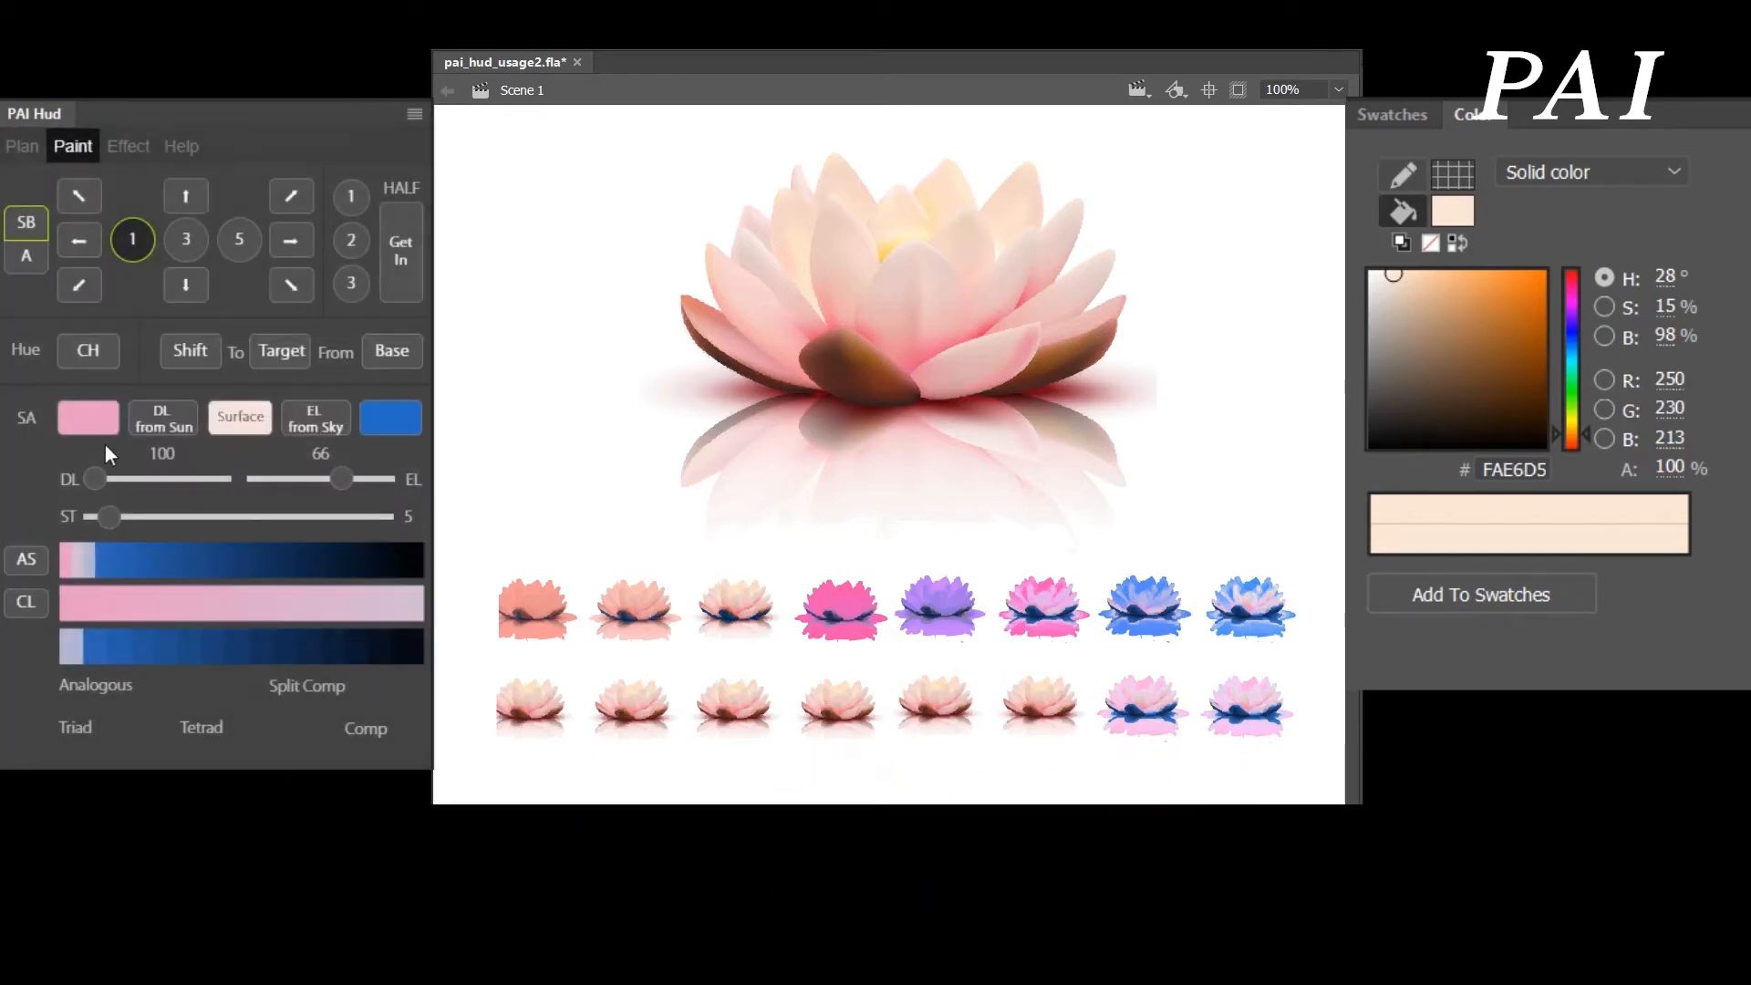
- Assign the salmon #EF9792 from the first small lotus as the DL color and the blue #2556C5 as the EL color
{"action": "left_click", "coordinate": [544, 593]}
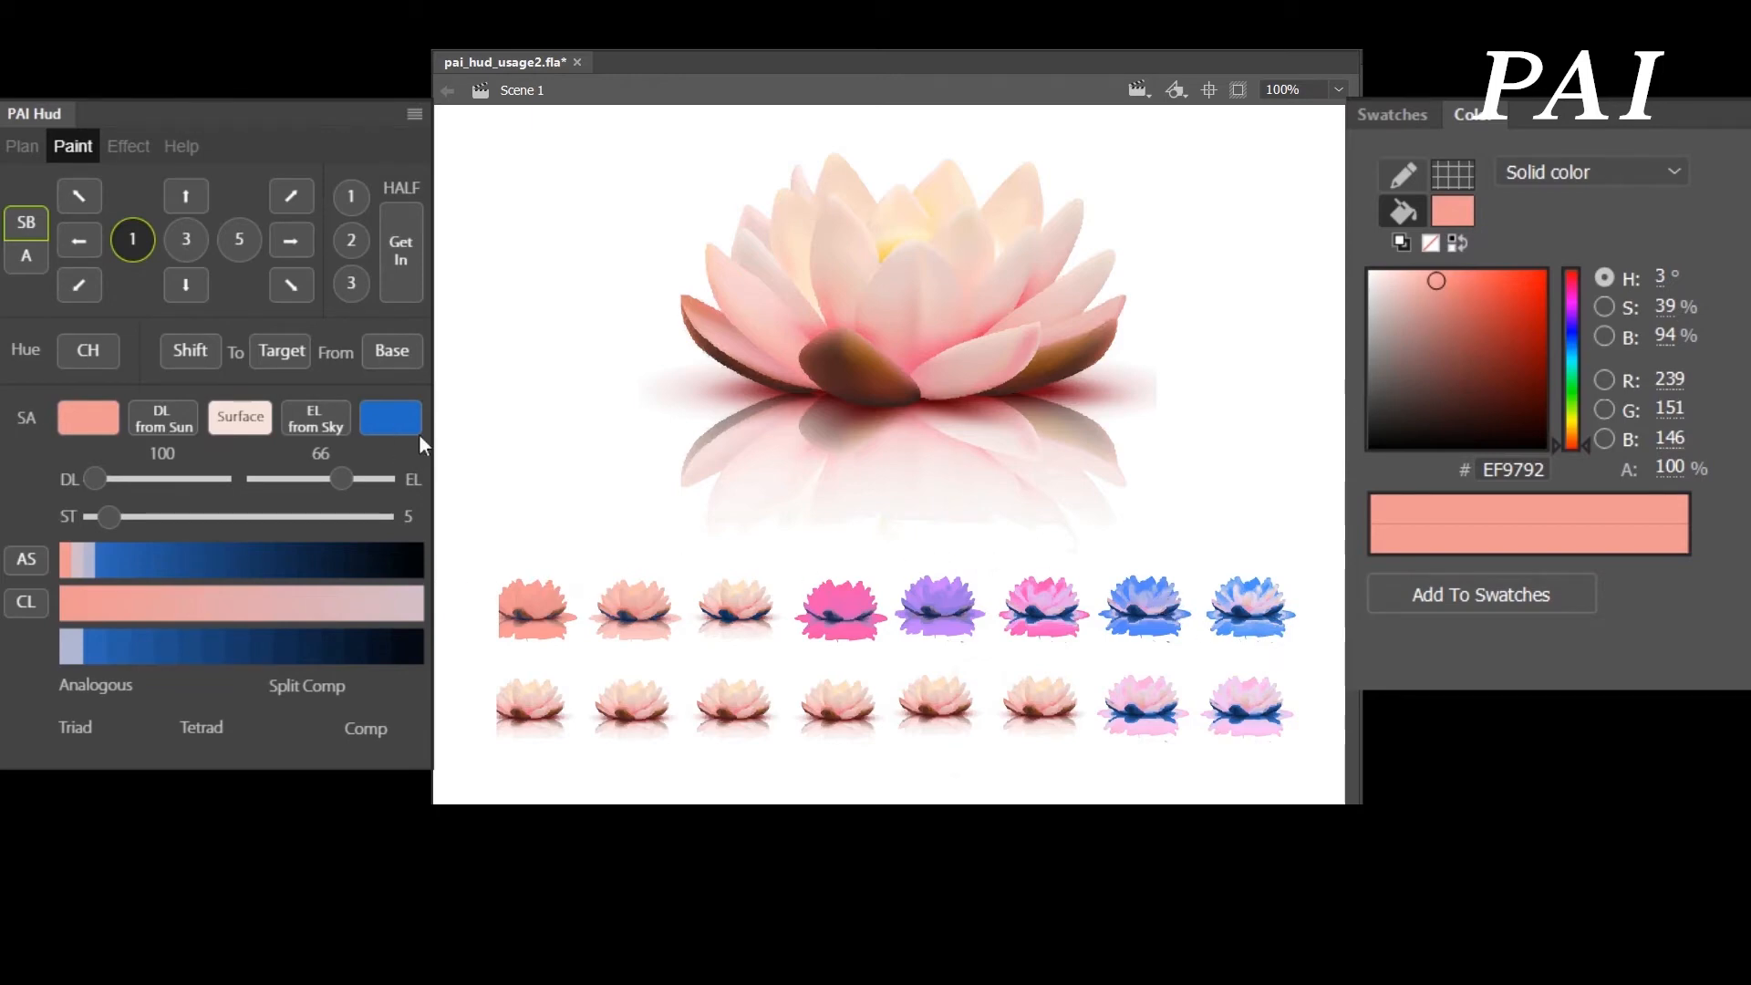
{"action": "left_click", "coordinate": [1456, 214]}
{"action": "left_click", "coordinate": [372, 415]}
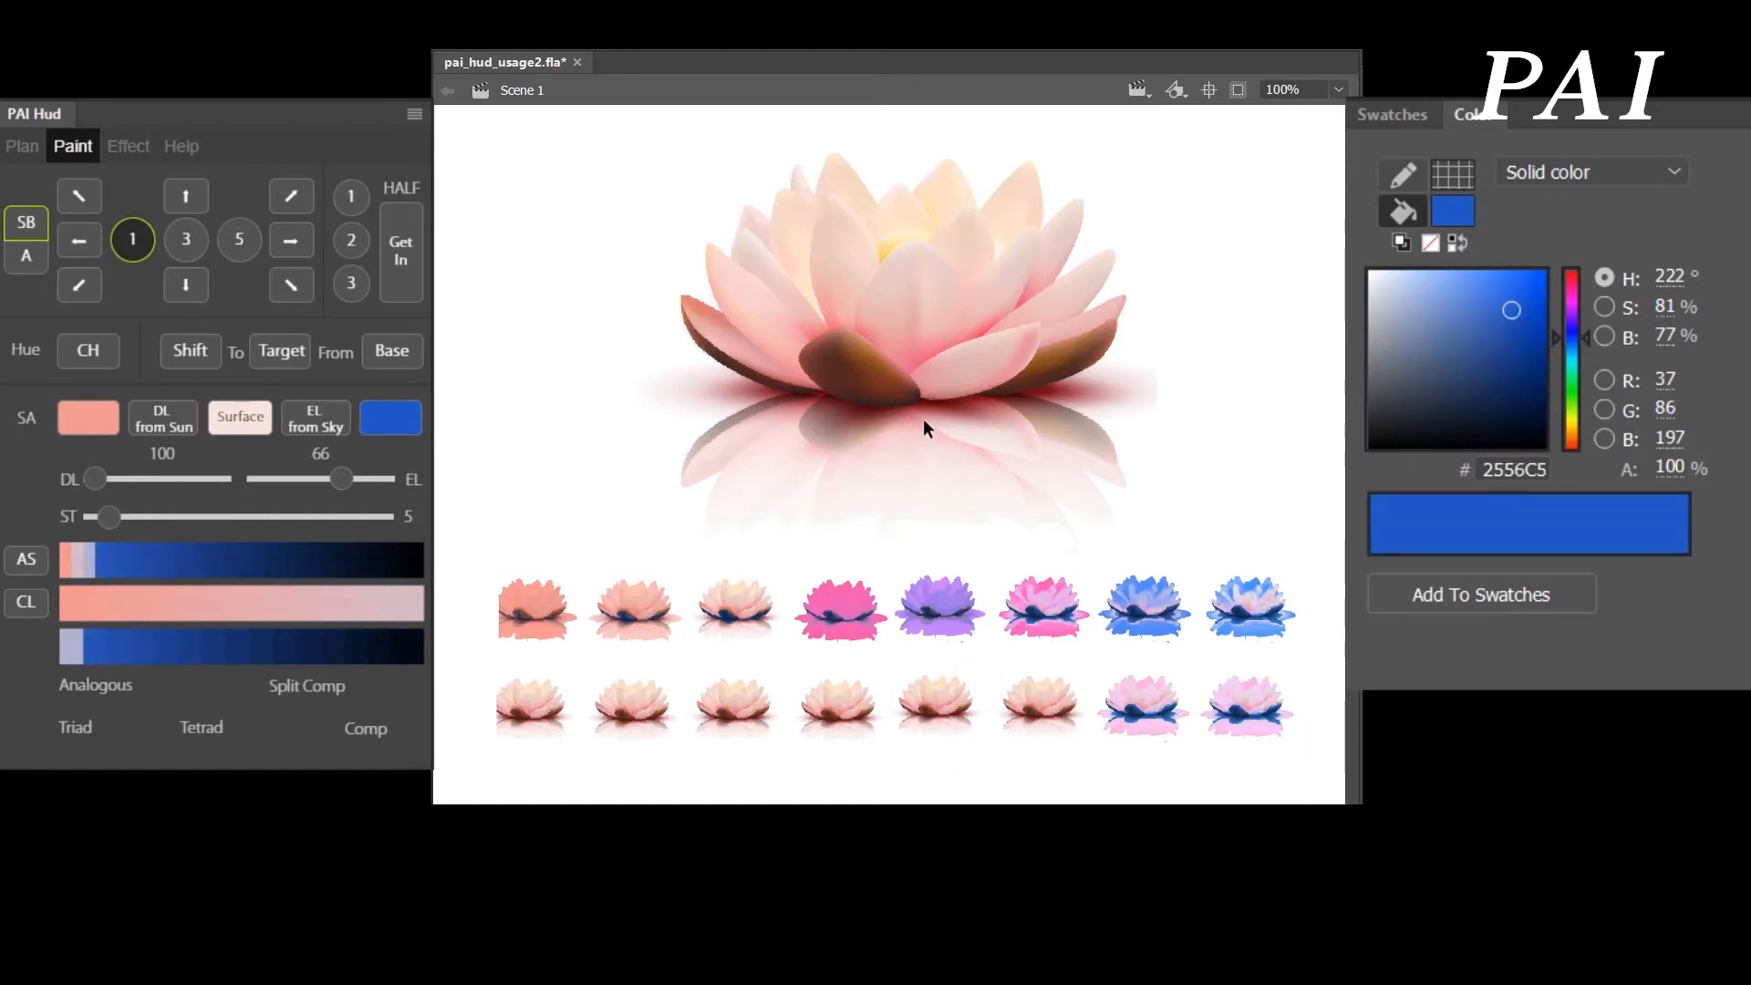
- Move the leftmost vertical strip of the large lotus in place onto a new layer above Layer_1 and apply AST to it
{"action": "left_click_drag", "start_coordinate": [597, 106], "coordinate": [1261, 555]}
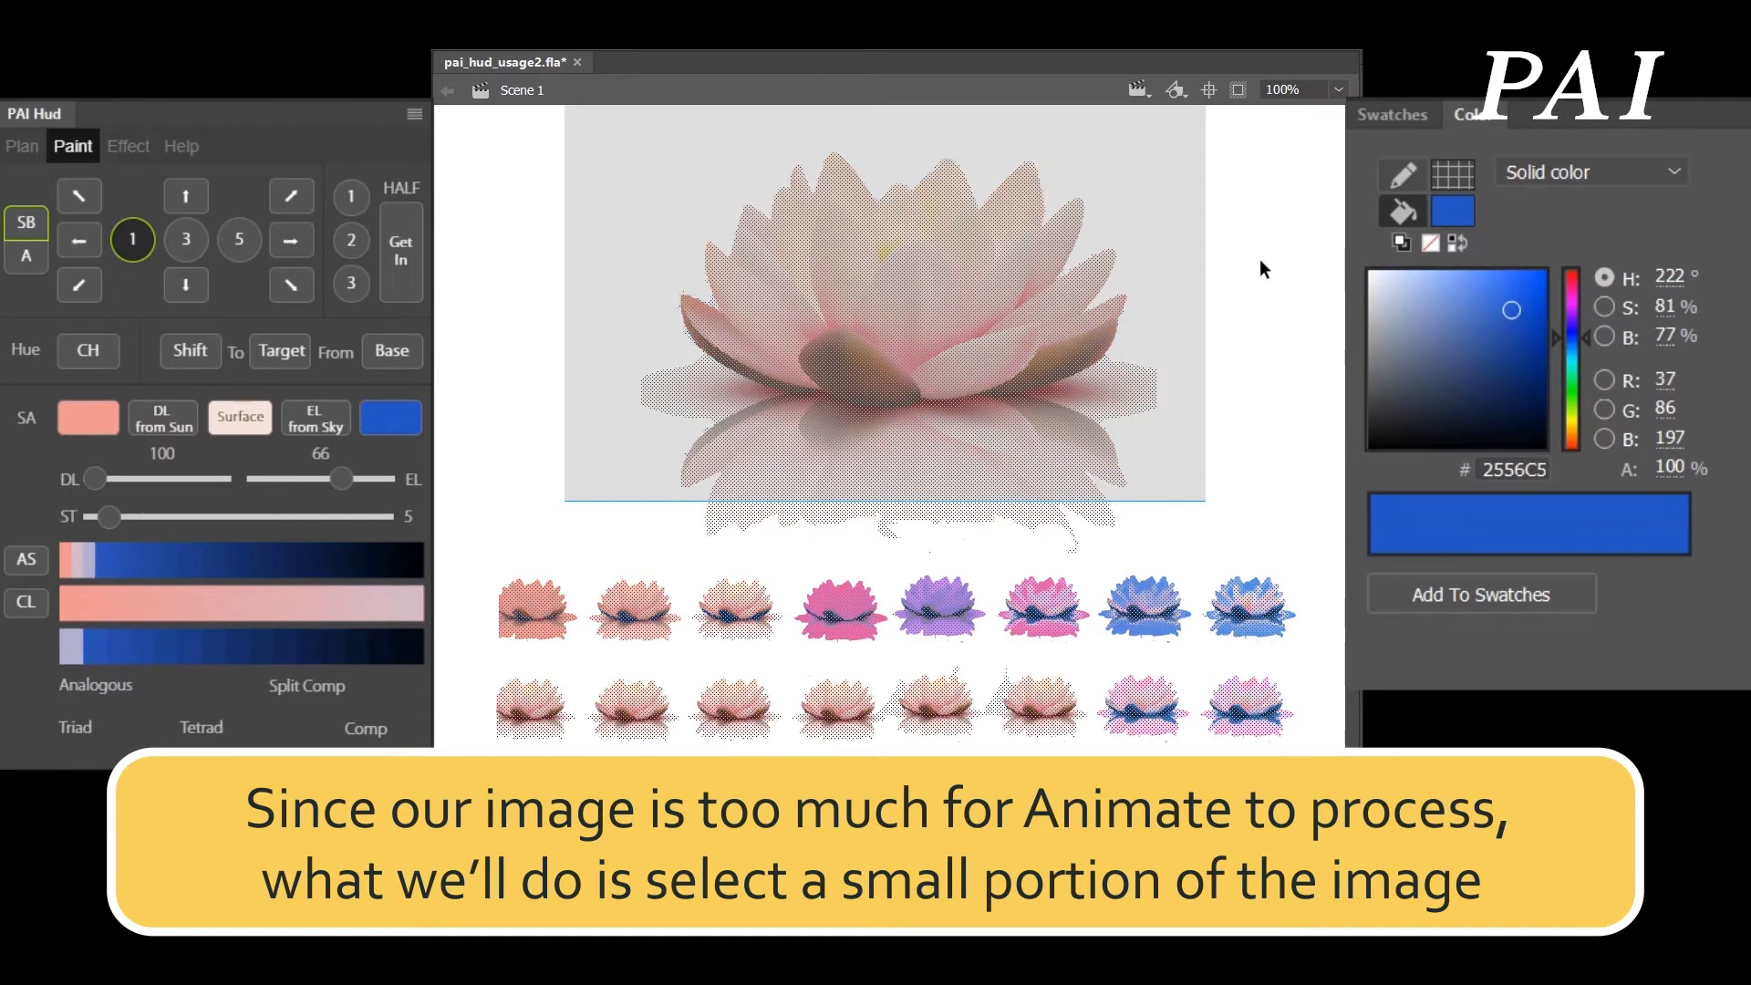
{"action": "left_click", "coordinate": [1260, 259]}
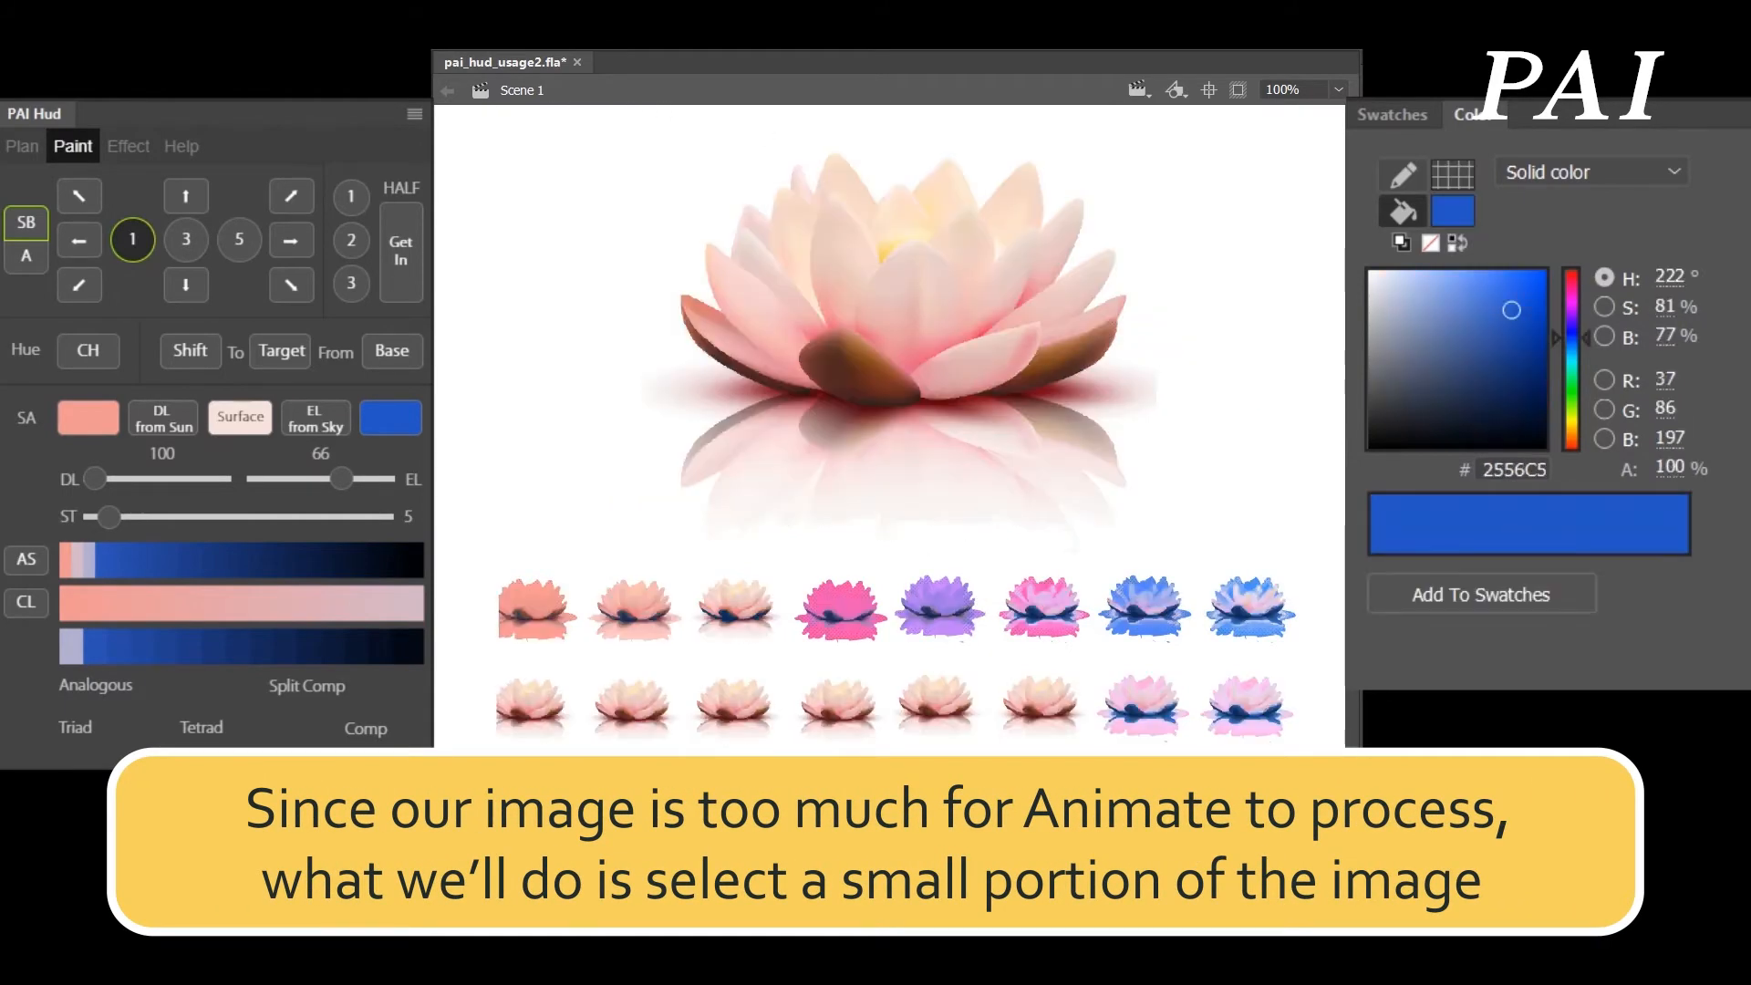
{"action": "left_click_drag", "start_coordinate": [618, 104], "coordinate": [756, 572]}
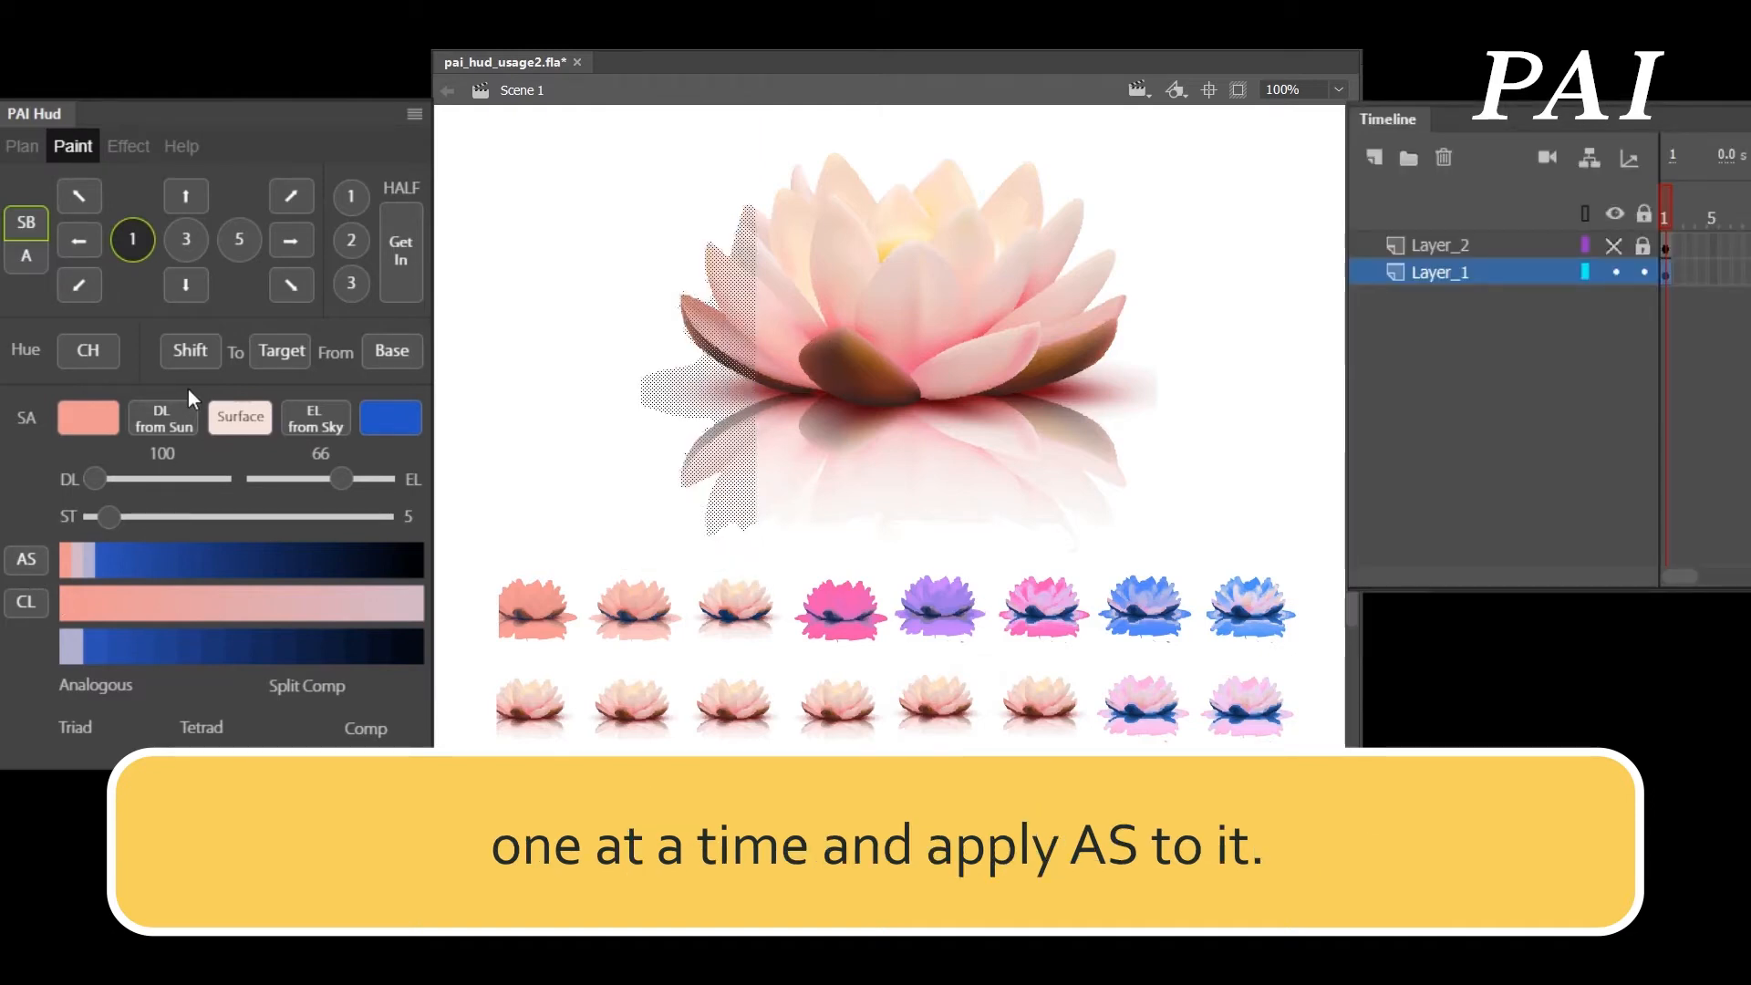
{"action": "key", "text": "ctrl+x"}
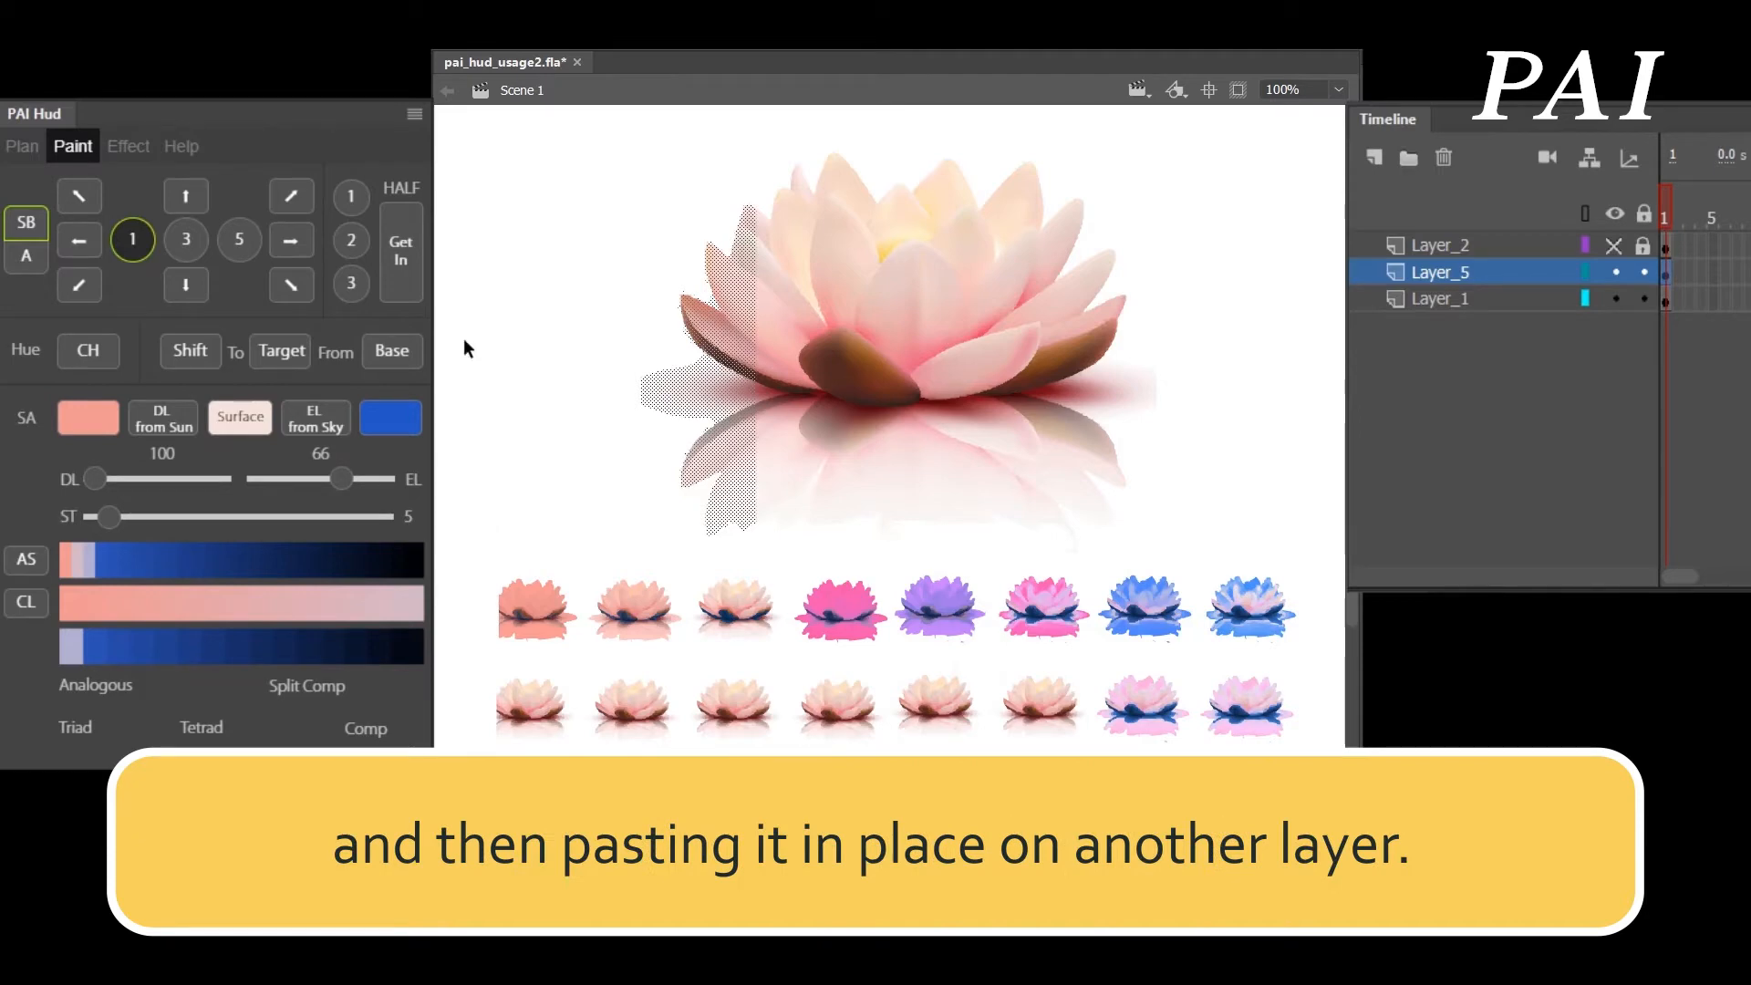
{"action": "left_click", "coordinate": [1643, 299]}
{"action": "key", "text": "ctrl+shift+v"}
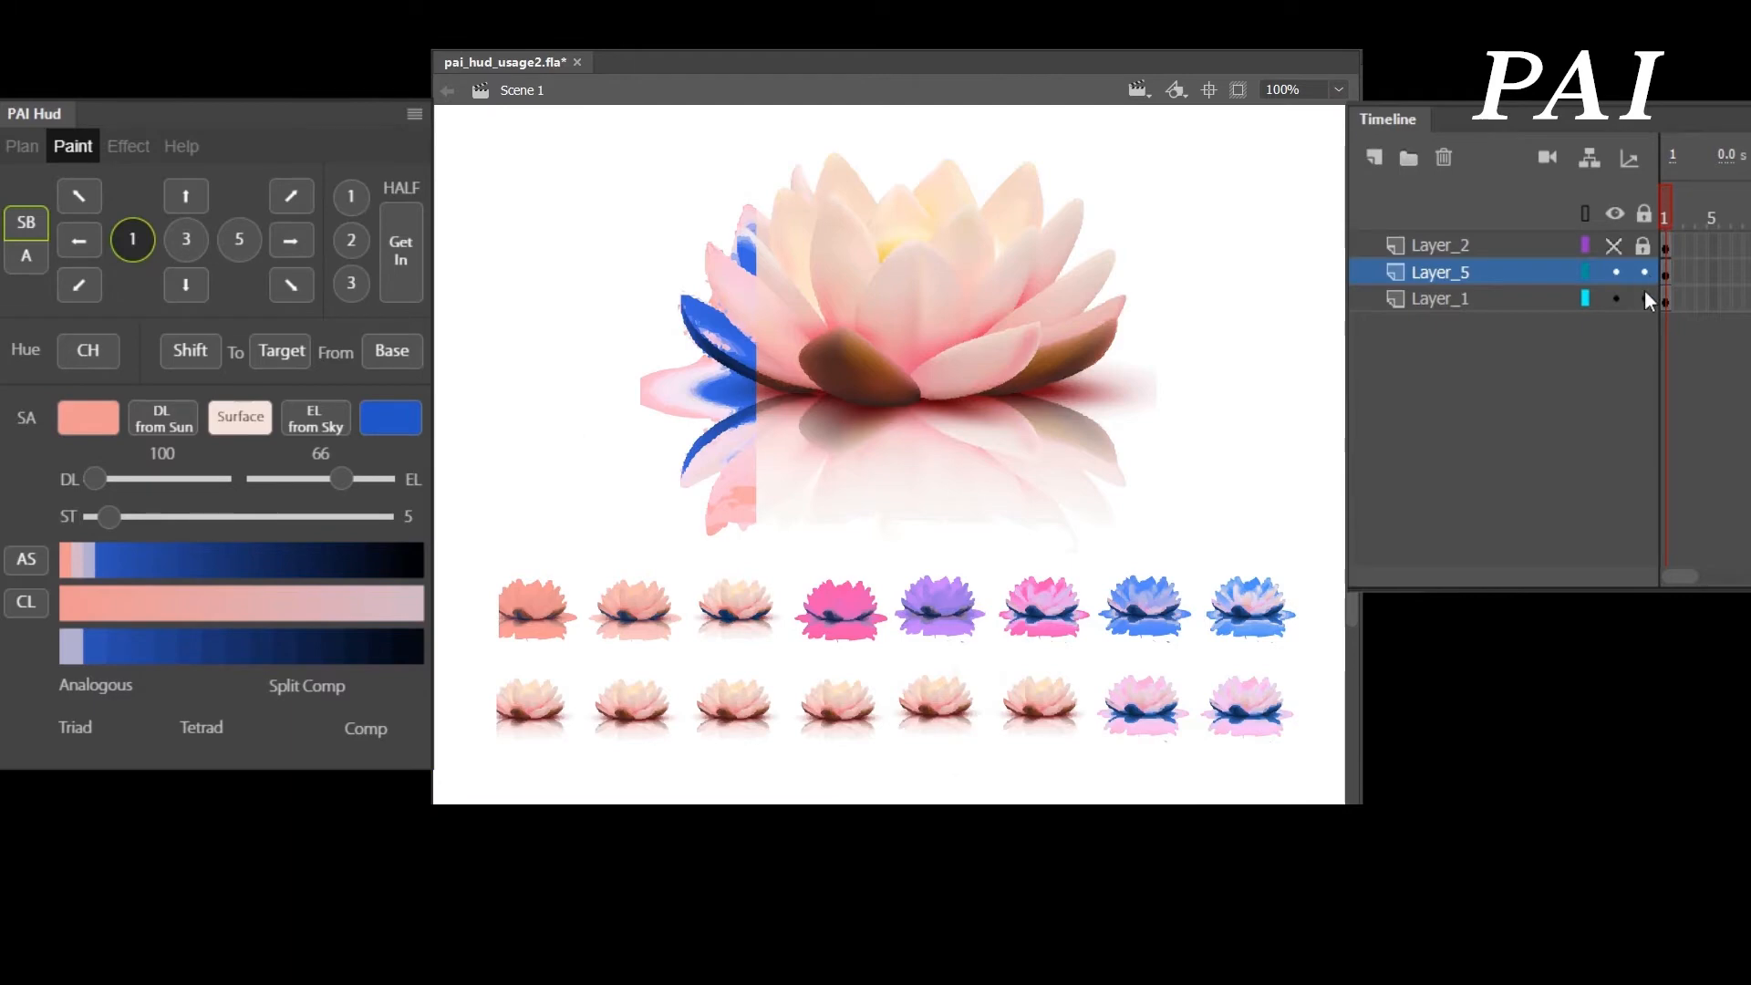
- Lock Layer_5 and cut the second vertical strip of the large lotus out of the unlocked Layer_1
{"action": "left_click", "coordinate": [1643, 299]}
{"action": "left_click", "coordinate": [1665, 299]}
{"action": "left_click", "coordinate": [1642, 272]}
{"action": "left_click_drag", "start_coordinate": [730, 104], "coordinate": [855, 558]}
{"action": "left_click", "coordinate": [1643, 272]}
{"action": "key", "text": "Delete"}
- Paste the second strip in place on Layer_5 with Layer_1 locked, and apply AST to it
{"action": "left_click", "coordinate": [1515, 274]}
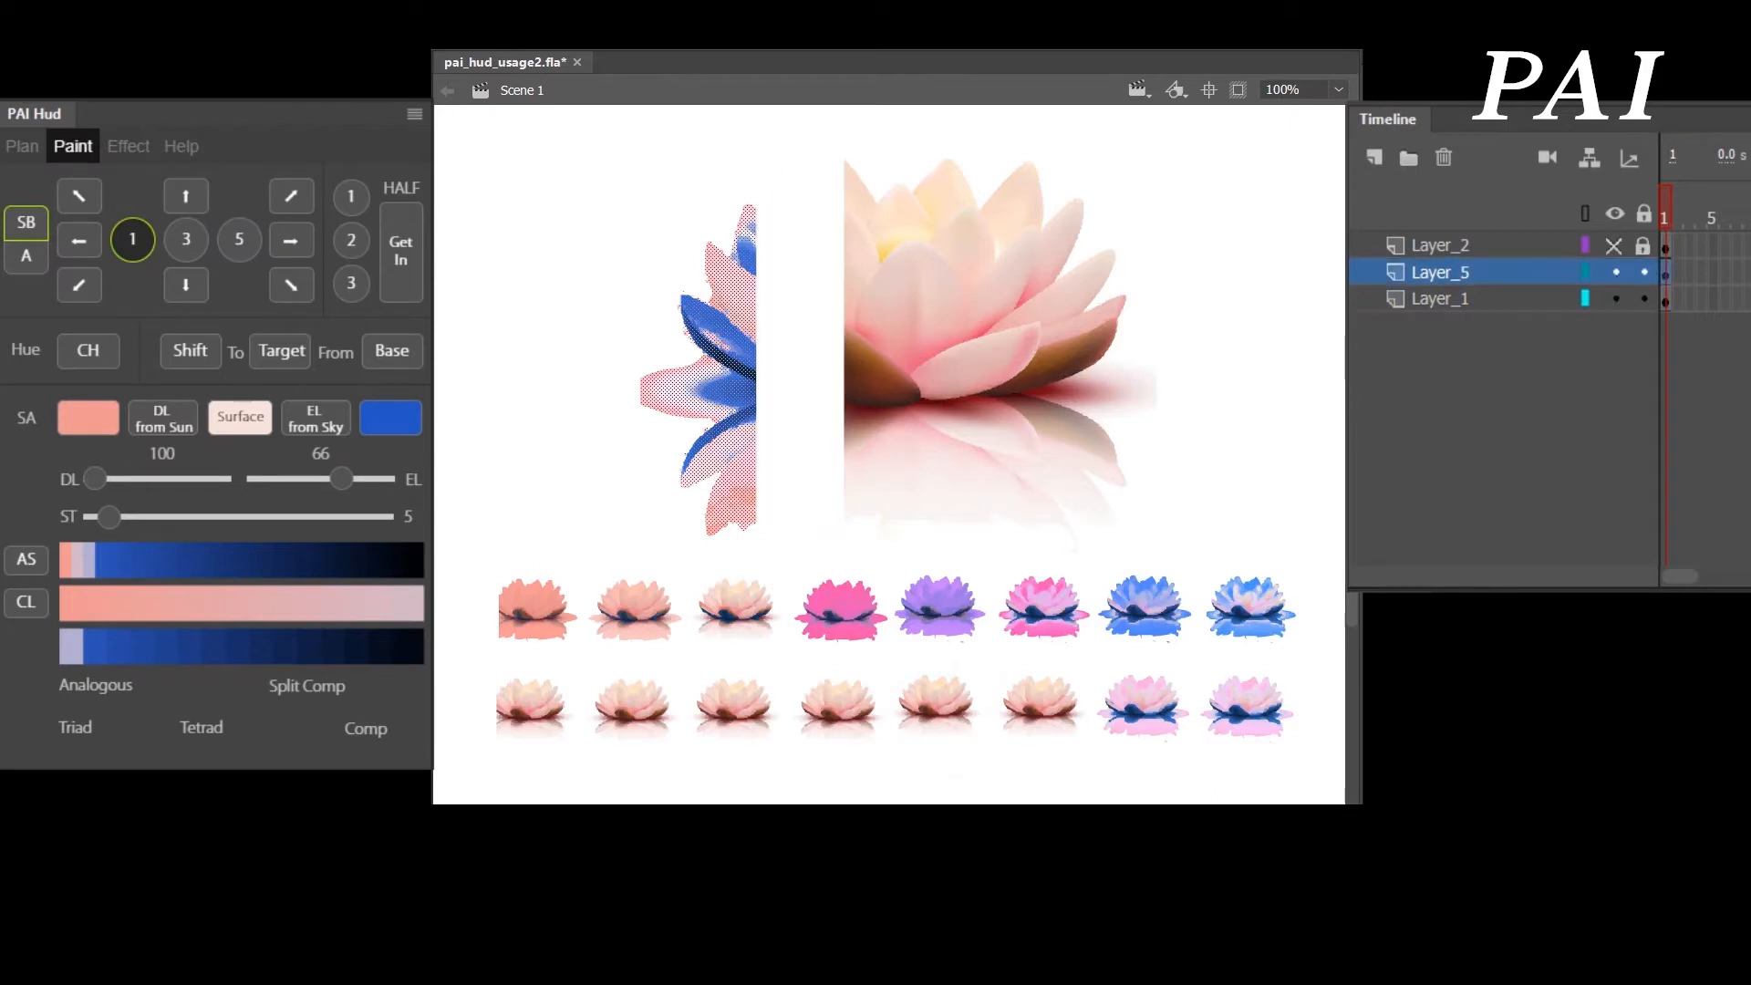
{"action": "key", "text": "ctrl+shift+v"}
{"action": "left_click", "coordinate": [1644, 298]}
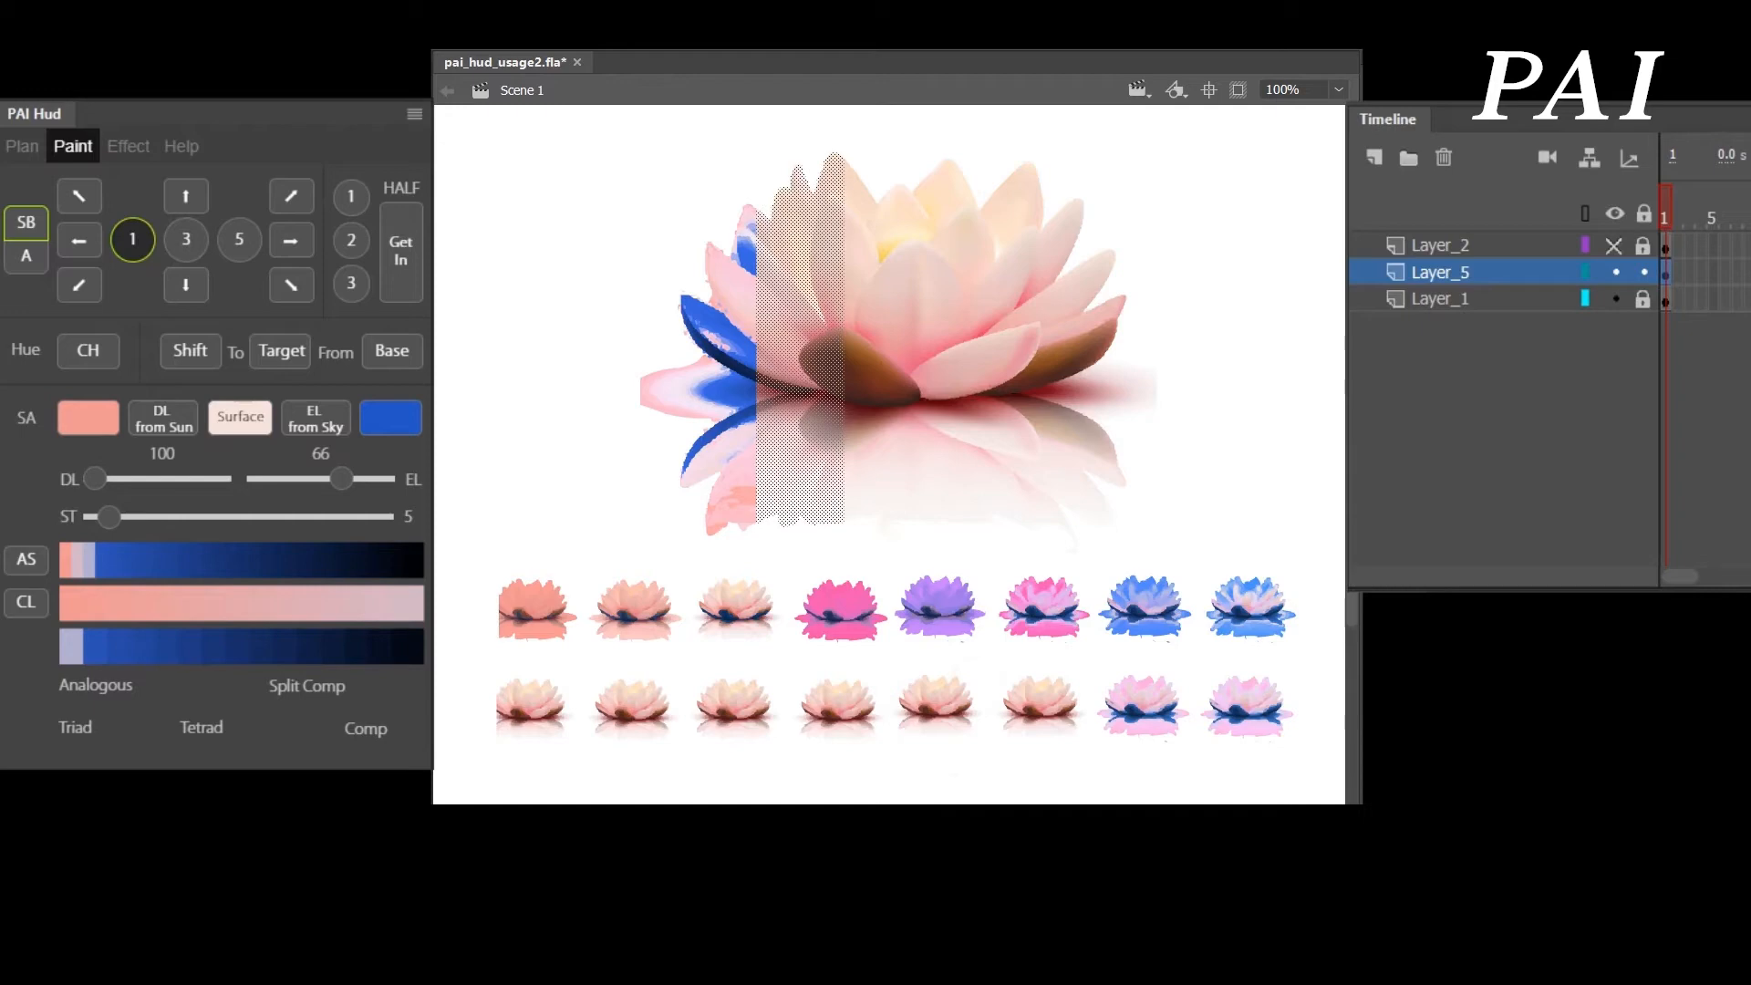
{"action": "left_click", "coordinate": [543, 264]}
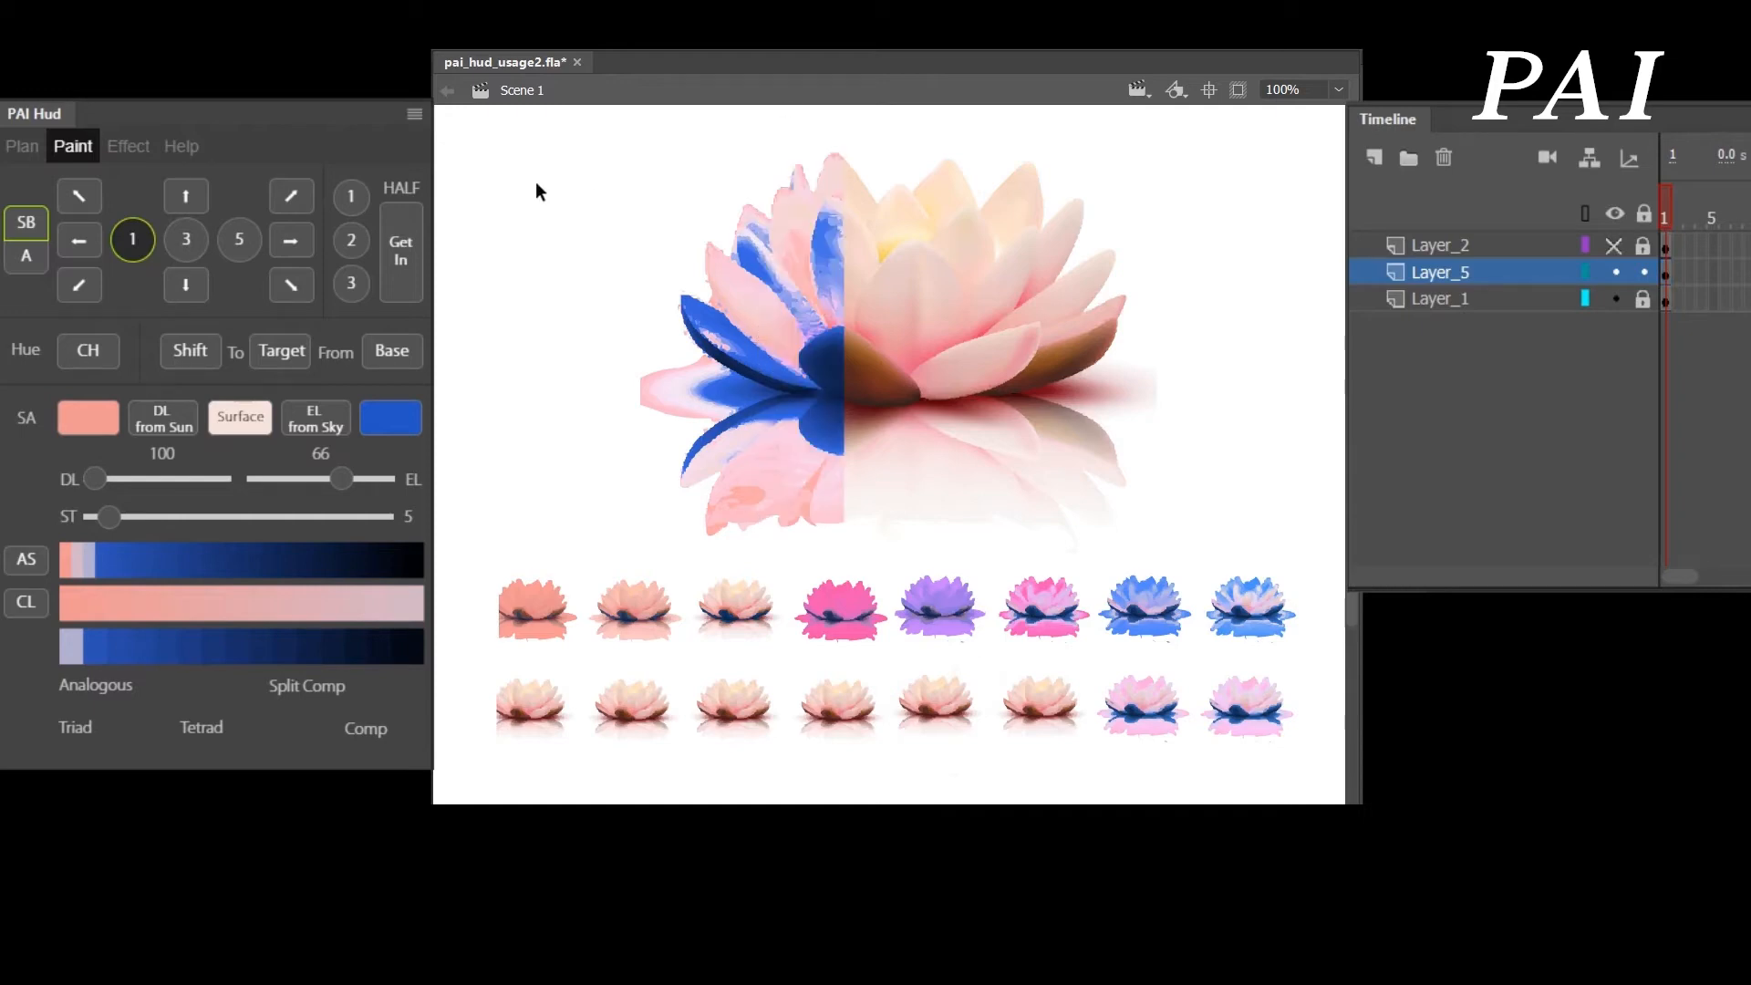
- Lock Layer_5, unlock Layer_1, and cut the third vertical strip through the middle of the large lotus
{"action": "left_click", "coordinate": [1644, 272]}
{"action": "left_click", "coordinate": [1644, 298]}
{"action": "left_click", "coordinate": [1489, 301]}
{"action": "left_click", "coordinate": [865, 122]}
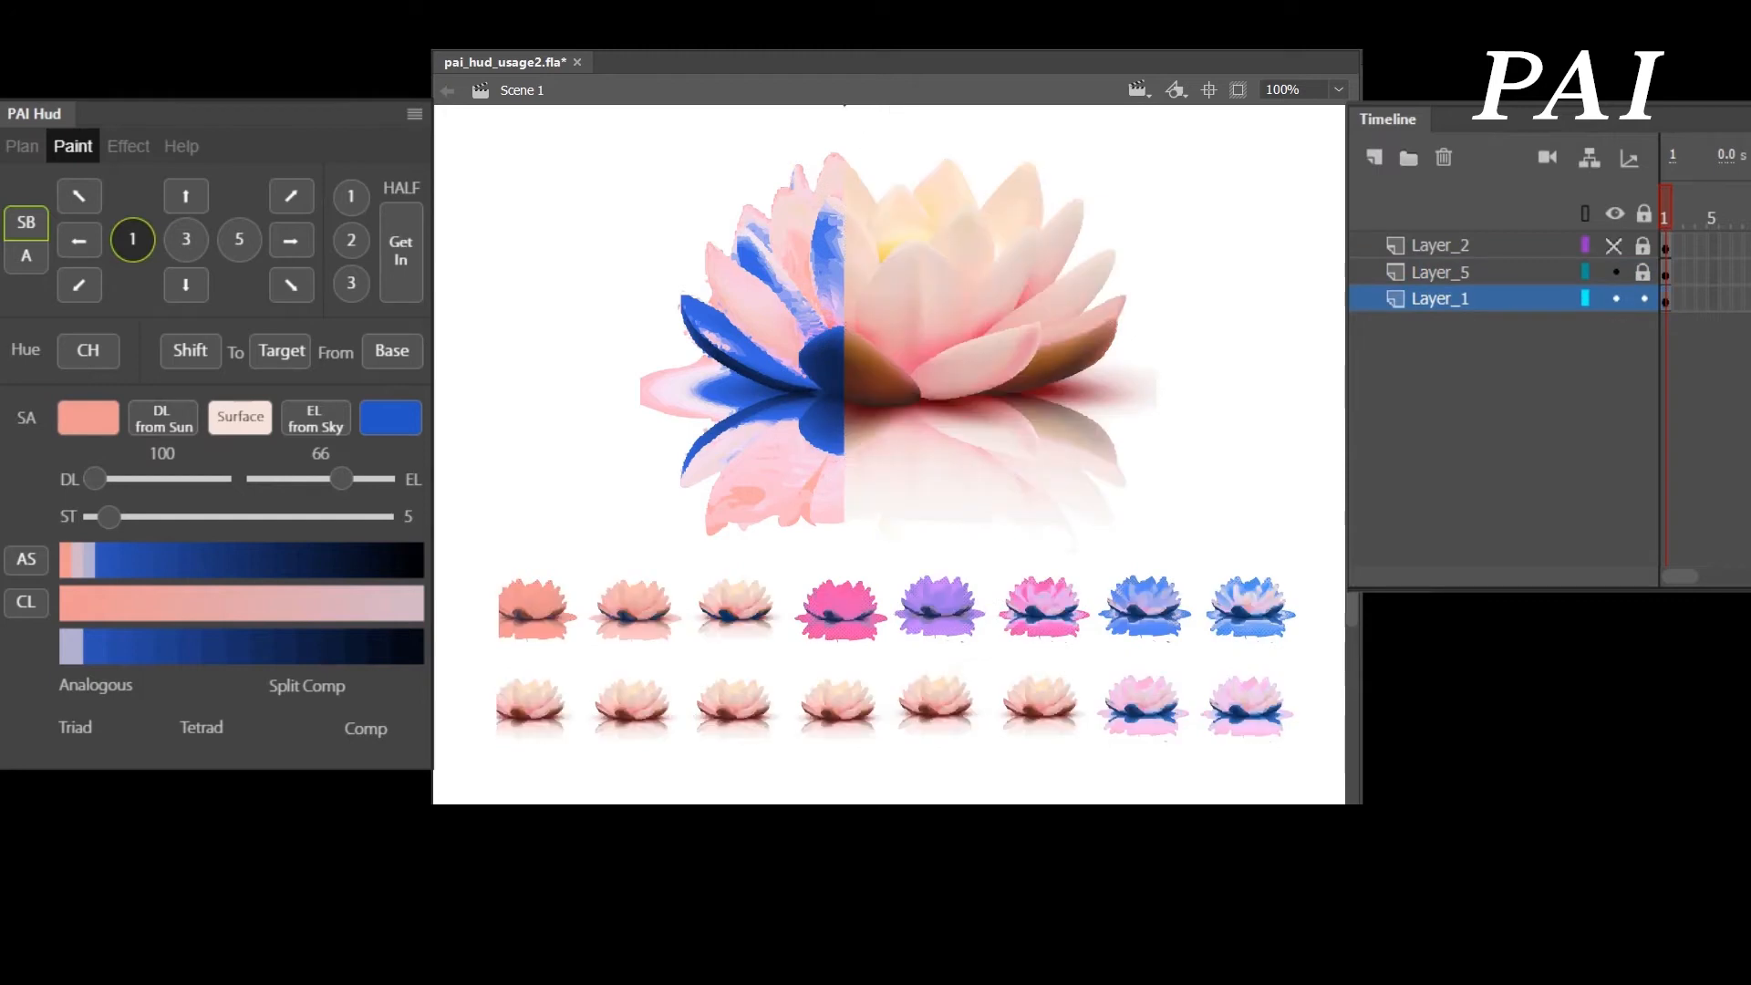
{"action": "left_click_drag", "start_coordinate": [831, 106], "coordinate": [933, 547]}
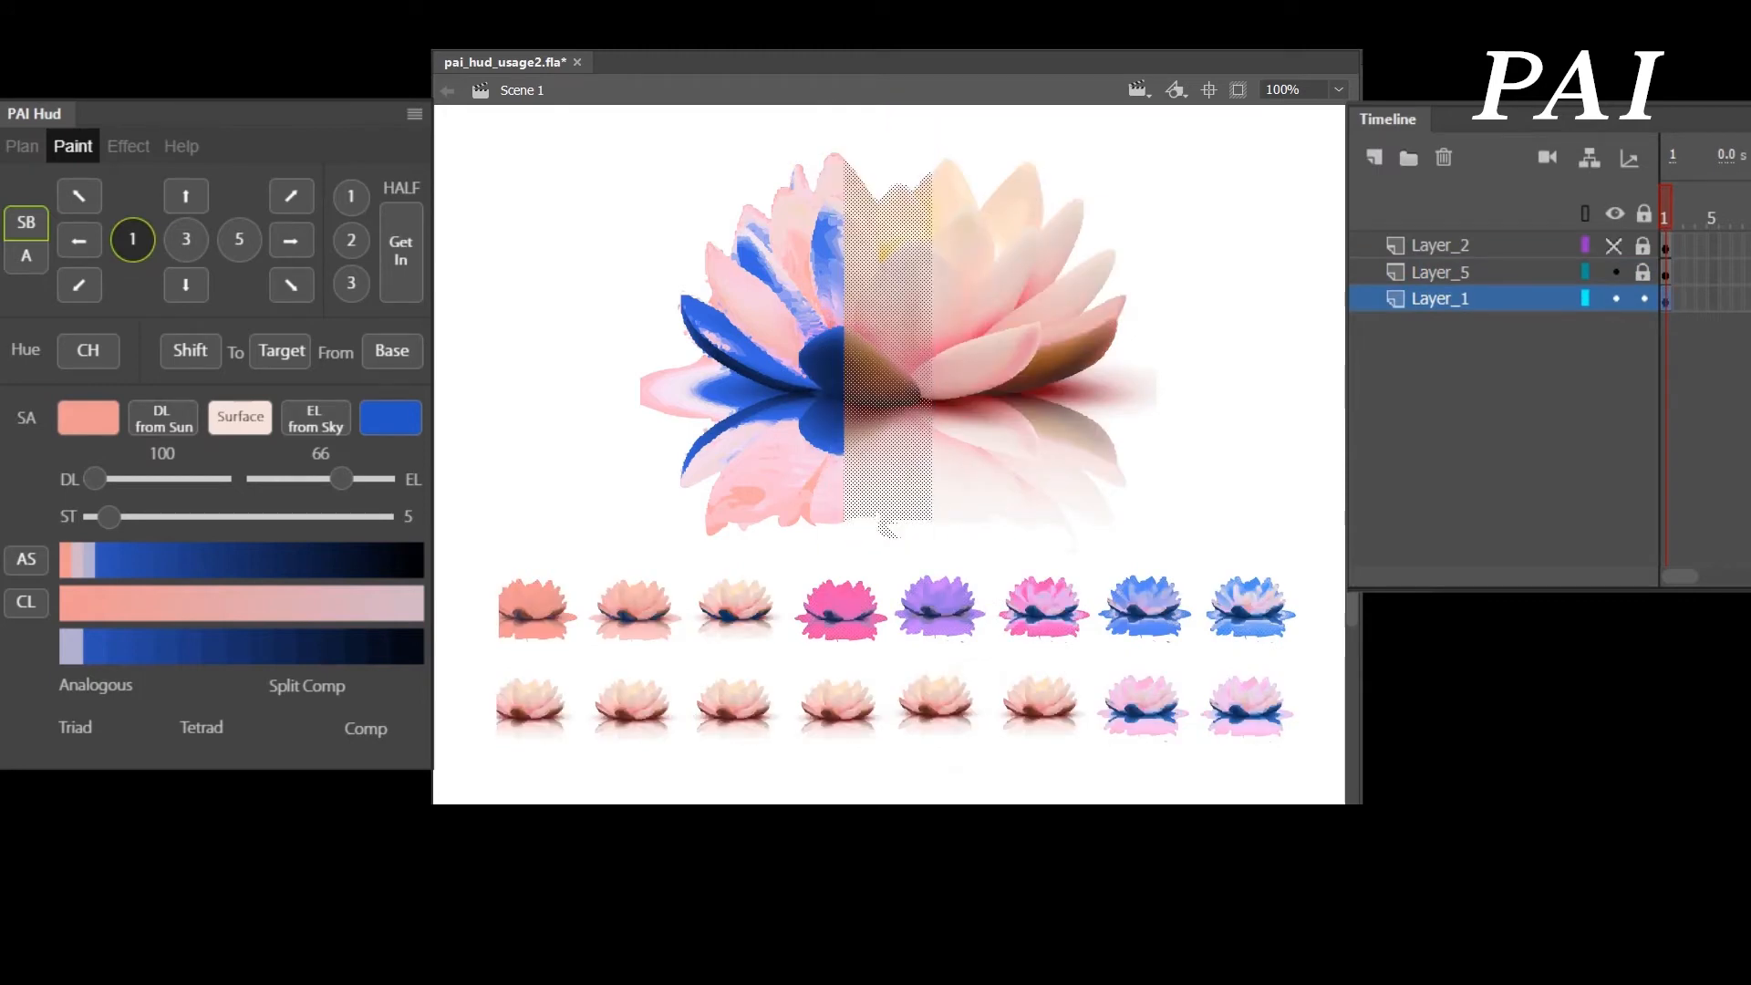
{"action": "key", "text": "ctrl+x"}
- Lock Layer_1, paste the third strip in place on the unlocked Layer_5, and apply AST to it
{"action": "left_click", "coordinate": [1644, 298]}
{"action": "left_click", "coordinate": [1644, 272]}
{"action": "left_click", "coordinate": [1481, 277]}
{"action": "key", "text": "ctrl+shift+v"}
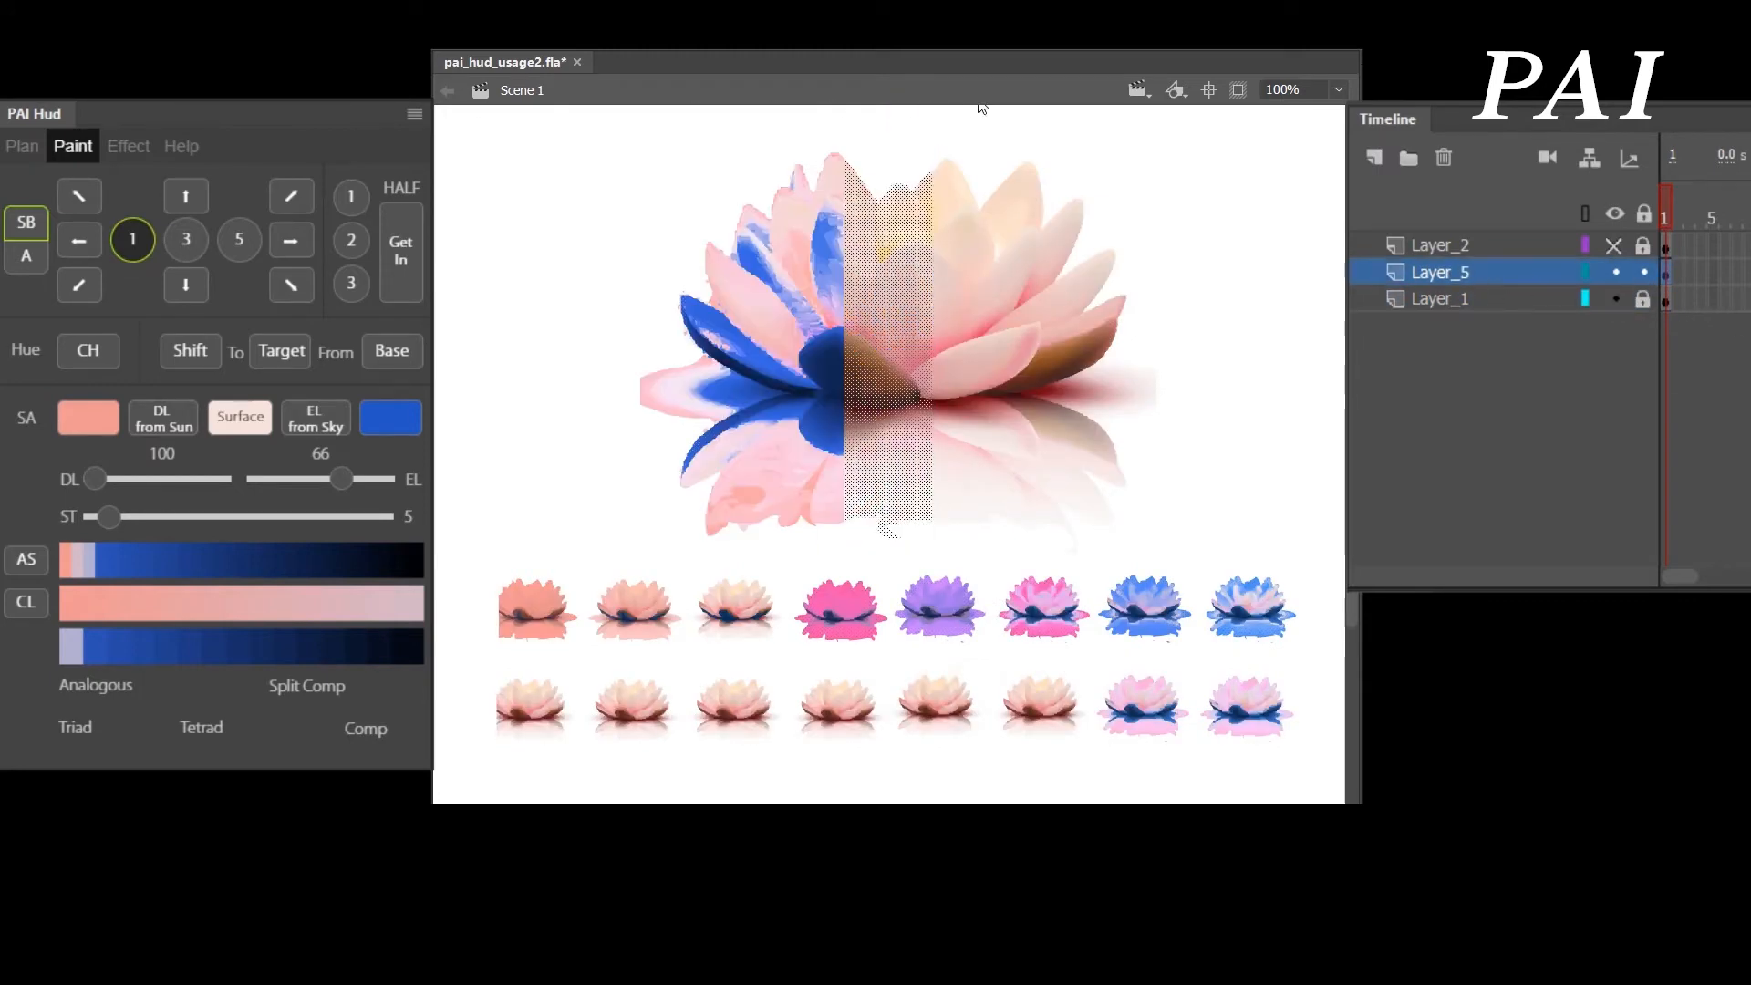
{"action": "left_click", "coordinate": [14, 567]}
{"action": "left_click", "coordinate": [584, 183]}
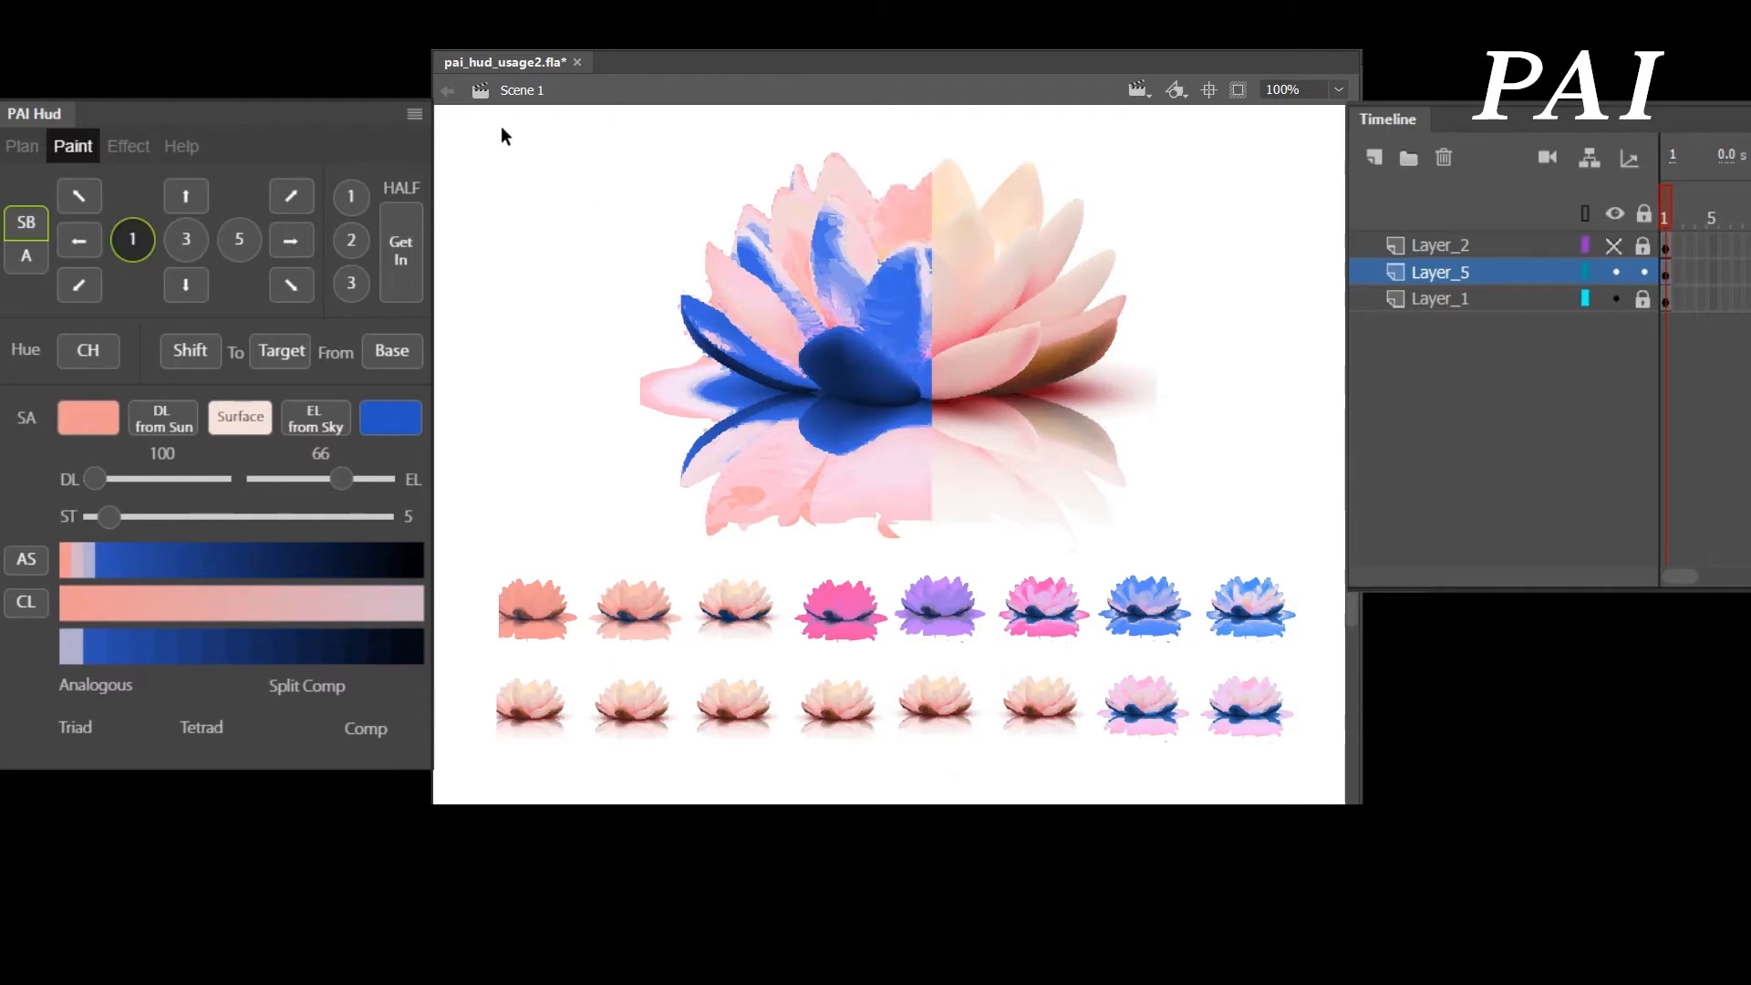
- Cut the fourth vertical strip of the large lotus from Layer_1, paste it in place on Layer_5 and apply AST to it
{"action": "left_click", "coordinate": [1643, 272]}
{"action": "left_click_drag", "start_coordinate": [921, 114], "coordinate": [1011, 561]}
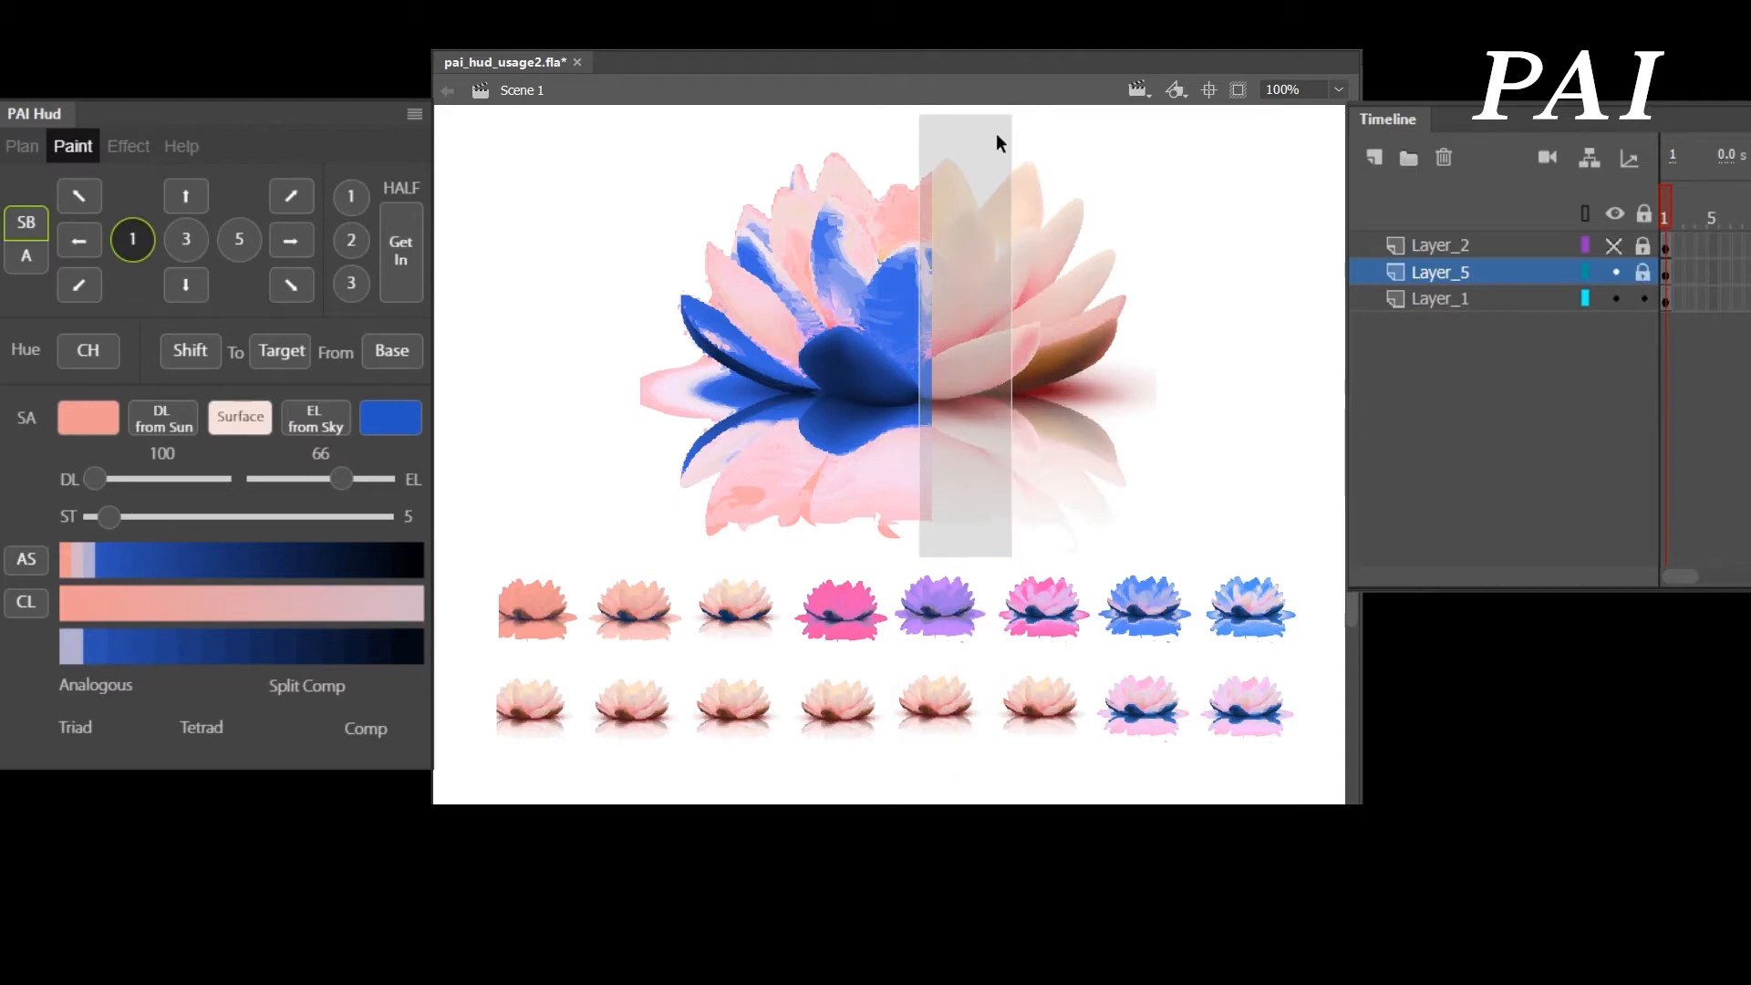
{"action": "key", "text": "ctrl+x"}
{"action": "left_click", "coordinate": [1644, 299]}
{"action": "left_click", "coordinate": [1644, 272]}
{"action": "left_click", "coordinate": [1496, 273]}
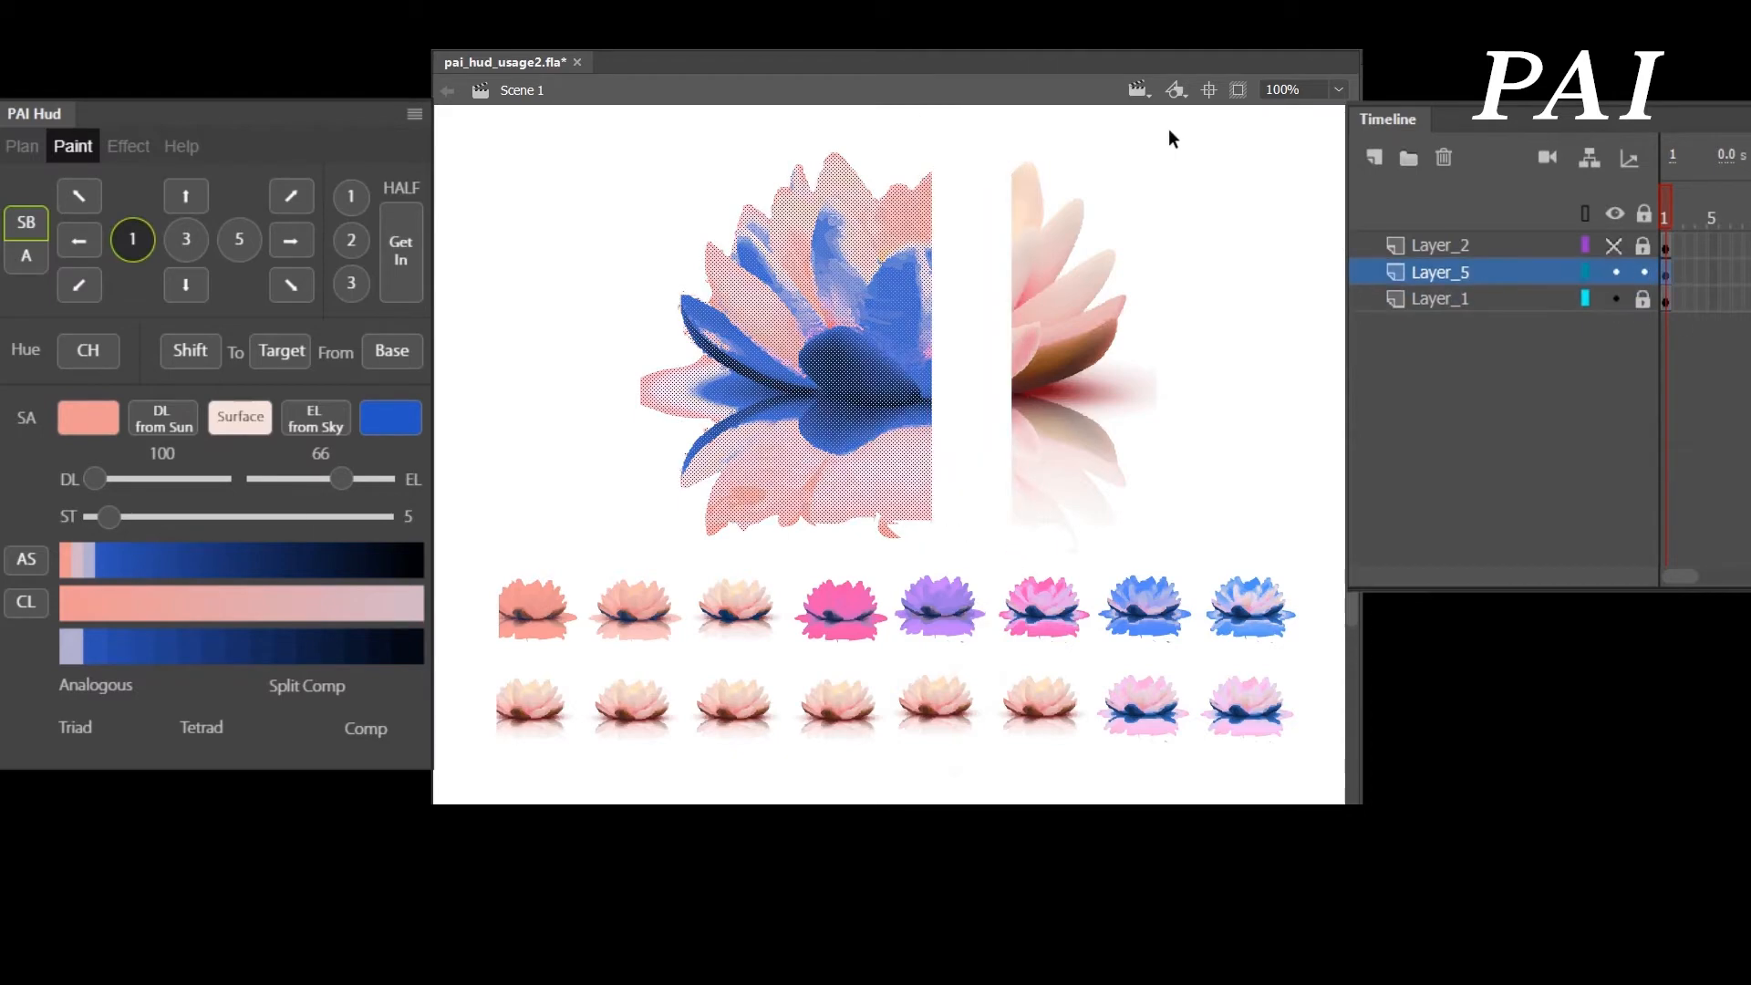
{"action": "key", "text": "ctrl+shift+v"}
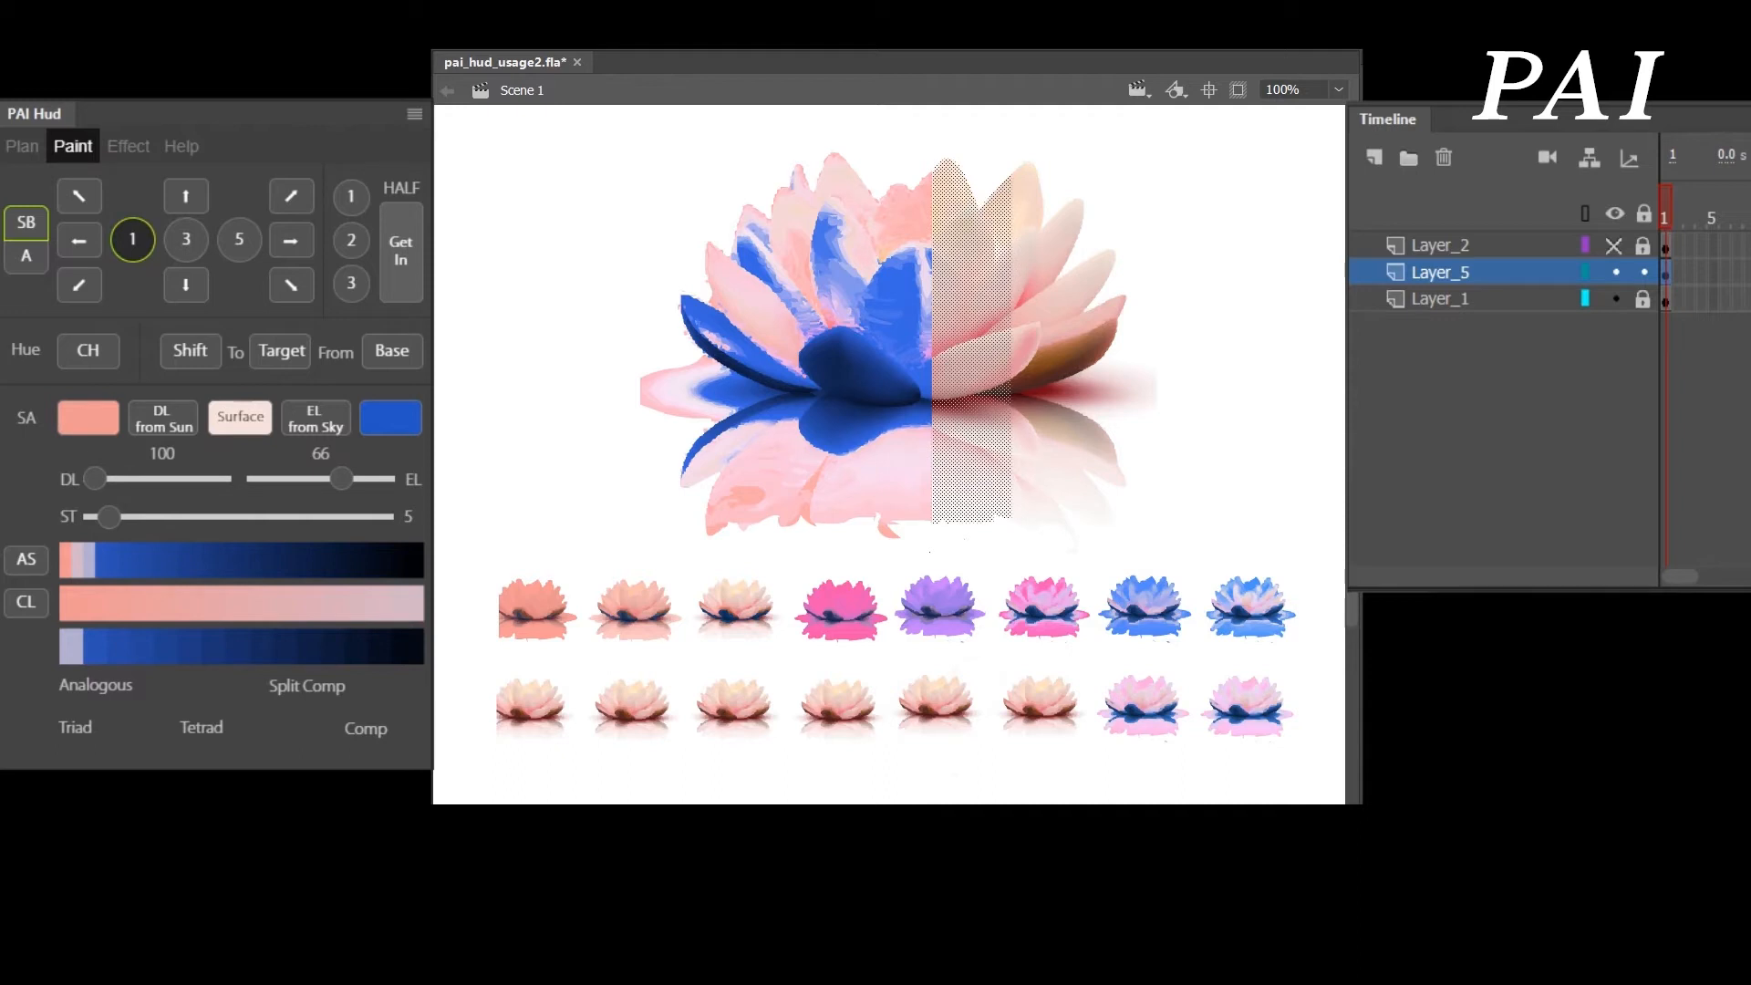
- Cut the fifth vertical strip of the large lotus from Layer_1, paste it in place on Layer_5 and apply AST to it
{"action": "left_click", "coordinate": [1644, 300]}
{"action": "left_click", "coordinate": [1645, 272]}
{"action": "left_click_drag", "start_coordinate": [1010, 118], "coordinate": [1073, 551]}
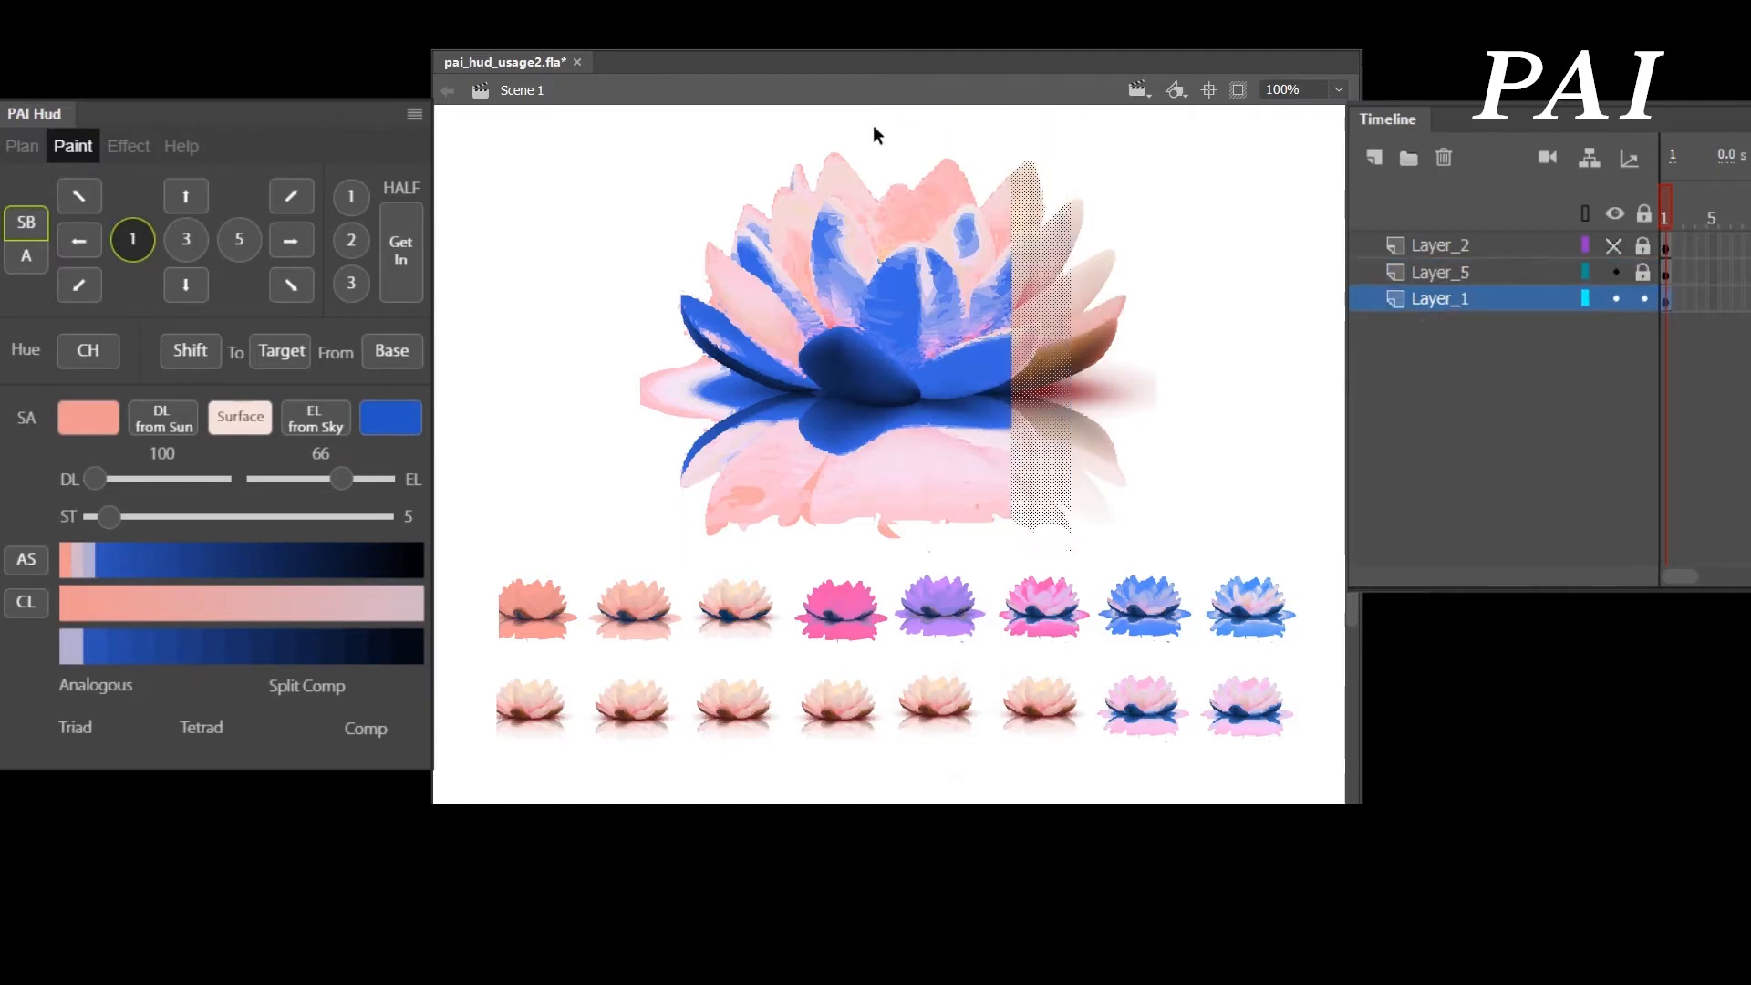
{"action": "key", "text": "ctrl+x"}
{"action": "left_click", "coordinate": [1644, 299]}
{"action": "left_click", "coordinate": [1645, 272]}
{"action": "left_click", "coordinate": [1573, 276]}
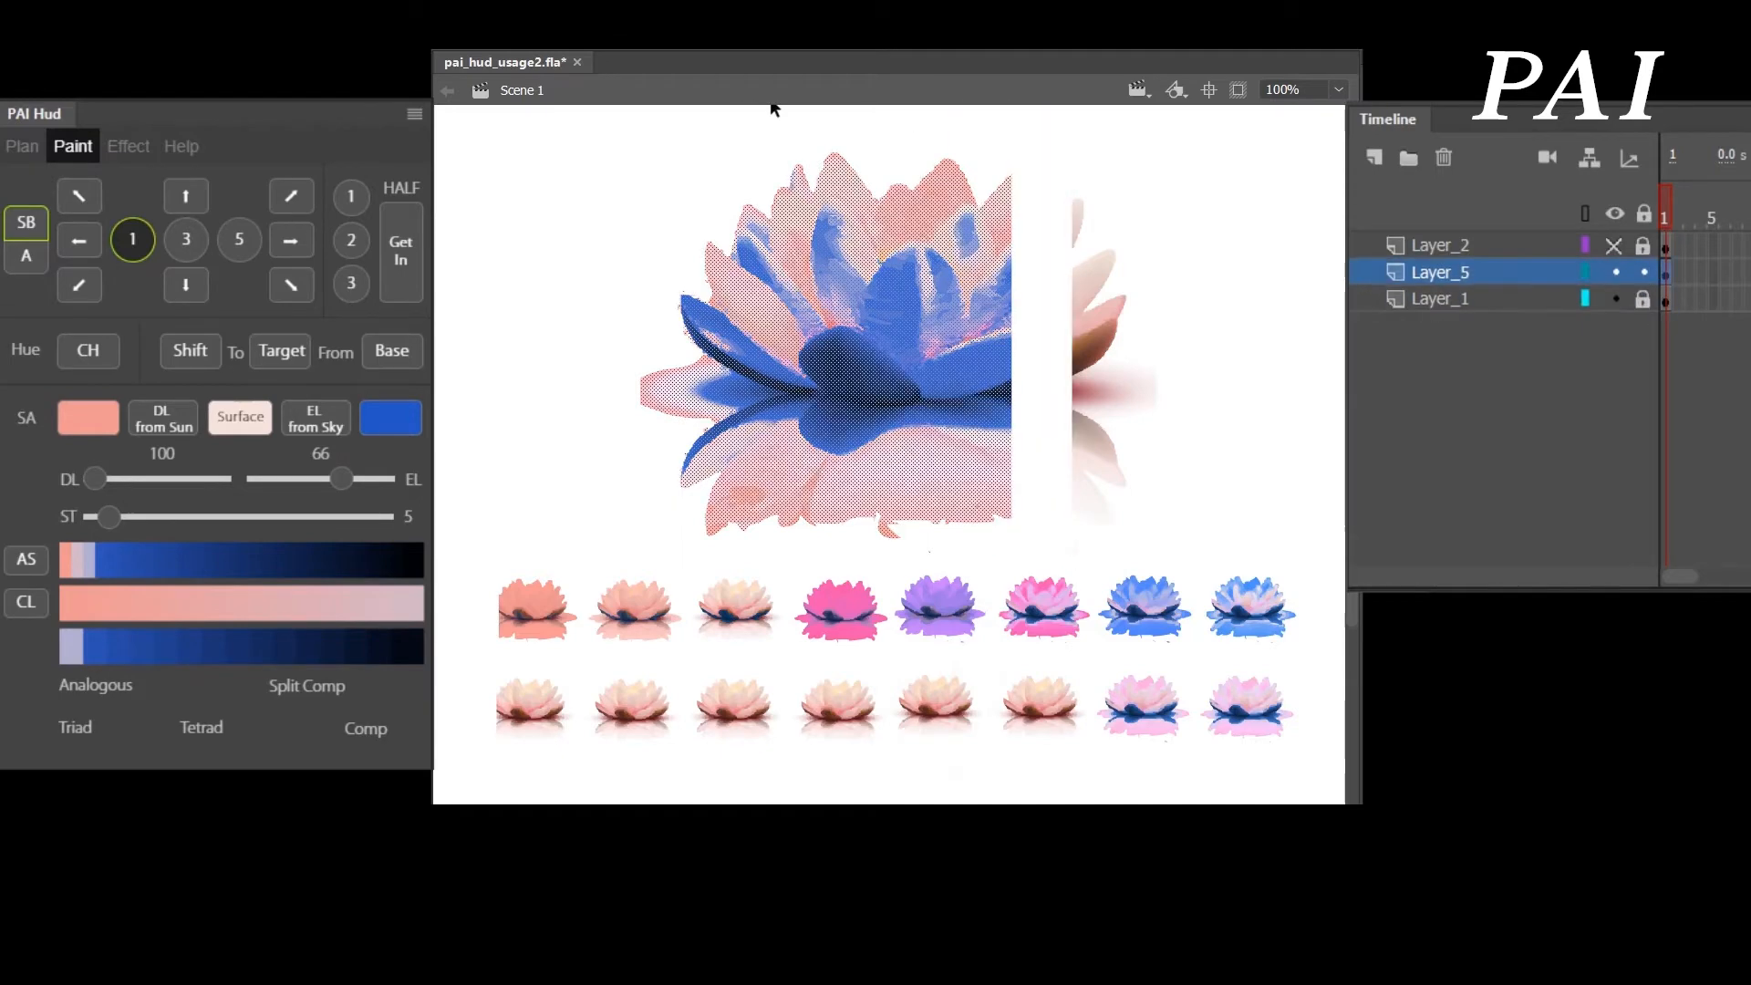
{"action": "key", "text": "ctrl+shift+v"}
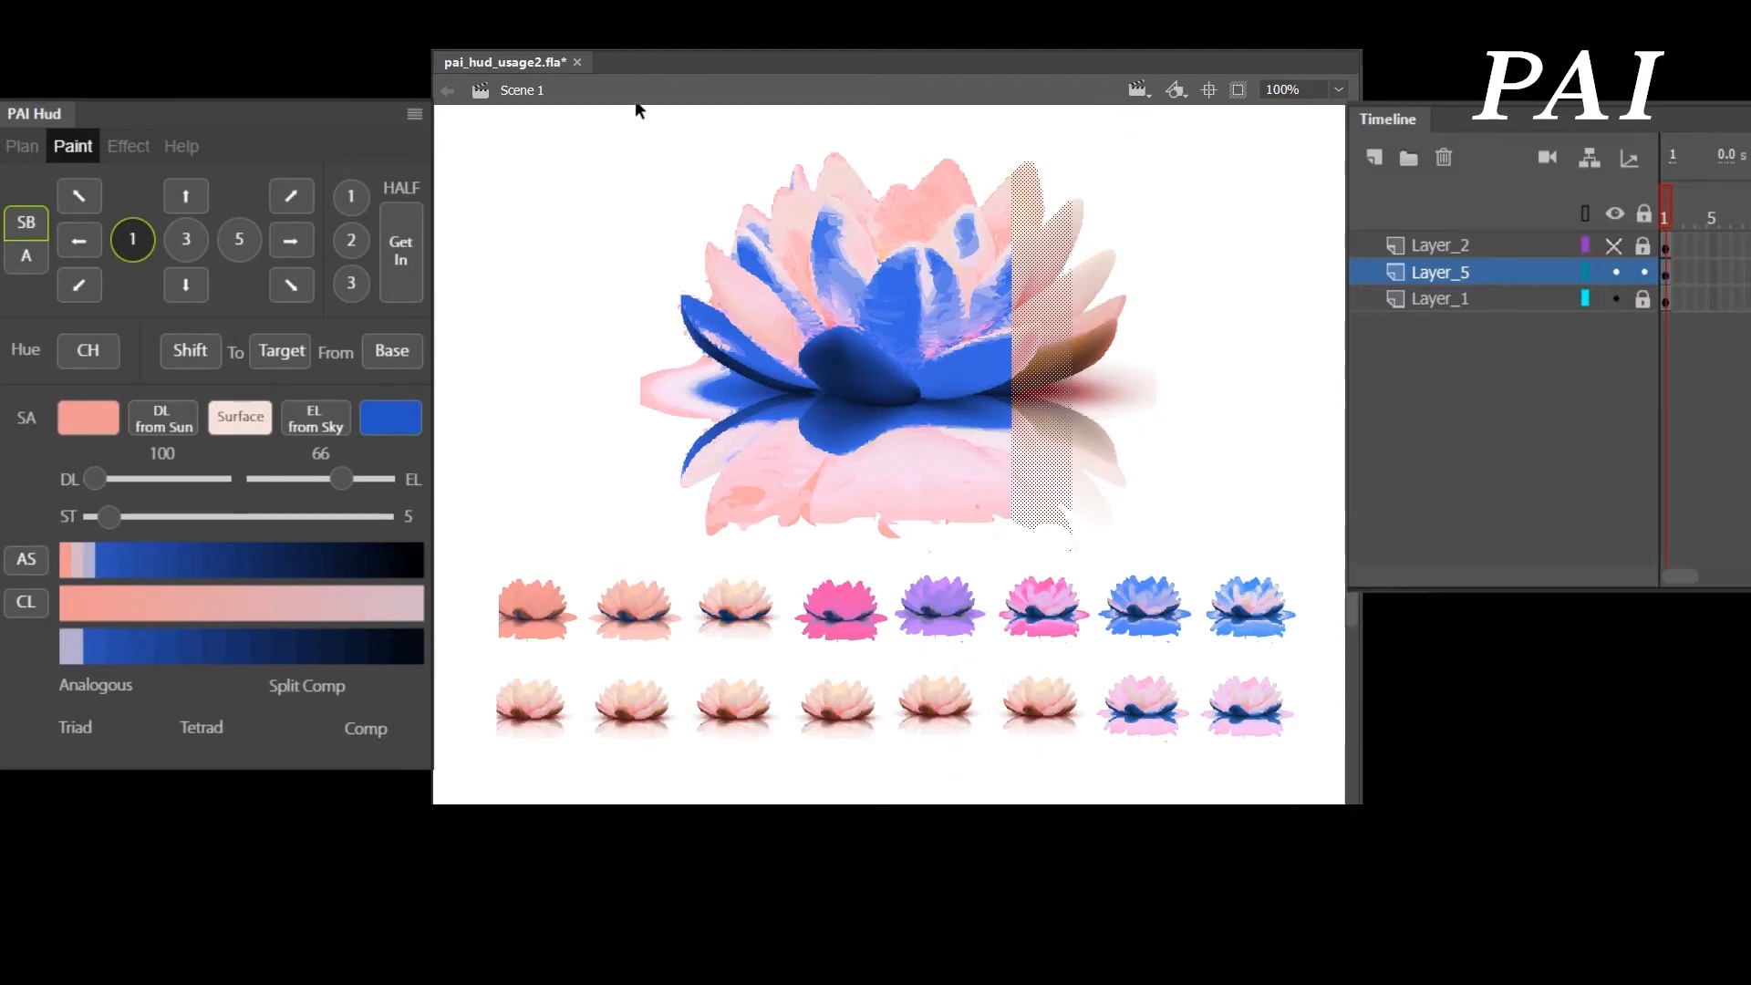
- Move the last remaining strip of the large lotus from Layer_1 to the same place on Layer_5 and apply AST to it
{"action": "left_click", "coordinate": [1645, 273]}
{"action": "left_click", "coordinate": [1644, 300]}
{"action": "left_click_drag", "start_coordinate": [1042, 115], "coordinate": [1205, 550]}
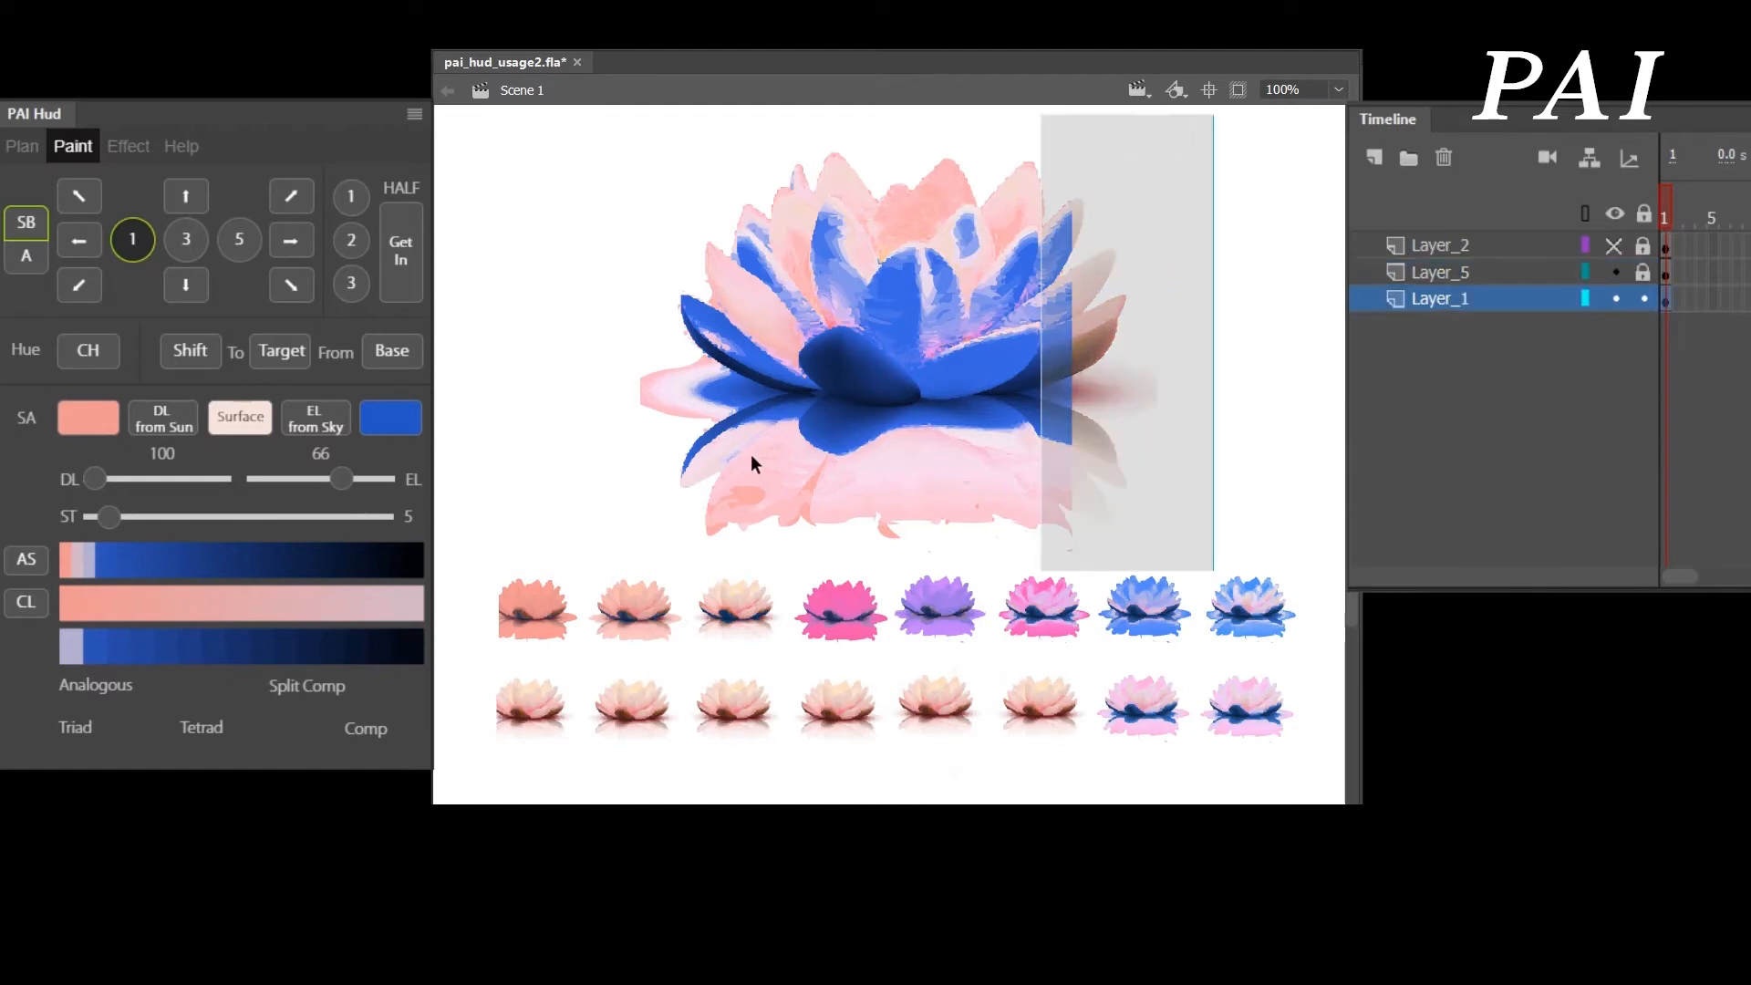
{"action": "key", "text": "Delete"}
{"action": "left_click", "coordinate": [1643, 299]}
{"action": "left_click", "coordinate": [1496, 272]}
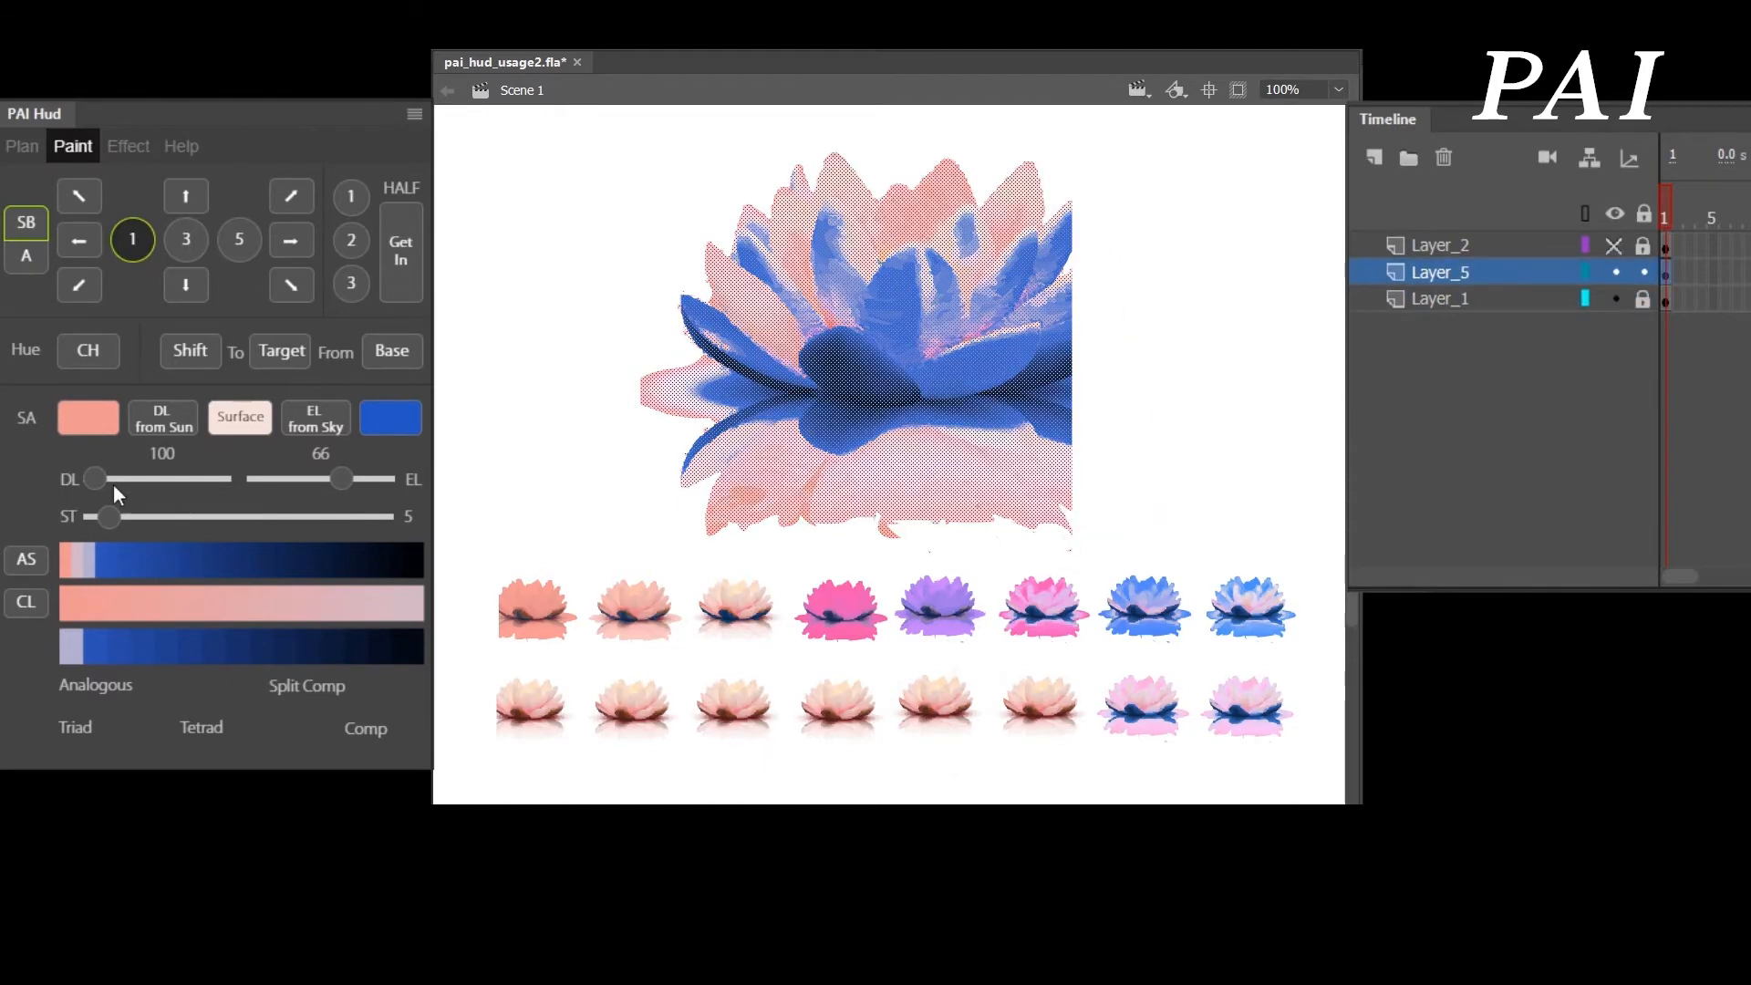
{"action": "left_click", "coordinate": [26, 560]}
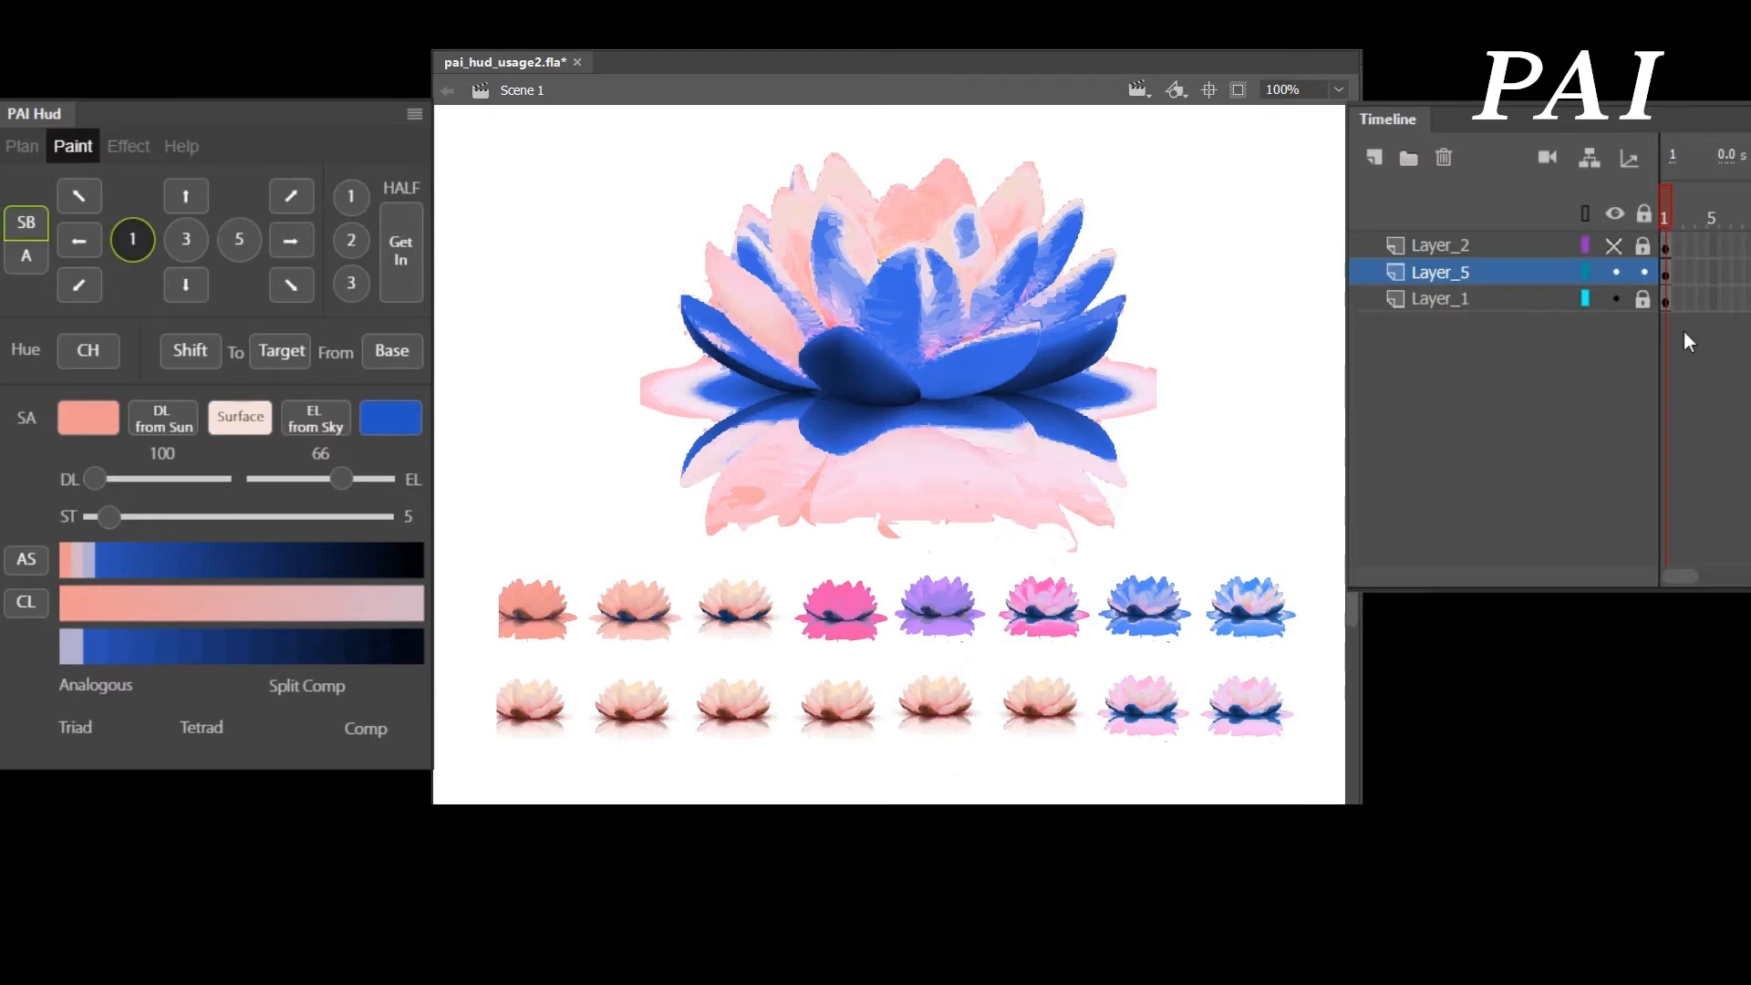
- Delete Layer_1 to isolate the recolored large lotus, and undo that deletion
{"action": "left_click", "coordinate": [1486, 297]}
{"action": "left_click", "coordinate": [1444, 159]}
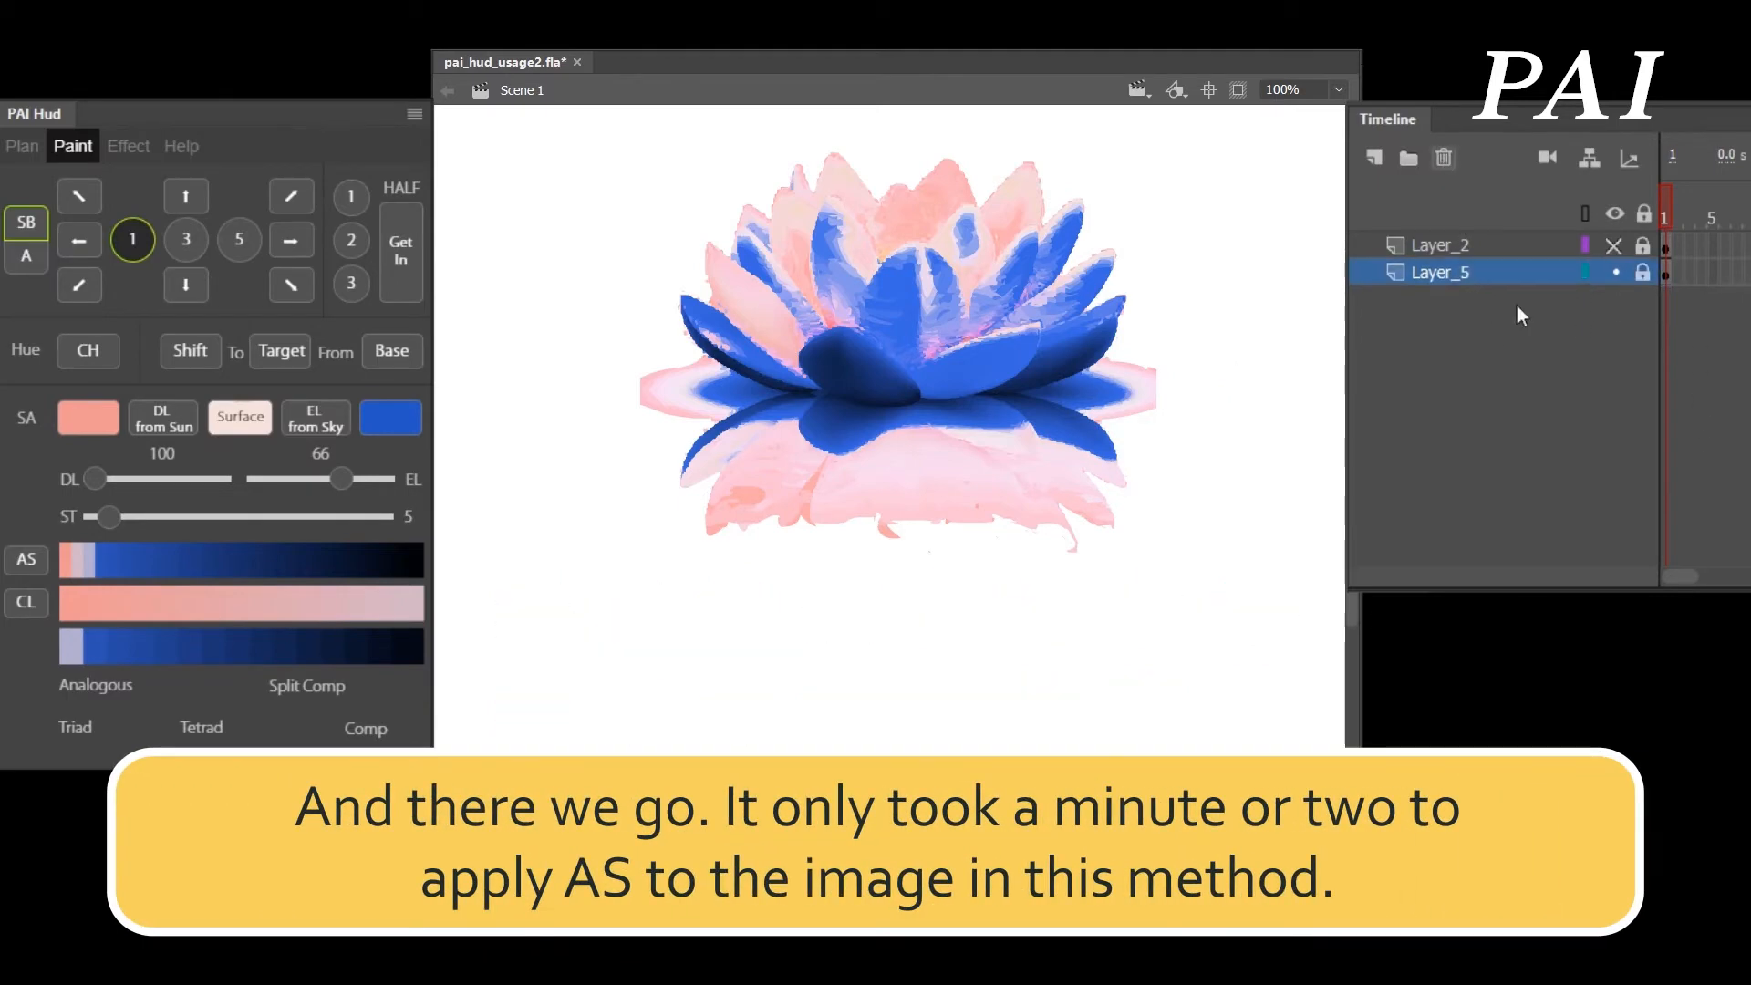
{"action": "key", "text": "ctrl+z"}
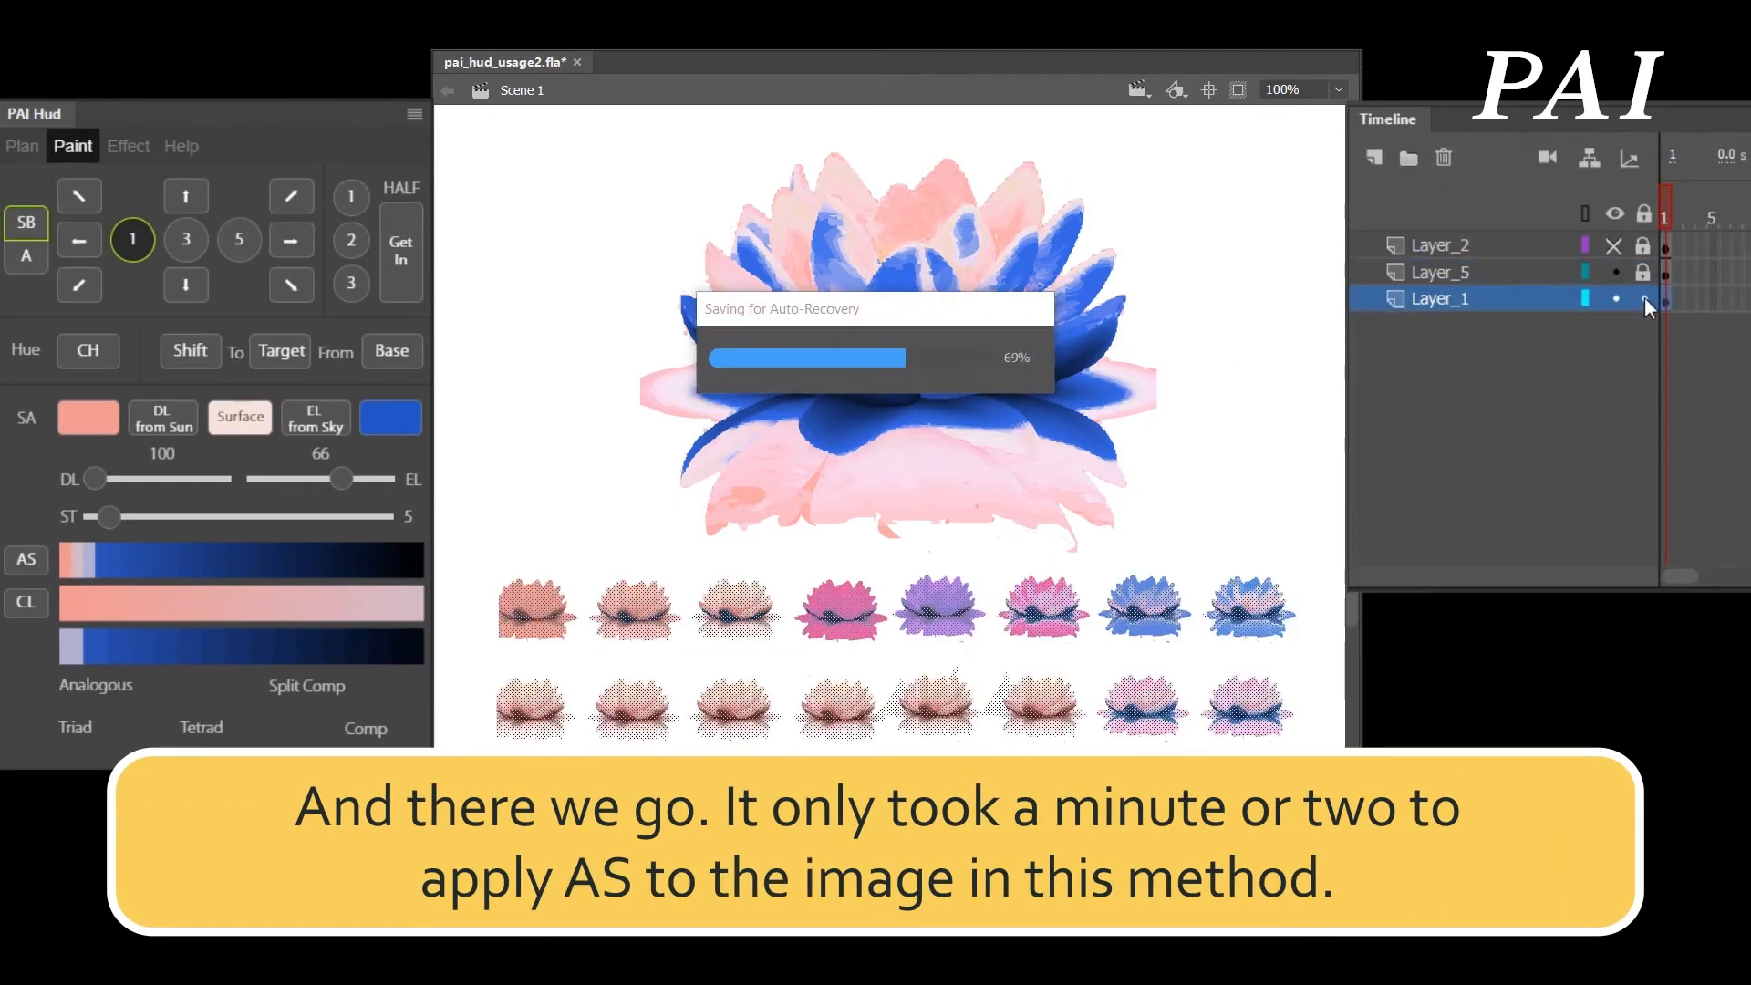
{"action": "left_click", "coordinate": [1645, 299]}
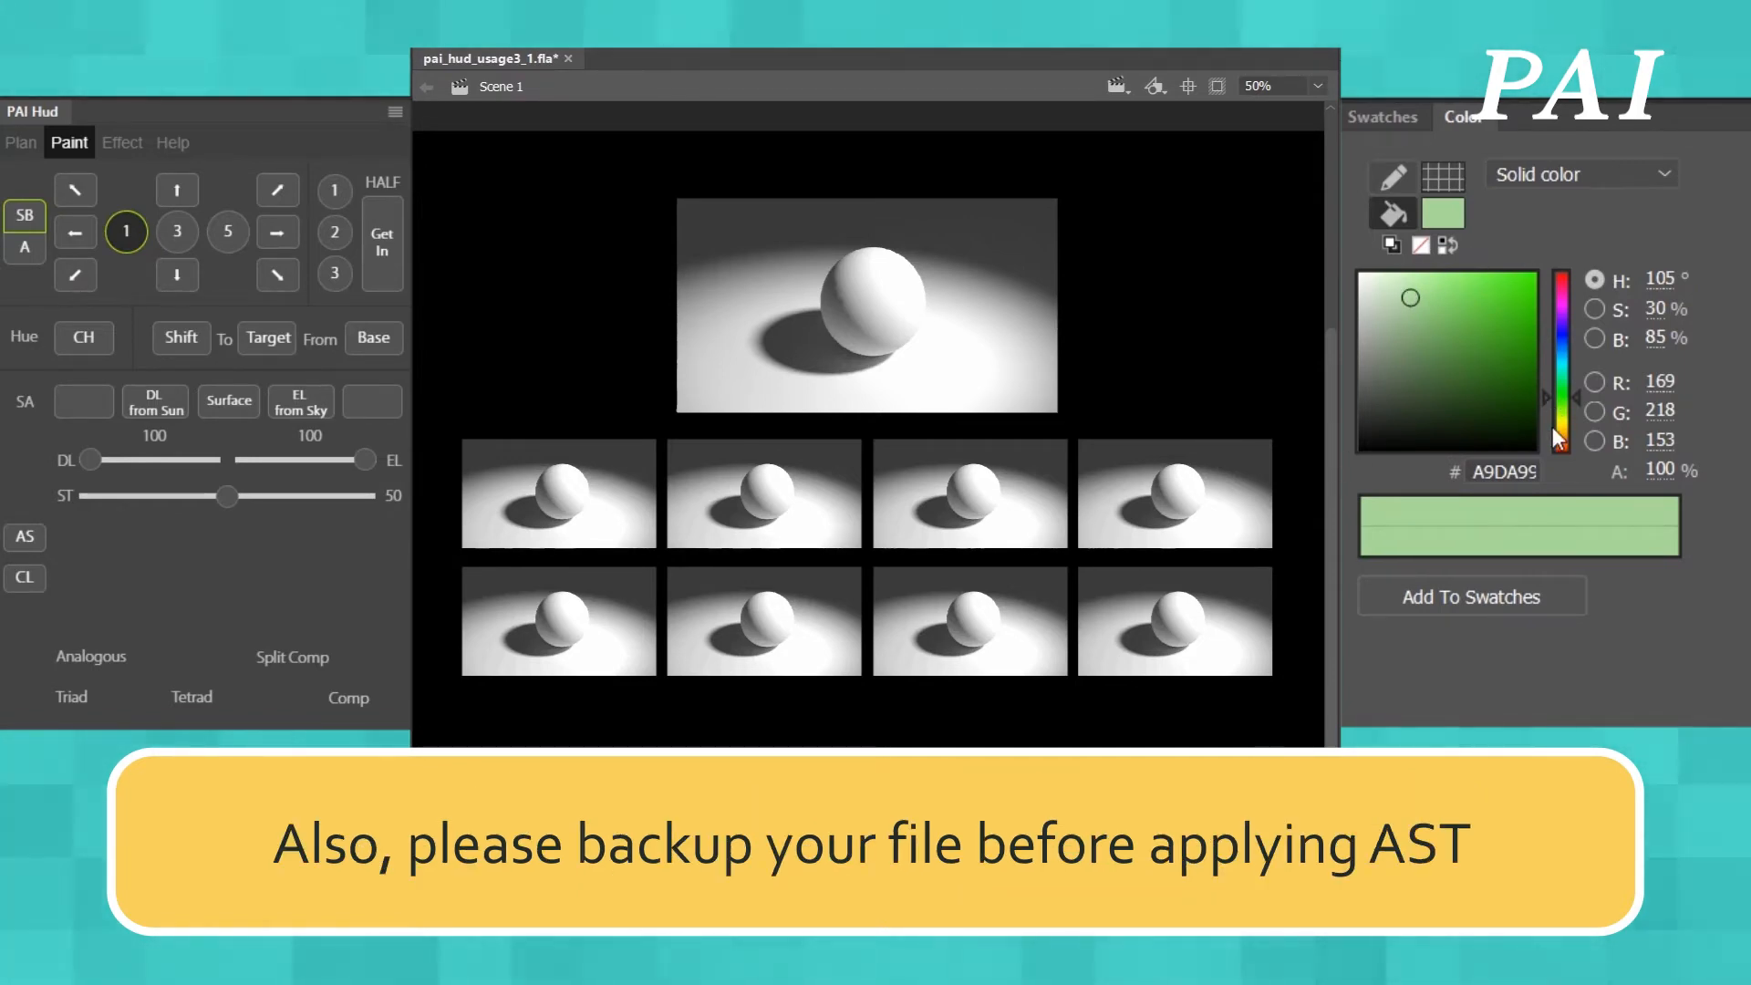
- Mix the pale yellow E9E1AF and assign it as the DL color
{"action": "left_click_drag", "start_coordinate": [1555, 430], "coordinate": [1566, 423]}
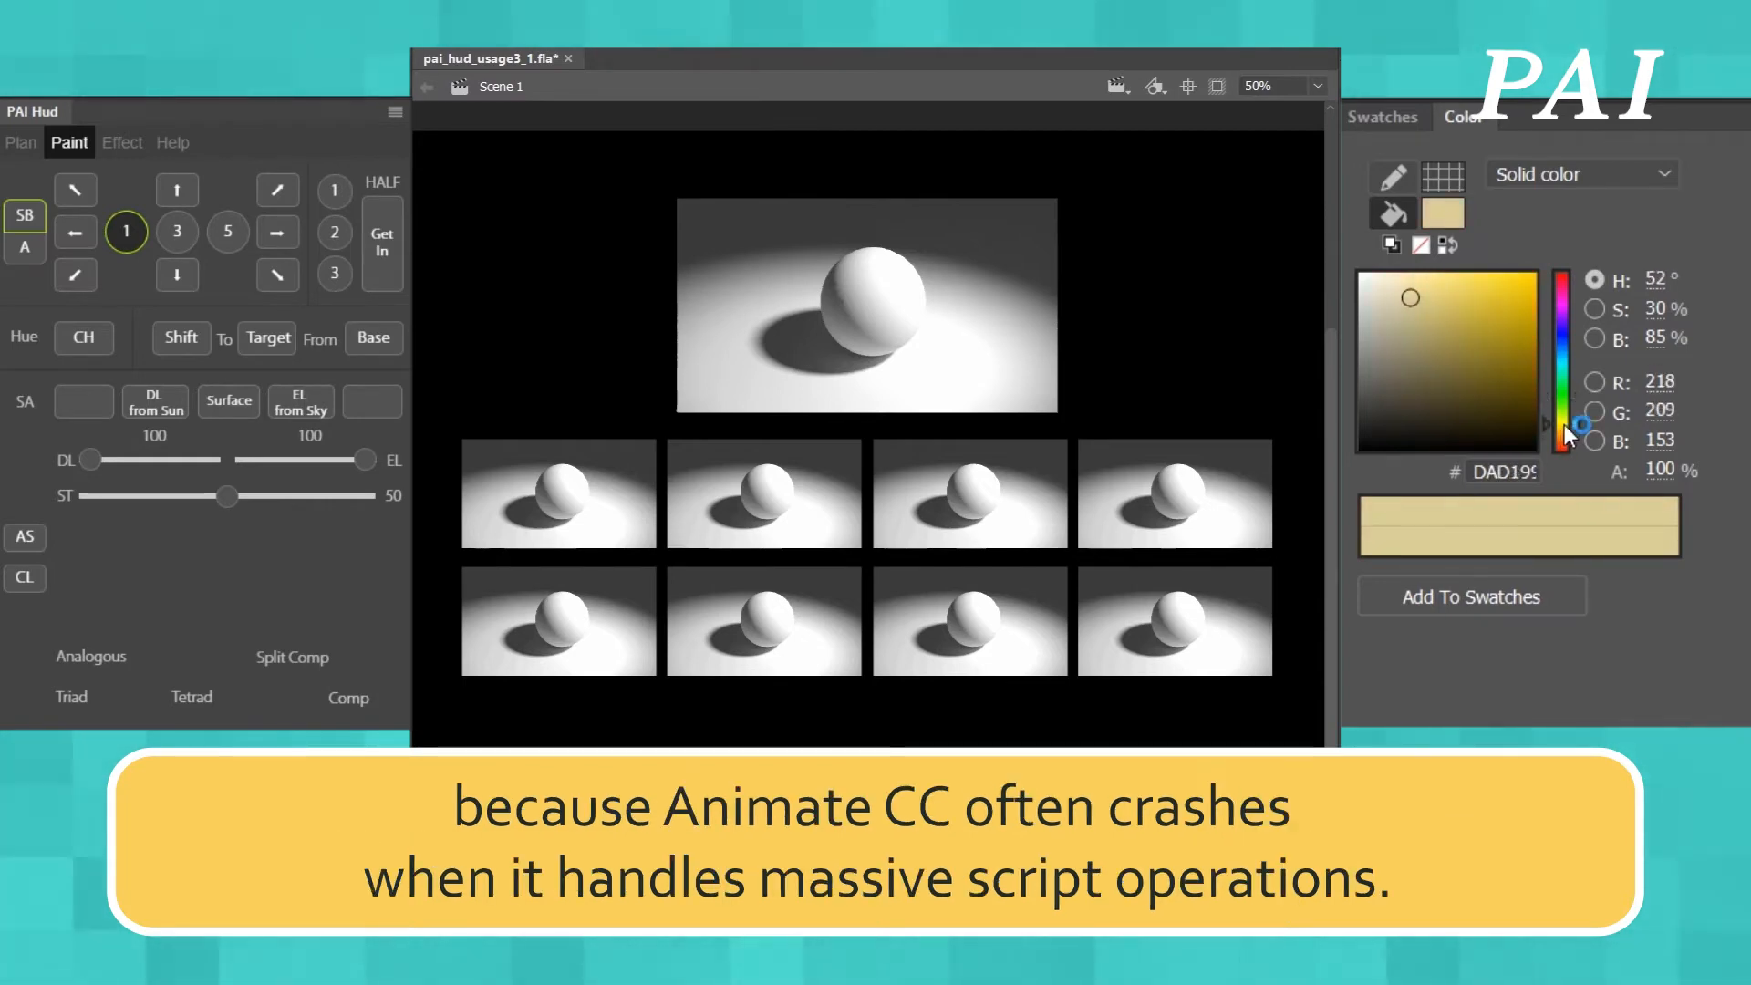
{"action": "left_click", "coordinate": [1406, 287]}
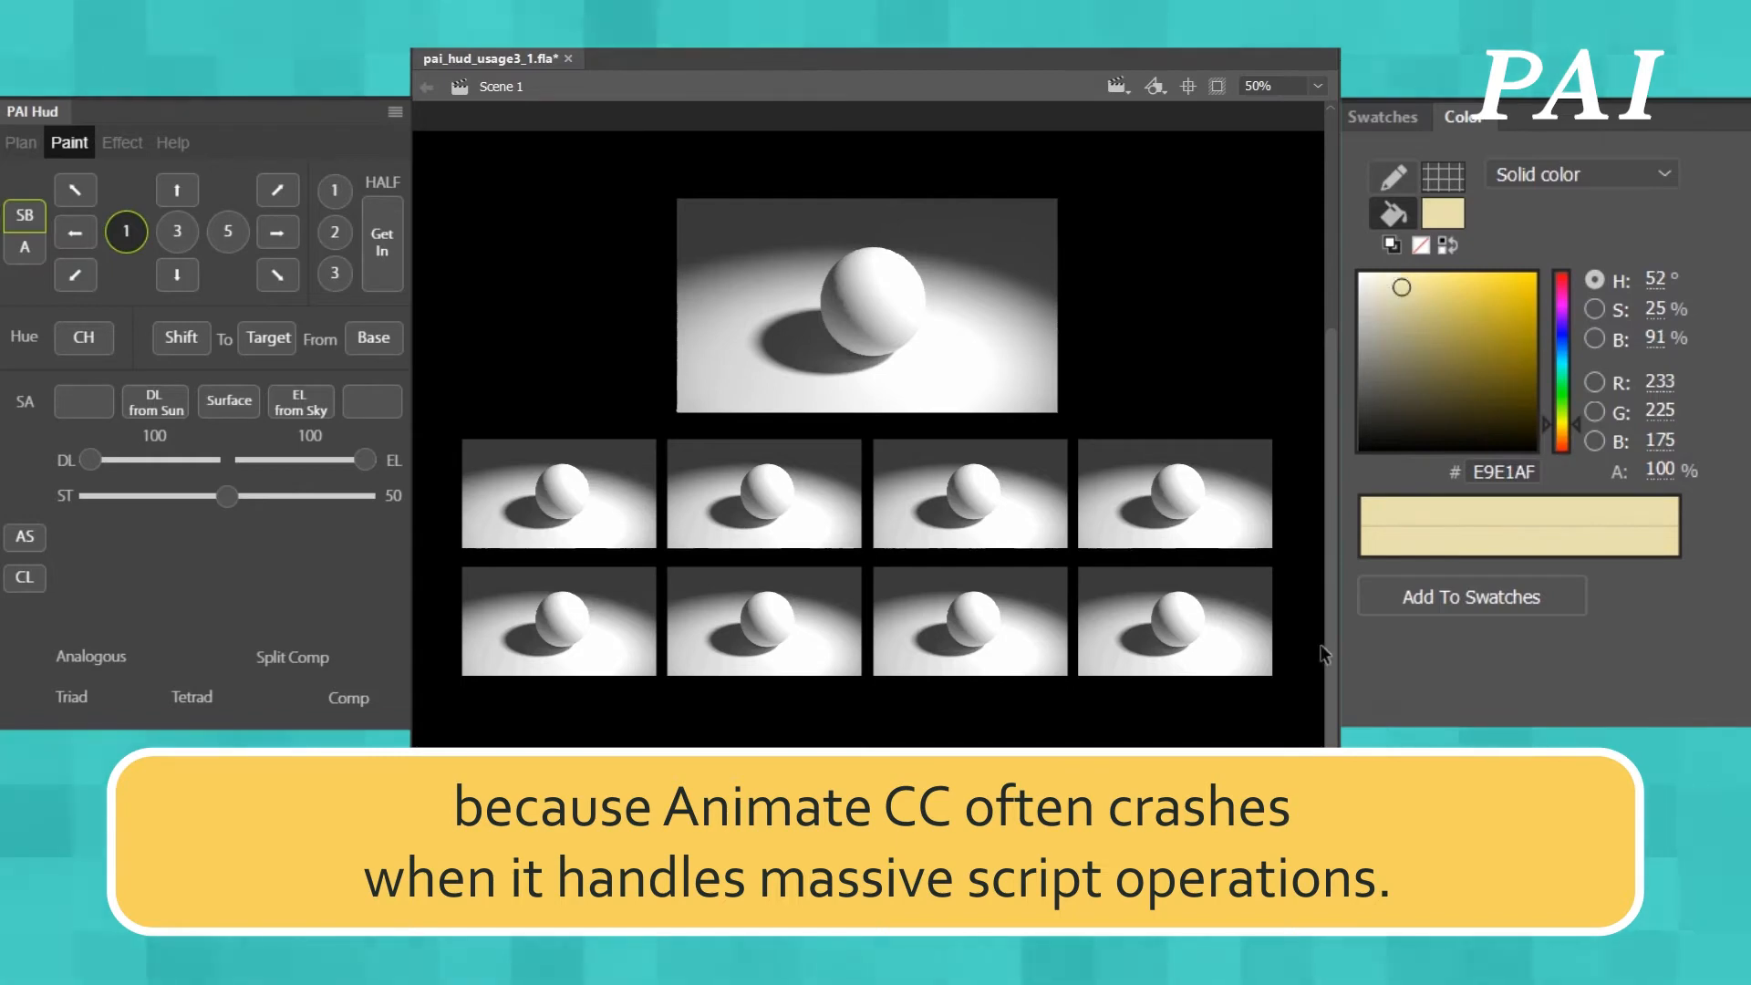
{"action": "left_click", "coordinate": [67, 391]}
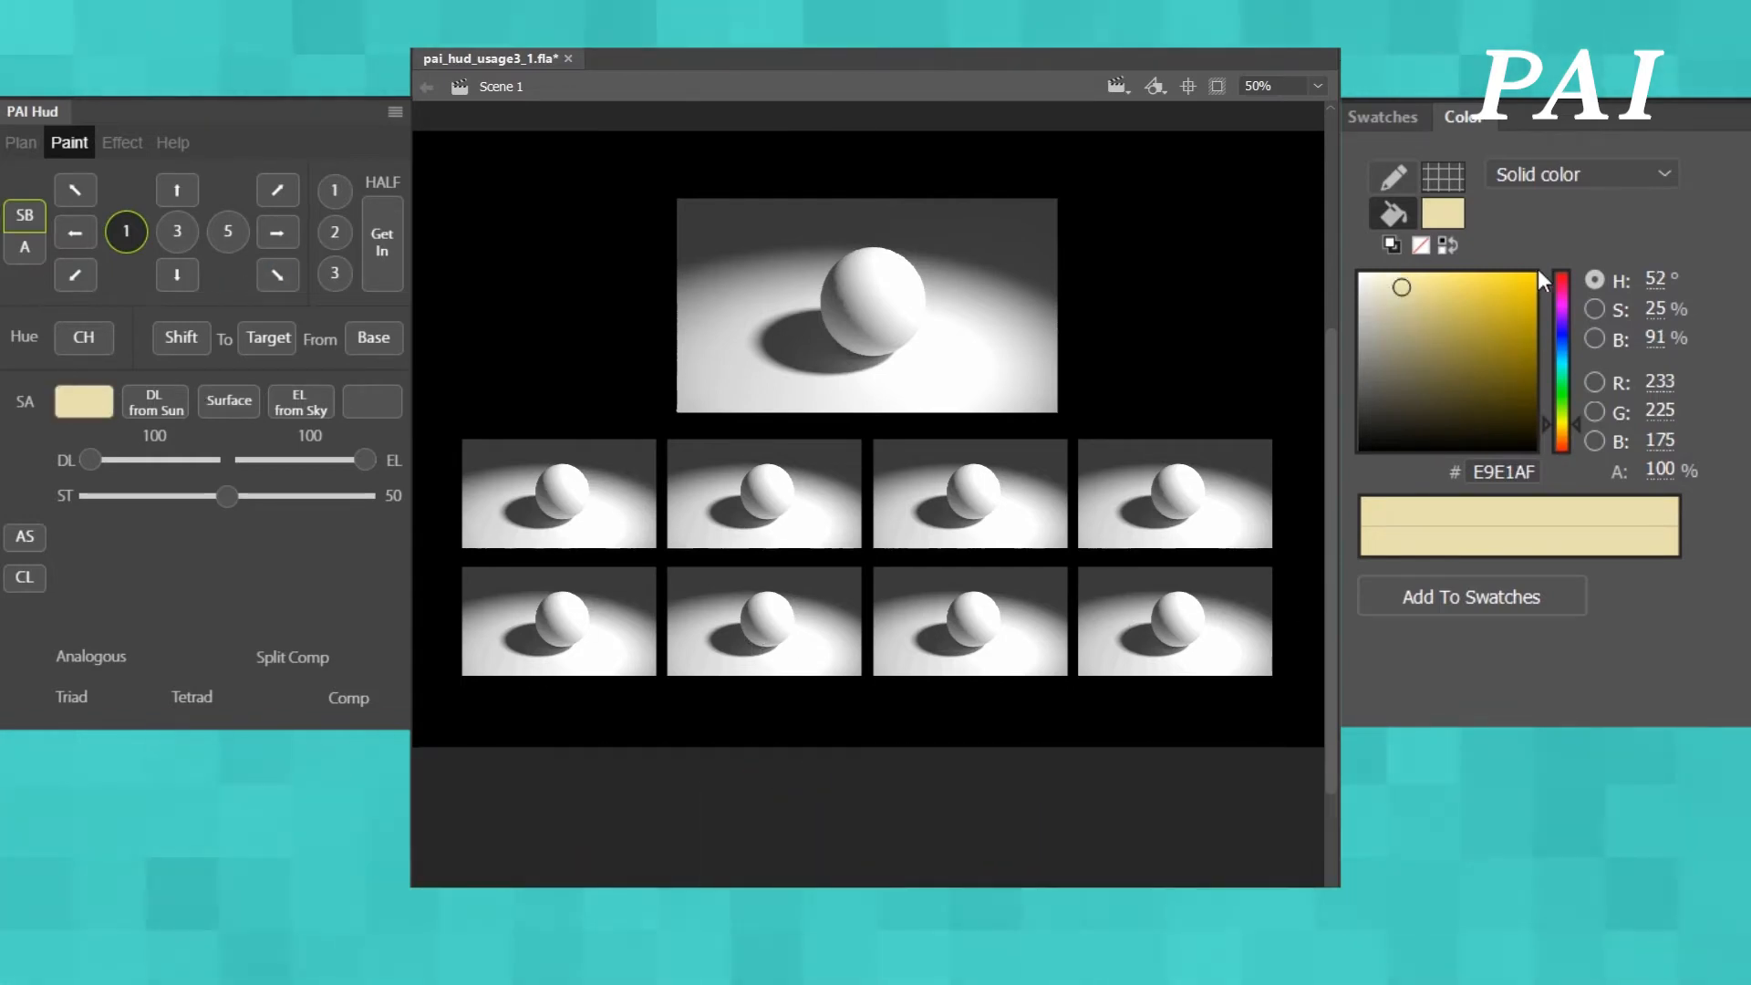
- Mix a light blue with RGB 176, 216, 222 and assign it as the Surface color
{"action": "left_click_drag", "start_coordinate": [1573, 363], "coordinate": [1571, 357]}
{"action": "left_click", "coordinate": [1395, 294]}
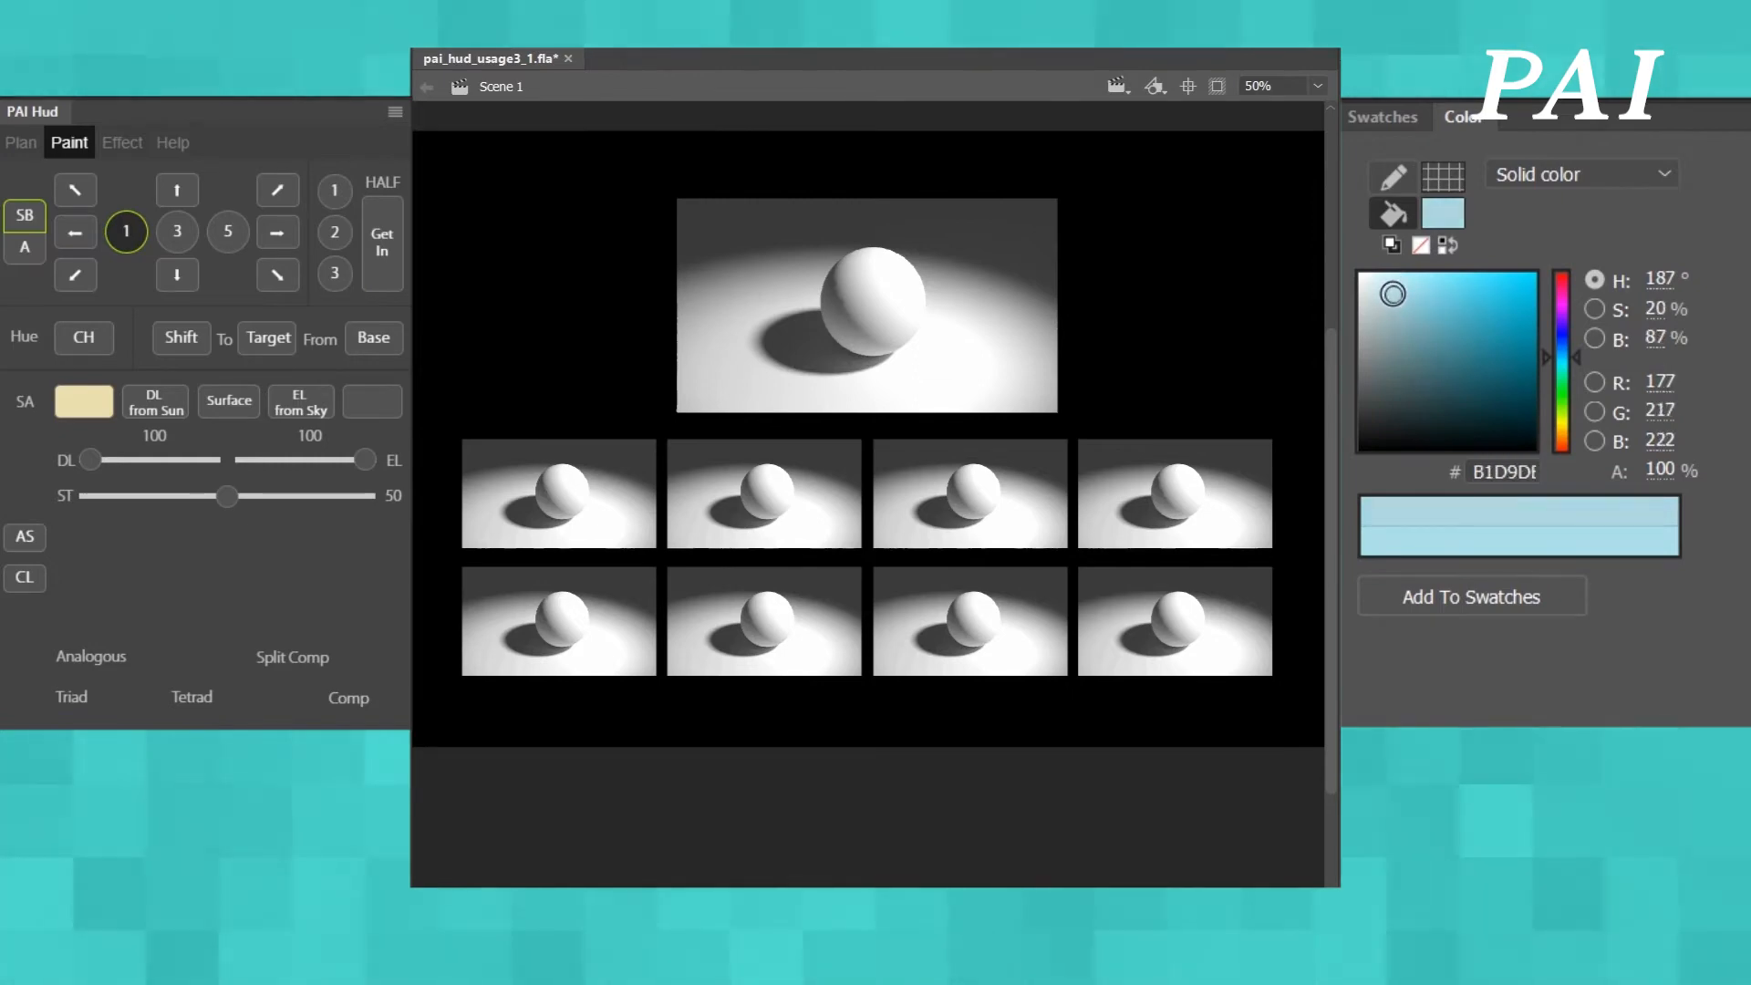
{"action": "left_click", "coordinate": [229, 400]}
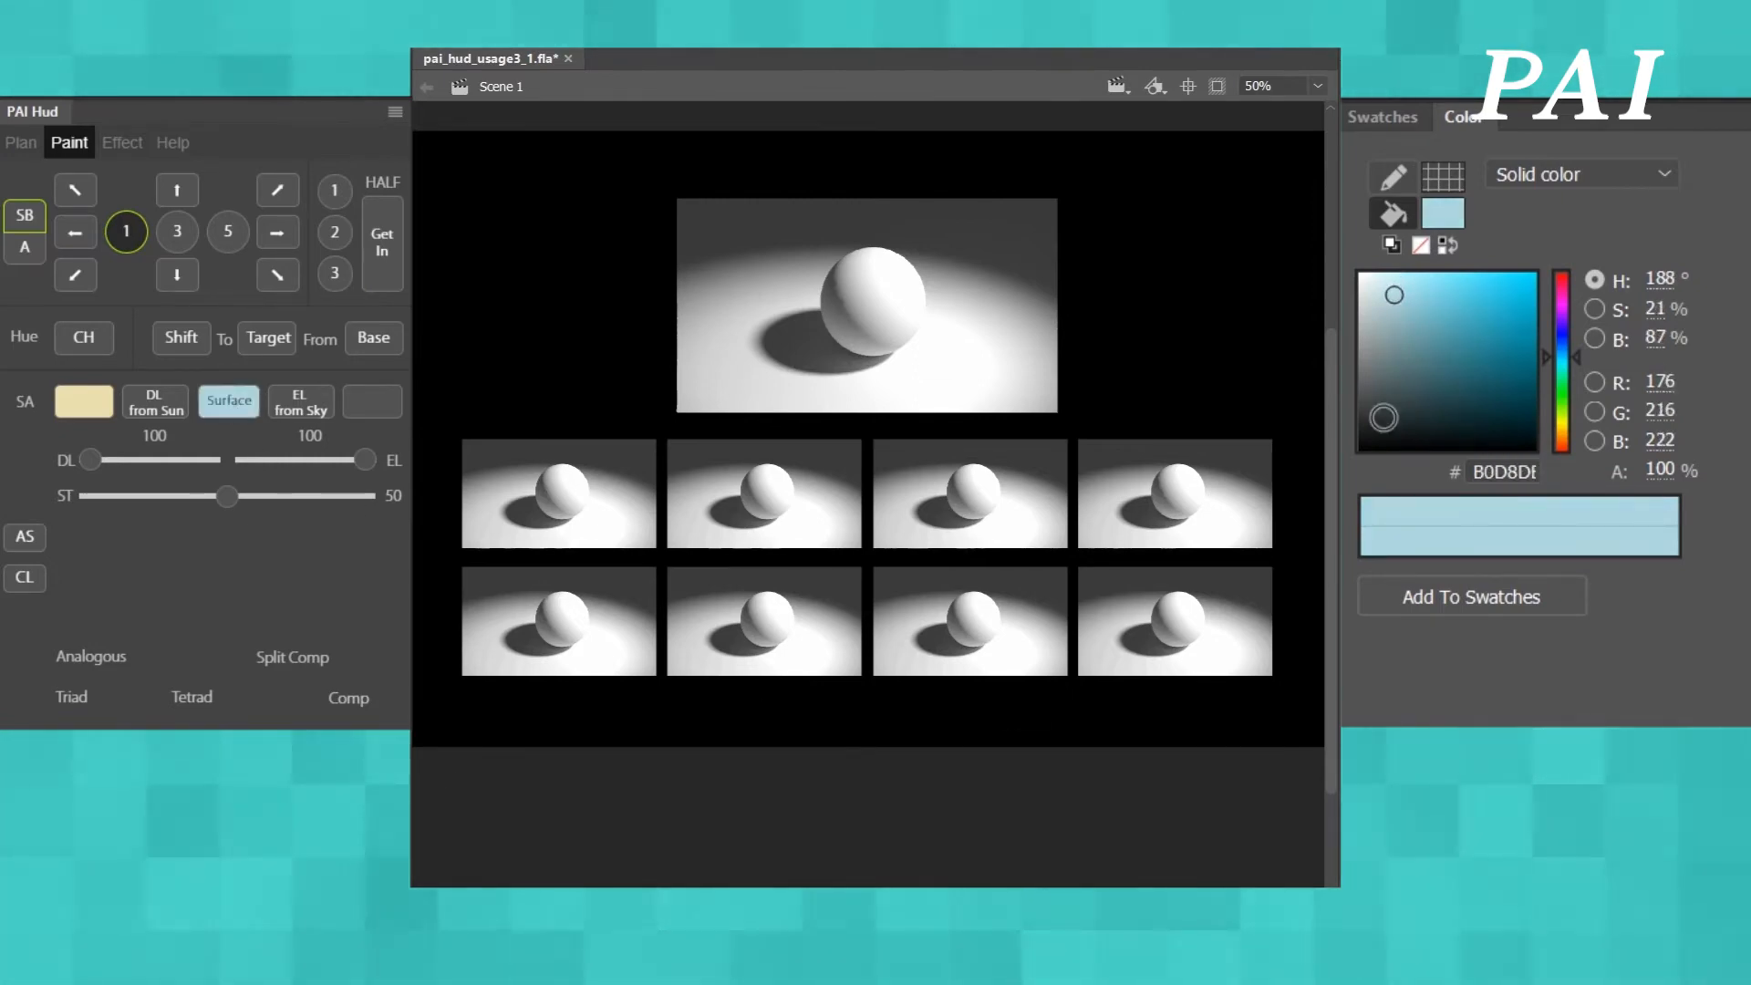
- Mix the deep blue 204FBA and assign it as the EL color
{"action": "mouse_move", "coordinate": [1565, 348]}
{"action": "left_mouse_down"}
{"action": "mouse_move", "coordinate": [1499, 321]}
{"action": "mouse_move", "coordinate": [1580, 350]}
{"action": "mouse_move", "coordinate": [1504, 321]}
{"action": "left_mouse_up"}
{"action": "left_click", "coordinate": [1501, 325]}
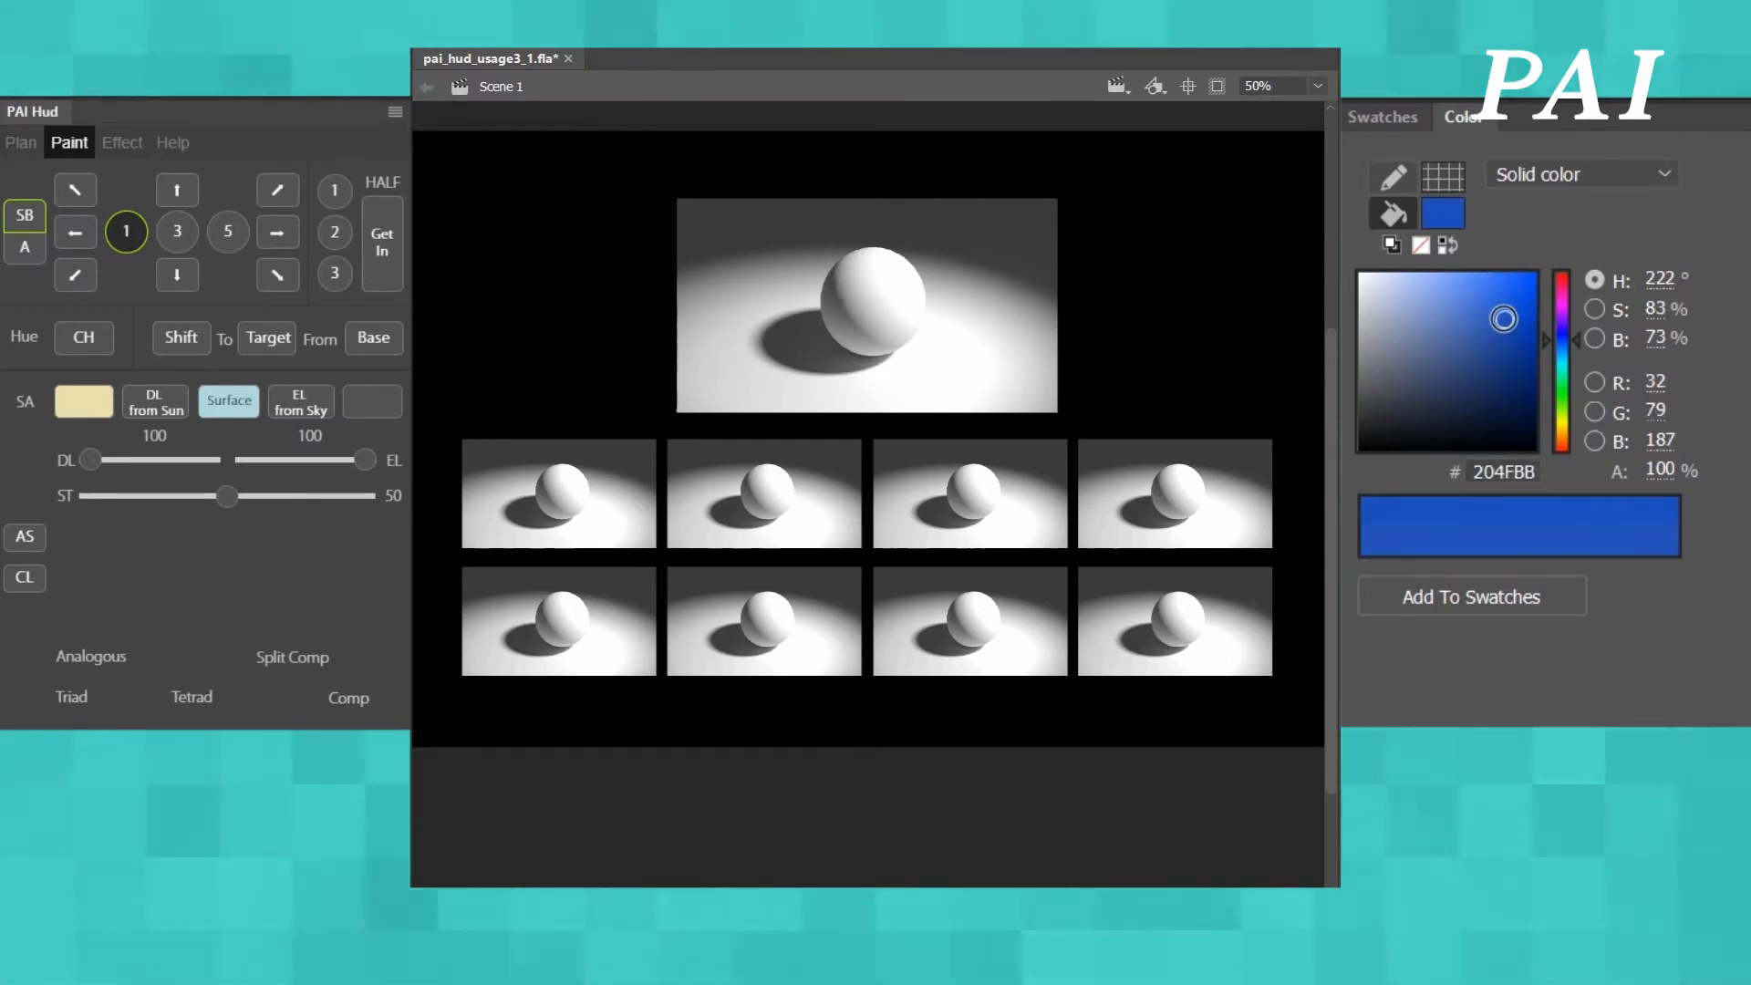
{"action": "left_click", "coordinate": [374, 403]}
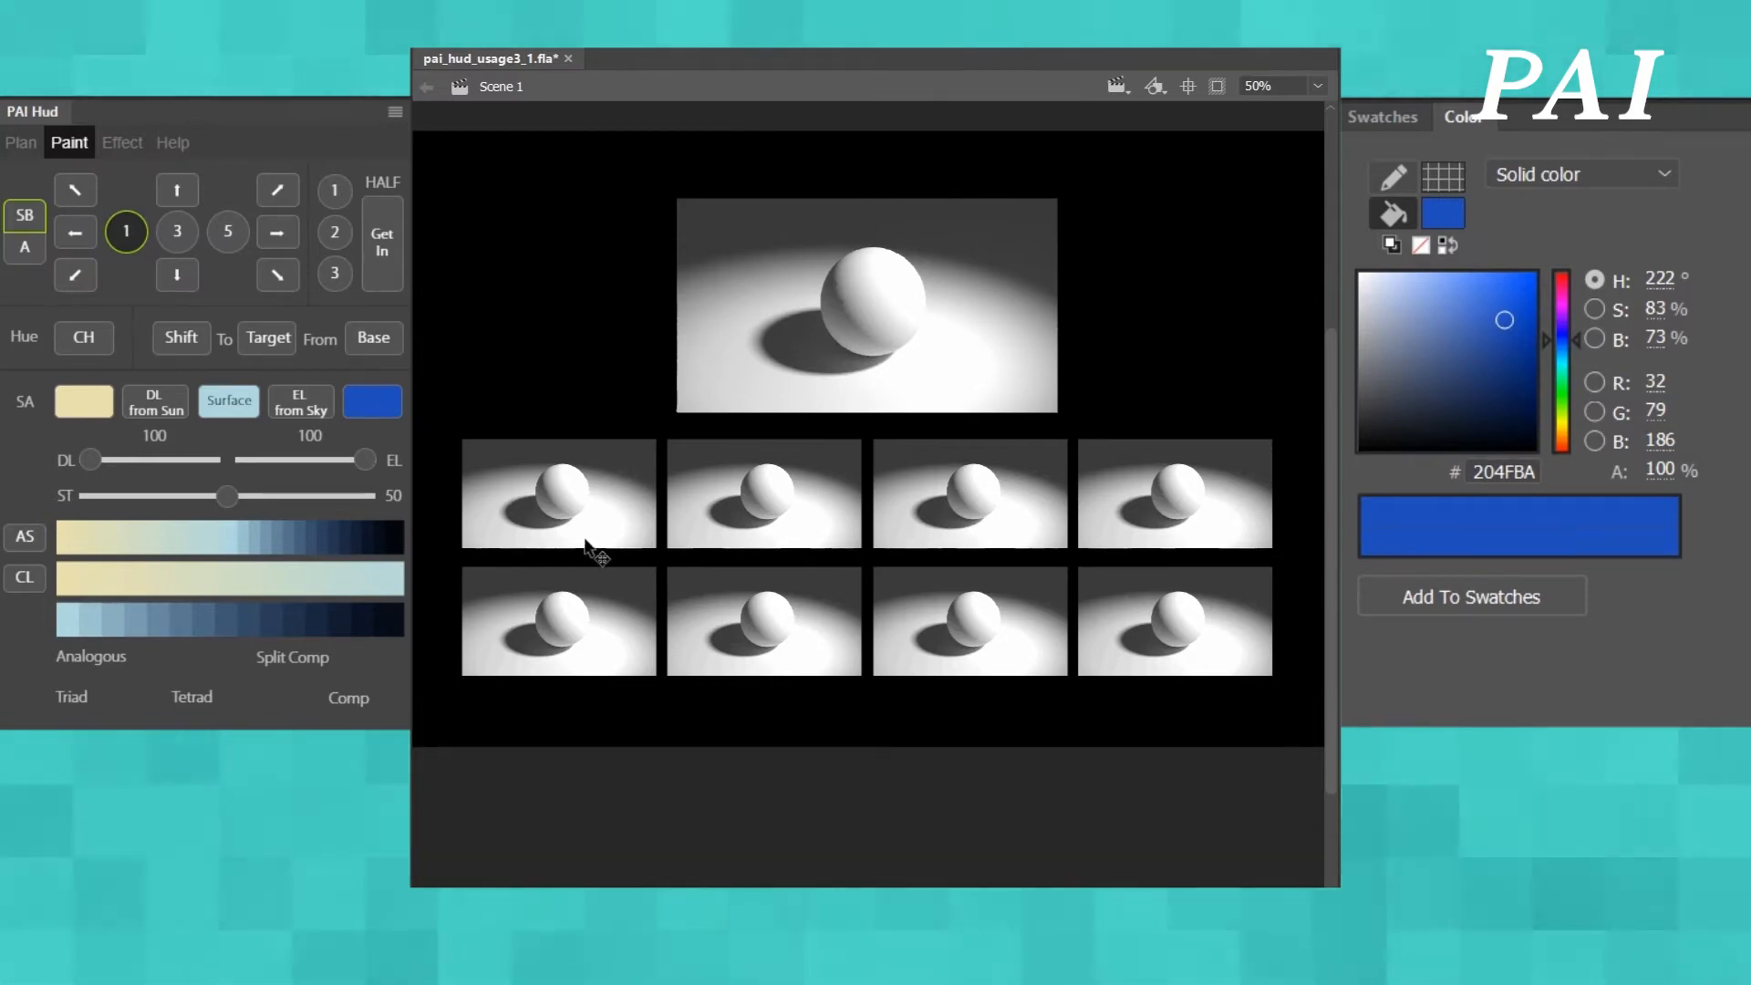
- Select the first small sphere image in the upper row and apply AST to it with DL 100, EL 100 and ST 50
{"action": "key", "text": "z"}
{"action": "left_click", "coordinate": [563, 497]}
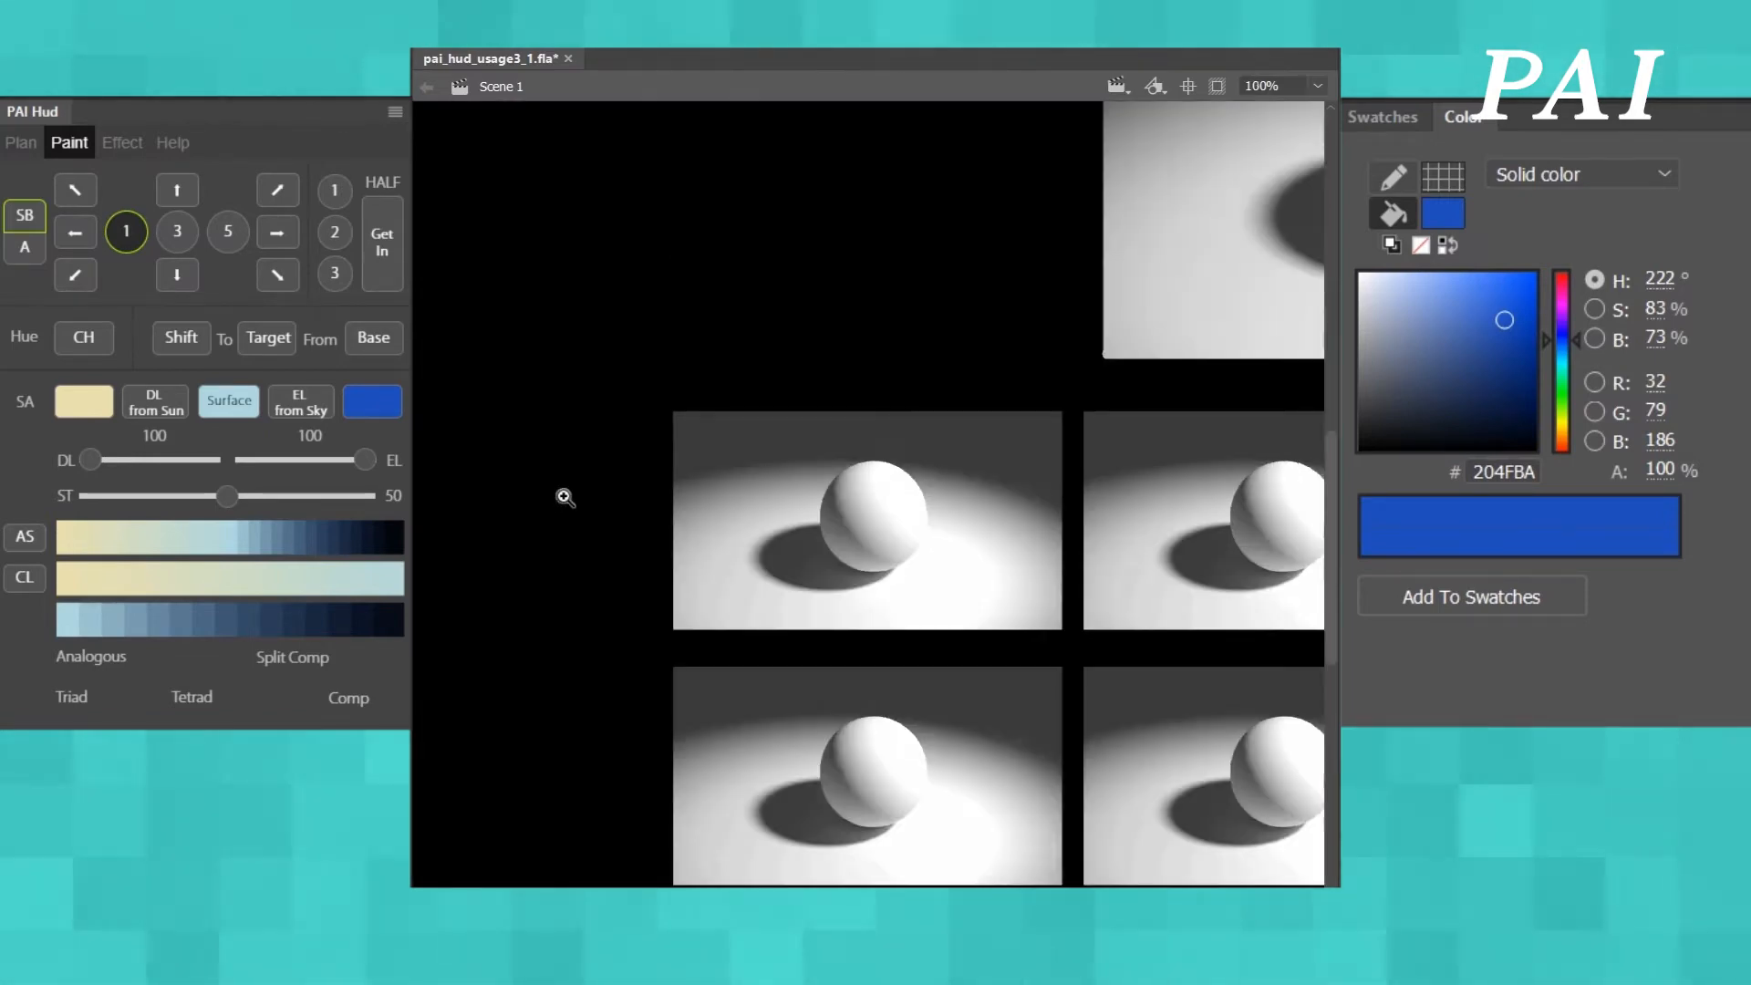
{"action": "left_click_drag", "start_coordinate": [945, 512], "coordinate": [932, 498]}
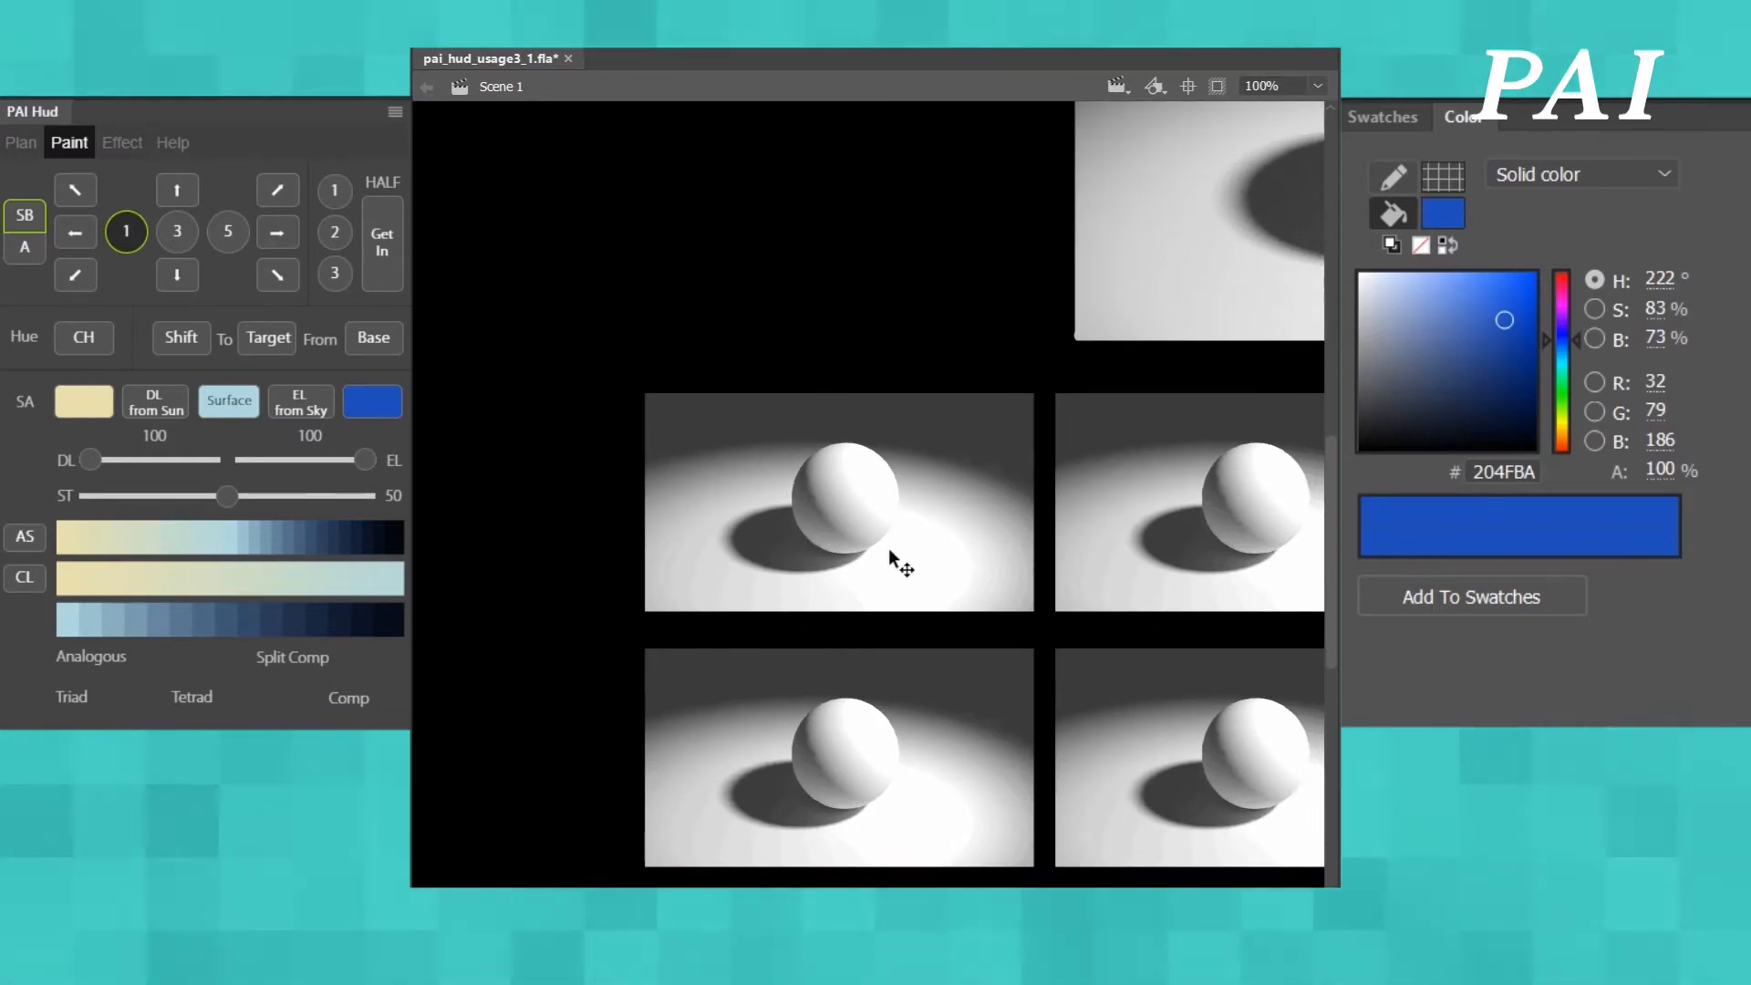
{"action": "mouse_move", "coordinate": [625, 363]}
{"action": "left_mouse_down"}
{"action": "mouse_move", "coordinate": [989, 637]}
{"action": "mouse_move", "coordinate": [1031, 619]}
{"action": "left_mouse_up"}
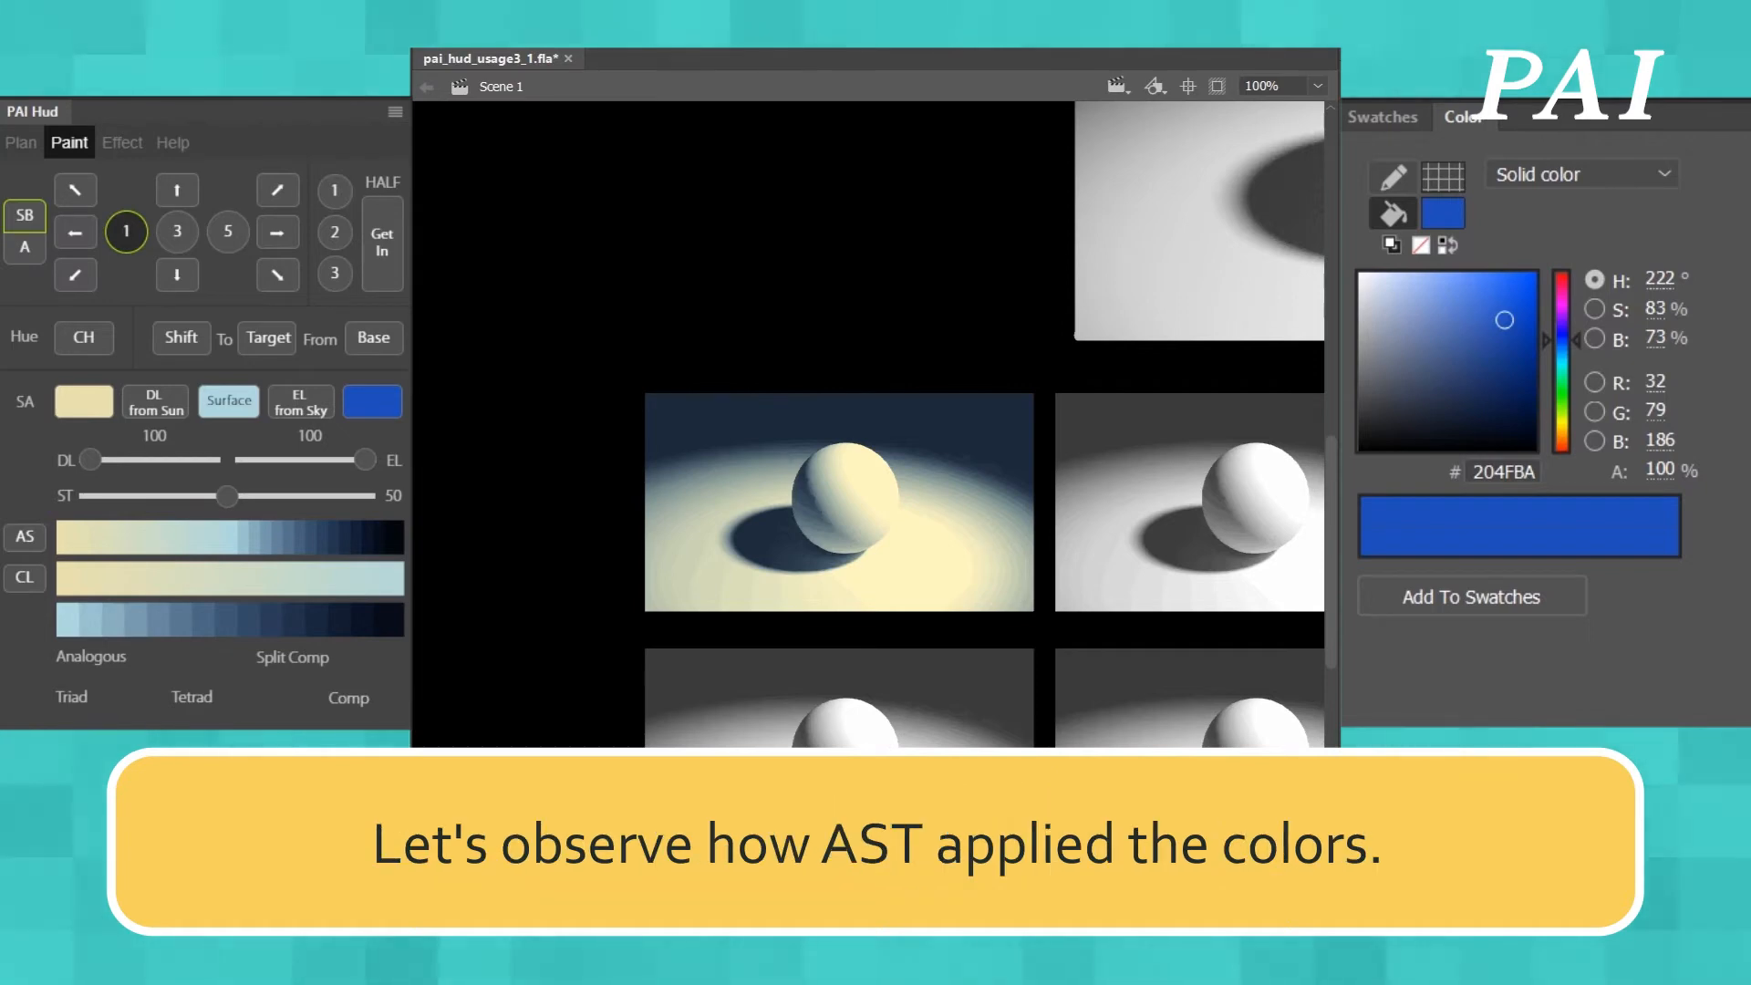
- Examine the color of the recolored image's dark background and compare it with a dark swatch of the AS gradient
{"action": "scroll", "coordinate": [868, 424], "scroll_direction": "right", "scroll_amount": 6}
{"action": "scroll", "coordinate": [868, 424], "scroll_direction": "right", "scroll_amount": 4}
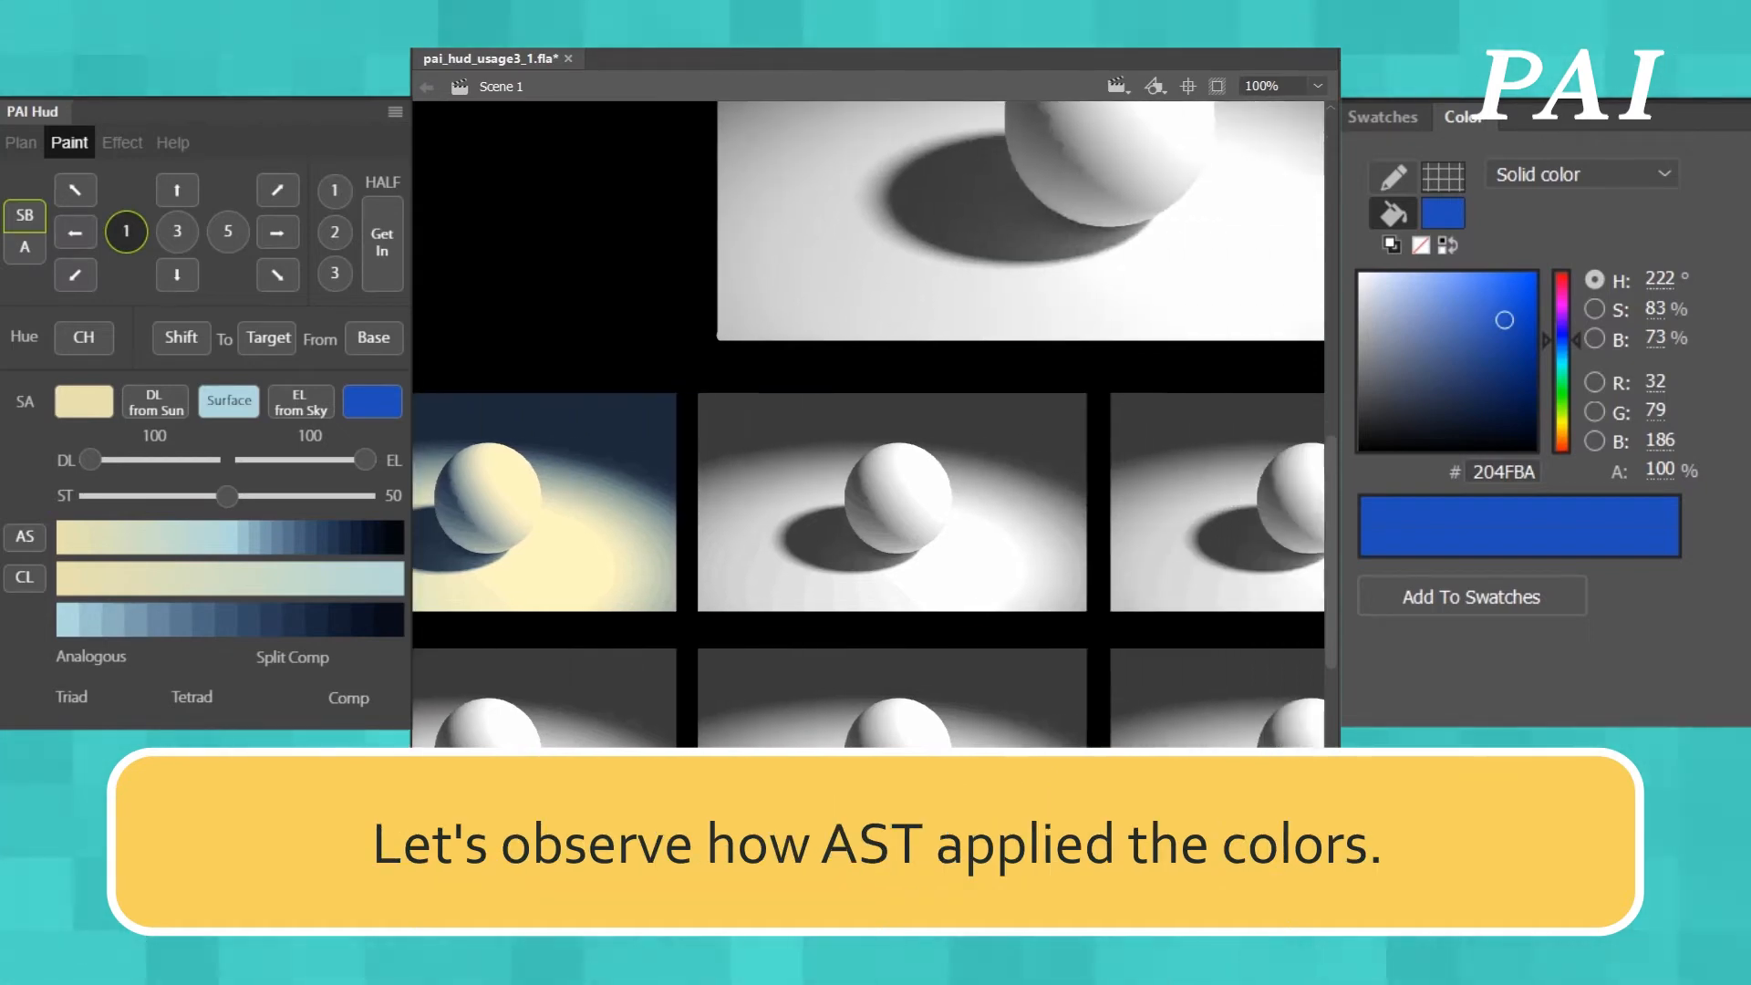
{"action": "scroll", "coordinate": [868, 424], "scroll_direction": "left", "scroll_amount": 2}
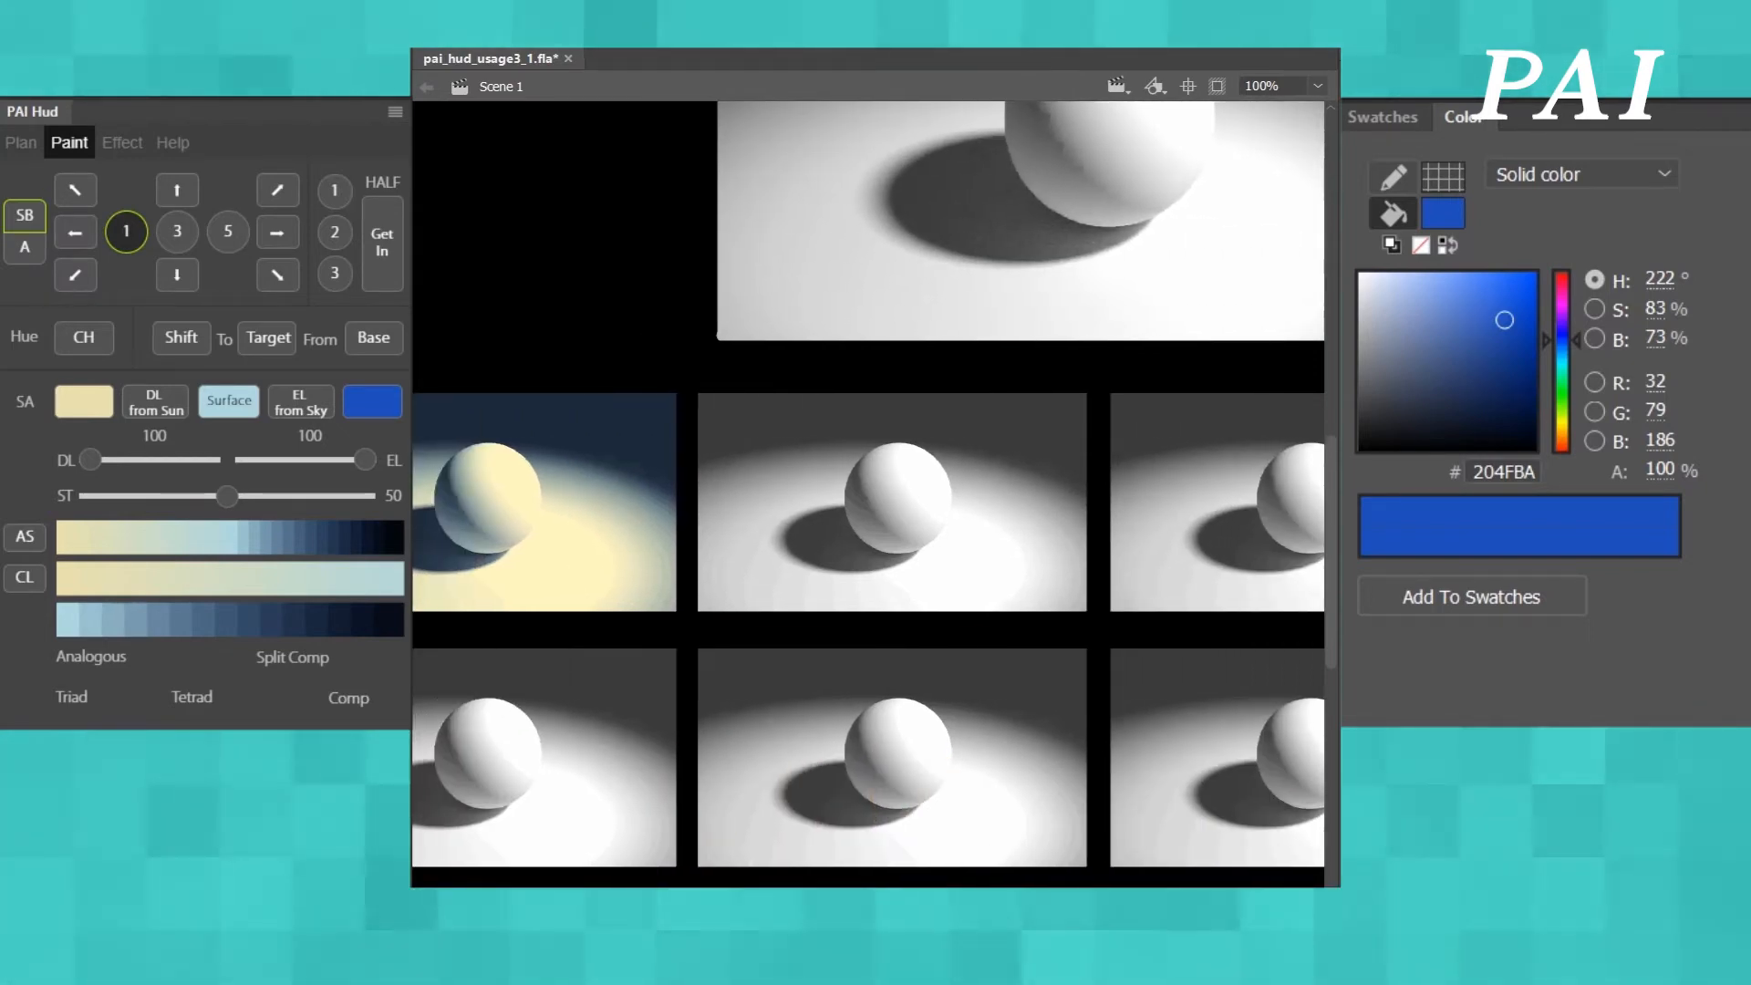
{"action": "scroll", "coordinate": [868, 493], "scroll_direction": "right", "scroll_amount": 1}
{"action": "scroll", "coordinate": [868, 492], "scroll_direction": "left", "scroll_amount": 5}
{"action": "scroll", "coordinate": [868, 493], "scroll_direction": "left", "scroll_amount": 3}
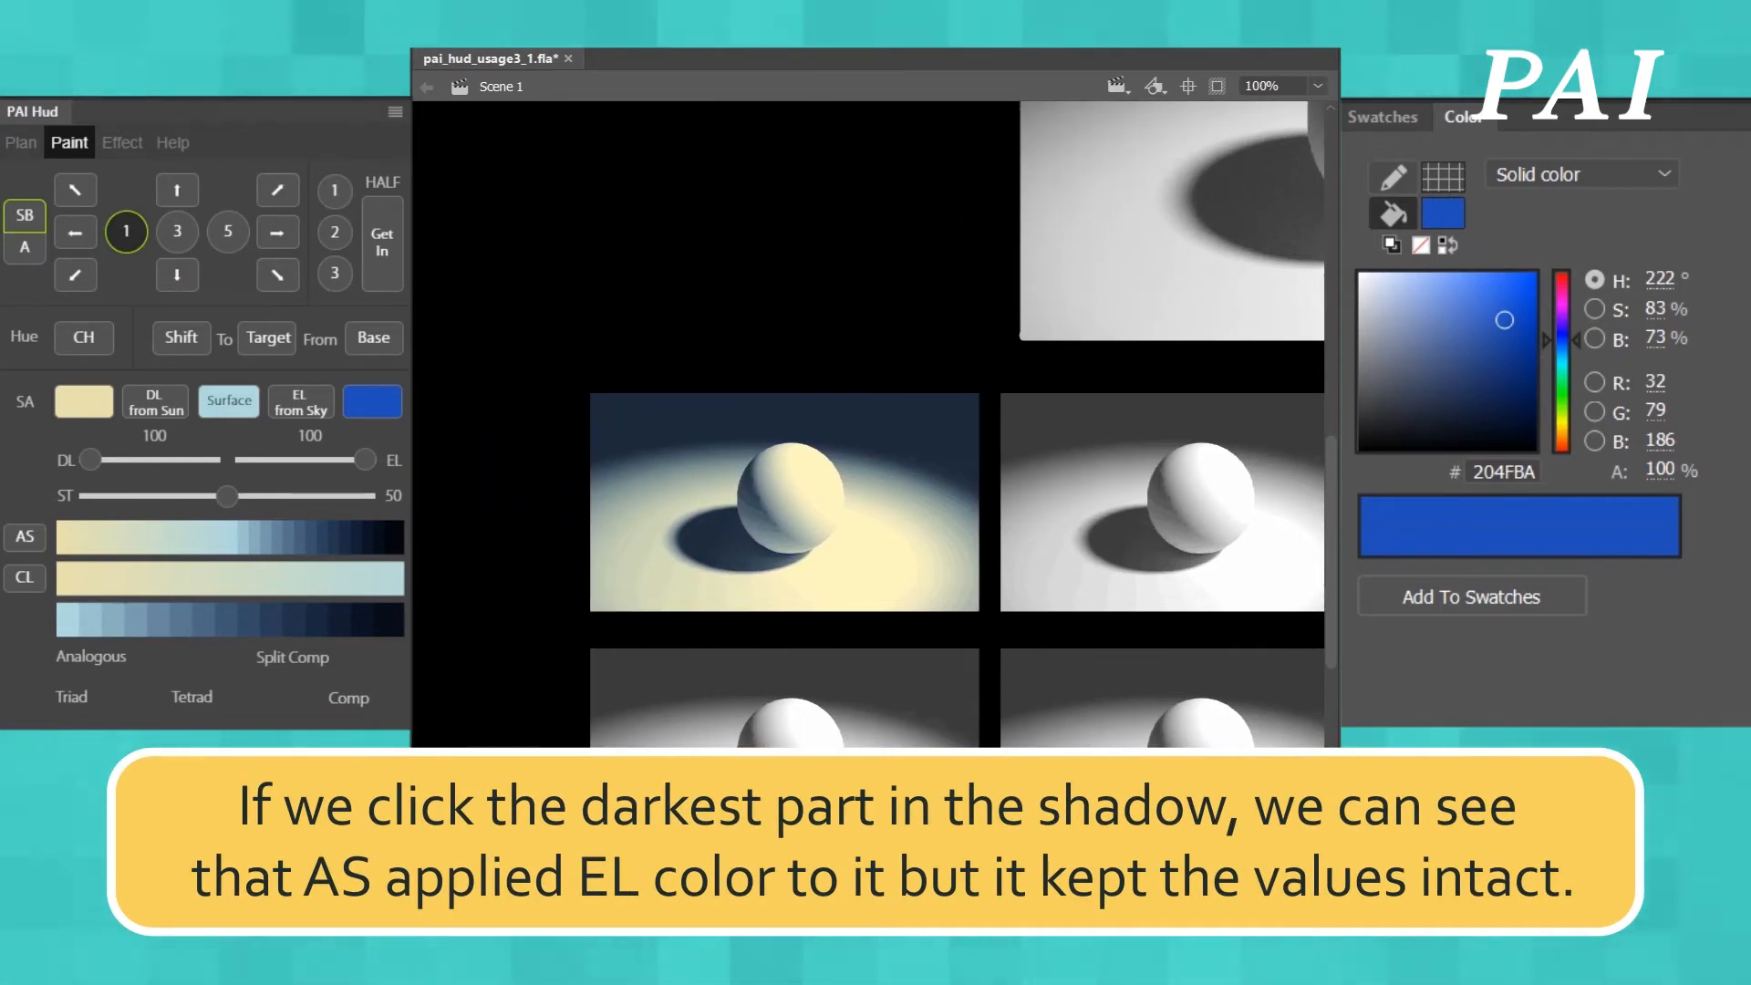
{"action": "scroll", "coordinate": [869, 493], "scroll_direction": "left", "scroll_amount": 2}
{"action": "scroll", "coordinate": [869, 492], "scroll_direction": "right", "scroll_amount": 1}
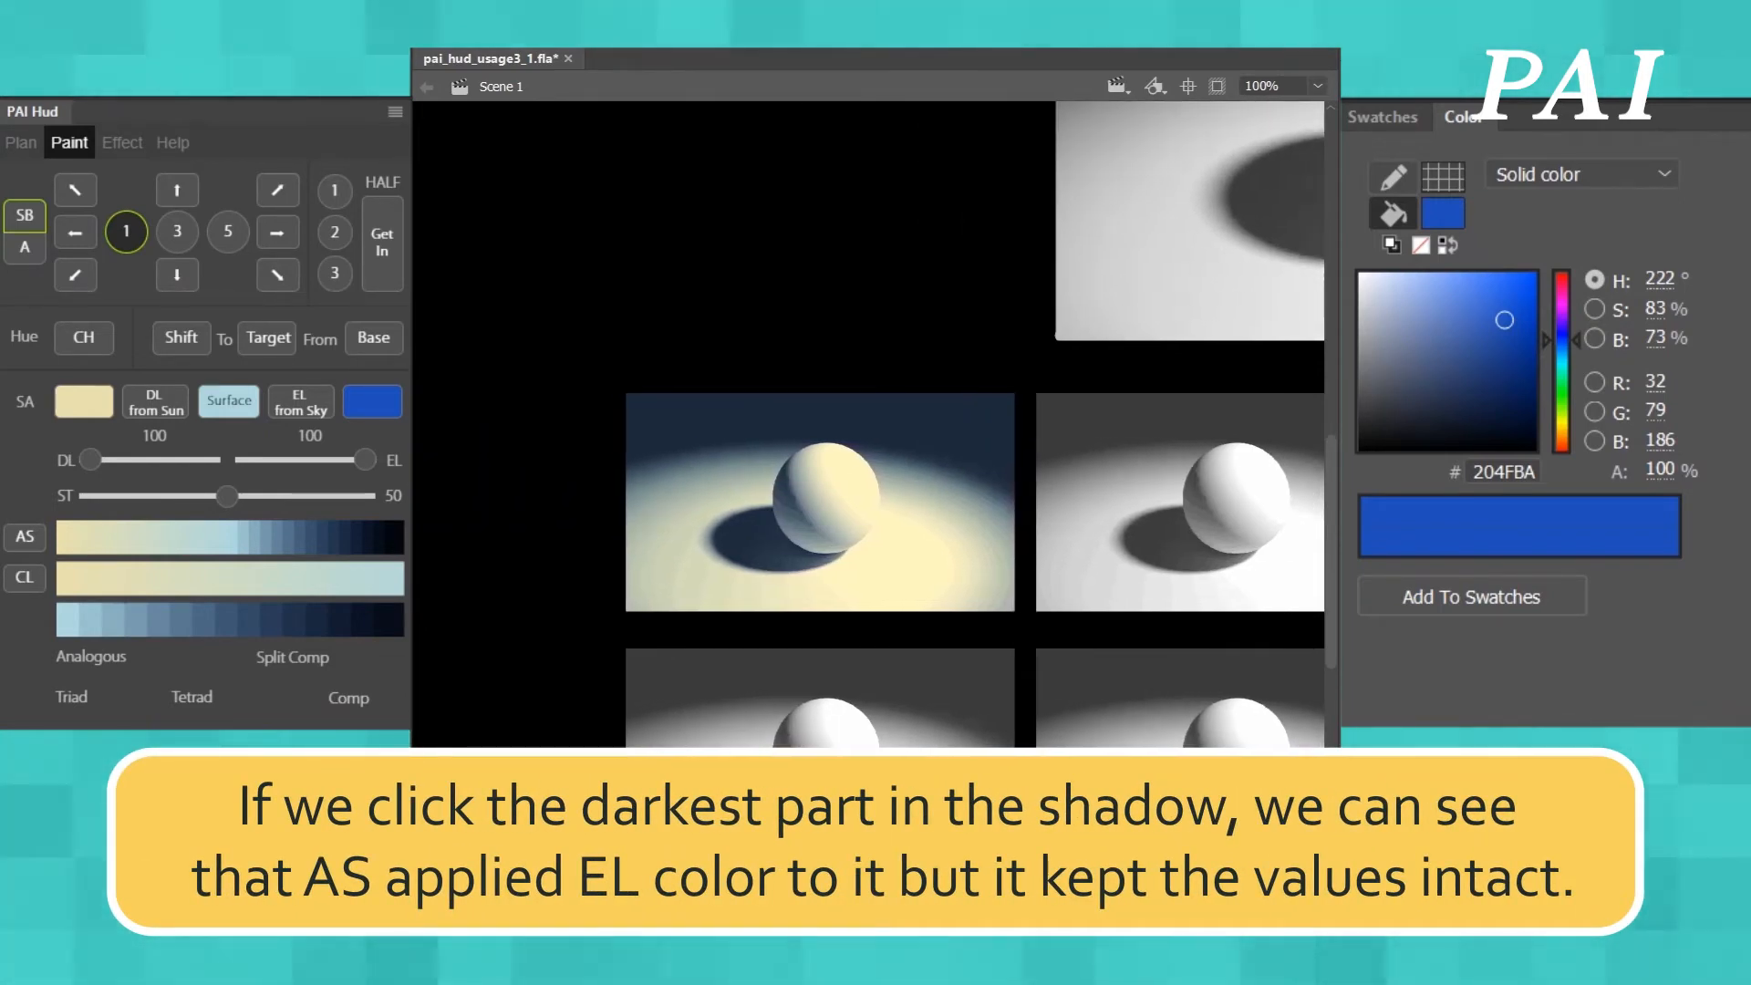
{"action": "scroll", "coordinate": [869, 493], "scroll_direction": "left", "scroll_amount": 1}
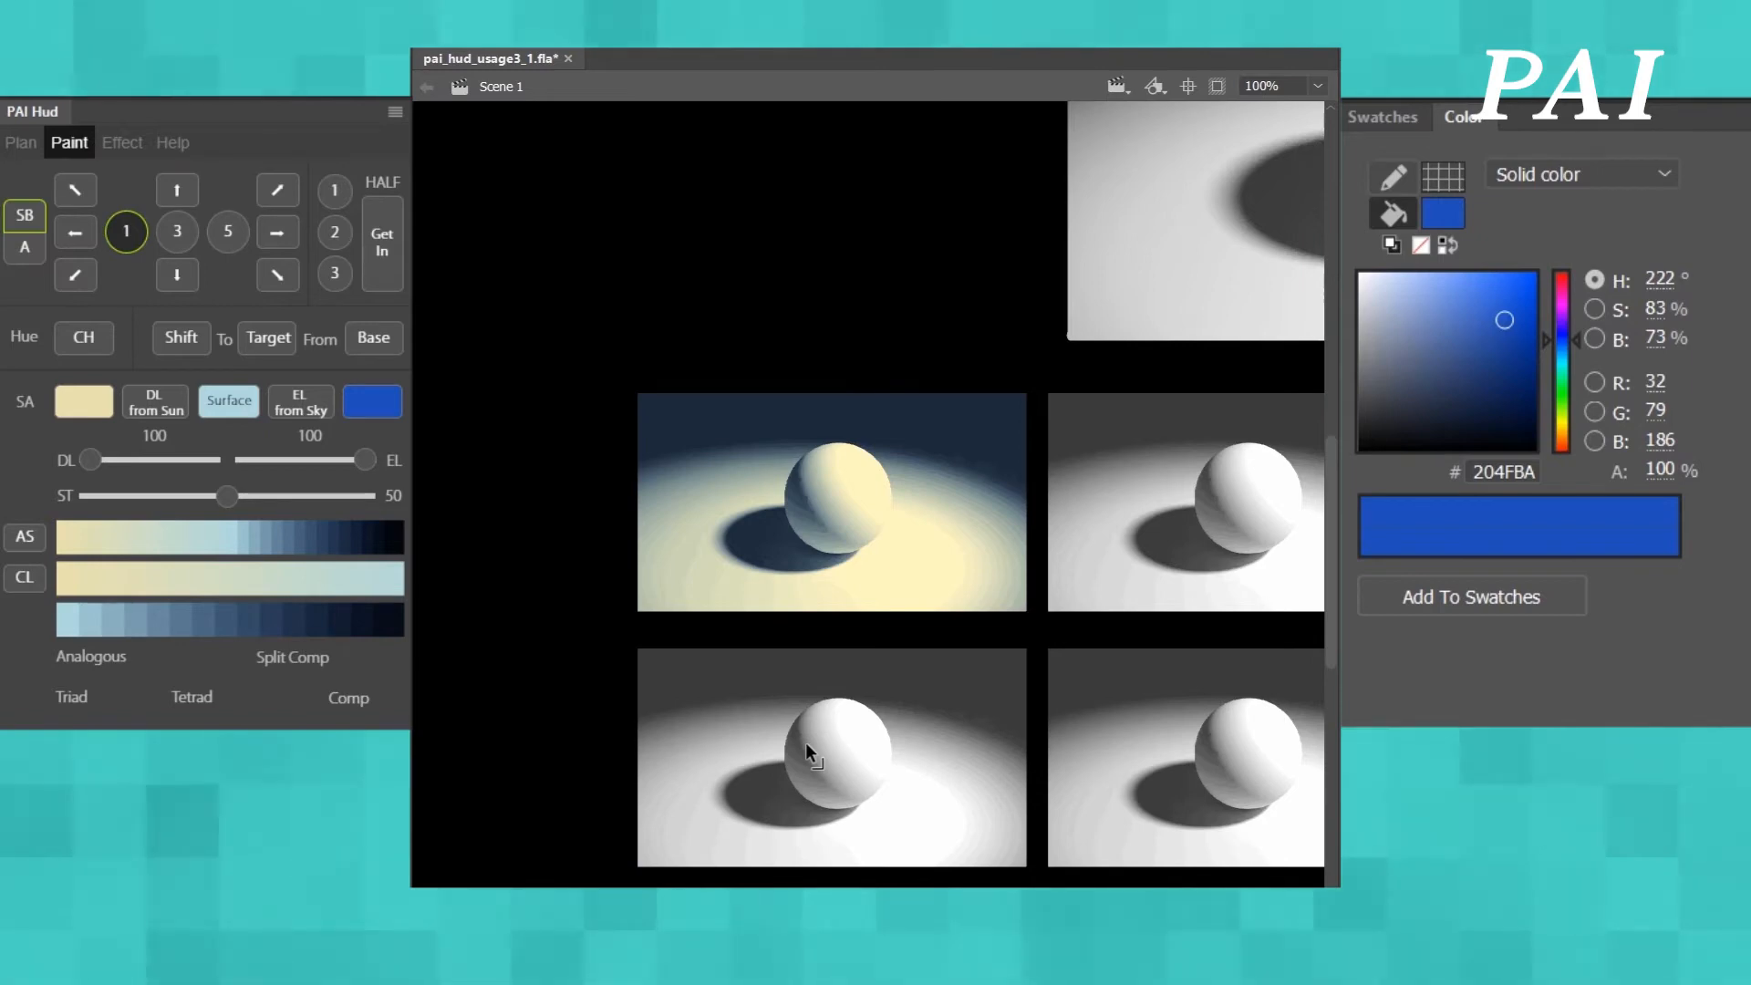
{"action": "left_click", "coordinate": [954, 422]}
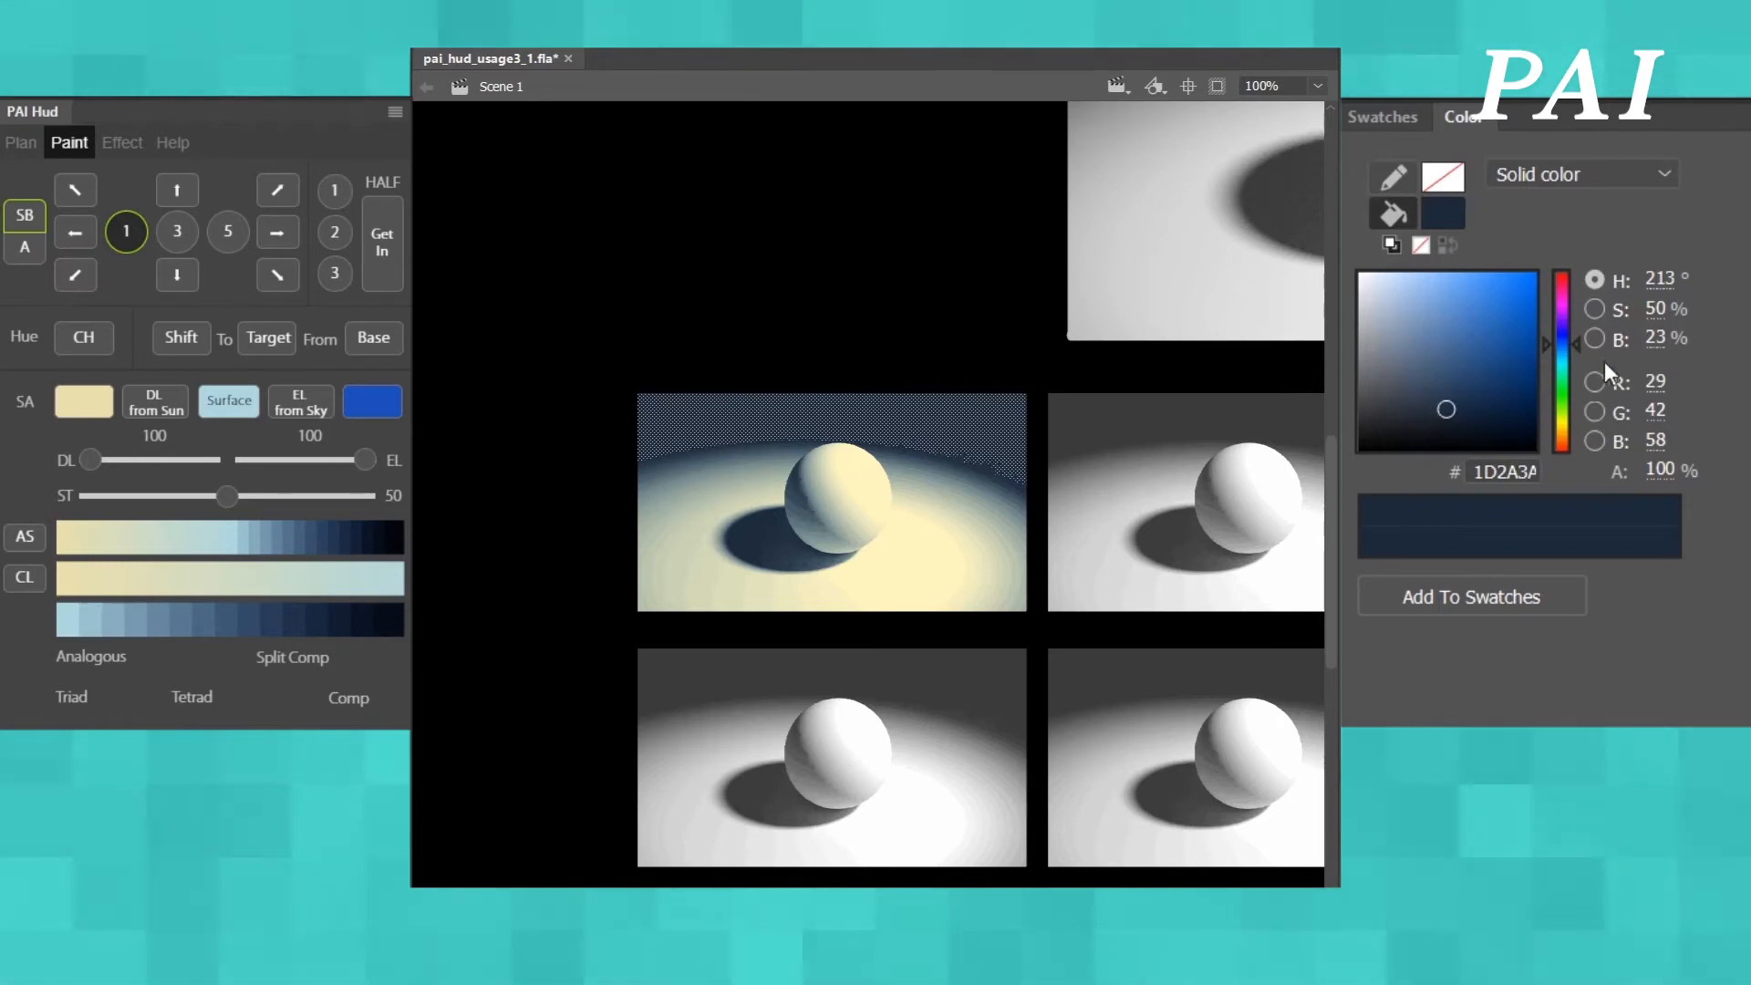
{"action": "left_click", "coordinate": [355, 535]}
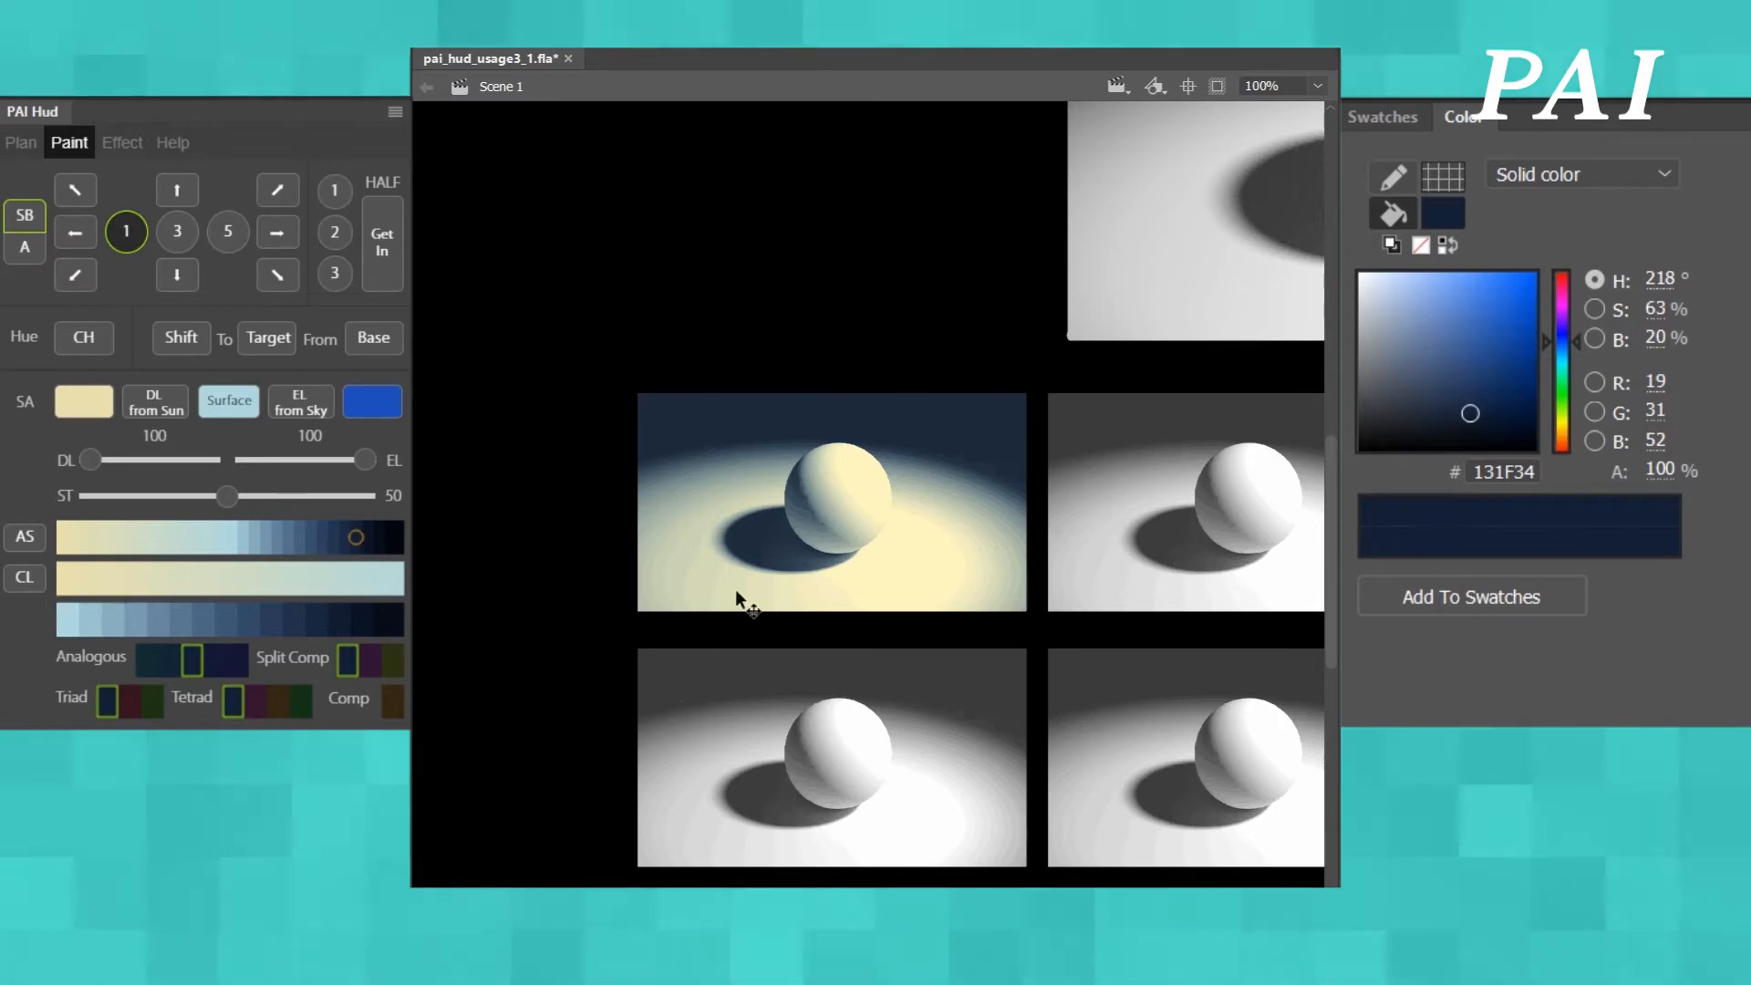
- Check the color of the sphere's lightest area against the lightest swatch of the AS gradient
{"action": "left_click", "coordinate": [861, 471]}
{"action": "left_click", "coordinate": [860, 468]}
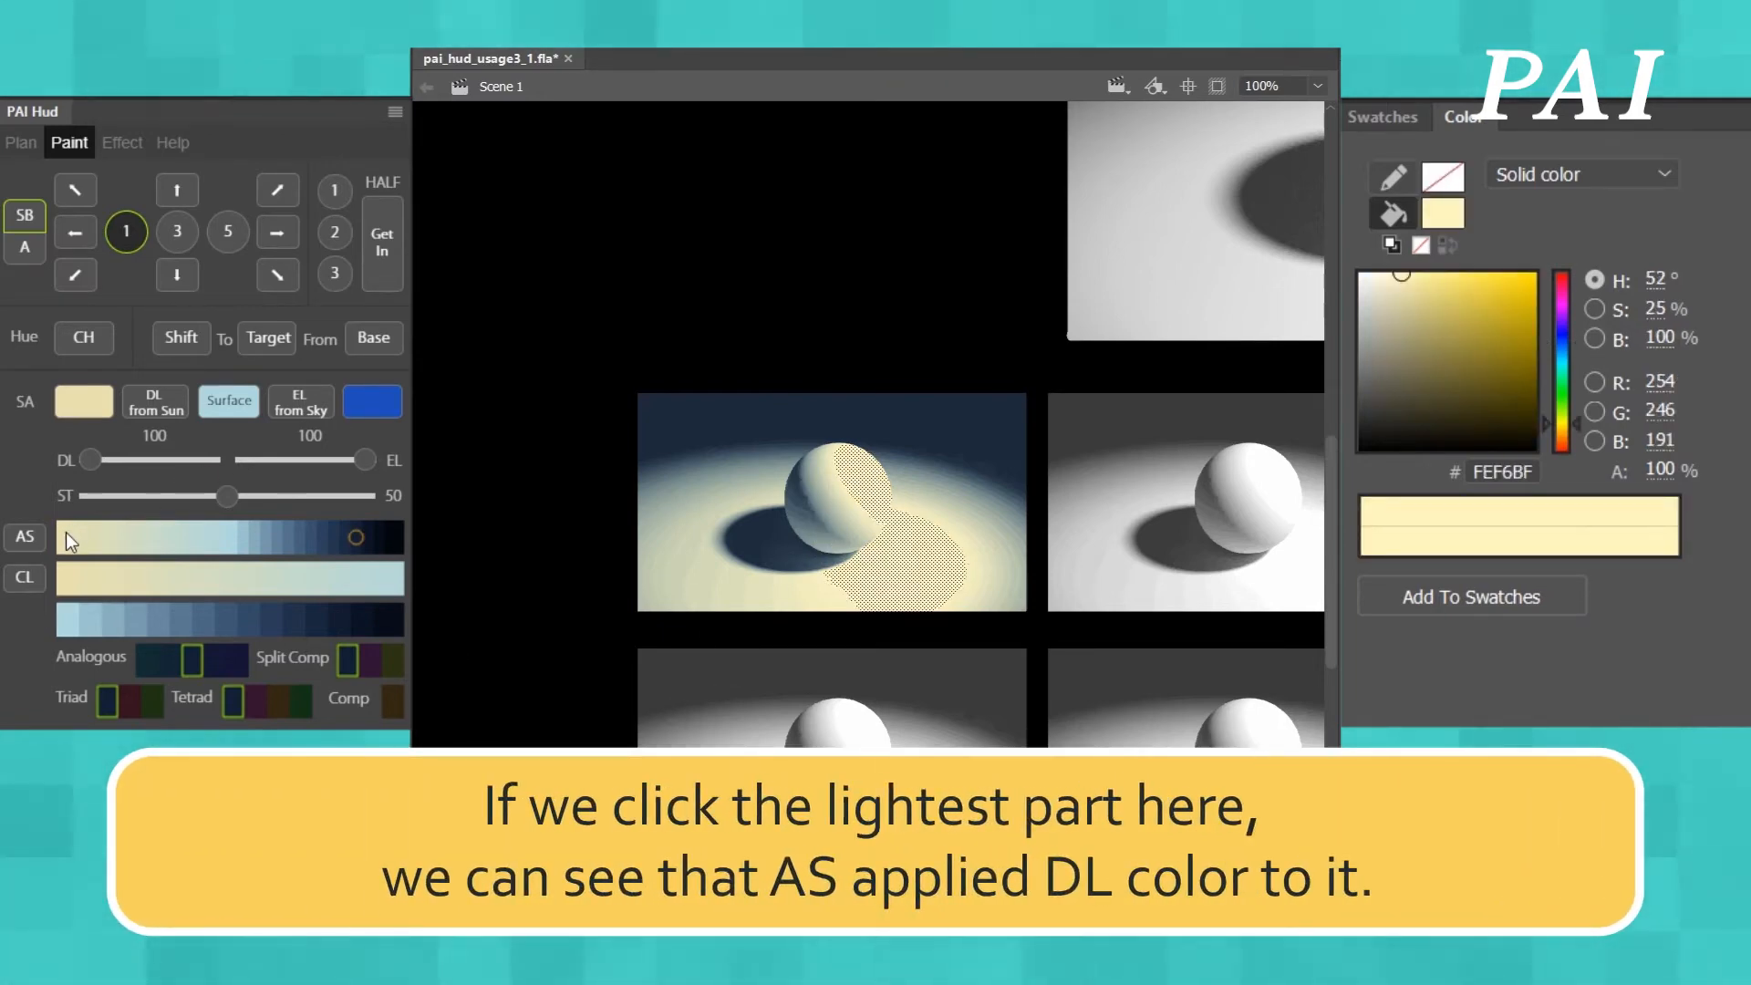
{"action": "left_click", "coordinate": [66, 535]}
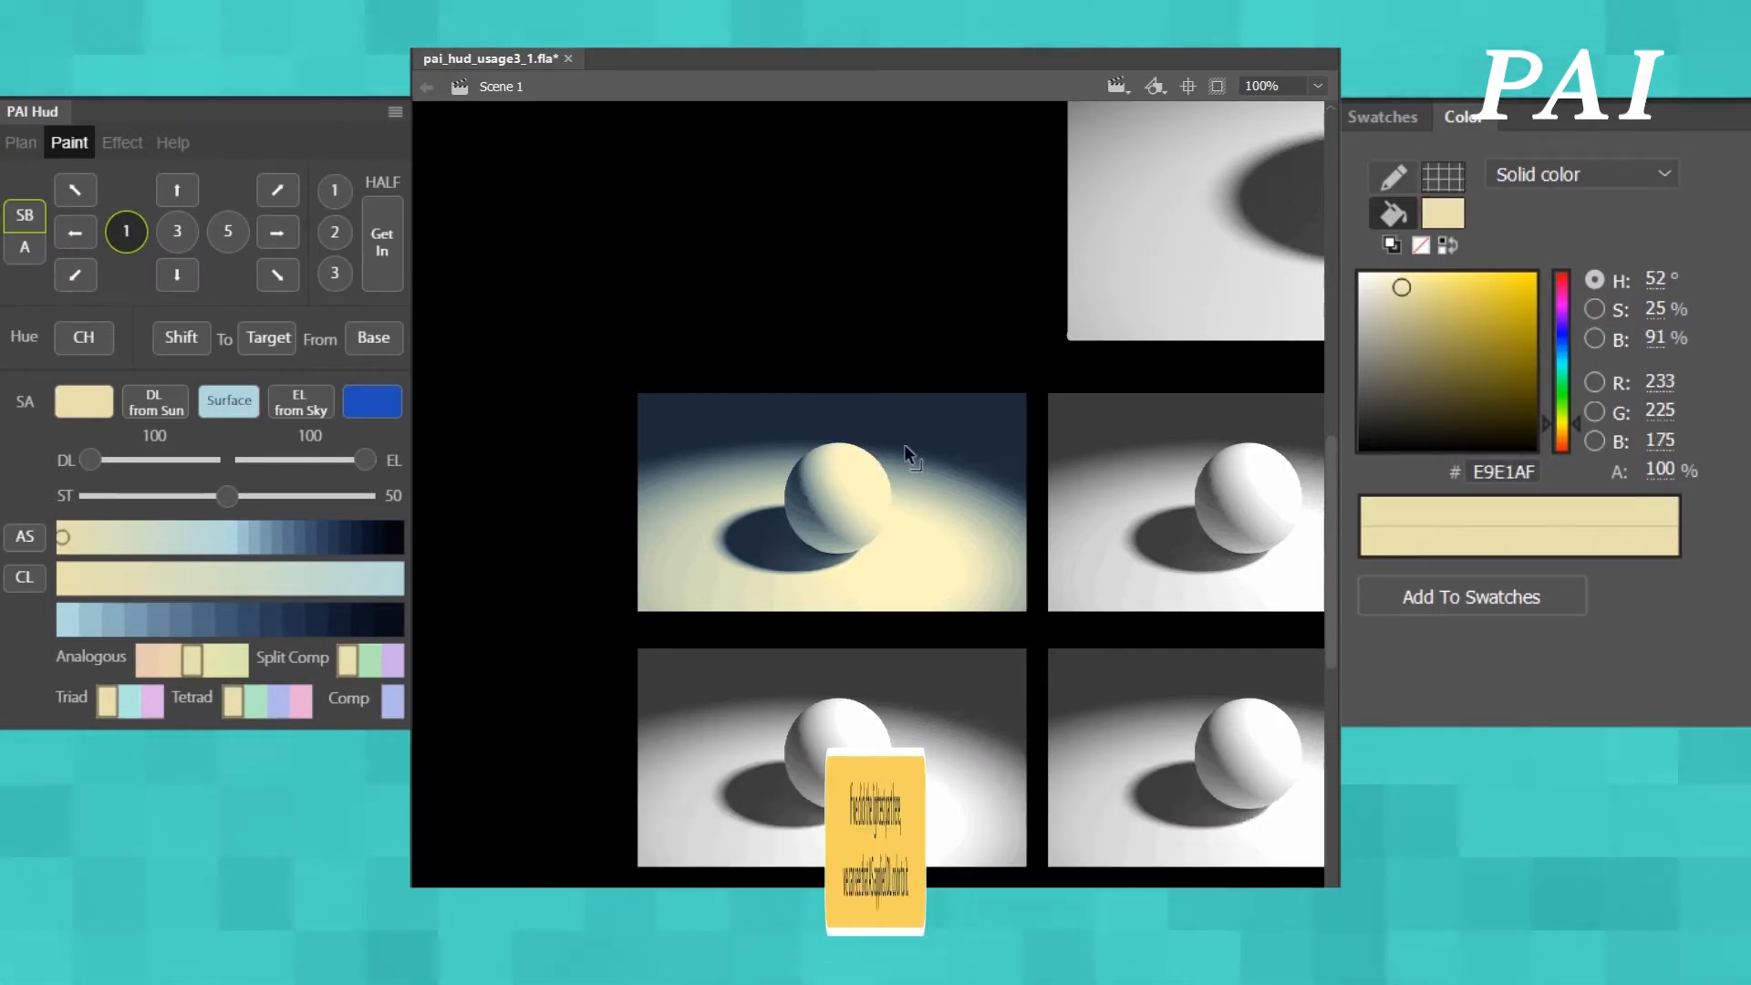
- Sample the recolored image's highlight, cast shadow, background and sphere midtone to compare their color values
{"action": "left_click", "coordinate": [861, 470]}
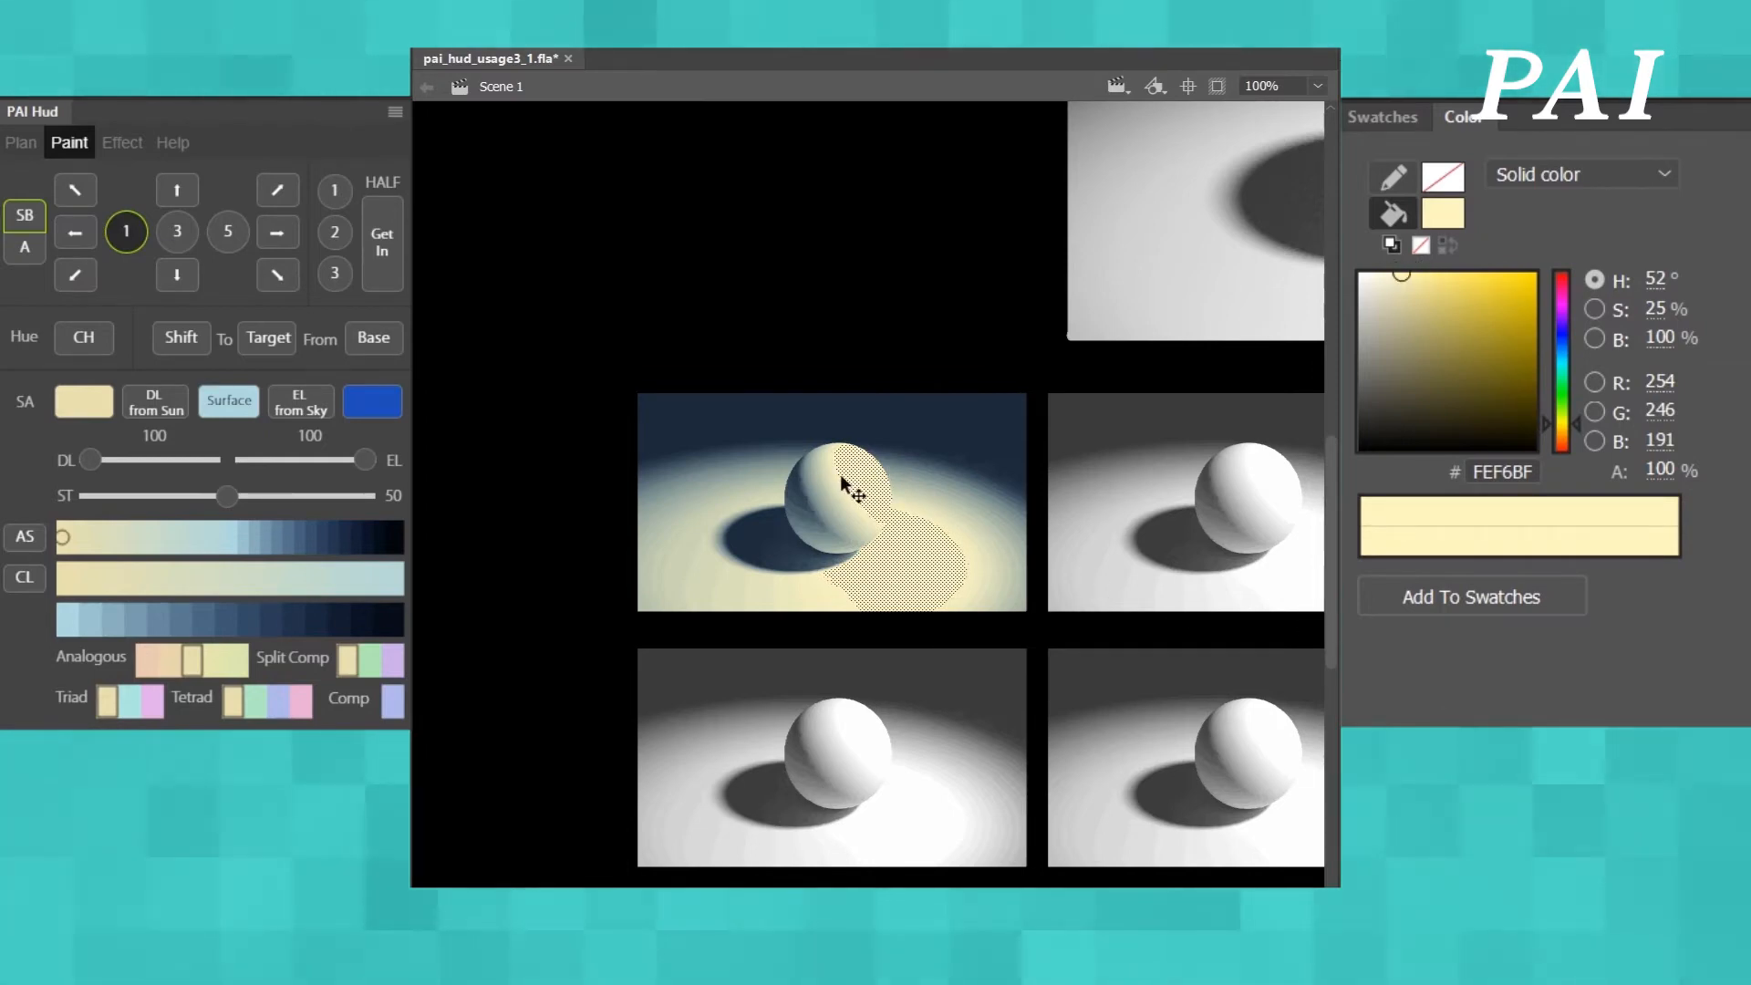
{"action": "left_click", "coordinate": [735, 540]}
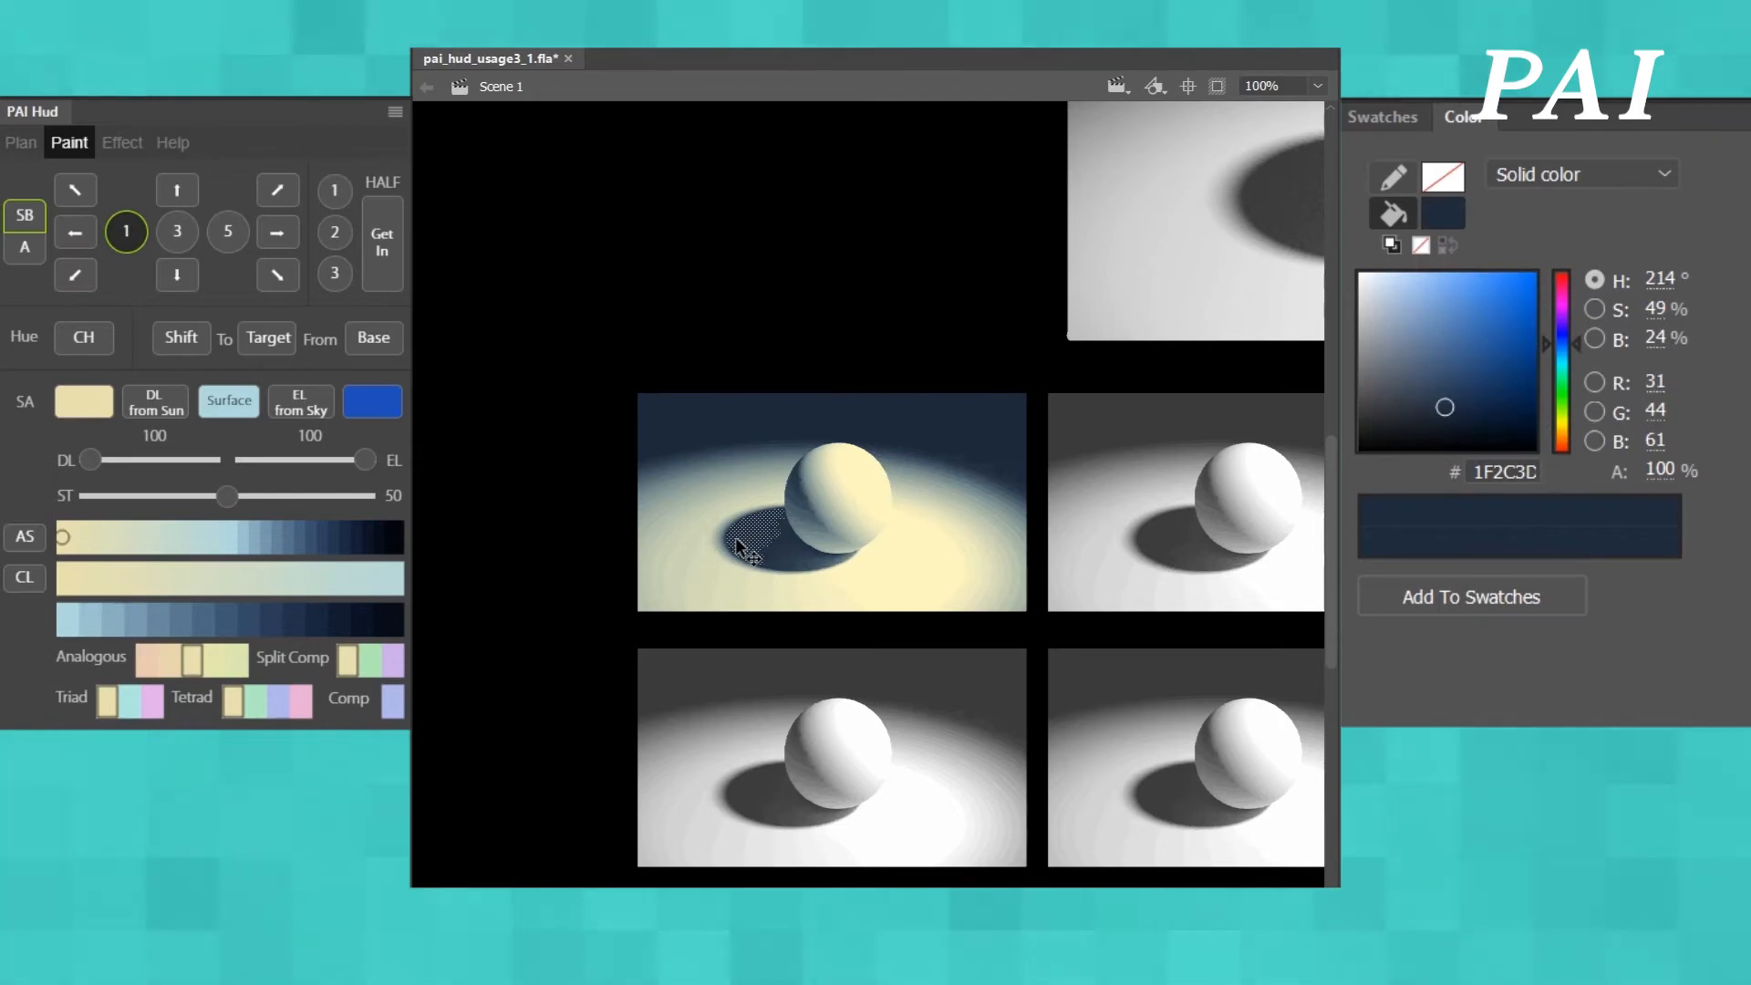
{"action": "left_click", "coordinate": [922, 419]}
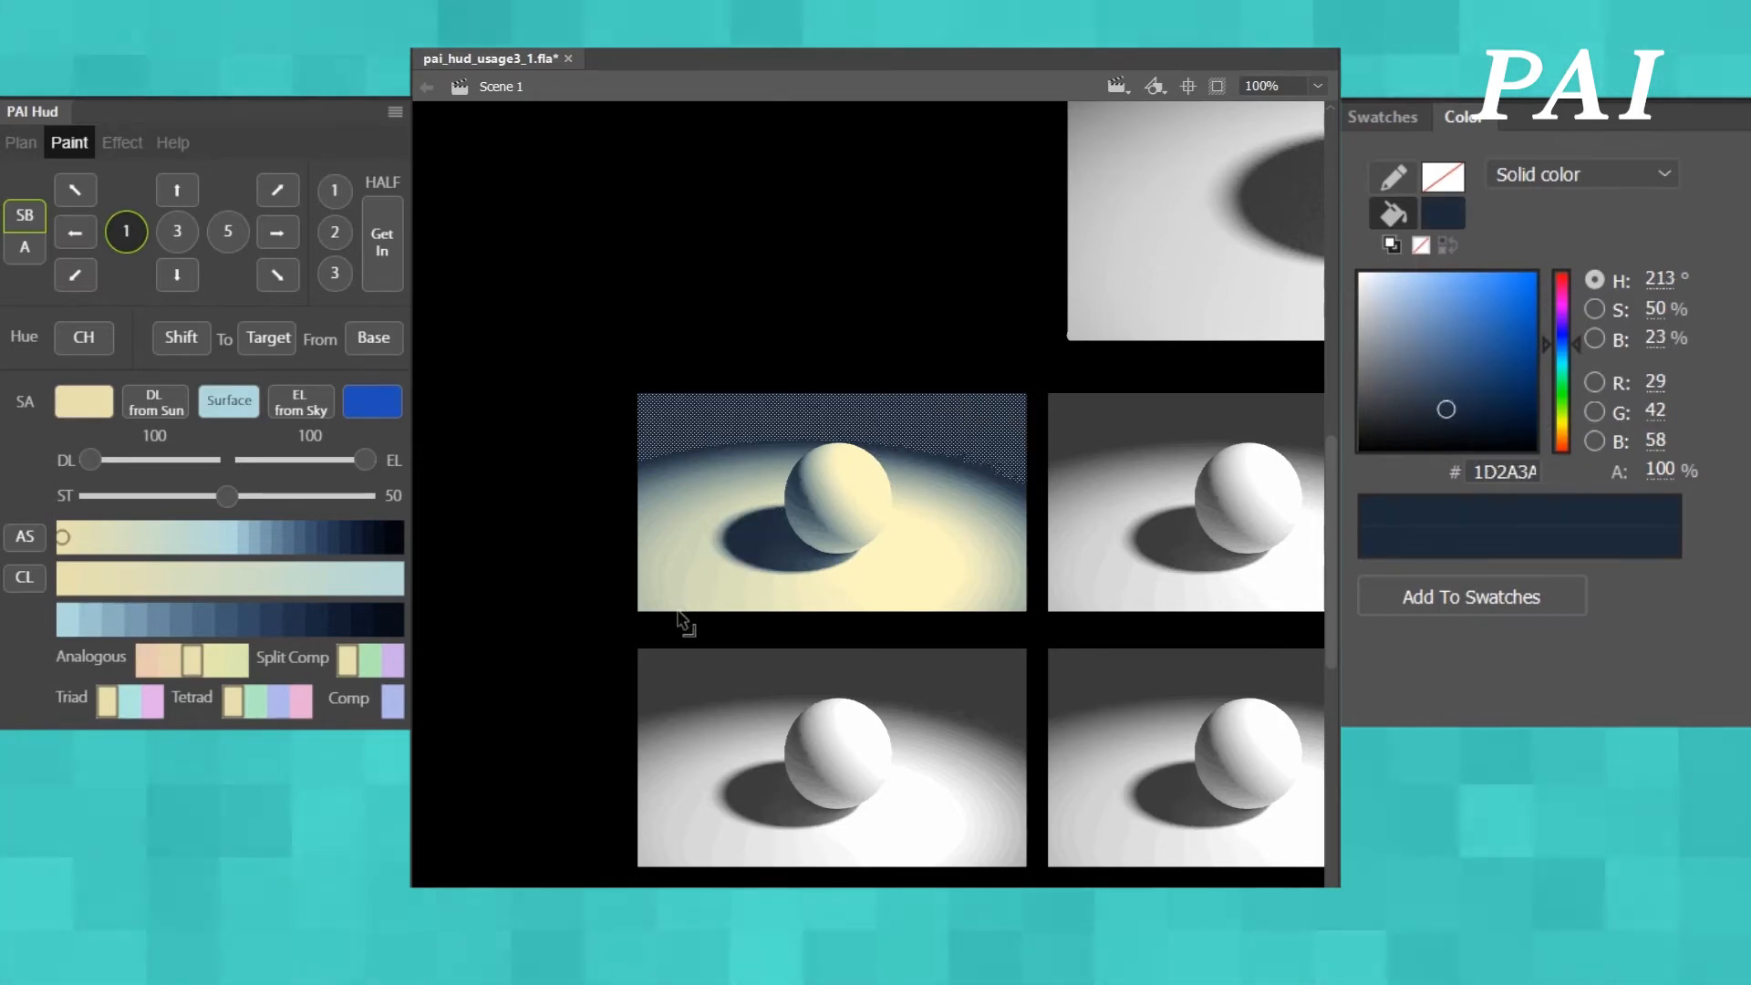
{"action": "left_click", "coordinate": [823, 498]}
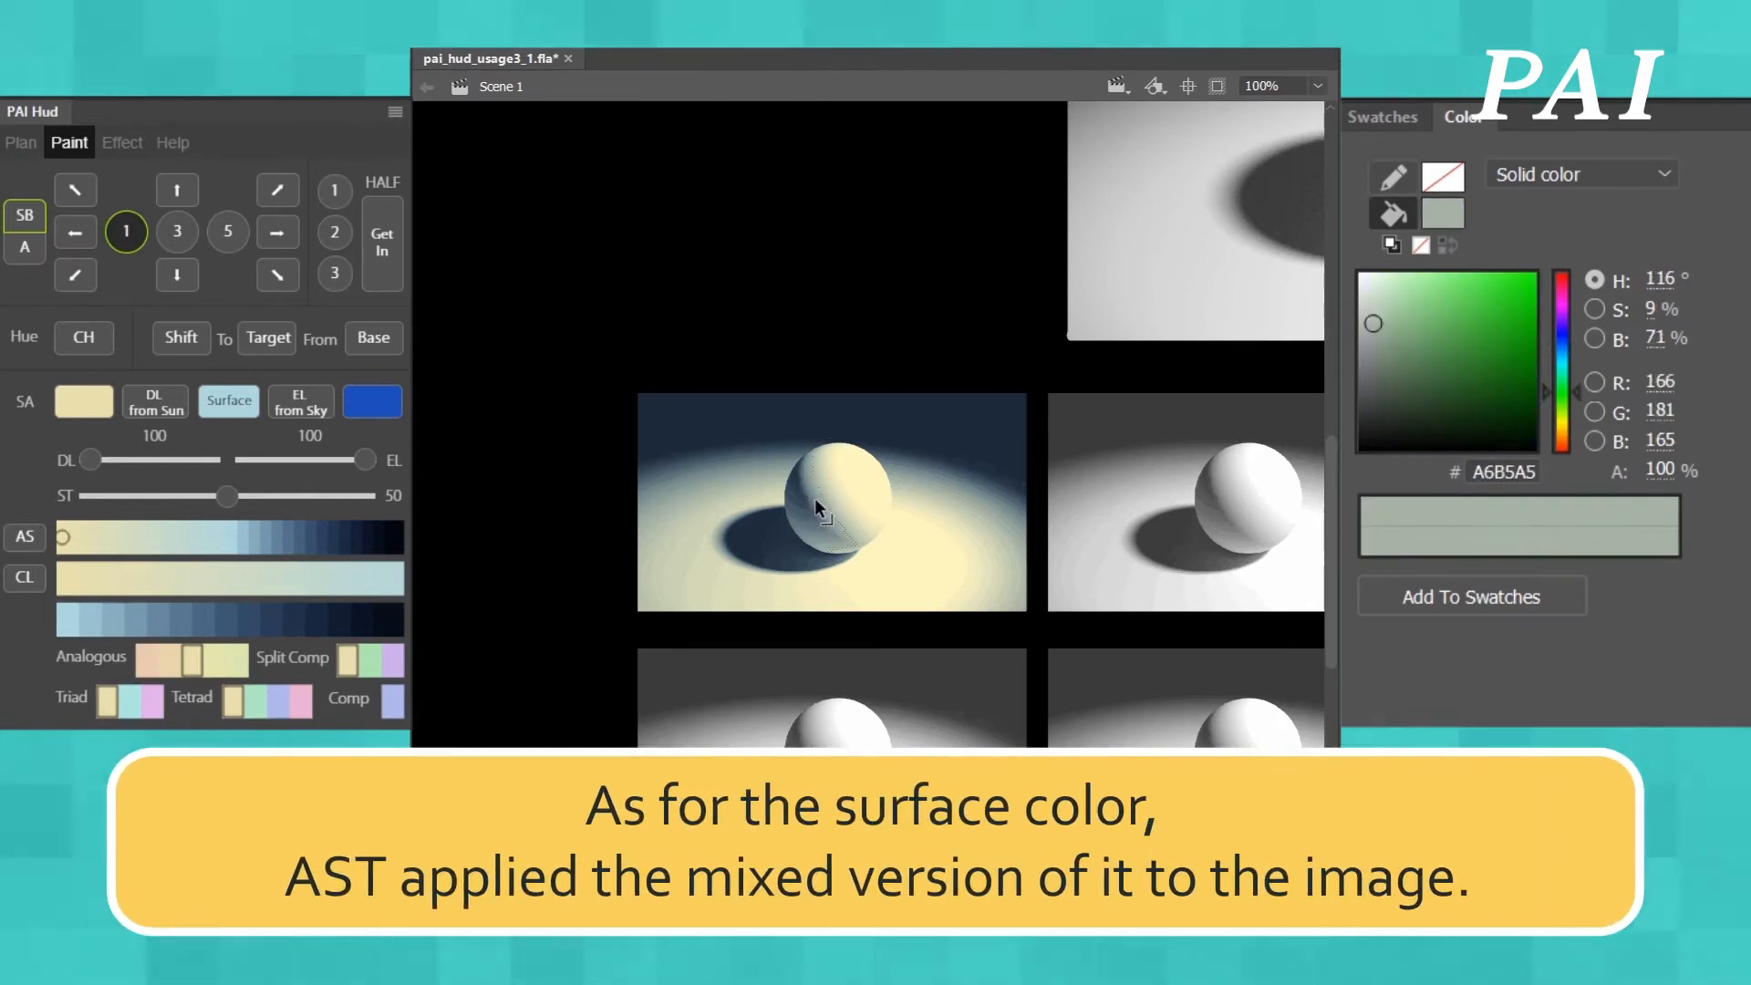
- Sample the recolored sphere's midtone and compare it with the CL gradient shades and a light swatch of the shadow gradient
{"action": "left_click", "coordinate": [820, 500]}
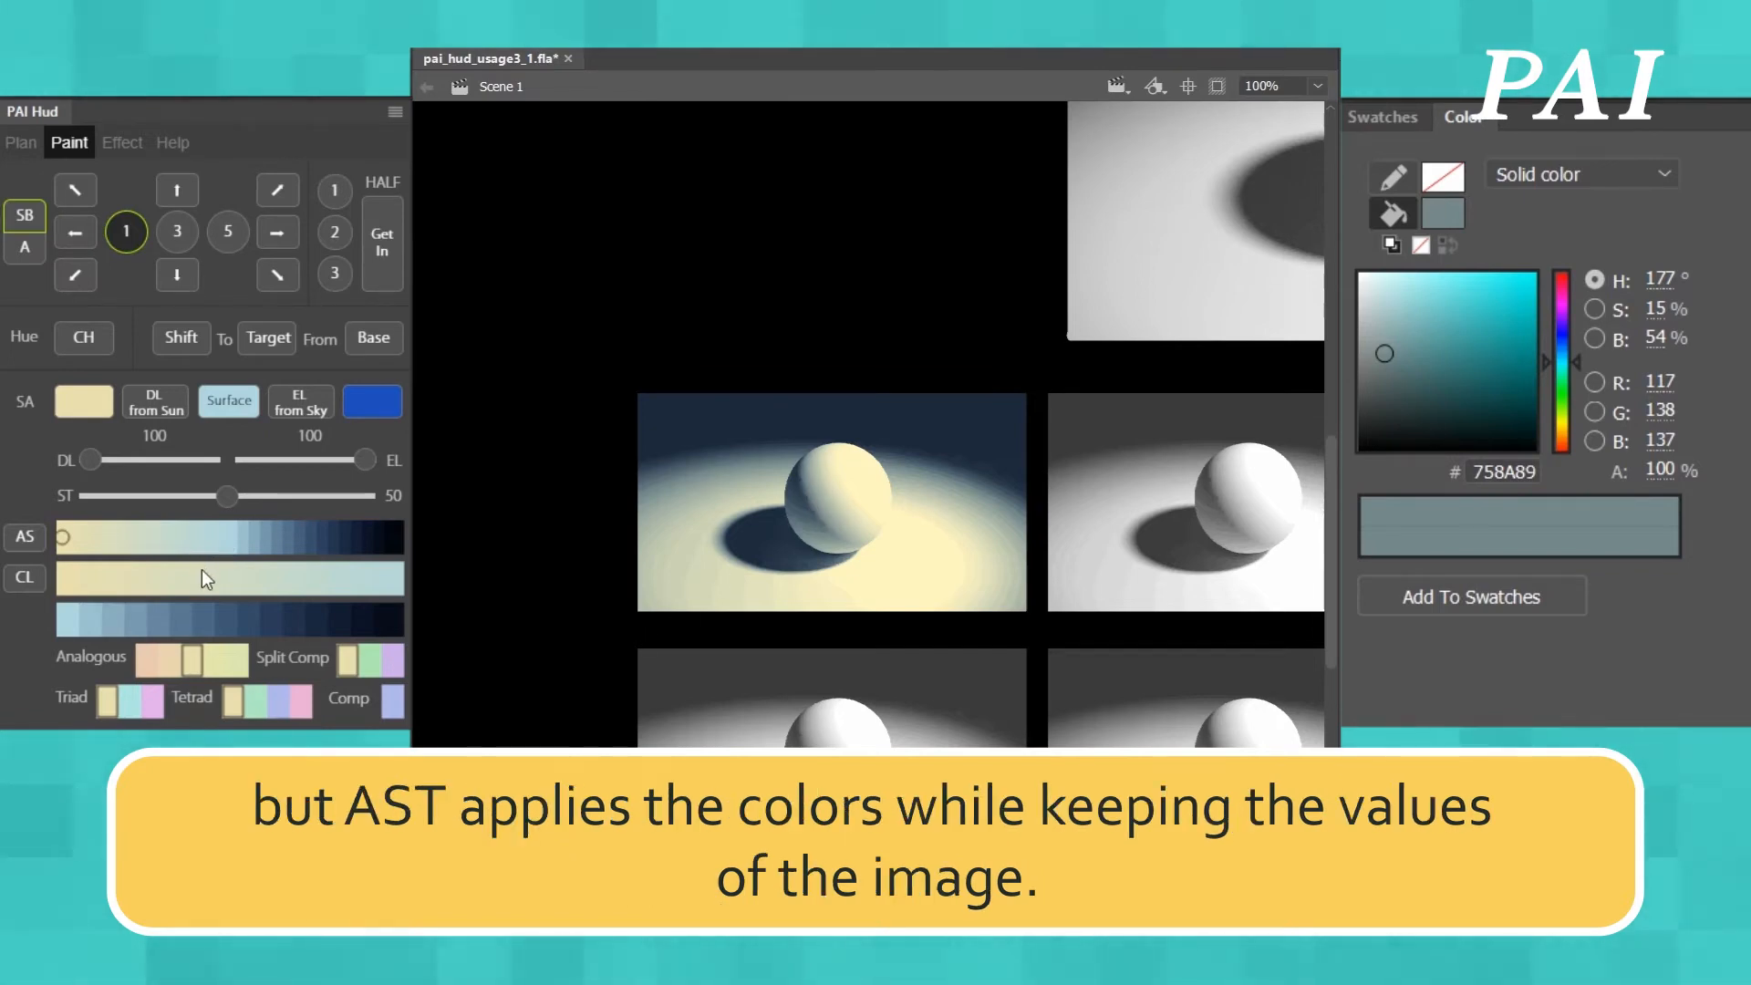
{"action": "left_click", "coordinate": [342, 577]}
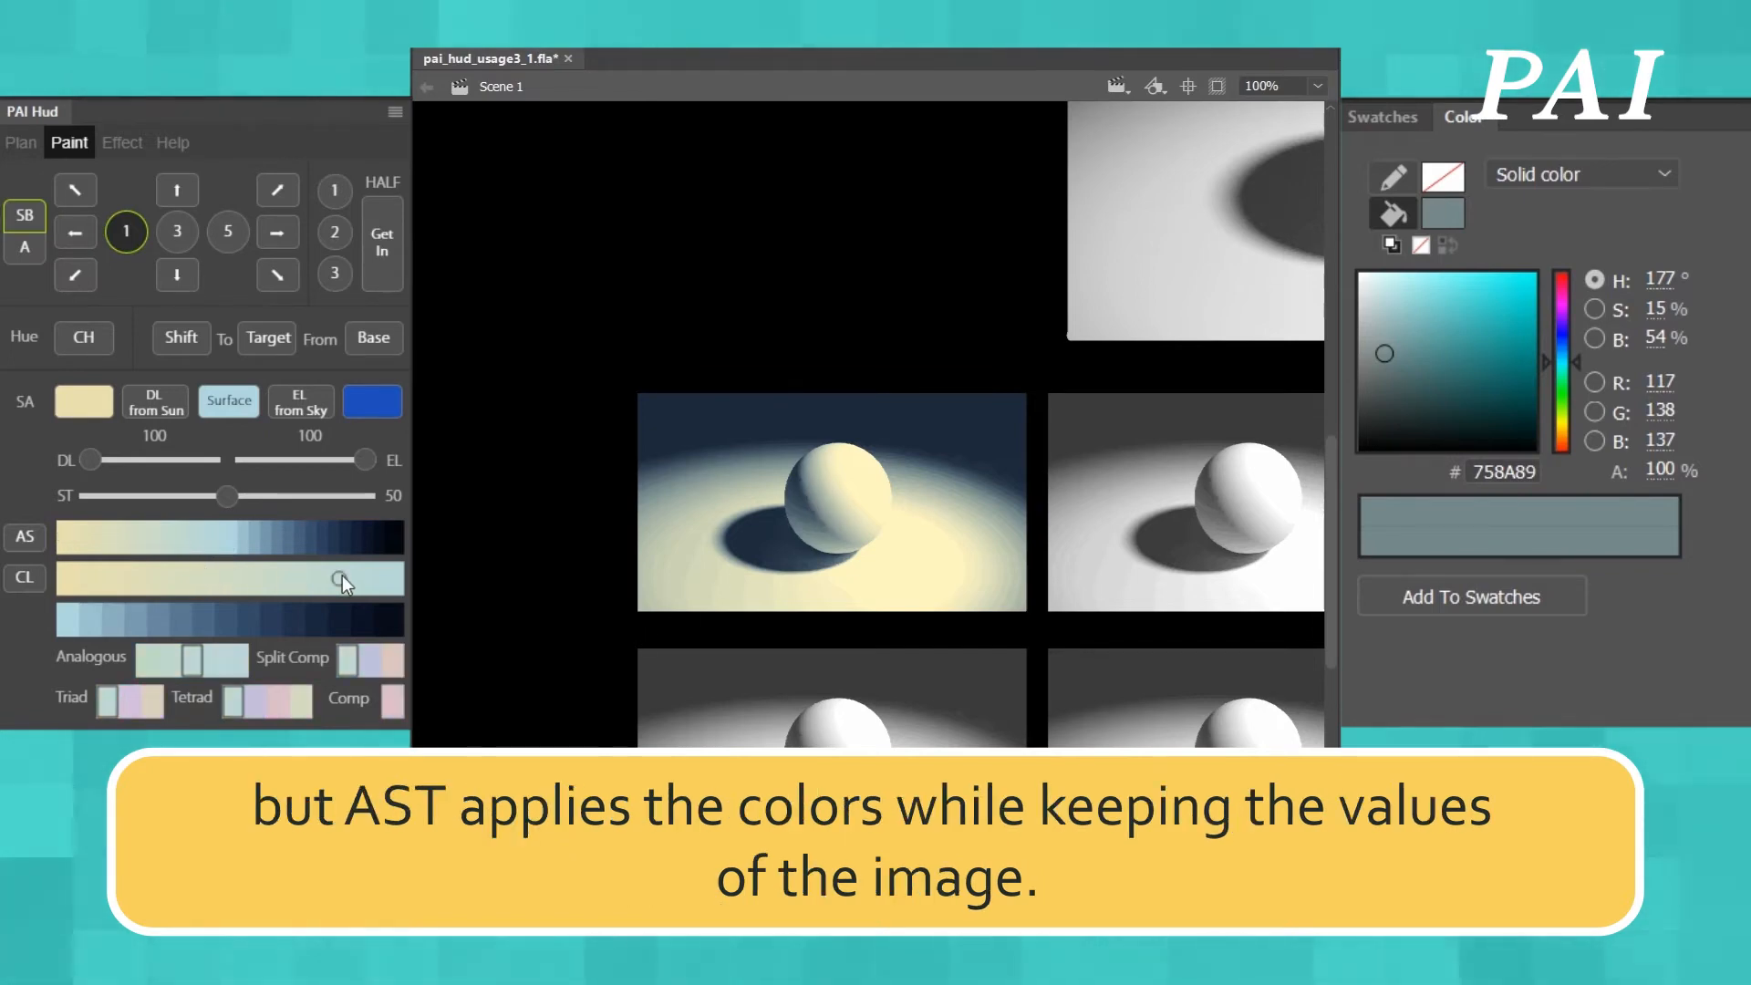
{"action": "left_click", "coordinate": [388, 578]}
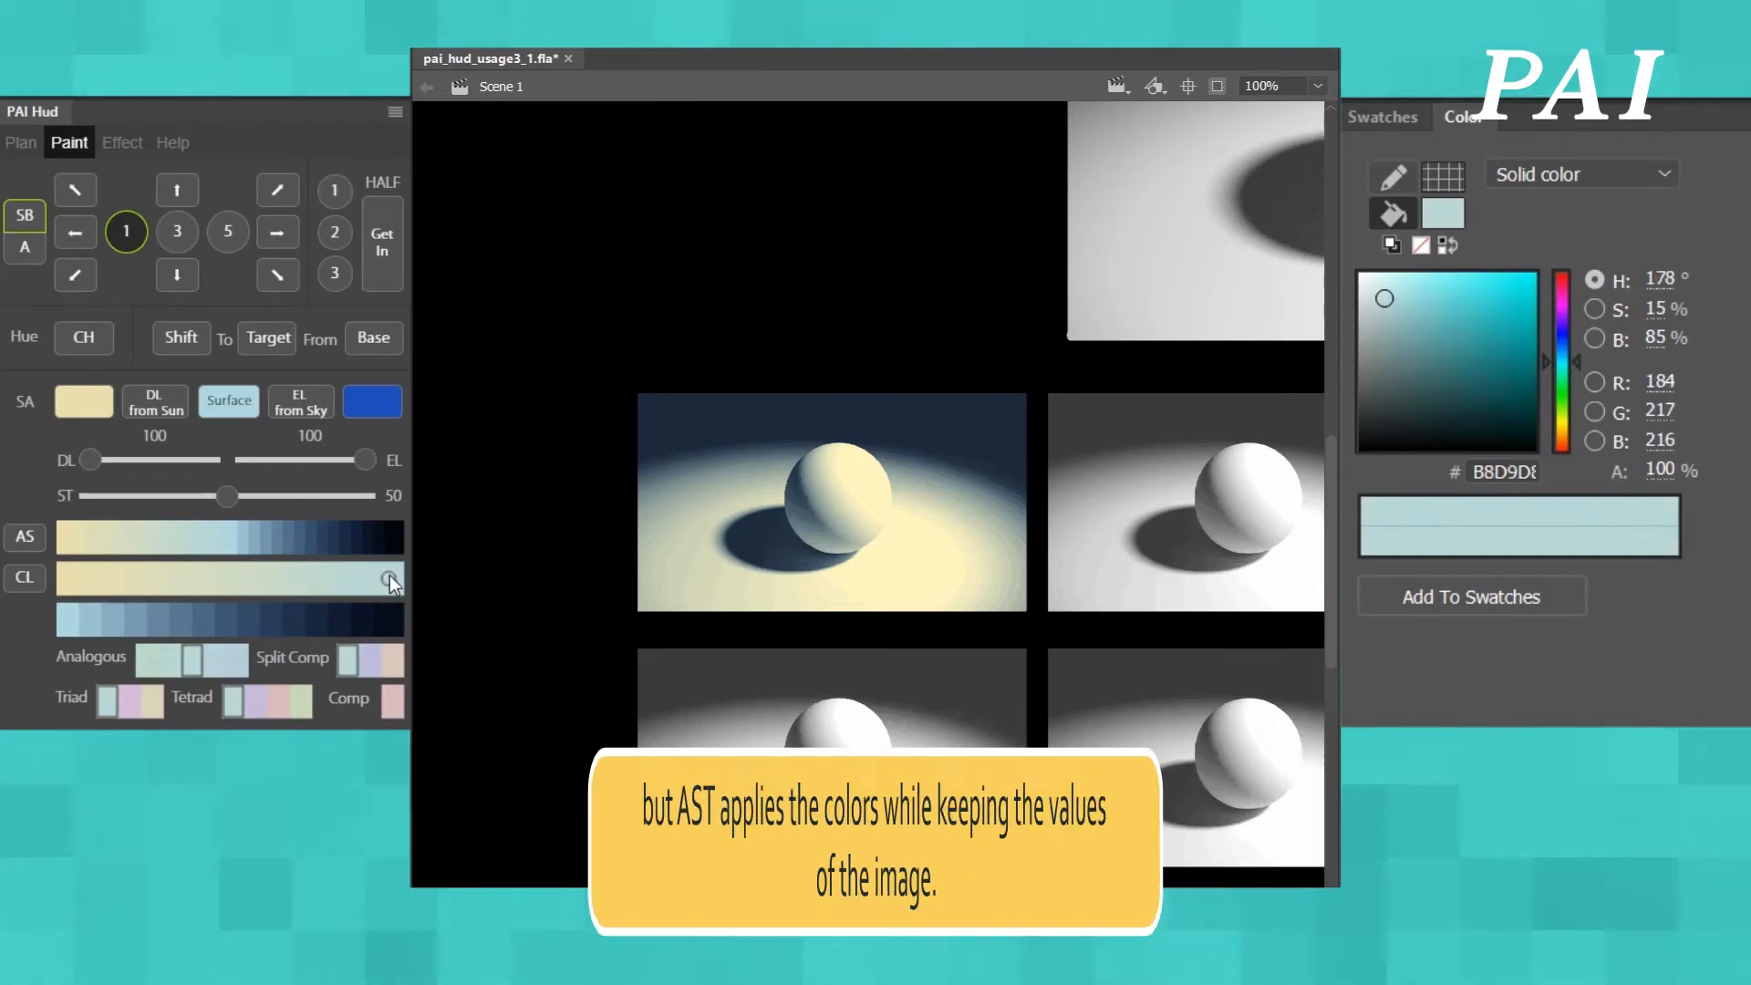
{"action": "left_click", "coordinate": [89, 619]}
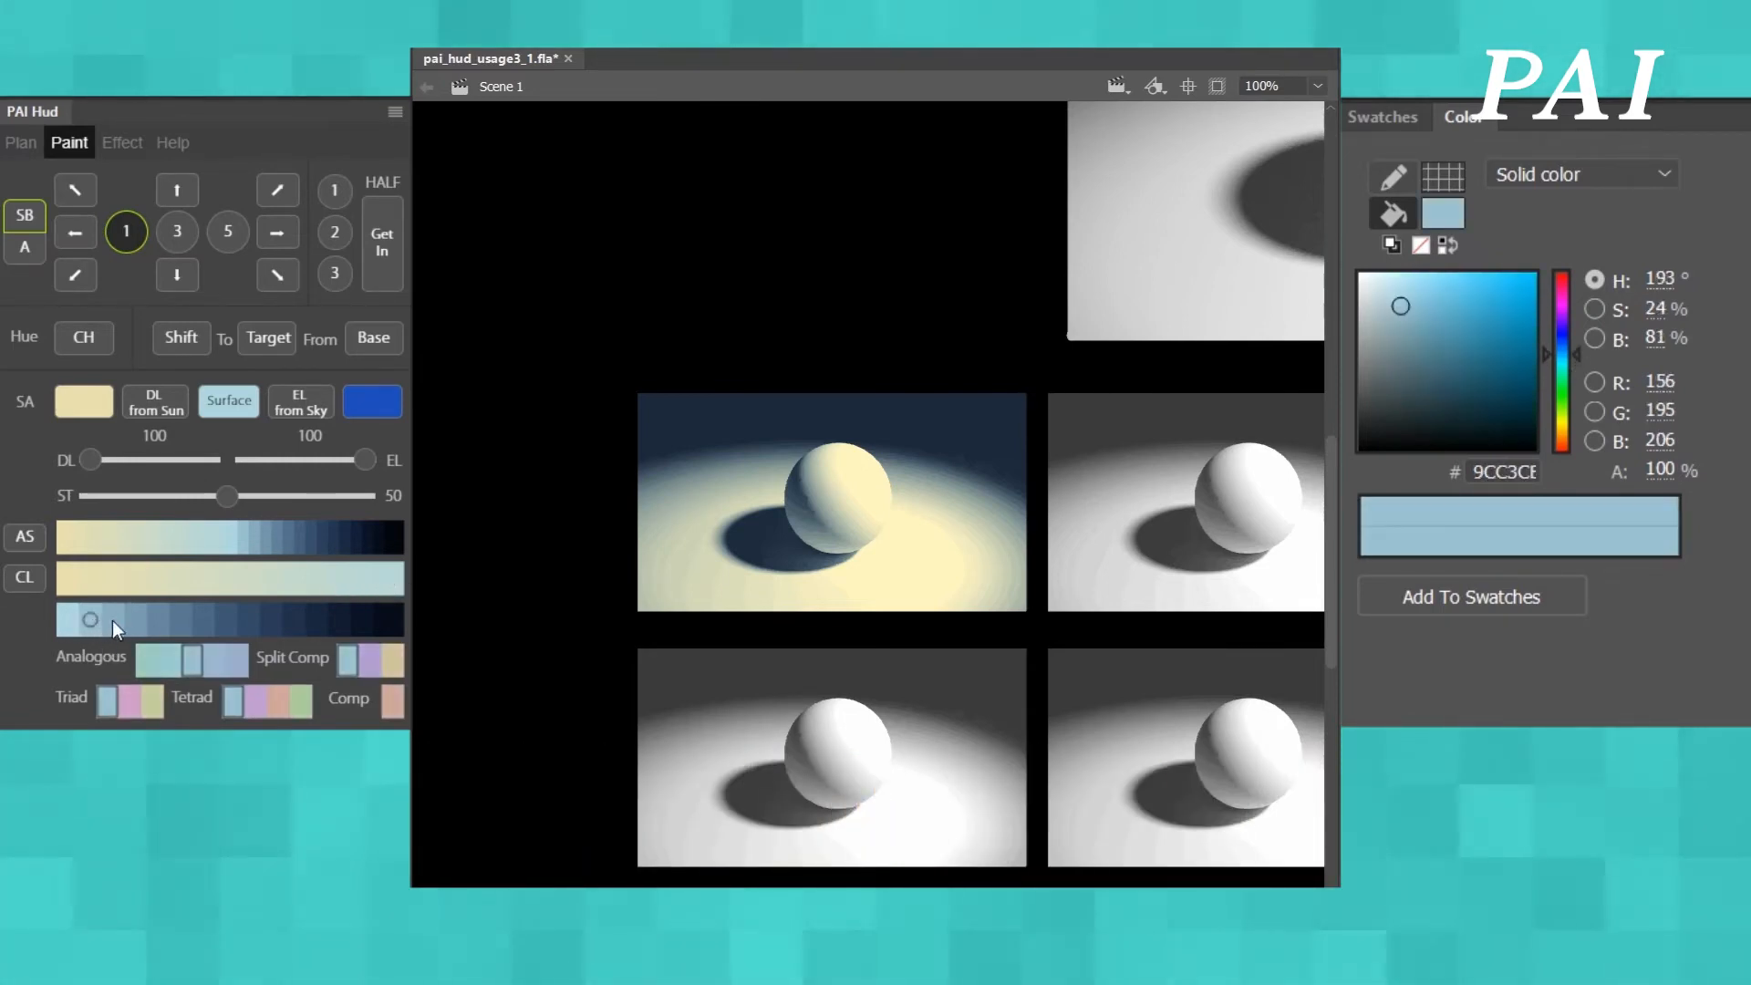
{"action": "left_click", "coordinate": [342, 578]}
{"action": "left_click", "coordinate": [294, 579]}
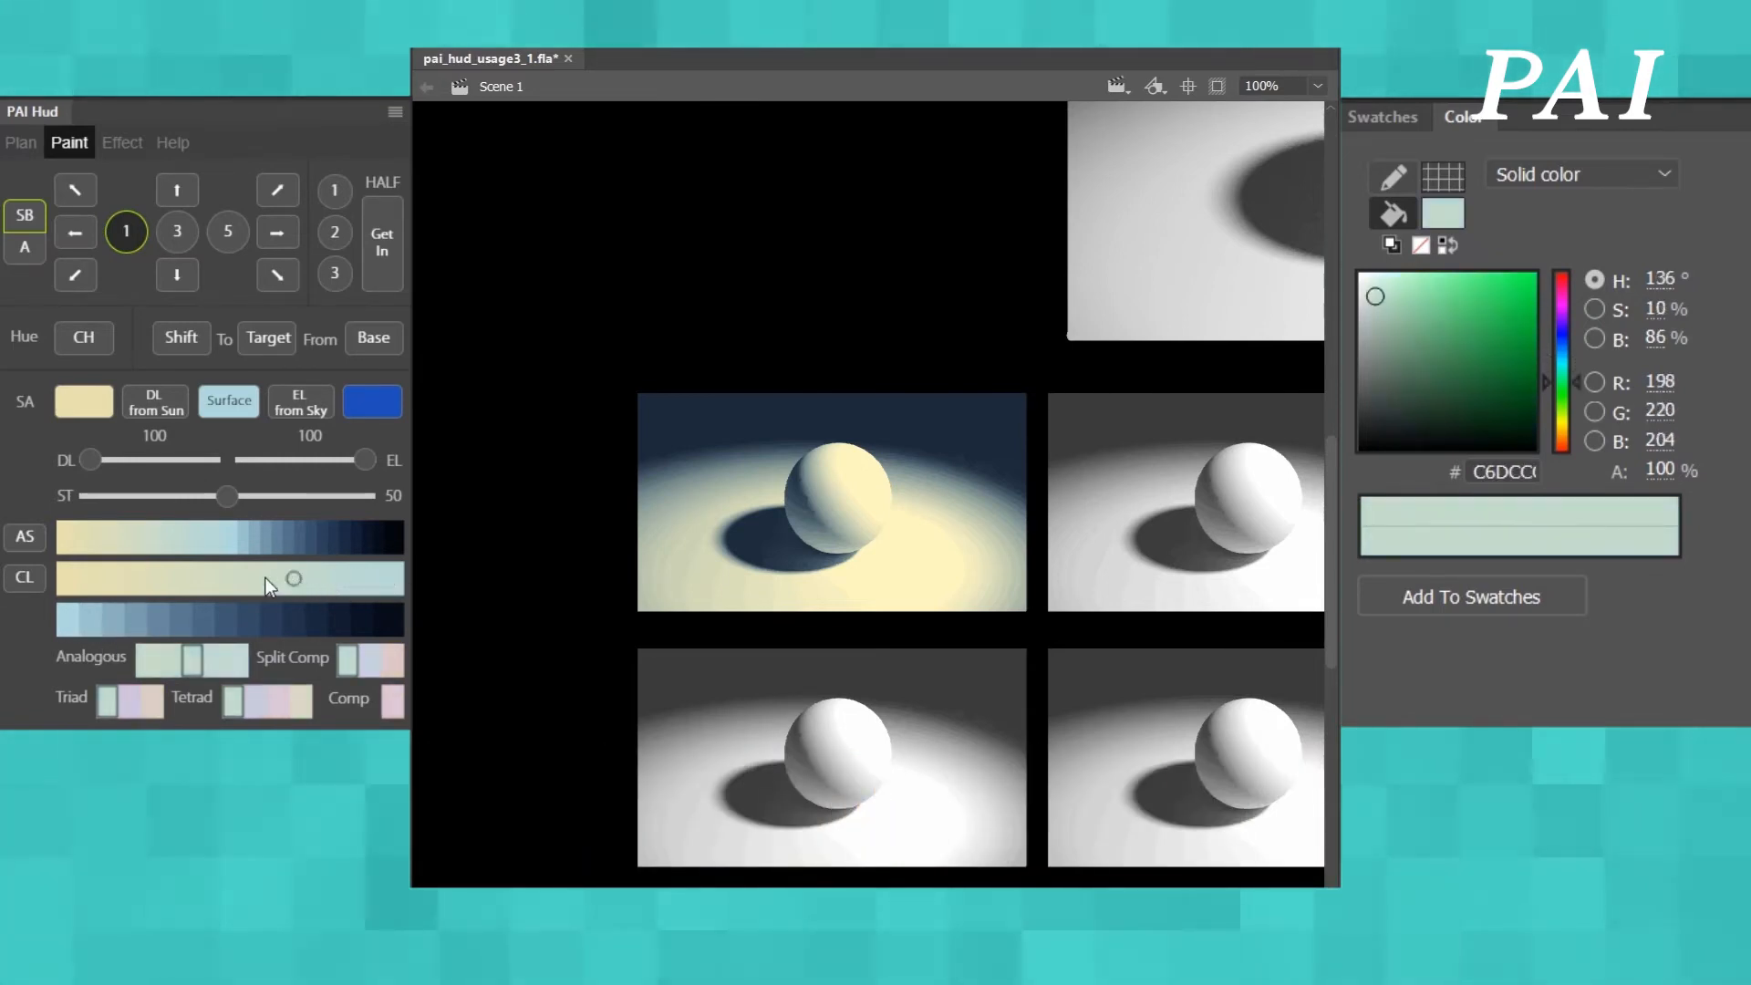
{"action": "left_click", "coordinate": [239, 578]}
{"action": "left_click", "coordinate": [182, 576]}
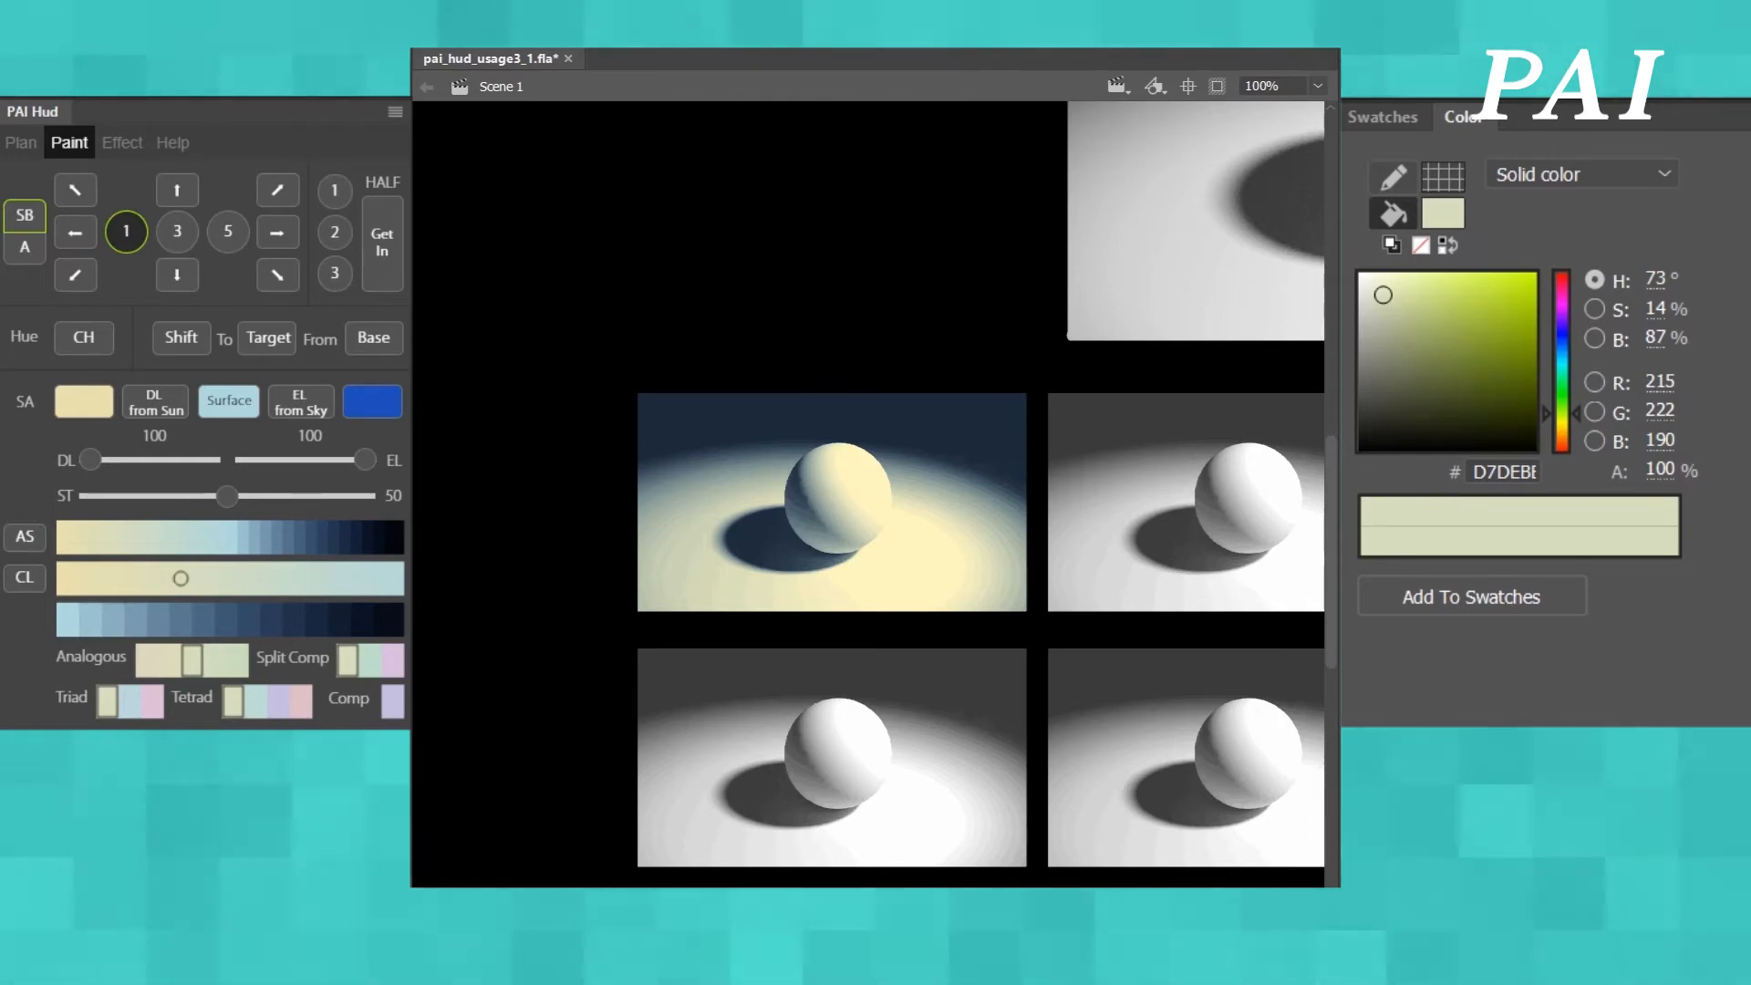
- Set the Surface color to the light green C9E5C2
{"action": "scroll", "coordinate": [875, 494], "scroll_direction": "right", "scroll_amount": 6}
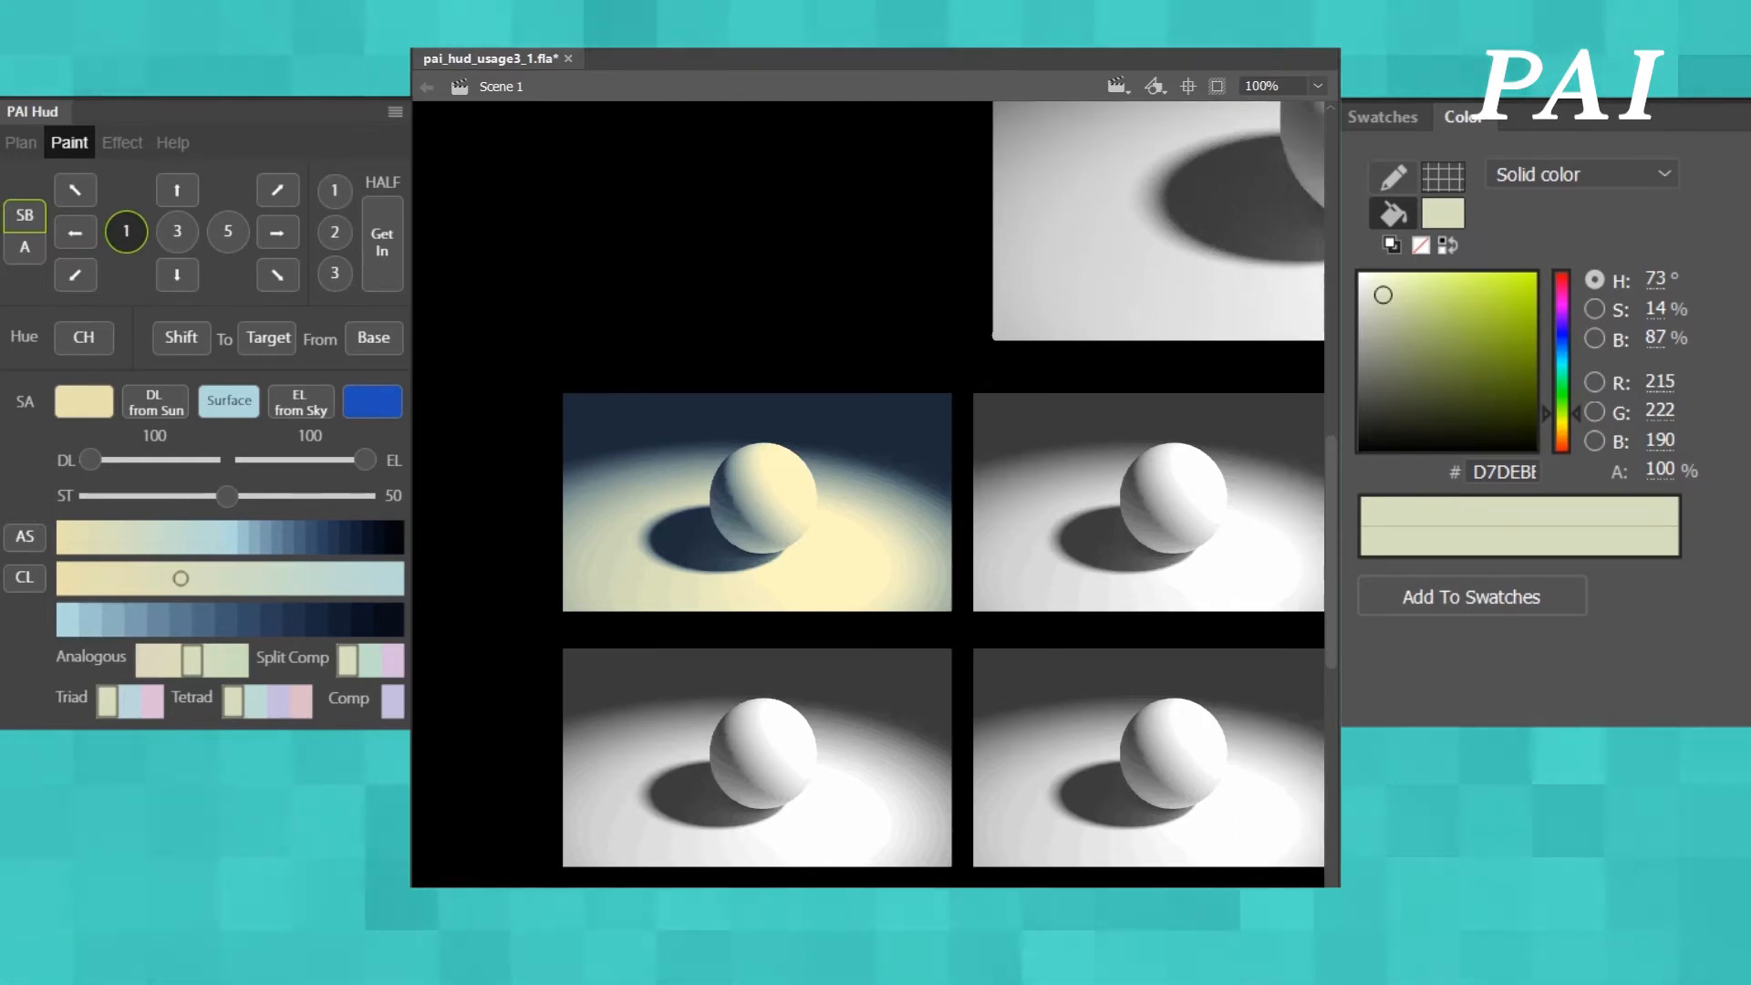
{"action": "scroll", "coordinate": [868, 494], "scroll_direction": "right", "scroll_amount": 1}
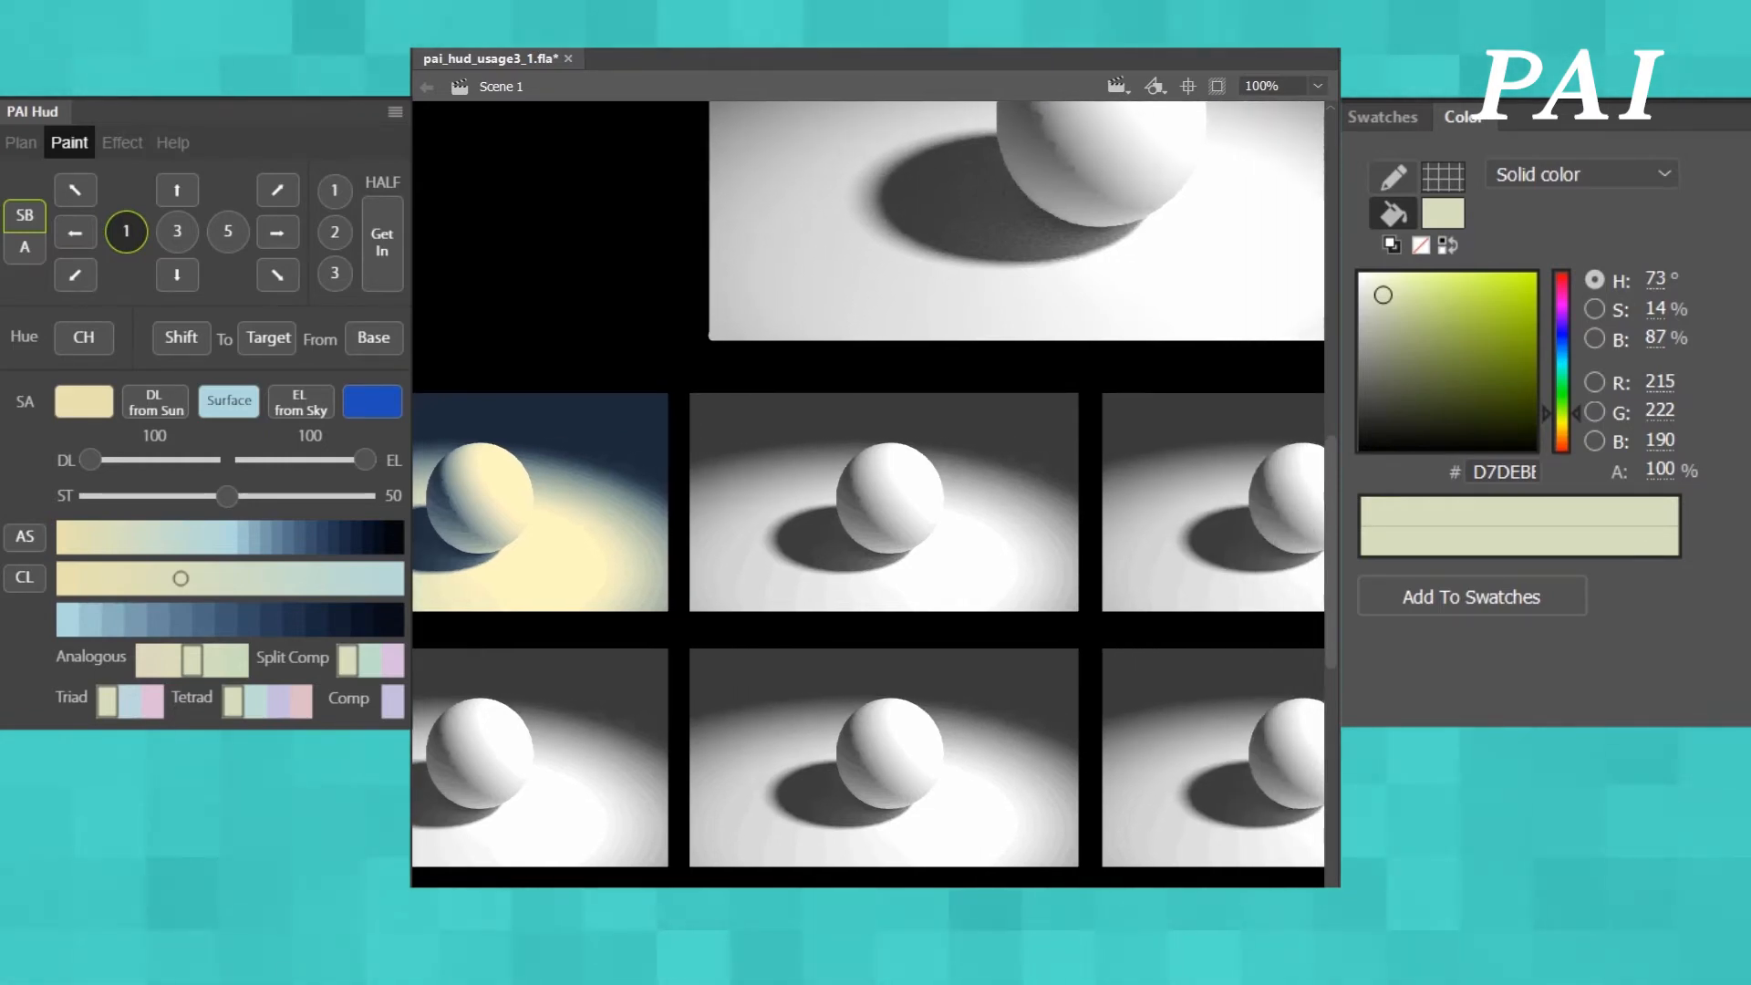
{"action": "scroll", "coordinate": [867, 494], "scroll_direction": "left", "scroll_amount": 1}
{"action": "scroll", "coordinate": [967, 631], "scroll_direction": "right", "scroll_amount": 1}
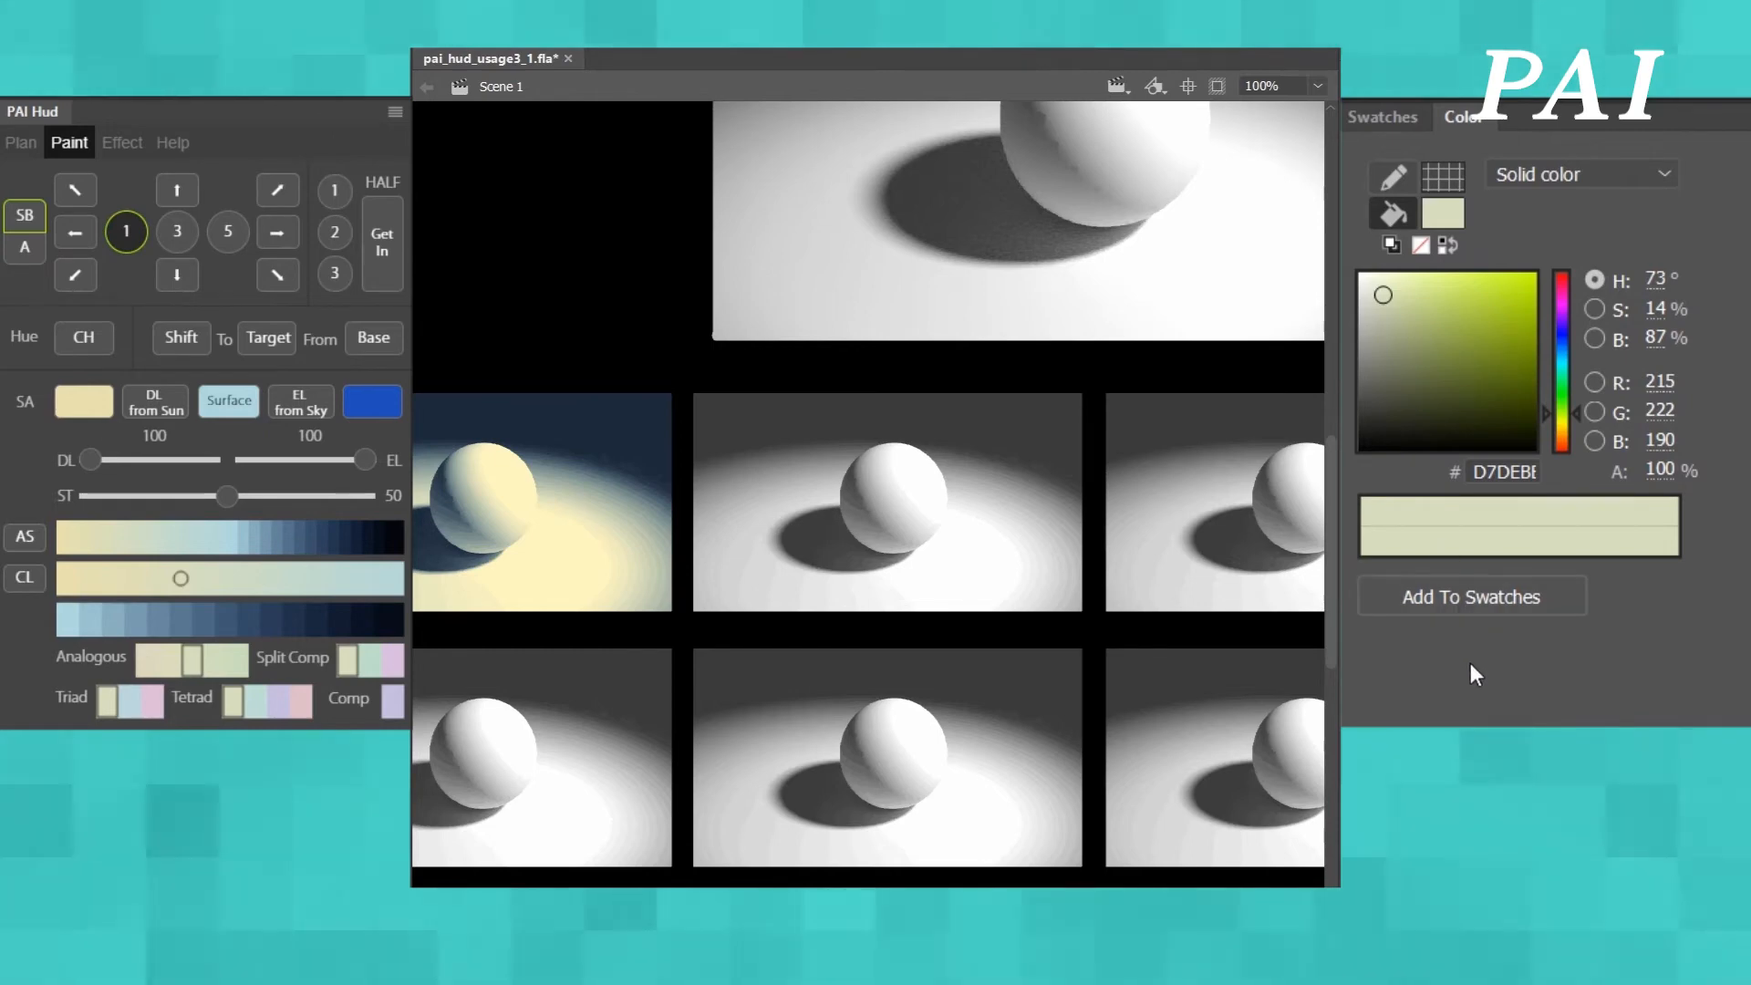
{"action": "left_click", "coordinate": [1568, 396]}
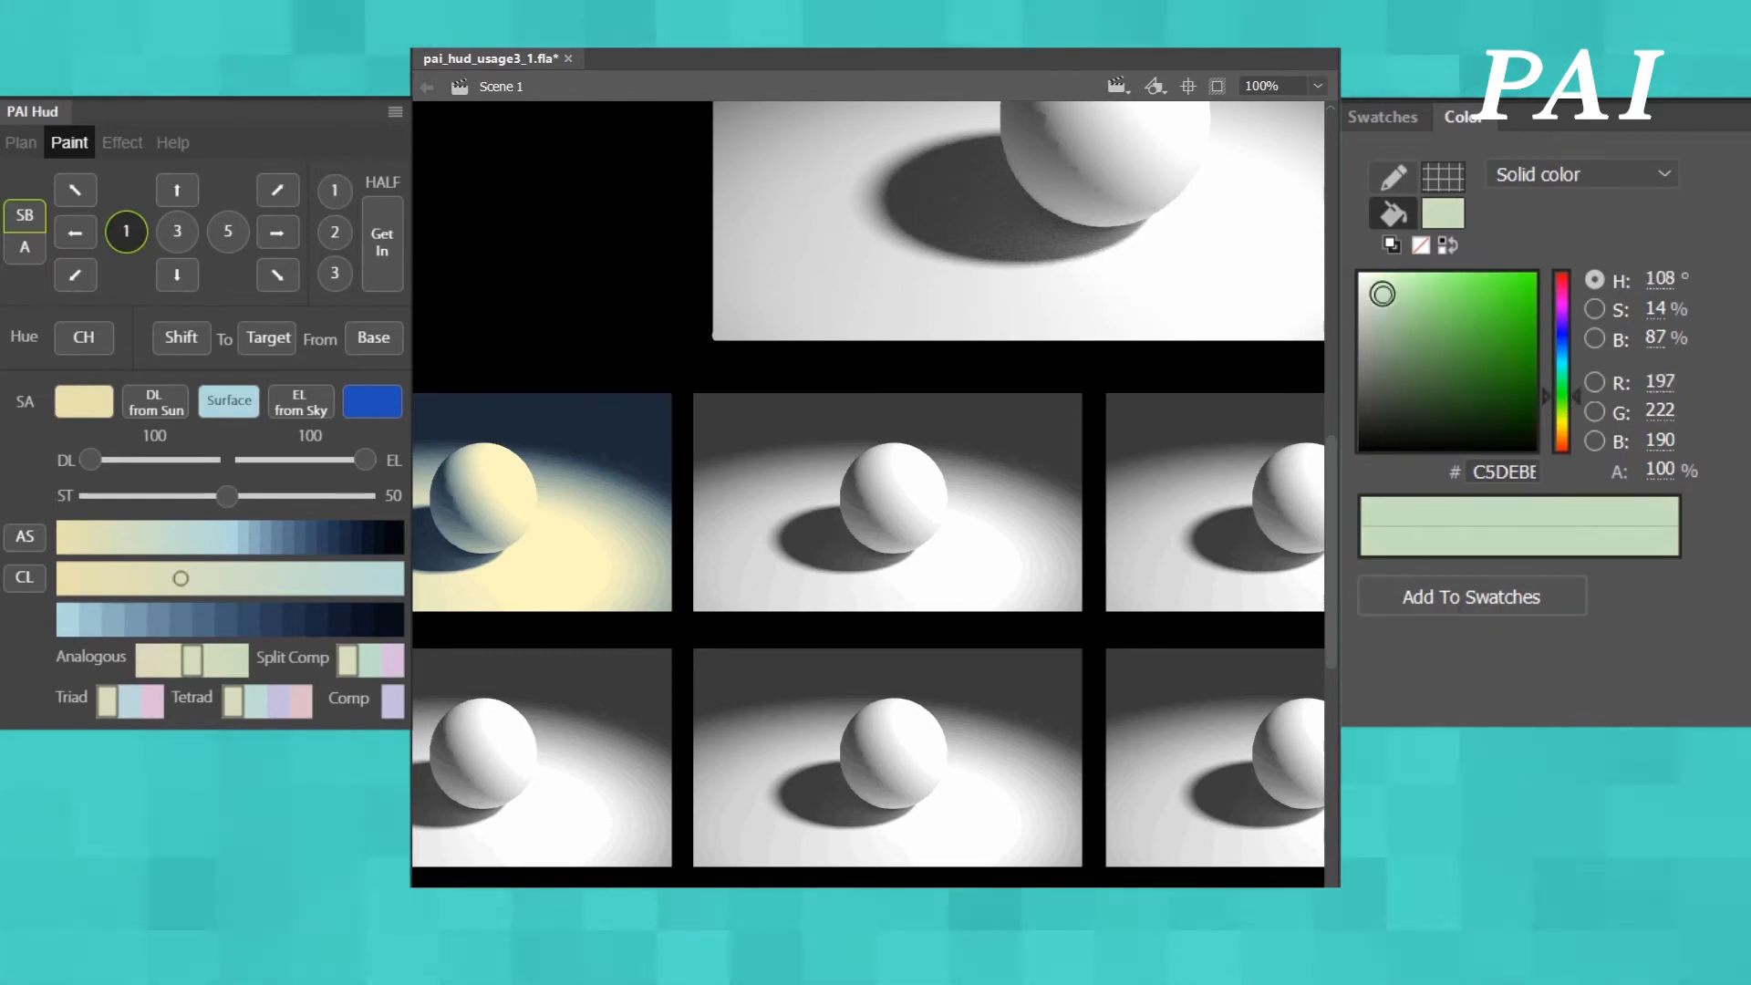
{"action": "left_click", "coordinate": [1384, 290]}
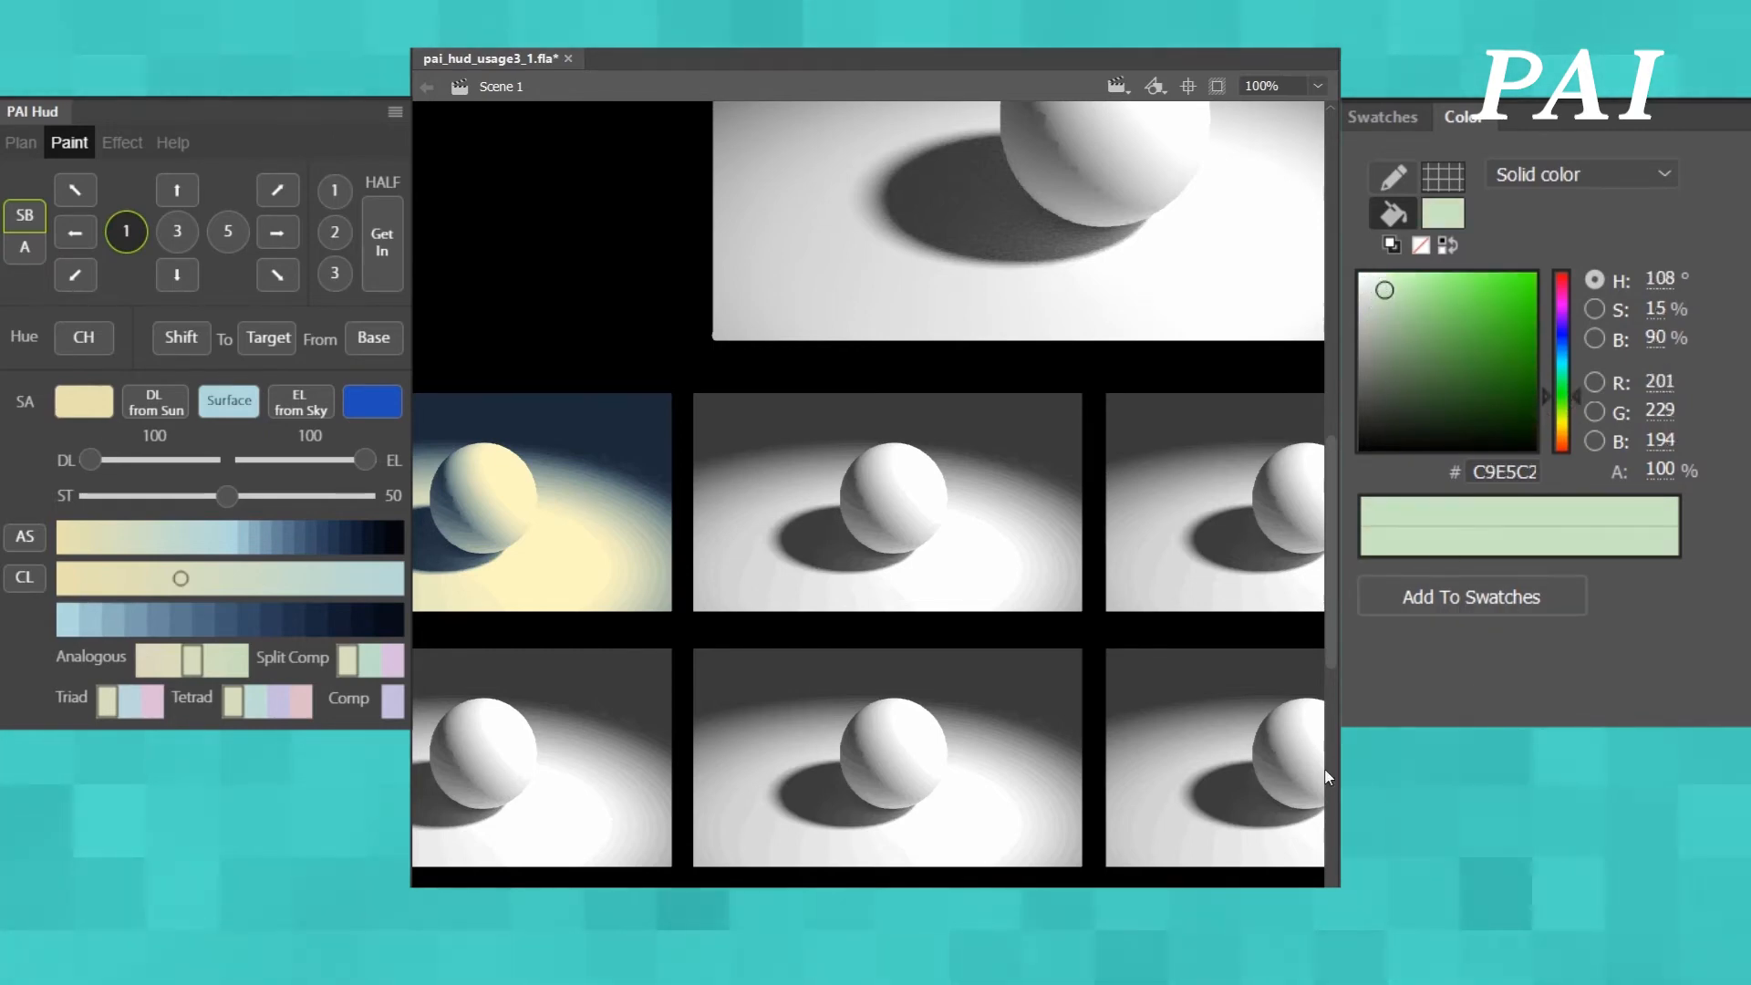
{"action": "left_click", "coordinate": [238, 402]}
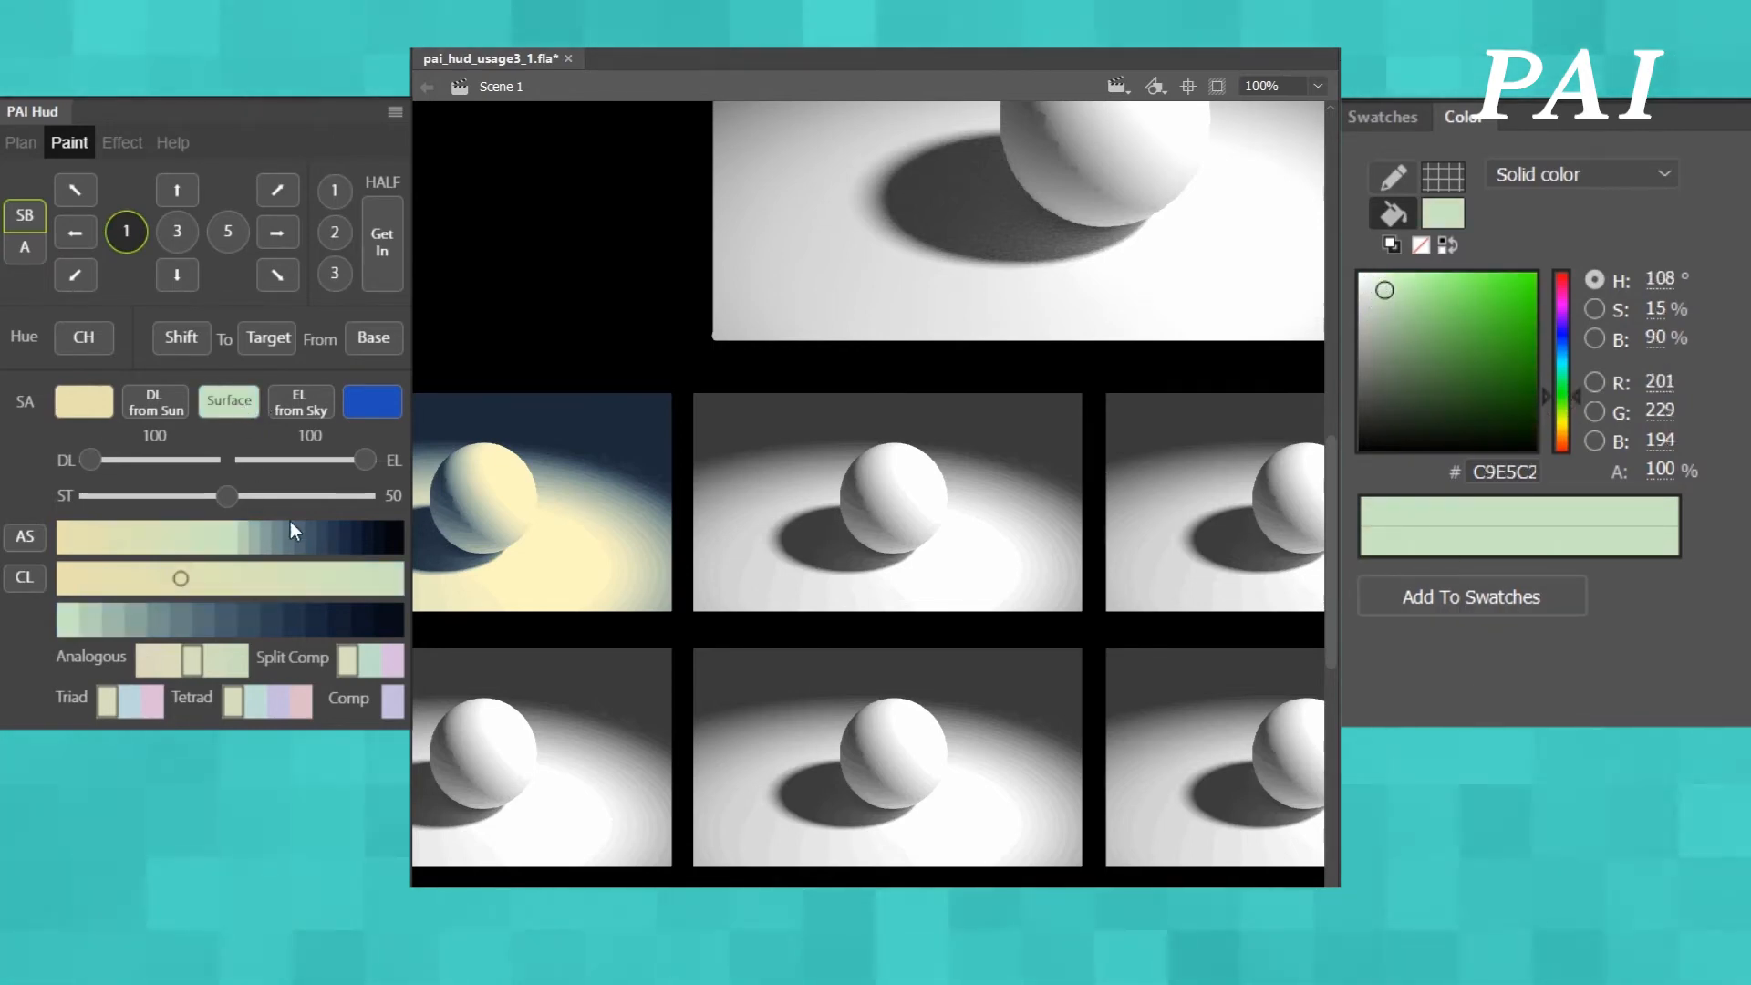
- Set ST to 44 and apply AST to the second small sphere image in the upper row
{"action": "left_click", "coordinate": [390, 496]}
{"action": "left_click", "coordinate": [378, 519]}
{"action": "left_click", "coordinate": [209, 496]}
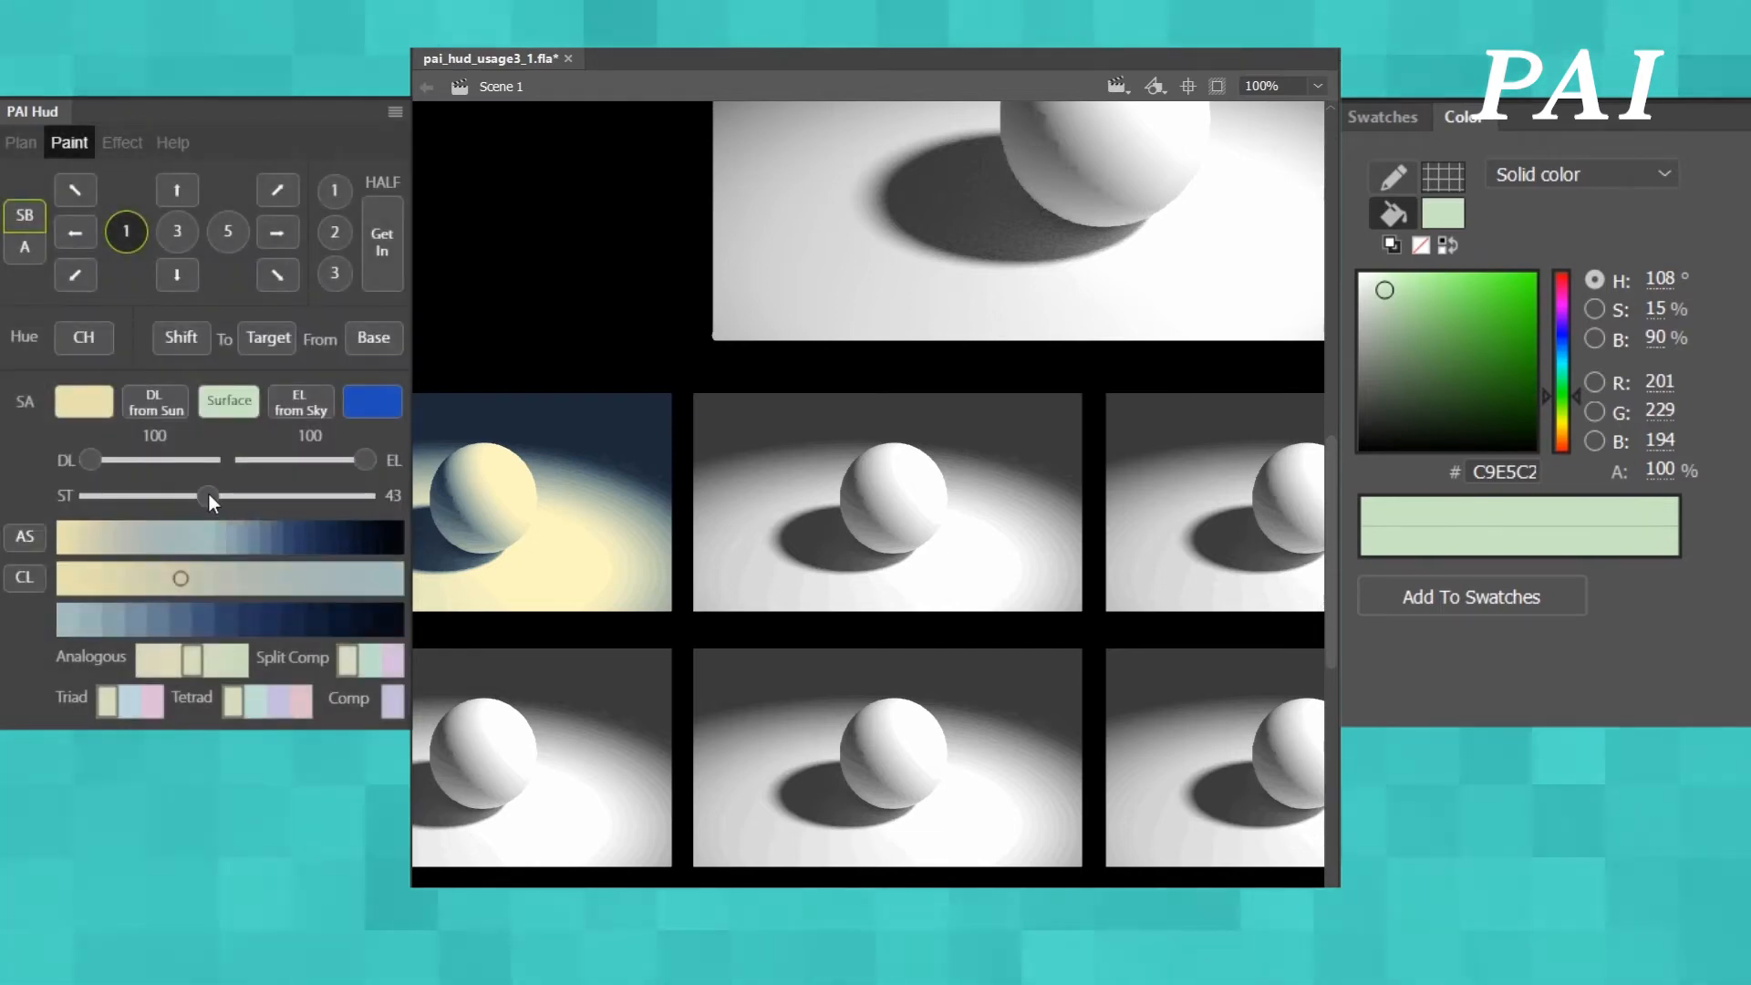
{"action": "left_click_drag", "start_coordinate": [209, 496], "coordinate": [210, 496]}
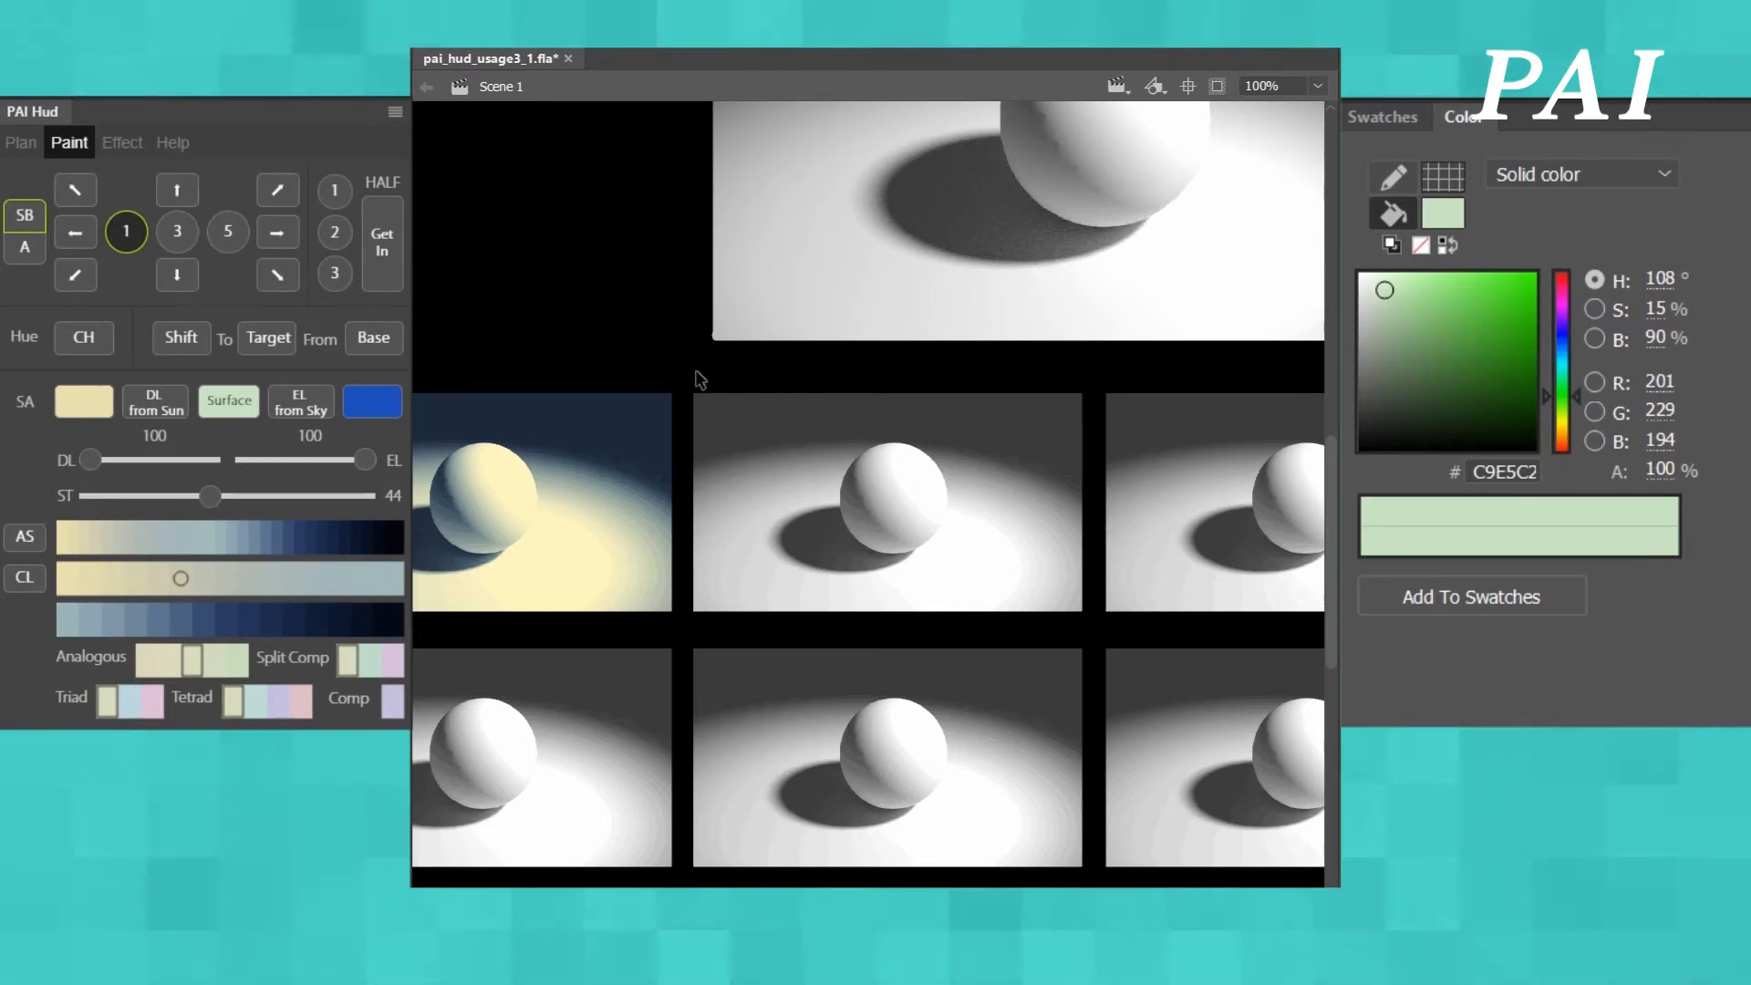
{"action": "left_click_drag", "start_coordinate": [684, 378], "coordinate": [1092, 637]}
{"action": "key", "text": "ctrl+b"}
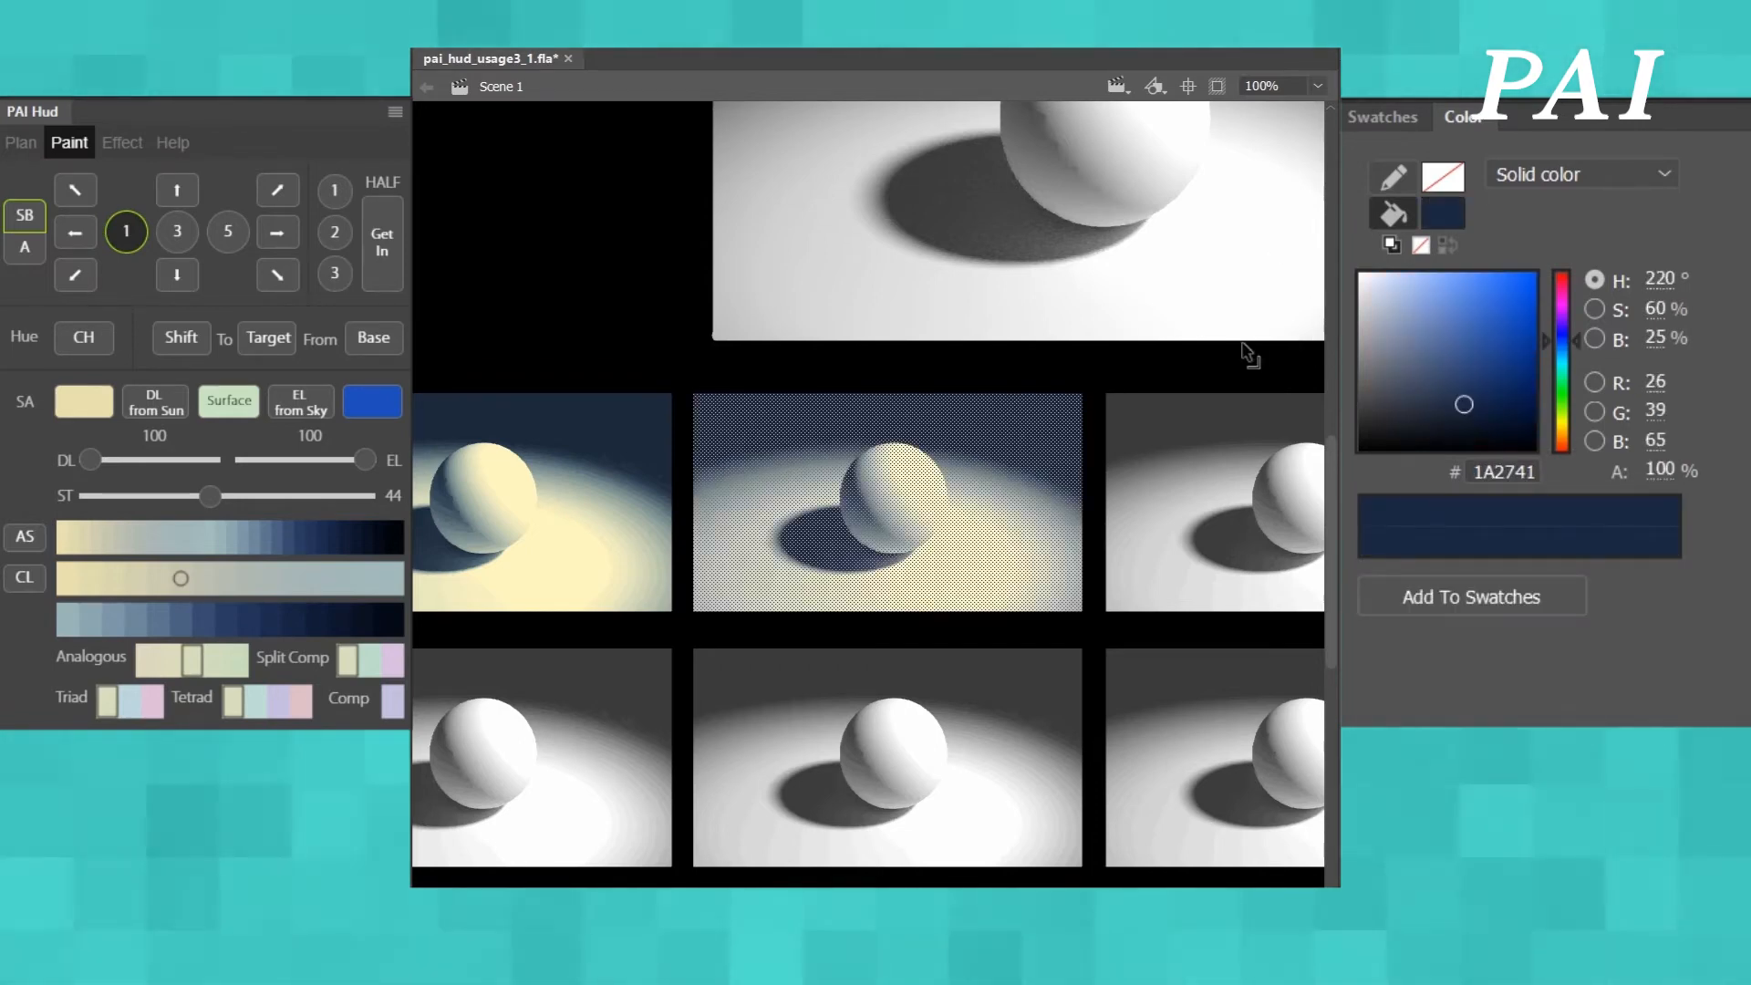
{"action": "left_click", "coordinate": [924, 635]}
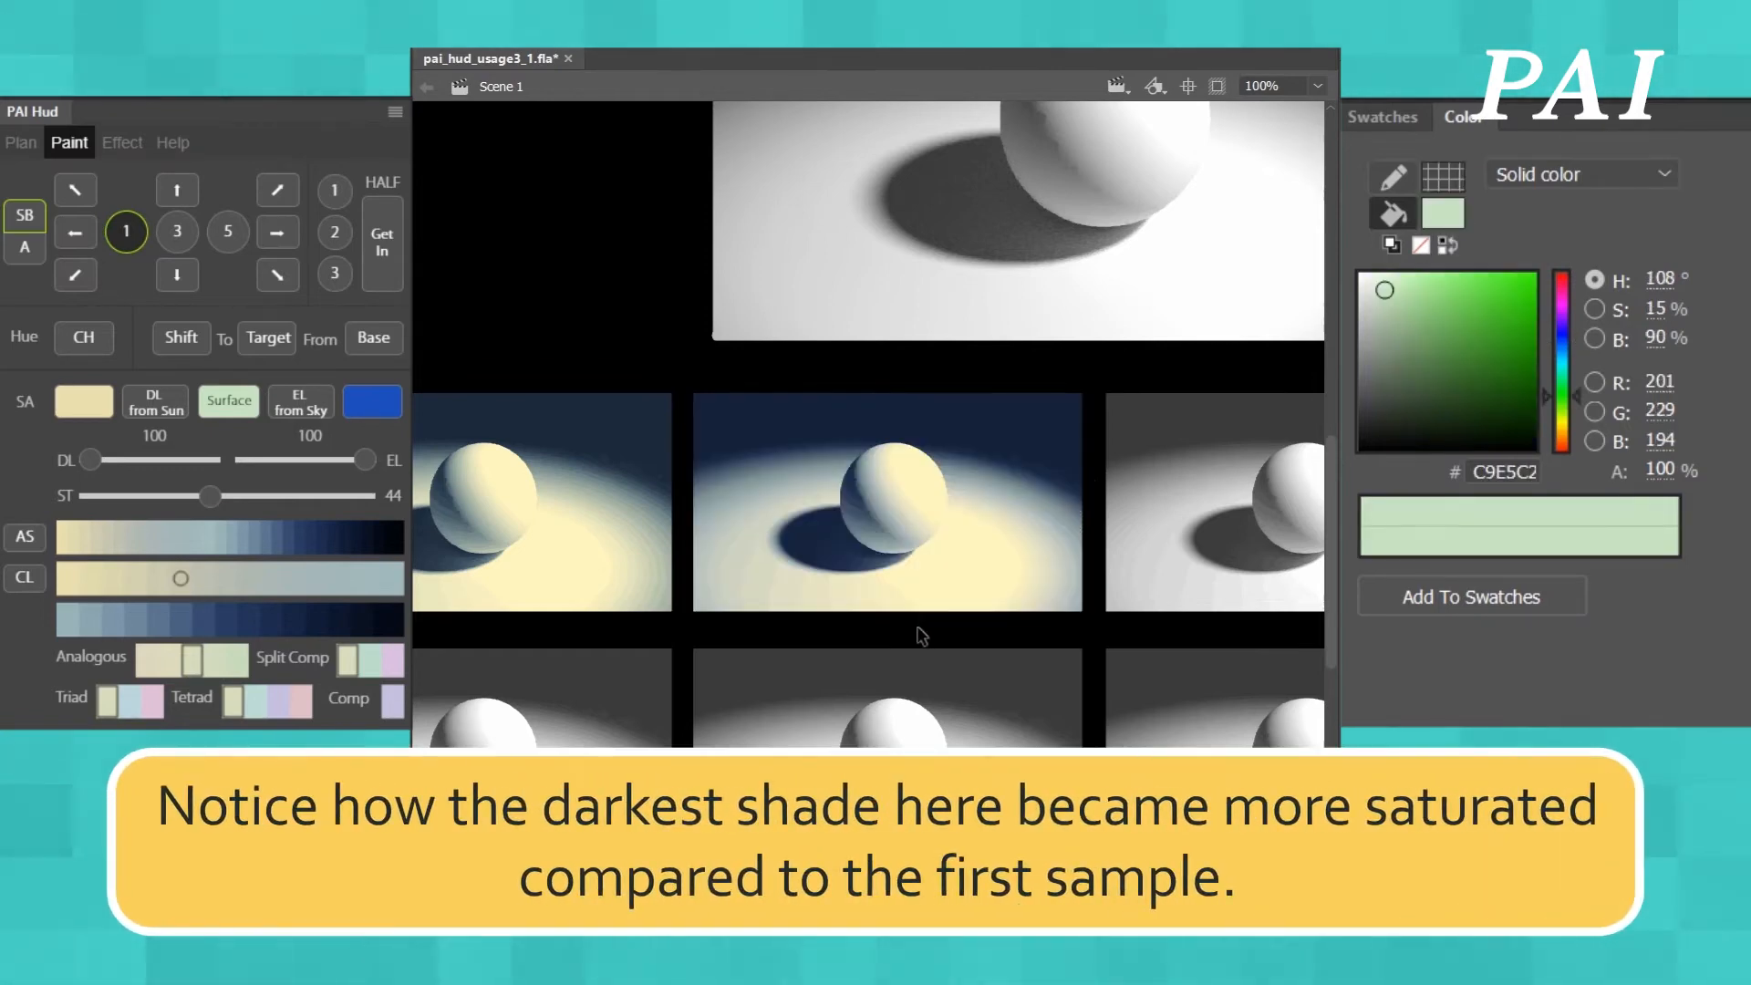
- Compare the dark background and the lightest area of the second recolored image with those of the first
{"action": "left_click", "coordinate": [869, 425]}
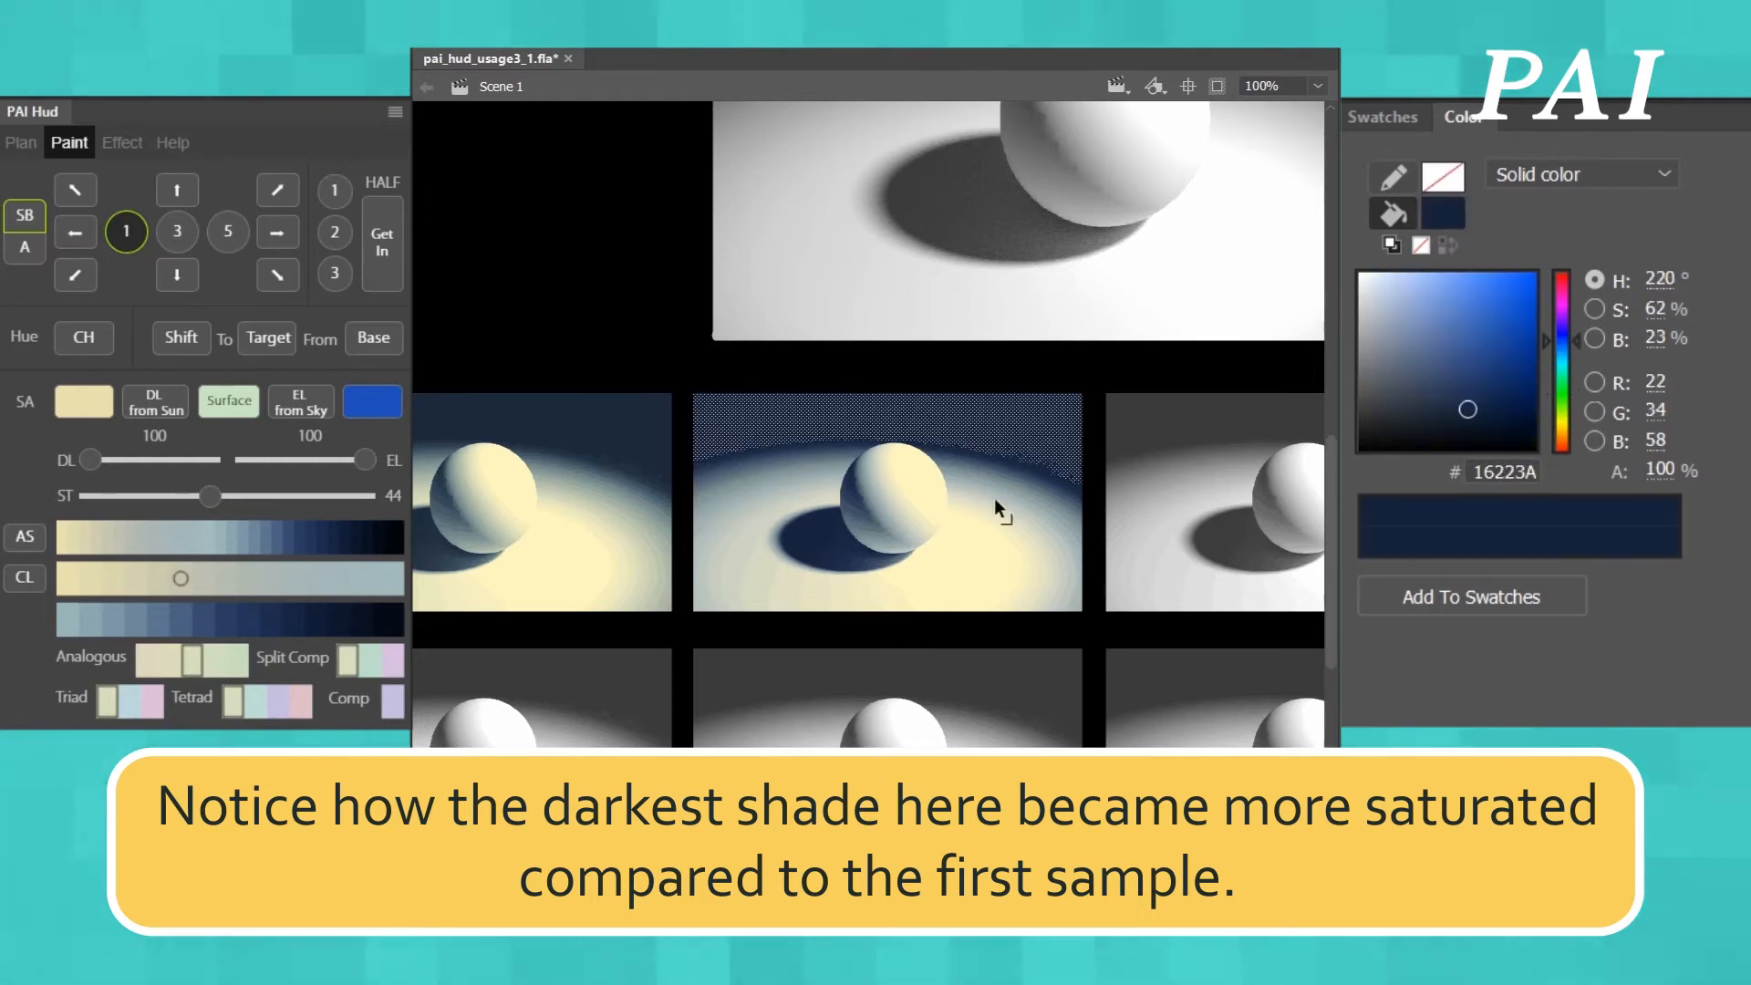
{"action": "left_click", "coordinate": [650, 434]}
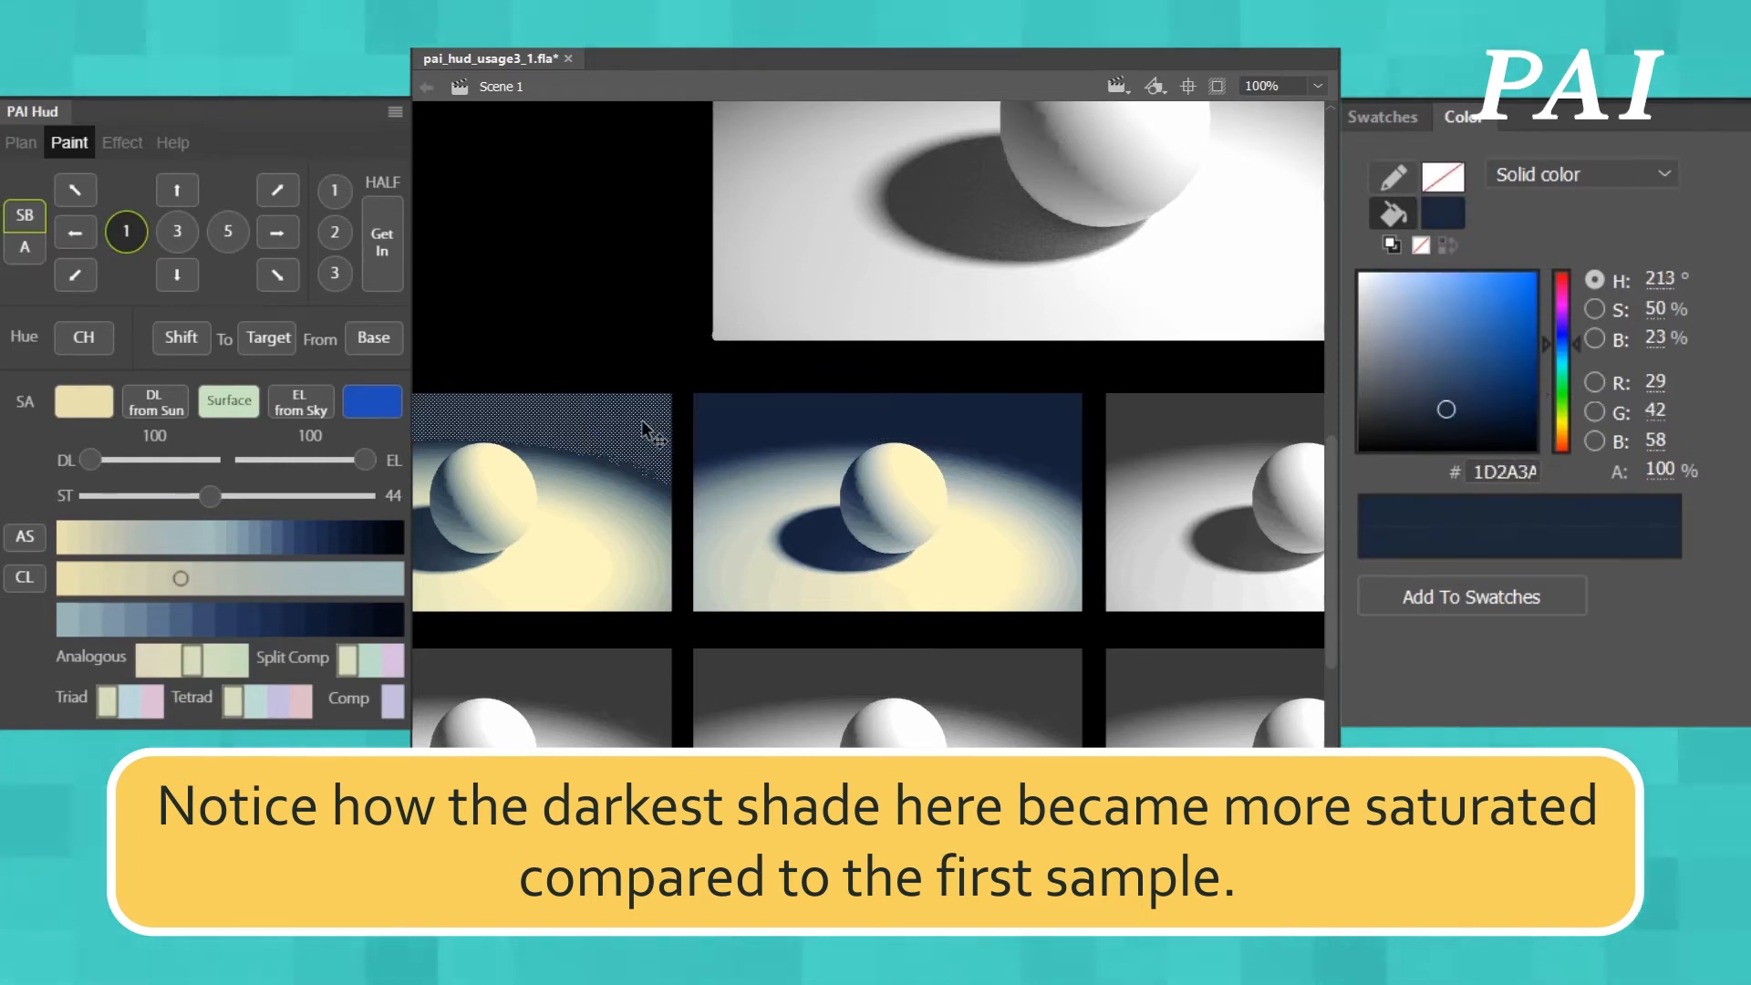
{"action": "left_click", "coordinate": [925, 463]}
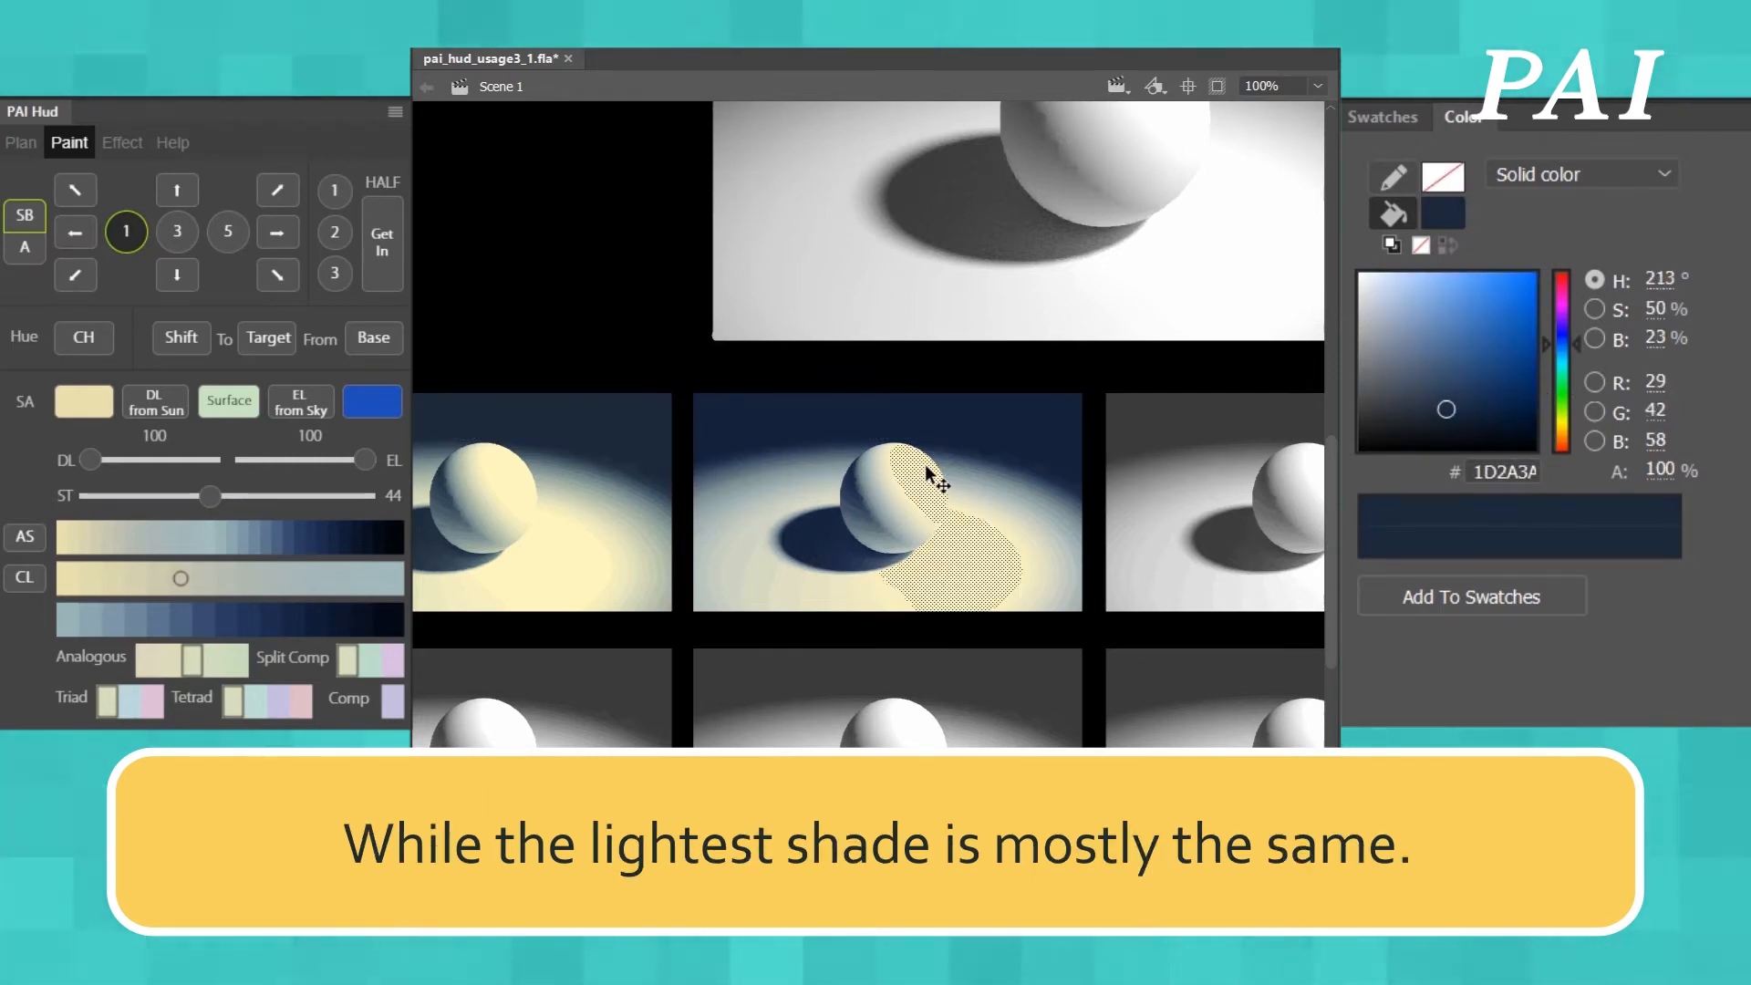
{"action": "left_click", "coordinate": [512, 471]}
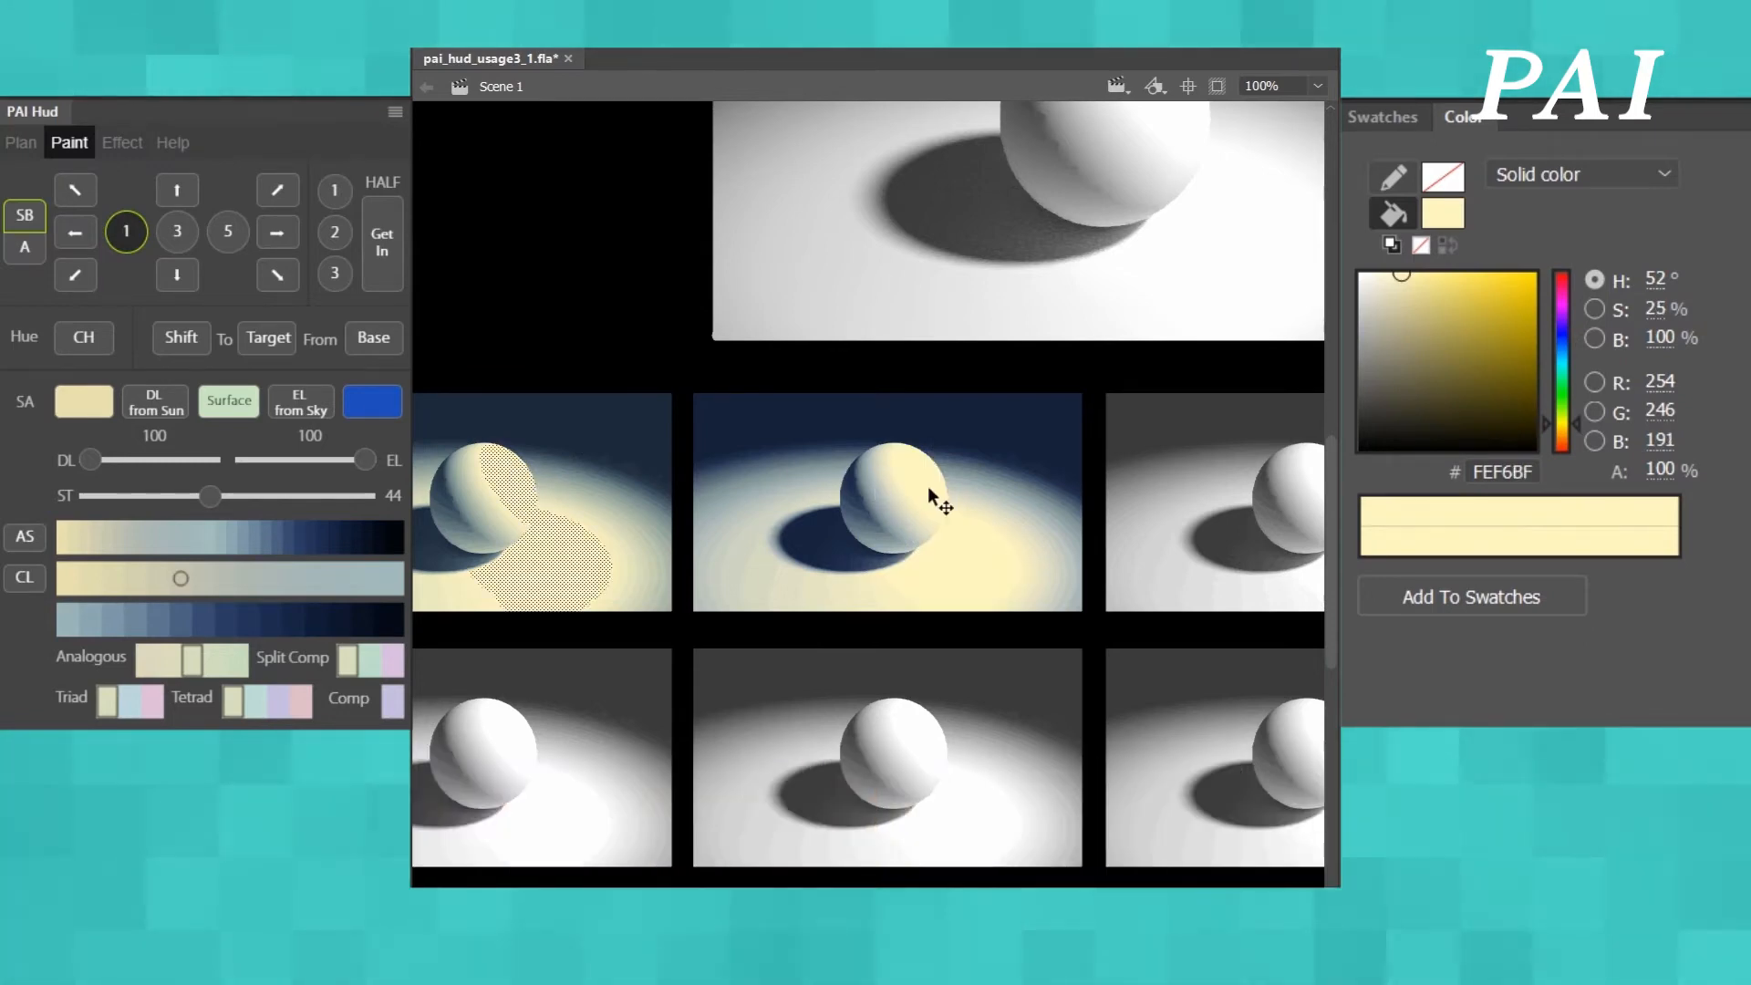
- Compare the sphere midtones of the first and second recolored images by sampling several shades between light and shadow
{"action": "left_click", "coordinate": [873, 499]}
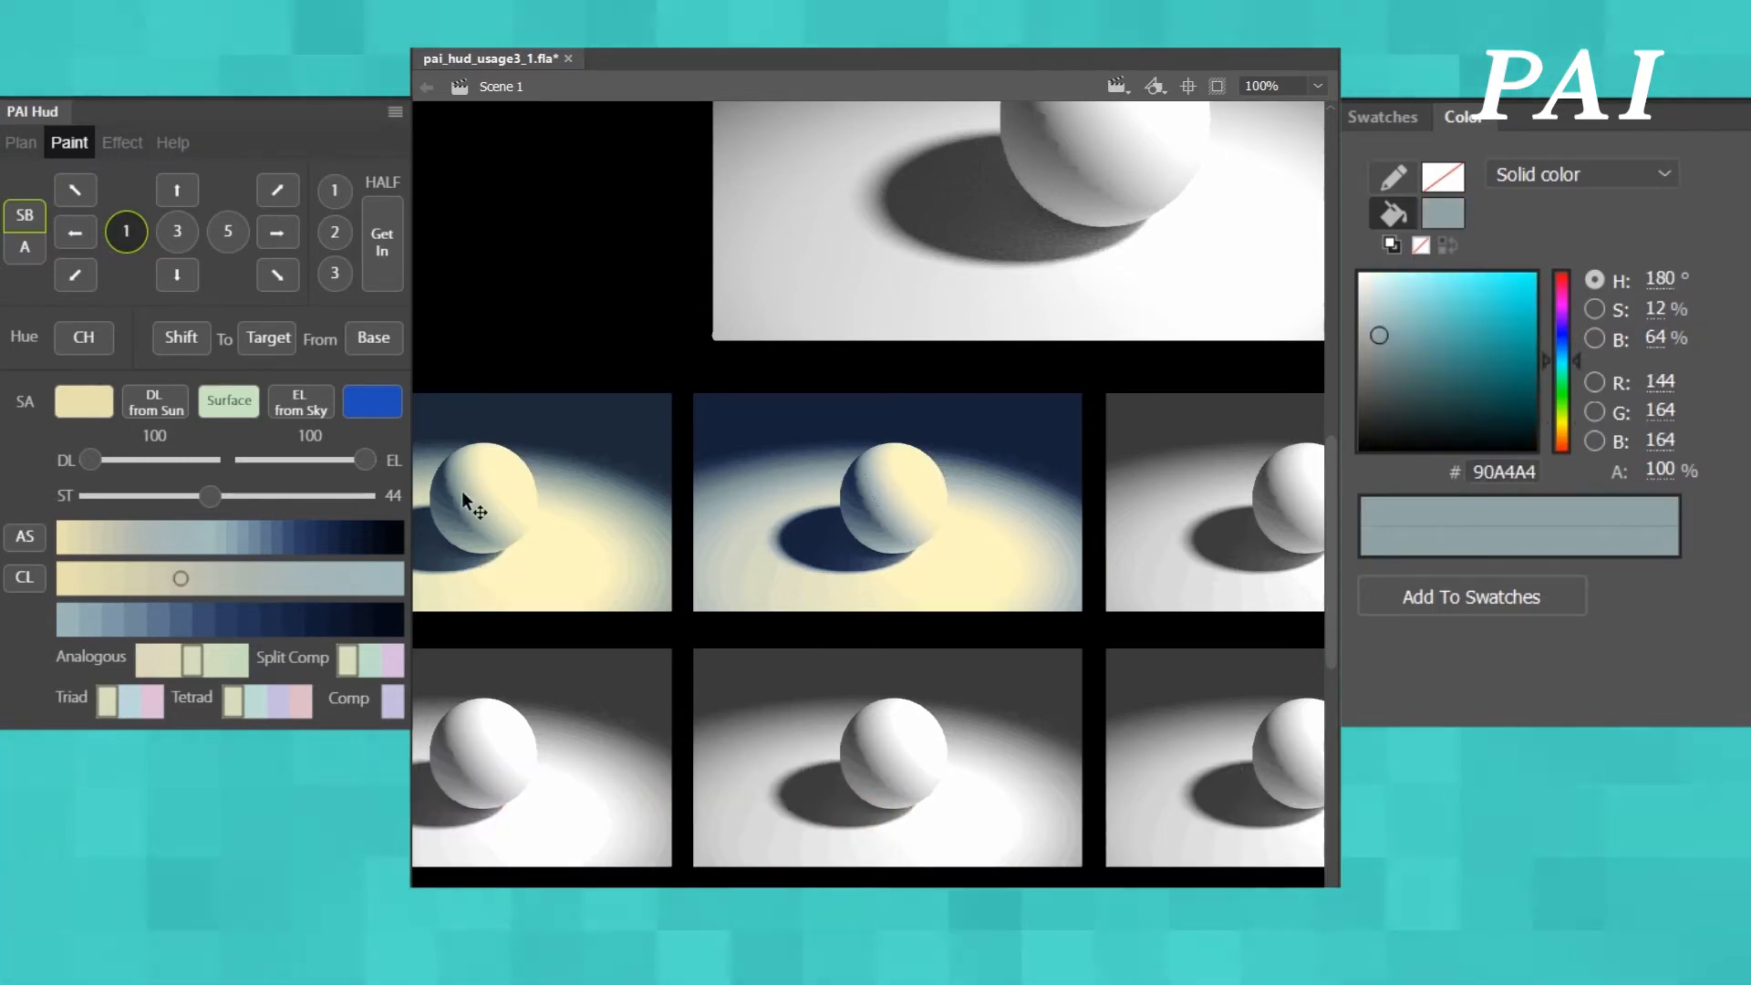
{"action": "left_click", "coordinate": [463, 497]}
{"action": "left_click", "coordinate": [883, 485]}
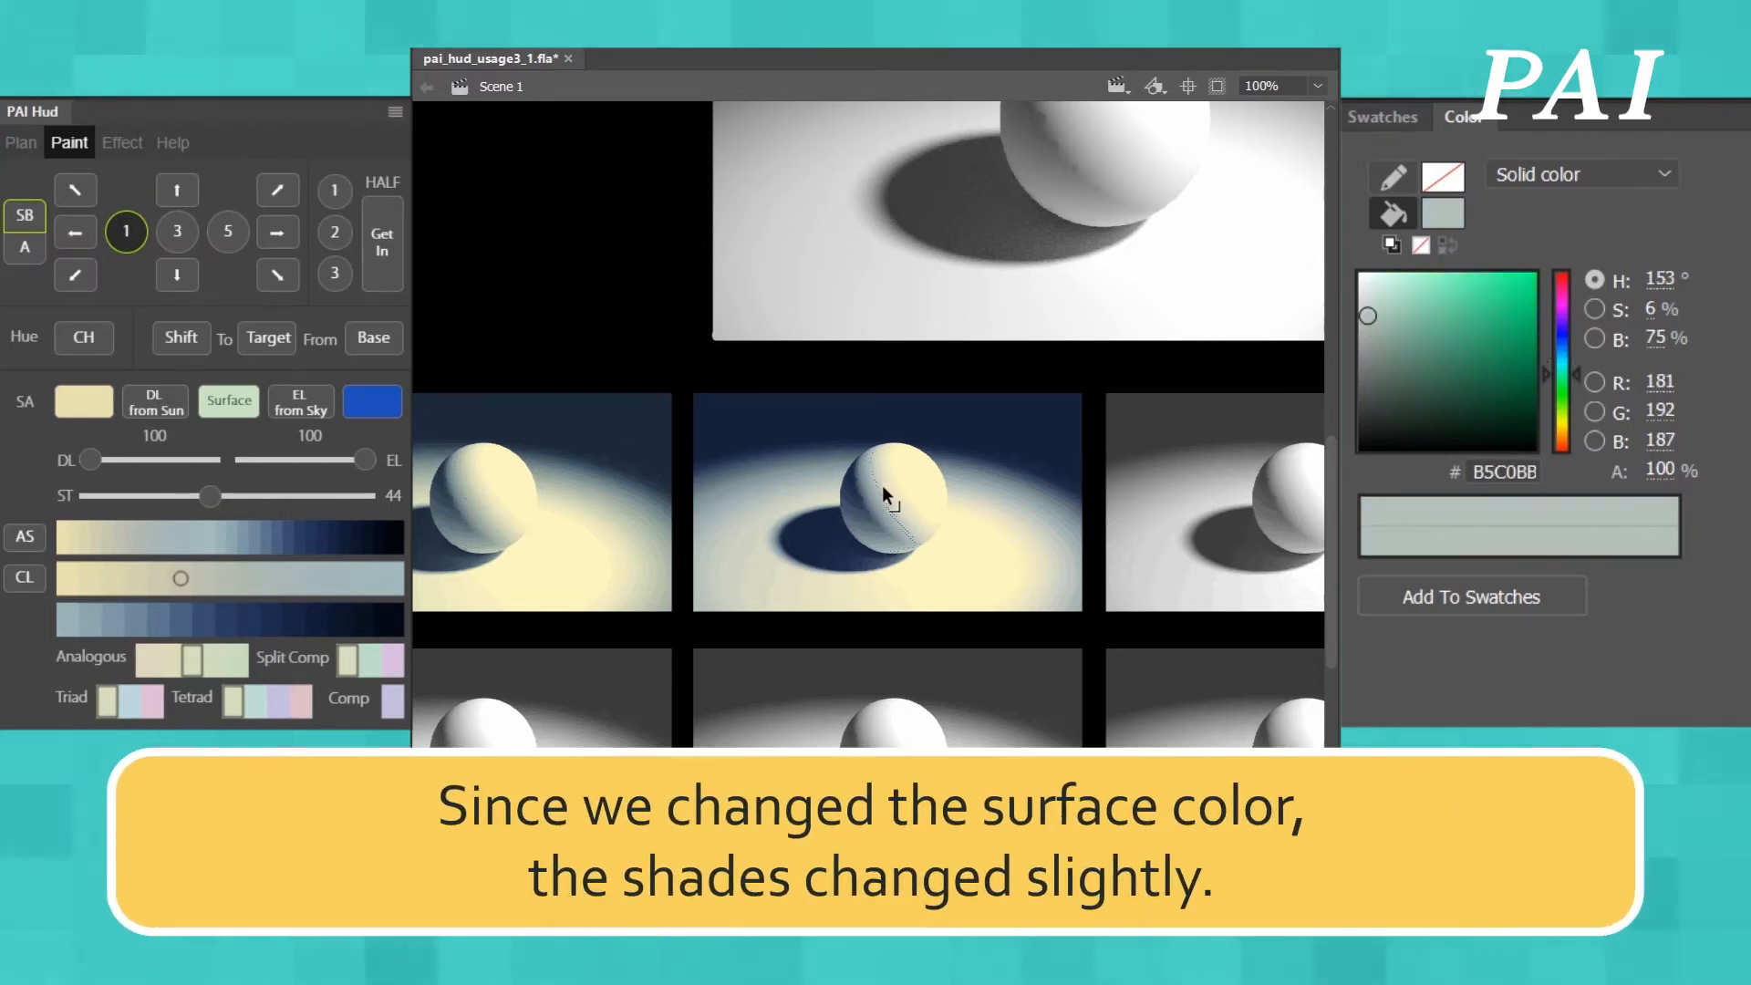
{"action": "left_click", "coordinate": [867, 492]}
{"action": "left_click", "coordinate": [863, 495]}
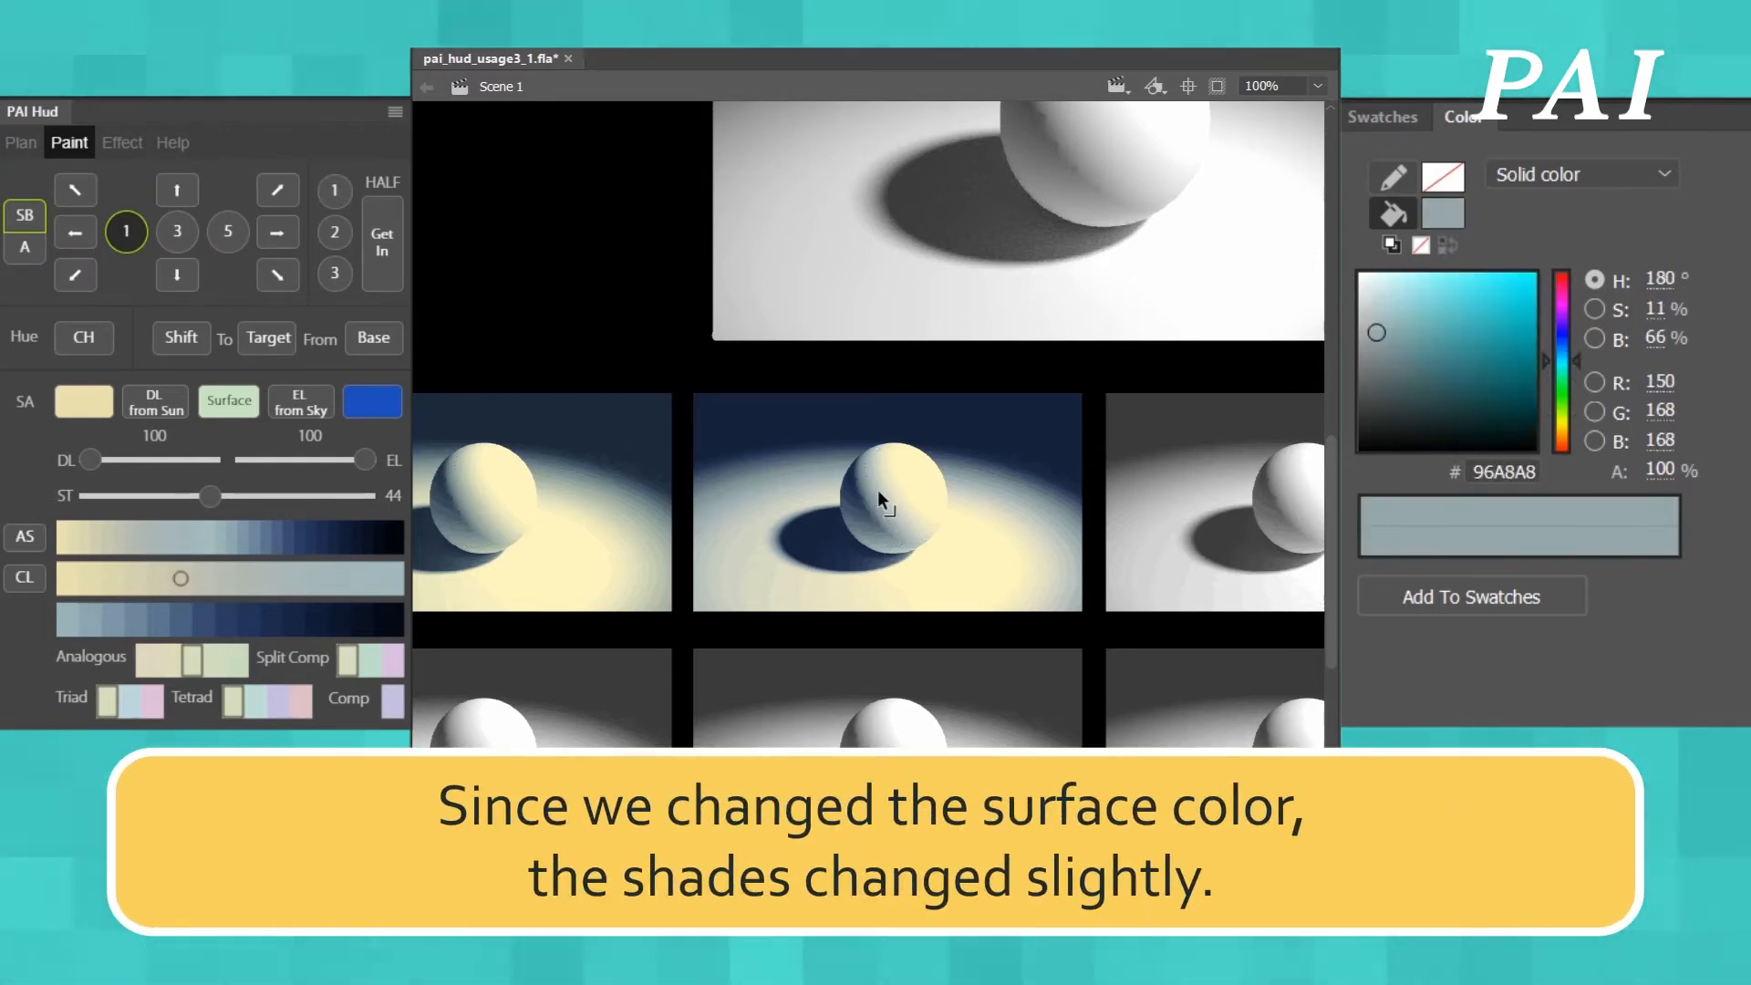
{"action": "left_click", "coordinate": [879, 518]}
{"action": "left_click", "coordinate": [906, 544]}
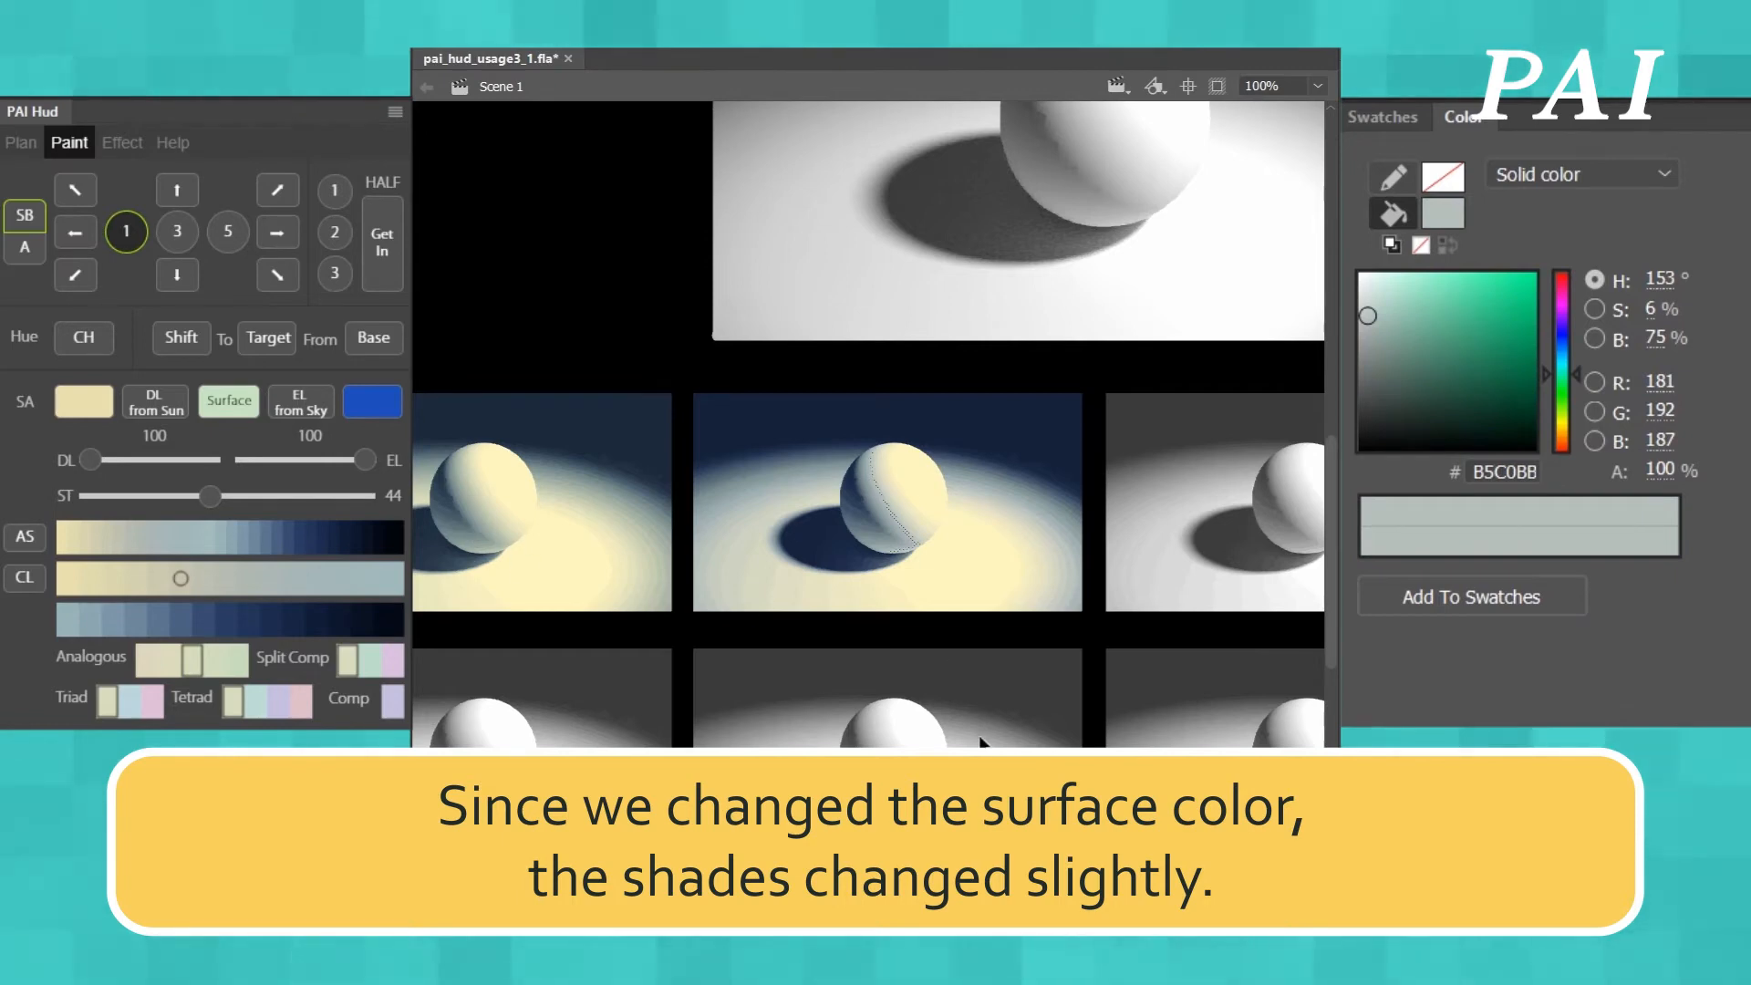
- Sample the shades around the cast shadow and the outer ground of the second recolored image
{"action": "left_click", "coordinate": [881, 565]}
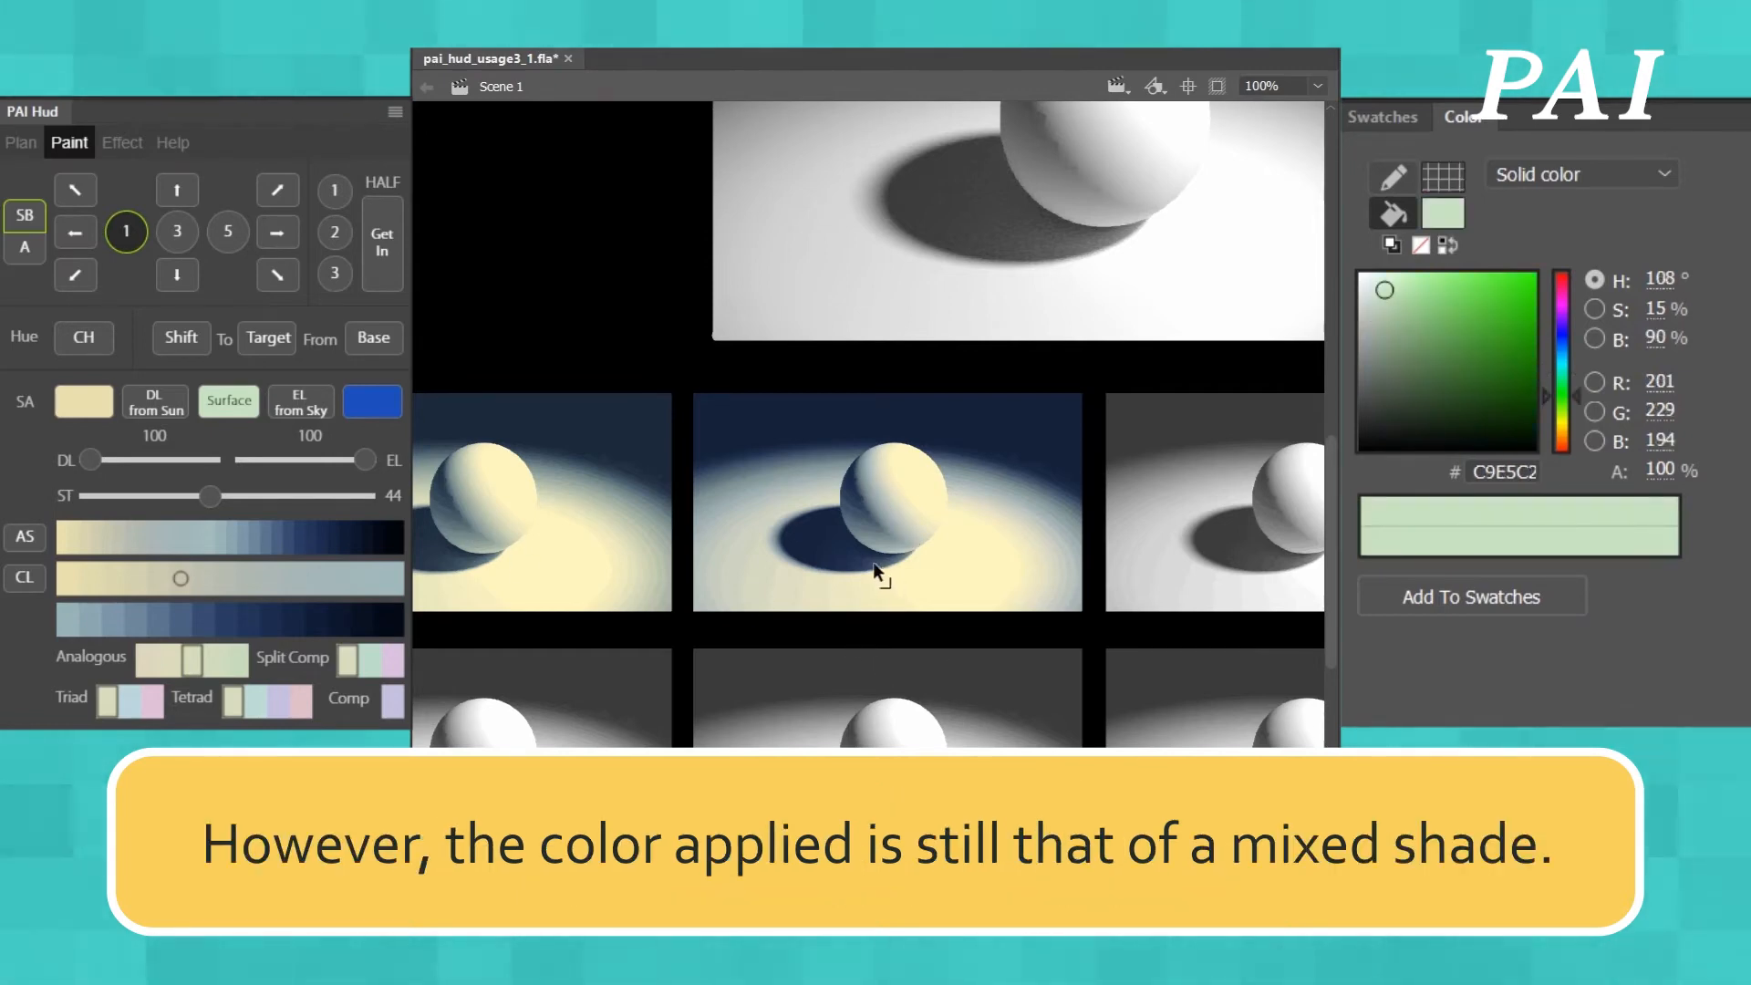
{"action": "left_click", "coordinate": [874, 566]}
{"action": "left_click", "coordinate": [762, 538]}
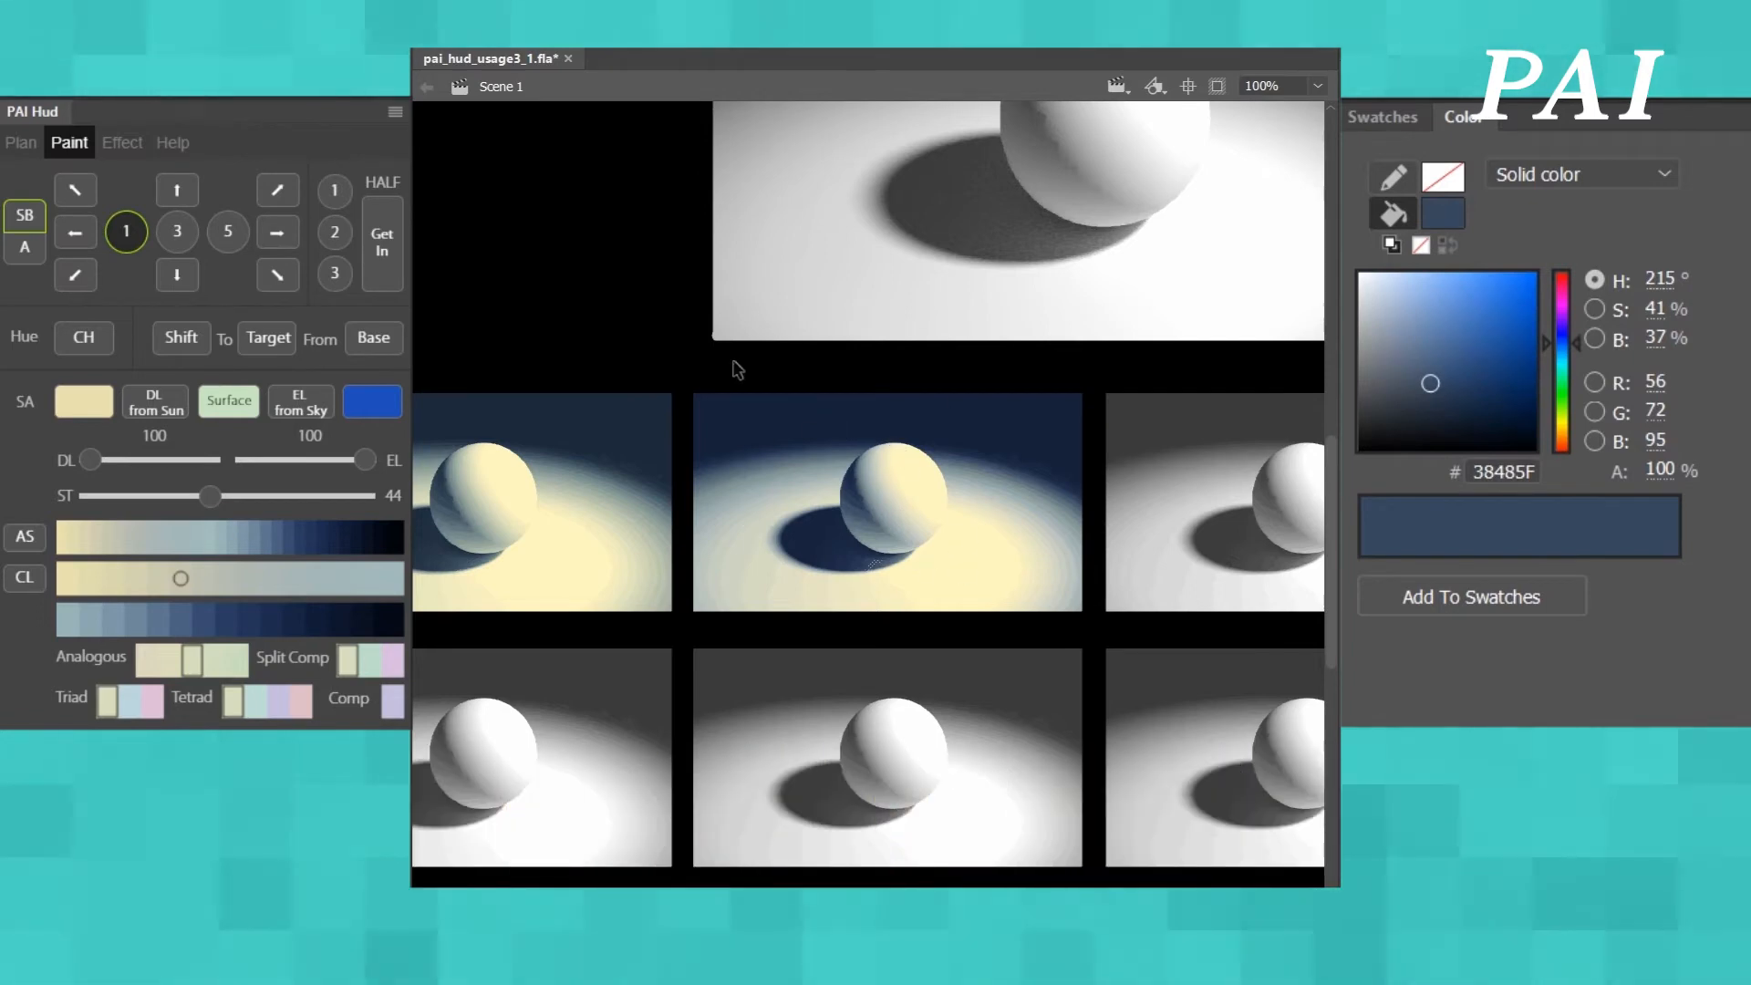
{"action": "left_click", "coordinate": [1059, 525]}
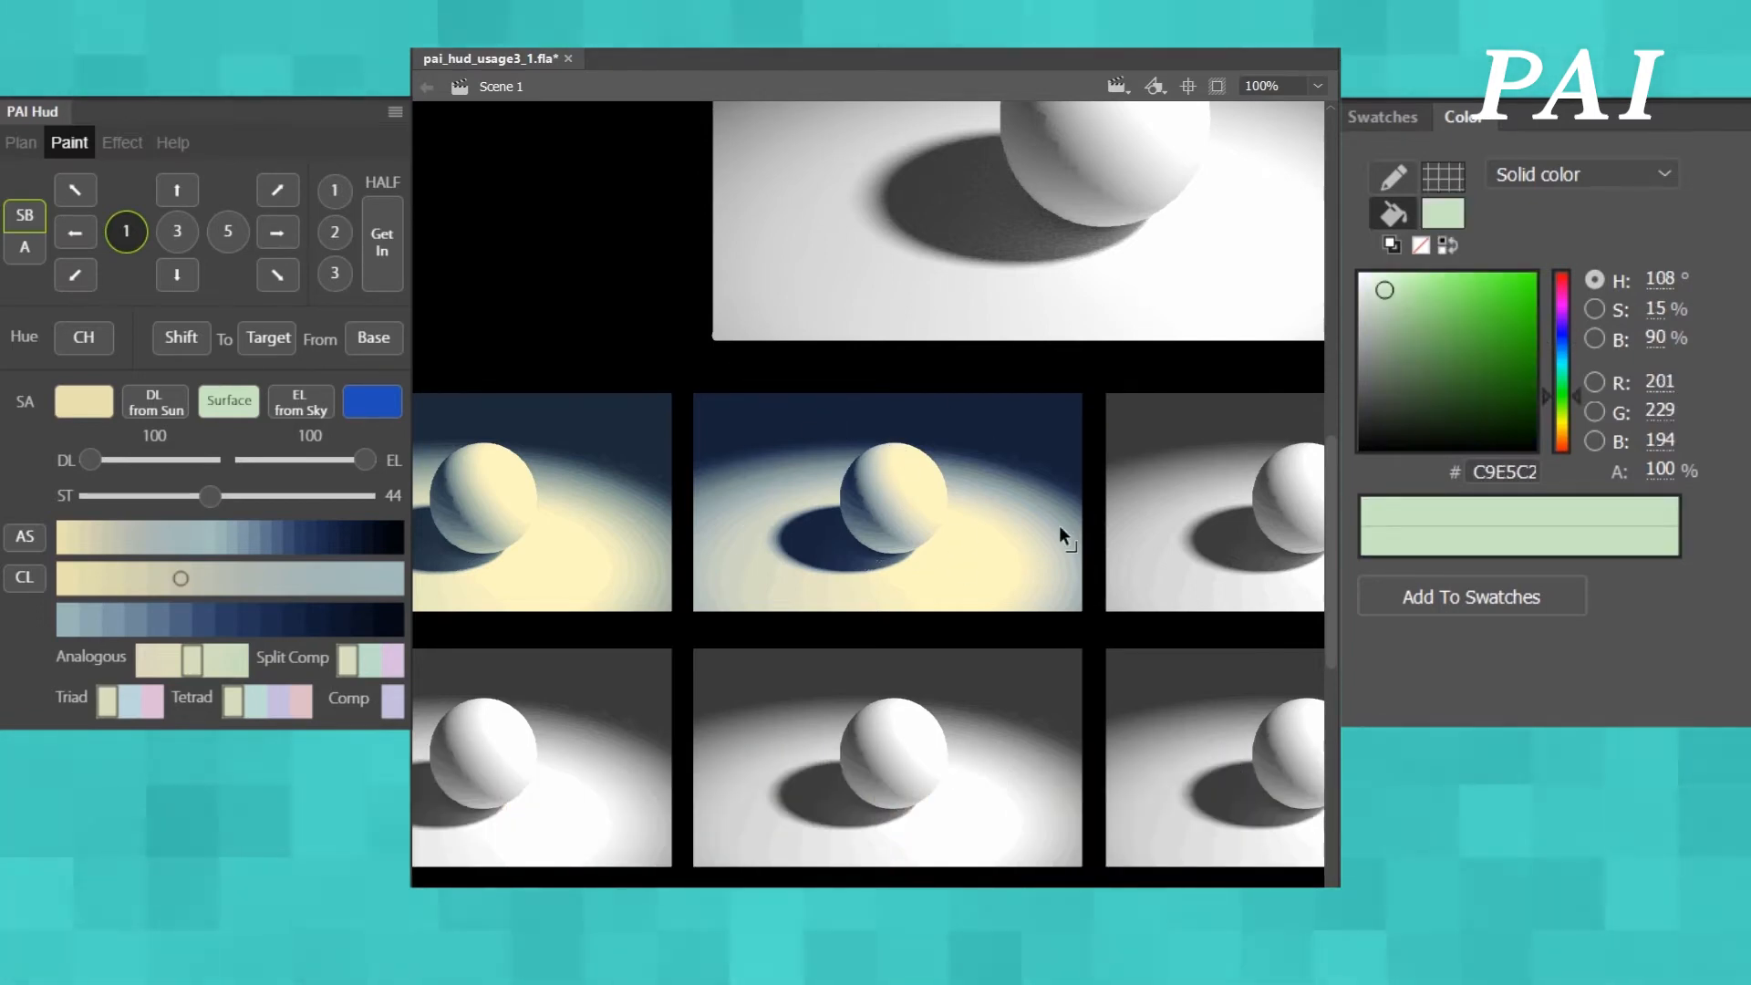
- Set the DL color to the red D82828 and reset ST to its default of 50
{"action": "scroll", "coordinate": [868, 494], "scroll_direction": "right", "scroll_amount": 5}
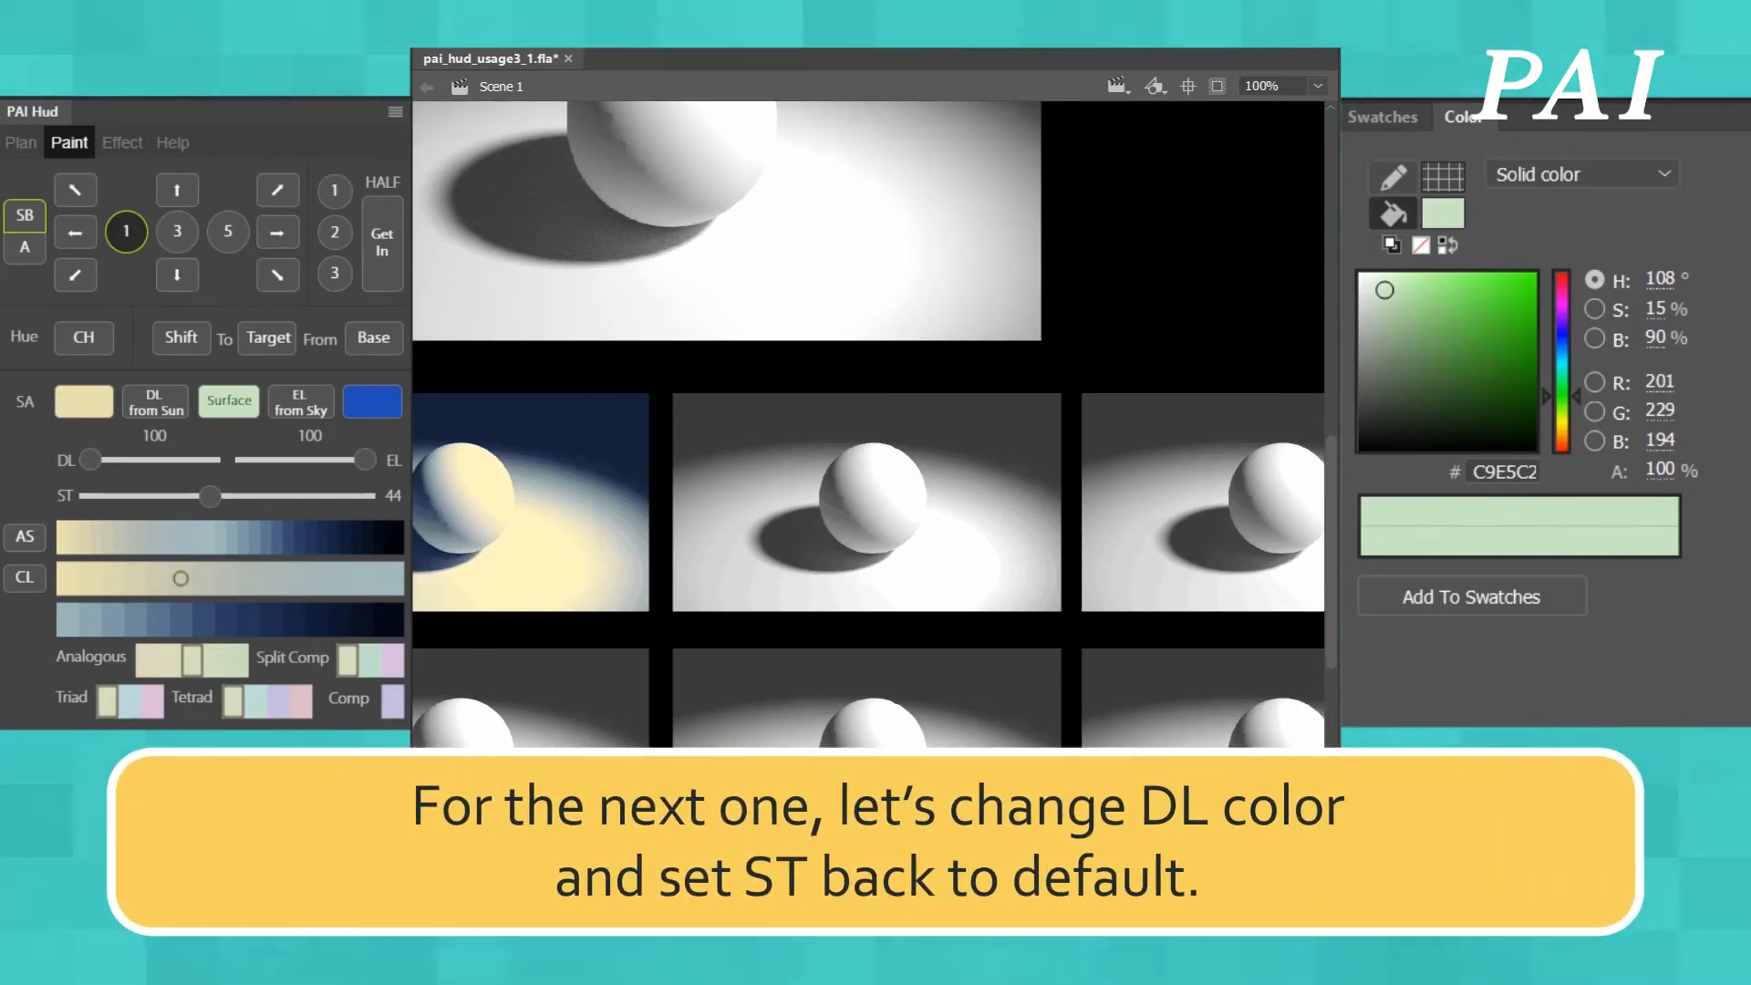
{"action": "left_click", "coordinate": [1567, 442]}
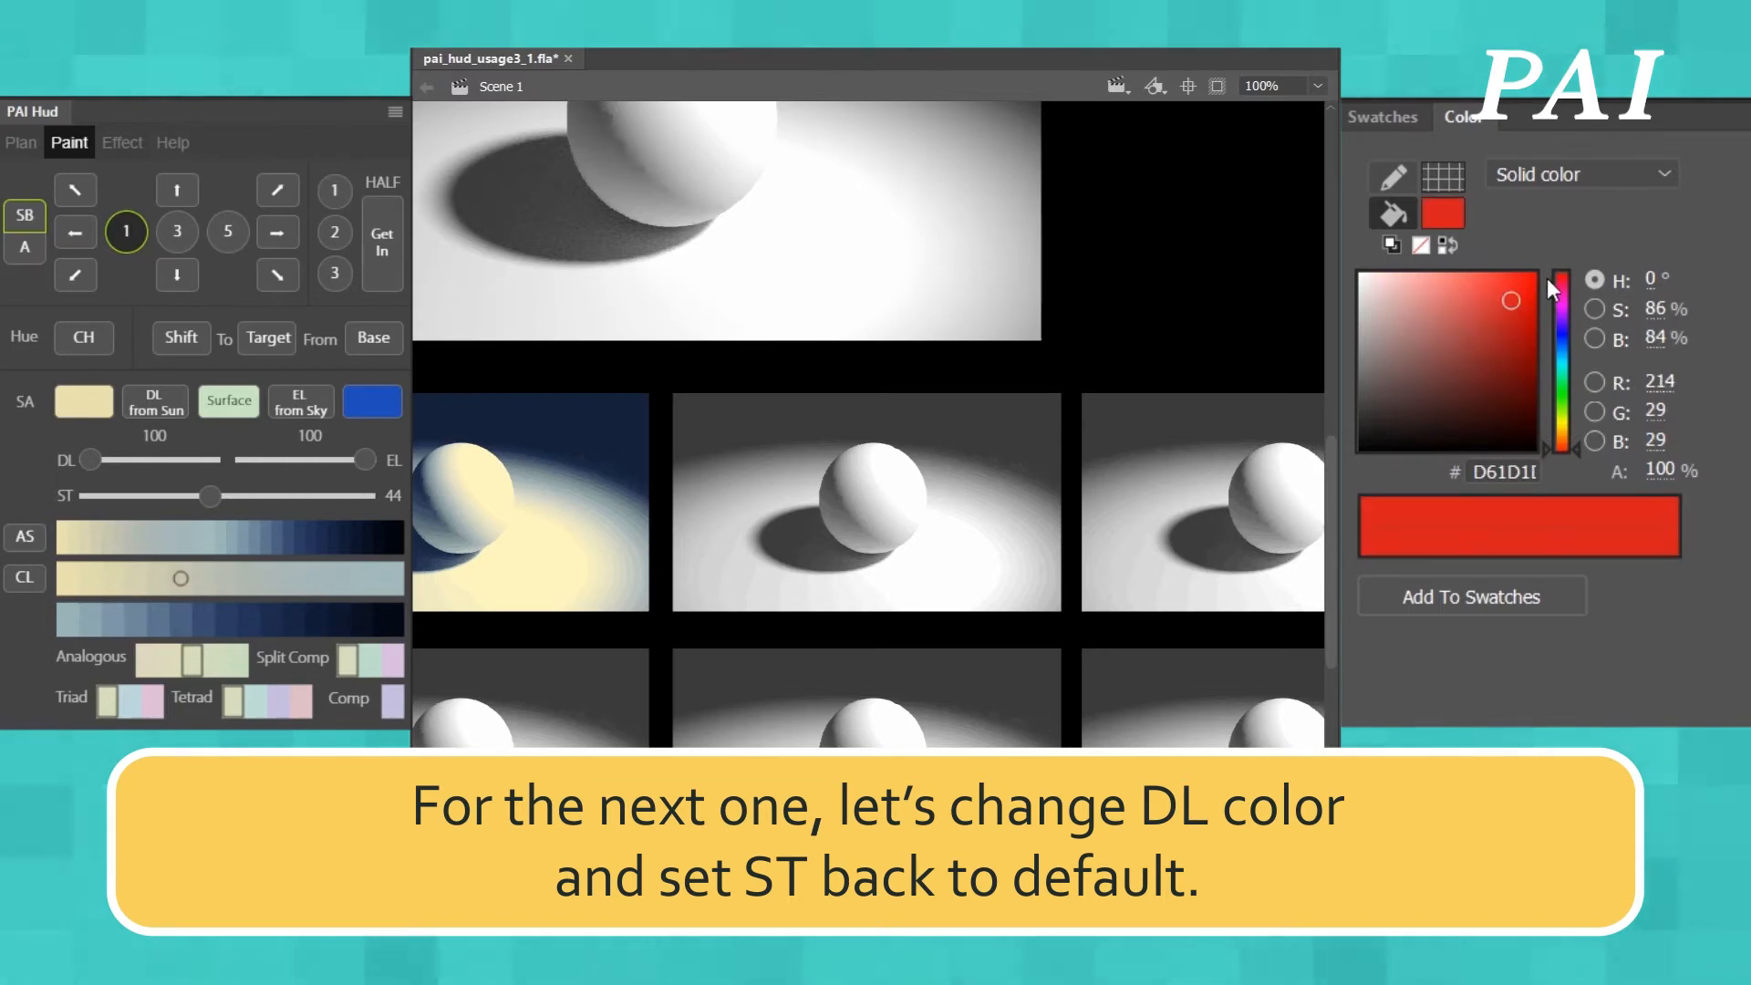
{"action": "left_click", "coordinate": [1503, 300]}
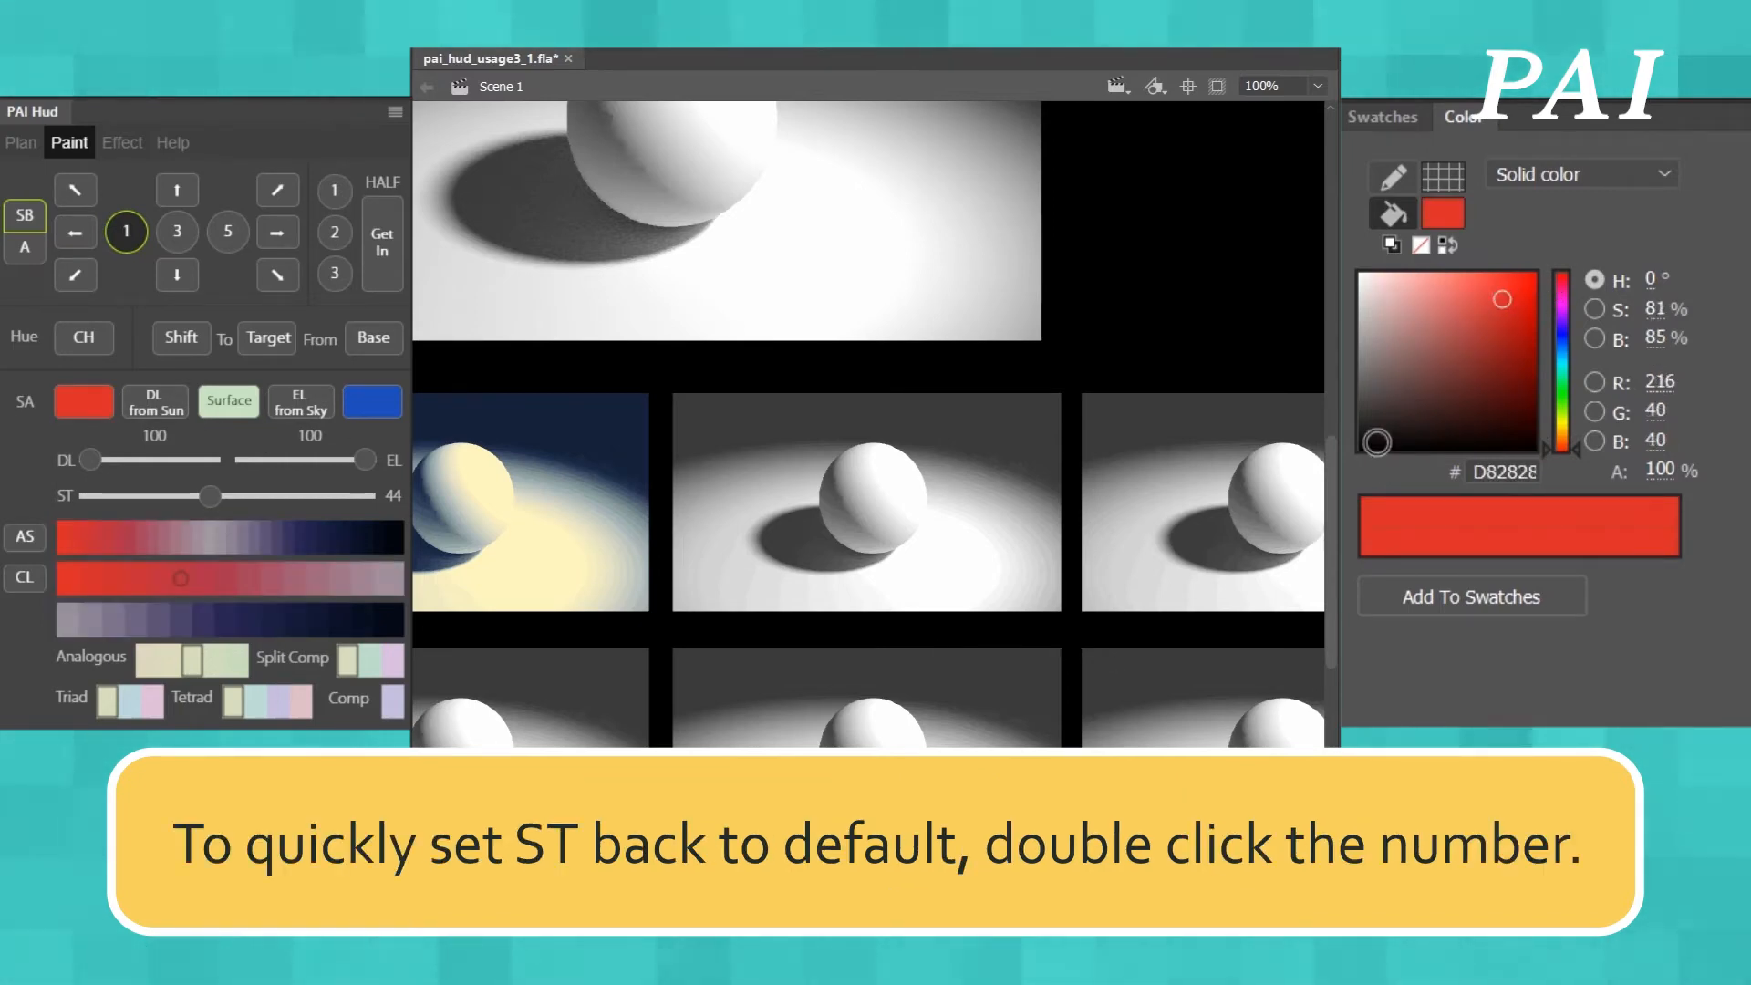
{"action": "double_click", "coordinate": [394, 494]}
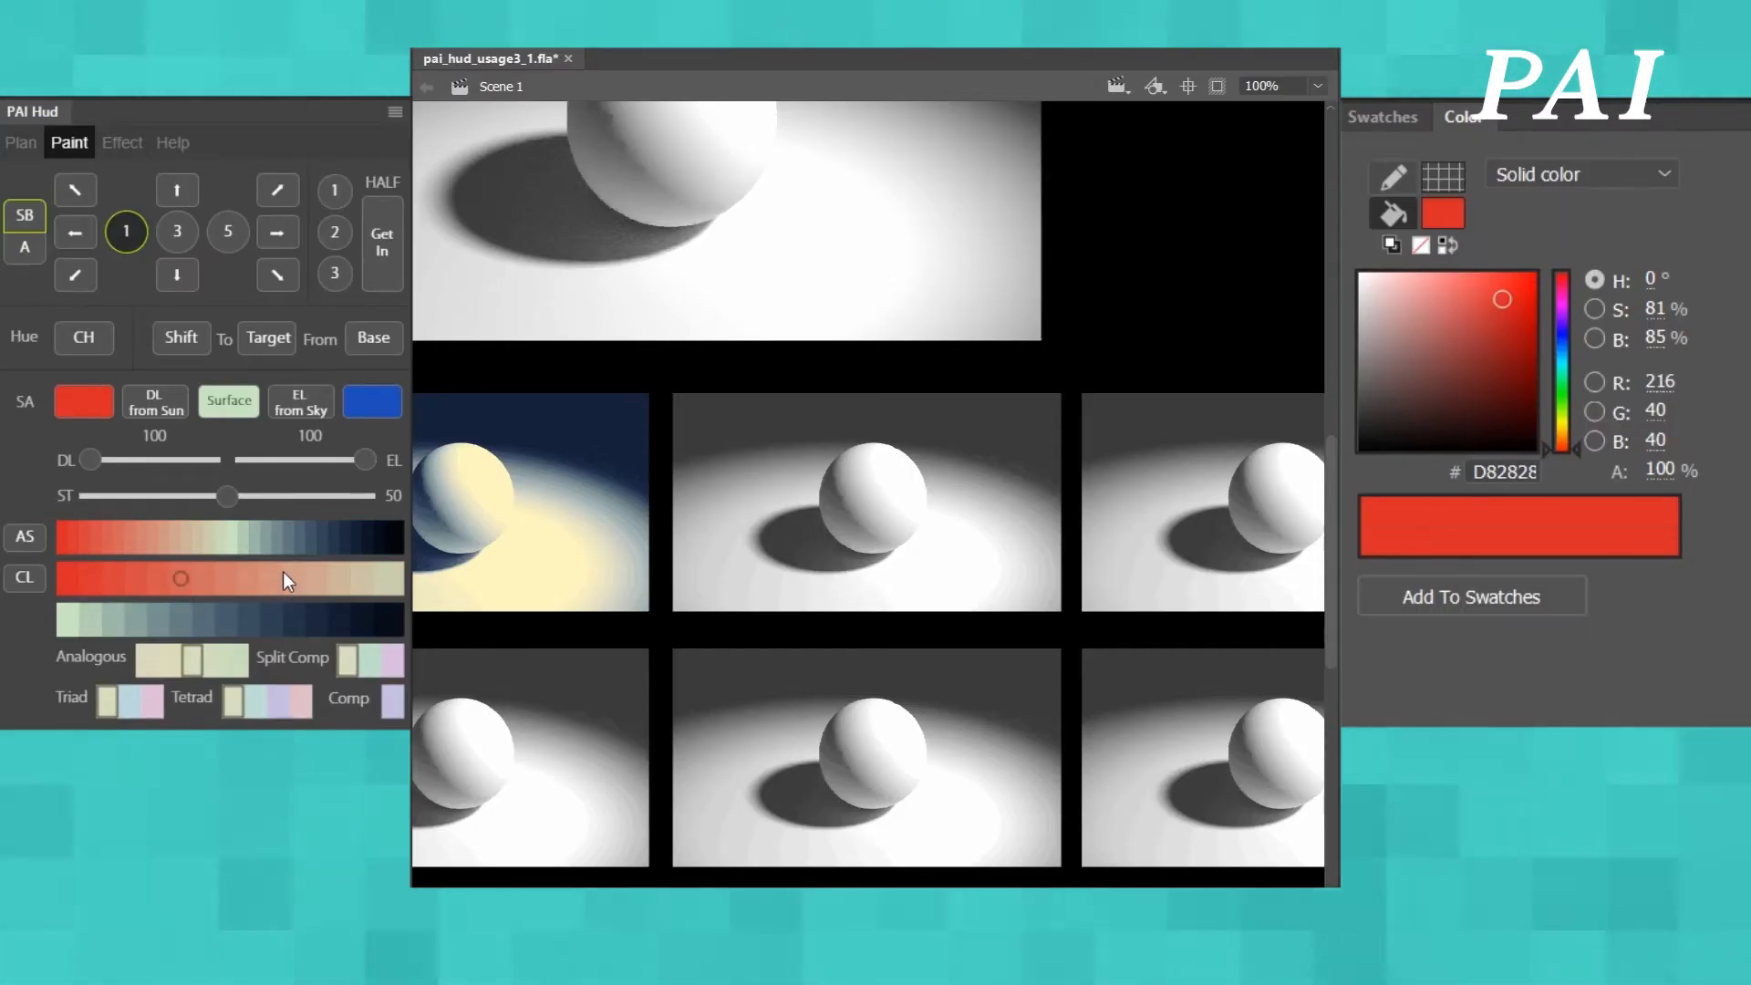
- Apply AST with the red DL color to the third small sphere image in the upper row
{"action": "left_click_drag", "start_coordinate": [665, 379], "coordinate": [1081, 625]}
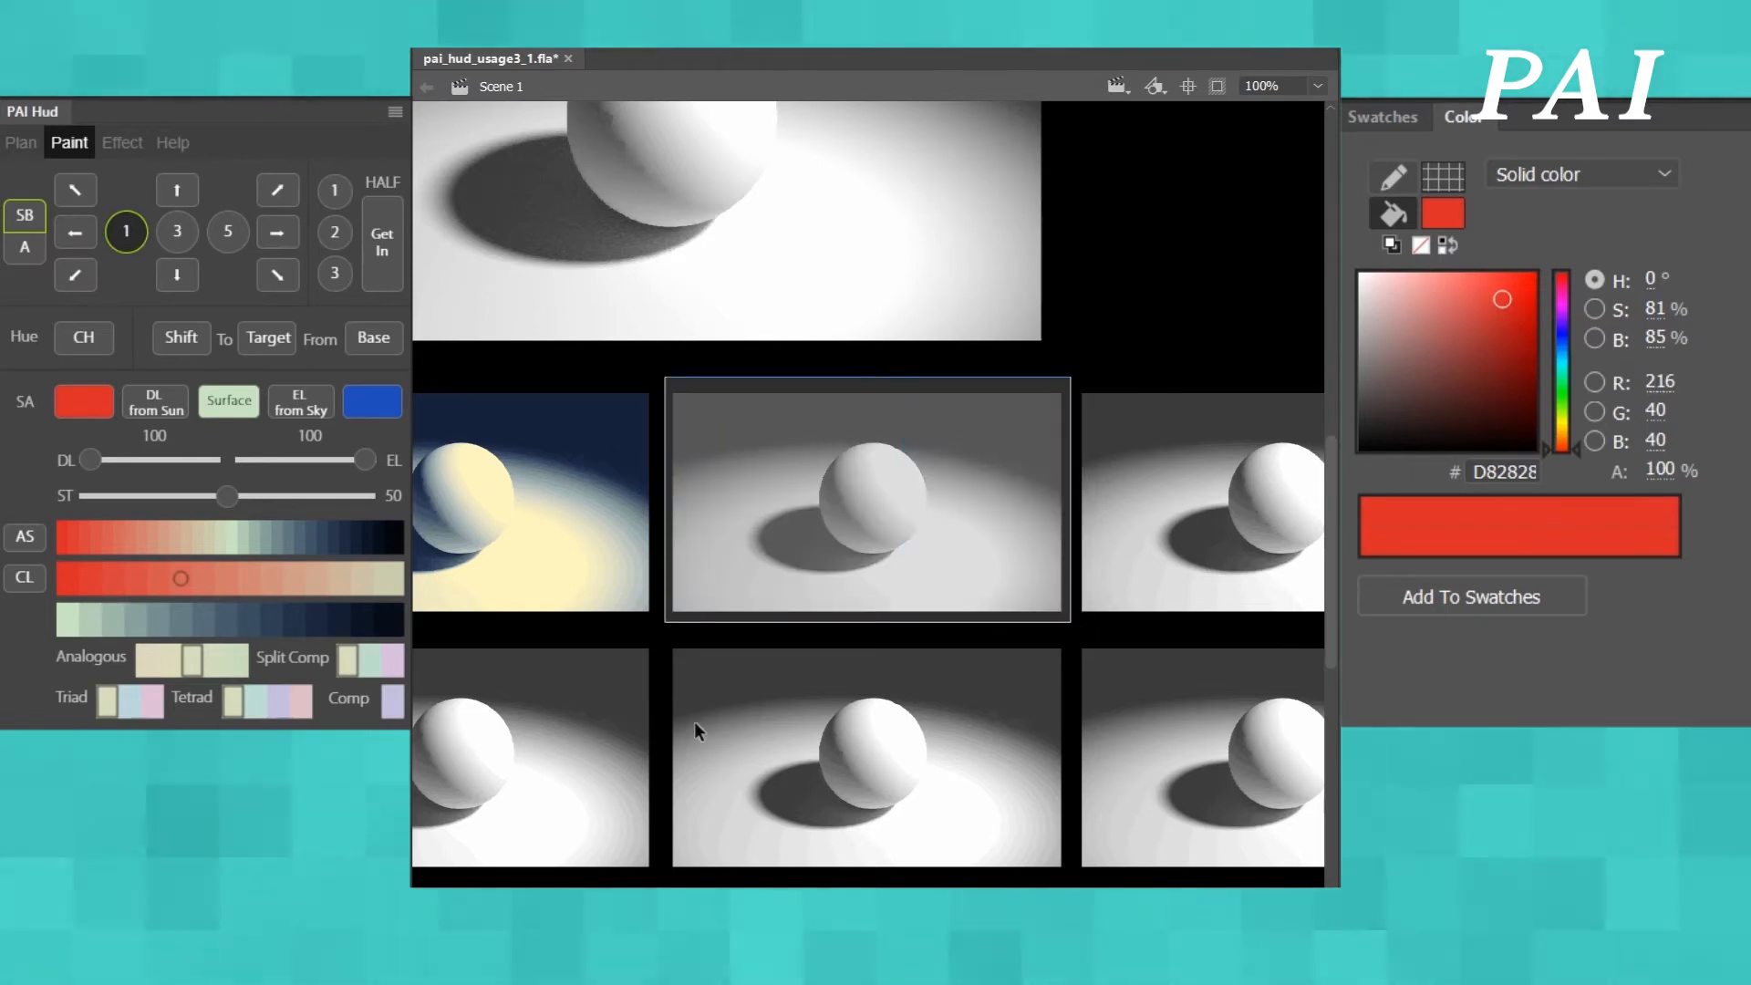
{"action": "key", "text": "ctrl+b"}
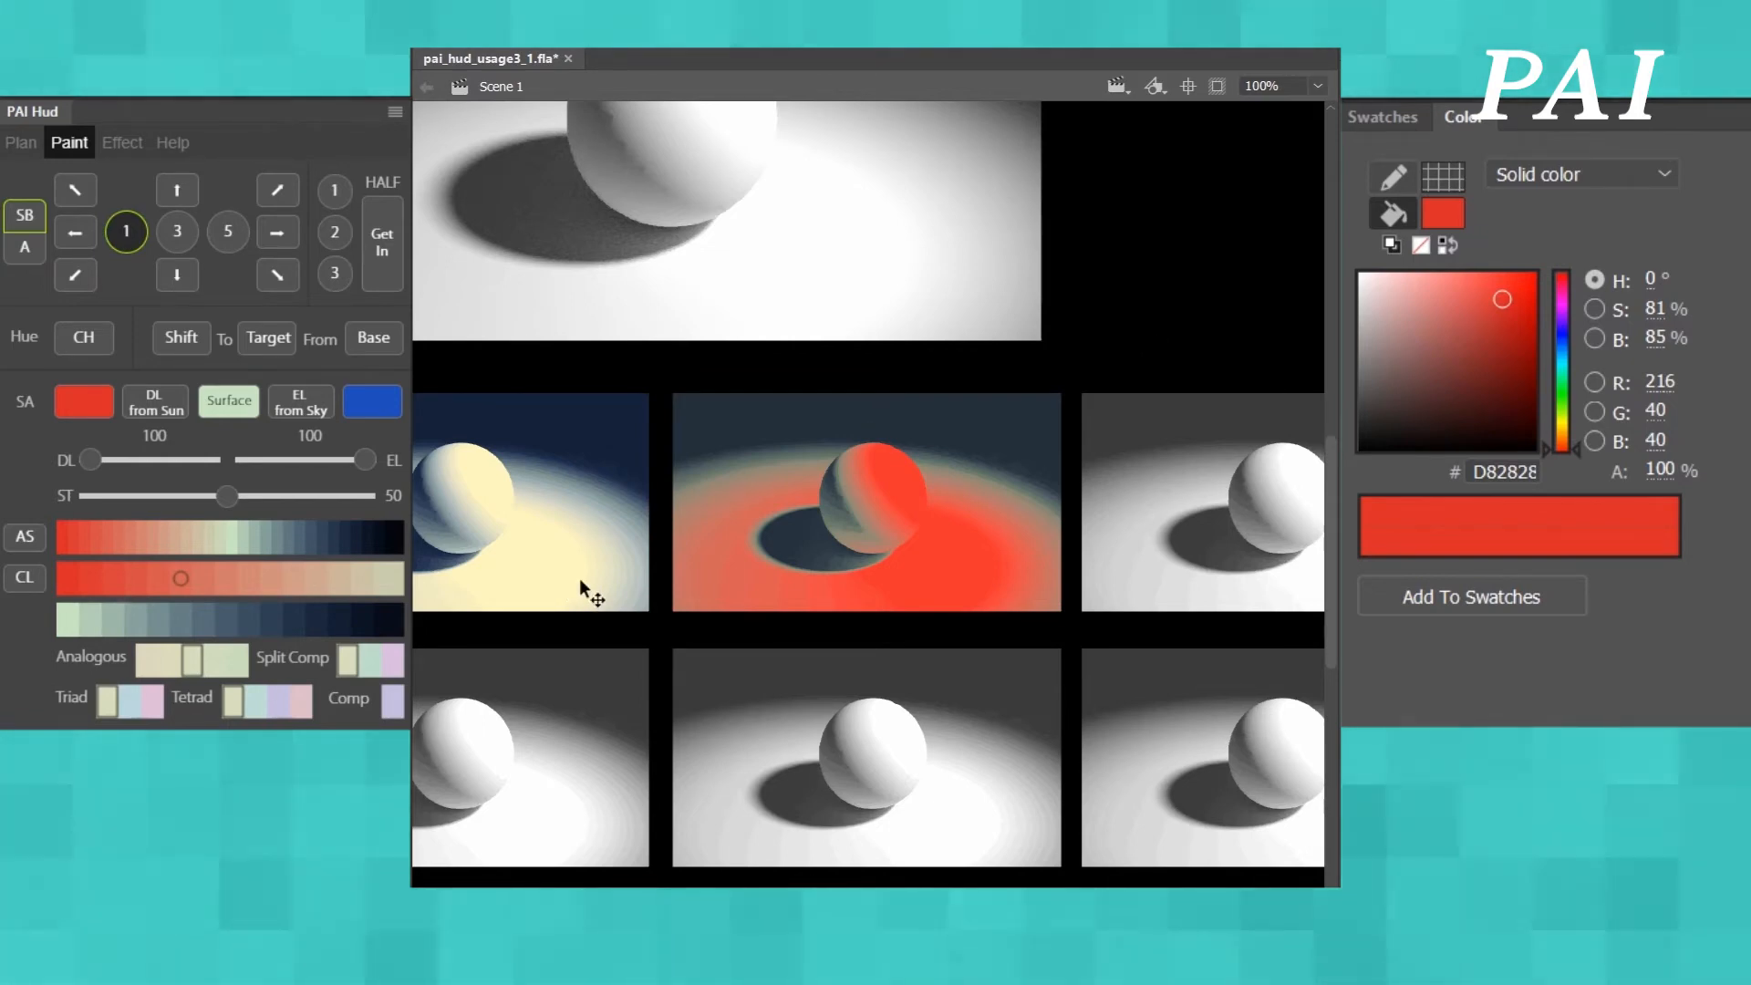
- Sample the outer ground and the sphere's shades from midtone to shadow in the red-lit third image
{"action": "left_click", "coordinate": [726, 517]}
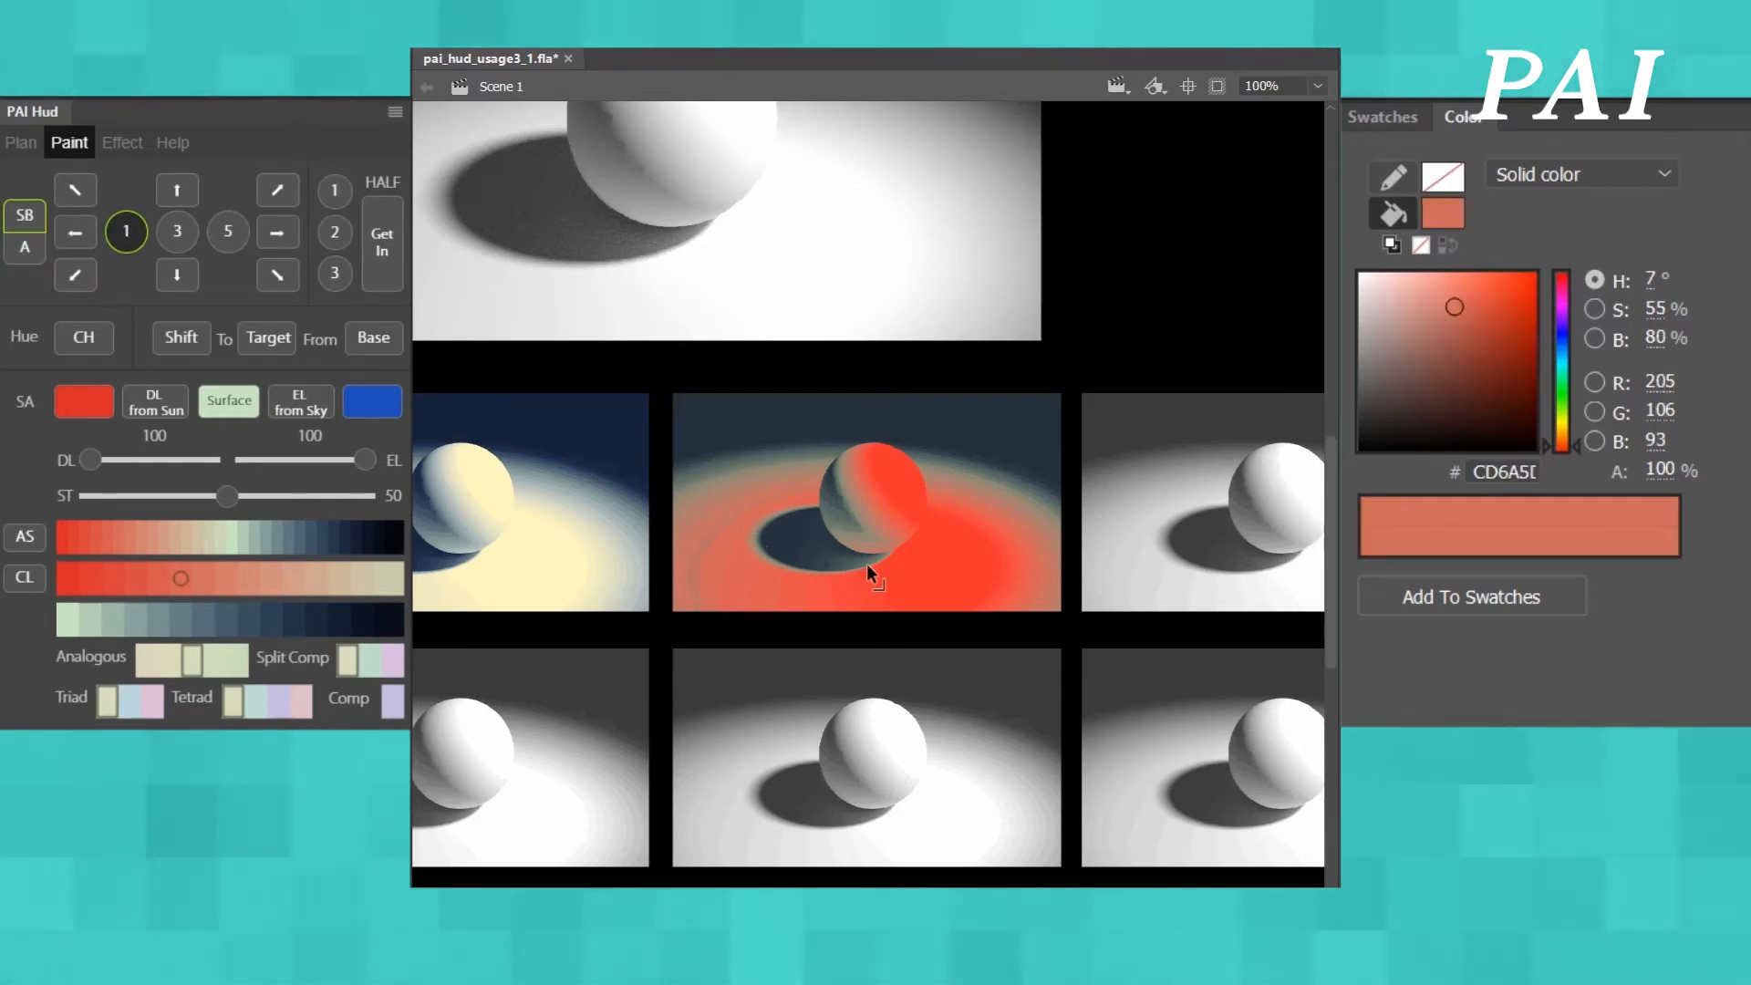
{"action": "left_click", "coordinate": [857, 513]}
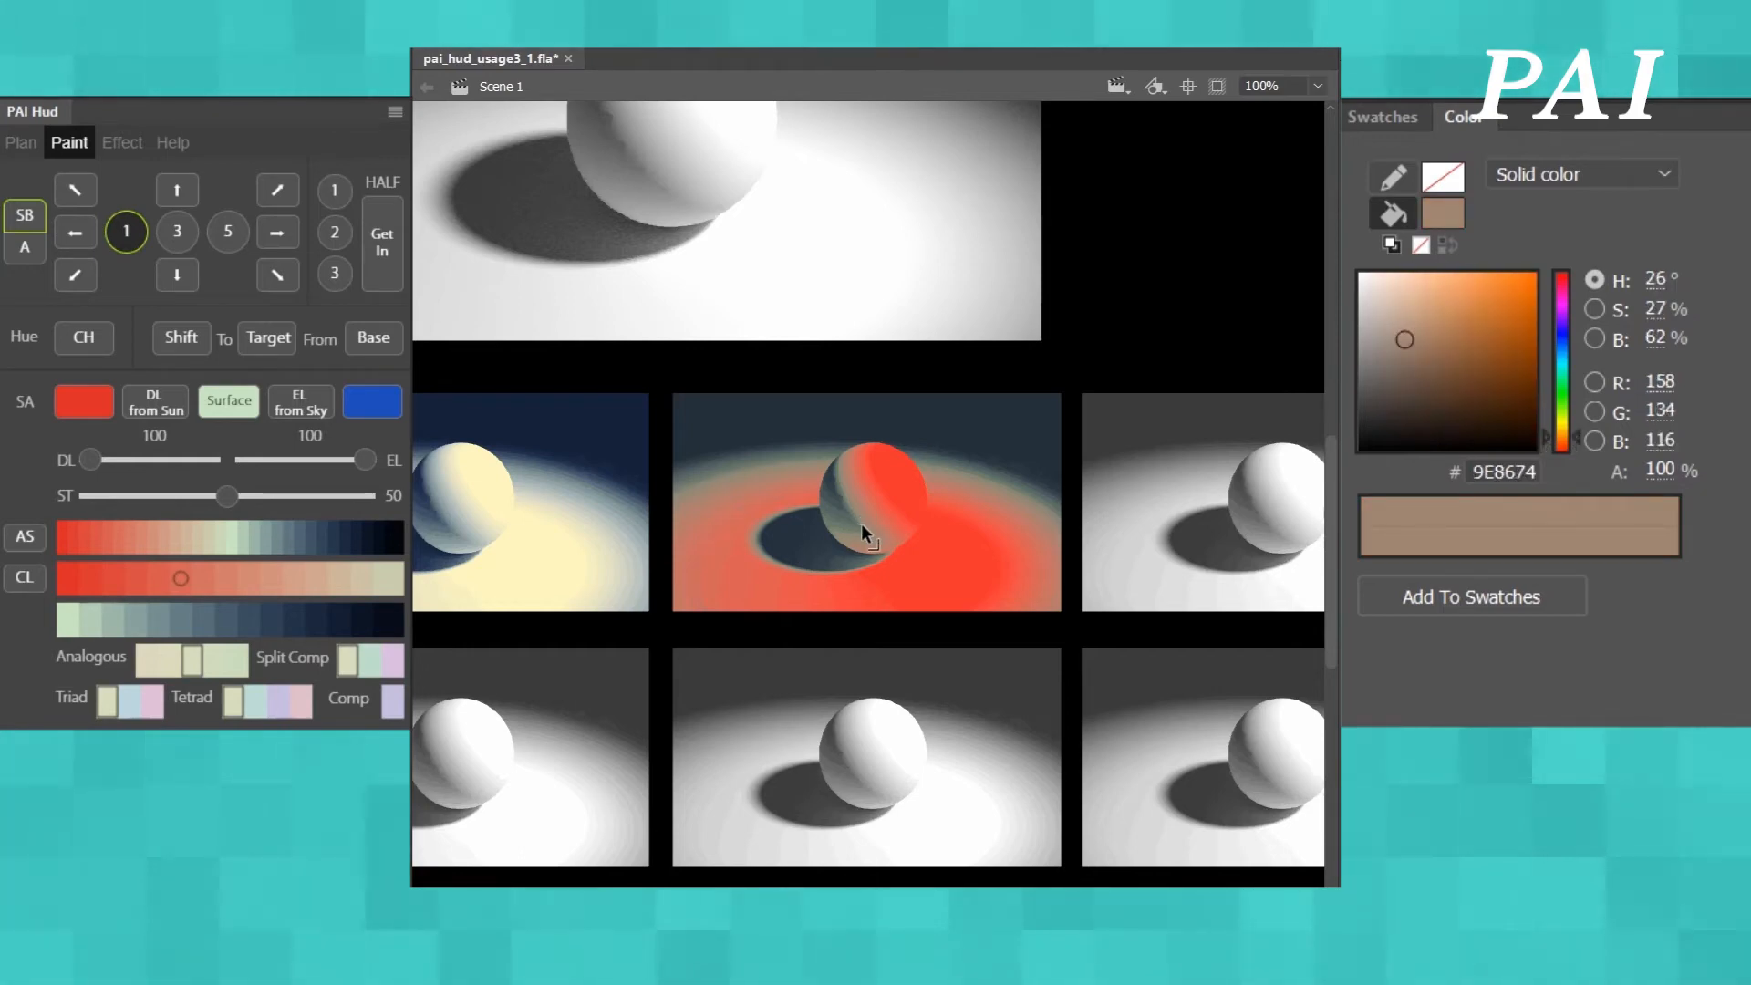
{"action": "left_click", "coordinate": [858, 519]}
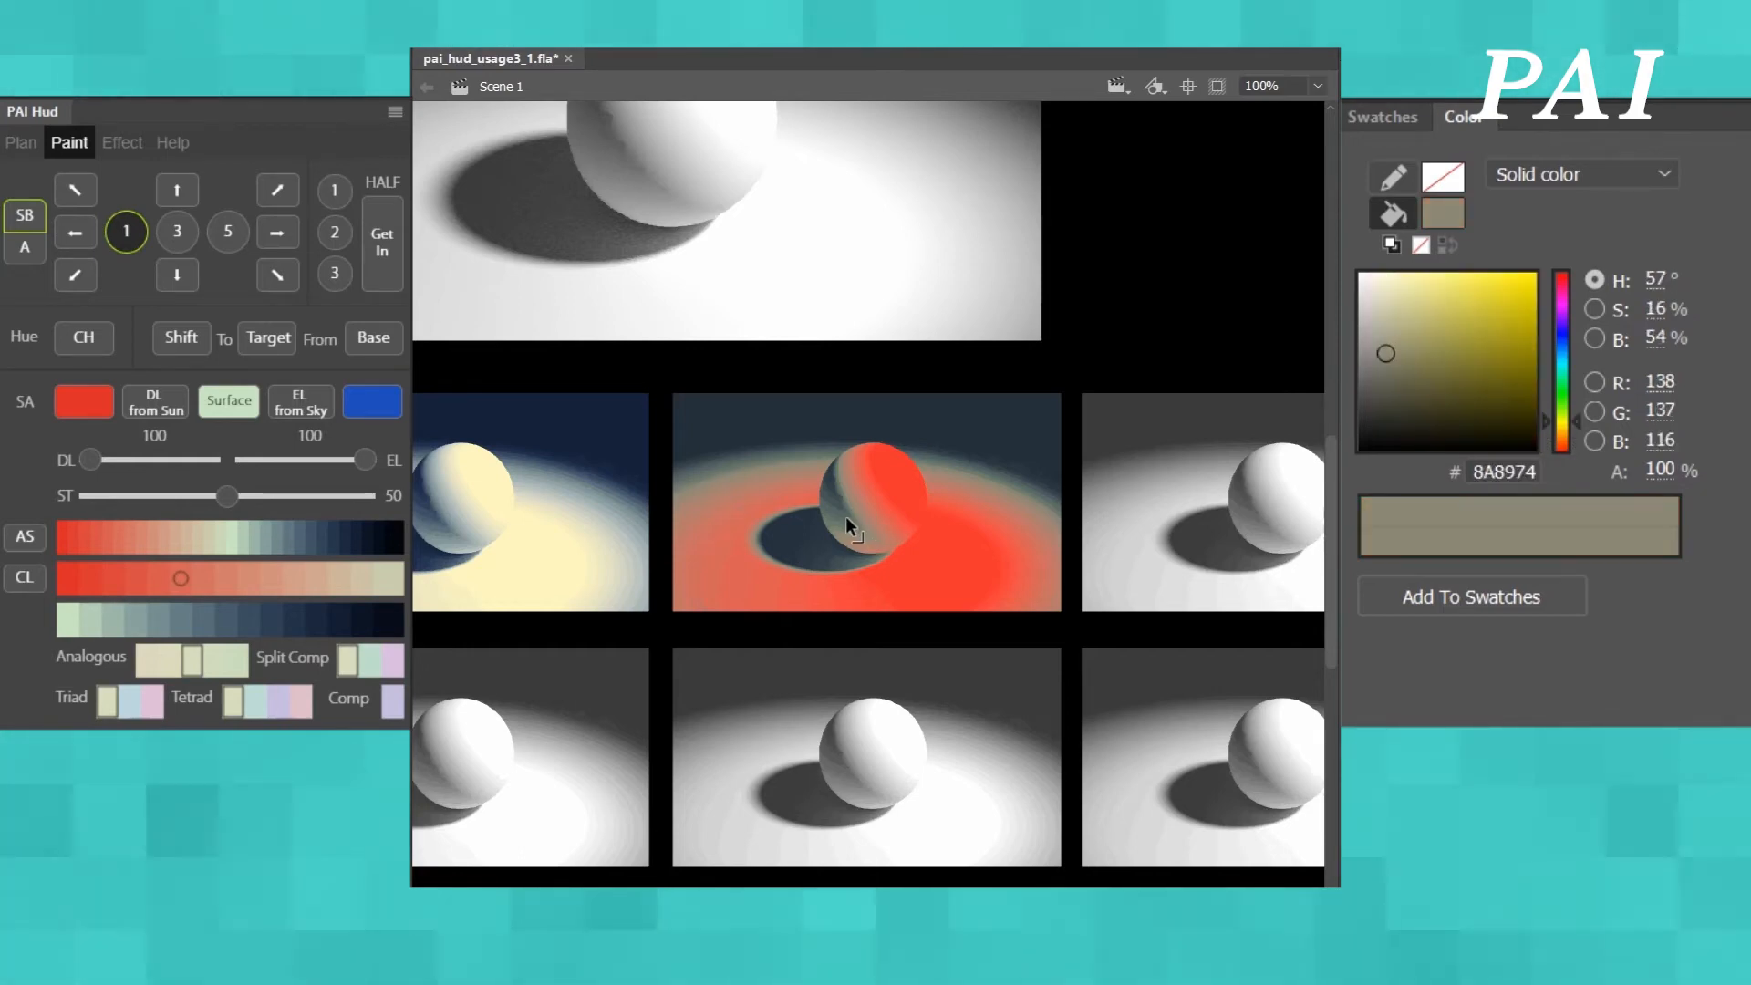
{"action": "left_click", "coordinate": [827, 523]}
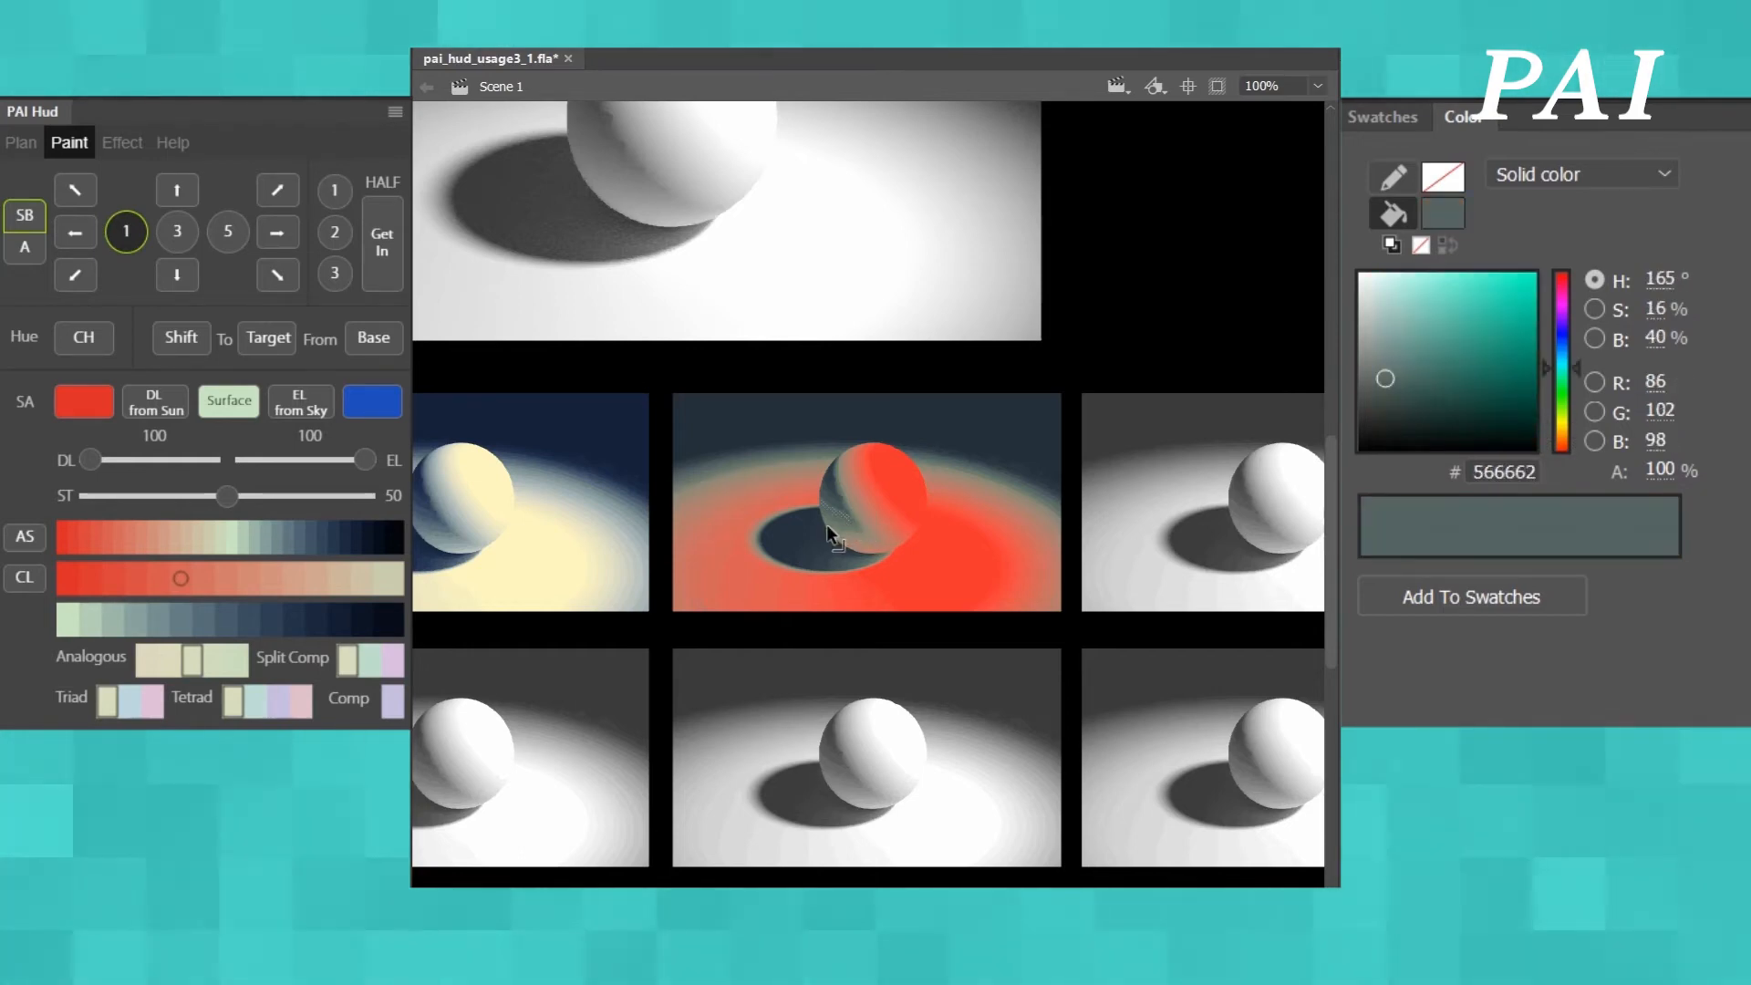
{"action": "left_click", "coordinate": [829, 473]}
{"action": "left_click", "coordinate": [836, 450]}
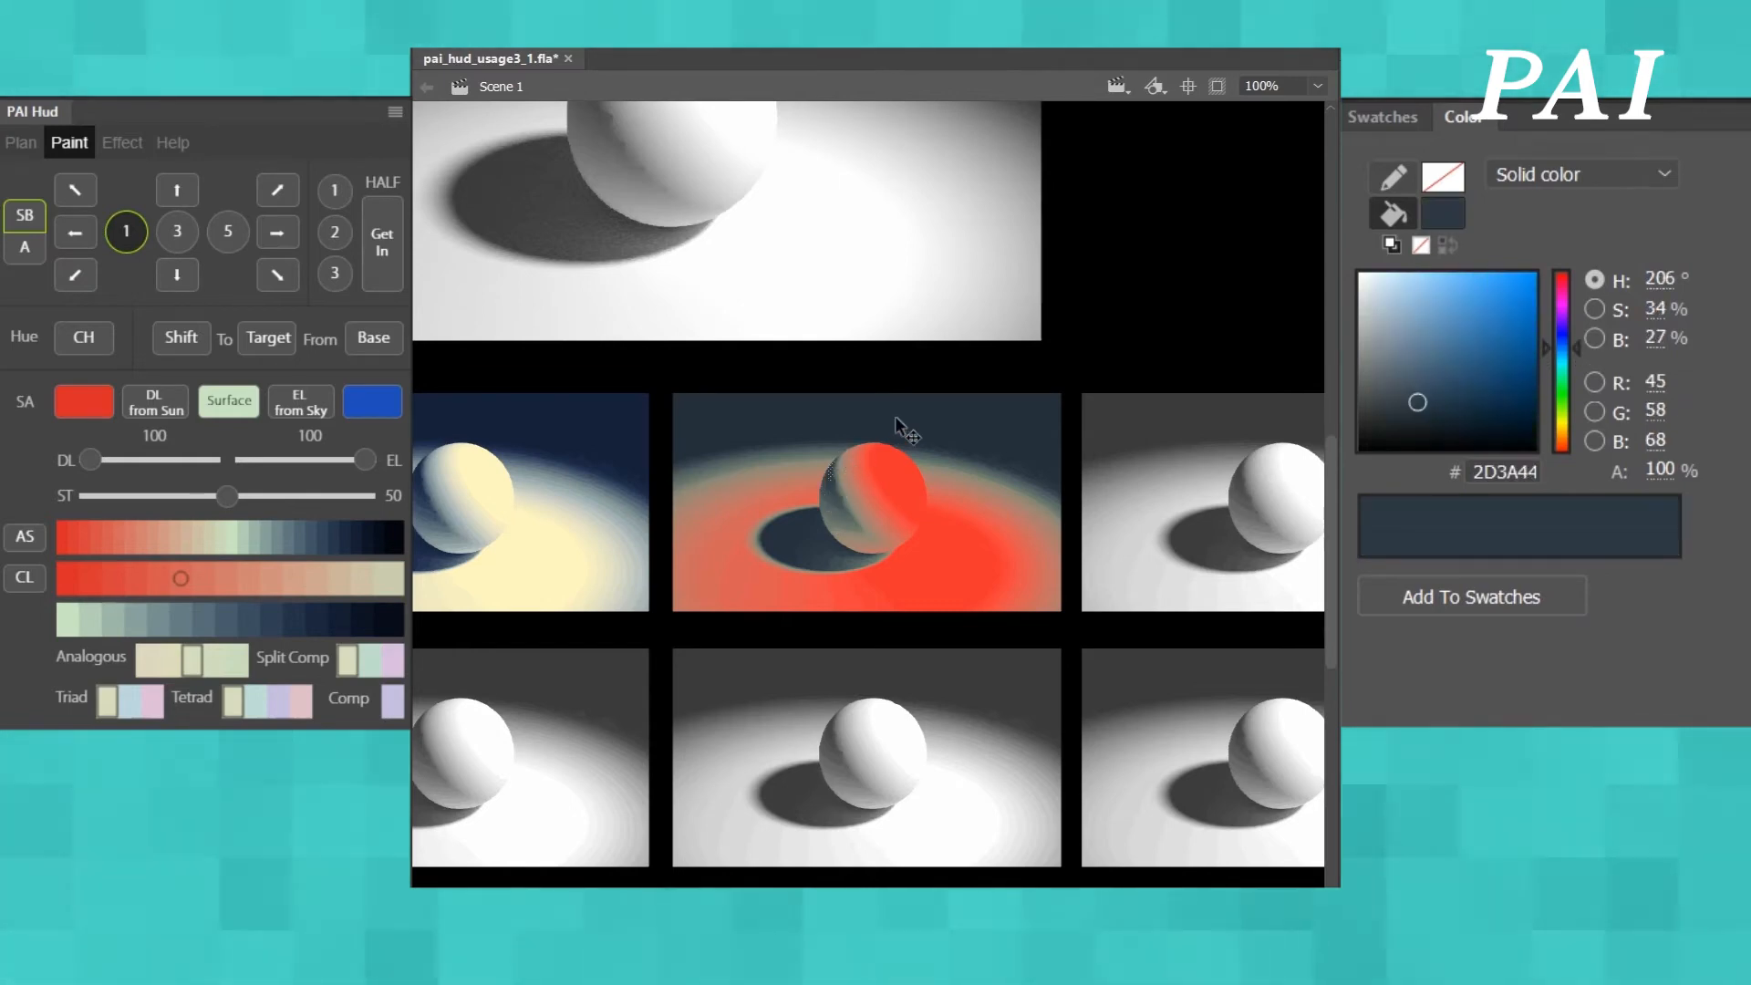
- Sample the ground shades of the red-lit image from the dark outer edge inward to the brighter red area
{"action": "left_click", "coordinate": [732, 471]}
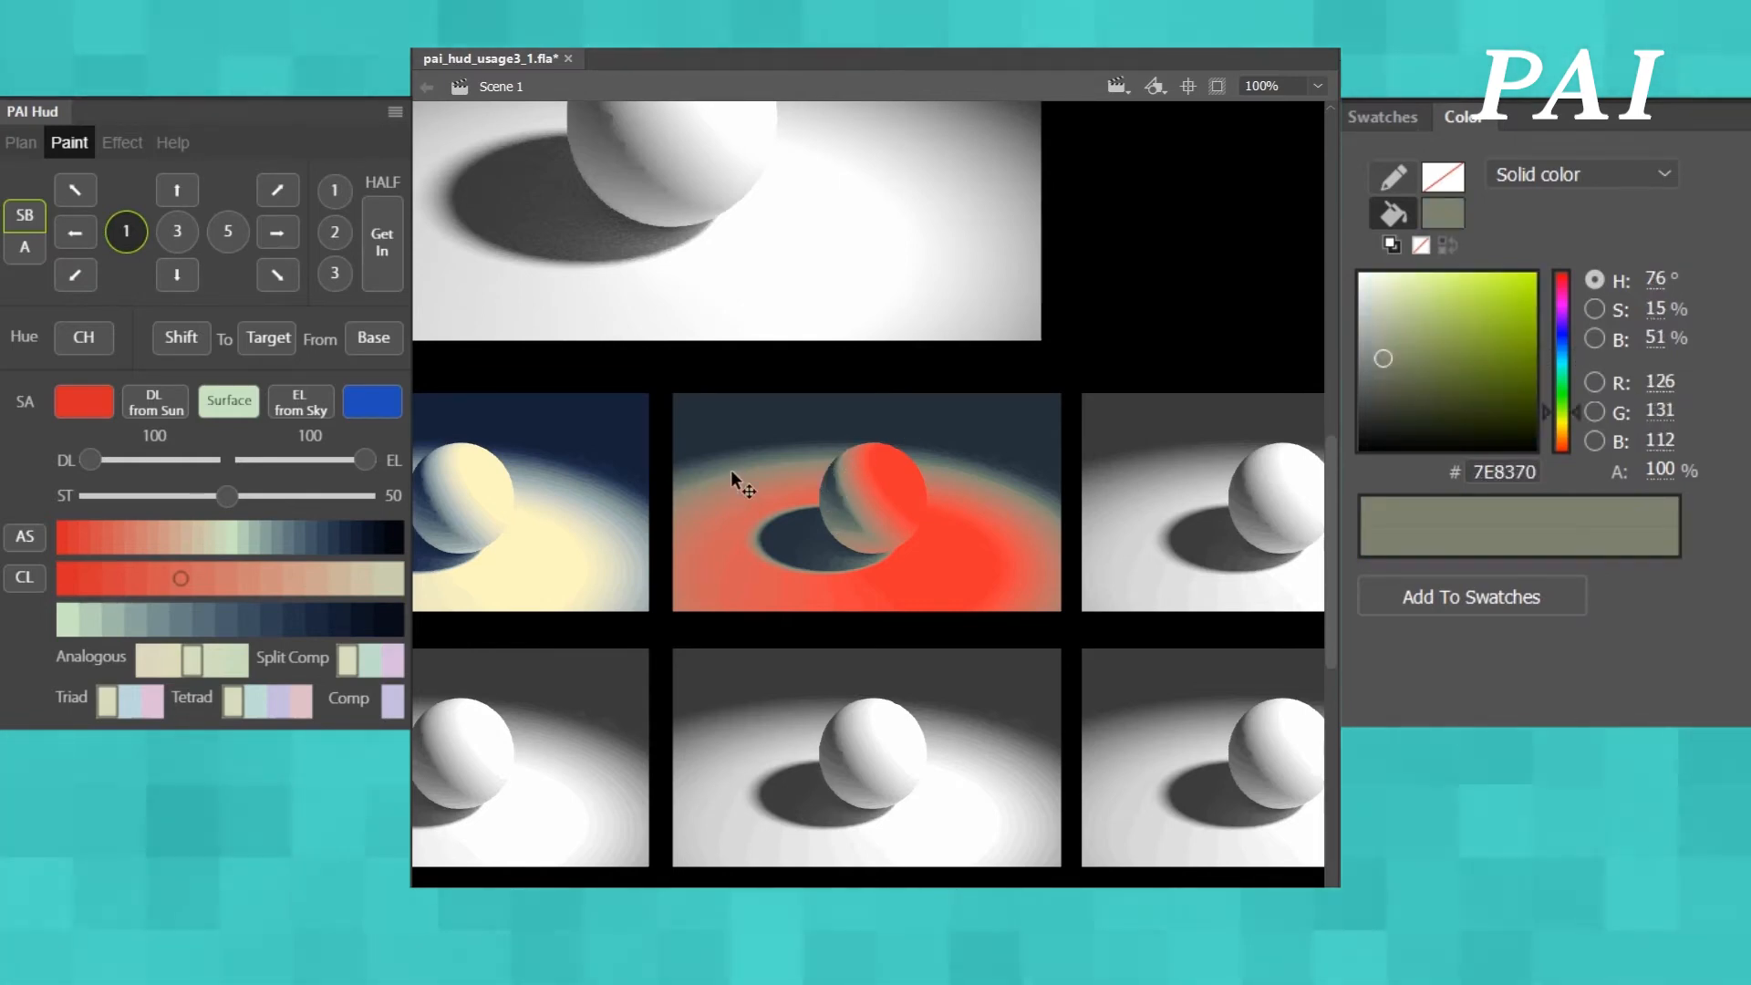
{"action": "left_click", "coordinate": [742, 488]}
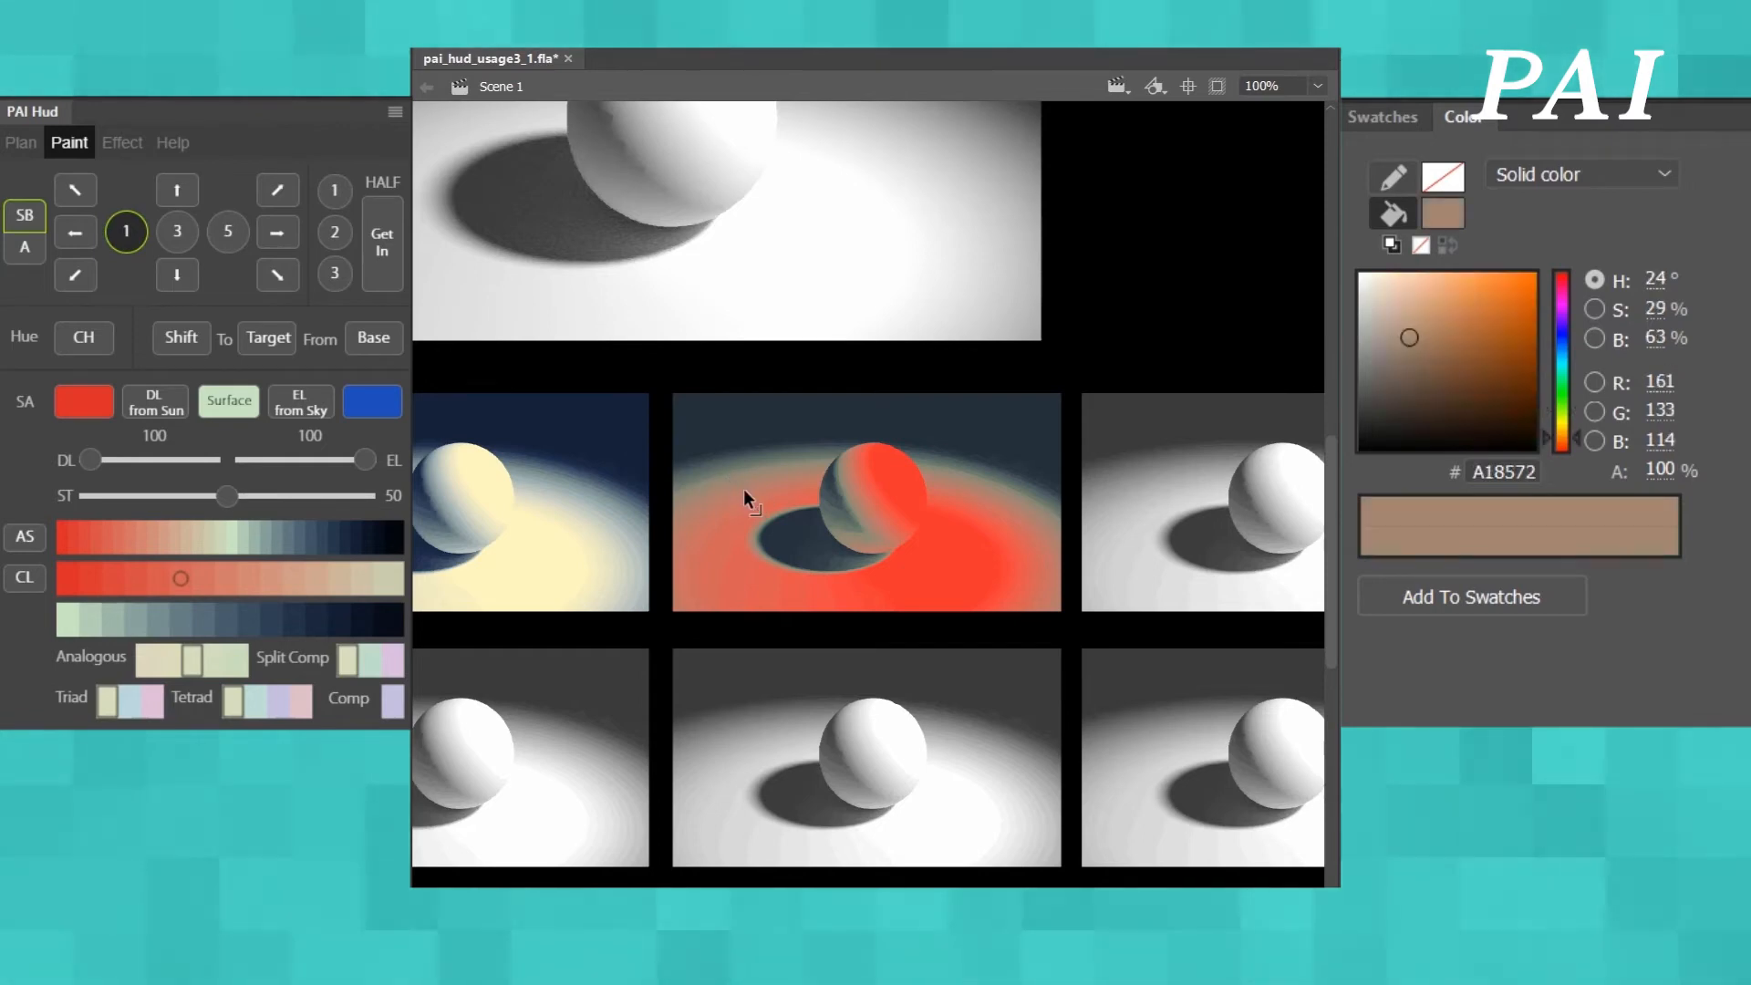
{"action": "left_click", "coordinate": [752, 509]}
{"action": "left_click", "coordinate": [775, 506]}
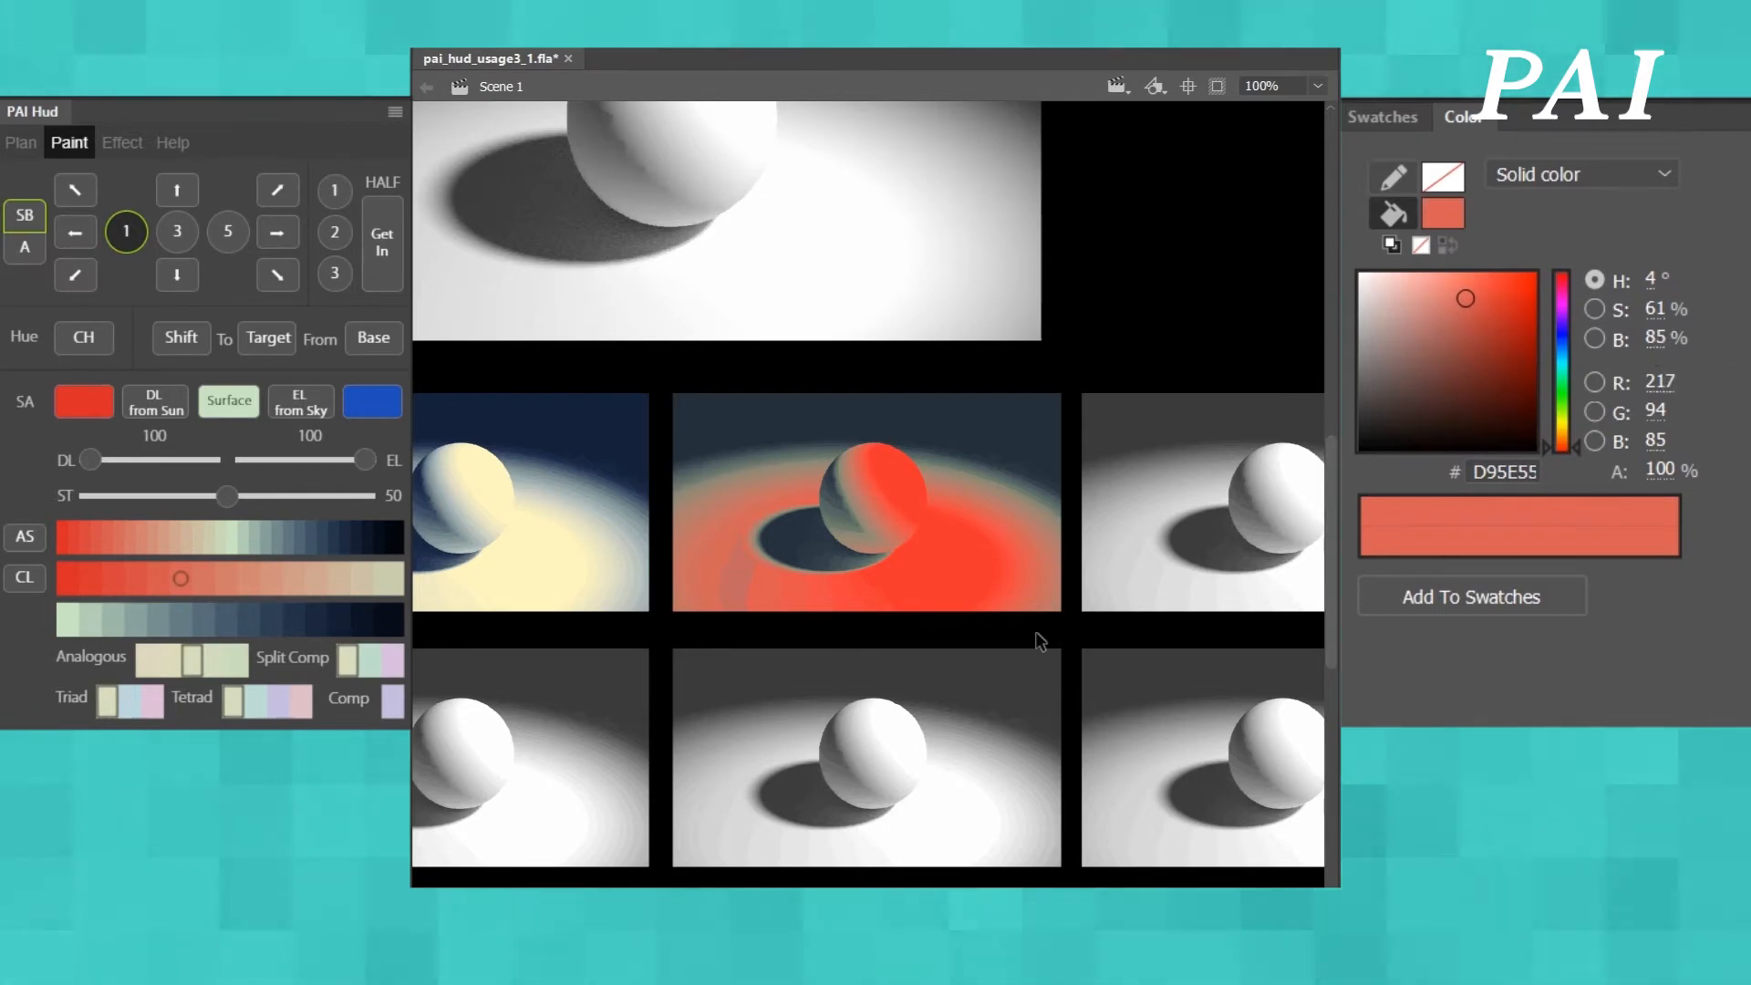
- Clear the selection and set the DL color to the less saturated red D64B3F
{"action": "left_click", "coordinate": [1288, 667]}
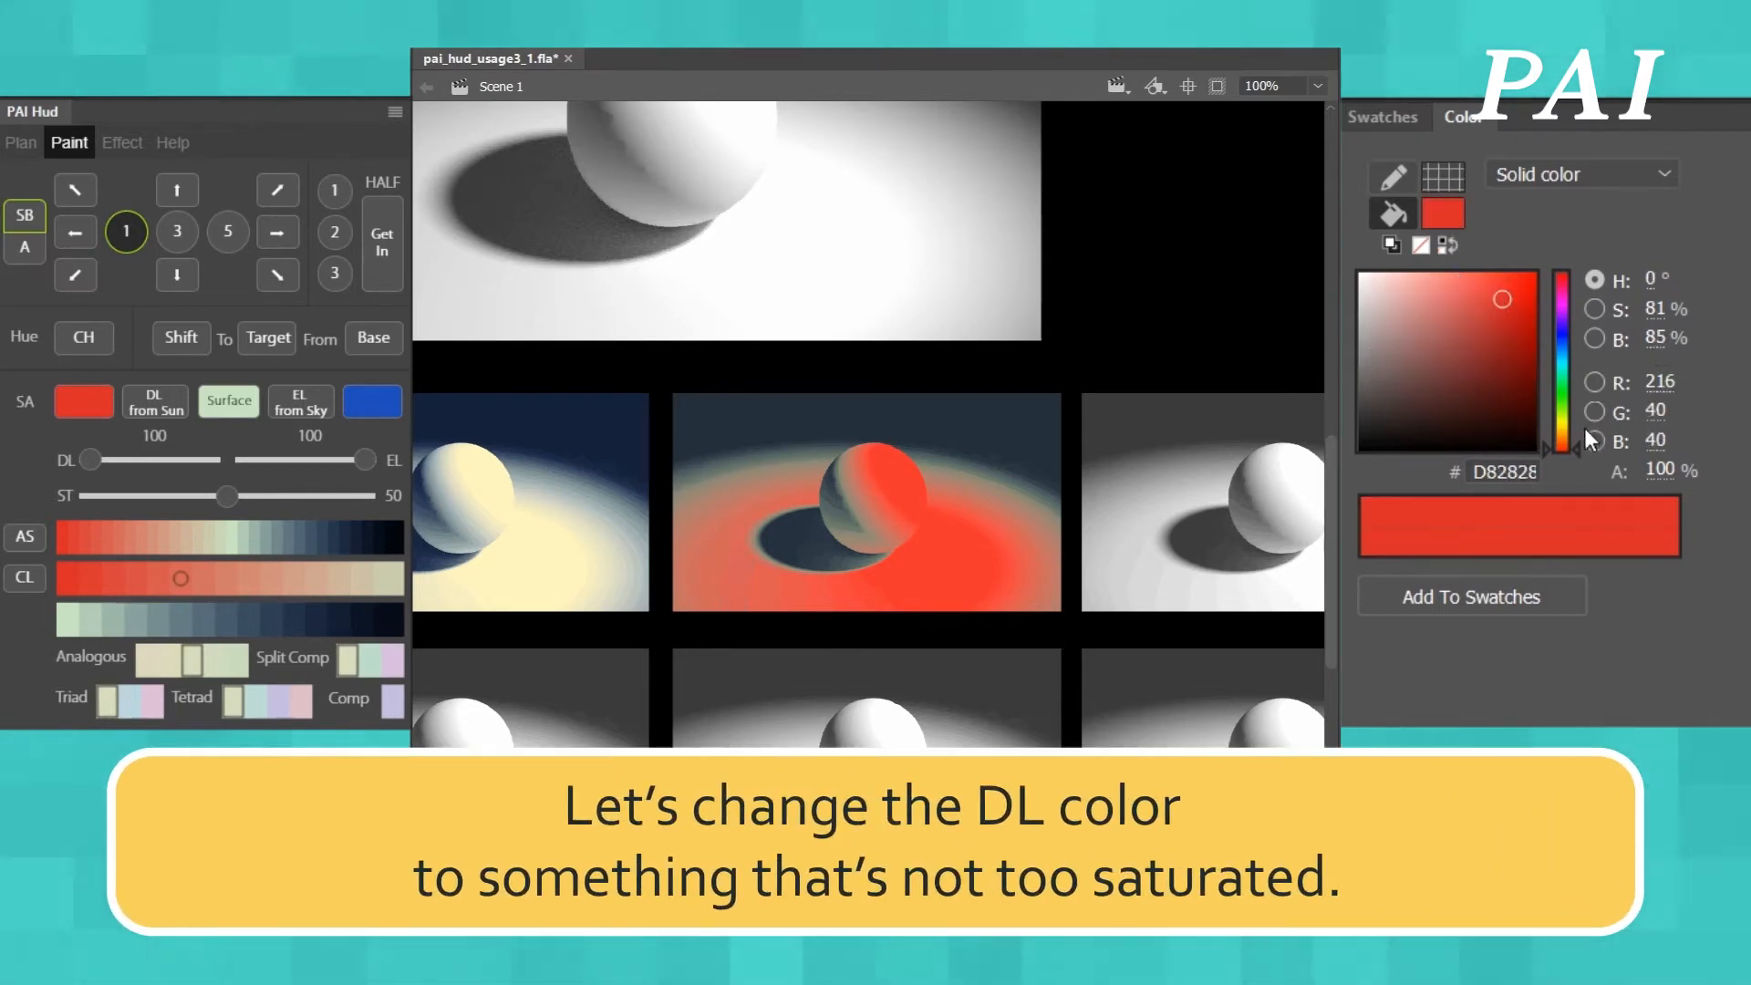
{"action": "left_click_drag", "start_coordinate": [1575, 445], "coordinate": [1574, 447]}
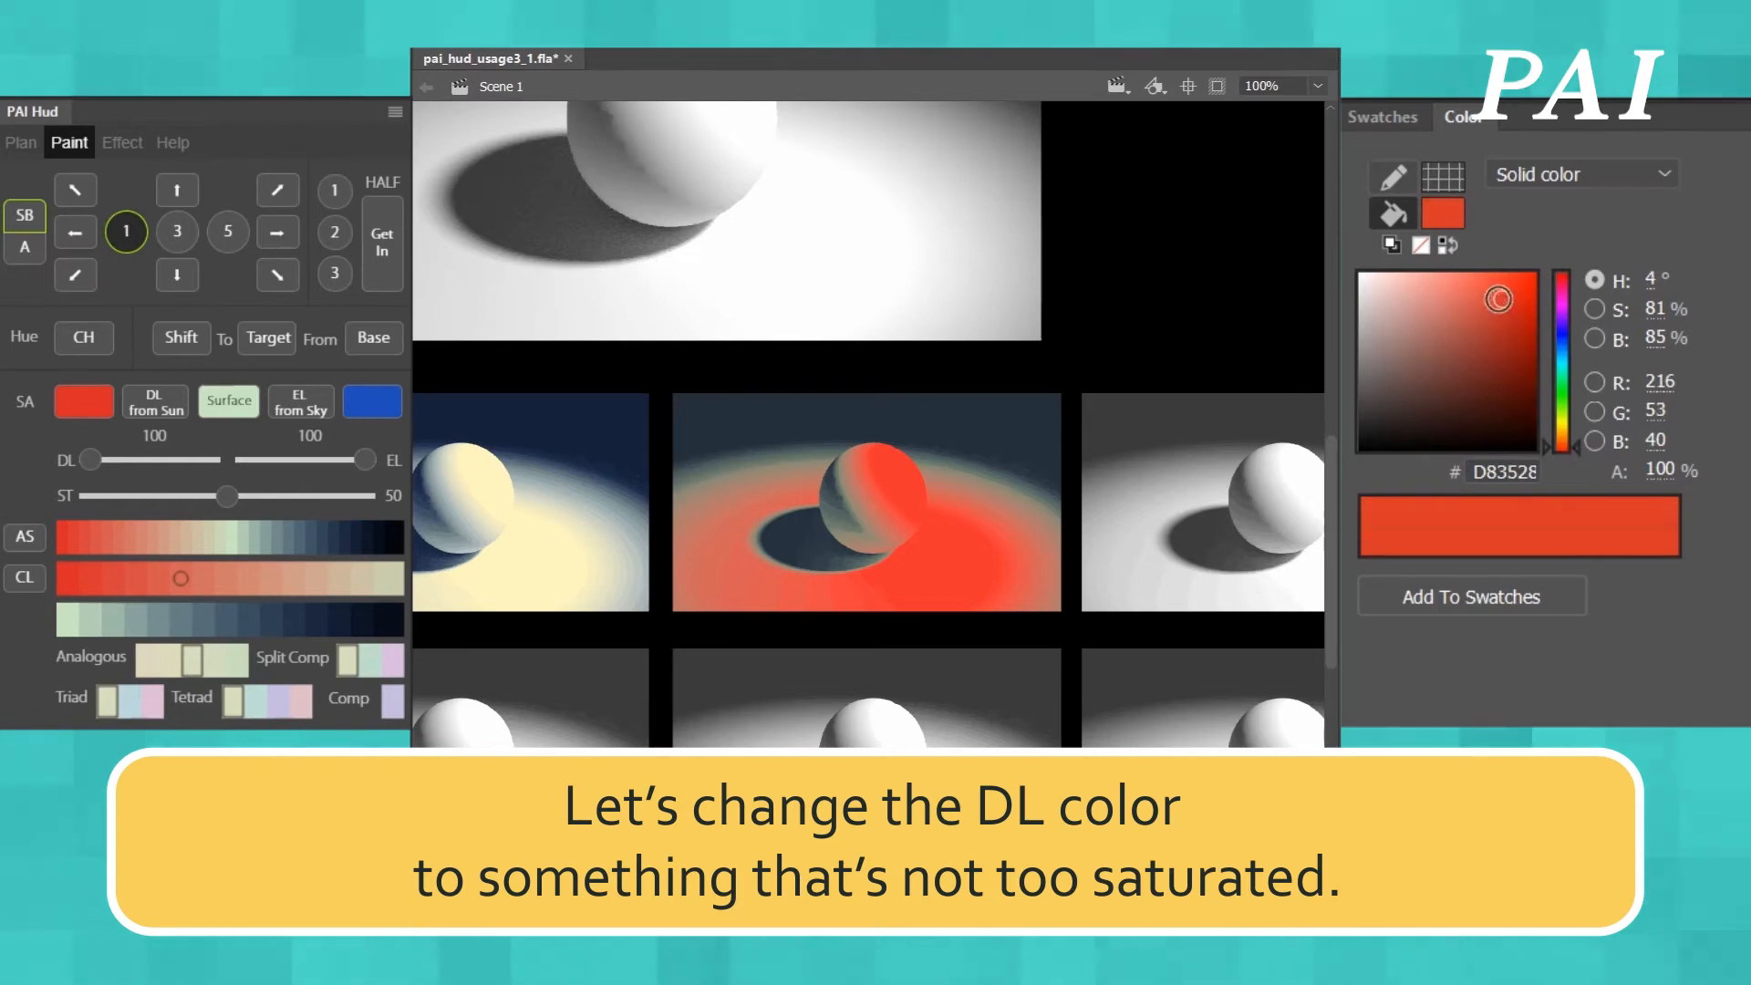
{"action": "left_click_drag", "start_coordinate": [1499, 299], "coordinate": [1483, 300]}
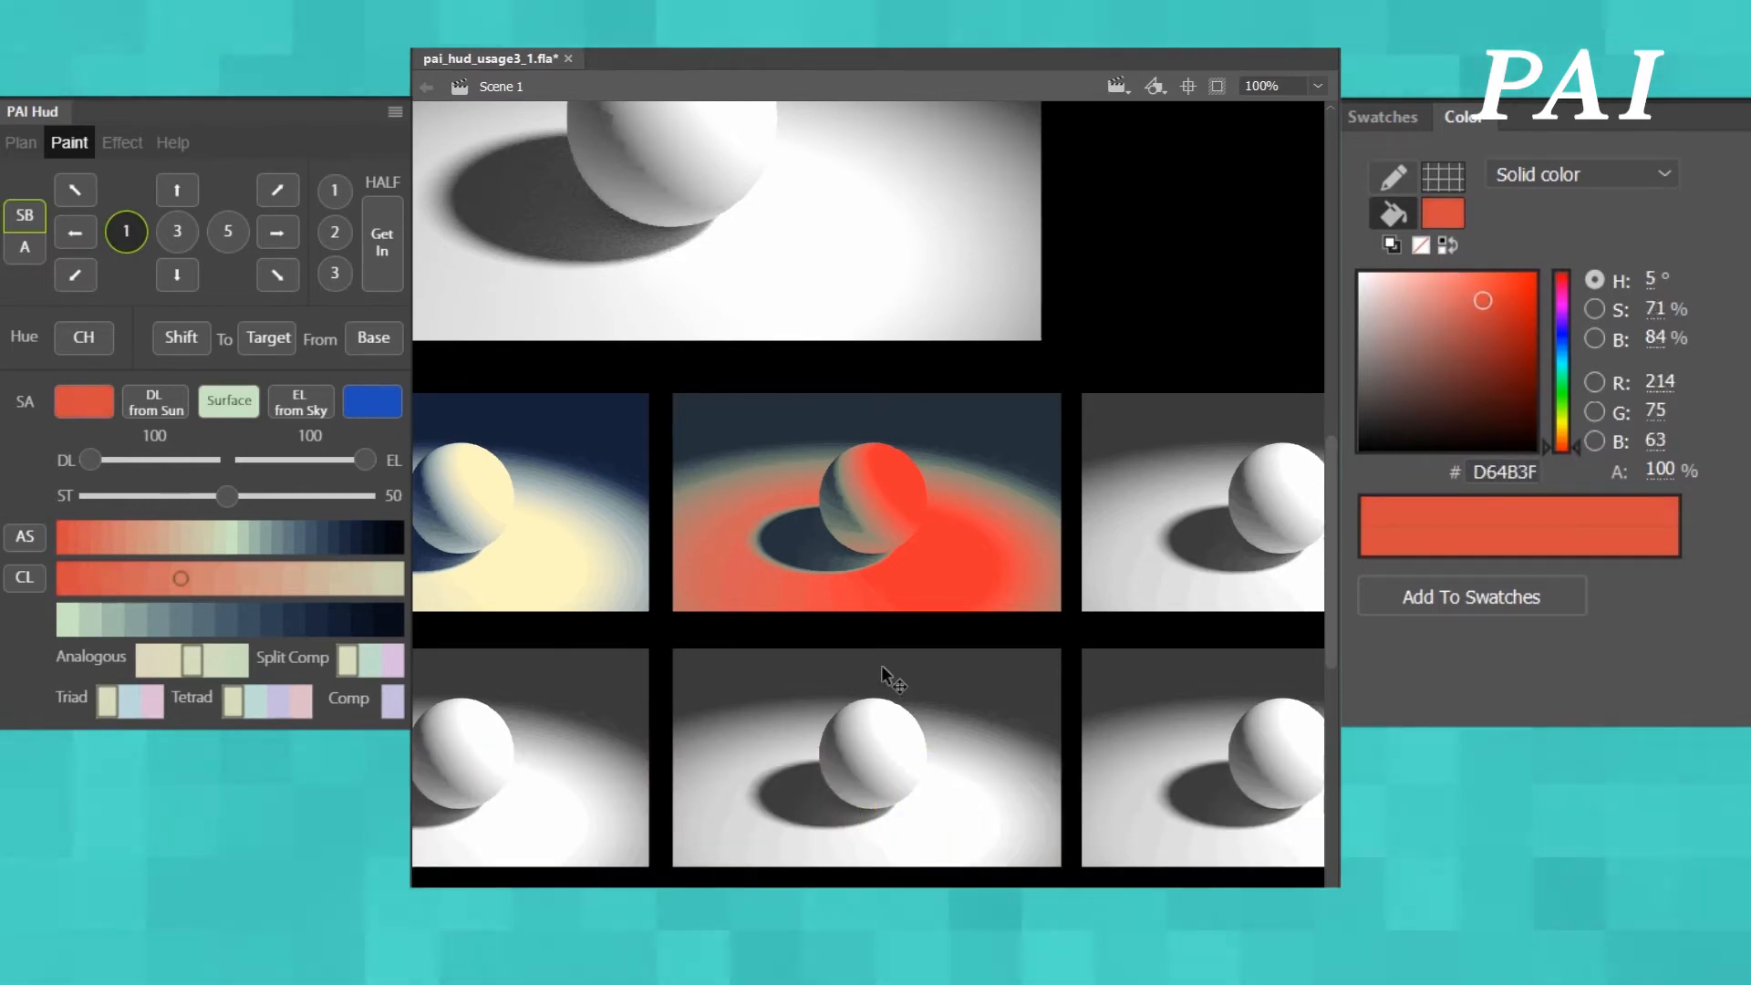
- Recolor the fourth small sphere image in the upper row using AST with ST set to 34
{"action": "scroll", "coordinate": [868, 493], "scroll_direction": "right", "scroll_amount": 5}
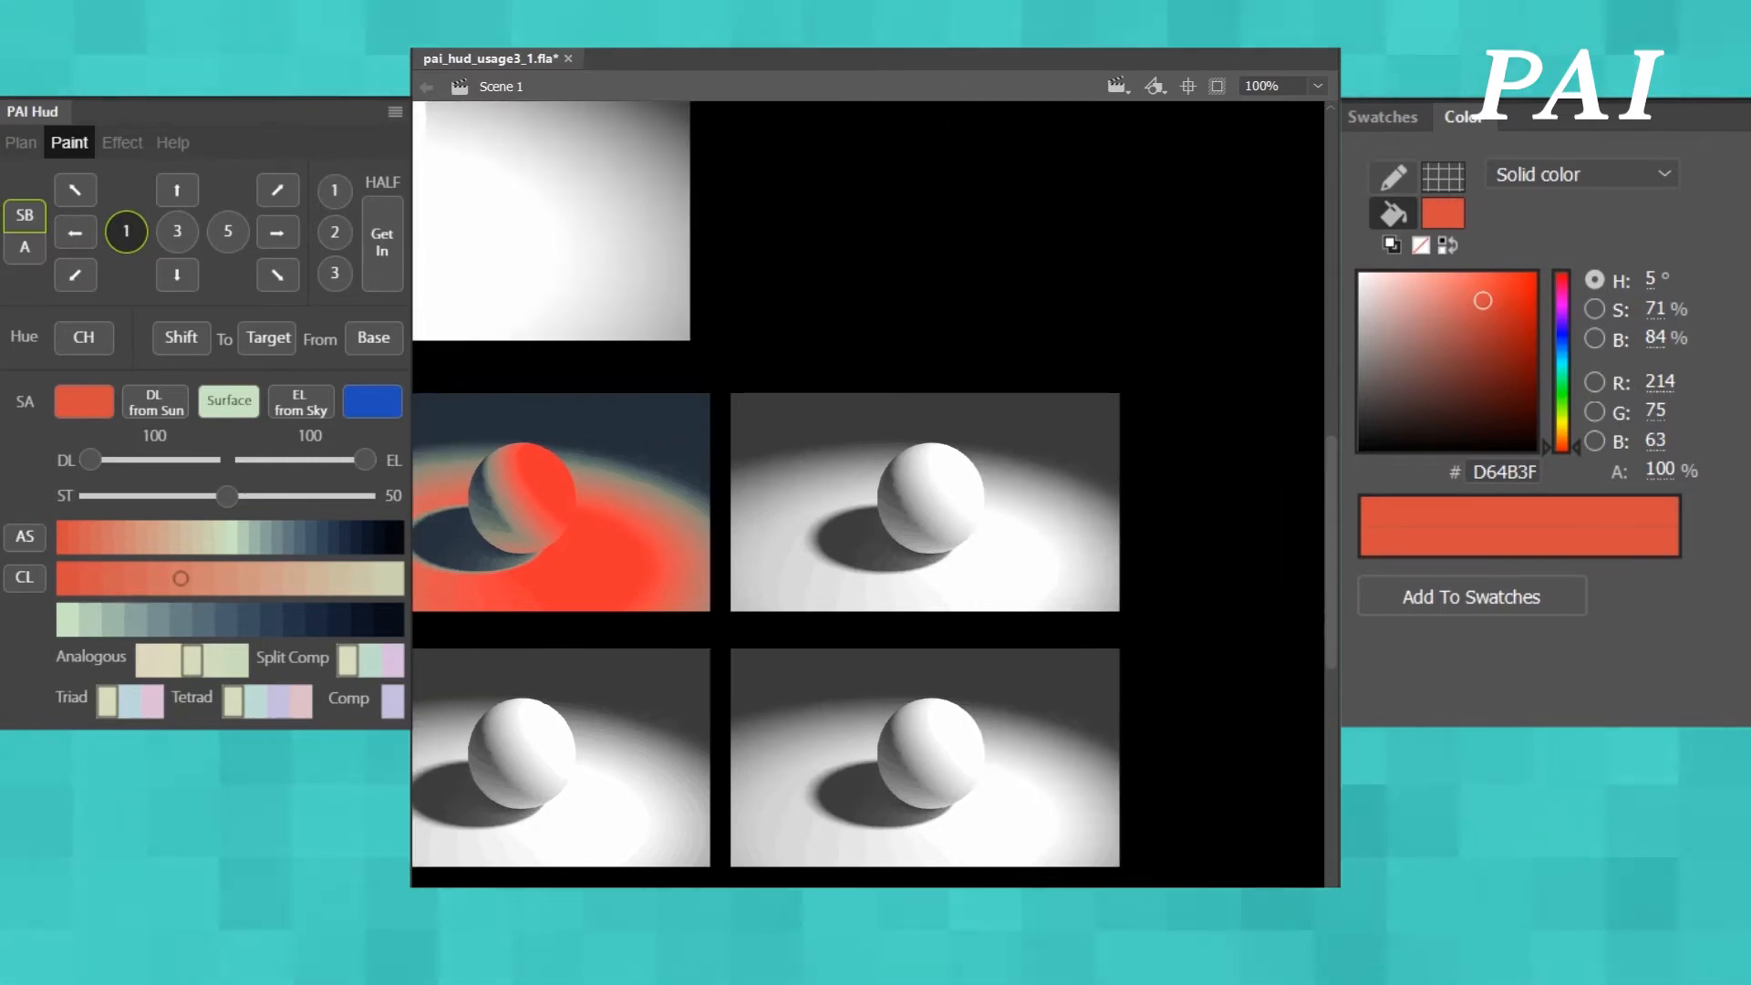
{"action": "left_click_drag", "start_coordinate": [711, 388], "coordinate": [1125, 645]}
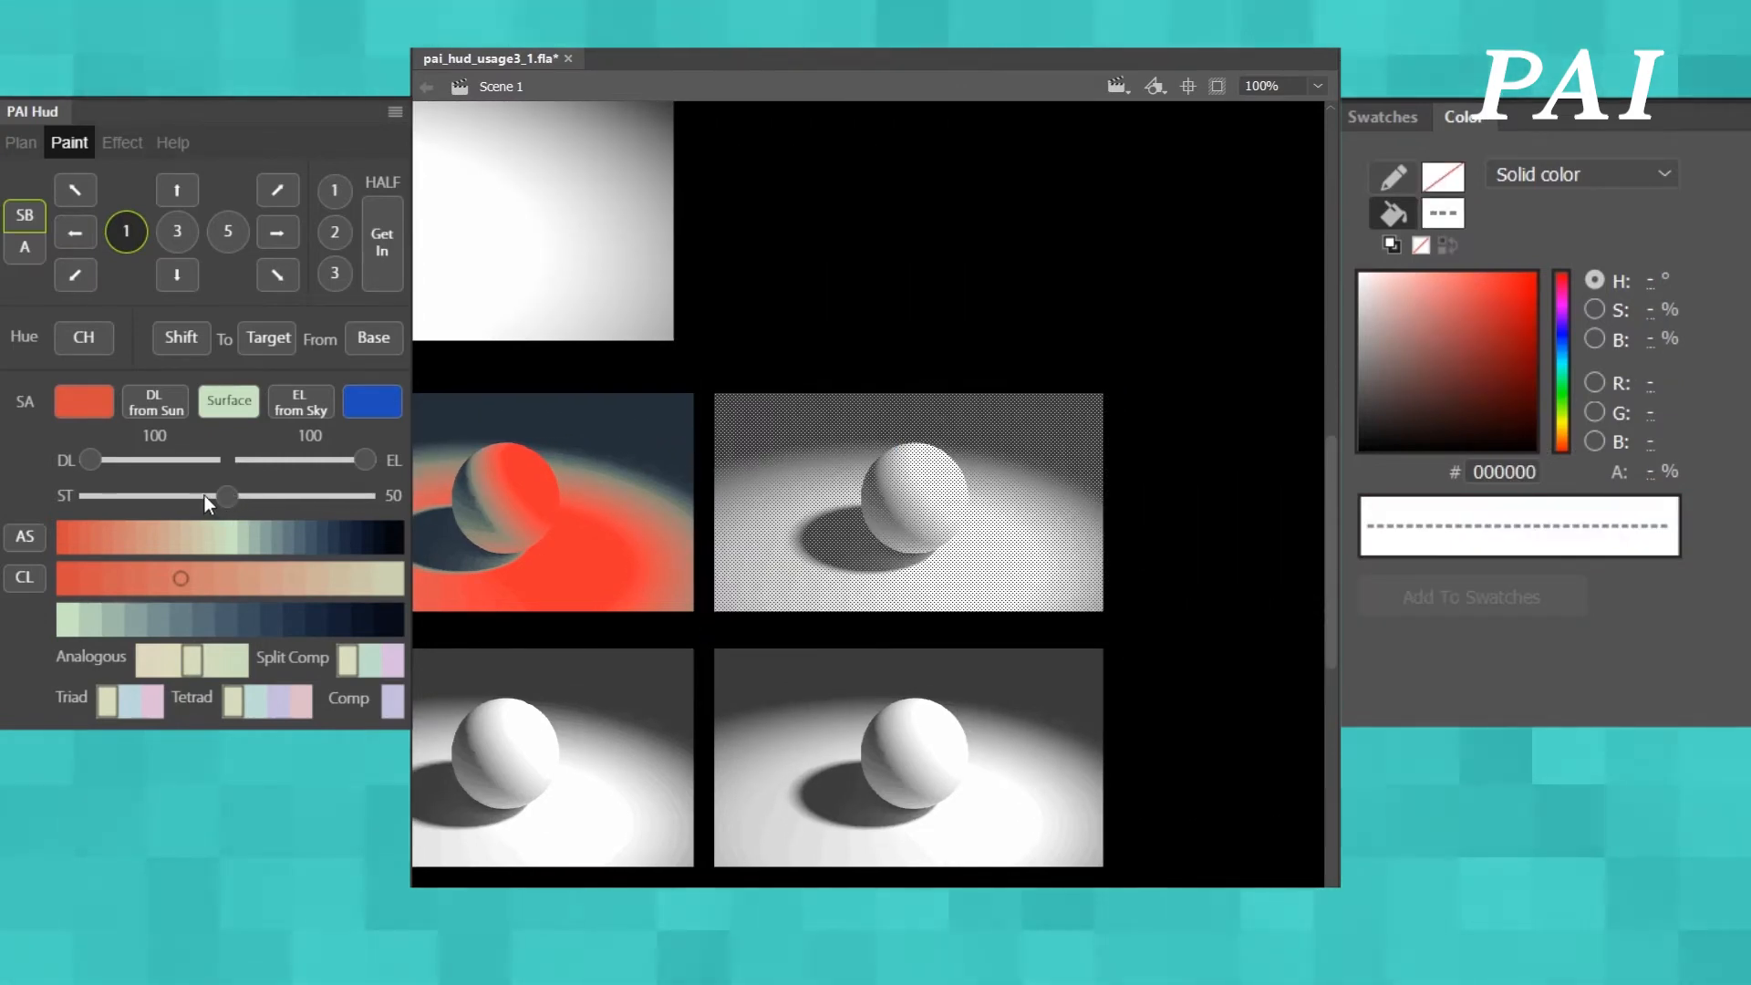
{"action": "left_click_drag", "start_coordinate": [228, 495], "coordinate": [183, 494]}
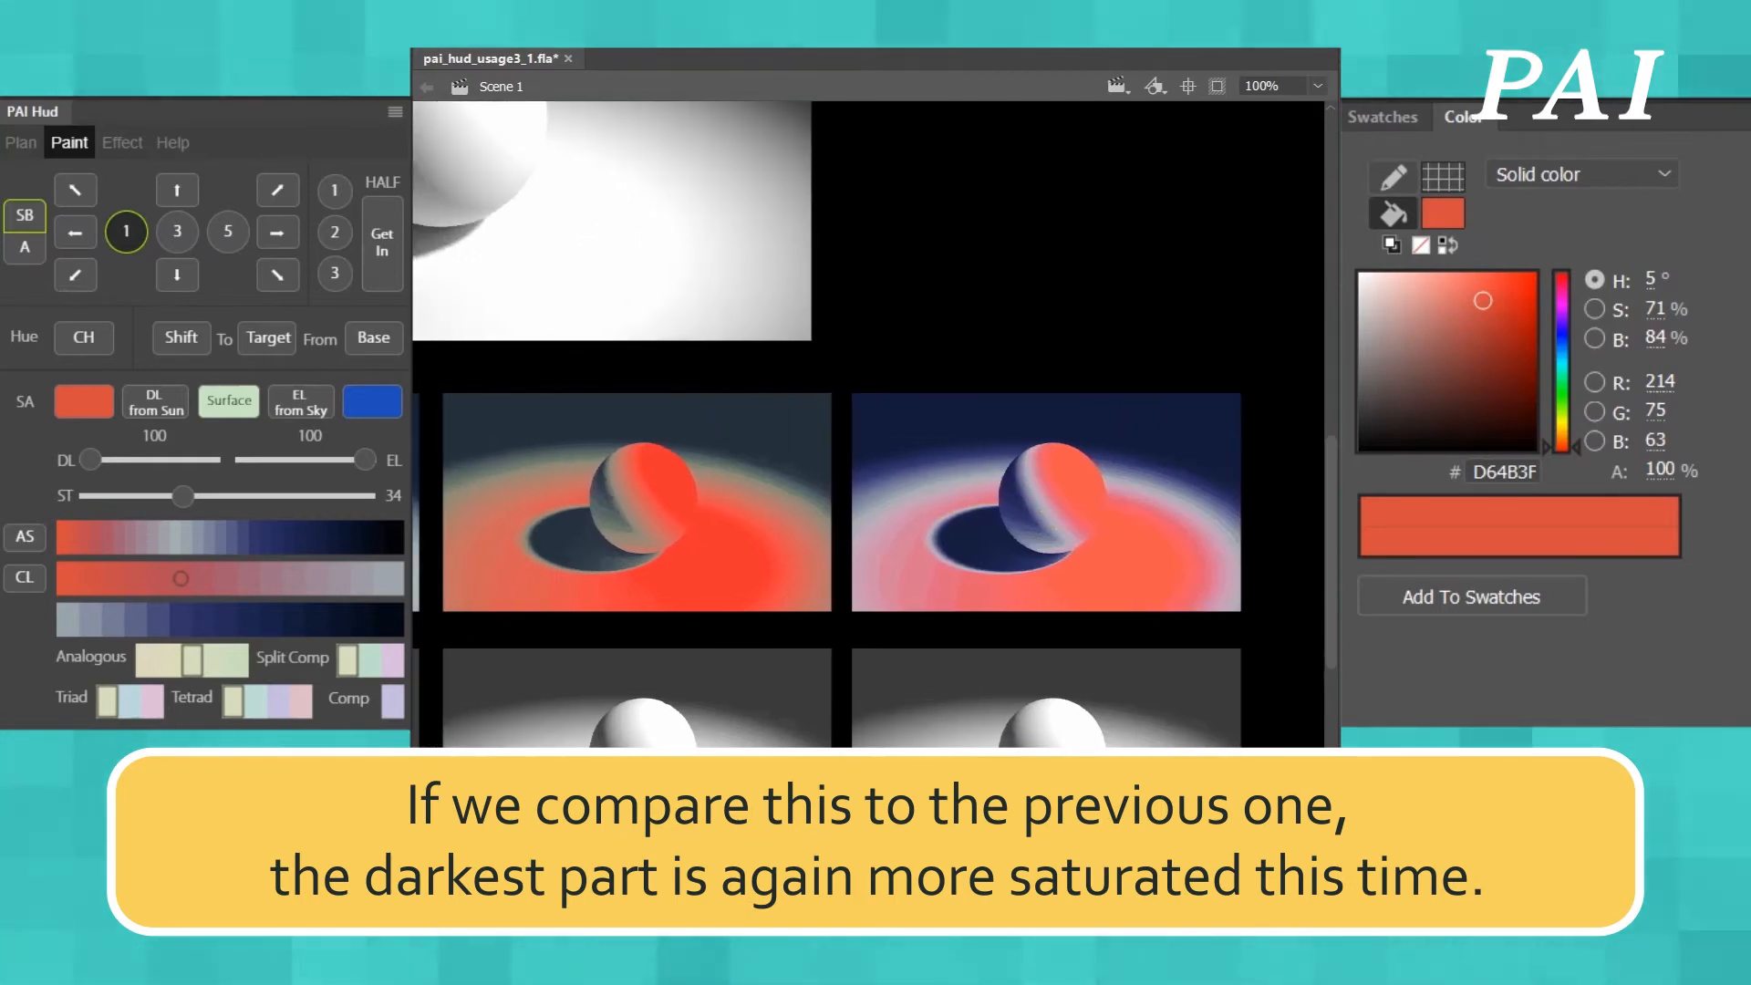
- Compare the cast shadow colors of the third and fourth images, and sample the fourth image's ground shades toward the brightest area
{"action": "left_click", "coordinate": [970, 540]}
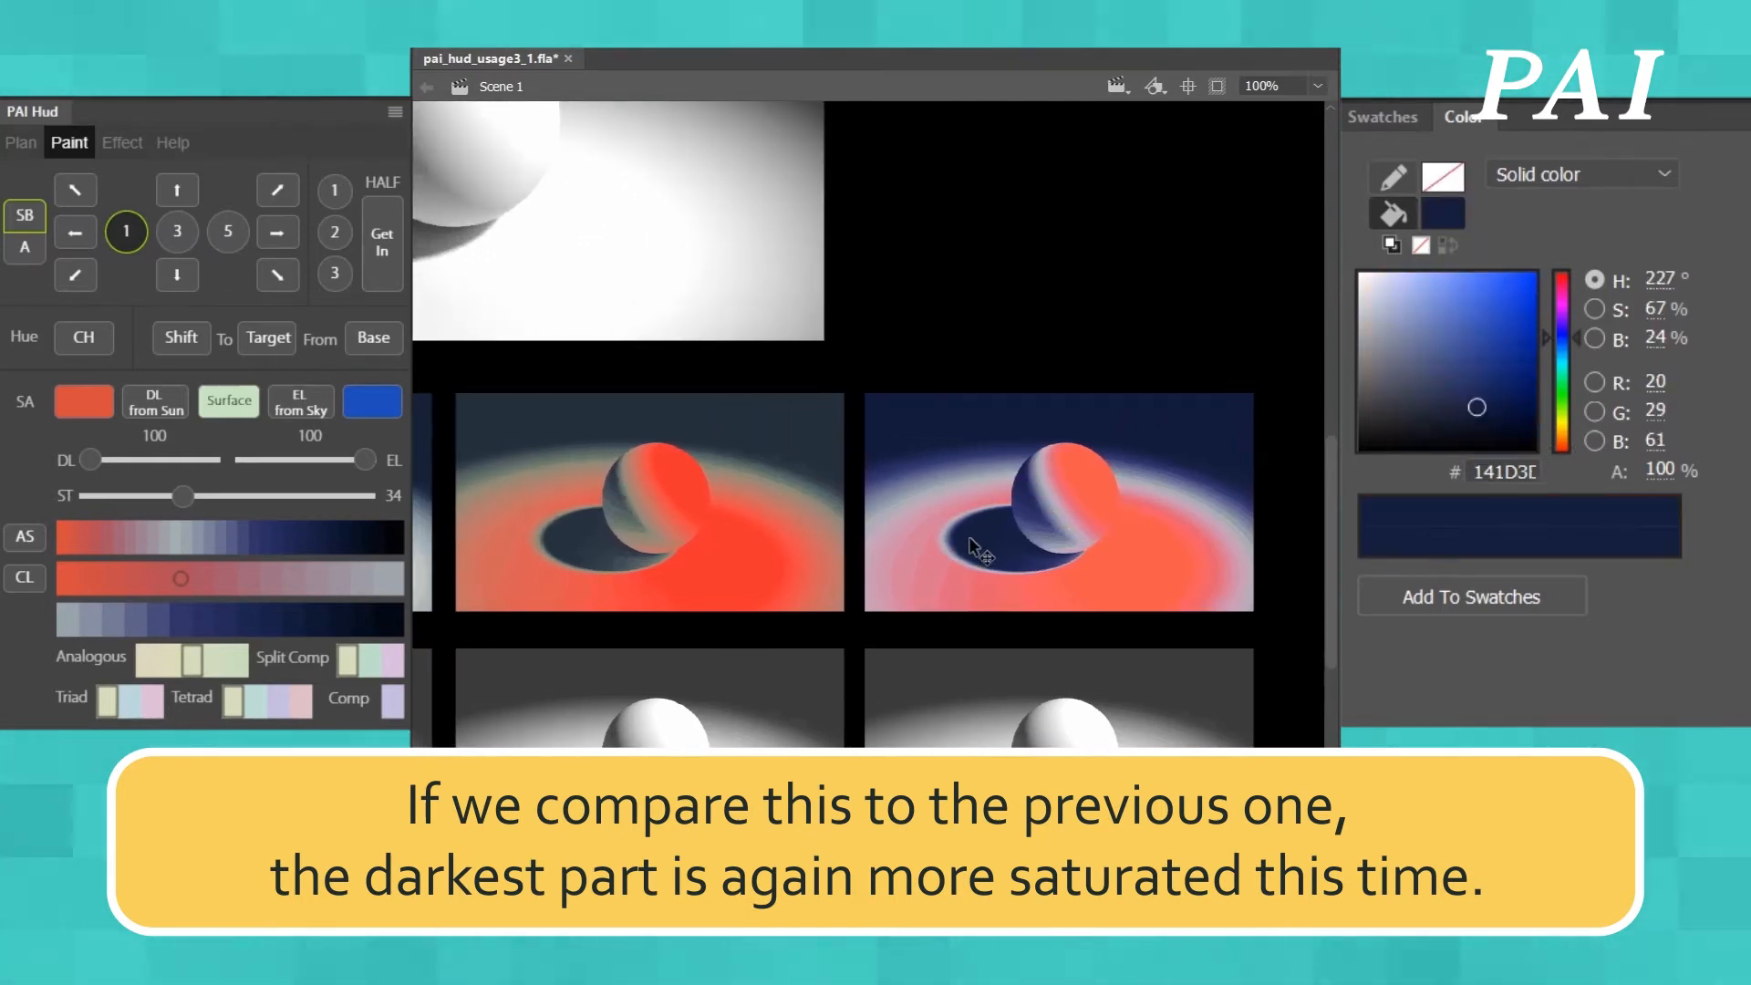
{"action": "left_click", "coordinate": [561, 538]}
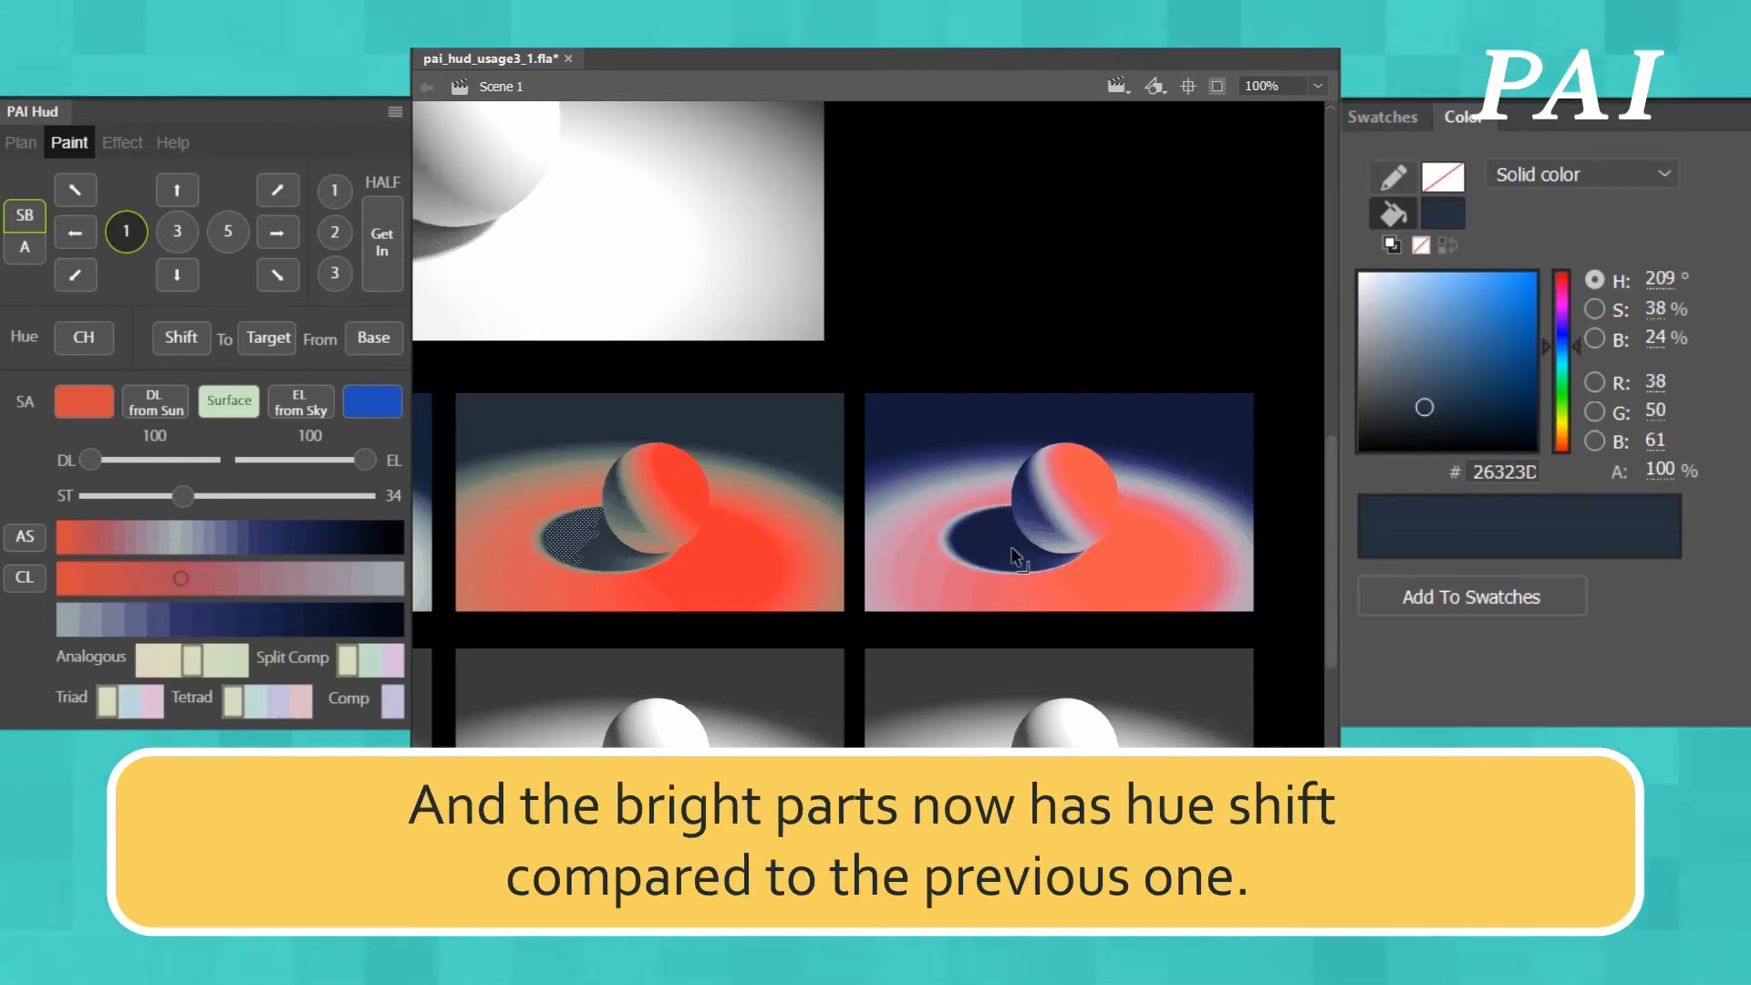
{"action": "left_click", "coordinate": [945, 527]}
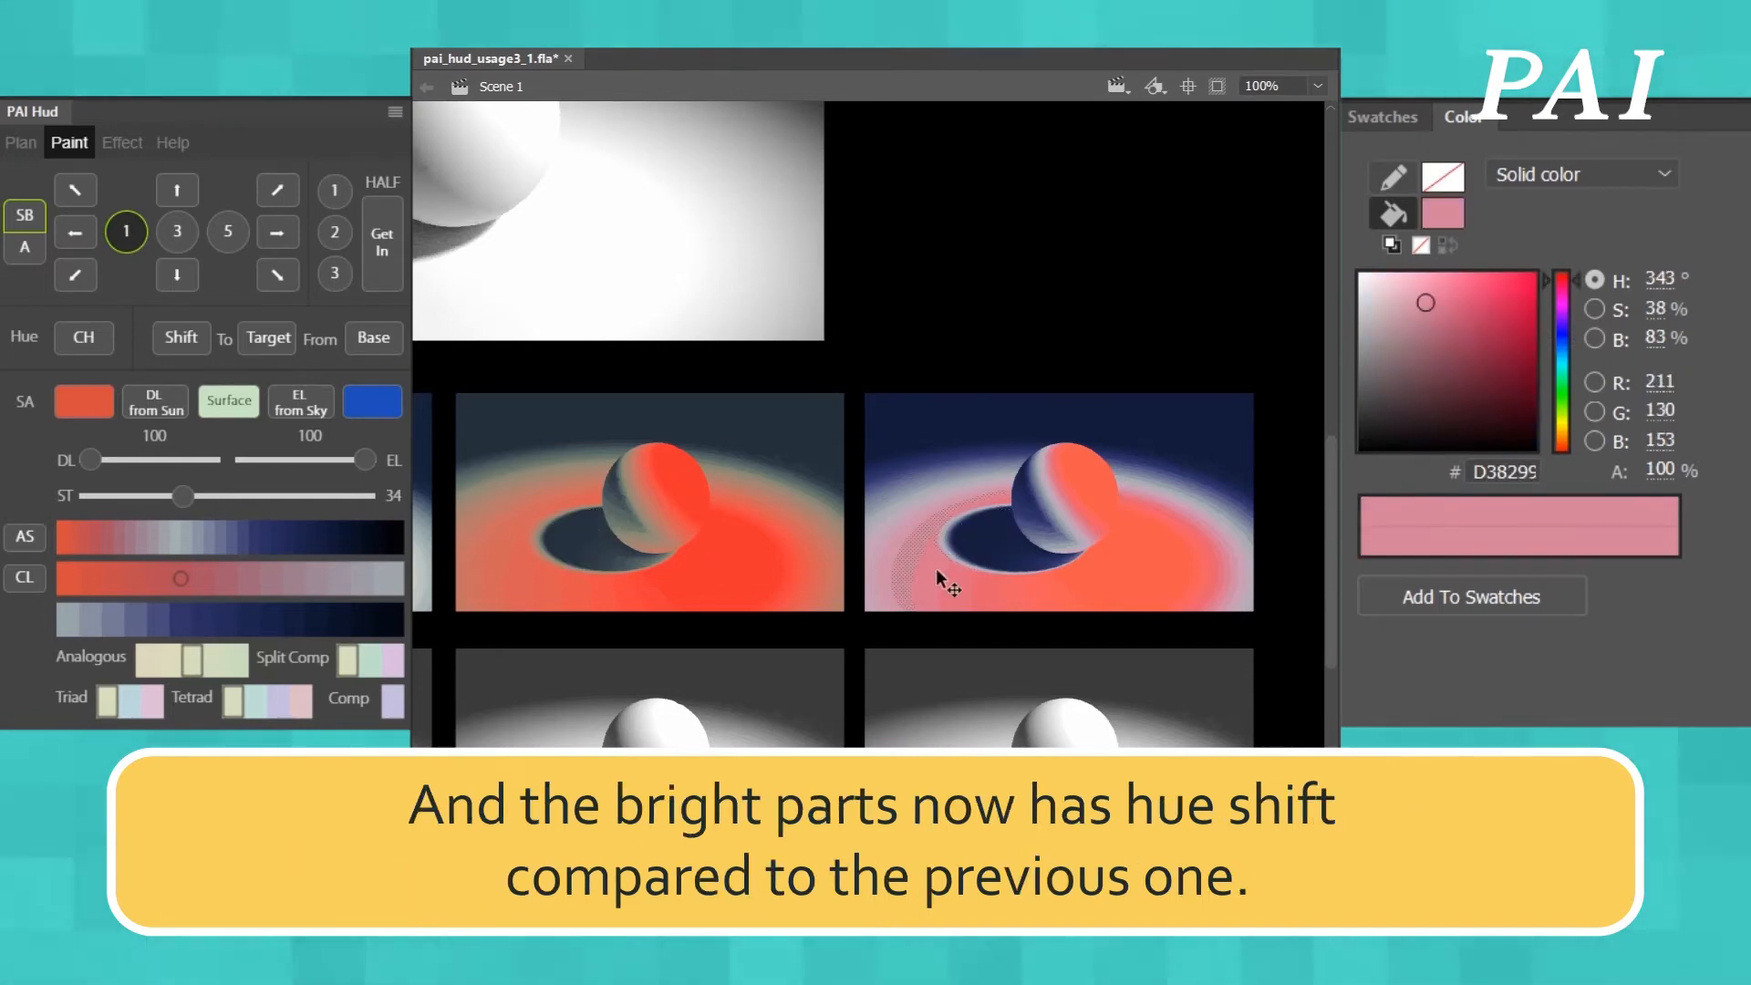
{"action": "left_click", "coordinate": [967, 593]}
{"action": "left_click", "coordinate": [999, 595]}
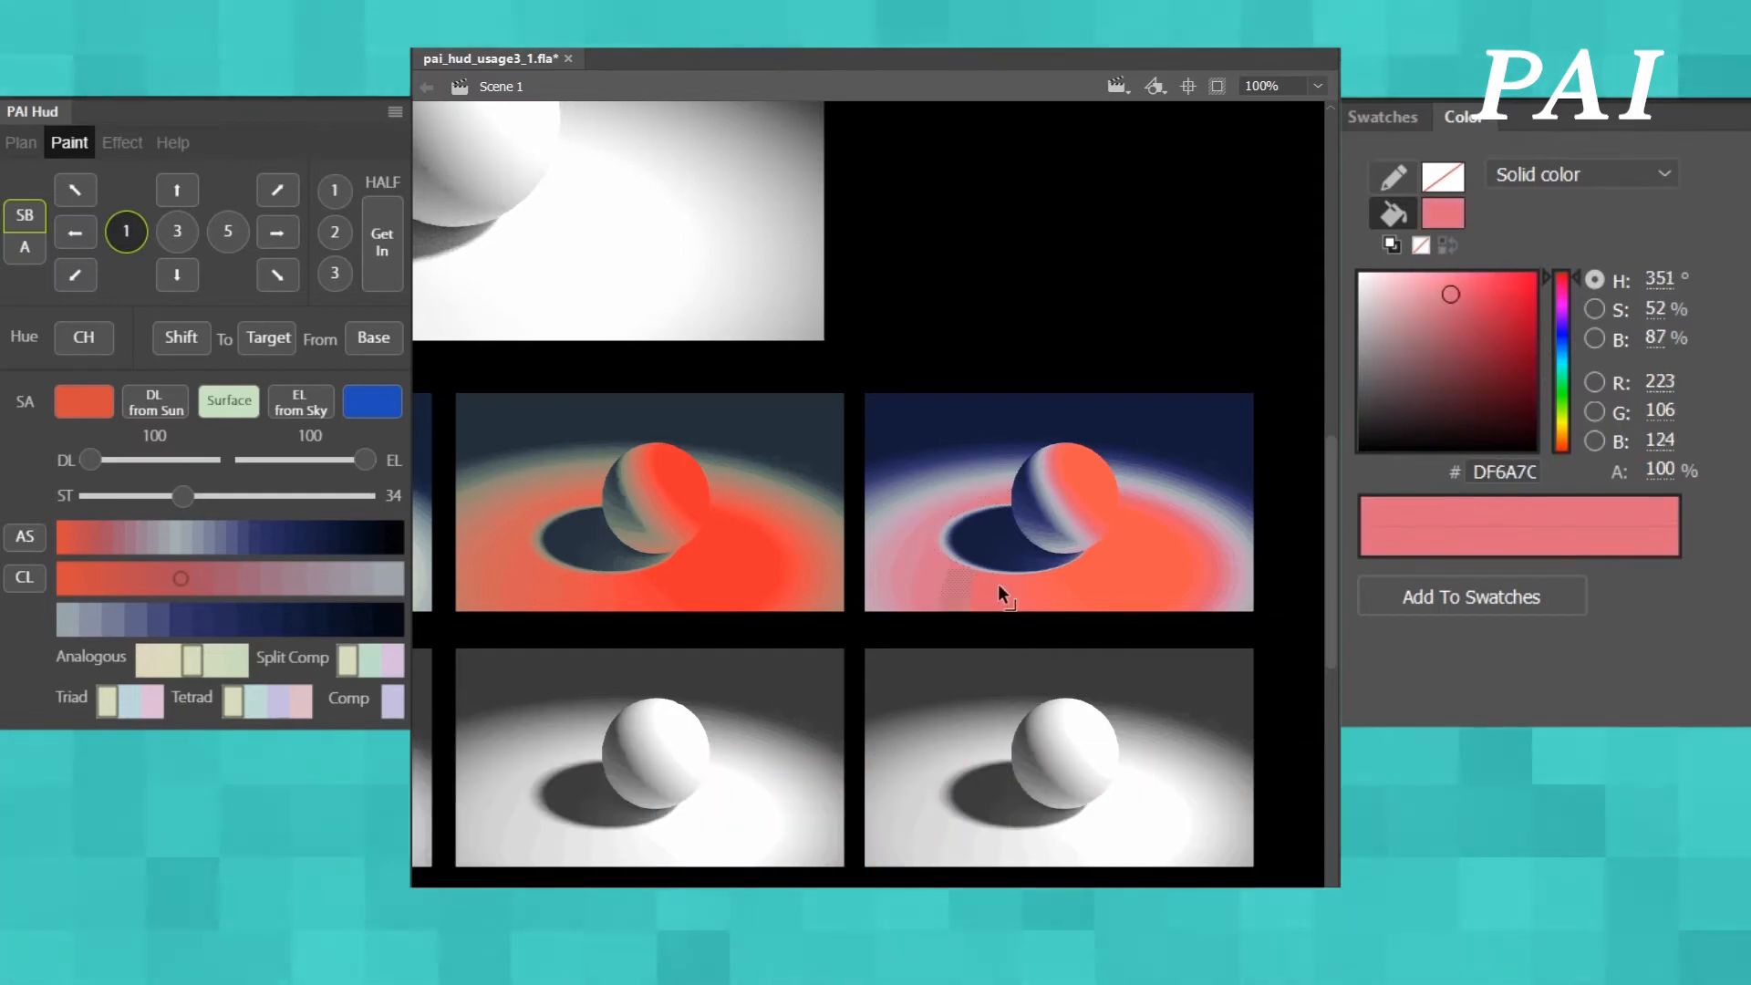
{"action": "left_click", "coordinate": [1051, 586]}
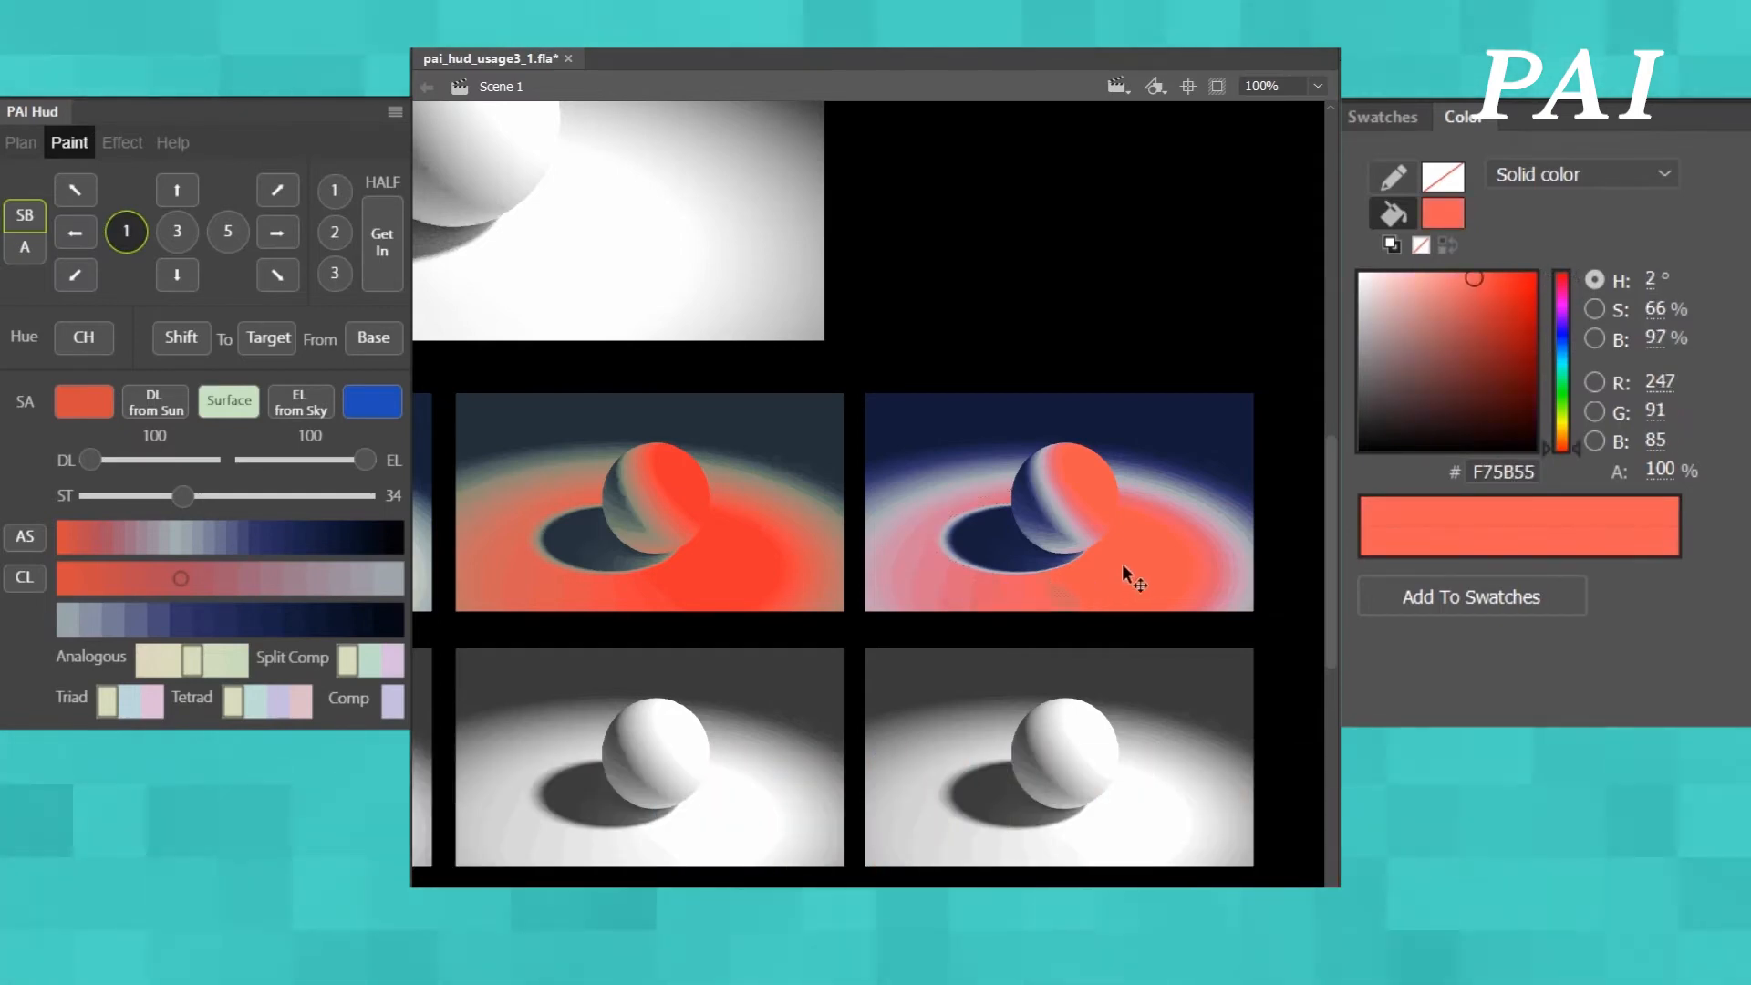
- Sample the ground fills of the red-orange sphere image and compare them with the neighbouring red-and-blue version
{"action": "left_click", "coordinate": [500, 547]}
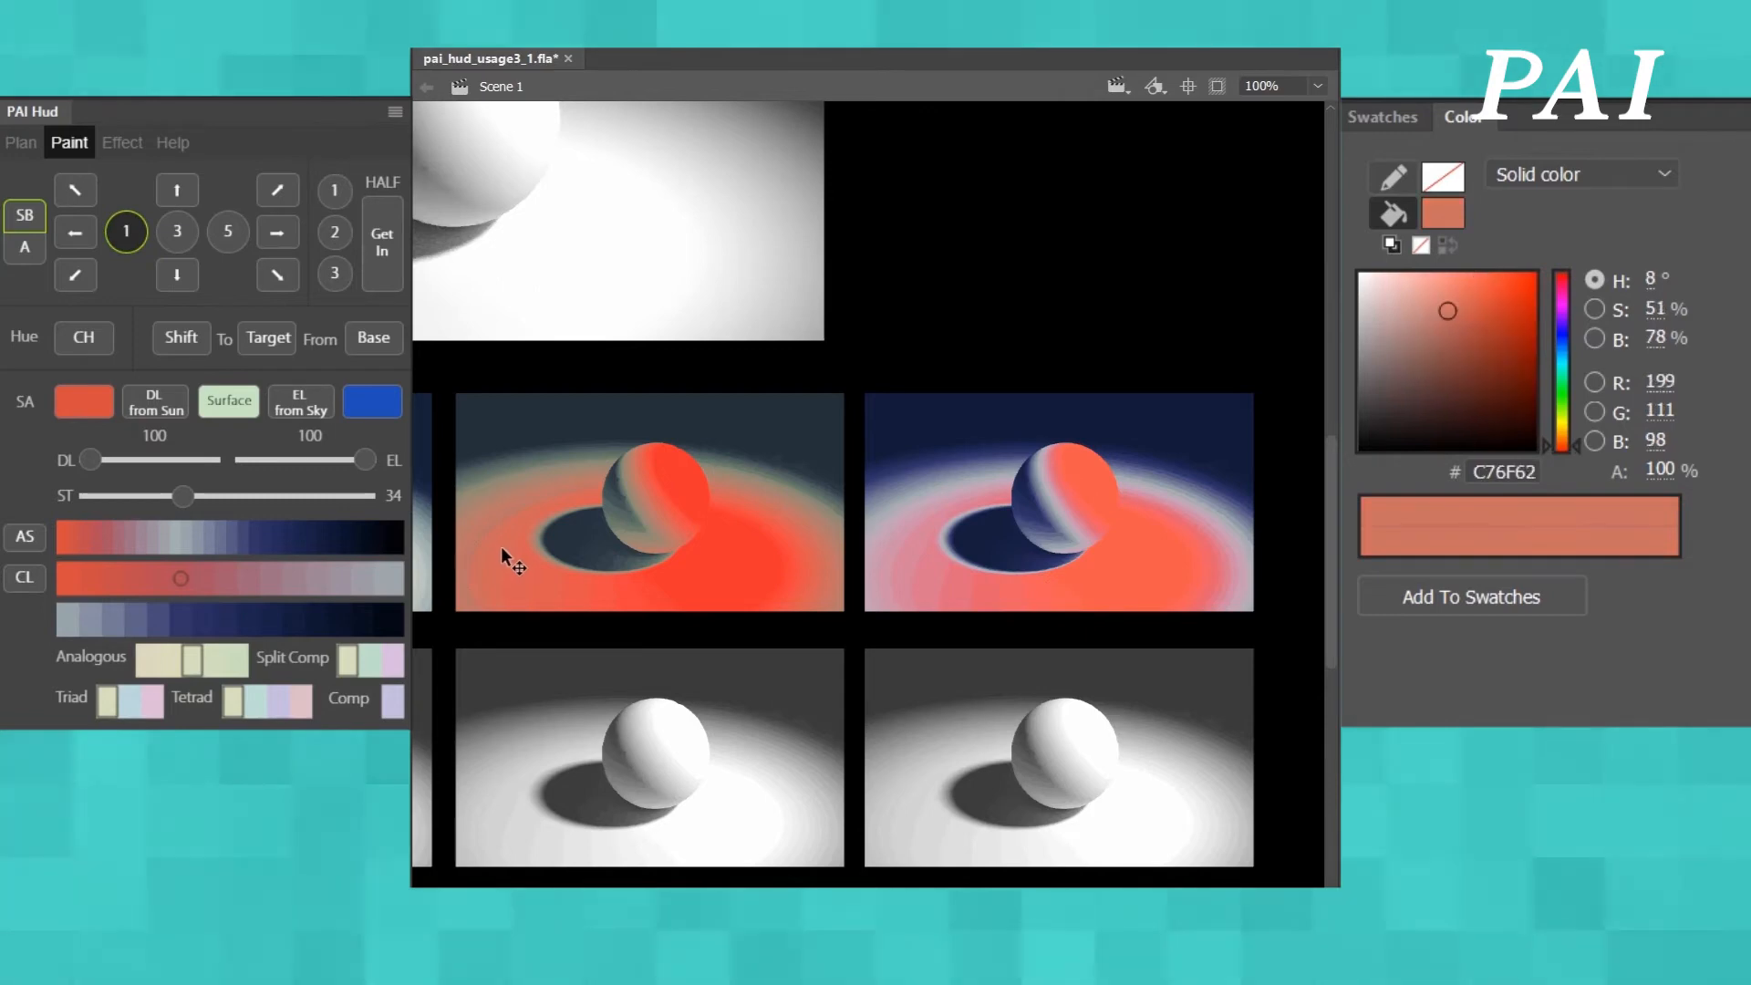
{"action": "left_click", "coordinate": [552, 579]}
{"action": "left_click", "coordinate": [575, 584]}
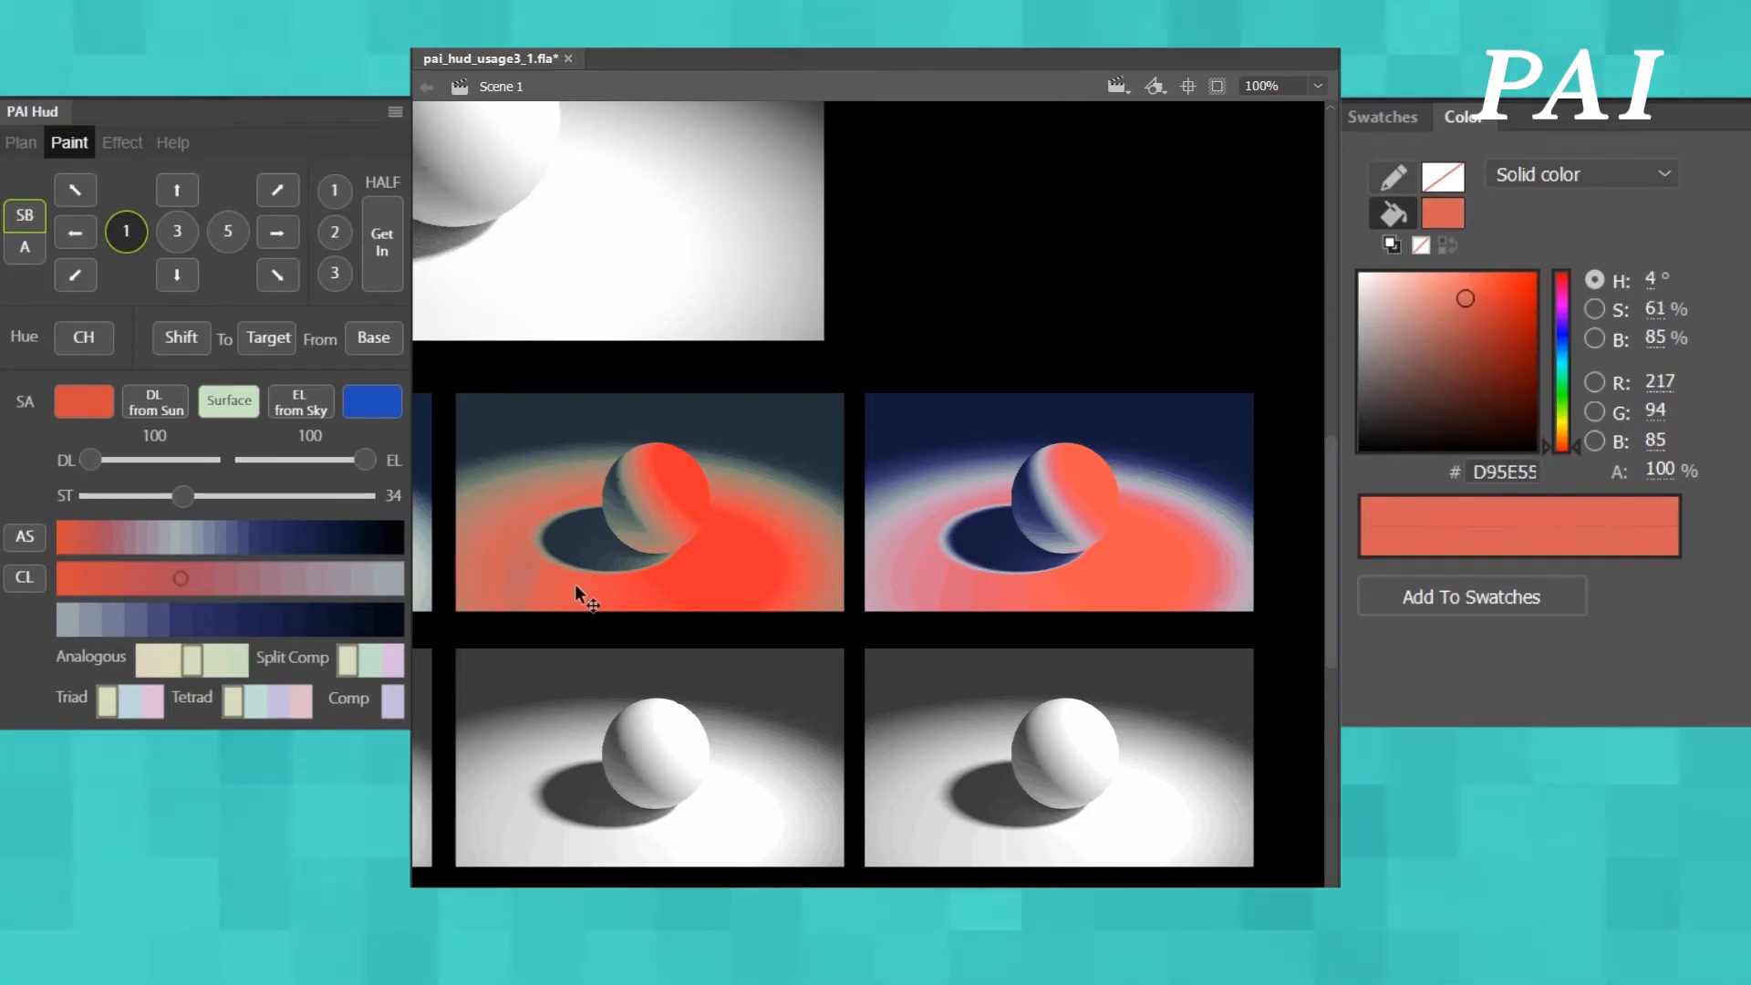
{"action": "left_click", "coordinate": [616, 589]}
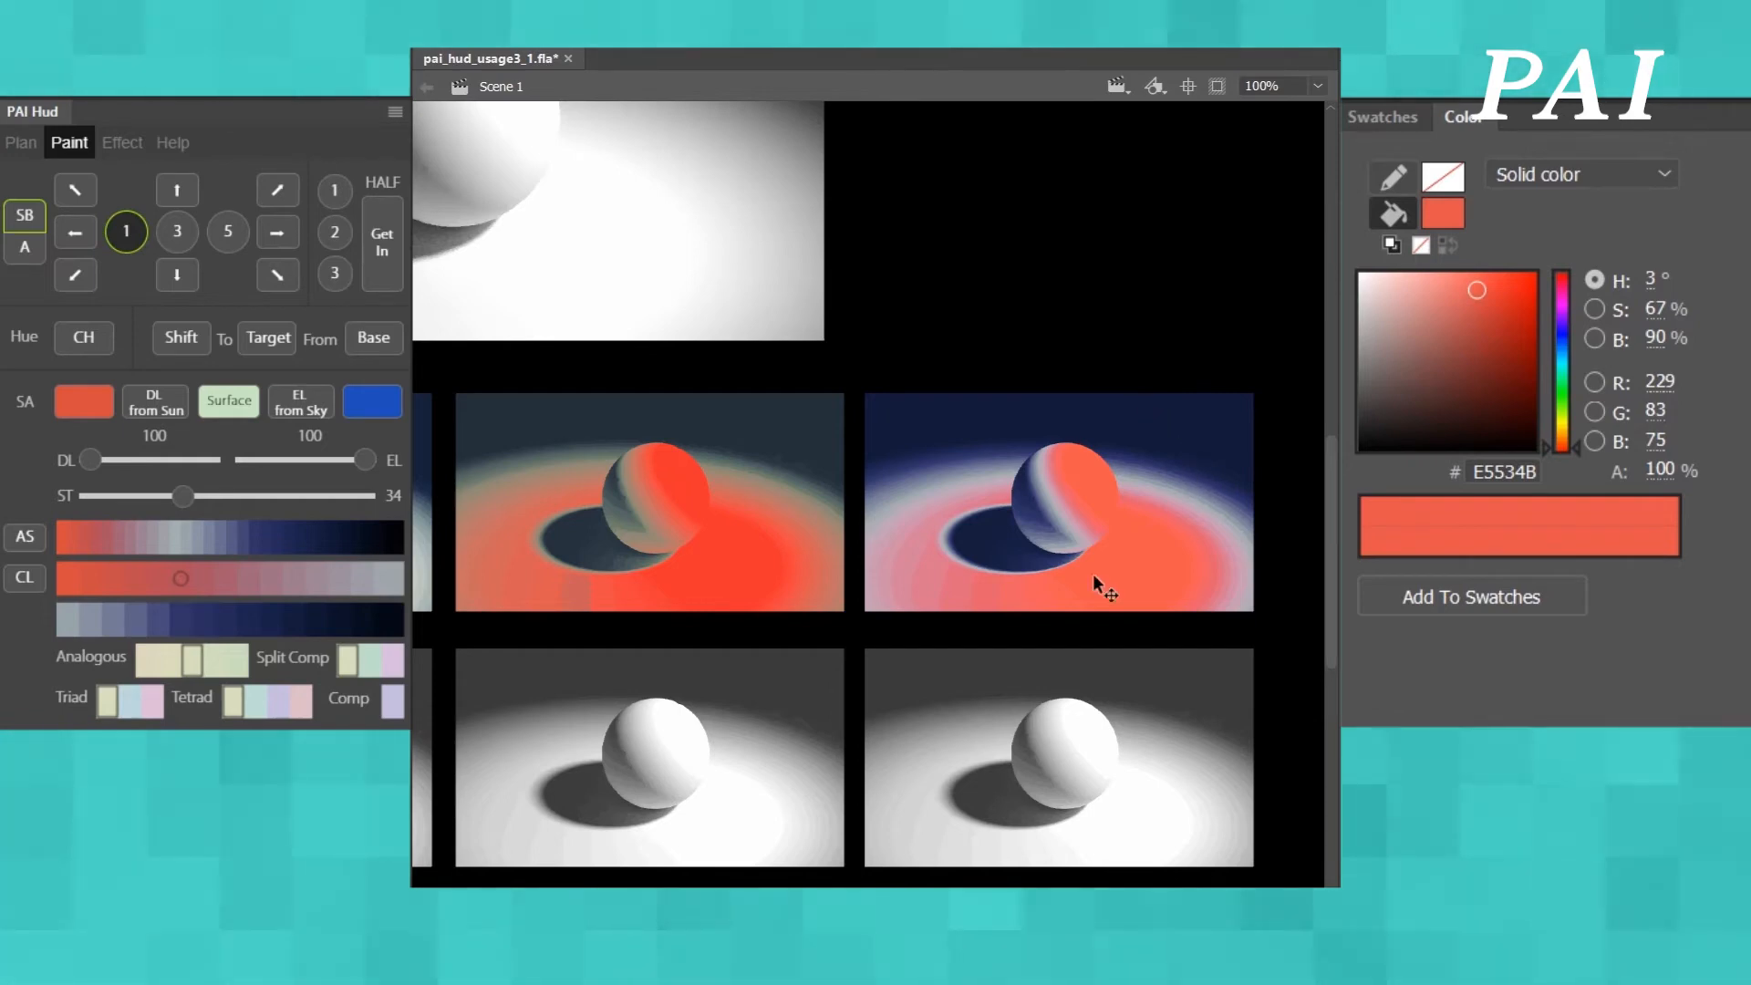
{"action": "scroll", "coordinate": [866, 492], "scroll_direction": "right", "scroll_amount": 3}
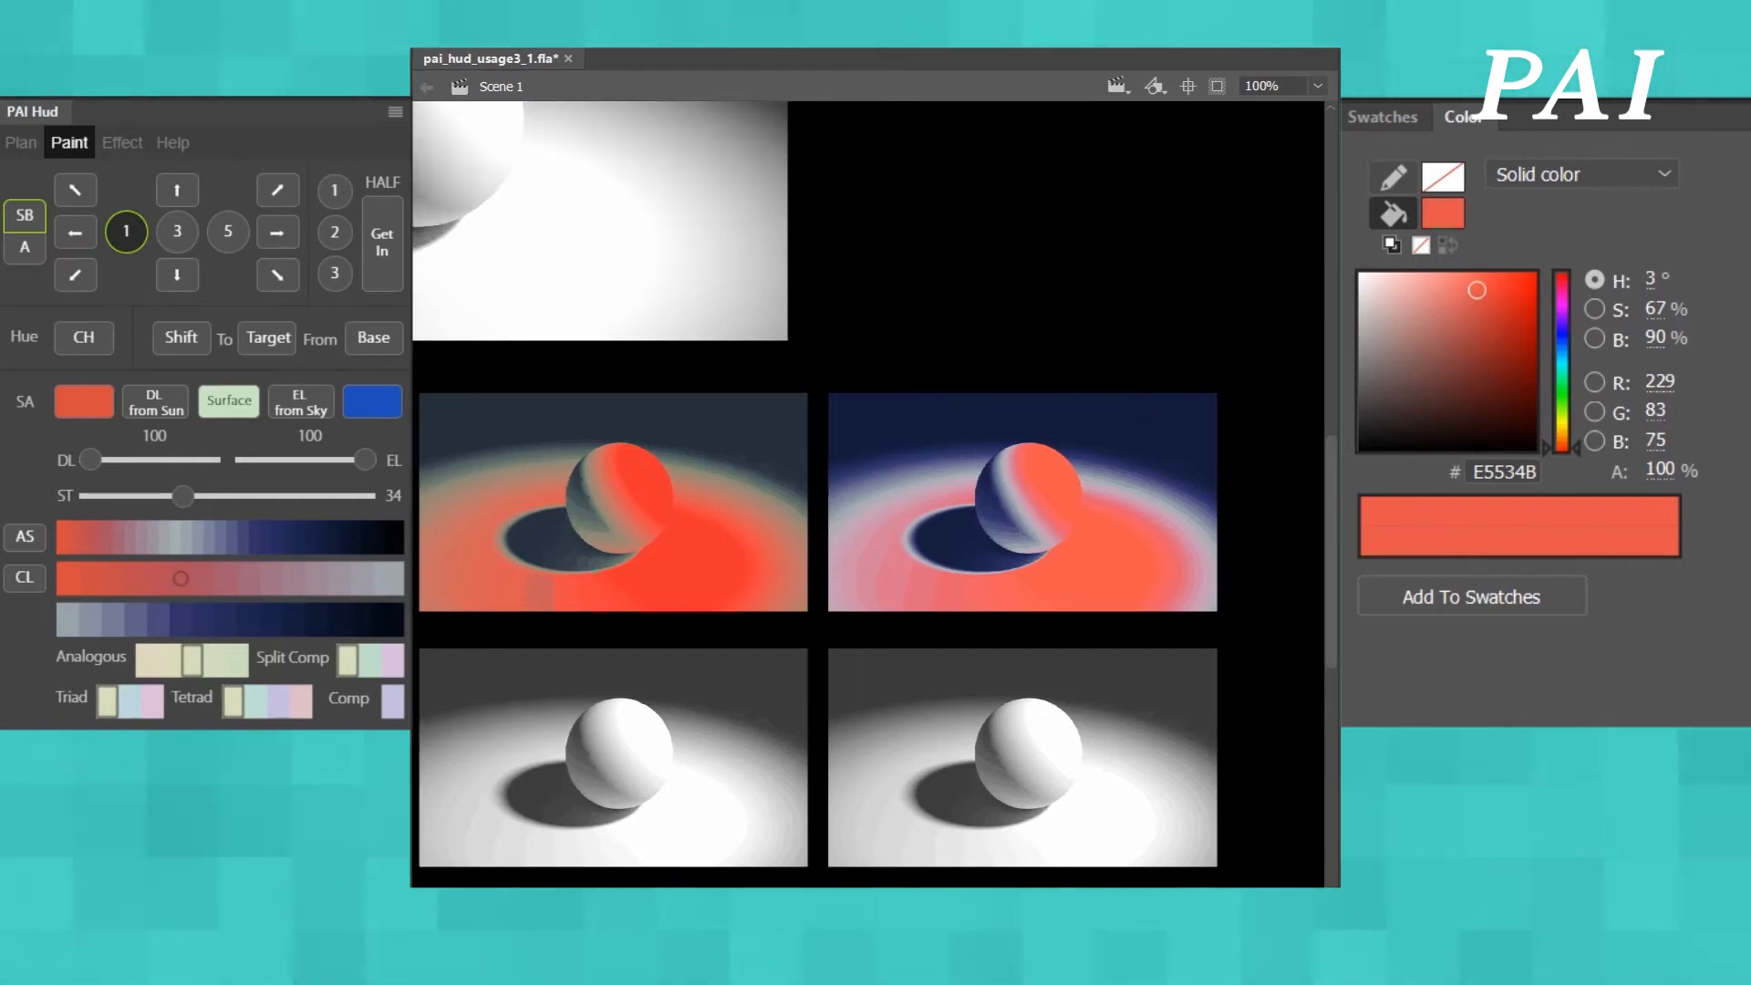
{"action": "scroll", "coordinate": [1133, 715], "scroll_direction": "right", "scroll_amount": 2}
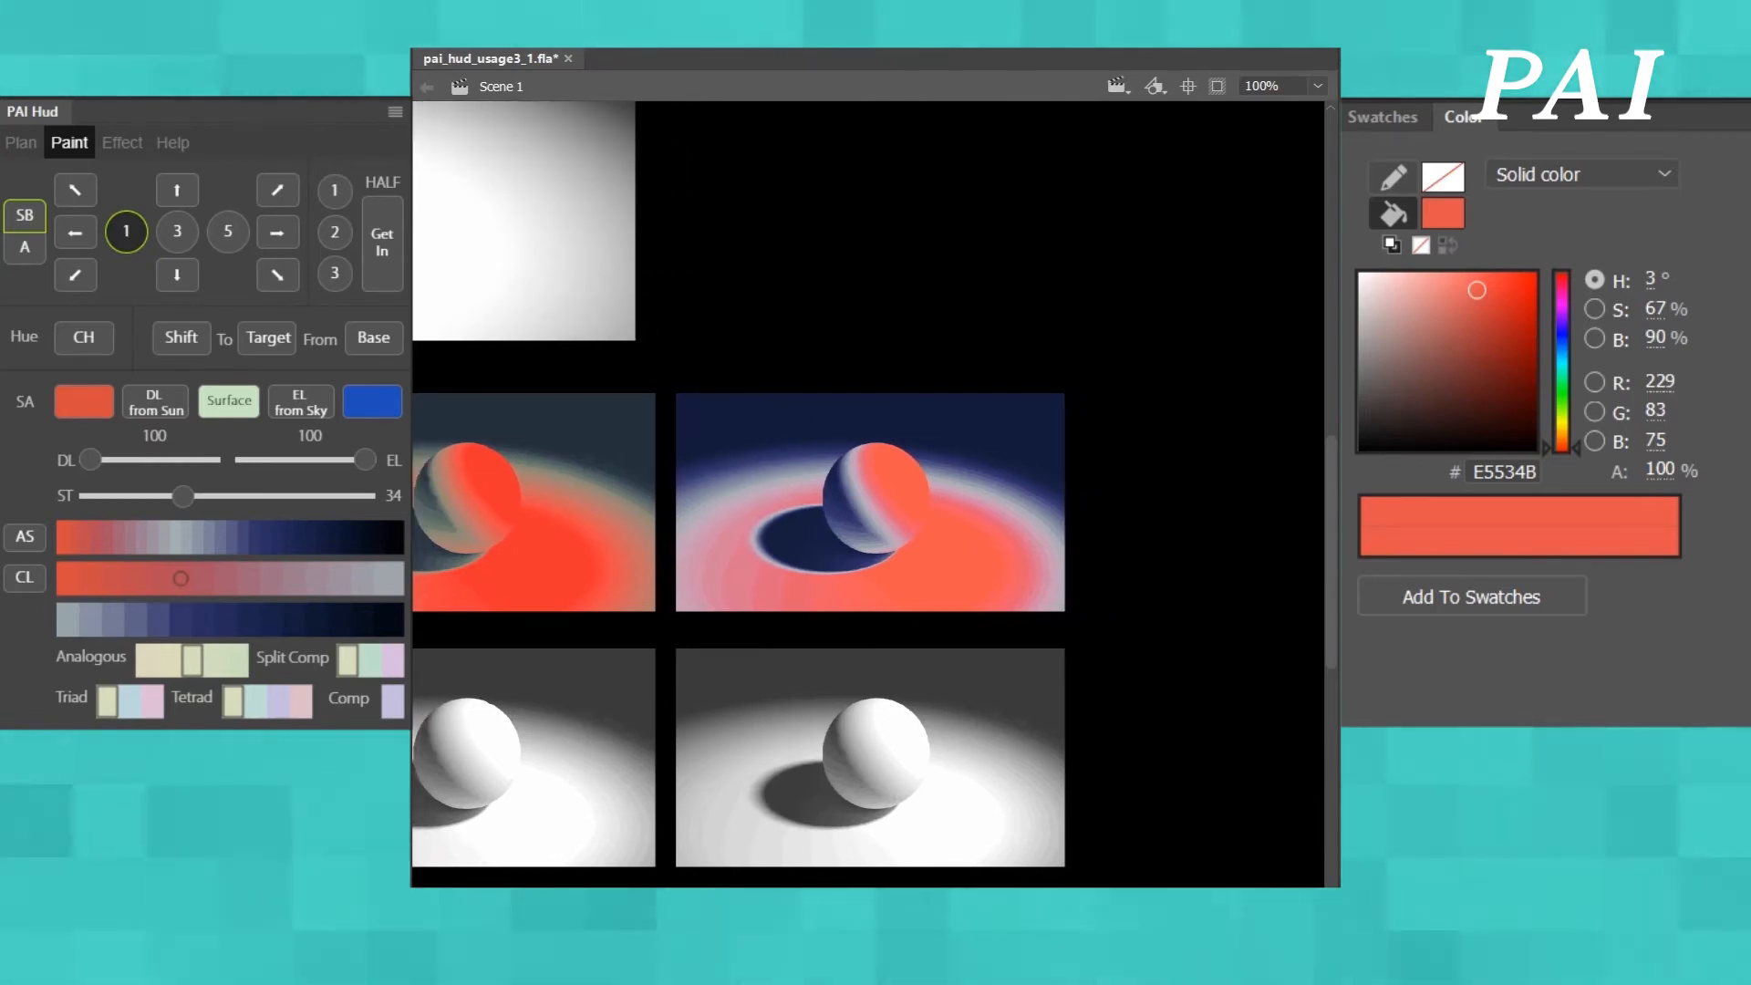
{"action": "scroll", "coordinate": [1133, 716], "scroll_direction": "left", "scroll_amount": 2}
{"action": "scroll", "coordinate": [1223, 715], "scroll_direction": "right", "scroll_amount": 1}
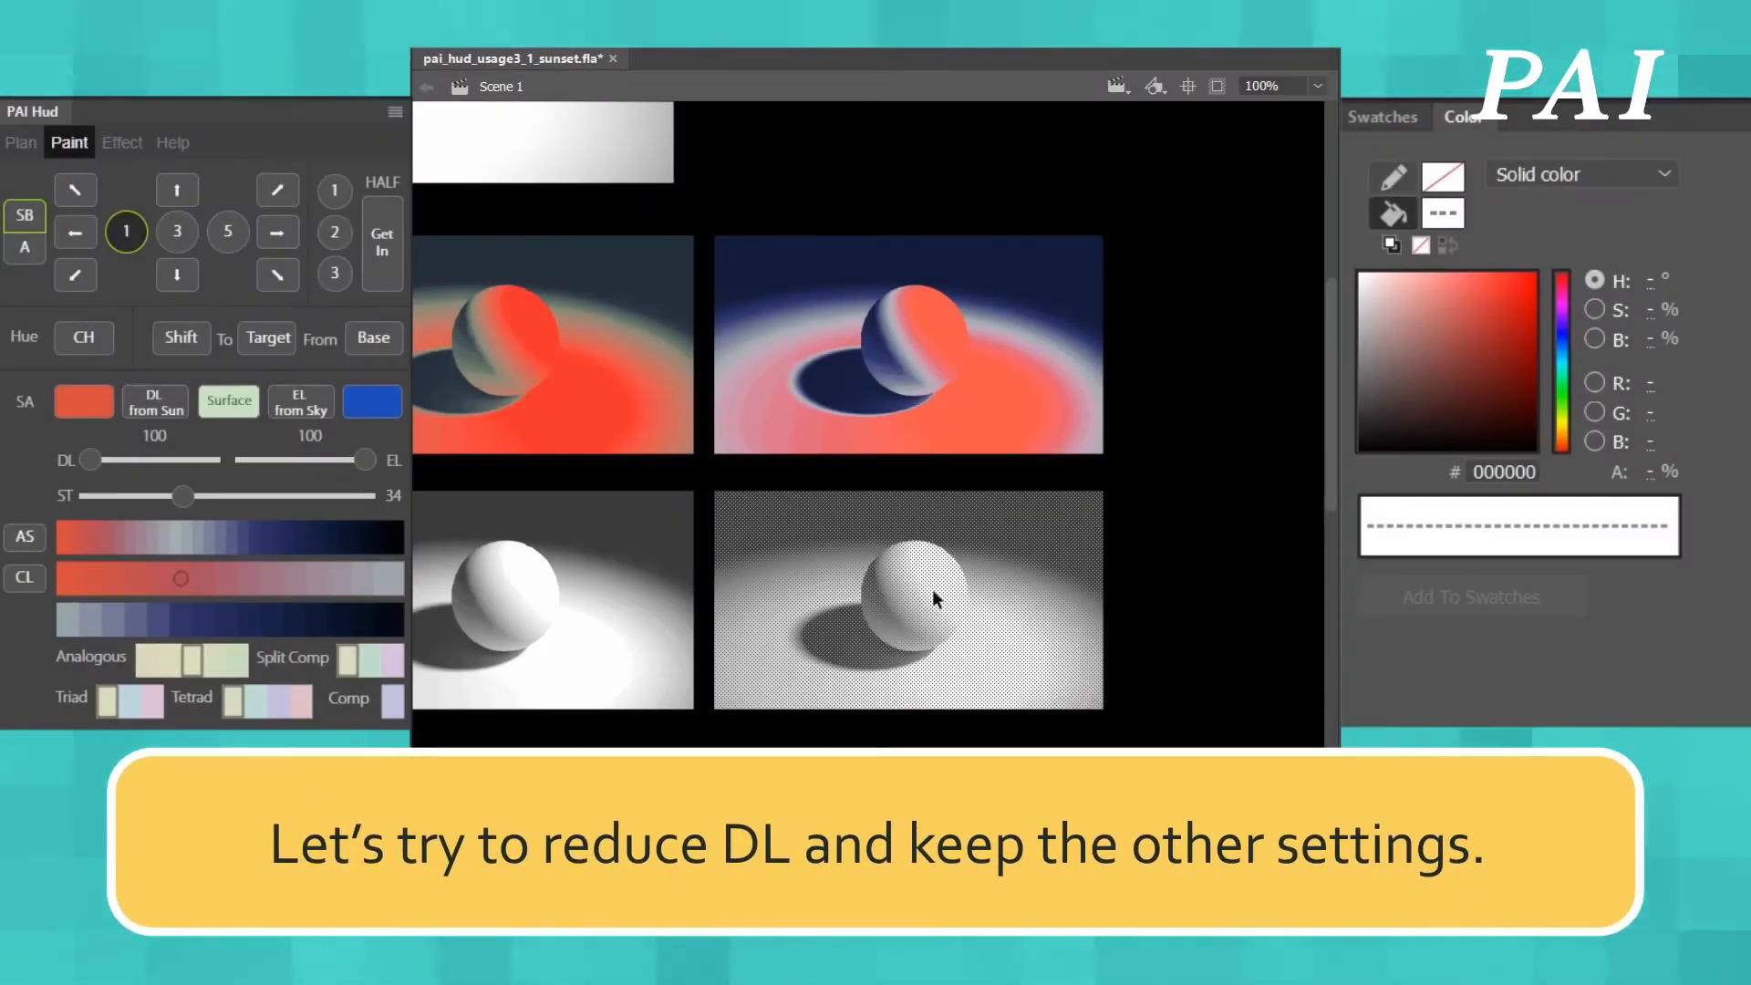
- Reduce DL to 88 and recolor the grayscale sphere image below the red-and-blue one with the resulting palette
{"action": "left_click_drag", "start_coordinate": [707, 480], "coordinate": [1130, 736]}
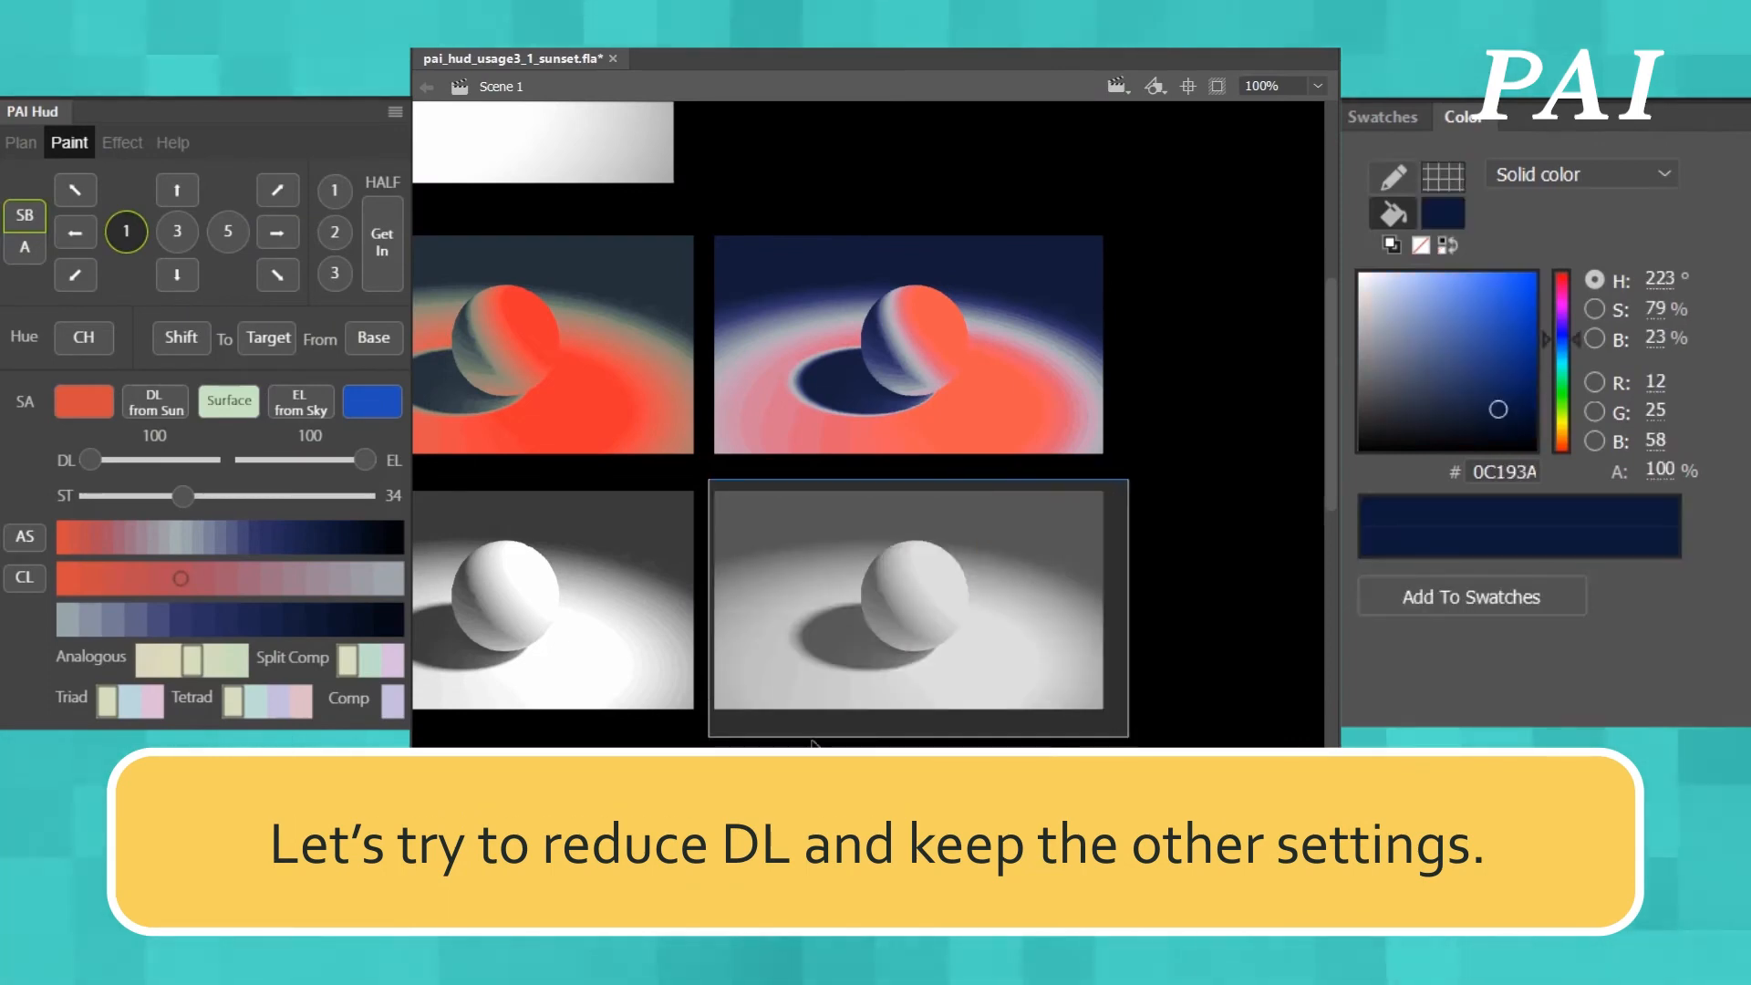
{"action": "left_click", "coordinate": [104, 457]}
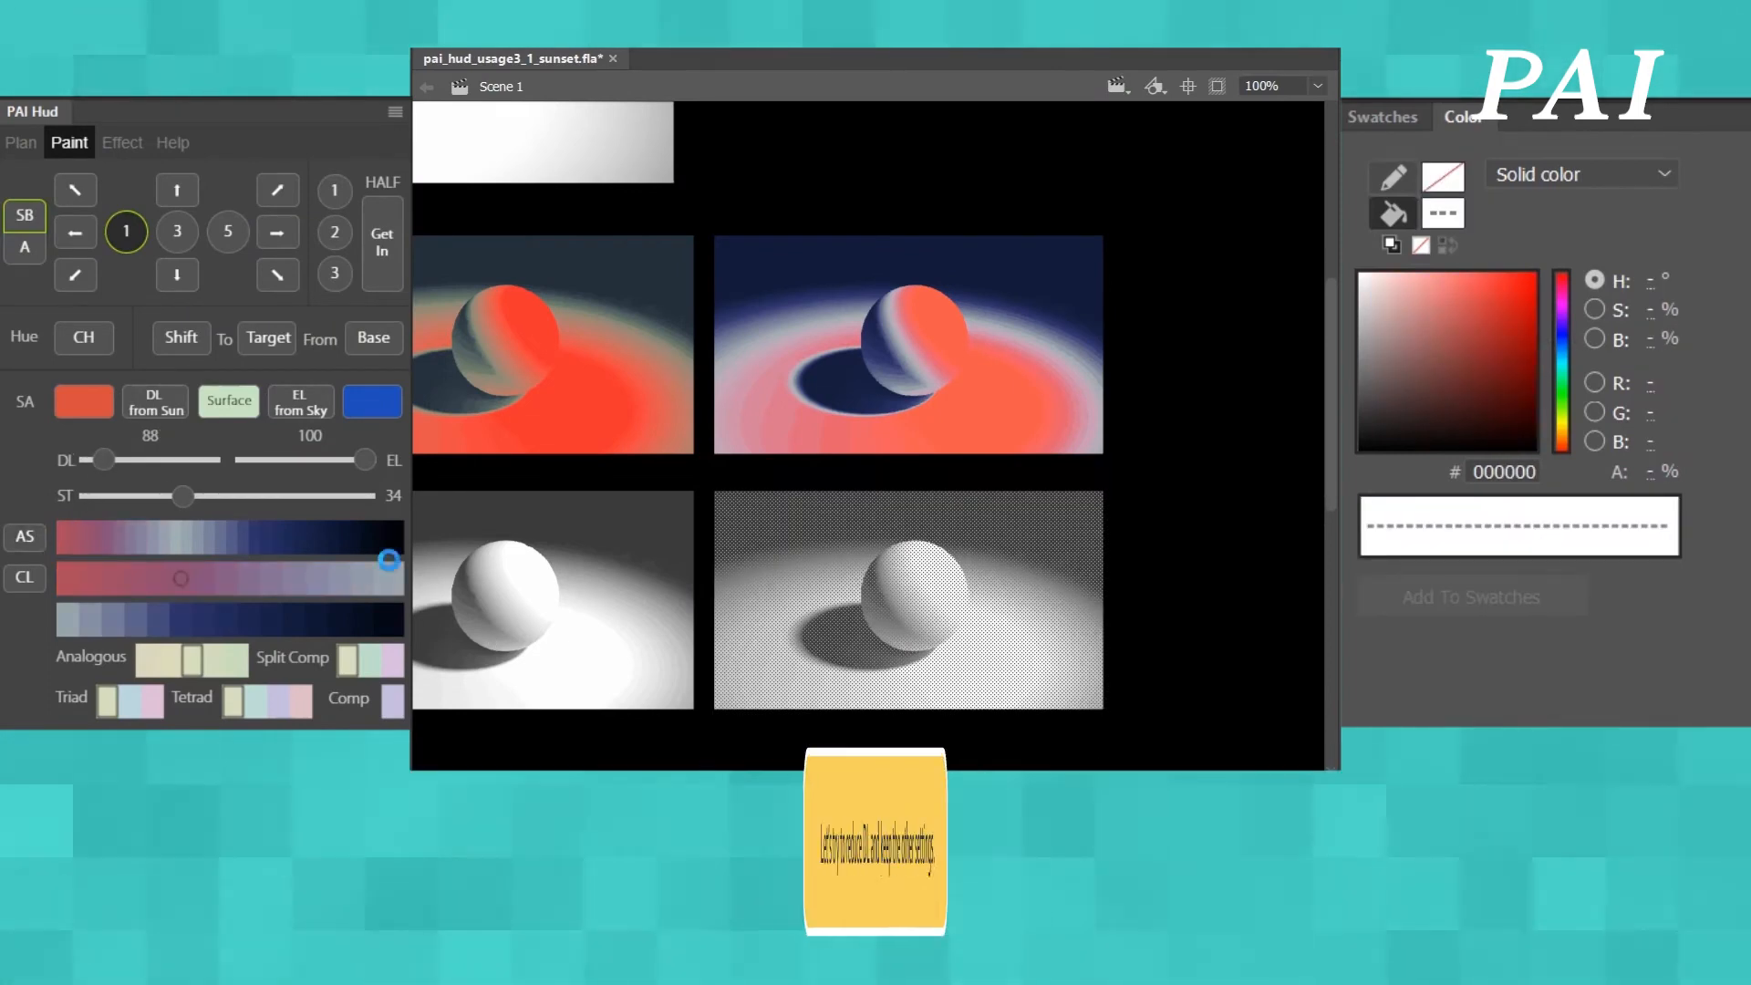
{"action": "left_click", "coordinate": [1009, 626]}
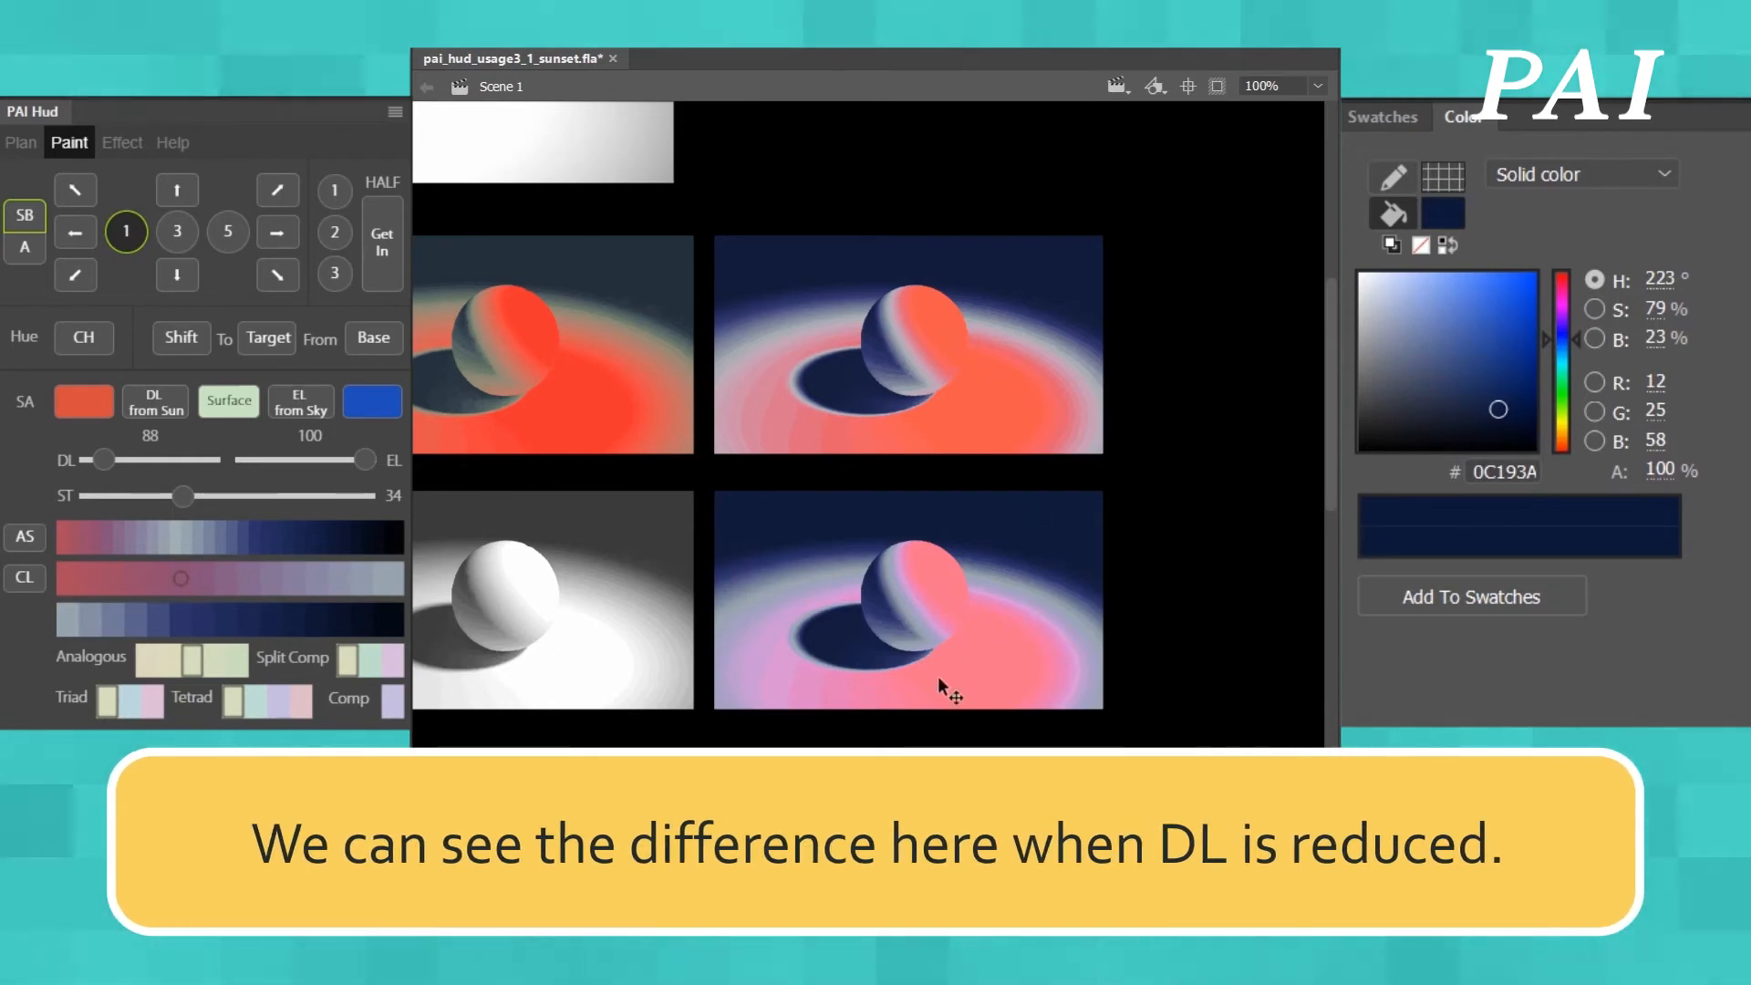
- Compare ground fill colors between the new pinkish sphere image and the red-and-blue one above it
{"action": "left_click", "coordinate": [779, 398]}
{"action": "left_click", "coordinate": [929, 426]}
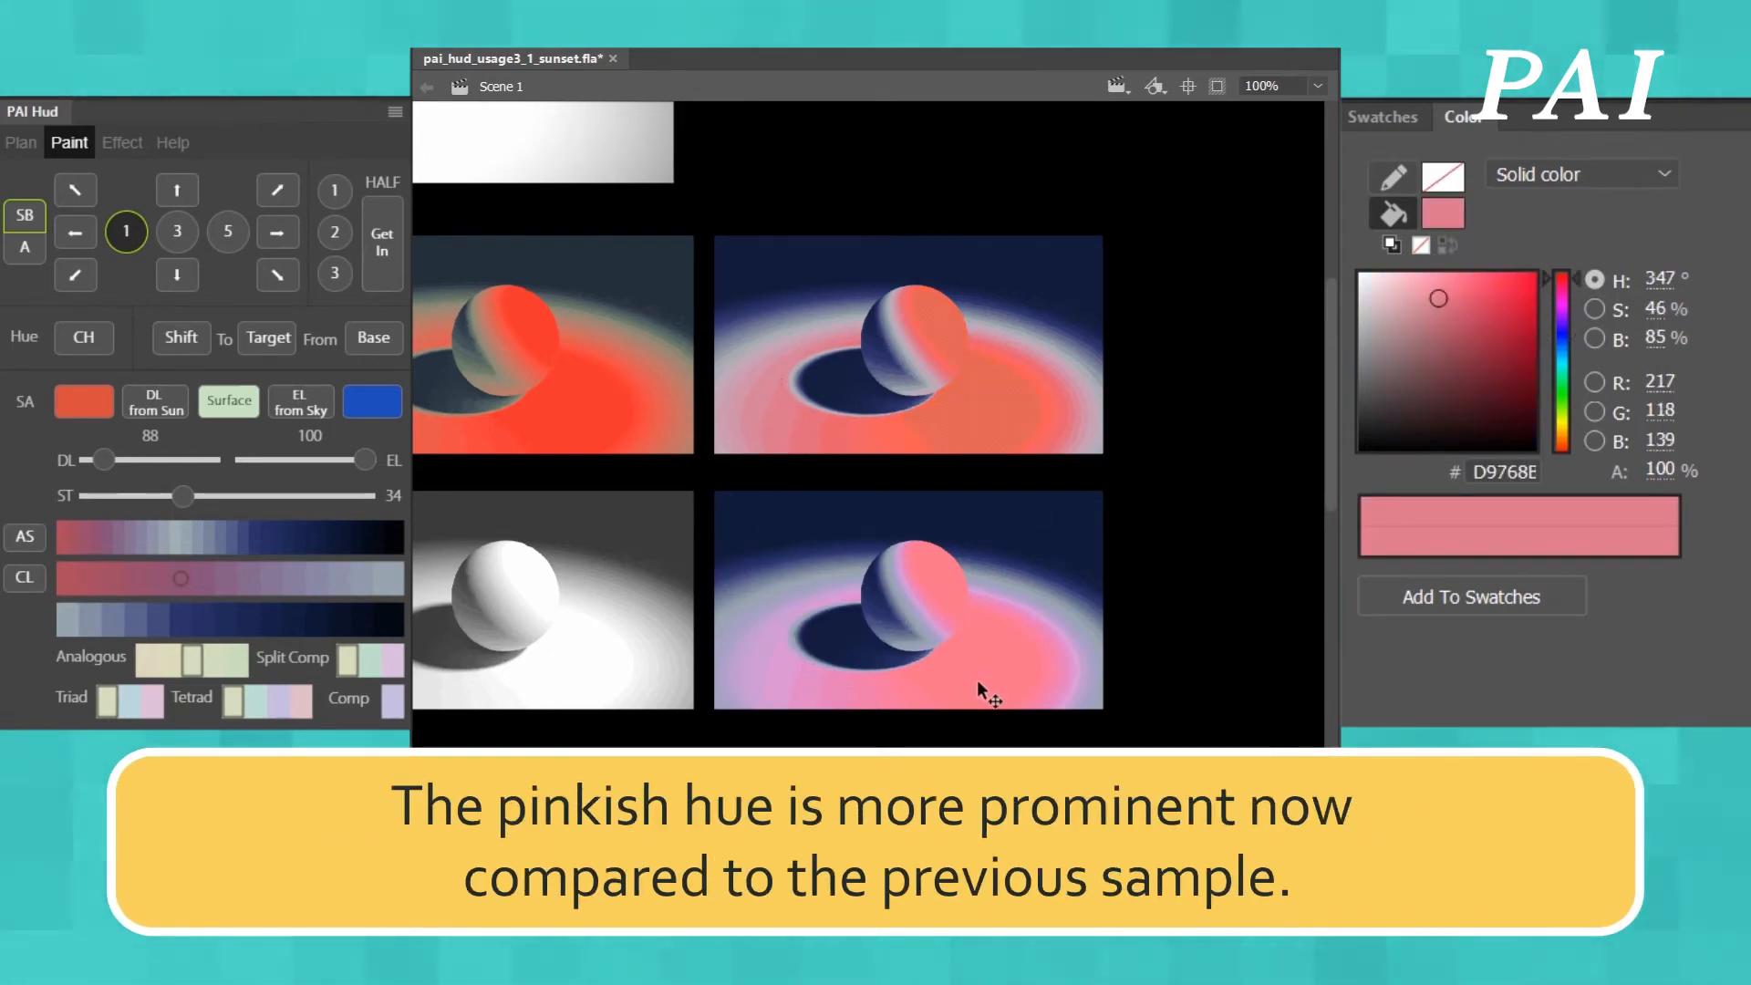
{"action": "left_click", "coordinate": [977, 680]}
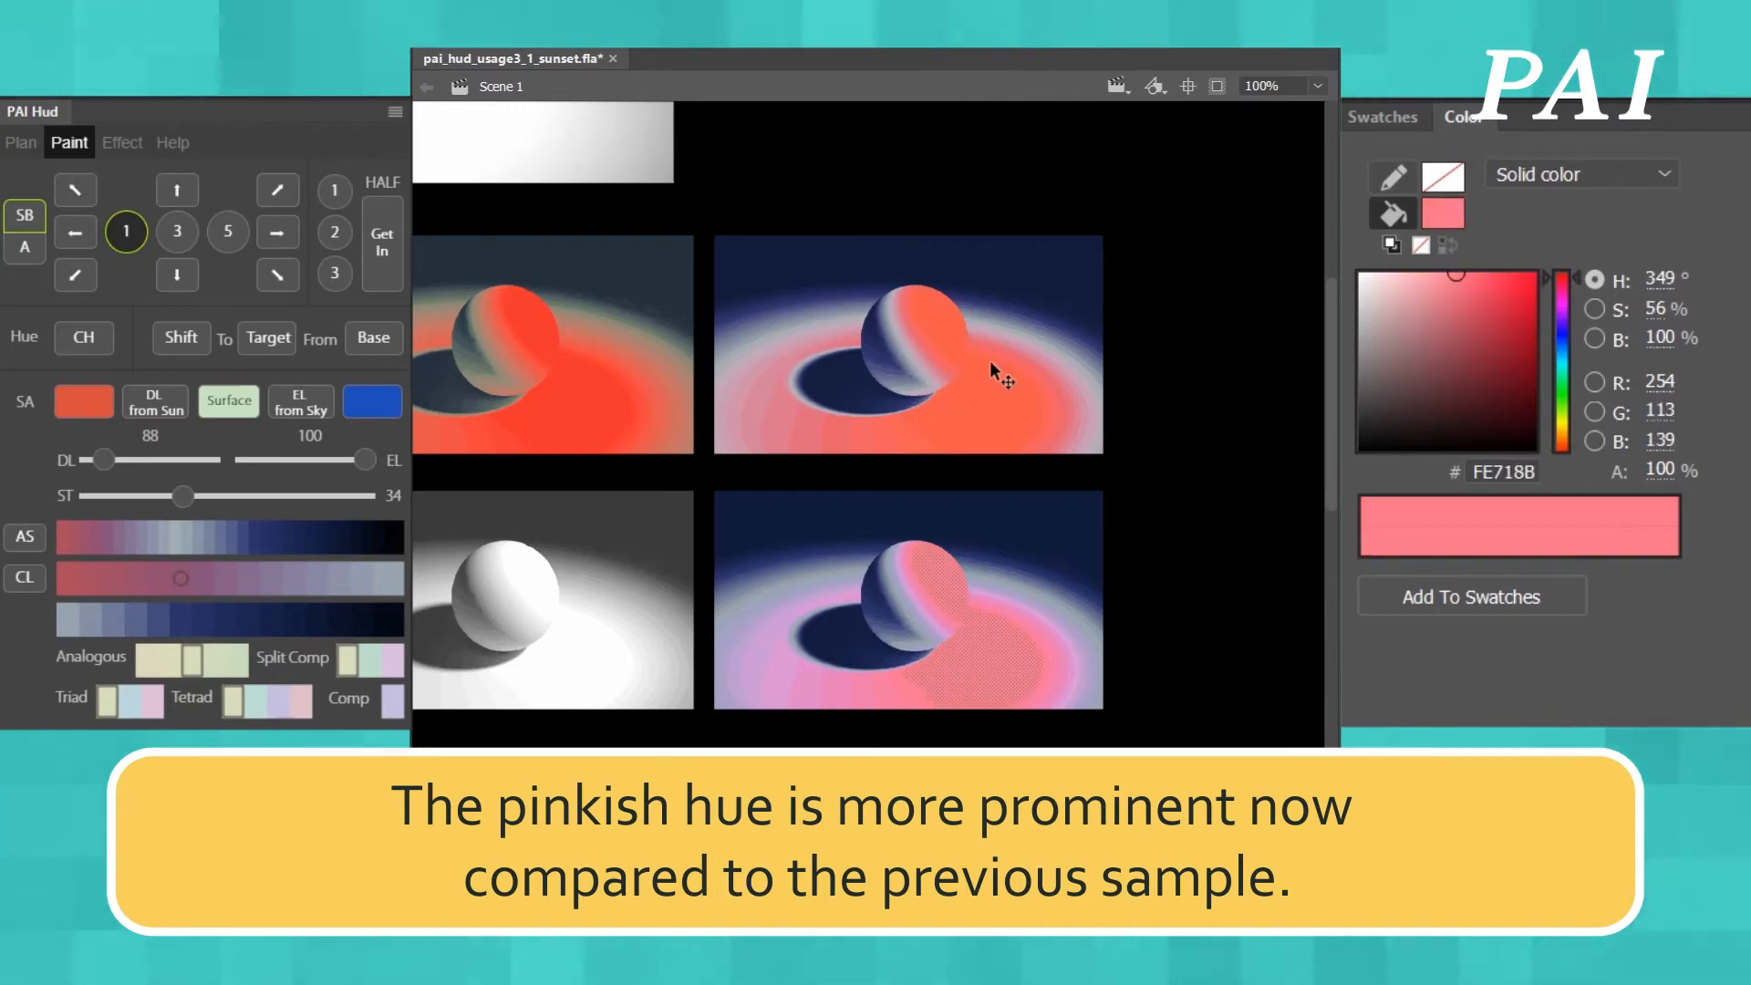
{"action": "left_click", "coordinate": [1001, 672]}
{"action": "left_click", "coordinate": [1173, 465]}
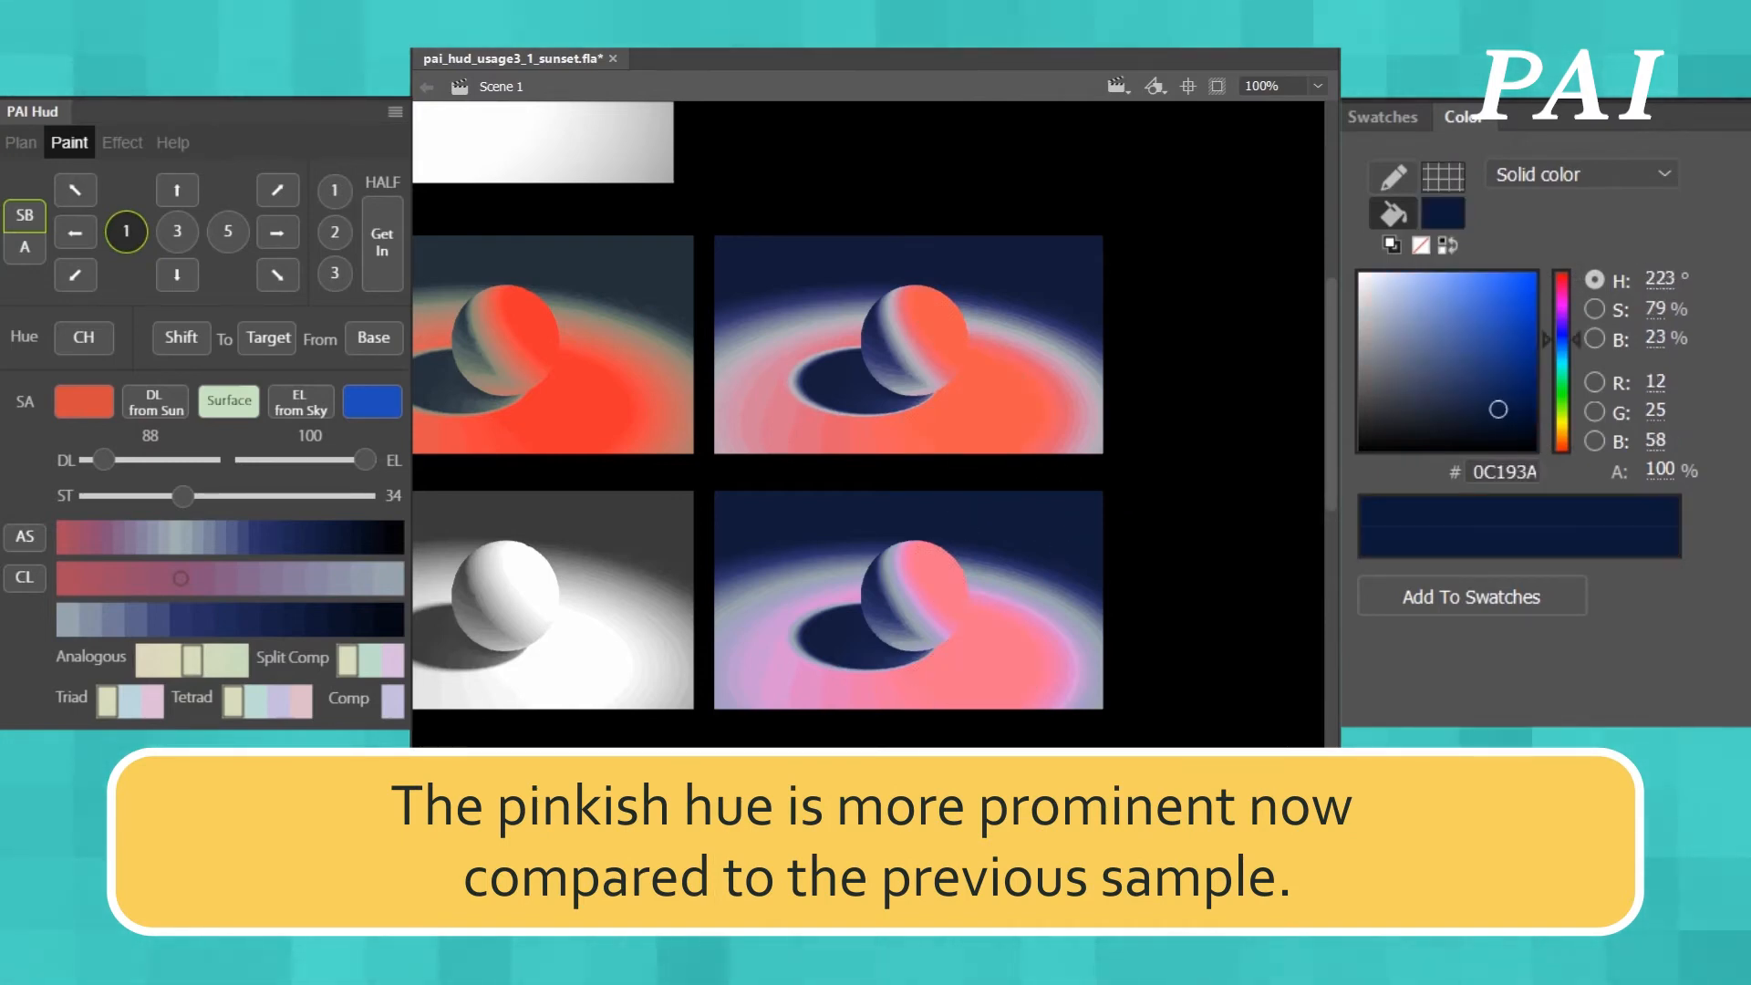
- Assign yellow-green to the DL color and coral red DE6E6E to both the Surface and EL colors
{"action": "scroll", "coordinate": [868, 472], "scroll_direction": "left", "scroll_amount": 5}
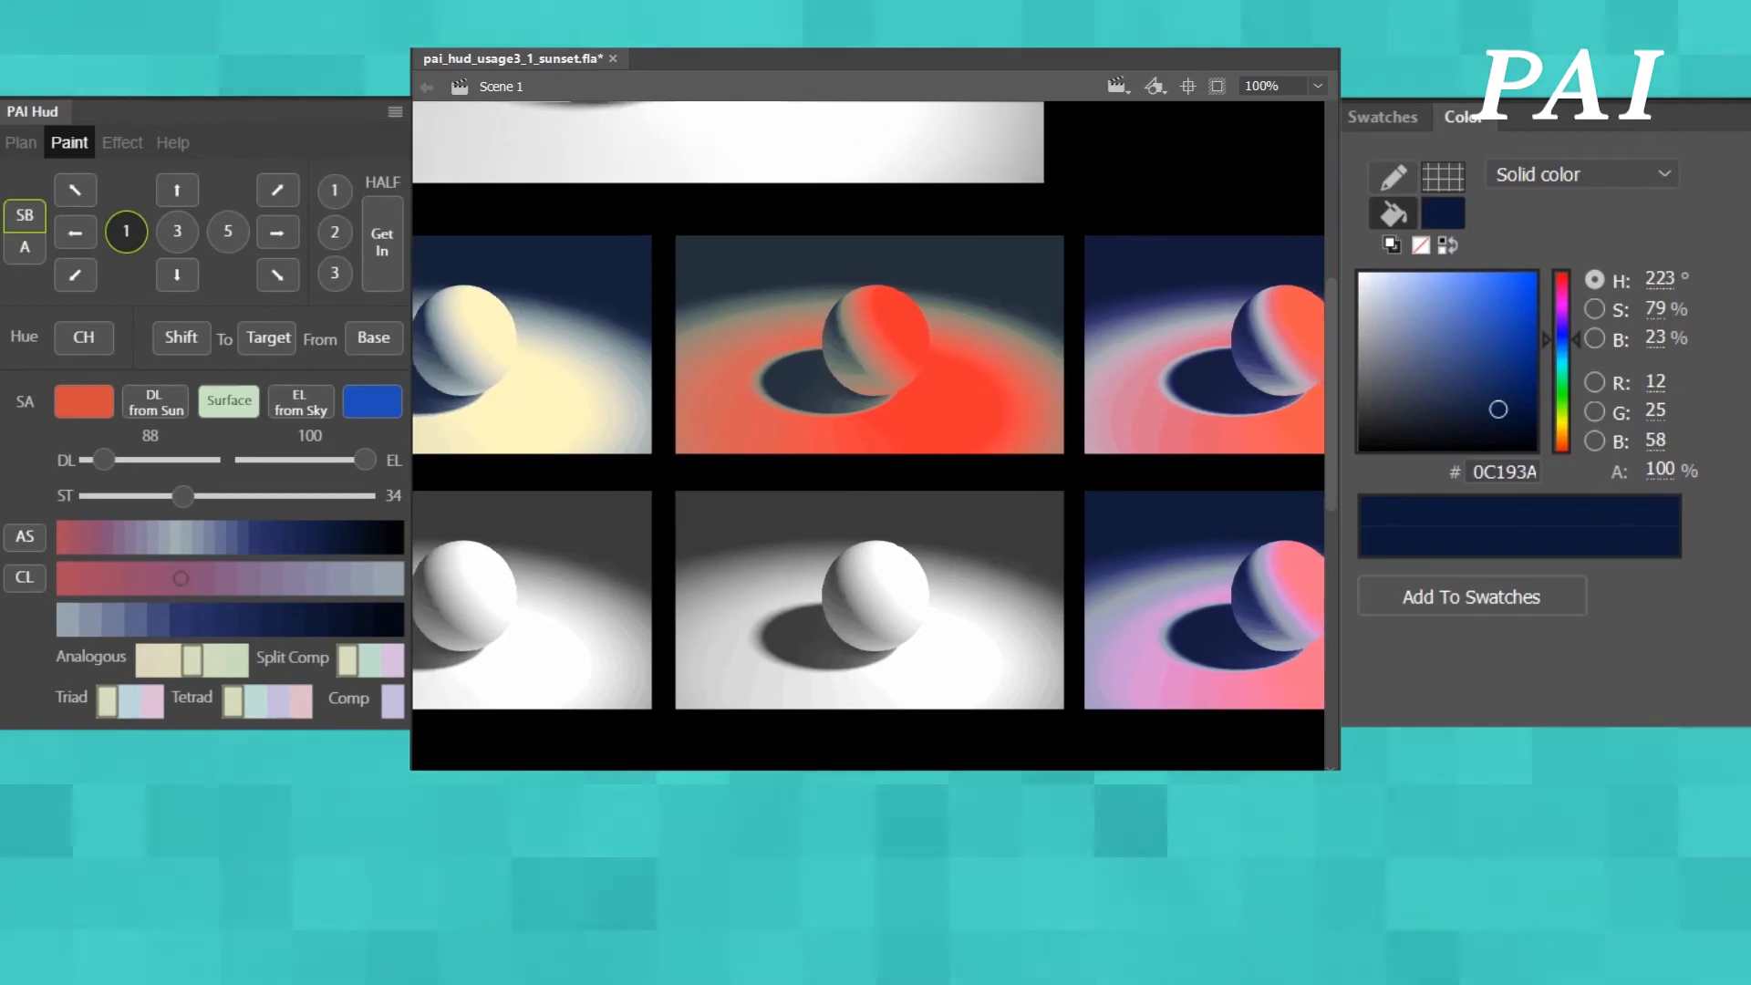
{"action": "scroll", "coordinate": [910, 594], "scroll_direction": "right", "scroll_amount": 1}
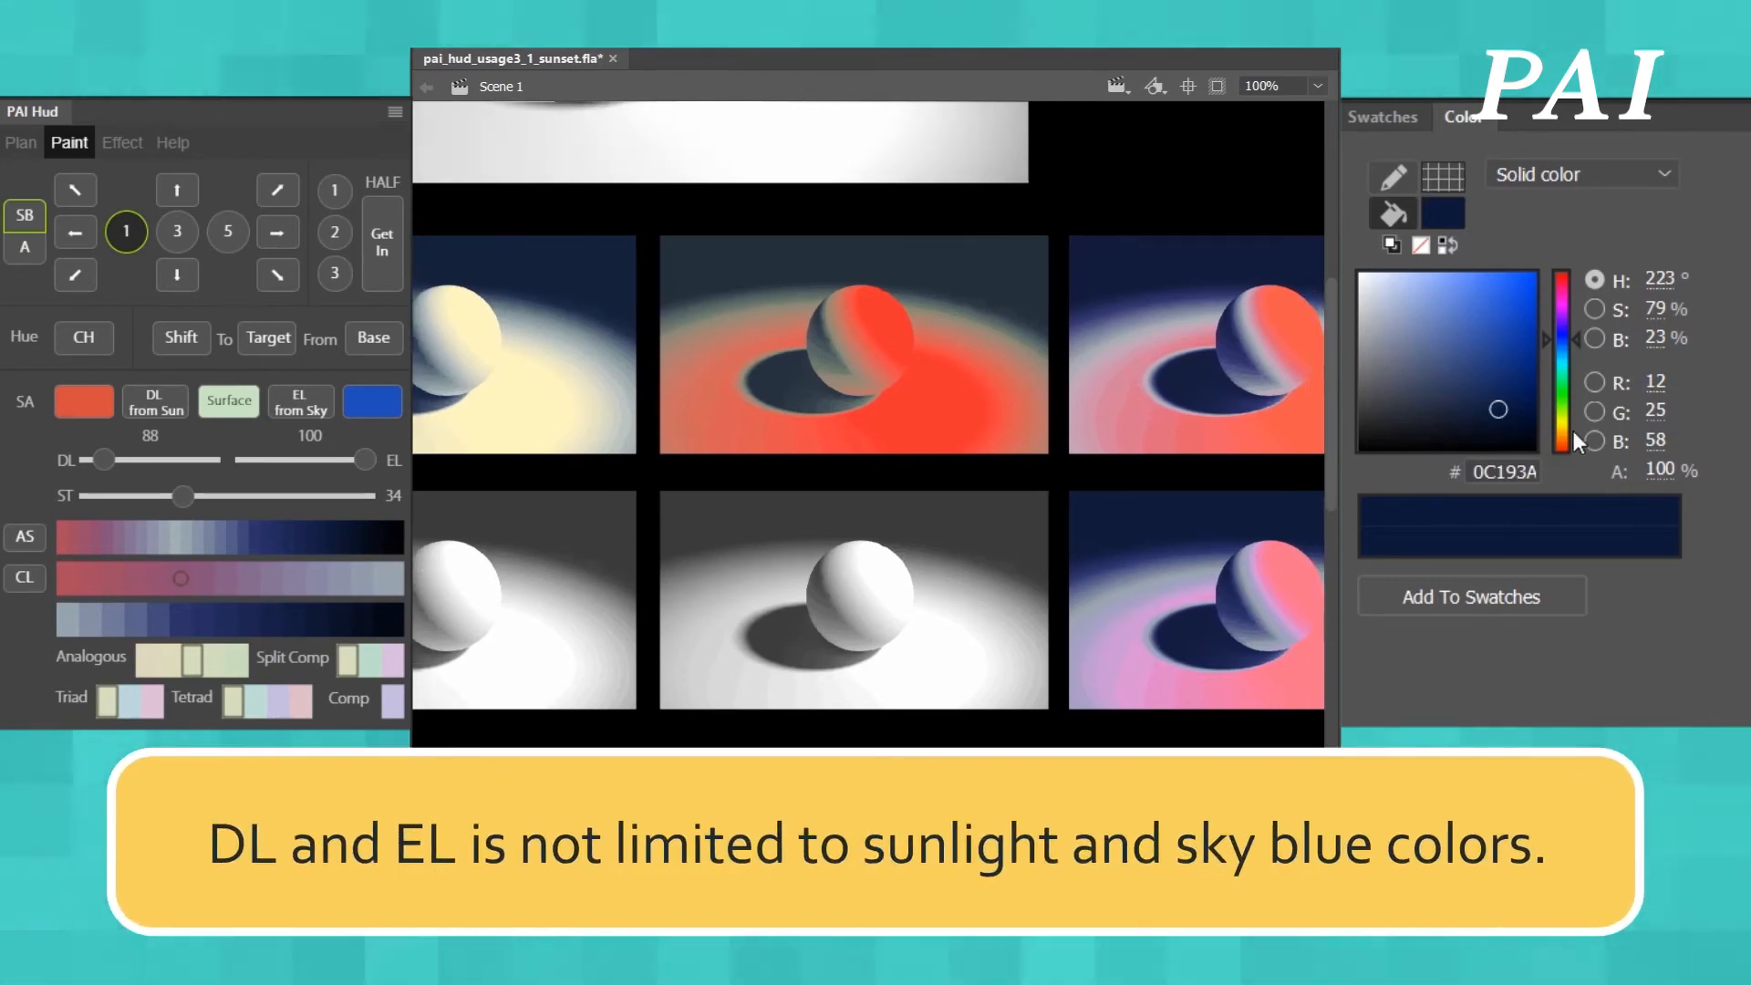
{"action": "left_click", "coordinate": [1571, 418]}
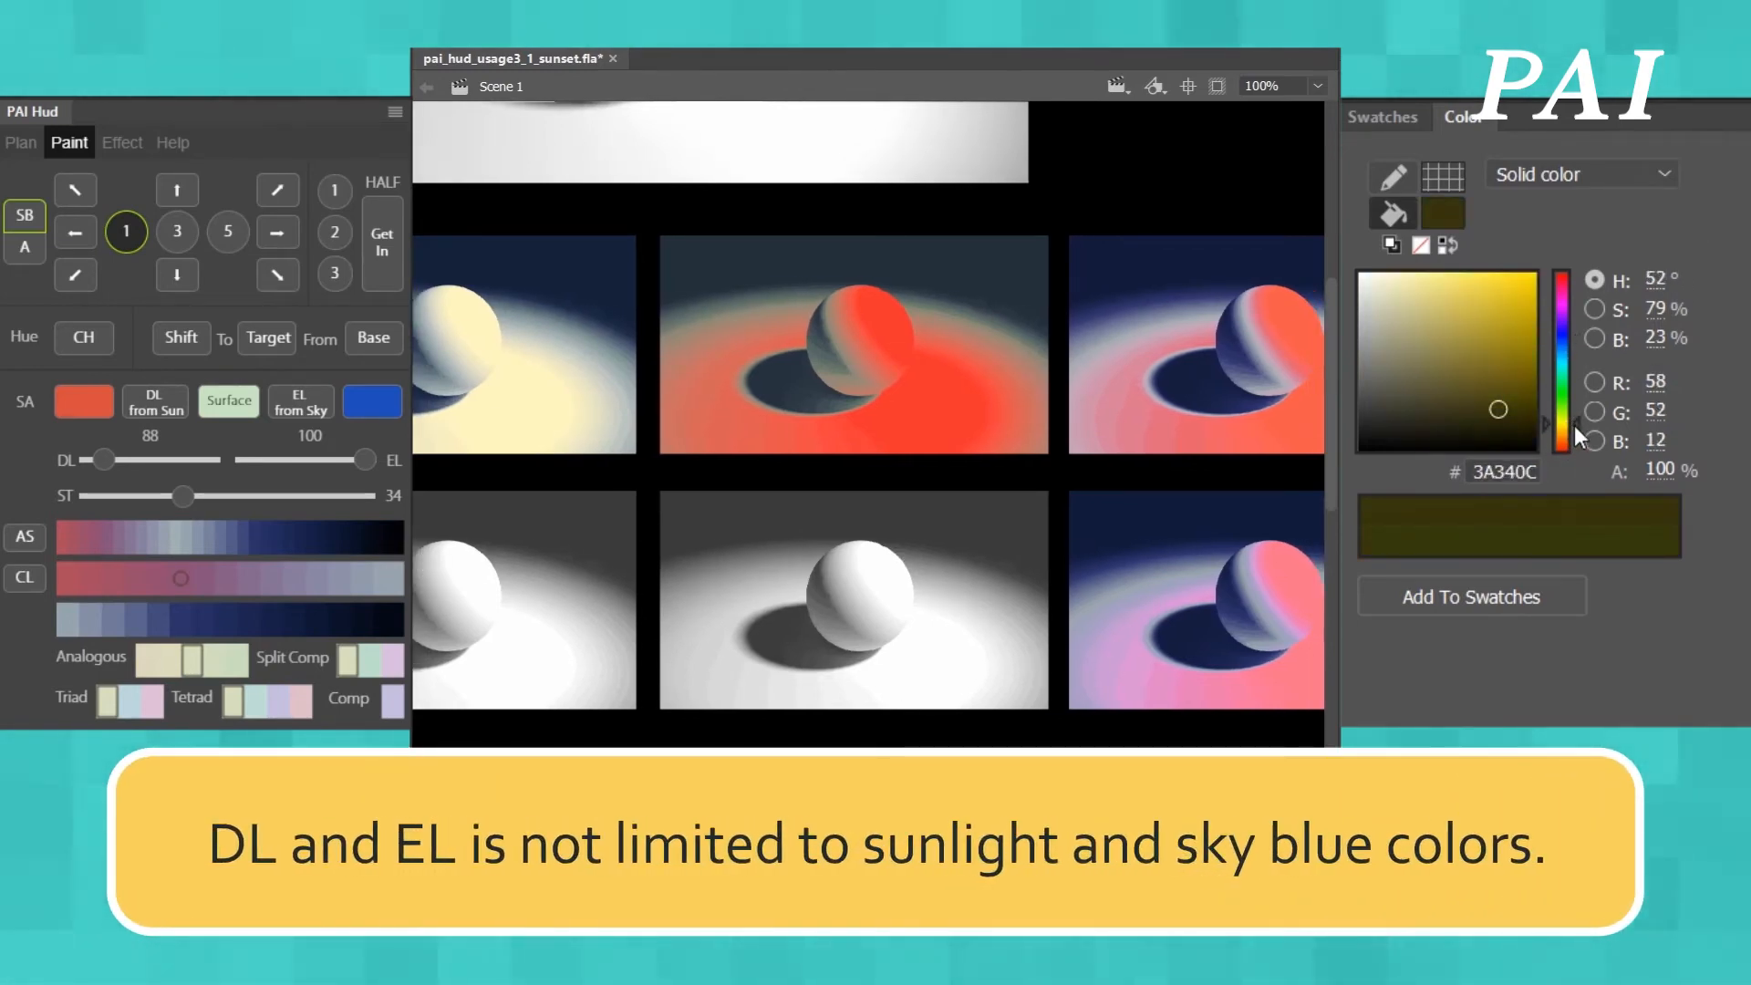
{"action": "mouse_move", "coordinate": [1574, 425]}
{"action": "left_mouse_down"}
{"action": "mouse_move", "coordinate": [1573, 409]}
{"action": "mouse_move", "coordinate": [1574, 462]}
{"action": "left_mouse_up"}
{"action": "left_click", "coordinate": [104, 406]}
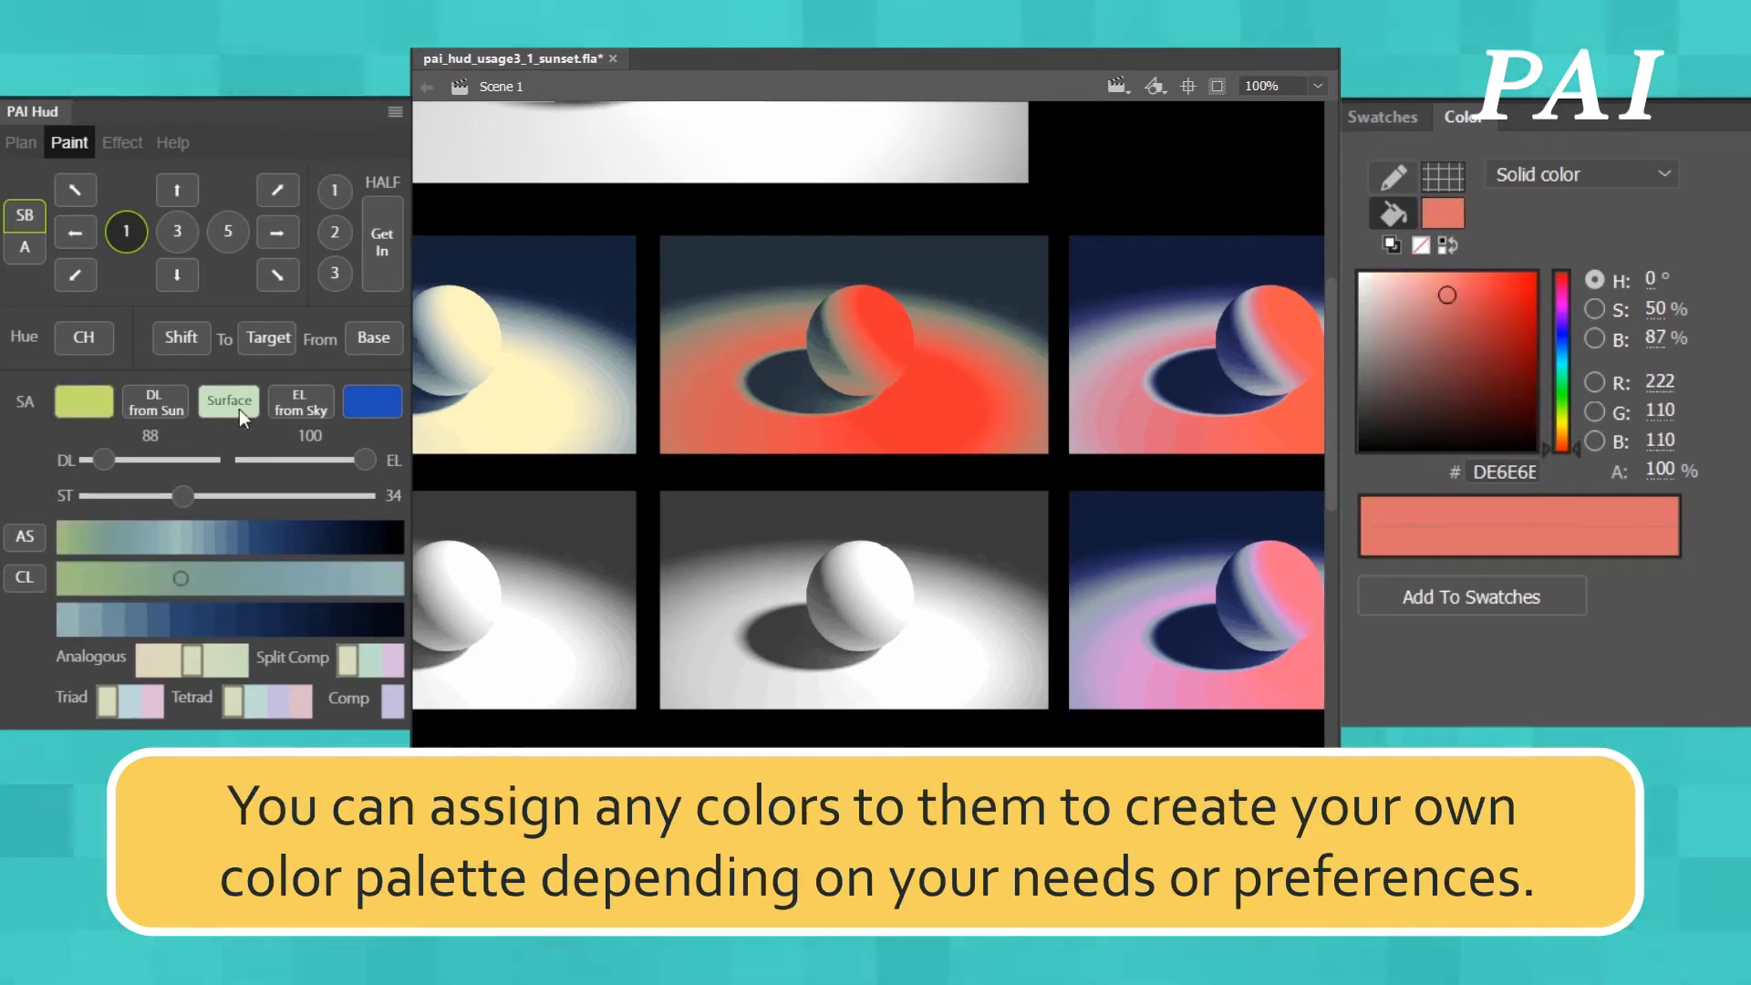
{"action": "left_click", "coordinate": [391, 407]}
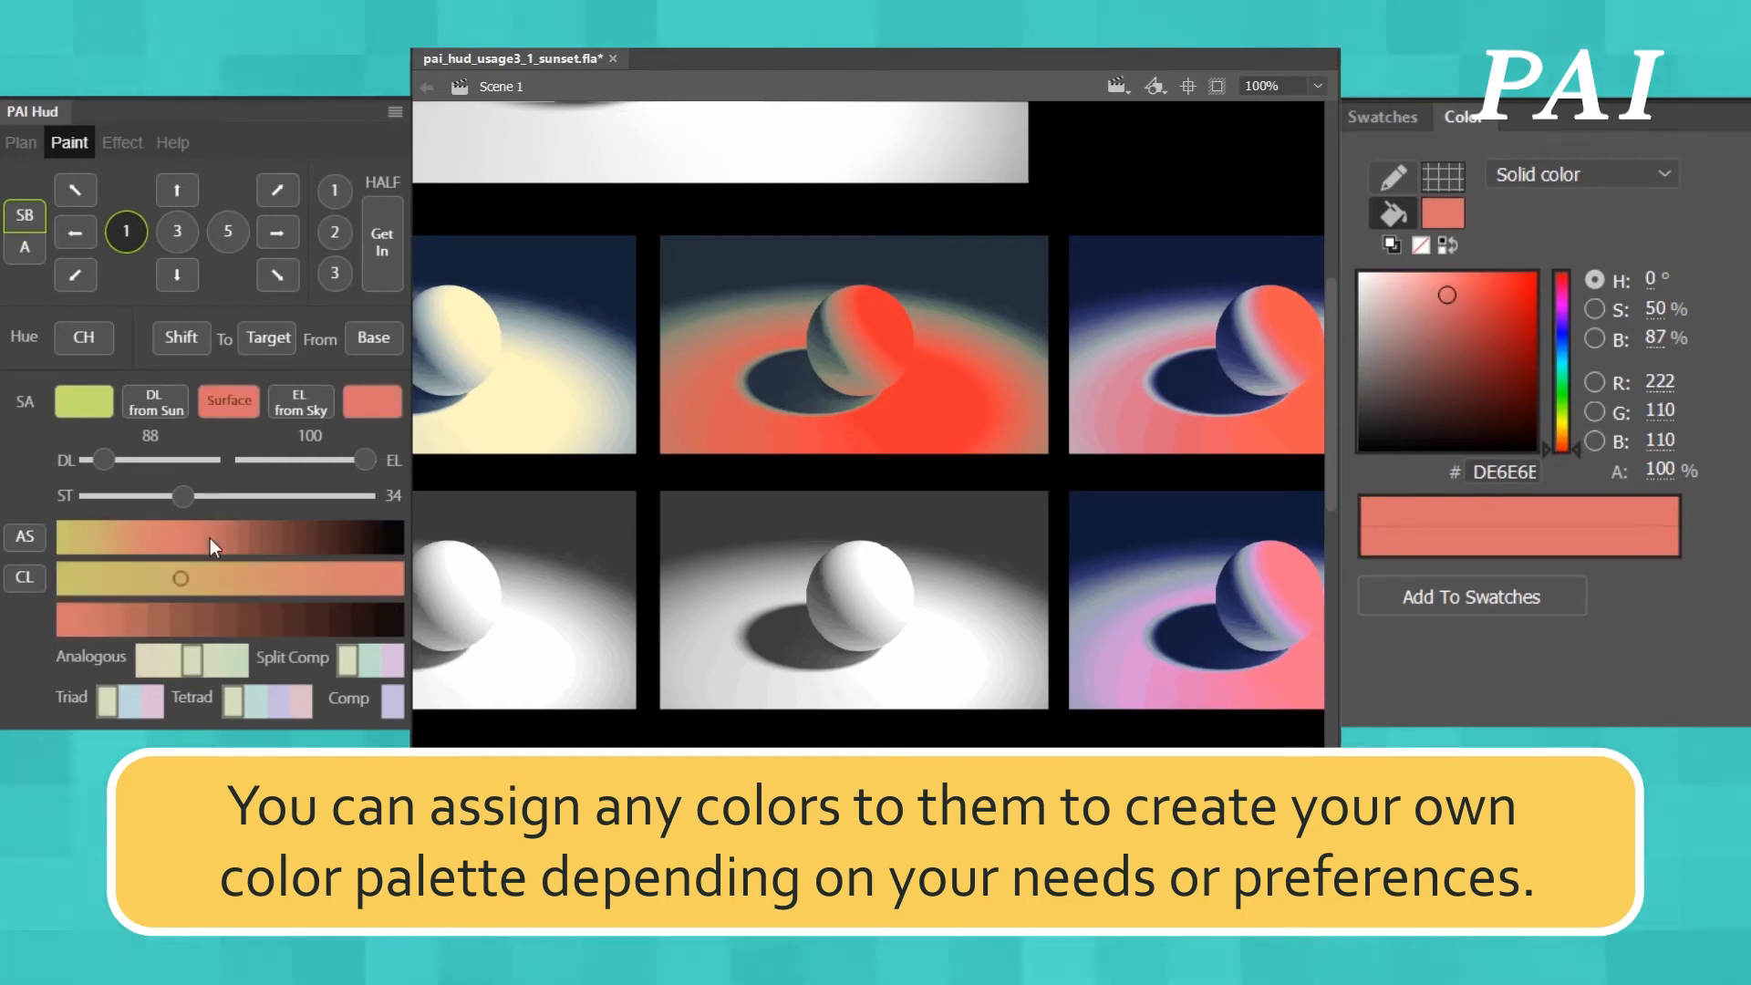
- Apply the yellow-green and coral palette to the grayscale sphere image below the red-orange one
{"action": "left_click", "coordinate": [693, 525]}
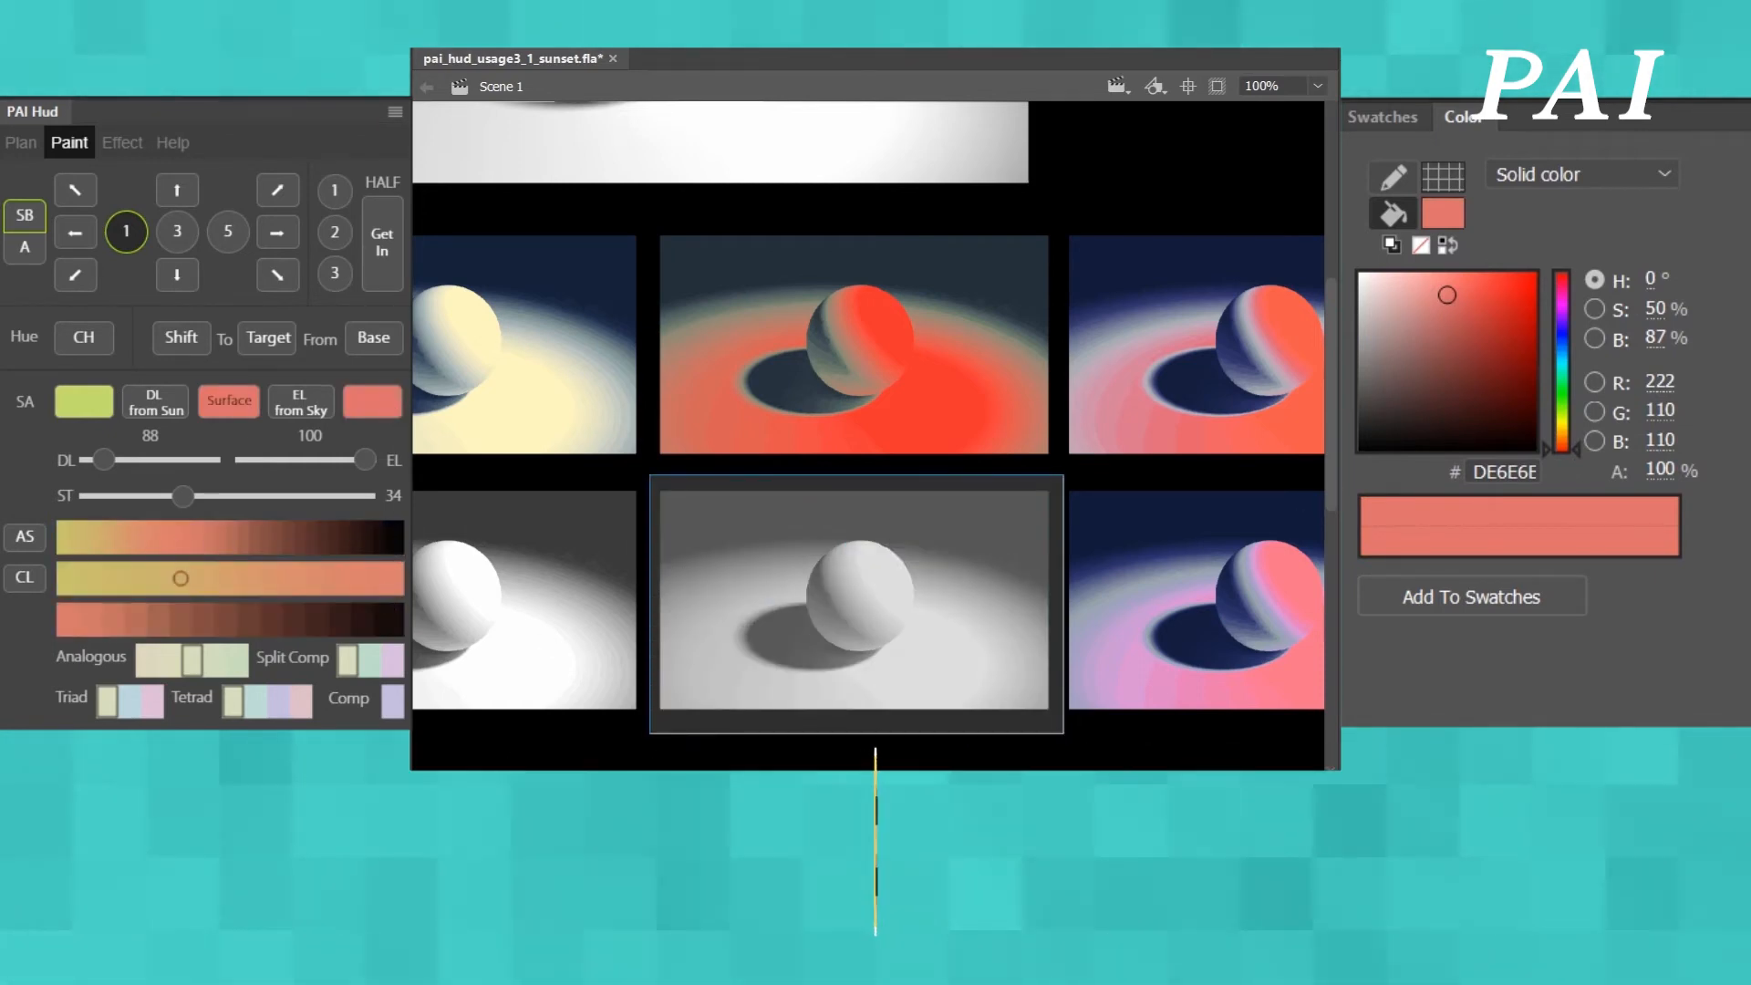
{"action": "key", "text": "ctrl+b"}
{"action": "left_click_drag", "start_coordinate": [1333, 474], "coordinate": [1338, 545]}
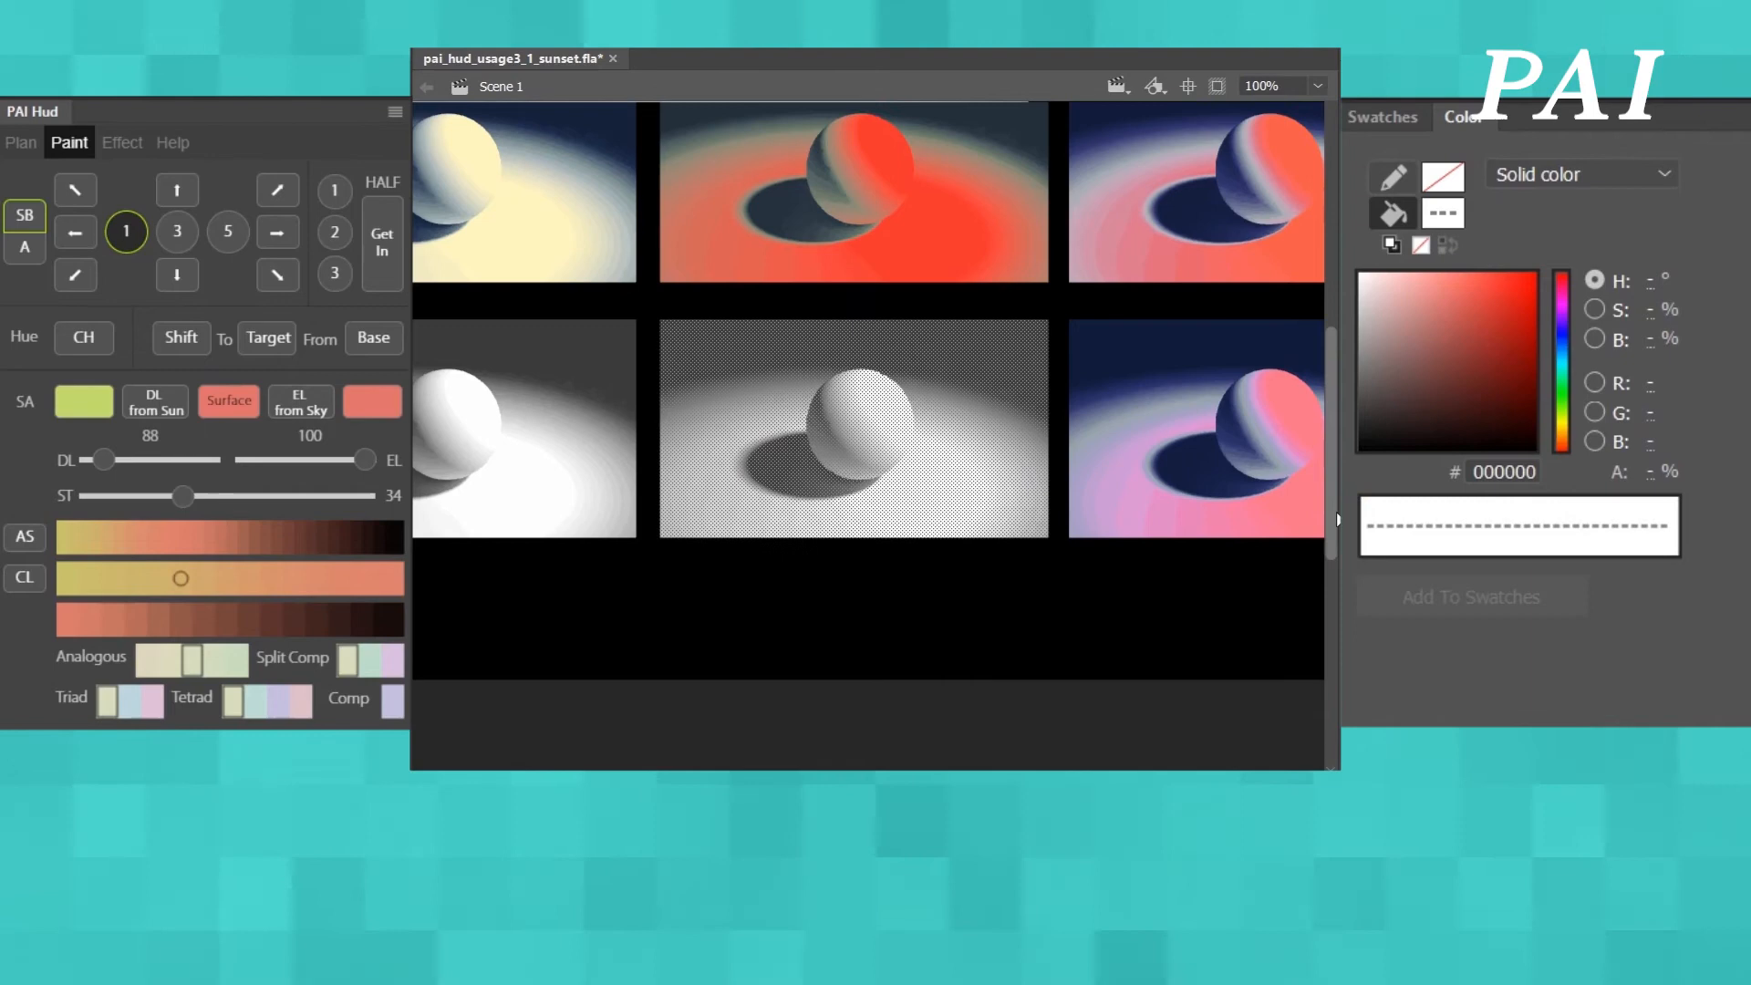
{"action": "left_click", "coordinate": [30, 538]}
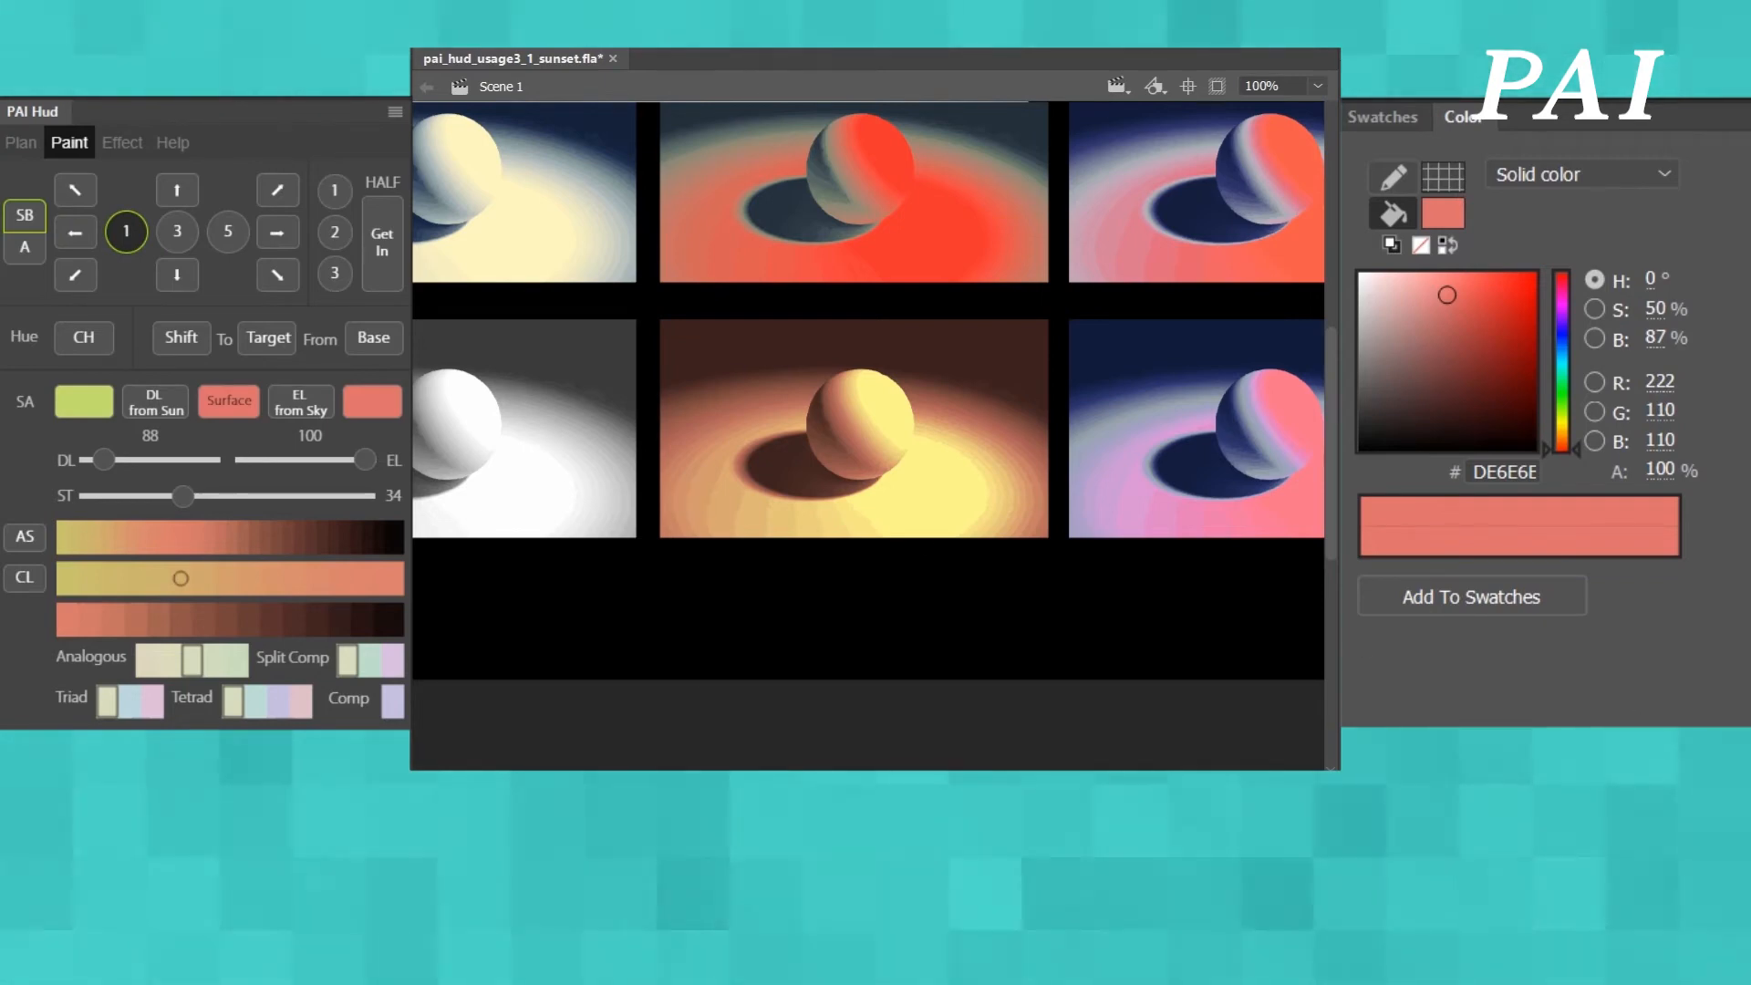
- Assign orange to DL, cyan to Surface and pinkish red to EL, and set ST to 25
{"action": "scroll", "coordinate": [867, 436], "scroll_direction": "left", "scroll_amount": 5}
{"action": "scroll", "coordinate": [868, 436], "scroll_direction": "left", "scroll_amount": 1}
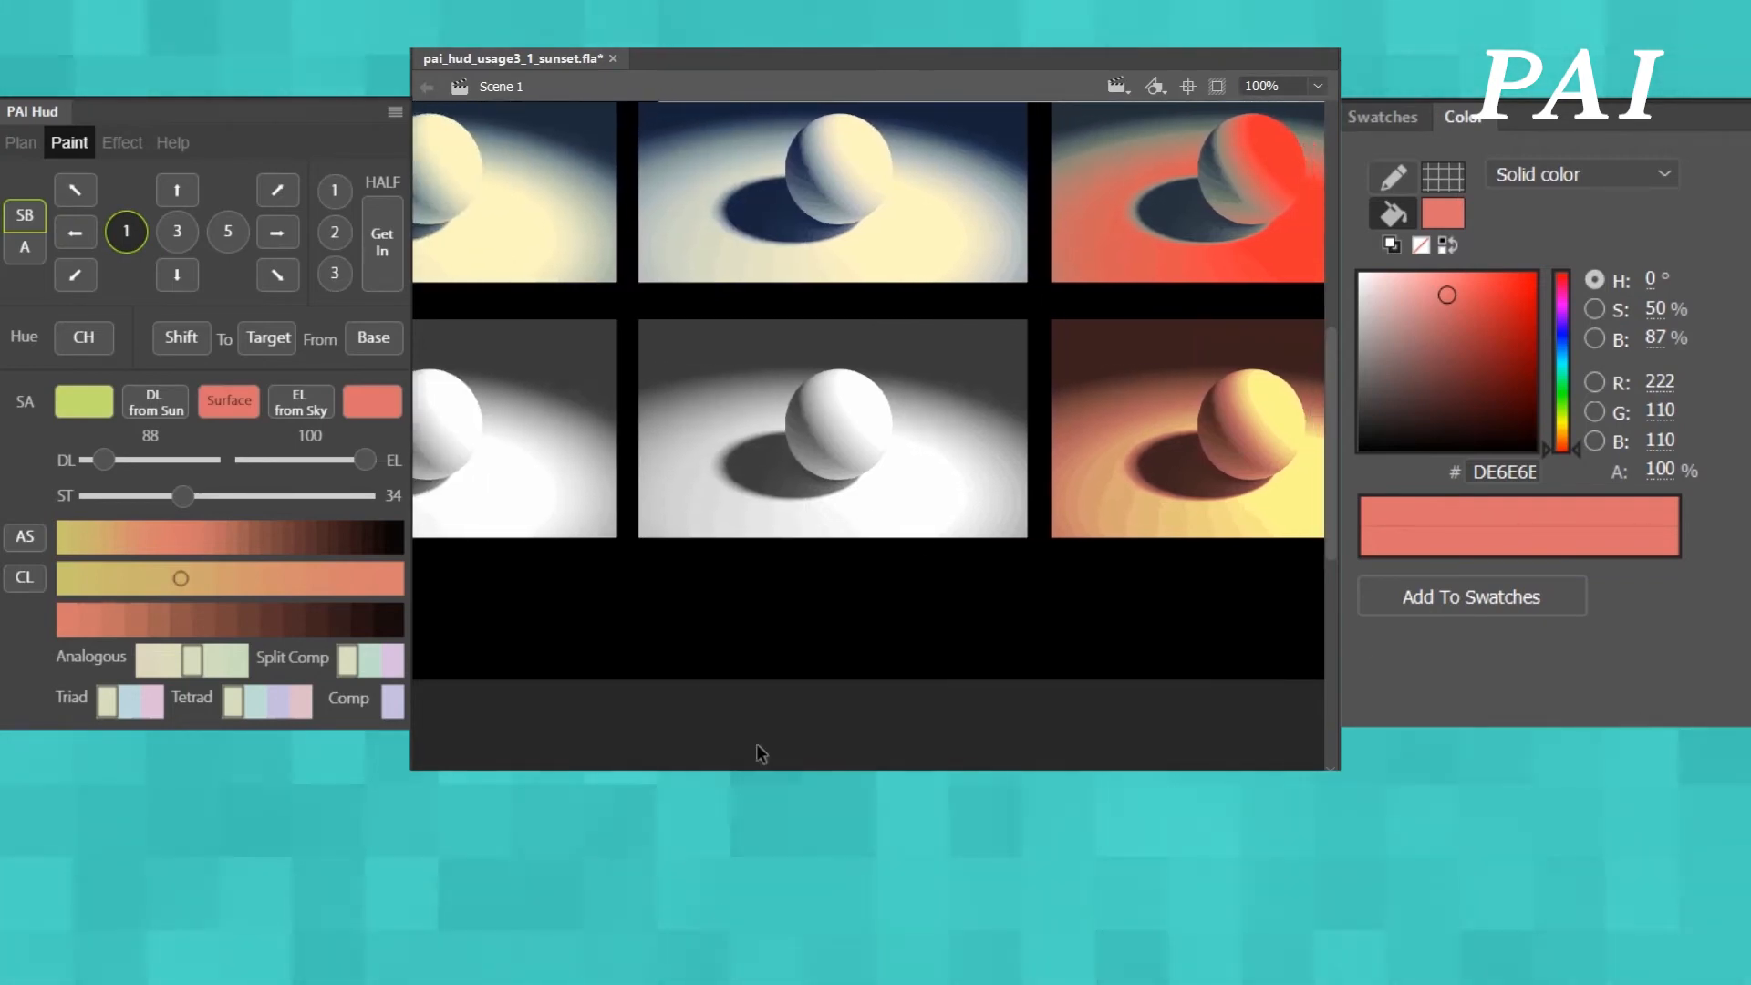
{"action": "left_click_drag", "start_coordinate": [629, 312], "coordinate": [1038, 562]}
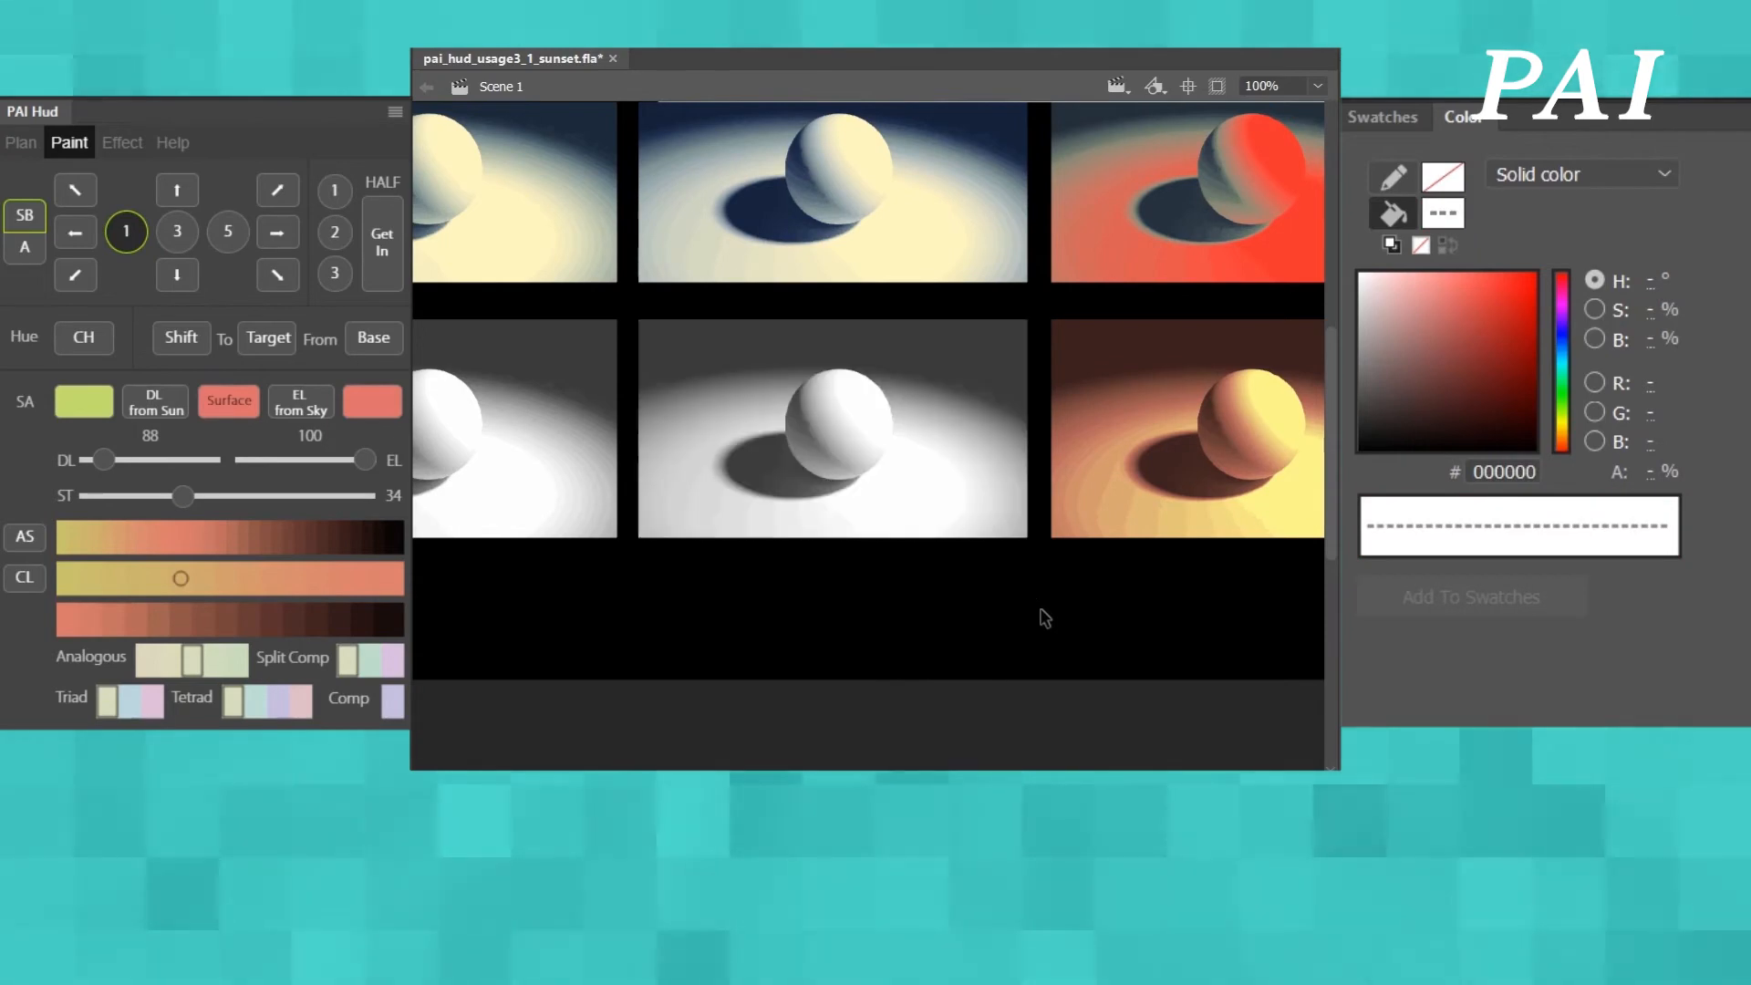
{"action": "left_click", "coordinate": [1043, 613]}
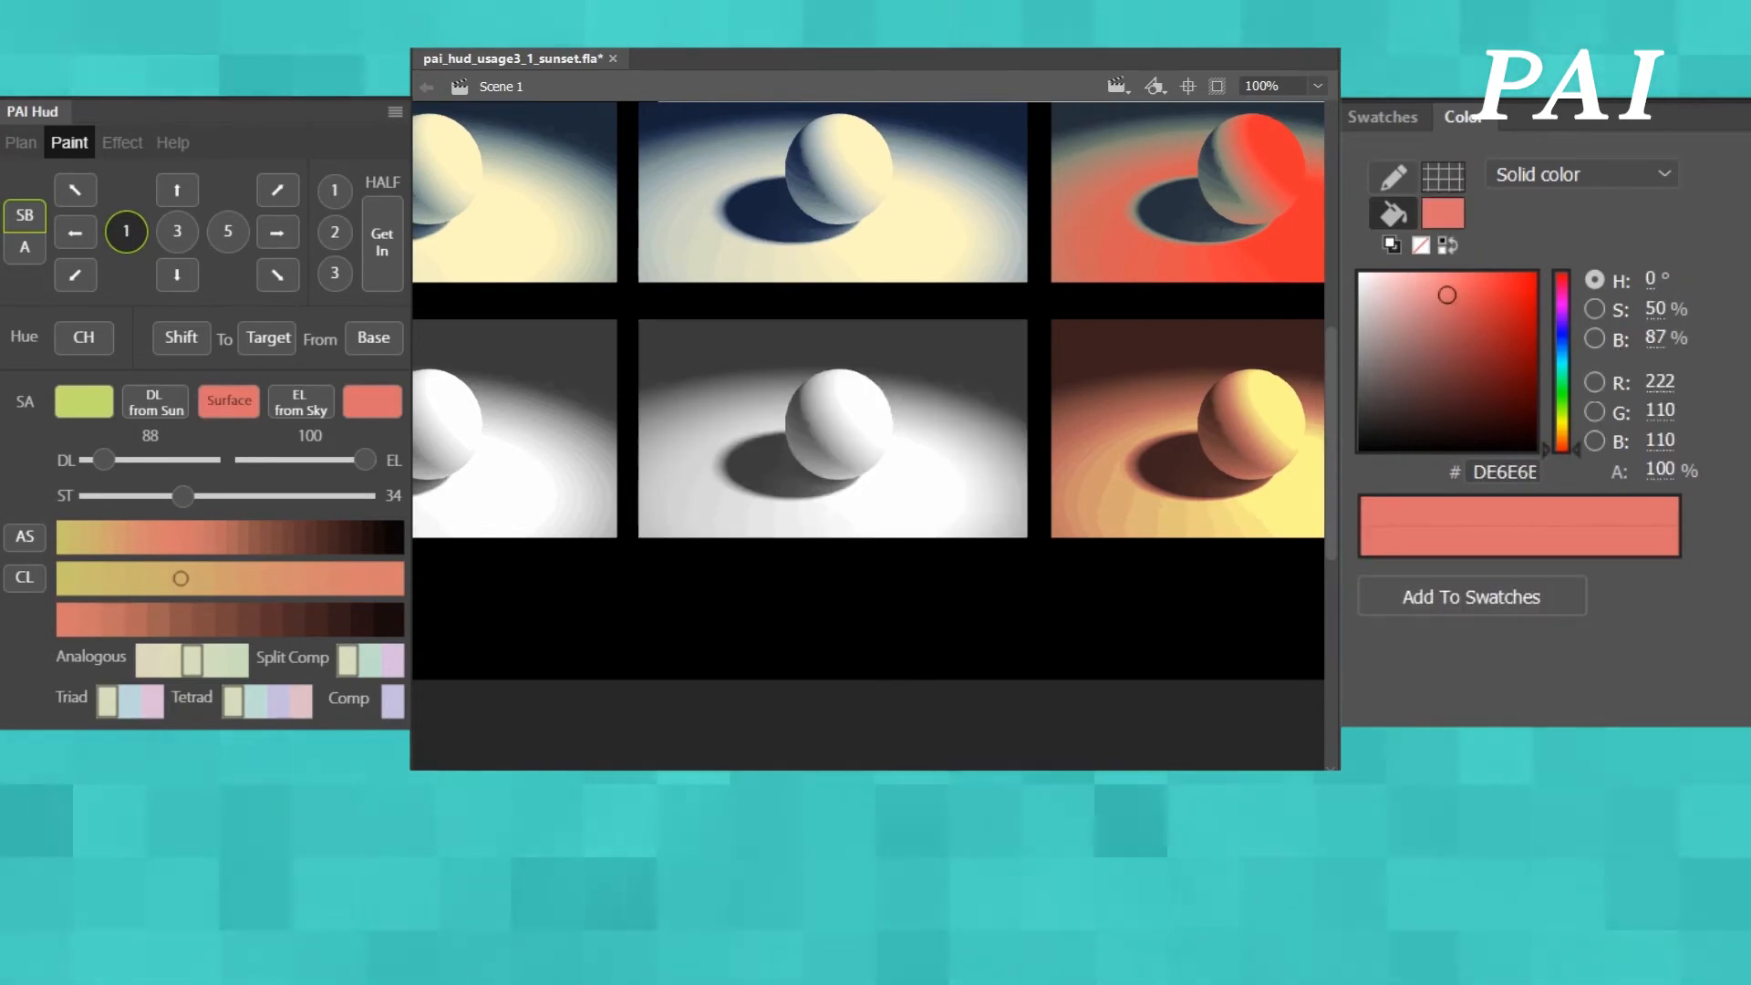
{"action": "left_click", "coordinate": [1563, 440]}
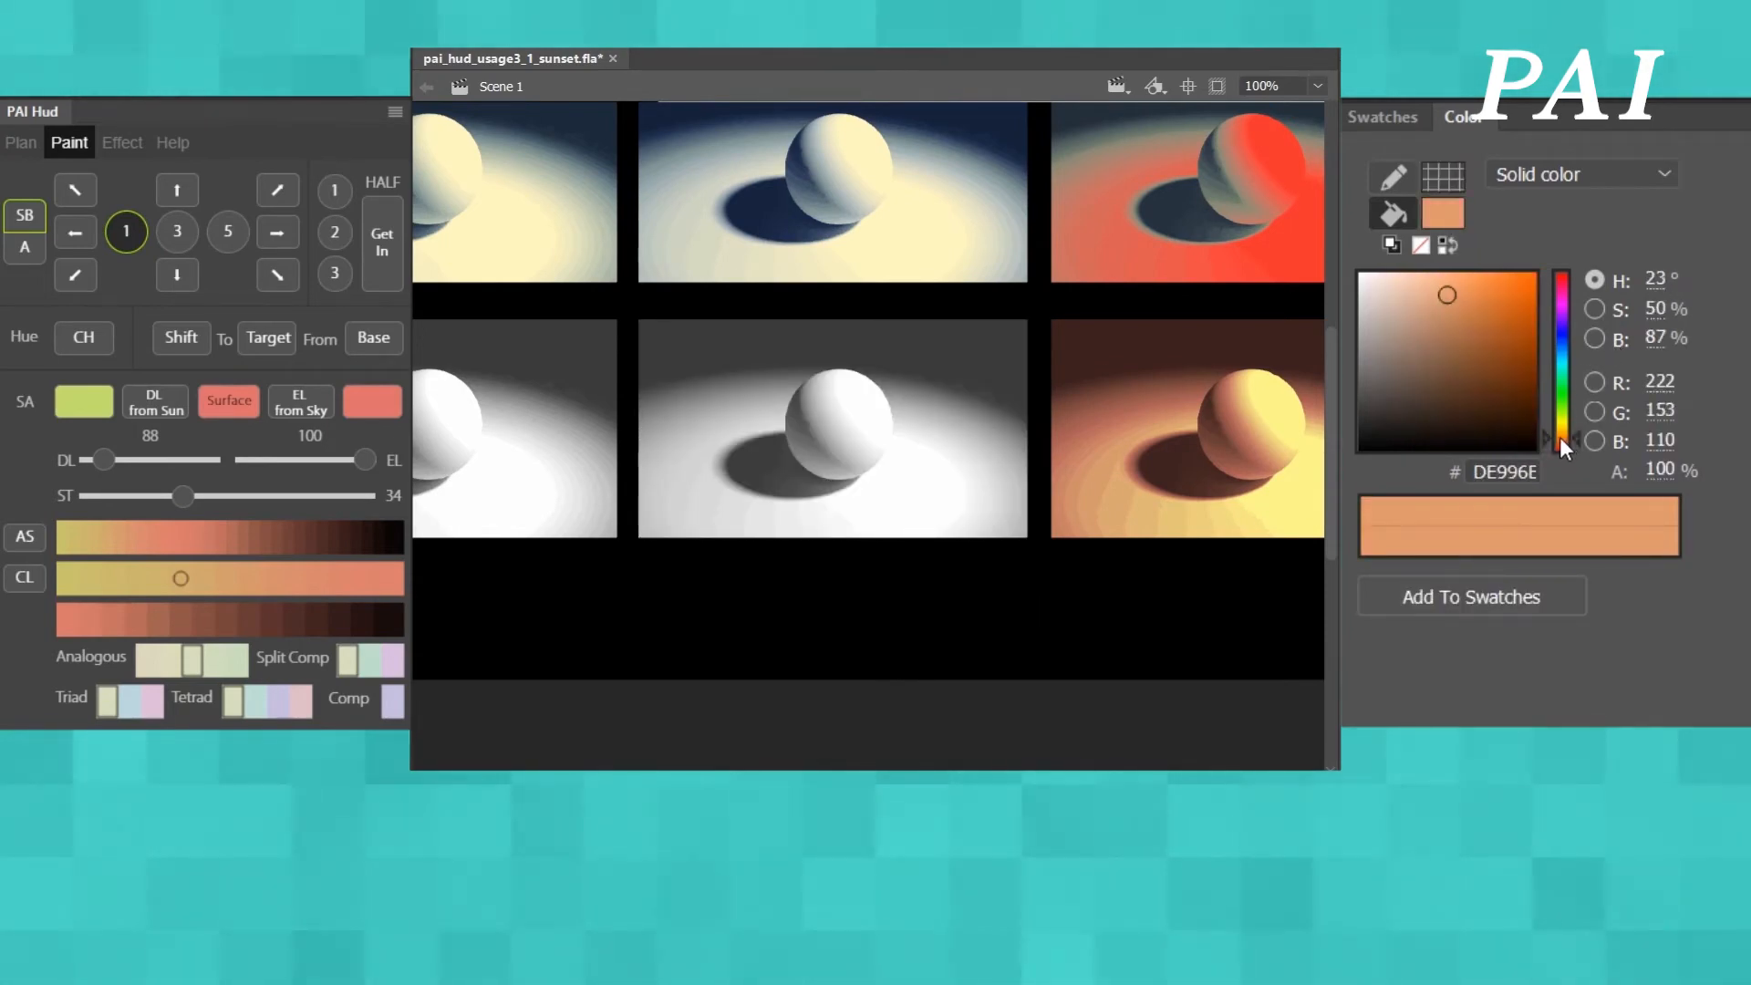
{"action": "left_click", "coordinate": [1499, 292]}
{"action": "left_click", "coordinate": [148, 414]}
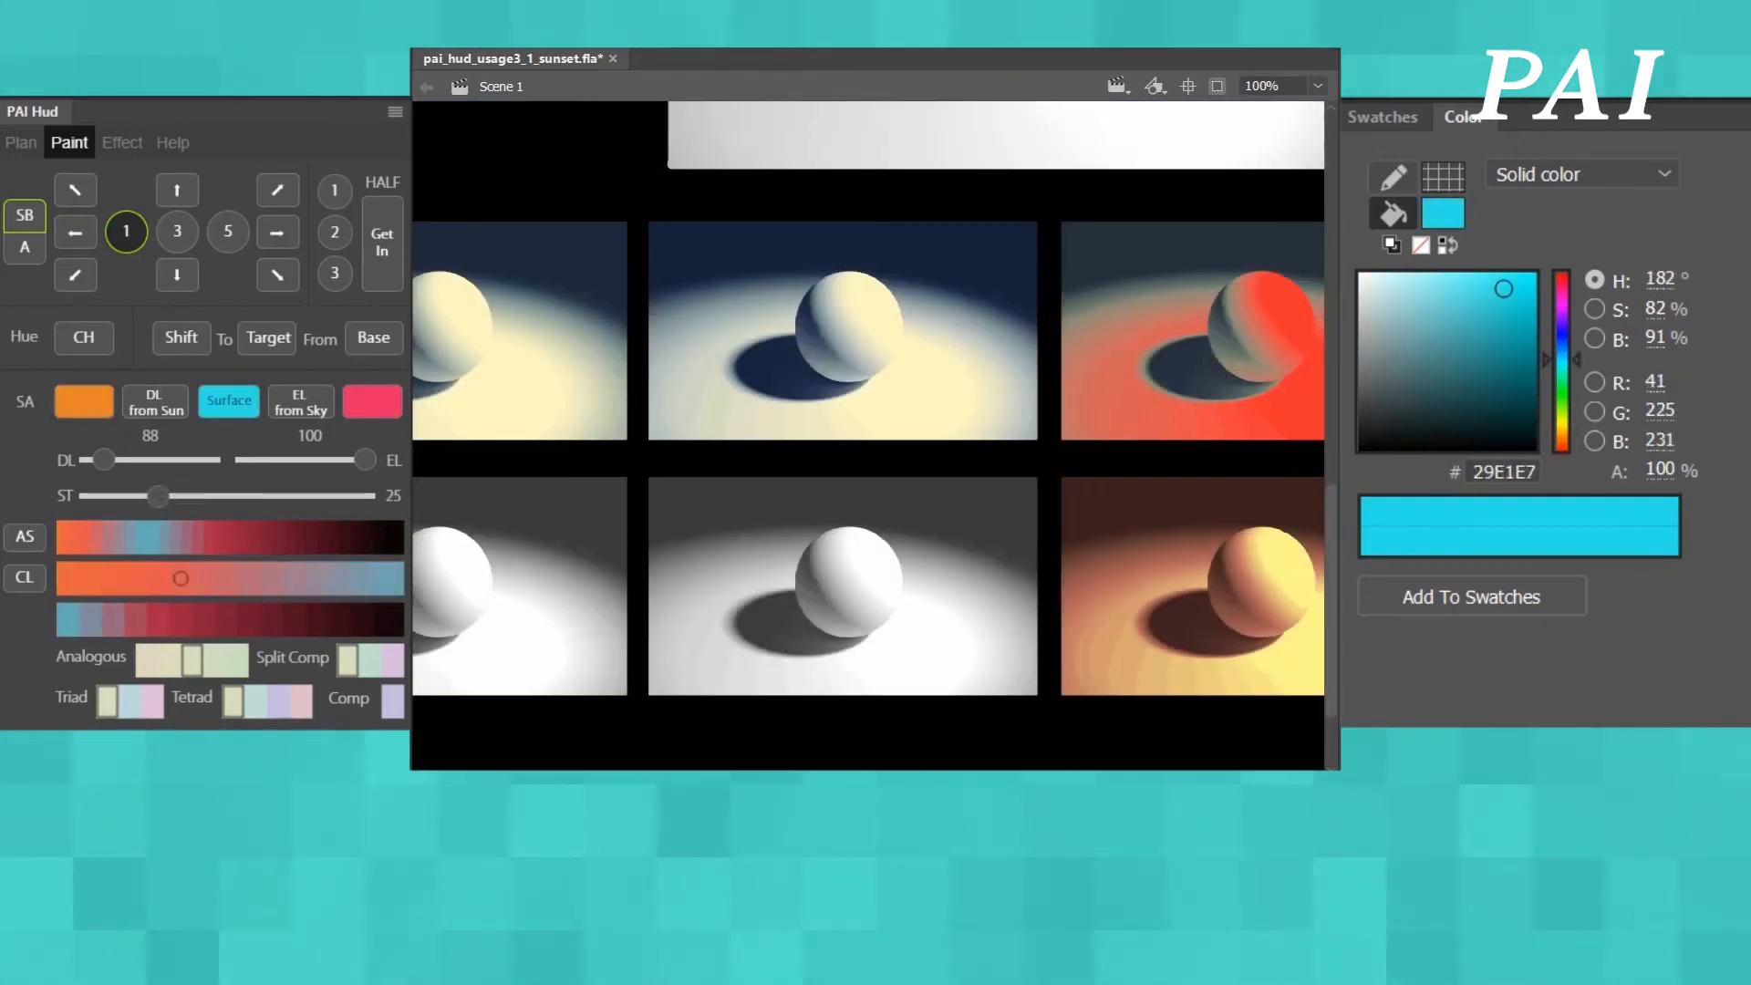
- Mix a dark green and assign it as the EL color
{"action": "left_click", "coordinate": [1562, 387]}
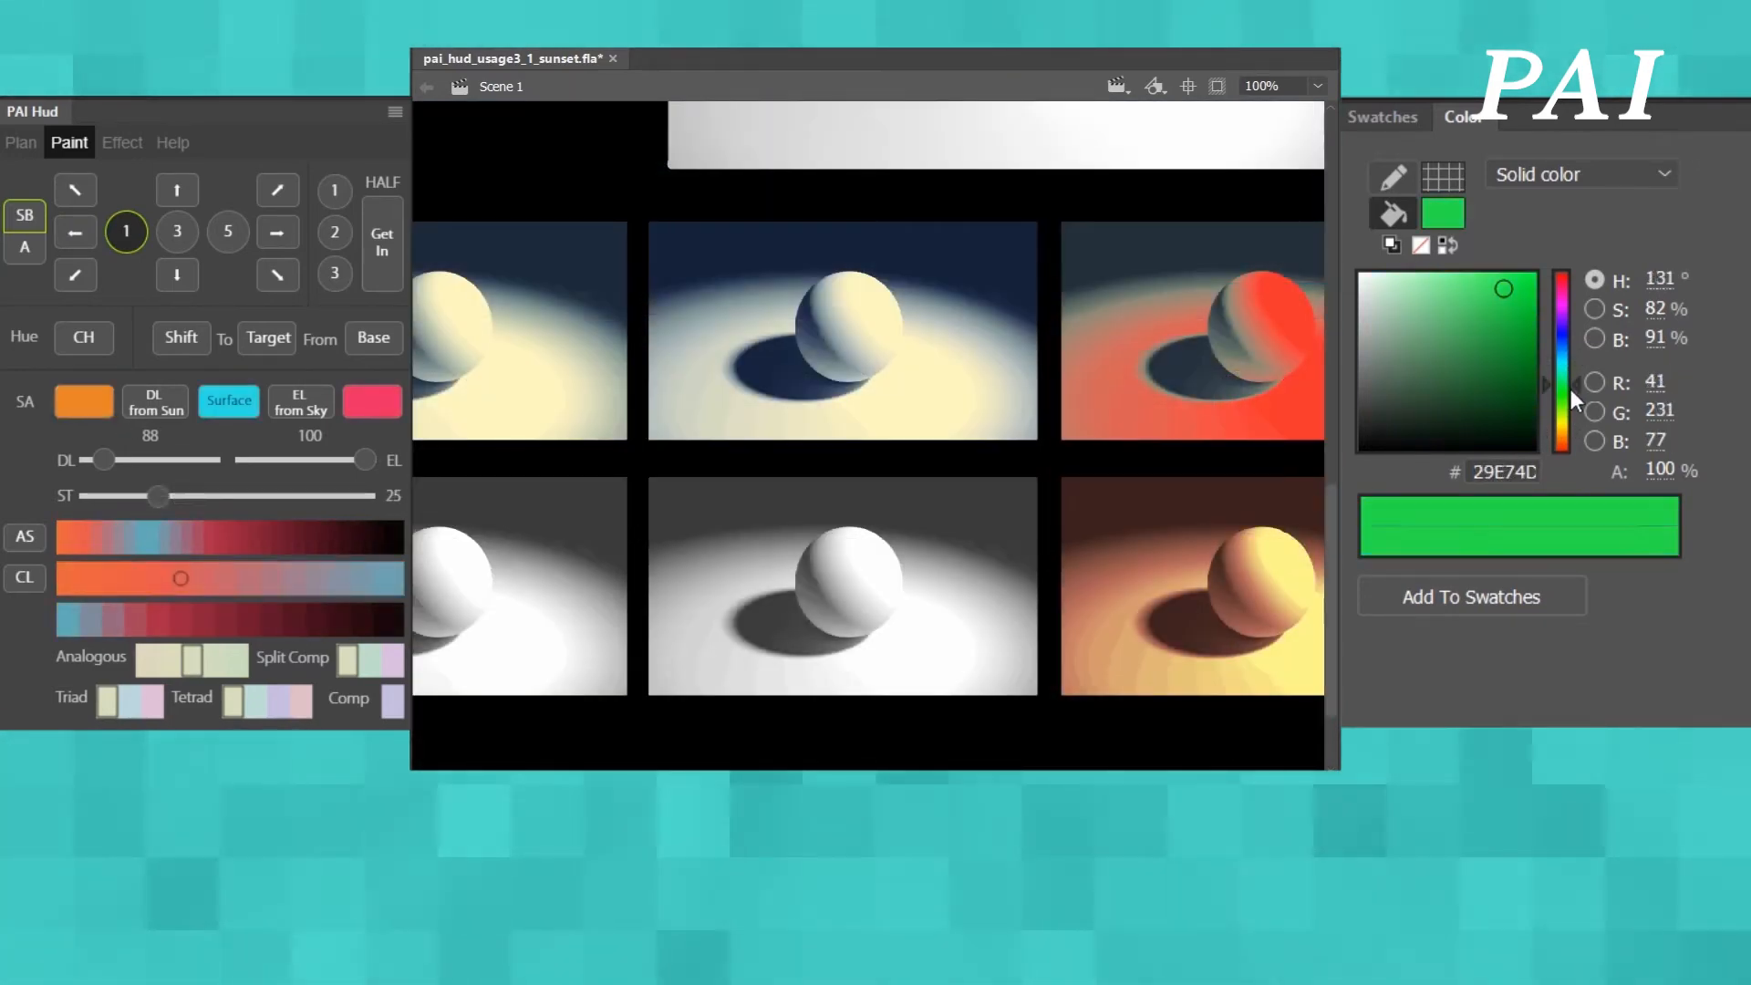
{"action": "left_click", "coordinate": [1475, 382]}
{"action": "left_click_drag", "start_coordinate": [1477, 386], "coordinate": [1478, 392]}
{"action": "left_click", "coordinate": [301, 403]}
- Assign light pink to DL and light green 99D187 to Surface, and apply the palette to the second grayscale sphere image in the lower row
{"action": "left_click_drag", "start_coordinate": [1562, 293], "coordinate": [1562, 299]}
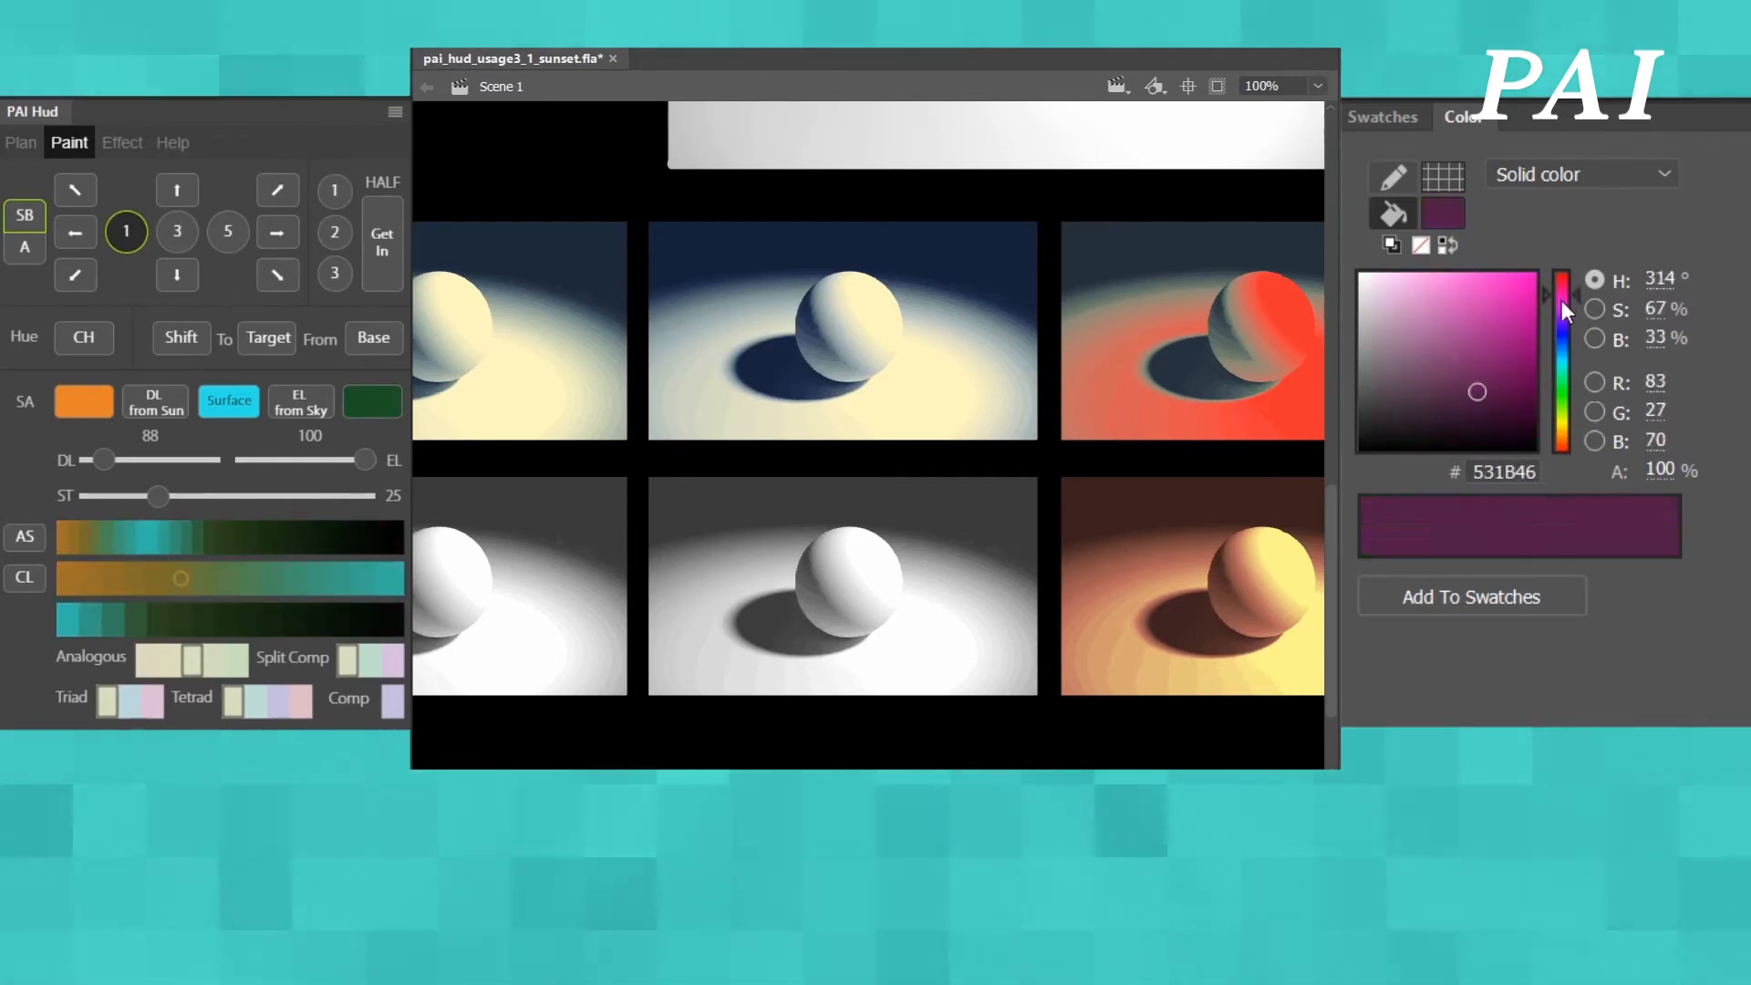
{"action": "left_click", "coordinate": [1420, 303]}
{"action": "left_click", "coordinate": [91, 403]}
{"action": "left_click_drag", "start_coordinate": [1562, 434], "coordinate": [1563, 399]}
{"action": "left_click", "coordinate": [246, 406]}
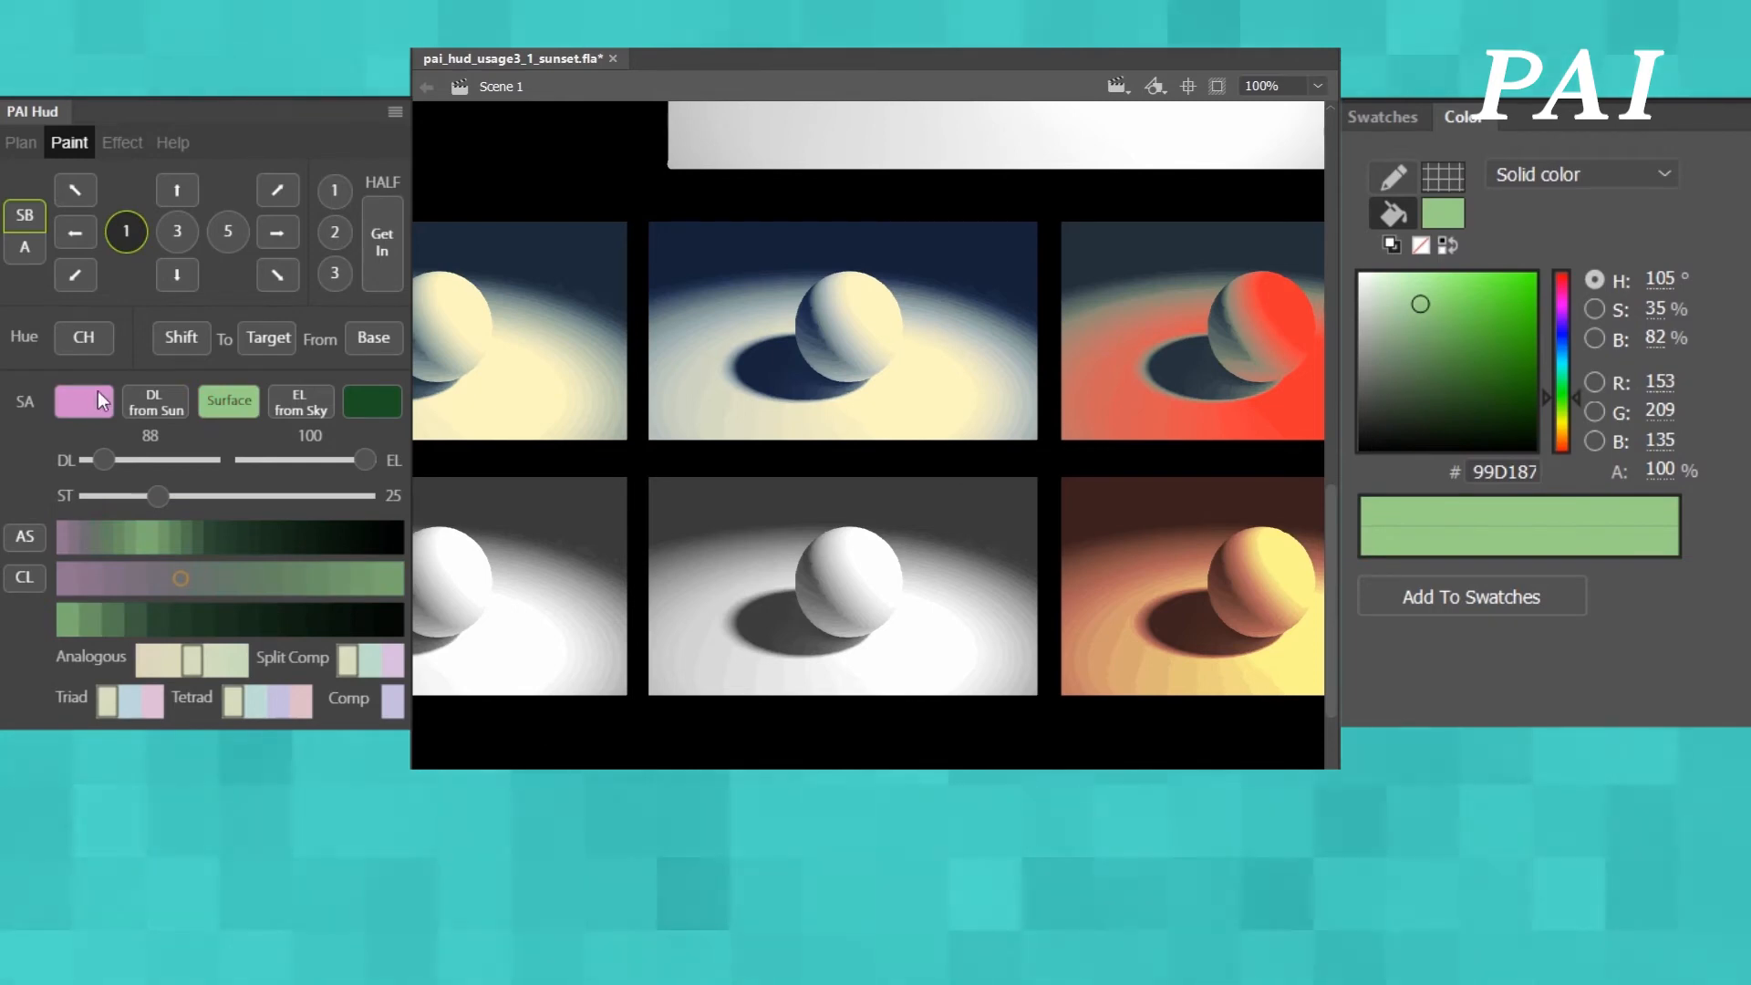
{"action": "left_click_drag", "start_coordinate": [642, 454], "coordinate": [1049, 730]}
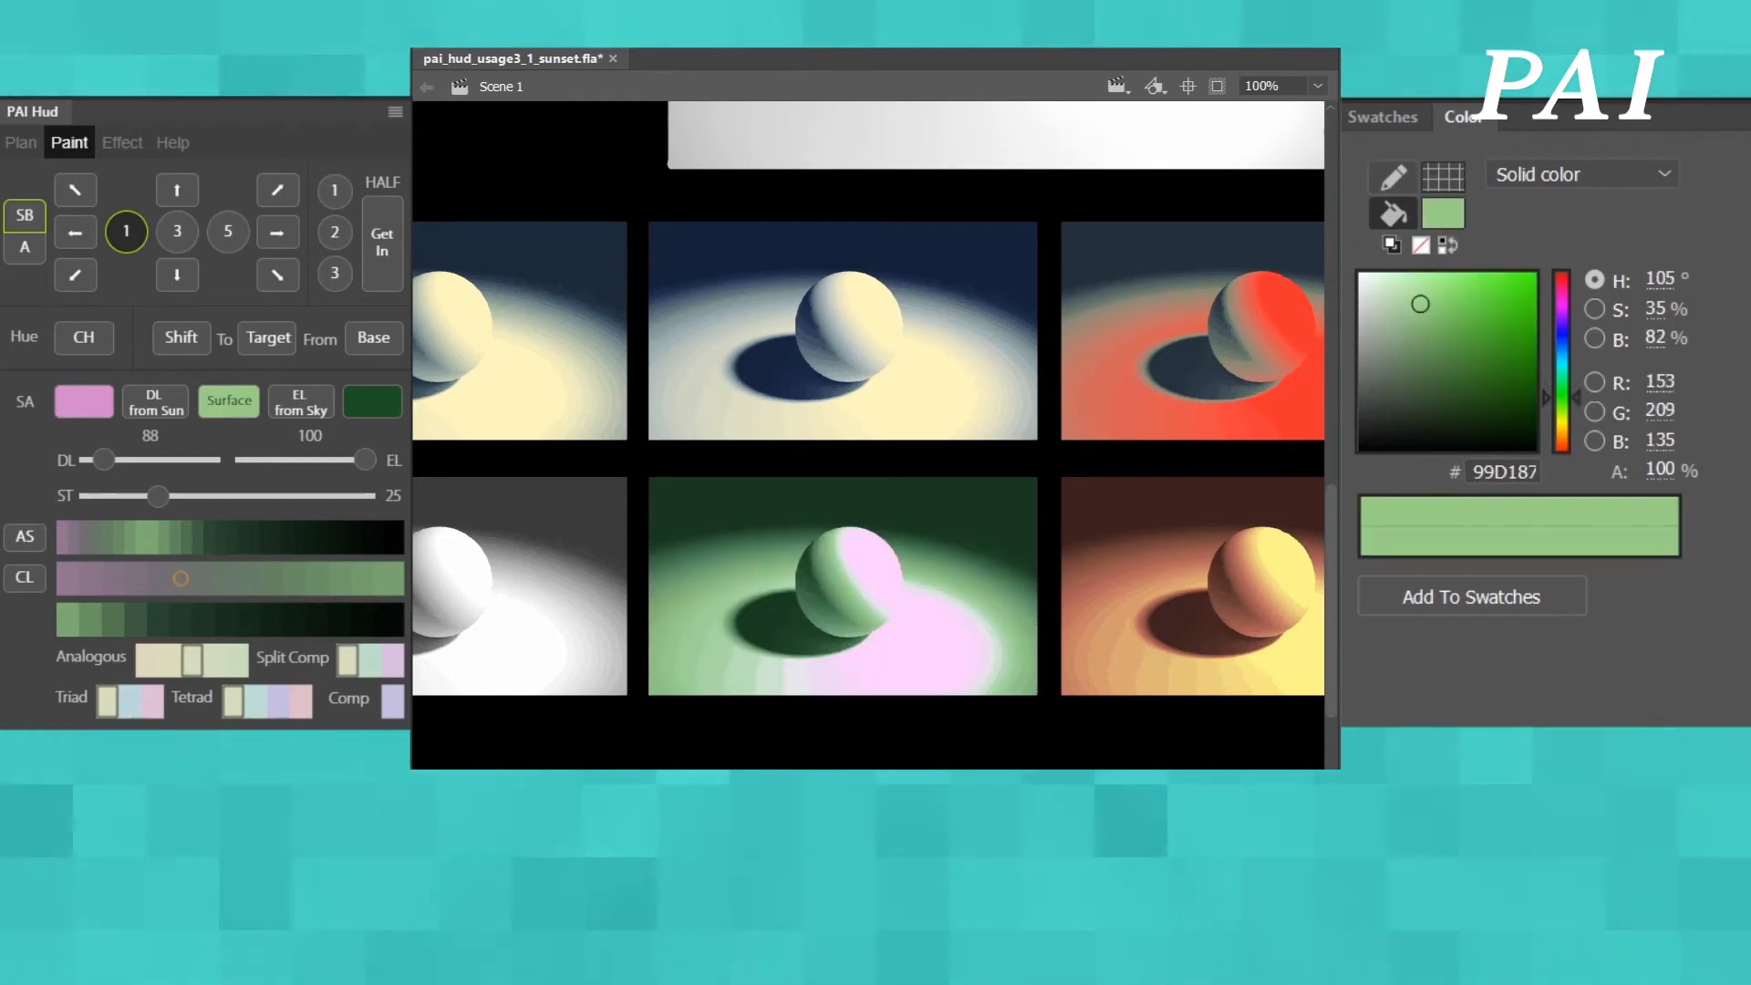
- Assign purple 9823B8 to EL, blue to Surface and golden yellow B89B35 to DL, and set ST to 46
{"action": "scroll", "coordinate": [869, 435], "scroll_direction": "left", "scroll_amount": 4}
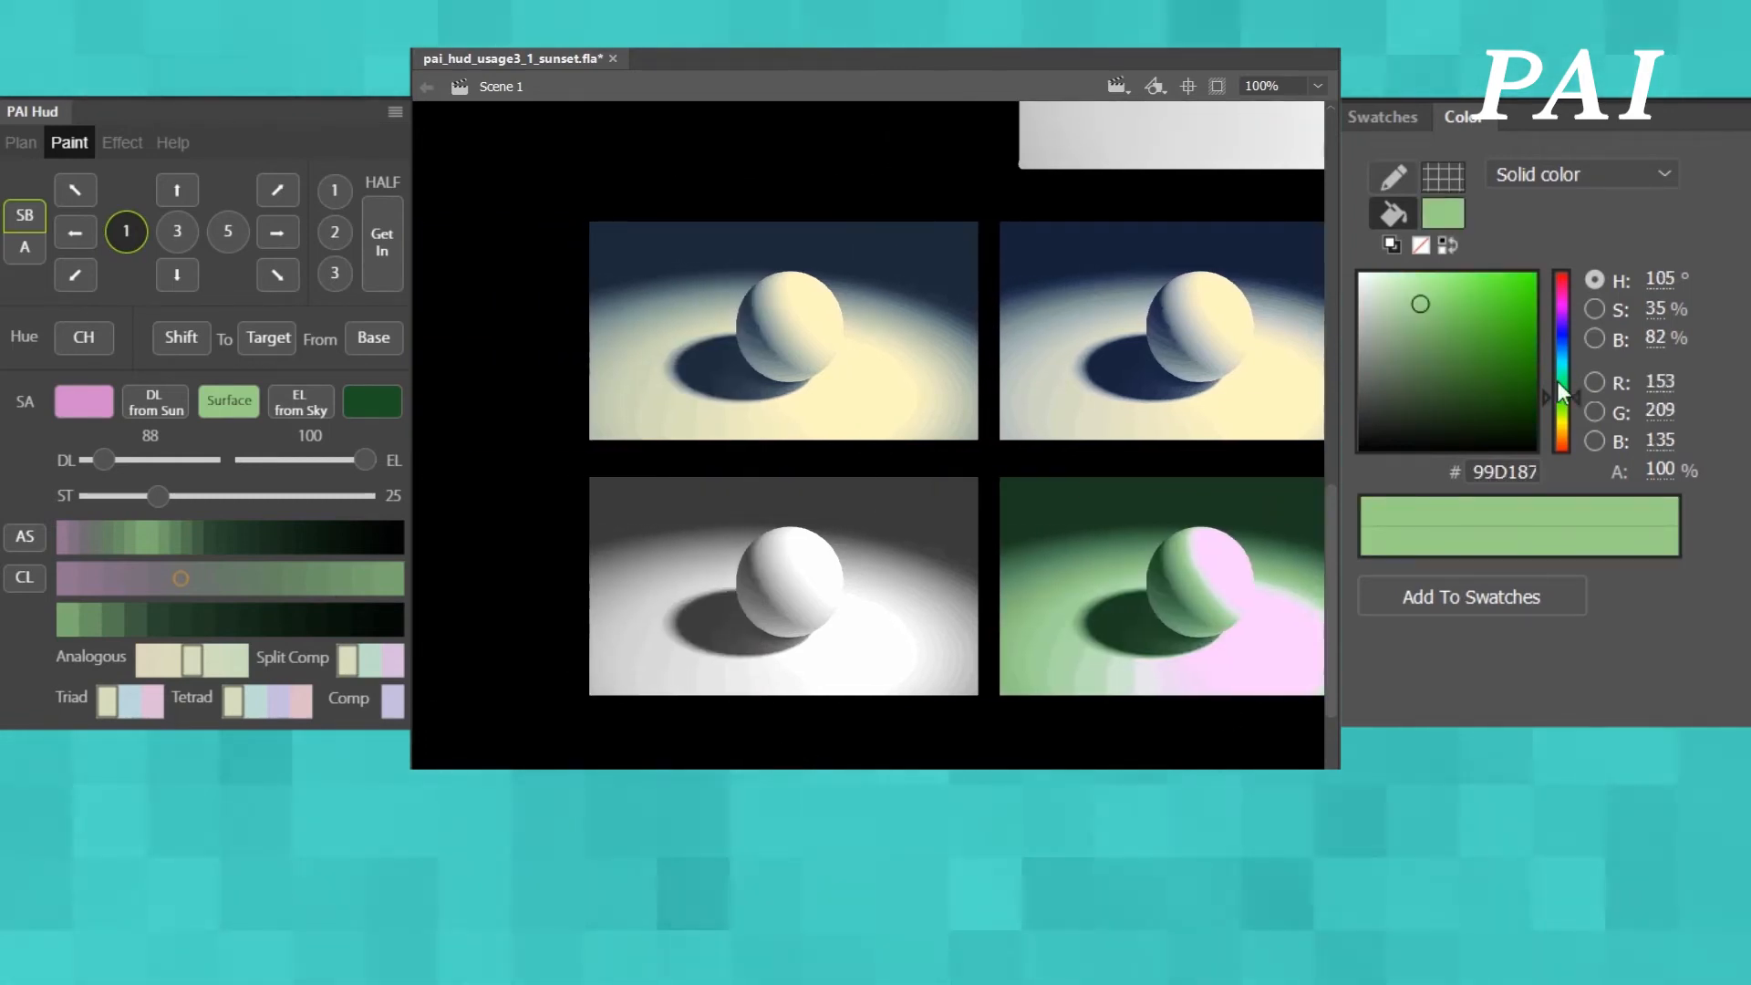
{"action": "left_click", "coordinate": [1565, 302]}
{"action": "left_click", "coordinate": [1502, 321]}
{"action": "left_click", "coordinate": [1564, 309]}
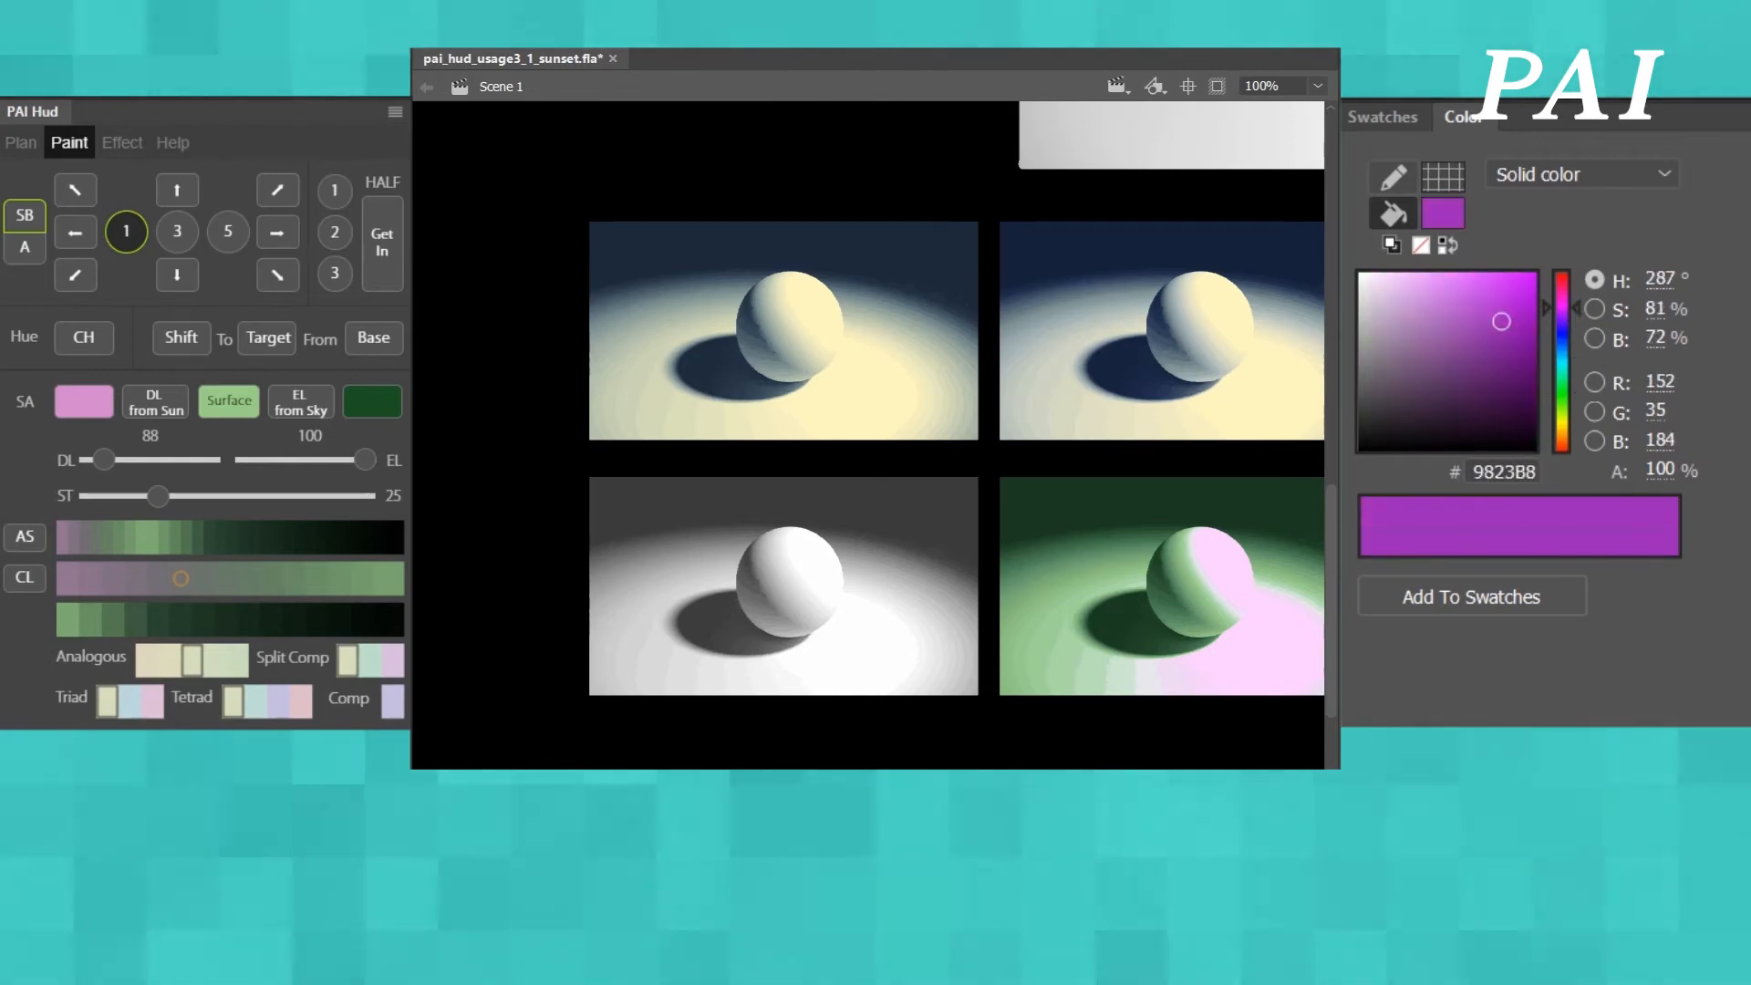
{"action": "left_click", "coordinate": [1566, 343]}
{"action": "left_click", "coordinate": [1565, 415]}
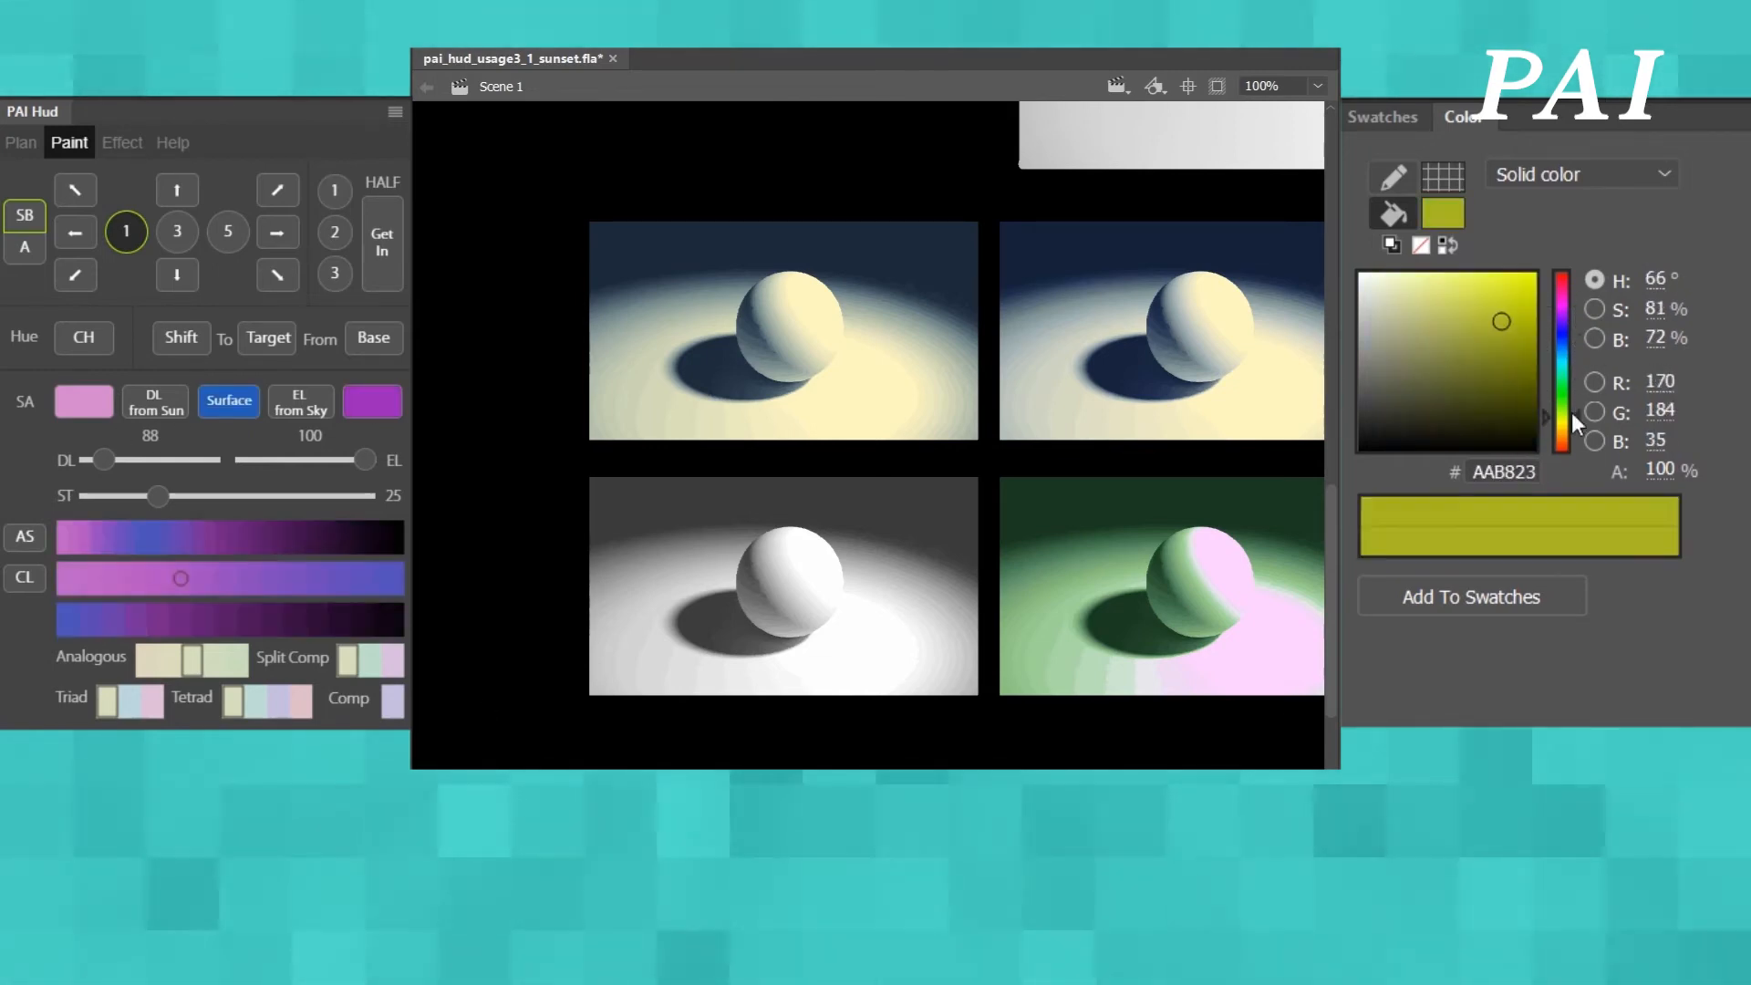
{"action": "left_click", "coordinate": [1566, 426]}
{"action": "left_click_drag", "start_coordinate": [158, 496], "coordinate": [217, 496]}
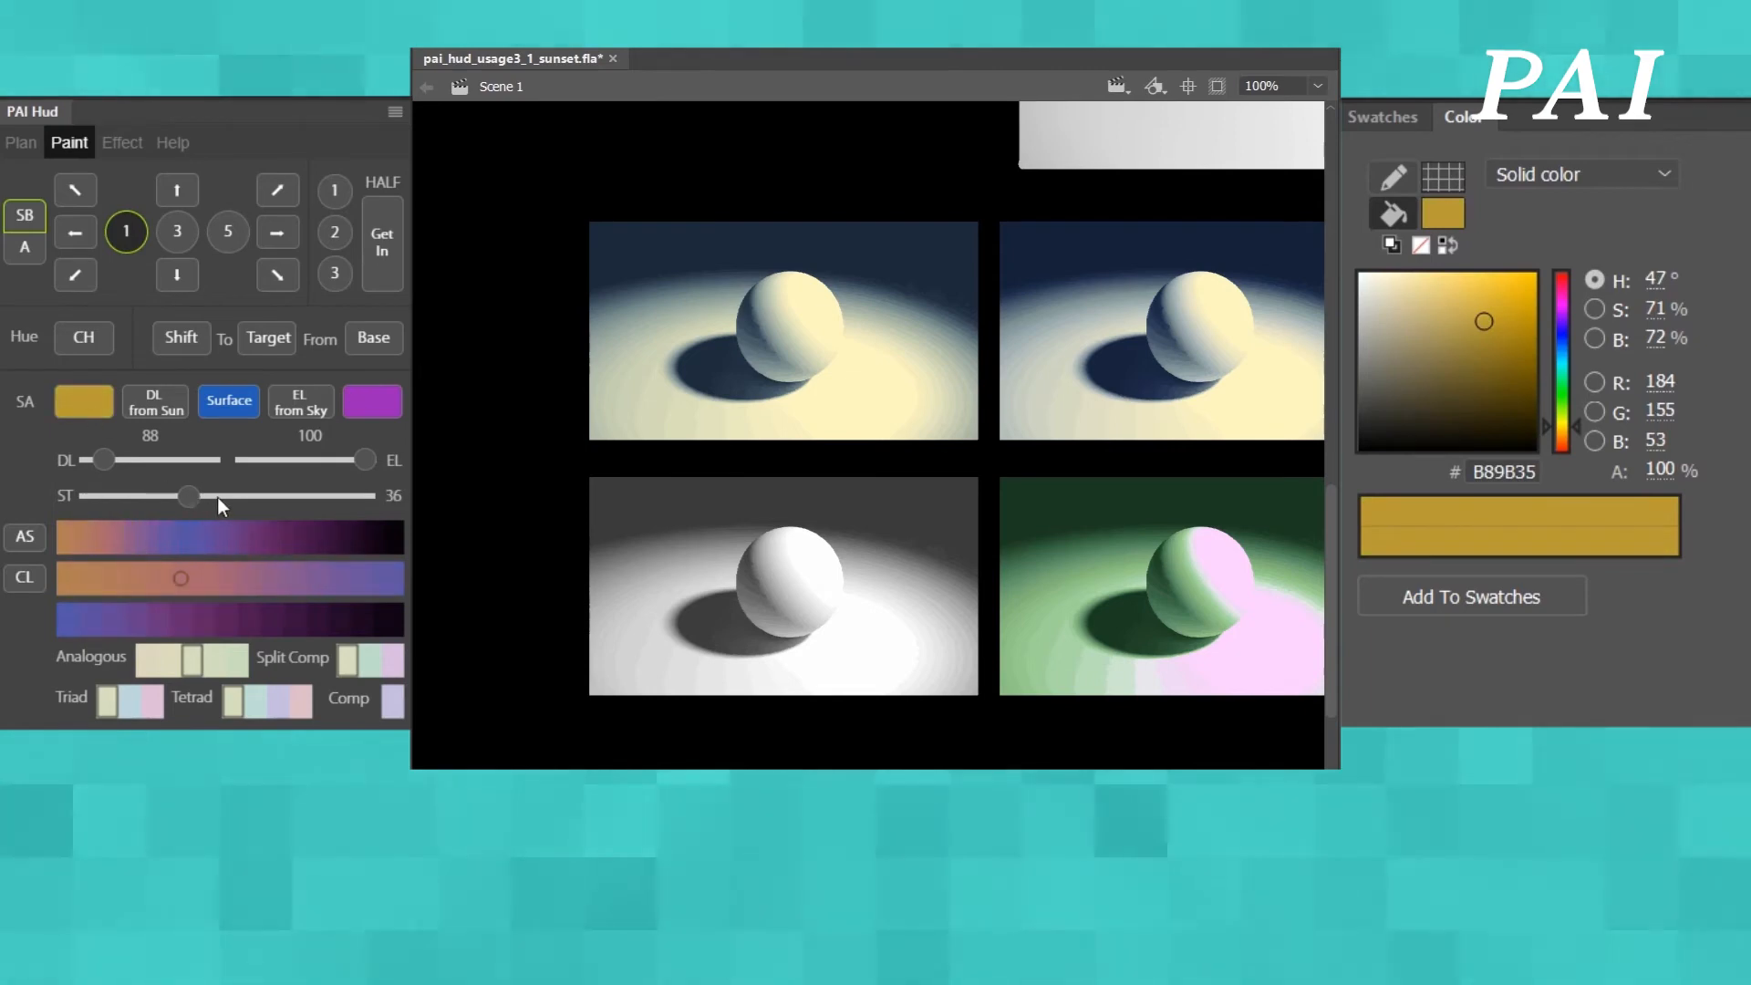
- Apply the gold, blue and purple palette to the first sphere image in the lower row, and zoom out to 50%
{"action": "left_click_drag", "start_coordinate": [574, 467], "coordinate": [992, 714]}
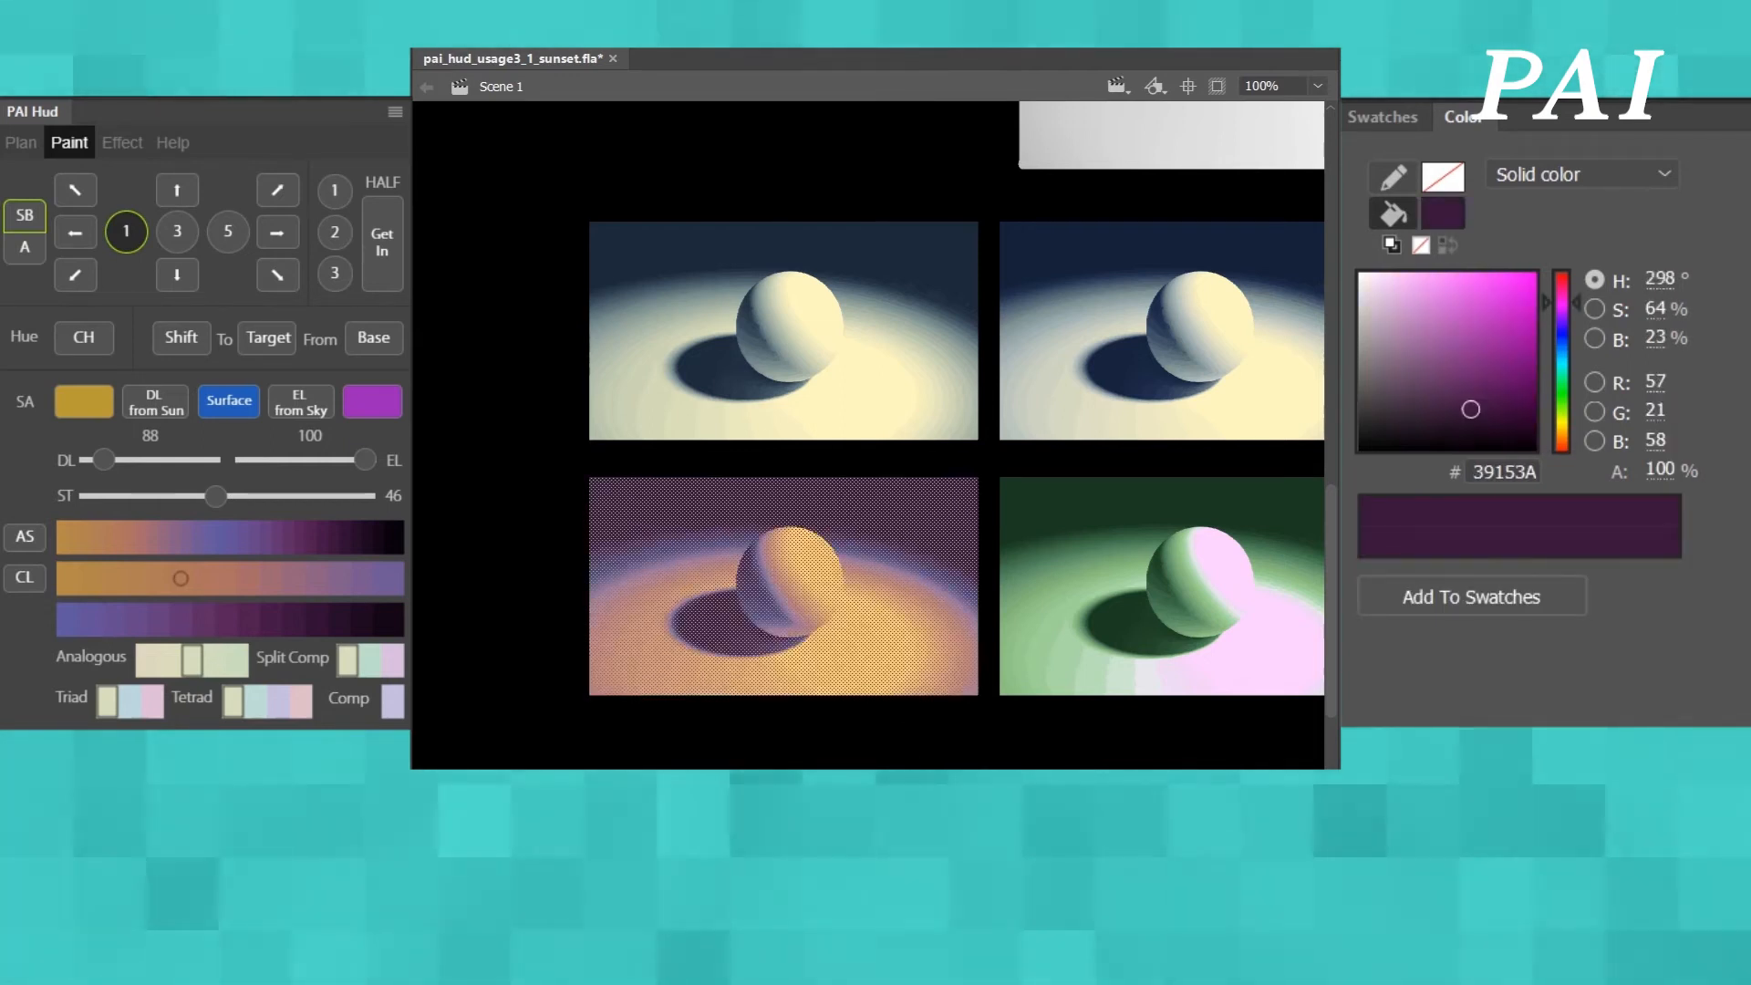
{"action": "left_click", "coordinate": [841, 736]}
{"action": "left_click_drag", "start_coordinate": [841, 736], "coordinate": [583, 736]}
{"action": "left_click", "coordinate": [1046, 610], "text": "alt"}
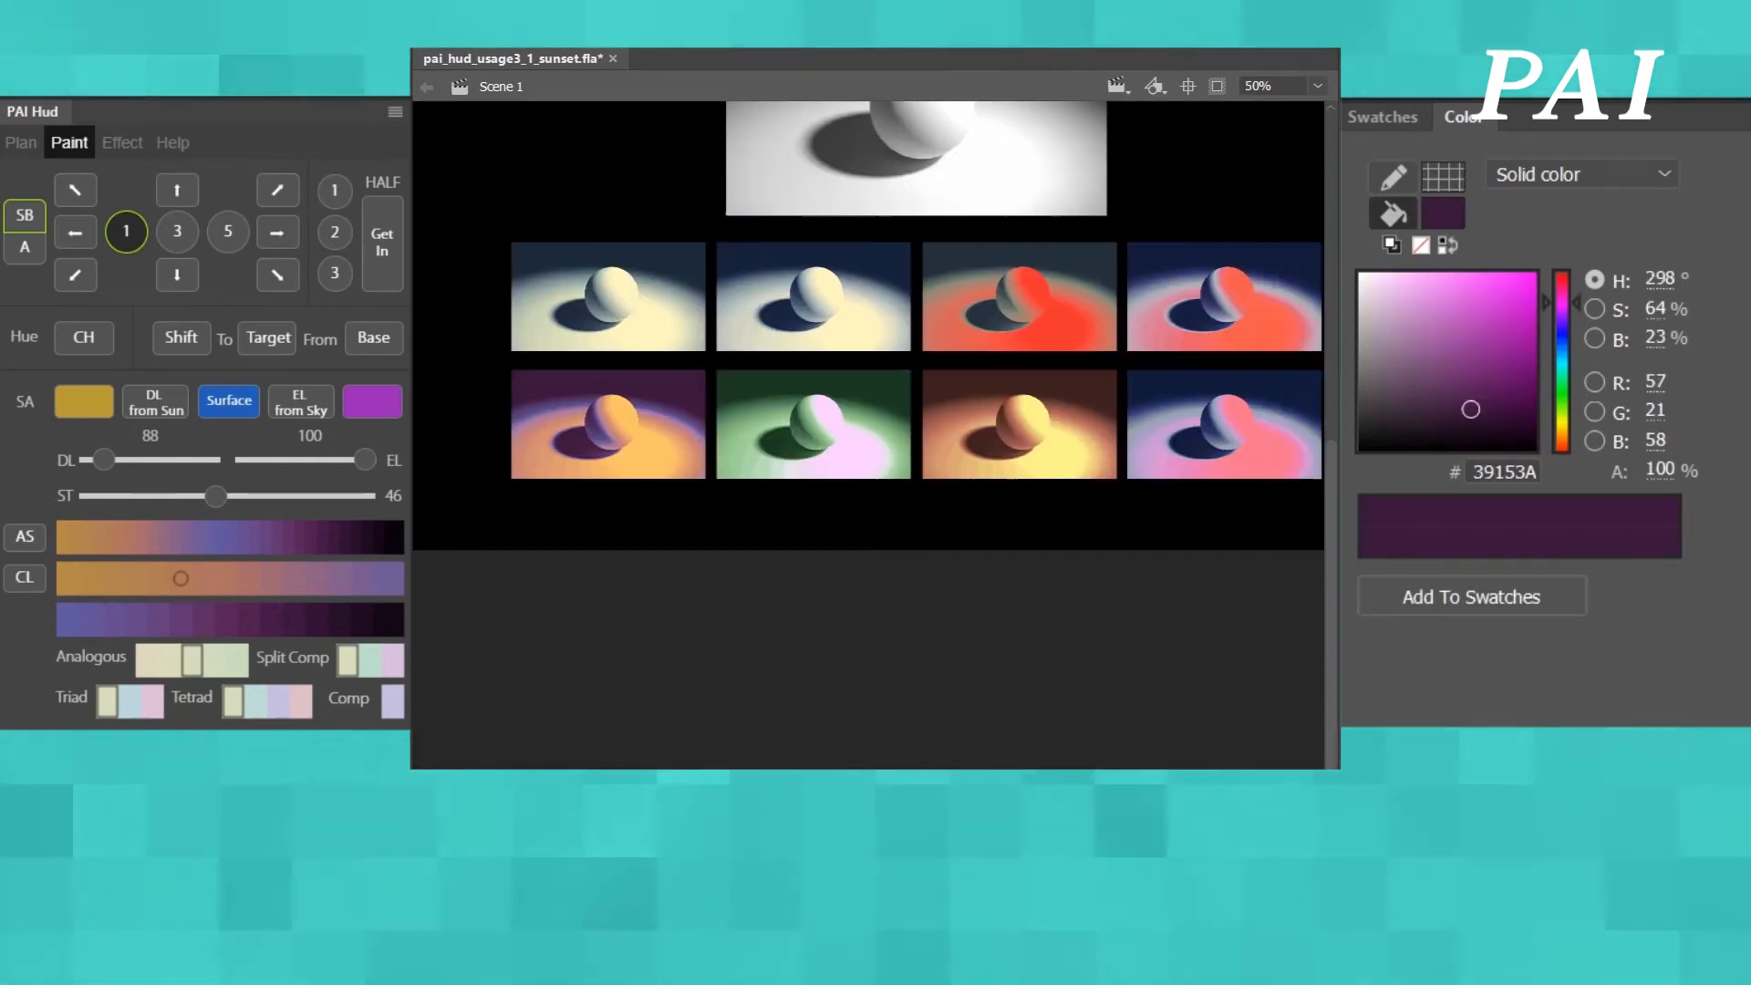
- Pick the pale yellow FEF6BF from the first sphere sample in the upper row and assign it as the DL color
{"action": "left_click_drag", "start_coordinate": [1008, 255], "coordinate": [985, 671]}
{"action": "left_click_drag", "start_coordinate": [1332, 493], "coordinate": [1332, 601]}
{"action": "mouse_move", "coordinate": [626, 197]}
{"action": "left_mouse_down"}
{"action": "mouse_move", "coordinate": [797, 315]}
{"action": "mouse_move", "coordinate": [1121, 444]}
{"action": "left_mouse_up"}
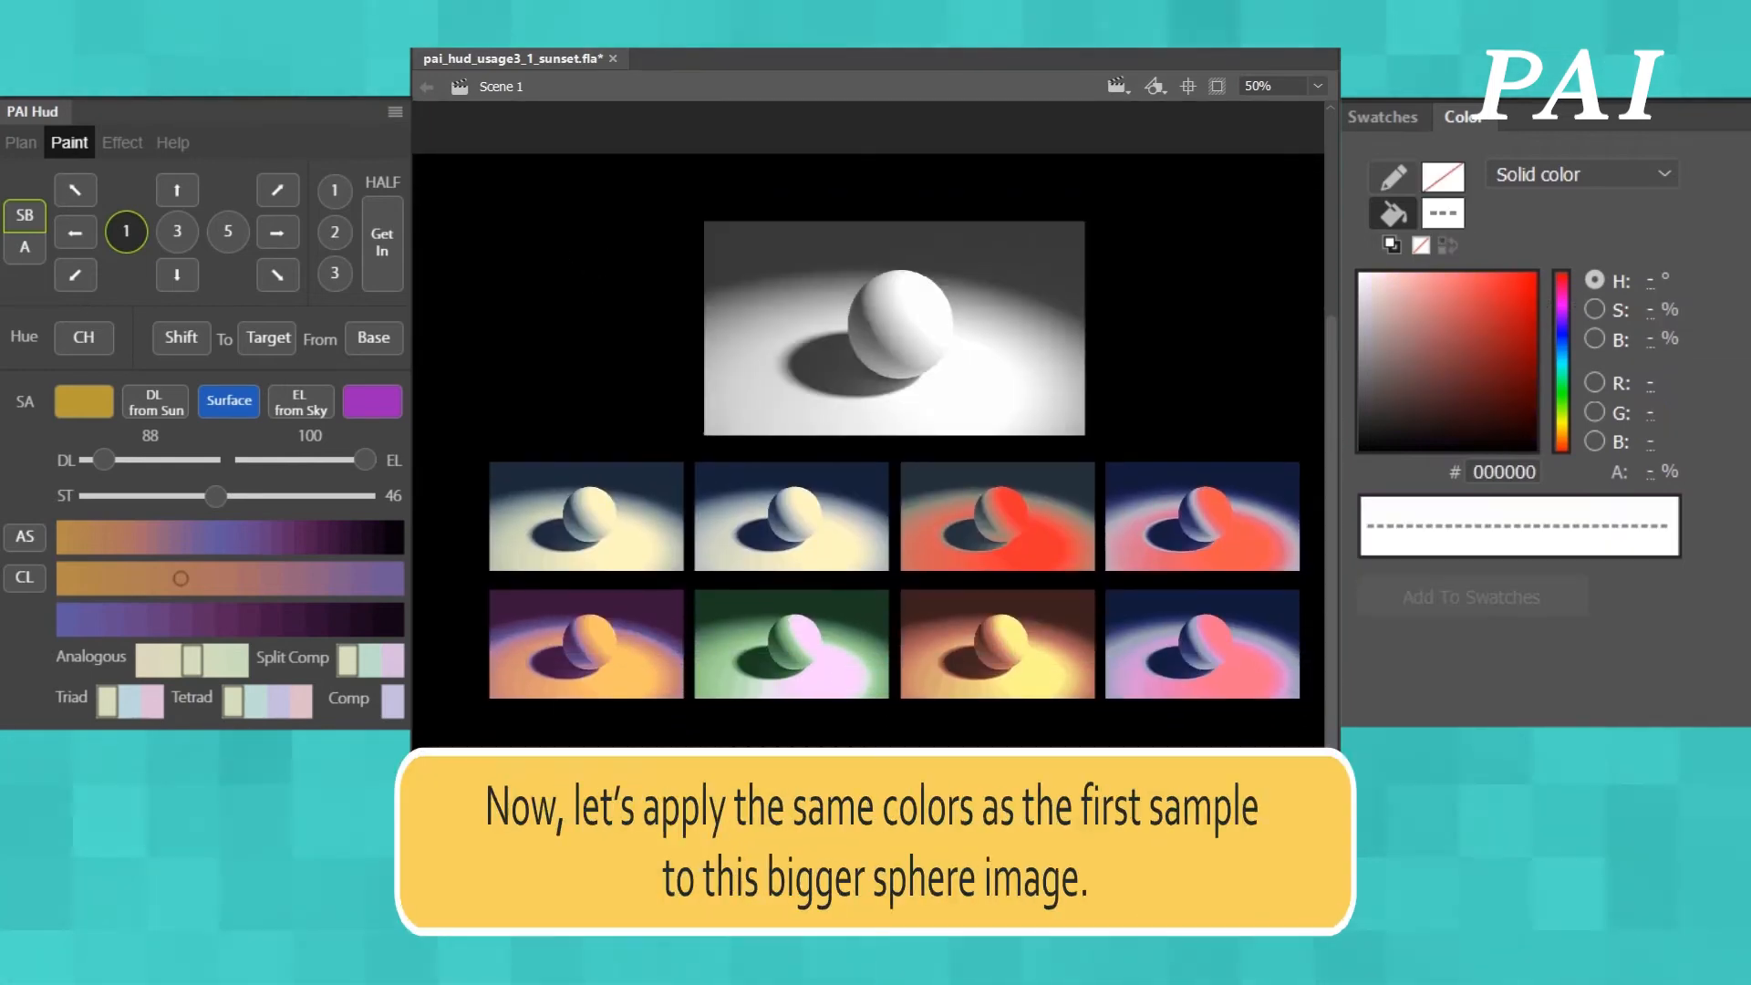
{"action": "left_click", "coordinate": [1456, 219]}
{"action": "left_click", "coordinate": [617, 551]}
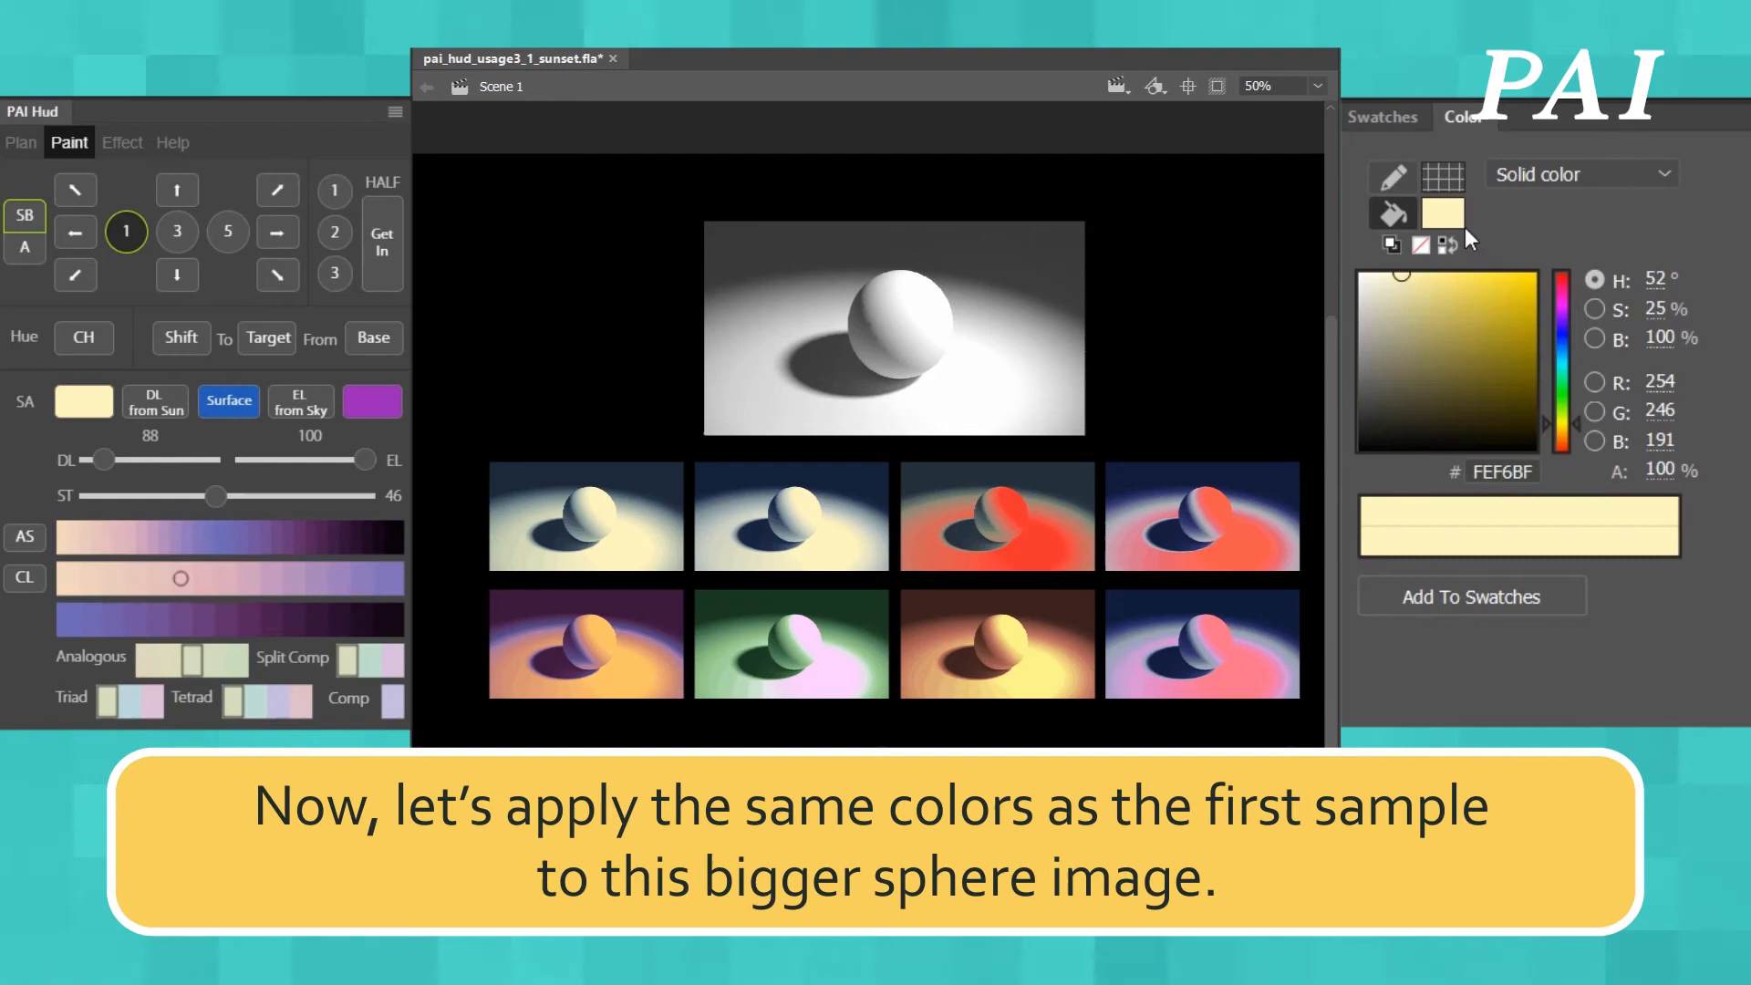
- Sample the first sample's dark blue, brighten it and assign it to EL, and assign light teal A3E0D7 to Surface
{"action": "left_click", "coordinate": [1460, 222]}
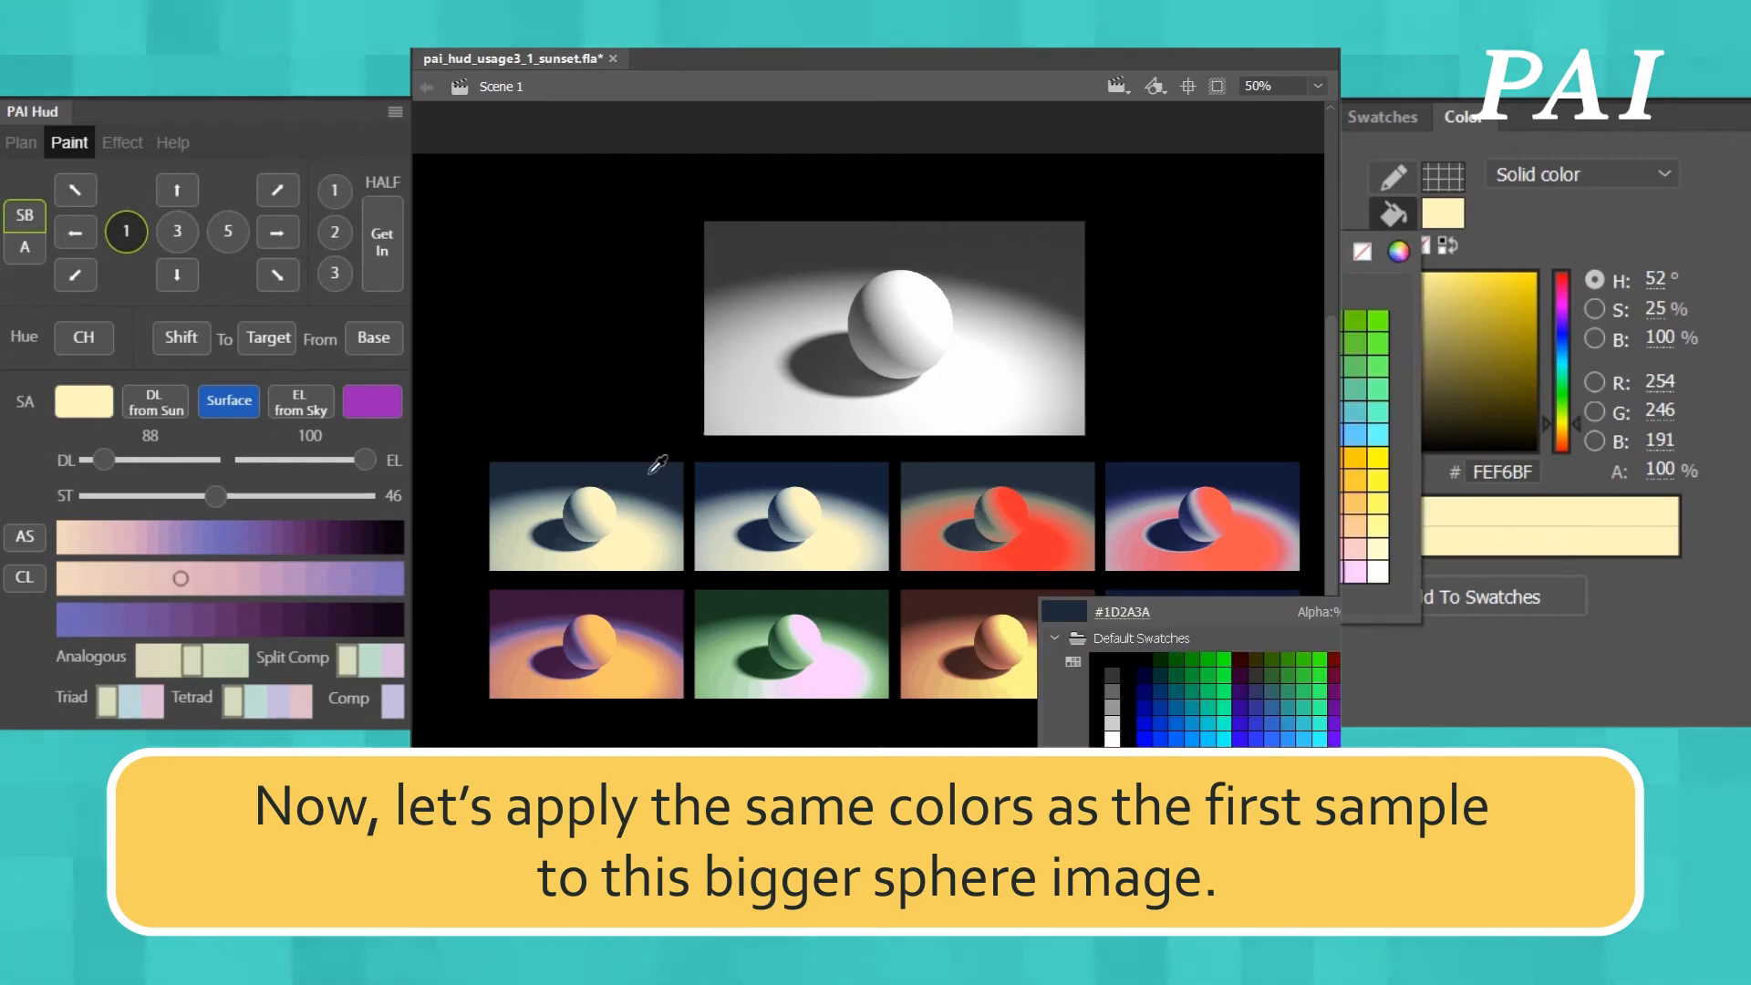
{"action": "left_click", "coordinate": [651, 468]}
{"action": "left_click", "coordinate": [1504, 325]}
{"action": "left_click_drag", "start_coordinate": [1562, 345], "coordinate": [1571, 363]}
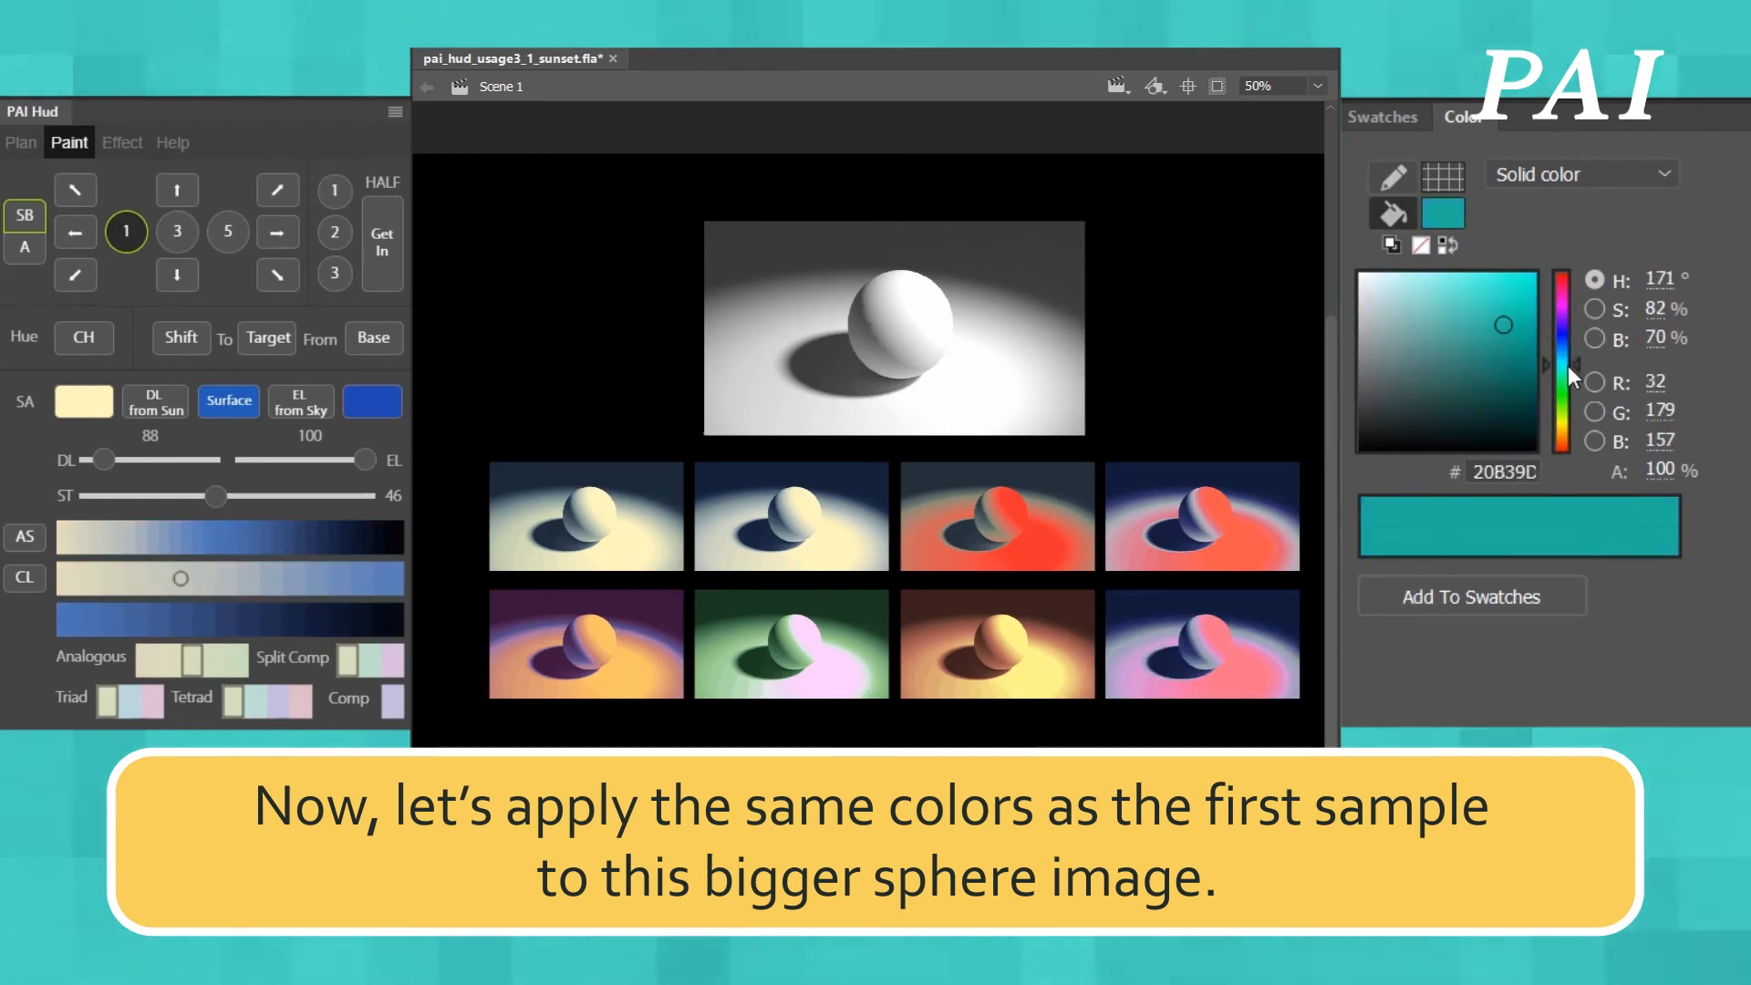
{"action": "left_click", "coordinate": [1406, 294]}
{"action": "left_click", "coordinate": [228, 401]}
- Select the large grayscale sphere image, set ST to 37 and save the file
{"action": "left_click_drag", "start_coordinate": [678, 196], "coordinate": [1110, 446]}
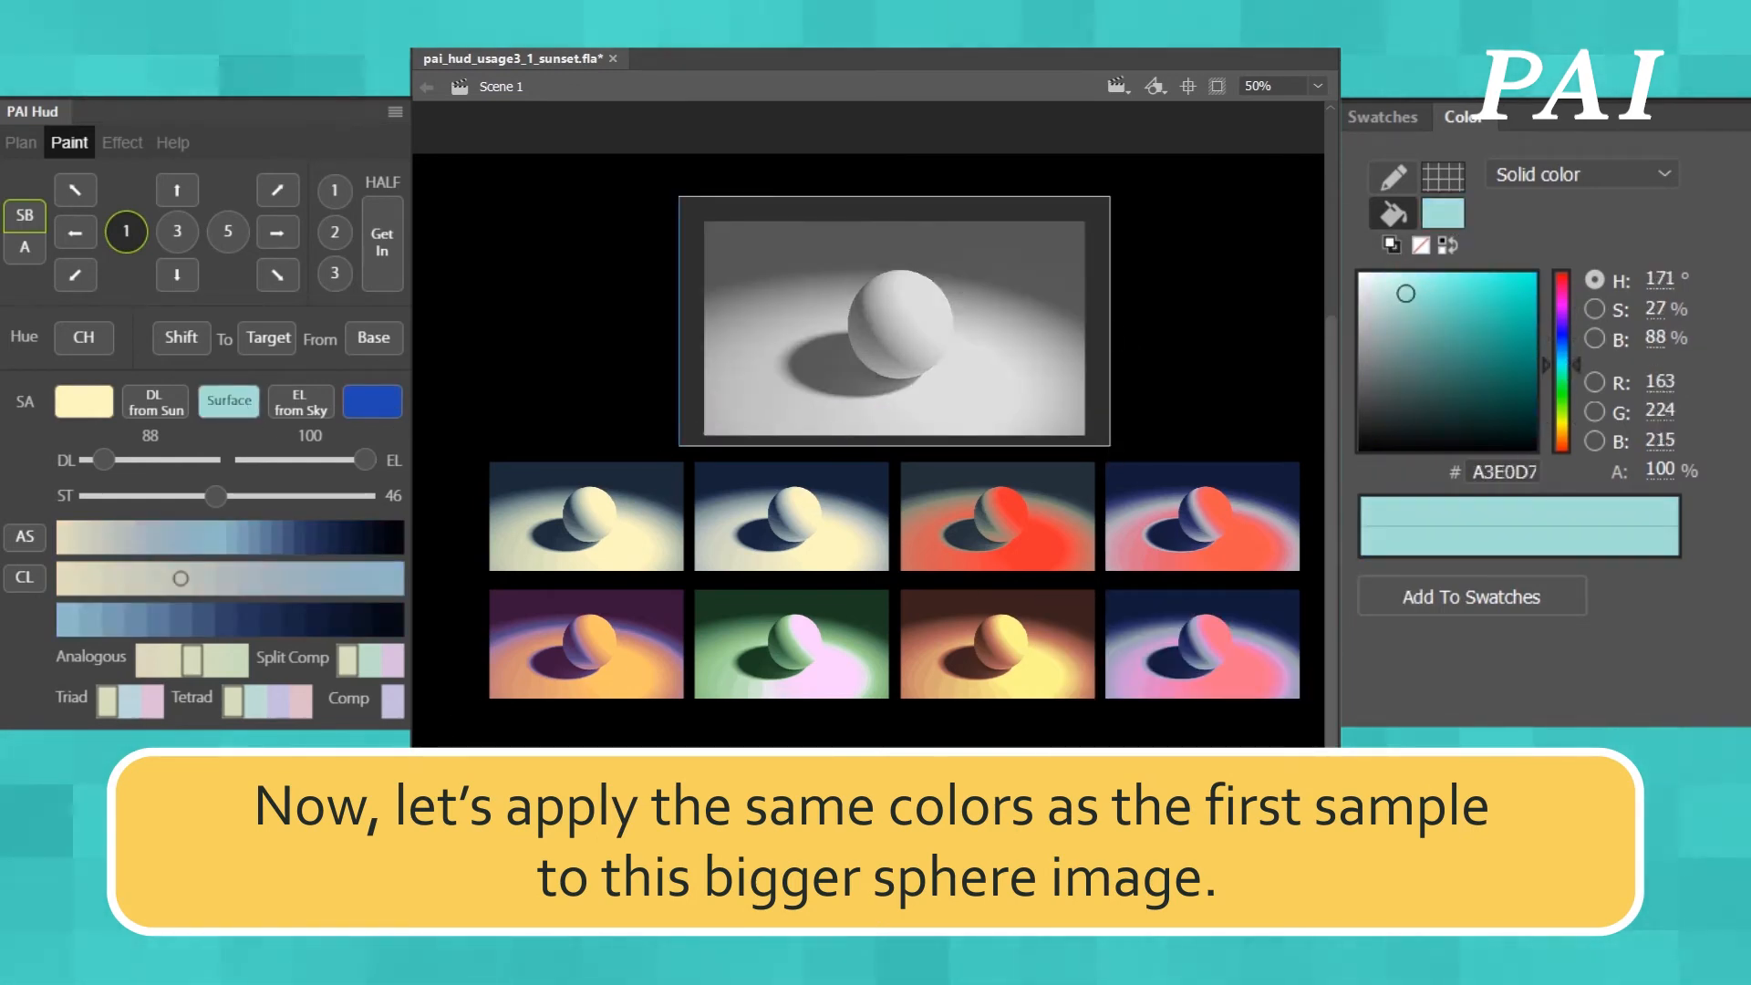
{"action": "left_click", "coordinate": [192, 495]}
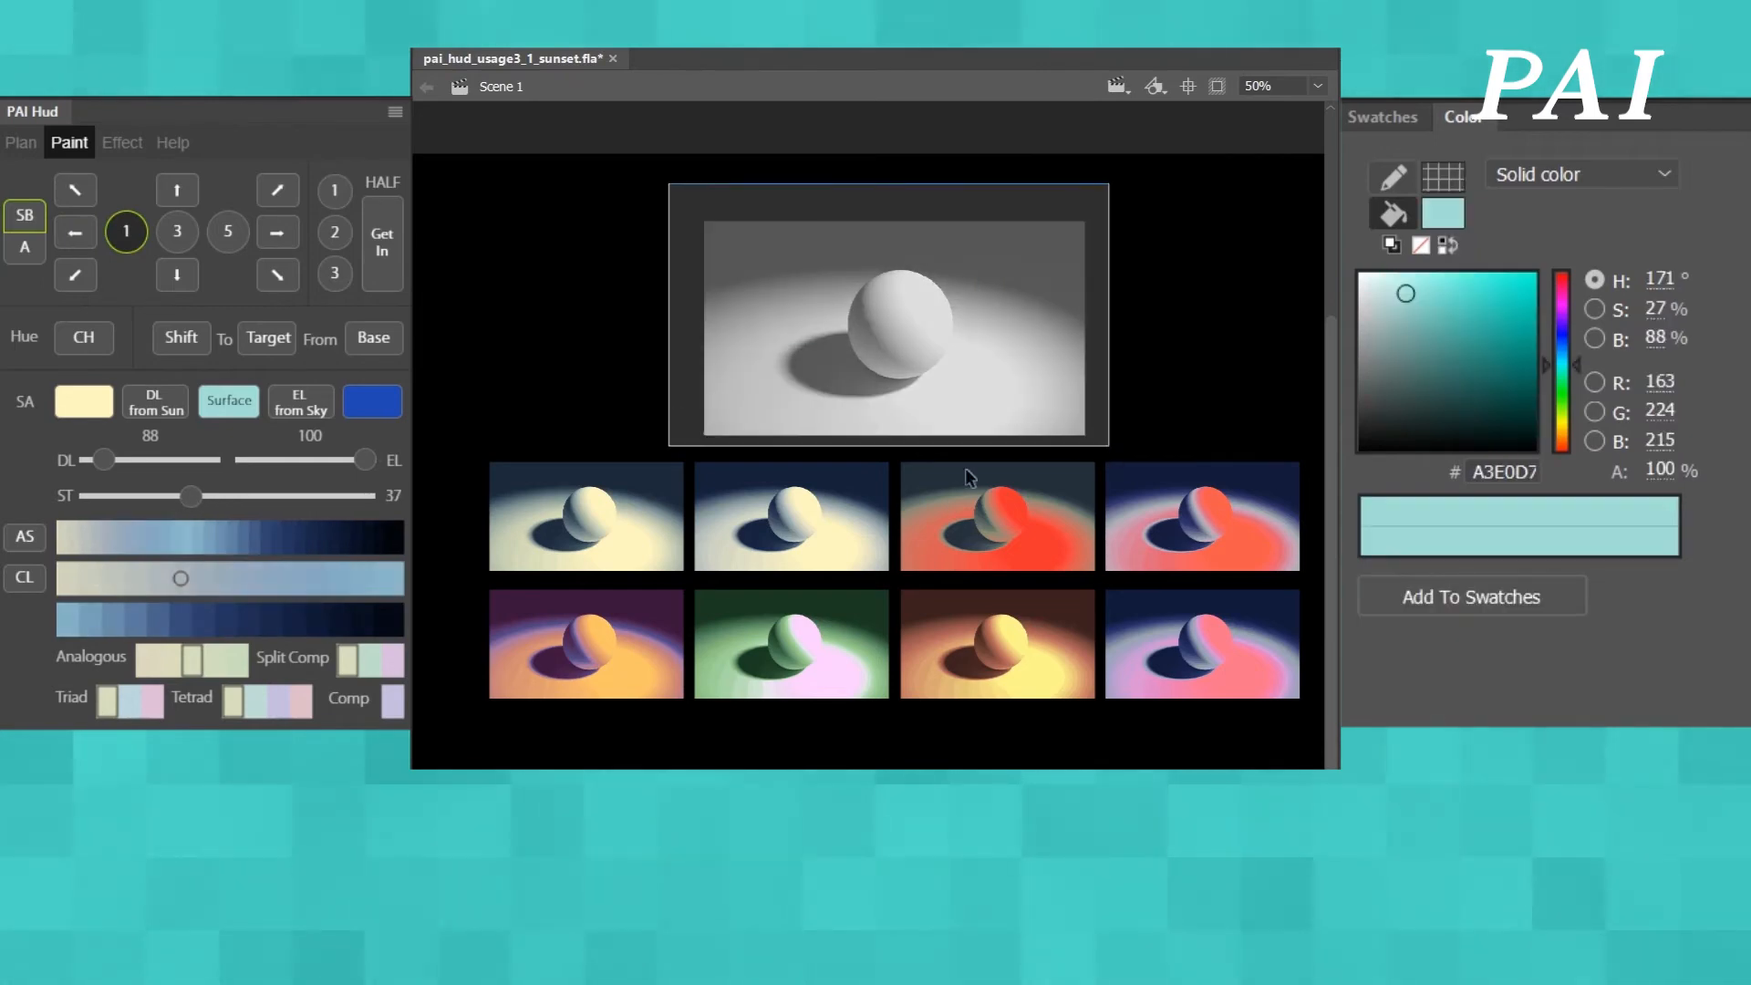
{"action": "key", "text": "ctrl+s"}
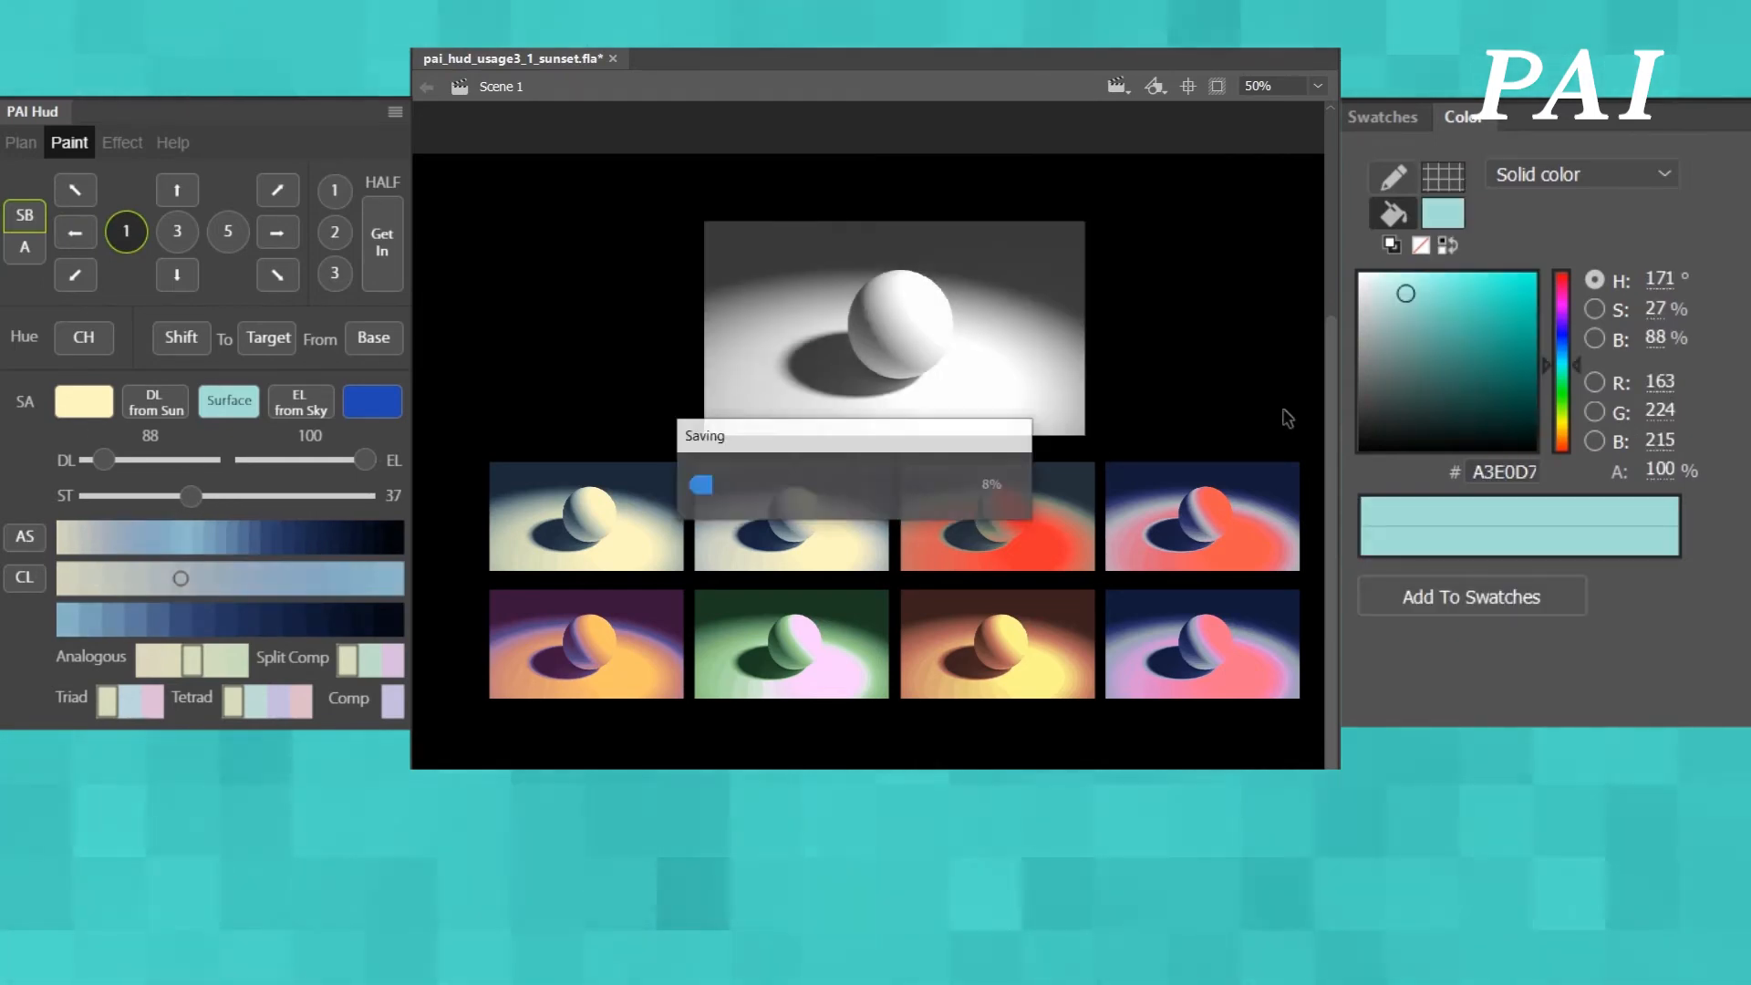
- Apply the pale yellow, light teal and blue palette to the large grayscale sphere image
{"action": "left_click", "coordinate": [25, 538]}
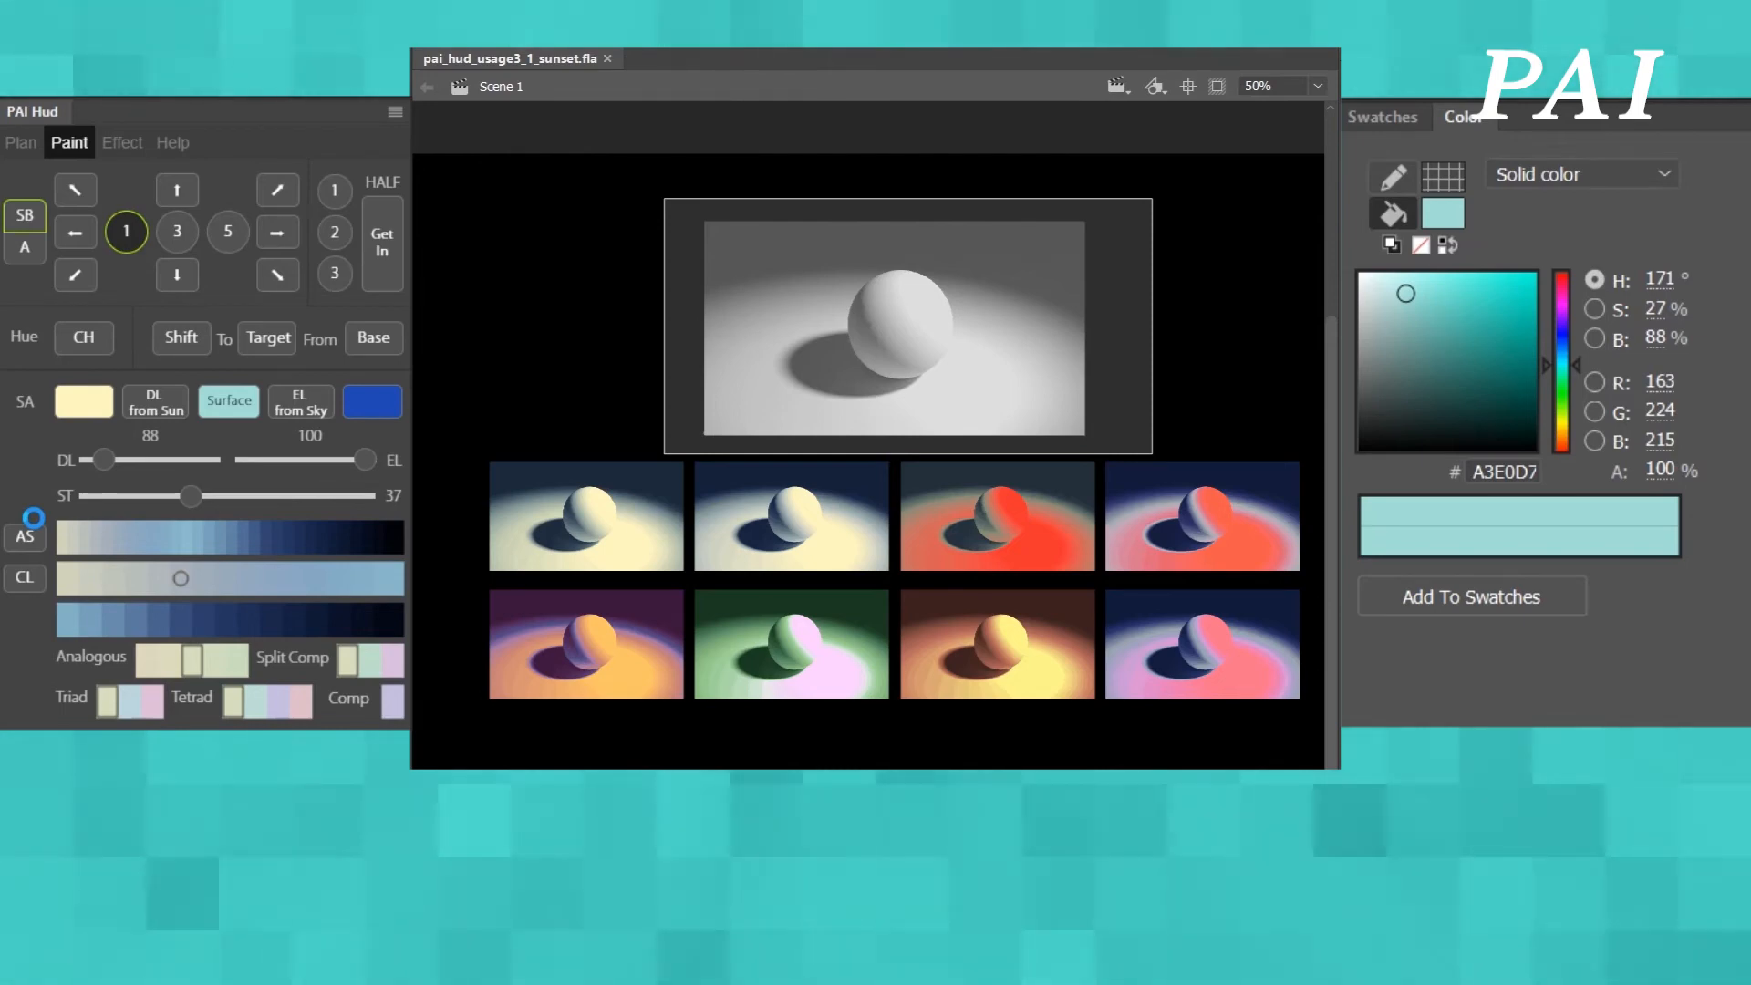
{"action": "left_click", "coordinate": [1004, 518]}
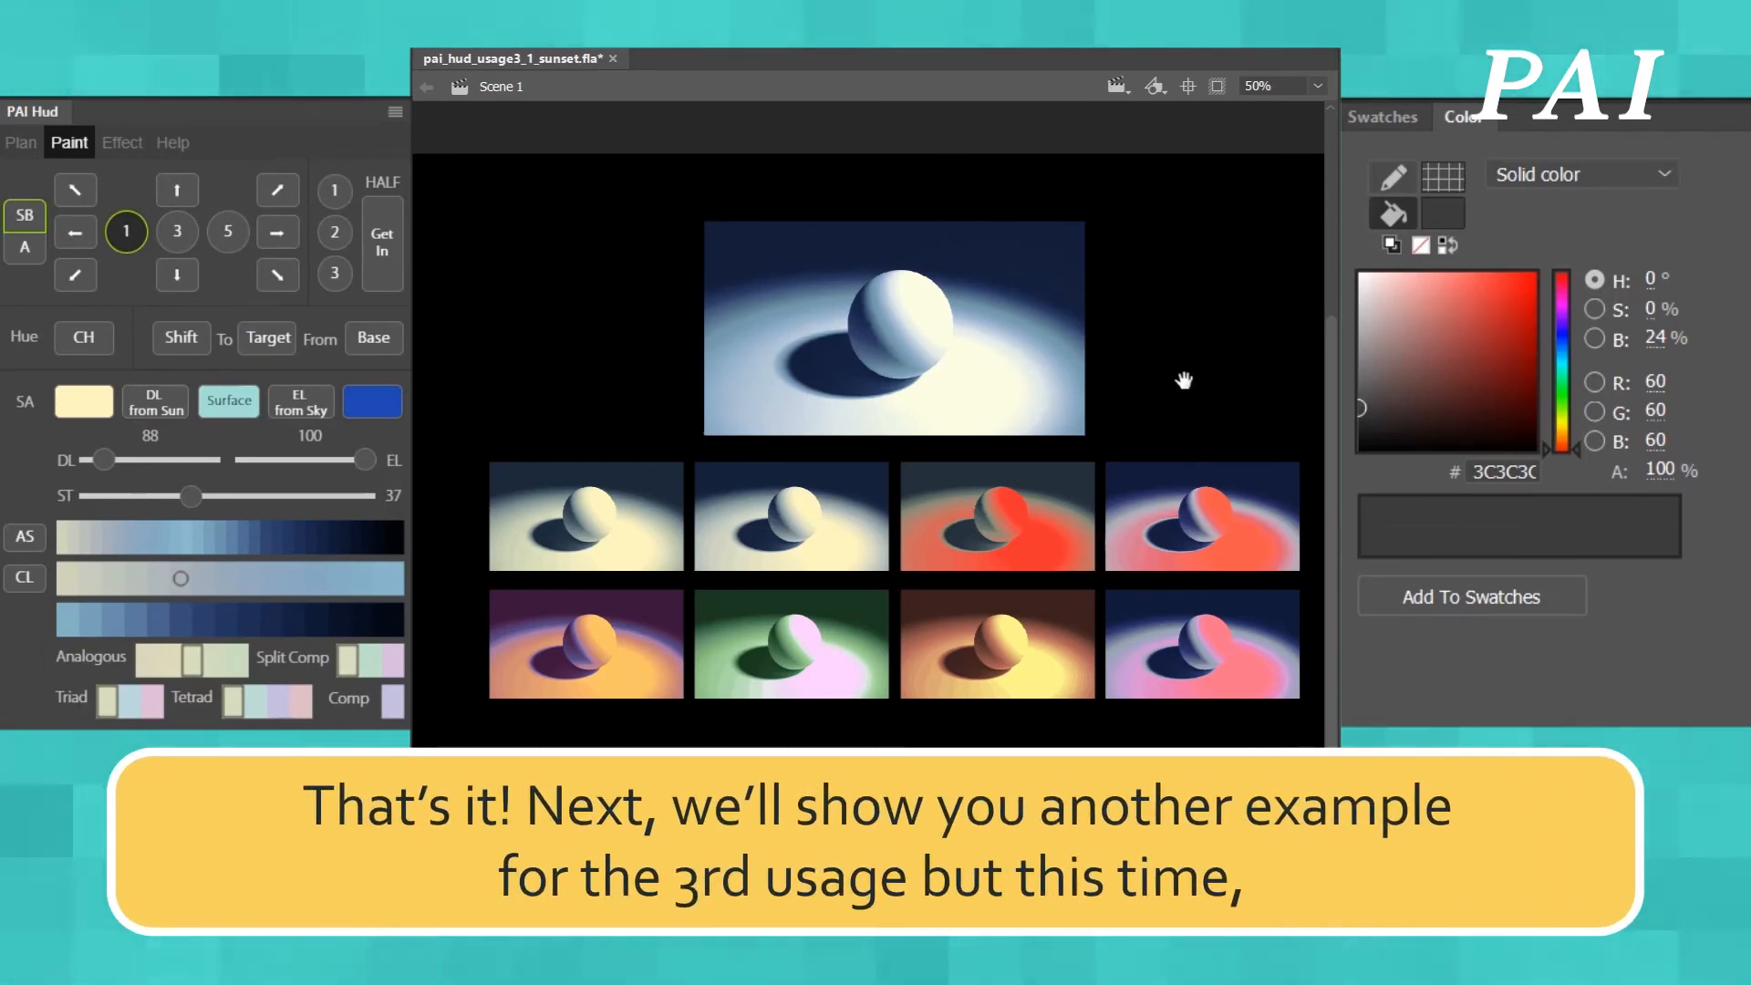
{"action": "left_click_drag", "start_coordinate": [1181, 380], "coordinate": [1165, 360]}
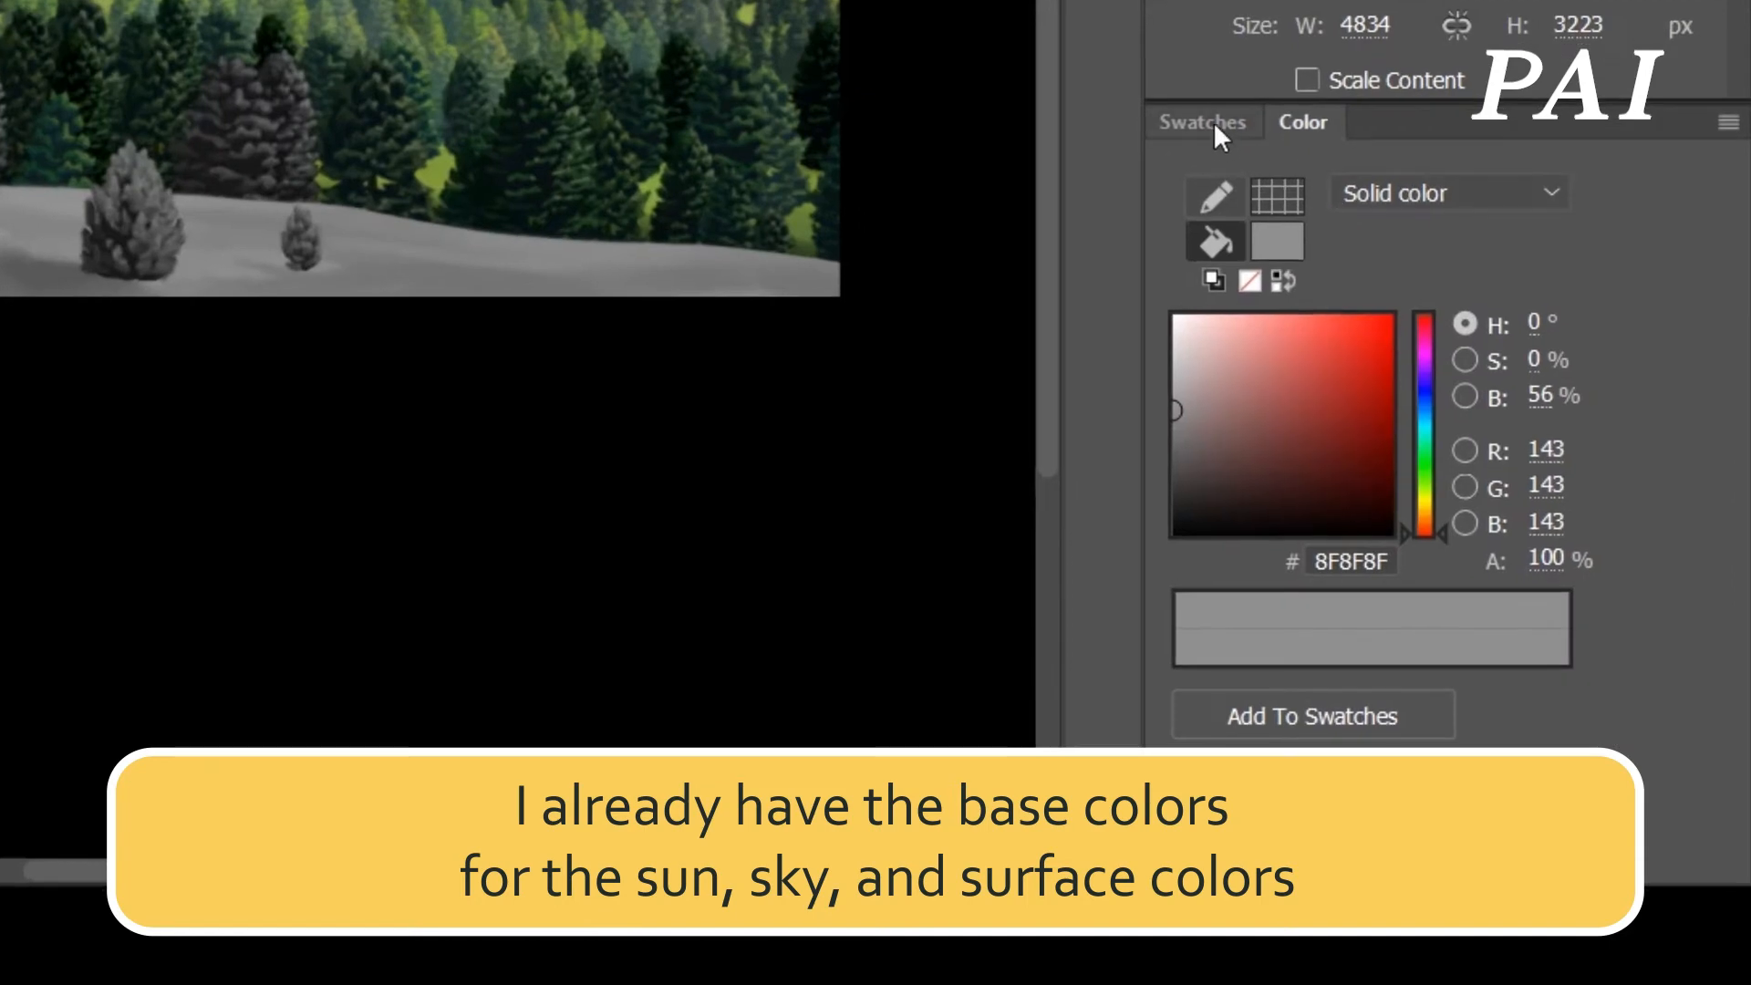
- Assign the sun and sky swatches to DL and EL, and the olive green grass swatch to Surface
{"action": "left_click", "coordinate": [1440, 537]}
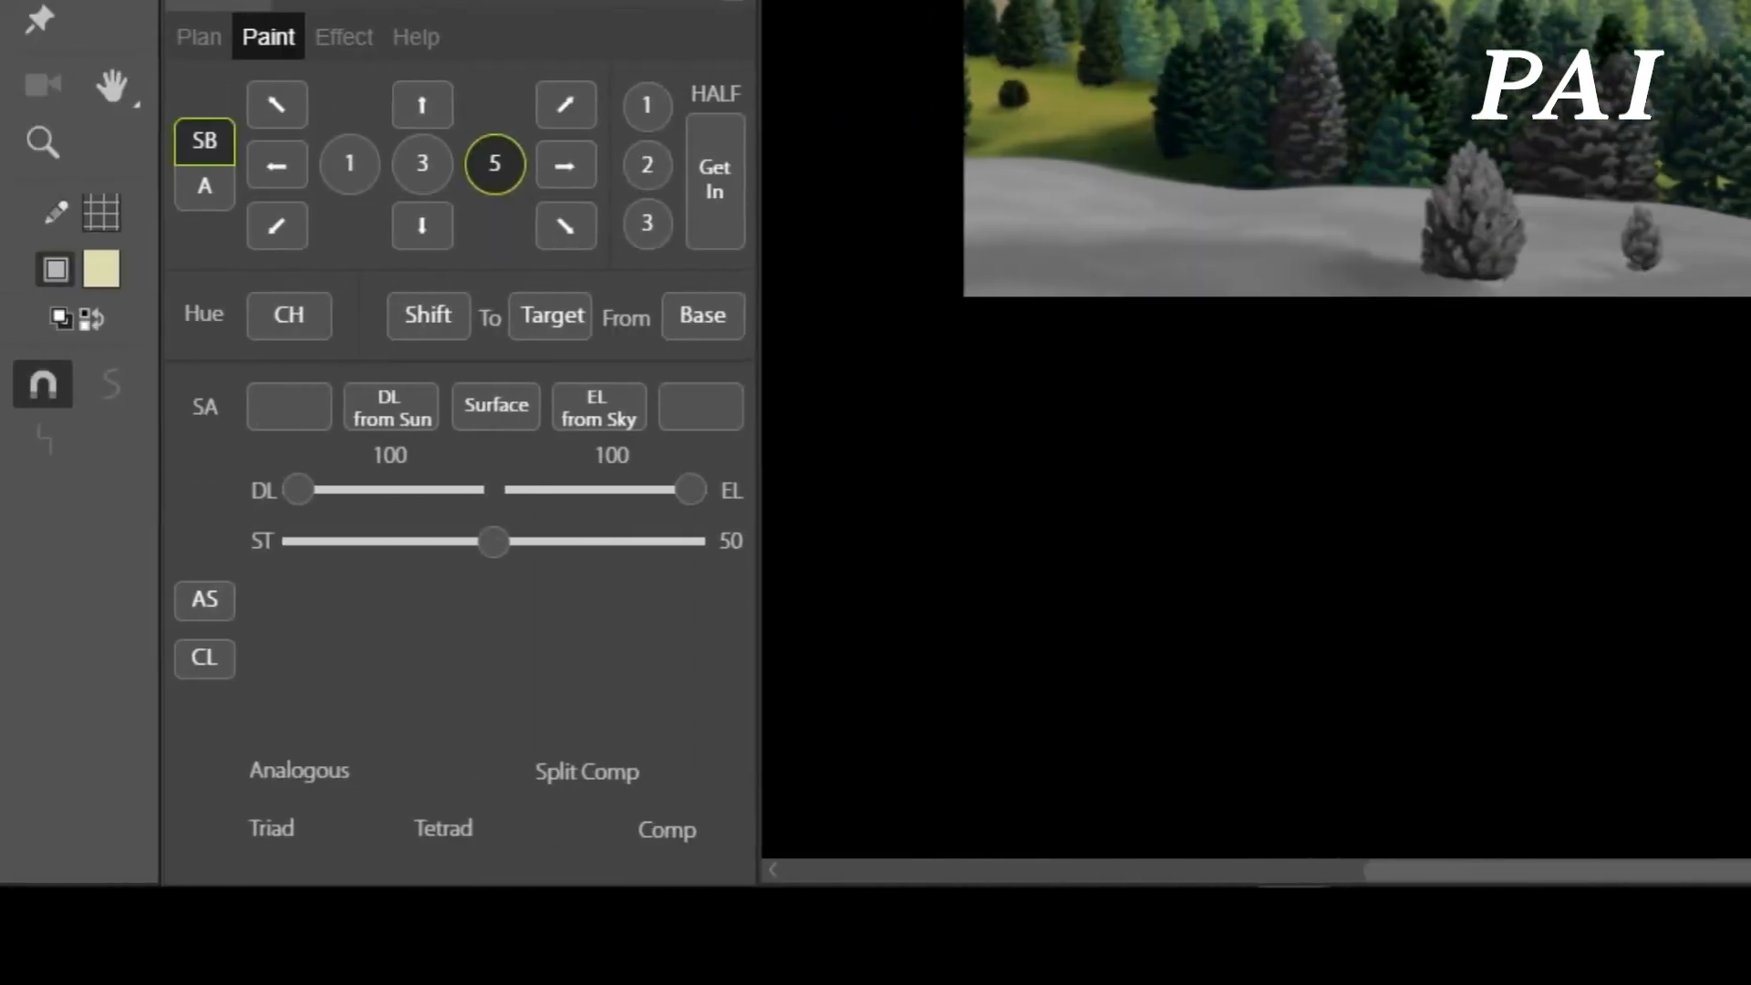
{"action": "left_click", "coordinate": [260, 424]}
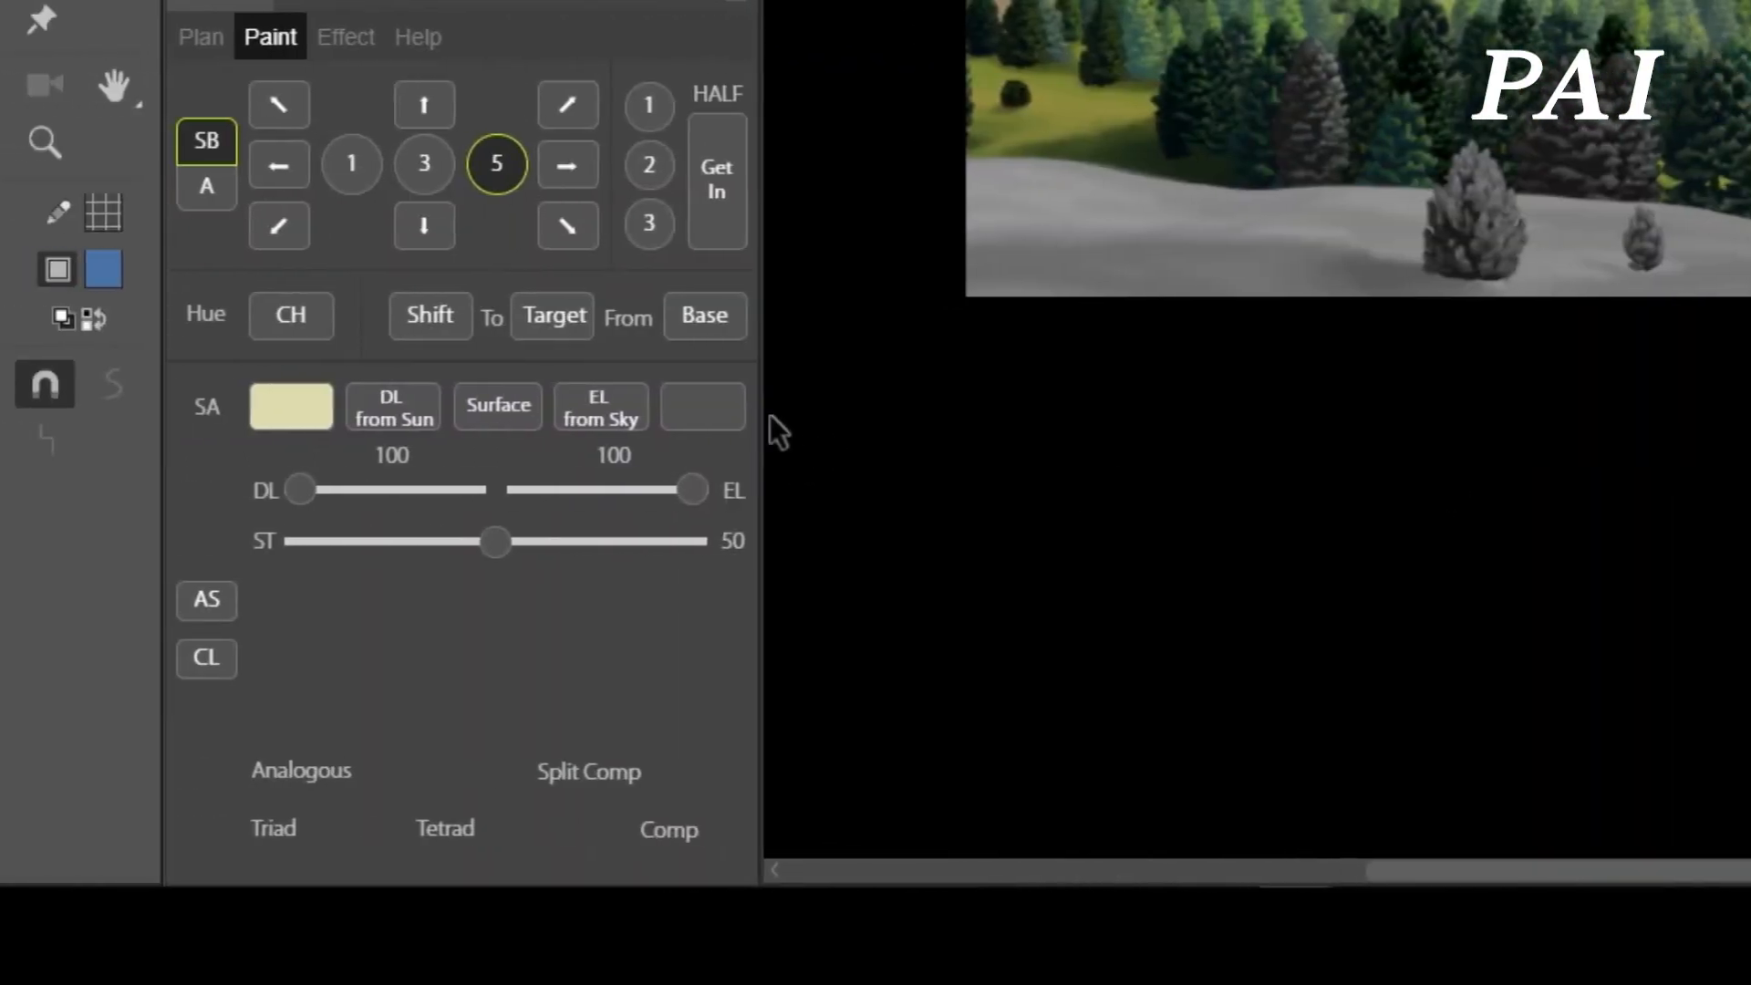
{"action": "left_click", "coordinate": [713, 413]}
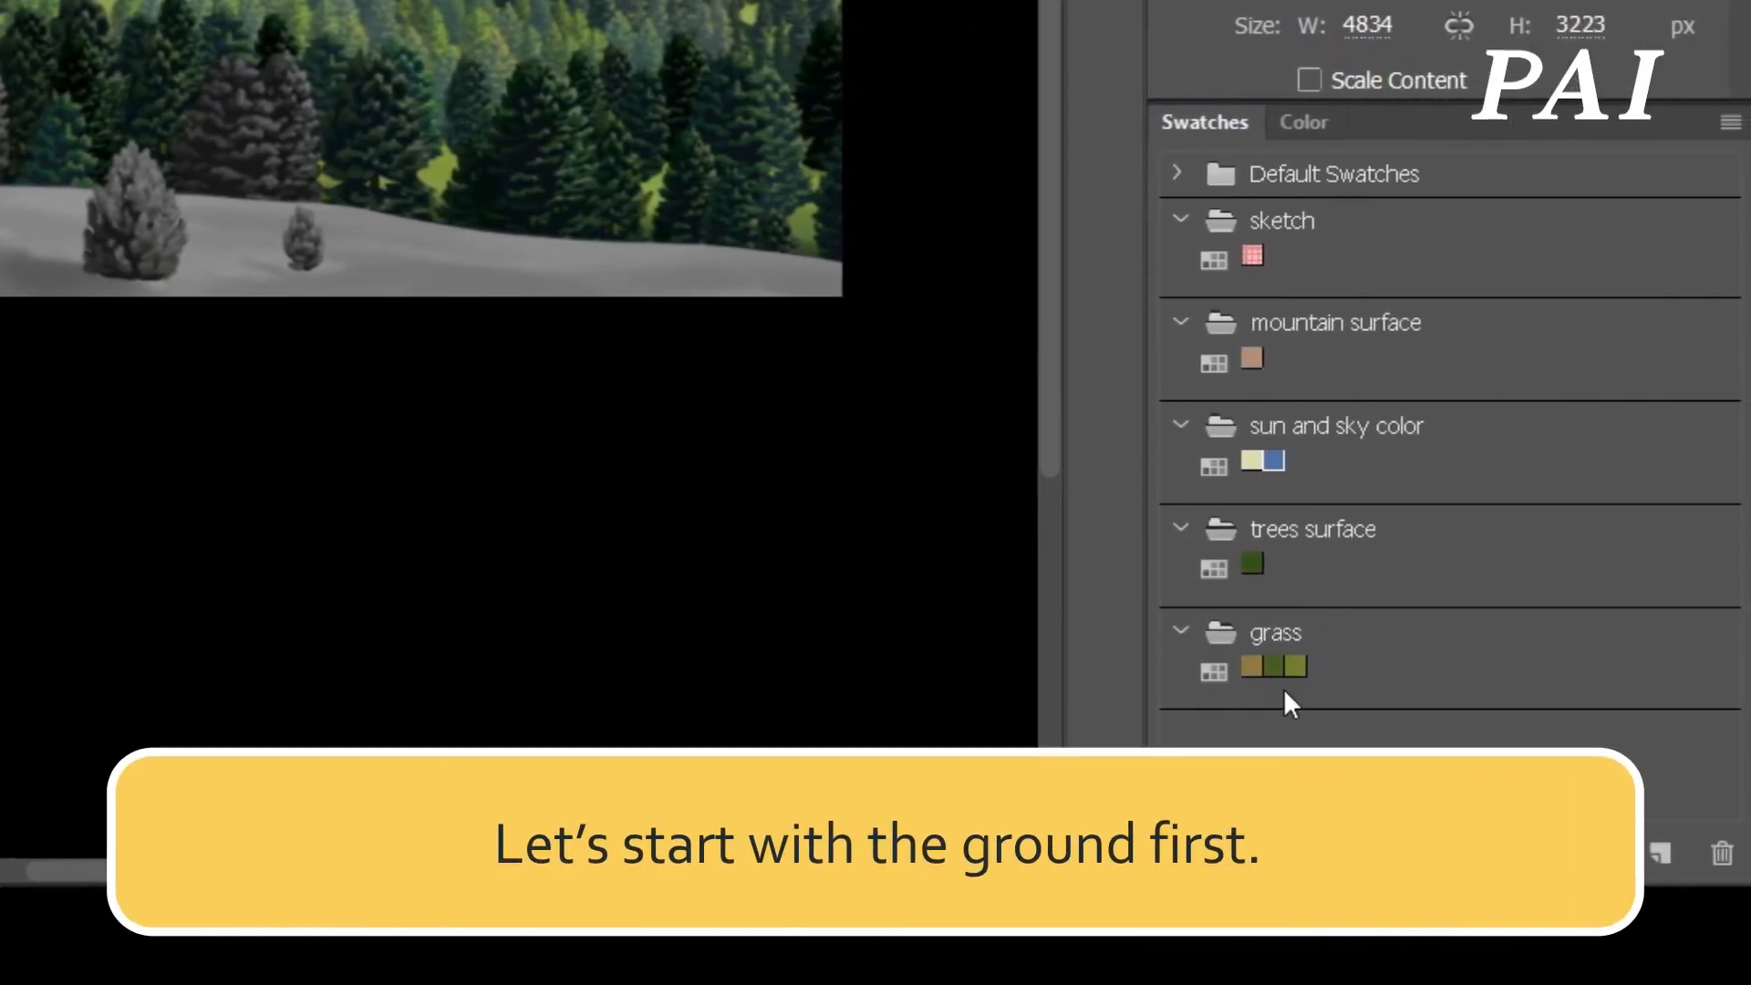
{"action": "left_click", "coordinate": [1296, 664]}
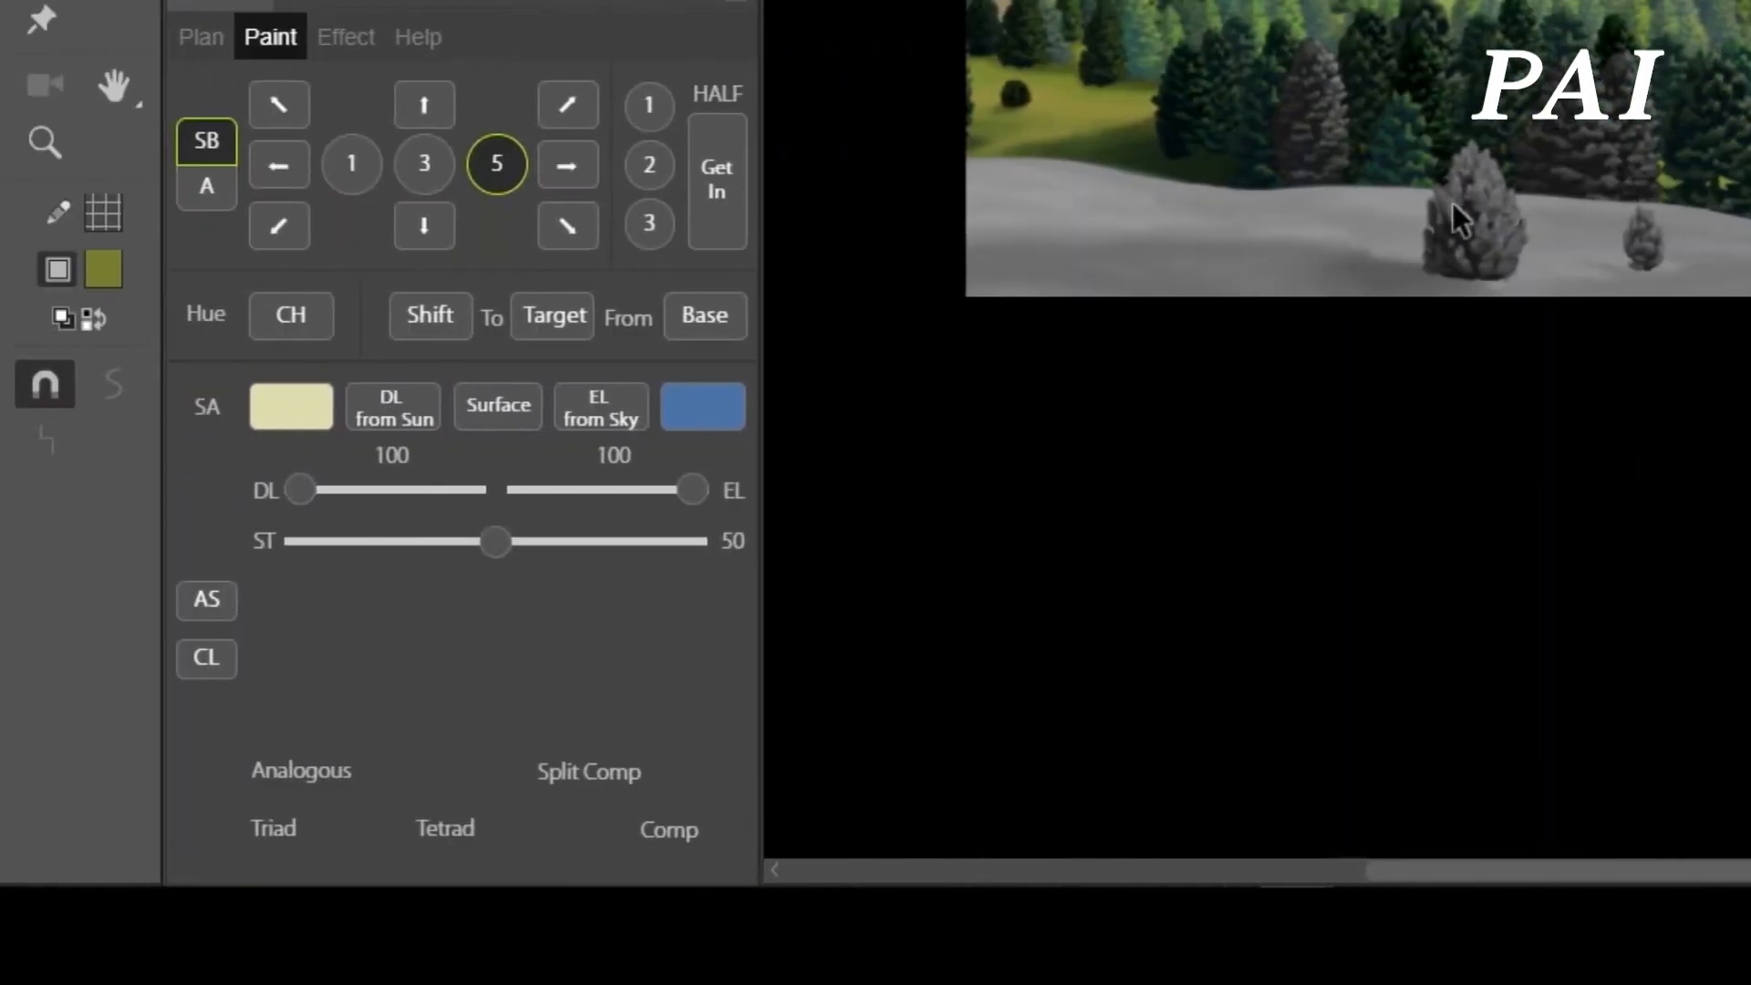
{"action": "left_click", "coordinate": [500, 411]}
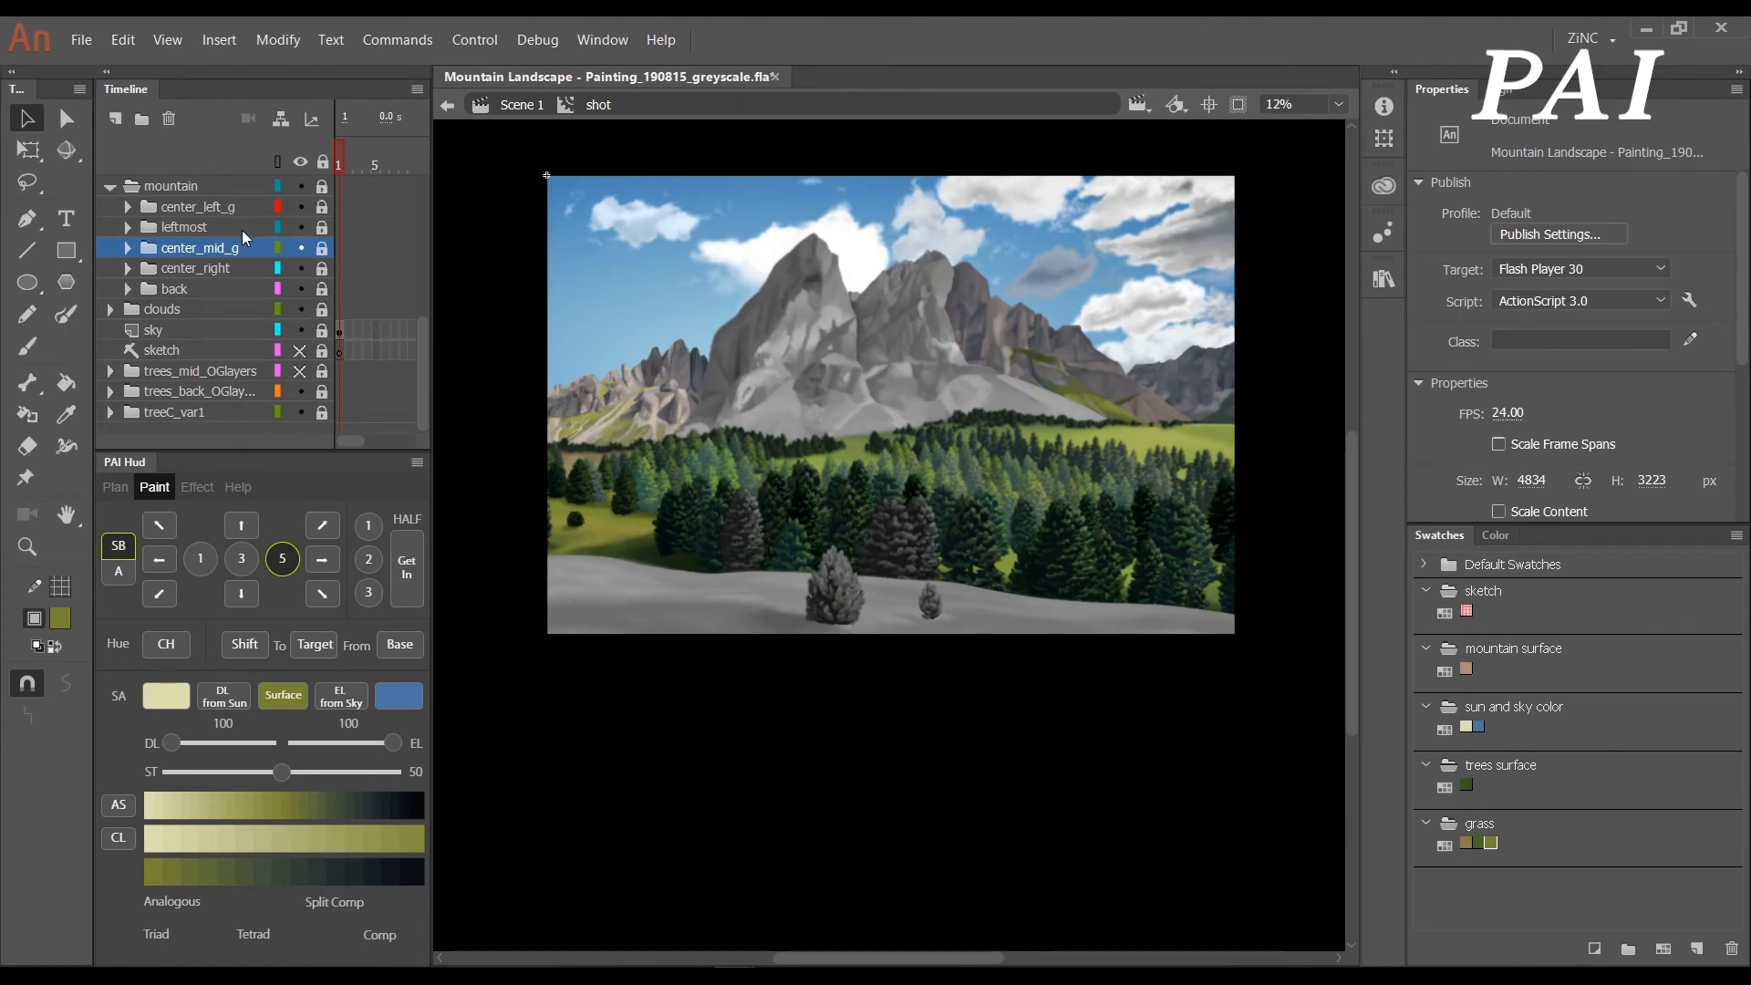
- Collapse the mountain layer folder and expand the grass_front_g folder
{"action": "left_click", "coordinate": [108, 186]}
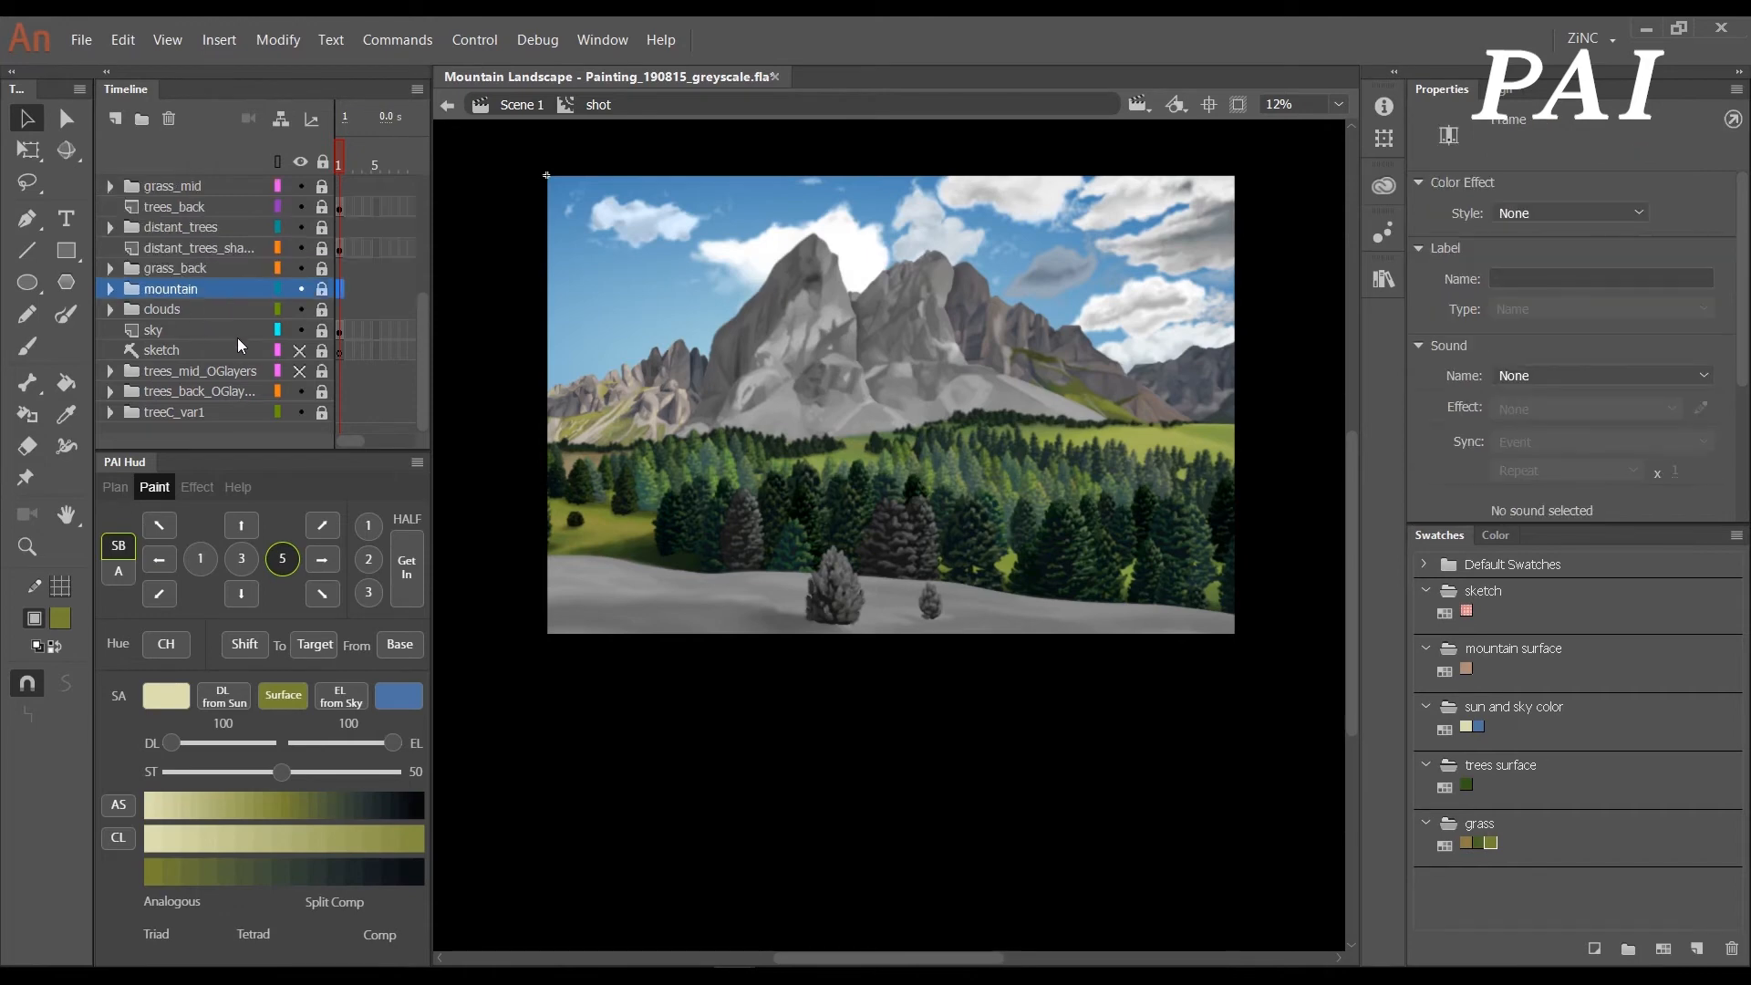
{"action": "scroll", "coordinate": [211, 294], "scroll_direction": "up", "scroll_amount": 3}
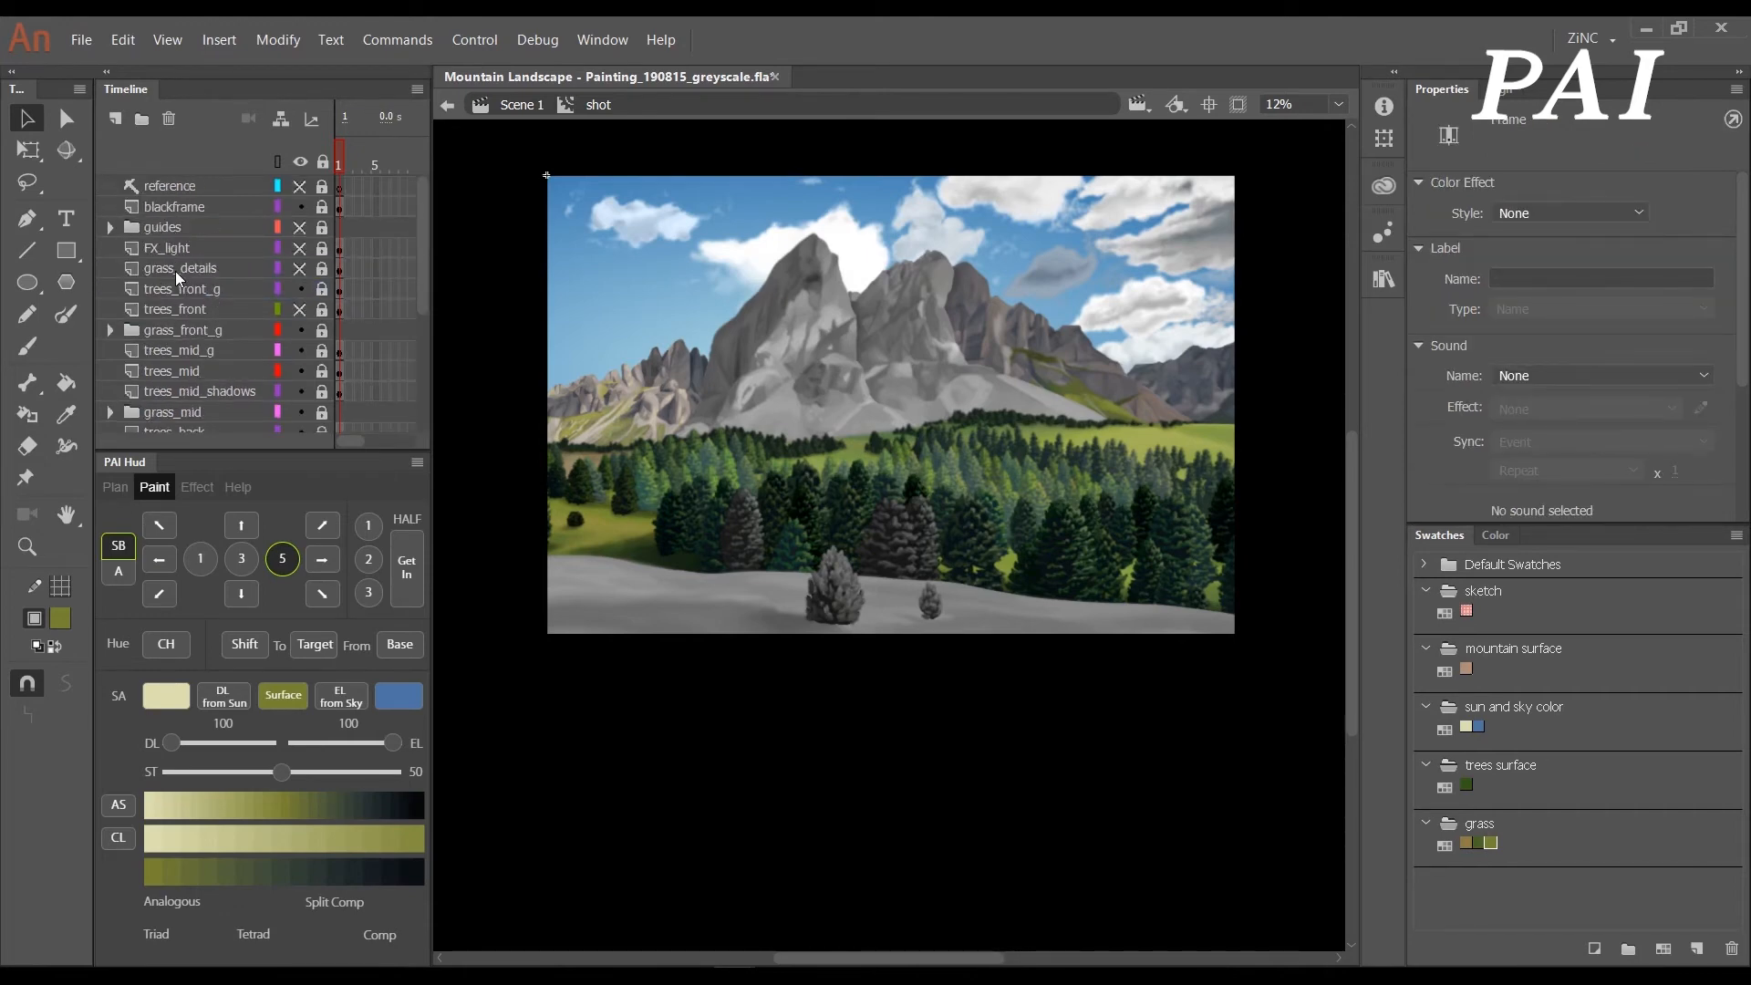
{"action": "left_click", "coordinate": [125, 331]}
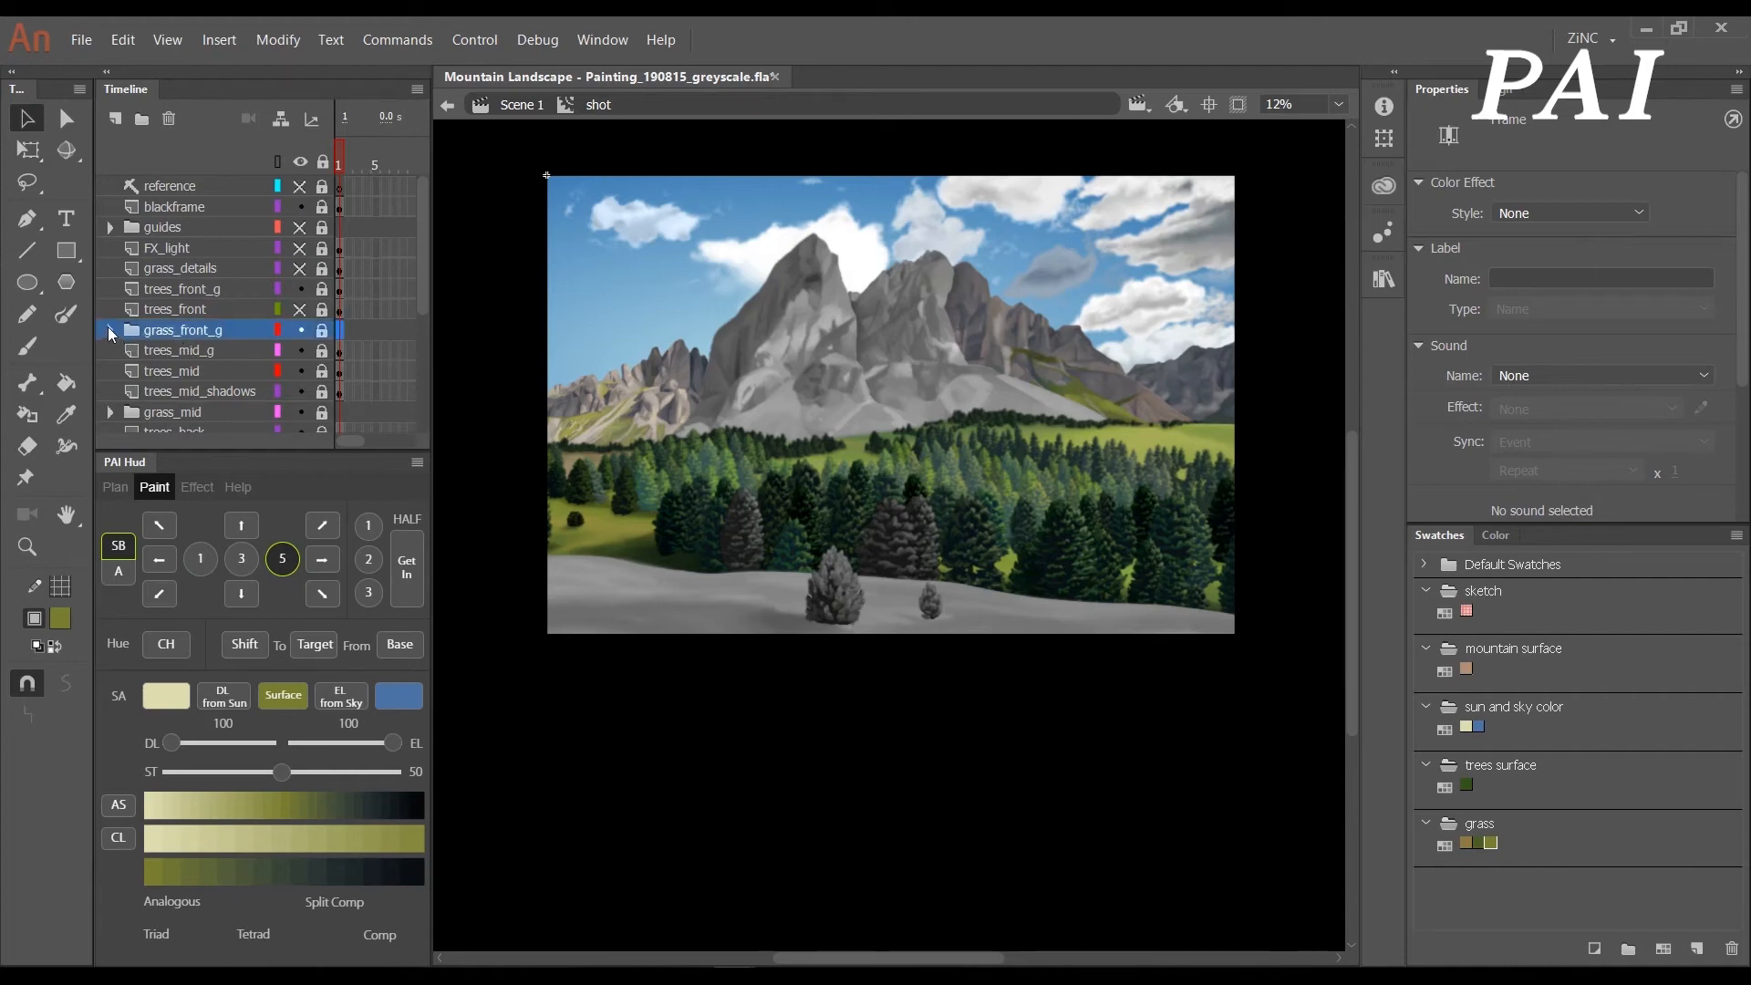
{"action": "left_click", "coordinate": [109, 330]}
- Unlock the base layer of grass_front_g and fill the ground shape in its grass_front_base symbol with the olive green surface color
{"action": "left_click", "coordinate": [189, 350]}
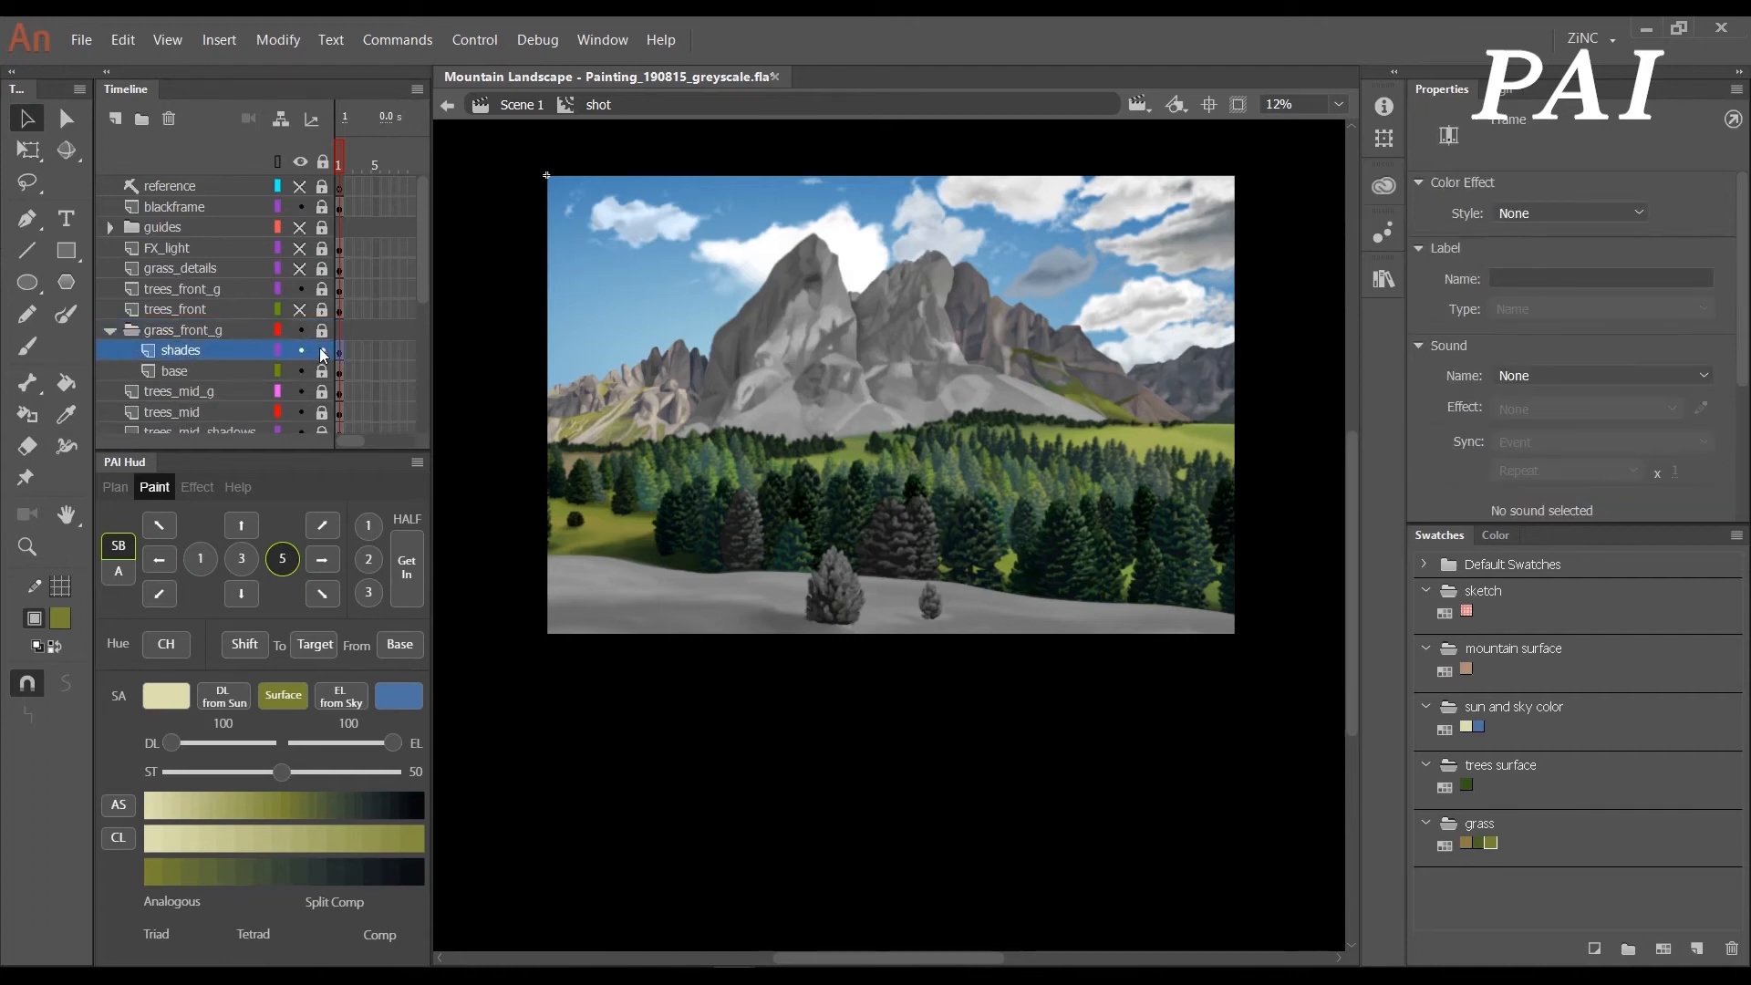
{"action": "left_click", "coordinate": [177, 350]}
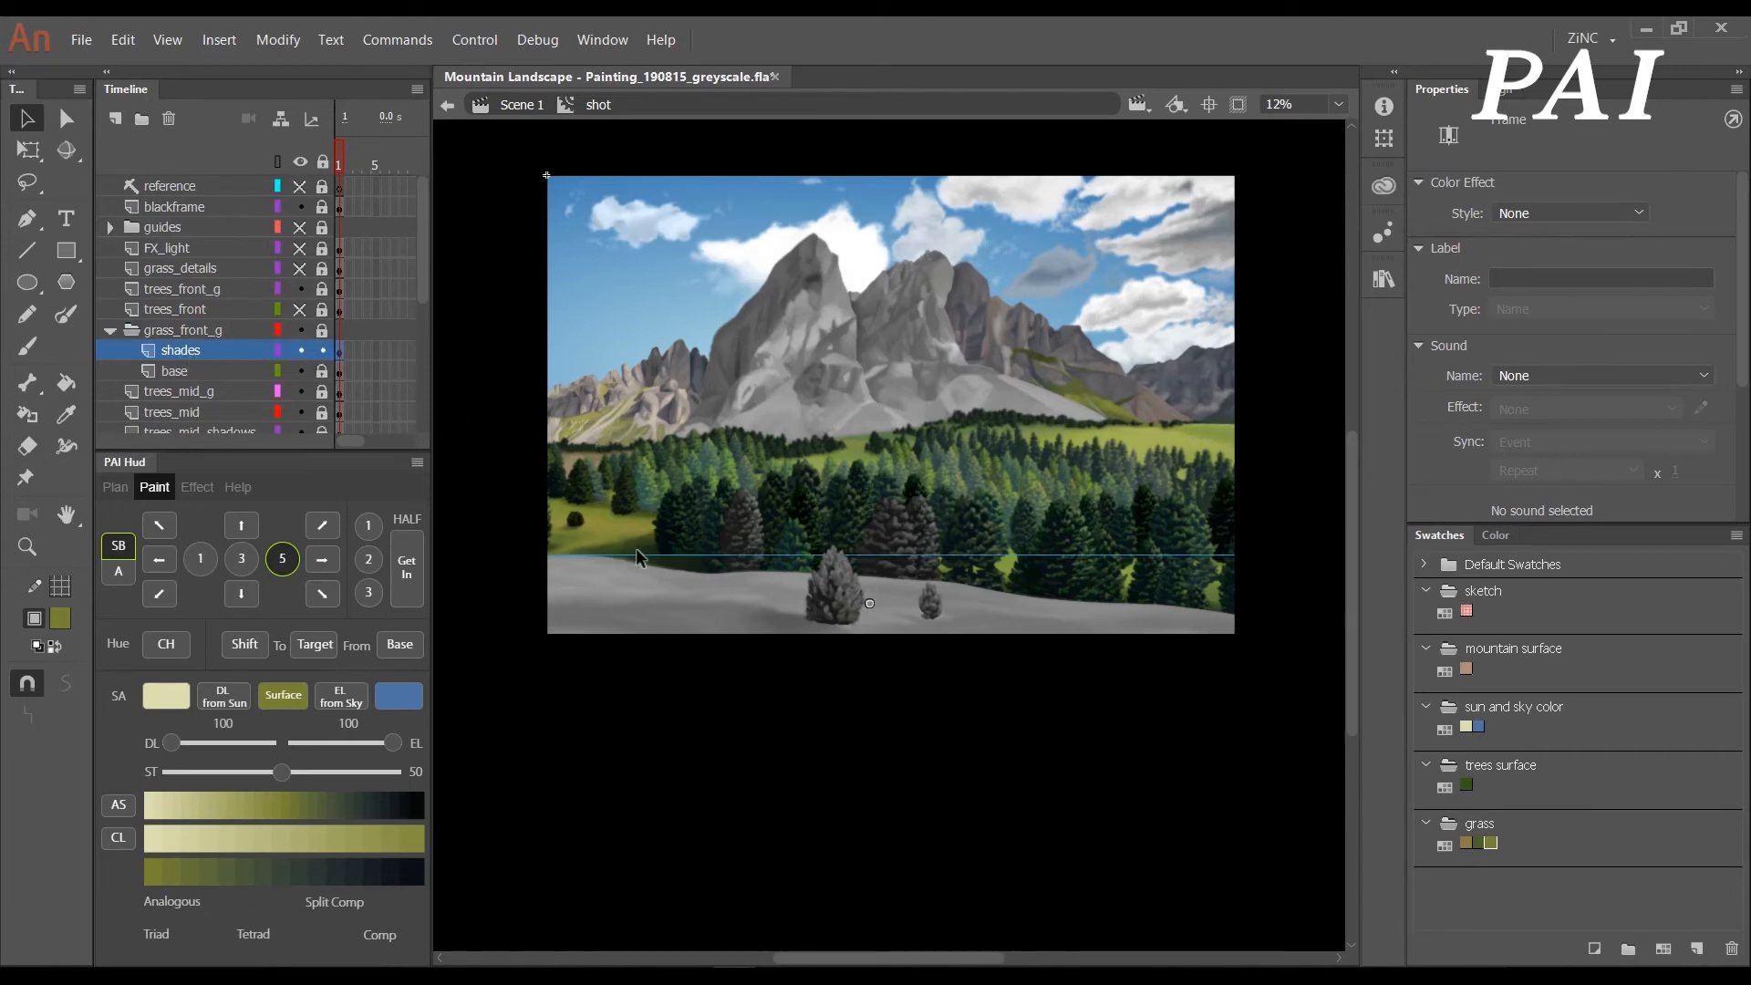
{"action": "left_click", "coordinate": [325, 372]}
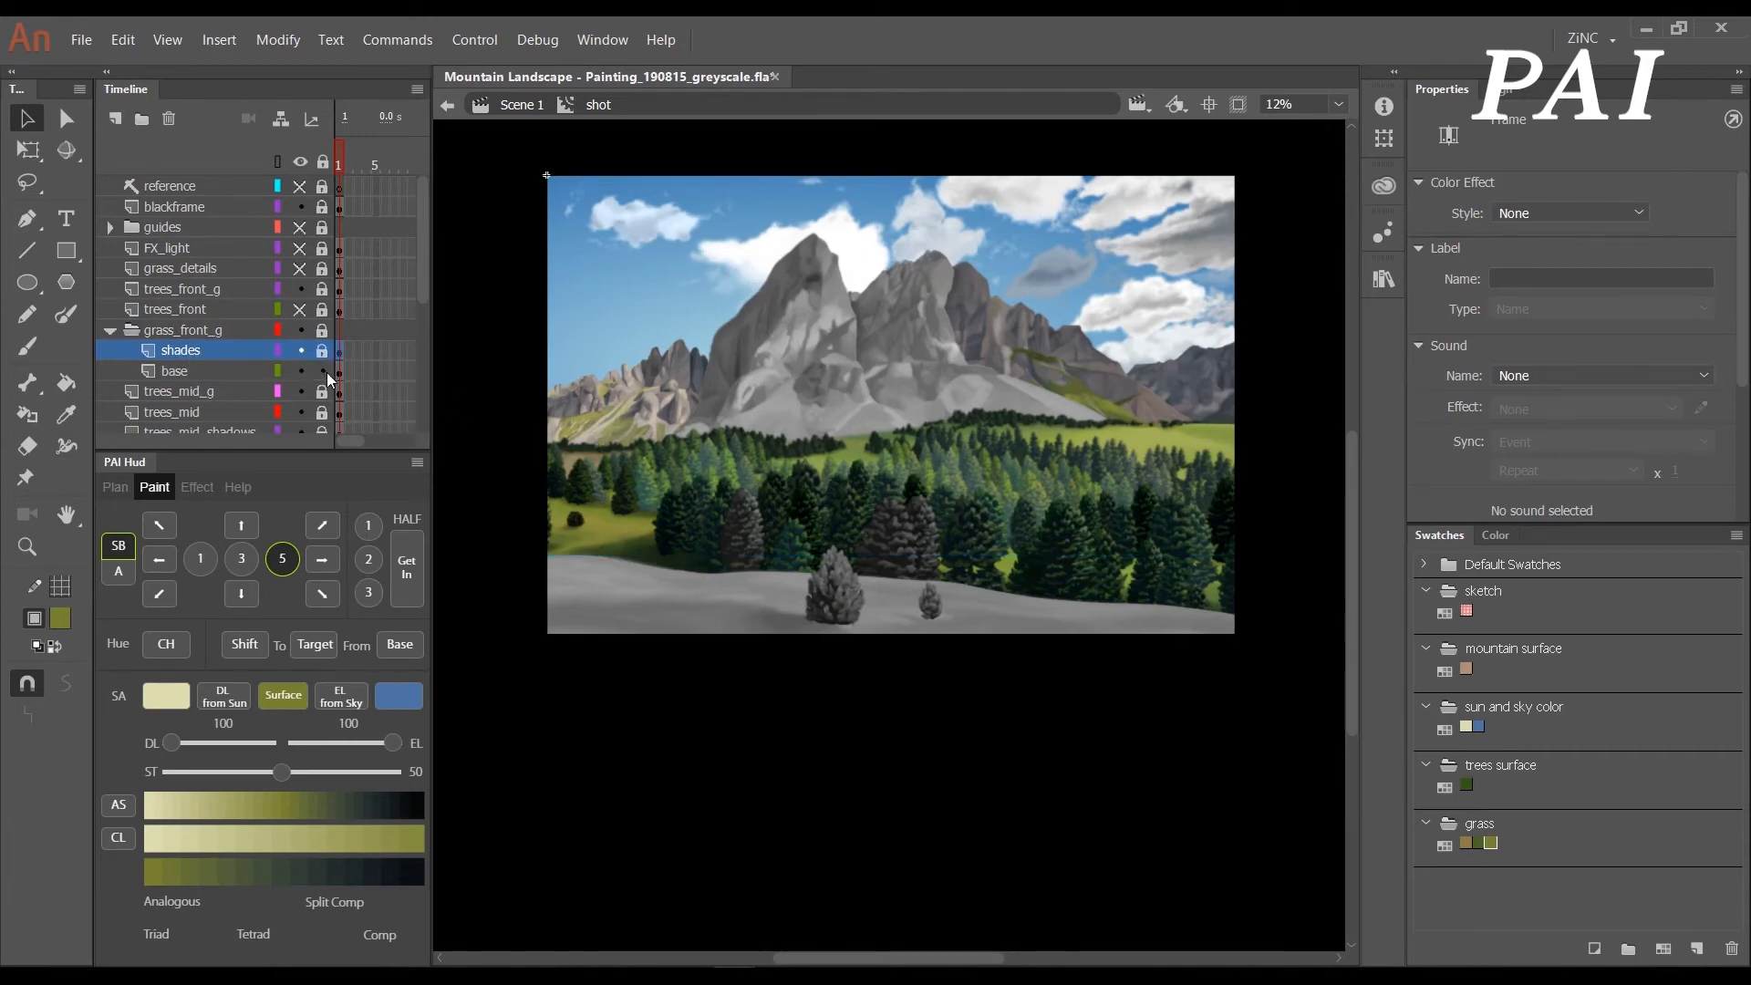
{"action": "left_click", "coordinate": [189, 369]}
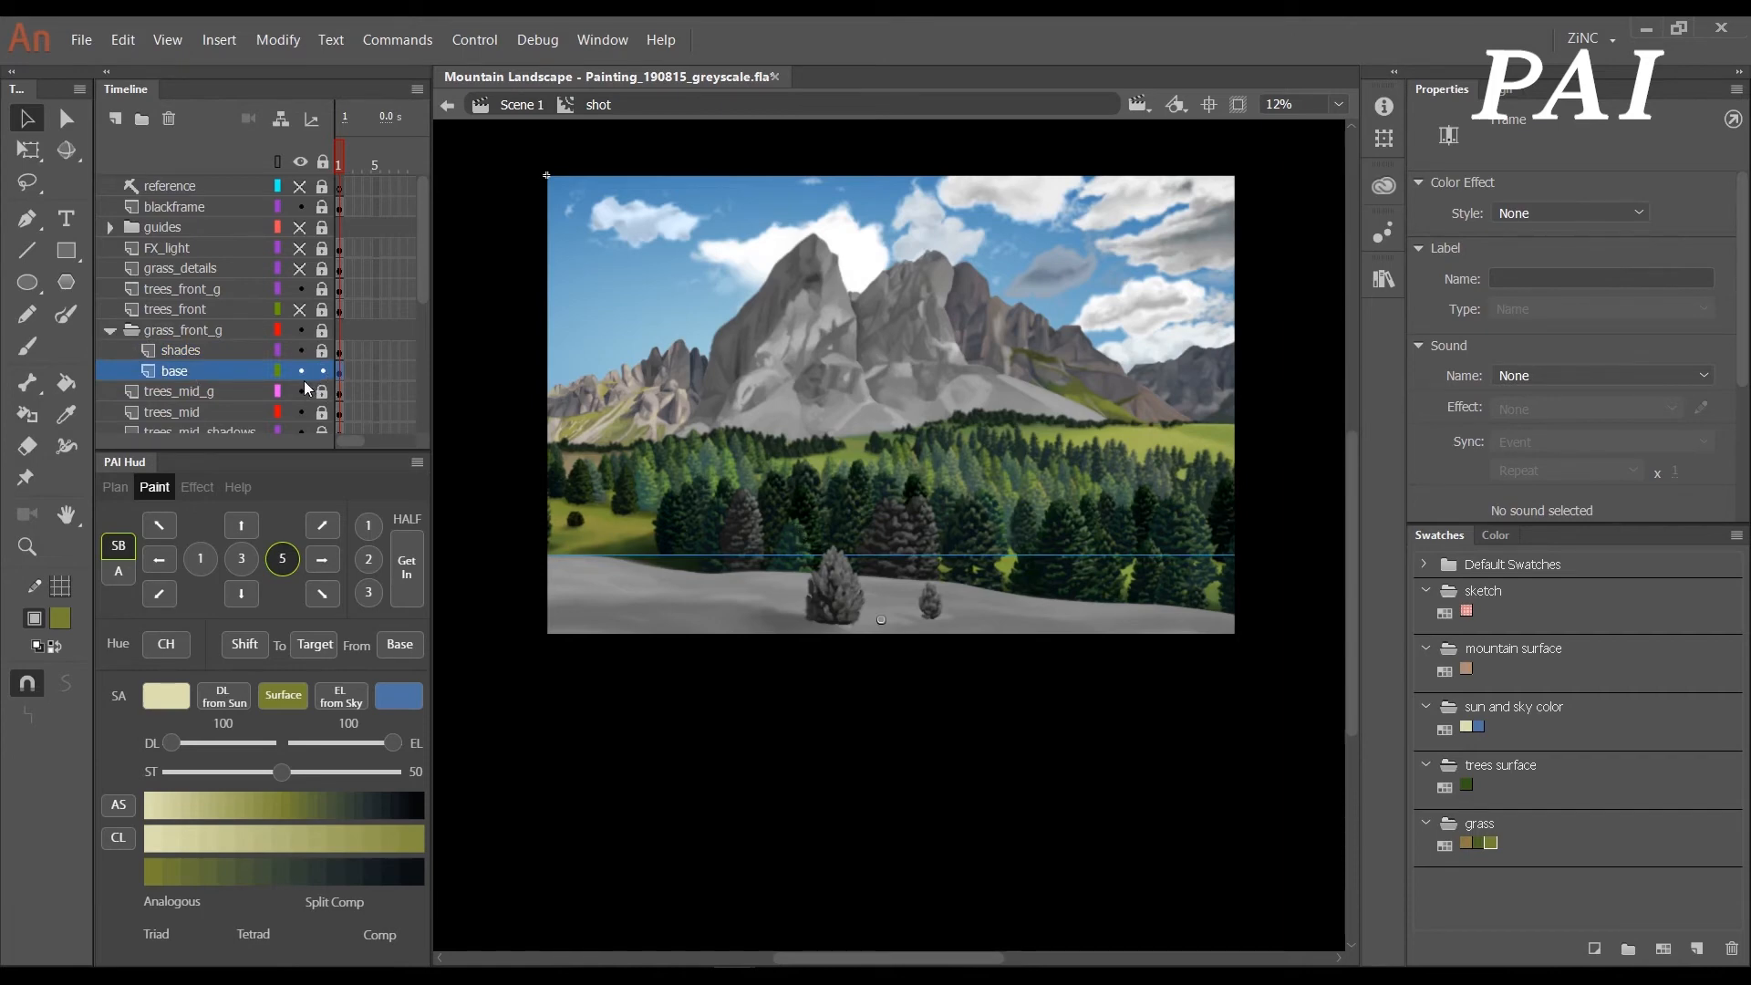
{"action": "double_click", "coordinate": [669, 542]}
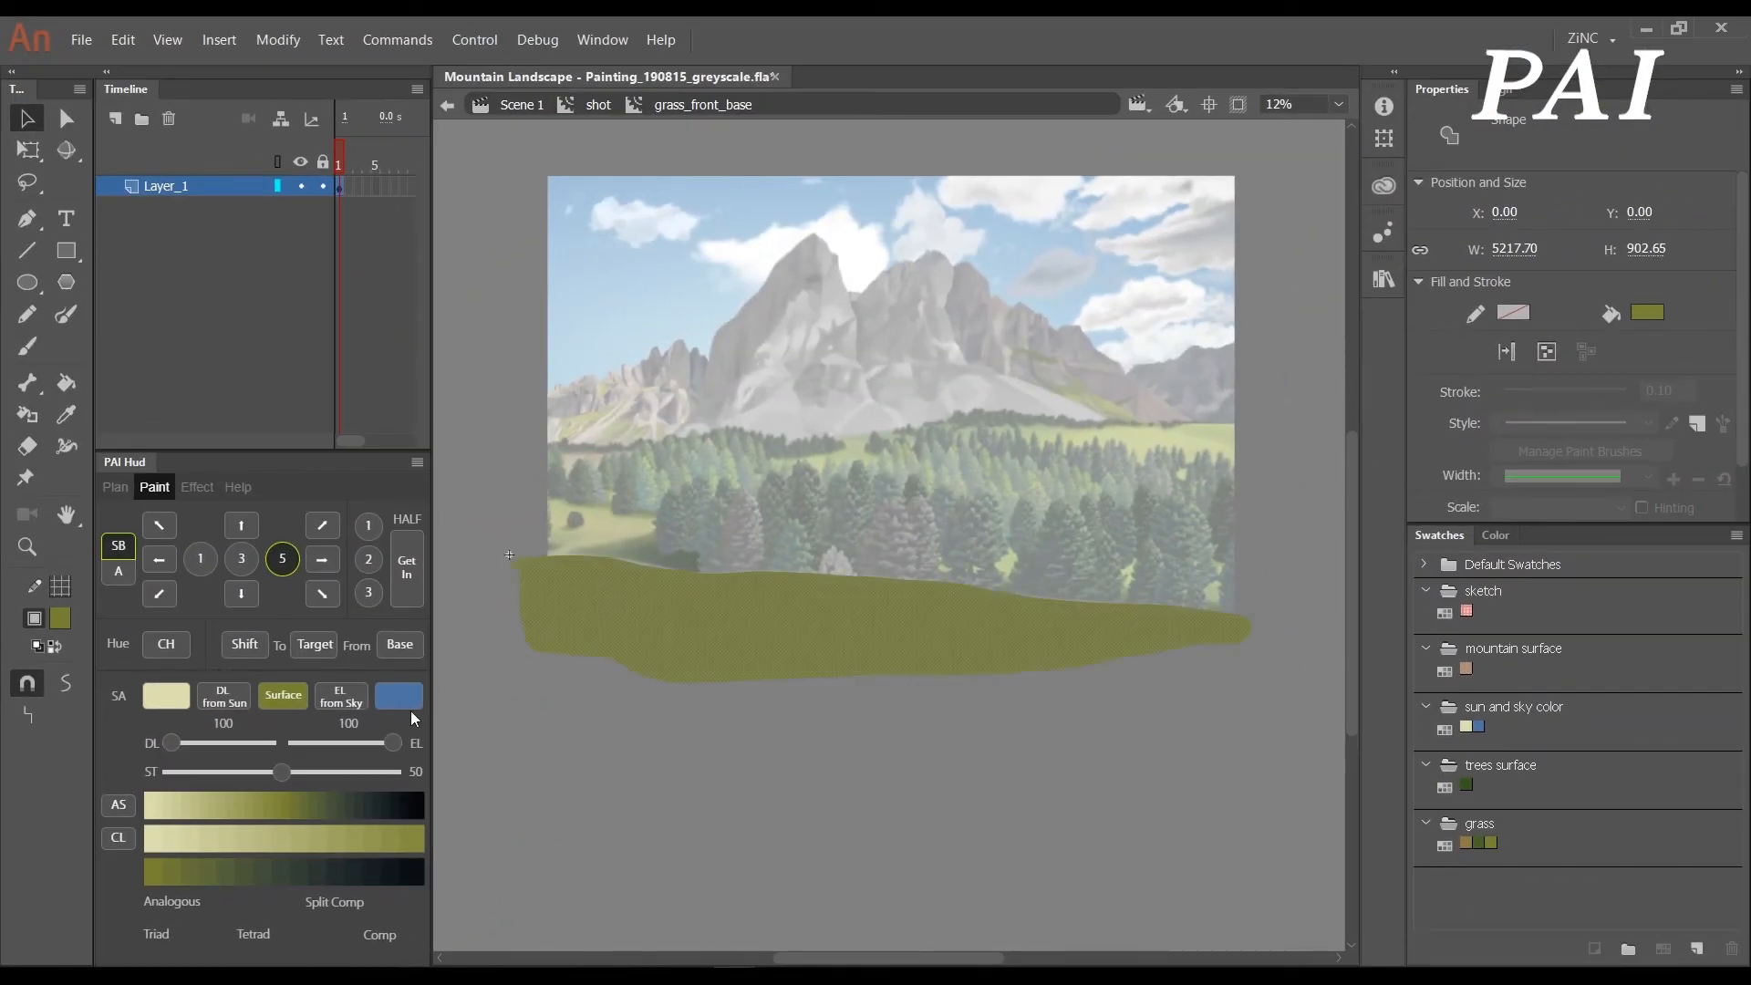
{"action": "double_click", "coordinate": [731, 564]}
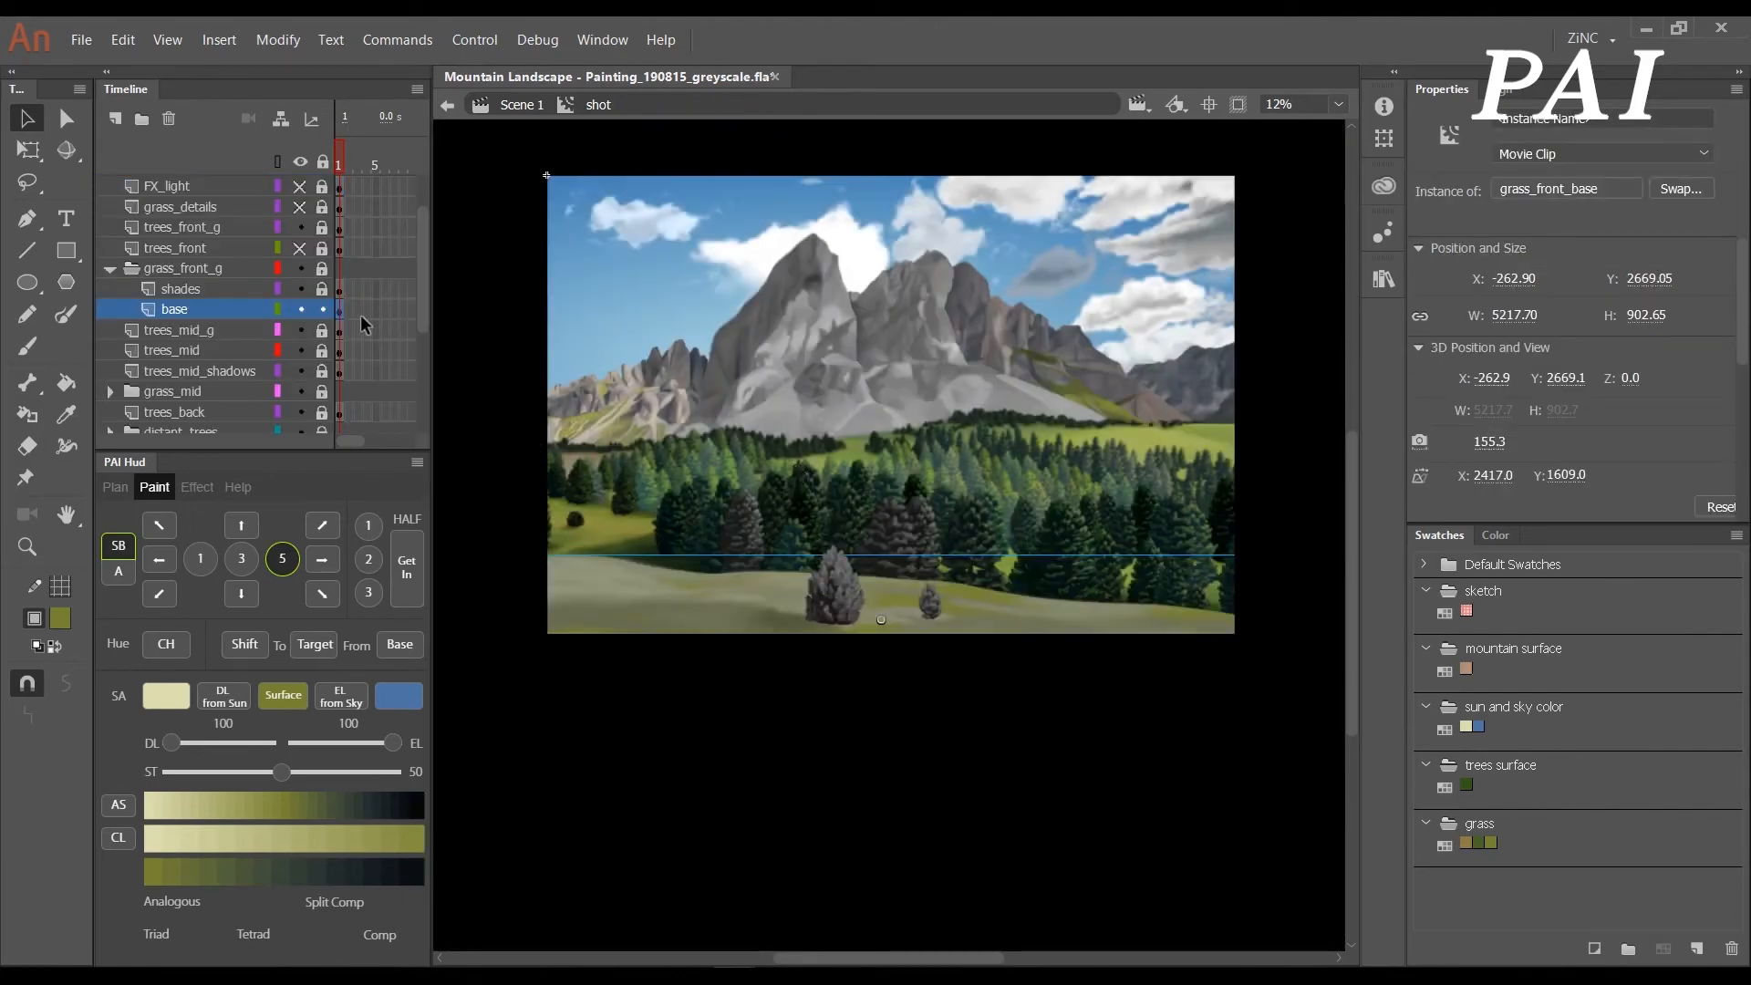
- Lock the base layer, unlock the shades layer, and open the grass_front_shades symbol for editing
{"action": "left_click", "coordinate": [322, 310]}
{"action": "left_click", "coordinate": [323, 290]}
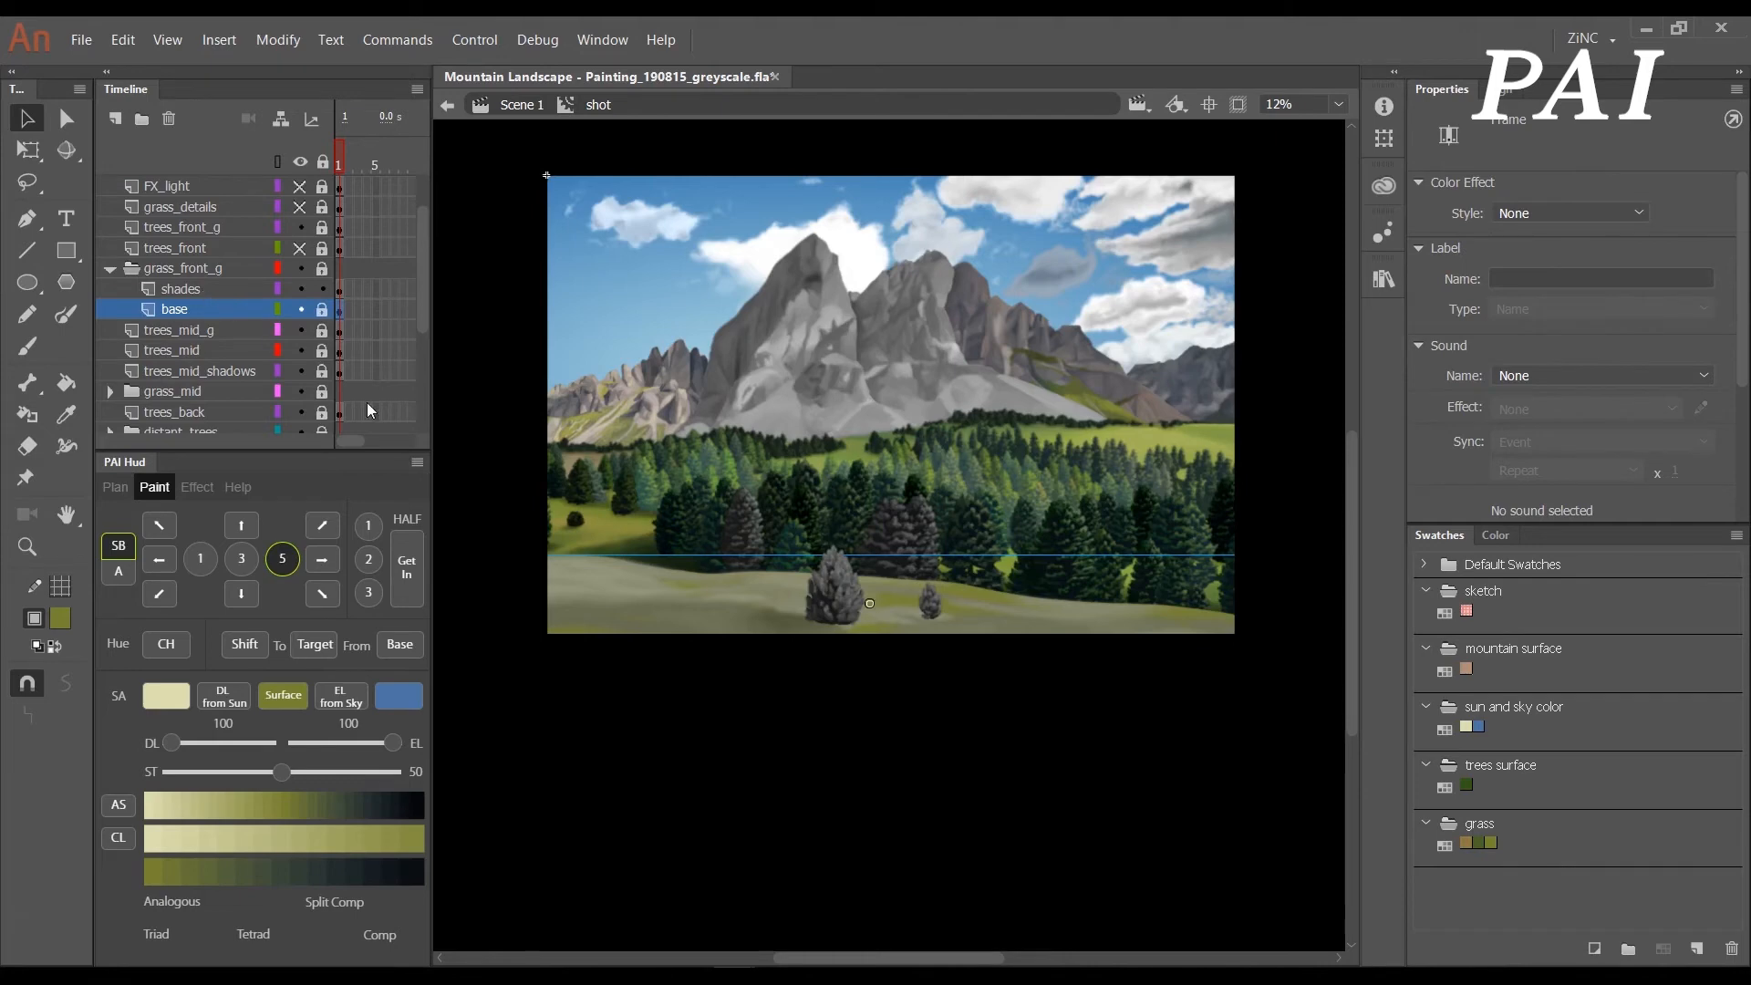
{"action": "left_click", "coordinate": [210, 289]}
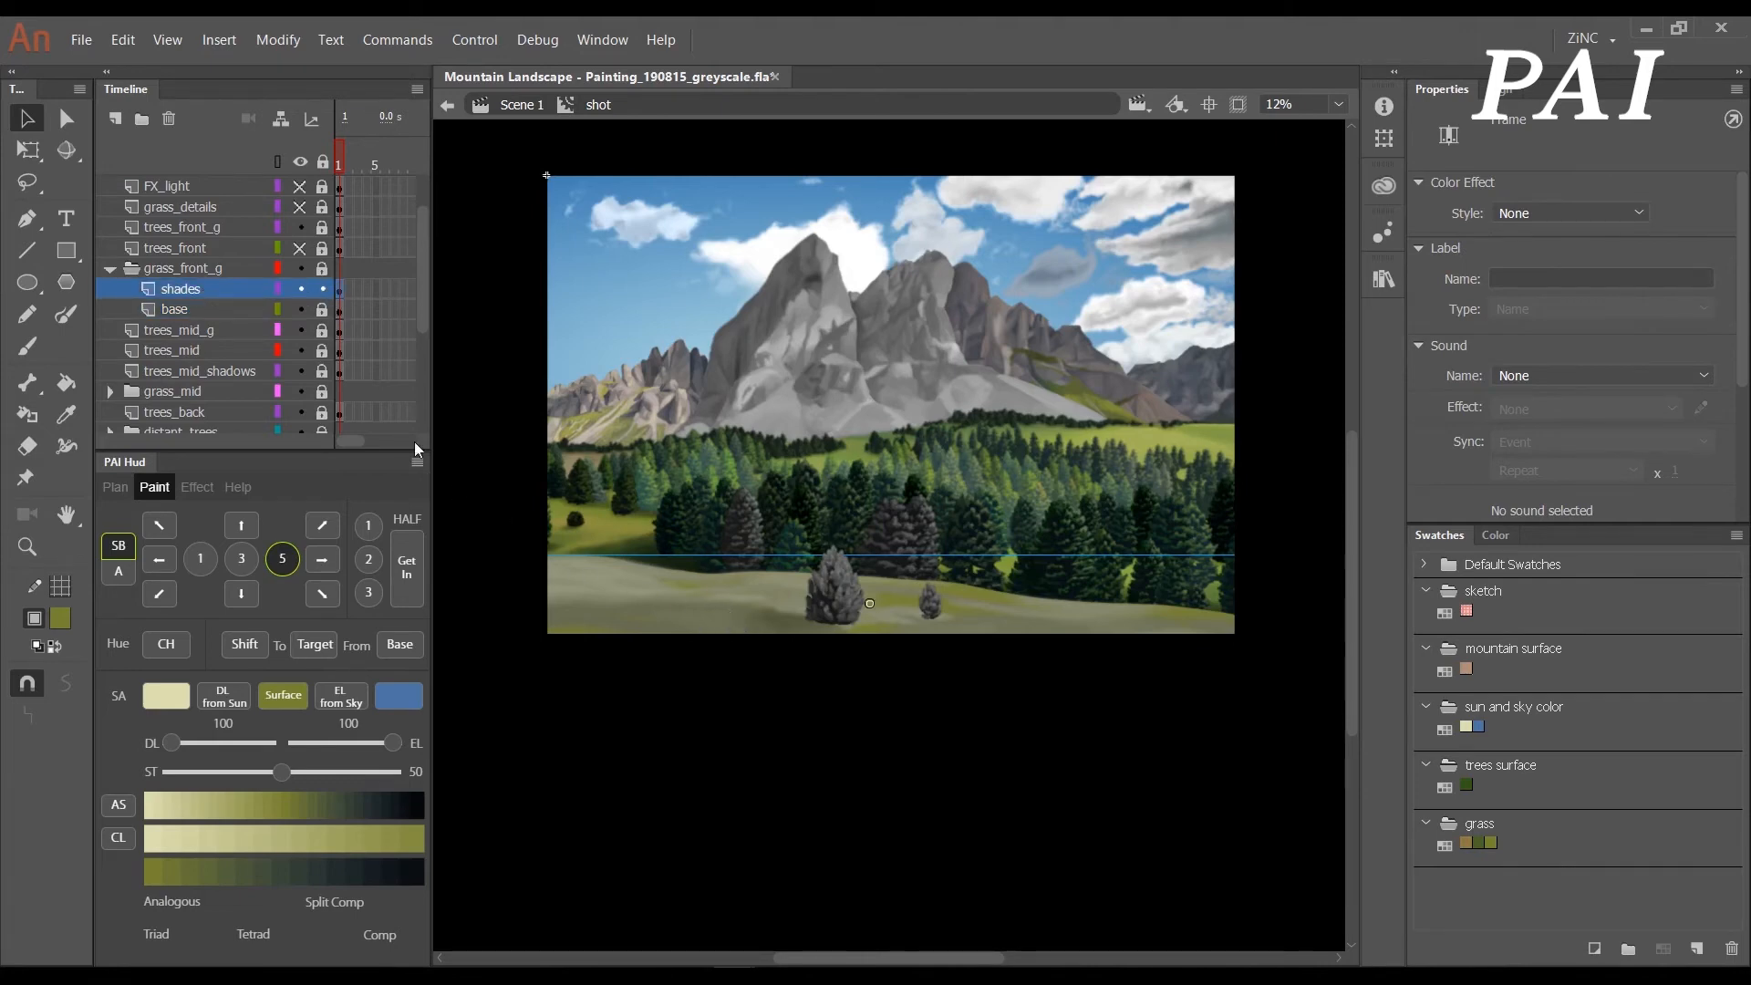
{"action": "double_click", "coordinate": [572, 574]}
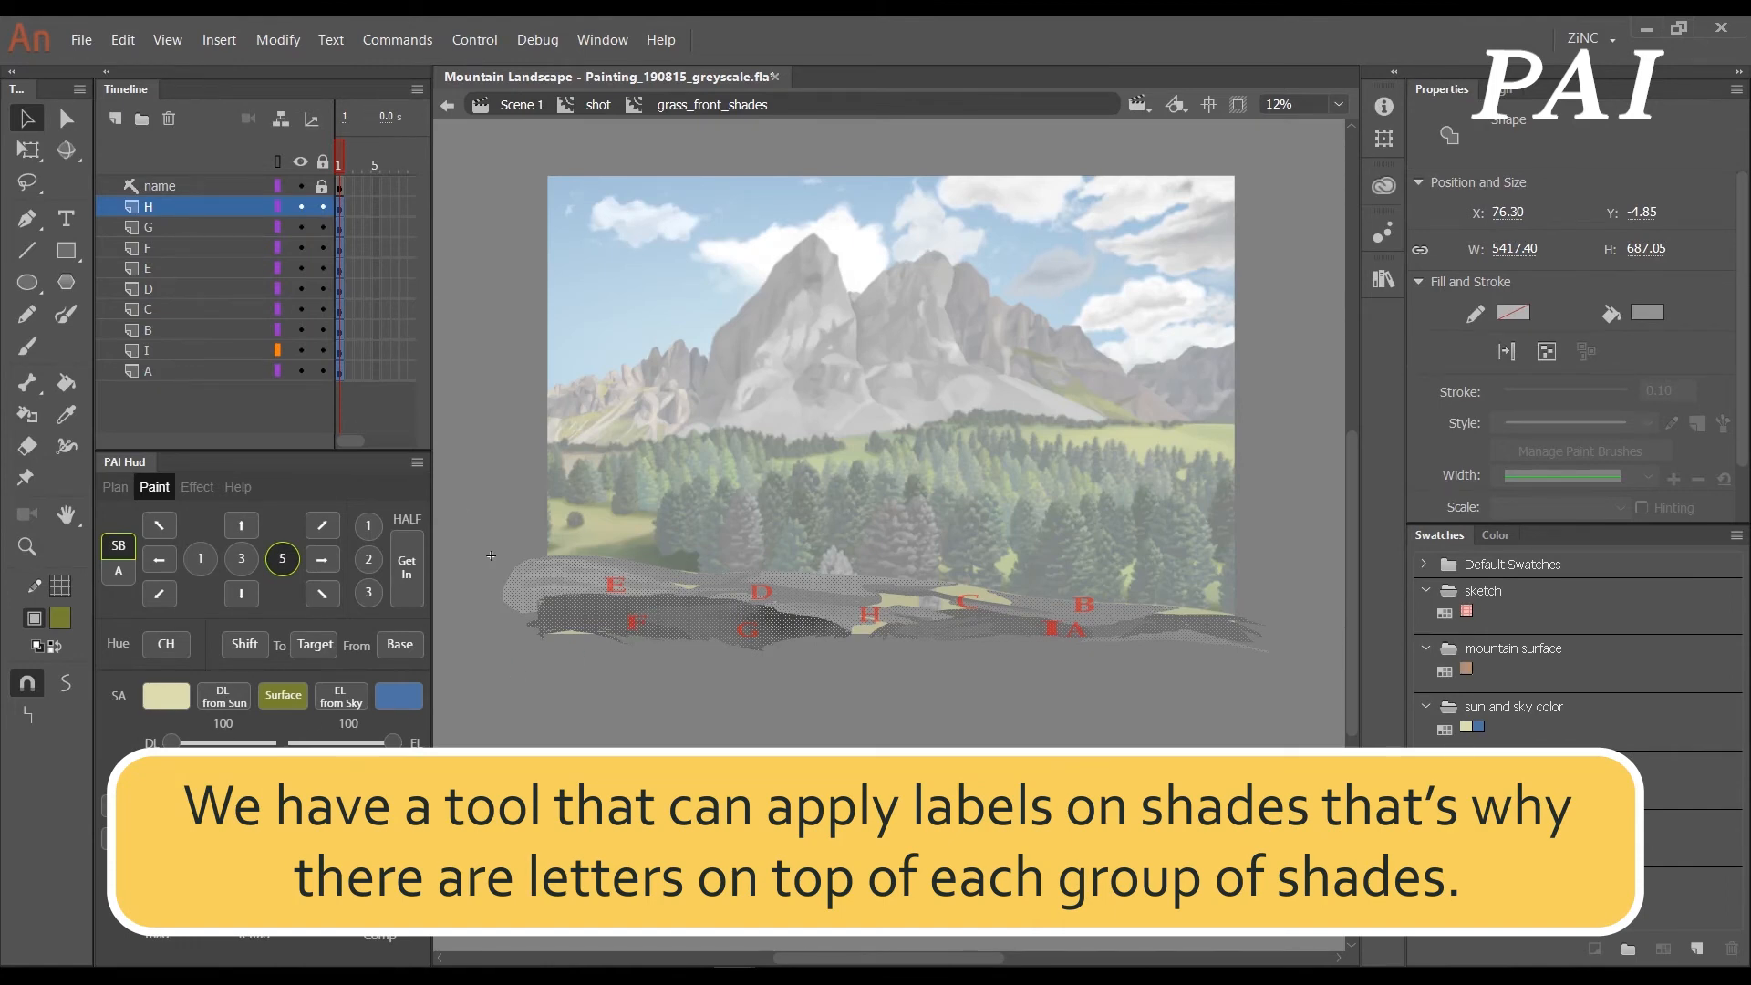
{"action": "left_click", "coordinate": [832, 735]}
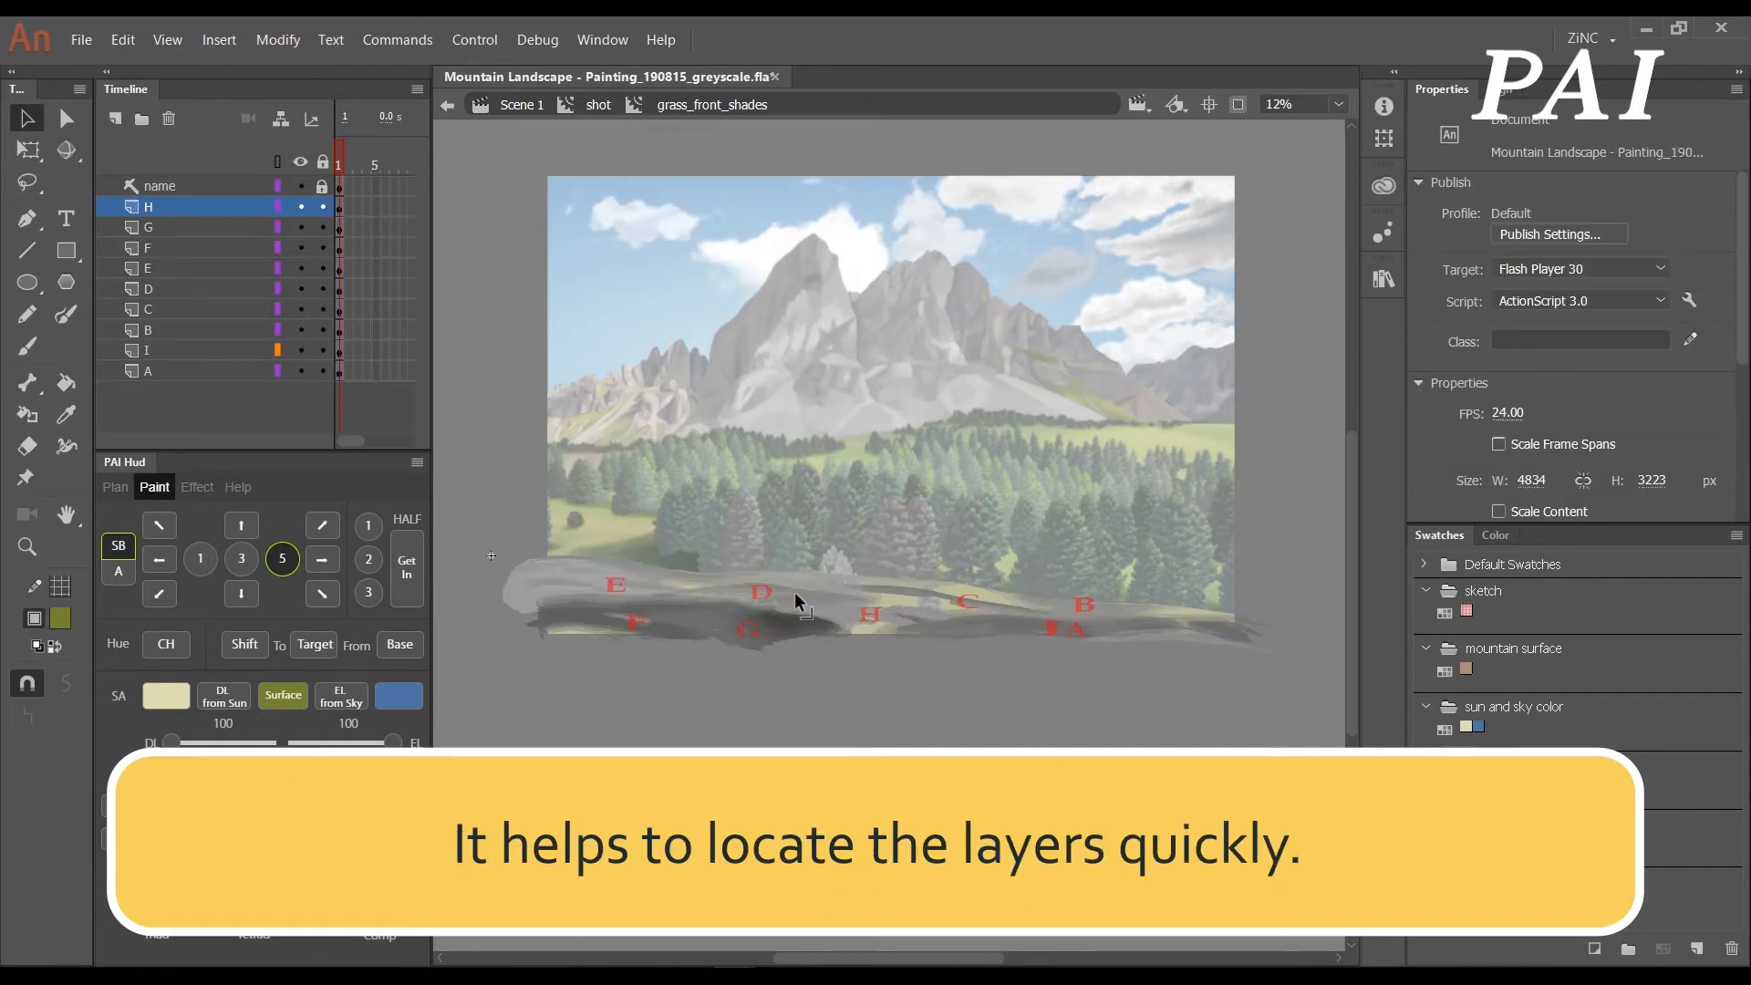
- Assign the brown grass swatch to Surface for the shades on layers E and D
{"action": "left_click", "coordinate": [173, 267]}
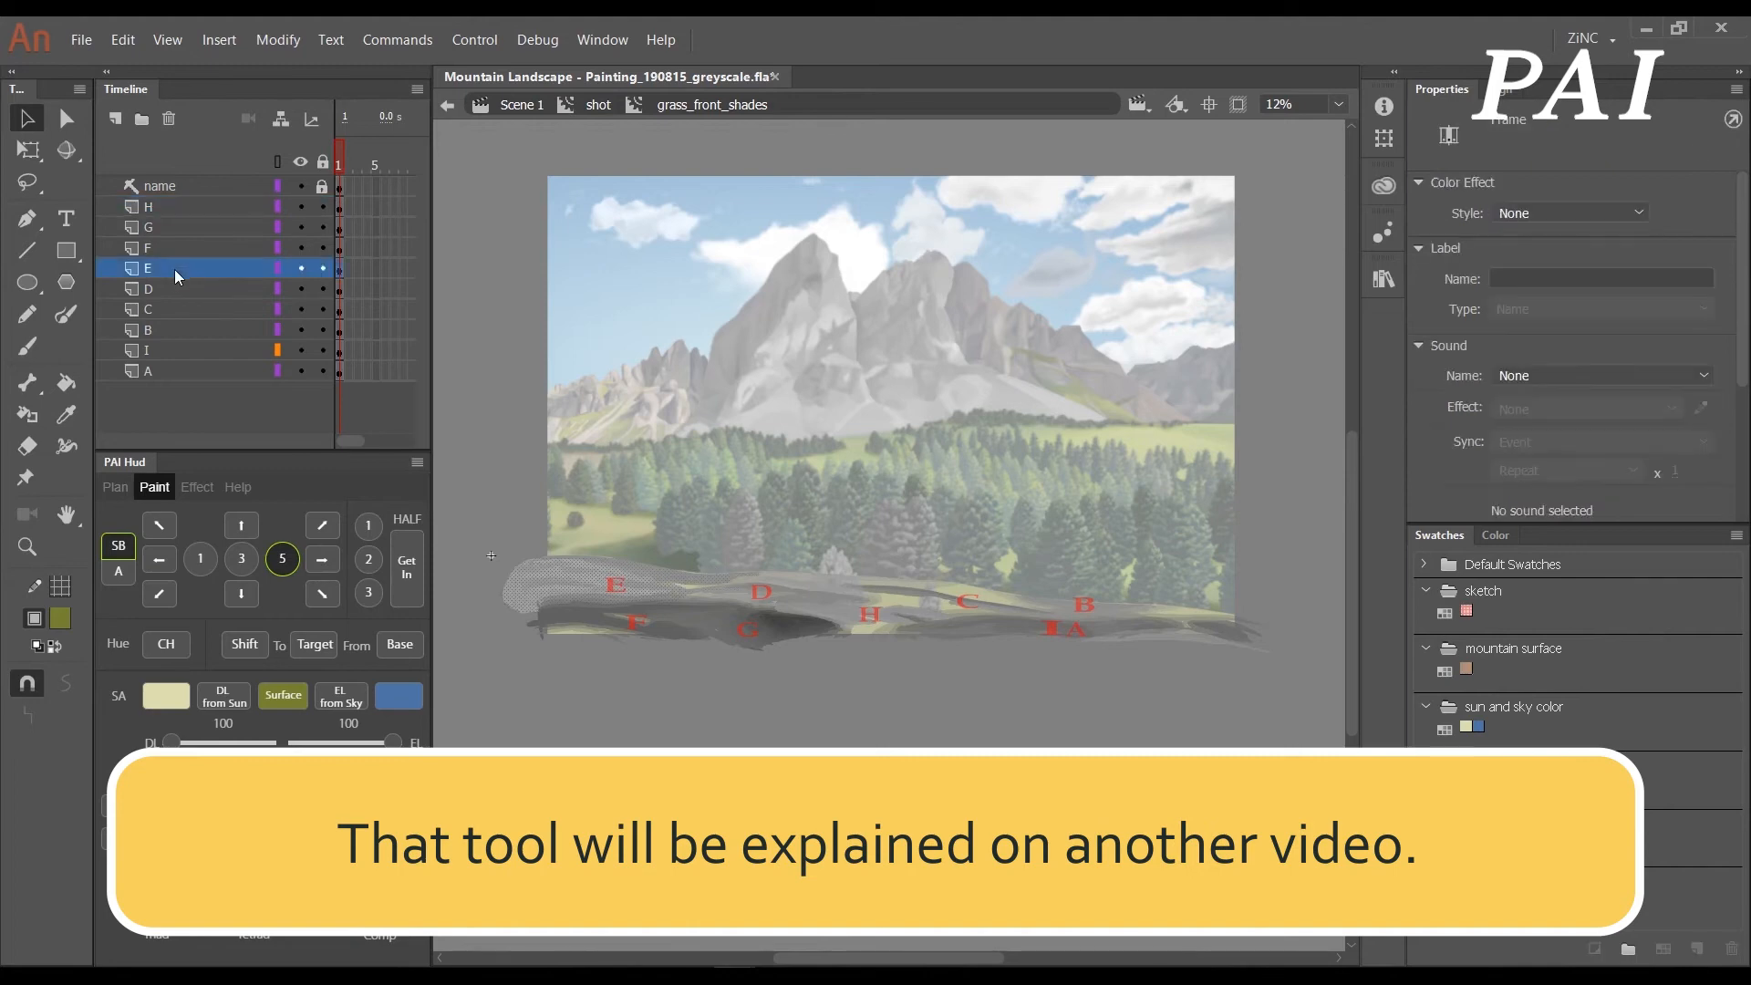
{"action": "left_click", "coordinate": [173, 288], "text": "shift"}
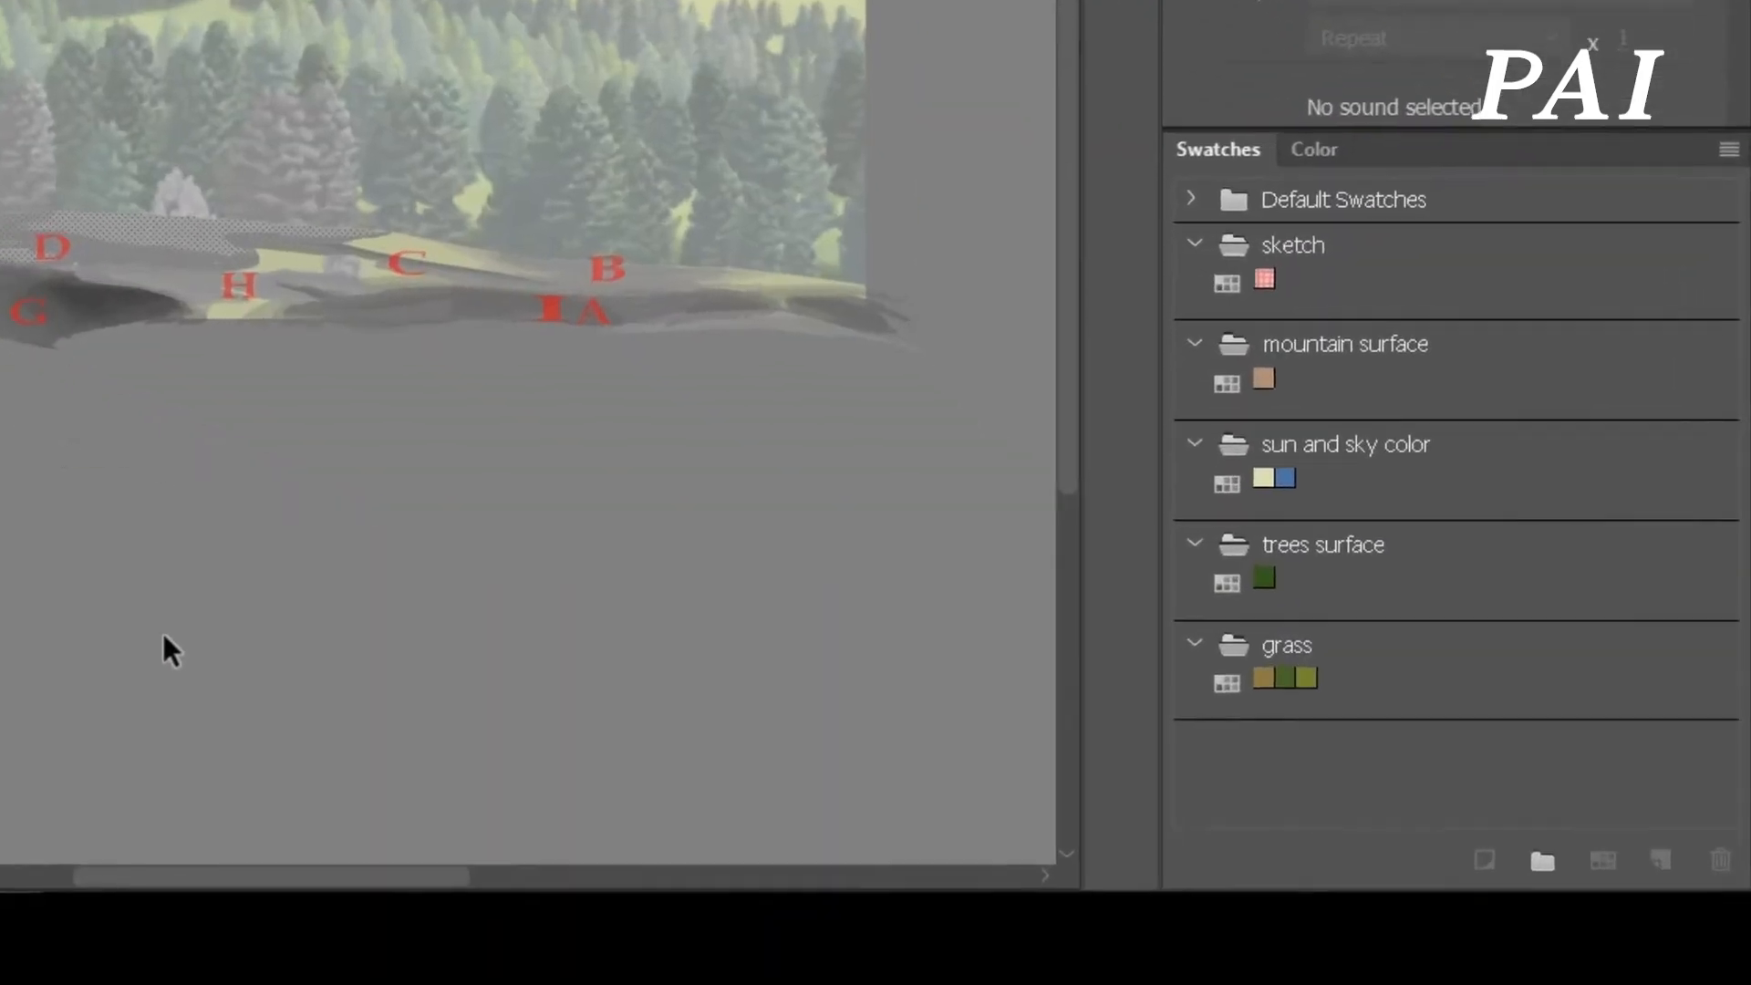
{"action": "left_click", "coordinate": [816, 816]}
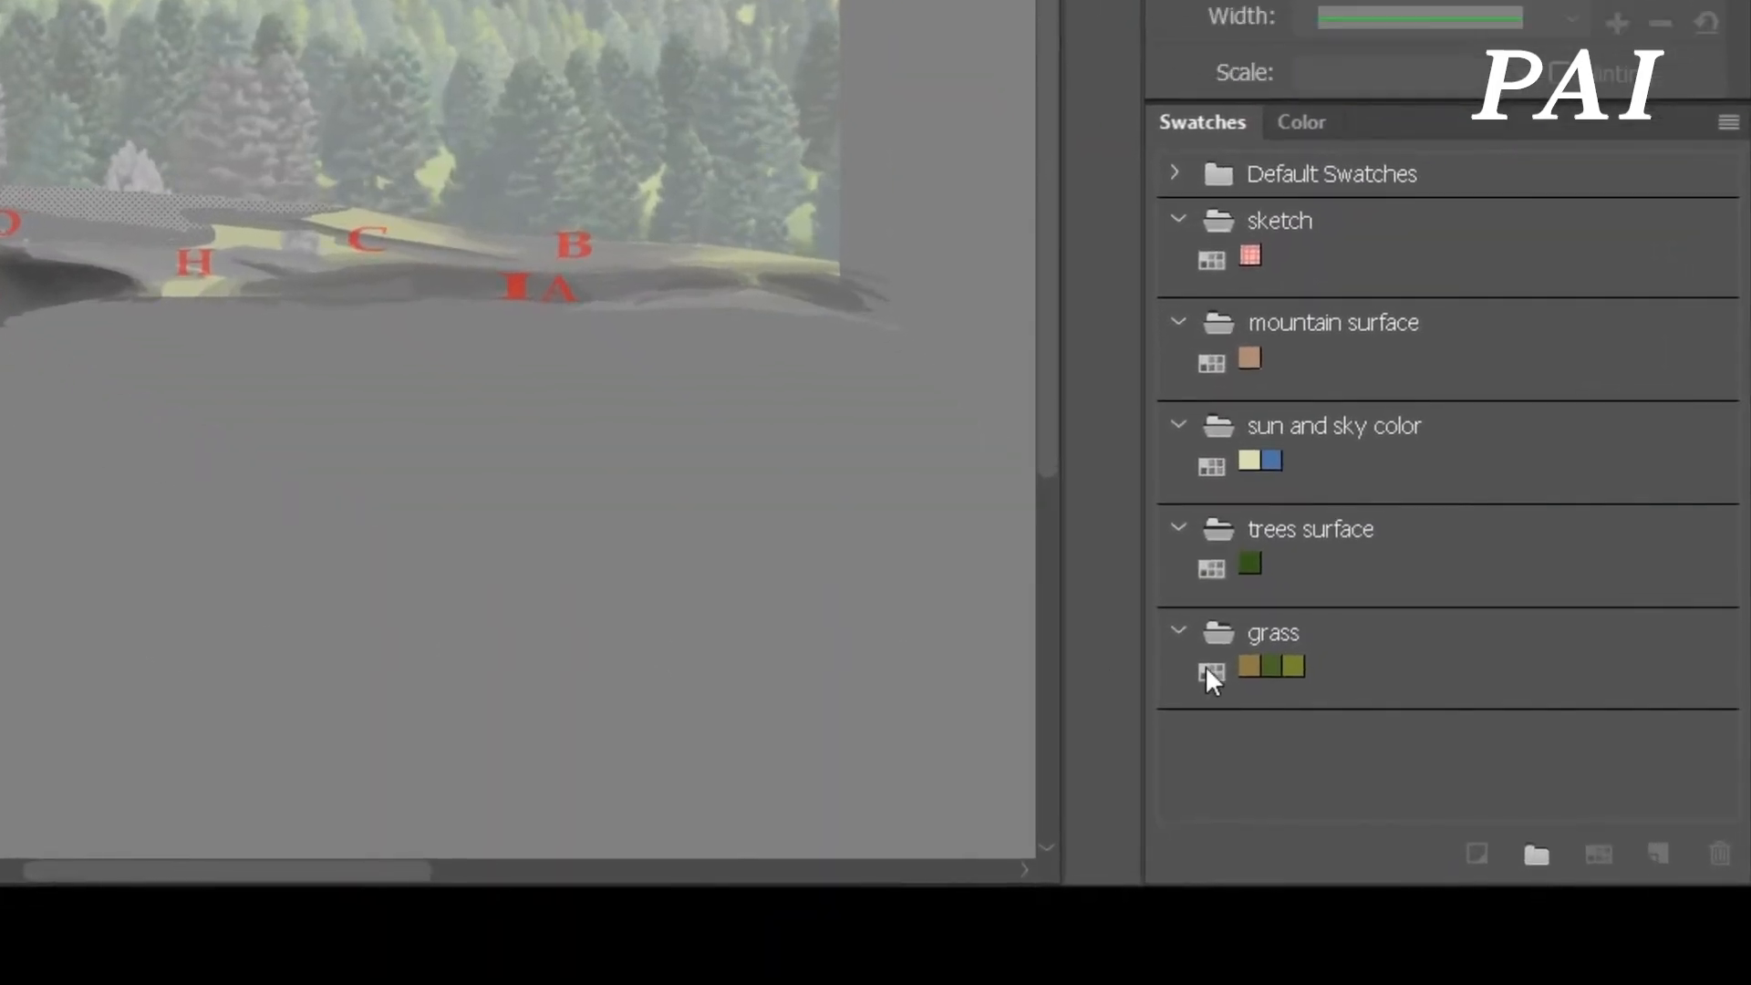
{"action": "left_click", "coordinate": [1465, 843]}
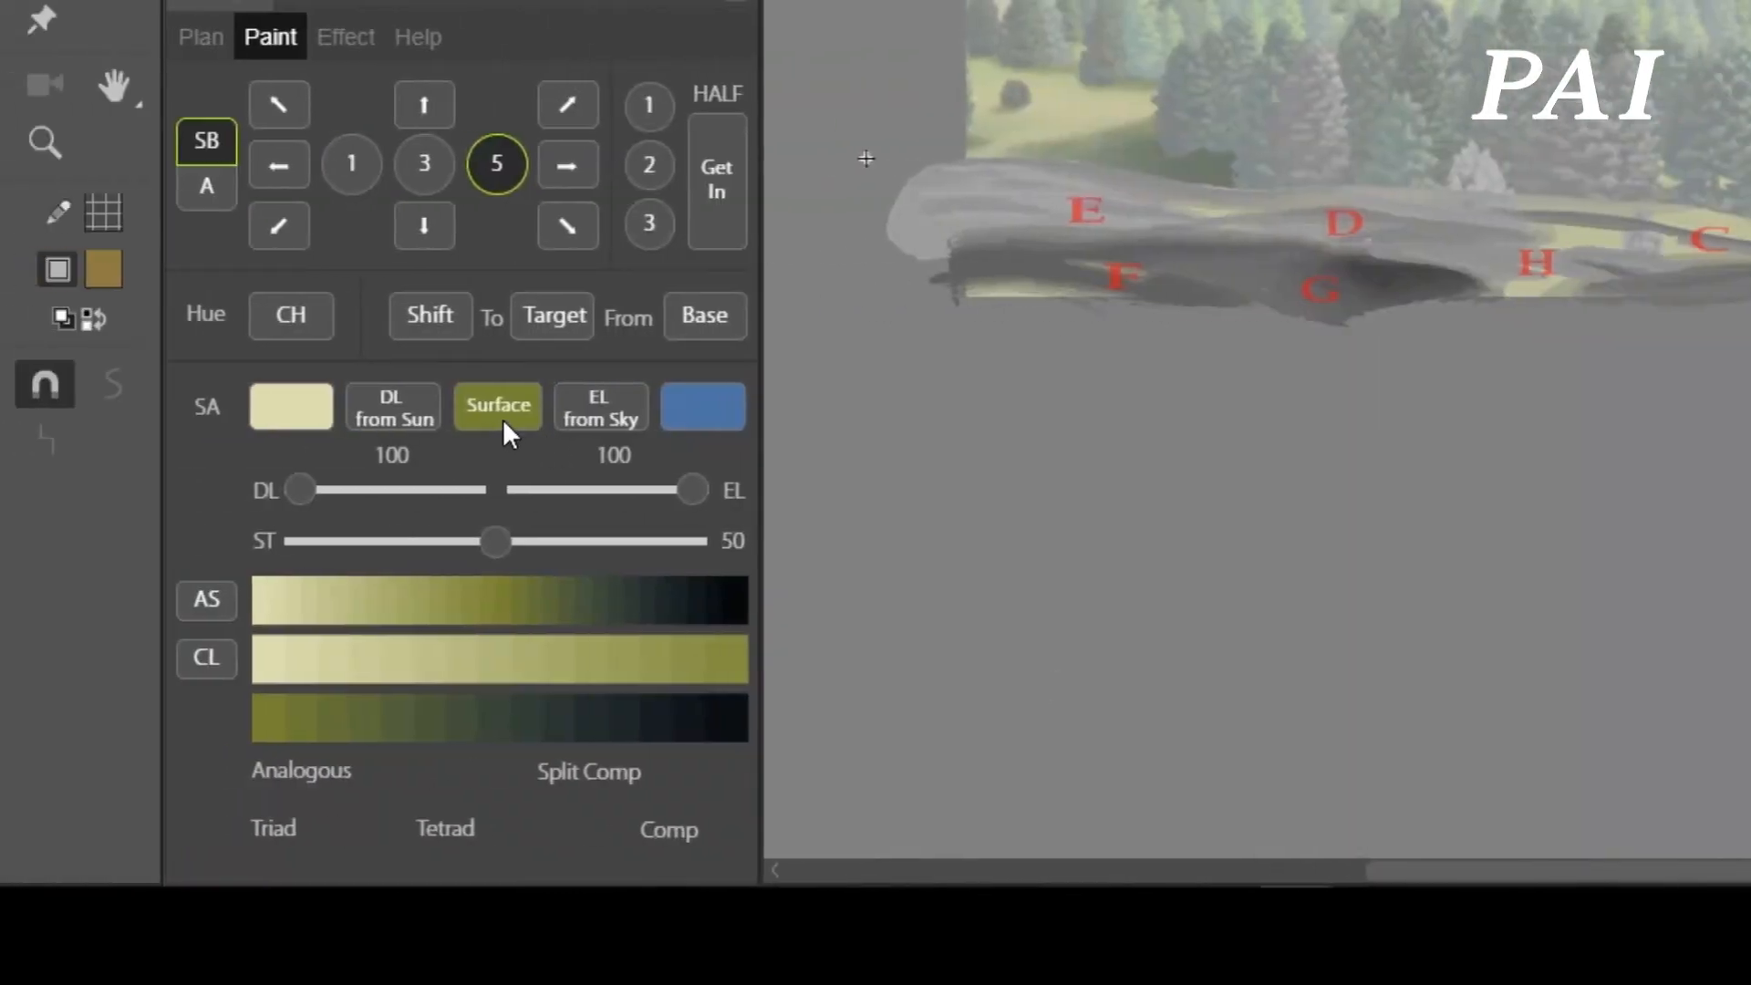
{"action": "left_click", "coordinate": [501, 420]}
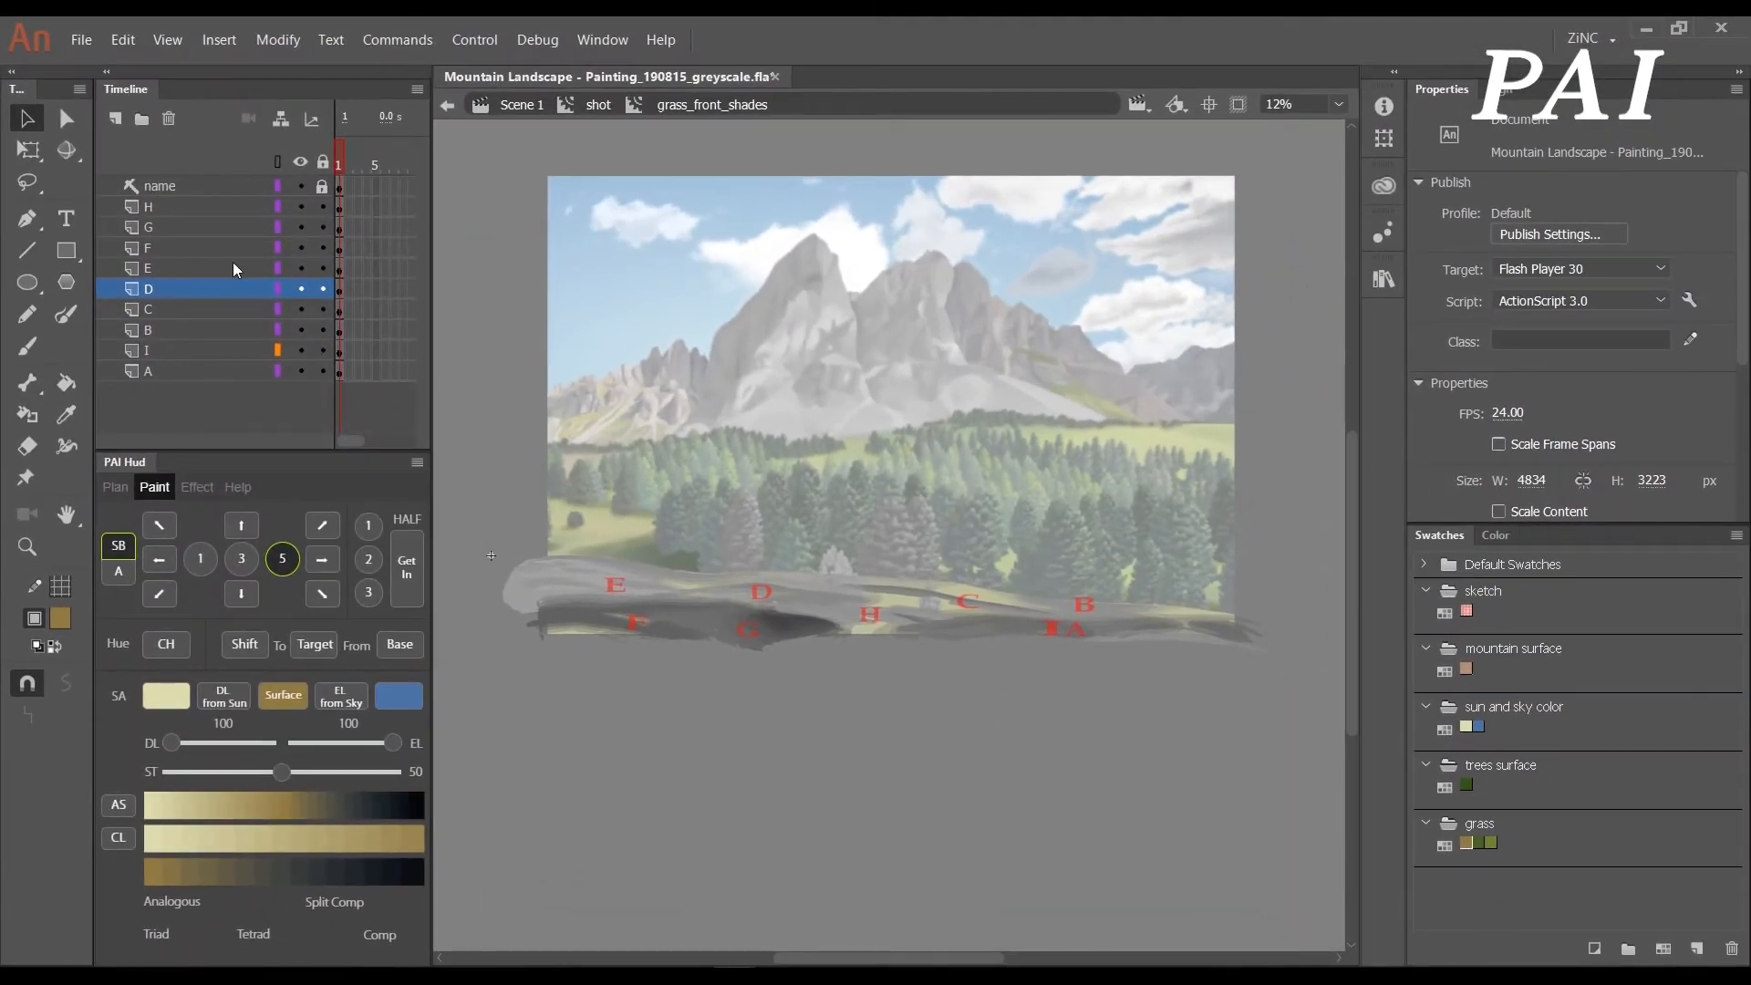
- Apply the brown surface palette to the grayscale shades on layers E and D together
{"action": "left_click", "coordinate": [233, 261]}
{"action": "left_click", "coordinate": [186, 288], "text": "shift"}
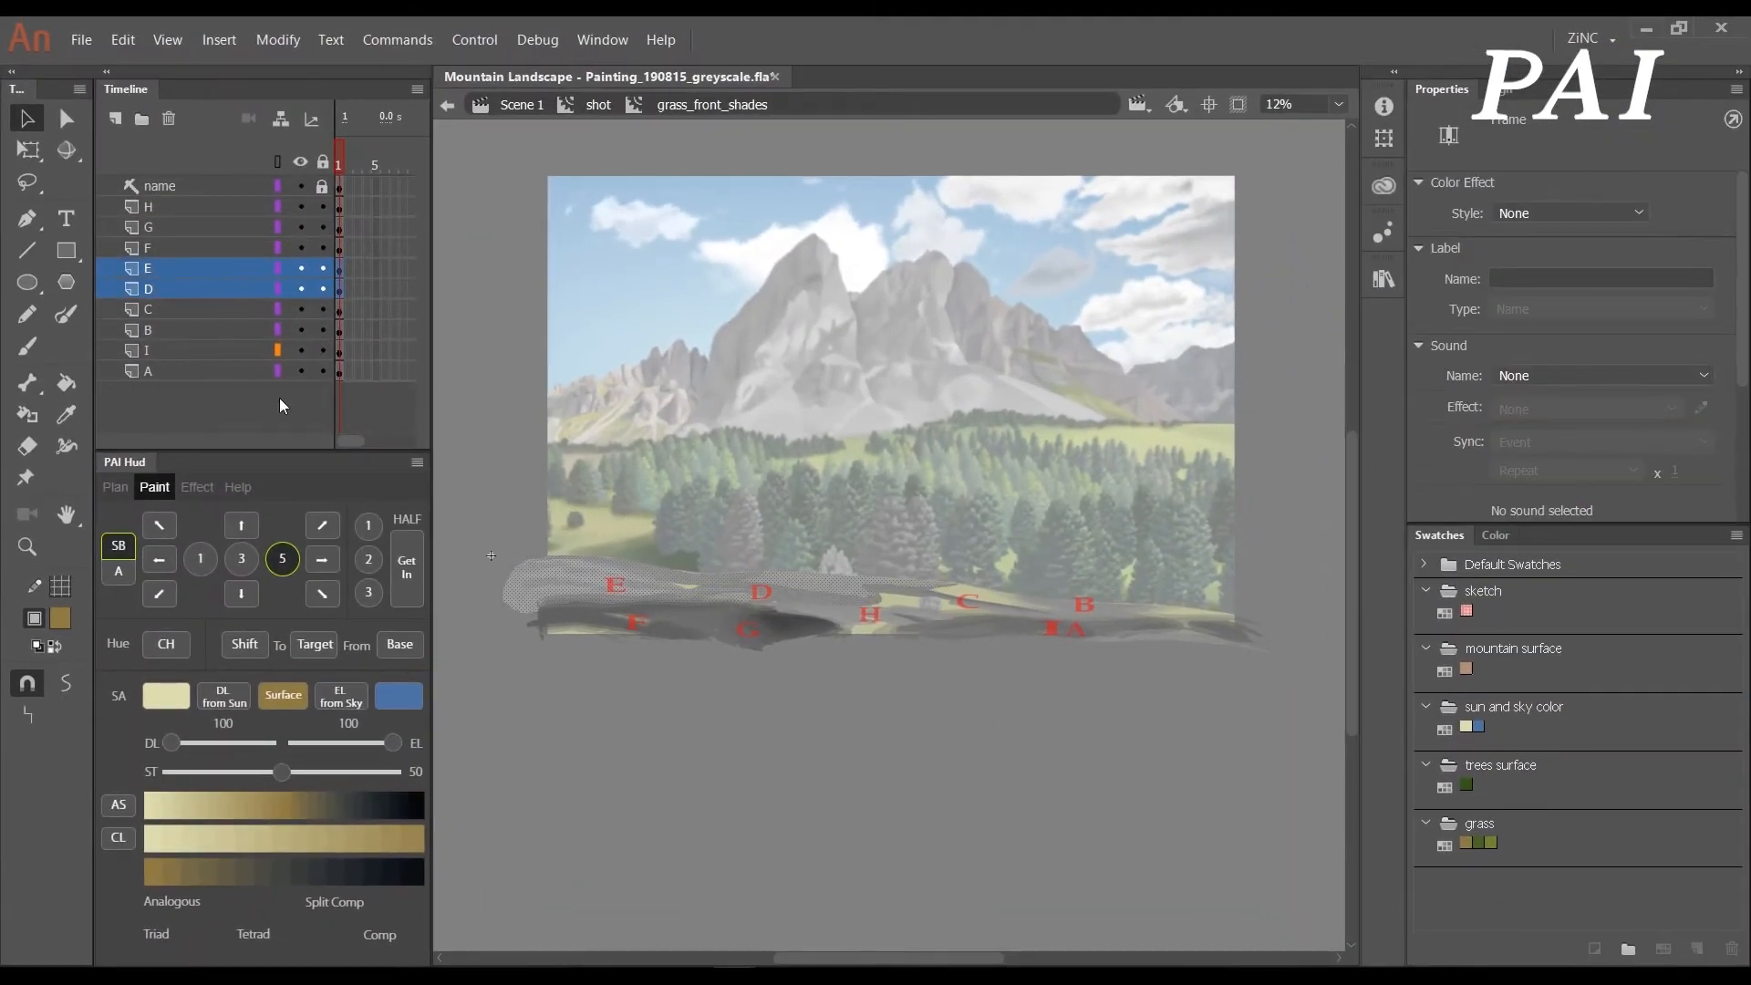
{"action": "left_click", "coordinate": [119, 806]}
{"action": "left_click", "coordinate": [869, 731]}
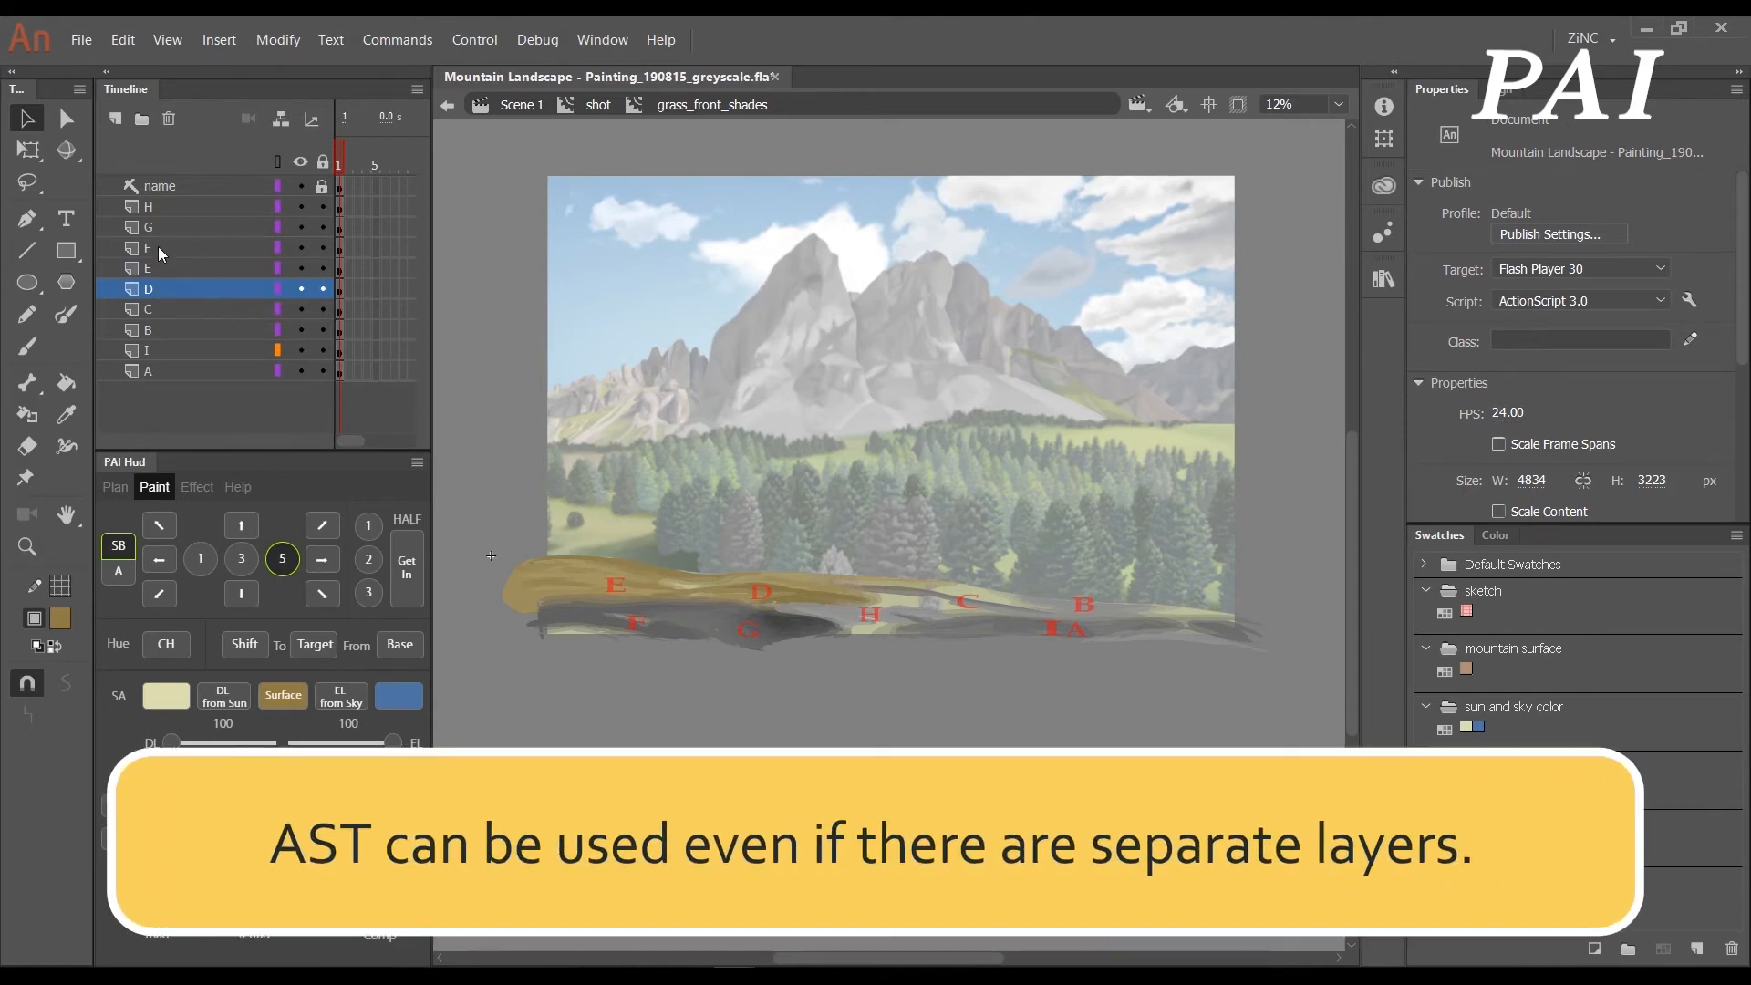
- Assign the dark green grass swatch to Surface and apply its palette to the shades on layers G and F
{"action": "left_click", "coordinate": [158, 246]}
{"action": "left_click", "coordinate": [167, 227], "text": "shift"}
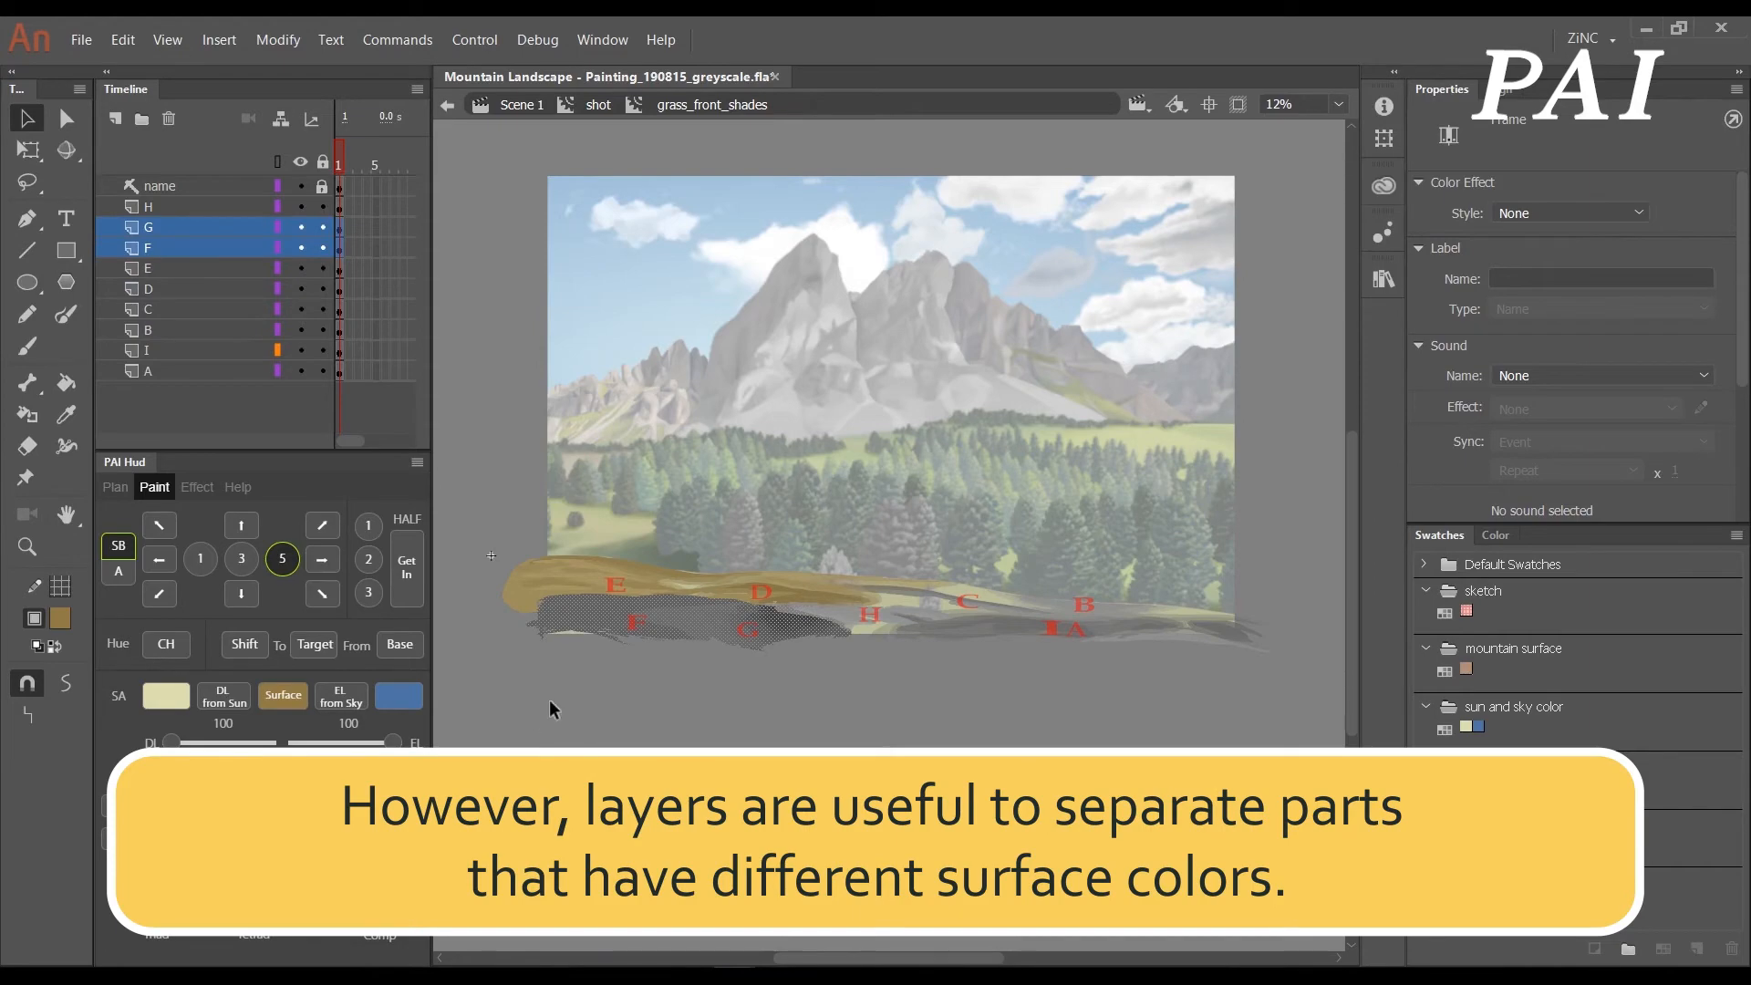
{"action": "left_click", "coordinate": [704, 720]}
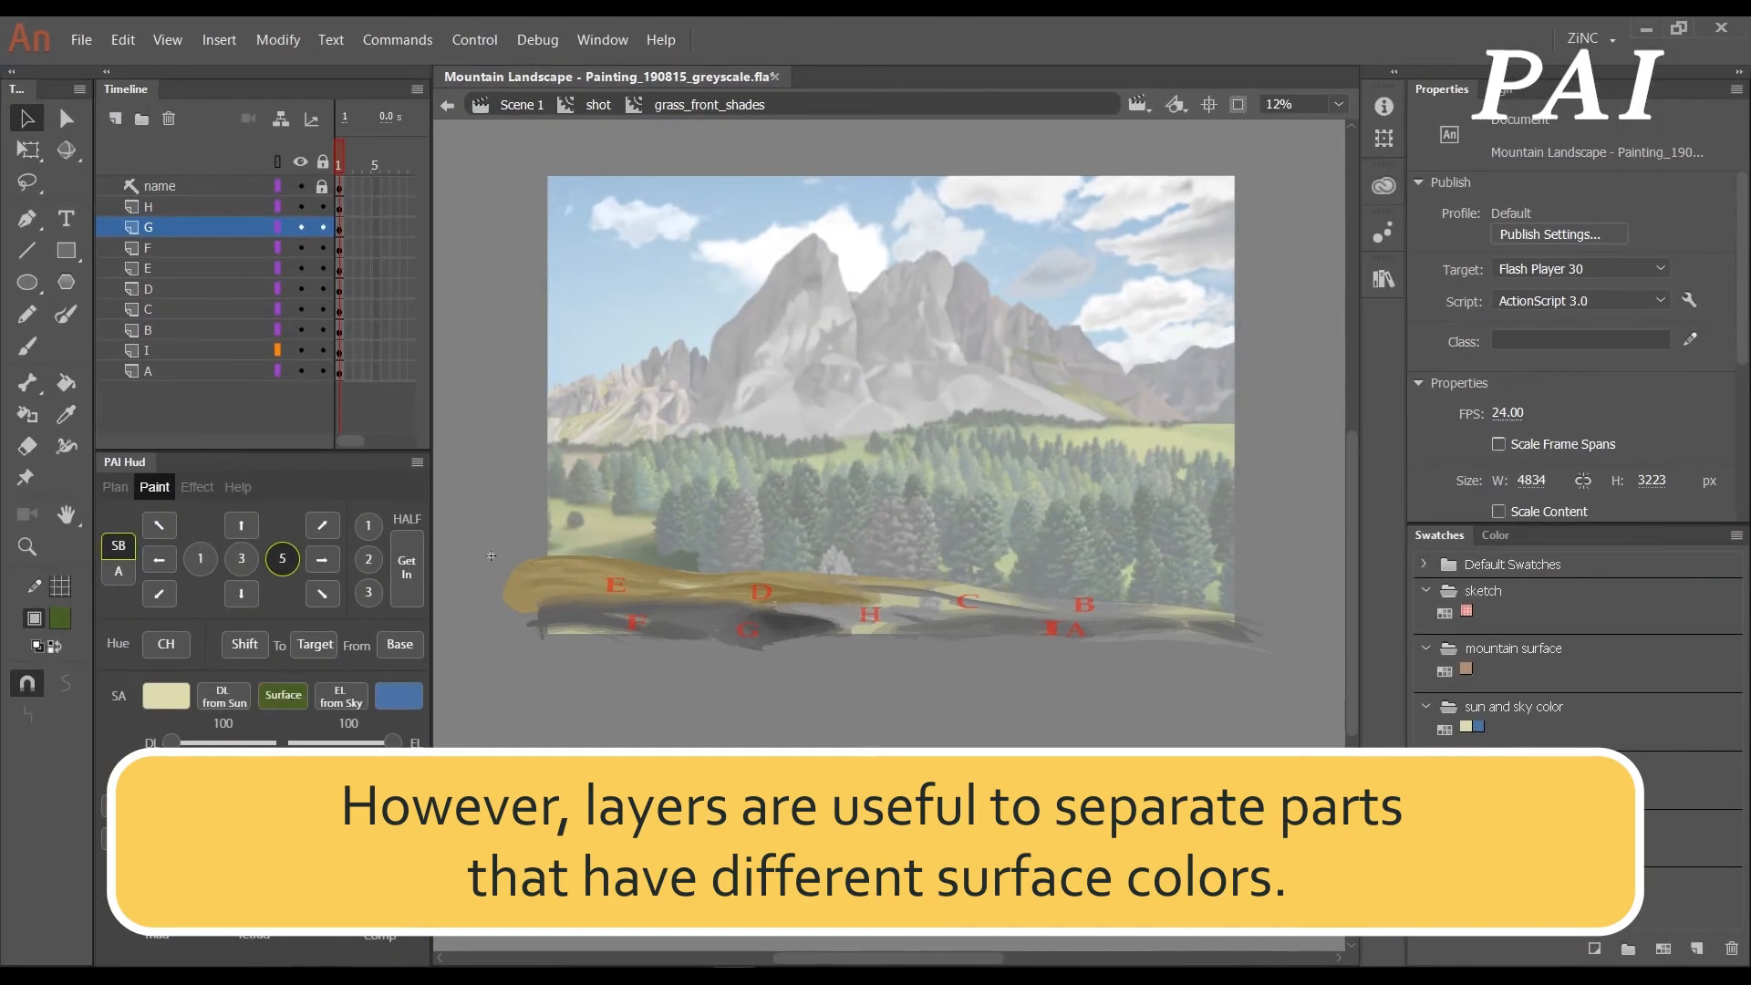
{"action": "left_click", "coordinate": [182, 247], "text": "shift"}
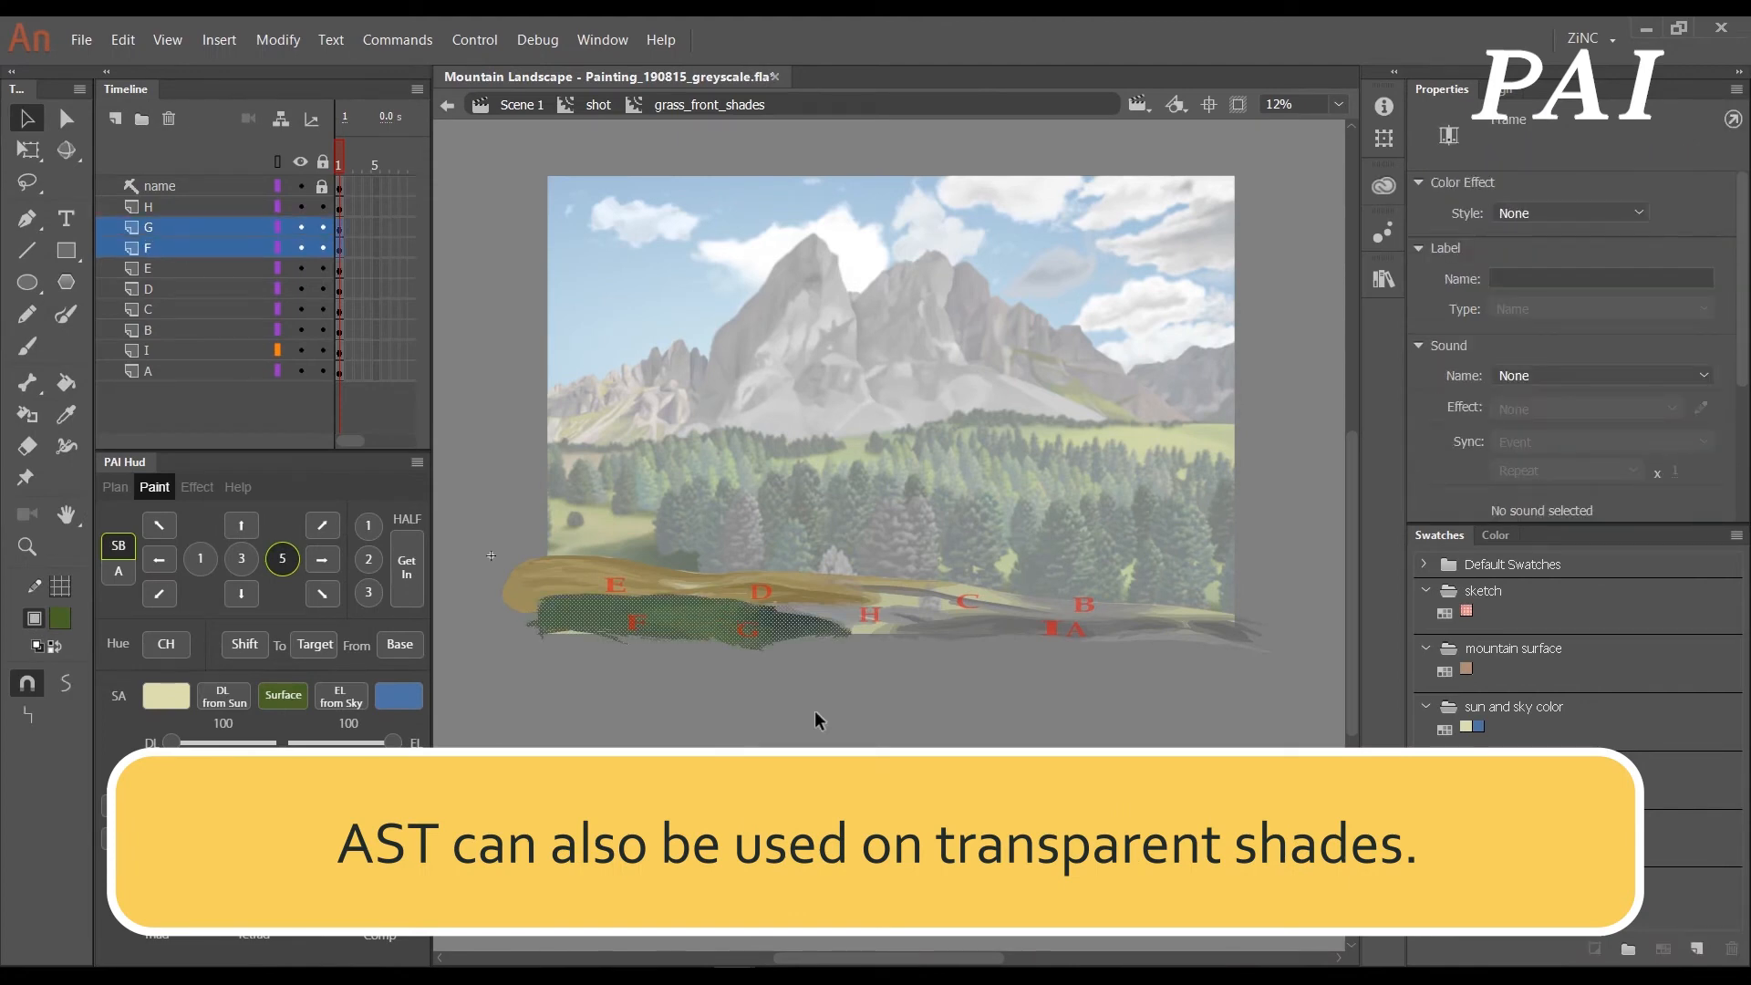
{"action": "left_click", "coordinate": [885, 682]}
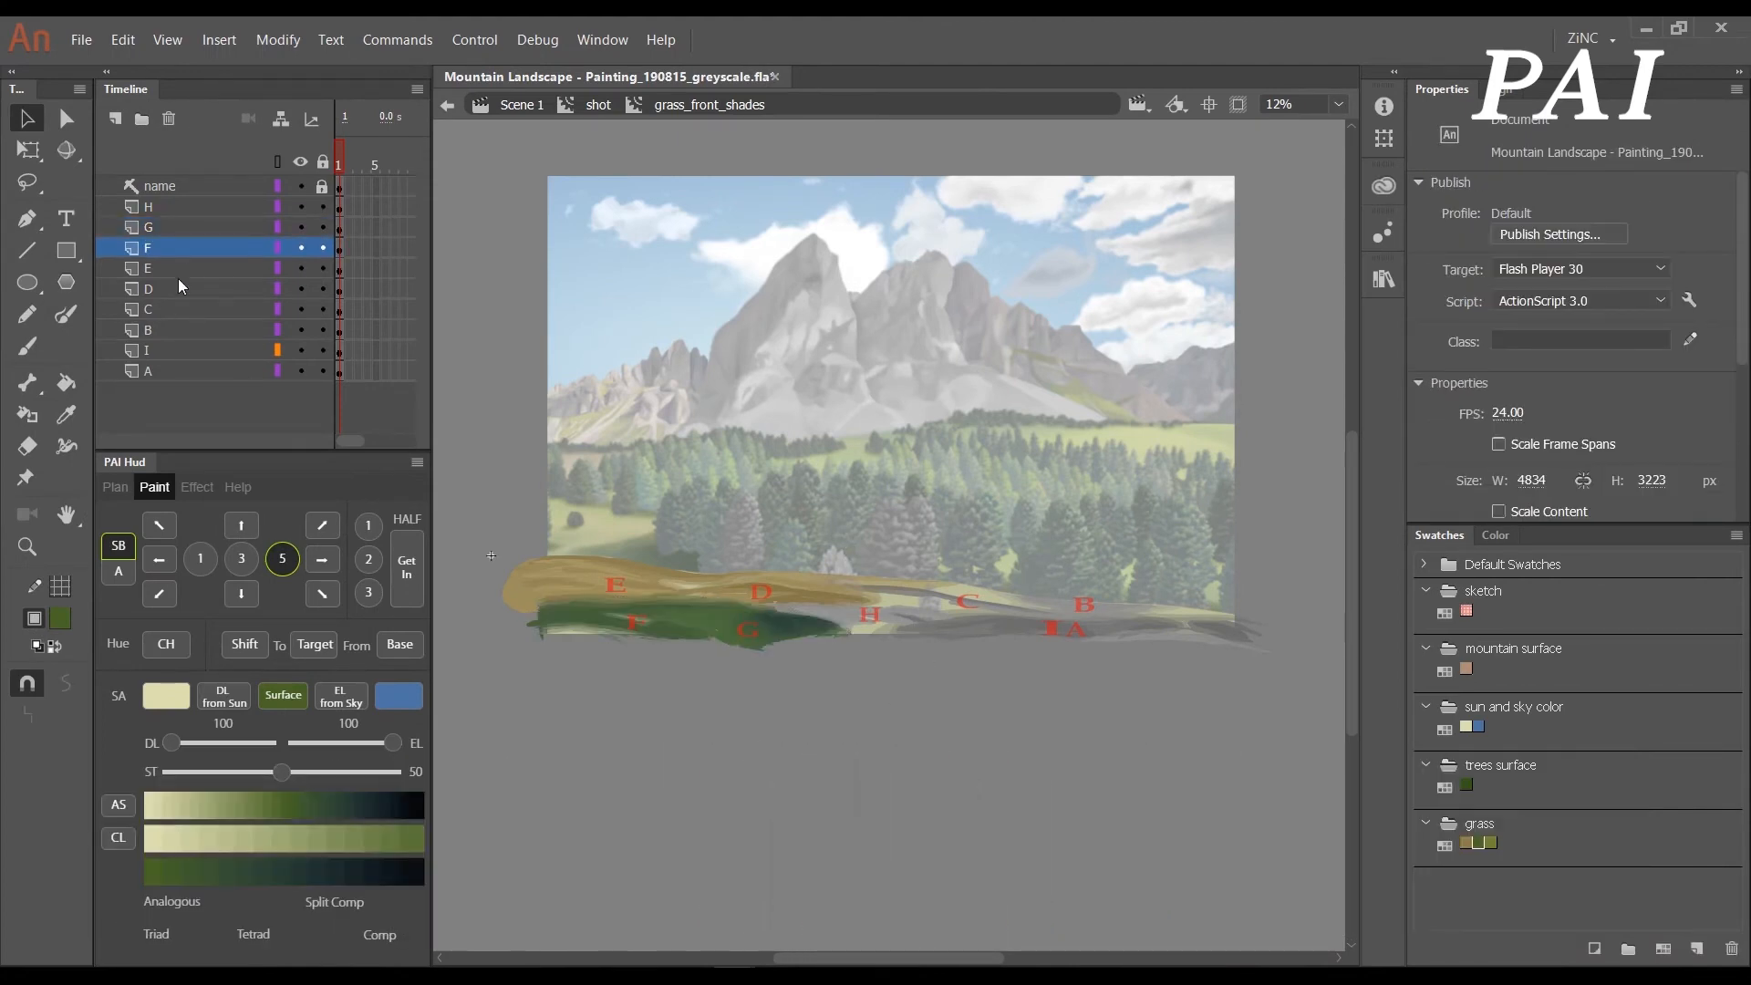
- Assign the olive green grass swatch to Surface for the shades on layers H, C, B, I and A
{"action": "left_click", "coordinate": [170, 206]}
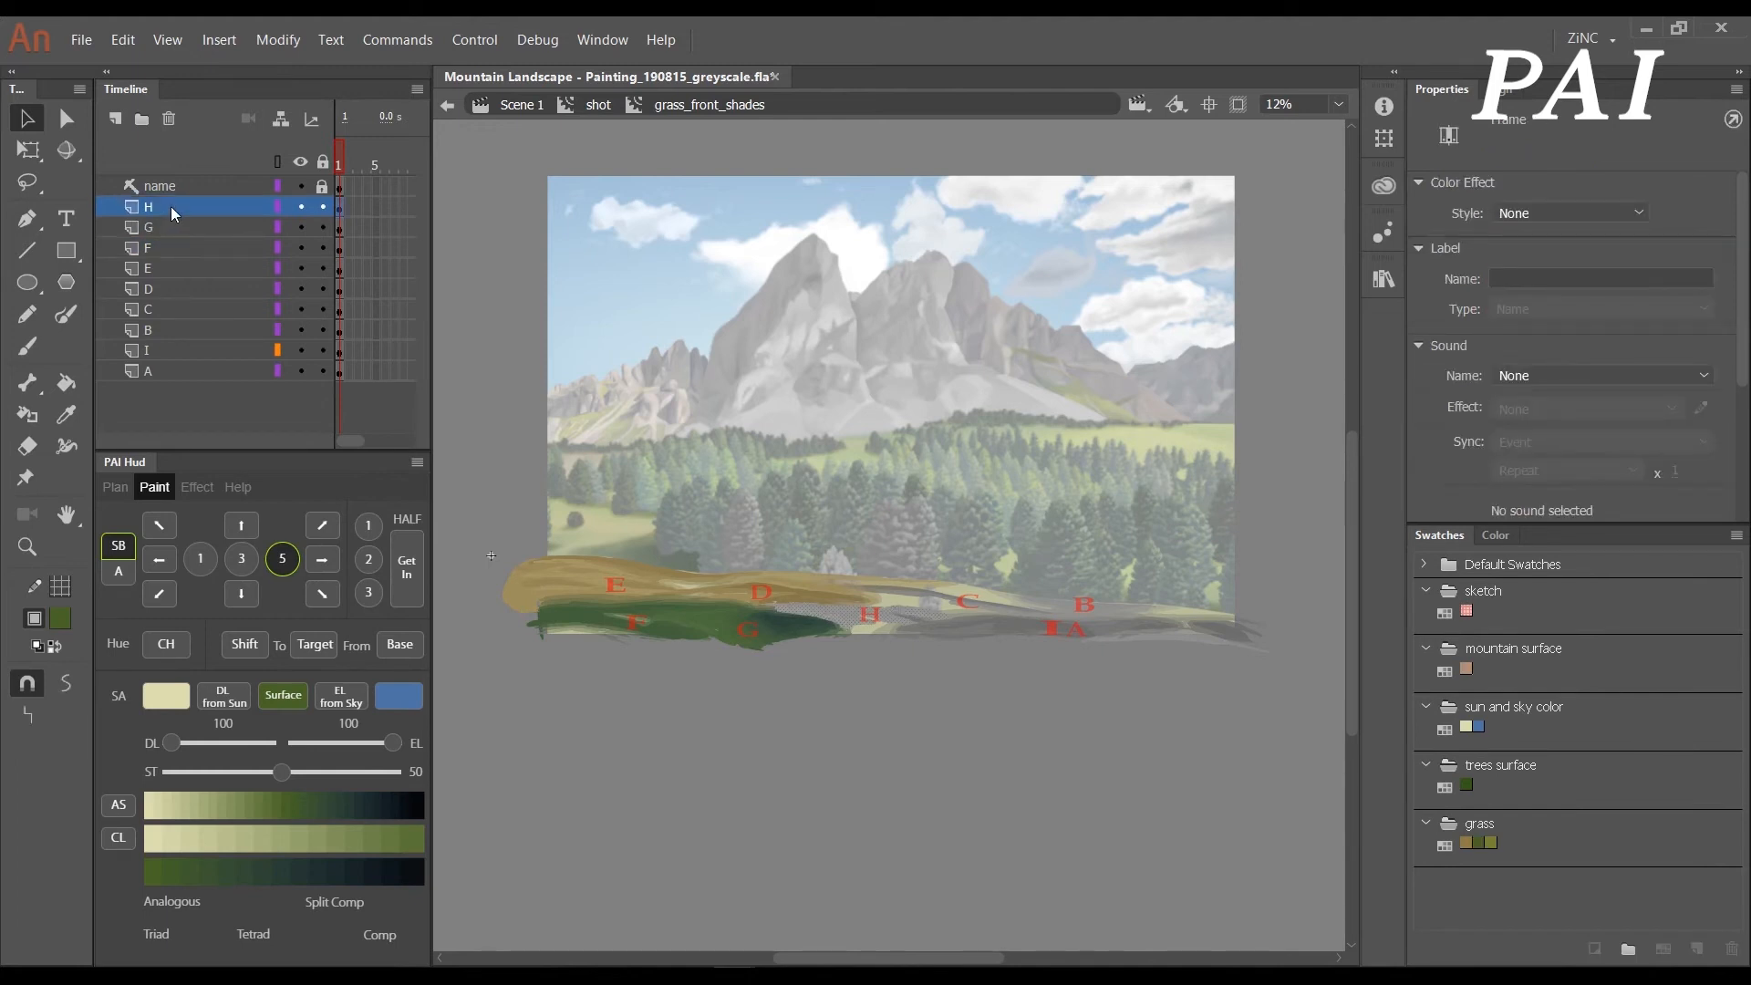
{"action": "left_click", "coordinate": [162, 311], "text": "ctrl"}
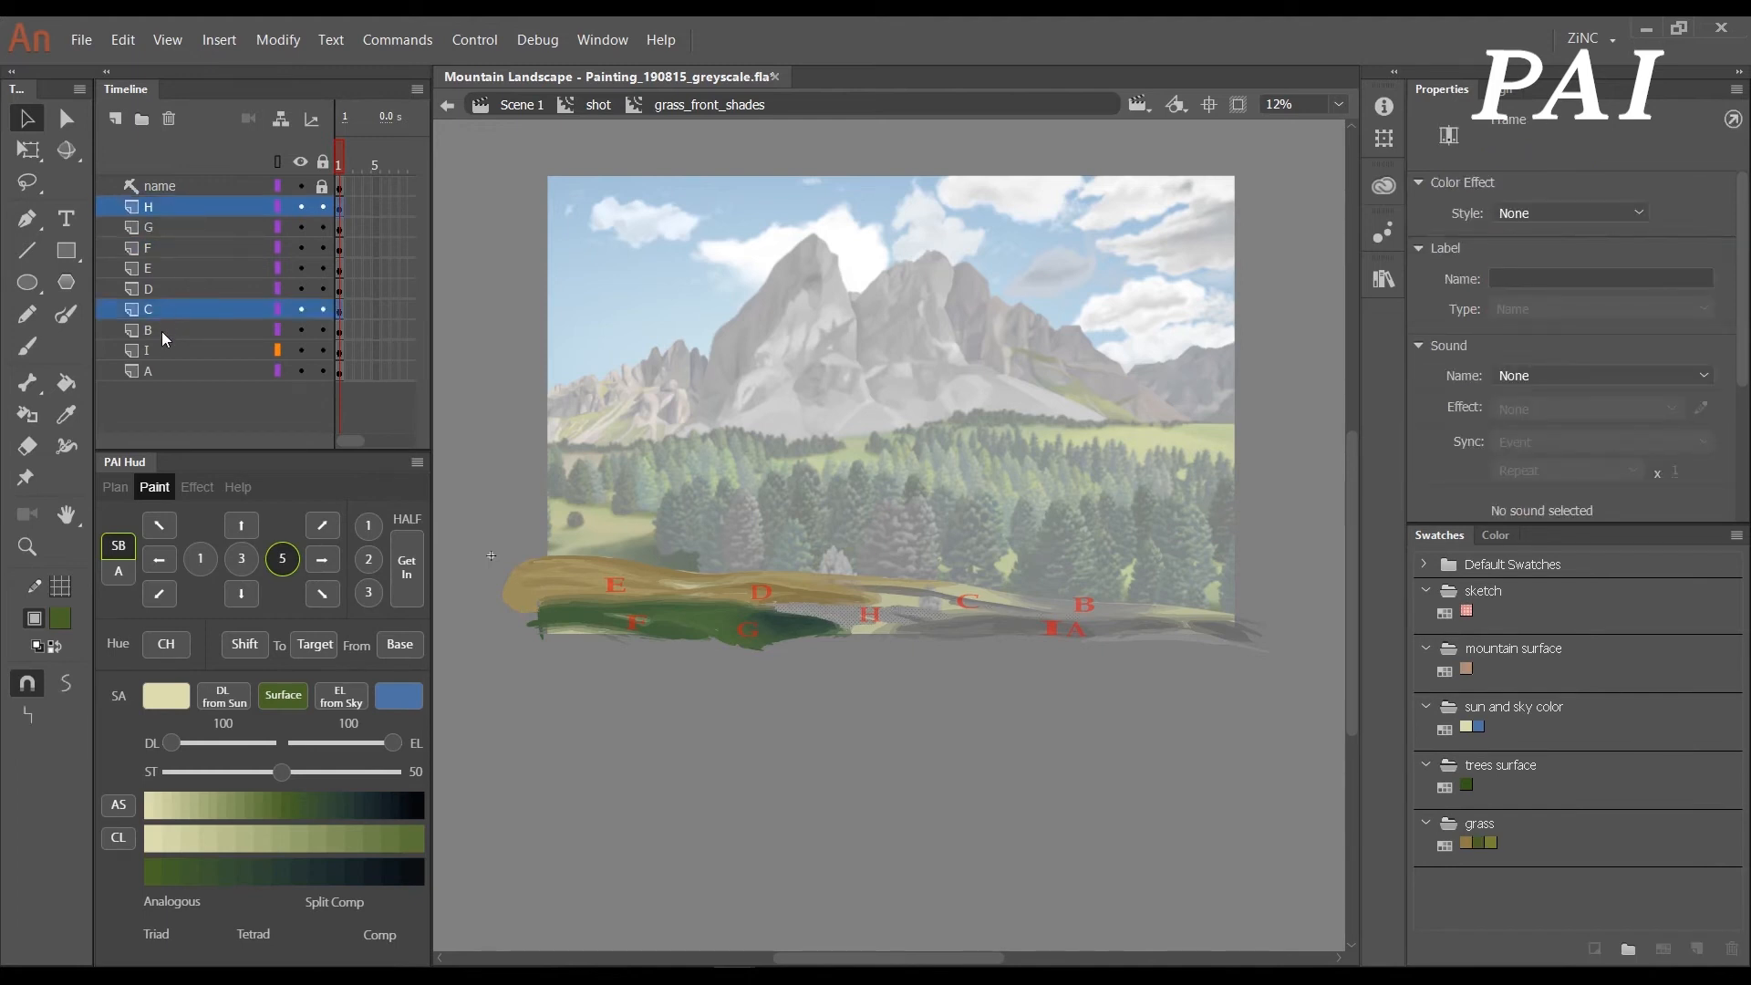
{"action": "left_click", "coordinate": [161, 331], "text": "ctrl"}
{"action": "left_click", "coordinate": [166, 351], "text": "ctrl"}
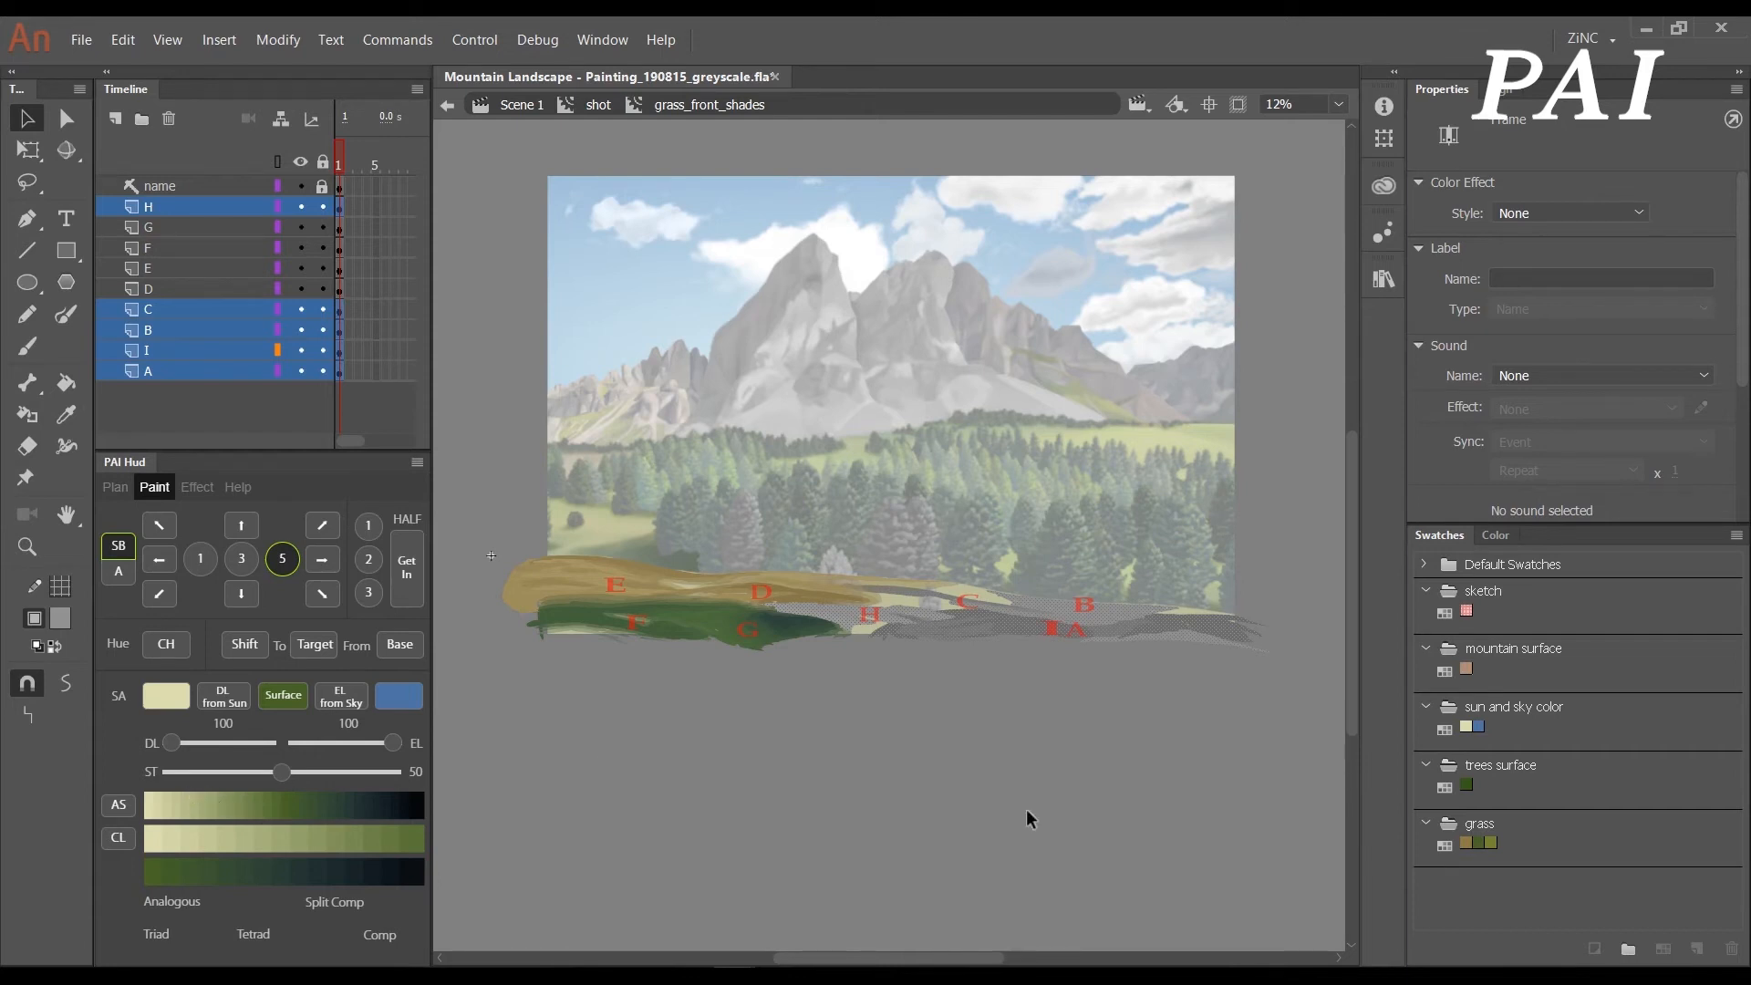
{"action": "left_click", "coordinate": [1131, 816]}
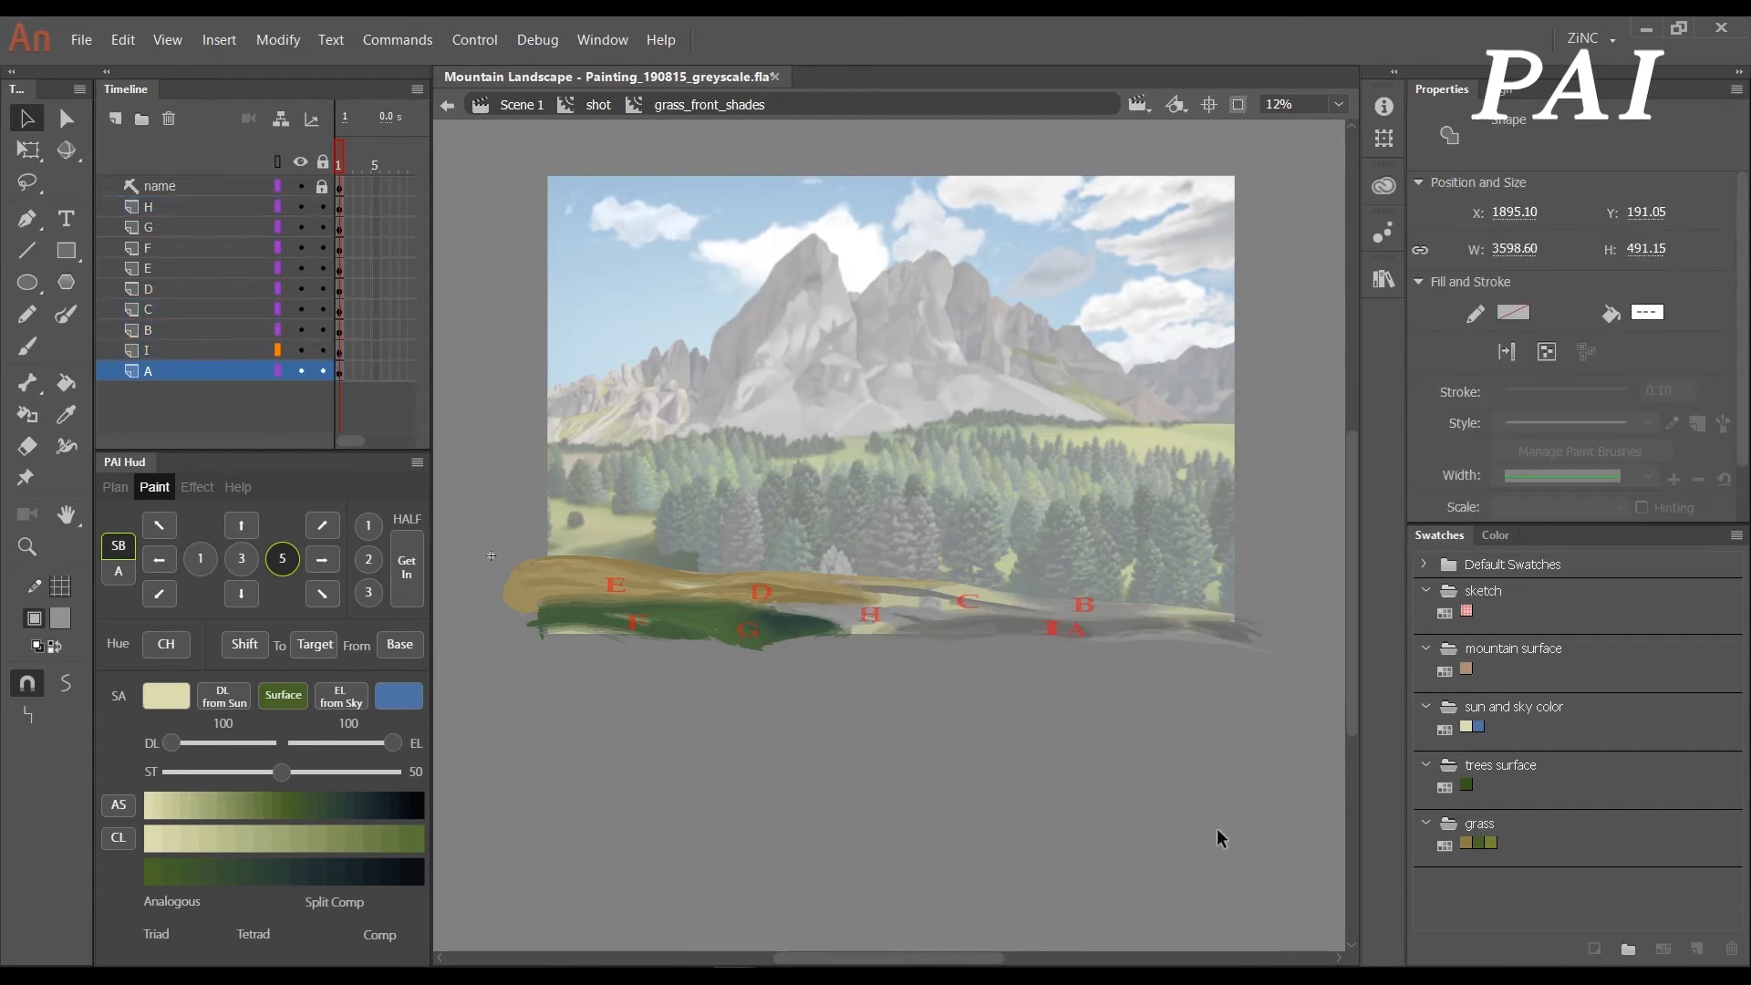
{"action": "left_click", "coordinate": [1490, 842]}
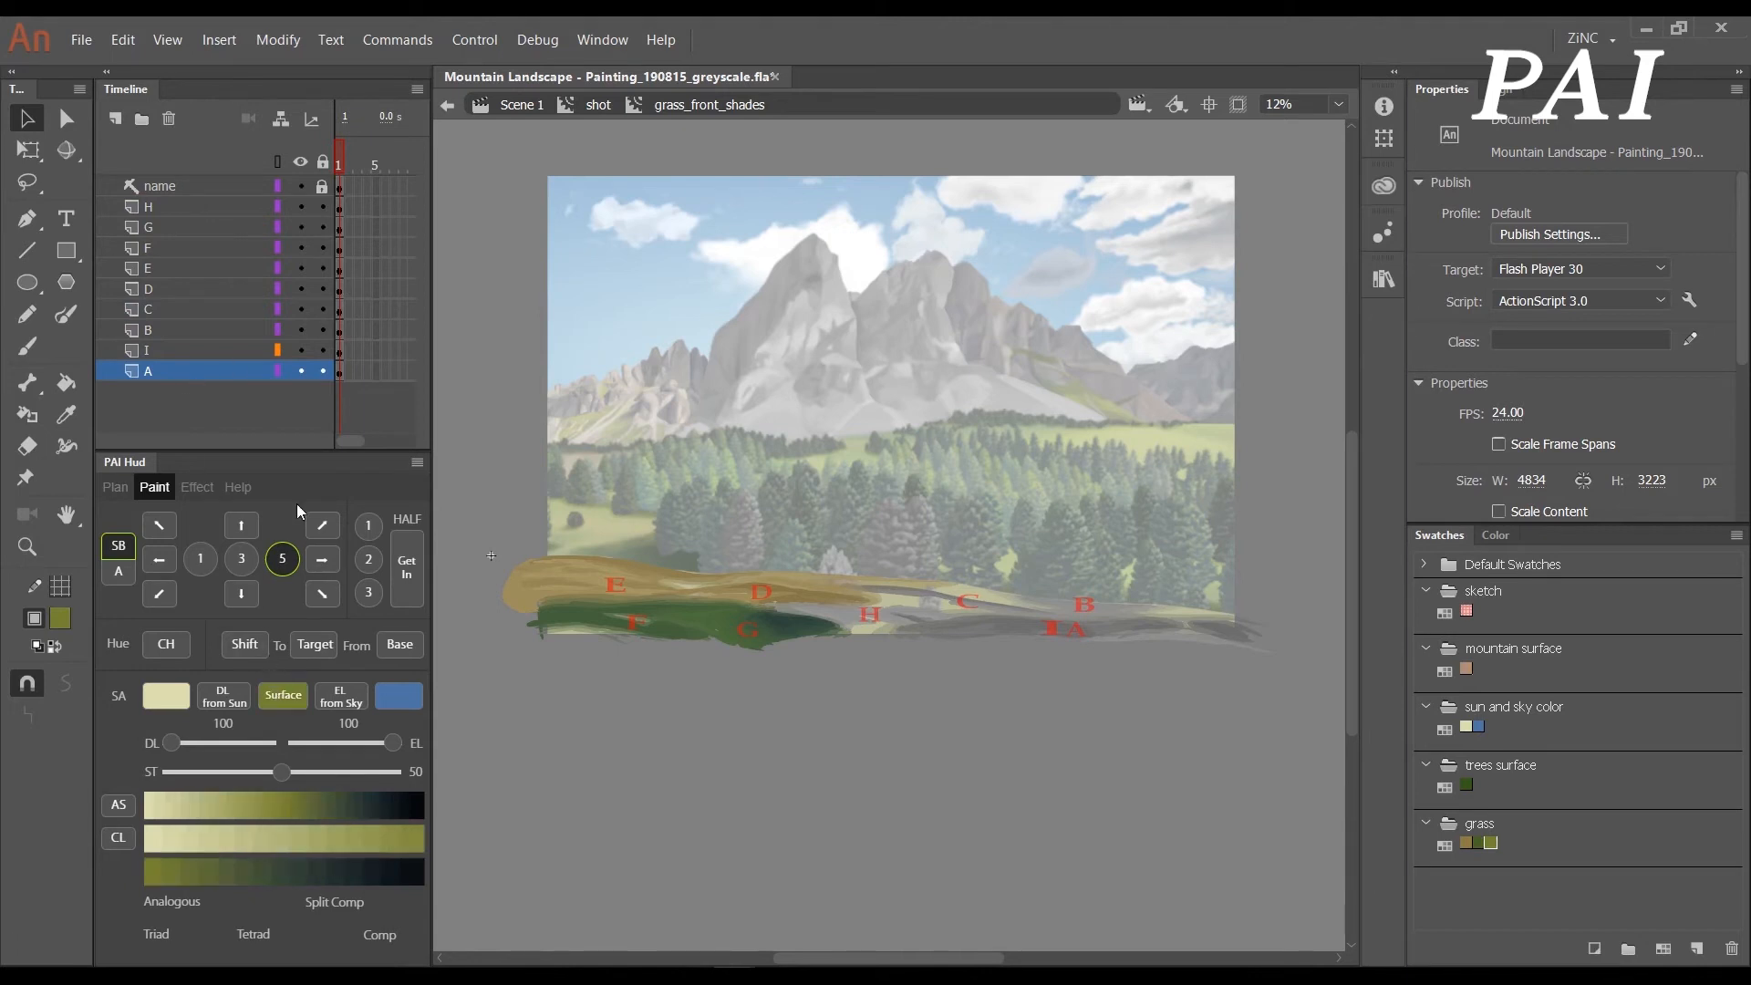
- Apply the olive green surface palette to the grayscale shades on layers A, I, B, C and H together
{"action": "left_click", "coordinate": [151, 347], "text": "shift"}
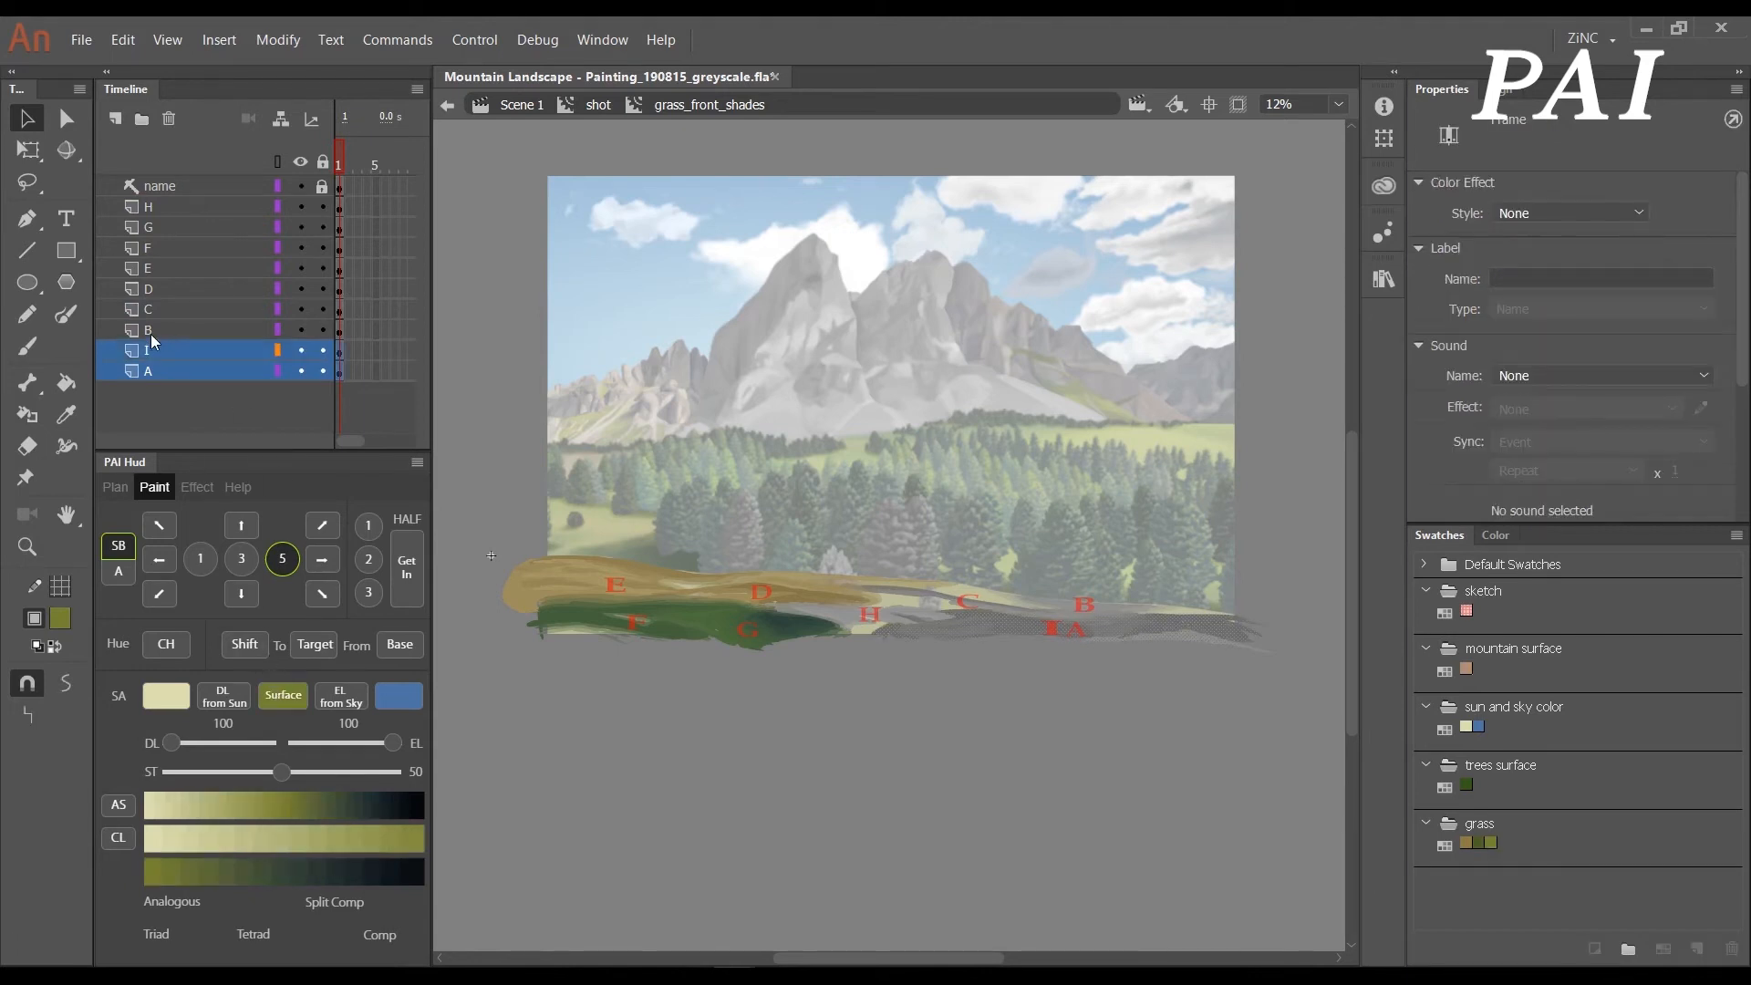
{"action": "left_click", "coordinate": [151, 334], "text": "shift"}
{"action": "left_click", "coordinate": [143, 310], "text": "shift"}
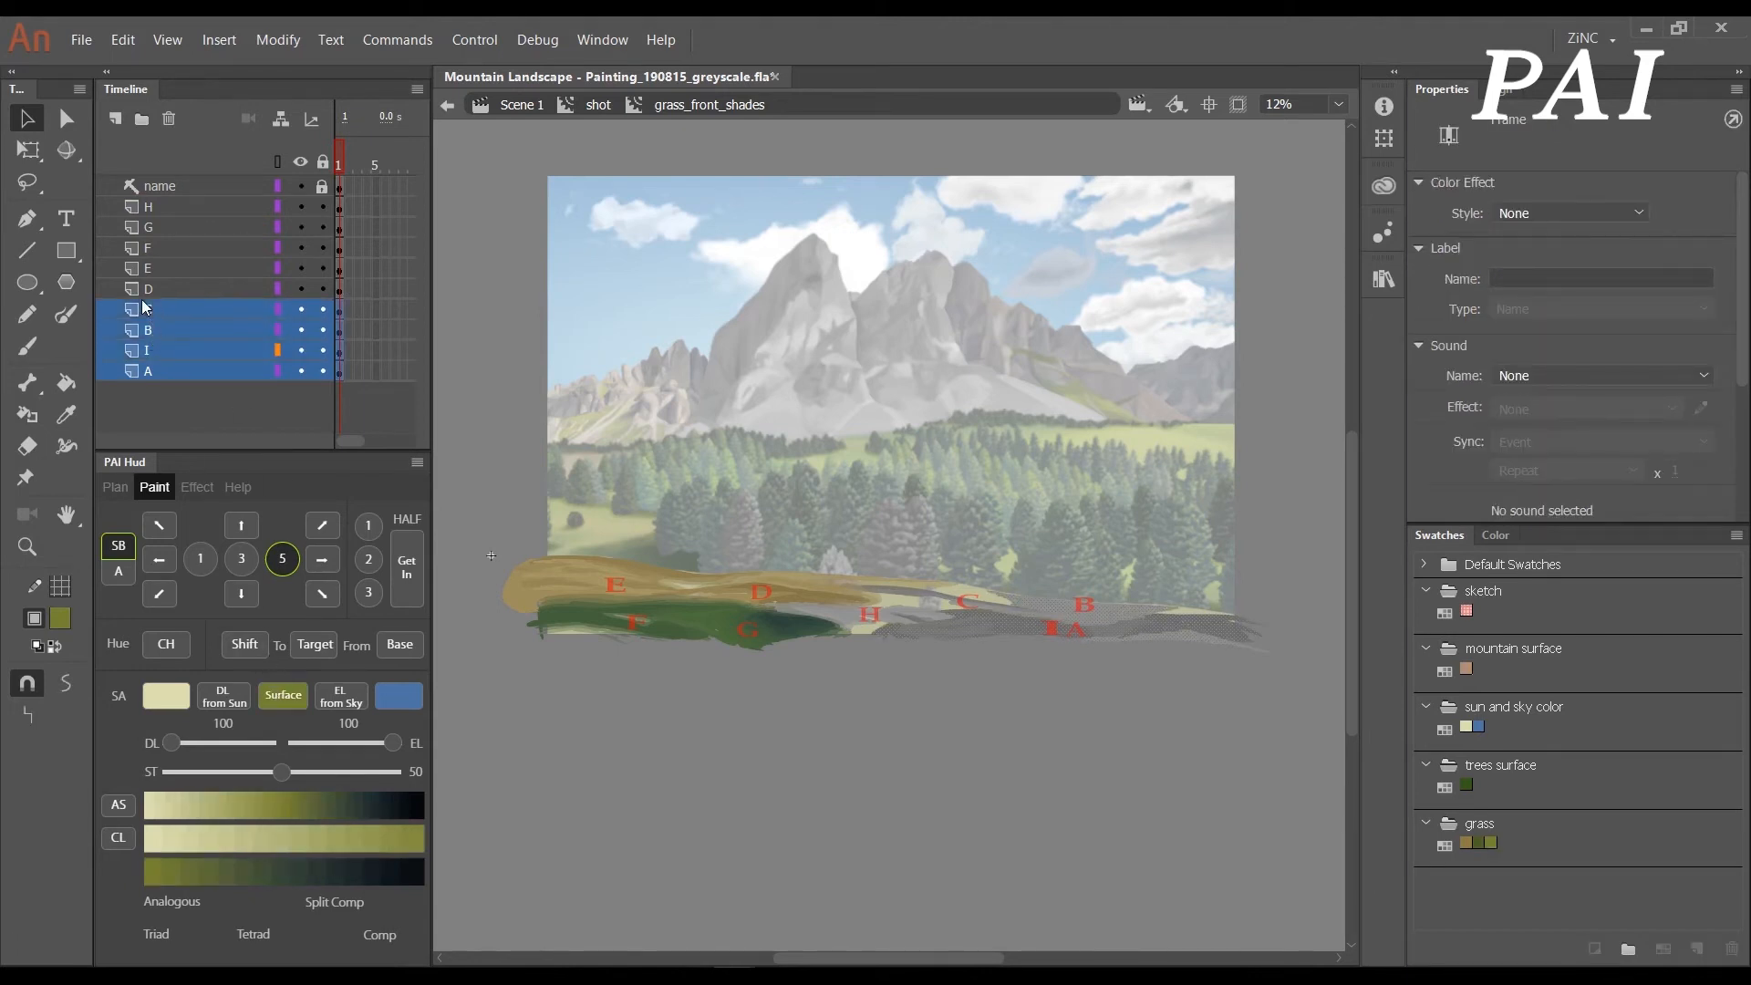
{"action": "left_click", "coordinate": [159, 206], "text": "ctrl"}
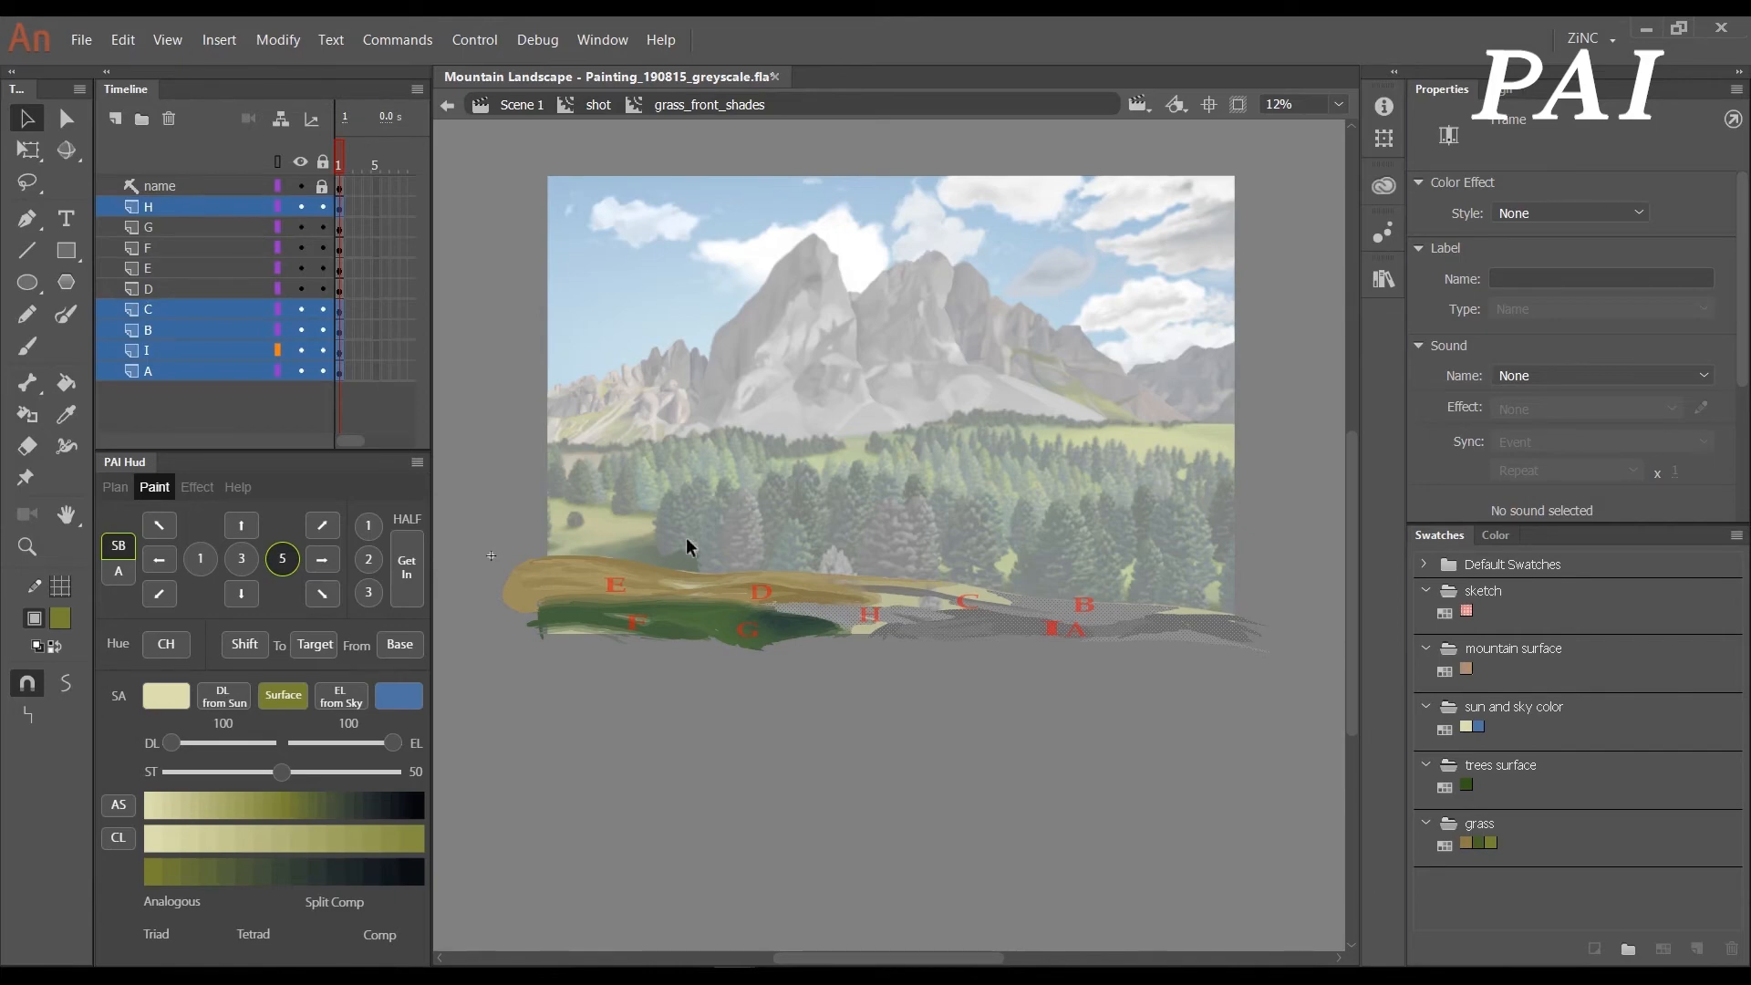
{"action": "left_click", "coordinate": [1075, 701]}
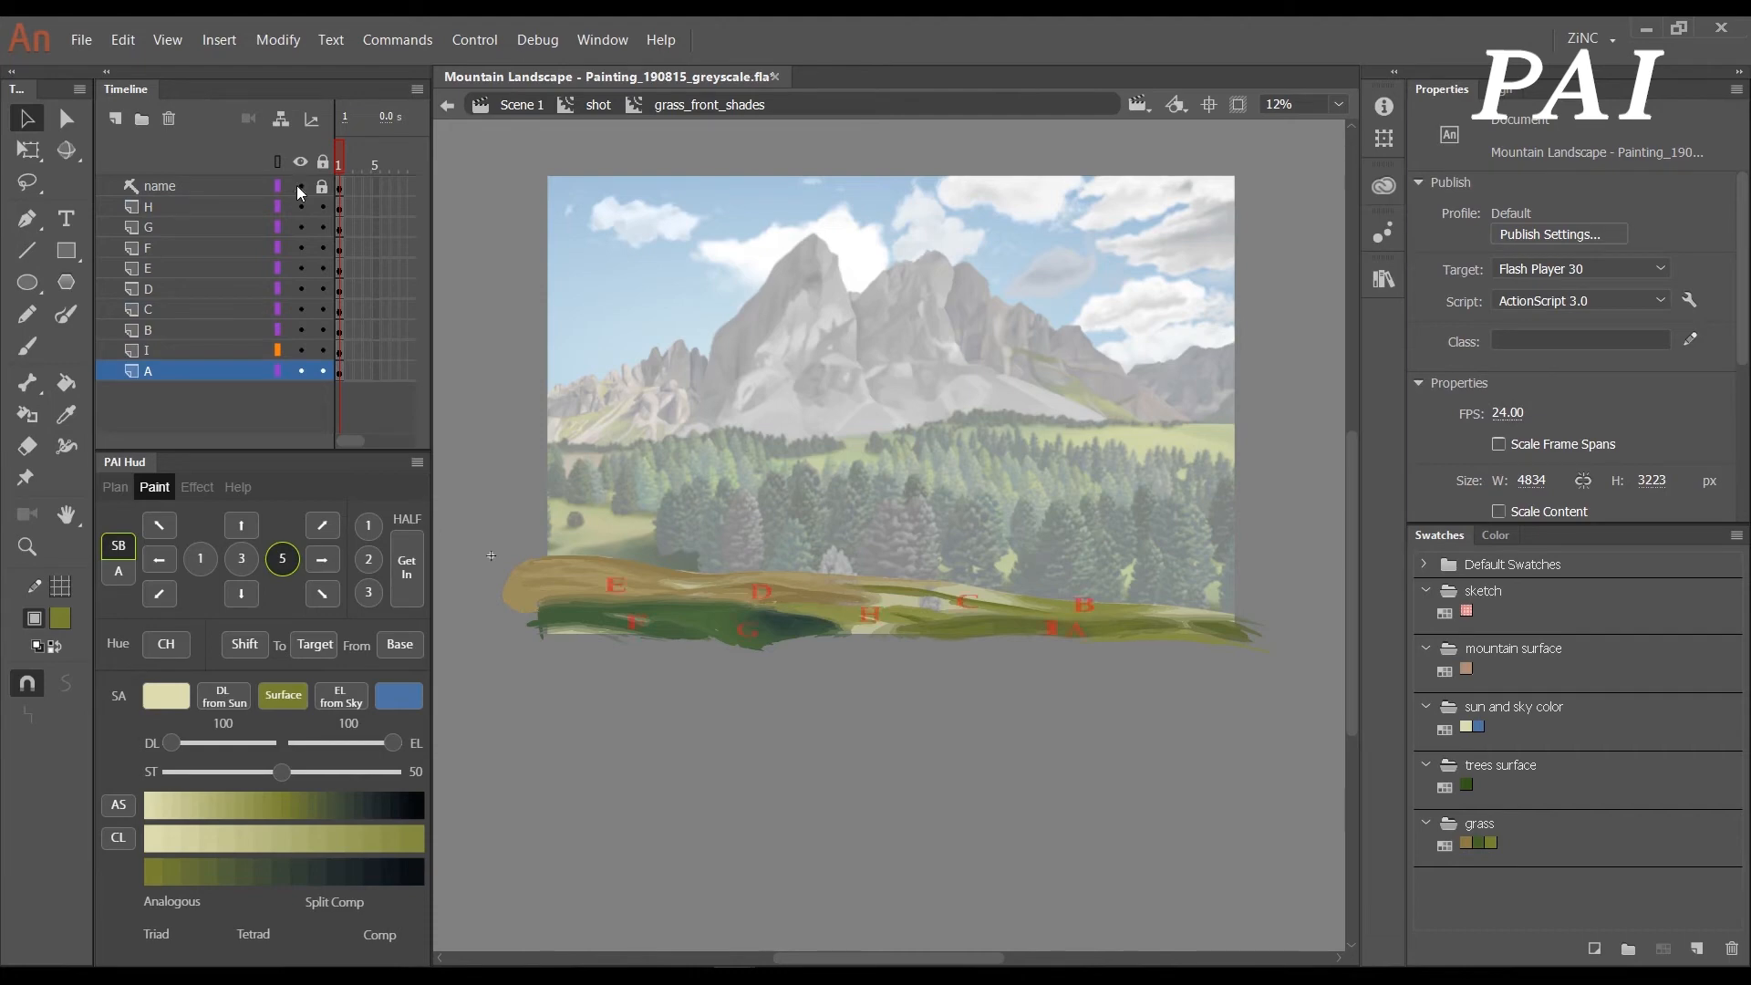
- Return to the shot to examine the recolored foreground grass, and reopen the grass_front_shades symbol
{"action": "double_click", "coordinate": [1042, 689]}
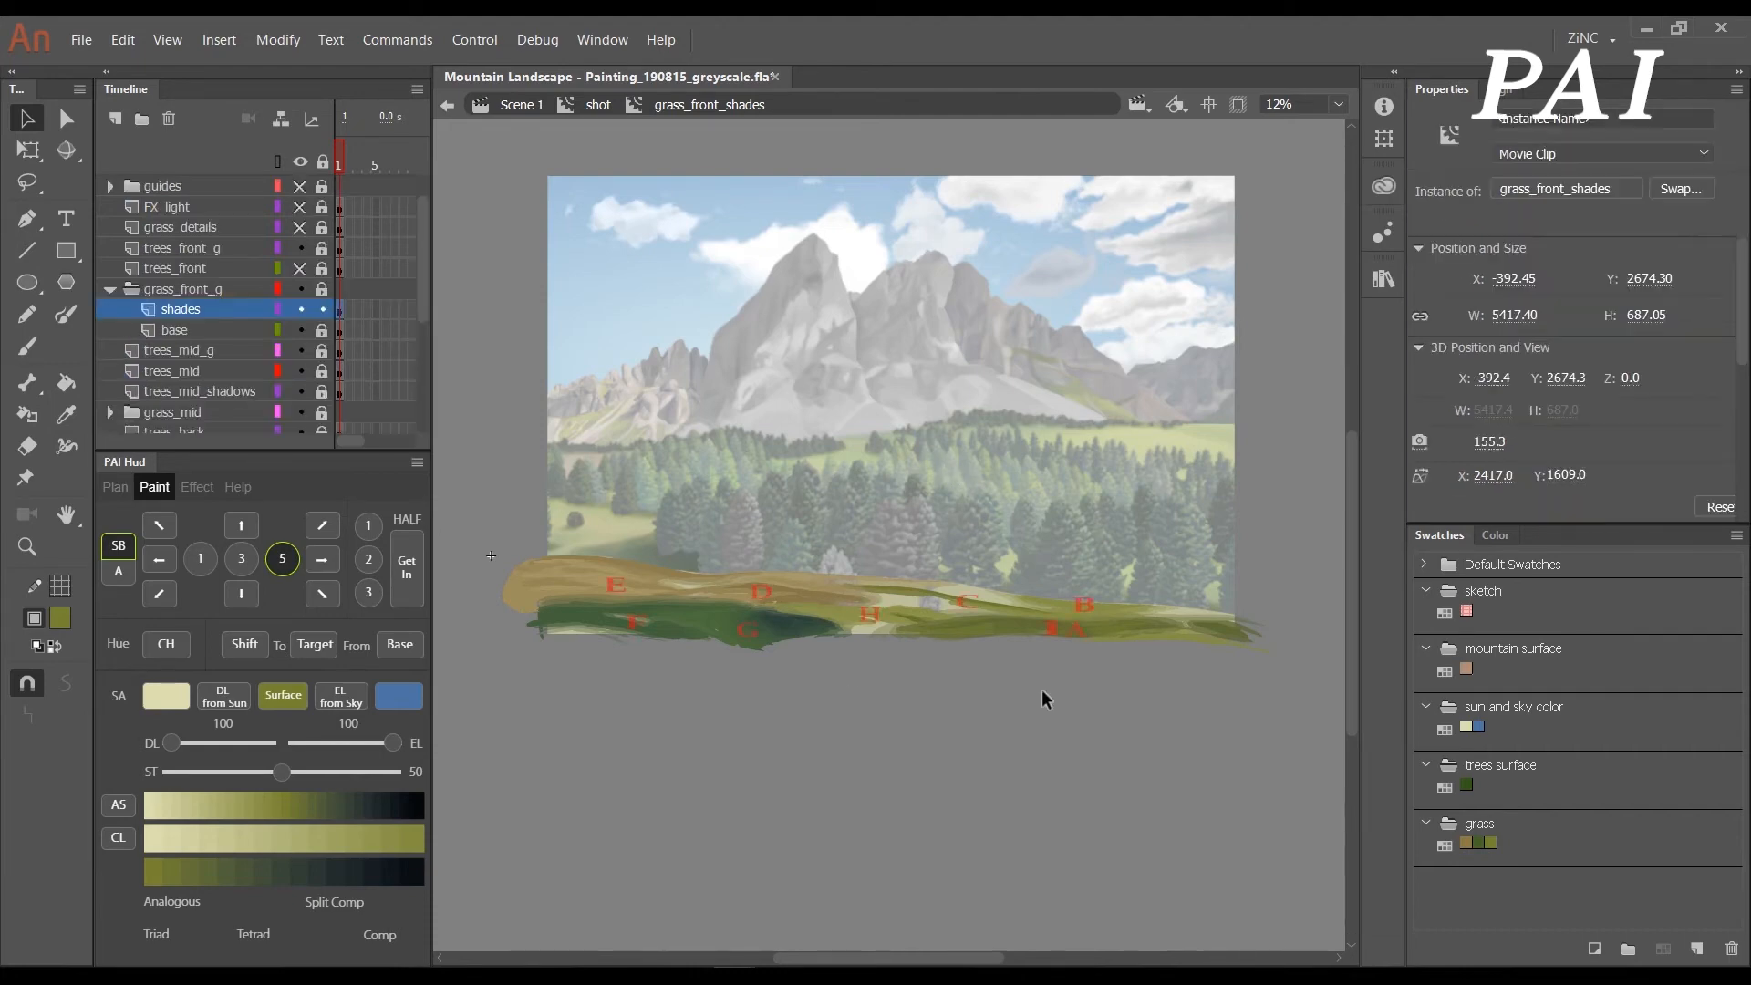
{"action": "double_click", "coordinate": [801, 715]}
{"action": "left_click", "coordinate": [826, 727]}
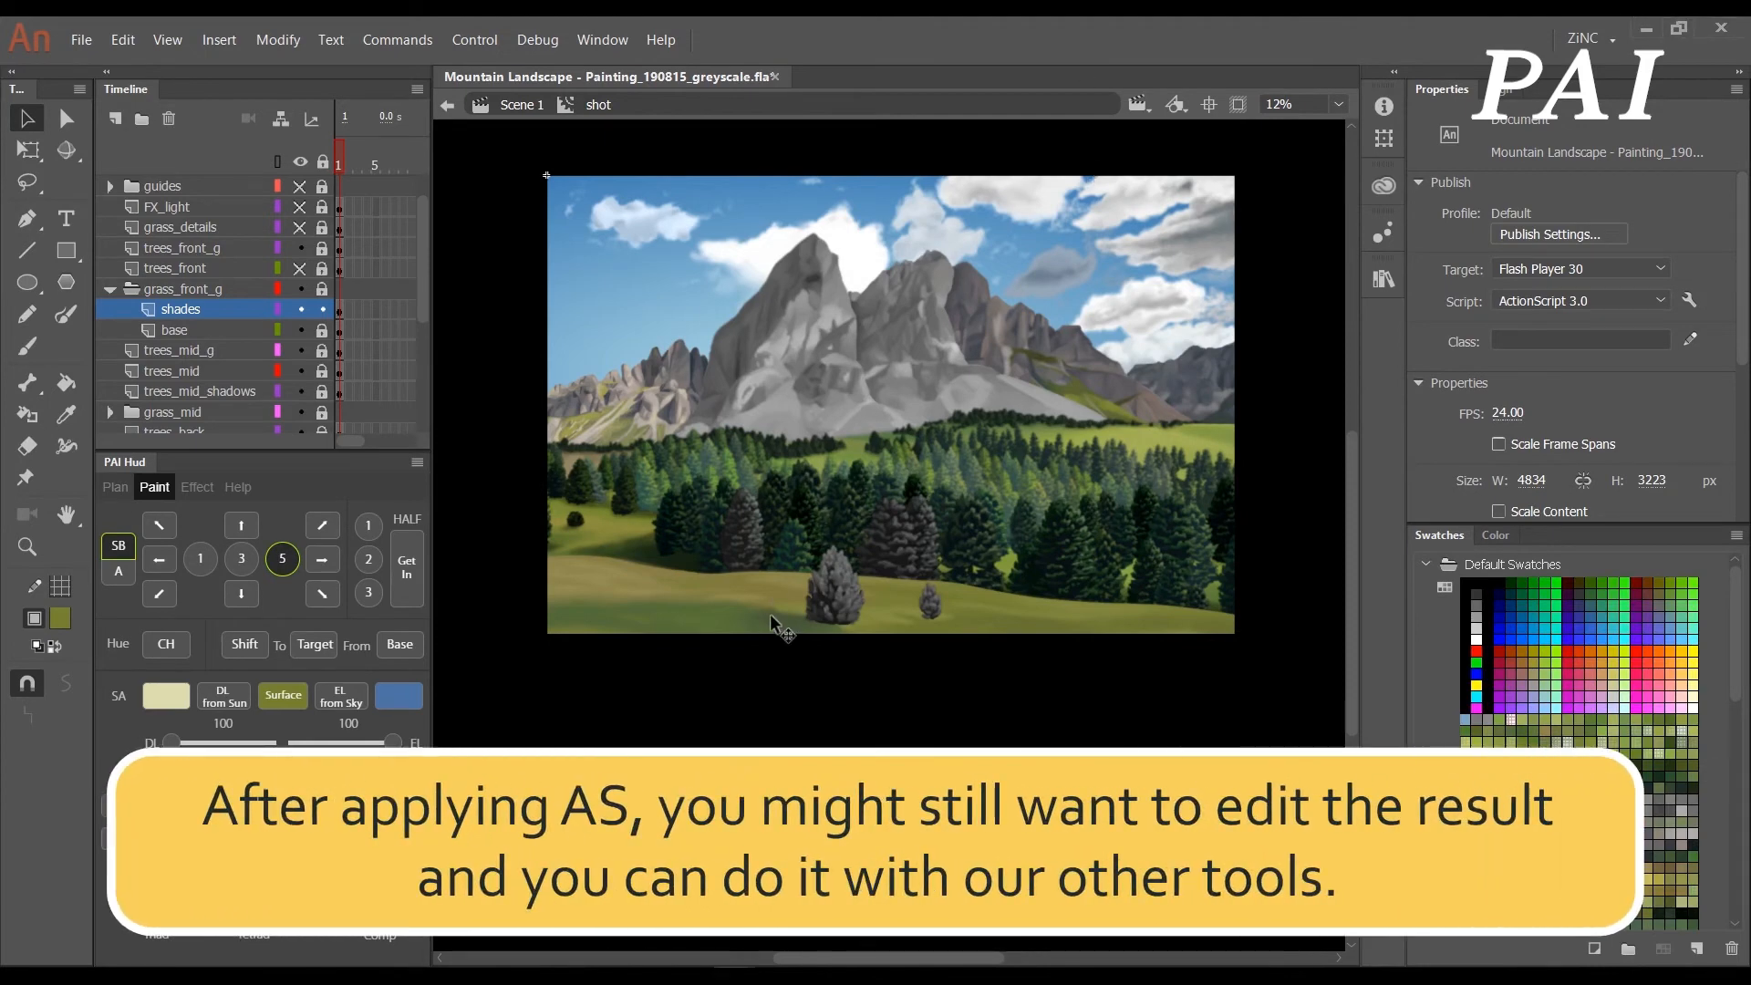
{"action": "double_click", "coordinate": [994, 599]}
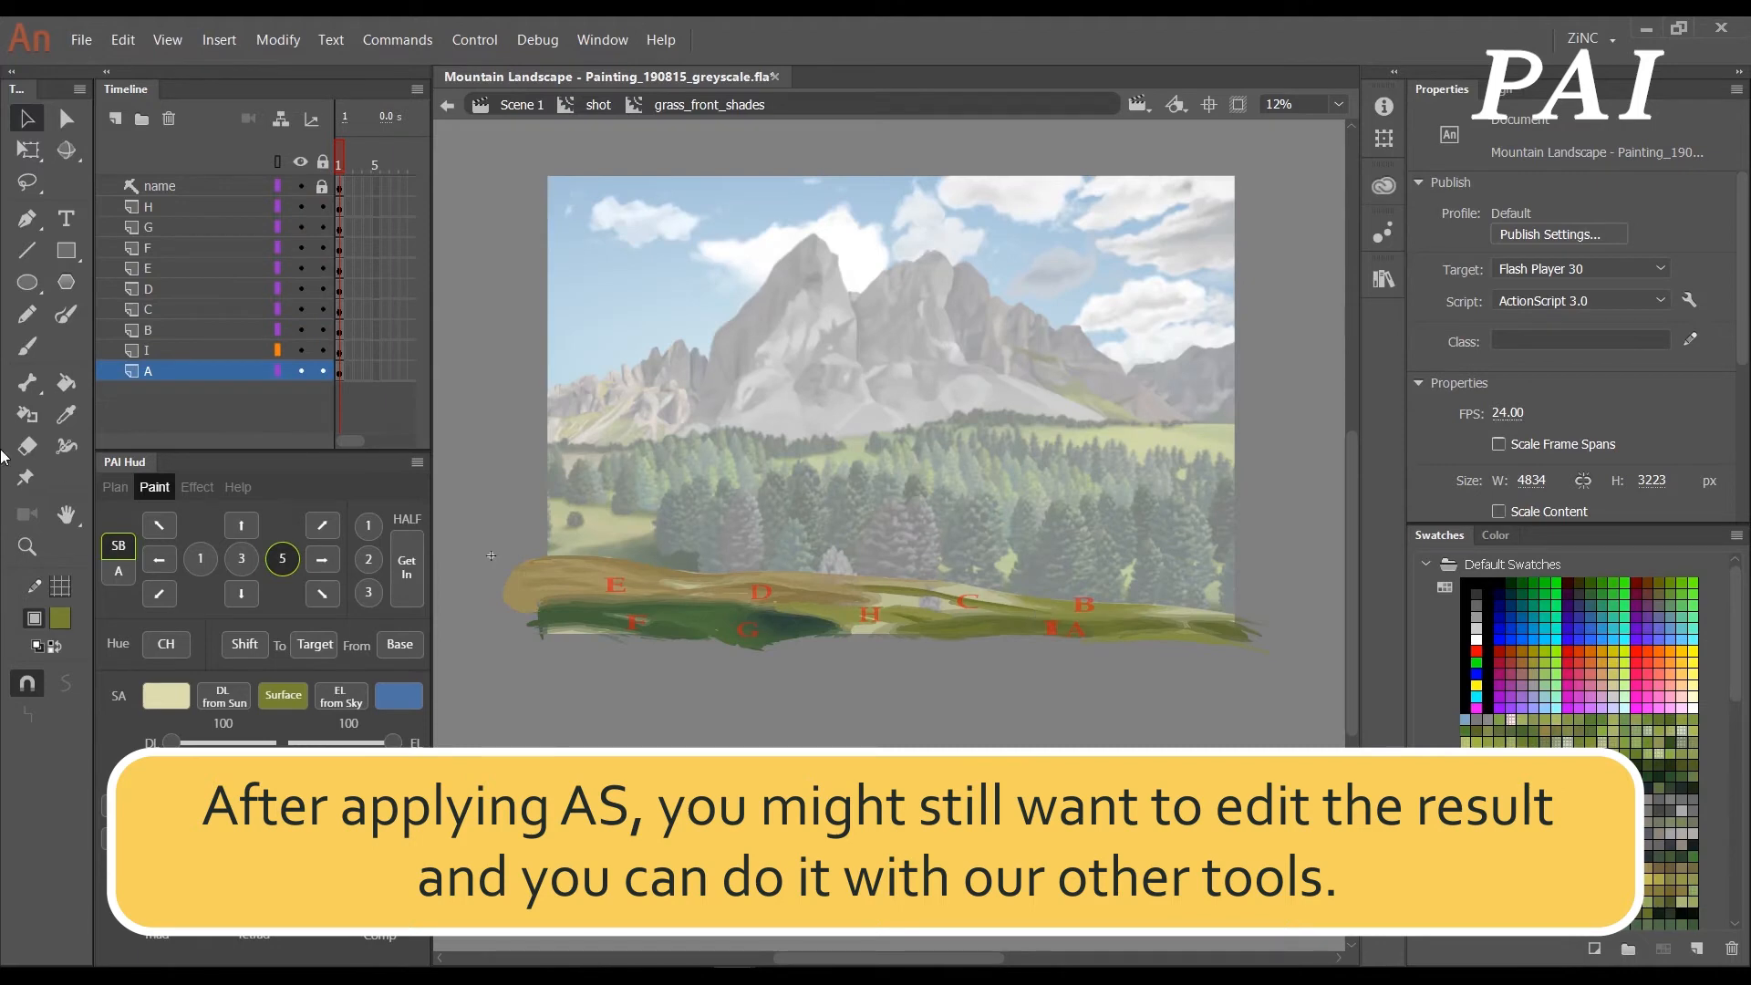
- Choose the brownish yellow fill color 857B32 and change the hue of the shades on layer B to it
{"action": "left_click", "coordinate": [188, 330]}
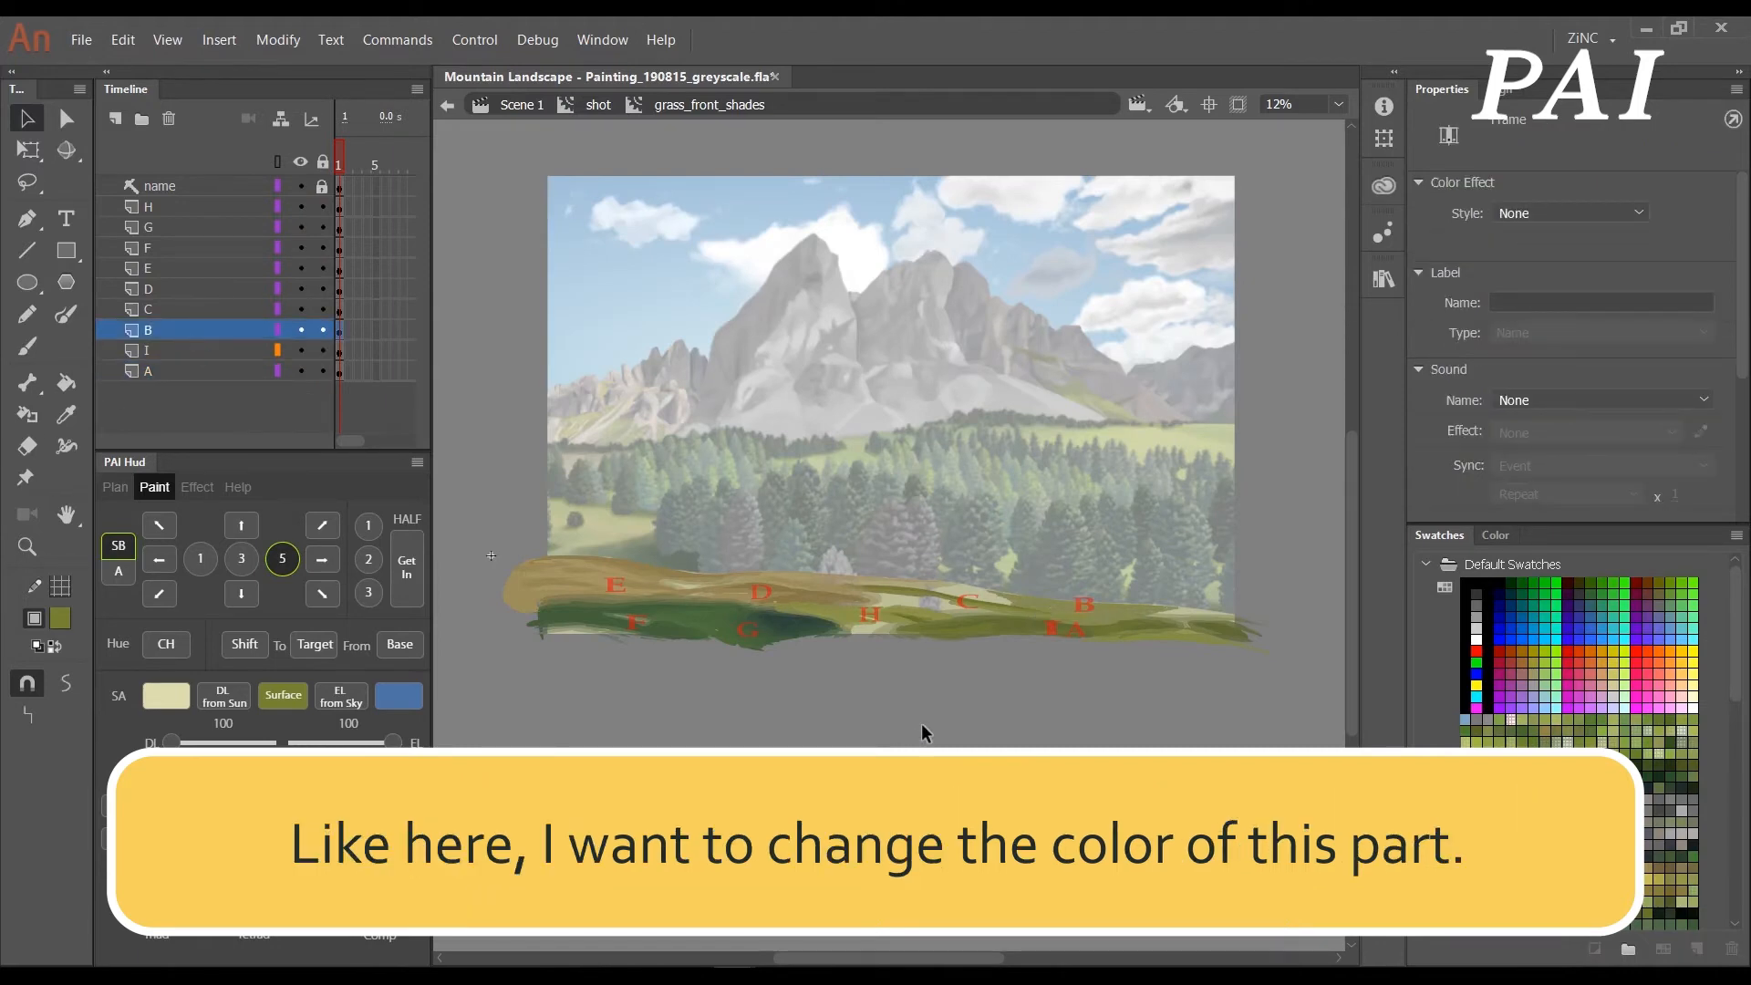
{"action": "left_click", "coordinate": [1113, 668]}
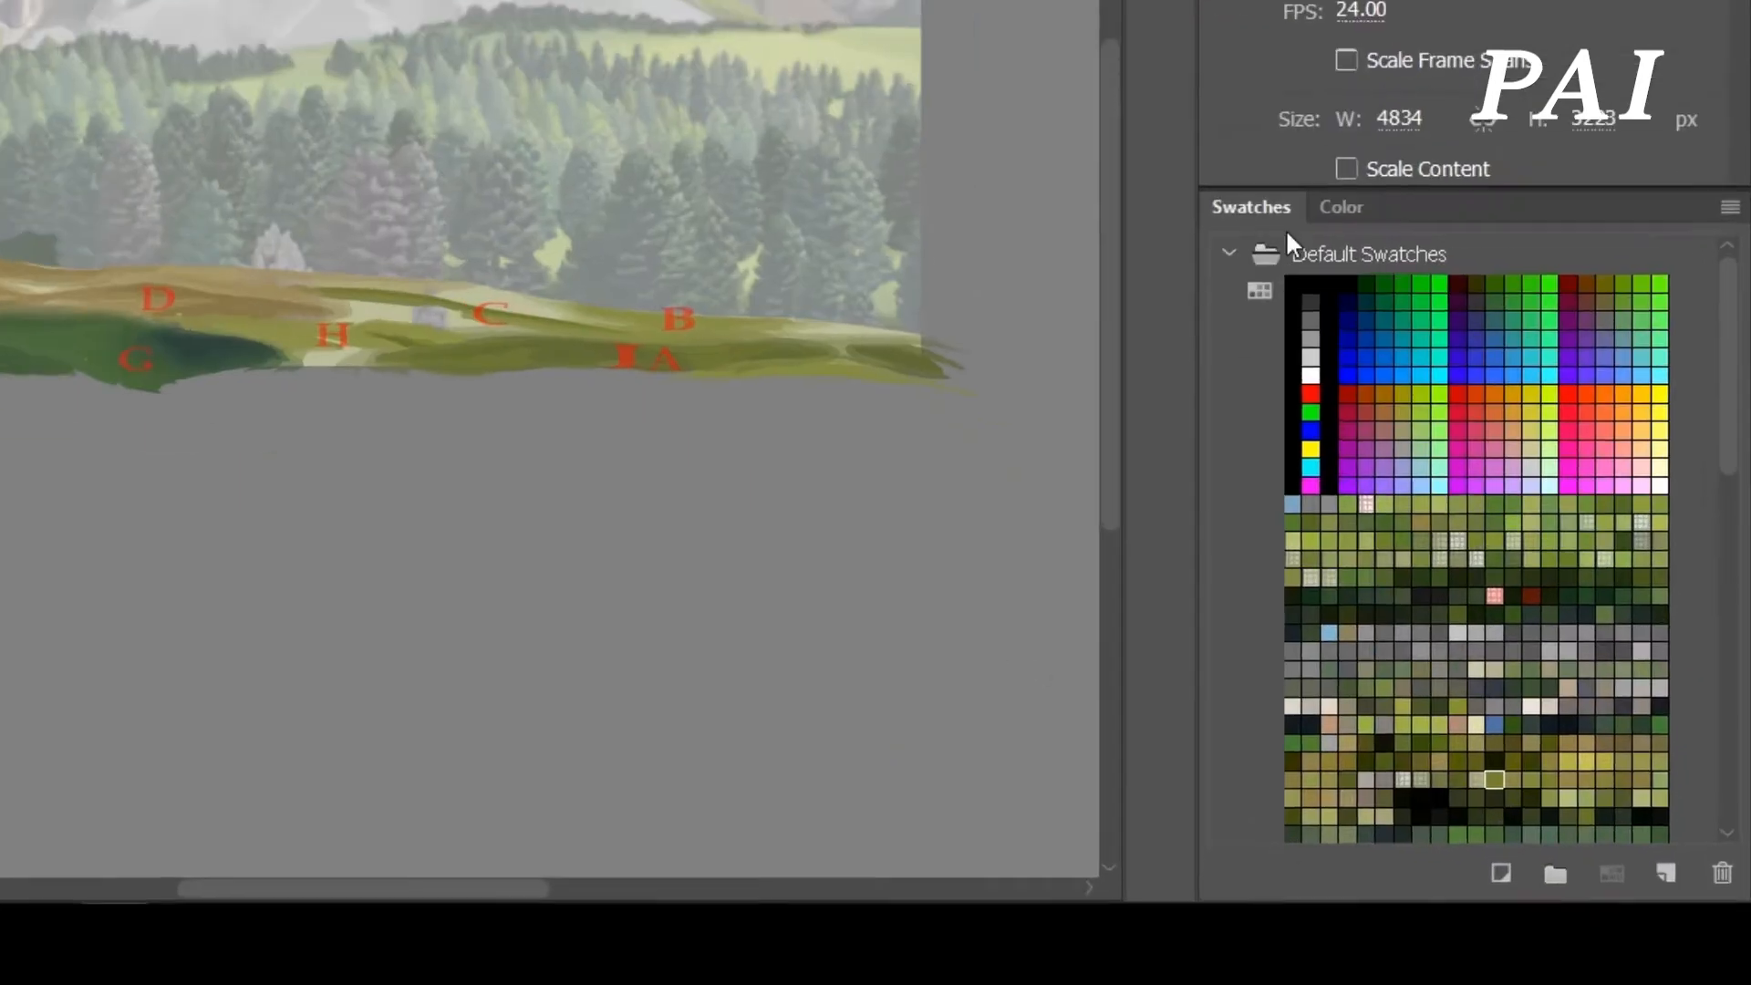
{"action": "left_click", "coordinate": [1496, 536]}
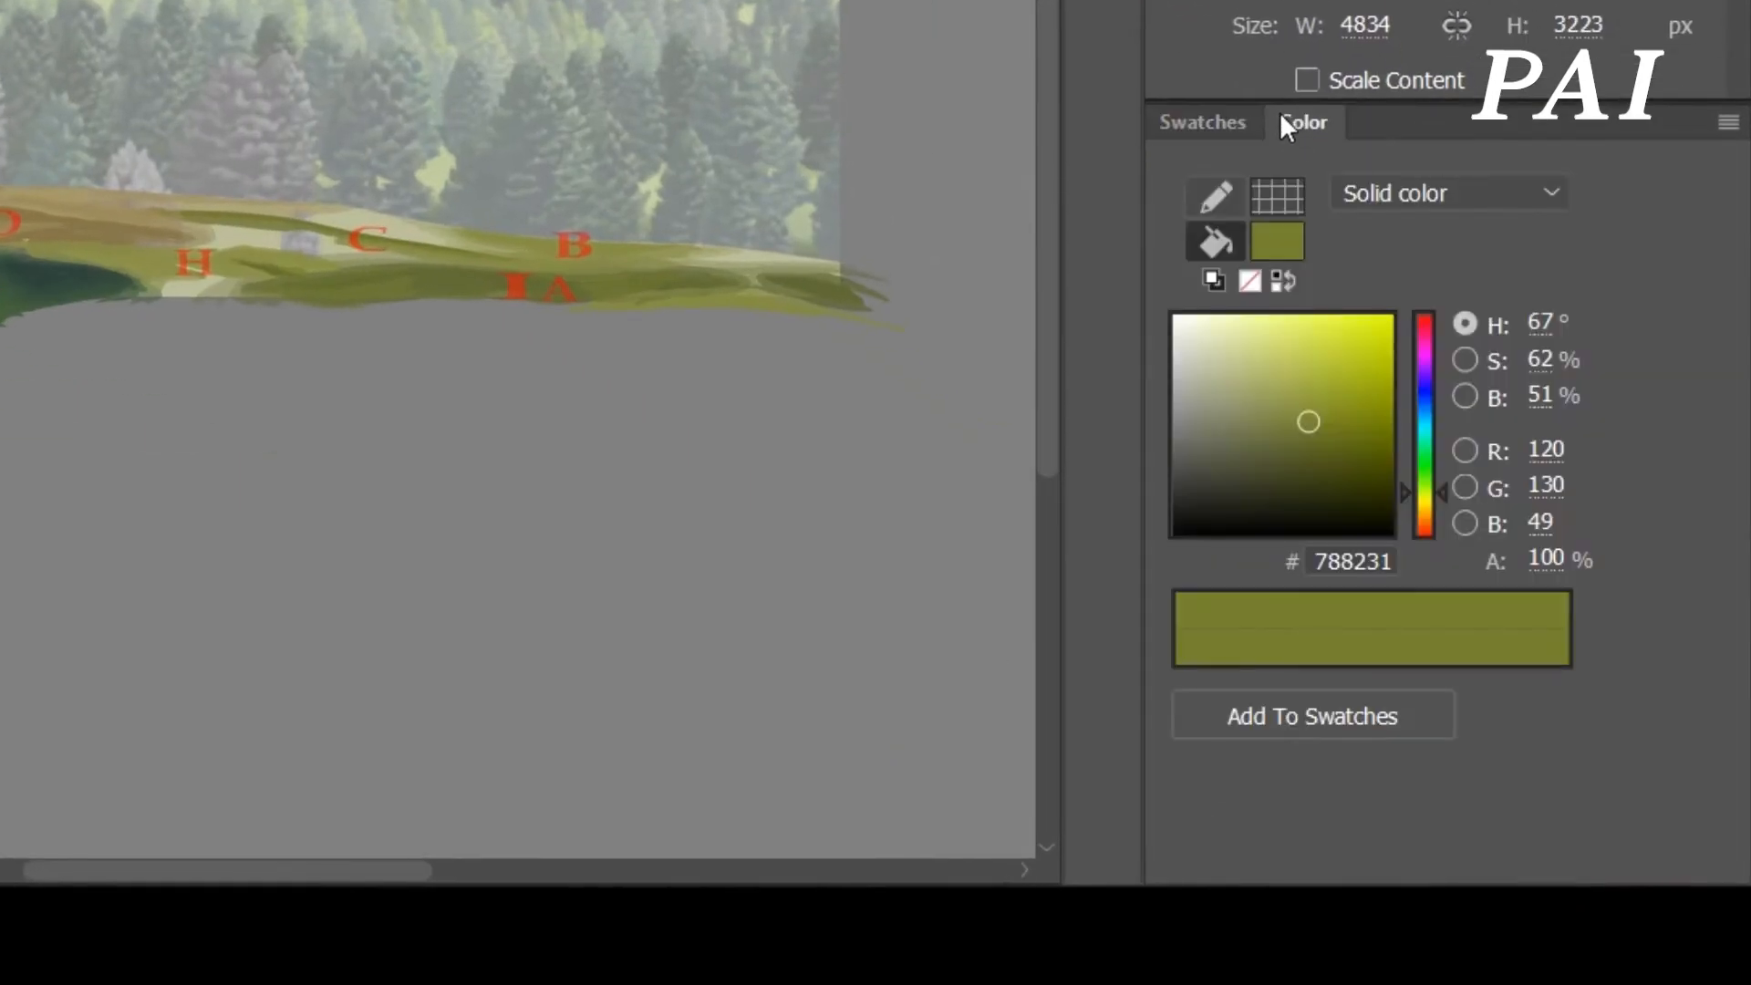
{"action": "key", "text": "k"}
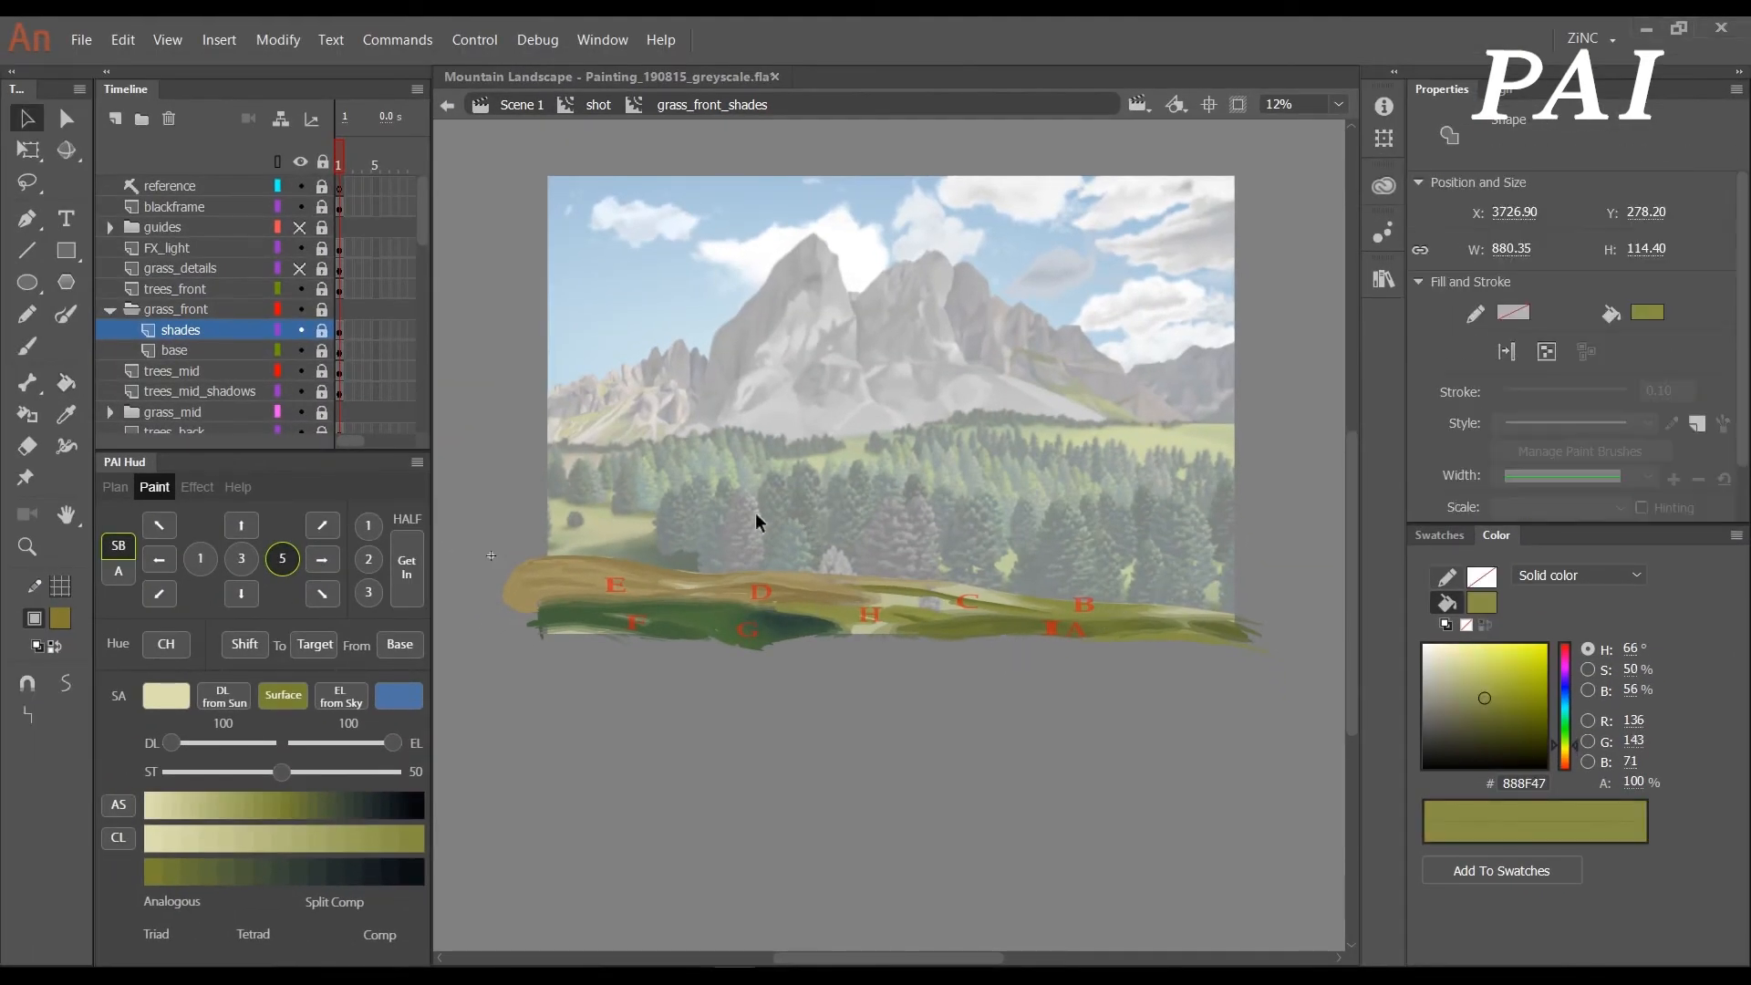
{"action": "left_click", "coordinate": [1064, 742]}
{"action": "left_click", "coordinate": [195, 329]}
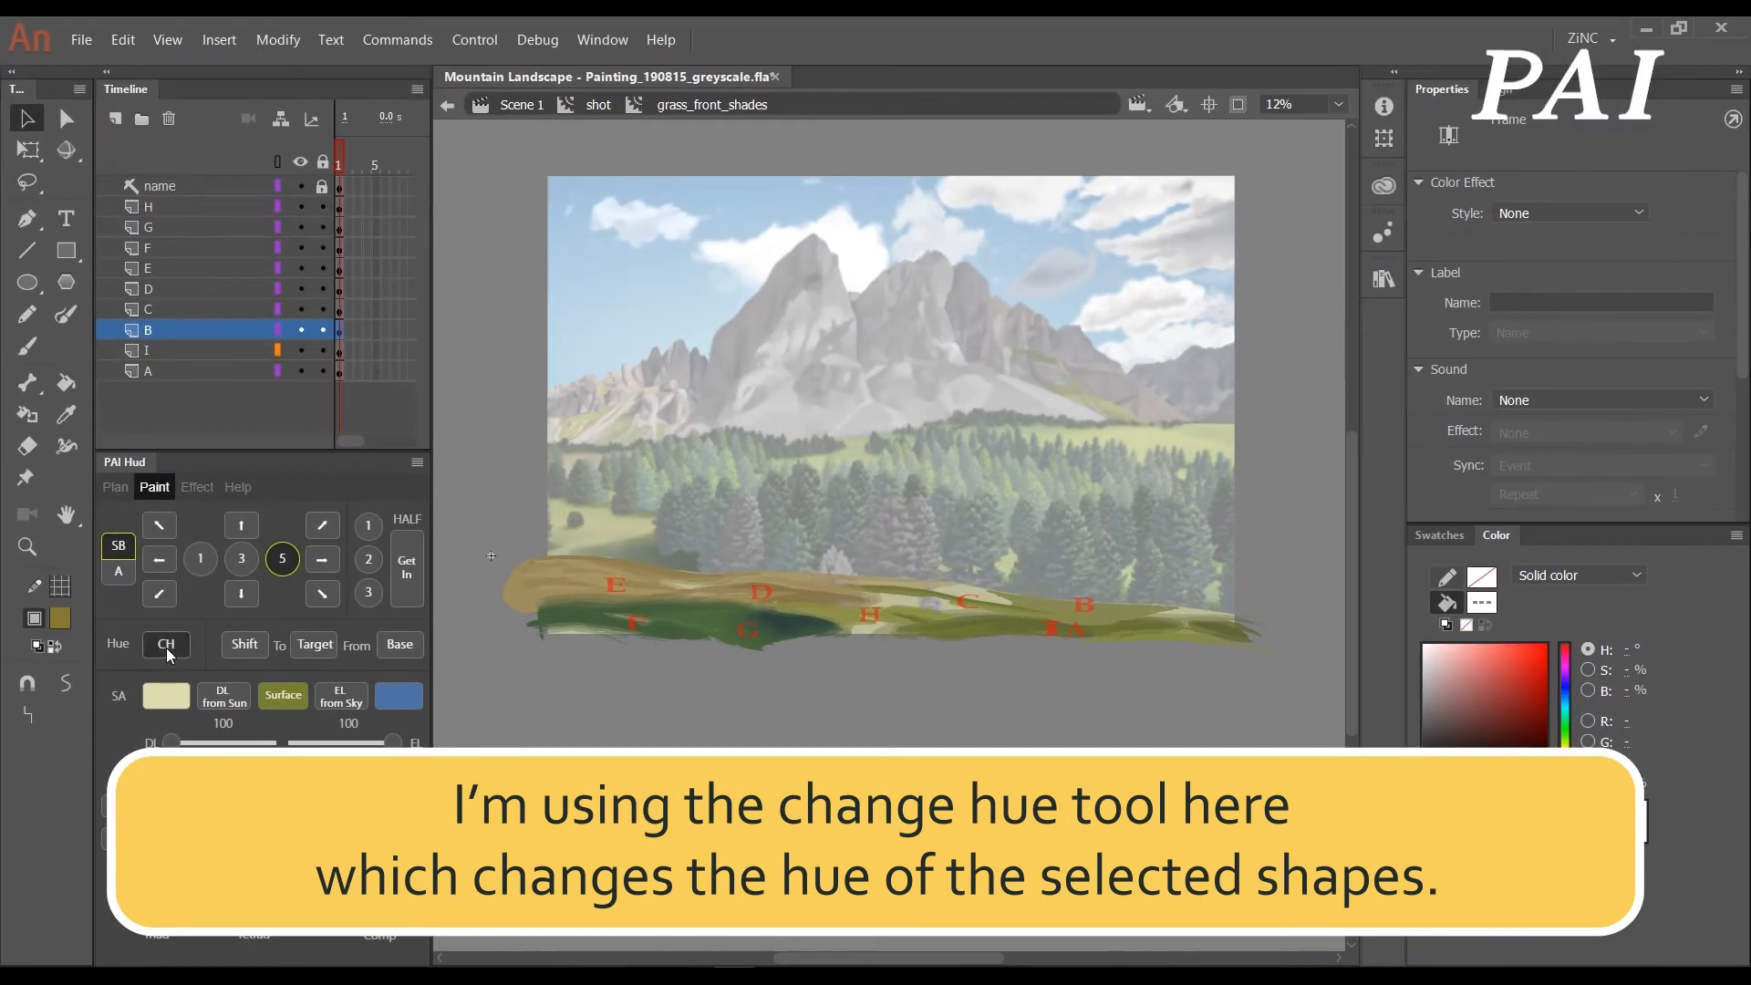
{"action": "left_click", "coordinate": [166, 644]}
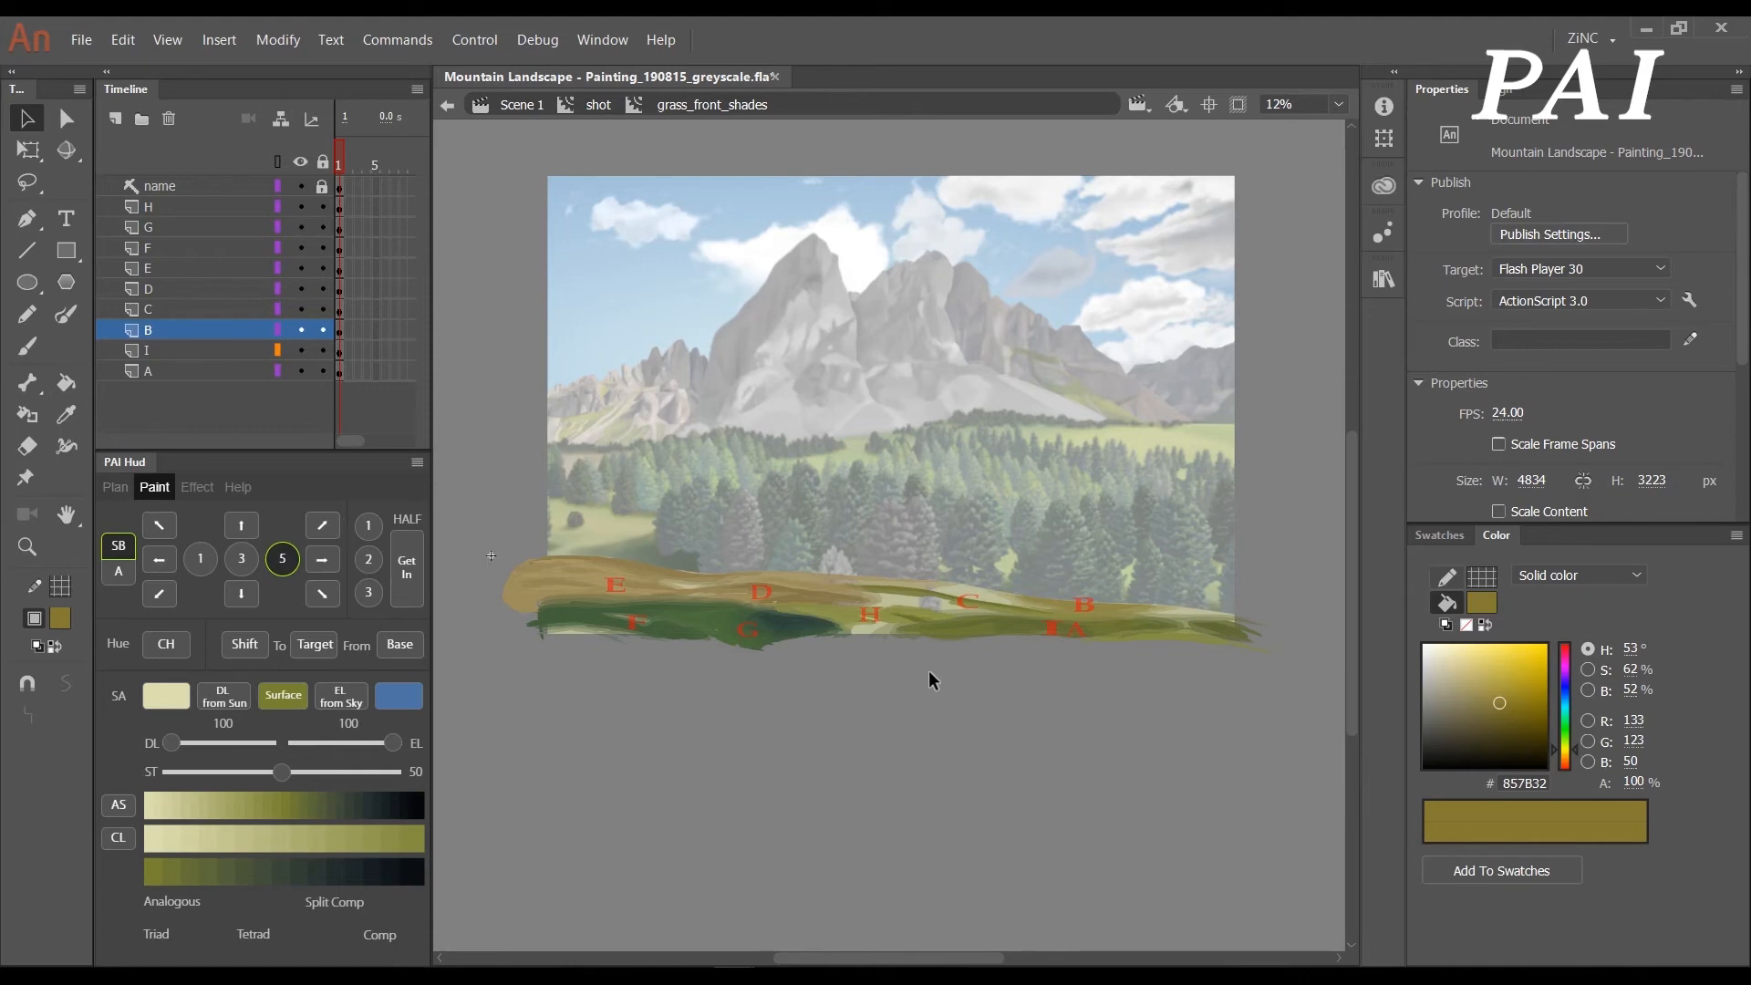
- Sample a green from the dark grass, adjust it to 568F36, and change the hue of the layer I shades to it
{"action": "left_click", "coordinate": [234, 351]}
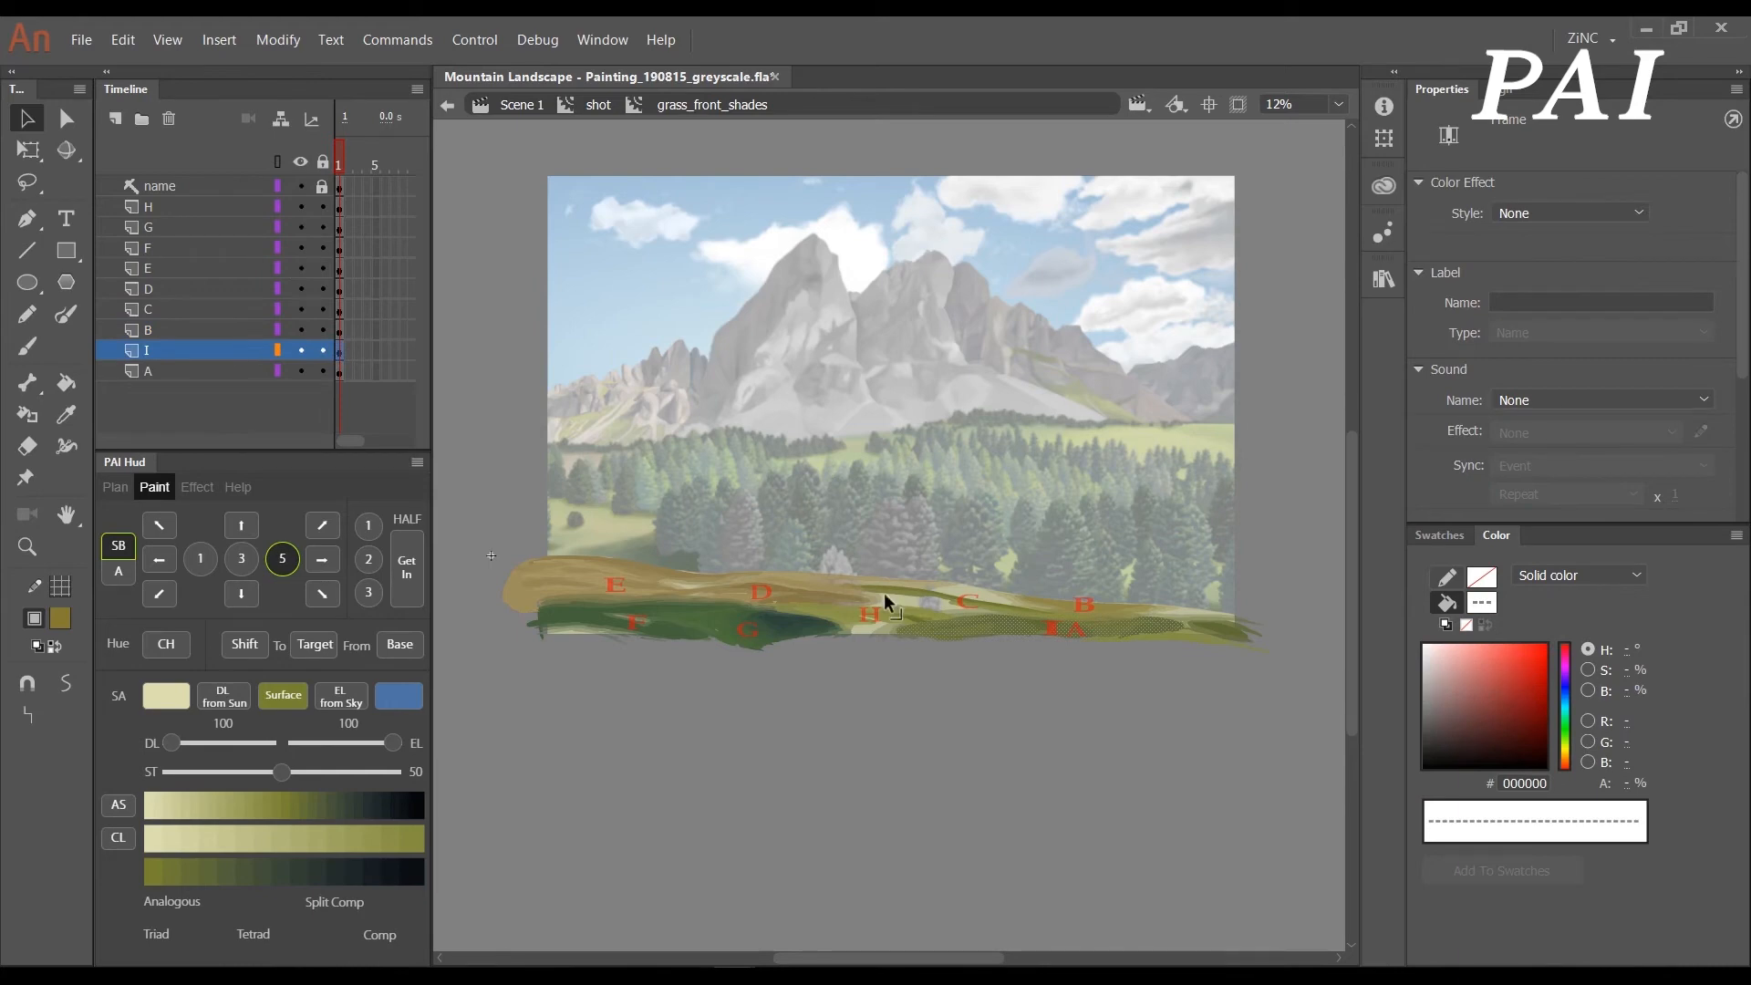
{"action": "left_click", "coordinate": [972, 701]}
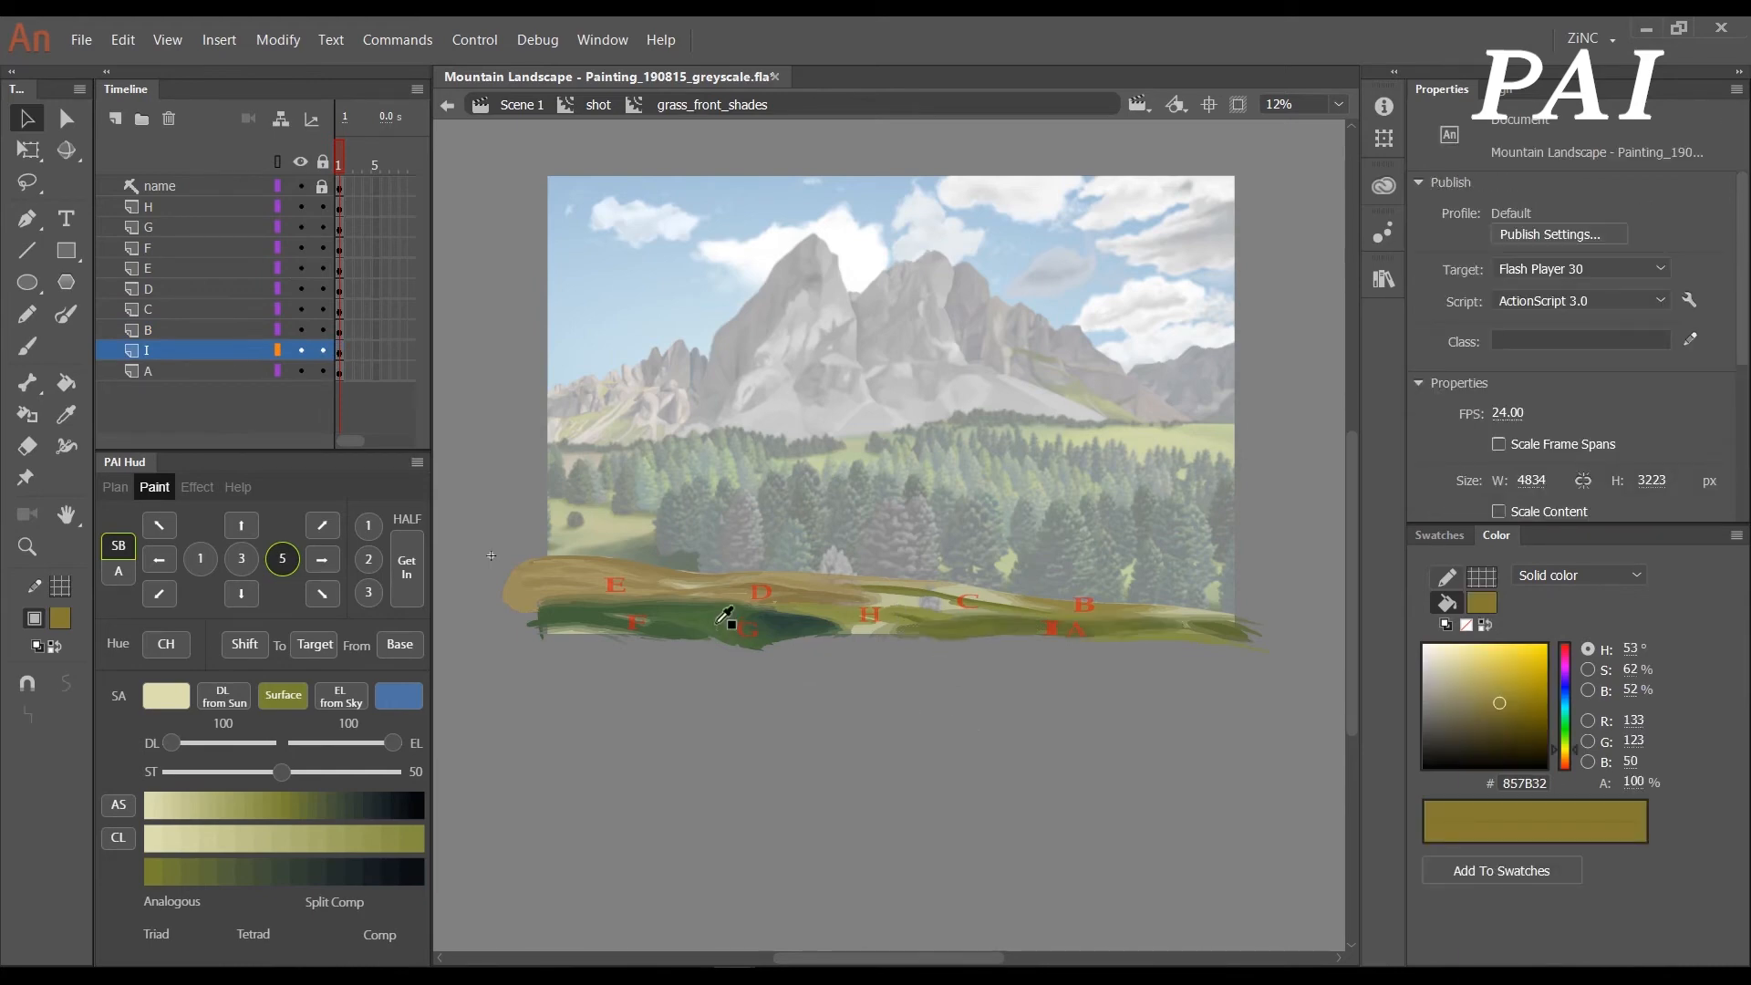
{"action": "key", "text": "k"}
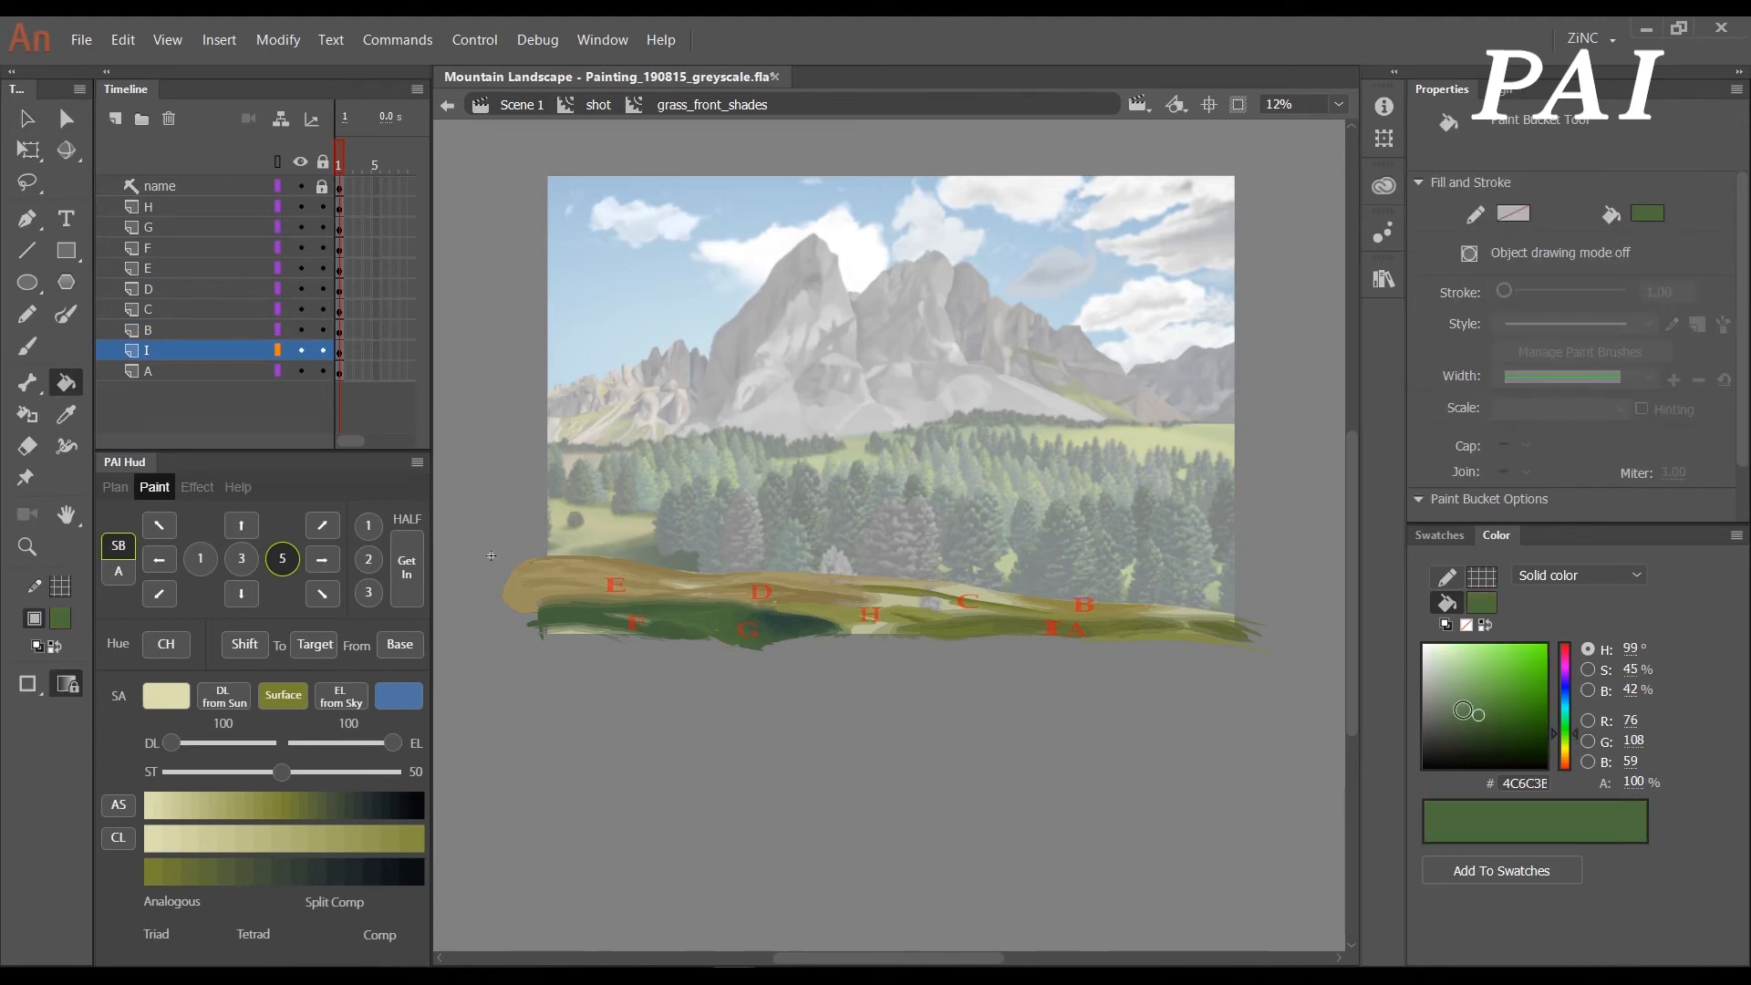
{"action": "left_click_drag", "start_coordinate": [1489, 701], "coordinate": [1500, 698]}
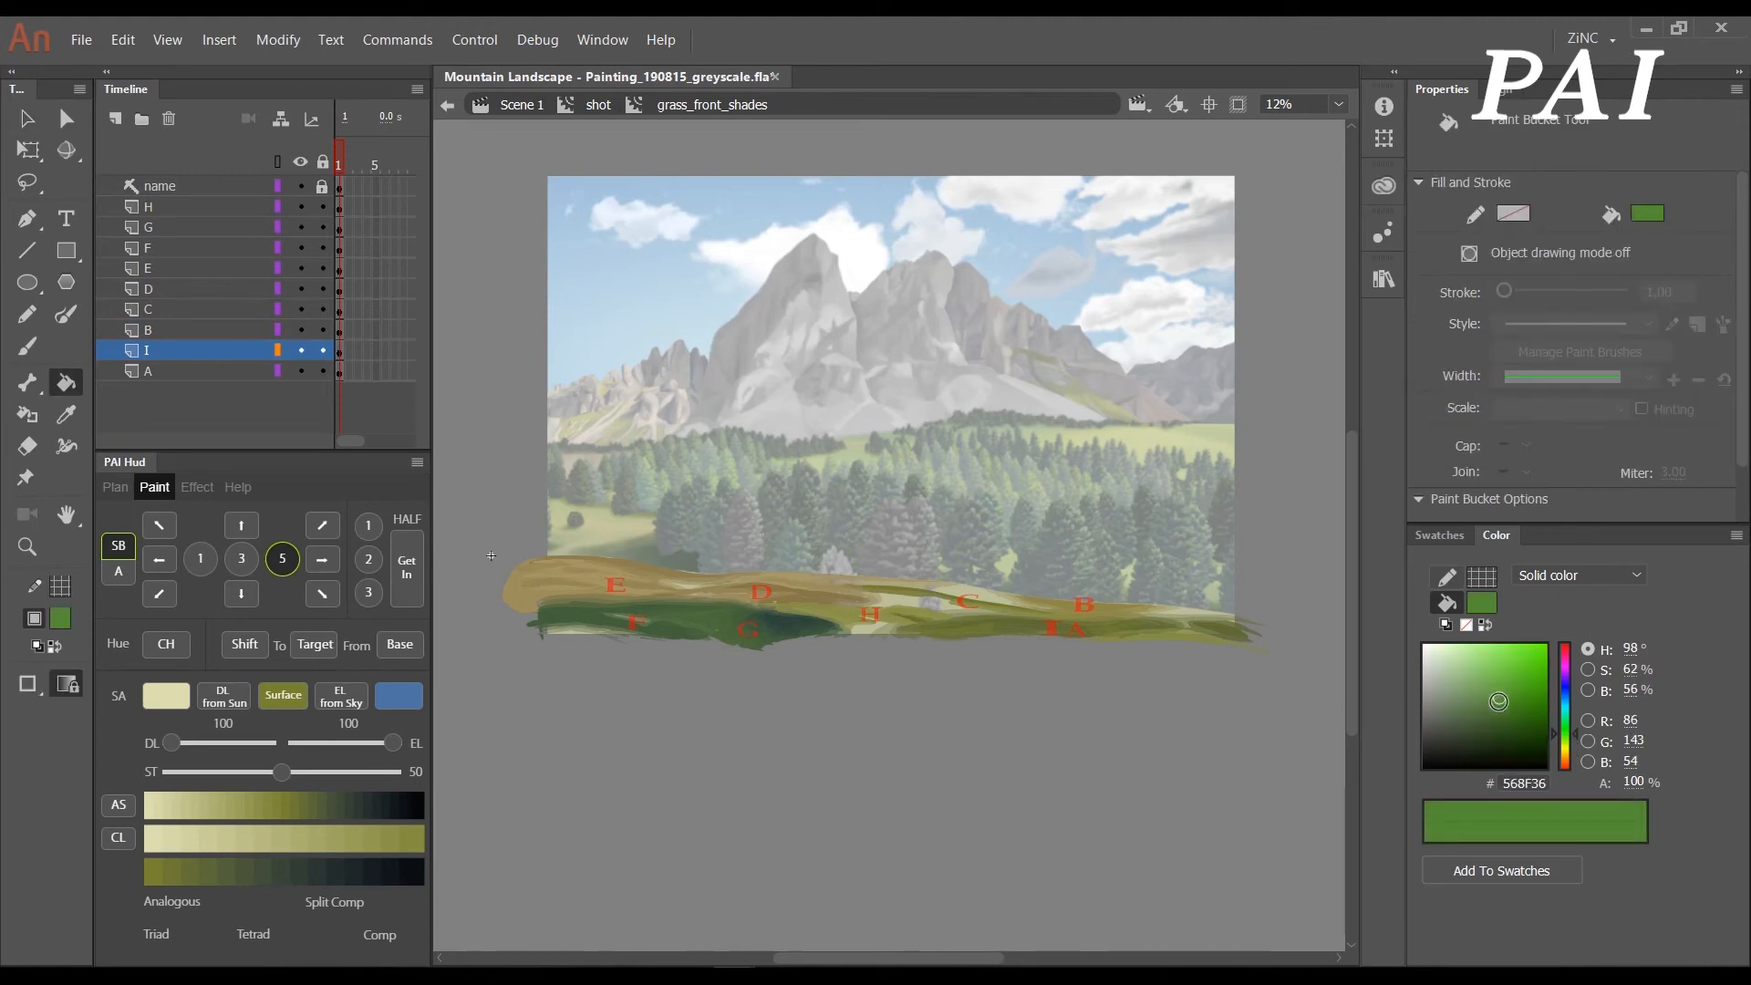
{"action": "left_click", "coordinate": [166, 352]}
{"action": "left_click", "coordinate": [166, 647]}
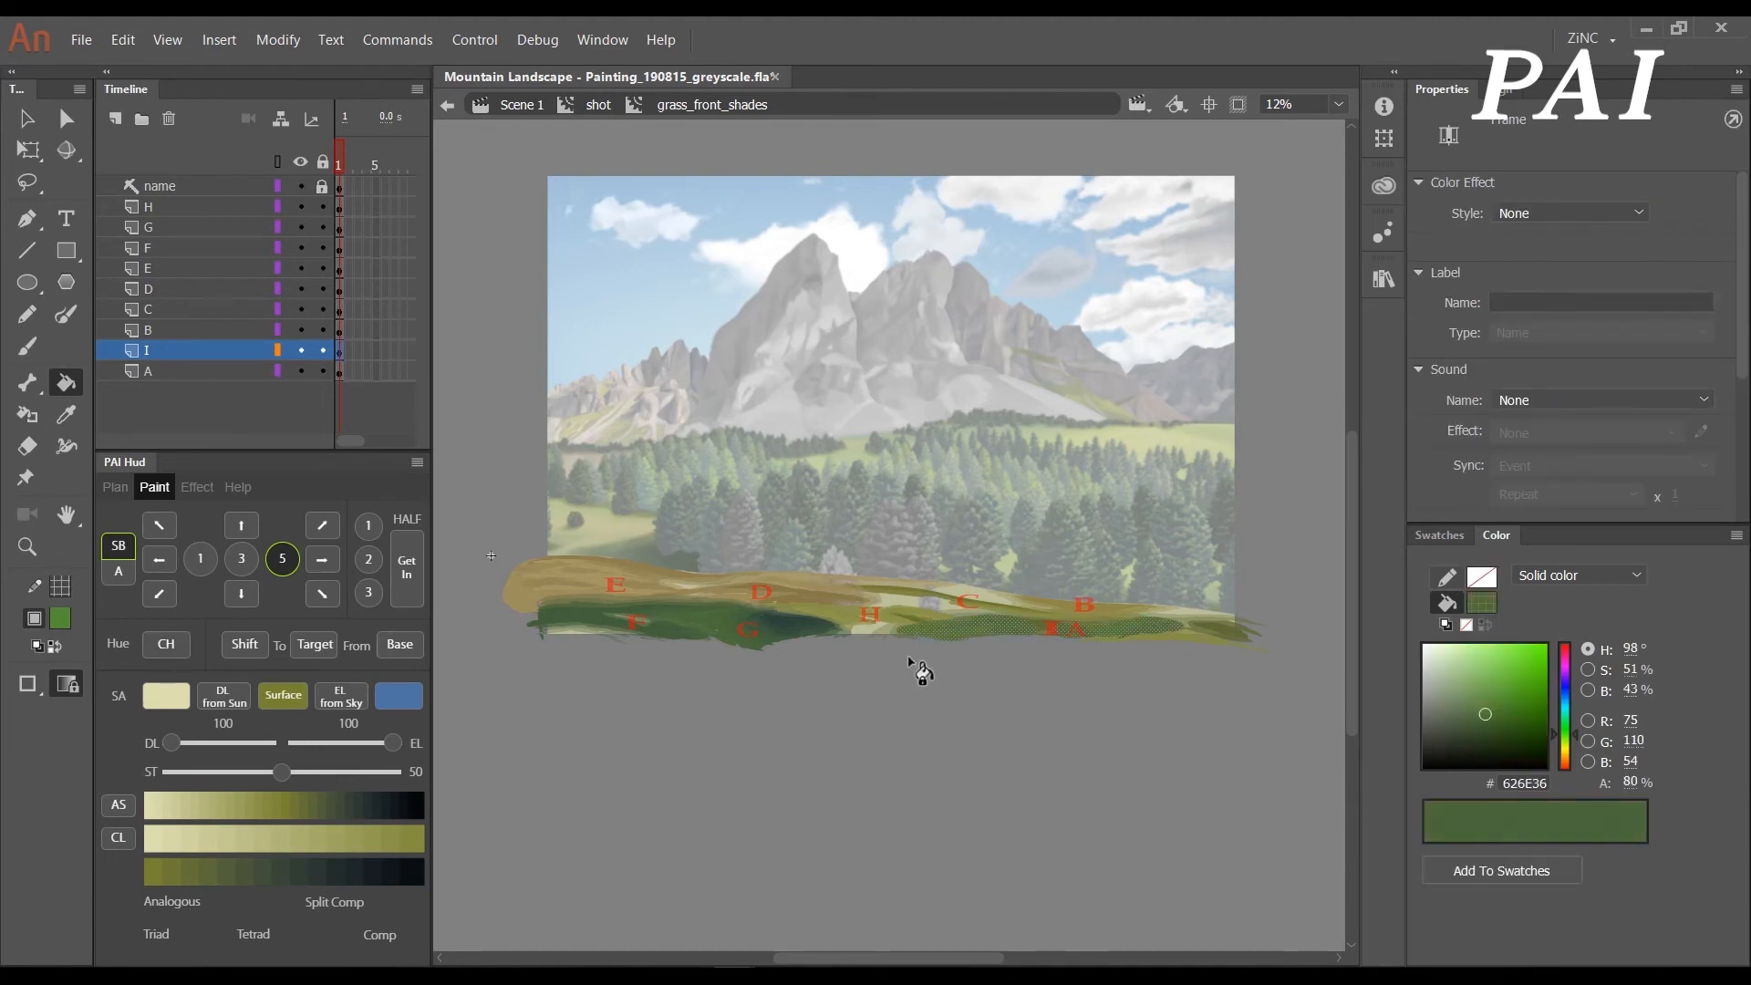
{"action": "key", "text": "v"}
{"action": "left_click", "coordinate": [1046, 698]}
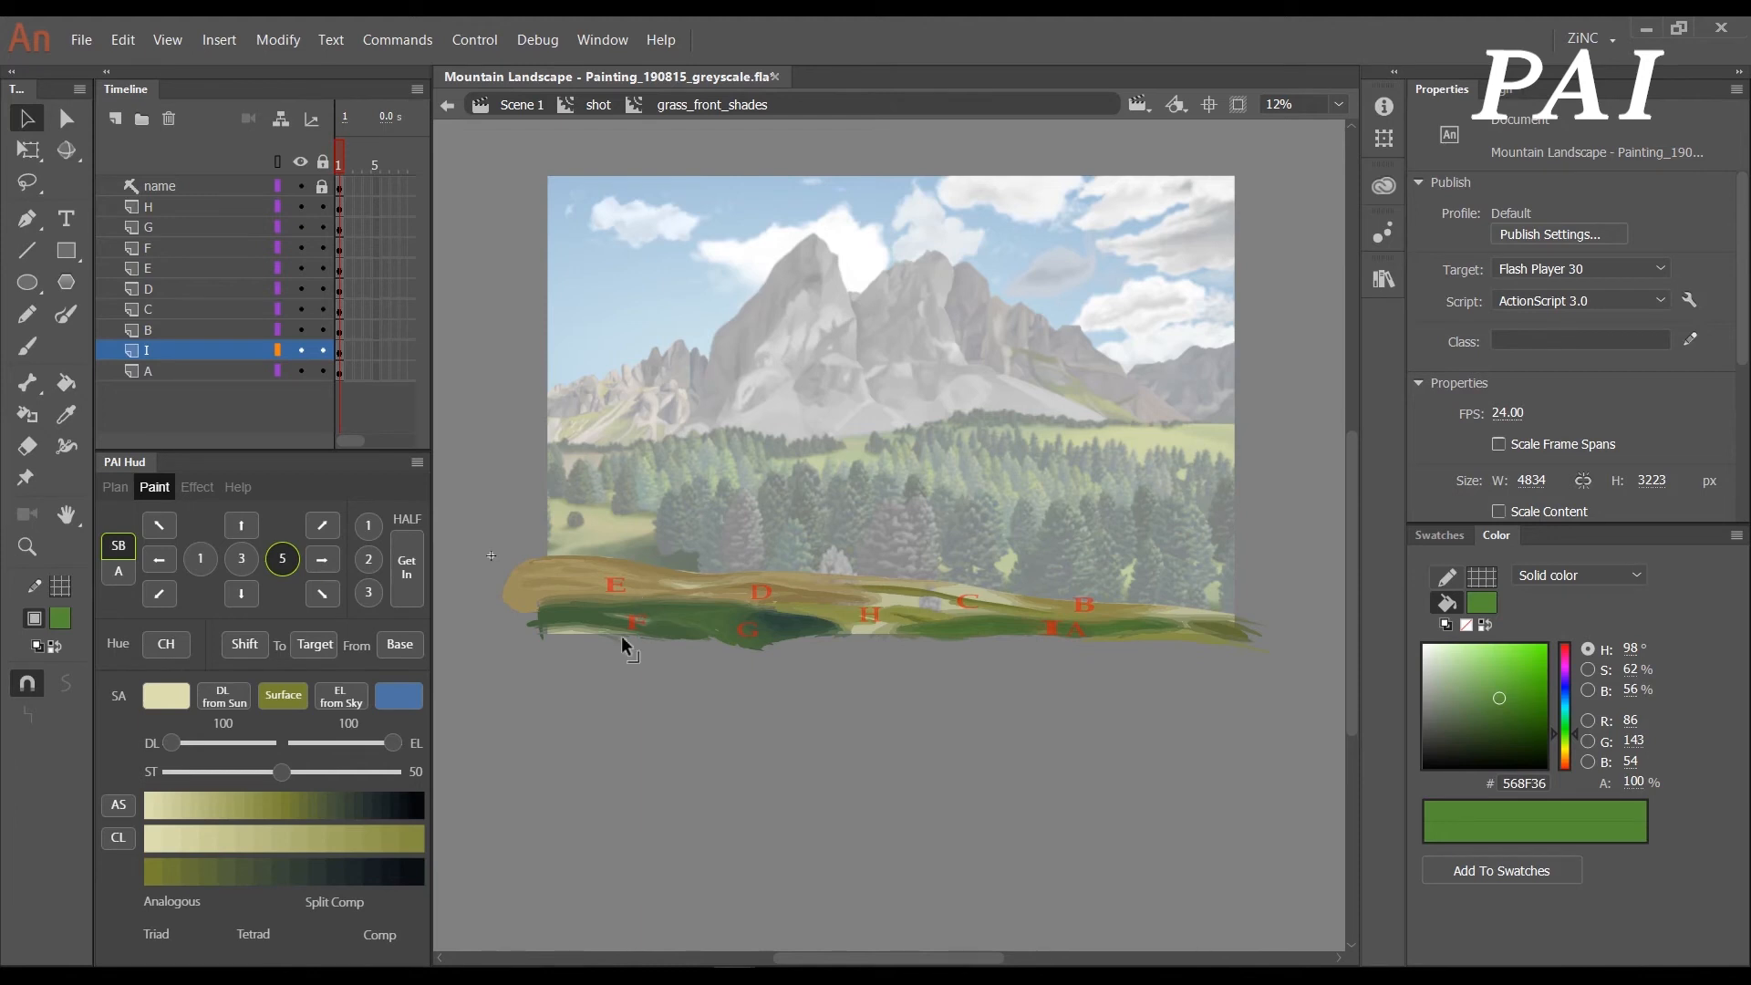
- Sample the dark green grass, adjust the color to 3E6829, and change the hue of the layer F shades to it
{"action": "left_click", "coordinate": [184, 250]}
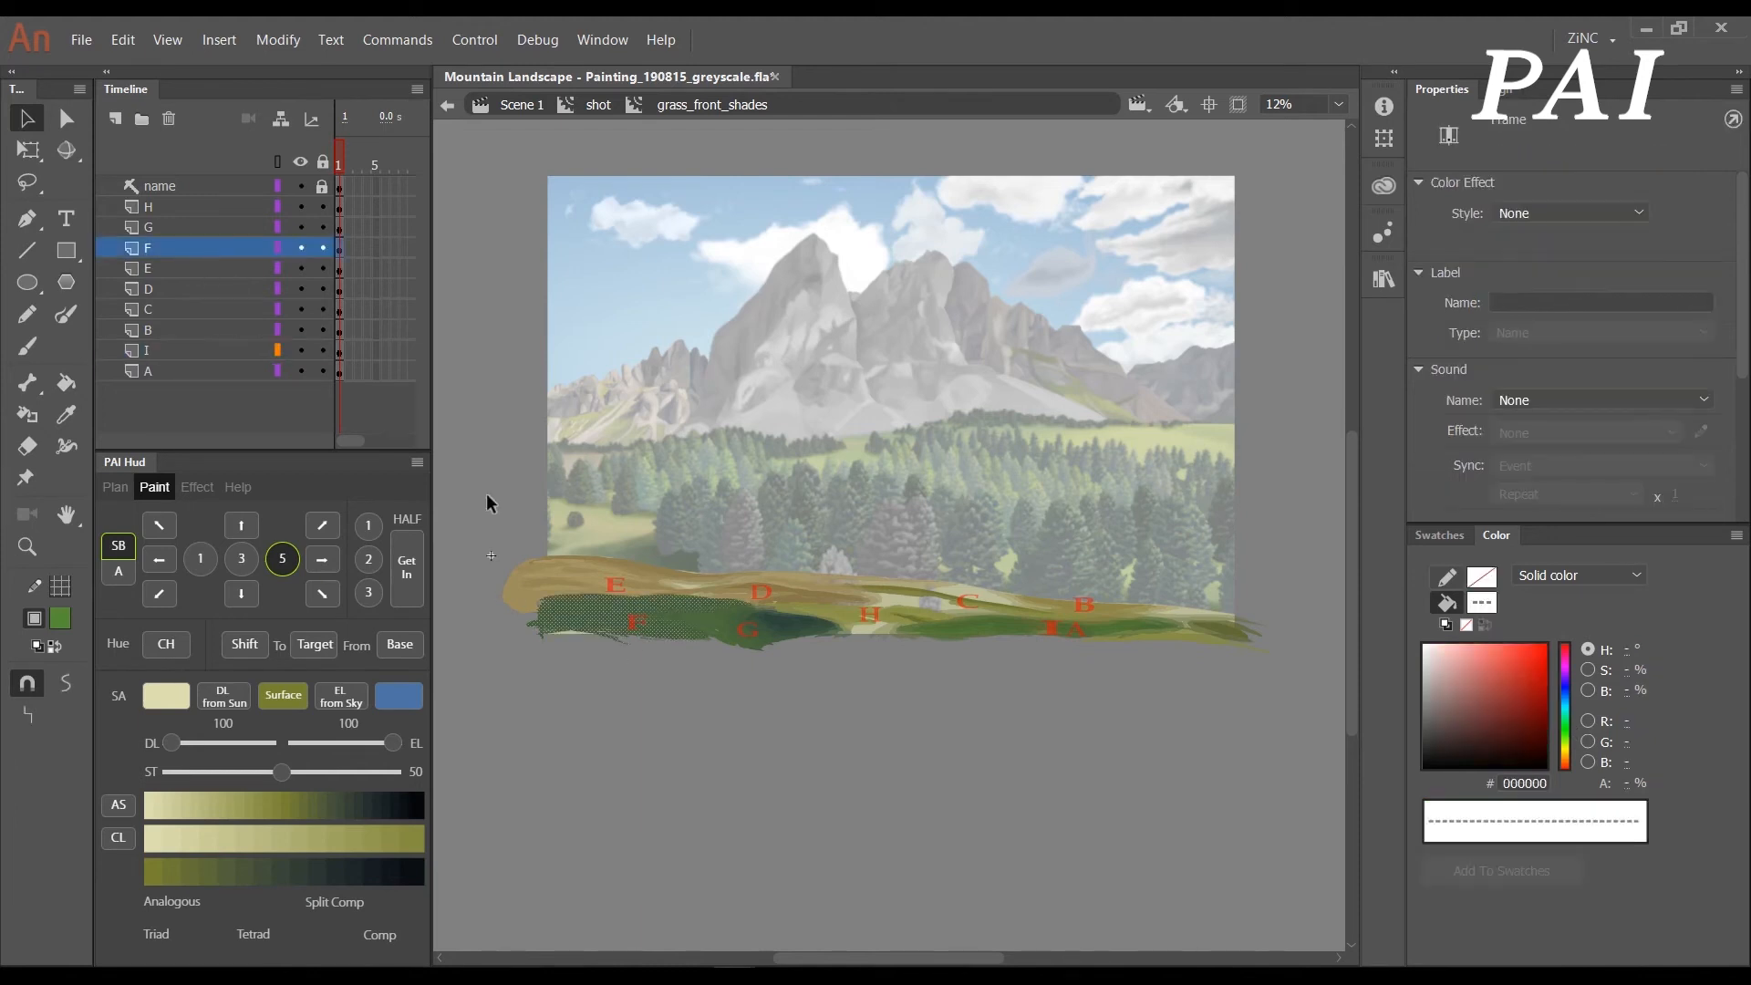
{"action": "left_click", "coordinate": [649, 669]}
{"action": "key", "text": "i"}
{"action": "left_click", "coordinate": [600, 625]}
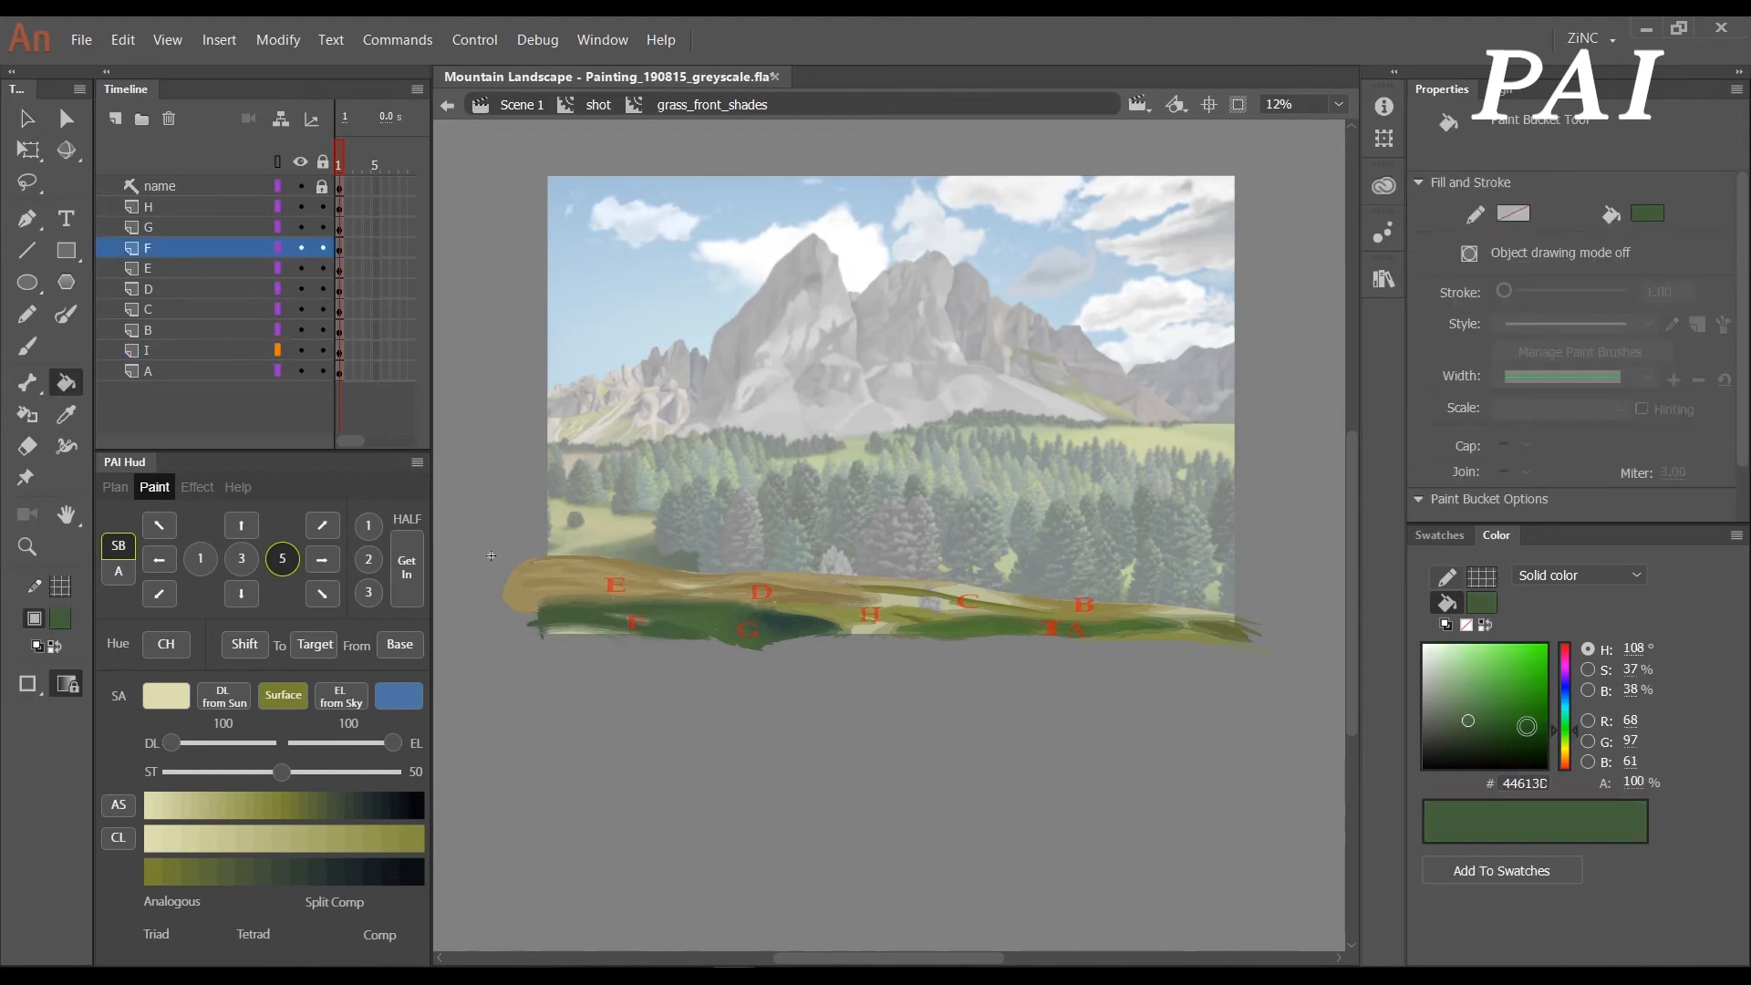
{"action": "left_click", "coordinate": [1497, 717]}
{"action": "left_click_drag", "start_coordinate": [1574, 733], "coordinate": [1574, 737]}
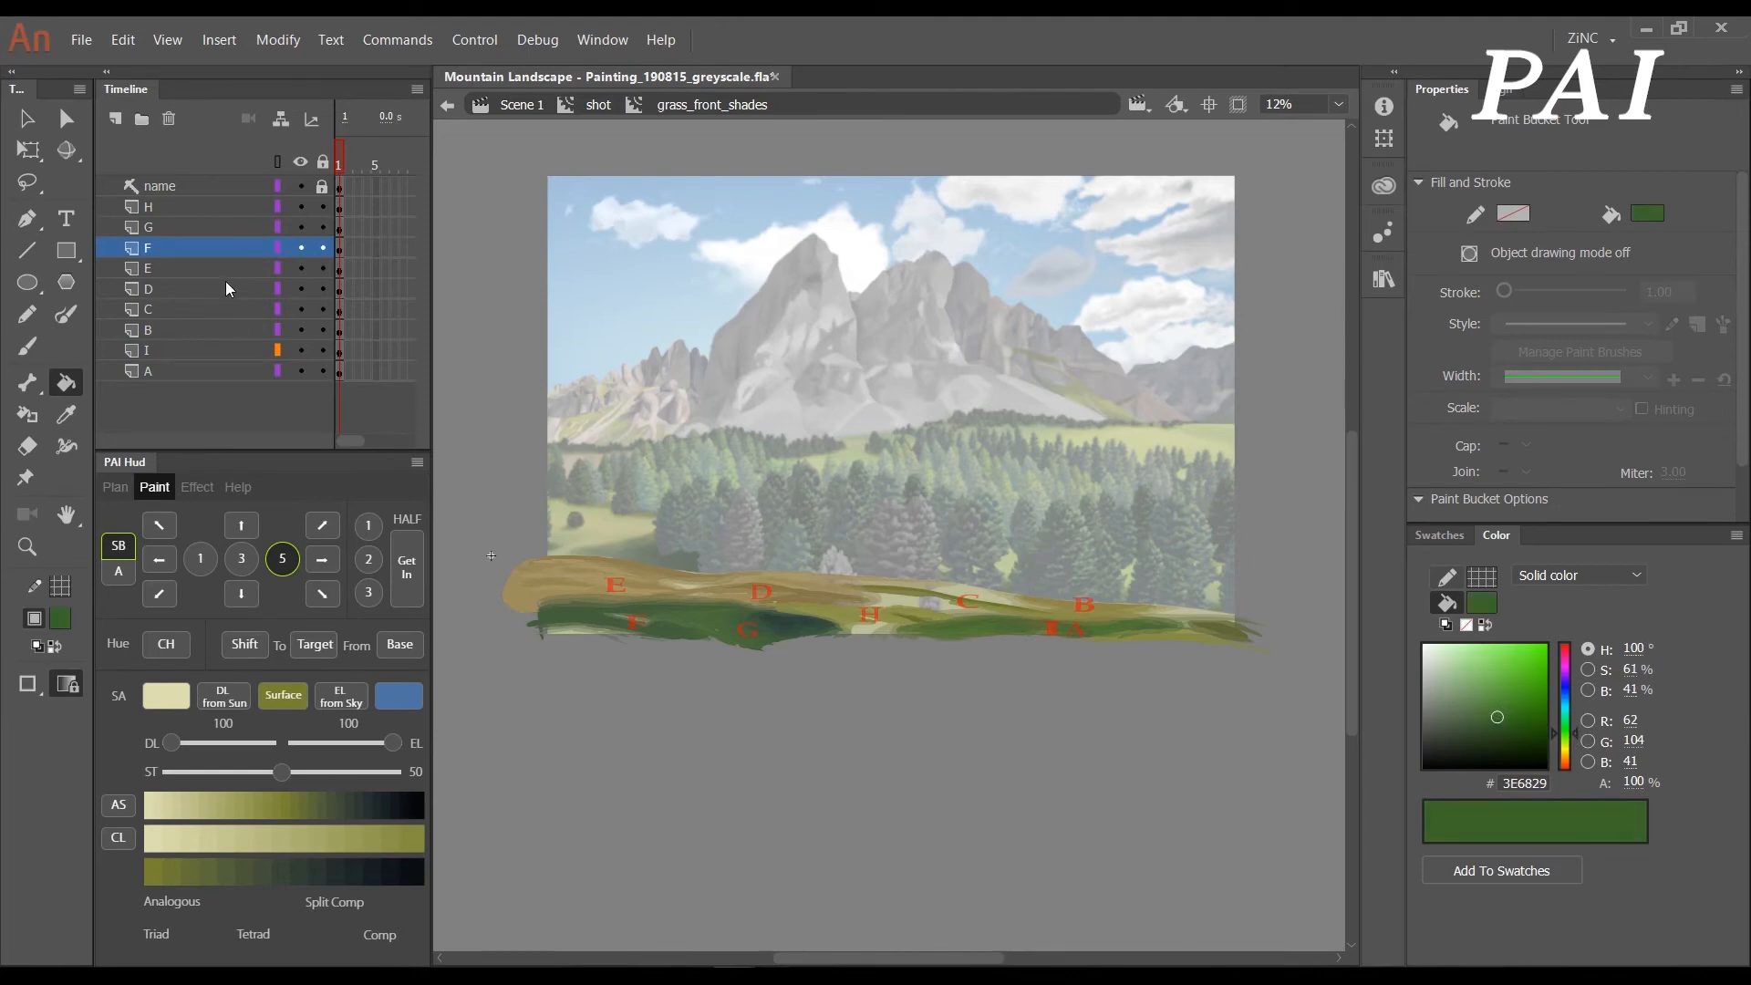
{"action": "left_click", "coordinate": [164, 249]}
{"action": "left_click", "coordinate": [166, 644]}
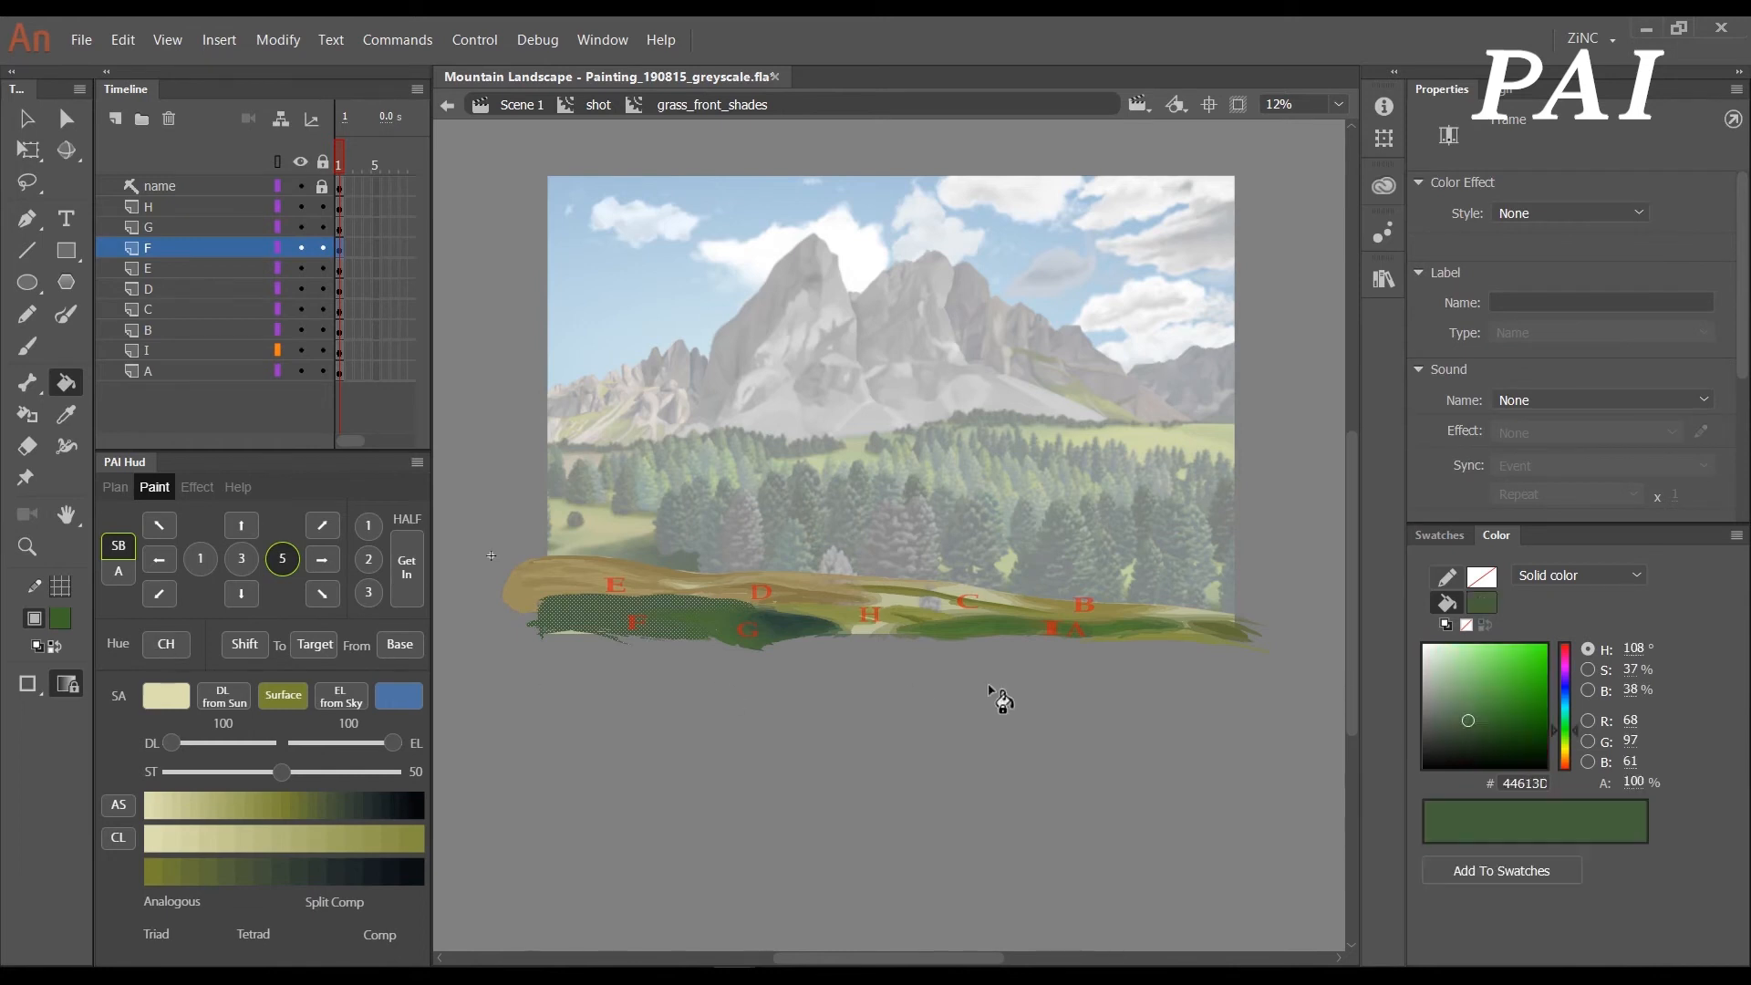
{"action": "key", "text": "v"}
{"action": "left_click", "coordinate": [752, 692]}
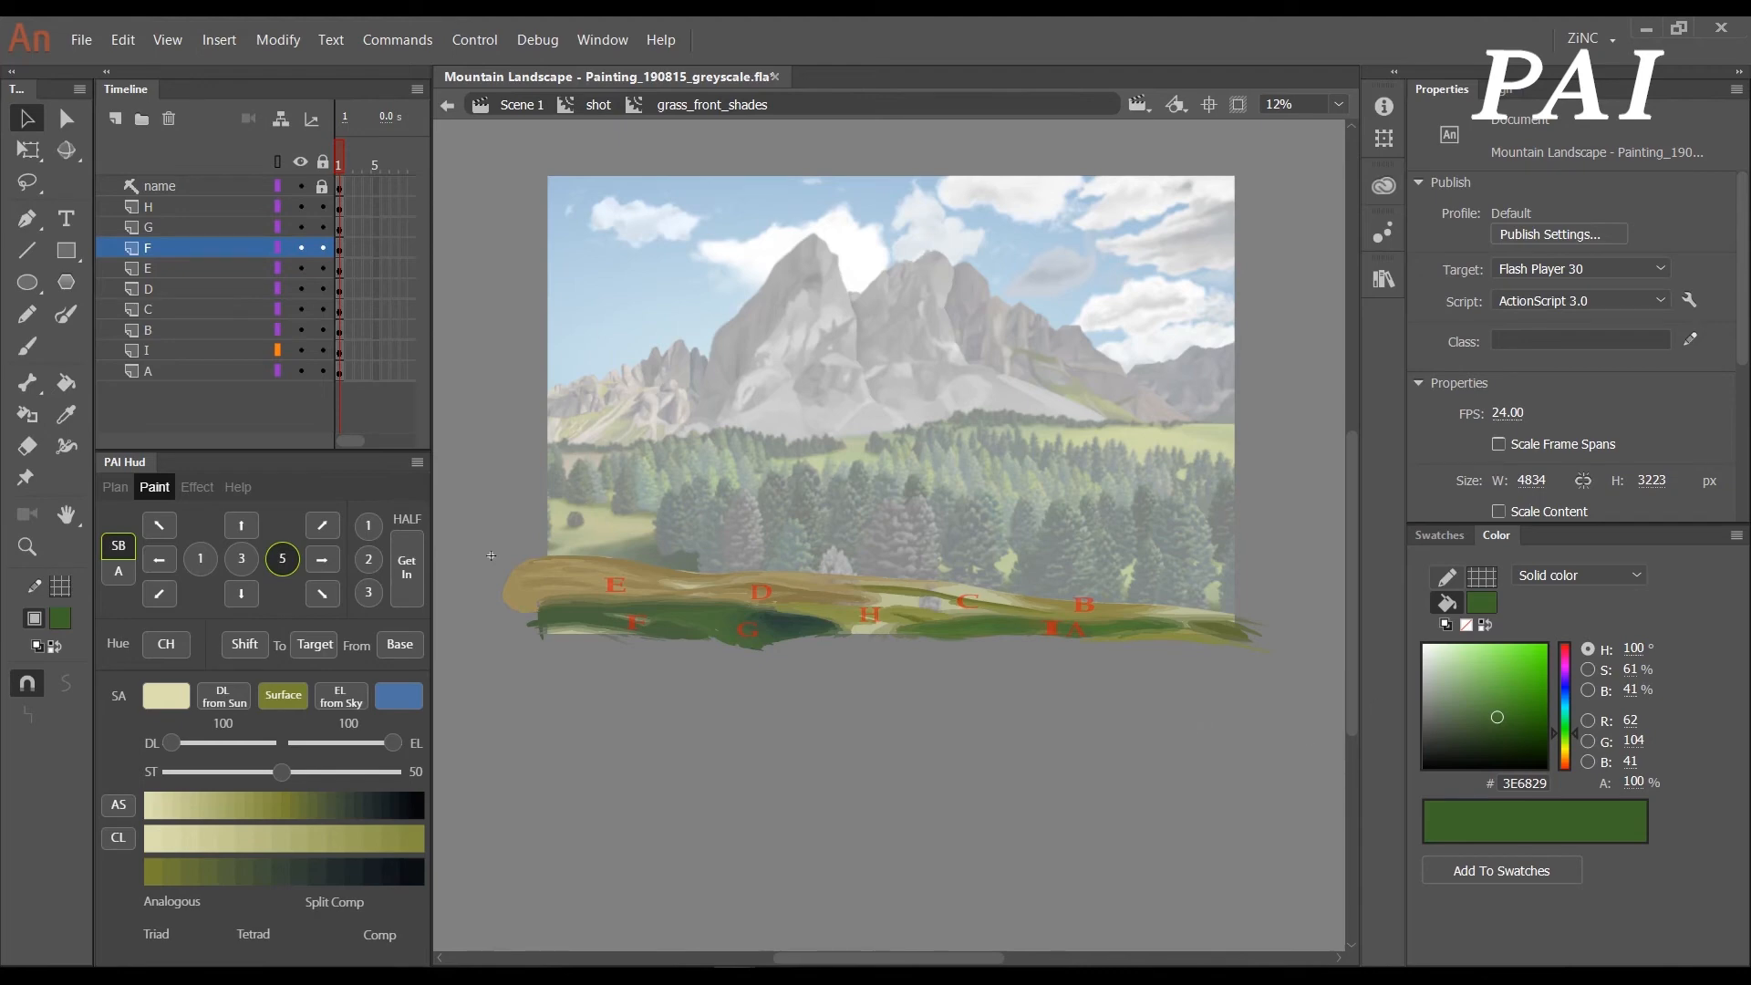
- Sample the olive green 656C26 from the foreground grass and change the hue of the layer F shades to it
{"action": "key", "text": "i"}
{"action": "left_click", "coordinate": [1177, 638]}
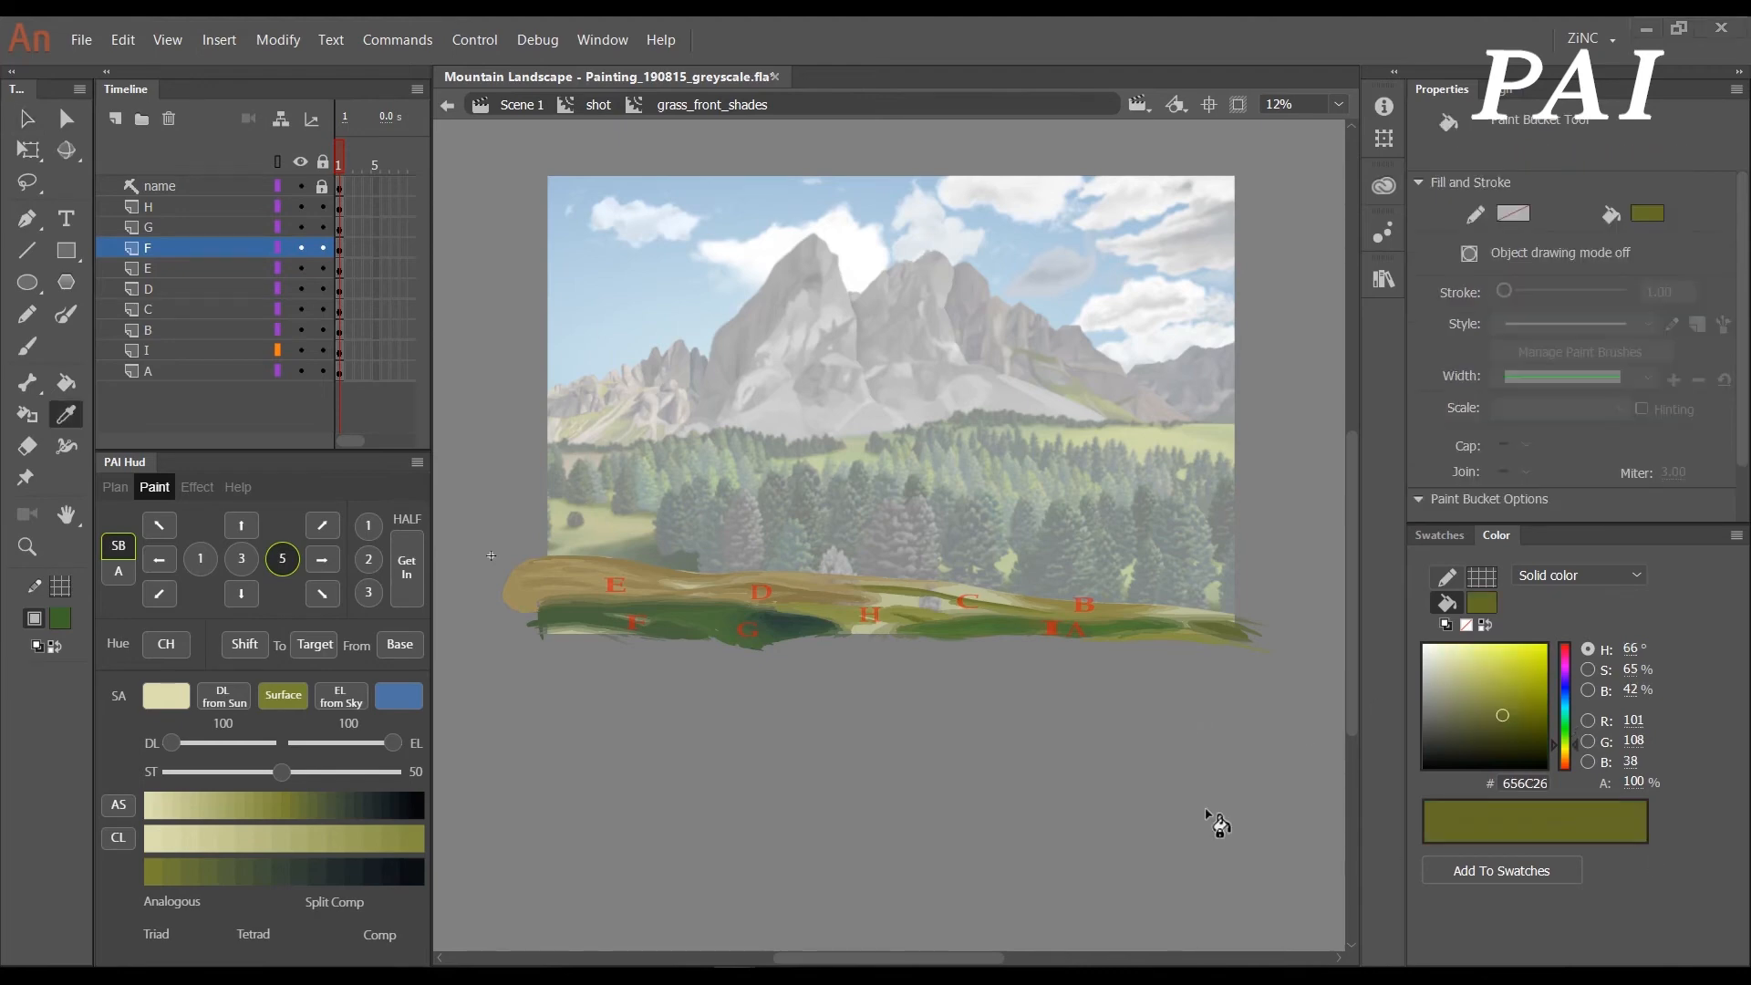
{"action": "double_click", "coordinate": [1210, 817]}
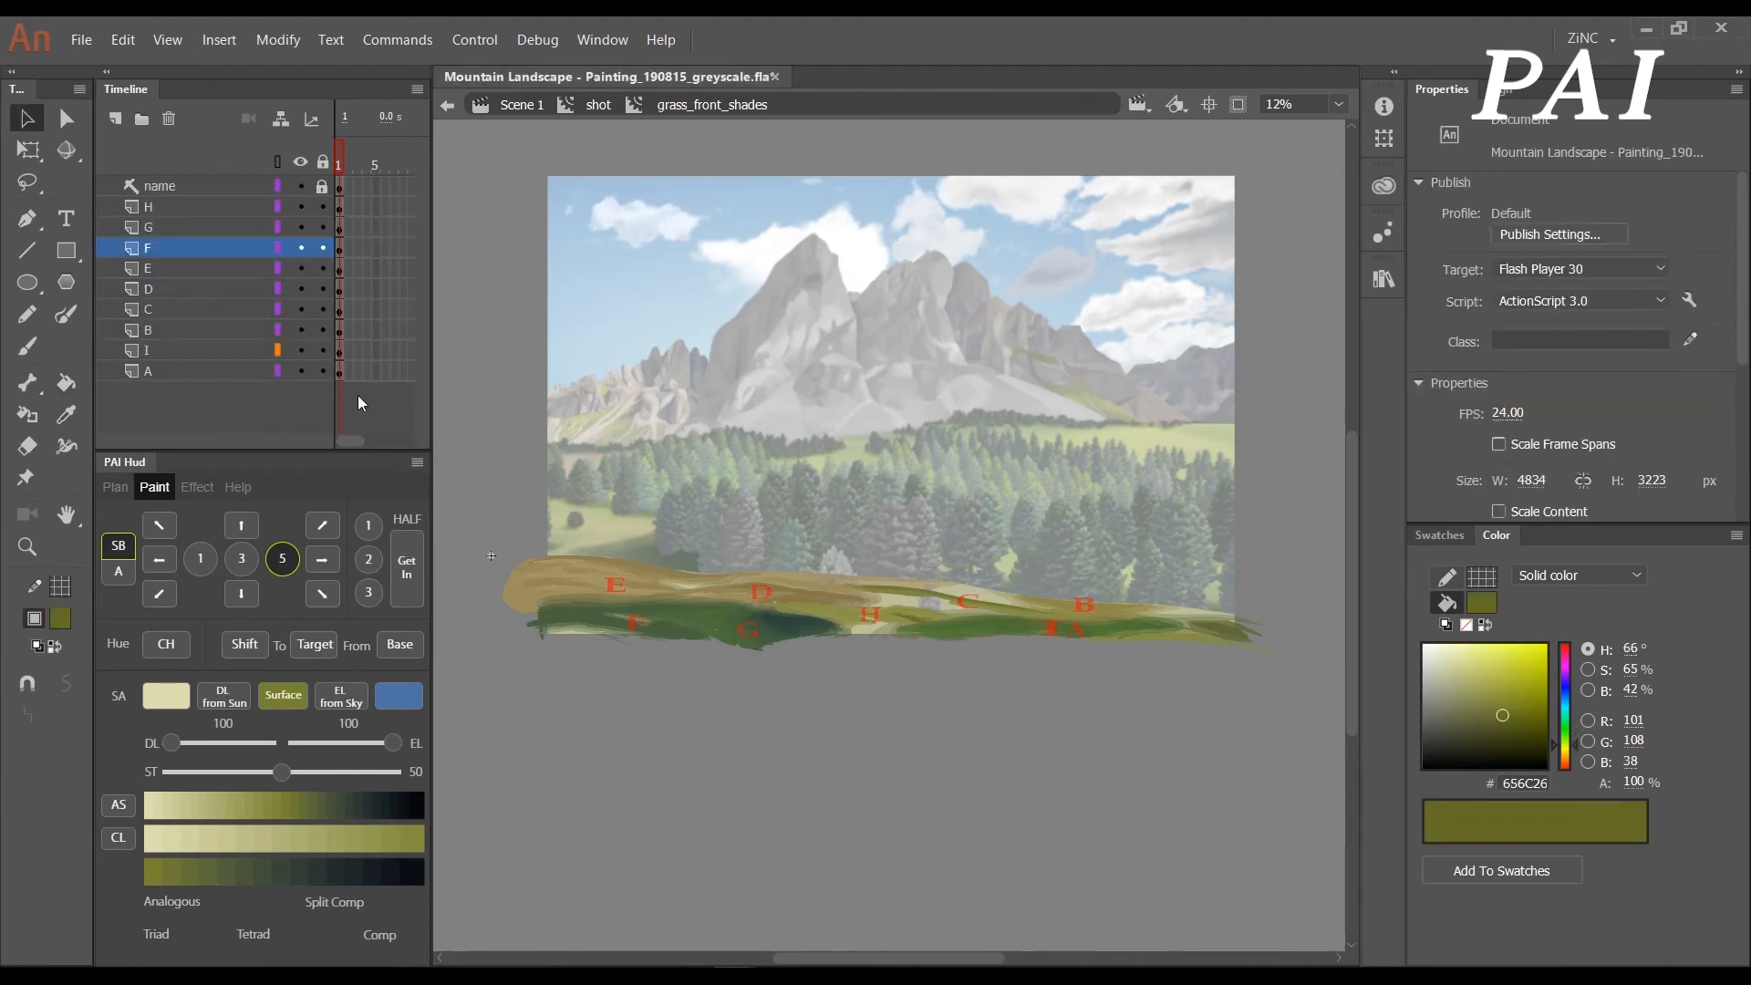
{"action": "left_click", "coordinate": [179, 247]}
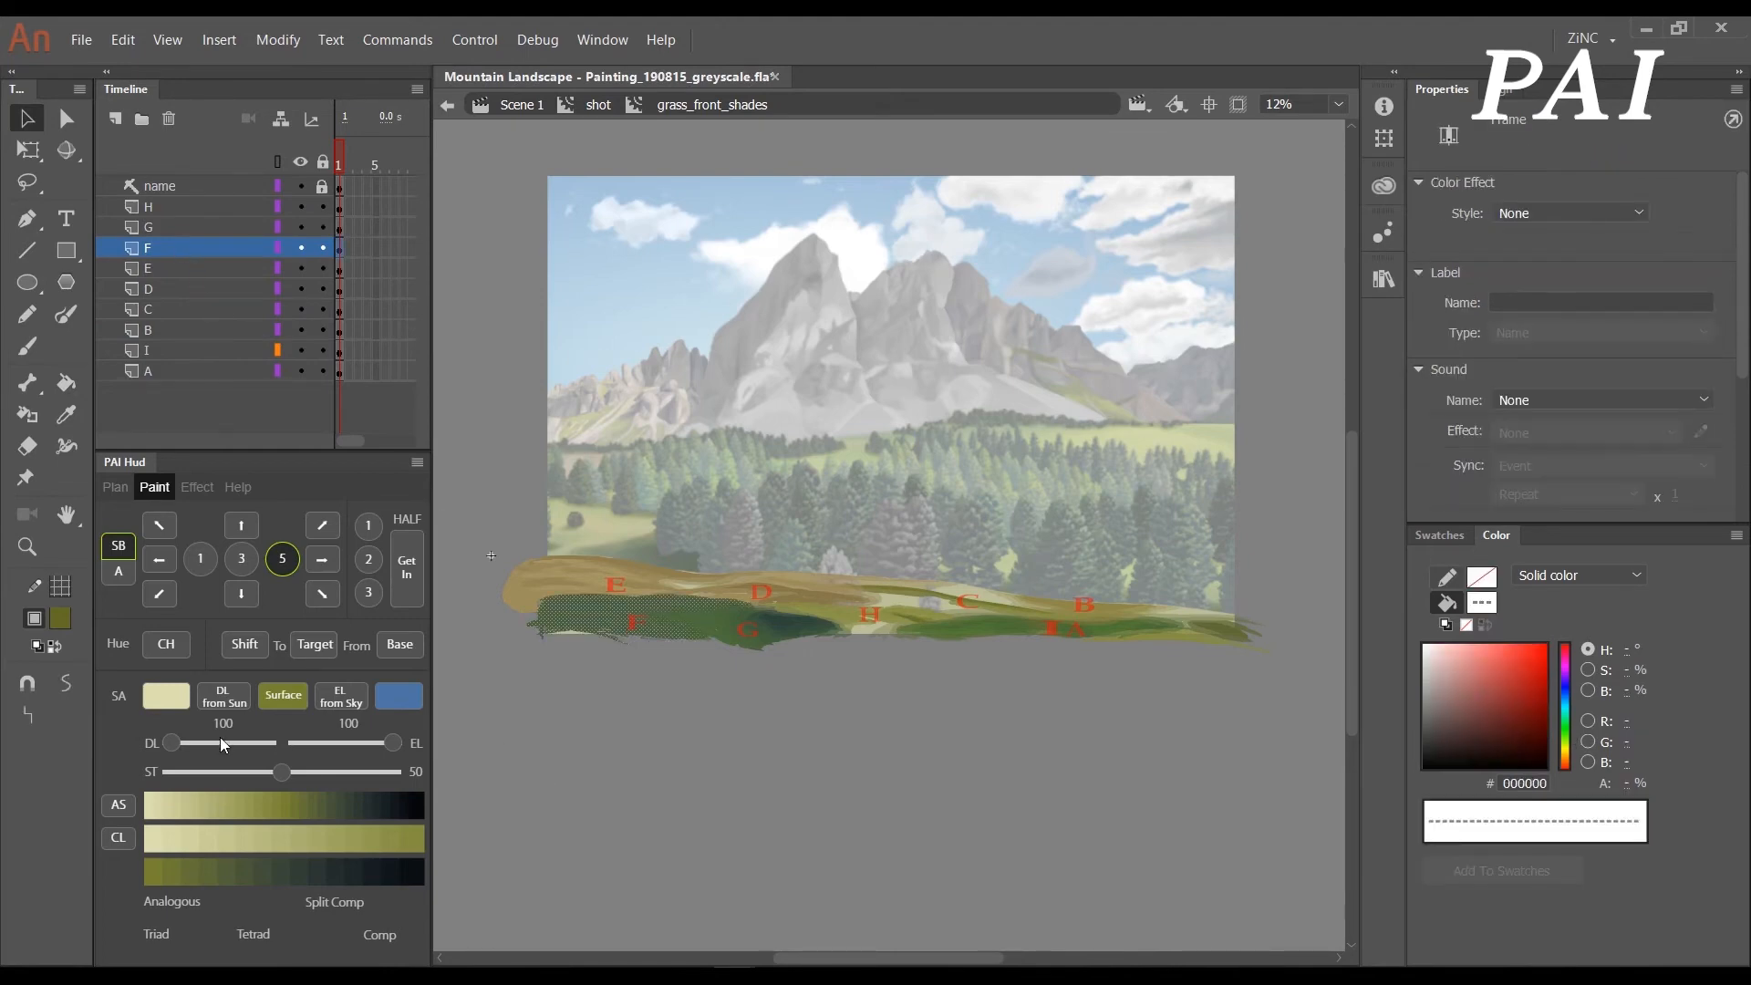
{"action": "left_click", "coordinate": [172, 644]}
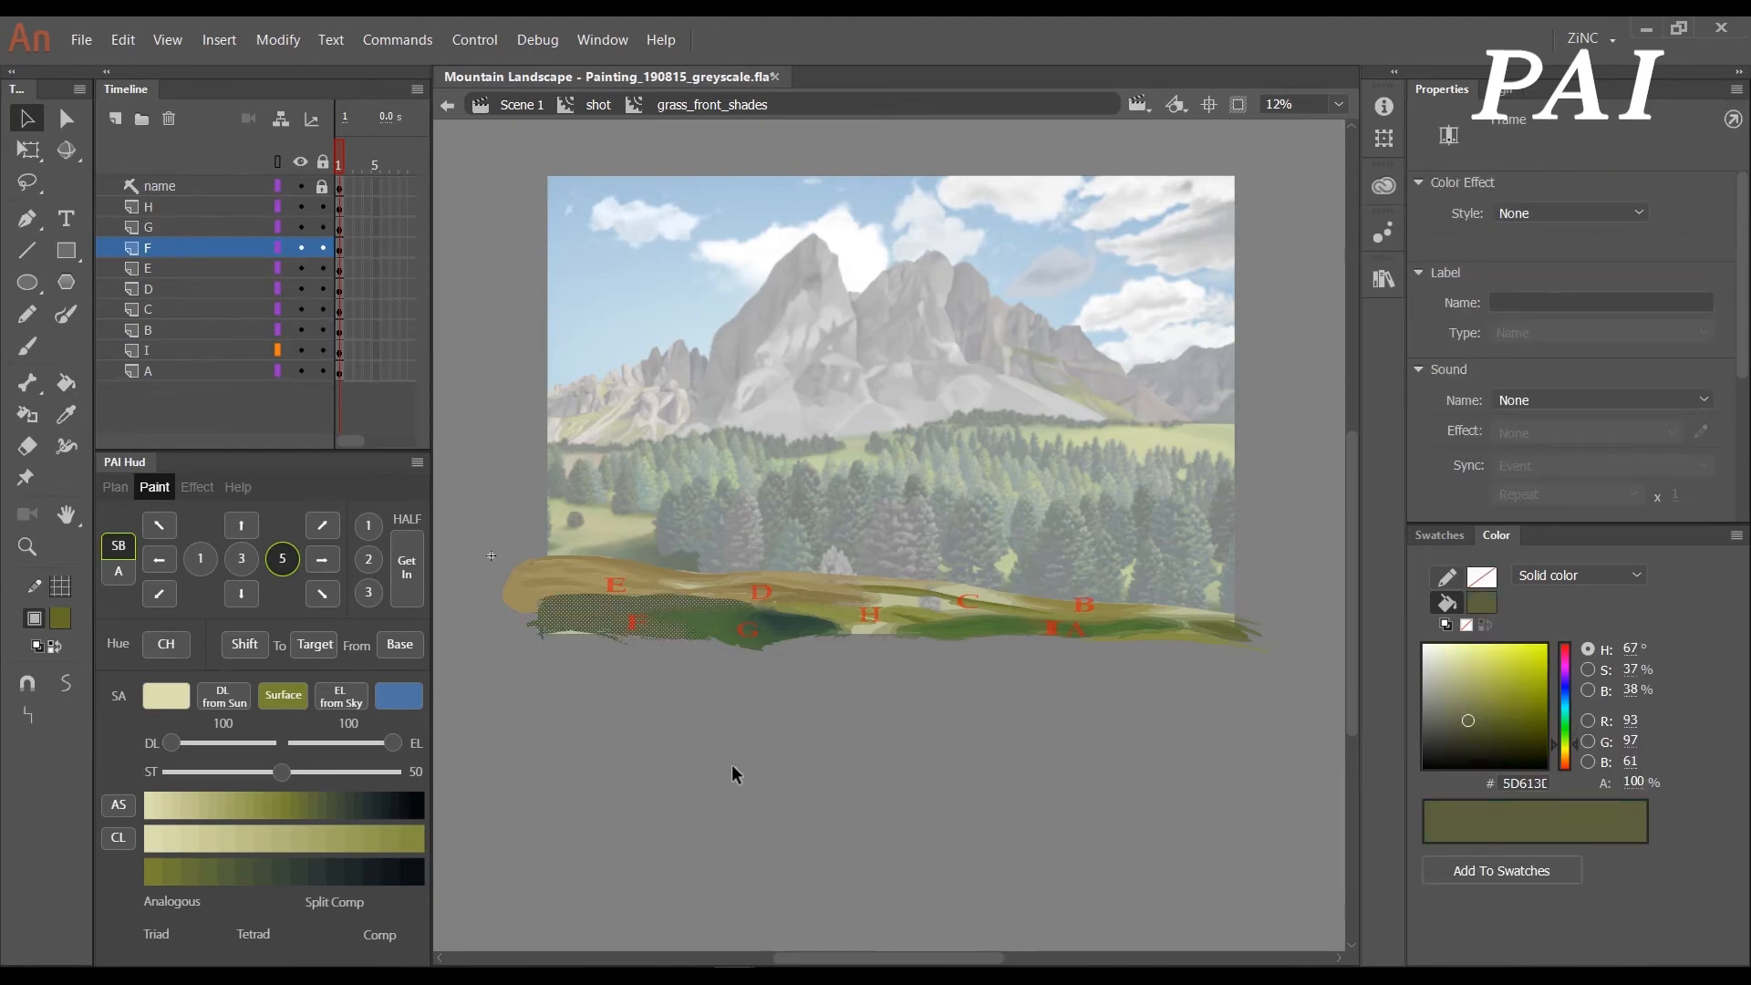
{"action": "left_click", "coordinate": [650, 754]}
- Return to the shot to examine the grass, reopen the grass_front_shades symbol, and refine the shades on layers F and E
{"action": "double_click", "coordinate": [652, 748]}
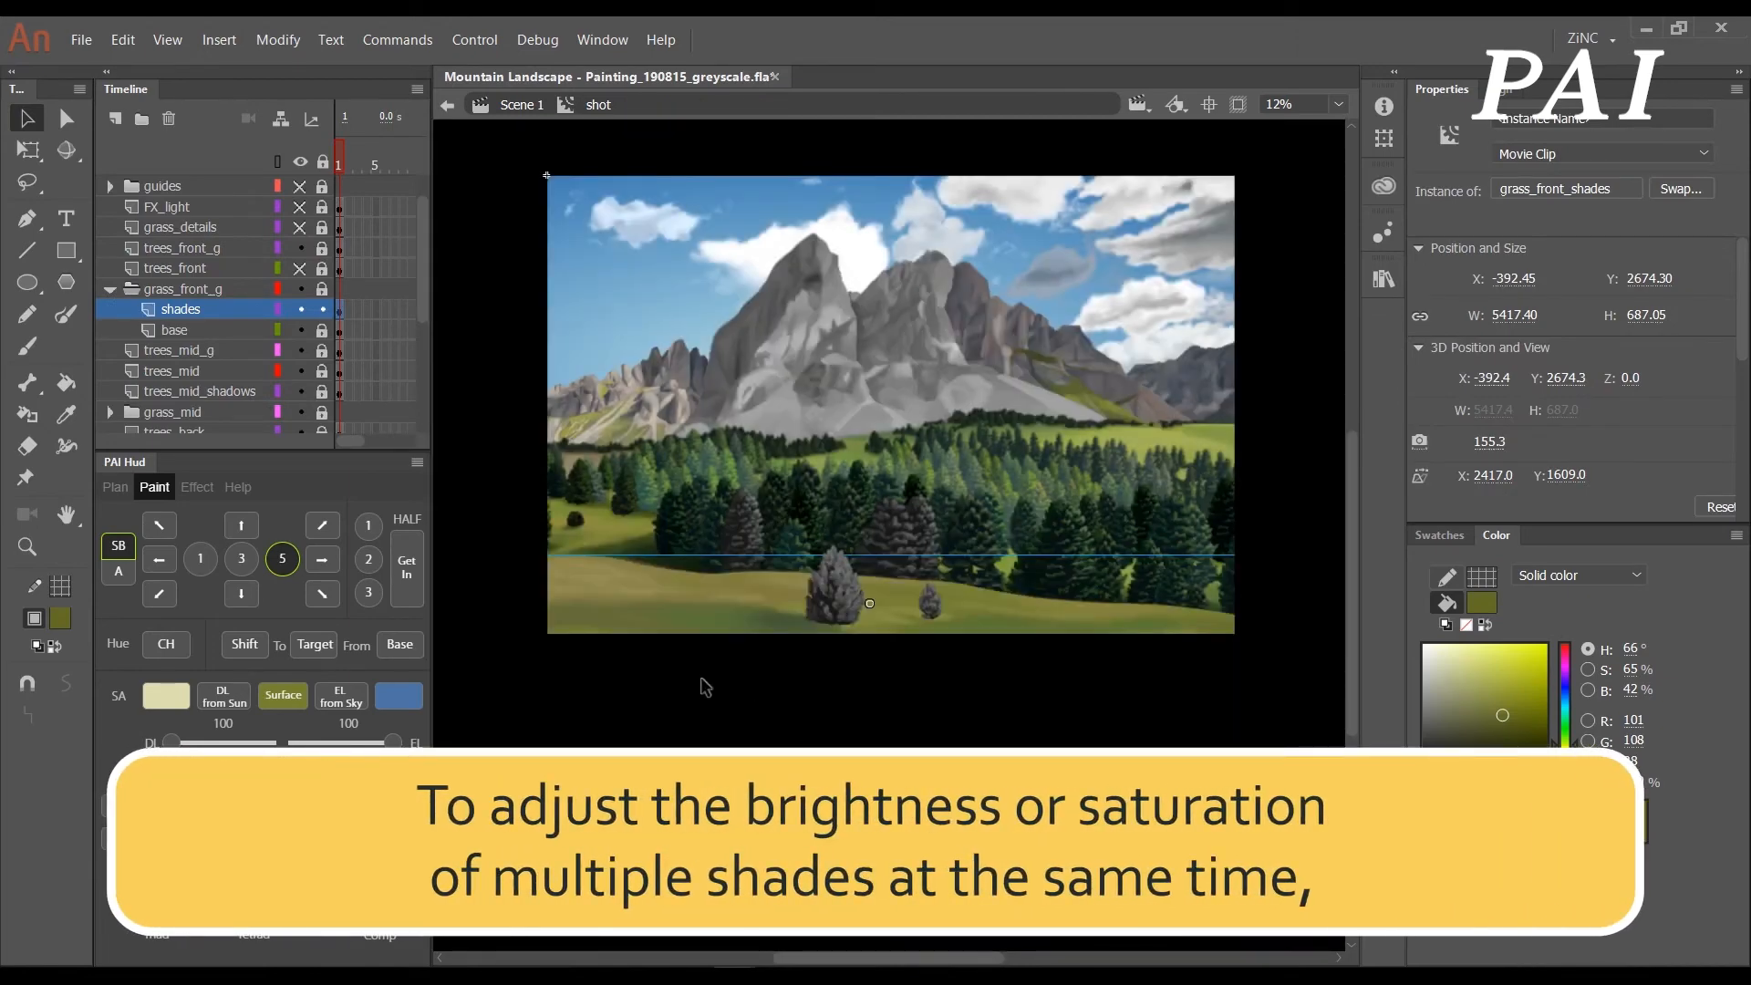
{"action": "double_click", "coordinate": [565, 538]}
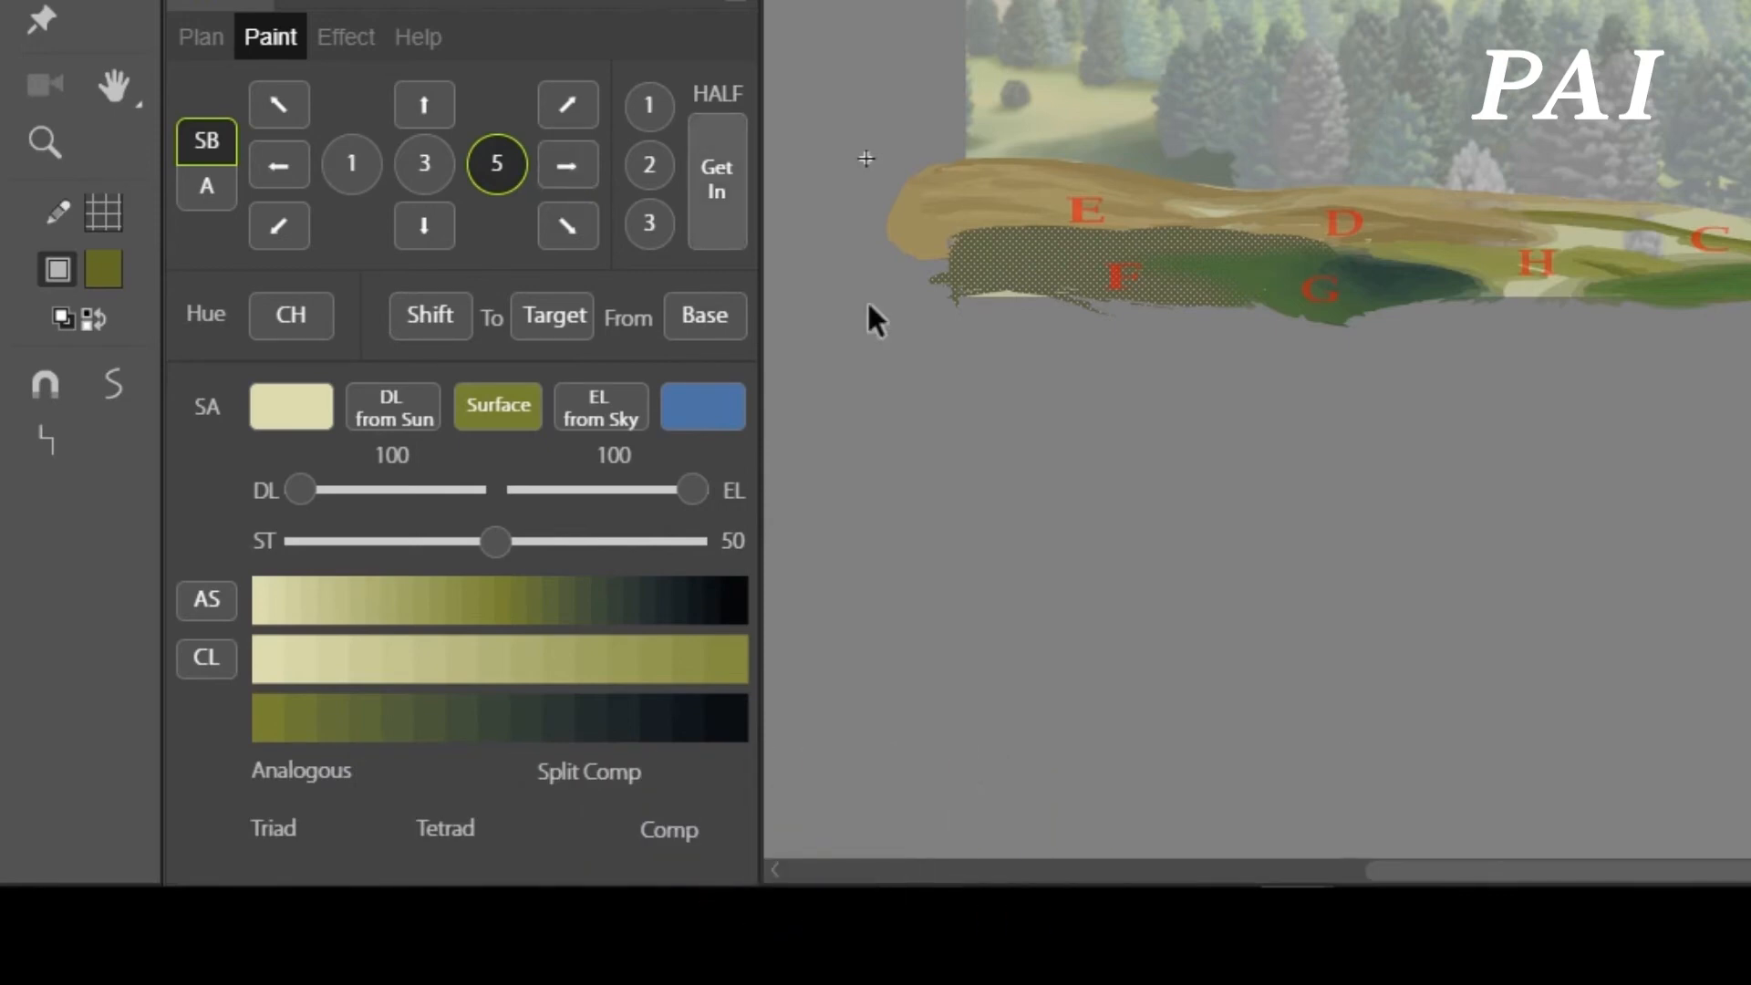
{"action": "left_click", "coordinate": [1201, 418]}
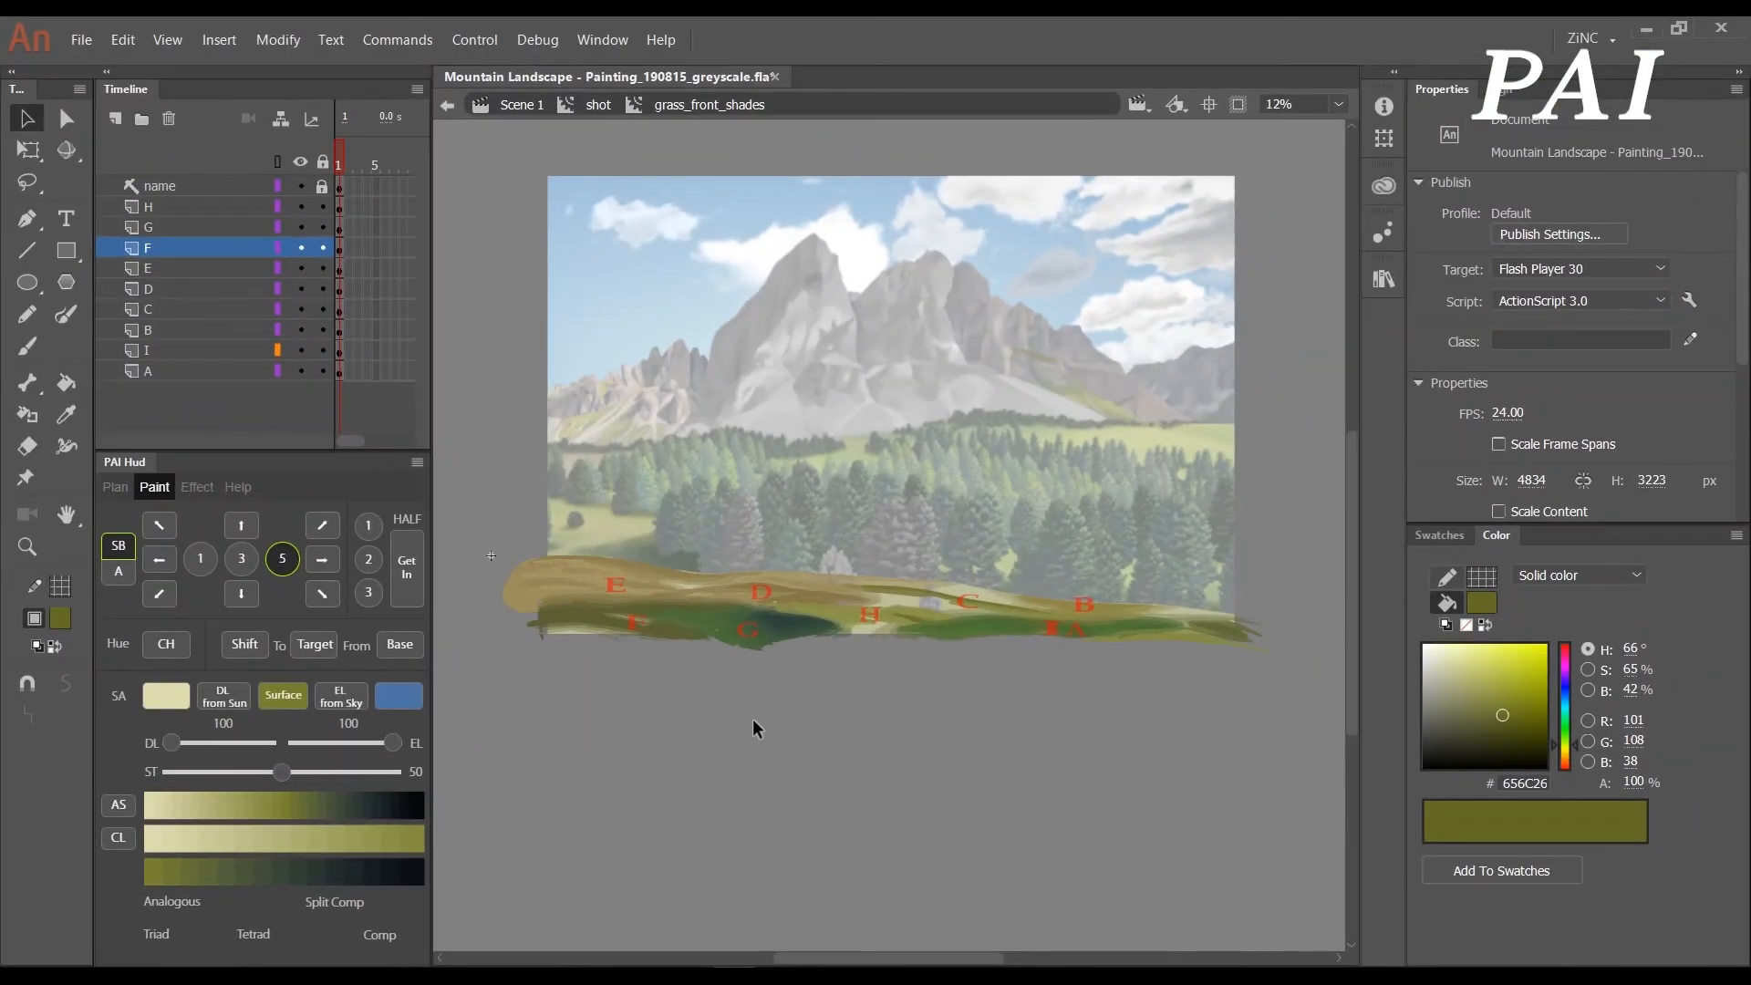
{"action": "left_click", "coordinate": [708, 586]}
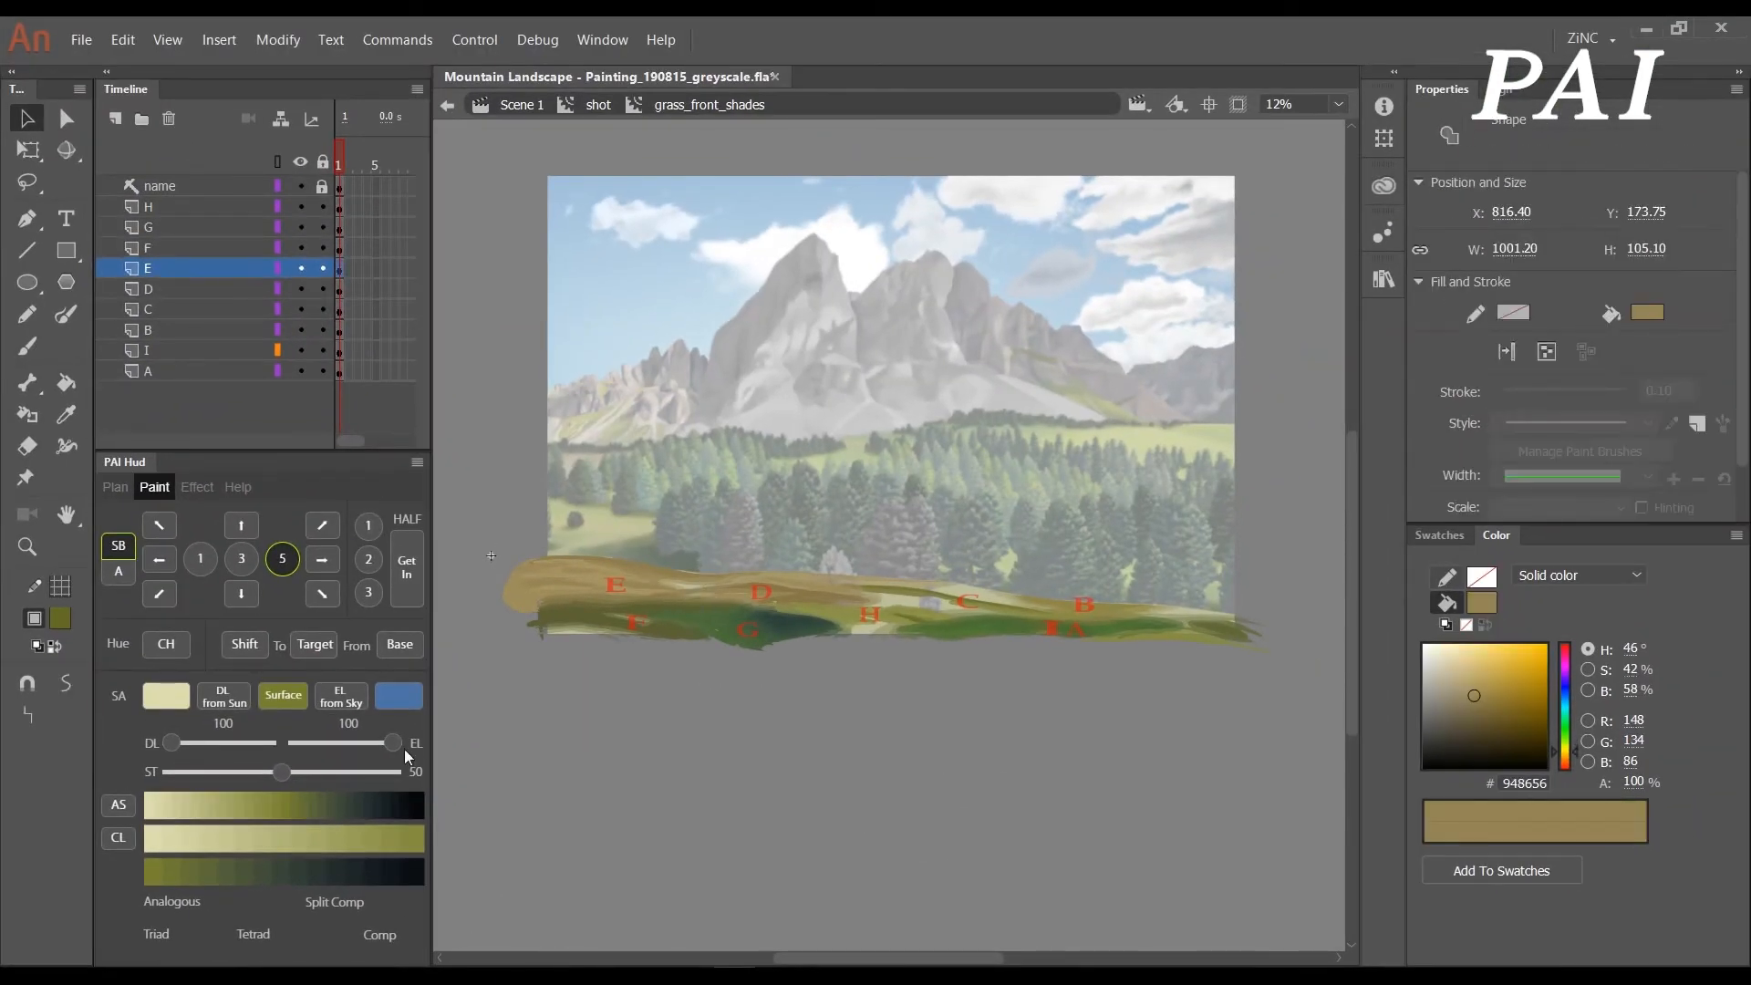
{"action": "left_click", "coordinate": [1256, 709]}
{"action": "left_click", "coordinate": [724, 569]}
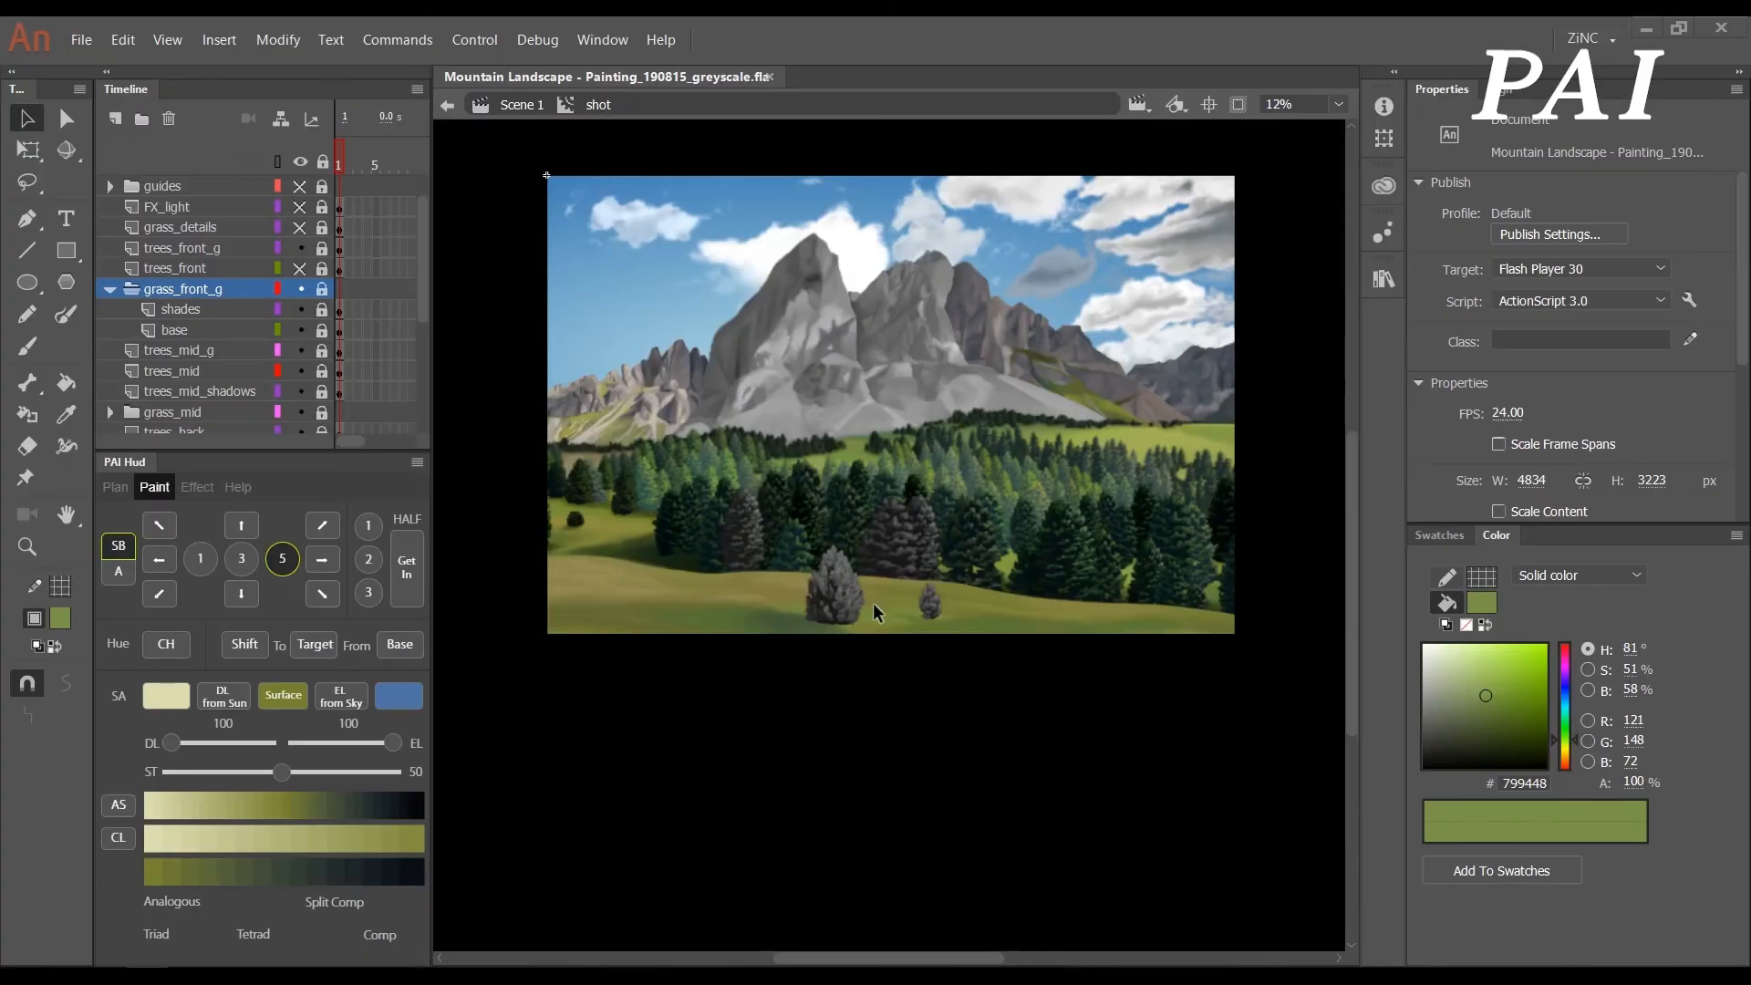
- Collapse the grass_front_g folder, unlock the trees_front_g layer, and open its trees_front symbol for editing
{"action": "left_click", "coordinate": [110, 289]}
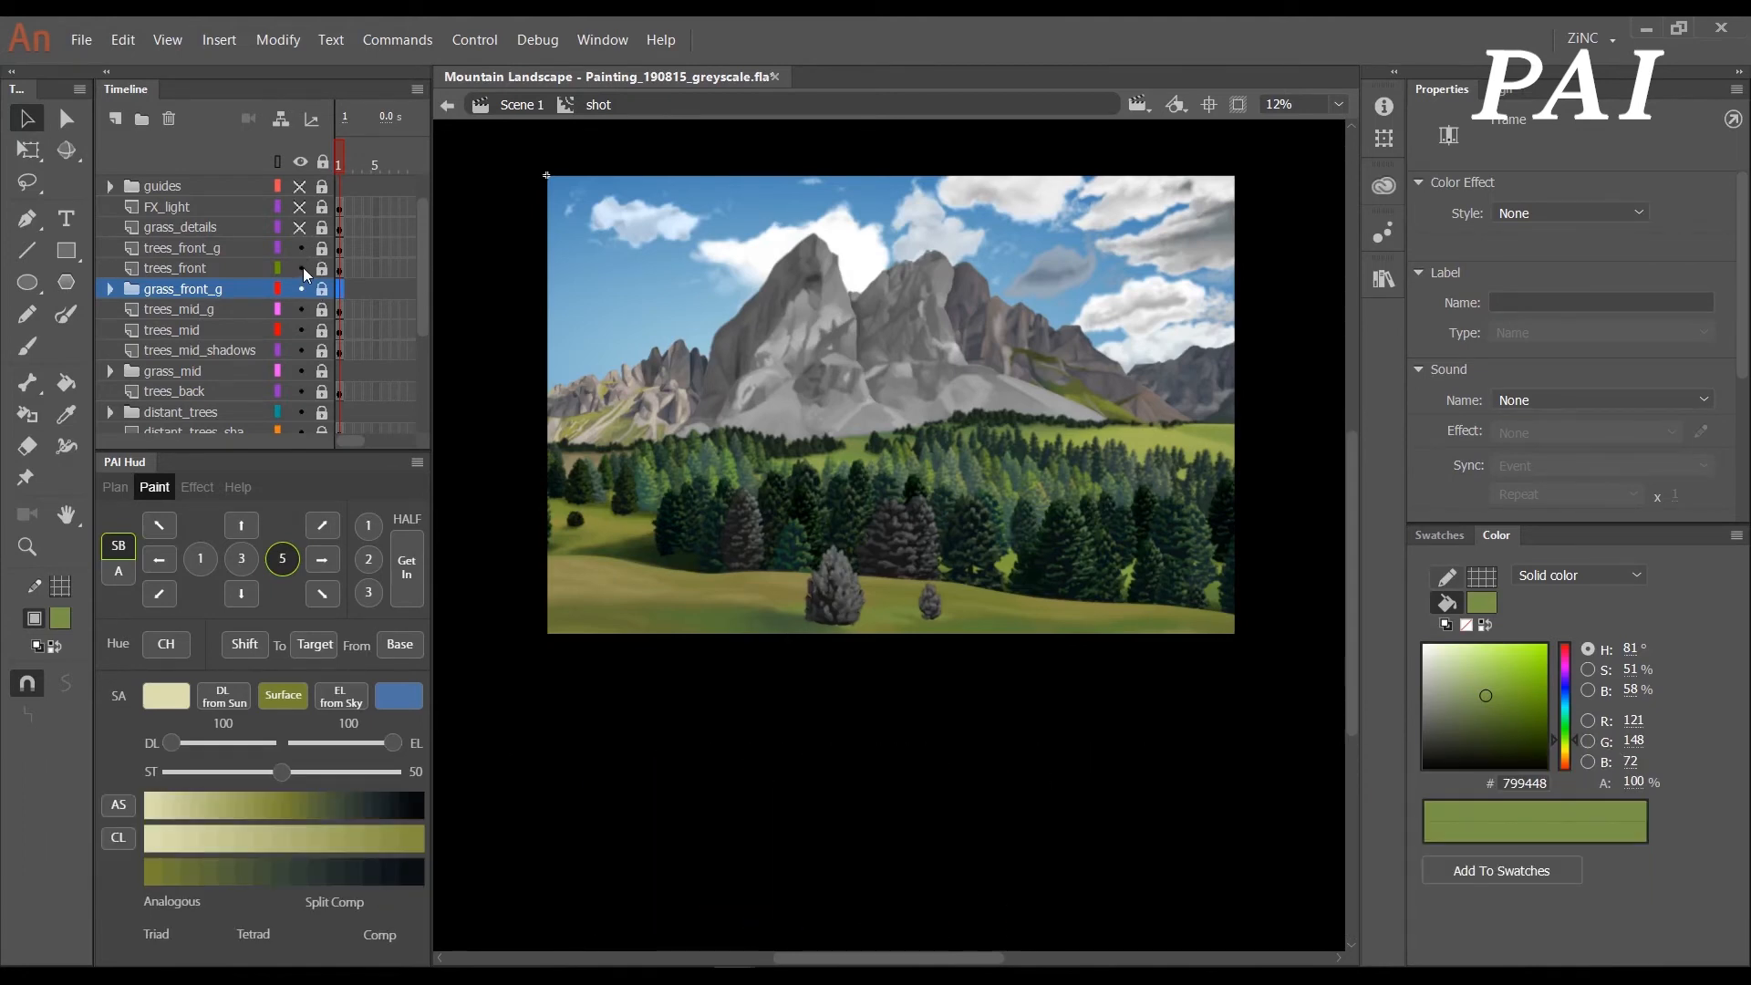
{"action": "left_click", "coordinate": [322, 248]}
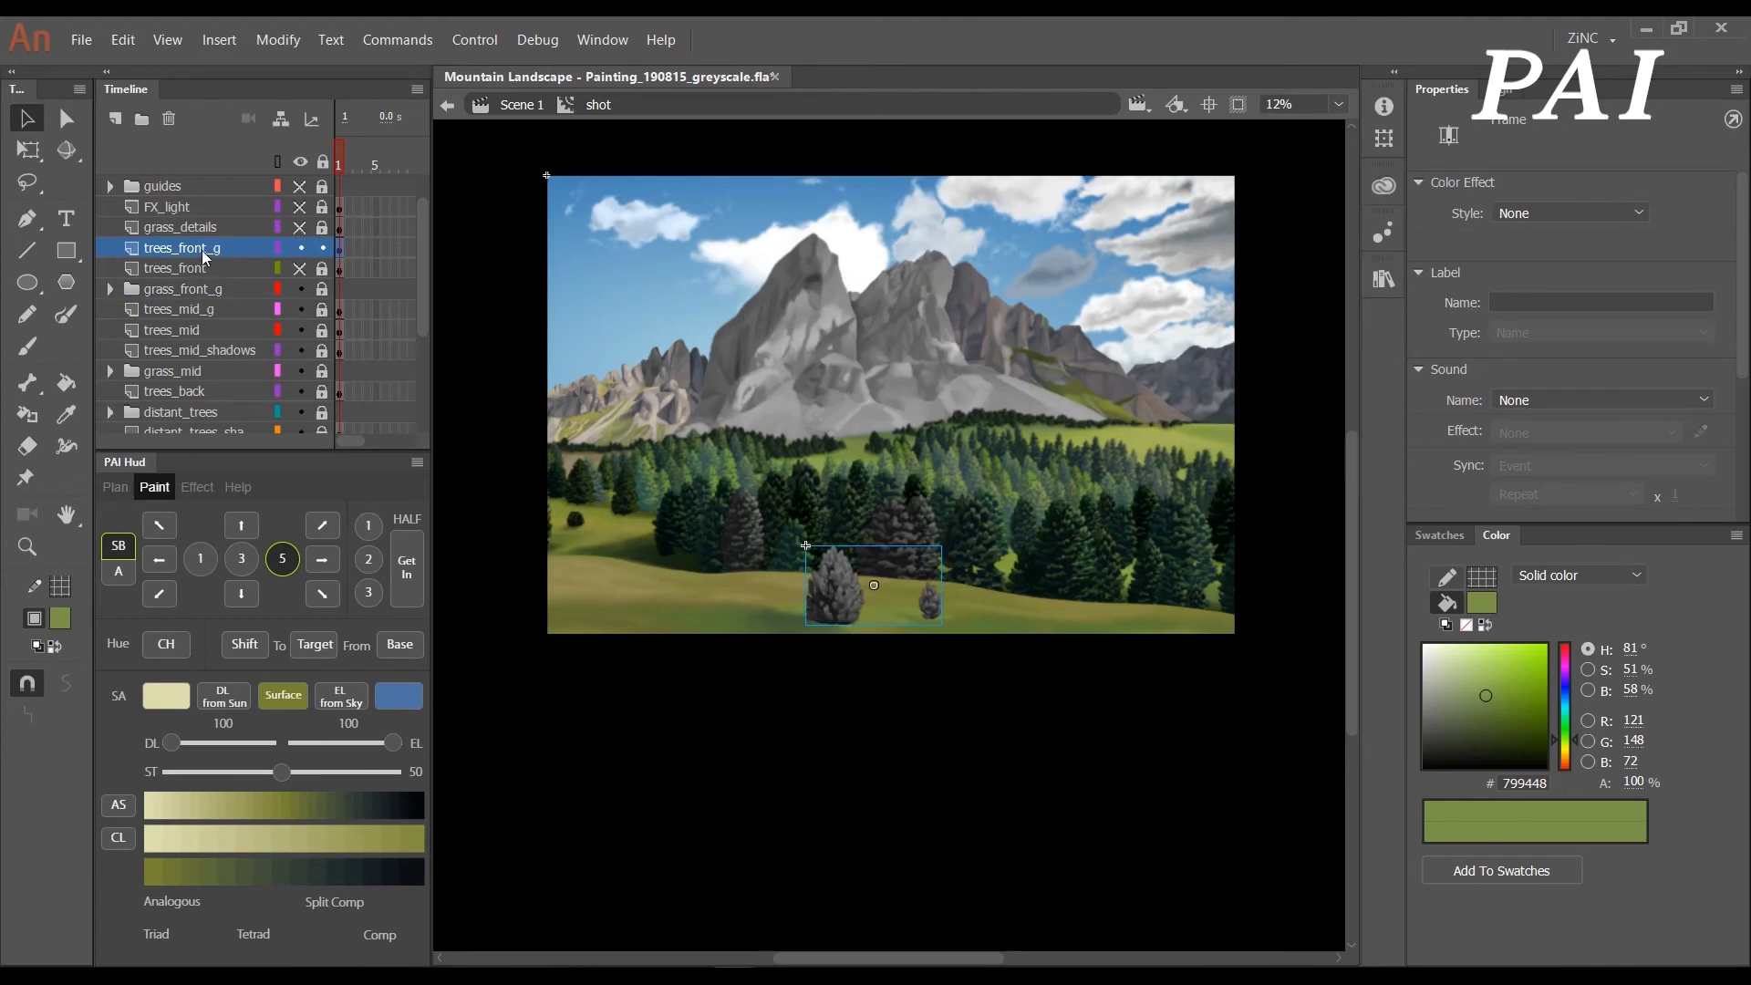
{"action": "double_click", "coordinate": [823, 598]}
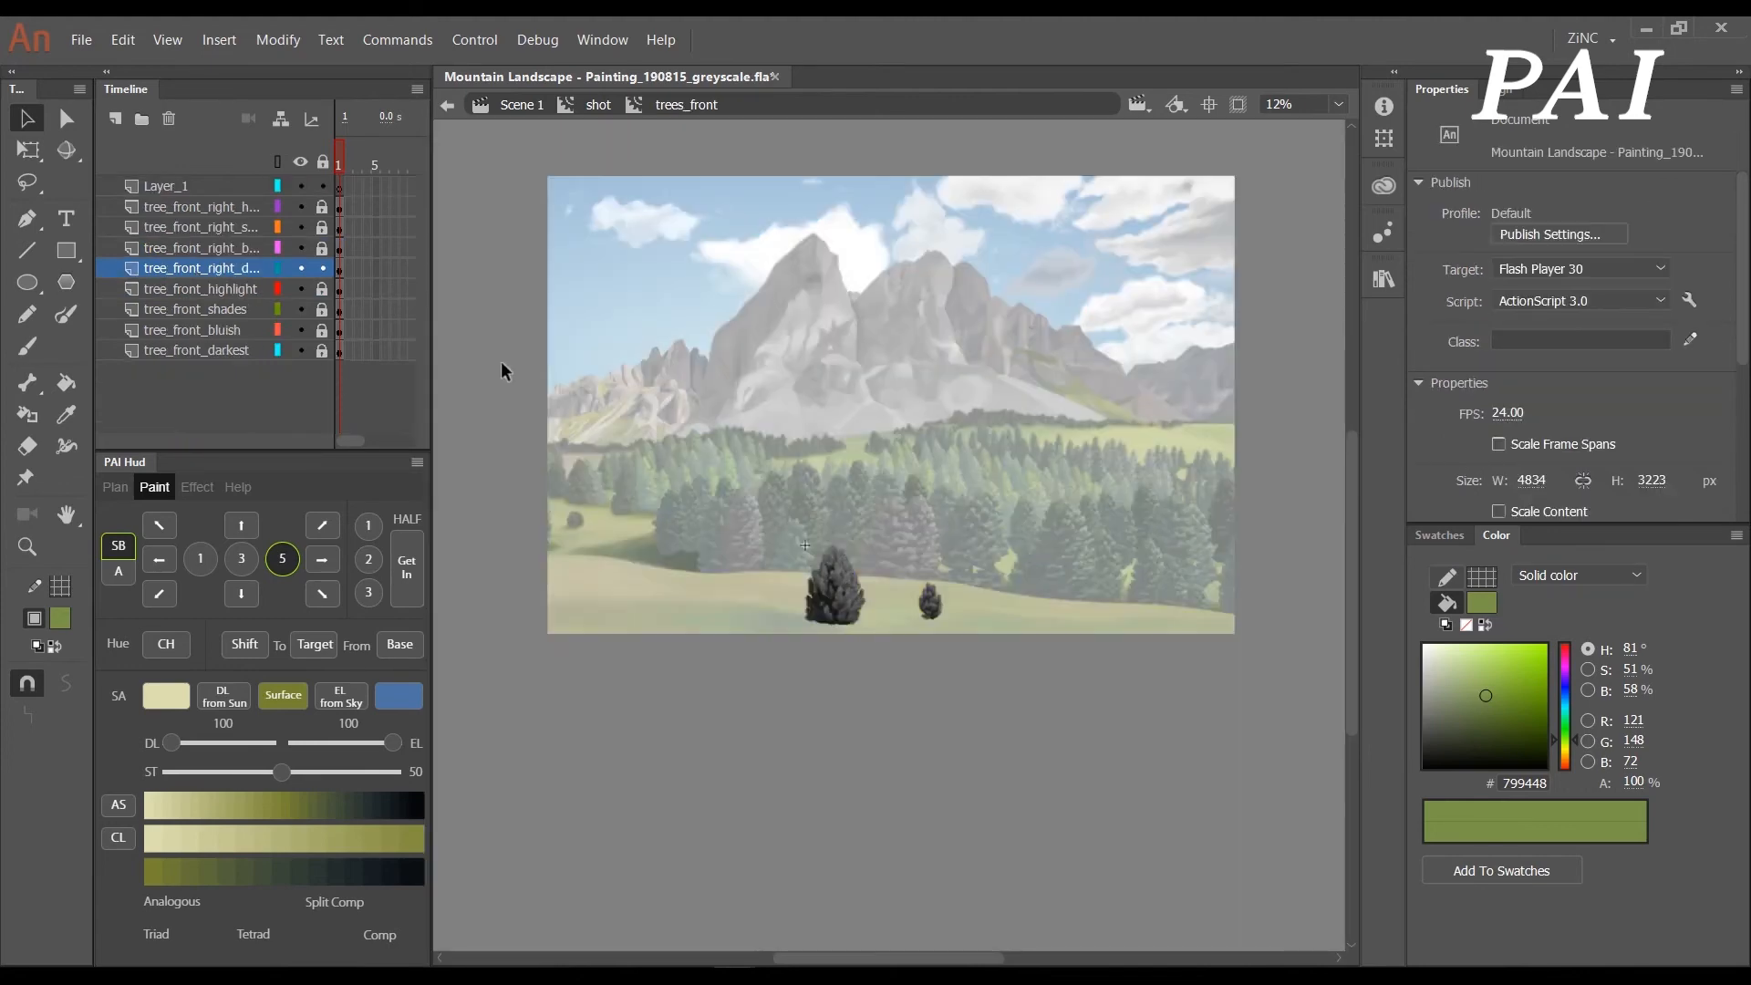
- Lock the right tree's darkest layer, unlock the large tree's four layers, and select the tree_front_highlight layer
{"action": "left_click", "coordinate": [322, 268]}
{"action": "key", "text": "z"}
{"action": "left_click", "coordinate": [855, 610]}
{"action": "scroll", "coordinate": [937, 508], "scroll_direction": "right", "scroll_amount": 1}
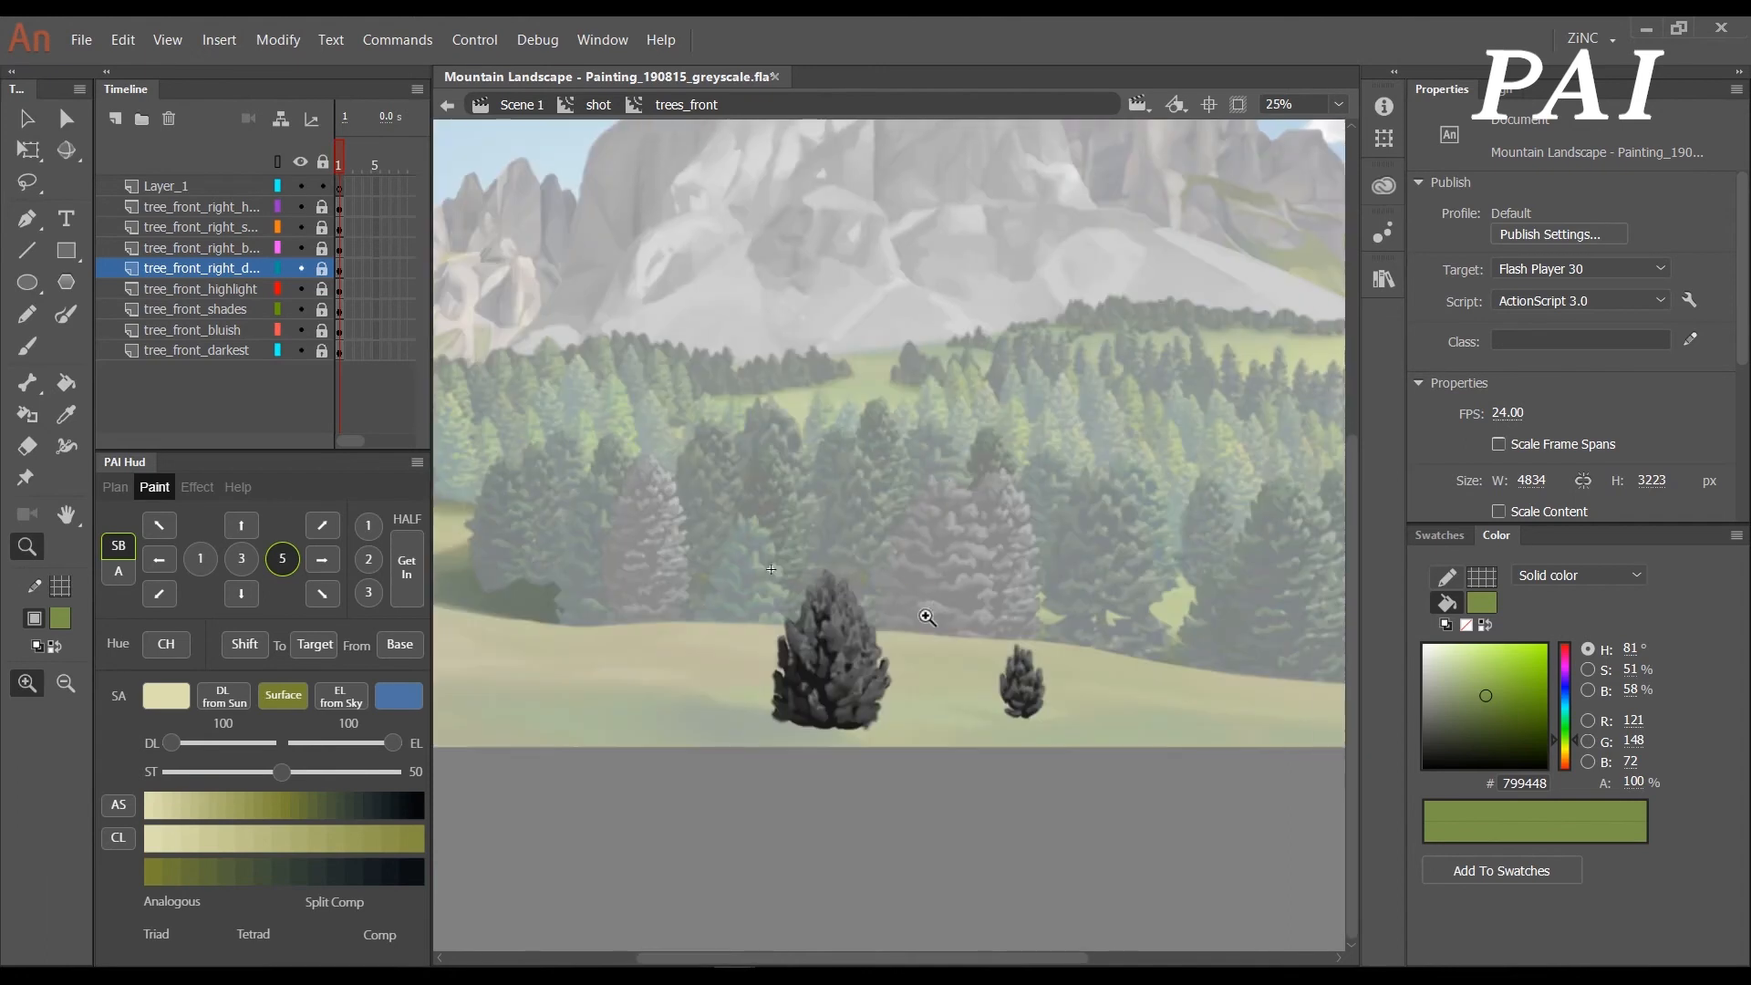
{"action": "key", "text": "v"}
{"action": "scroll", "coordinate": [898, 649], "scroll_direction": "right", "scroll_amount": 1}
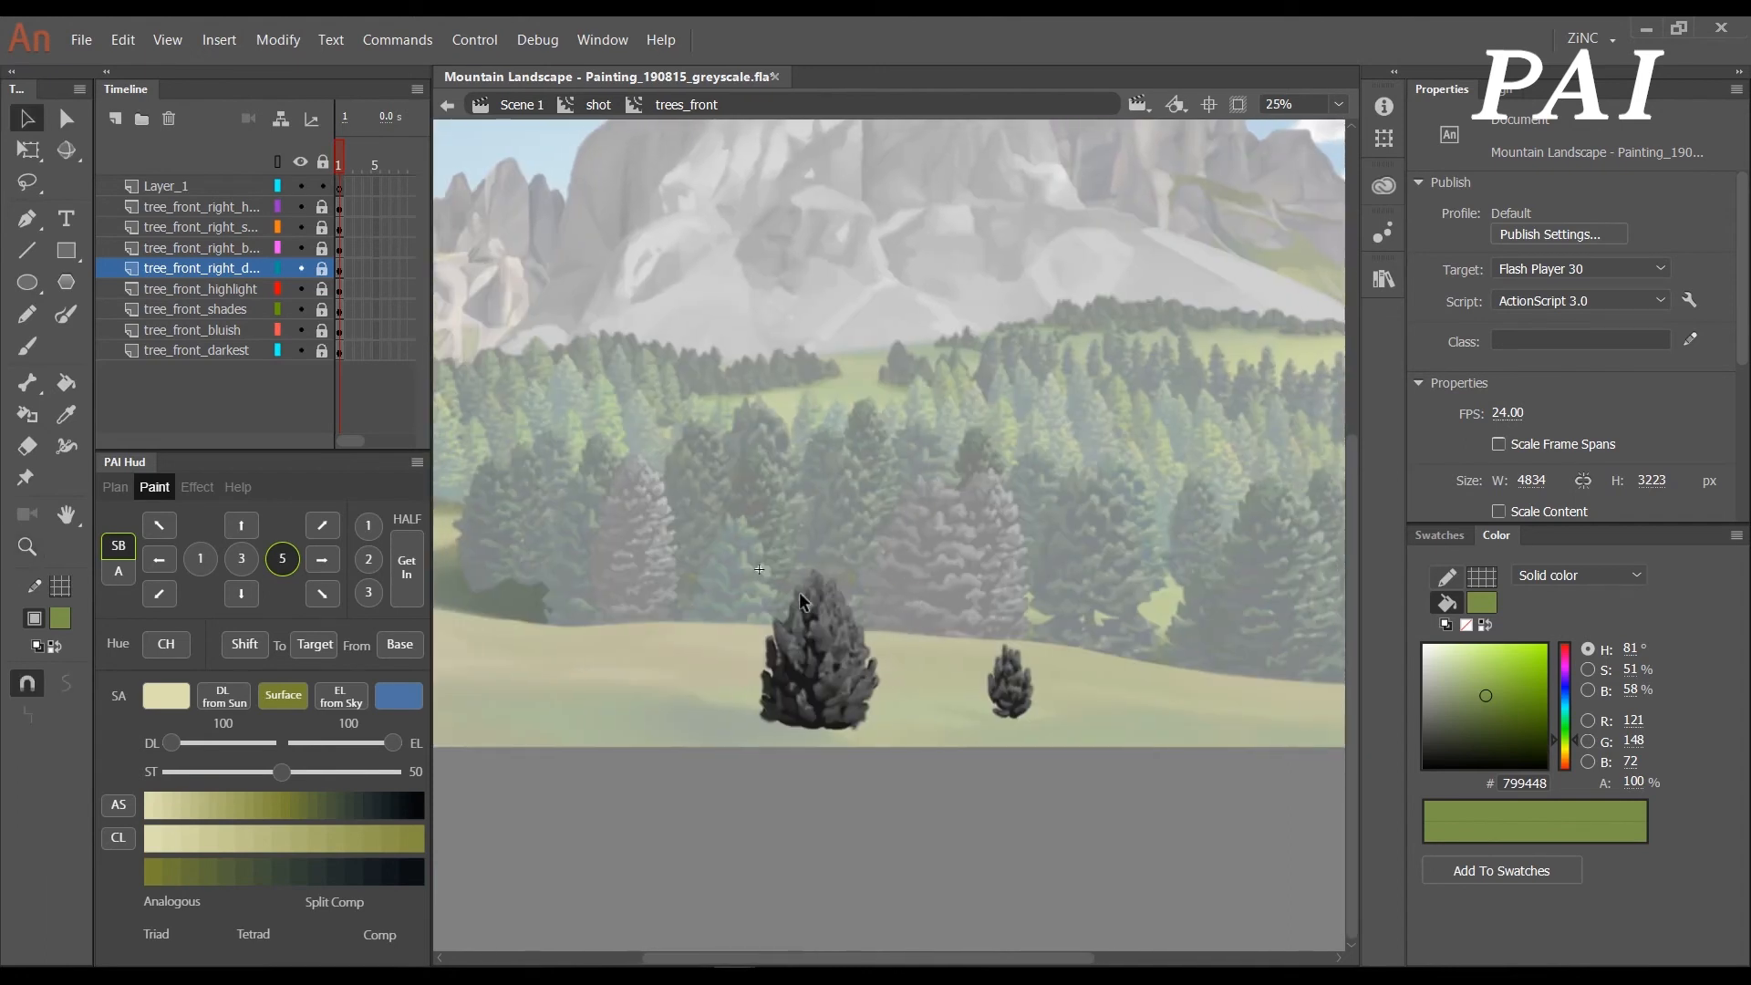
{"action": "left_click_drag", "start_coordinate": [687, 526], "coordinate": [925, 790]}
{"action": "left_click_drag", "start_coordinate": [324, 290], "coordinate": [323, 350]}
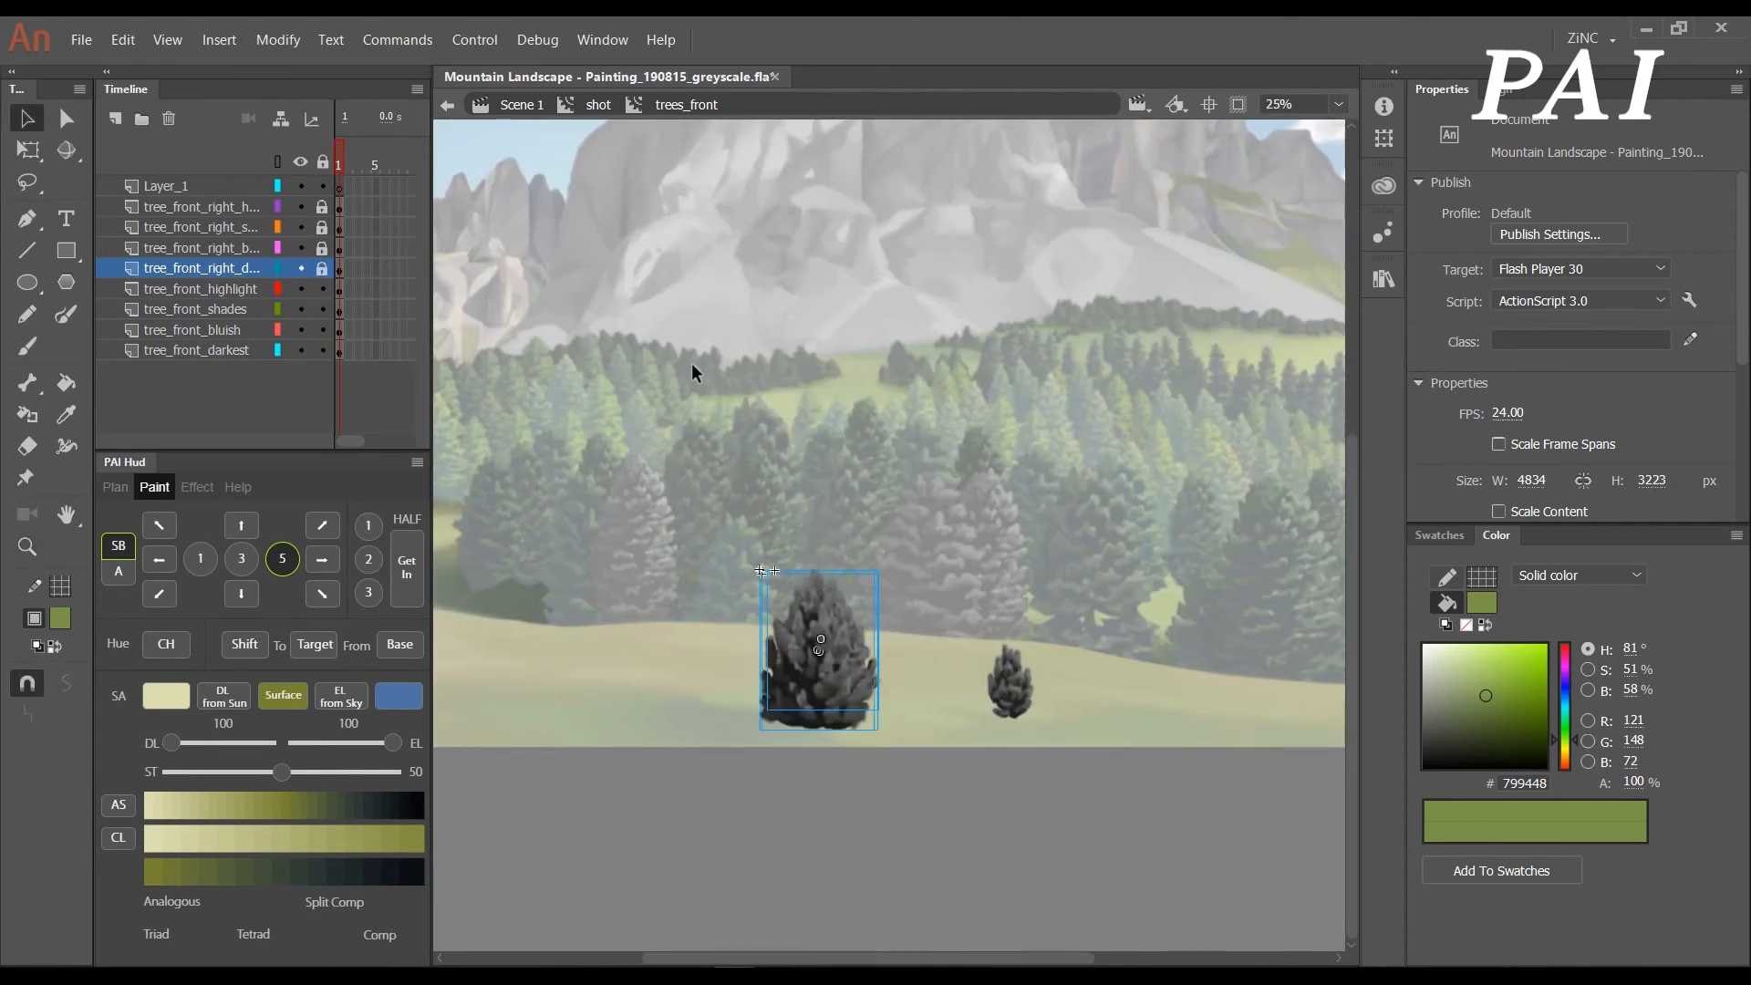
{"action": "left_click", "coordinate": [261, 288]}
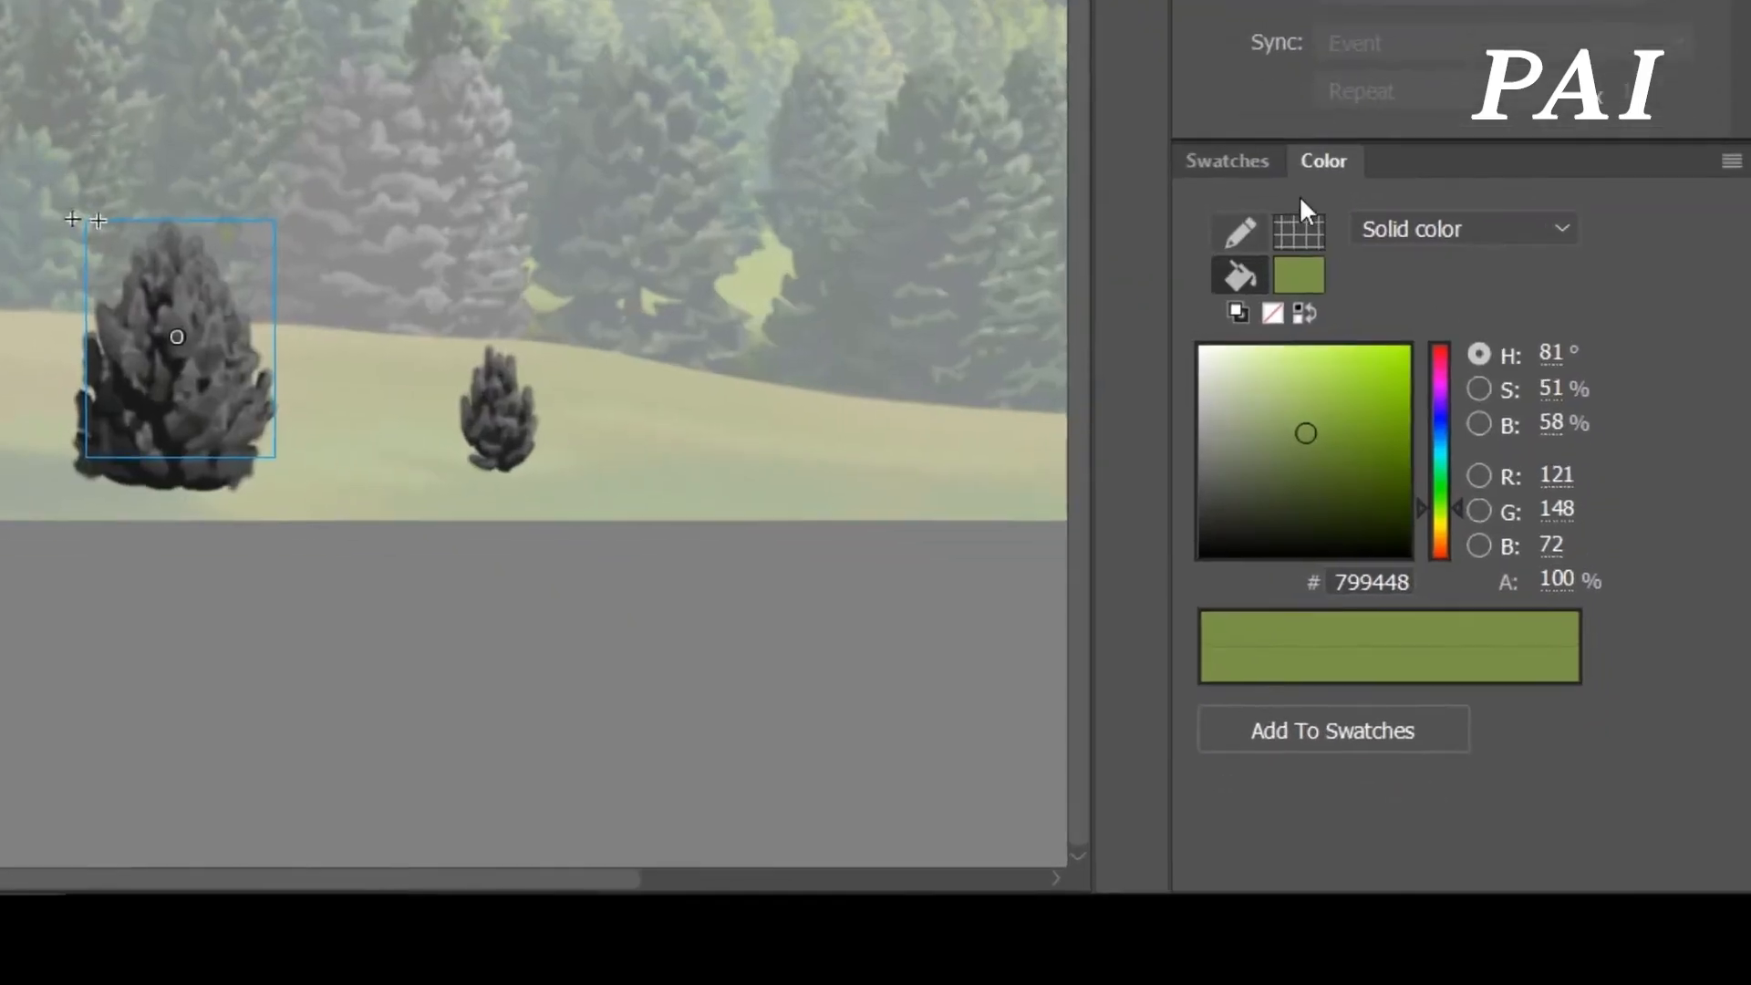
- Assign the dark green trees surface swatch as the palette's Surface color
{"action": "left_click", "coordinate": [1439, 535]}
{"action": "left_click", "coordinate": [1424, 564]}
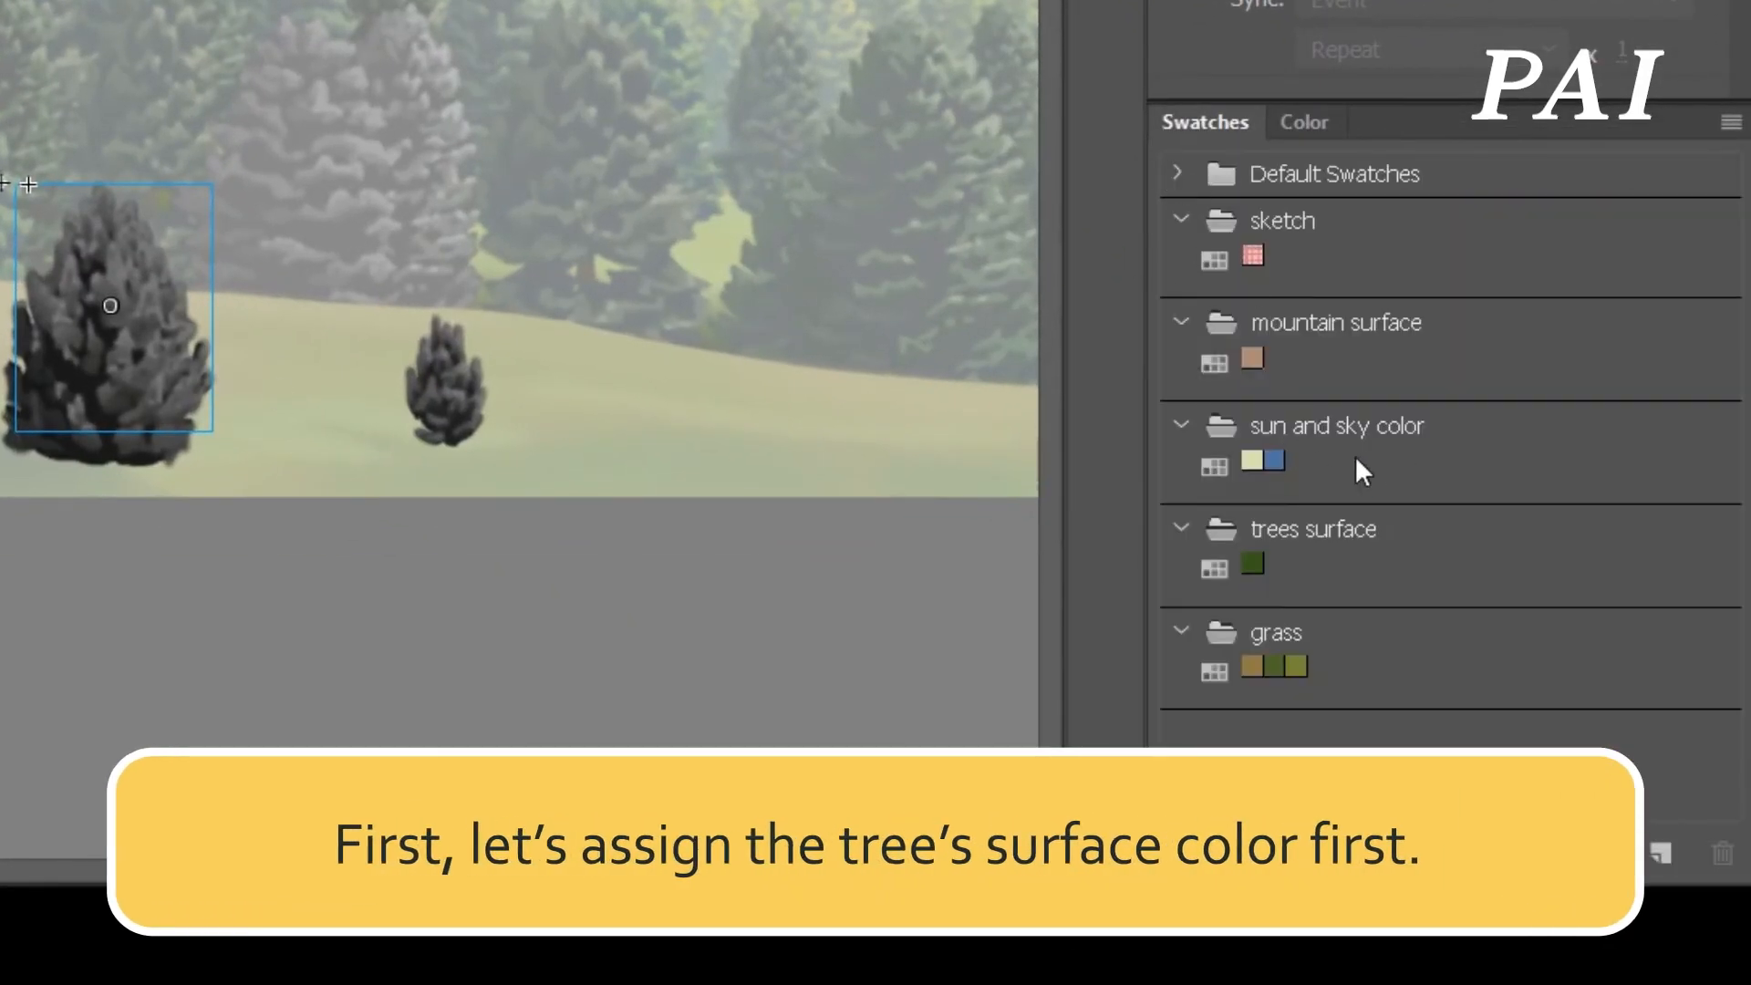
{"action": "left_click", "coordinate": [1252, 560]}
{"action": "left_click", "coordinate": [498, 407]}
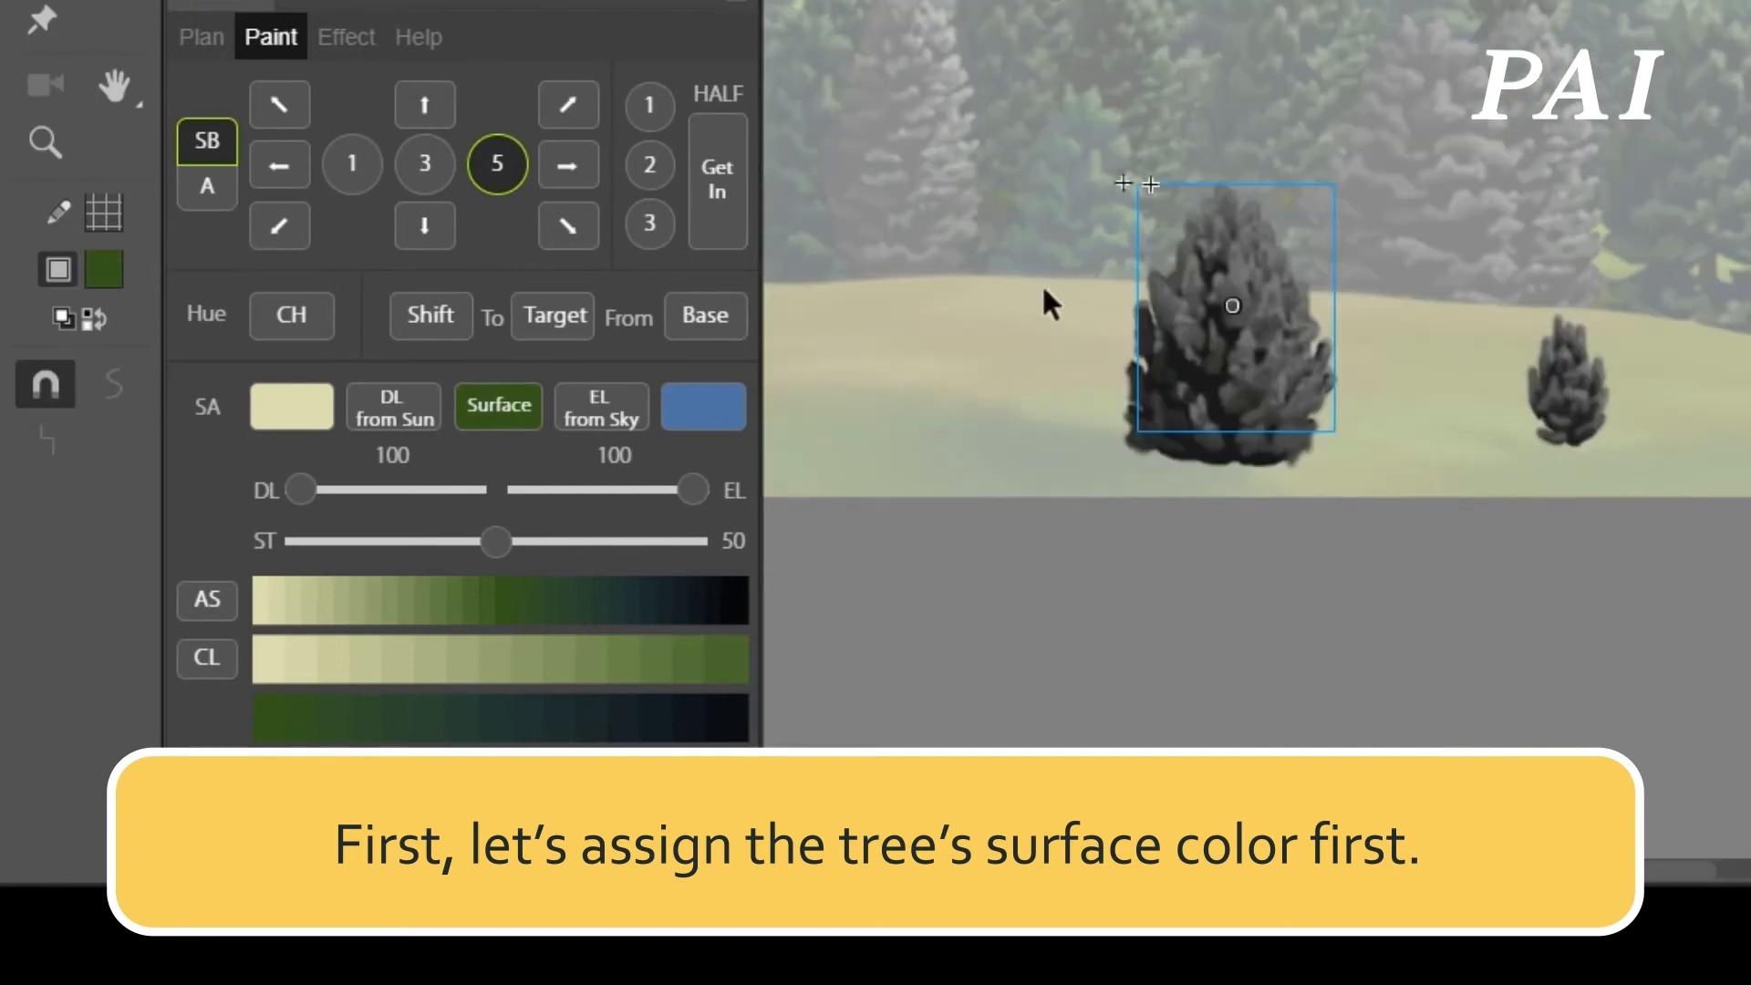
- Open the large tree's highlight symbol, select its shades, and recolor them with EL 32 and ST 74
{"action": "double_click", "coordinate": [1285, 327]}
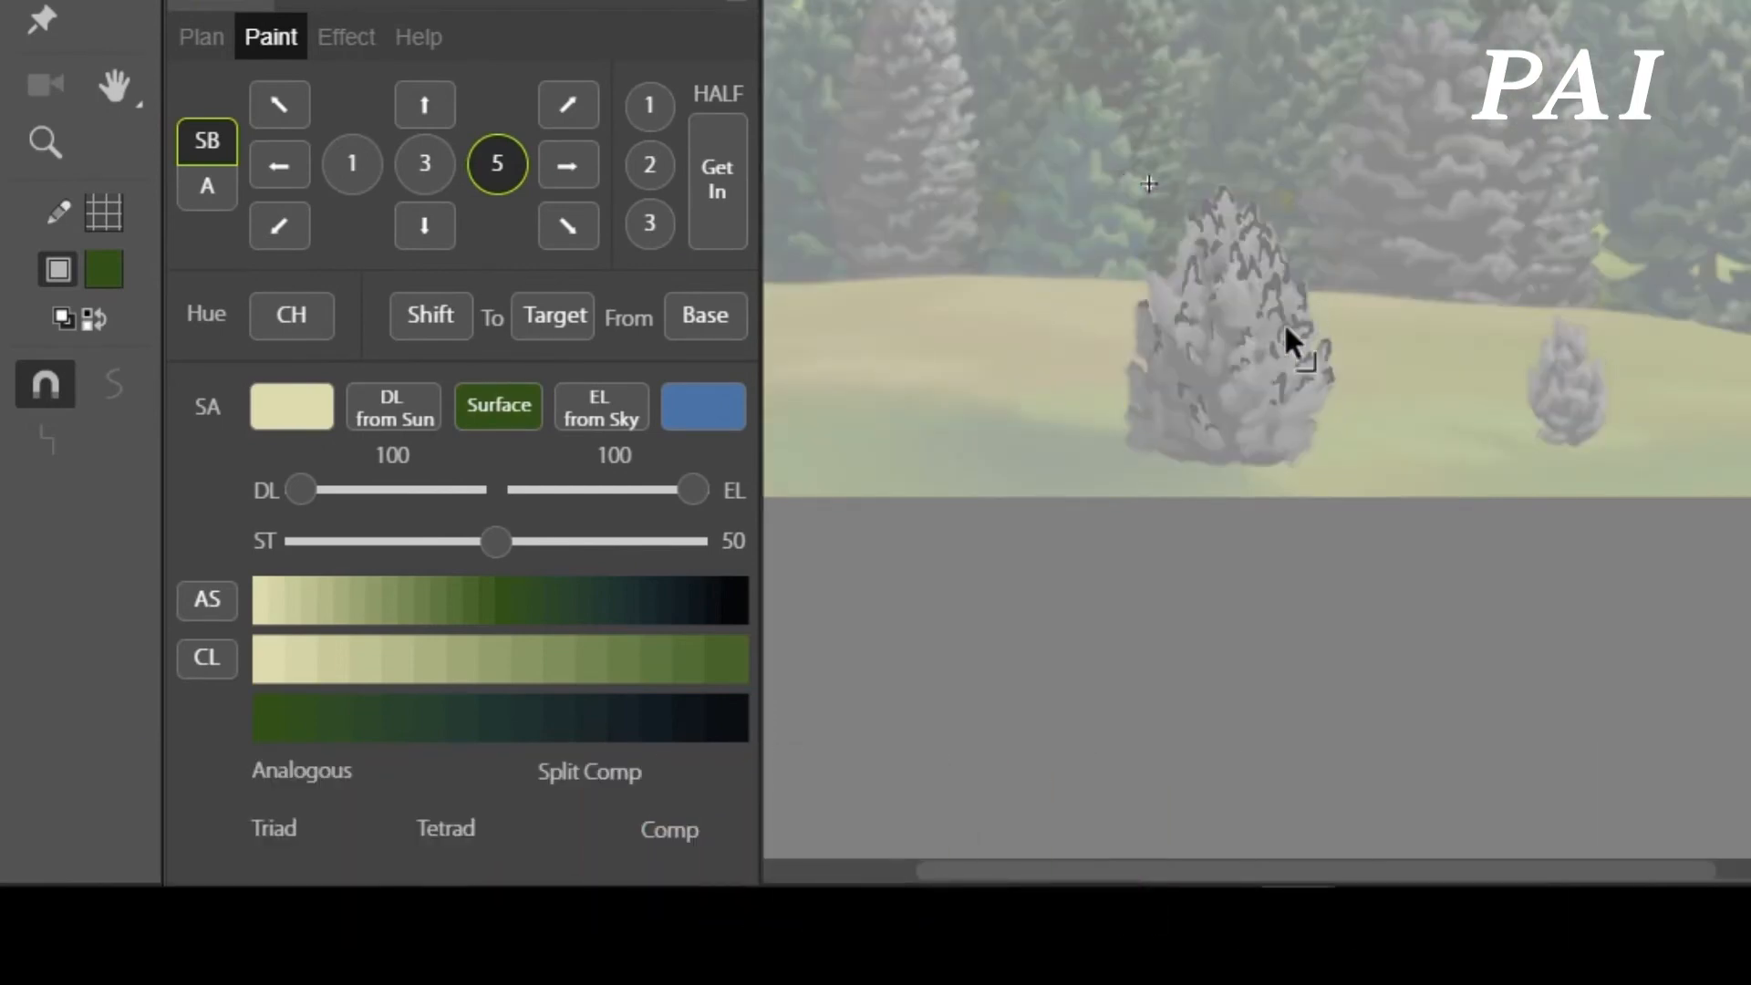
{"action": "left_click_drag", "start_coordinate": [1008, 35], "coordinate": [1380, 538]}
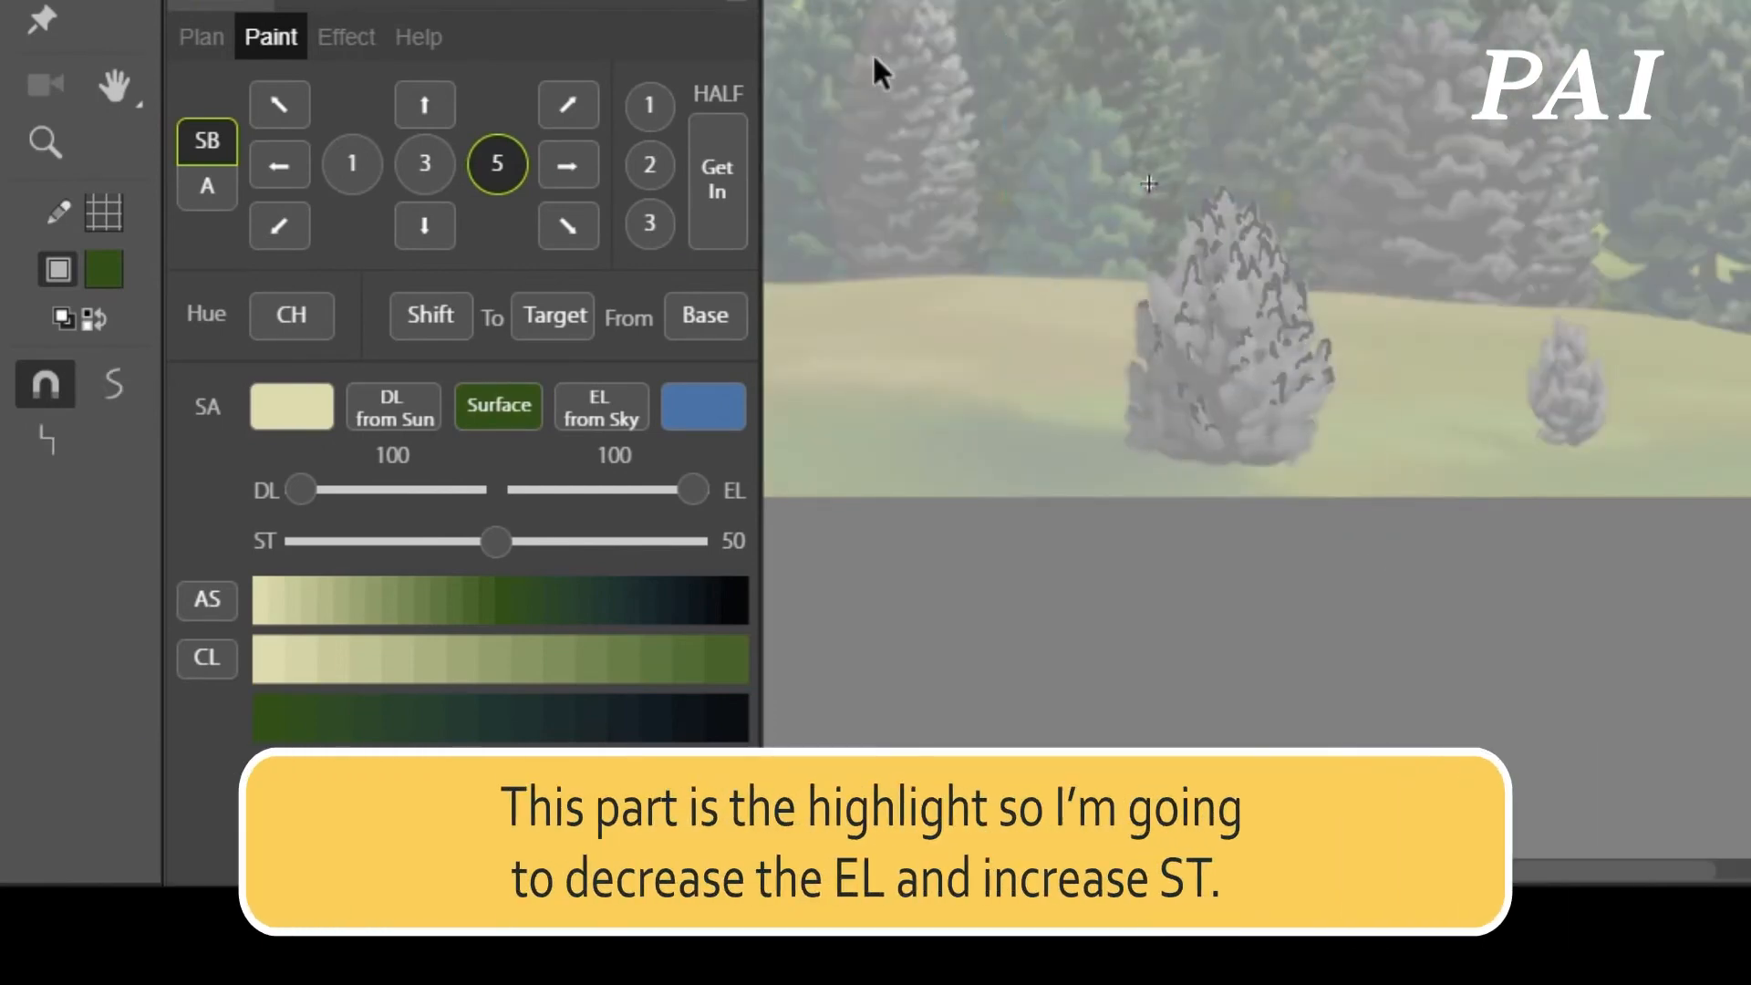
{"action": "left_click", "coordinate": [604, 490]}
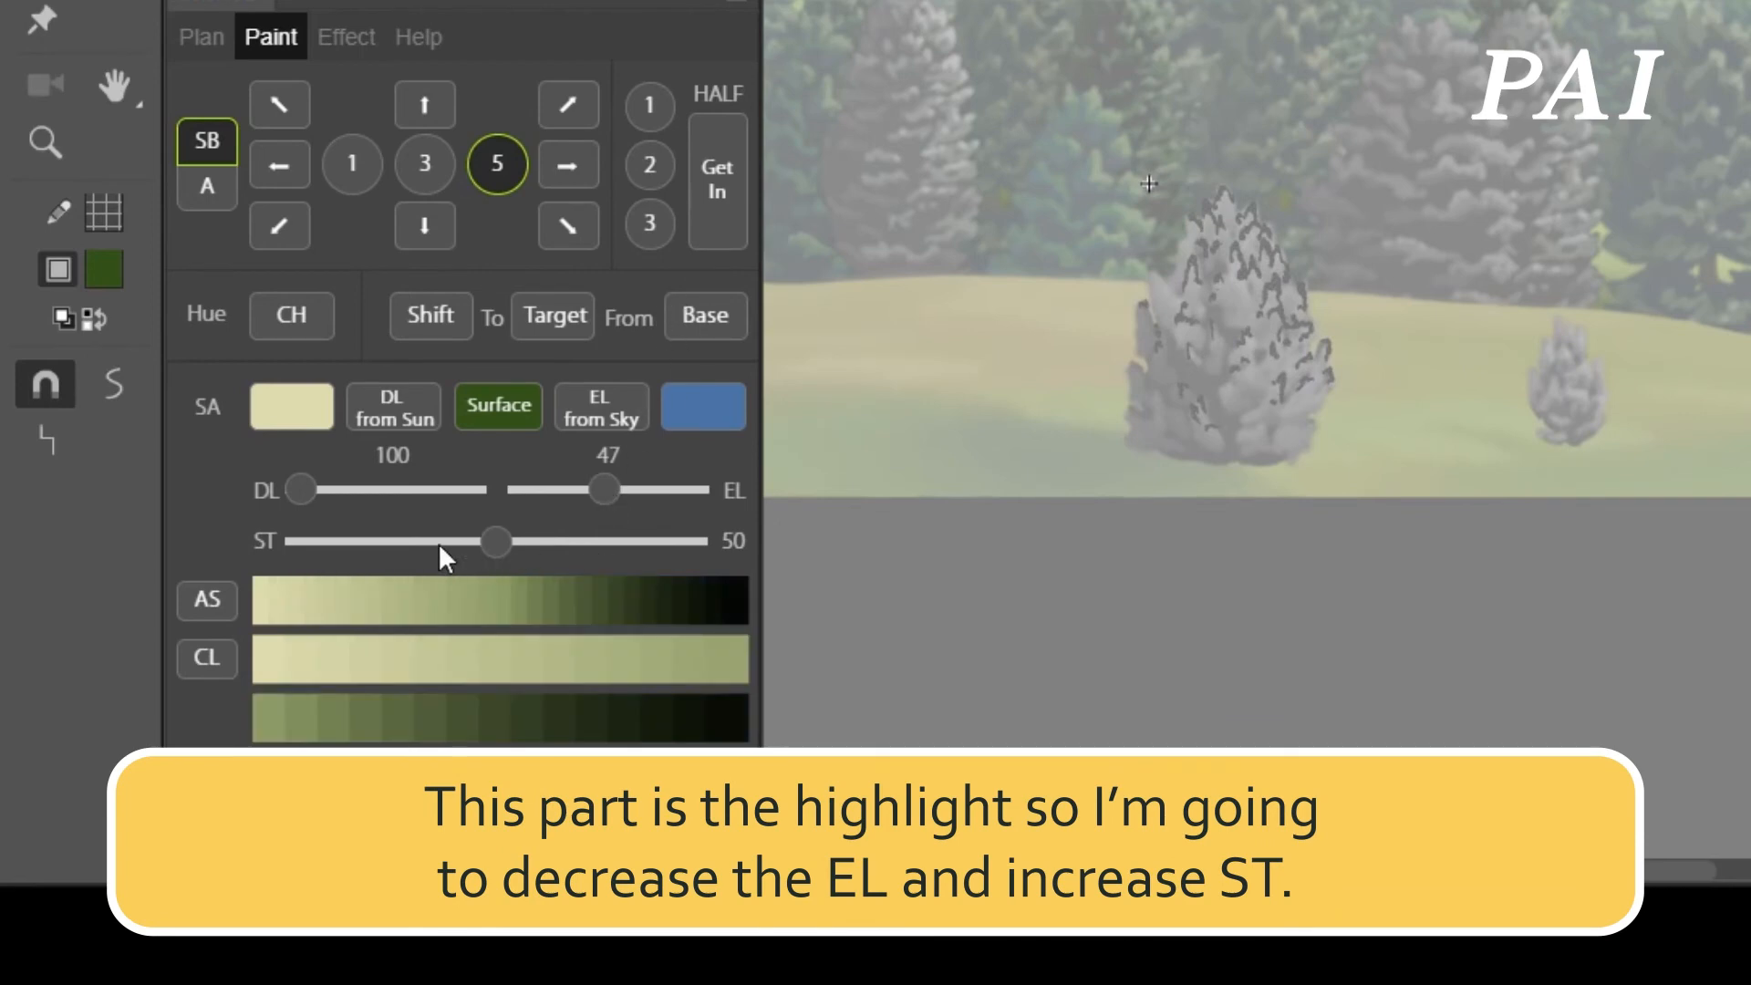
{"action": "left_click", "coordinate": [575, 541]}
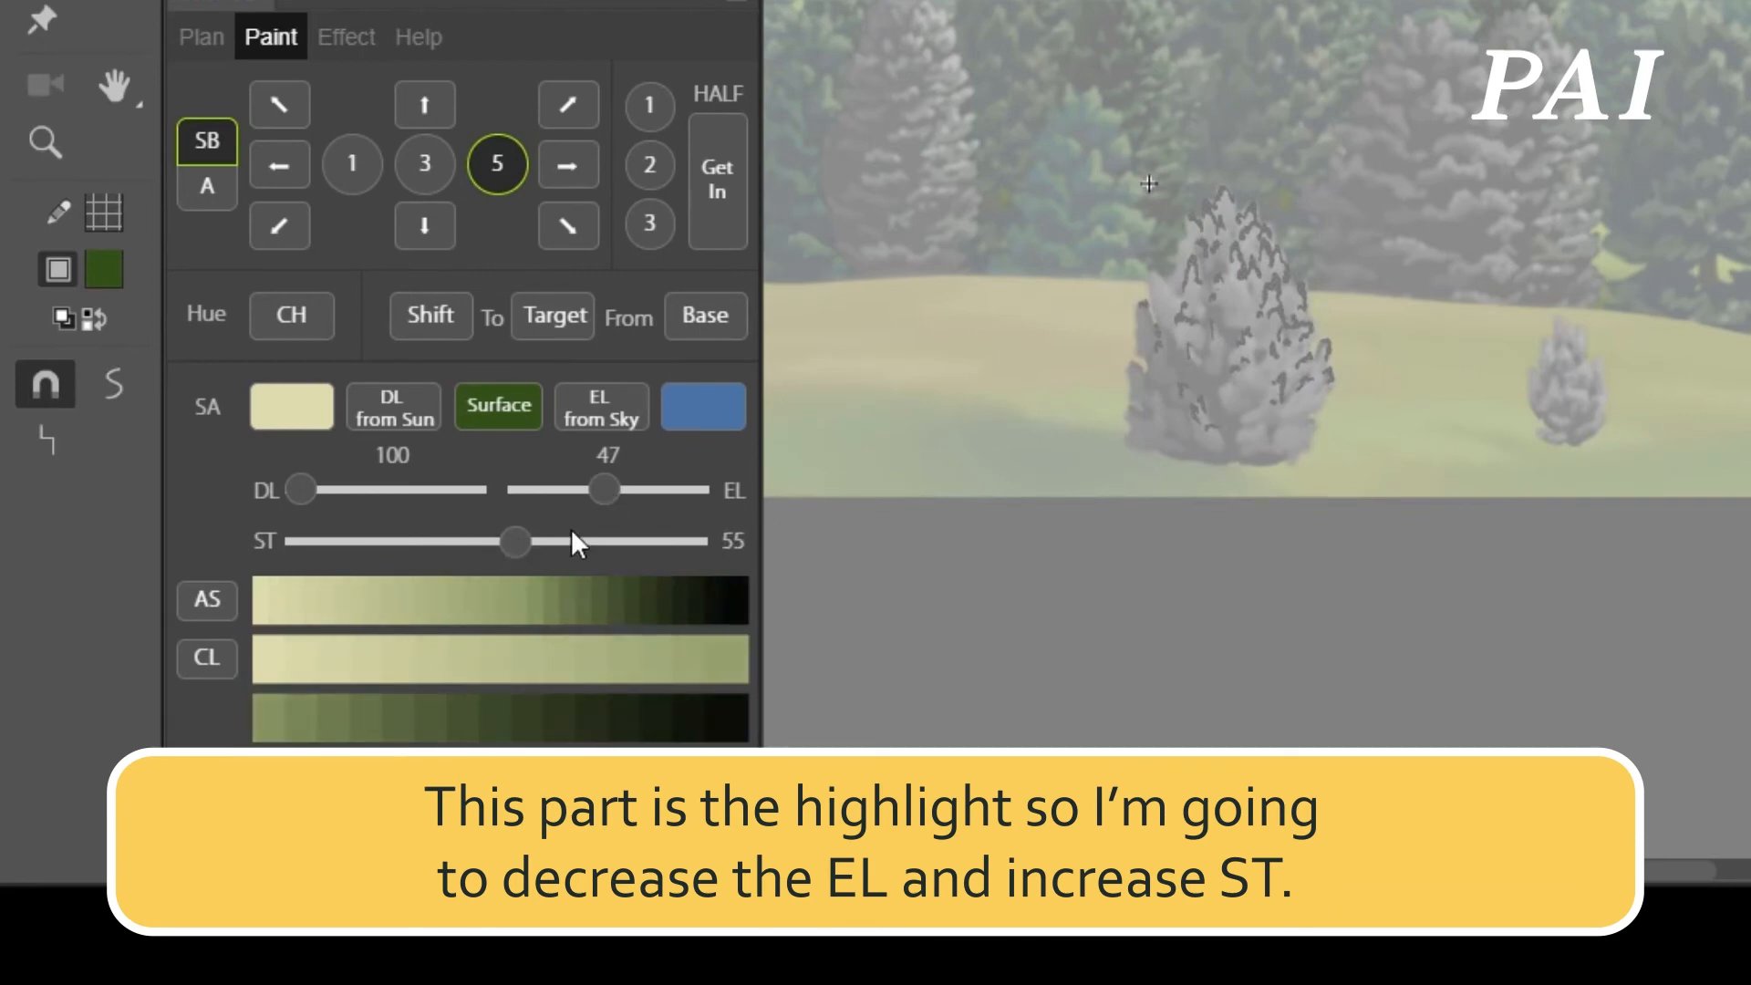
{"action": "left_click", "coordinate": [580, 541]}
{"action": "left_click_drag", "start_coordinate": [602, 492], "coordinate": [590, 541]}
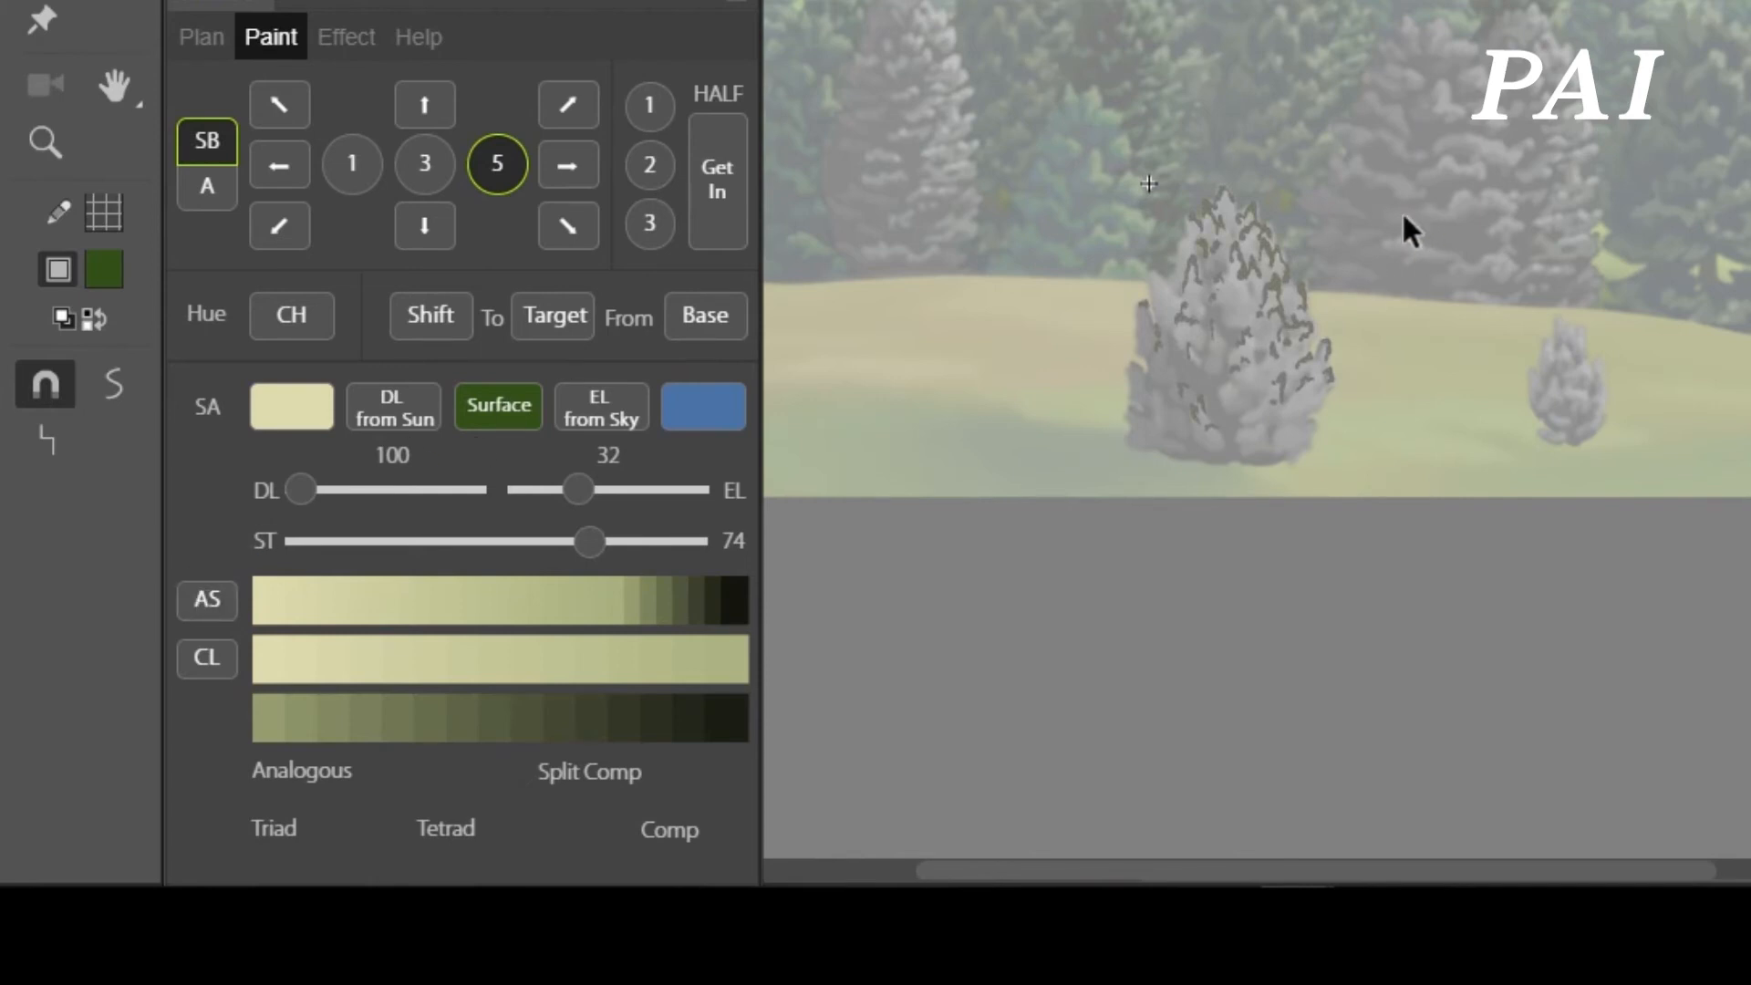
- Refine the palette for the tree's highlight shades to EL 34 and ST 55
{"action": "left_click_drag", "start_coordinate": [591, 541], "coordinate": [496, 551]}
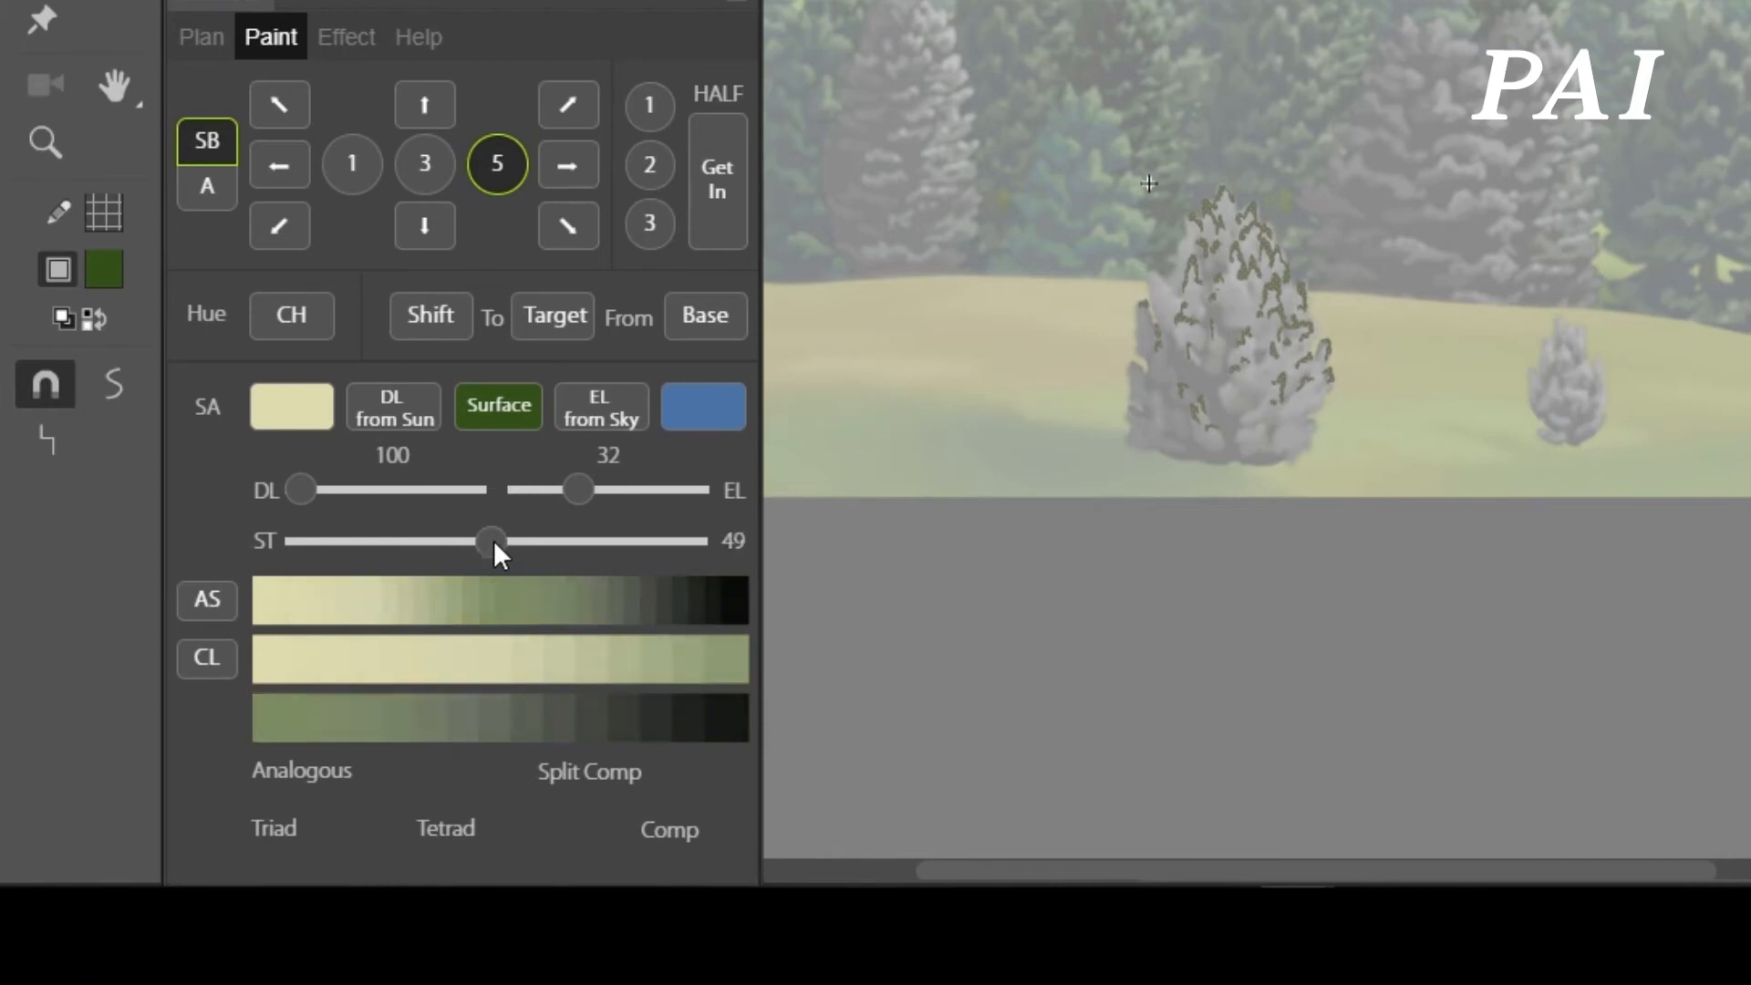
{"action": "left_click_drag", "start_coordinate": [578, 490], "coordinate": [604, 494]}
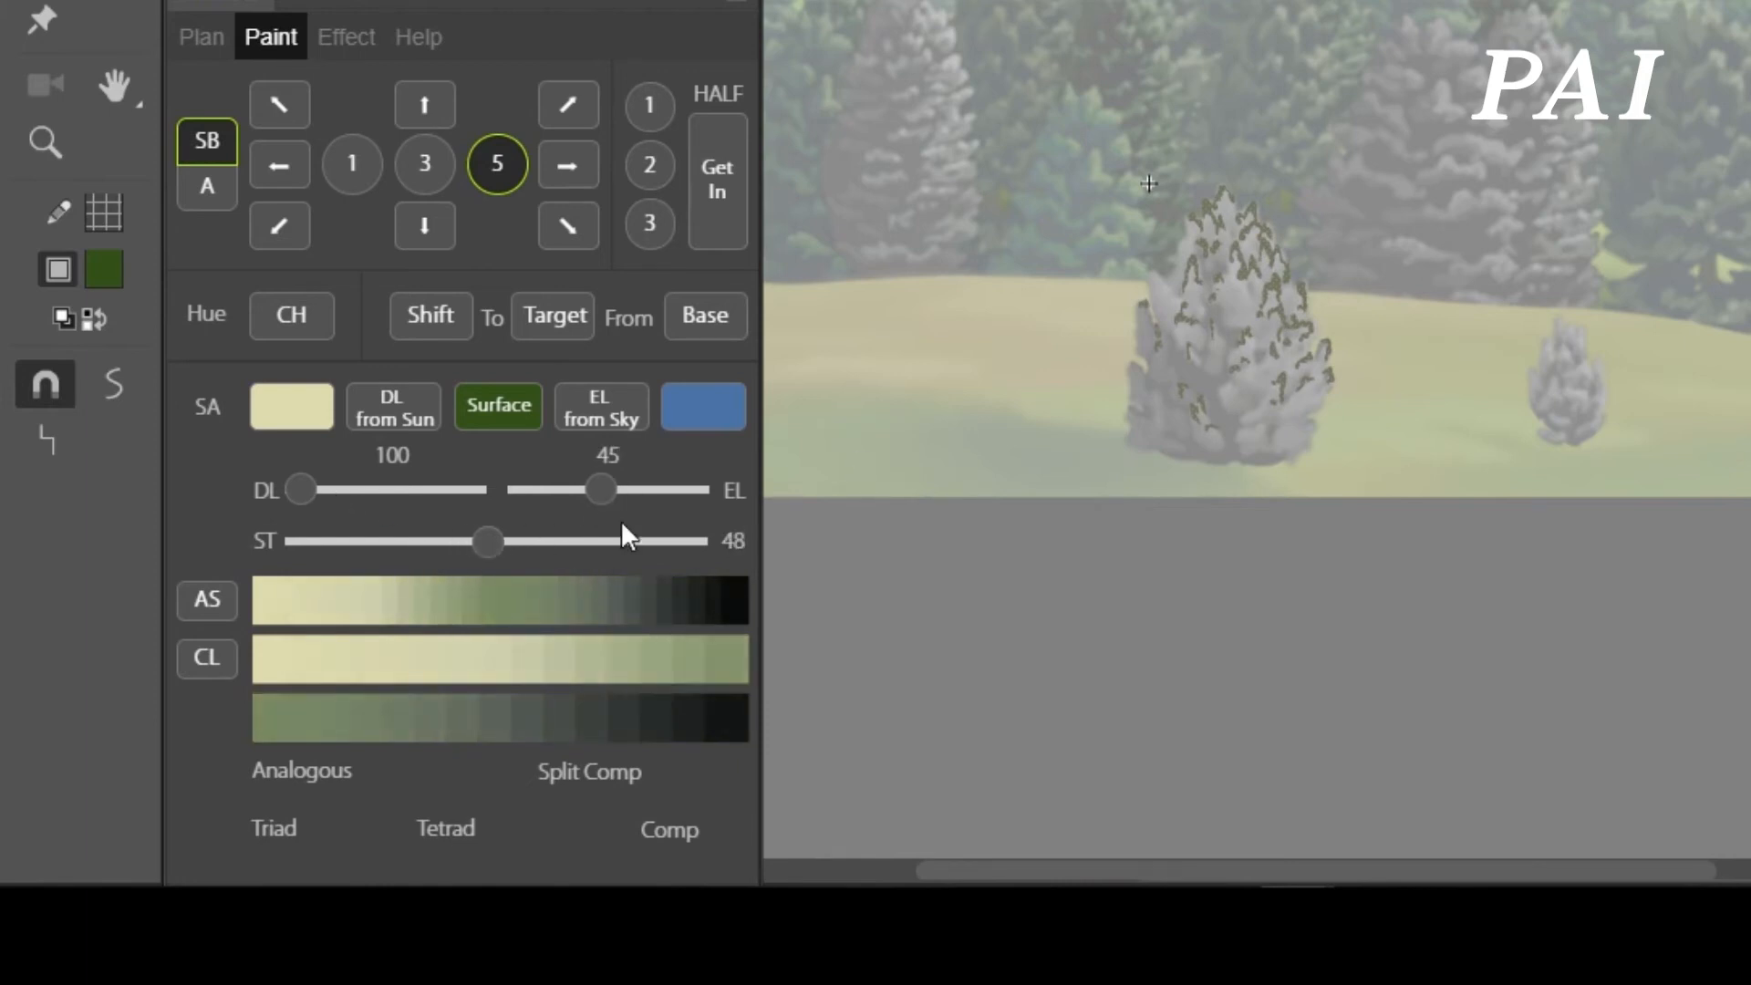
{"action": "left_click_drag", "start_coordinate": [622, 523], "coordinate": [485, 558]}
{"action": "left_click_drag", "start_coordinate": [584, 492], "coordinate": [587, 493]}
{"action": "left_click_drag", "start_coordinate": [489, 544], "coordinate": [516, 548]}
{"action": "left_click", "coordinate": [502, 411]}
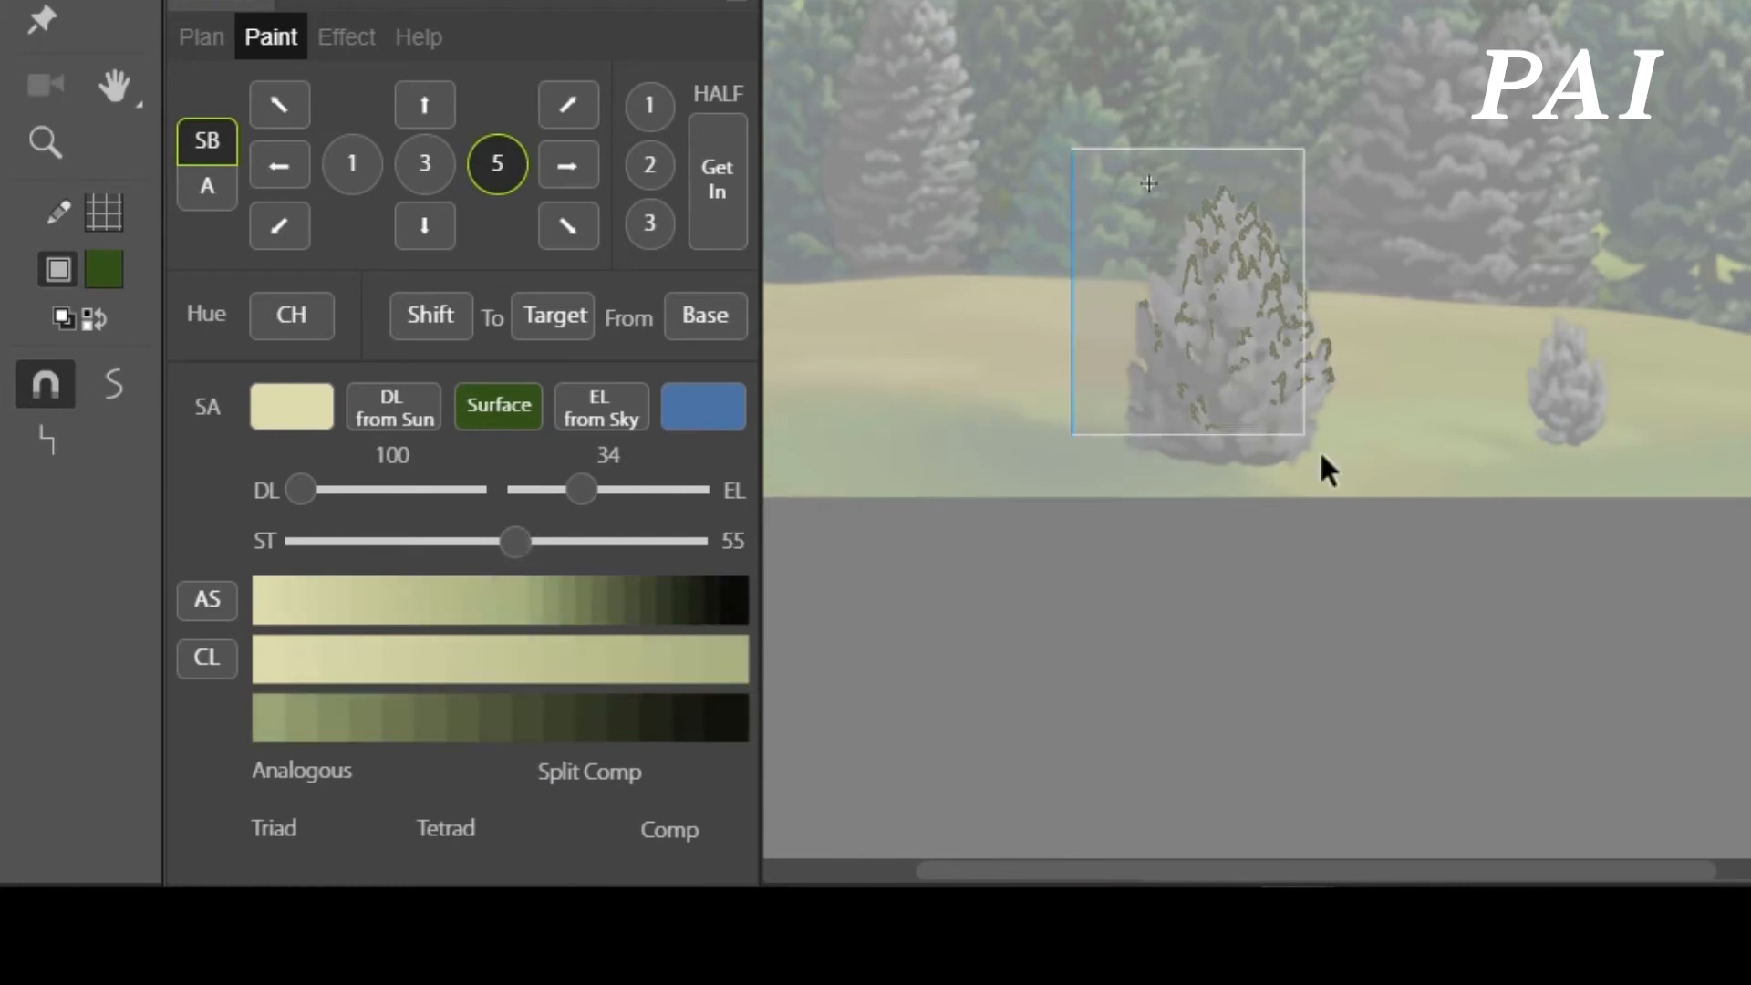
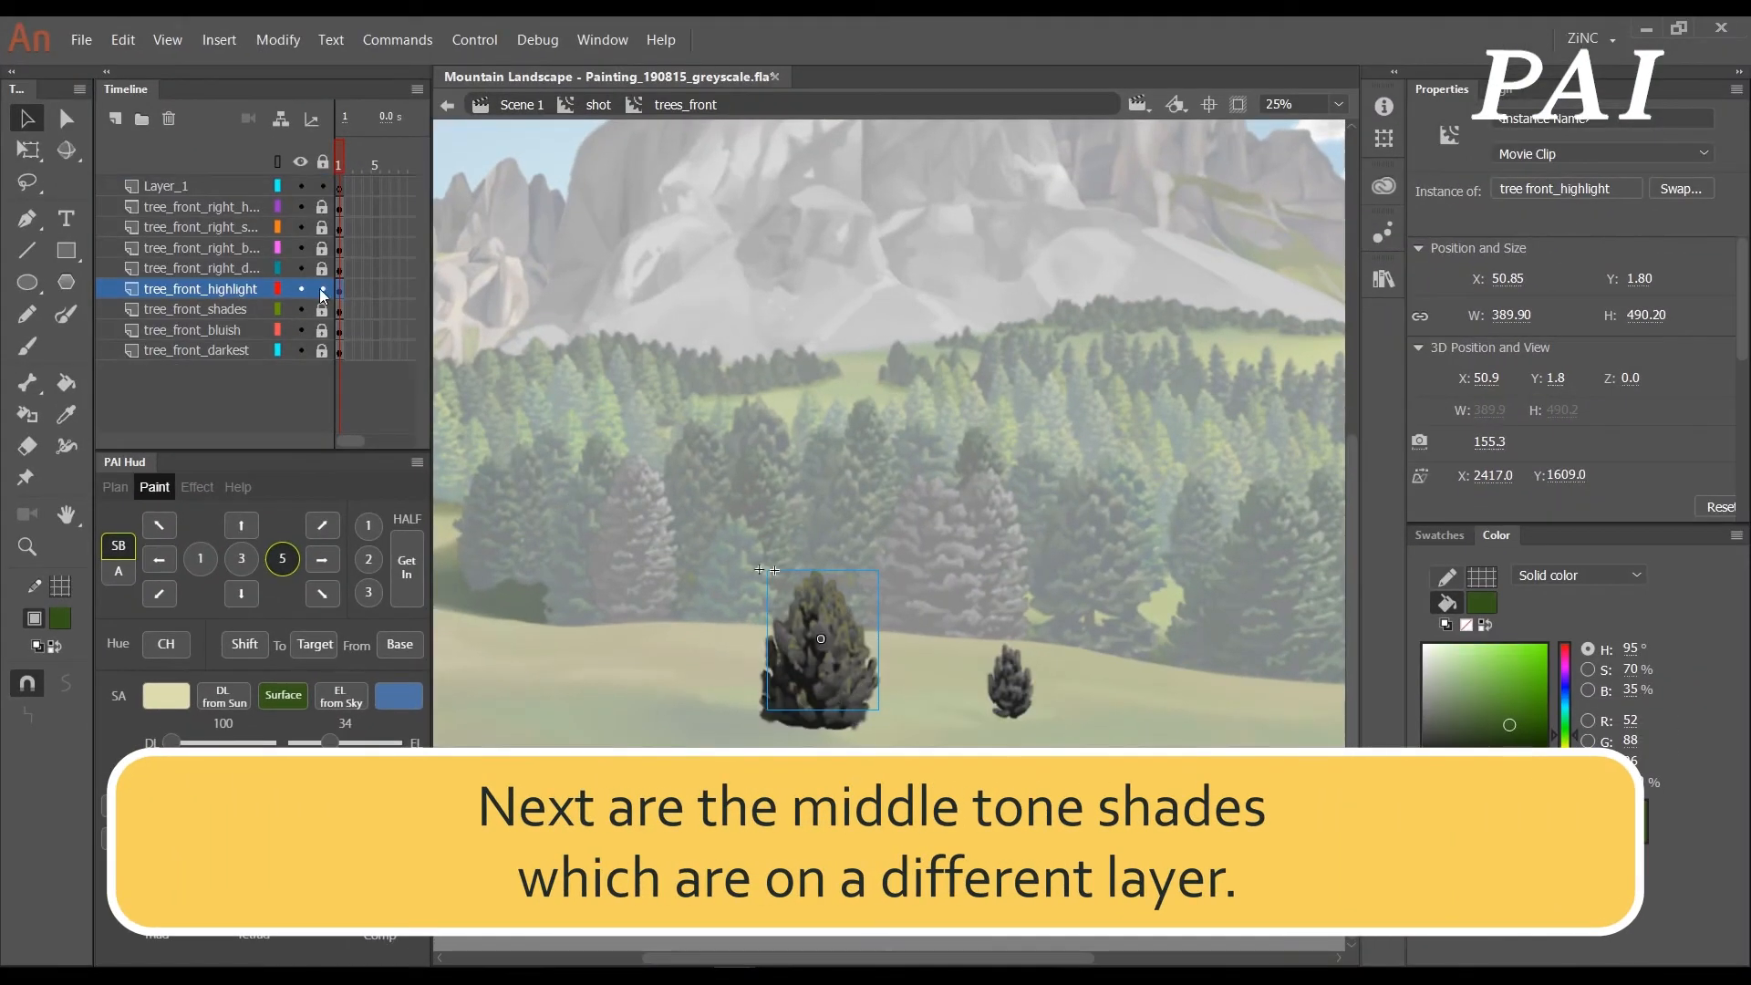
- Lock the tree_front_highlight layer, unlock tree_front_shades, and open its symbol for editing
{"action": "left_click", "coordinate": [322, 289]}
{"action": "left_click", "coordinate": [322, 309]}
{"action": "left_click", "coordinate": [225, 312]}
{"action": "double_click", "coordinate": [851, 650]}
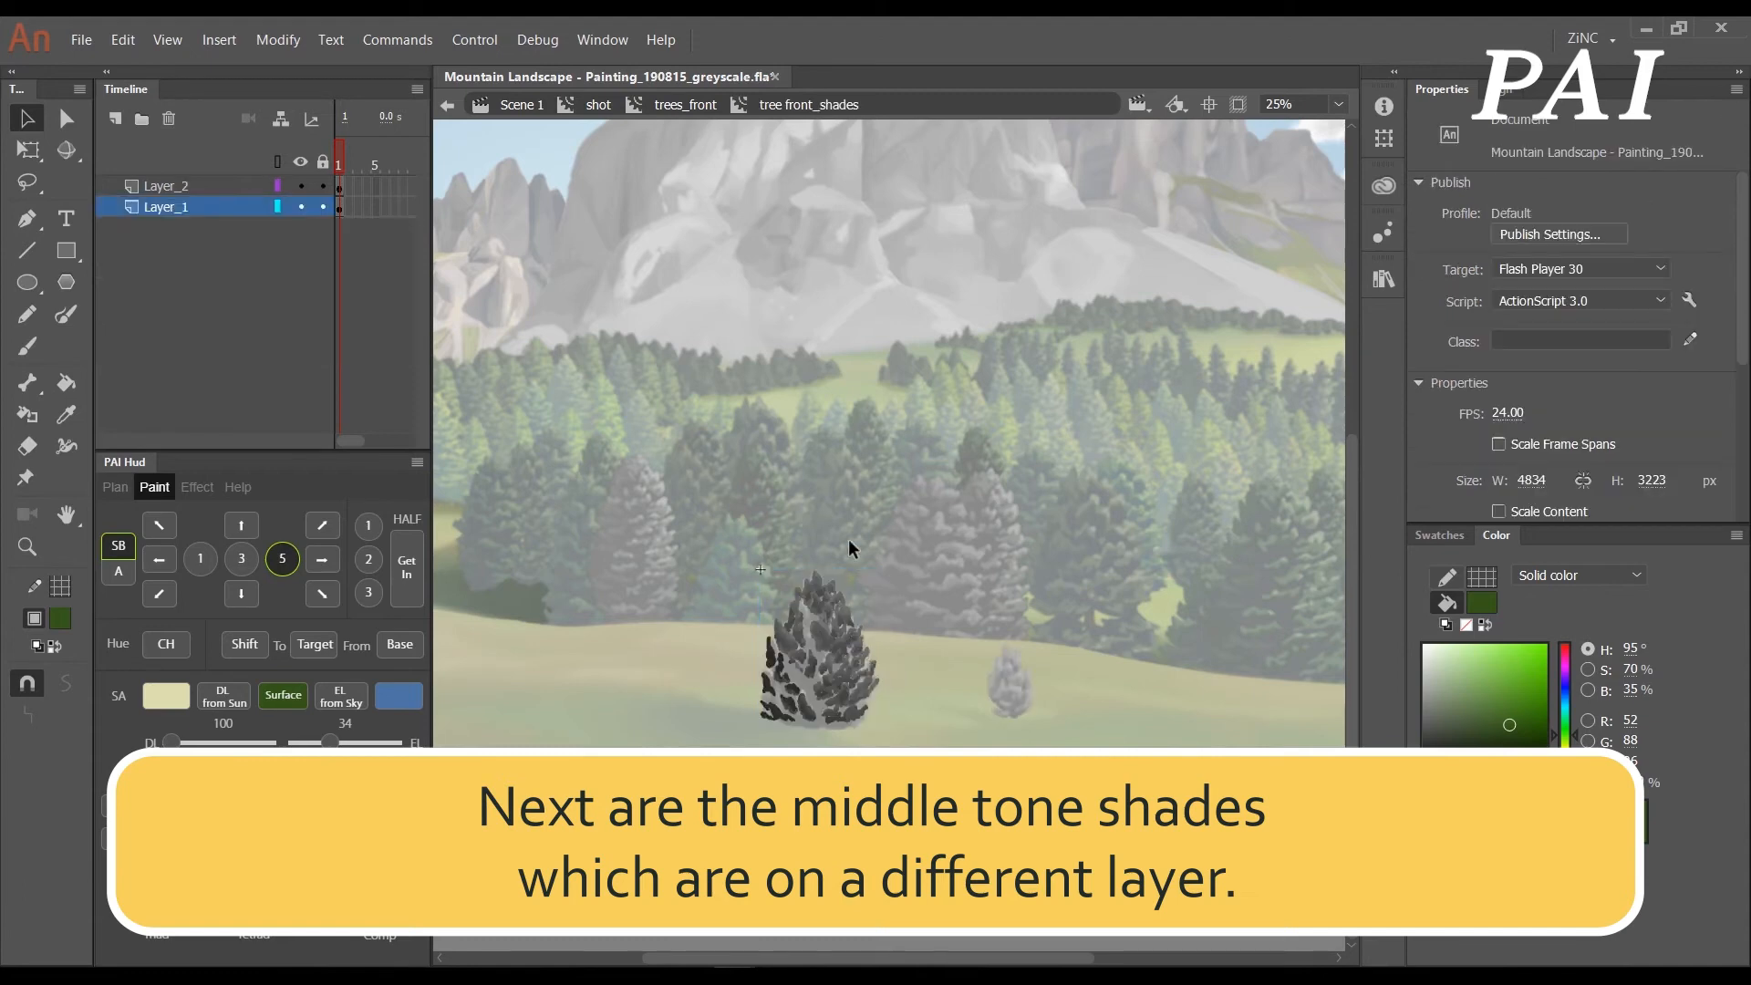
- Select the tree's middle tone shades, reset ST to 50, and recolor the upper shades with EL 59 and DL 77
{"action": "left_click_drag", "start_coordinate": [682, 521], "coordinate": [949, 775]}
{"action": "left_click", "coordinate": [733, 540]}
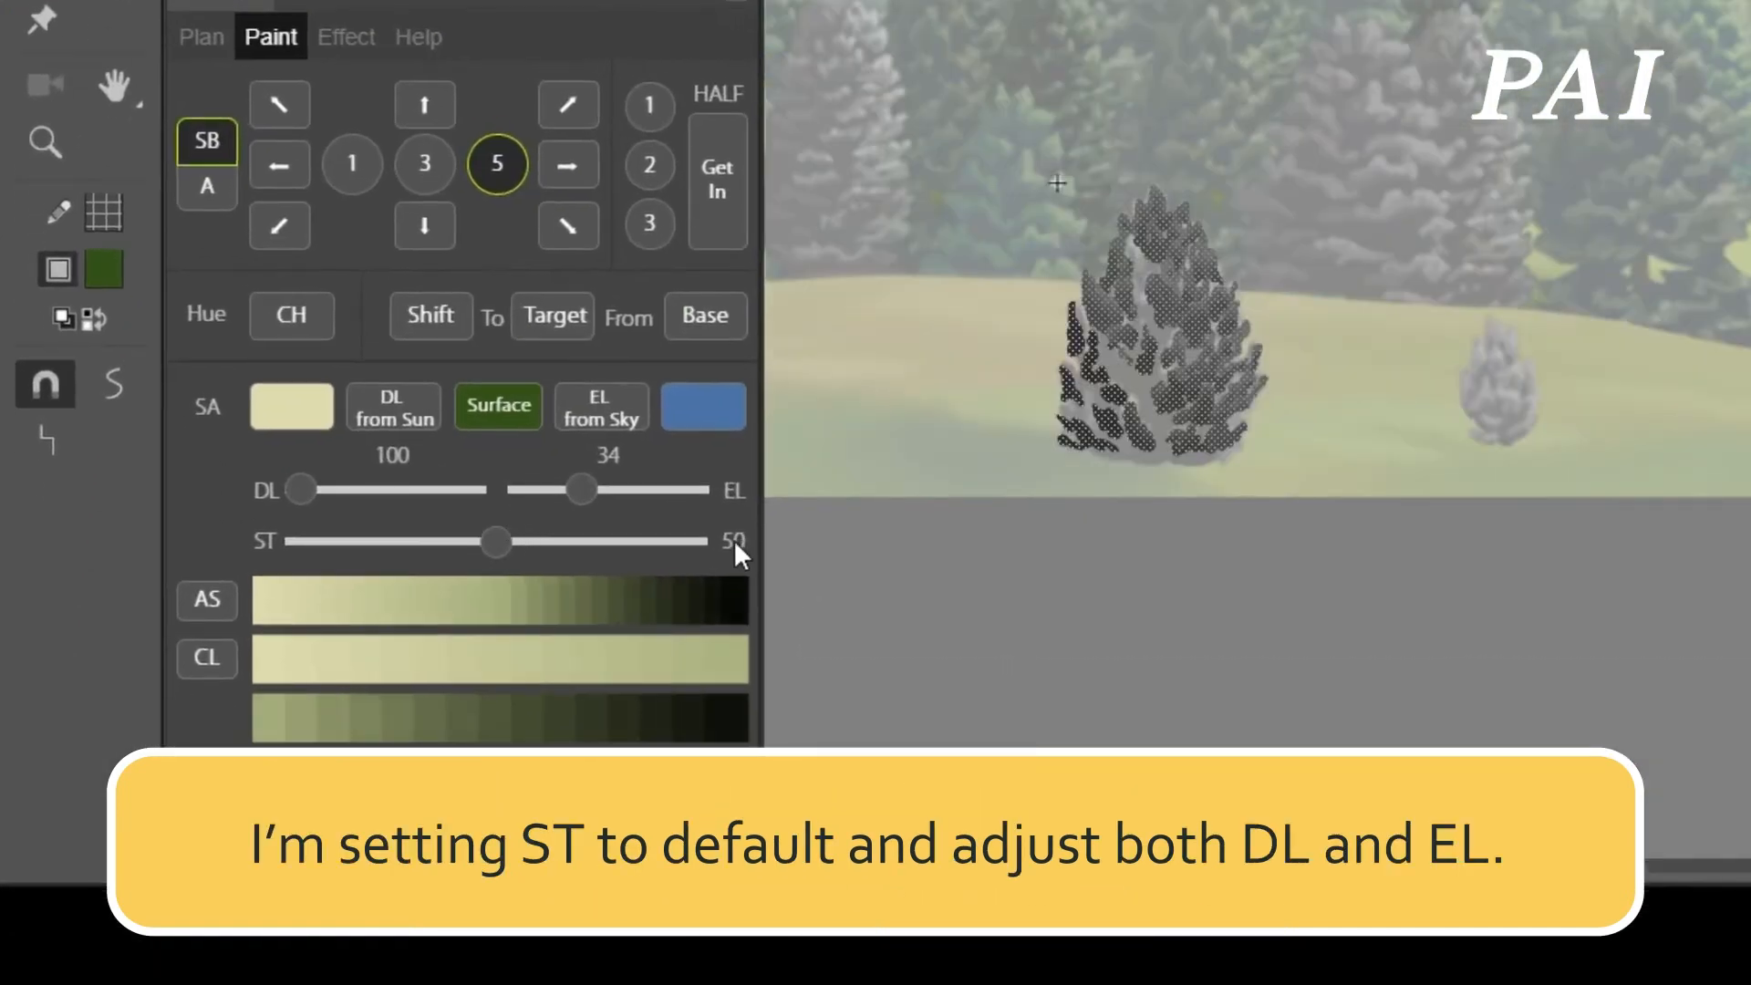
{"action": "left_click_drag", "start_coordinate": [588, 490], "coordinate": [625, 496]}
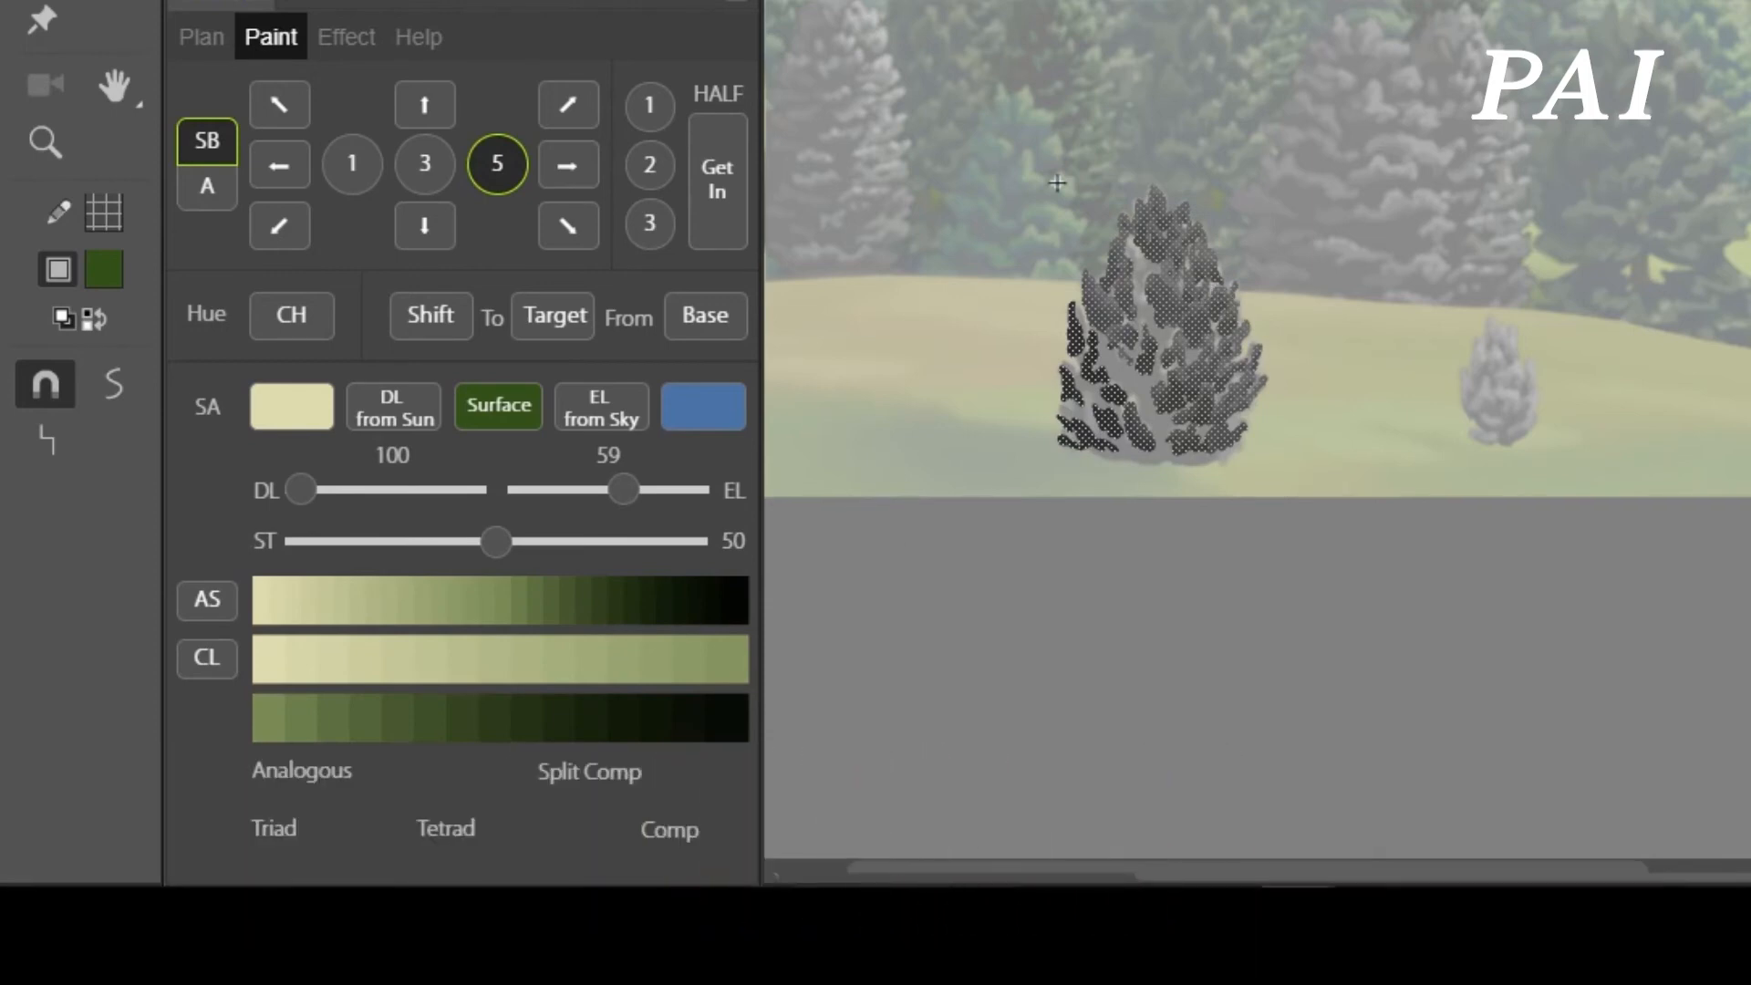
{"action": "left_click", "coordinate": [341, 488]}
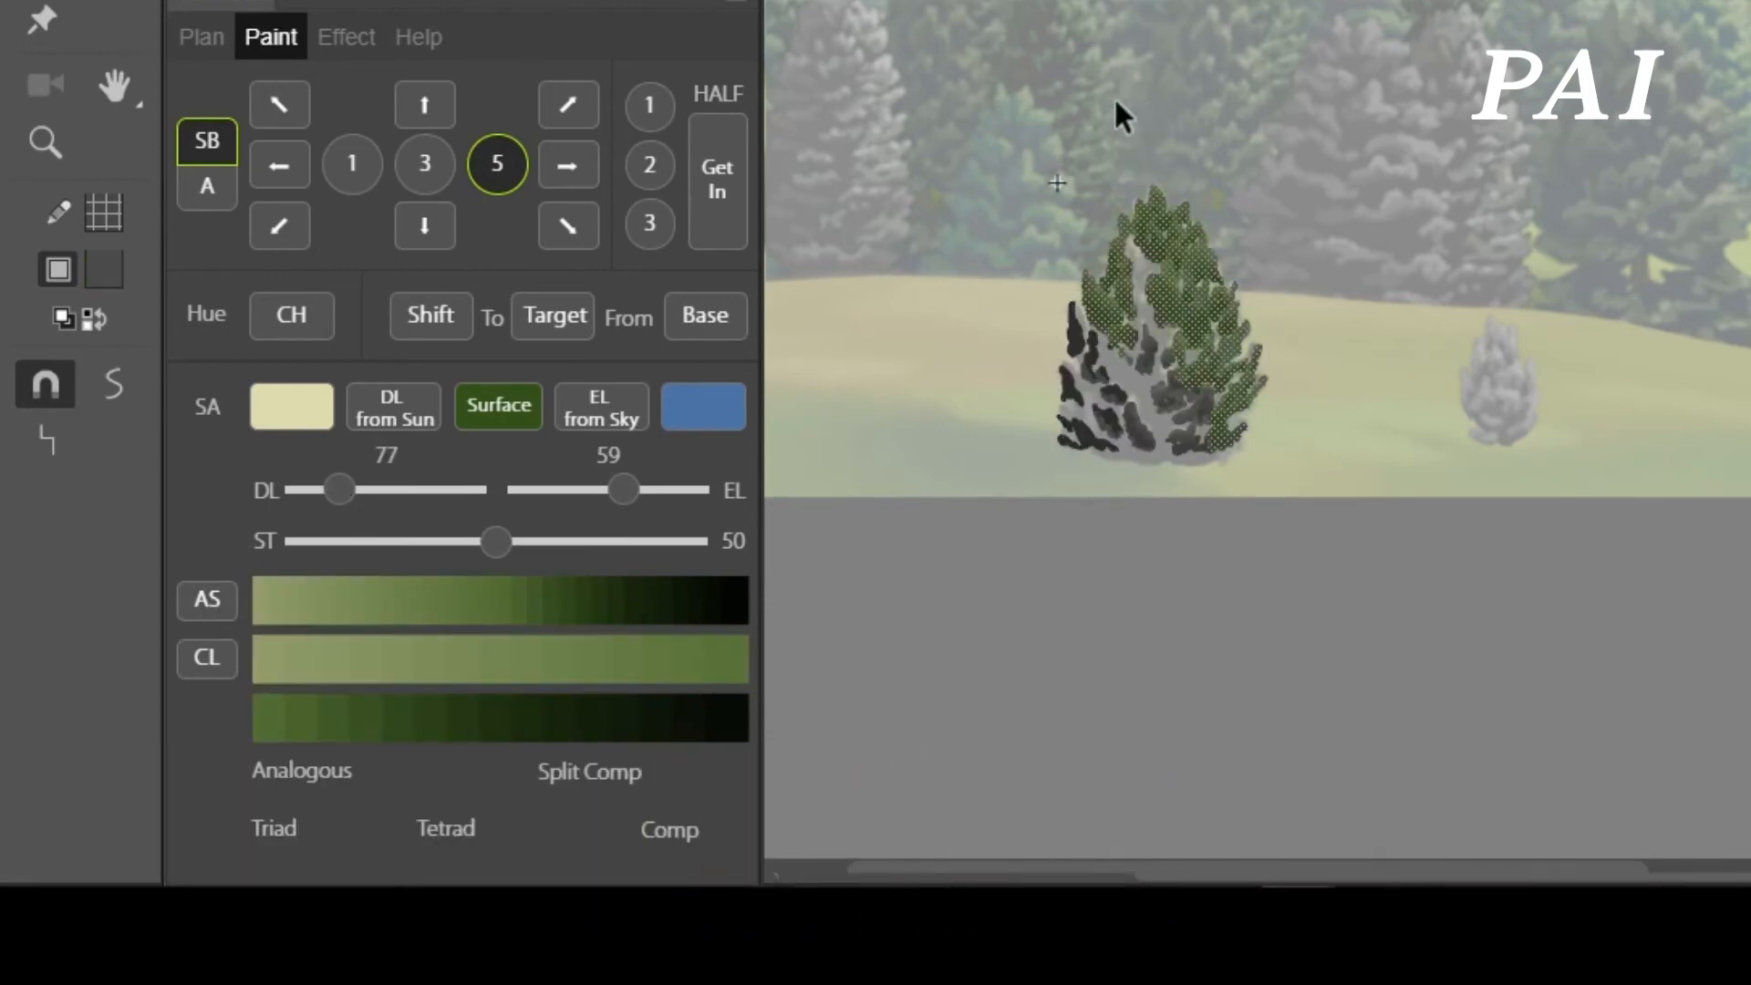
- Recolor the large tree's lower middle tone shades with EL 75 and DL 66, and reapply the palette to all its shades with DL 76
{"action": "left_click_drag", "start_coordinate": [667, 490], "coordinate": [653, 491]}
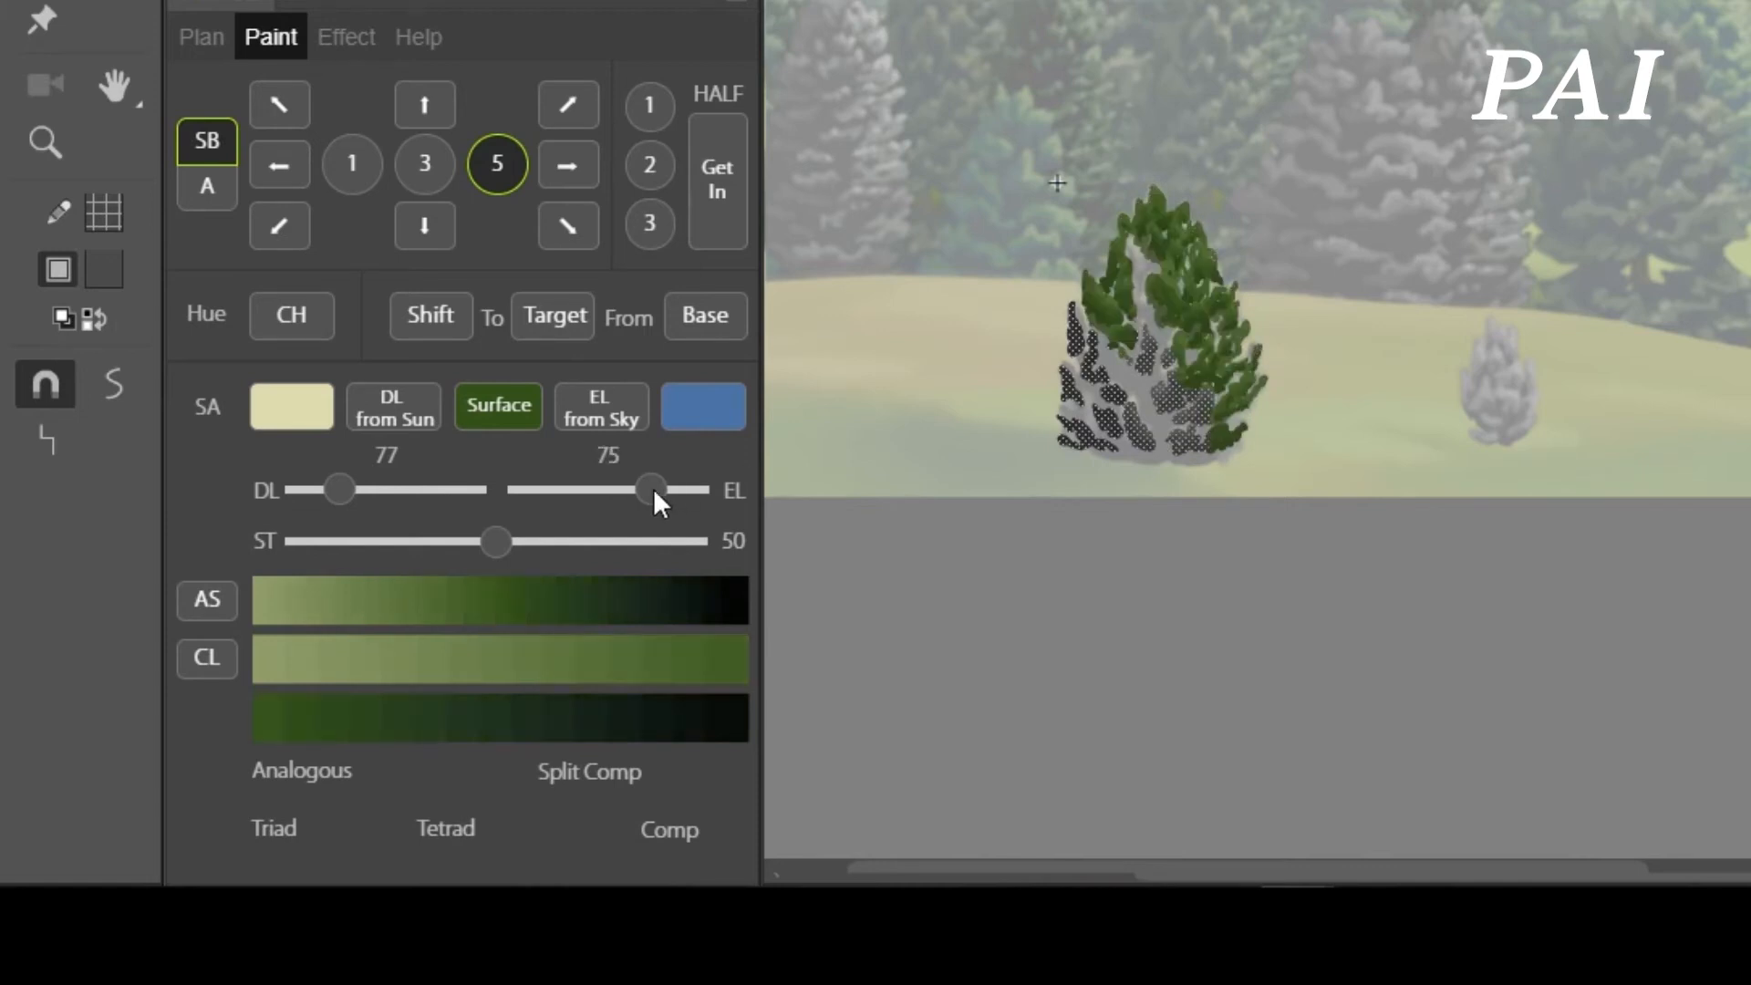
{"action": "left_click_drag", "start_coordinate": [359, 489], "coordinate": [357, 490]}
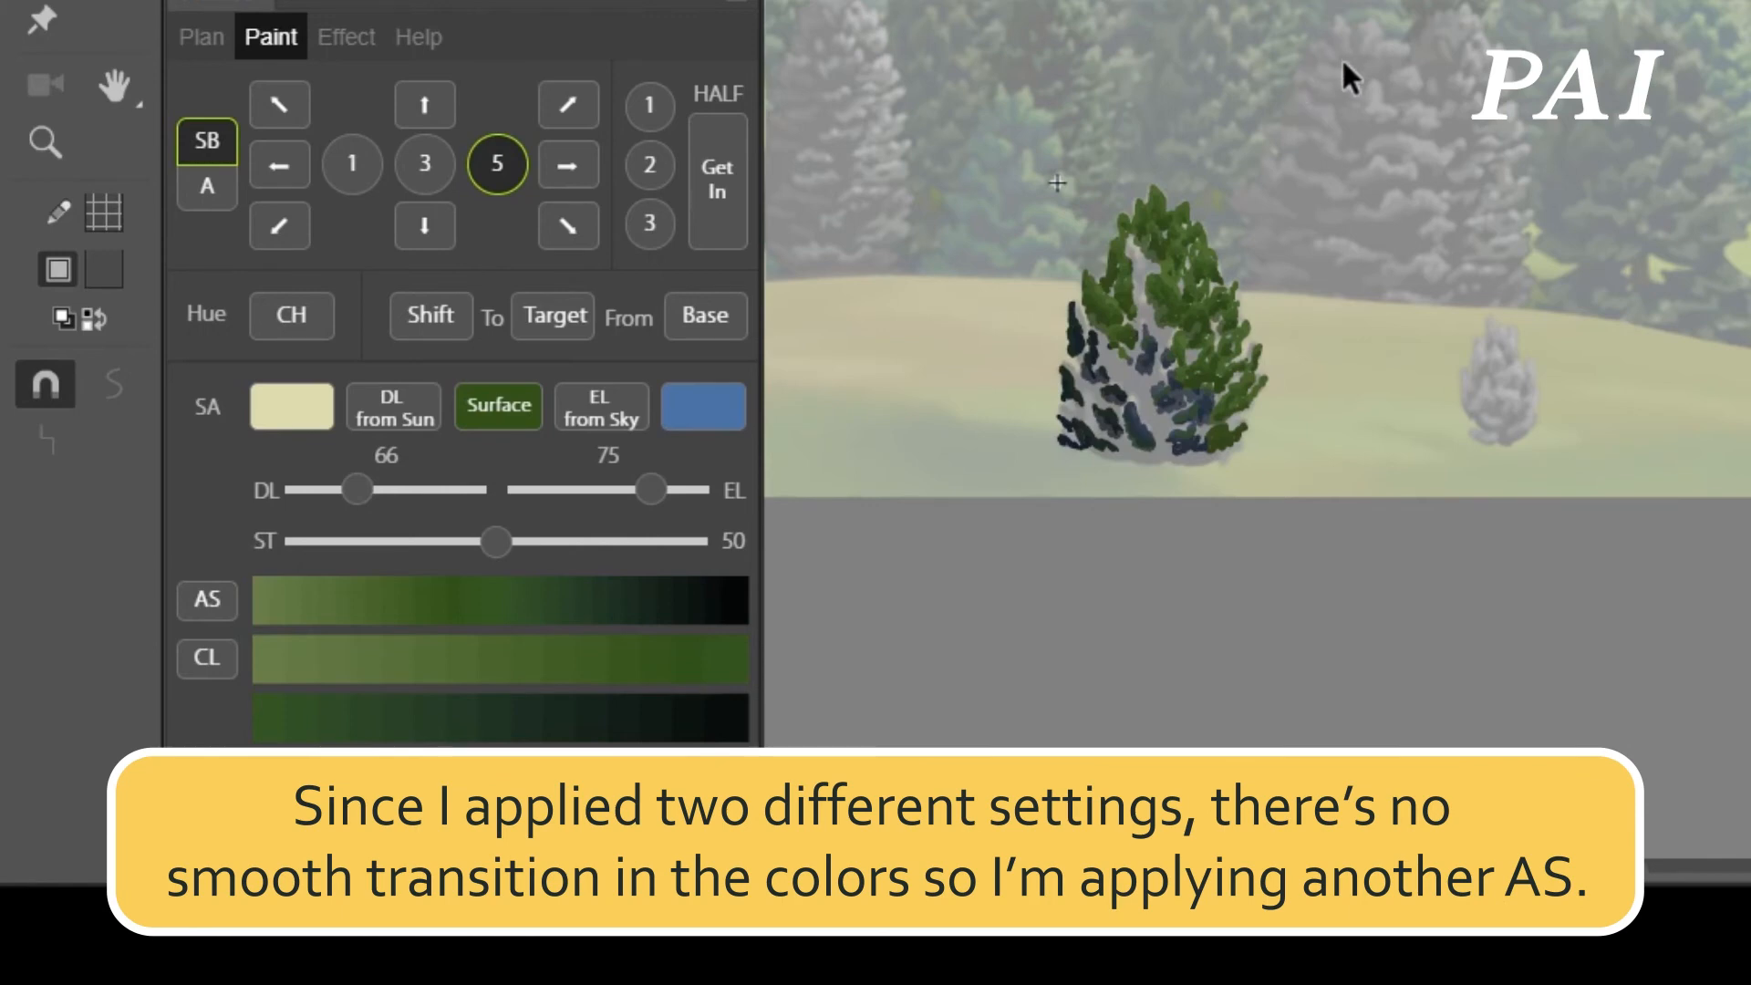
{"action": "left_click_drag", "start_coordinate": [954, 95], "coordinate": [1377, 584]}
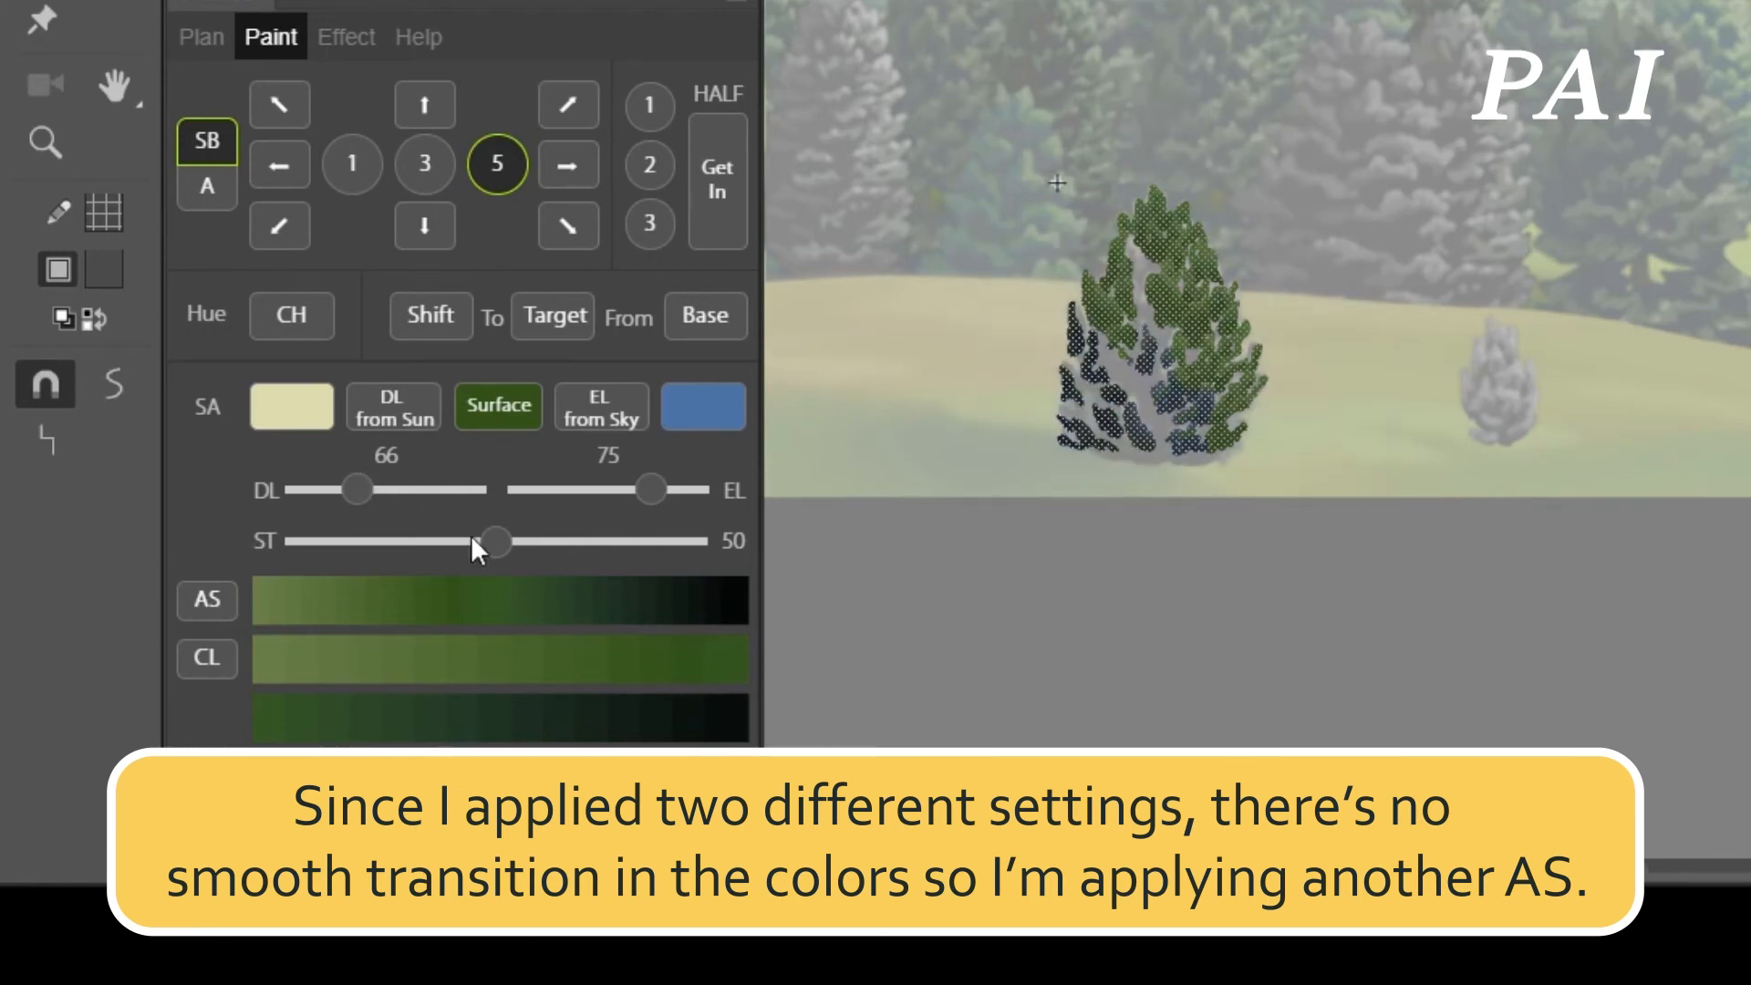
{"action": "left_click_drag", "start_coordinate": [388, 492], "coordinate": [341, 489]}
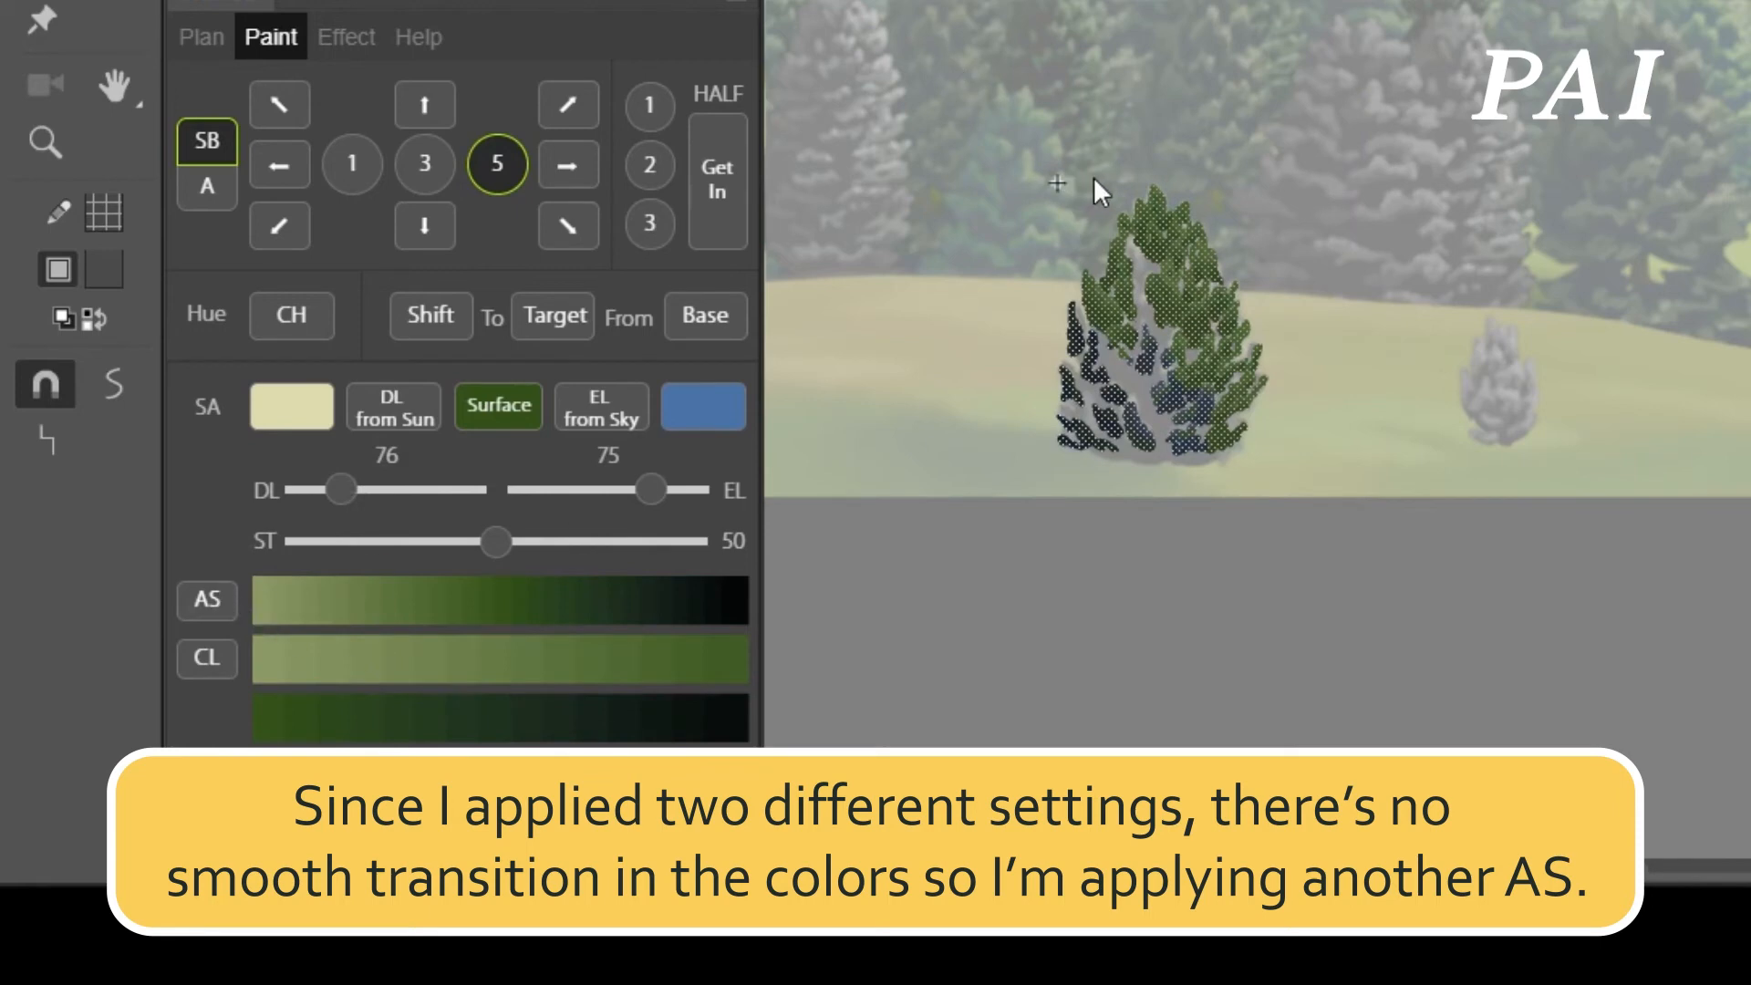
{"action": "left_click", "coordinate": [996, 398]}
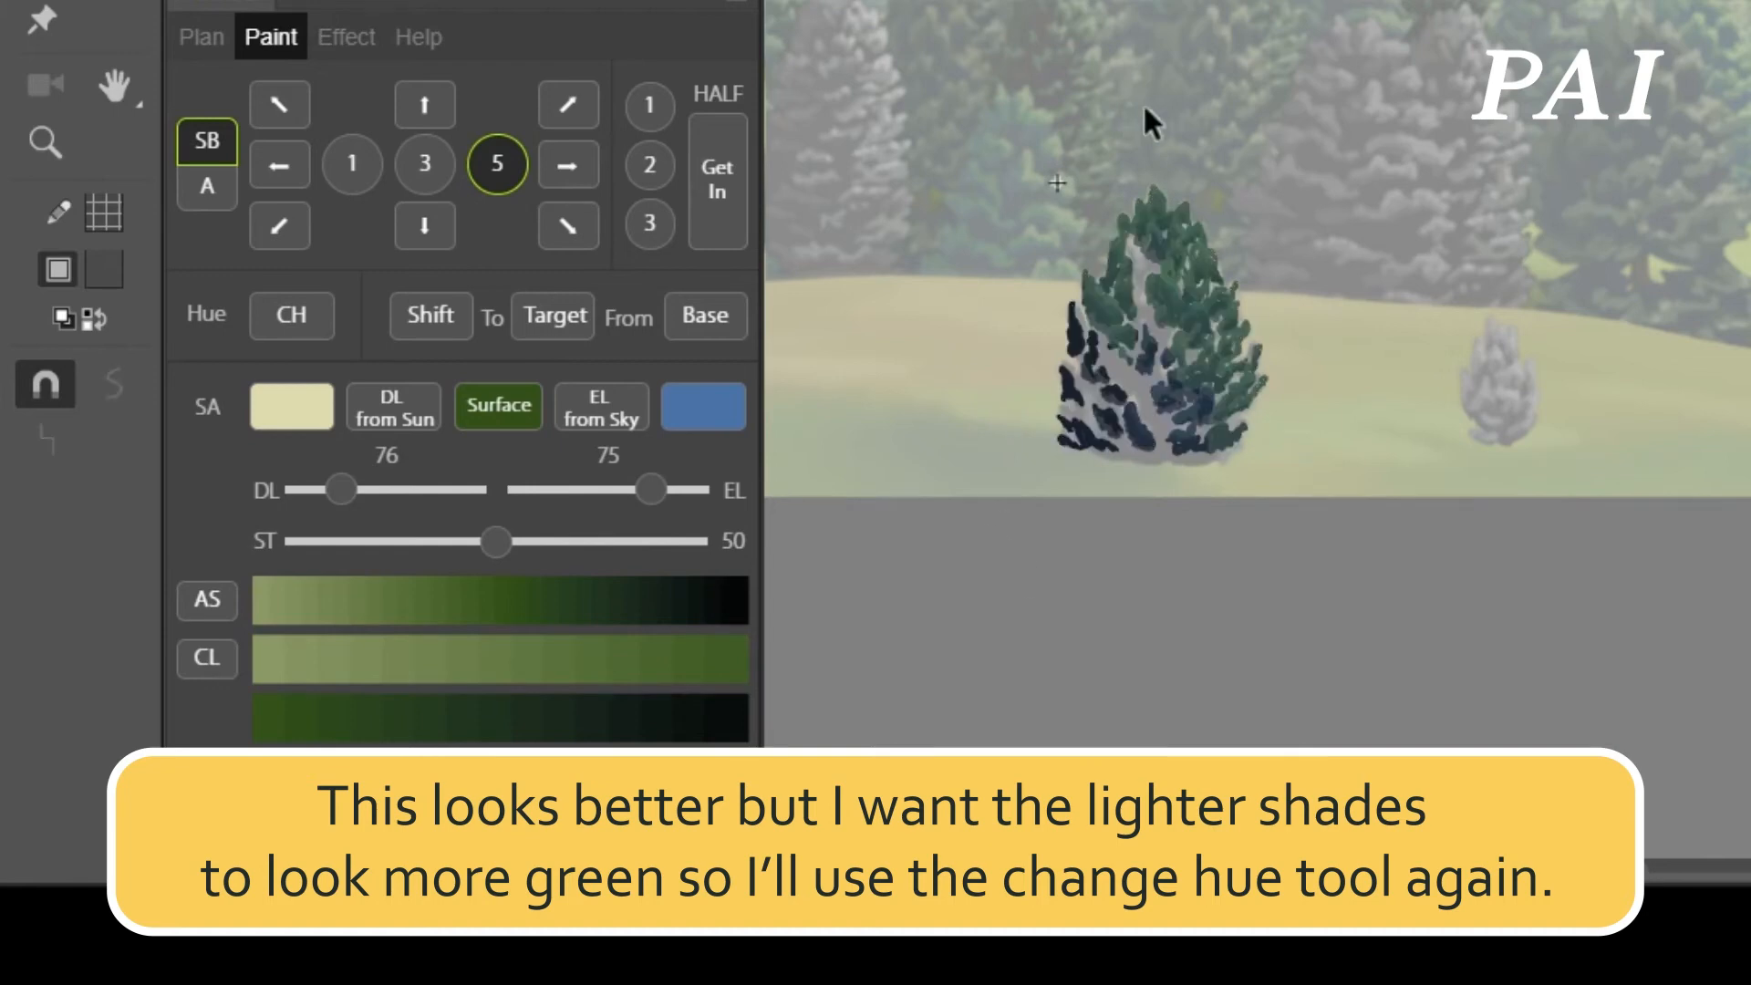
- Sample the lighter middle tone color, shift its hue to 128°, and change the hue of the lighter shades to match
{"action": "left_click", "coordinate": [1255, 392]}
{"action": "key", "text": "i"}
{"action": "left_click", "coordinate": [1221, 308]}
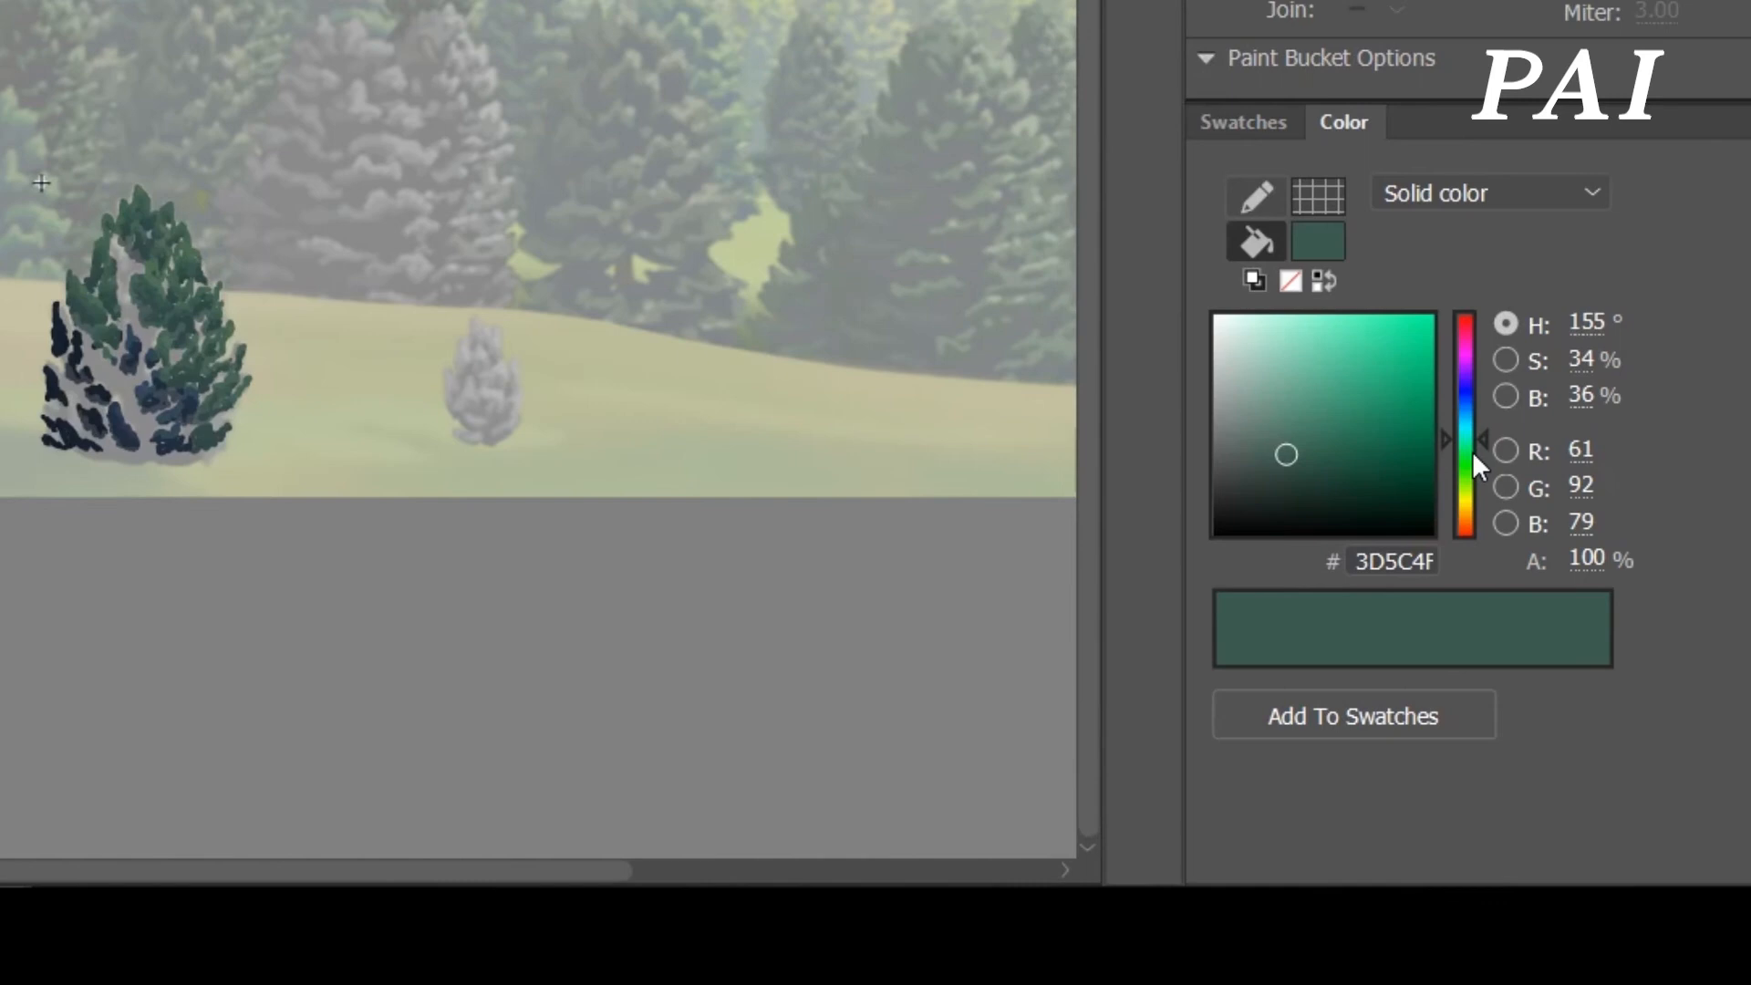
{"action": "left_click_drag", "start_coordinate": [1472, 451], "coordinate": [1430, 458]}
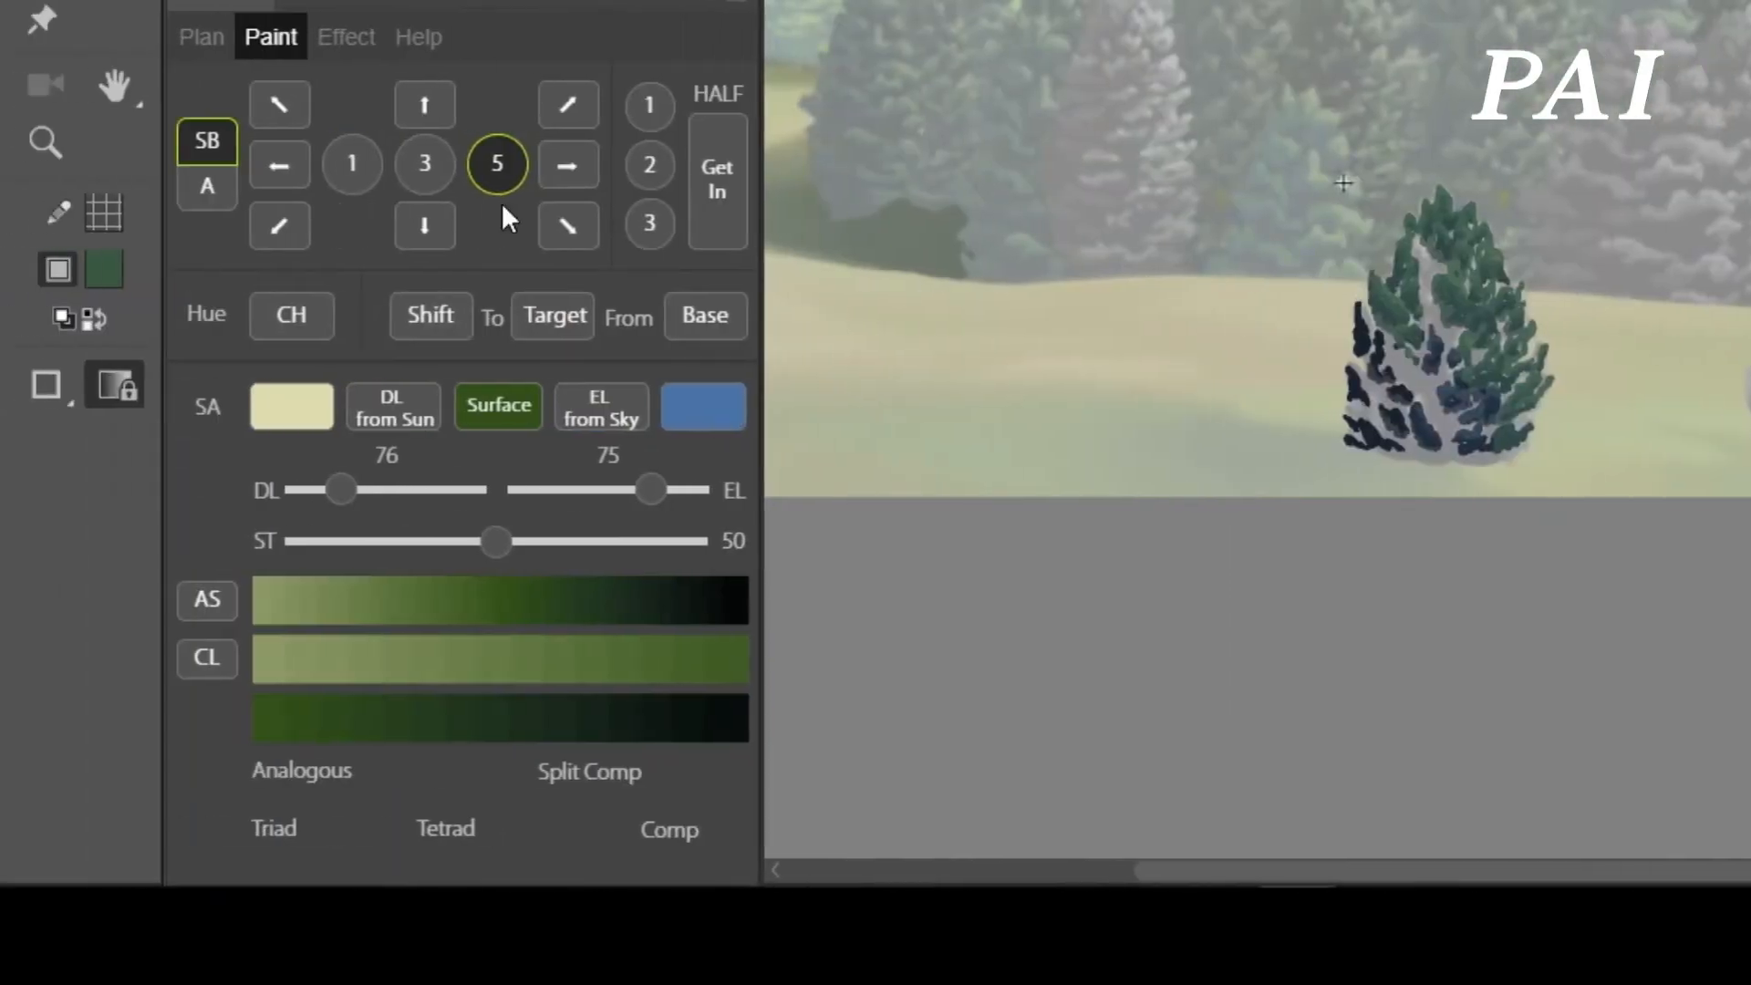
{"action": "left_click", "coordinate": [261, 306]}
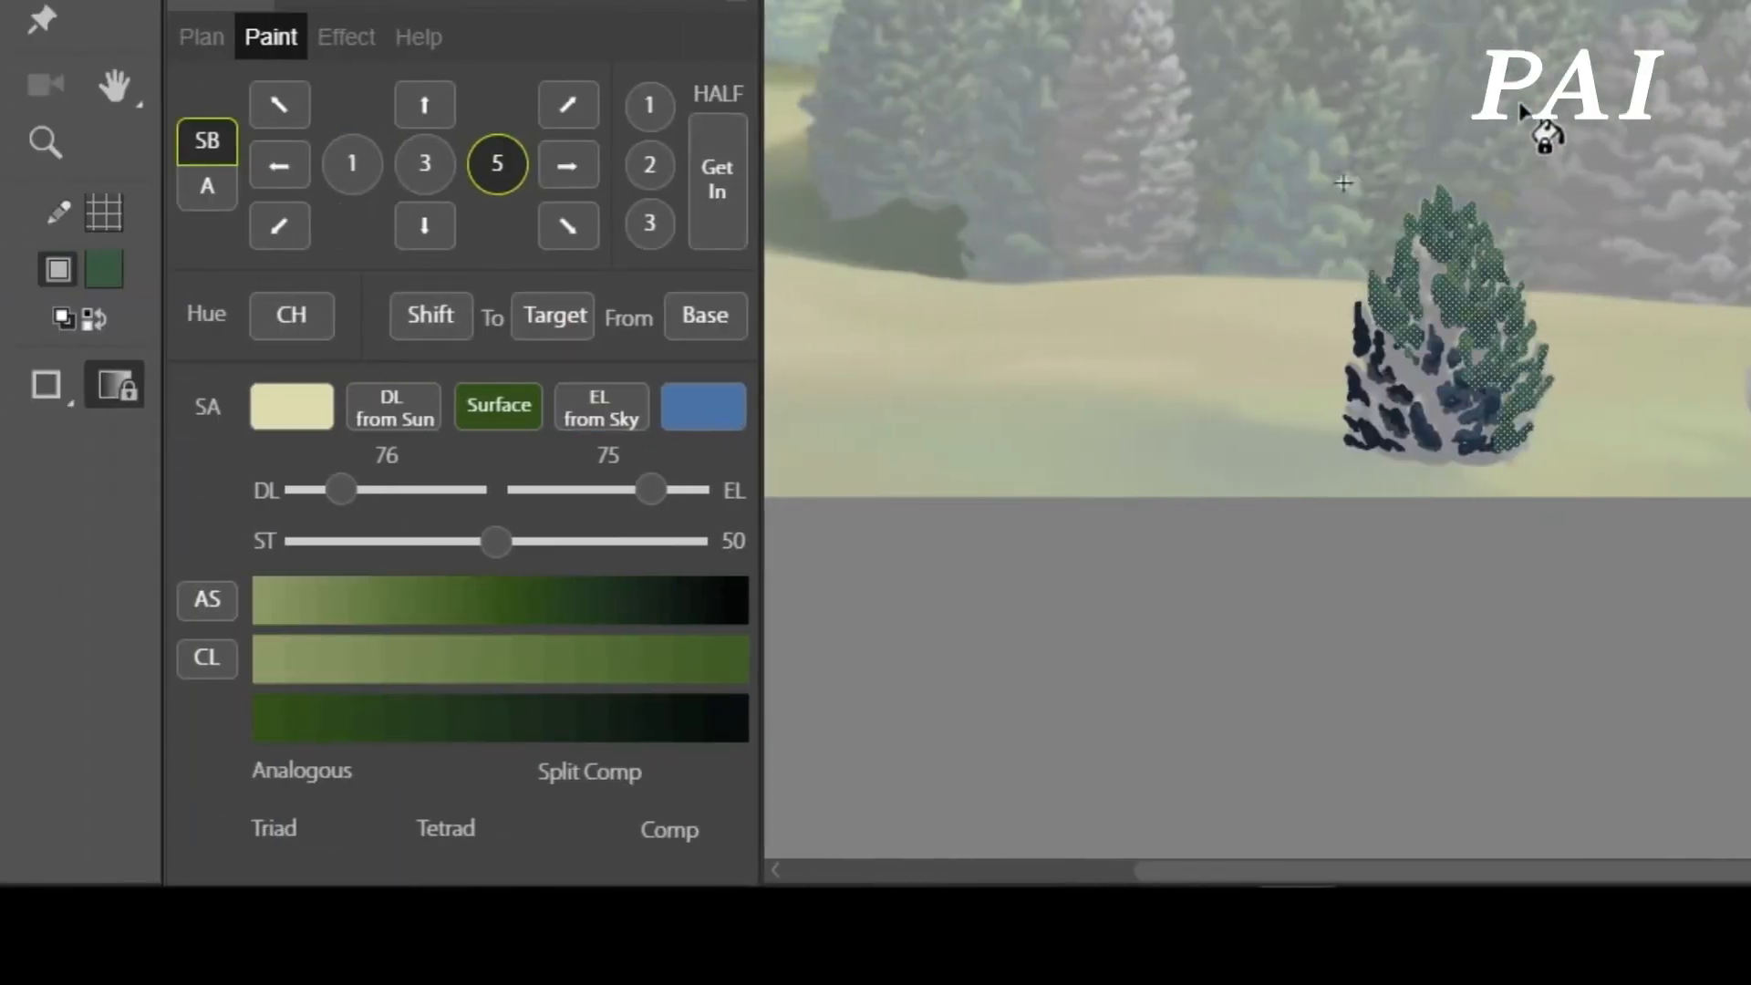
{"action": "key", "text": "v"}
{"action": "left_click", "coordinate": [1570, 180]}
{"action": "left_click", "coordinate": [1466, 391]}
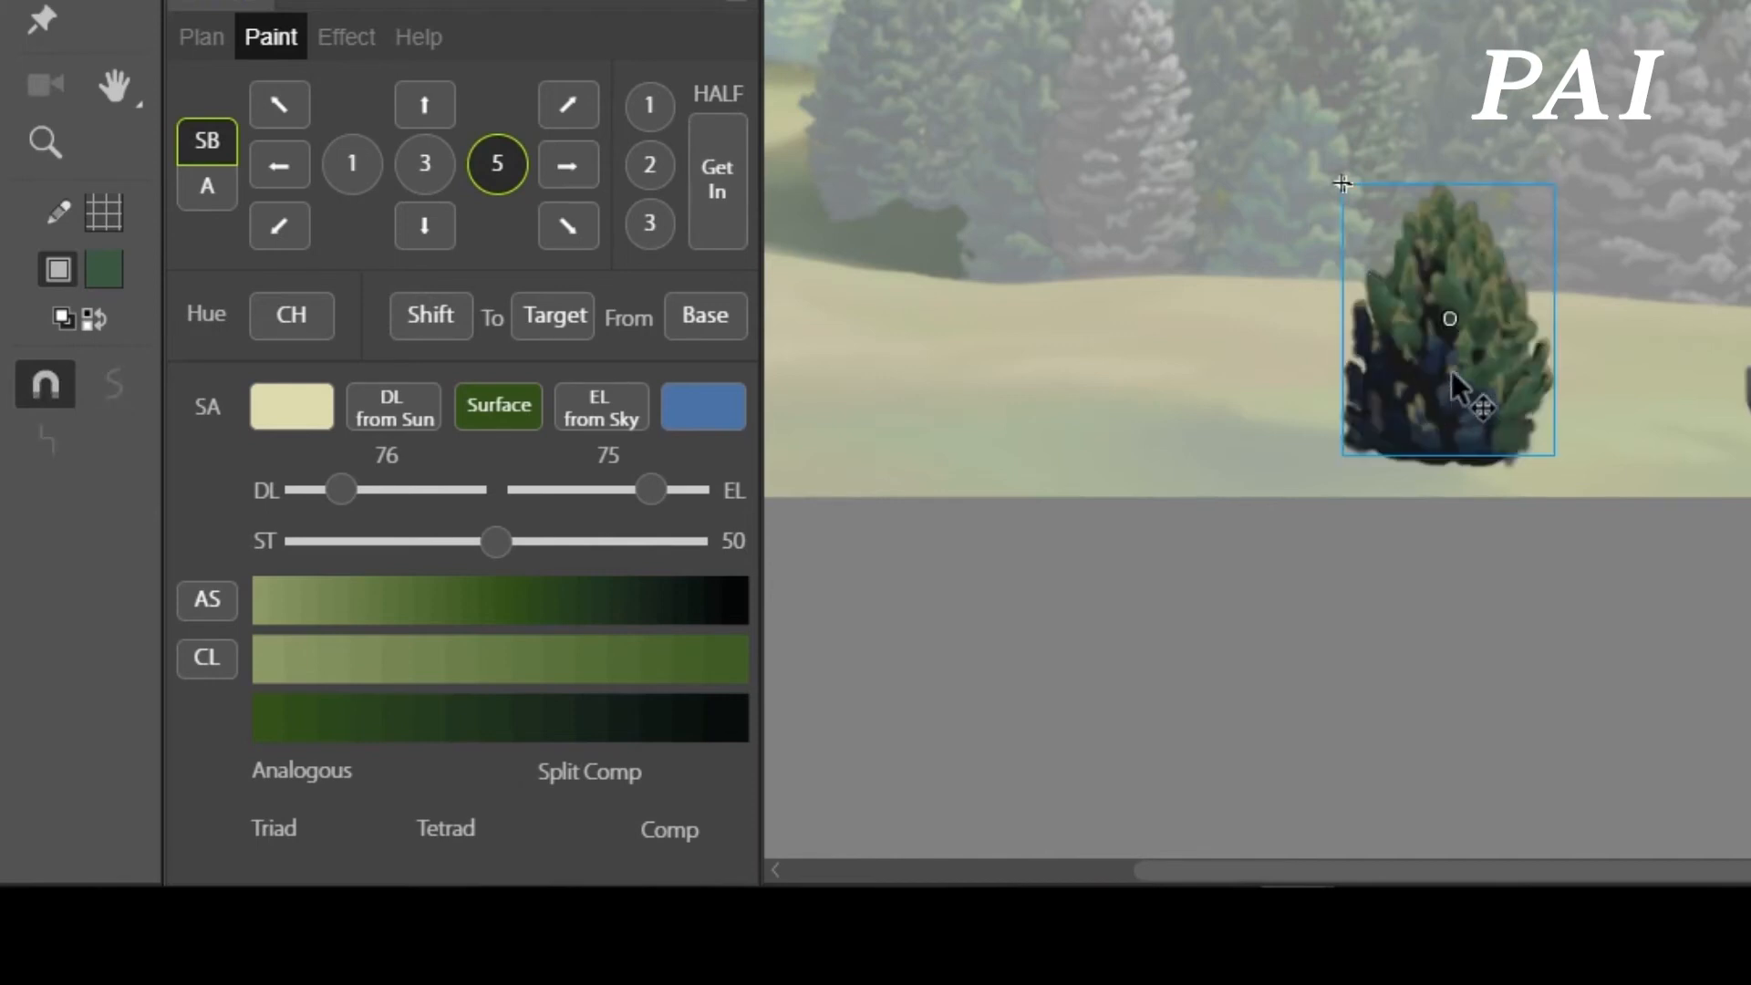
- Reopen the tree's middle tone symbol and fine-tune the lighter shades with the SB adjustment at strength 5
{"action": "double_click", "coordinate": [1425, 222]}
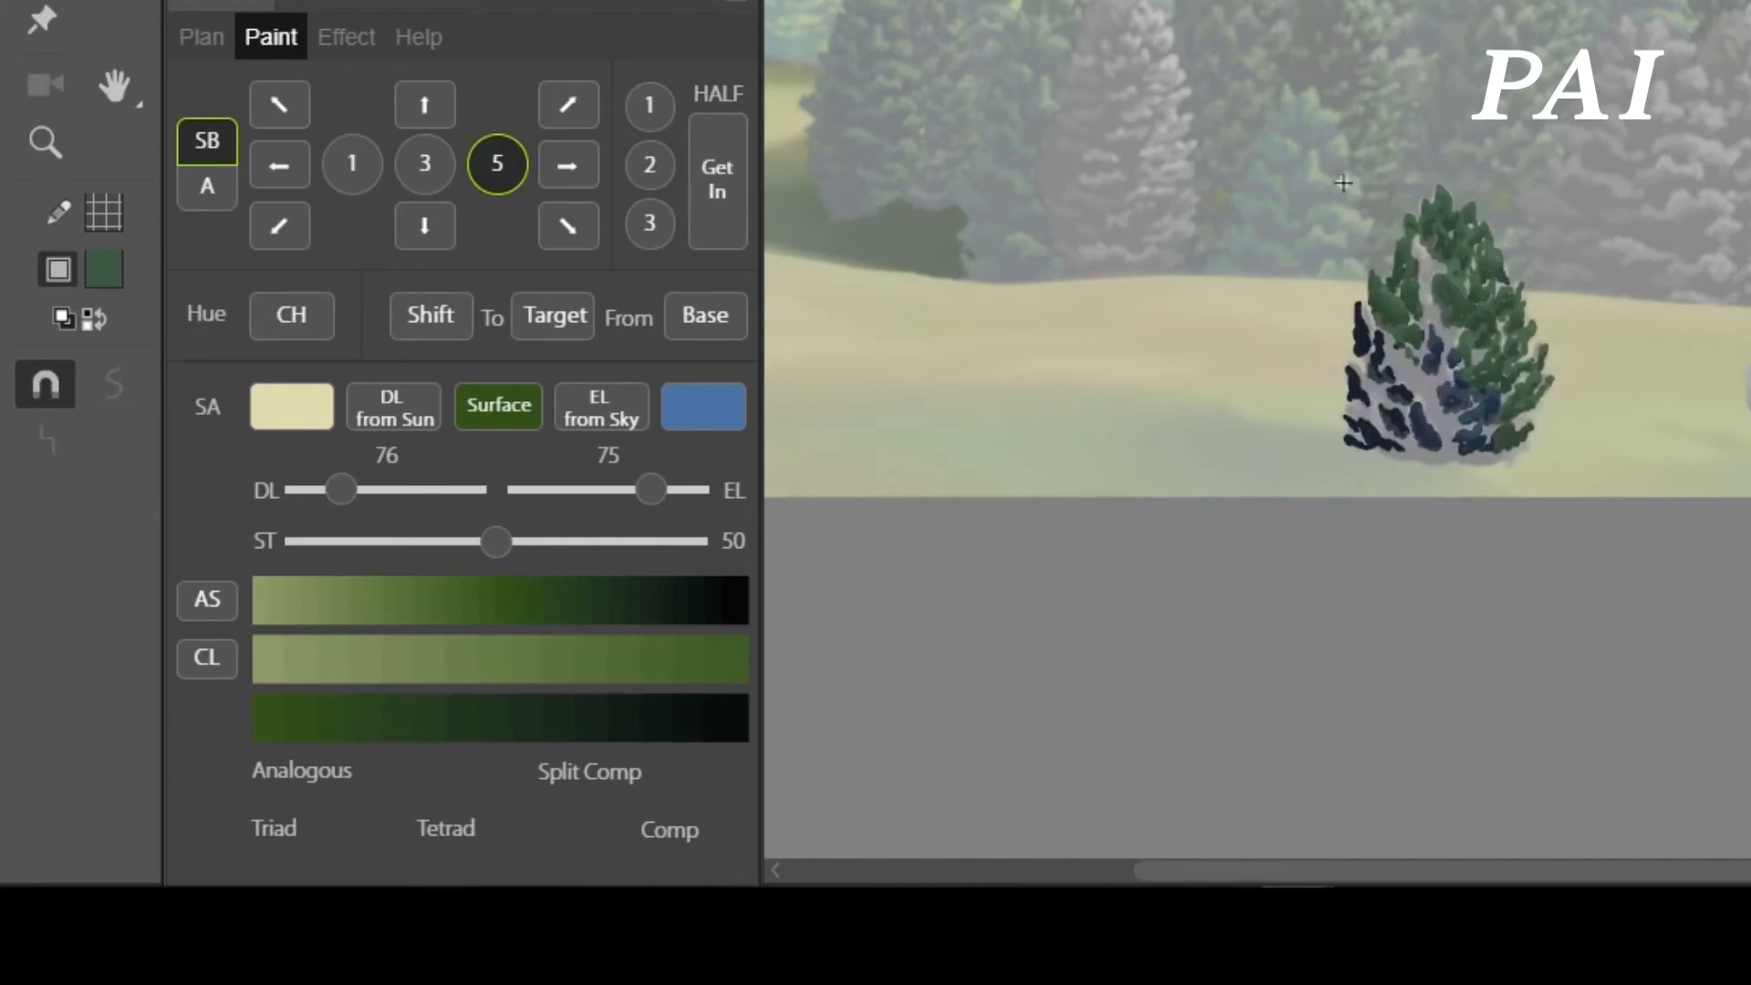
{"action": "left_click", "coordinate": [1425, 221]}
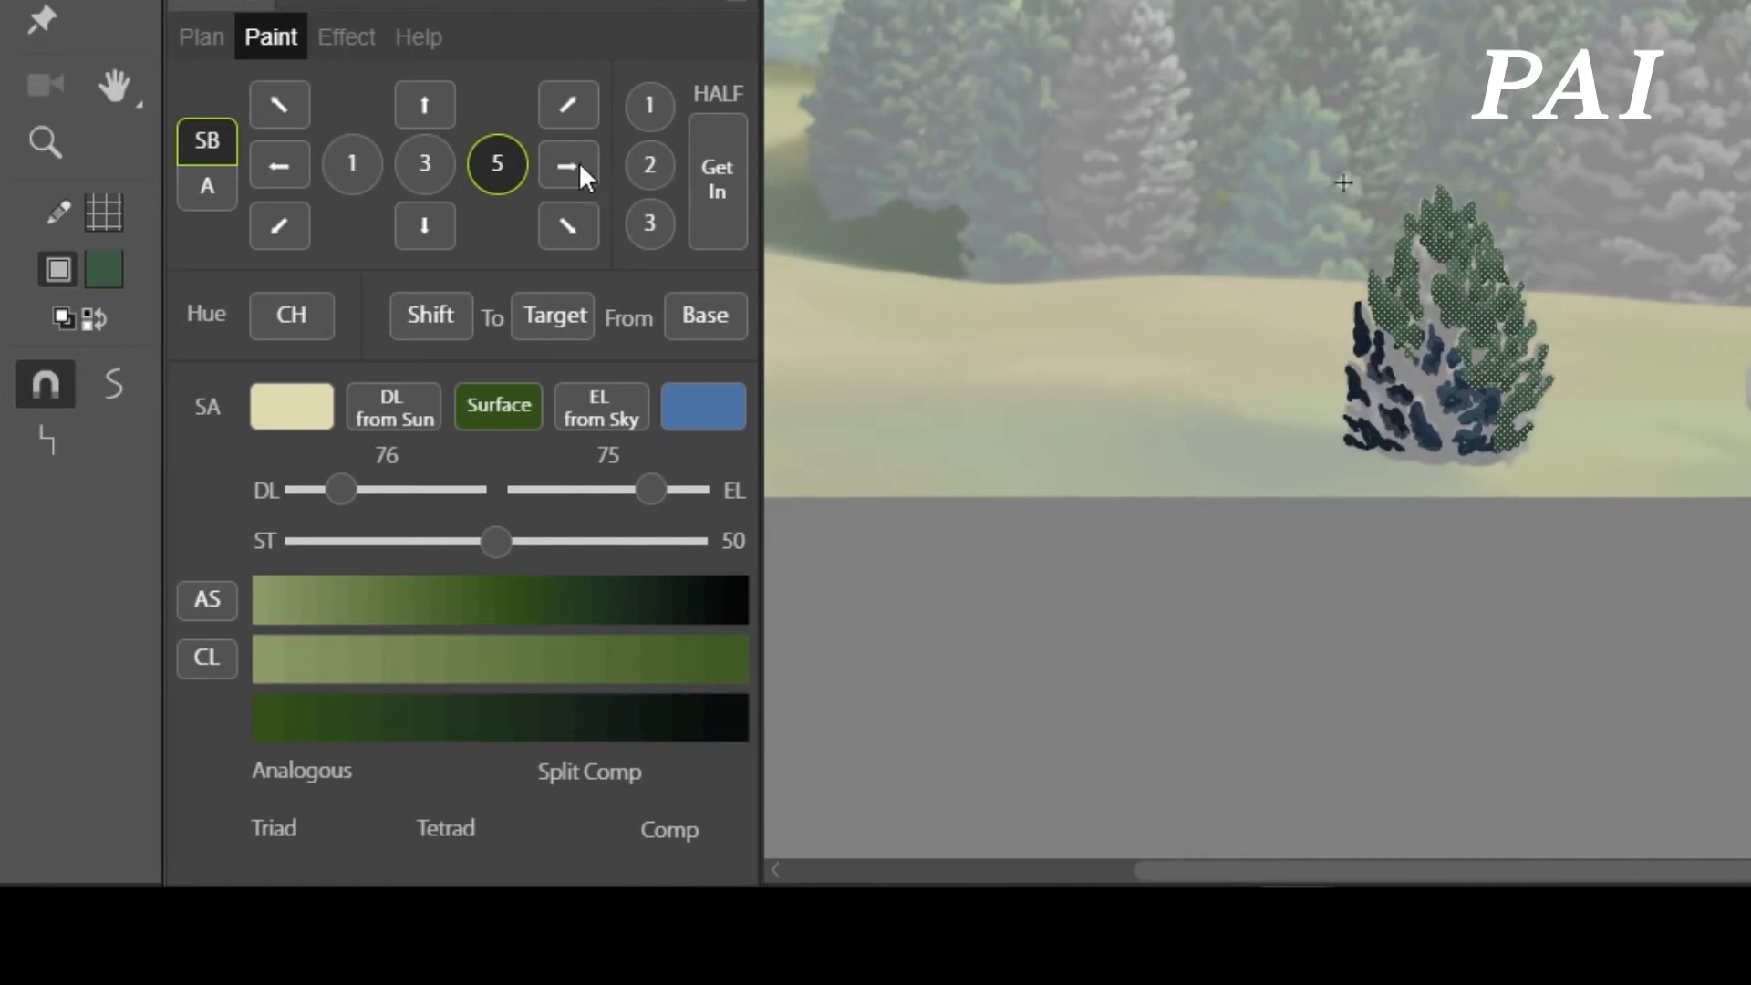
{"action": "double_click", "coordinate": [1509, 68]}
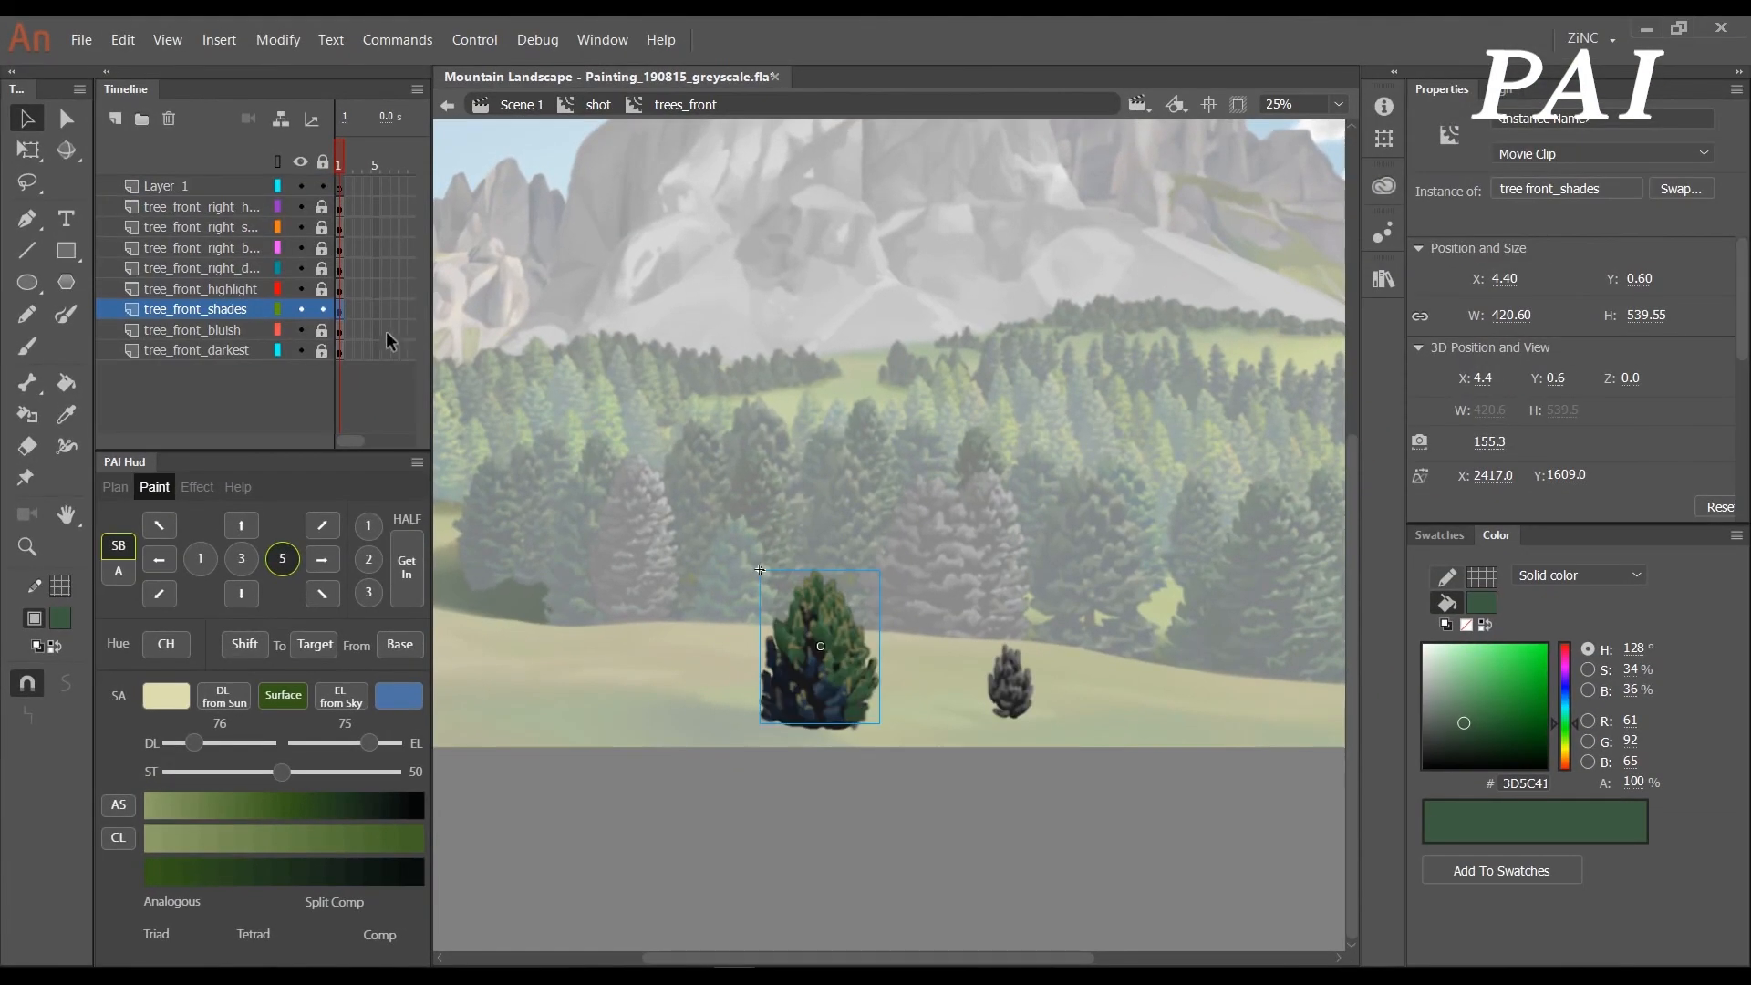
- Unlock the tree_front_bluish layer, open its symbol, and recolor all its shades with EL 100 and DL 52
{"action": "left_click", "coordinate": [236, 334]}
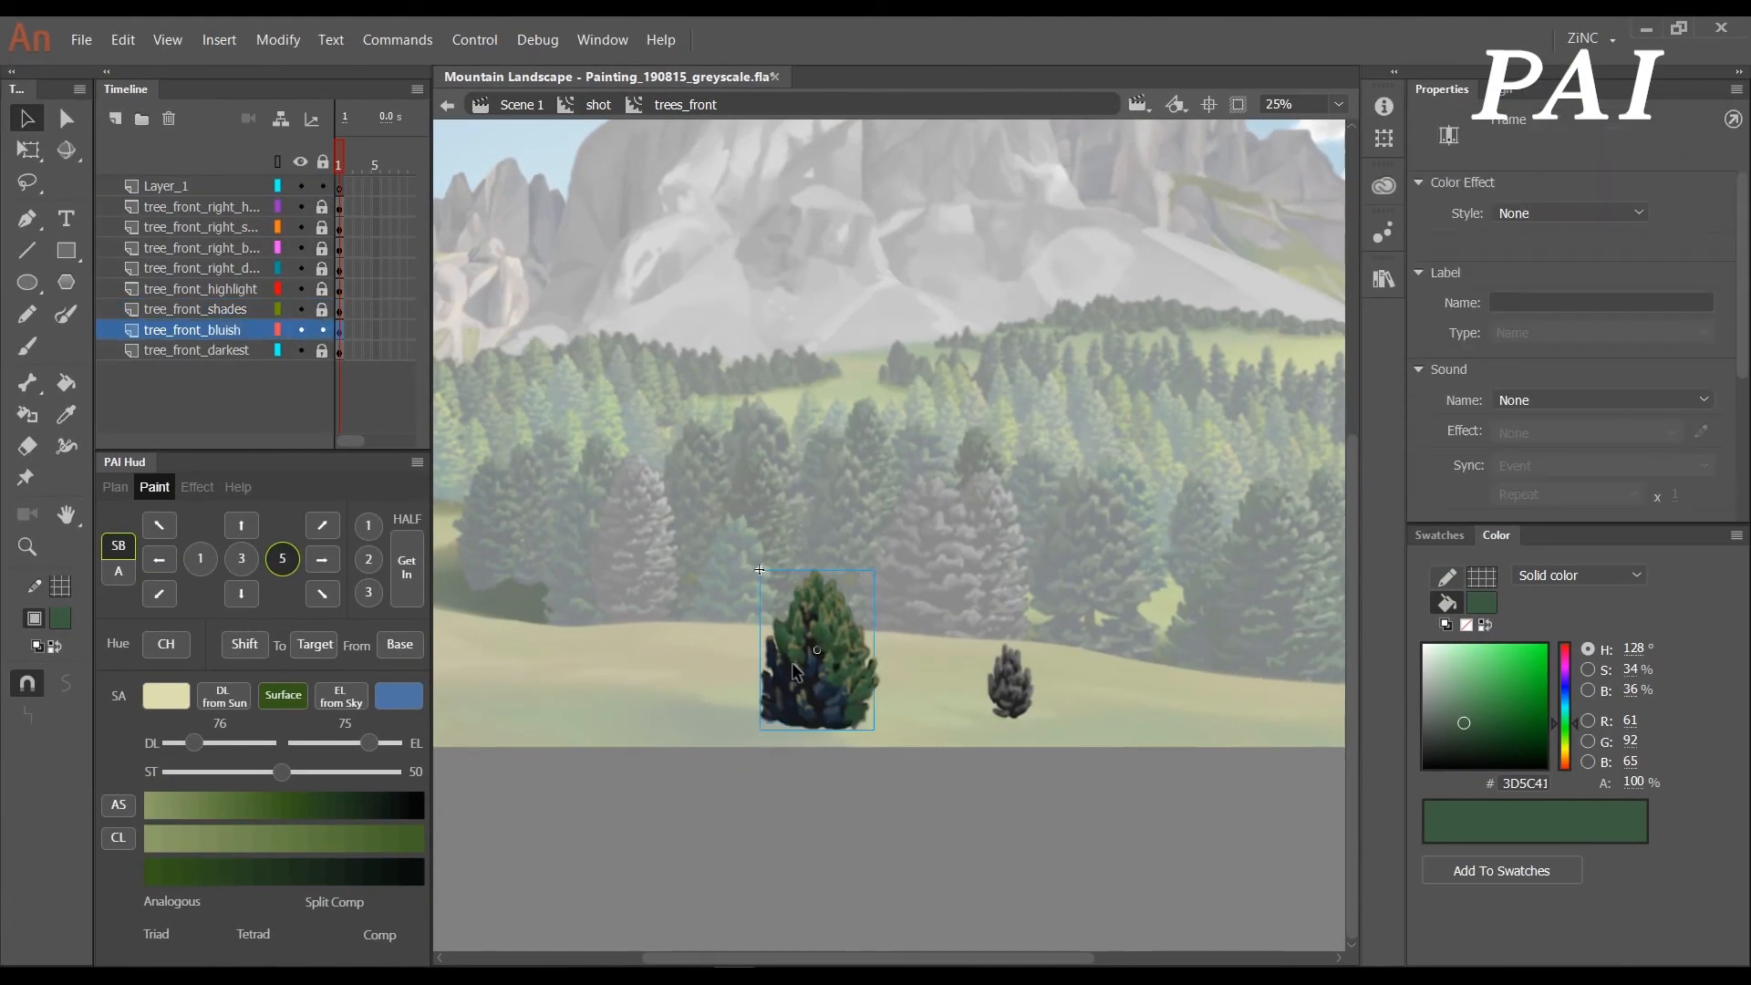
{"action": "double_click", "coordinate": [826, 620]}
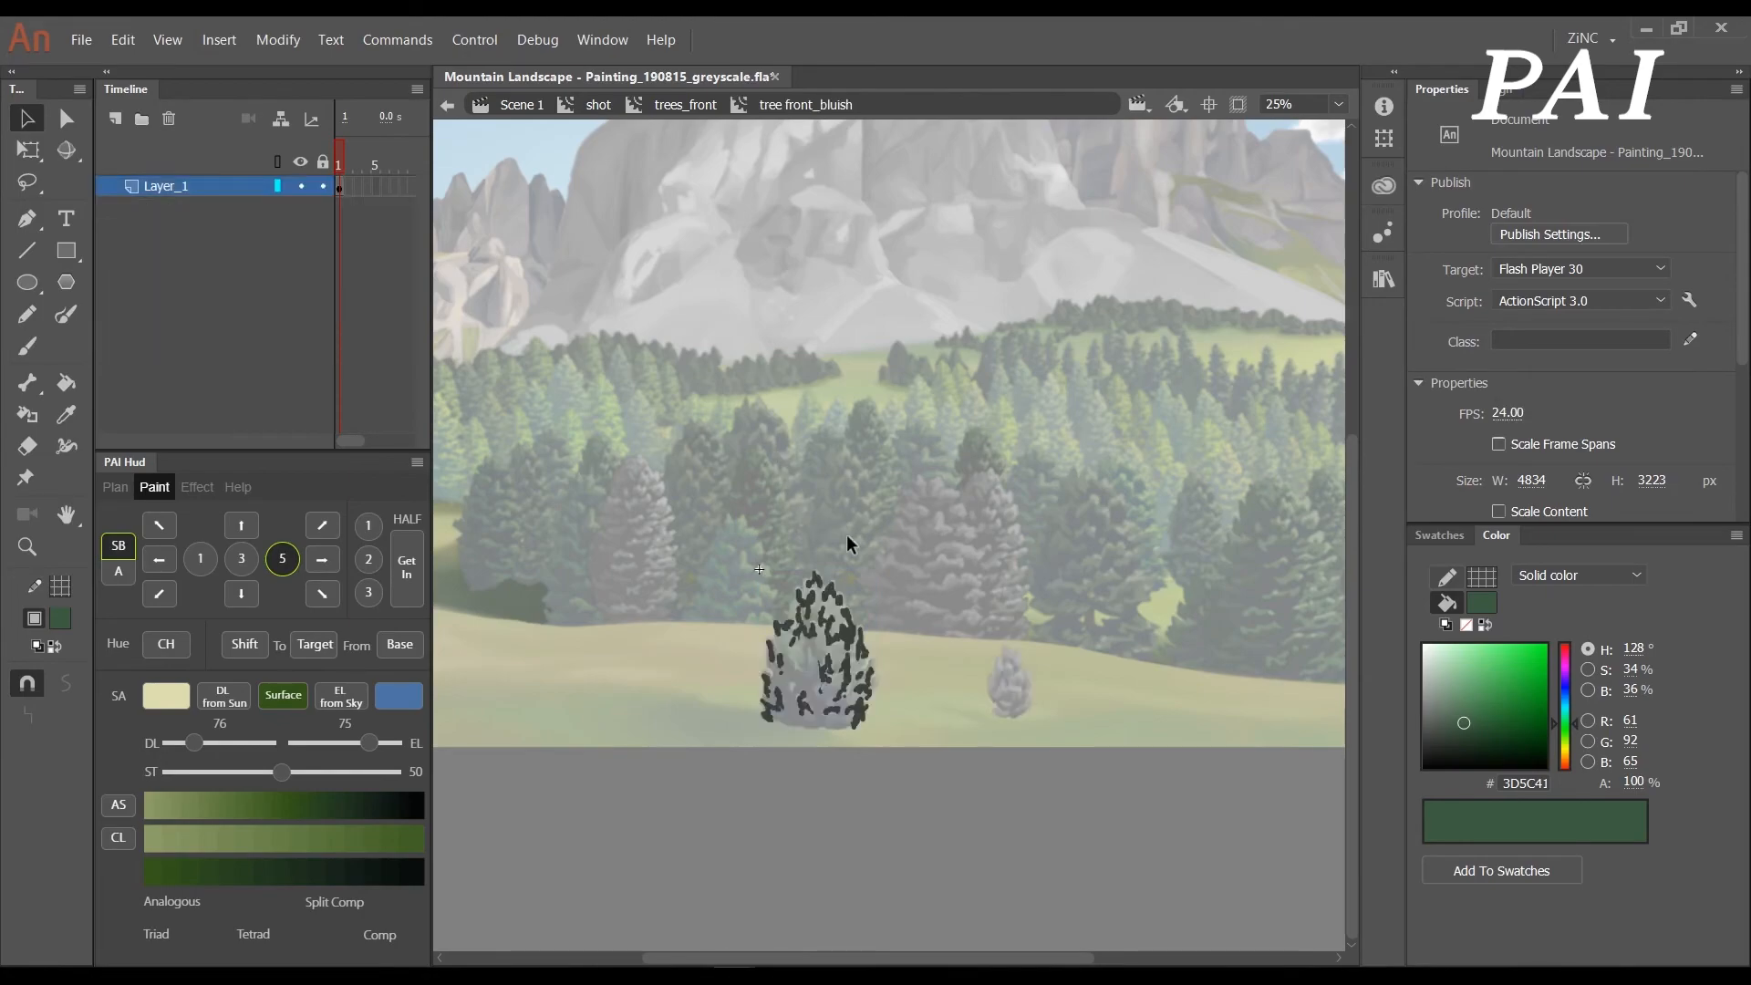
{"action": "mouse_move", "coordinate": [670, 542]}
{"action": "left_mouse_down"}
{"action": "mouse_move", "coordinate": [934, 792]}
{"action": "mouse_move", "coordinate": [771, 787]}
{"action": "left_mouse_up"}
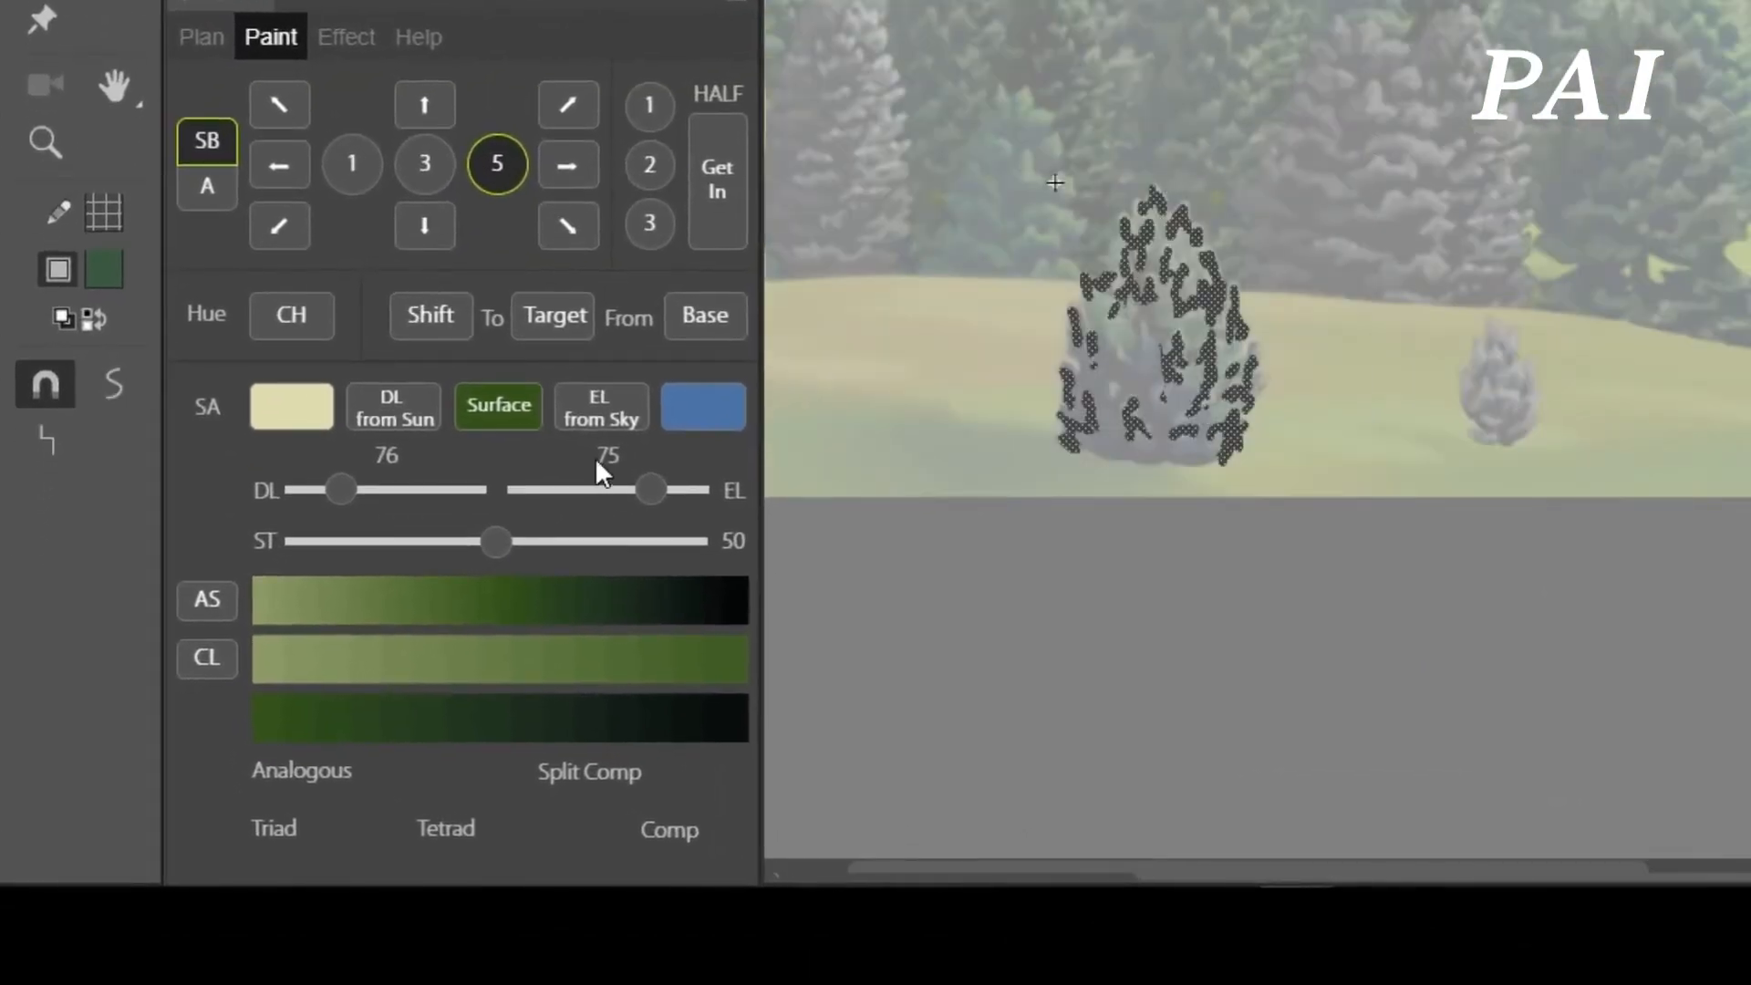
{"action": "left_click_drag", "start_coordinate": [686, 493], "coordinate": [729, 500]}
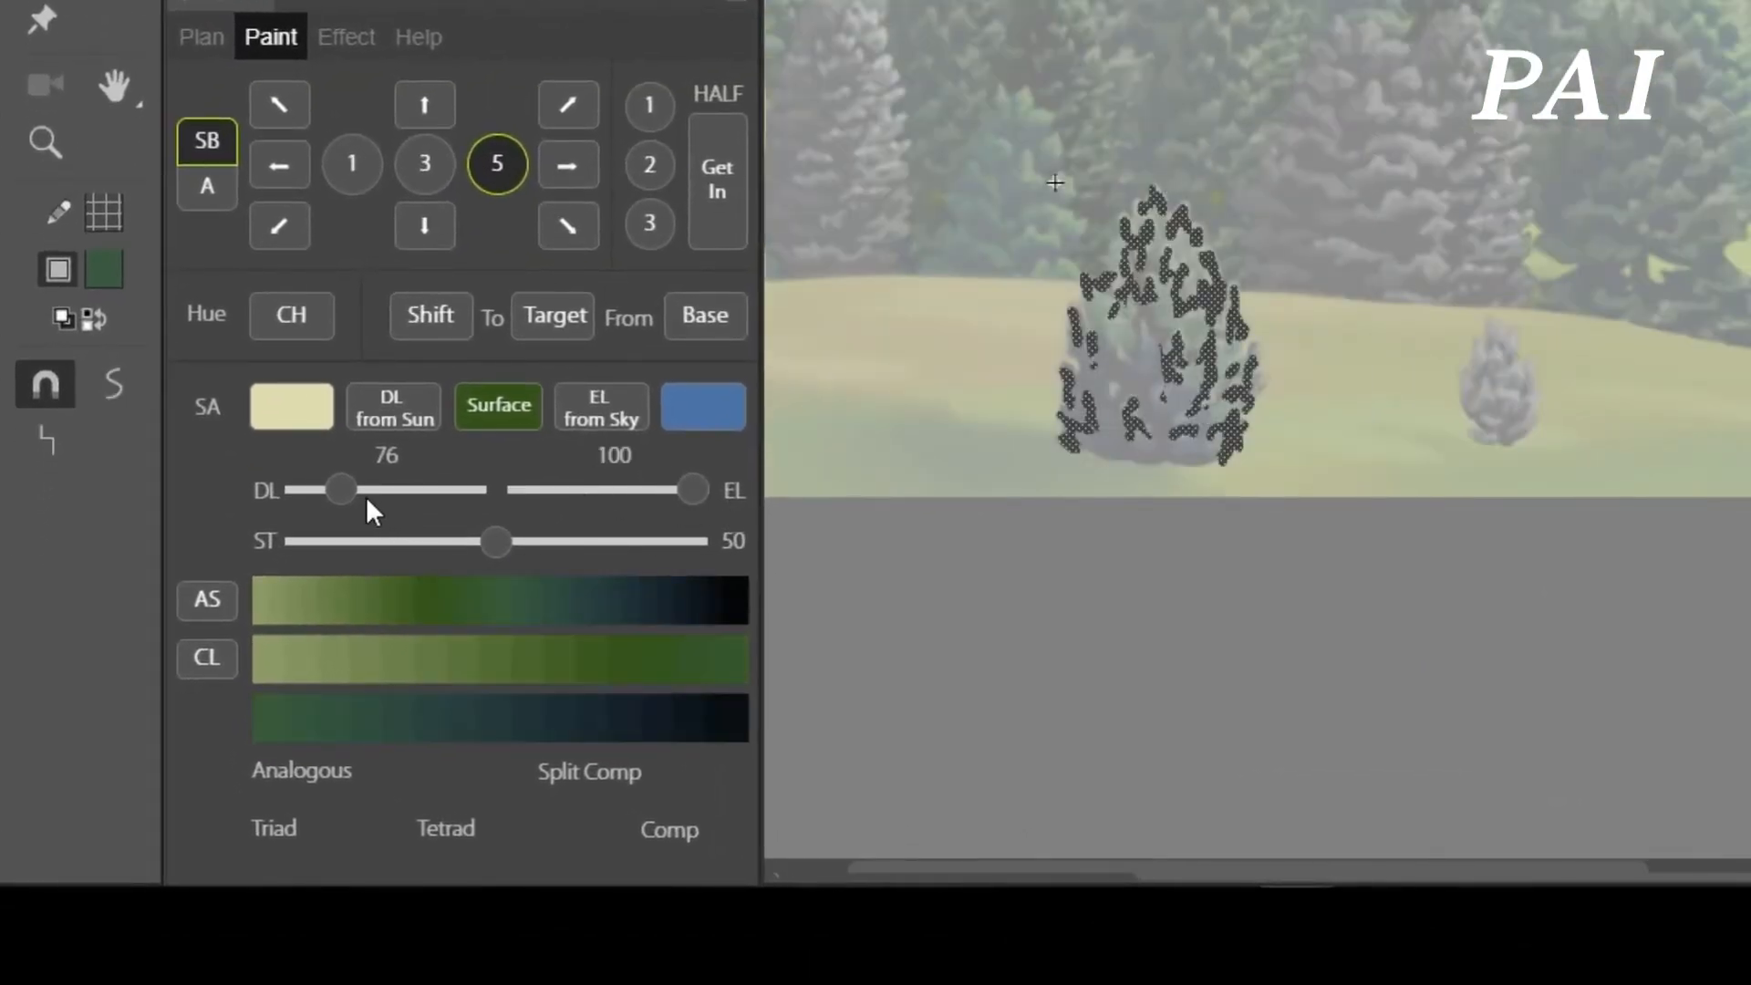
{"action": "left_click_drag", "start_coordinate": [373, 485], "coordinate": [383, 489]}
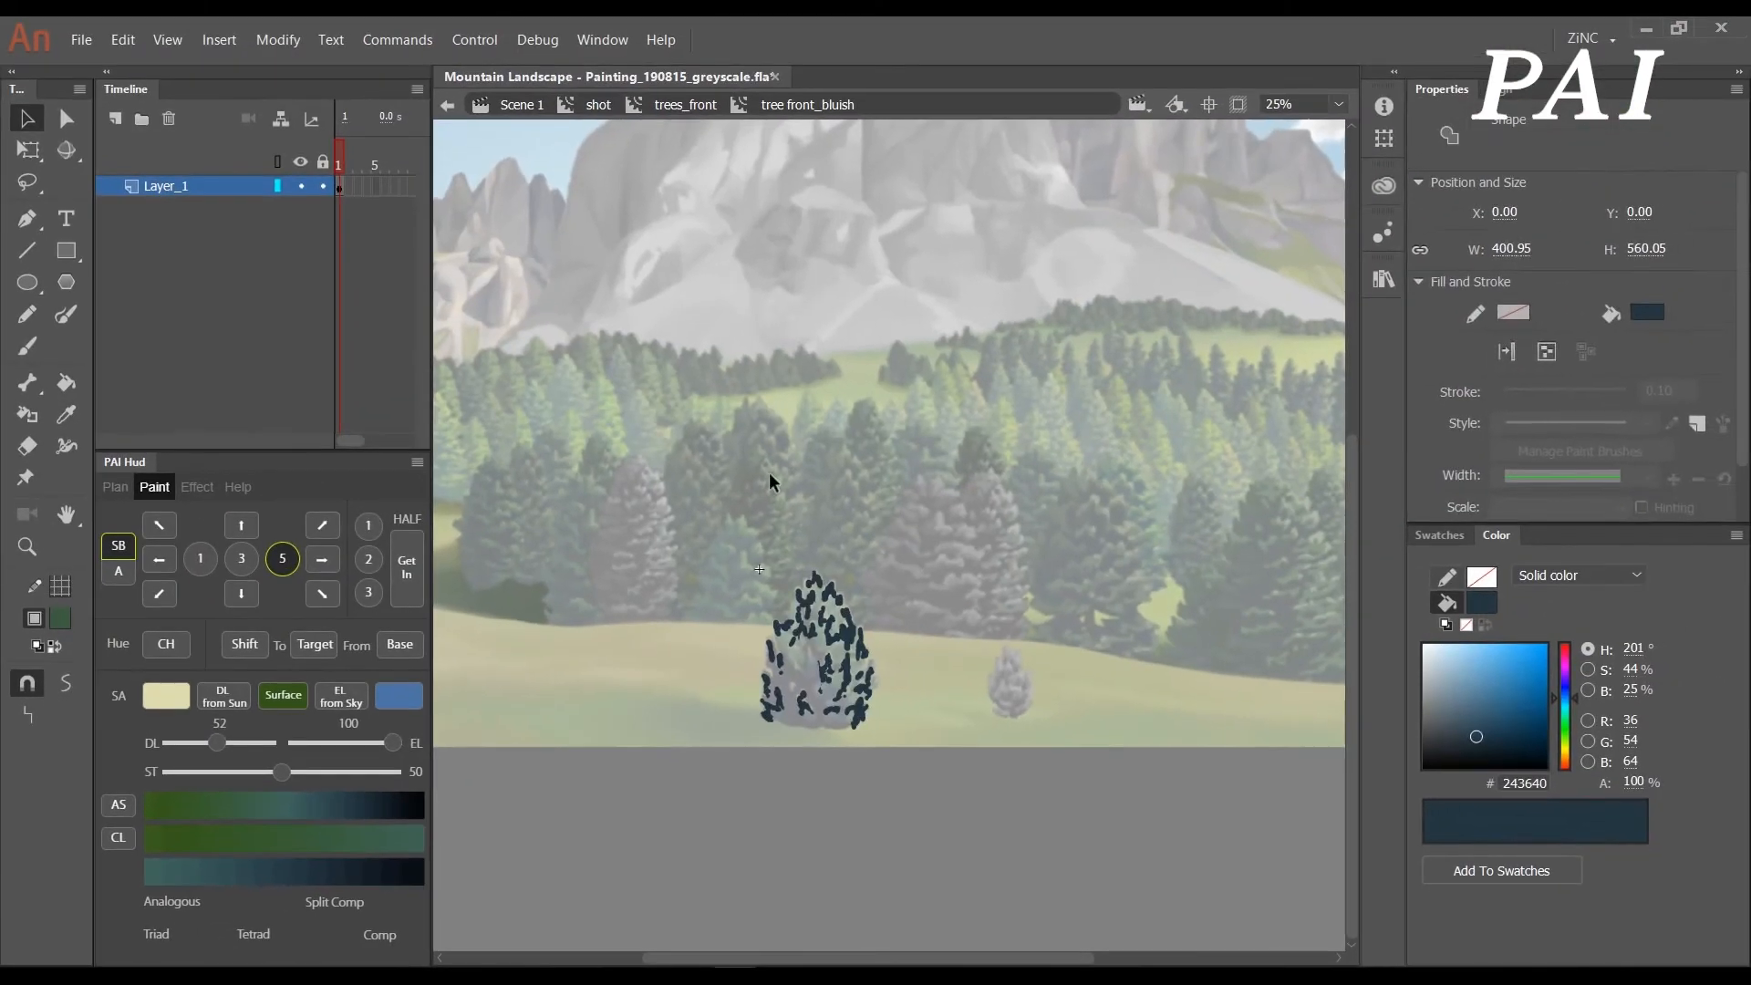
{"action": "left_click", "coordinate": [686, 104]}
- Open the tree_front_darkest symbol, select its shape, and recolor it with the current surface palette
{"action": "left_click", "coordinate": [702, 613]}
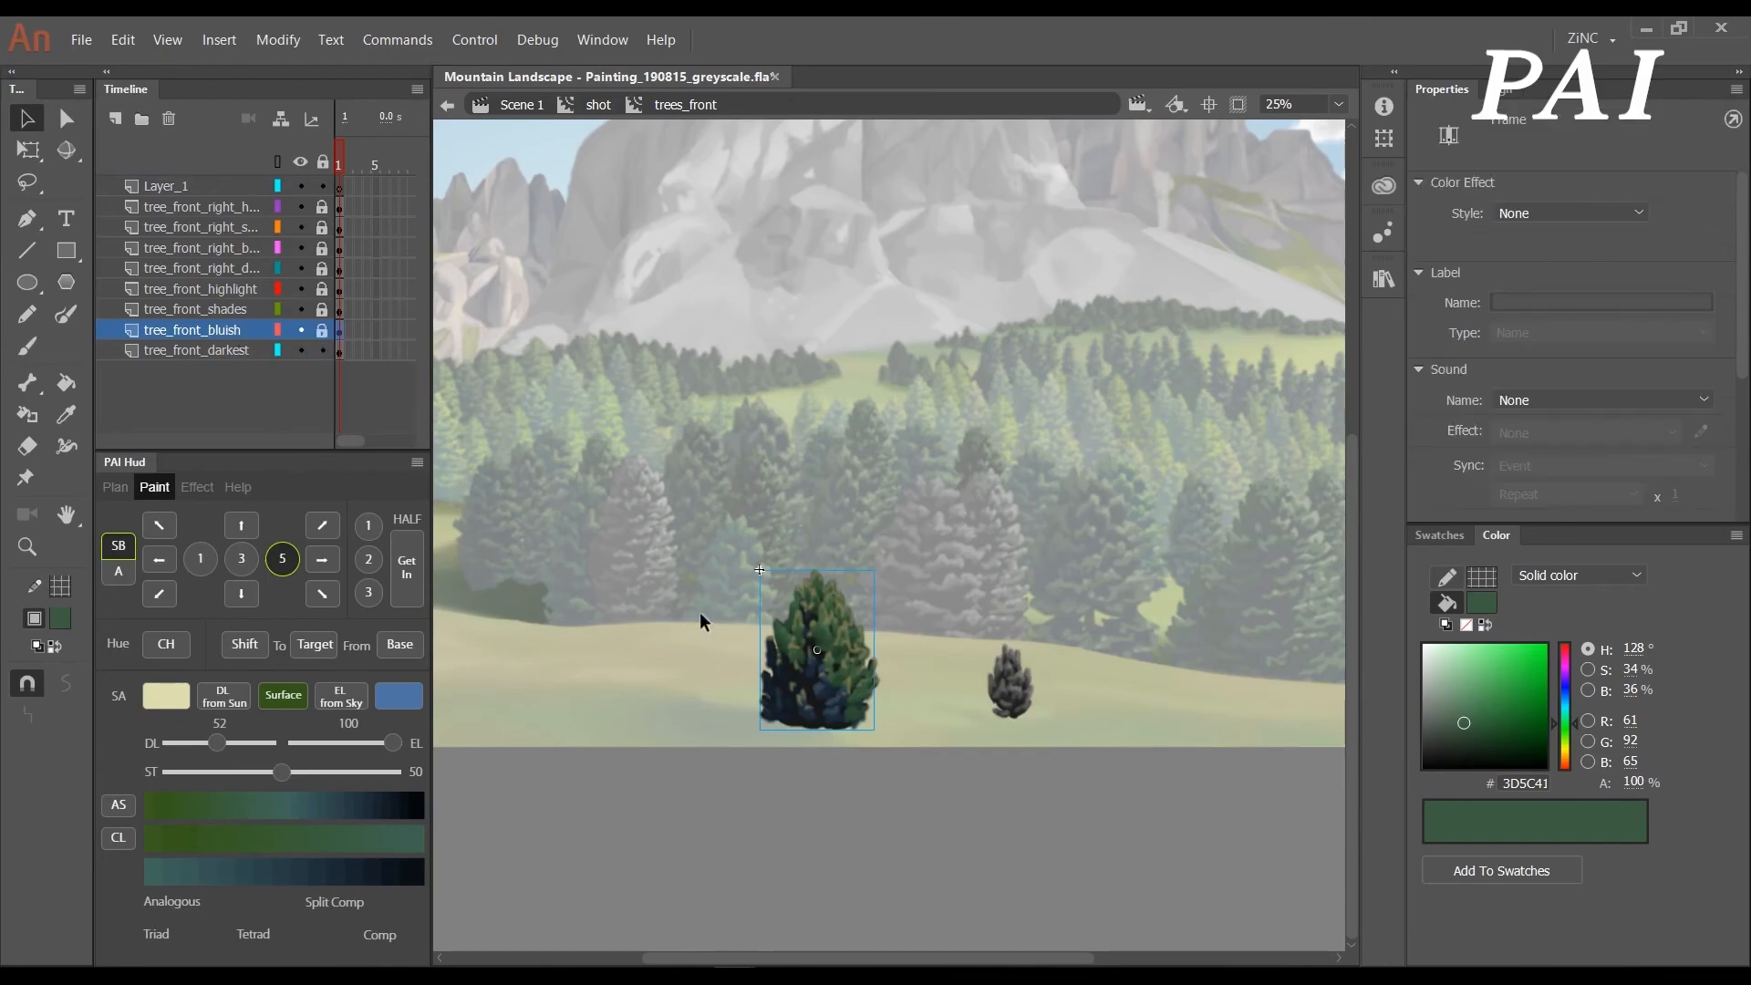
{"action": "left_click", "coordinate": [812, 639]}
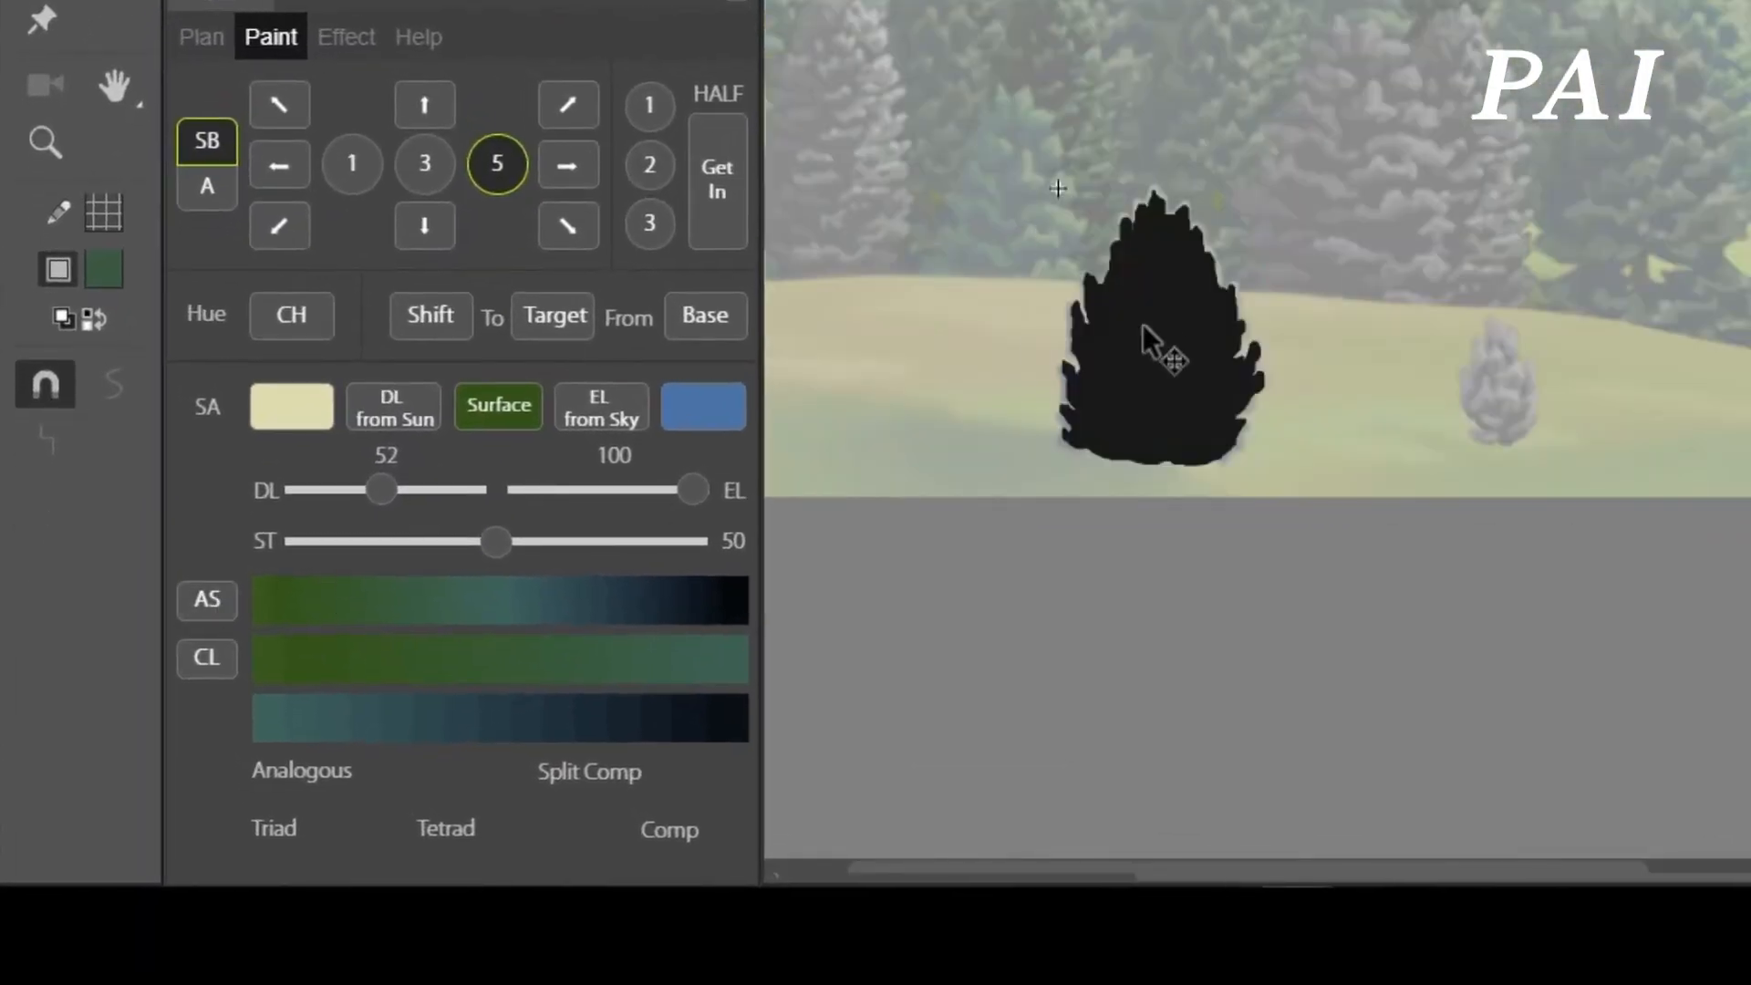
{"action": "left_click", "coordinate": [1143, 325]}
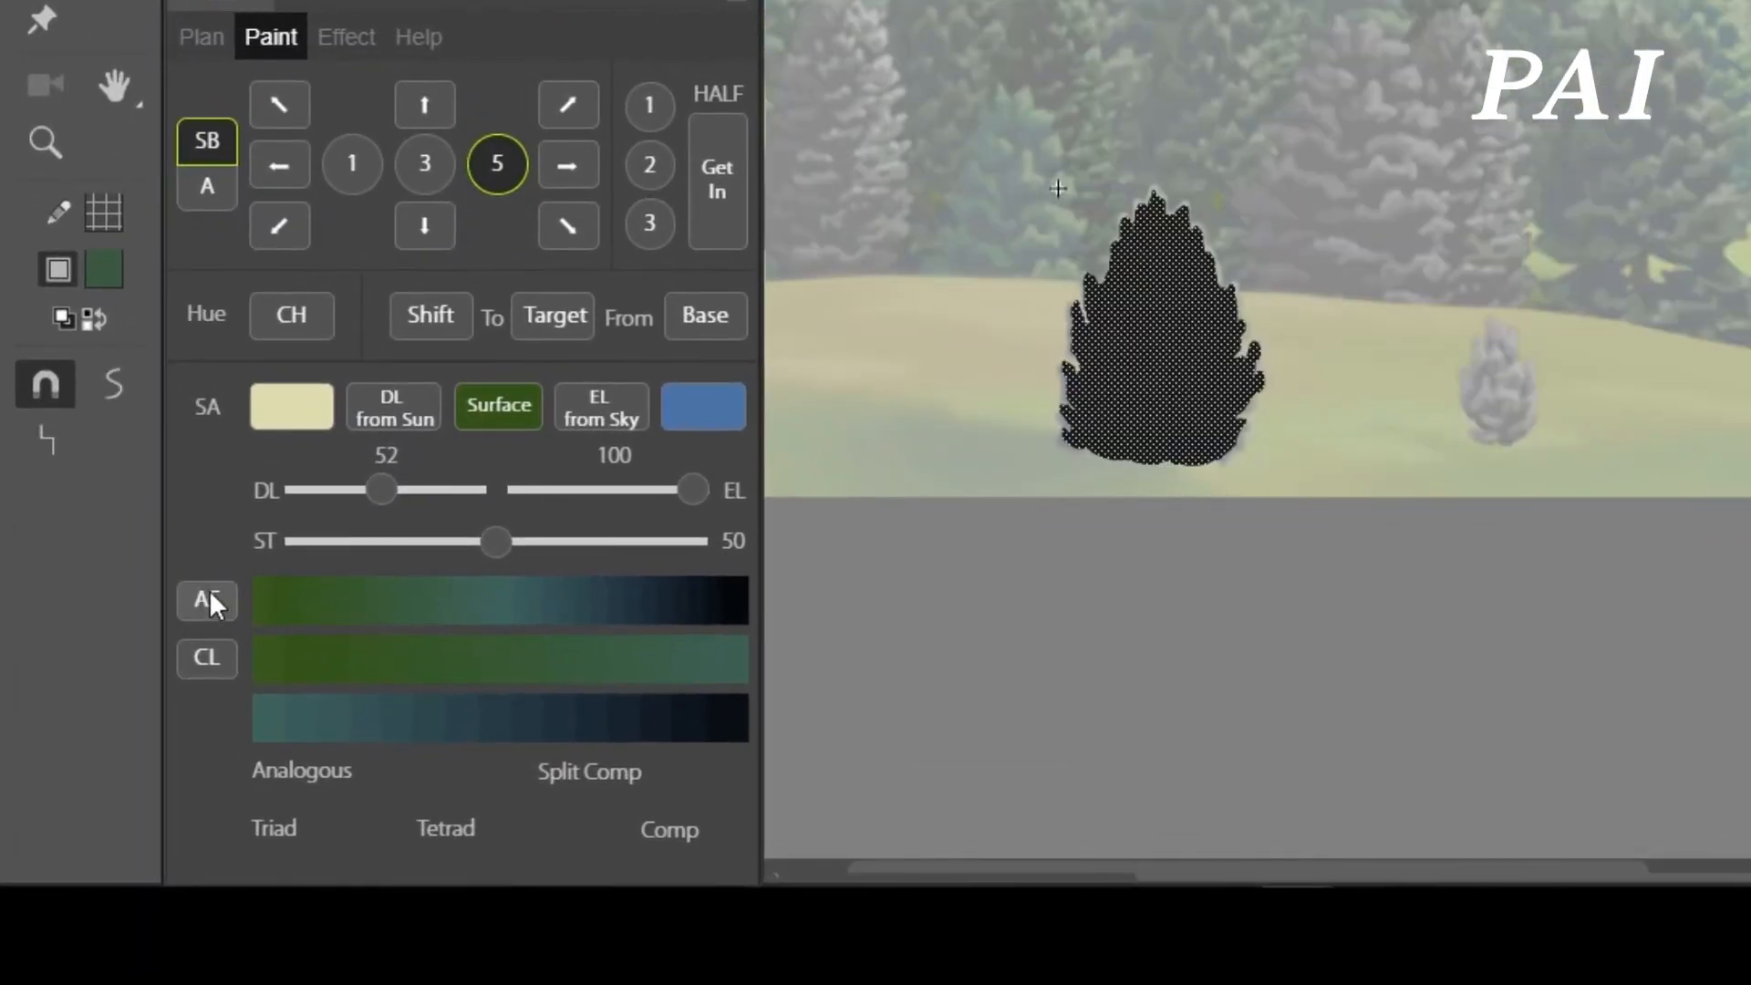
{"action": "left_click", "coordinate": [1225, 2]}
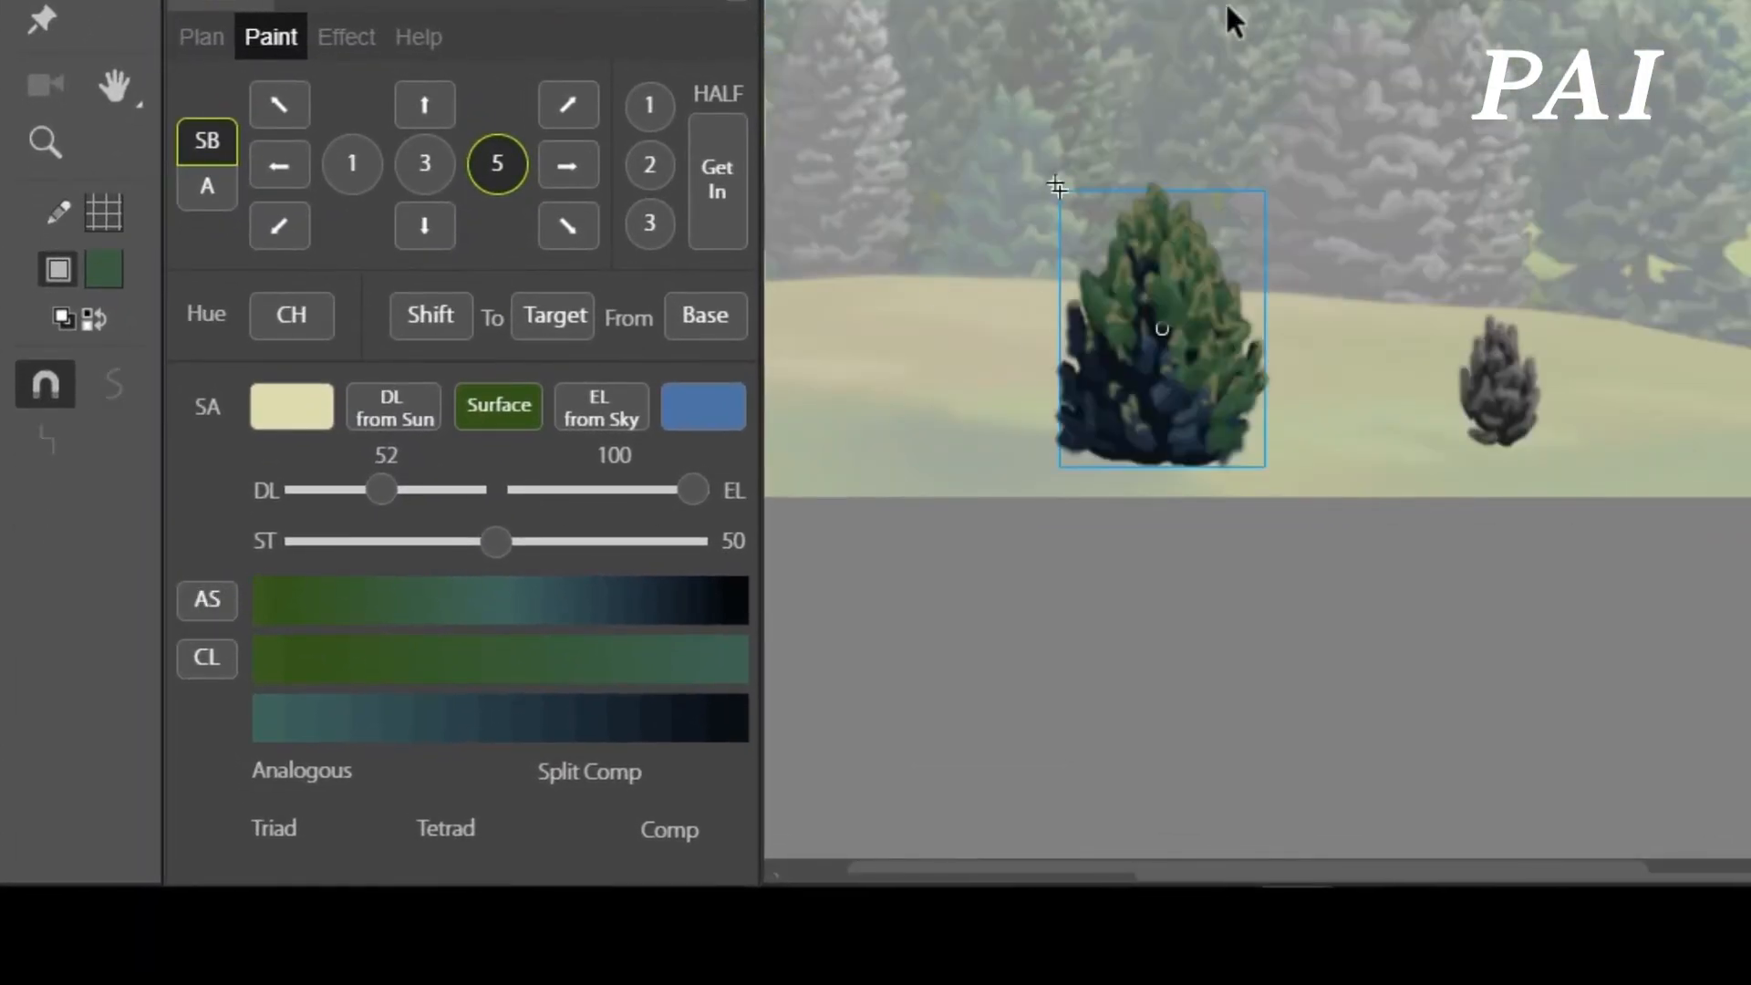
- Reopen the large tree's middle tone symbol and select its shades for further adjustment
{"action": "left_click", "coordinate": [1350, 53]}
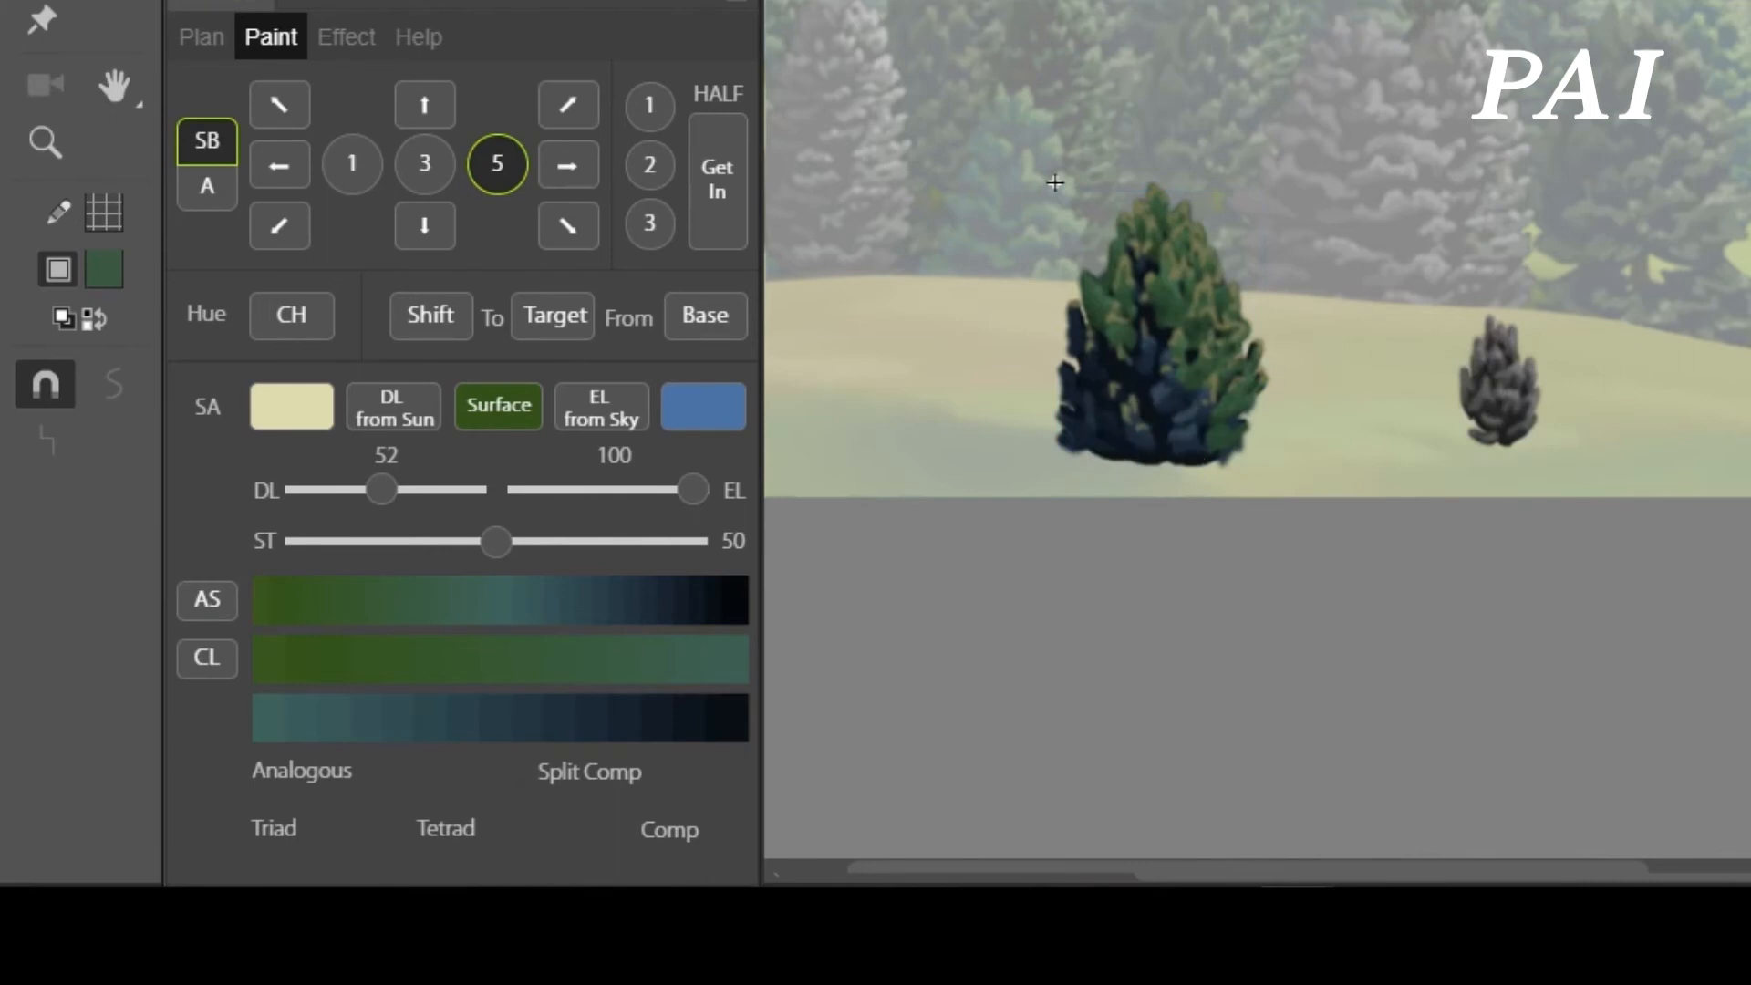
{"action": "left_click", "coordinate": [1087, 412]}
{"action": "double_click", "coordinate": [1215, 349]}
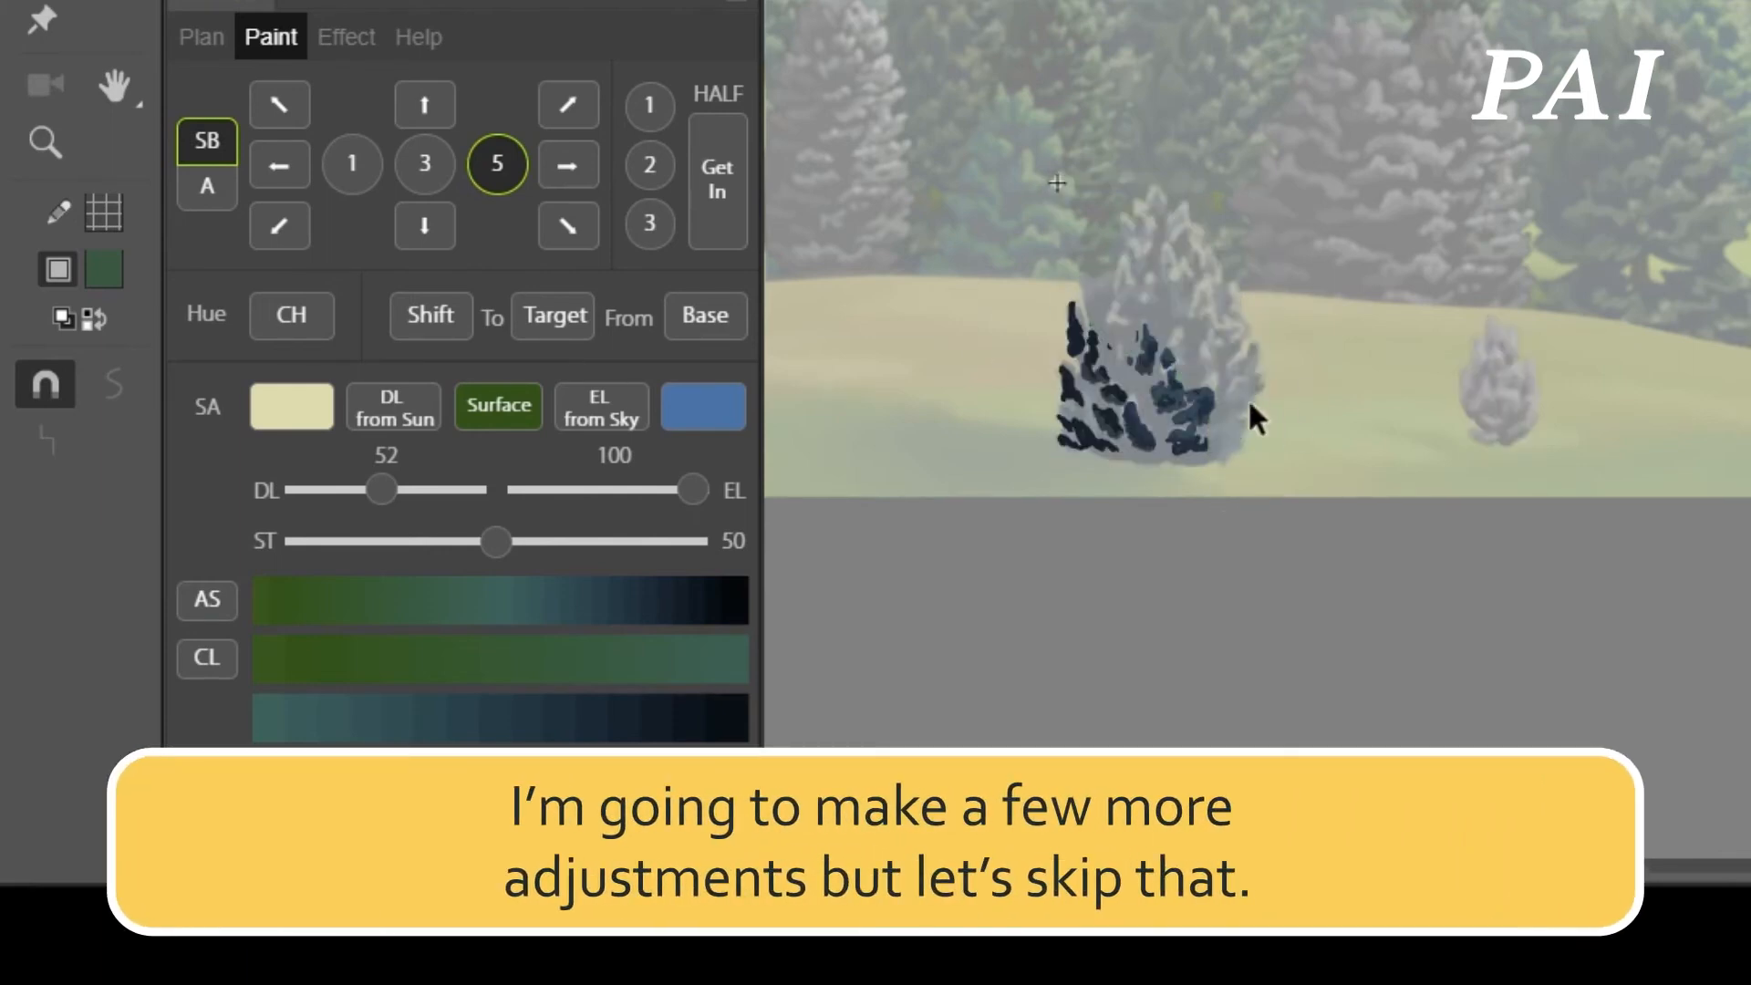
{"action": "left_click", "coordinate": [1184, 315]}
{"action": "left_click", "coordinate": [1653, 118]}
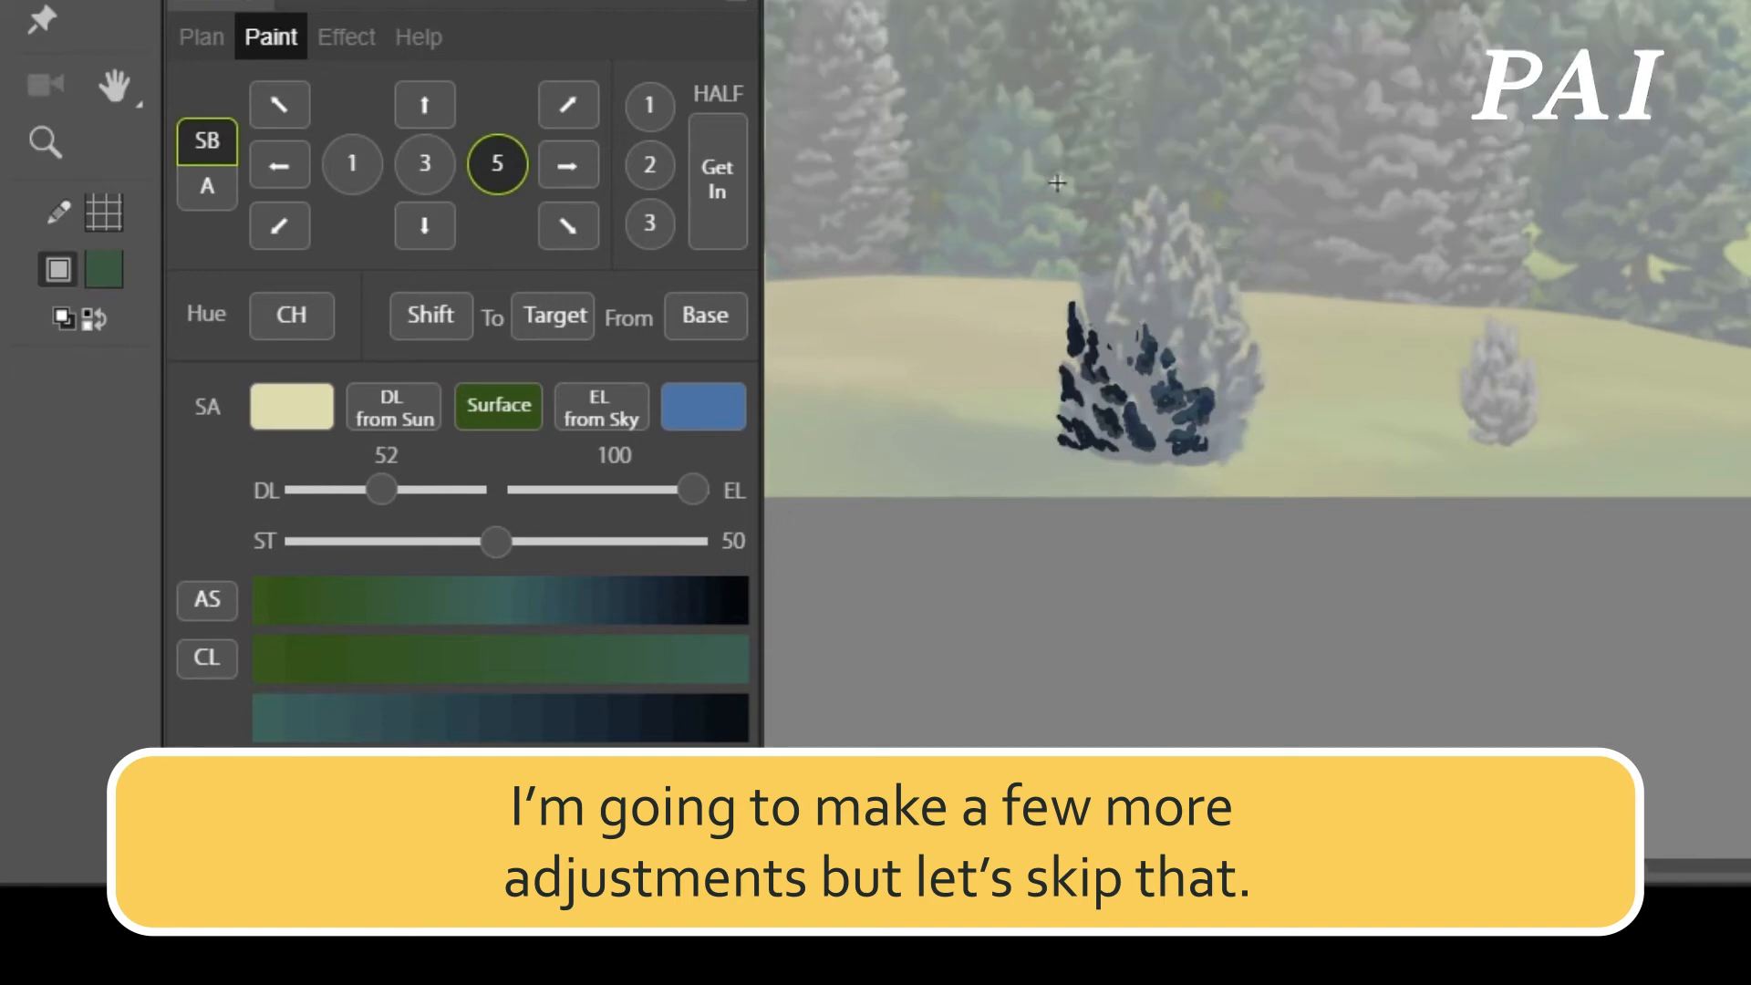
{"action": "key", "text": "ctrl+a"}
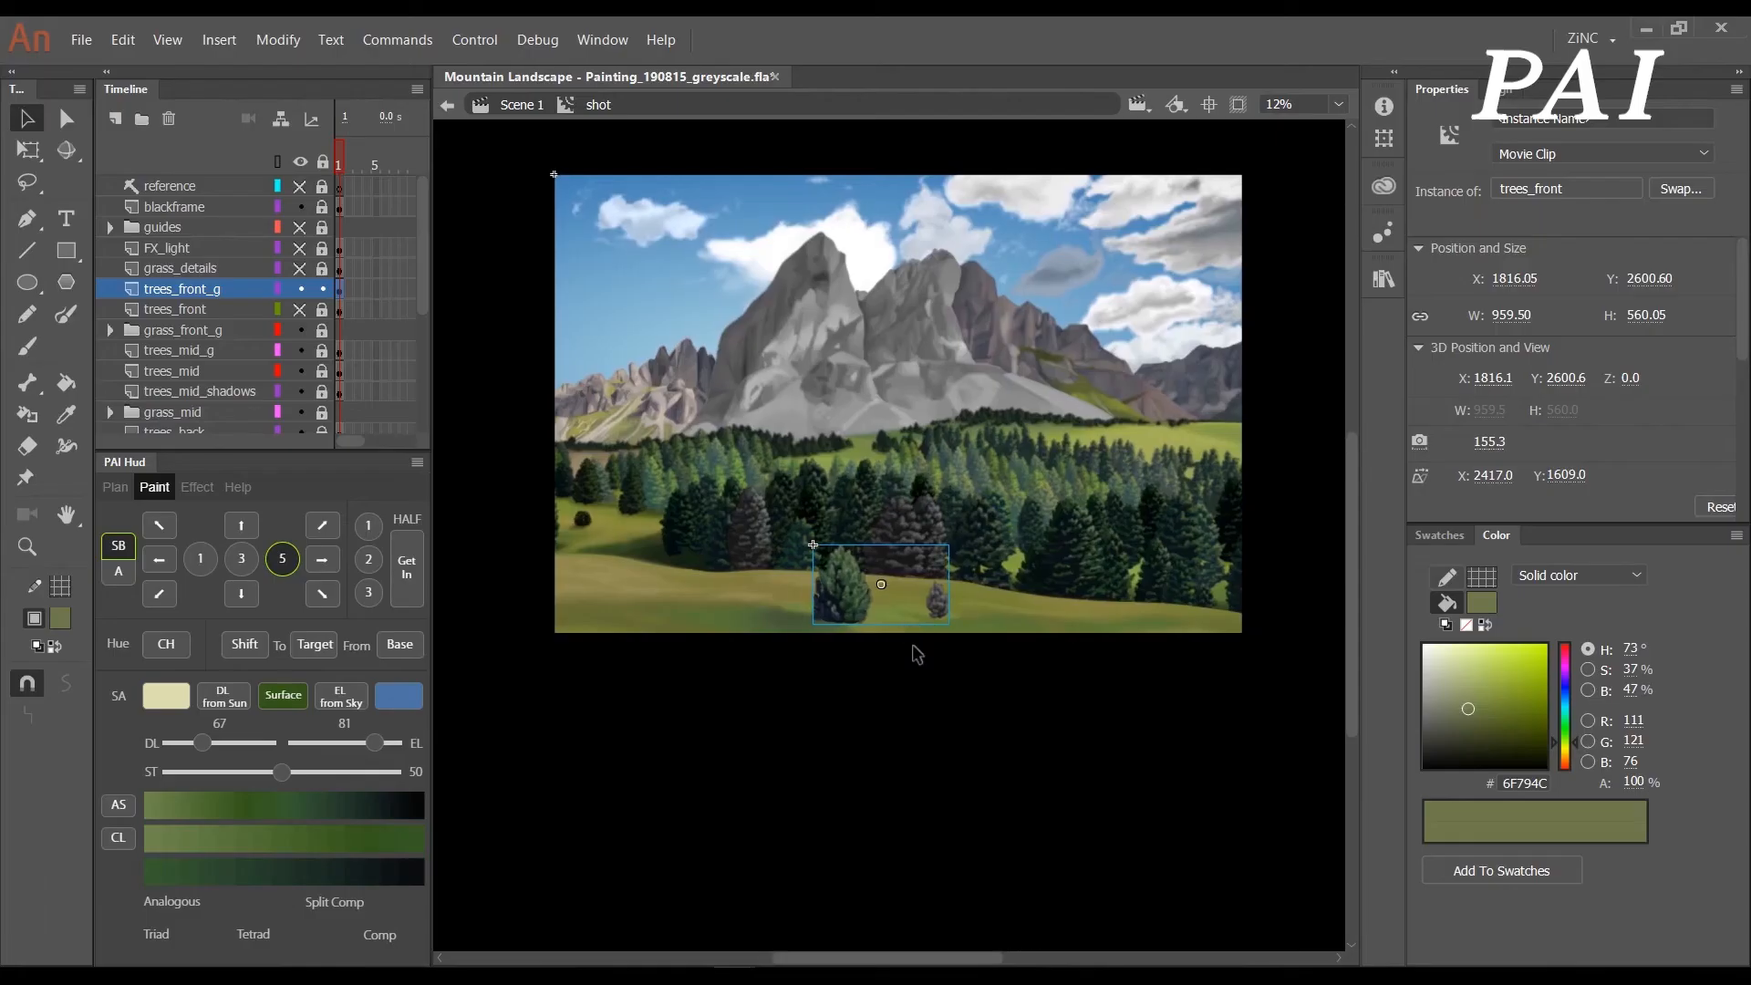
- Open the trees_front symbol, unlock the small right tree's highlight layer, and hide the four layers of the large tree
{"action": "left_click", "coordinate": [1129, 624]}
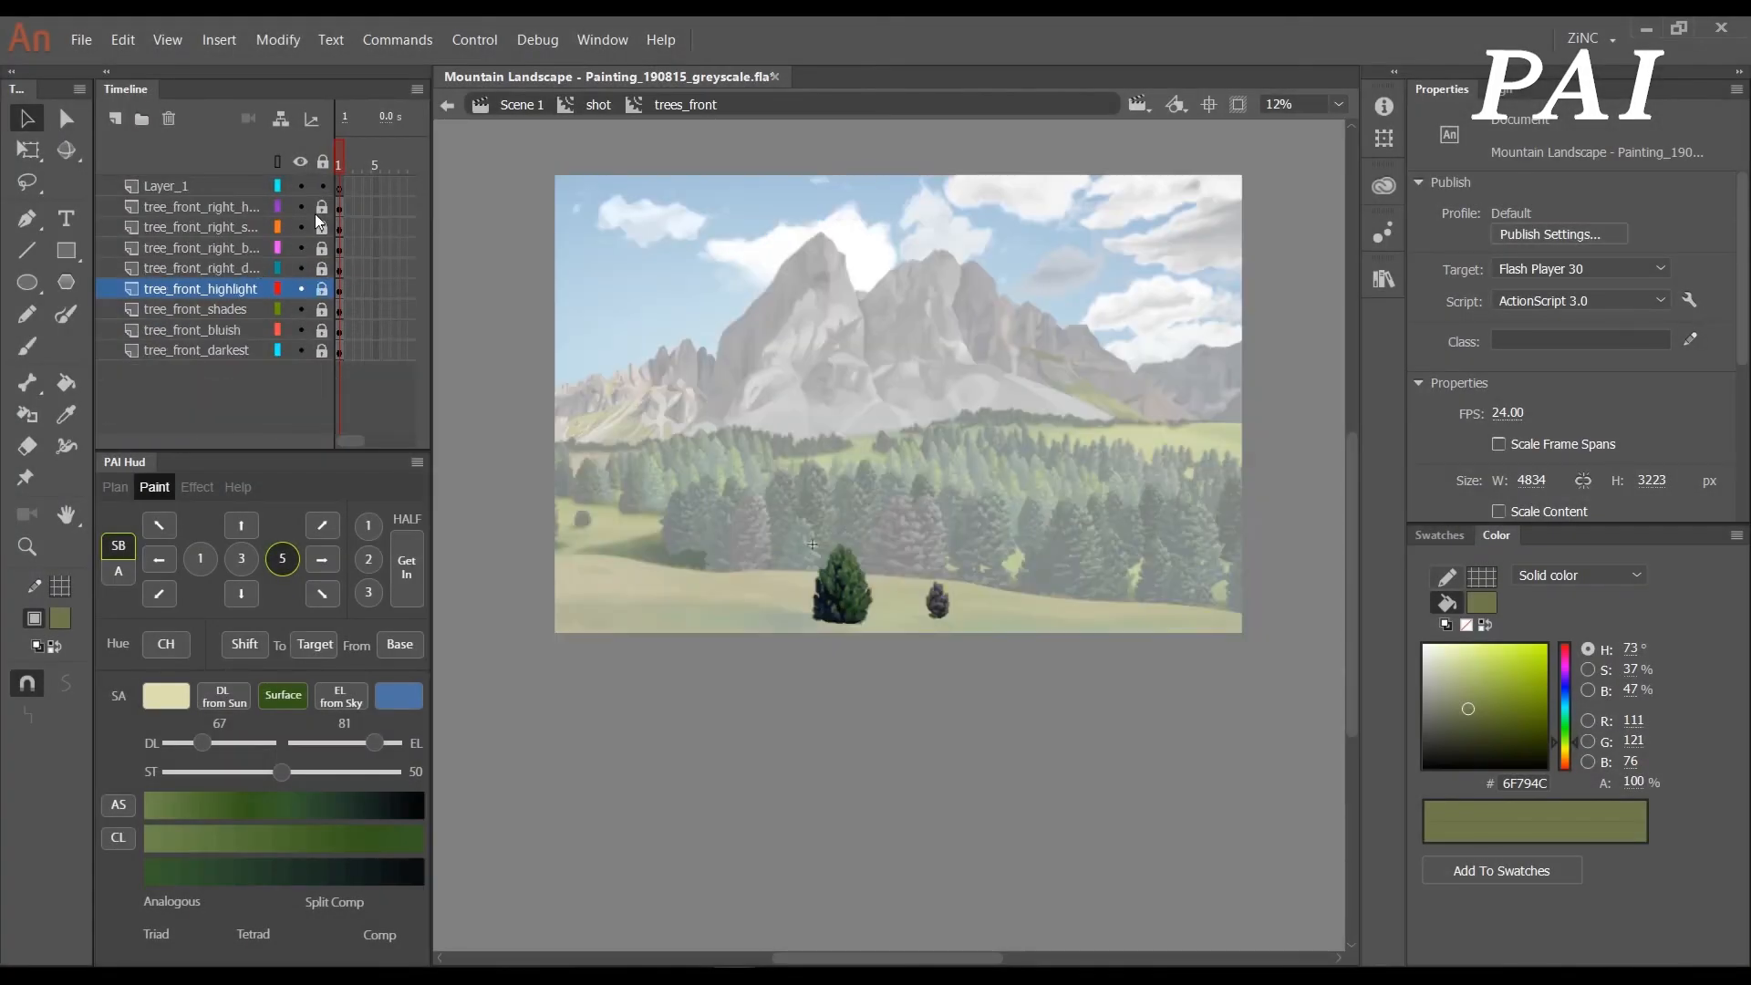
{"action": "left_click", "coordinate": [321, 207]}
{"action": "left_click", "coordinate": [224, 208]}
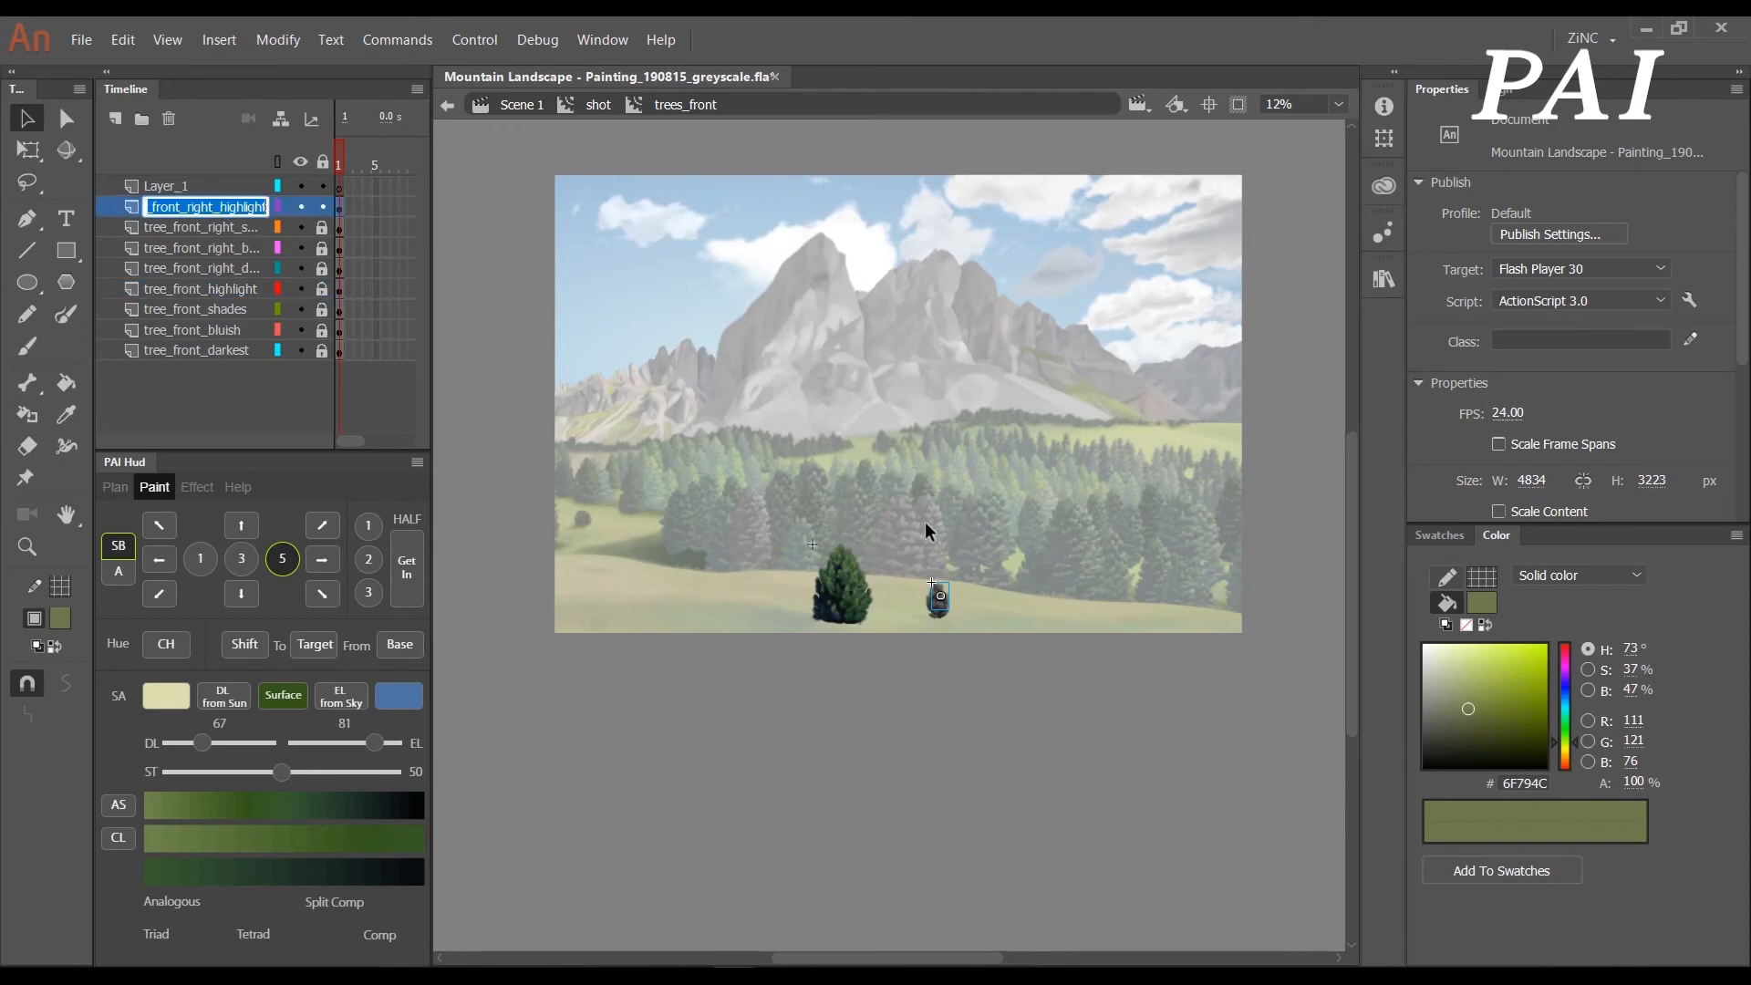
{"action": "key", "text": "z"}
{"action": "left_click", "coordinate": [941, 595]}
{"action": "left_click_drag", "start_coordinate": [300, 289], "coordinate": [302, 353]}
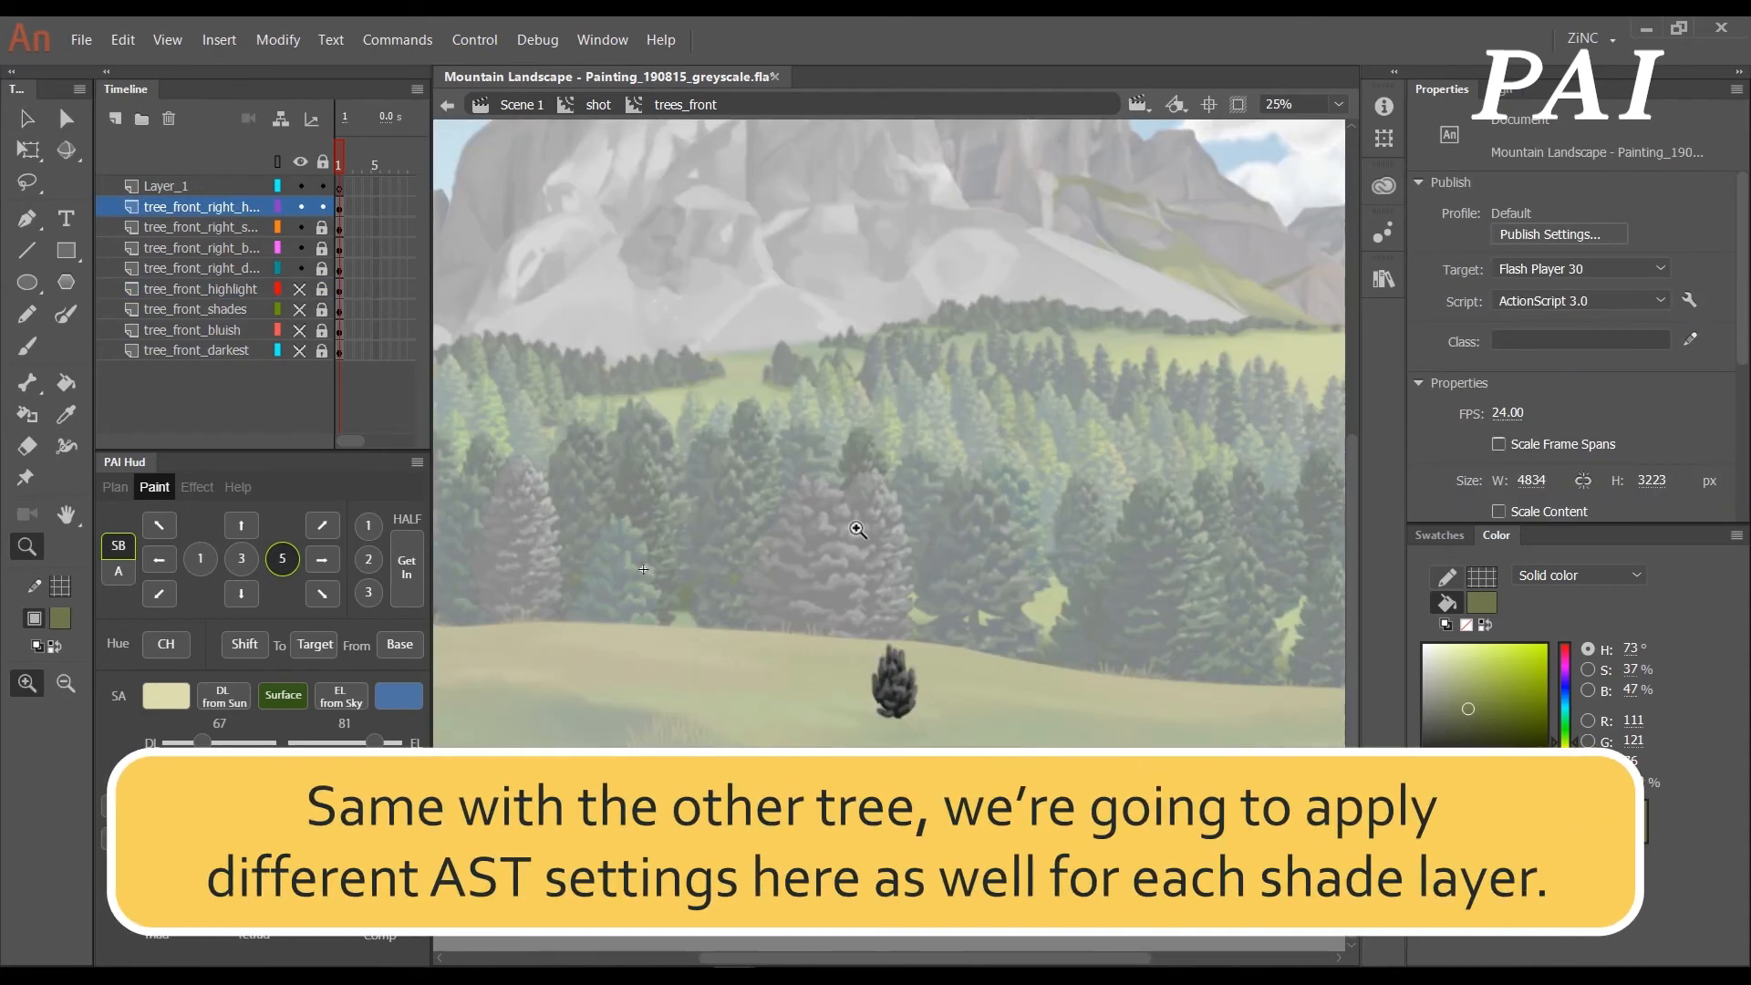
{"action": "left_click", "coordinate": [858, 529]}
{"action": "key", "text": "v"}
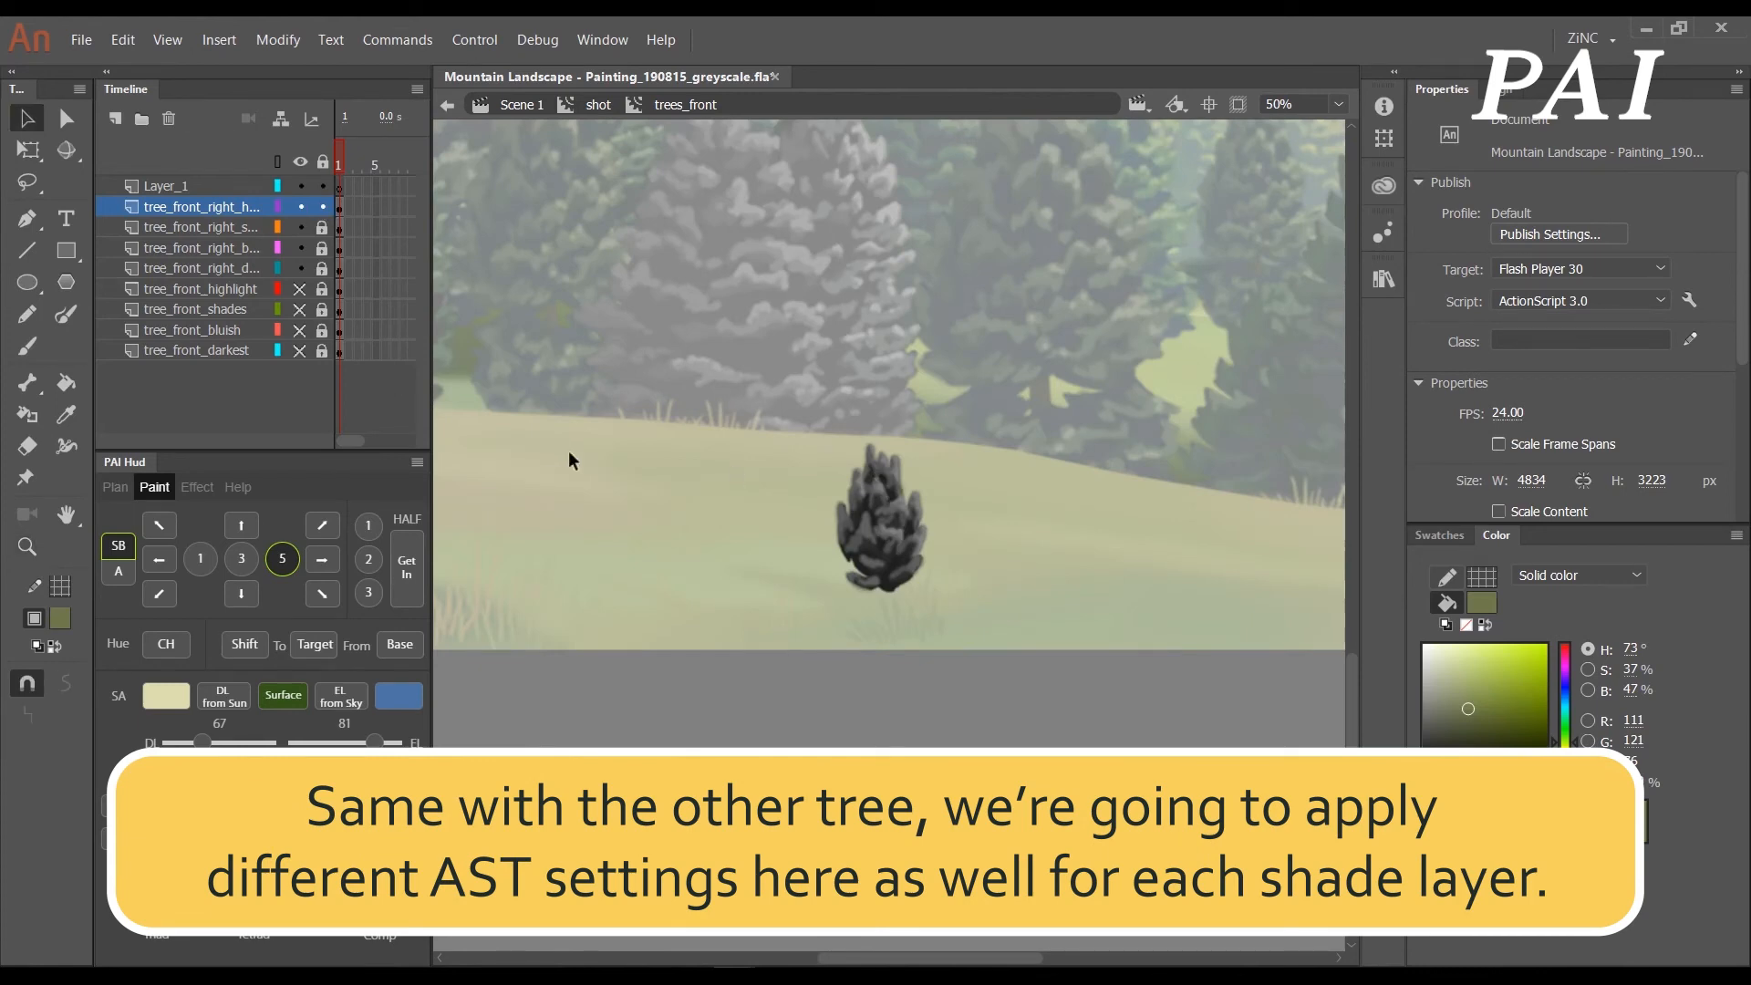
- Select the small tree's highlight, set DL to 100, and change the DL sun color to a more saturated yellow
{"action": "left_click_drag", "start_coordinate": [748, 380], "coordinate": [1030, 704]}
{"action": "left_click_drag", "start_coordinate": [833, 611], "coordinate": [671, 800]}
{"action": "left_click_drag", "start_coordinate": [202, 742], "coordinate": [117, 743]}
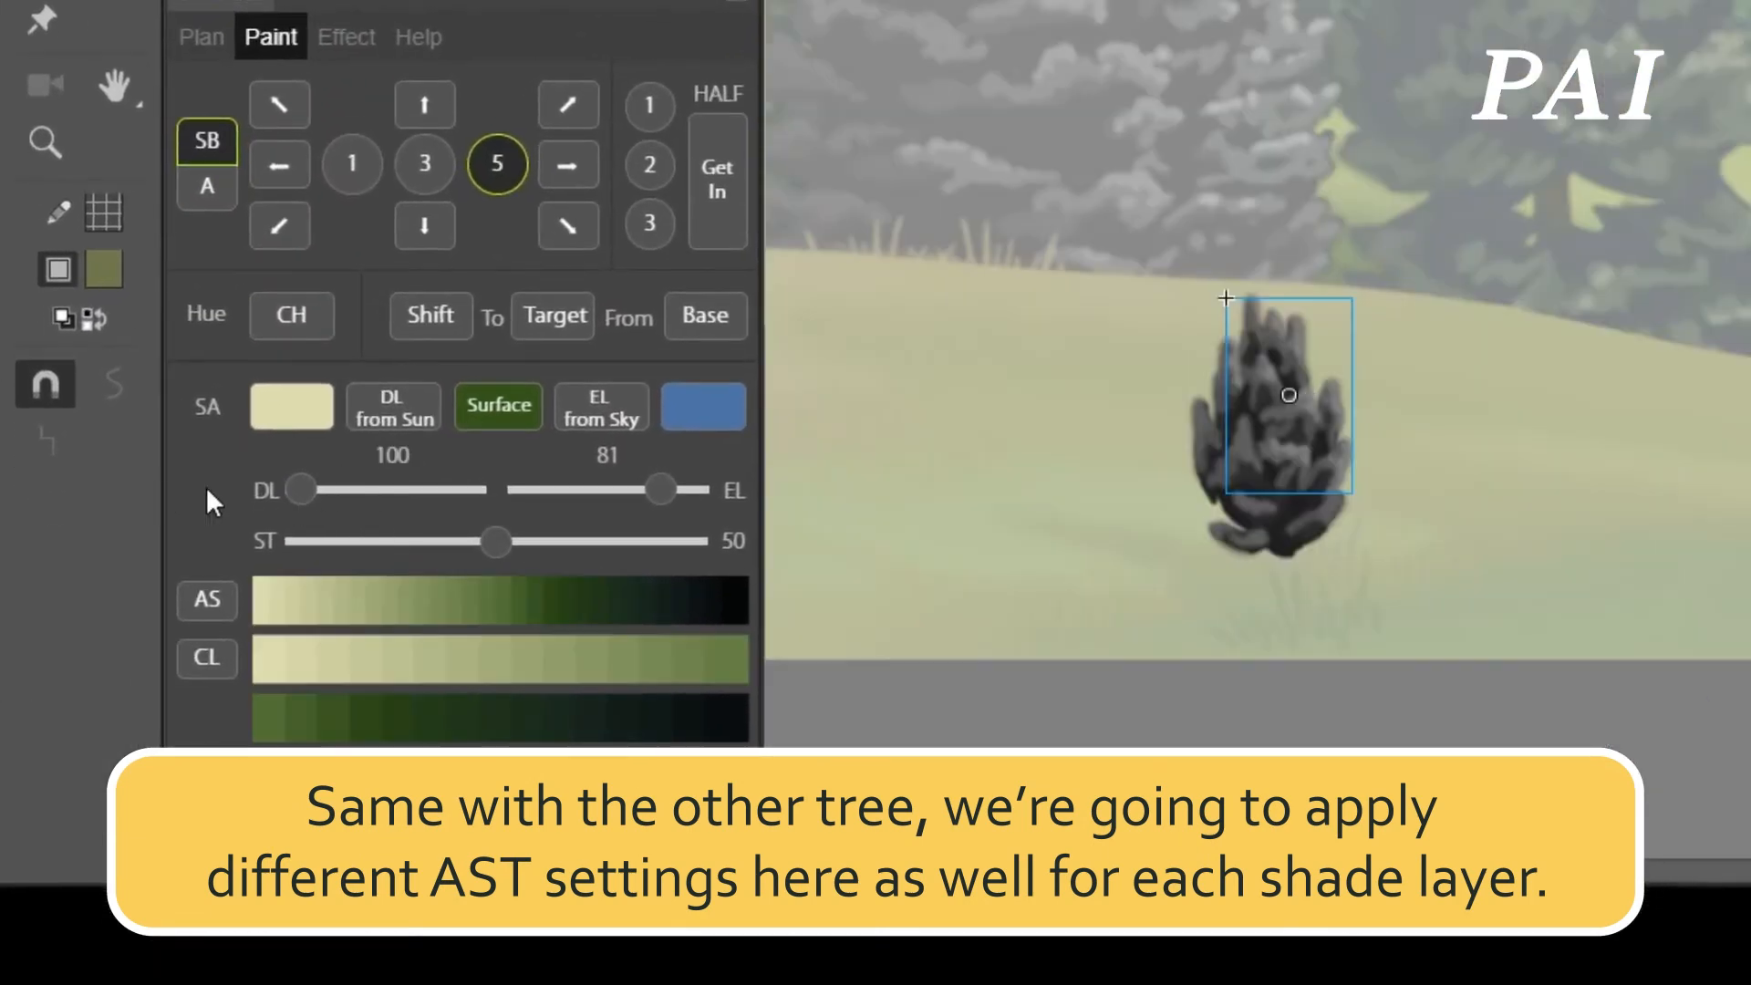
{"action": "left_click", "coordinate": [1350, 243]}
{"action": "left_click", "coordinate": [298, 417]}
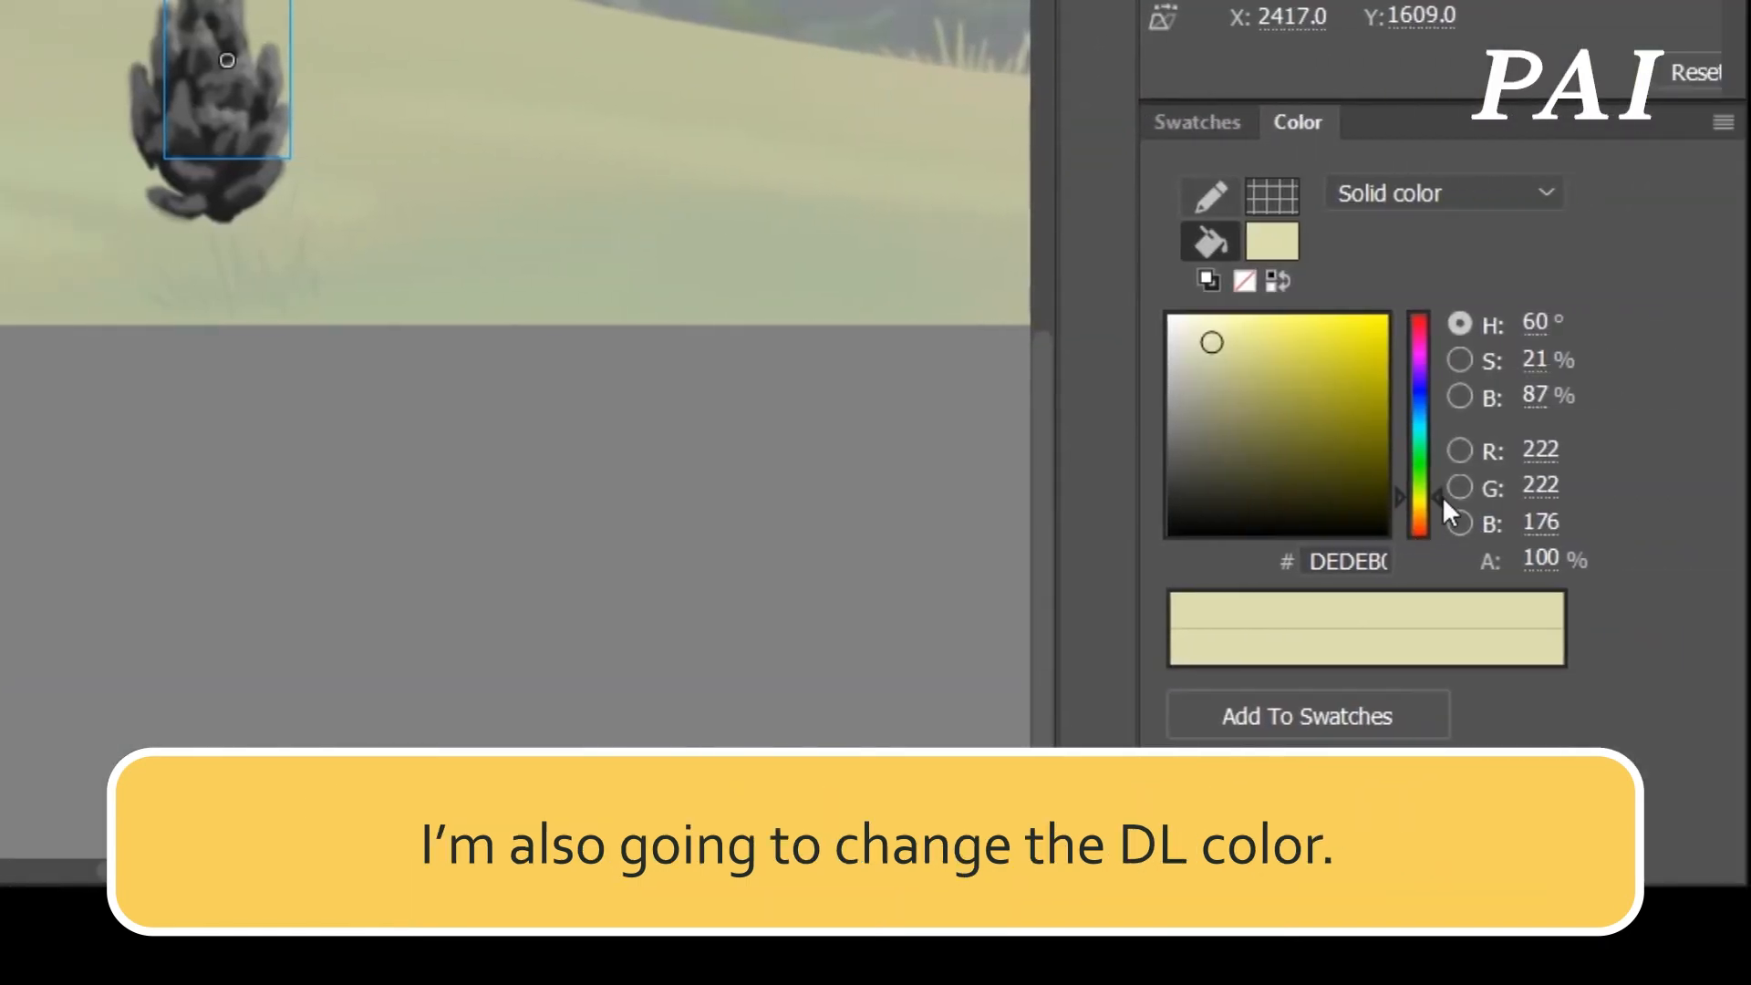
{"action": "left_click_drag", "start_coordinate": [1442, 496], "coordinate": [1432, 494]}
{"action": "left_click", "coordinate": [1260, 340]}
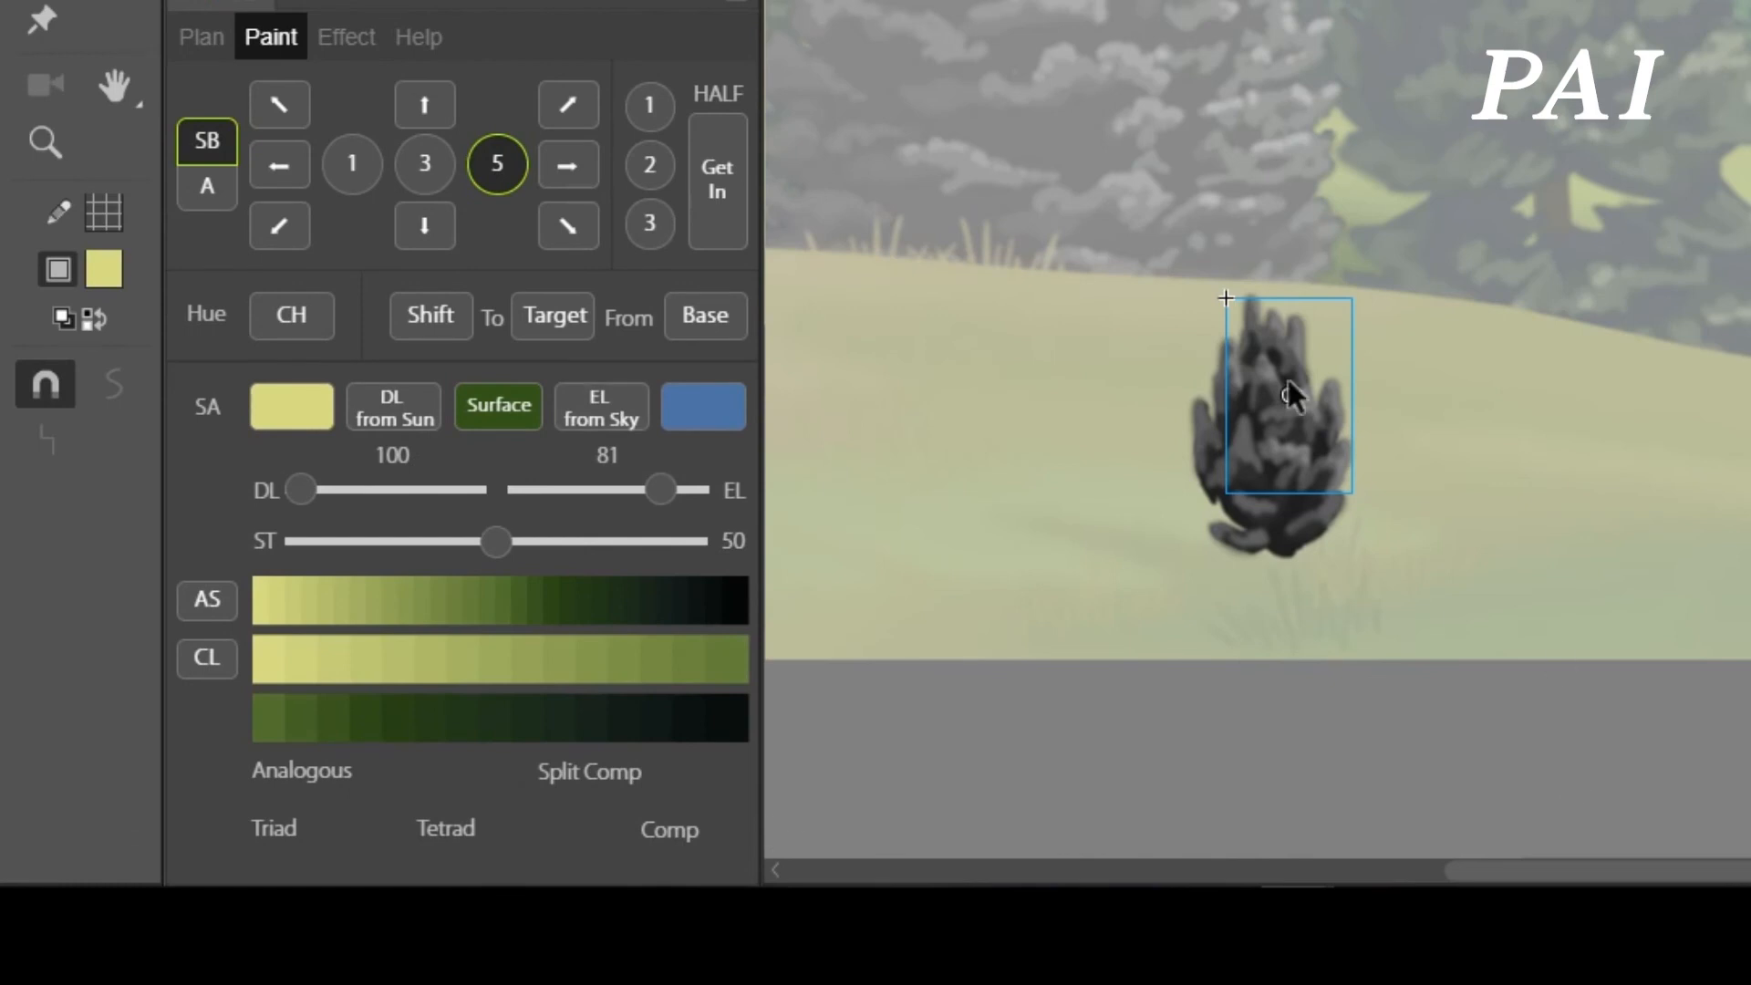
{"action": "left_click", "coordinate": [1685, 608]}
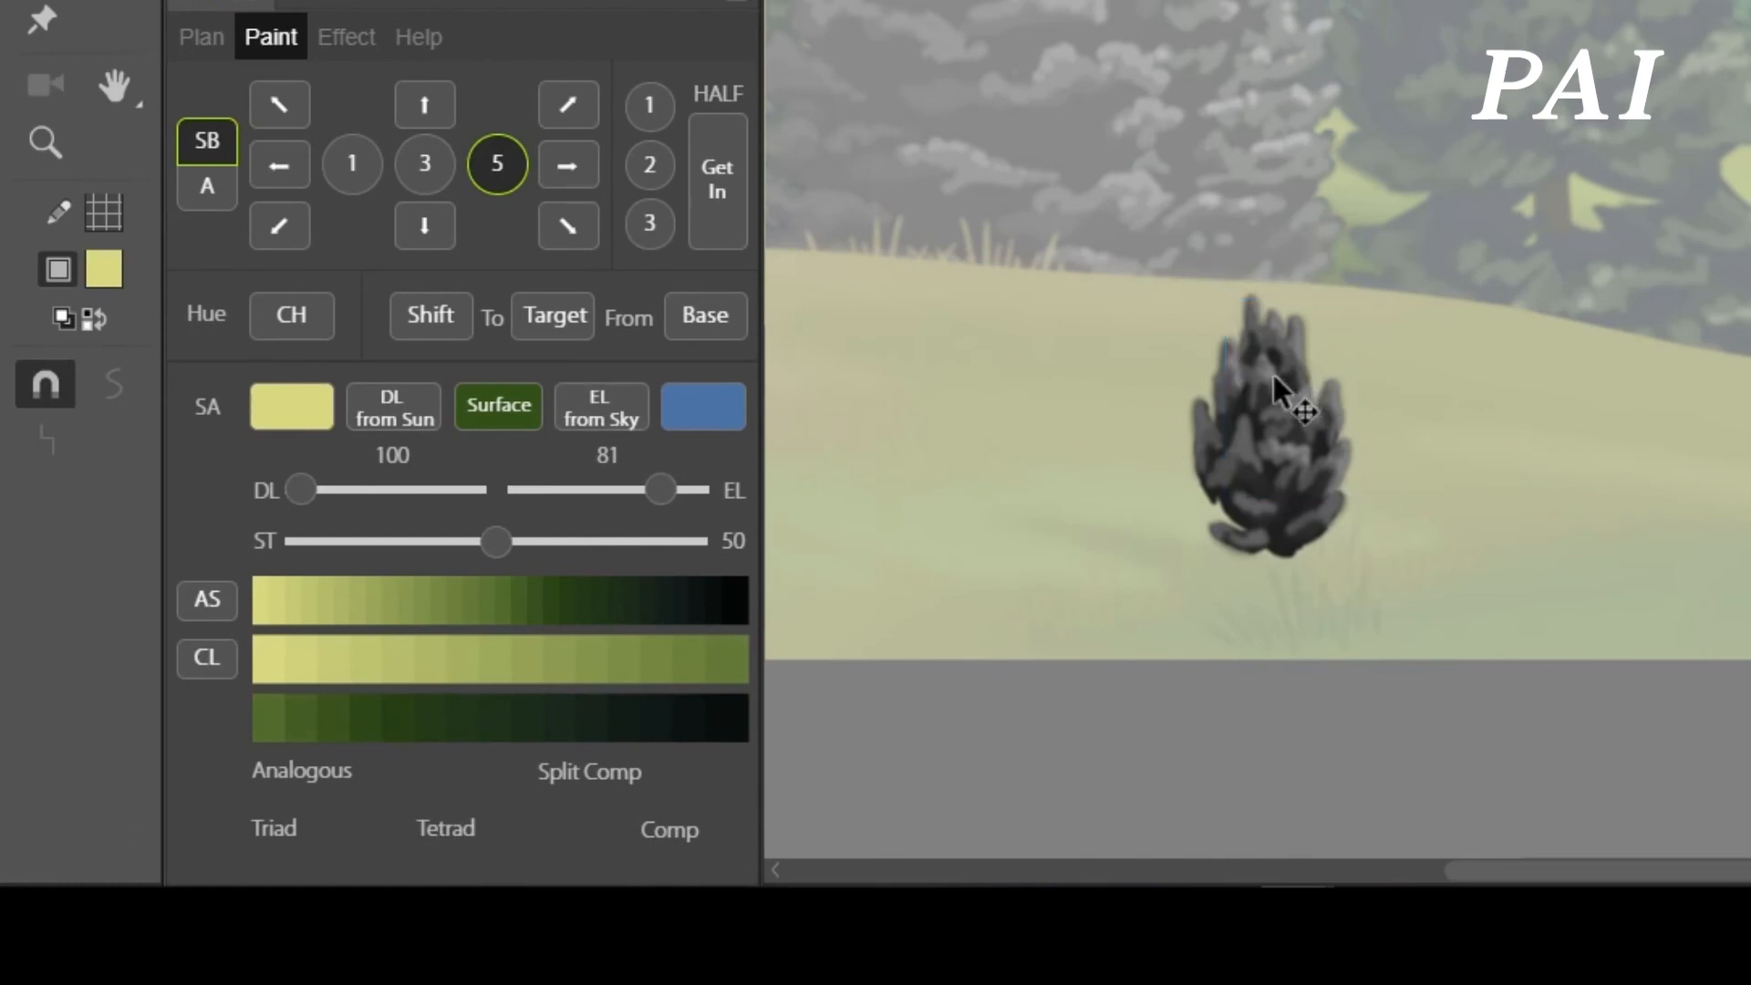
- Open the small tree's highlight symbol, set EL to 56, and recolor its selected strokes with the surface palette
{"action": "left_click", "coordinate": [1278, 379]}
{"action": "double_click", "coordinate": [1279, 378]}
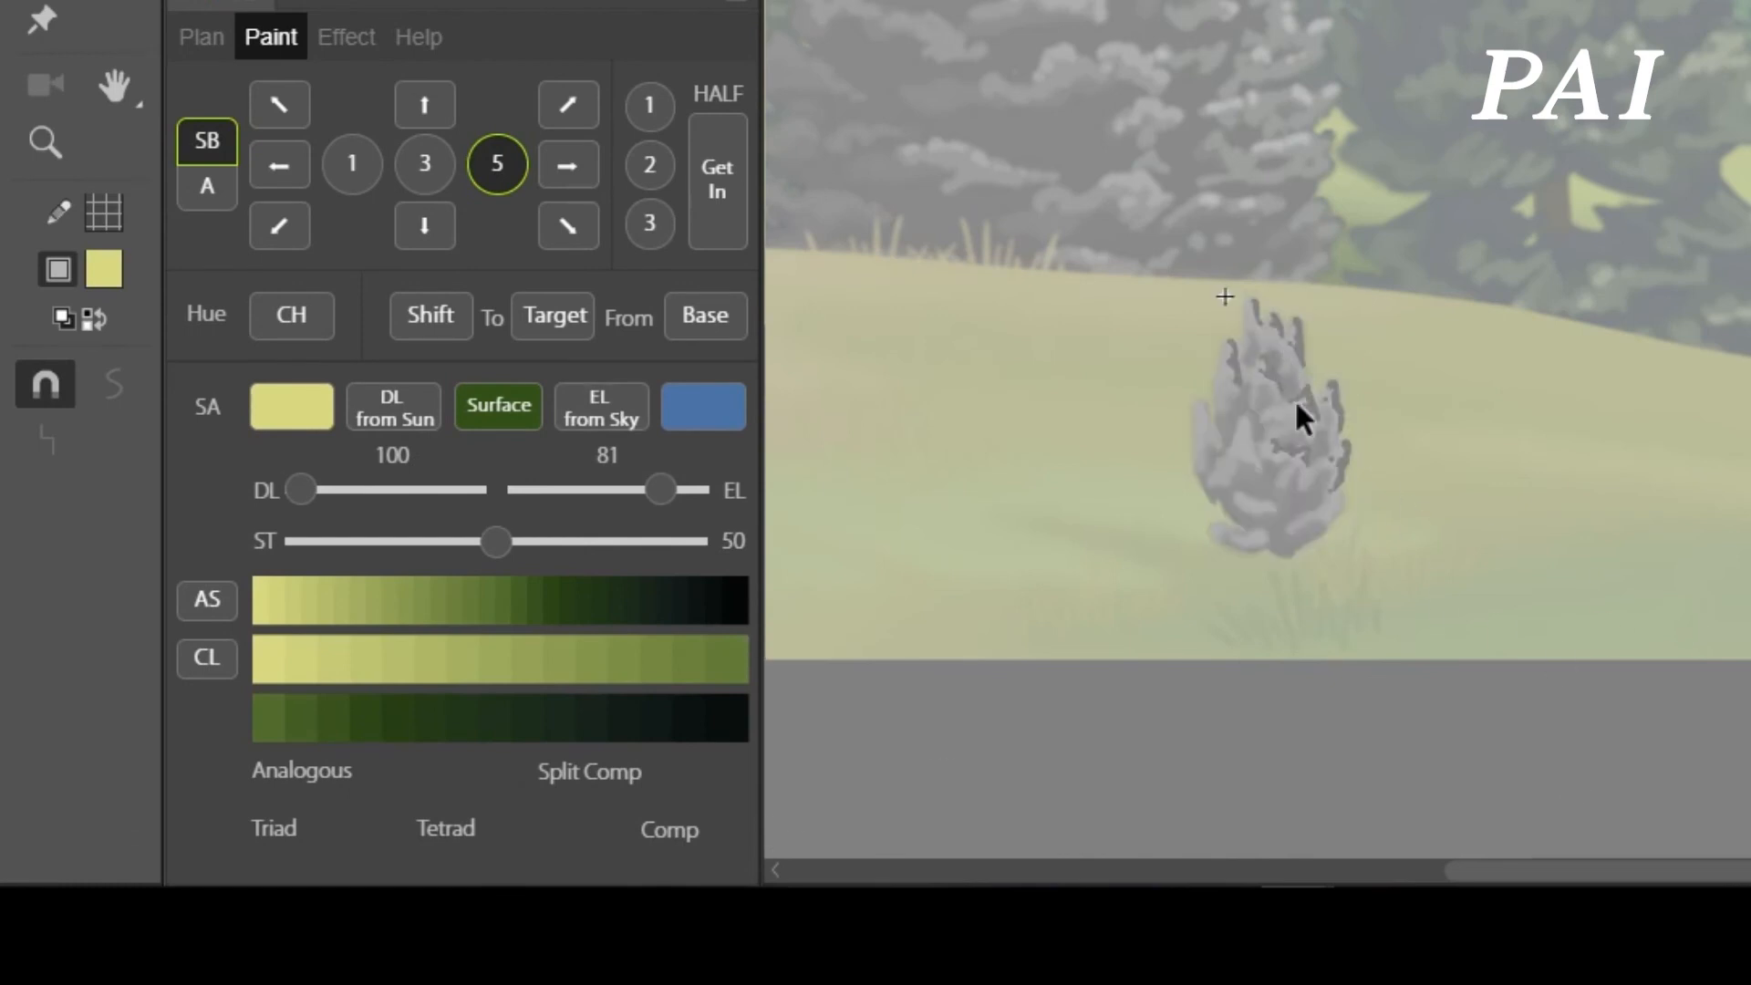
{"action": "left_click_drag", "start_coordinate": [1122, 222], "coordinate": [1551, 707]}
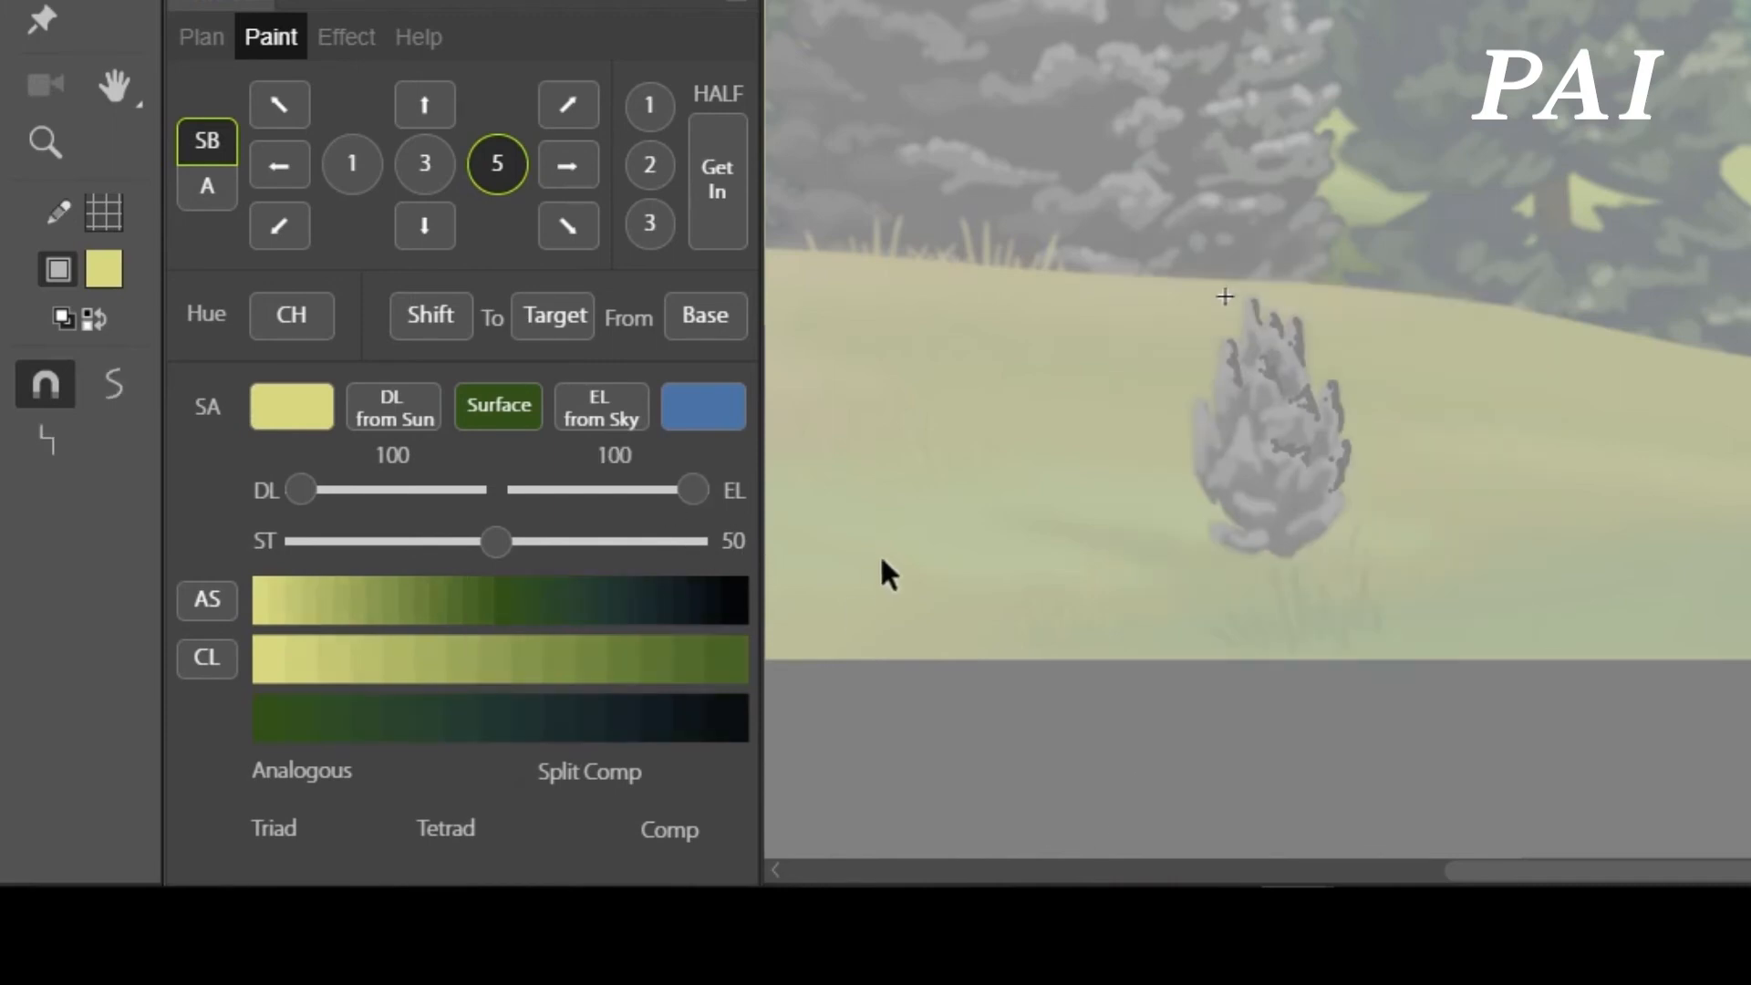
{"action": "left_click_drag", "start_coordinate": [659, 493], "coordinate": [609, 493]}
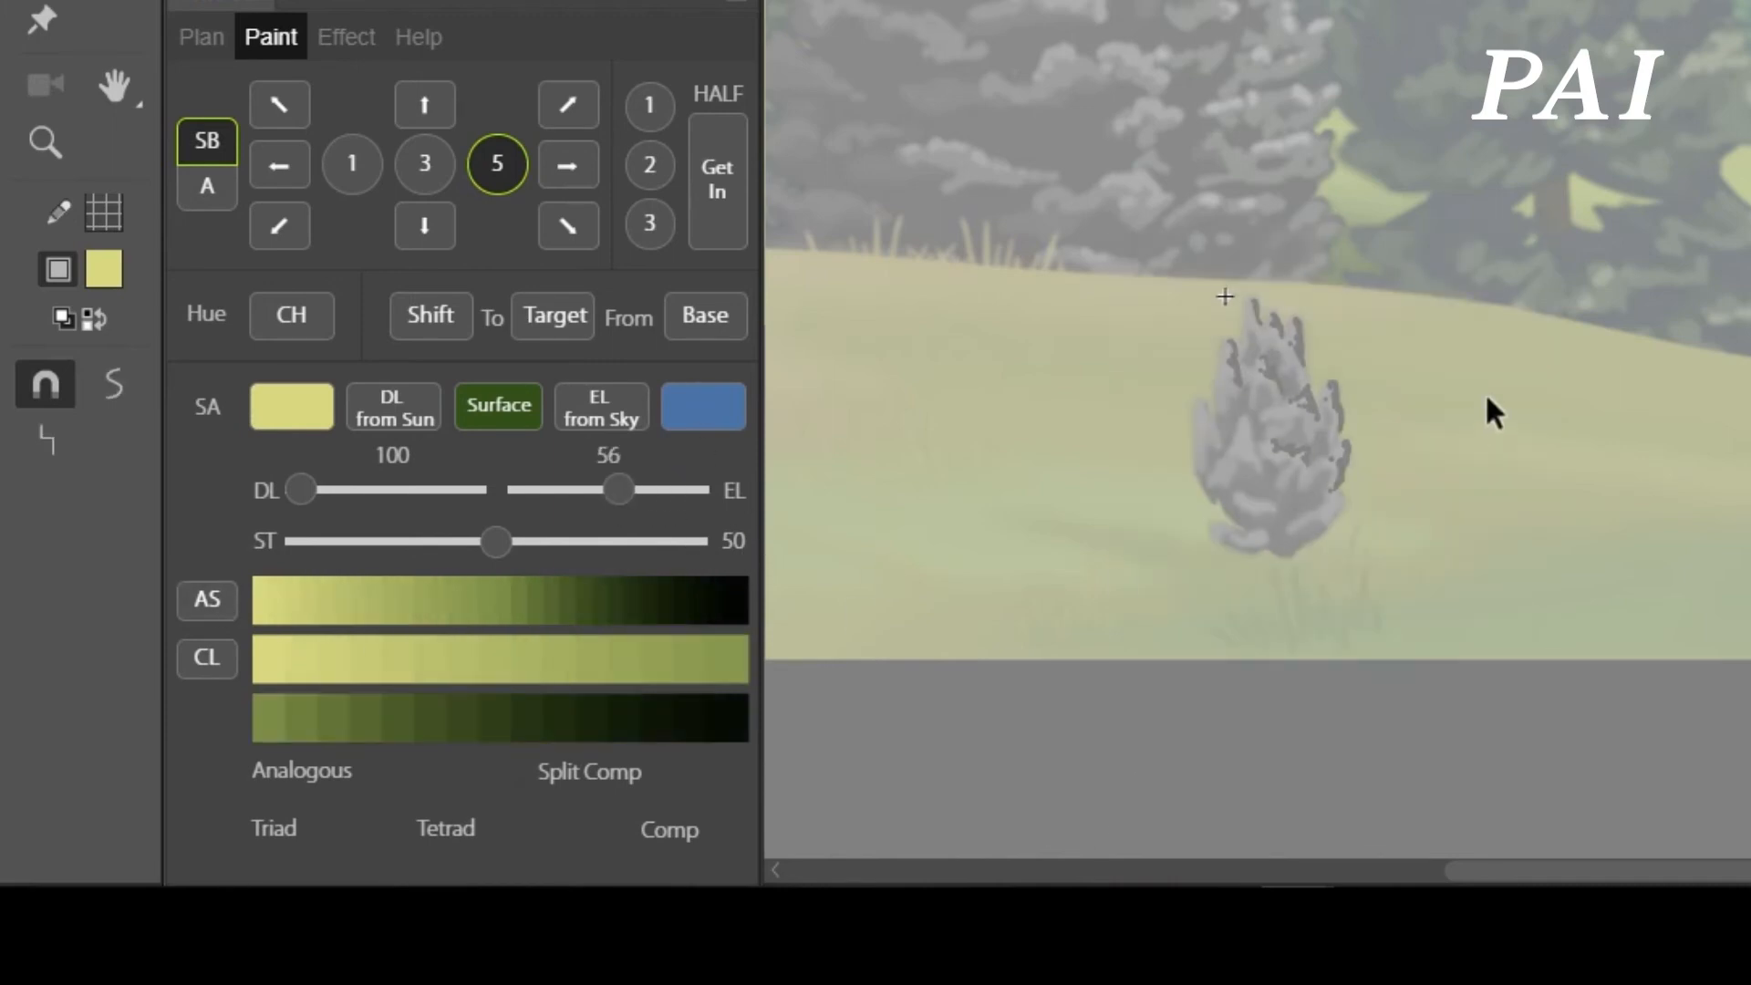
{"action": "double_click", "coordinate": [1474, 420]}
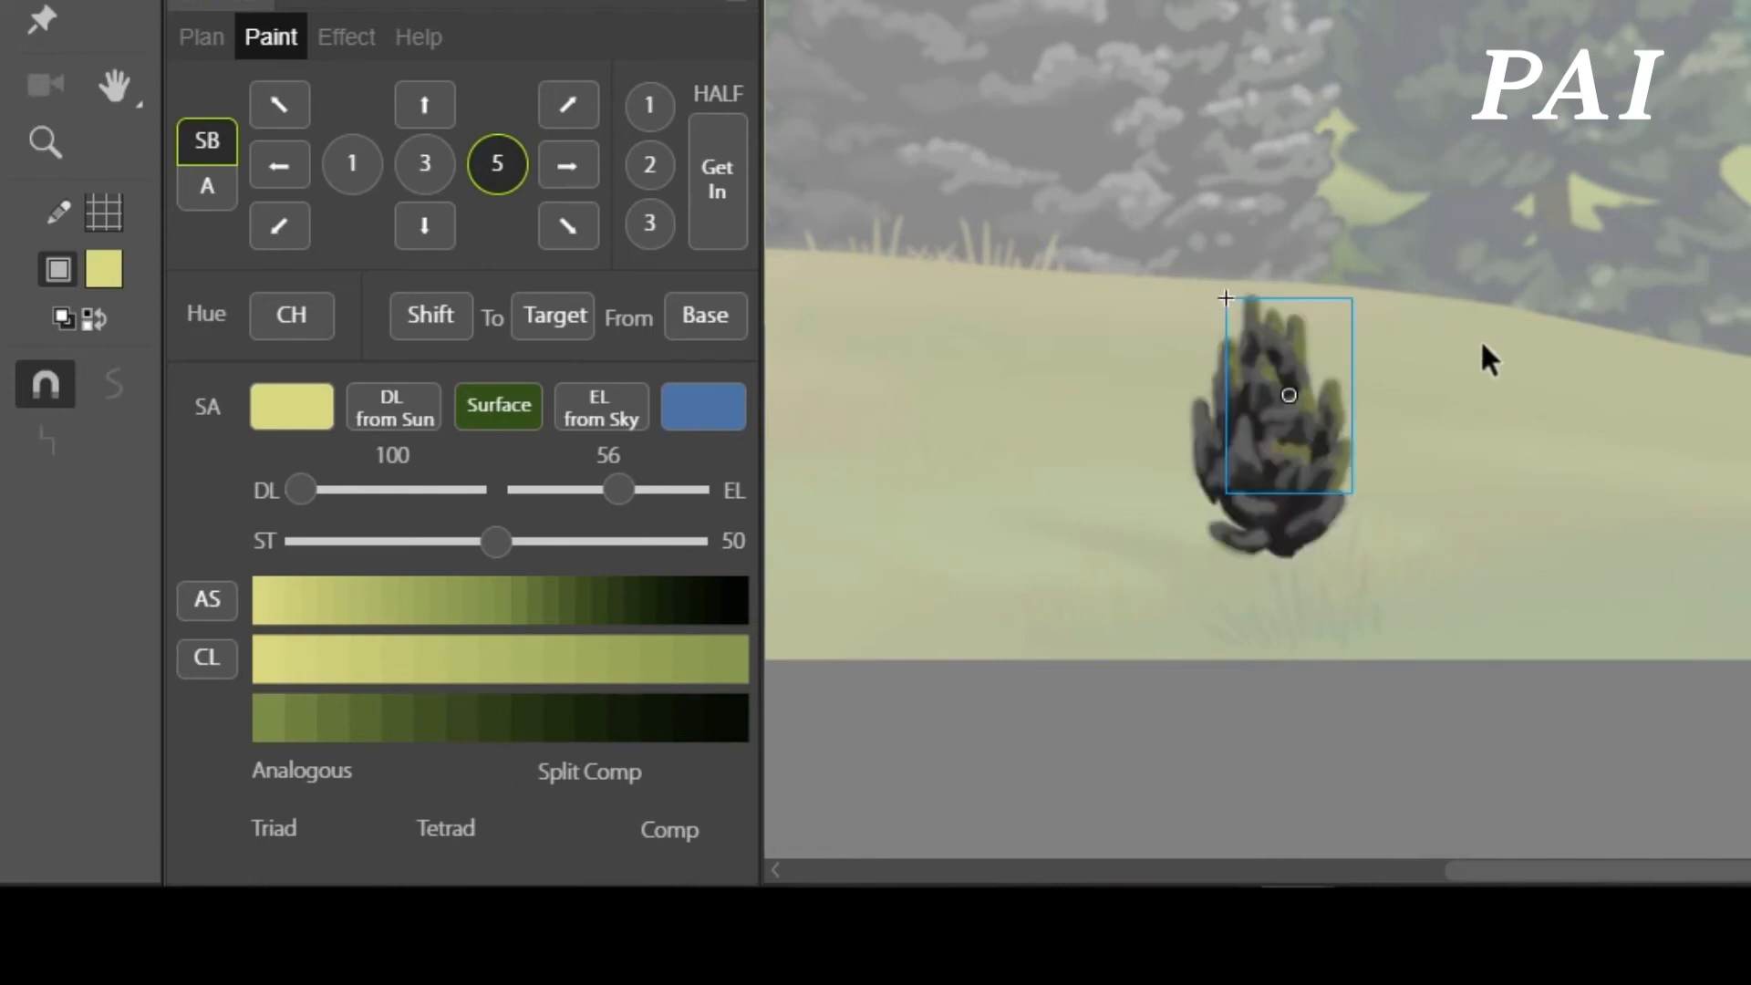
- Open the small tree's mid-tone shades symbol, select its shapes, set DL to 58, and recolor them with the surface palette
{"action": "double_click", "coordinate": [1307, 469]}
{"action": "left_click_drag", "start_coordinate": [1047, 197], "coordinate": [1452, 729]}
{"action": "left_click", "coordinate": [374, 491]}
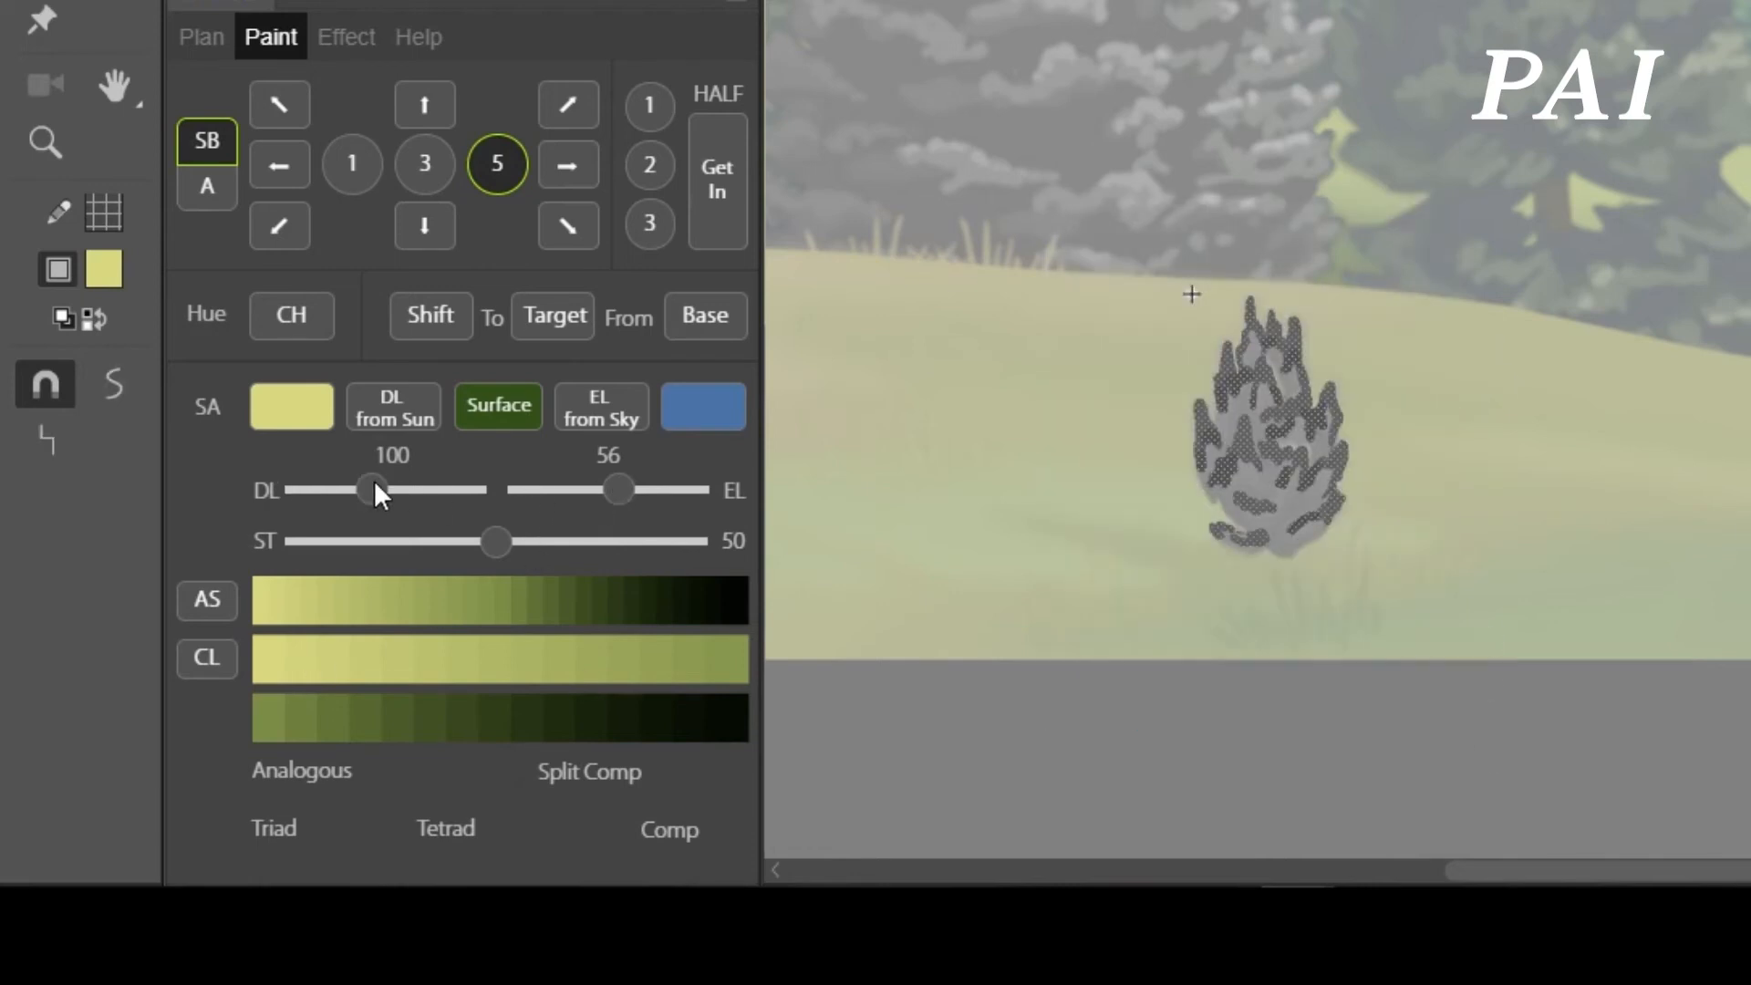
{"action": "left_click", "coordinate": [209, 603]}
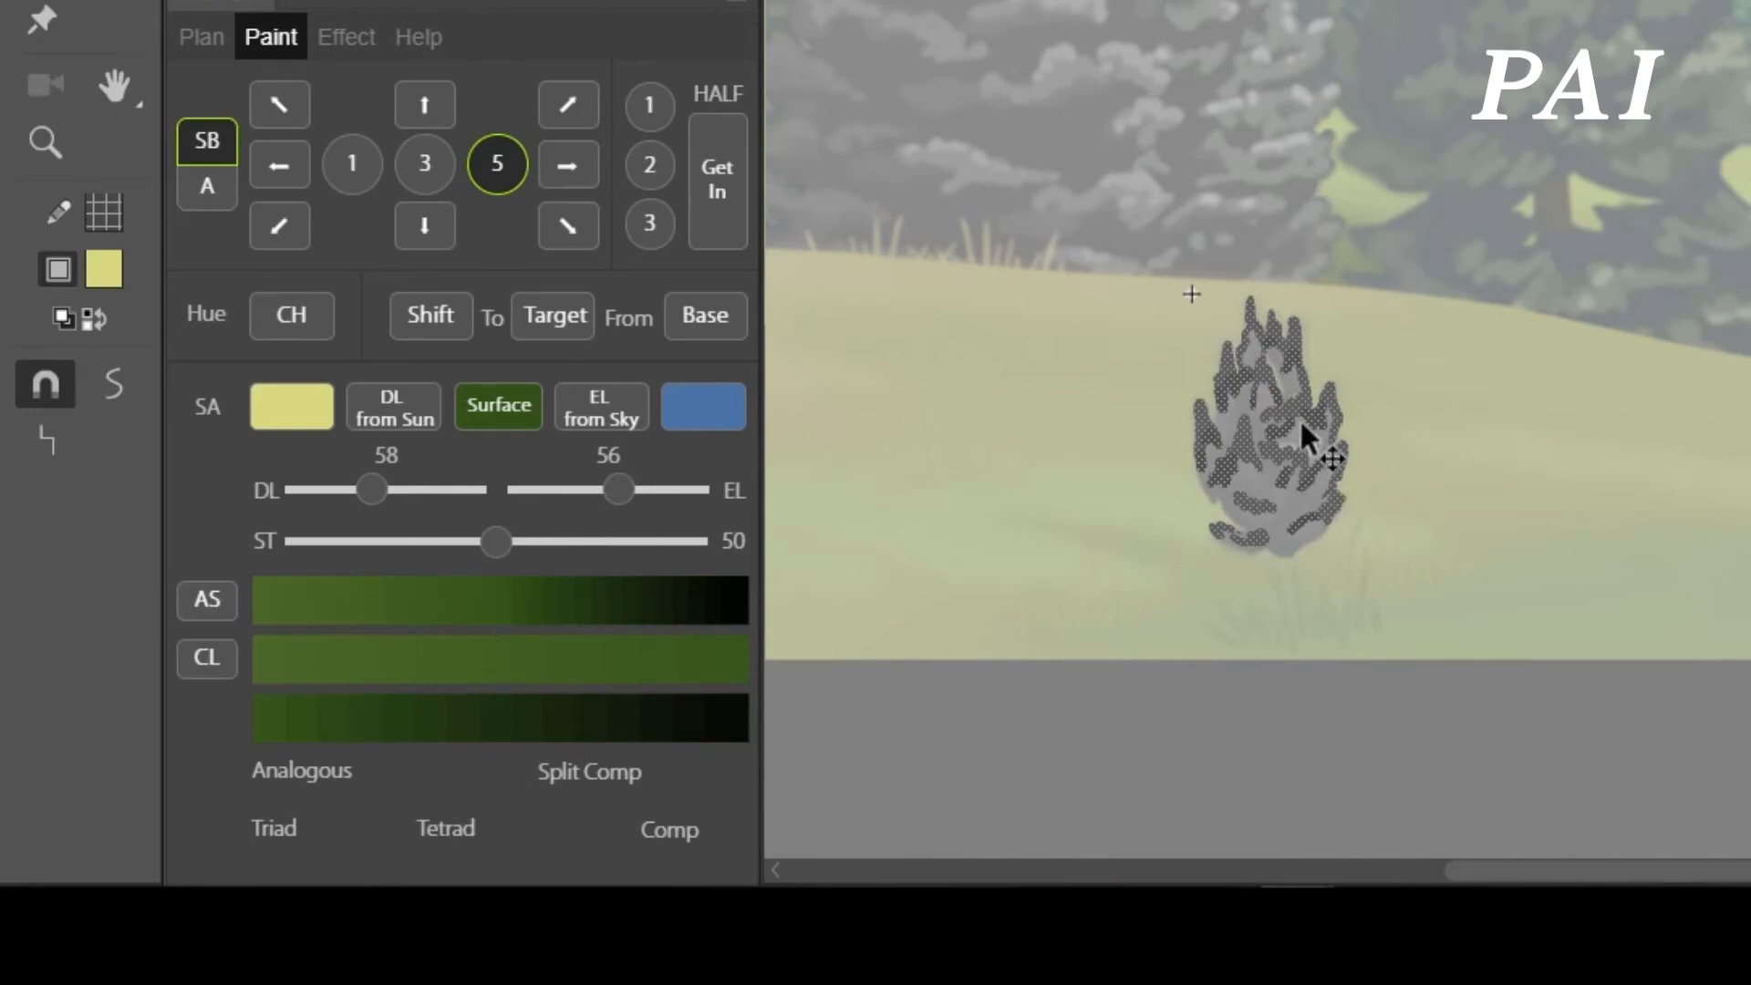
{"action": "double_click", "coordinate": [1123, 149]}
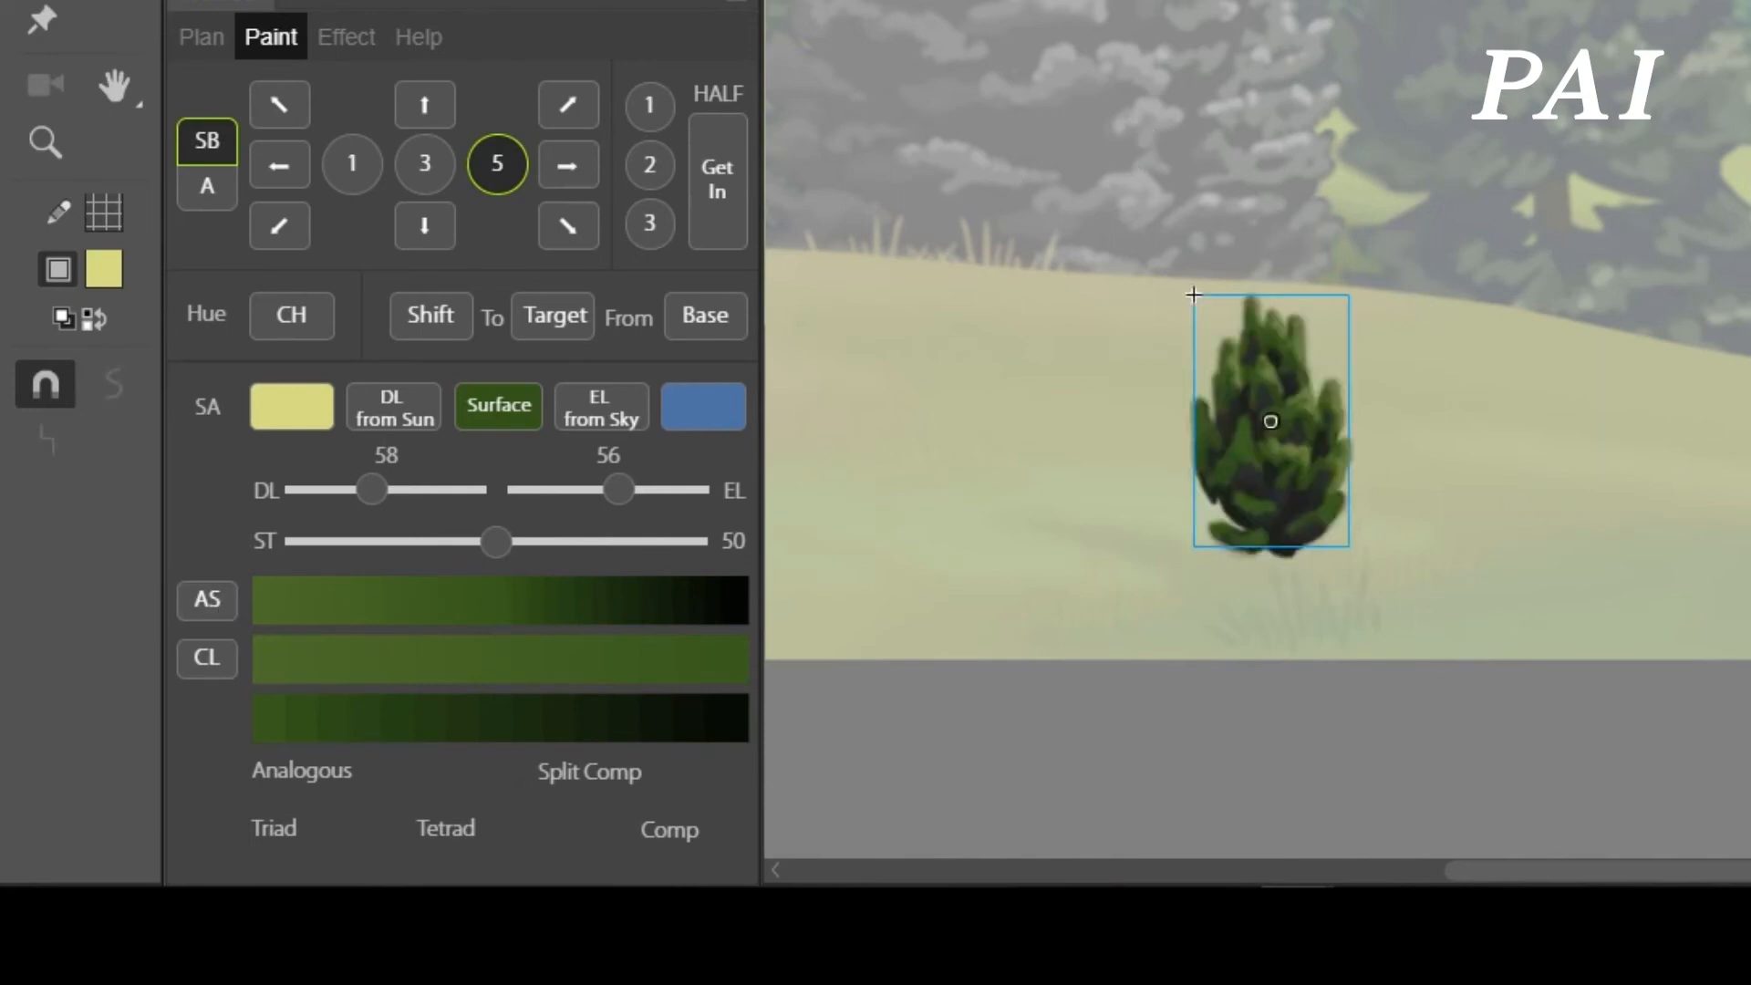
- Open the symbol with the small tree's darker inner strokes, set DL to 44 and EL to 77, and recolor them
{"action": "double_click", "coordinate": [1270, 430]}
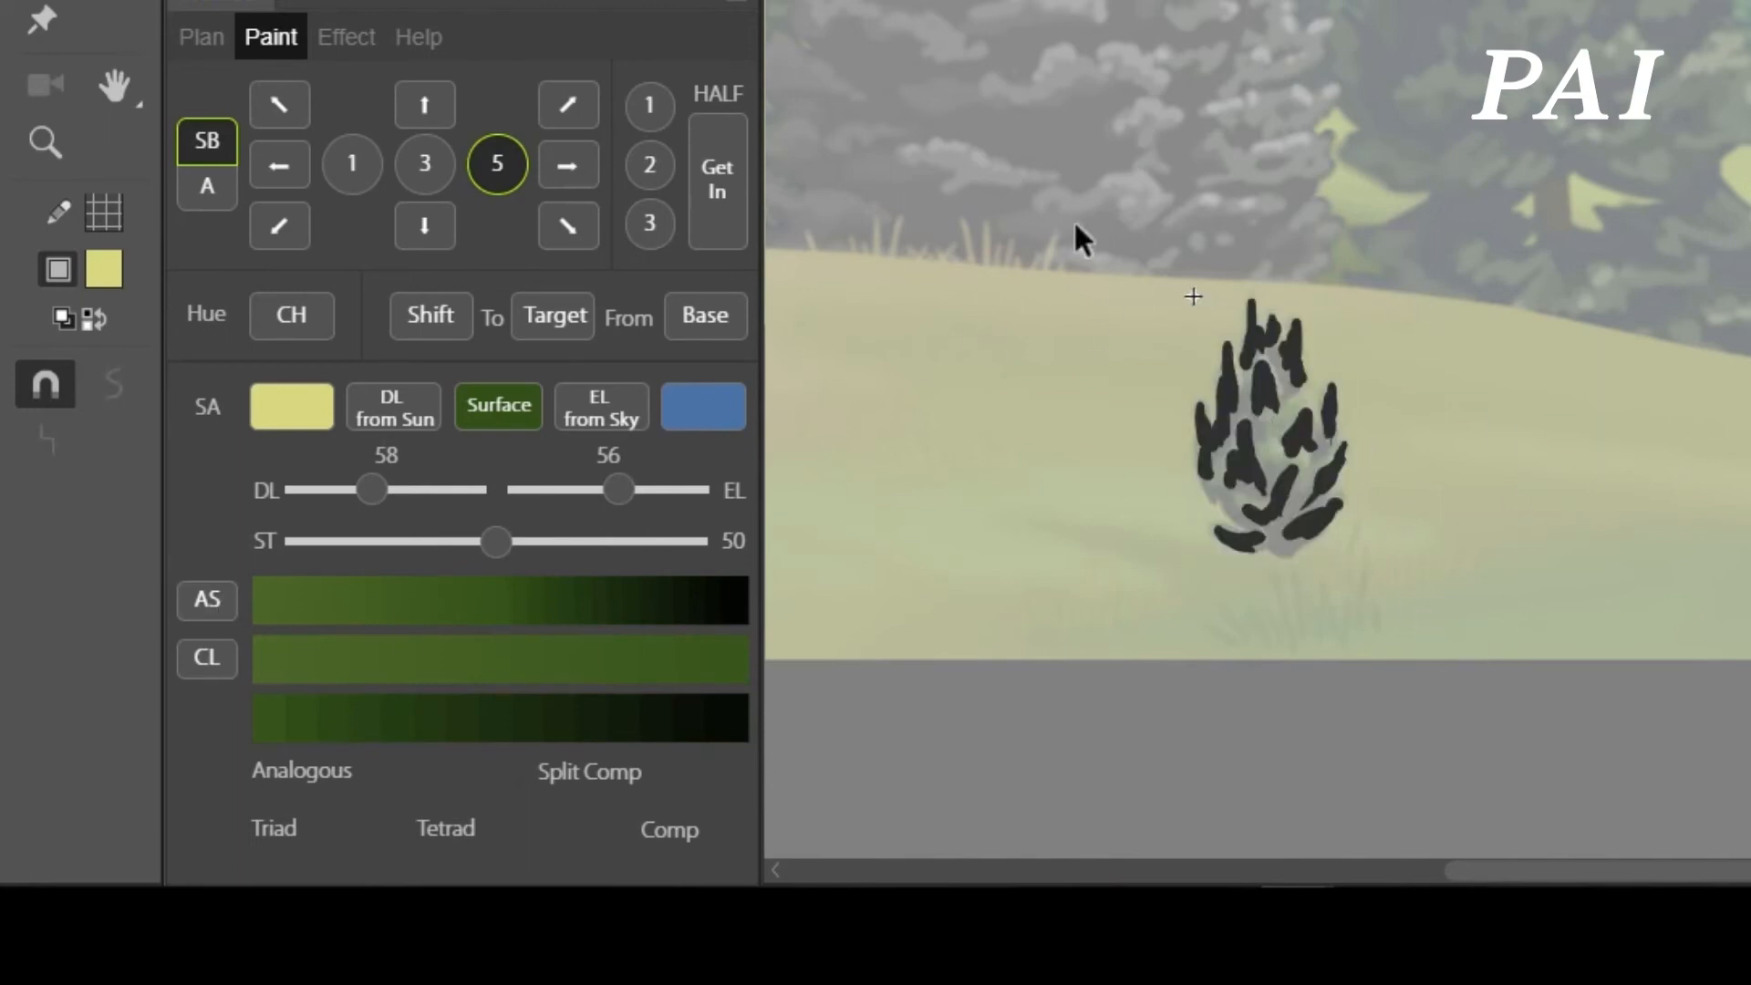
{"action": "left_click_drag", "start_coordinate": [619, 490], "coordinate": [571, 493]}
{"action": "left_click", "coordinate": [655, 490]}
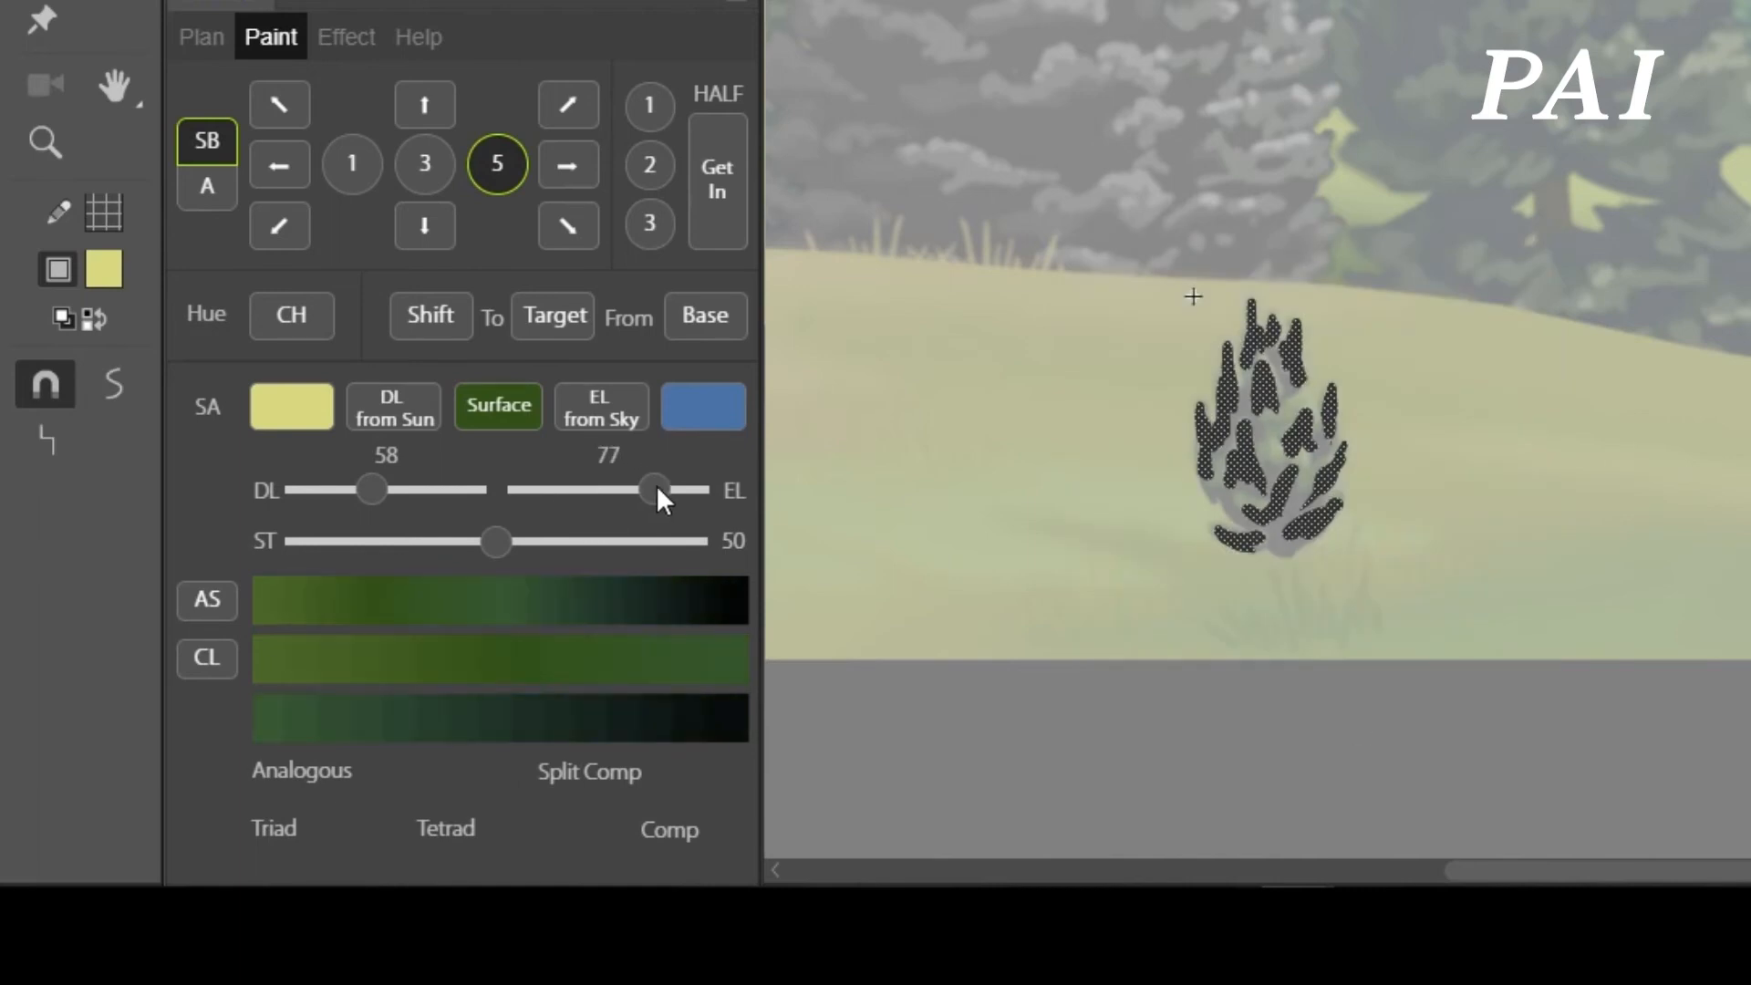
{"action": "left_click", "coordinate": [398, 490]}
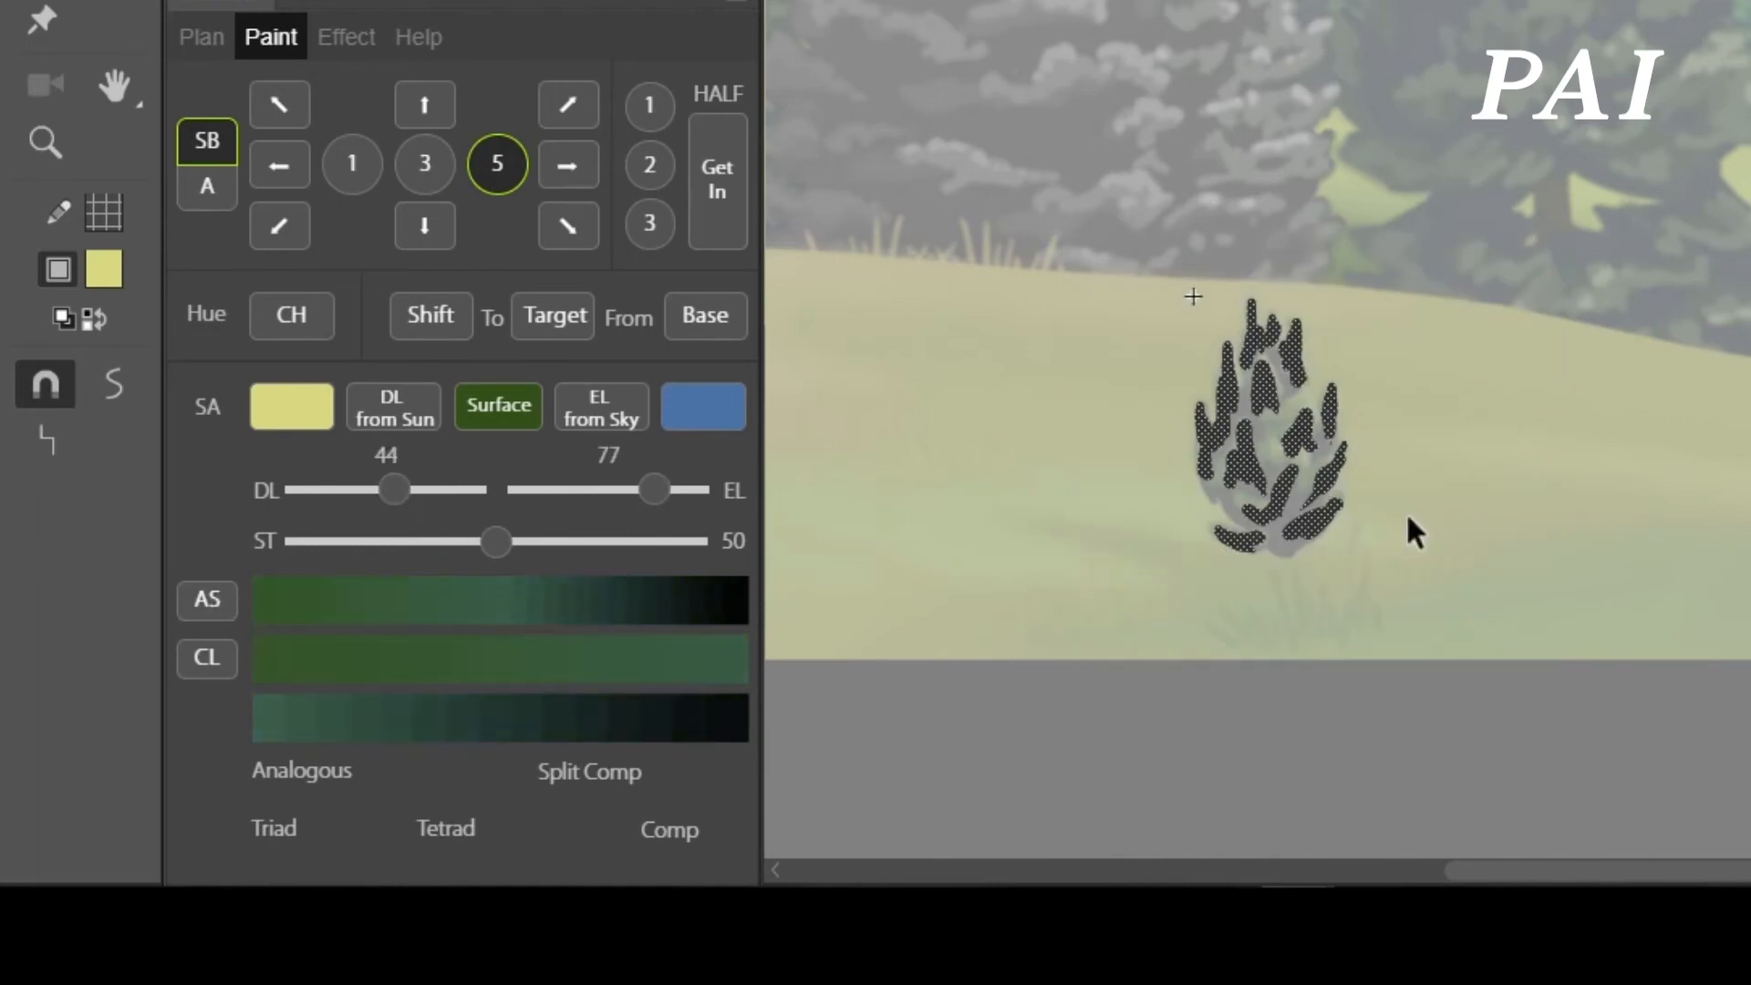
{"action": "double_click", "coordinate": [1374, 146]}
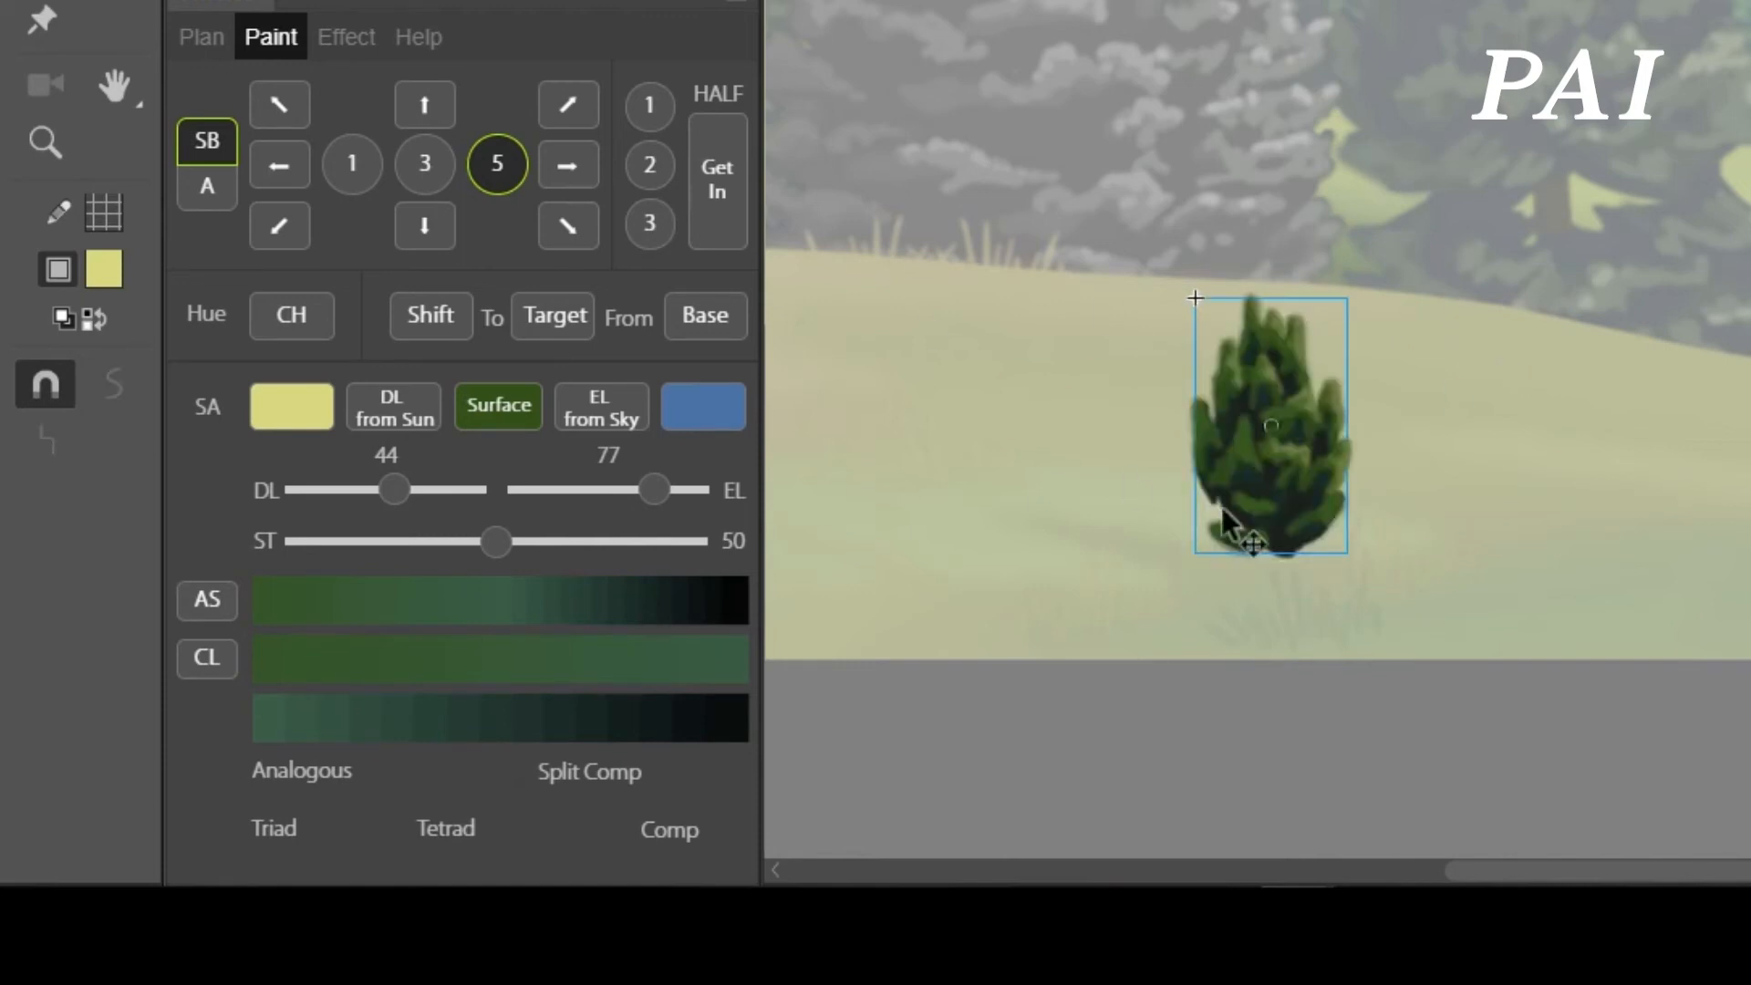
- Recolor the small tree's darkest base shape with DL 20 and EL 100, and return to the whole shot
{"action": "double_click", "coordinate": [1317, 474]}
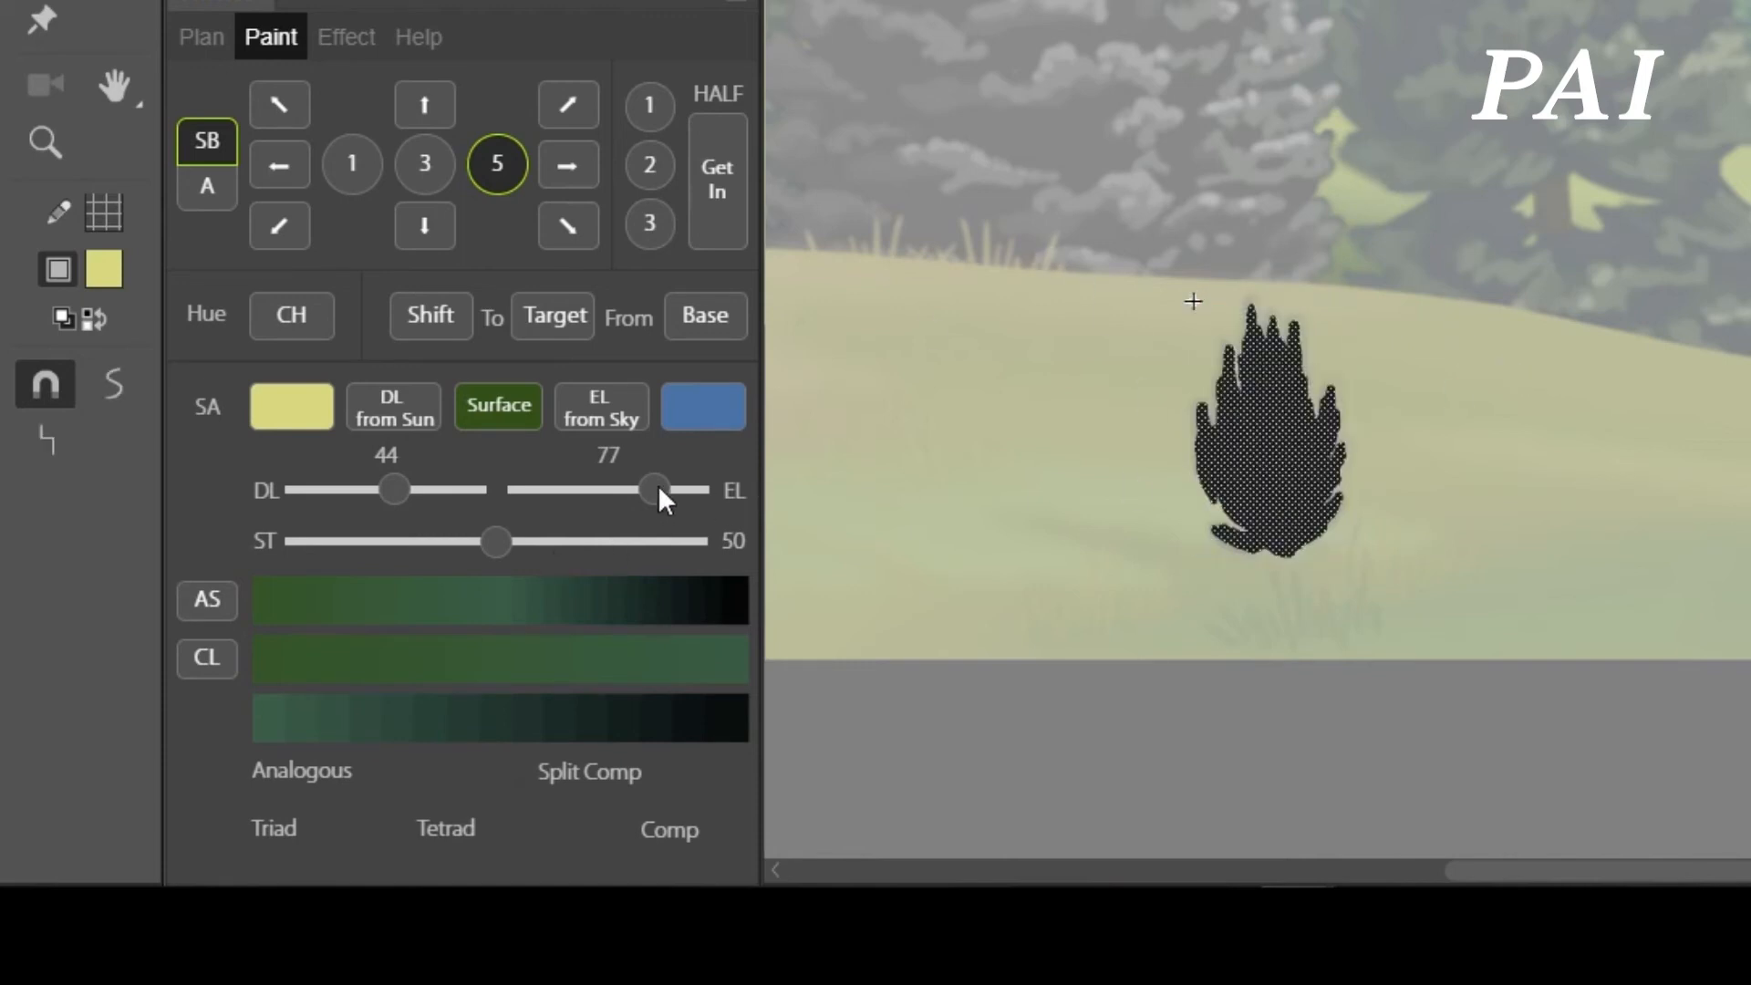
{"action": "left_click_drag", "start_coordinate": [665, 496], "coordinate": [695, 489]}
{"action": "left_click_drag", "start_coordinate": [411, 490], "coordinate": [440, 492]}
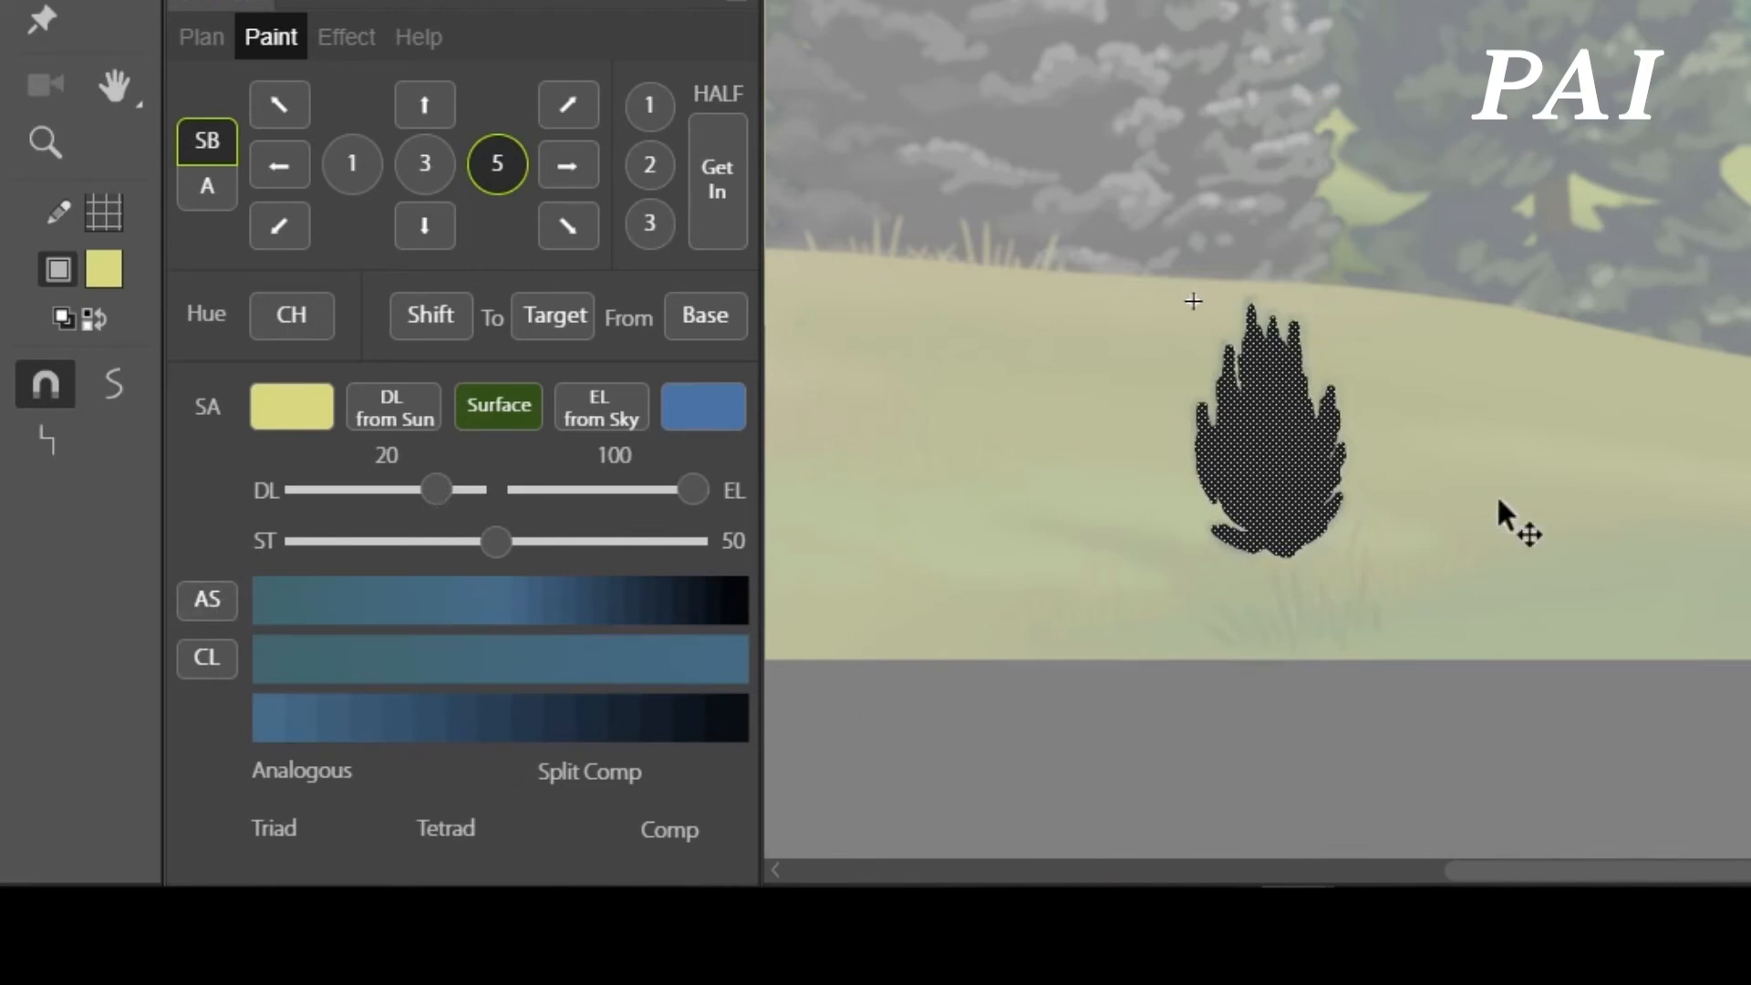
{"action": "left_click", "coordinate": [1408, 168]}
{"action": "double_click", "coordinate": [1364, 114]}
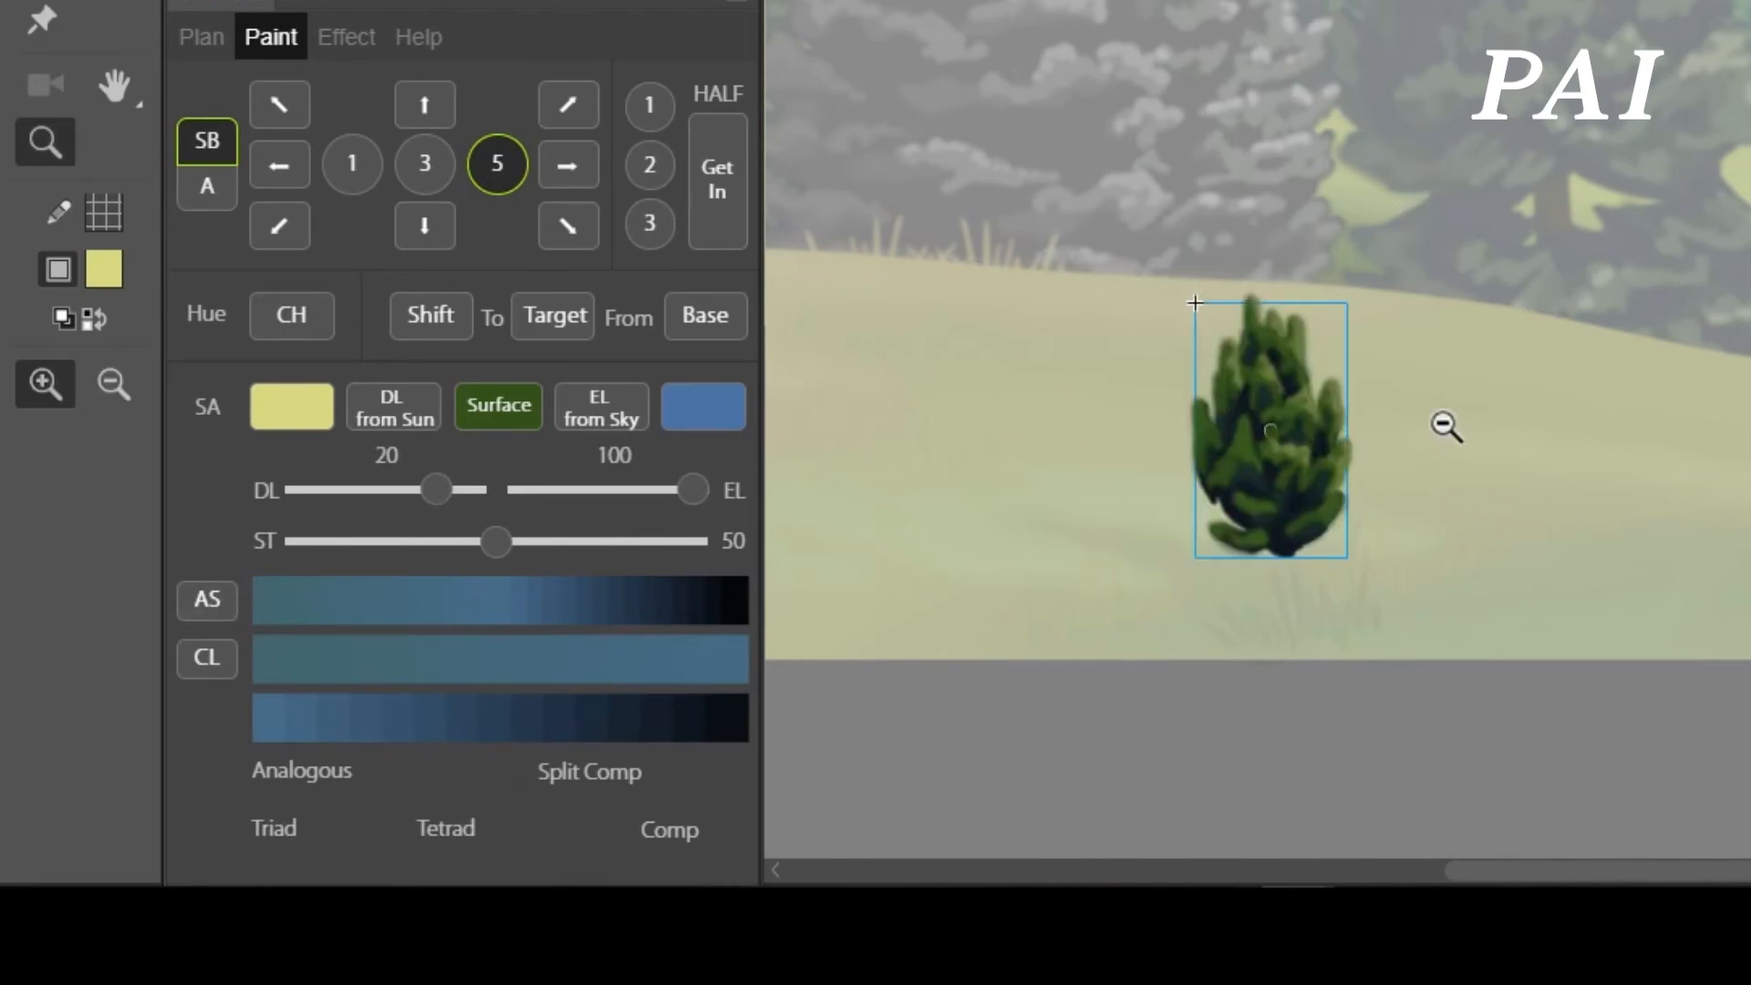
{"action": "left_click", "coordinate": [1444, 424], "text": "ctrl+alt"}
{"action": "double_click", "coordinate": [1403, 593]}
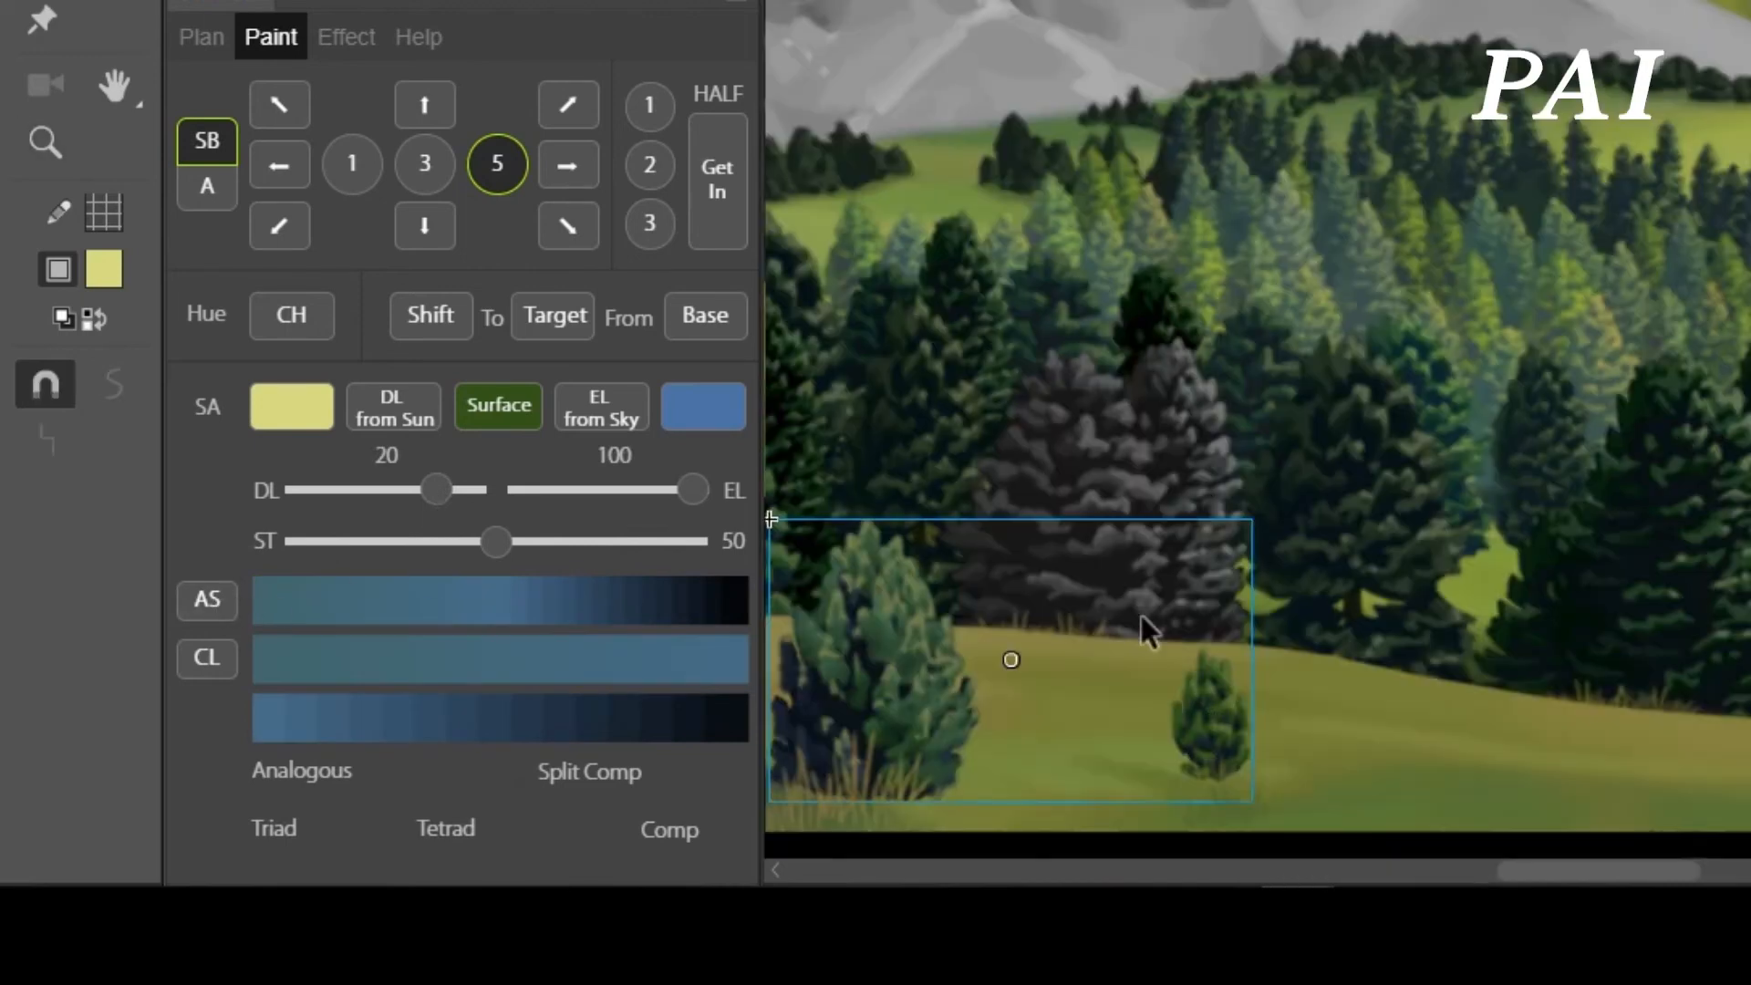
- Open the treeA_var1 symbol among the gray middle trees and unlock its highlight, bluish and darkest layers
{"action": "left_click_drag", "start_coordinate": [1022, 467], "coordinate": [1406, 385]}
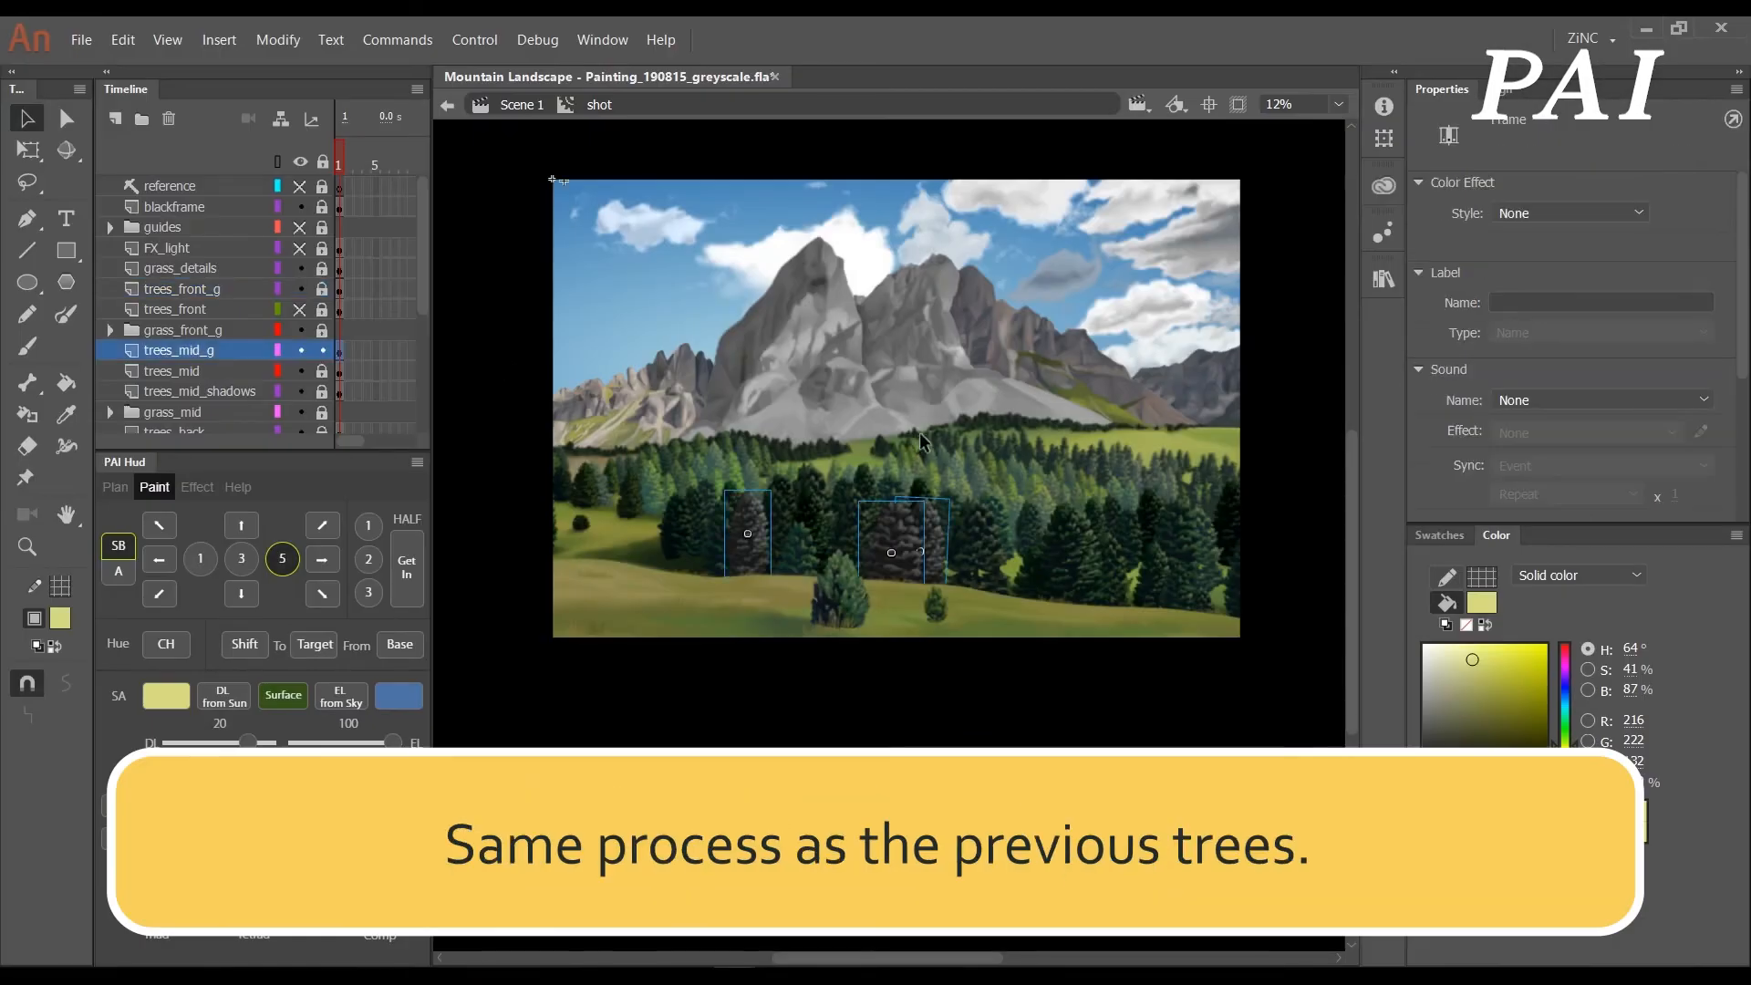
{"action": "left_click", "coordinate": [1021, 520]}
{"action": "double_click", "coordinate": [910, 549]}
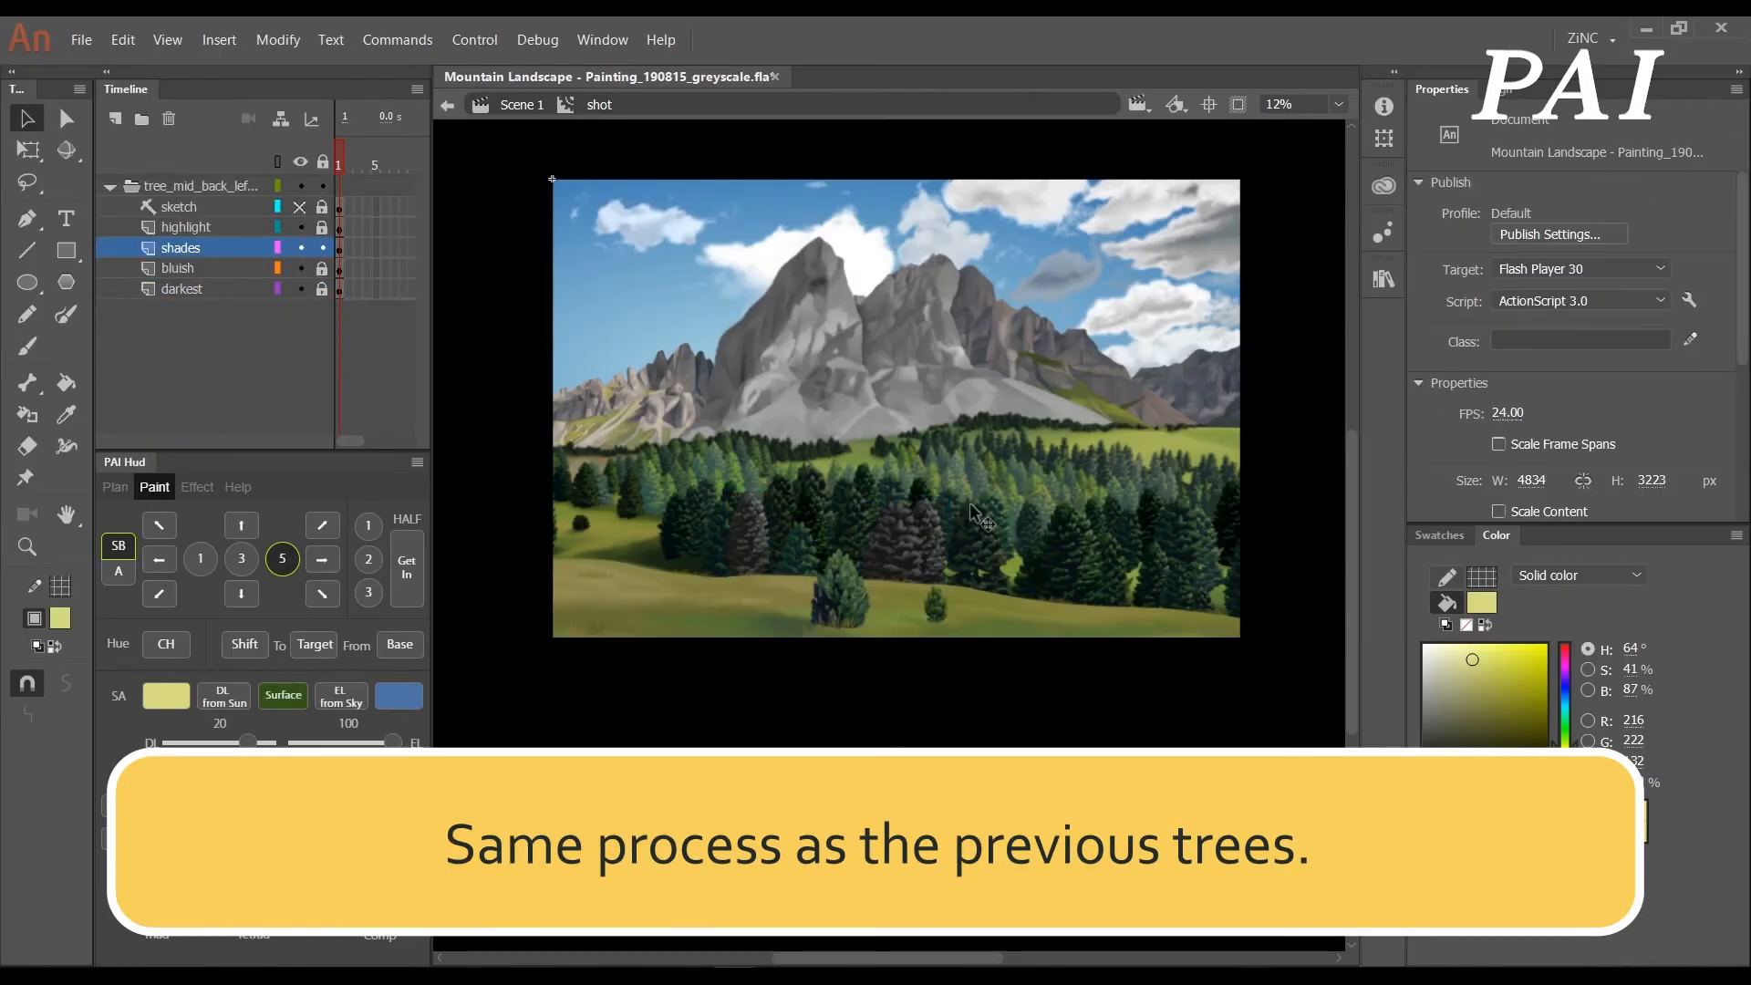
{"action": "left_click_drag", "start_coordinate": [322, 227], "coordinate": [322, 289]}
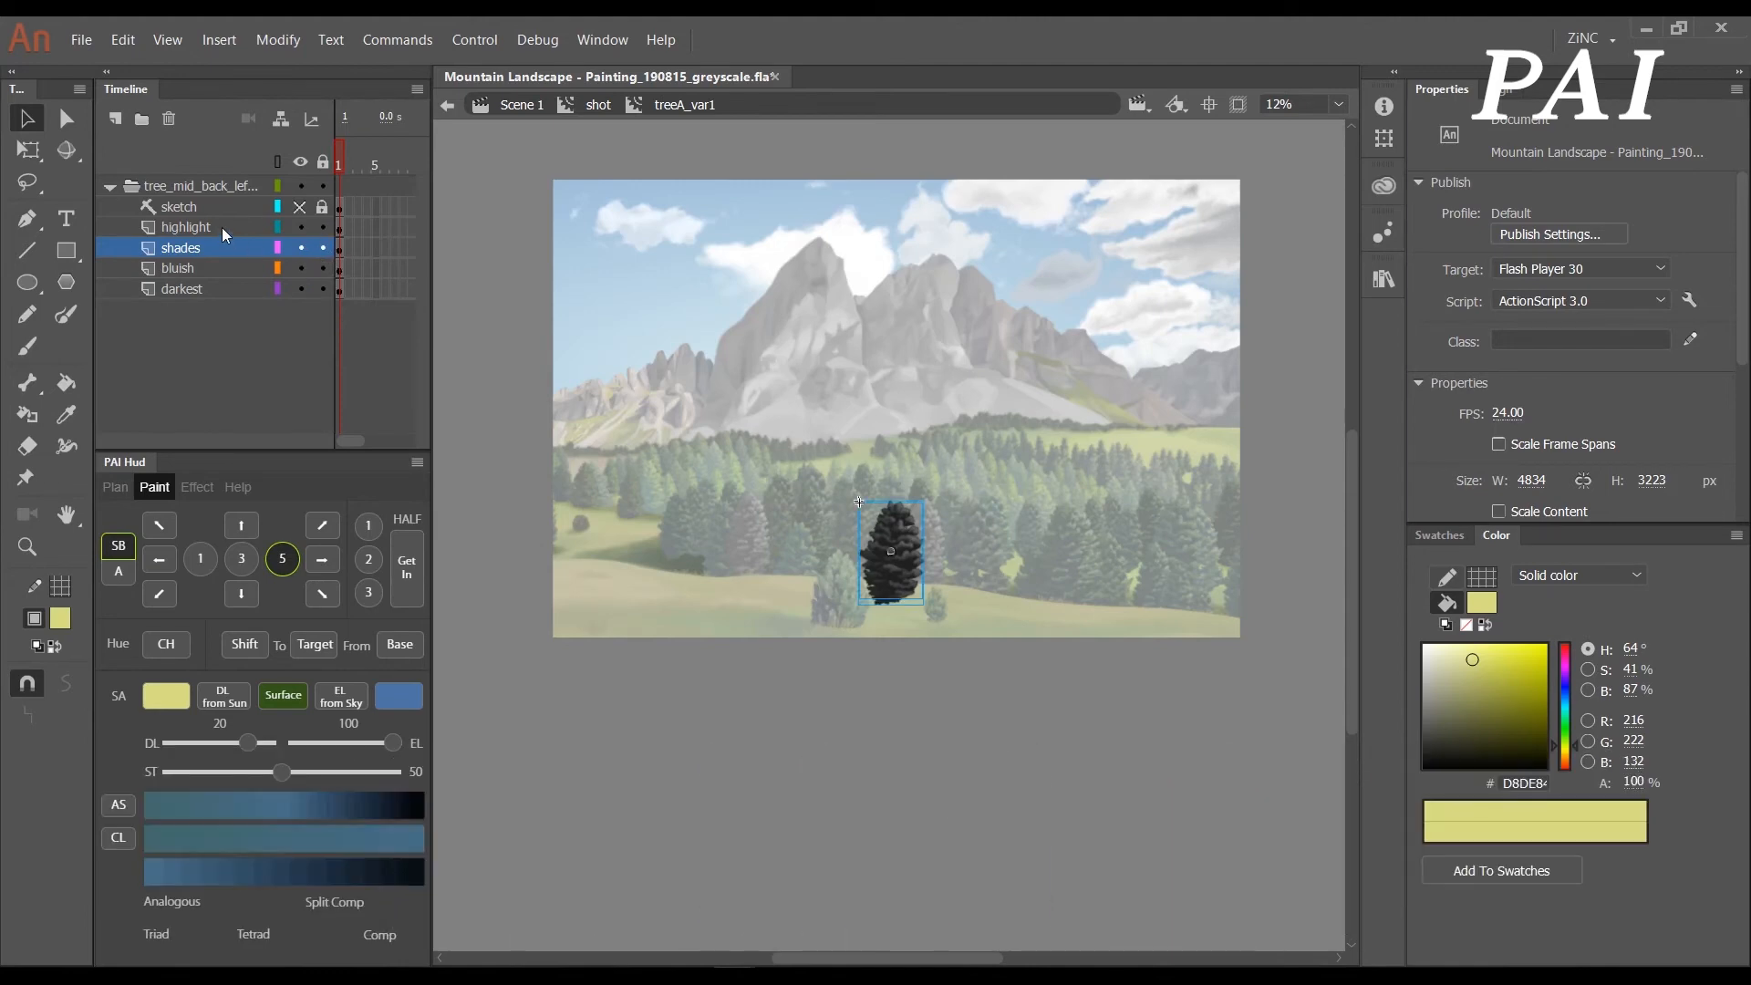
- Open the gray middle tree's highlight symbol, select its strokes, set DL to 100 and EL to 40, and recolor them
{"action": "left_click", "coordinate": [222, 229]}
{"action": "double_click", "coordinate": [903, 540]}
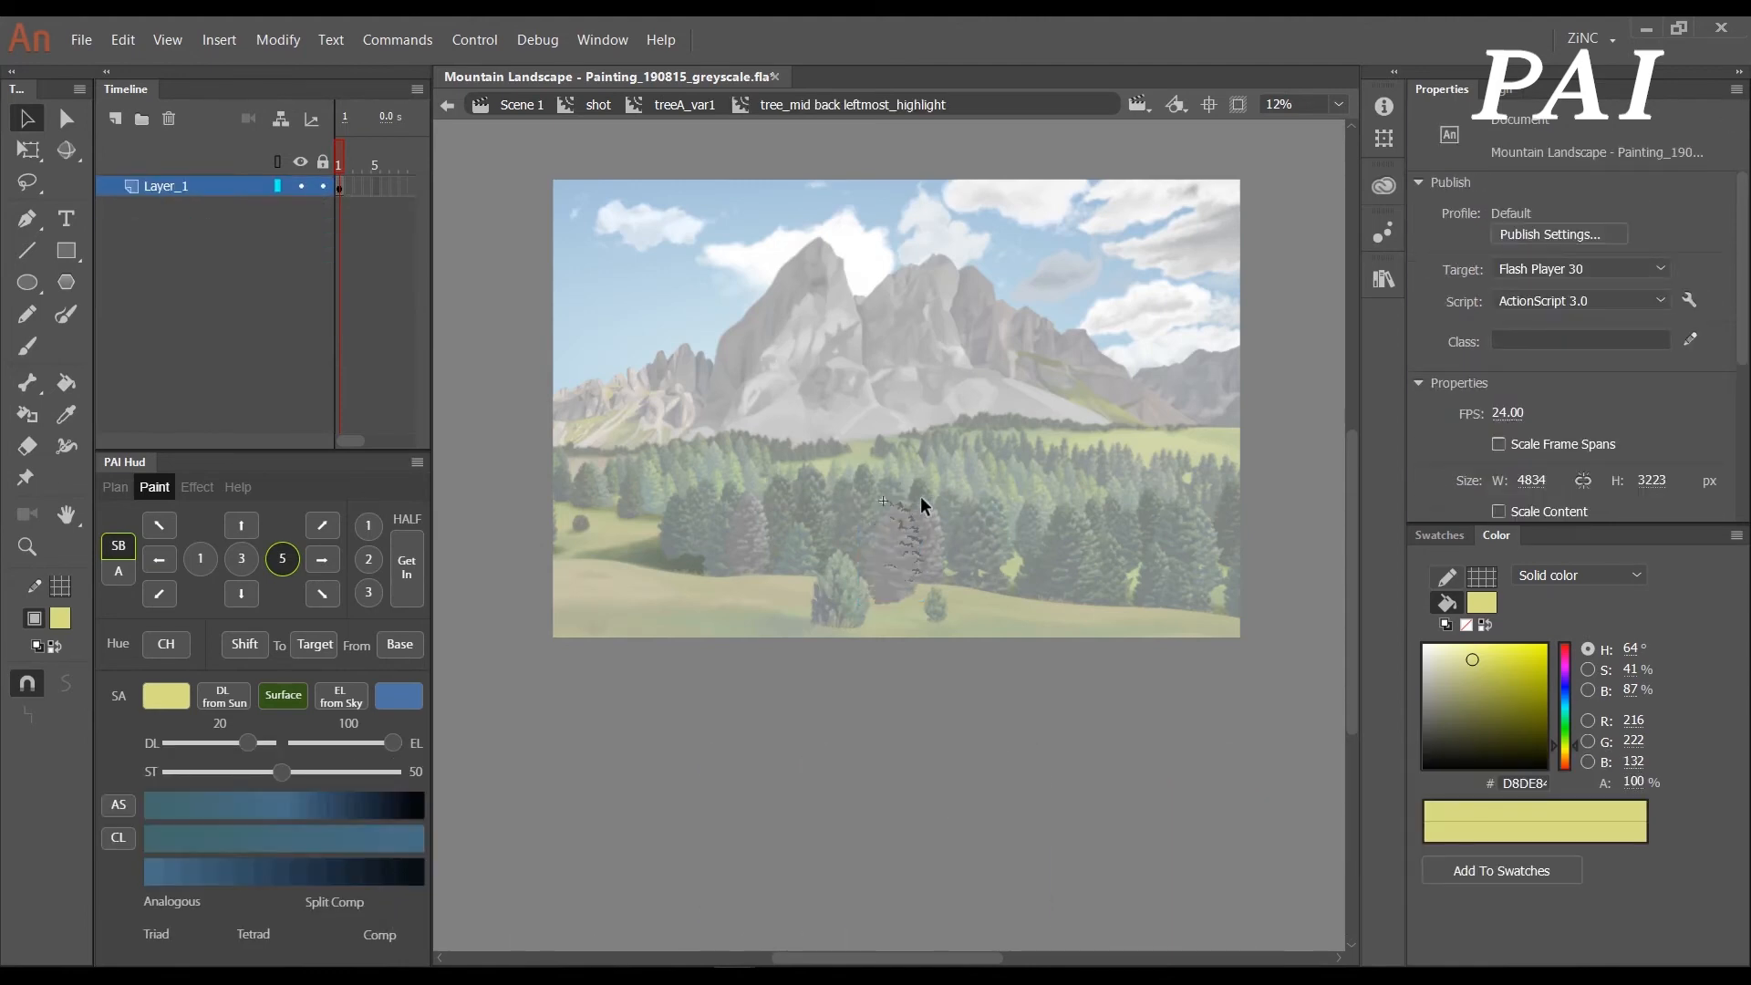
{"action": "key", "text": "z"}
{"action": "left_click", "coordinate": [904, 546]}
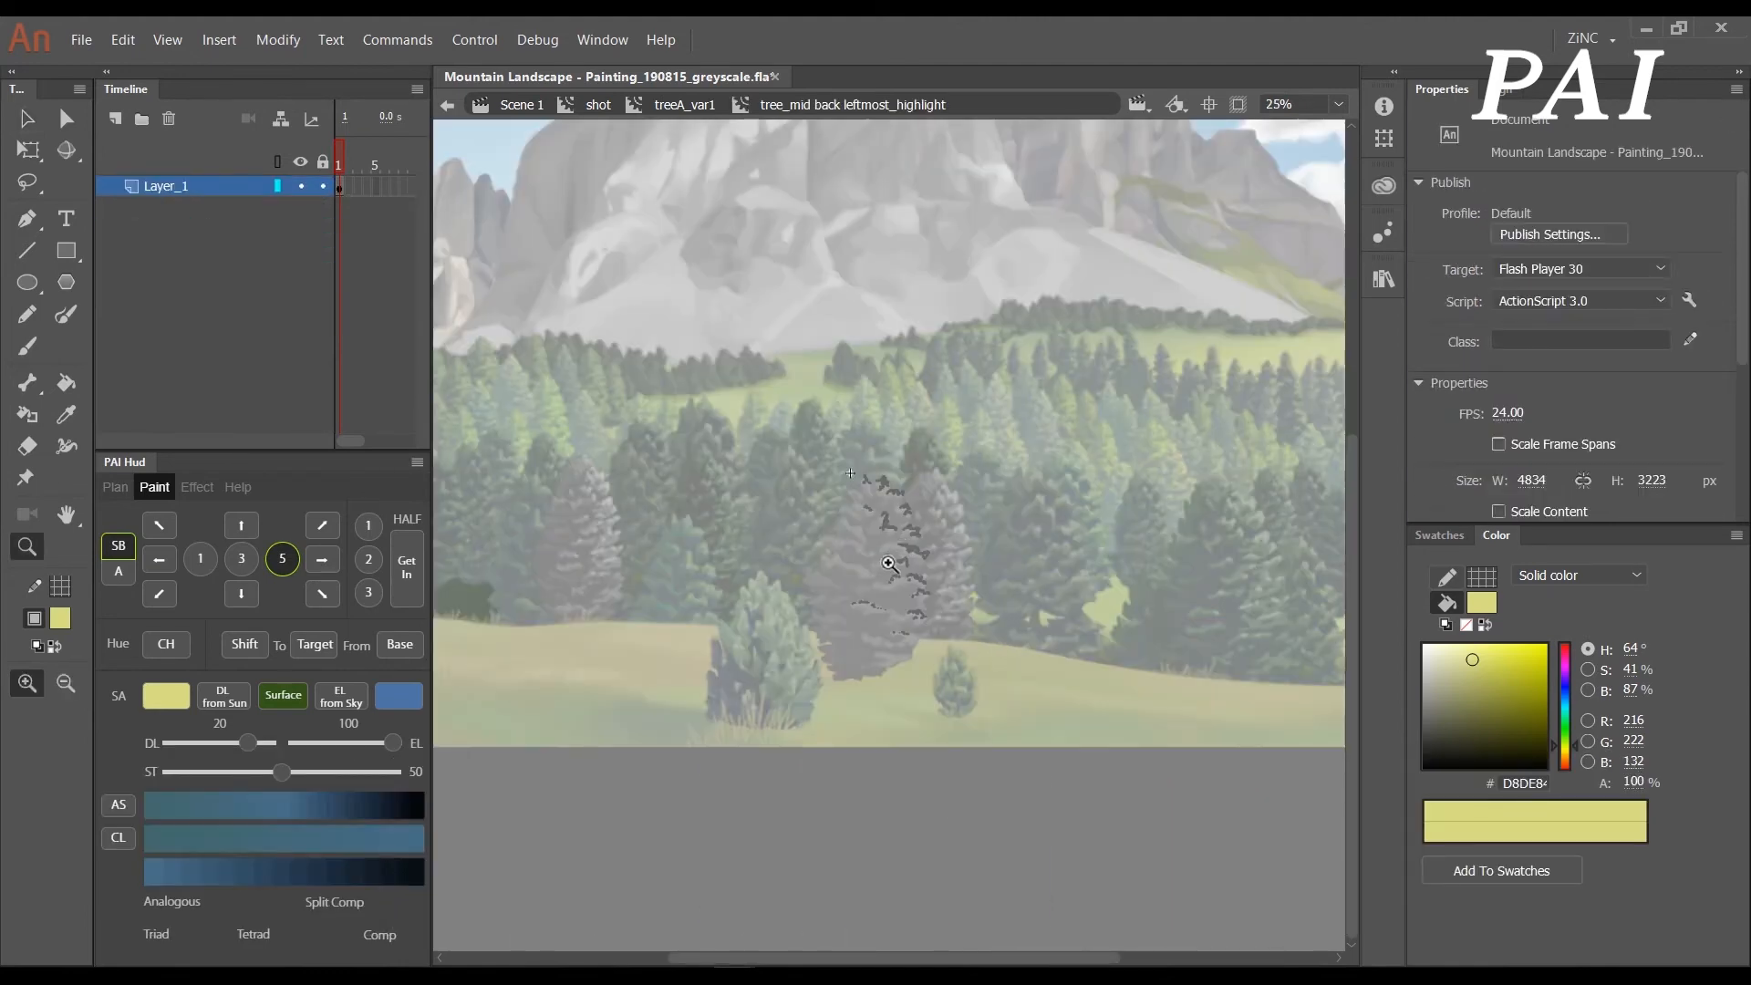
{"action": "key", "text": "v"}
{"action": "left_click_drag", "start_coordinate": [791, 438], "coordinate": [1018, 746]}
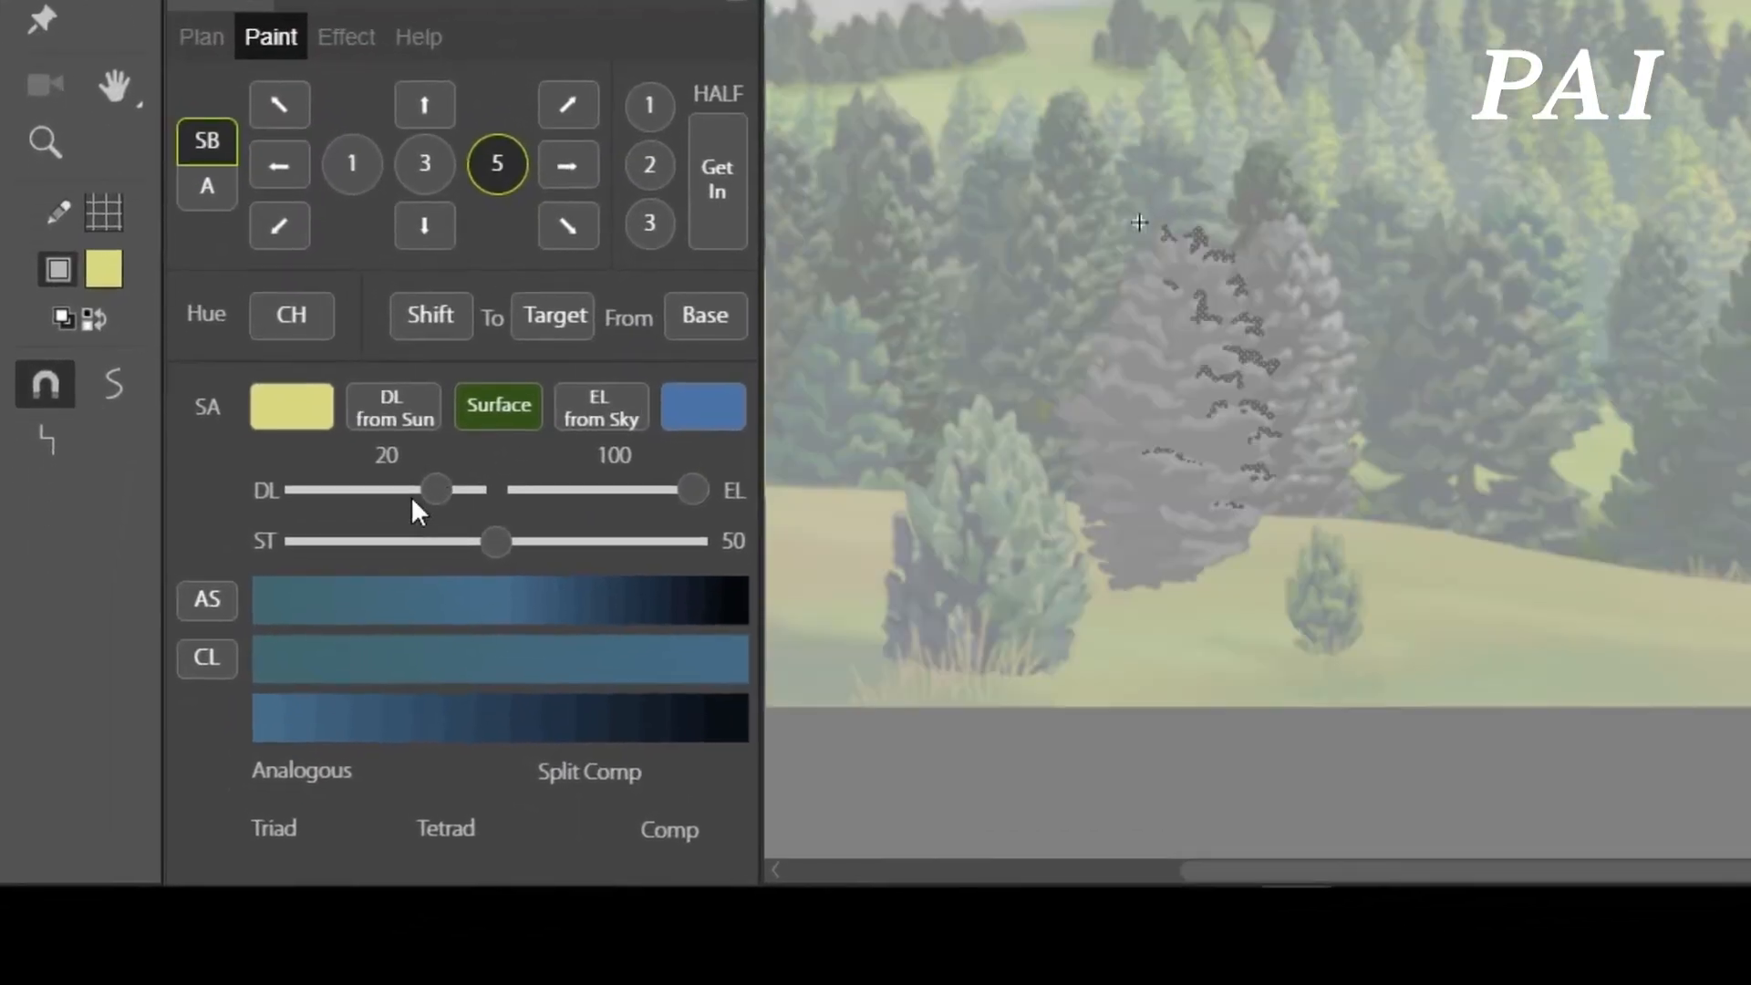
{"action": "left_click_drag", "start_coordinate": [433, 491], "coordinate": [301, 493]}
{"action": "left_click_drag", "start_coordinate": [693, 491], "coordinate": [591, 485]}
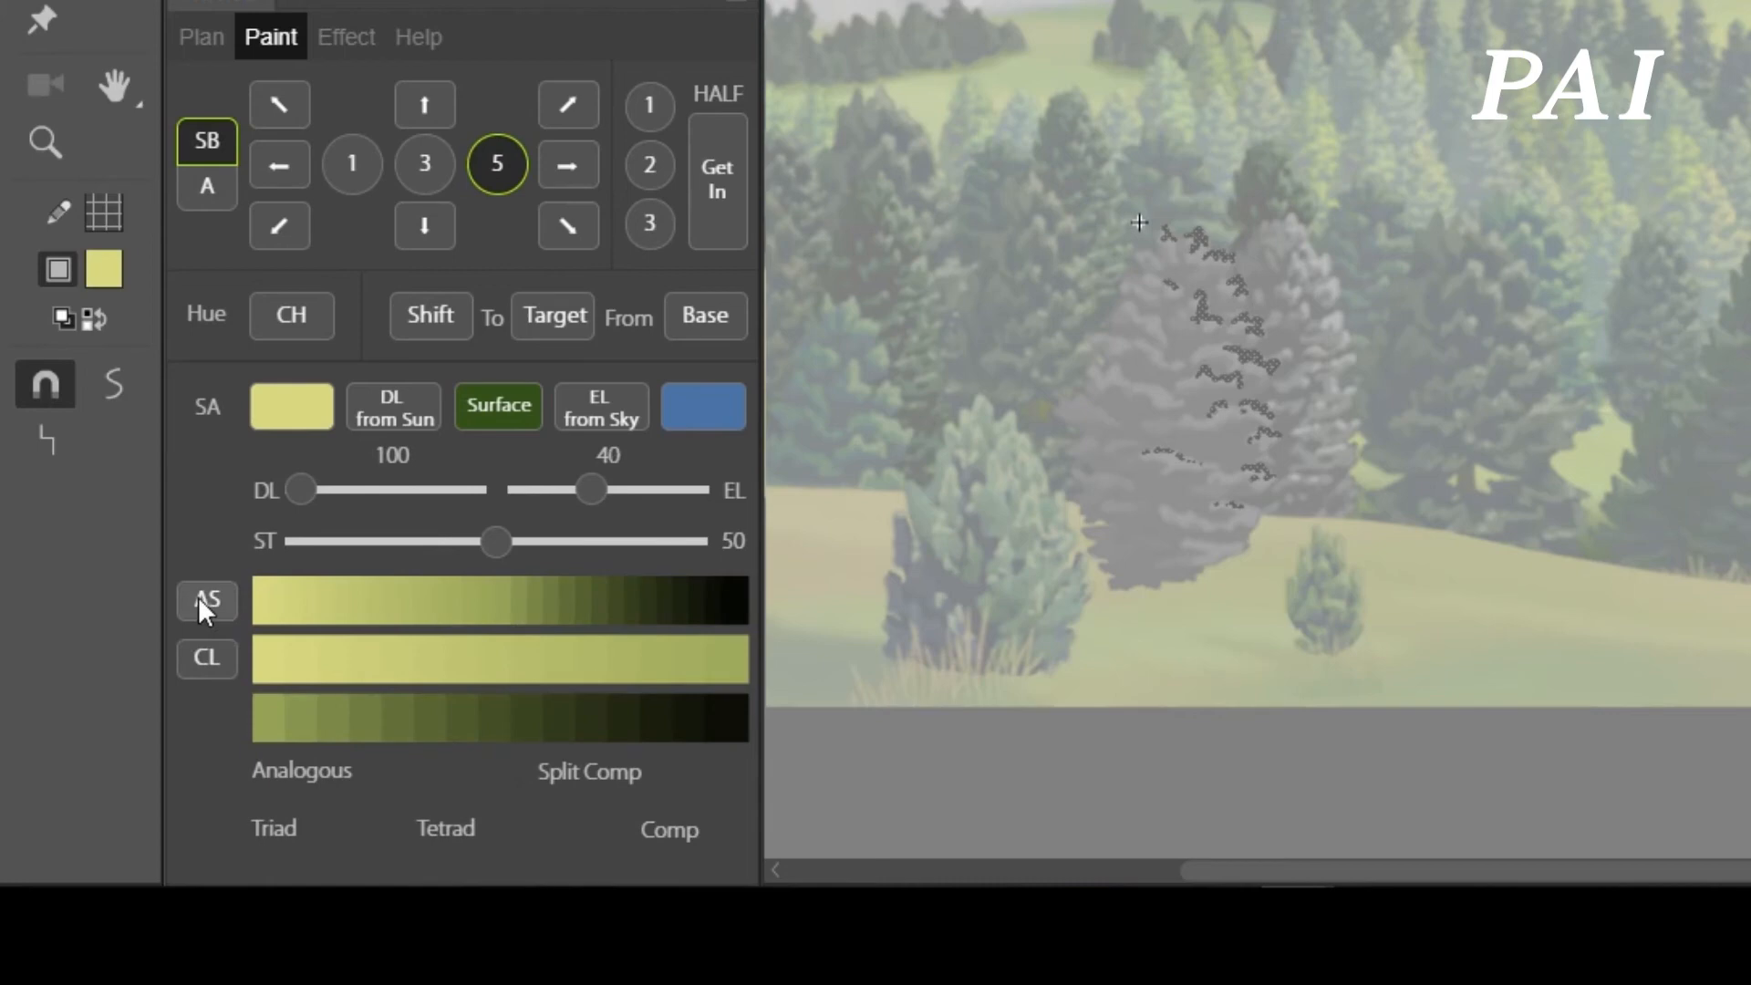
{"action": "left_click", "coordinate": [313, 598]}
{"action": "left_click", "coordinate": [1482, 661]}
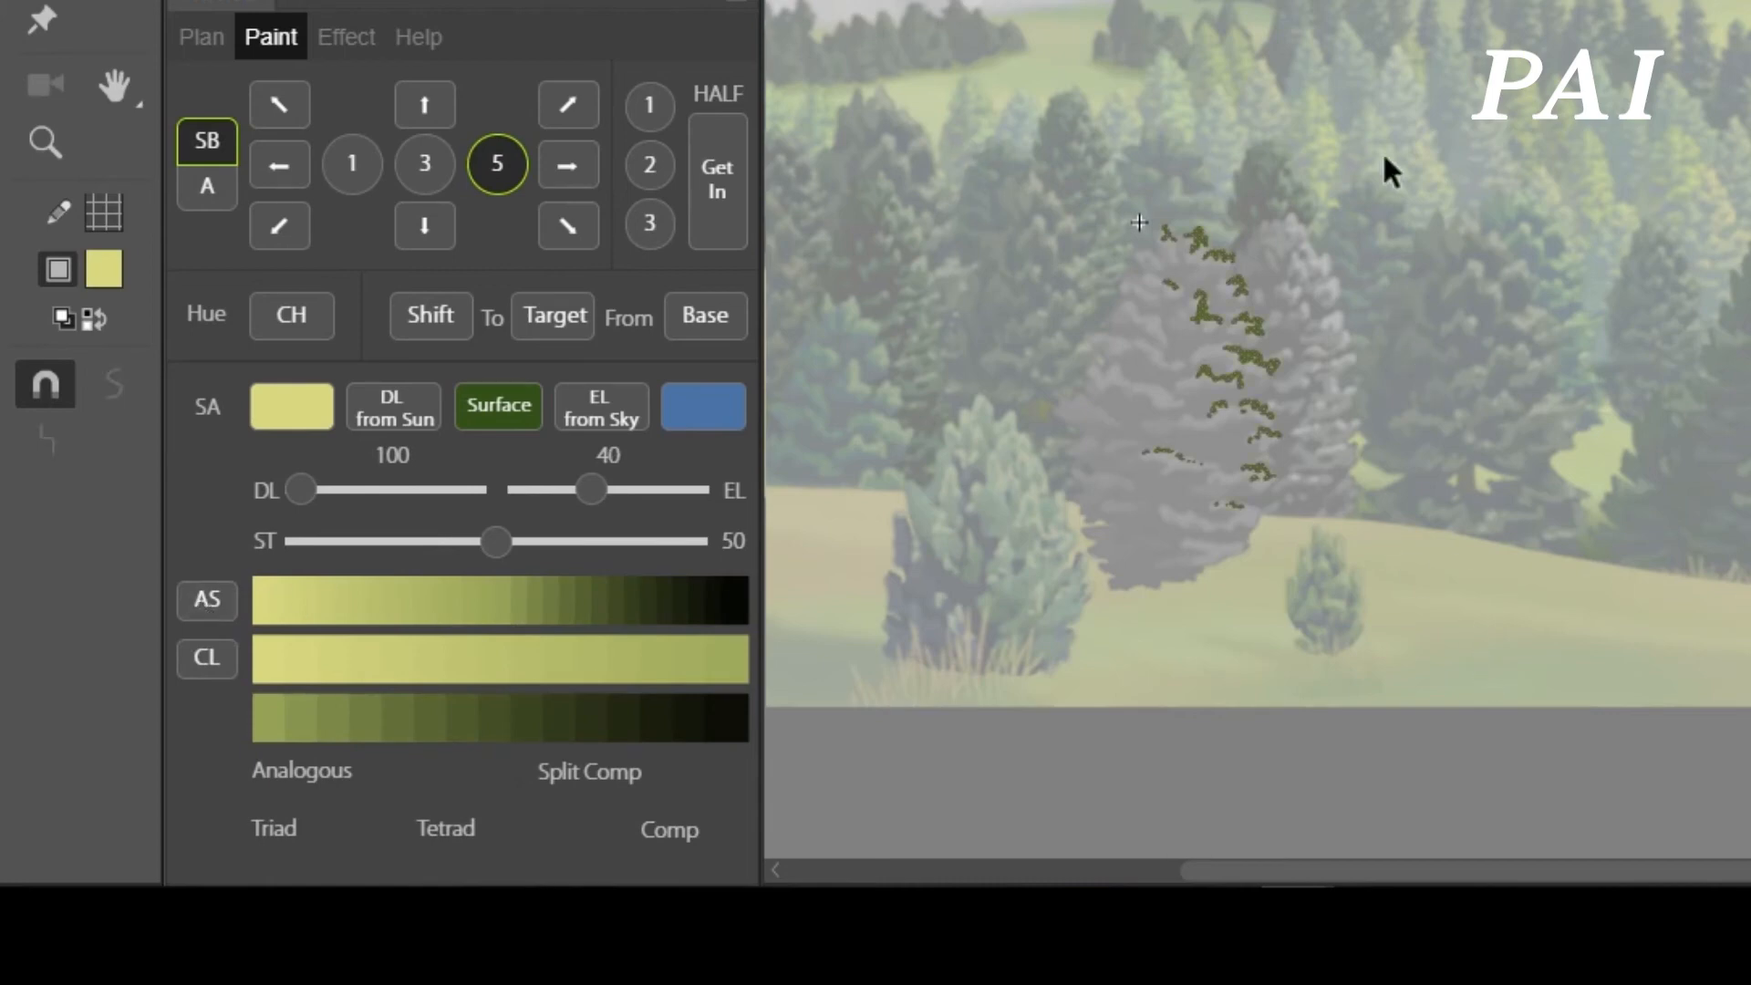
{"action": "left_click_drag", "start_coordinate": [1253, 206], "coordinate": [1283, 508]}
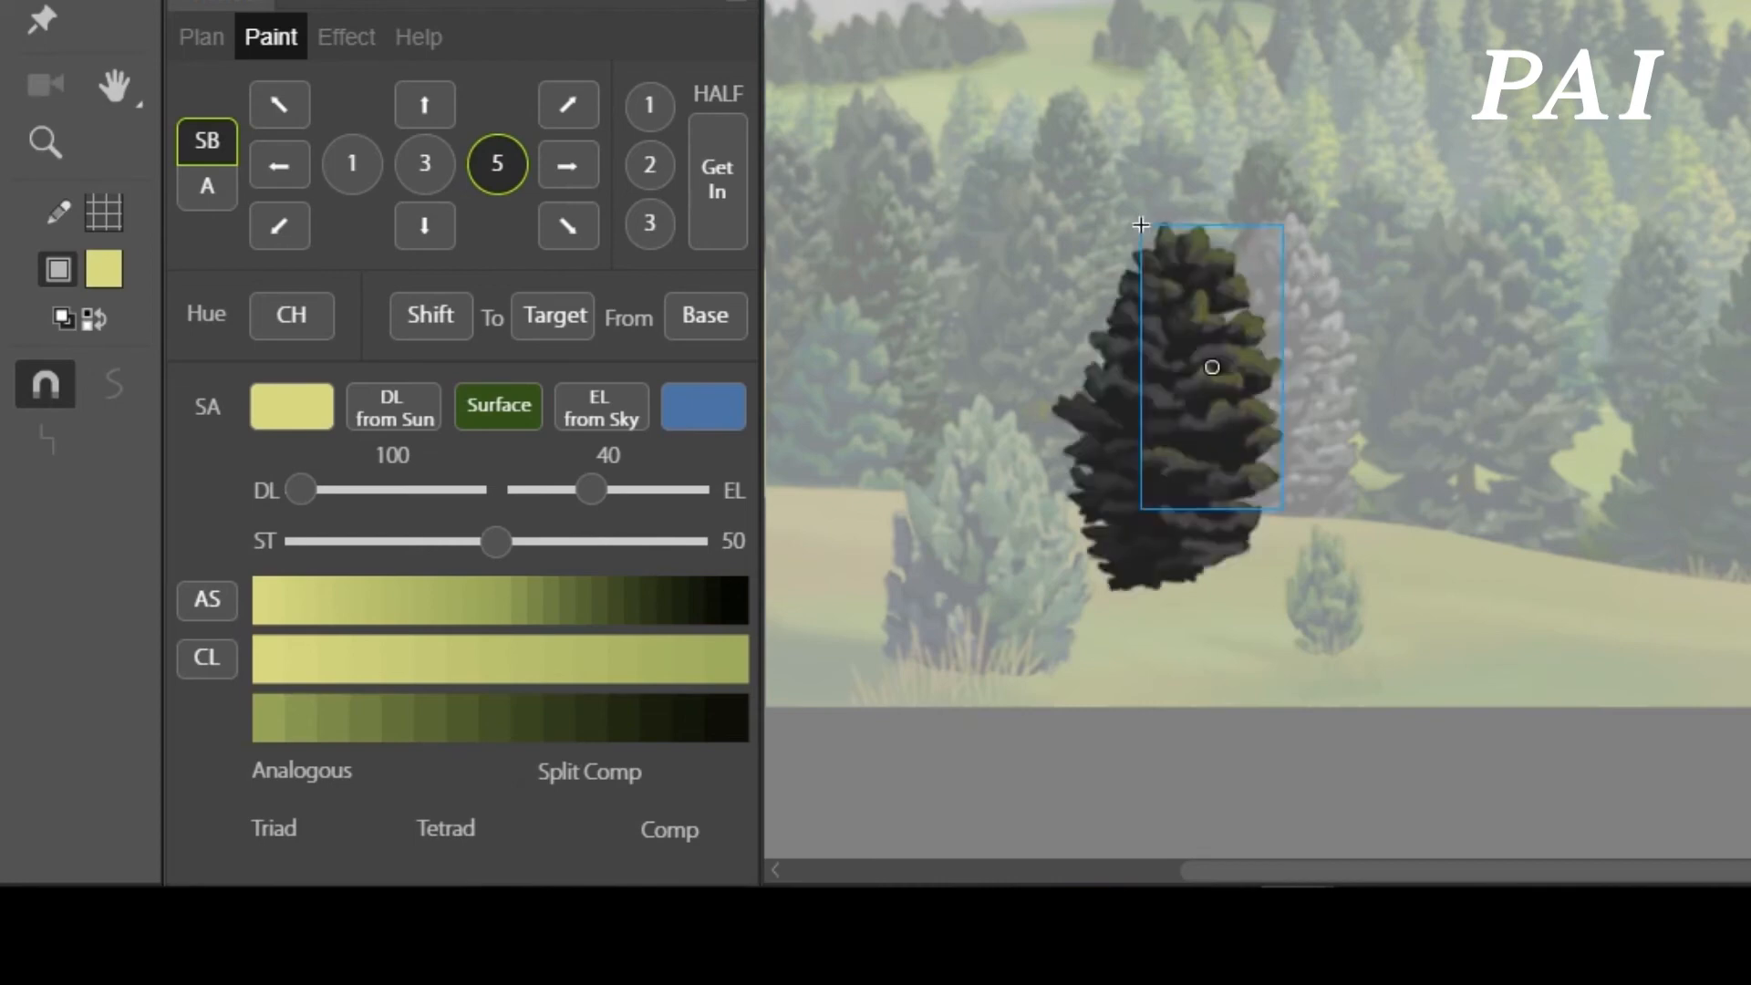
- Open the middle tree's shades symbol and recolor only the strokes on the shadowed left side with DL 47 and EL 70
{"action": "double_click", "coordinate": [1234, 391]}
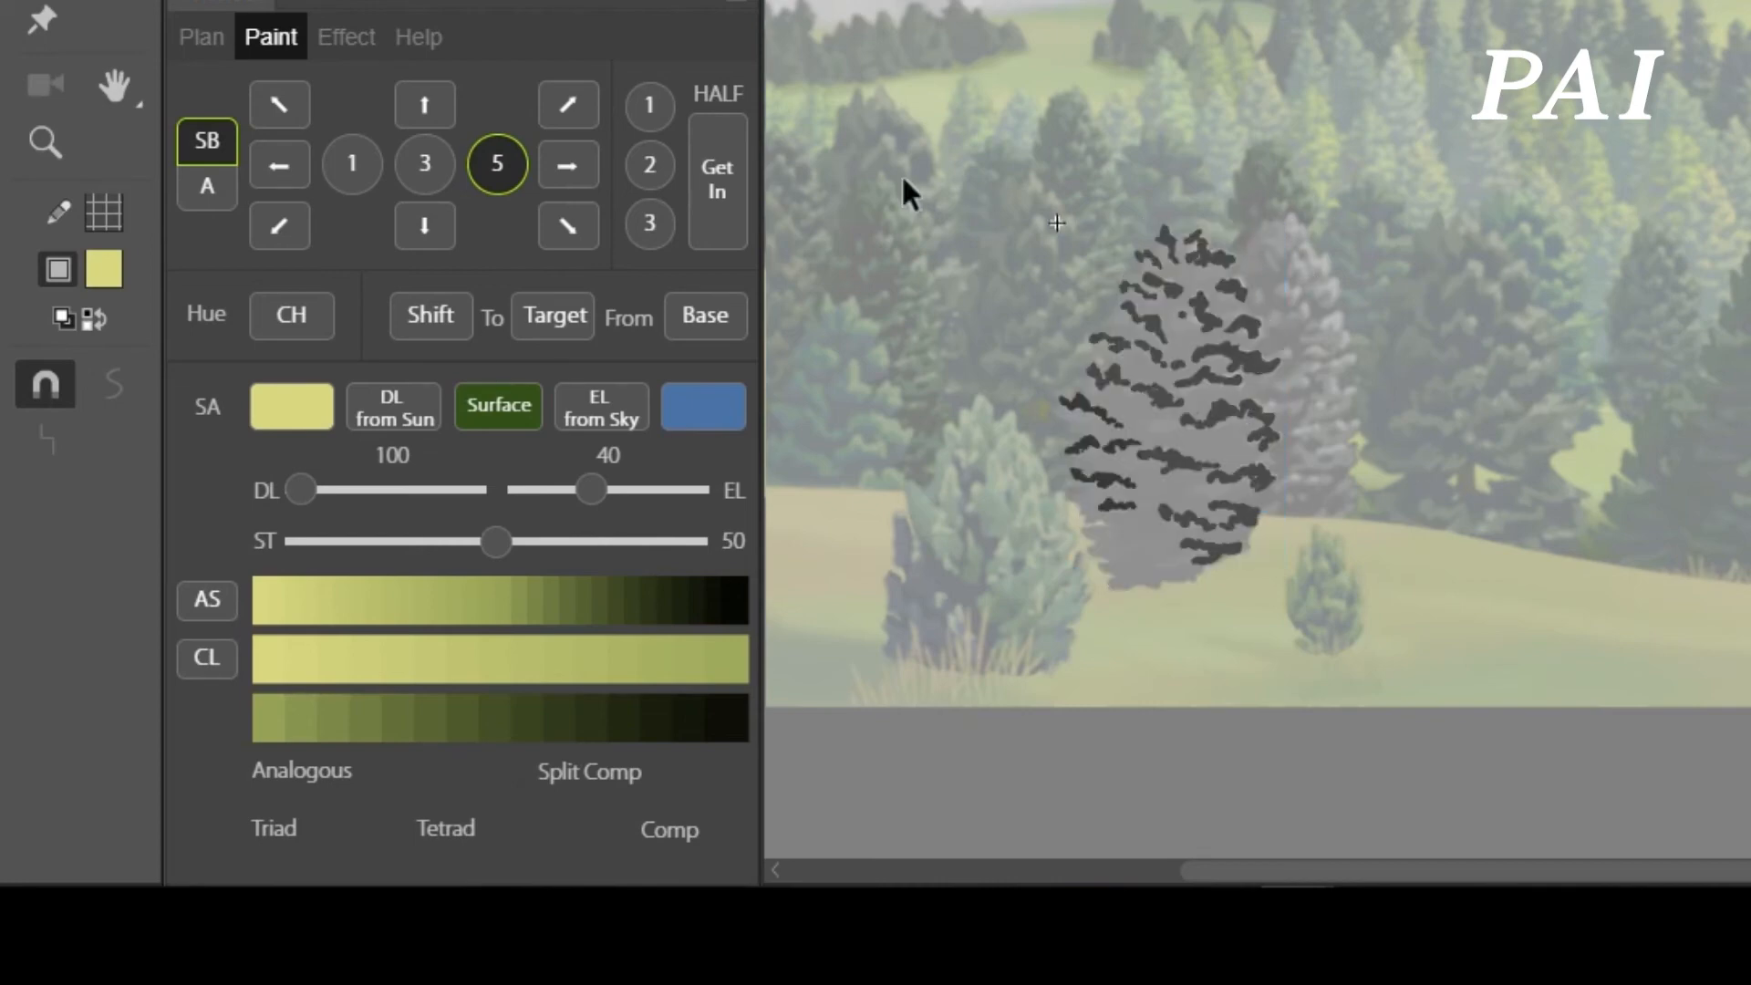
{"action": "left_click_drag", "start_coordinate": [873, 111], "coordinate": [1435, 742]}
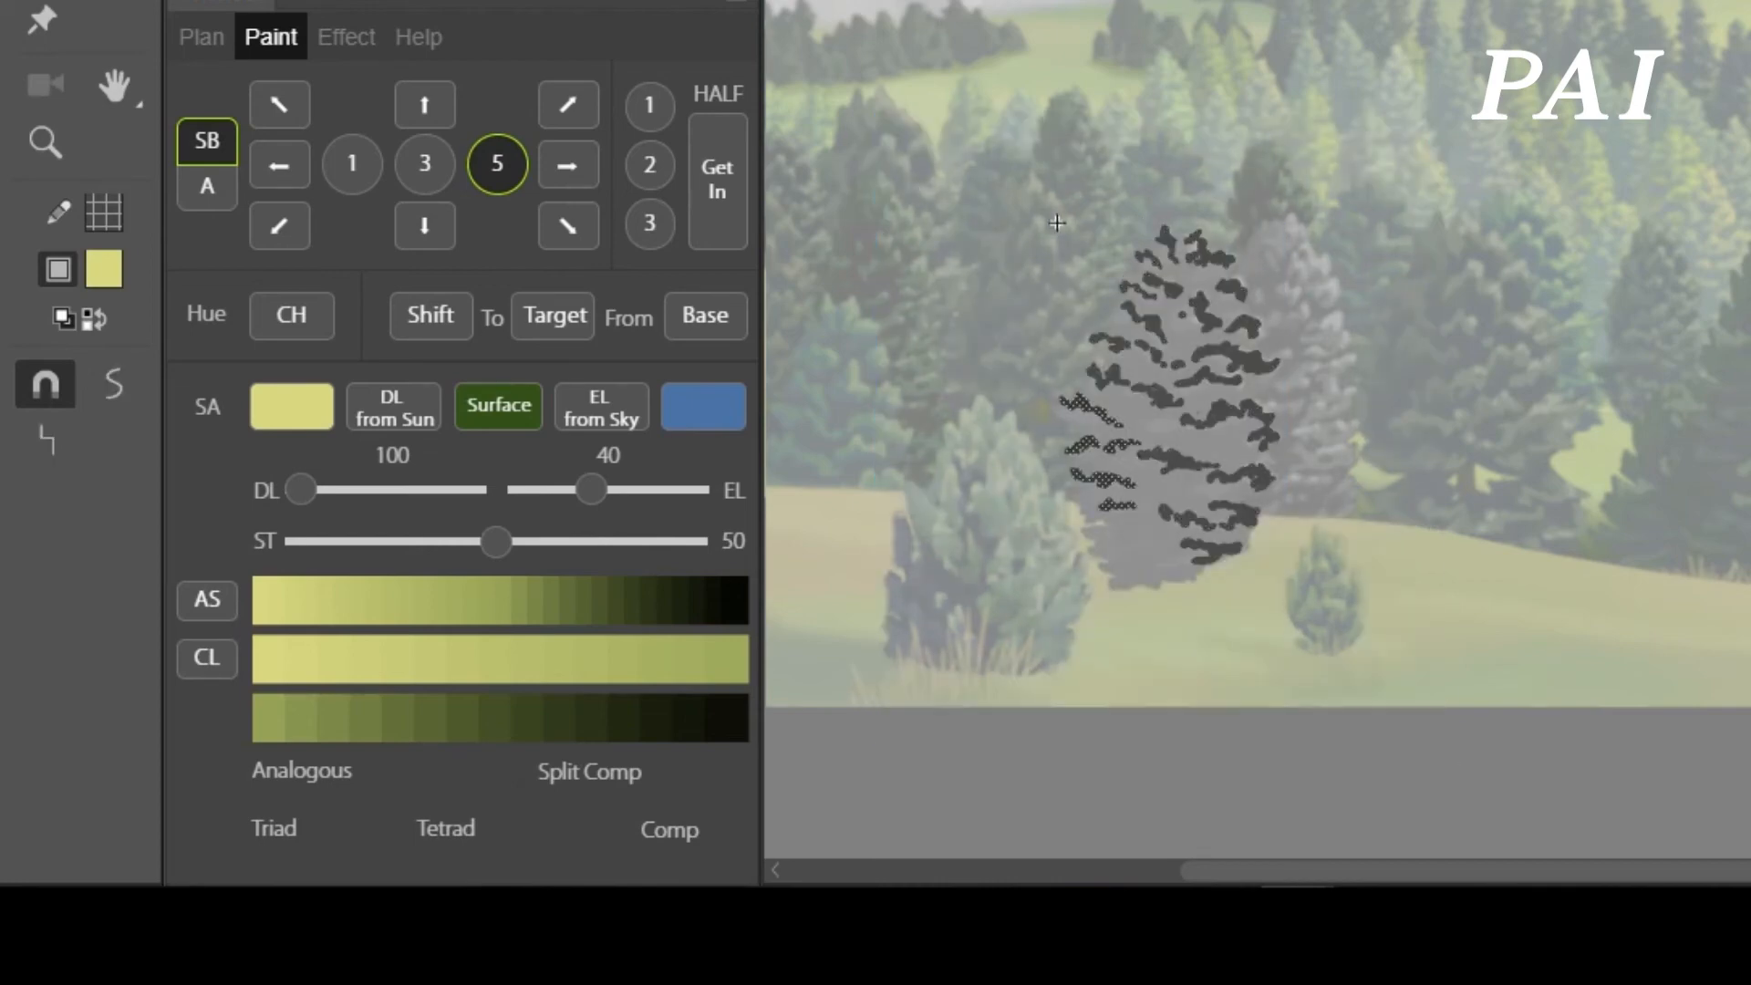
{"action": "left_click", "coordinate": [616, 490]}
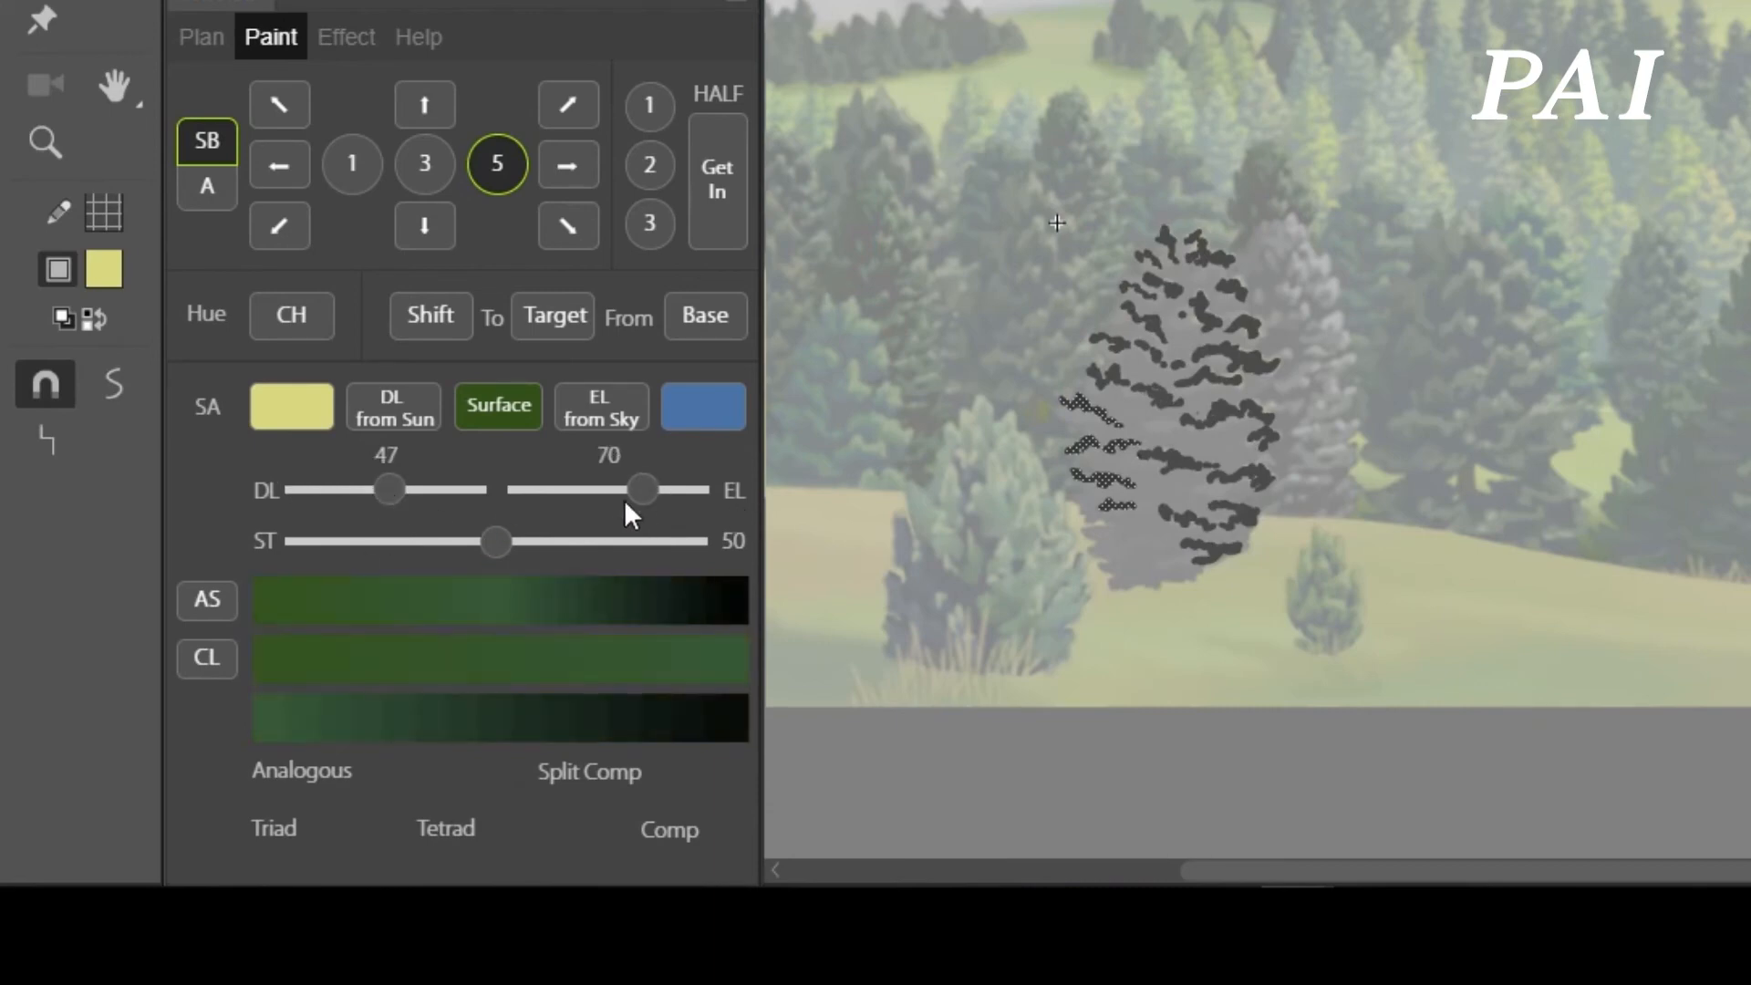
{"action": "left_click", "coordinate": [234, 602]}
- Recolor the remaining sunlit strokes of the middle tree's shades with EL 49 and DL 60, and leave the symbol
{"action": "left_click", "coordinate": [608, 488]}
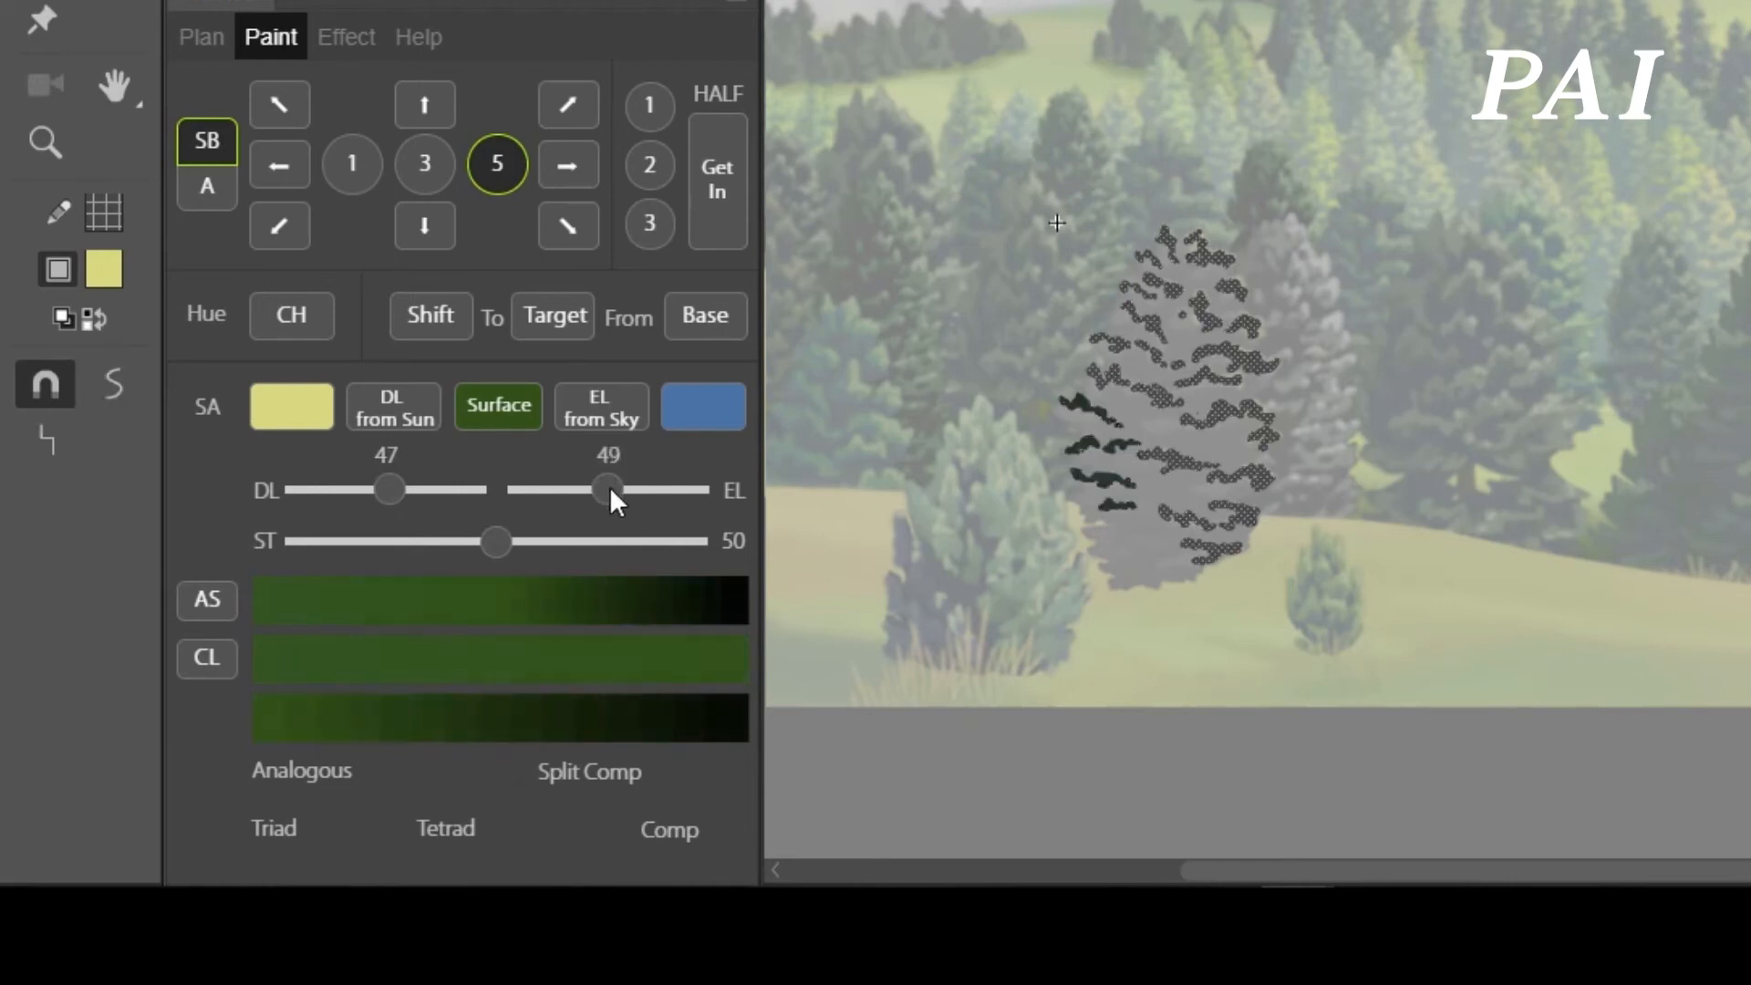
{"action": "mouse_move", "coordinate": [370, 488]}
{"action": "left_mouse_down"}
{"action": "mouse_move", "coordinate": [385, 490]}
{"action": "mouse_move", "coordinate": [370, 488]}
{"action": "left_mouse_up"}
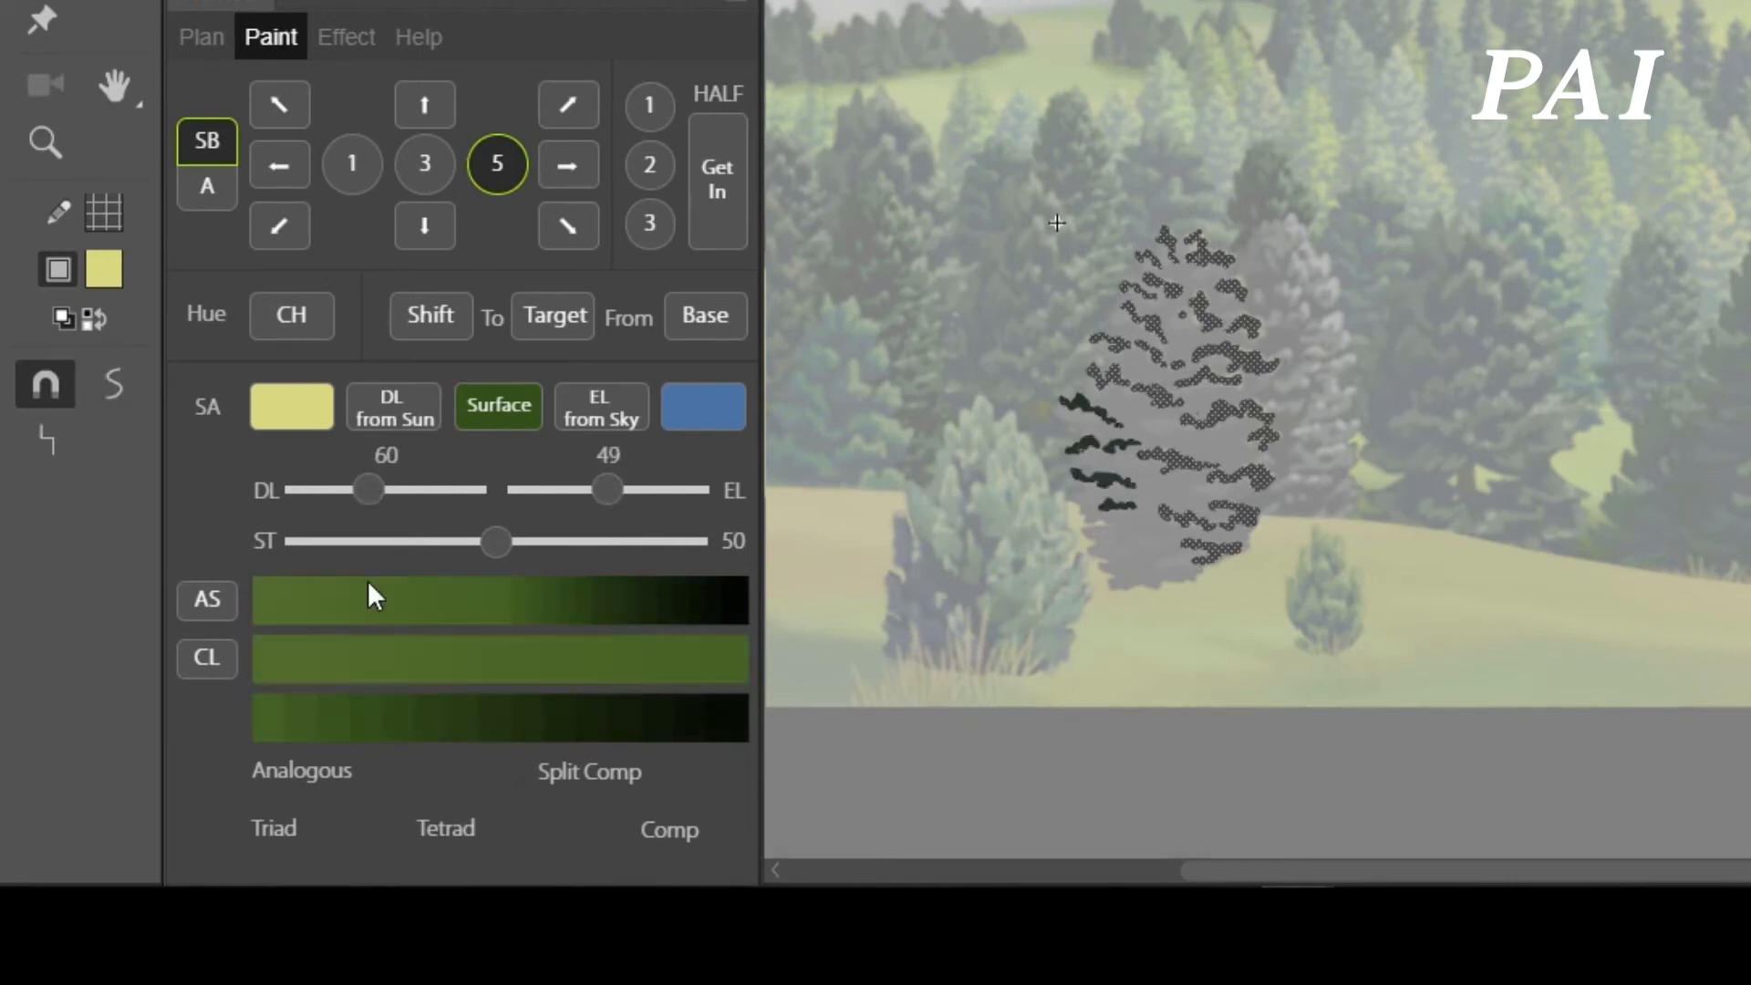
{"action": "left_click", "coordinate": [368, 584]}
{"action": "left_click", "coordinate": [1120, 80]}
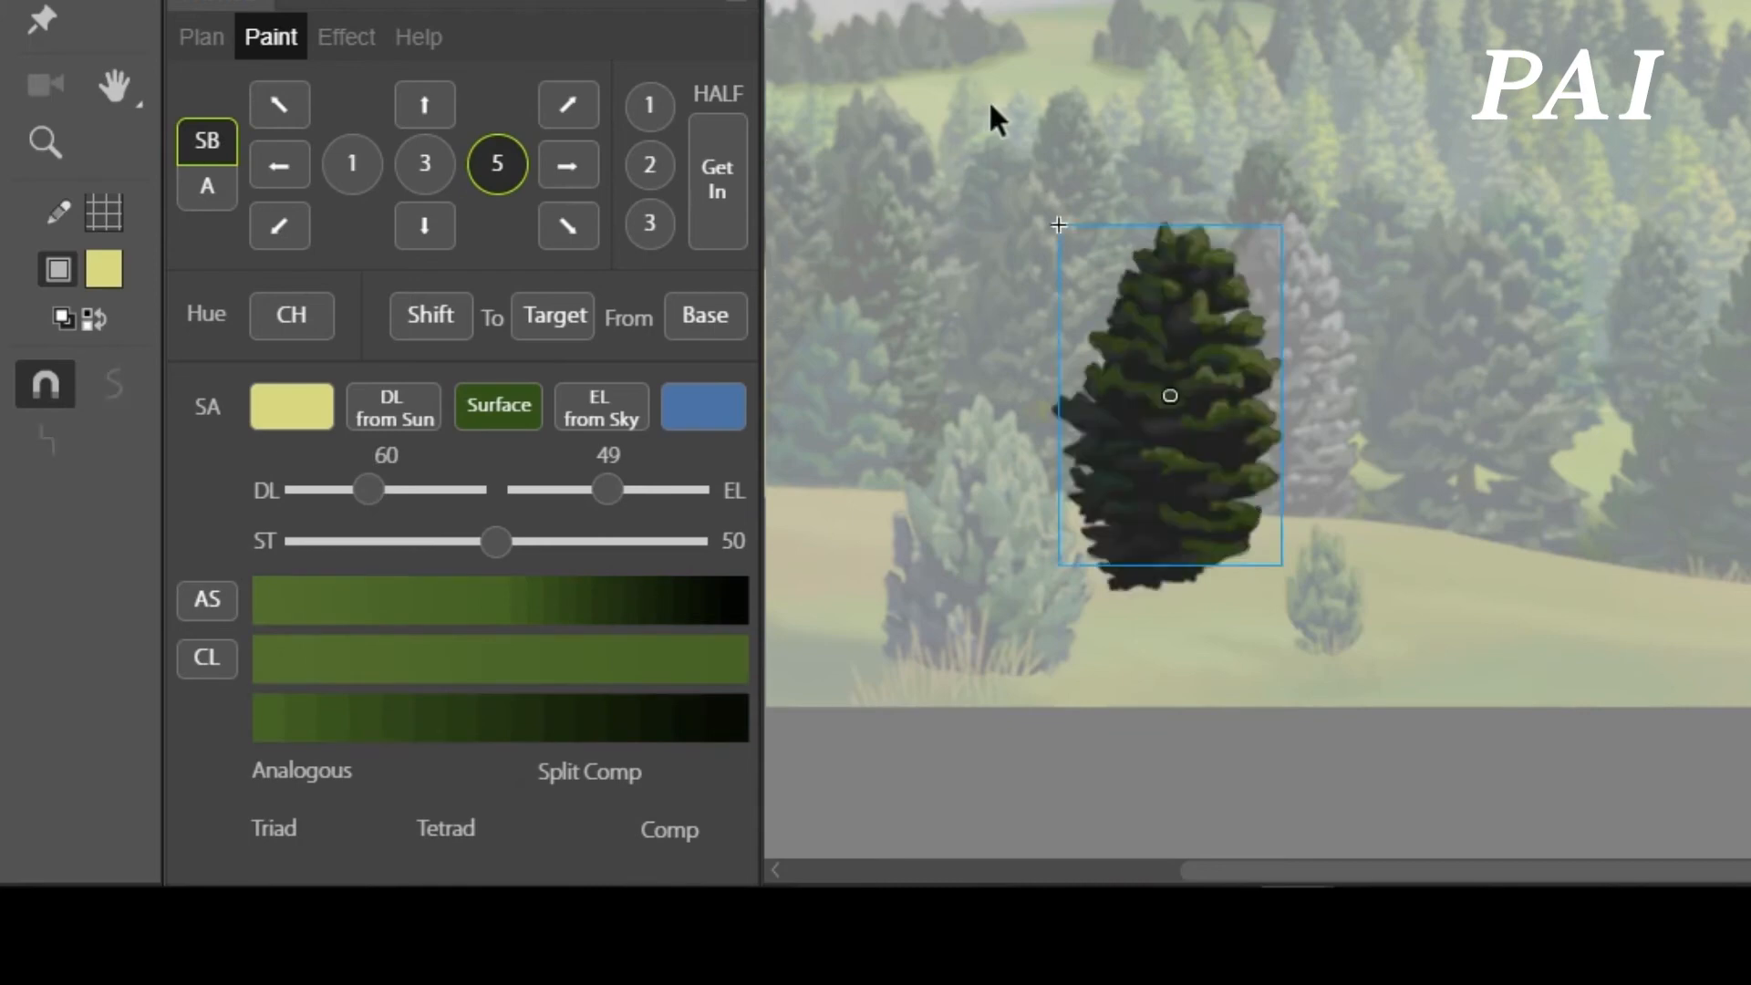
- Open the middle tree's bluish symbol, select all its strokes, and recolor them using DL 29, EL 73 and ST 47
{"action": "double_click", "coordinate": [1229, 301]}
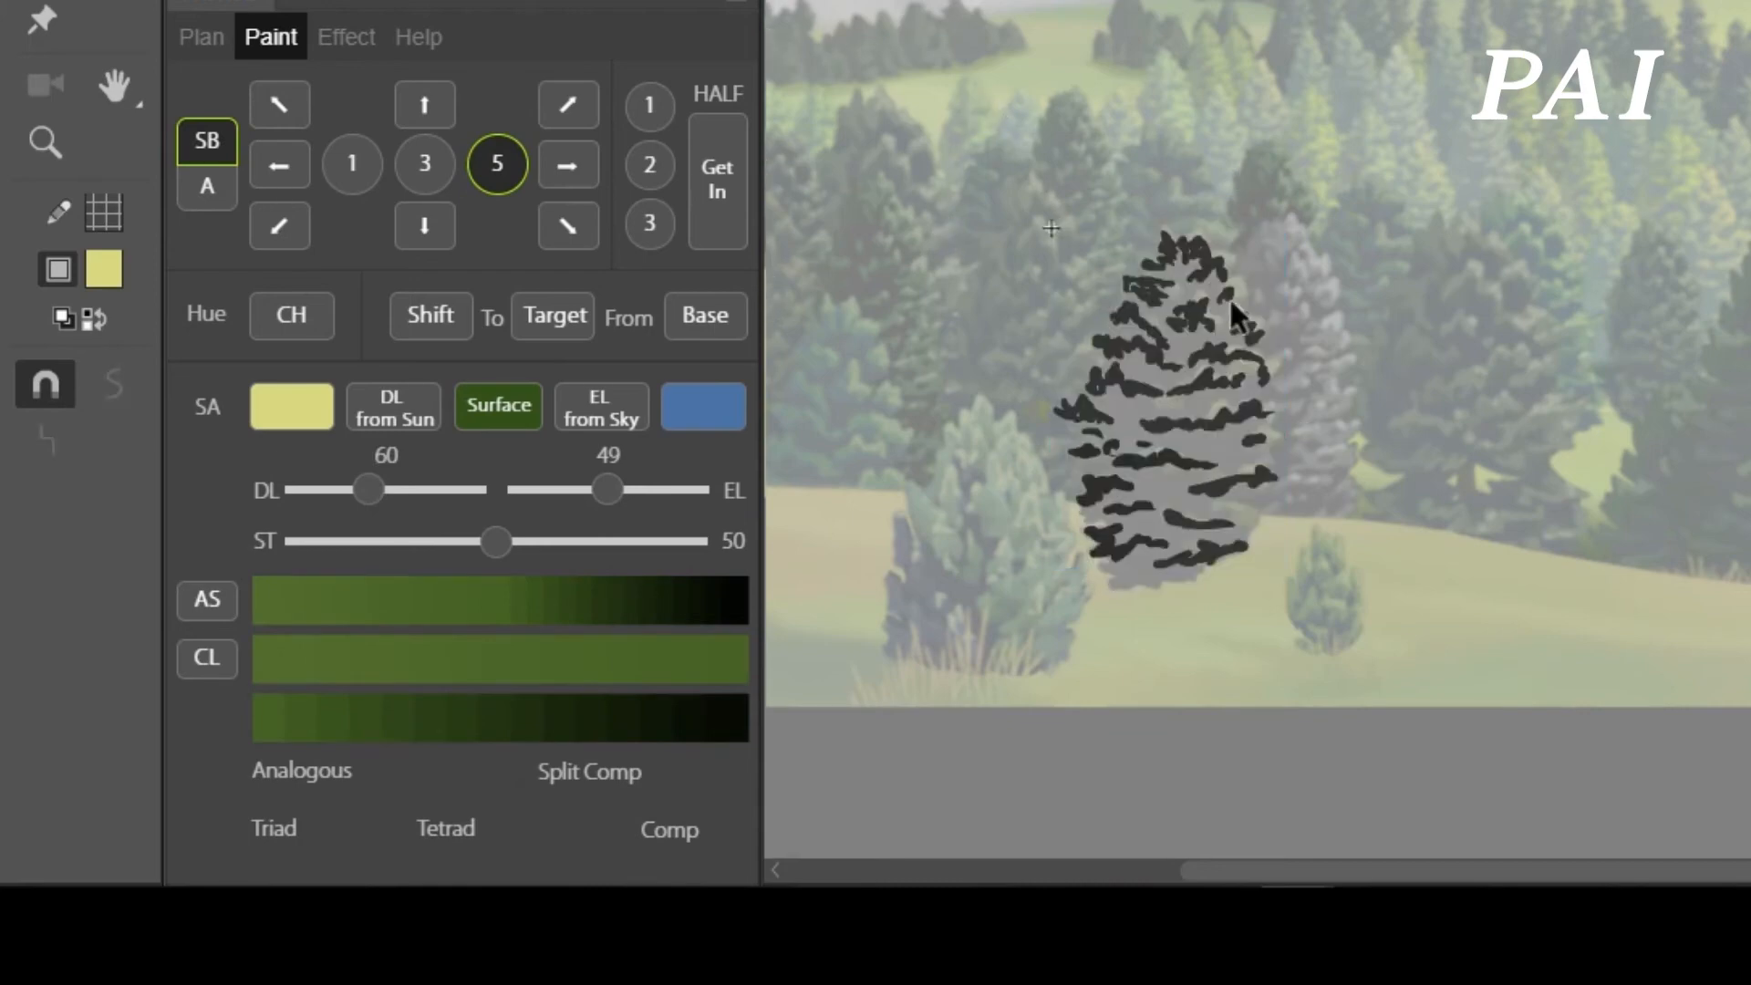
{"action": "left_click", "coordinate": [962, 188]}
{"action": "left_click", "coordinate": [1204, 459]}
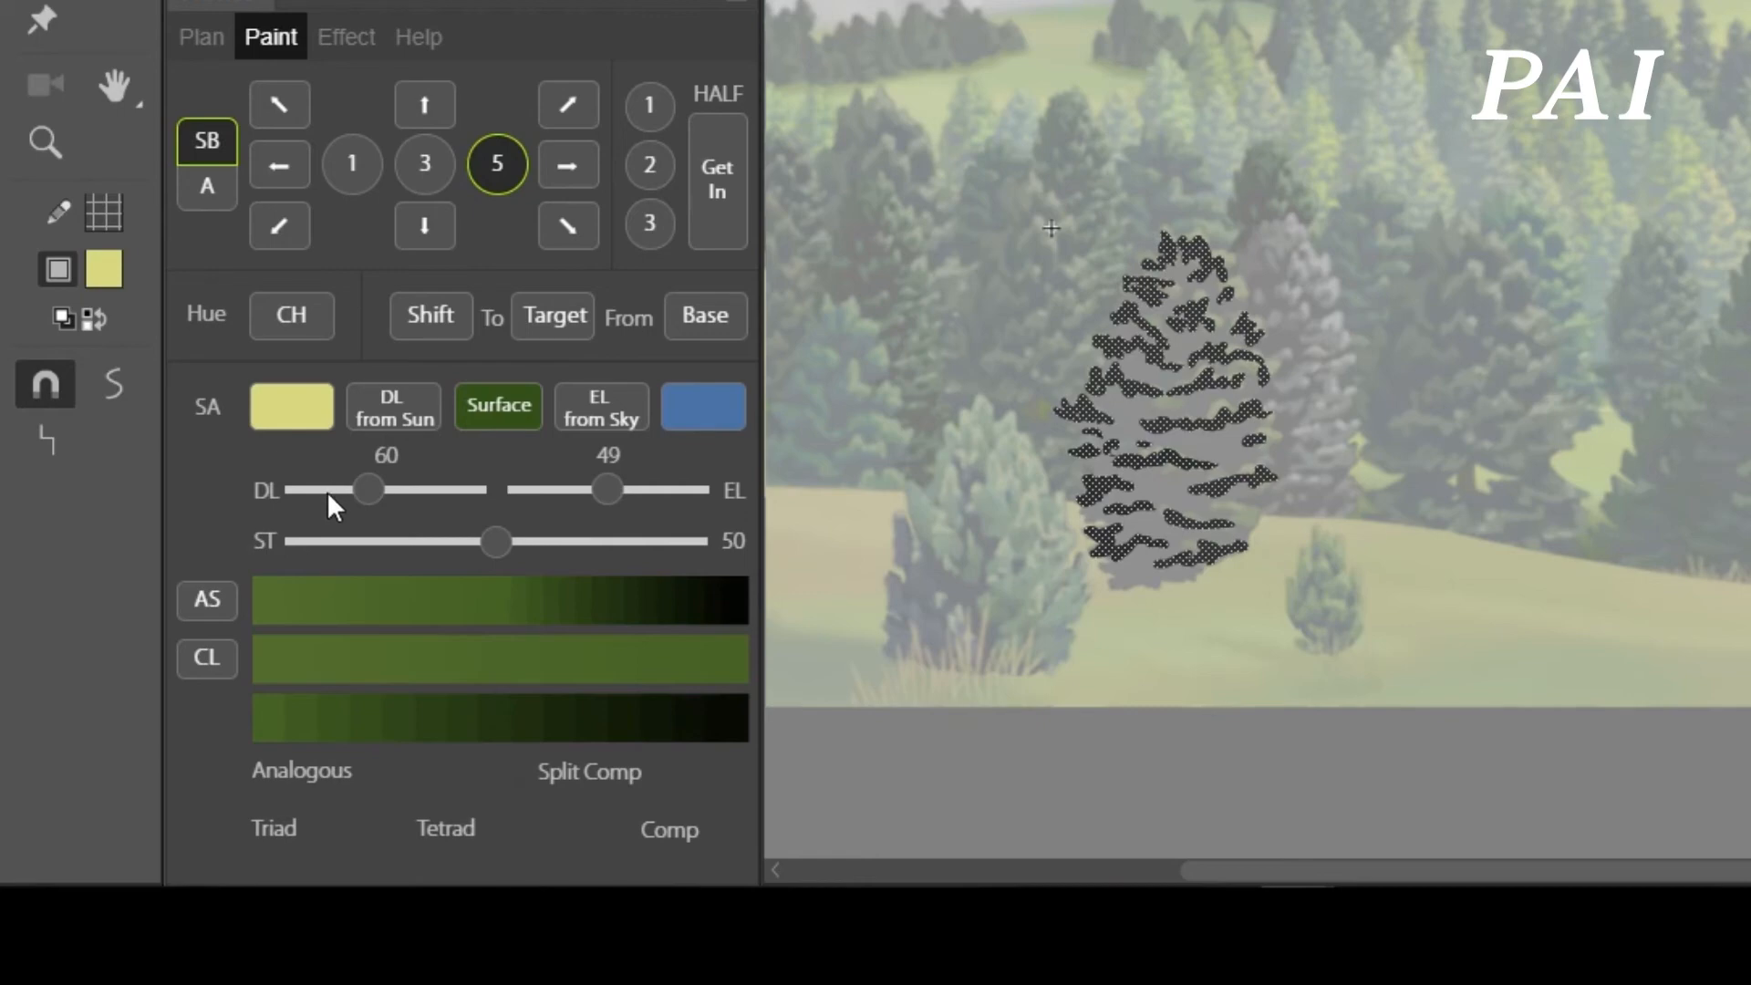
{"action": "left_click", "coordinate": [422, 490]}
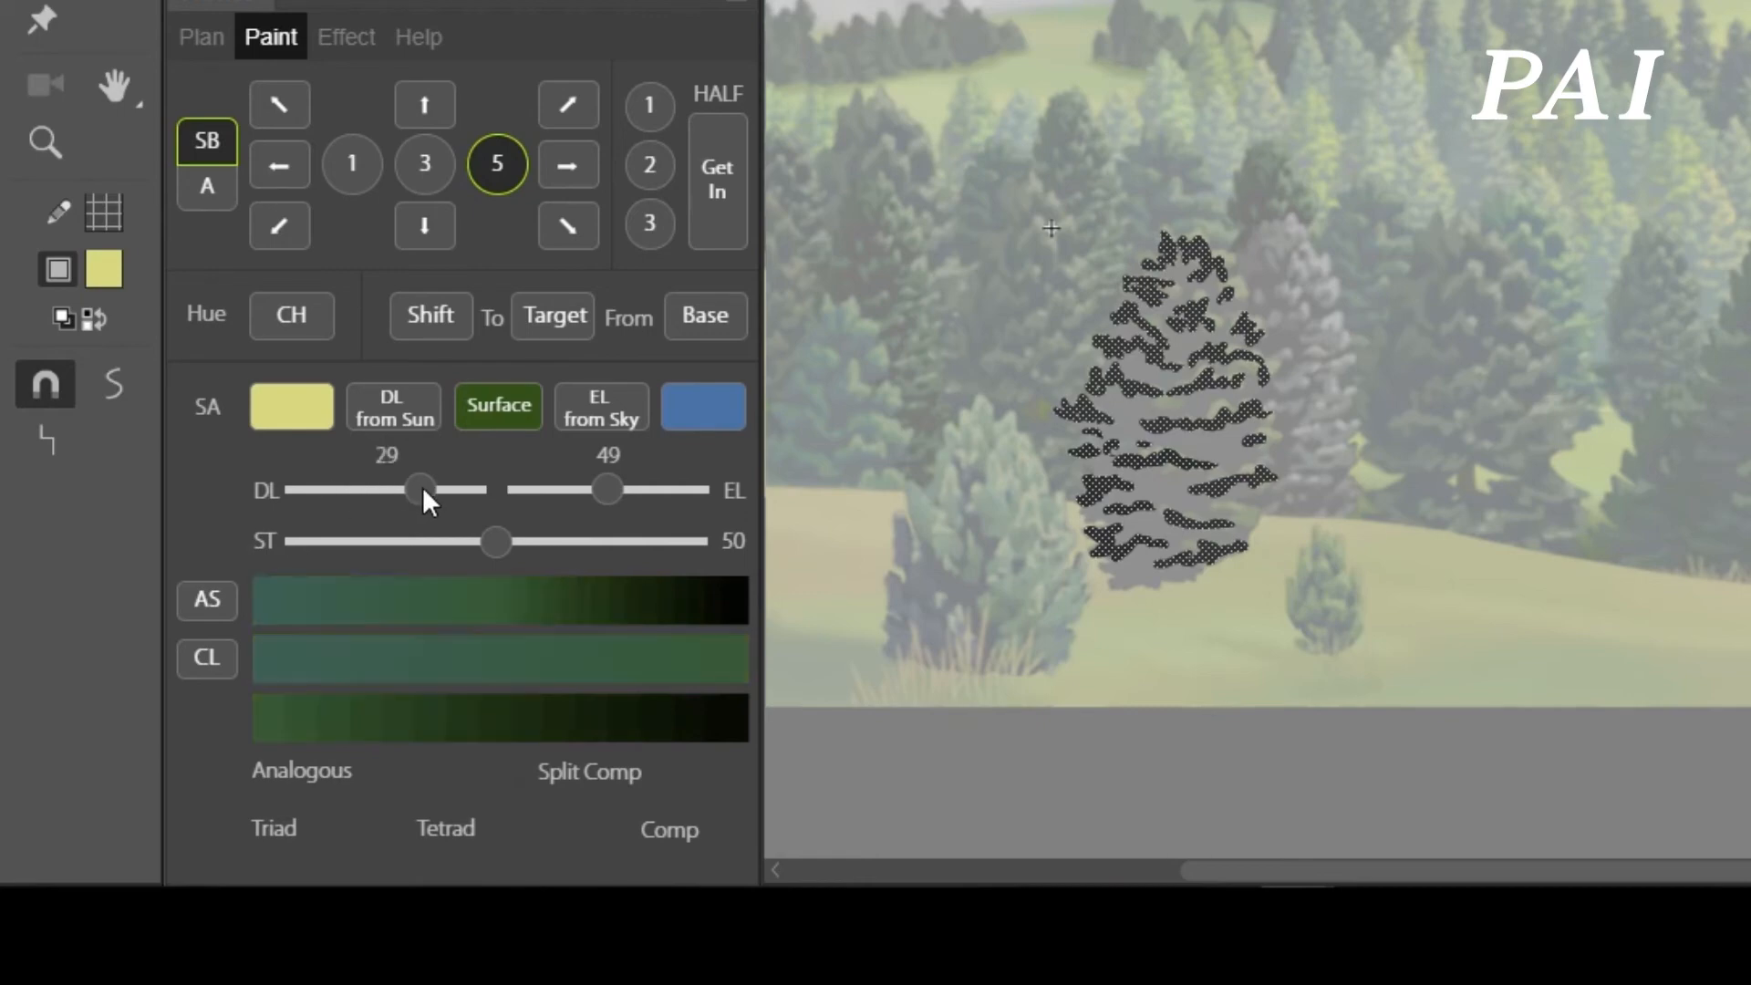
{"action": "left_click", "coordinate": [653, 493]}
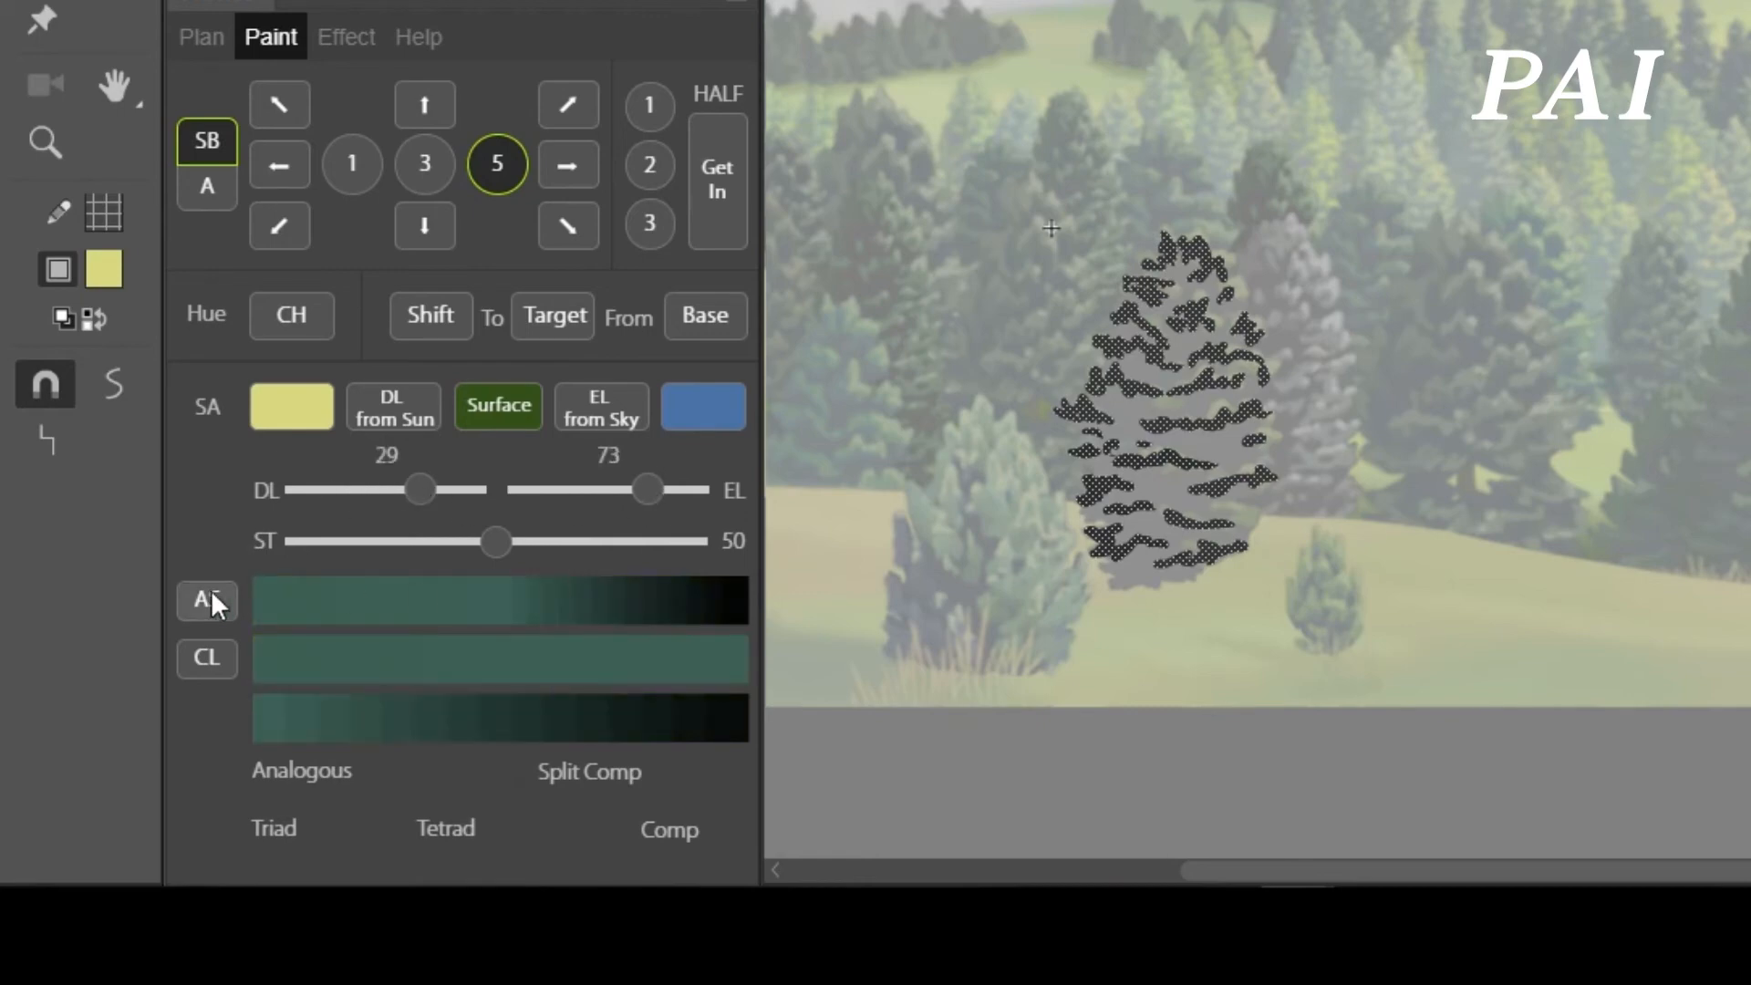
{"action": "left_click_drag", "start_coordinate": [473, 541], "coordinate": [483, 541]}
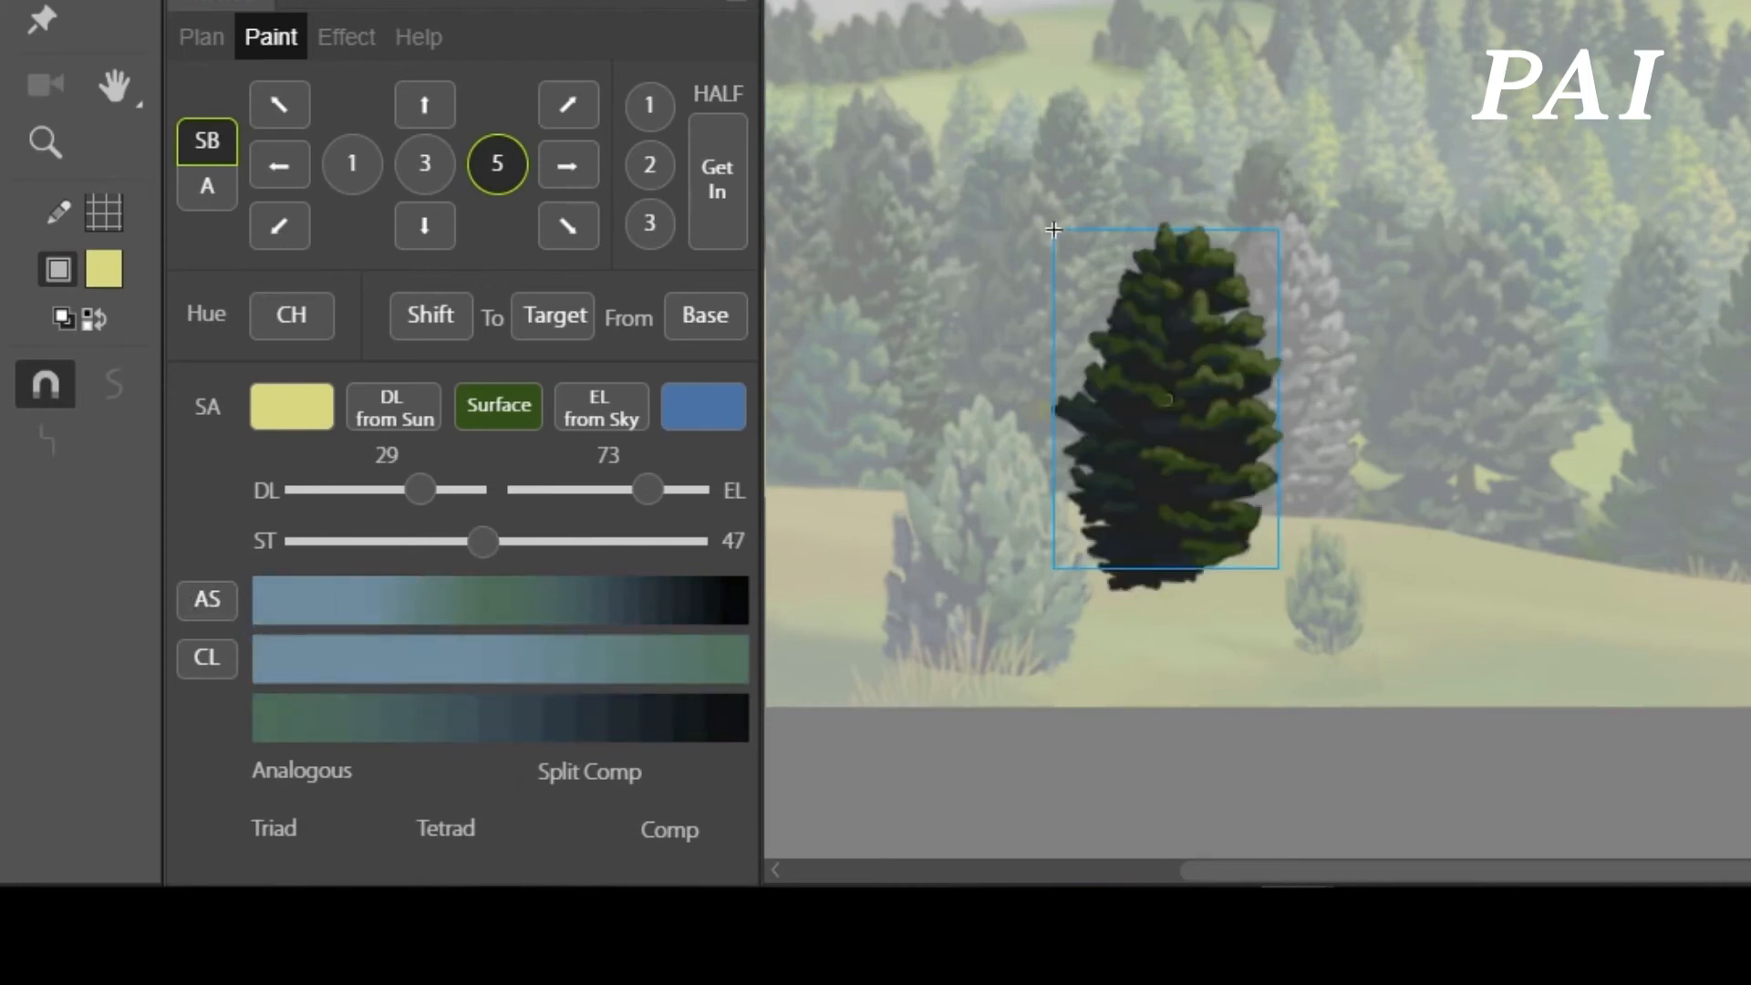
- Leave the bluish symbol, open the middle tree's darkest symbol, and recolor its silhouette with EL 100 and a lower DL
{"action": "double_click", "coordinate": [989, 261]}
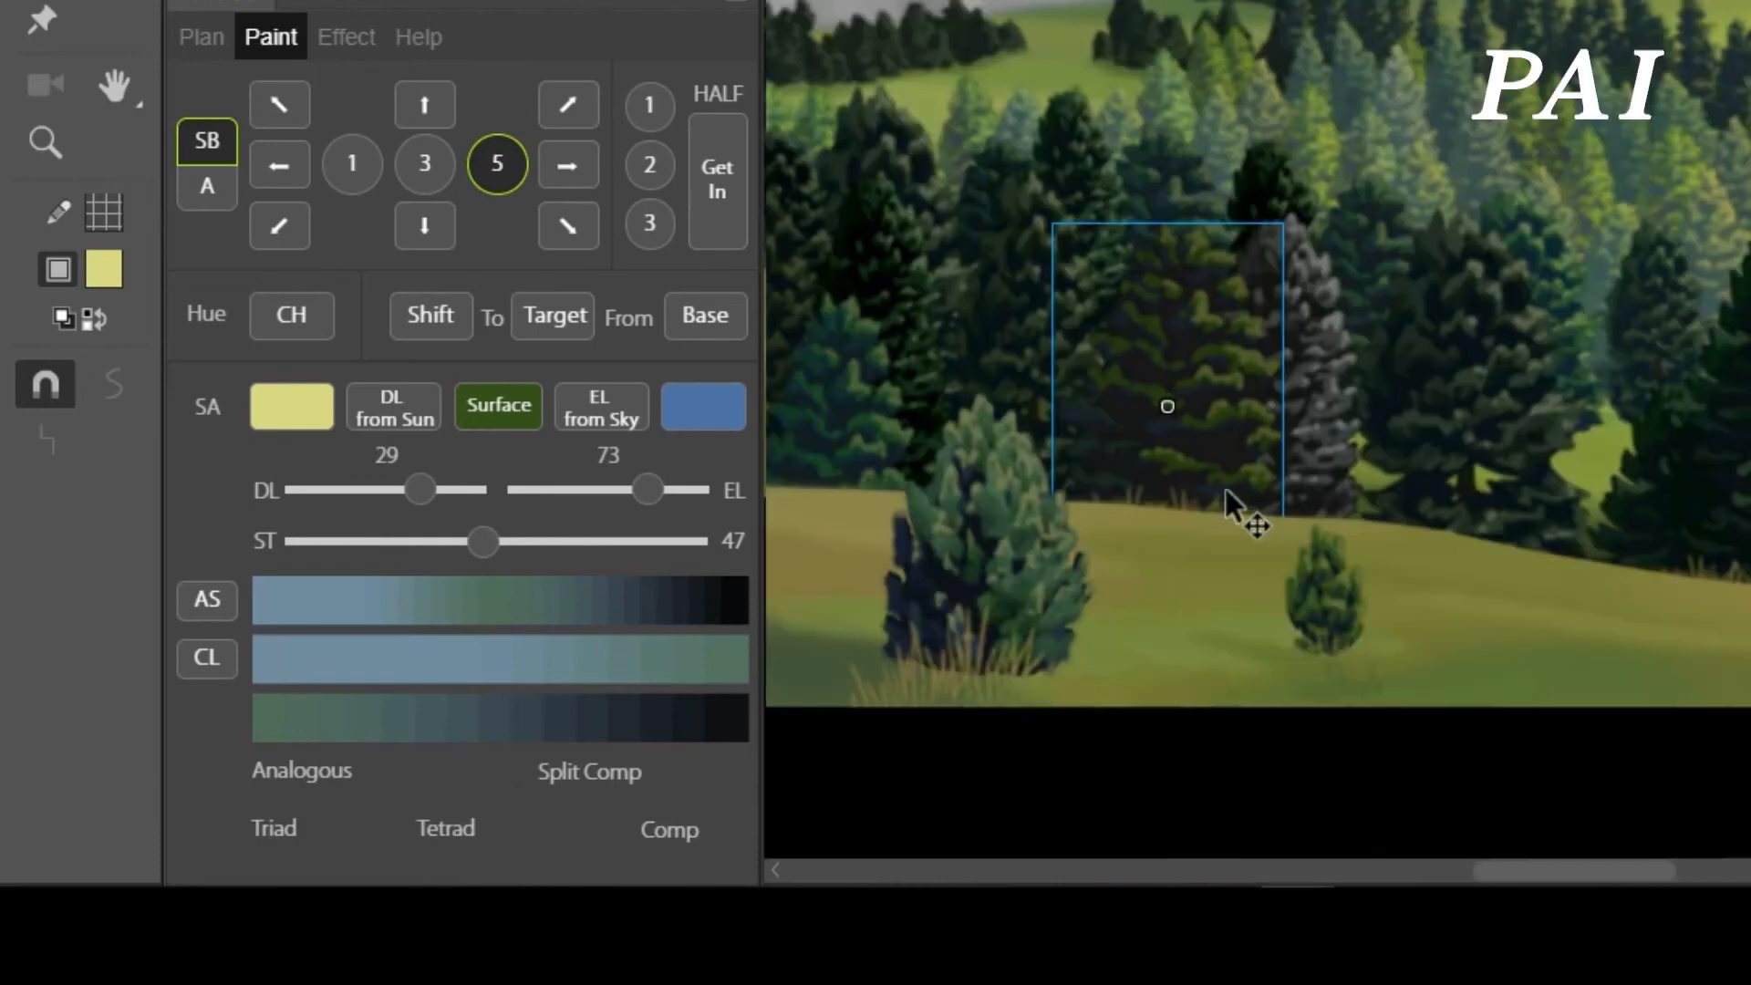
{"action": "double_click", "coordinate": [1168, 406]}
{"action": "double_click", "coordinate": [1179, 338]}
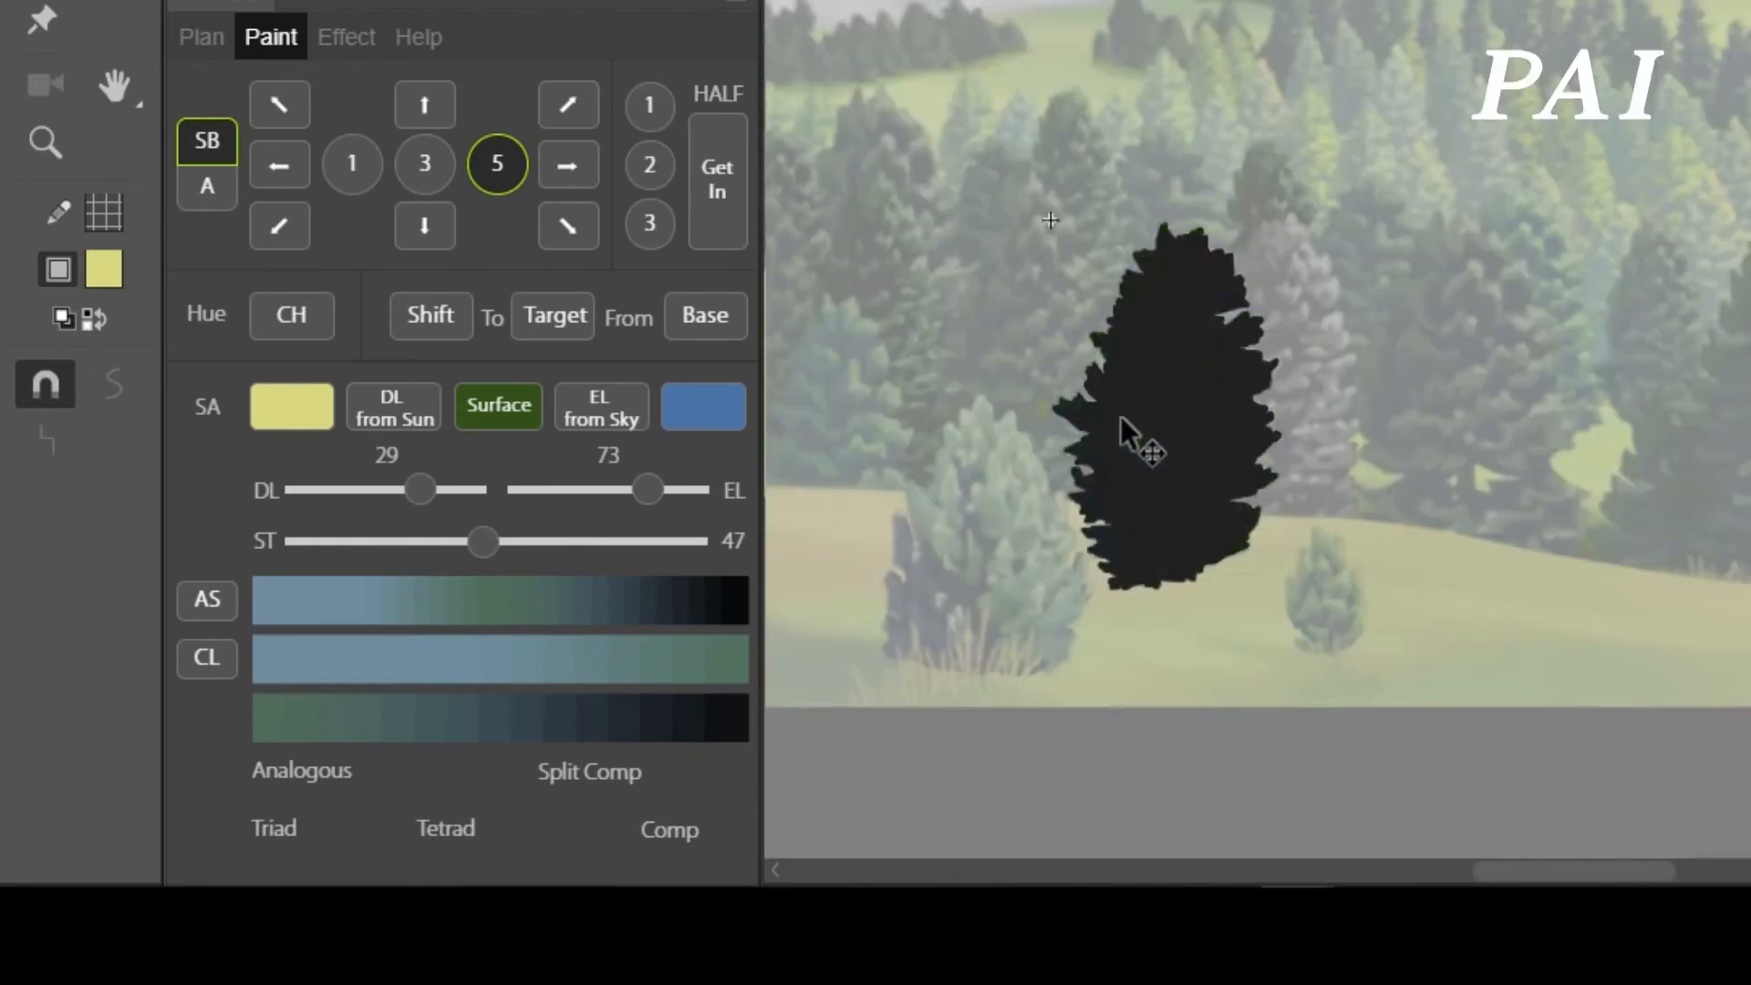
{"action": "left_click", "coordinate": [1120, 416]}
{"action": "left_click_drag", "start_coordinate": [615, 498], "coordinate": [655, 504]}
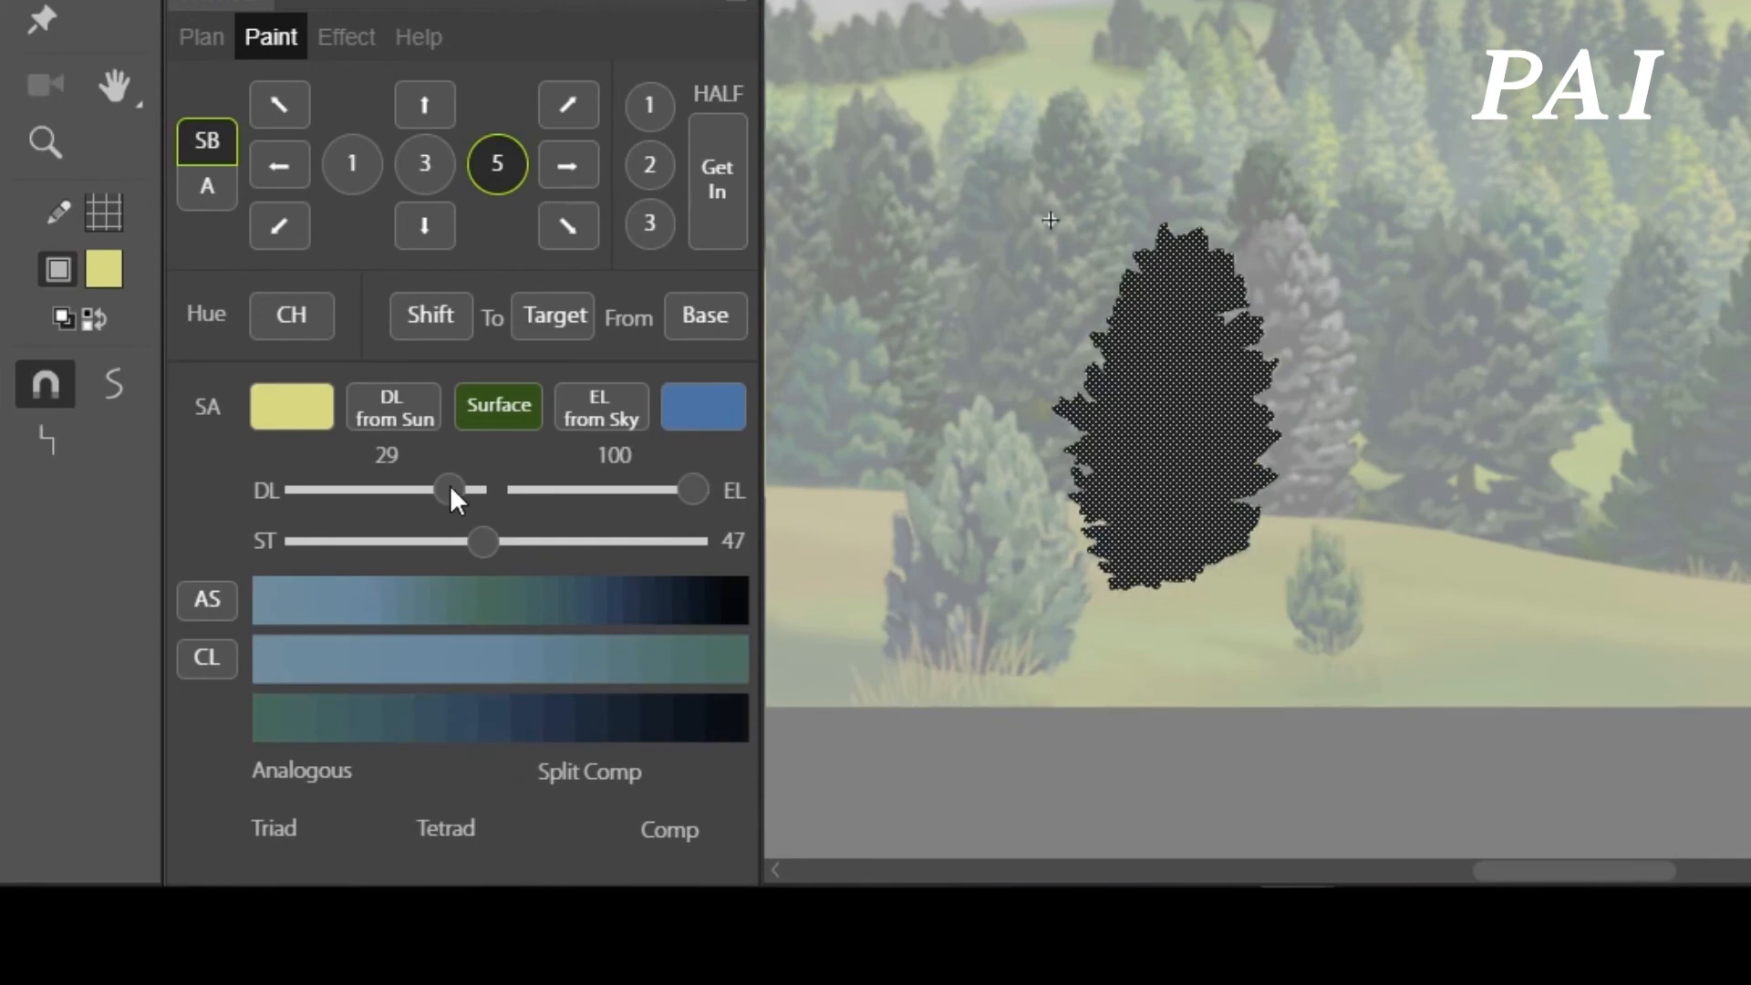
{"action": "mouse_move", "coordinate": [450, 485]}
{"action": "left_mouse_down"}
{"action": "mouse_move", "coordinate": [434, 529]}
{"action": "mouse_move", "coordinate": [494, 491]}
{"action": "mouse_move", "coordinate": [449, 491]}
{"action": "left_mouse_up"}
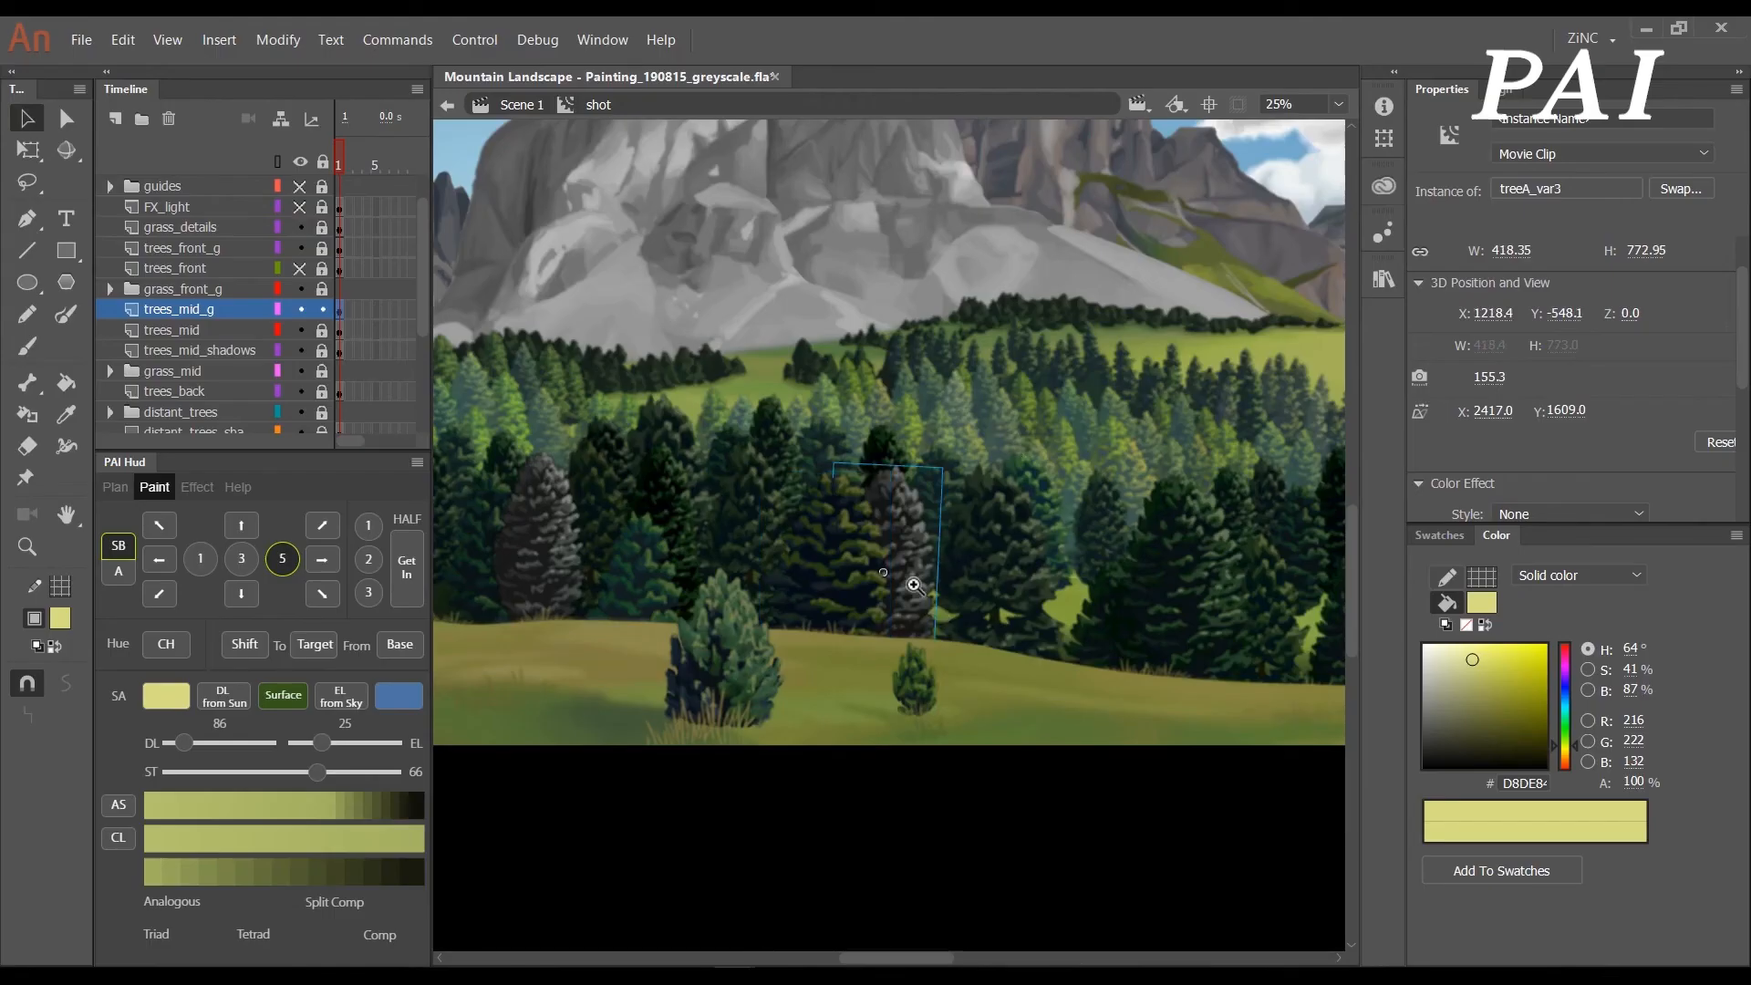
- Open the remaining gray middle tree beside the recolored one, treeA_var3, for in-place editing
{"action": "key", "text": "z"}
{"action": "left_click", "coordinate": [963, 548], "text": "alt"}
{"action": "key", "text": "v"}
{"action": "double_click", "coordinate": [901, 552]}
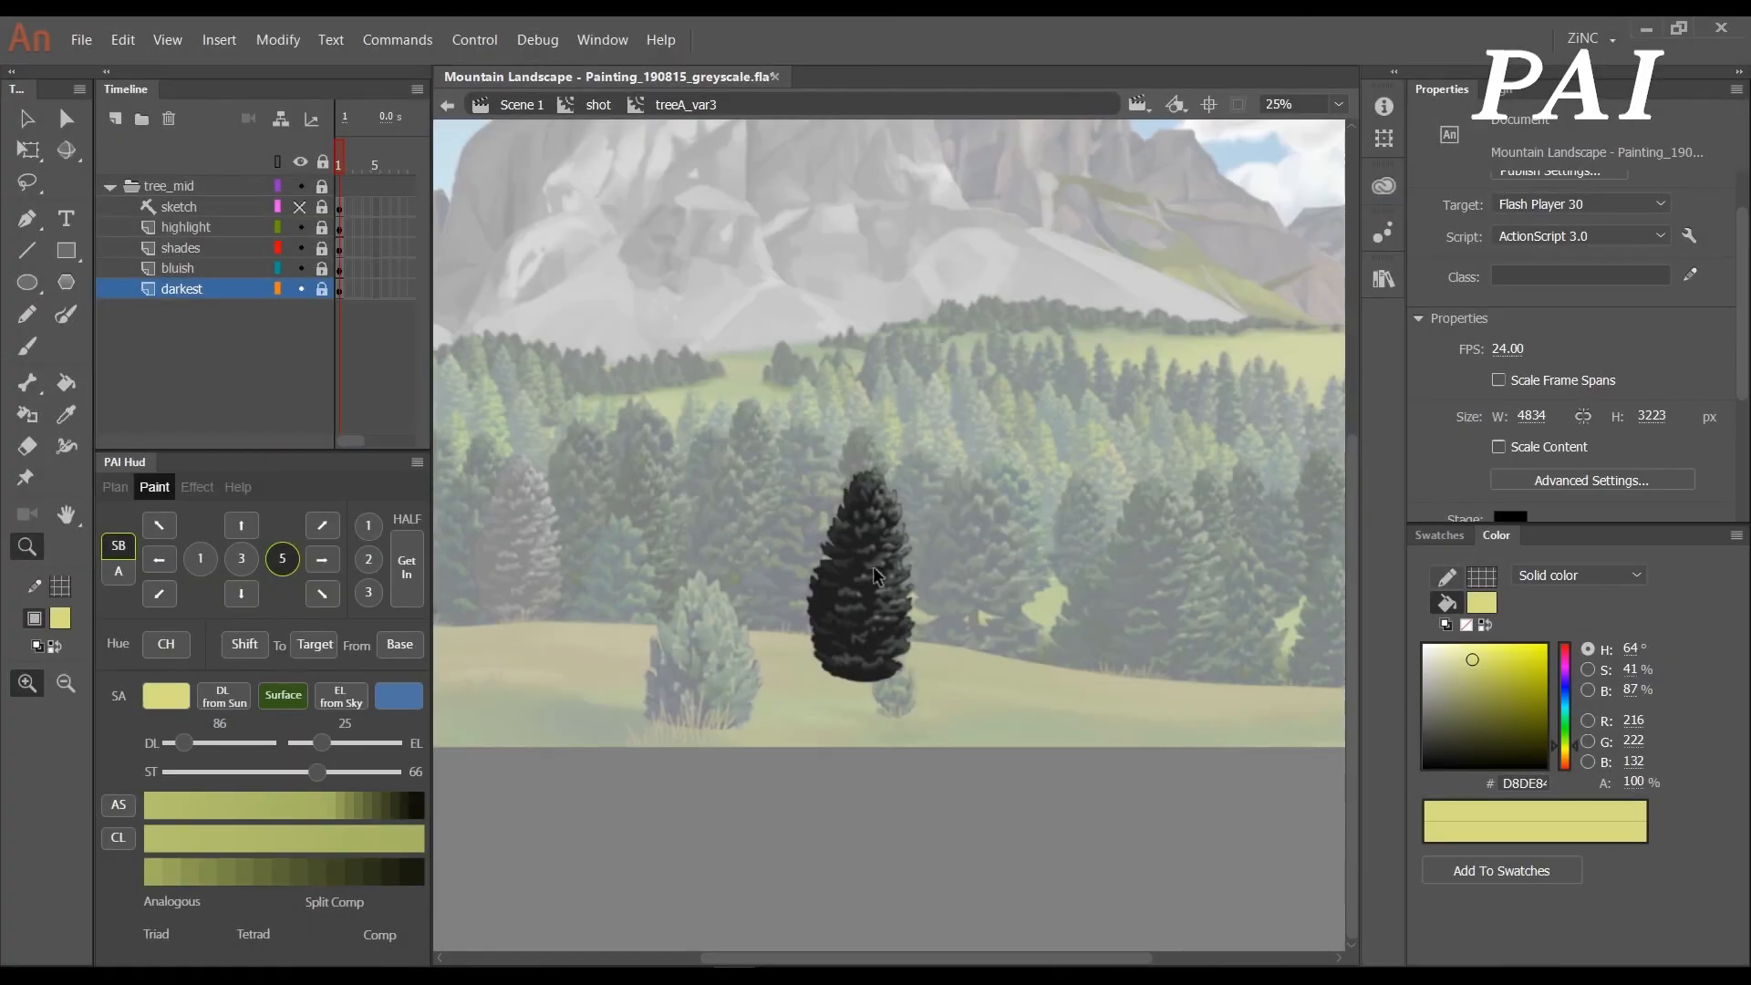
{"action": "key", "text": "z"}
{"action": "left_click", "coordinate": [919, 553]}
{"action": "left_click_drag", "start_coordinate": [945, 570], "coordinate": [927, 505]}
{"action": "left_click_drag", "start_coordinate": [951, 370], "coordinate": [933, 398]}
{"action": "key", "text": "v"}
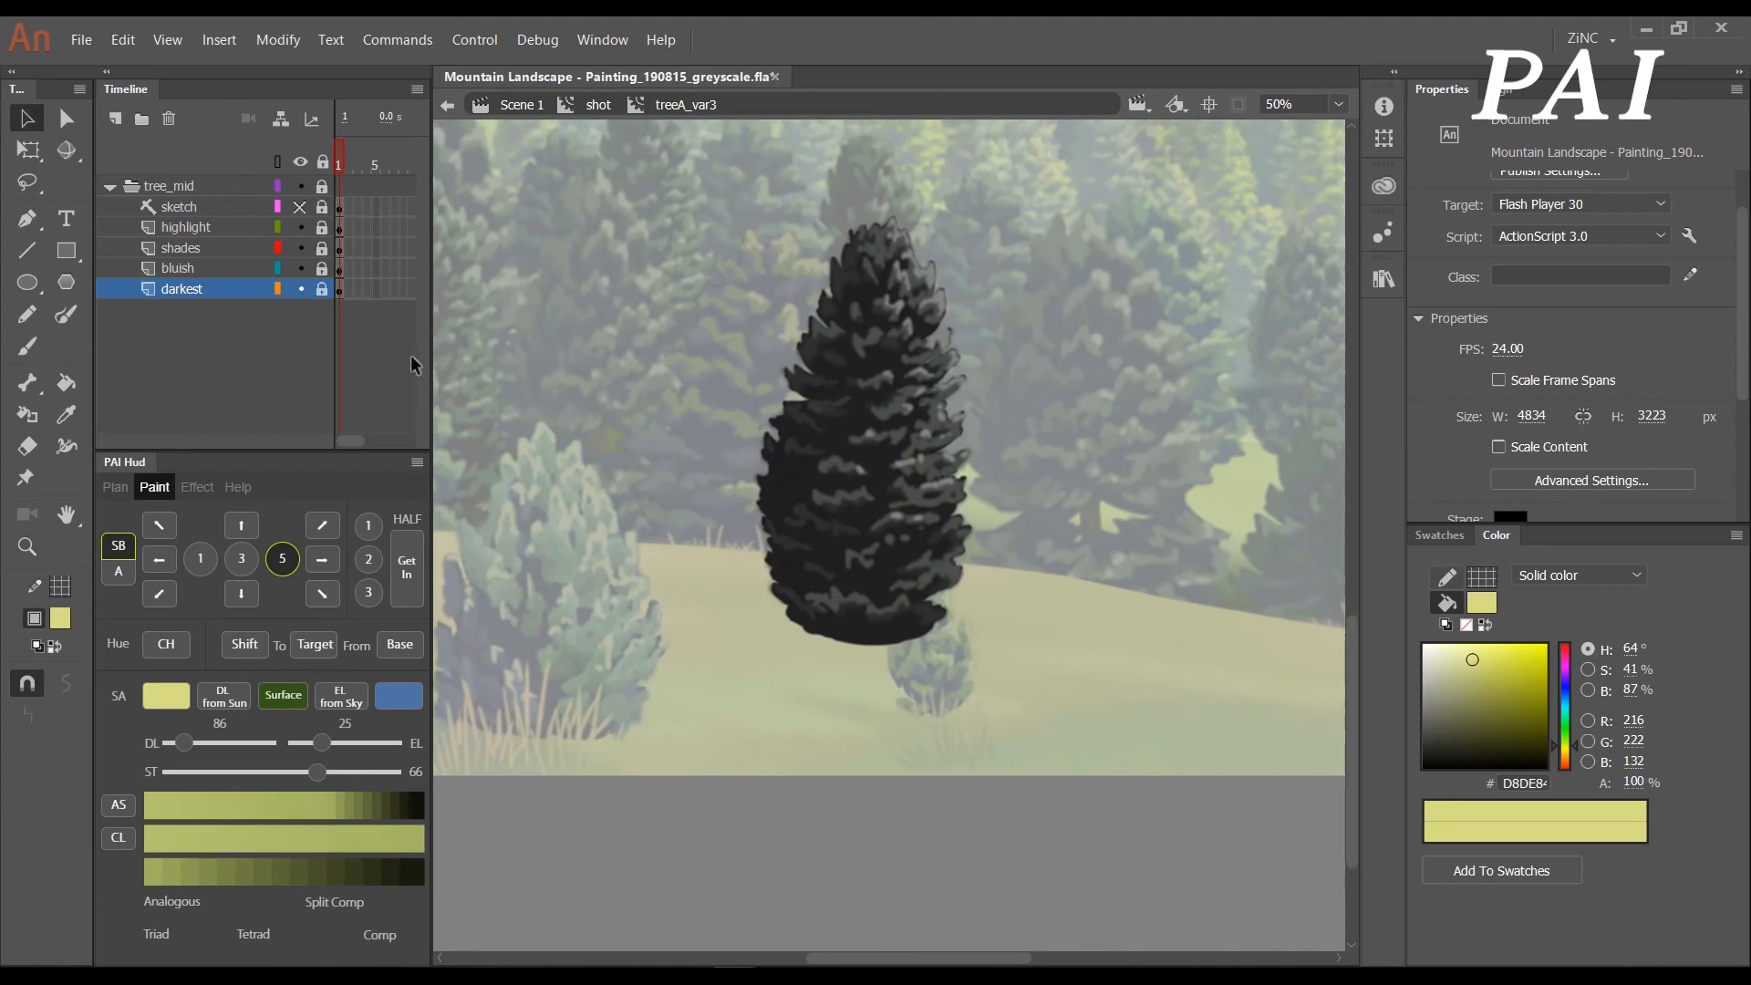
- Unlock treeA_var3's highlight layer, open its symbol, recolor the strokes with DL 100, EL 15 and ST 61, and leave the symbol
{"action": "left_click", "coordinate": [322, 227]}
{"action": "left_click", "coordinate": [921, 293]}
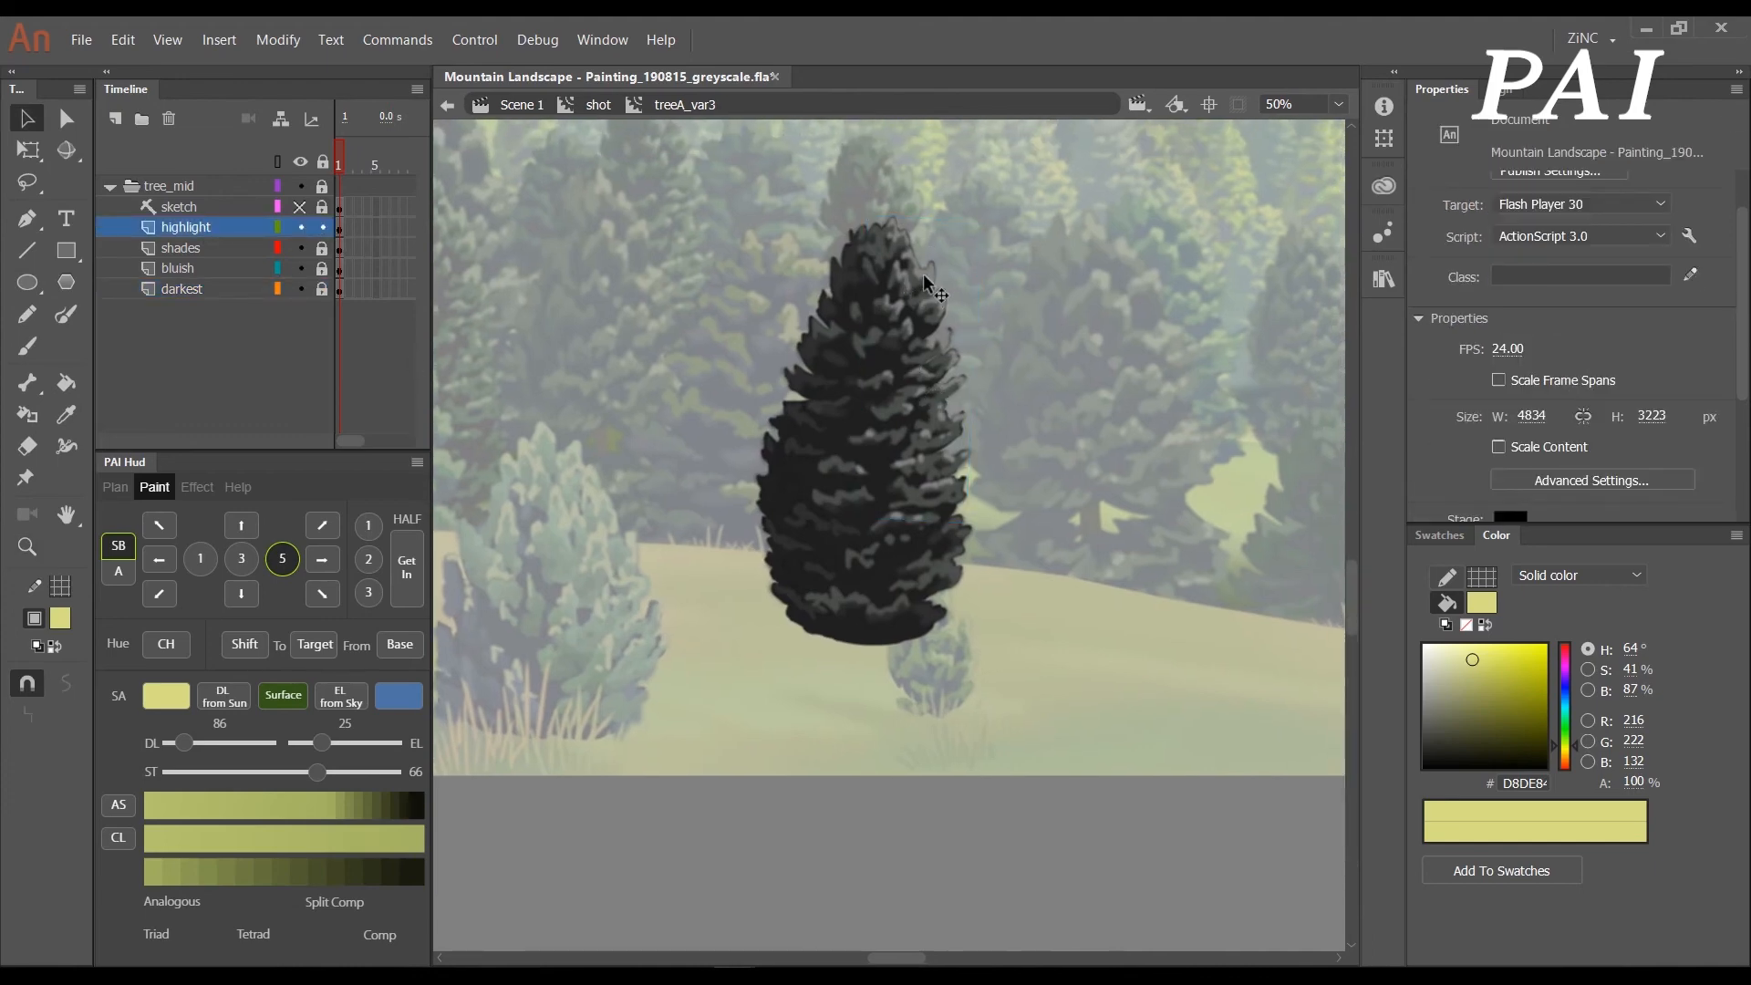
{"action": "double_click", "coordinate": [933, 247]}
{"action": "left_click", "coordinate": [985, 477]}
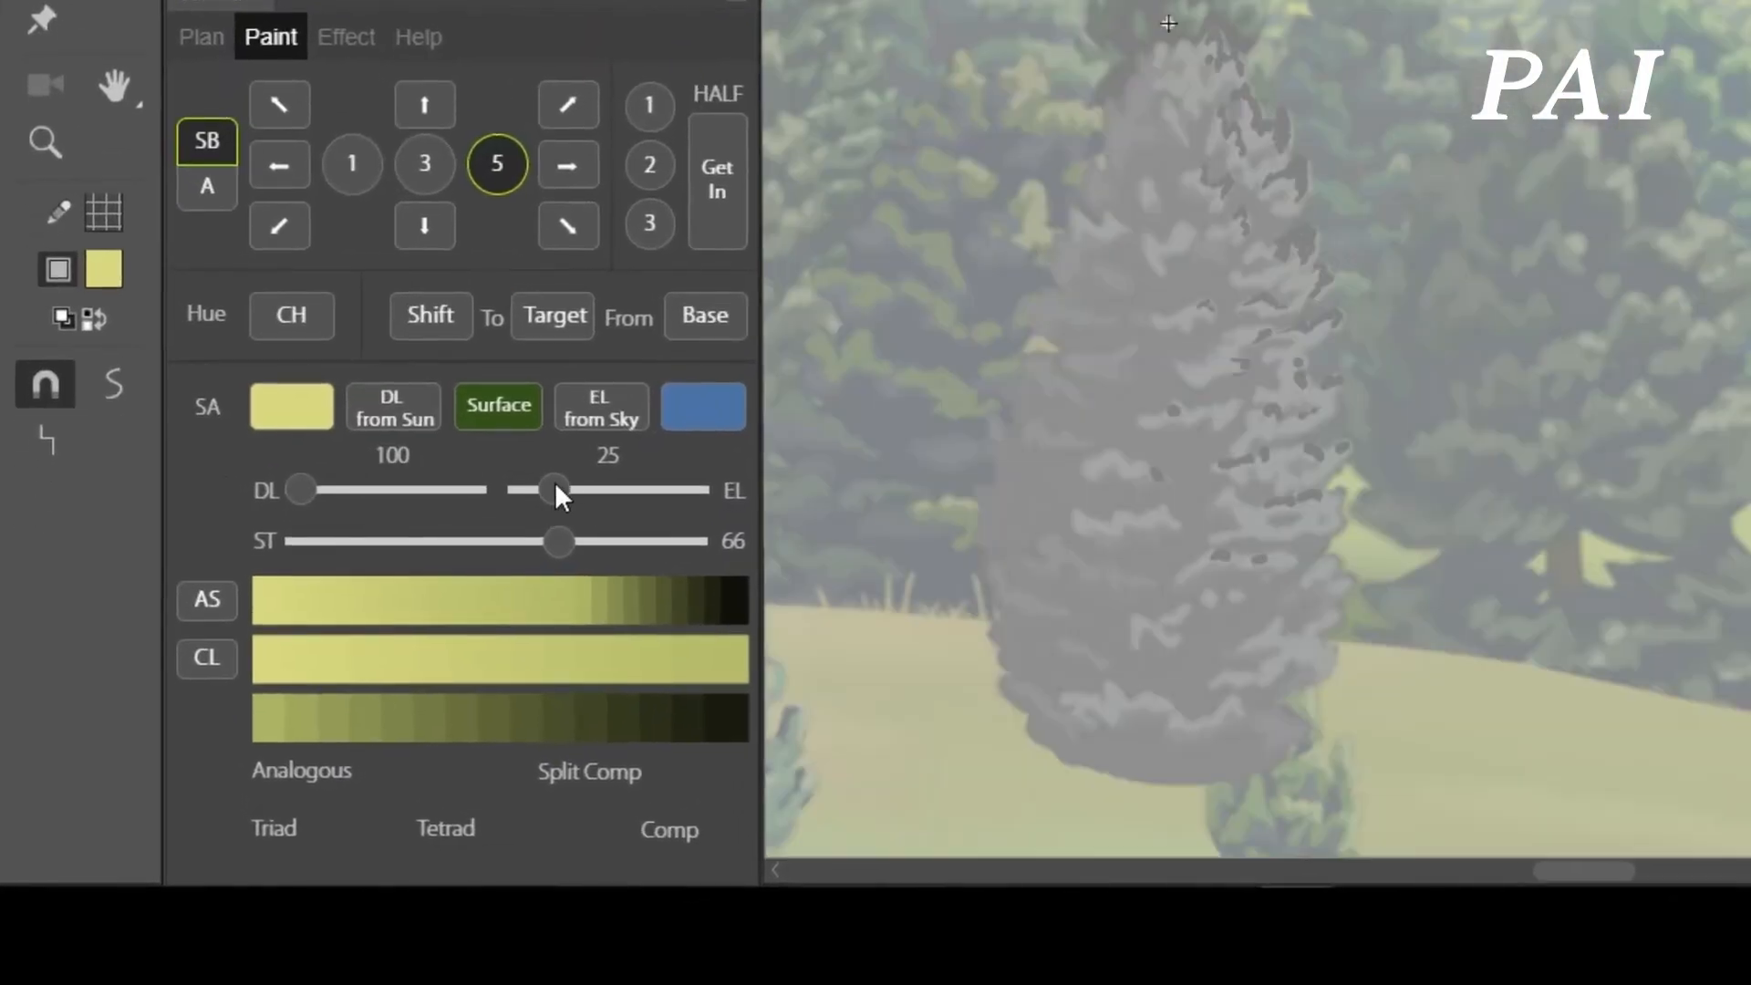
{"action": "left_click", "coordinate": [551, 492]}
{"action": "left_click_drag", "start_coordinate": [578, 545], "coordinate": [538, 545]}
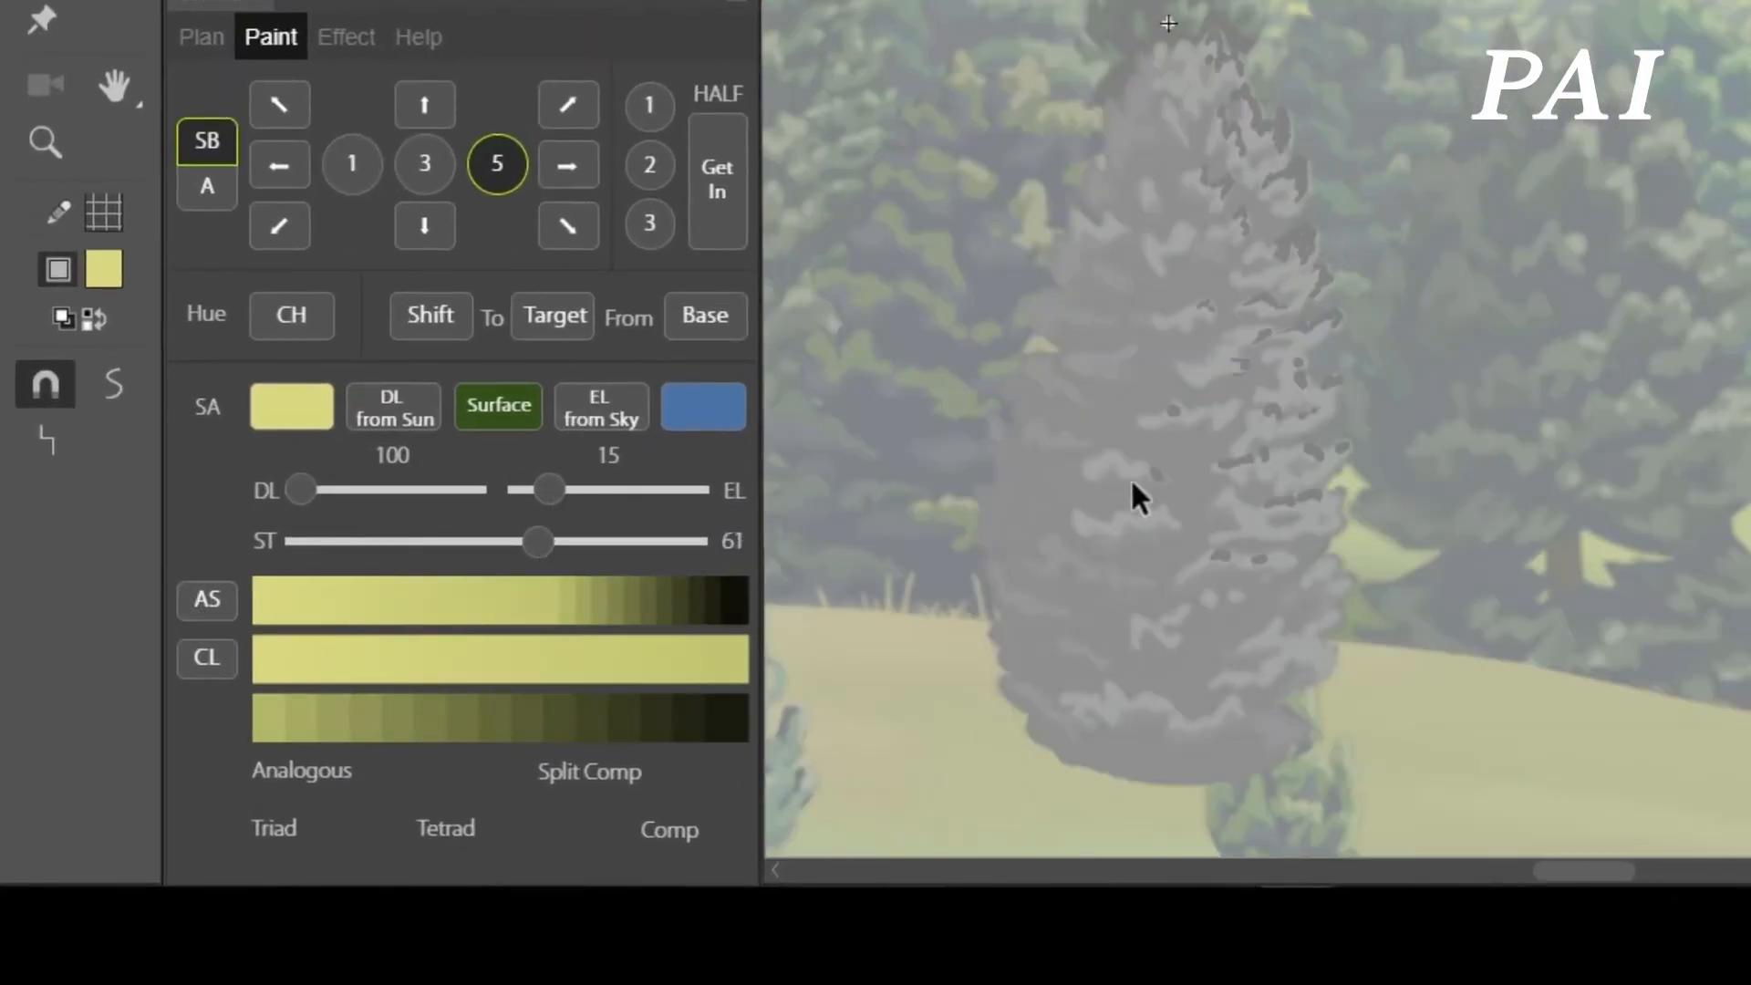
{"action": "double_click", "coordinate": [837, 98]}
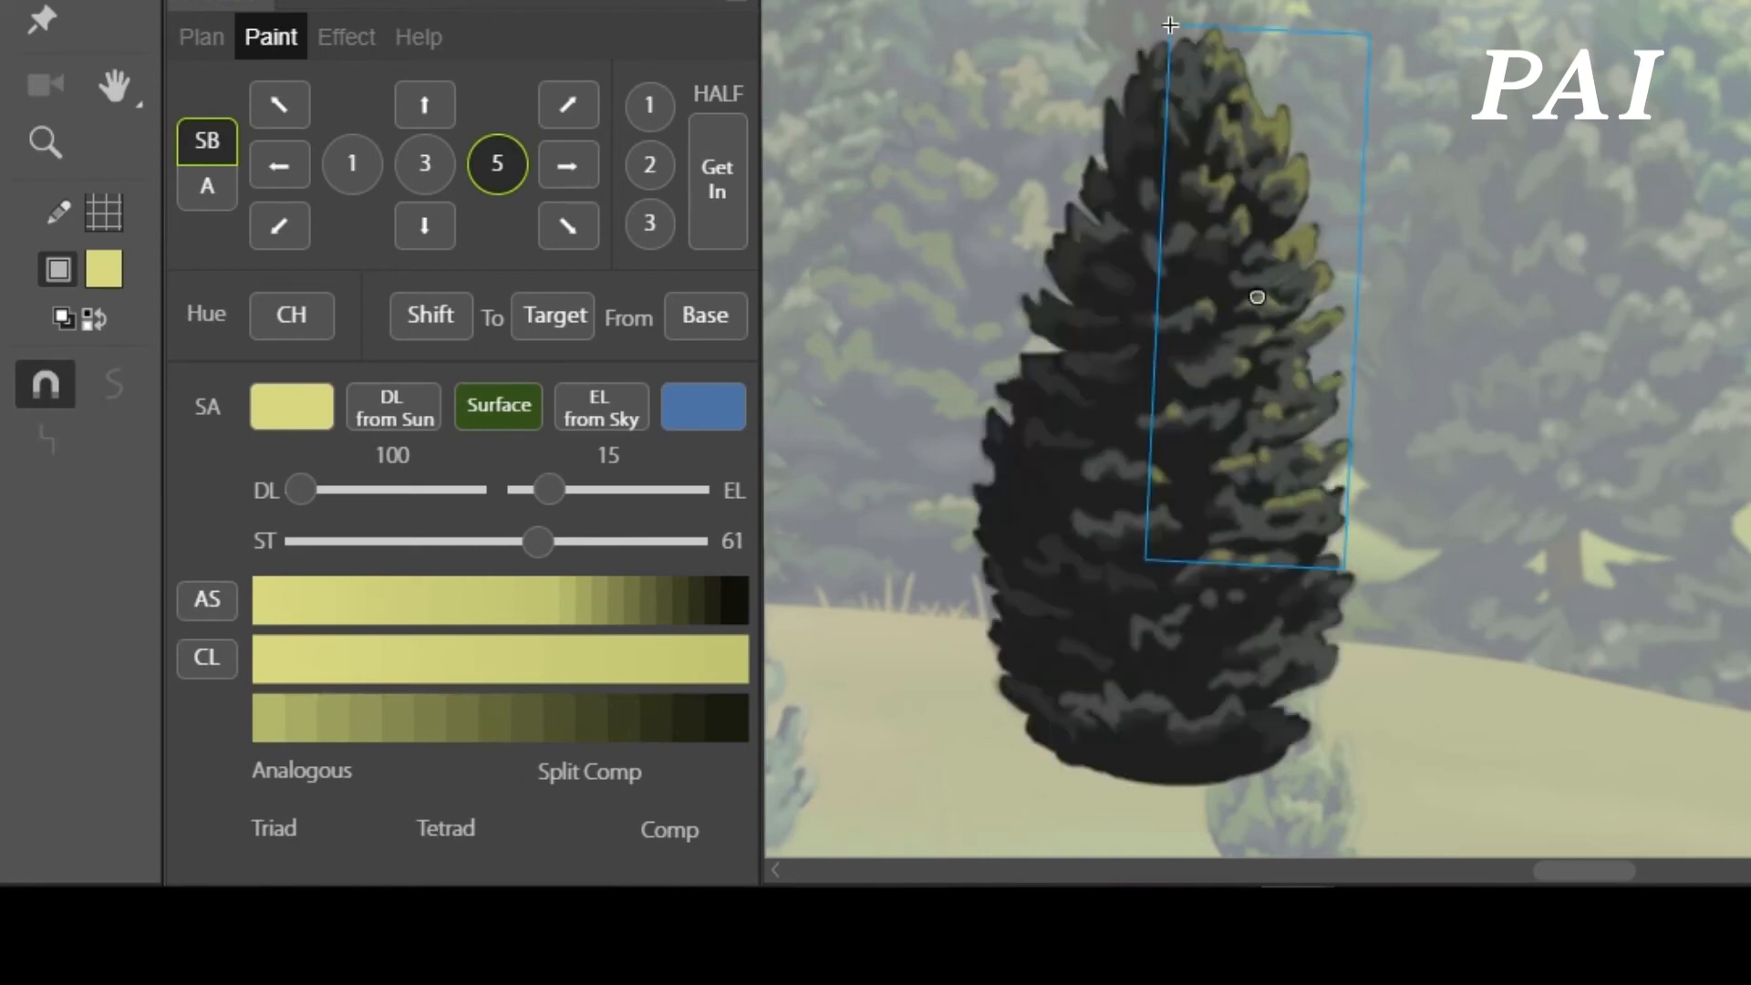
- Open treeA_var3's shades symbol, select all strokes, and recolor them through AS using DL 71, EL 27 and ST 50
{"action": "double_click", "coordinate": [1270, 222]}
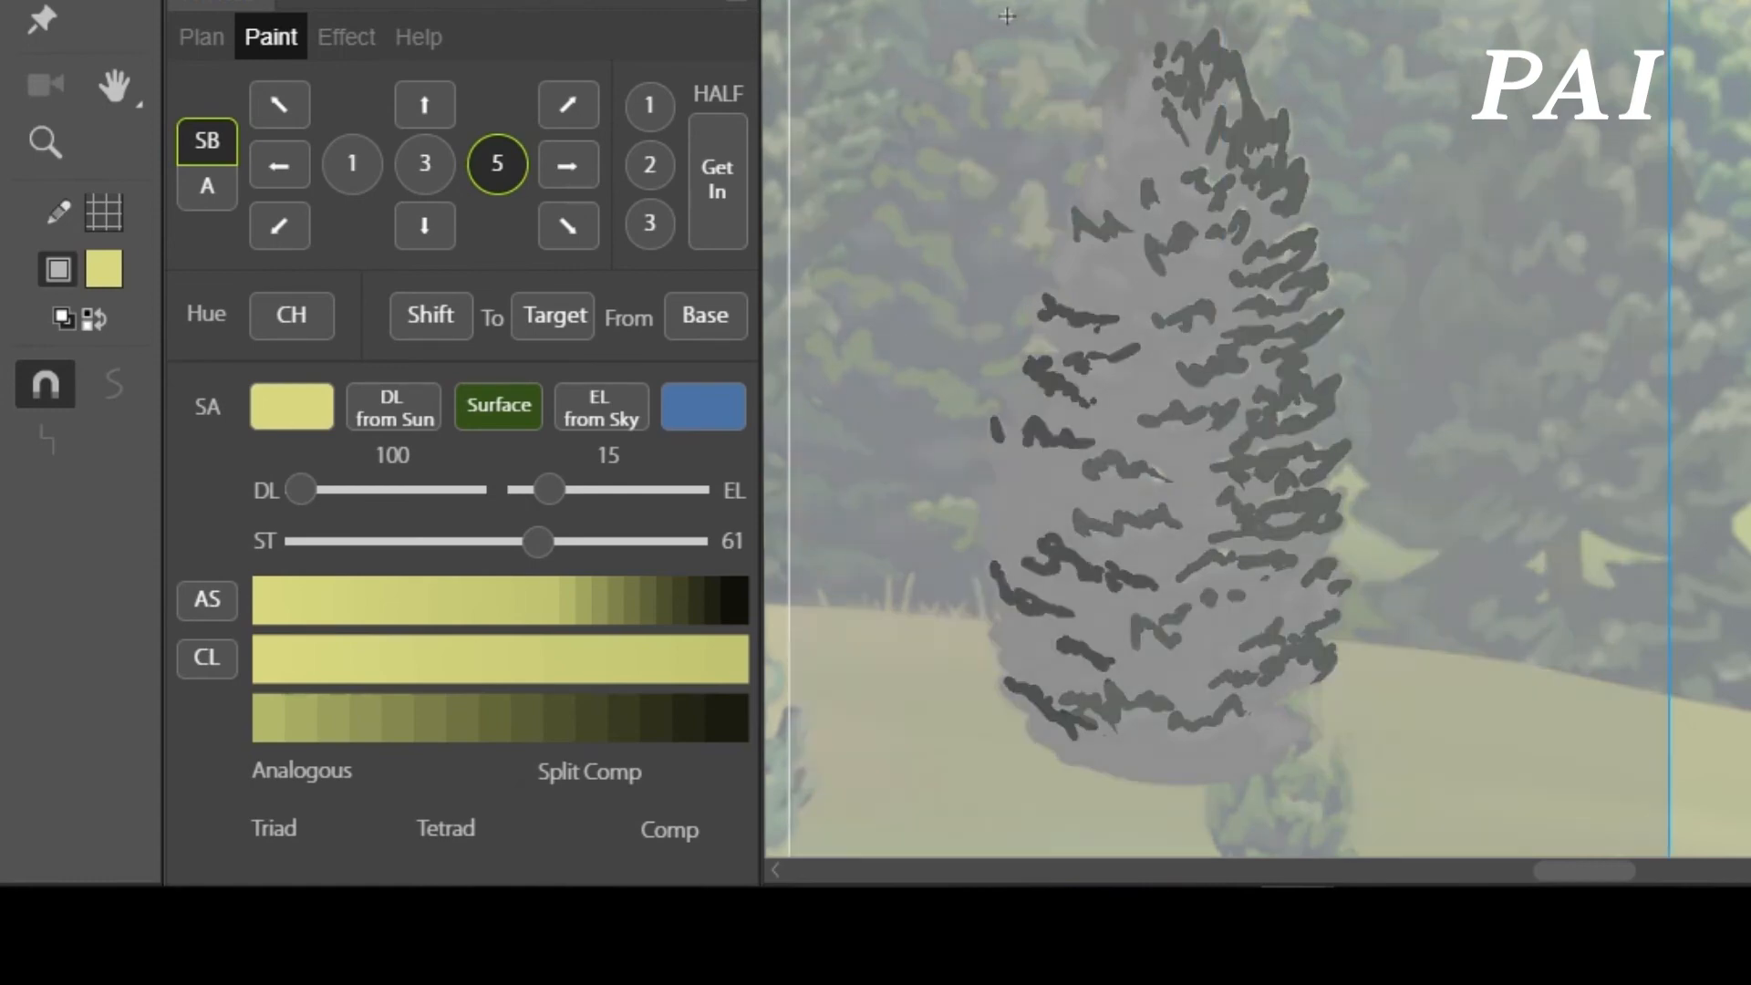
{"action": "key", "text": "ctrl+a"}
{"action": "left_click_drag", "start_coordinate": [394, 493], "coordinate": [368, 492]}
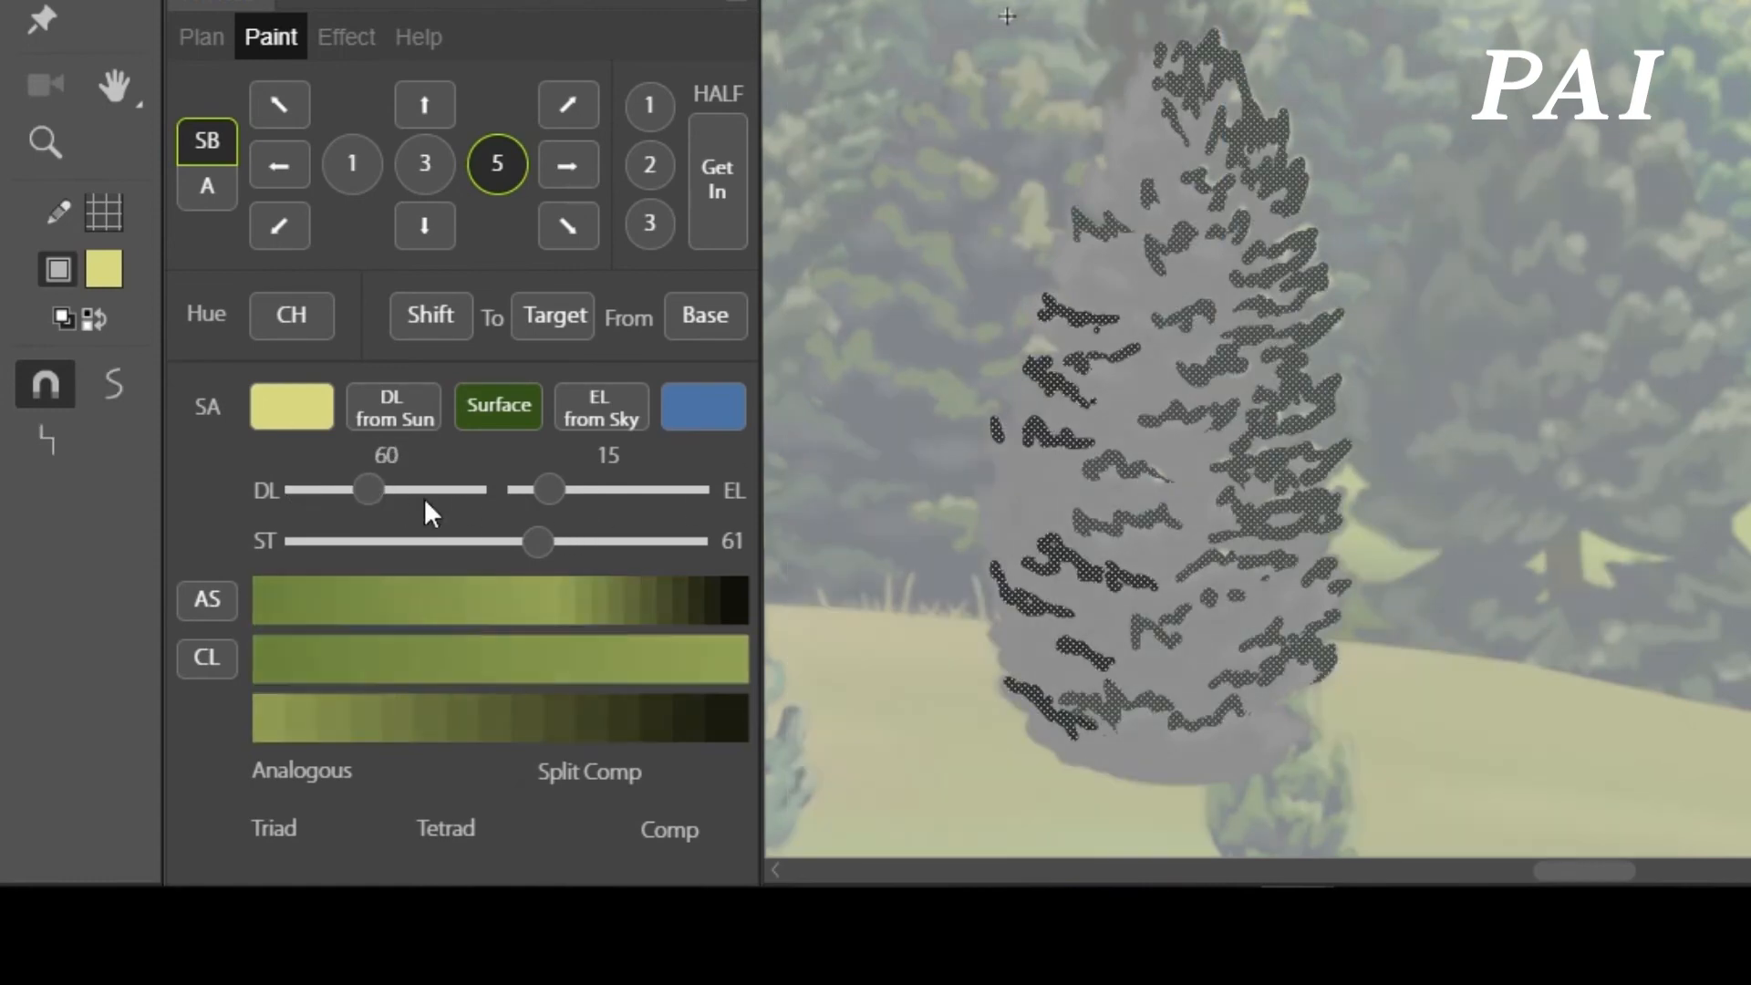
{"action": "left_click", "coordinate": [589, 494]}
{"action": "left_click_drag", "start_coordinate": [501, 542], "coordinate": [446, 539]}
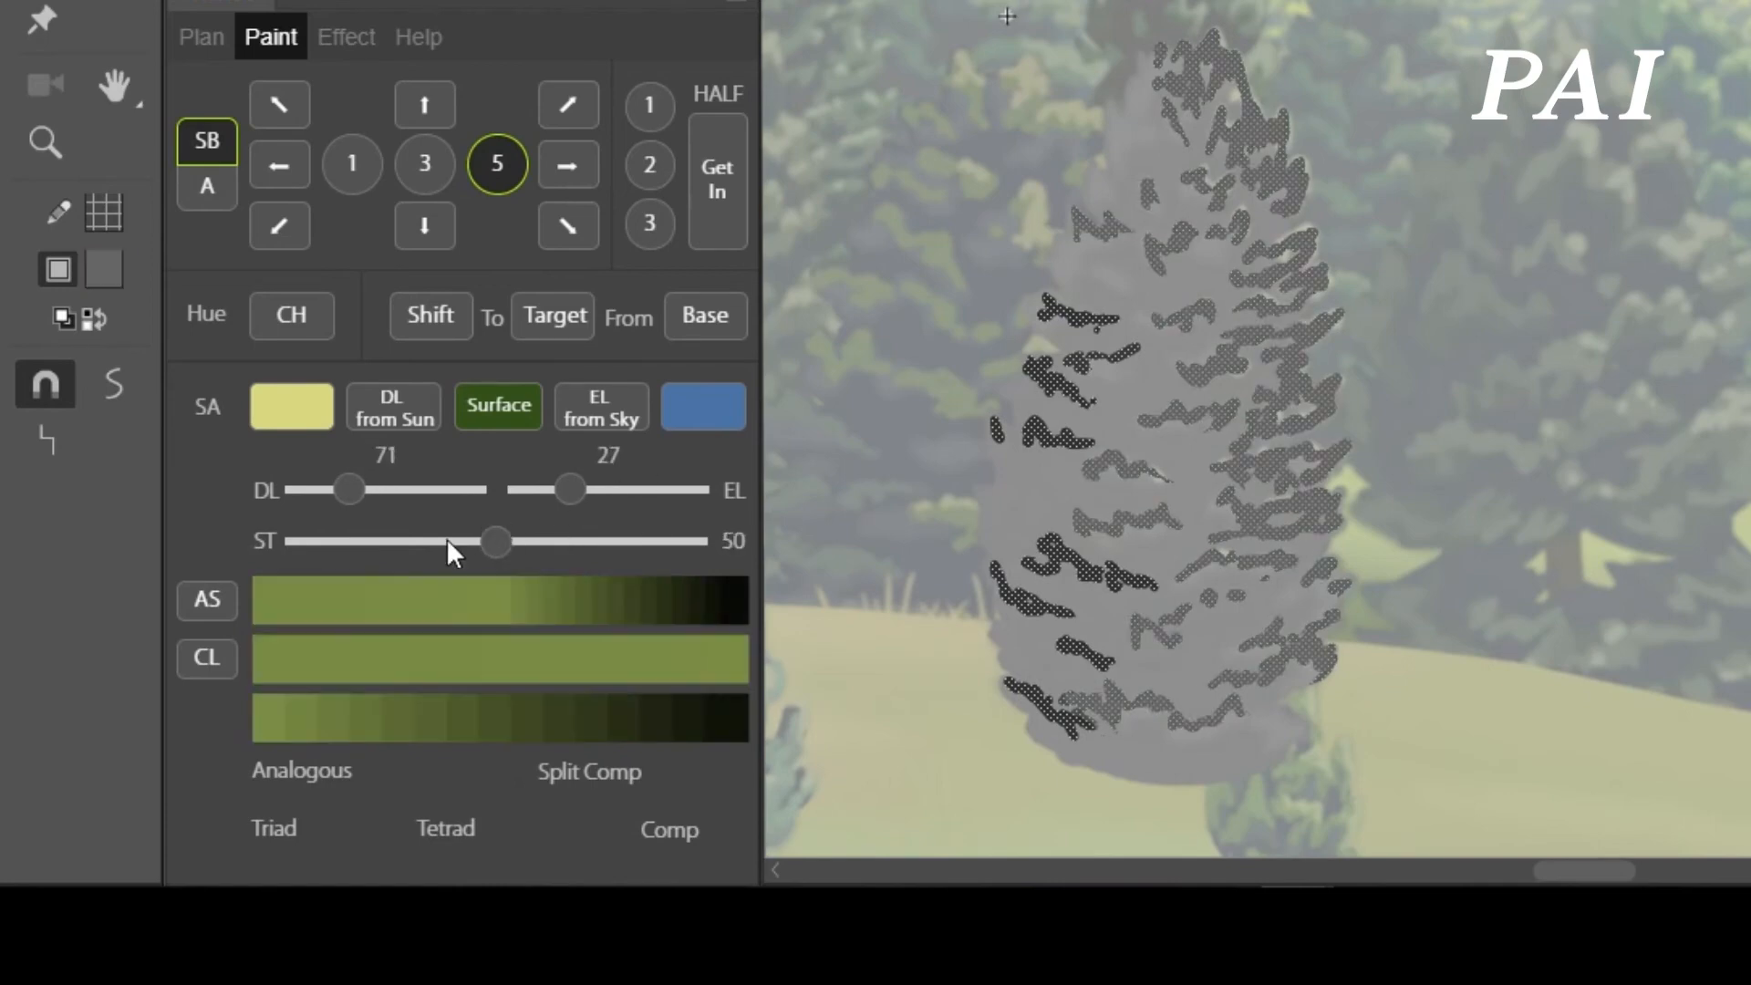
{"action": "left_click", "coordinate": [207, 604]}
{"action": "left_click", "coordinate": [1378, 624]}
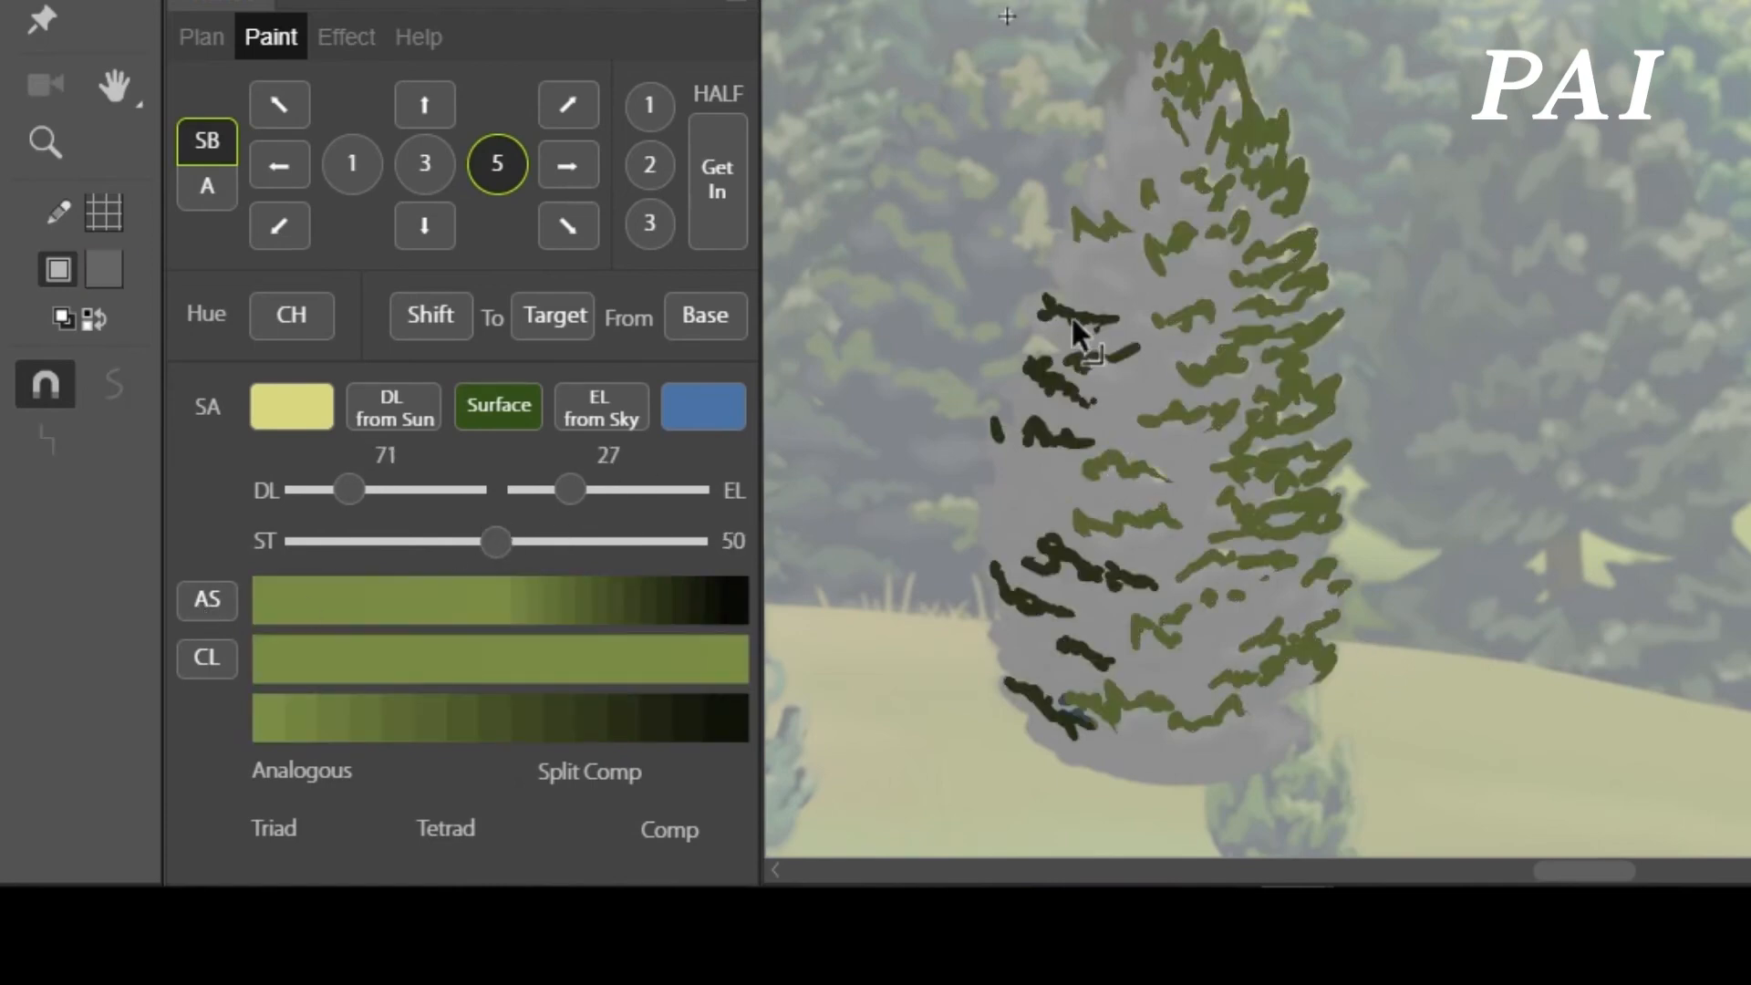
- Lasso the shades strokes on the tree's shadowed left side, recolor them with EL 45 and DL 57, and leave the symbol
{"action": "key", "text": "l"}
{"action": "mouse_move", "coordinate": [900, 422]}
{"action": "left_mouse_down"}
{"action": "mouse_move", "coordinate": [1052, 472]}
{"action": "mouse_move", "coordinate": [1134, 392]}
{"action": "mouse_move", "coordinate": [1138, 316]}
{"action": "mouse_move", "coordinate": [889, 501]}
{"action": "left_mouse_up"}
{"action": "mouse_move", "coordinate": [1136, 555]}
{"action": "left_mouse_down"}
{"action": "mouse_move", "coordinate": [992, 650]}
{"action": "mouse_move", "coordinate": [1039, 647]}
{"action": "mouse_move", "coordinate": [1122, 690]}
{"action": "left_mouse_up"}
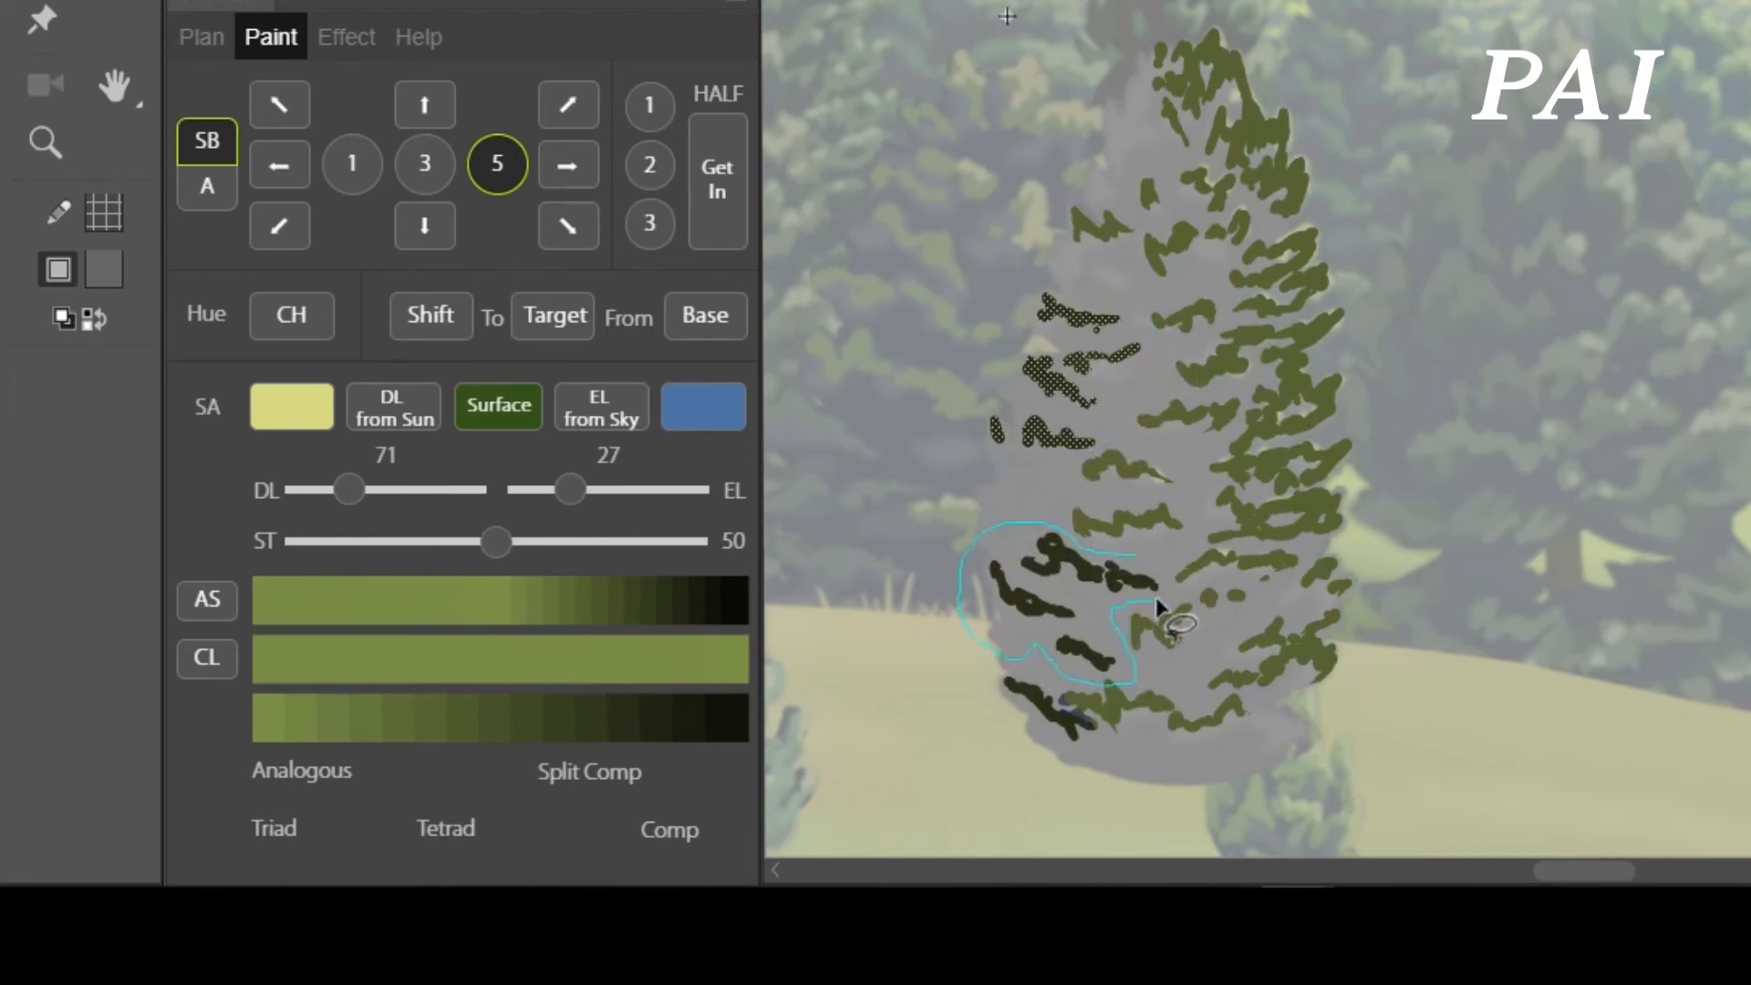
{"action": "left_click_drag", "start_coordinate": [1156, 597], "coordinate": [1144, 551]}
{"action": "mouse_move", "coordinate": [1016, 732]}
{"action": "left_mouse_down"}
{"action": "mouse_move", "coordinate": [1112, 735]}
{"action": "mouse_move", "coordinate": [987, 651]}
{"action": "mouse_move", "coordinate": [1007, 729]}
{"action": "left_mouse_up"}
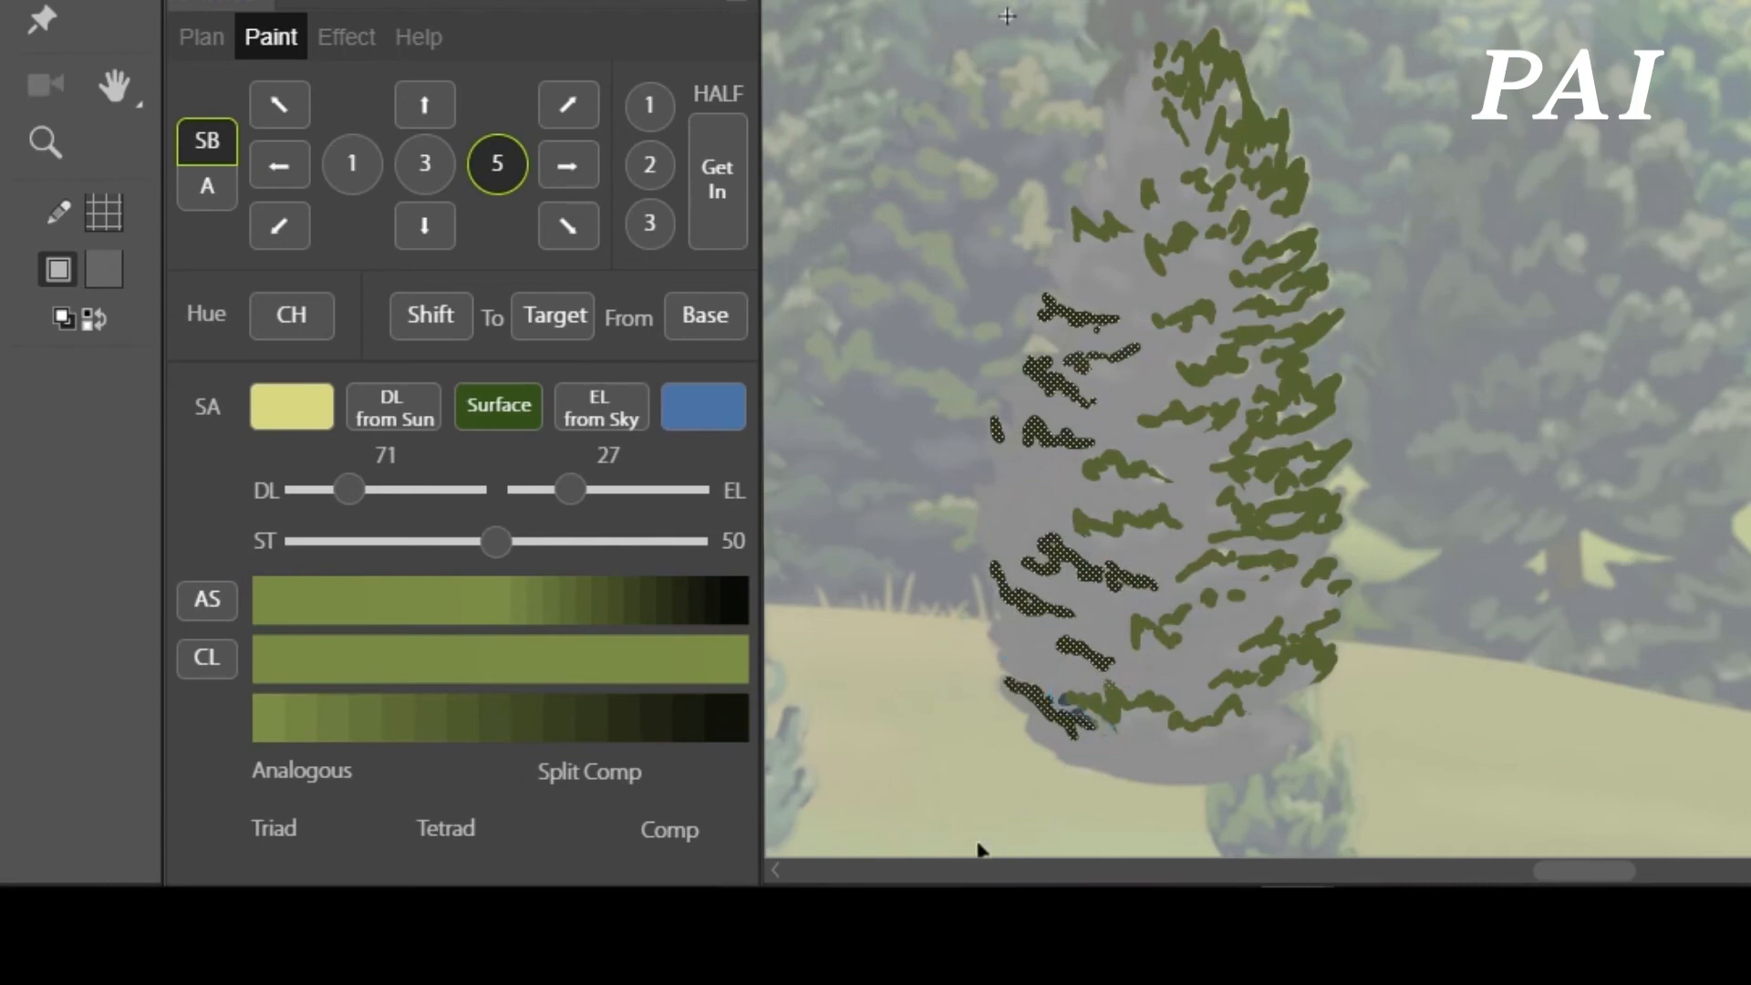
{"action": "left_click_drag", "start_coordinate": [594, 494], "coordinate": [601, 491]}
{"action": "left_click", "coordinate": [375, 491]}
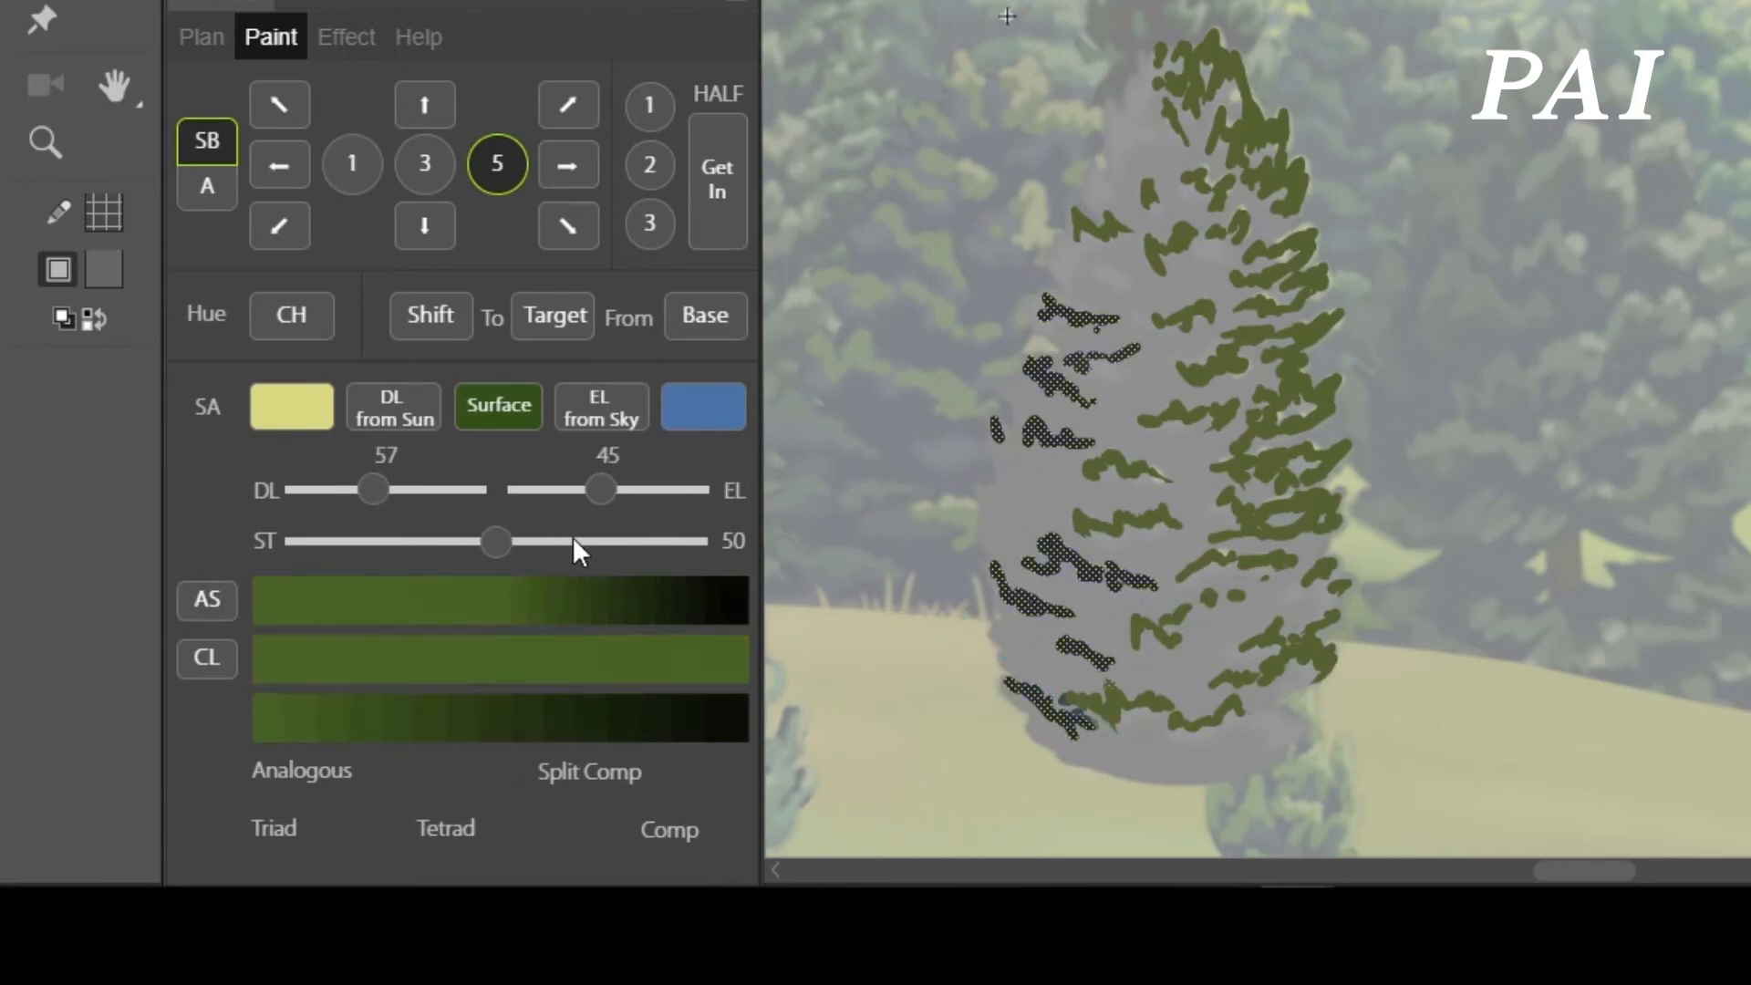
{"action": "key", "text": "v"}
{"action": "double_click", "coordinate": [1513, 338]}
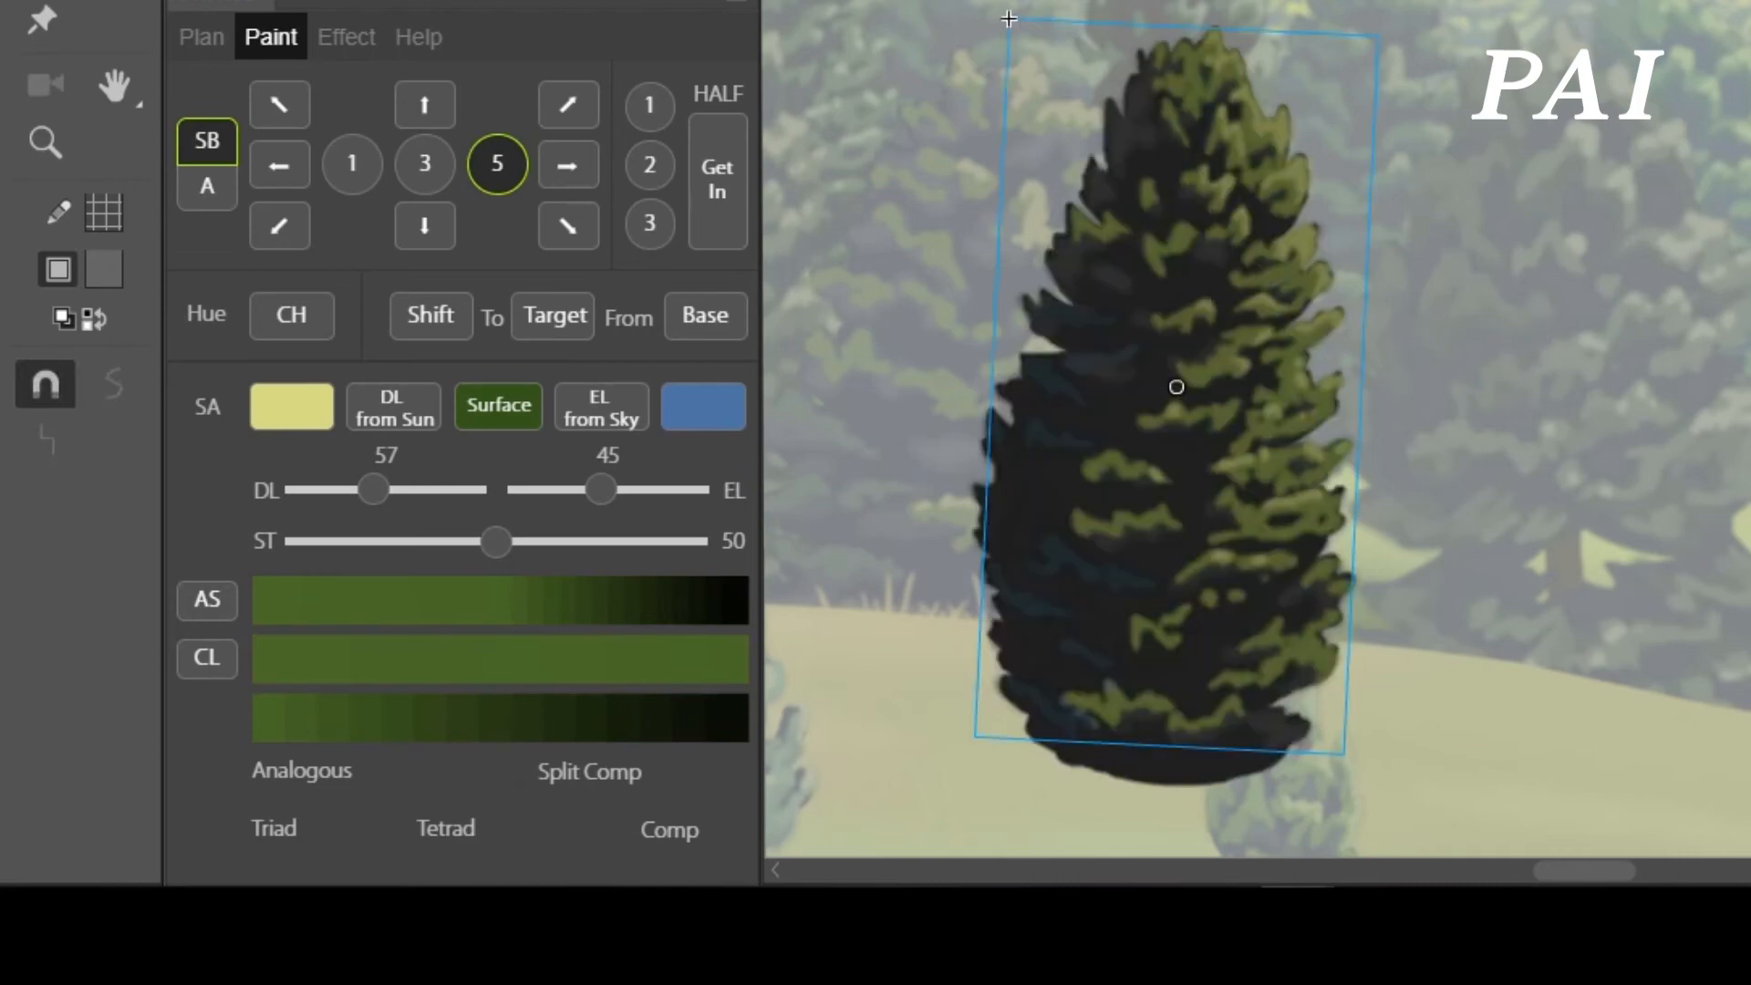
- Open treeA_var3's bluish symbol and recolor the lighter gray strokes with EL 65 and DL 45
{"action": "double_click", "coordinate": [1058, 267]}
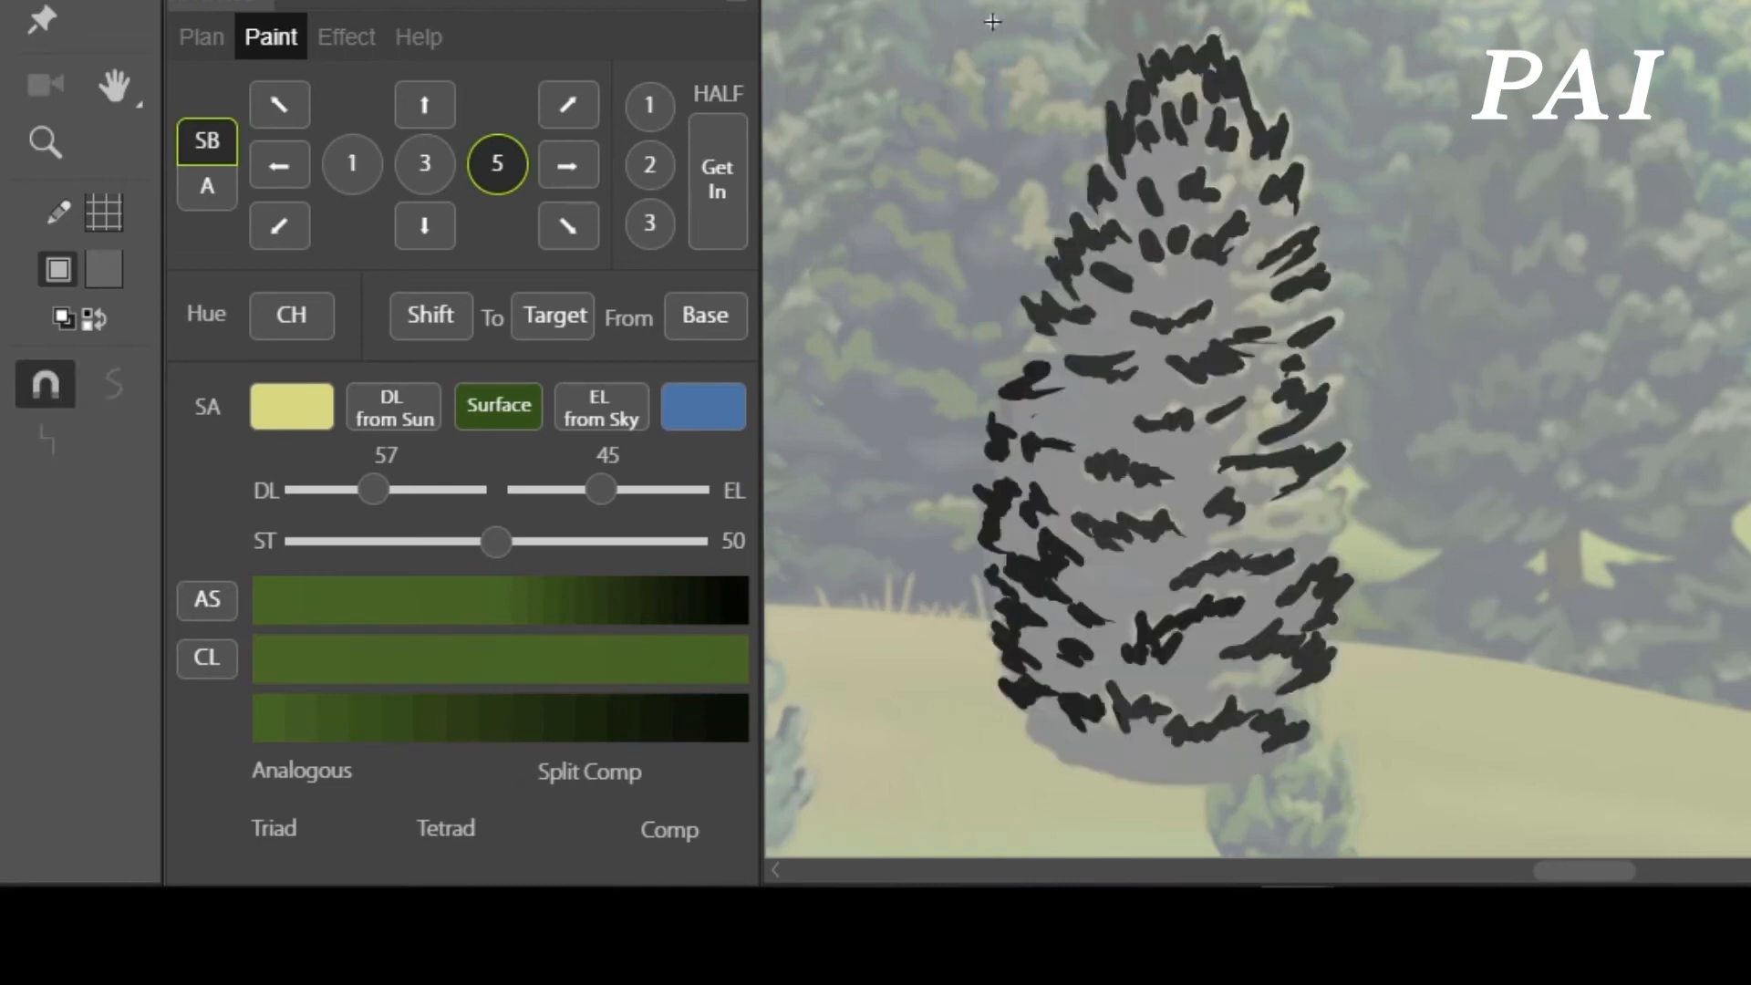
{"action": "left_click", "coordinate": [1076, 574]}
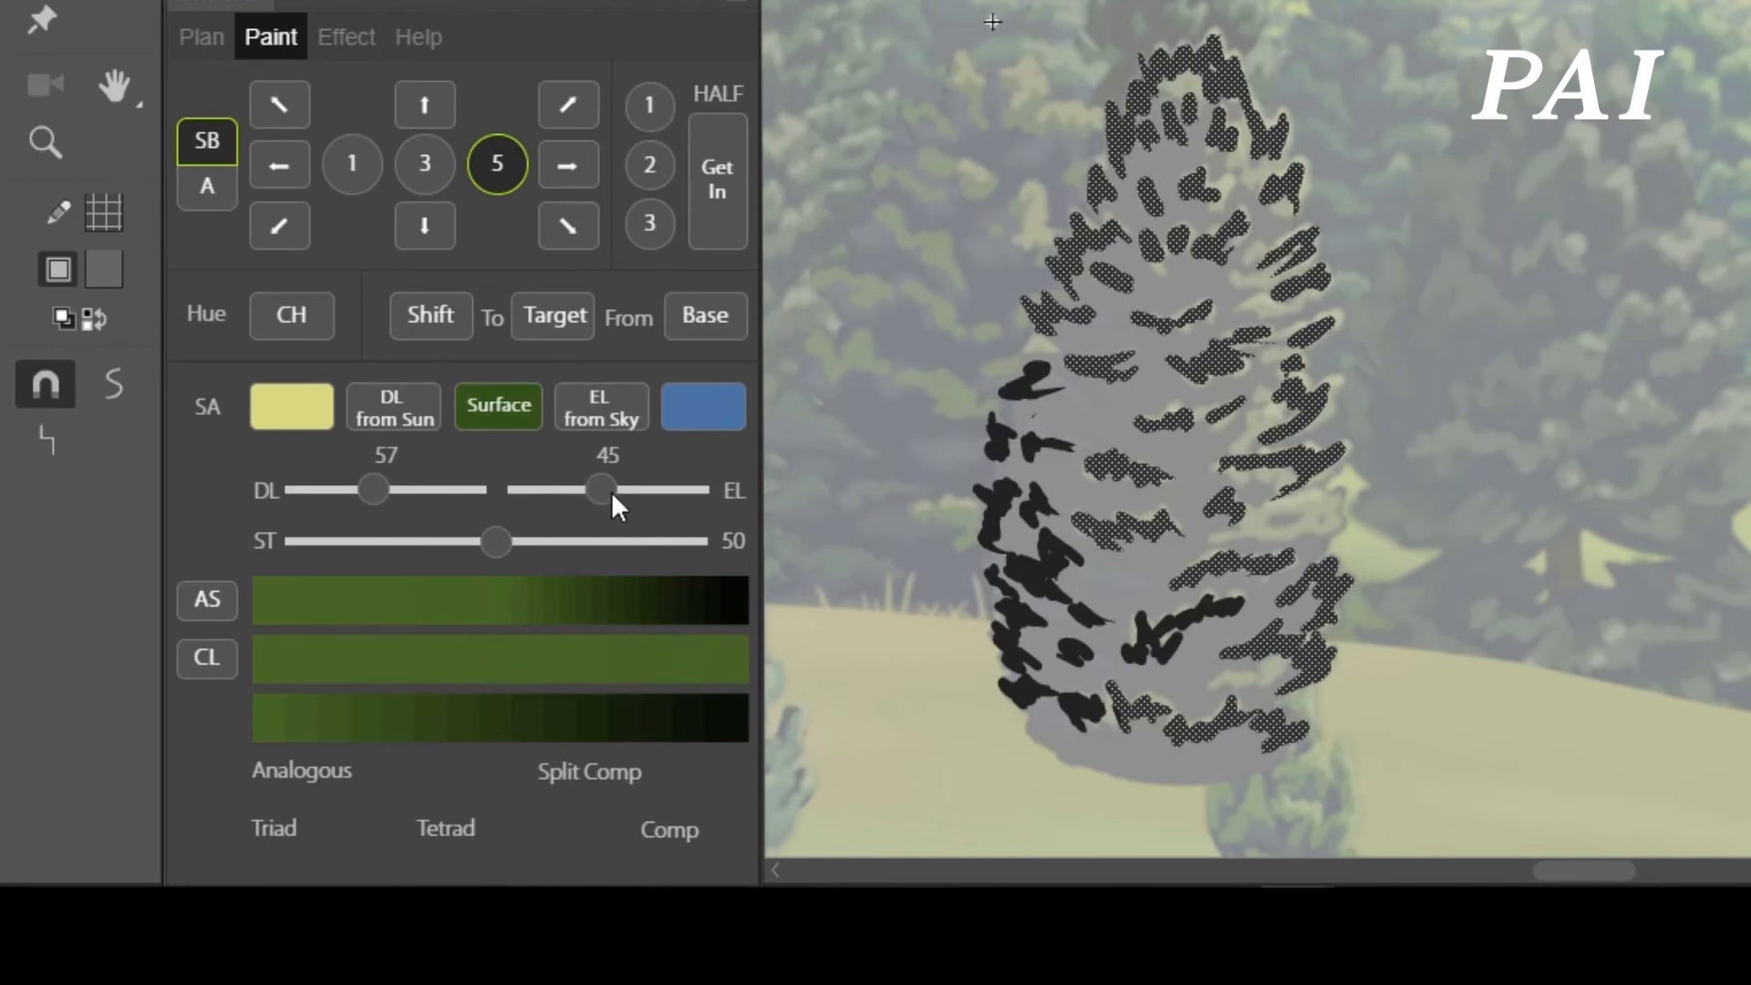
{"action": "left_click_drag", "start_coordinate": [612, 494], "coordinate": [635, 494]}
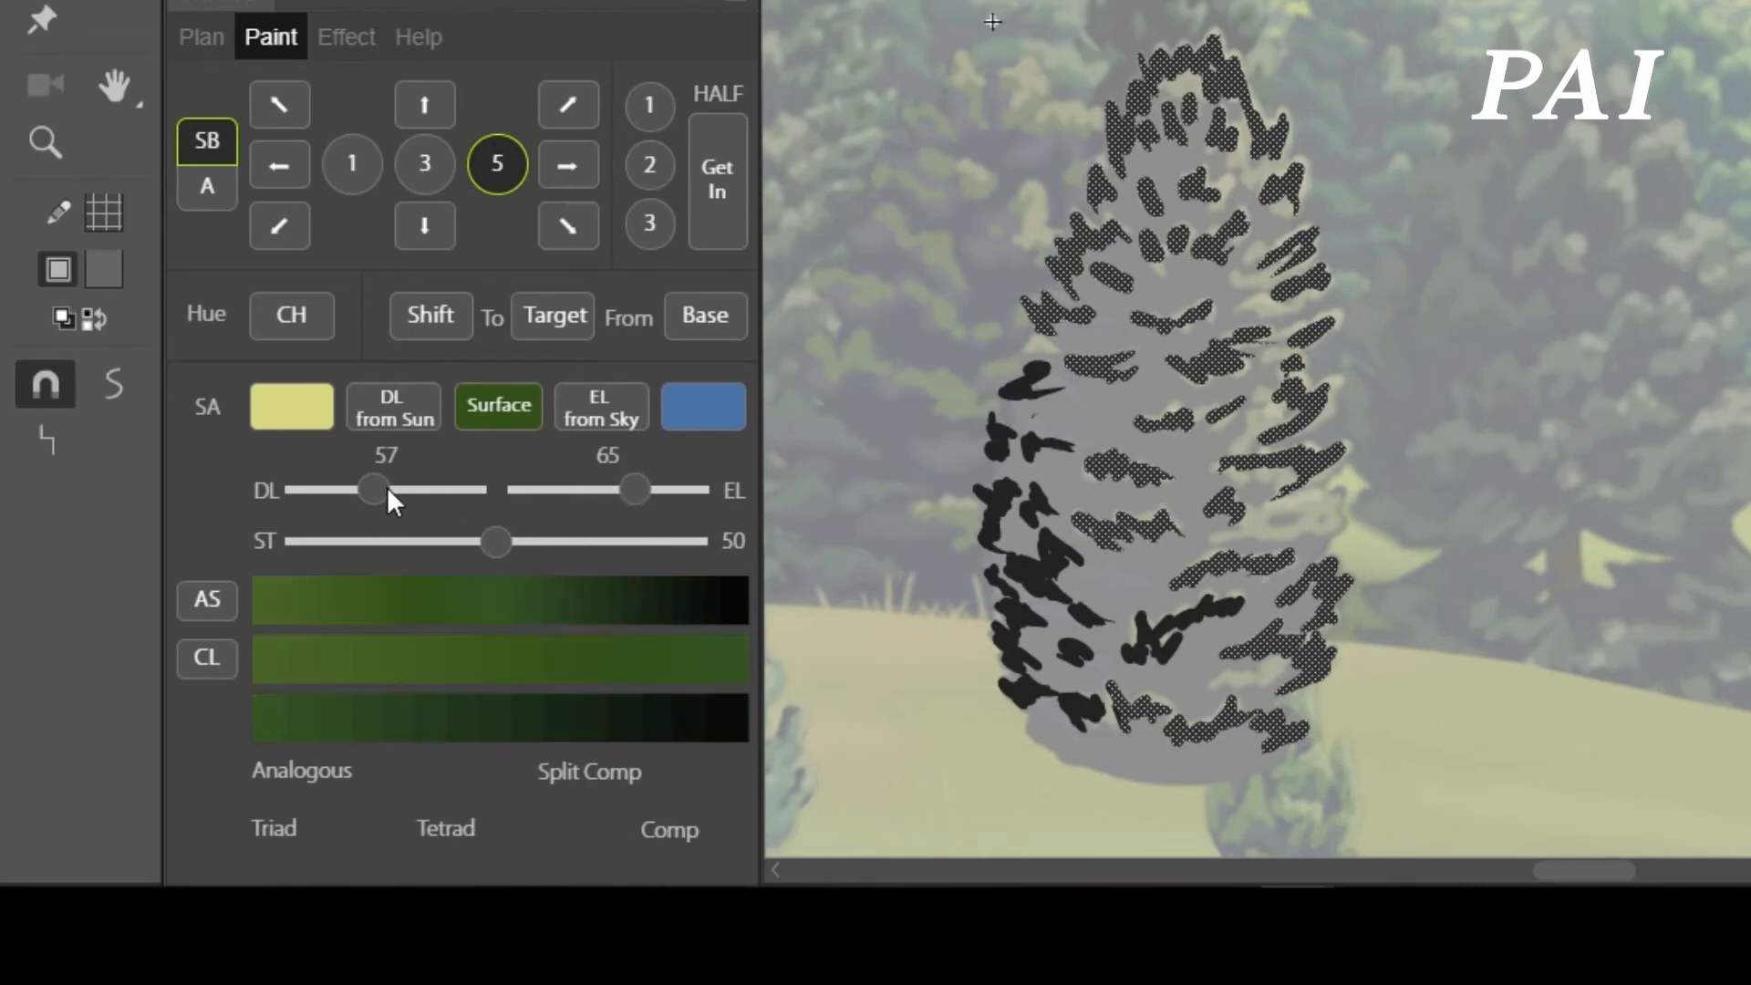
{"action": "mouse_move", "coordinate": [388, 490]}
{"action": "left_mouse_down"}
{"action": "mouse_move", "coordinate": [372, 491]}
{"action": "mouse_move", "coordinate": [387, 489]}
{"action": "left_mouse_up"}
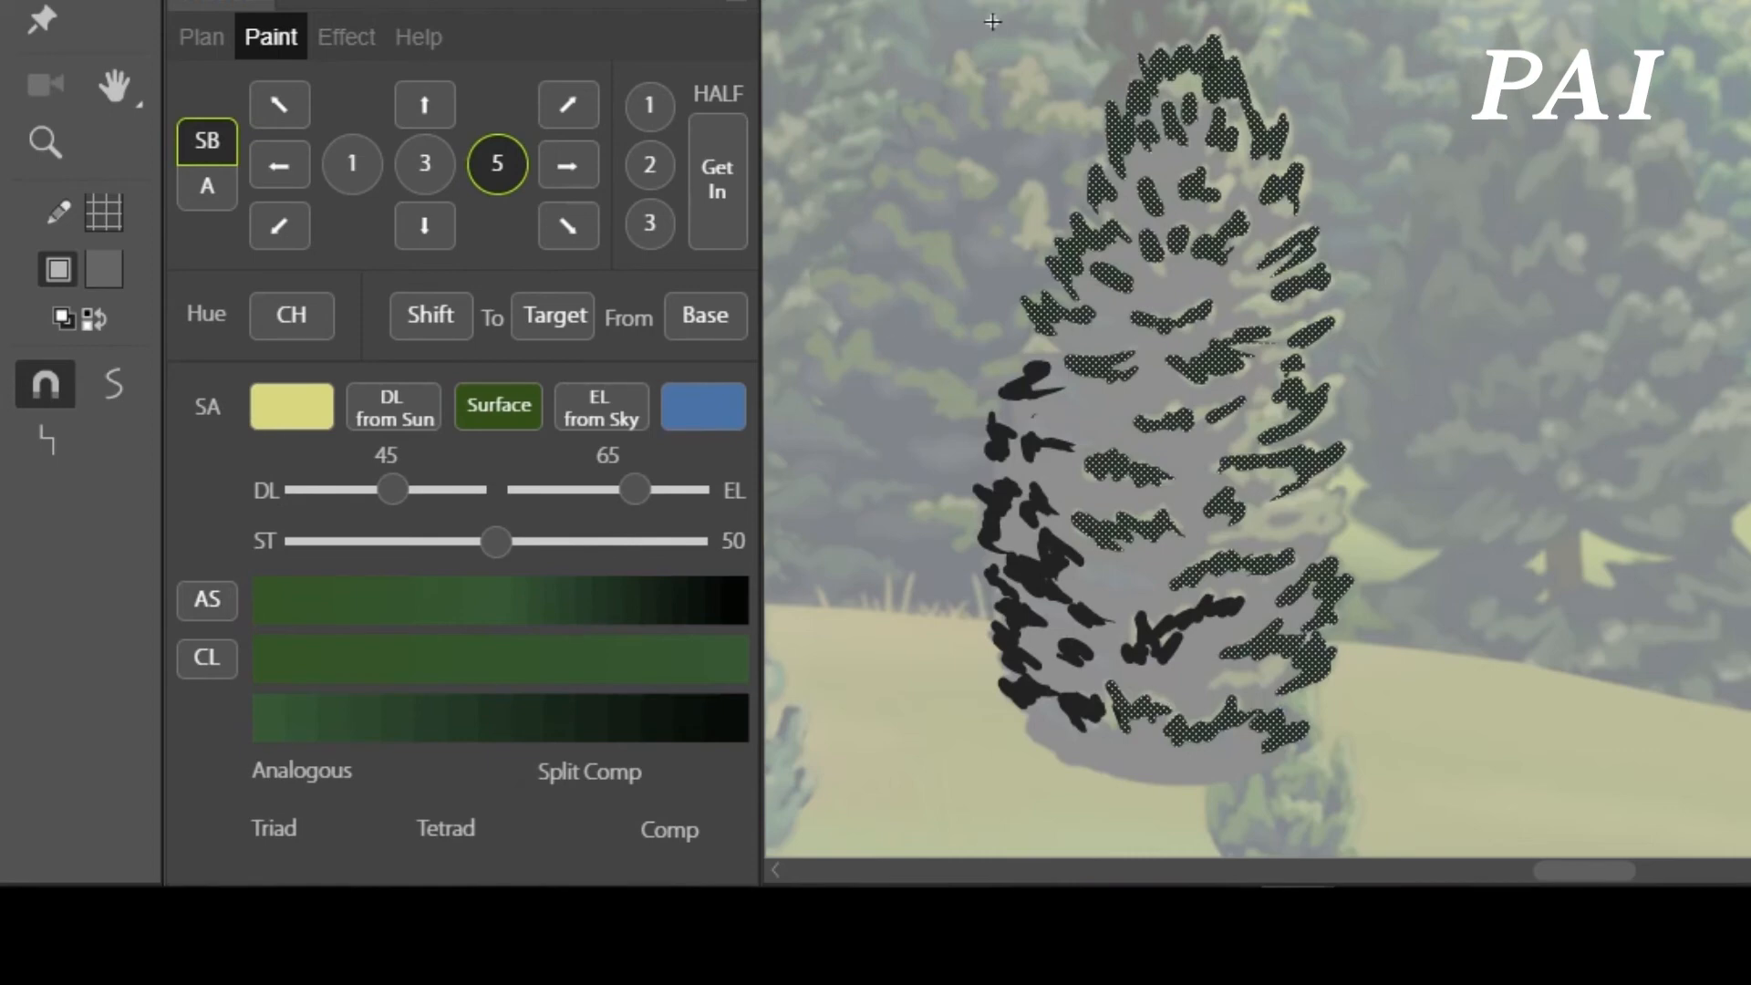
- Recolor the bluish symbol's darker strokes, mainly on the left side, with EL 85 and DL 26, and leave the symbol
{"action": "left_click", "coordinate": [1040, 573]}
{"action": "left_click", "coordinate": [669, 490]}
{"action": "left_click", "coordinate": [426, 490]}
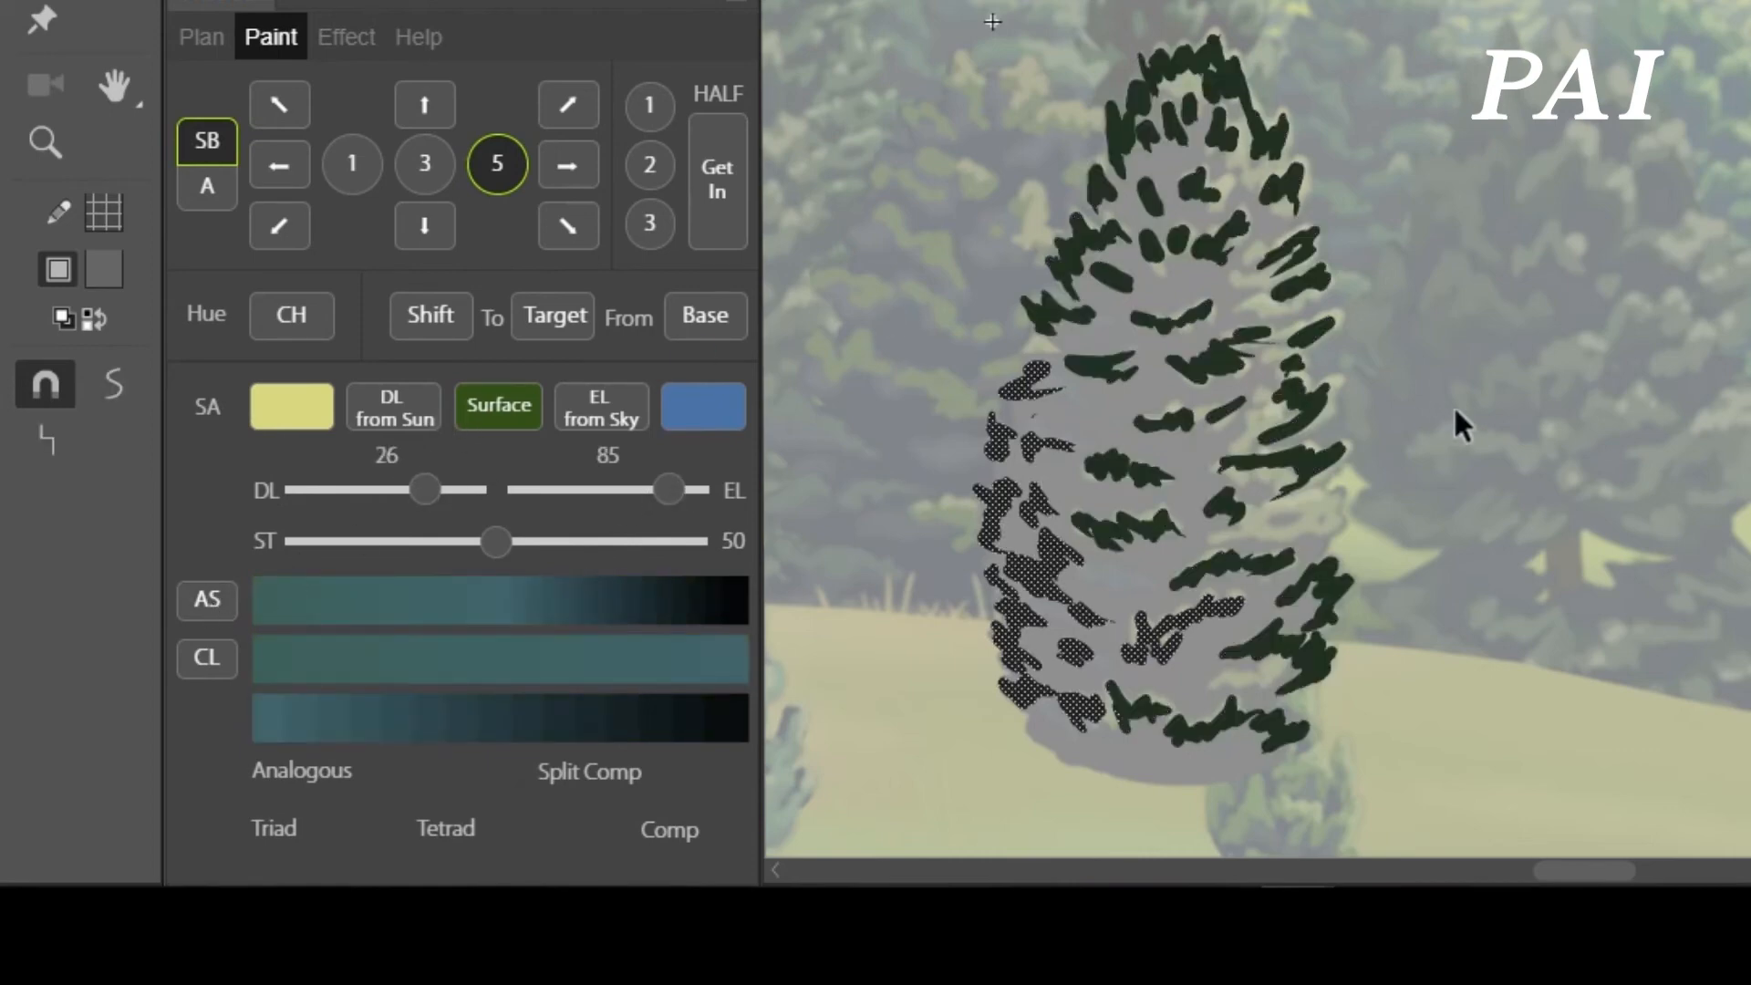
{"action": "double_click", "coordinate": [1392, 239]}
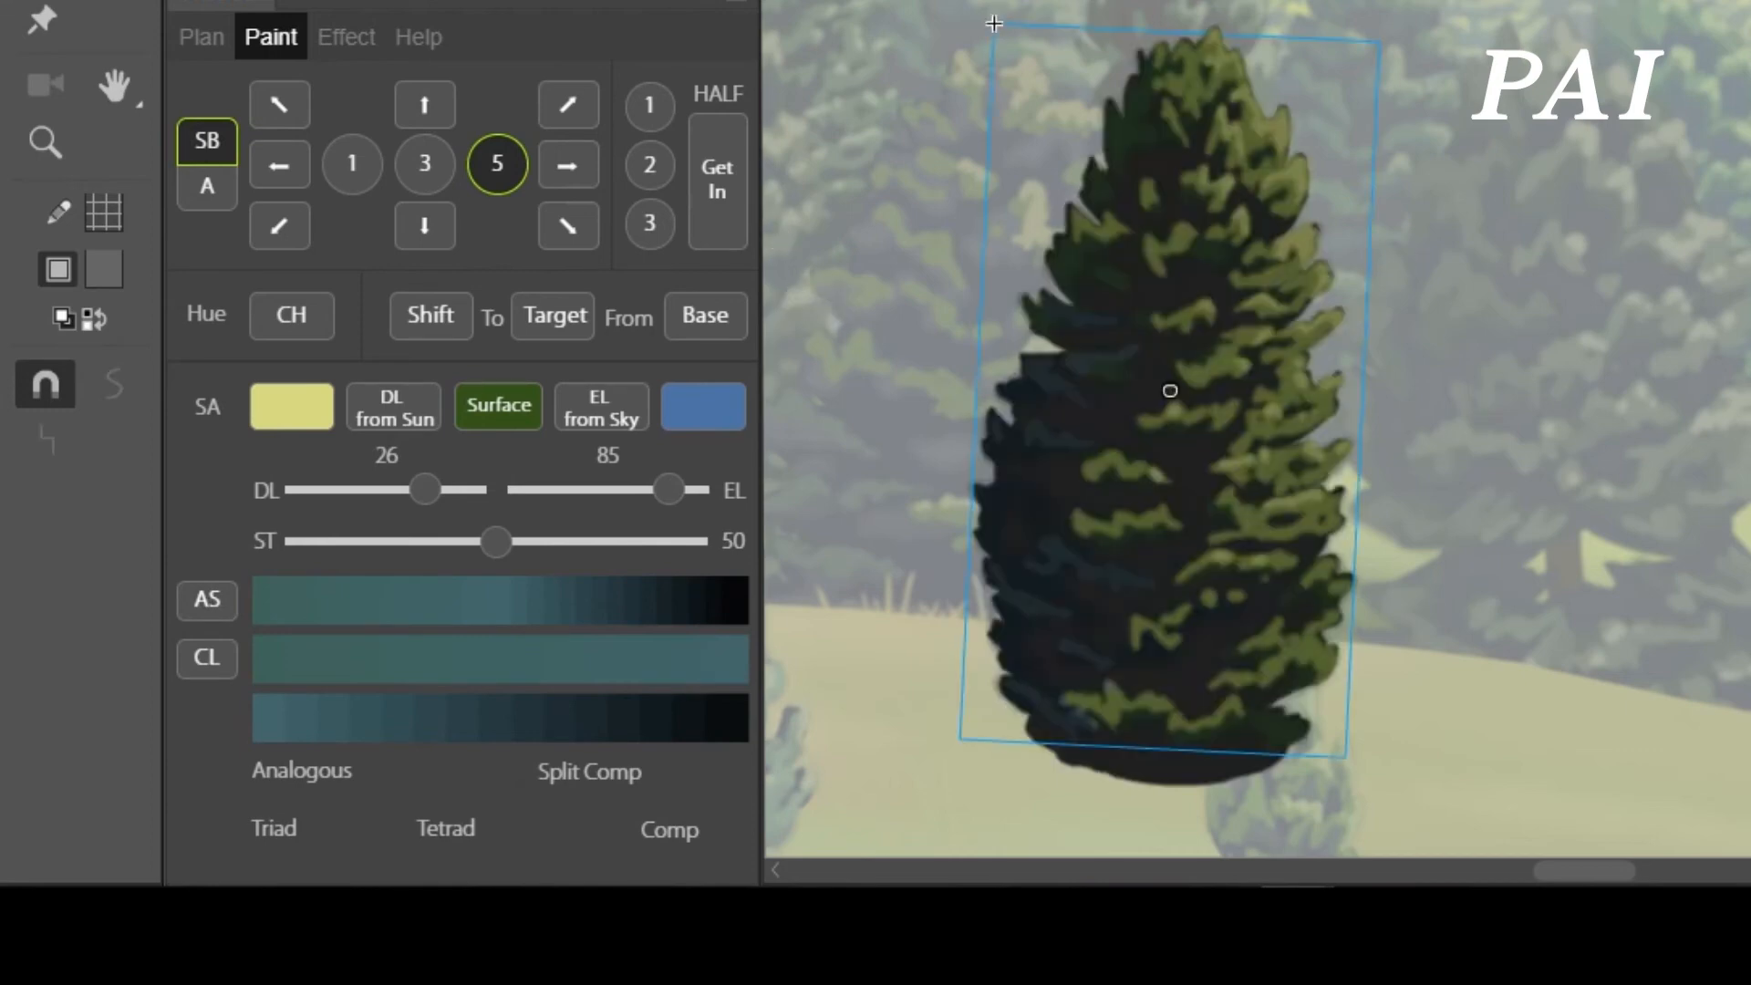
- Open treeA_var3's darkest symbol, recolor its silhouette with EL 100 and DL 17, and leave the symbol
{"action": "double_click", "coordinate": [1198, 511]}
{"action": "left_click", "coordinate": [1243, 468]}
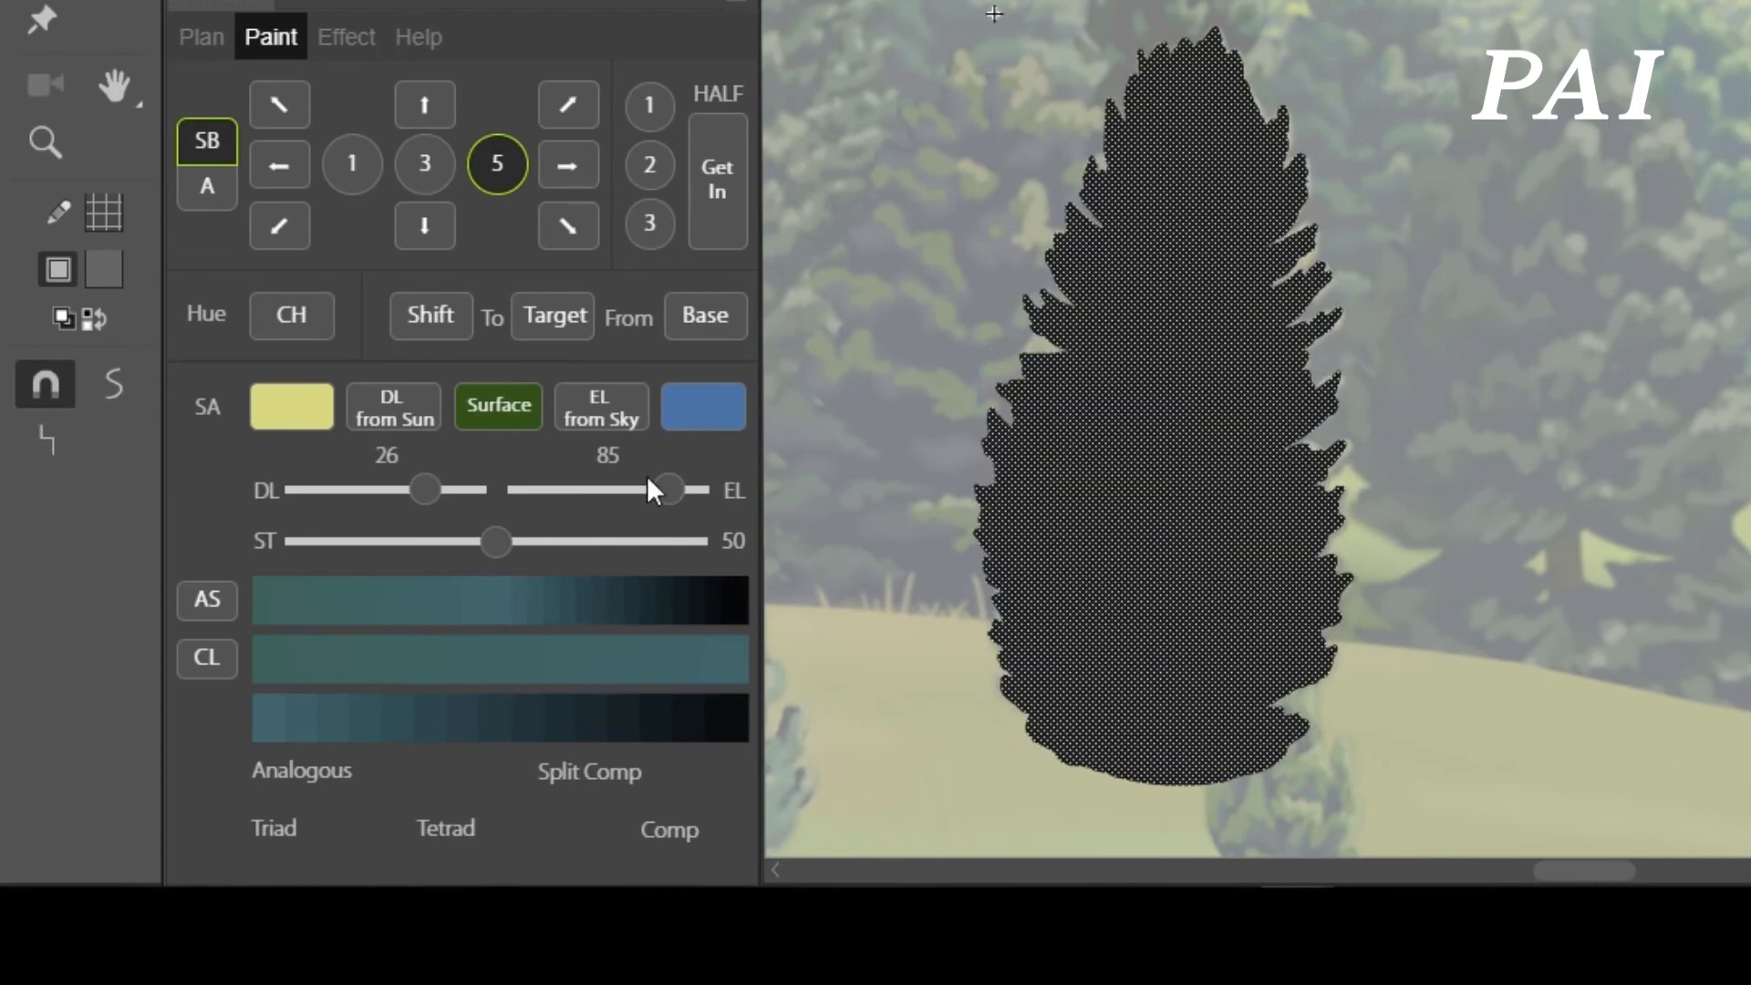
{"action": "left_click_drag", "start_coordinate": [669, 490], "coordinate": [698, 491]}
{"action": "left_click_drag", "start_coordinate": [452, 492], "coordinate": [444, 497]}
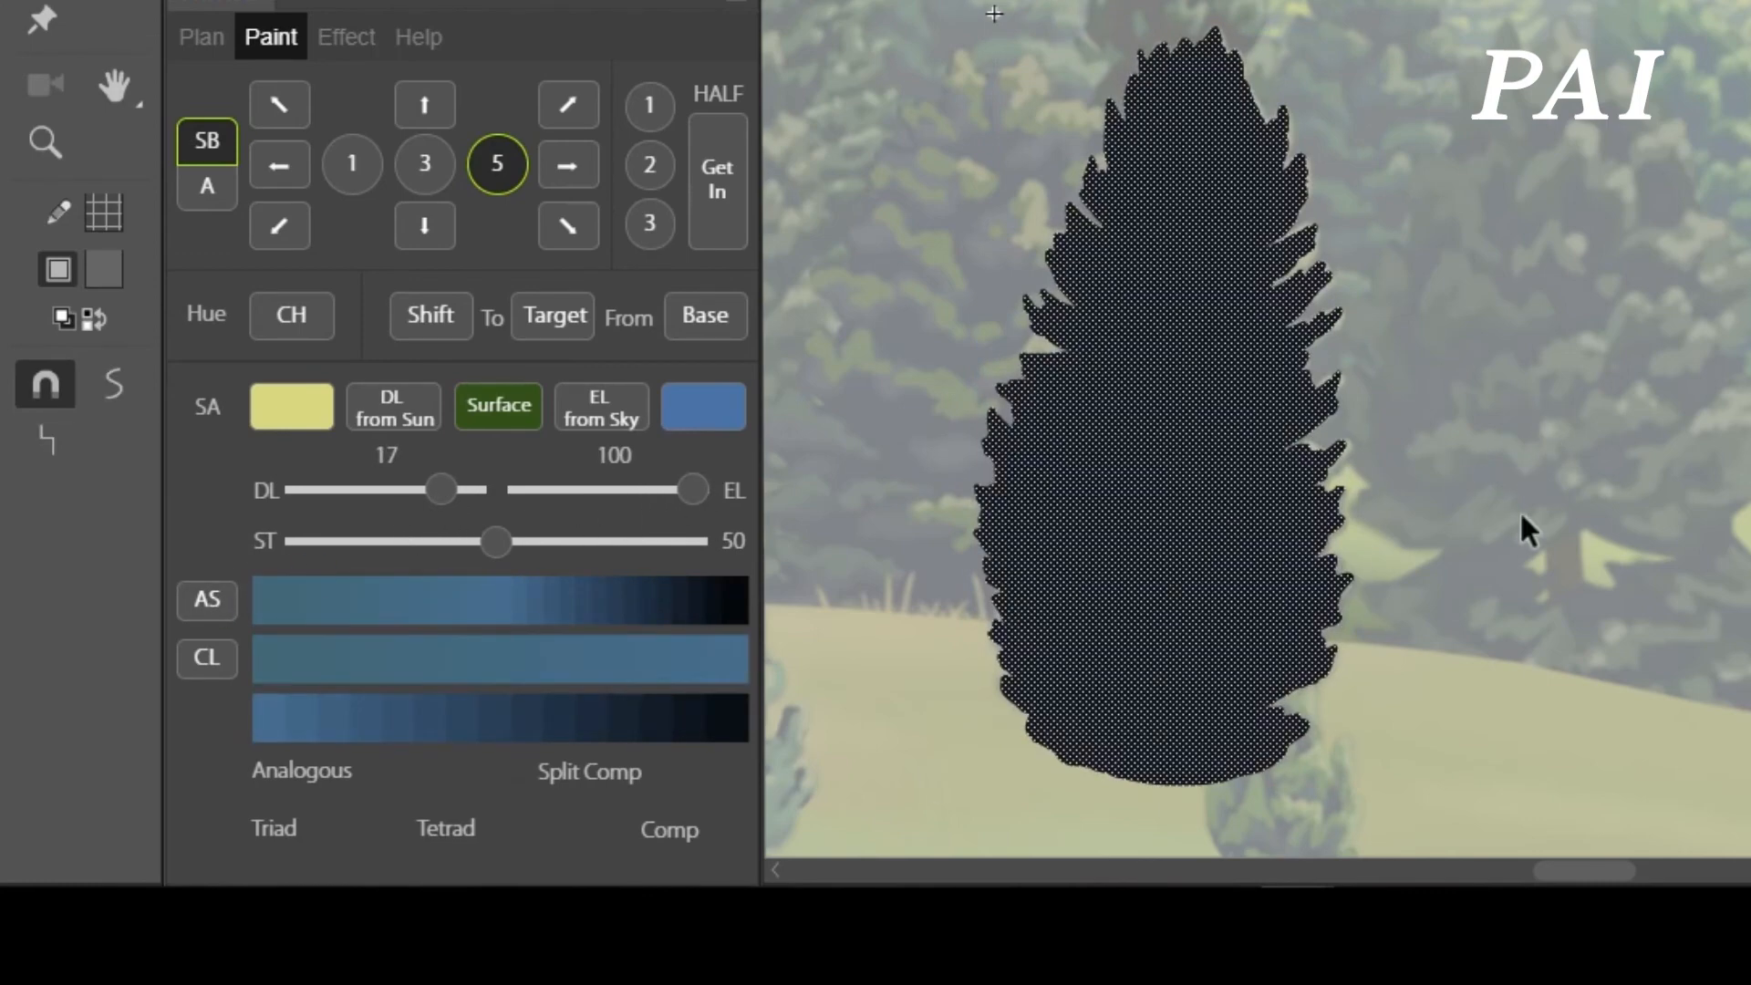
{"action": "double_click", "coordinate": [1483, 309]}
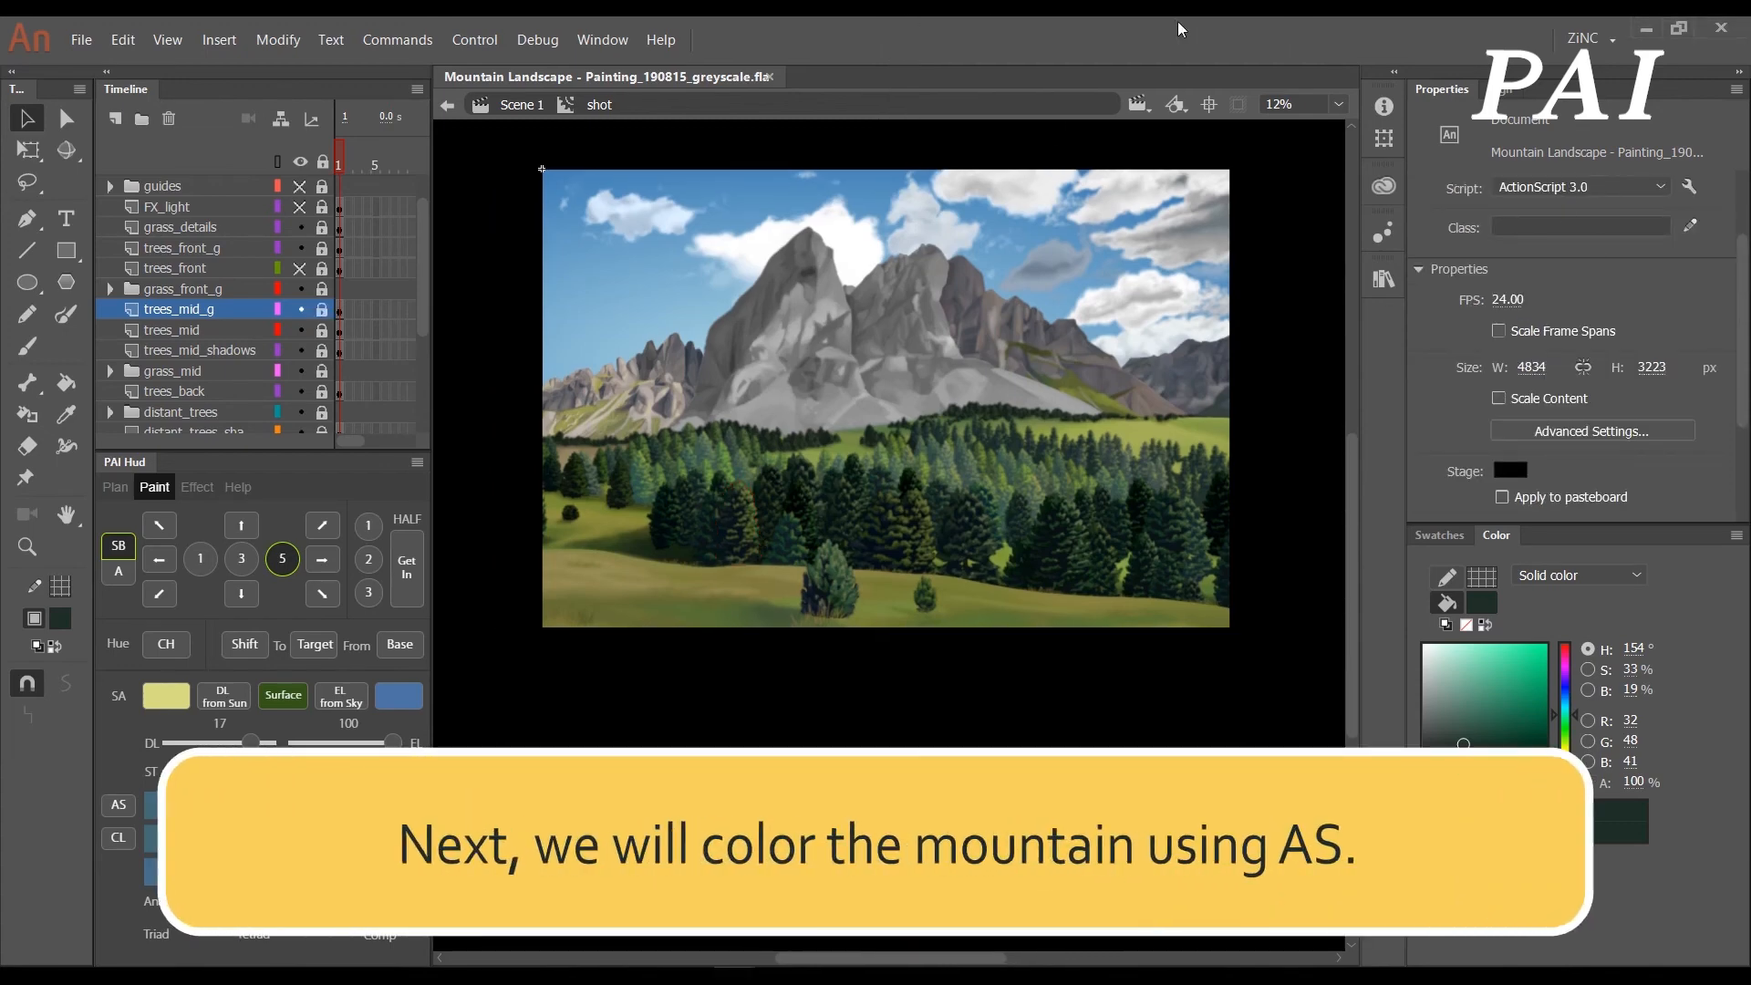
- Expand the mountain layer folder and its center_left_g subfolder, and unlock the bright layer
{"action": "scroll", "coordinate": [351, 361], "scroll_direction": "down", "scroll_amount": 2}
{"action": "scroll", "coordinate": [350, 355], "scroll_direction": "down", "scroll_amount": 2}
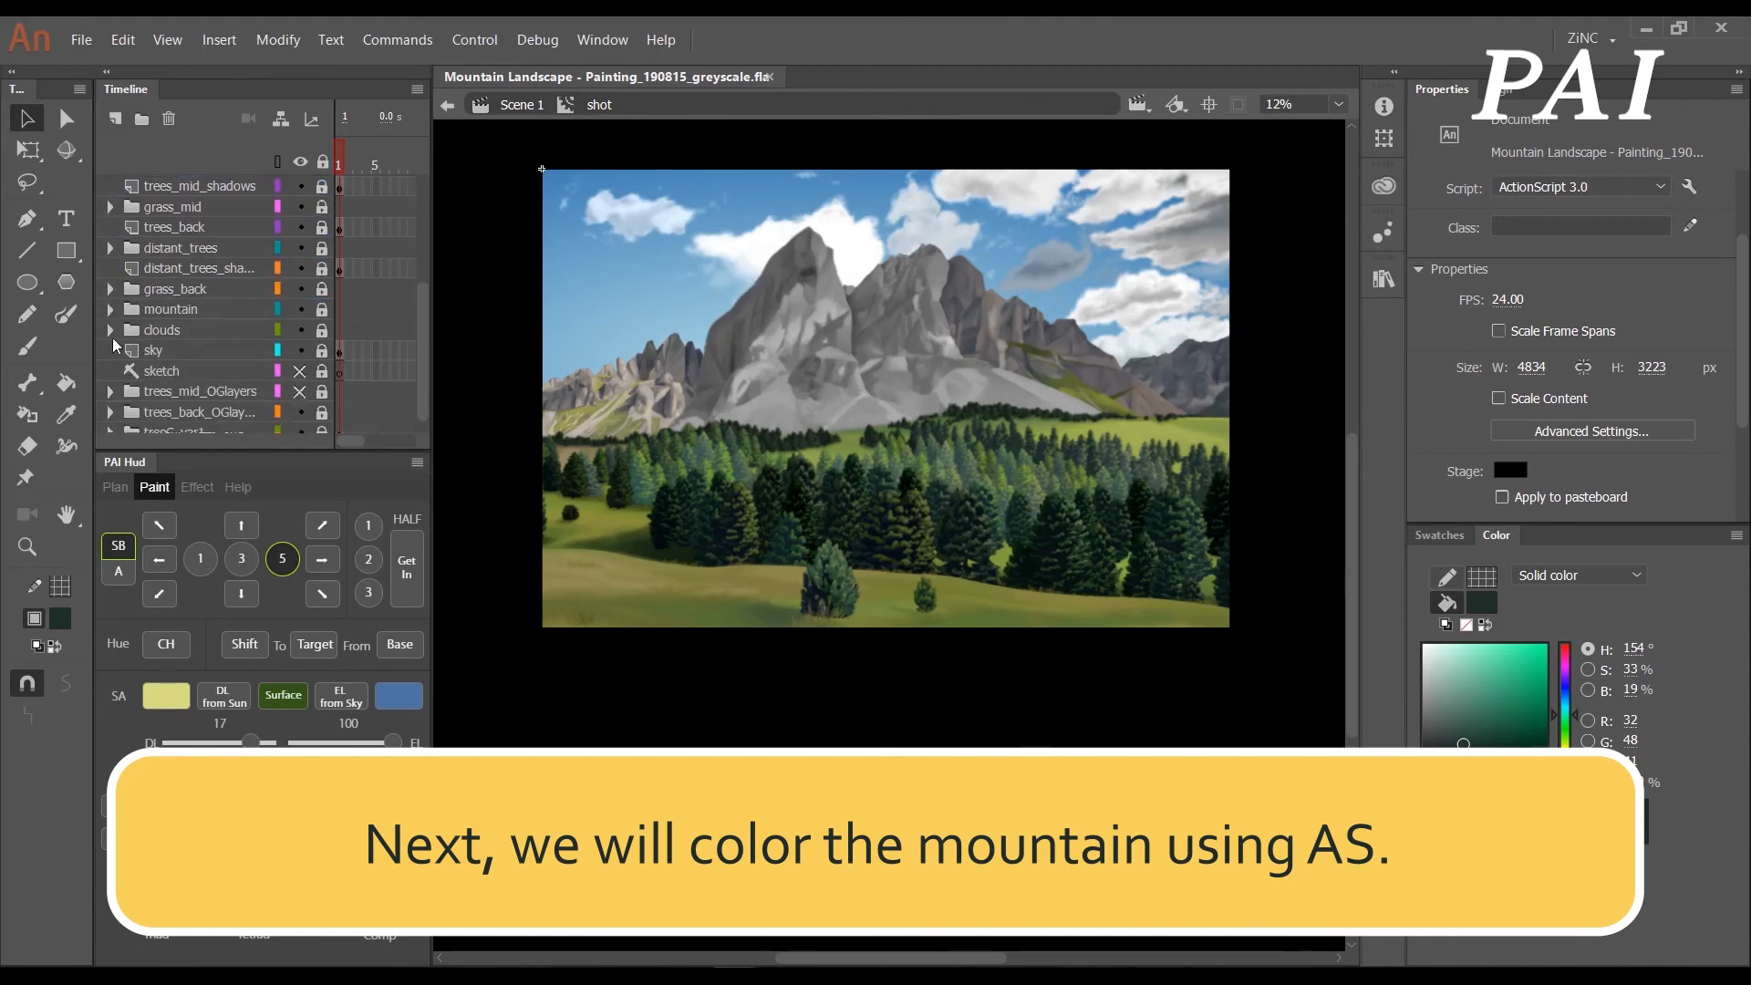
{"action": "left_click", "coordinate": [110, 309]}
{"action": "scroll", "coordinate": [334, 339], "scroll_direction": "down", "scroll_amount": 1}
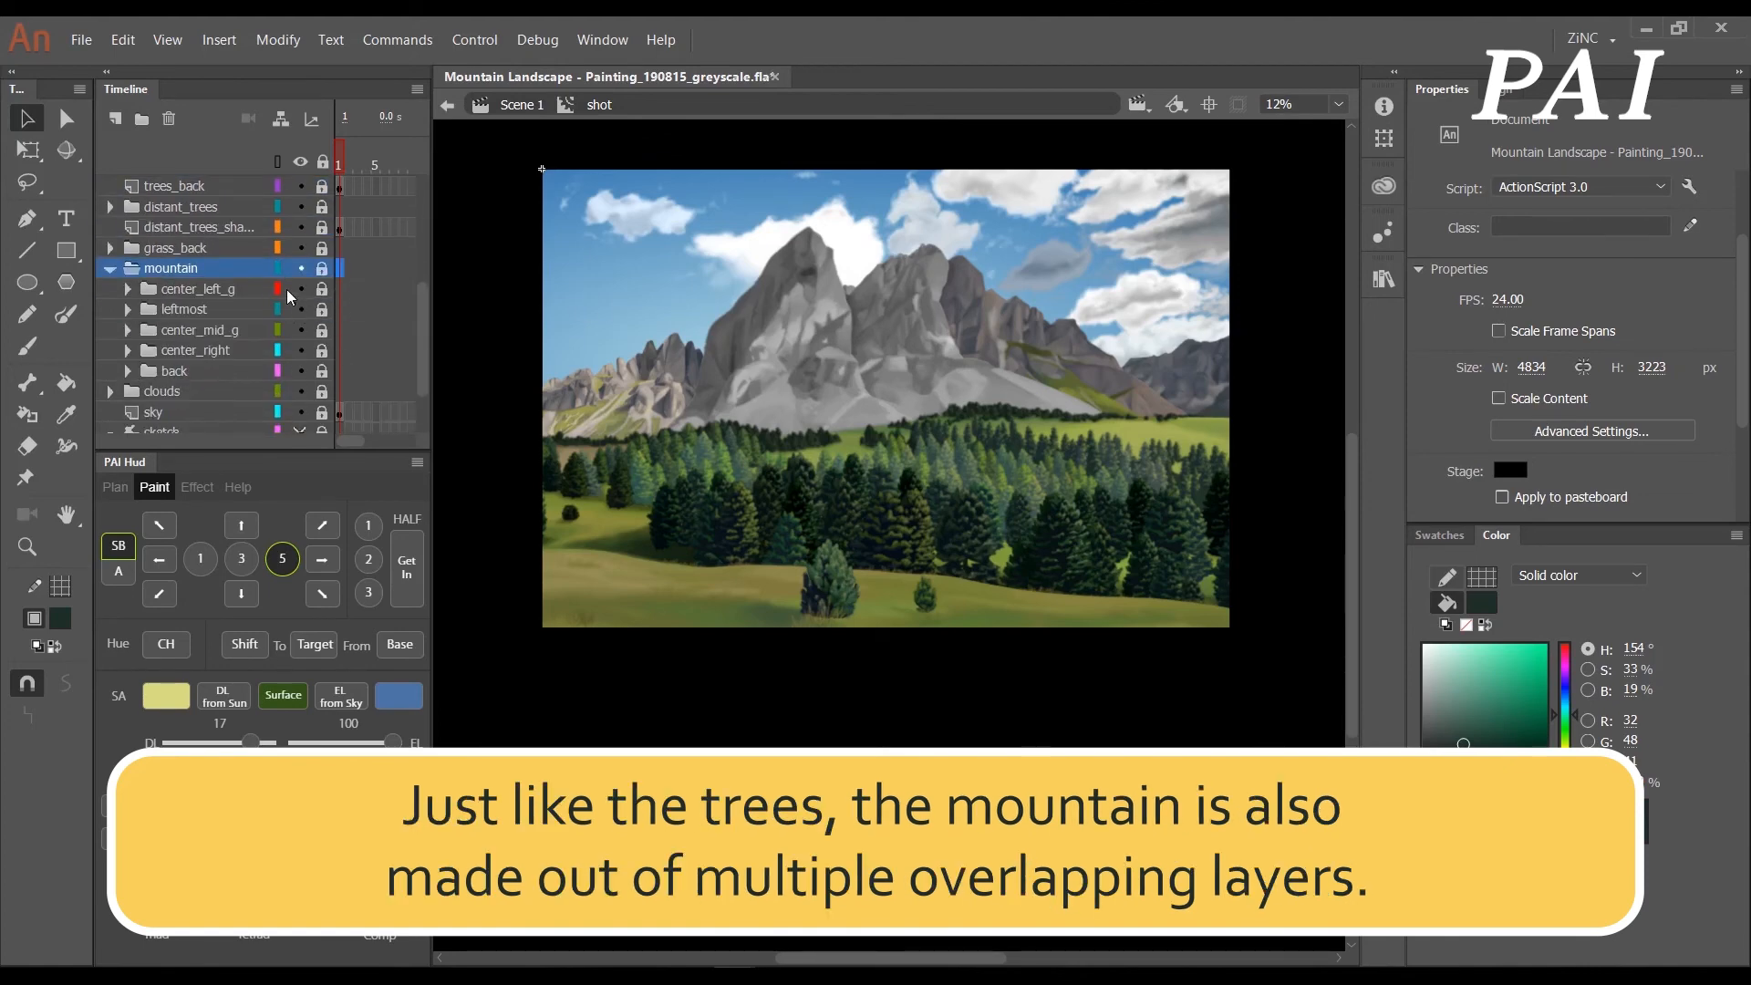
{"action": "left_click", "coordinate": [128, 289]}
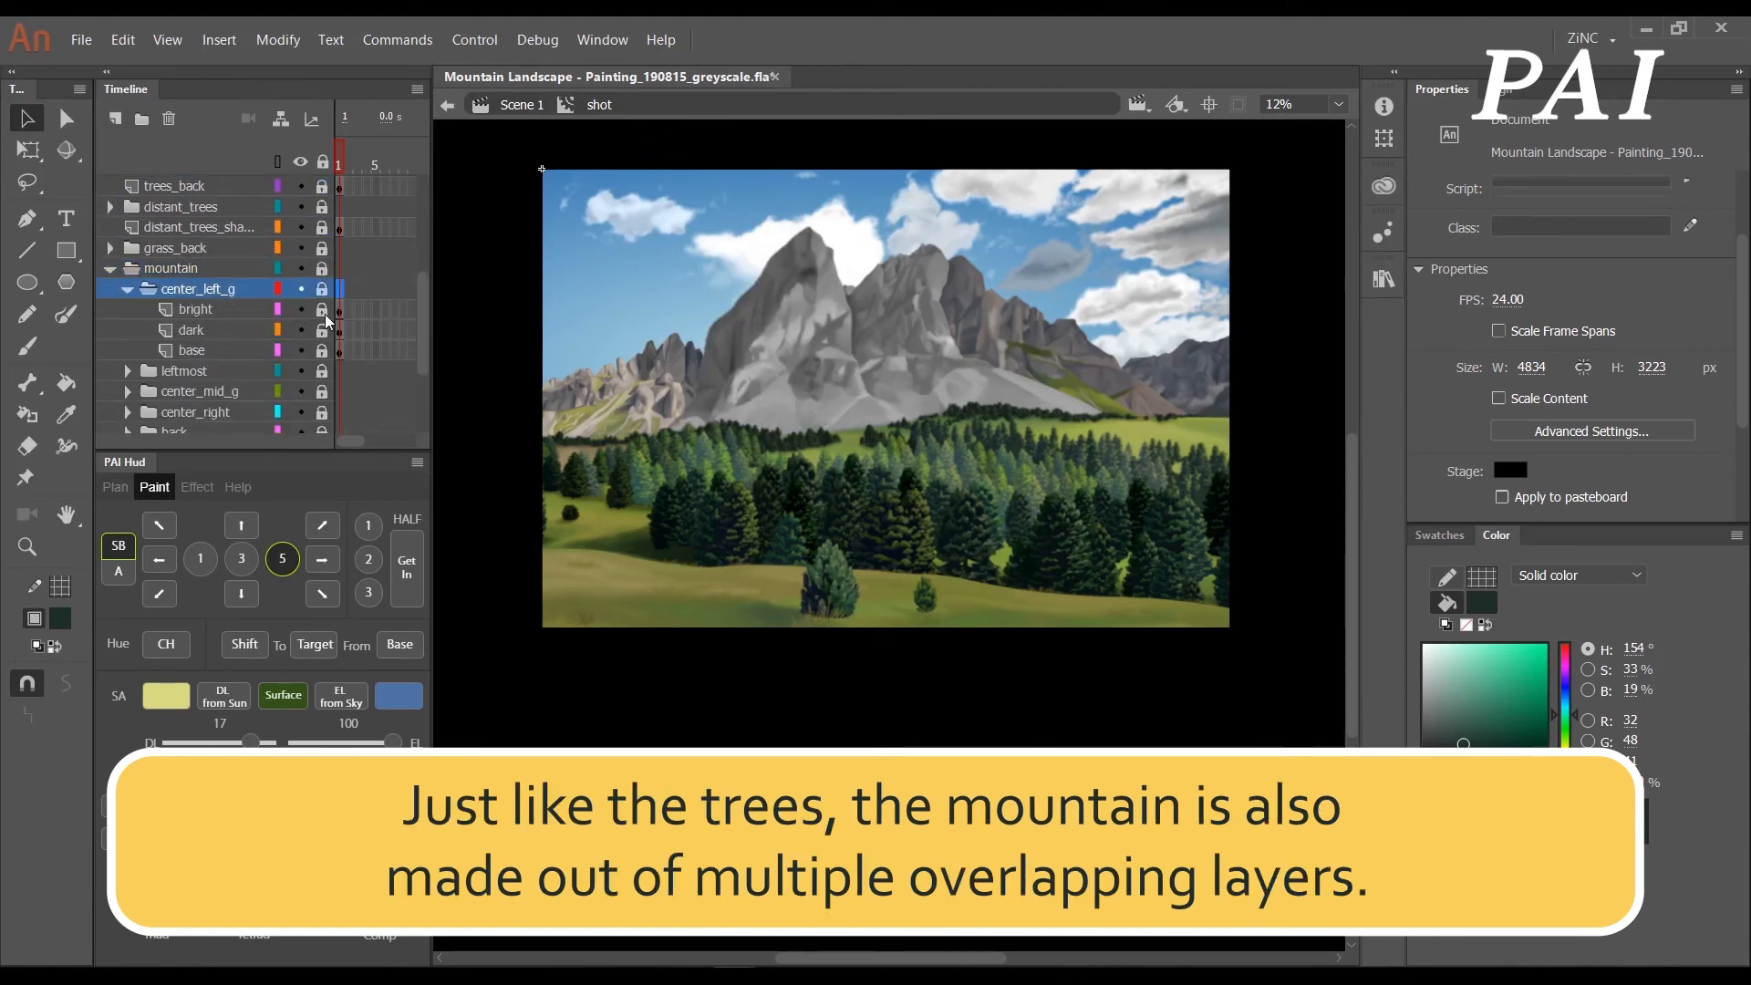
{"action": "left_click", "coordinate": [322, 309]}
{"action": "key", "text": "z"}
{"action": "left_click", "coordinate": [806, 339]}
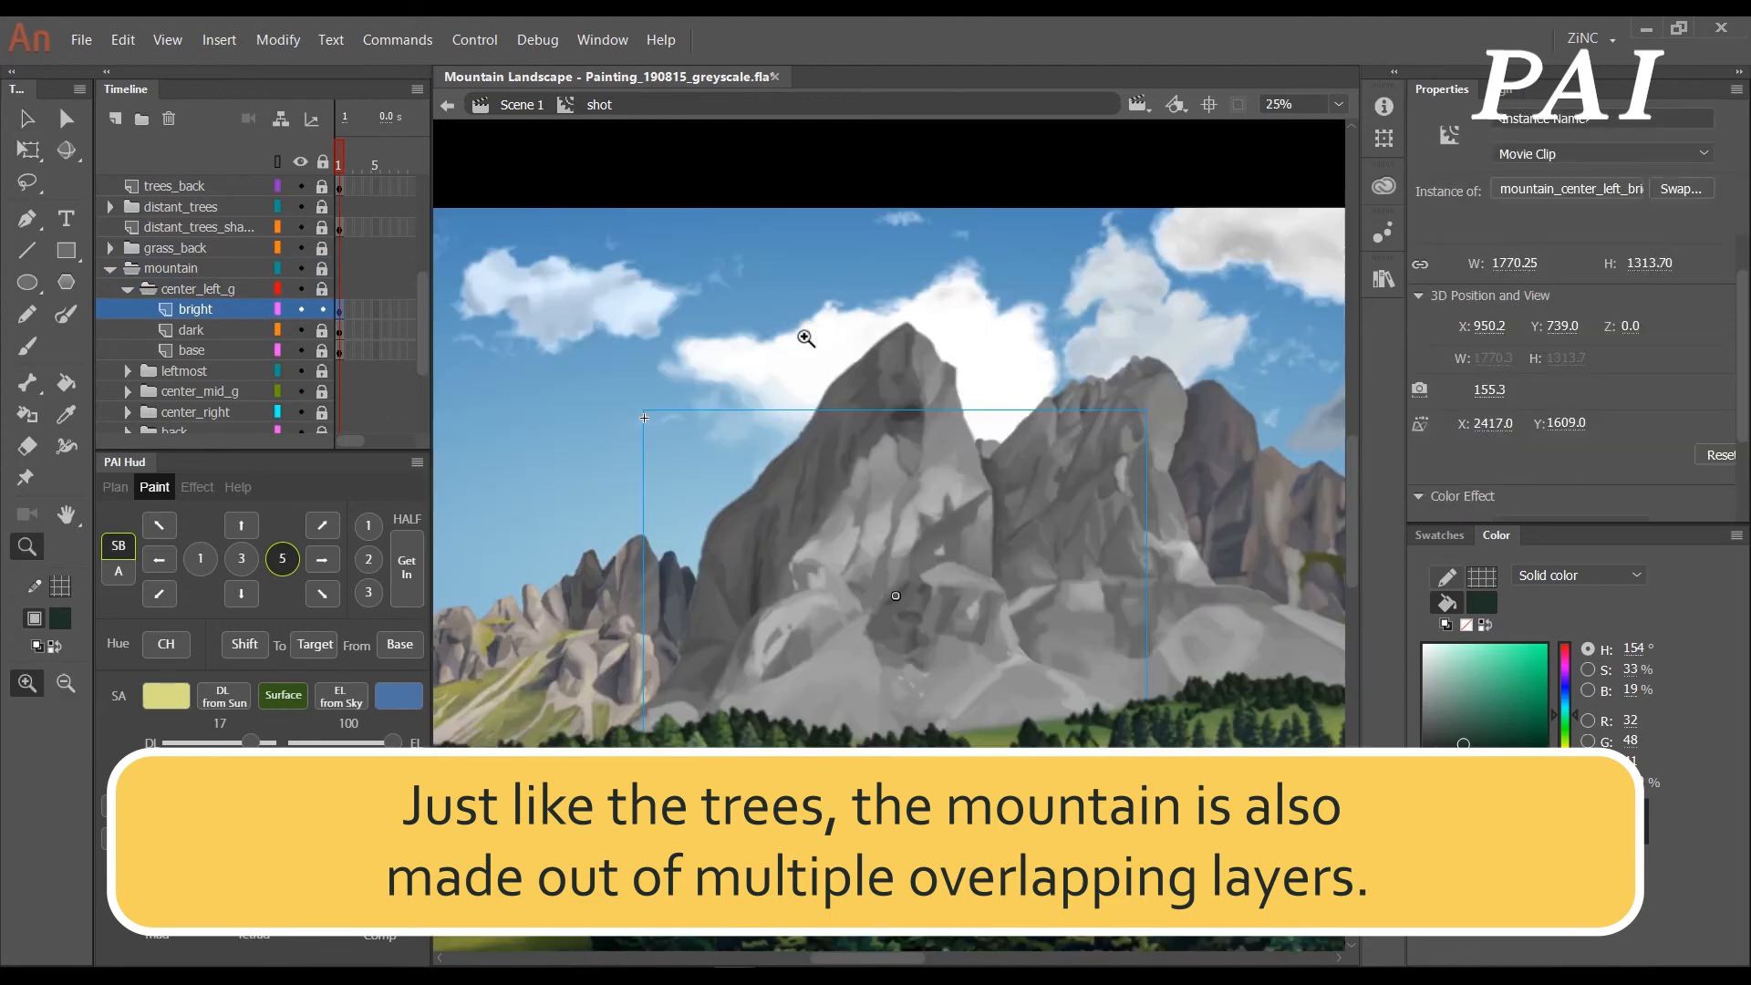
{"action": "scroll", "coordinate": [806, 339], "scroll_direction": "down", "scroll_amount": 3}
{"action": "key", "text": "v"}
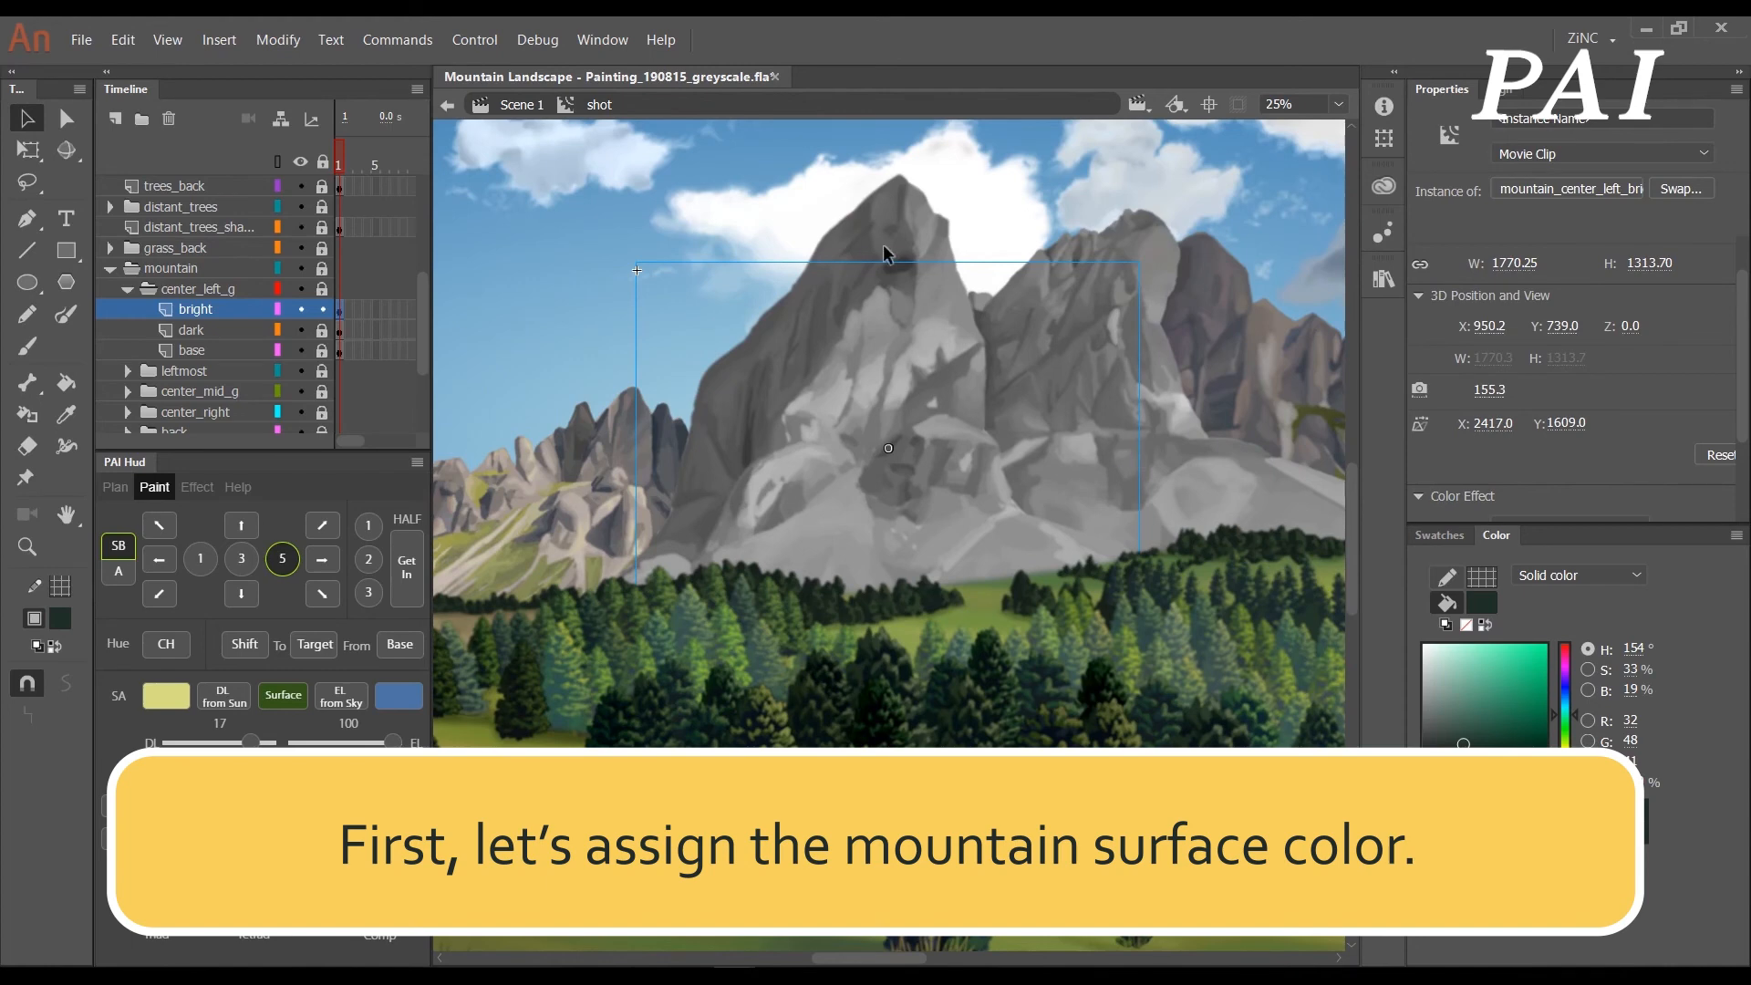
- Unlock only the base layer of center_left_g and open the mountain_center_left_base symbol
{"action": "left_click", "coordinate": [322, 349], "text": "alt"}
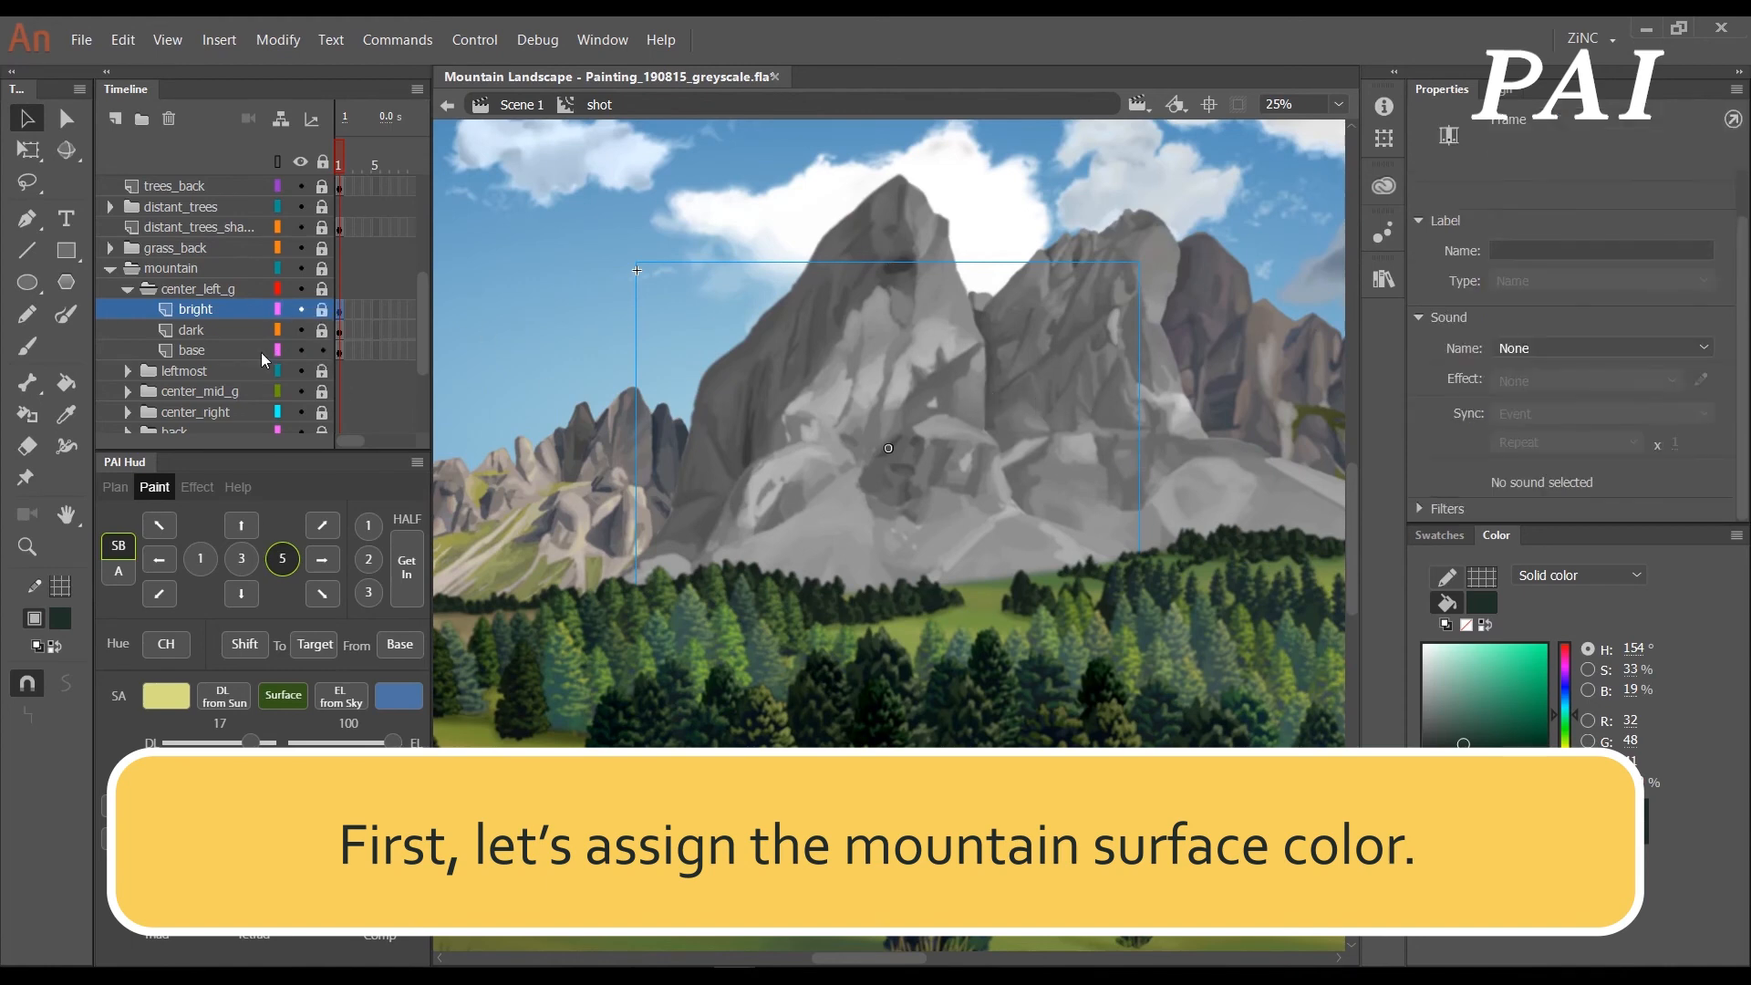
{"action": "double_click", "coordinate": [922, 365]}
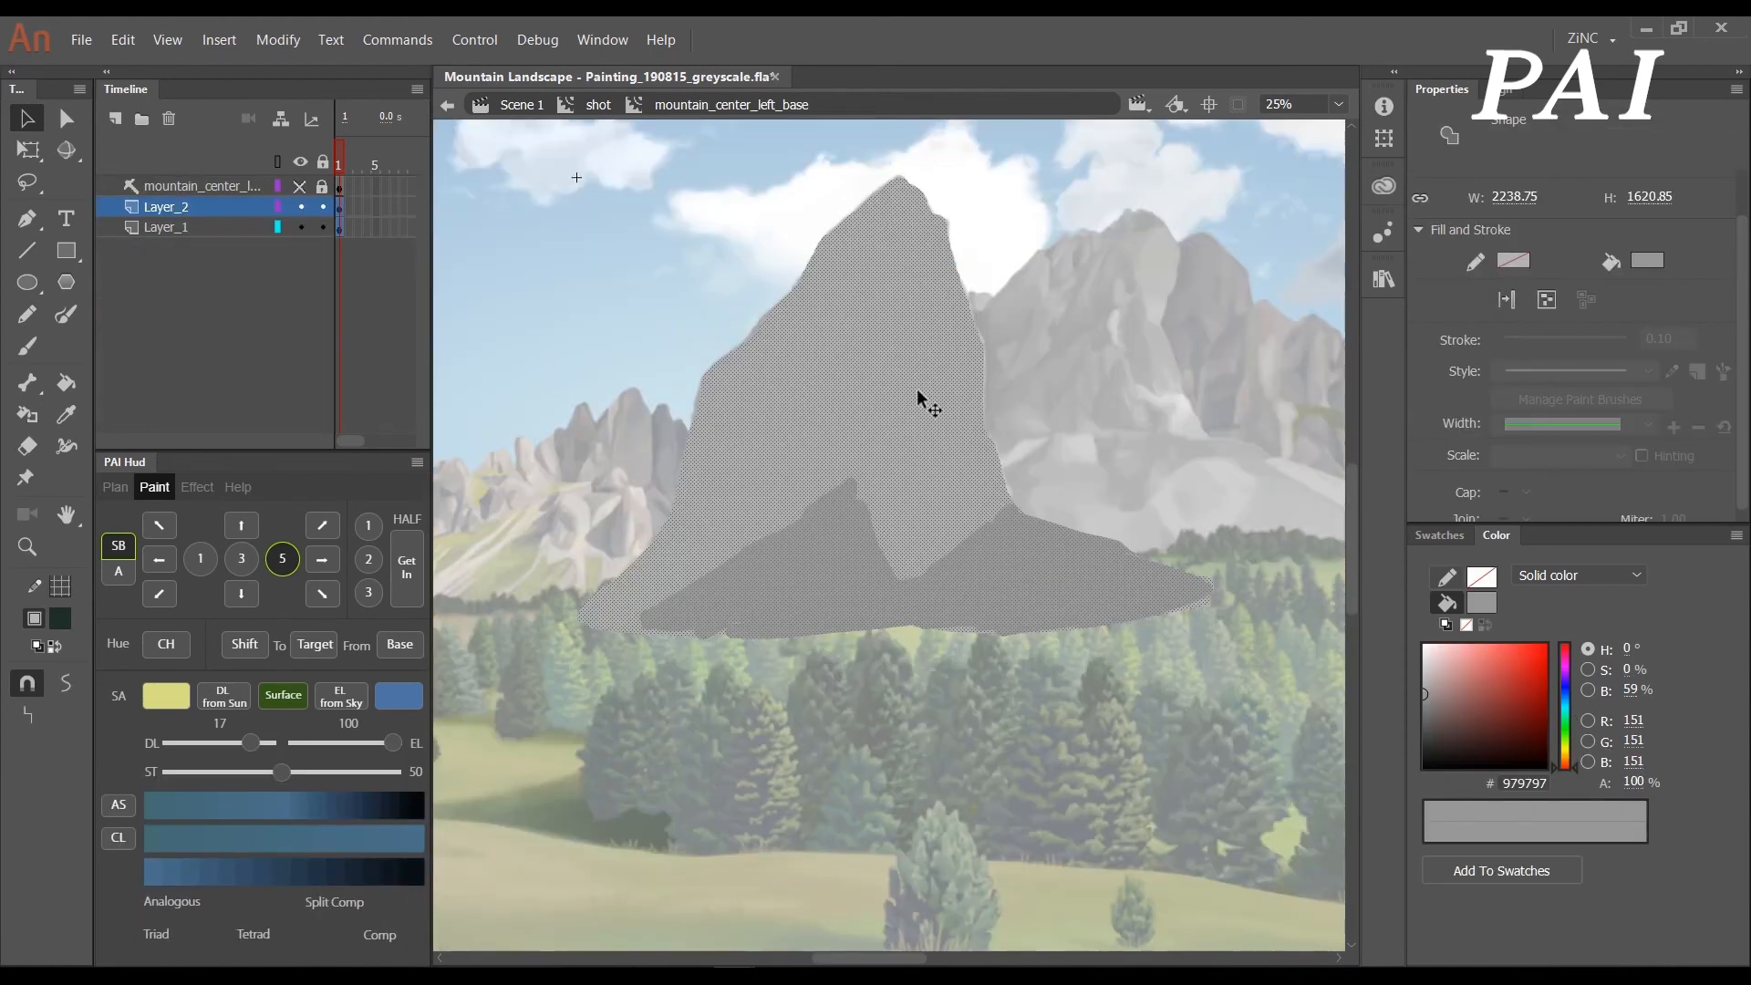
{"action": "left_click", "coordinate": [1247, 402]}
- Assign the mountain surface swatch as the Surface color in PAI Hud and set DL to 100
{"action": "left_click", "coordinate": [1441, 536]}
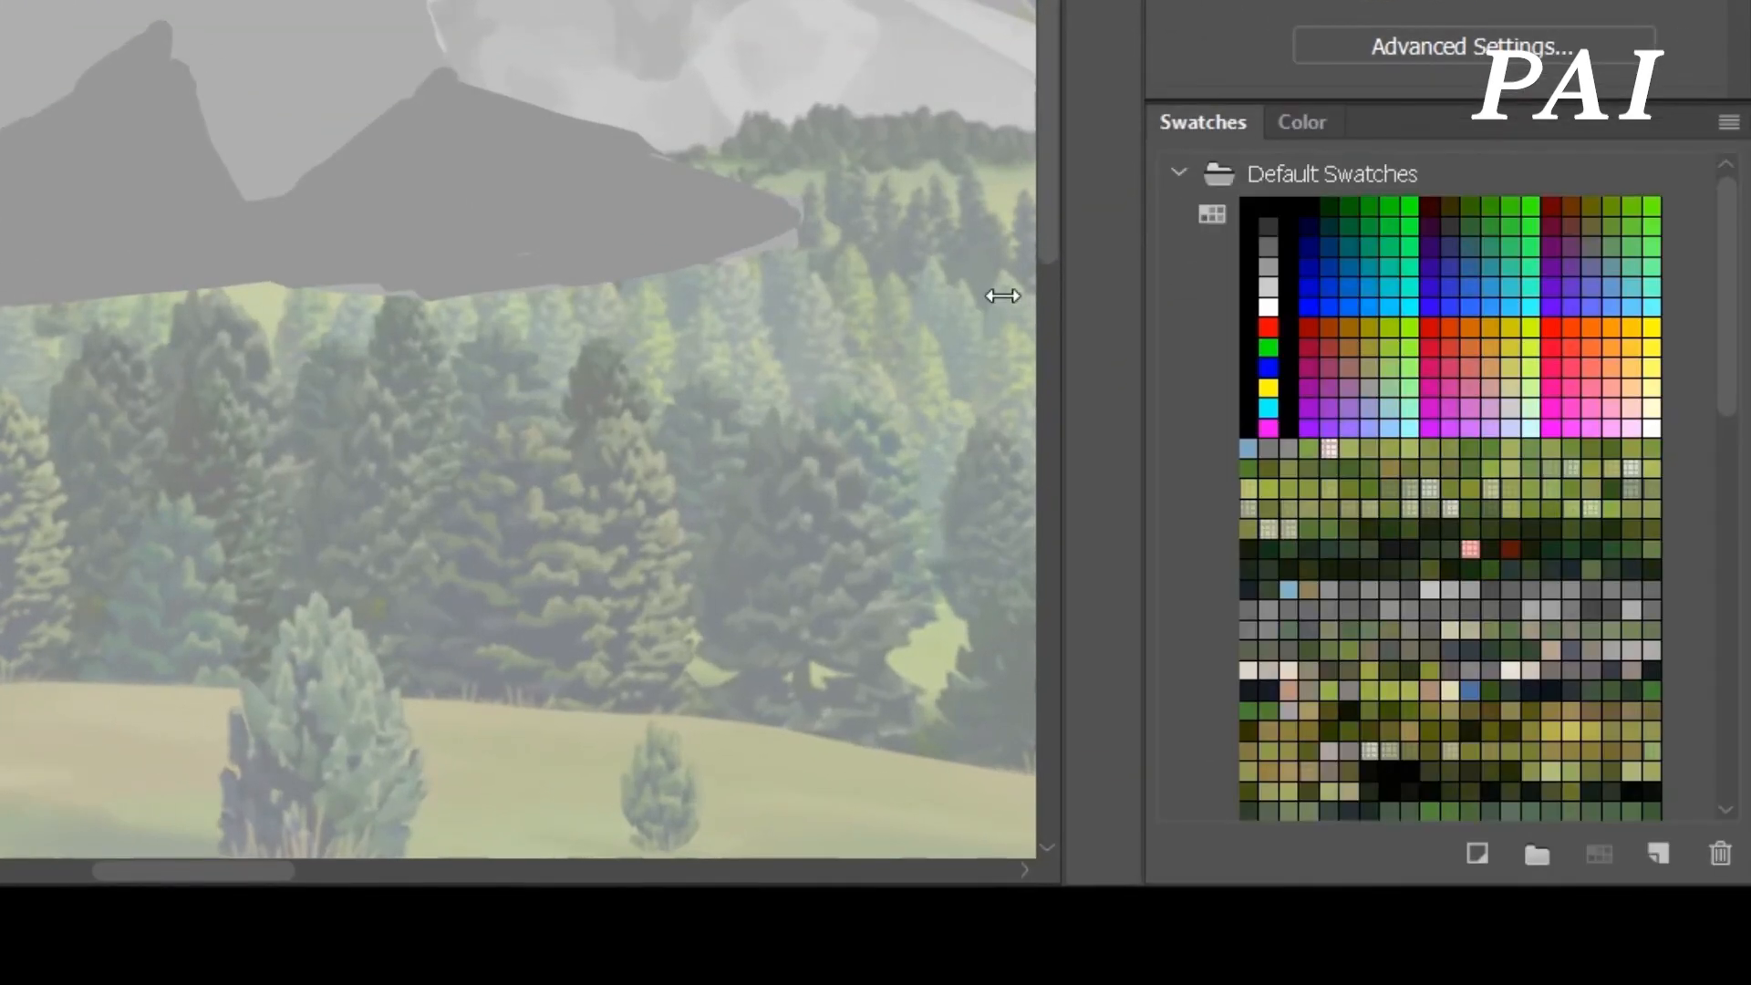
{"action": "left_click", "coordinate": [1180, 173]}
{"action": "left_click", "coordinate": [1249, 359]}
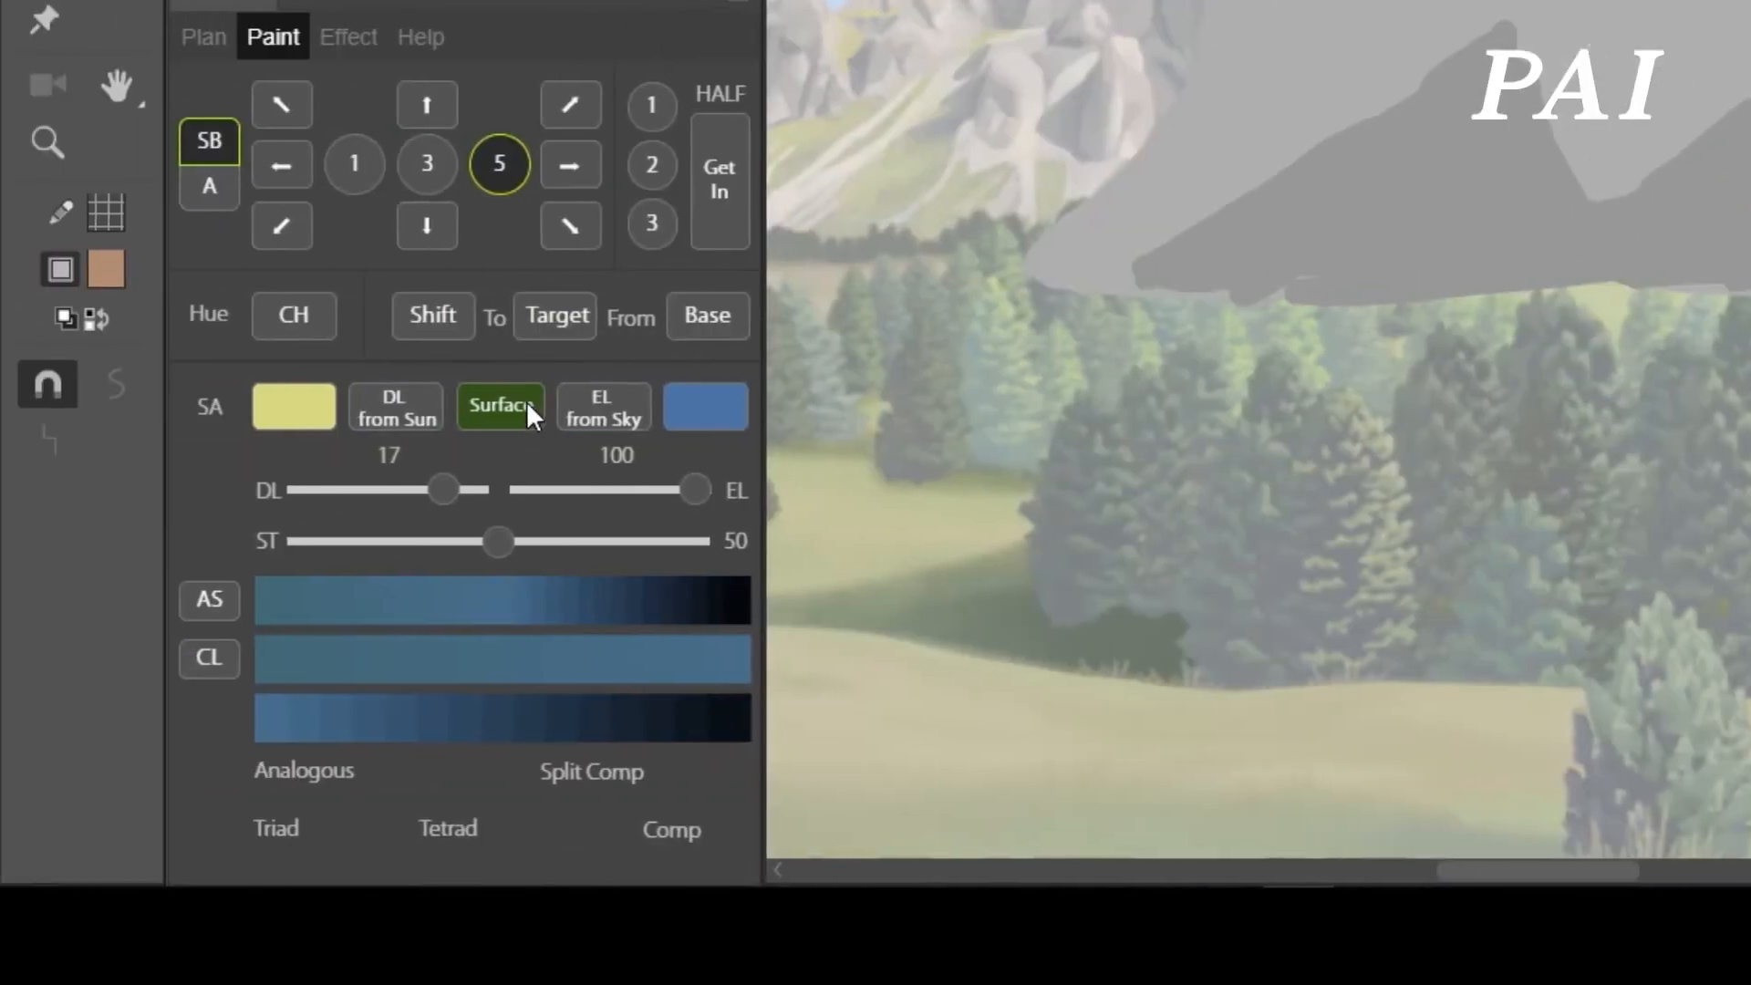
{"action": "left_click", "coordinate": [511, 407]}
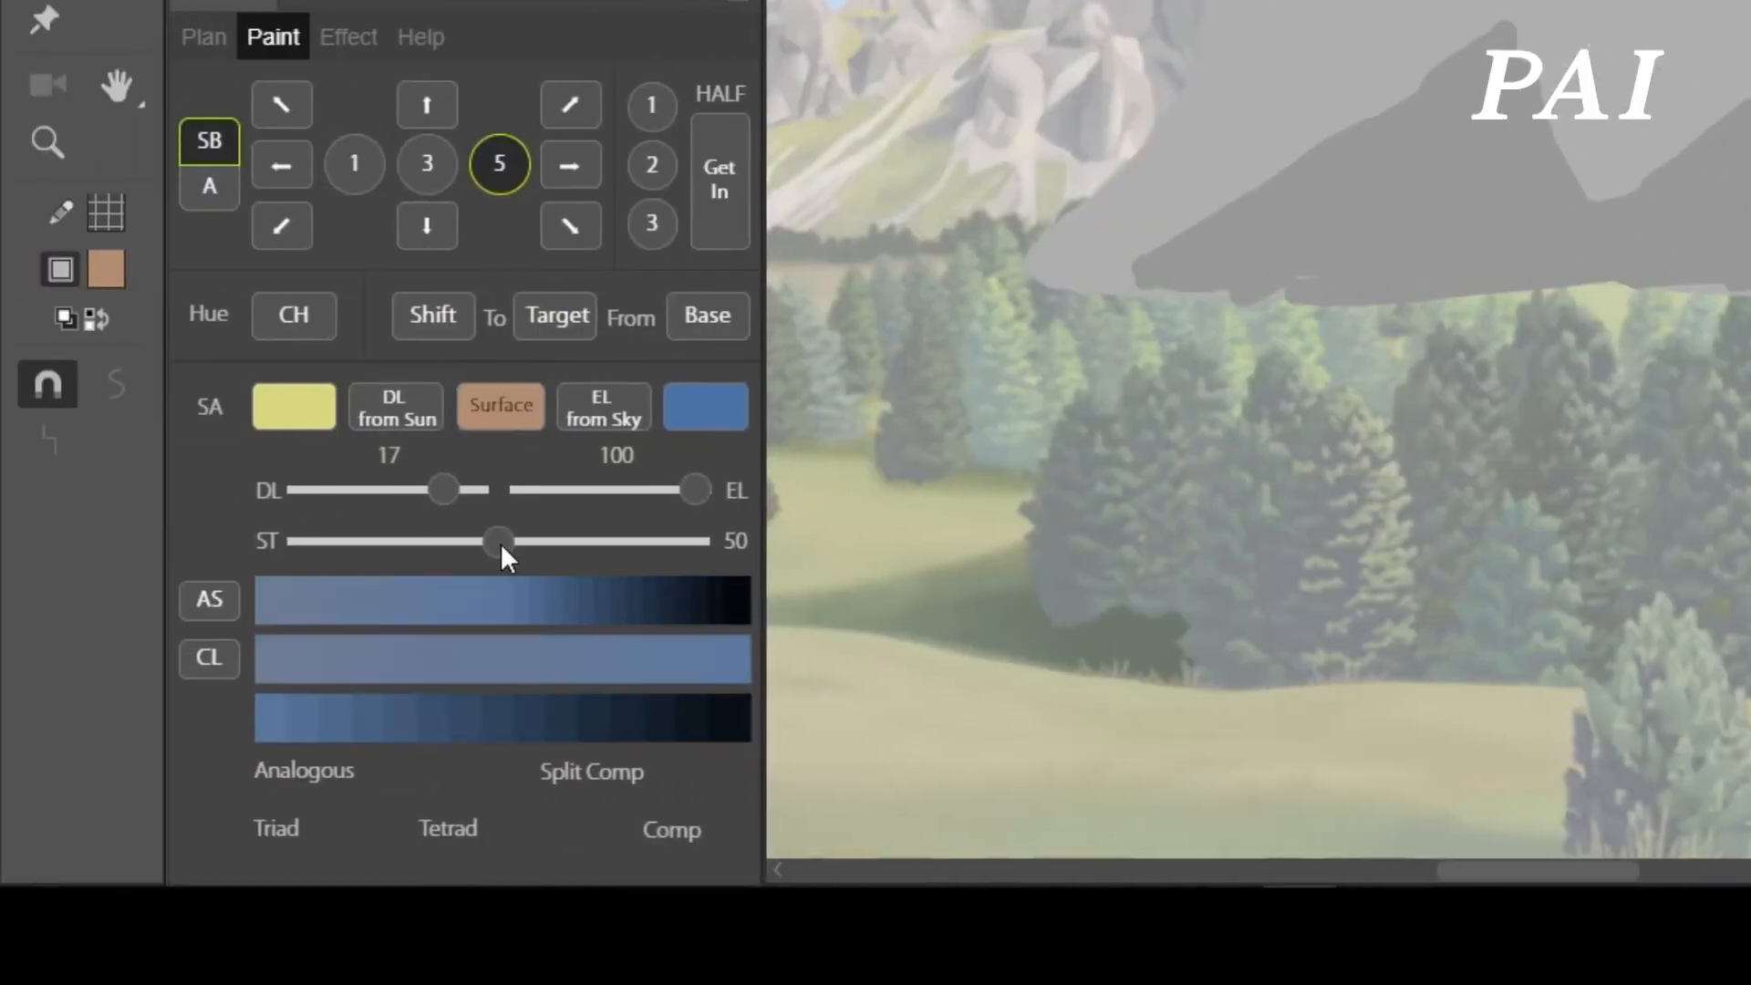
{"action": "left_click_drag", "start_coordinate": [447, 490], "coordinate": [292, 490]}
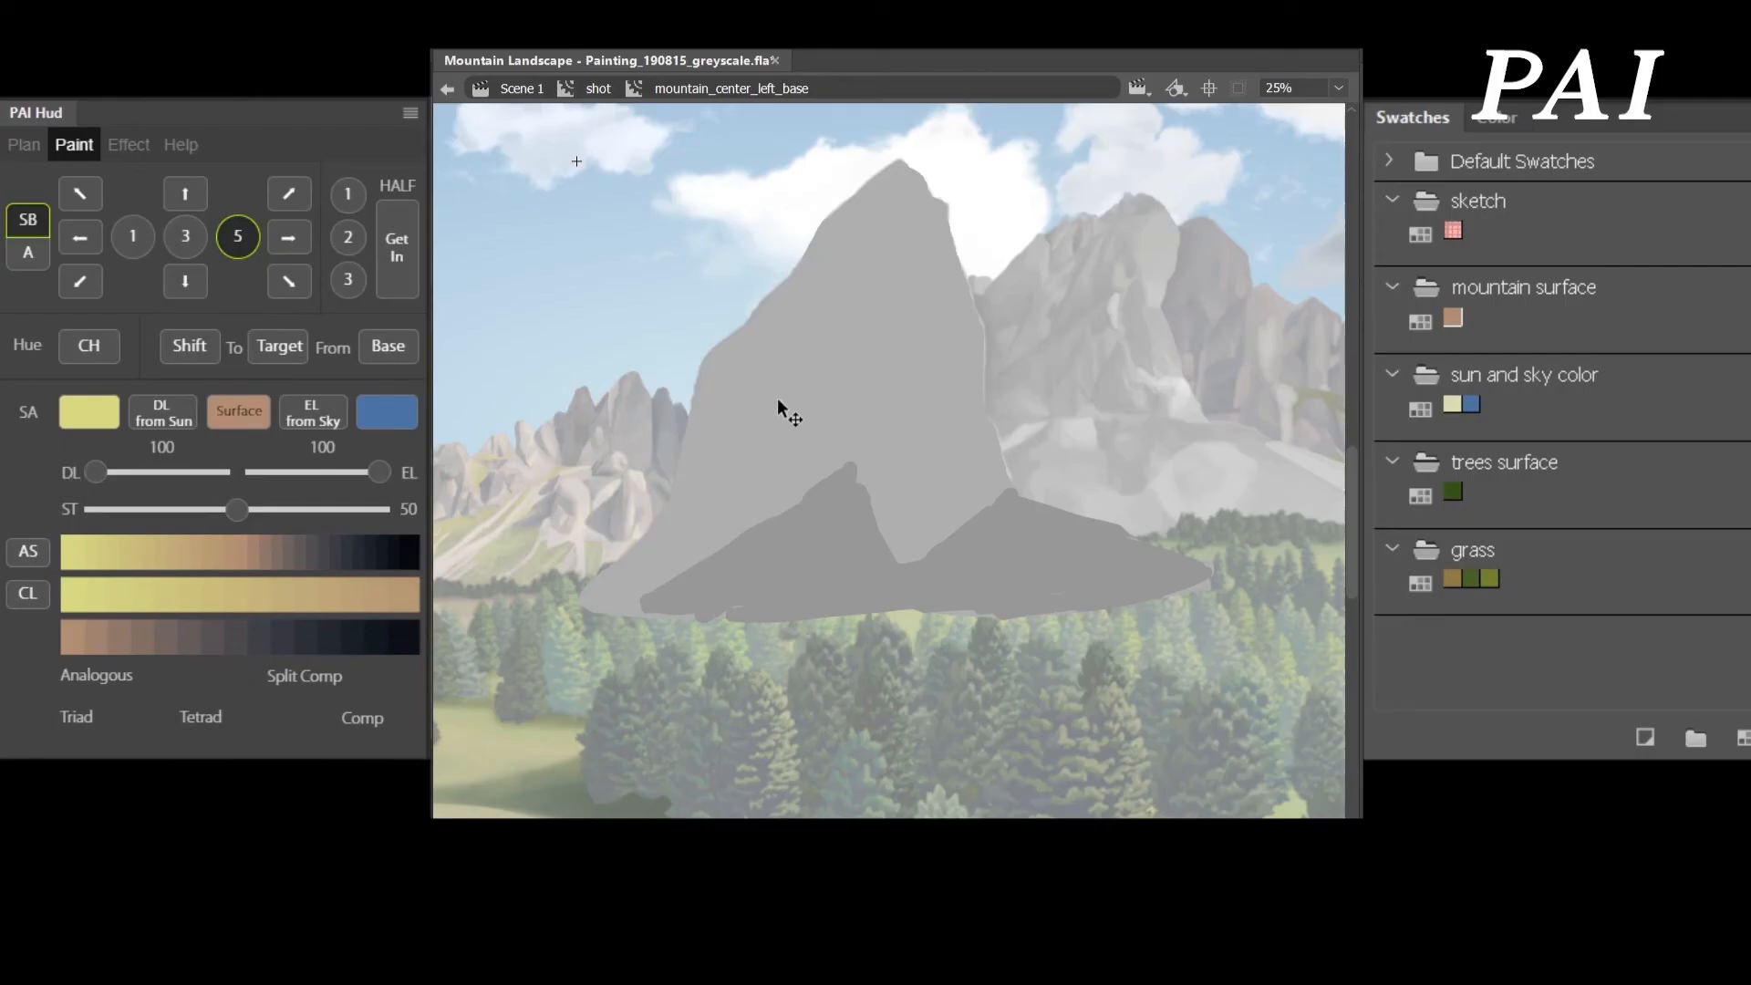
- Recolor the base symbol's lower and upper gray shapes using AS with DL and EL at 100
{"action": "left_click", "coordinate": [768, 617]}
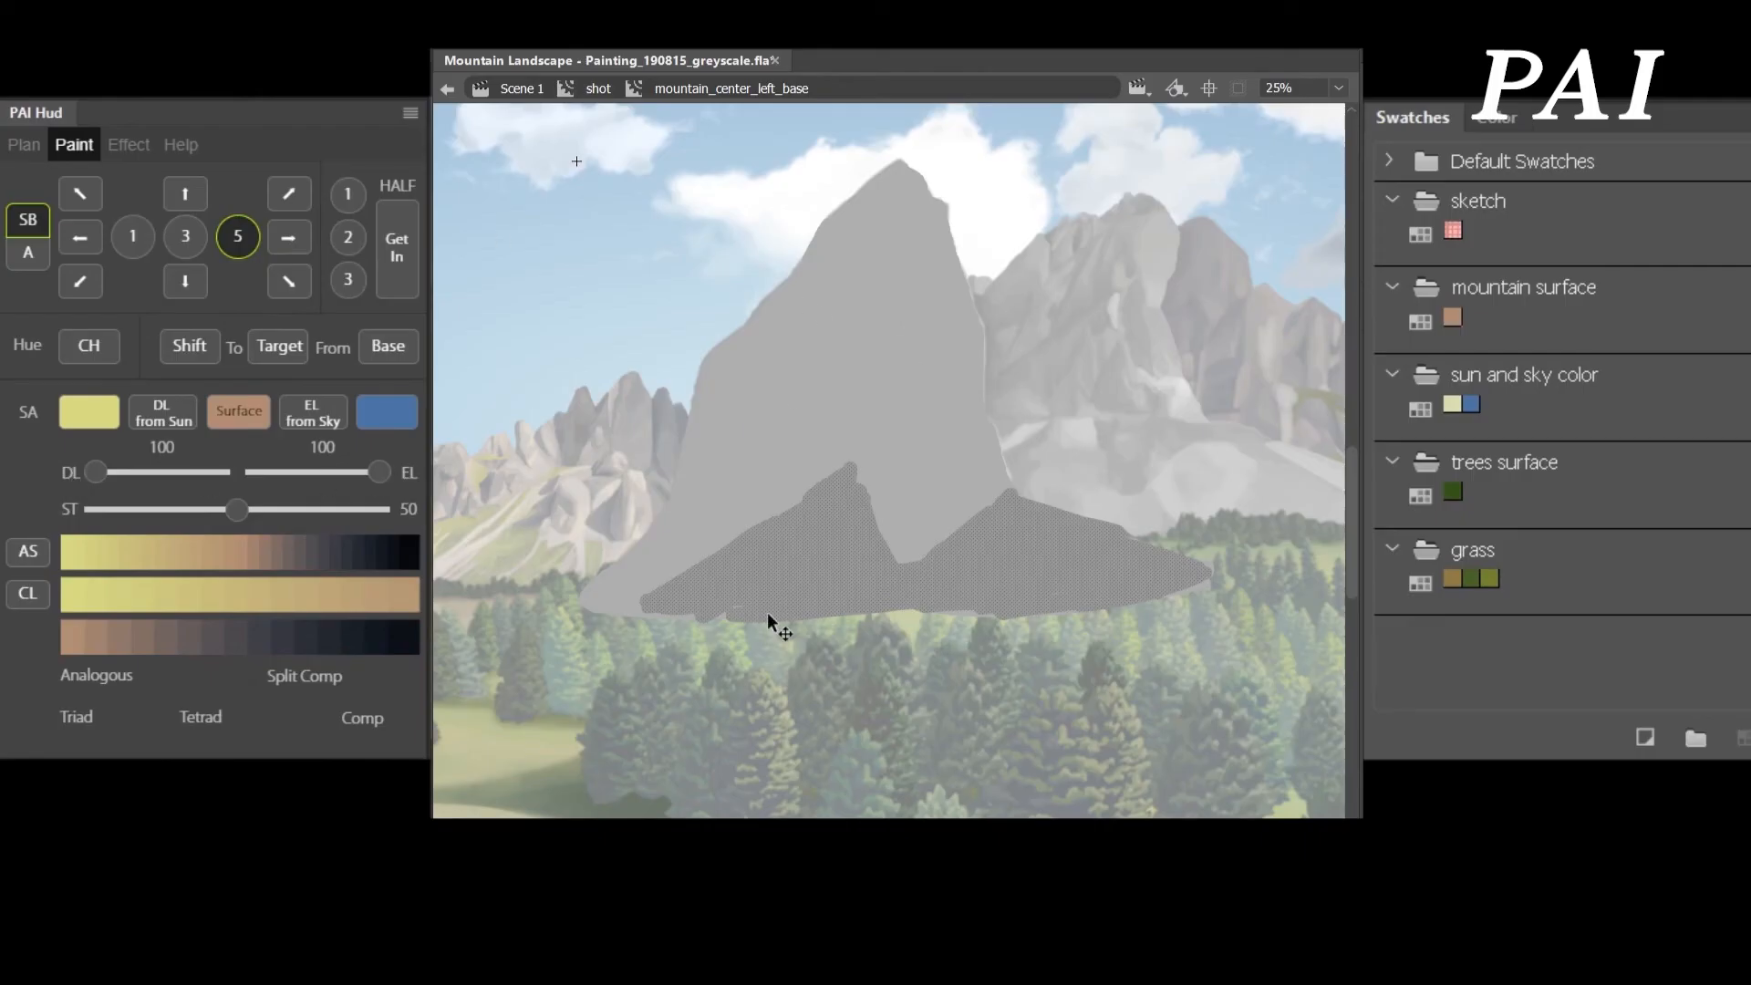
{"action": "left_click", "coordinate": [41, 553]}
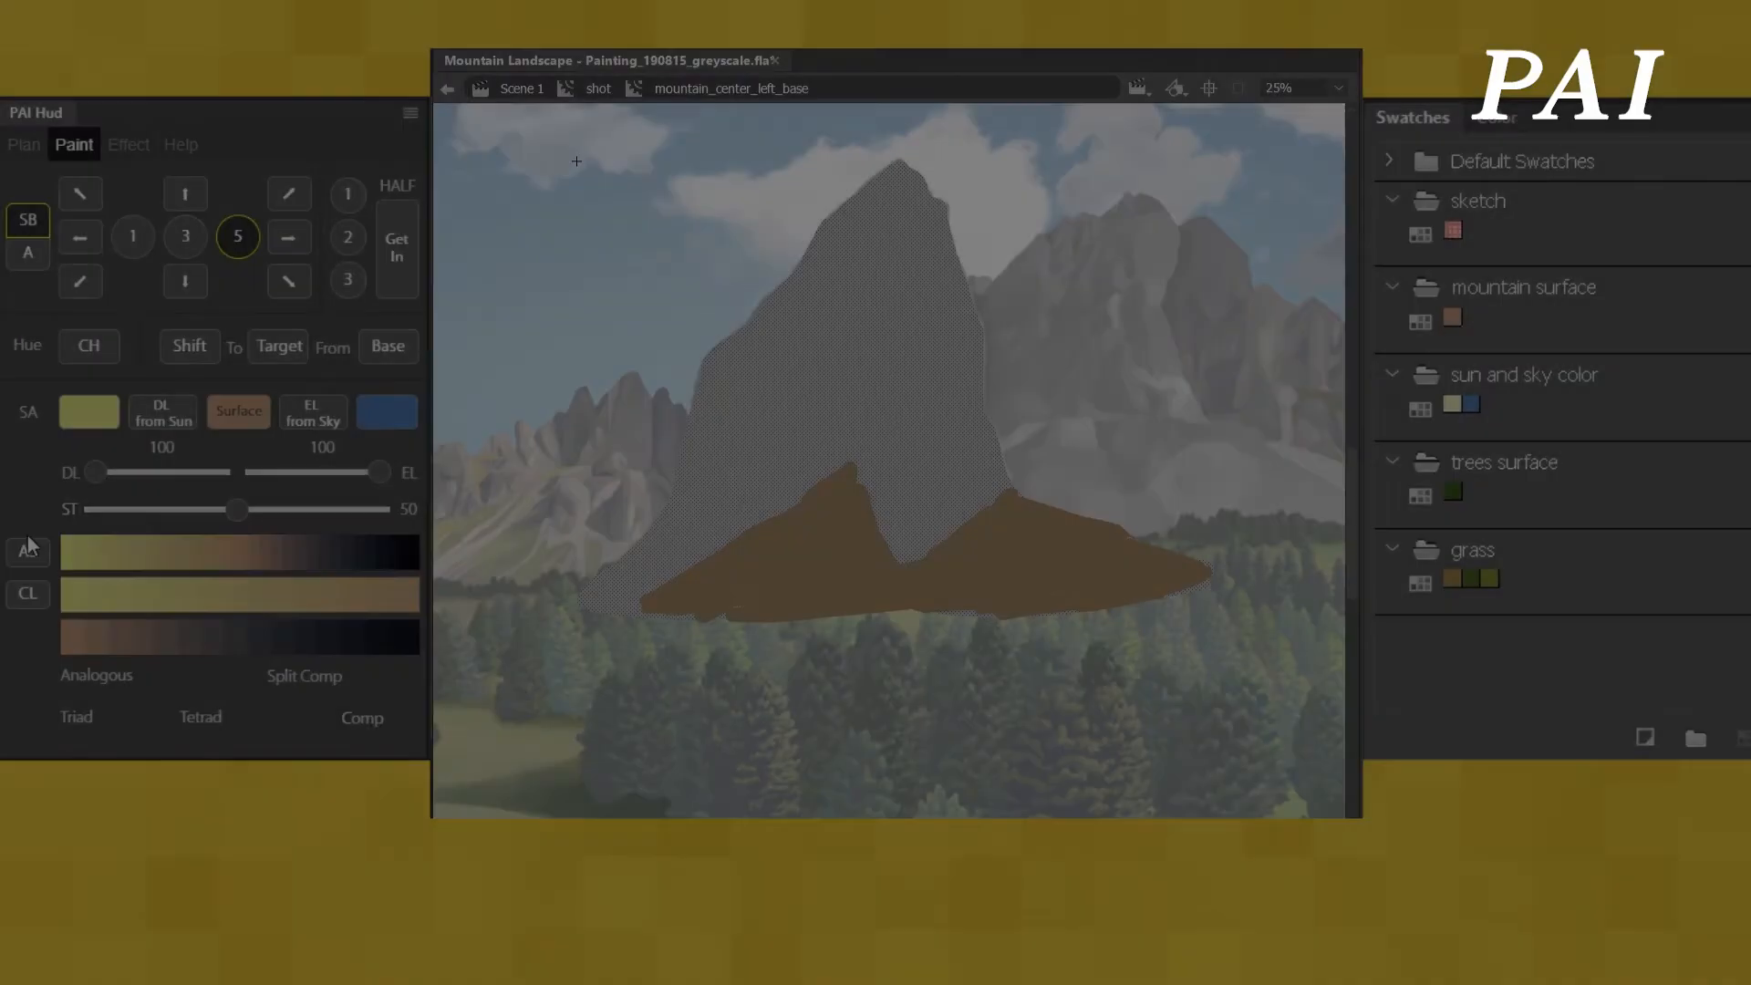
{"action": "left_click", "coordinate": [666, 232]}
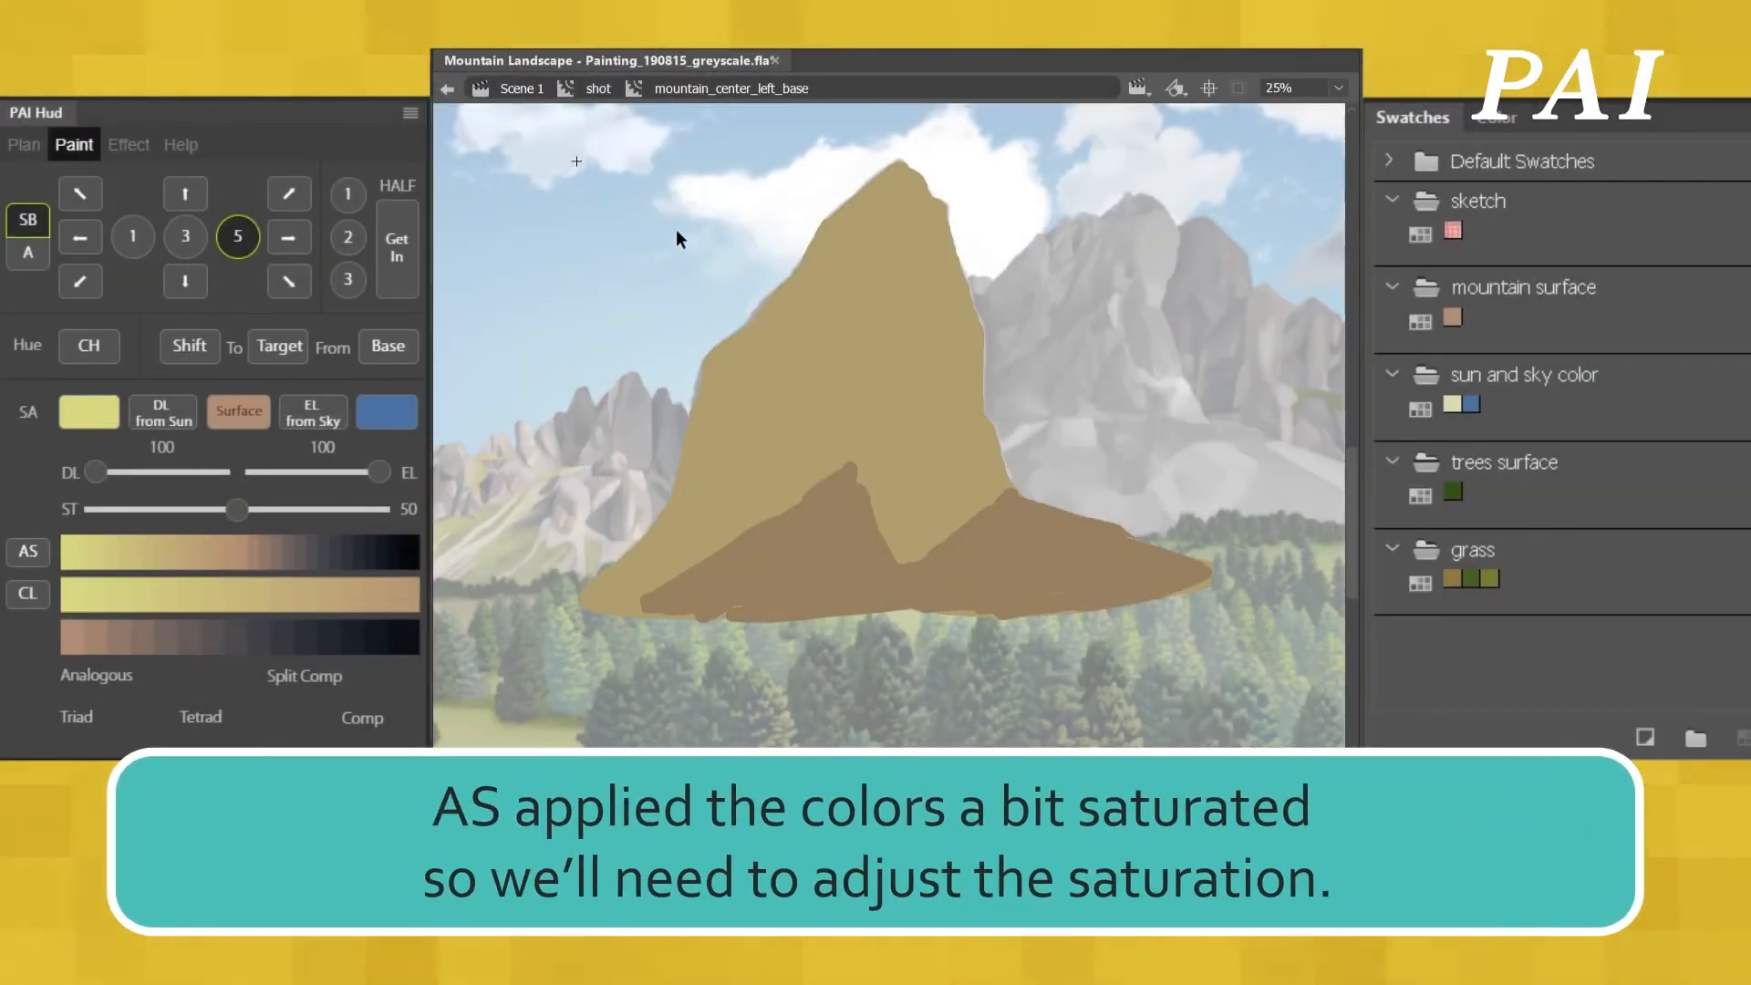
- Lower the saturation of the large upper base shape with the SB tool in increments of 5
{"action": "left_click", "coordinate": [817, 403]}
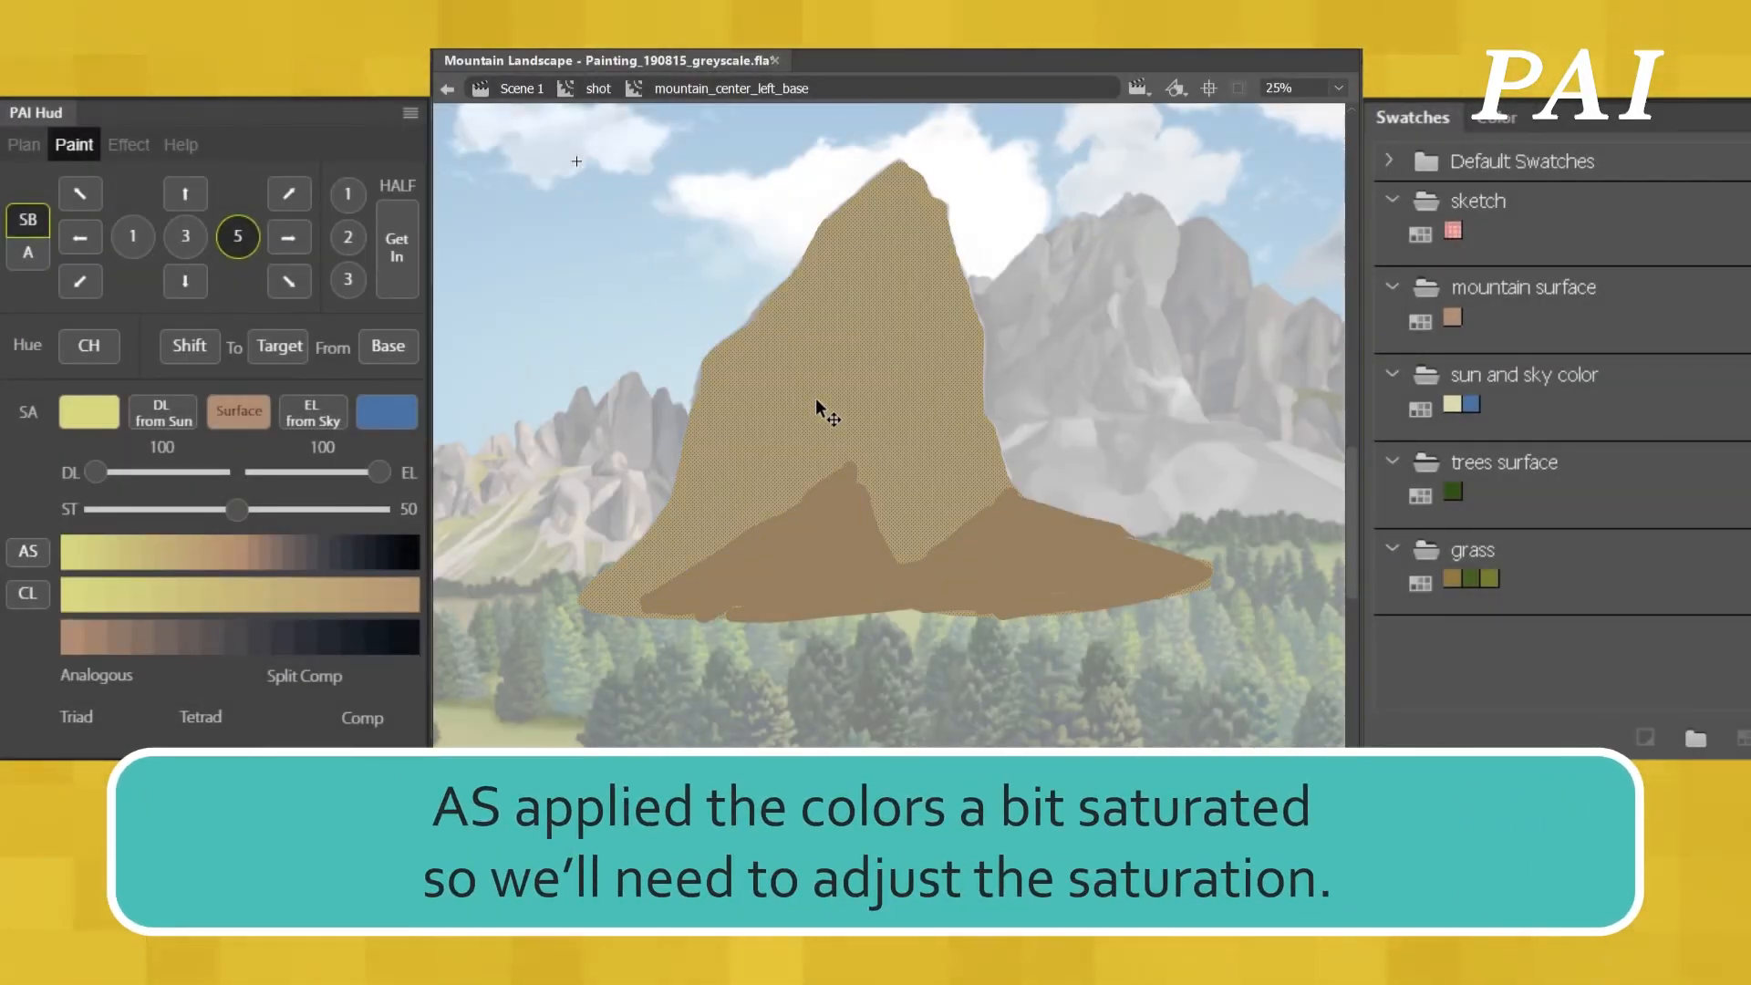
{"action": "left_click", "coordinate": [1501, 117]}
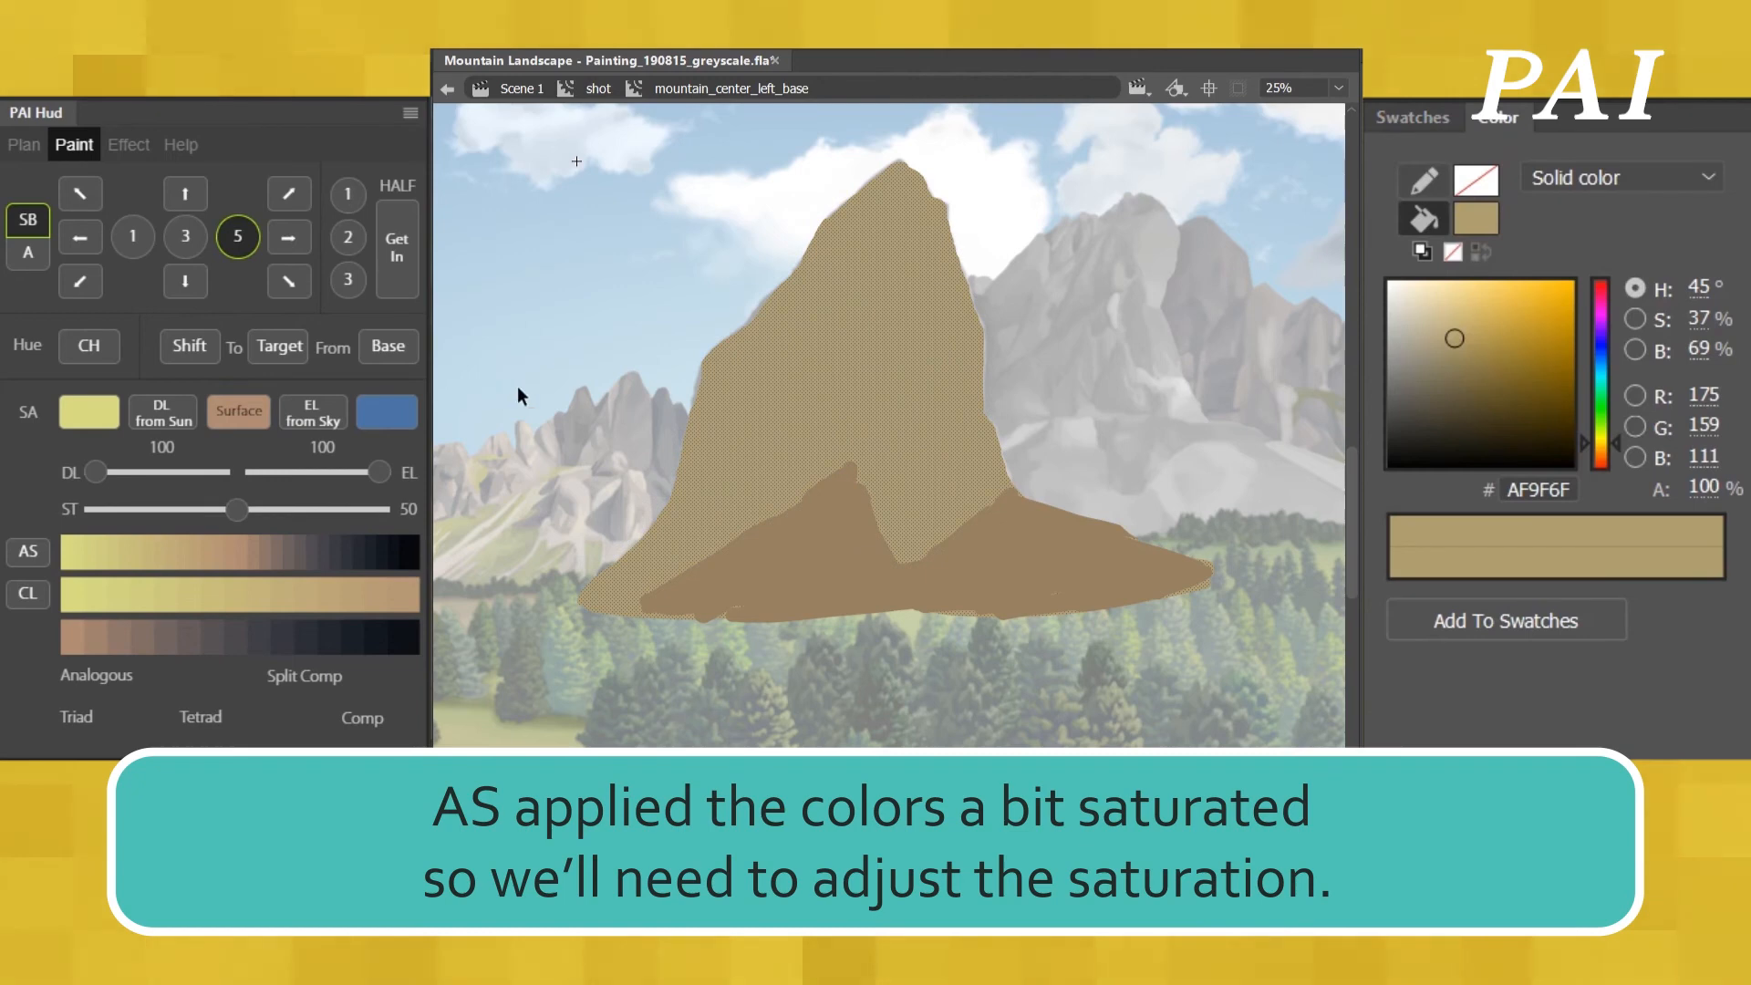
{"action": "left_click", "coordinate": [79, 239]}
{"action": "left_click", "coordinate": [80, 239]}
{"action": "left_click", "coordinate": [79, 239]}
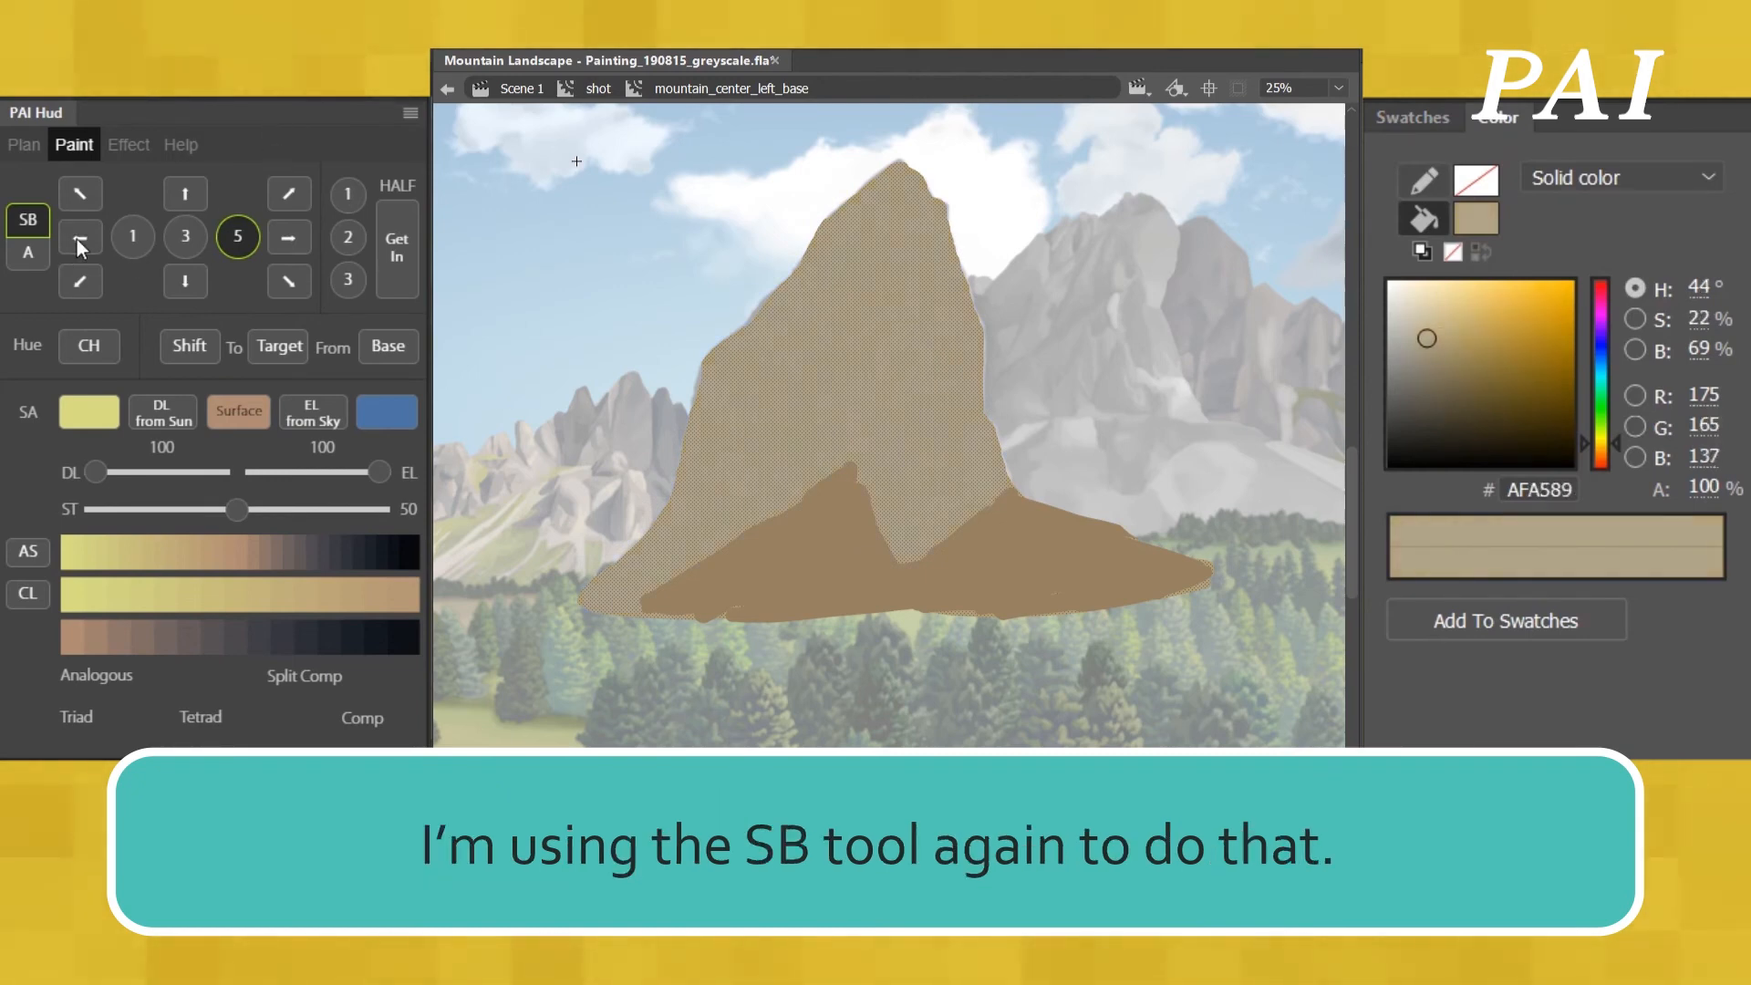
{"action": "left_click", "coordinate": [76, 239]}
- Reduce the darker lower base shape's saturation to 17% with the SB tool and leave the symbol
{"action": "left_click", "coordinate": [790, 571]}
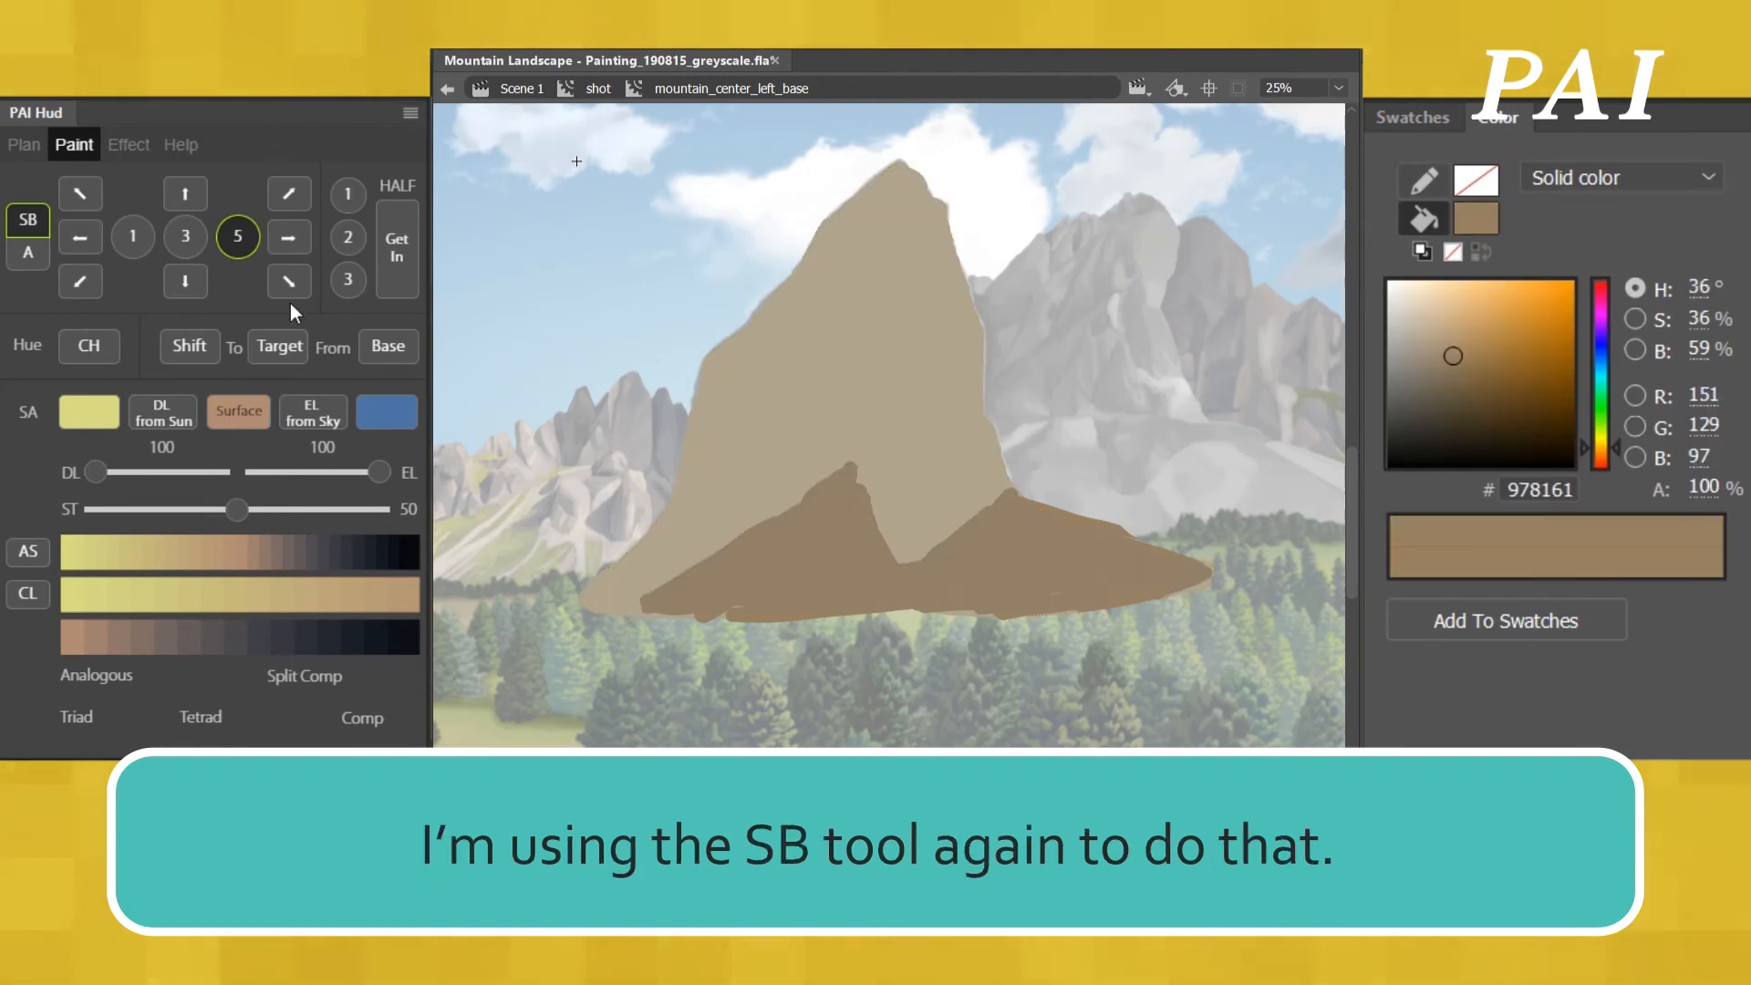
{"action": "left_click", "coordinate": [80, 239]}
{"action": "left_click", "coordinate": [80, 239]}
{"action": "left_click", "coordinate": [79, 239]}
{"action": "left_click", "coordinate": [80, 239]}
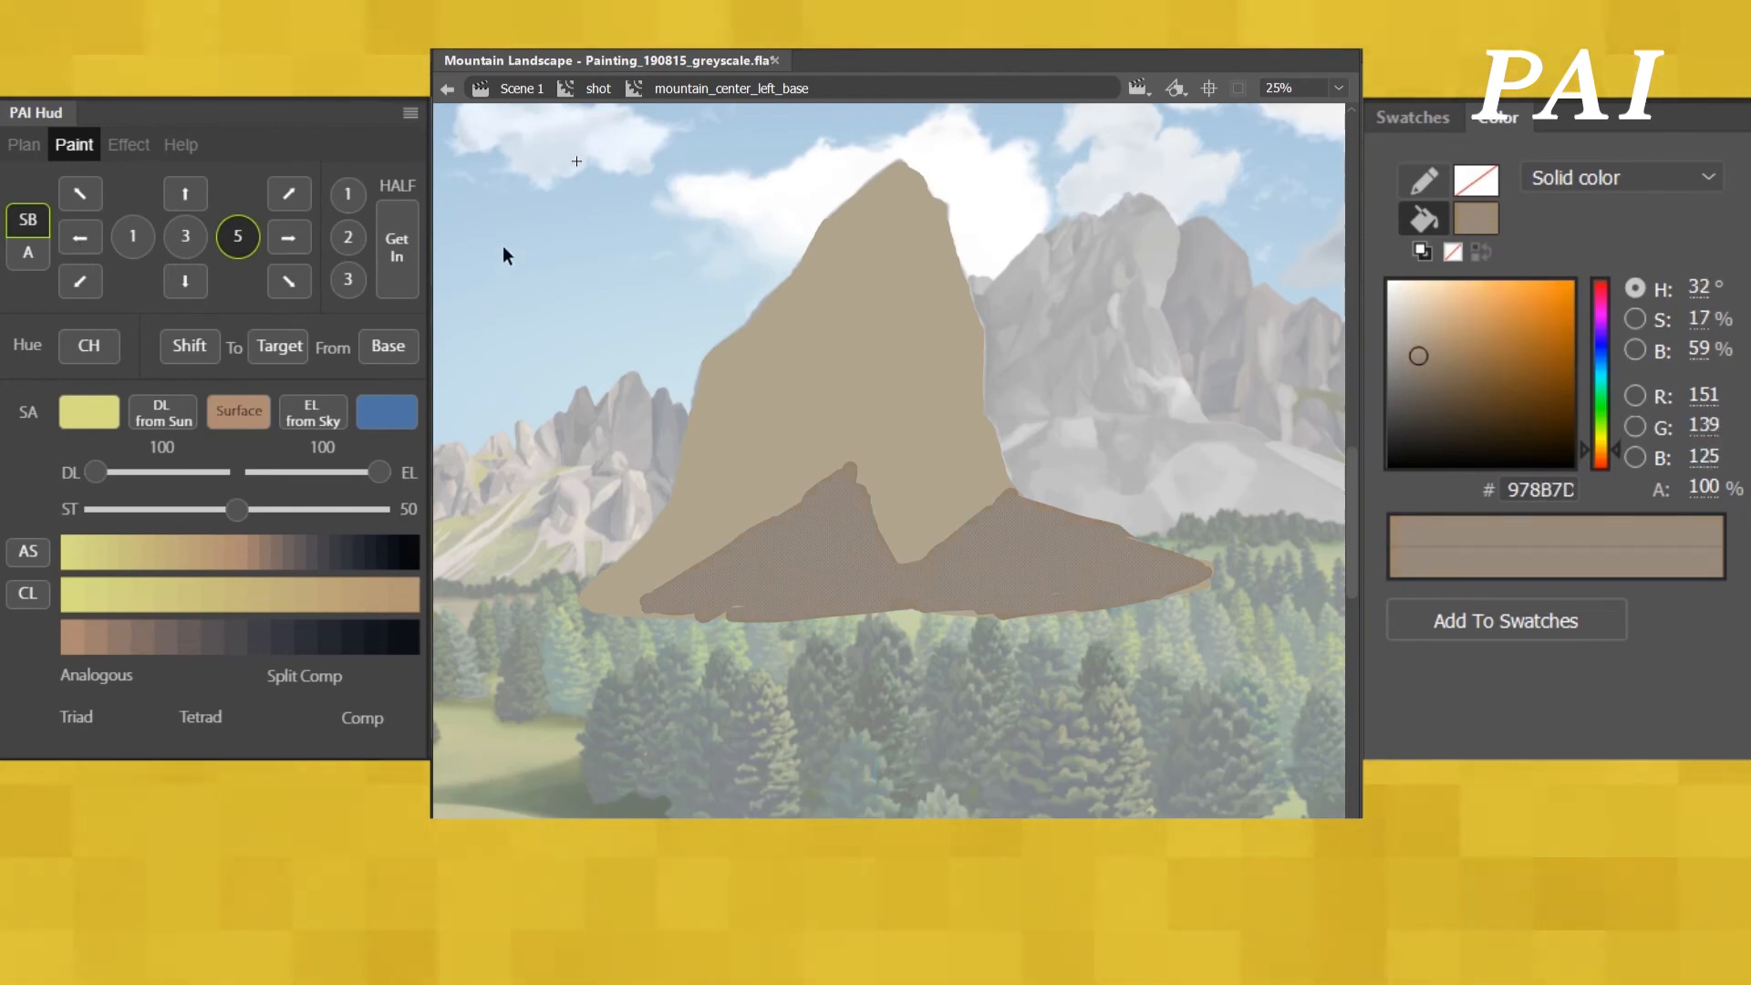
{"action": "left_click", "coordinate": [558, 396]}
{"action": "double_click", "coordinate": [760, 750]}
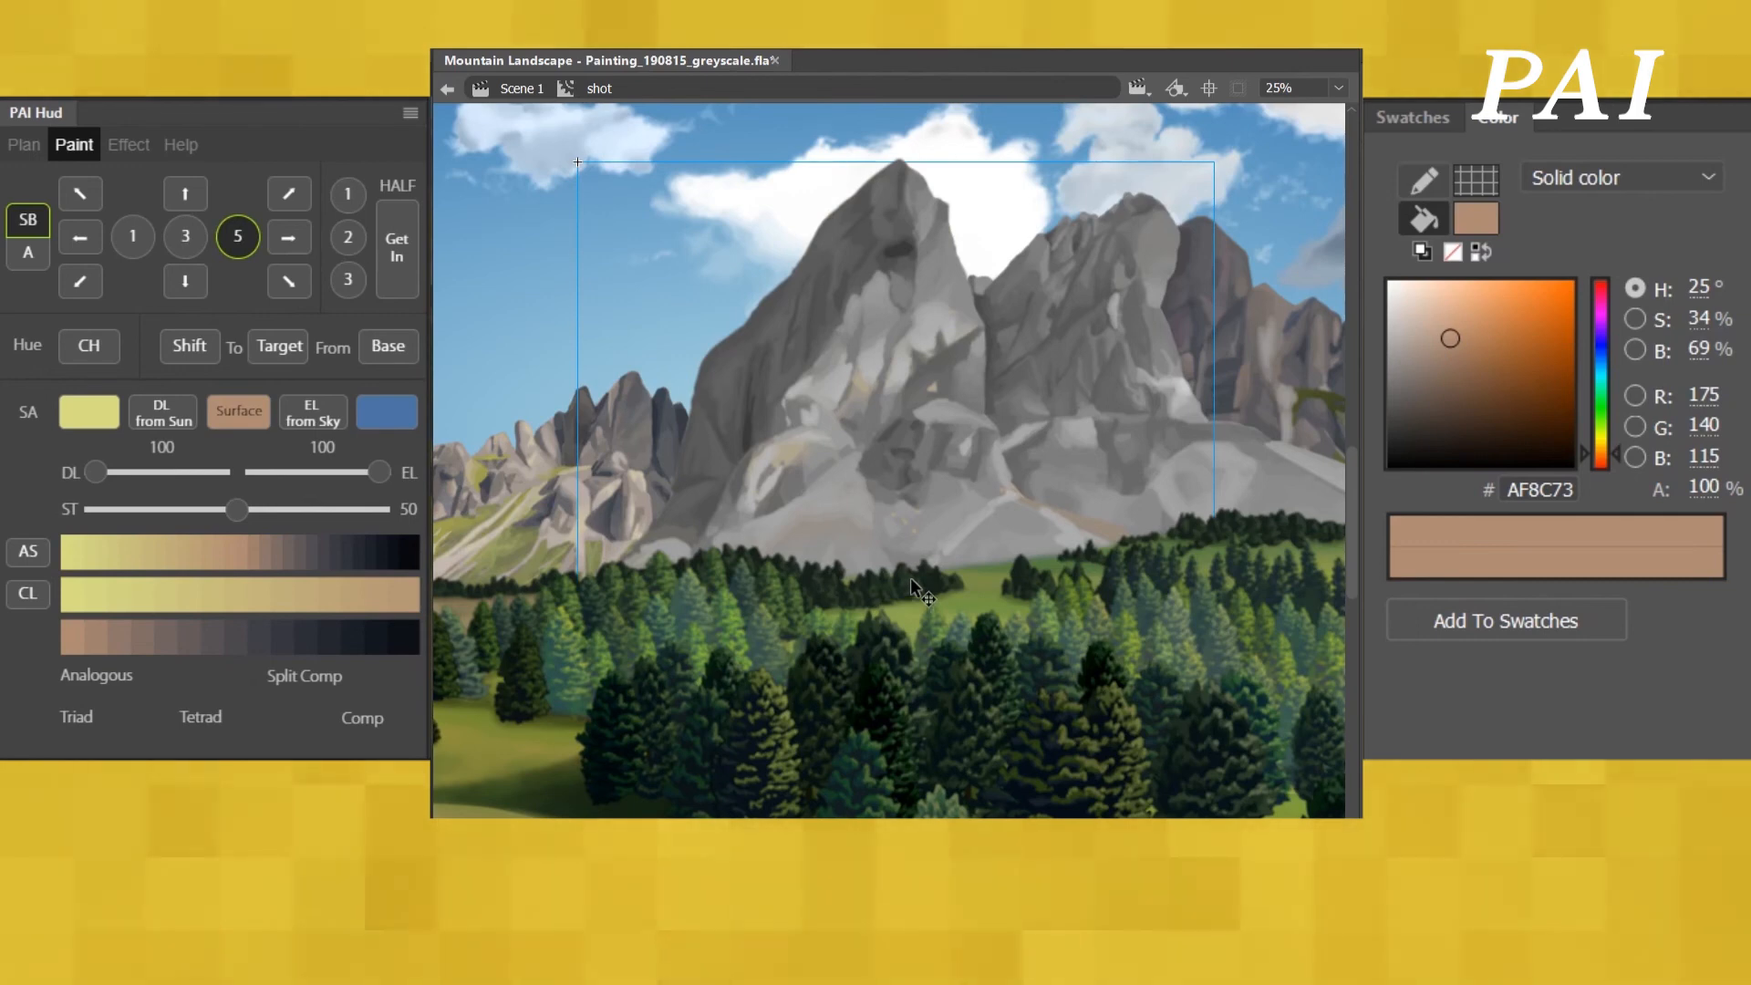
{"action": "key", "text": "Escape"}
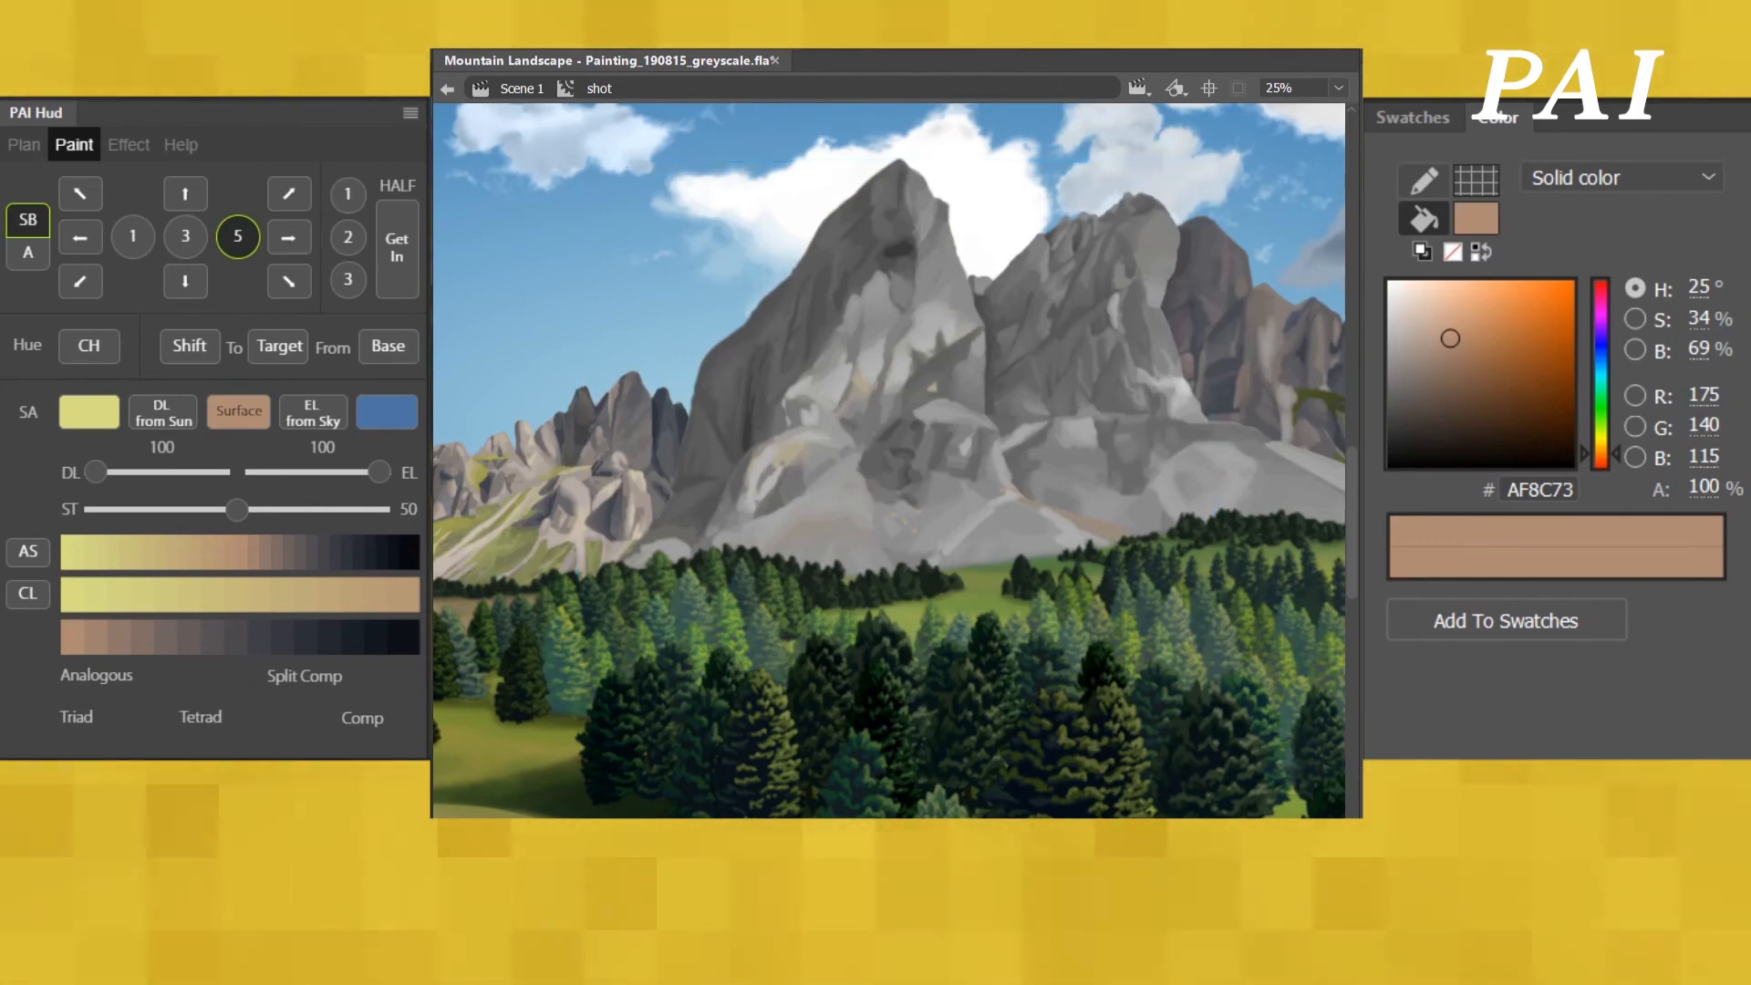
- Open mountain_center_left_dark and recolor its mid-gray patches around the lower left and center using AS, lowering their saturation with SB
{"action": "double_click", "coordinate": [899, 304]}
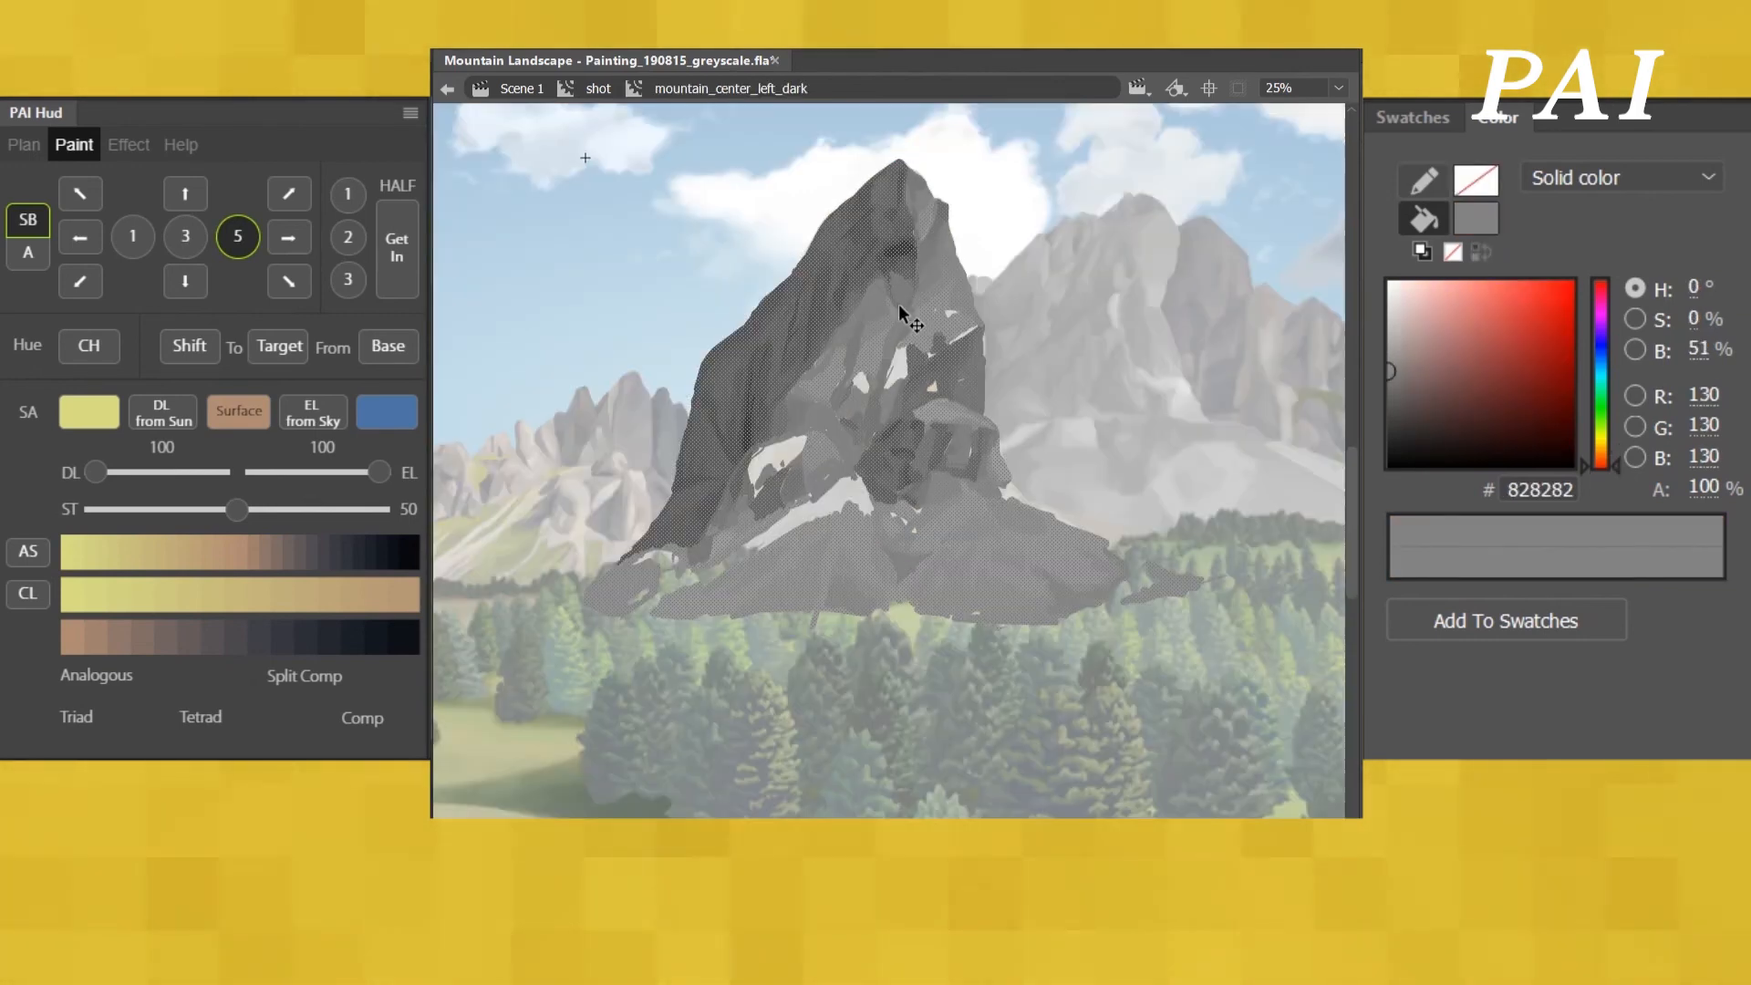
{"action": "left_click", "coordinate": [483, 376]}
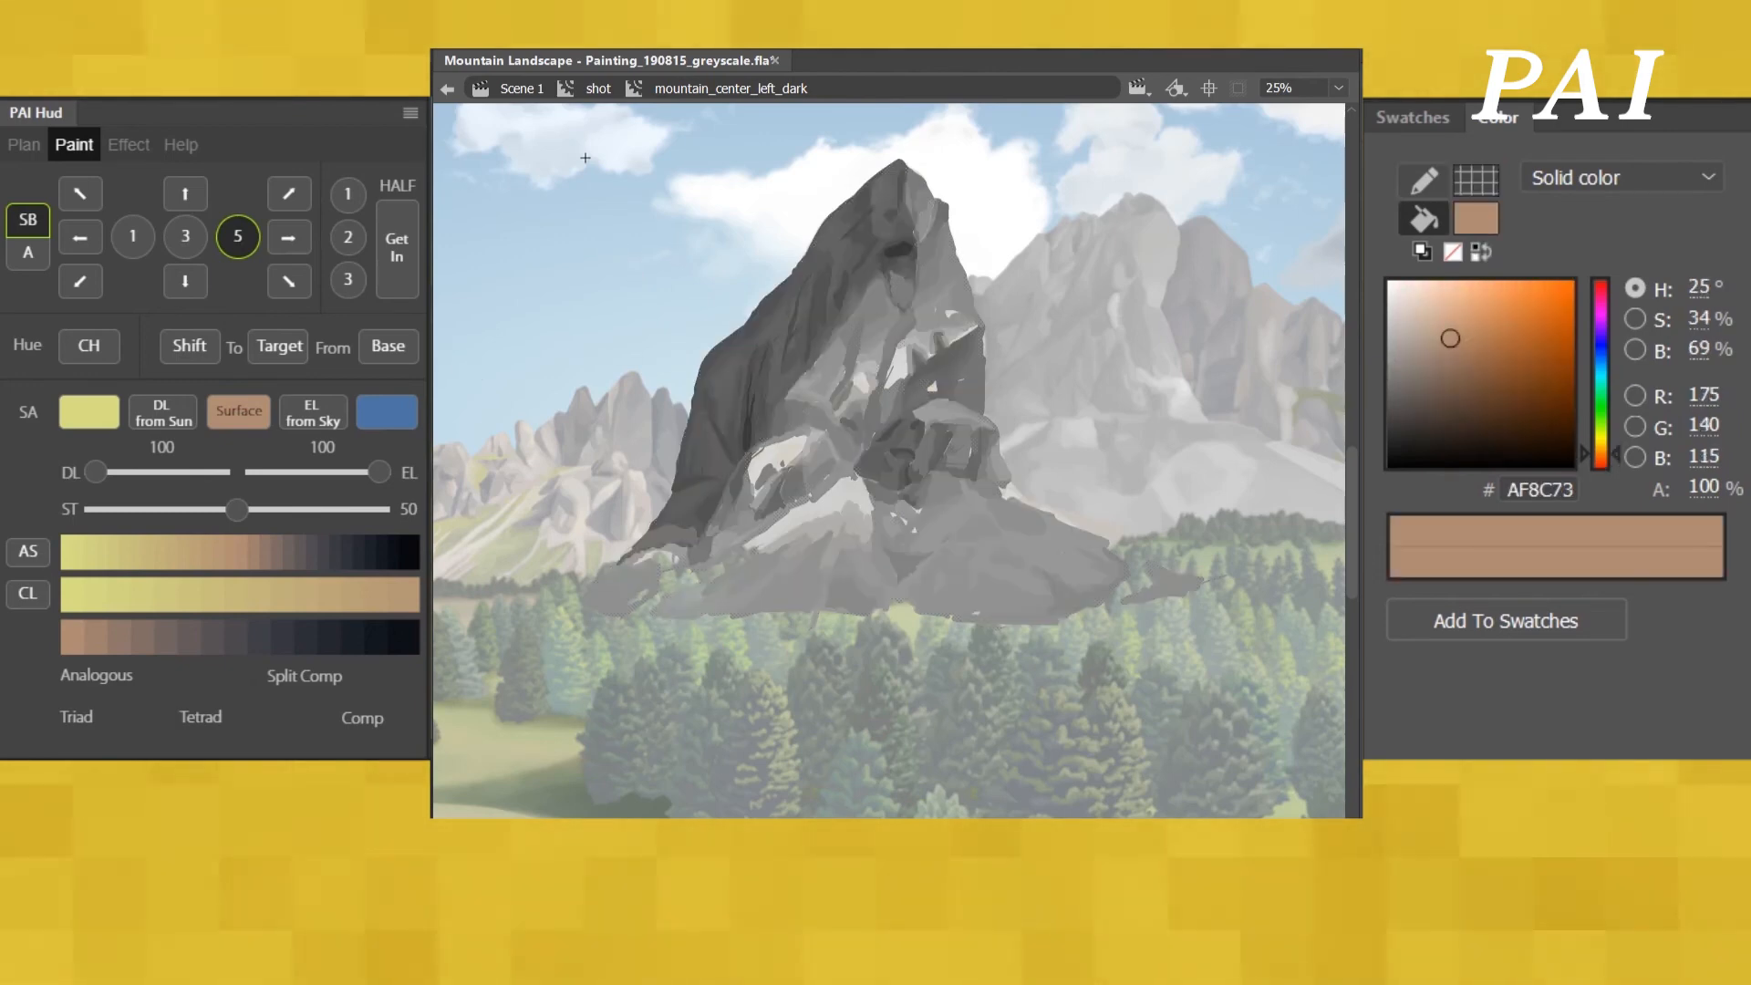
{"action": "key", "text": "ctrl+a"}
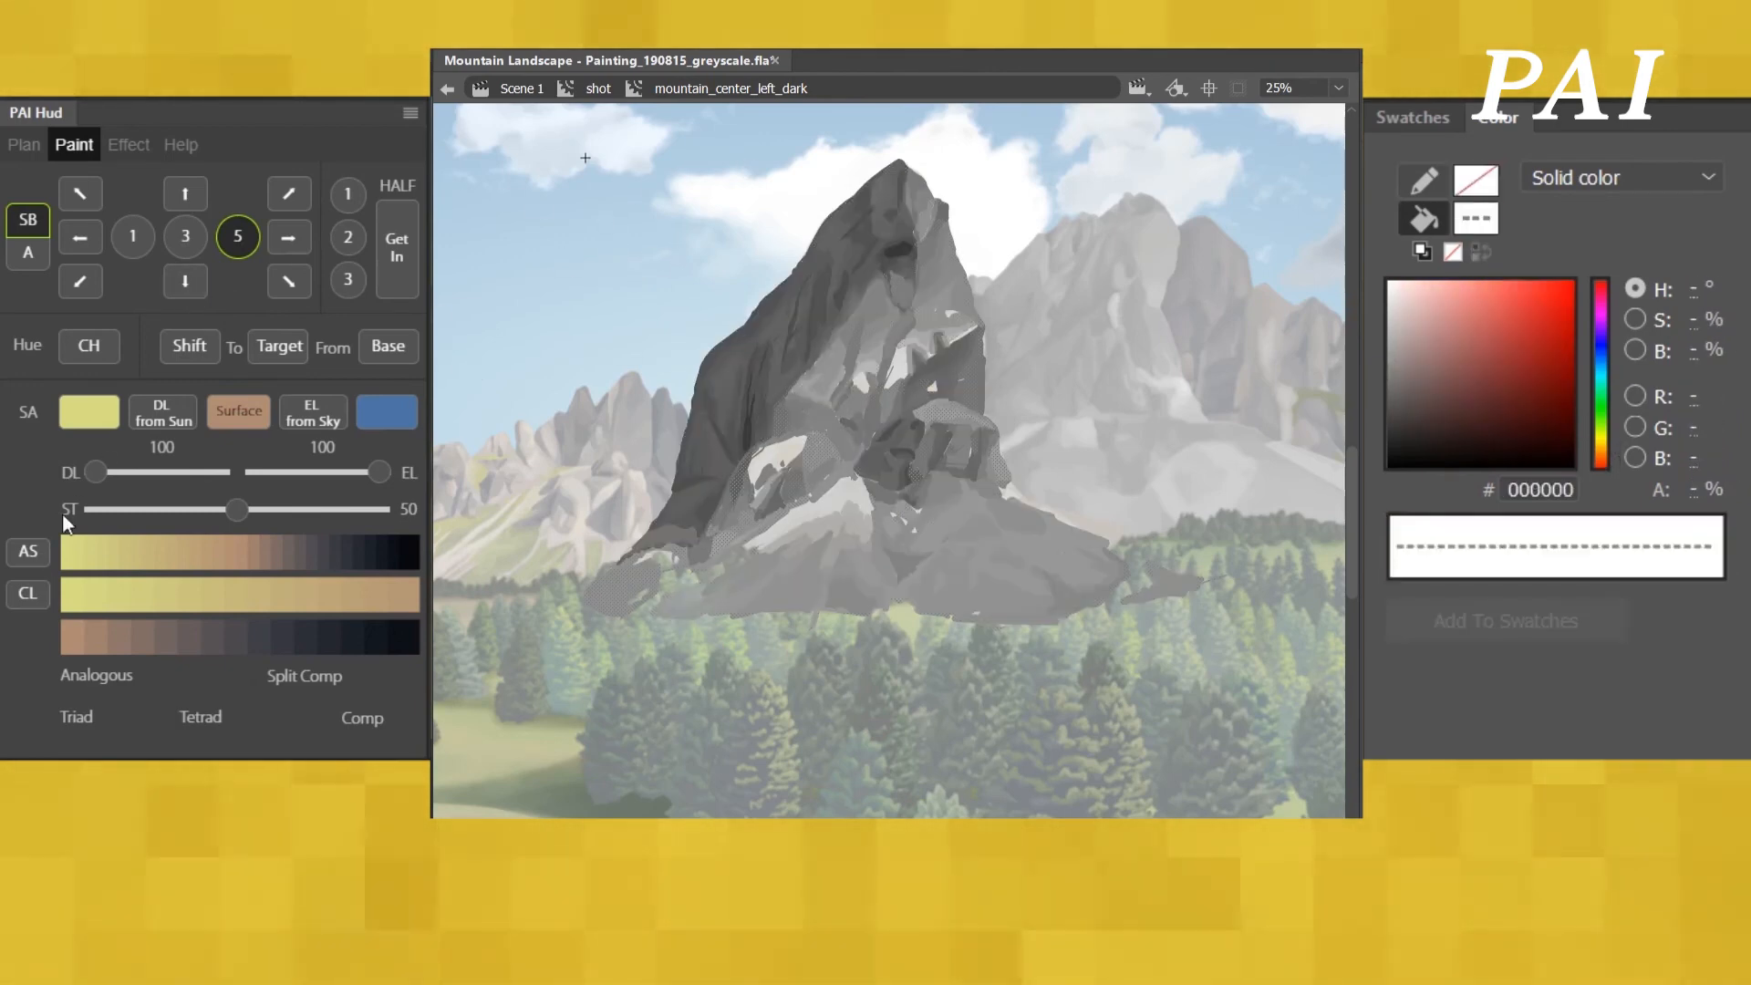
{"action": "left_click", "coordinate": [31, 550]}
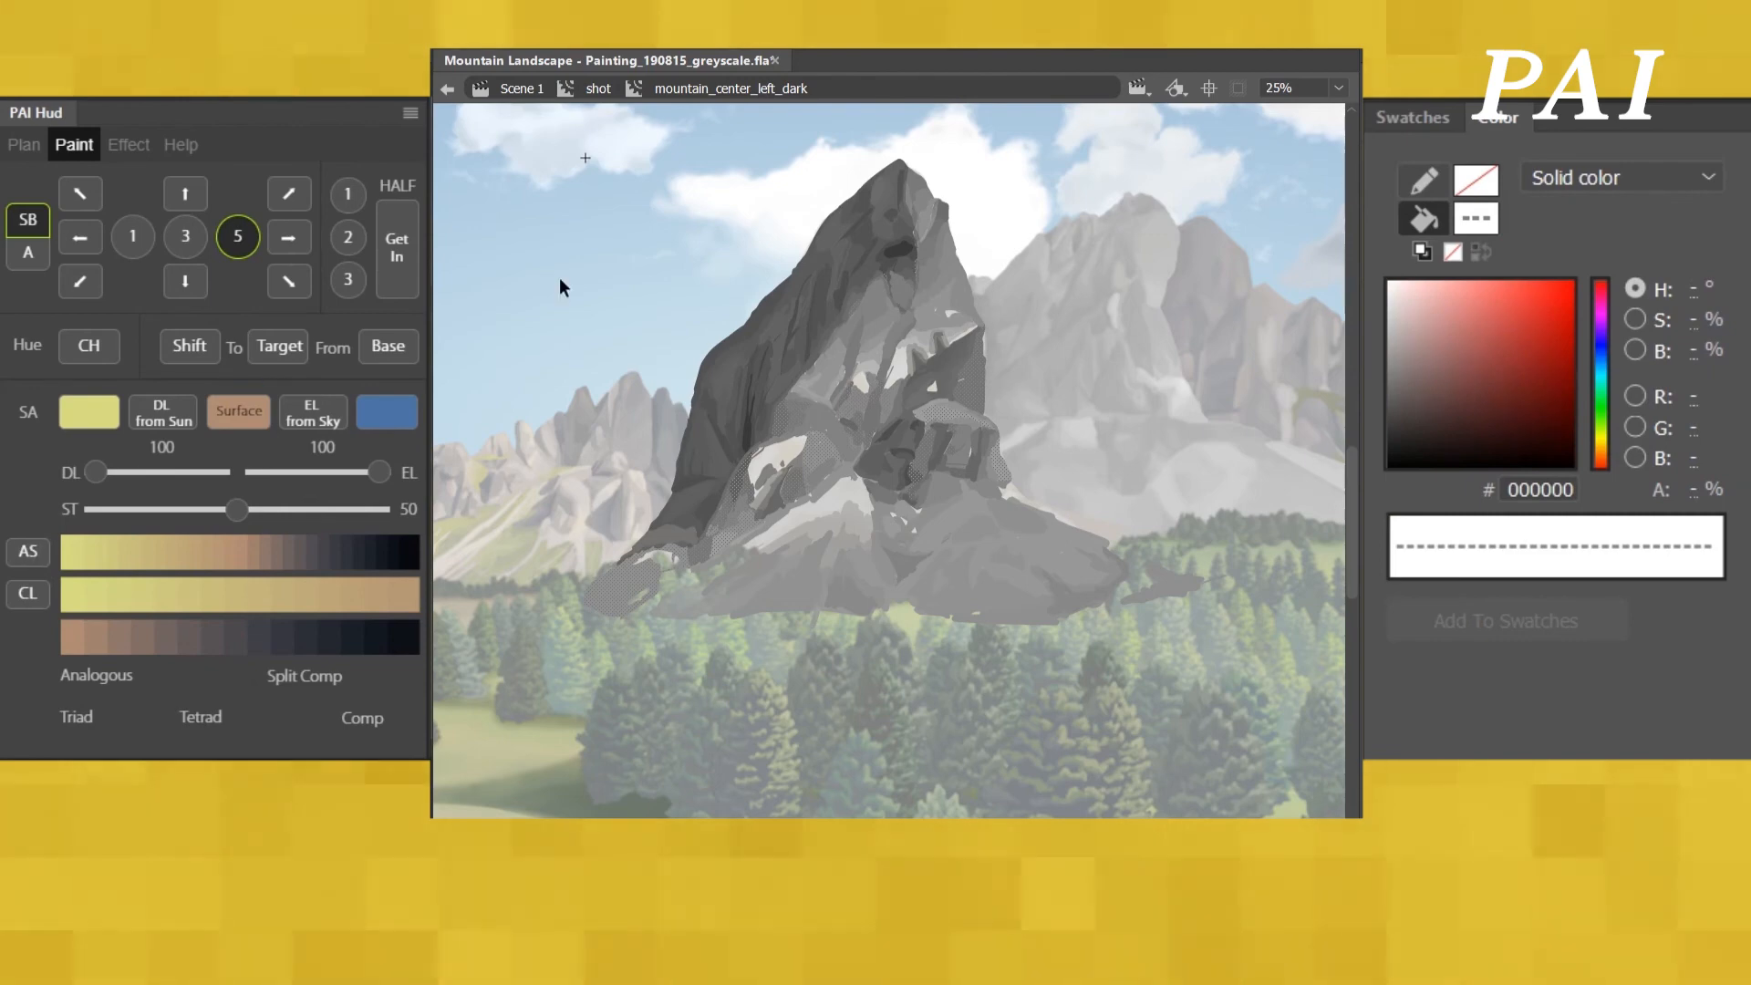
{"action": "left_click", "coordinate": [80, 236]}
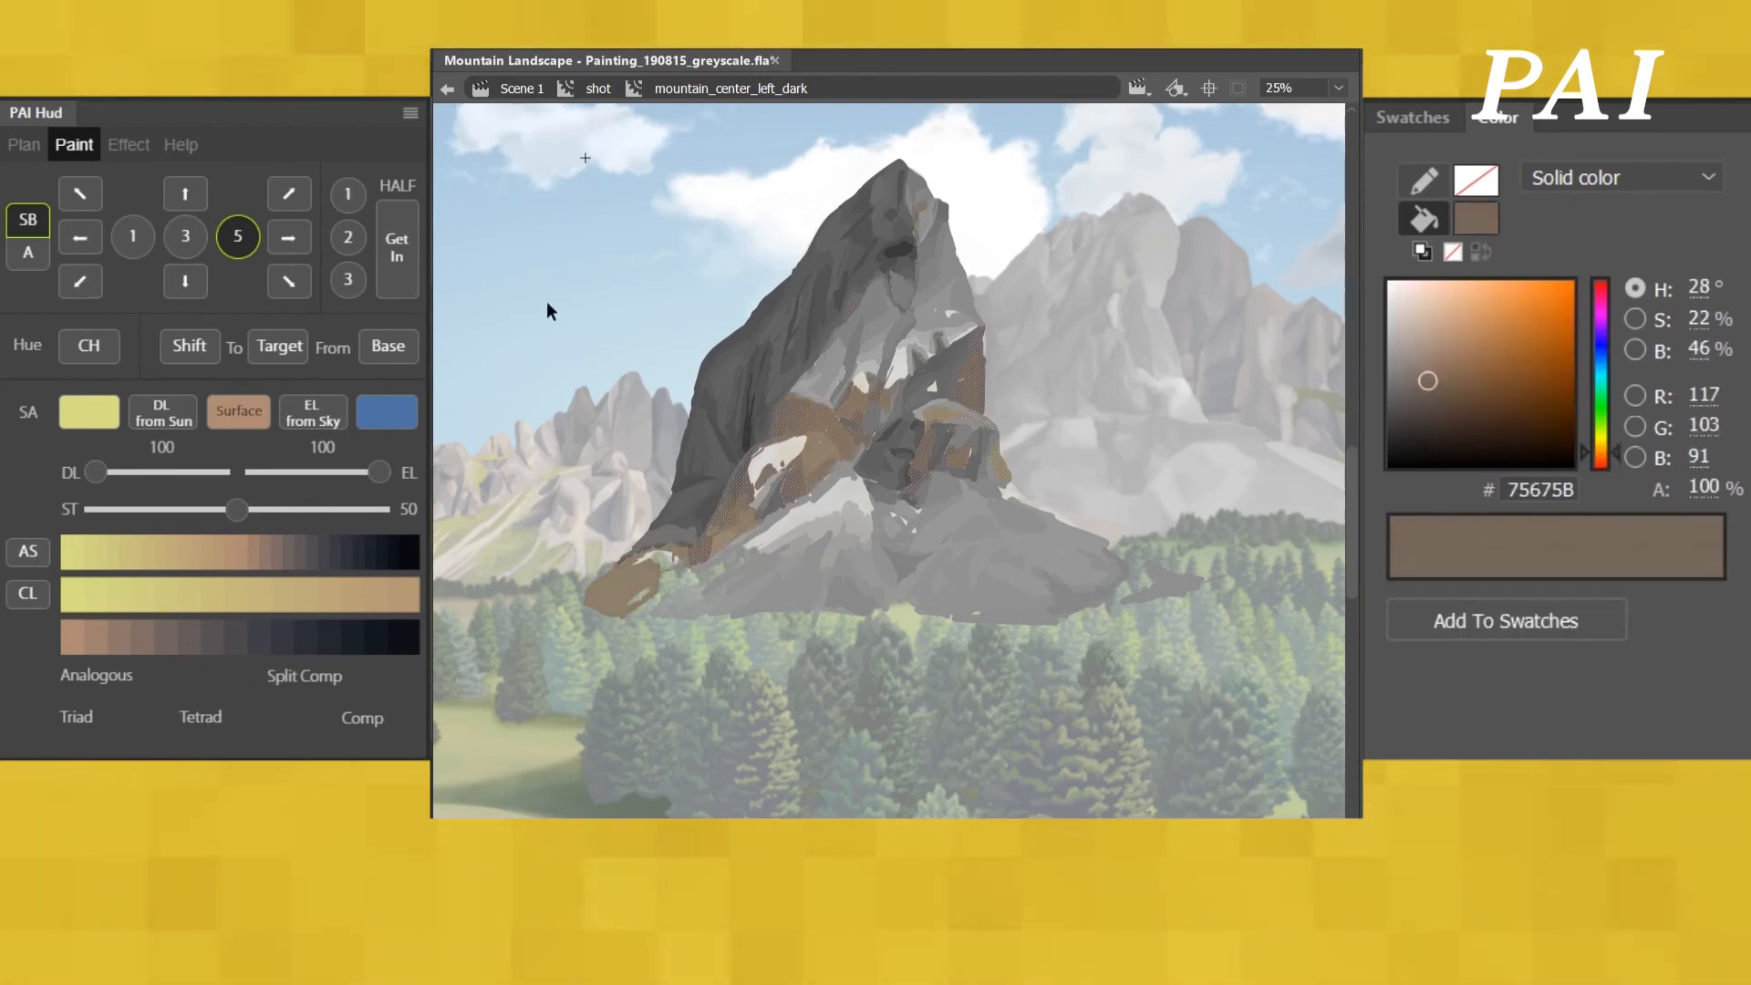
{"action": "left_click", "coordinate": [28, 551]}
{"action": "left_click", "coordinate": [79, 236]}
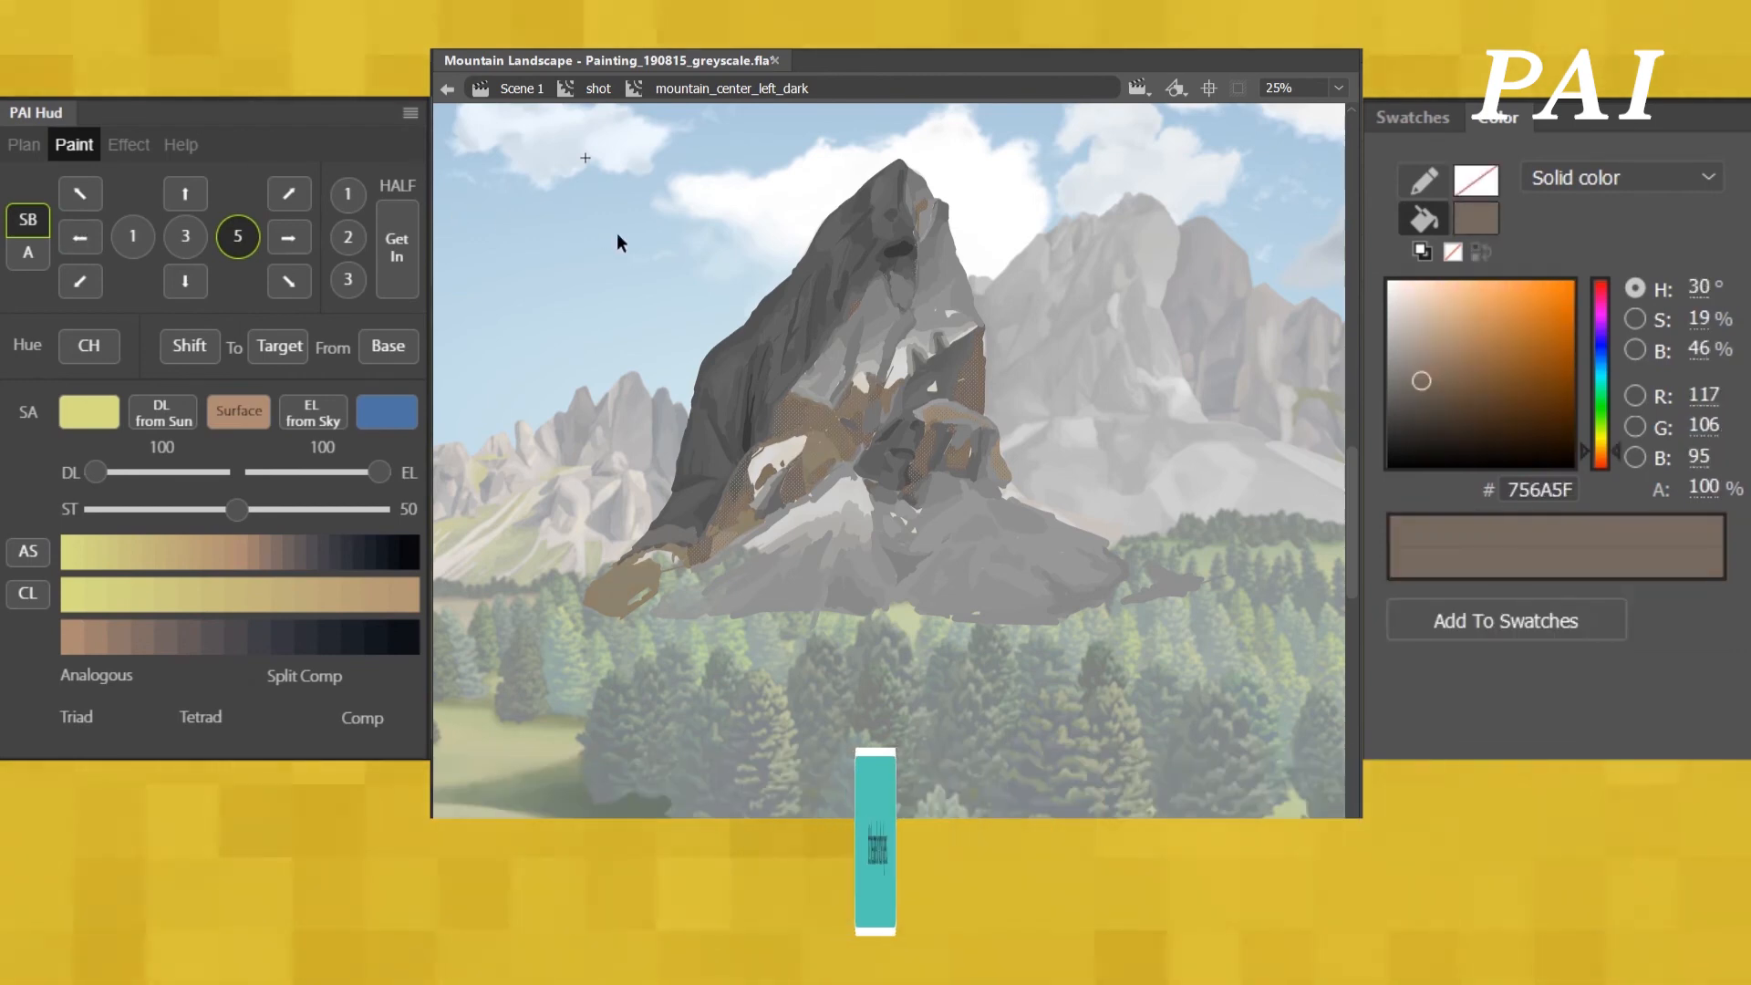
- Reduce the saturation of the 46% brightness brown patches in the dark symbol to 17%
{"action": "left_click", "coordinate": [181, 346]}
{"action": "left_click", "coordinate": [79, 239]}
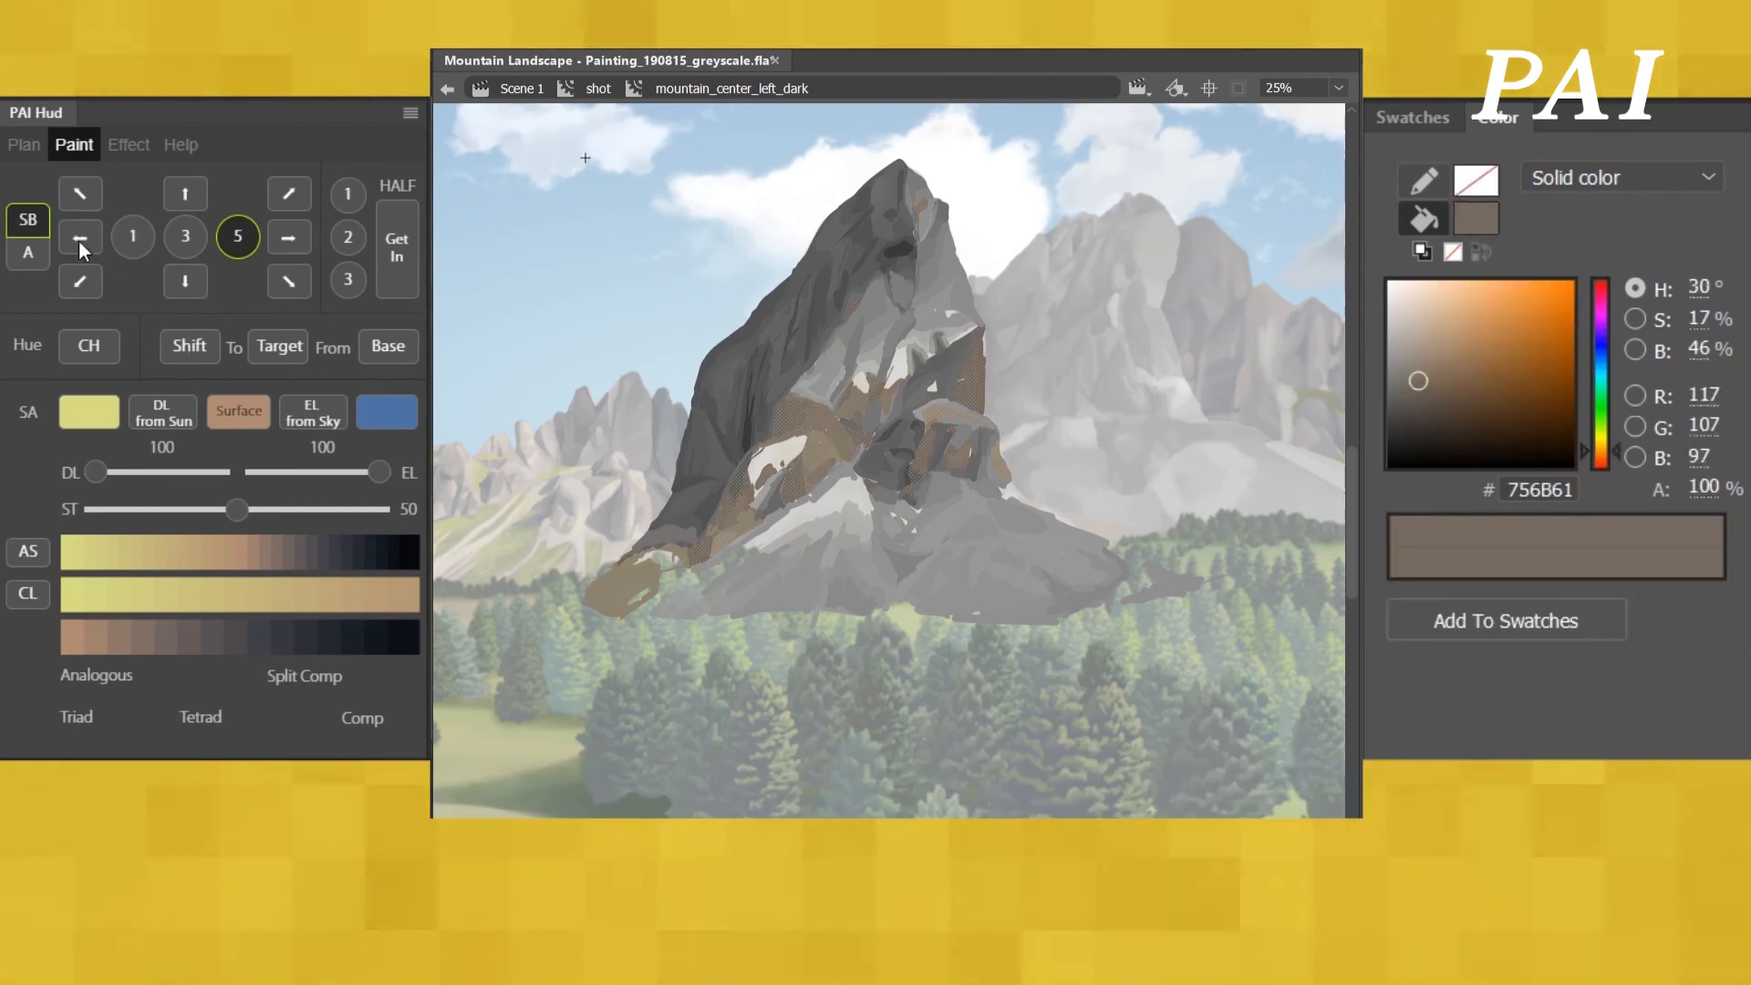
{"action": "left_click", "coordinate": [723, 168]}
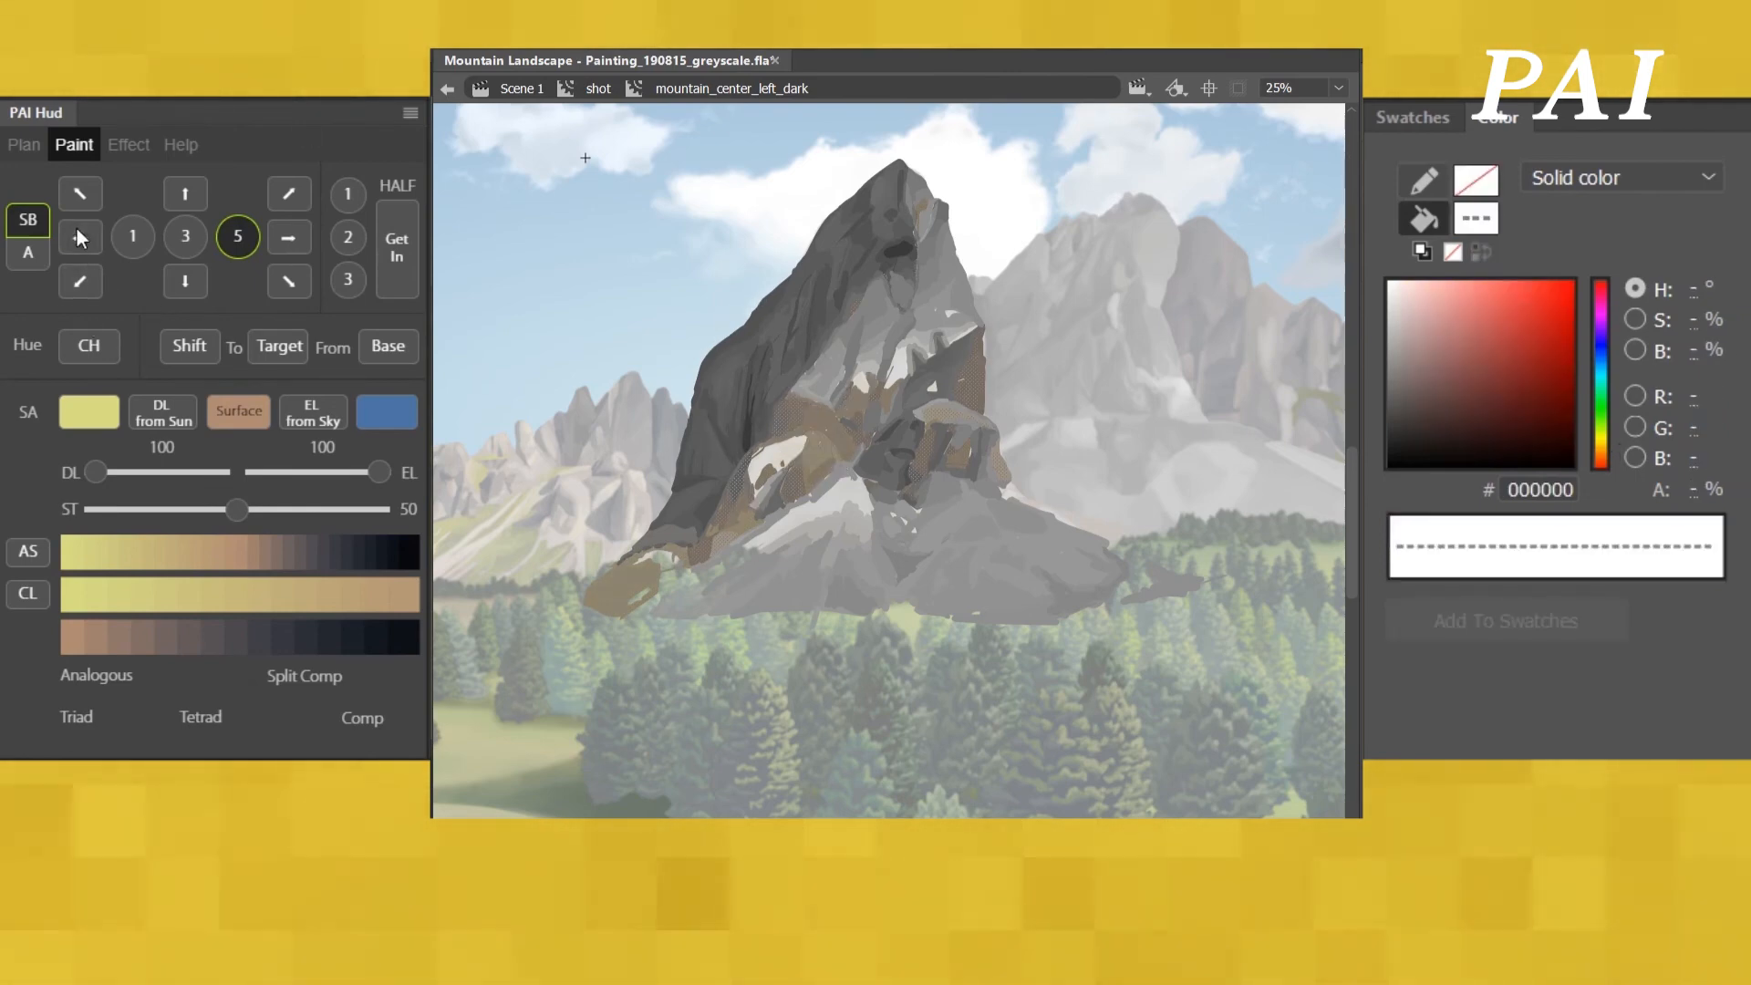
{"action": "left_click", "coordinate": [79, 239]}
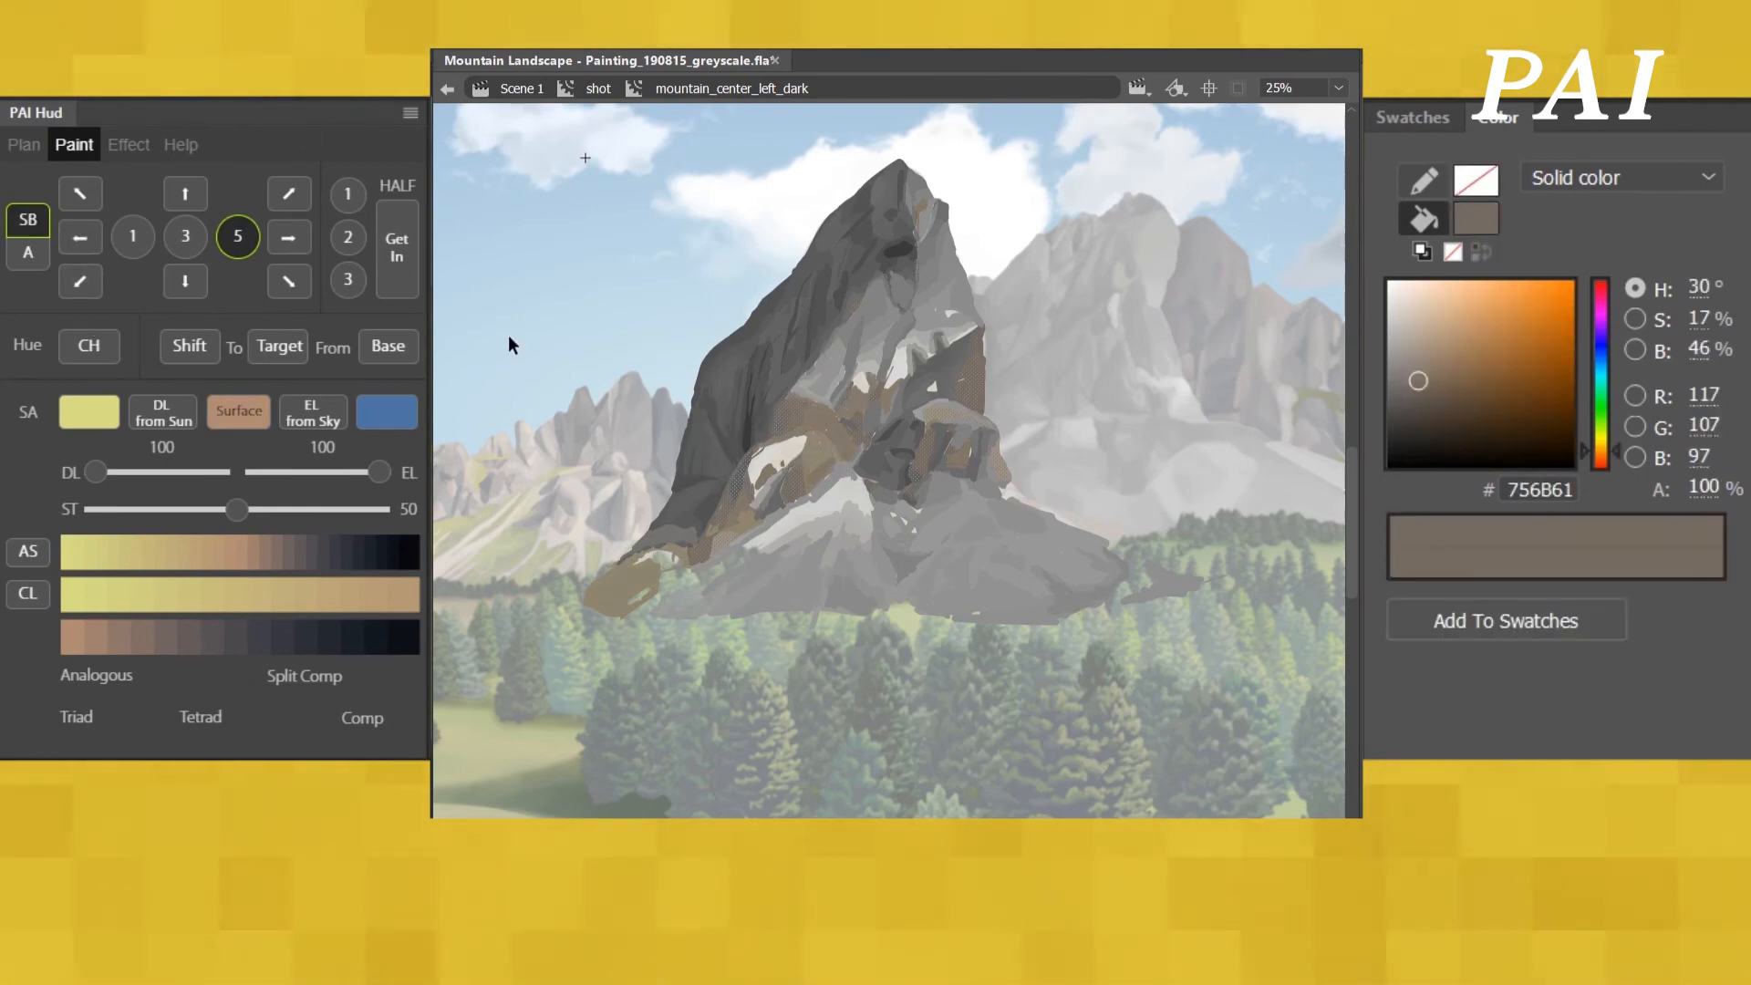
{"action": "left_click", "coordinate": [605, 343]}
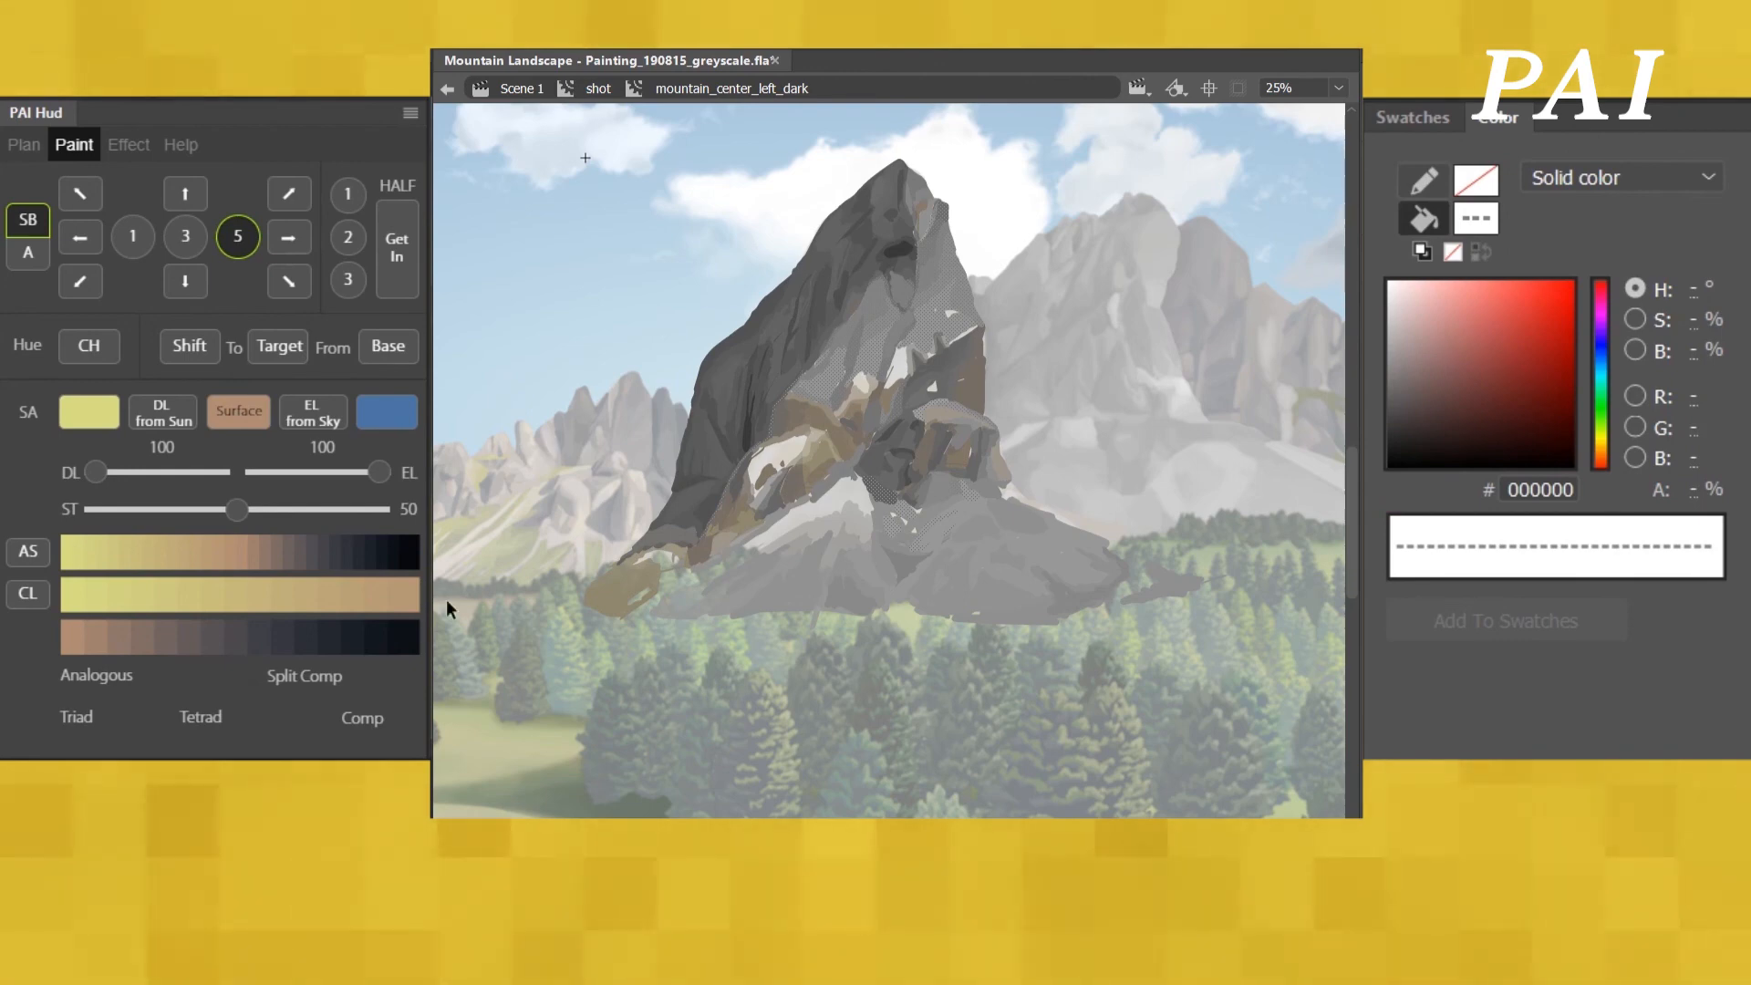
- Try recoloring the gray patches on the peak's right slope using AS with EL 47, restore EL to 100, and undo the recolor
{"action": "left_click", "coordinate": [320, 472]}
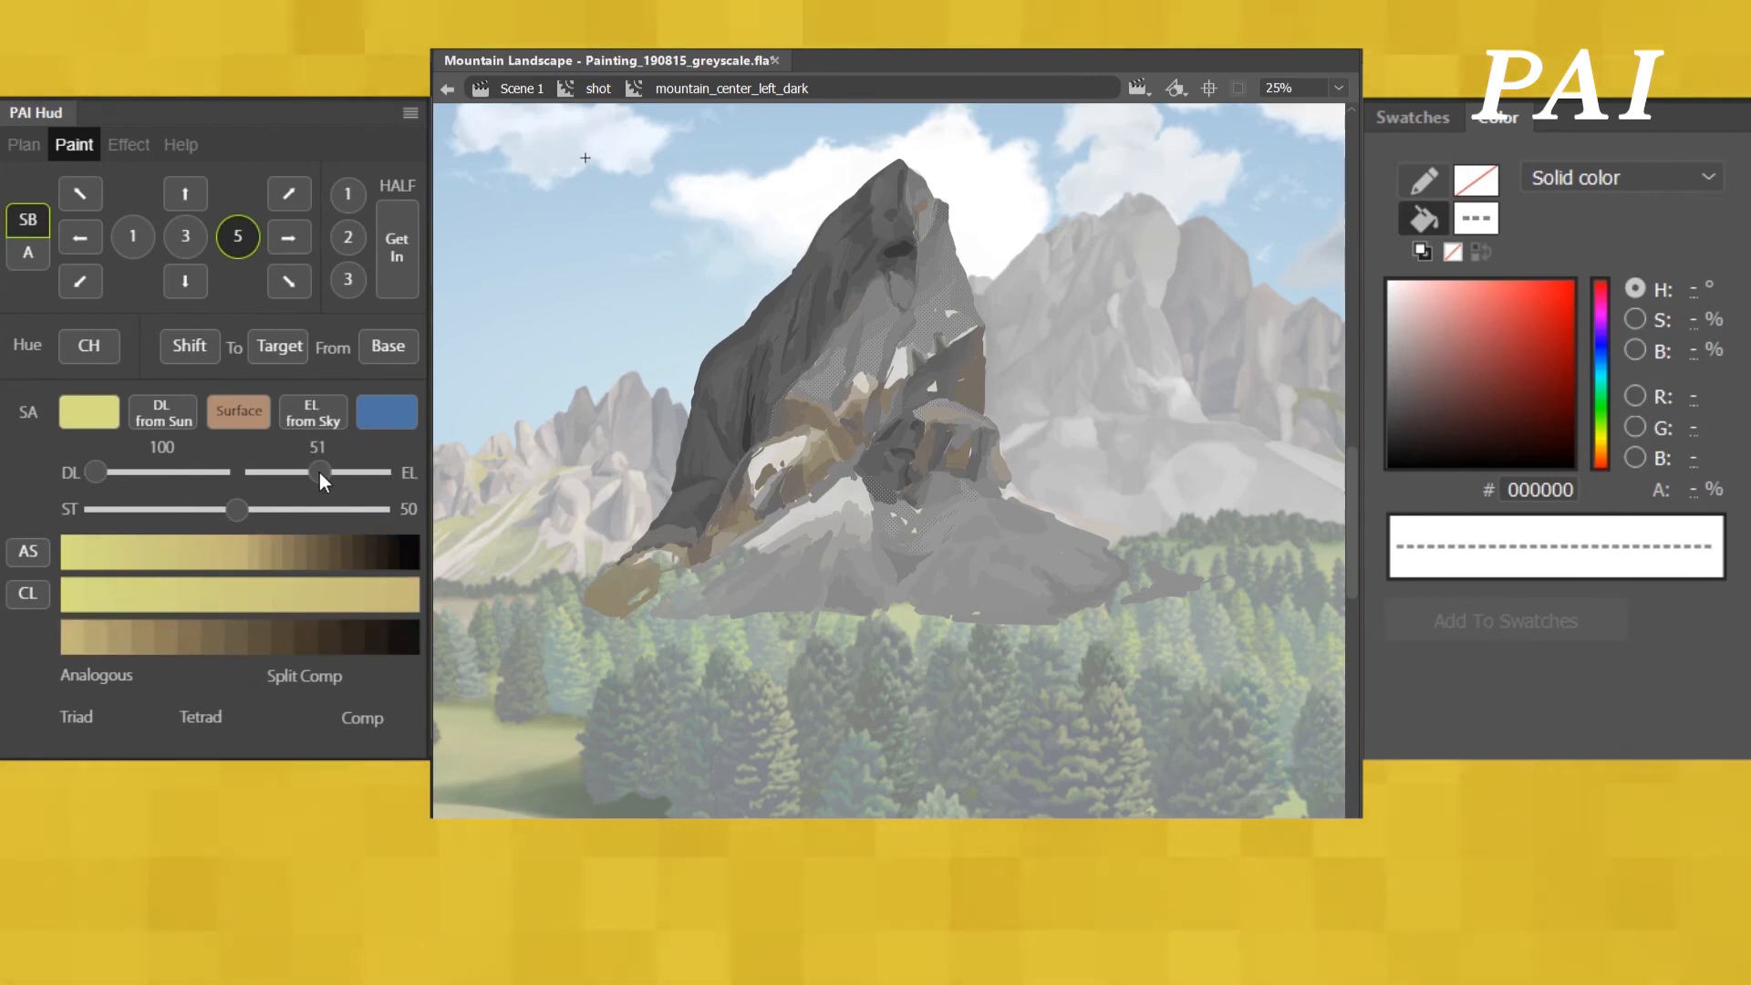
{"action": "left_click", "coordinate": [38, 553]}
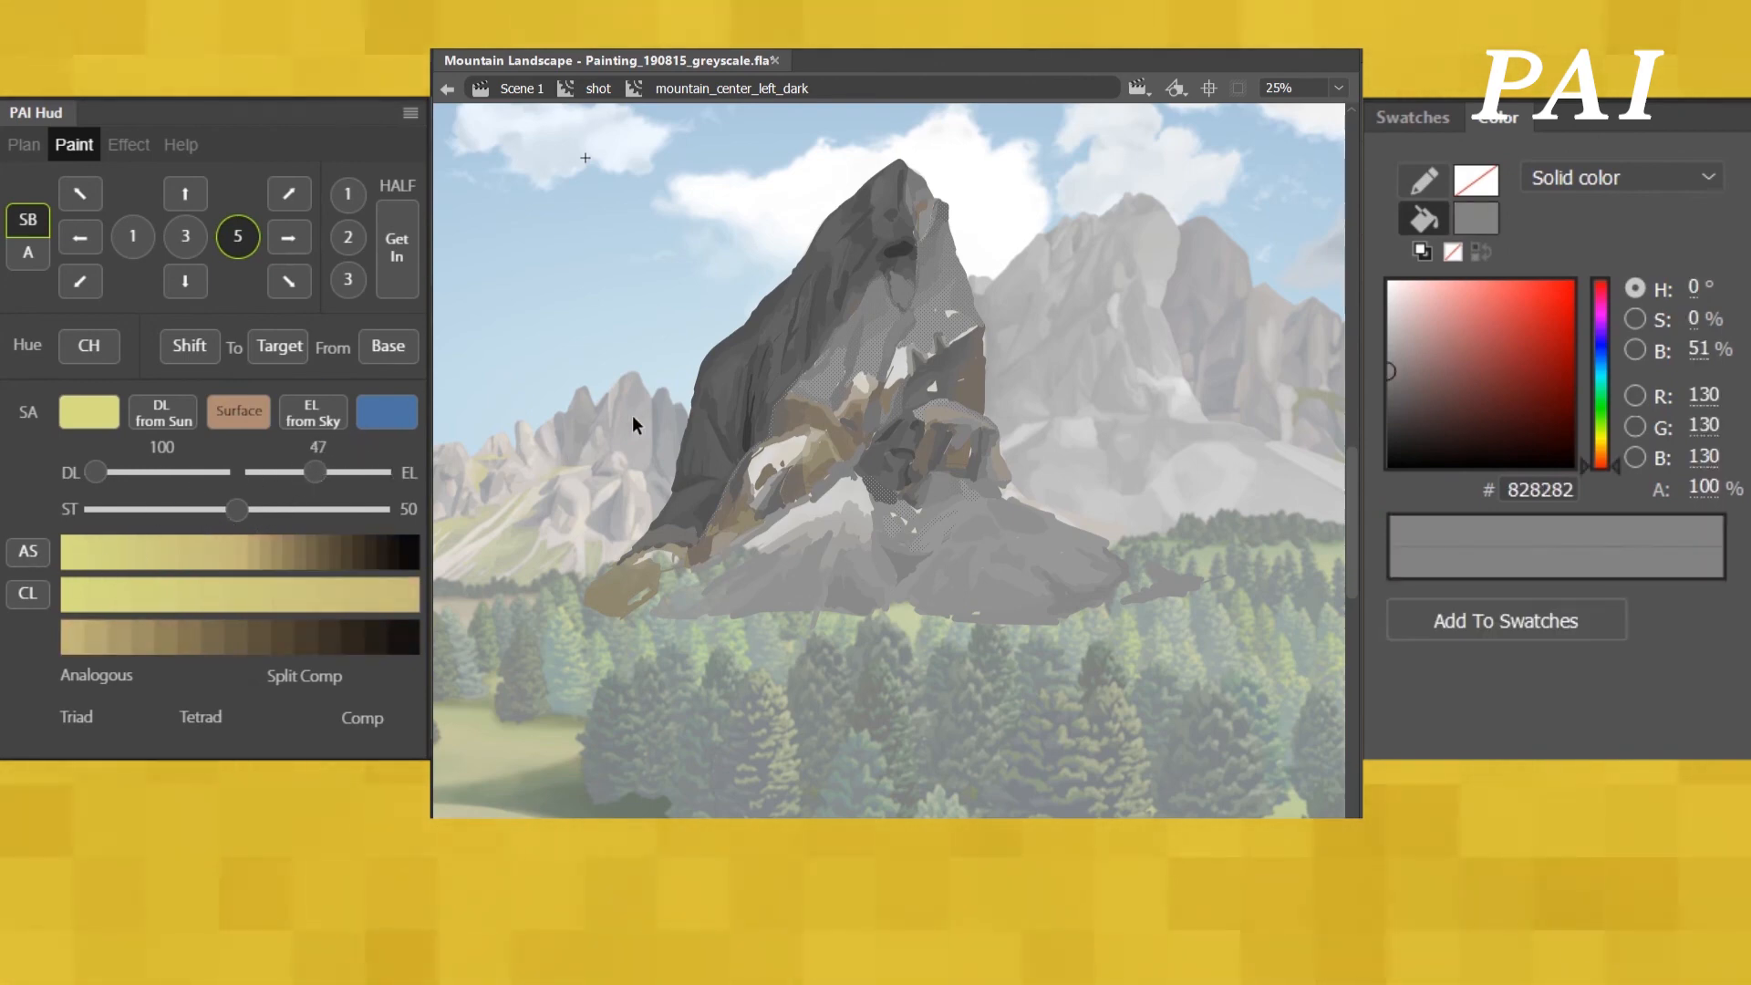
{"action": "left_click", "coordinate": [346, 470]}
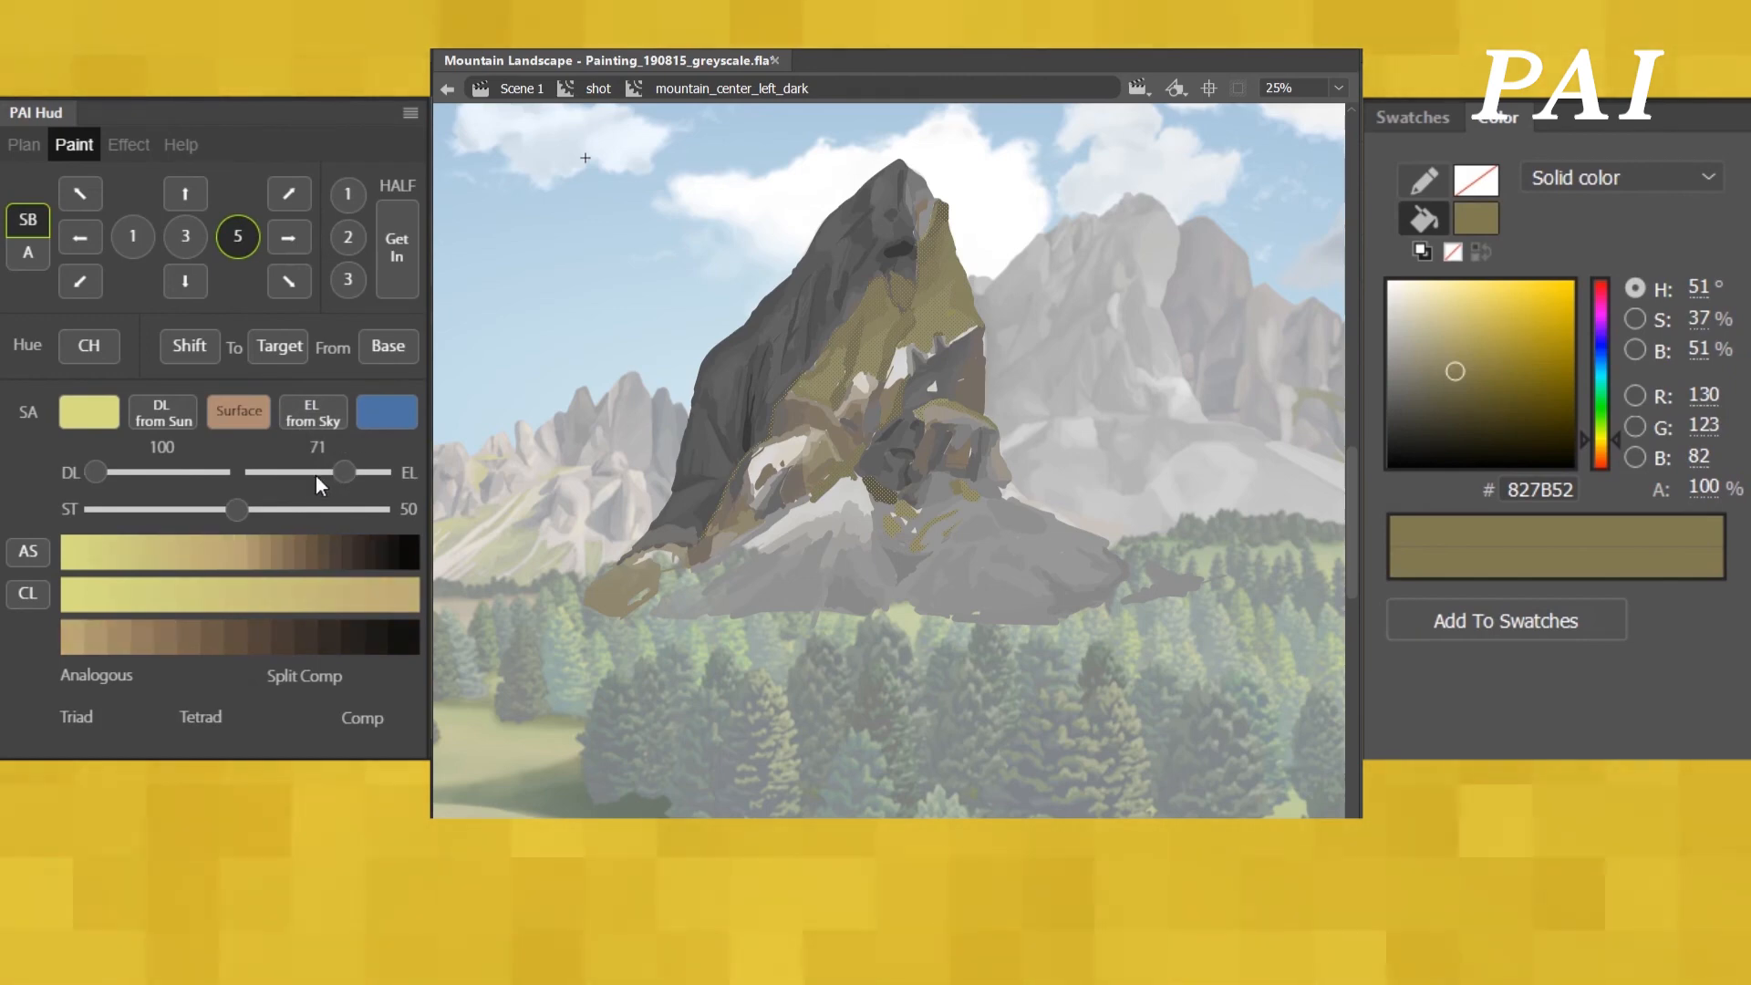
{"action": "left_click_drag", "start_coordinate": [345, 472], "coordinate": [427, 472]}
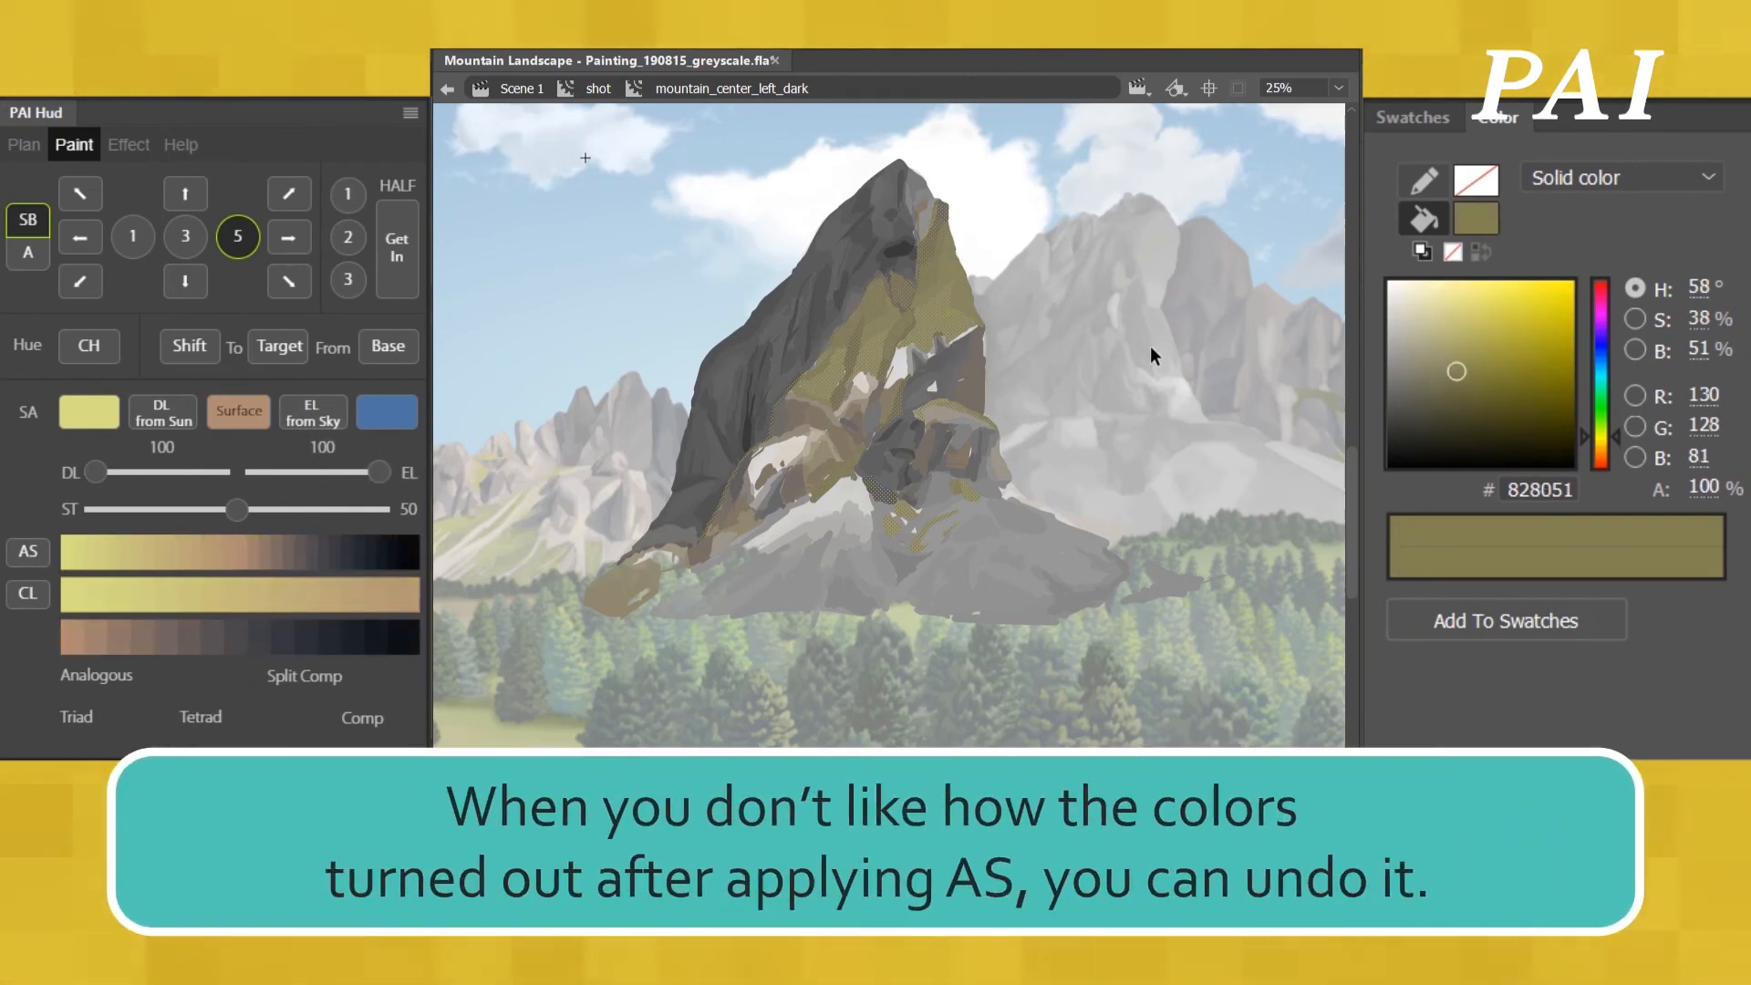
{"action": "key", "text": "ctrl+z"}
- Recolor the peak's right-slope patches using AS with DL and EL at 100, and reduce the 55% brightness patches' saturation to 24%
{"action": "left_click", "coordinate": [33, 552]}
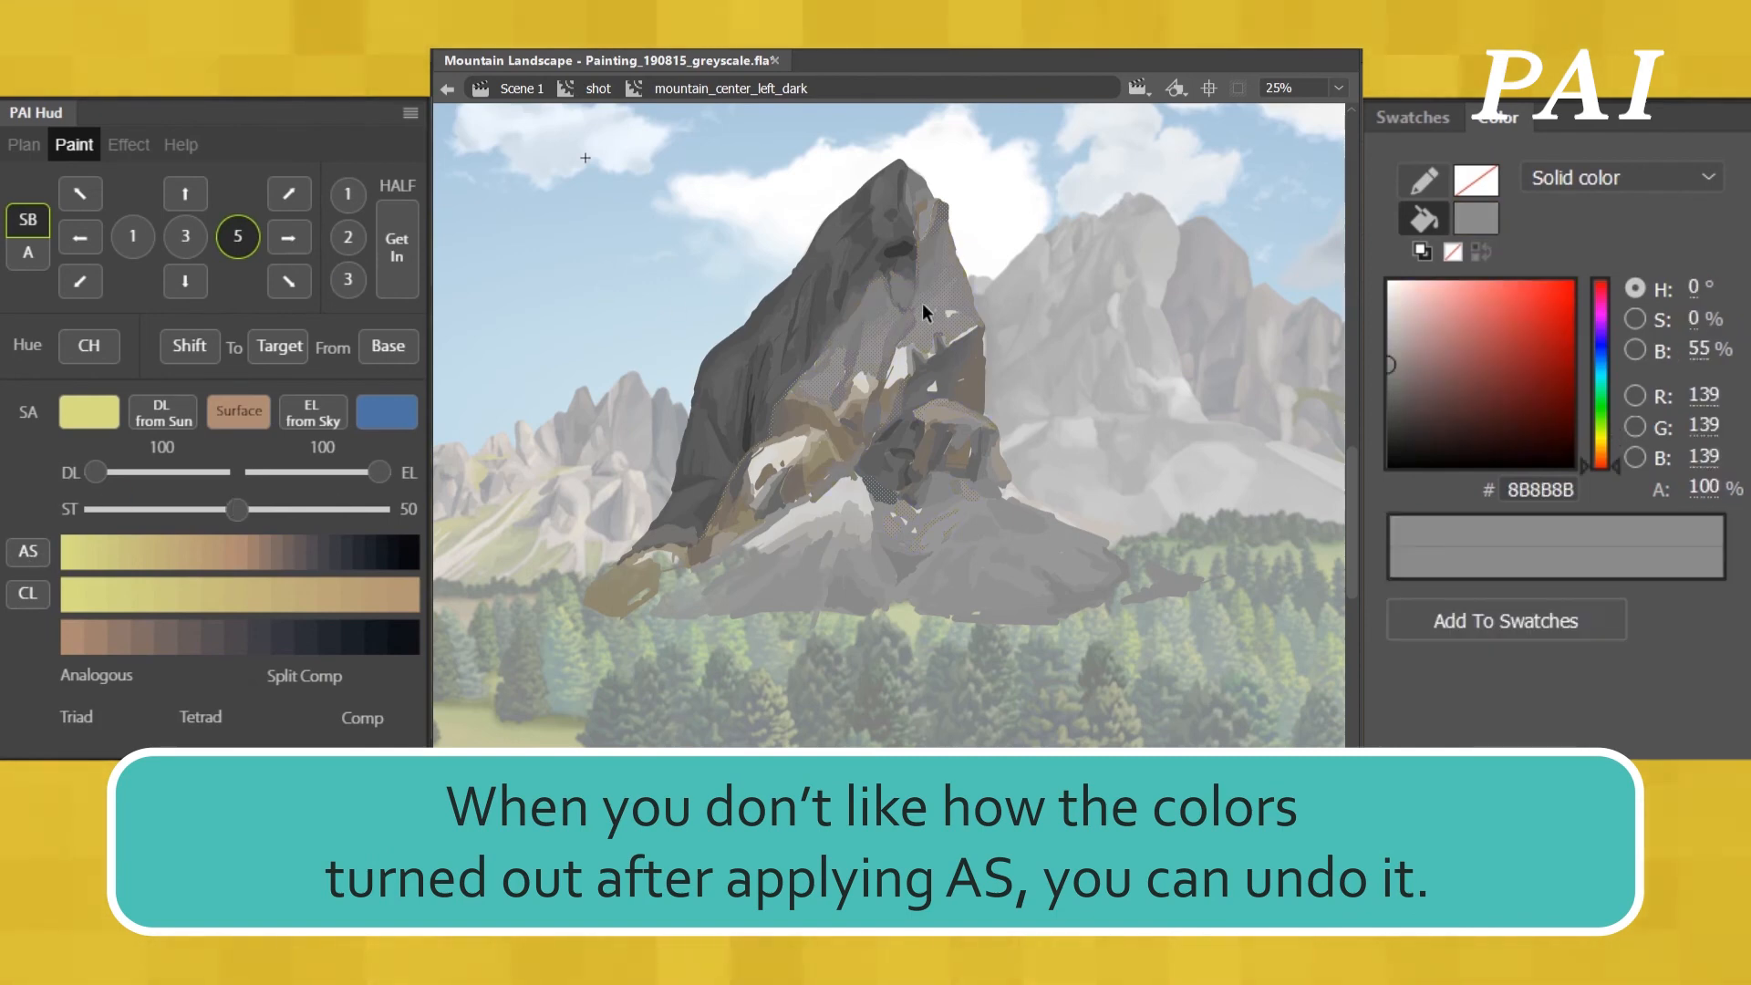
{"action": "left_click", "coordinate": [74, 241]}
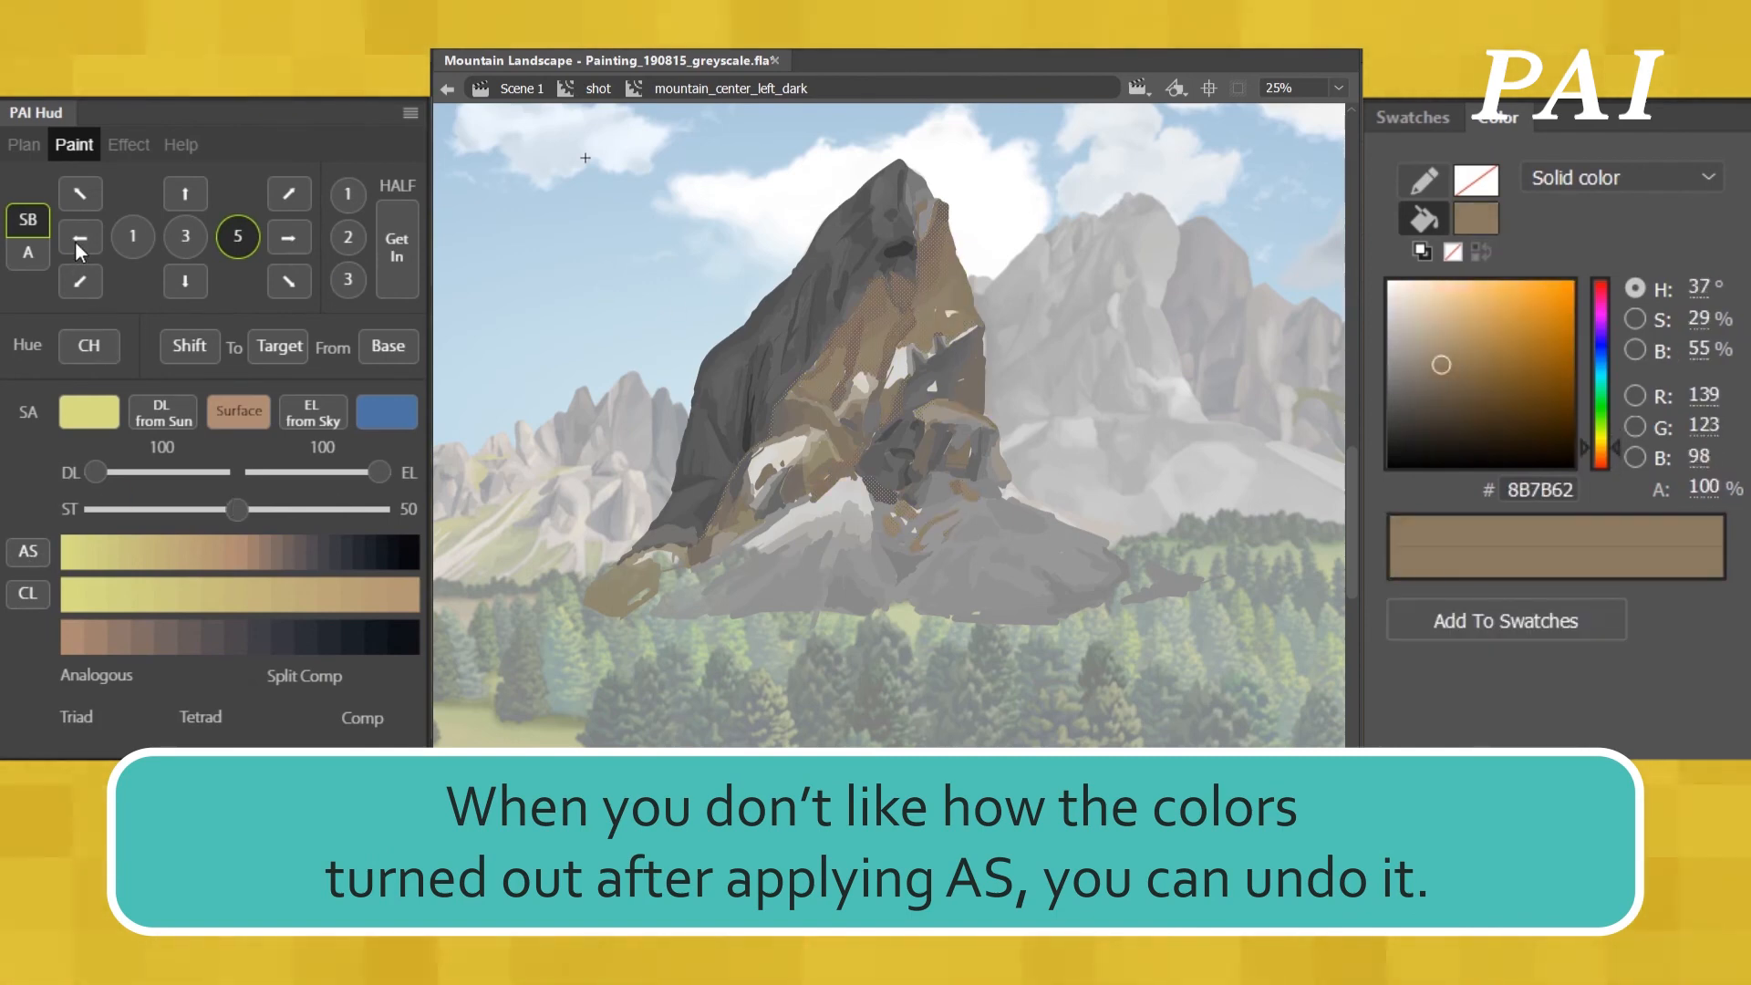
{"action": "left_click", "coordinate": [88, 237]}
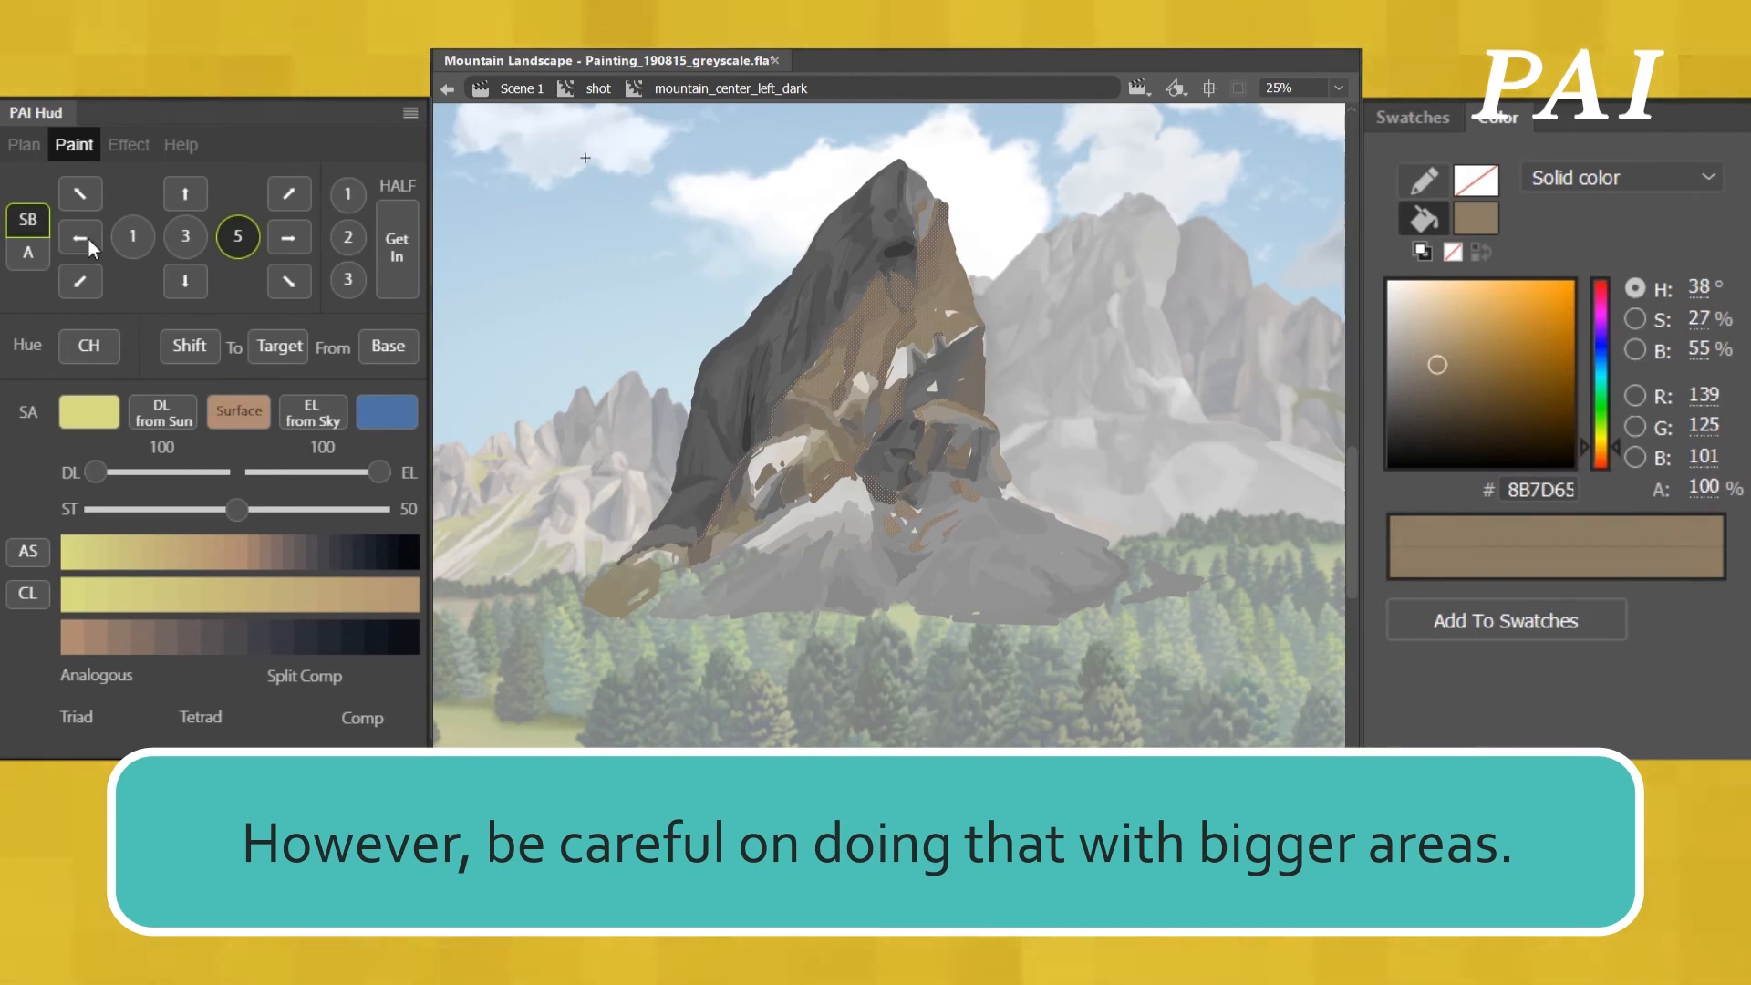
{"action": "left_click", "coordinate": [88, 237]}
{"action": "left_click", "coordinate": [87, 237]}
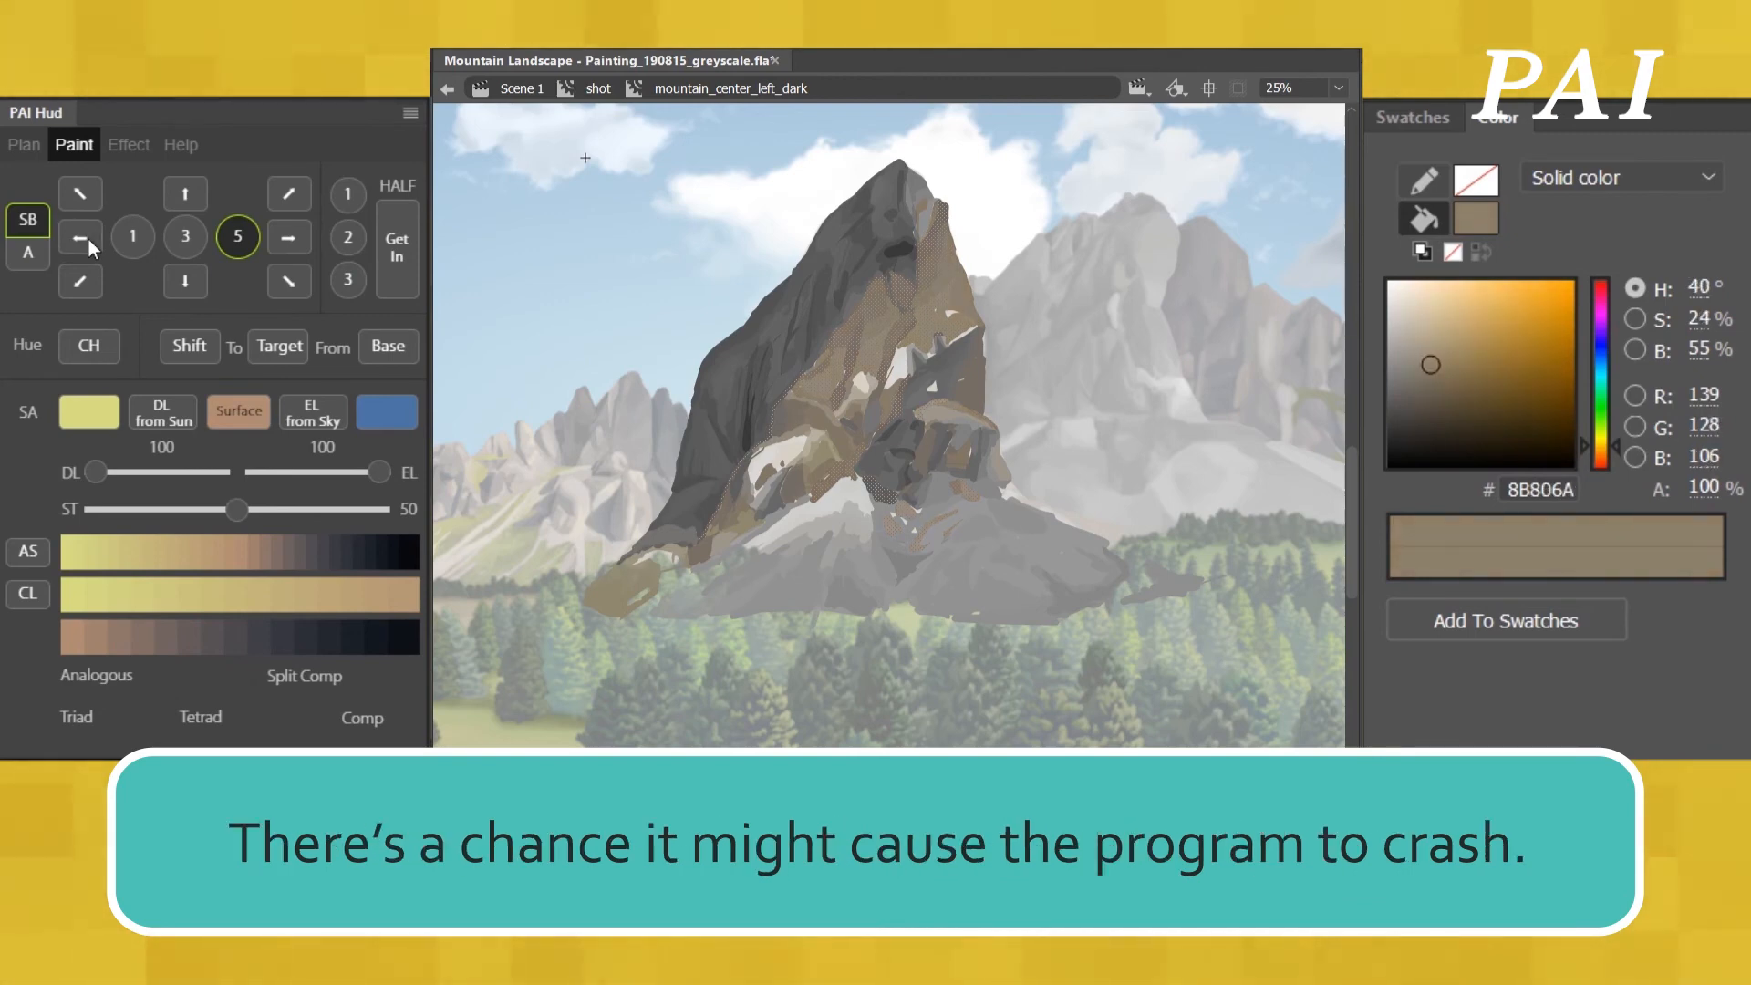
{"action": "left_click", "coordinate": [1029, 313]}
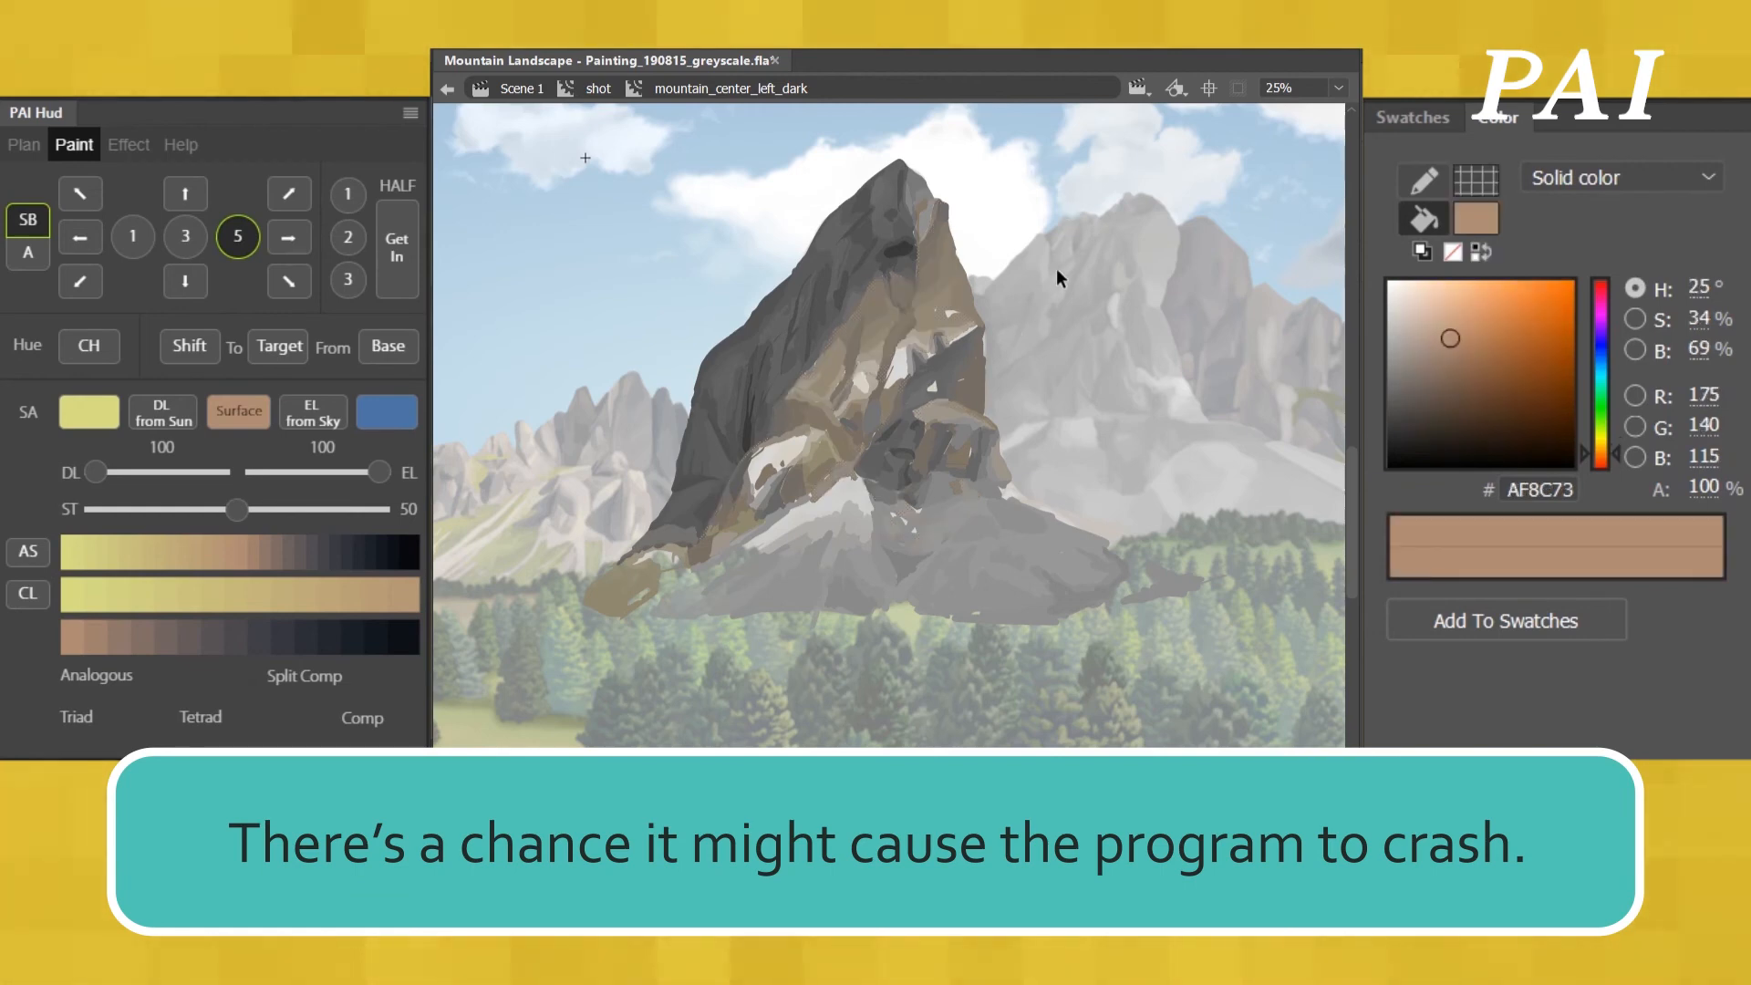
- Recolor the peak's dark gray shadow patches using AS with DL at 48 and EL at 100
{"action": "key", "text": "ctrl+a"}
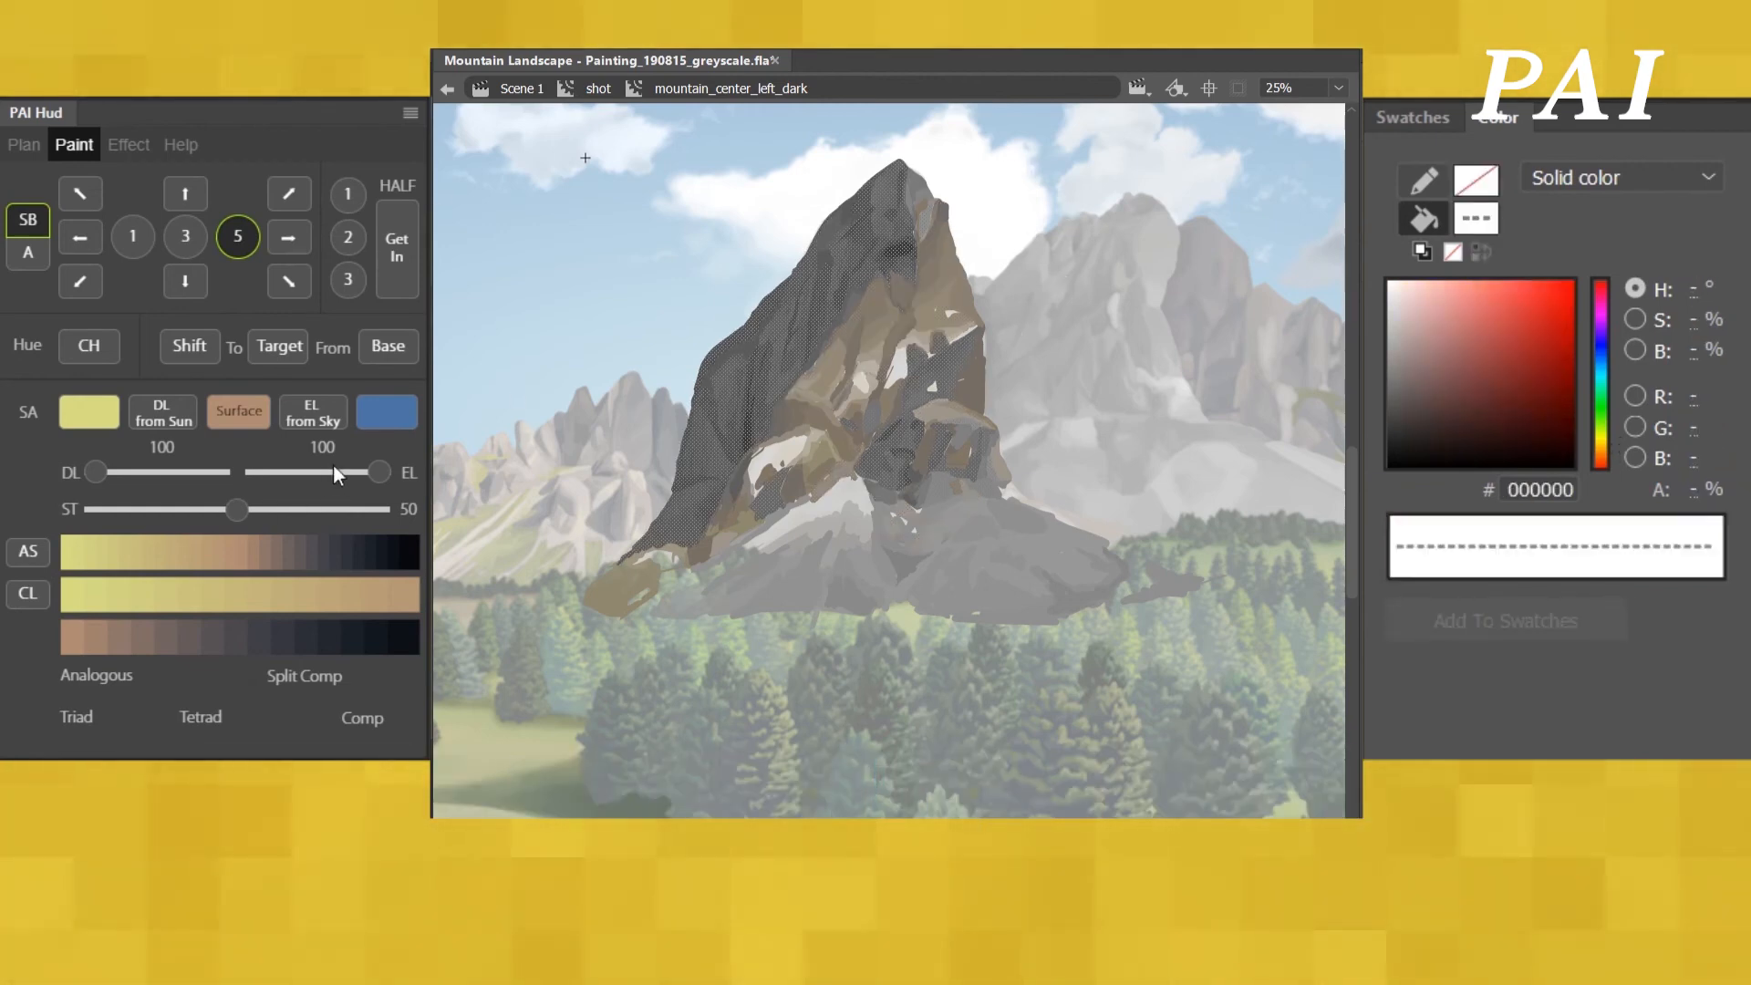
{"action": "left_click_drag", "start_coordinate": [96, 472], "coordinate": [161, 473]}
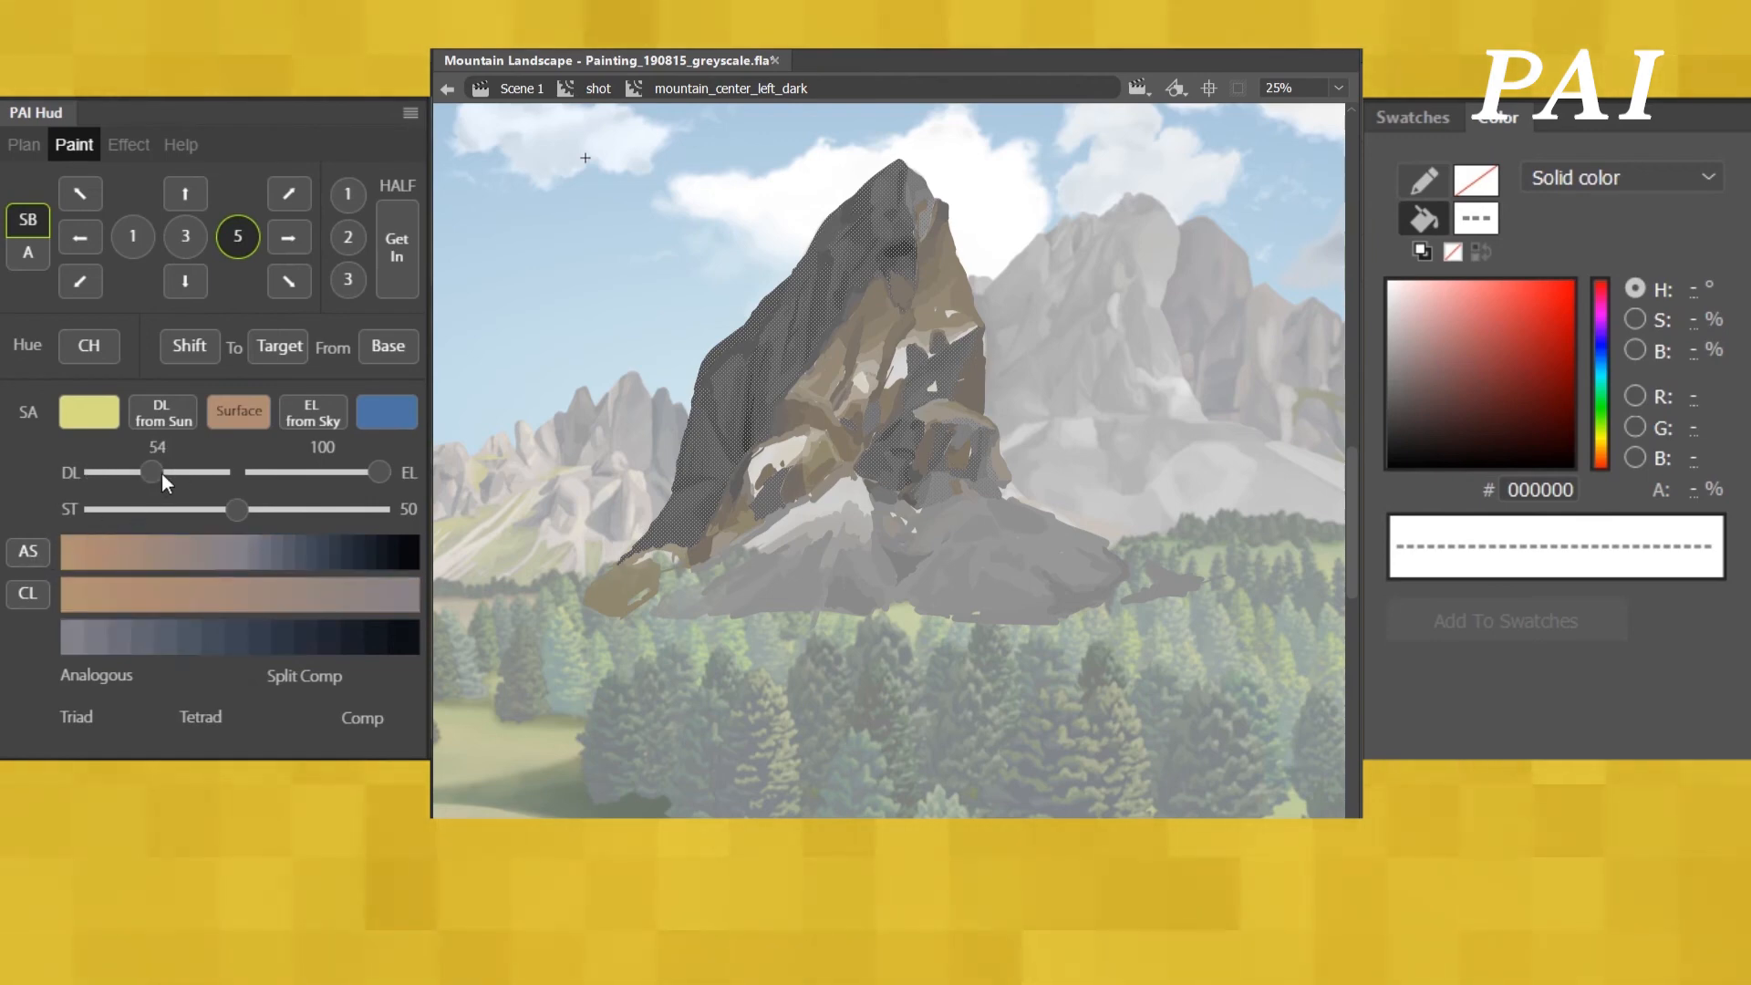
{"action": "left_click", "coordinate": [33, 561]}
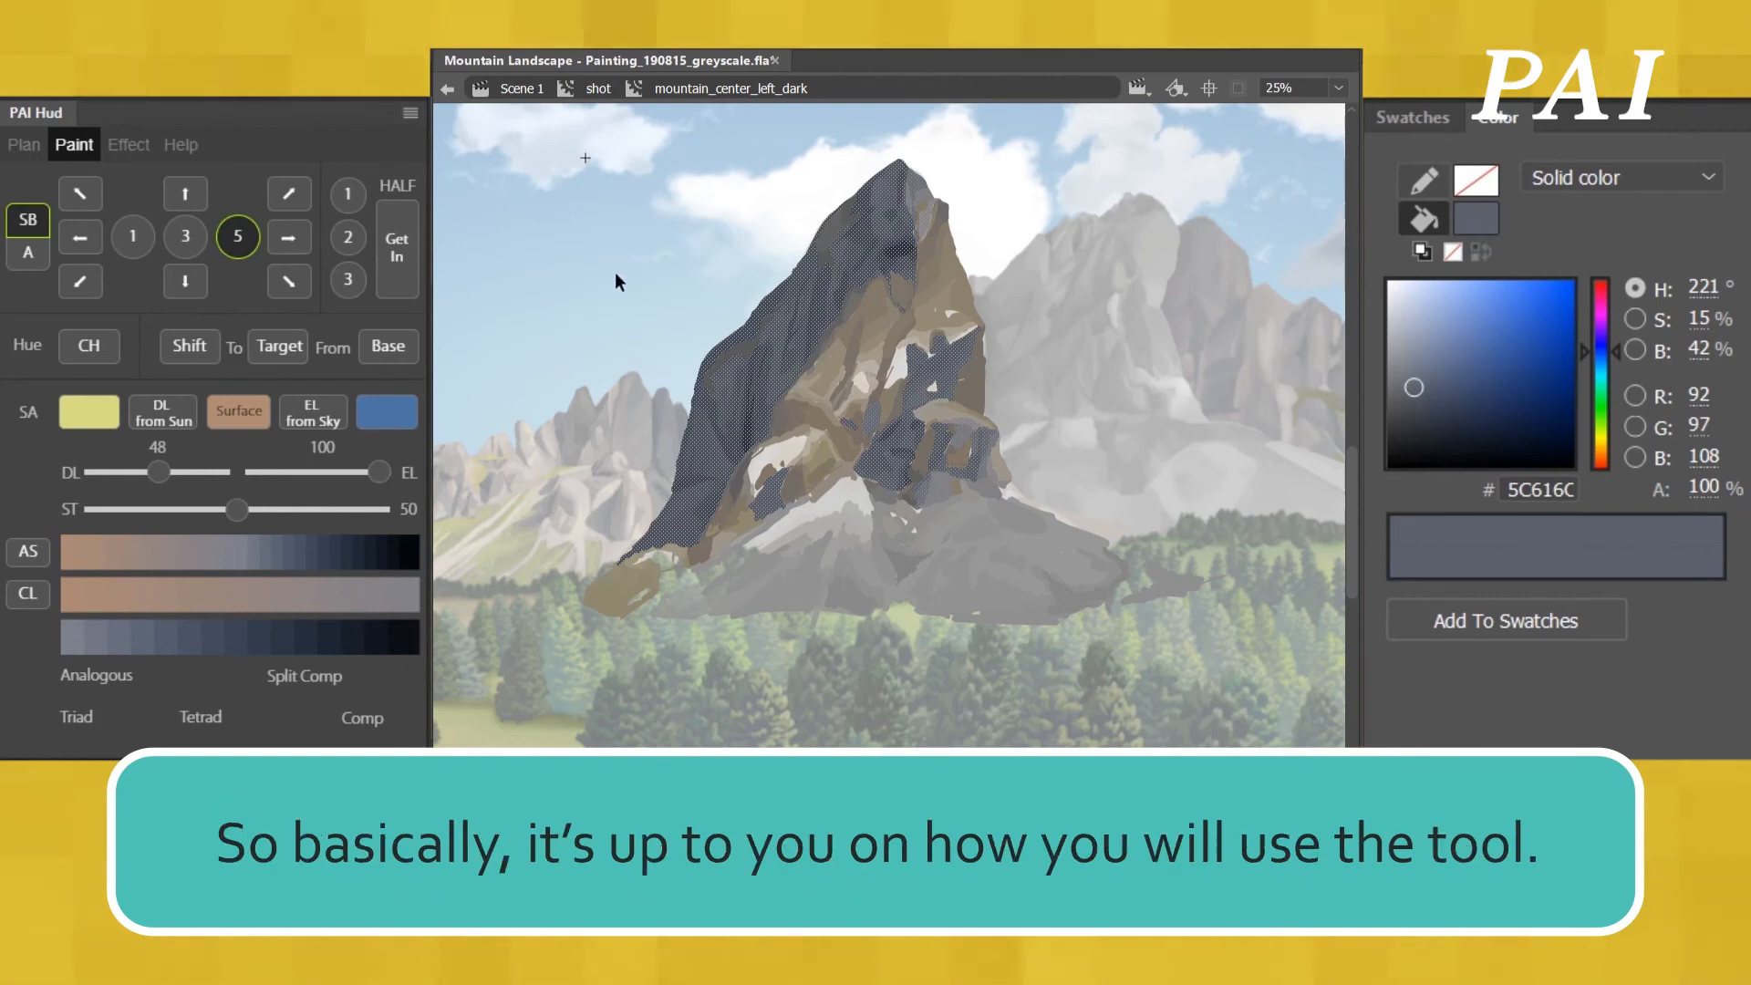
{"action": "left_click", "coordinate": [606, 639]}
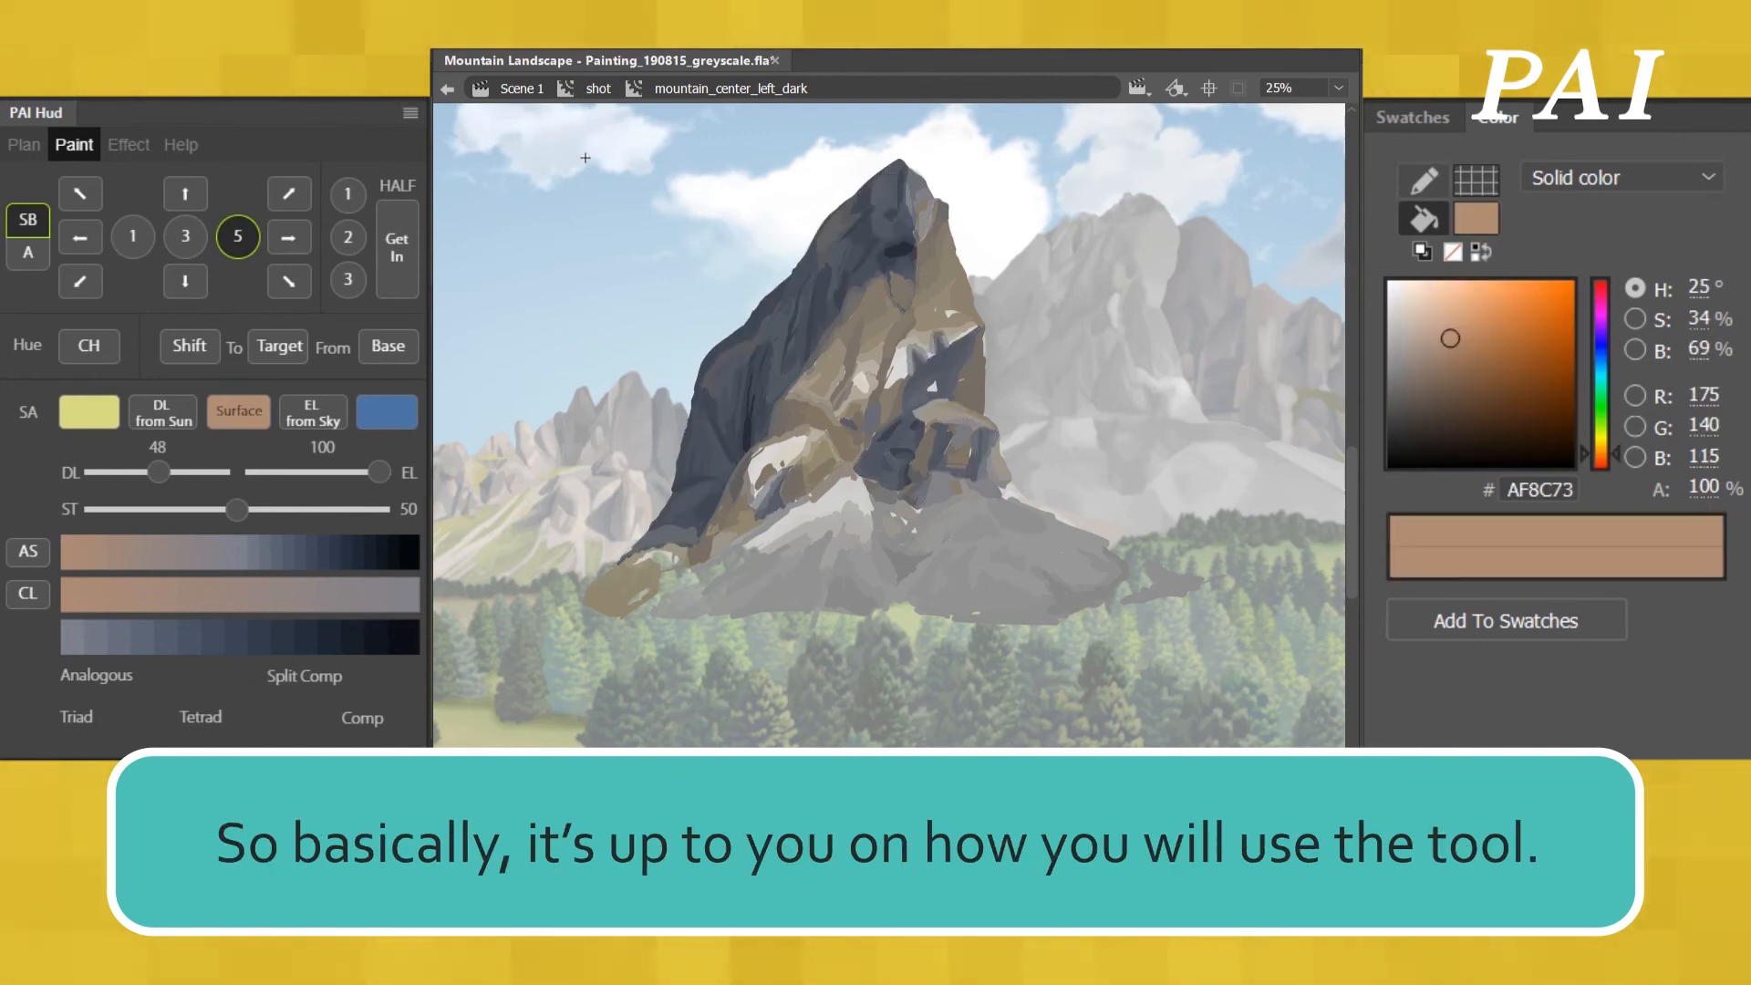
{"action": "key", "text": "ctrl+a"}
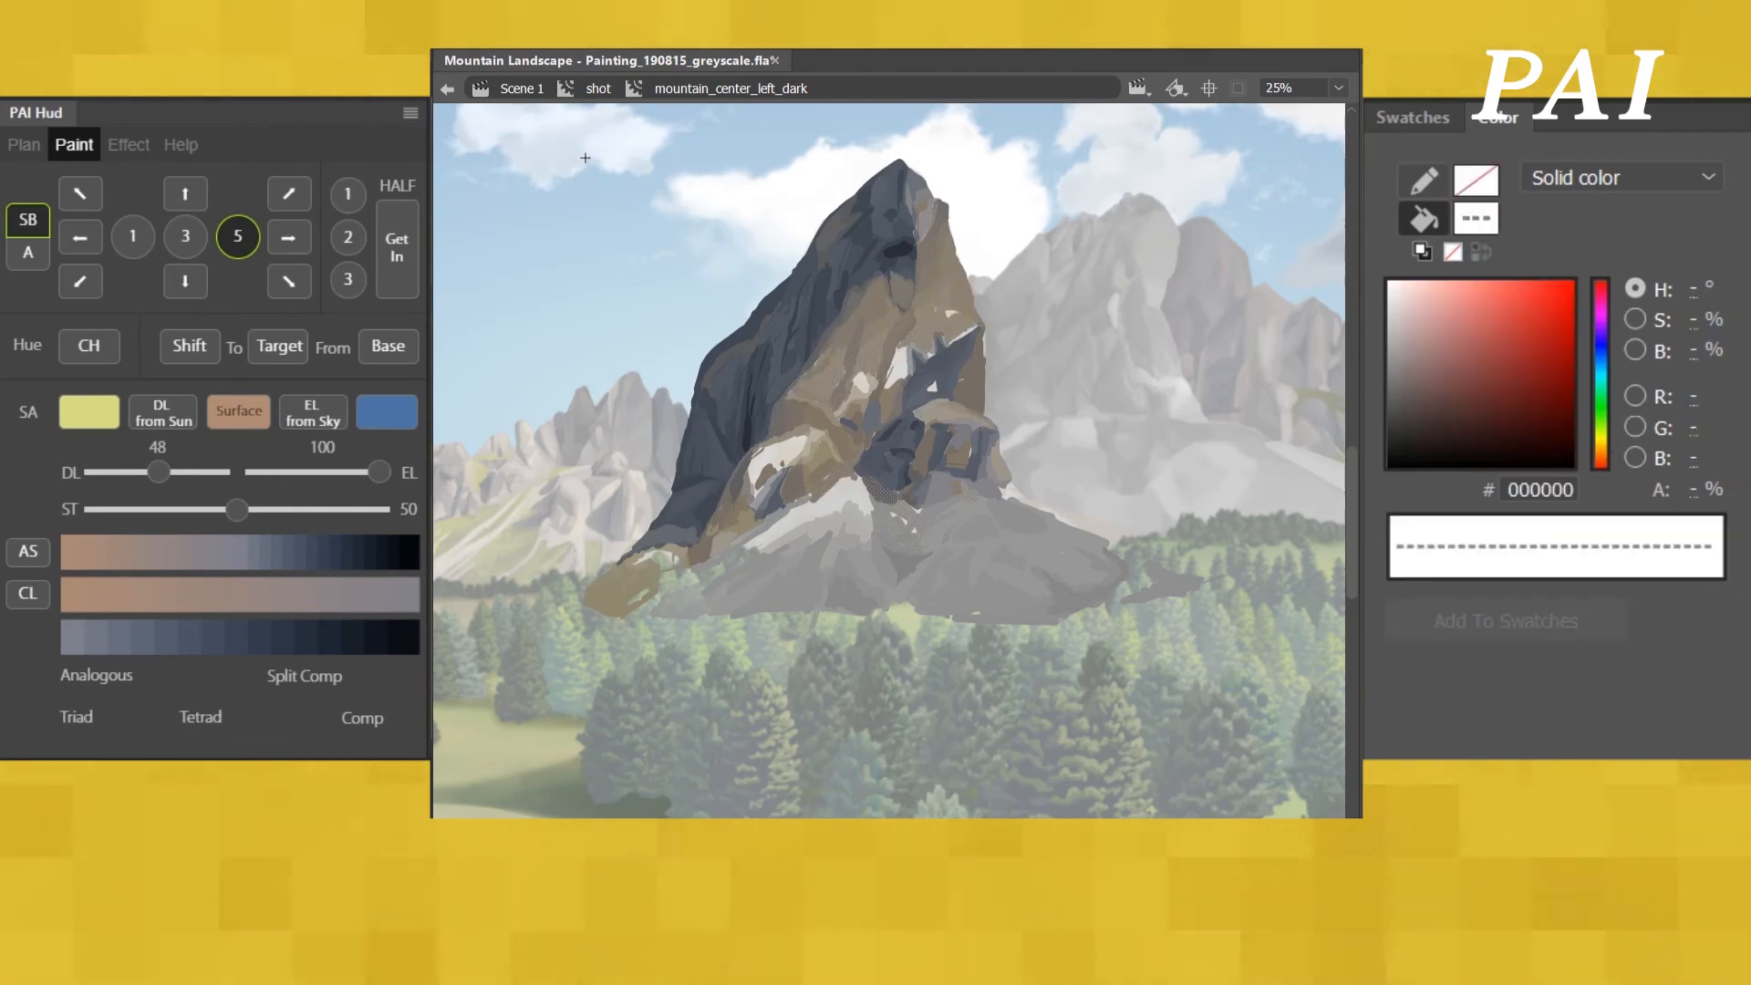
{"action": "key", "text": "Escape"}
{"action": "key", "text": "ctrl+a"}
{"action": "left_click", "coordinate": [1001, 309]}
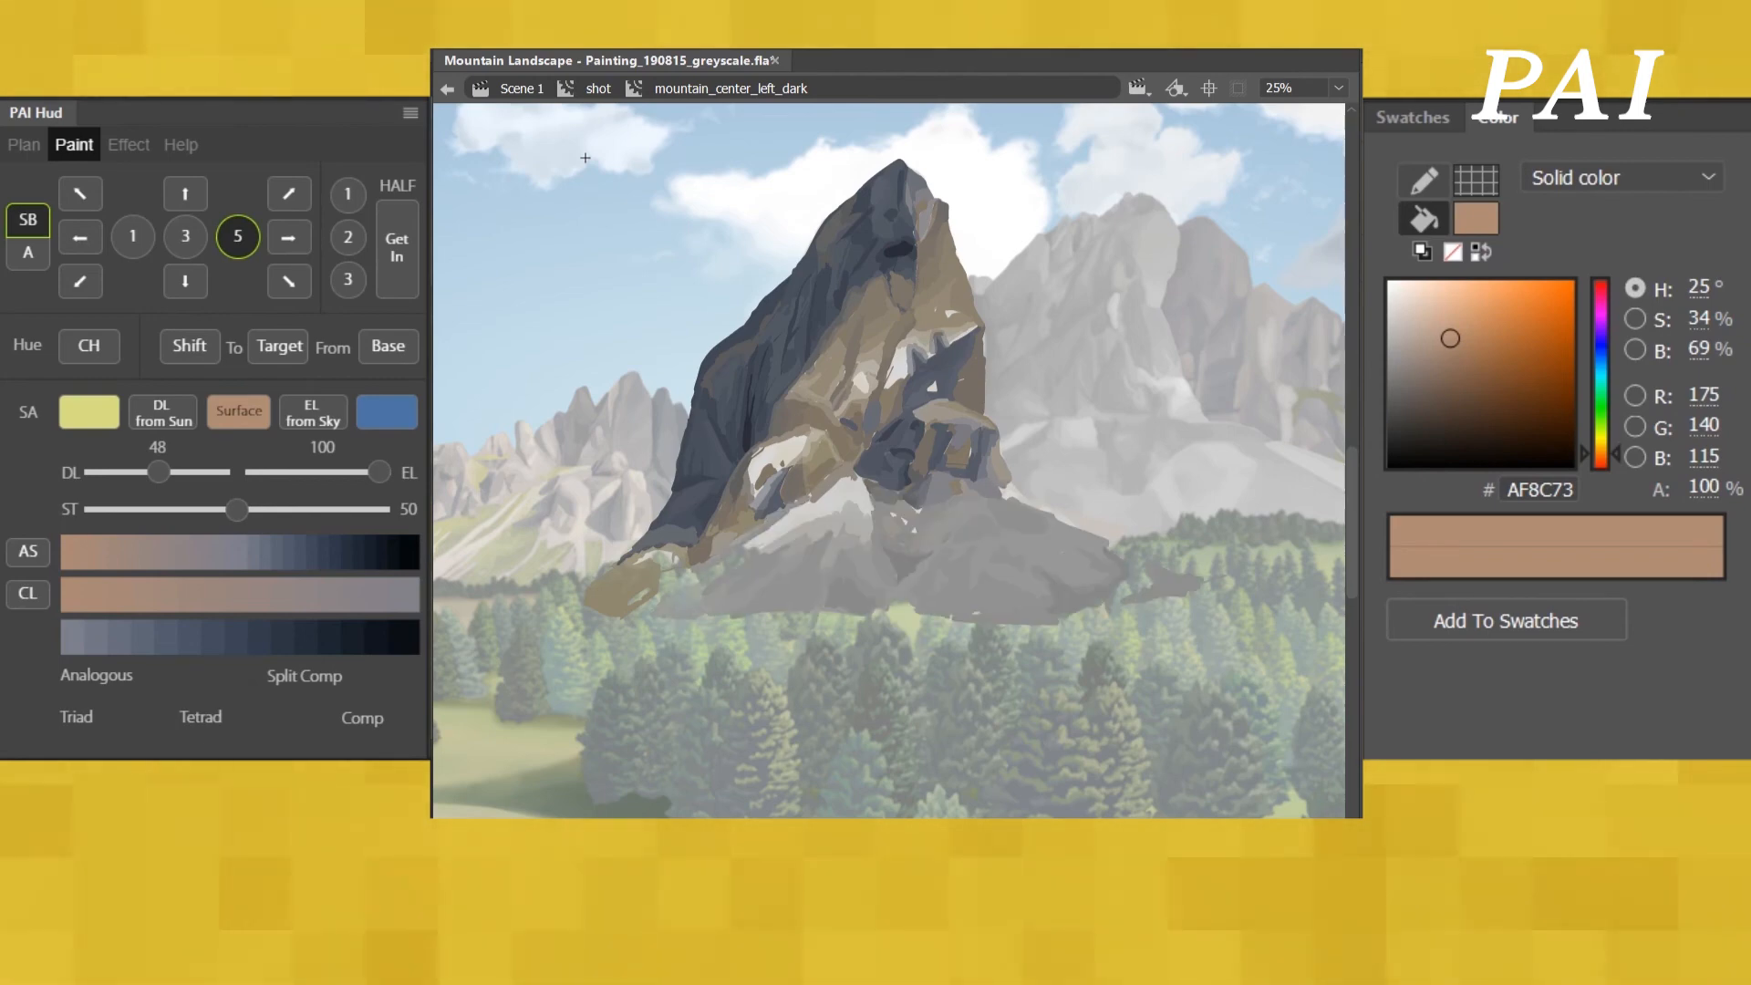
- Recolor the gray patches on the mountain's lower slopes using AS with DL raised to 81
{"action": "left_click", "coordinate": [693, 584]}
{"action": "mouse_move", "coordinate": [157, 471]}
{"action": "left_mouse_down"}
{"action": "mouse_move", "coordinate": [183, 468]}
{"action": "mouse_move", "coordinate": [128, 473]}
{"action": "left_mouse_up"}
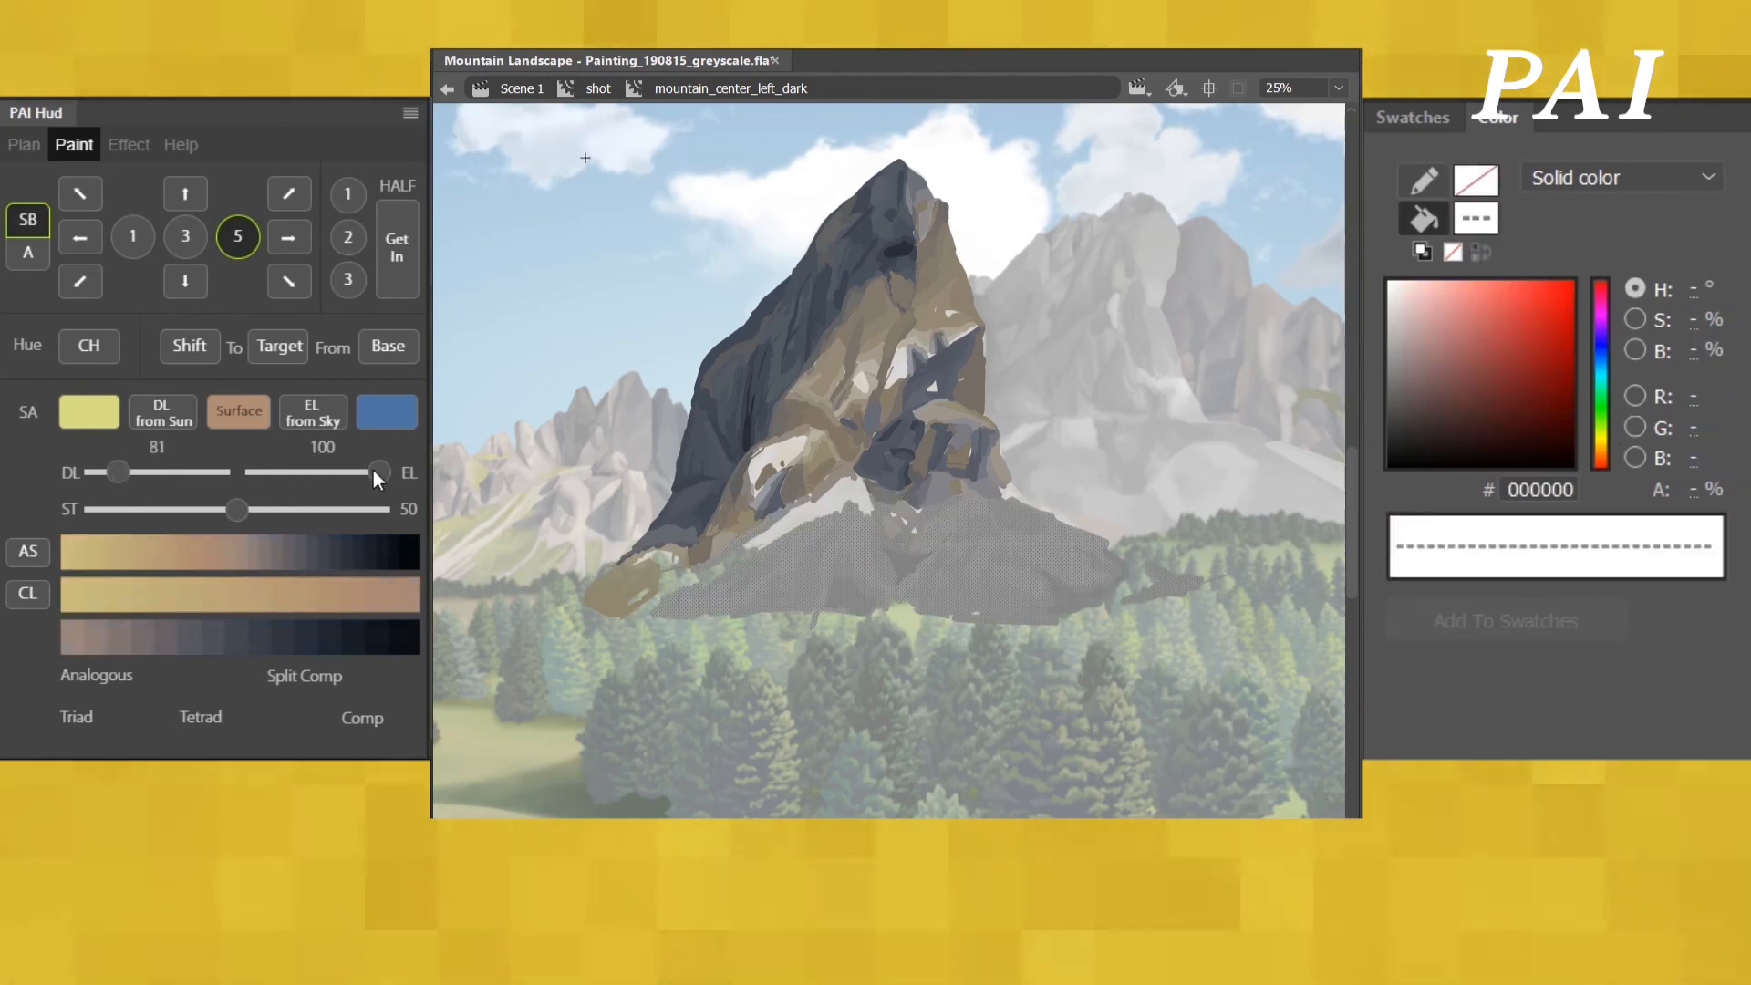
{"action": "left_click", "coordinate": [300, 591]}
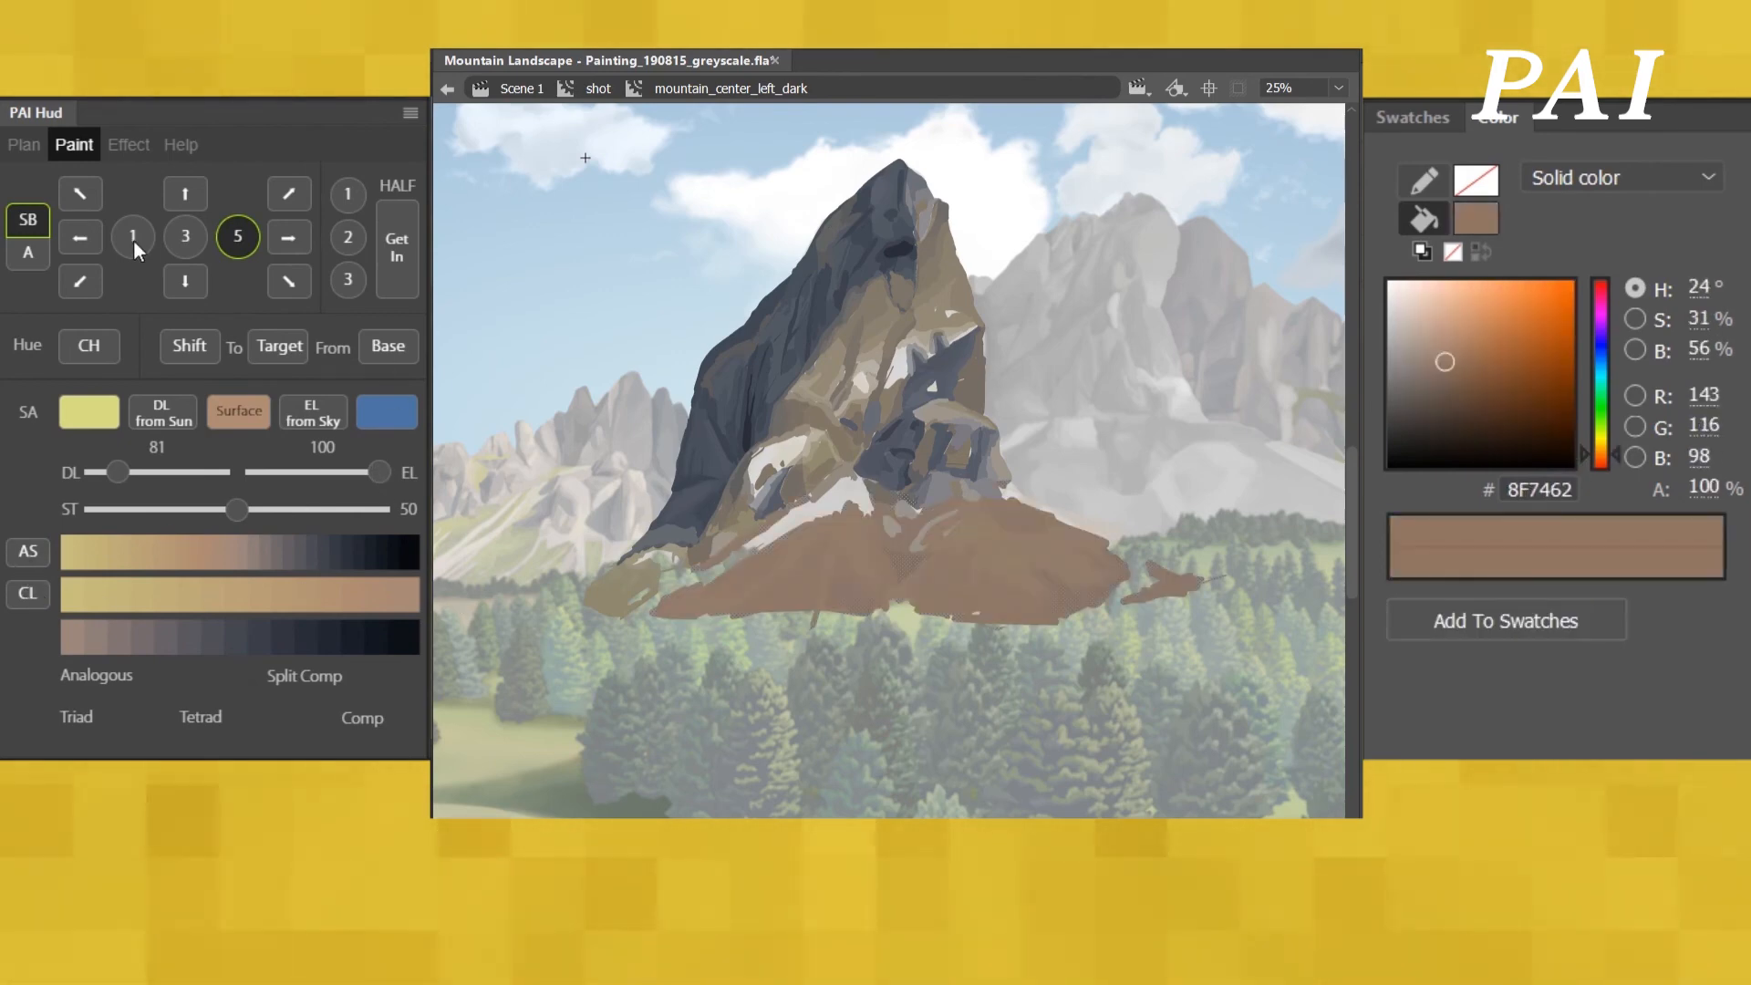
- Reduce the saturation of the 56% brightness brown patches on the lower slopes to 18% using SB
{"action": "left_click", "coordinate": [79, 236]}
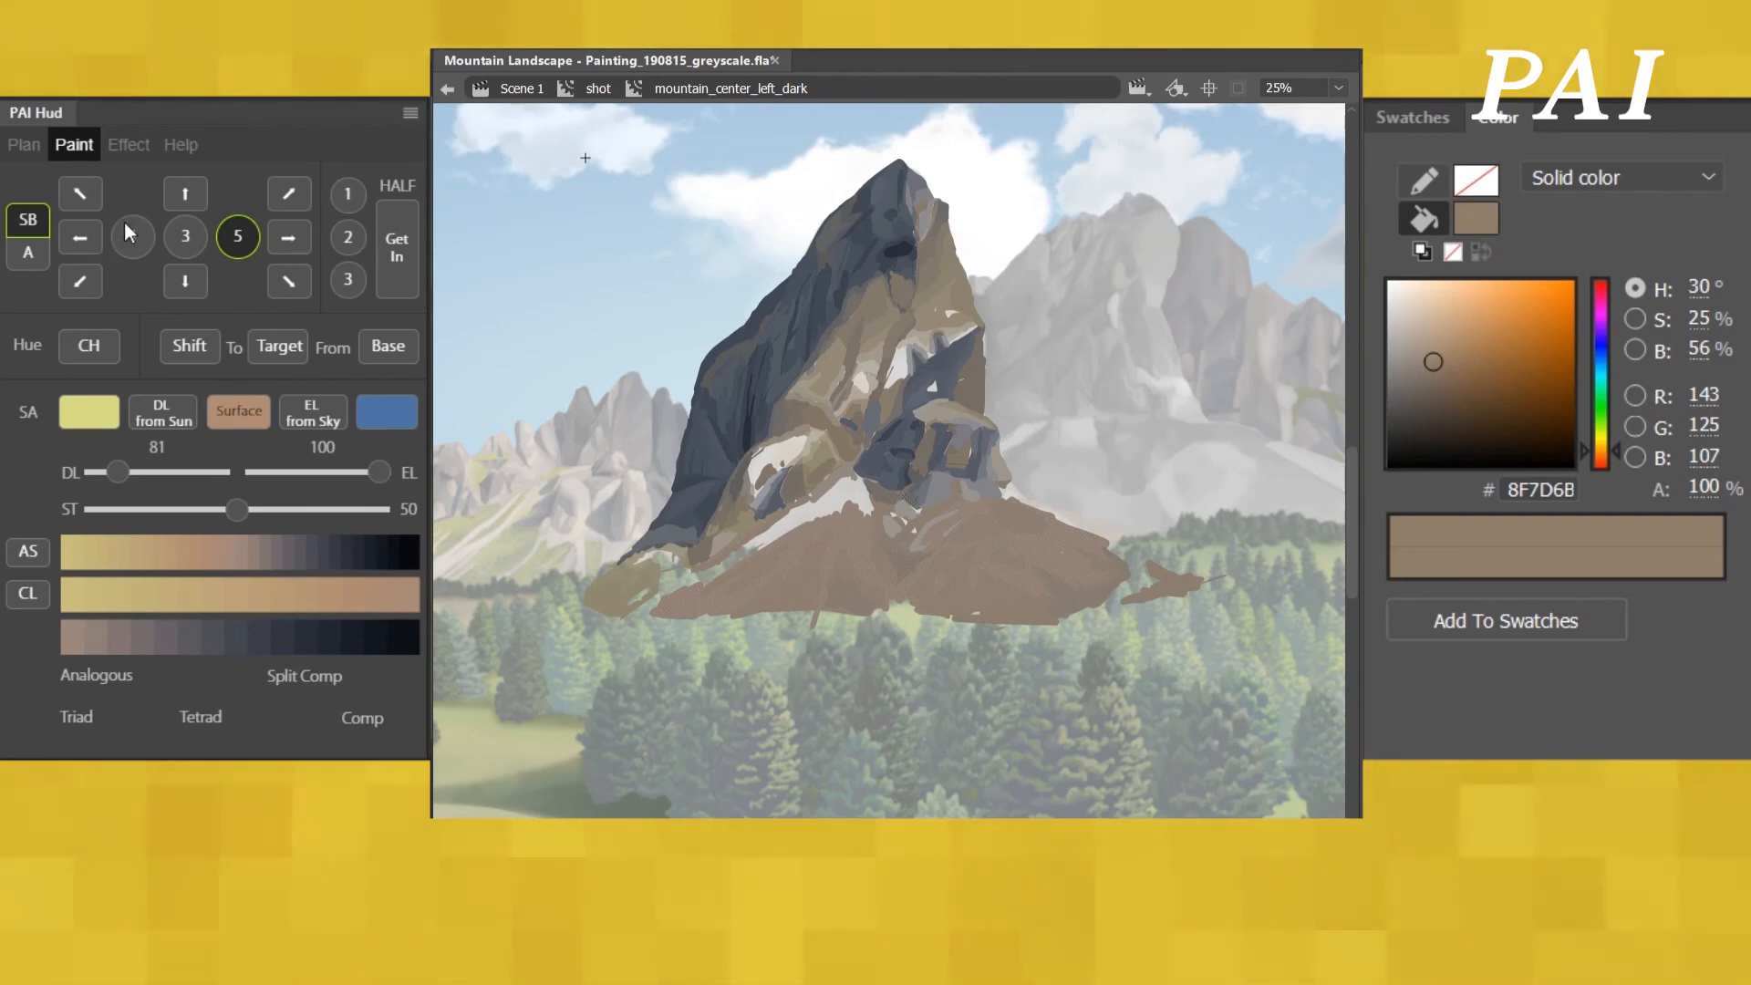
{"action": "left_click", "coordinate": [79, 235]}
{"action": "left_click", "coordinate": [80, 235]}
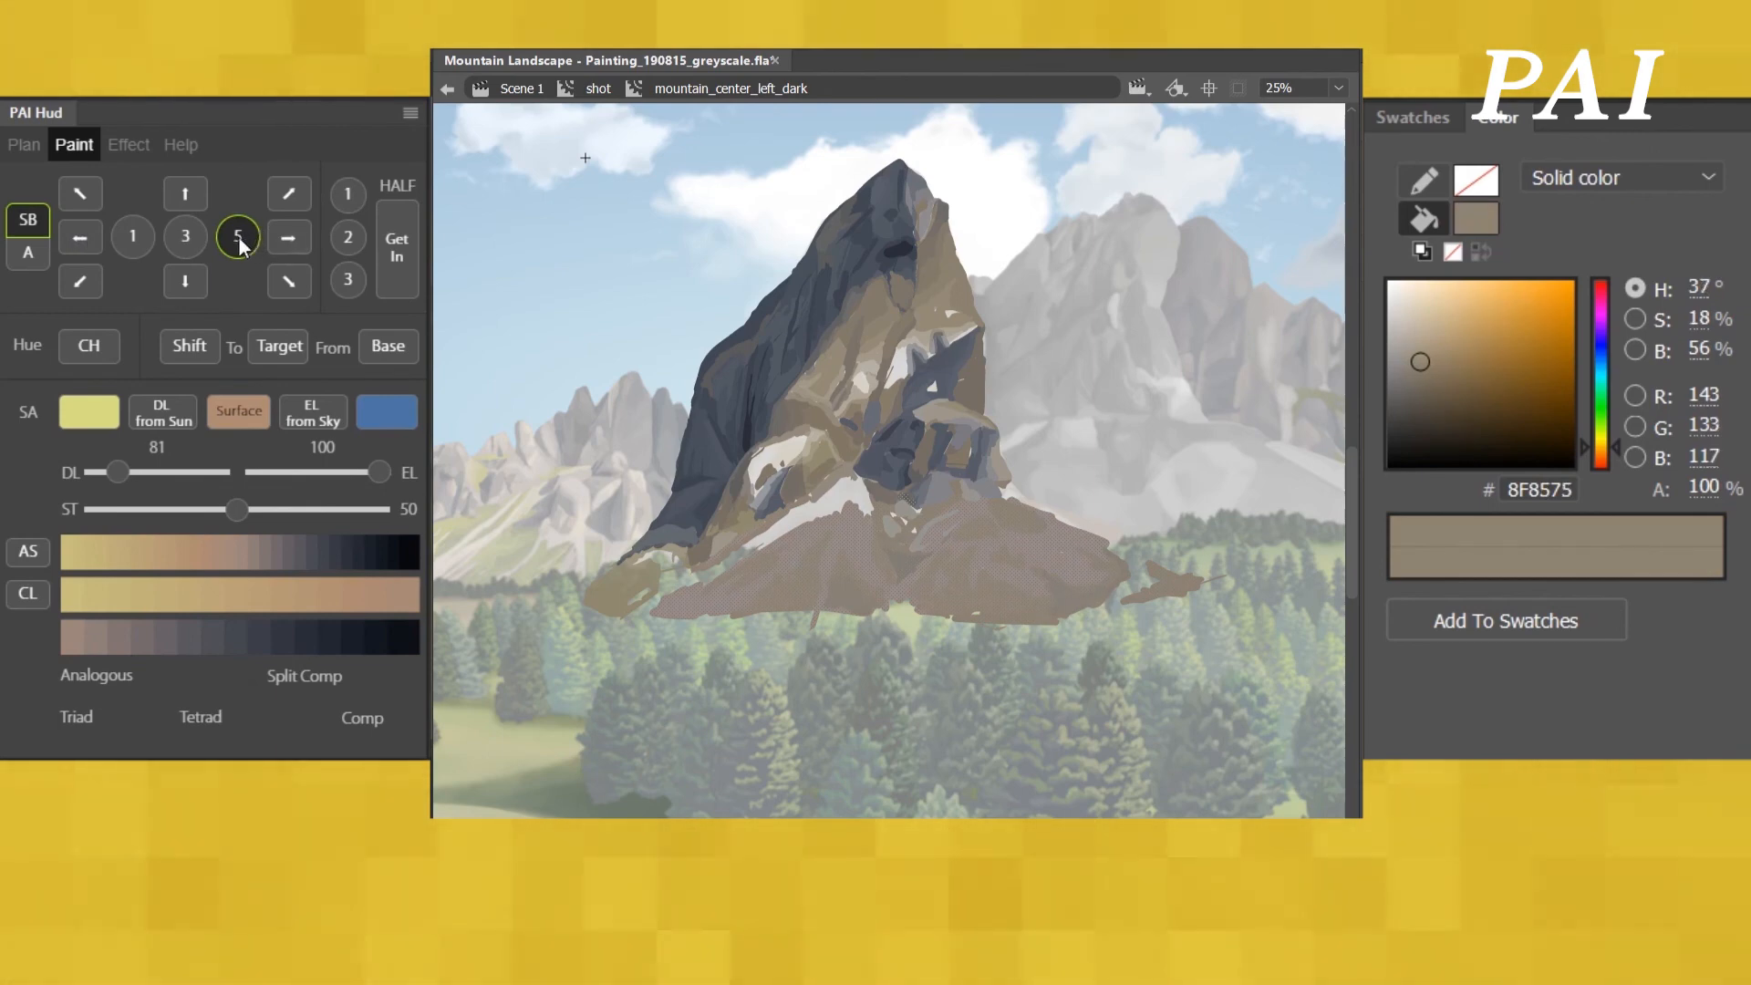
{"action": "left_click", "coordinate": [84, 239]}
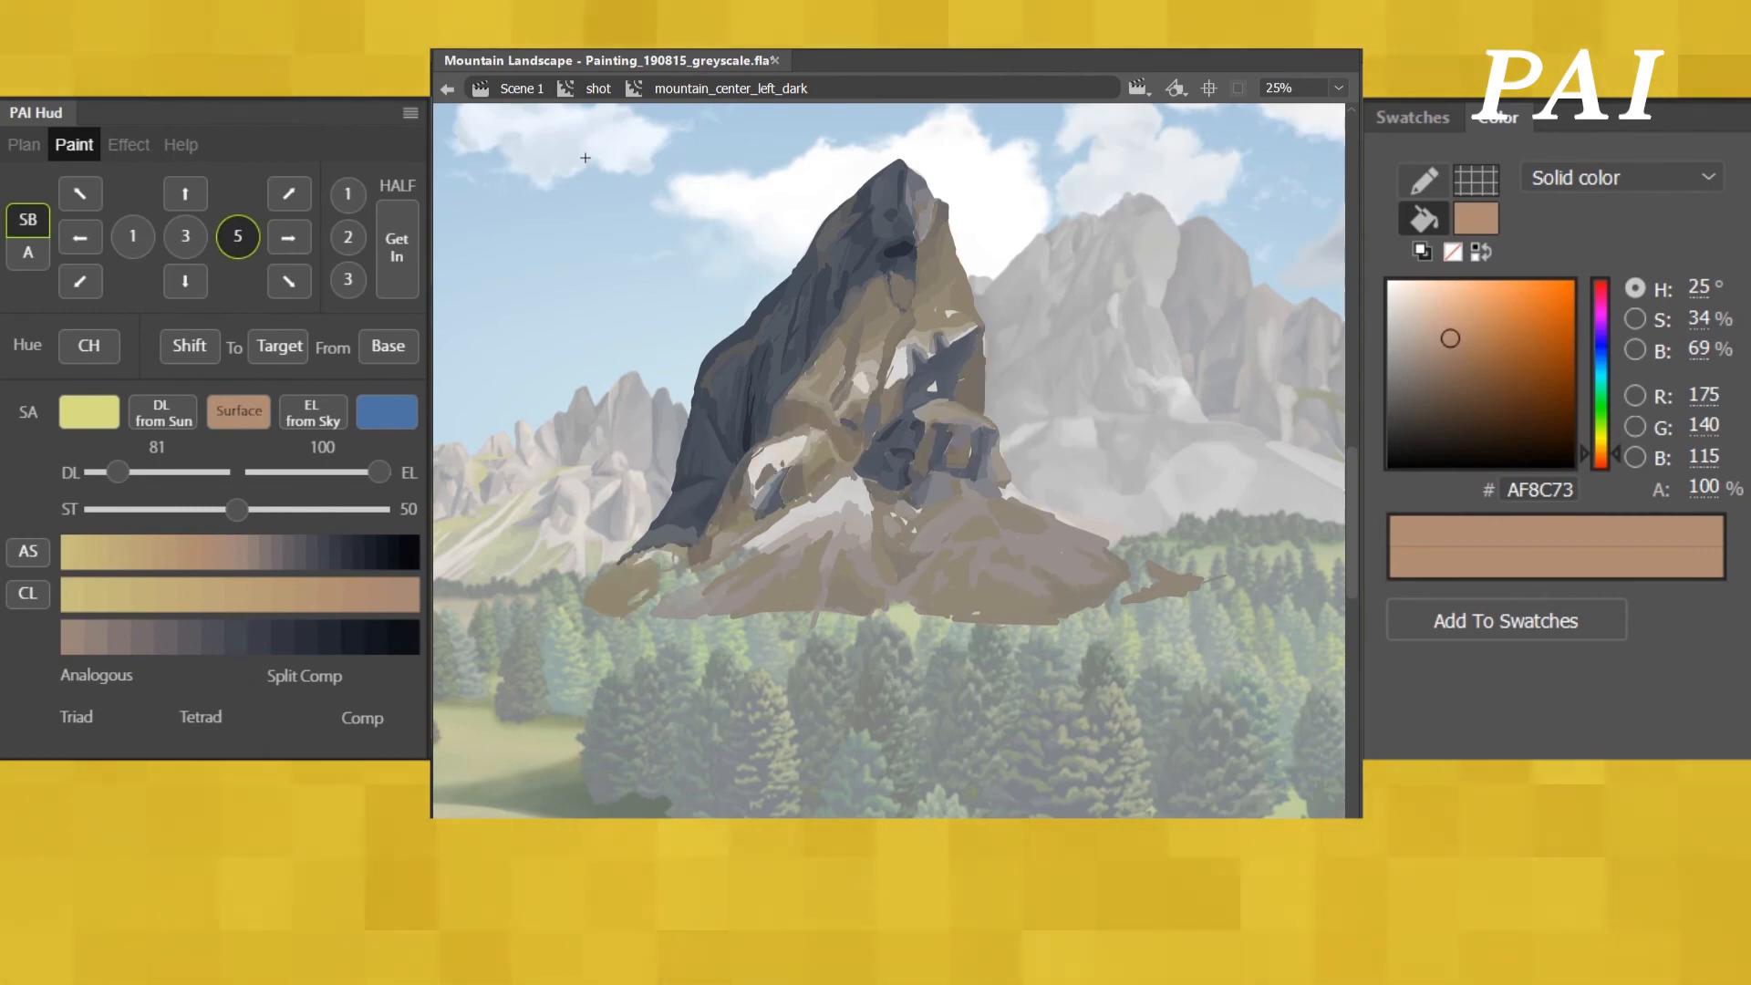
- Reduce the saturation of the 46% brightness brown patches in the dark symbol to 7%
{"action": "left_click", "coordinate": [73, 234]}
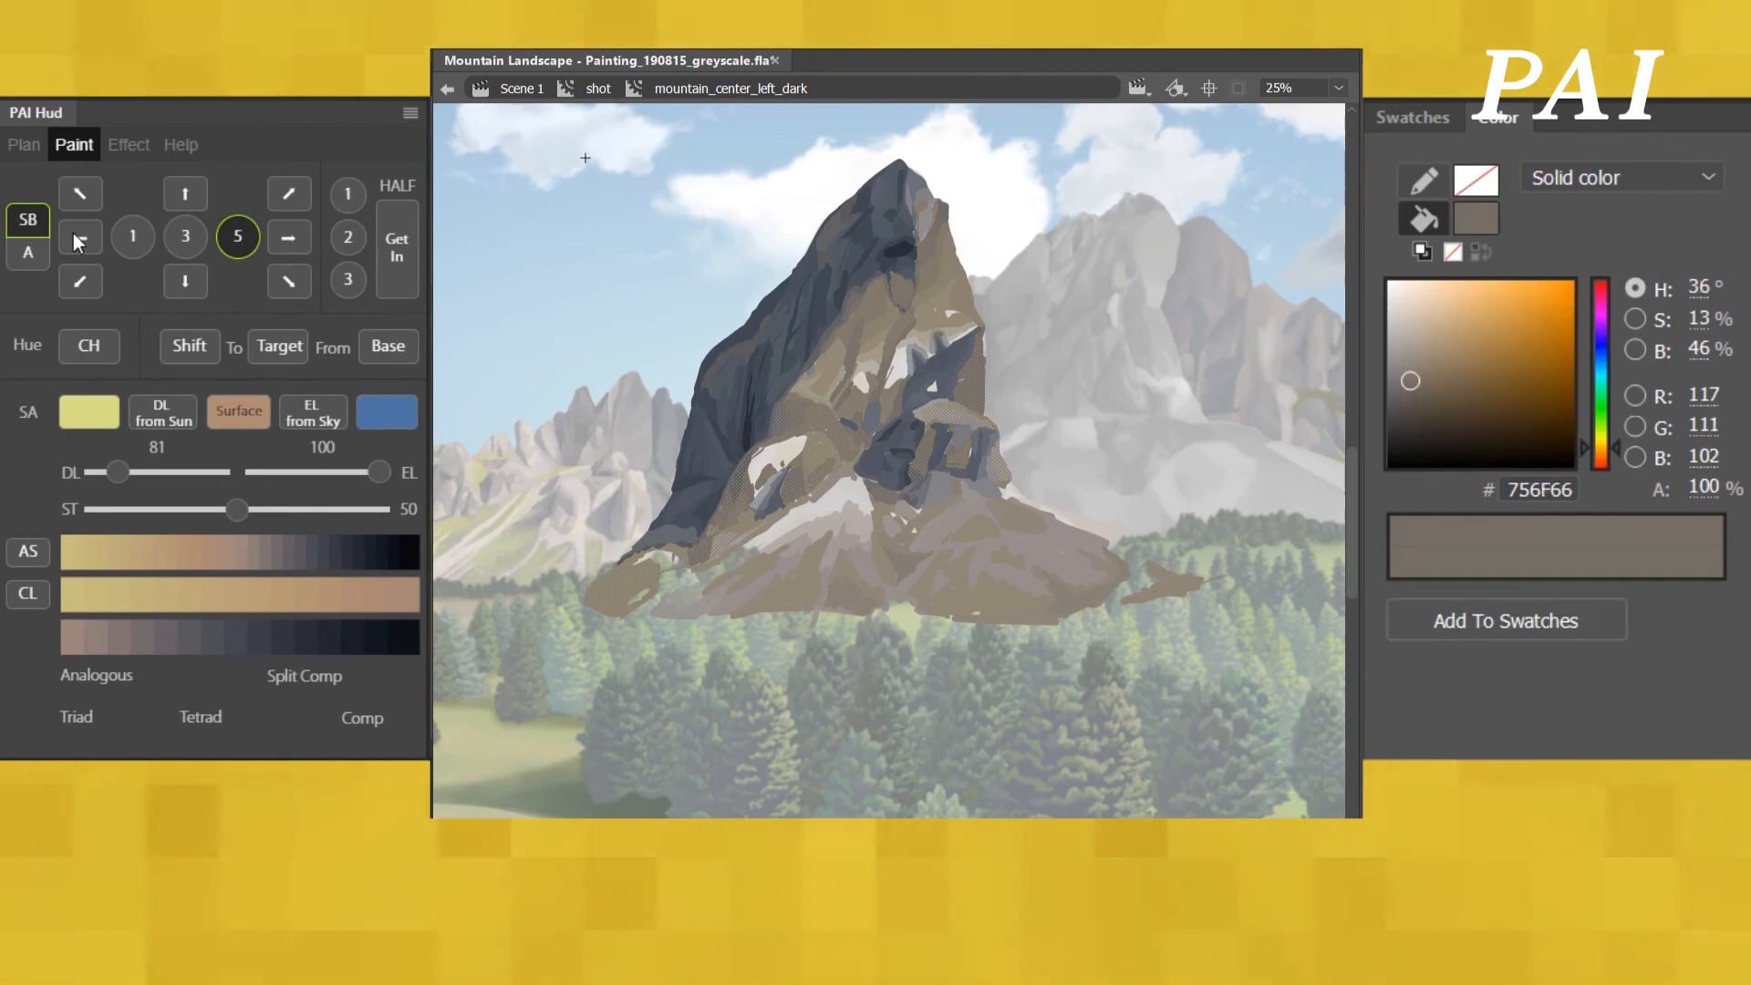
{"action": "left_click", "coordinate": [1132, 429]}
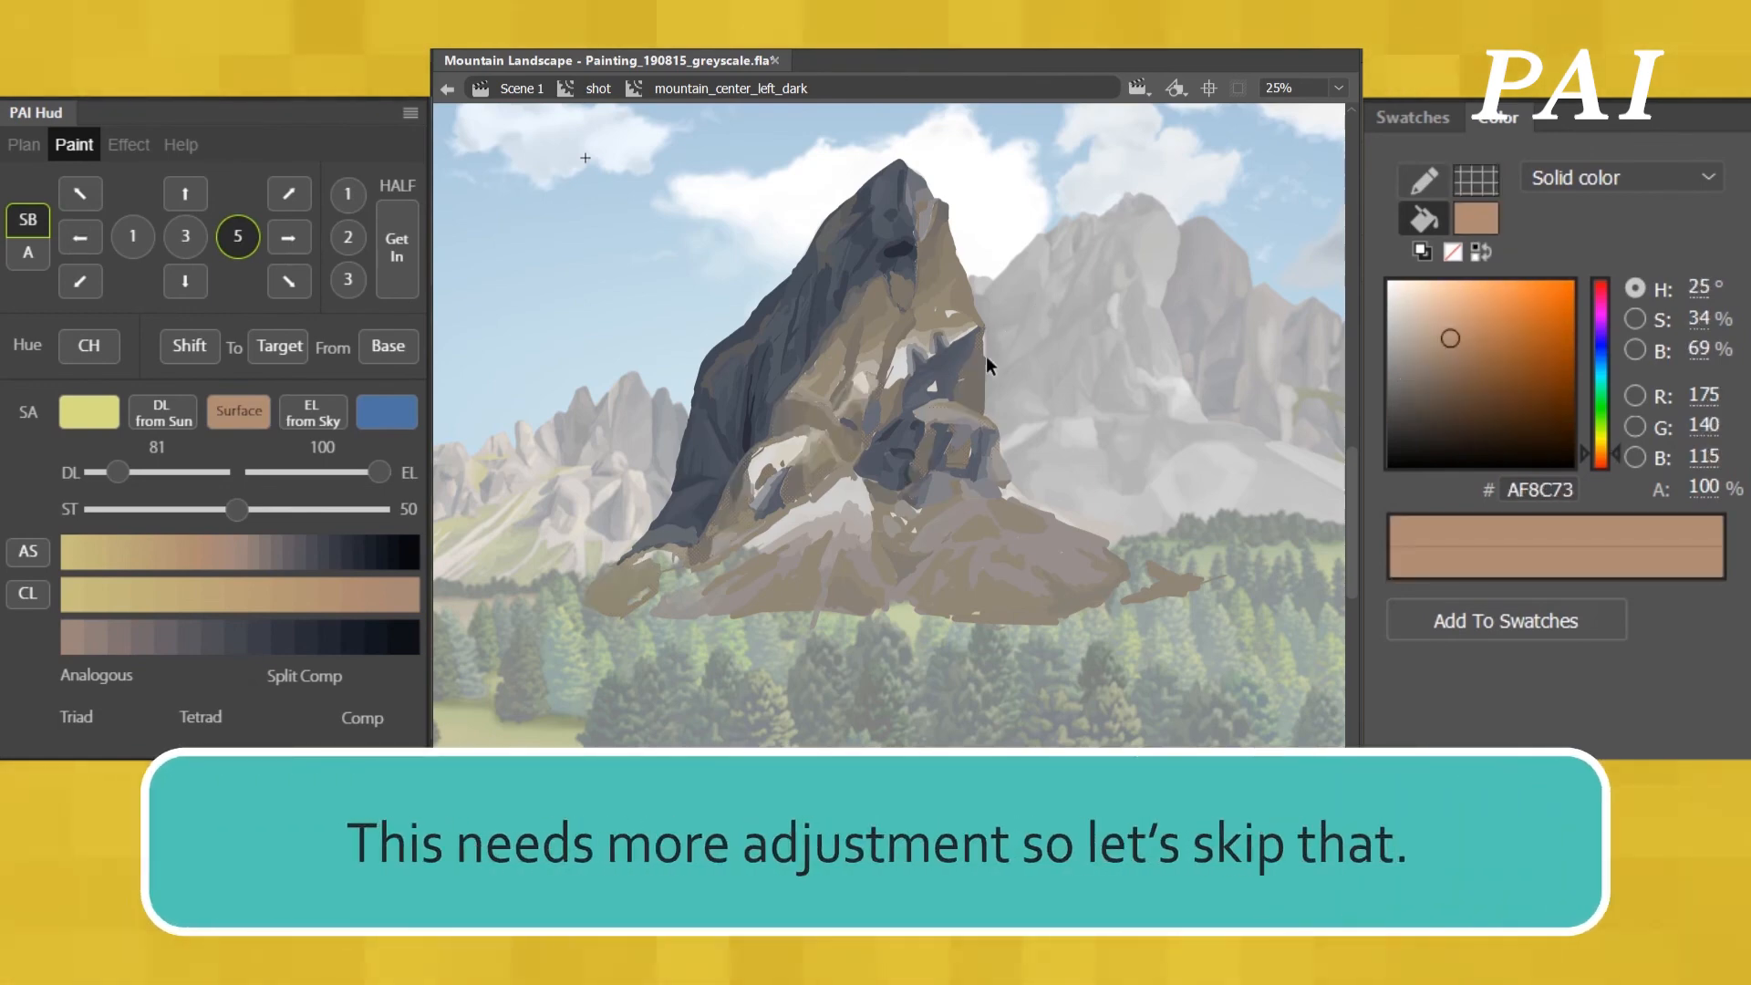
{"action": "left_click", "coordinate": [972, 375]}
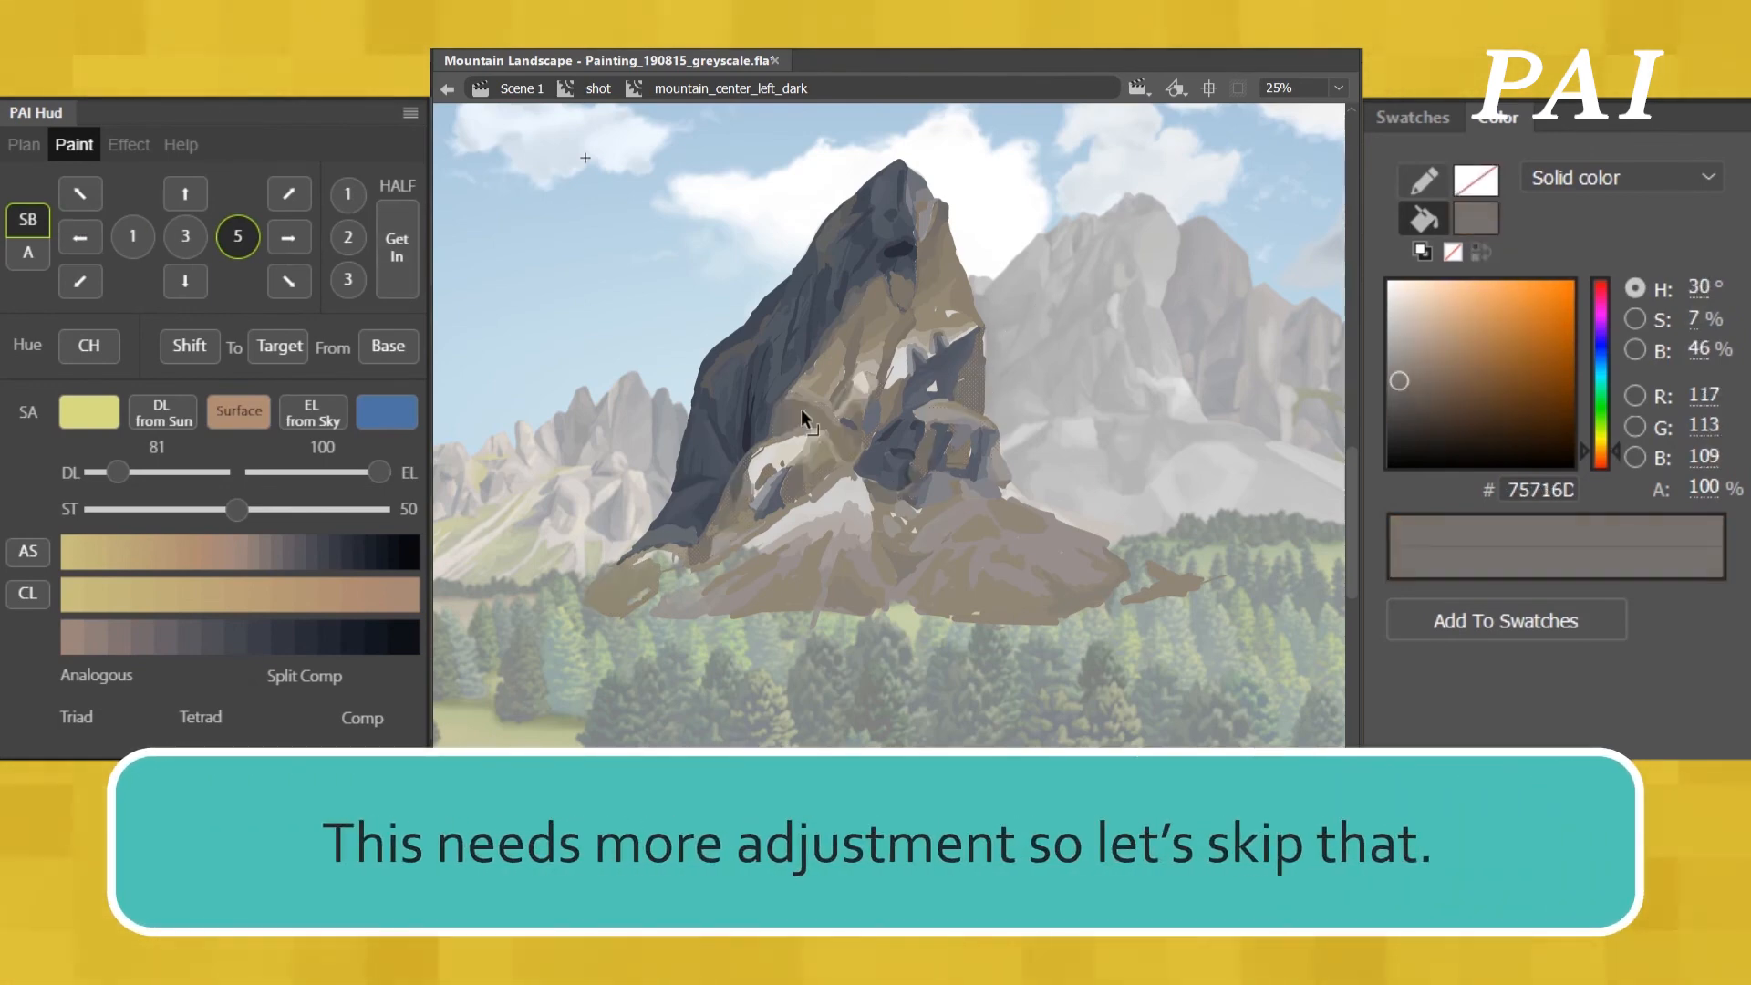
{"action": "left_click", "coordinate": [1053, 364]}
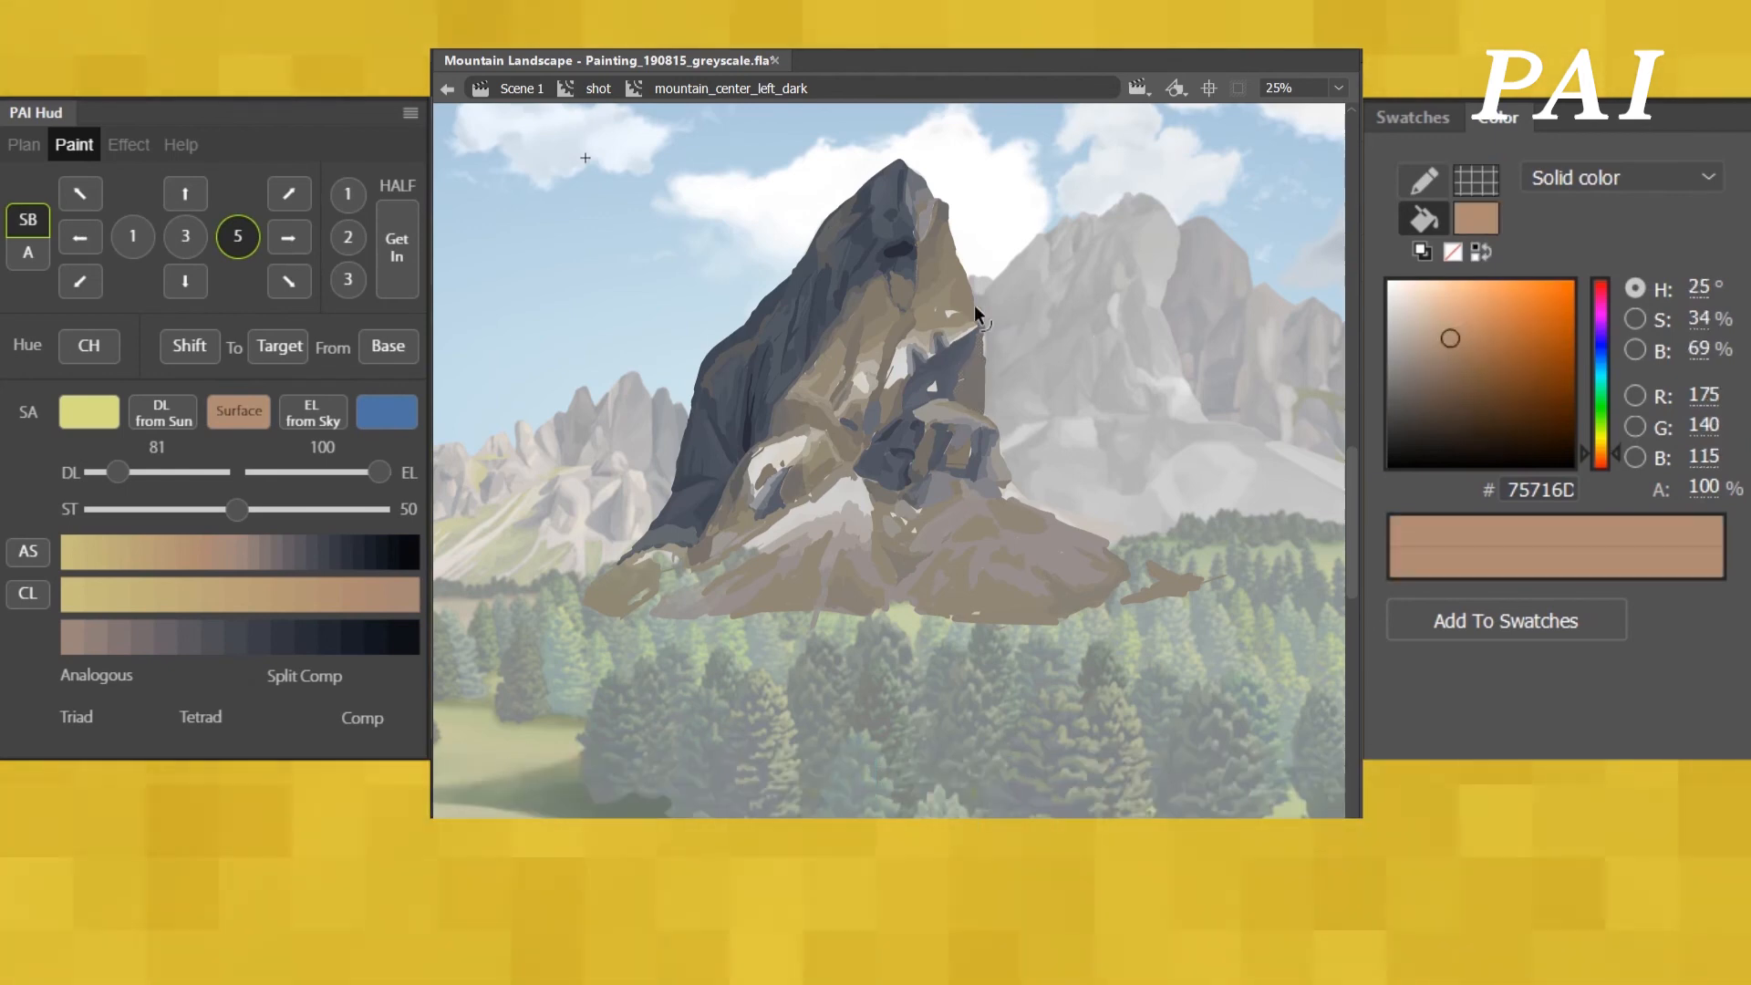
- Return to the shot symbol and open mountain_center_mid_base for editing
{"action": "left_click", "coordinate": [974, 305]}
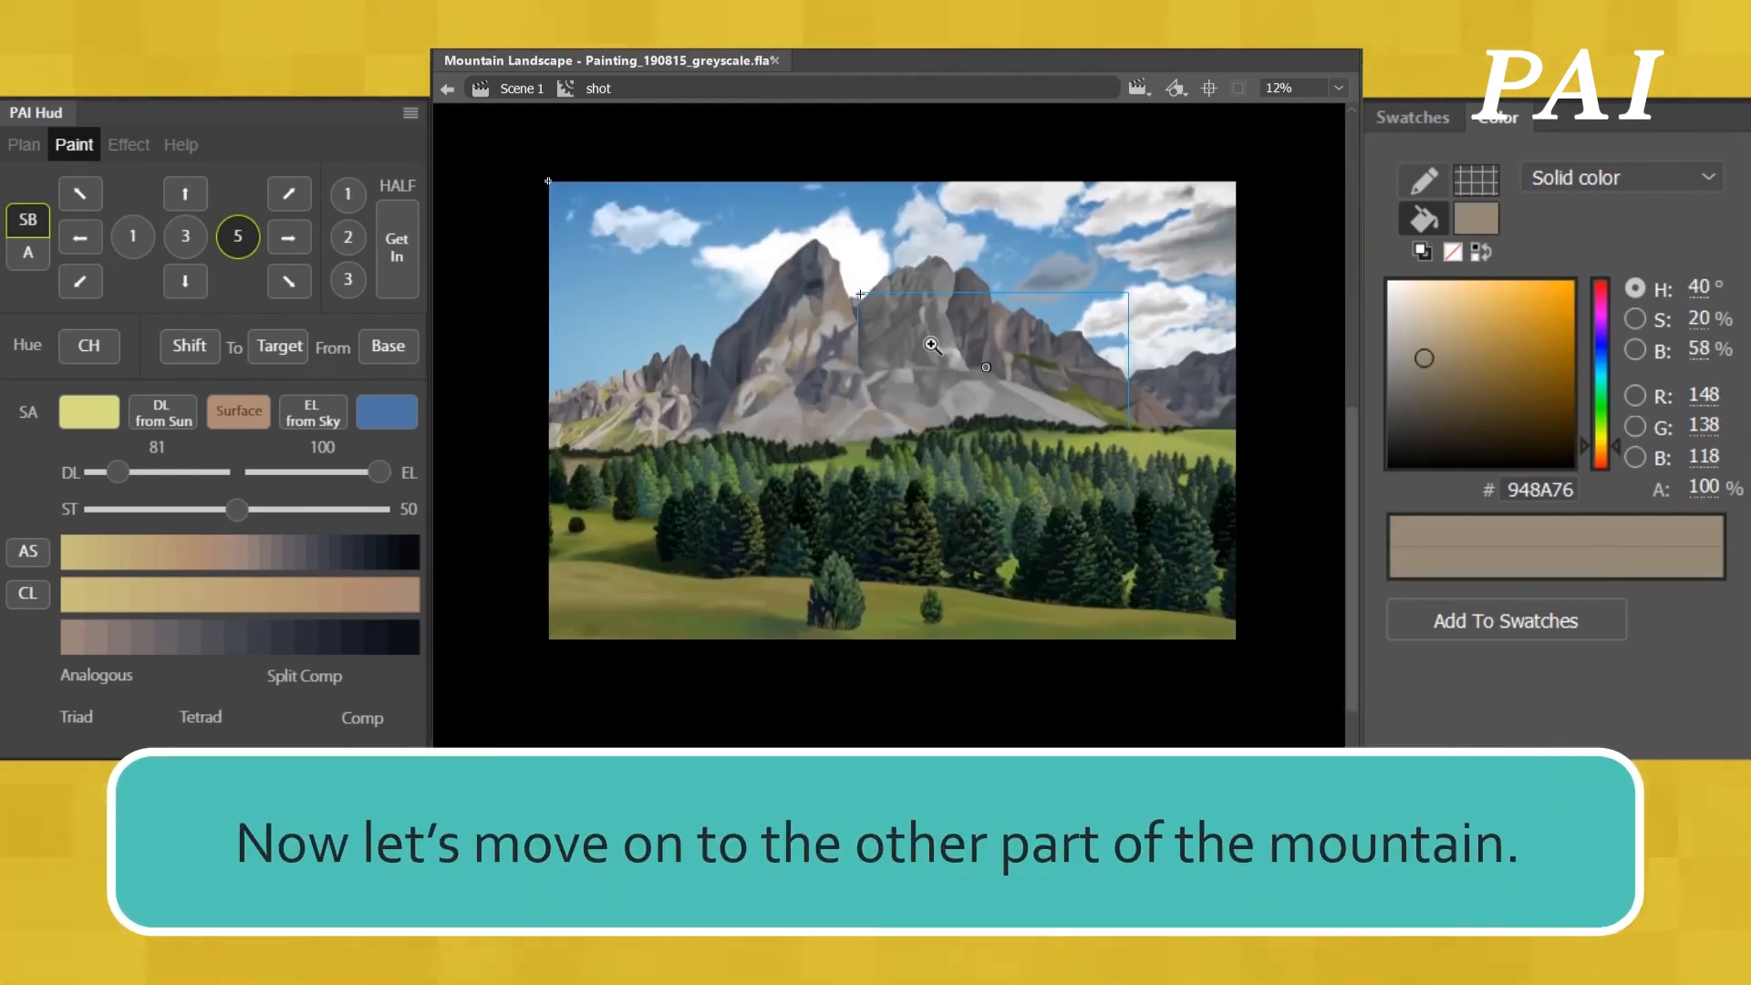
{"action": "left_click", "coordinate": [933, 345]}
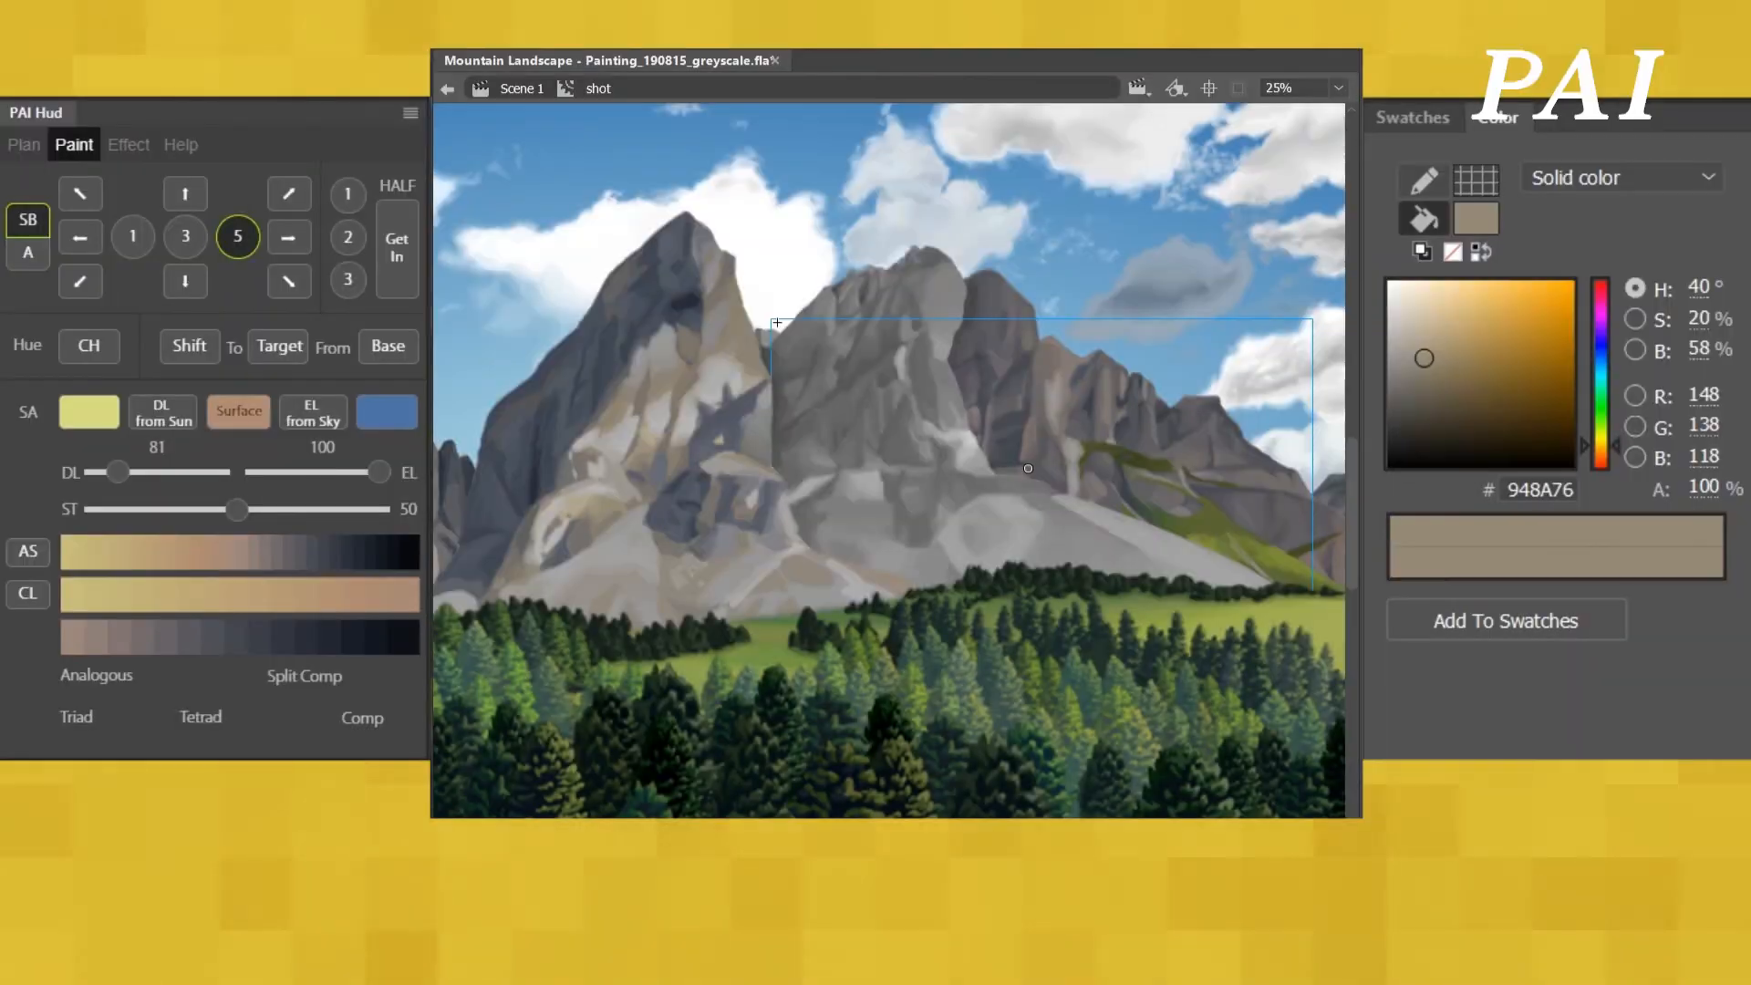
{"action": "left_click", "coordinate": [932, 391]}
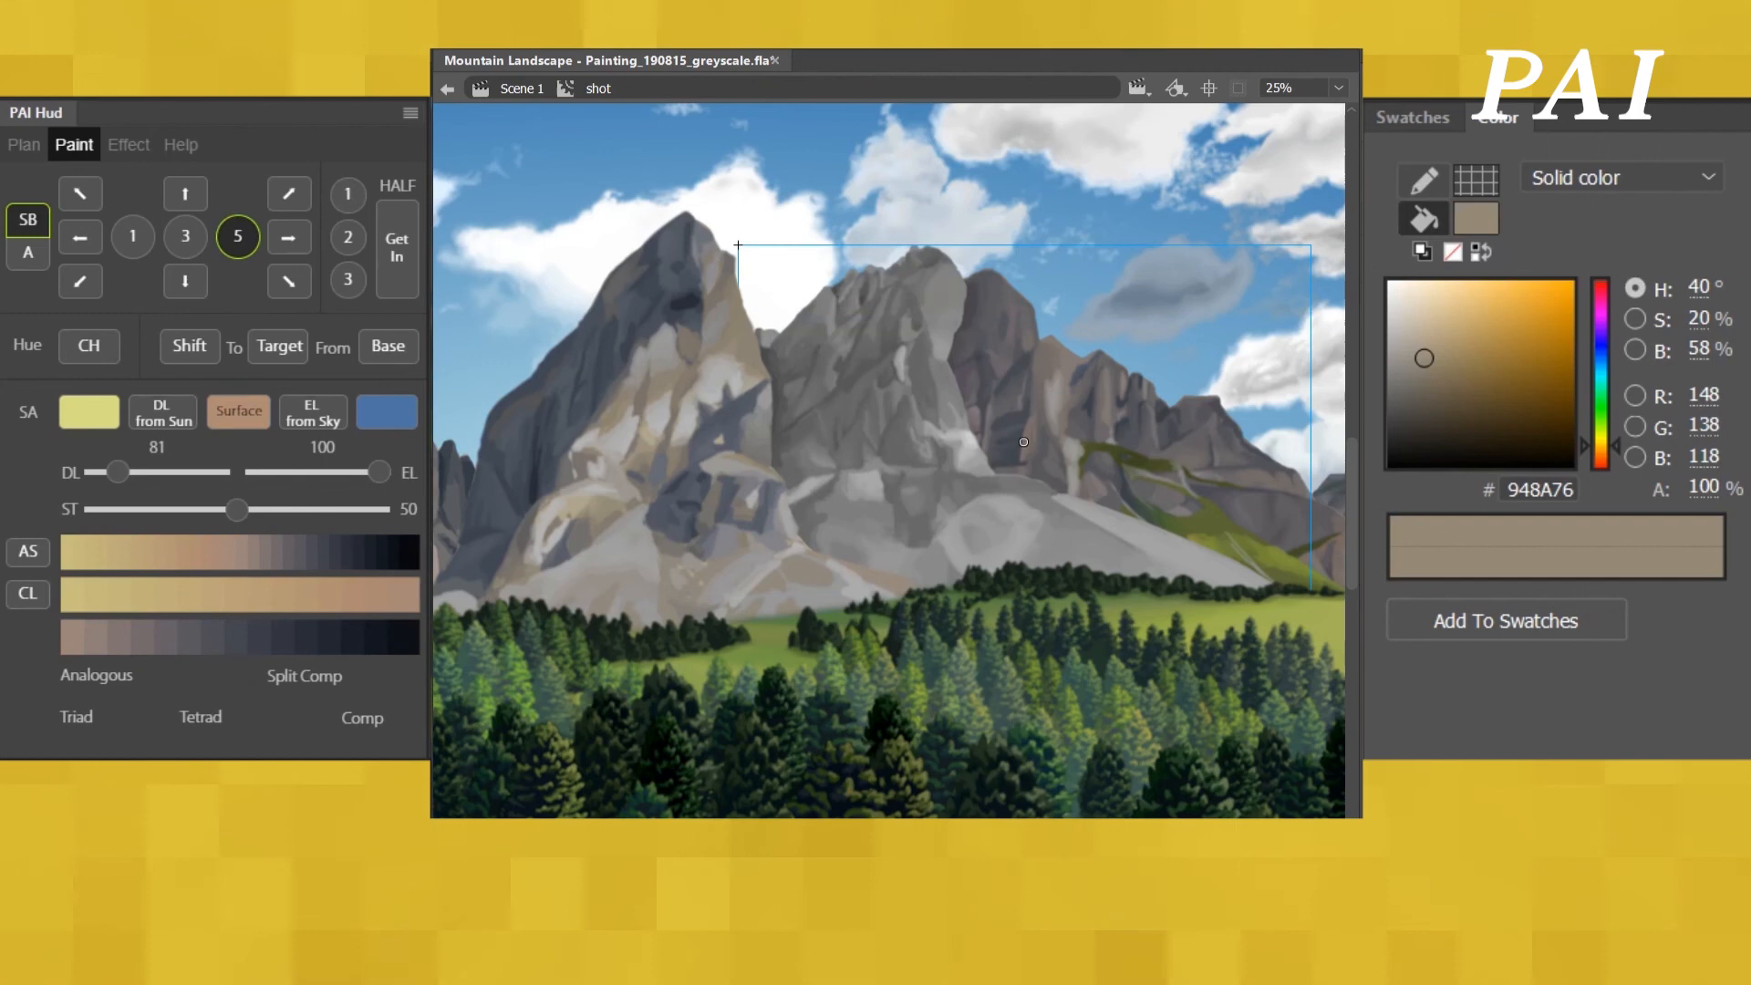
{"action": "double_click", "coordinate": [932, 387]}
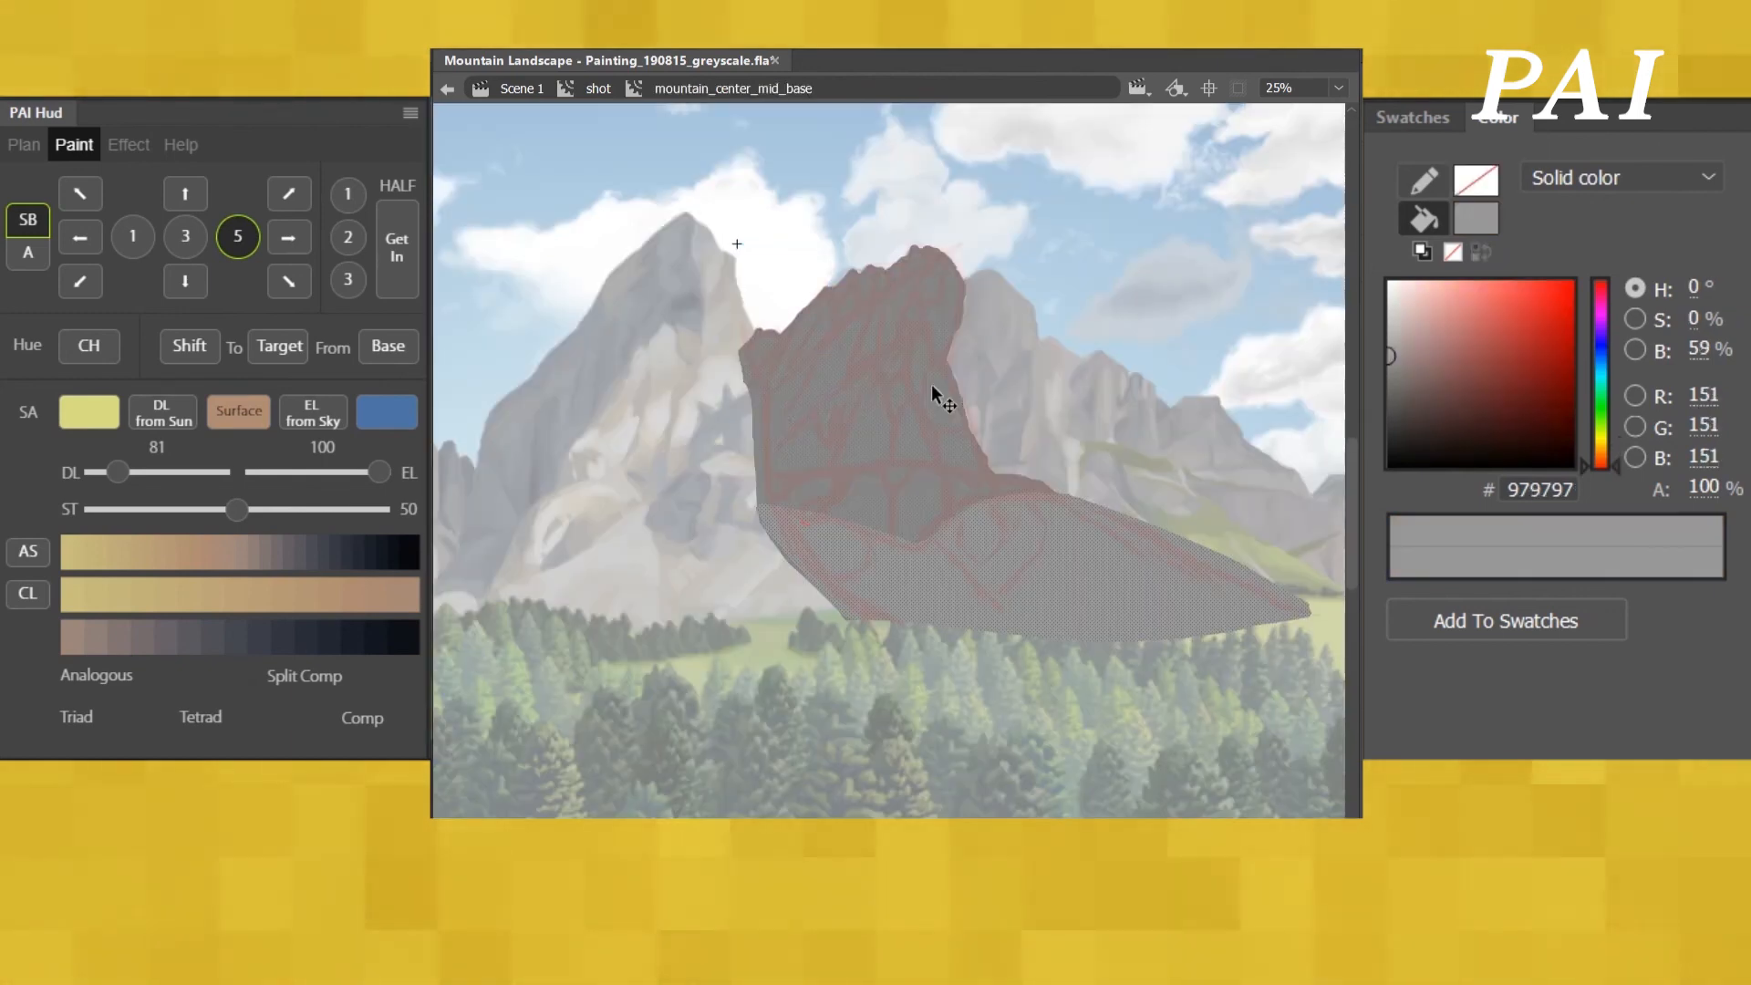
{"action": "left_click", "coordinate": [933, 389]}
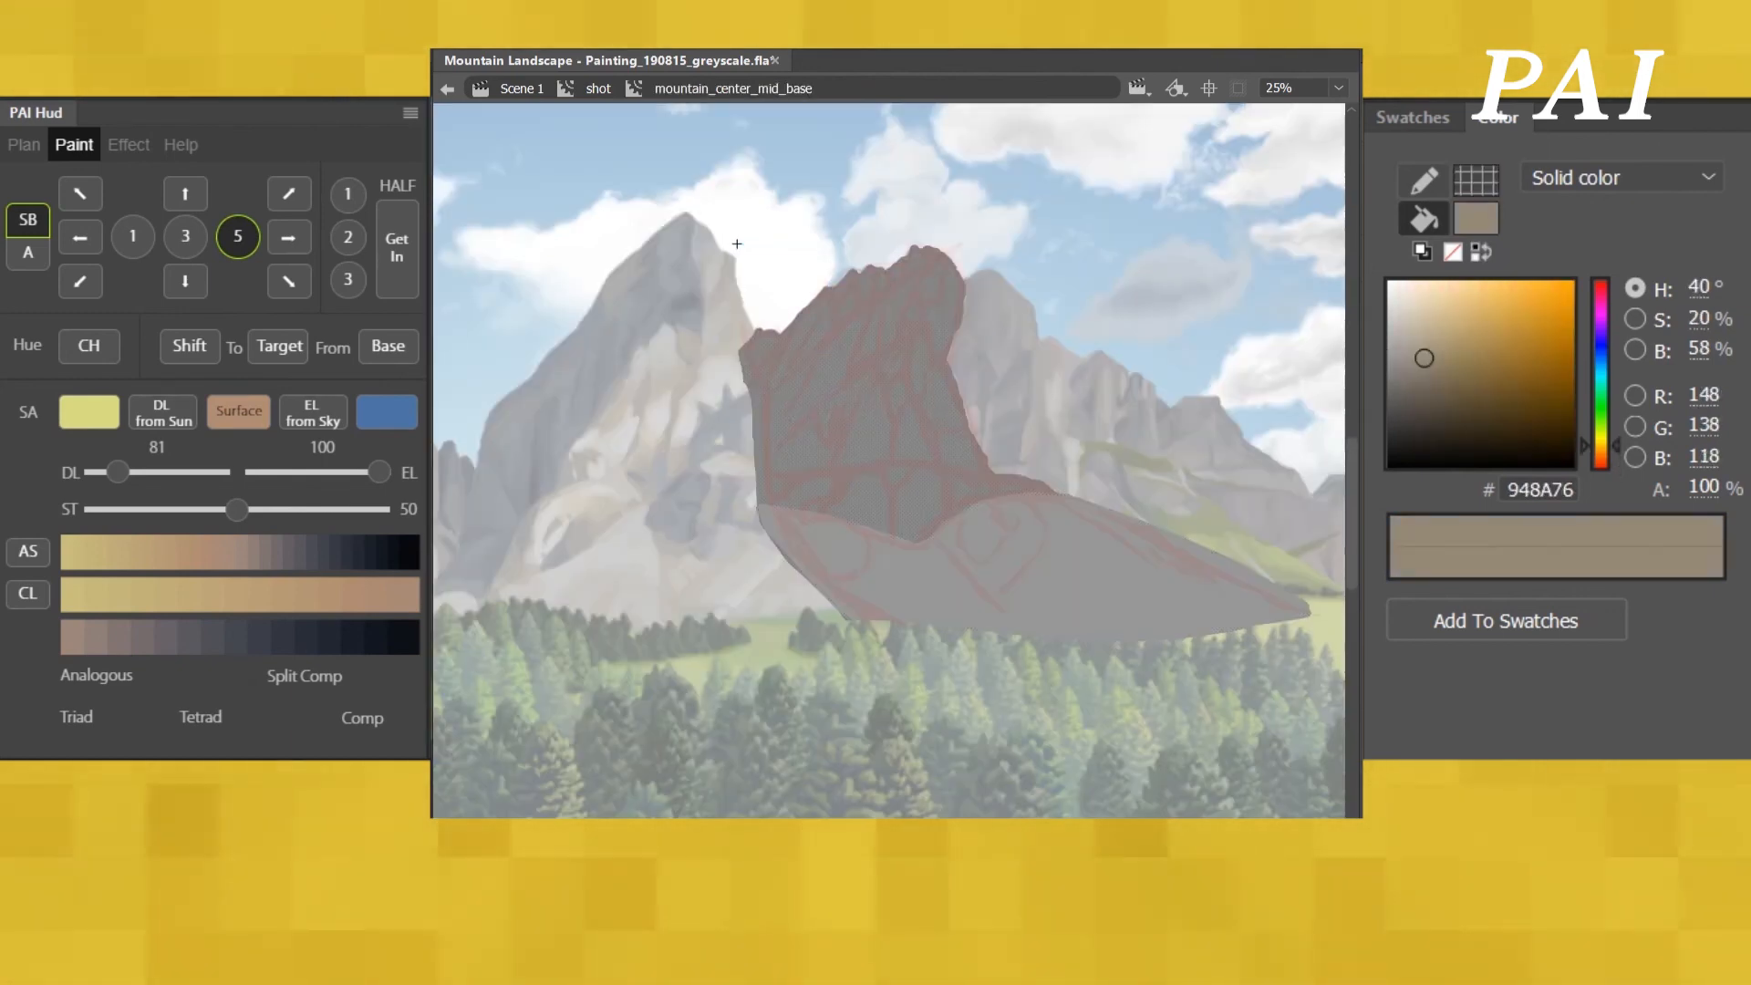
- Recolor the upper rock area of the middle mountain's base using AS and reduce its saturation to 16%
{"action": "left_click", "coordinate": [31, 553]}
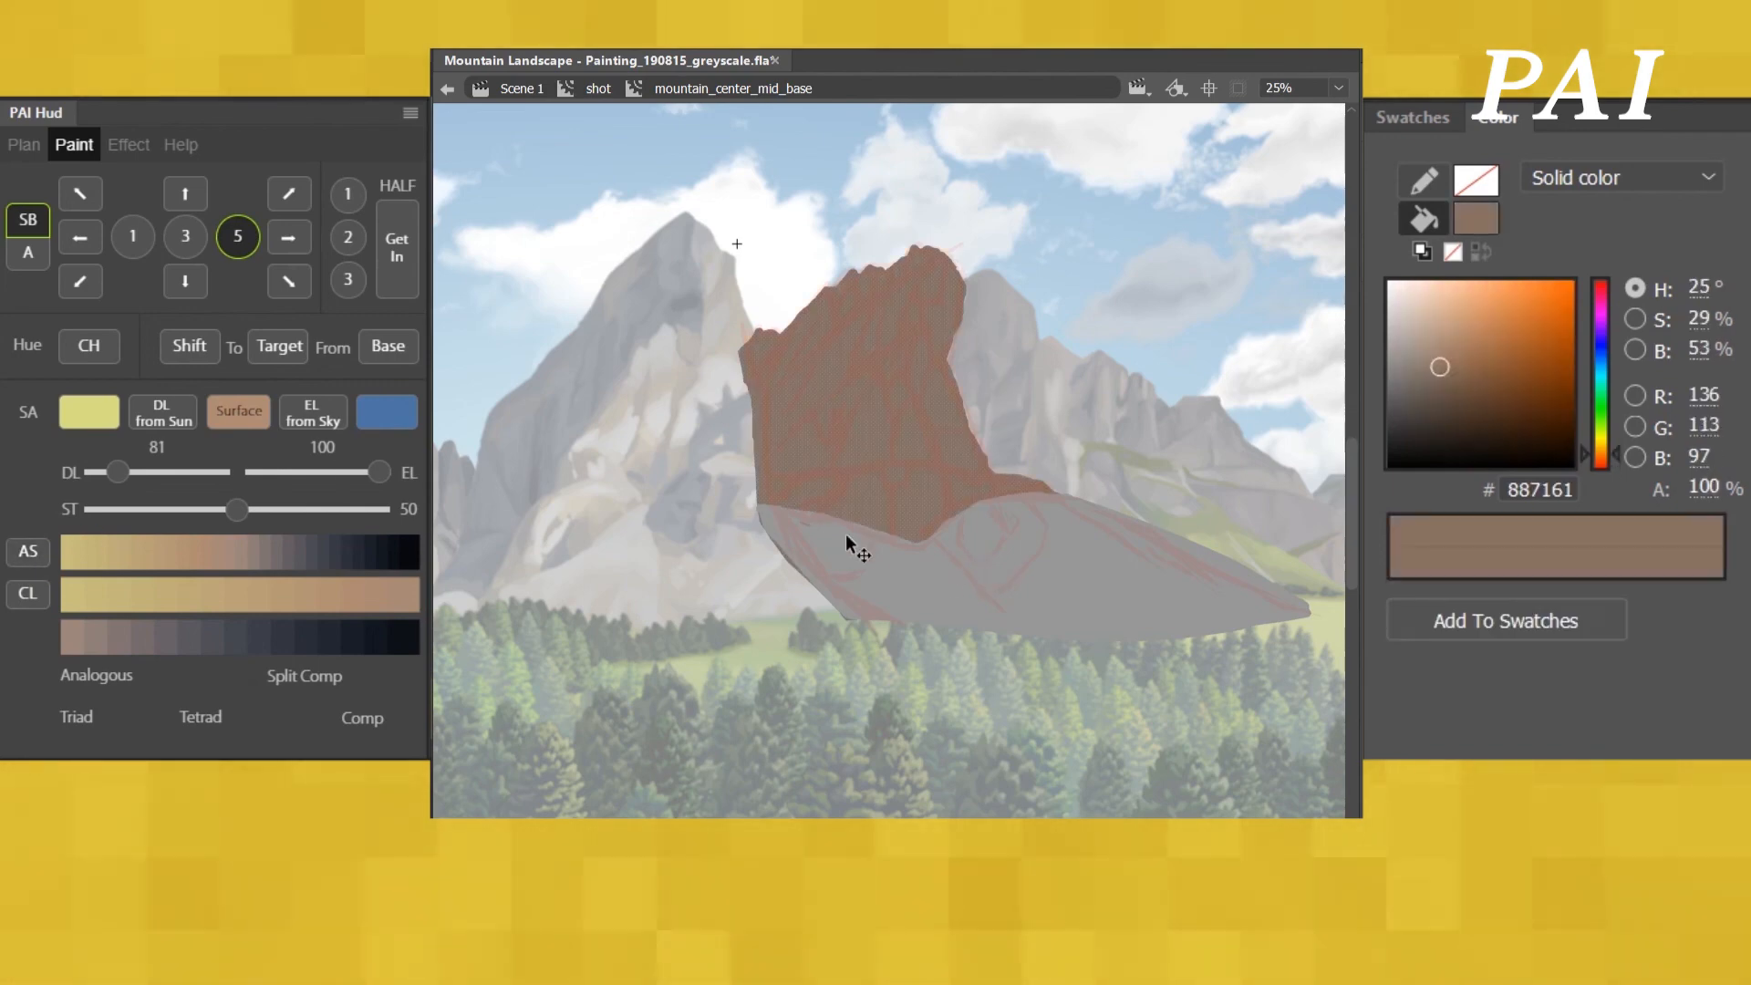
{"action": "left_click", "coordinate": [79, 234]}
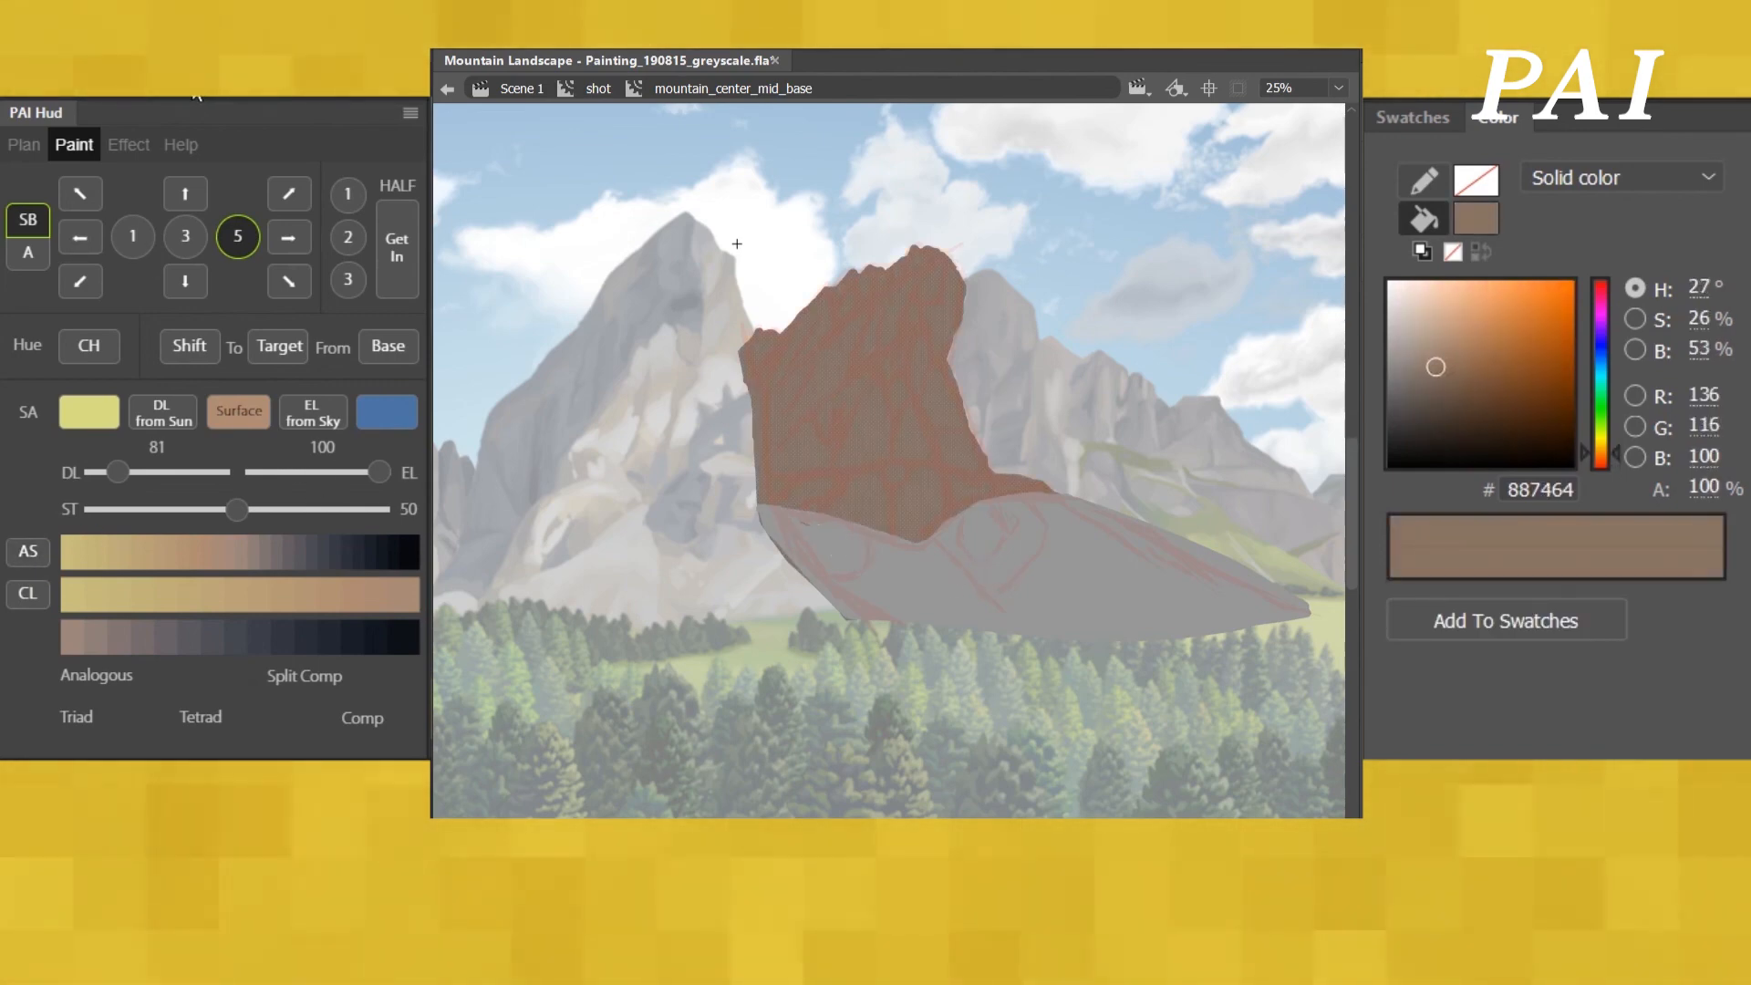
{"action": "left_click", "coordinate": [67, 239]}
{"action": "left_click", "coordinate": [68, 239]}
{"action": "left_click", "coordinate": [70, 239]}
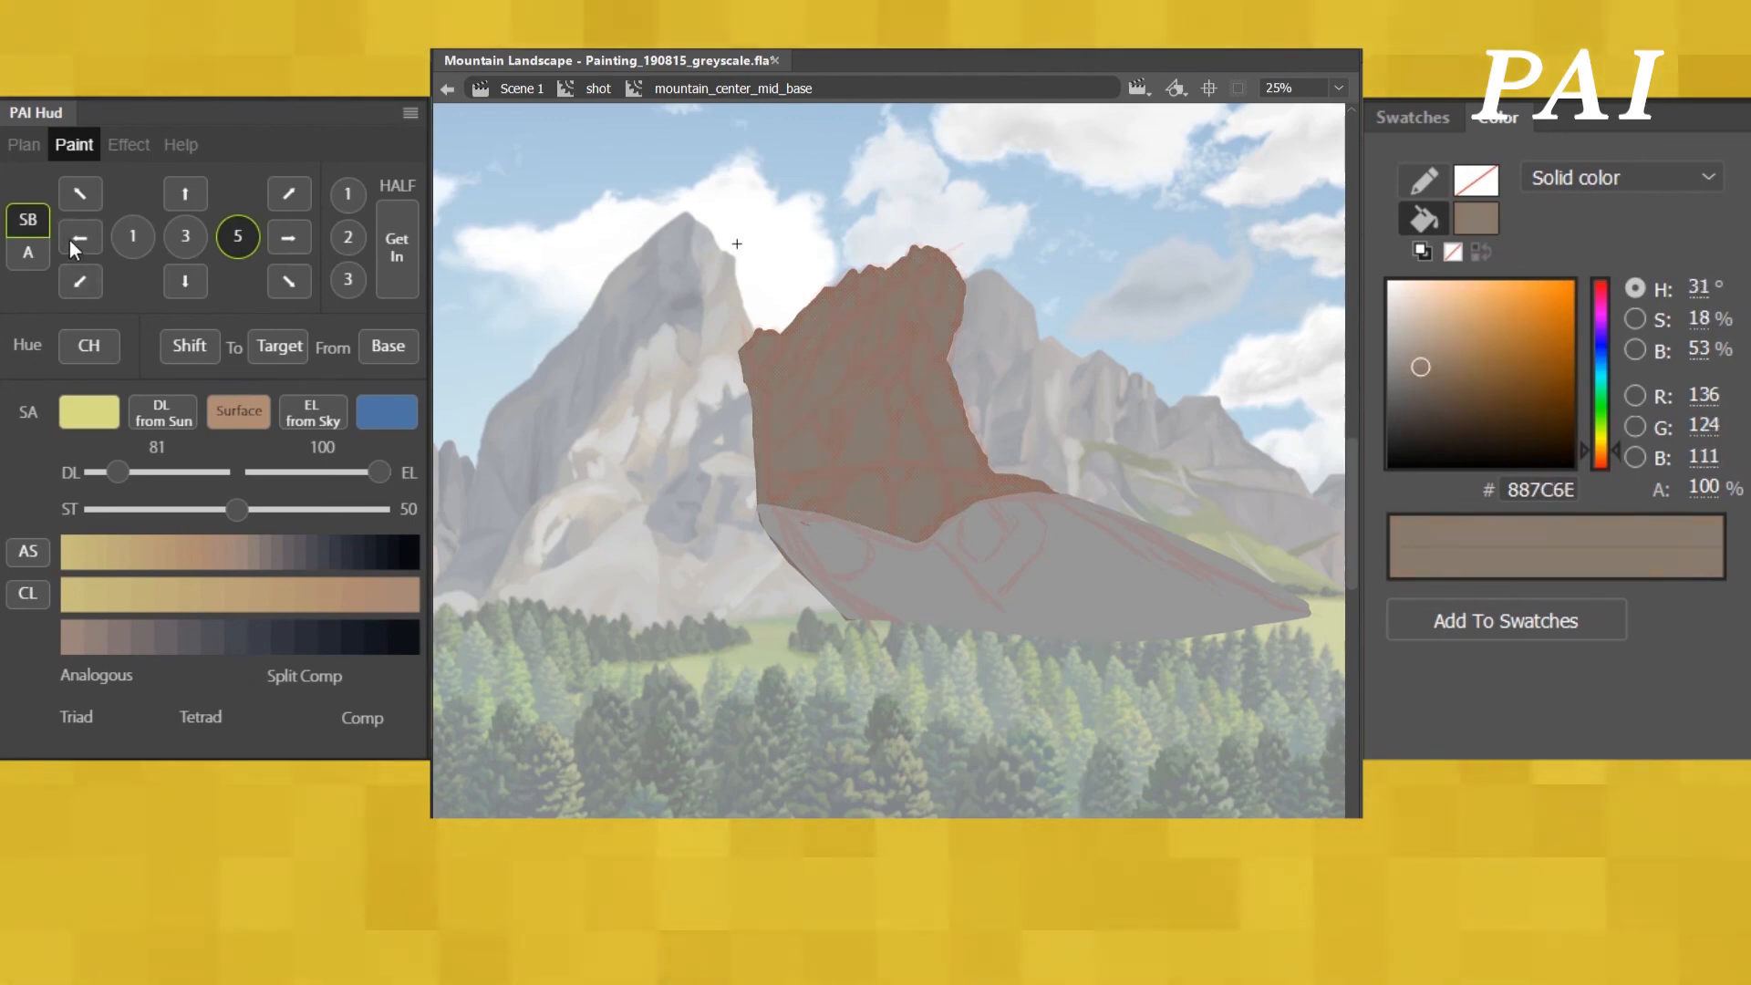
{"action": "left_click", "coordinate": [70, 239]}
{"action": "left_click", "coordinate": [69, 239]}
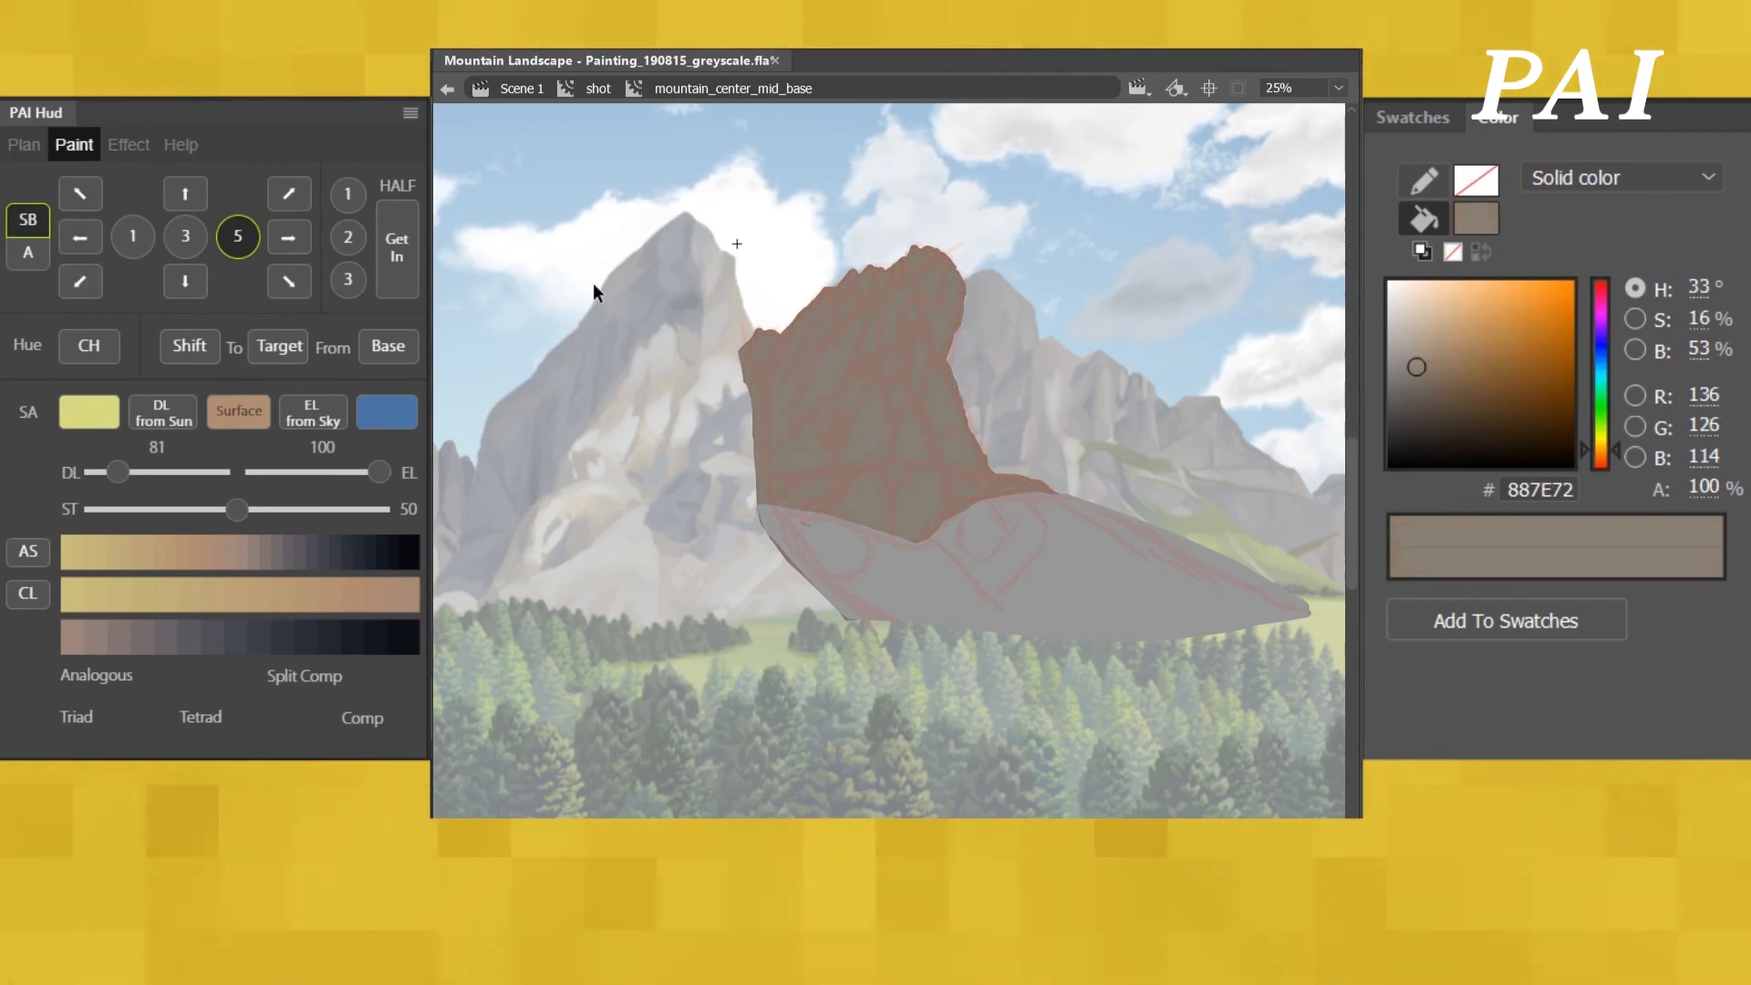
- Recolor the lower slope of the middle mountain's base using AS and reduce its saturation to 6%
{"action": "left_click", "coordinate": [966, 575]}
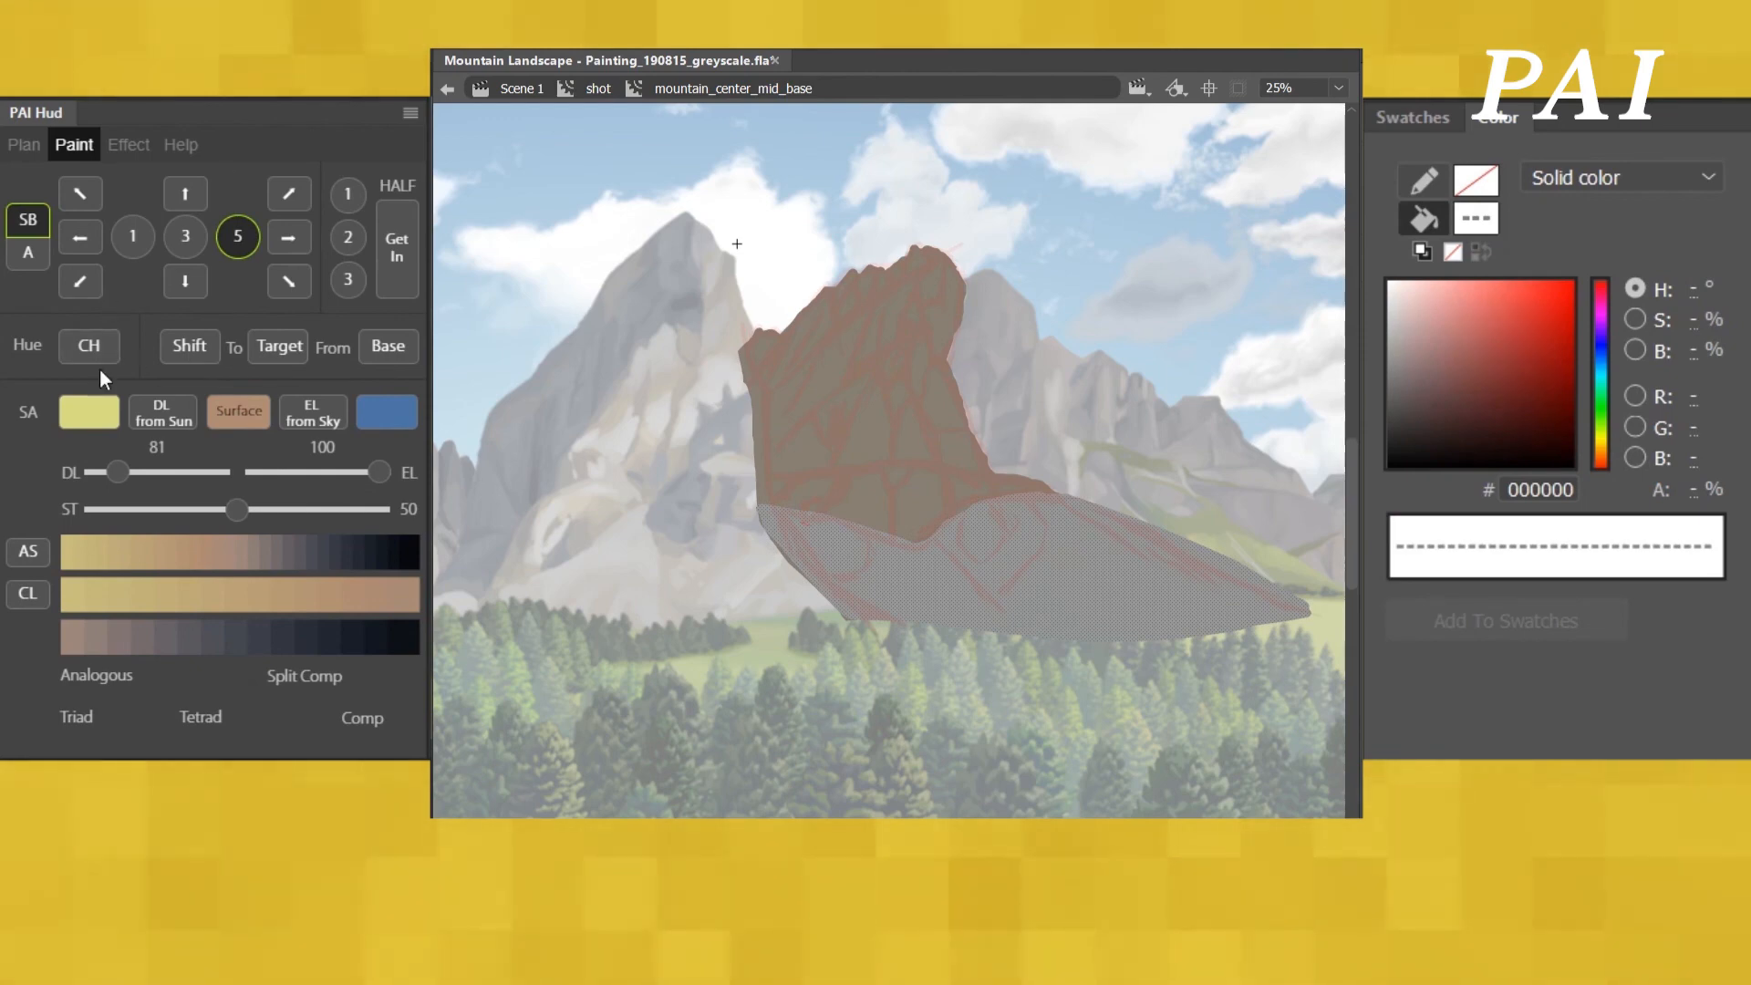
{"action": "left_click", "coordinate": [107, 427]}
{"action": "left_click", "coordinate": [78, 235]}
{"action": "left_click", "coordinate": [78, 236]}
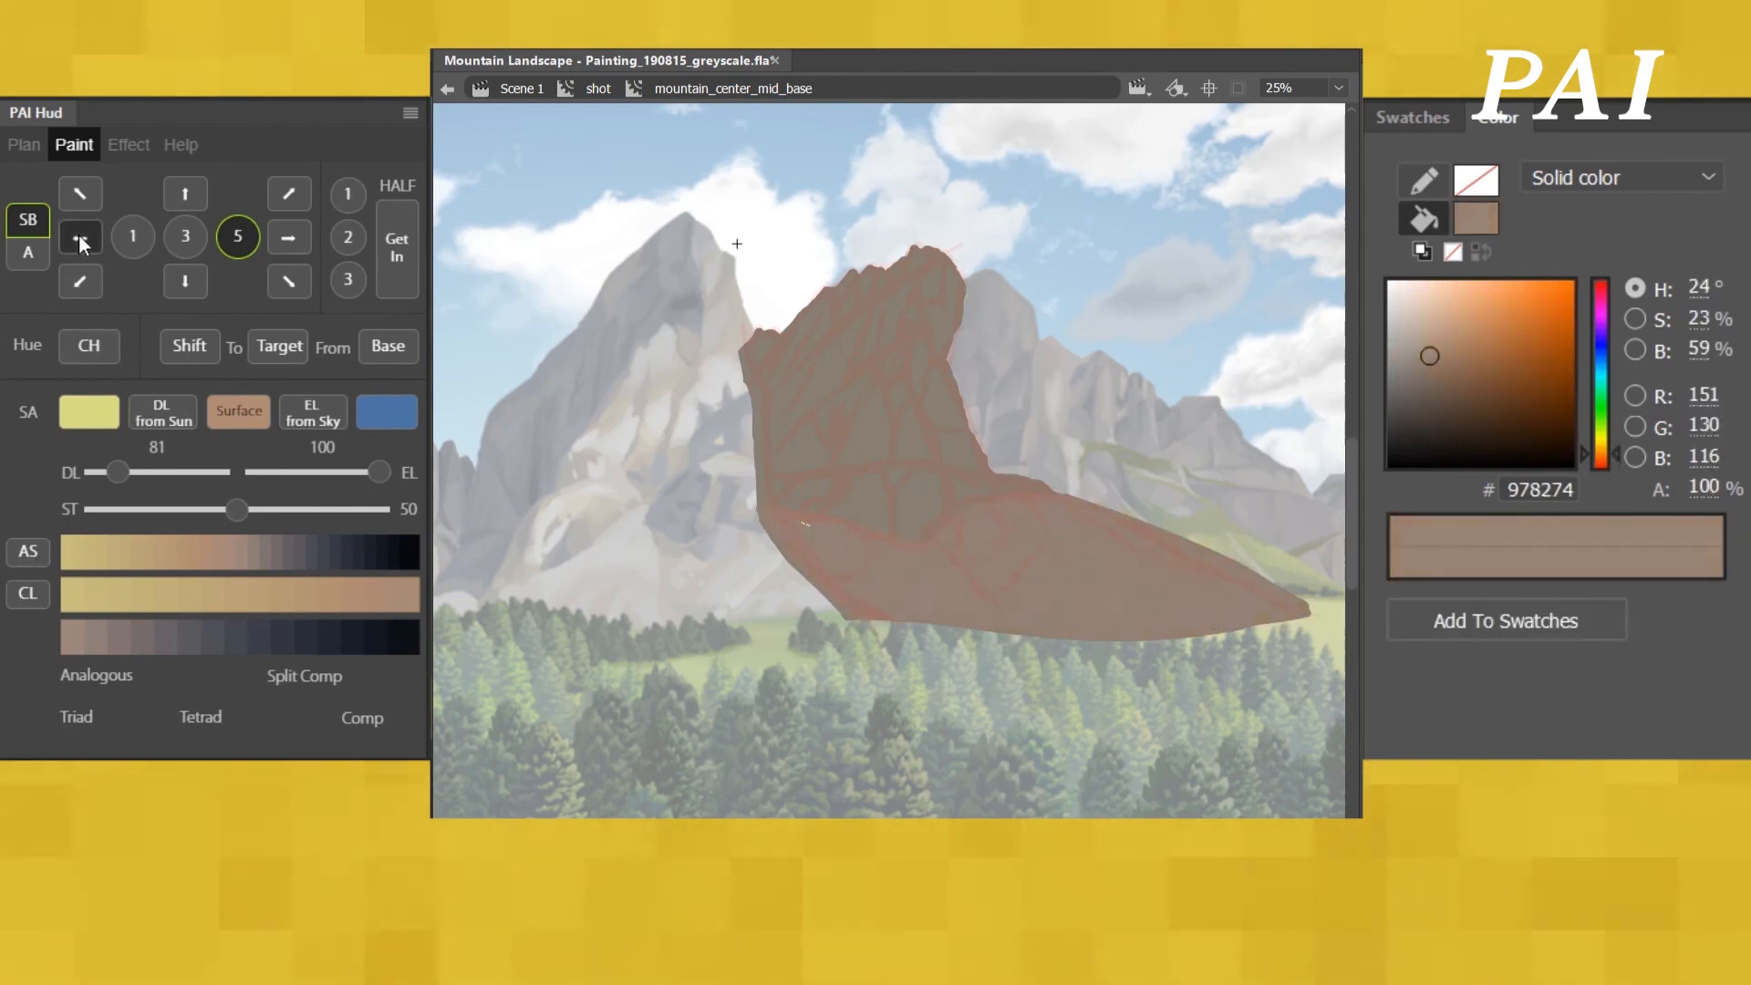
{"action": "left_click", "coordinate": [79, 235]}
{"action": "left_click", "coordinate": [79, 236]}
{"action": "left_click", "coordinate": [79, 235]}
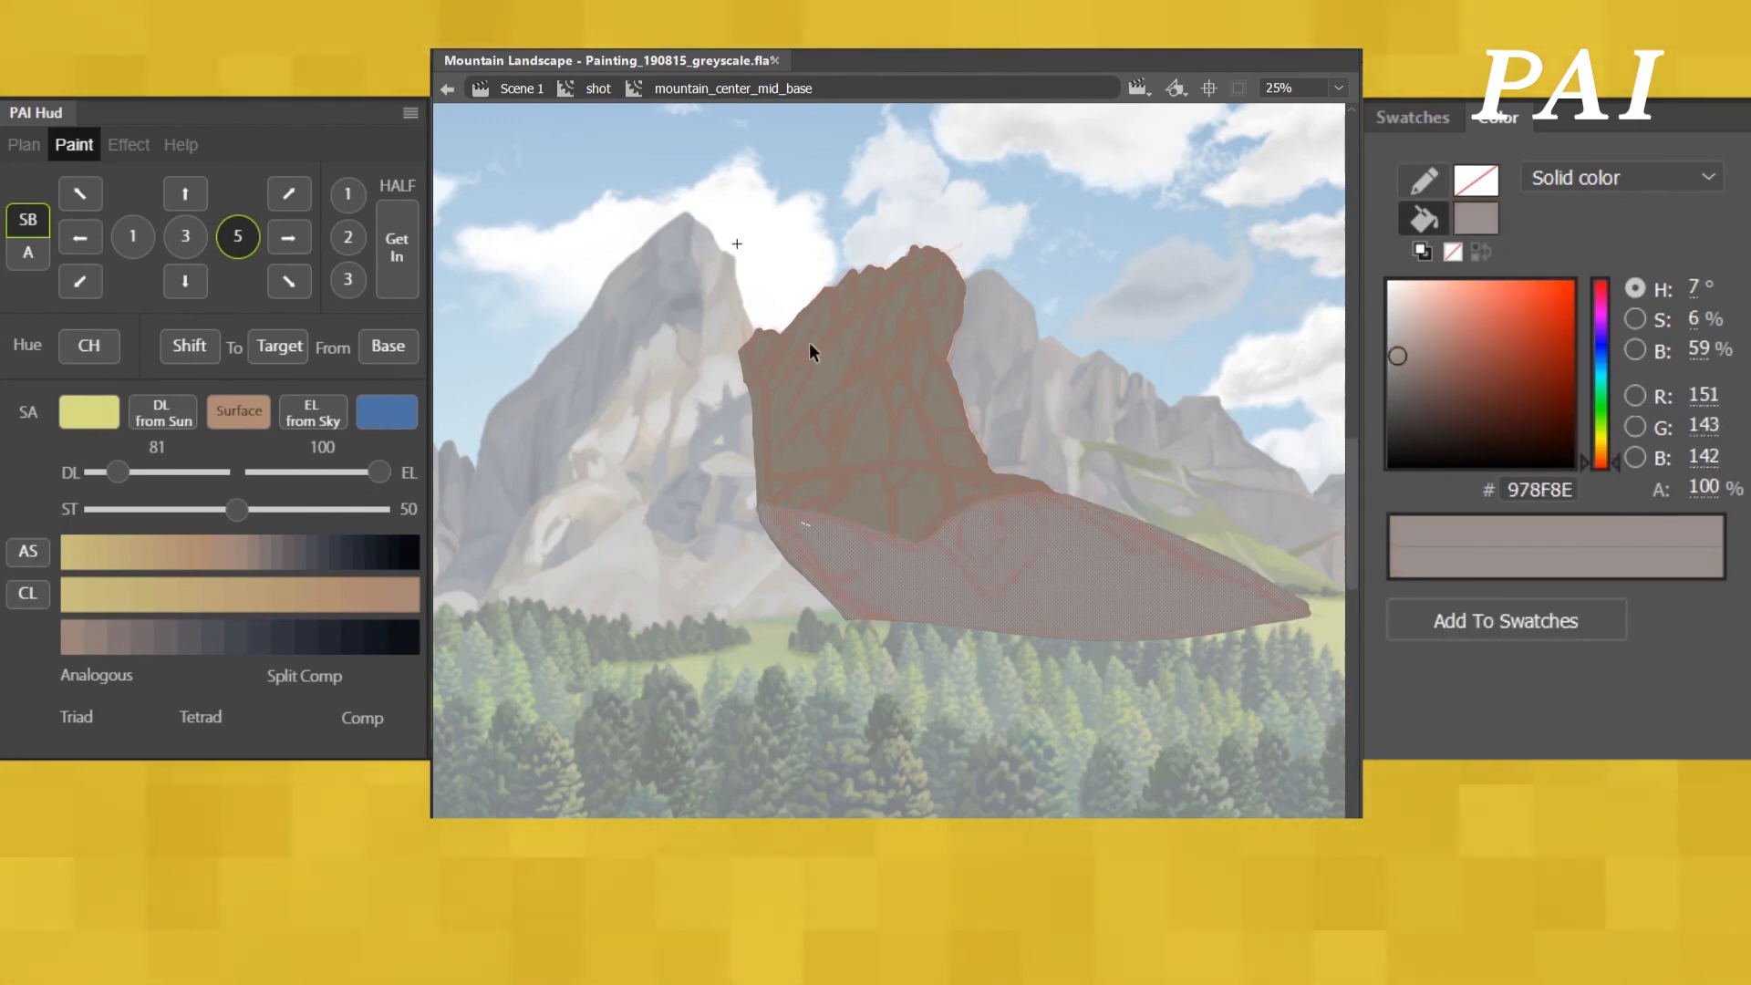
{"action": "left_click", "coordinate": [1054, 235]}
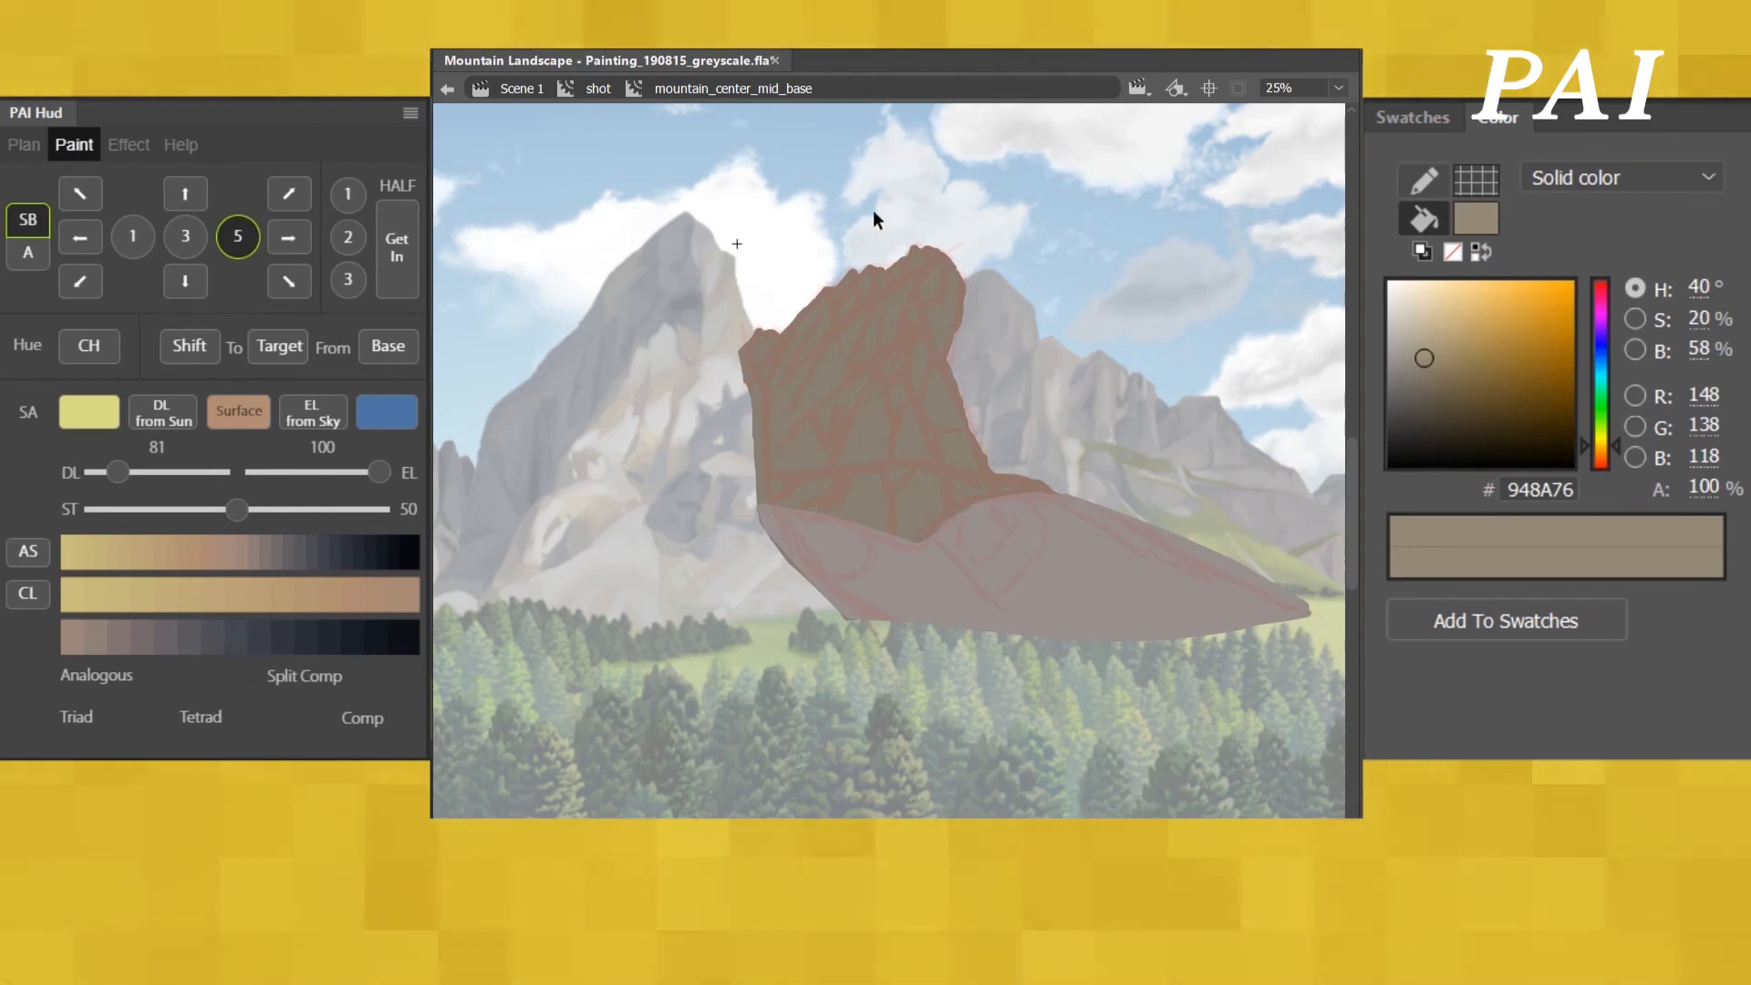
- Return to the shot symbol and open mountain_center_mid_dark for editing
{"action": "double_click", "coordinate": [1045, 285]}
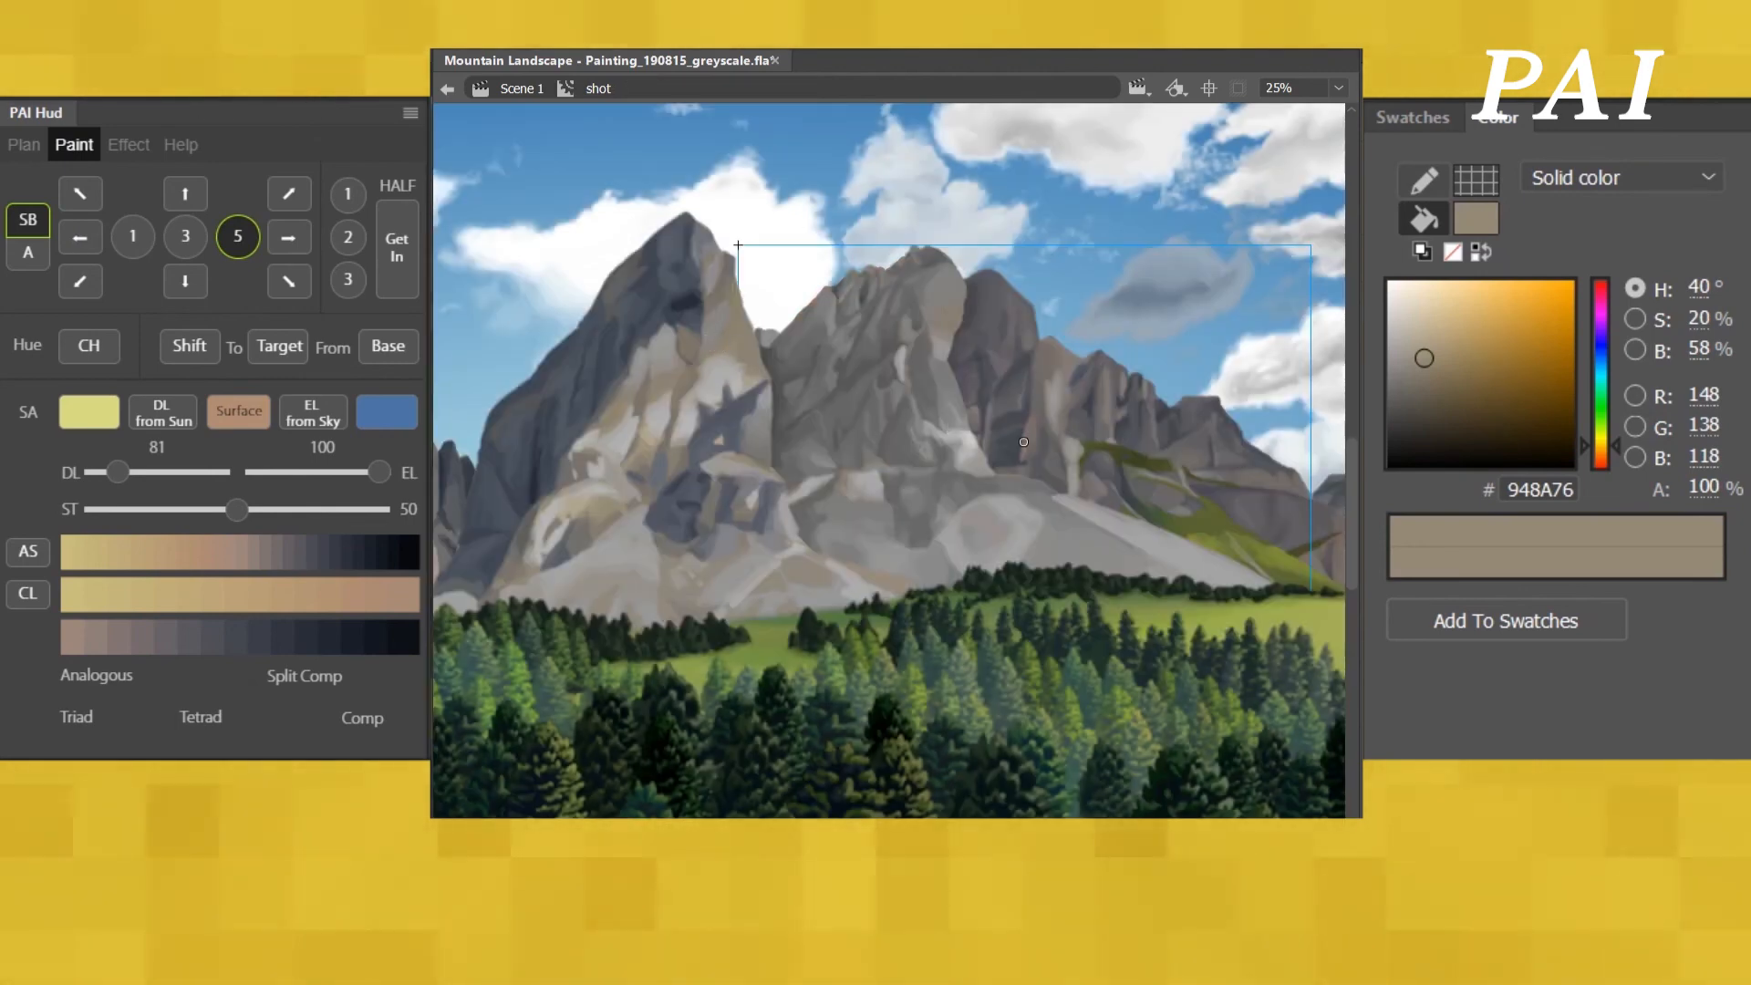
{"action": "left_click", "coordinate": [858, 434]}
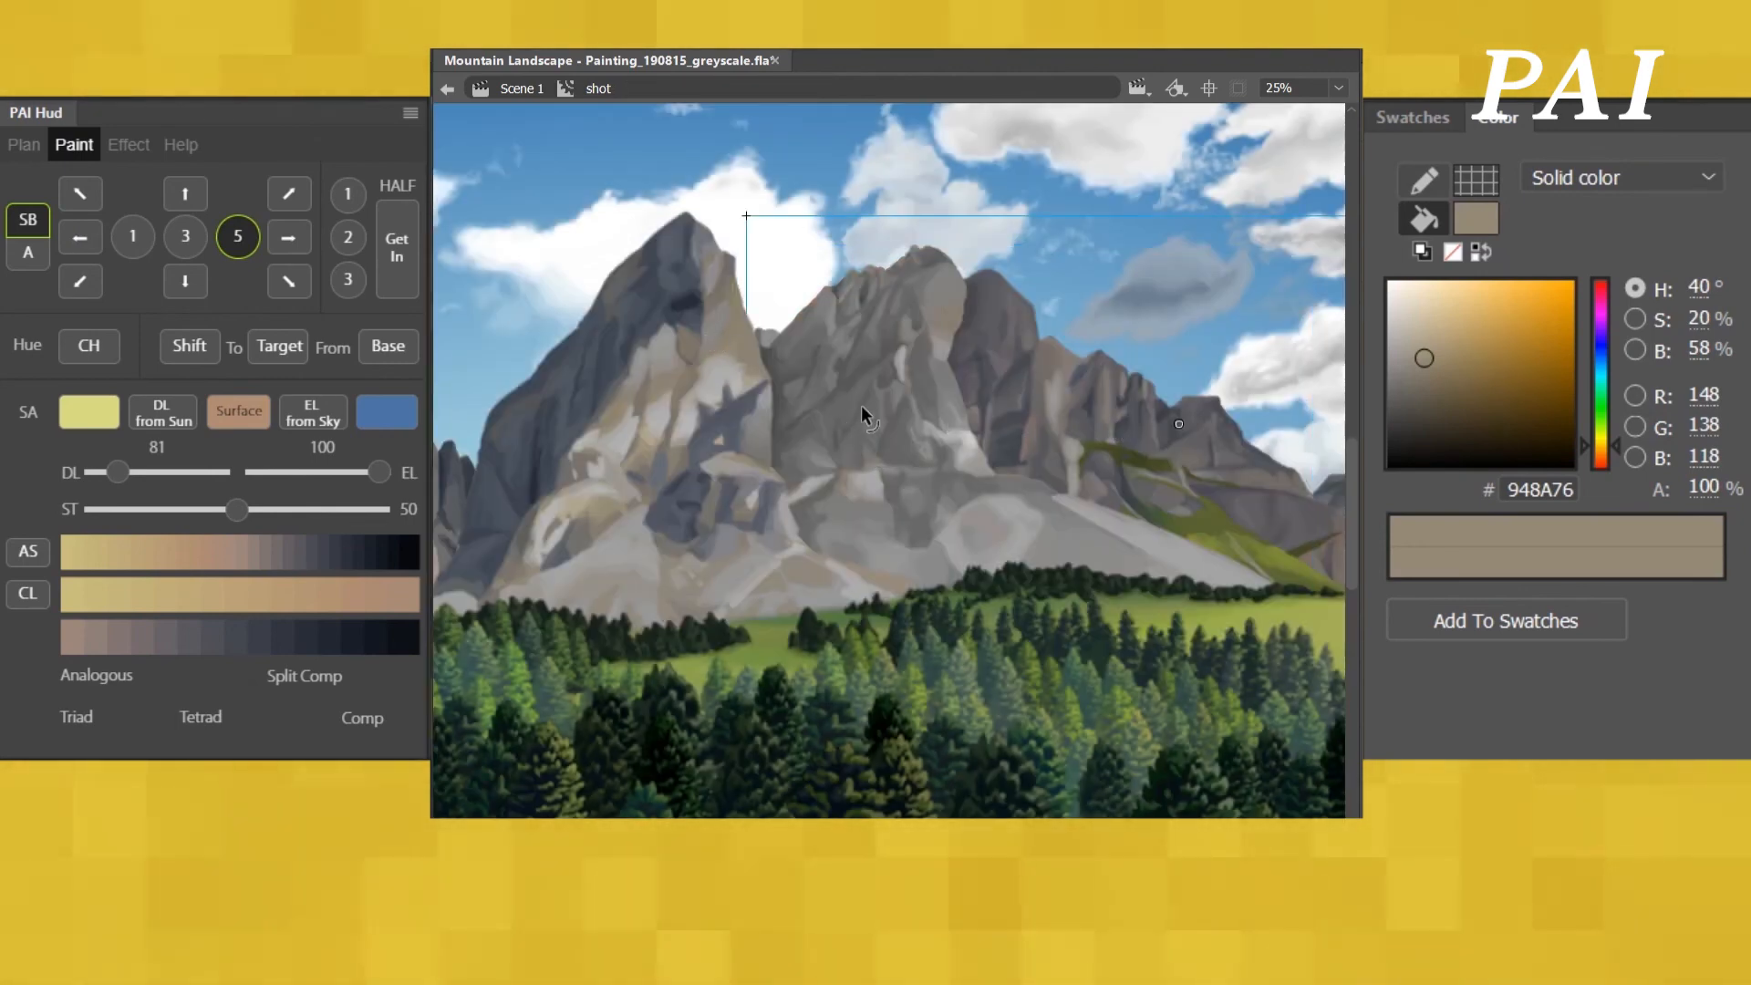
{"action": "double_click", "coordinate": [861, 405]}
{"action": "left_click", "coordinate": [921, 617]}
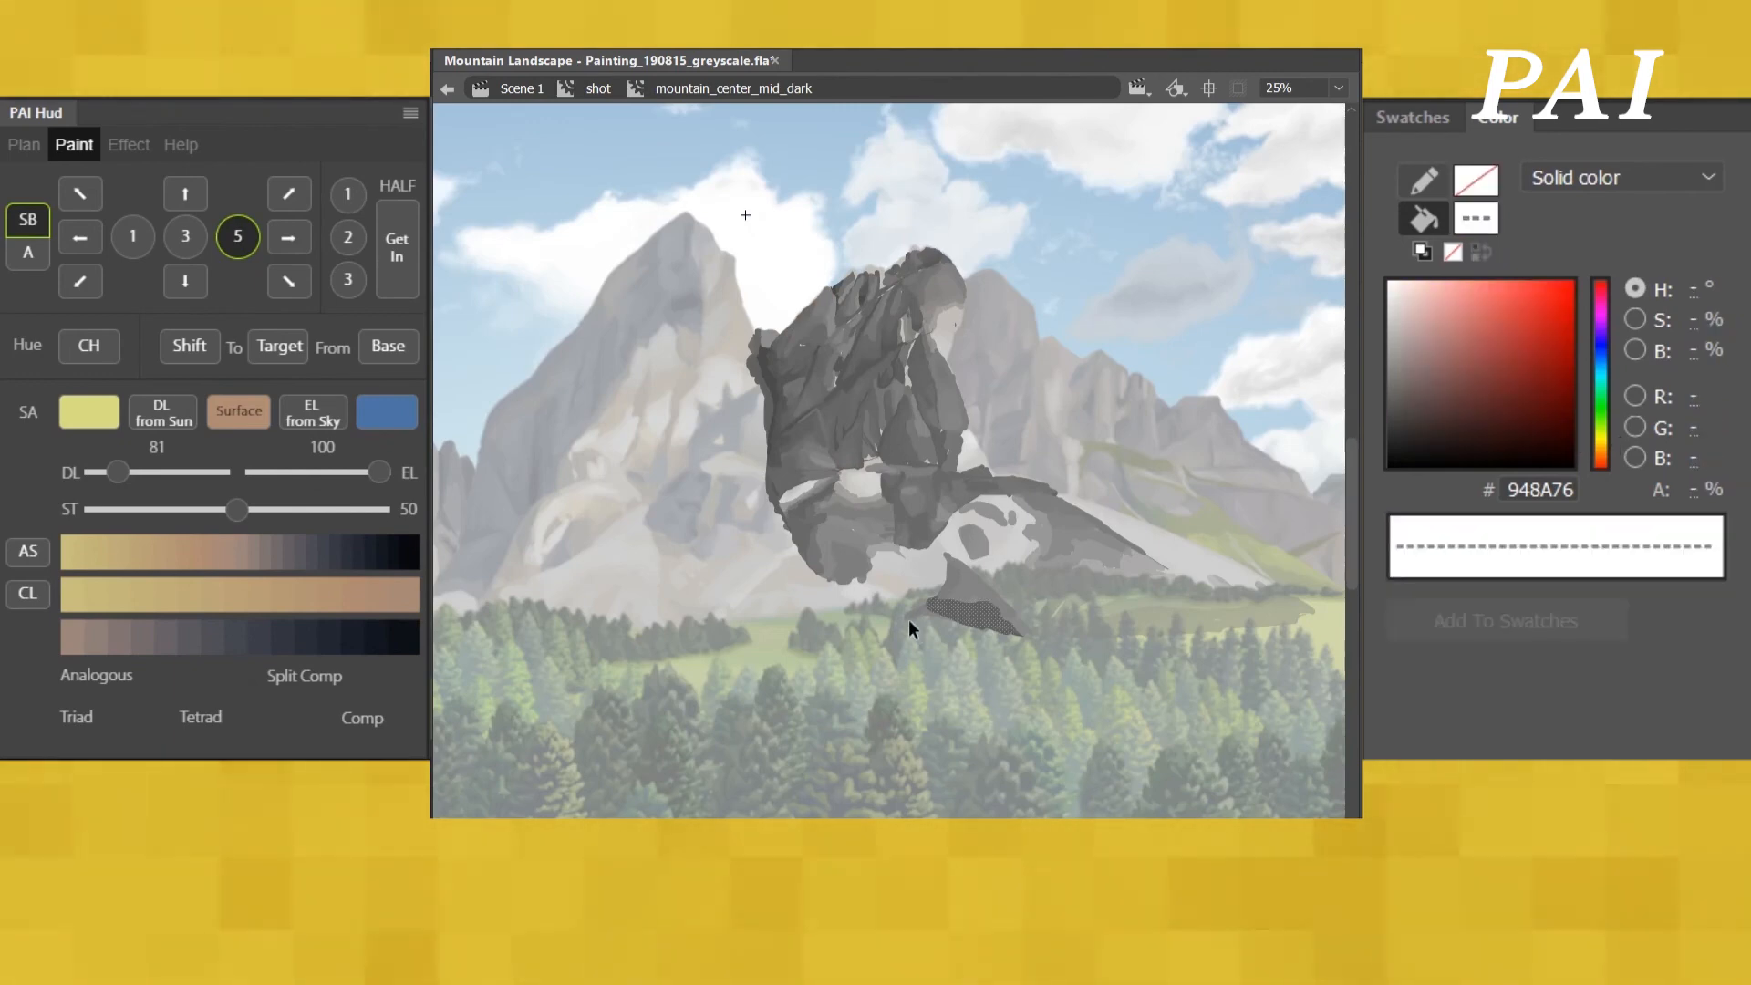
{"action": "left_click", "coordinate": [1106, 627]}
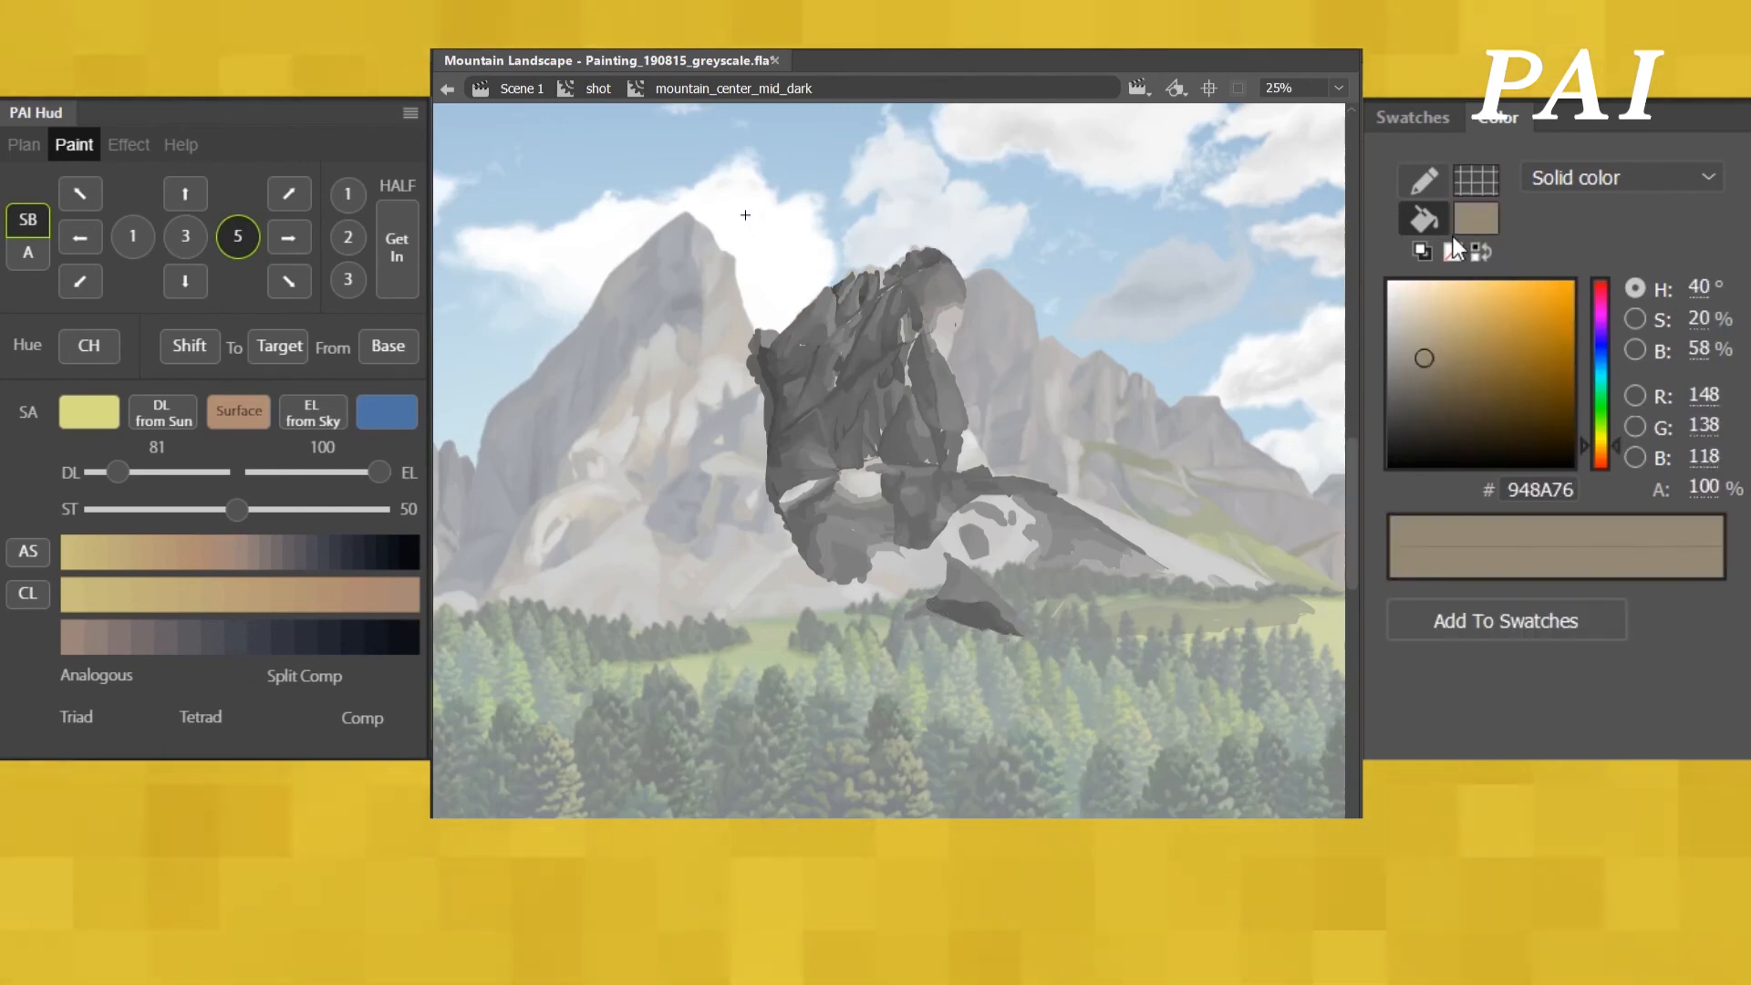
- Set the surface color to the grass green swatch 486526, recolor the small dark patch below the slope with it, and return to shot
{"action": "left_click", "coordinate": [1413, 118]}
{"action": "left_click", "coordinate": [1471, 578]}
{"action": "left_click", "coordinate": [1496, 118]}
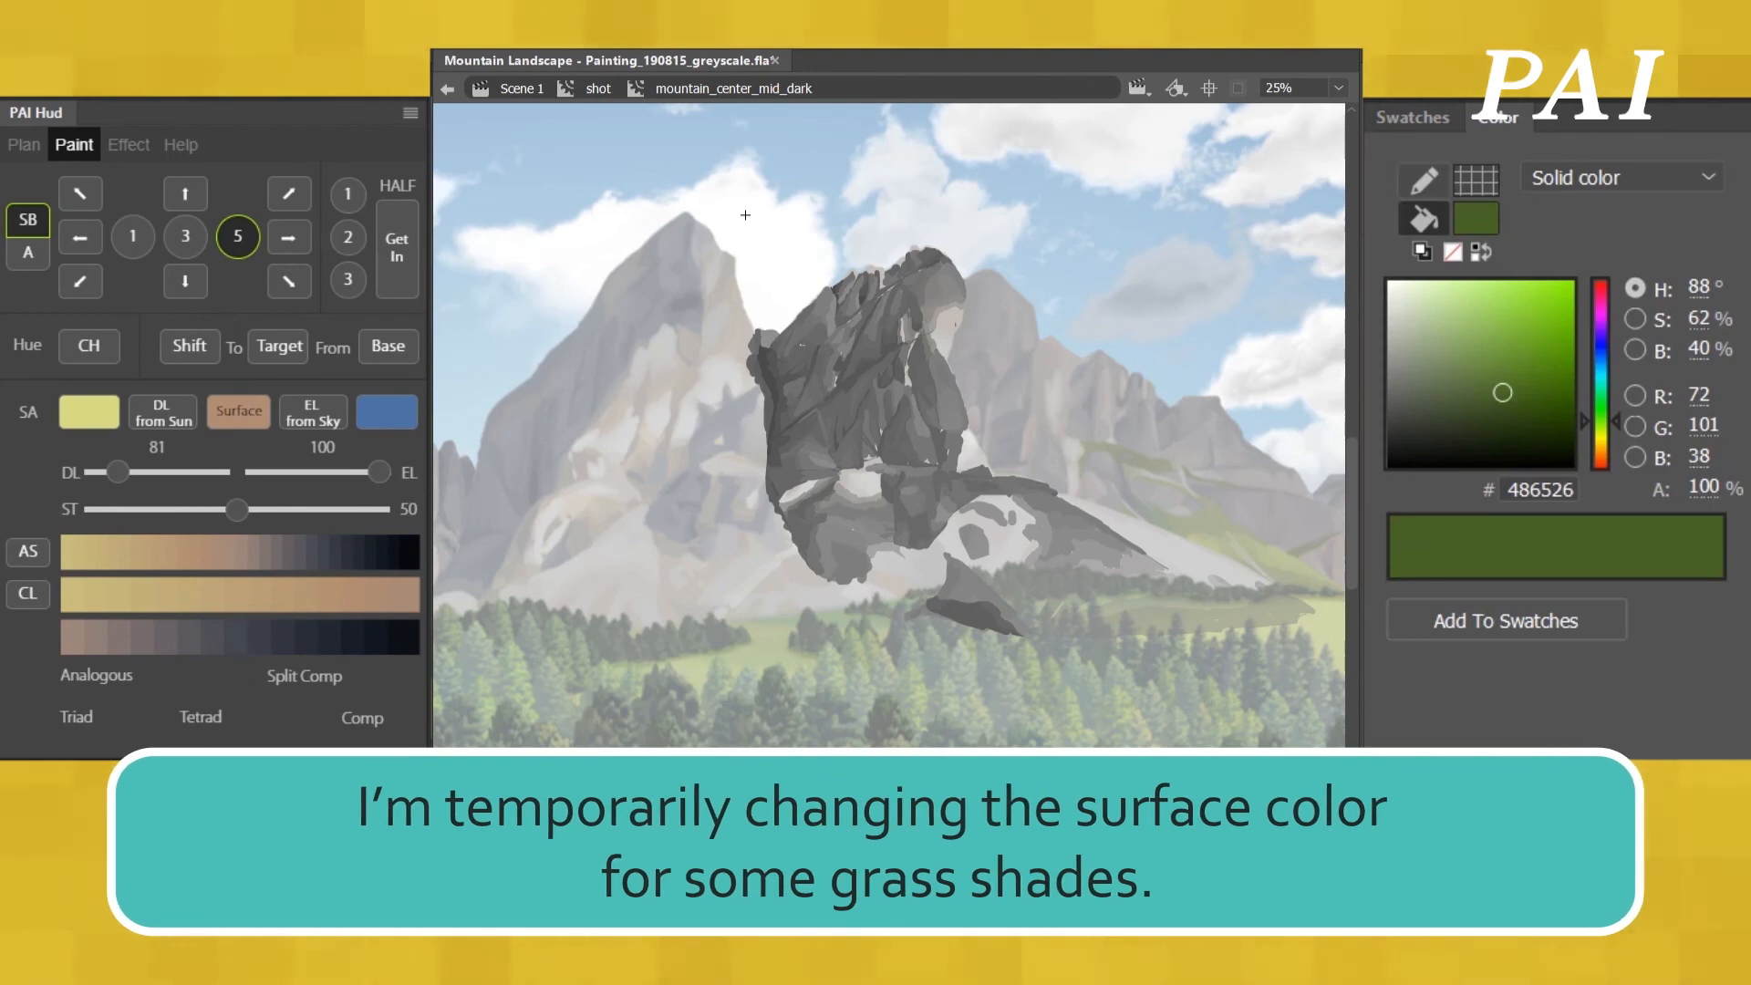
{"action": "left_click", "coordinate": [239, 412]}
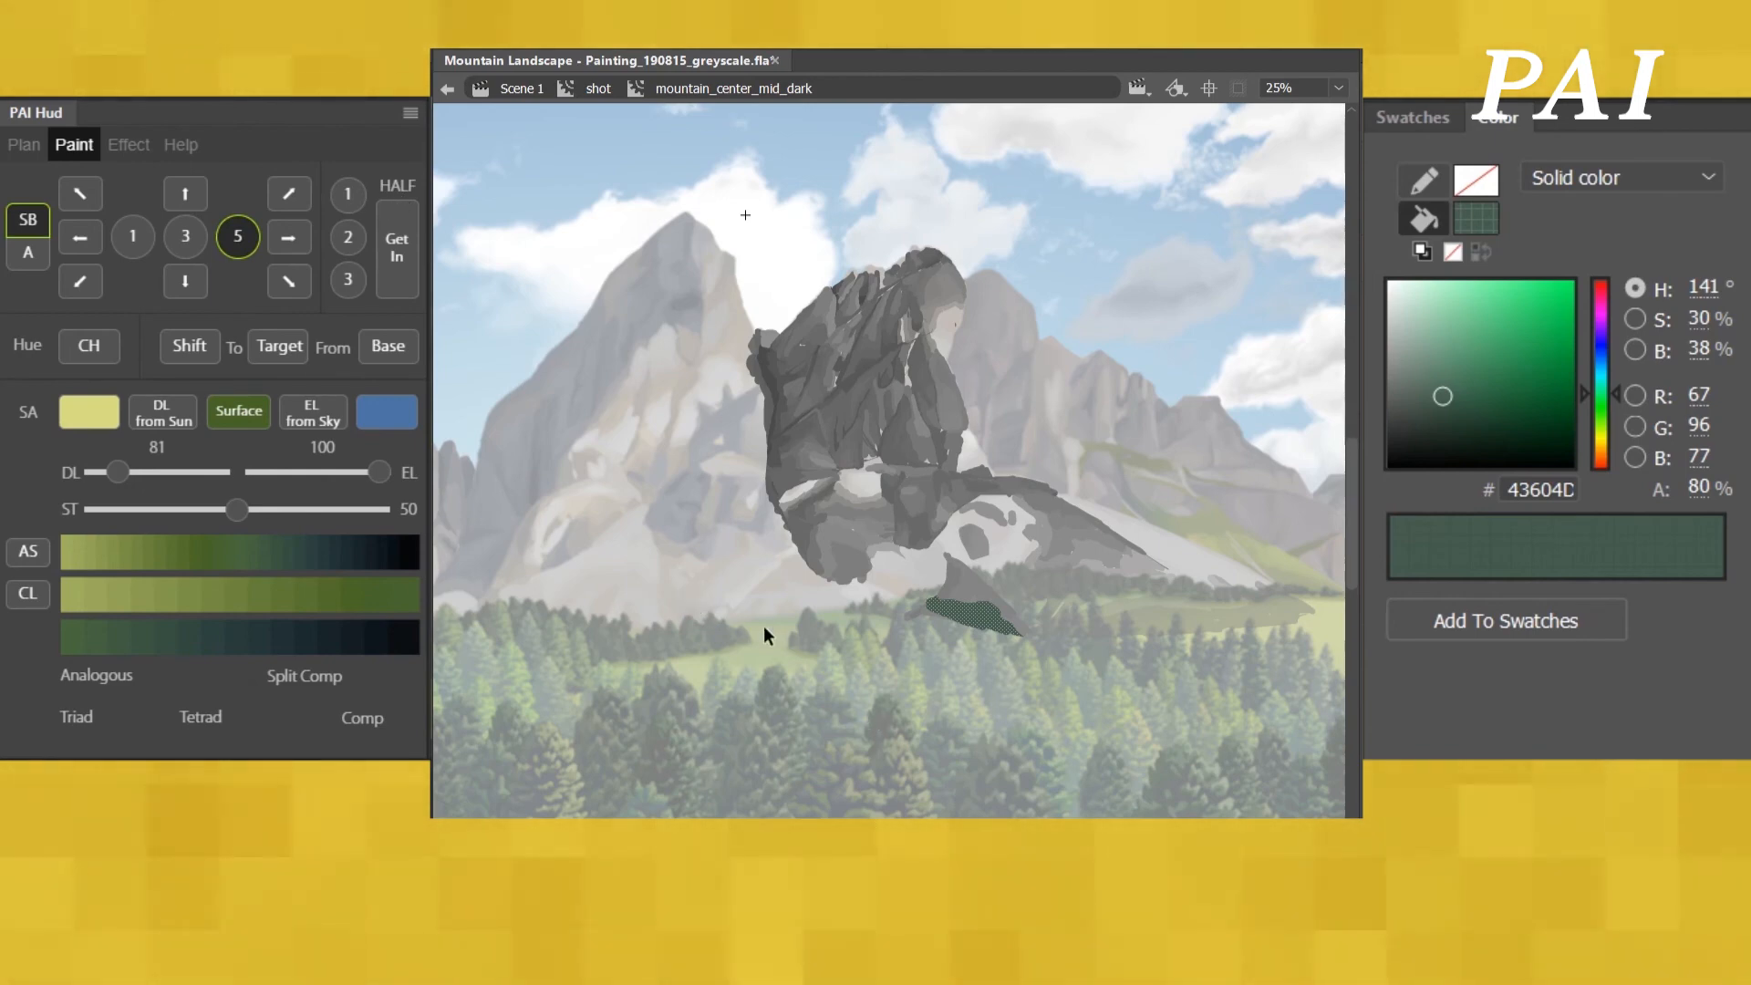
{"action": "left_click", "coordinate": [726, 536]}
{"action": "double_click", "coordinate": [888, 571]}
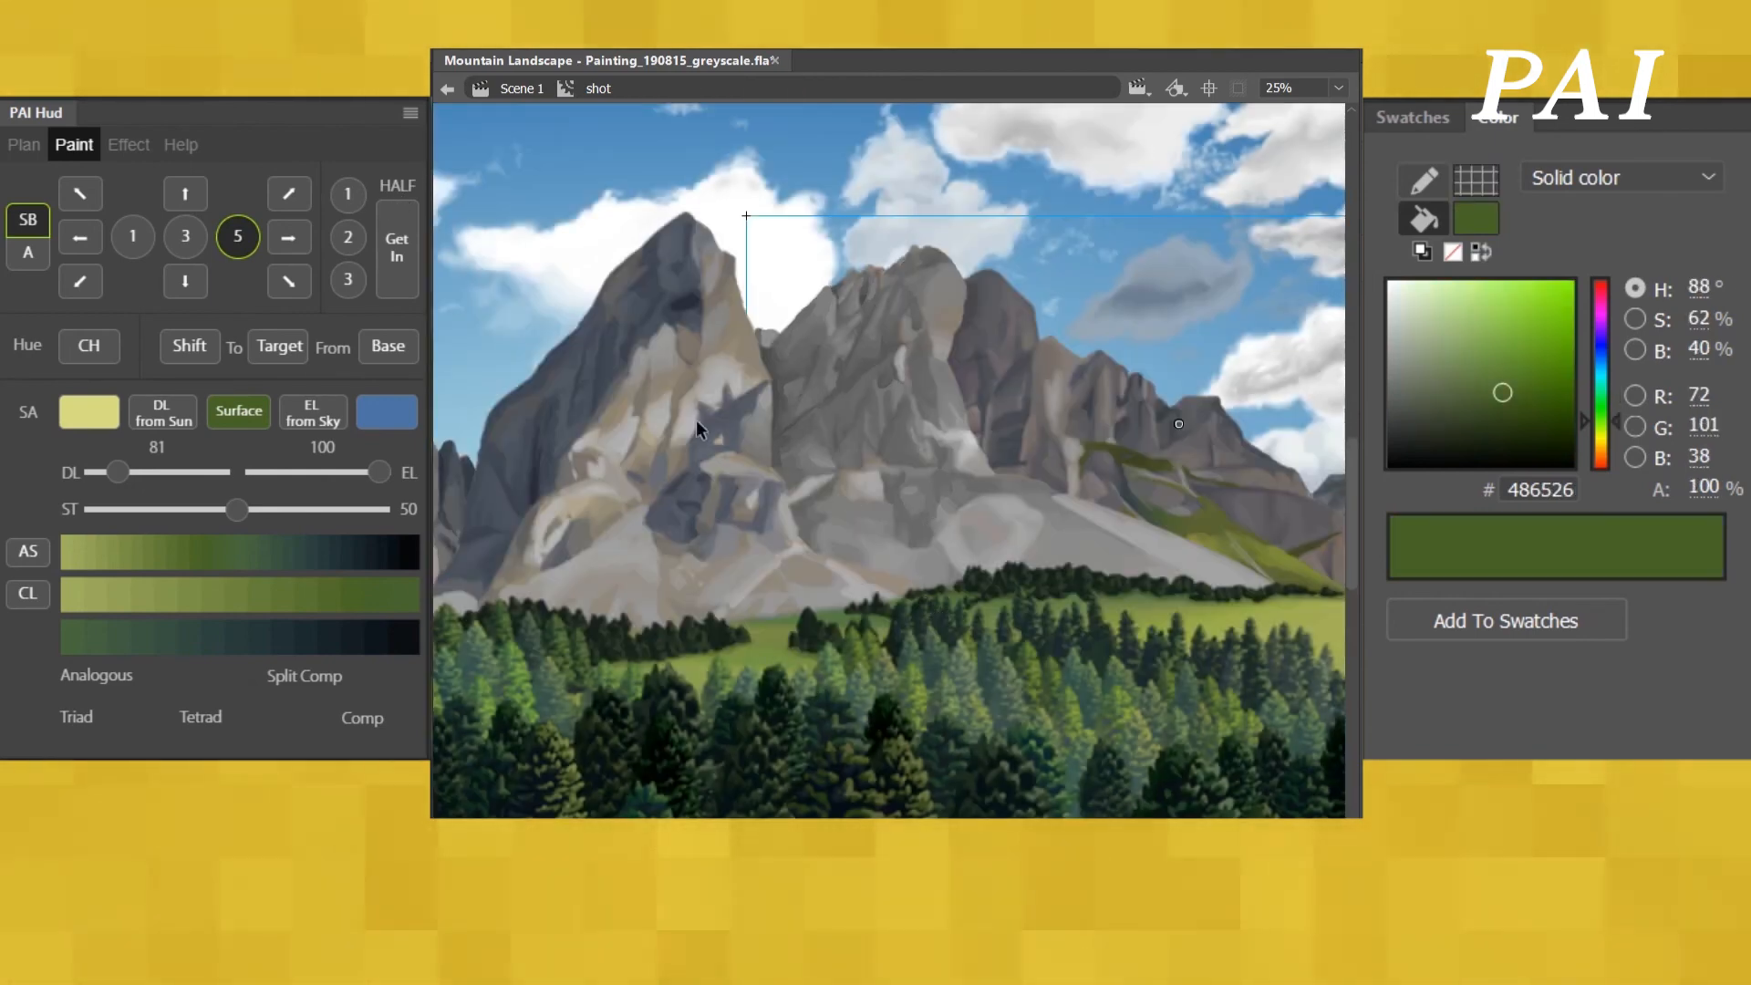
- Open mountain_center_mid_dark for editing, select the upper rock shapes, set DL to 45, and set the surface color to the mountain surface swatch
{"action": "double_click", "coordinate": [814, 402]}
{"action": "key", "text": "ctrl+a"}
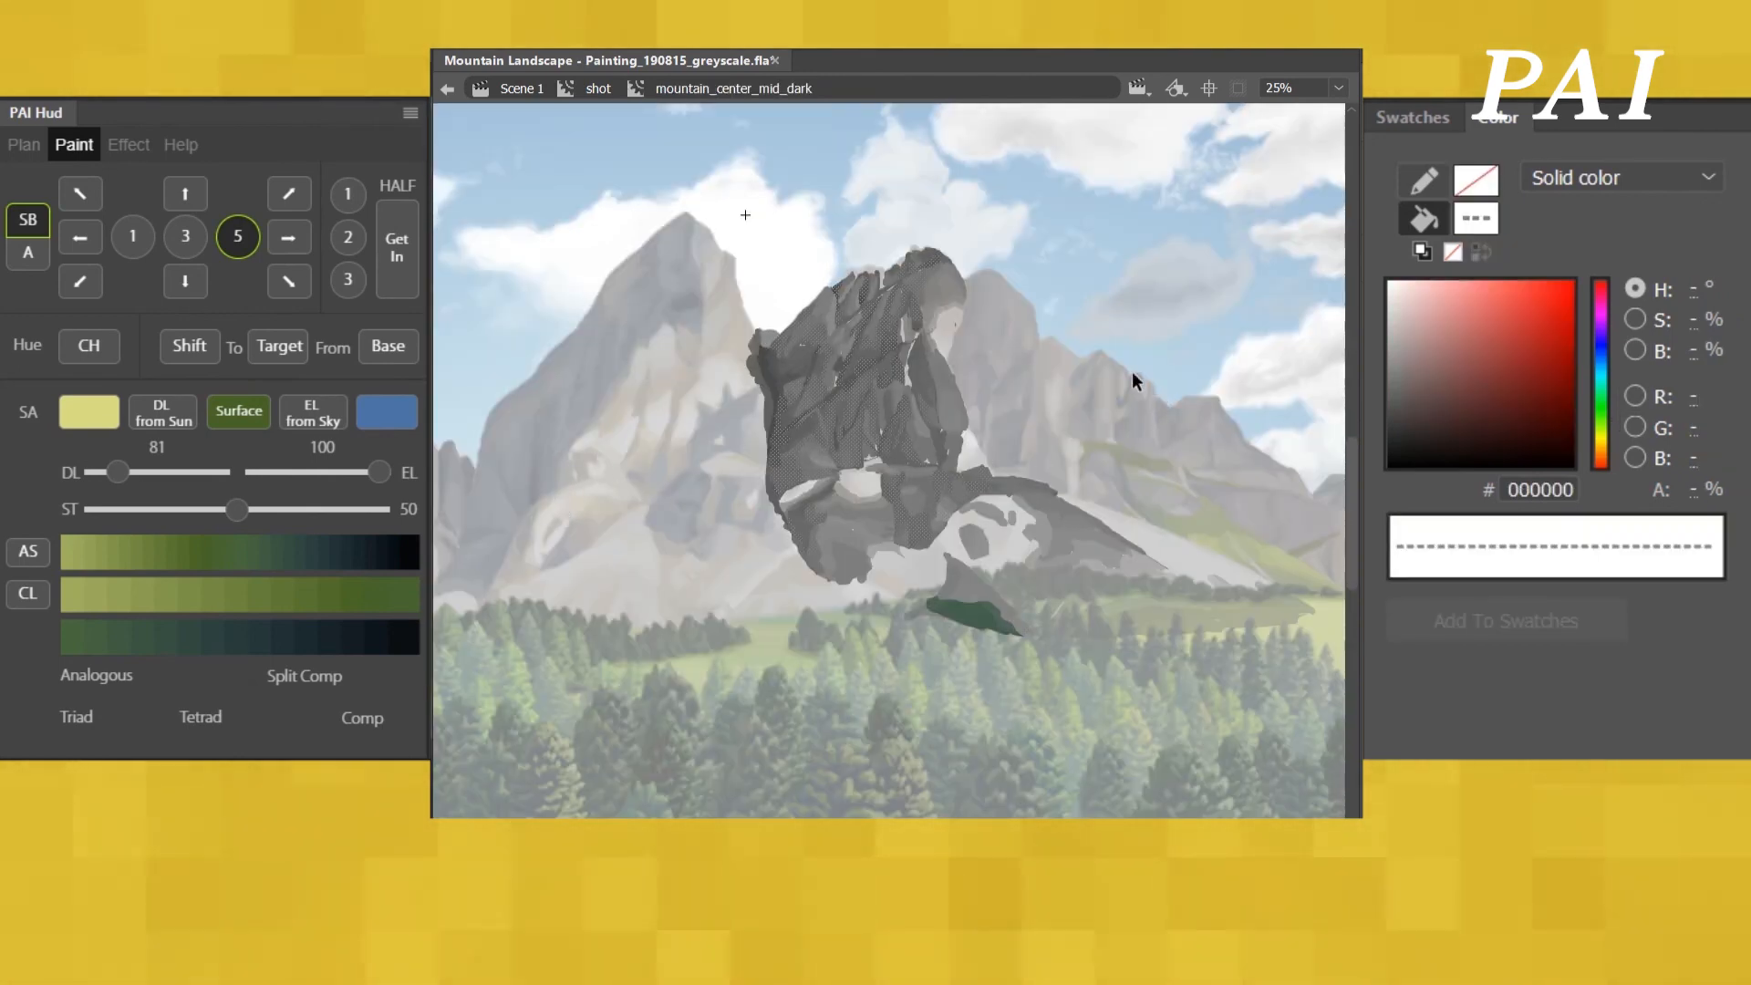
{"action": "mouse_move", "coordinate": [379, 472]}
{"action": "left_mouse_down"}
{"action": "mouse_move", "coordinate": [303, 469]}
{"action": "mouse_move", "coordinate": [380, 471]}
{"action": "left_mouse_up"}
{"action": "left_click_drag", "start_coordinate": [117, 471], "coordinate": [162, 471]}
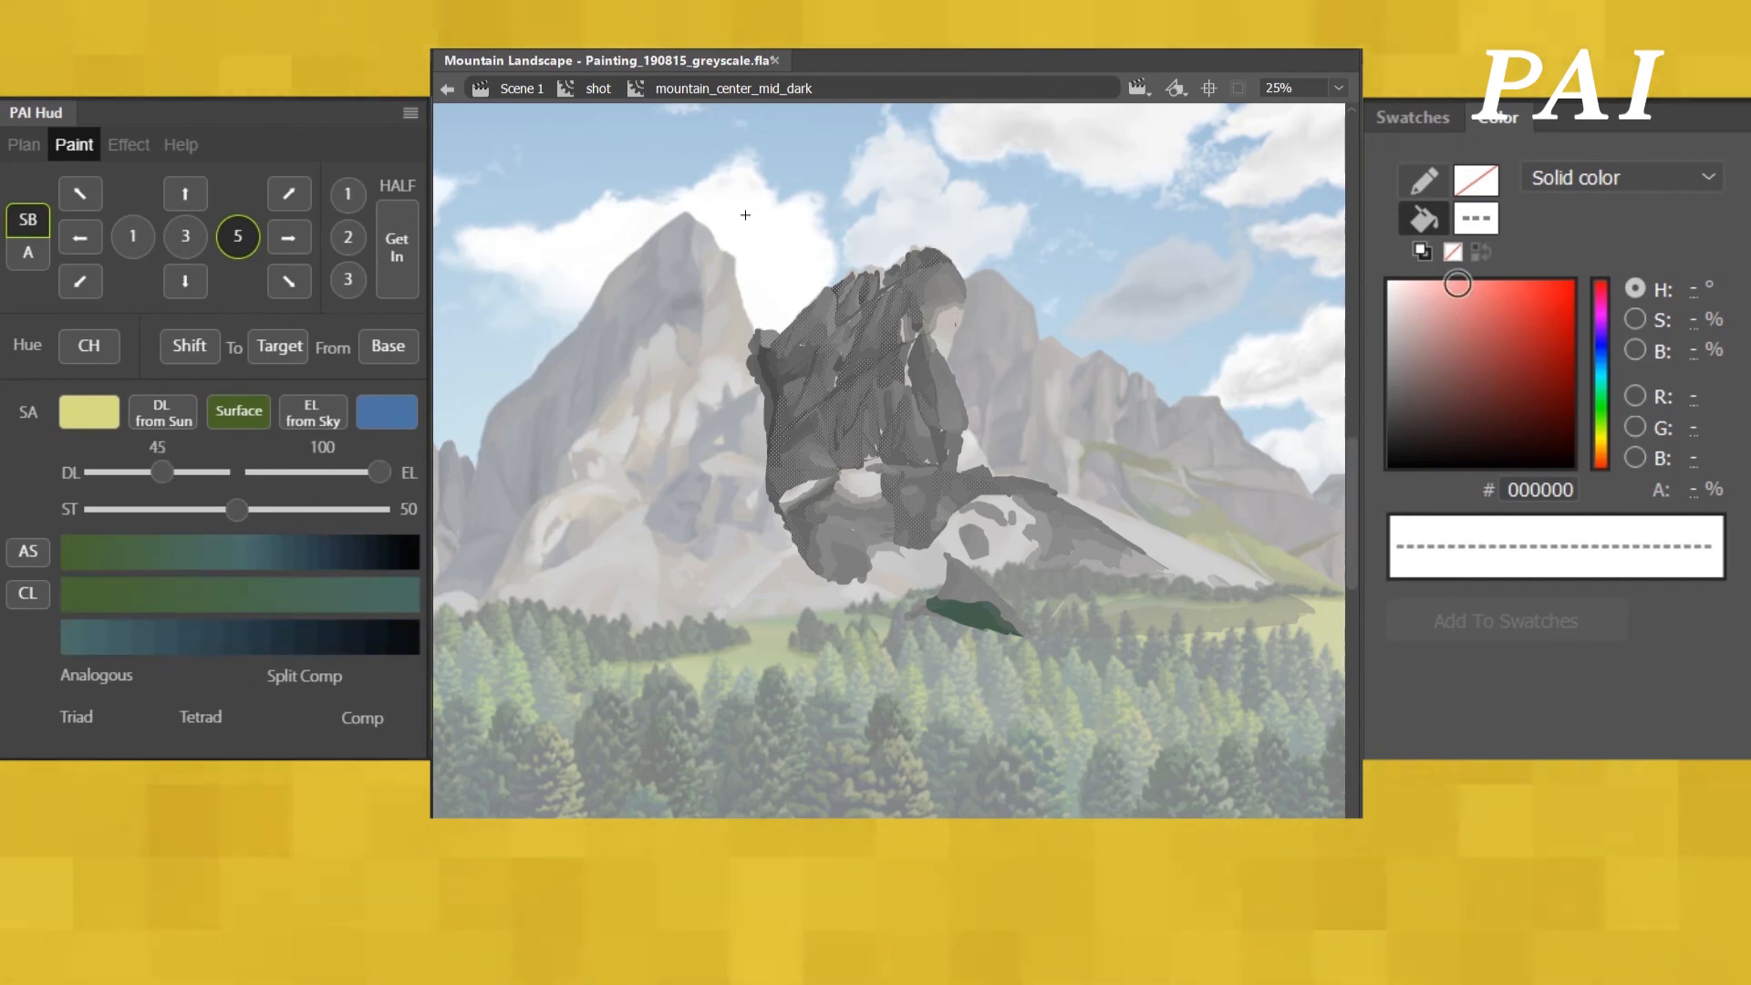
{"action": "left_click", "coordinate": [1412, 117]}
{"action": "left_click", "coordinate": [1453, 317]}
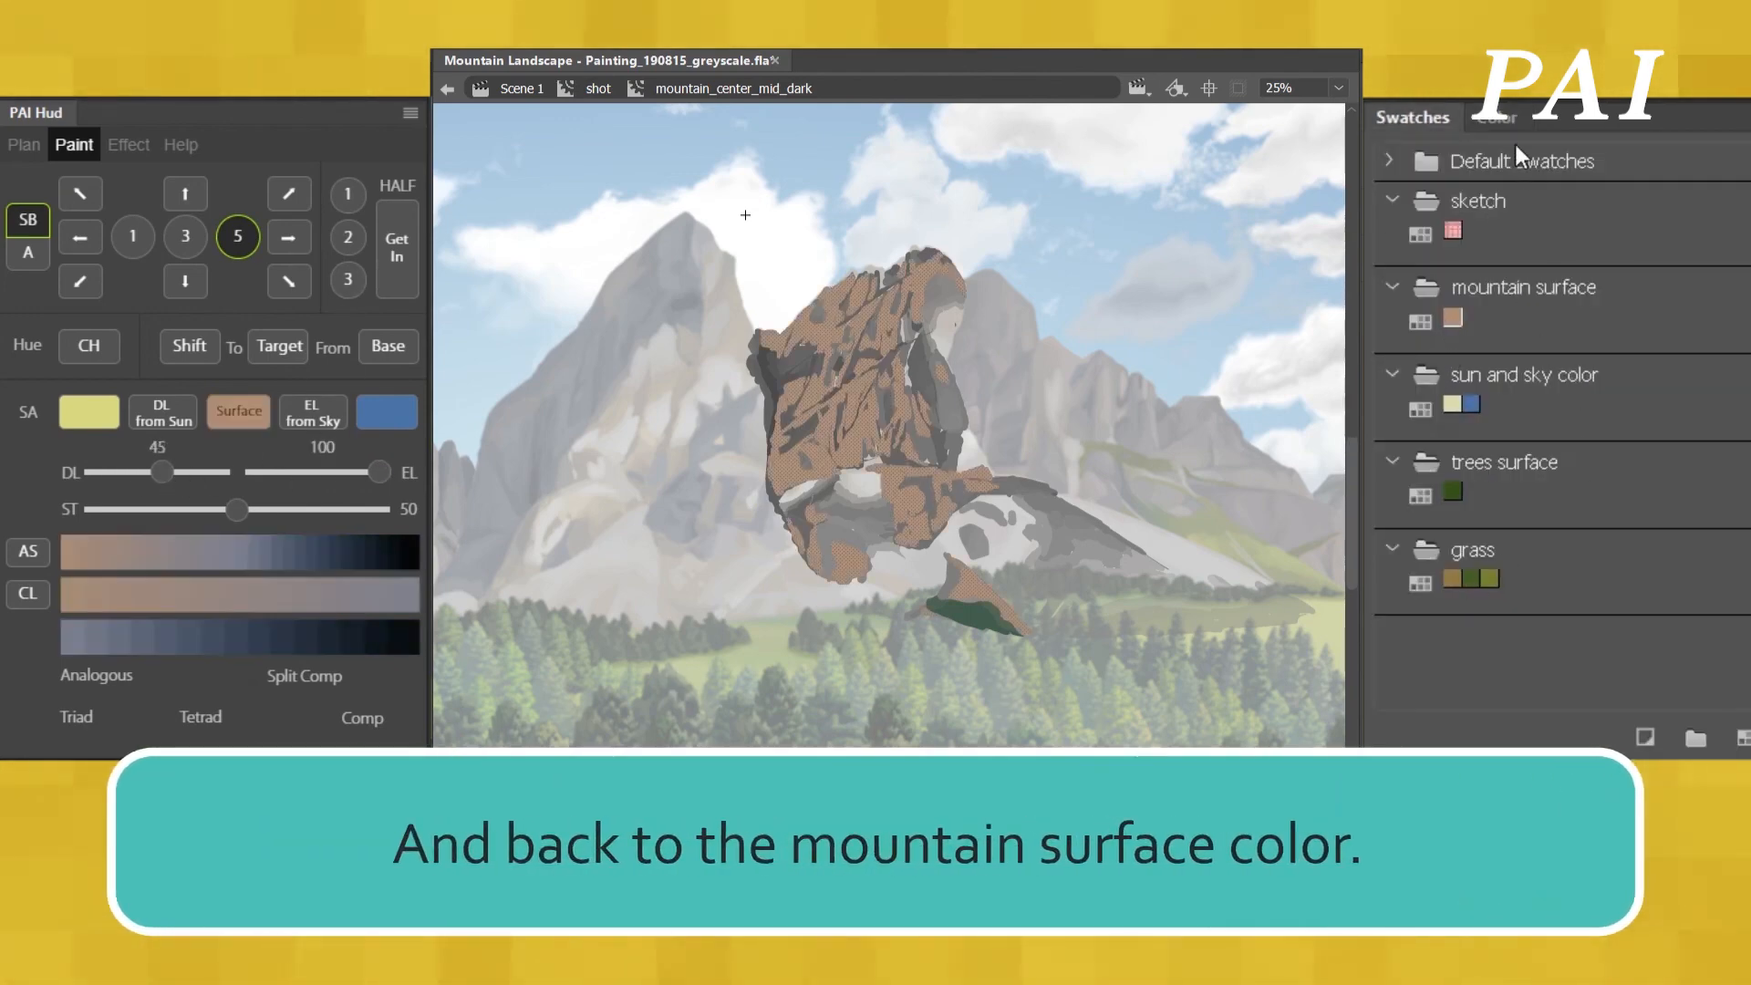
- Try AS on the swatch-filled rock shapes, and undo both the recolor and the swatch fill
{"action": "left_click", "coordinate": [1499, 118]}
{"action": "left_click", "coordinate": [35, 554]}
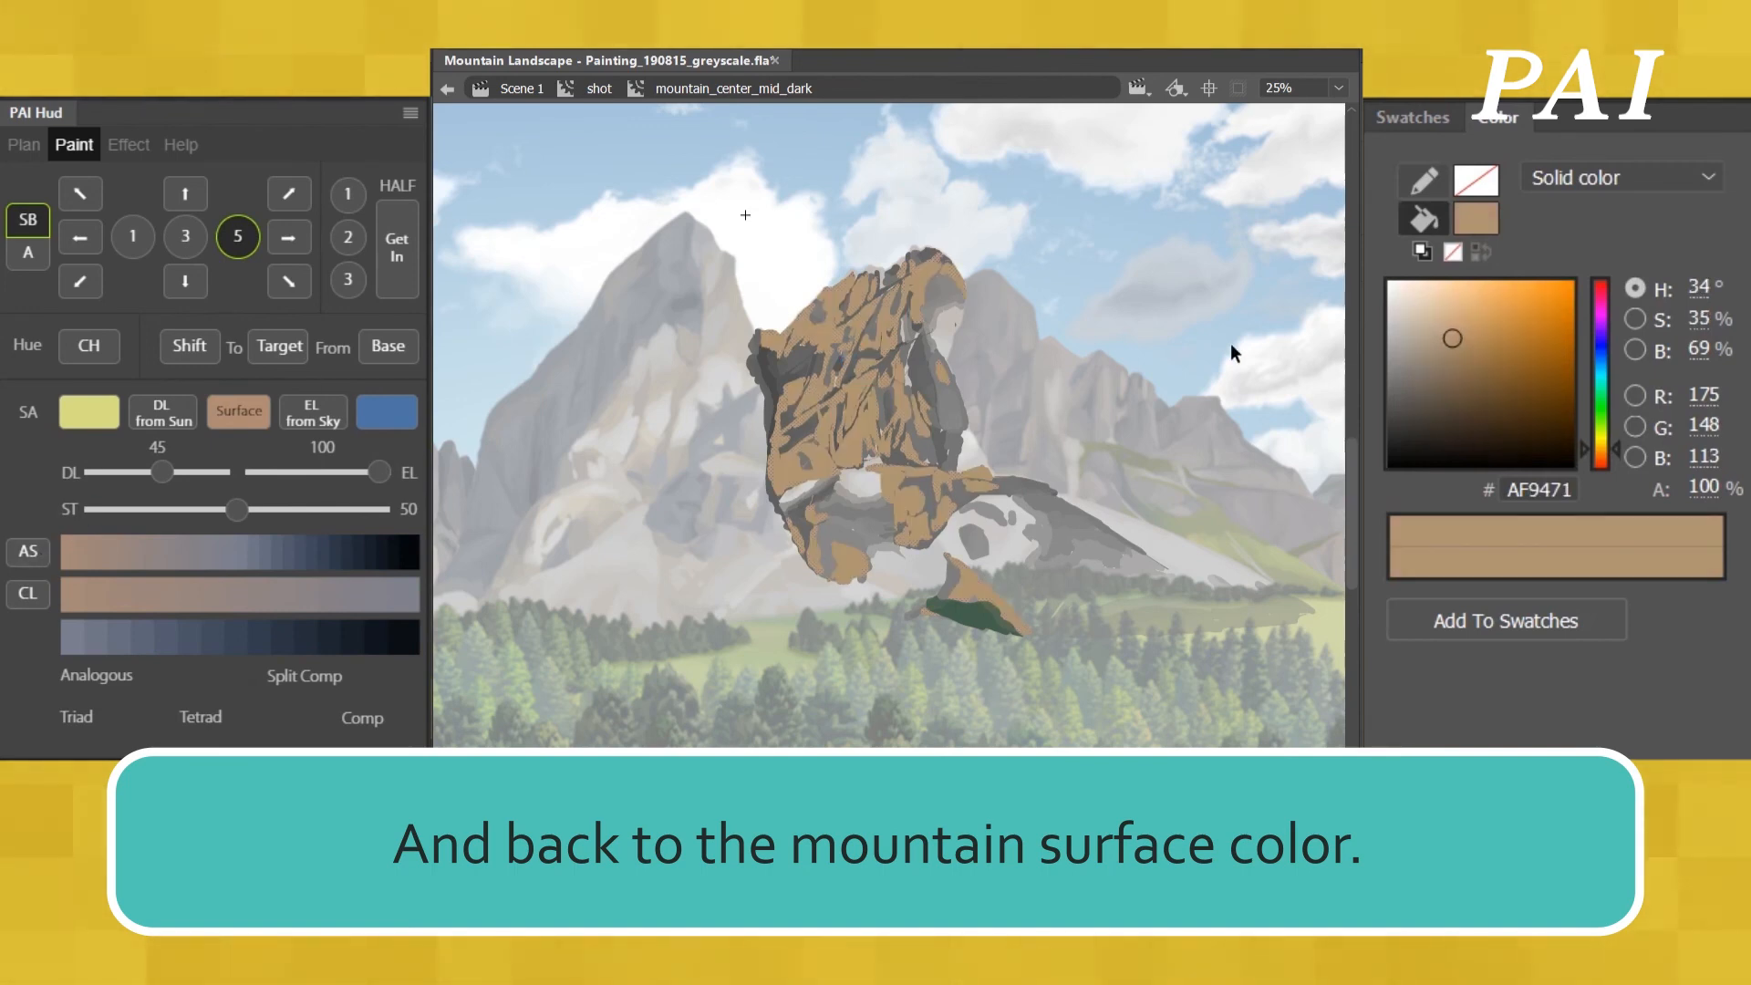
{"action": "key", "text": "ctrl+z"}
{"action": "key", "text": "ctrl+z"}
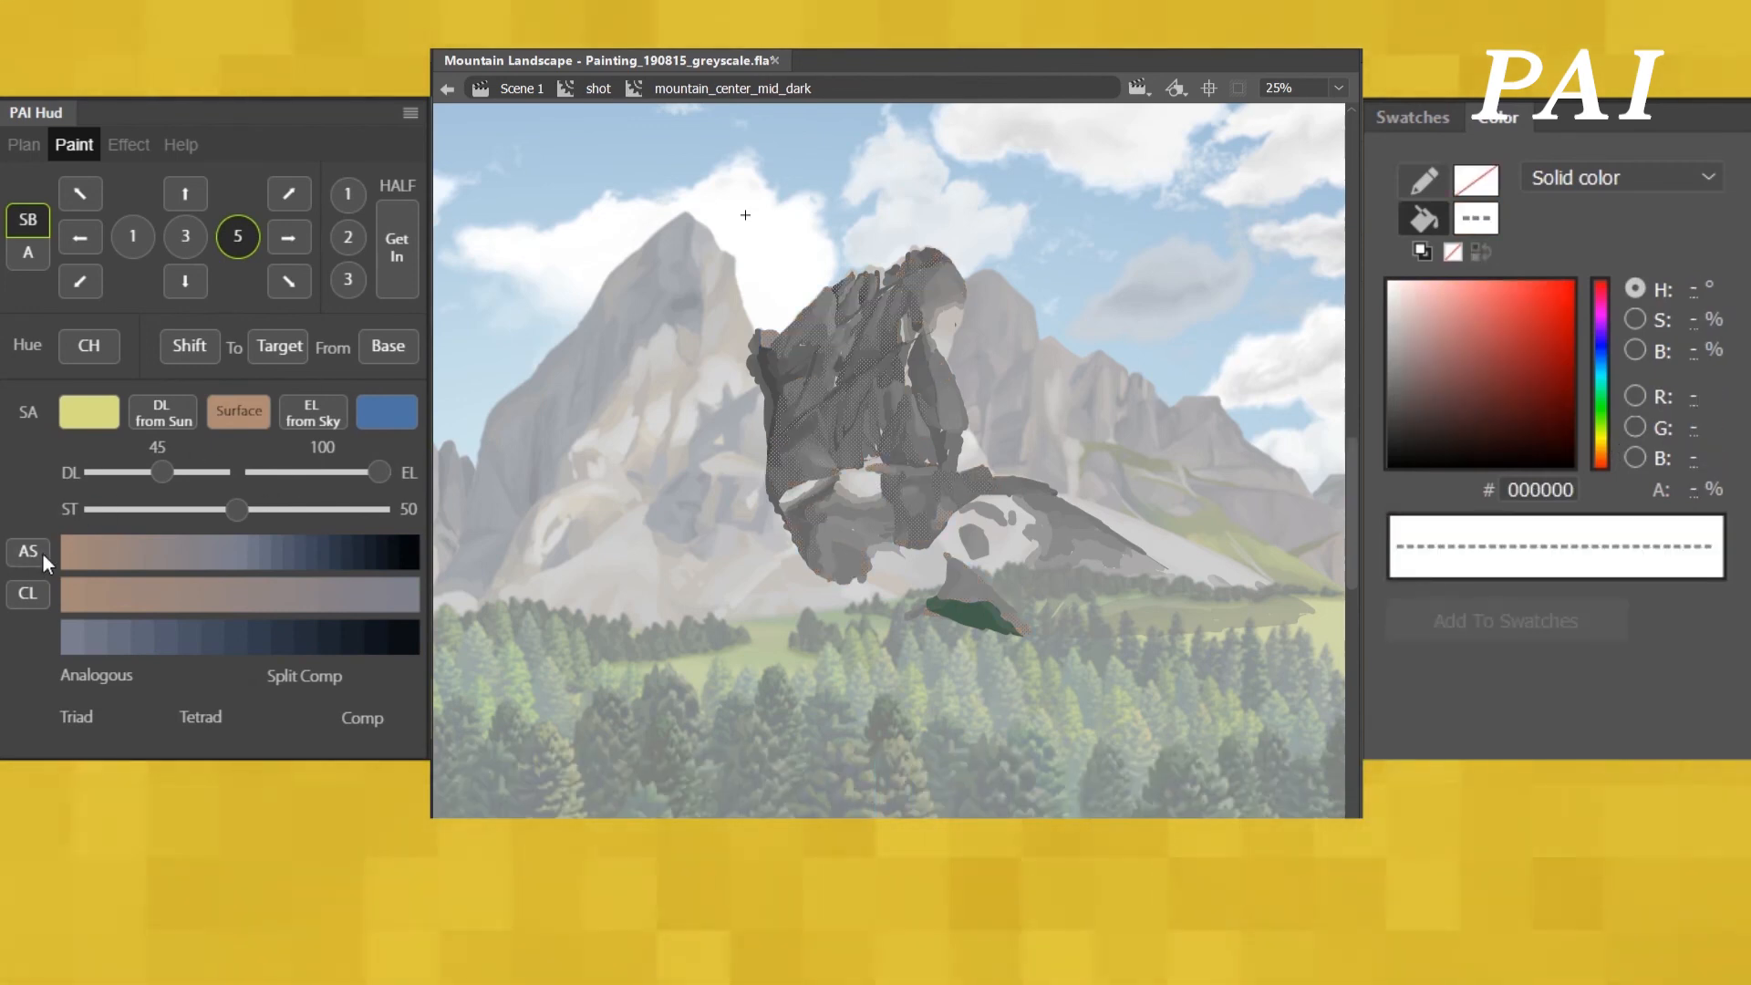
- Recolor the darkest upper rock shapes using AS and reduce their saturation to 13%
{"action": "left_click", "coordinate": [829, 303]}
{"action": "left_click", "coordinate": [28, 552]}
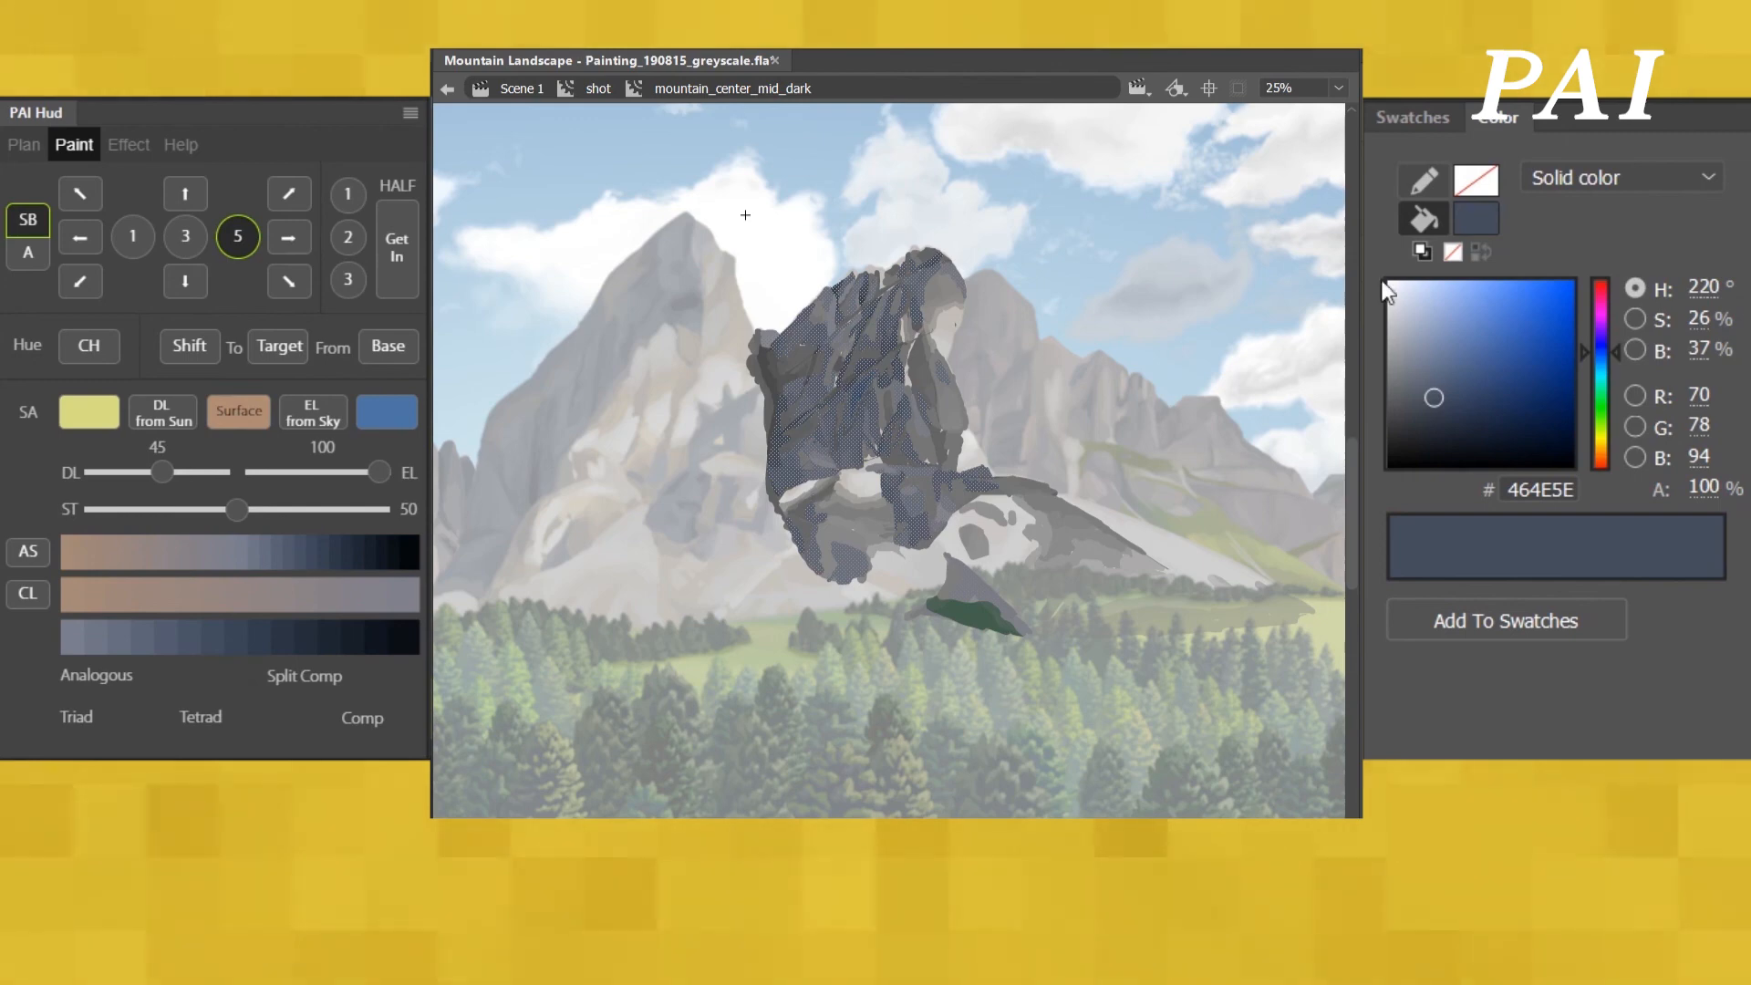
{"action": "left_click", "coordinate": [83, 237]}
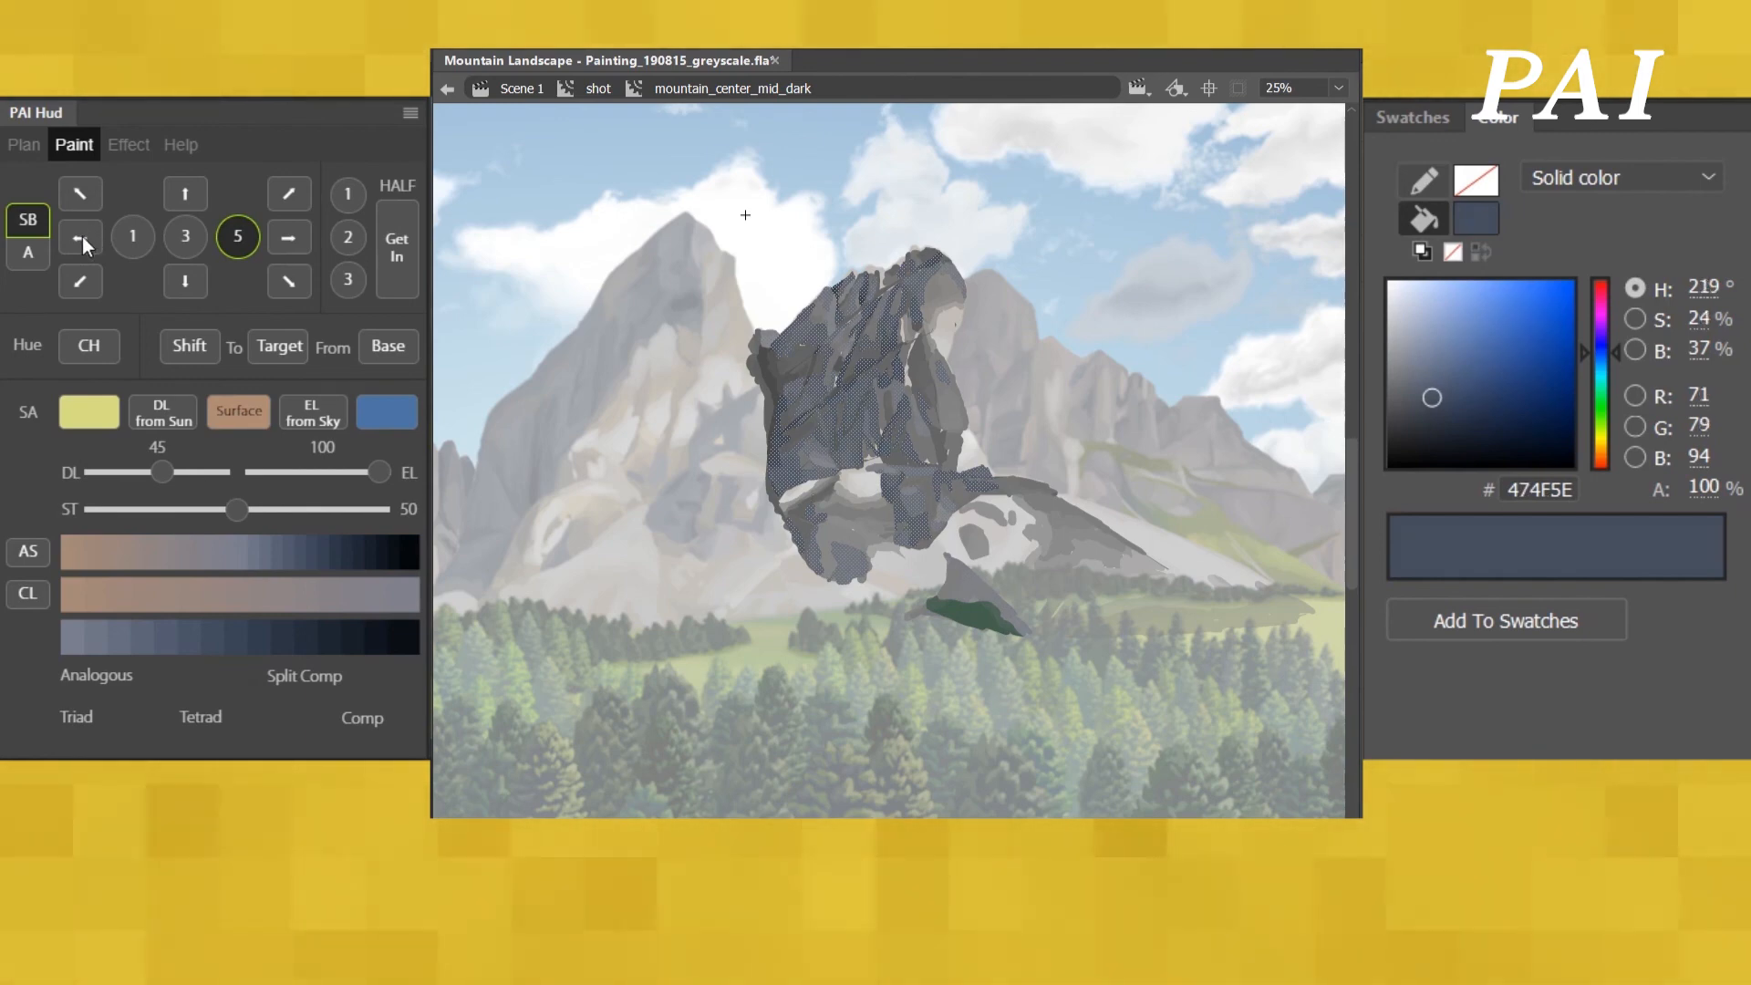
{"action": "left_click", "coordinate": [82, 237]}
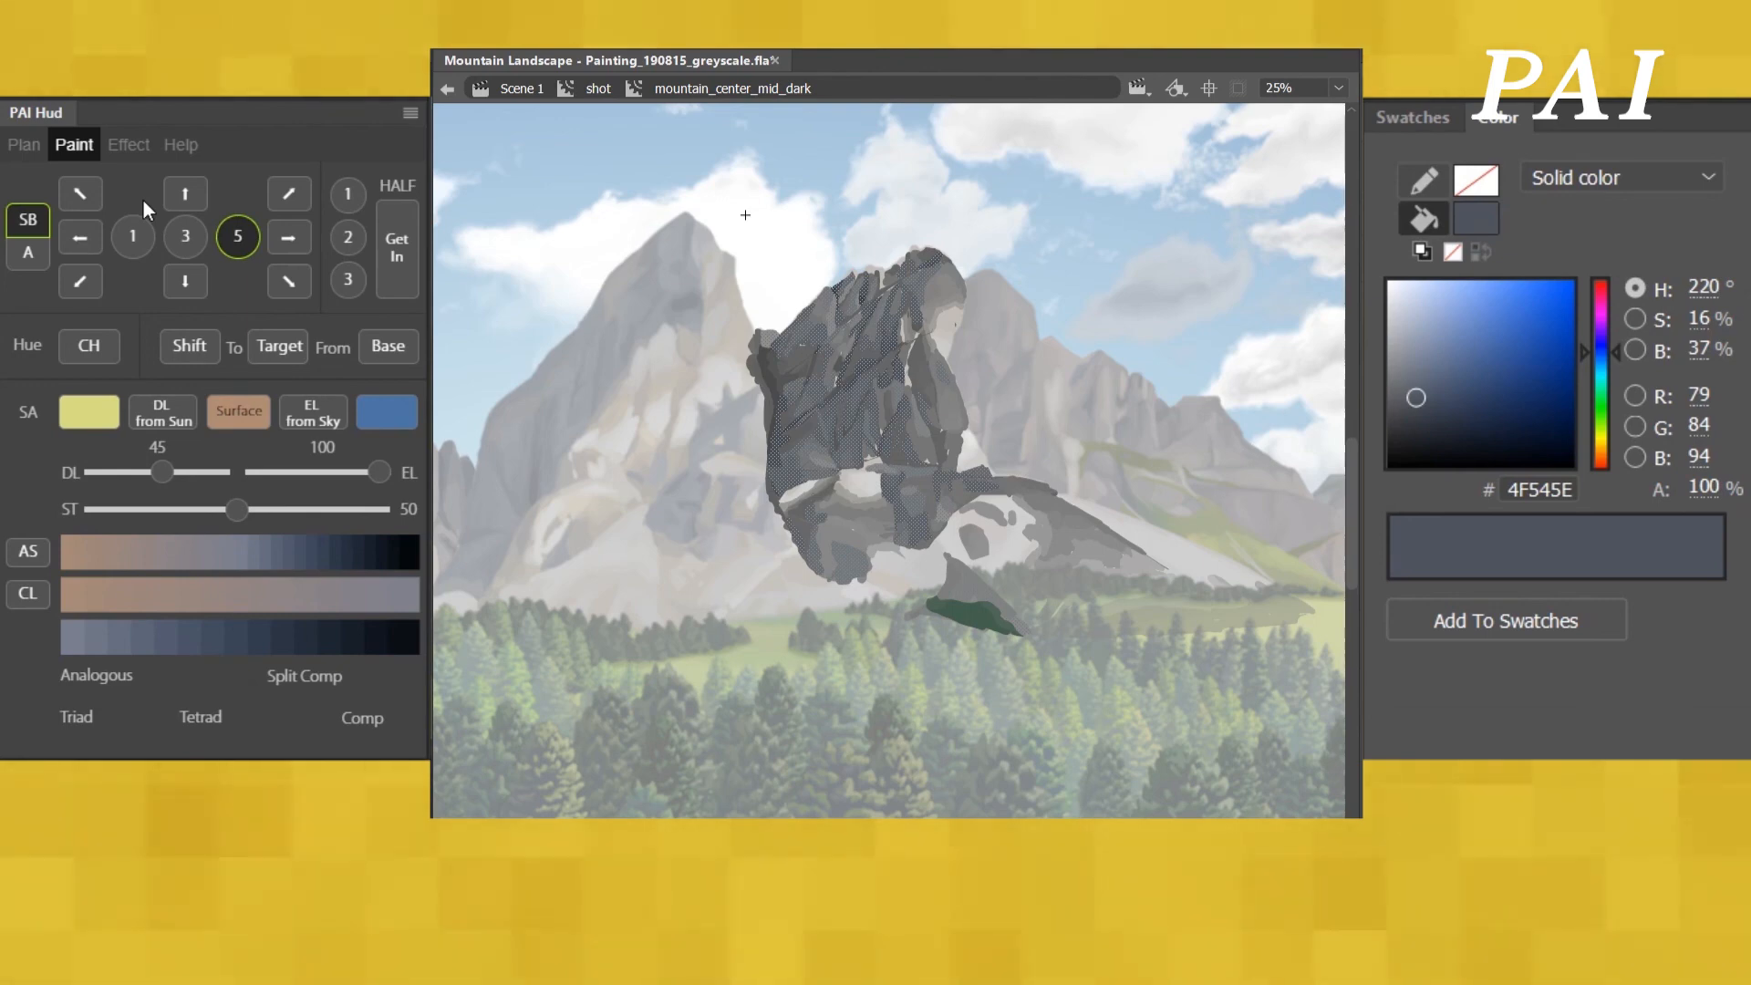
{"action": "left_click", "coordinate": [90, 238]}
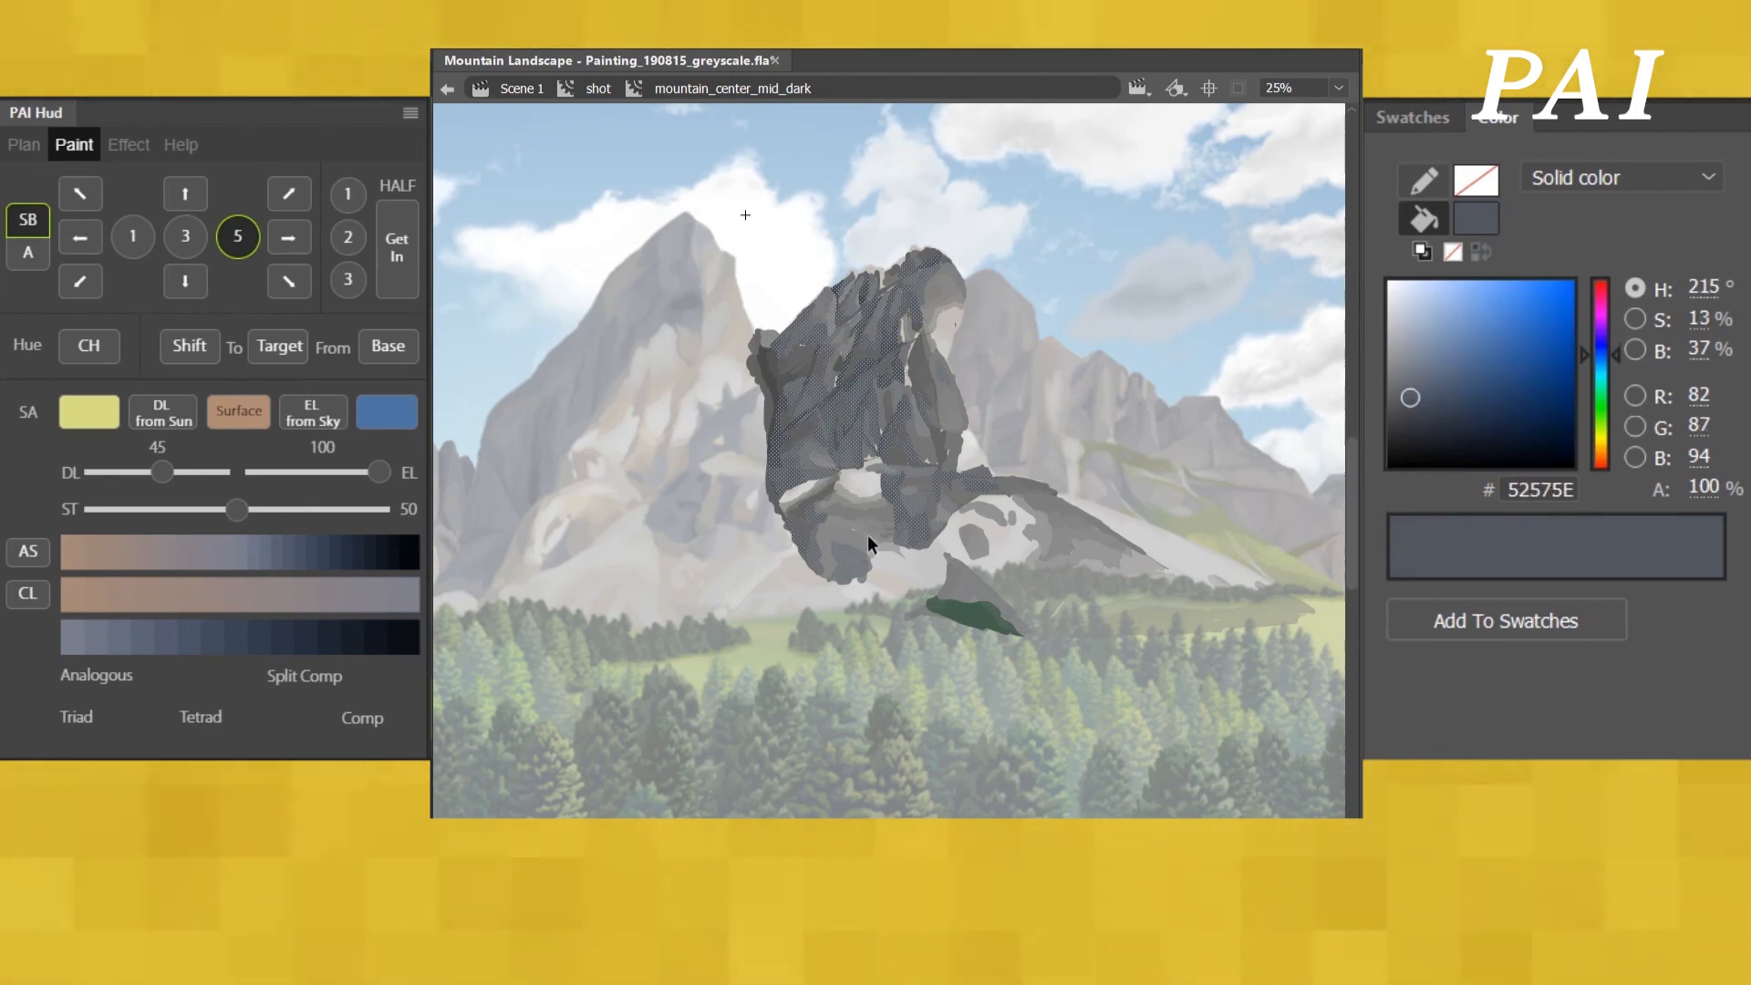
{"action": "left_click", "coordinate": [1277, 305]}
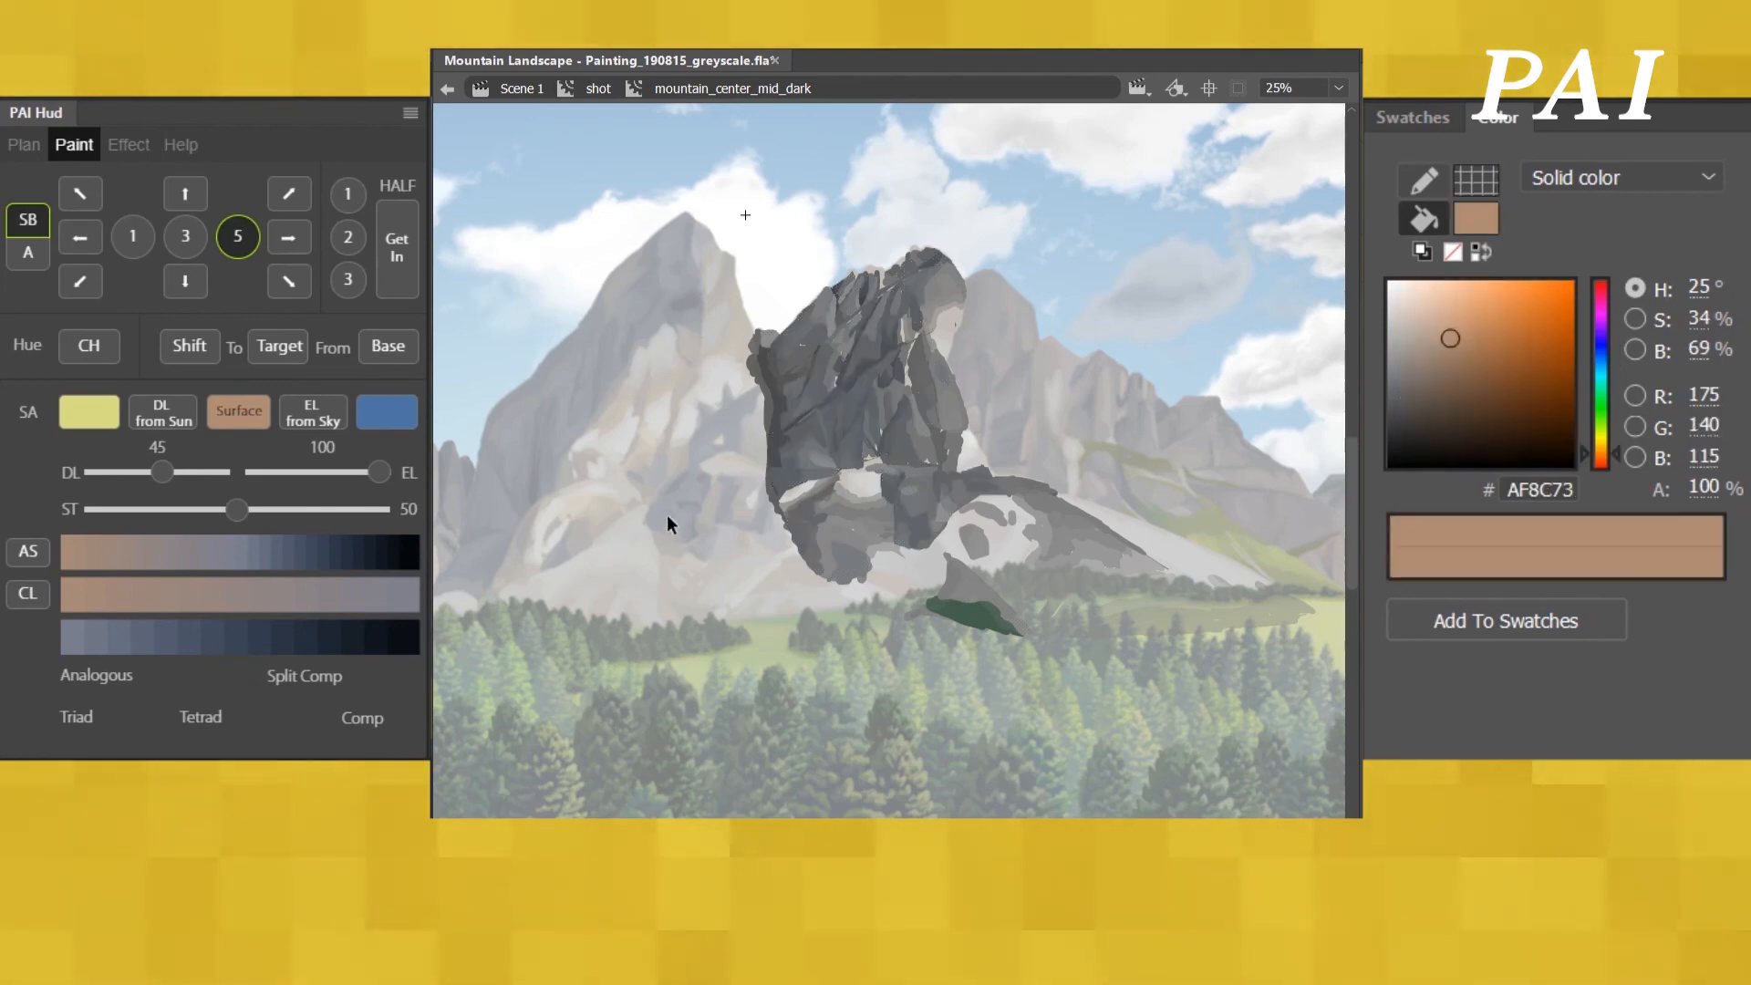
- Recolor the mid-grey rock and lower slope shapes using AS with DL at 69 and EL at 80
{"action": "key", "text": "ctrl+a"}
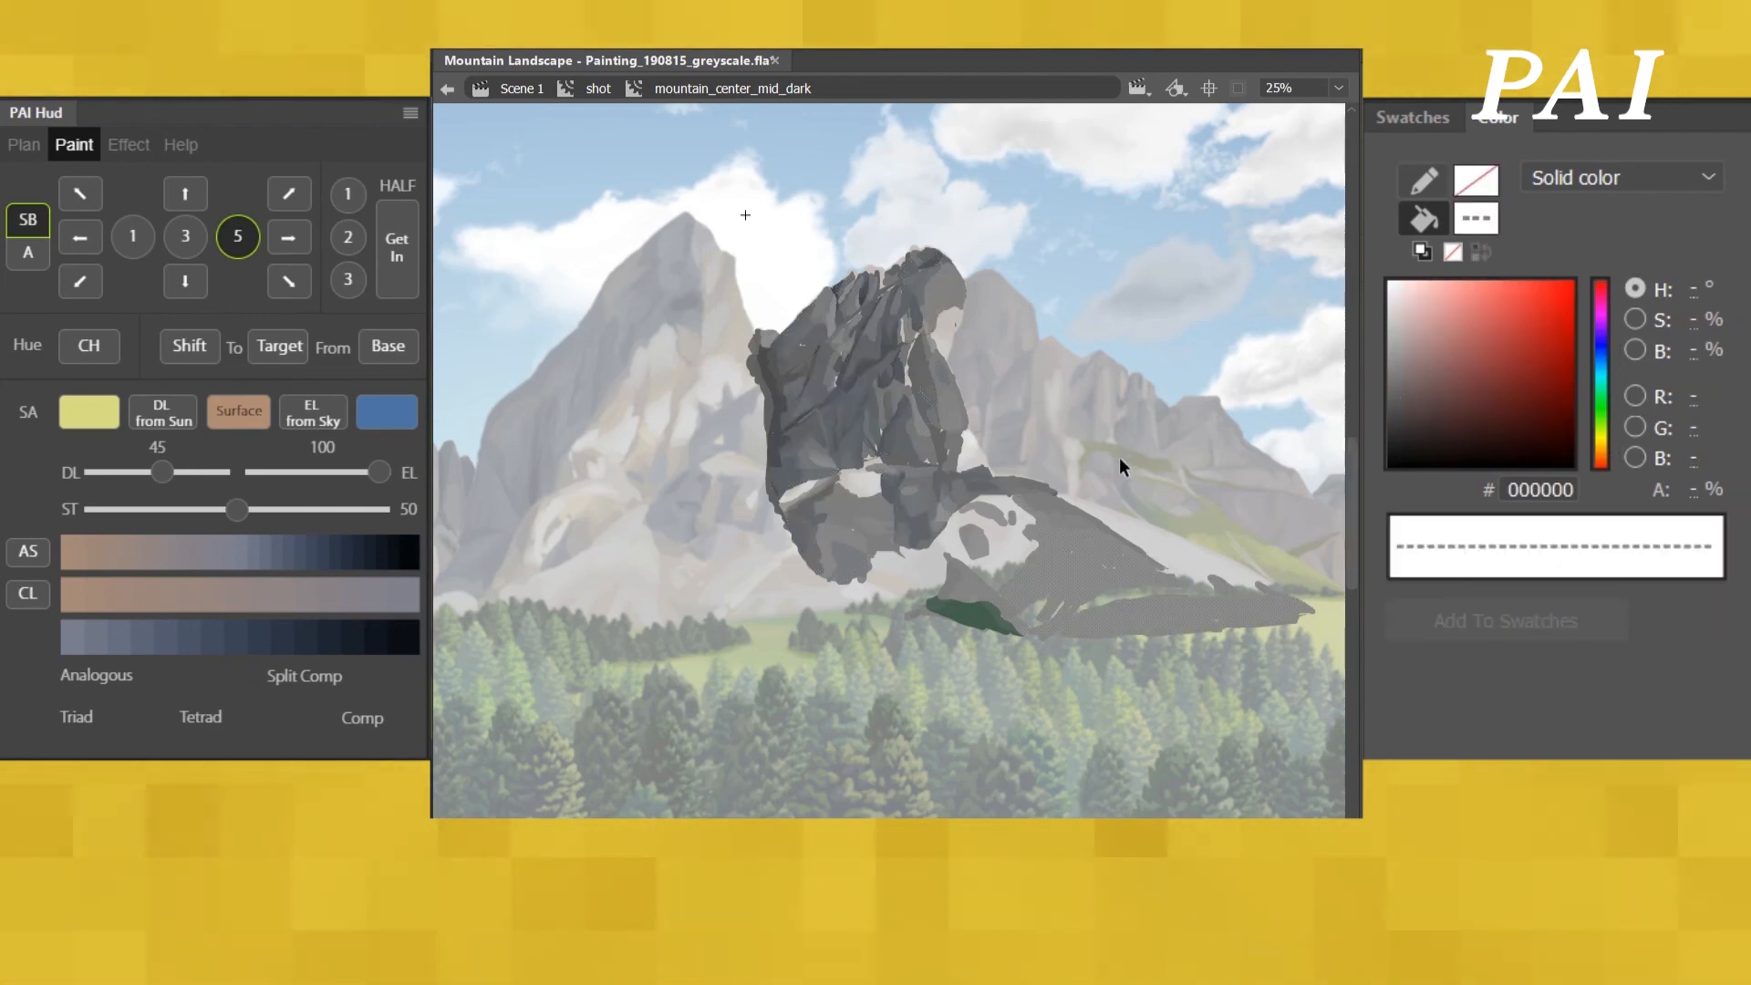
{"action": "left_click", "coordinate": [28, 551]}
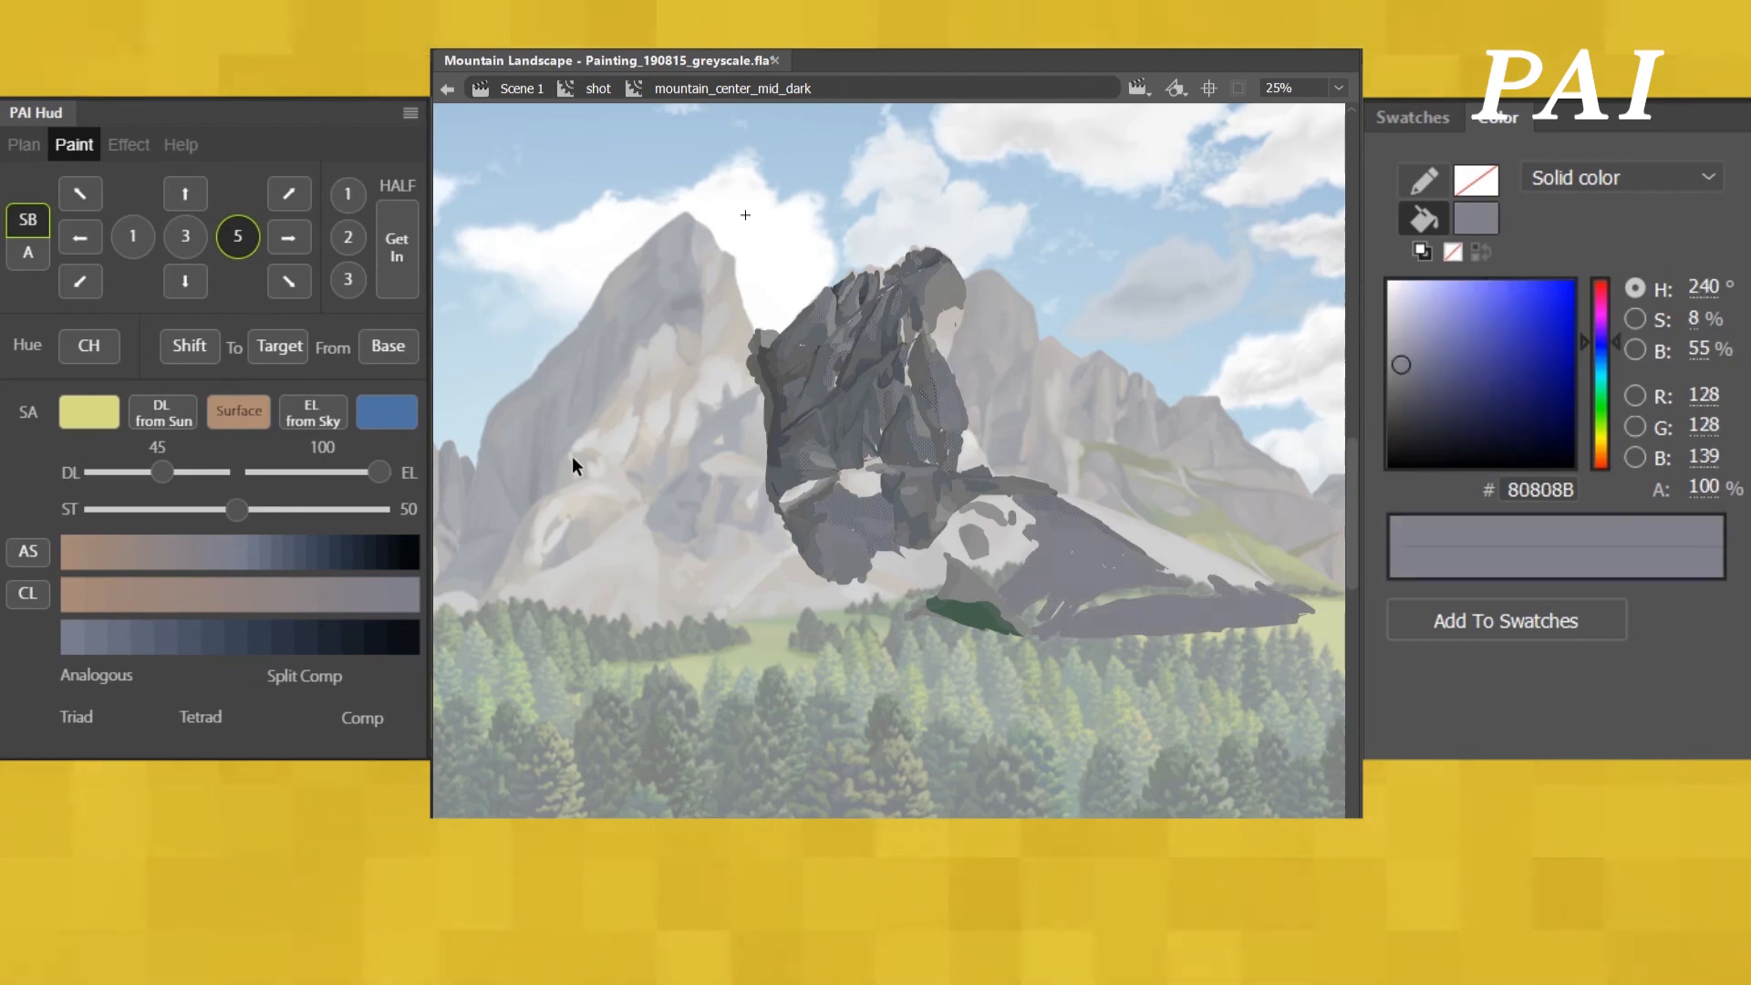
{"action": "left_click_drag", "start_coordinate": [161, 472], "coordinate": [120, 471]}
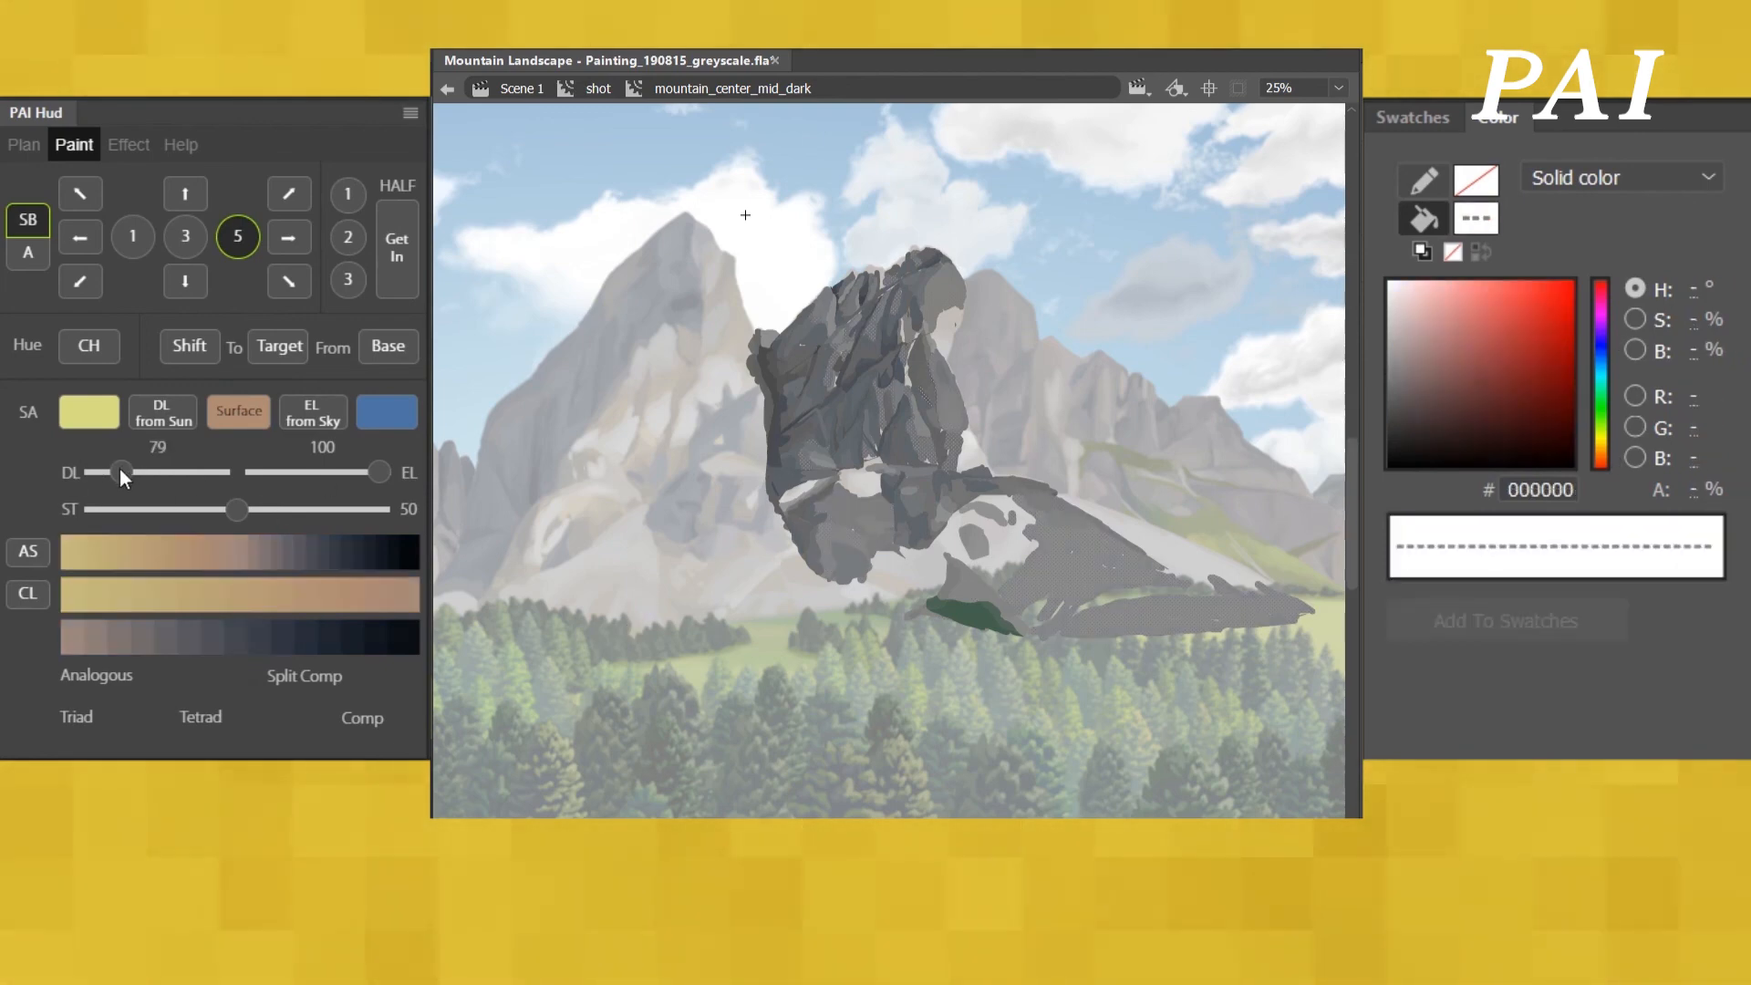
{"action": "left_click_drag", "start_coordinate": [379, 472], "coordinate": [354, 473]}
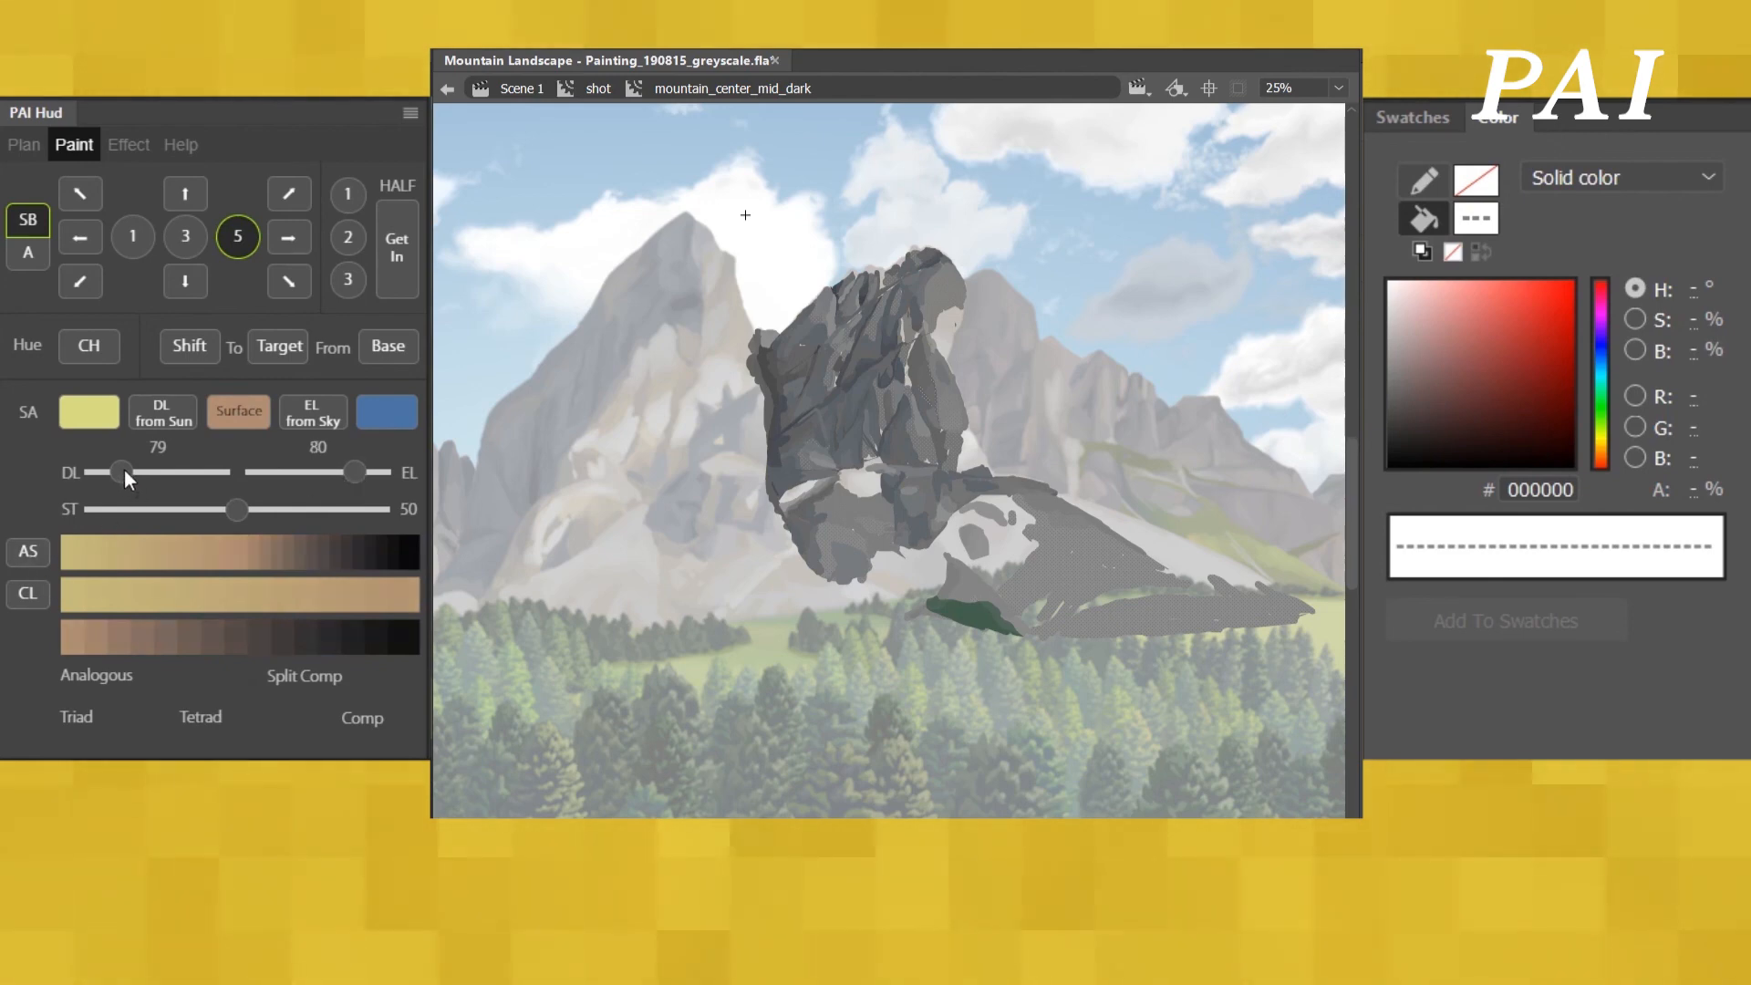
{"action": "left_click_drag", "start_coordinate": [122, 471], "coordinate": [133, 471]}
{"action": "left_click", "coordinate": [28, 552]}
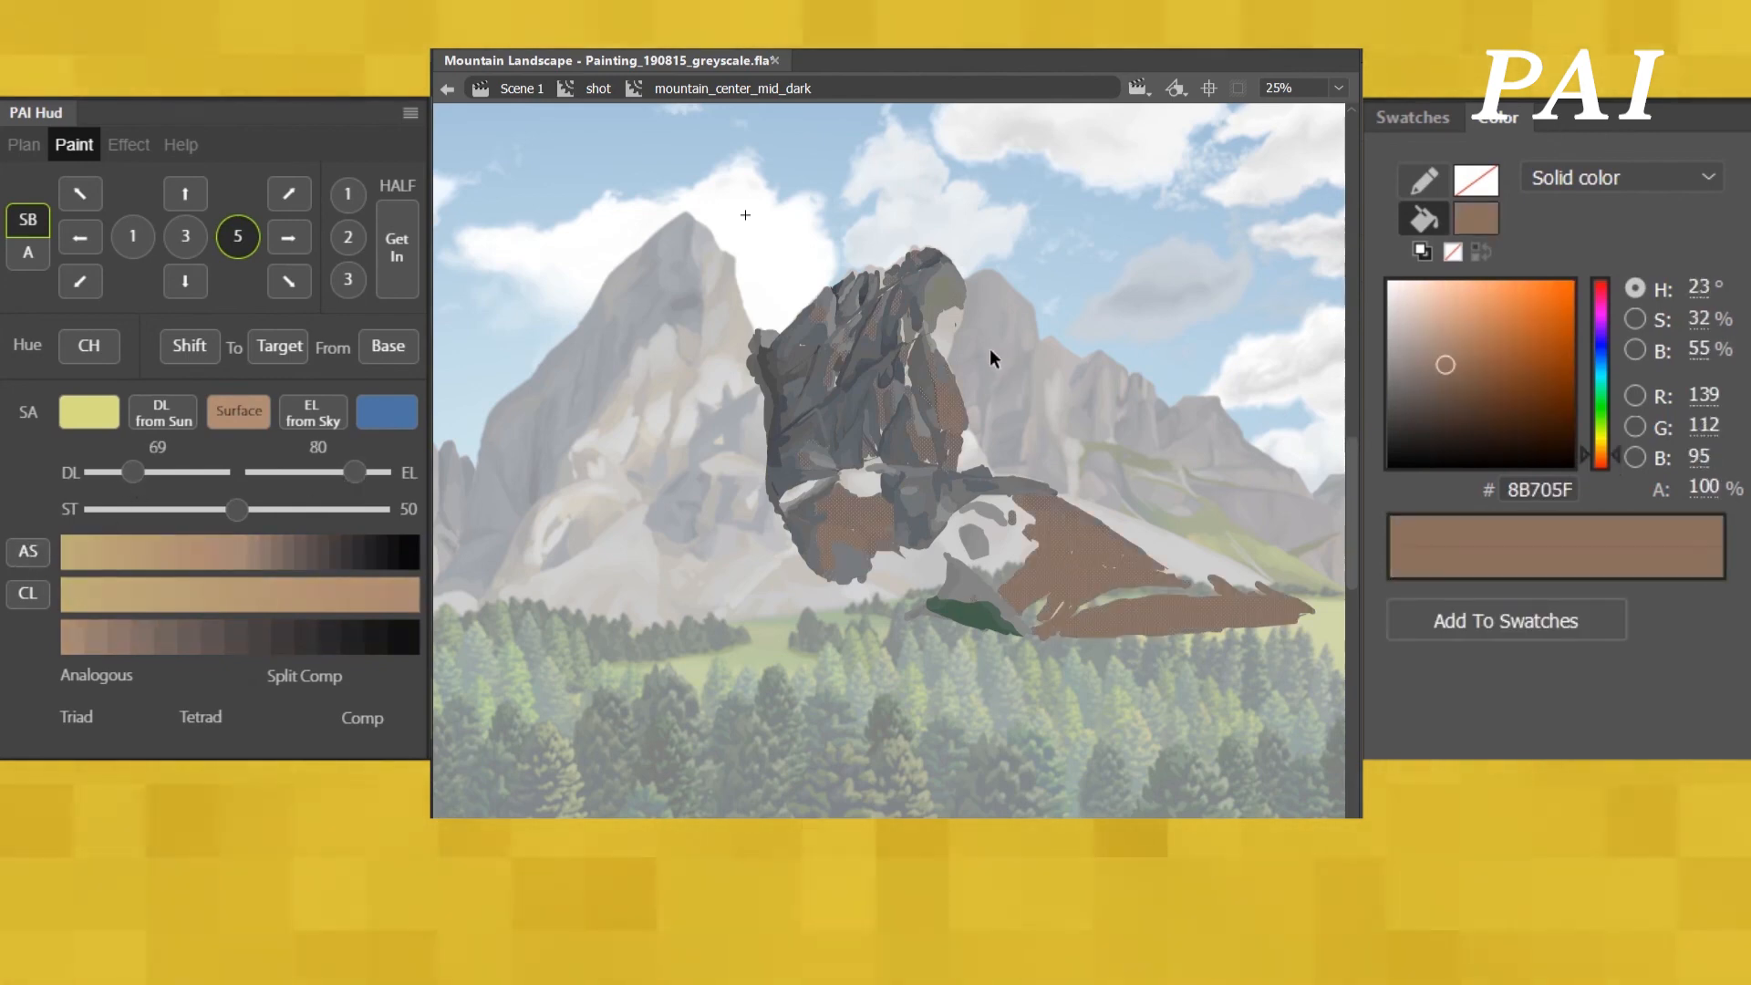
- Reduce the saturation of the brown rock and slope shapes to 20% and clear the selection
{"action": "left_click", "coordinate": [83, 238]}
{"action": "left_click", "coordinate": [83, 238]}
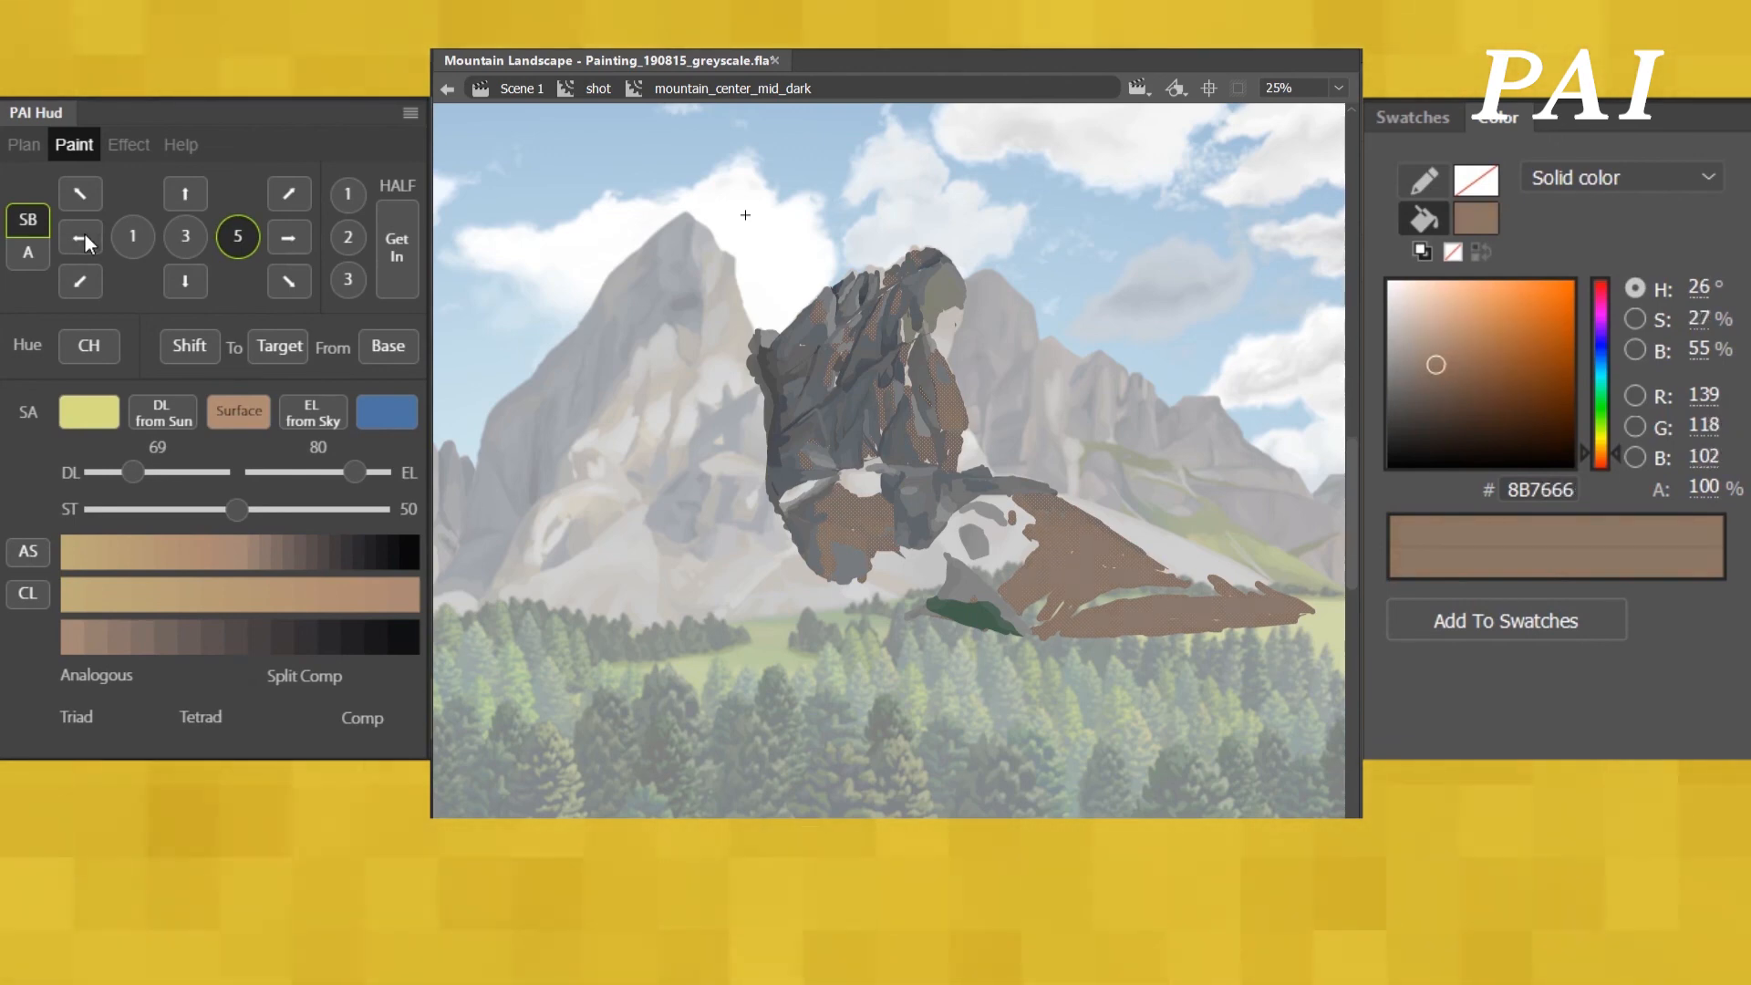
{"action": "left_click", "coordinate": [84, 237]}
{"action": "left_click", "coordinate": [84, 237]}
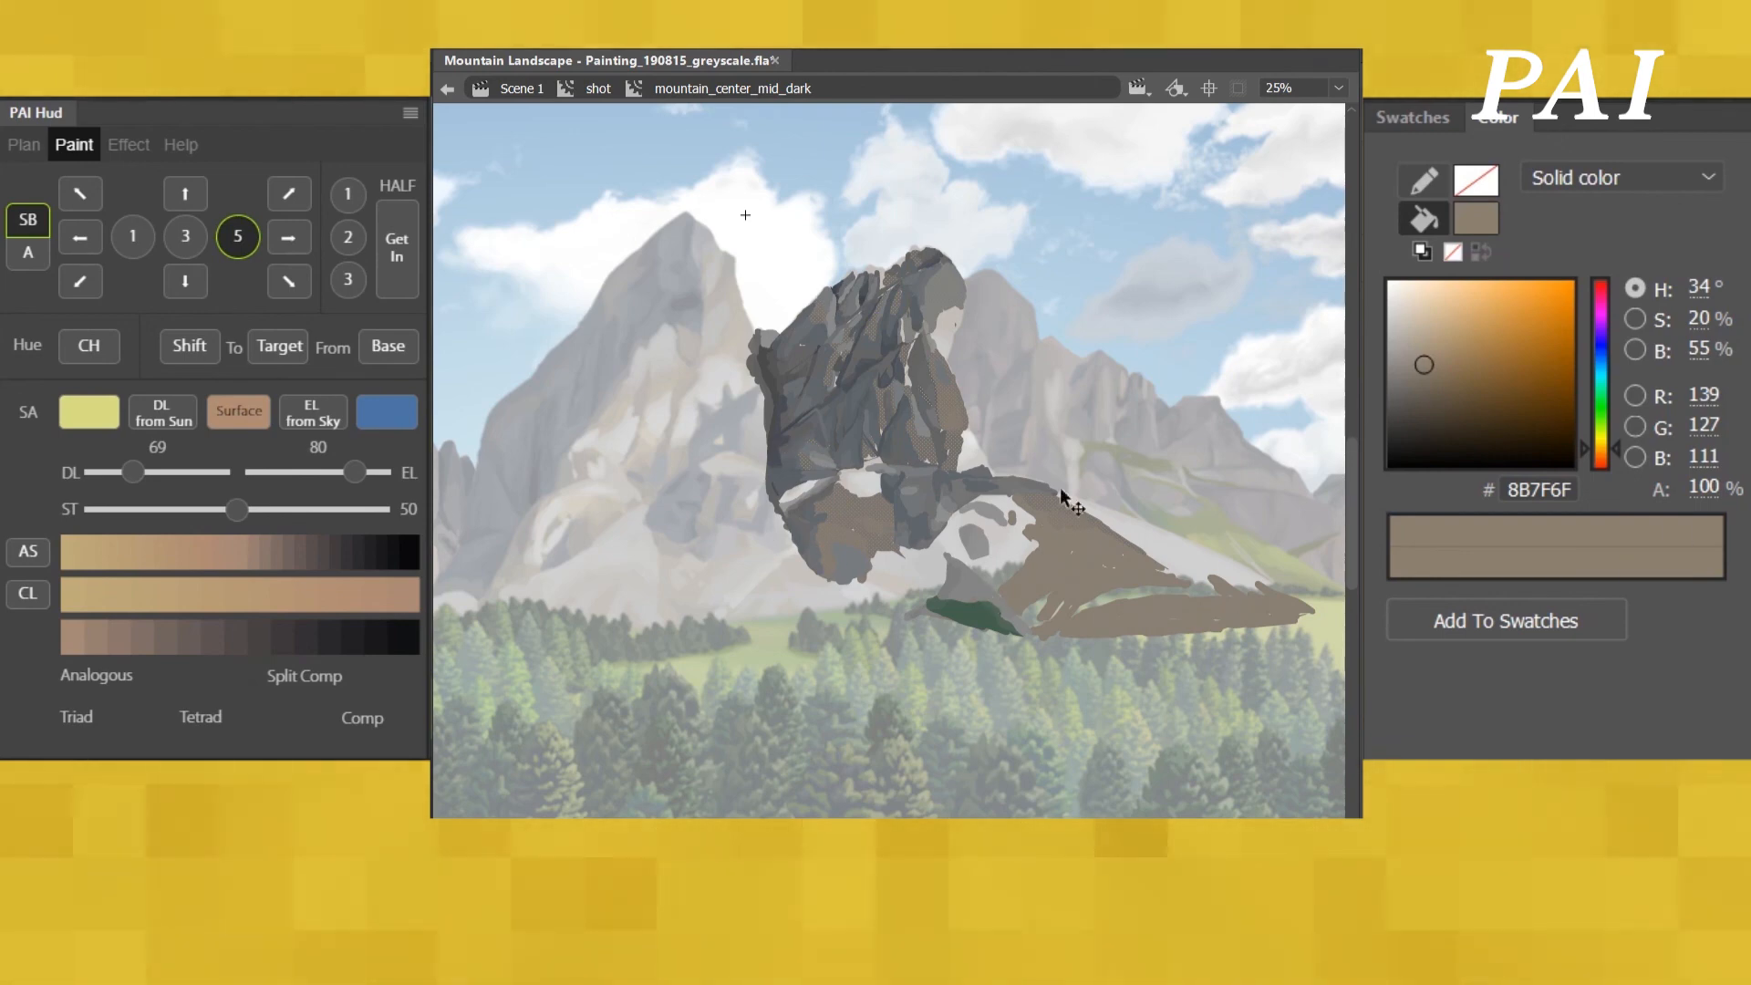
{"action": "left_click", "coordinate": [1168, 582]}
{"action": "left_click", "coordinate": [1127, 599]}
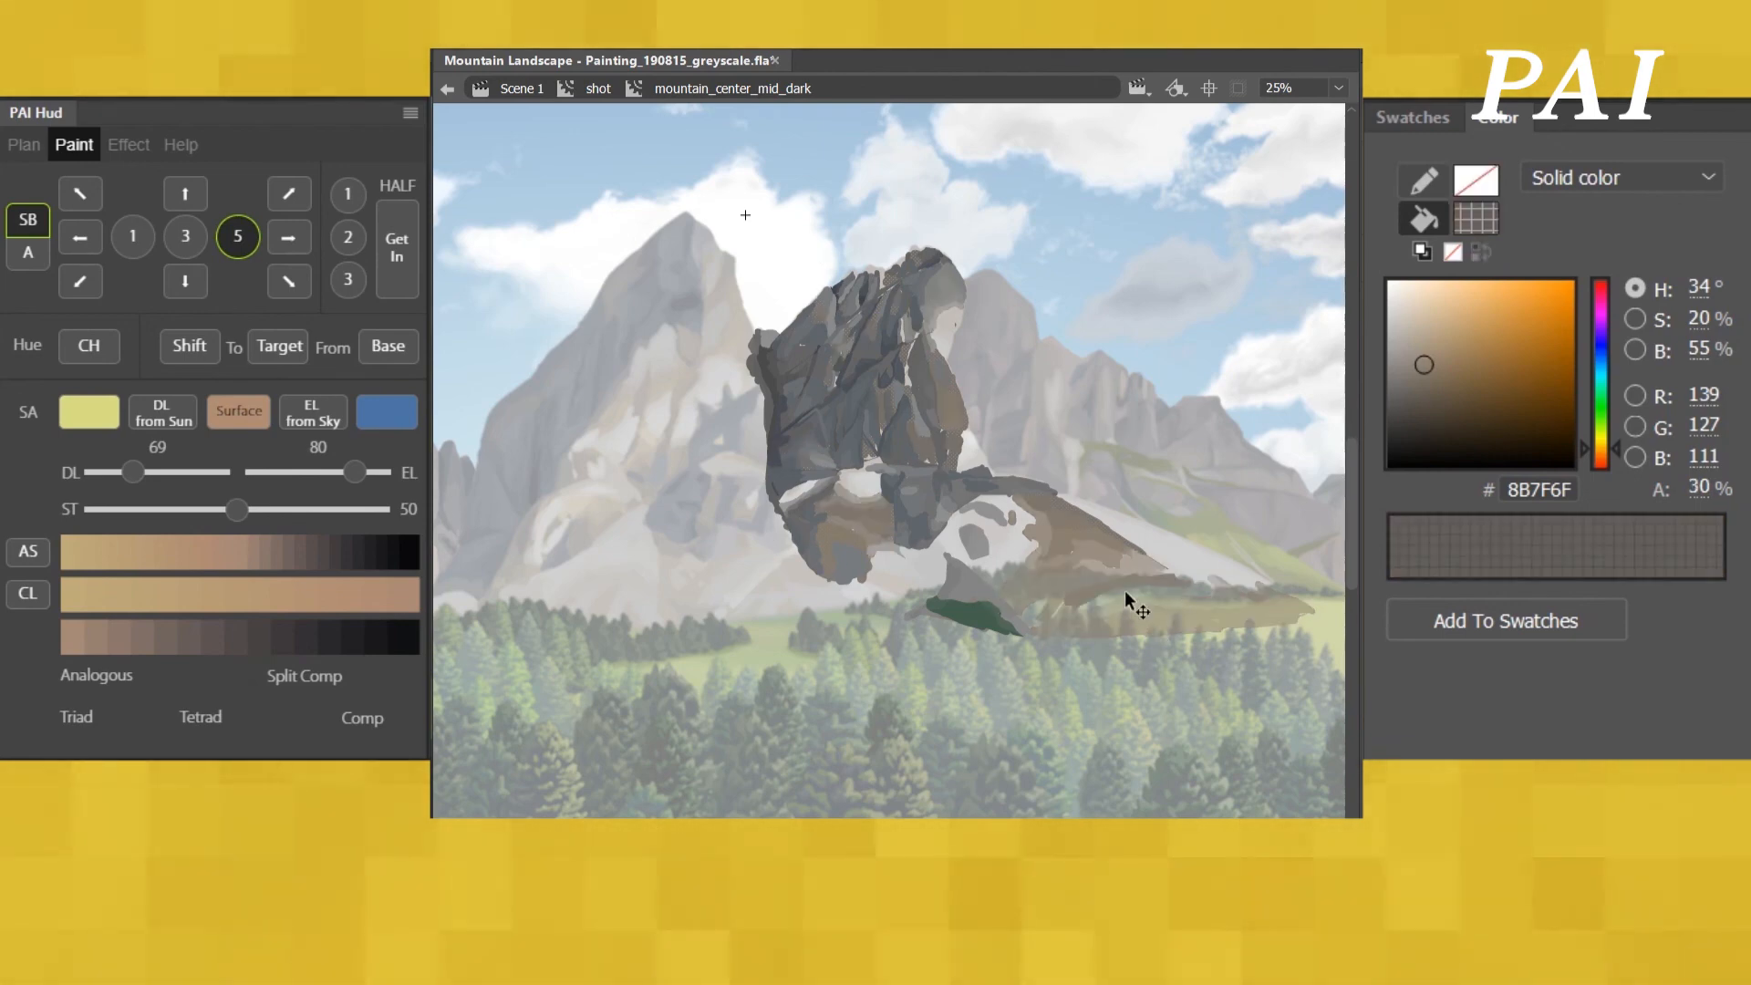
{"action": "left_click", "coordinate": [1191, 475]}
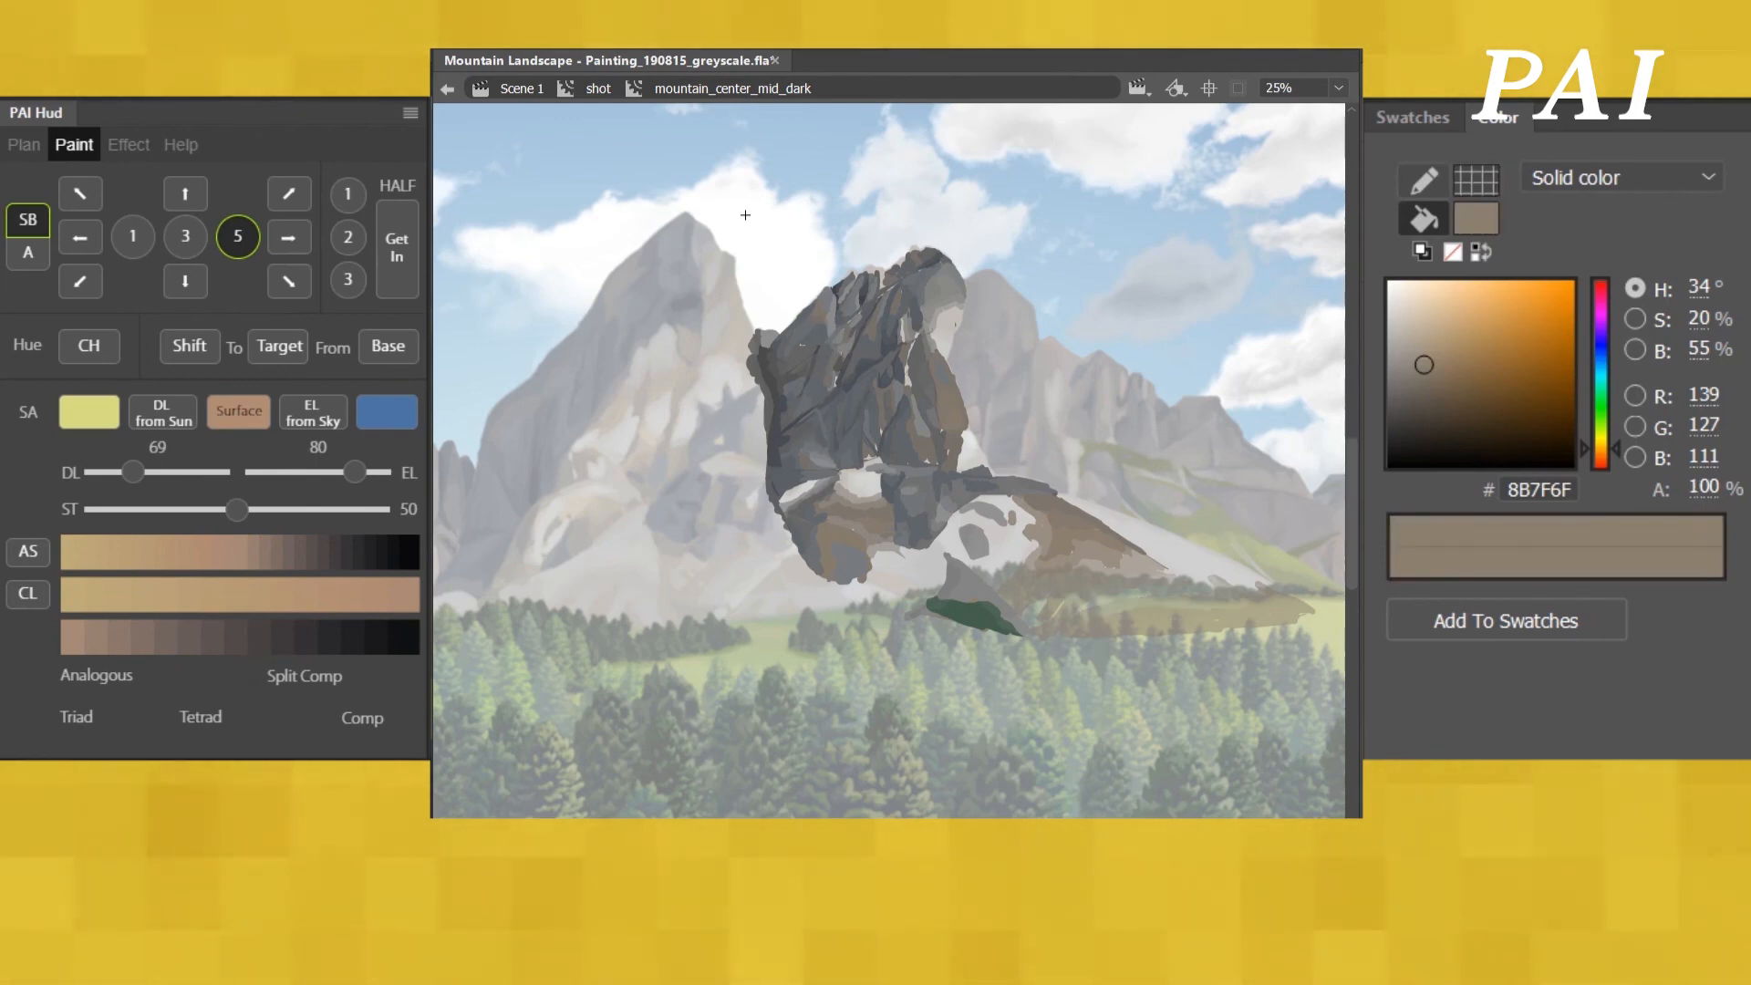
- Recolor the remaining grey rock shapes using AS with DL at 42 and EL at 82, and return to shot
{"action": "left_click", "coordinate": [802, 441]}
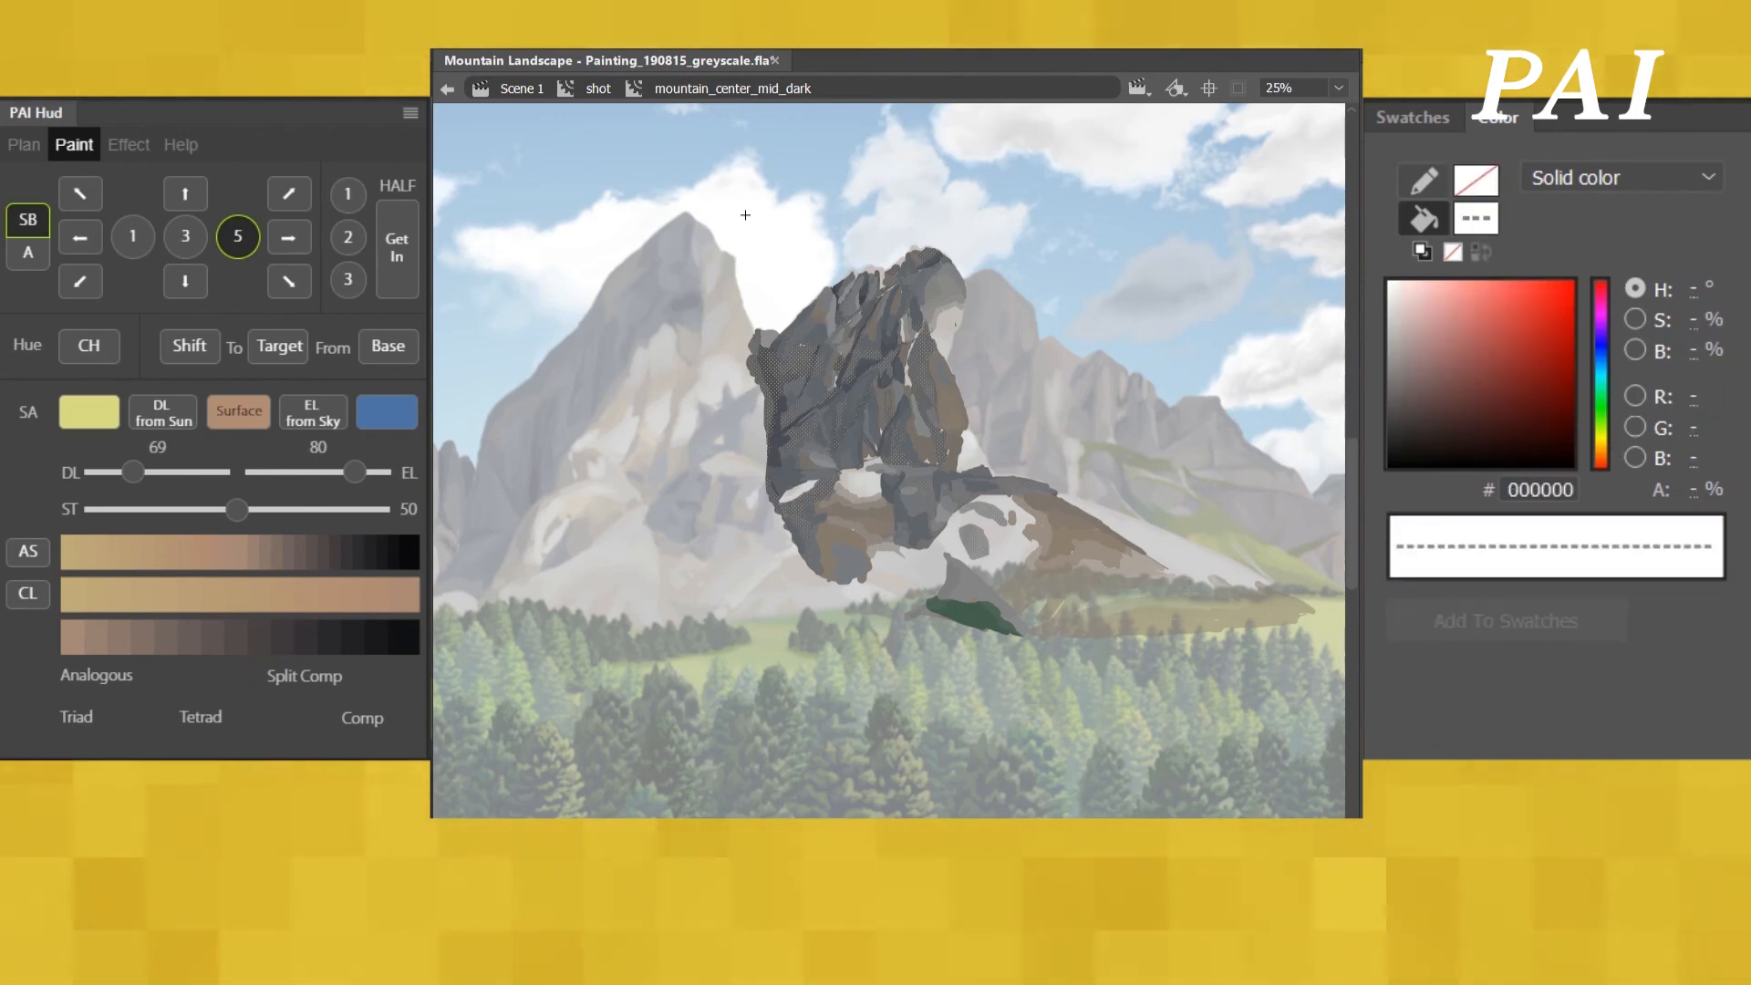
{"action": "left_click", "coordinate": [709, 254]}
{"action": "left_click", "coordinate": [802, 441]}
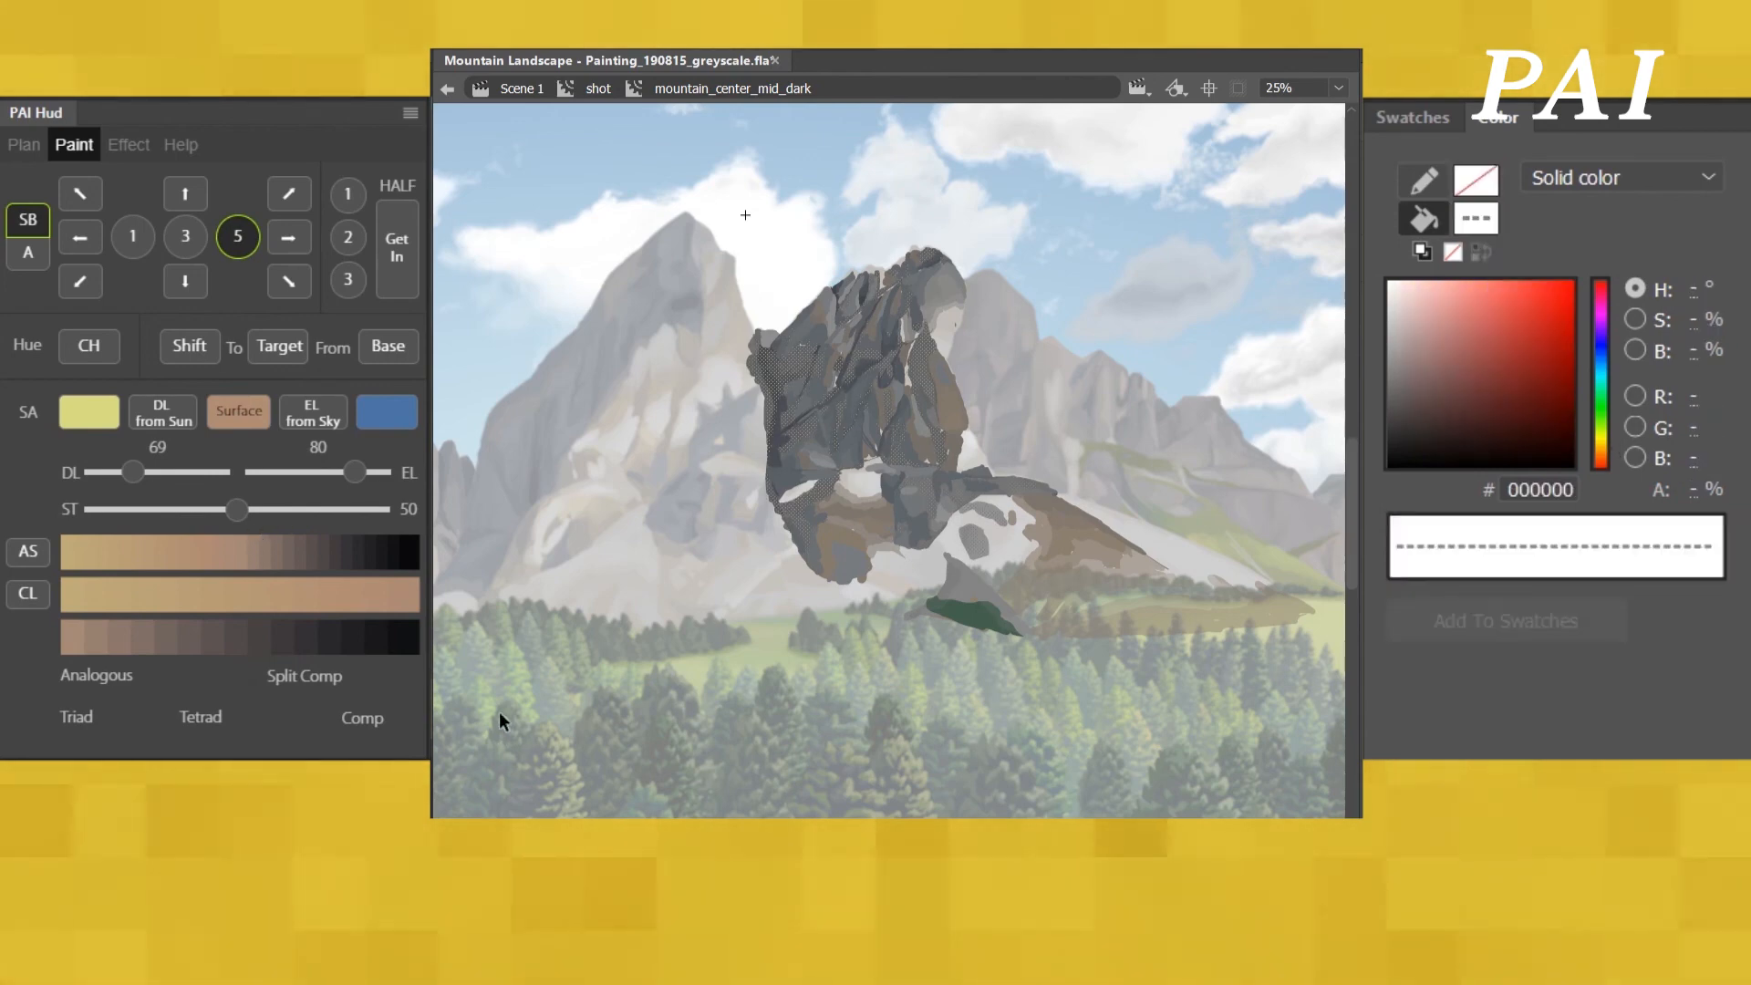
{"action": "mouse_move", "coordinate": [355, 472]}
{"action": "left_mouse_down"}
{"action": "mouse_move", "coordinate": [316, 474]}
{"action": "mouse_move", "coordinate": [359, 471]}
{"action": "left_mouse_up"}
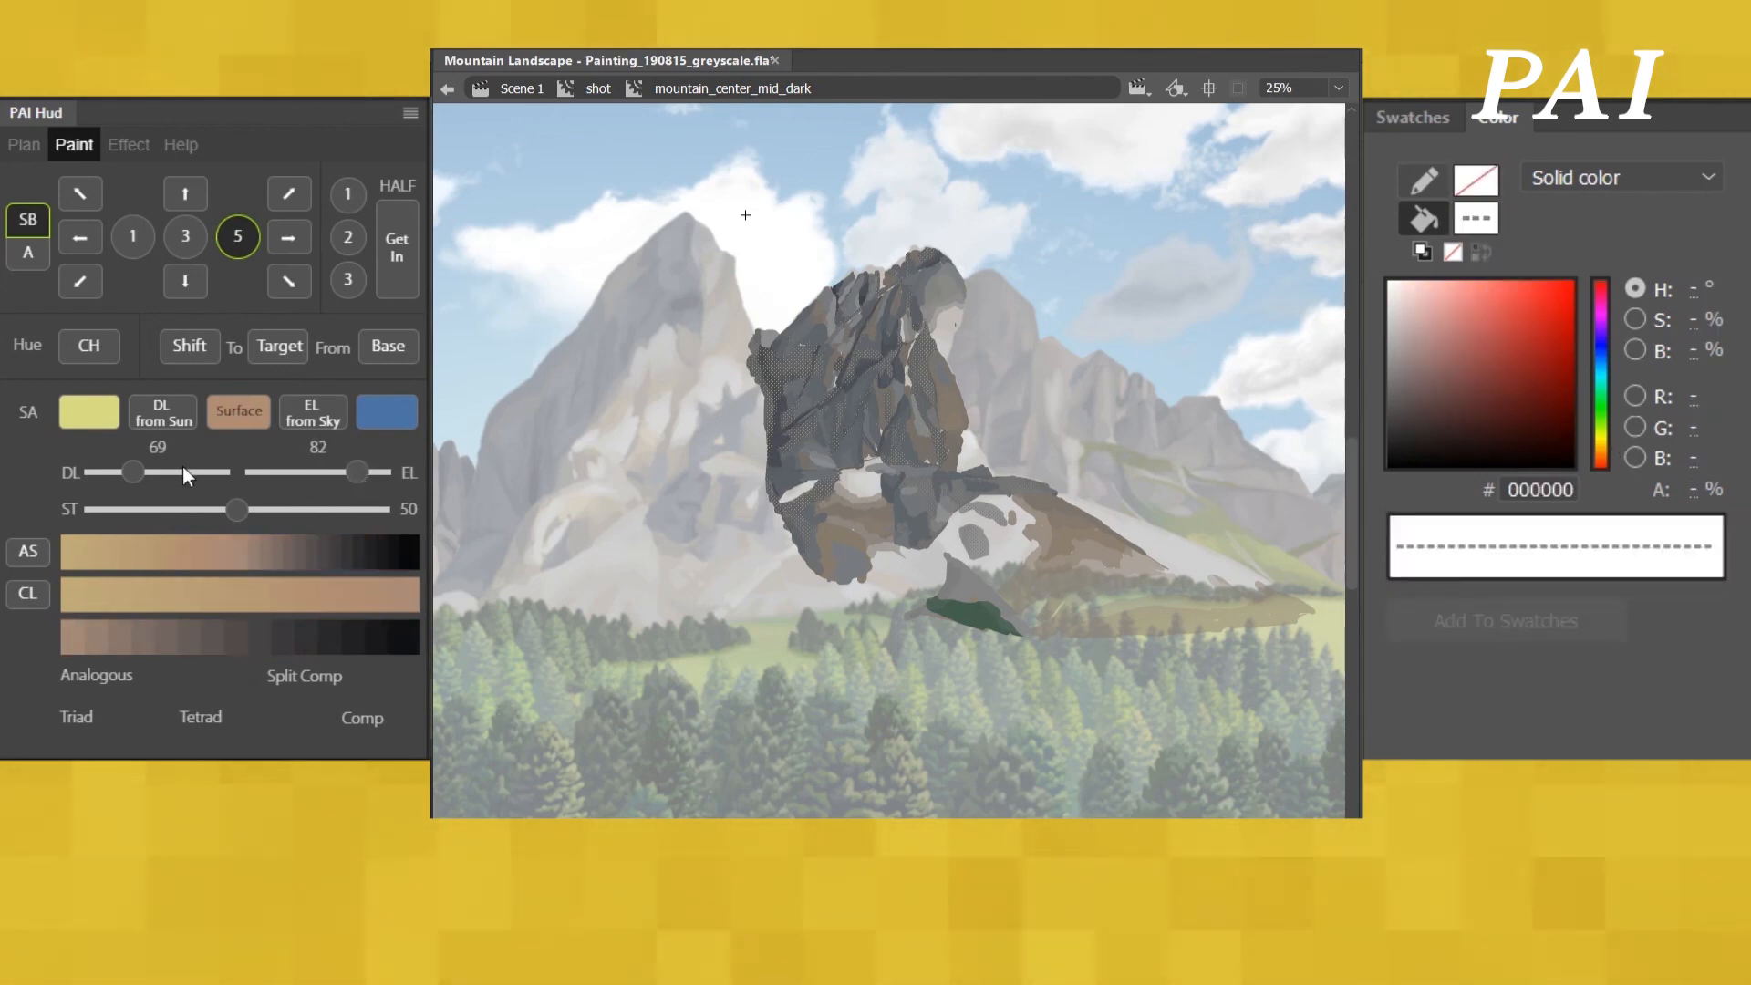
{"action": "left_click_drag", "start_coordinate": [133, 471], "coordinate": [164, 472]}
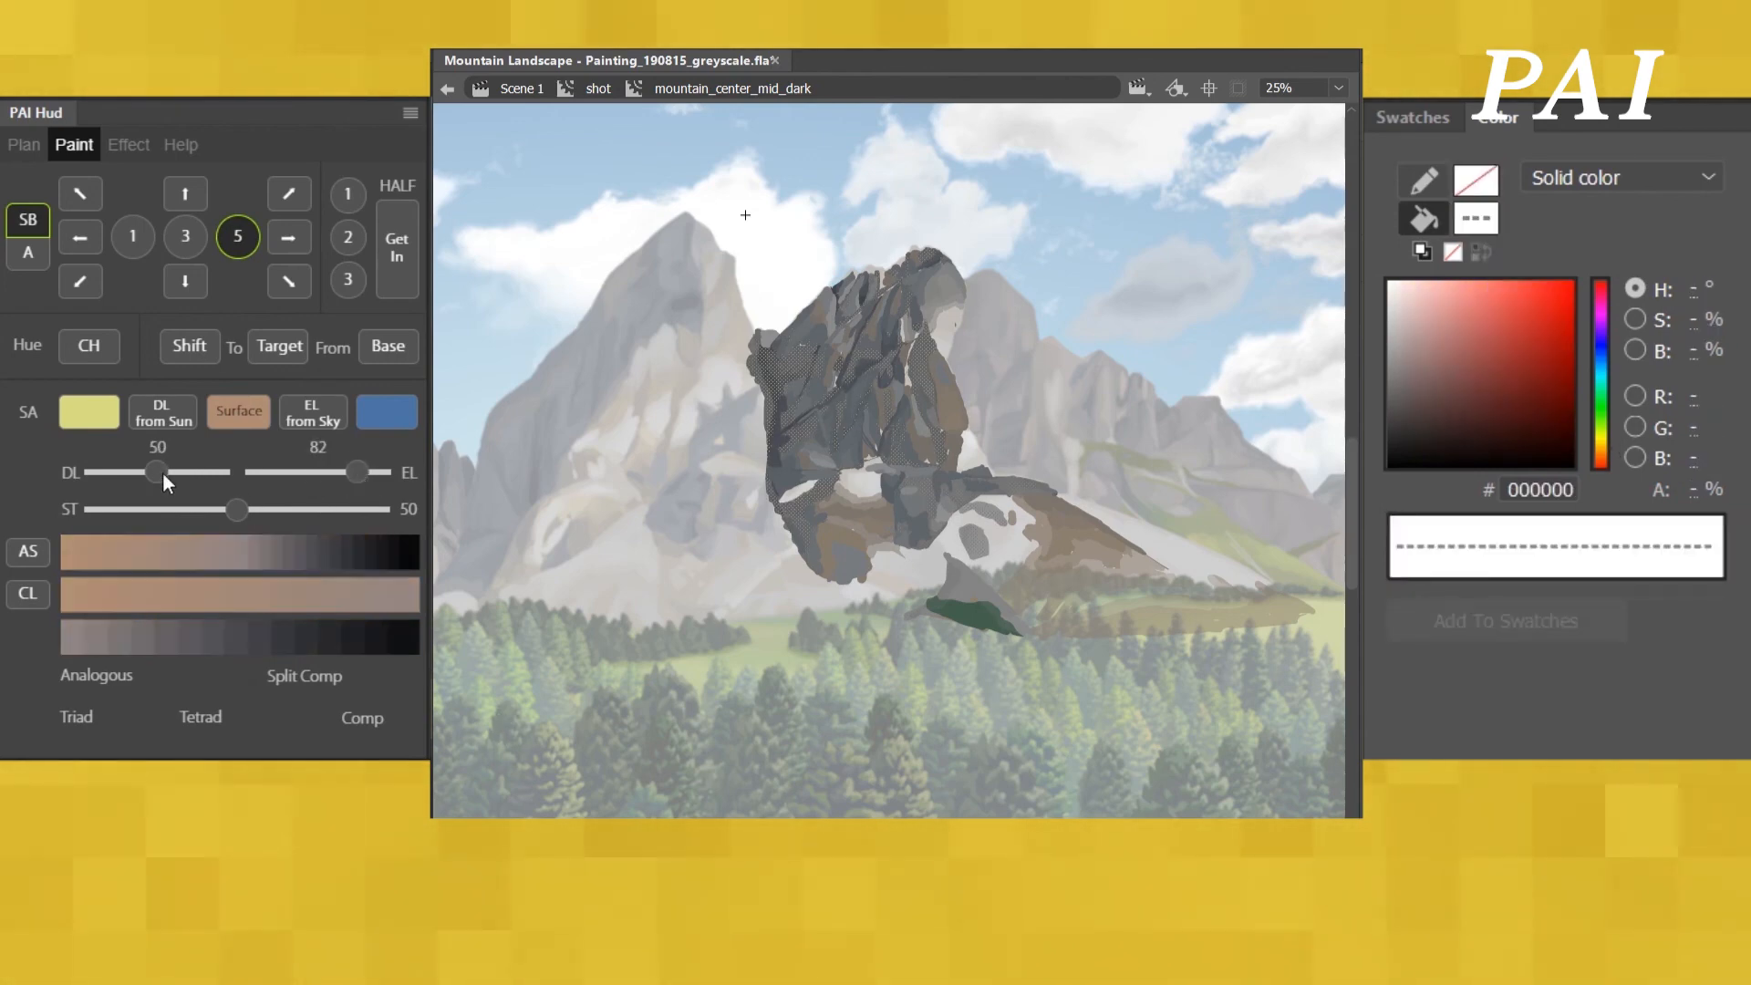
{"action": "left_click", "coordinate": [707, 650]}
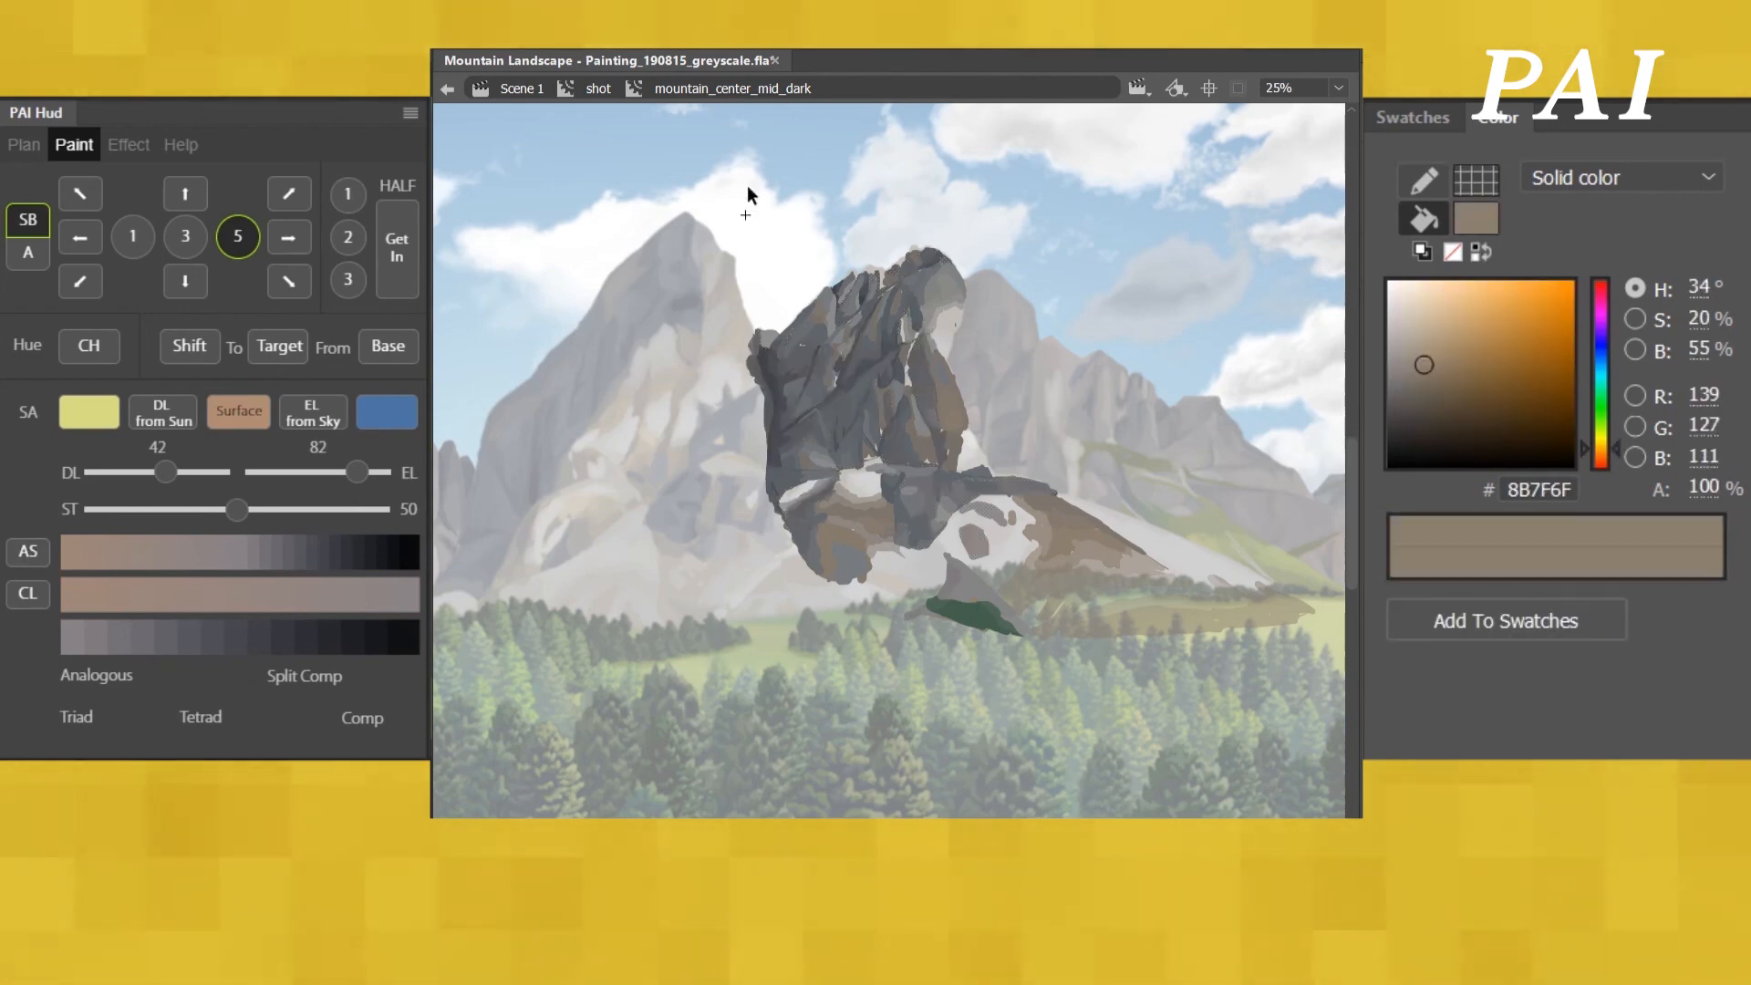
{"action": "double_click", "coordinate": [838, 241]}
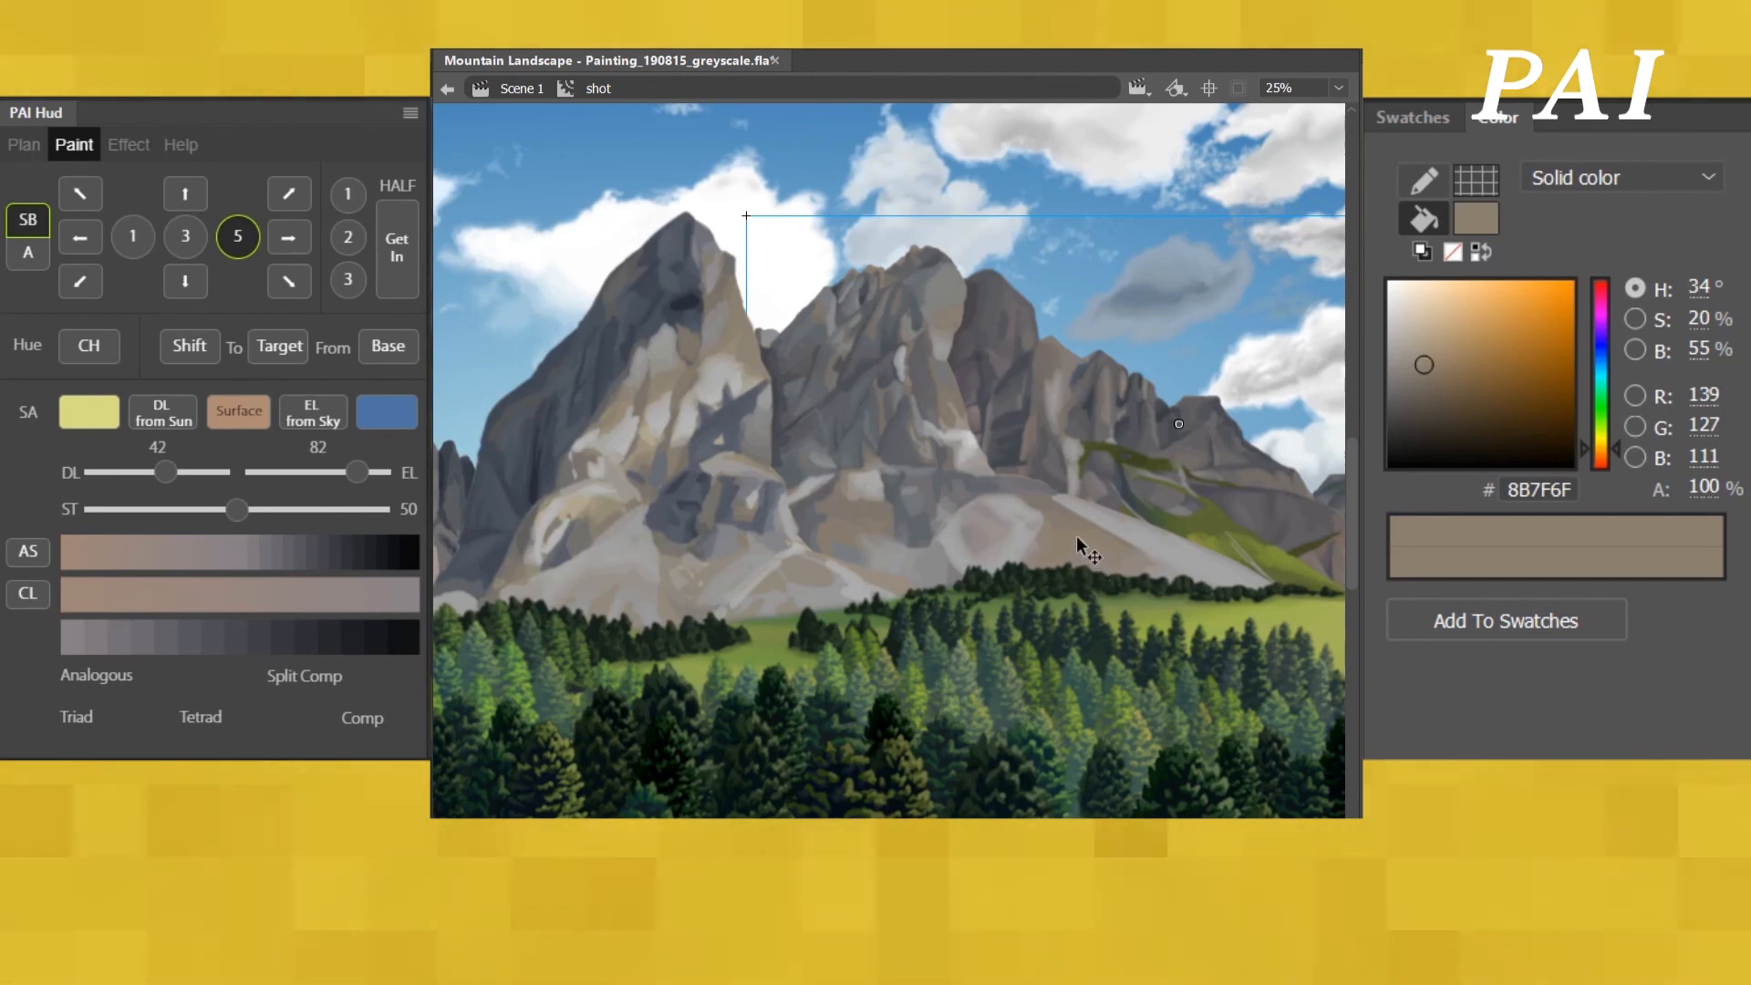
{"action": "double_click", "coordinate": [811, 498]}
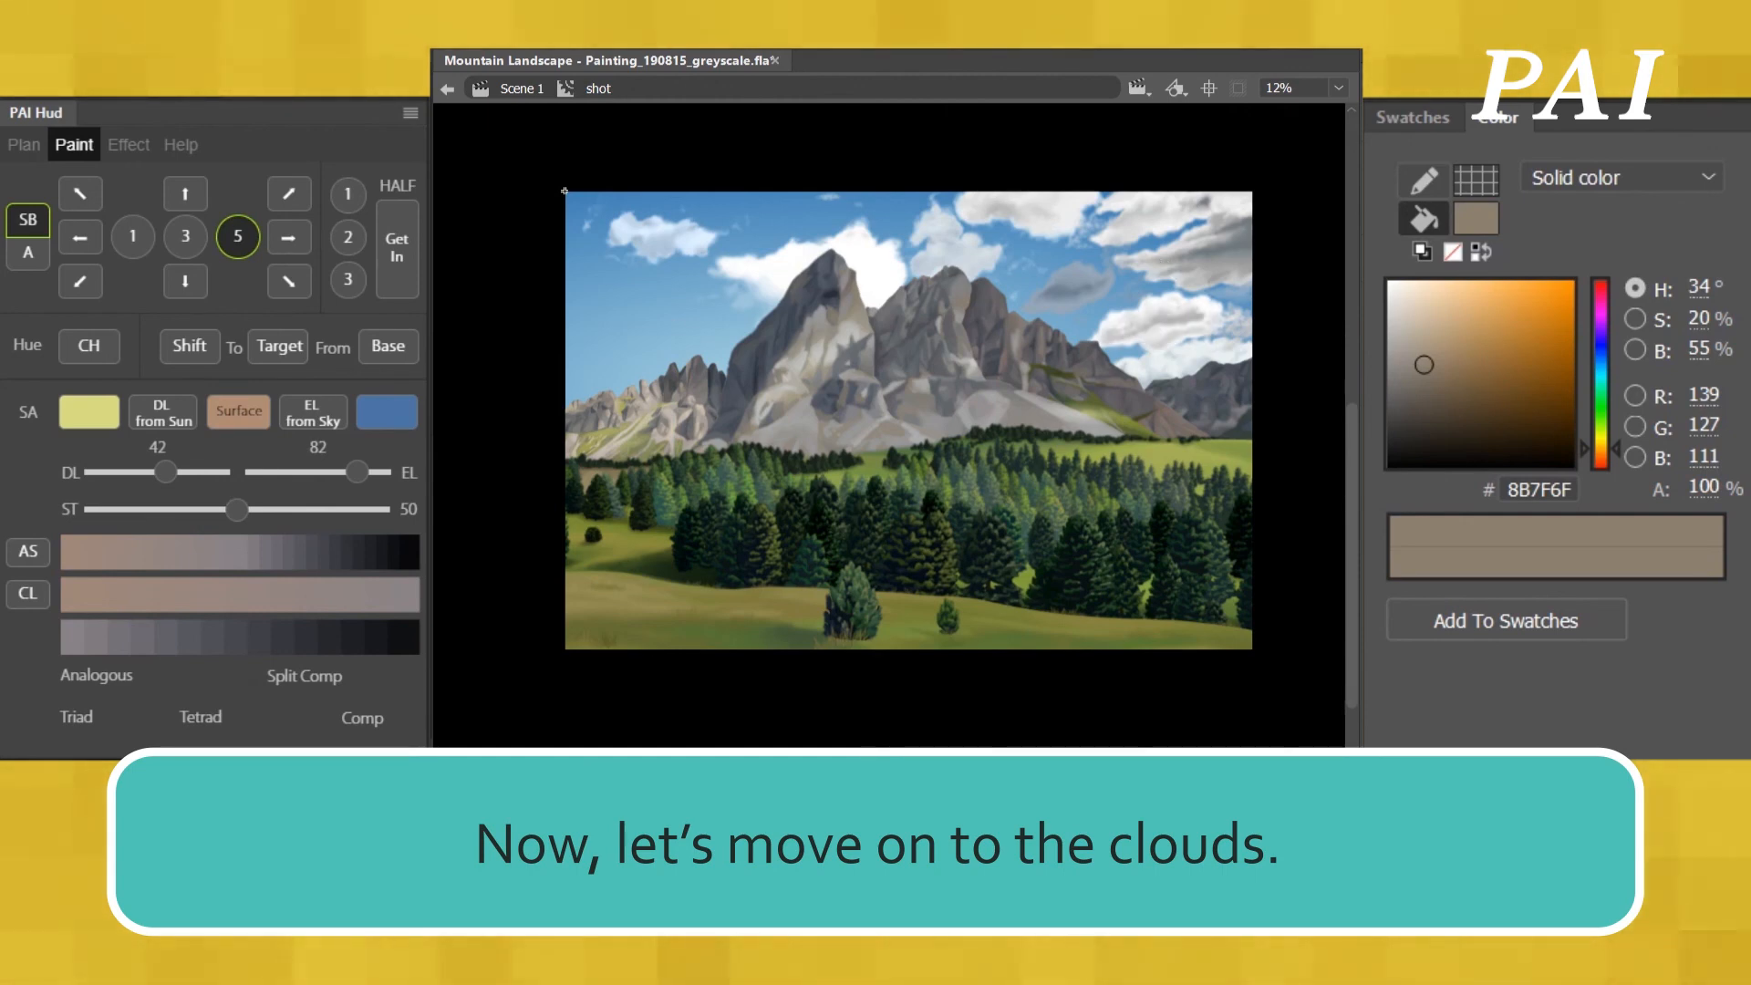
{"action": "double_click", "coordinate": [1170, 316]}
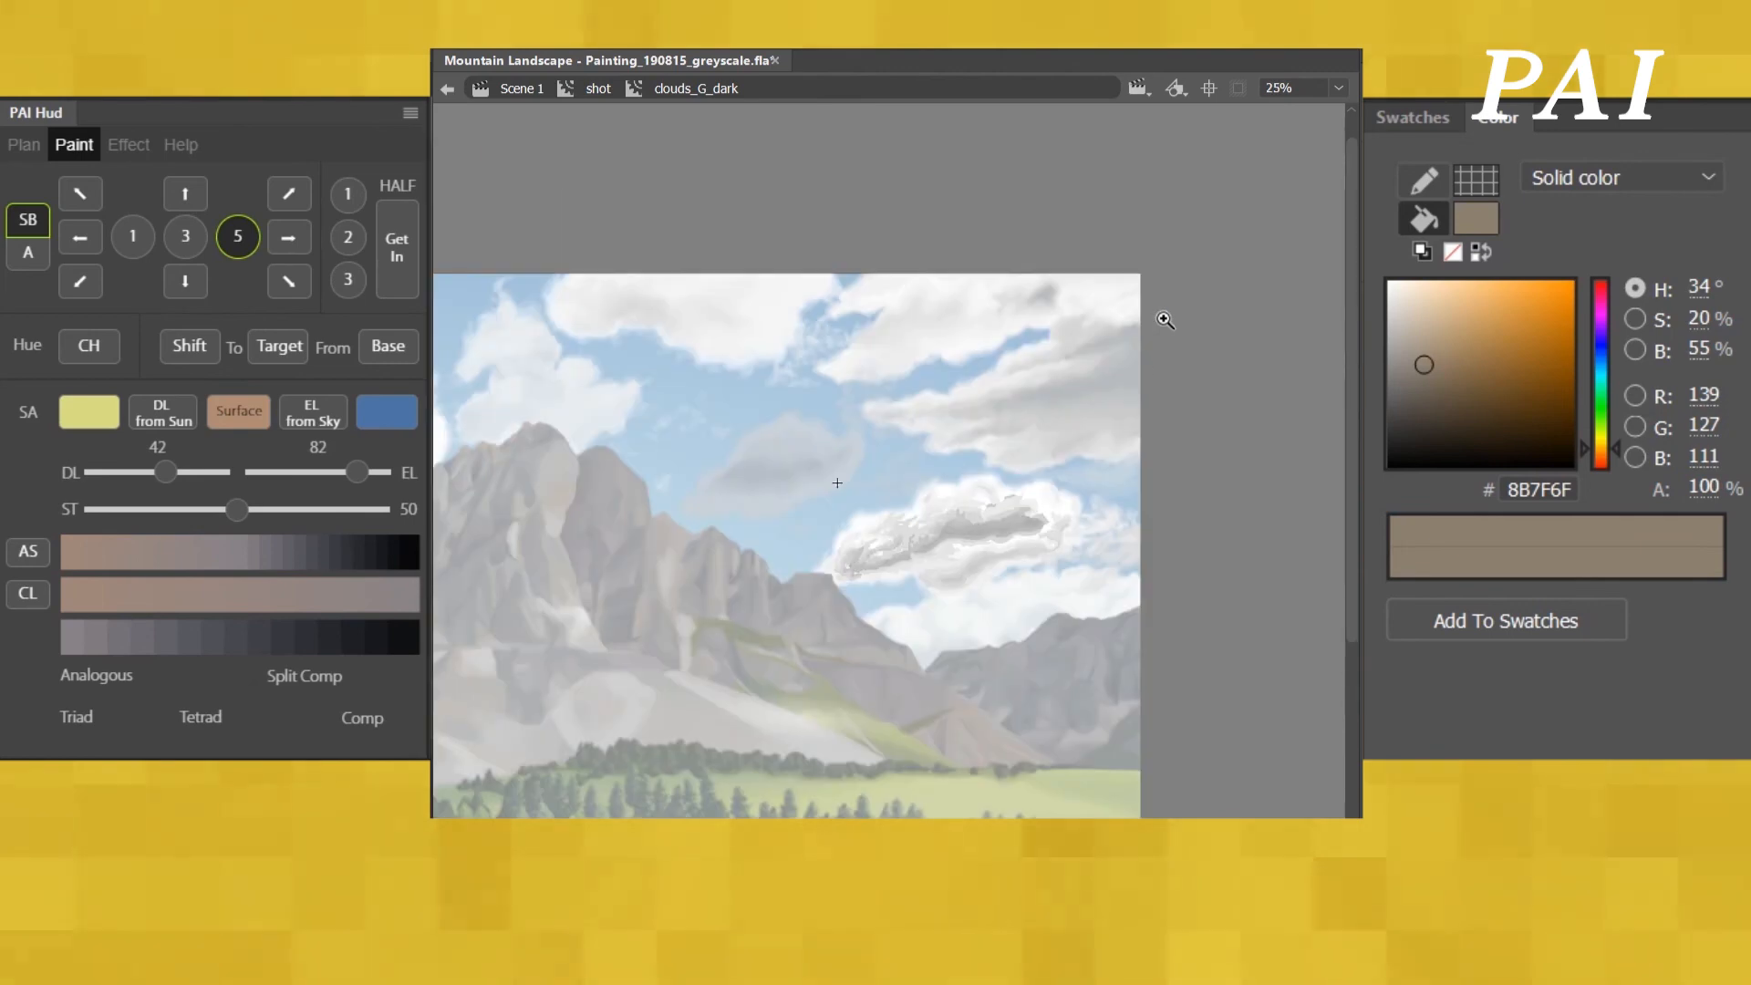
{"action": "left_click_drag", "start_coordinate": [948, 592], "coordinate": [963, 473]}
{"action": "left_click_drag", "start_coordinate": [741, 280], "coordinate": [1187, 536]}
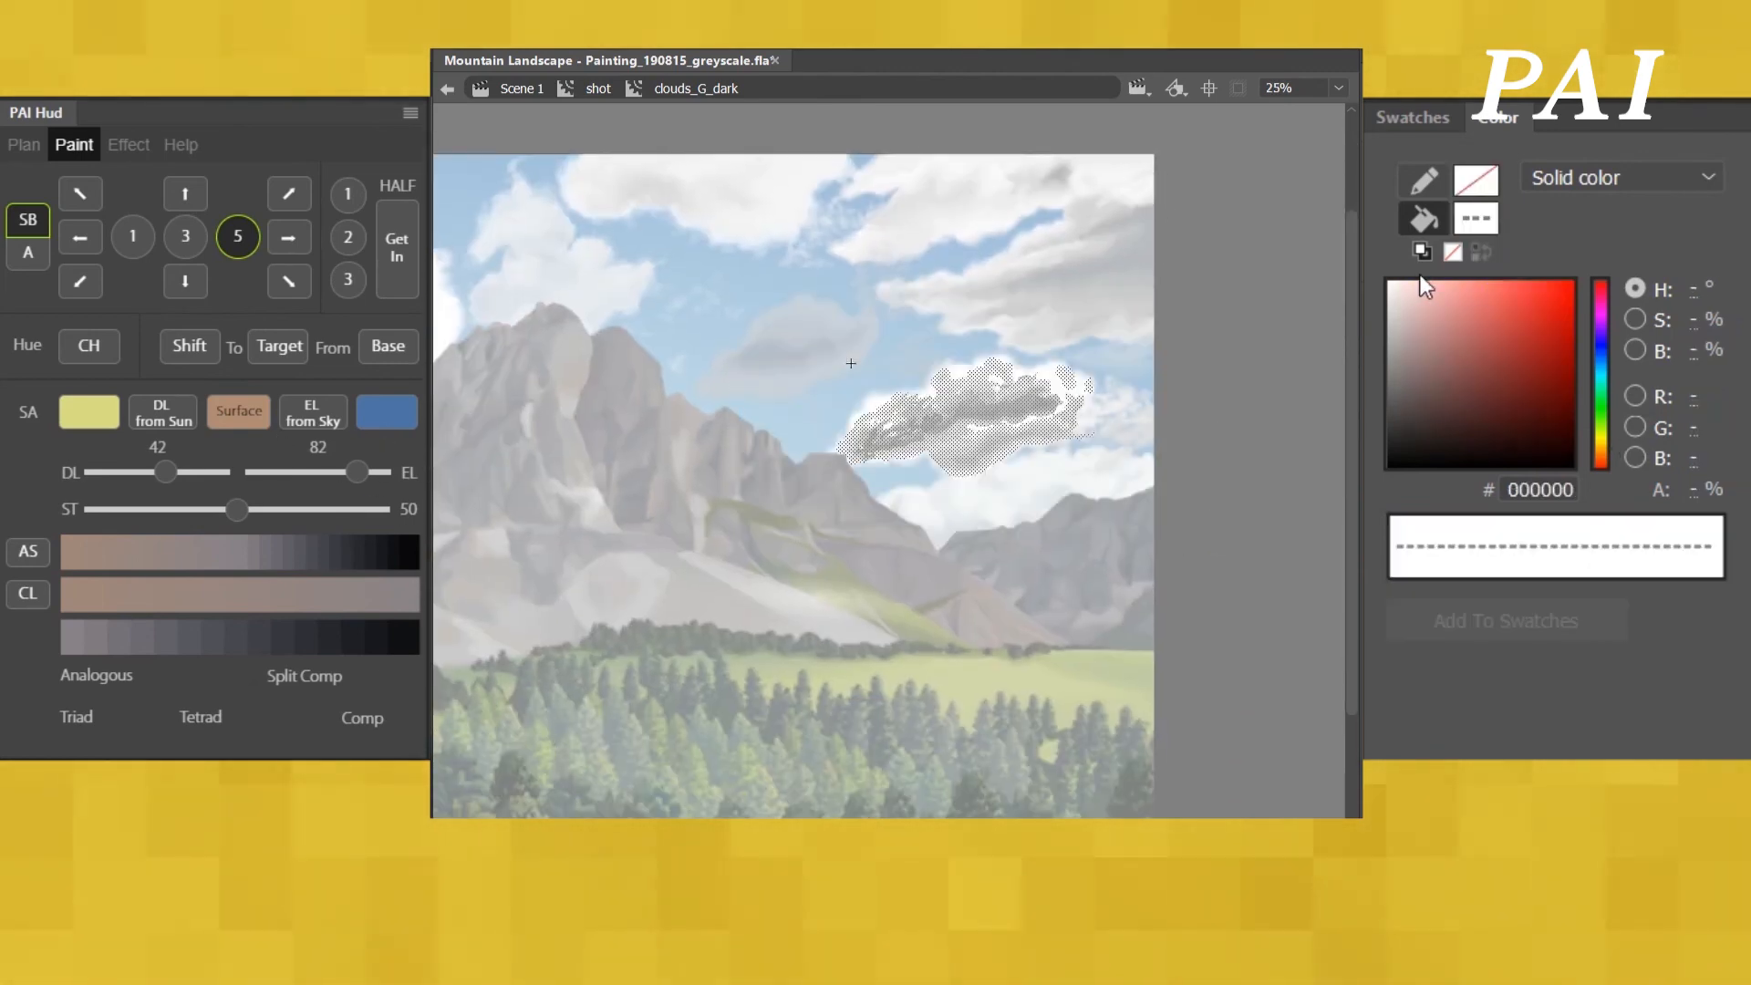
{"action": "left_click", "coordinate": [991, 474]}
{"action": "double_click", "coordinate": [990, 474]}
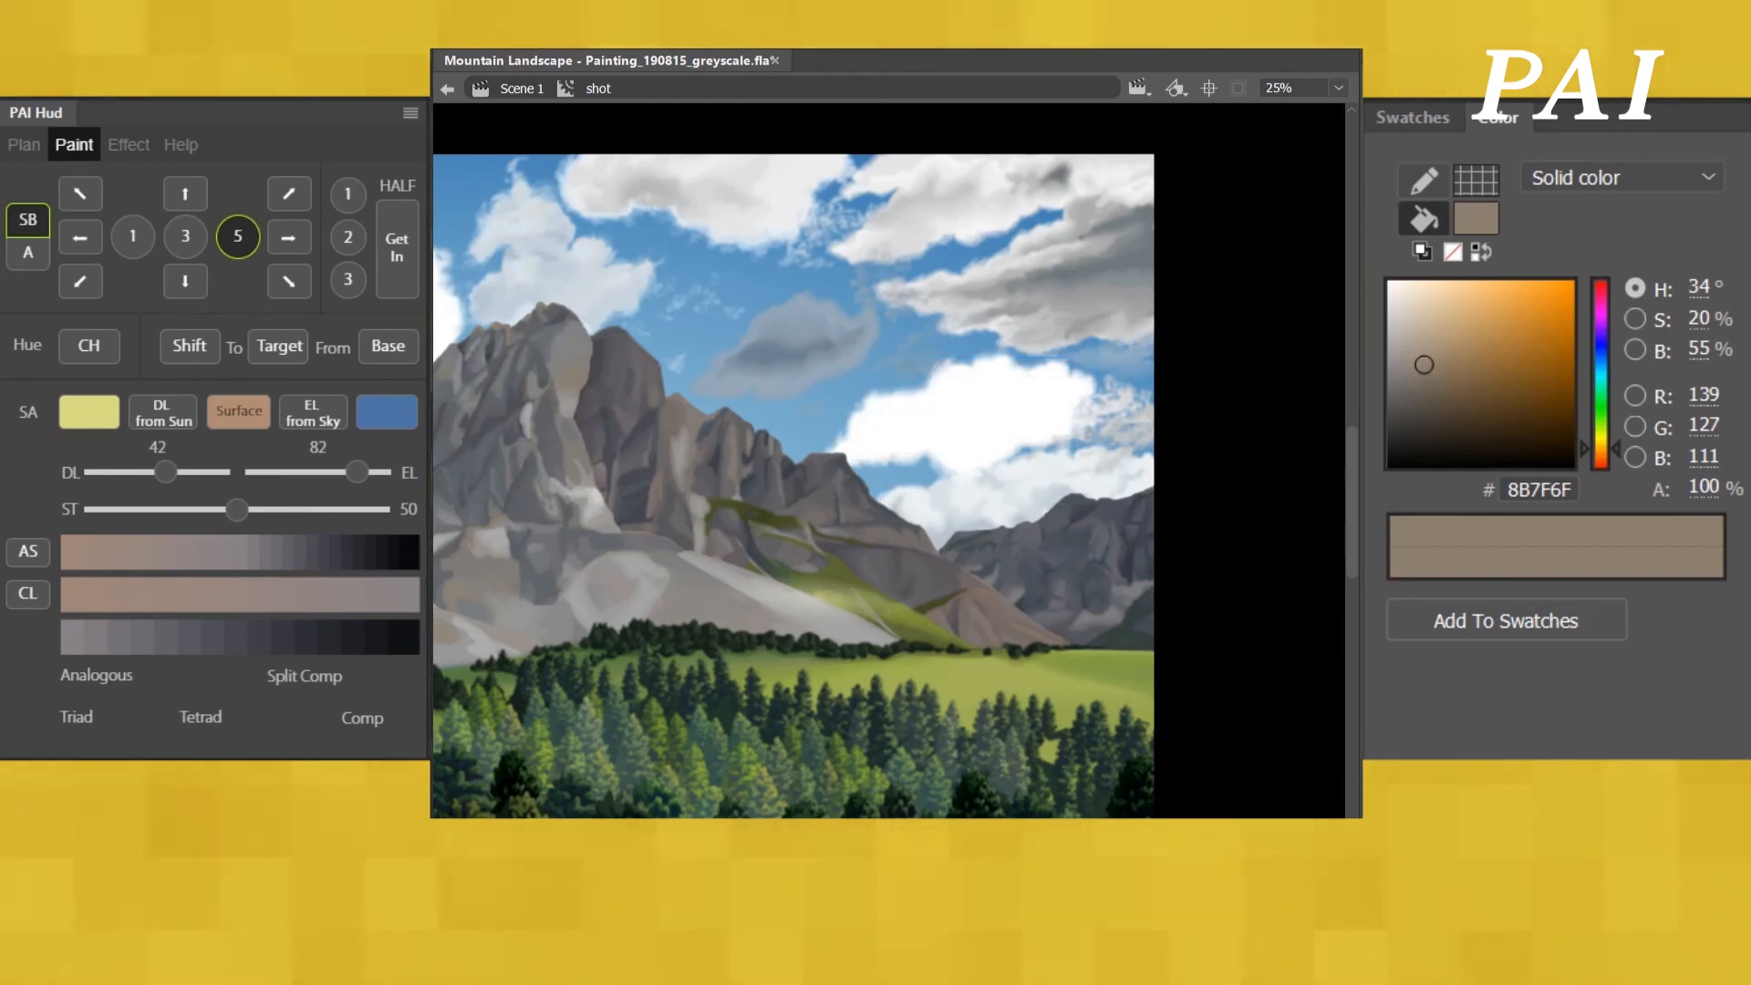
- Sample the cloud's white and adjust it to pale yellow-green E7EDD1 as the surface color
{"action": "left_click", "coordinate": [958, 429]}
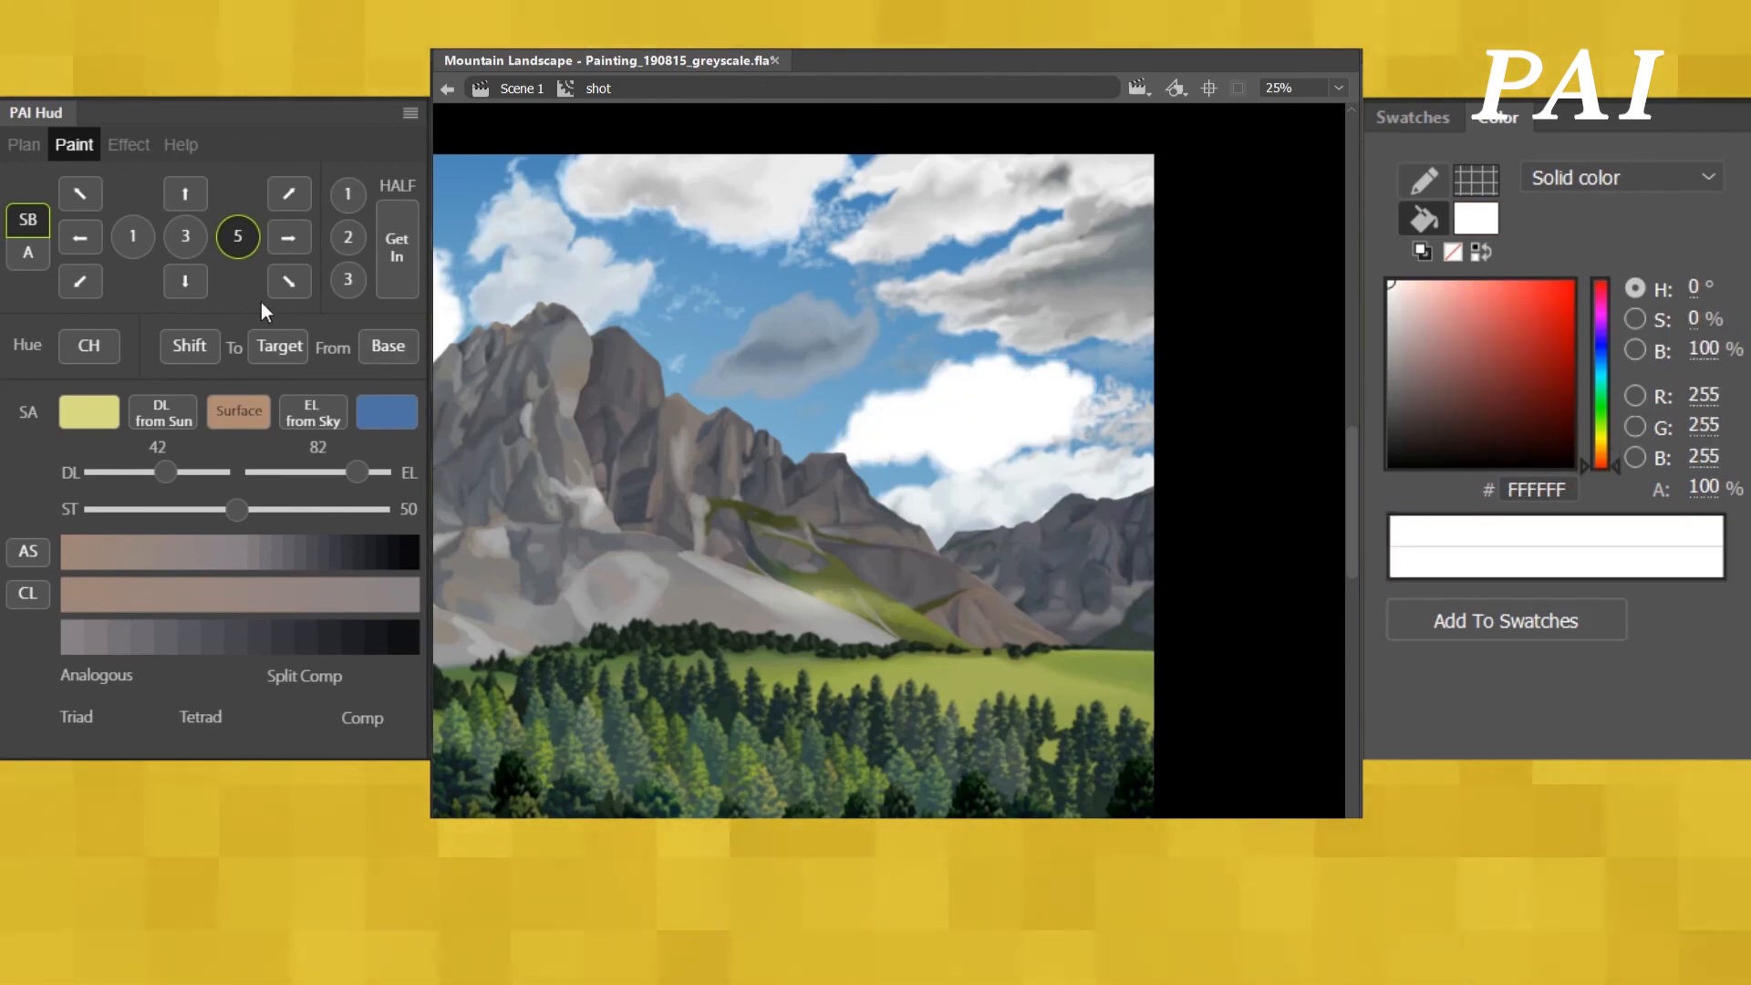
{"action": "left_click", "coordinate": [1601, 434]}
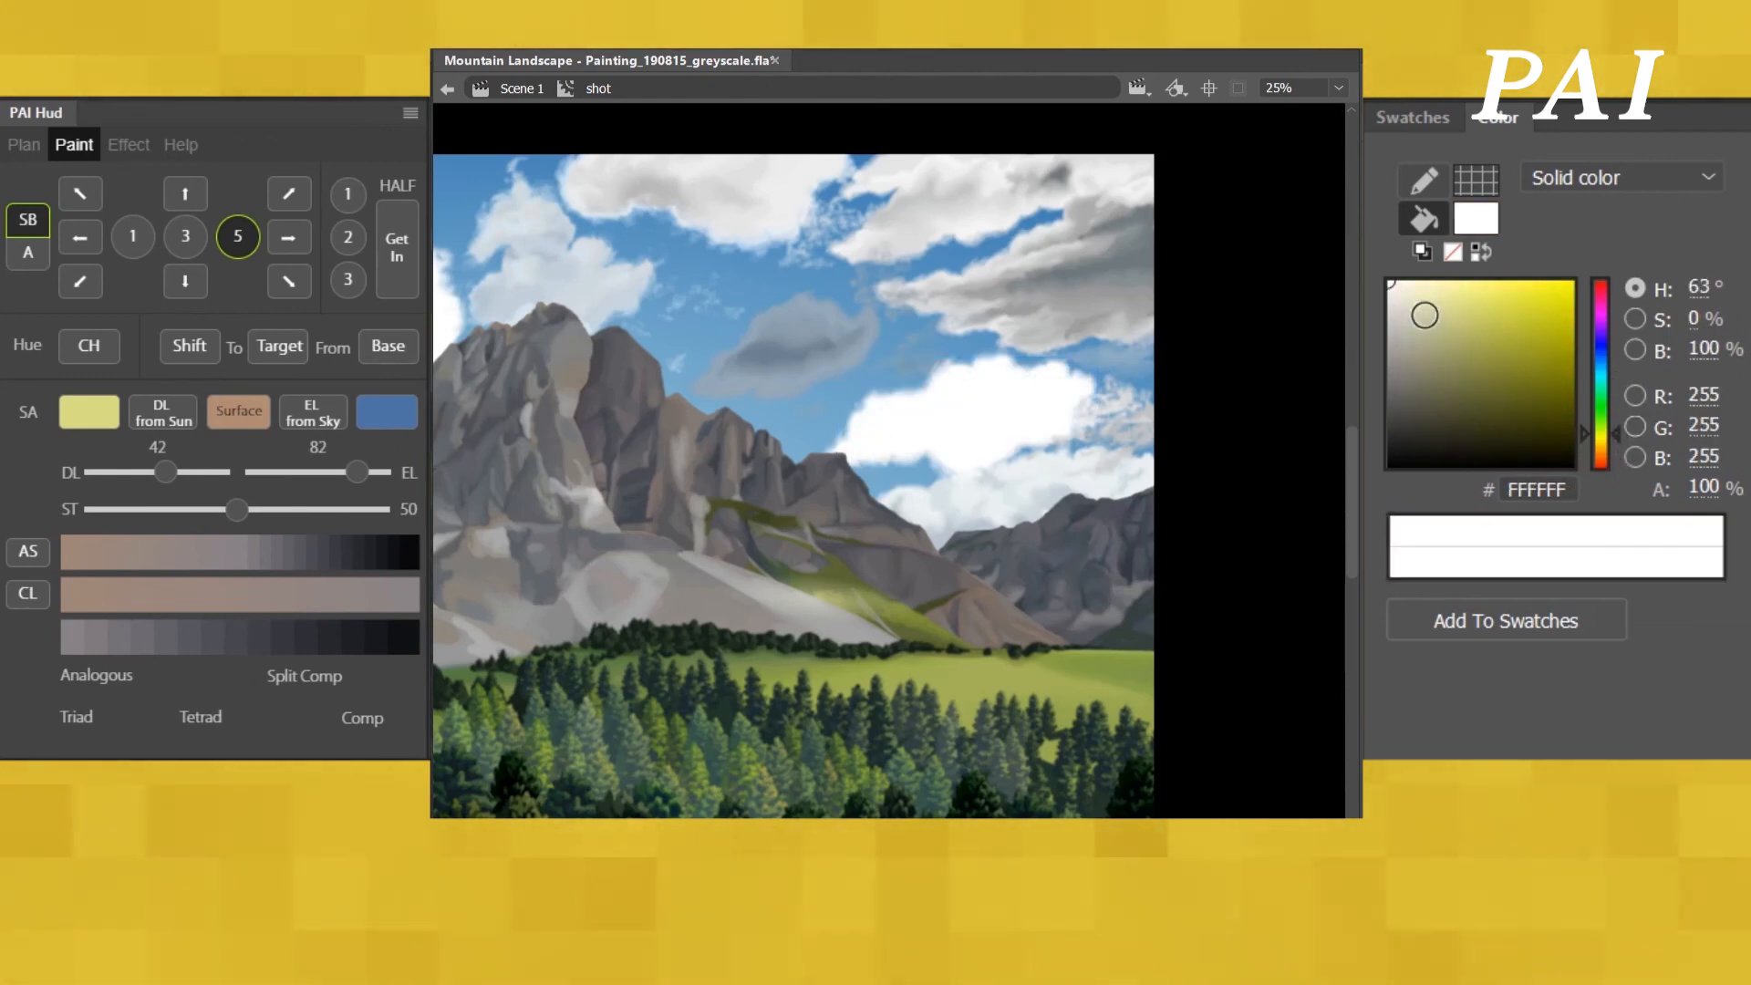
{"action": "left_click_drag", "start_coordinate": [1425, 315], "coordinate": [1400, 291]}
{"action": "left_click_drag", "start_coordinate": [1612, 430], "coordinate": [1613, 426]}
{"action": "left_click", "coordinate": [1408, 292]}
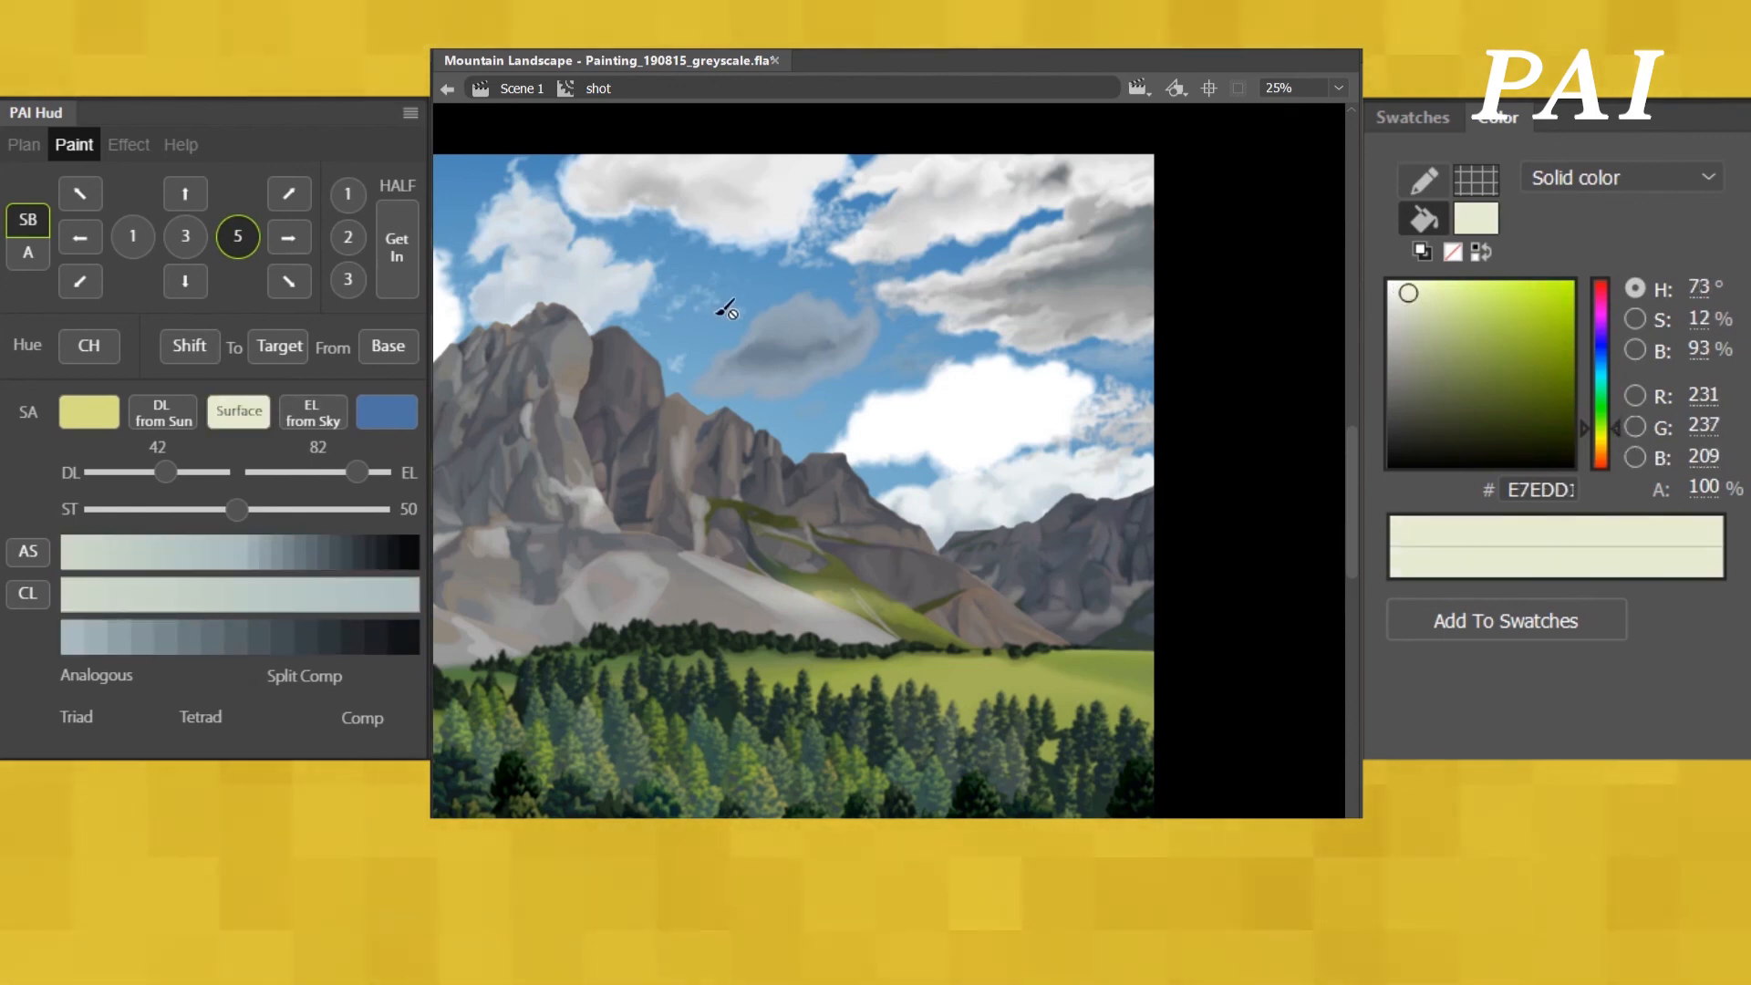
- Open clouds_G_dark for editing and recolor all its shapes using AS with DL at 50
{"action": "double_click", "coordinate": [1039, 420]}
{"action": "left_click_drag", "start_coordinate": [790, 282], "coordinate": [1202, 593]}
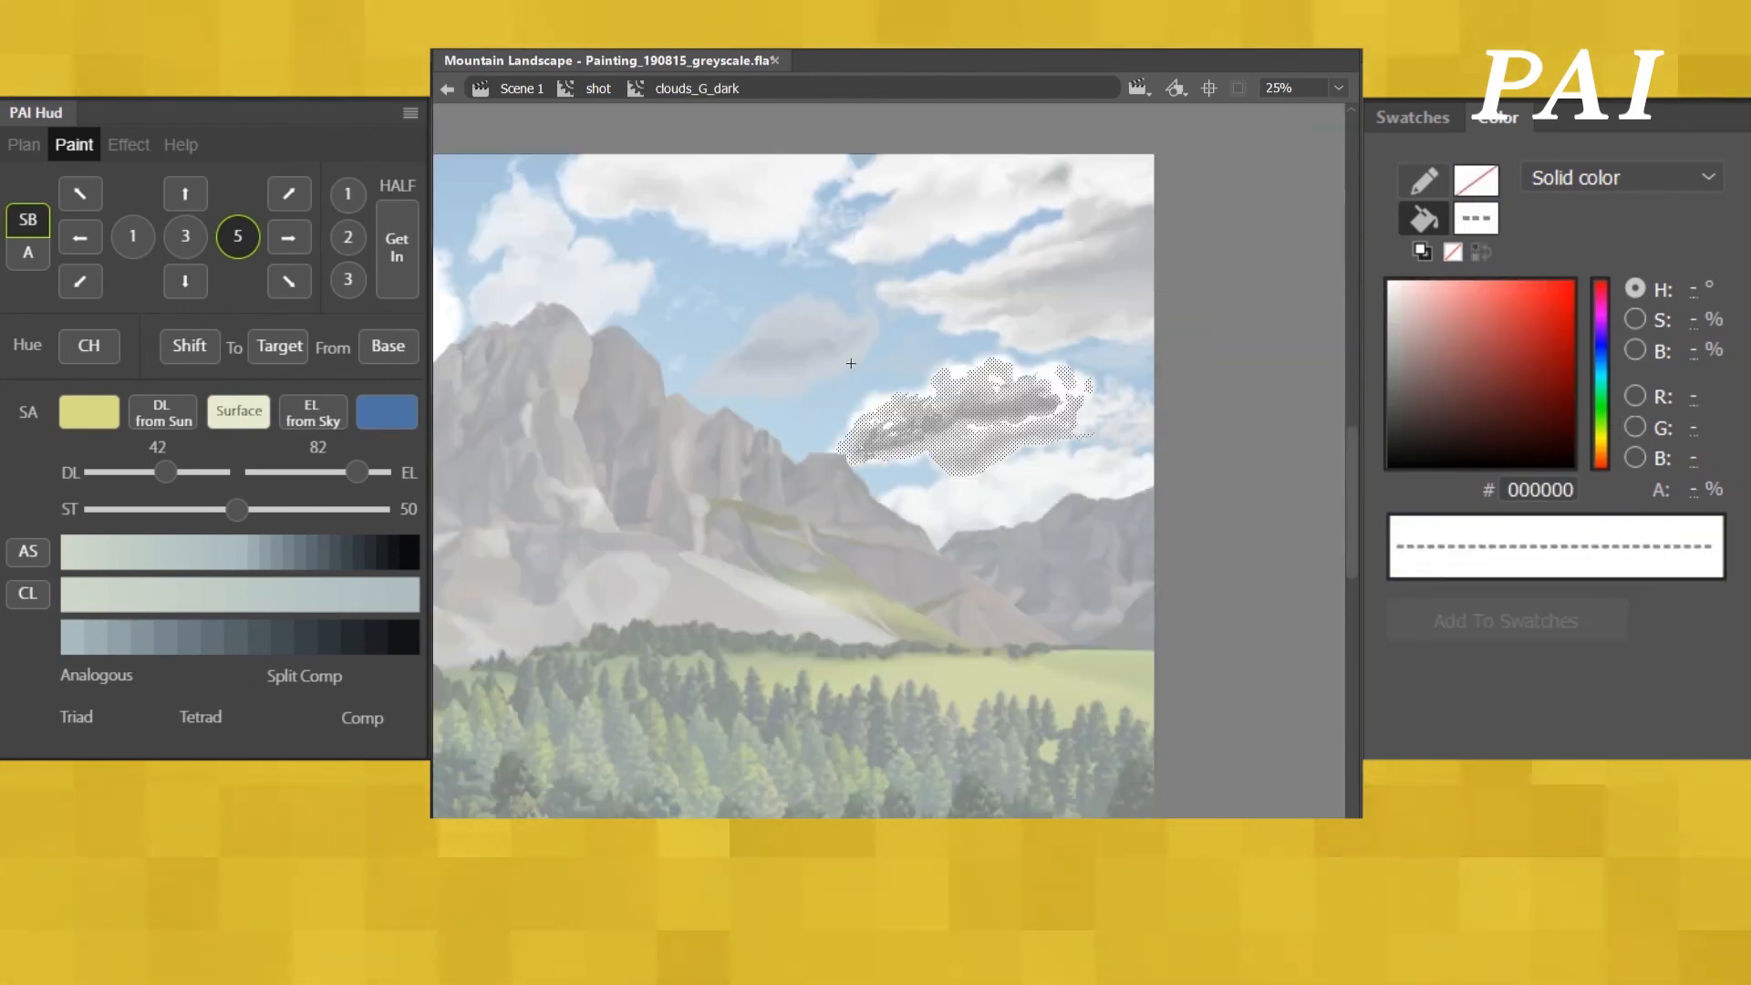
{"action": "mouse_move", "coordinate": [173, 474]}
{"action": "left_mouse_down"}
{"action": "mouse_move", "coordinate": [124, 475]}
{"action": "mouse_move", "coordinate": [160, 478]}
{"action": "left_mouse_up"}
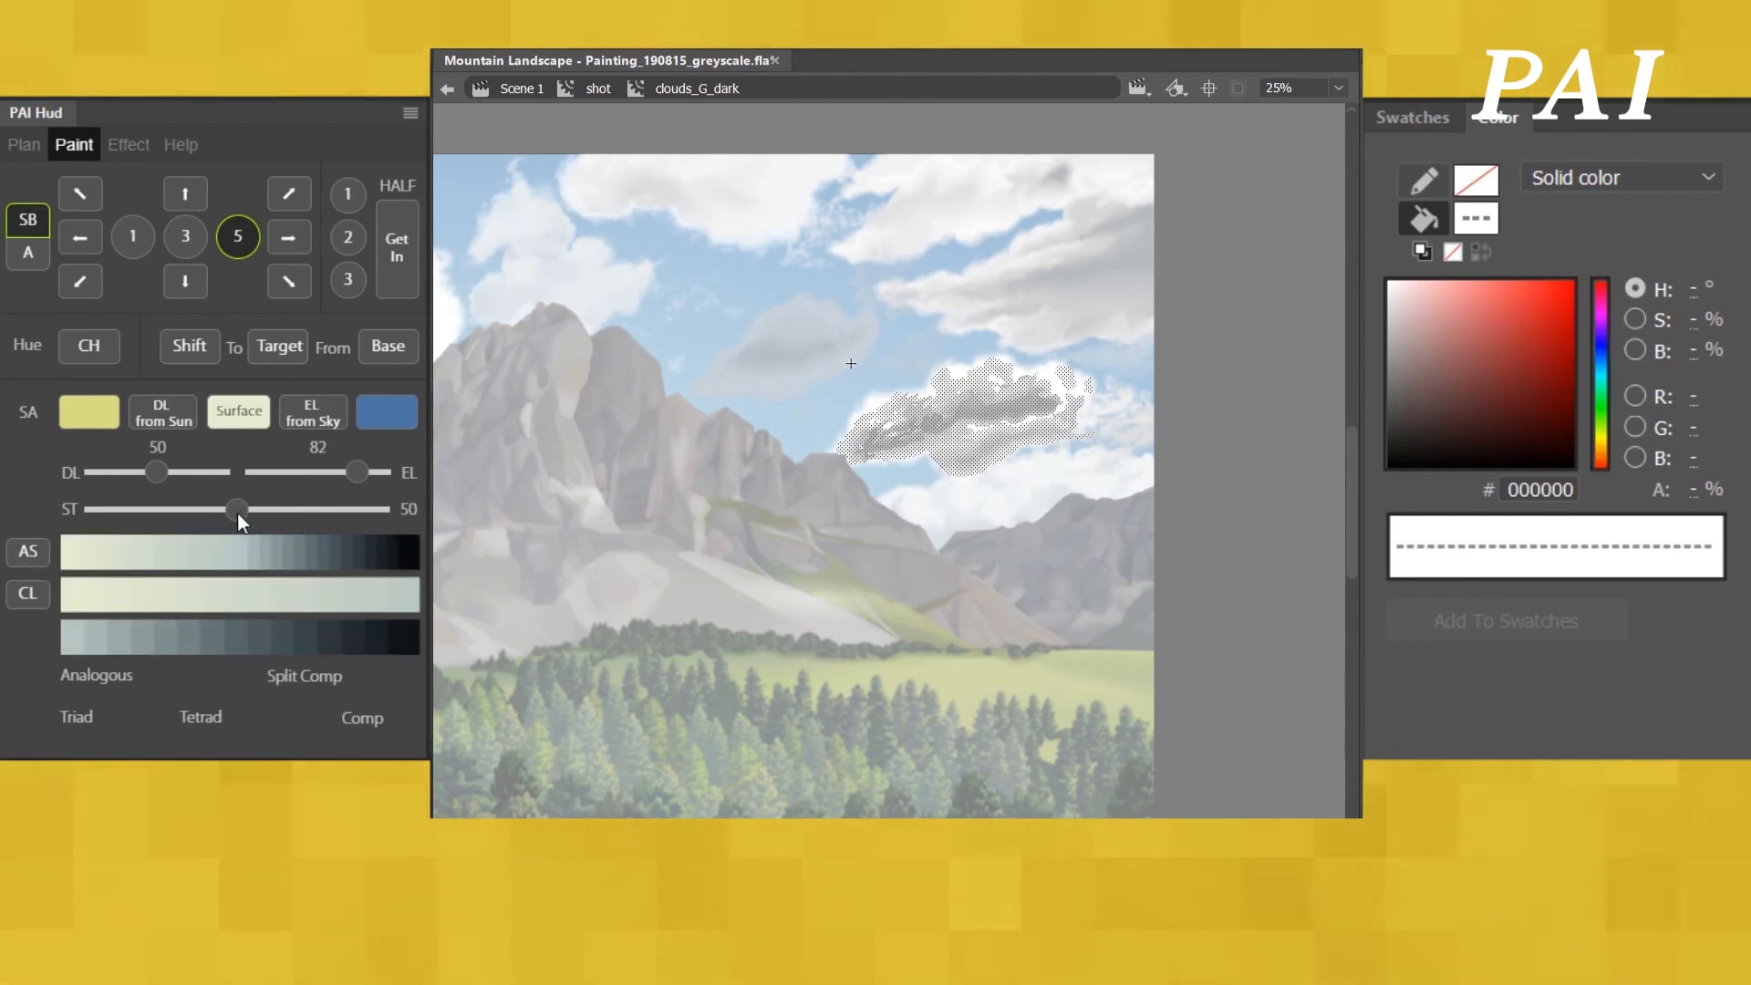
{"action": "key", "text": "F2"}
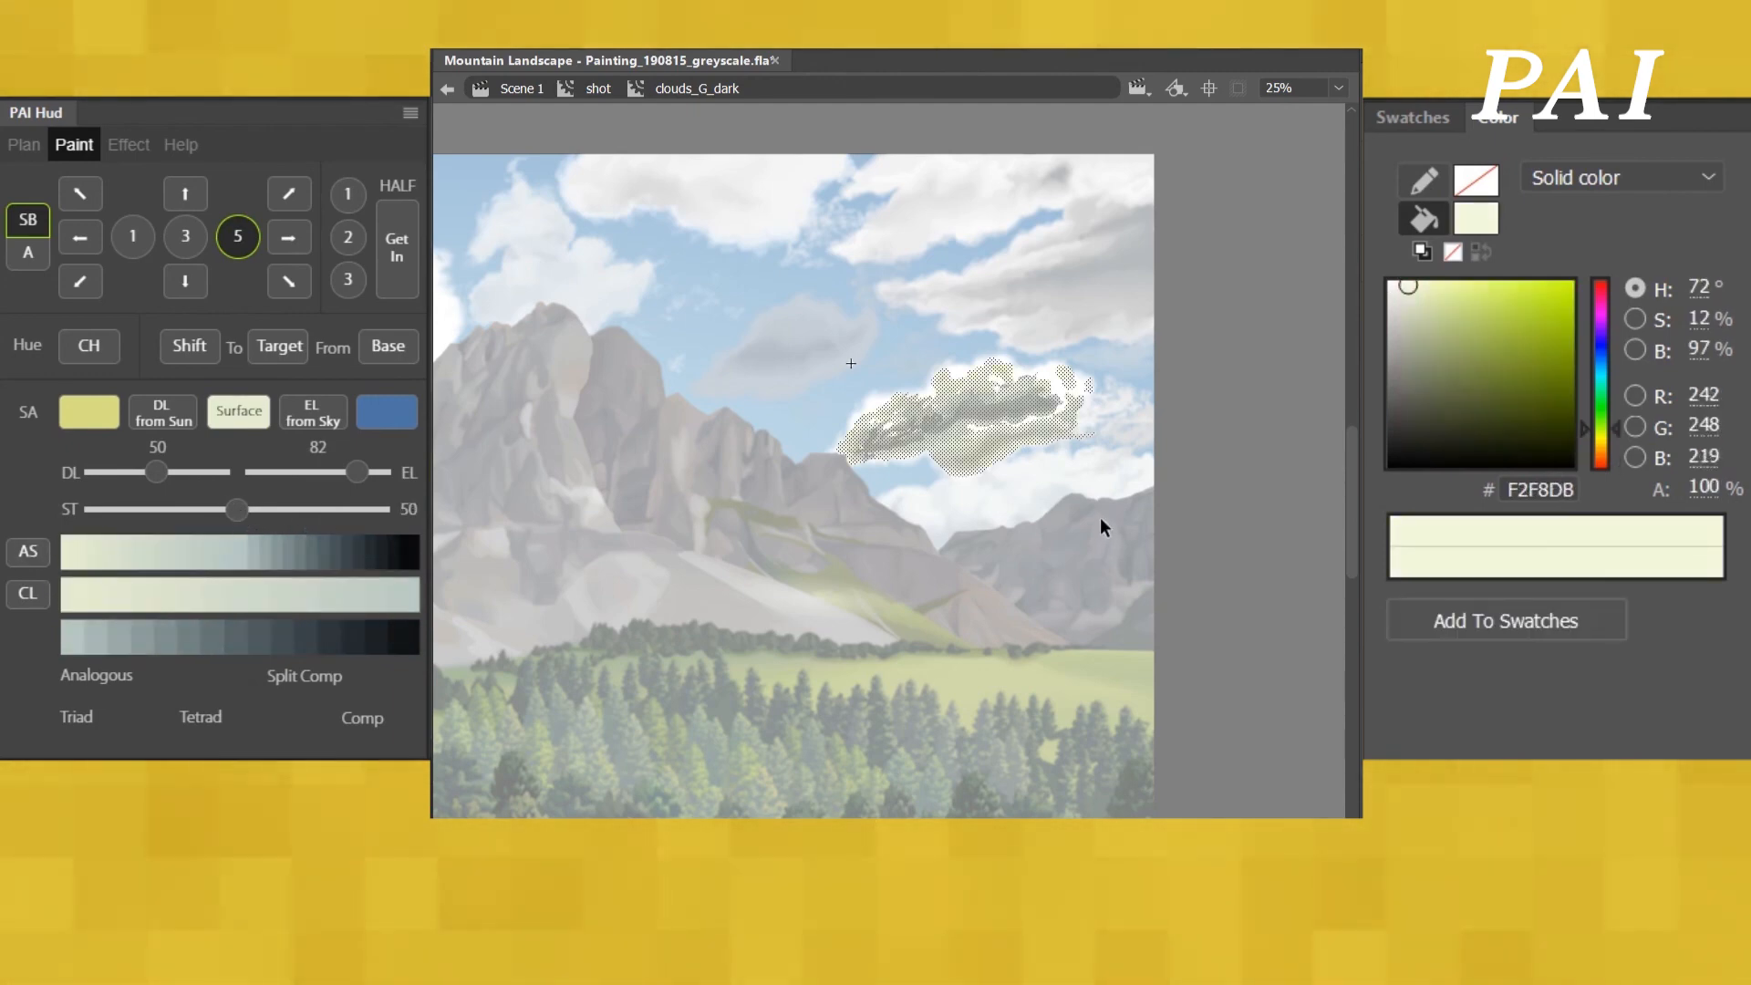
- Recolor all the clouds_G_dark shapes using AS with DL at 21 and ST at 69
{"action": "left_click_drag", "start_coordinate": [157, 472], "coordinate": [194, 473]}
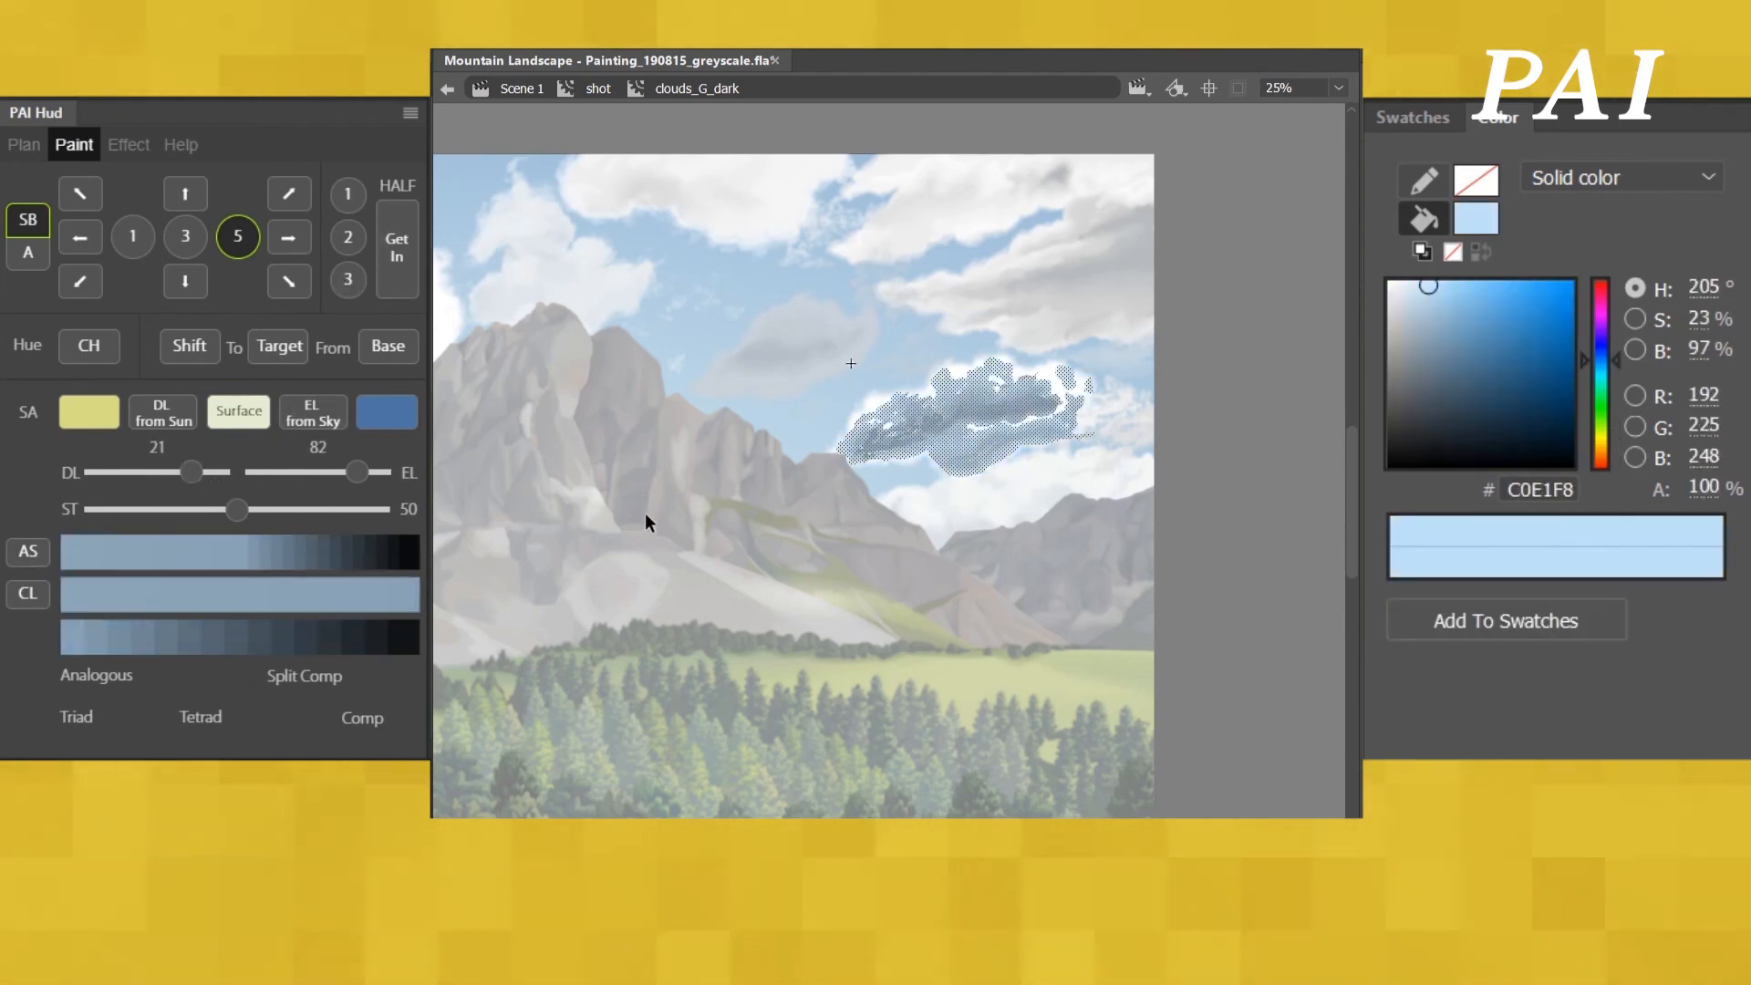
{"action": "key", "text": "ctrl+z"}
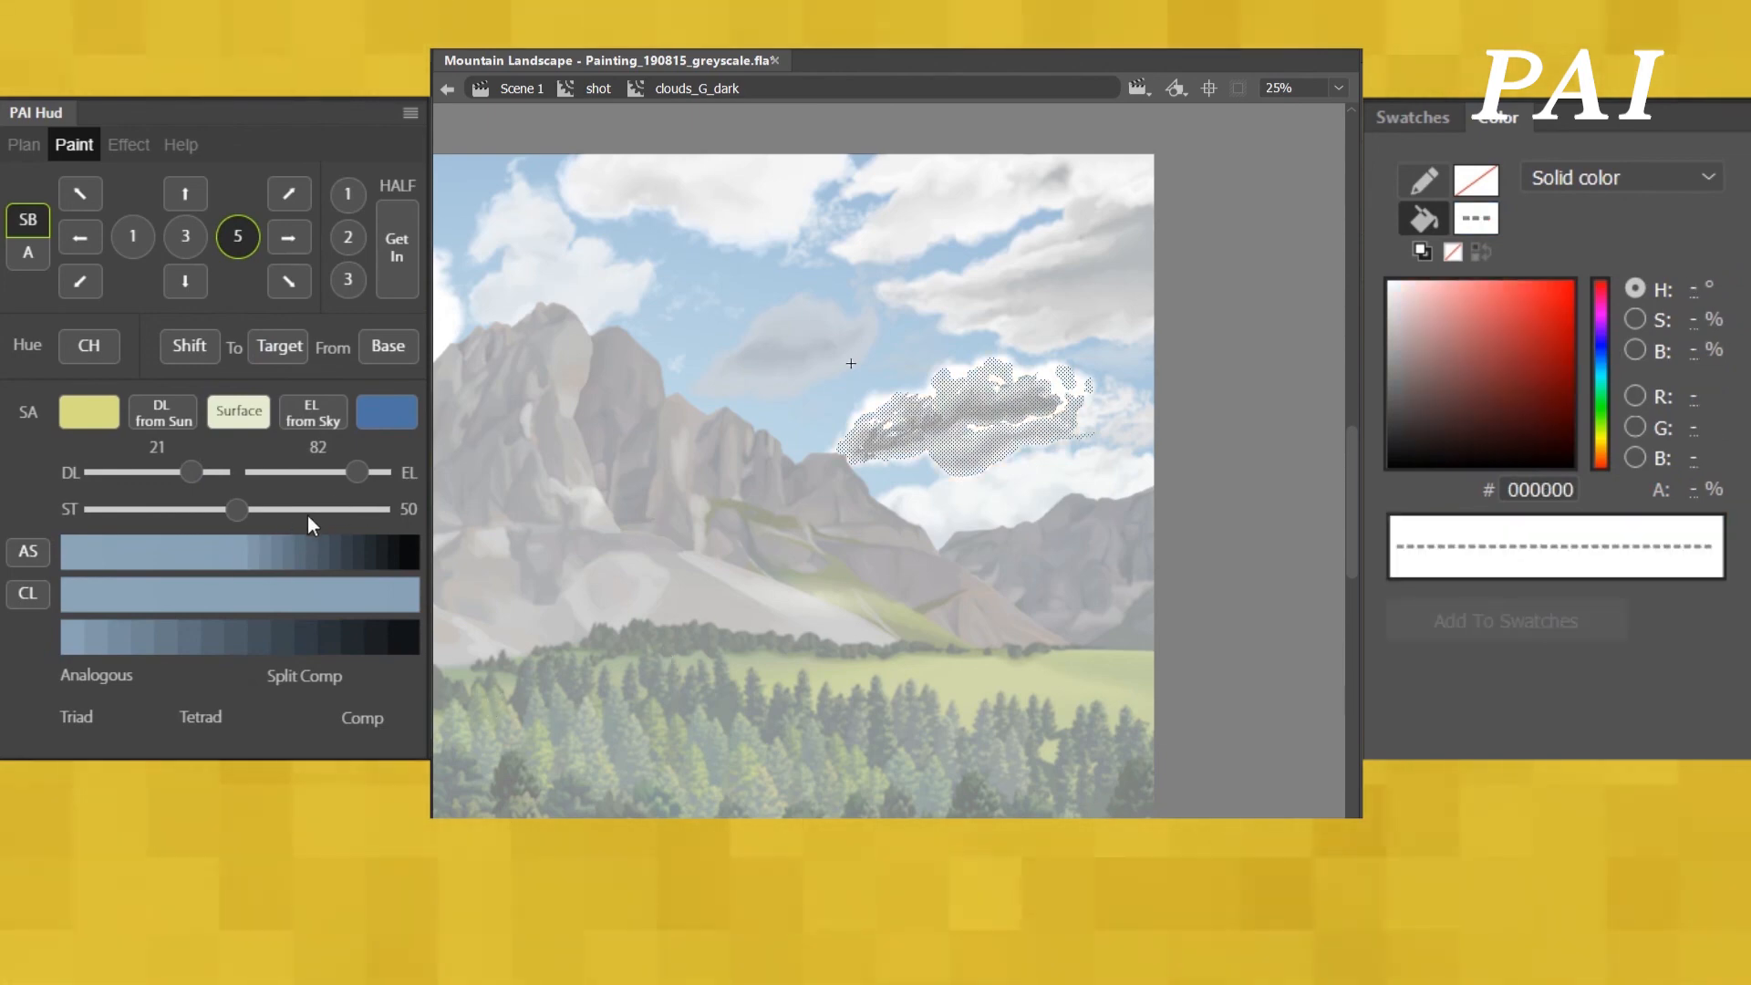
{"action": "mouse_move", "coordinate": [308, 516]}
{"action": "left_mouse_down"}
{"action": "mouse_move", "coordinate": [341, 506]}
{"action": "mouse_move", "coordinate": [293, 512]}
{"action": "left_mouse_up"}
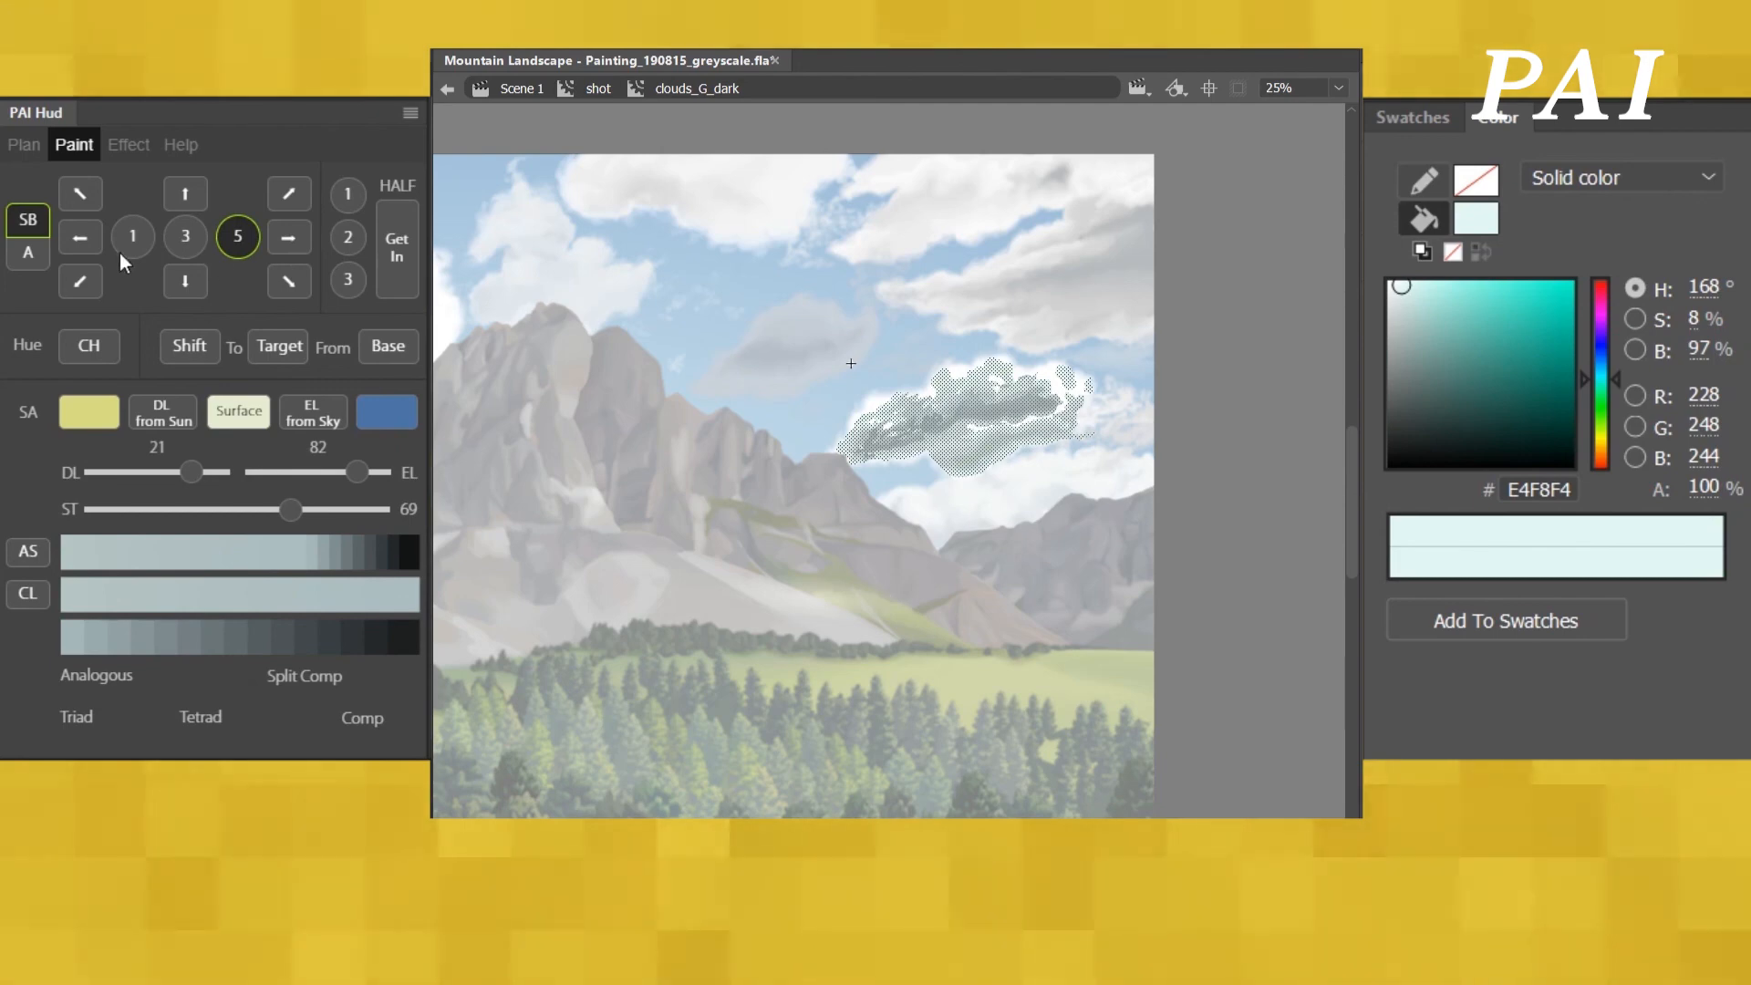
- Reduce the saturation of the clouds_G_dark shapes slightly and return to shot with nothing selected
{"action": "left_click", "coordinate": [80, 234]}
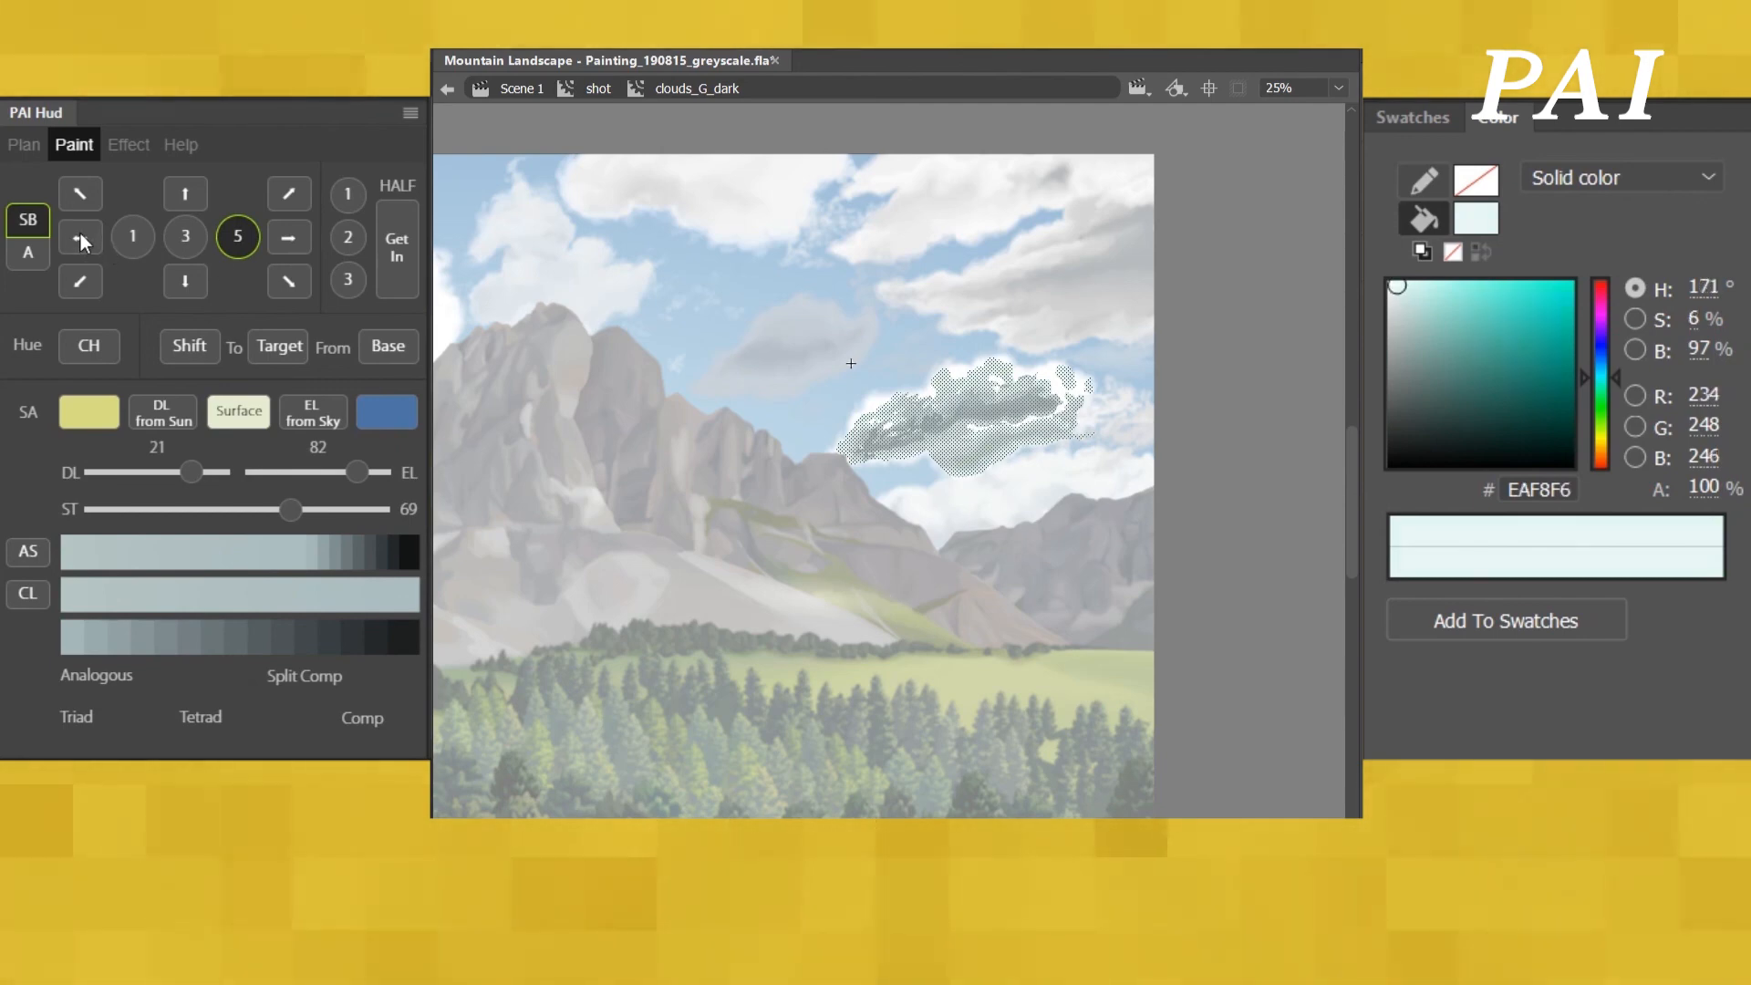
{"action": "left_click", "coordinate": [1115, 467]}
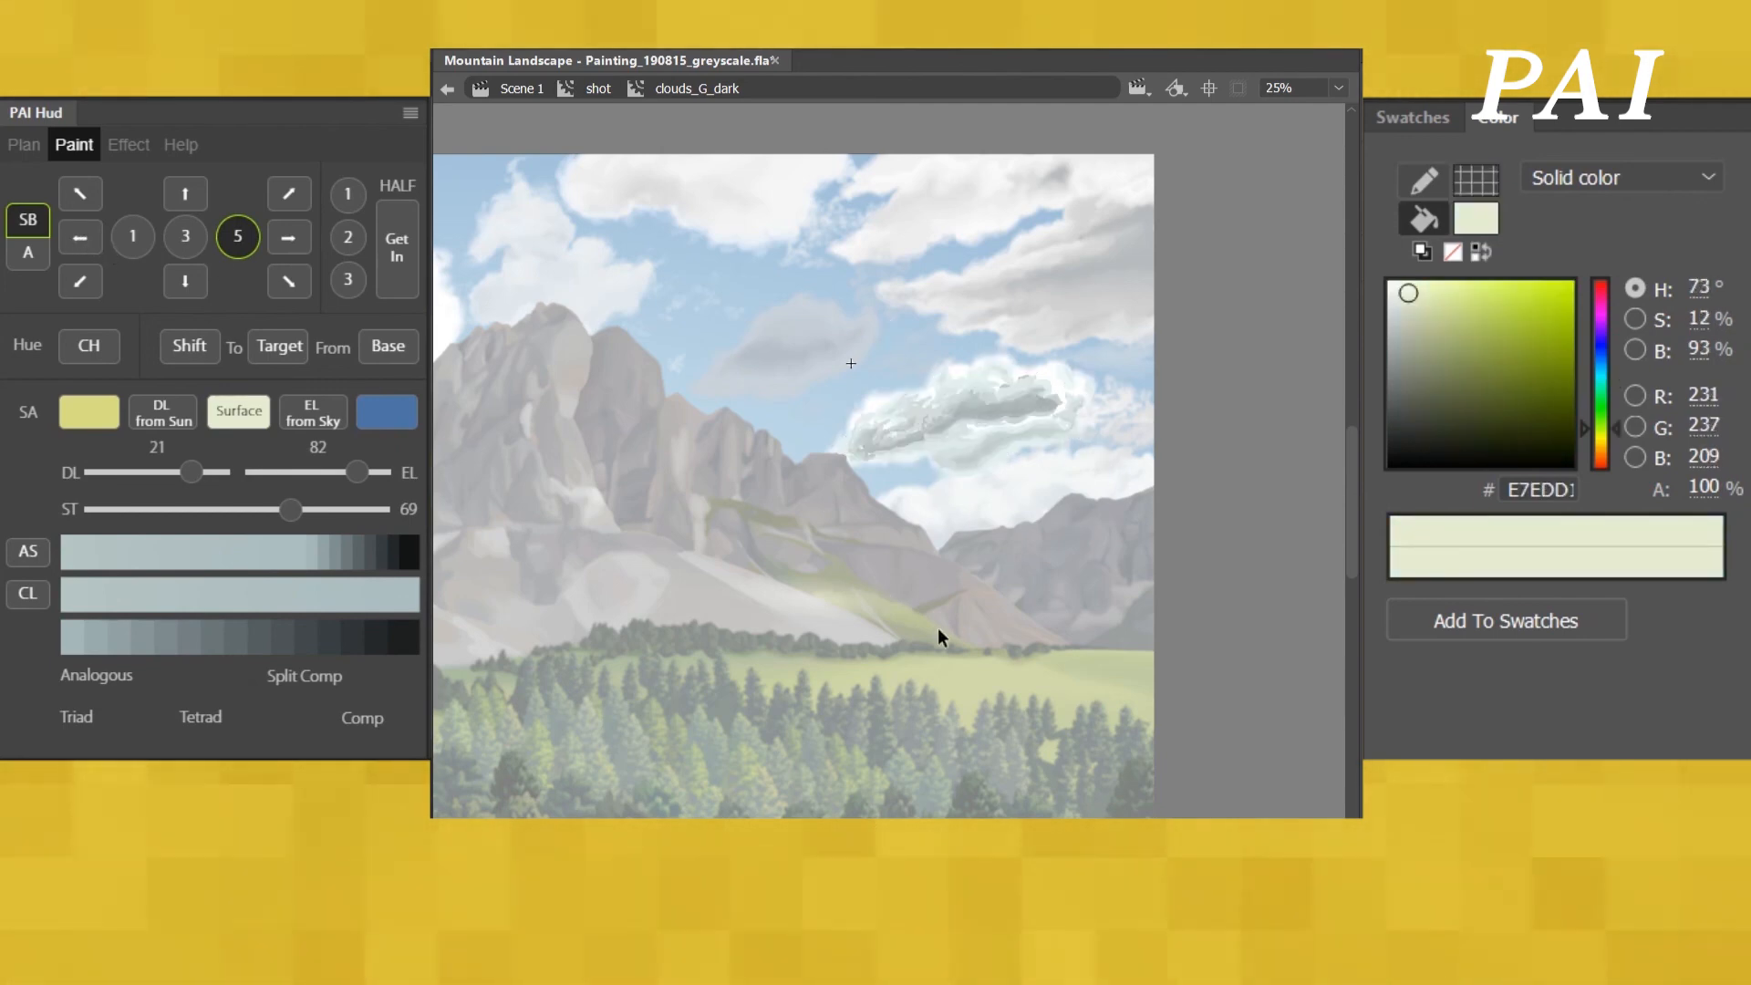
{"action": "double_click", "coordinate": [971, 578]}
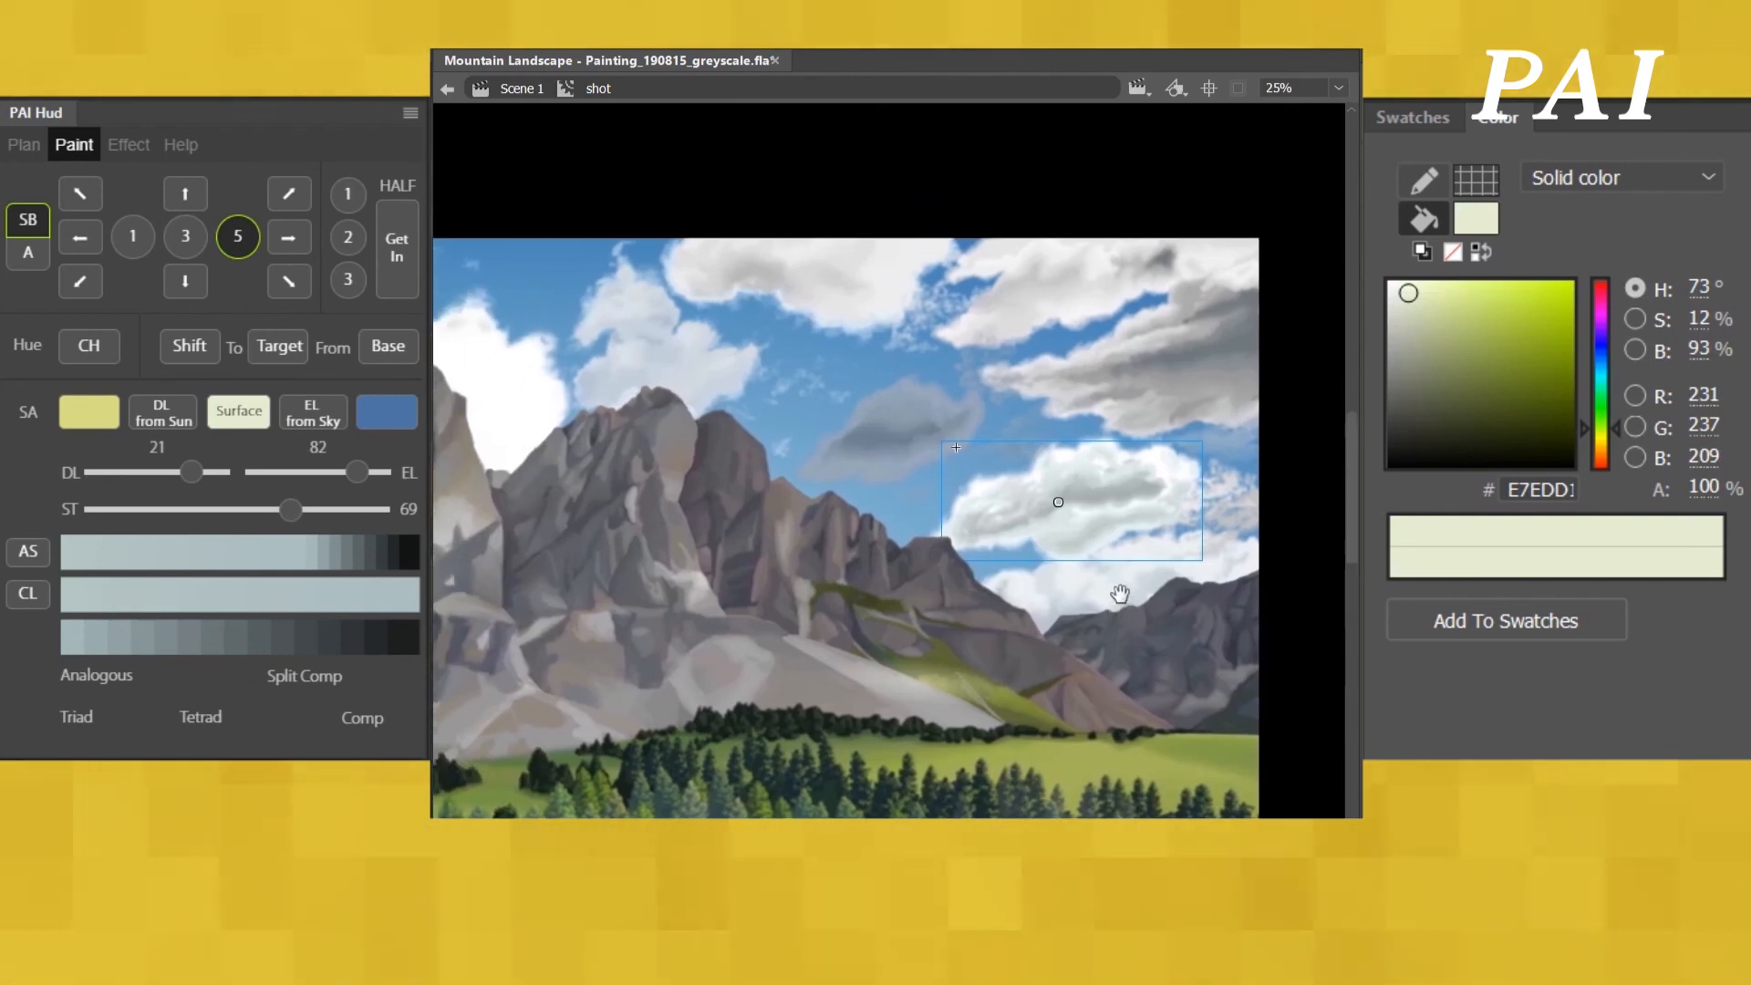
{"action": "key", "text": "Escape"}
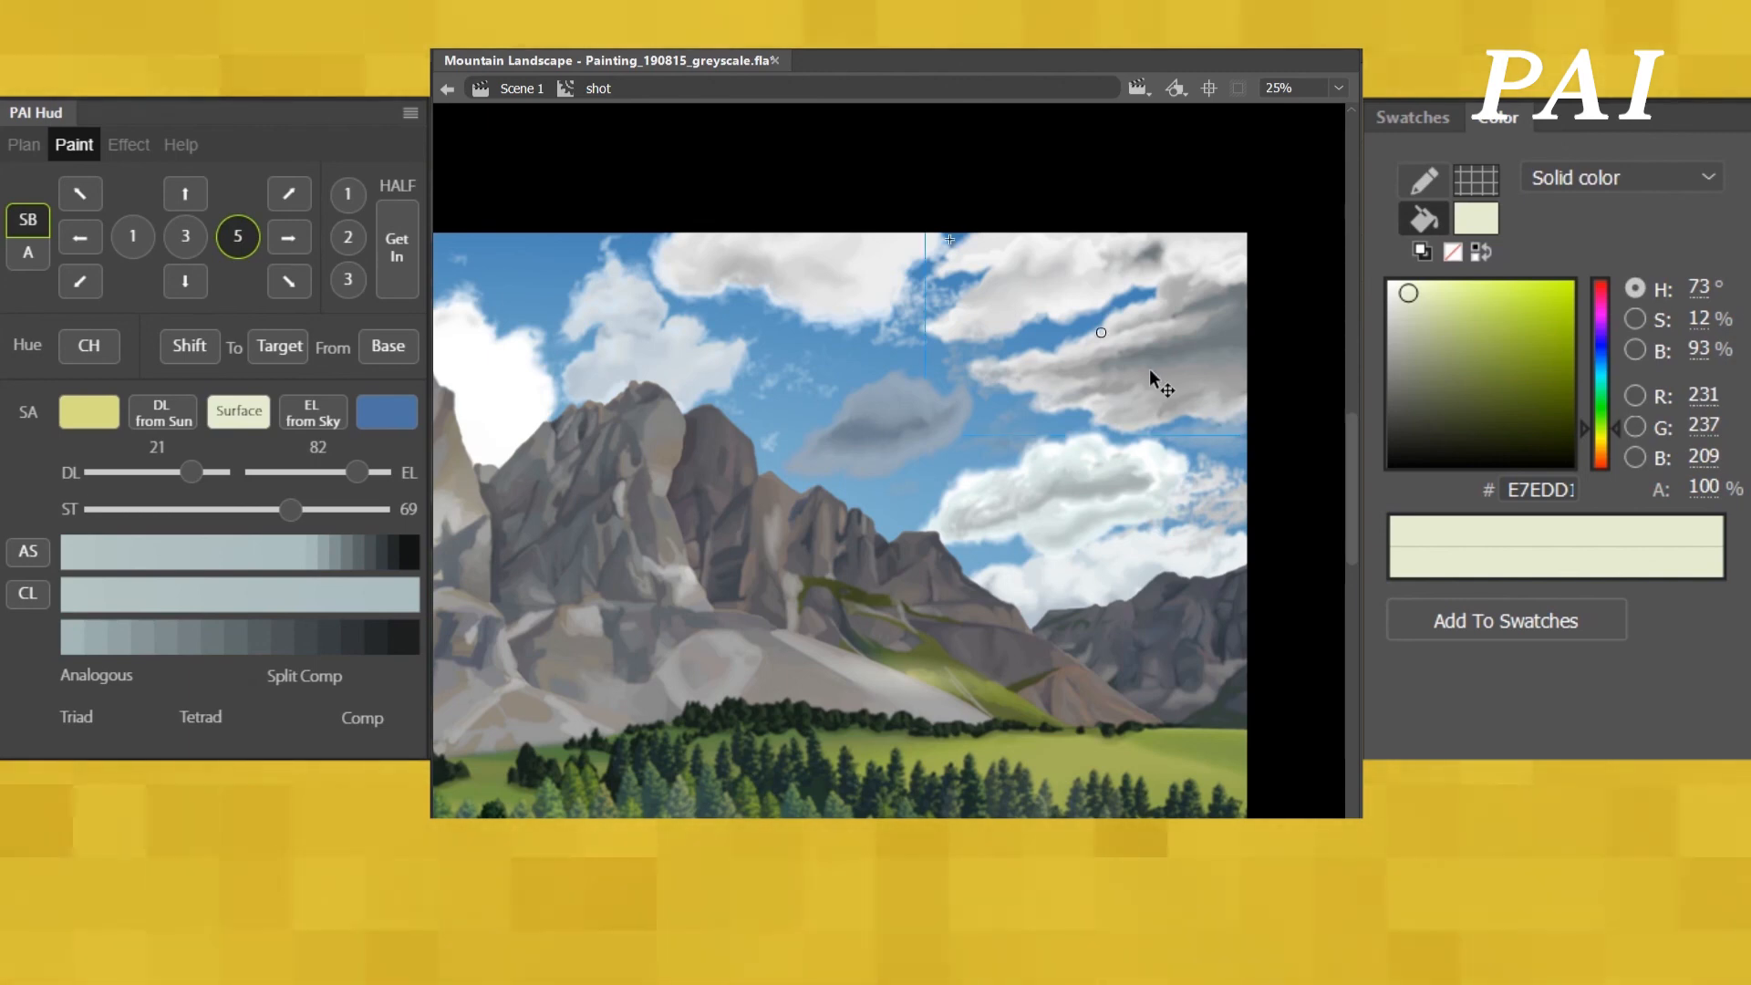
- Open clouds_E_dark for editing and recolor all its shapes using AS with EL at 100
{"action": "left_click", "coordinate": [1175, 338]}
{"action": "double_click", "coordinate": [1175, 338]}
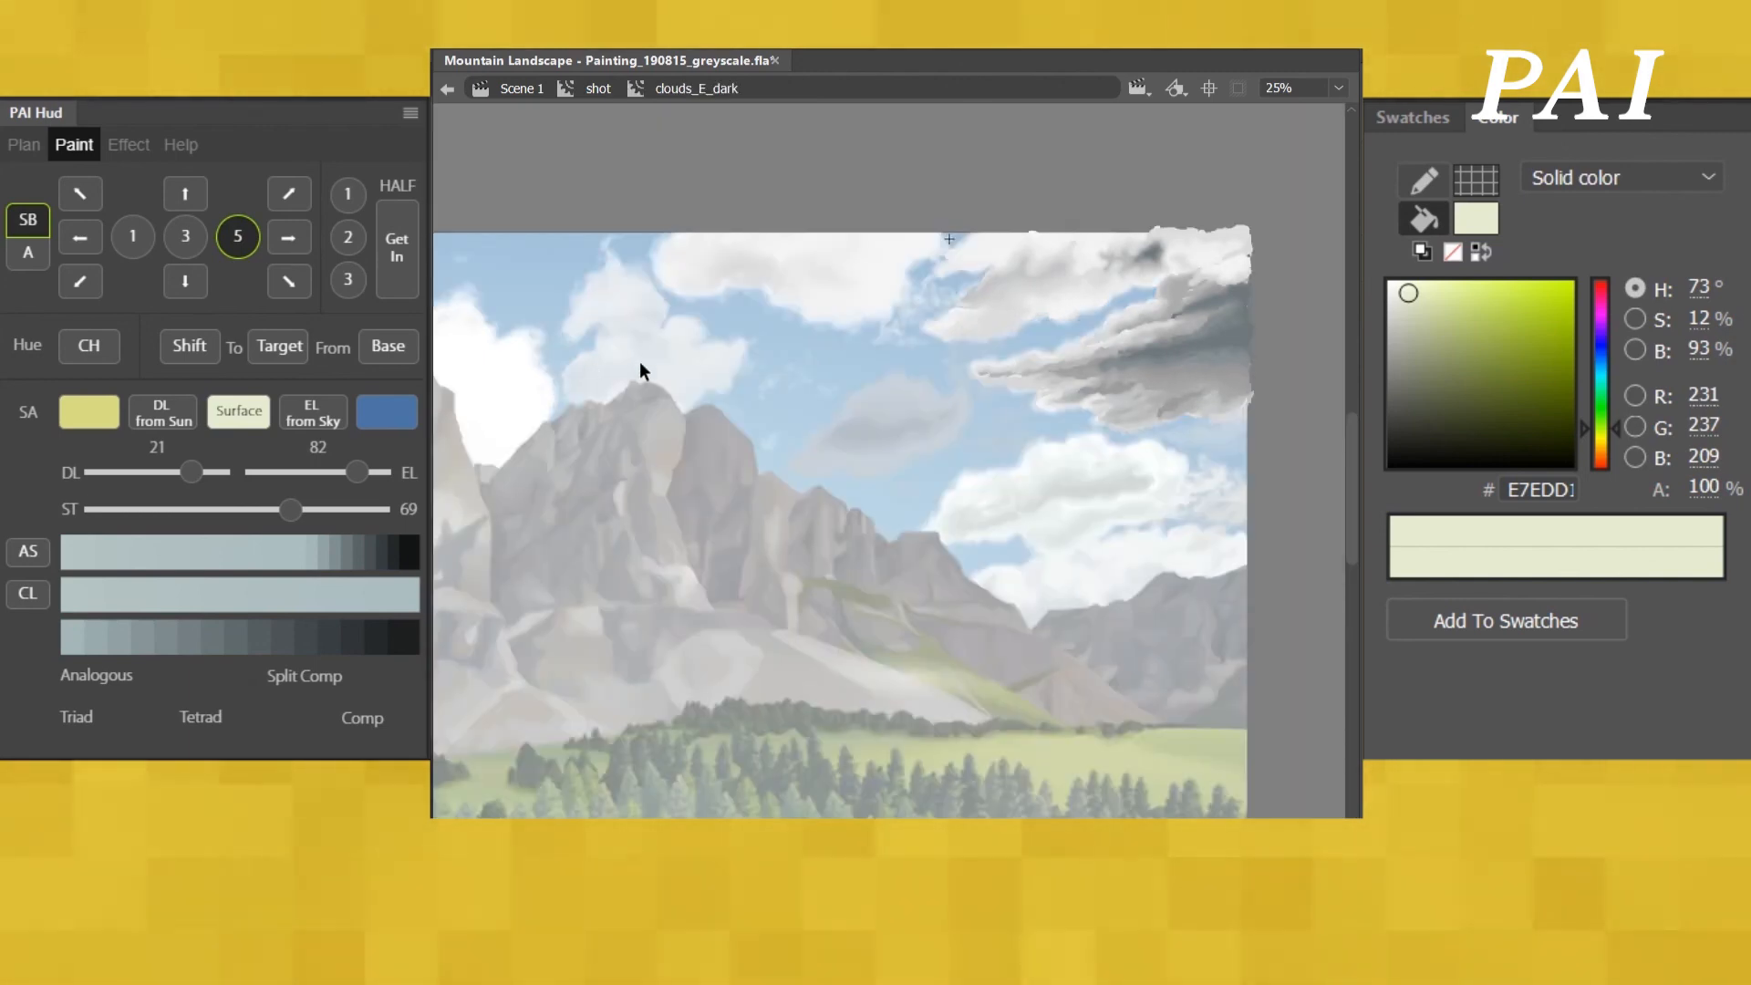
{"action": "key", "text": "ctrl+a"}
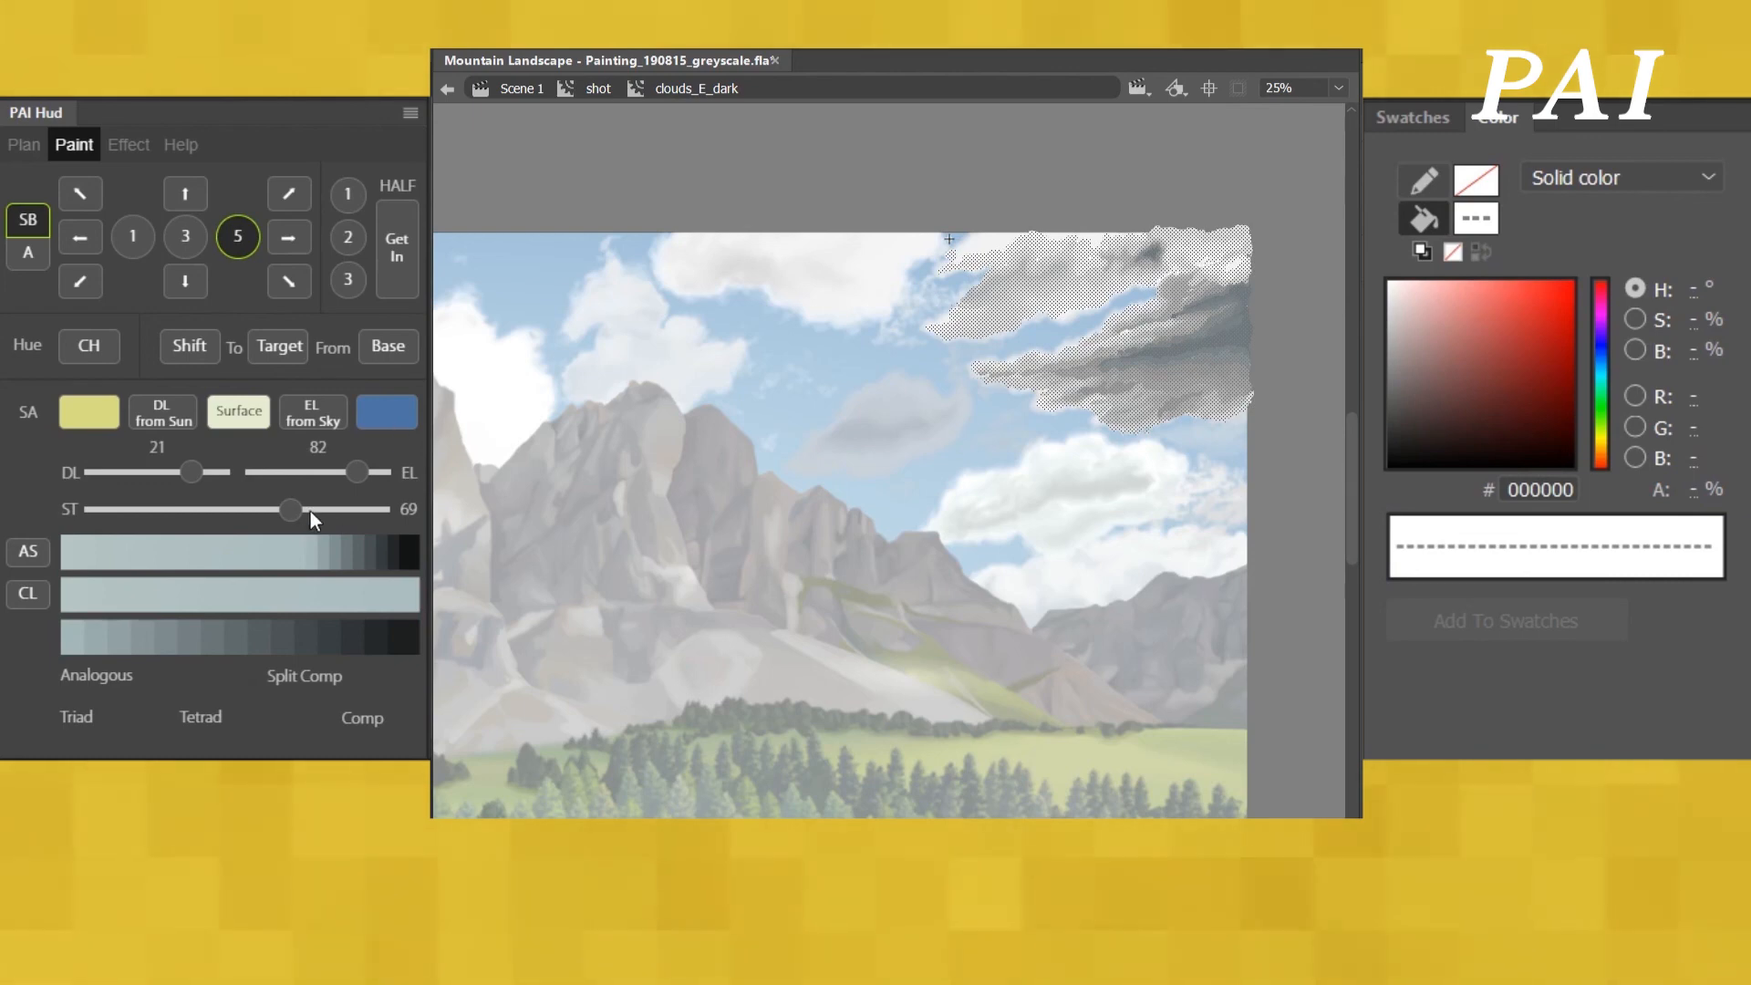
{"action": "left_click_drag", "start_coordinate": [357, 473], "coordinate": [381, 472]}
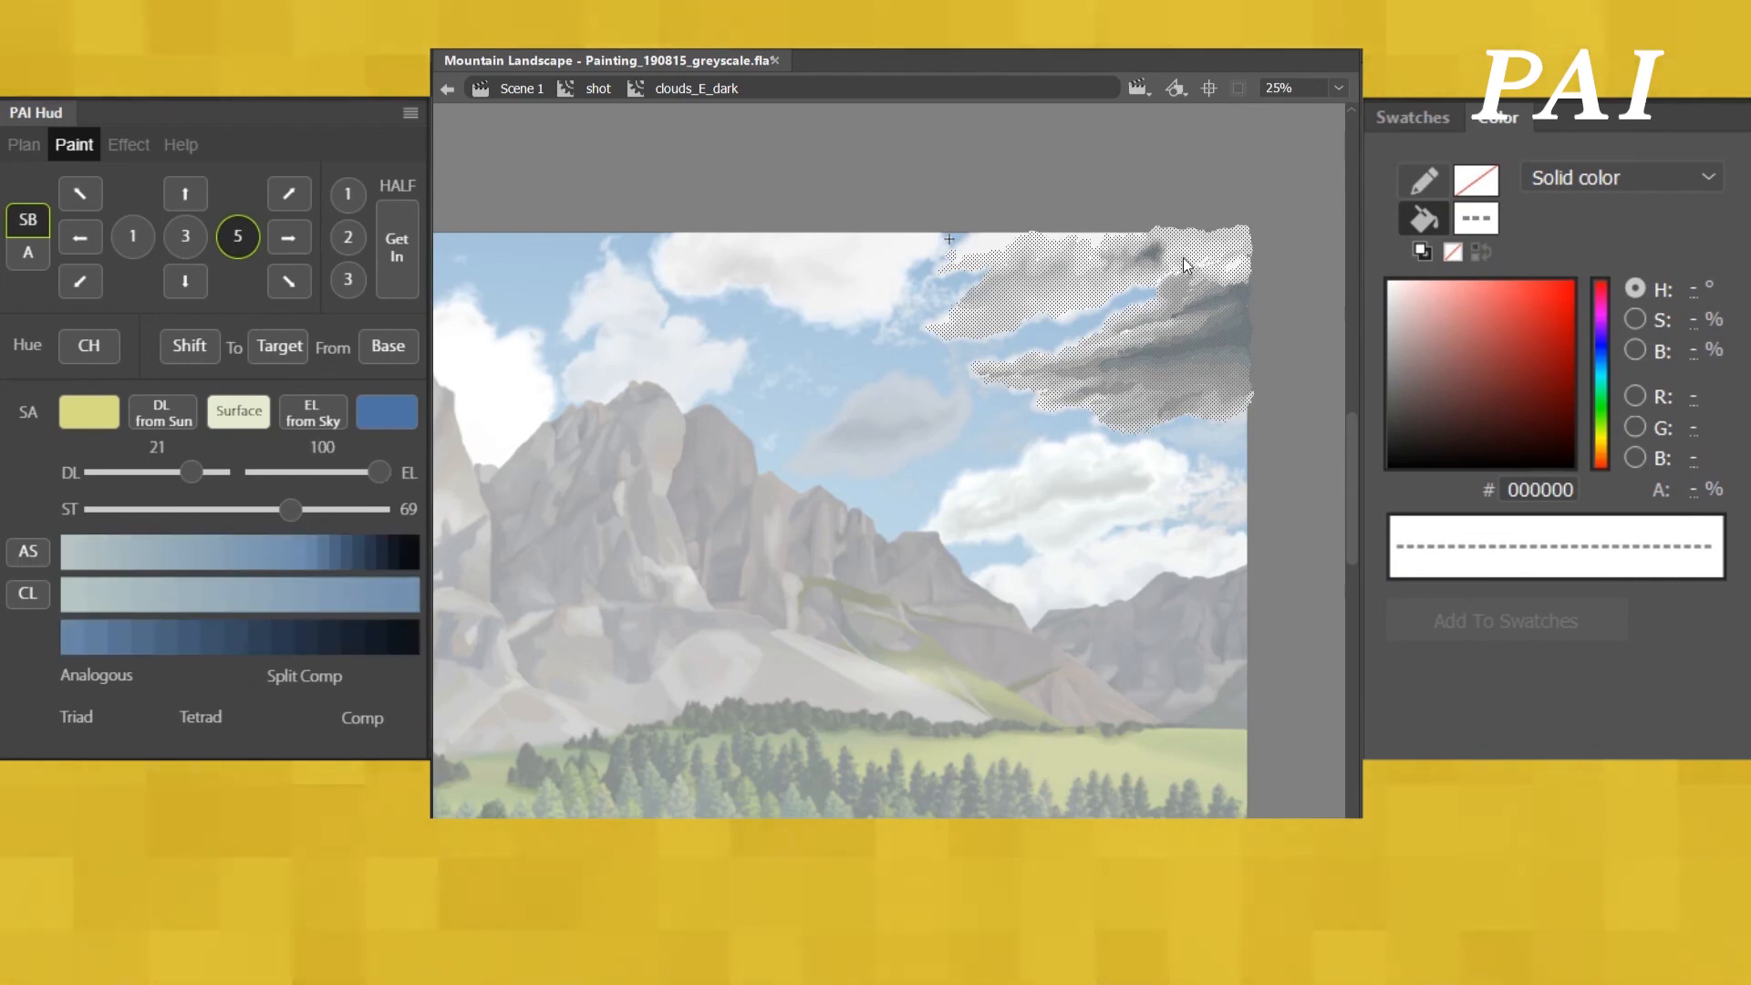
{"action": "left_click", "coordinate": [1174, 517]}
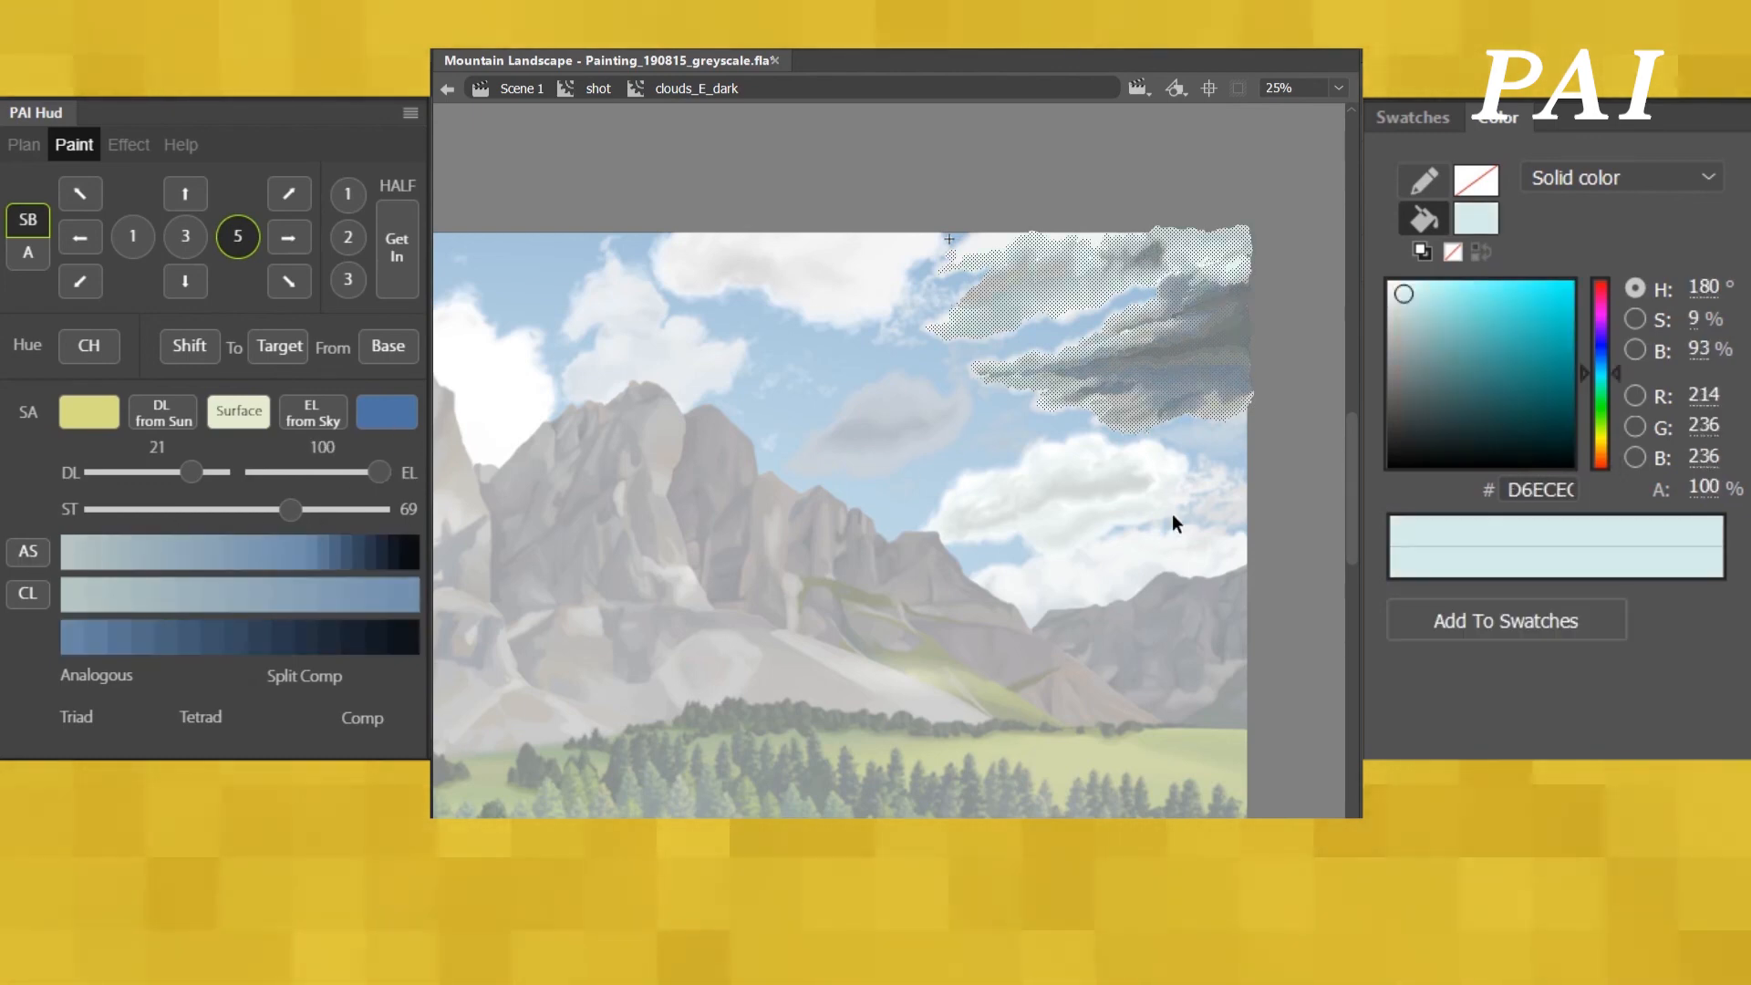
- Reduce the saturation of the clouds_E_dark shapes and return to shot
{"action": "left_click", "coordinate": [86, 242]}
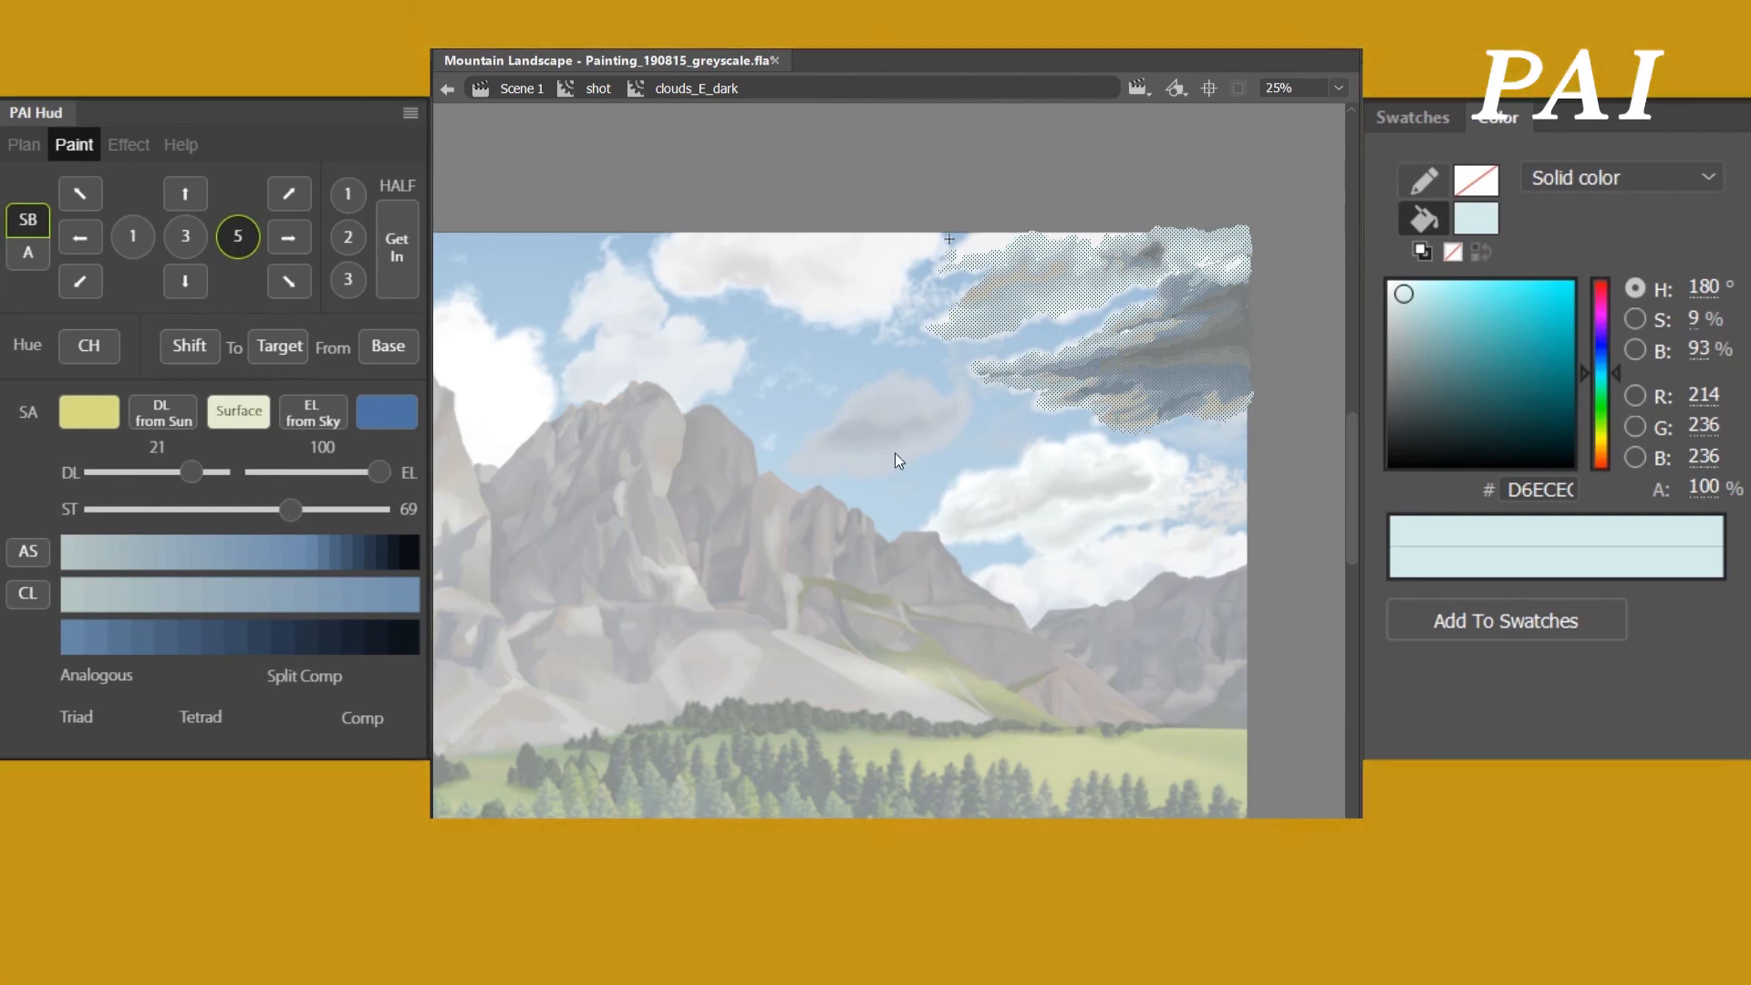
{"action": "left_click", "coordinate": [894, 451]}
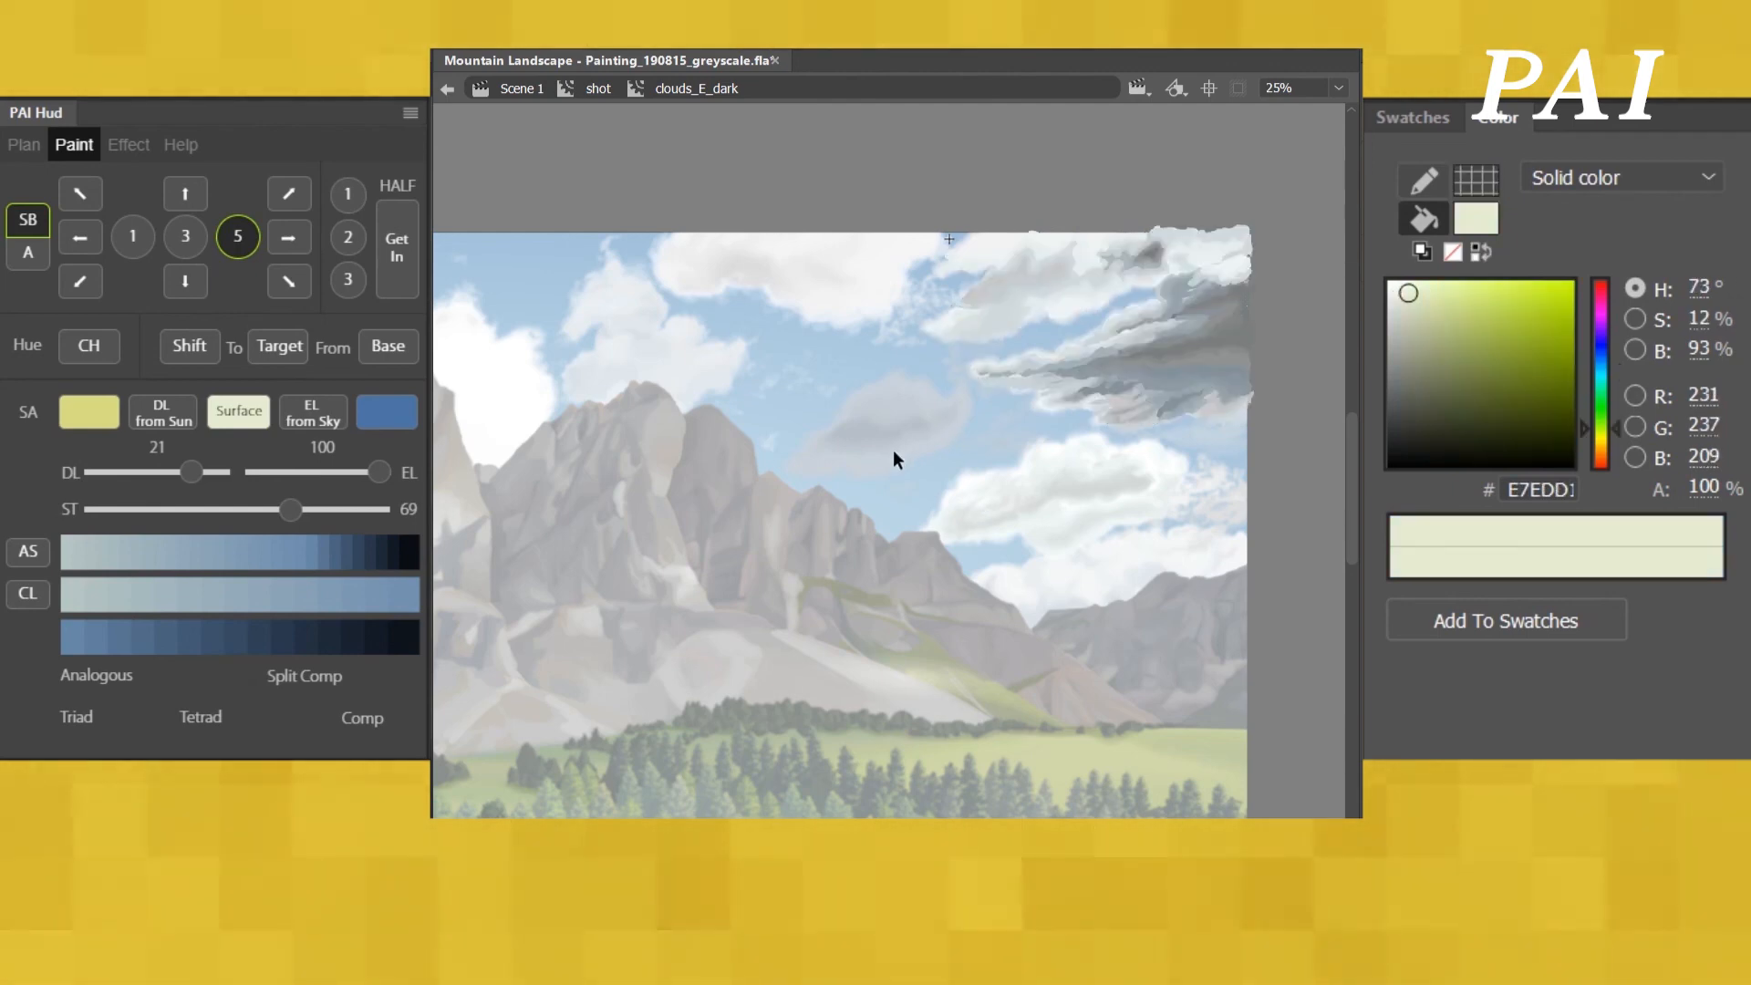
{"action": "double_click", "coordinate": [895, 352]}
{"action": "key", "text": "z"}
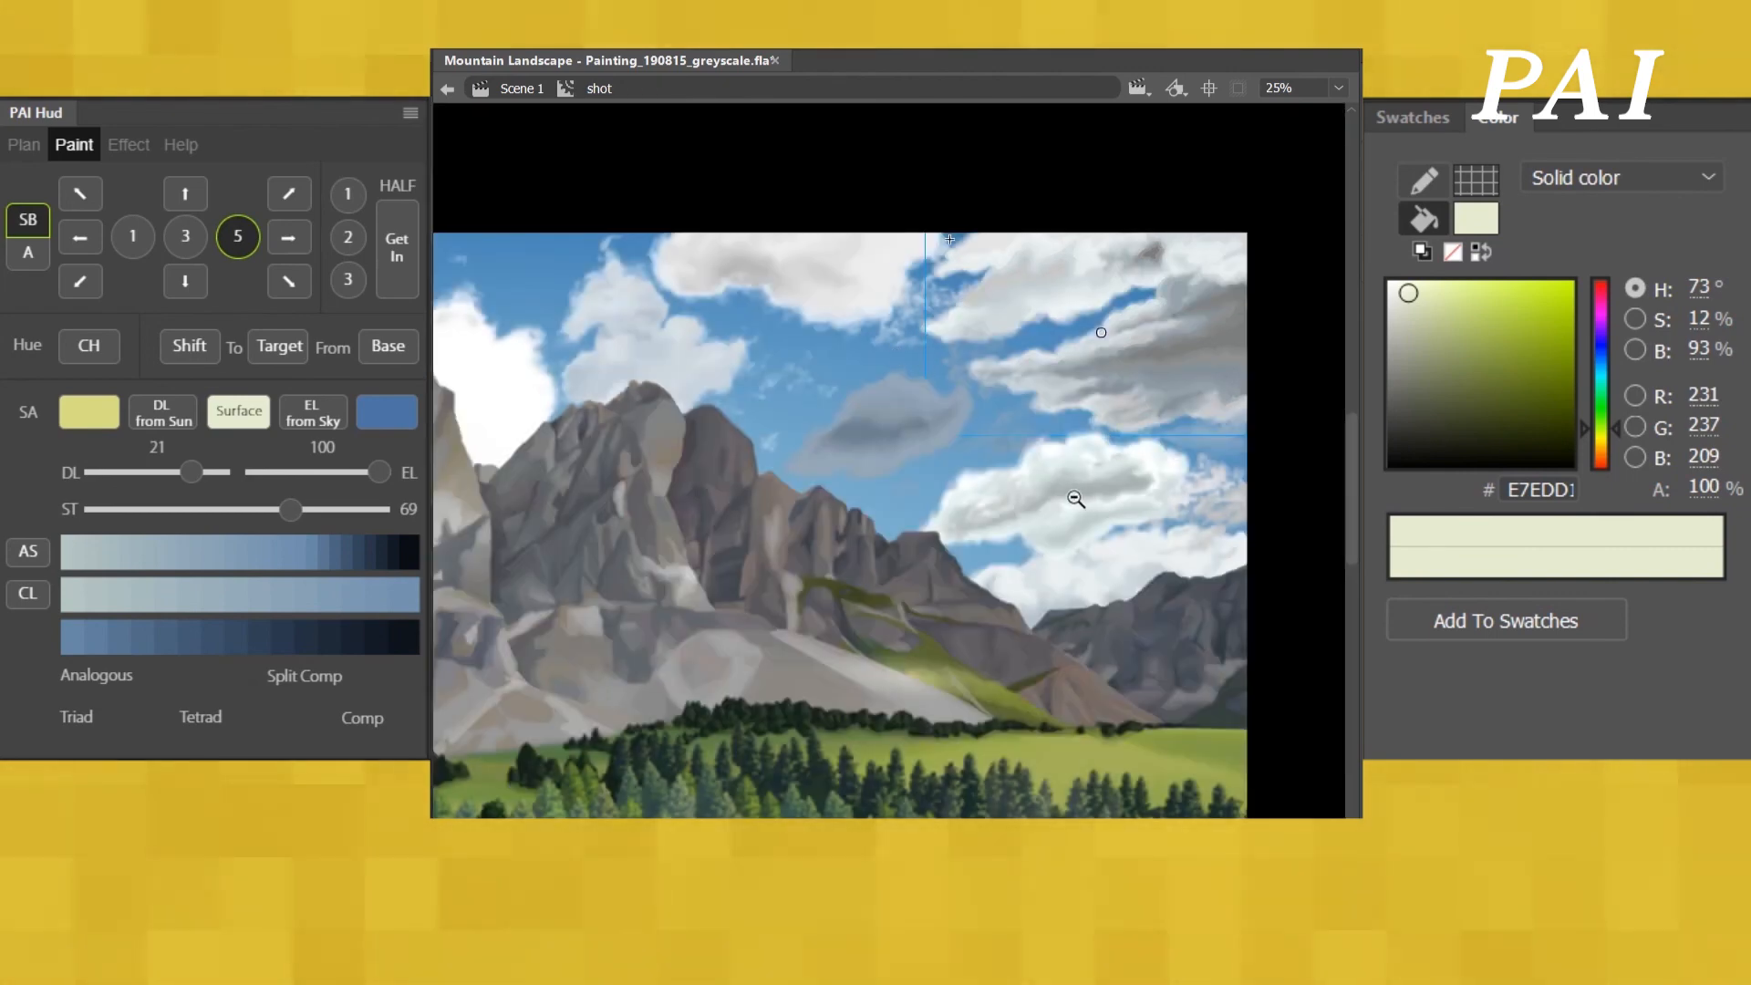
{"action": "left_click", "coordinate": [1067, 518], "text": "alt"}
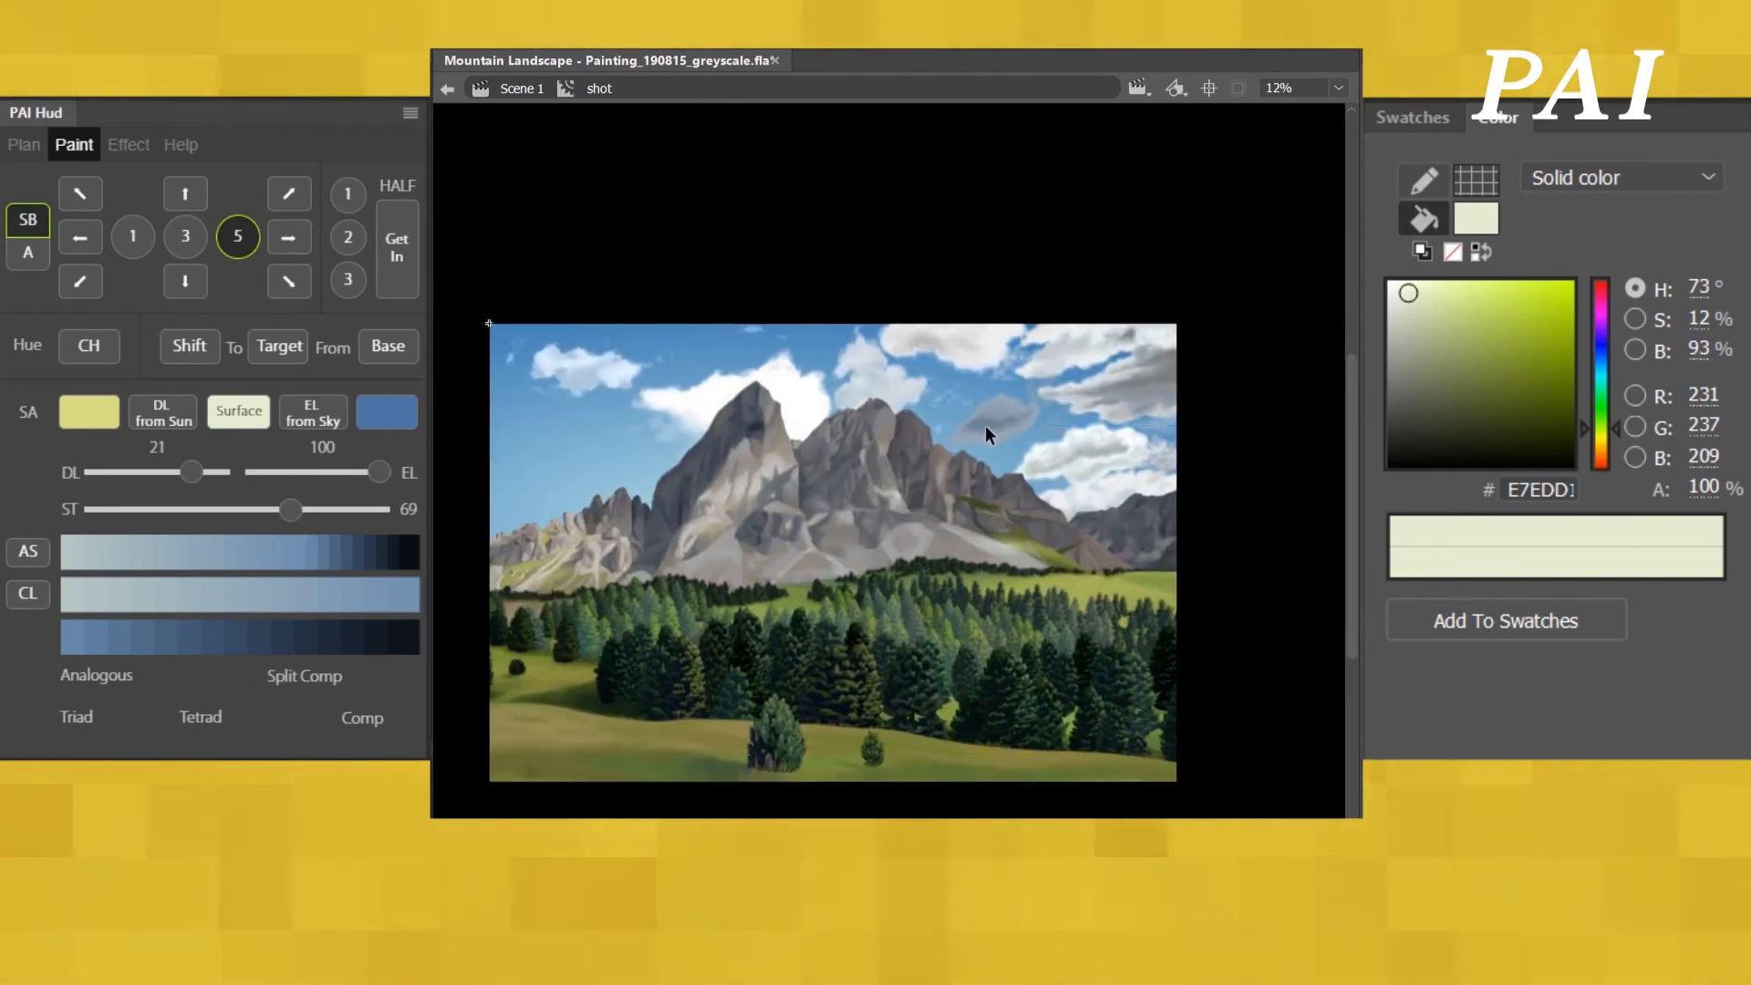
- Reopen clouds_E_dark, recolor all its shapes using AS with ST at 51, and clear the selection
{"action": "double_click", "coordinate": [1075, 352]}
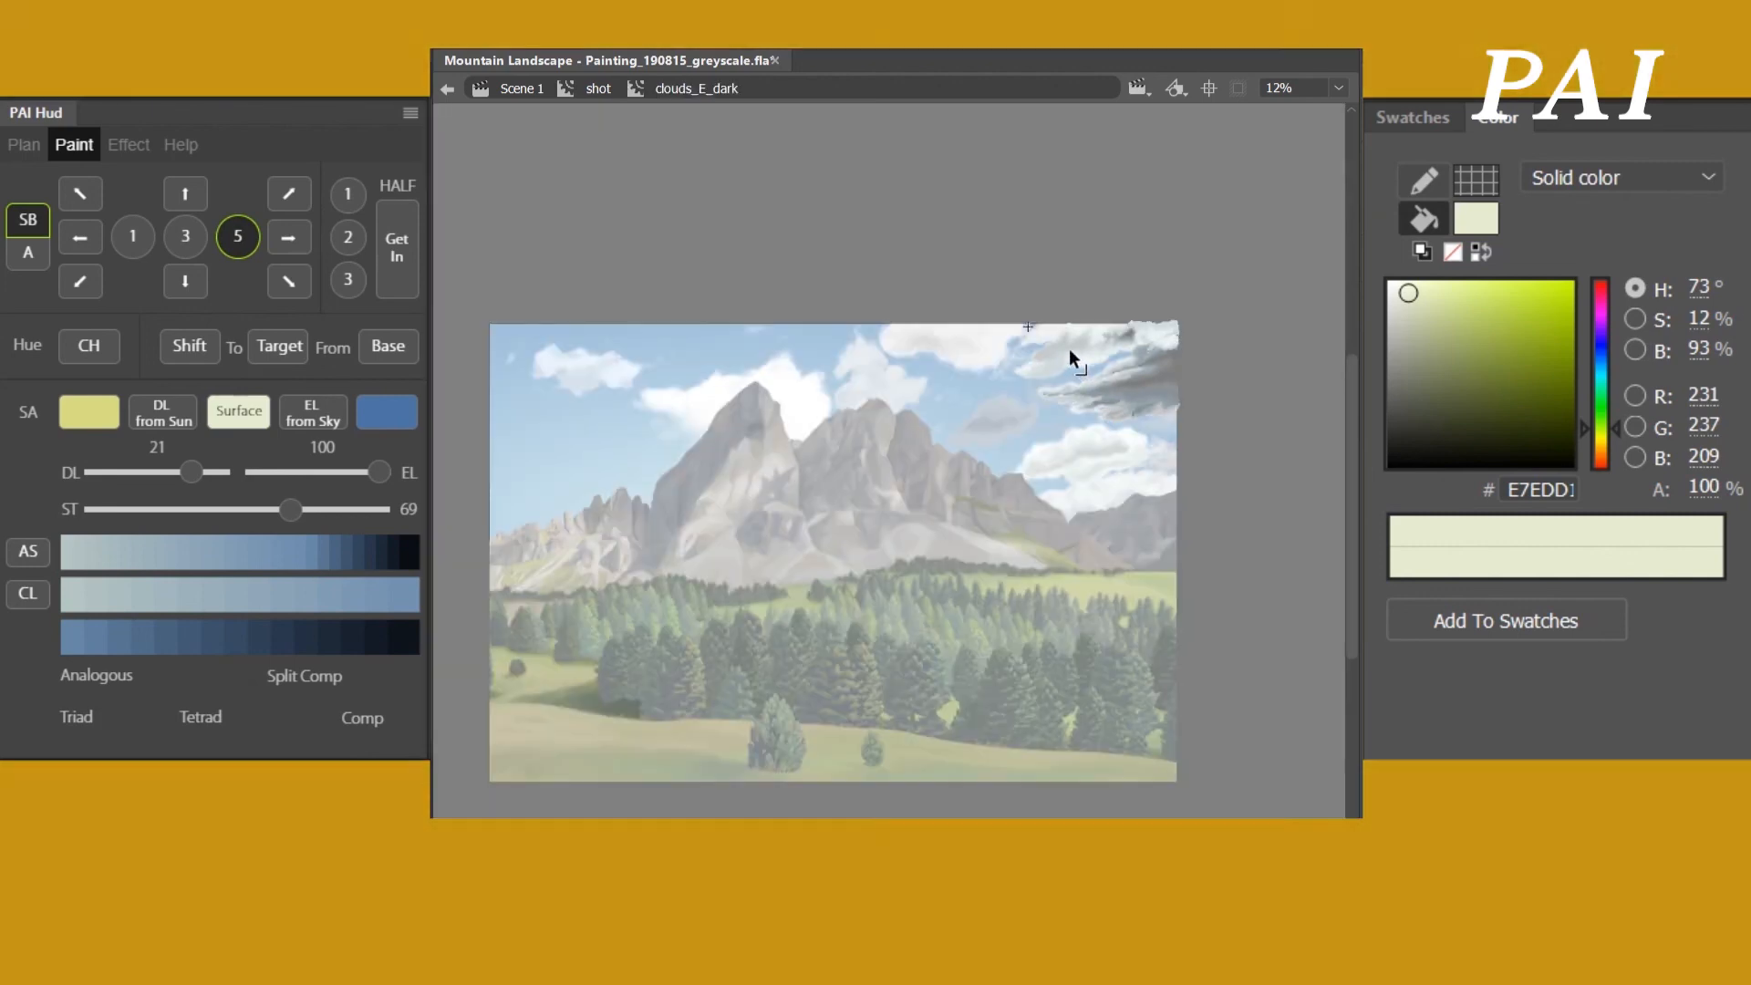
{"action": "scroll", "coordinate": [1066, 353], "scroll_direction": "up", "scroll_amount": 5}
{"action": "key", "text": "z"}
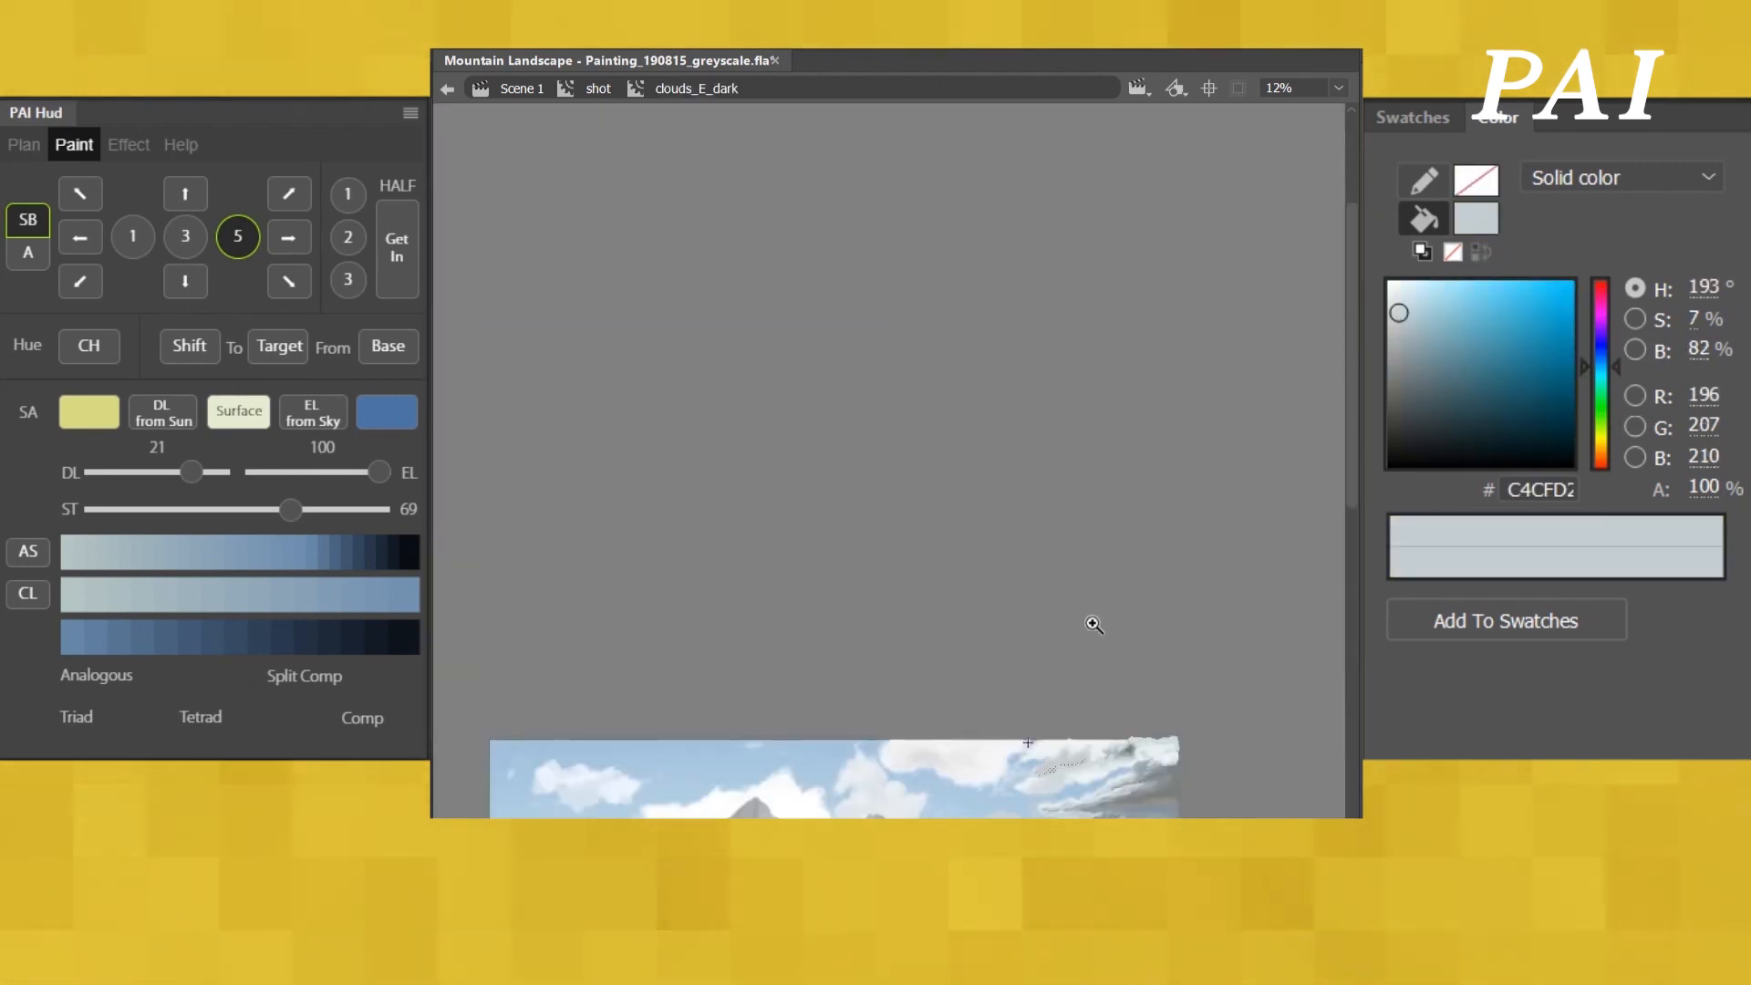
{"action": "left_click", "coordinate": [1121, 732]}
{"action": "left_click_drag", "start_coordinate": [977, 617], "coordinate": [1049, 581]}
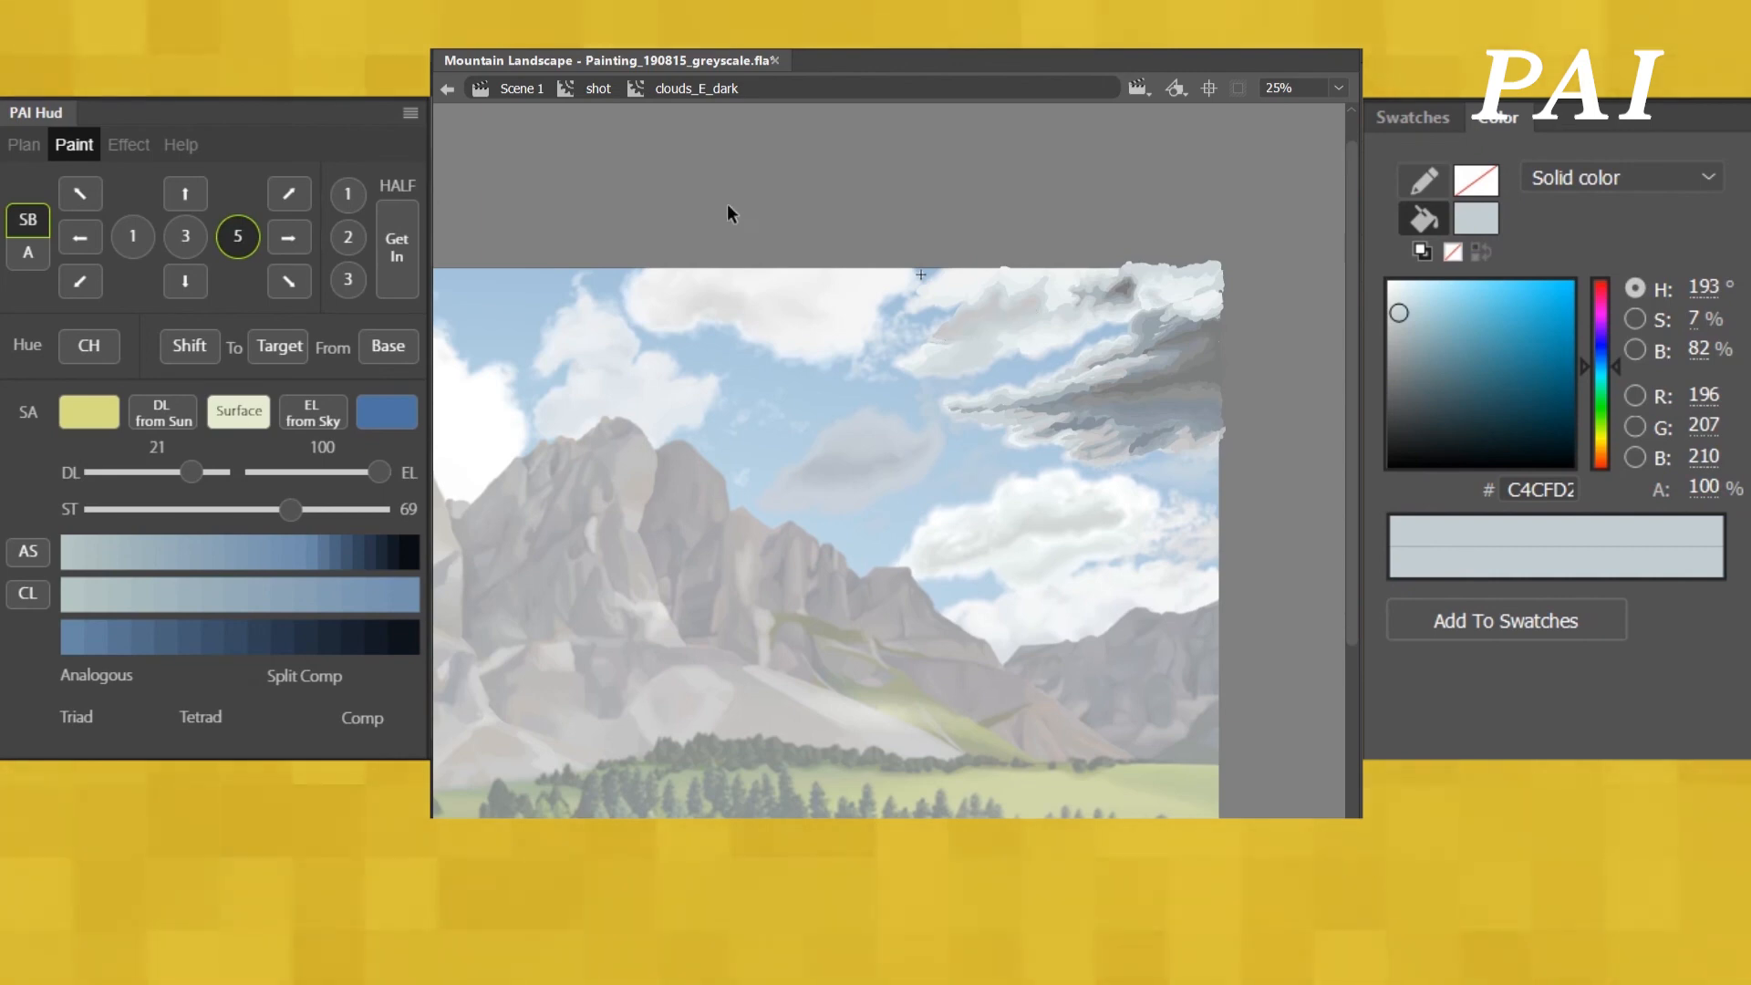
{"action": "left_click_drag", "start_coordinate": [746, 180], "coordinate": [1332, 629]}
{"action": "left_click_drag", "start_coordinate": [274, 509], "coordinate": [239, 509]}
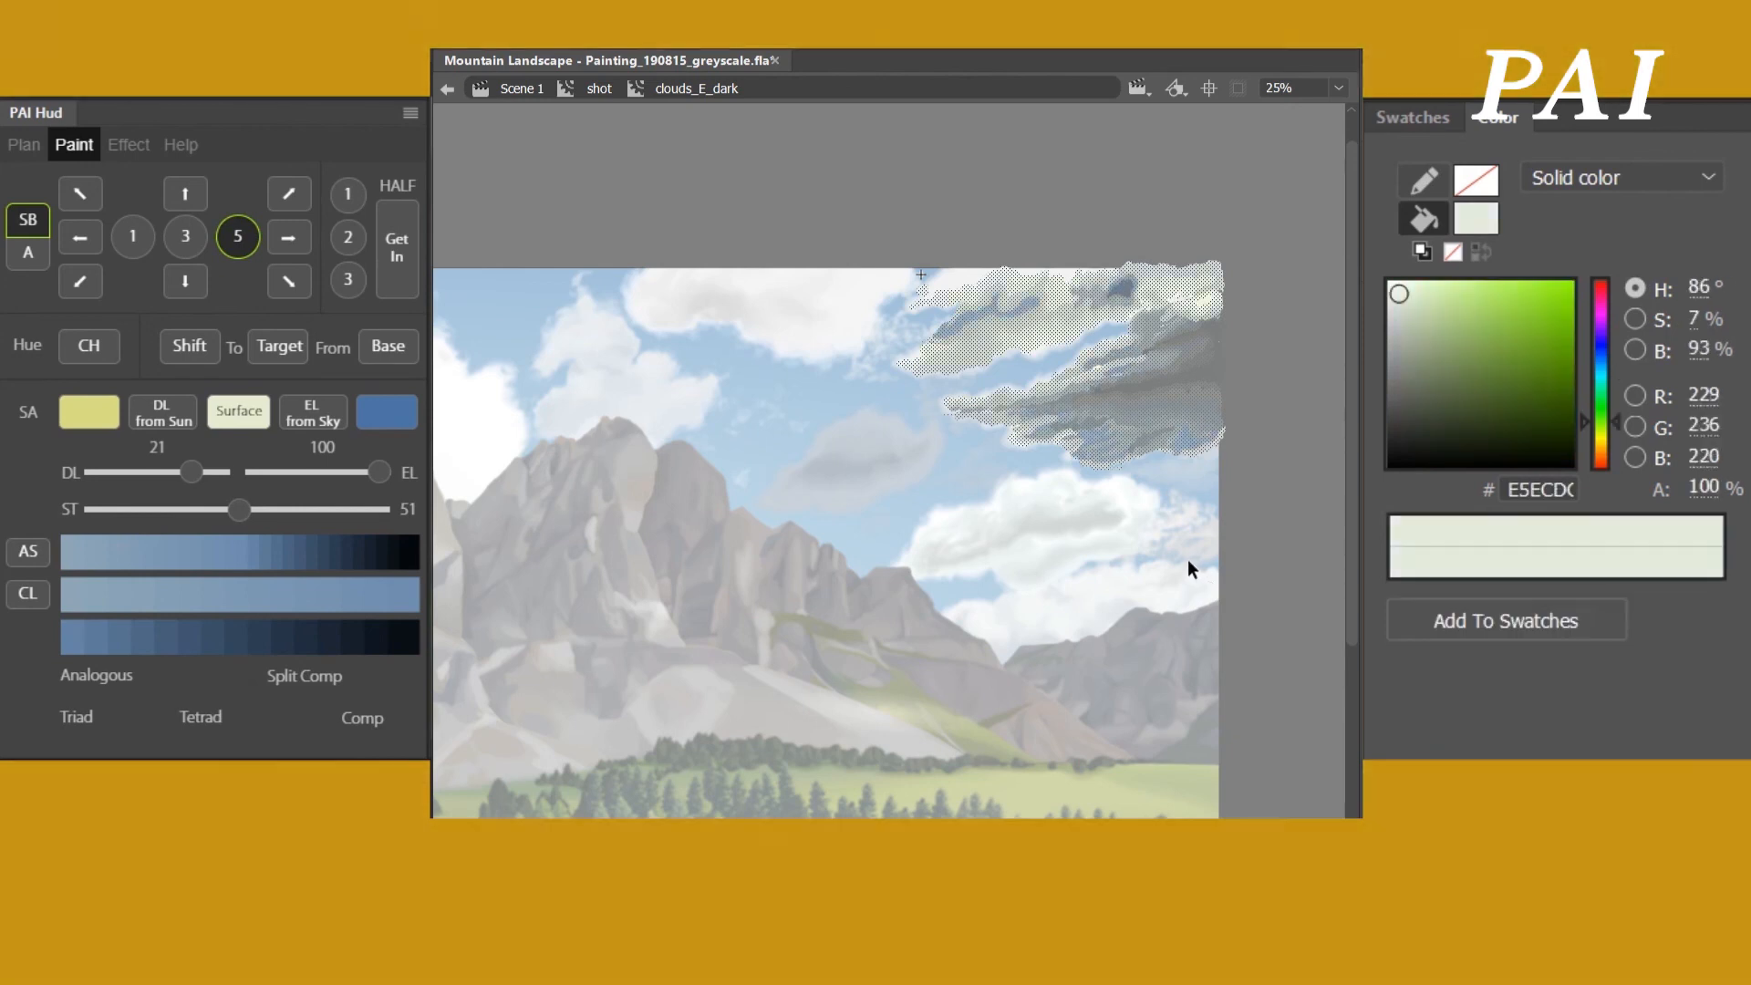
{"action": "left_click", "coordinate": [1289, 358]}
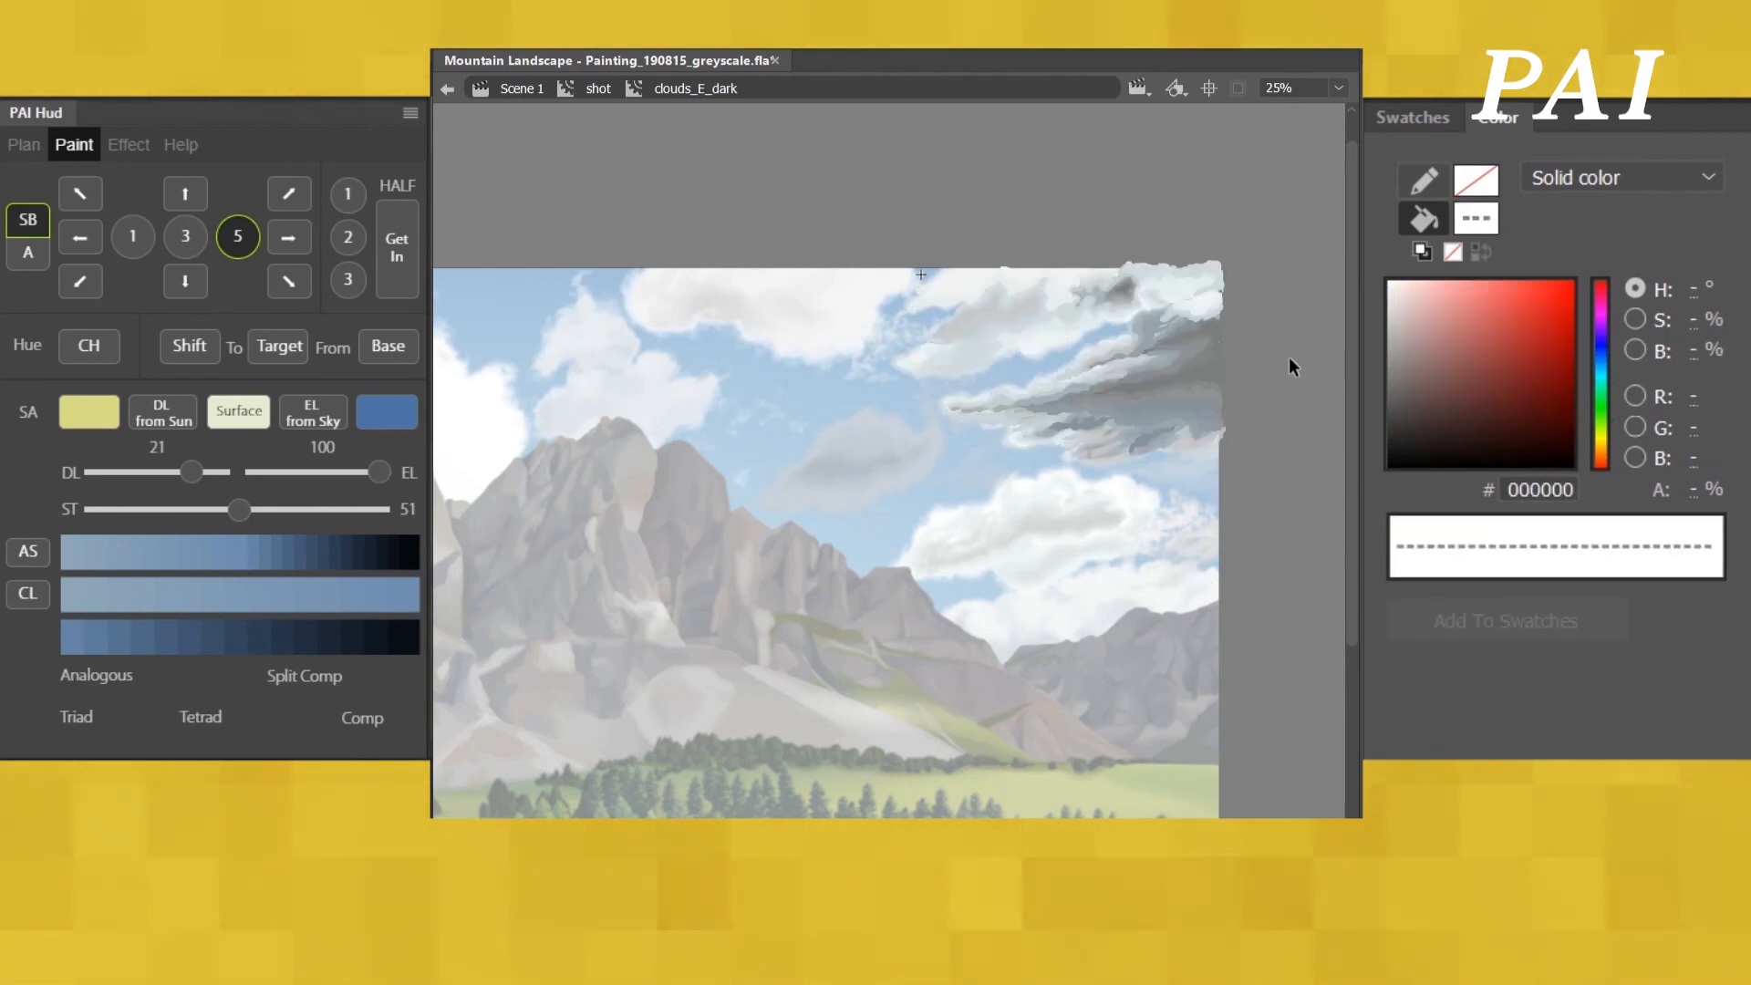
- Recolor the dark grey shapes near the right edge of clouds_E_dark using AS with DL at 2 and ST at 42
{"action": "left_click", "coordinate": [1195, 385]}
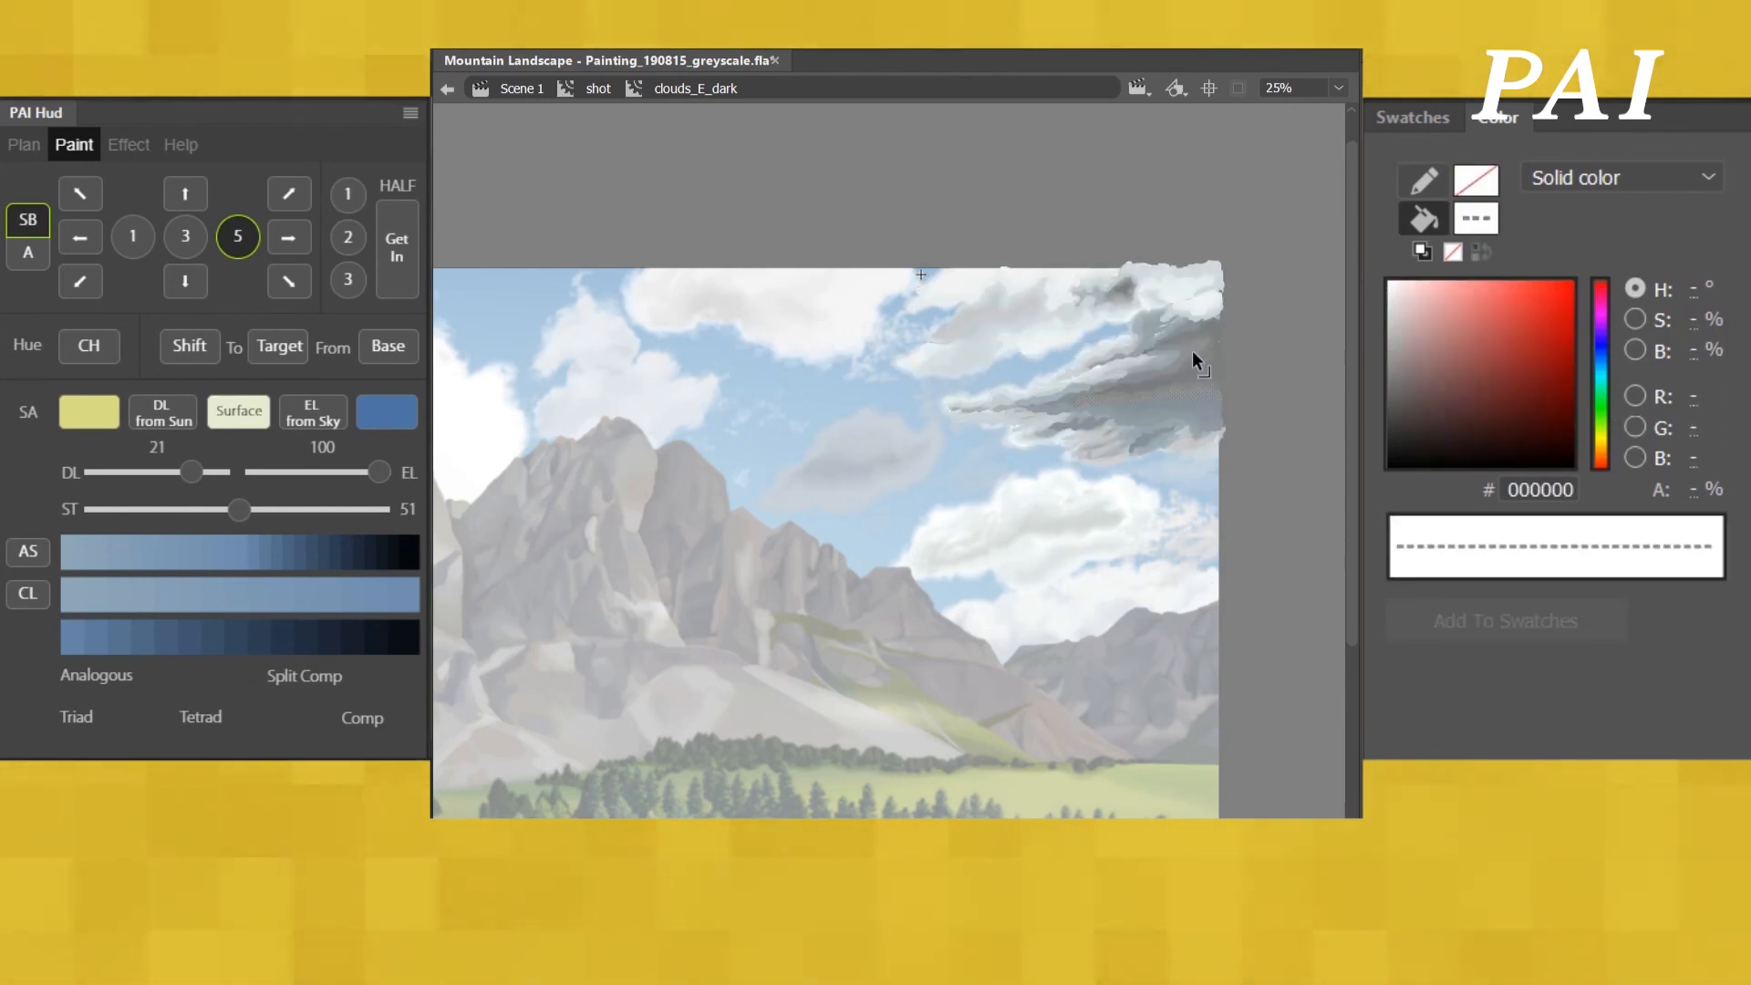
{"action": "left_click", "coordinate": [1210, 325]}
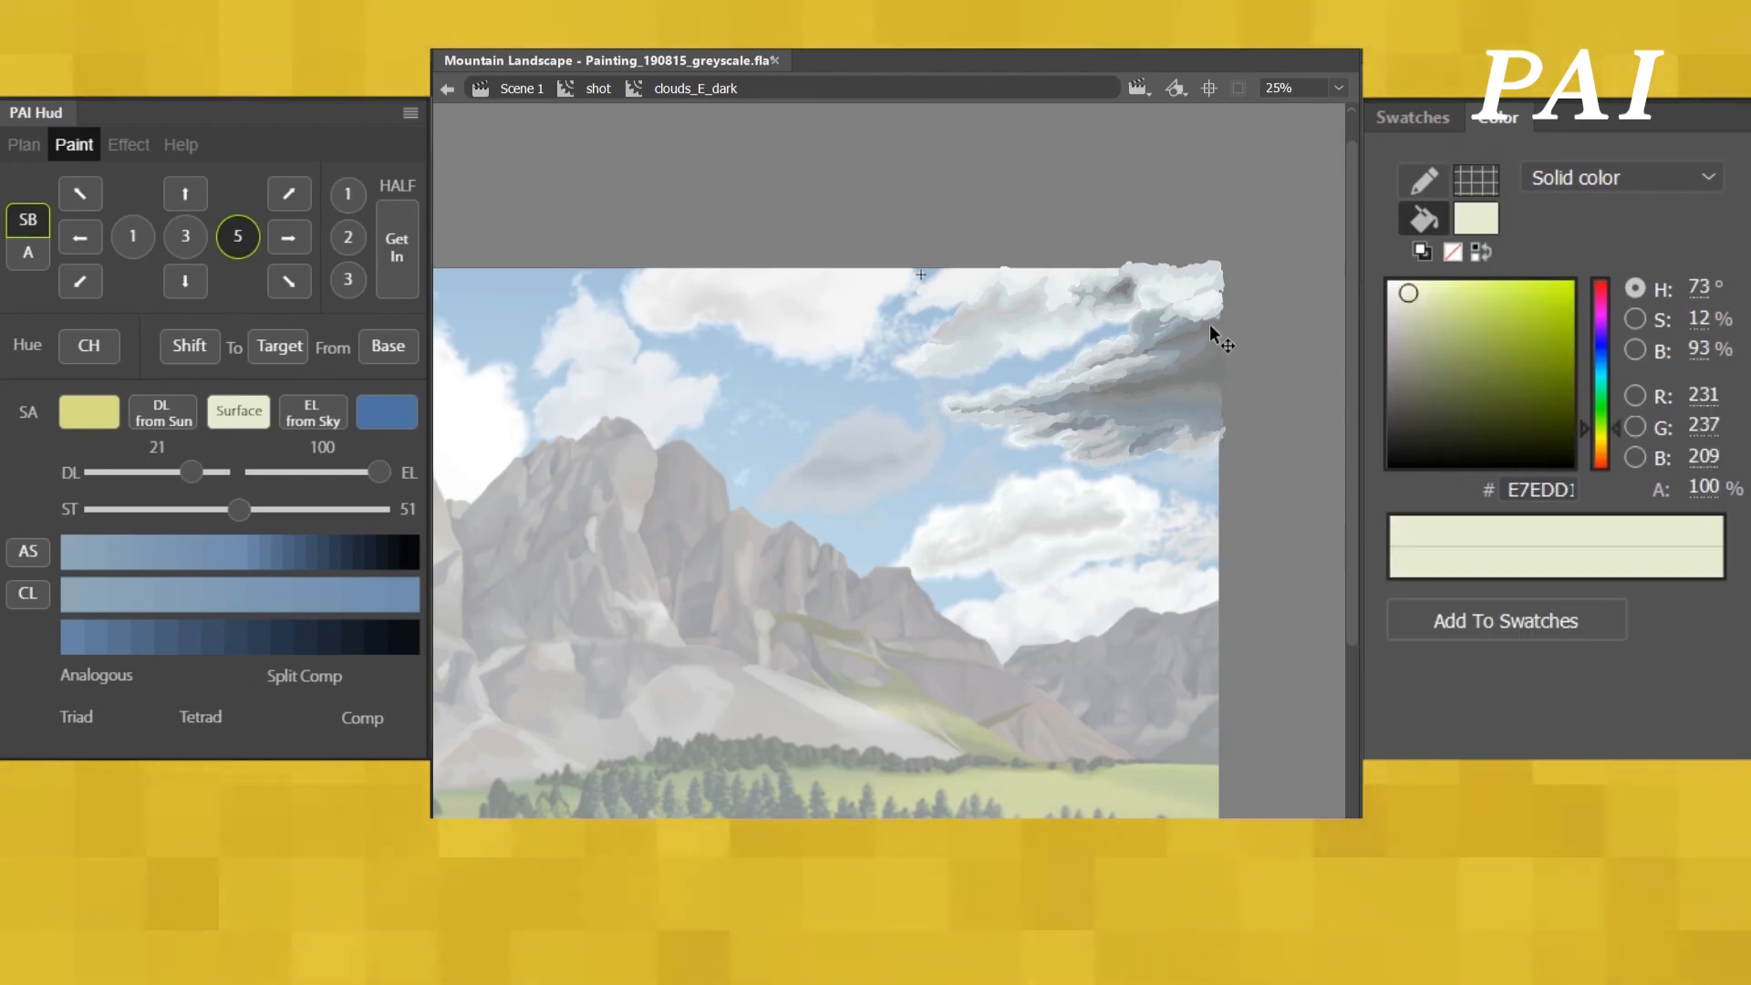
{"action": "left_click", "coordinate": [1191, 366]}
{"action": "left_click", "coordinate": [1196, 370]}
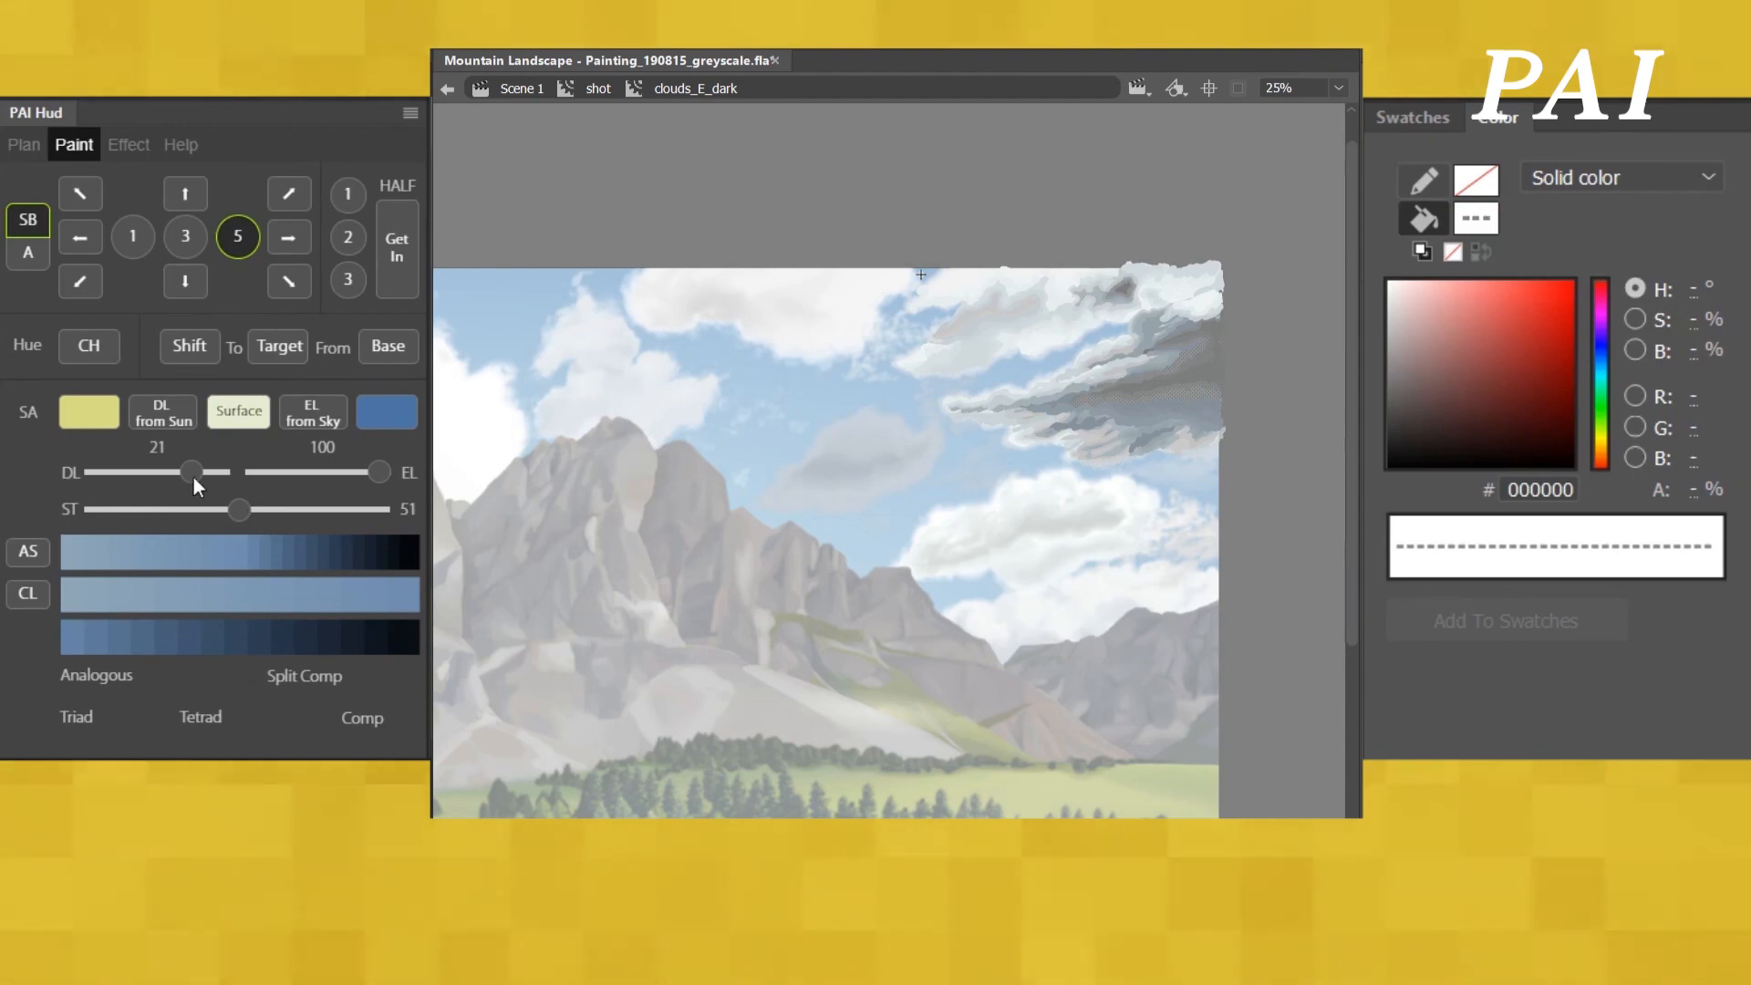
{"action": "left_click_drag", "start_coordinate": [192, 473], "coordinate": [215, 472]}
{"action": "left_click", "coordinate": [1061, 381]}
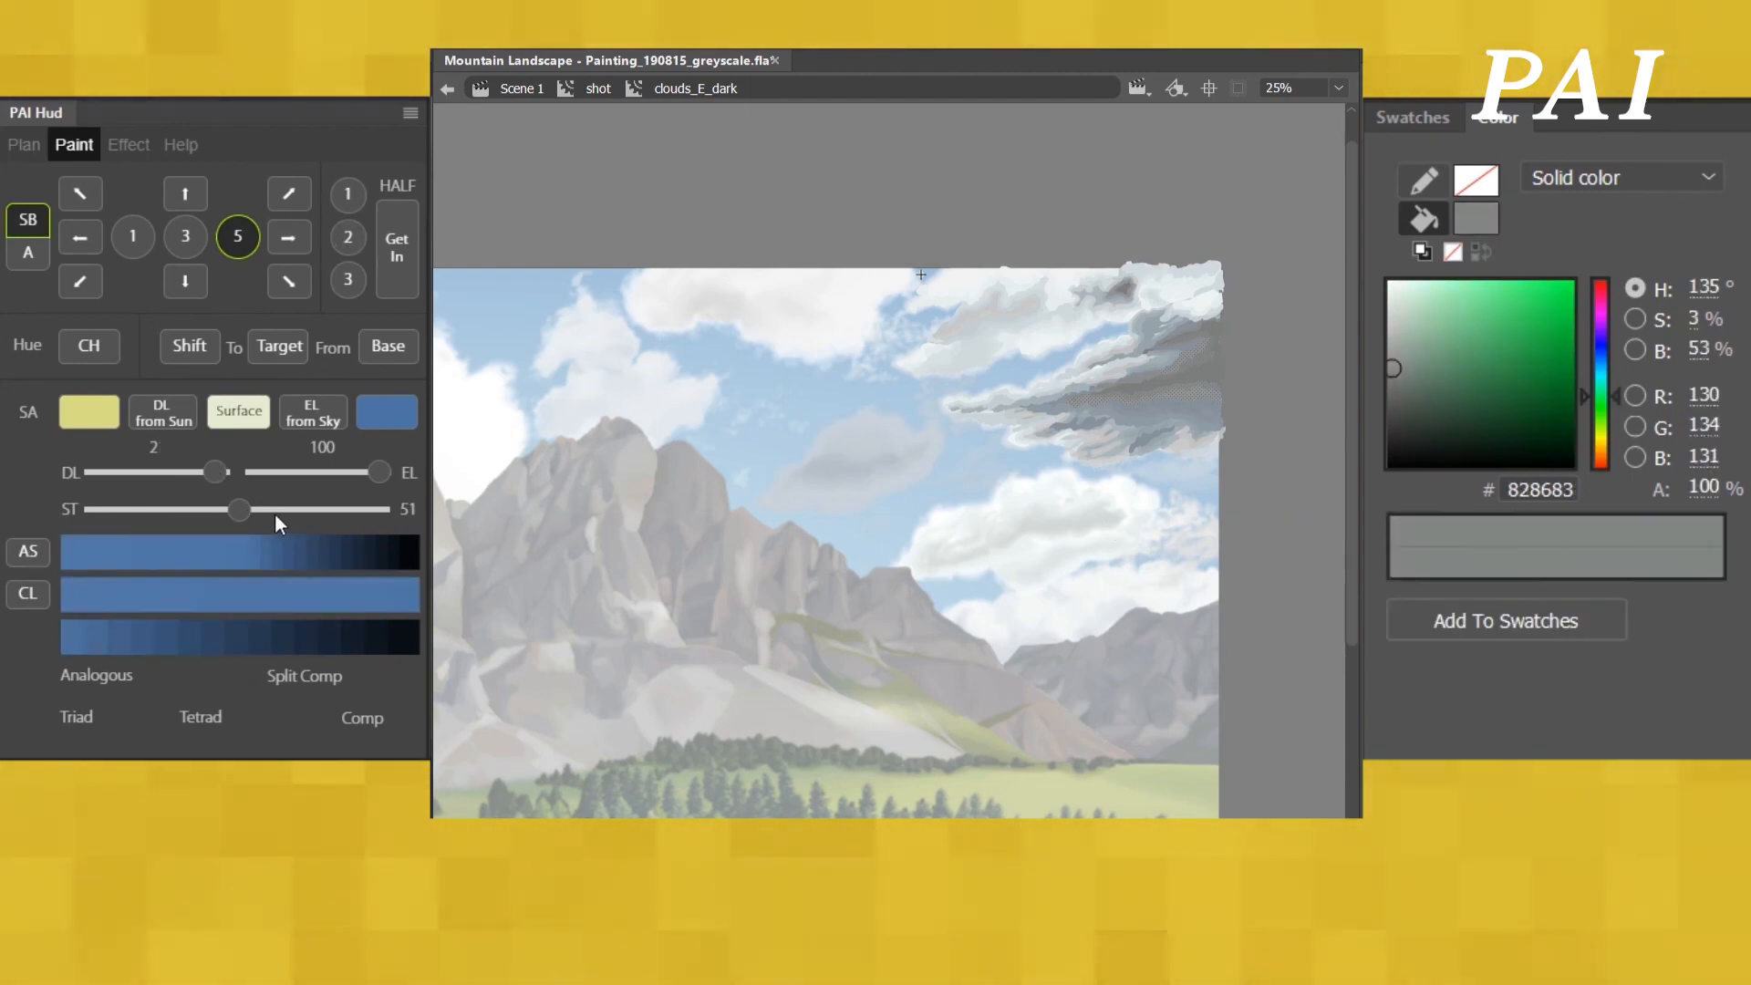
{"action": "left_click_drag", "start_coordinate": [239, 509], "coordinate": [216, 511]}
{"action": "left_click", "coordinate": [32, 543]}
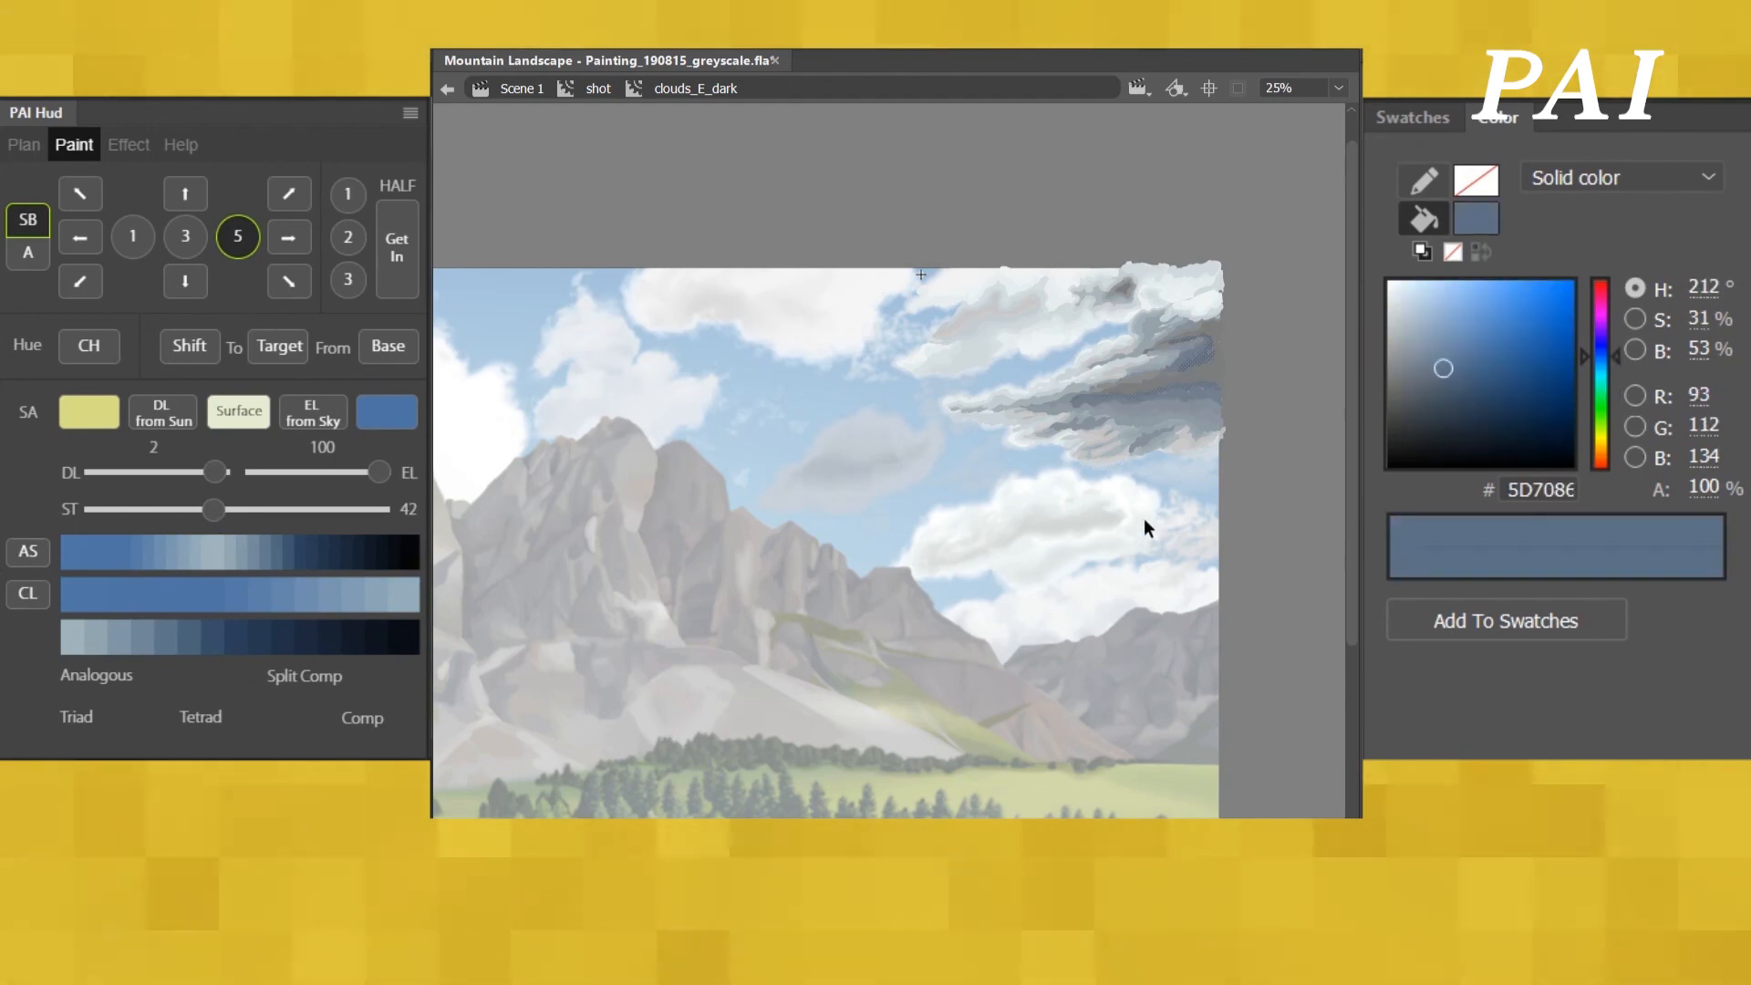
{"action": "left_click", "coordinate": [1210, 370]}
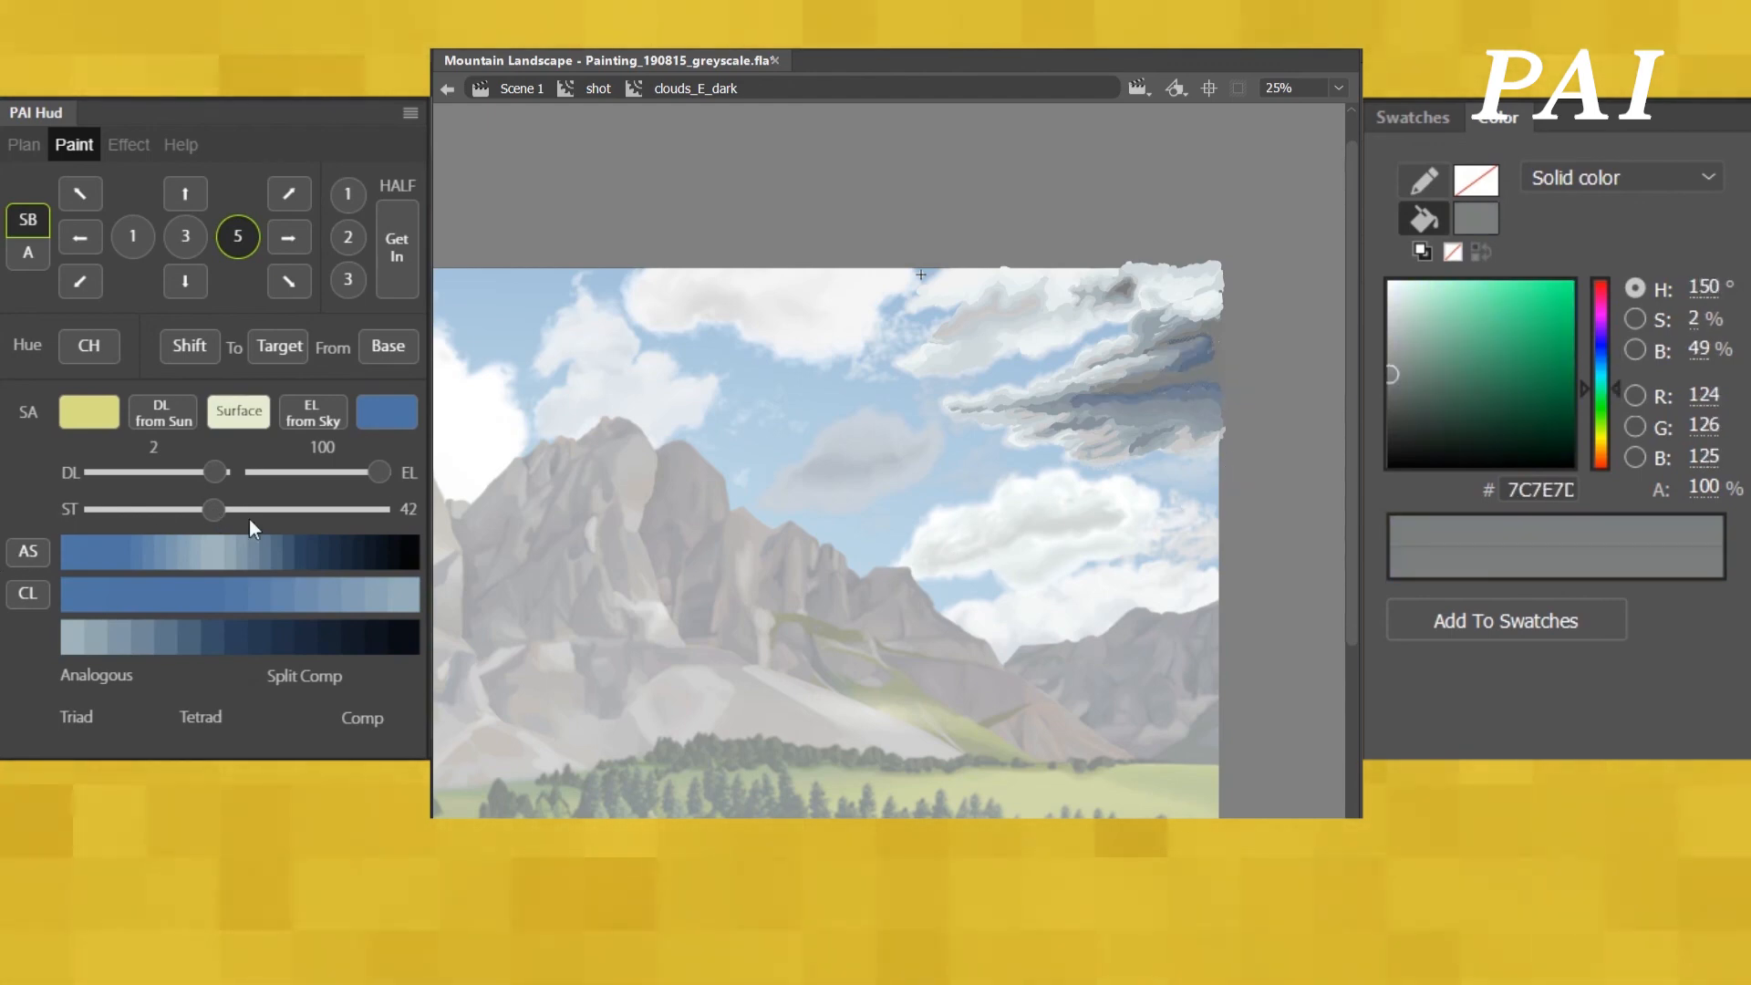
{"action": "left_click", "coordinate": [30, 550]}
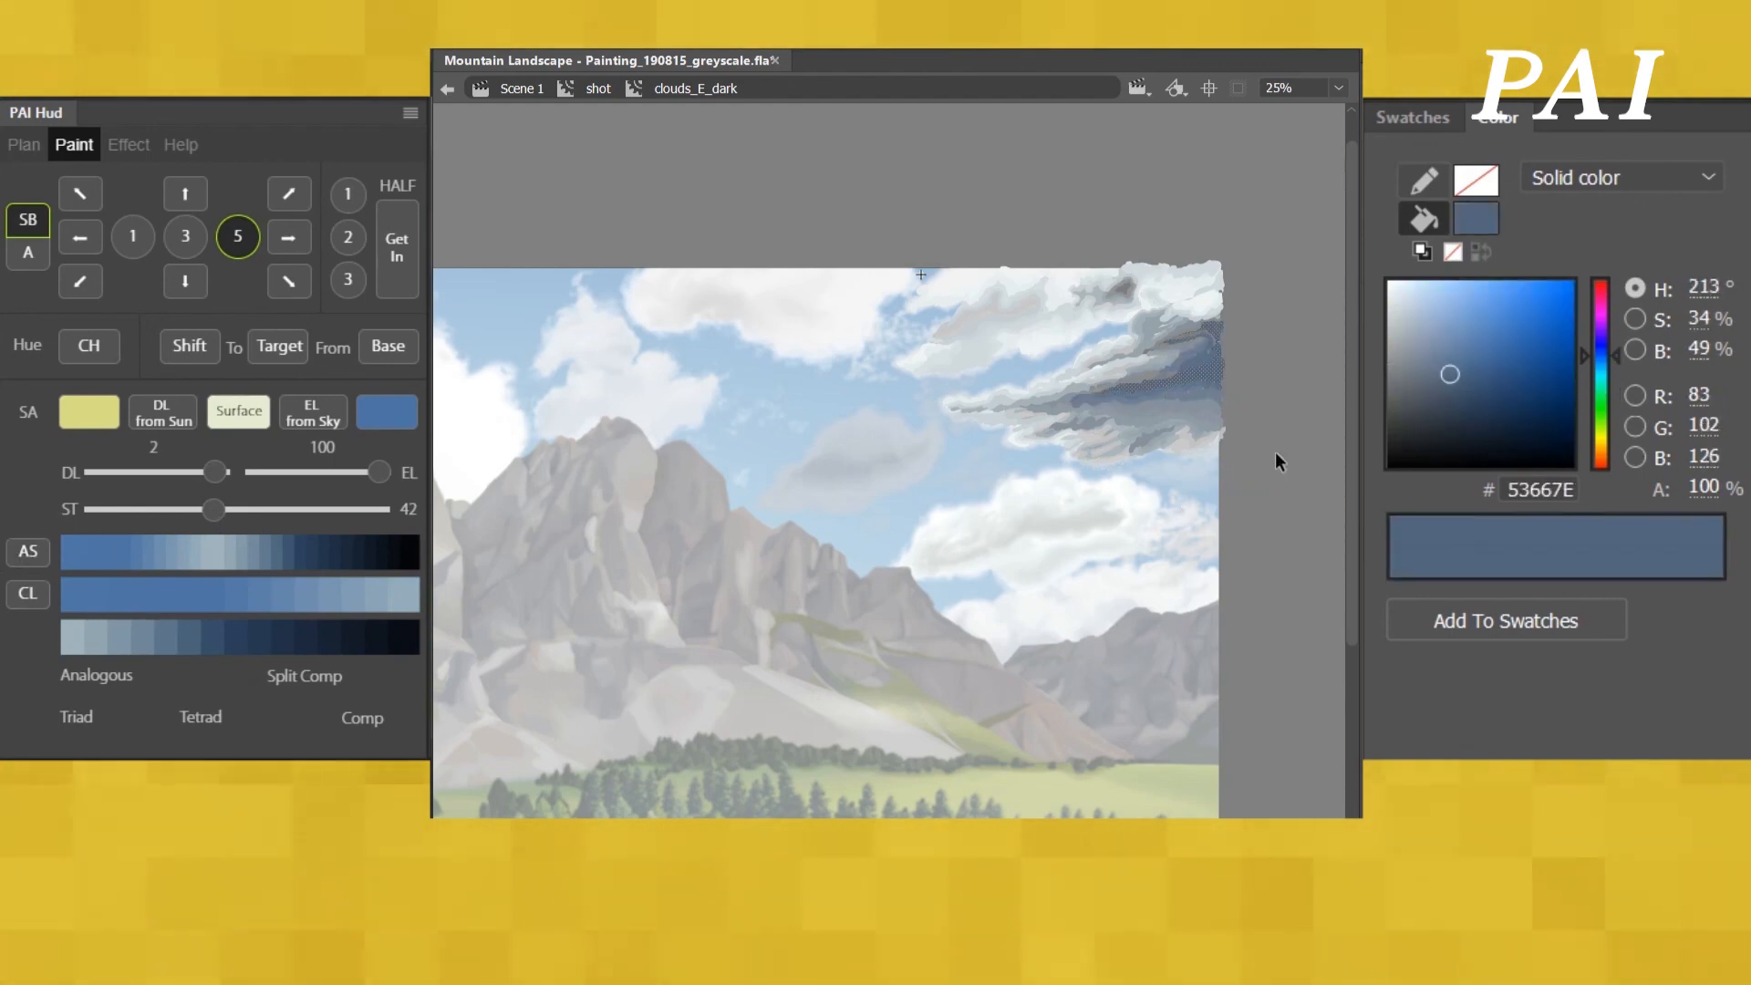
{"action": "left_click", "coordinate": [1189, 566]}
- Reduce the saturation of the dark blue shapes near the cloud's right edge and return to shot
{"action": "left_click", "coordinate": [1199, 369]}
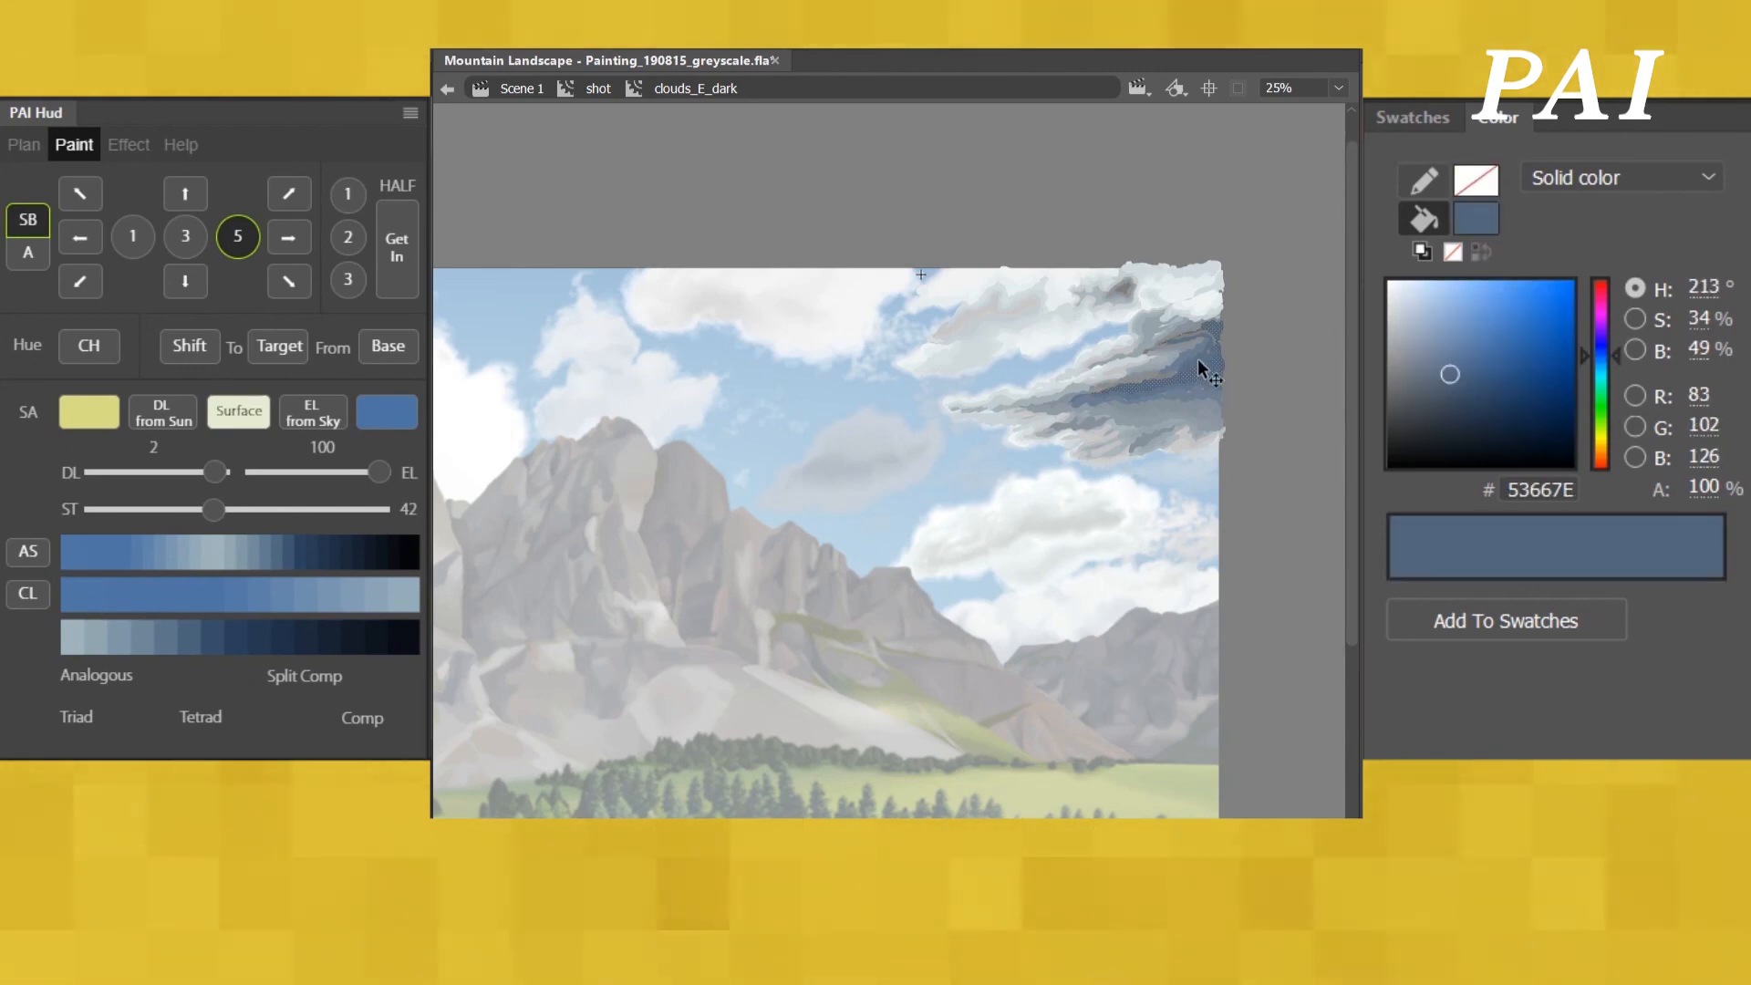
{"action": "left_click", "coordinate": [1196, 350], "text": "shift"}
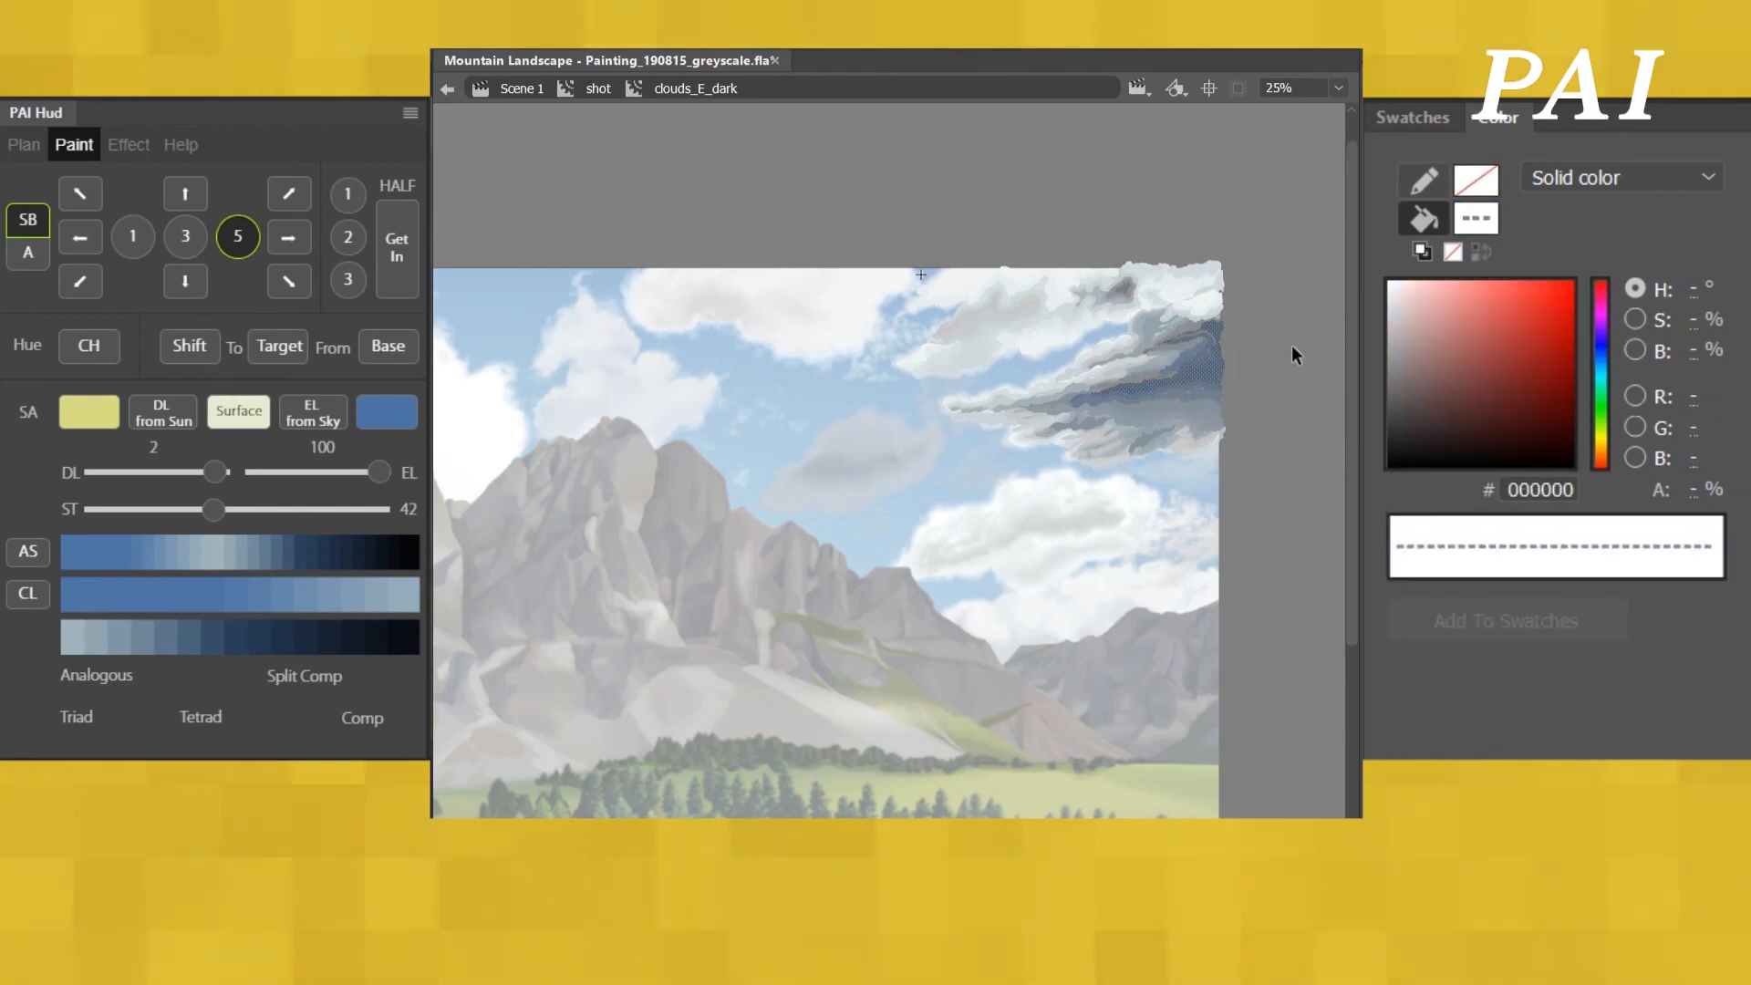
{"action": "left_click", "coordinate": [86, 249]}
{"action": "left_click", "coordinate": [87, 246]}
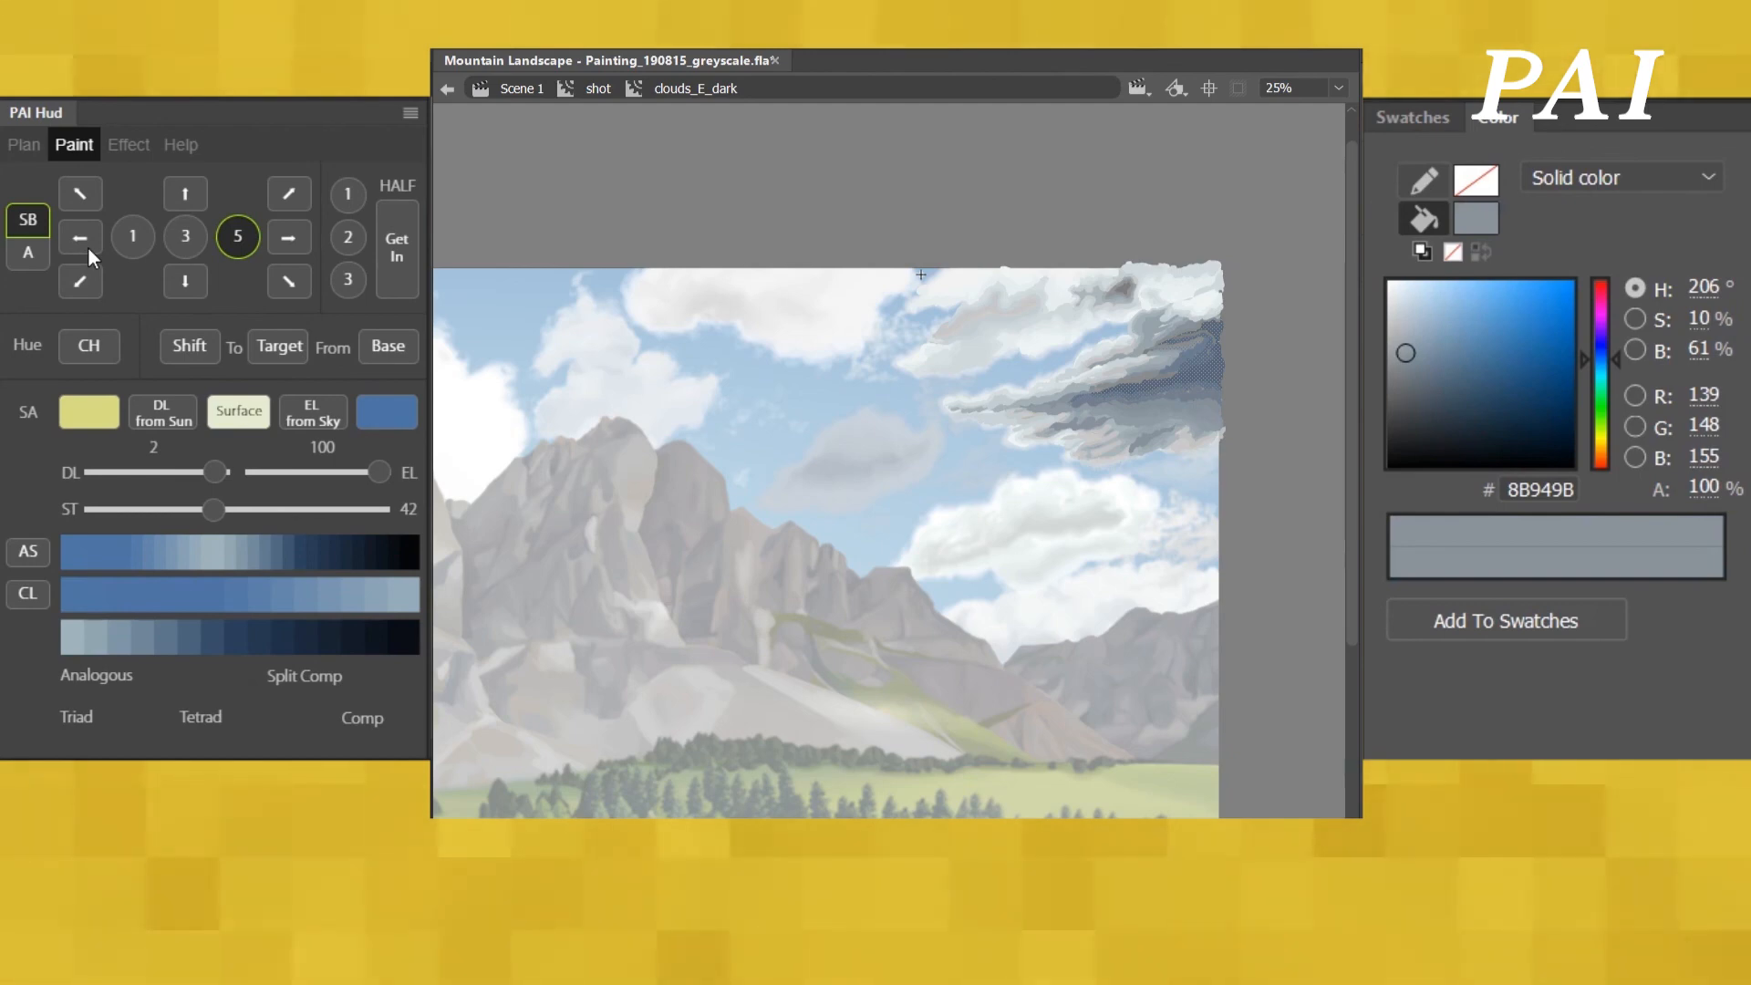
{"action": "left_click", "coordinate": [1023, 352]}
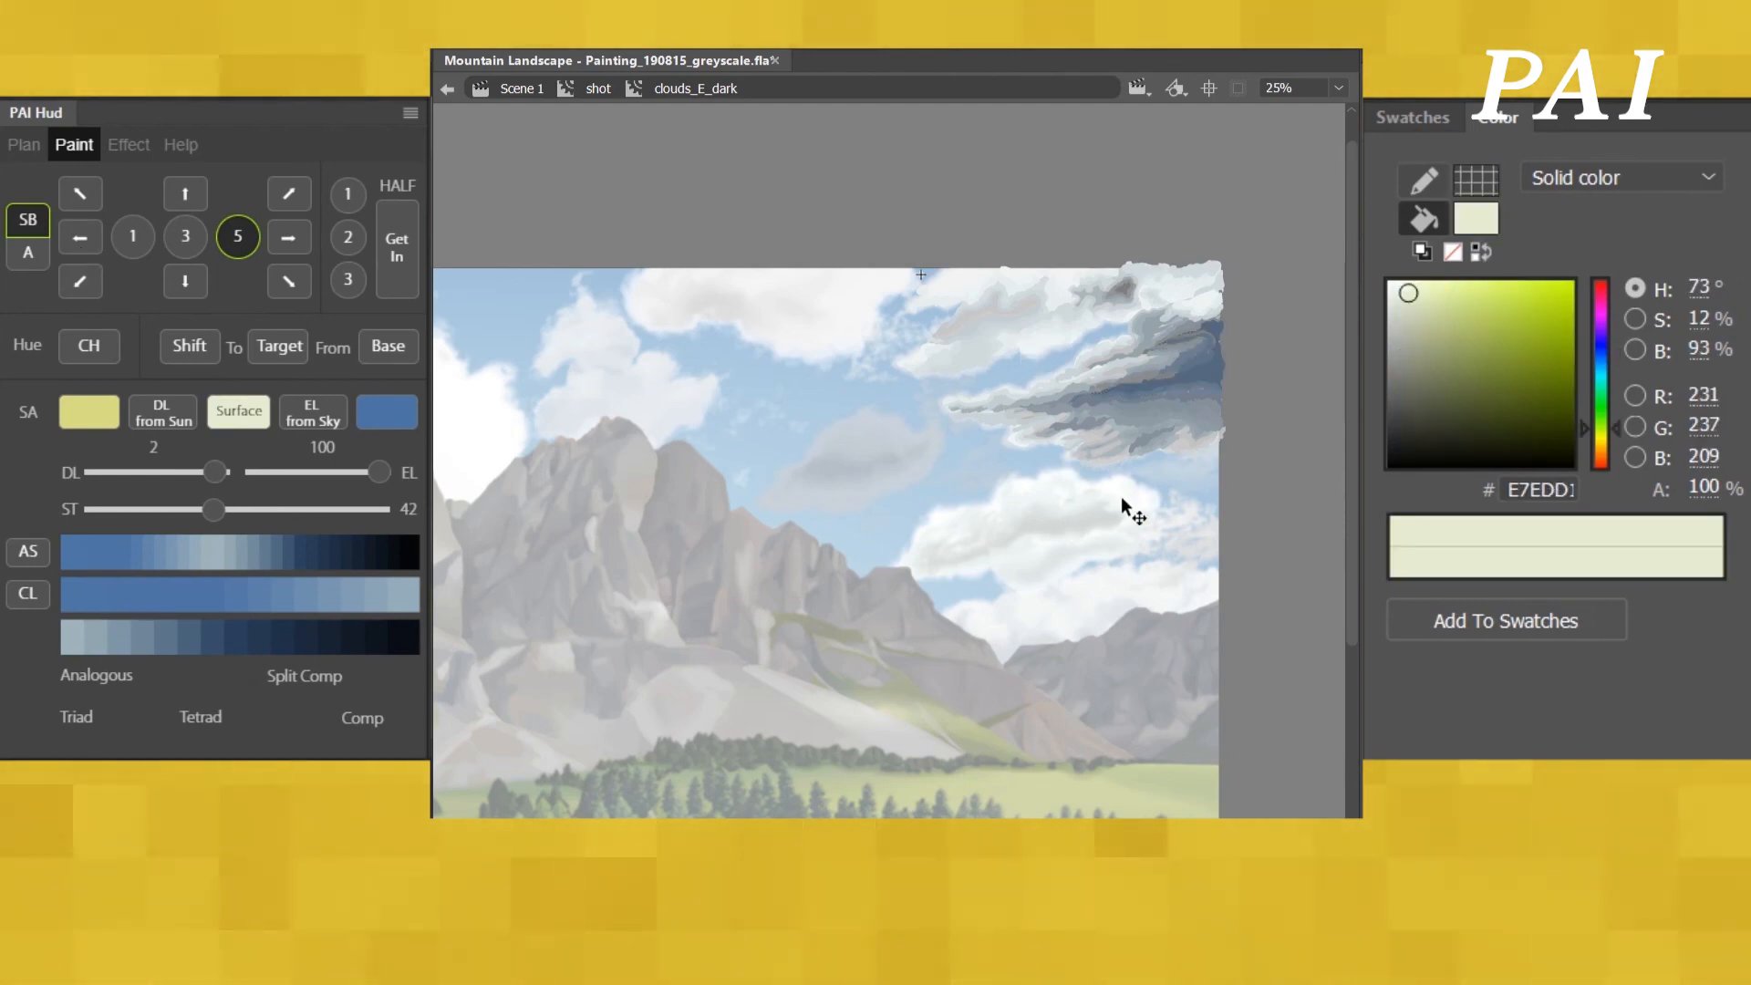
{"action": "double_click", "coordinate": [1121, 556]}
{"action": "left_click", "coordinate": [1129, 524], "text": "alt"}
{"action": "left_click_drag", "start_coordinate": [1071, 521], "coordinate": [1337, 465]}
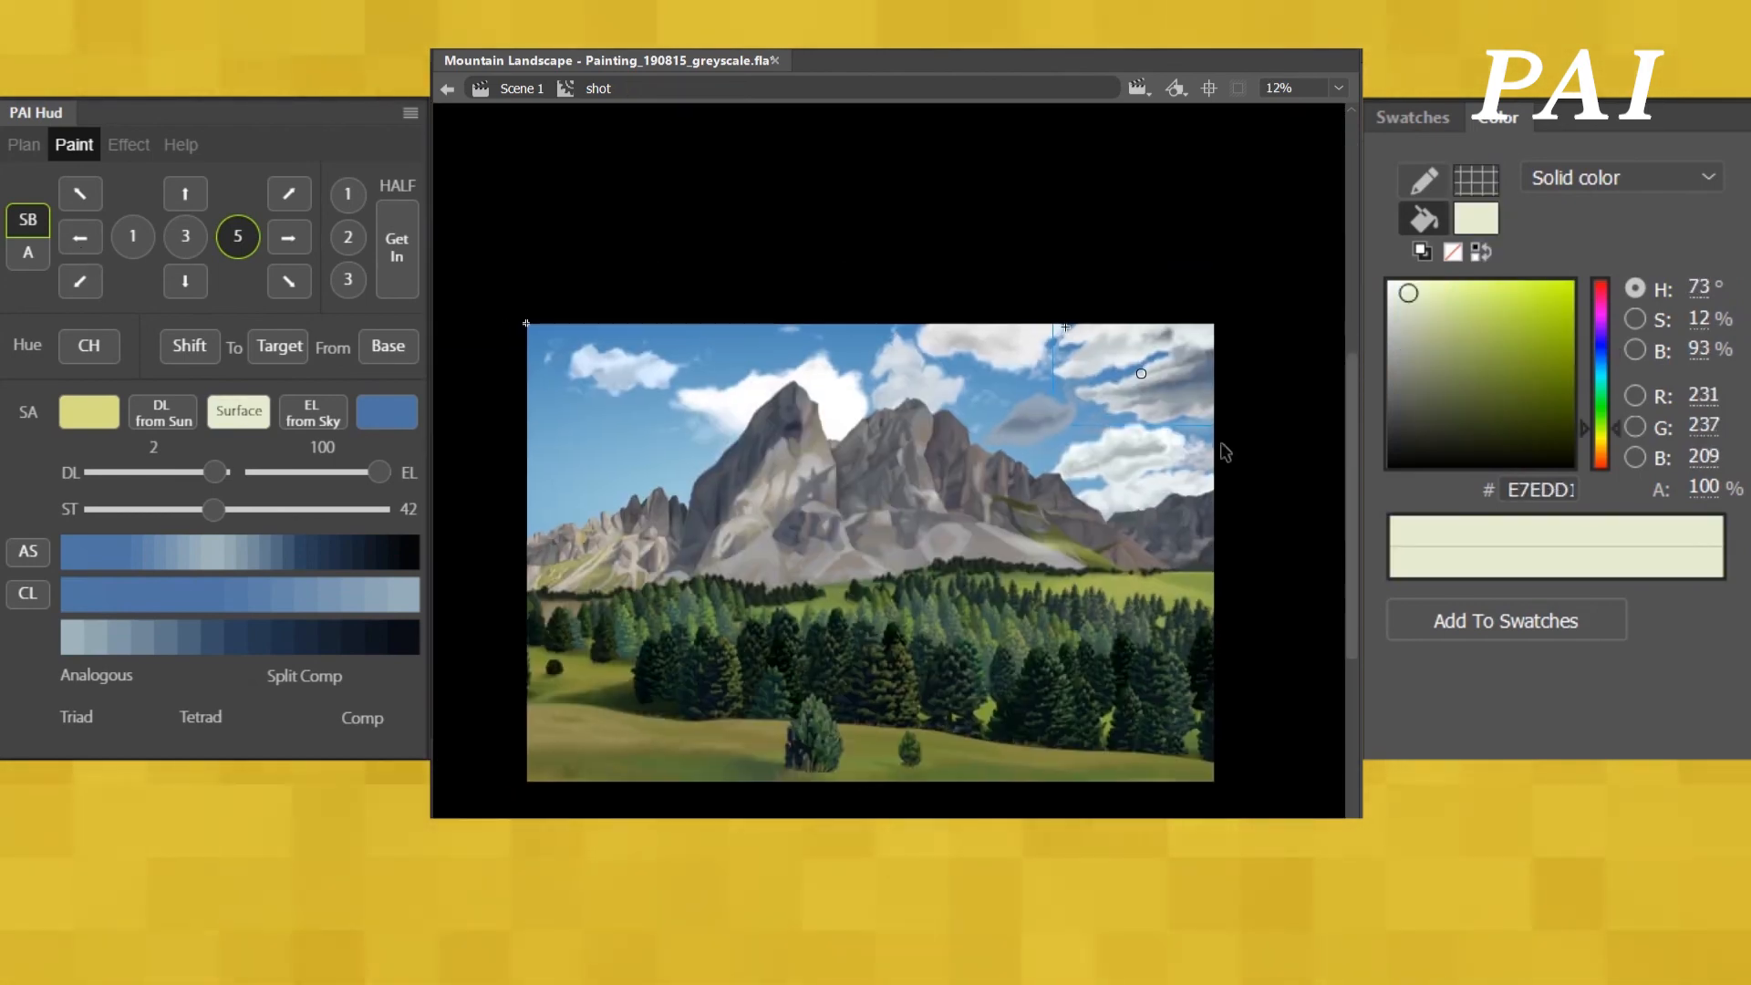
{"action": "left_click", "coordinate": [1252, 429]}
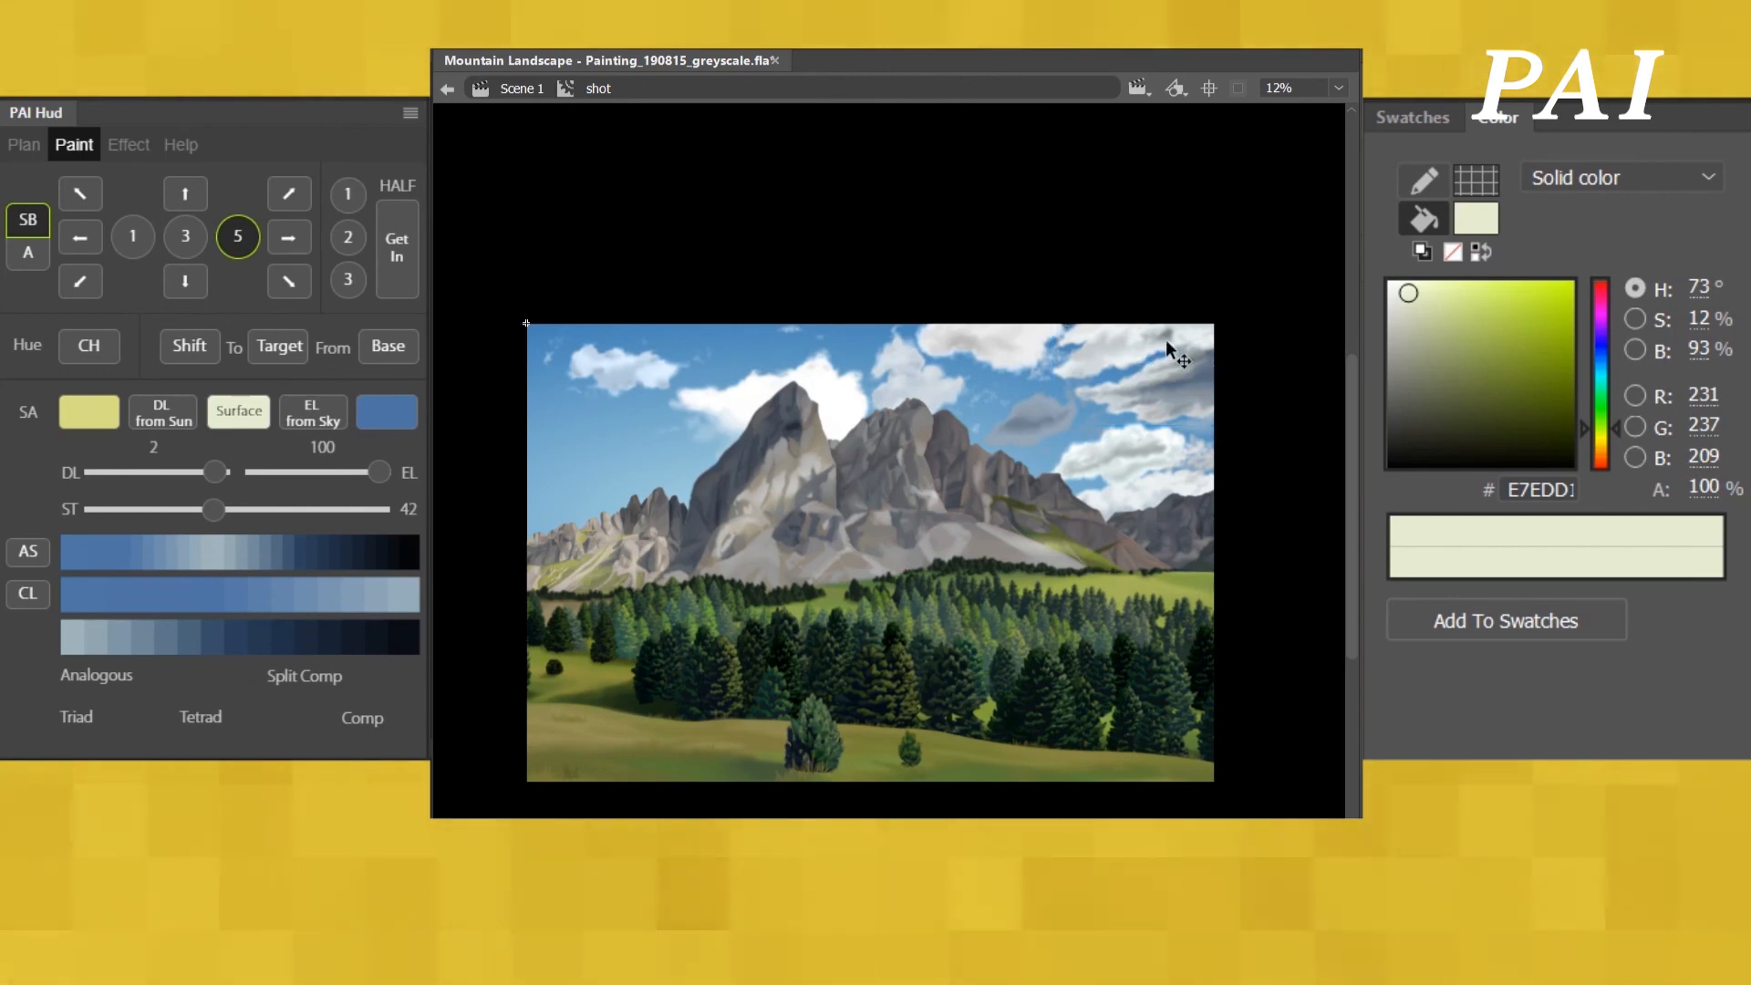
- Reopen clouds_E_dark, select the grey shapes left in its upper cloud areas, and set ST to 51
{"action": "double_click", "coordinate": [1168, 349]}
{"action": "left_click", "coordinate": [1151, 368]}
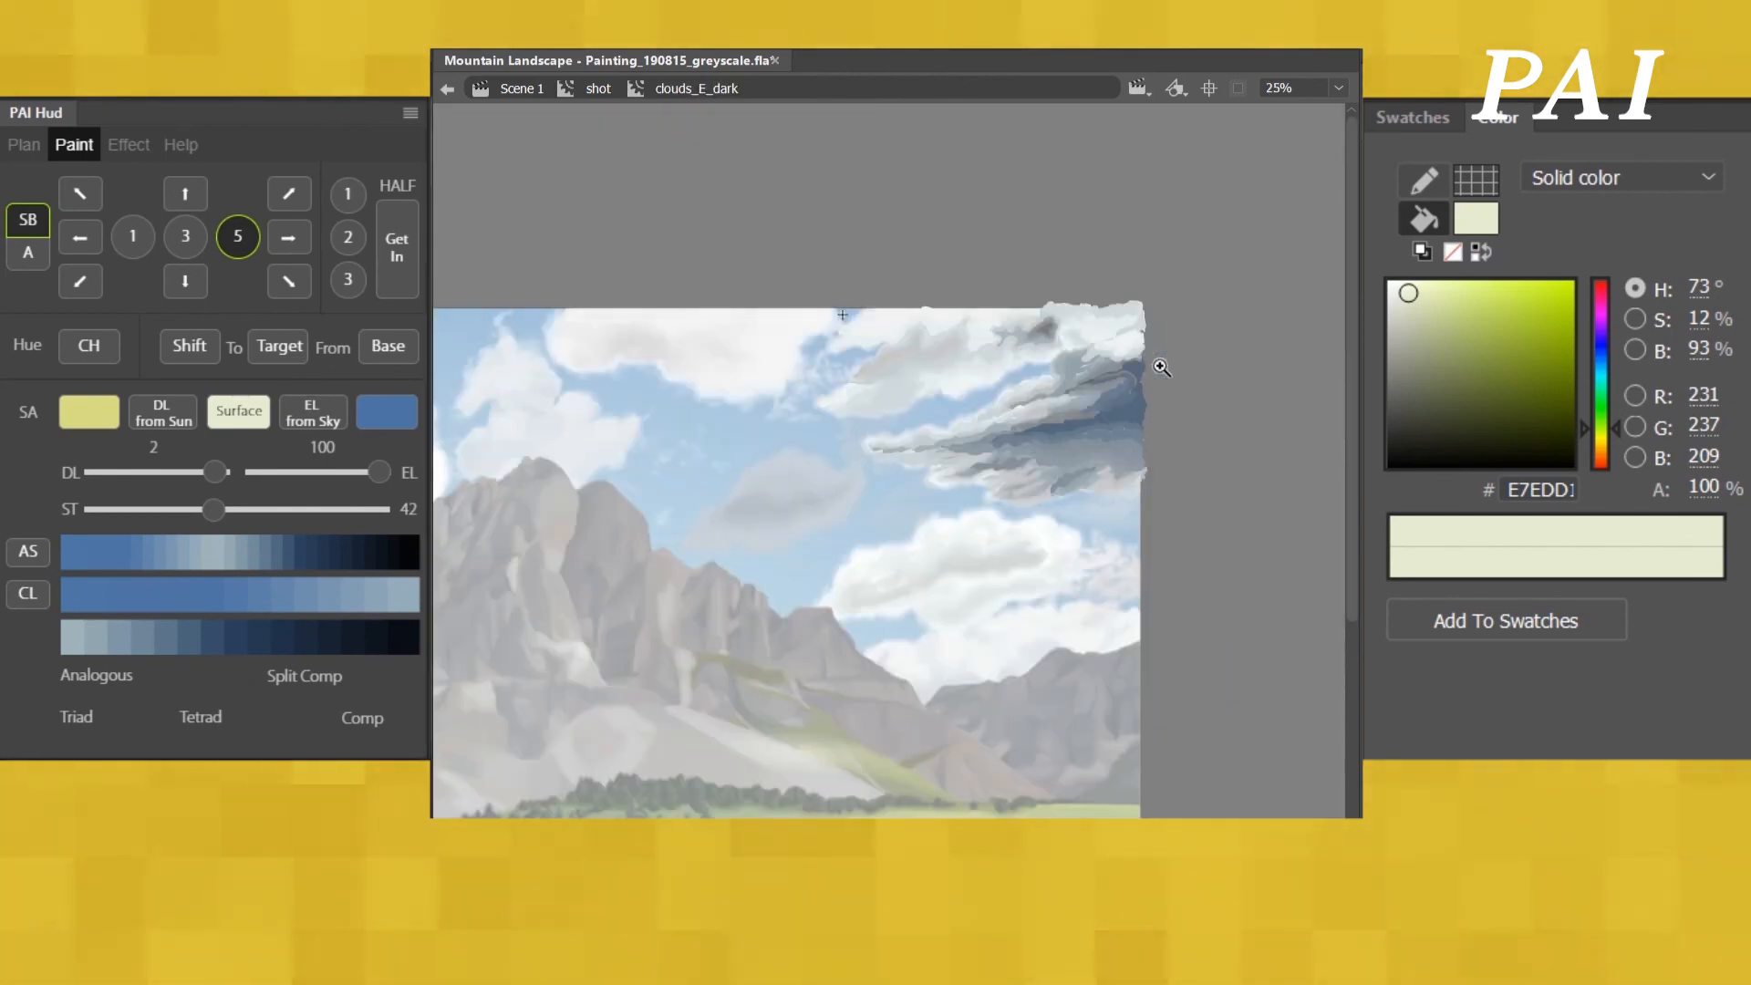
{"action": "left_click", "coordinate": [1158, 364]}
{"action": "left_click_drag", "start_coordinate": [943, 532], "coordinate": [1220, 496]}
{"action": "left_click", "coordinate": [1123, 577]}
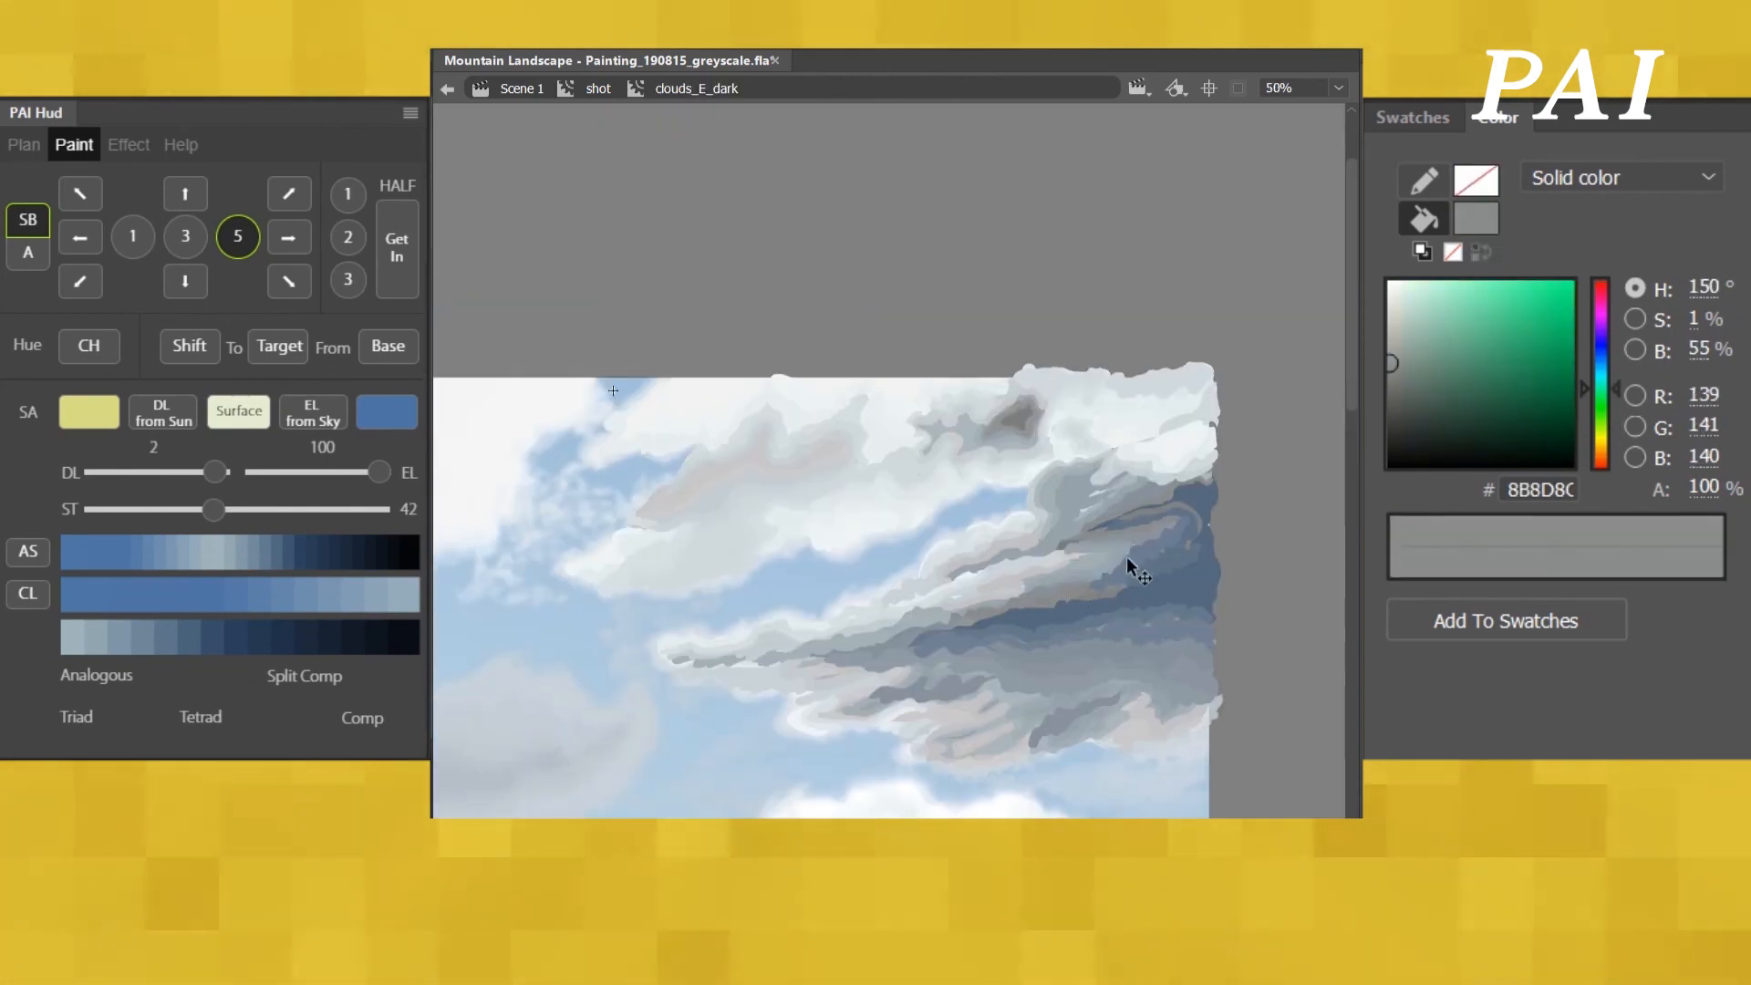
{"action": "left_click", "coordinate": [1148, 509], "text": "shift"}
{"action": "left_click", "coordinate": [1023, 428], "text": "shift"}
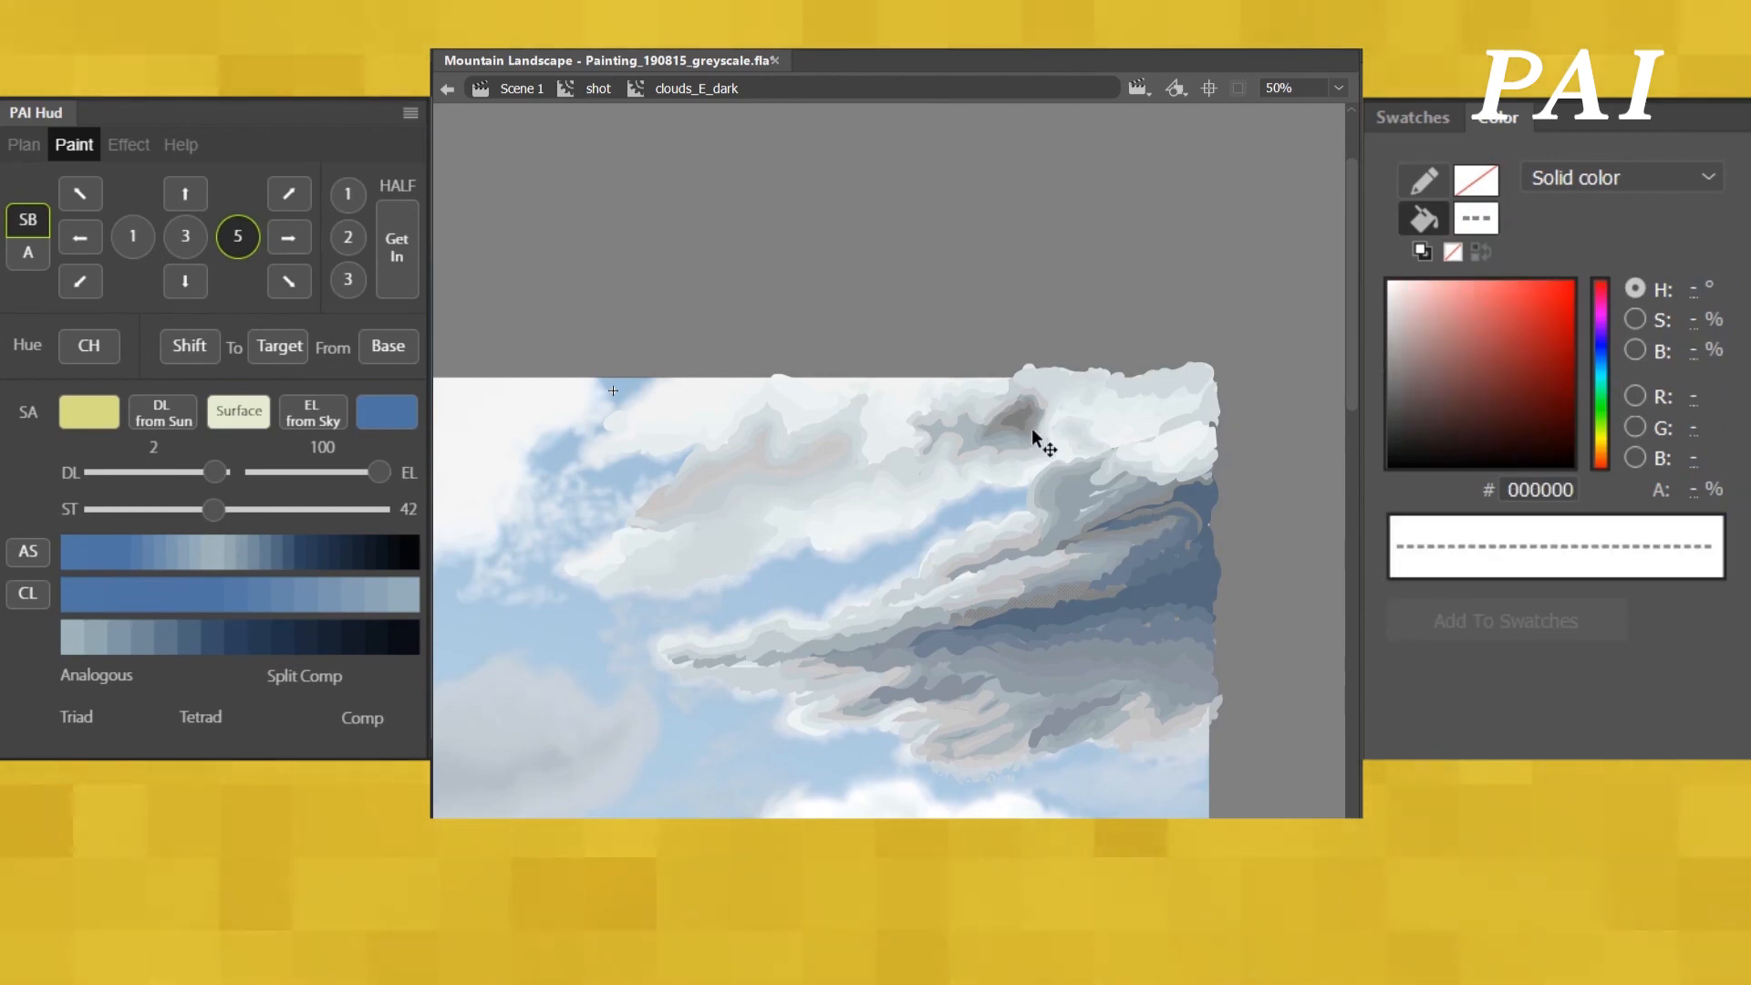
{"action": "left_click", "coordinate": [703, 488], "text": "shift"}
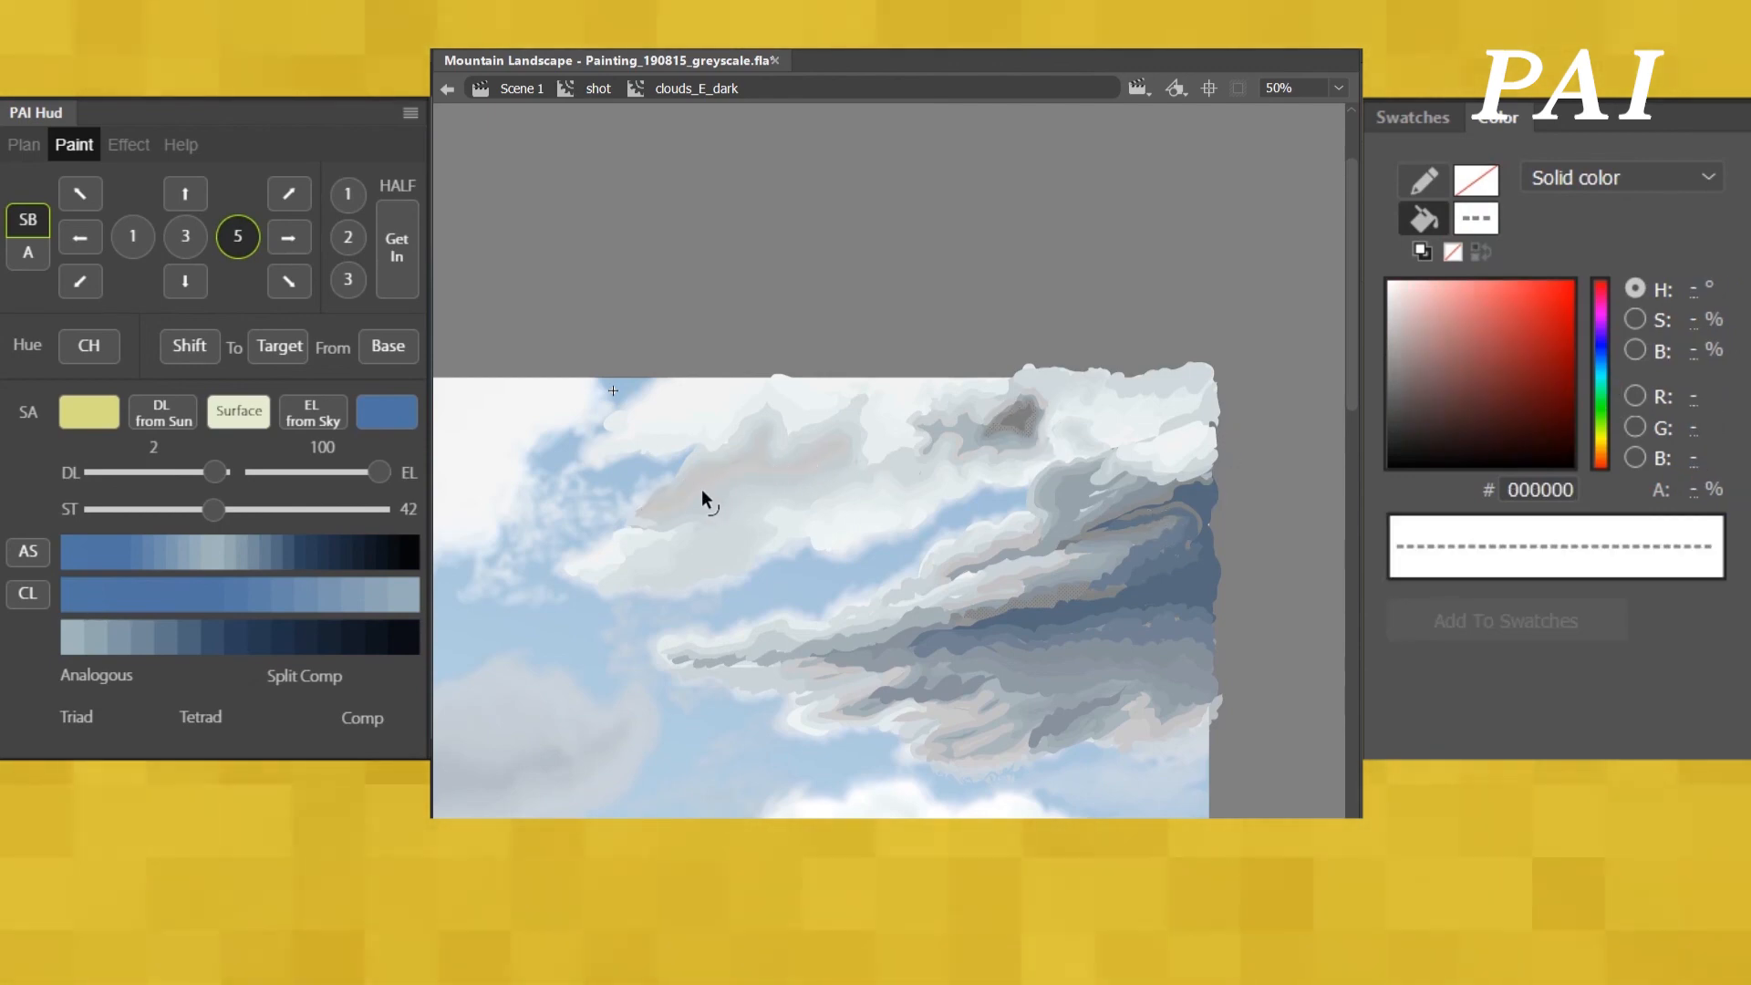
{"action": "left_click", "coordinate": [703, 493], "text": "shift"}
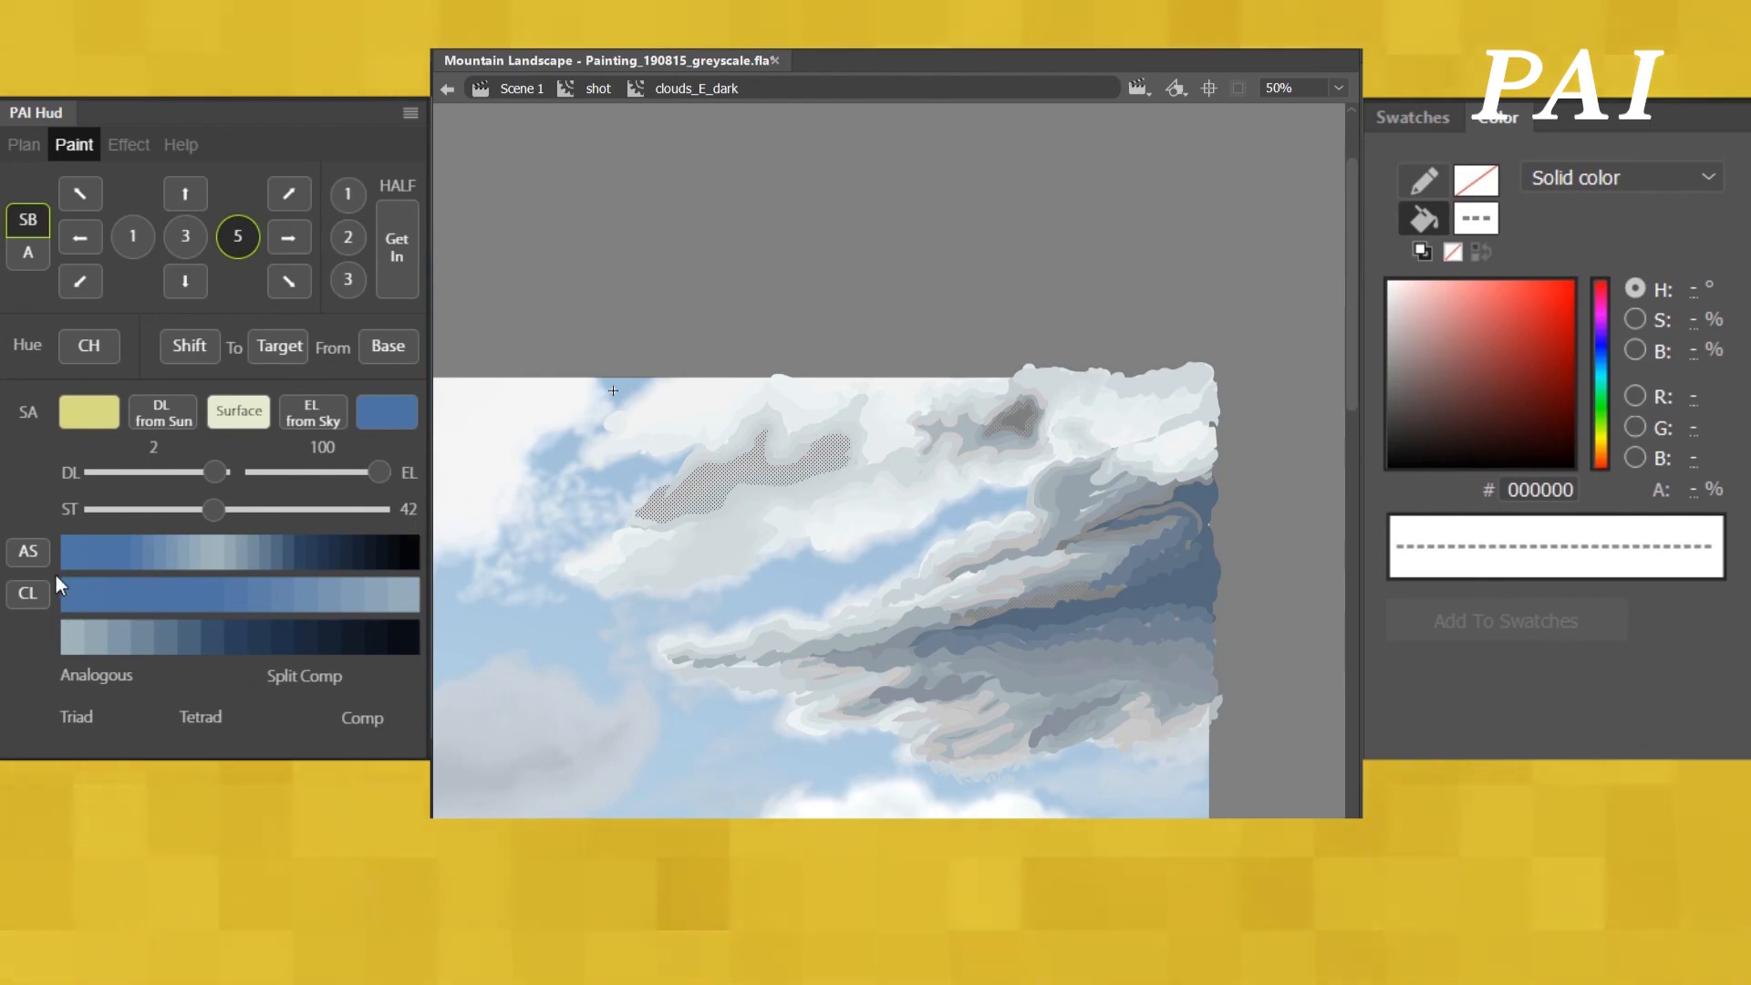
{"action": "left_click", "coordinate": [238, 511]}
- Try to recolor the selected grey cloud shapes using AS and reduce their saturation, and undo the attempt
{"action": "left_click", "coordinate": [32, 552]}
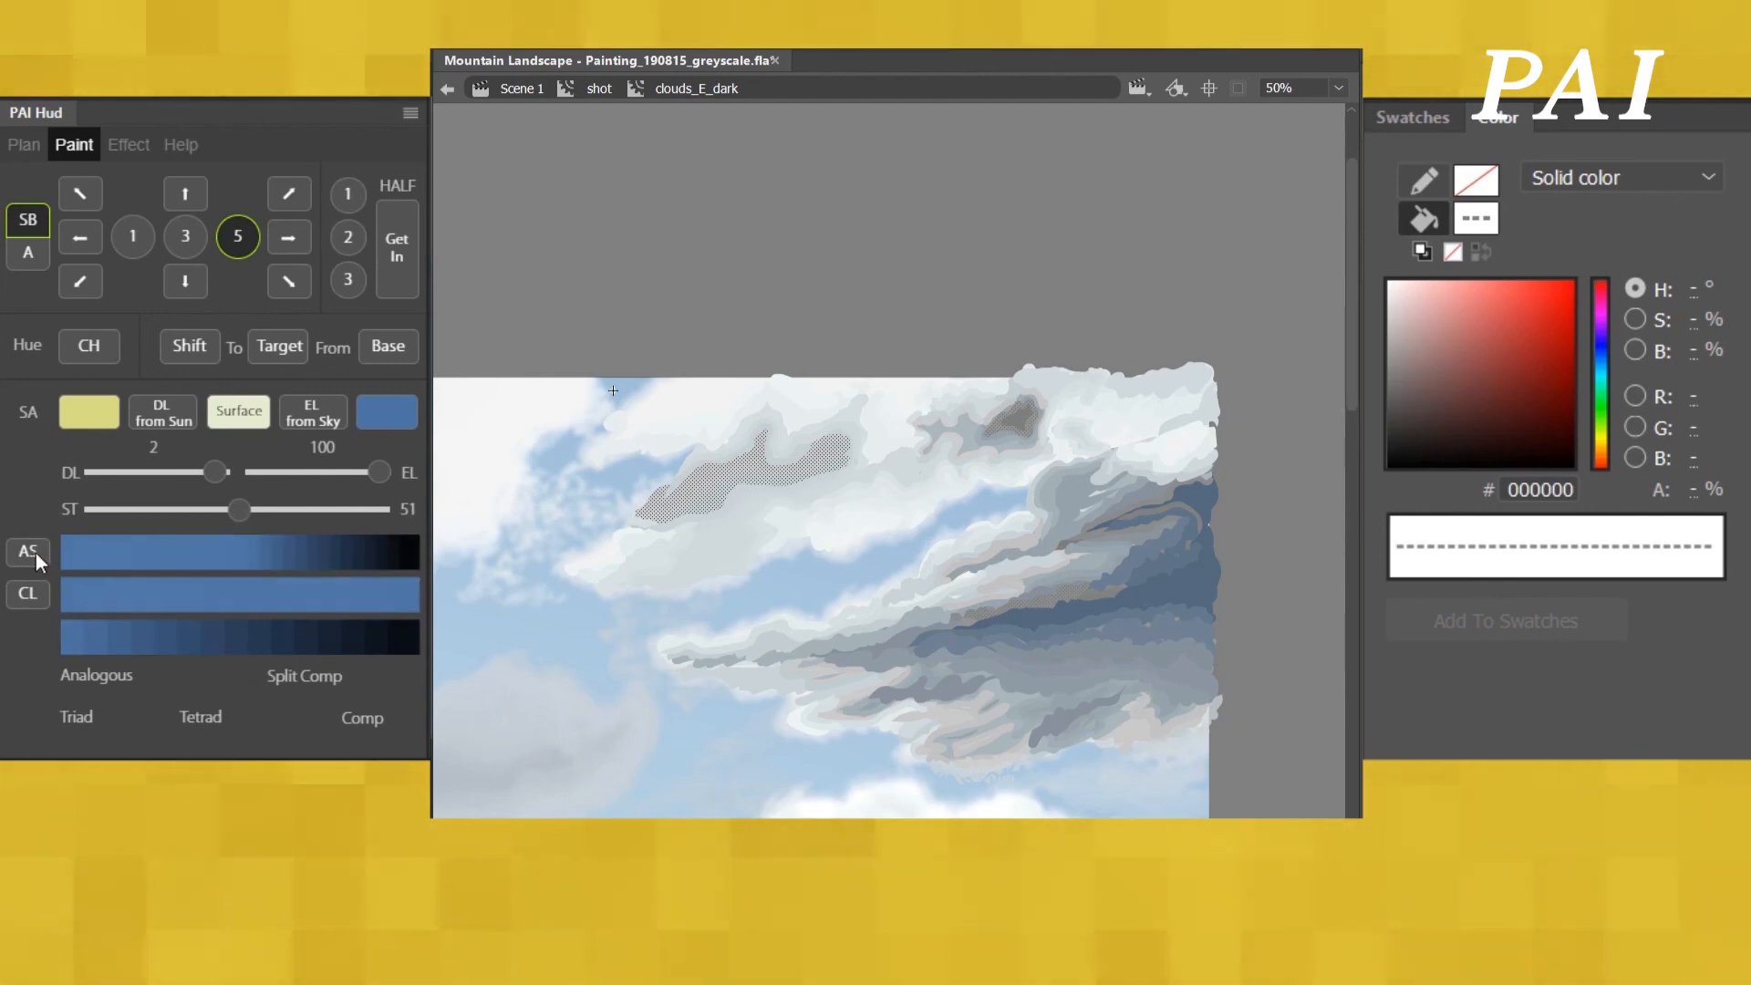
{"action": "left_click", "coordinate": [85, 239]}
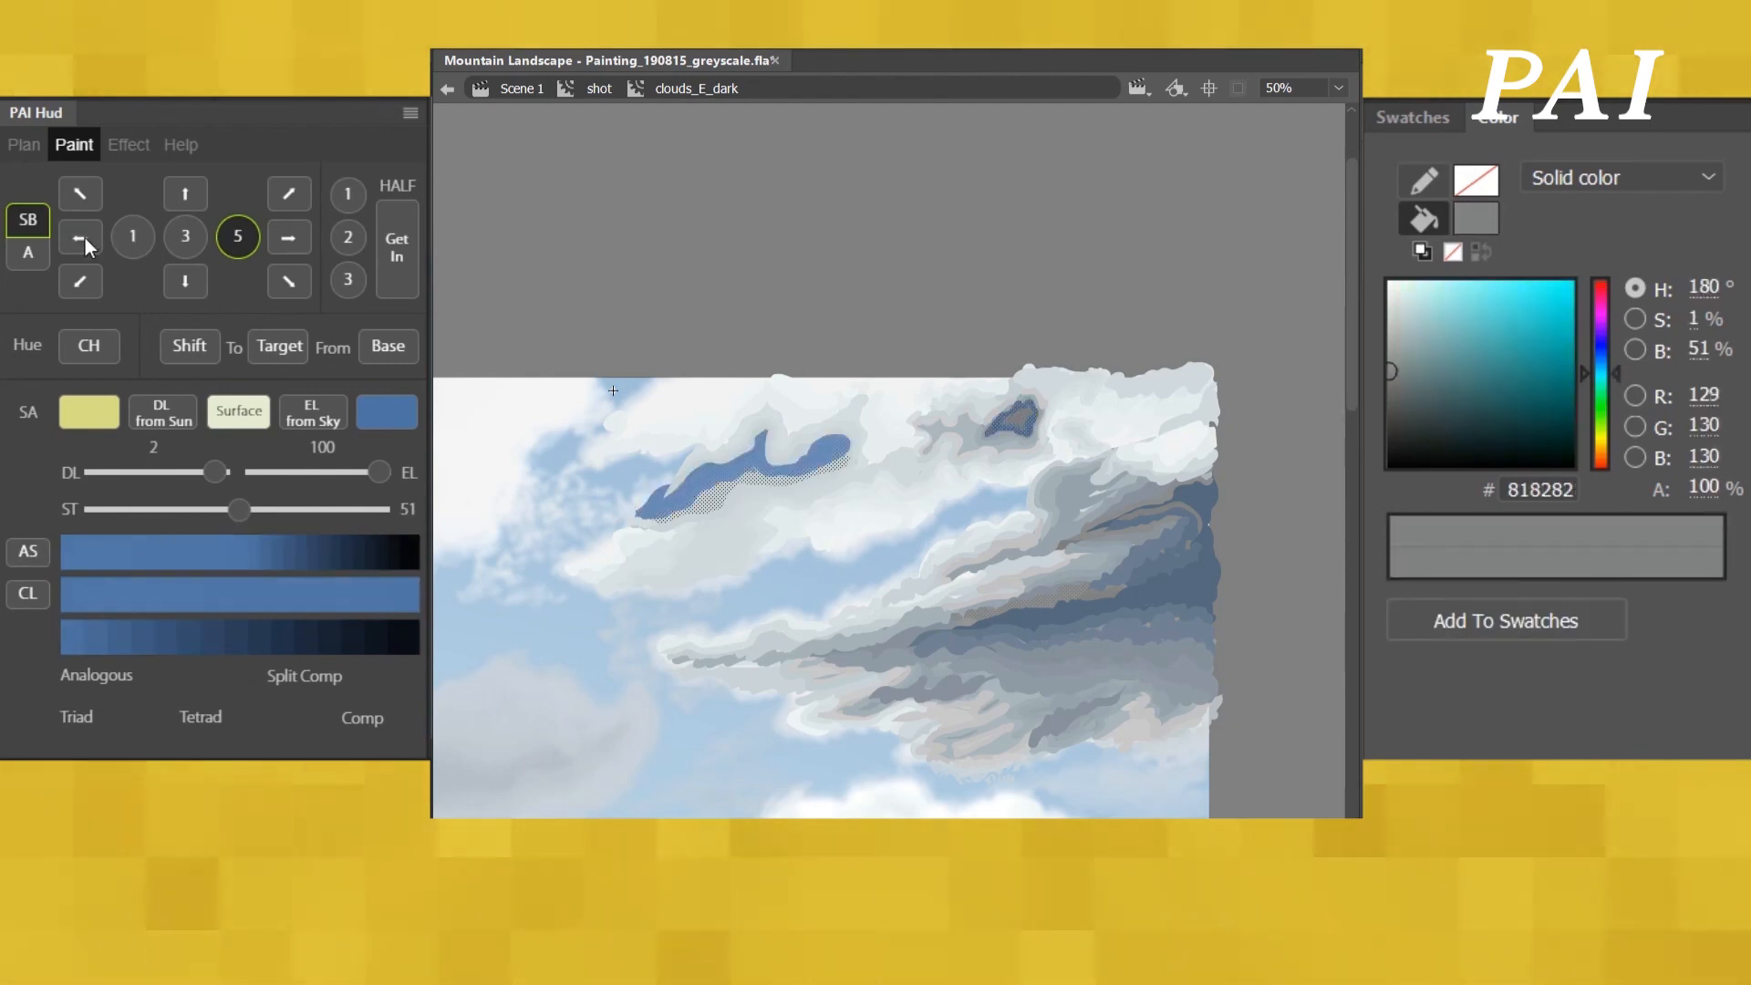
{"action": "left_click", "coordinate": [85, 238]}
{"action": "left_click", "coordinate": [739, 481]}
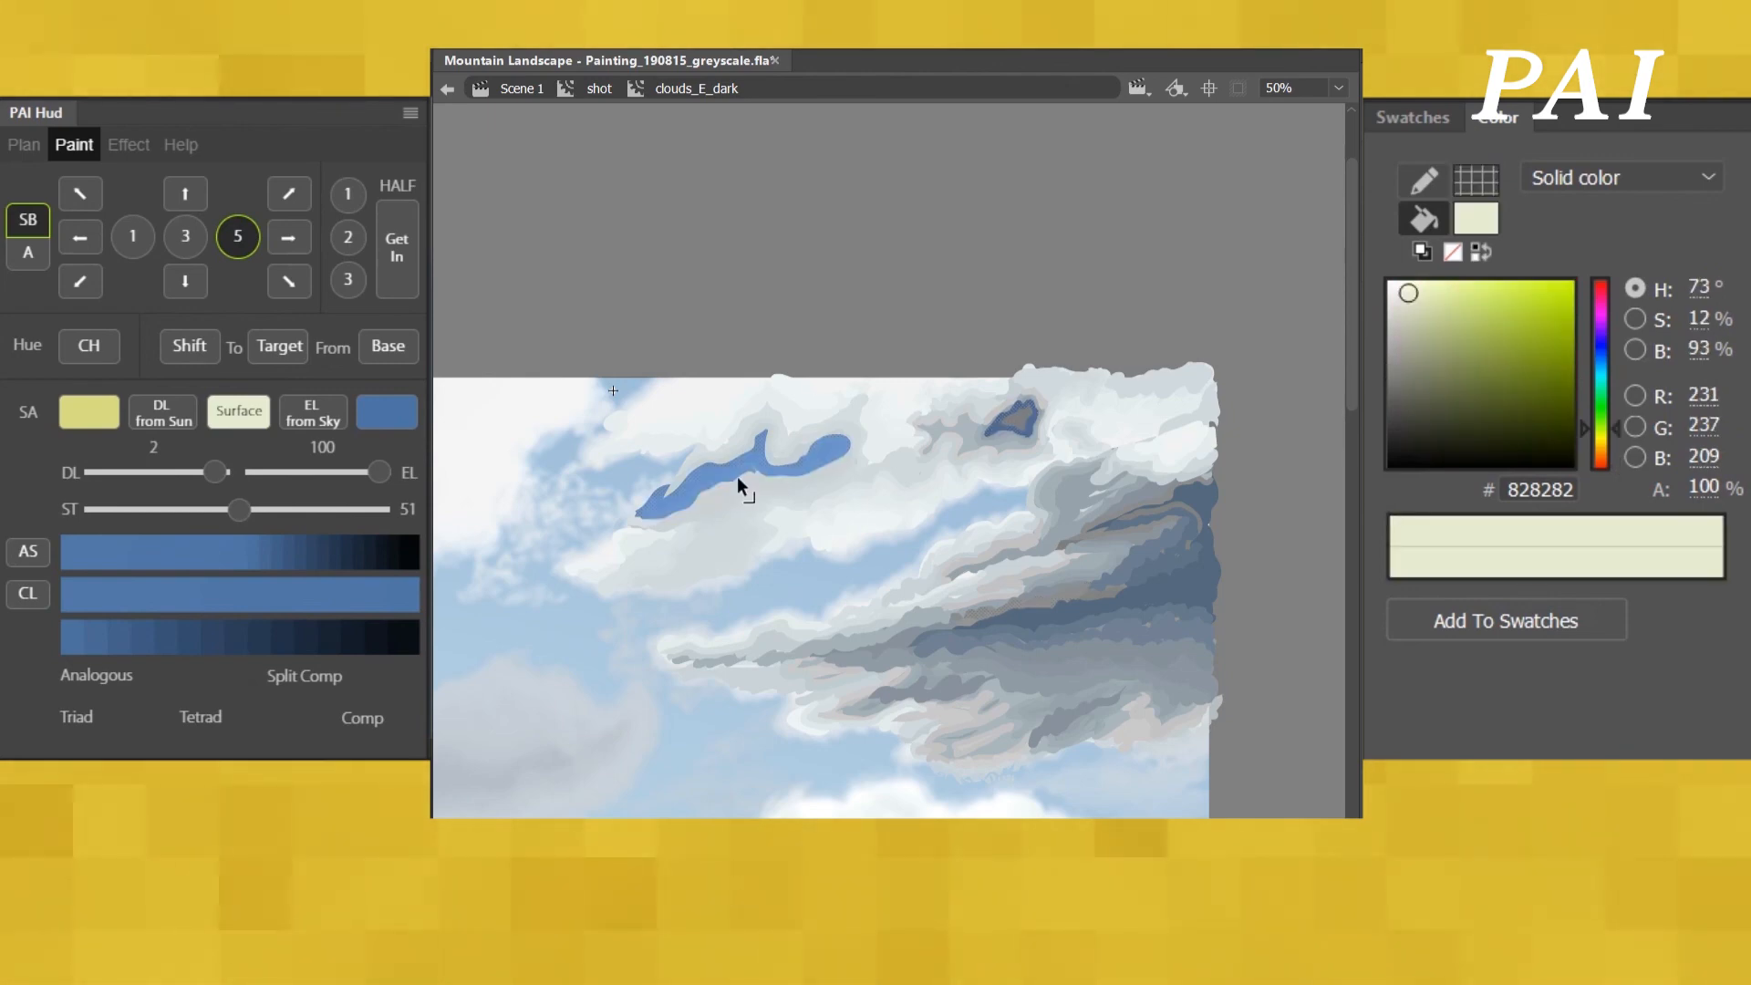
{"action": "left_click", "coordinate": [807, 506]}
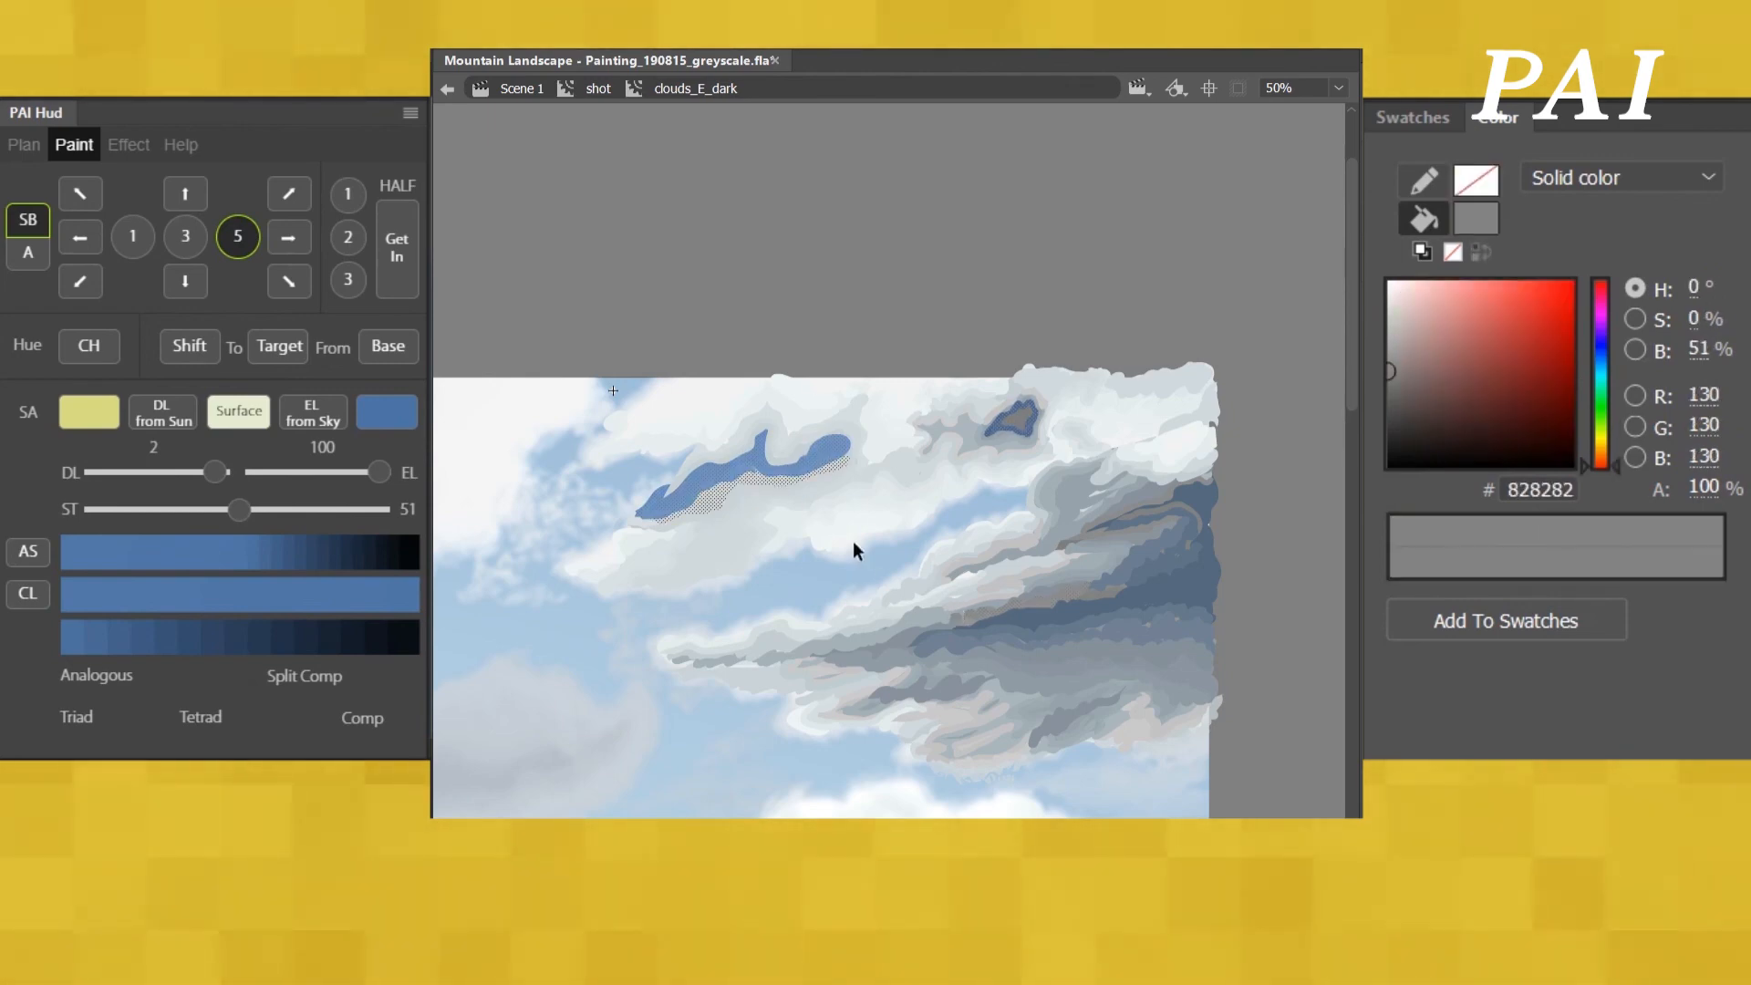
{"action": "key", "text": "ctrl+z"}
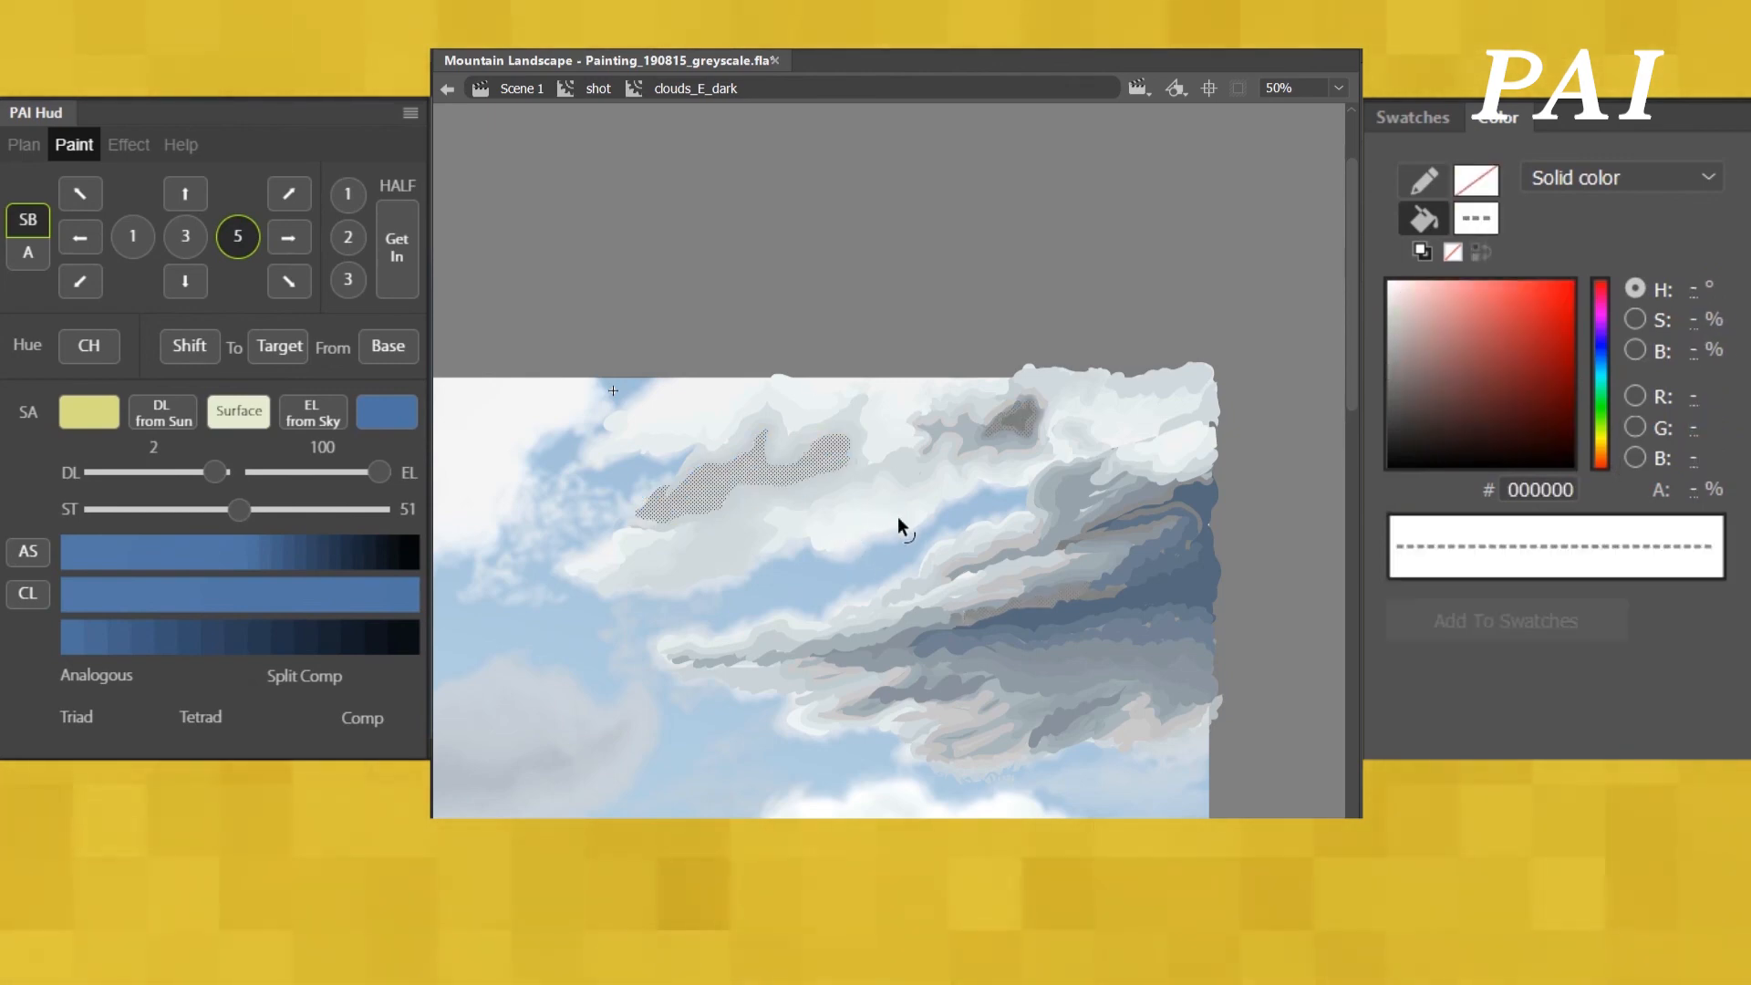
- Recolor only the small dark grey patch in the upper cloud using AS with ST at 51
{"action": "left_click", "coordinate": [898, 516]}
{"action": "left_click", "coordinate": [1018, 422]}
{"action": "left_click", "coordinate": [1031, 425], "text": "shift"}
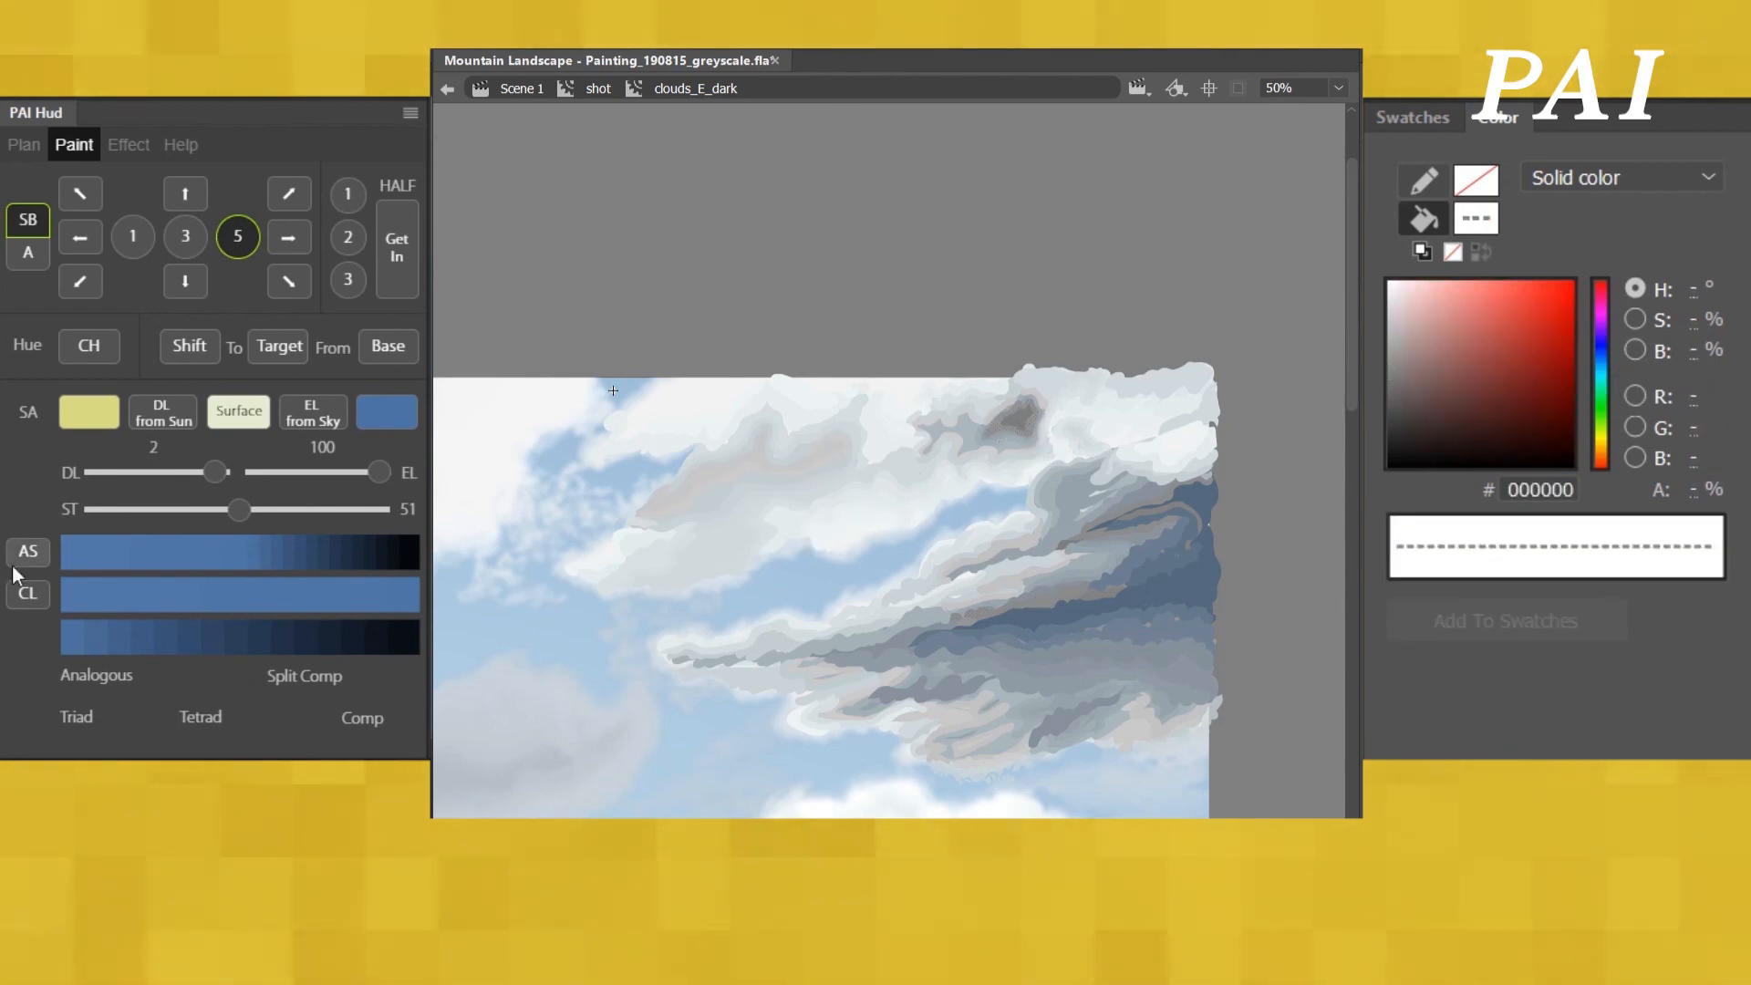
{"action": "left_click", "coordinate": [14, 562]}
- Reduce the saturation of the small blue patch and recolor its grey center with the dark blue-grey 56697E
{"action": "left_click", "coordinate": [91, 235]}
{"action": "left_click", "coordinate": [90, 235]}
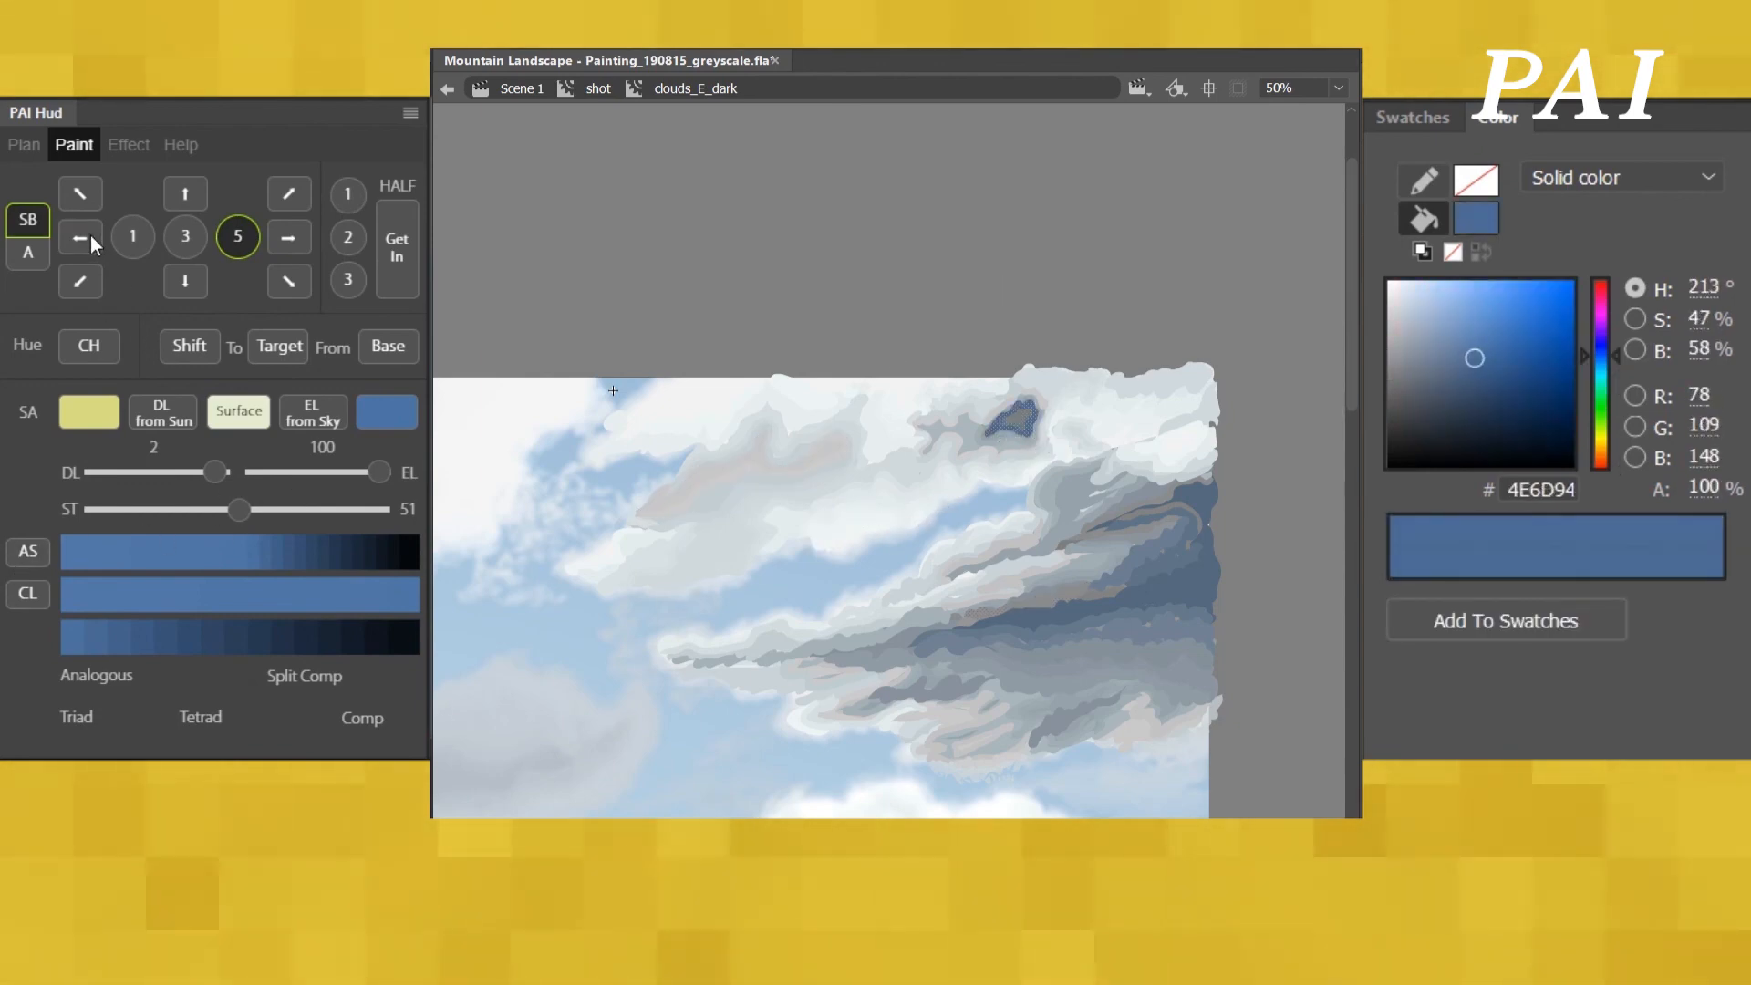
{"action": "left_click", "coordinate": [90, 236]}
{"action": "left_click", "coordinate": [90, 235]}
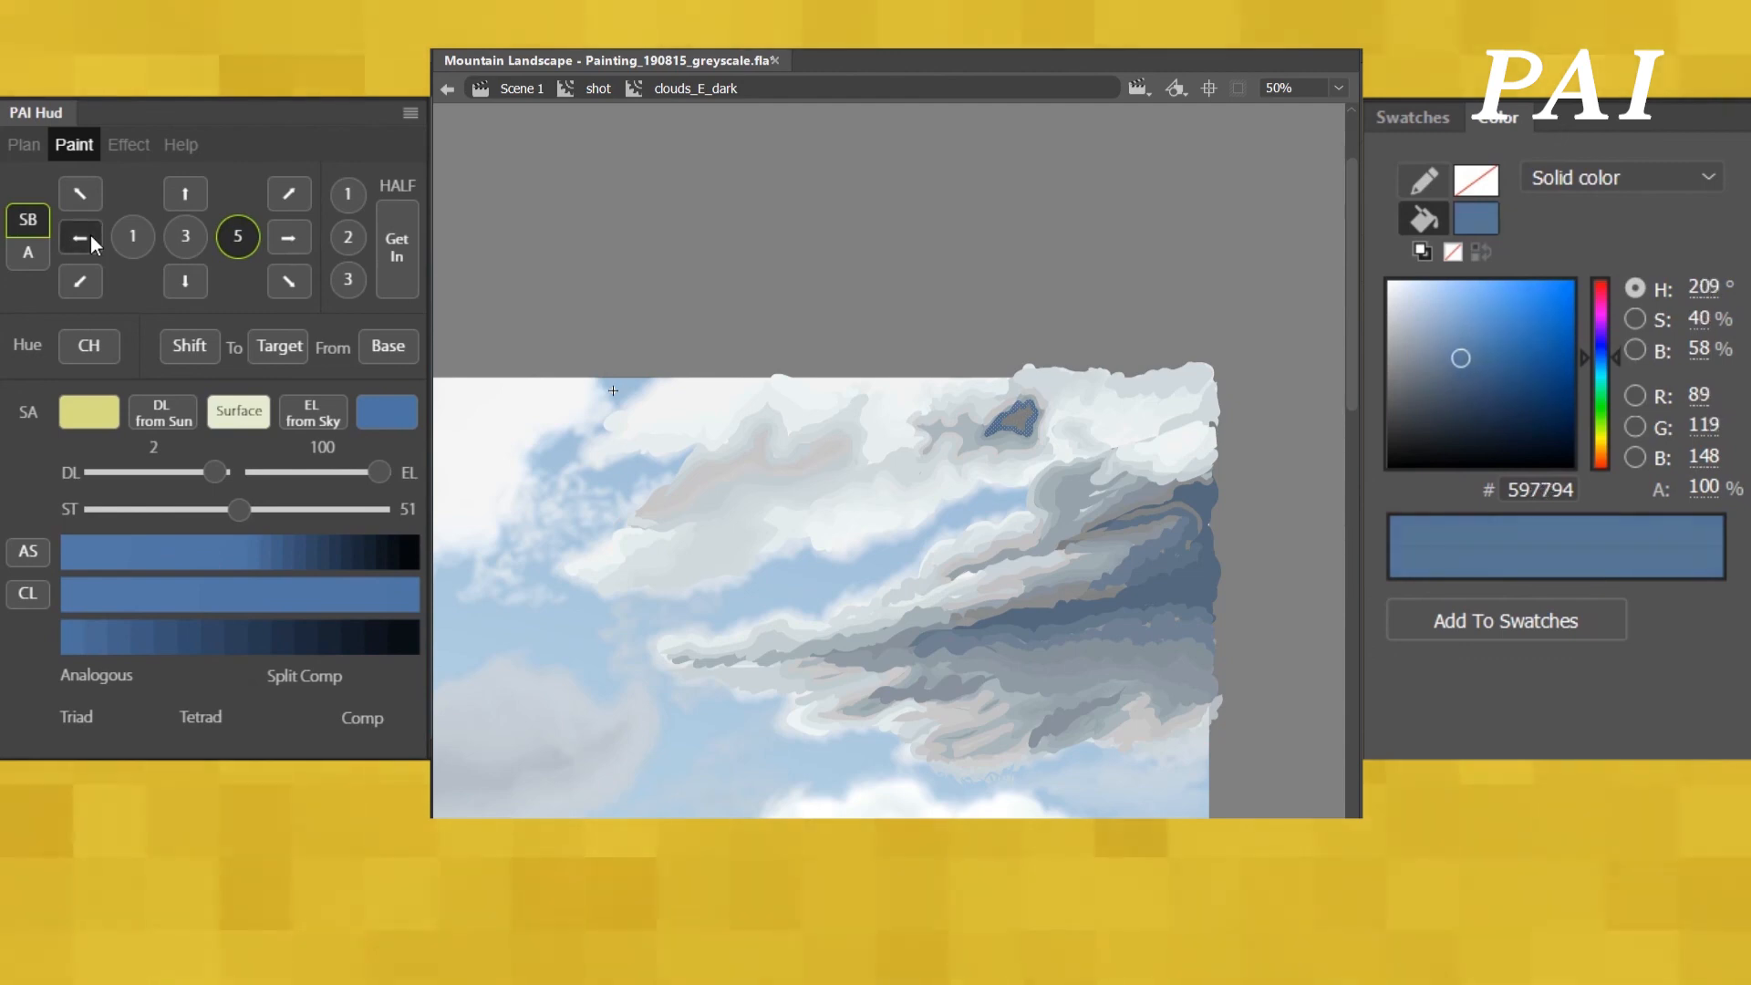
{"action": "left_click", "coordinate": [90, 236]}
{"action": "left_click", "coordinate": [91, 235]}
{"action": "left_click", "coordinate": [90, 235]}
{"action": "left_click", "coordinate": [1175, 299]}
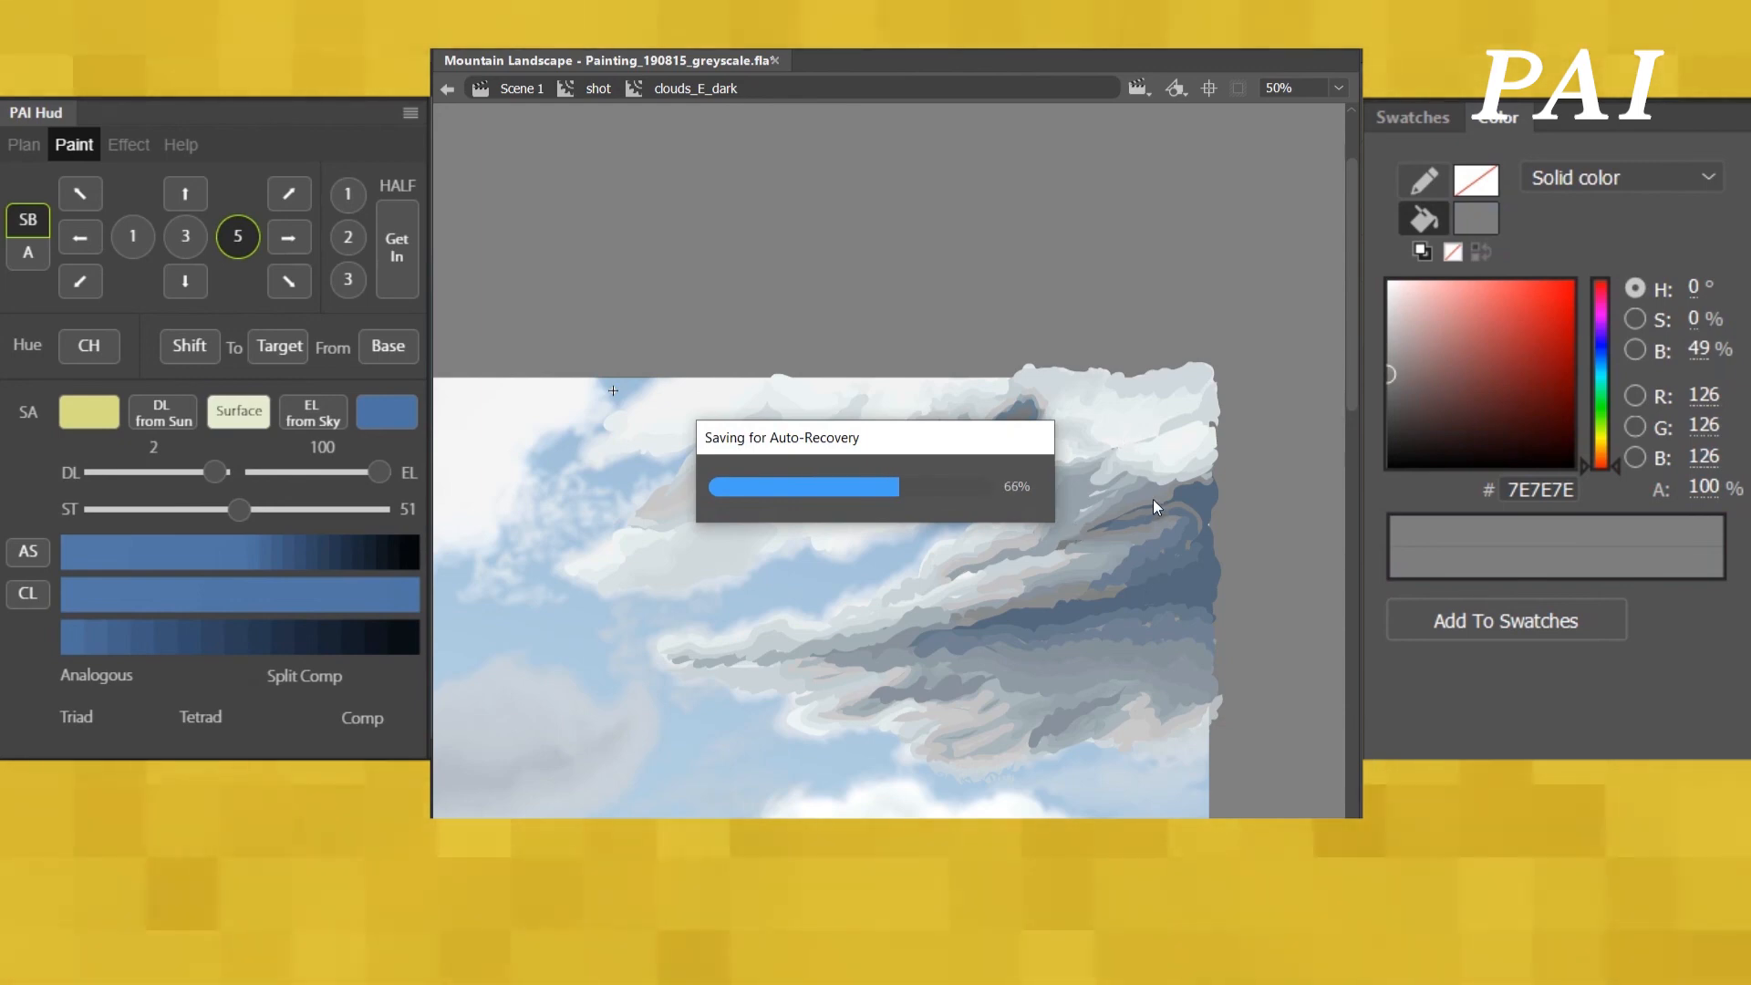
{"action": "left_click", "coordinate": [1080, 343]}
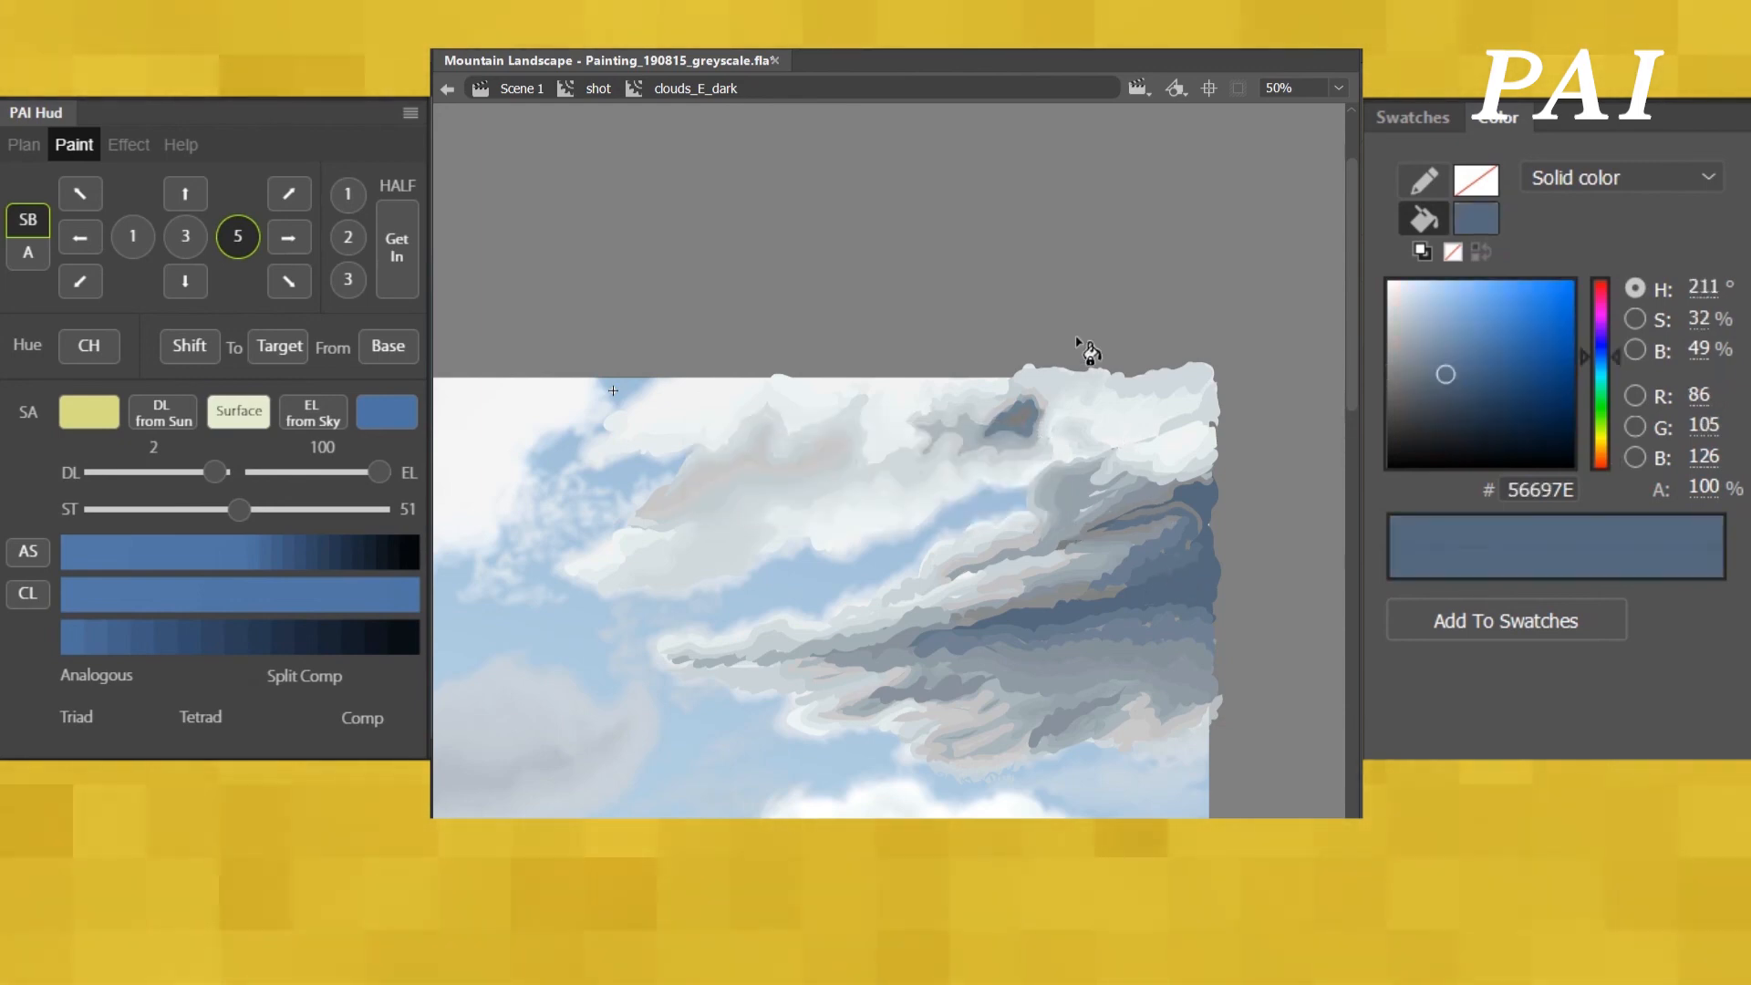
- Fill the long beige-grey shape in the upper cloud with a light blue-grey sampled from the cloud below, and darken it slightly to C0C9CC
{"action": "left_click", "coordinate": [711, 478]}
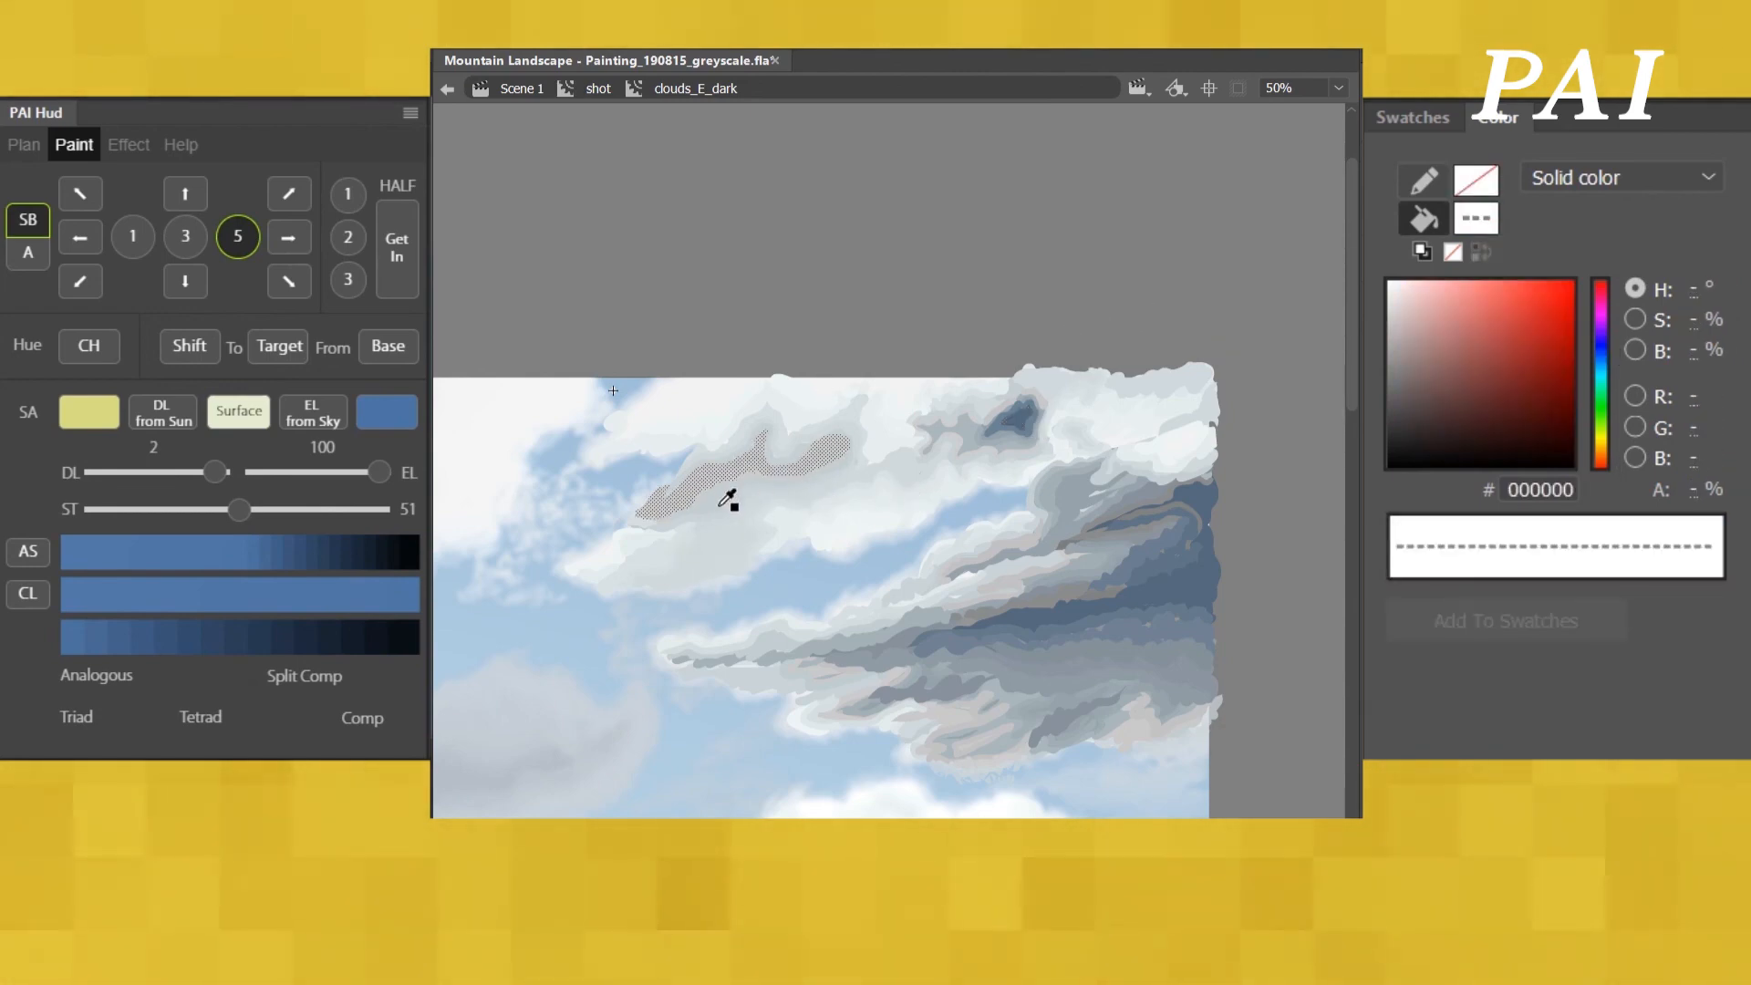
{"action": "left_click", "coordinate": [665, 560]}
{"action": "left_click", "coordinate": [196, 282]}
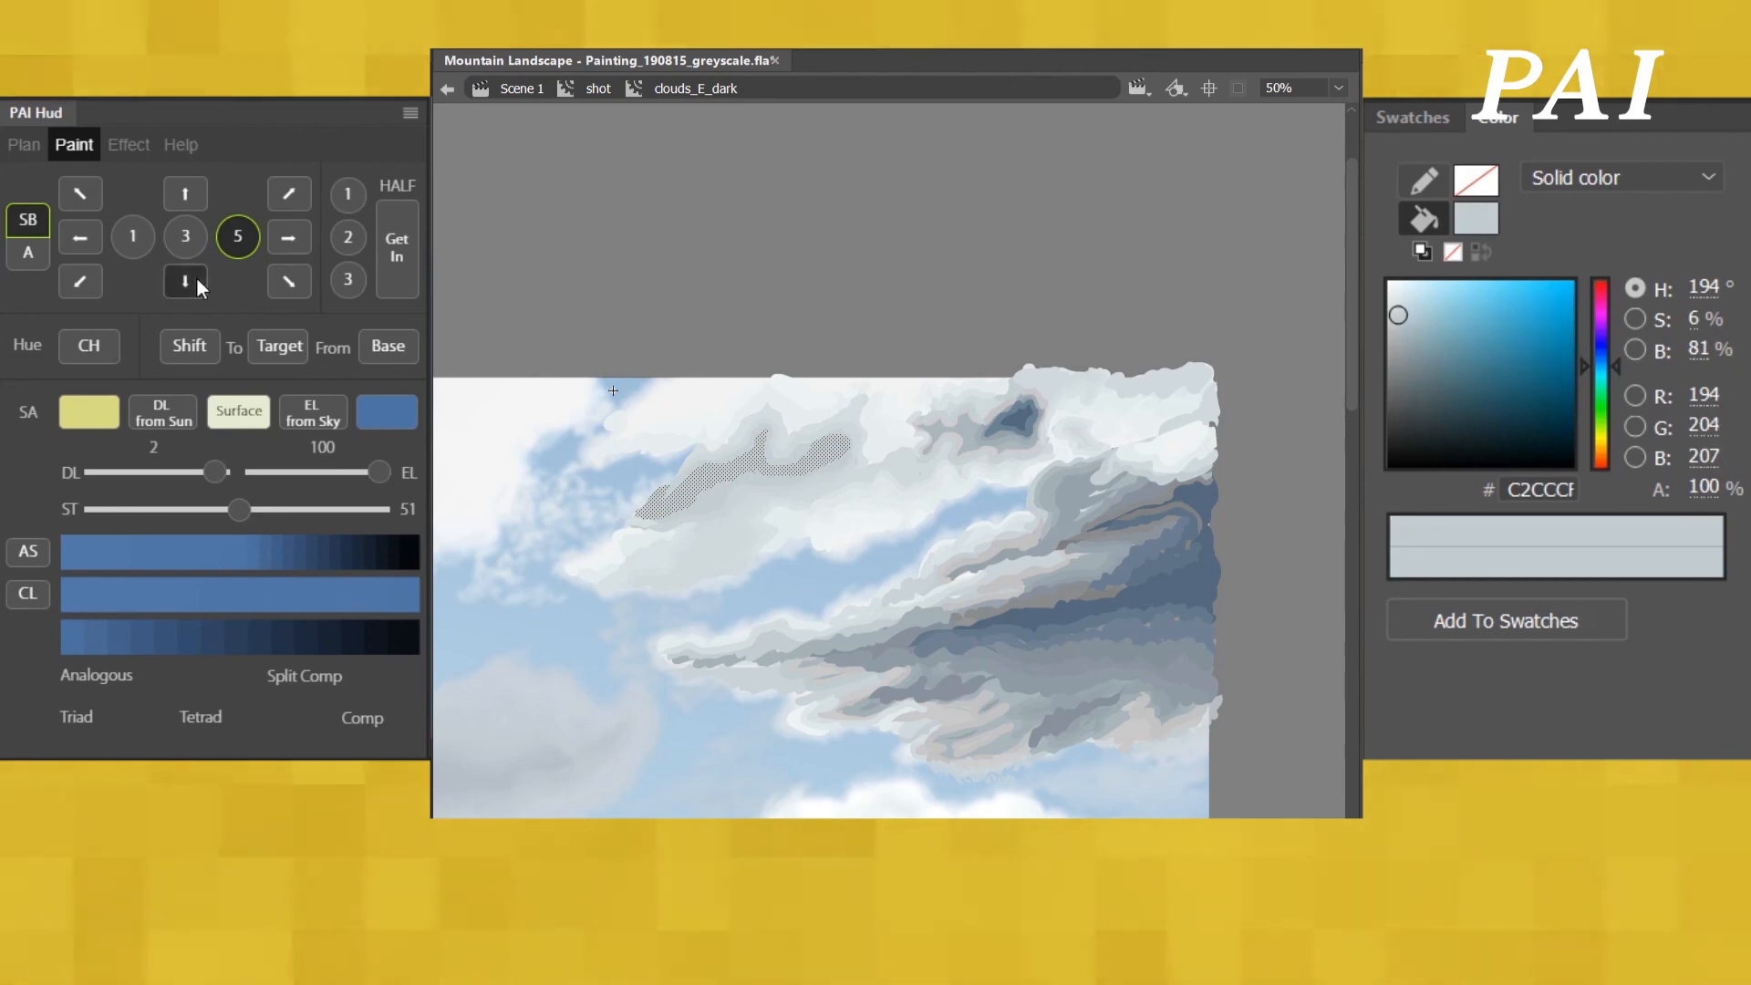
{"action": "left_click", "coordinate": [195, 282]}
{"action": "left_click", "coordinate": [938, 278]}
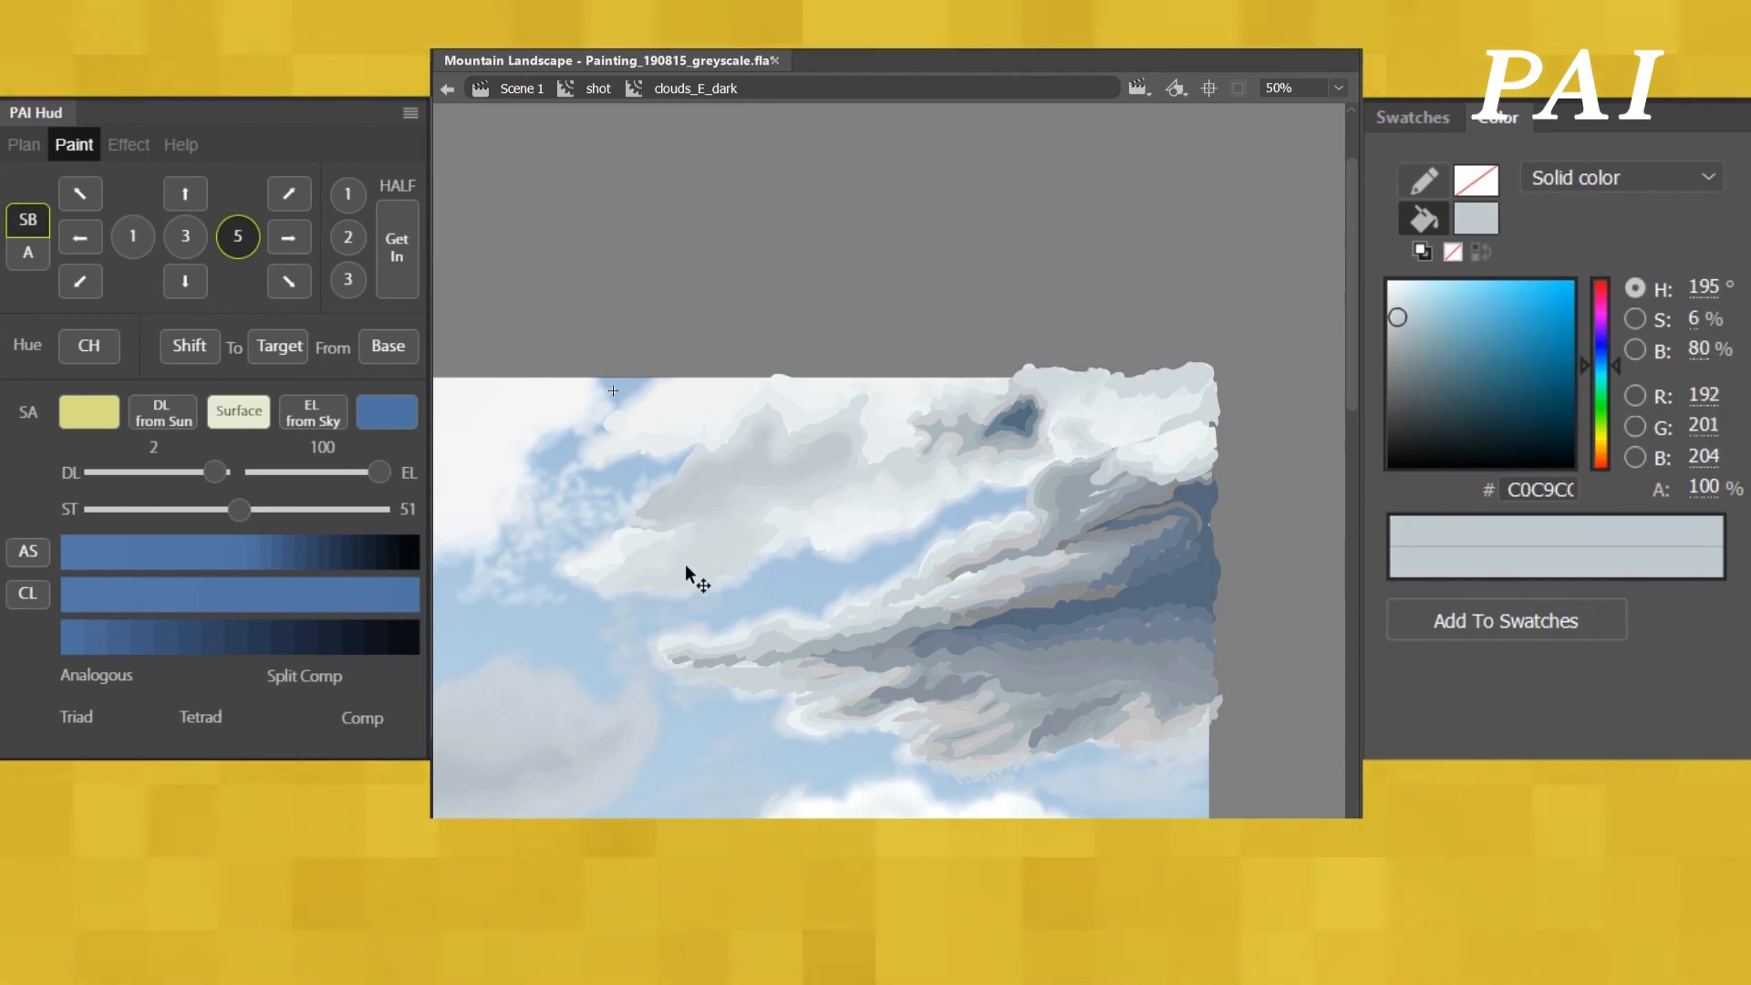
- Sample the blue-grey 6C7D91 from the dark cloud and fill the brownish-grey streaks near its edge
{"action": "left_click", "coordinate": [1097, 593]}
{"action": "left_click", "coordinate": [1097, 593]}
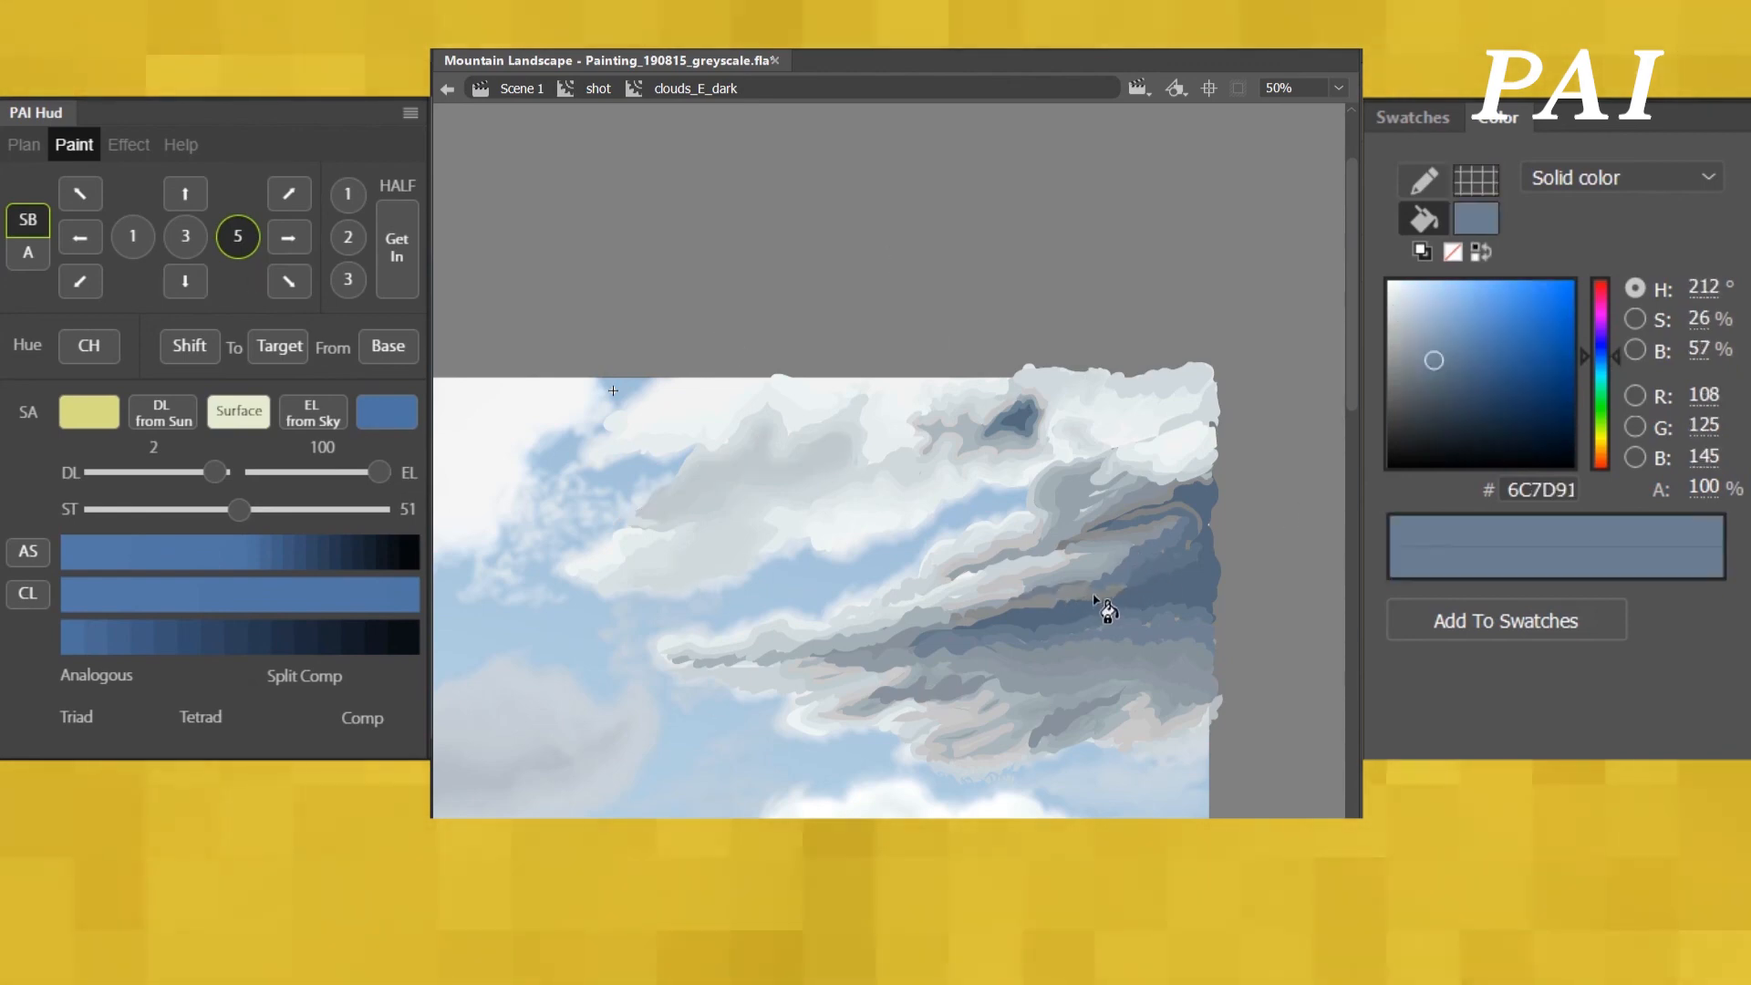
{"action": "left_click", "coordinate": [1157, 521]}
- Return to shot from clouds_E_dark and save the document
{"action": "left_click", "coordinate": [1071, 581], "text": "alt"}
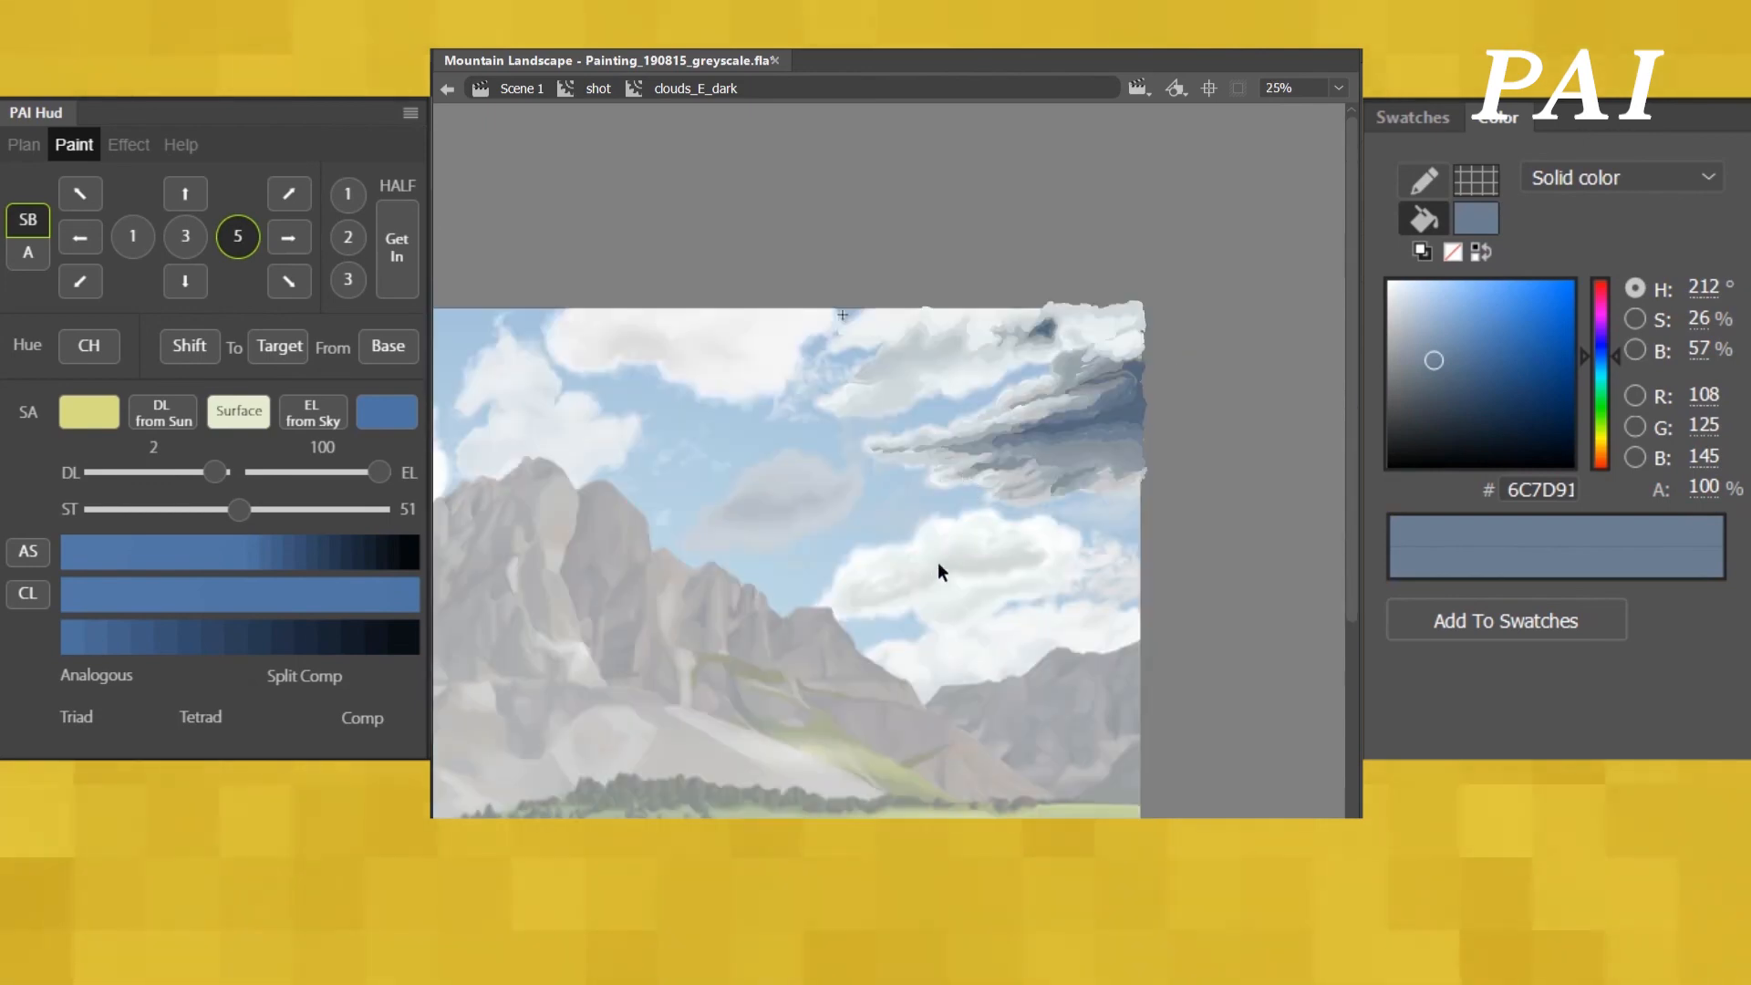
{"action": "left_click", "coordinate": [1018, 584], "text": "alt"}
{"action": "double_click", "coordinate": [1216, 708]}
{"action": "left_click_drag", "start_coordinate": [805, 486], "coordinate": [903, 341]}
{"action": "key", "text": "ctrl+s"}
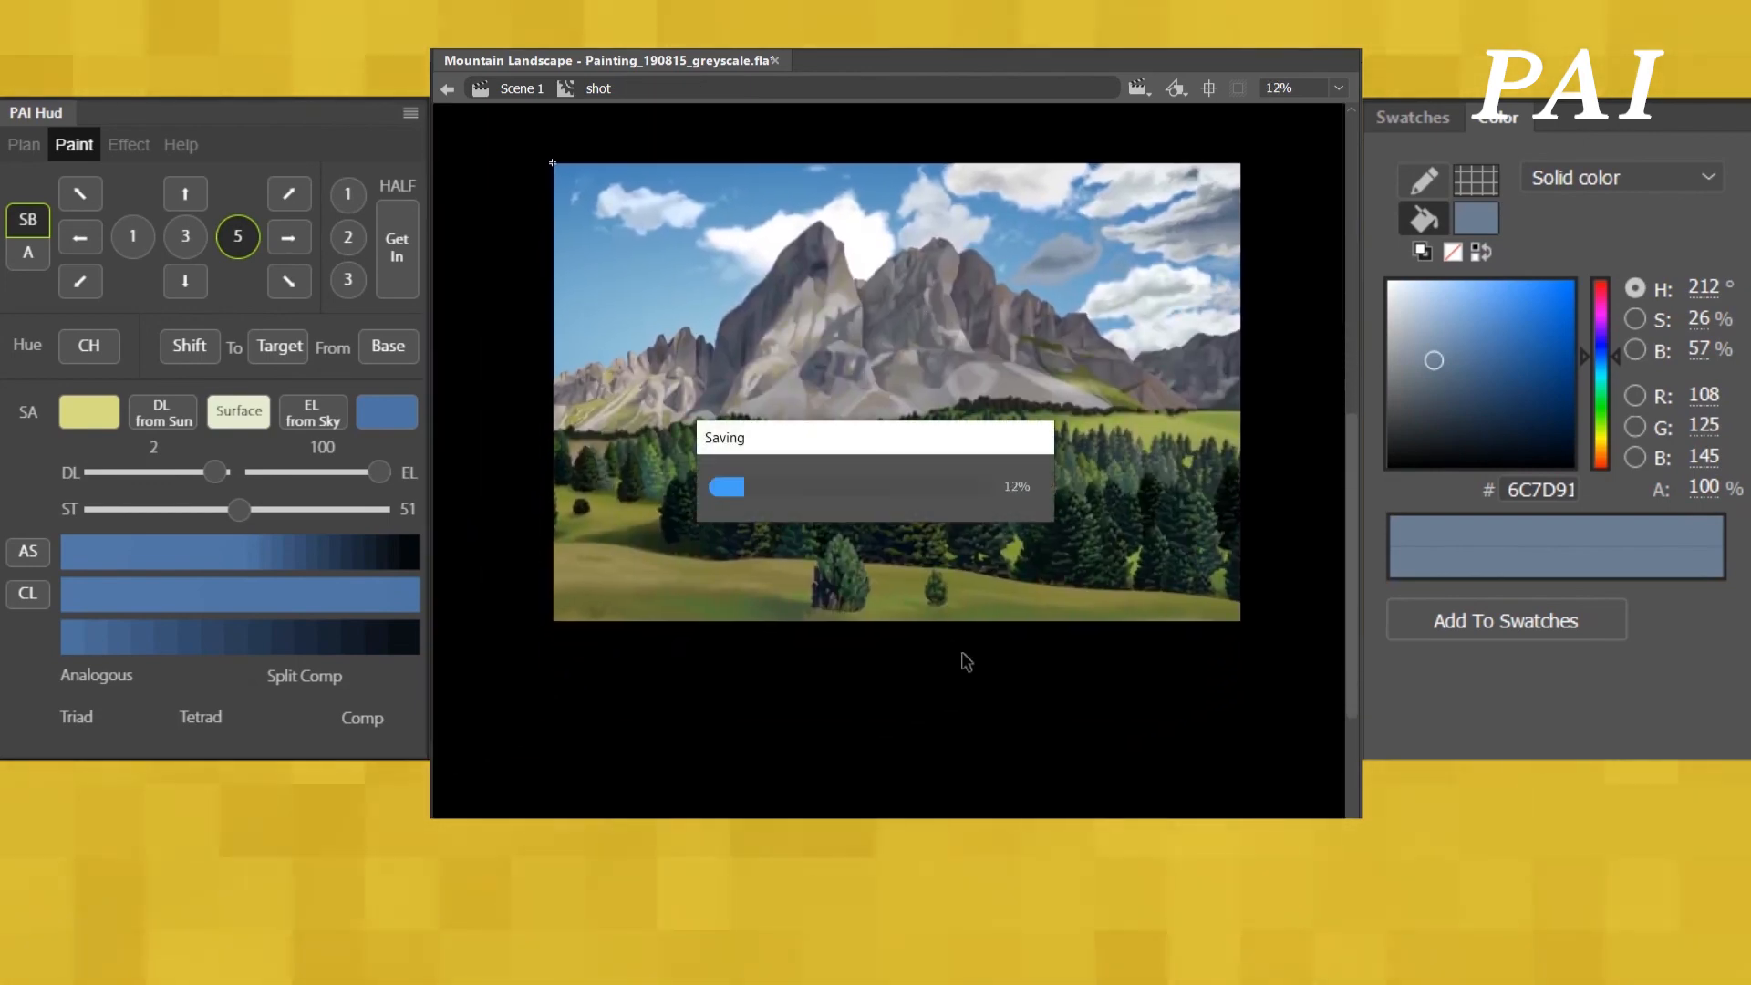